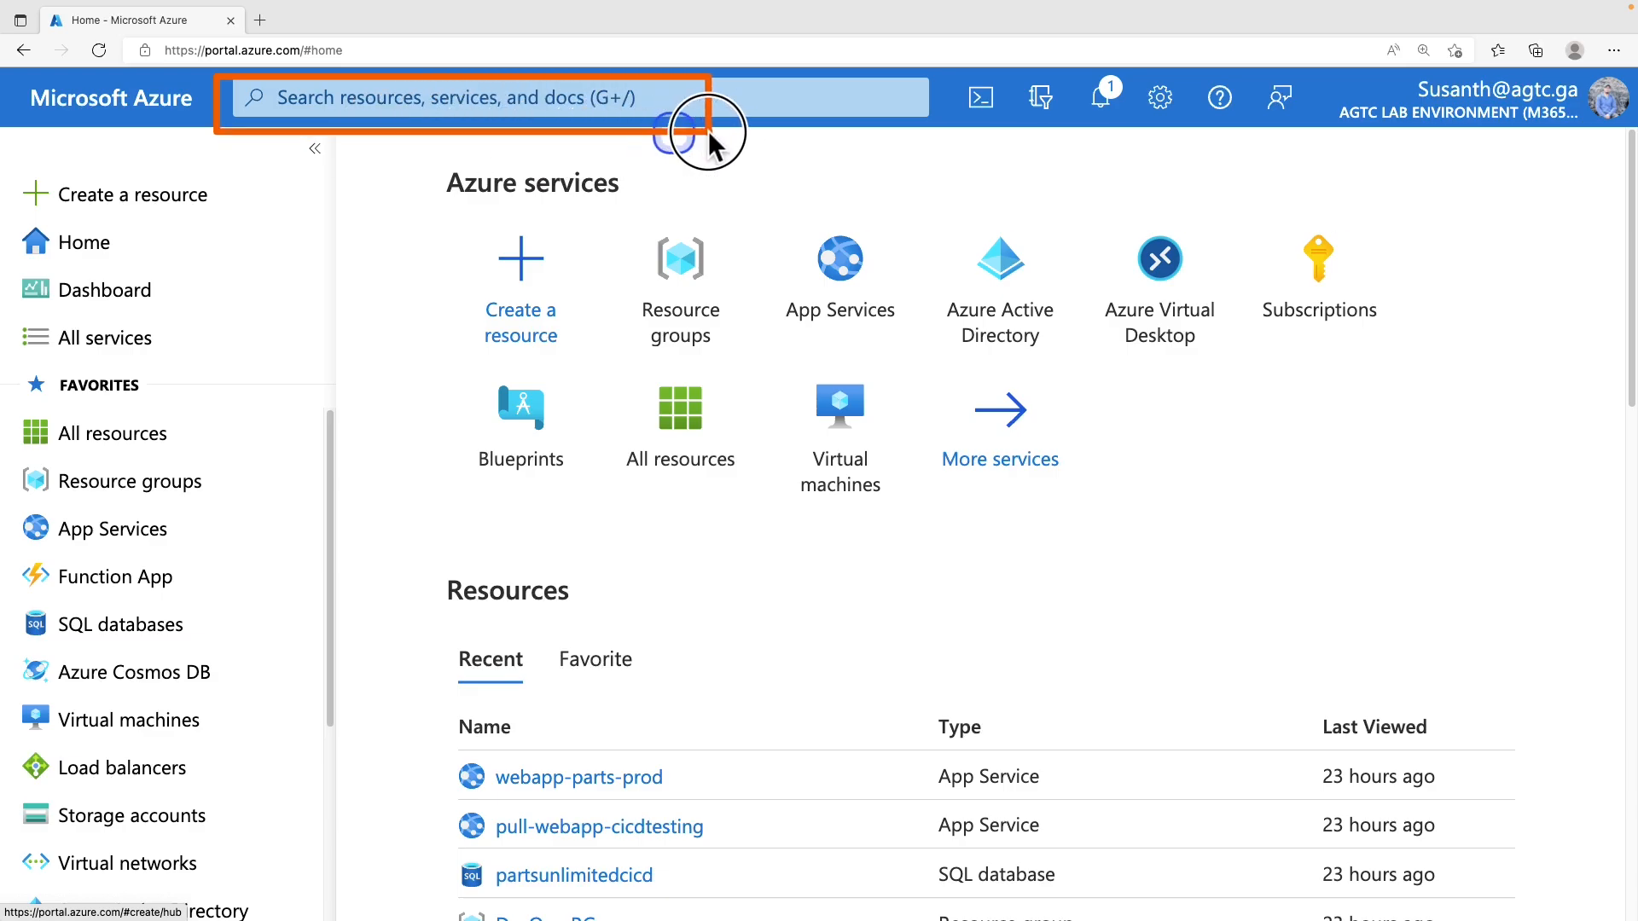
Search for 'microsoft sent', open Microsoft Sentinel and start adding it to a workspace
{"action": "left_click", "coordinate": [613, 99]}
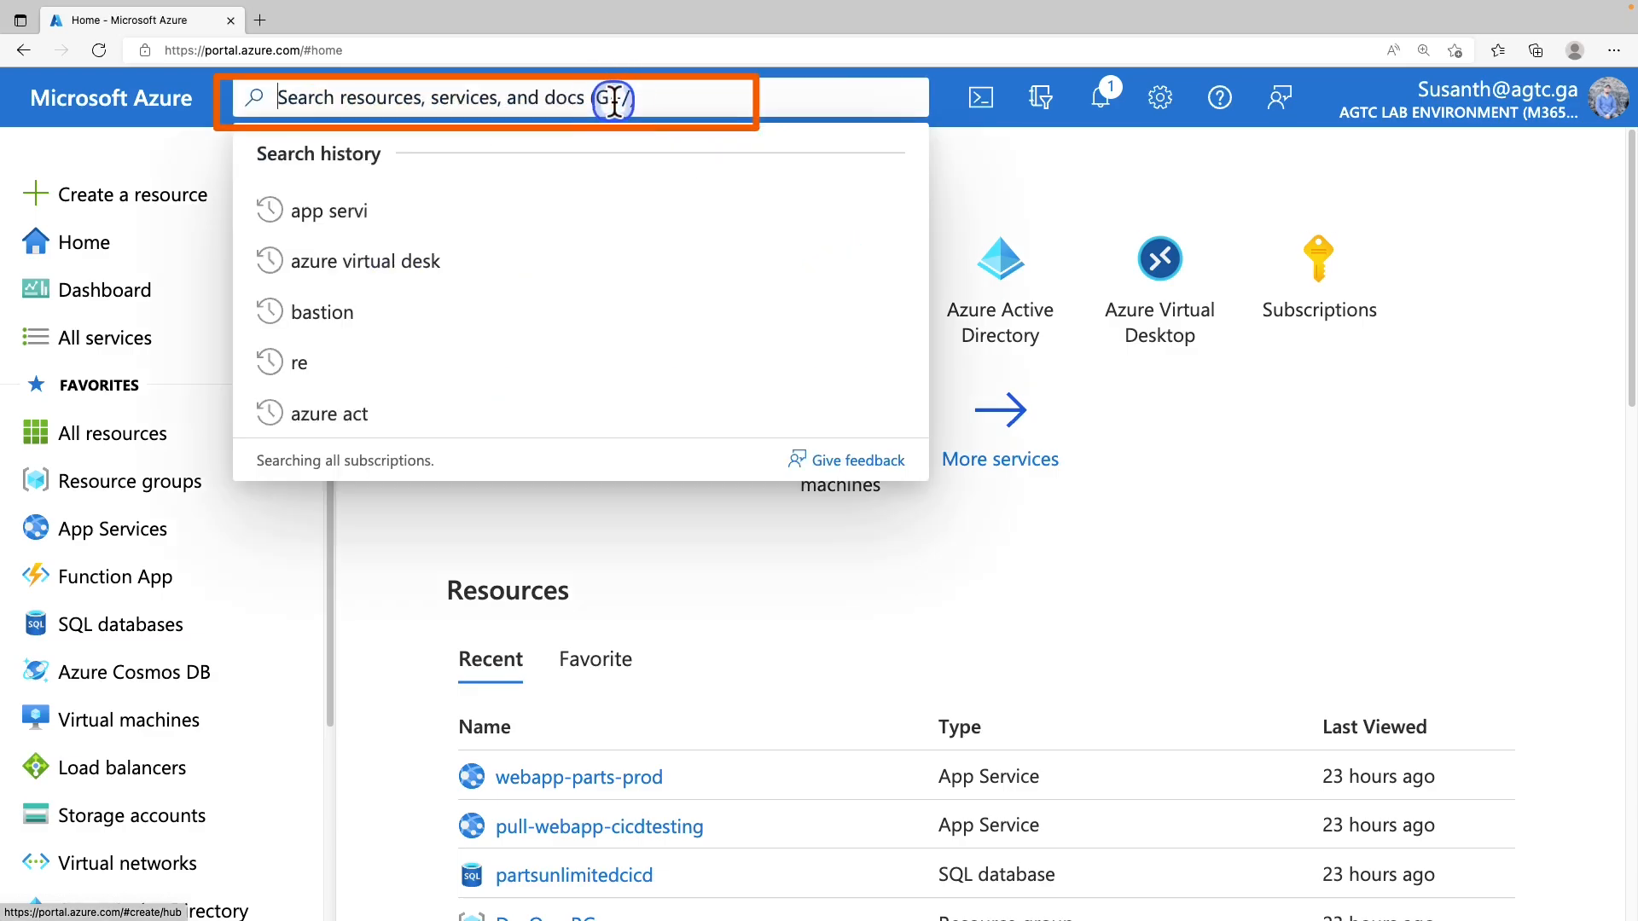
{"action": "type", "text": "microsoft sent"}
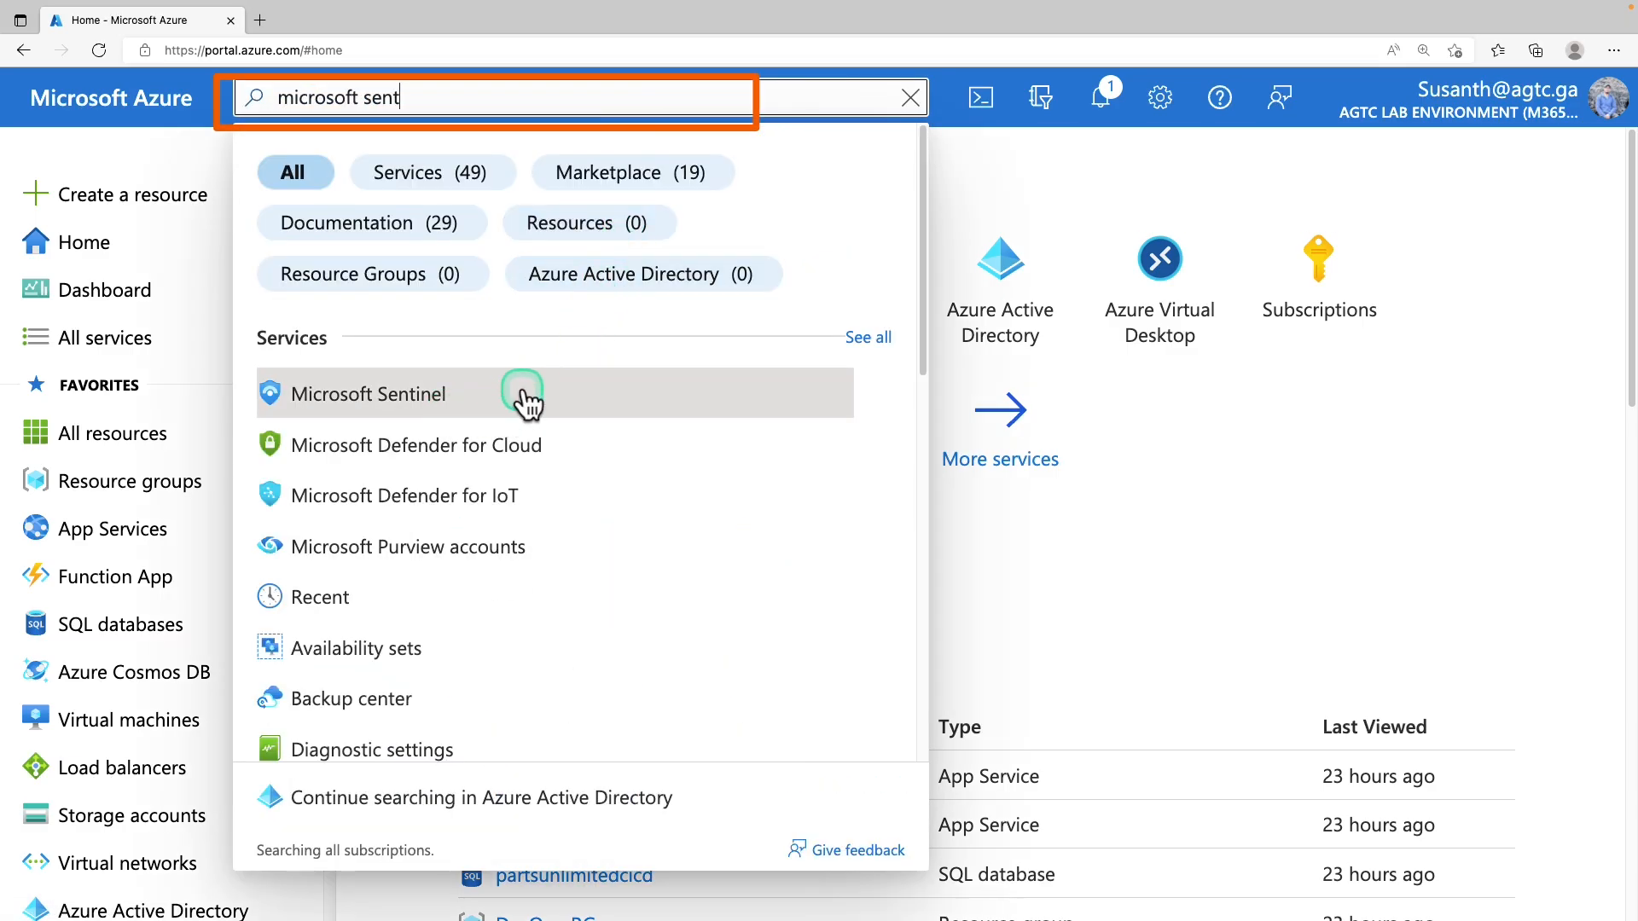
{"action": "left_click", "coordinate": [445, 408]}
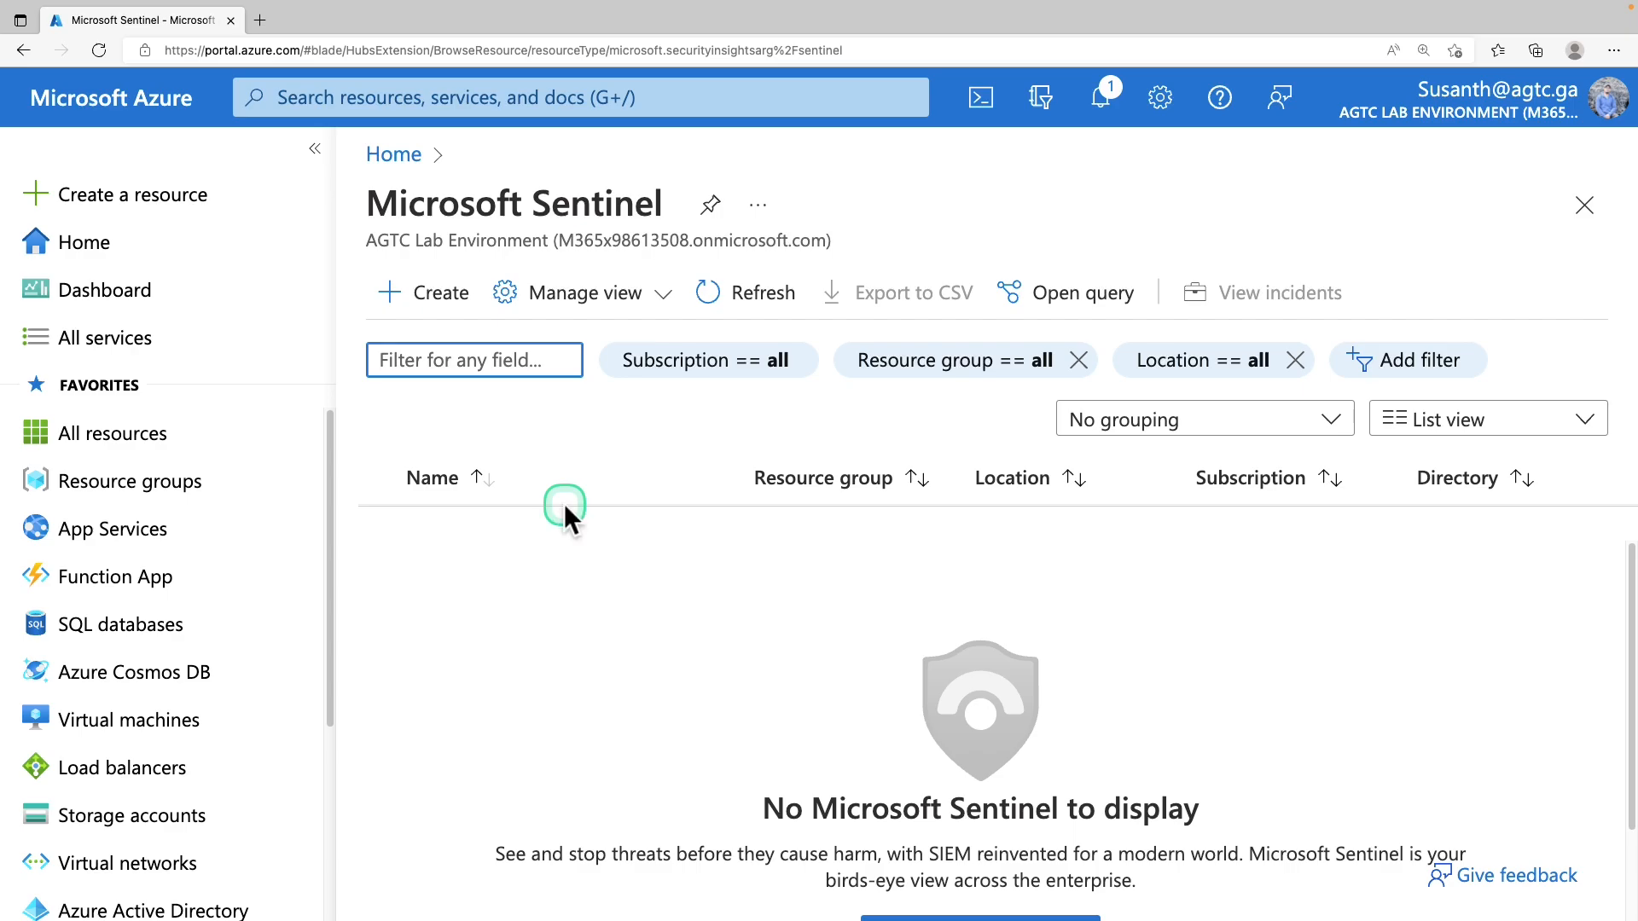
{"action": "left_click", "coordinate": [443, 303]}
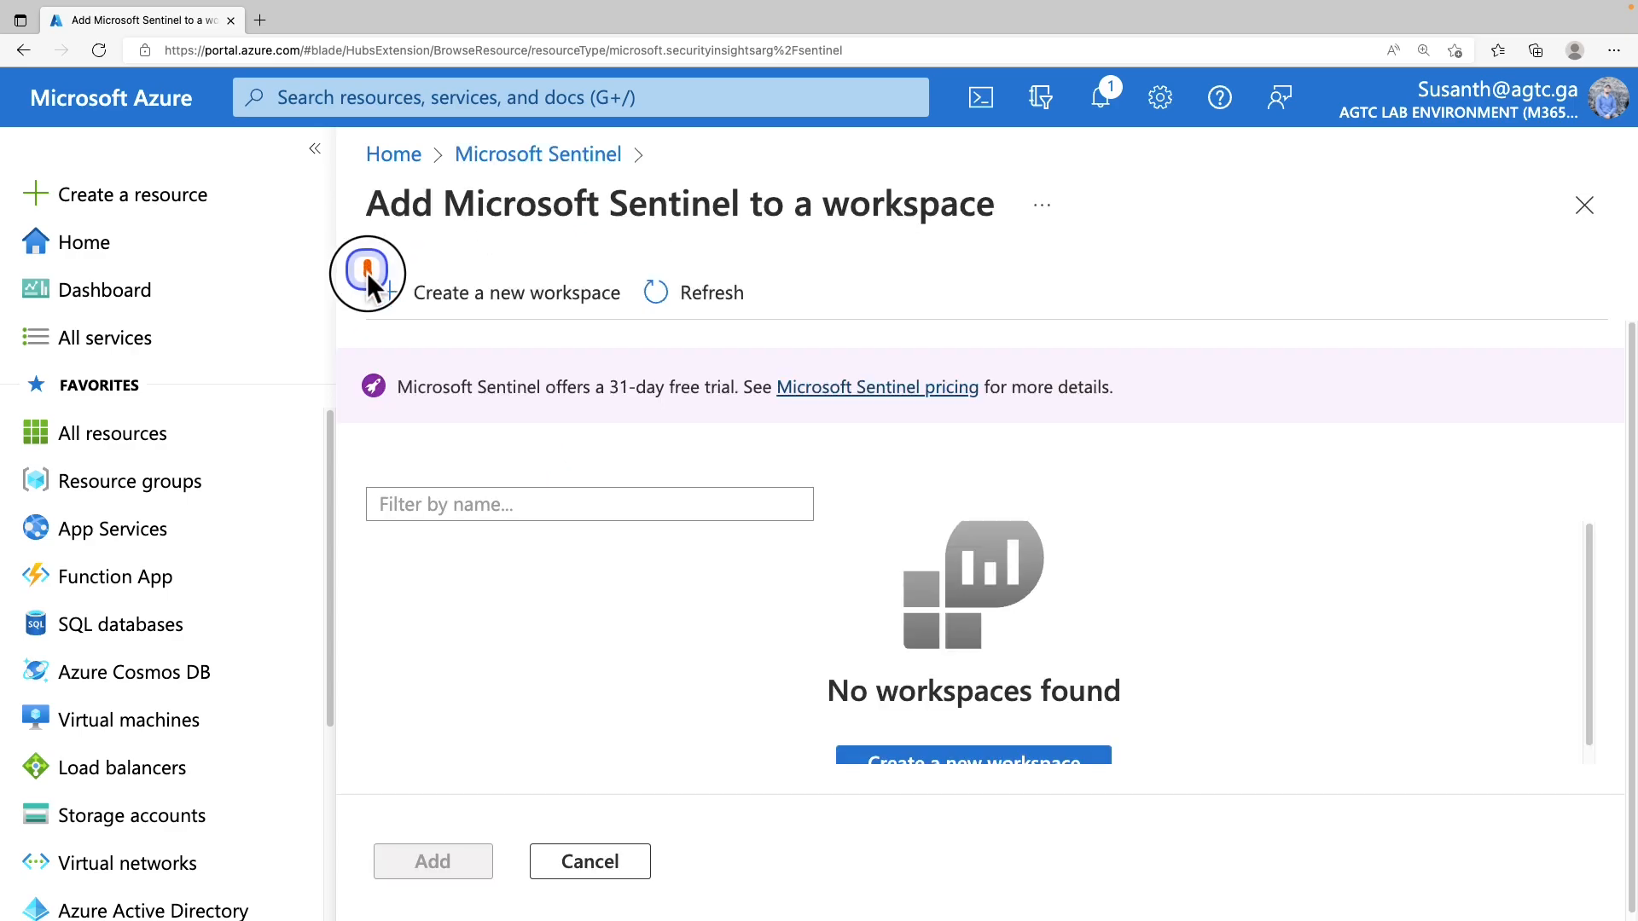
{"action": "left_click", "coordinate": [566, 299]}
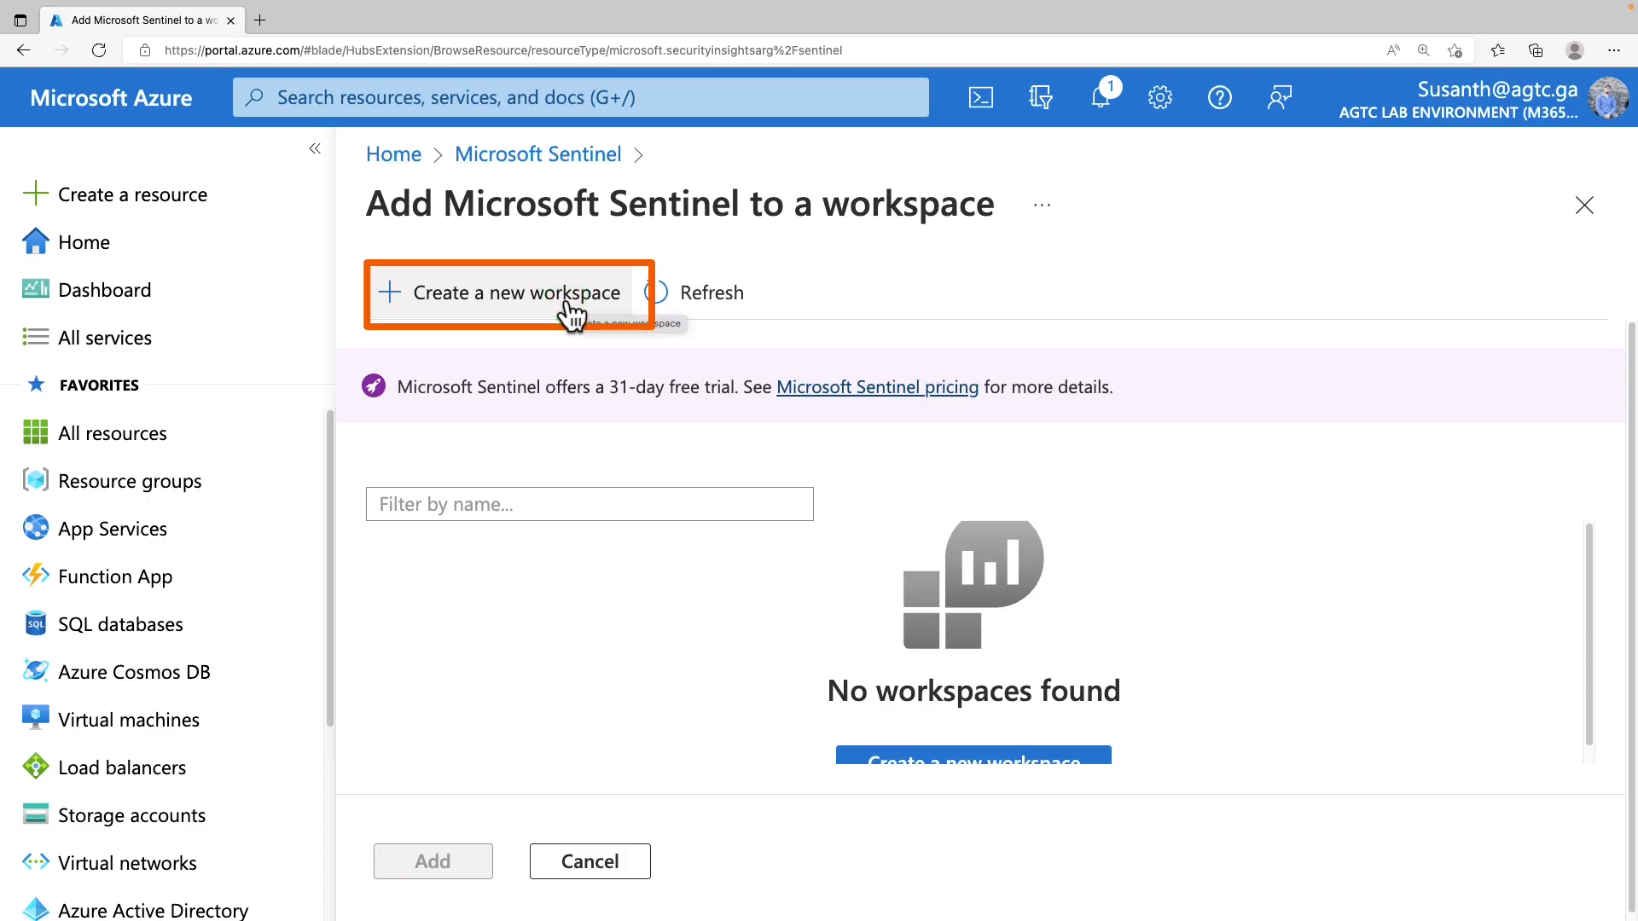
{"action": "left_click", "coordinate": [566, 298]}
Start a new Log Analytics workspace, keeping subscription IN_MS_Azure_Sub
{"action": "left_click", "coordinate": [566, 302]}
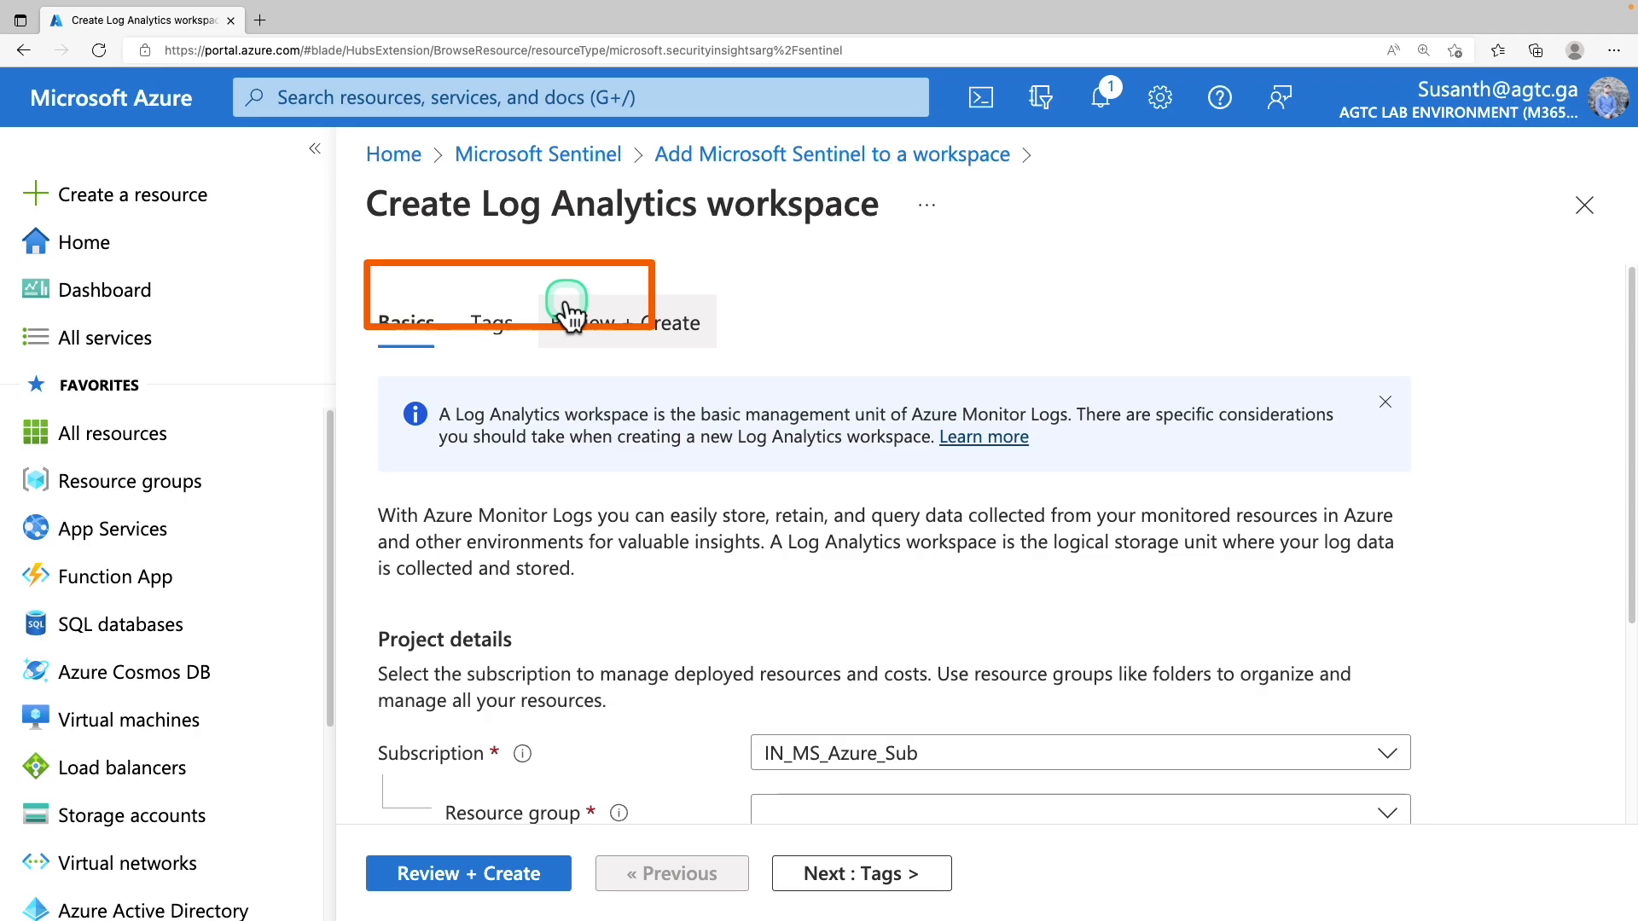
{"action": "scroll", "coordinate": [512, 426], "scroll_direction": "down", "scroll_amount": 3}
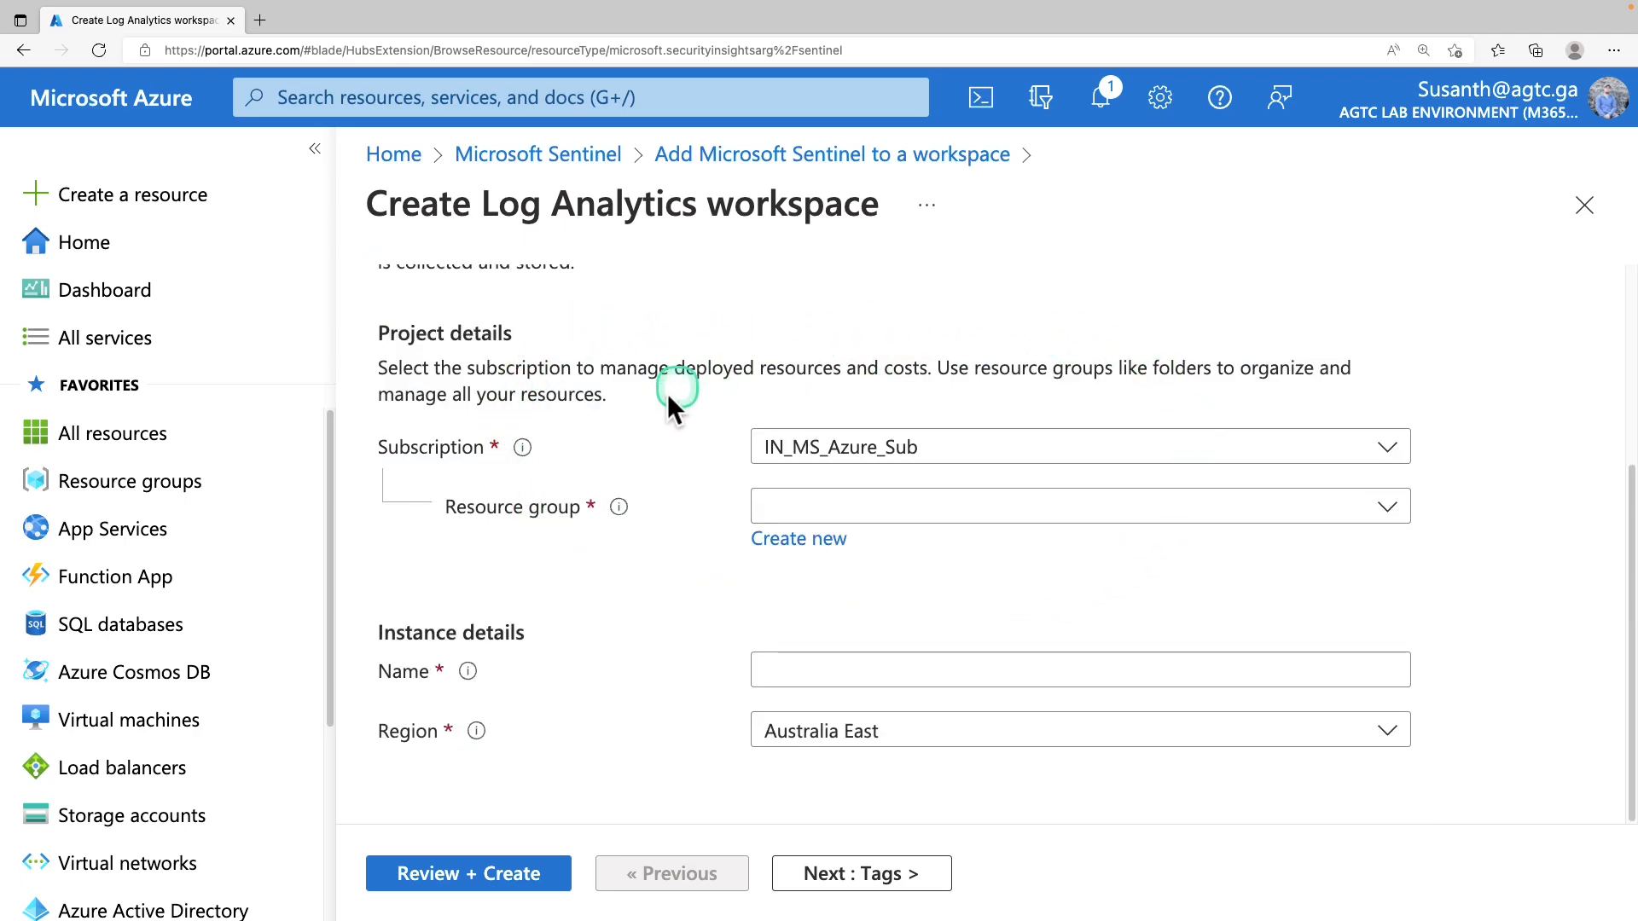
{"action": "left_click", "coordinate": [924, 448]}
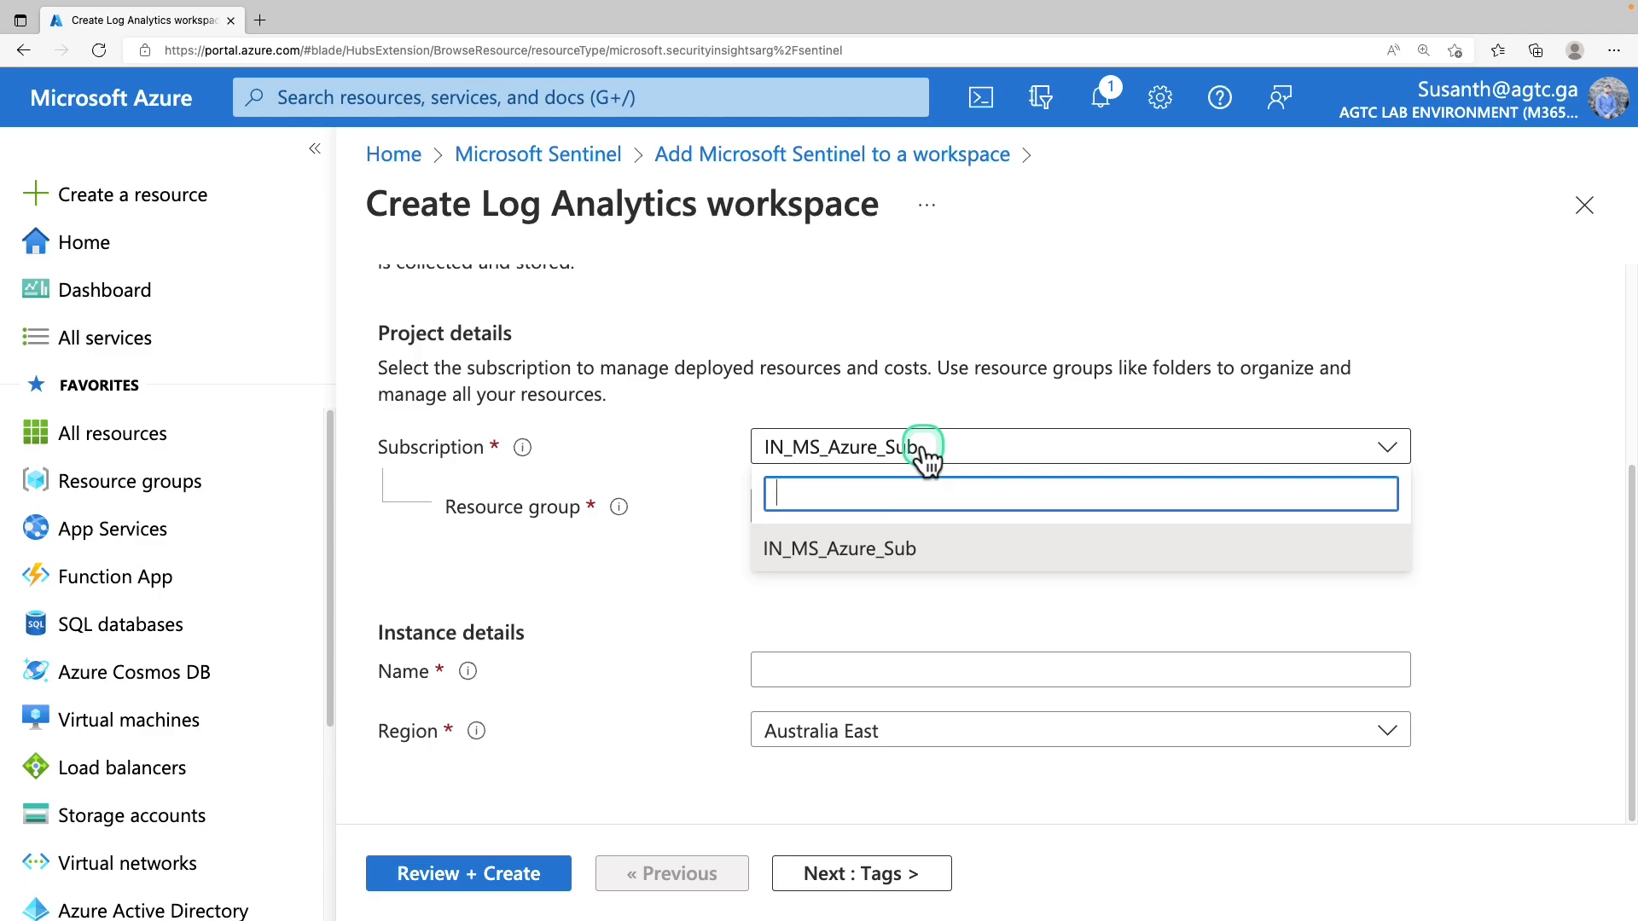
{"action": "left_click", "coordinate": [924, 449]}
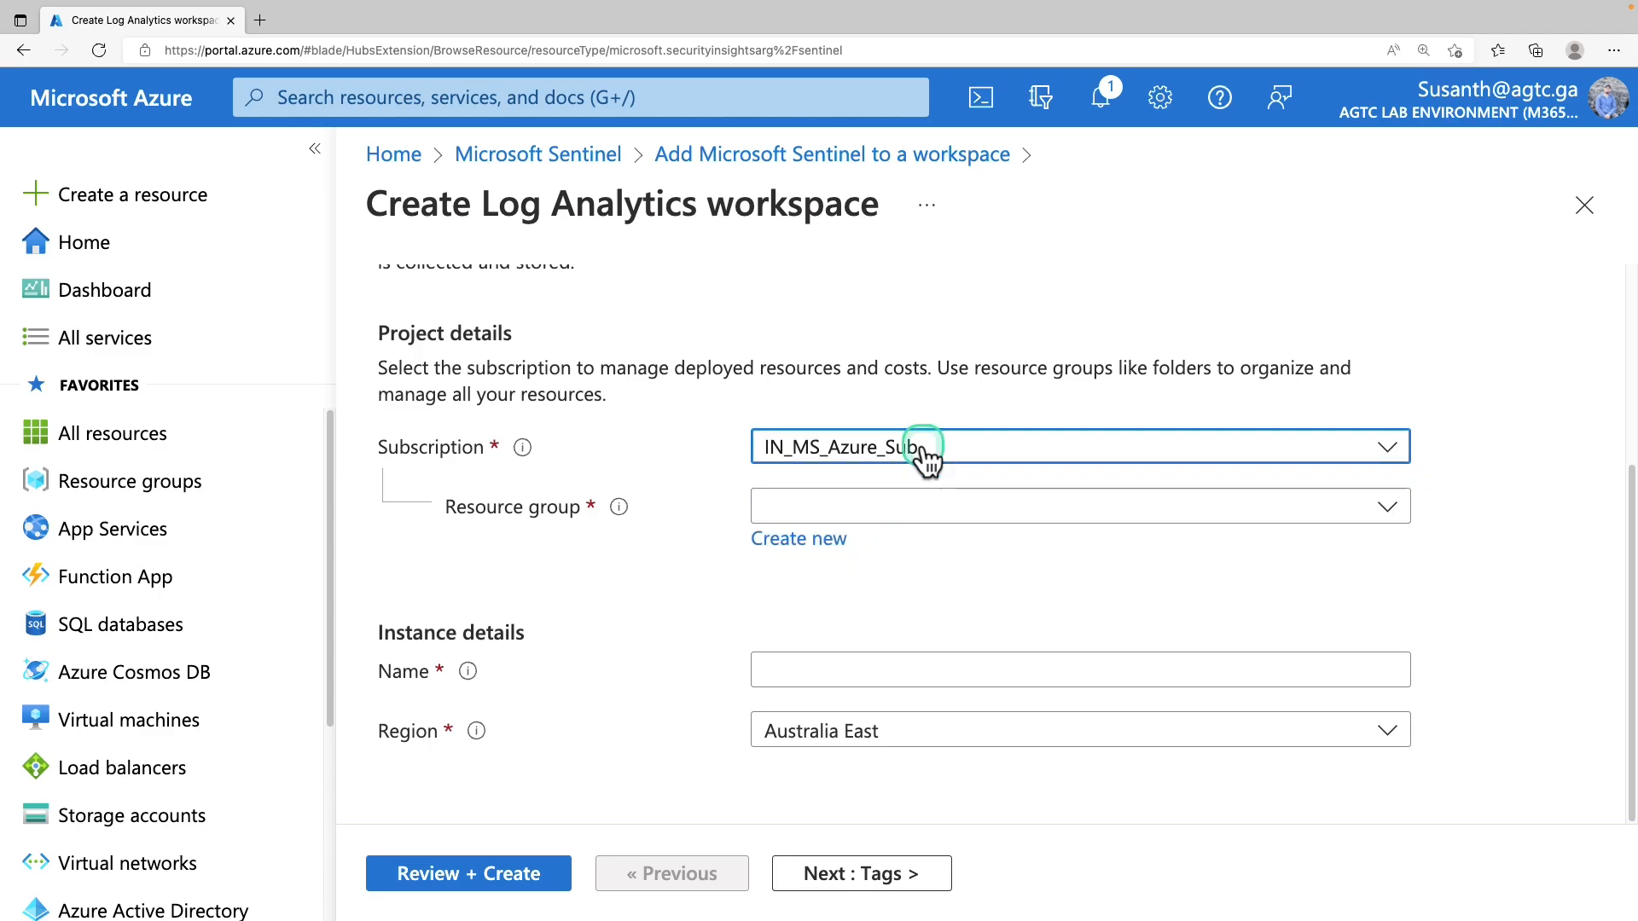
Create a new resource group named Sentinel-RG
{"action": "left_click", "coordinate": [829, 510]}
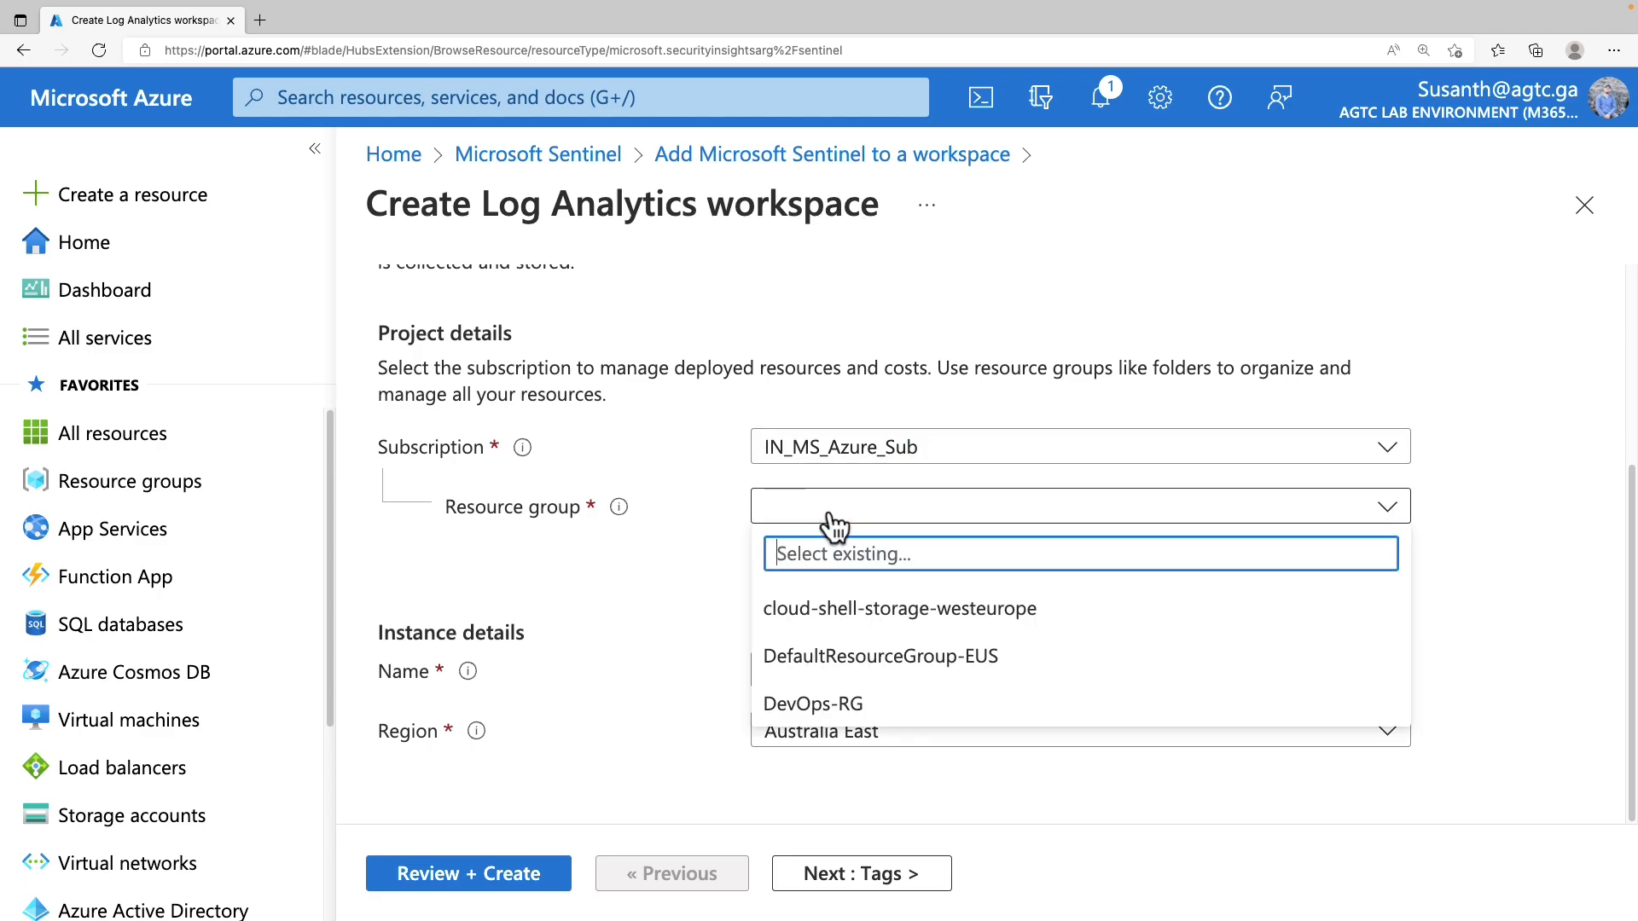
{"action": "left_click", "coordinate": [841, 516]}
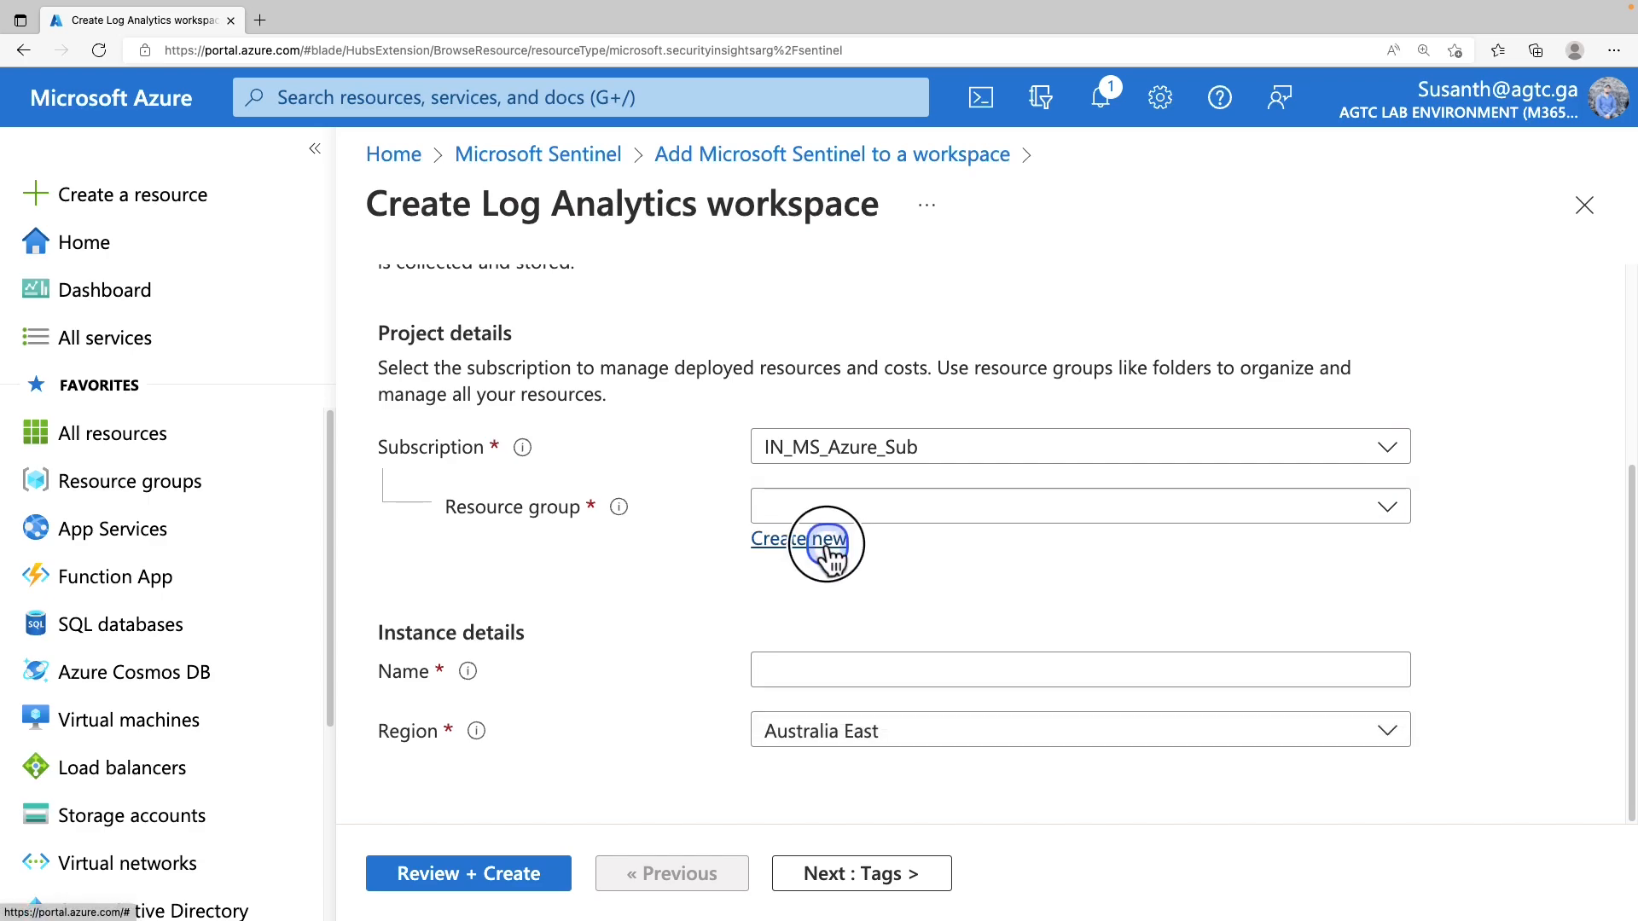
{"action": "left_click", "coordinate": [830, 546]}
{"action": "left_click", "coordinate": [851, 736]}
{"action": "type", "text": "Sentinel-RG"}
{"action": "left_click_drag", "start_coordinate": [851, 736], "coordinate": [782, 735]}
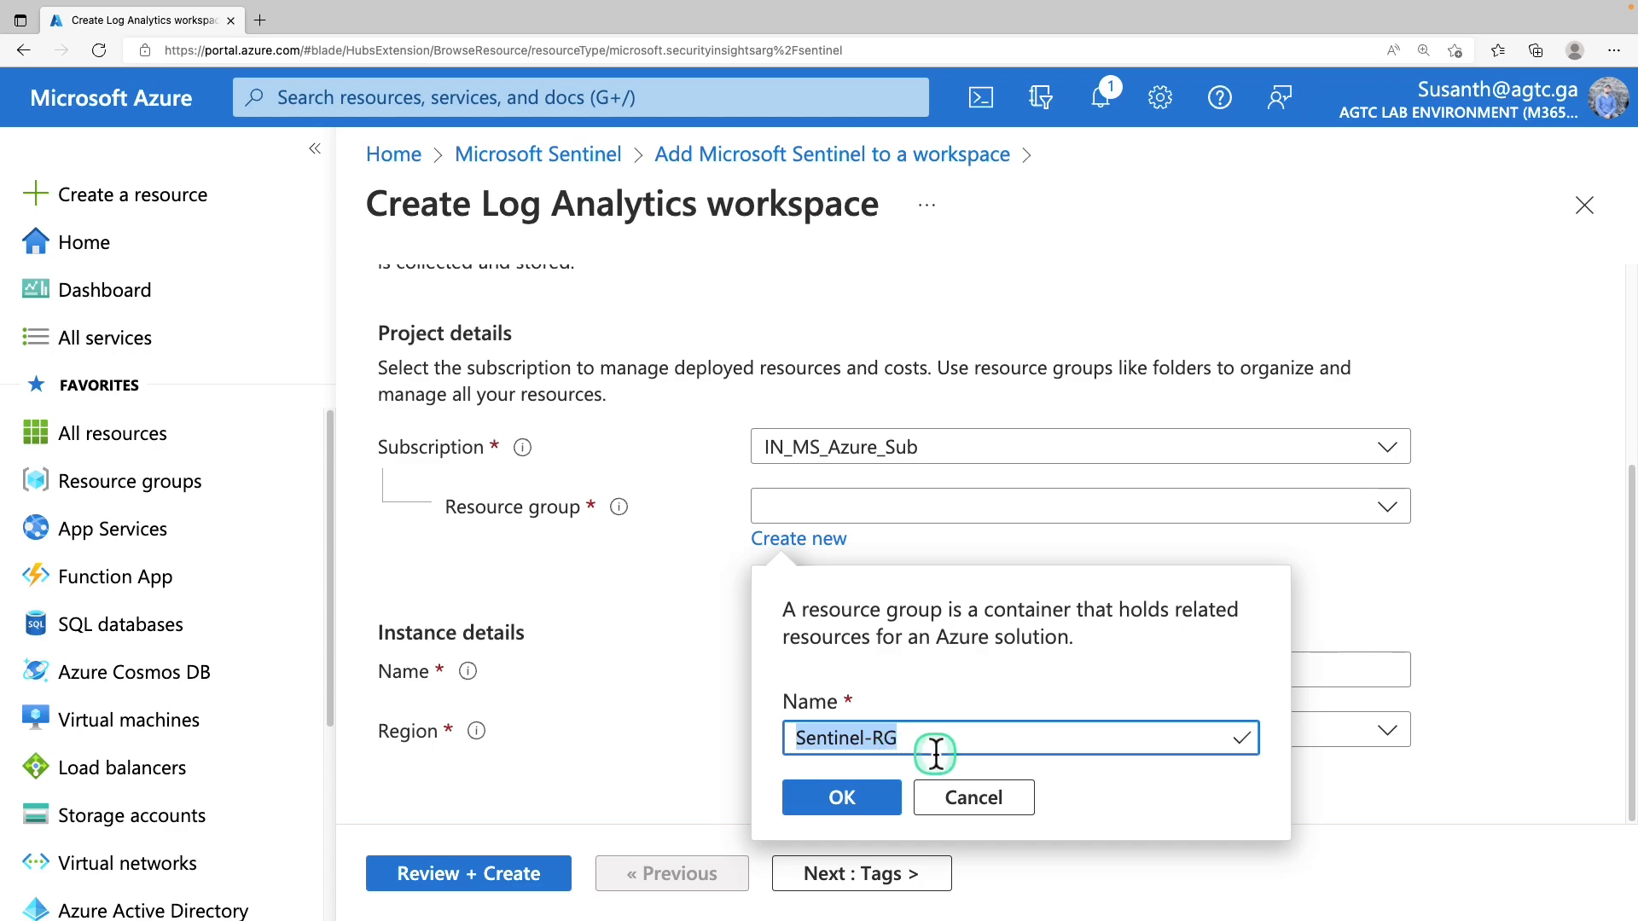
{"action": "left_click", "coordinate": [863, 803]}
Name the workspace sentinel-workspace and keep region Australia East
{"action": "left_click", "coordinate": [830, 669]}
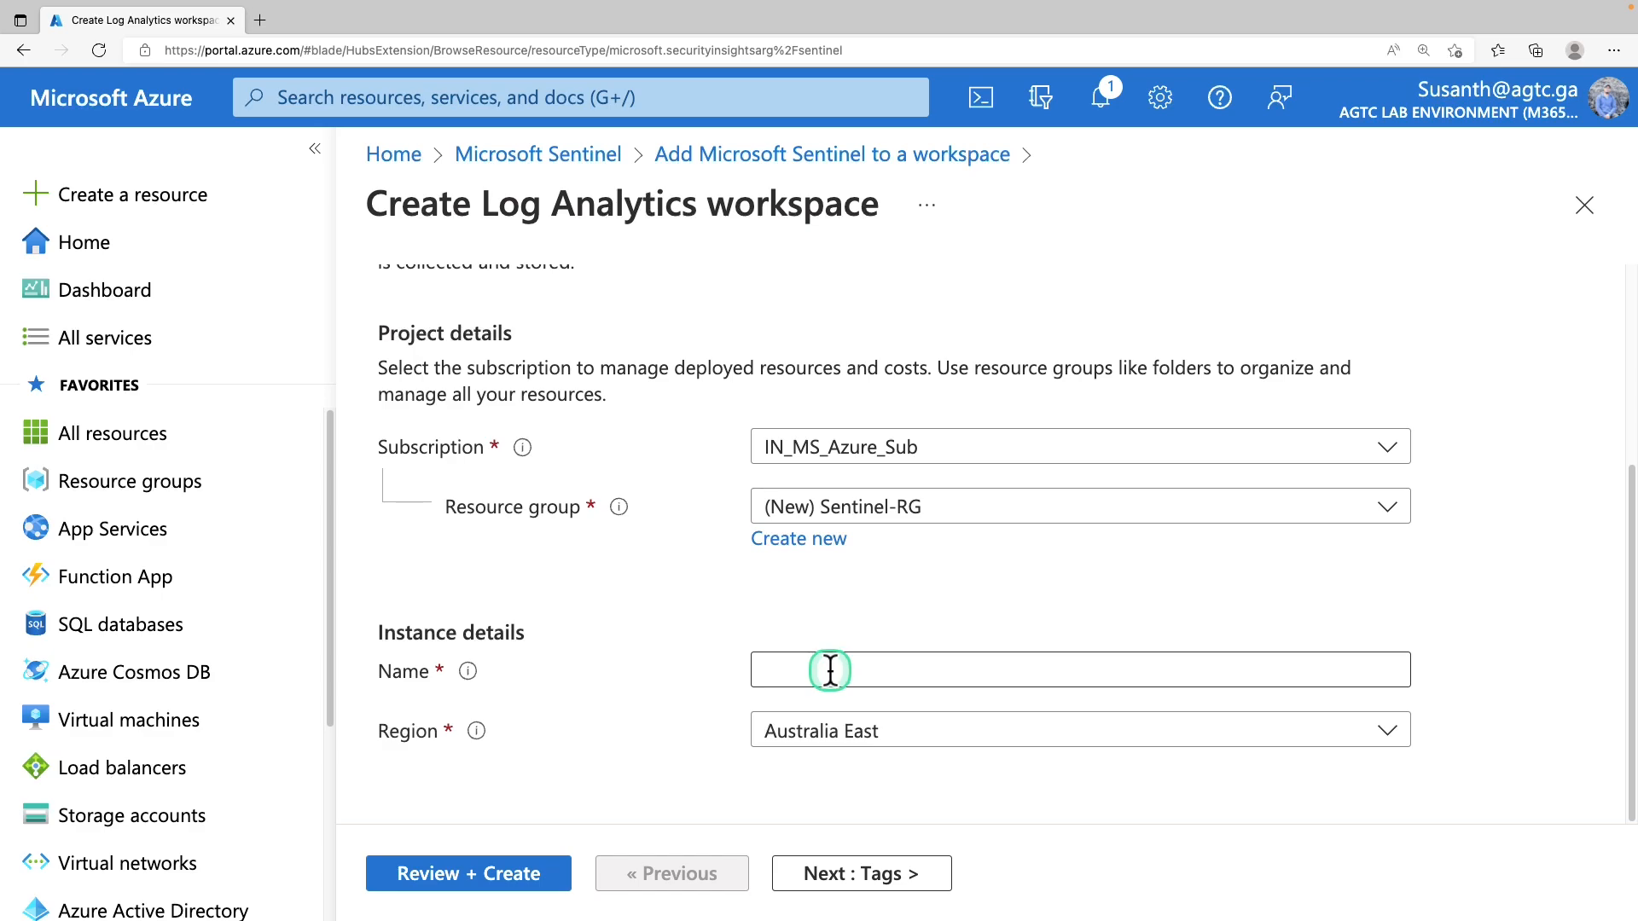
{"action": "type", "text": "sentinel-workspace"}
{"action": "left_click_drag", "start_coordinate": [958, 668], "coordinate": [591, 693]}
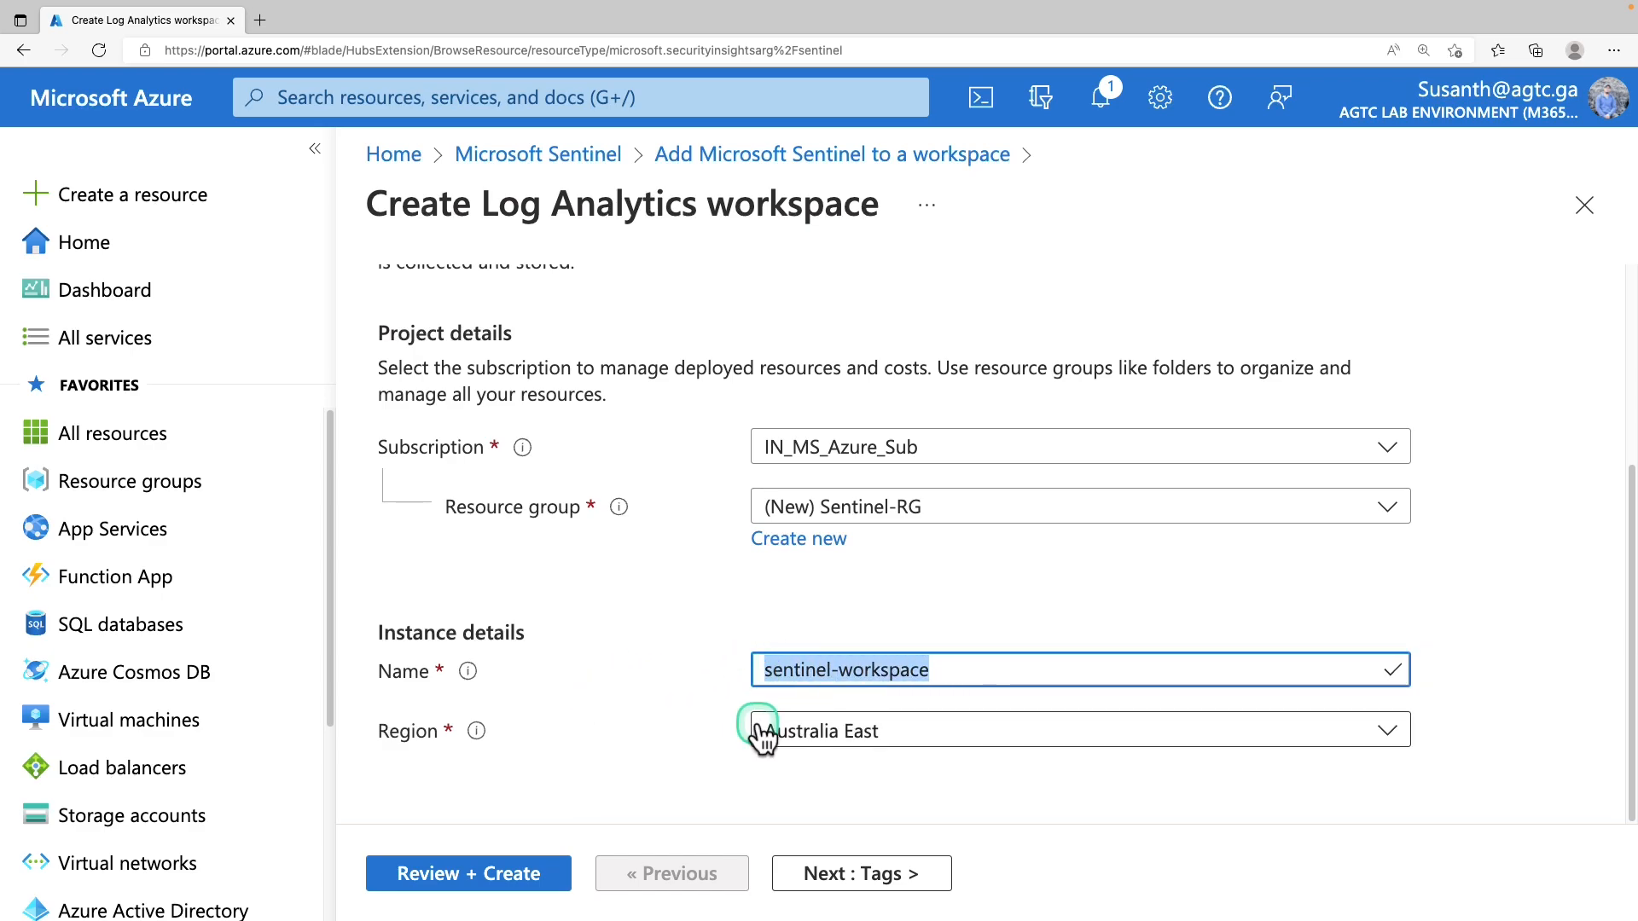
{"action": "left_click", "coordinate": [852, 745]}
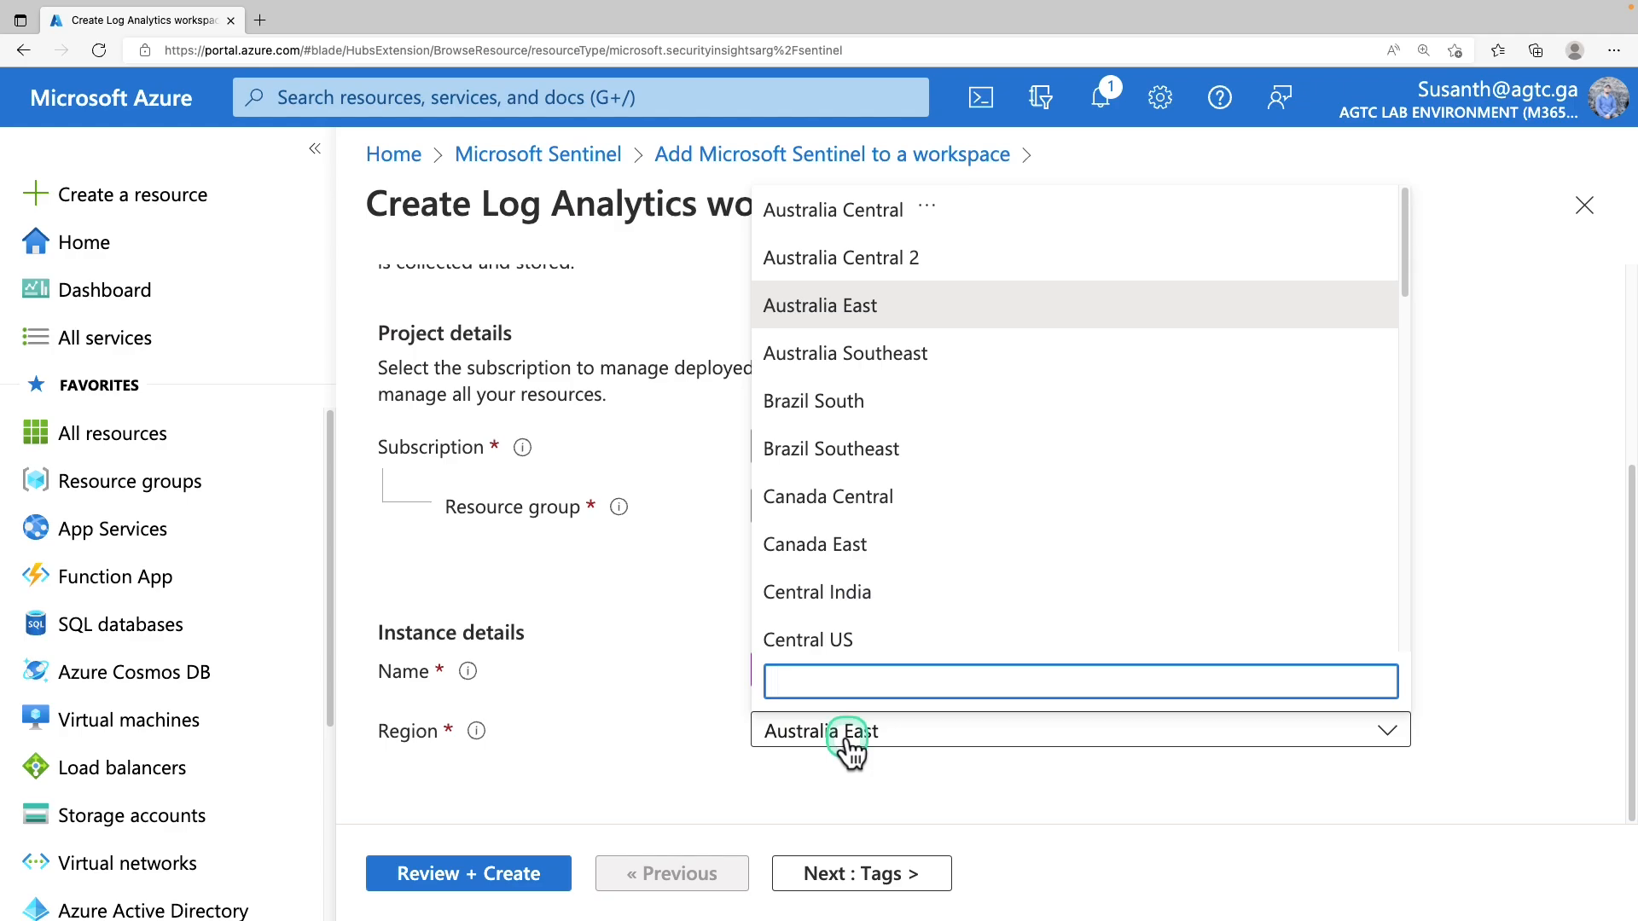
{"action": "left_click", "coordinate": [848, 307]}
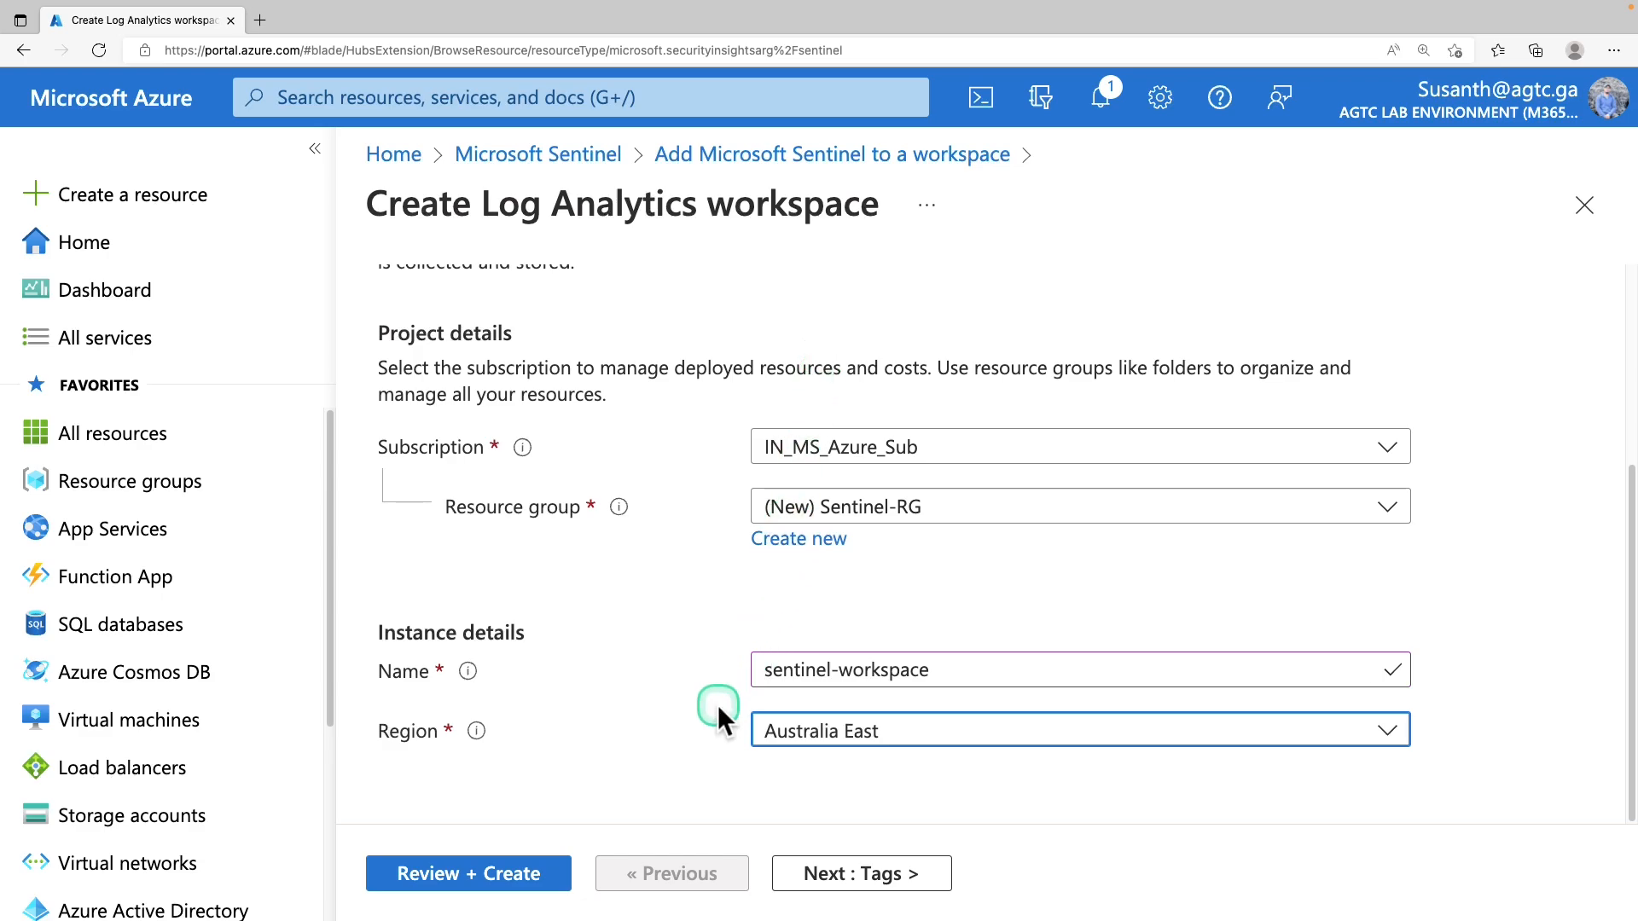
{"action": "scroll", "coordinate": [721, 772], "scroll_direction": "up", "scroll_amount": 1}
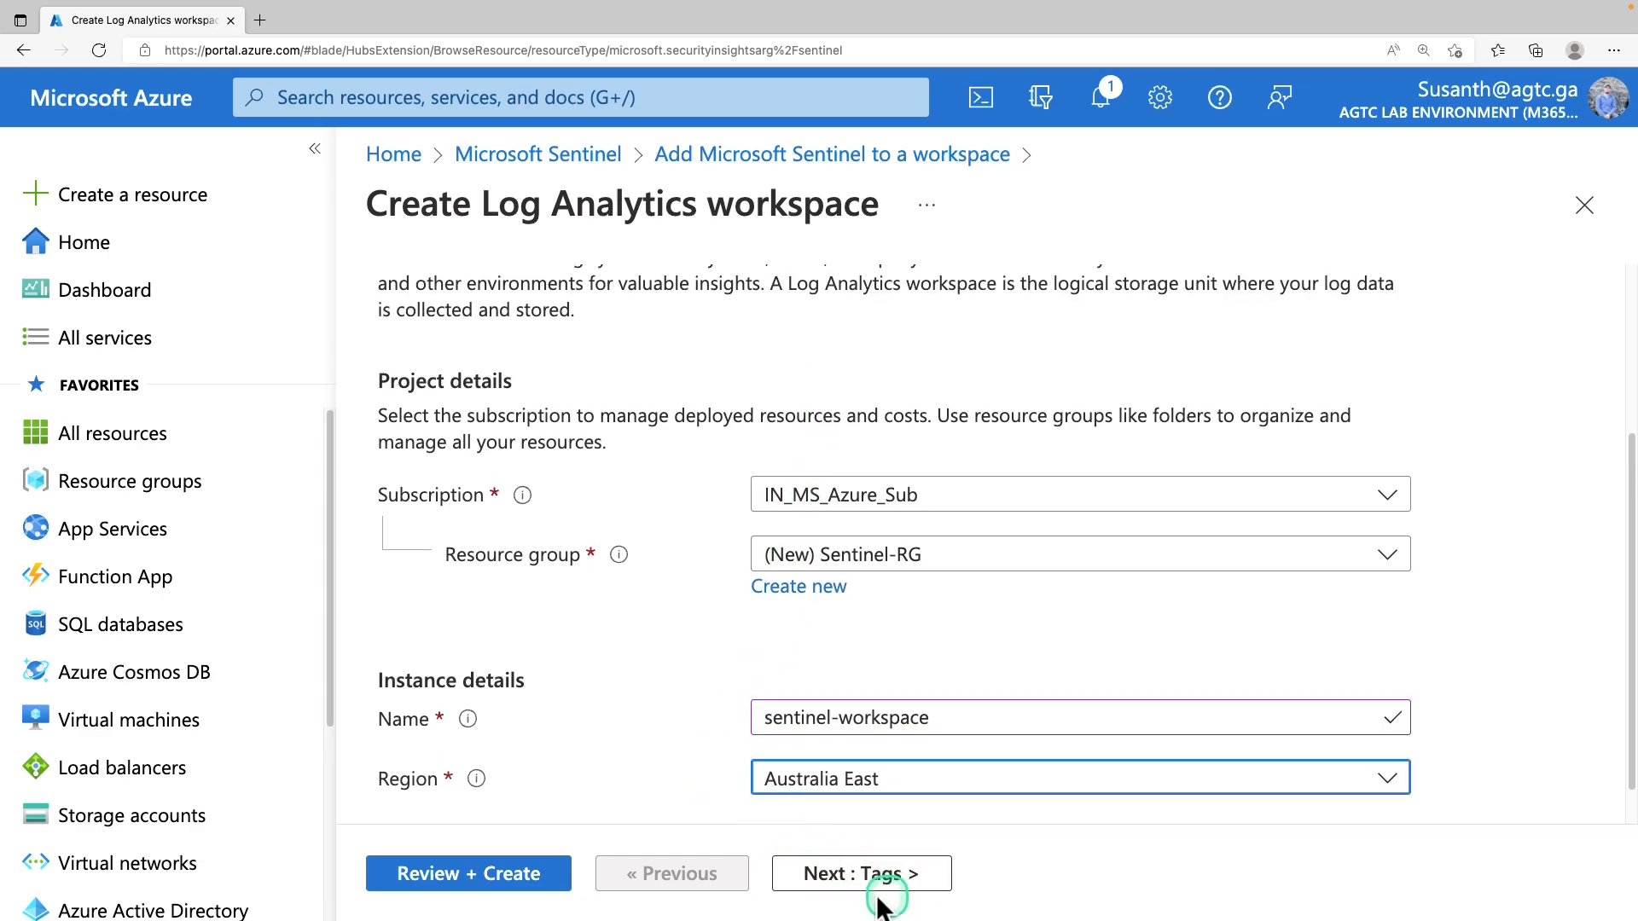
Review sentinel-workspace, confirm Validation passed, and create the Log Analytics workspace
{"action": "left_click", "coordinate": [517, 879]}
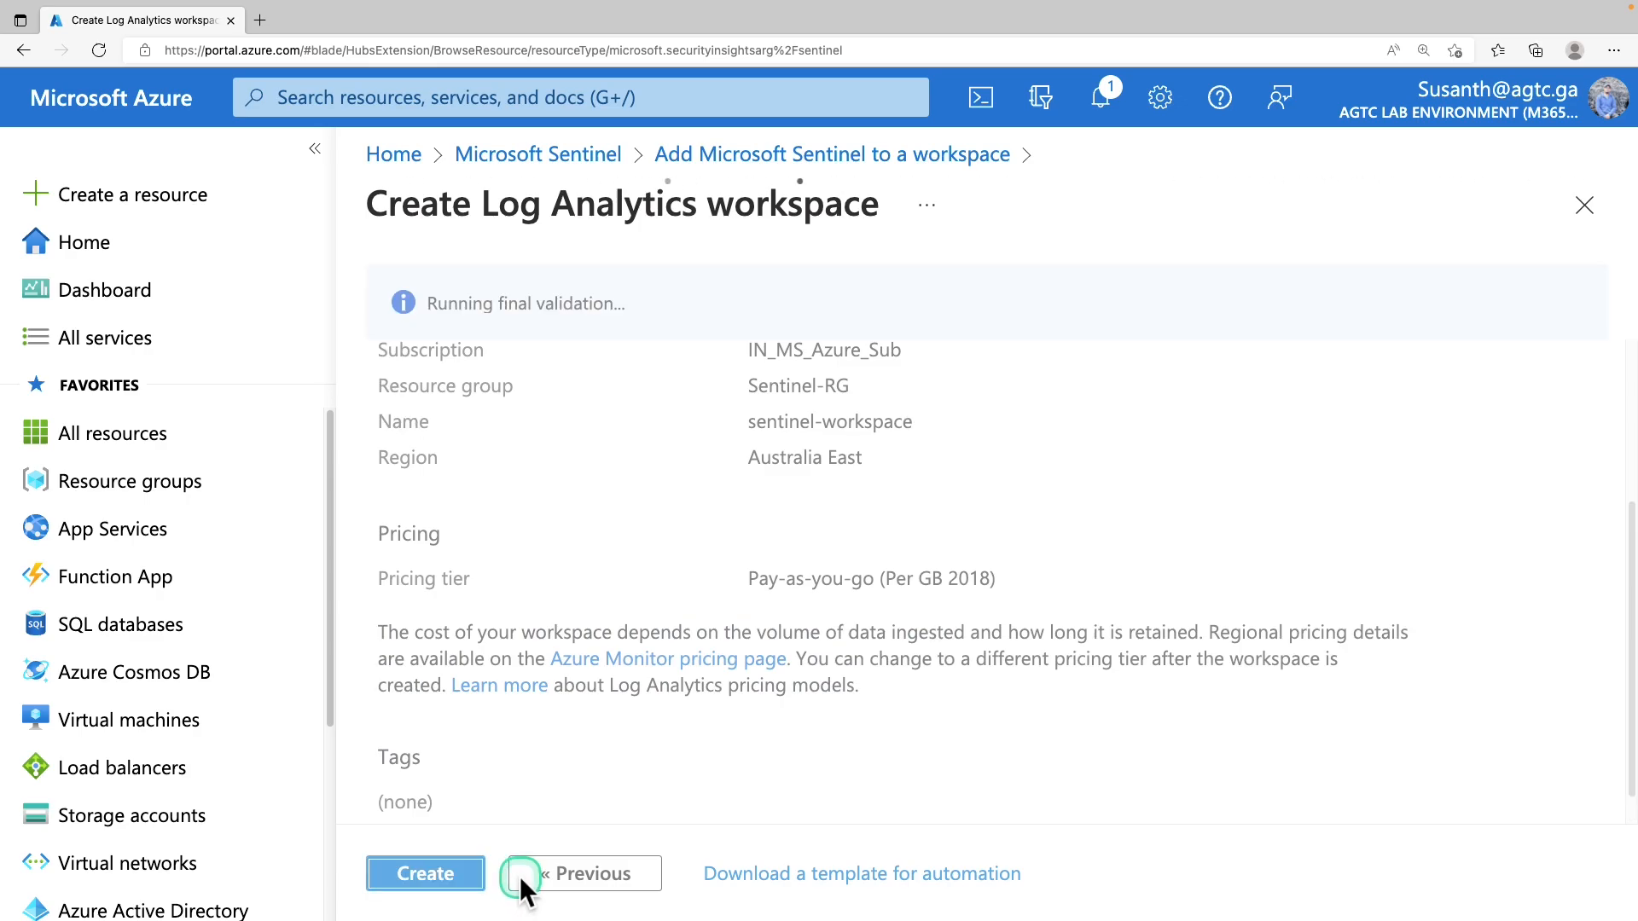
{"action": "left_click_drag", "start_coordinate": [425, 304], "coordinate": [567, 303]}
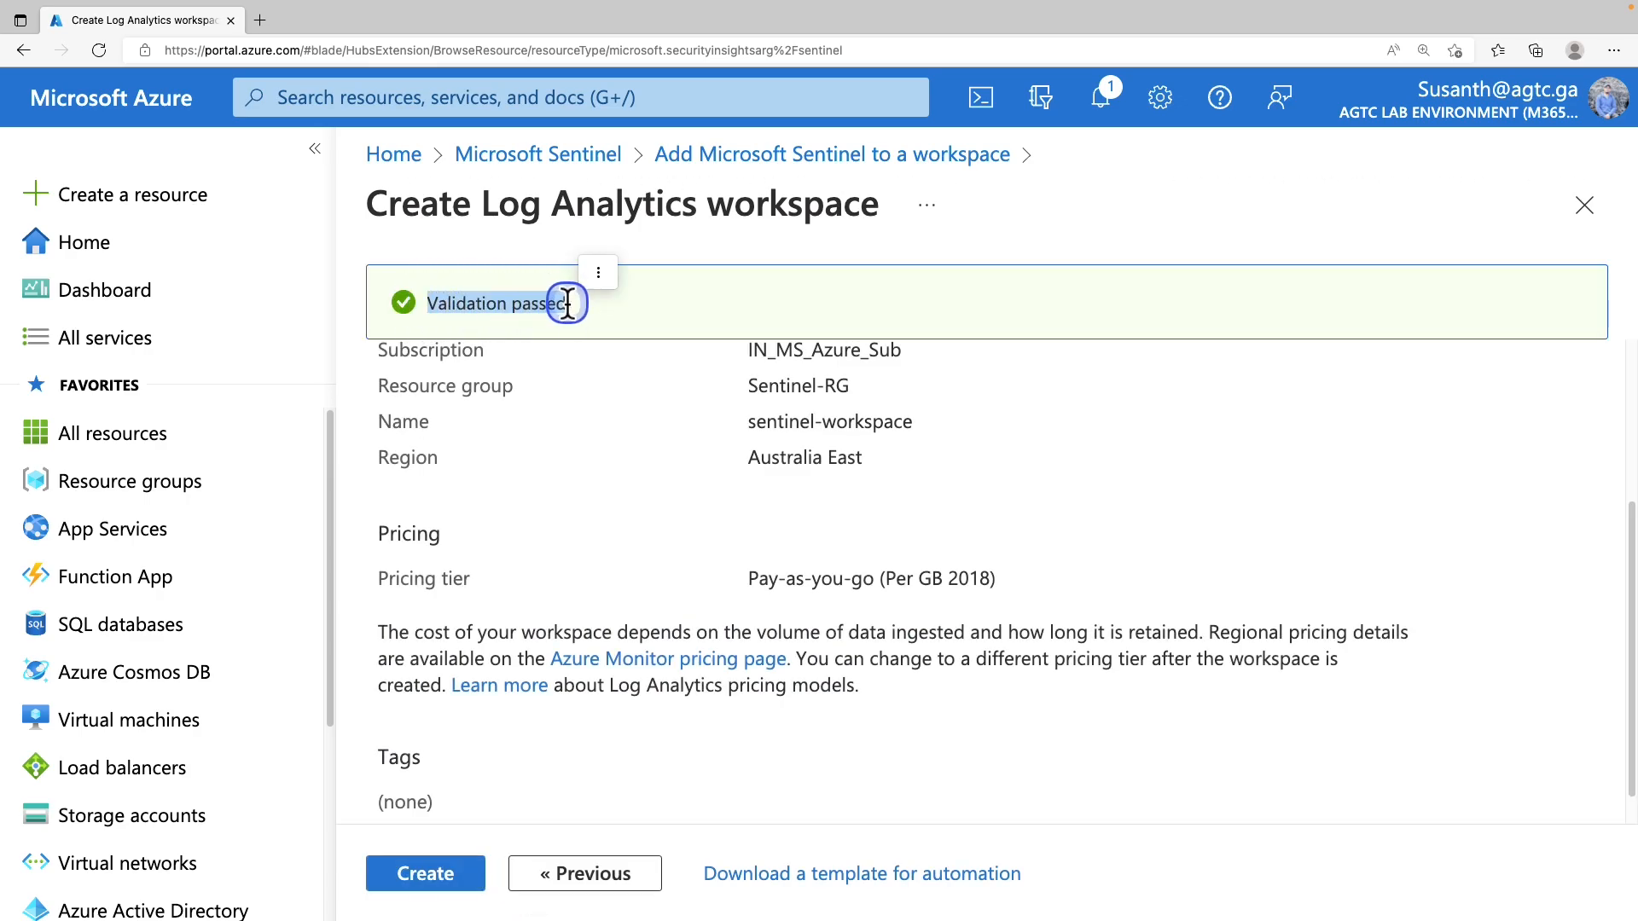
{"action": "left_click", "coordinate": [450, 879]}
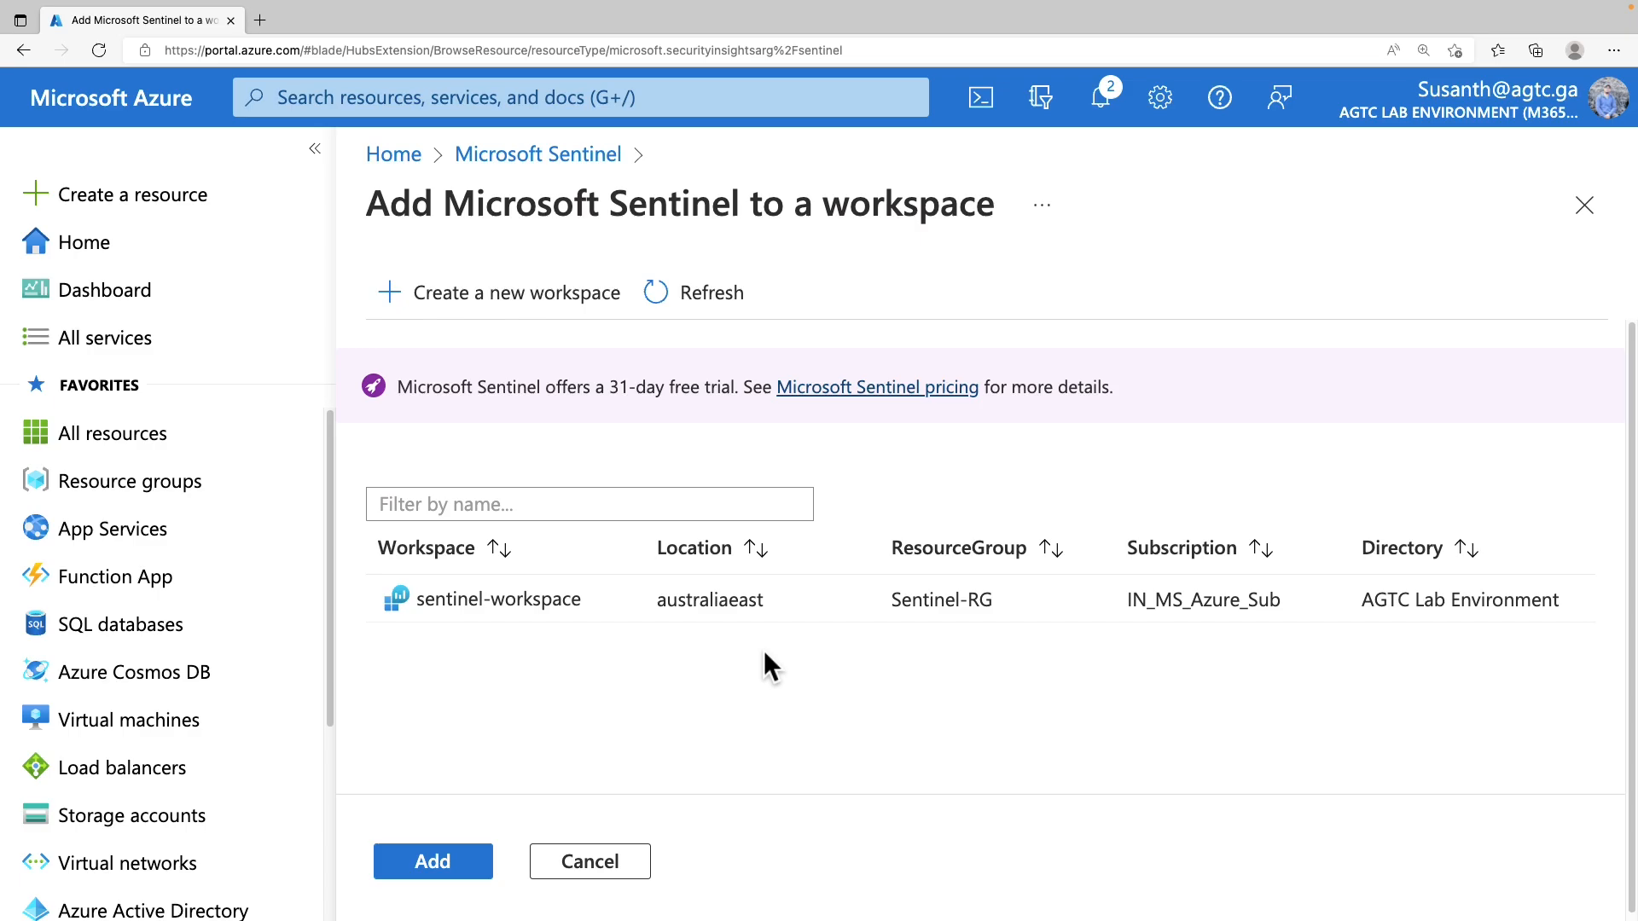
Confirm in the notifications that the workspace deployment succeeded
{"action": "left_click", "coordinate": [1103, 116]}
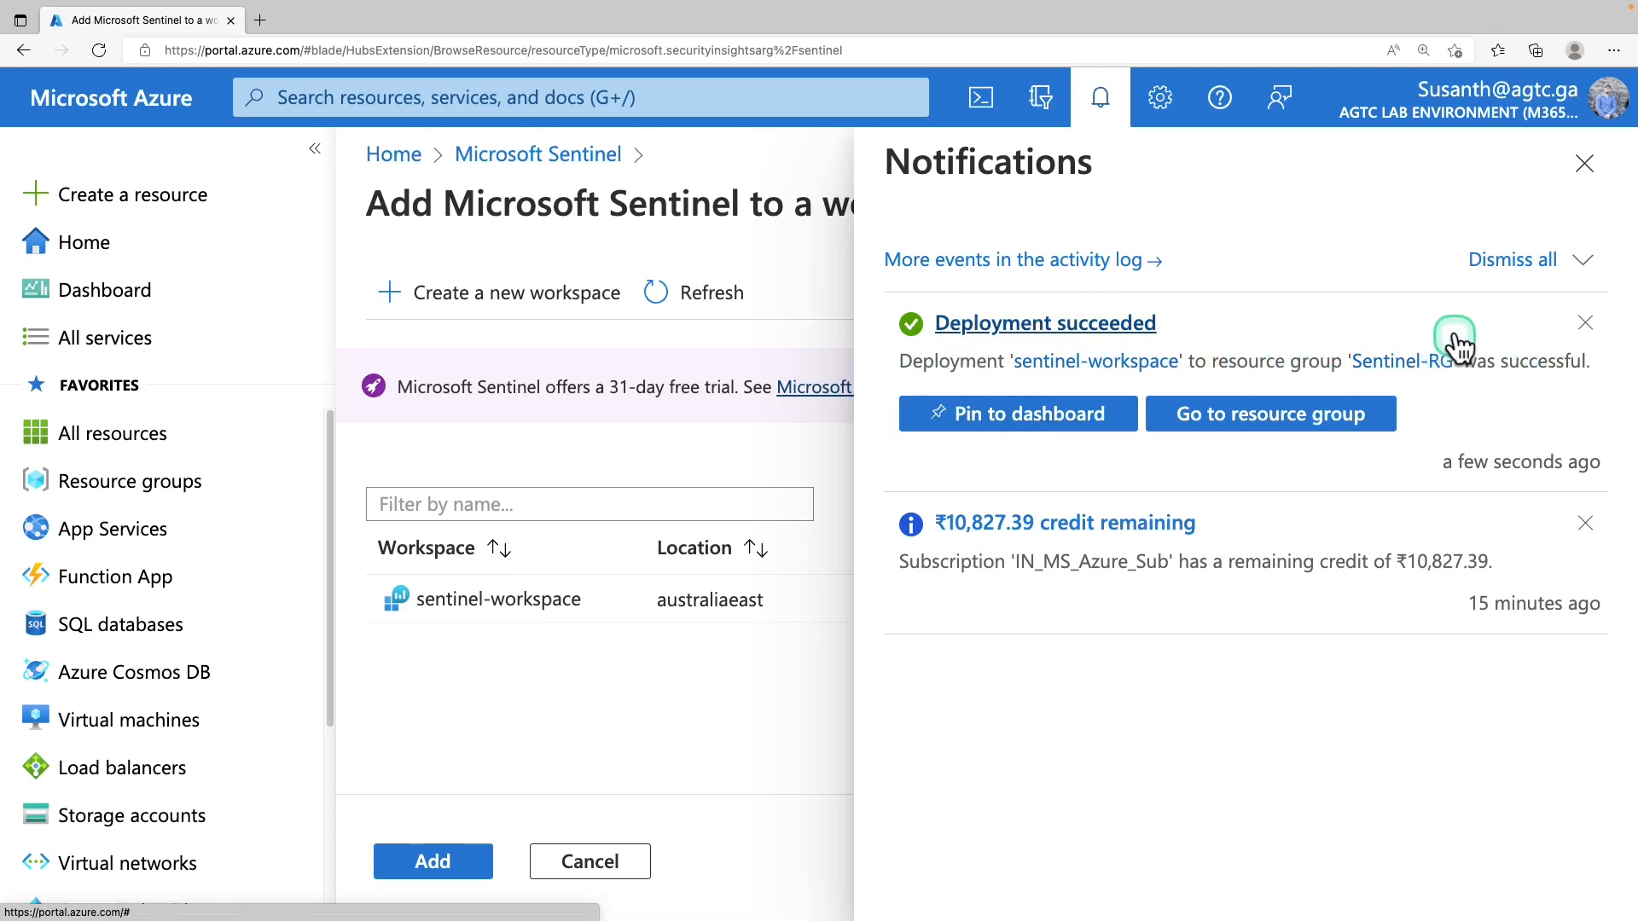
{"action": "left_click", "coordinate": [1587, 163]}
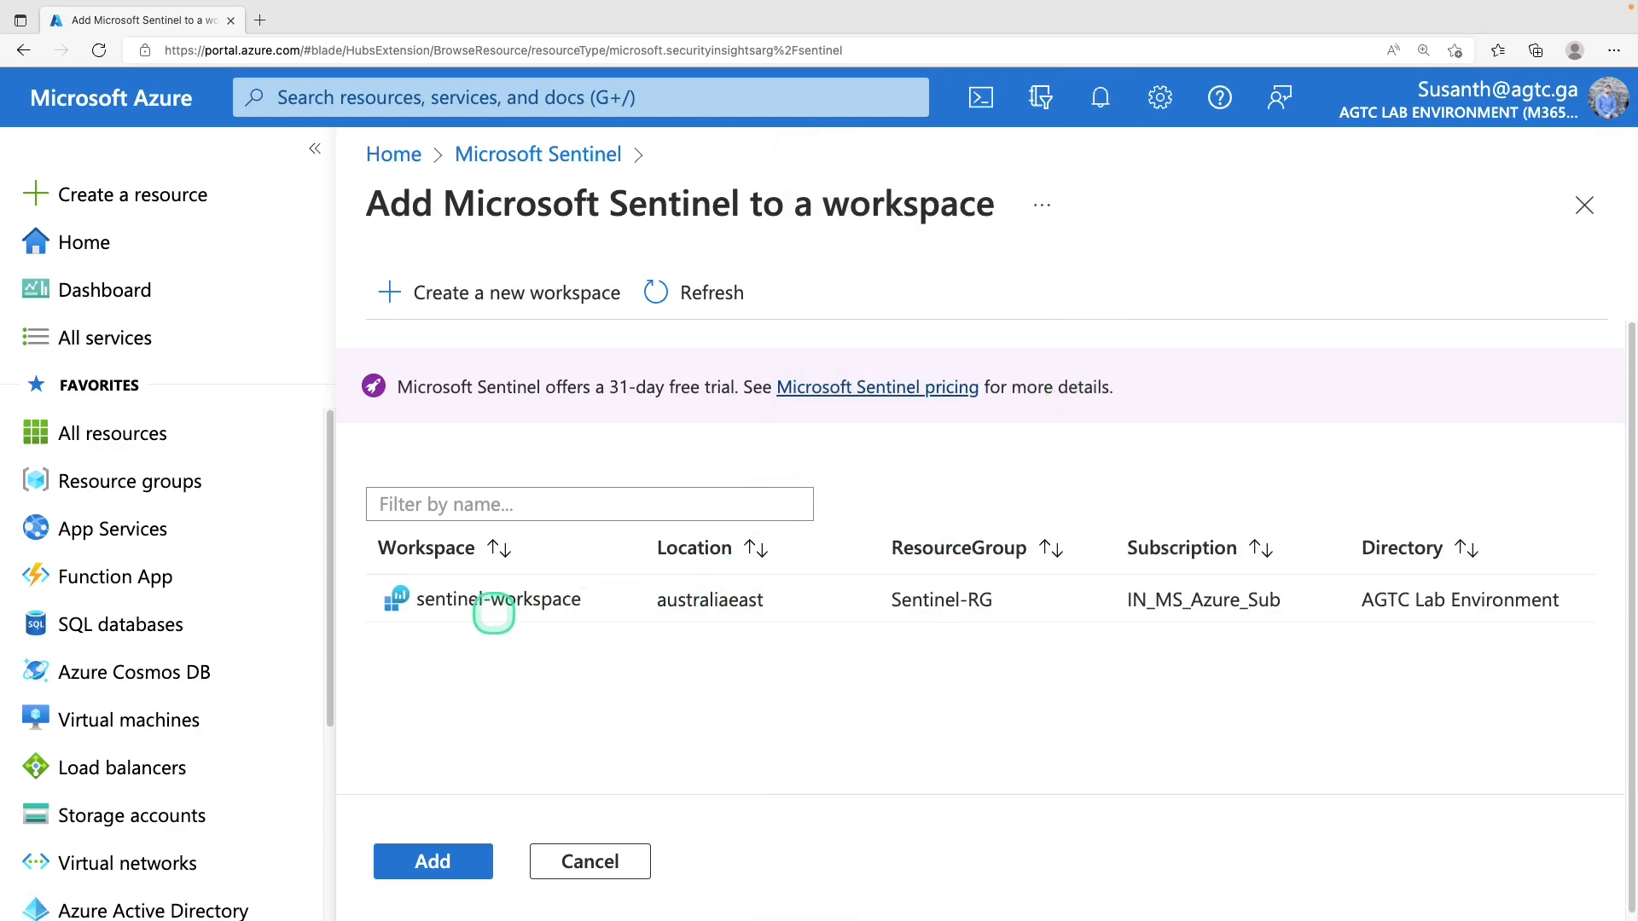
{"action": "key", "text": "Escape"}
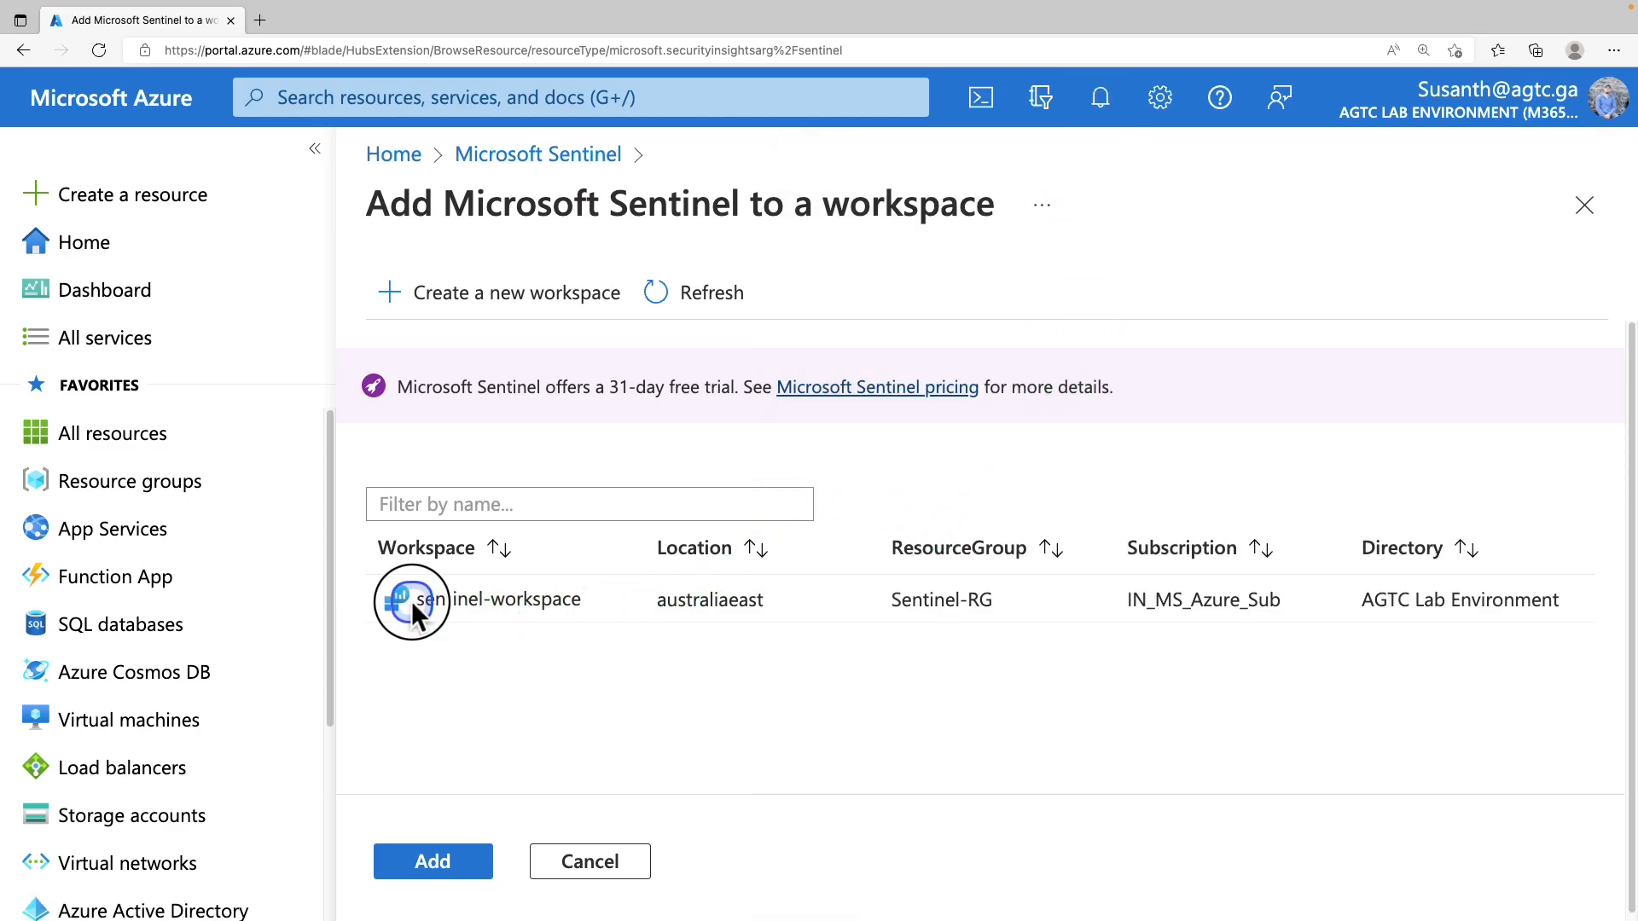
Select the sentinel-workspace row and add Microsoft Sentinel to it
{"action": "left_click", "coordinate": [591, 602]}
{"action": "triple_click", "coordinate": [439, 600]}
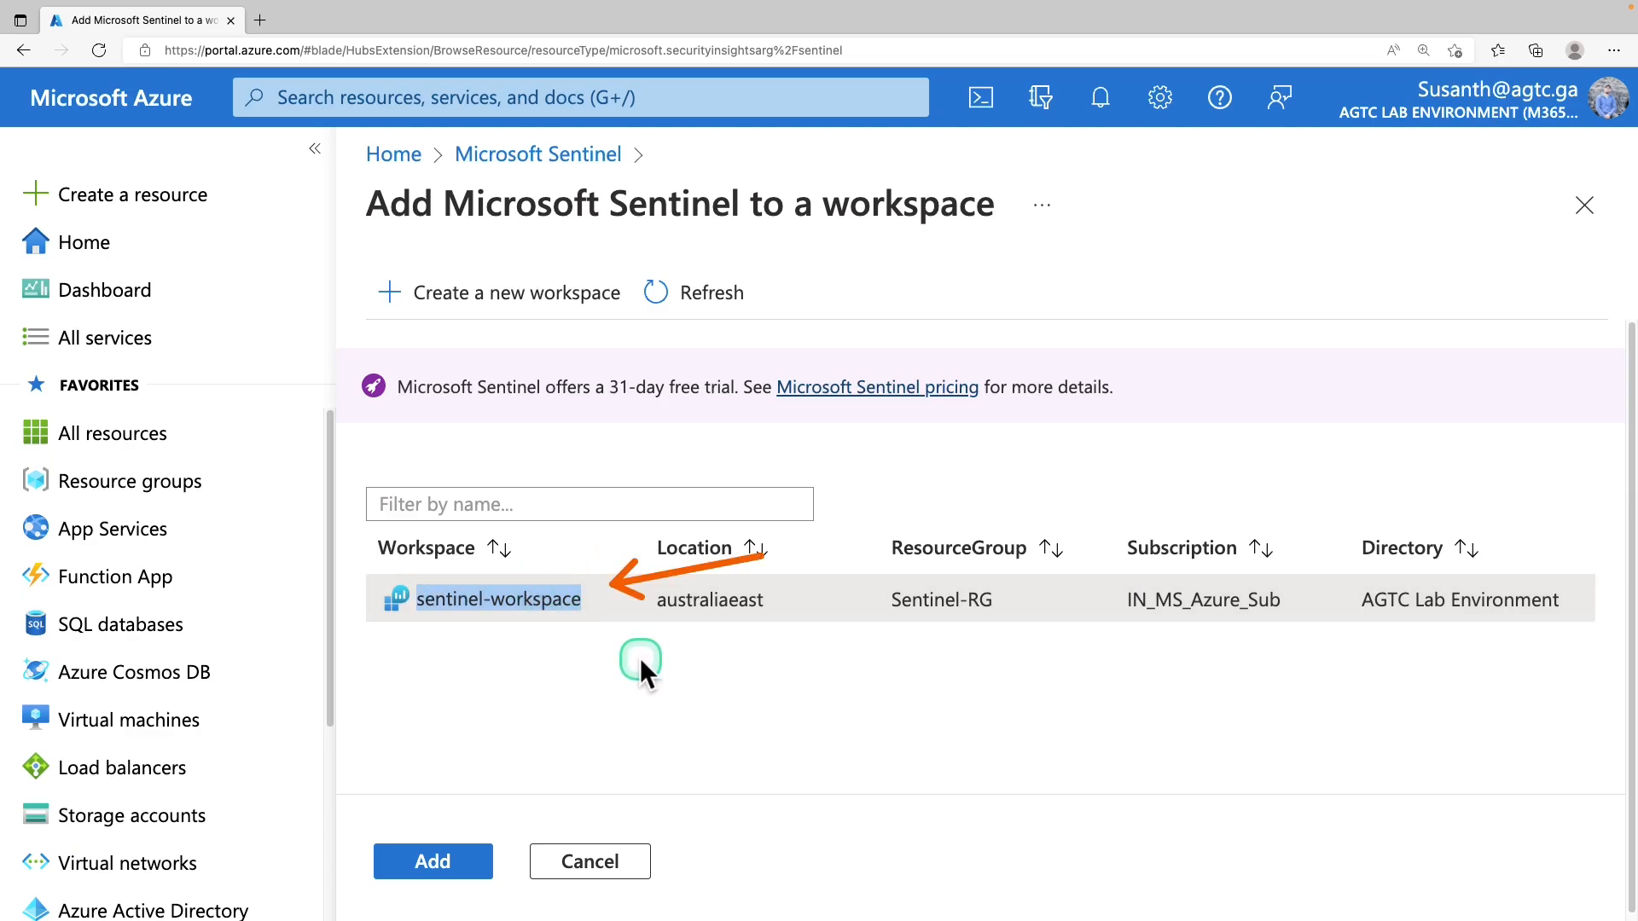
{"action": "left_click", "coordinate": [606, 609]}
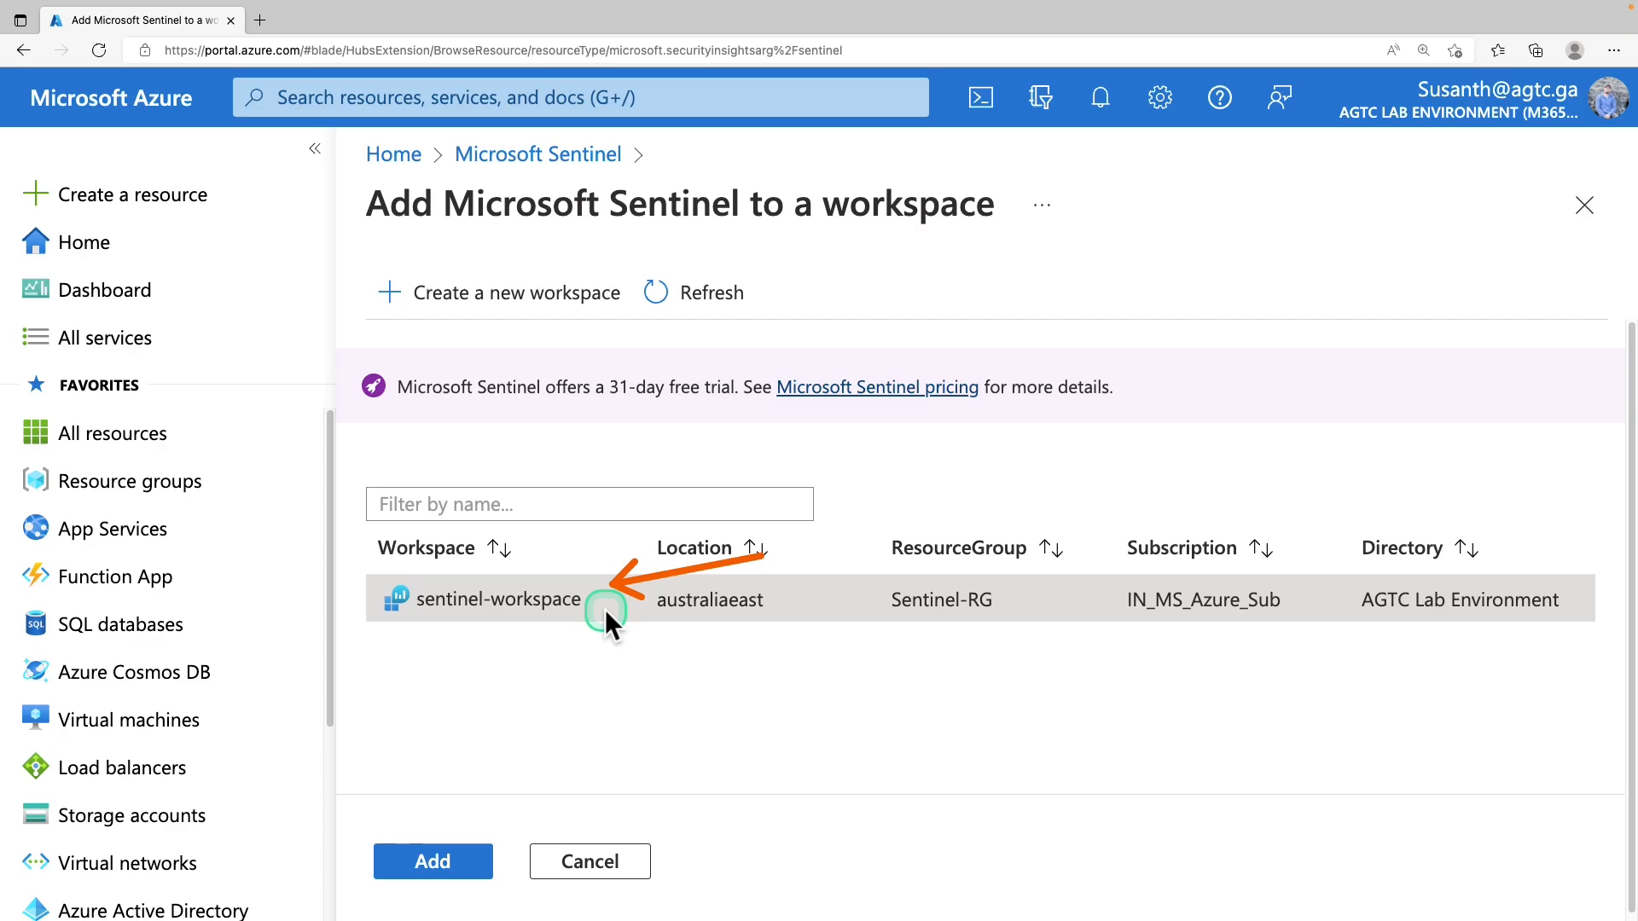
{"action": "left_click", "coordinate": [478, 870]}
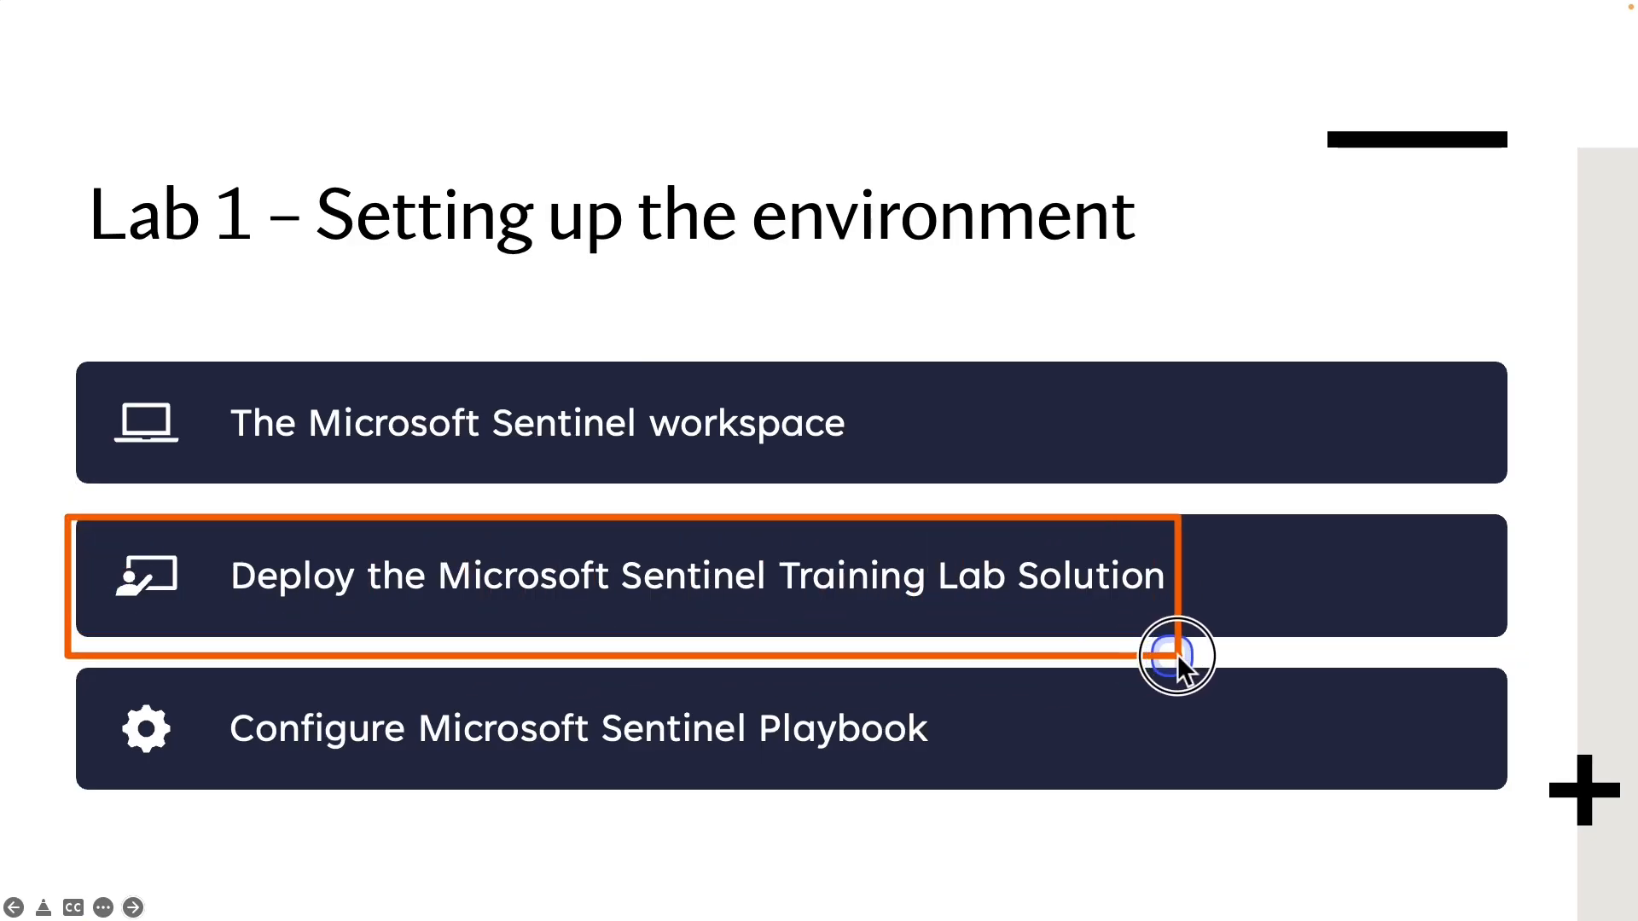
Dismiss the Sentinel free trial notice and return to the Azure Home page
{"action": "left_click_drag", "start_coordinate": [1177, 654], "coordinate": [1277, 645]}
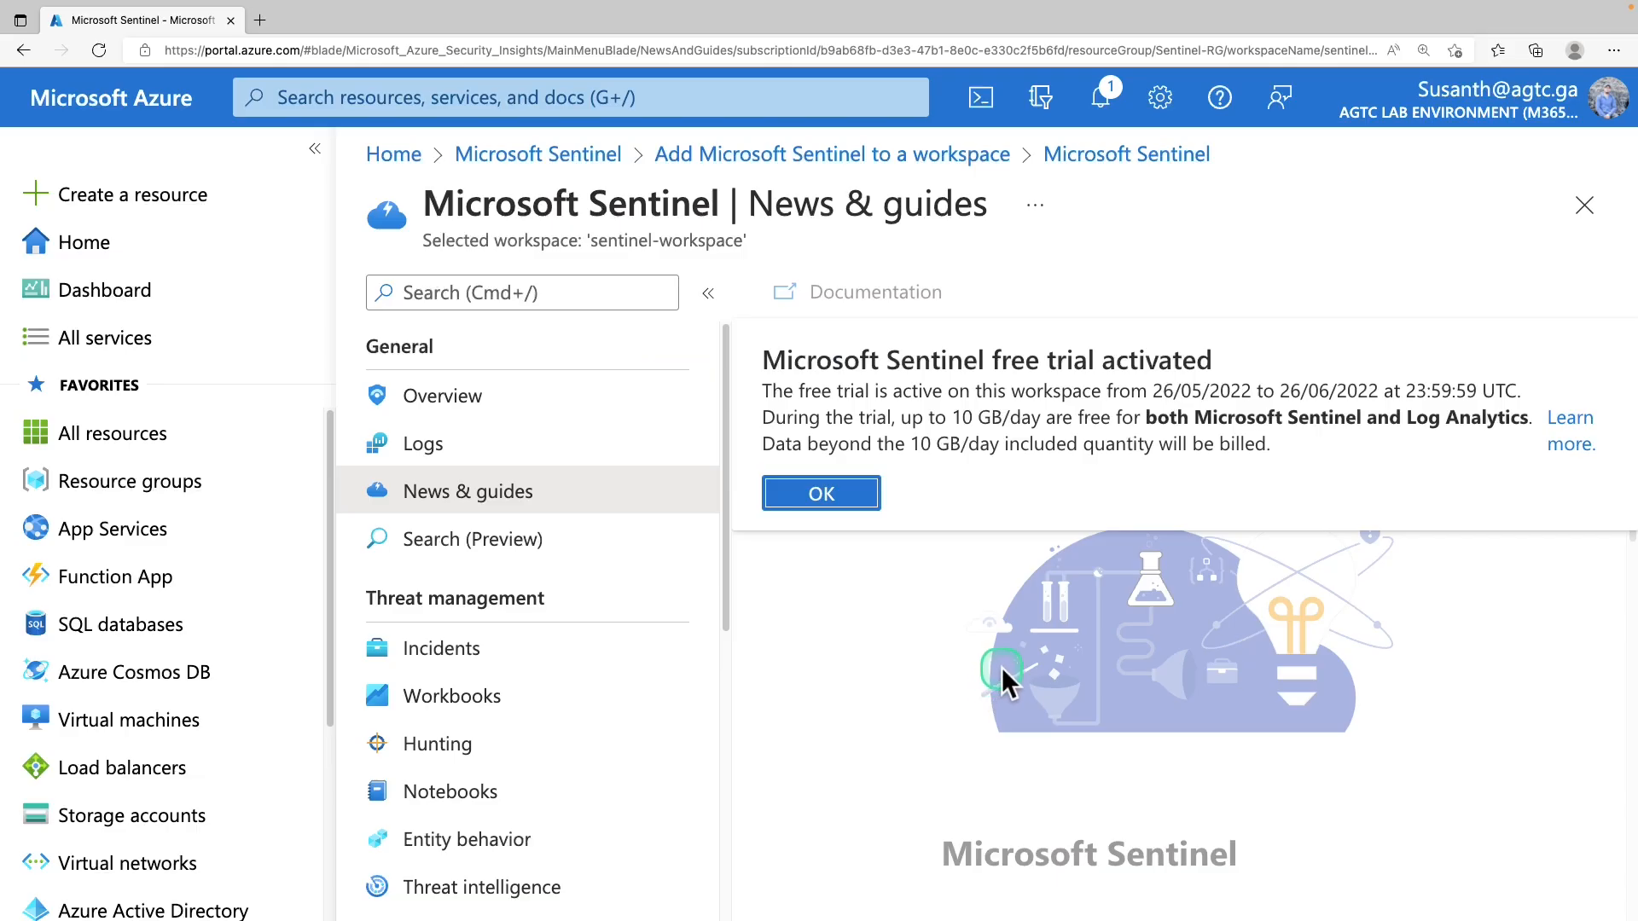
{"action": "left_click", "coordinate": [909, 600]}
{"action": "left_click", "coordinate": [85, 243]}
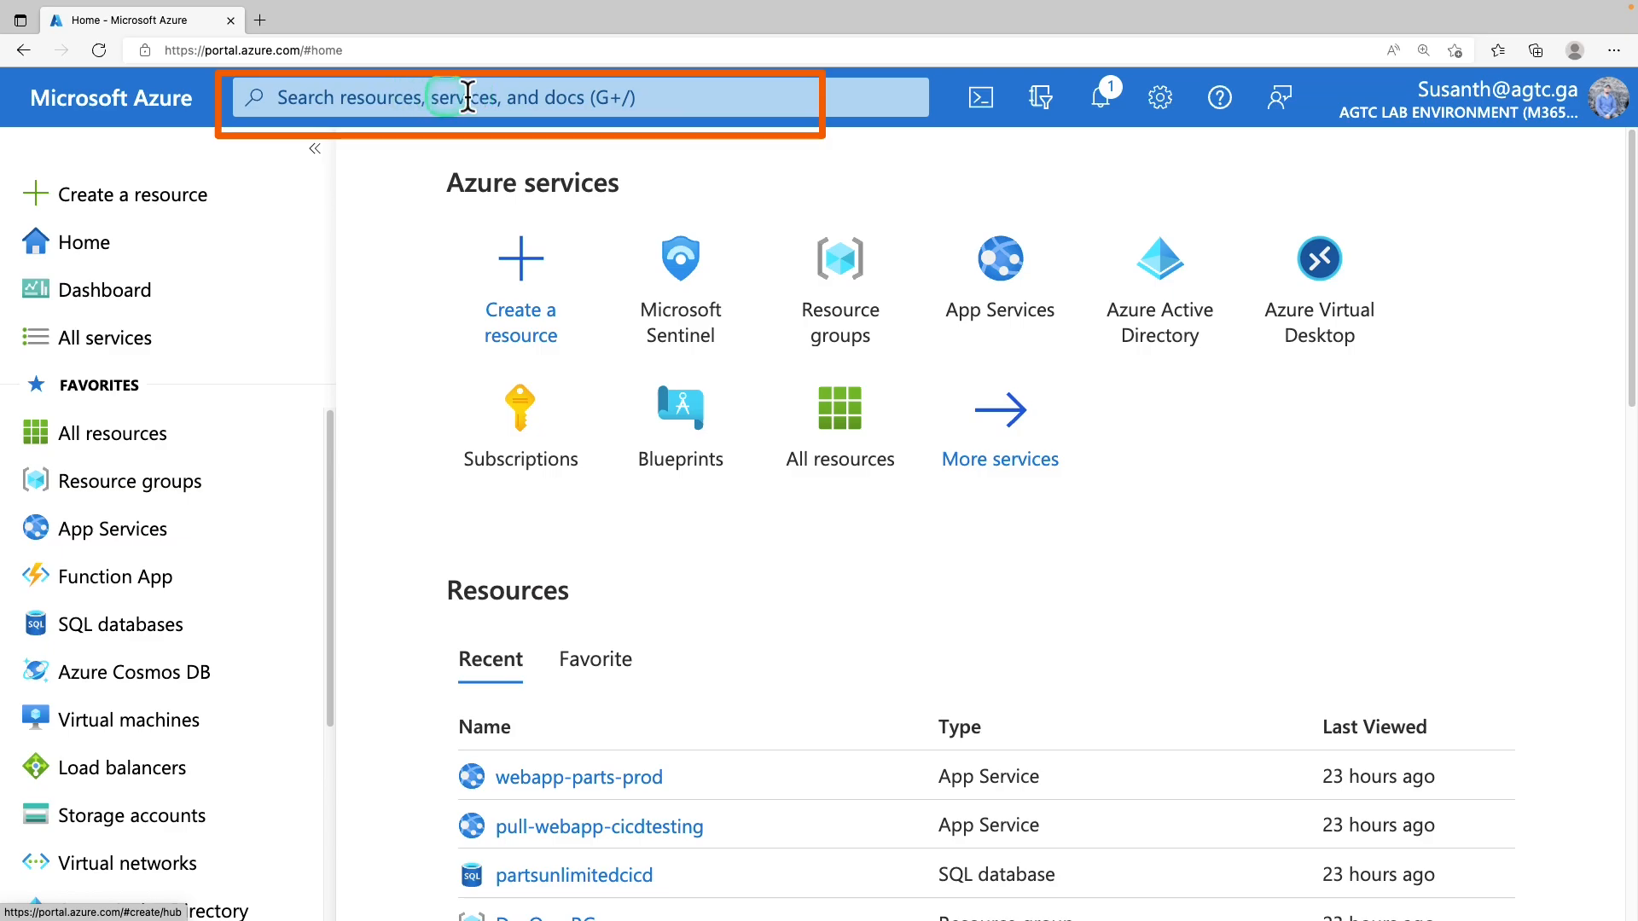
Search Marketplace for 'microsoft sentinel training lab solution' and open its listing
{"action": "left_click", "coordinate": [477, 97]}
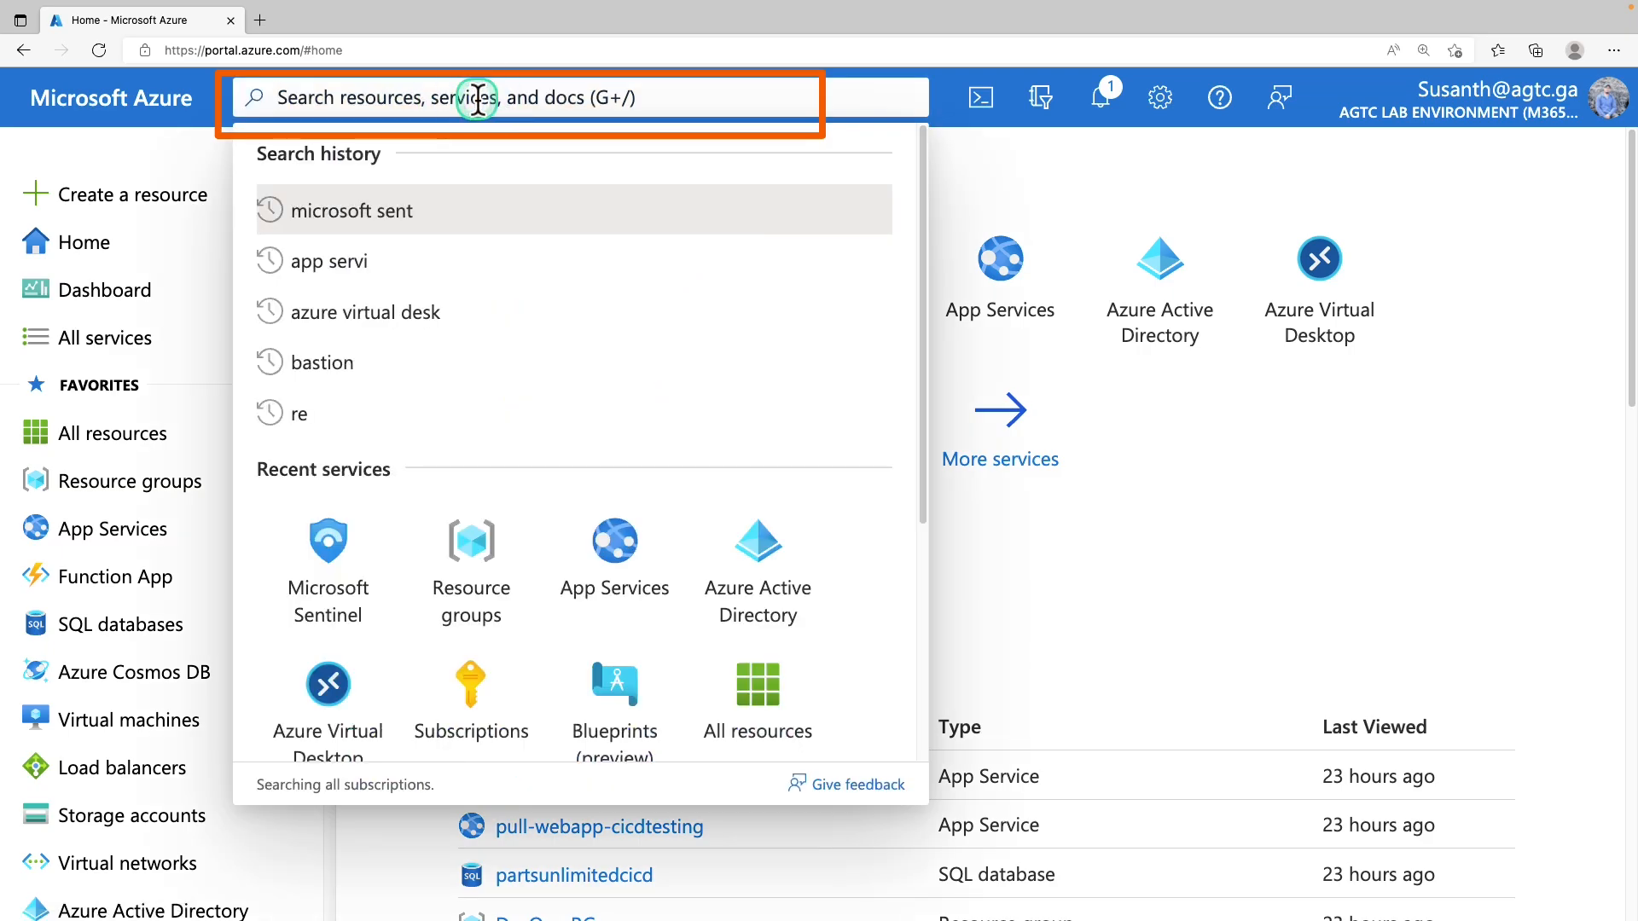
{"action": "type", "text": "microsoft sentinel training lab solution"}
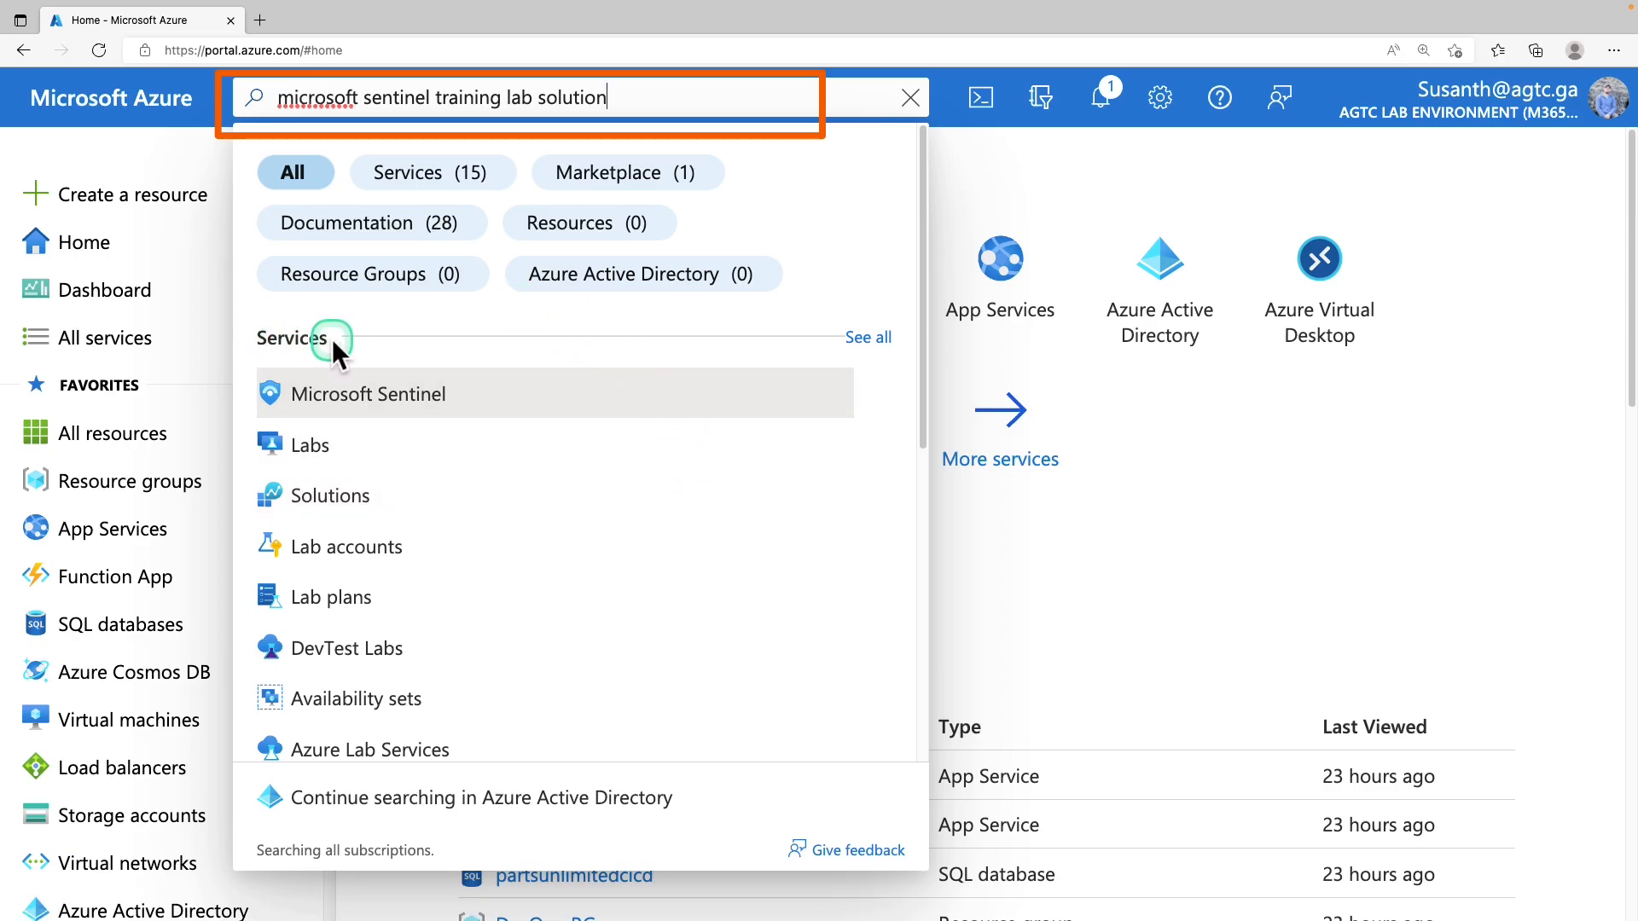
{"action": "left_click", "coordinate": [635, 190]}
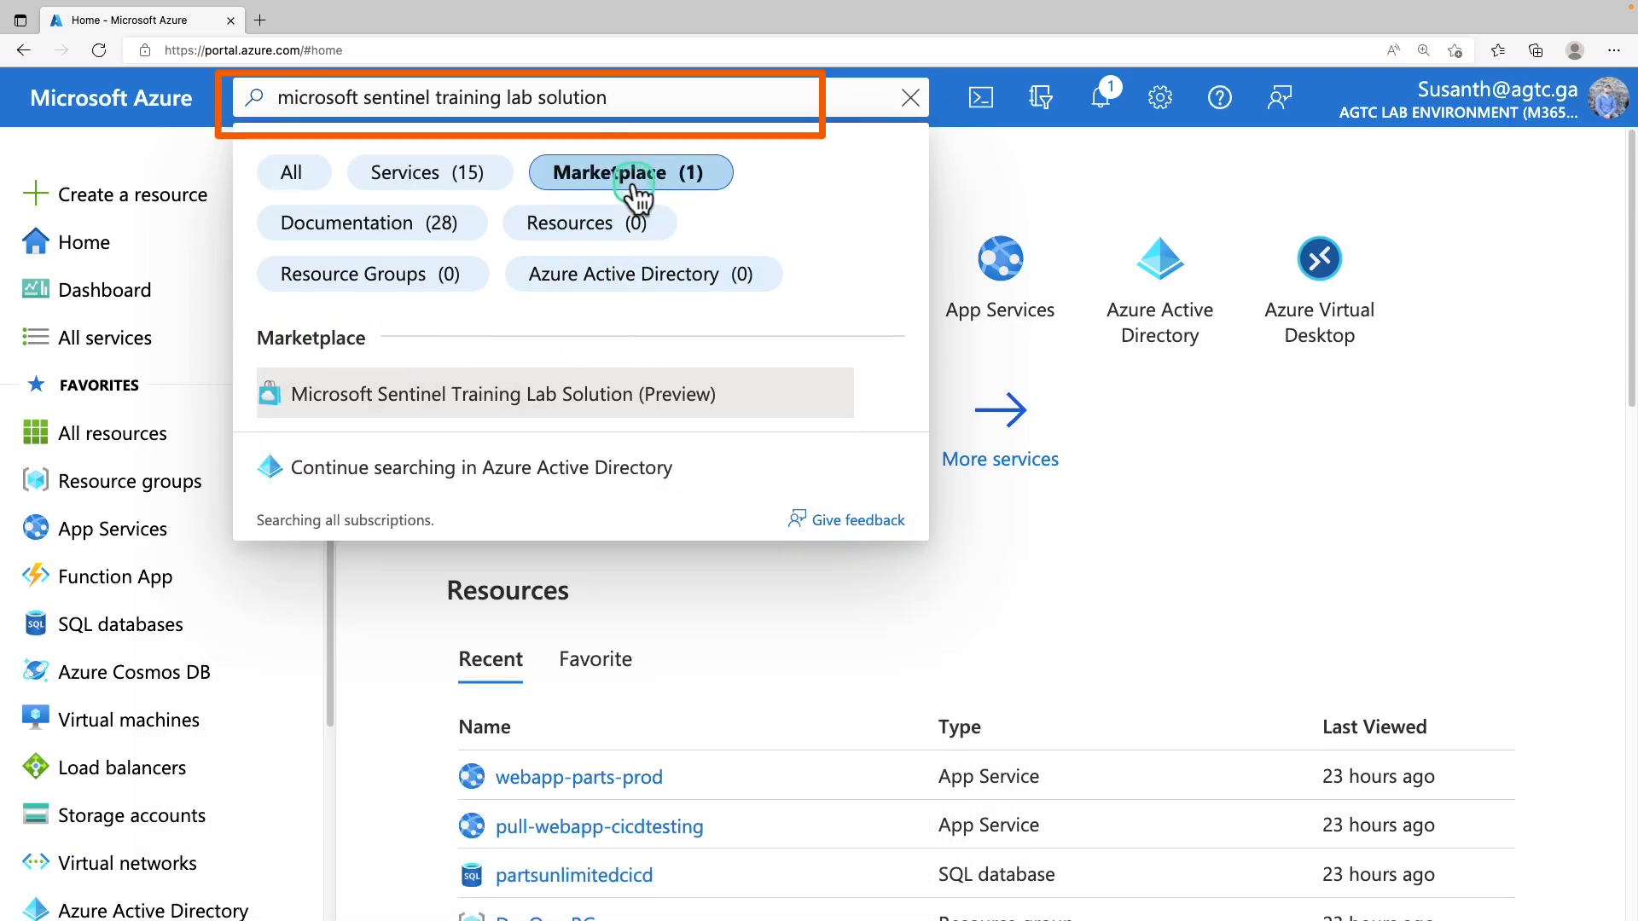
{"action": "left_click", "coordinate": [711, 405]}
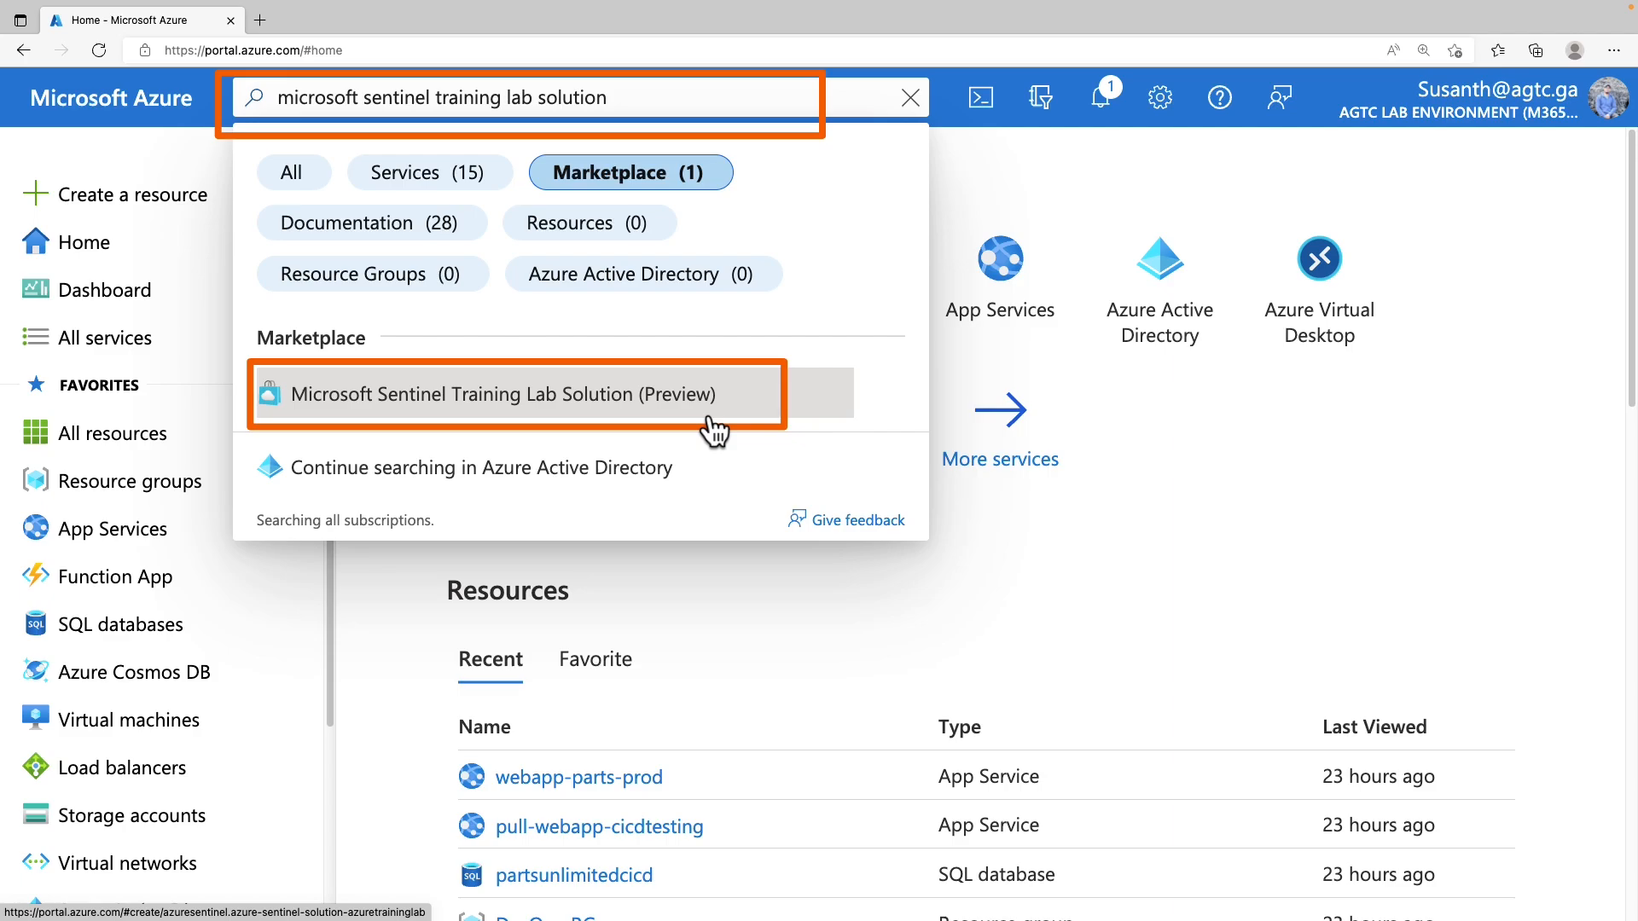
{"action": "left_click", "coordinate": [713, 431]}
Start creating Microsoft Sentinel Training Lab Solution (Preview) from its listing
{"action": "scroll", "coordinate": [839, 744], "scroll_direction": "down", "scroll_amount": 3}
{"action": "scroll", "coordinate": [840, 744], "scroll_direction": "down", "scroll_amount": 5}
{"action": "scroll", "coordinate": [839, 744], "scroll_direction": "up", "scroll_amount": 6}
{"action": "scroll", "coordinate": [839, 744], "scroll_direction": "down", "scroll_amount": 2}
{"action": "scroll", "coordinate": [840, 743], "scroll_direction": "up", "scroll_amount": 2}
{"action": "left_click", "coordinate": [989, 527]}
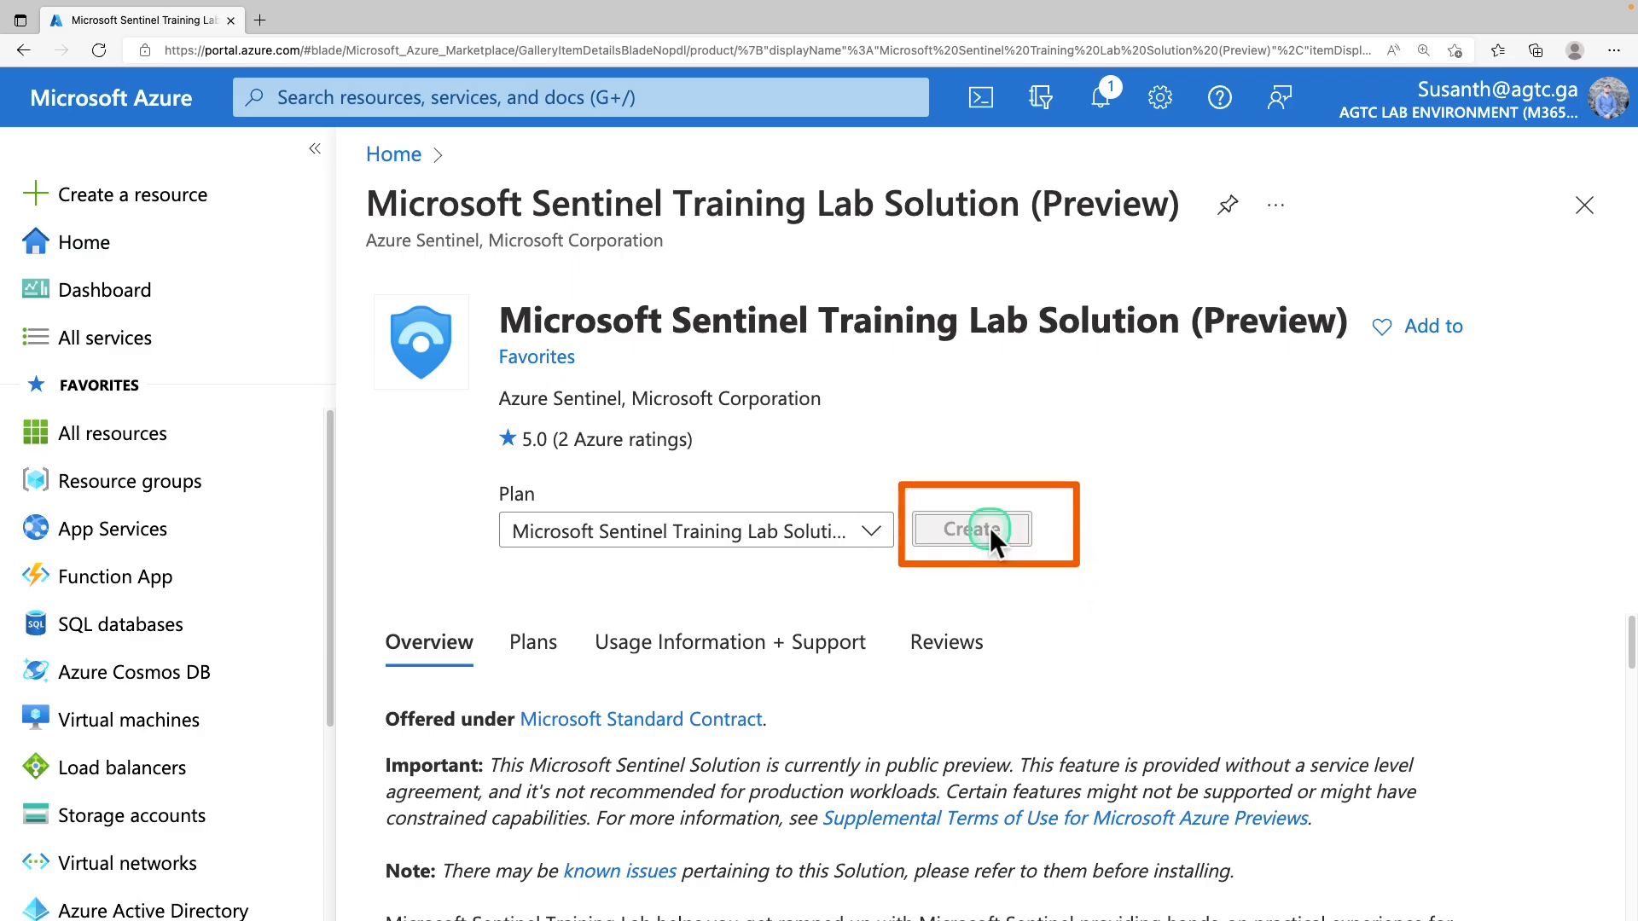
{"action": "scroll", "coordinate": [737, 530], "scroll_direction": "down", "scroll_amount": 2}
{"action": "scroll", "coordinate": [737, 530], "scroll_direction": "down", "scroll_amount": 1}
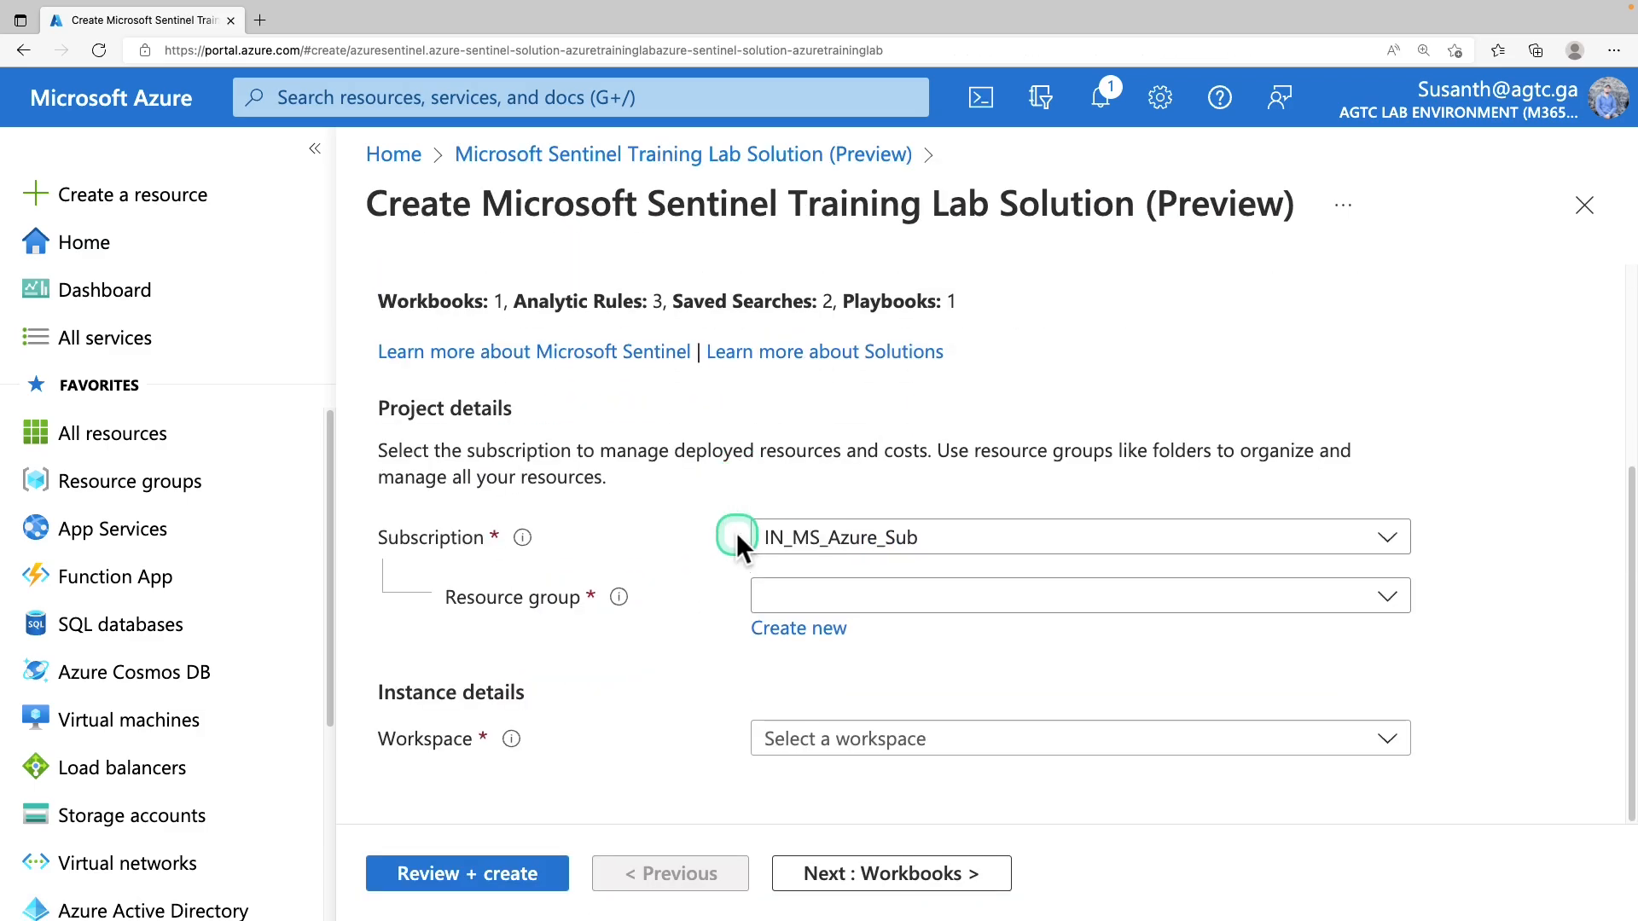
On Basics, keep IN_MS_Azure_Sub, choose resource group Sentinel-RG and workspace sentinel-workspace
{"action": "left_click", "coordinate": [876, 551]}
{"action": "left_click", "coordinate": [876, 551]}
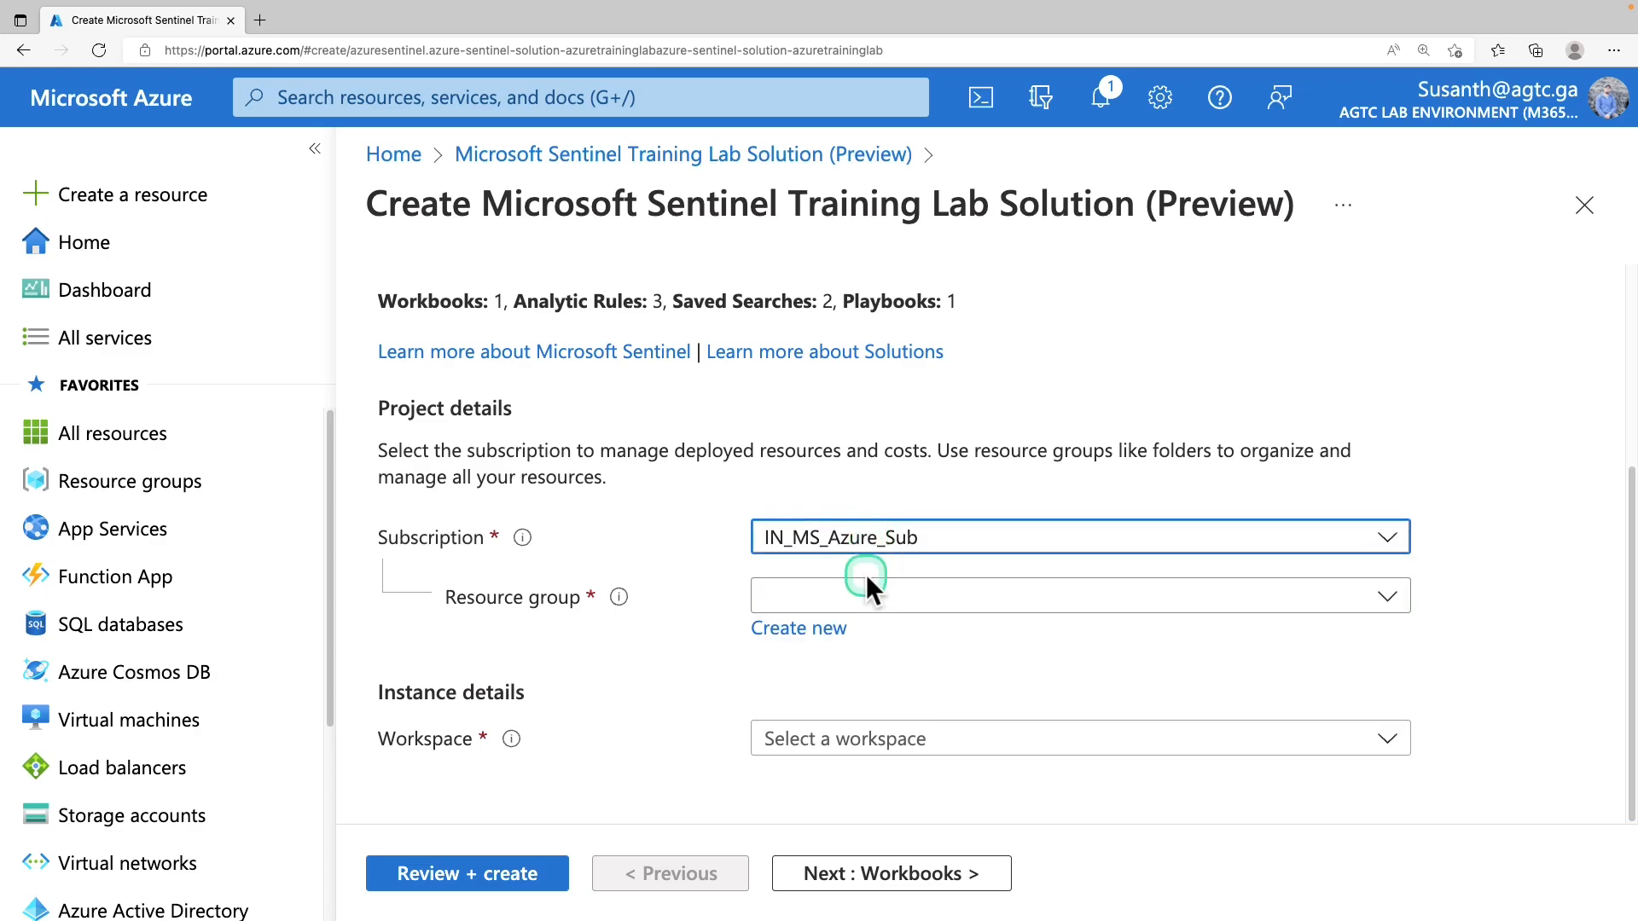
{"action": "left_click", "coordinate": [872, 597]}
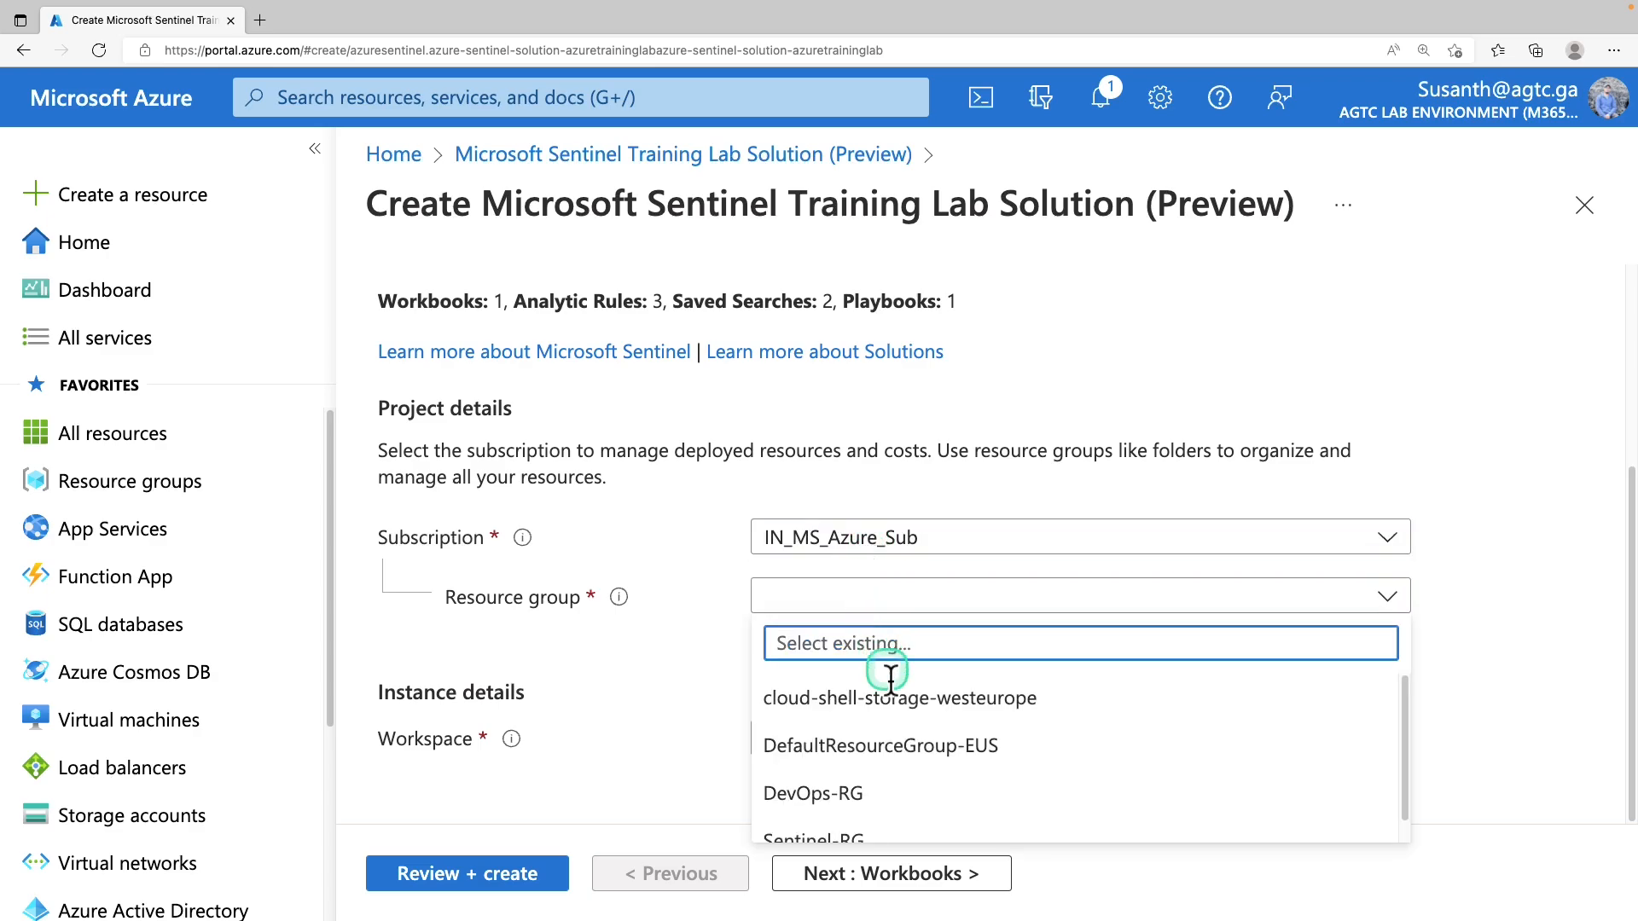
{"action": "scroll", "coordinate": [891, 772], "scroll_direction": "down", "scroll_amount": 1}
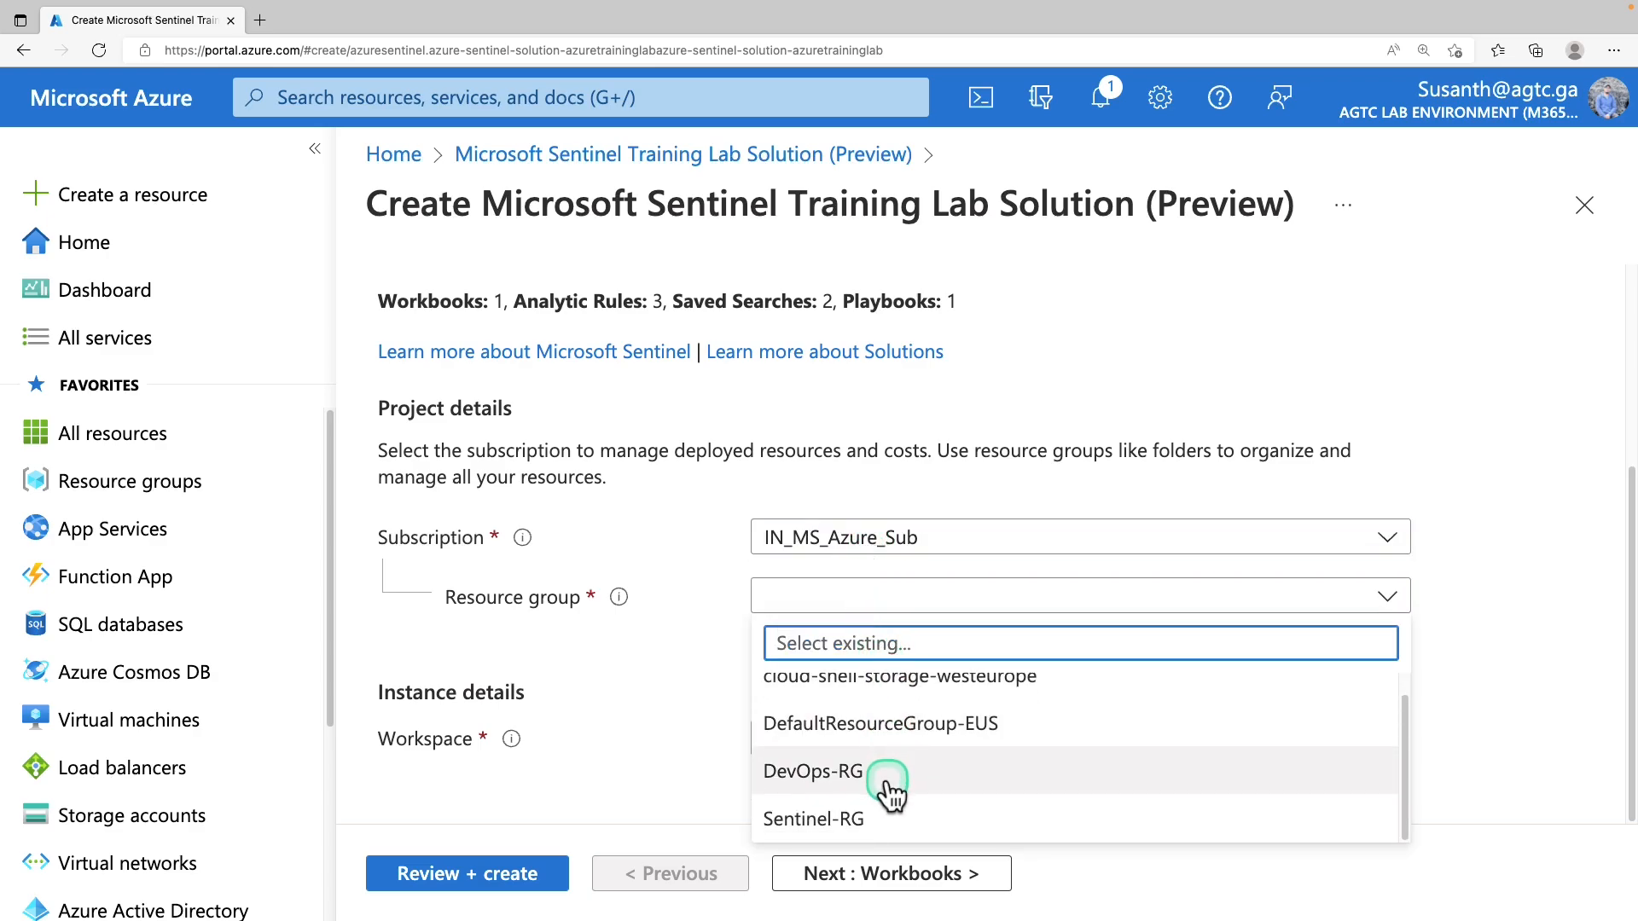
{"action": "left_click", "coordinate": [846, 819]}
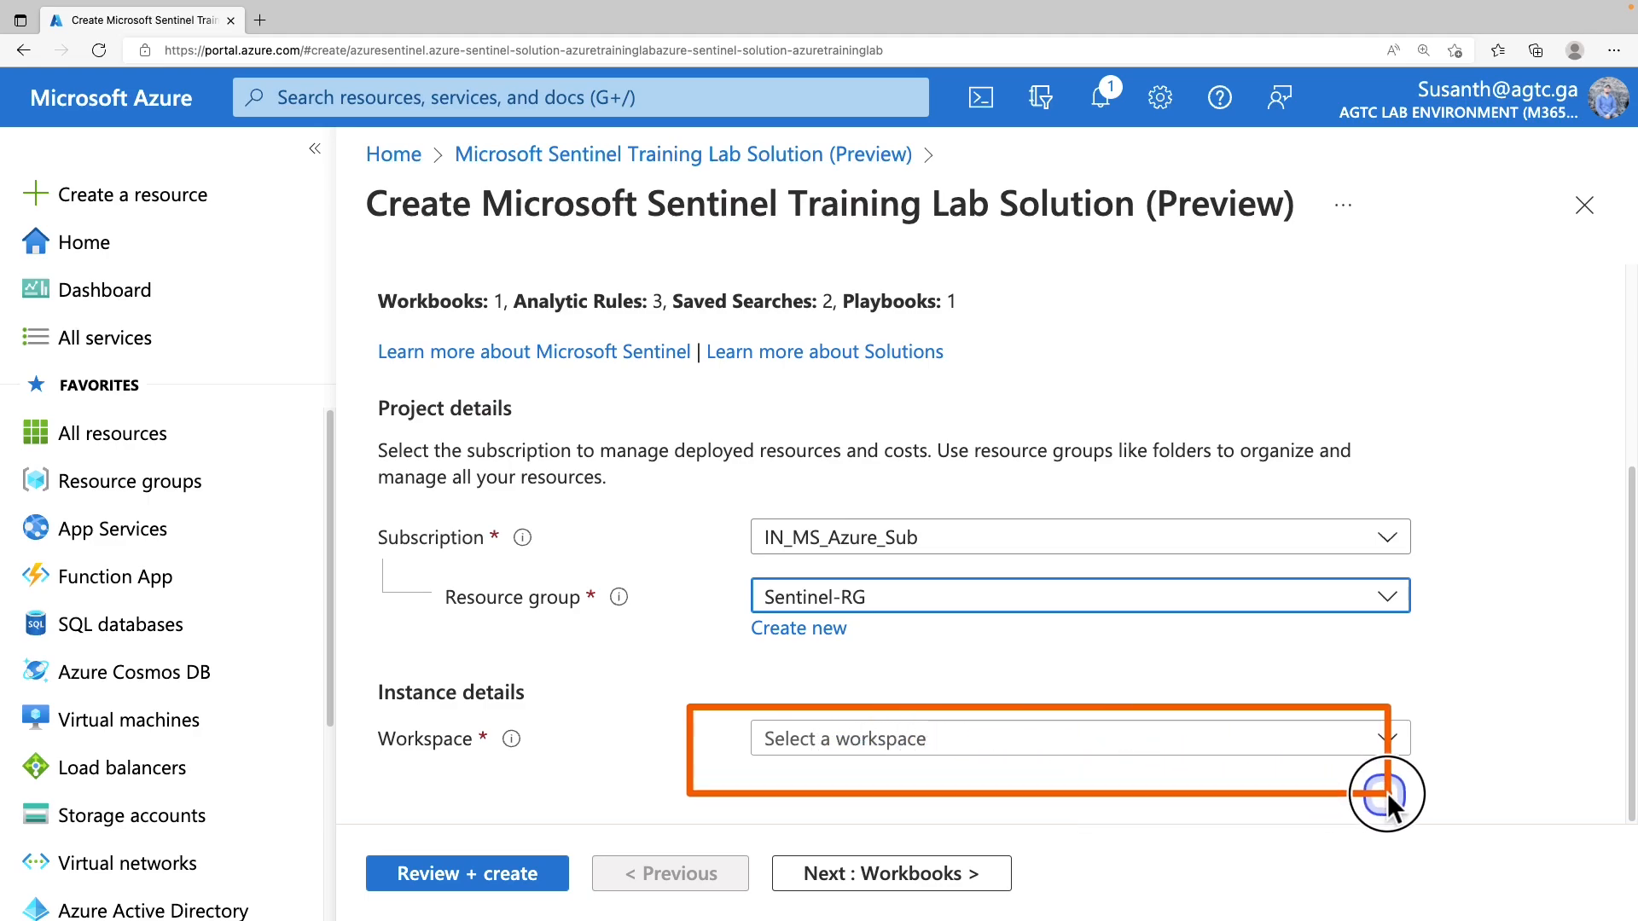
{"action": "left_click", "coordinate": [952, 762]}
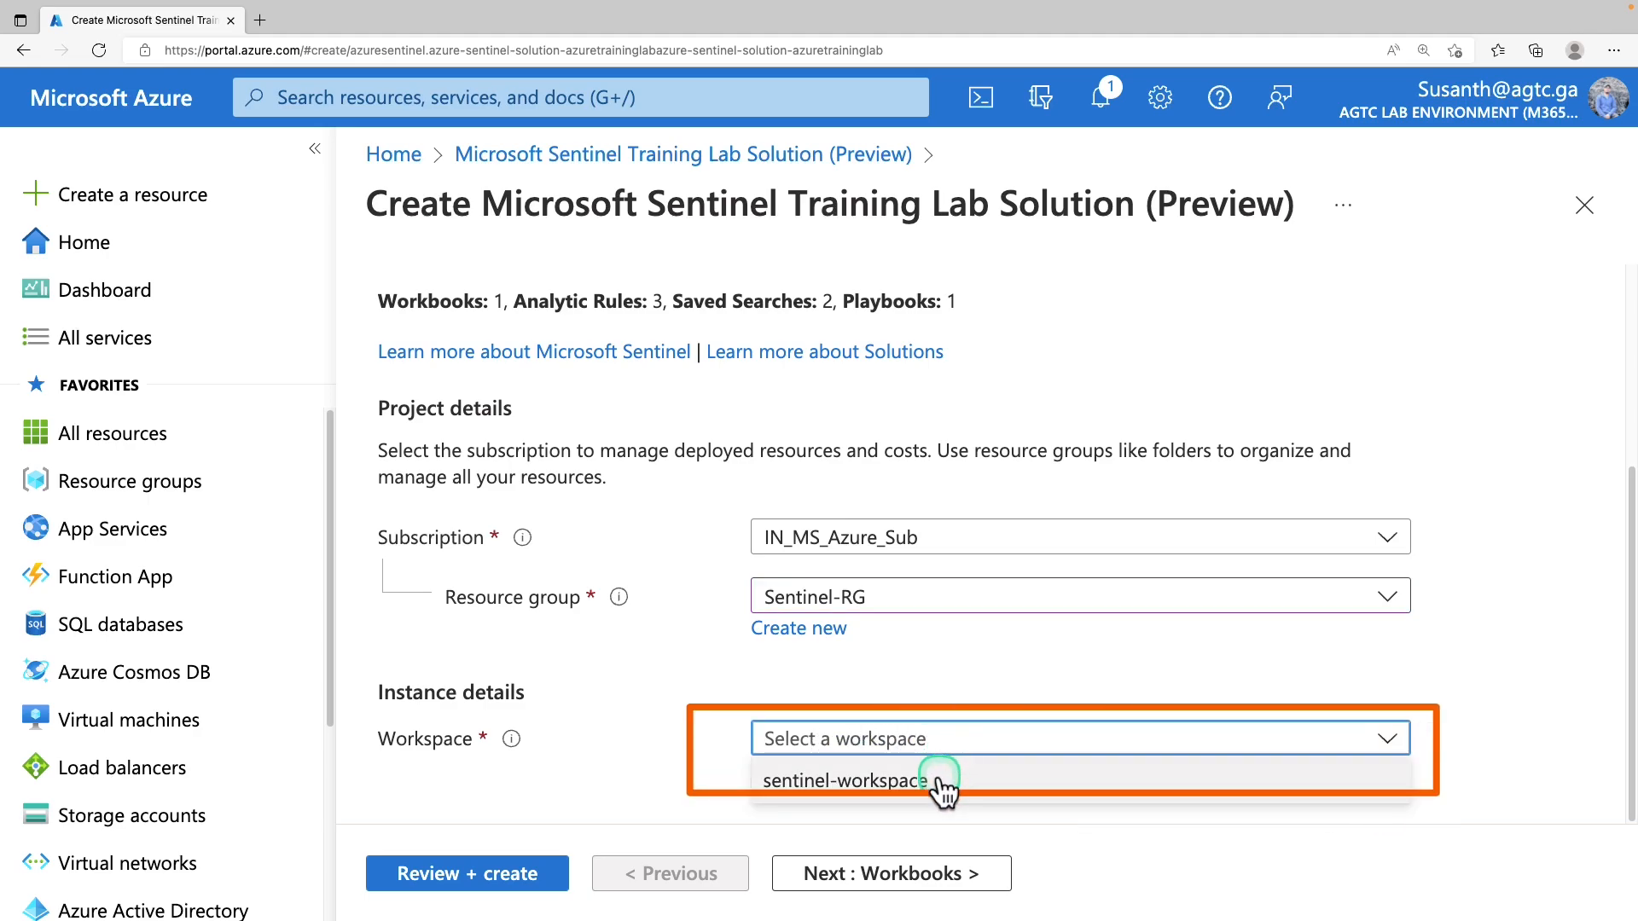
{"action": "left_click", "coordinate": [942, 781]}
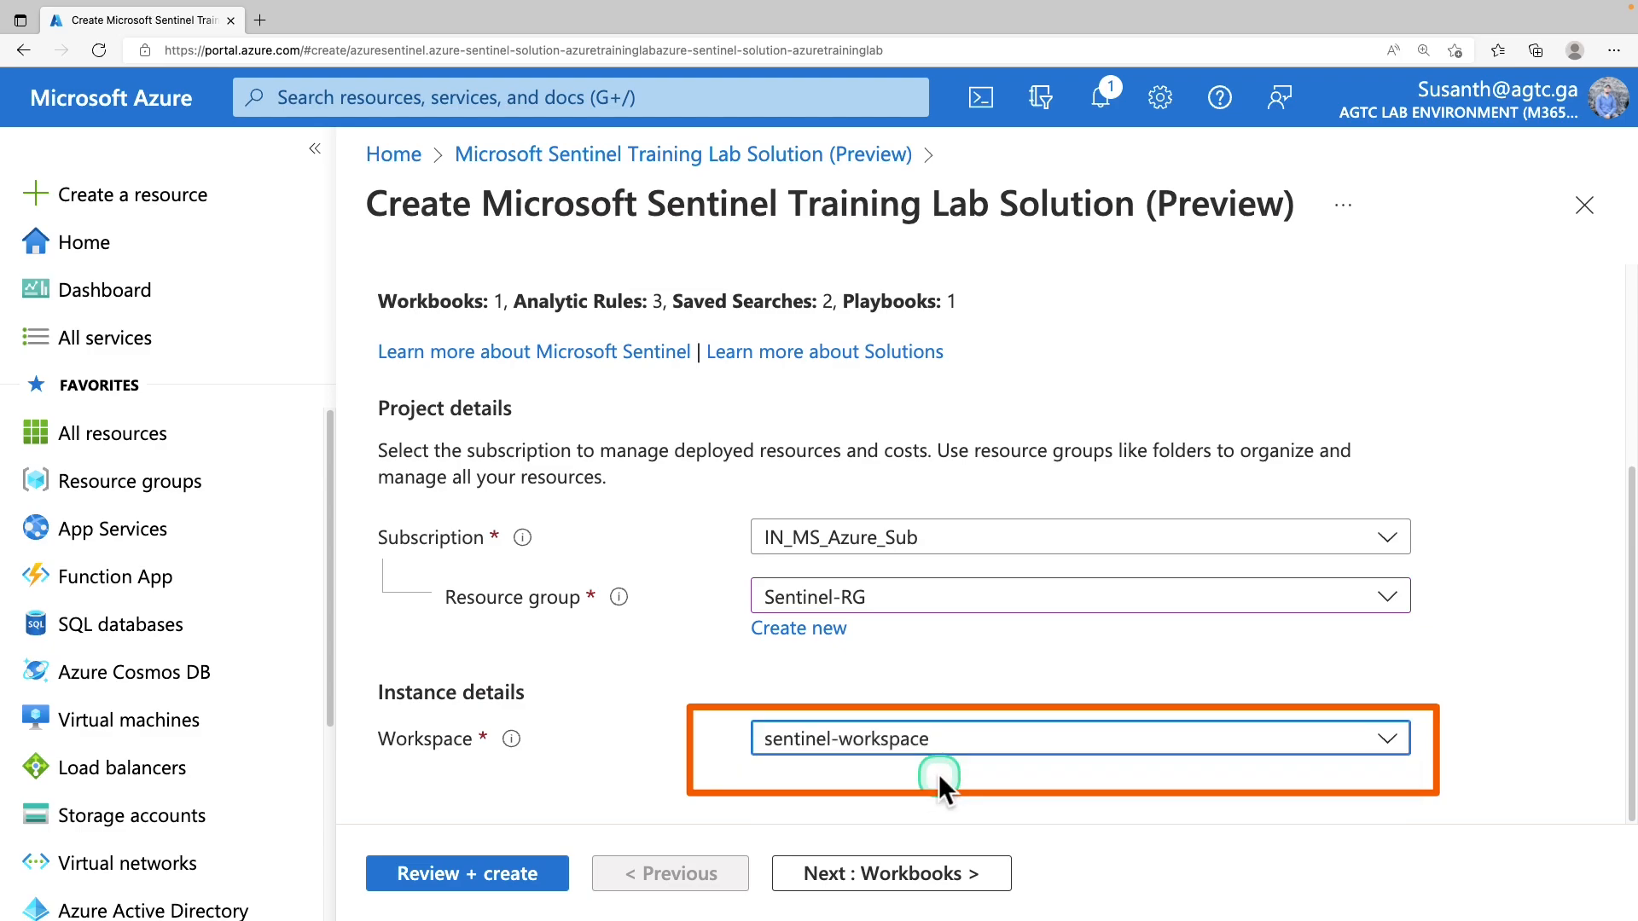
{"action": "scroll", "coordinate": [770, 649], "scroll_direction": "up", "scroll_amount": 4}
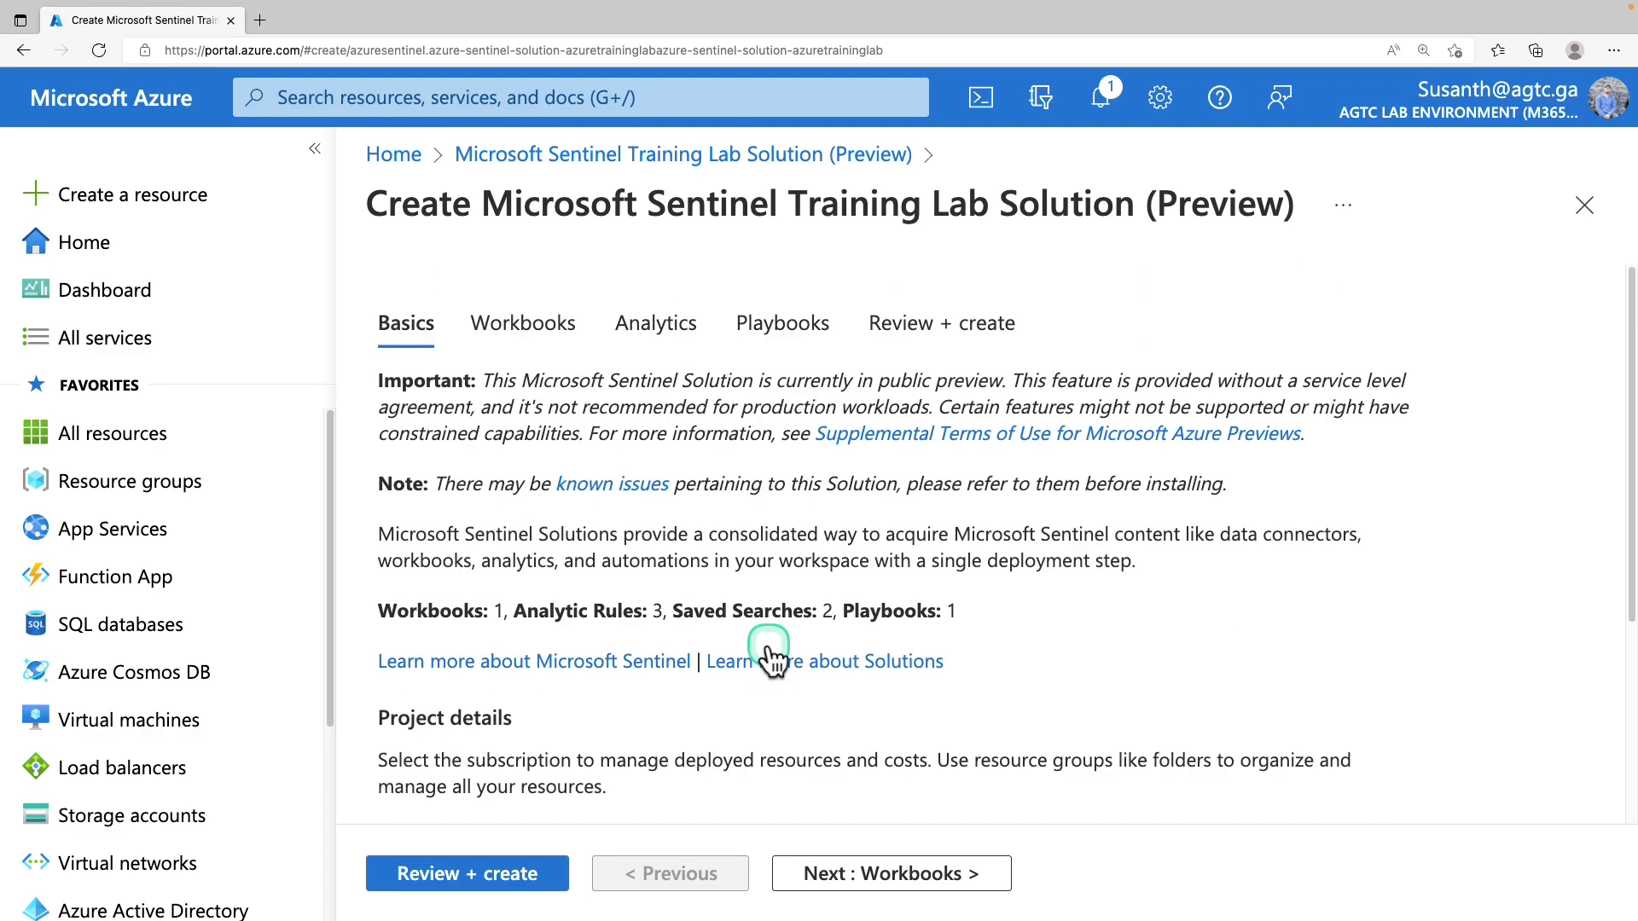
Check the Workbooks, Analytics and Playbooks tabs, pass validation, and create the training lab
{"action": "left_click", "coordinate": [534, 329]}
{"action": "left_click", "coordinate": [670, 350]}
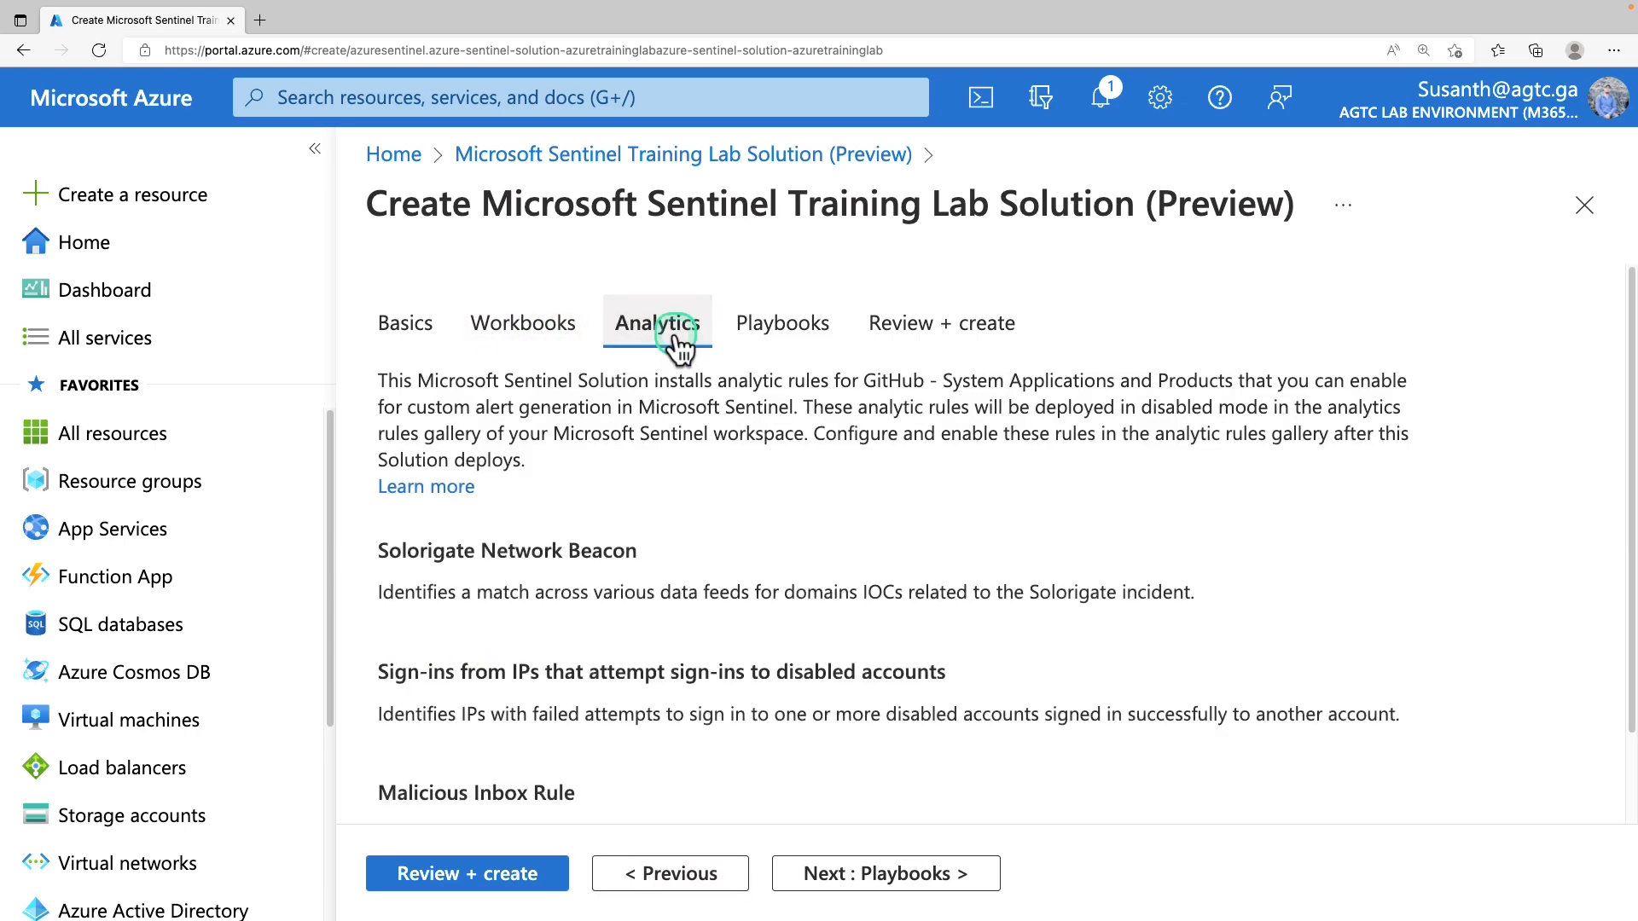
{"action": "left_click", "coordinate": [785, 346]}
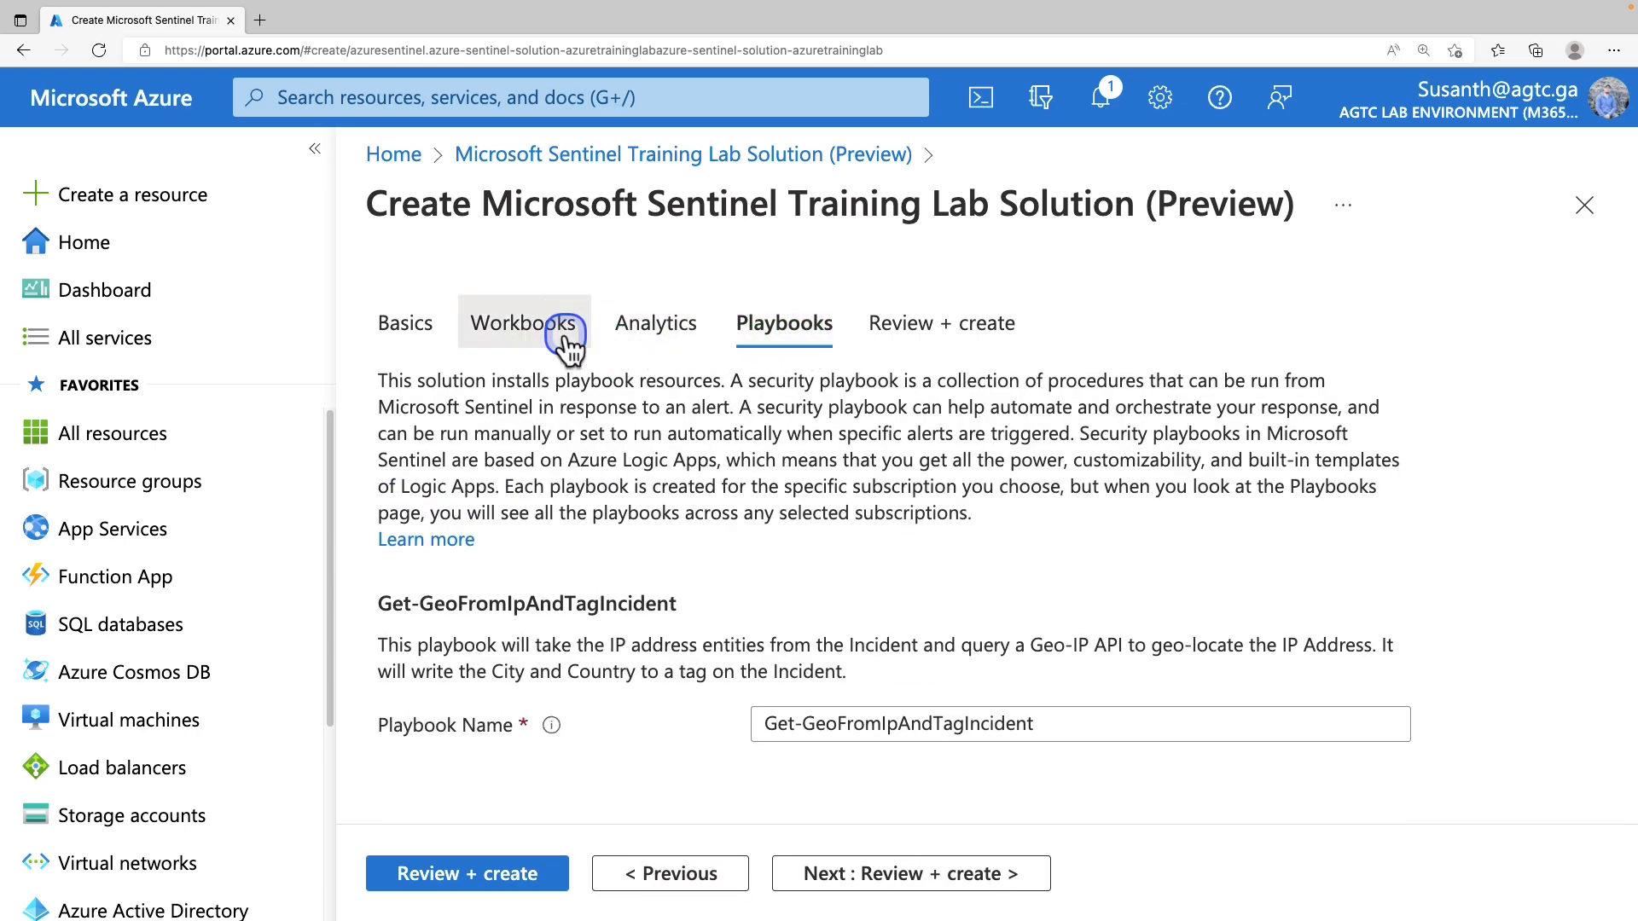
{"action": "left_click", "coordinate": [926, 345]}
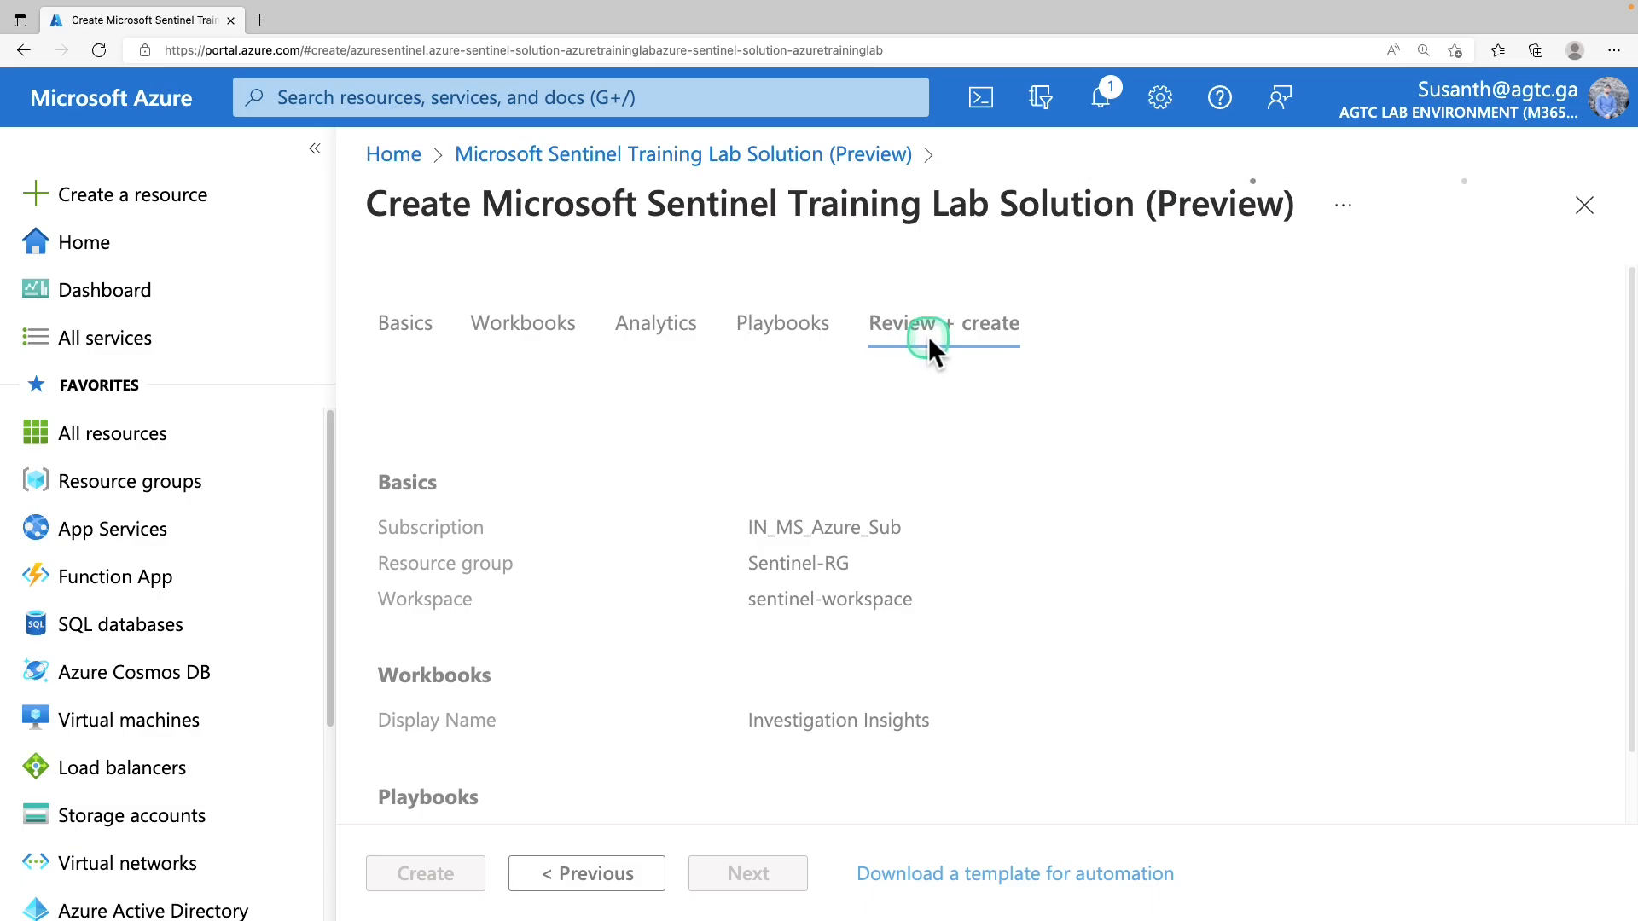
{"action": "left_click_drag", "start_coordinate": [438, 305], "coordinate": [591, 321]}
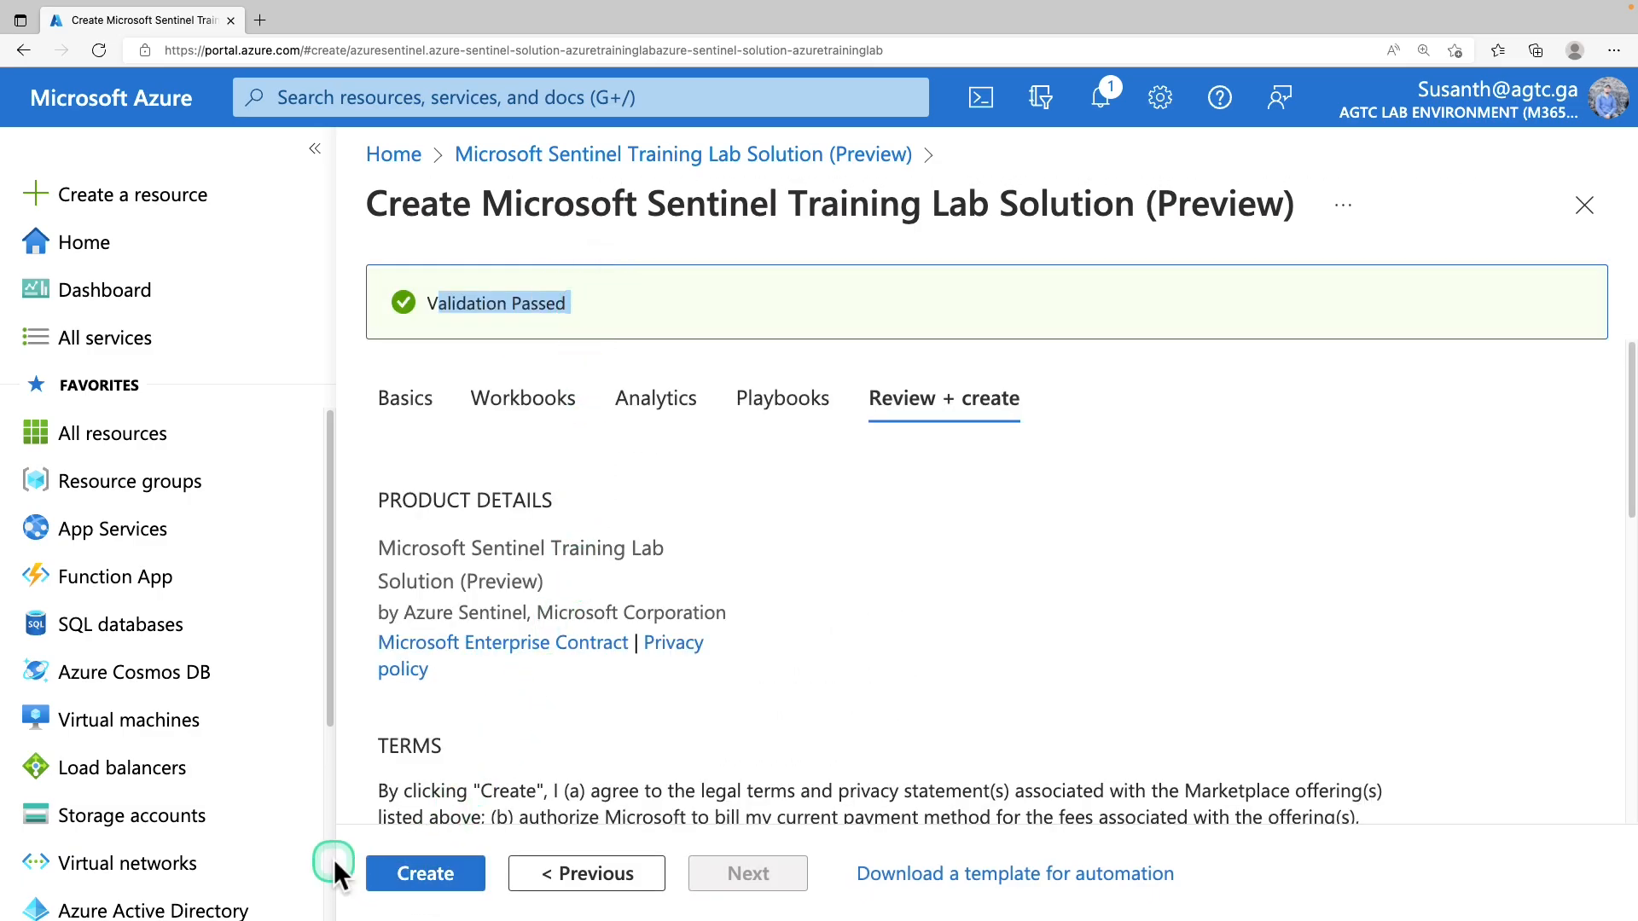
{"action": "left_click", "coordinate": [435, 875]}
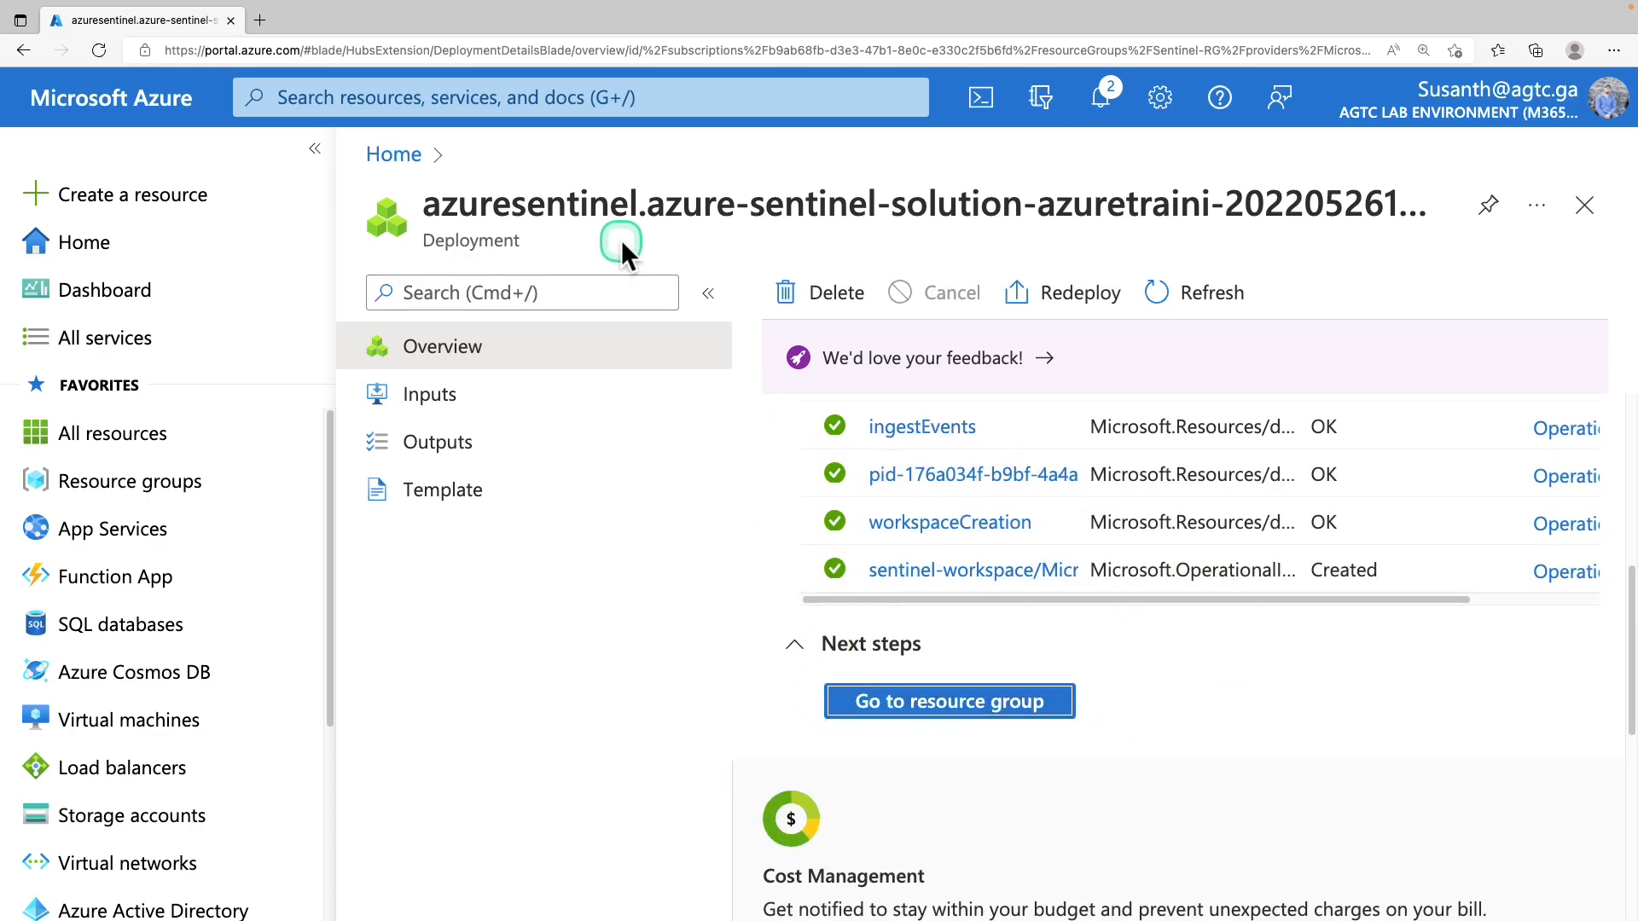
After the deployment completes, show recent services from the portal search bar
{"action": "left_click", "coordinate": [491, 101]}
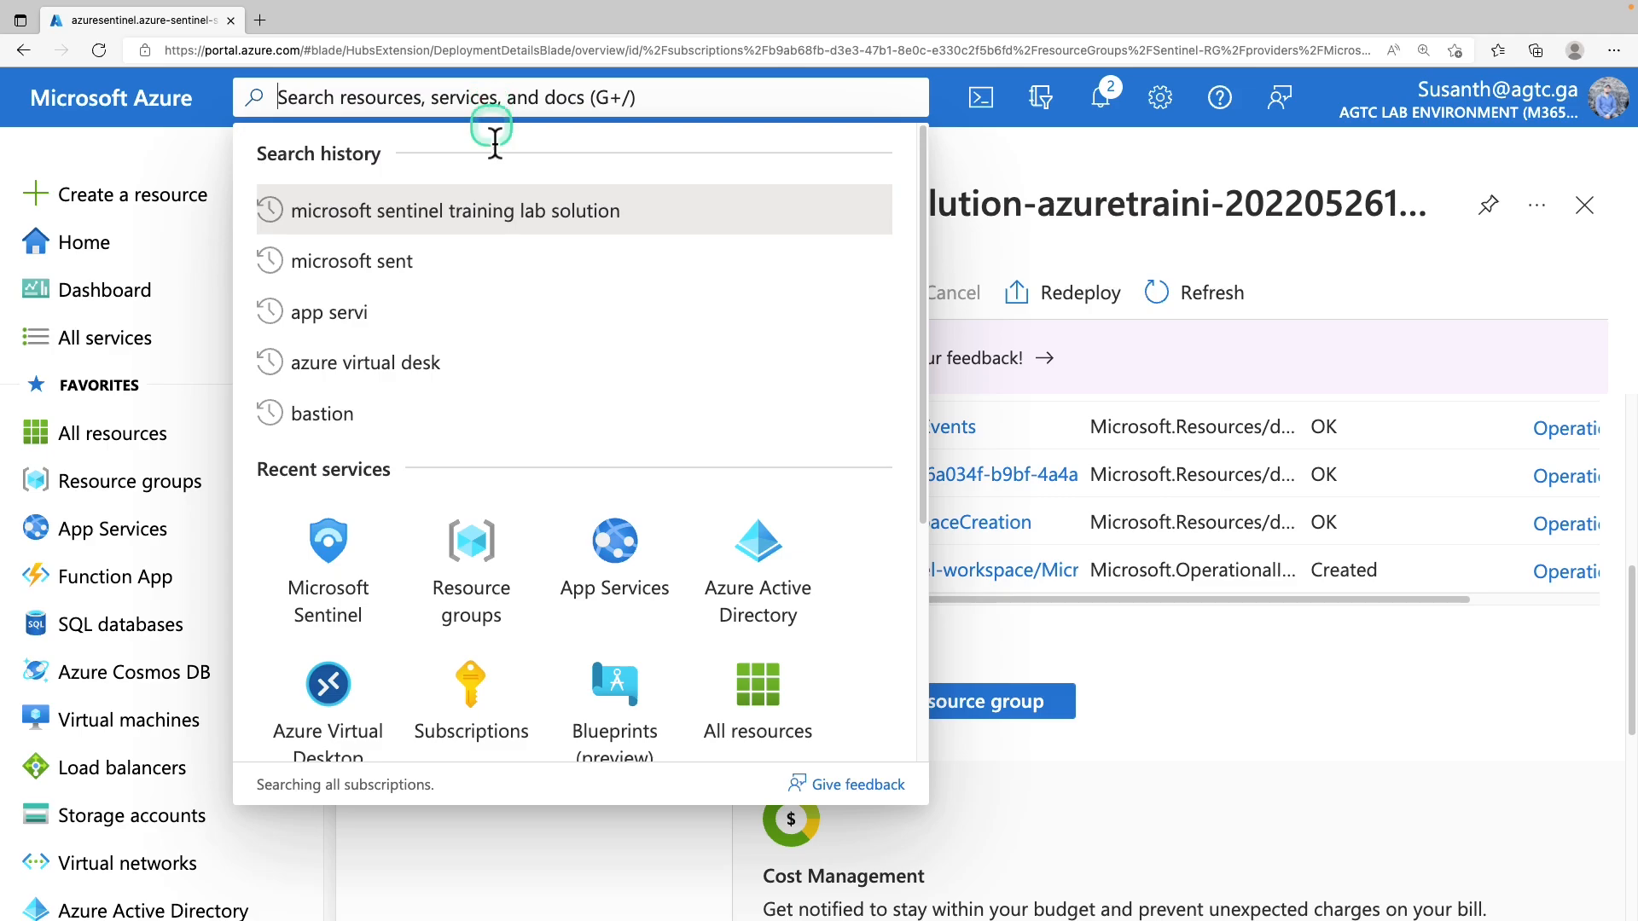
Open sentinel-workspace in Microsoft Sentinel and zoom the browser out to about 125%
{"action": "left_click", "coordinate": [329, 551]}
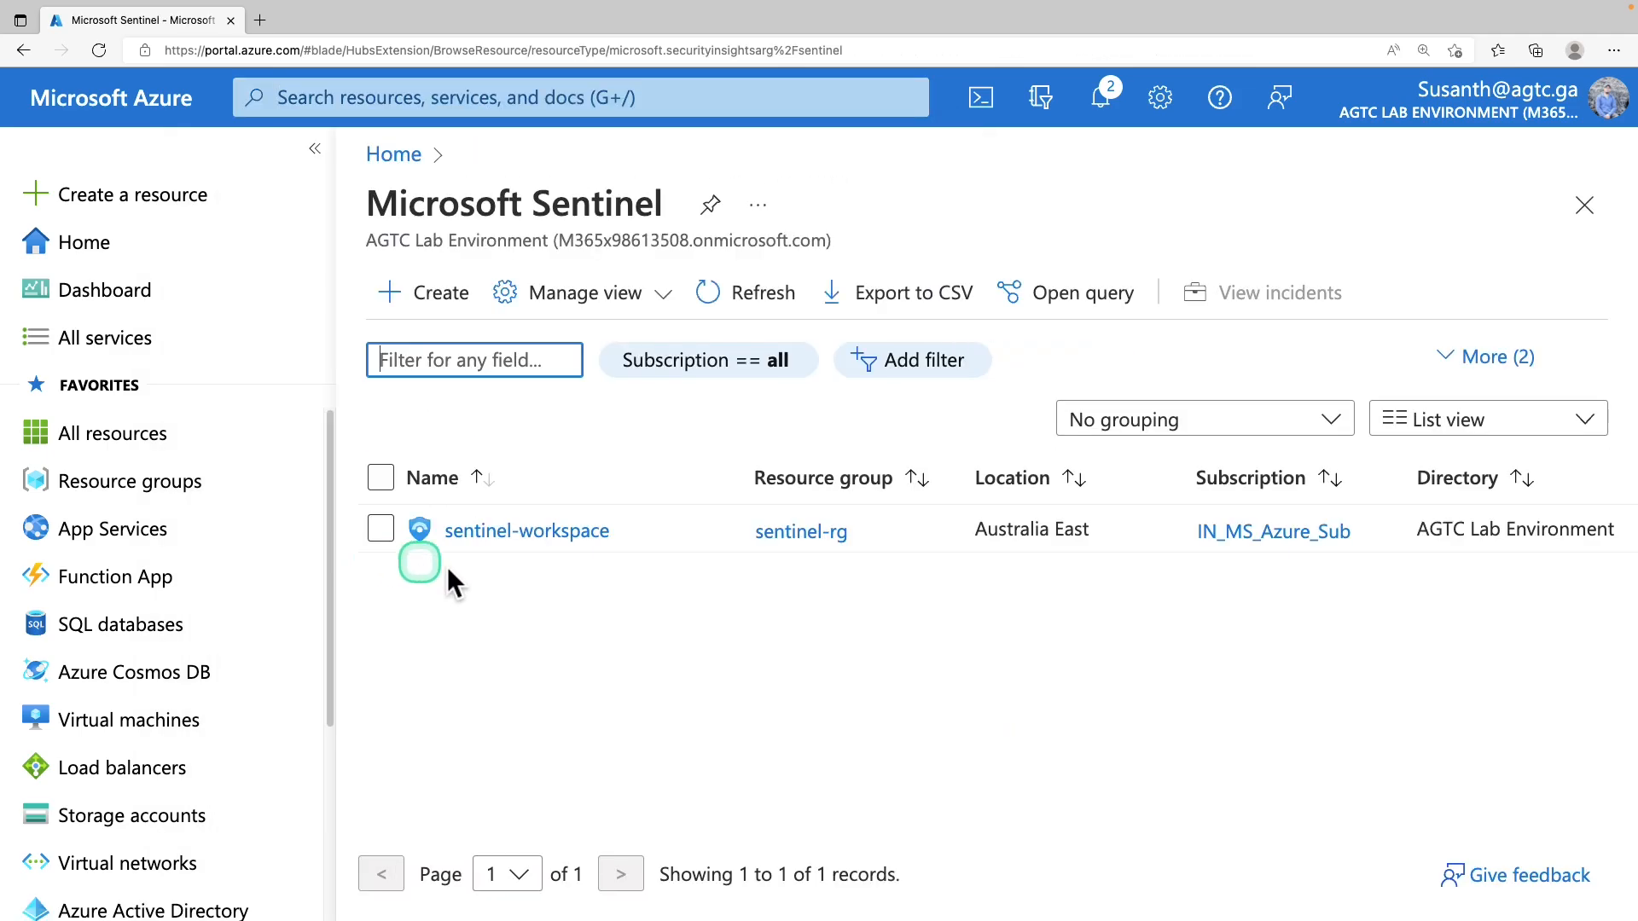
{"action": "left_click", "coordinate": [575, 532]}
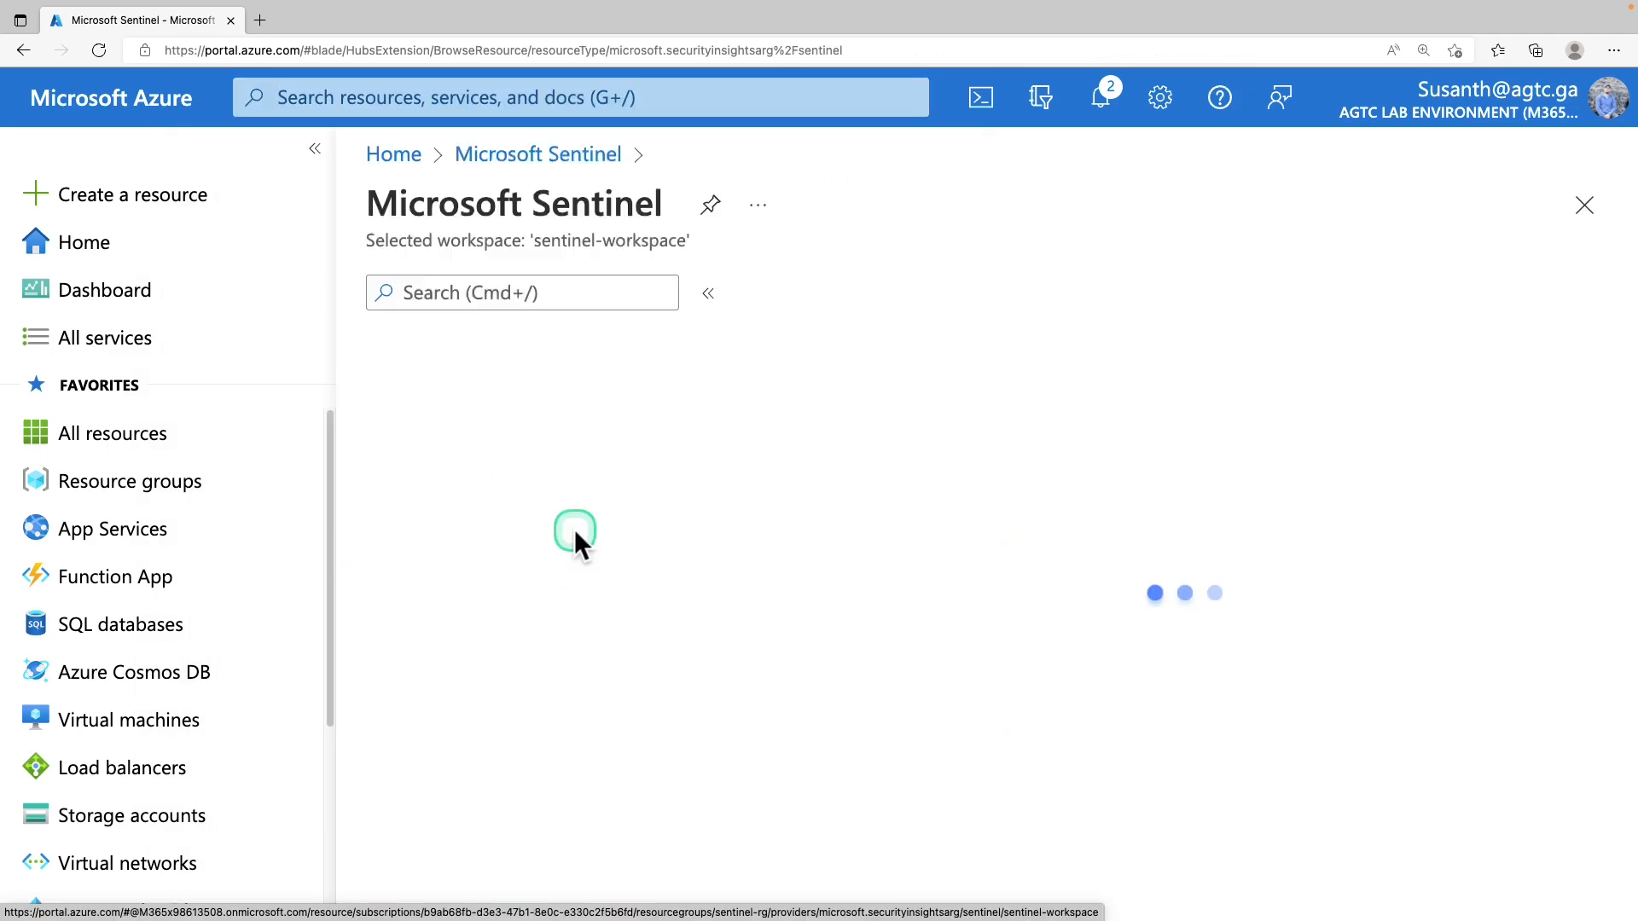
{"action": "left_click", "coordinate": [1612, 53]}
{"action": "left_click", "coordinate": [1507, 175]}
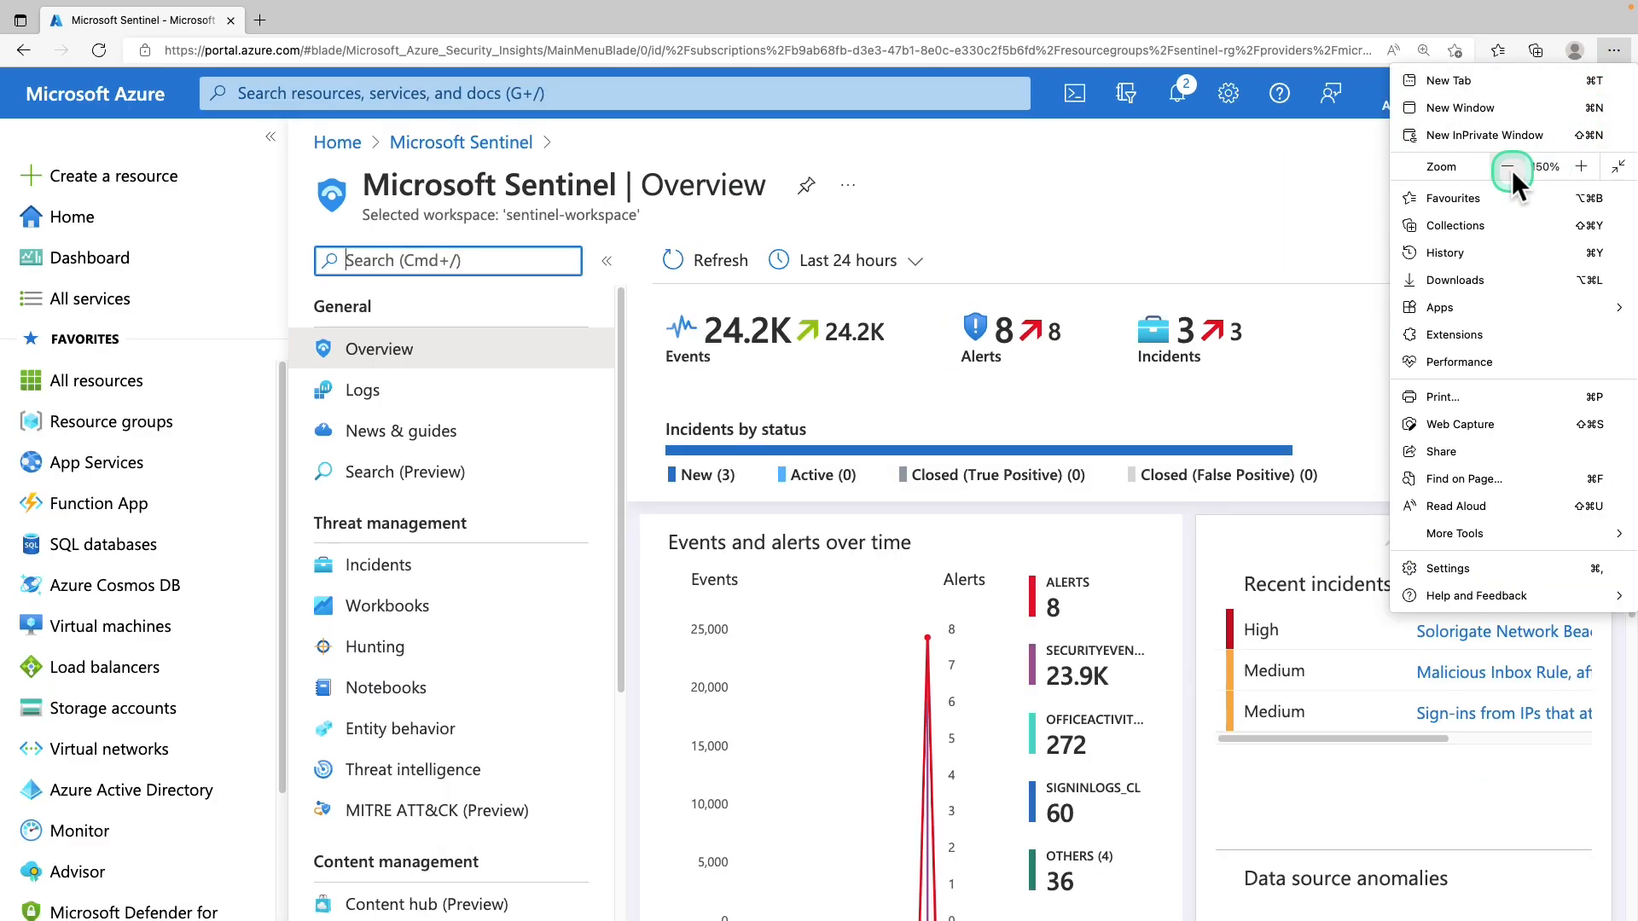
{"action": "left_click", "coordinate": [1508, 168]}
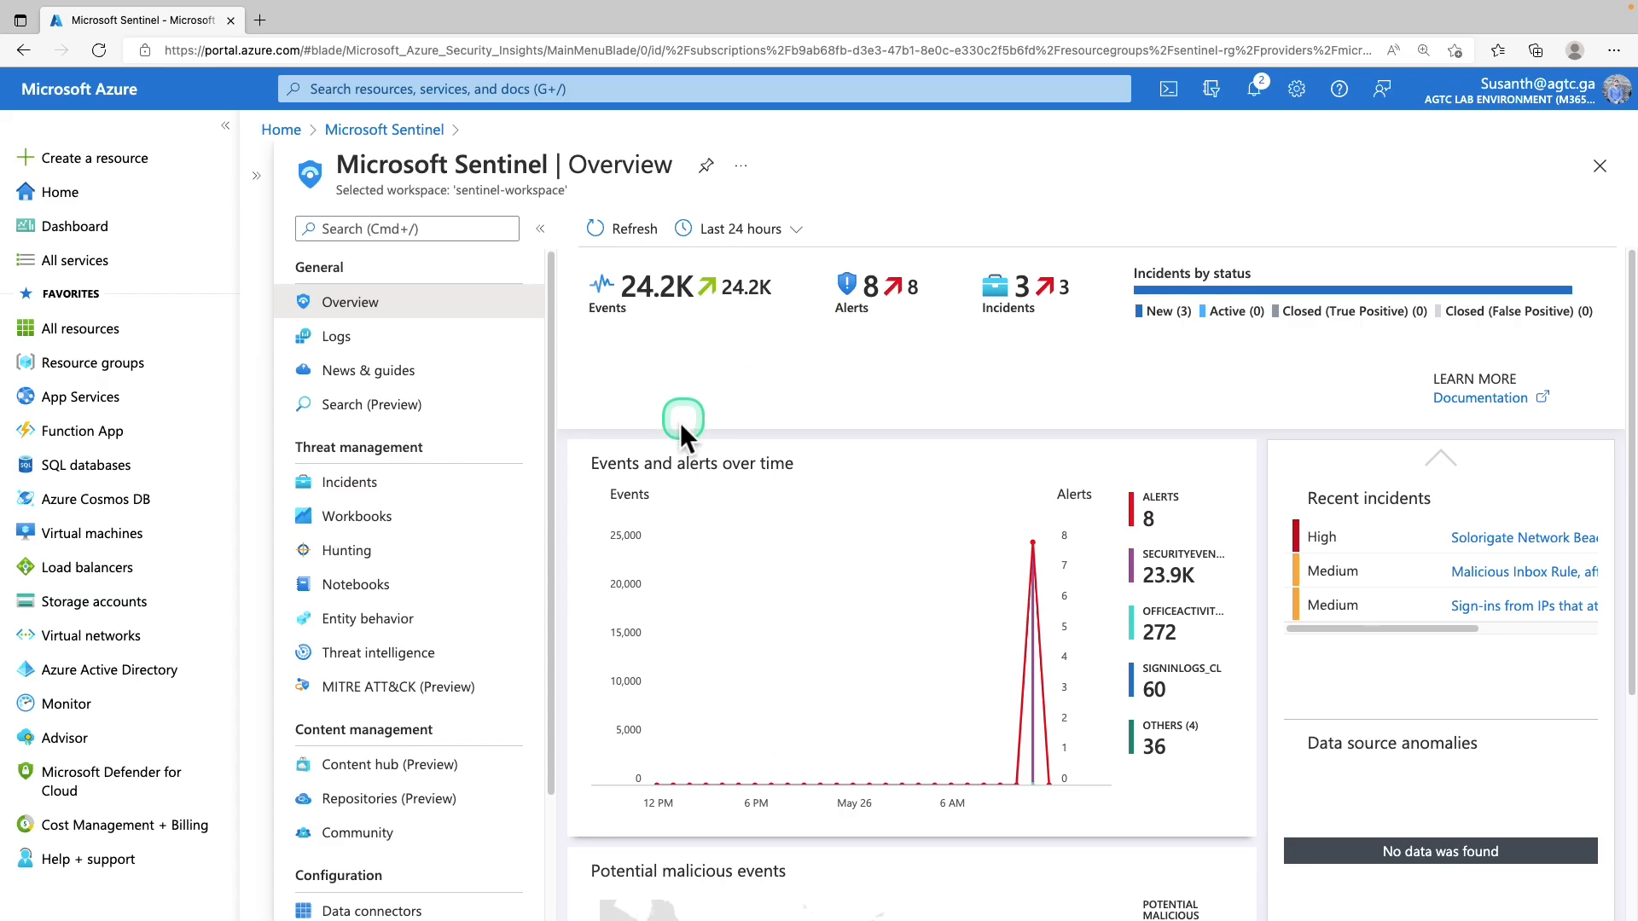
Scroll through the Overview showing 24.2K events, 8 alerts and 3 new incidents
{"action": "scroll", "coordinate": [681, 520], "scroll_direction": "down", "scroll_amount": 2}
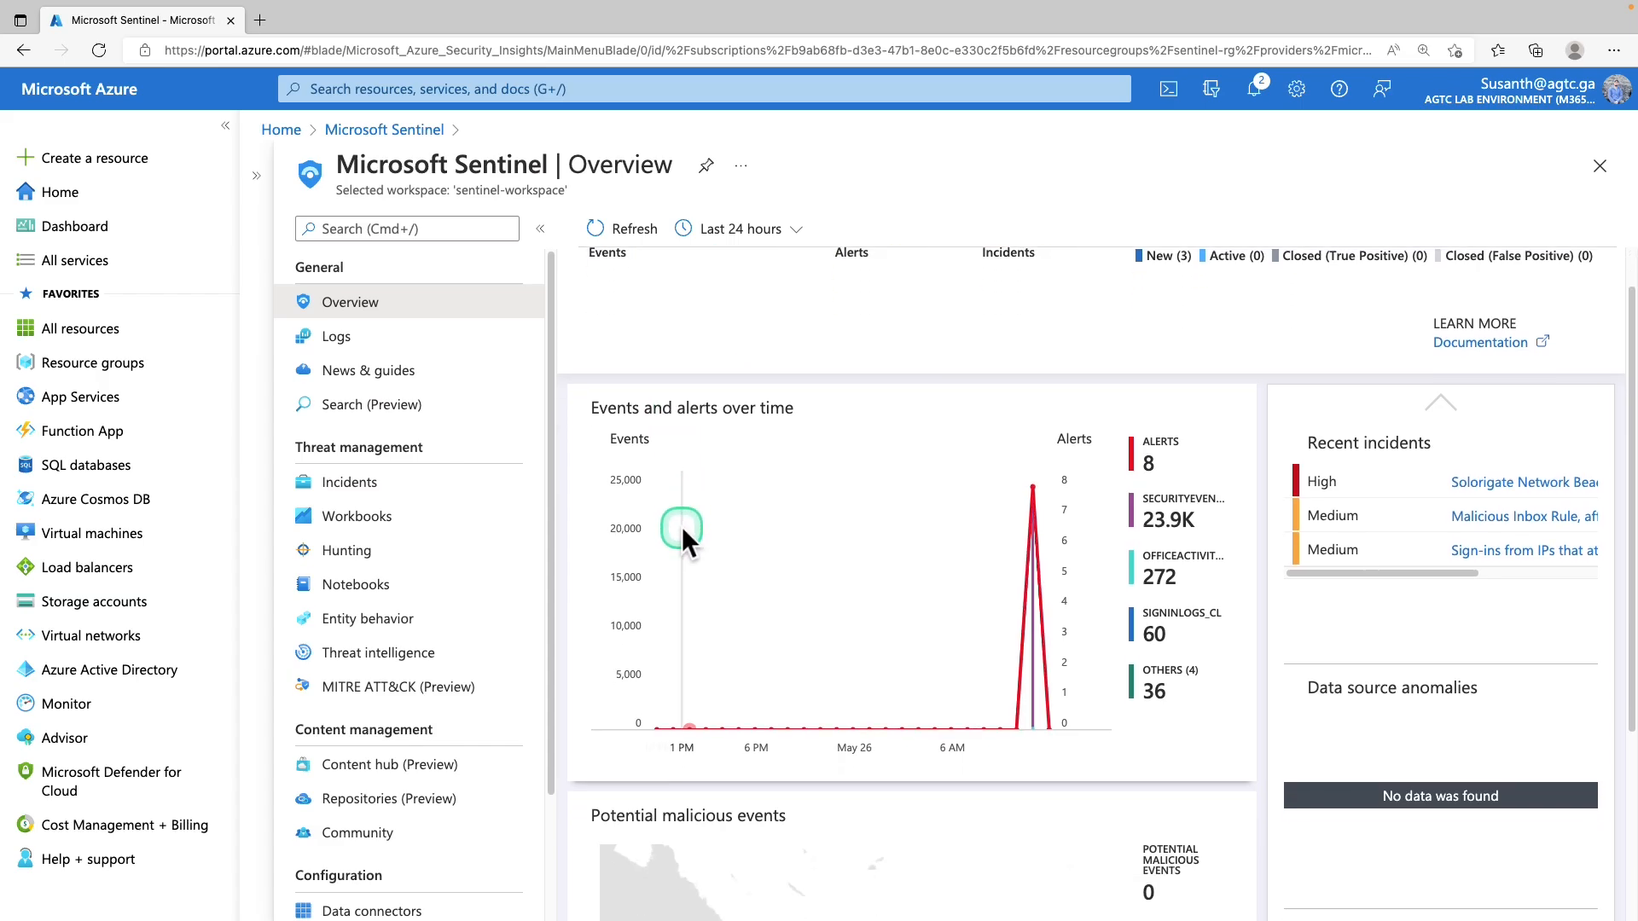
{"action": "scroll", "coordinate": [682, 529], "scroll_direction": "down", "scroll_amount": 1}
{"action": "scroll", "coordinate": [683, 529], "scroll_direction": "down", "scroll_amount": 1}
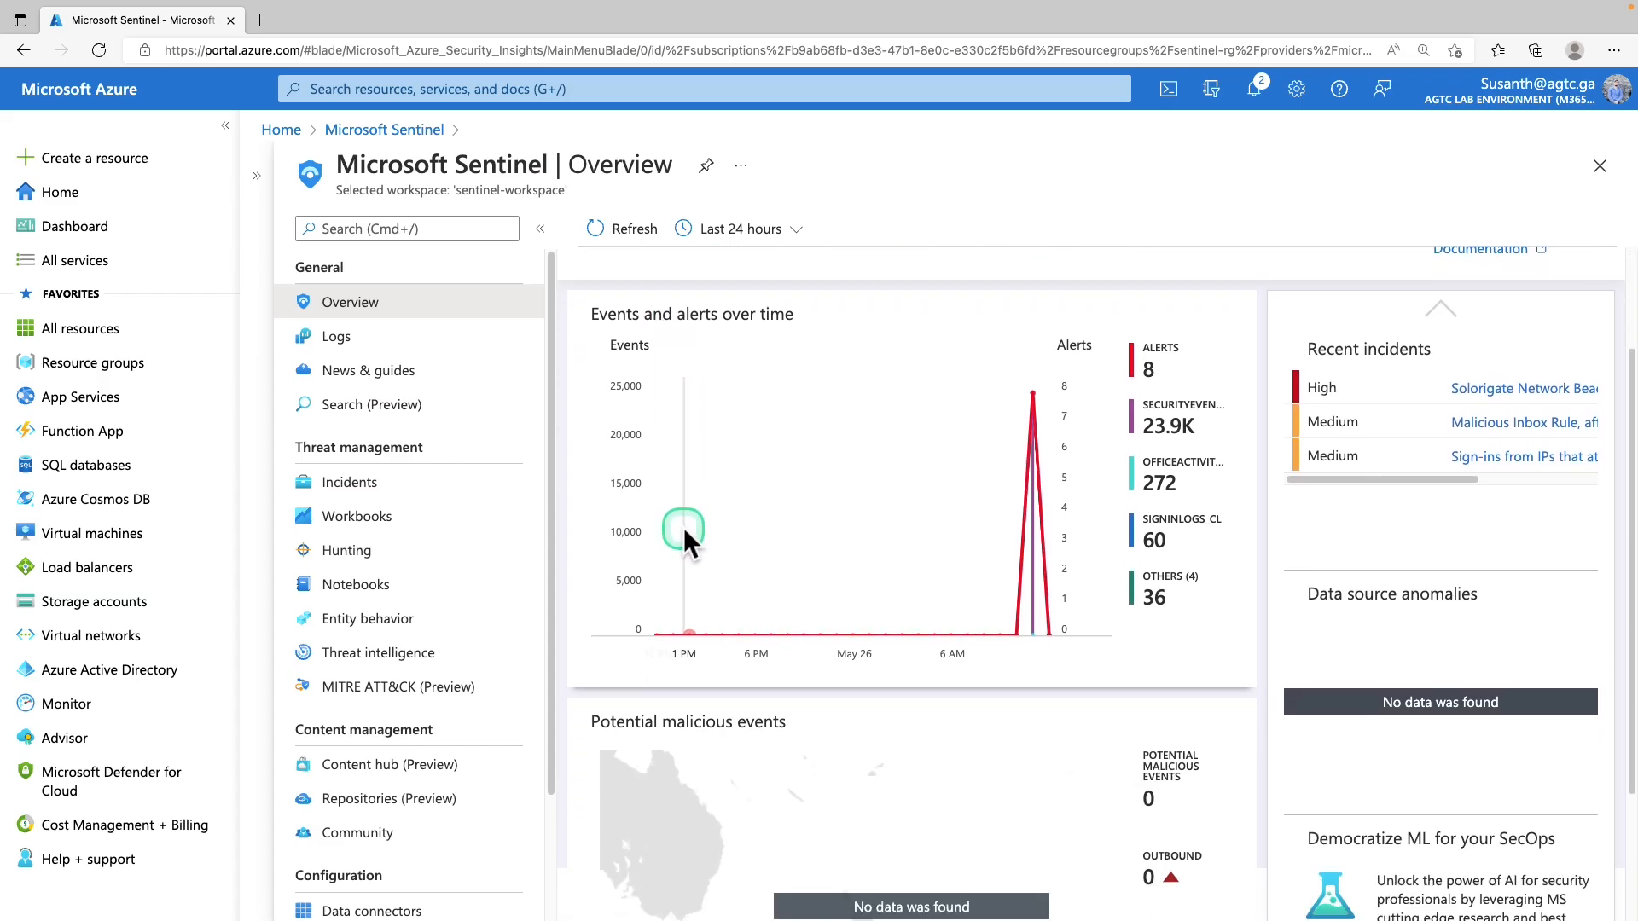
{"action": "scroll", "coordinate": [683, 527], "scroll_direction": "down", "scroll_amount": 1}
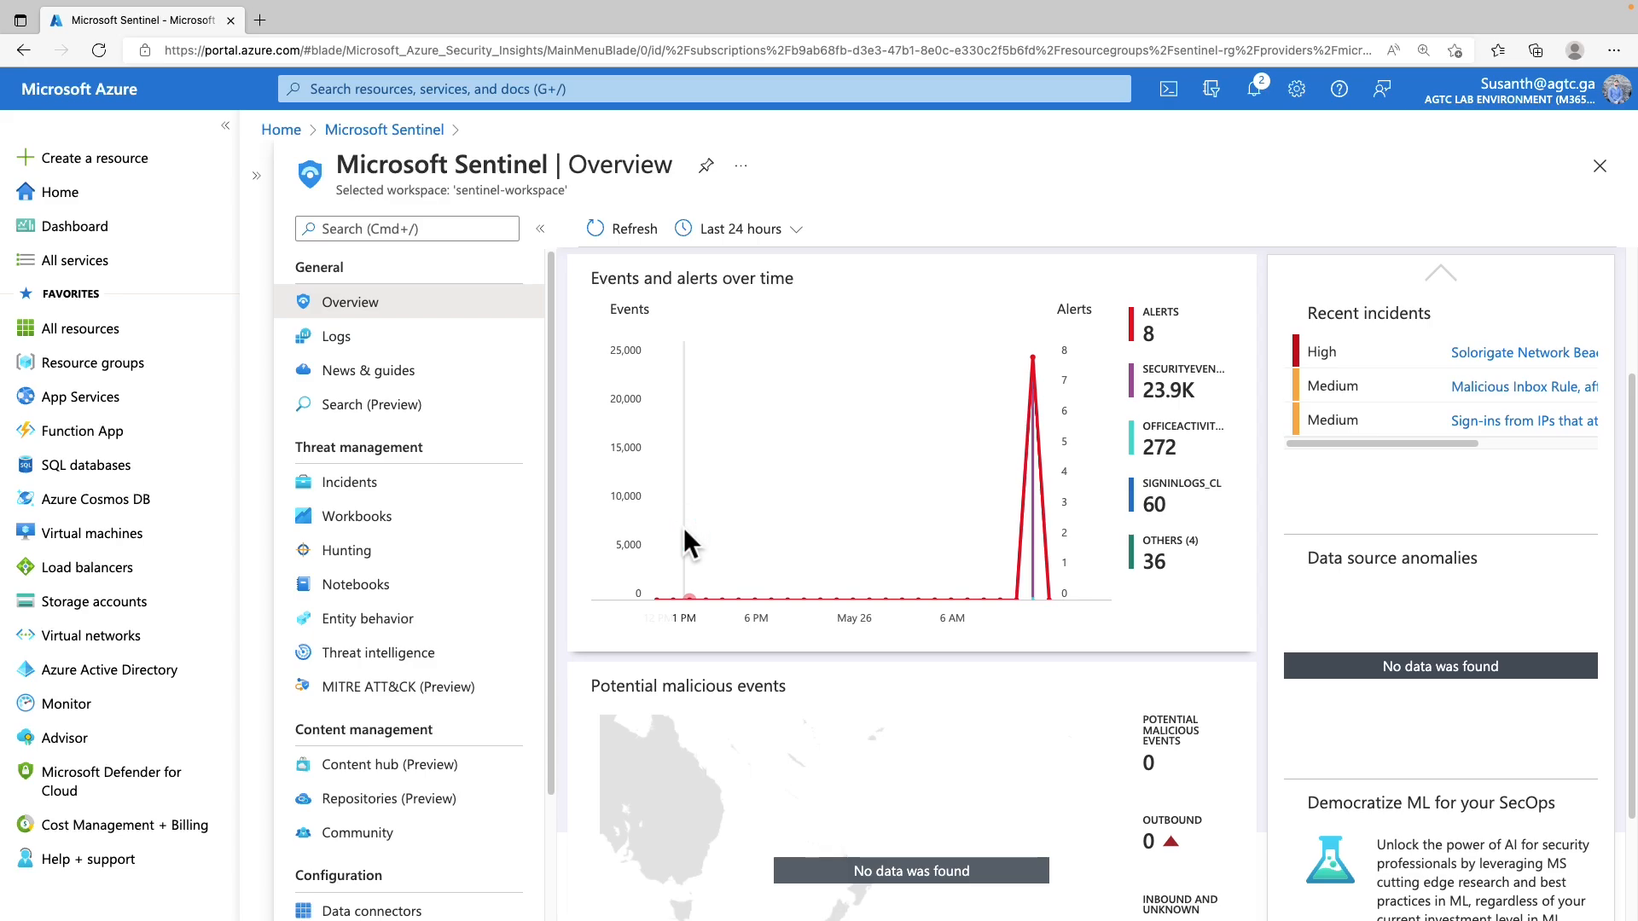
{"action": "scroll", "coordinate": [858, 398], "scroll_direction": "up", "scroll_amount": 5}
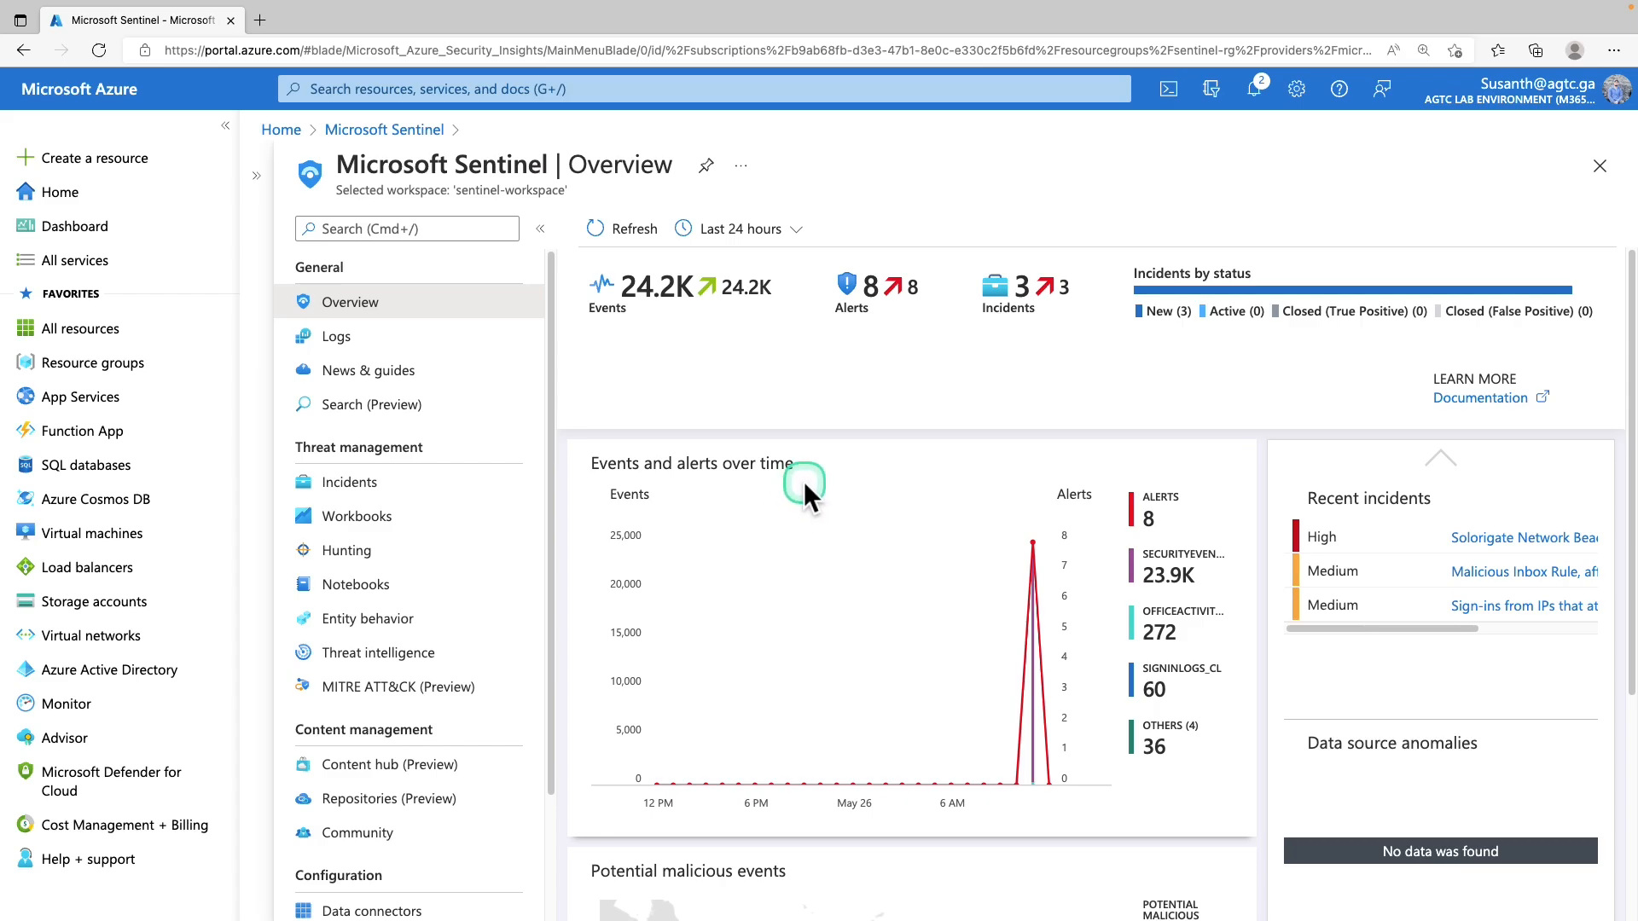
{"action": "scroll", "coordinate": [807, 479], "scroll_direction": "down", "scroll_amount": 5}
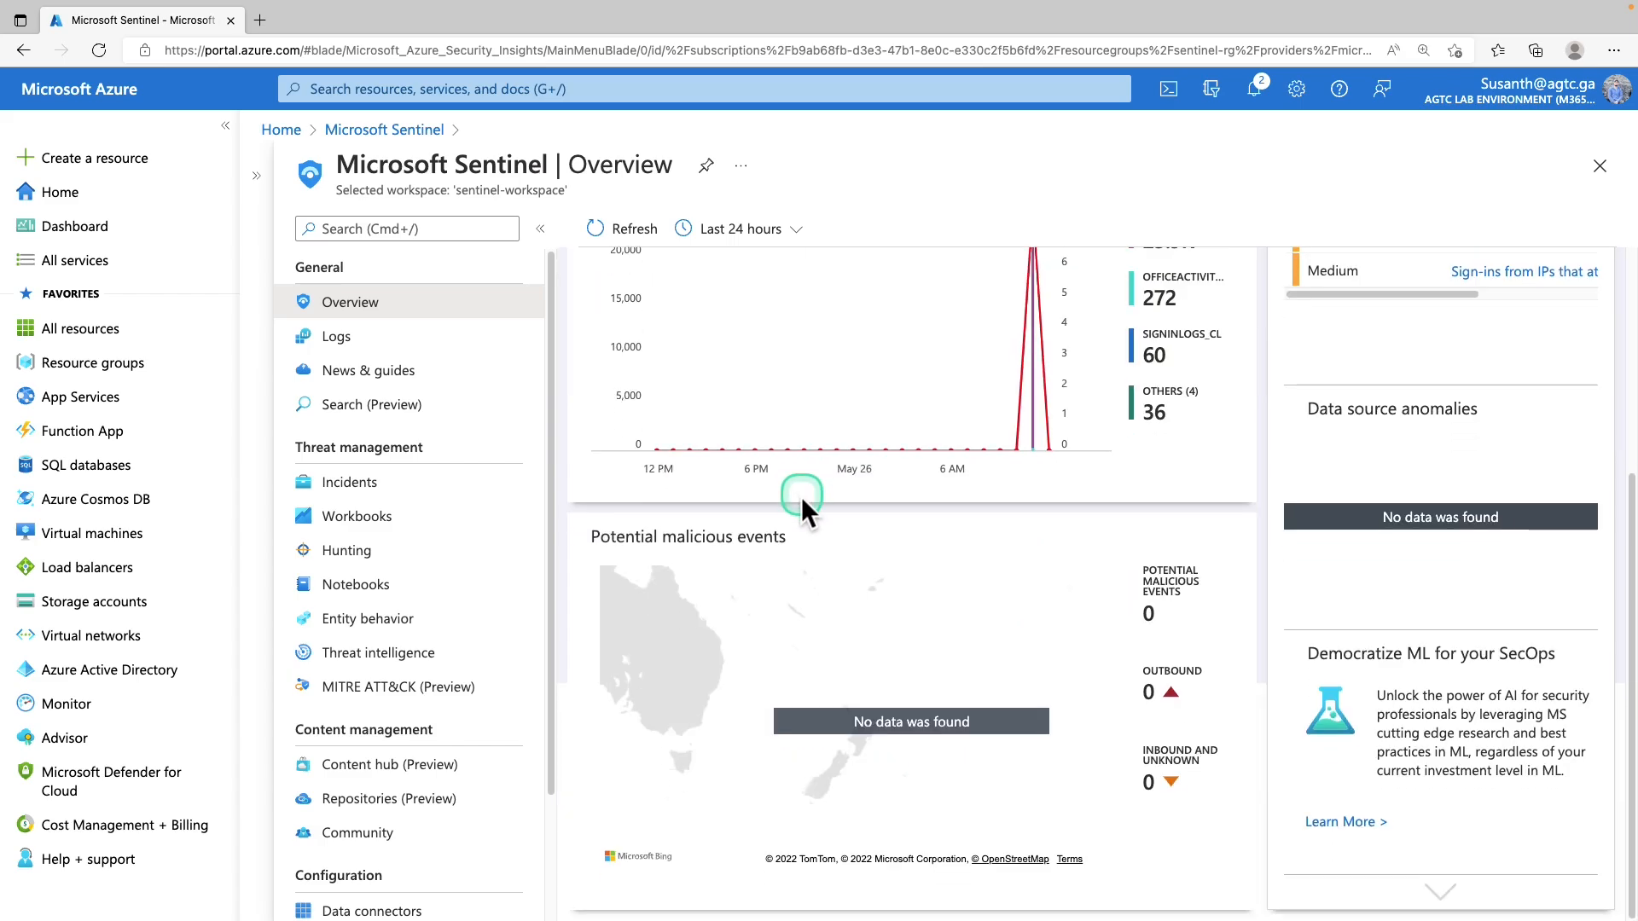
{"action": "scroll", "coordinate": [801, 499], "scroll_direction": "up", "scroll_amount": 5}
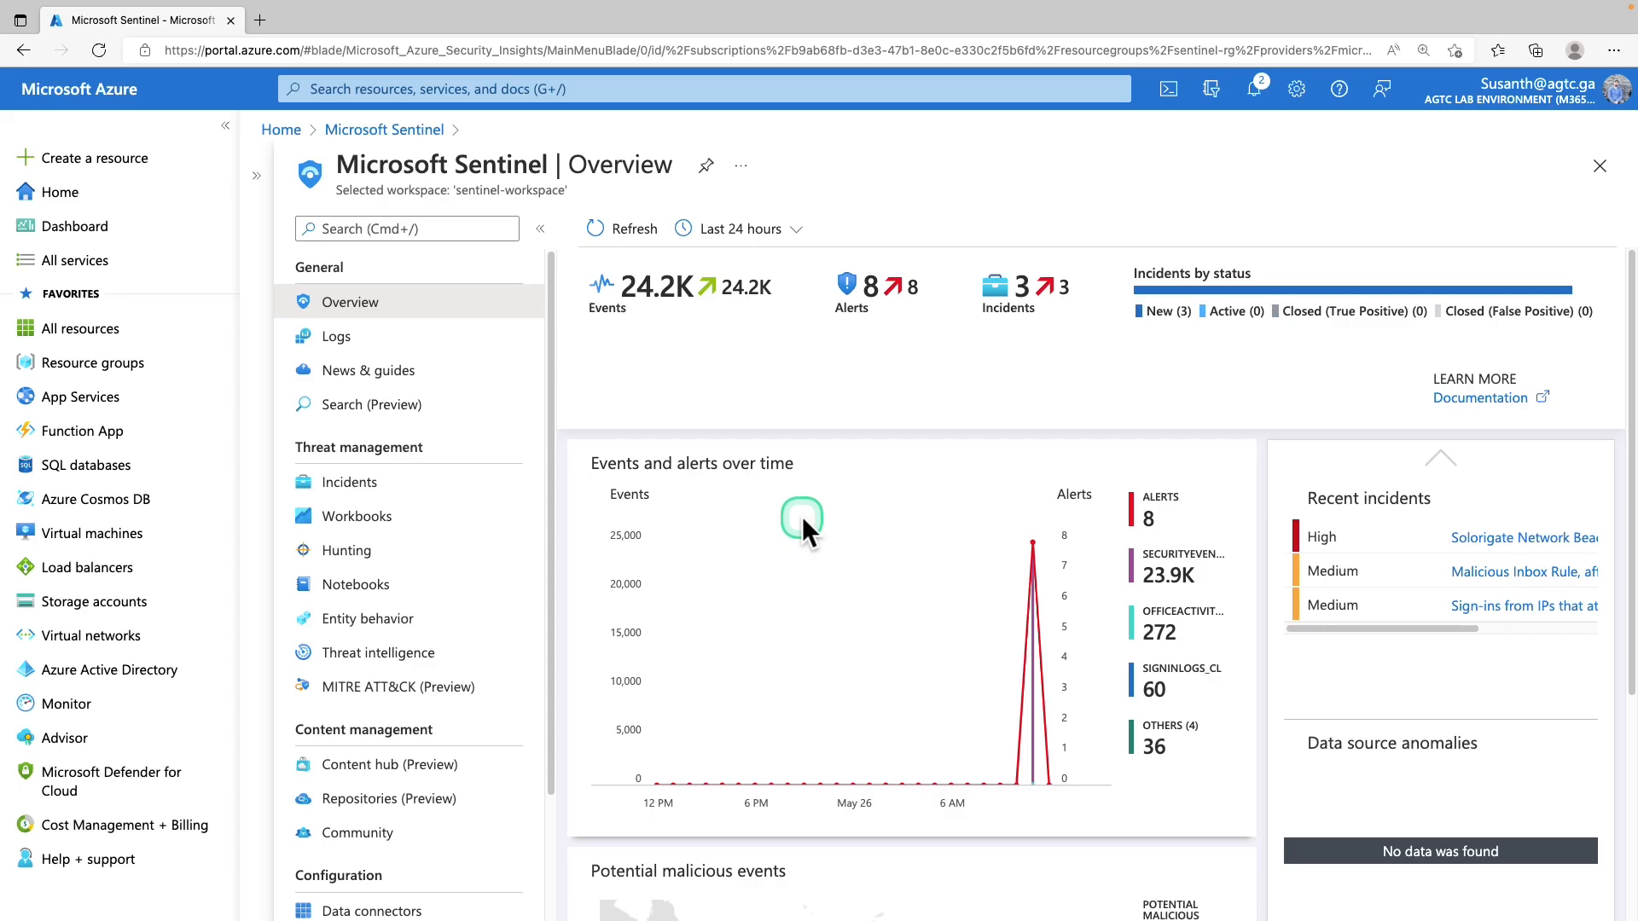
{"action": "mouse_move", "coordinate": [68, 661]}
{"action": "left_mouse_down"}
{"action": "mouse_move", "coordinate": [449, 810]}
{"action": "mouse_move", "coordinate": [989, 802]}
{"action": "left_mouse_up"}
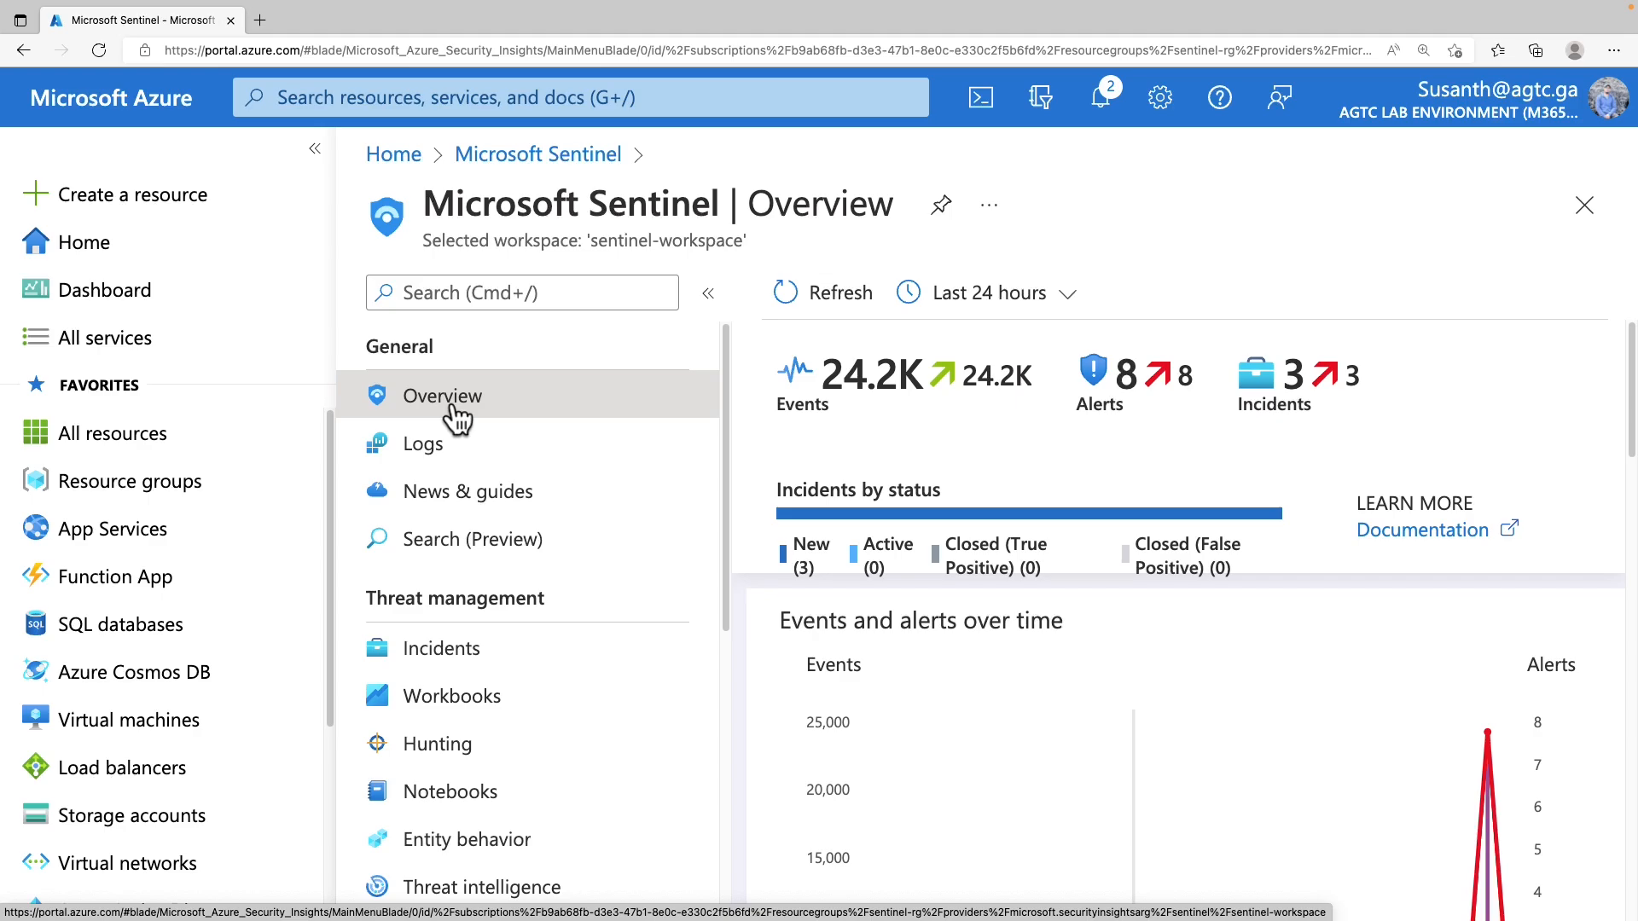
Open the Sentinel-RG resource group from the Resource groups list
{"action": "left_click", "coordinate": [133, 485]}
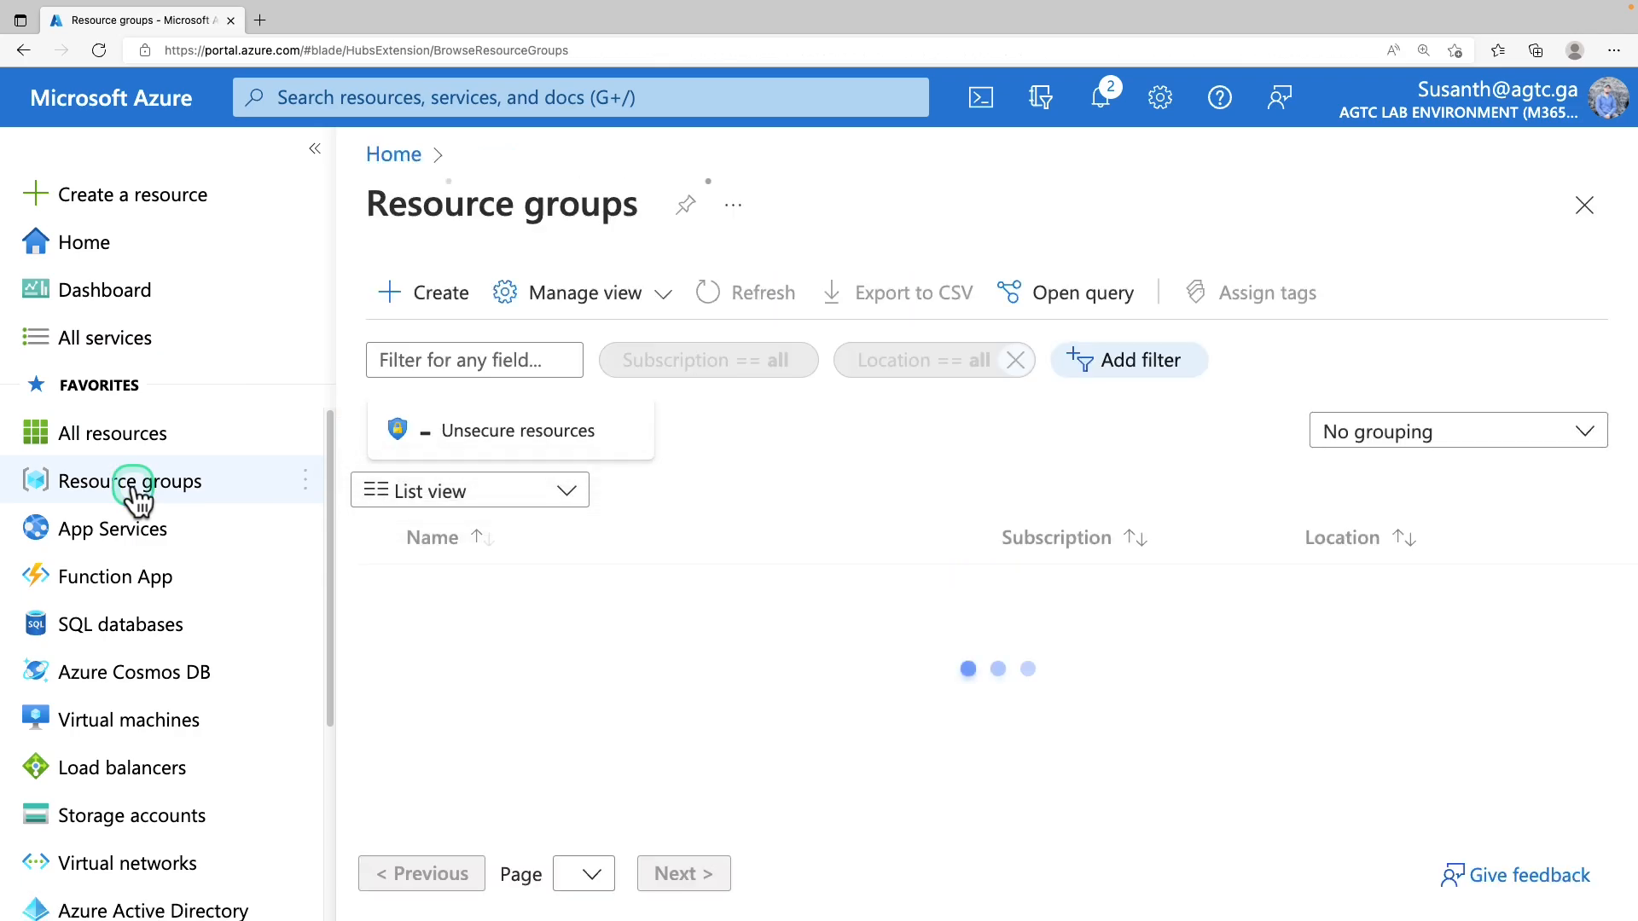
{"action": "left_click", "coordinate": [485, 732]}
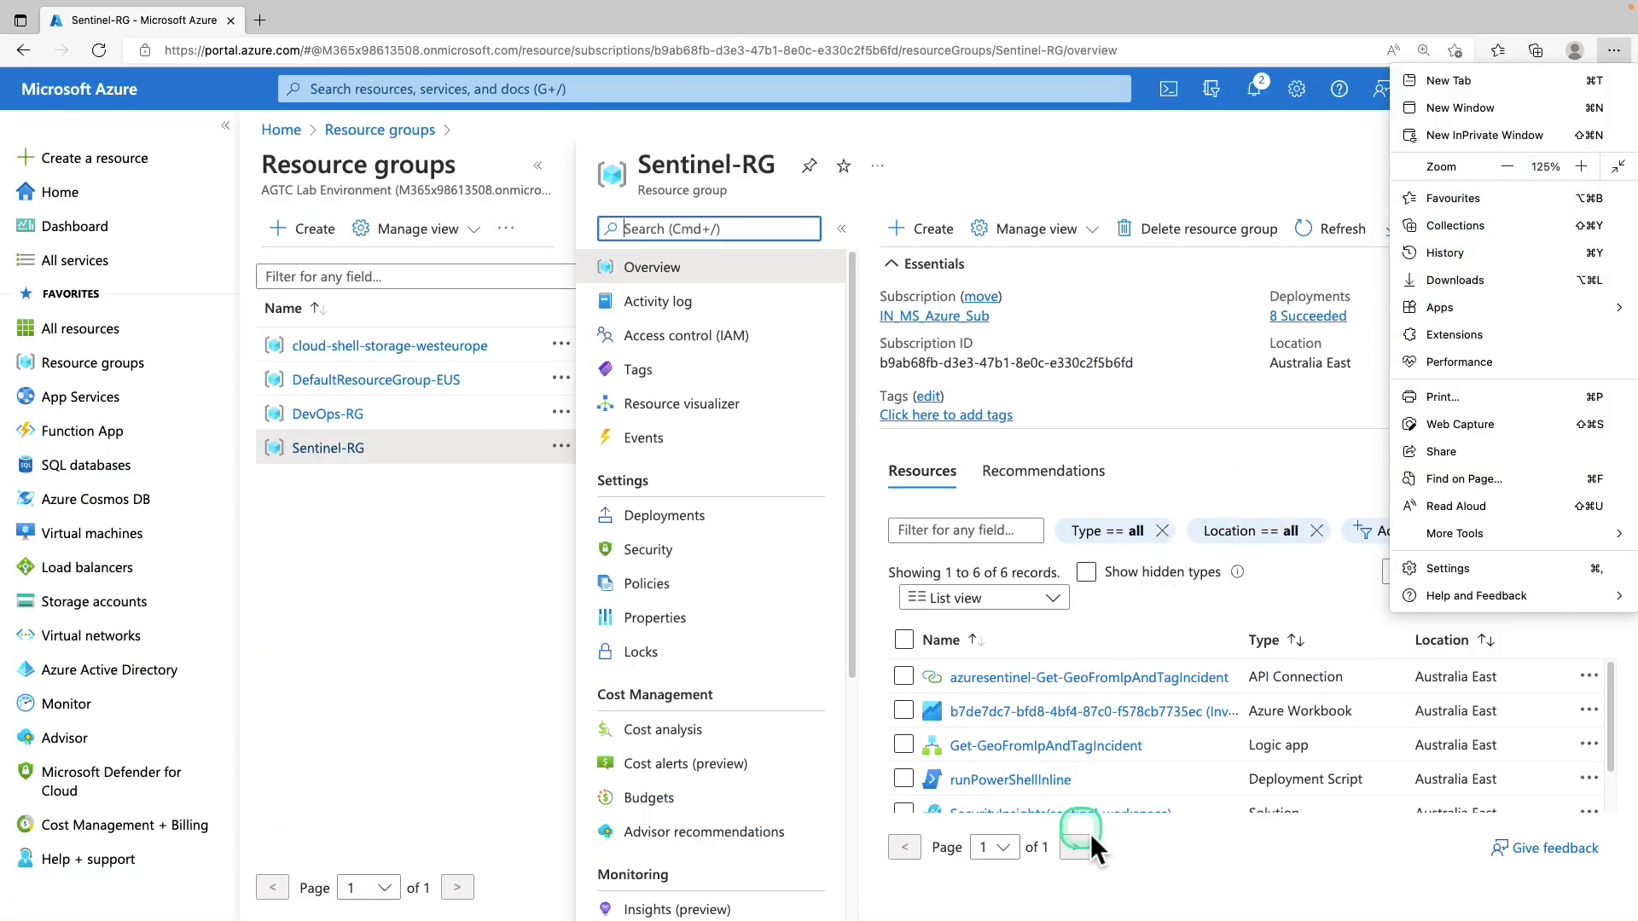
{"action": "left_click", "coordinate": [1346, 865]}
{"action": "left_click_drag", "start_coordinate": [1611, 724], "coordinate": [1617, 769]}
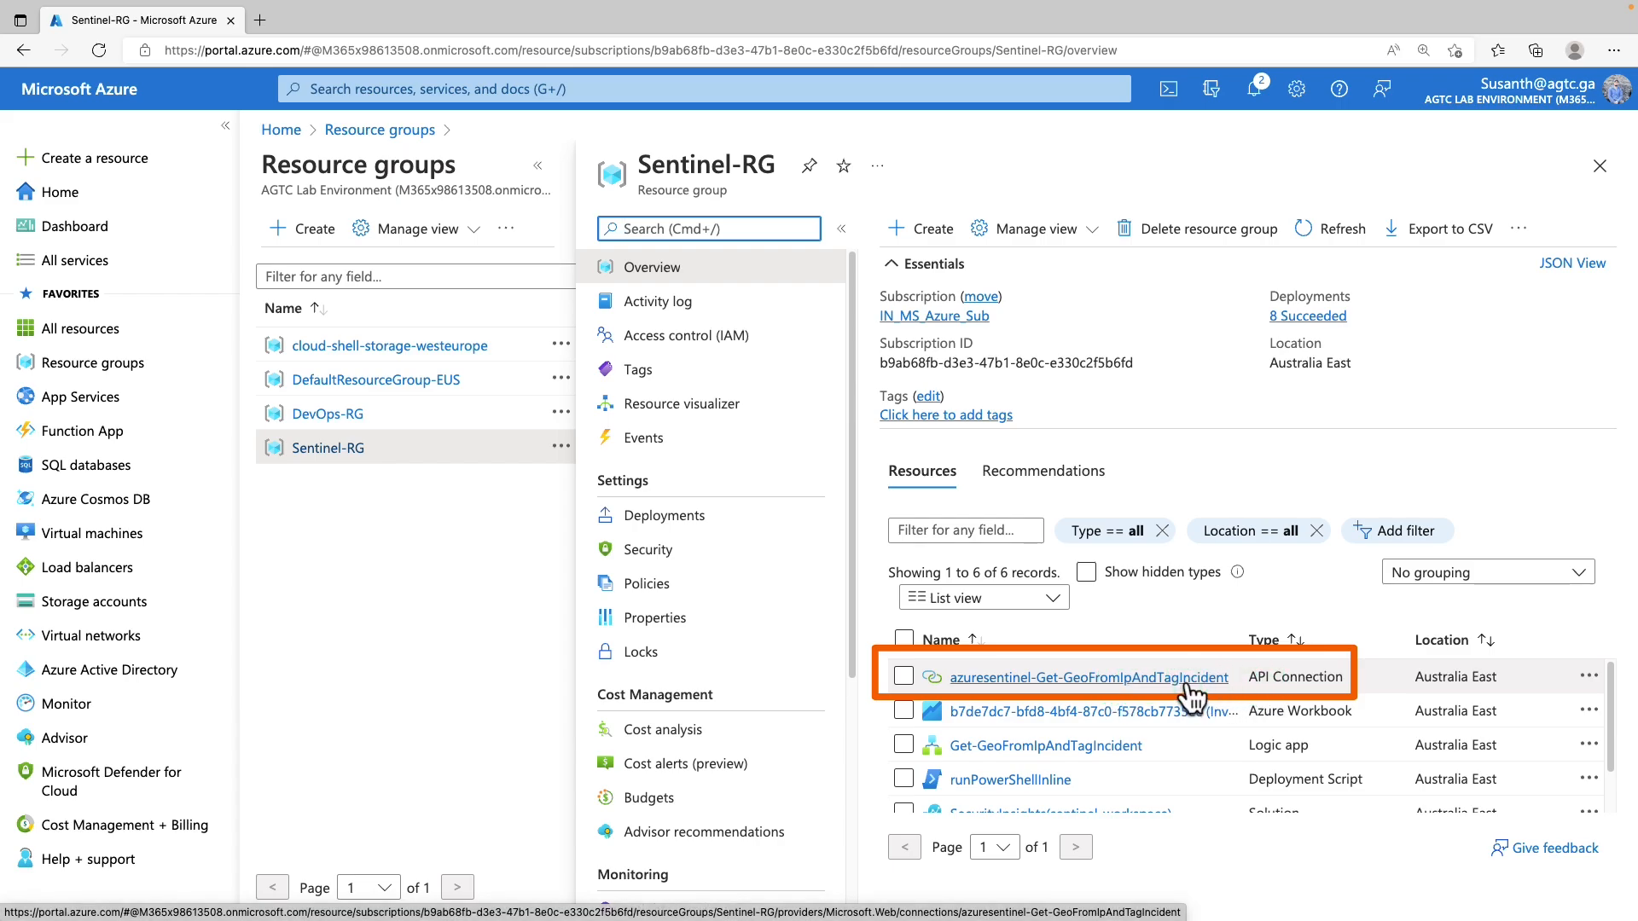
Open the Edit API connection page of the azuresentinel-Get-GeoFromIpAndTagIncident connection
{"action": "left_click", "coordinate": [1185, 688]}
{"action": "key", "text": "ctrl+plus"}
{"action": "left_click_drag", "start_coordinate": [610, 438], "coordinate": [614, 614]}
{"action": "left_click", "coordinate": [412, 569]}
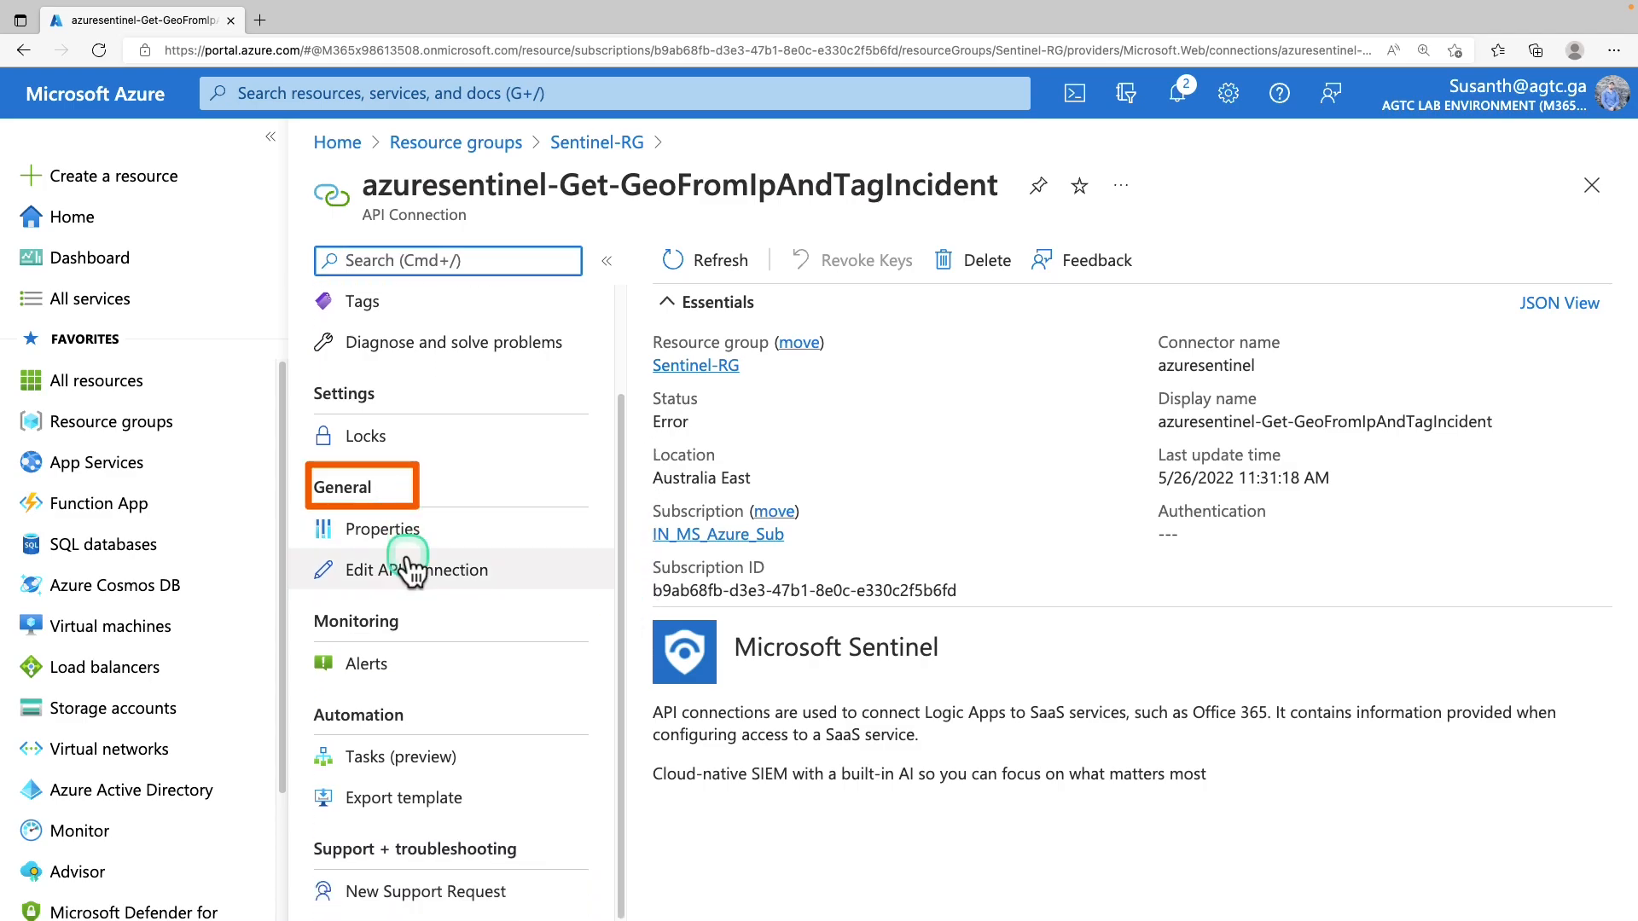
{"action": "triple_click", "coordinate": [451, 578]}
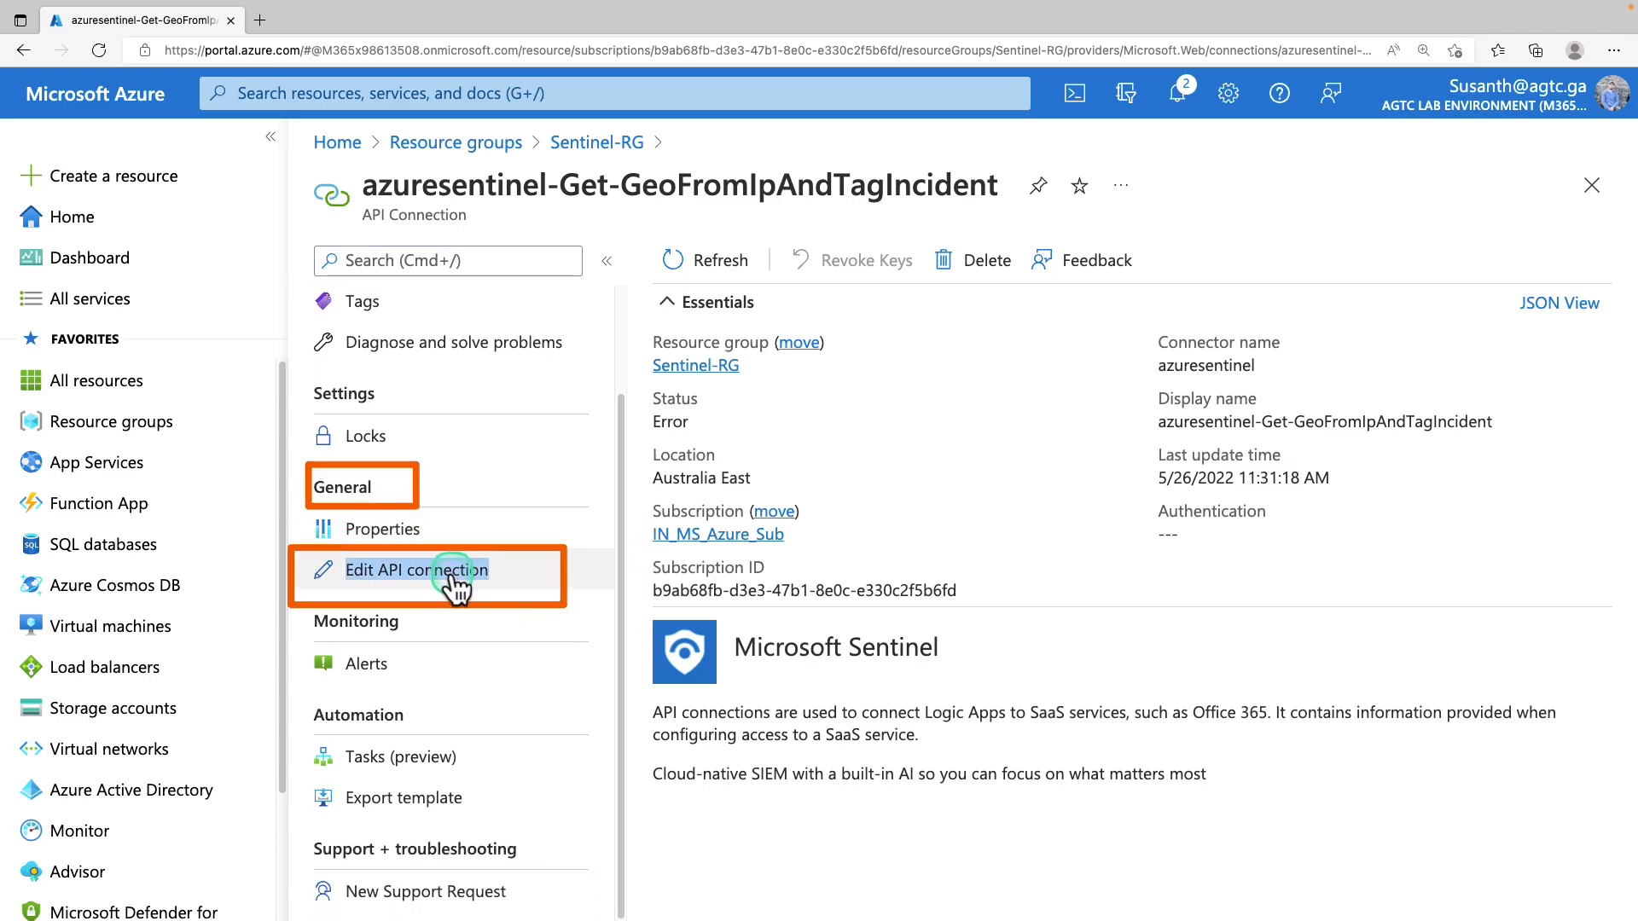
{"action": "left_click", "coordinate": [1014, 519]}
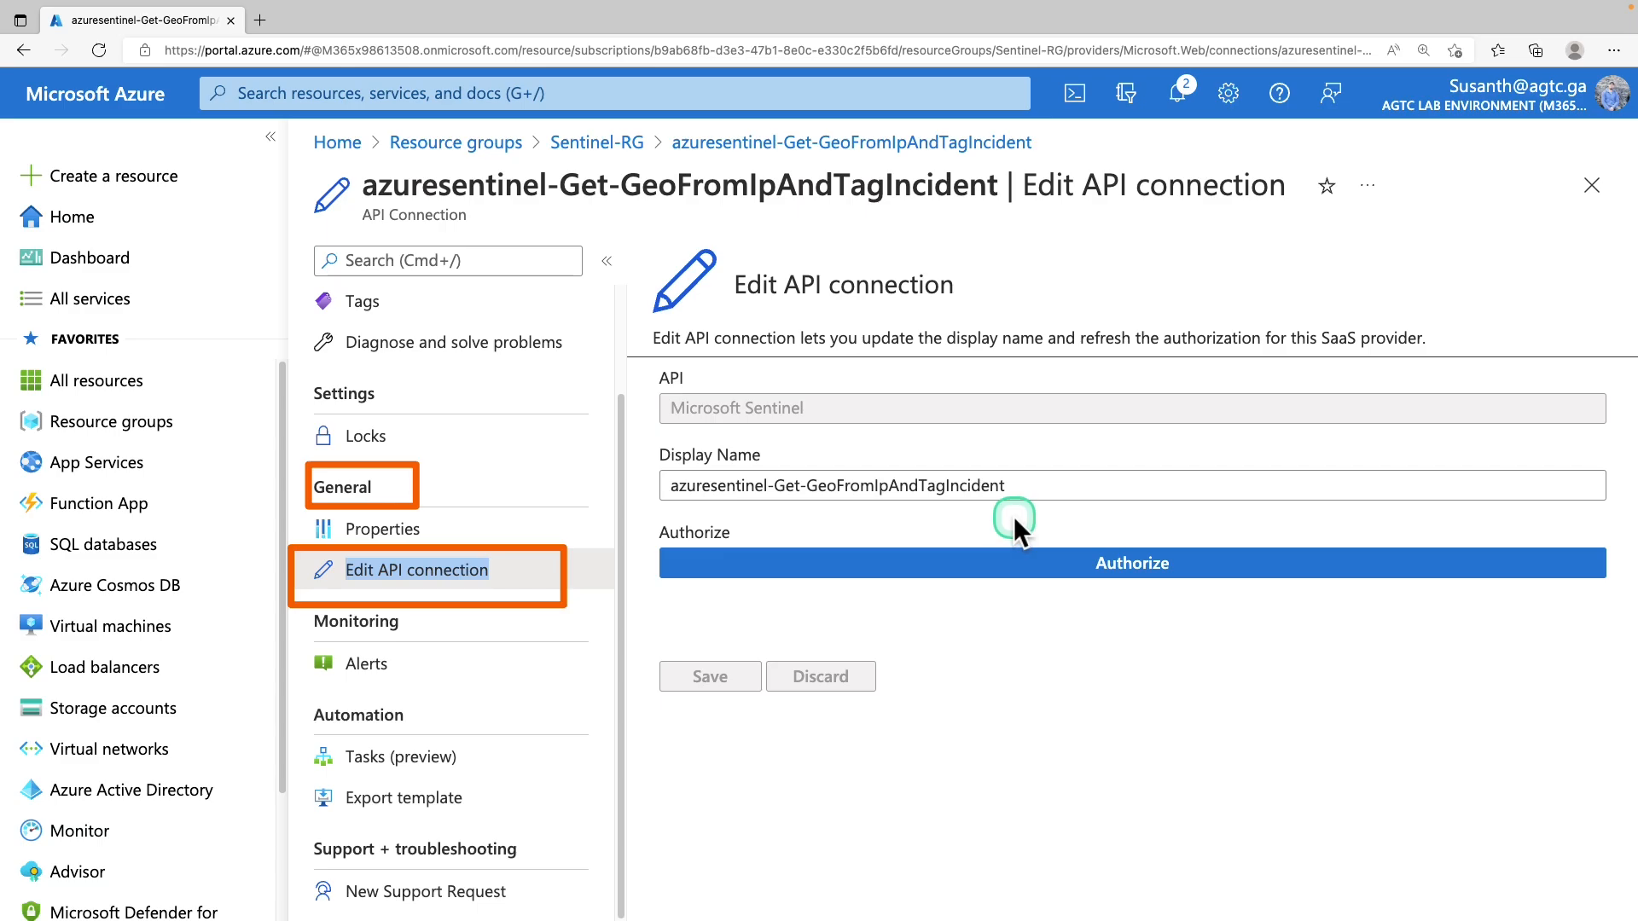
Authorize the API connection with the lab admin account and save it
{"action": "left_click", "coordinate": [1117, 561]}
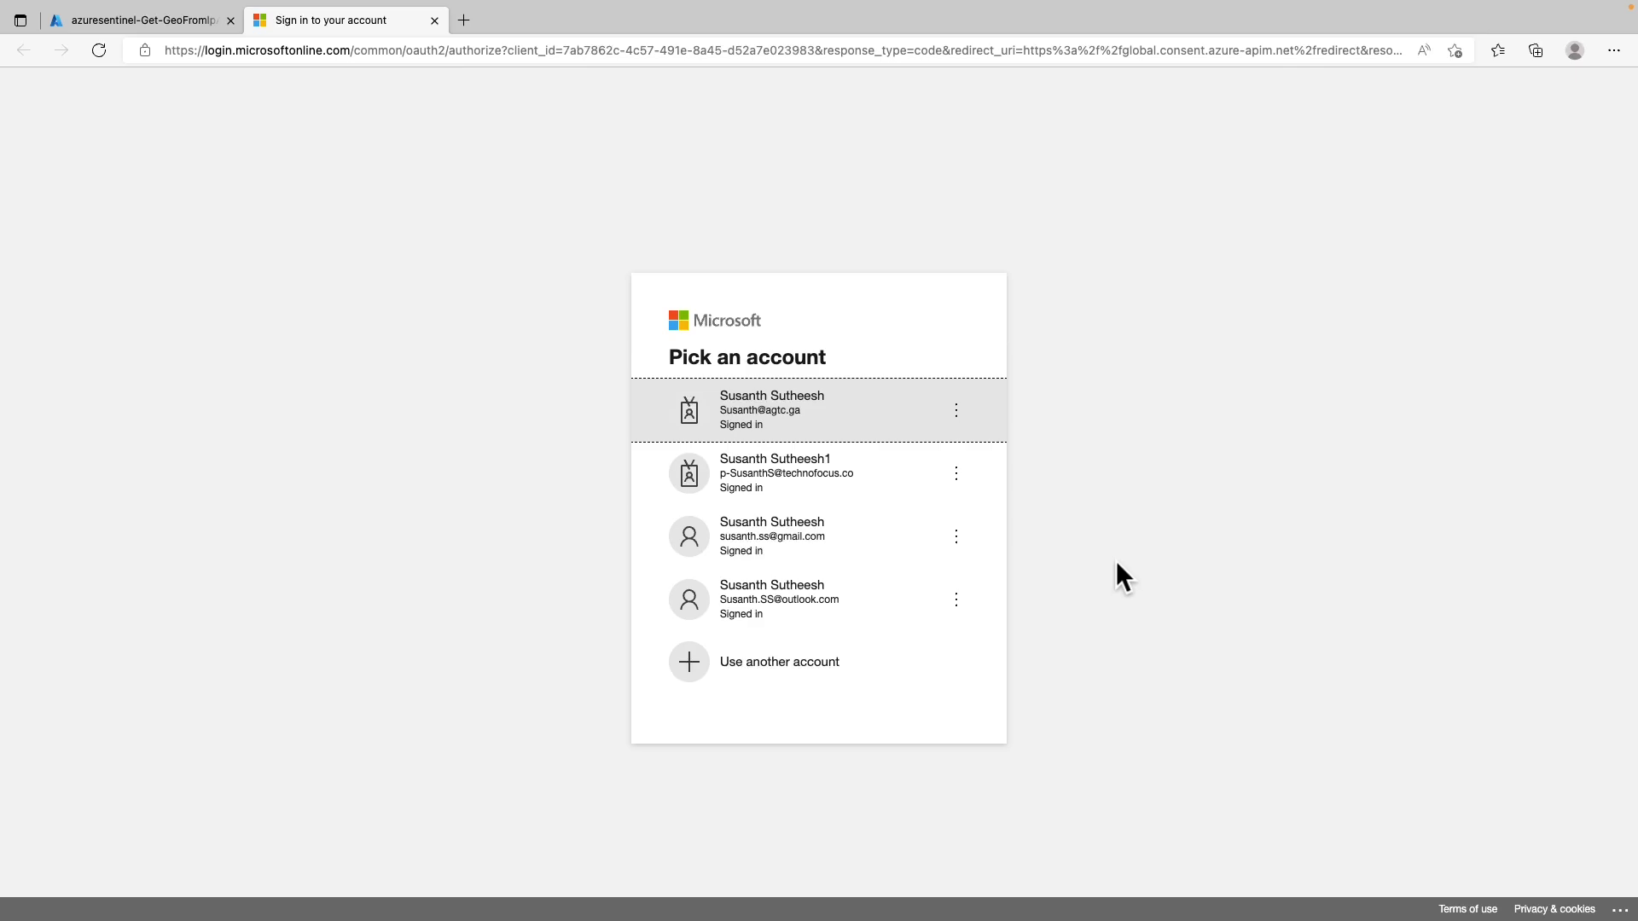
{"action": "left_click", "coordinate": [835, 411]}
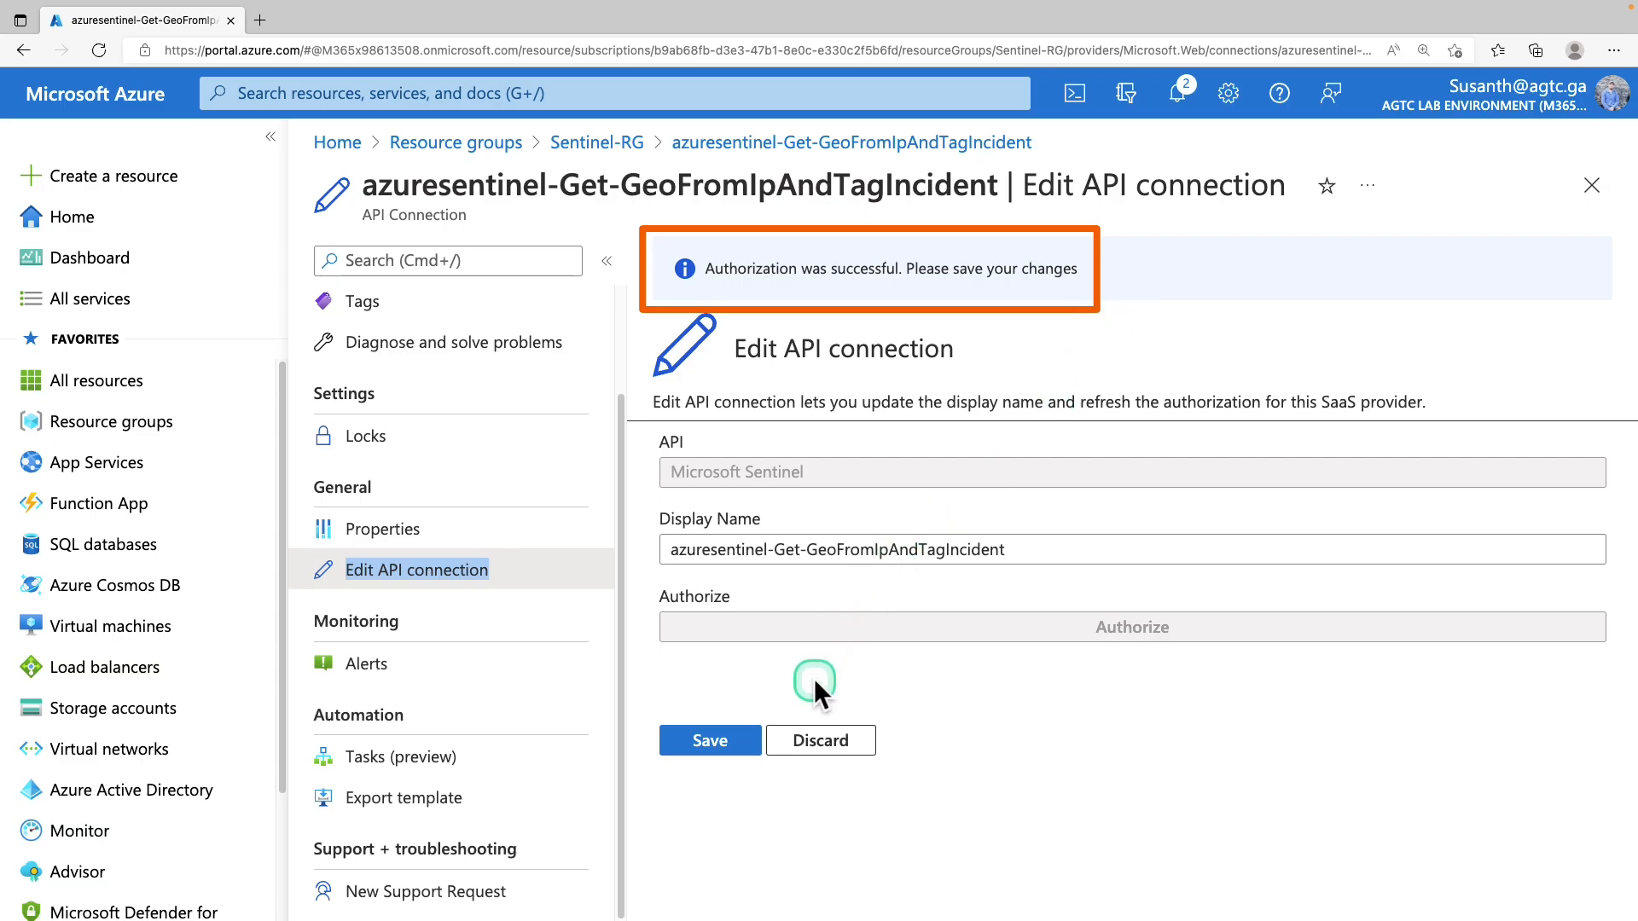
{"action": "left_click", "coordinate": [740, 744]}
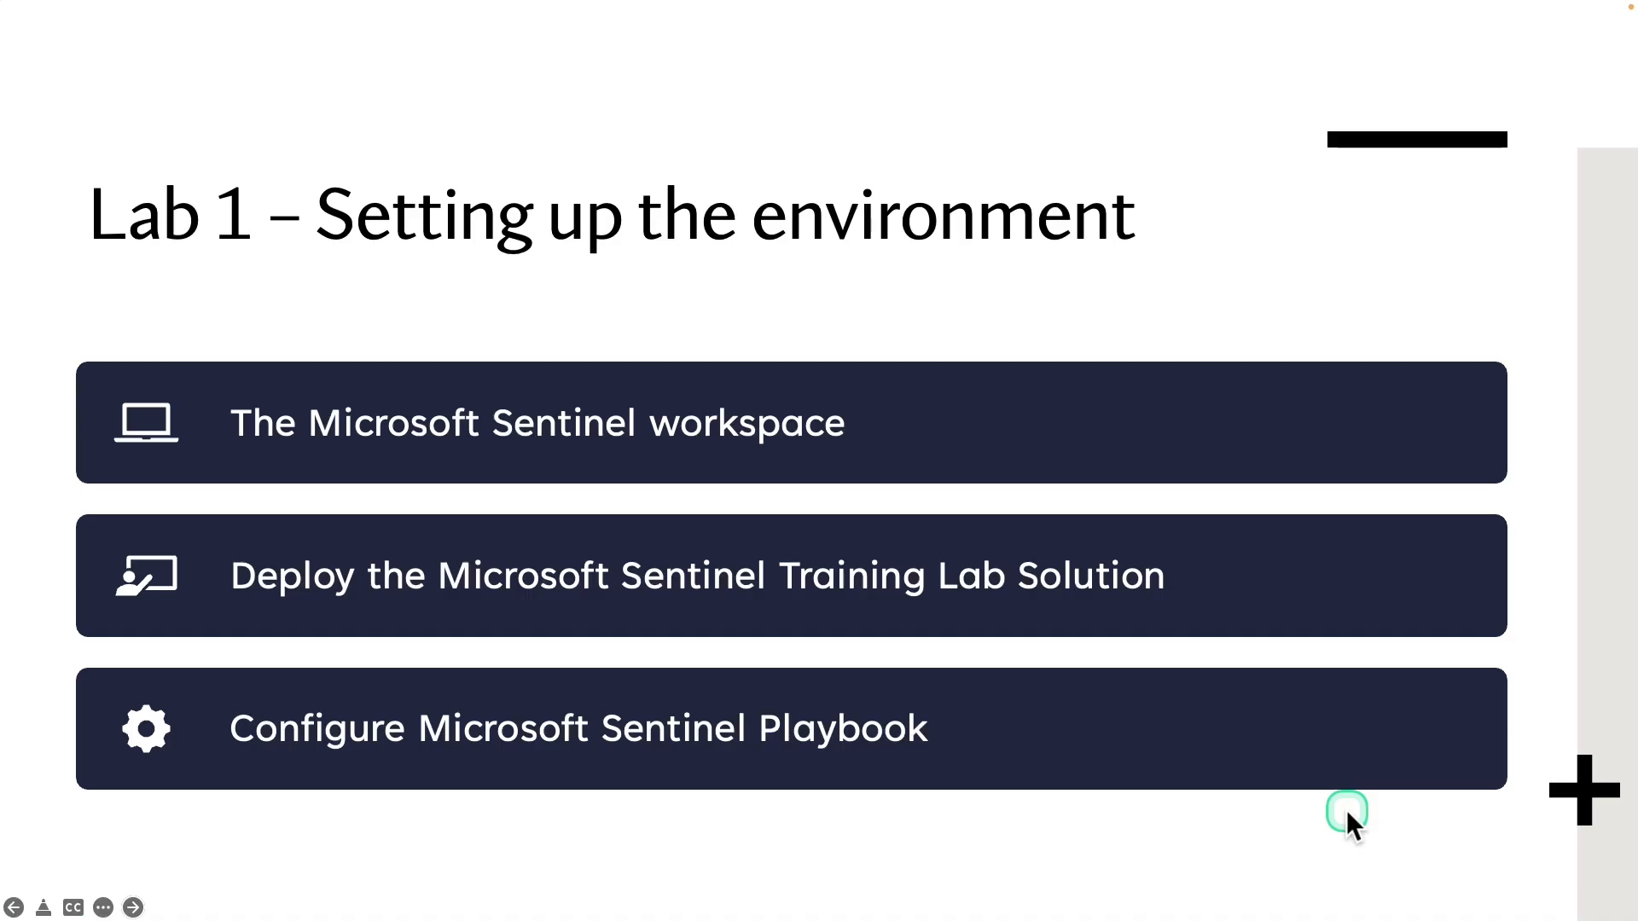
Advance to the Lab 2 – Data Connectors slide and mark up its connector list
{"action": "left_click", "coordinate": [1346, 811]}
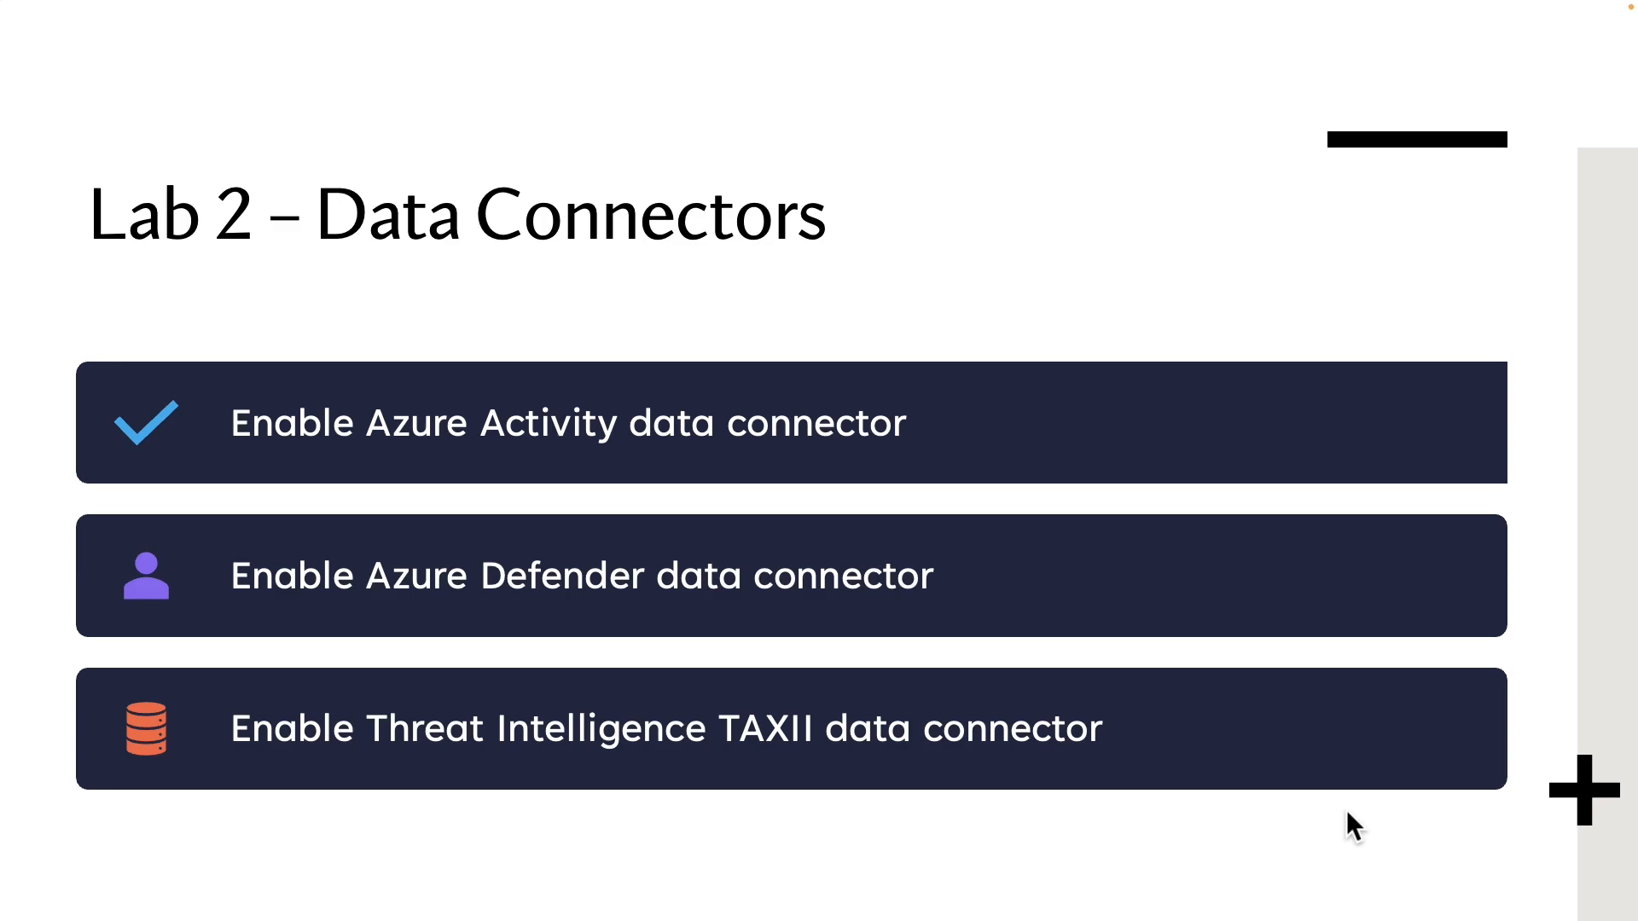
{"action": "left_click_drag", "start_coordinate": [80, 348], "coordinate": [1047, 506]}
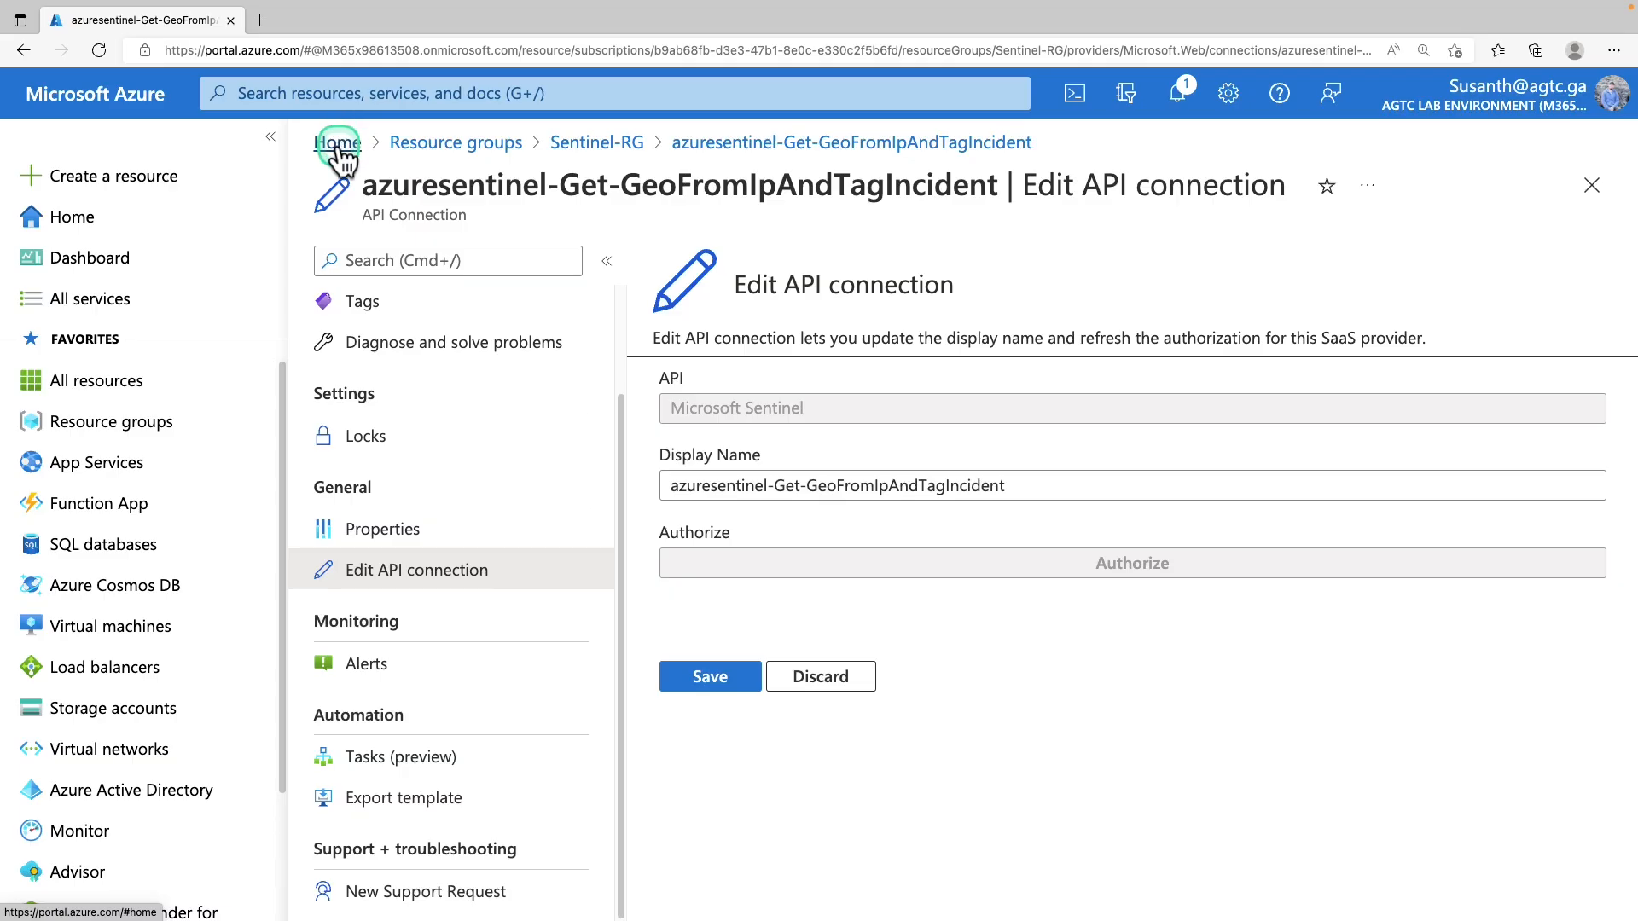
From Home, open Microsoft Sentinel's Data connectors page for sentinel-workspace
{"action": "left_click", "coordinate": [339, 149]}
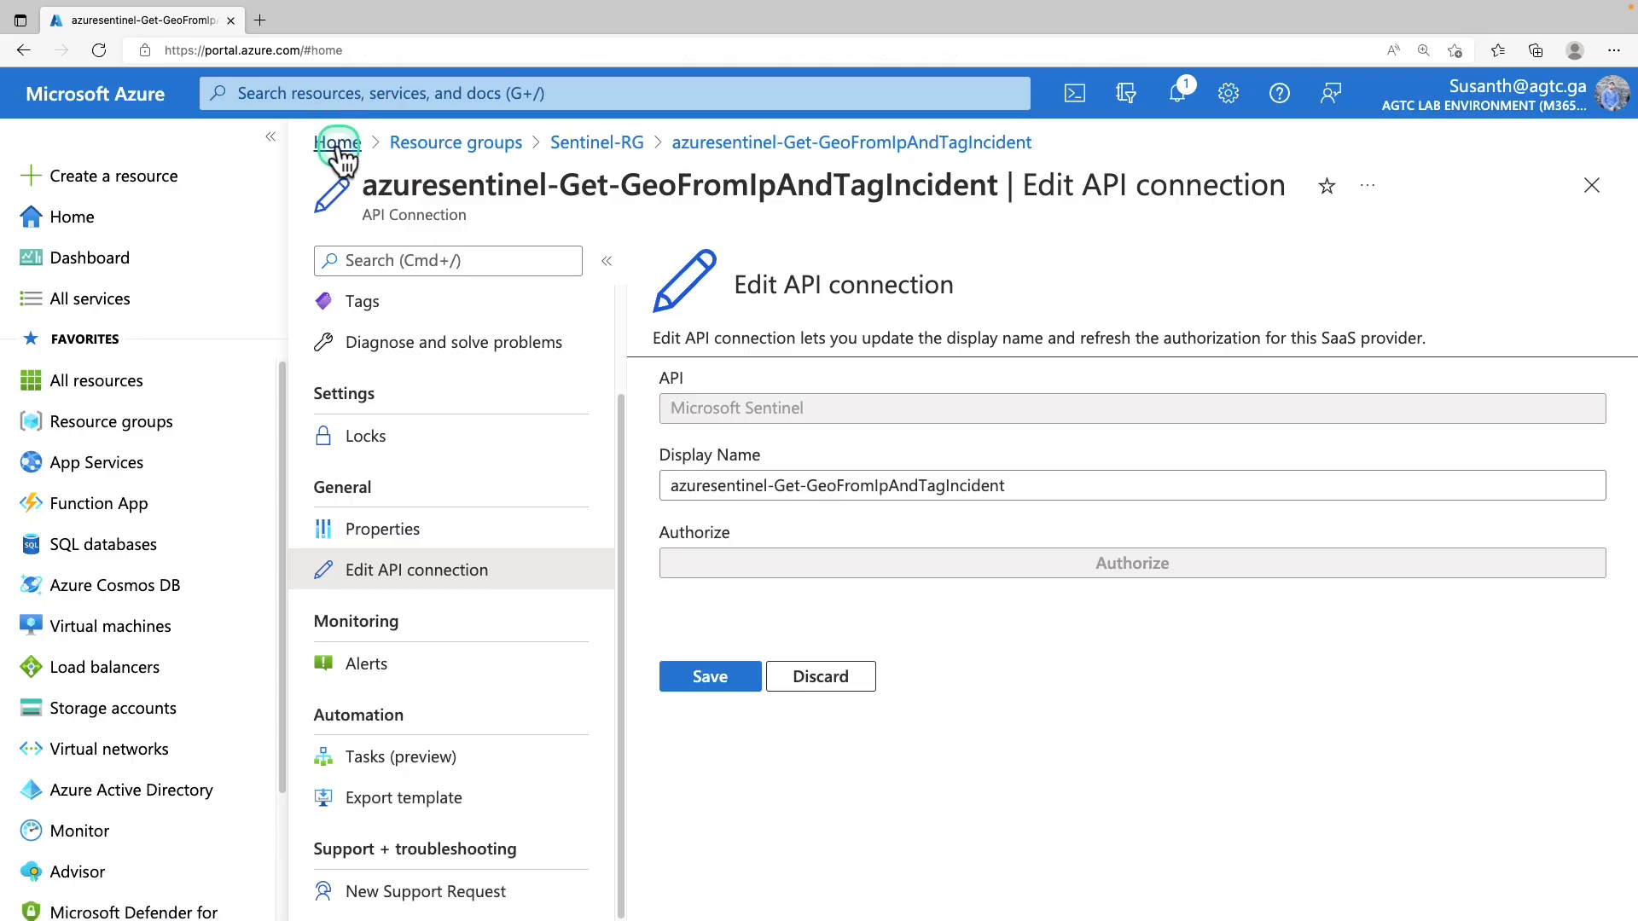
{"action": "left_click", "coordinate": [736, 247]}
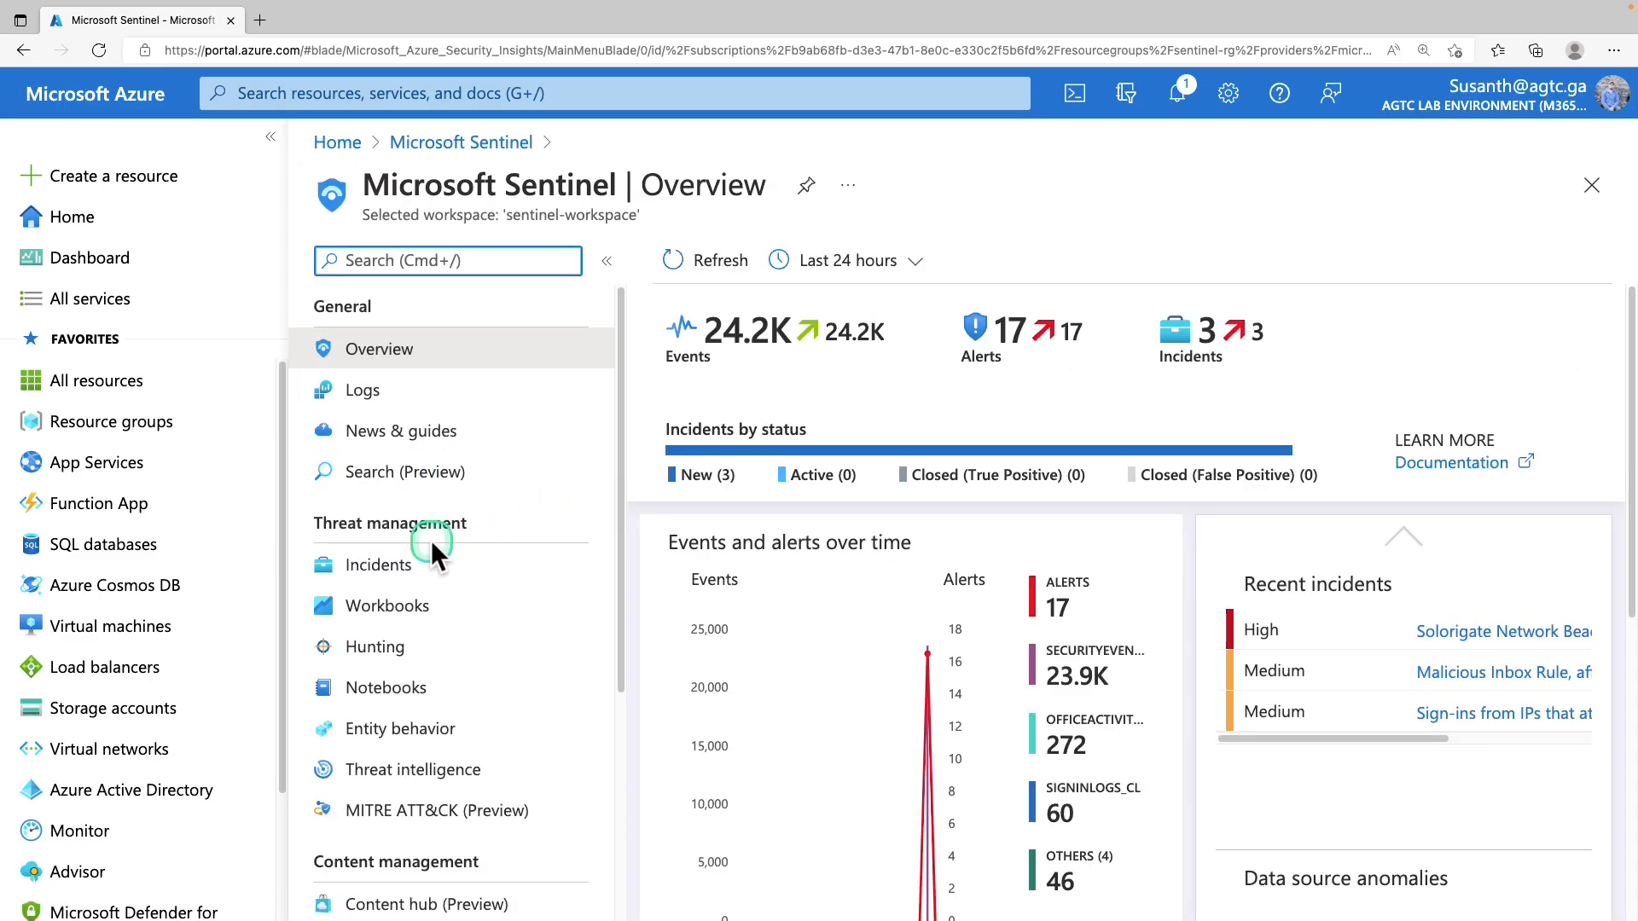
{"action": "scroll", "coordinate": [435, 557], "scroll_direction": "down", "scroll_amount": 5}
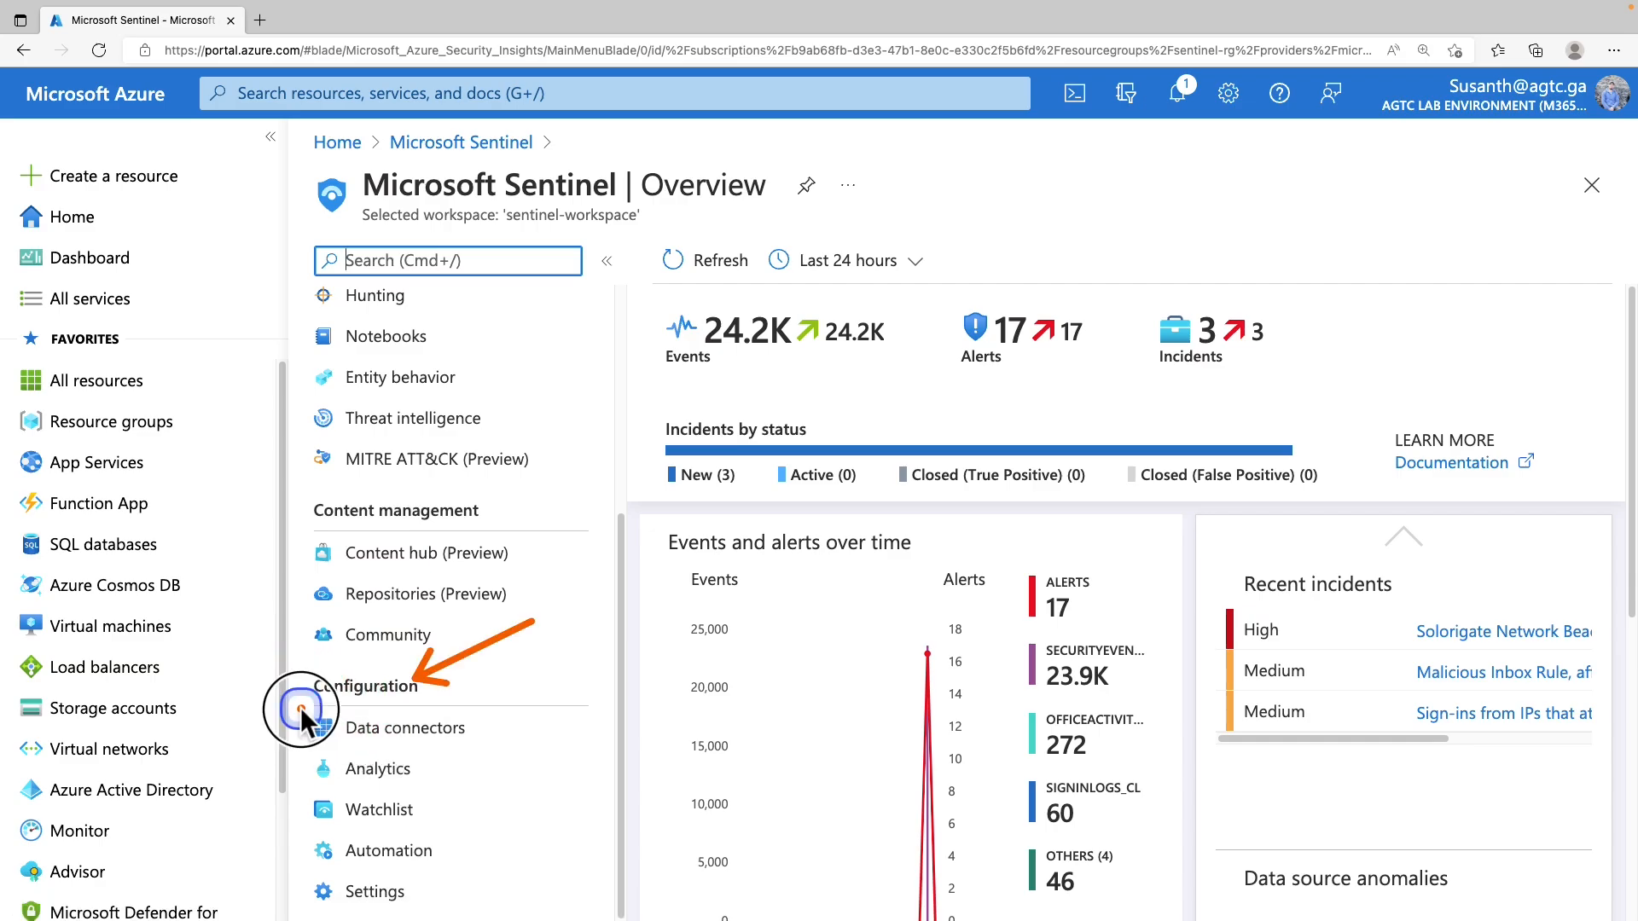
{"action": "left_click", "coordinate": [478, 742]}
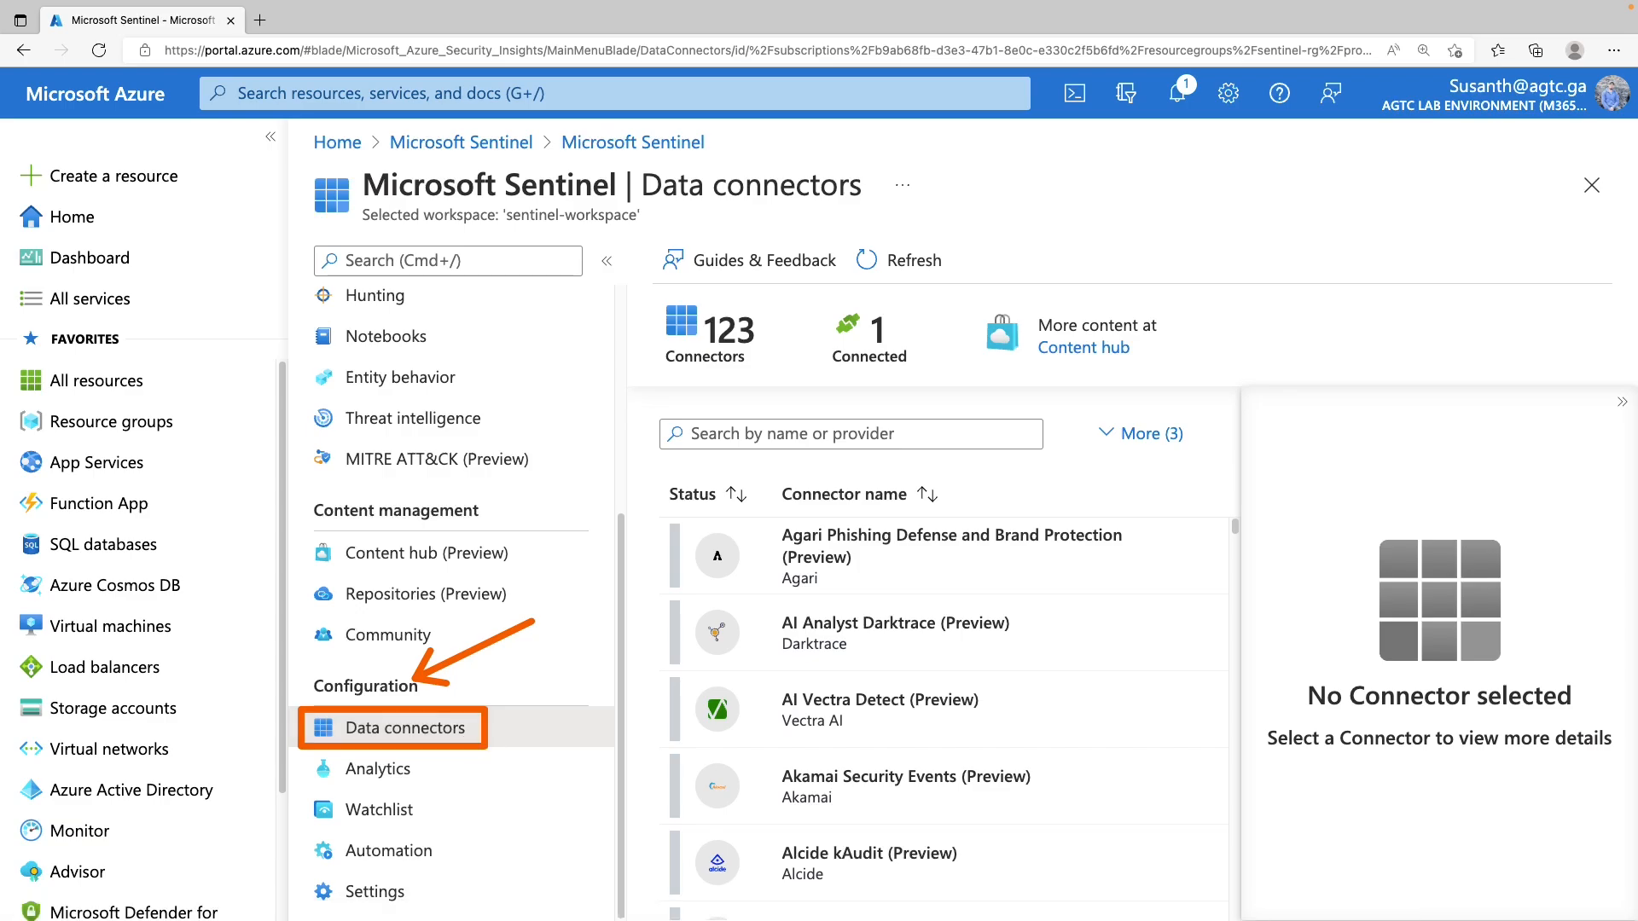
Filter connectors by 'activity' and select Azure Activity to view its details
{"action": "left_click", "coordinate": [732, 435]}
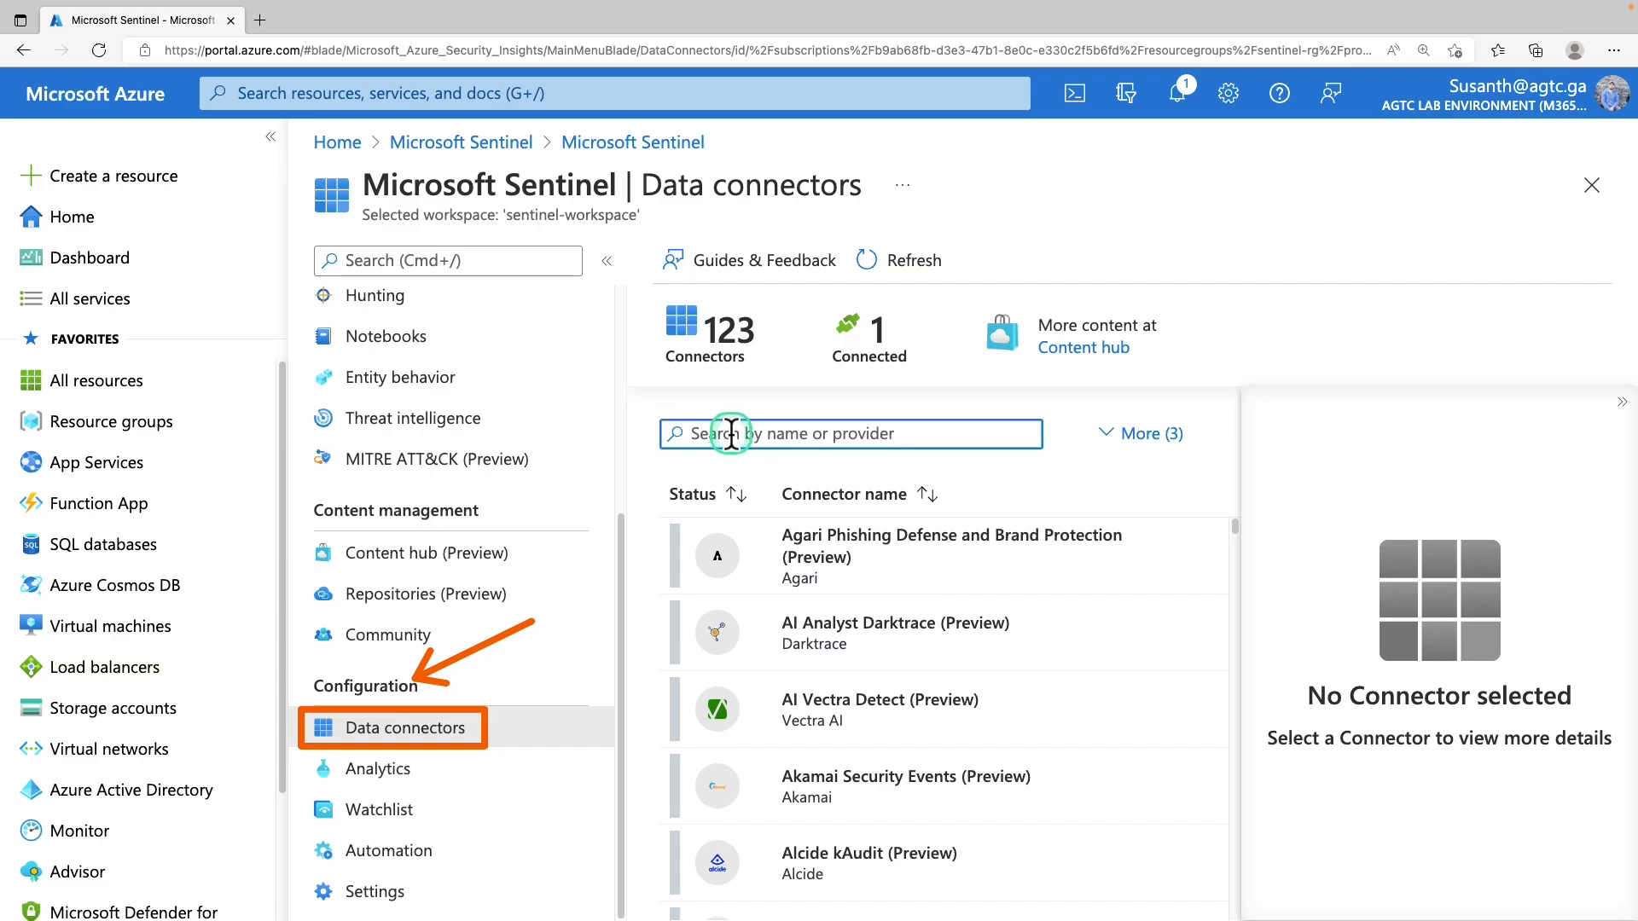
{"action": "type", "text": "activity"}
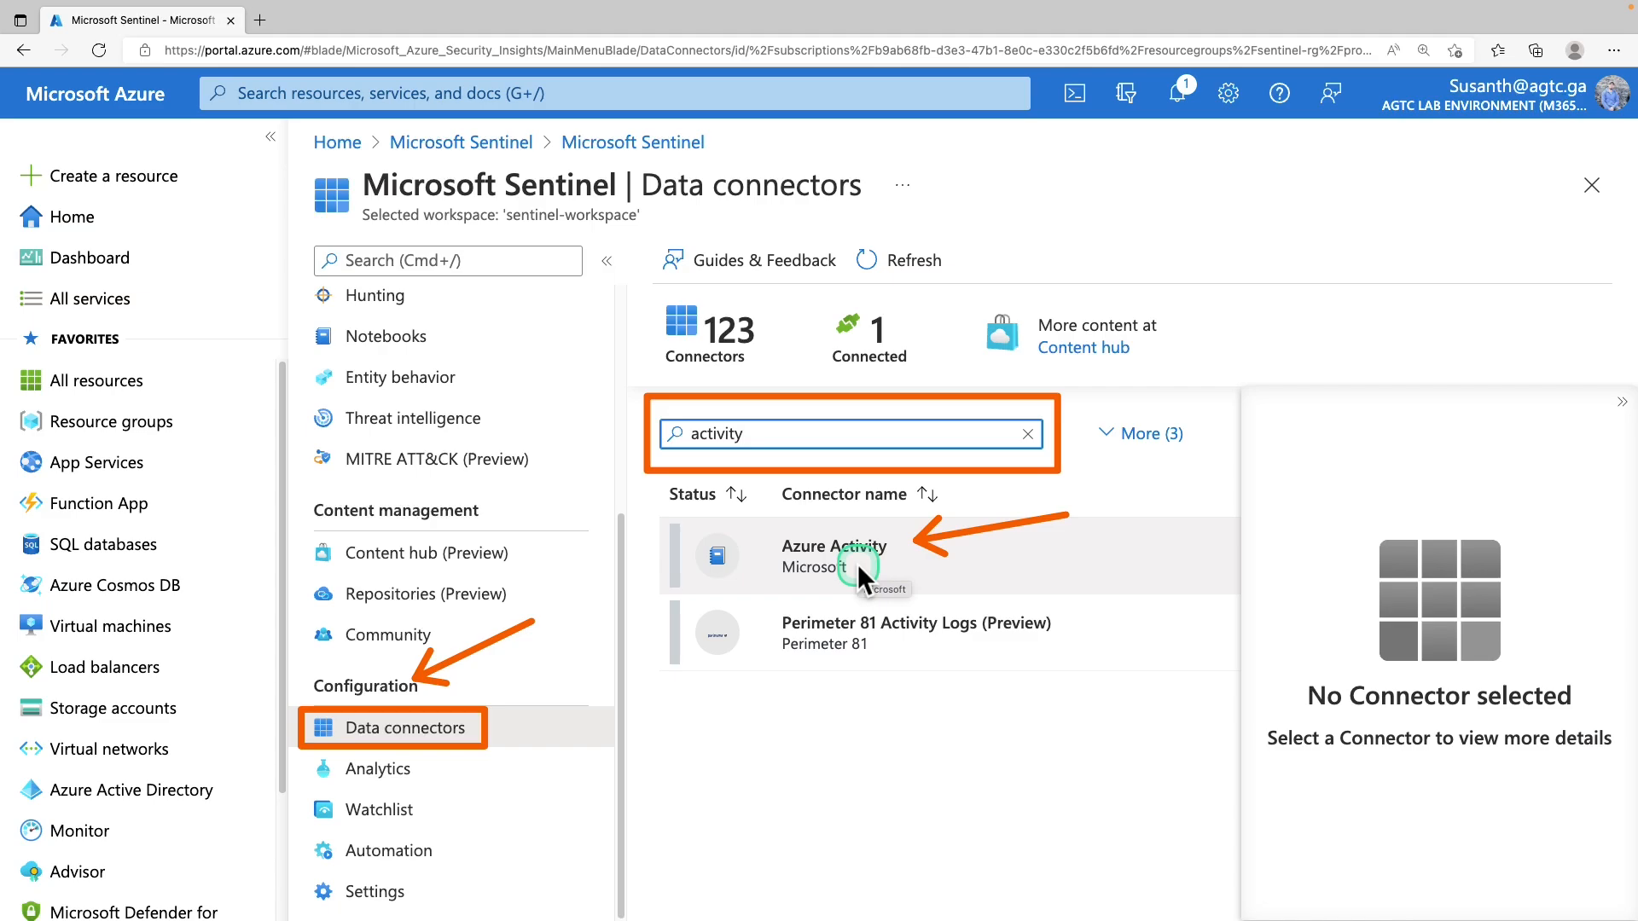
{"action": "left_click", "coordinate": [861, 573]}
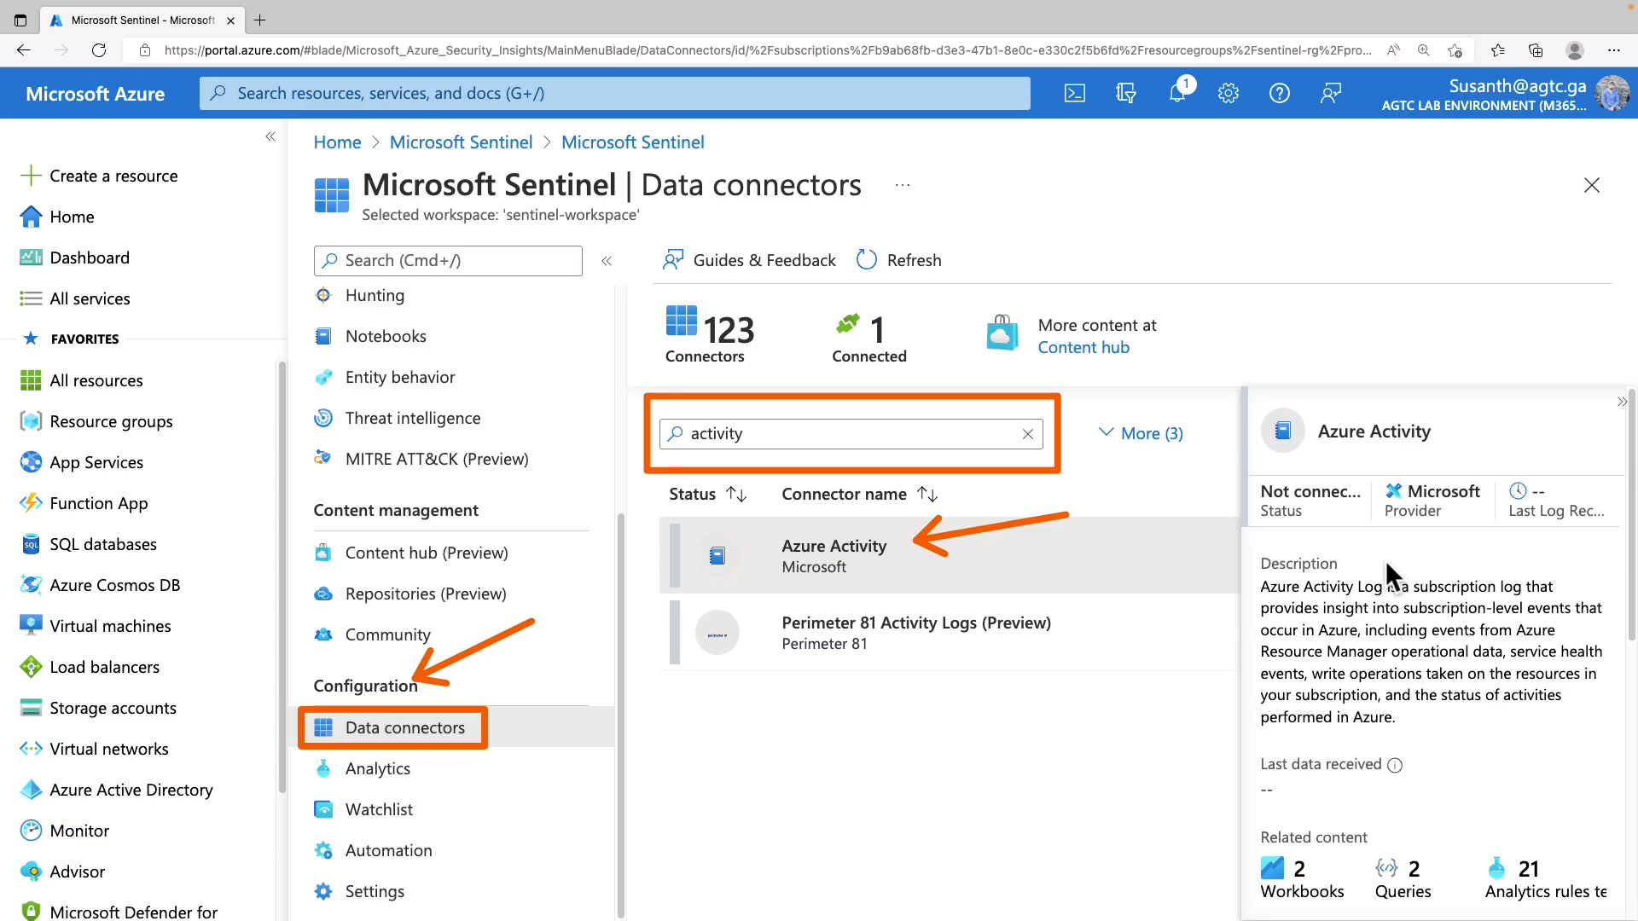
{"action": "scroll", "coordinate": [1386, 561], "scroll_direction": "down", "scroll_amount": 10}
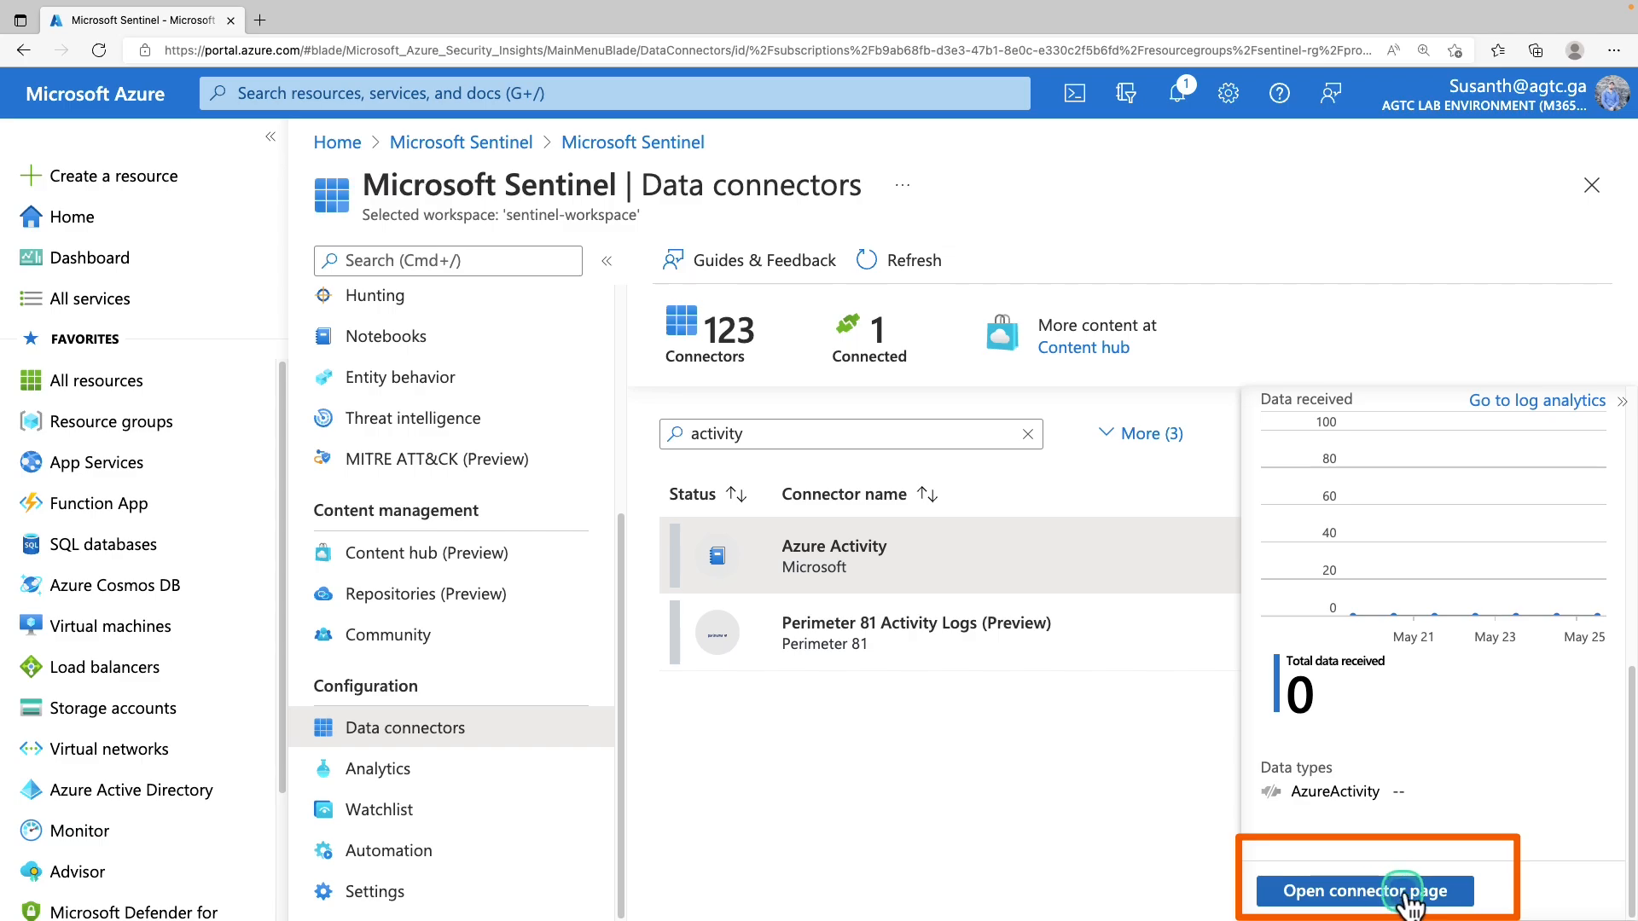
Open the Azure Activity connector page and launch the Azure Policy Assignment wizard
{"action": "left_click", "coordinate": [1397, 891]}
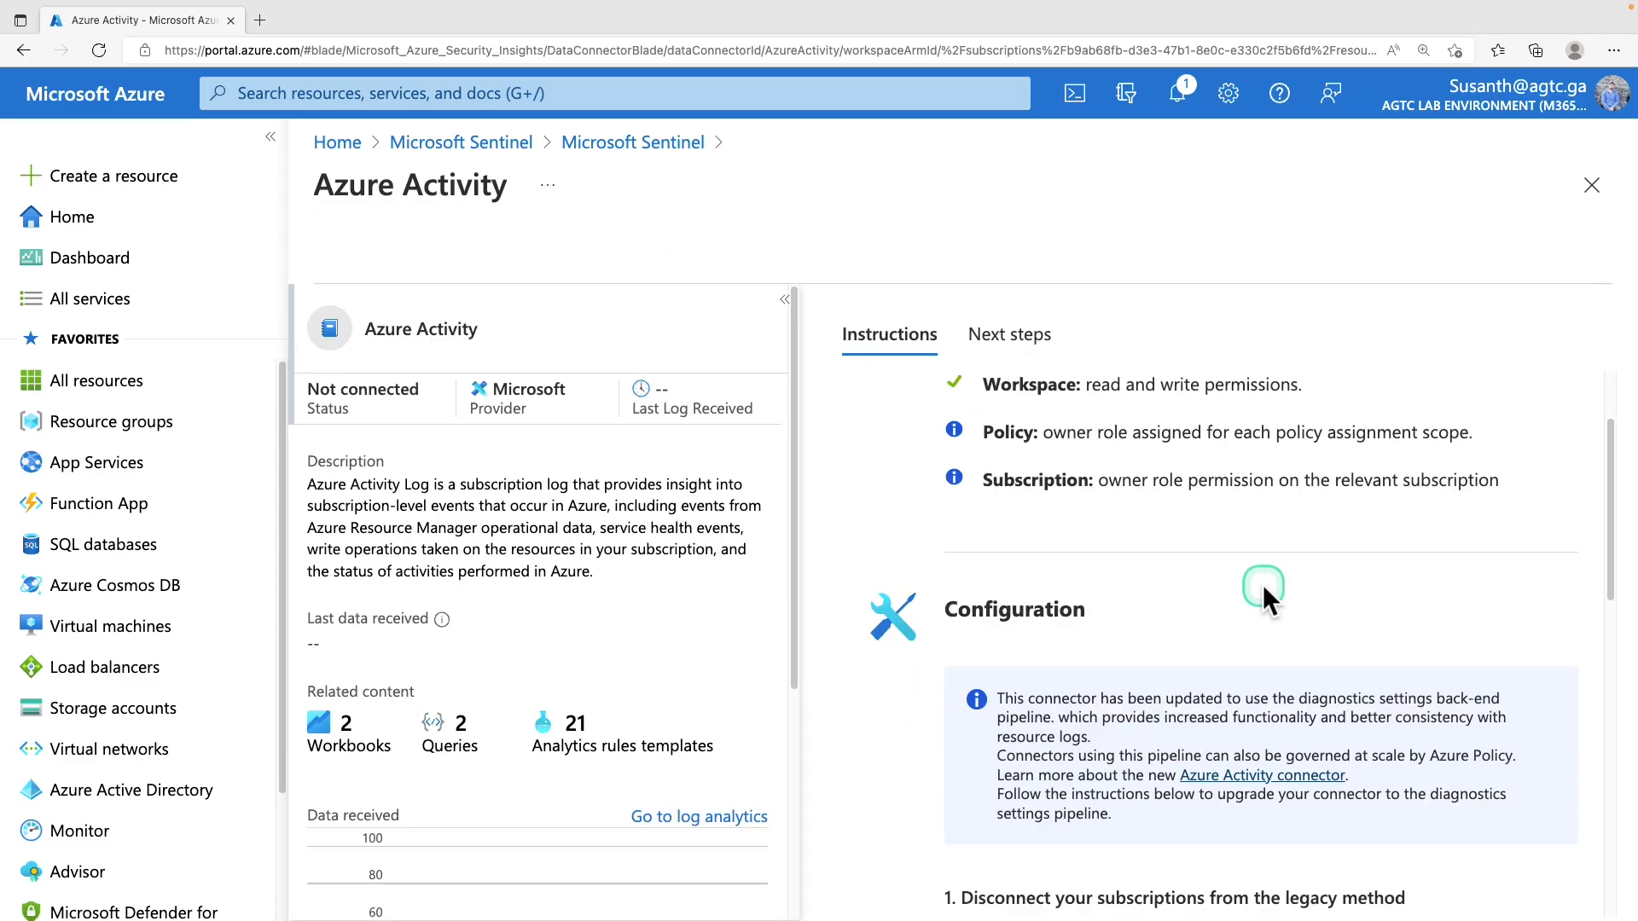
{"action": "scroll", "coordinate": [1261, 588], "scroll_direction": "down", "scroll_amount": 2}
{"action": "scroll", "coordinate": [1261, 597], "scroll_direction": "down", "scroll_amount": 2}
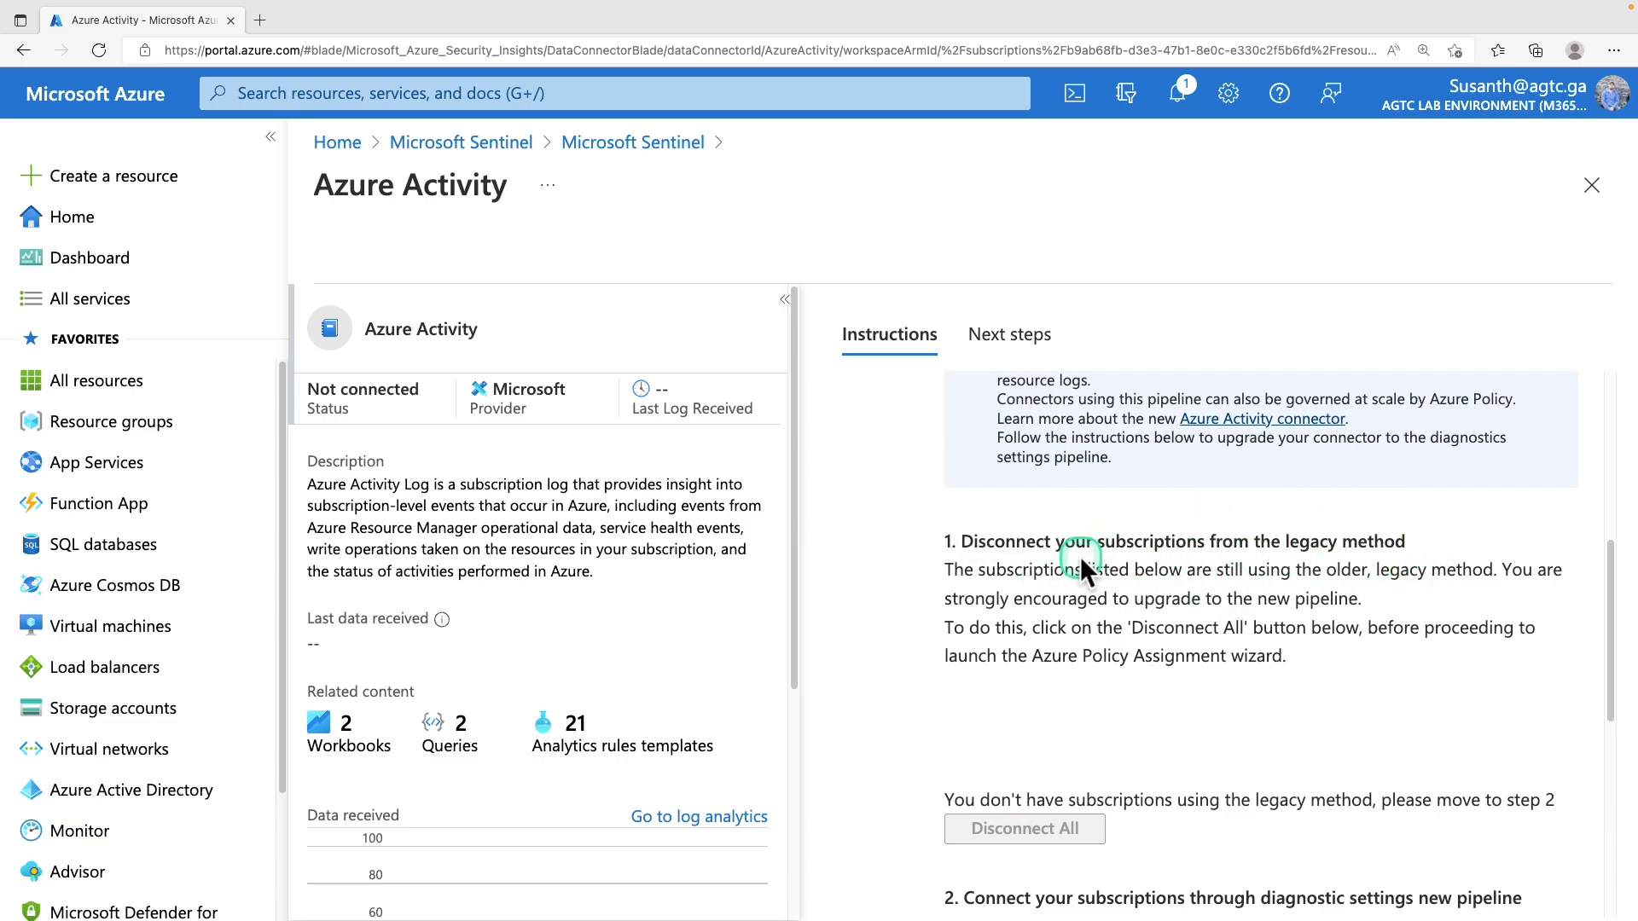
{"action": "scroll", "coordinate": [1096, 610], "scroll_direction": "down", "scroll_amount": 3}
{"action": "scroll", "coordinate": [1096, 615], "scroll_direction": "down", "scroll_amount": 4}
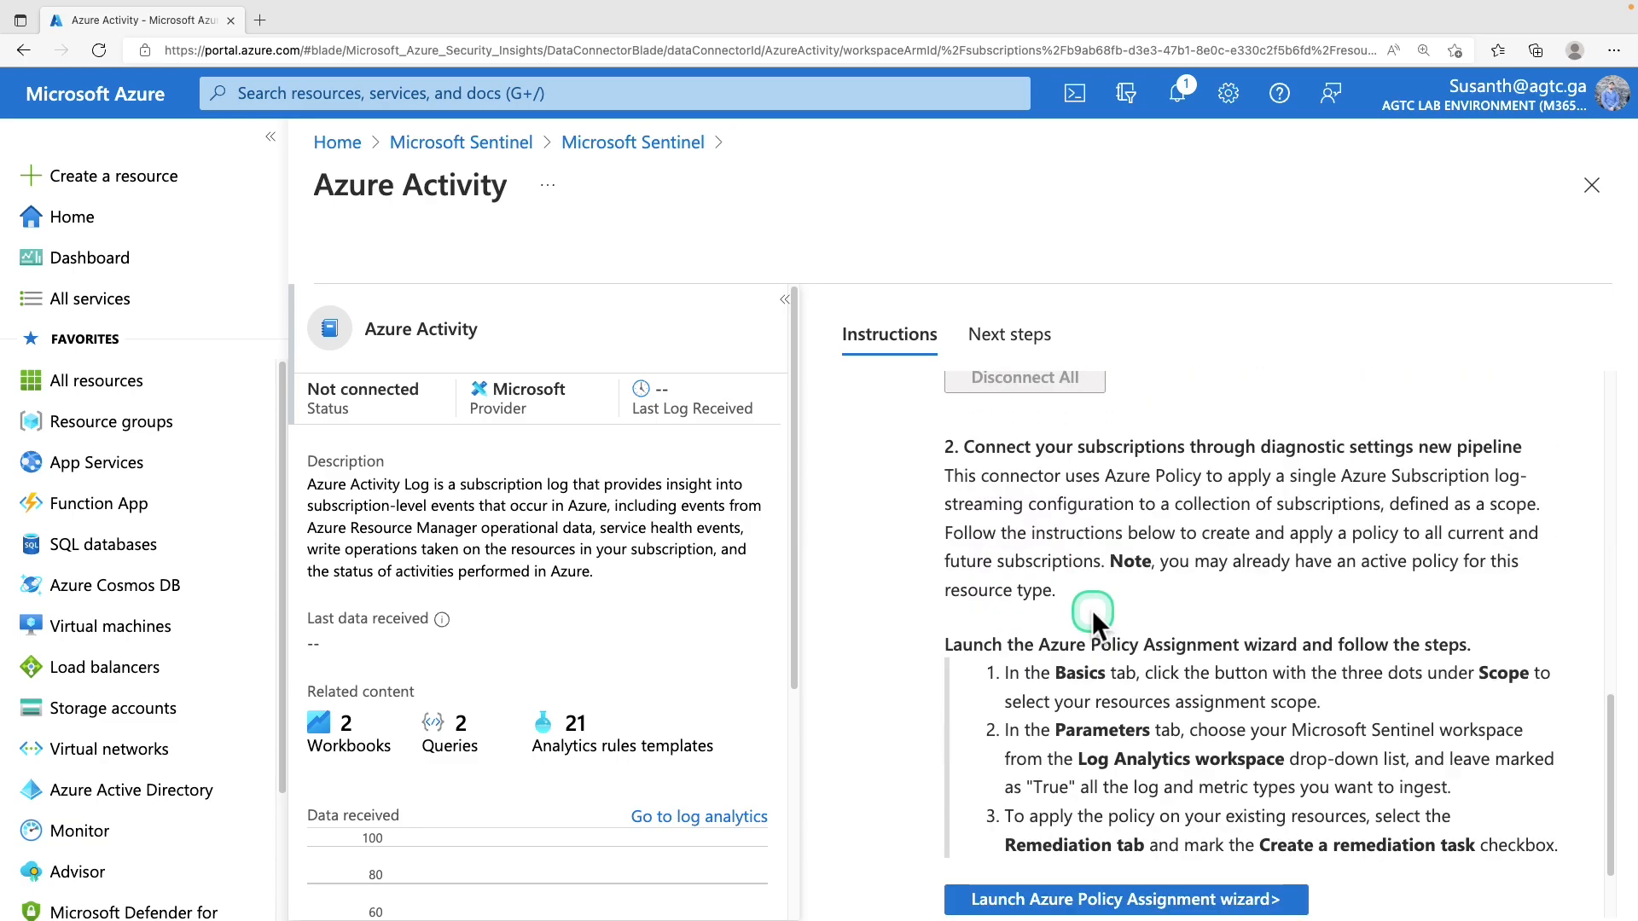
{"action": "scroll", "coordinate": [1109, 597], "scroll_direction": "up", "scroll_amount": 1}
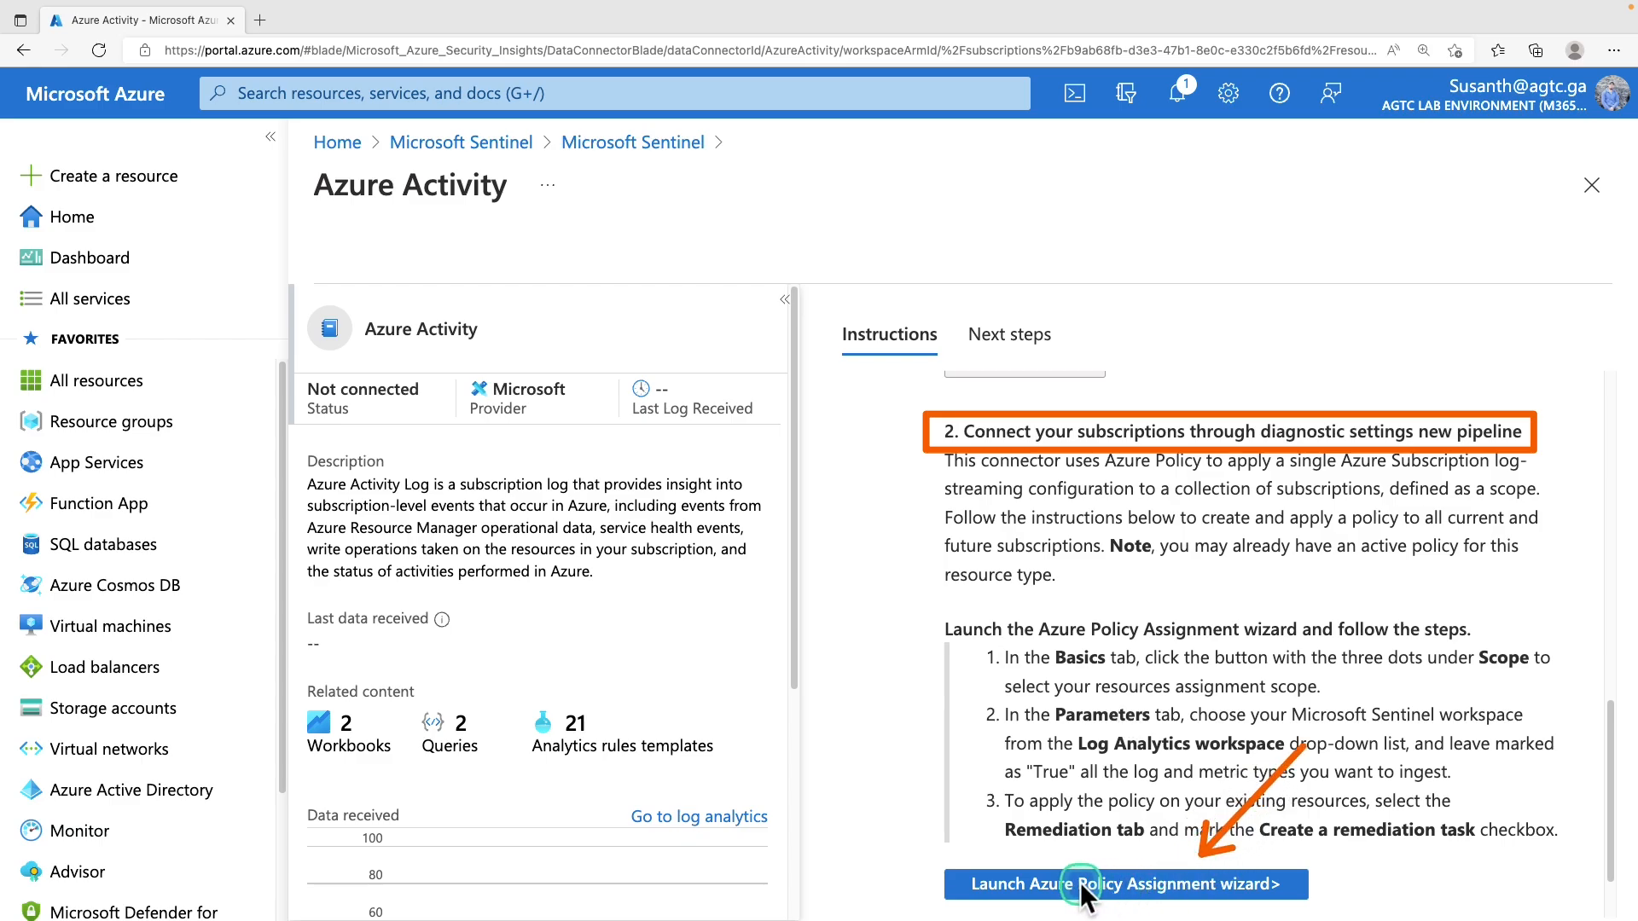
{"action": "left_click", "coordinate": [1190, 887]}
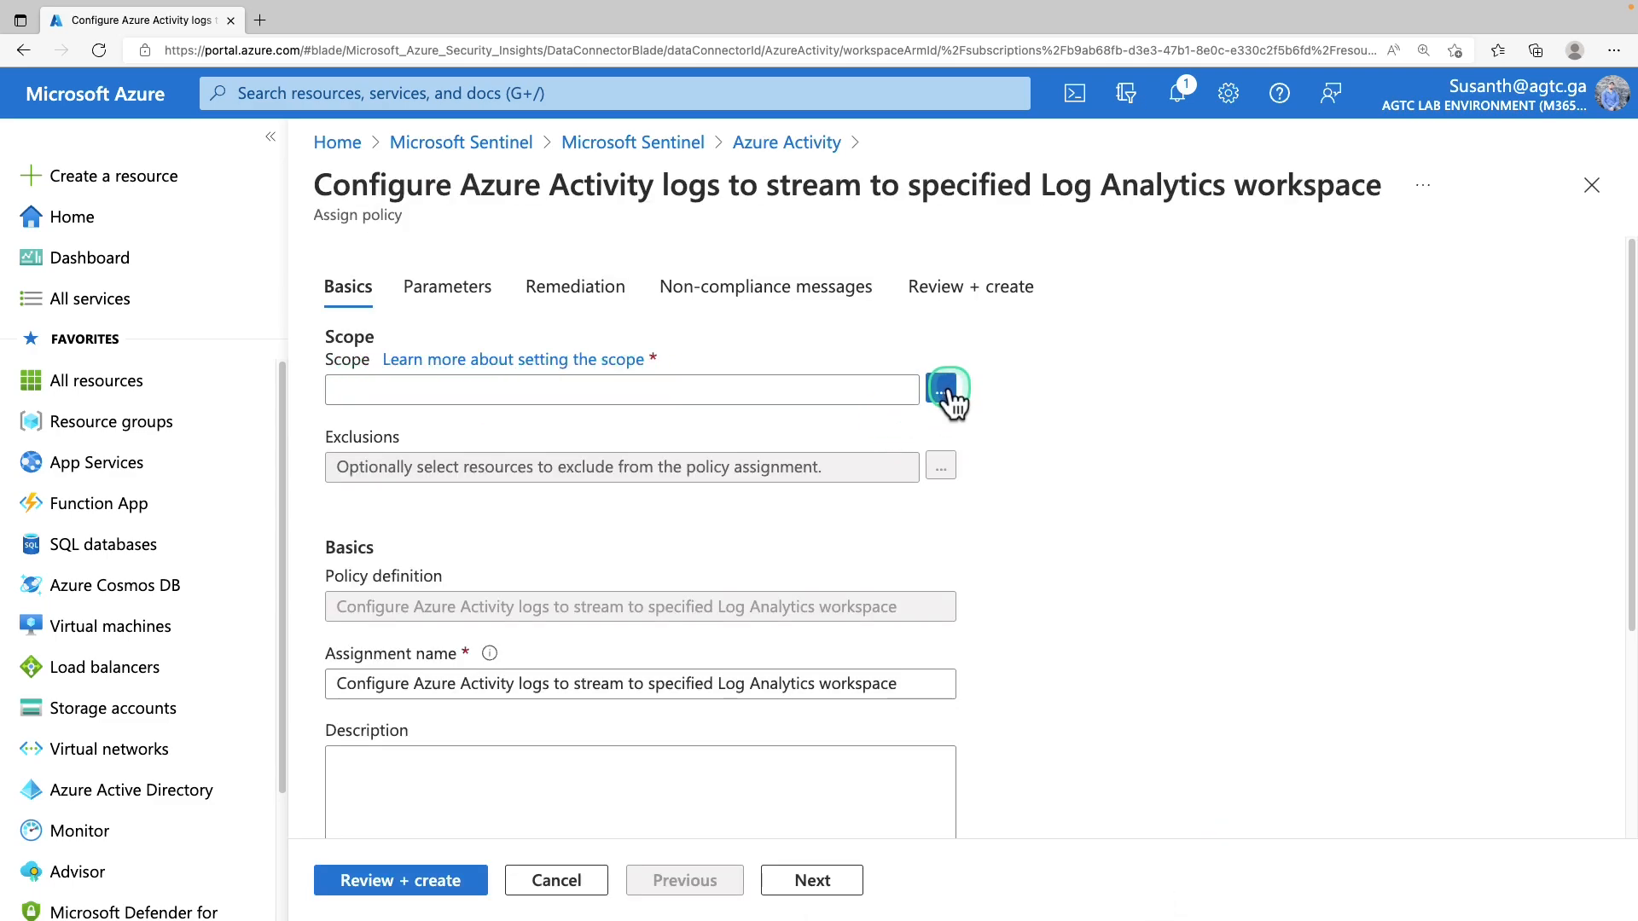
Set the policy scope to the IN_MS_Azure_Sub subscription and Sentinel-RG resource group
{"action": "left_click", "coordinate": [943, 392]}
{"action": "left_click", "coordinate": [1028, 296]}
{"action": "left_click", "coordinate": [1025, 337]}
{"action": "left_click", "coordinate": [1028, 381]}
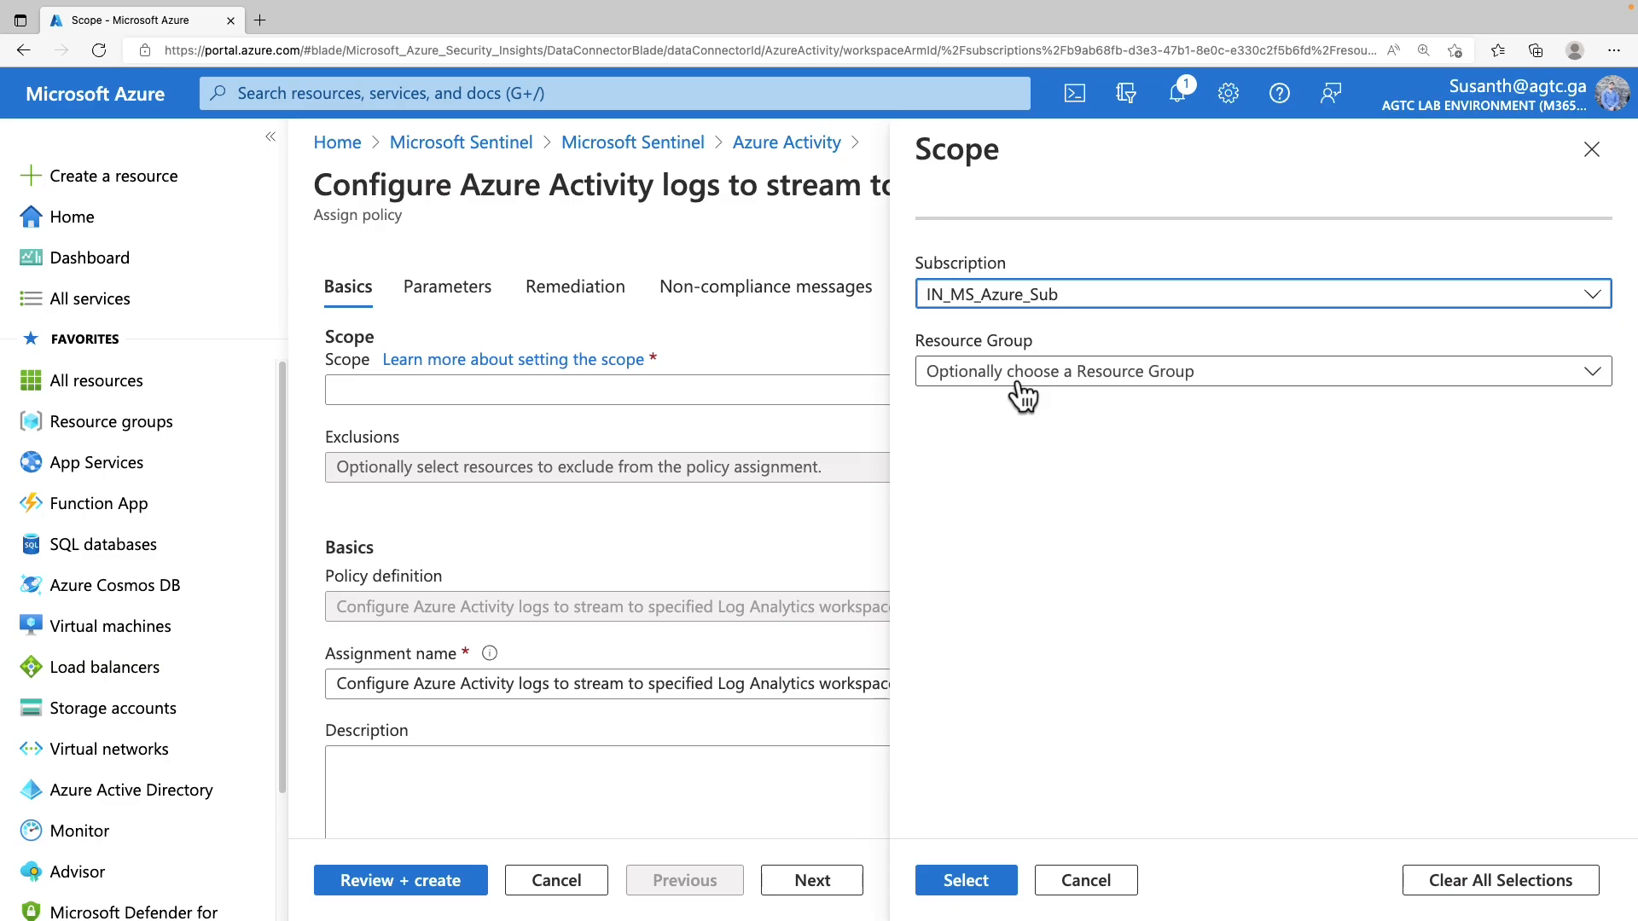
{"action": "left_click", "coordinate": [1019, 376]}
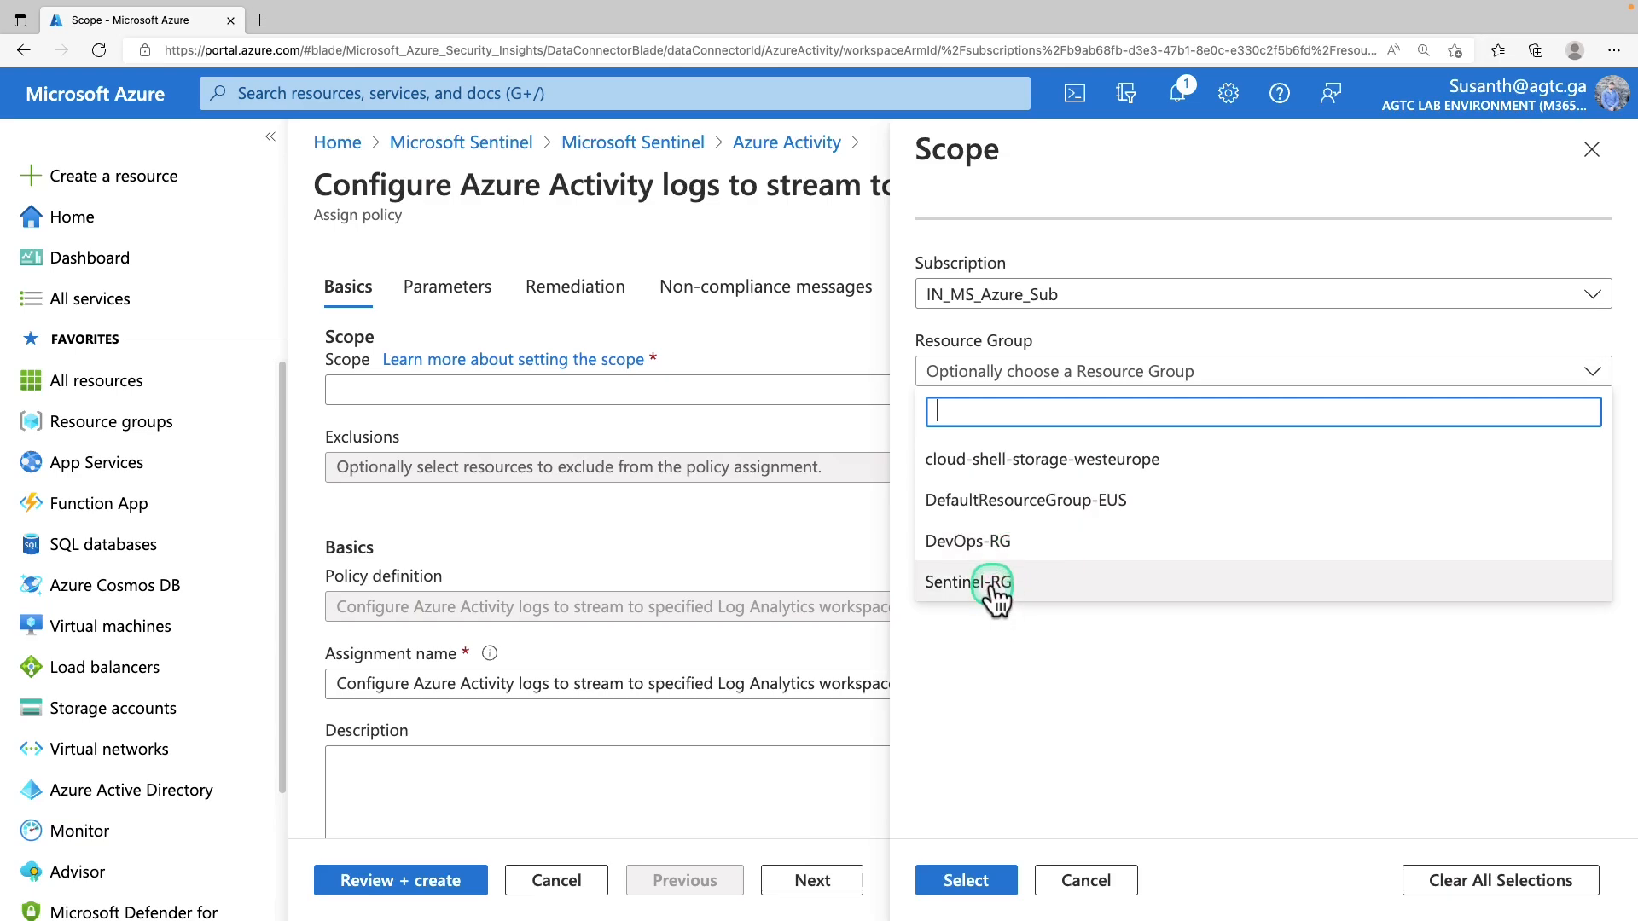
{"action": "left_click", "coordinate": [992, 584]}
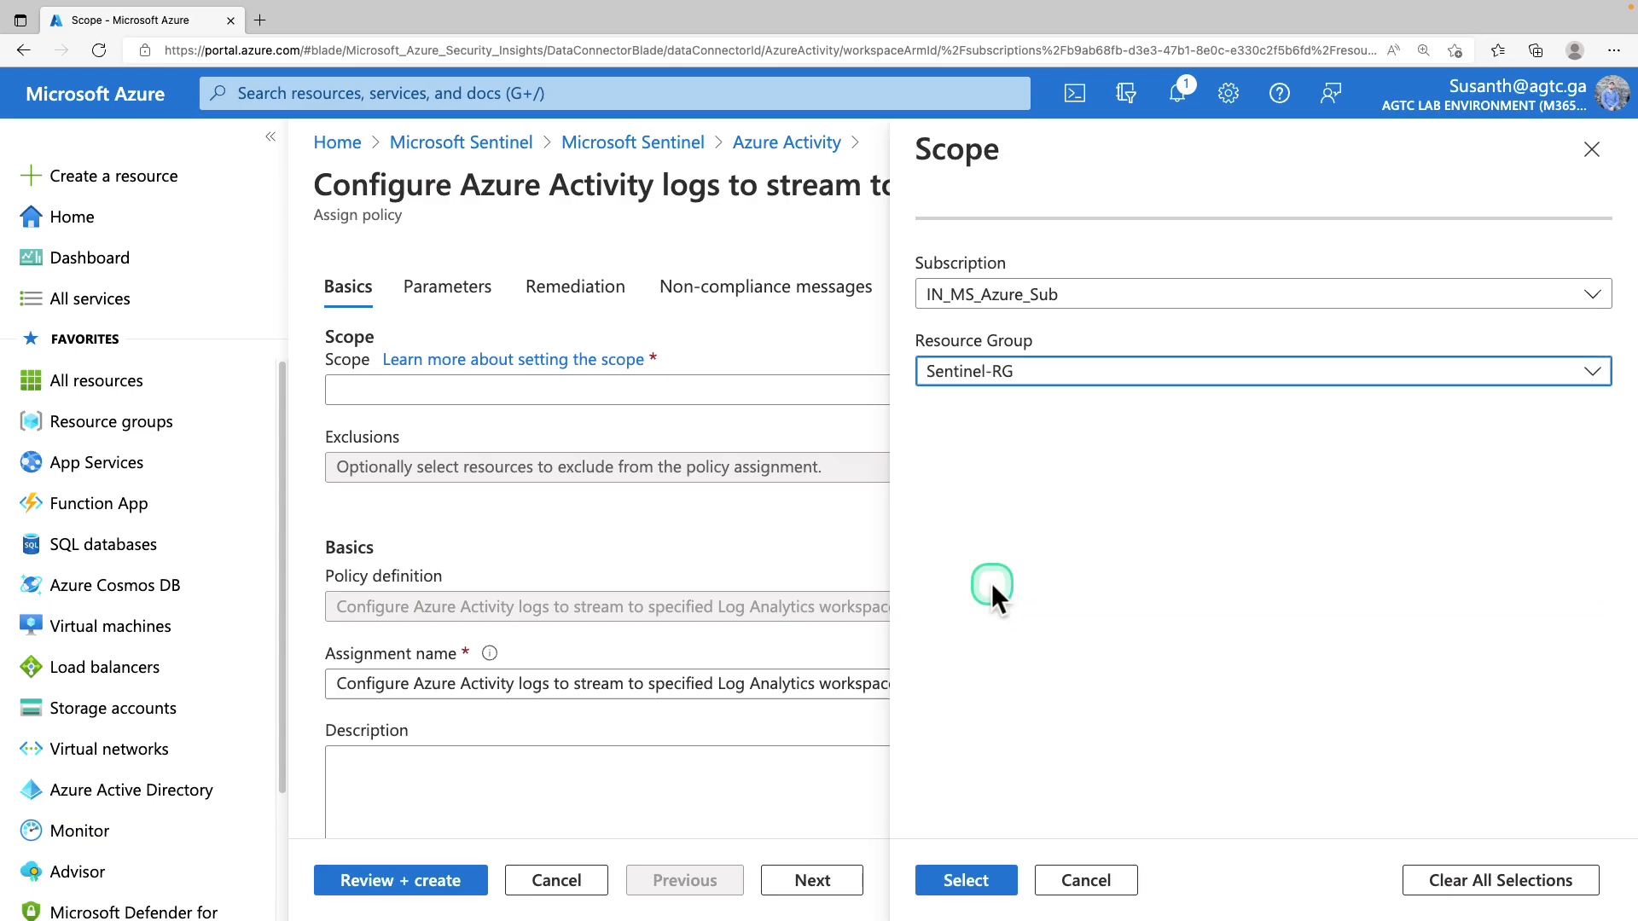
{"action": "left_click", "coordinate": [958, 883]}
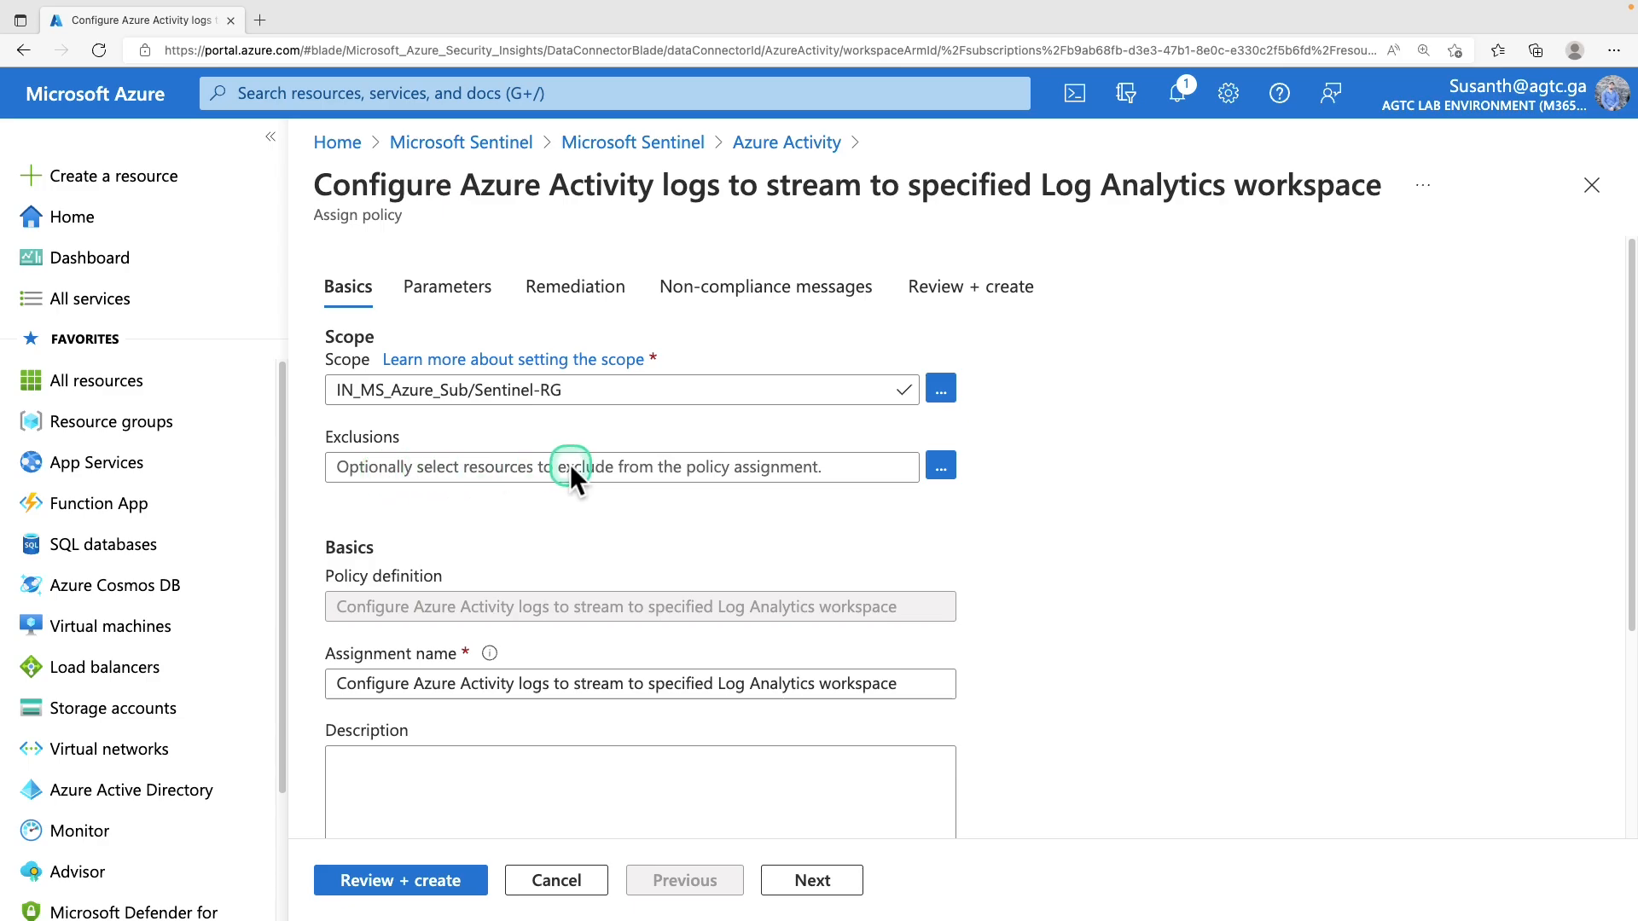
Leave exclusions empty and check the Assigned by value
{"action": "left_click", "coordinate": [598, 470]}
{"action": "left_click", "coordinate": [941, 465]}
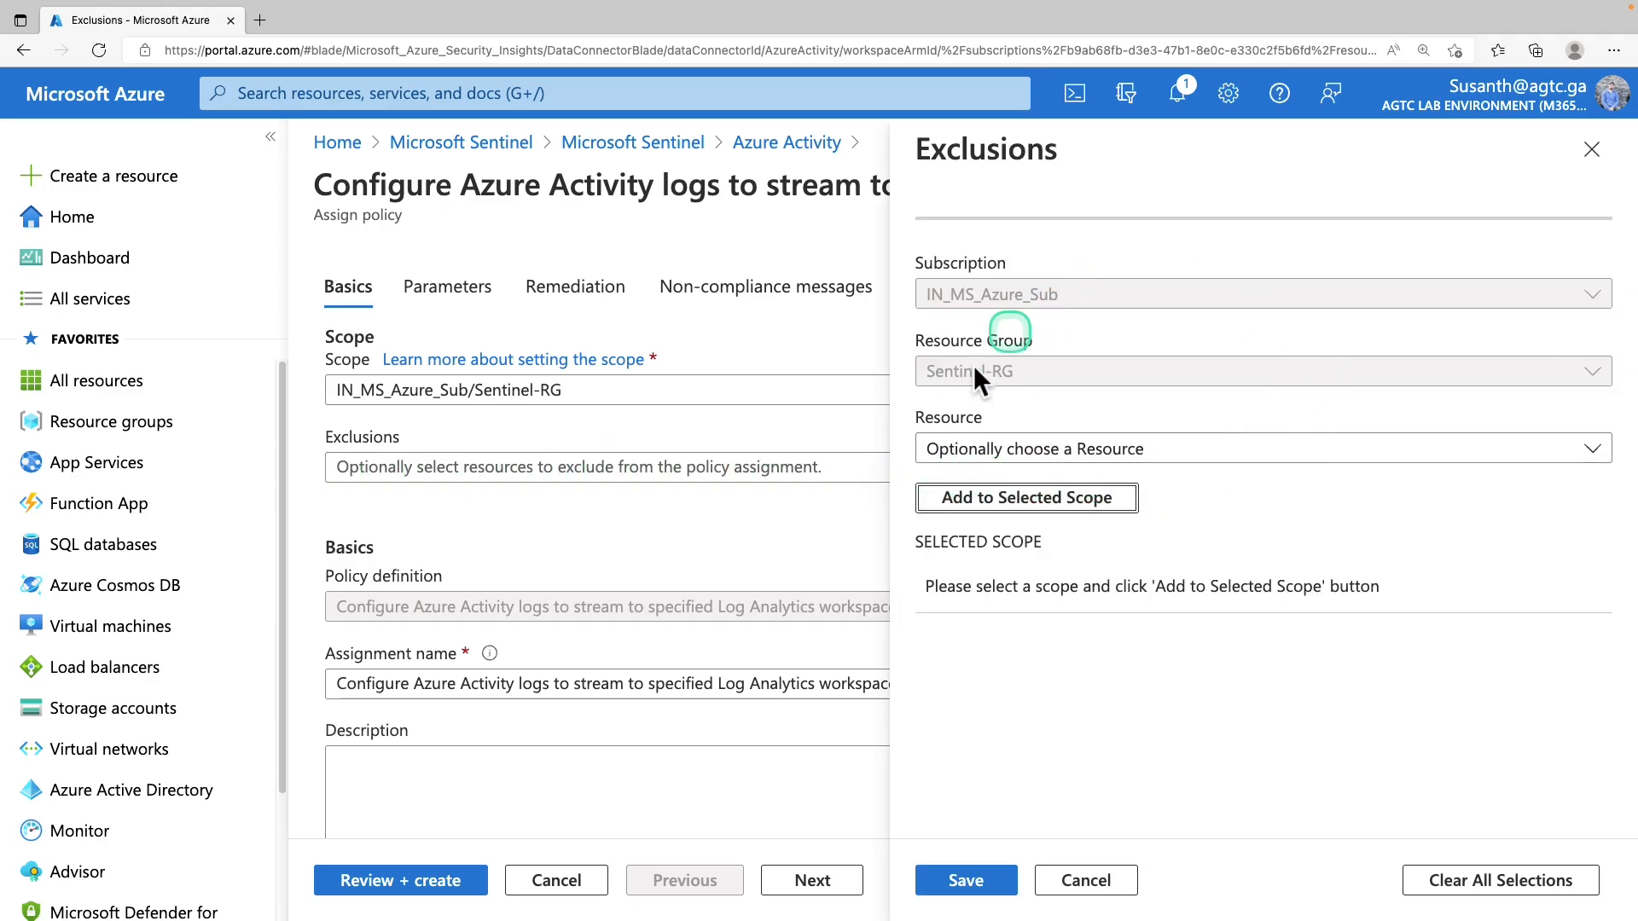
{"action": "left_click", "coordinate": [1076, 880]}
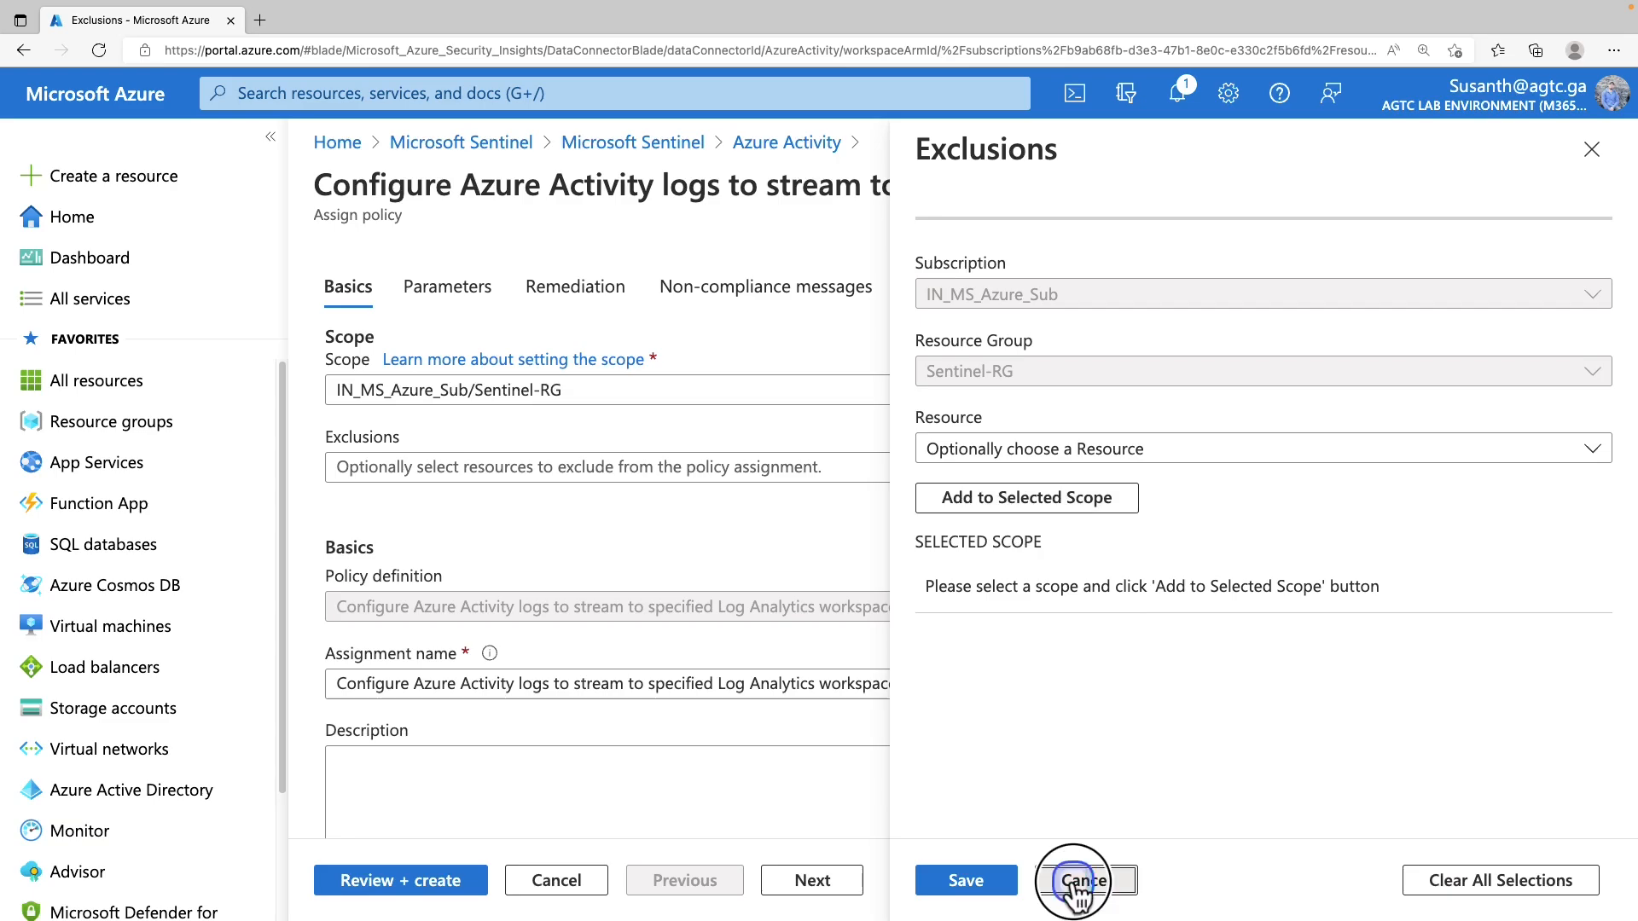
{"action": "scroll", "coordinate": [615, 614], "scroll_direction": "down", "scroll_amount": 4}
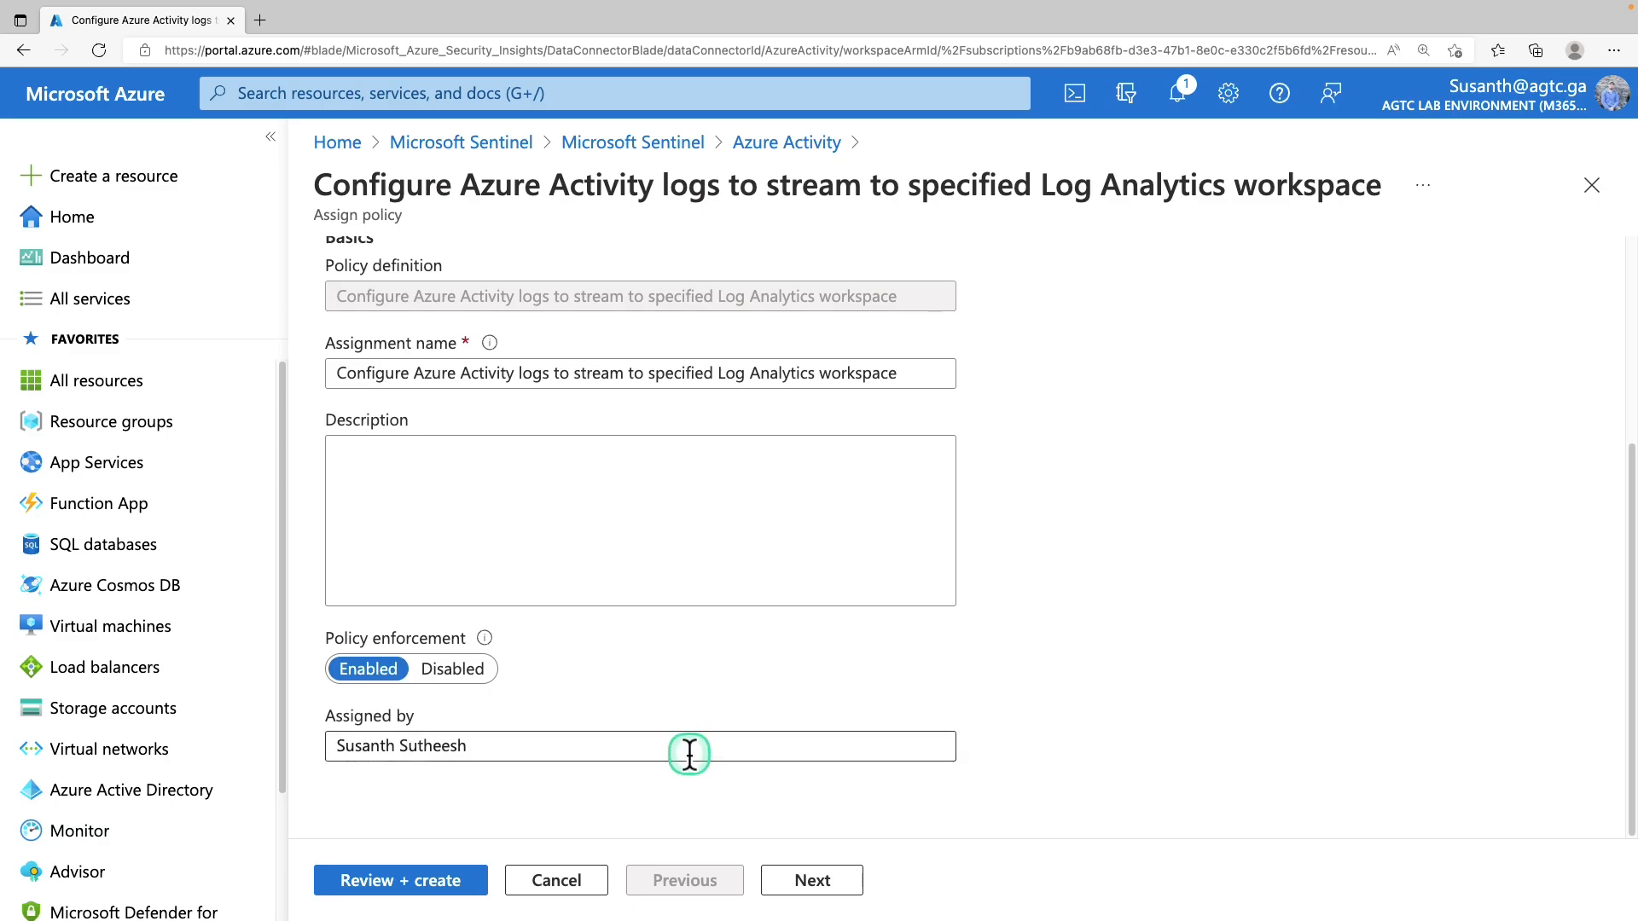
{"action": "triple_click", "coordinate": [438, 757]}
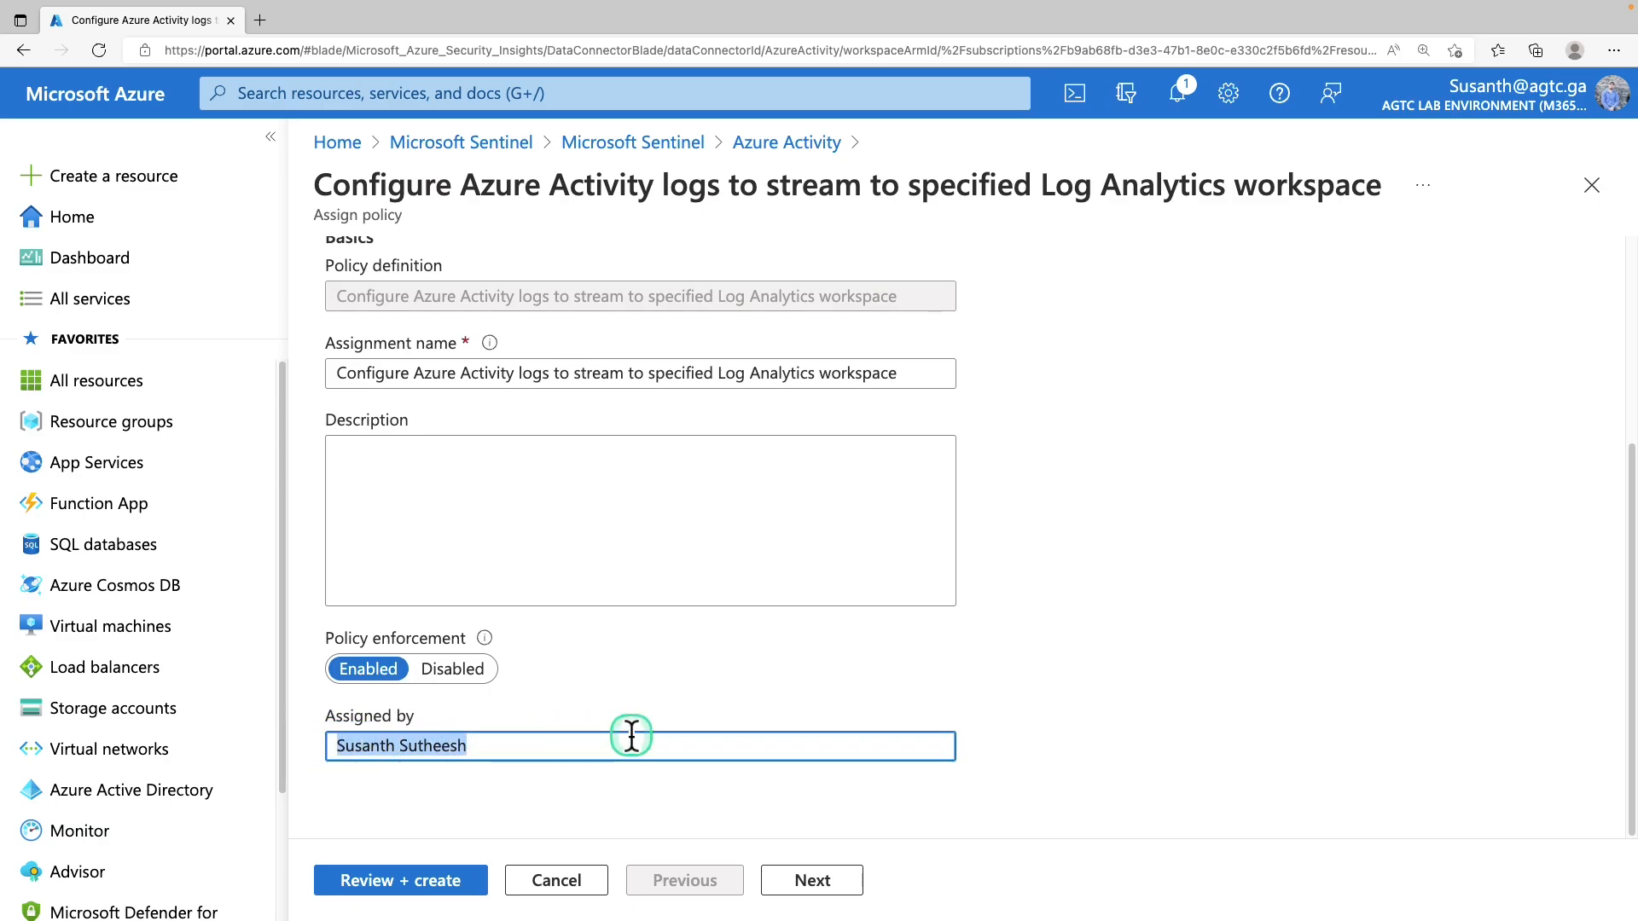
{"action": "scroll", "coordinate": [631, 735], "scroll_direction": "up", "scroll_amount": 4}
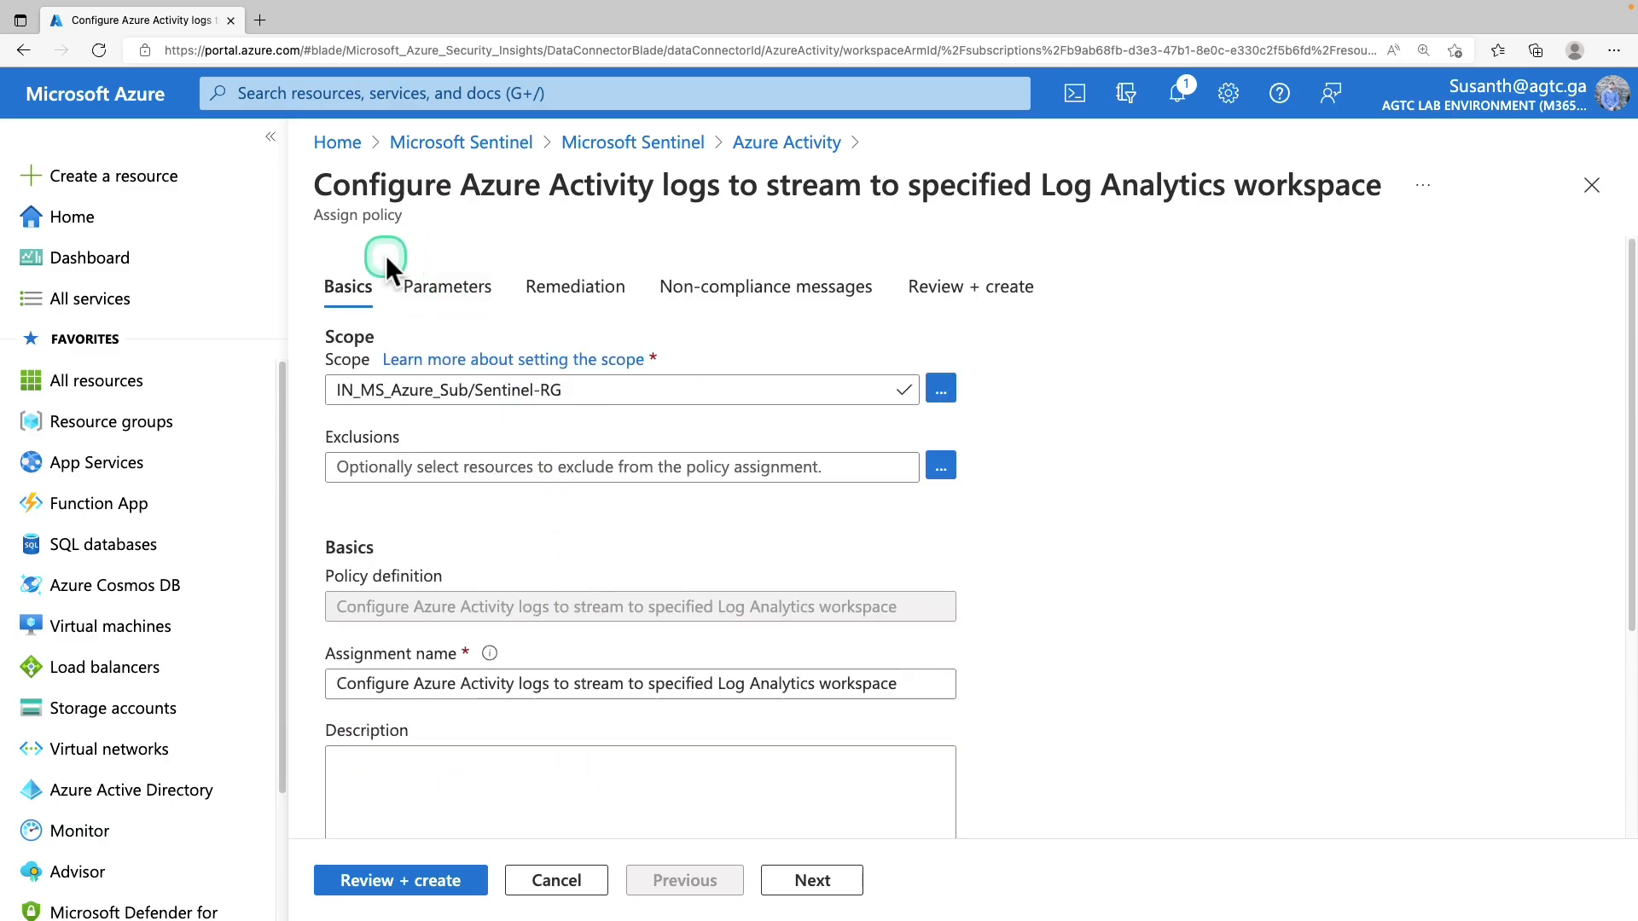
Set the workspace parameter to sentinel-workspace, keeping DeployIfNotExists effect and logs enabled True
{"action": "left_click", "coordinate": [448, 288]}
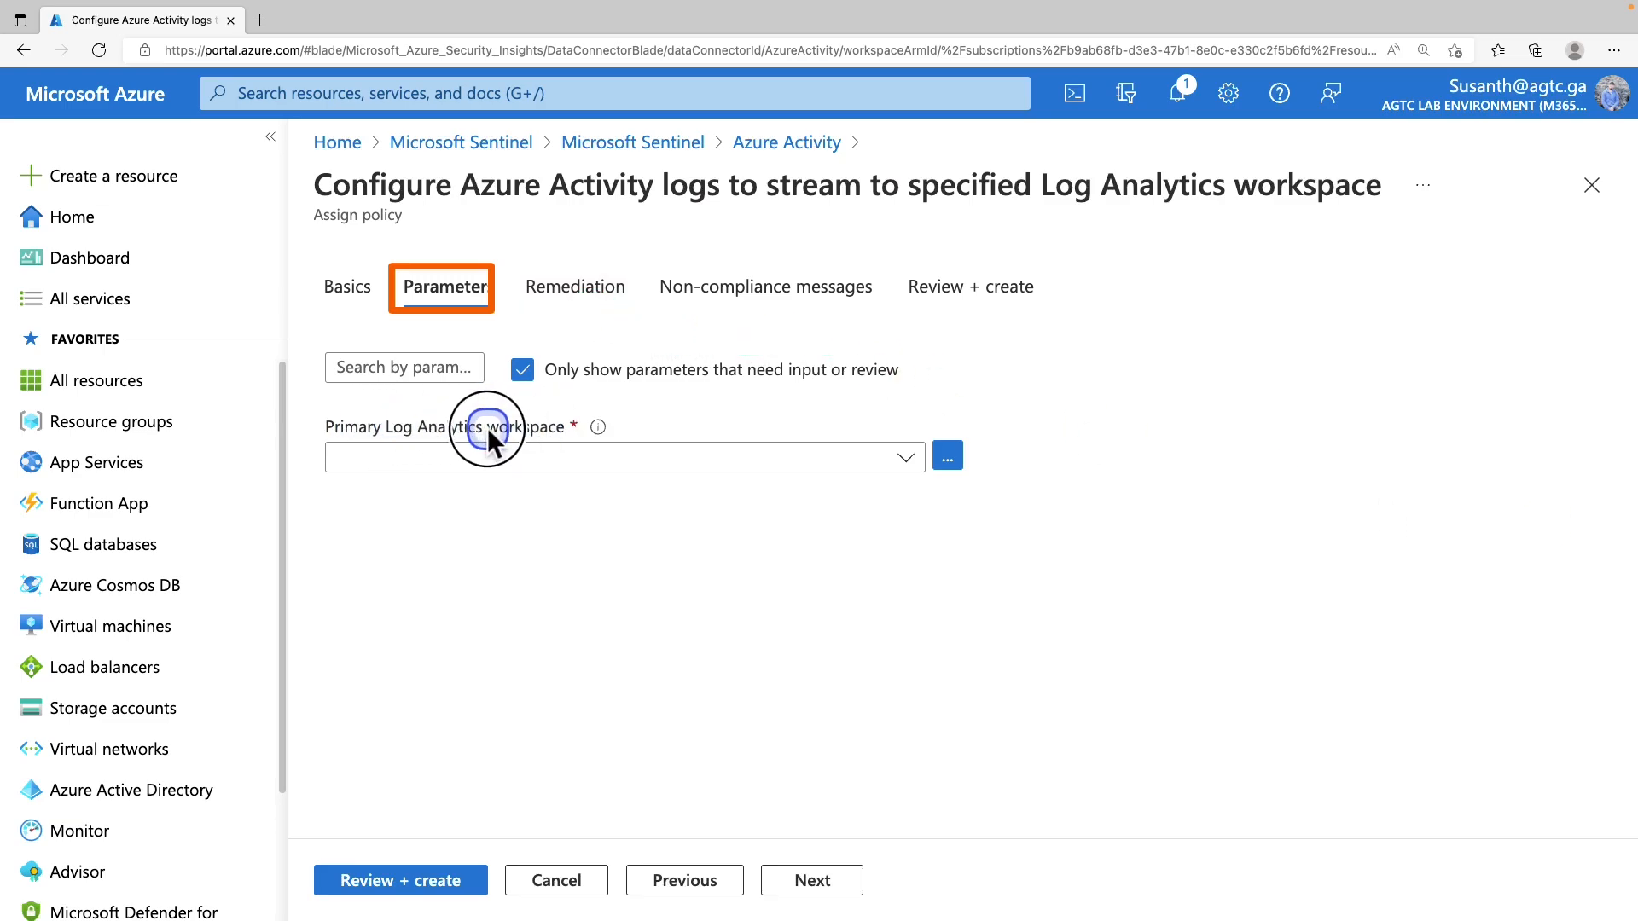
{"action": "left_click", "coordinate": [683, 458]}
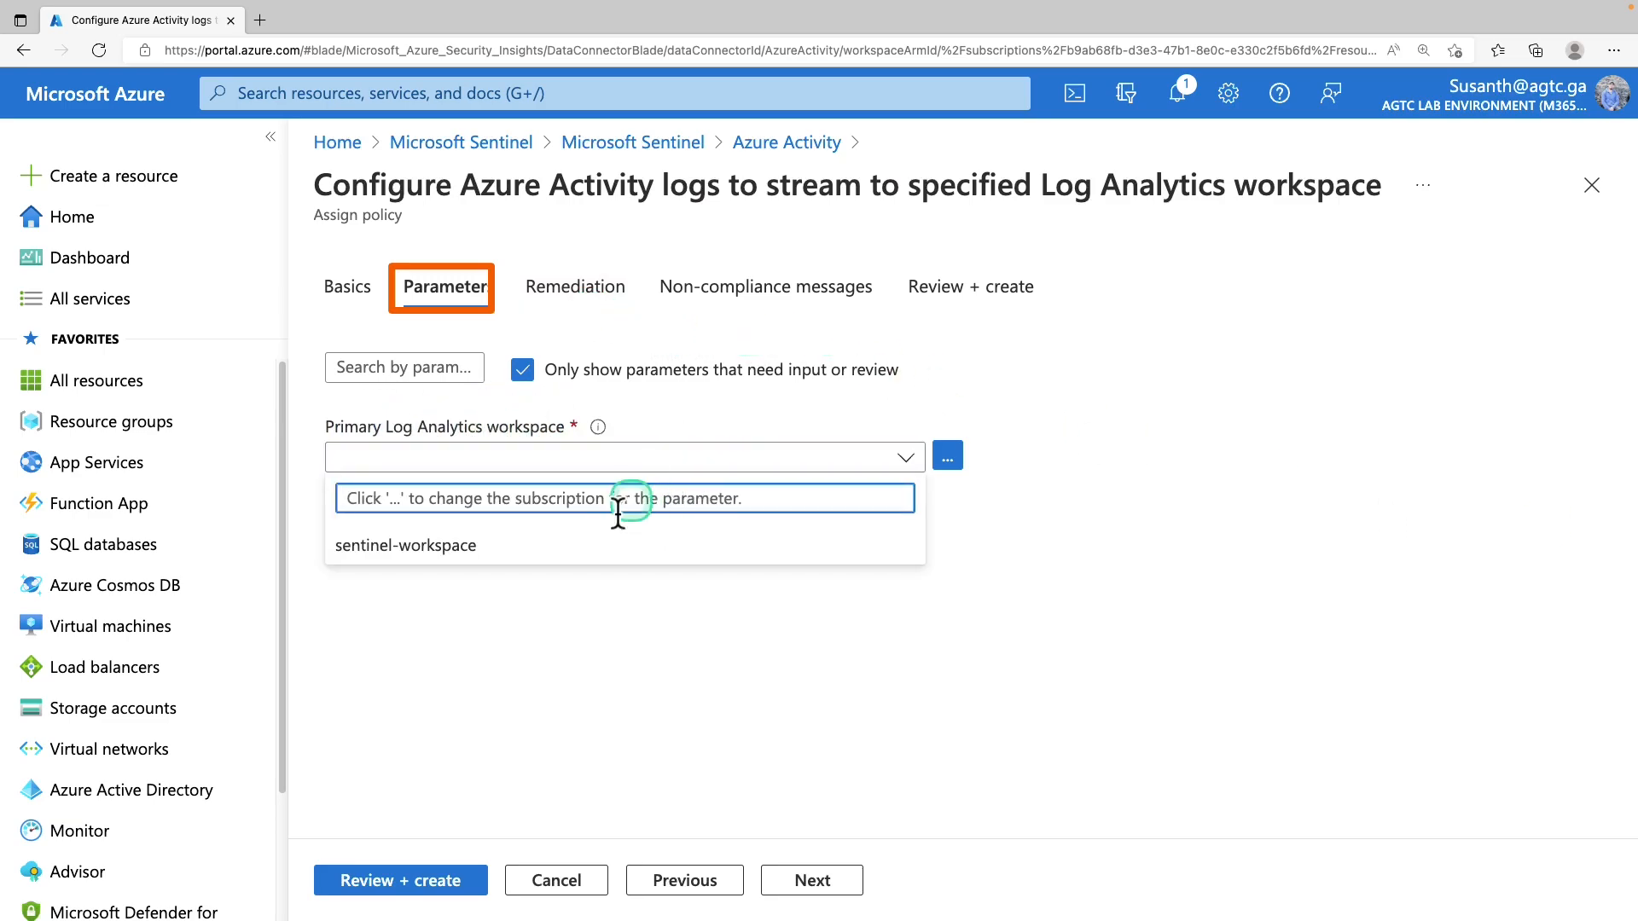
{"action": "left_click", "coordinate": [489, 555]}
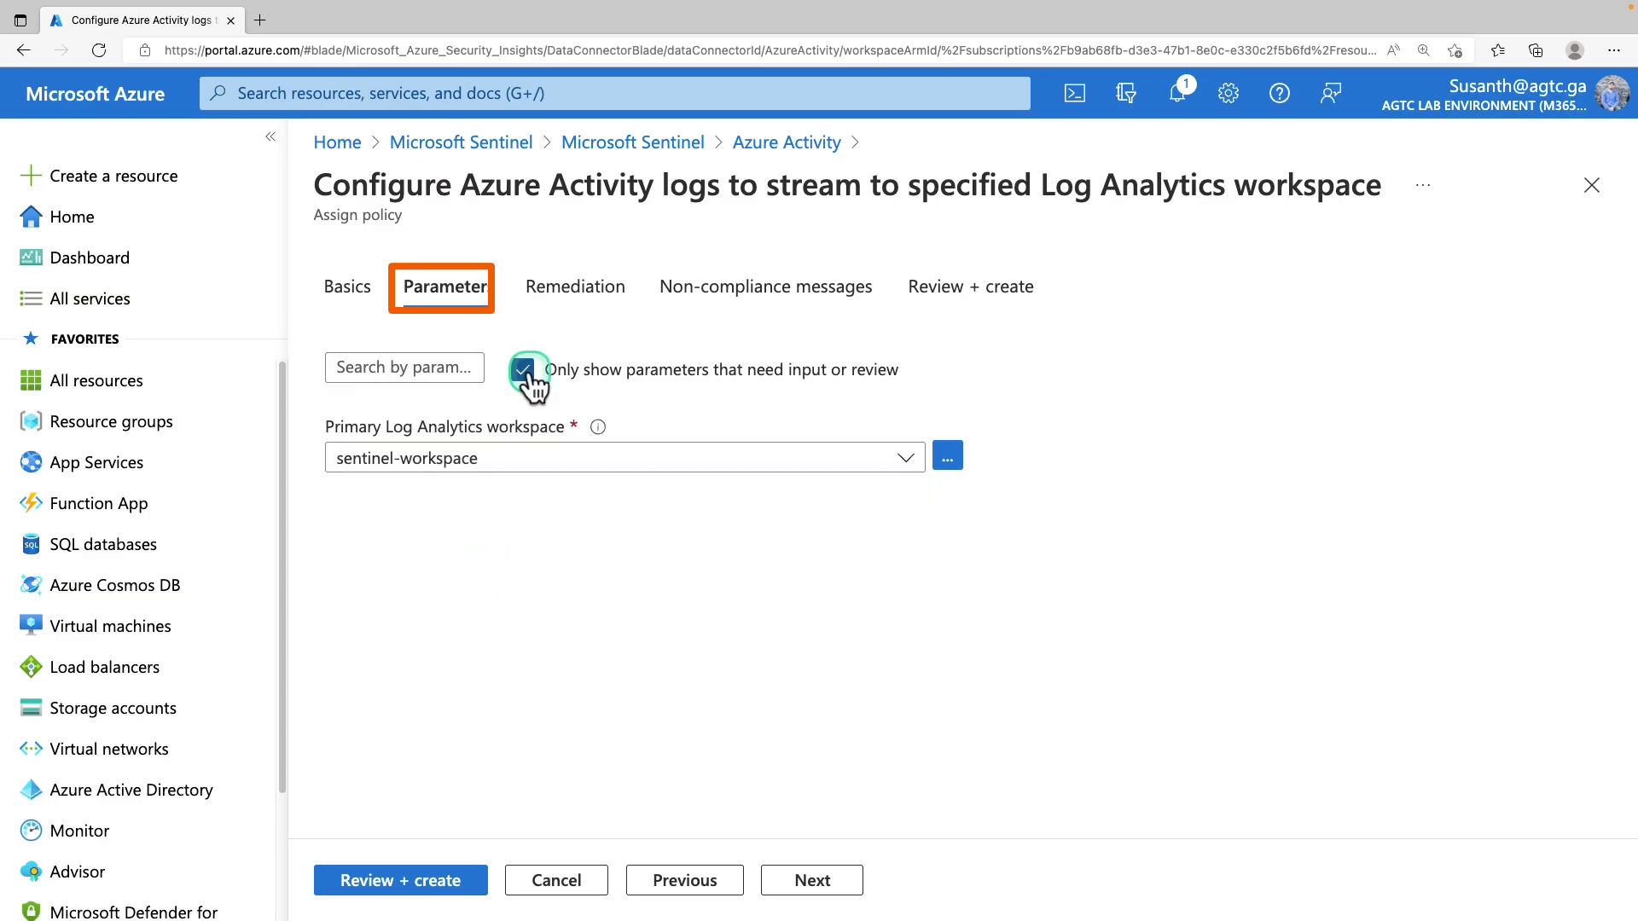
{"action": "left_click", "coordinate": [522, 369]}
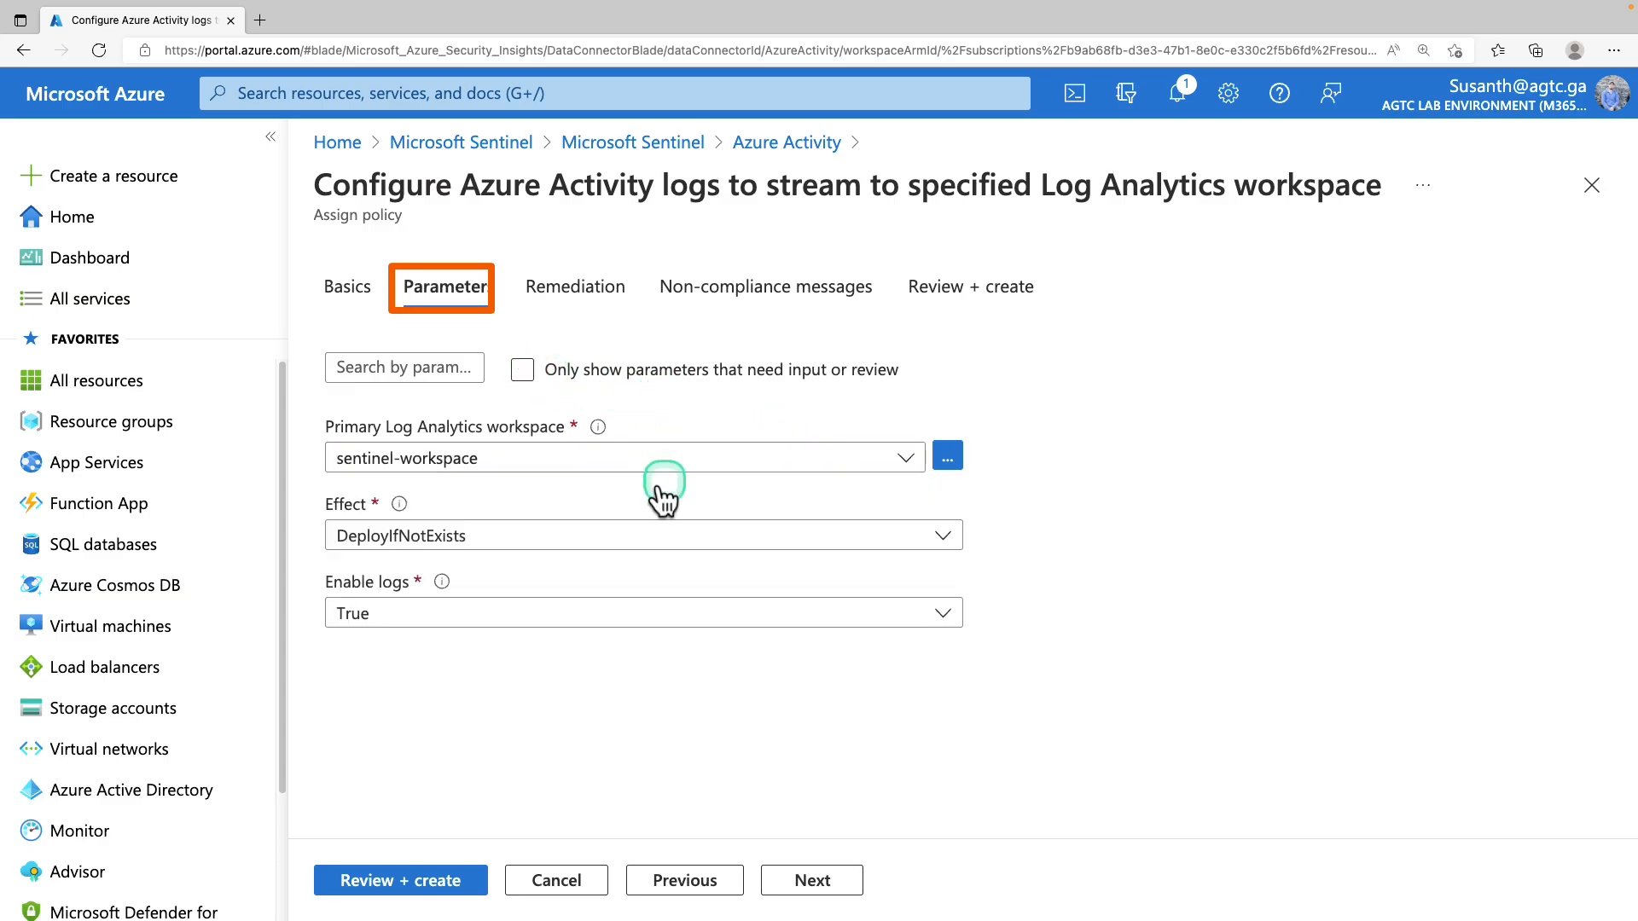
{"action": "left_click", "coordinate": [522, 537]}
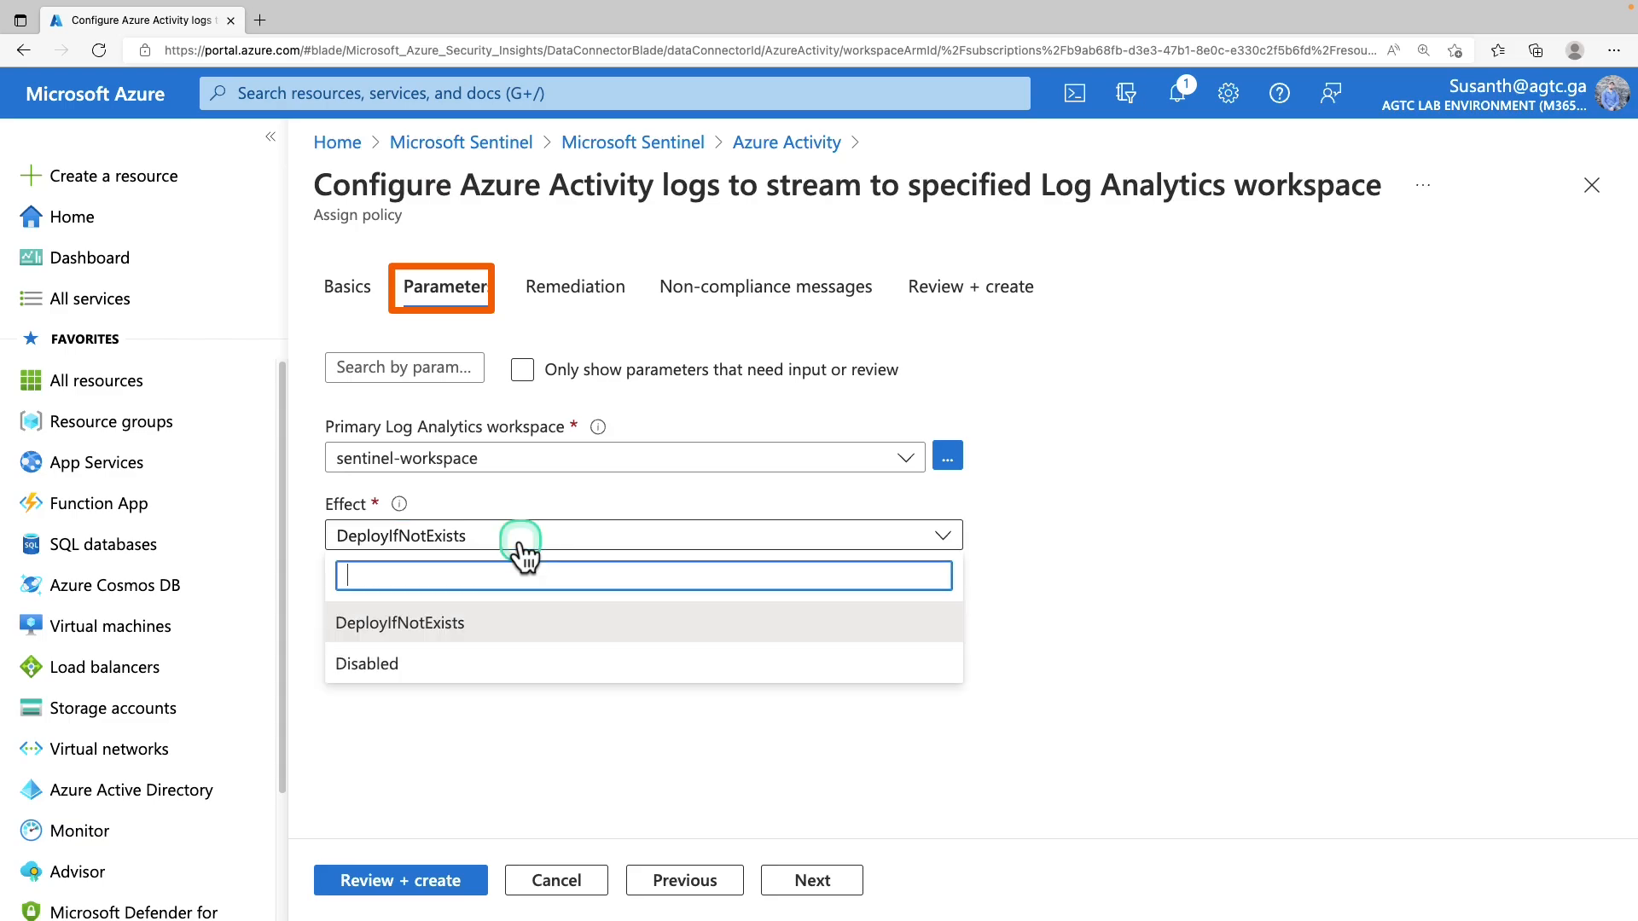
{"action": "left_click", "coordinate": [522, 546]}
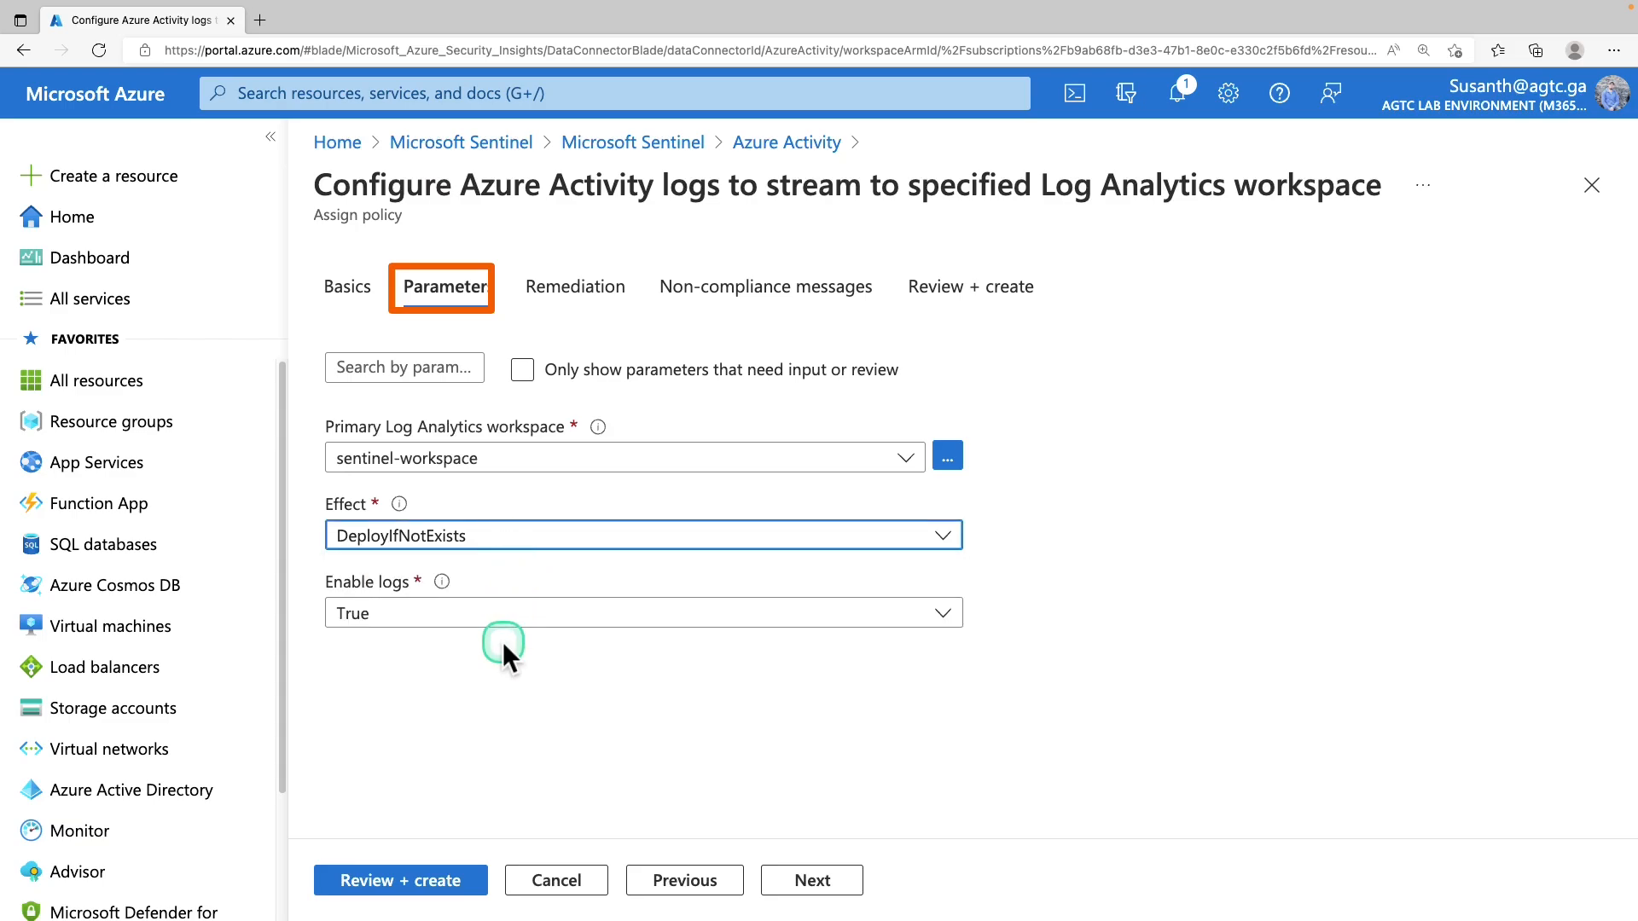
{"action": "left_click", "coordinate": [523, 618]}
{"action": "left_click", "coordinate": [524, 618]}
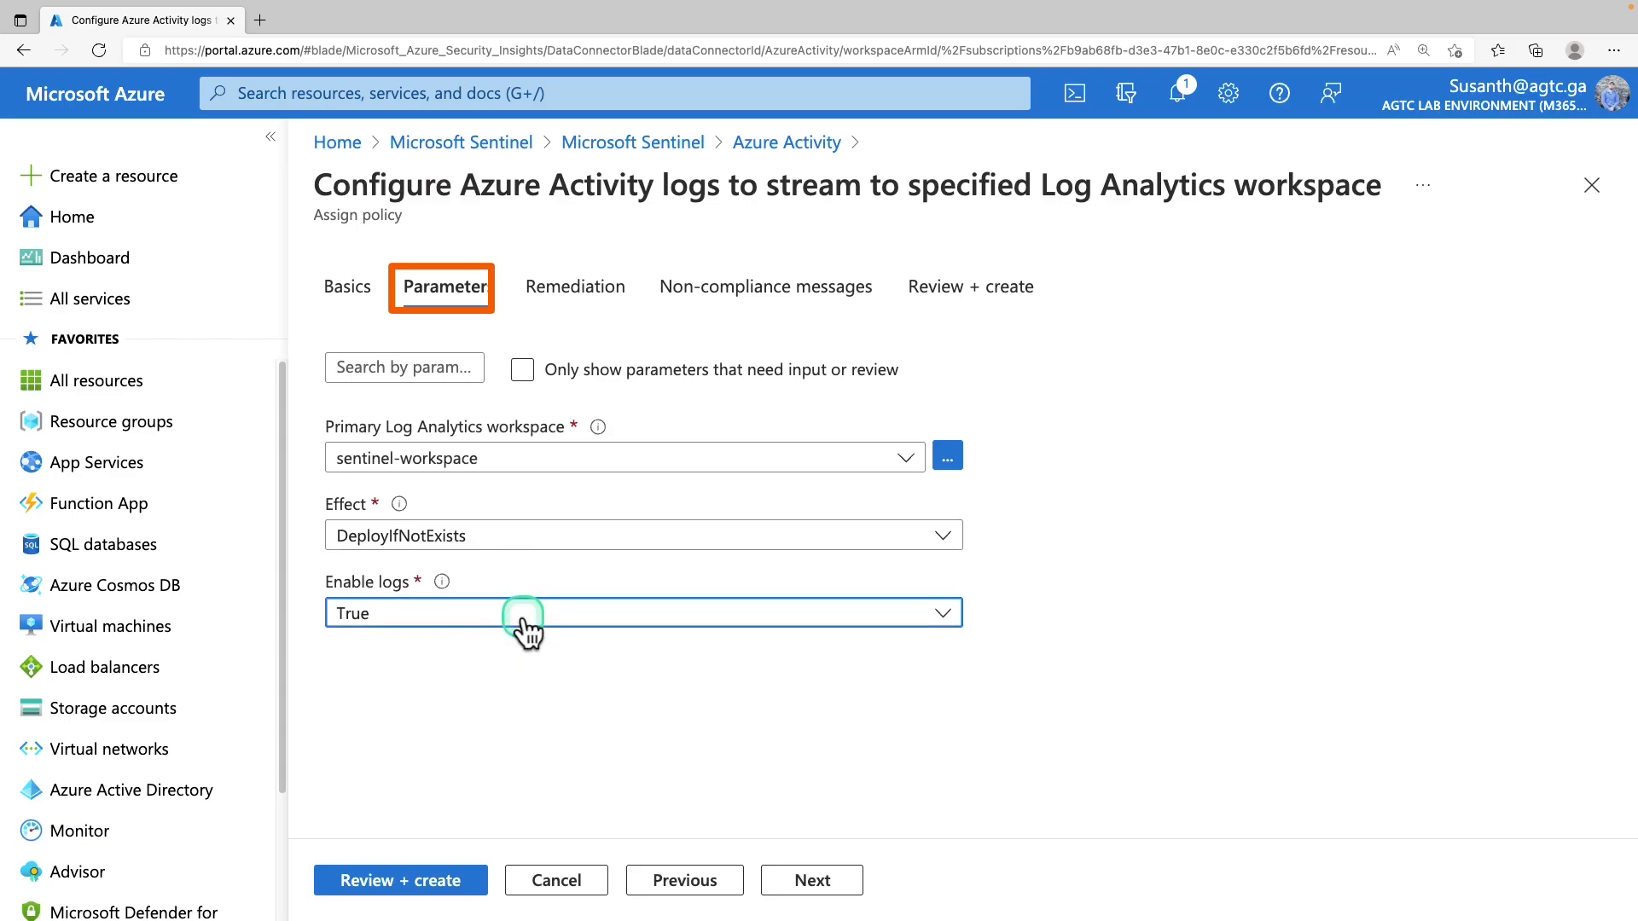
Pass through Remediation and Non-compliance messages, then review and create the assignment
{"action": "left_click", "coordinate": [587, 289]}
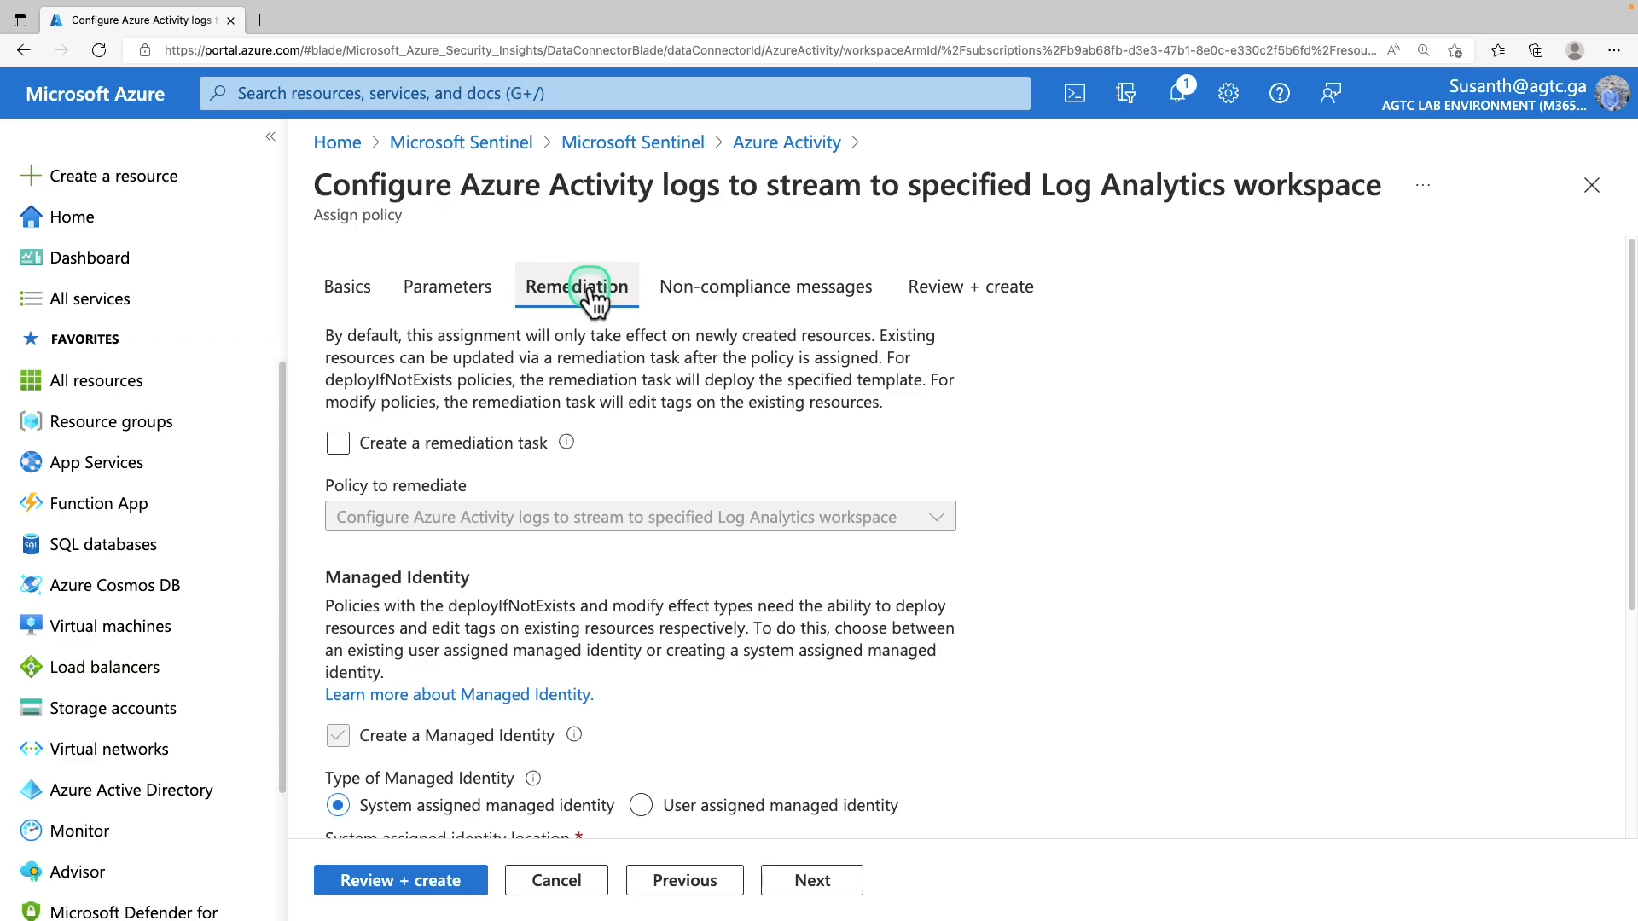
{"action": "left_click", "coordinate": [749, 305]}
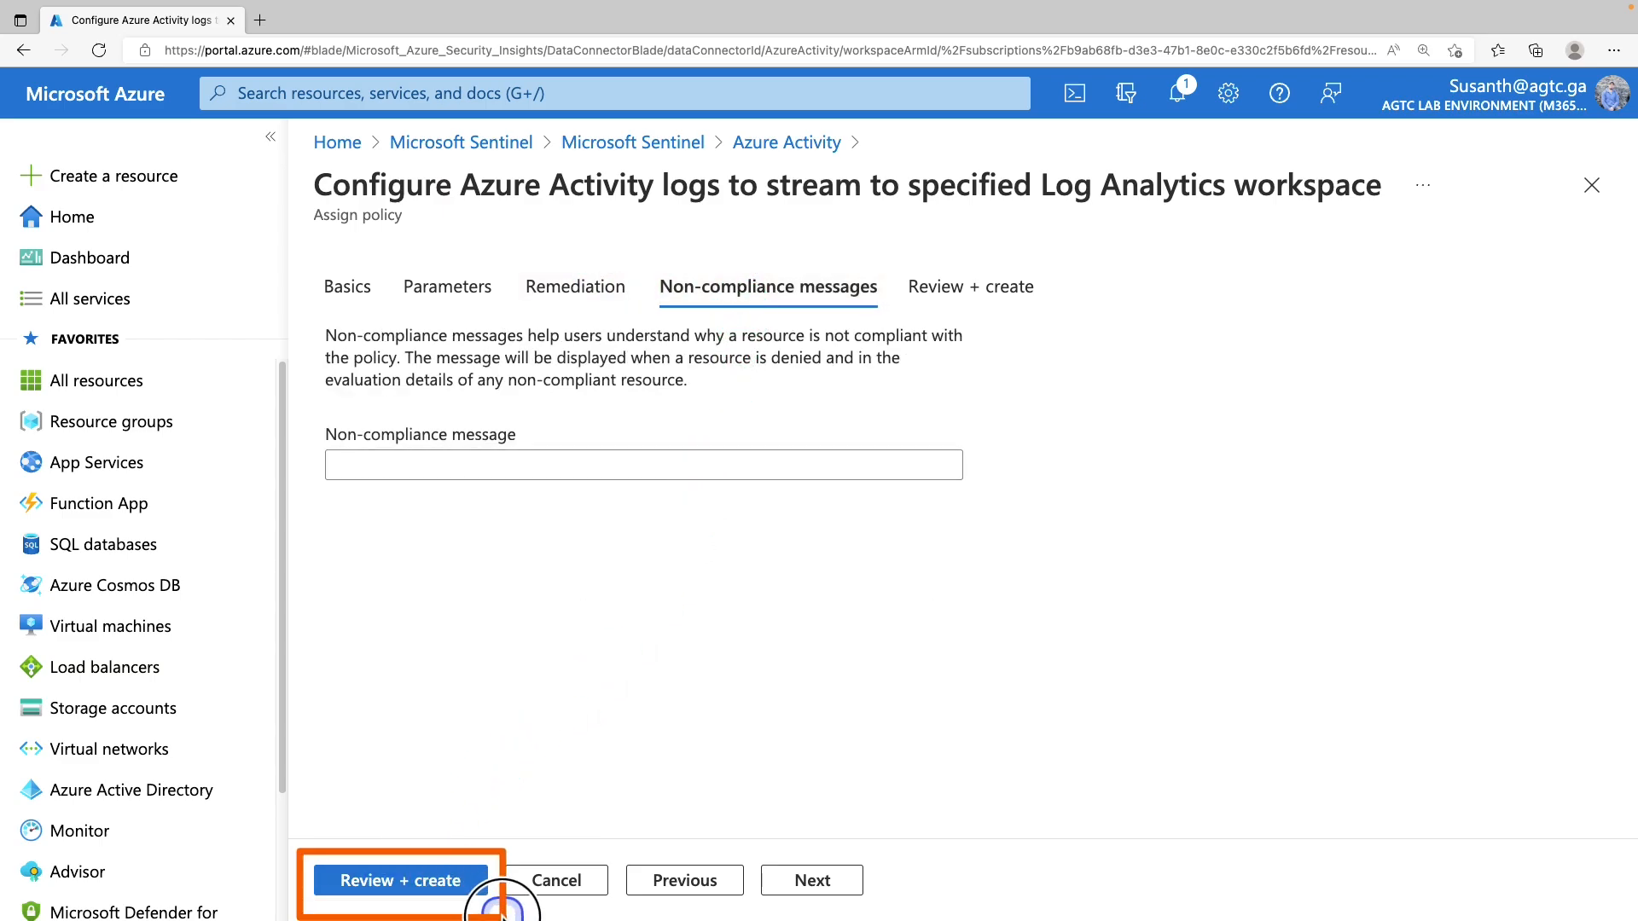
{"action": "left_click", "coordinate": [465, 889]}
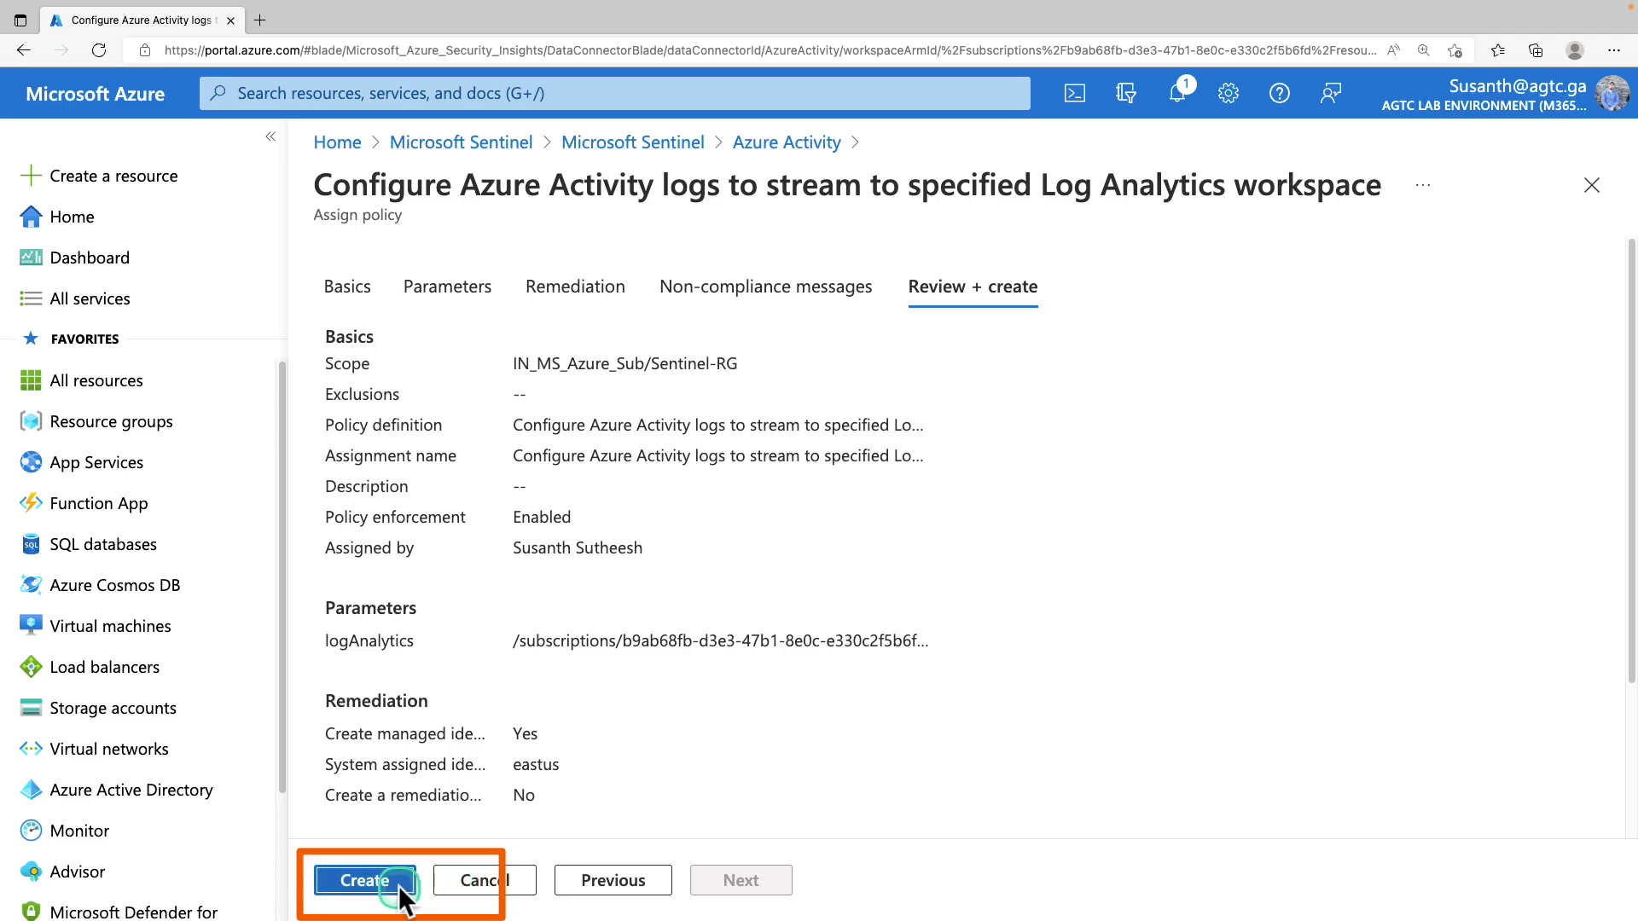
{"action": "left_click", "coordinate": [401, 884]}
{"action": "left_click", "coordinate": [1182, 98]}
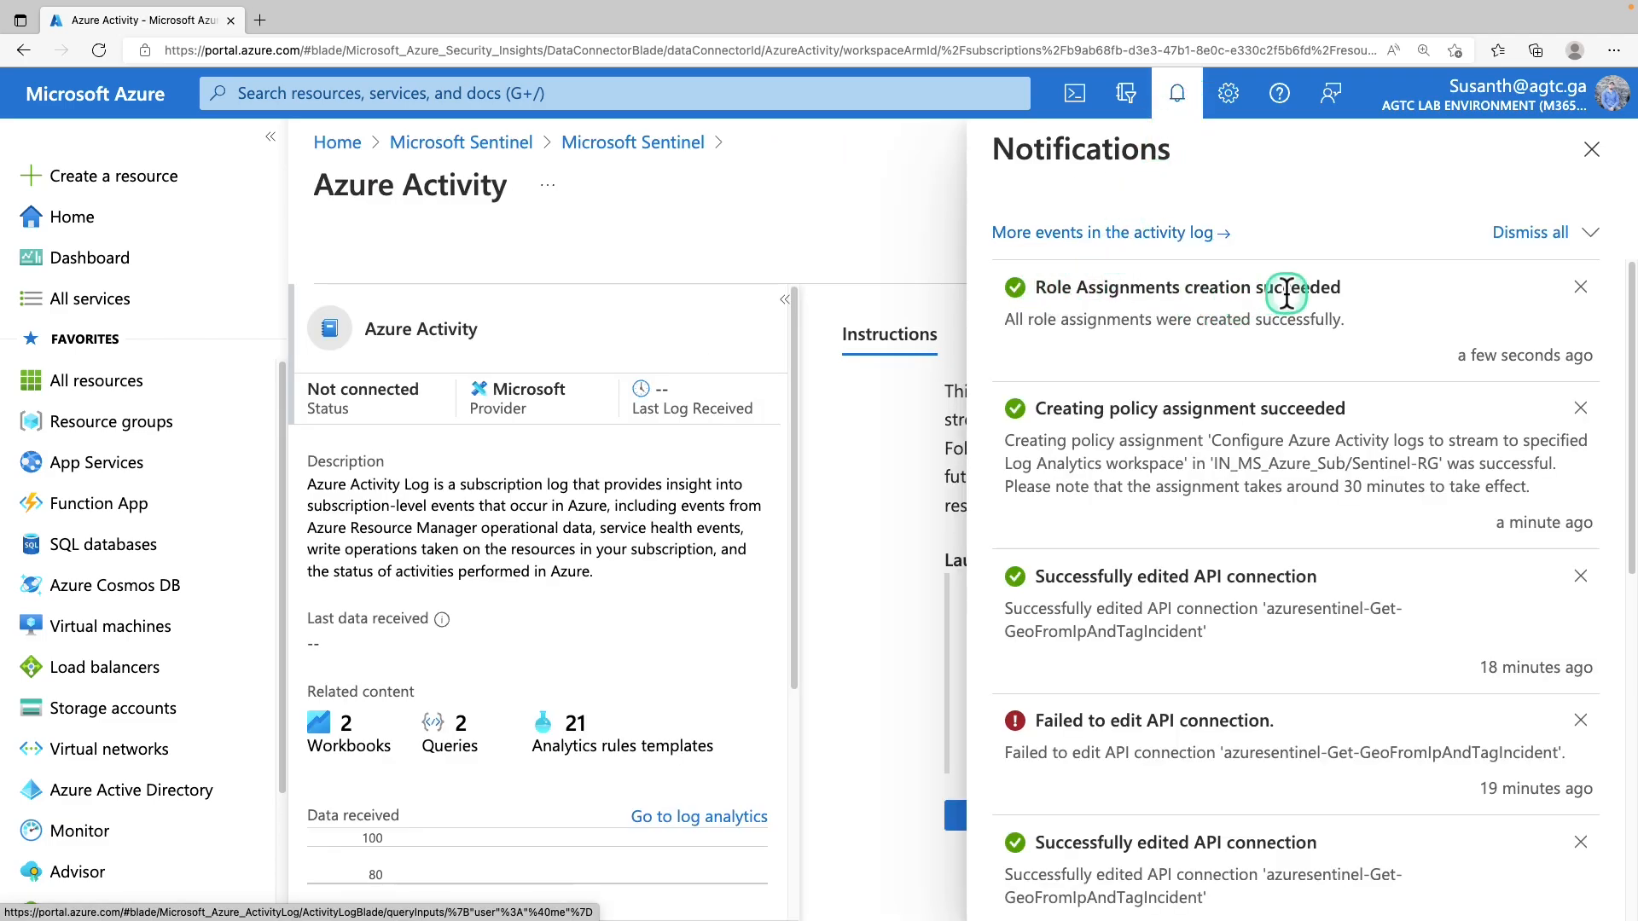
Dismiss notifications and scroll through Next steps' 21 relevant analytics templates
{"action": "left_click", "coordinate": [1177, 95]}
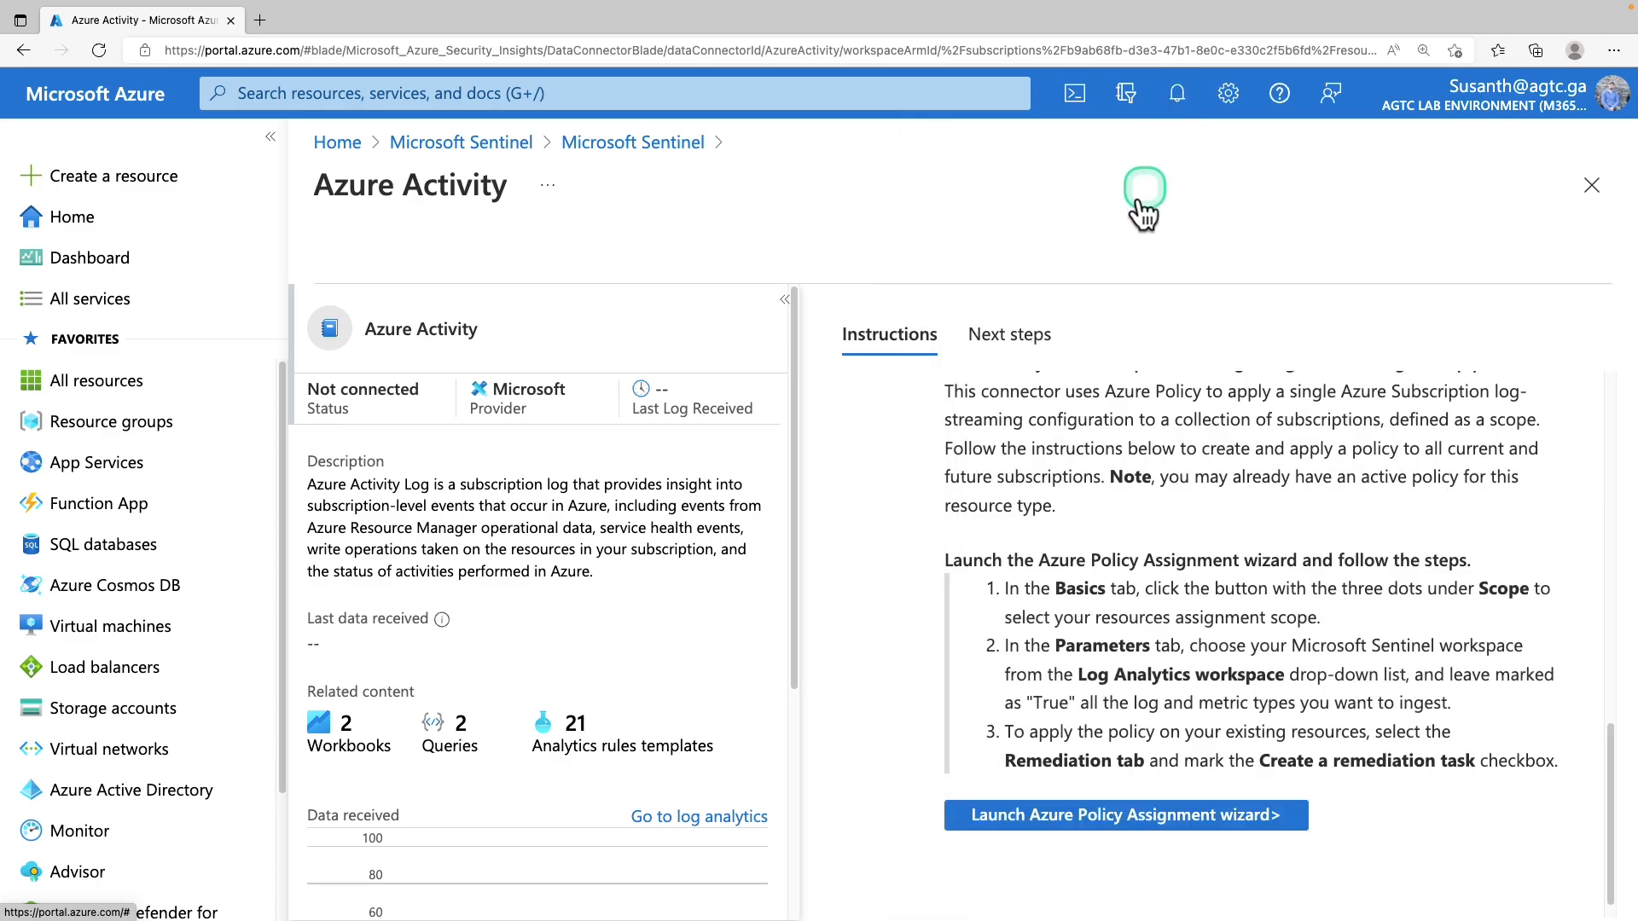
{"action": "left_click", "coordinate": [1028, 337]}
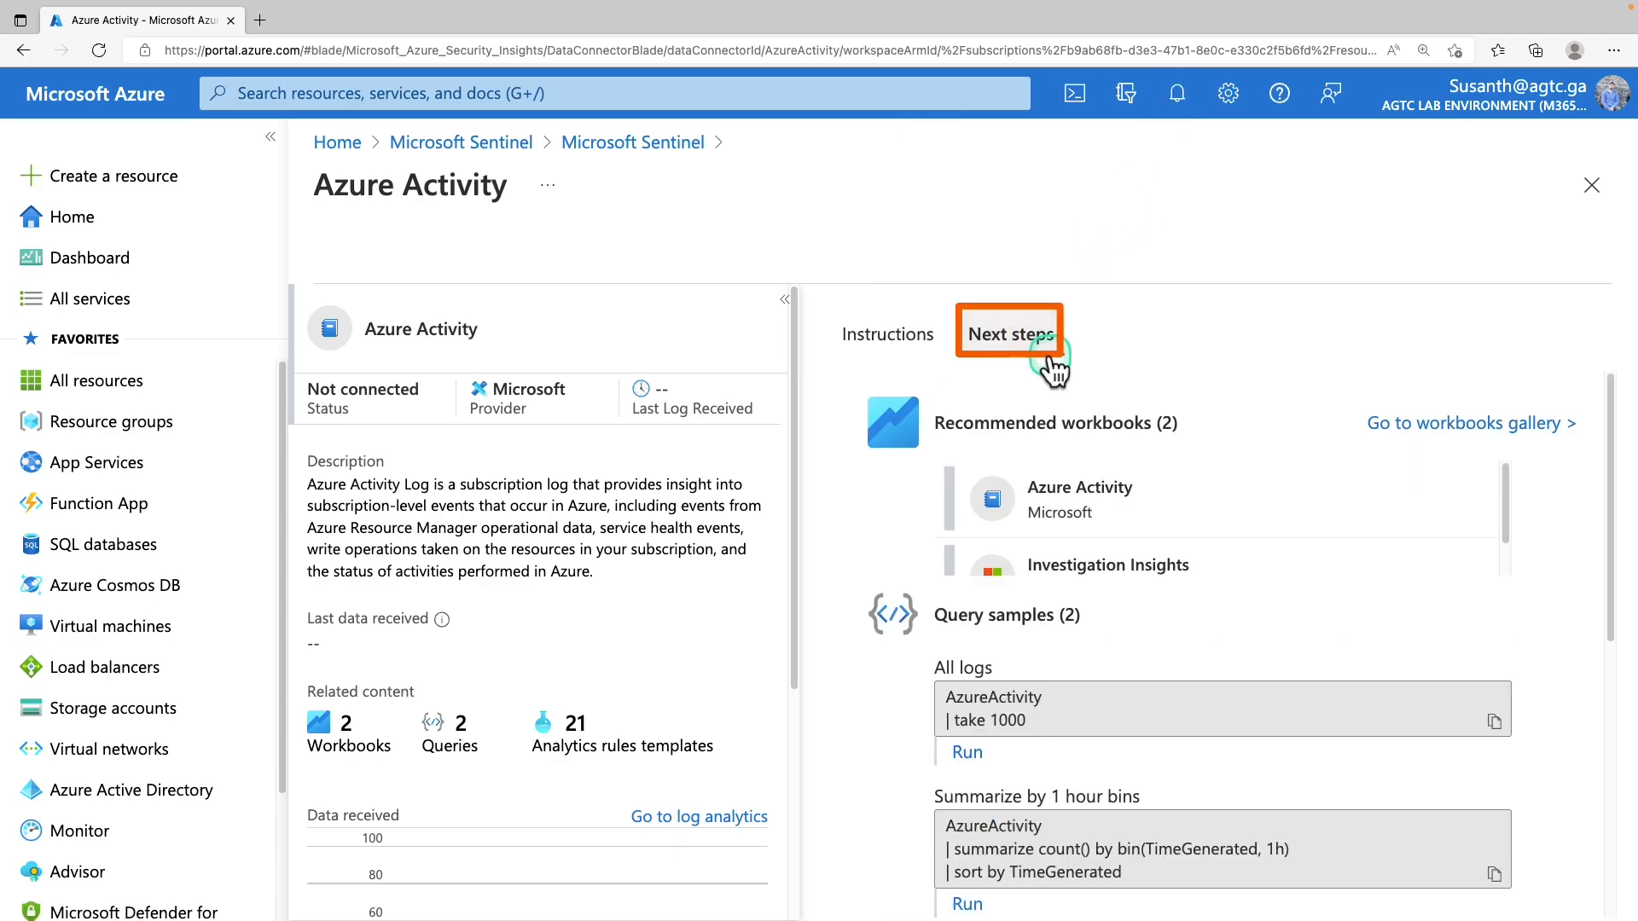
{"action": "scroll", "coordinate": [1389, 617], "scroll_direction": "down", "scroll_amount": 1}
{"action": "scroll", "coordinate": [1389, 618], "scroll_direction": "down", "scroll_amount": 1}
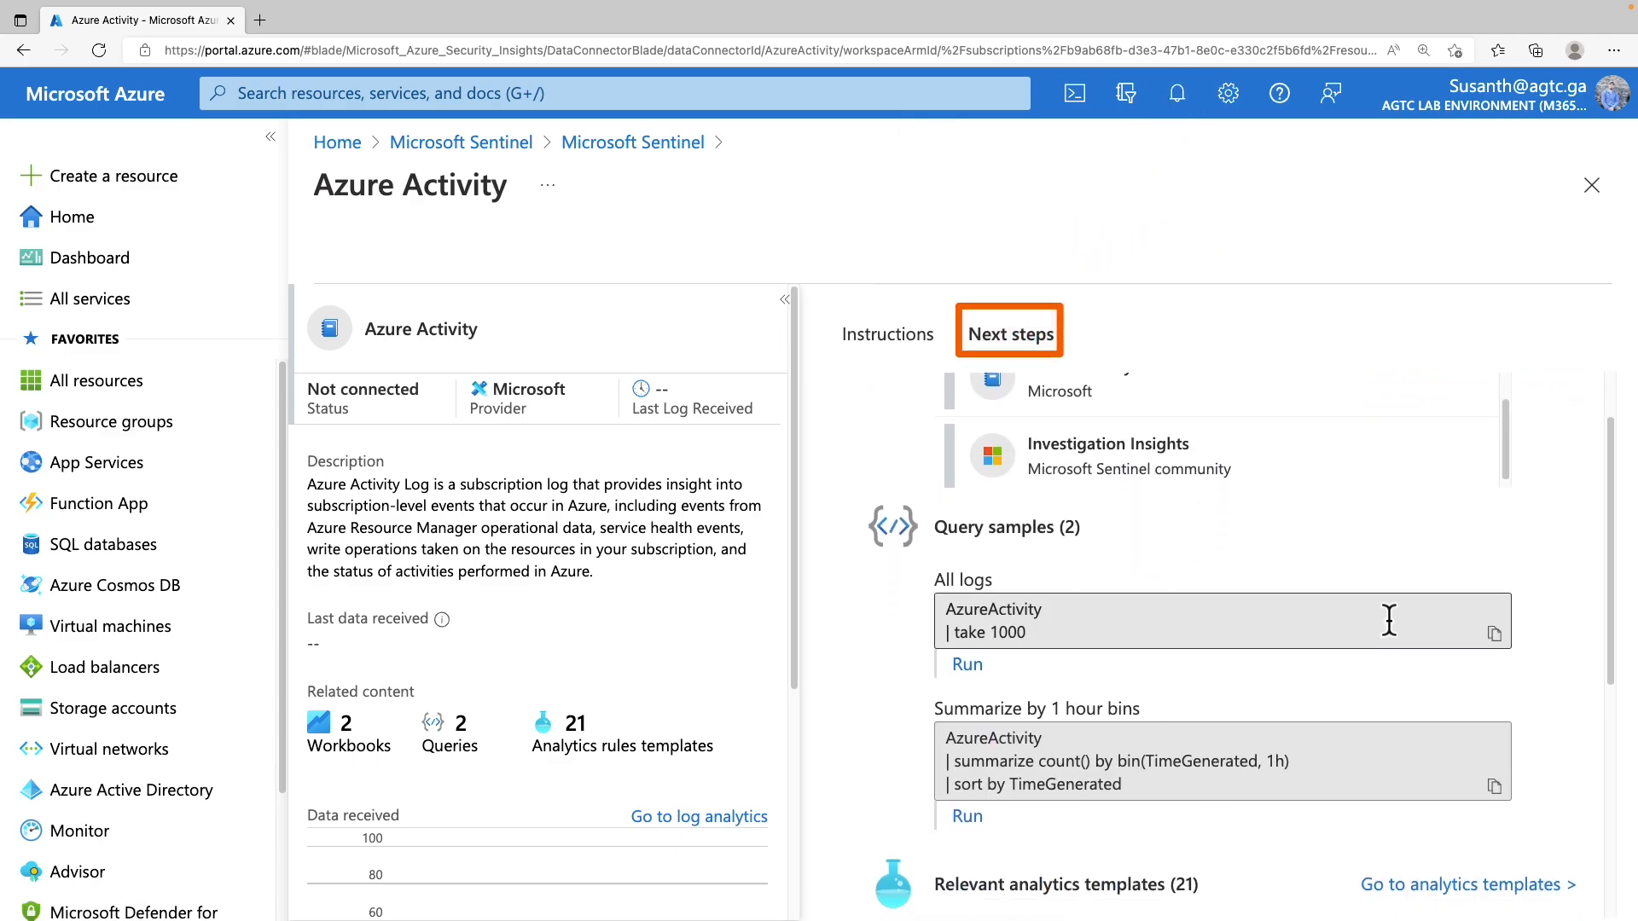
{"action": "scroll", "coordinate": [1389, 621], "scroll_direction": "down", "scroll_amount": 1}
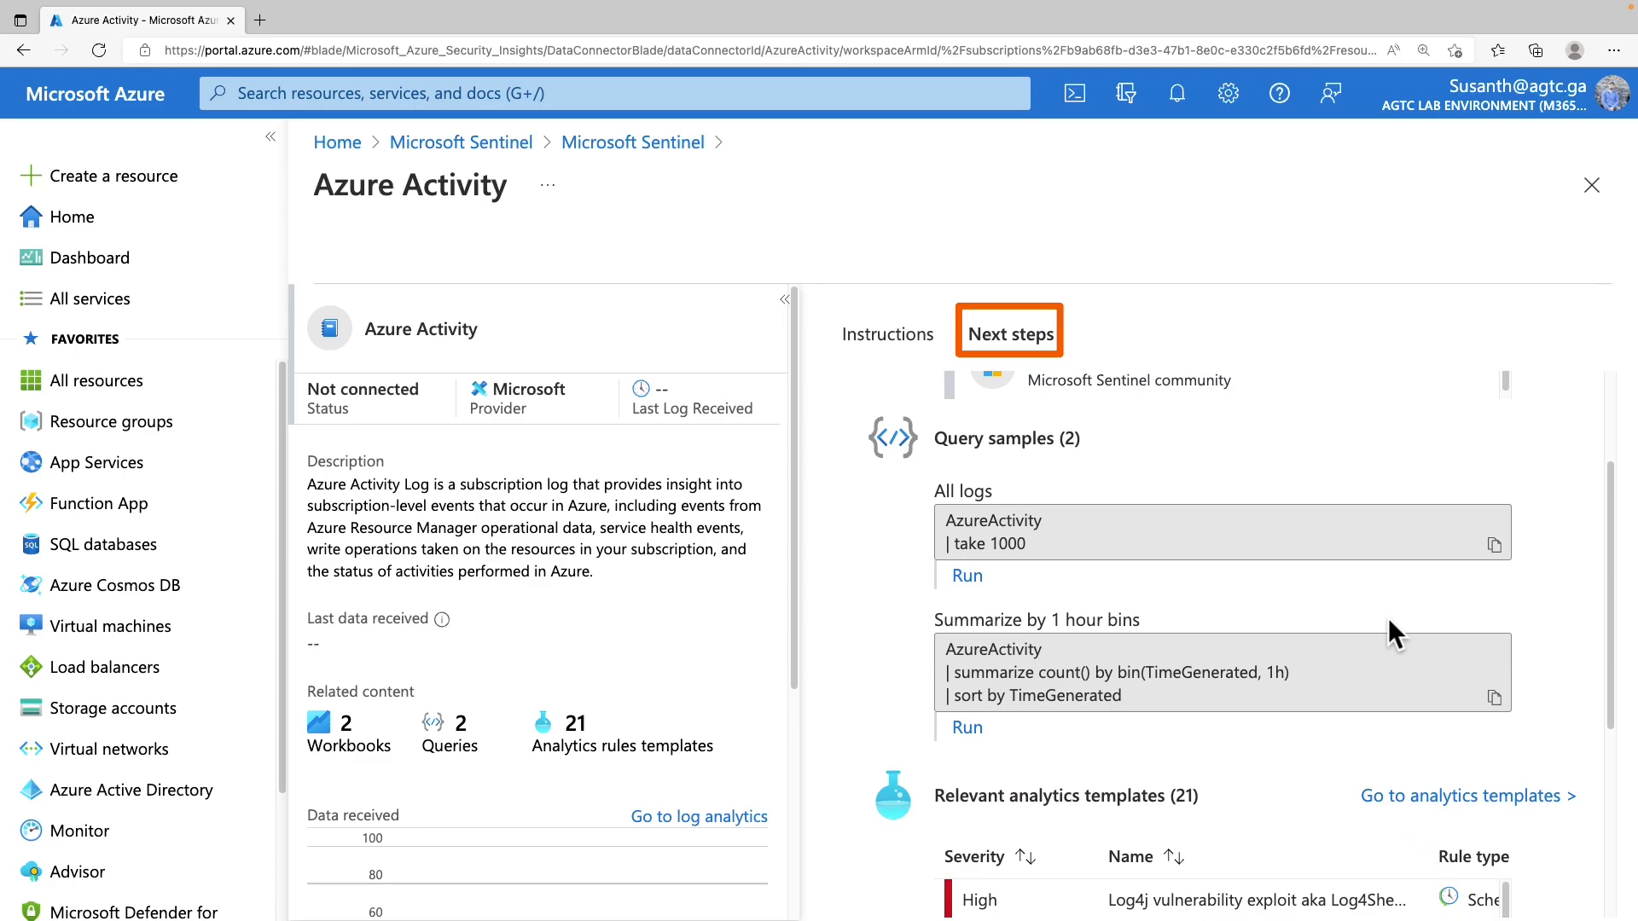
{"action": "scroll", "coordinate": [1389, 633], "scroll_direction": "down", "scroll_amount": 2}
{"action": "scroll", "coordinate": [1388, 617], "scroll_direction": "down", "scroll_amount": 4}
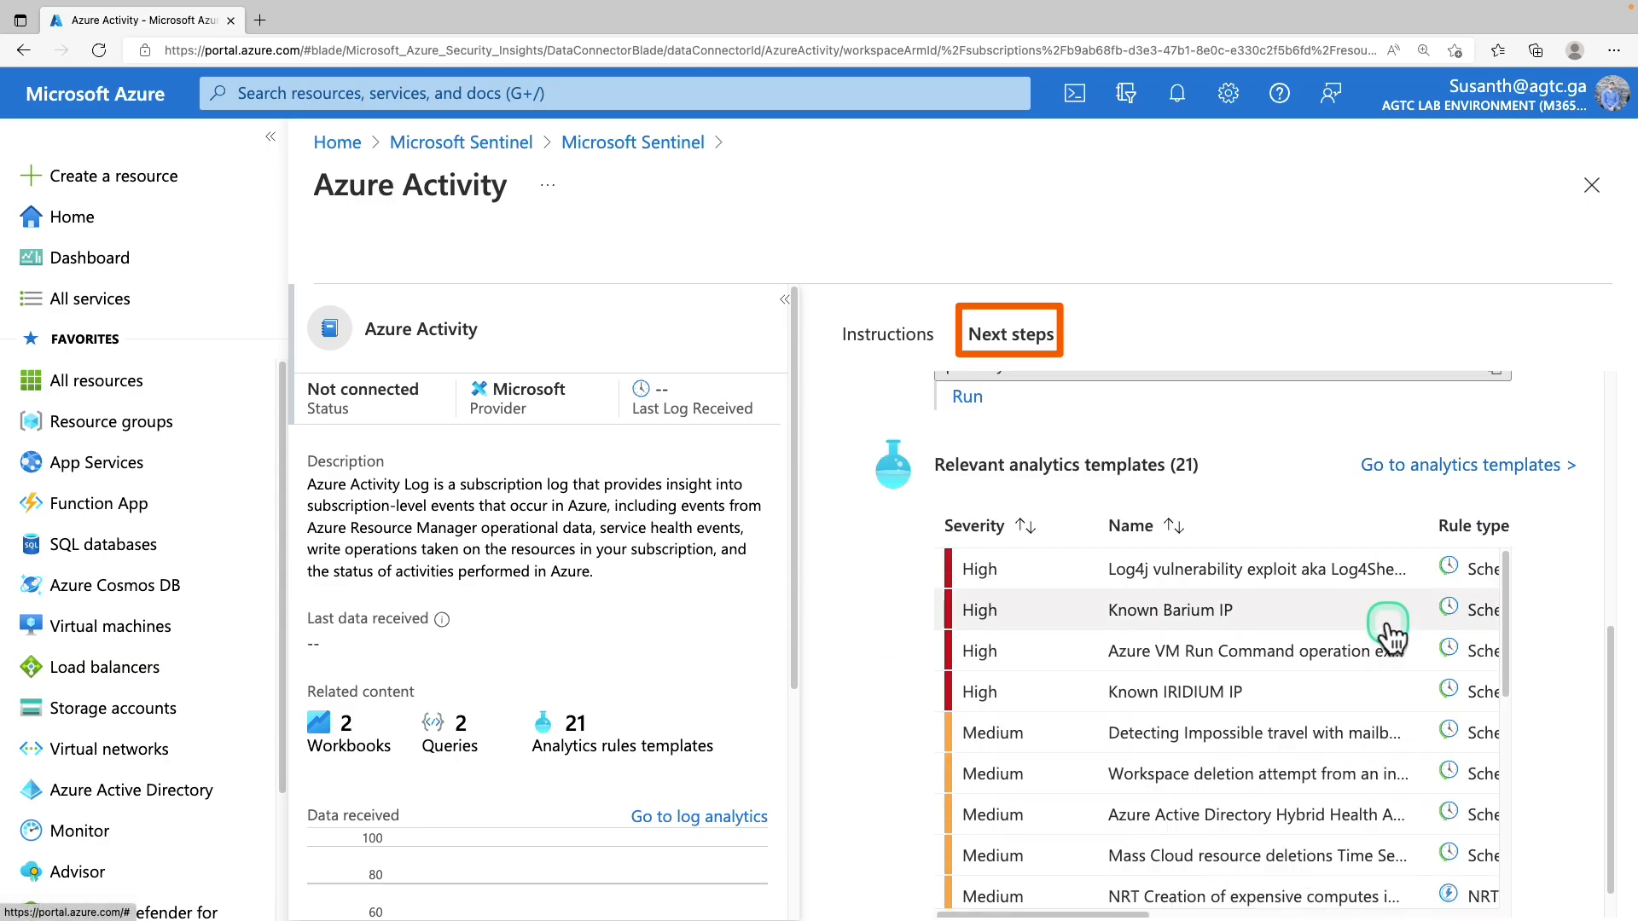
{"action": "scroll", "coordinate": [1388, 627], "scroll_direction": "down", "scroll_amount": 3}
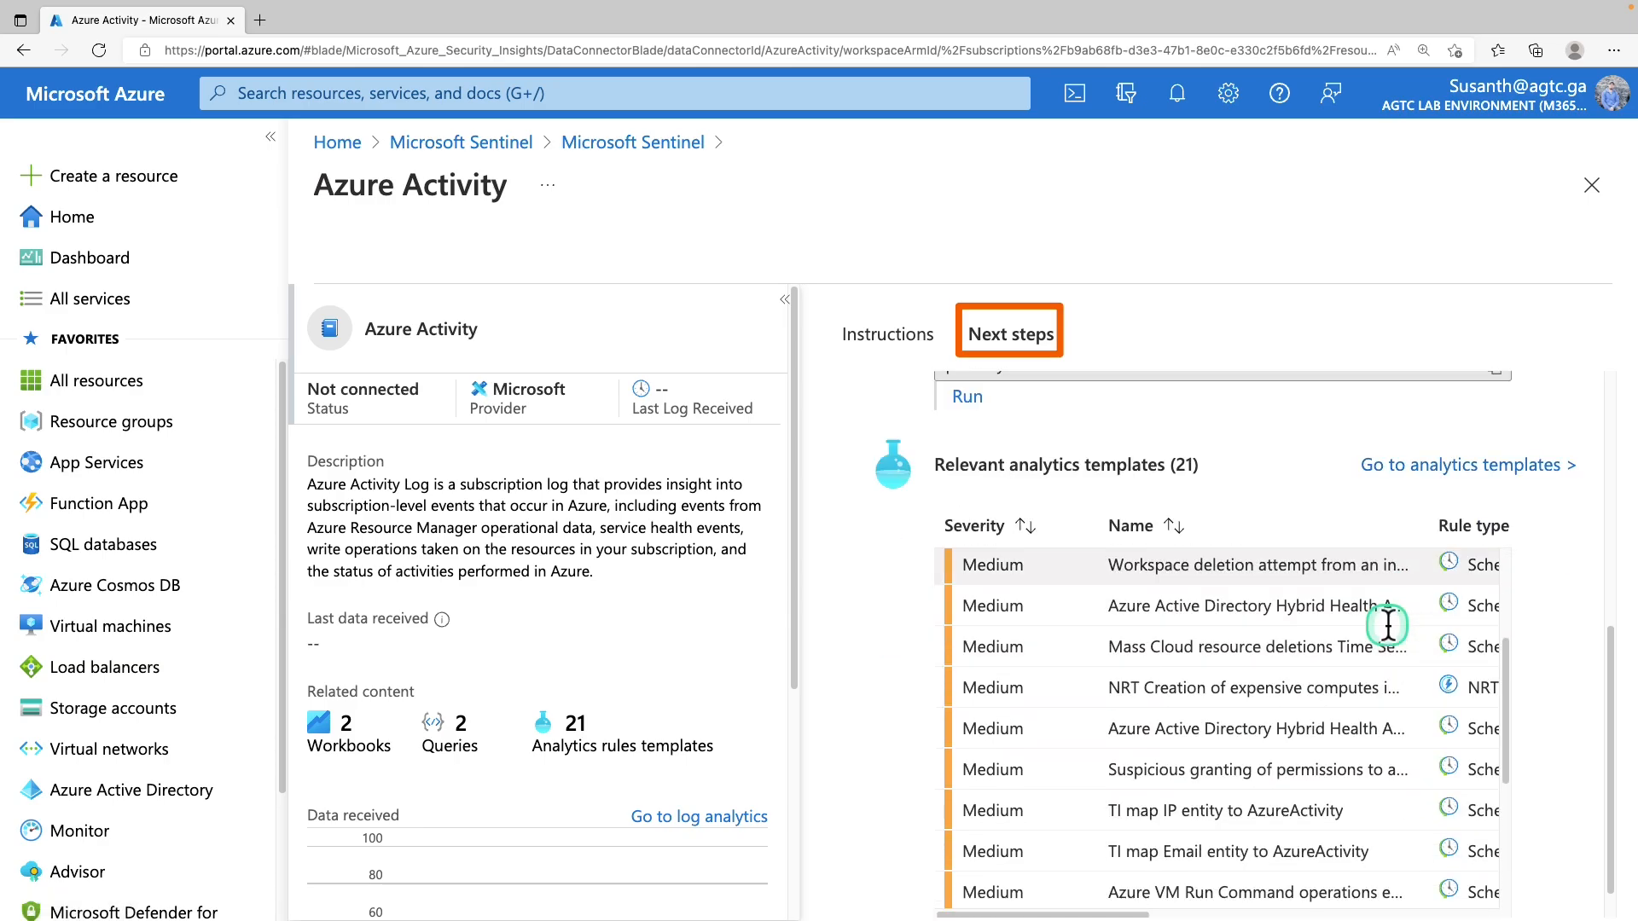
{"action": "scroll", "coordinate": [1387, 623], "scroll_direction": "up", "scroll_amount": 2}
{"action": "scroll", "coordinate": [995, 642], "scroll_direction": "down", "scroll_amount": 3}
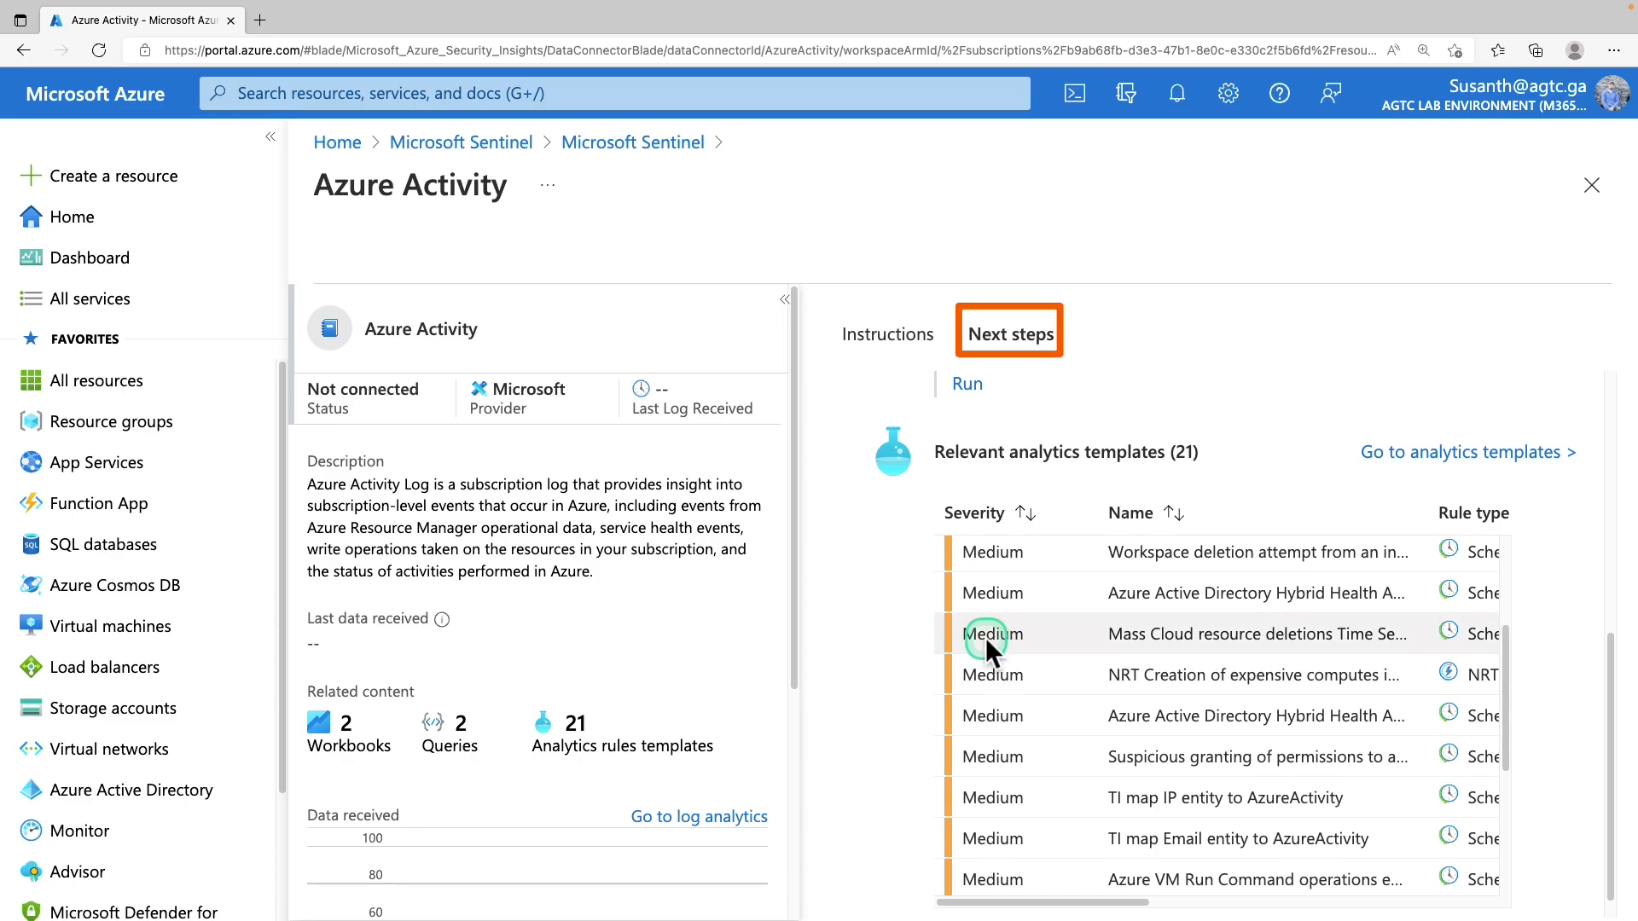
{"action": "scroll", "coordinate": [986, 638], "scroll_direction": "down", "scroll_amount": 1}
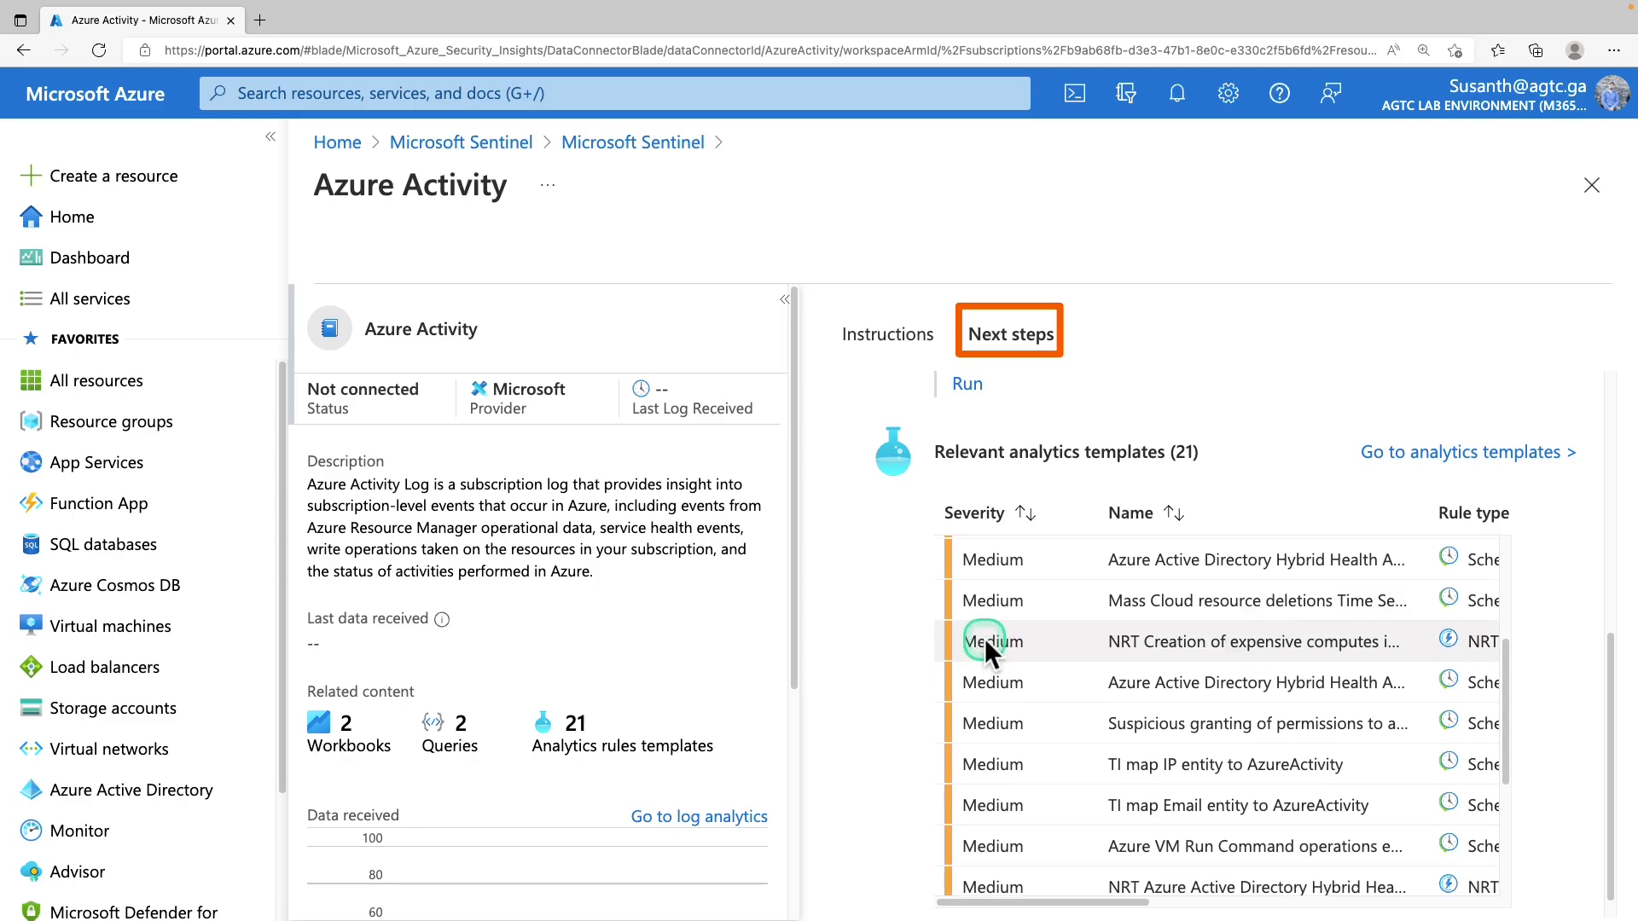
{"action": "scroll", "coordinate": [966, 640], "scroll_direction": "down", "scroll_amount": 2}
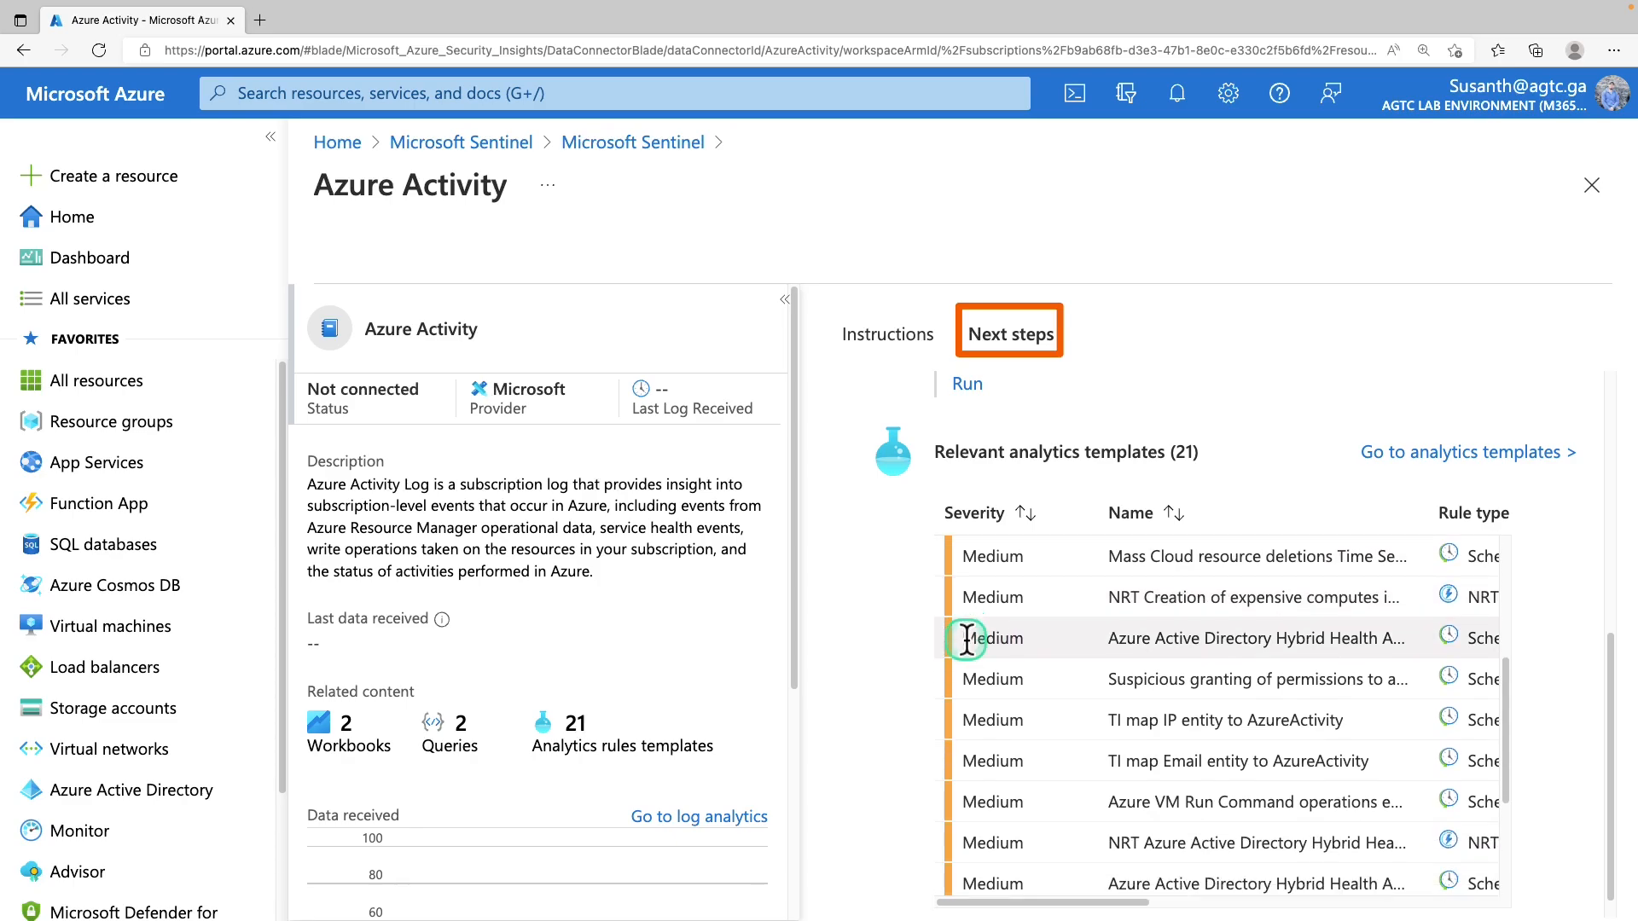
{"action": "scroll", "coordinate": [962, 642], "scroll_direction": "down", "scroll_amount": 1}
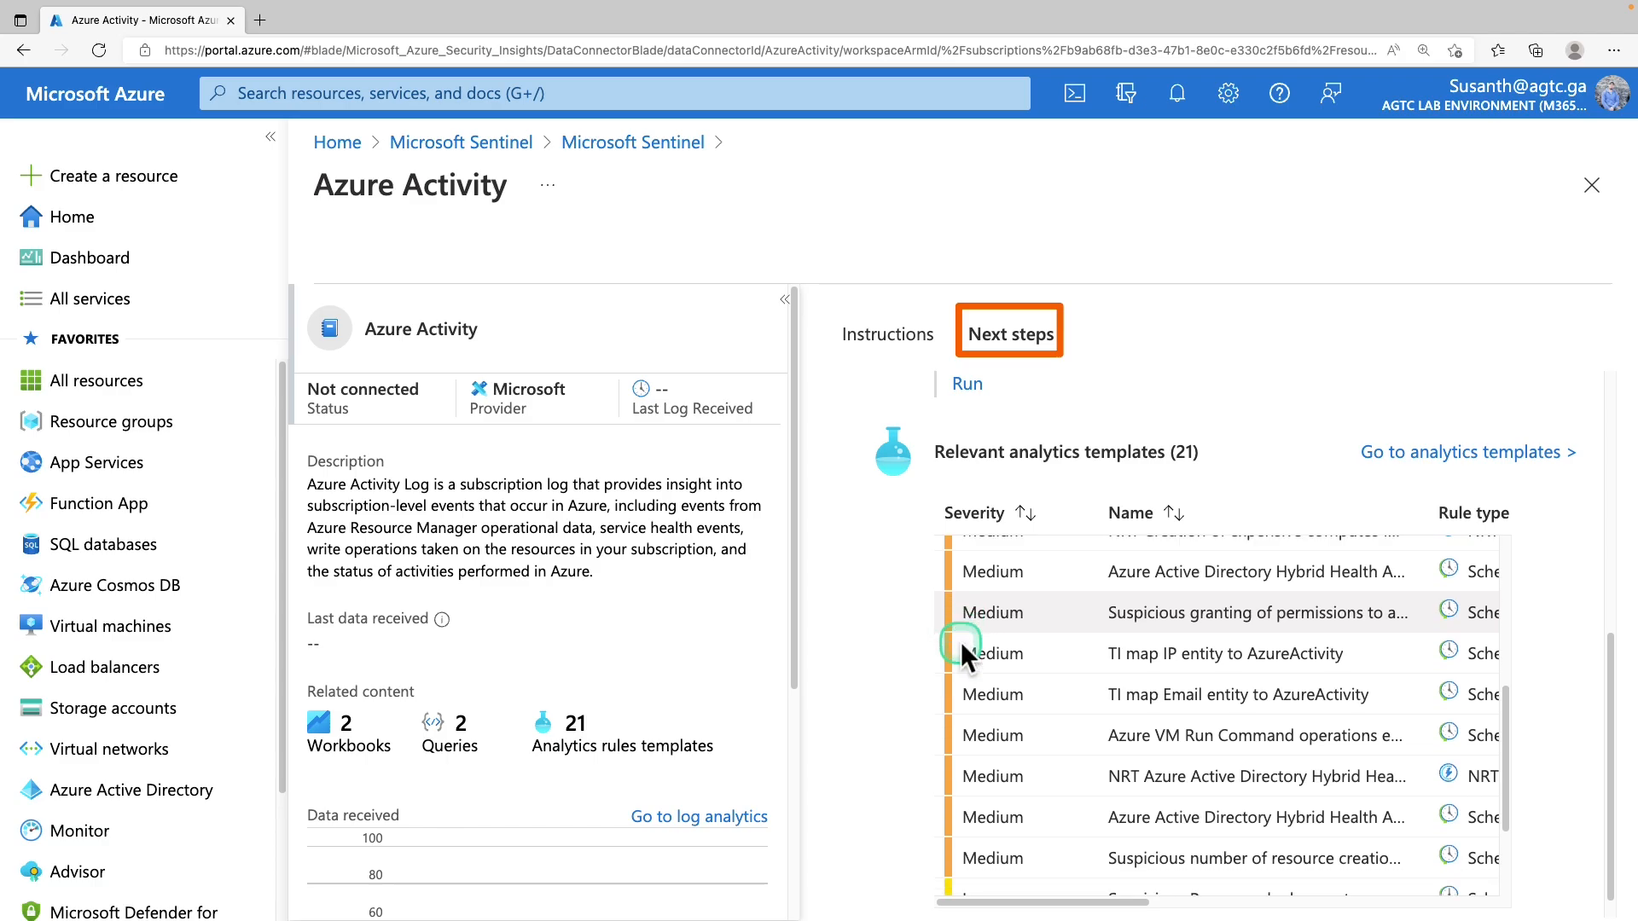
{"action": "scroll", "coordinate": [961, 641], "scroll_direction": "down", "scroll_amount": 1}
{"action": "scroll", "coordinate": [961, 641], "scroll_direction": "down", "scroll_amount": 1}
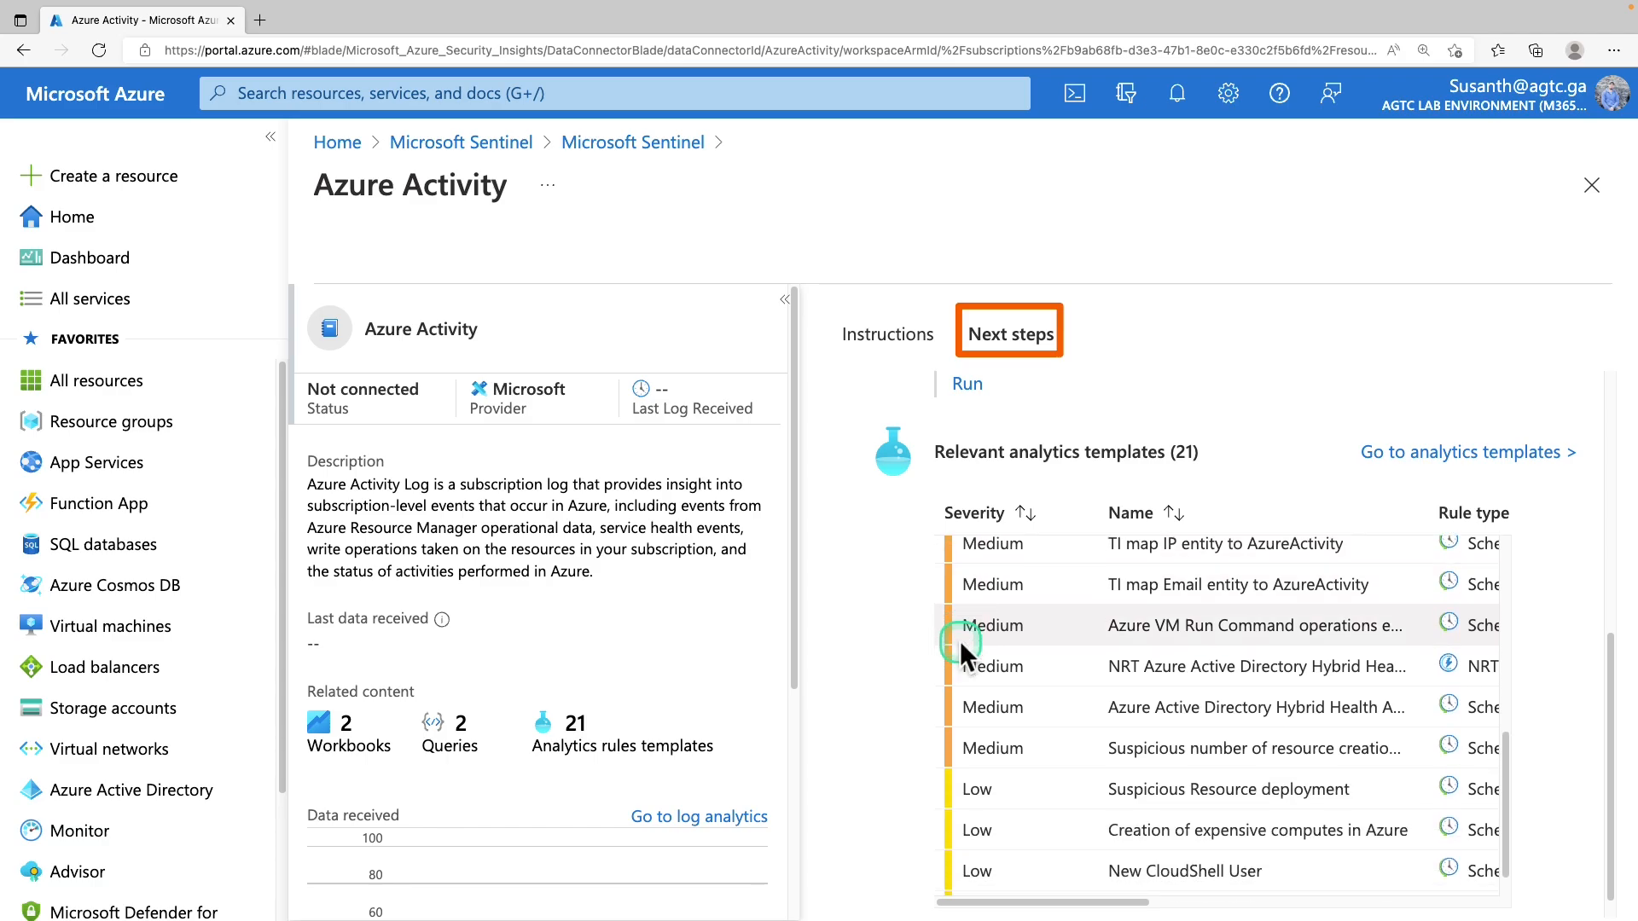
{"action": "scroll", "coordinate": [960, 642], "scroll_direction": "down", "scroll_amount": 1}
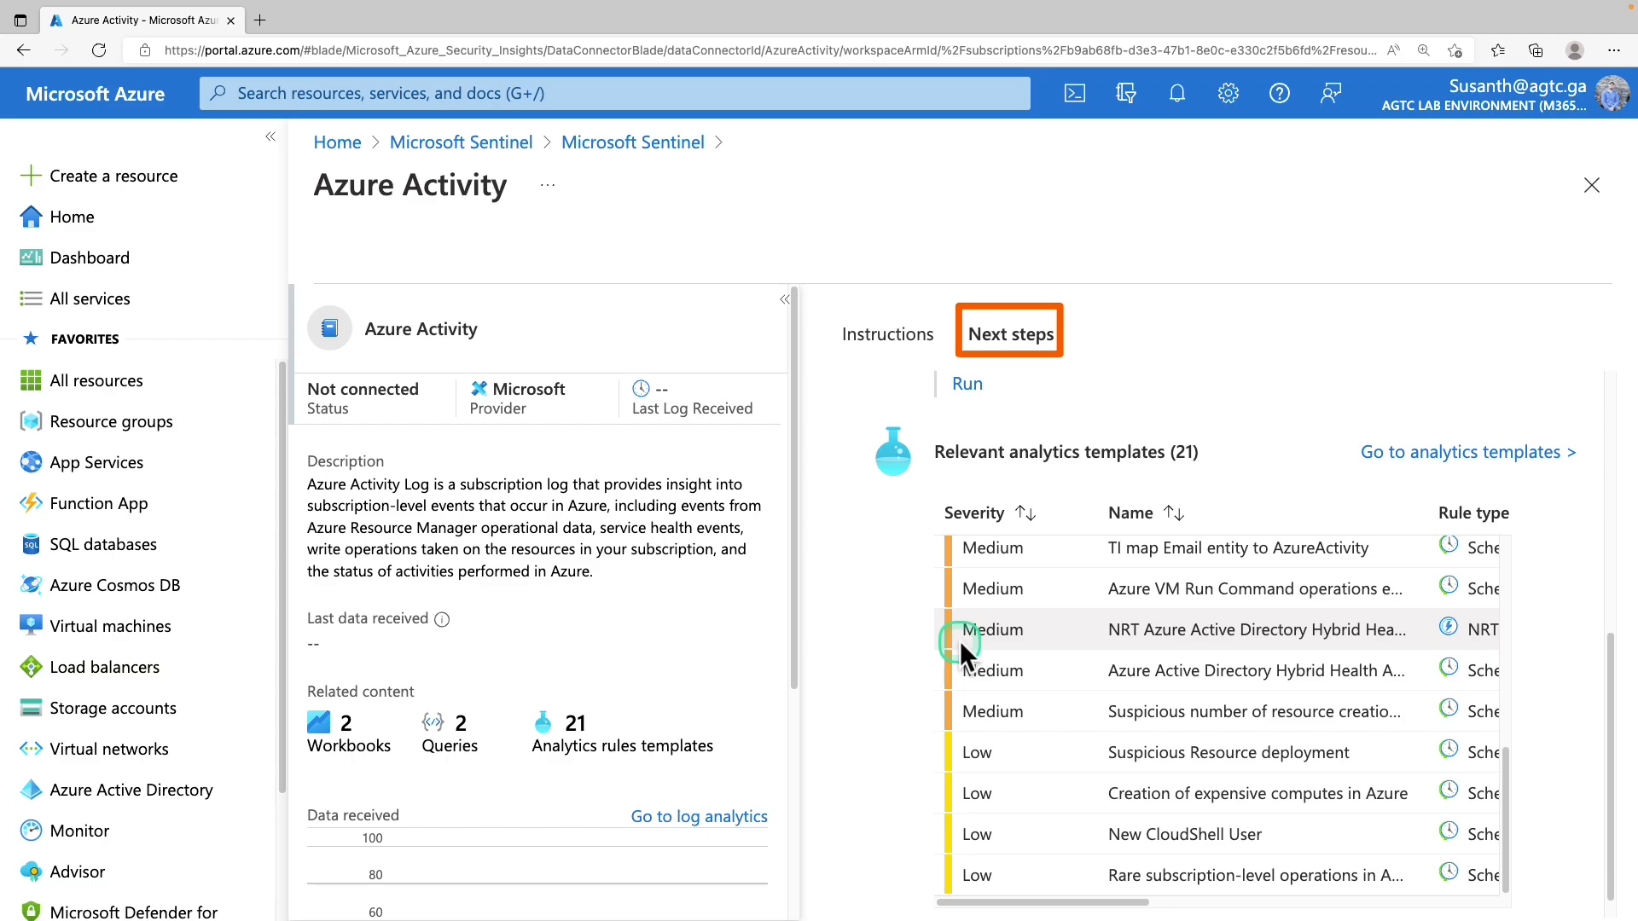
{"action": "scroll", "coordinate": [960, 641], "scroll_direction": "up", "scroll_amount": 2}
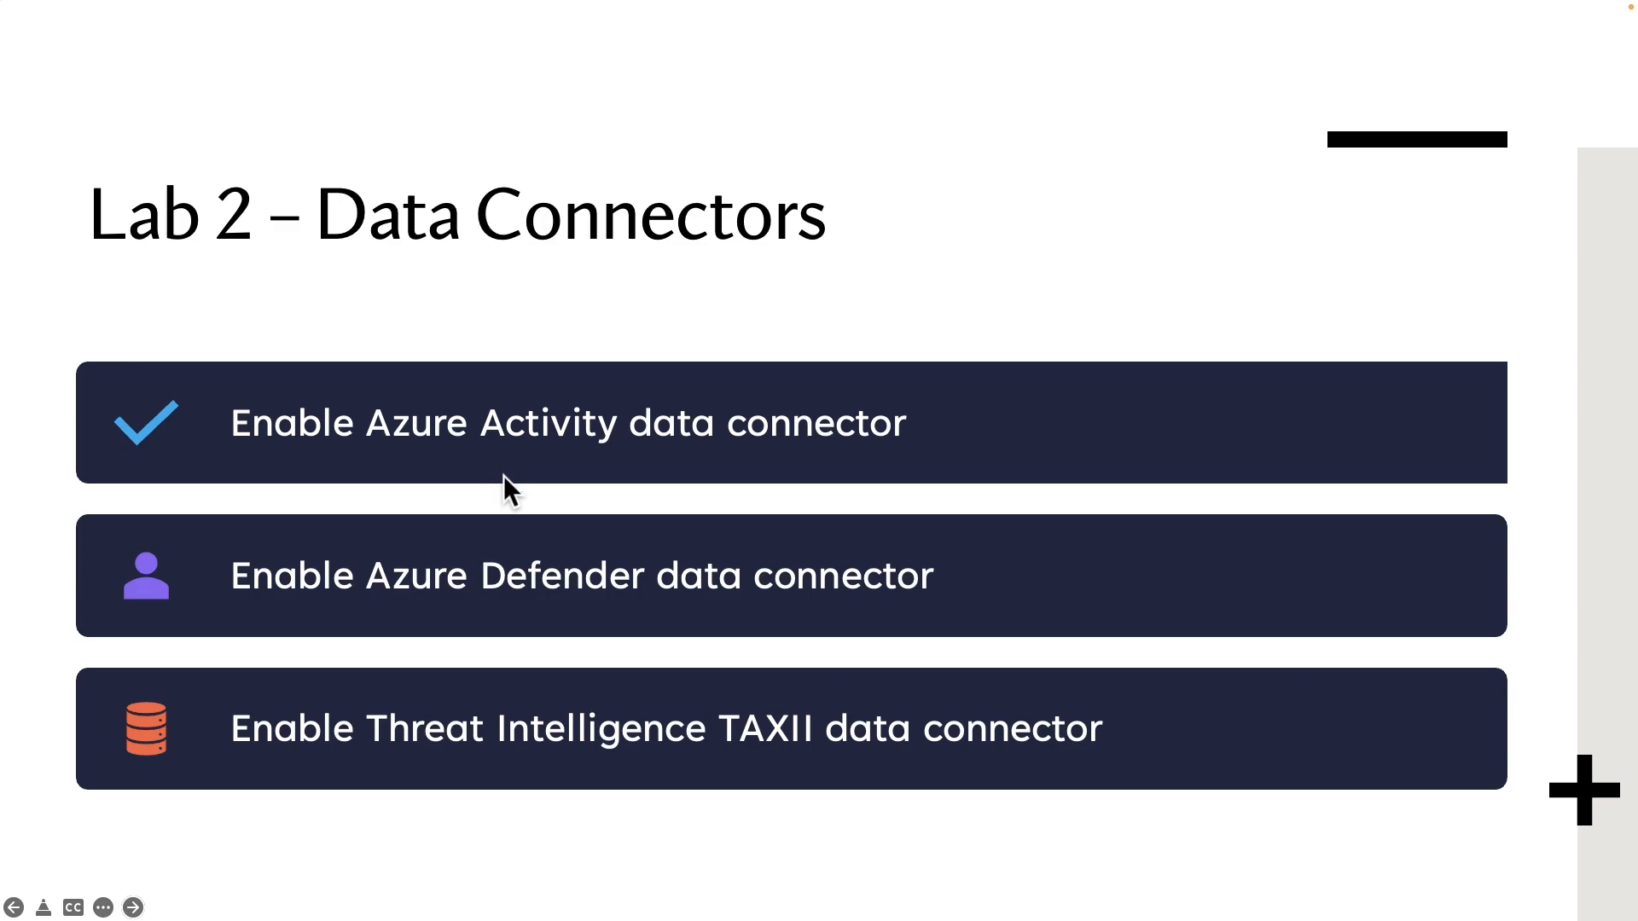
Outline the 'Enable Azure Defender data connector' row on the Lab 2 slide
{"action": "mouse_move", "coordinate": [96, 531]}
{"action": "left_mouse_down"}
{"action": "mouse_move", "coordinate": [382, 639]}
{"action": "mouse_move", "coordinate": [1057, 636]}
{"action": "left_mouse_up"}
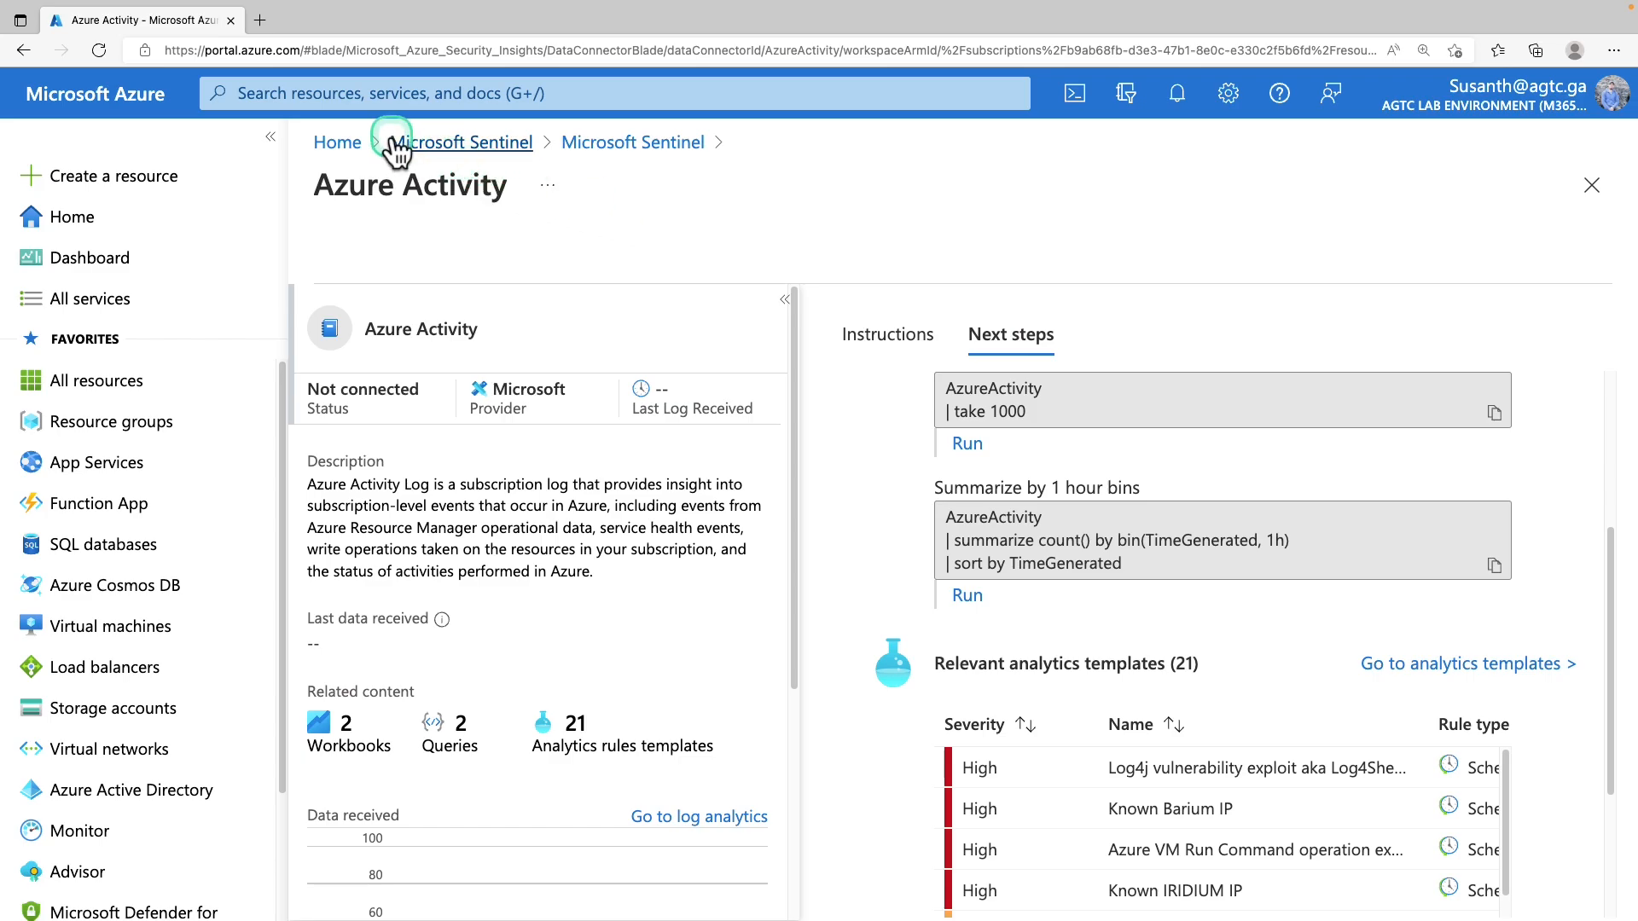
From Home, open sentinel-workspace's Data connectors in Microsoft Sentinel
{"action": "left_click", "coordinate": [350, 145]}
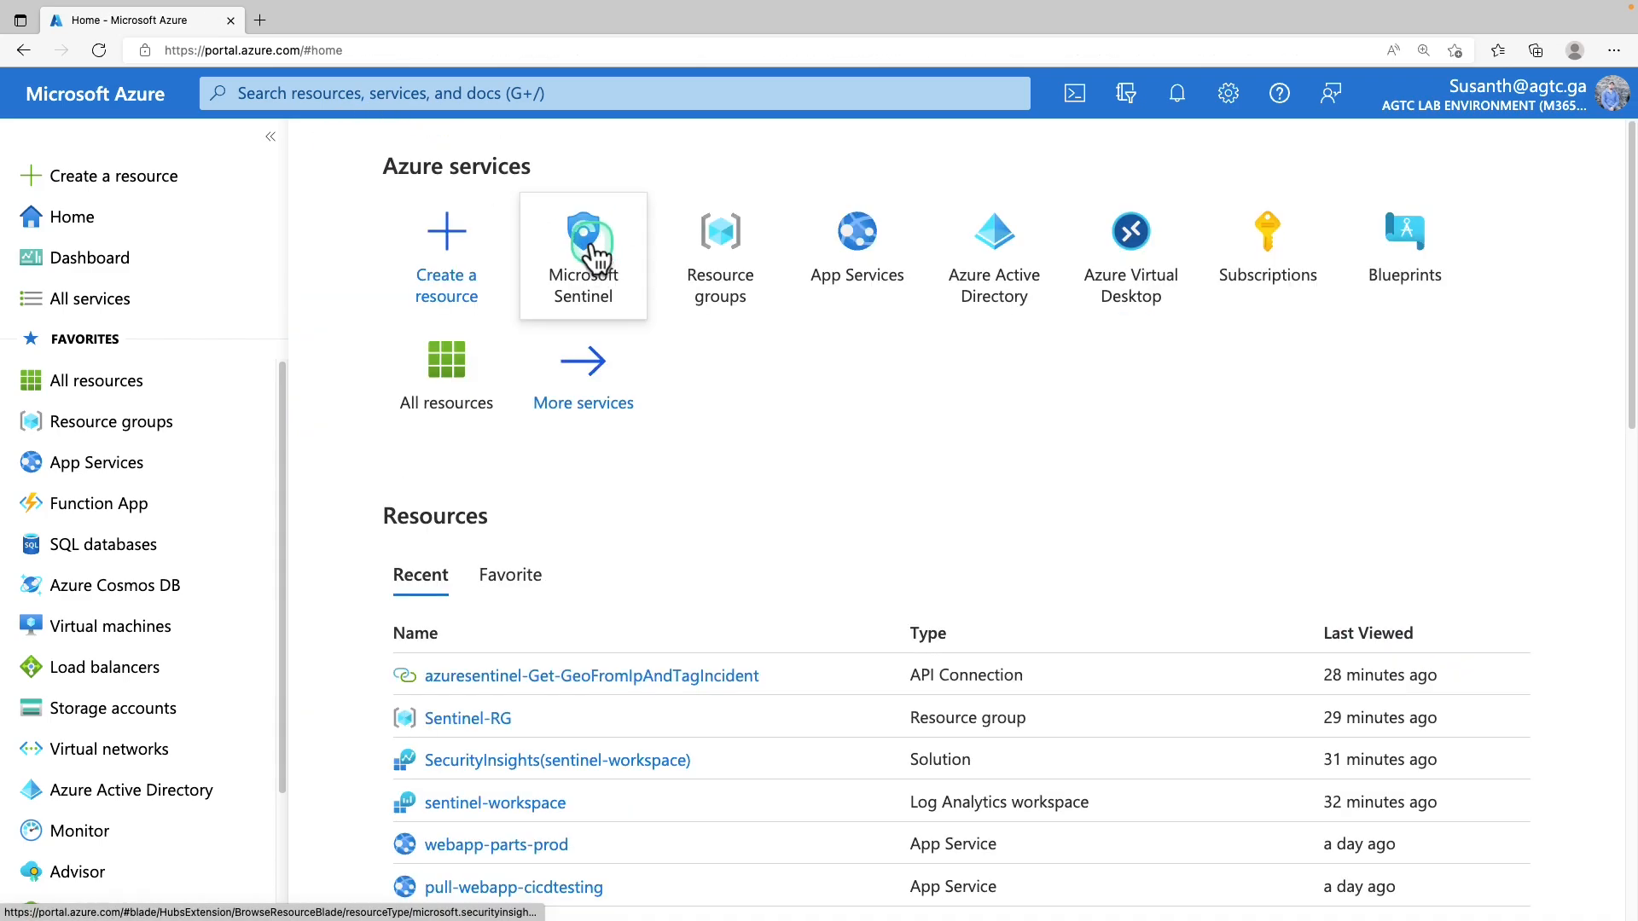
{"action": "left_click", "coordinate": [592, 244]}
{"action": "left_click", "coordinate": [502, 466]}
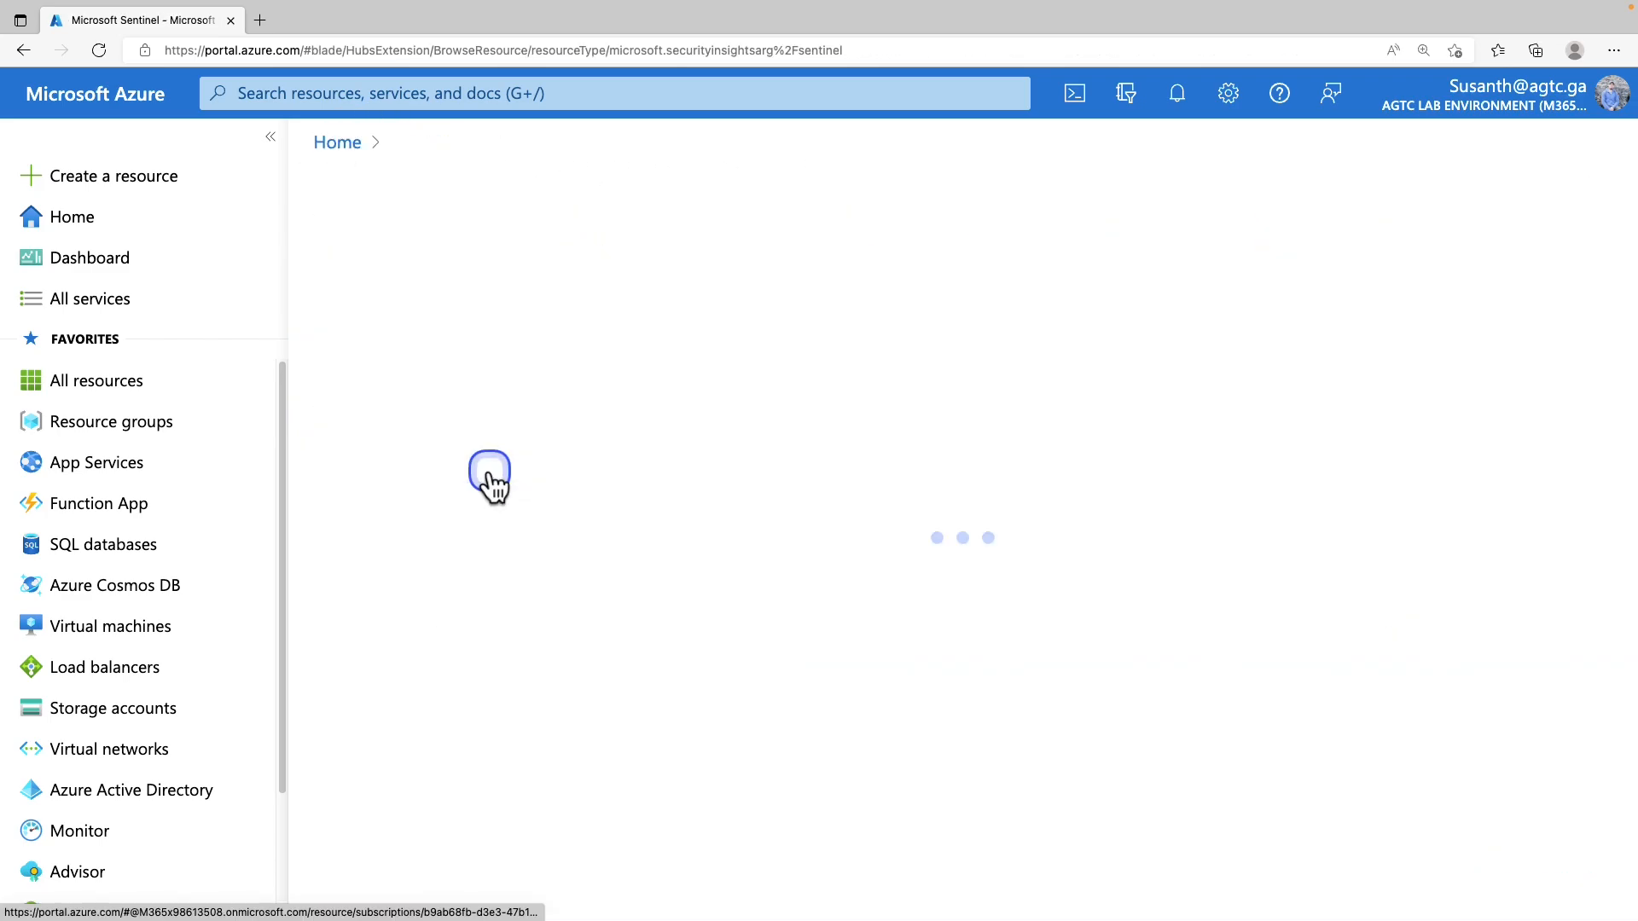
{"action": "scroll", "coordinate": [444, 635], "scroll_direction": "down", "scroll_amount": 4}
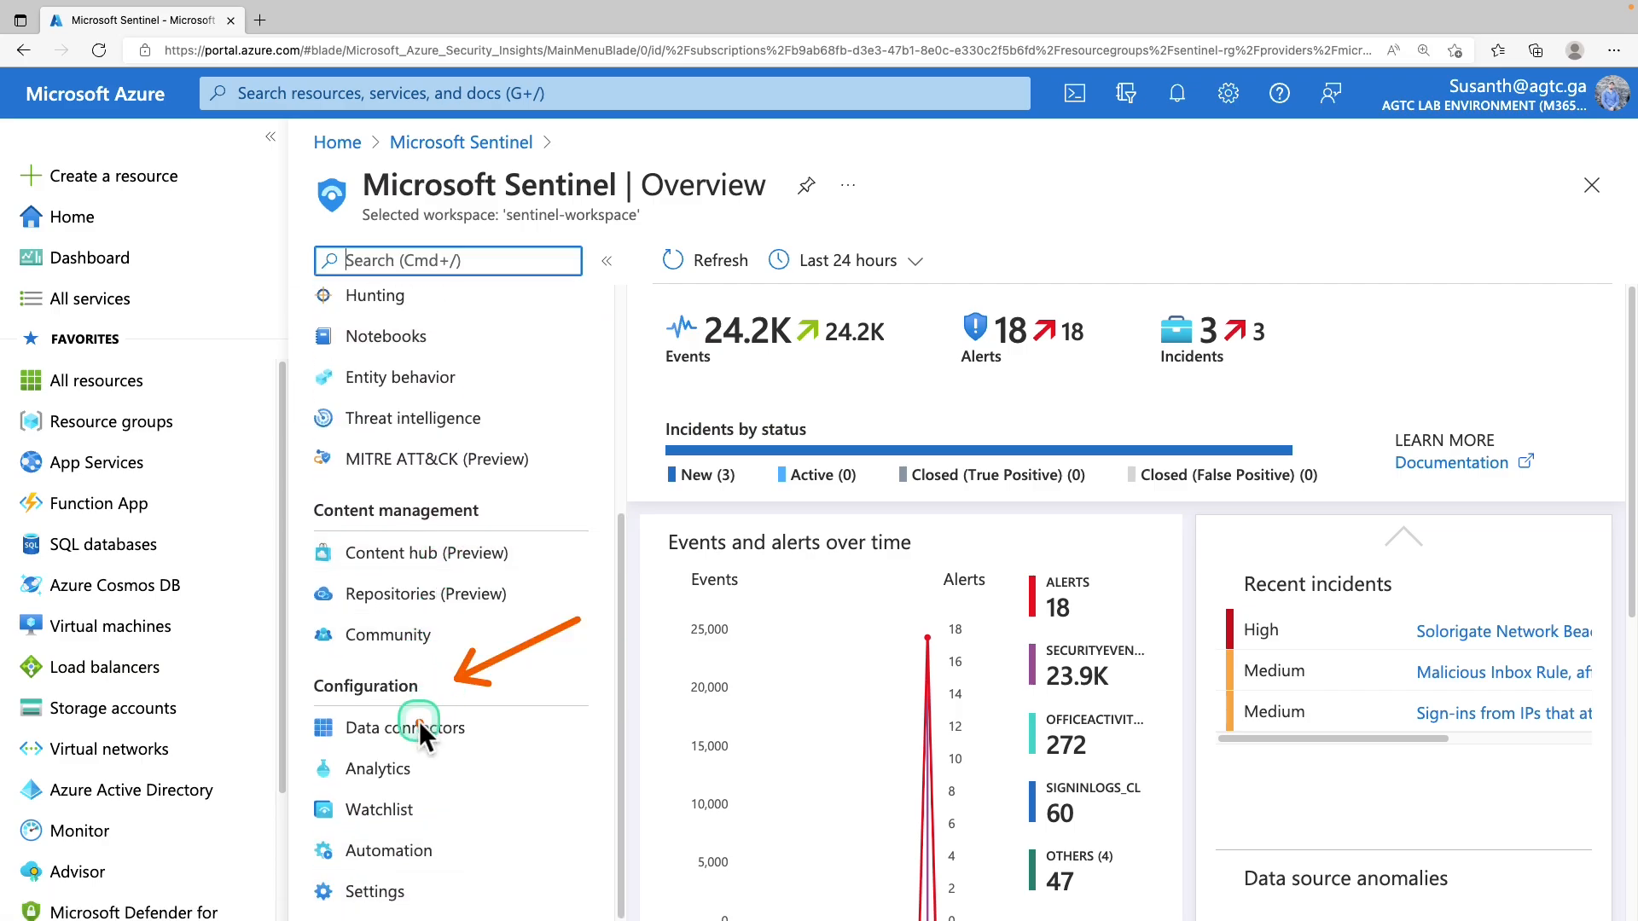
{"action": "left_click", "coordinate": [439, 734]}
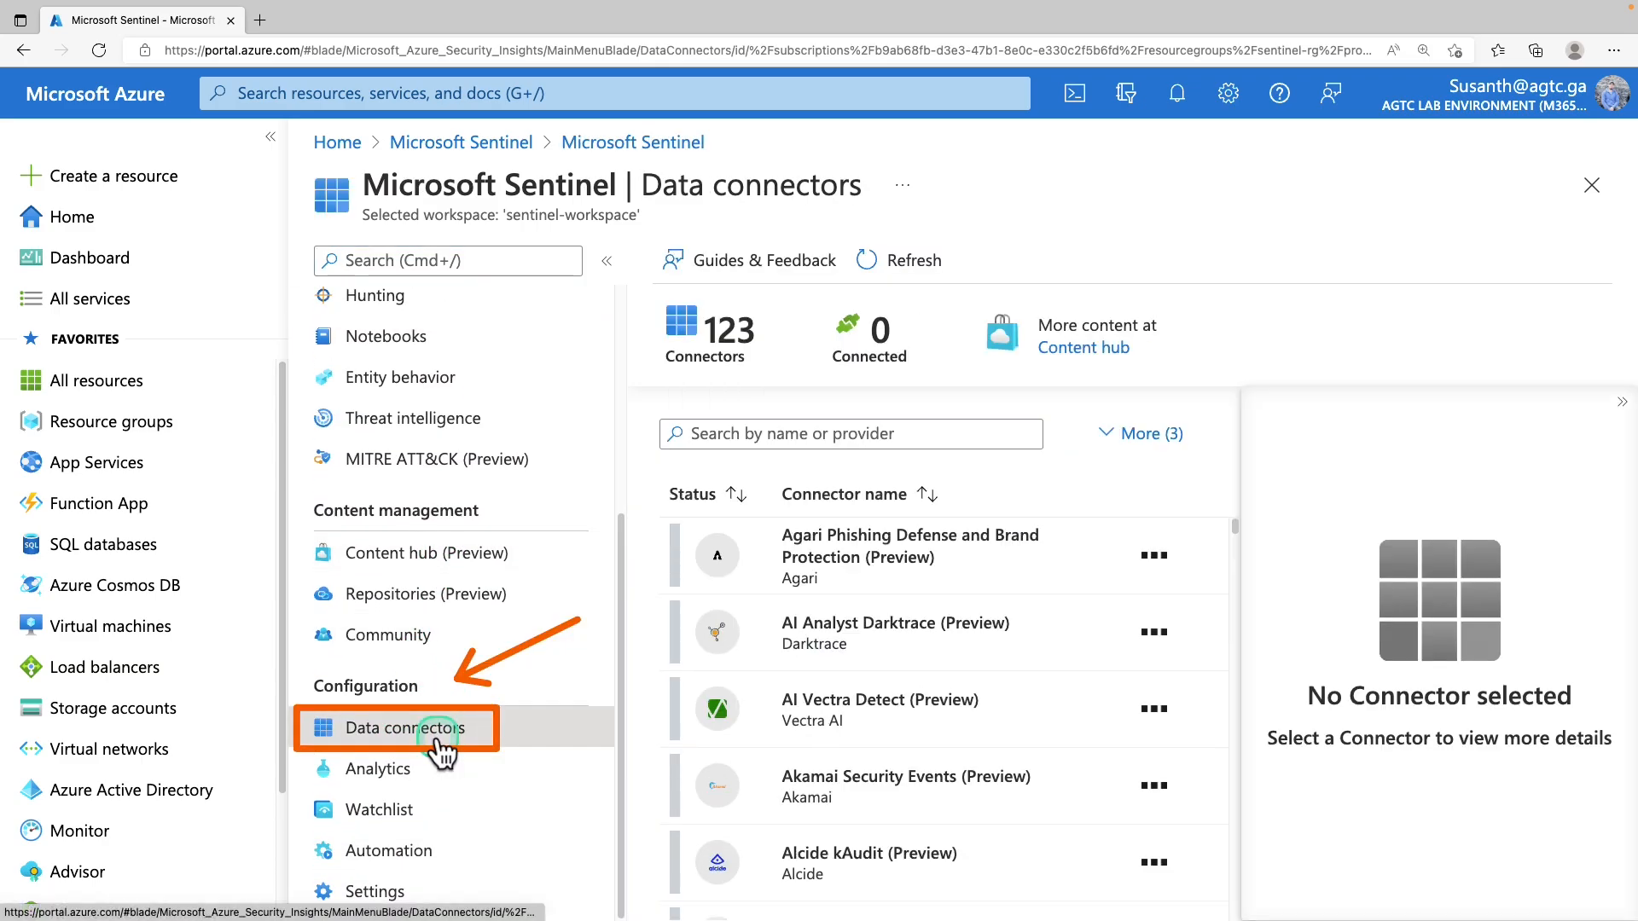
Search connectors for 'defender' and view Microsoft Defender for Cloud's details
{"action": "left_click", "coordinate": [863, 440]}
{"action": "type", "text": "defender"}
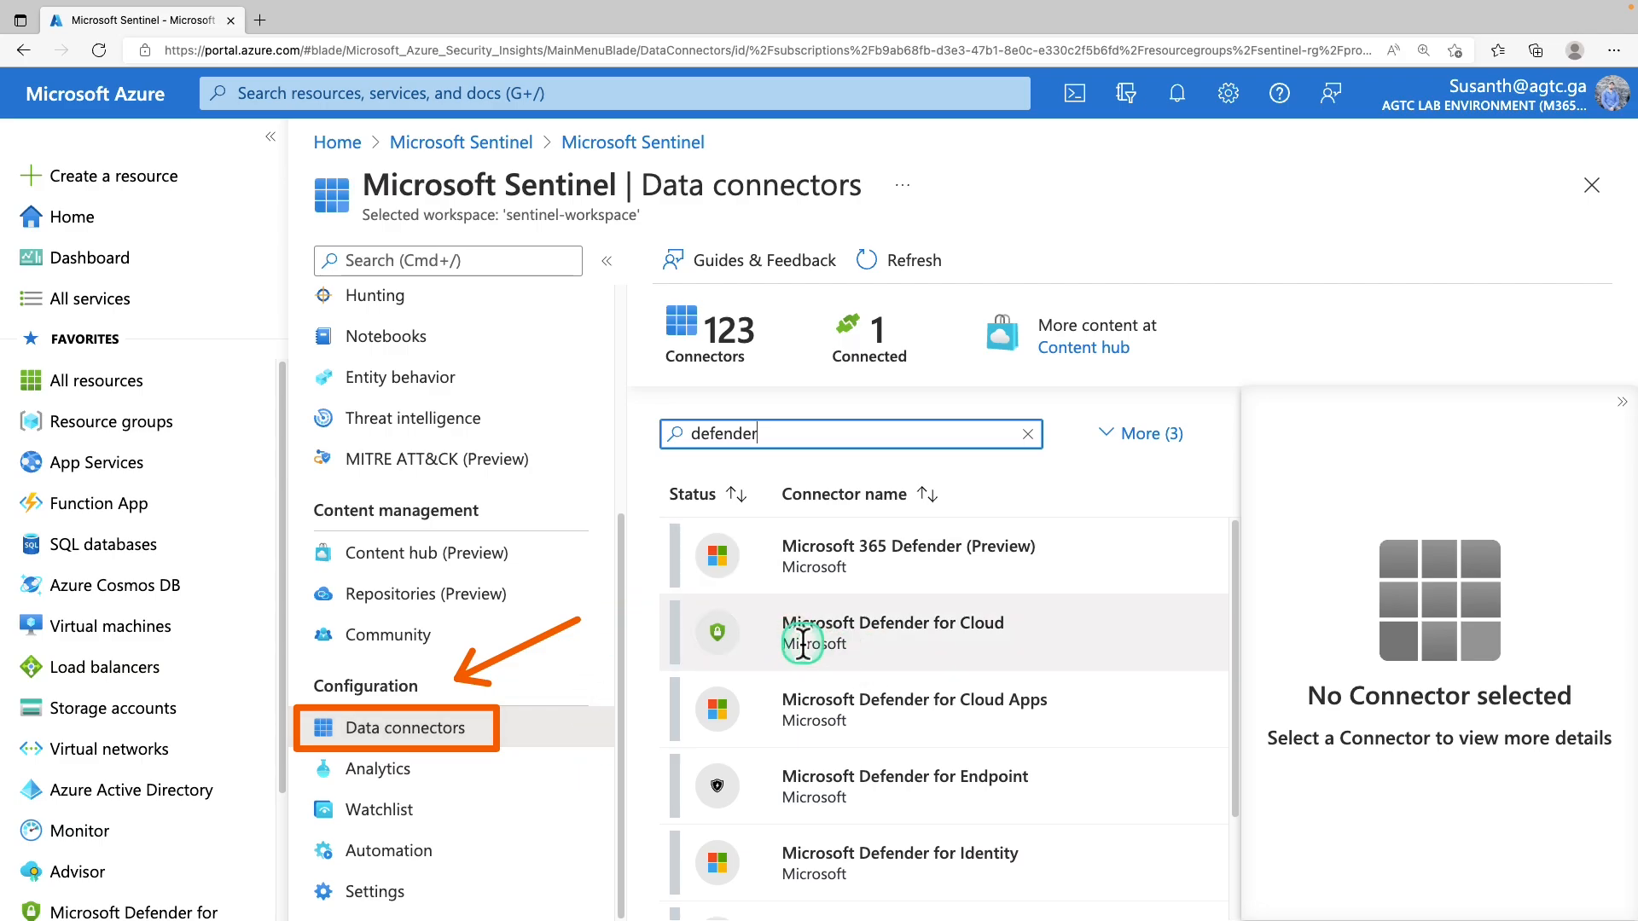
{"action": "left_click", "coordinate": [855, 637]}
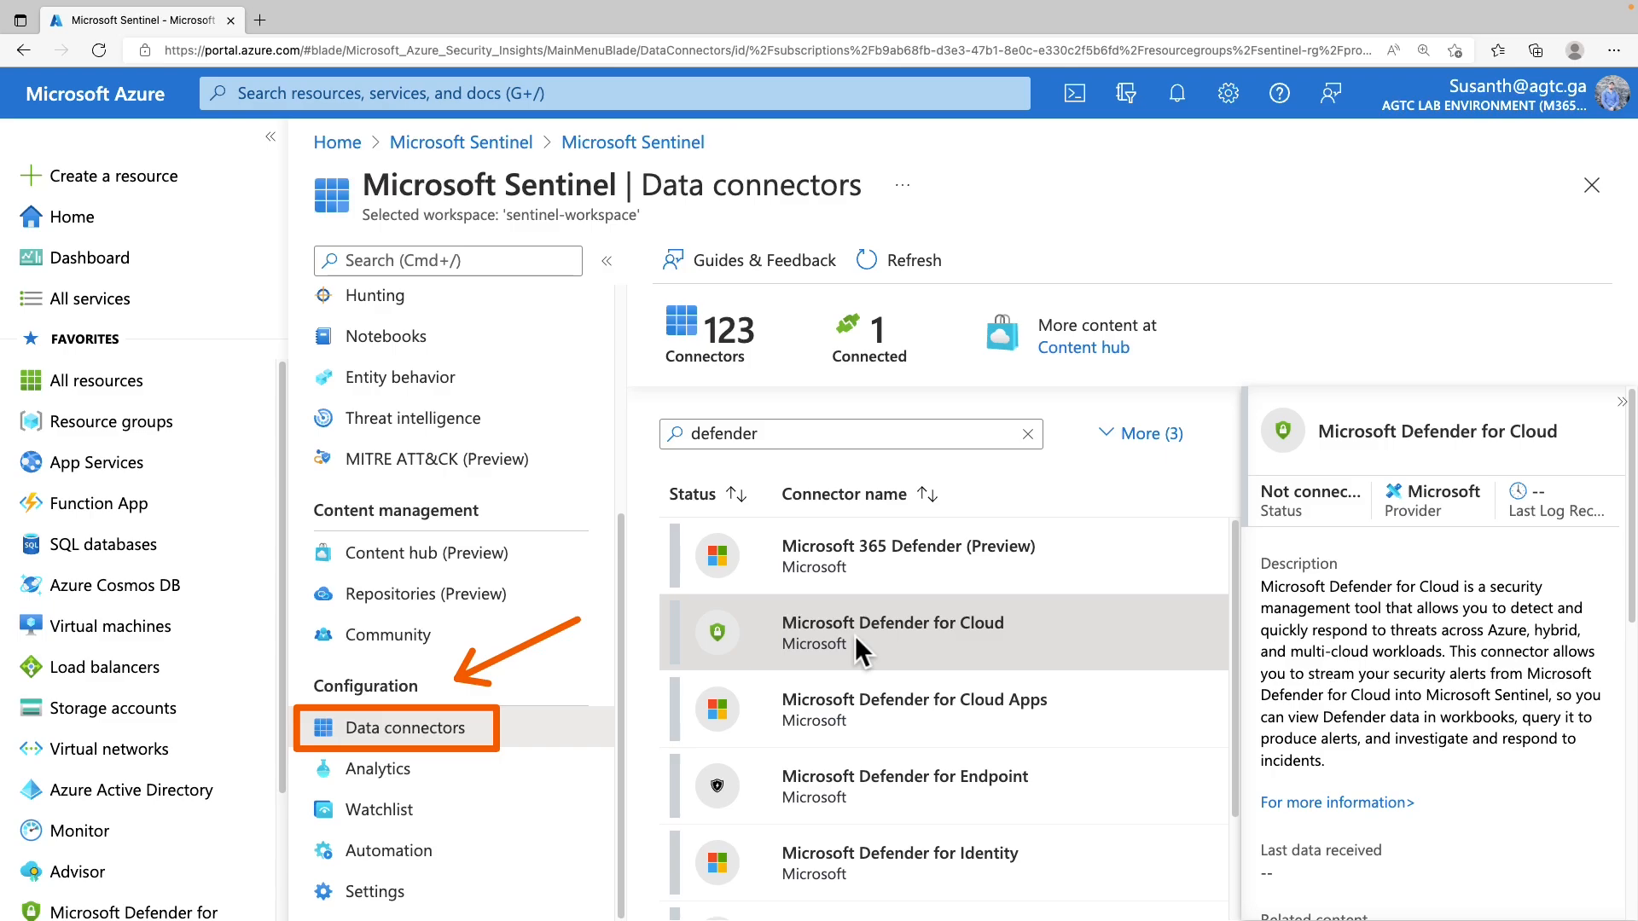
{"action": "scroll", "coordinate": [1431, 546], "scroll_direction": "down", "scroll_amount": 10}
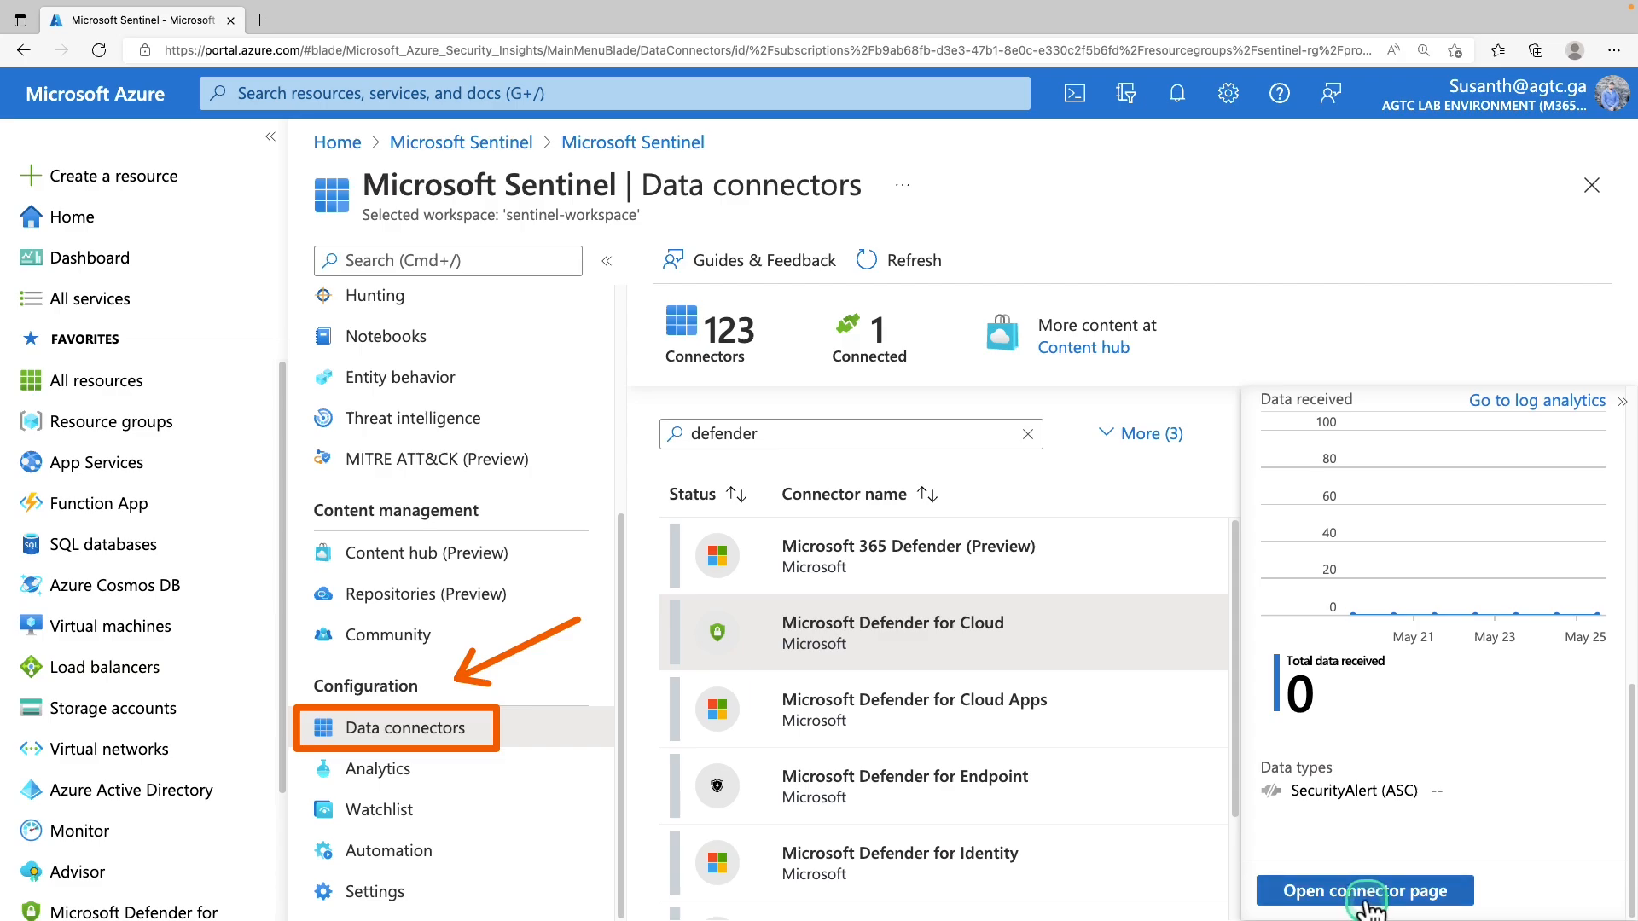
Connect subscription IN_MS_Azure_Sub to the Defender for Cloud connector, keeping bi-directional sync on
{"action": "left_click", "coordinate": [1368, 896]}
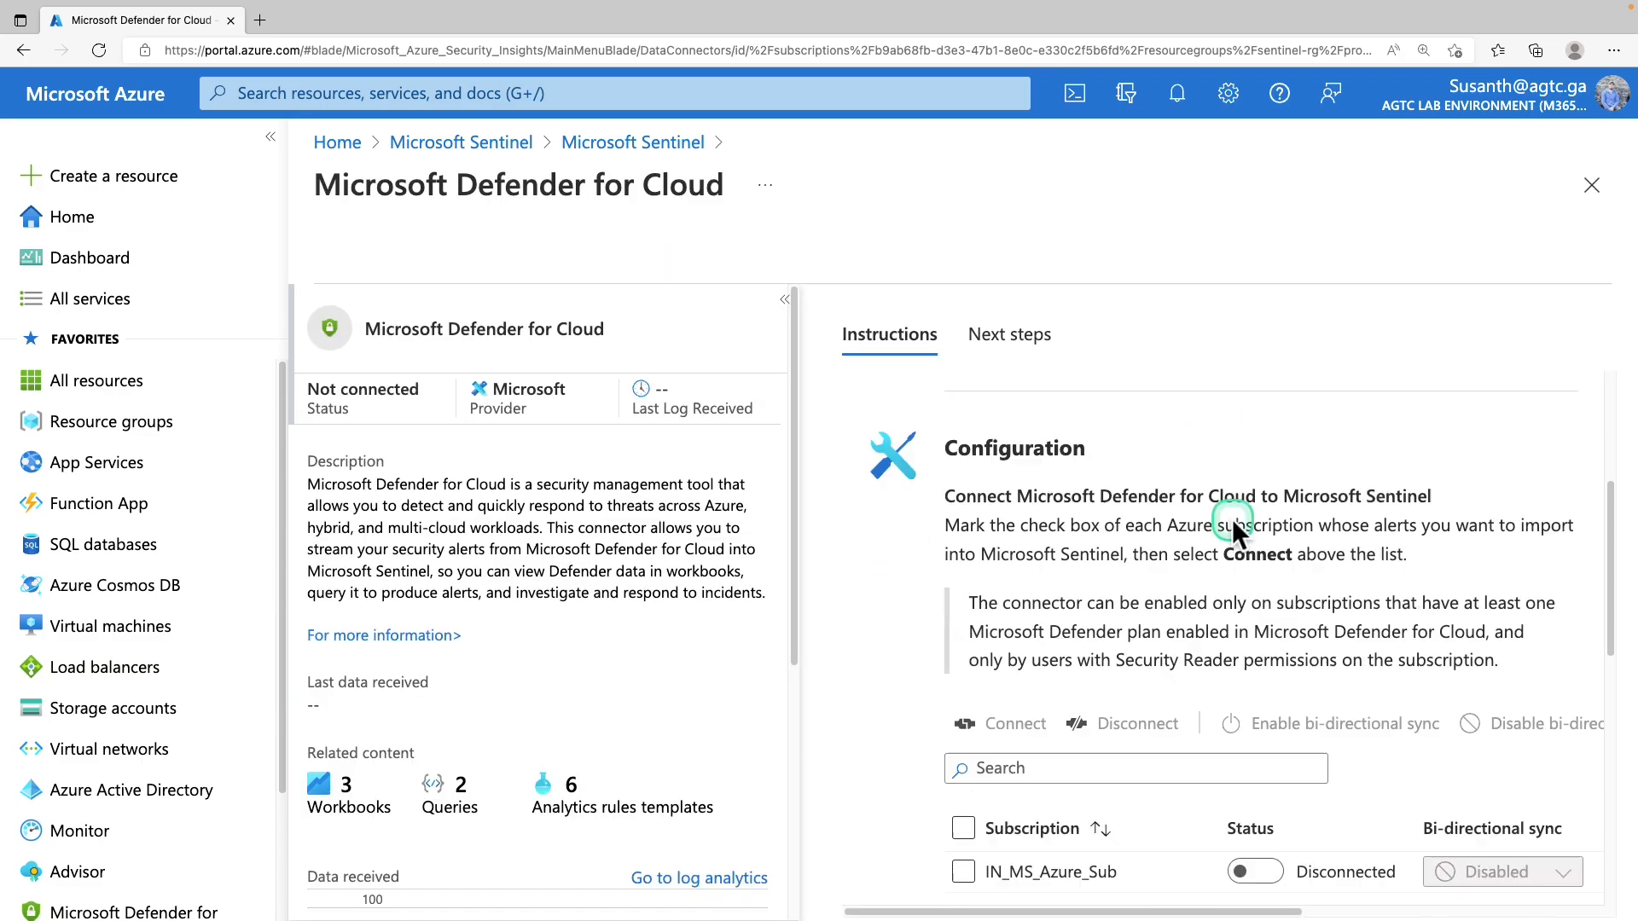
{"action": "scroll", "coordinate": [1232, 518], "scroll_direction": "down", "scroll_amount": 2}
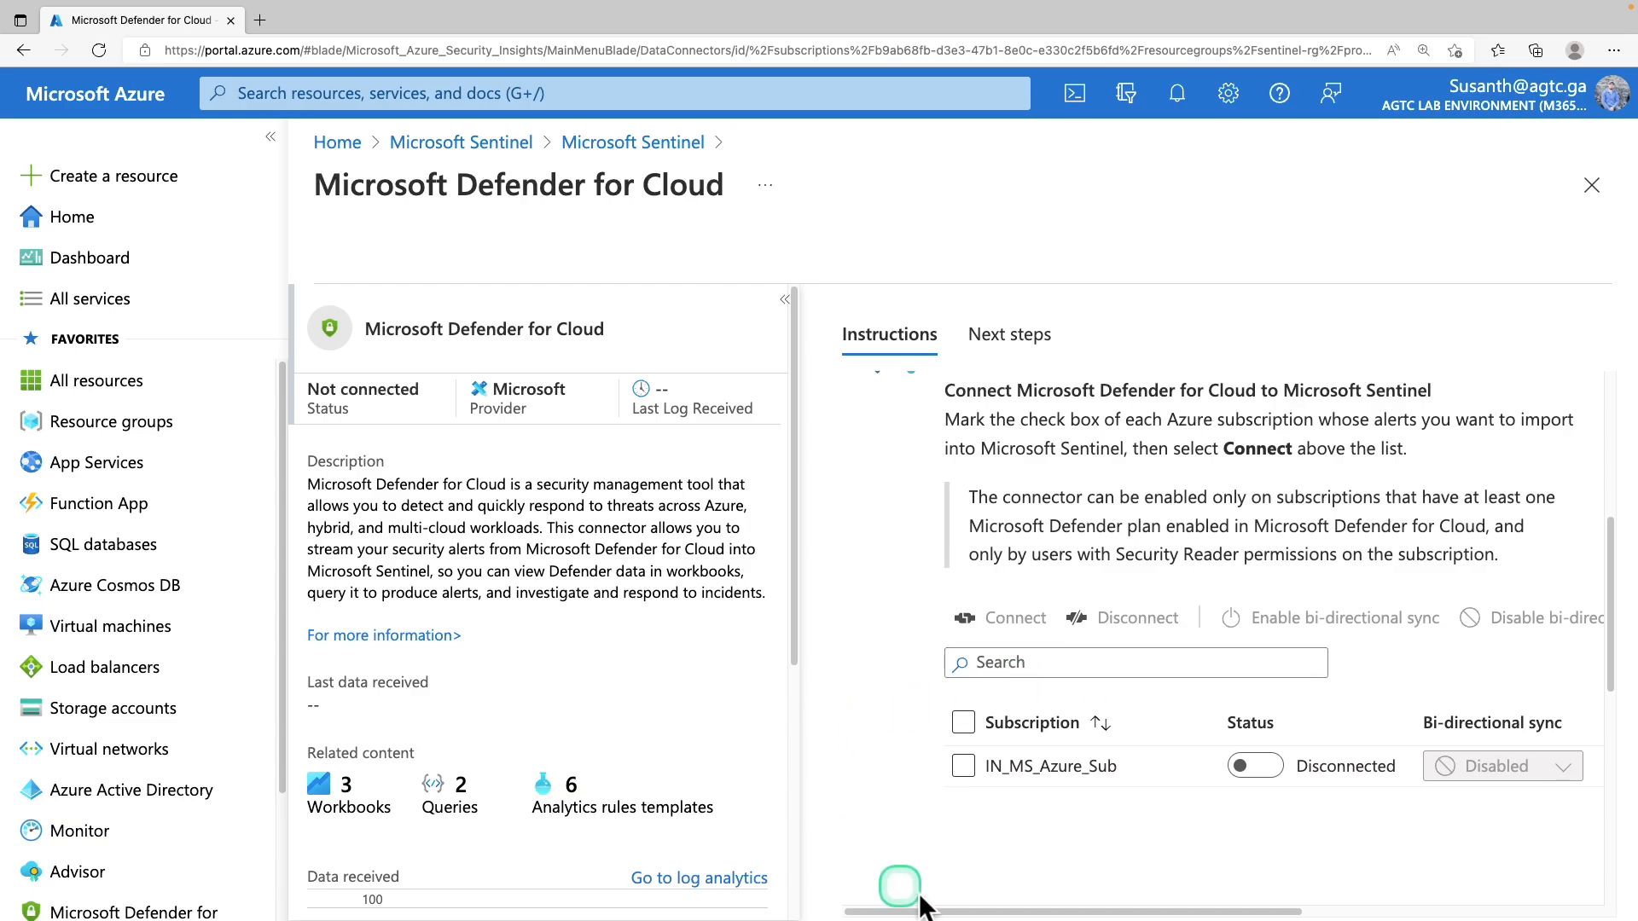
{"action": "left_click", "coordinate": [964, 766]}
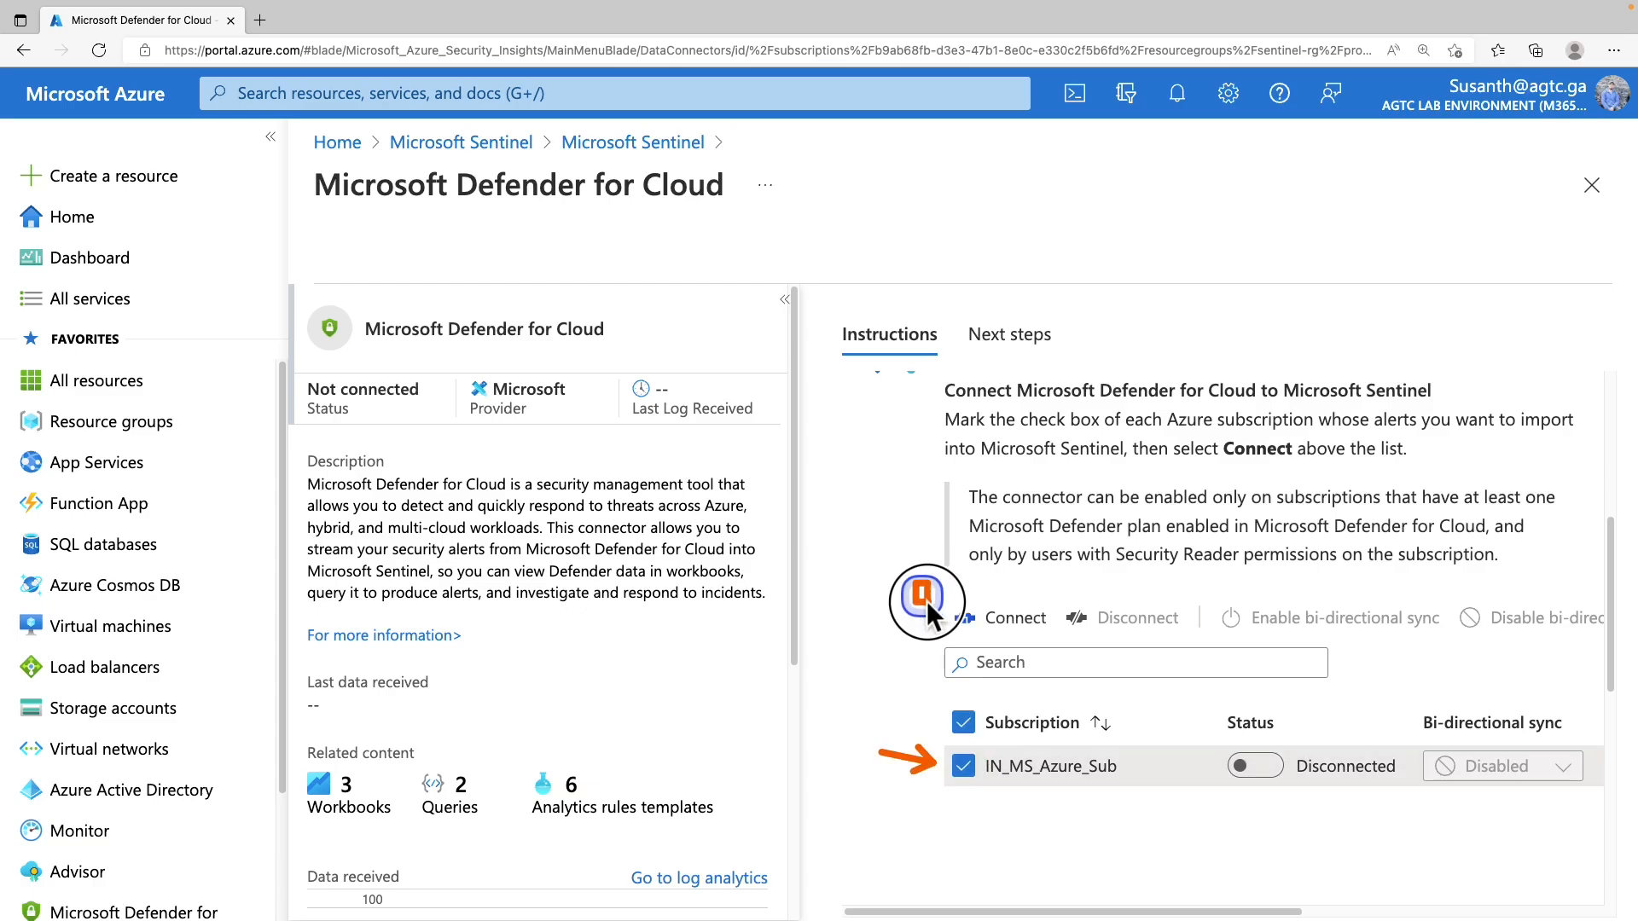
{"action": "left_click", "coordinate": [964, 766]}
{"action": "left_click", "coordinate": [964, 766]}
{"action": "left_click", "coordinate": [993, 631]}
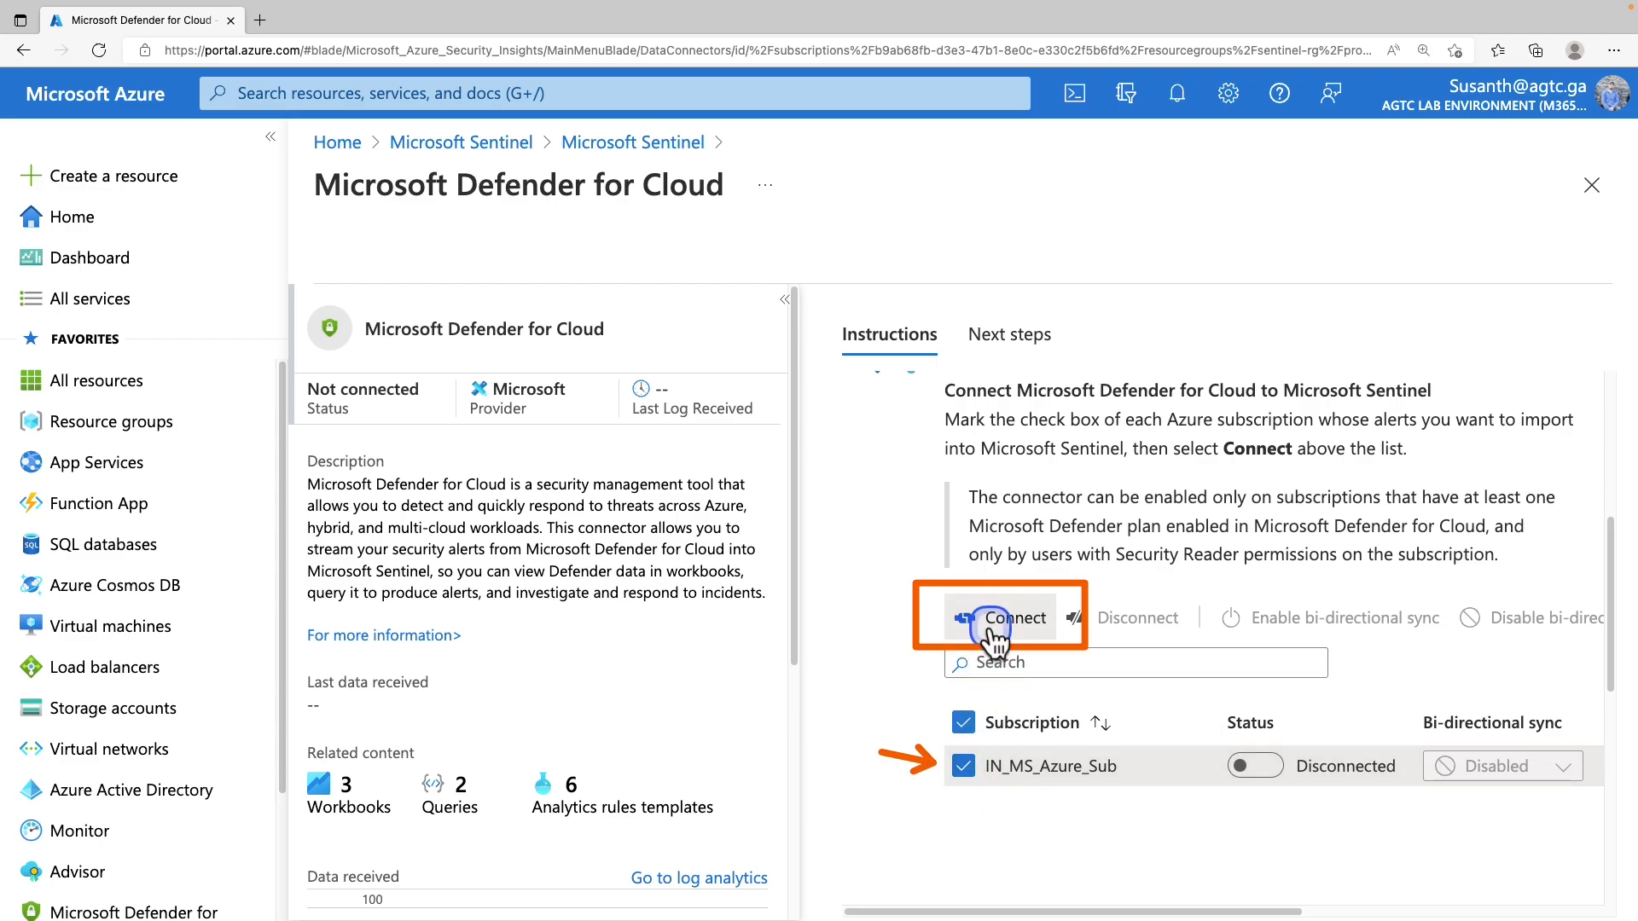
{"action": "left_click", "coordinate": [381, 401]}
{"action": "left_click", "coordinate": [381, 402]}
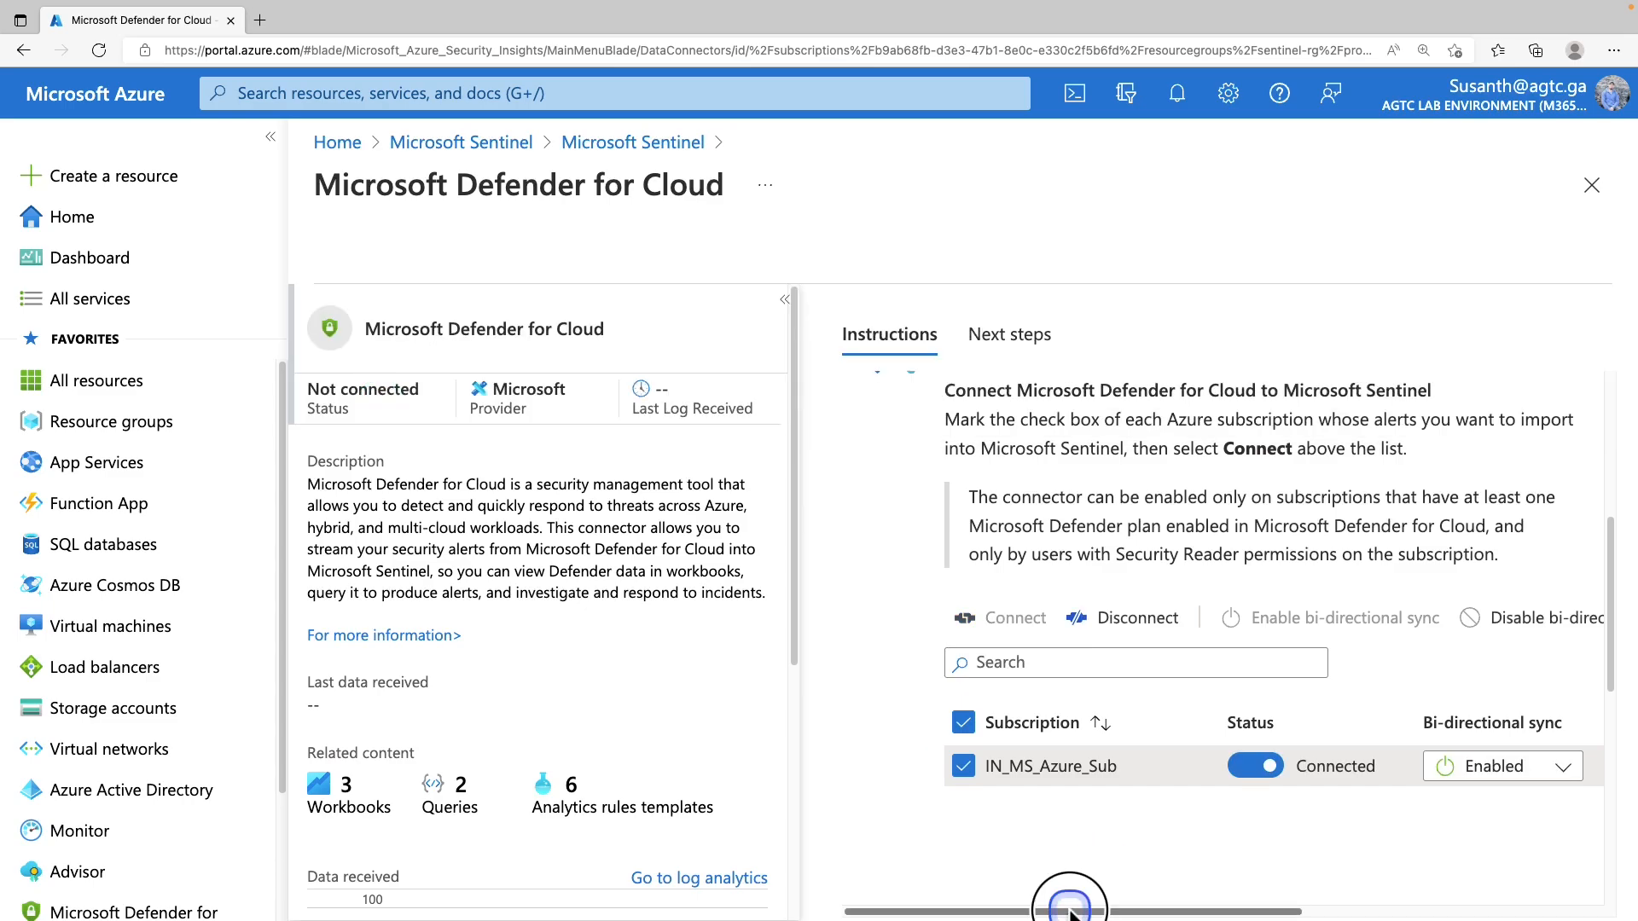
{"action": "left_click_drag", "start_coordinate": [1070, 909], "coordinate": [1305, 909]}
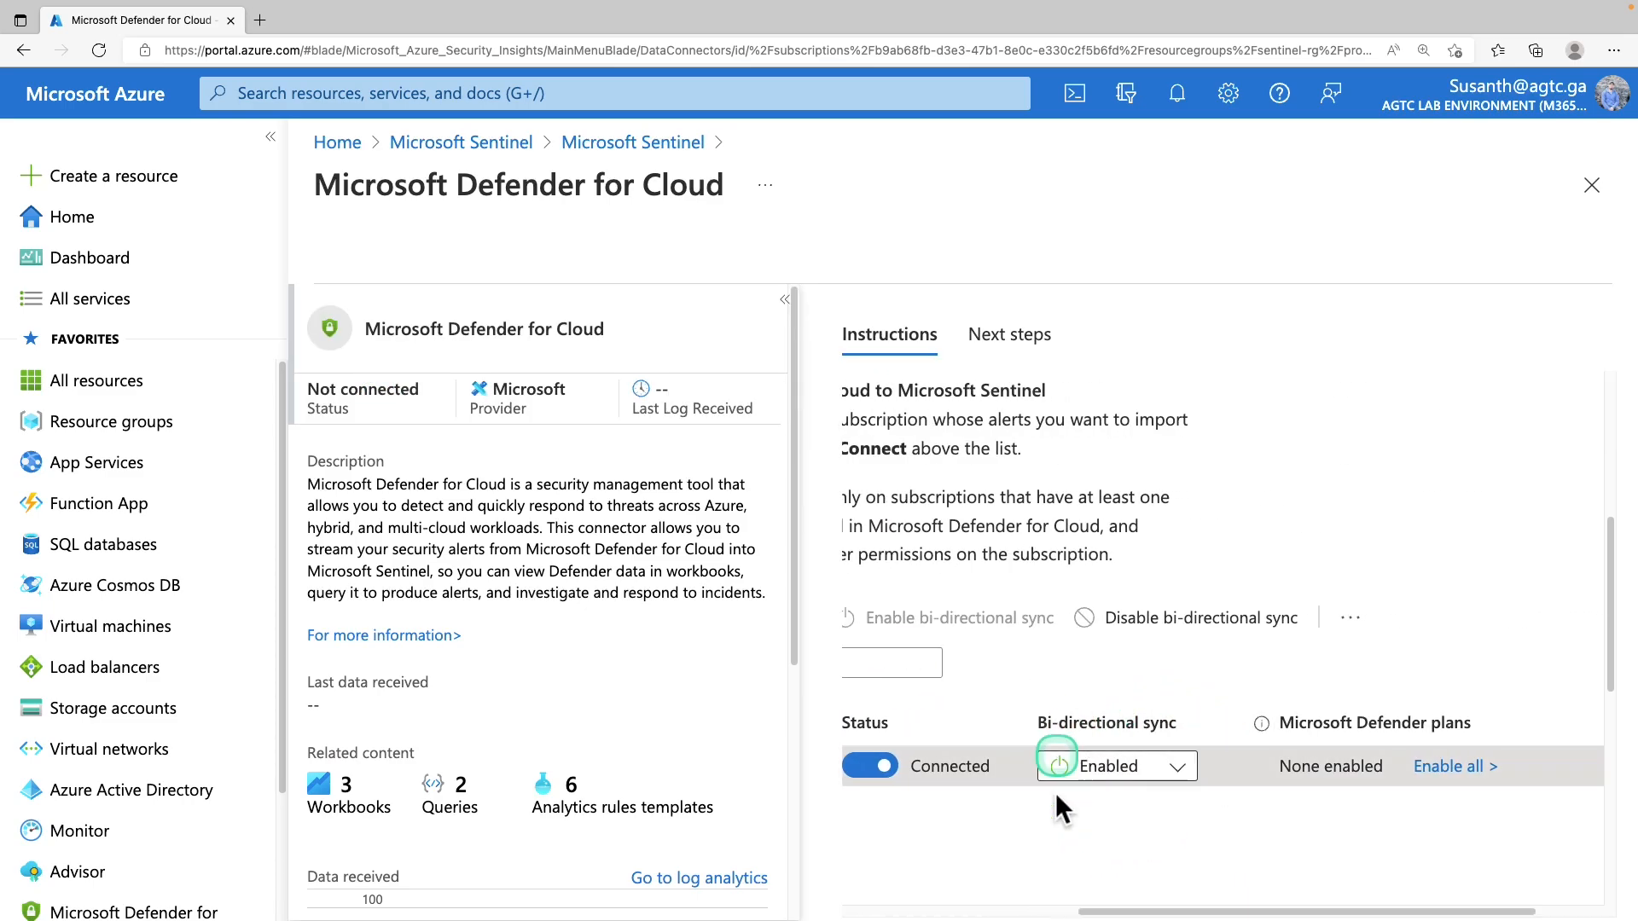
{"action": "left_click_drag", "start_coordinate": [1140, 910], "coordinate": [867, 910]}
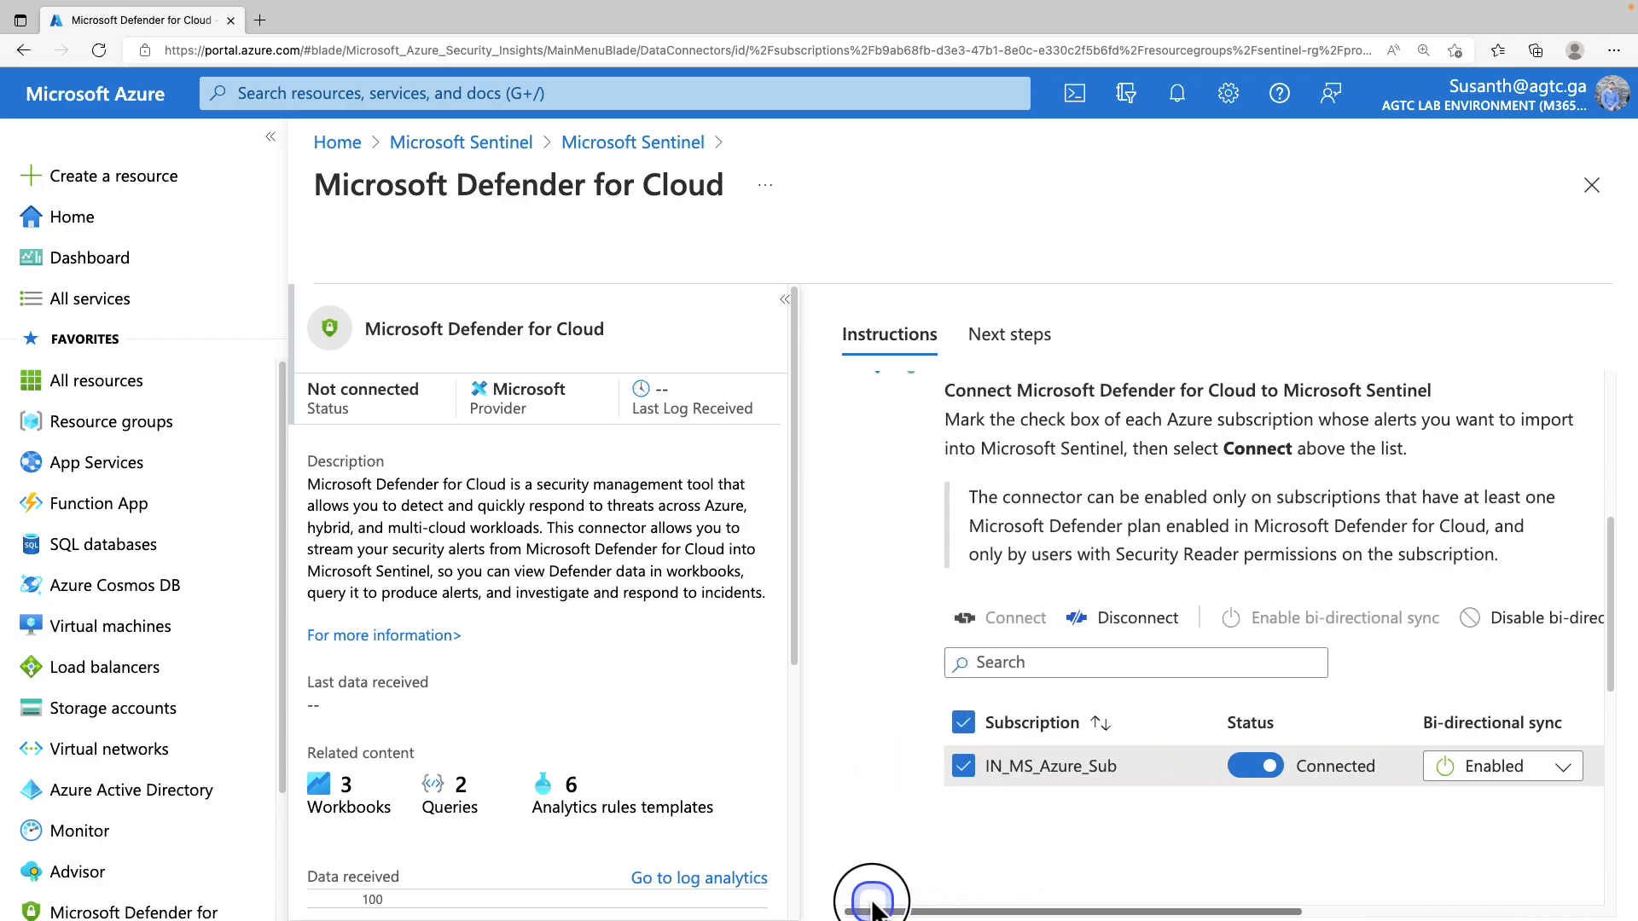
Browse the Defender for Cloud connector's Next steps and its recommended templates
{"action": "left_click", "coordinate": [1000, 337]}
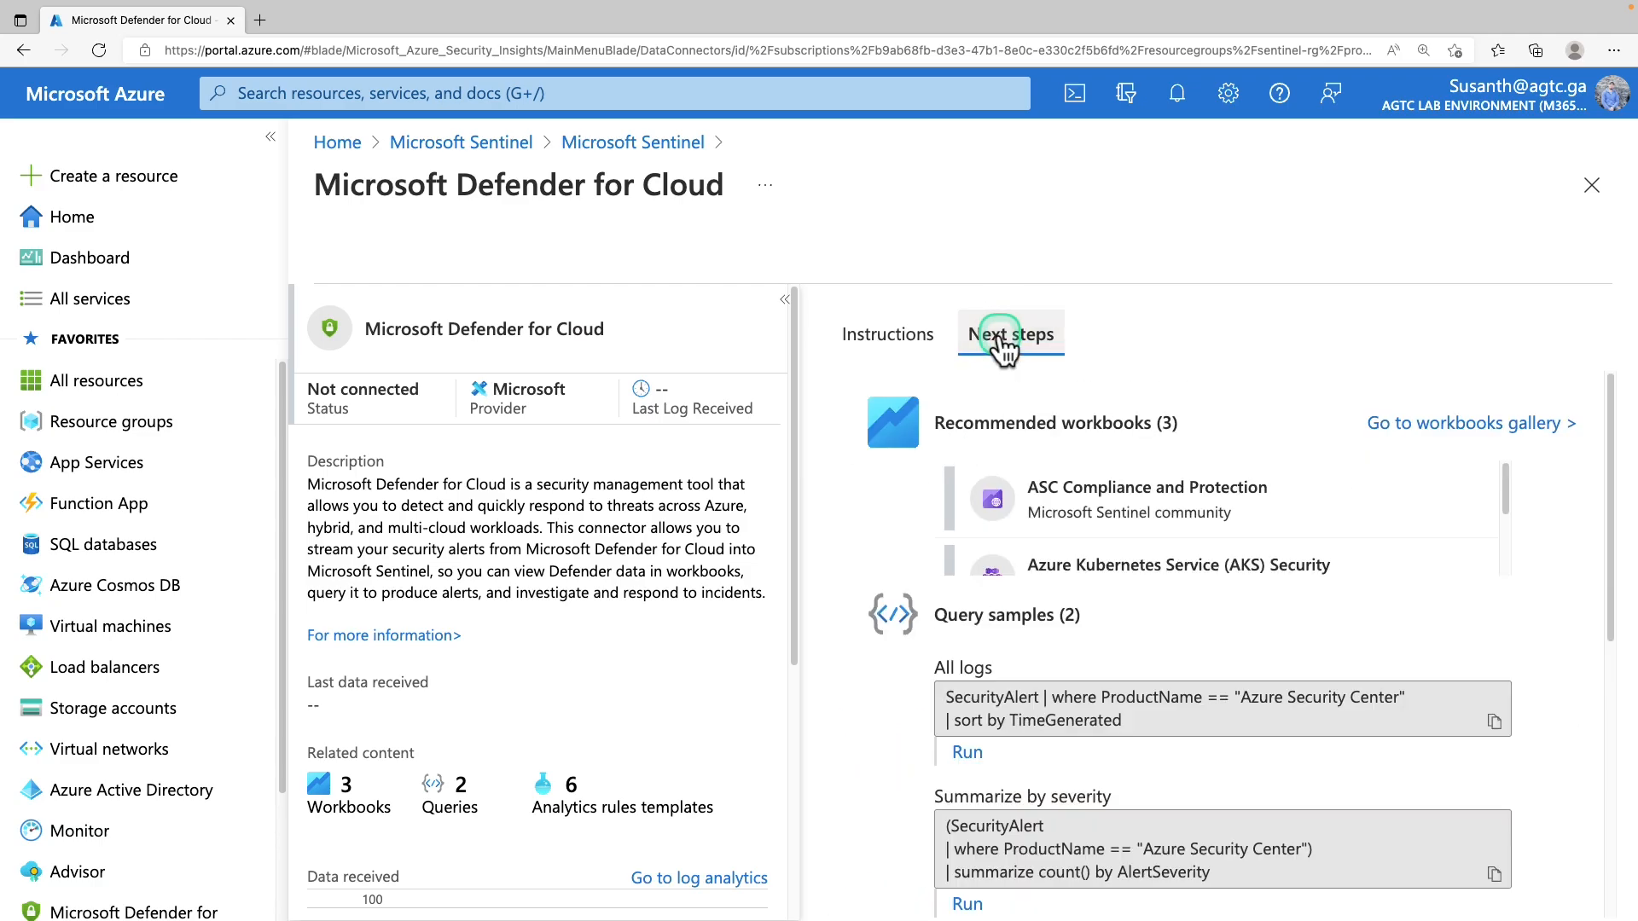
{"action": "scroll", "coordinate": [1061, 516], "scroll_direction": "down", "scroll_amount": 1}
{"action": "scroll", "coordinate": [1058, 527], "scroll_direction": "down", "scroll_amount": 1}
{"action": "scroll", "coordinate": [1033, 550], "scroll_direction": "down", "scroll_amount": 1}
{"action": "scroll", "coordinate": [1030, 557], "scroll_direction": "down", "scroll_amount": 3}
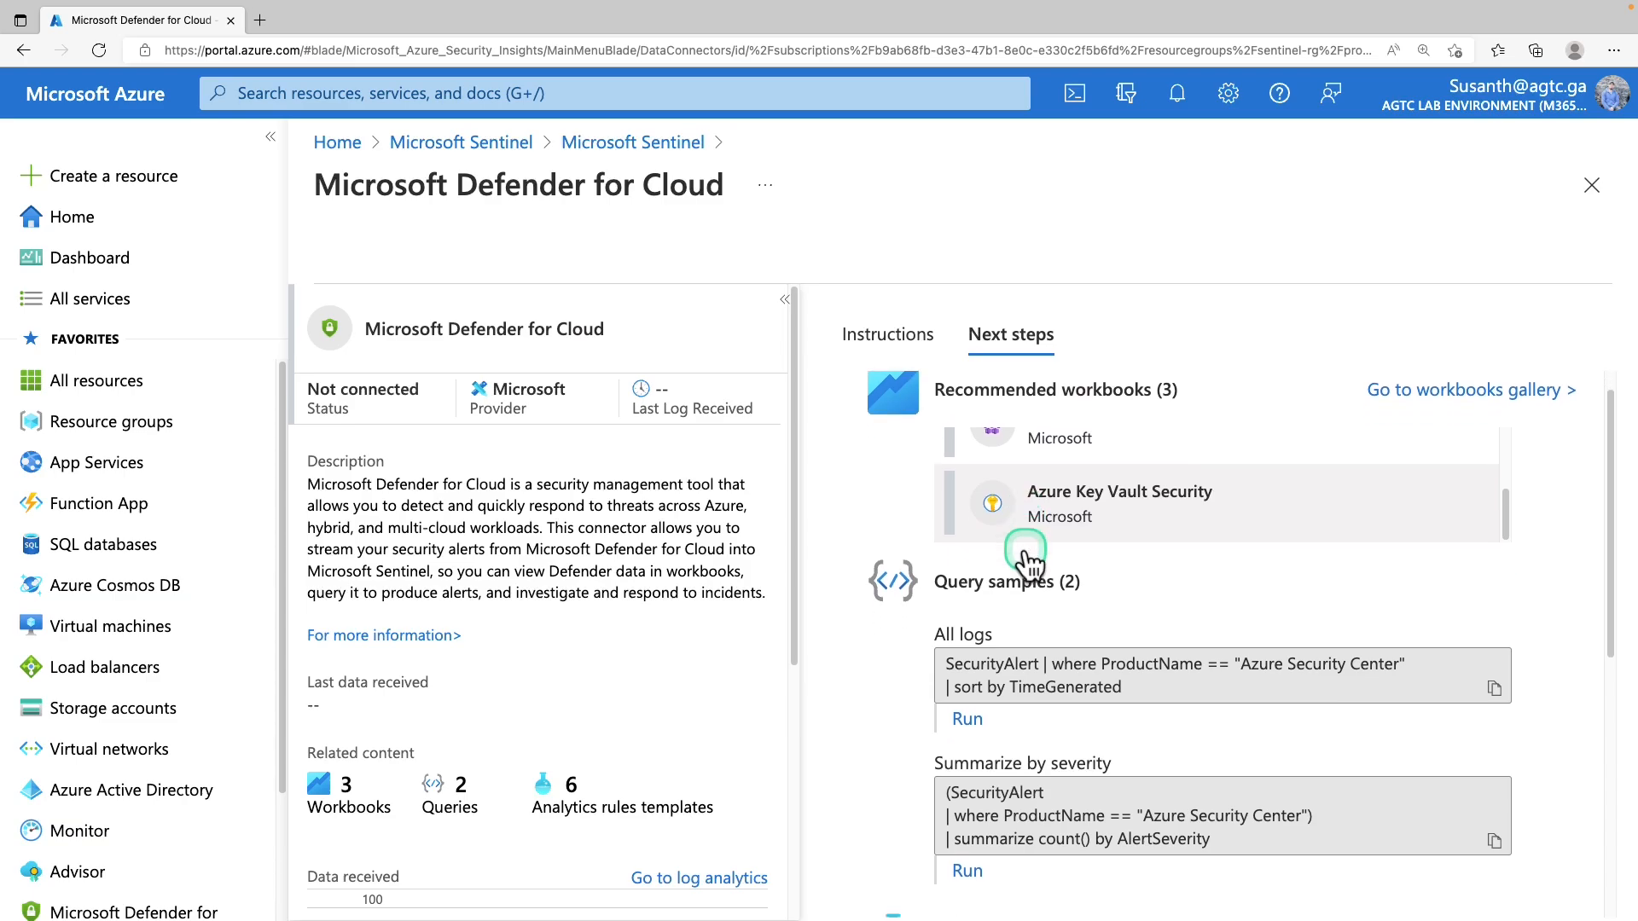
{"action": "scroll", "coordinate": [1049, 557], "scroll_direction": "up", "scroll_amount": 3}
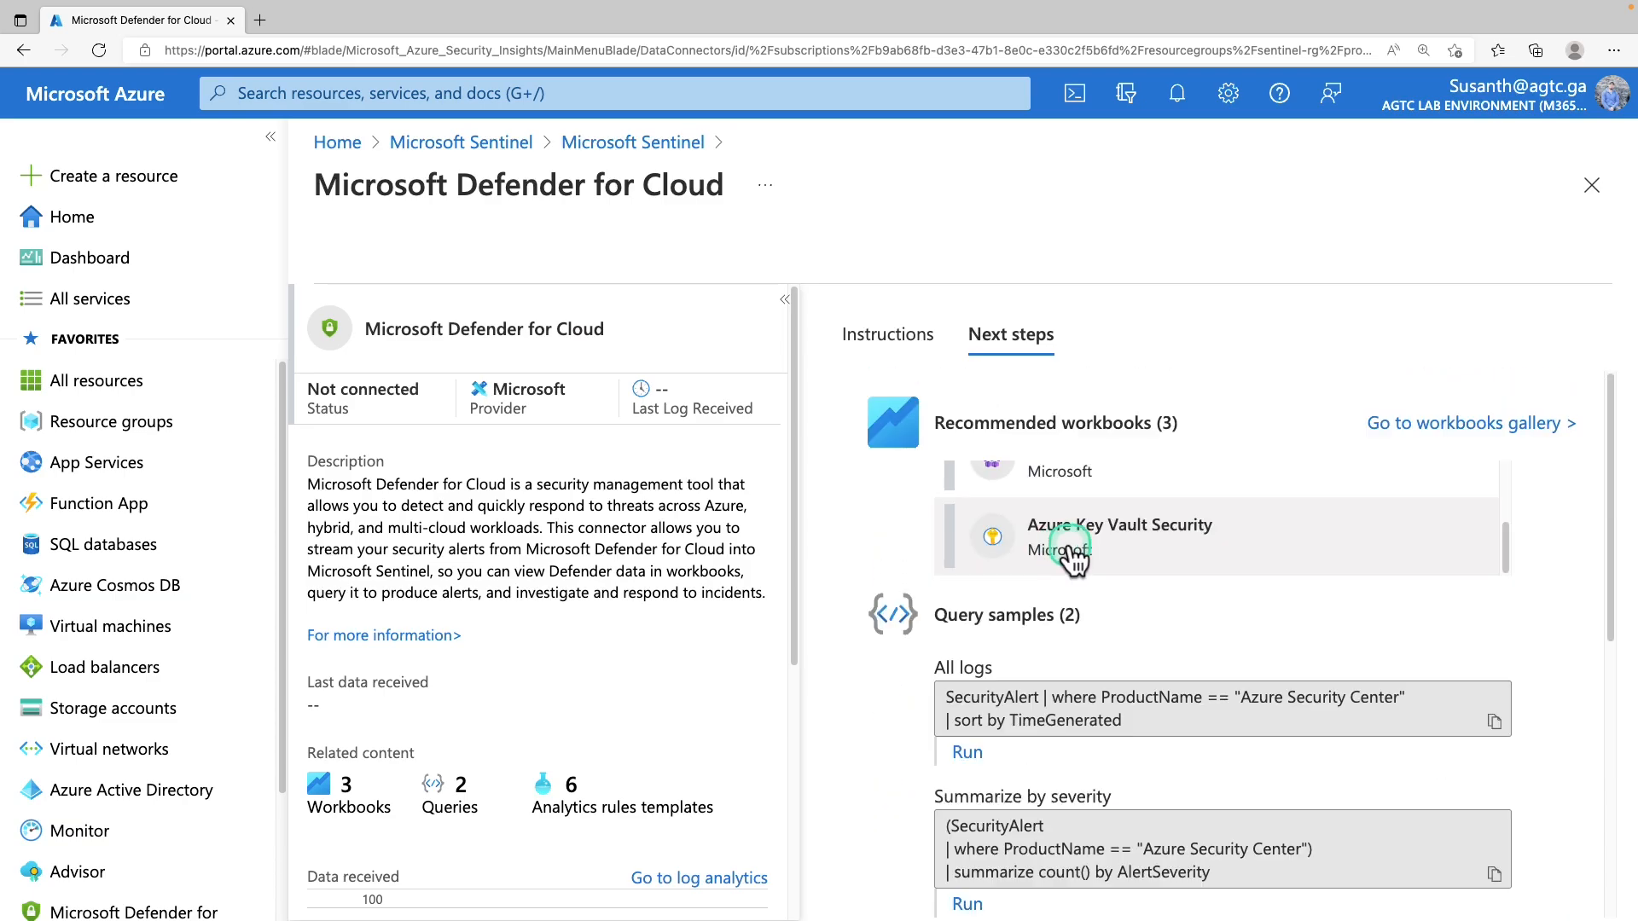
{"action": "scroll", "coordinate": [1069, 555], "scroll_direction": "up", "scroll_amount": 1}
{"action": "scroll", "coordinate": [1070, 556], "scroll_direction": "down", "scroll_amount": 1}
{"action": "scroll", "coordinate": [1063, 573], "scroll_direction": "down", "scroll_amount": 3}
{"action": "scroll", "coordinate": [1051, 597], "scroll_direction": "down", "scroll_amount": 2}
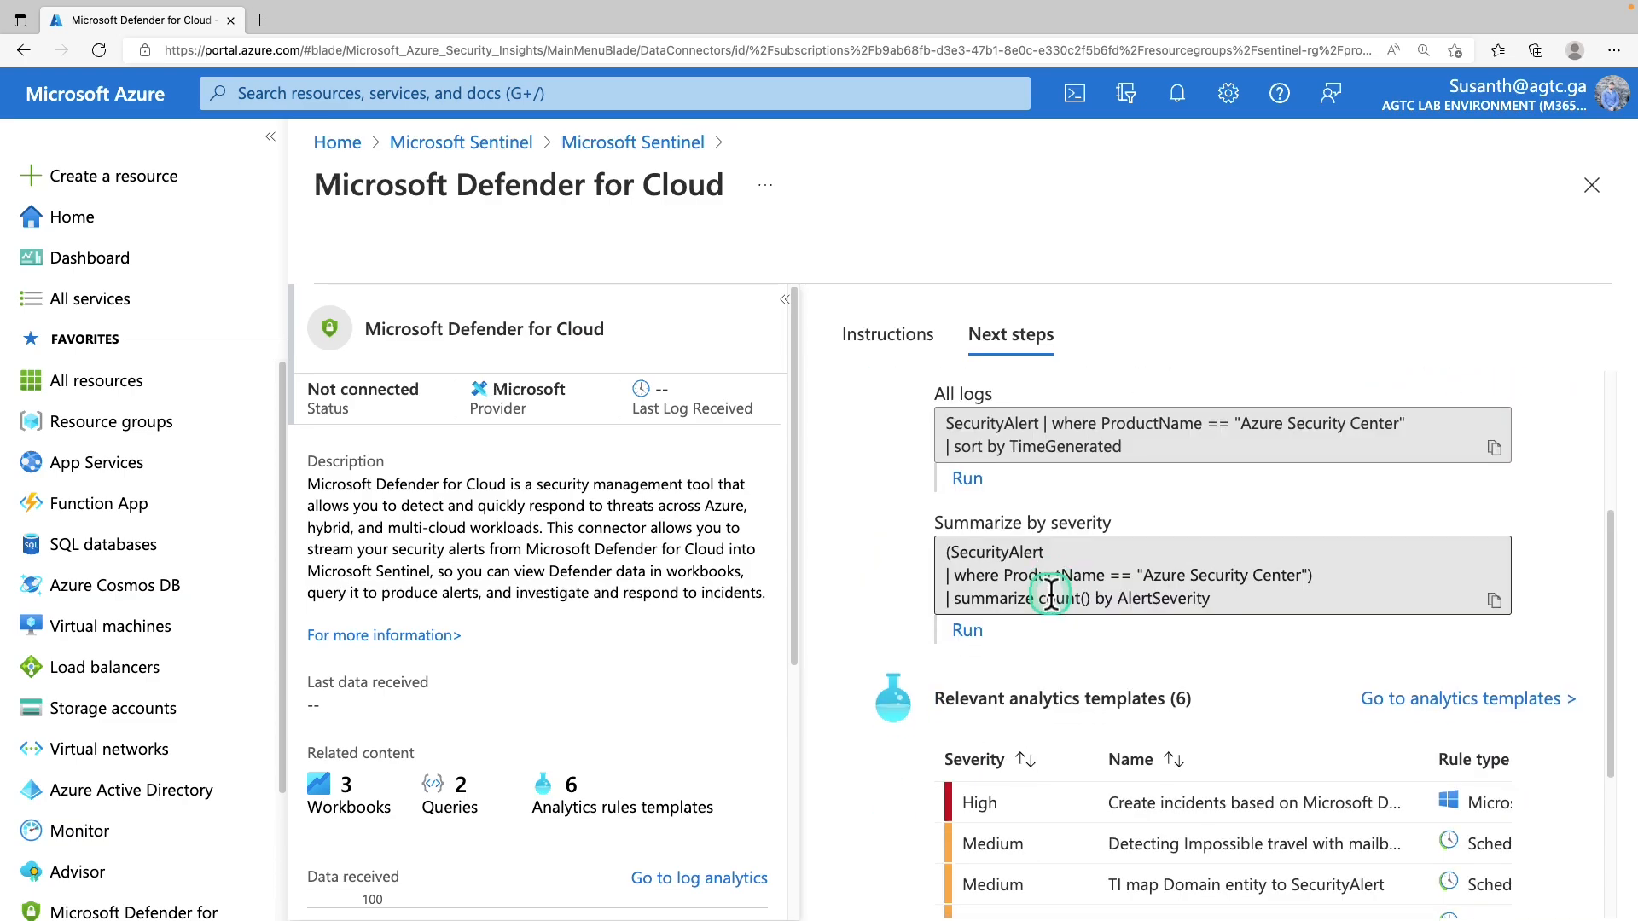
{"action": "scroll", "coordinate": [1049, 608], "scroll_direction": "down", "scroll_amount": 1}
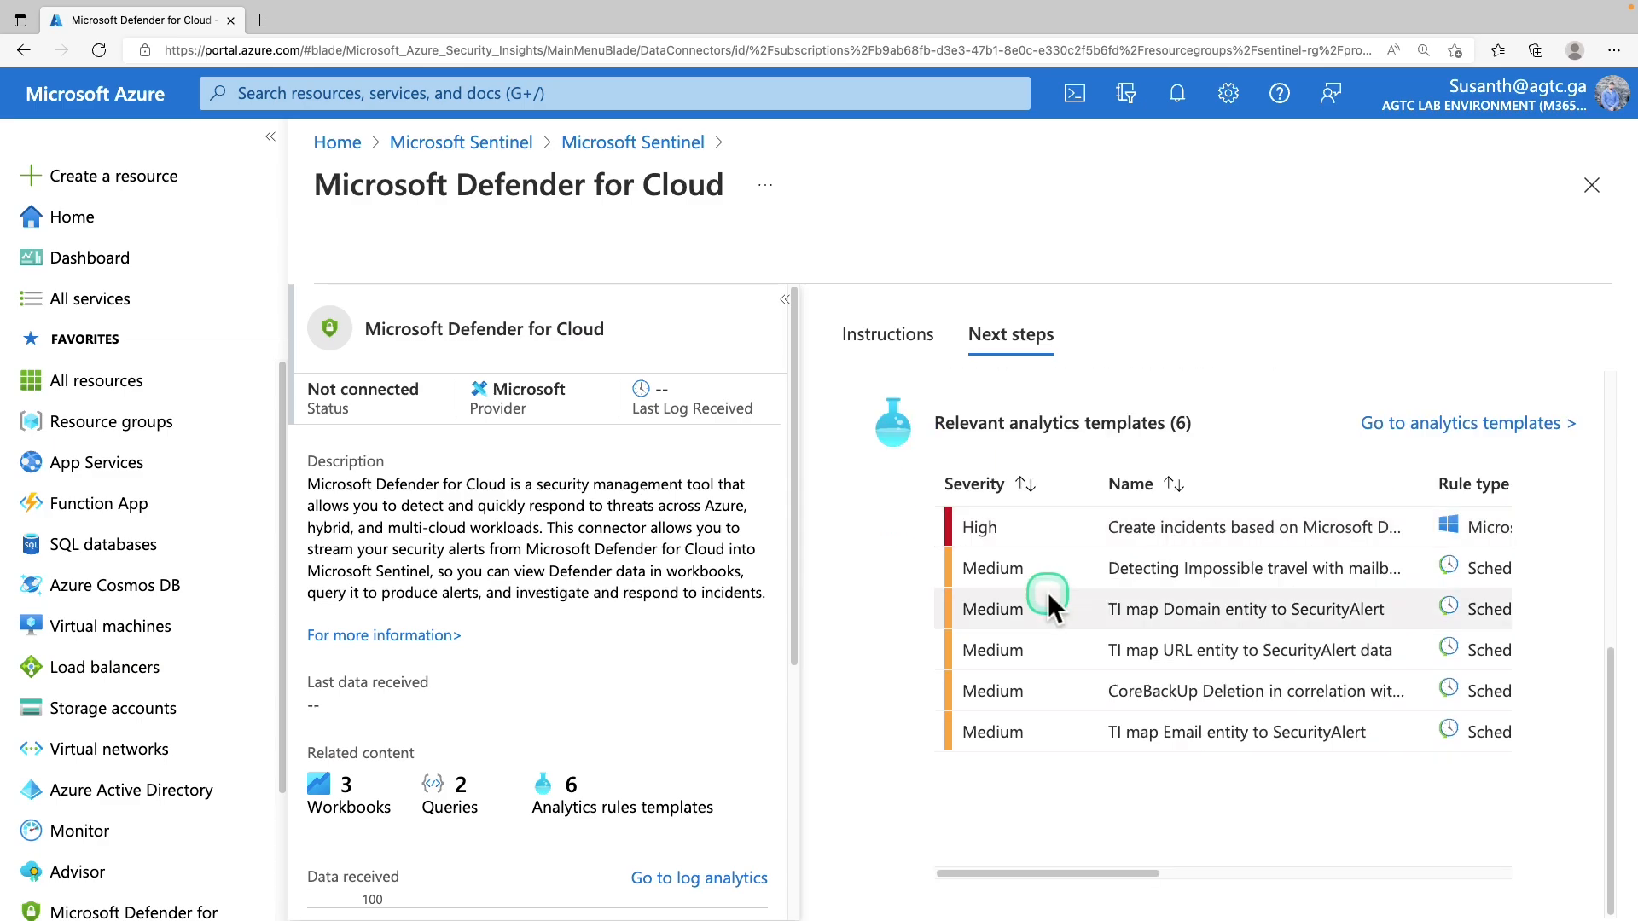
Go back to Sentinel's data connectors and refresh to show 2 connected
{"action": "scroll", "coordinate": [1046, 595], "scroll_direction": "up", "scroll_amount": 5}
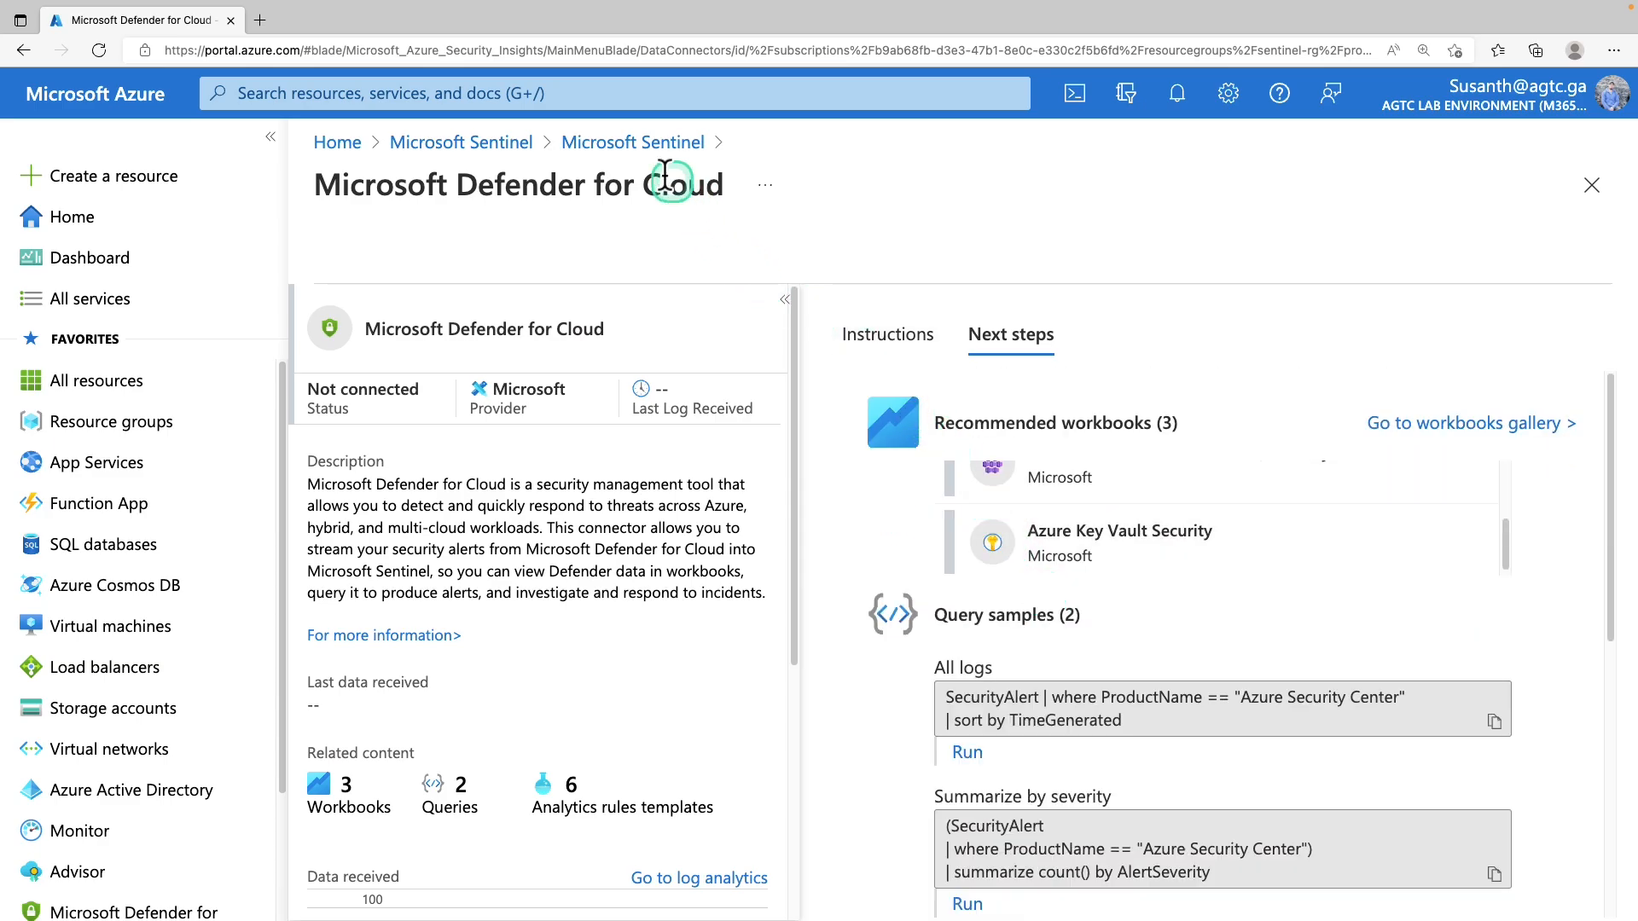
{"action": "left_click", "coordinate": [647, 149]}
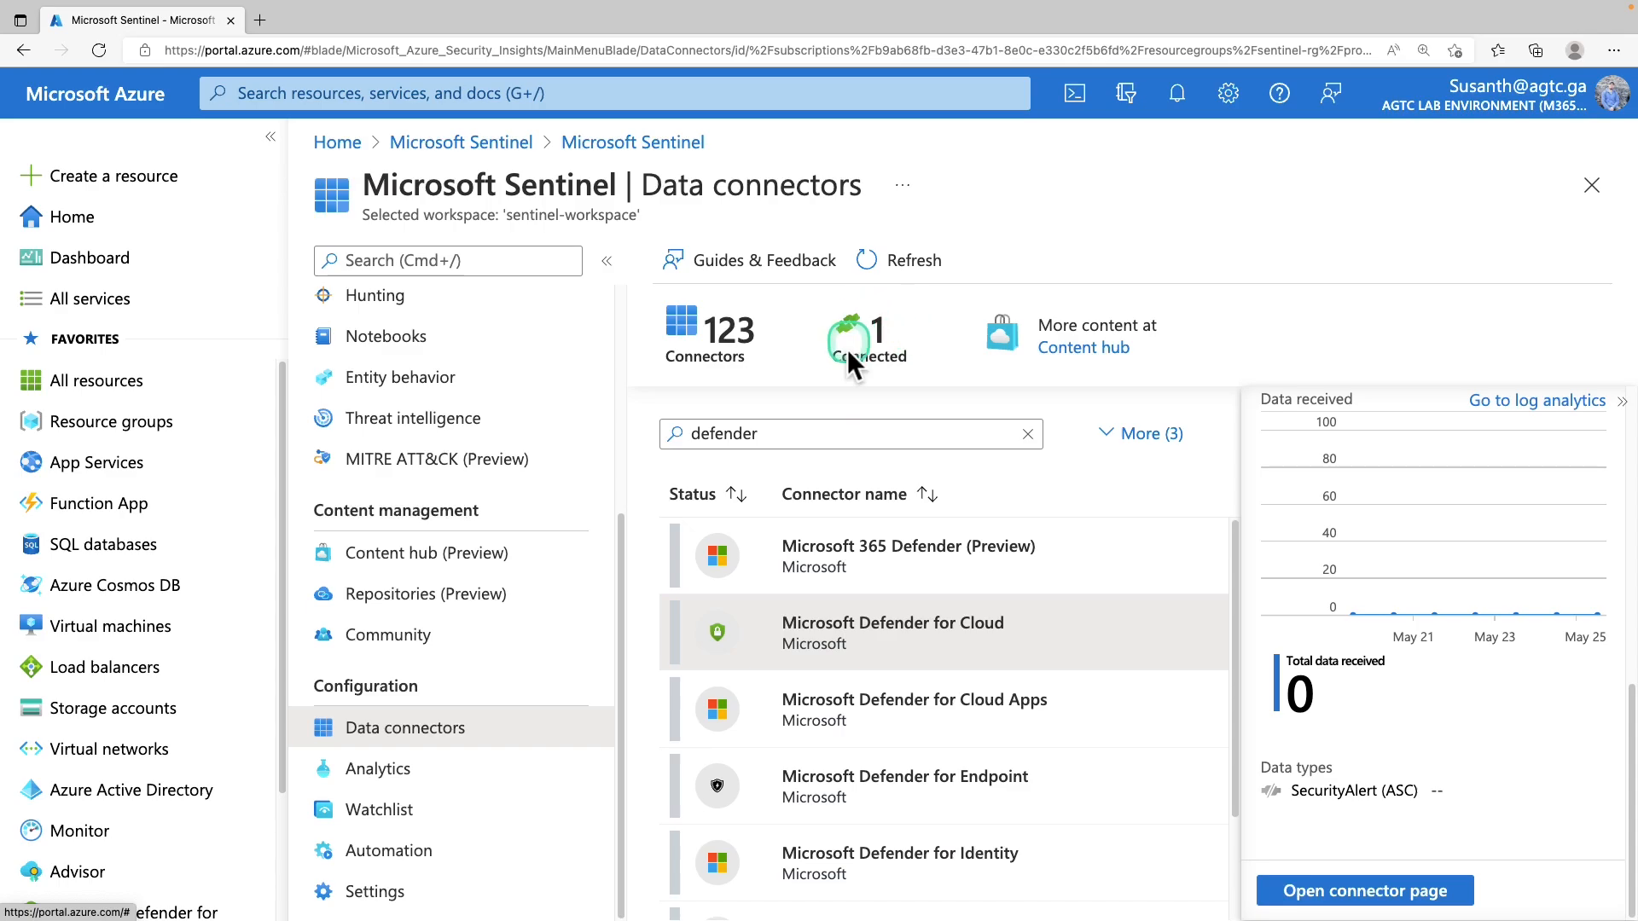
{"action": "left_click", "coordinate": [894, 273]}
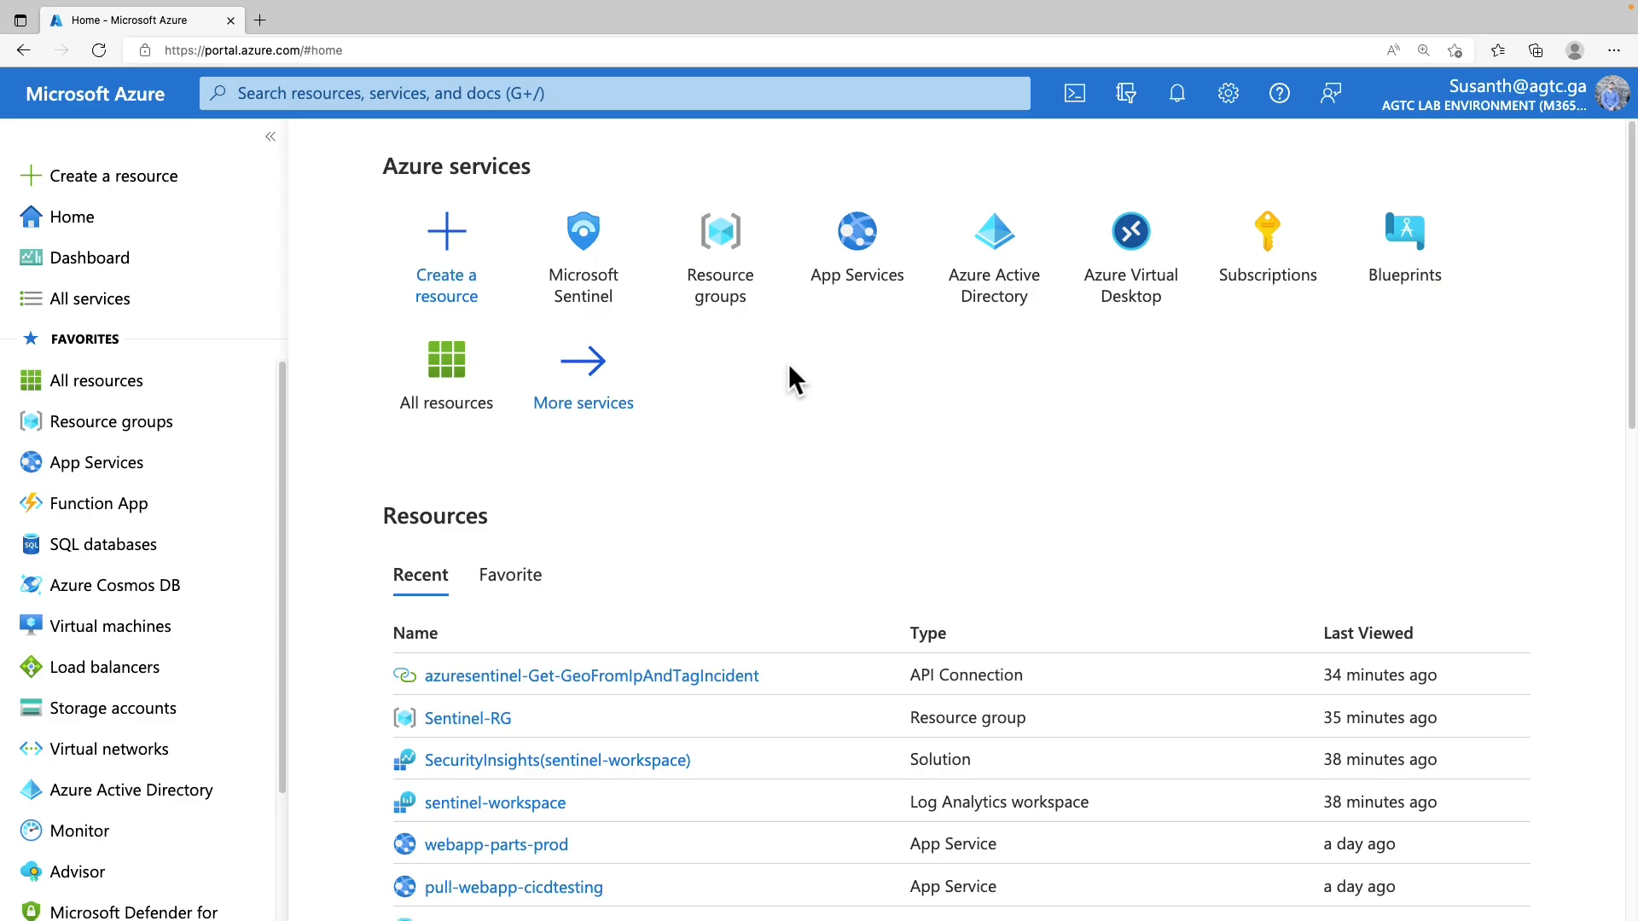
Reopen the Data connectors page of sentinel-workspace in Microsoft Sentinel and focus its search box
{"action": "left_click", "coordinate": [570, 256]}
{"action": "left_click", "coordinate": [443, 464]}
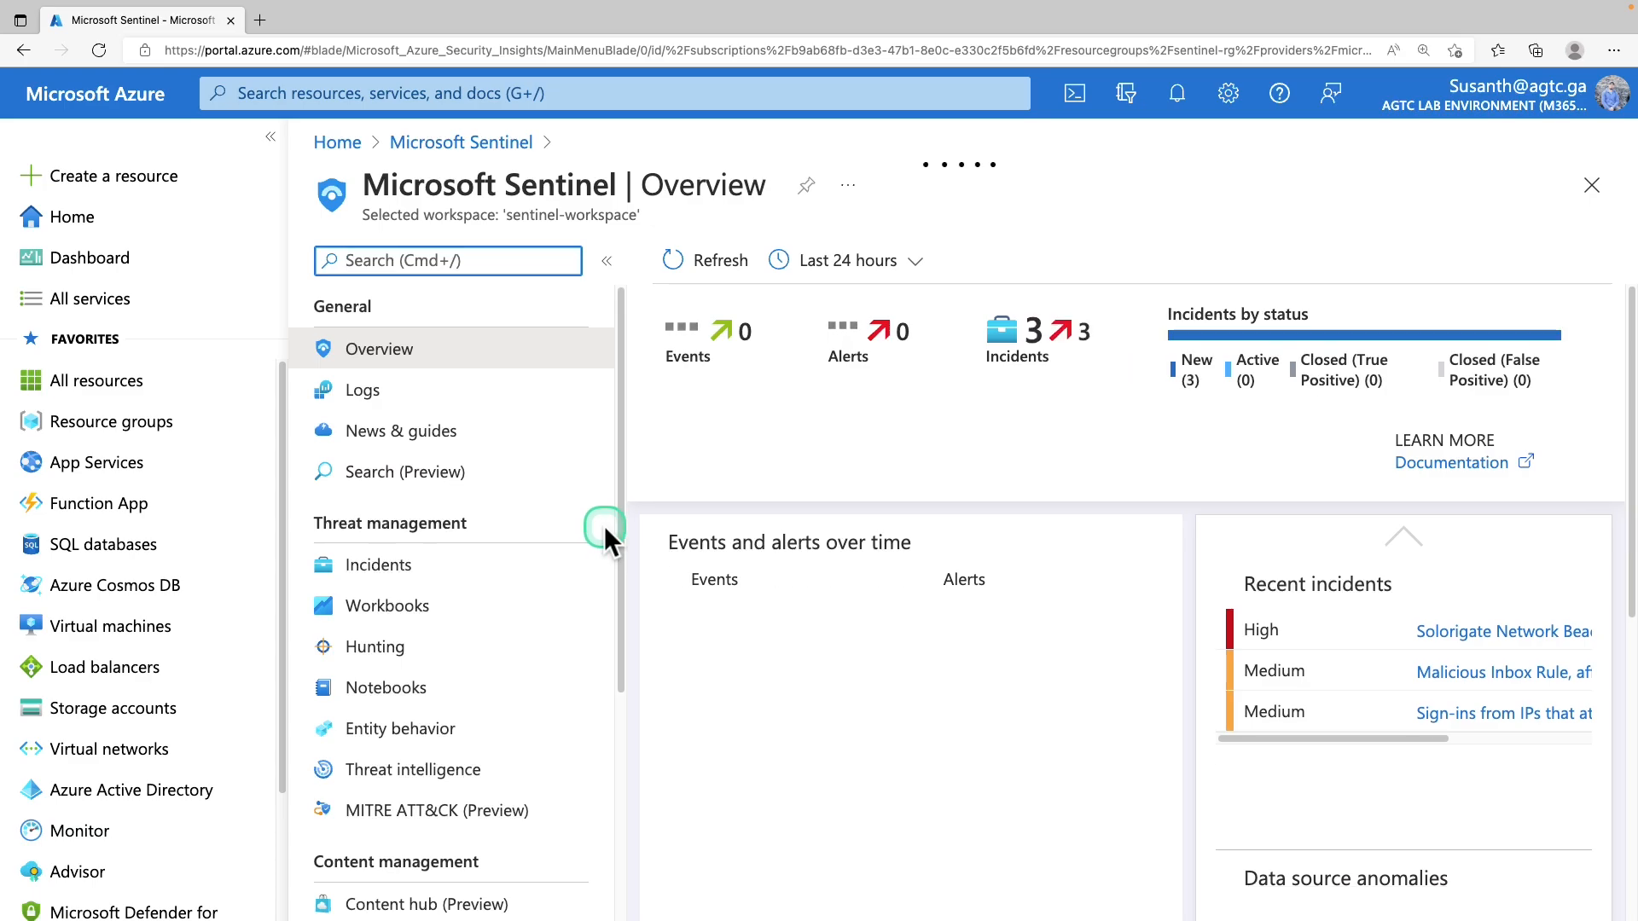
{"action": "scroll", "coordinate": [604, 525], "scroll_direction": "down", "scroll_amount": 4}
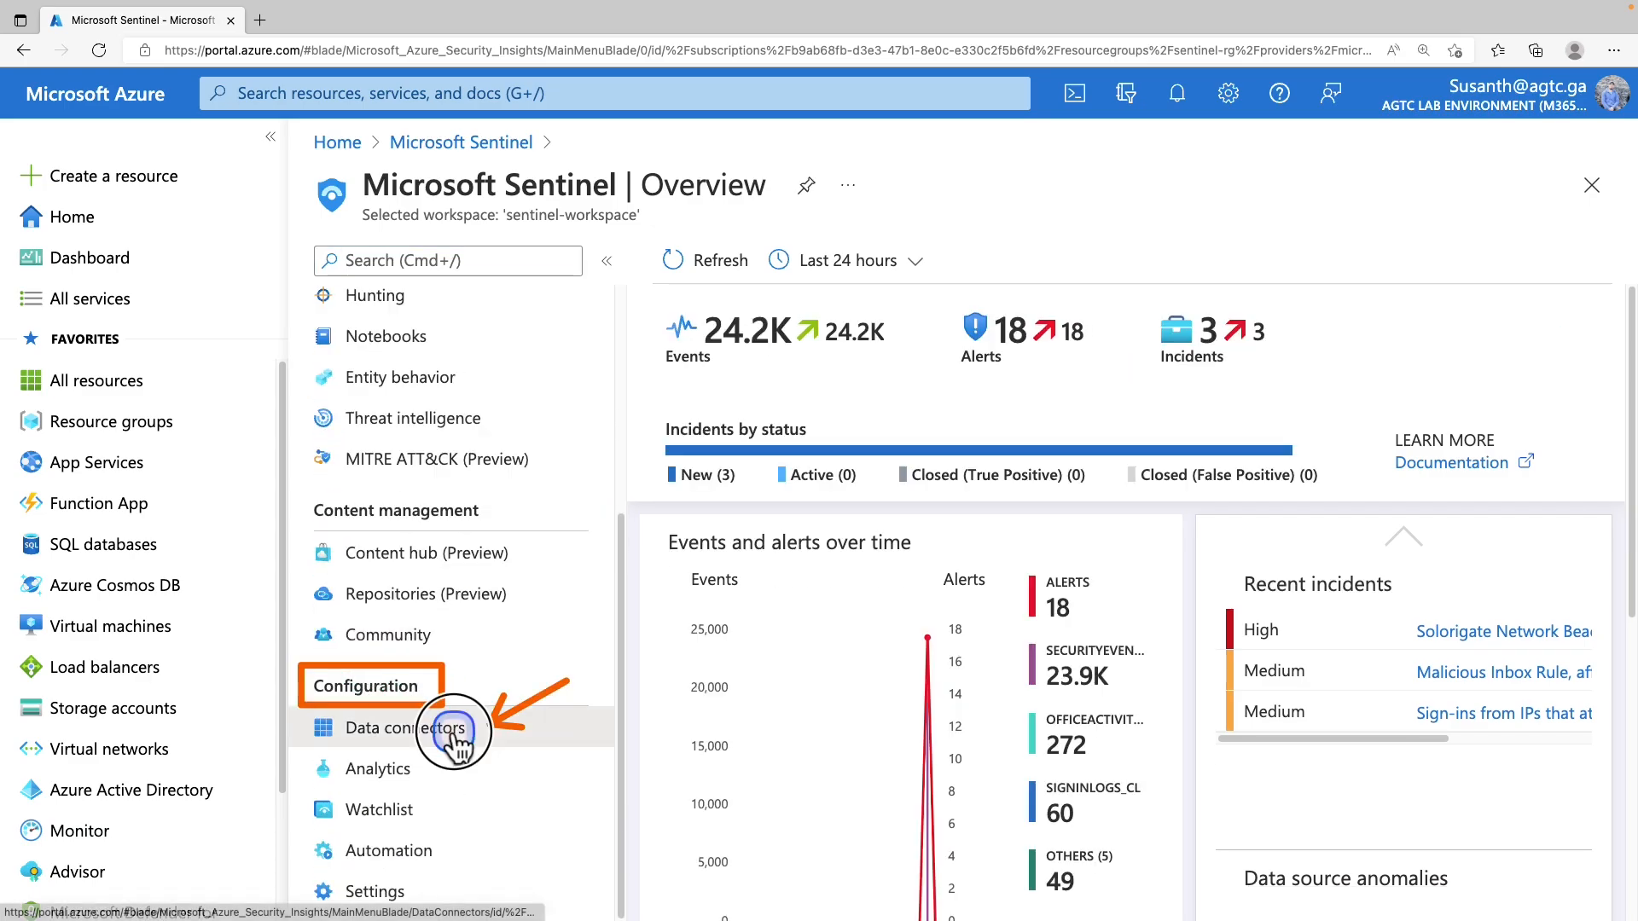
{"action": "left_click", "coordinate": [469, 732]}
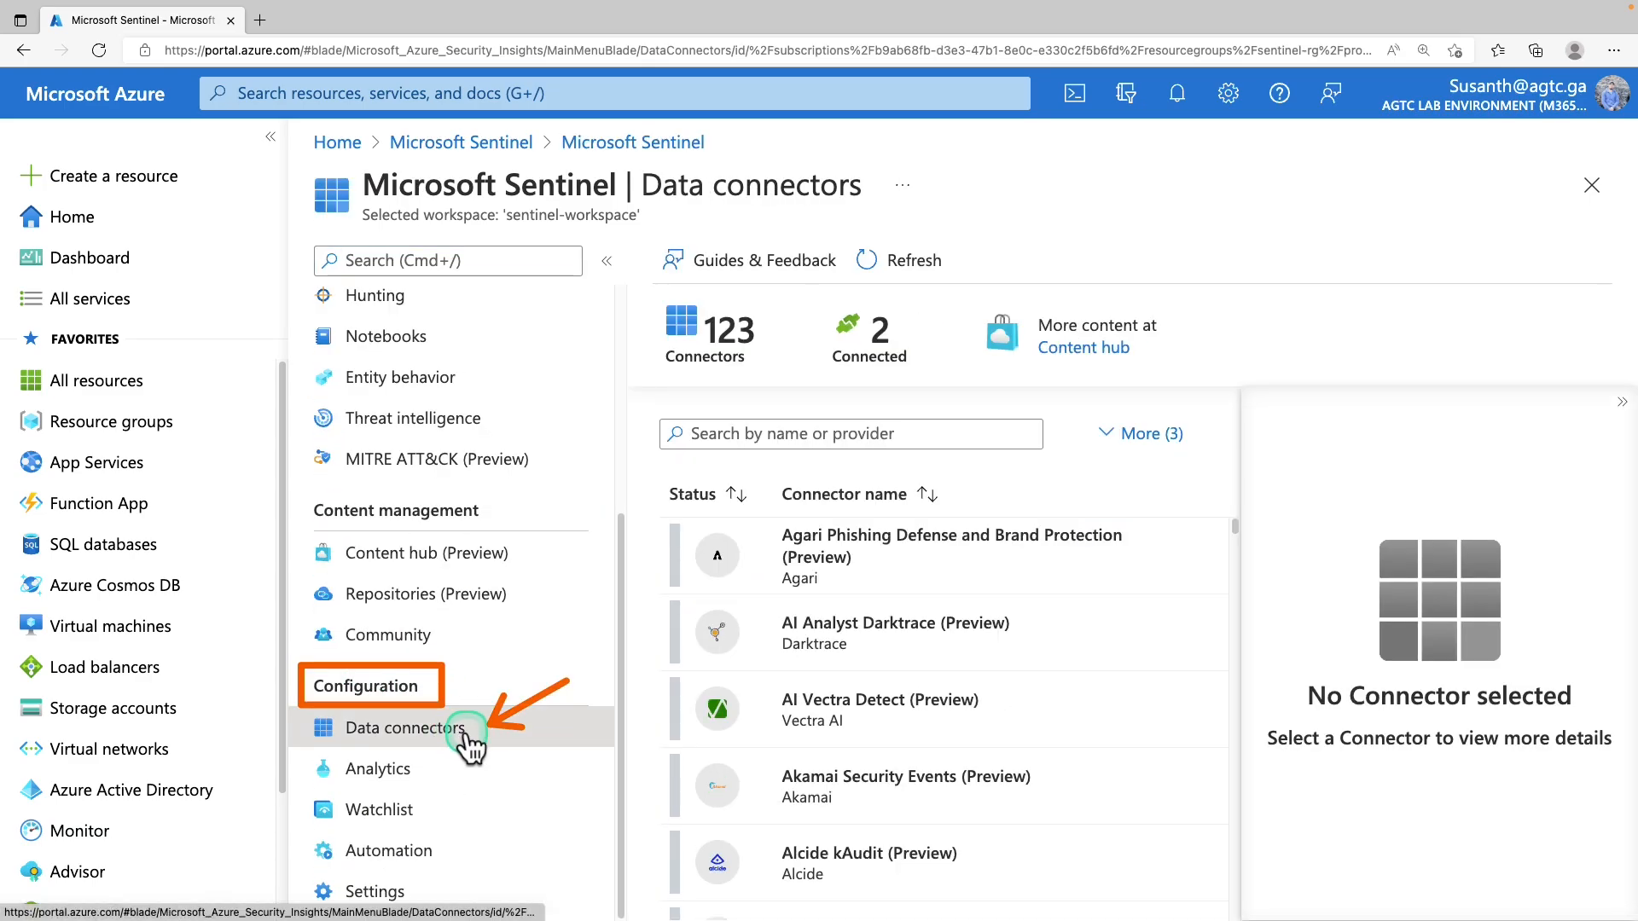
{"action": "left_click", "coordinate": [905, 435]}
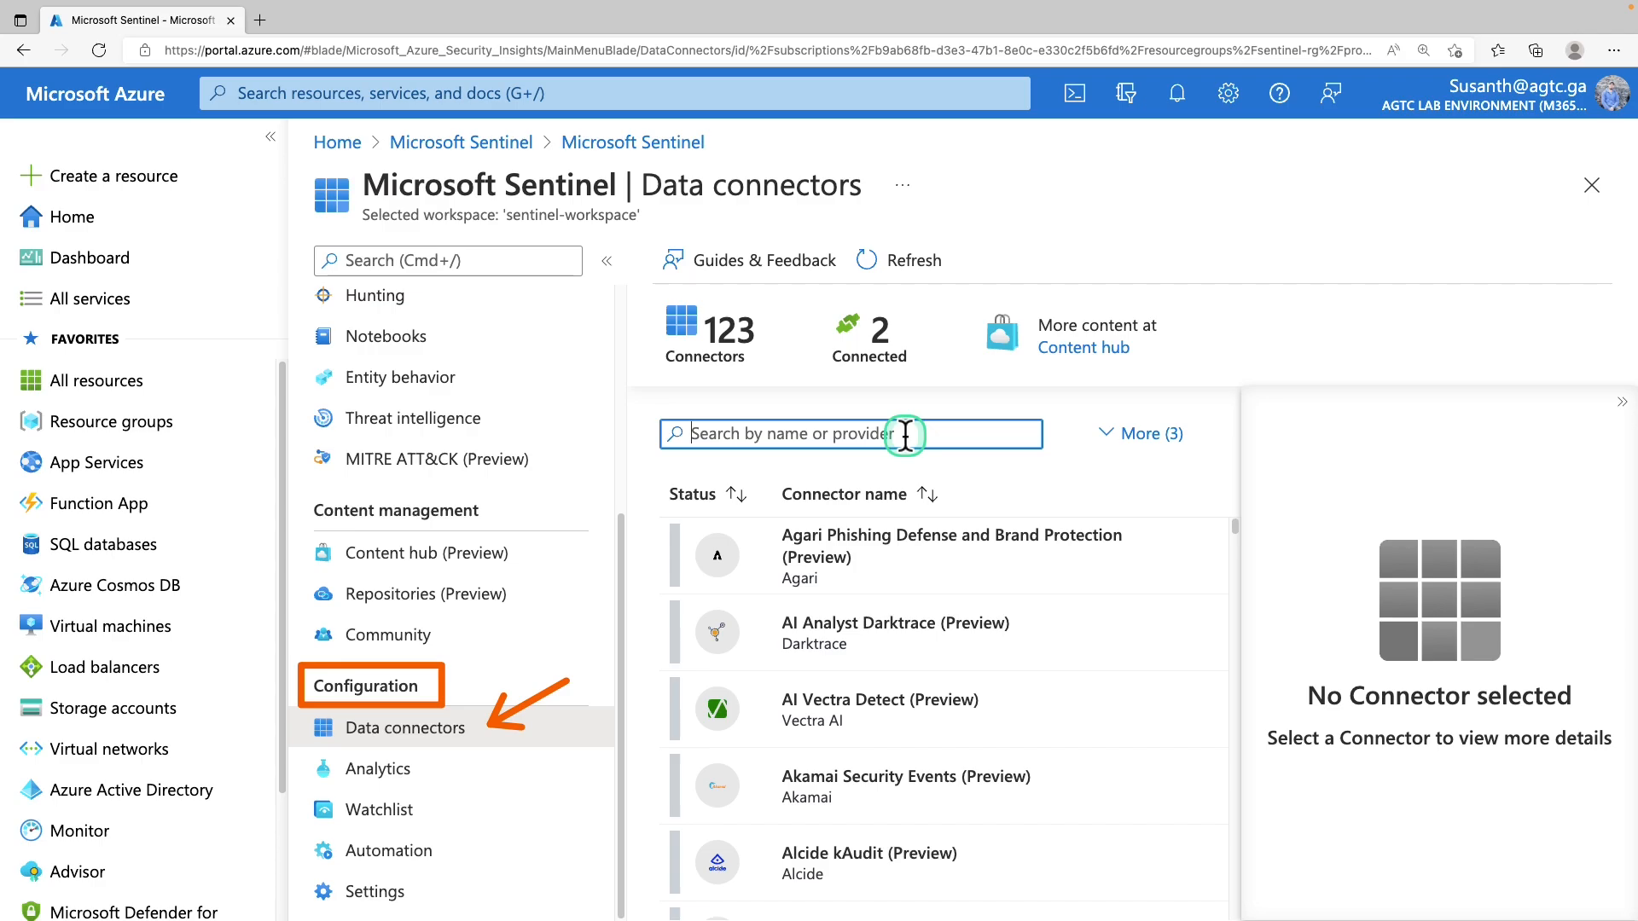
Search 'taxii' and open the full Threat intelligence - TAXII connector page
{"action": "type", "text": "taxii"}
{"action": "left_click", "coordinate": [914, 554]}
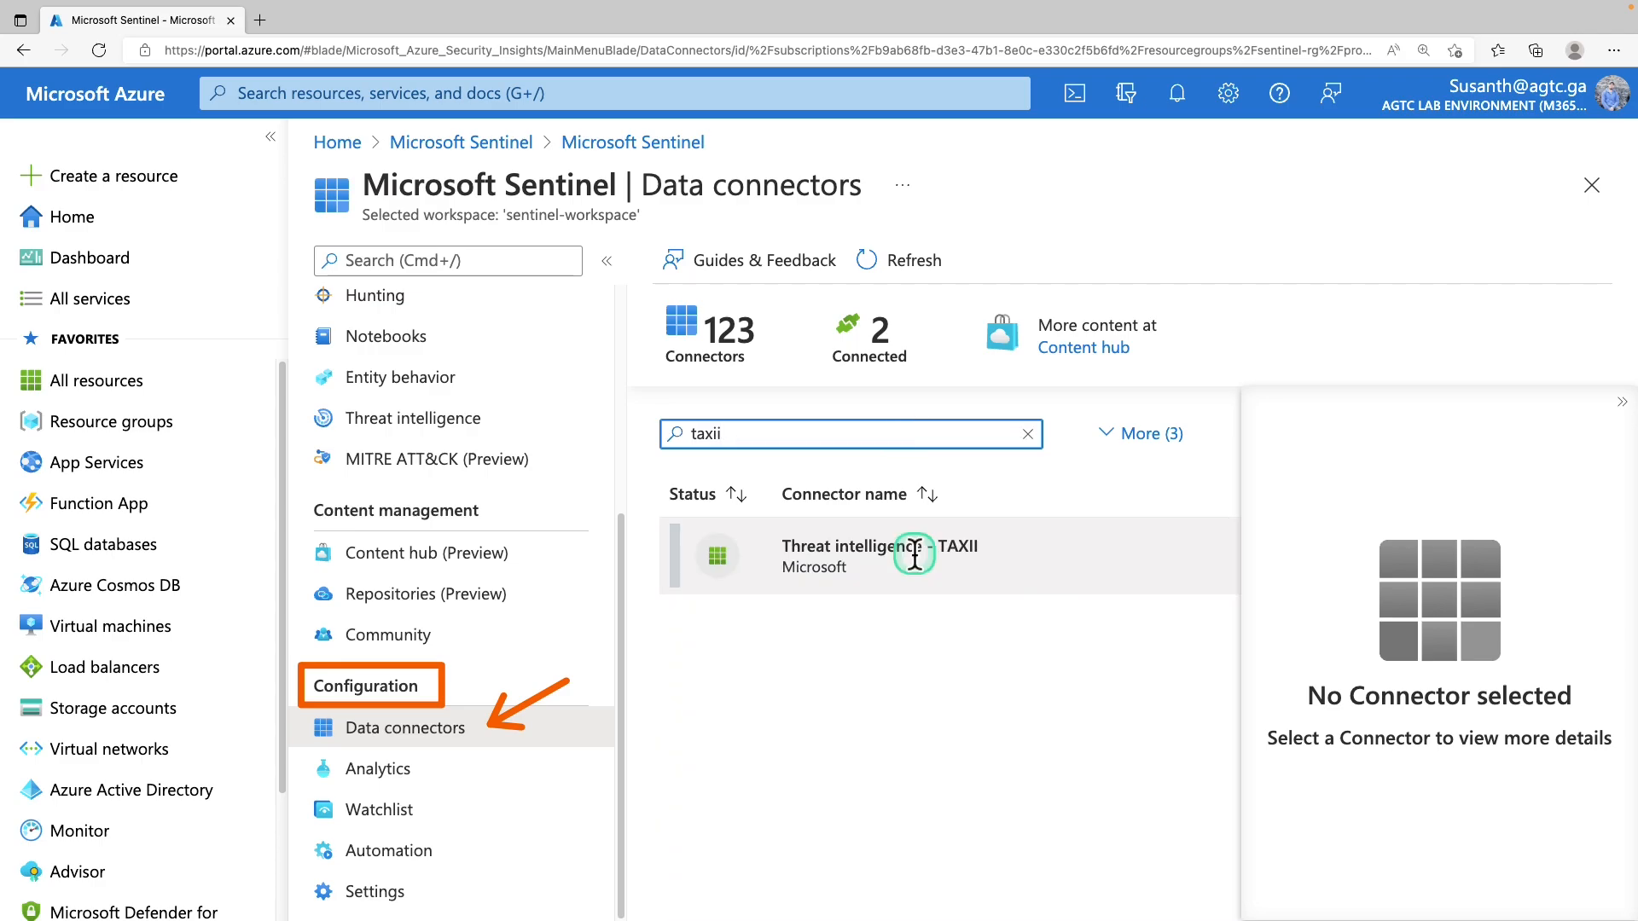
{"action": "left_click", "coordinate": [914, 555]}
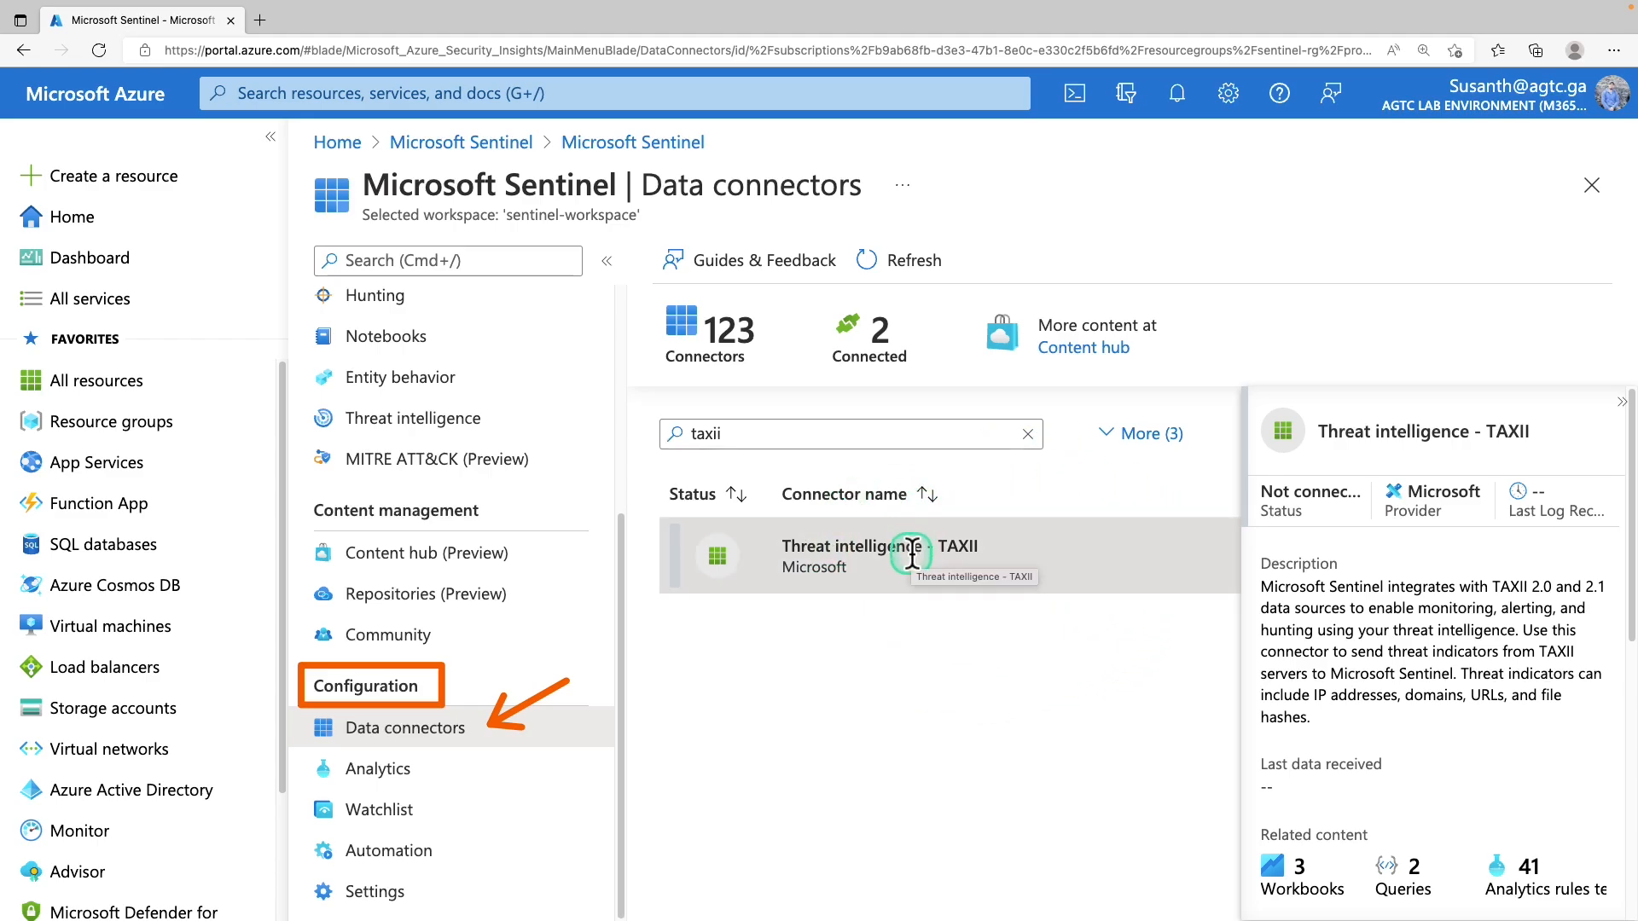
{"action": "scroll", "coordinate": [1396, 633], "scroll_direction": "down", "scroll_amount": 7}
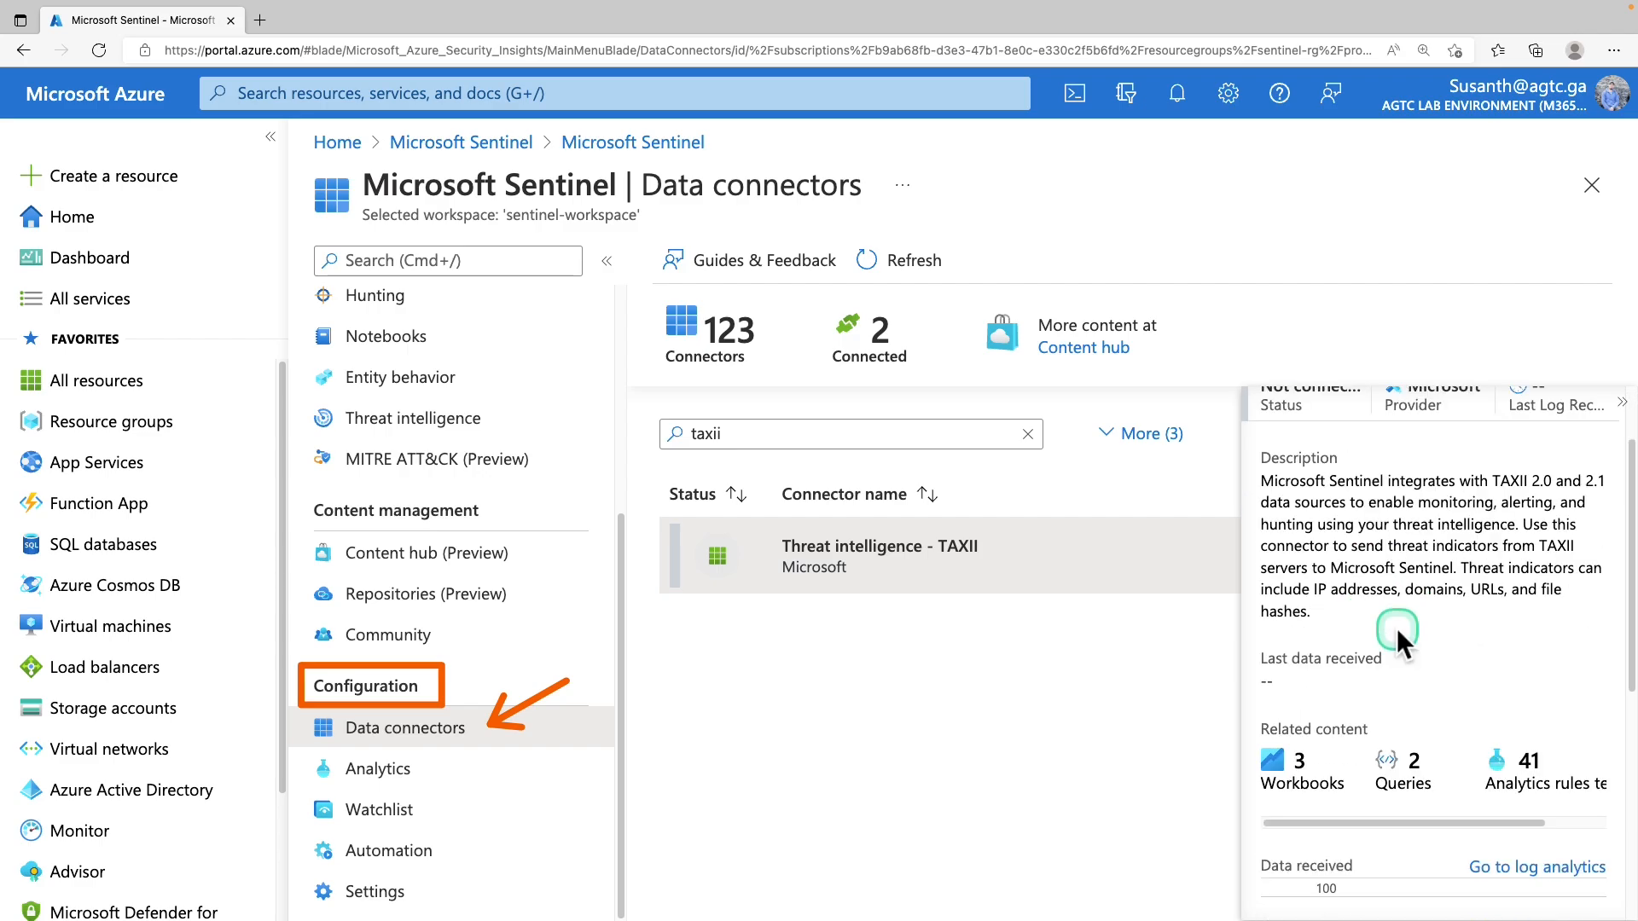
{"action": "left_click", "coordinate": [1344, 891]}
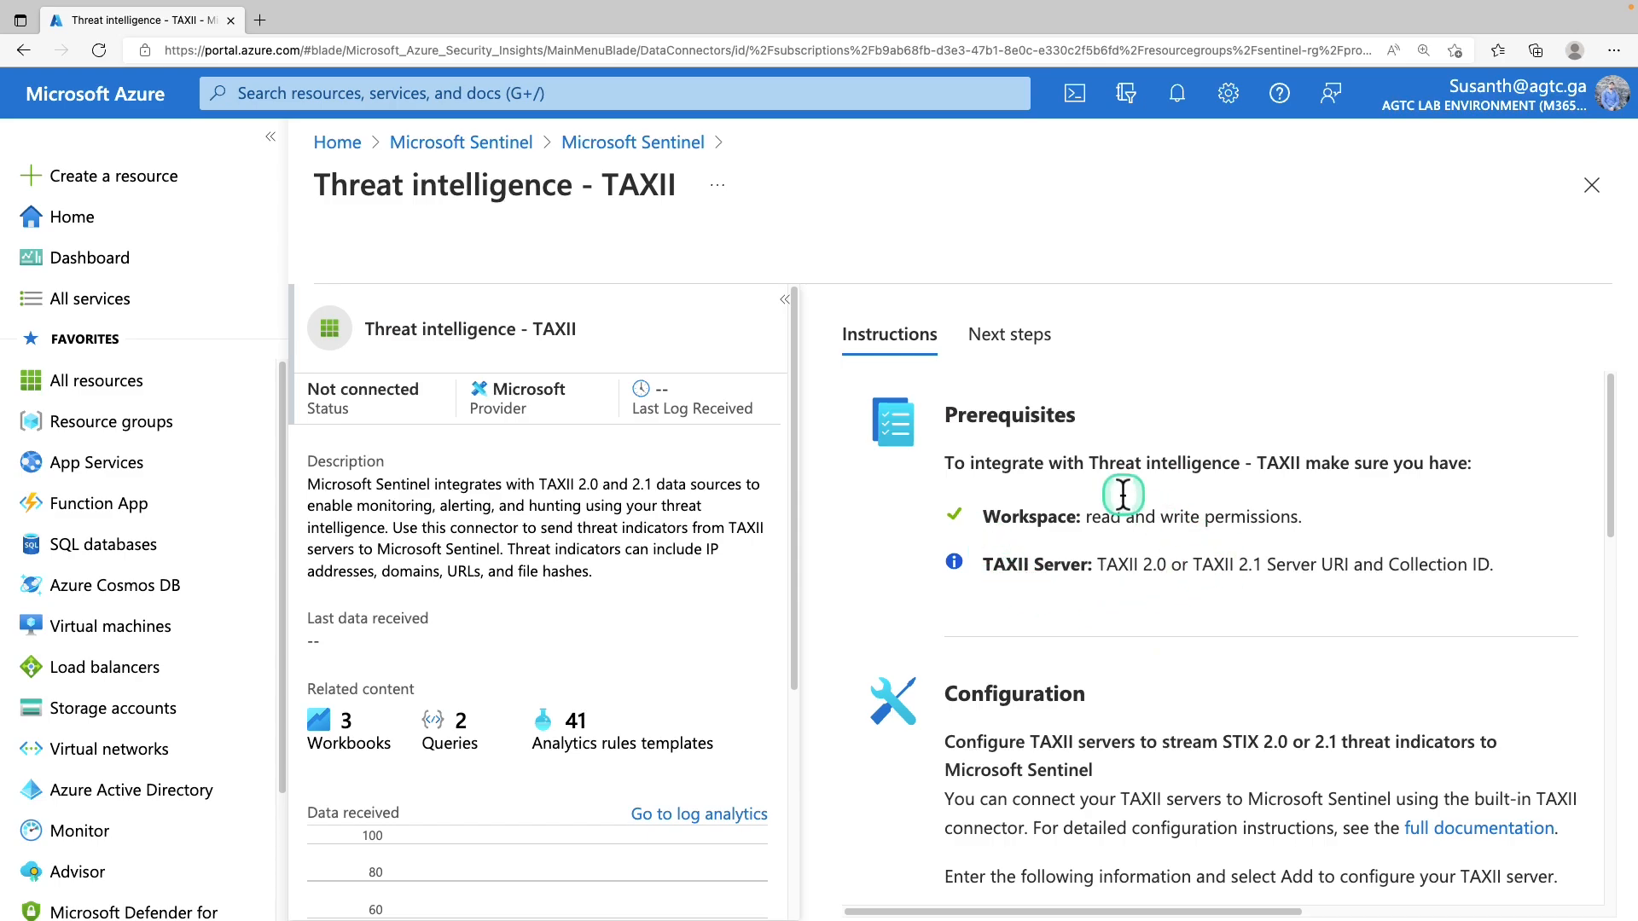
Enter friendly name RansomwareIPs and the Anomali TAXII API root URL
{"action": "scroll", "coordinate": [1110, 504], "scroll_direction": "down", "scroll_amount": 3}
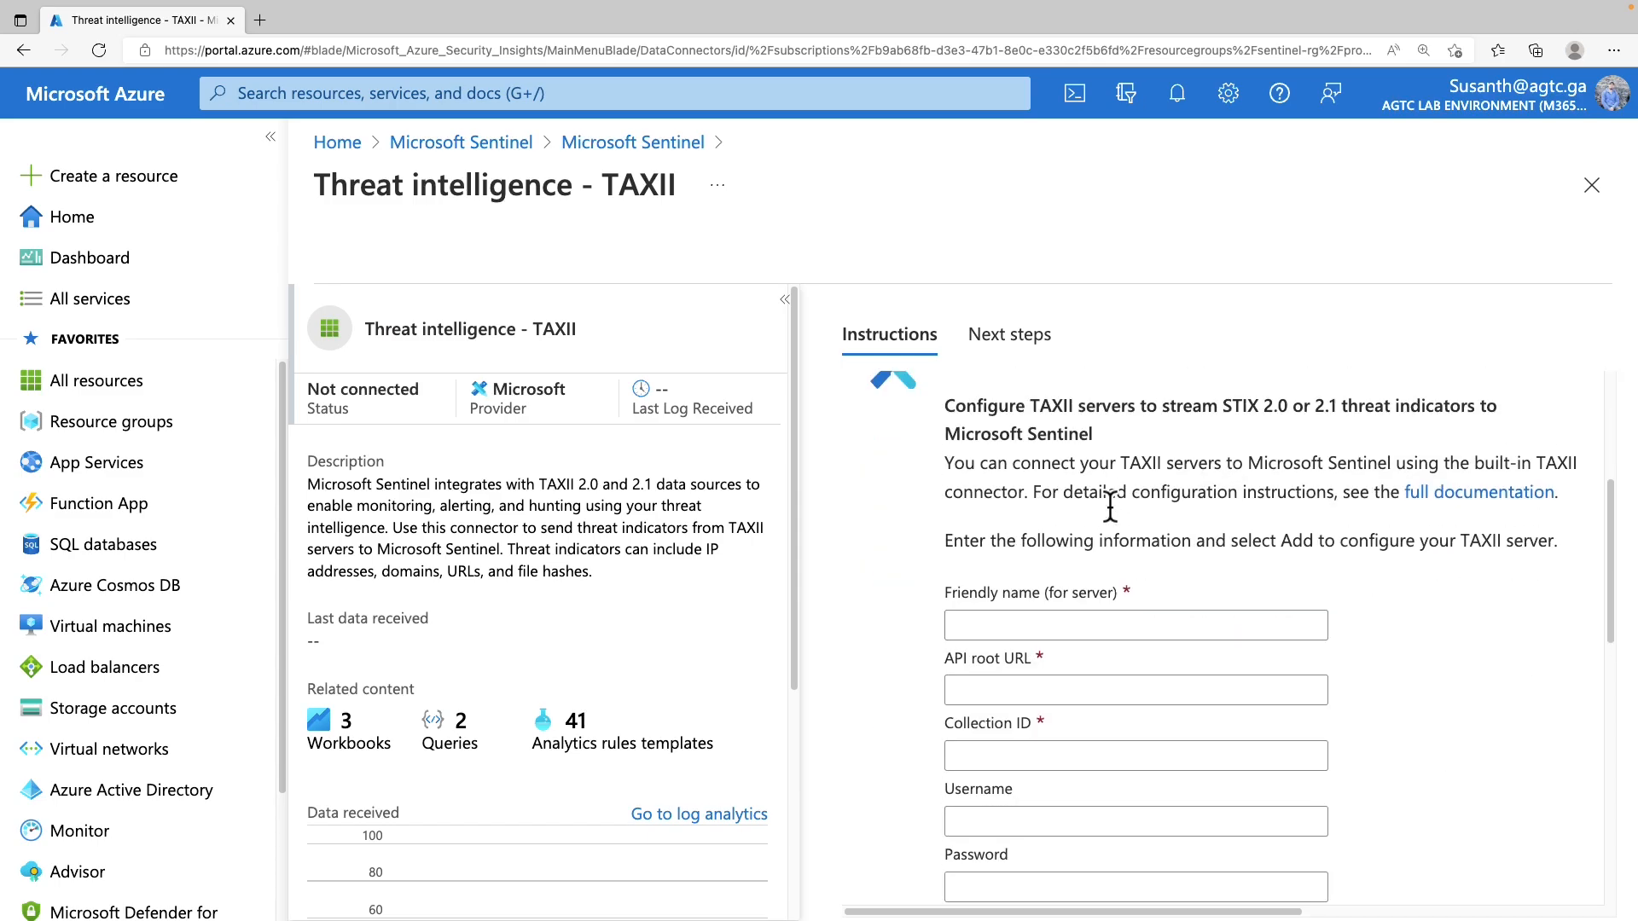
{"action": "scroll", "coordinate": [1110, 505], "scroll_direction": "up", "scroll_amount": 1}
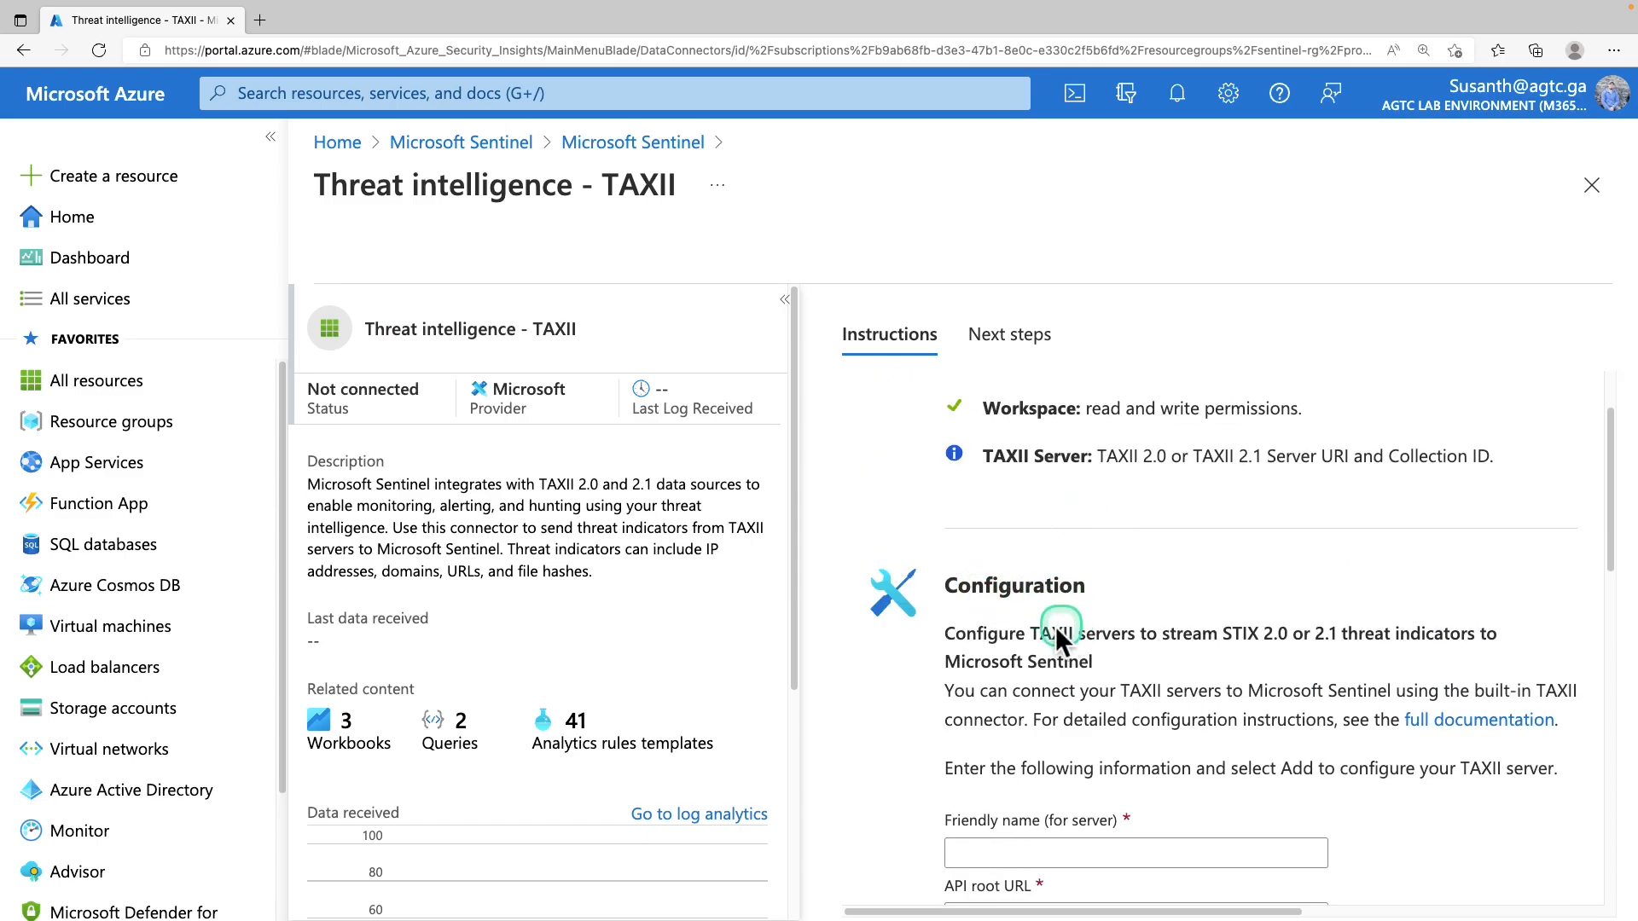
{"action": "scroll", "coordinate": [1062, 622], "scroll_direction": "down", "scroll_amount": 4}
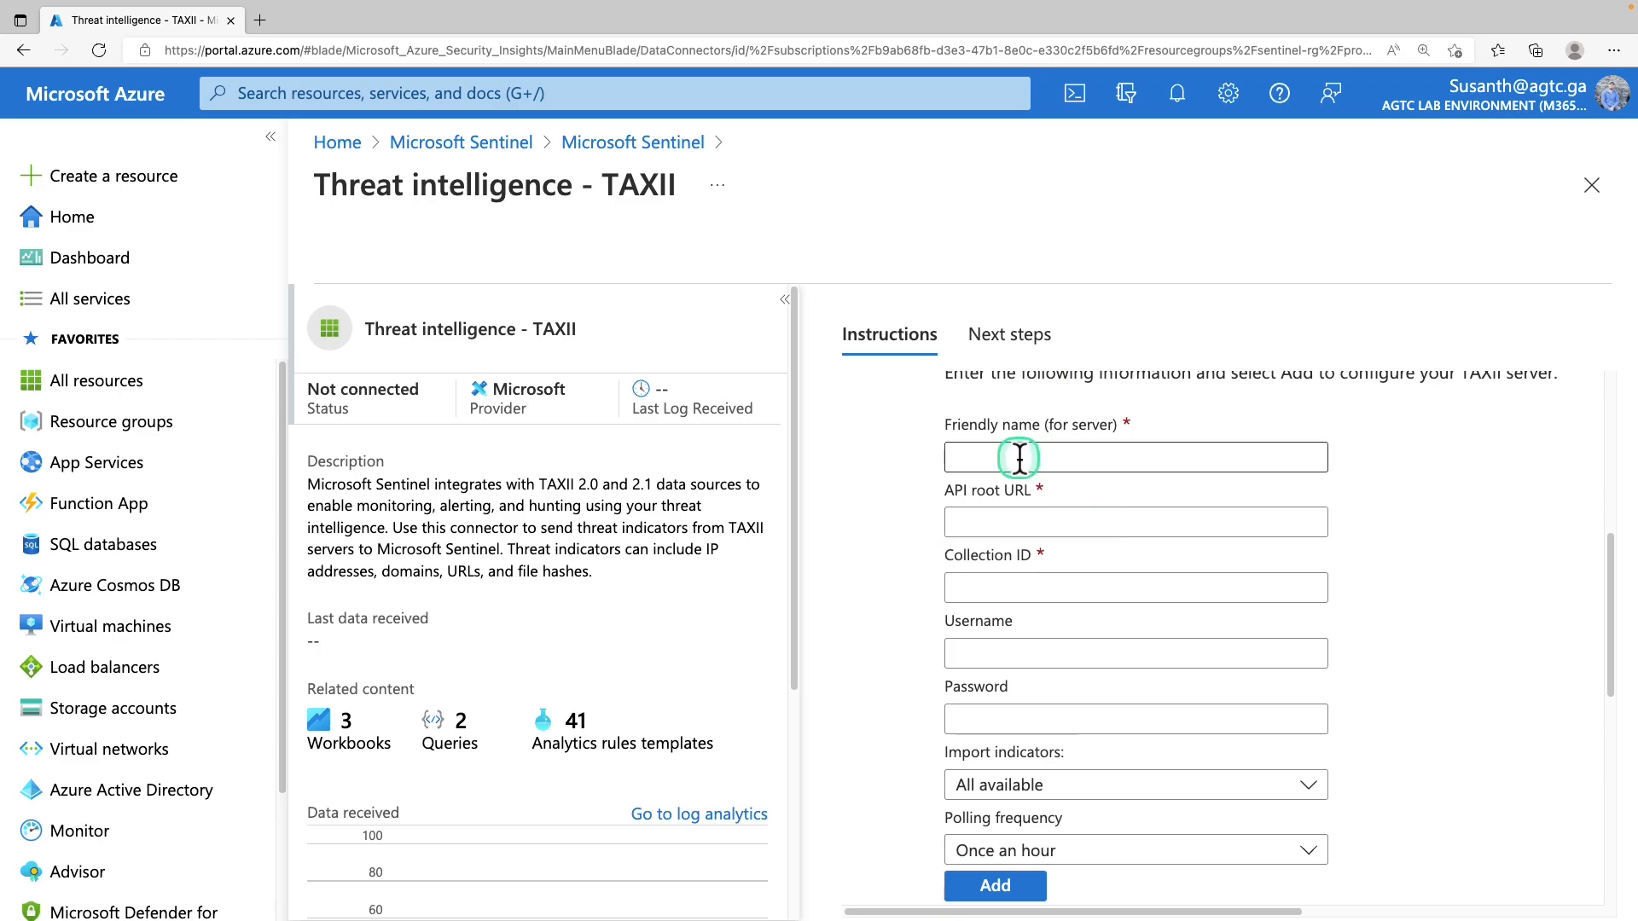
{"action": "left_click_drag", "start_coordinate": [1063, 427], "coordinate": [1068, 428]}
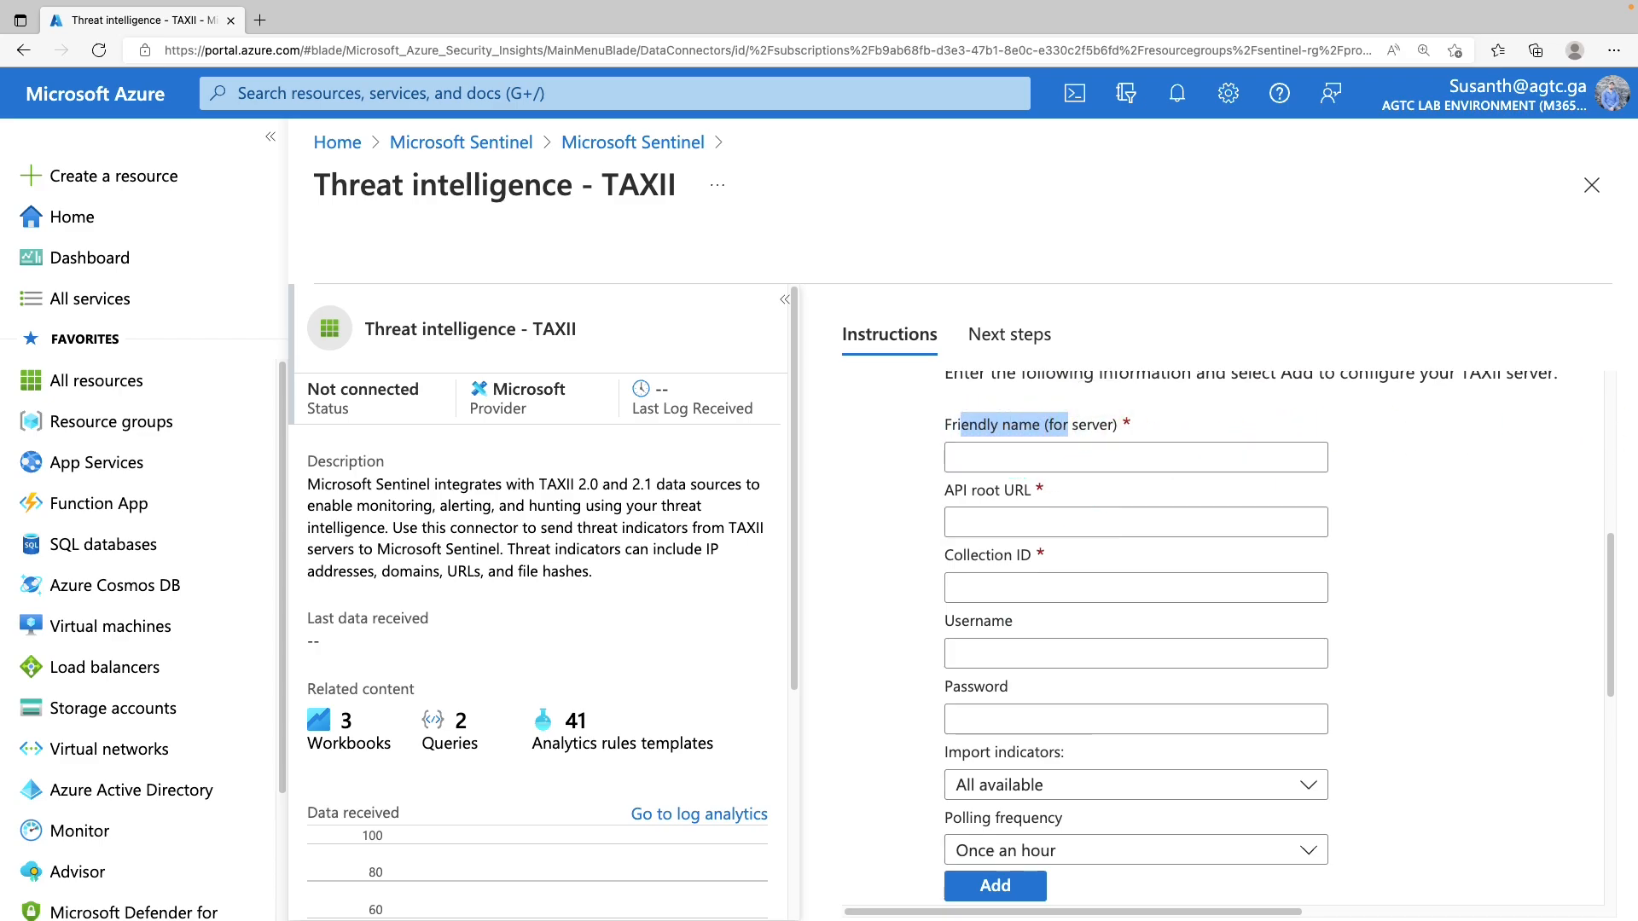
{"action": "left_click", "coordinate": [1147, 458]}
{"action": "type", "text": "RansomwareIPs"}
{"action": "left_click_drag", "start_coordinate": [957, 458], "coordinate": [1114, 453]}
{"action": "left_click", "coordinate": [1087, 524]}
{"action": "type", "text": "https://limo.anomali.com/api/v1/taxii2/feeds/"}
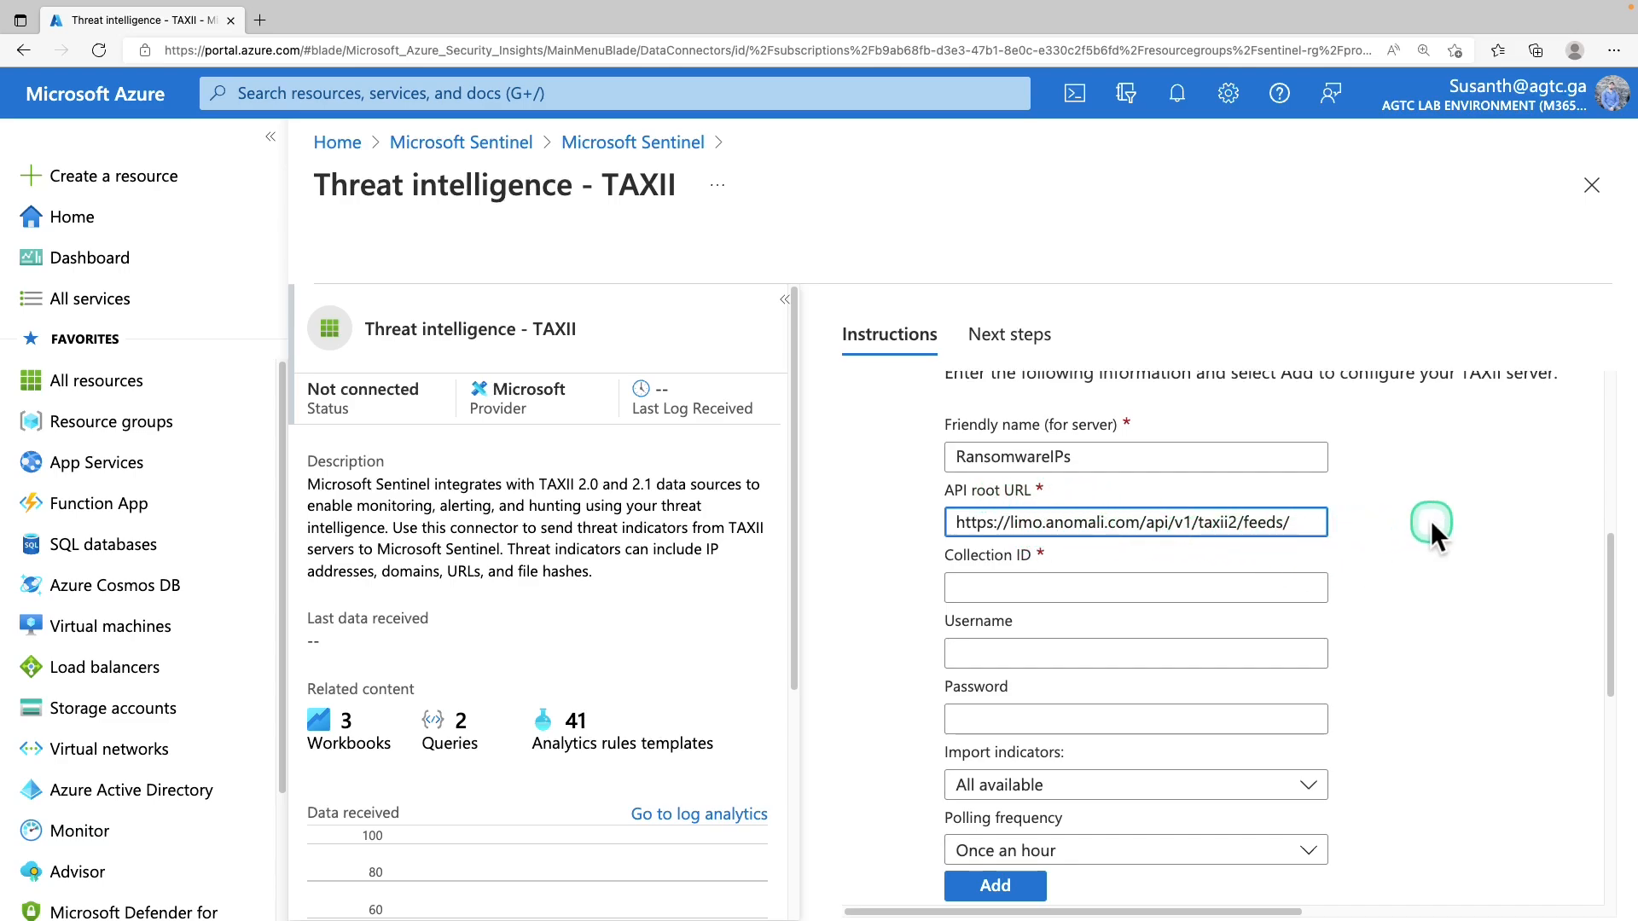
Set collection ID 135 and fill in the server's username and password
{"action": "left_click", "coordinate": [992, 585]}
{"action": "type", "text": "1"}
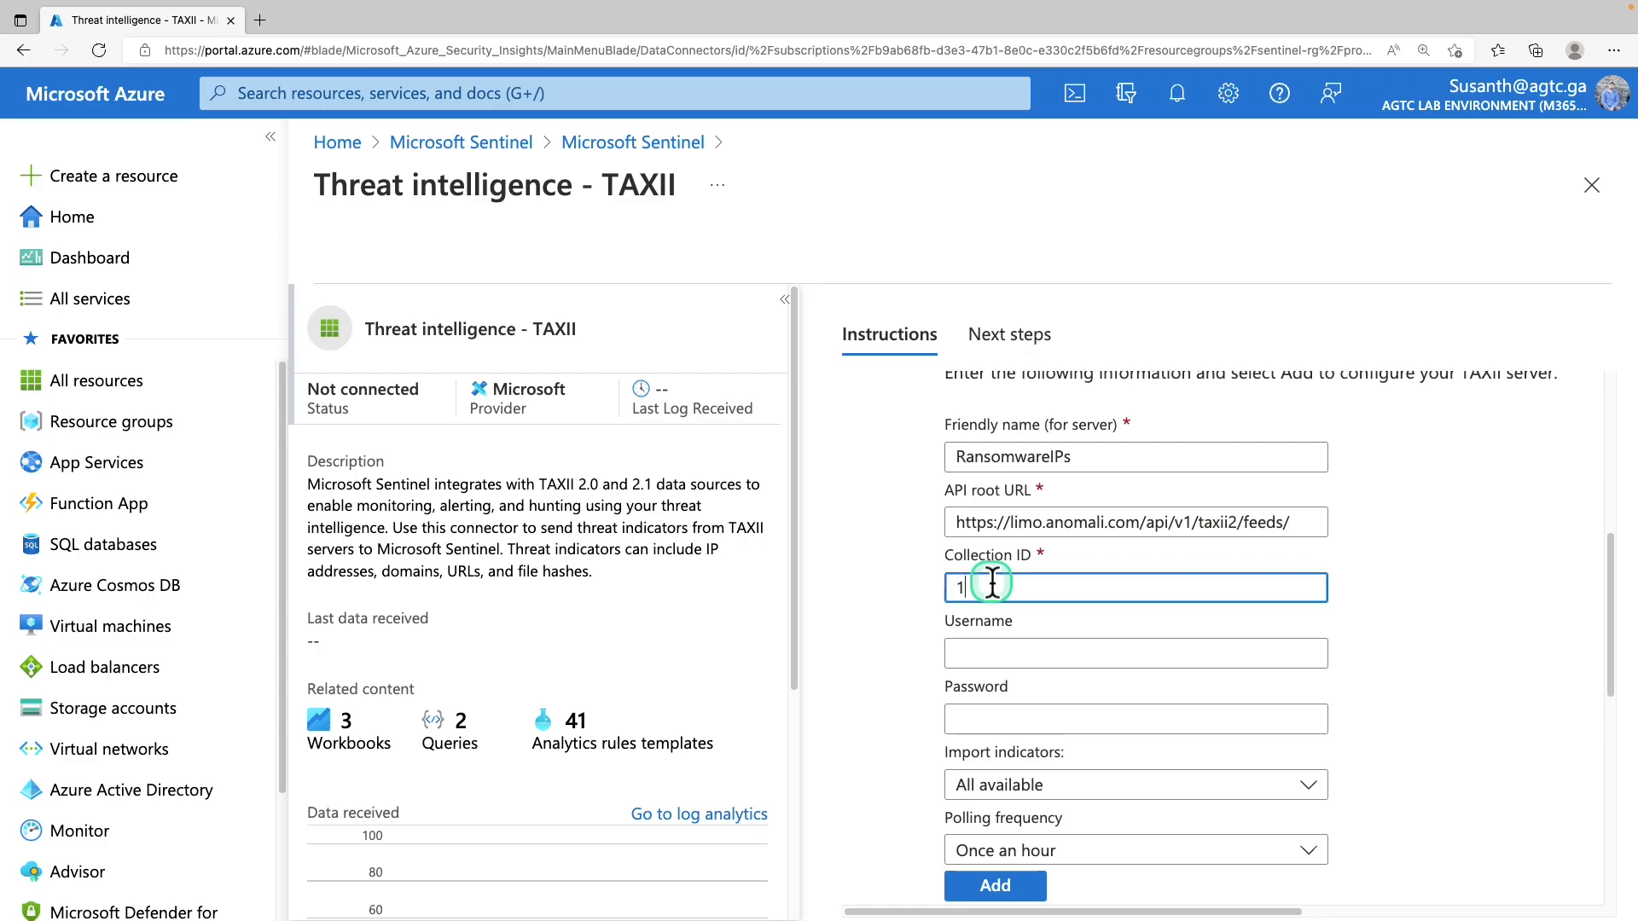
{"action": "type", "text": "35"}
{"action": "left_click", "coordinate": [999, 655]}
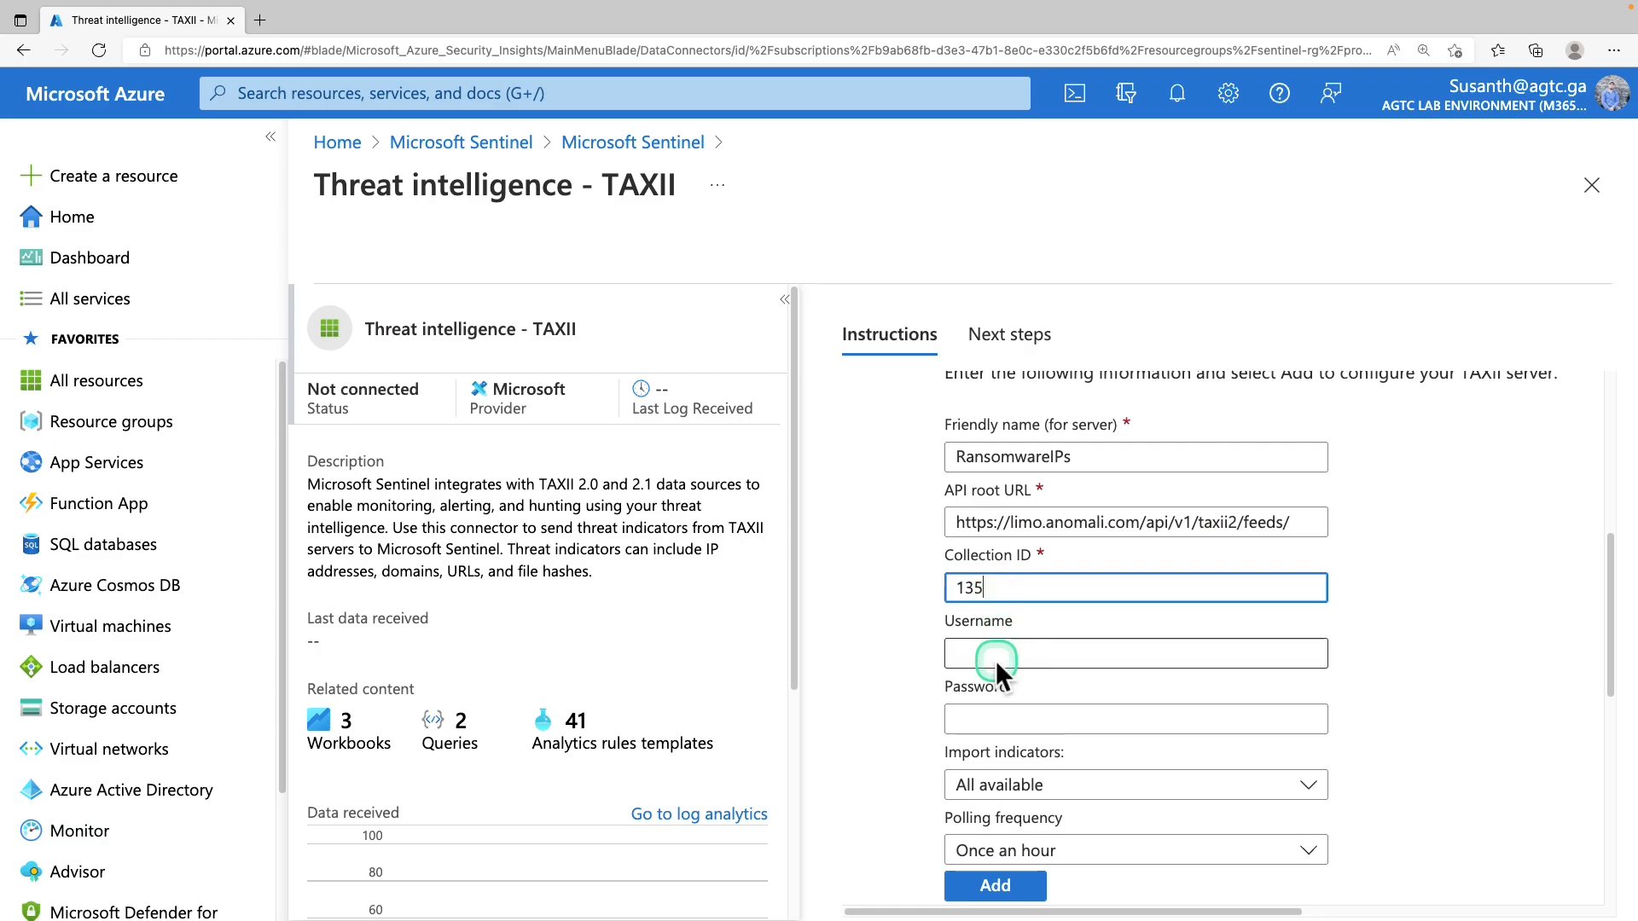
{"action": "type", "text": "guest"}
{"action": "left_click", "coordinate": [1057, 720]}
{"action": "type", "text": "guest"}
{"action": "left_click", "coordinate": [1452, 683]}
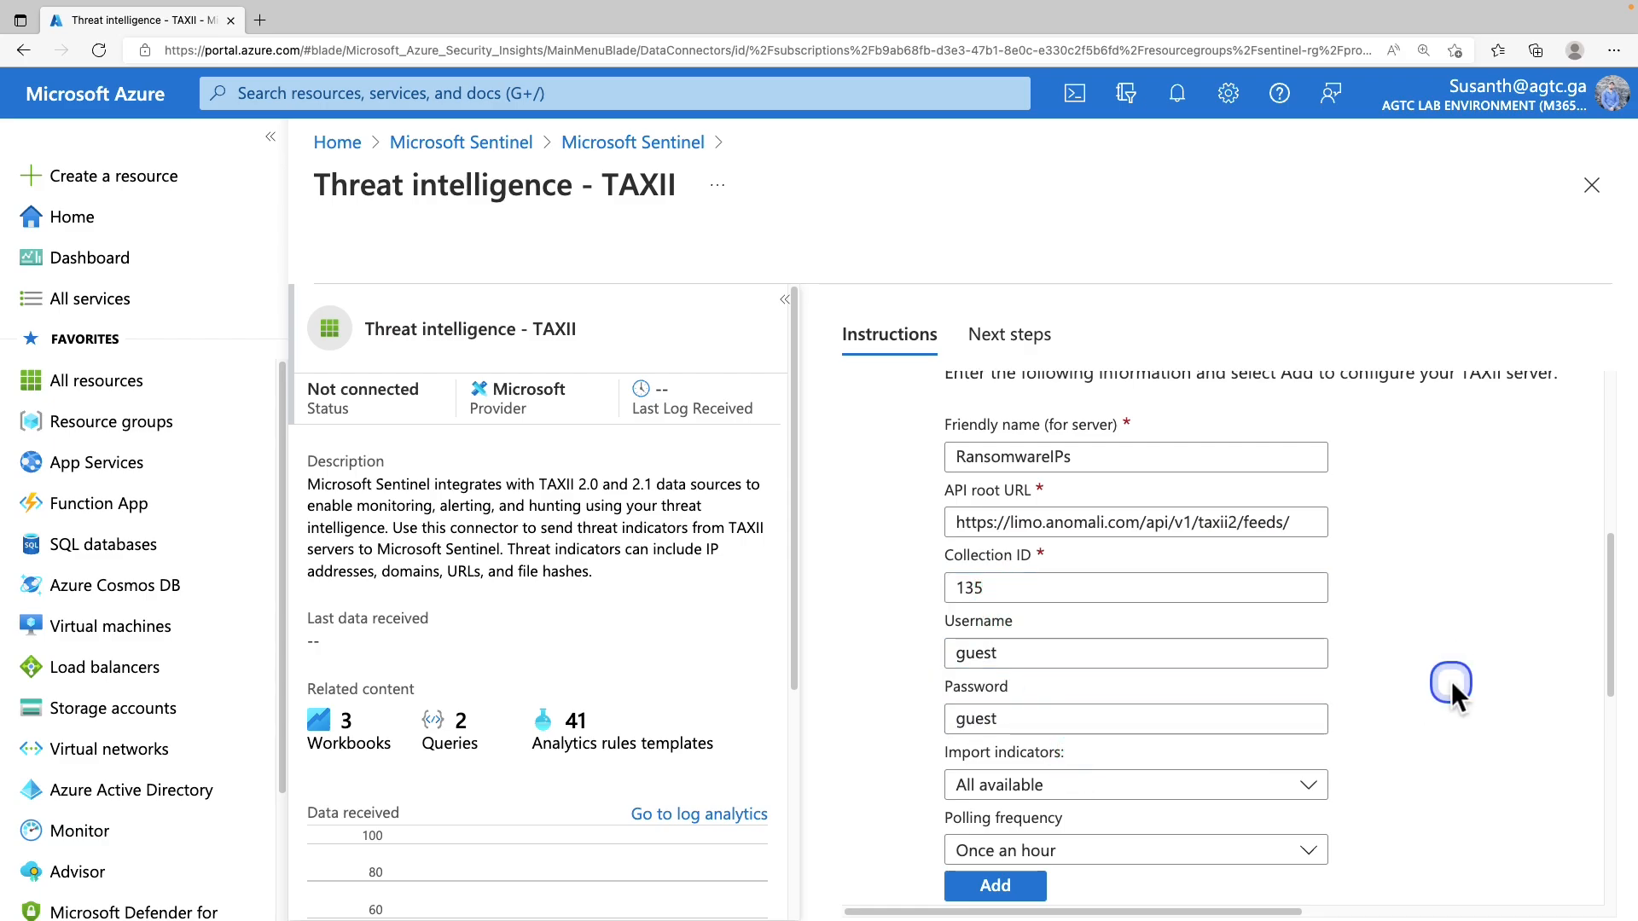
Keep importing all indicators, poll once a minute, and add the TAXII server
{"action": "scroll", "coordinate": [1451, 681], "scroll_direction": "down", "scroll_amount": 2}
{"action": "left_click", "coordinate": [1018, 642]}
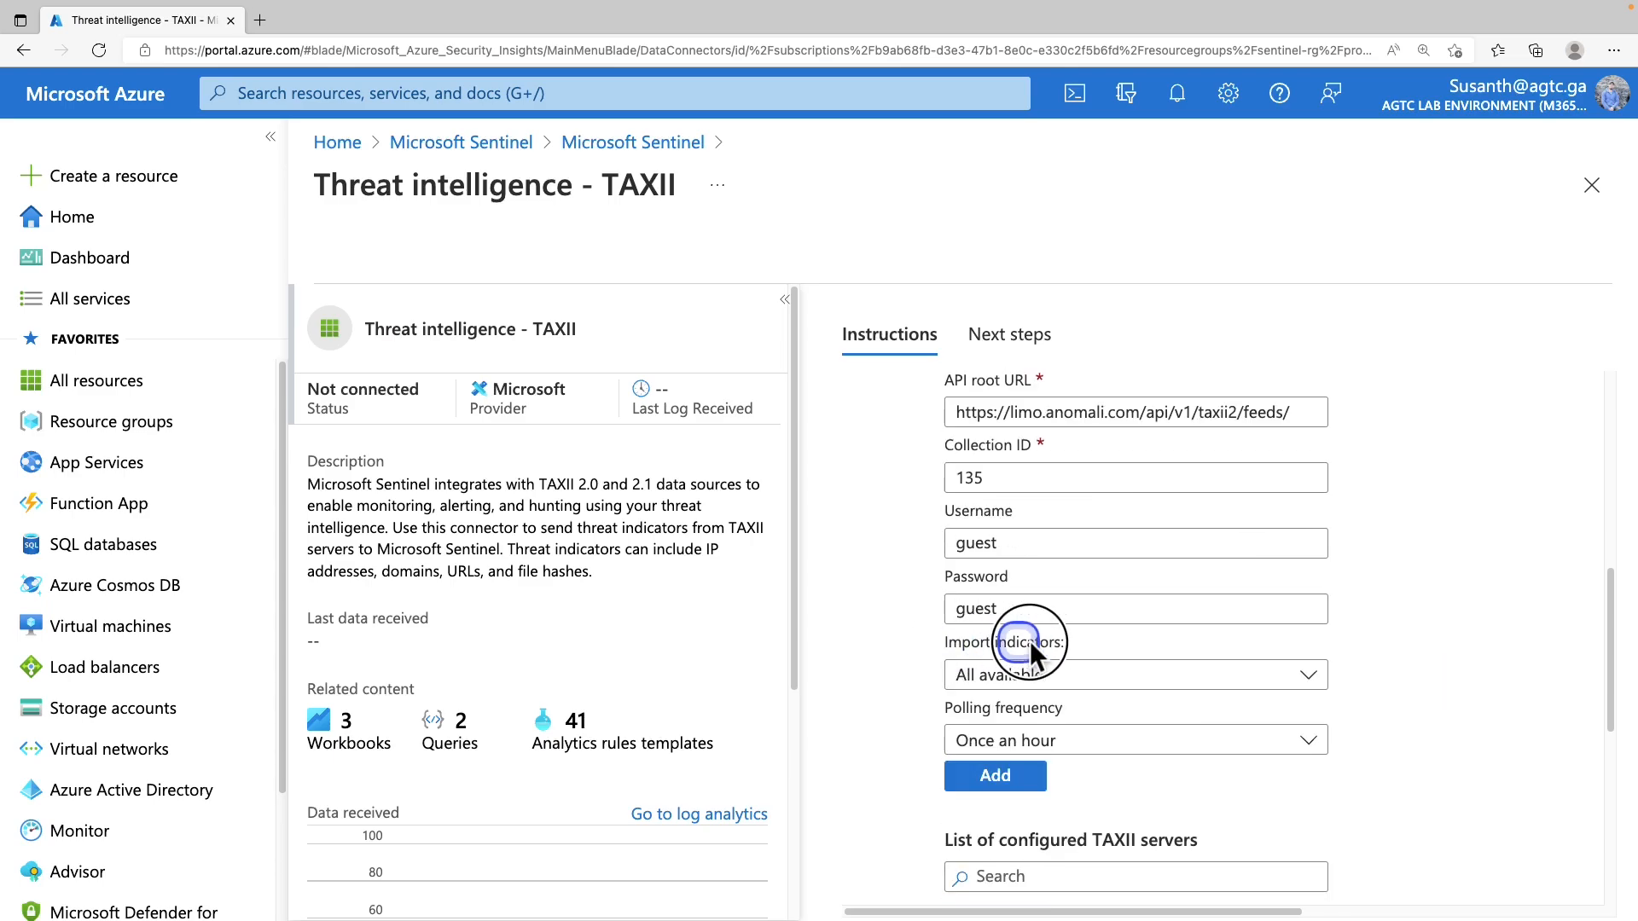
{"action": "left_click", "coordinate": [1019, 674]}
{"action": "left_click", "coordinate": [1019, 674]}
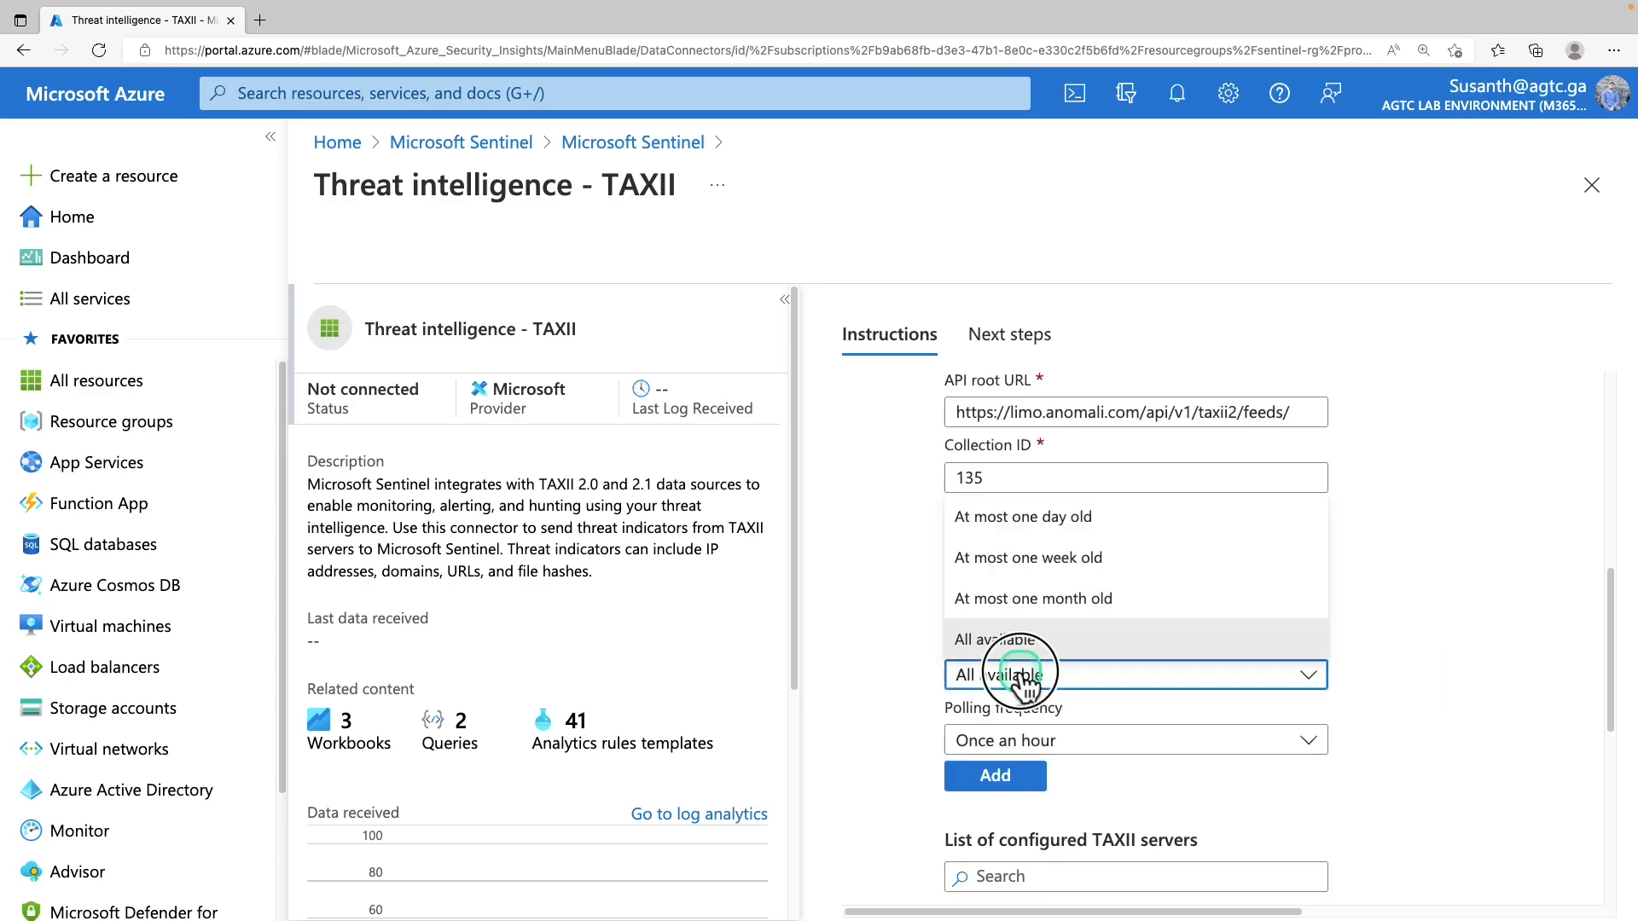
{"action": "left_click", "coordinate": [1019, 674]}
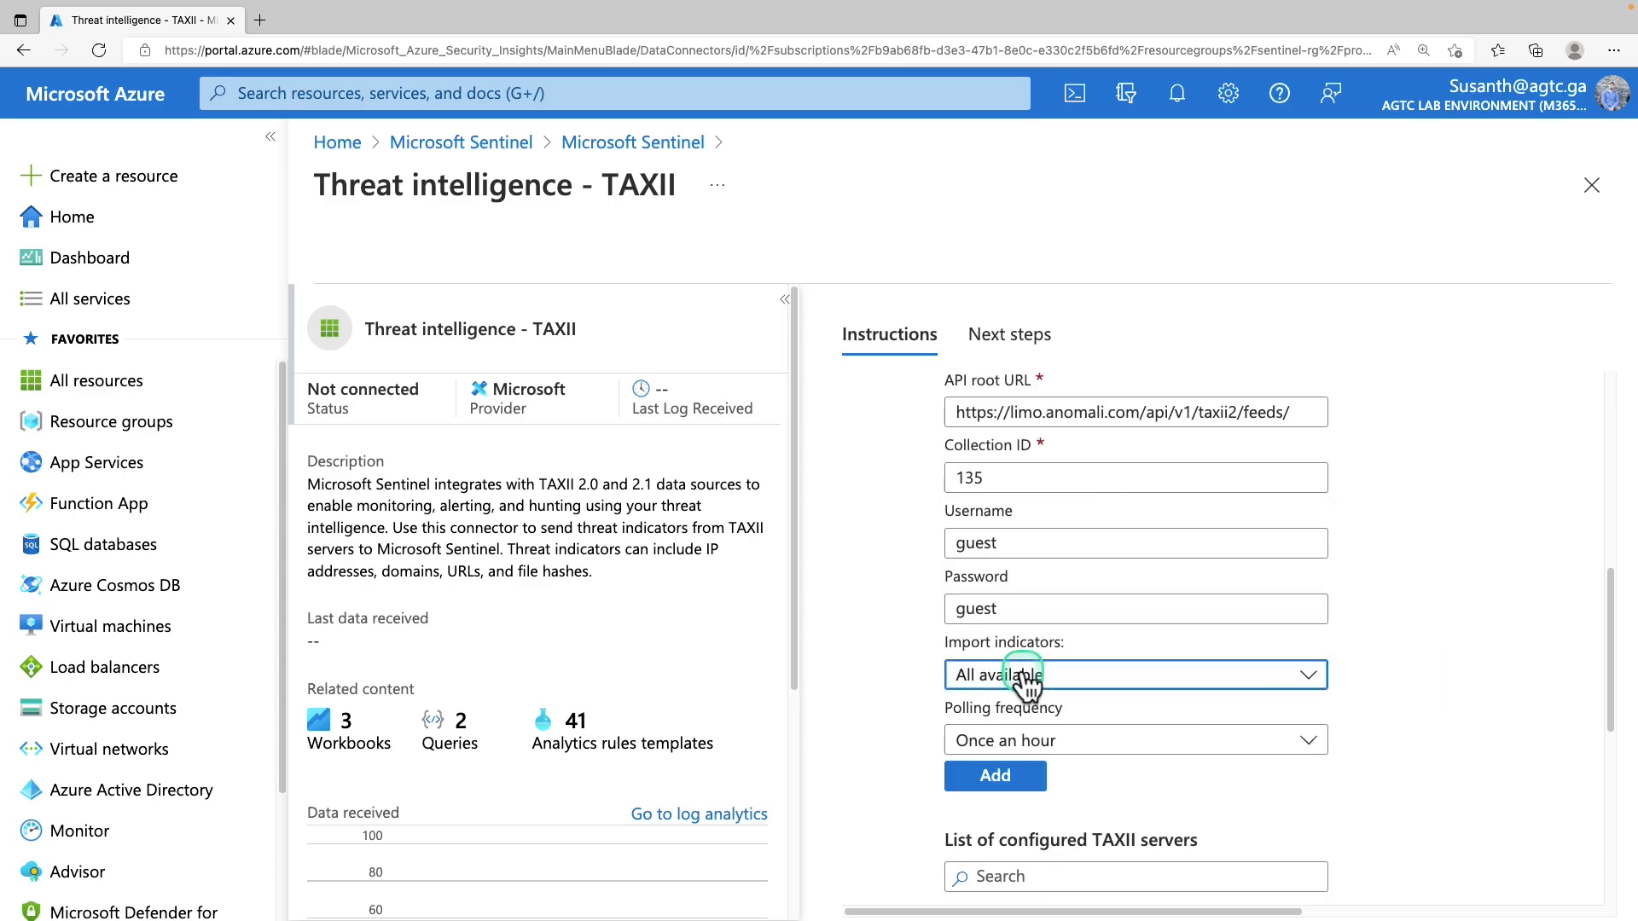
{"action": "left_click", "coordinate": [1106, 743]}
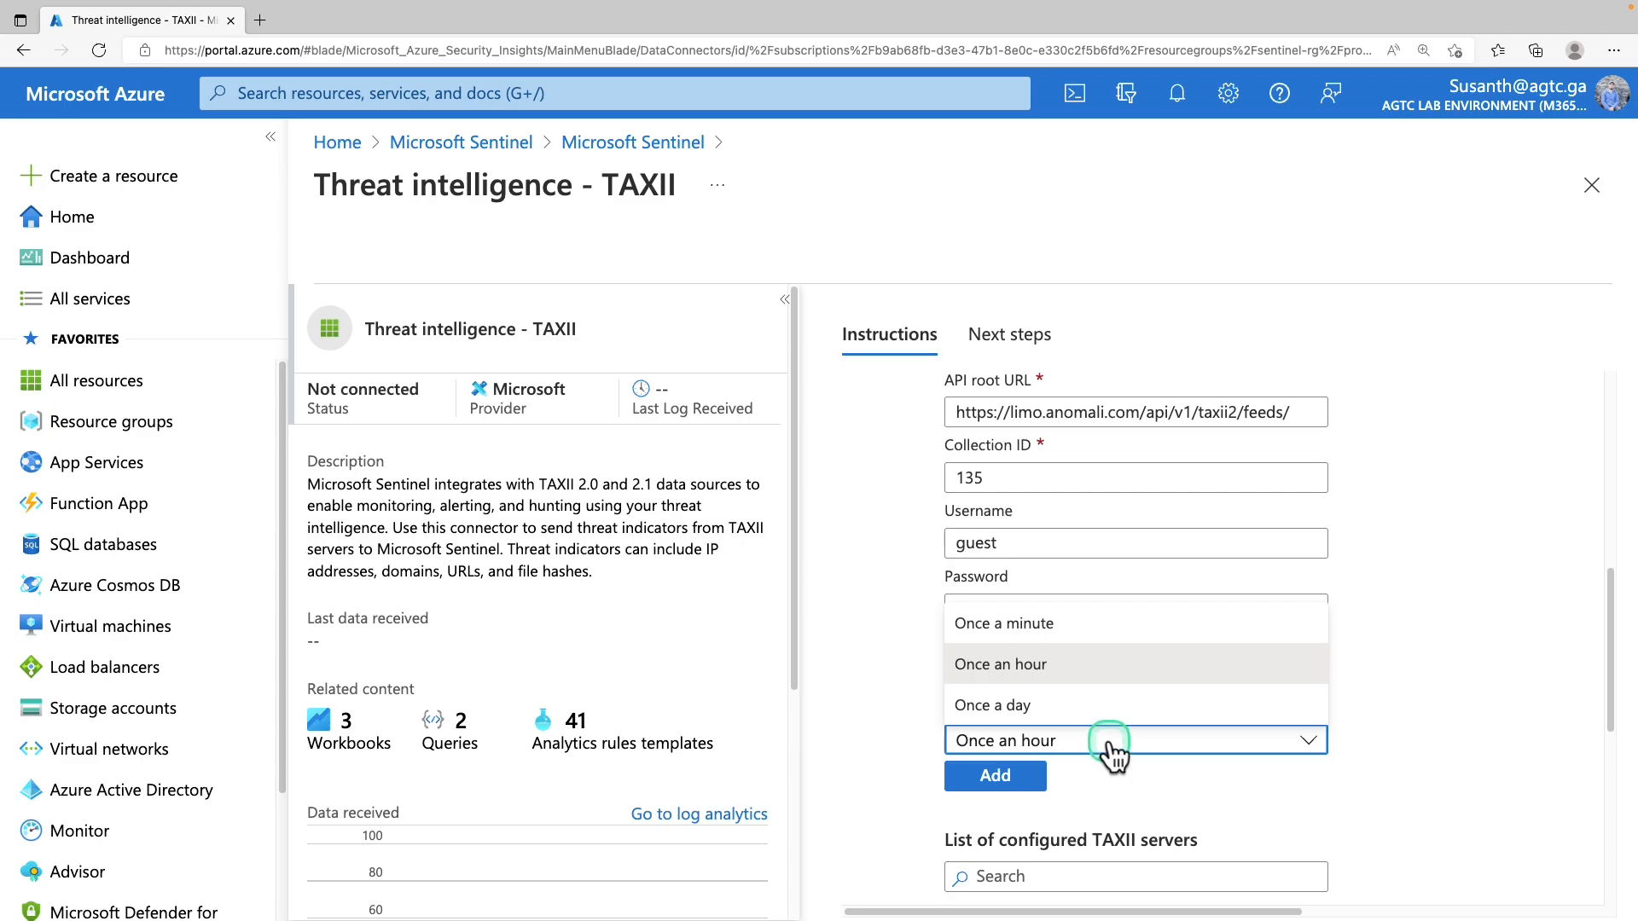
{"action": "left_click", "coordinate": [1125, 632]}
{"action": "scroll", "coordinate": [1109, 623], "scroll_direction": "down", "scroll_amount": 3}
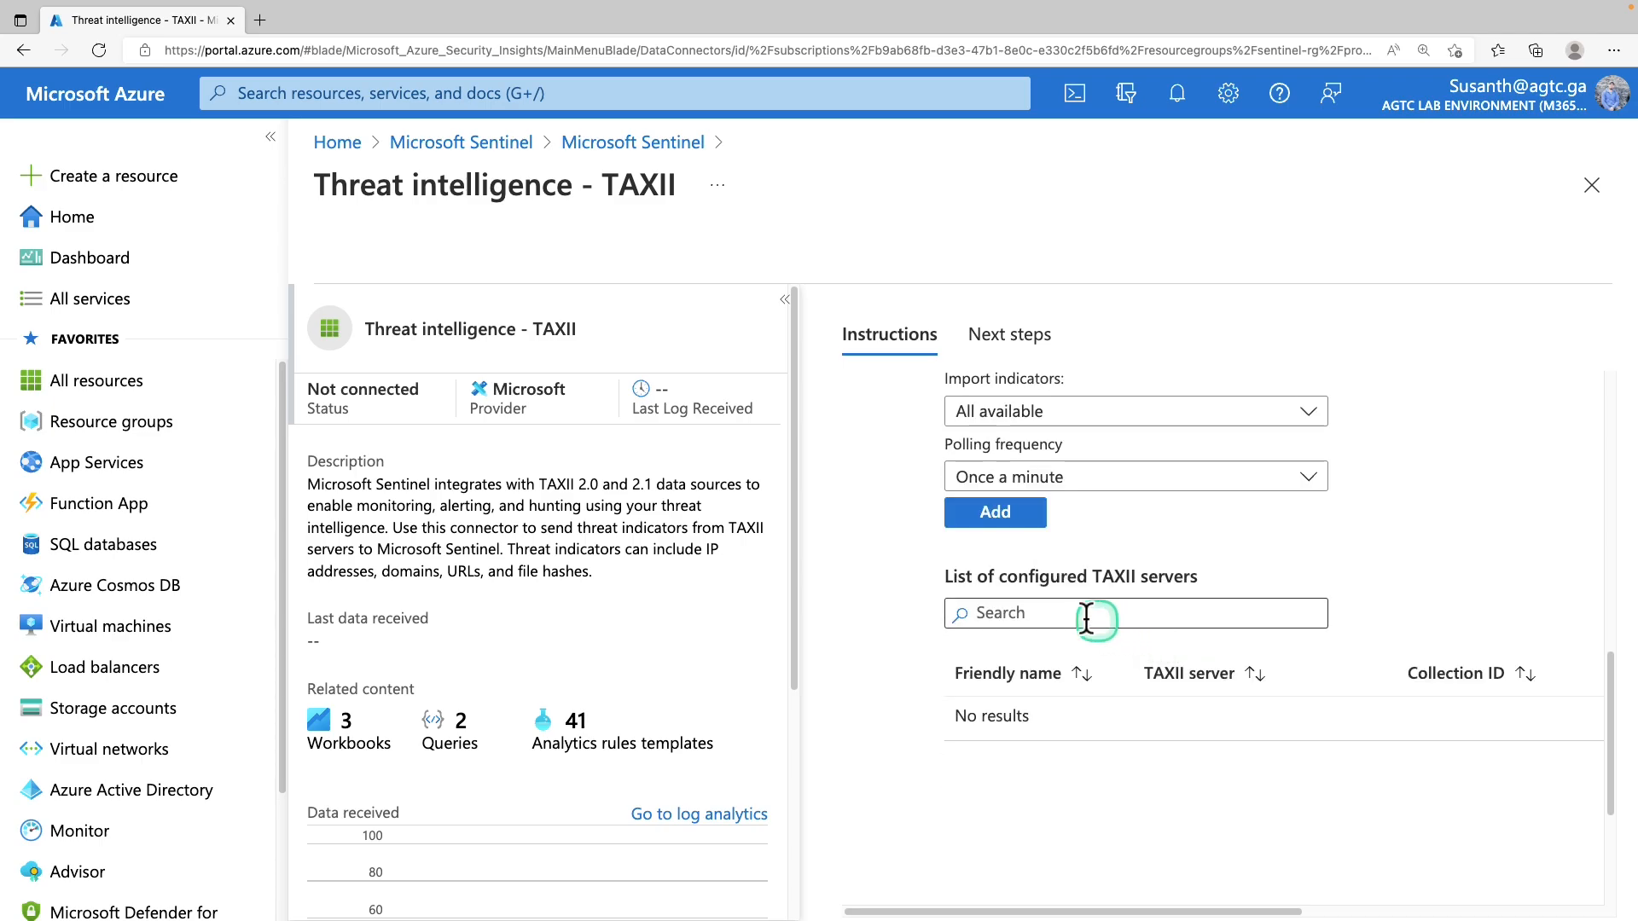
{"action": "left_click", "coordinate": [992, 519]}
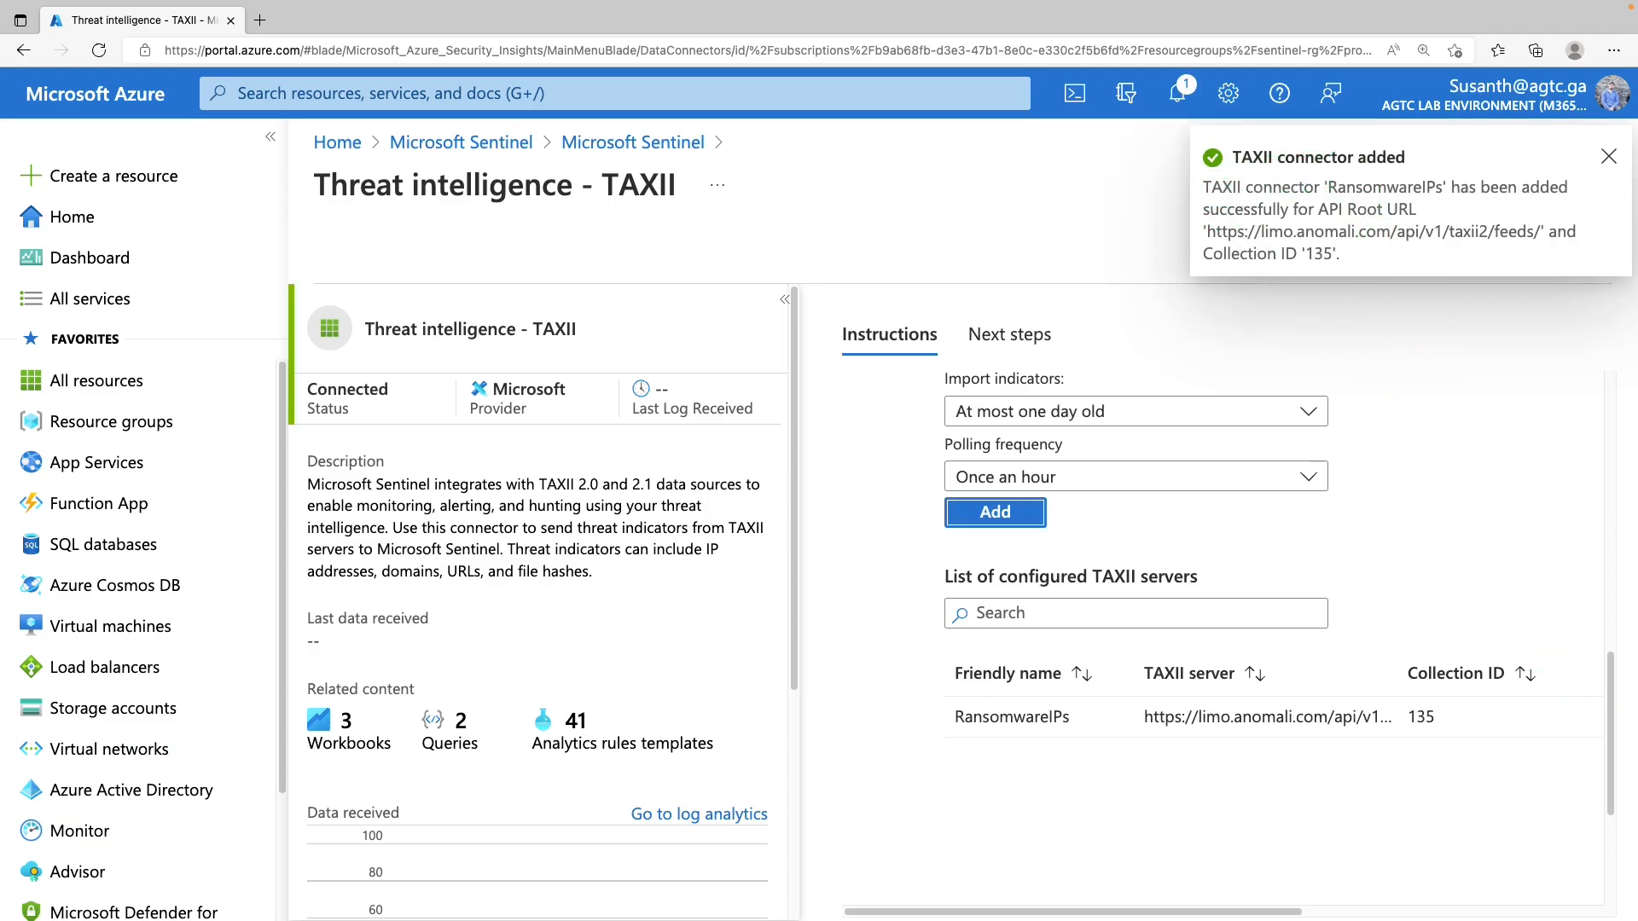
Review the TAXII connector's Next steps: 3 recommended workbooks and 2 threat-indicator query samples
{"action": "left_click", "coordinate": [1013, 341]}
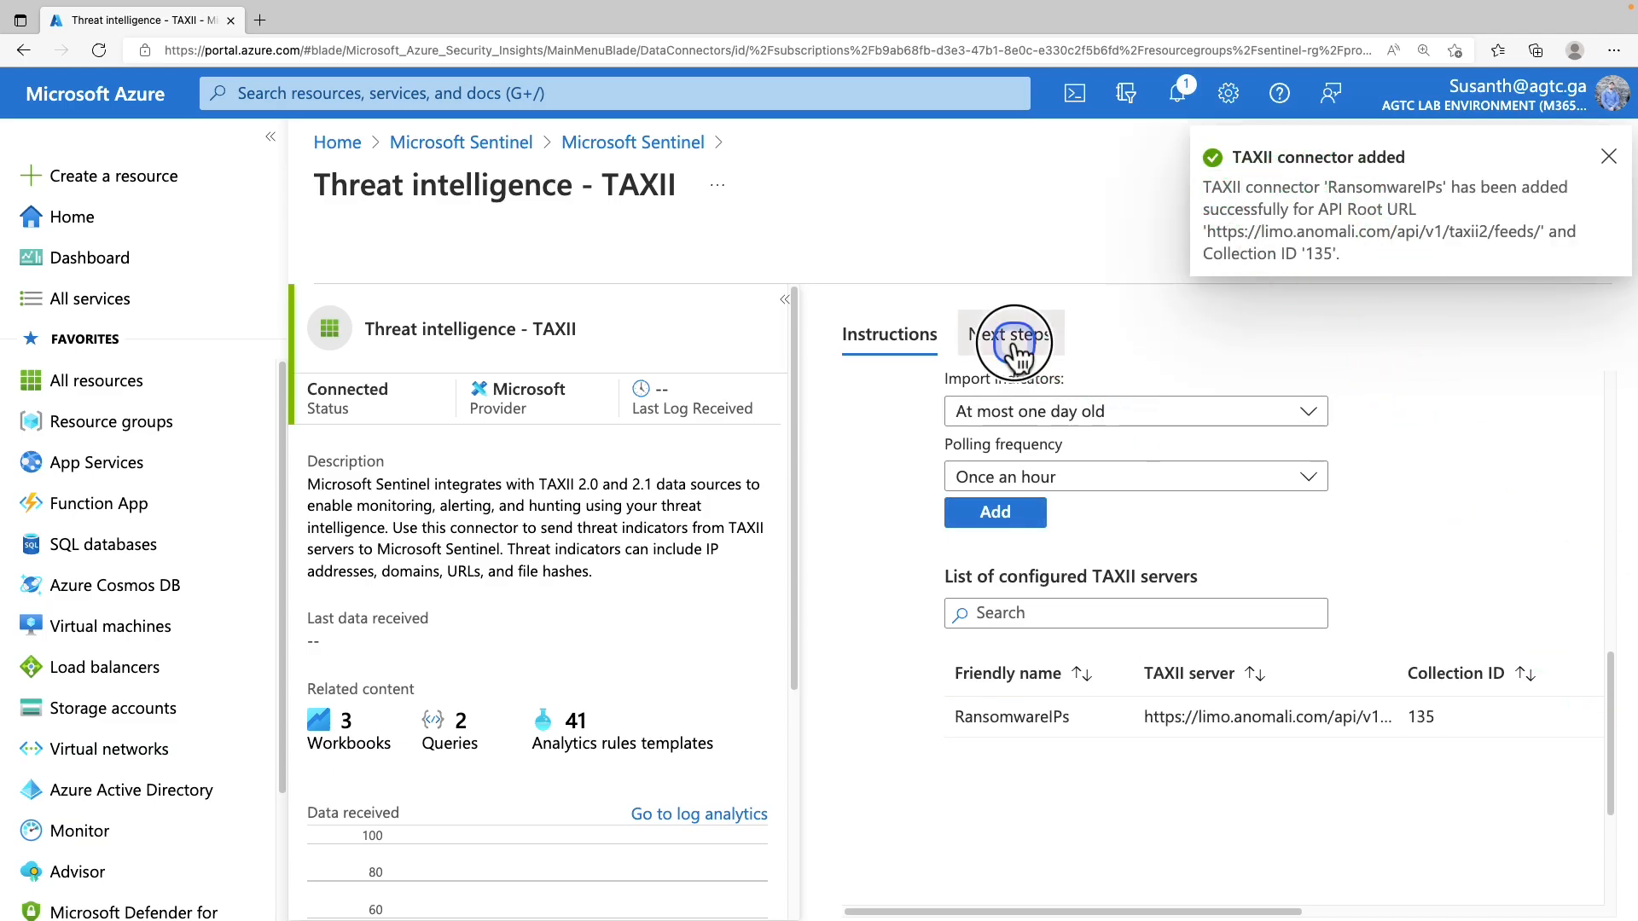
{"action": "left_click", "coordinate": [1094, 554]}
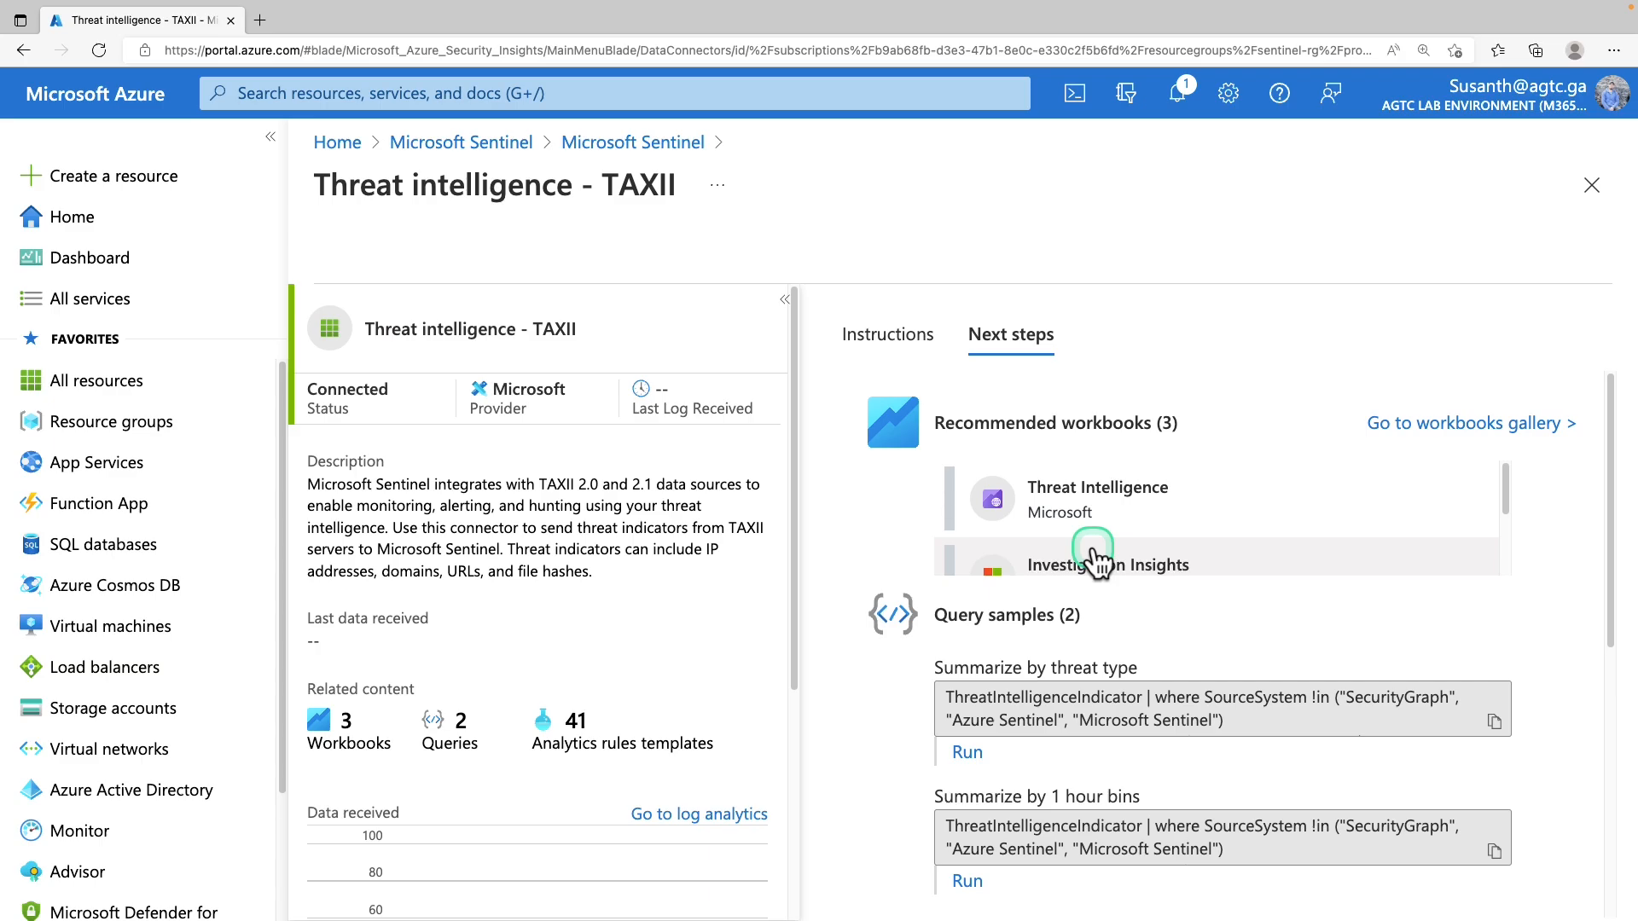
{"action": "scroll", "coordinate": [1095, 557], "scroll_direction": "down", "scroll_amount": 1}
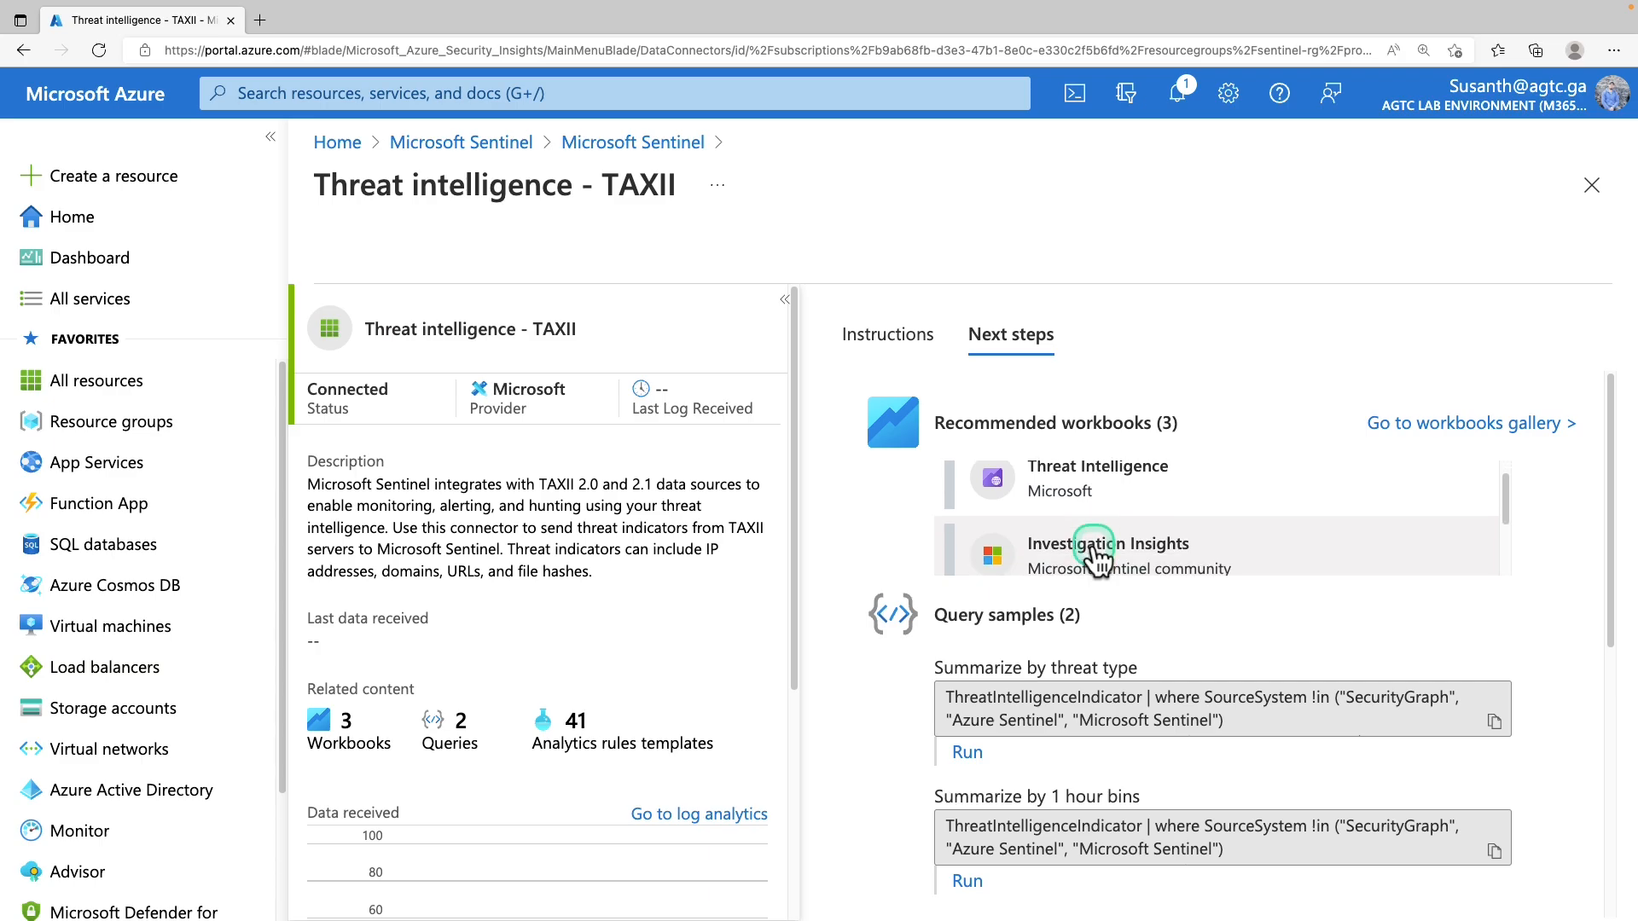
{"action": "scroll", "coordinate": [1096, 546], "scroll_direction": "up", "scroll_amount": 1}
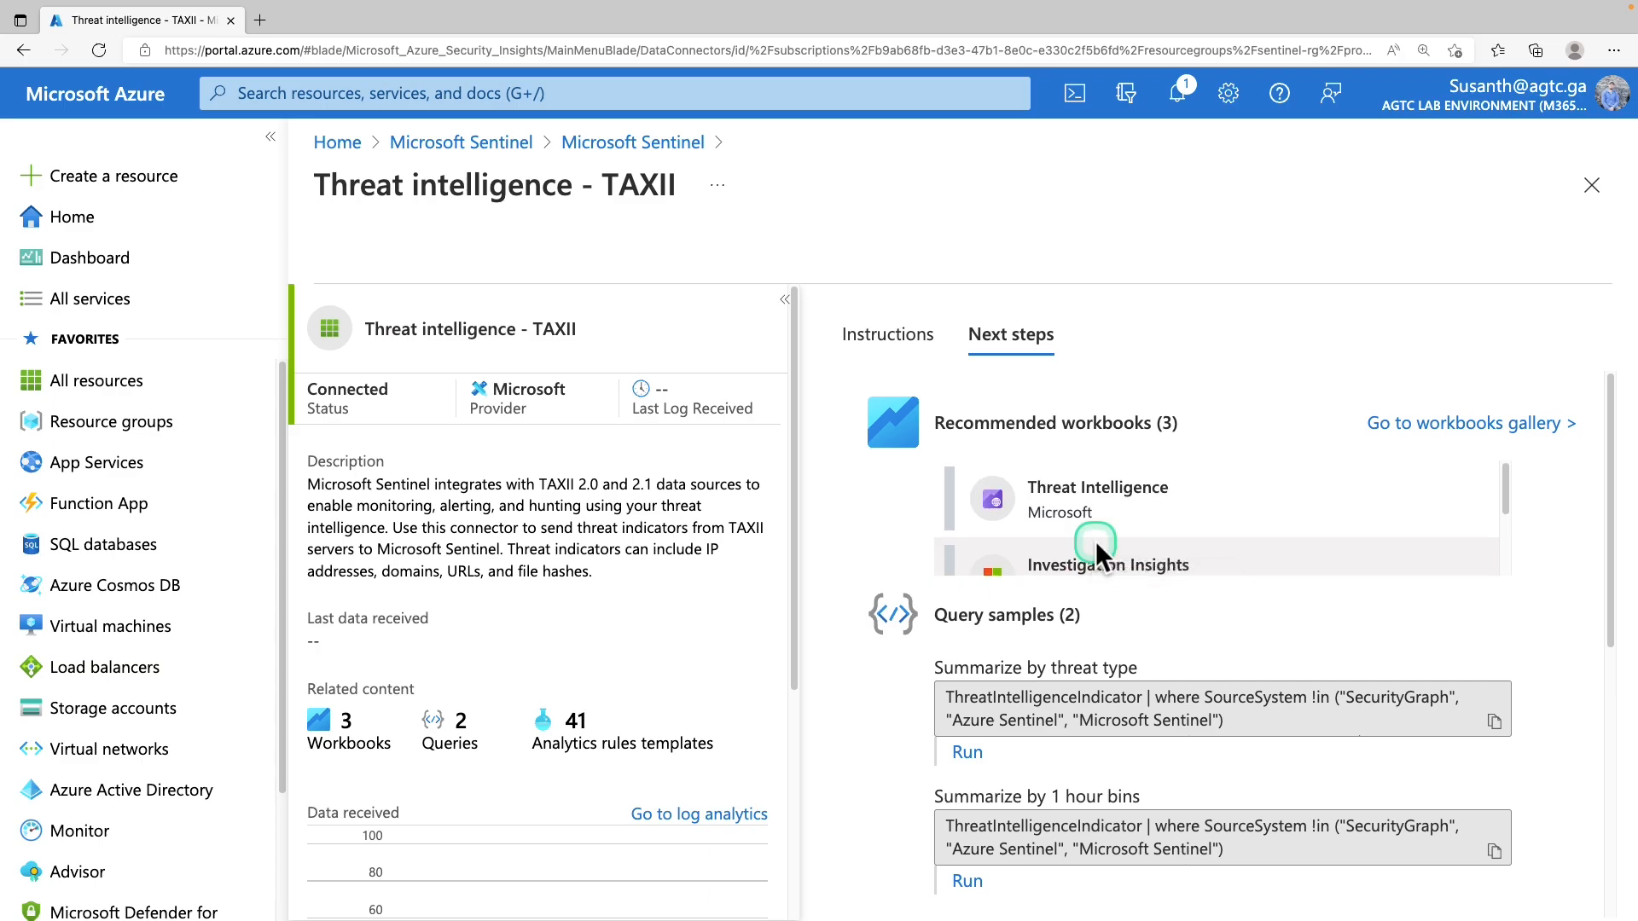
{"action": "scroll", "coordinate": [1096, 546], "scroll_direction": "down", "scroll_amount": 1}
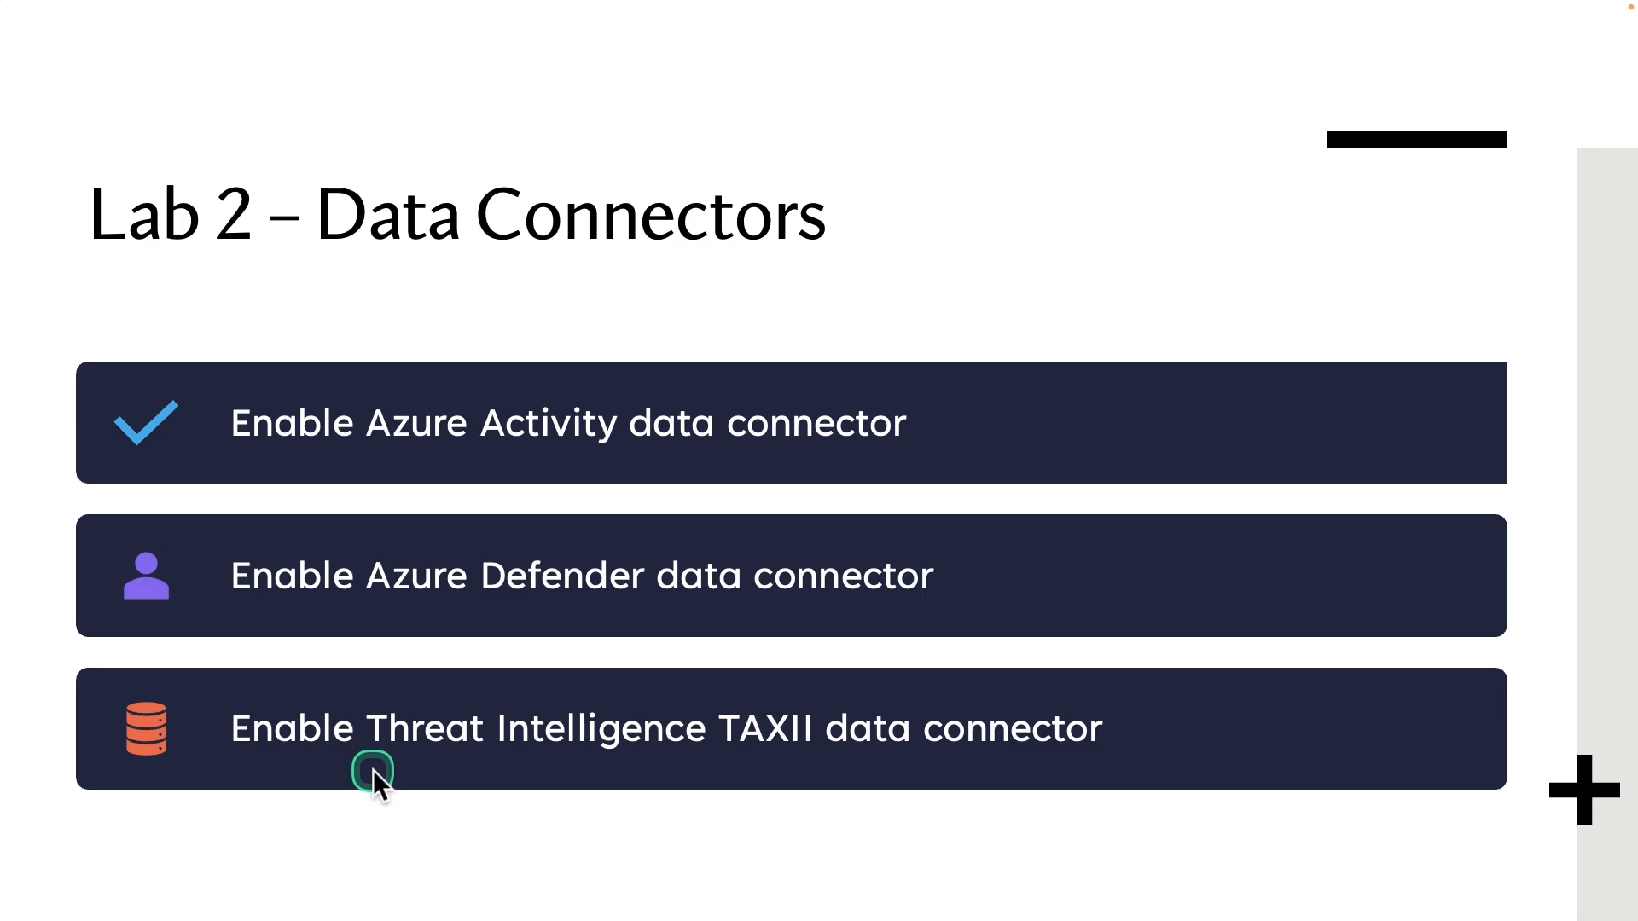
Advance to the Lab 3 – Analytics Rules slide, mark its overview, then return to Azure's Sentinel list
{"action": "left_click", "coordinate": [380, 775]}
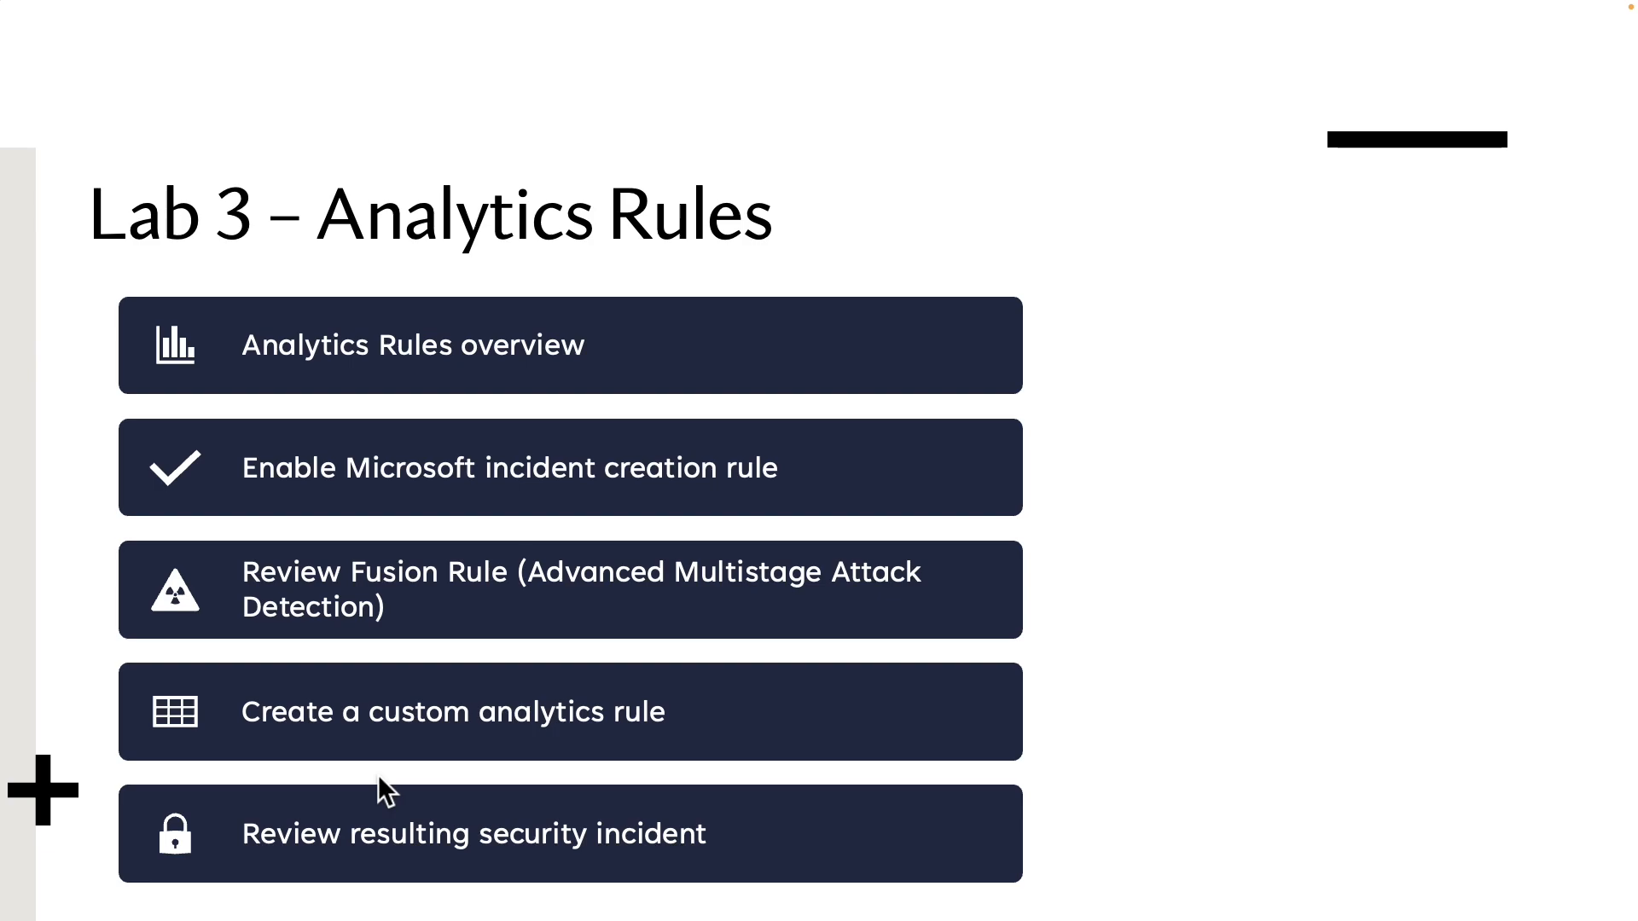
{"action": "mouse_move", "coordinate": [119, 285]}
{"action": "left_mouse_down"}
{"action": "mouse_move", "coordinate": [340, 392]}
{"action": "mouse_move", "coordinate": [661, 392]}
{"action": "left_mouse_up"}
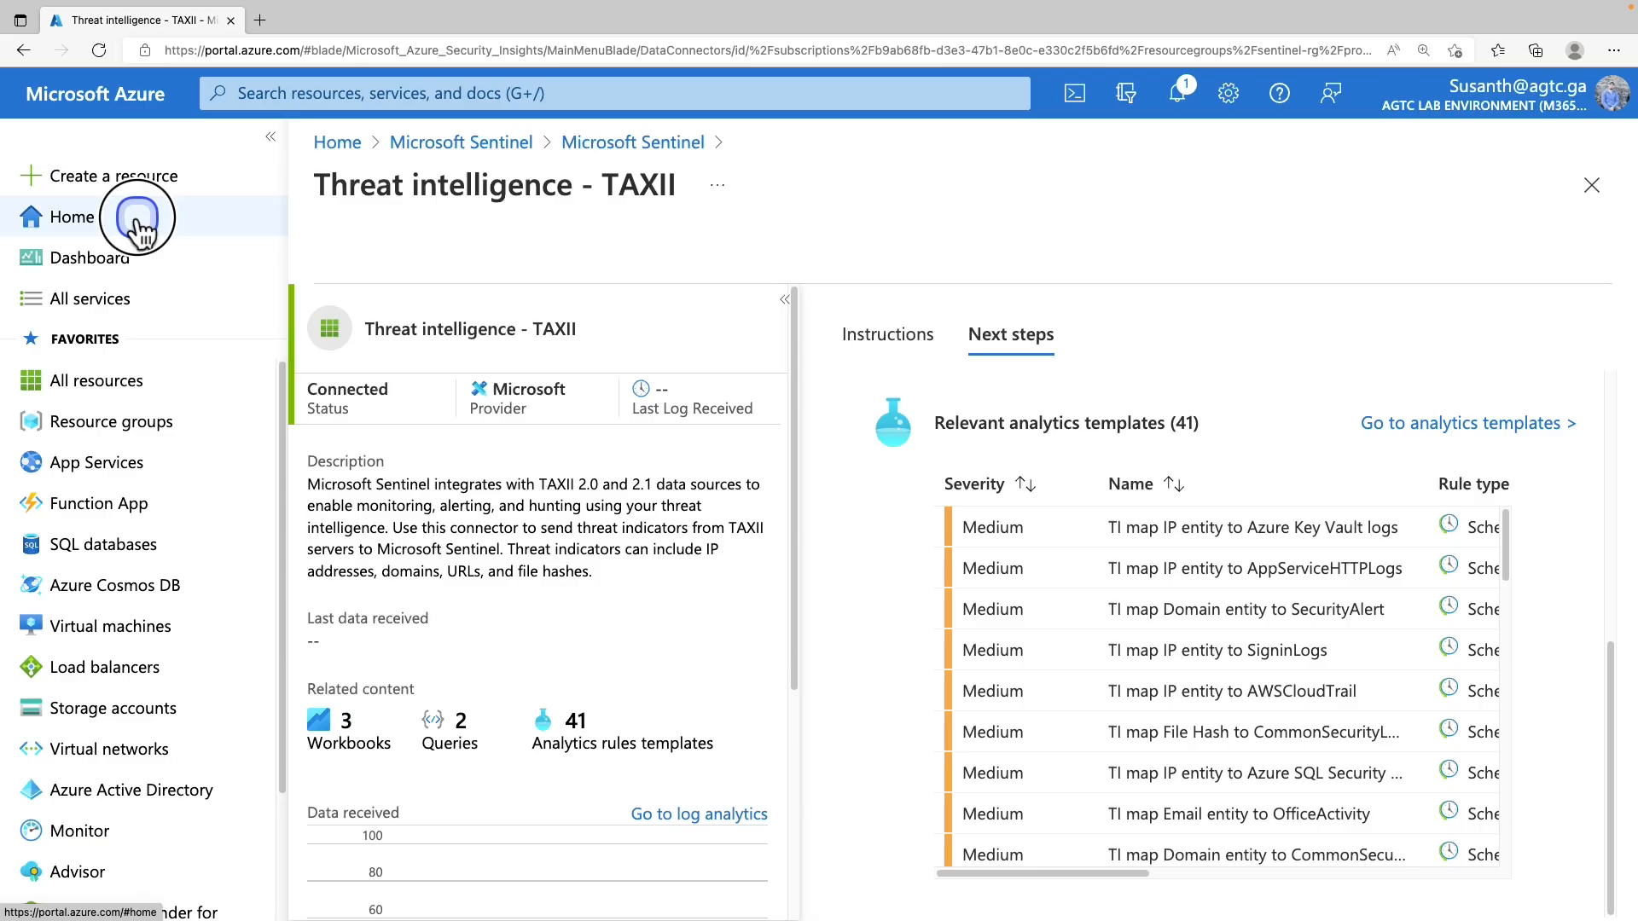
{"action": "left_click", "coordinate": [132, 215]}
{"action": "left_click", "coordinate": [550, 263]}
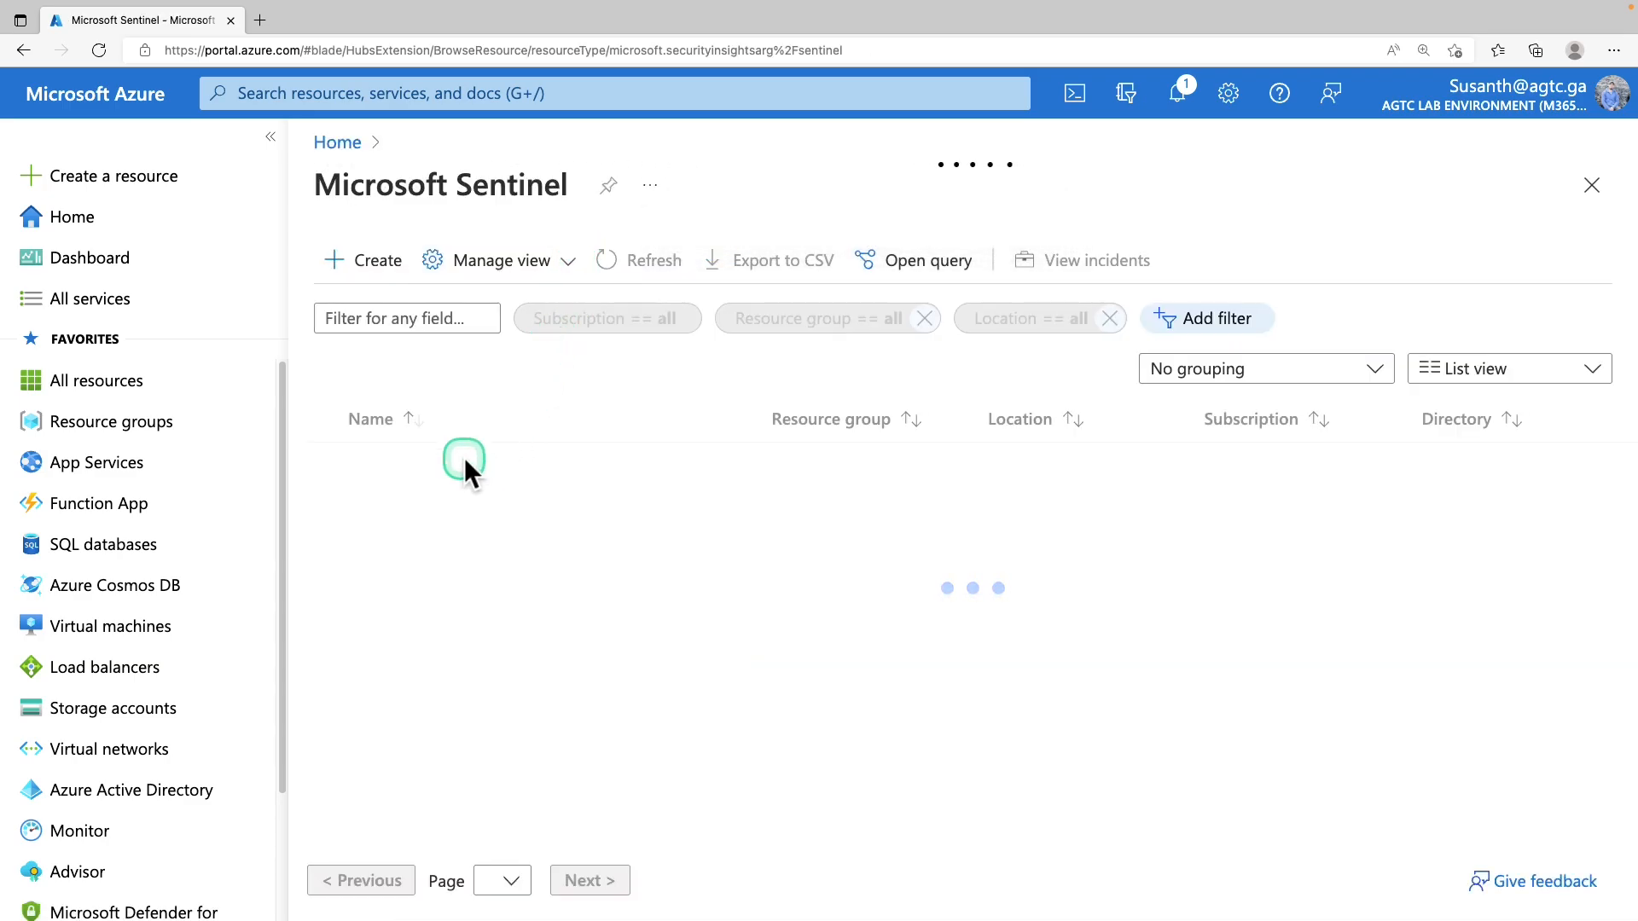
Open the Analytics page of sentinel-workspace and switch to the Rule templates tab
{"action": "left_click", "coordinate": [464, 468]}
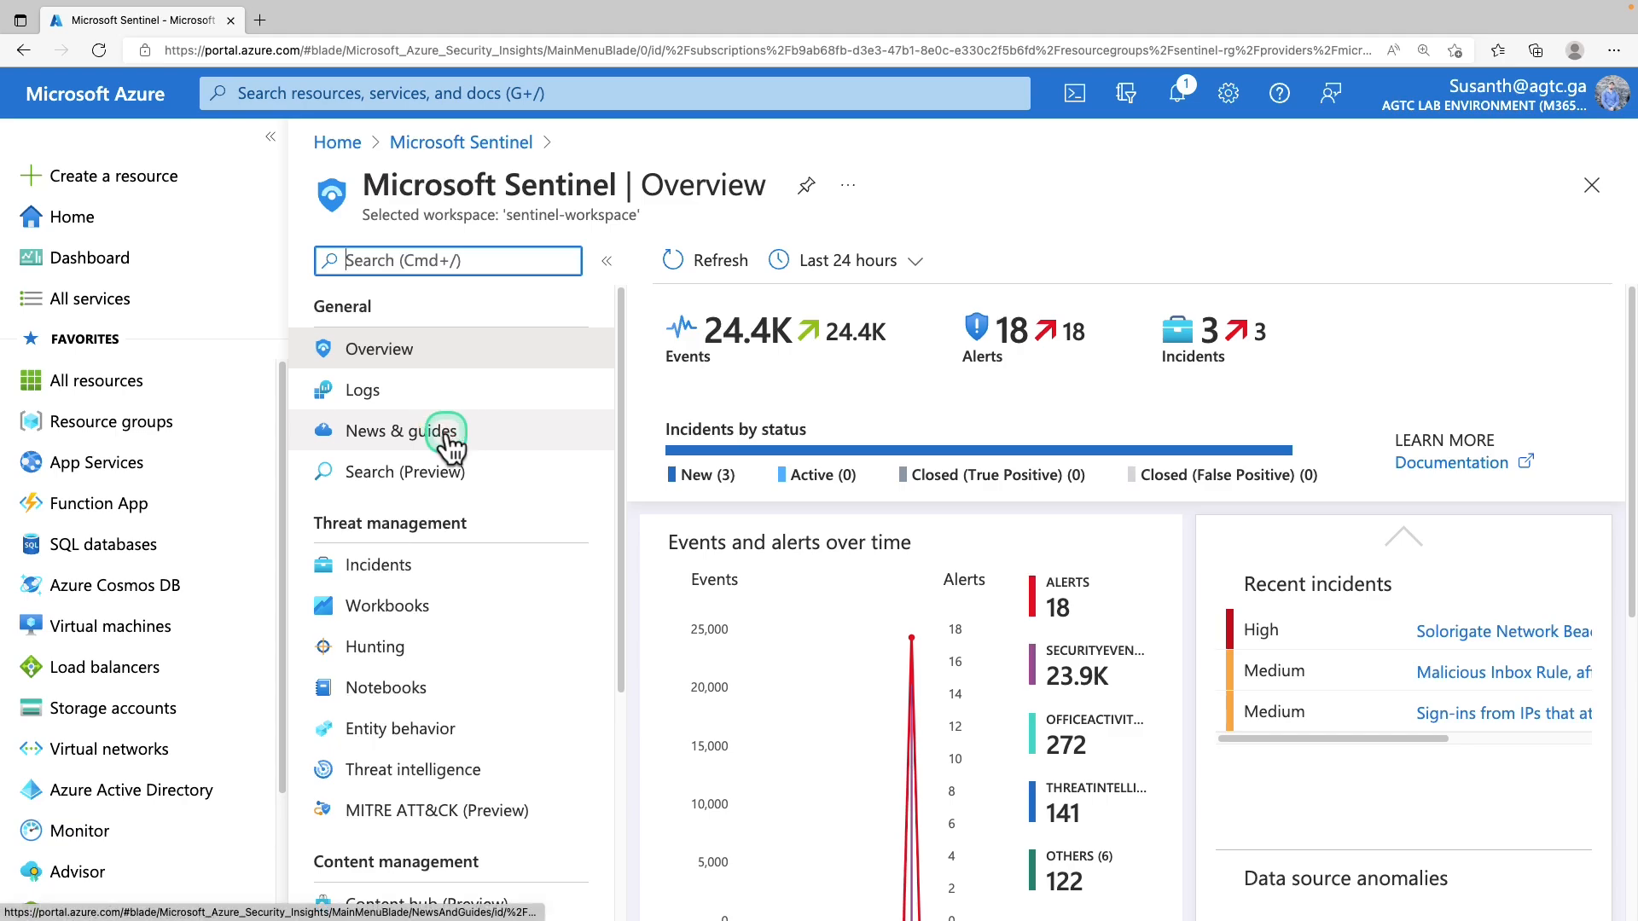
{"action": "scroll", "coordinate": [448, 443], "scroll_direction": "down", "scroll_amount": 5}
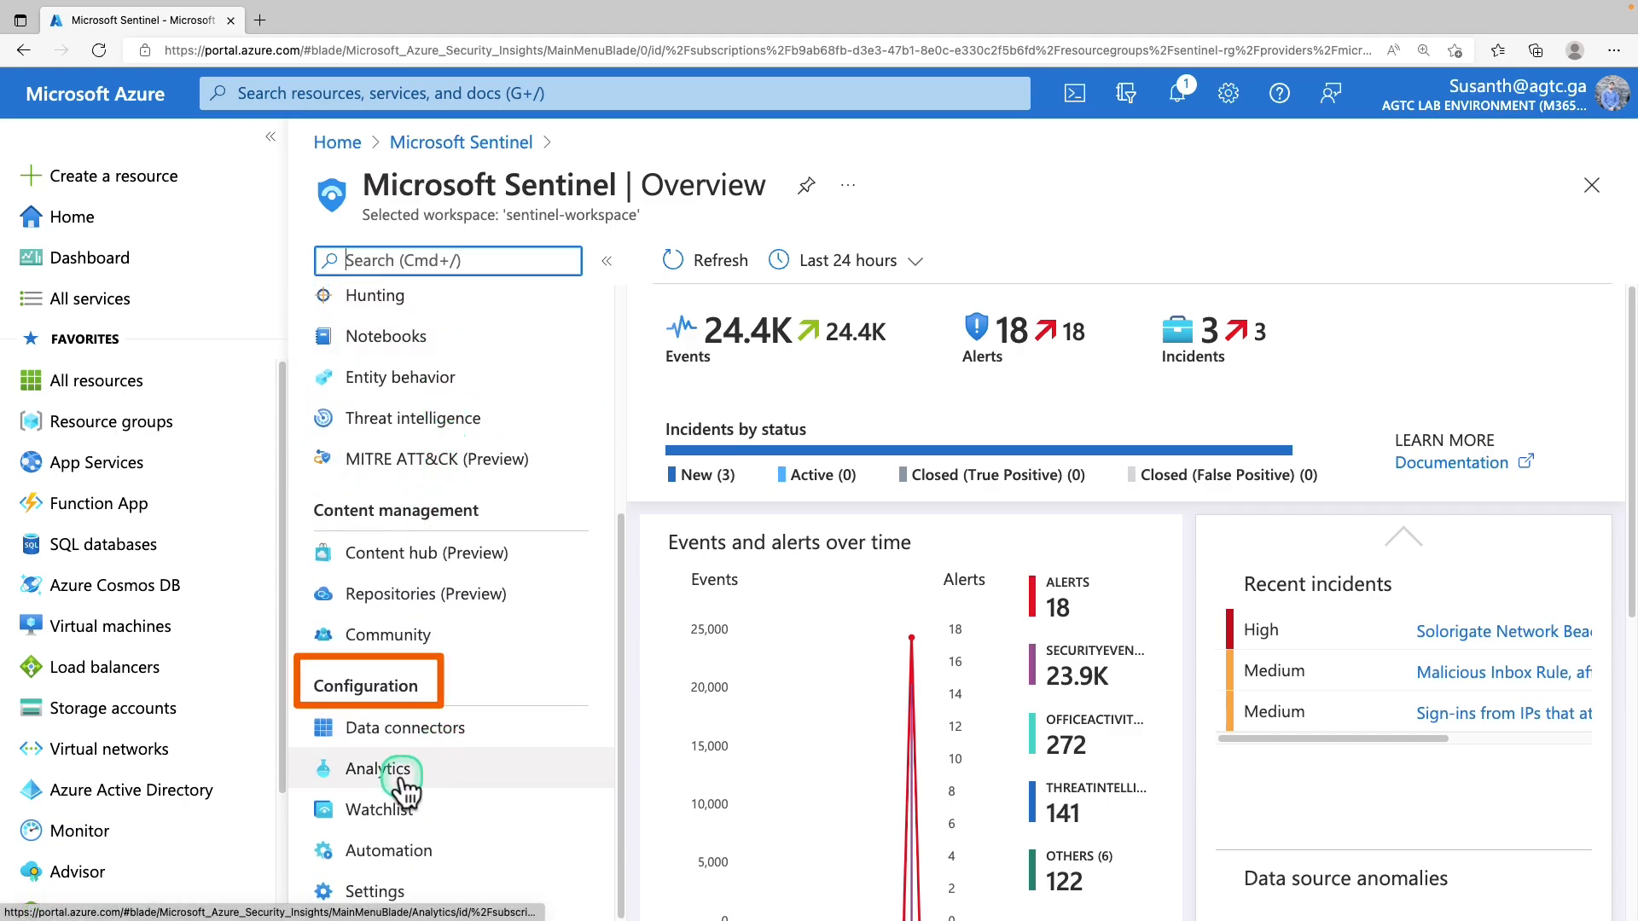
{"action": "left_click", "coordinate": [406, 774]}
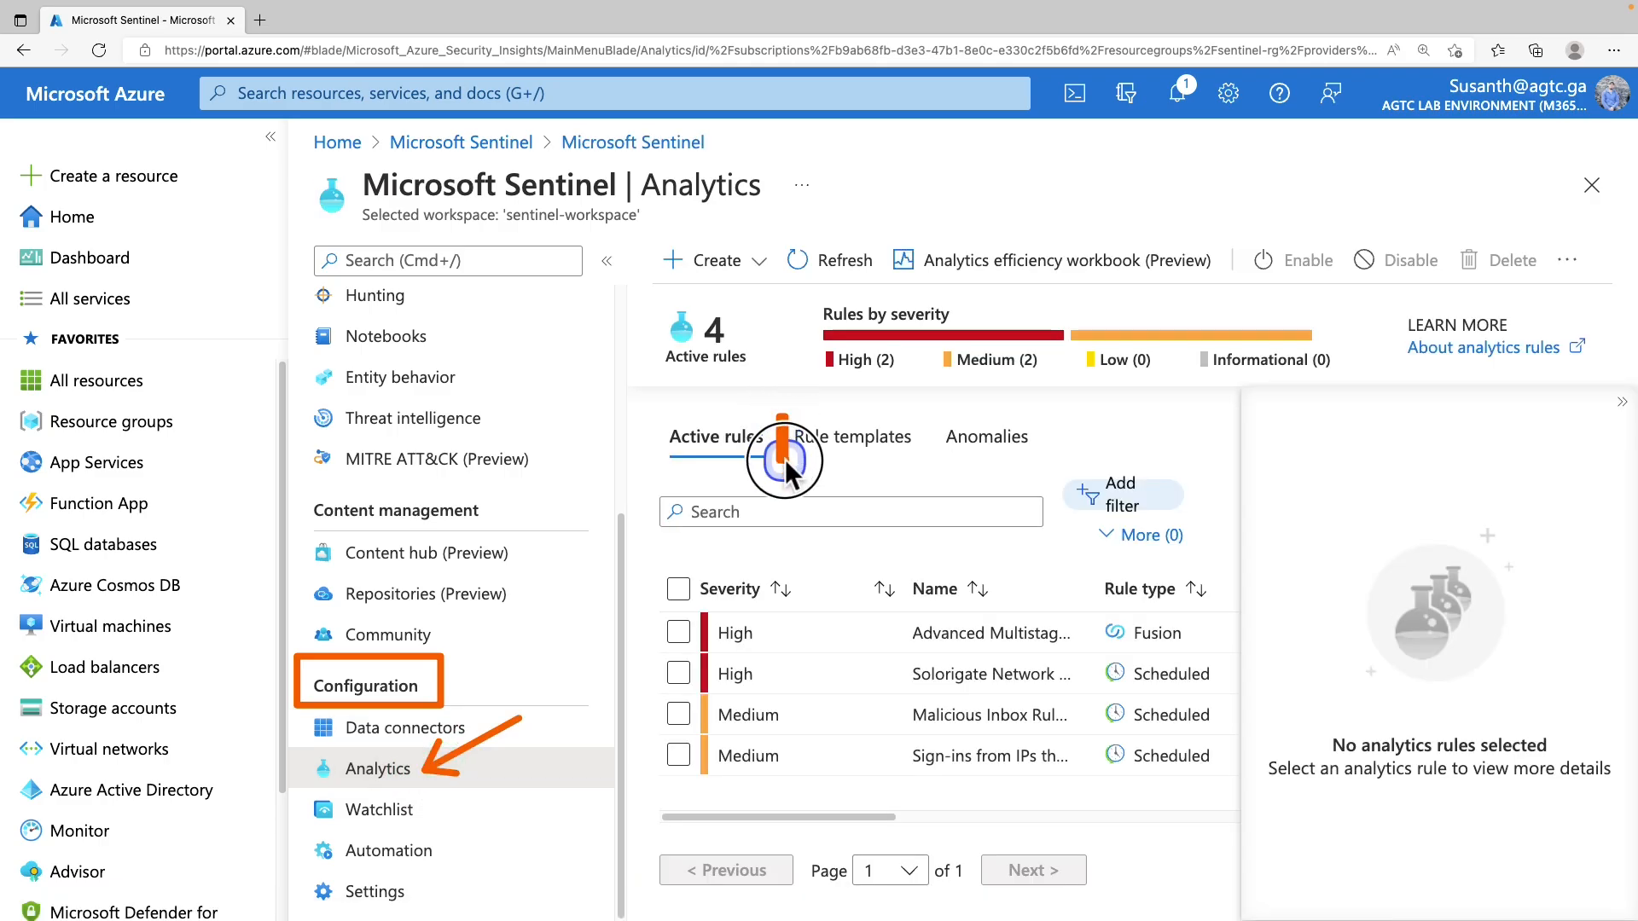
{"action": "left_click", "coordinate": [908, 452]}
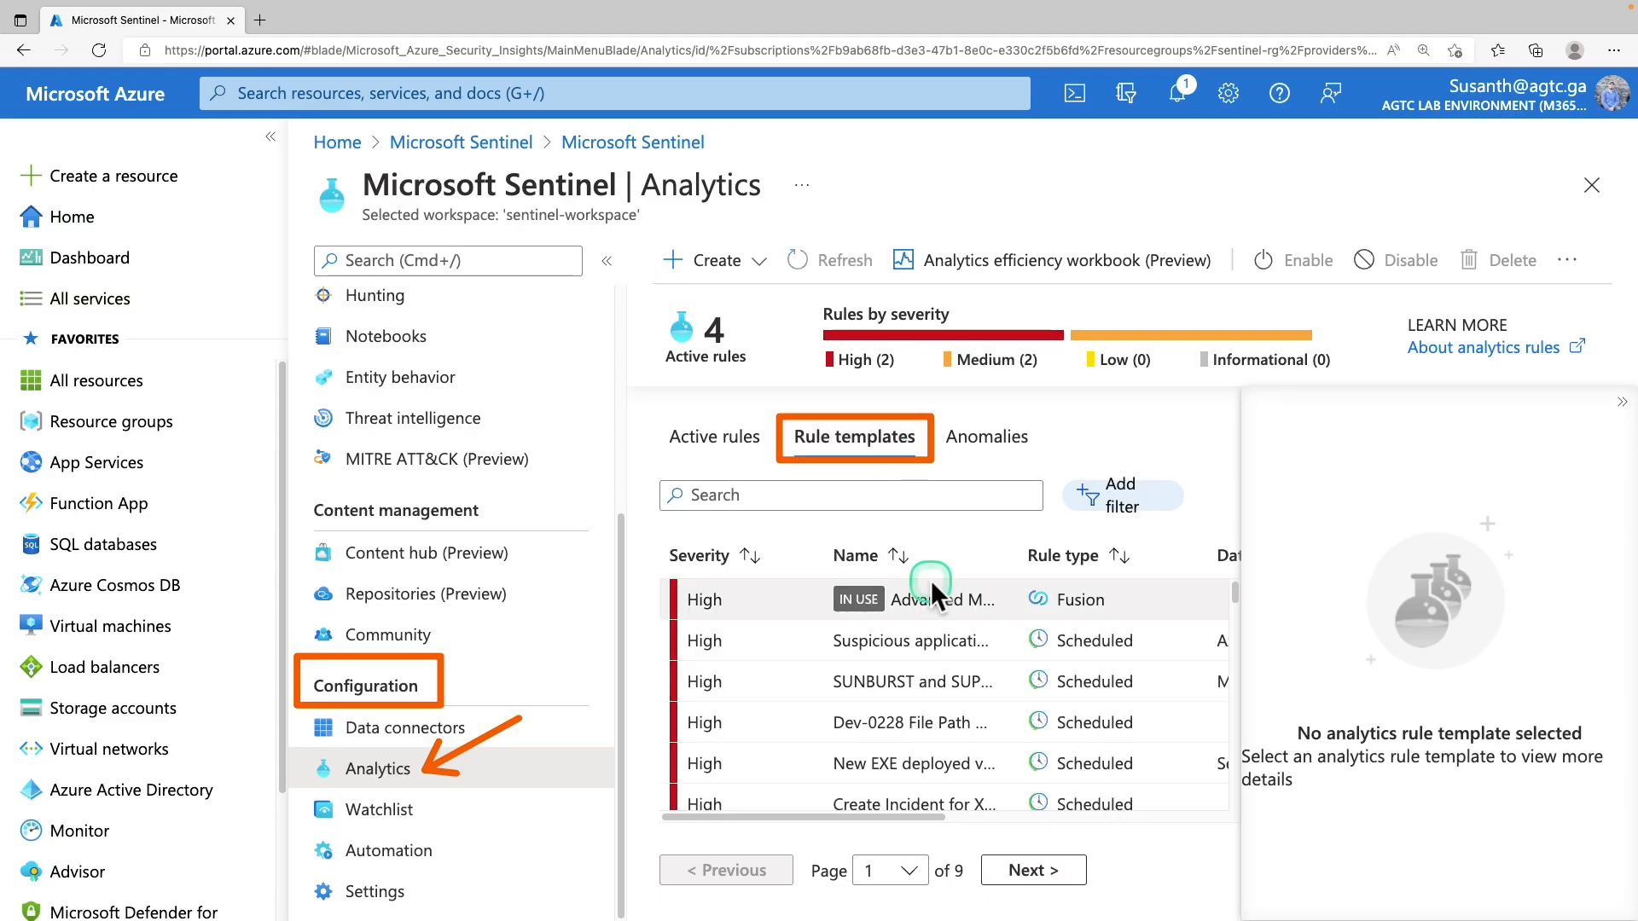
Filter rule templates to Data Sources = Security Events via Legacy Agent
{"action": "scroll", "coordinate": [930, 580], "scroll_direction": "down", "scroll_amount": 3}
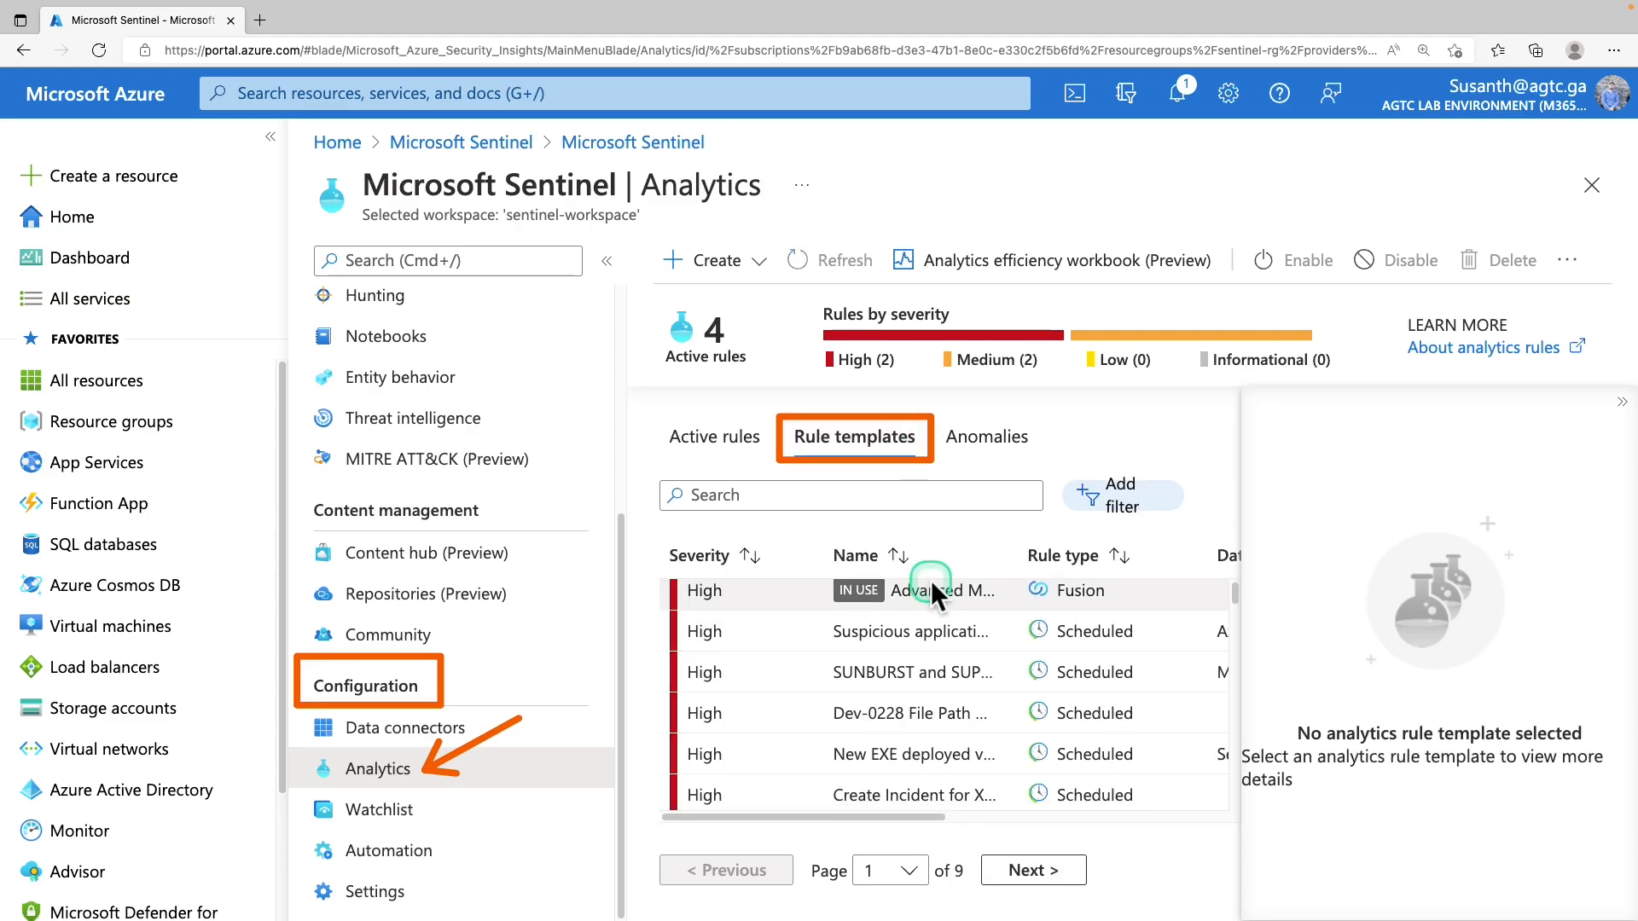
{"action": "left_click", "coordinate": [1109, 512]}
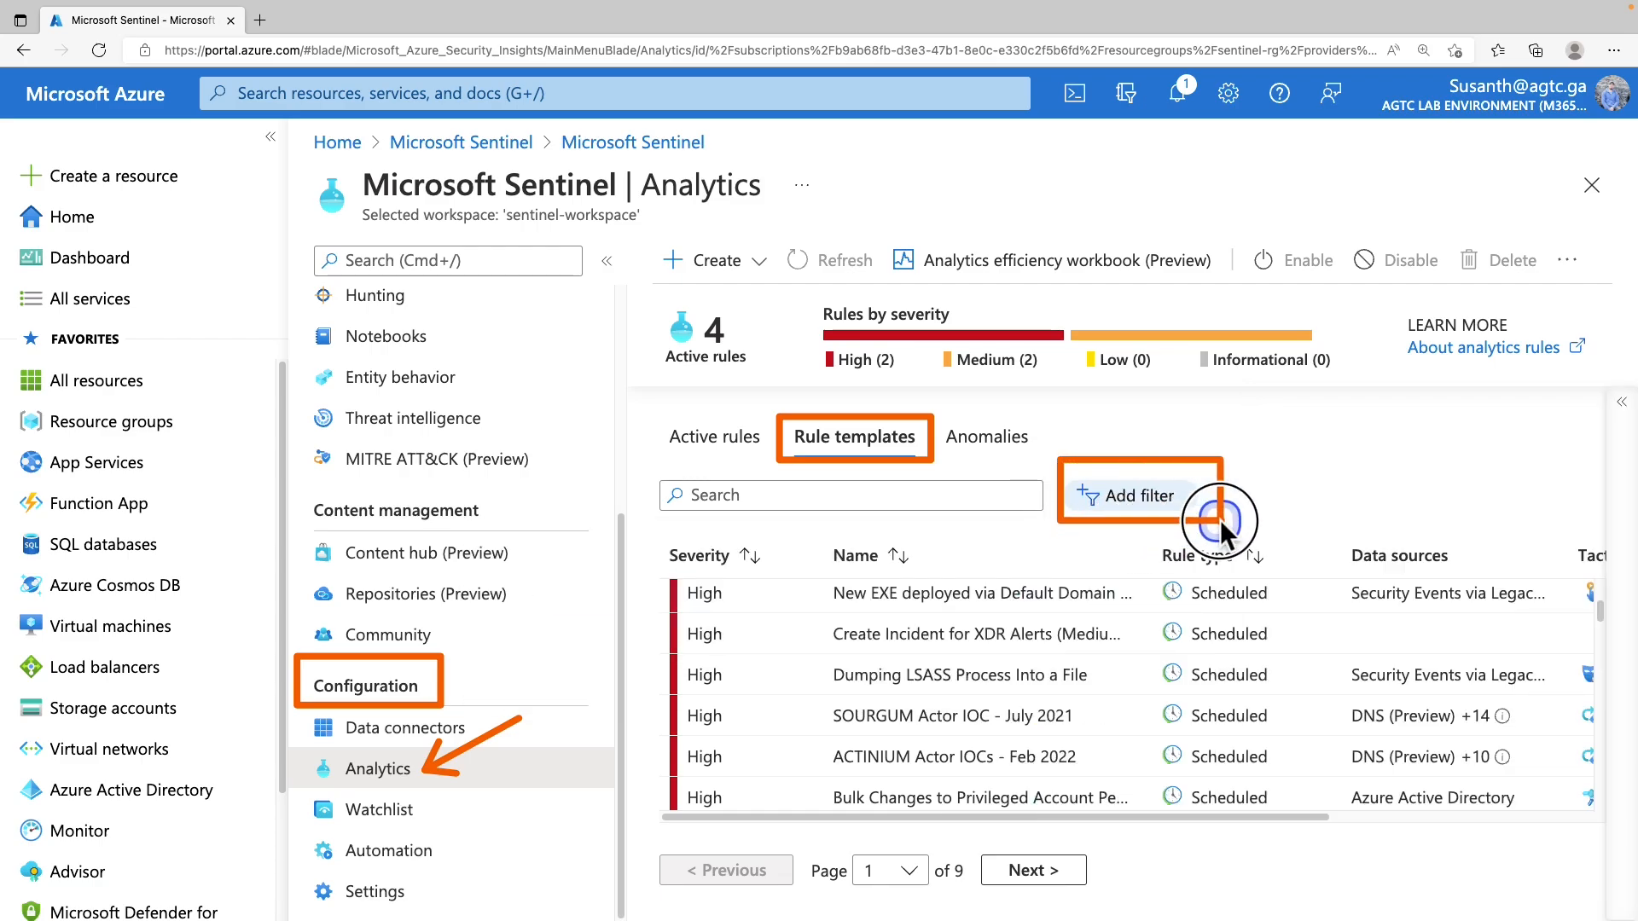
{"action": "left_click", "coordinate": [1170, 502]}
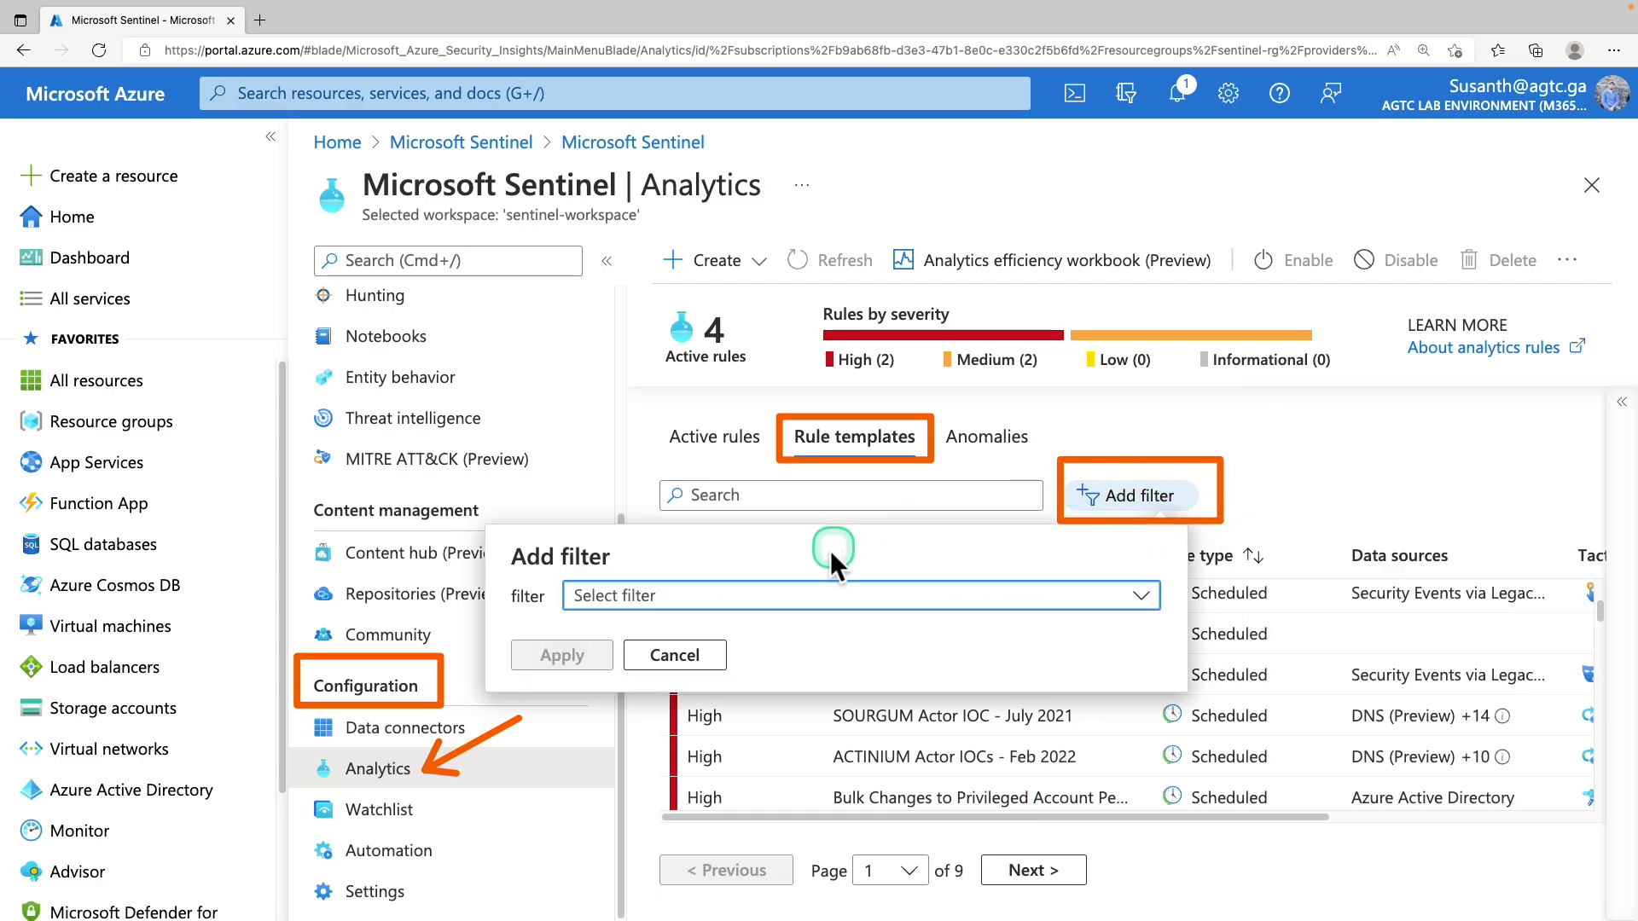
{"action": "left_click", "coordinate": [786, 598]}
{"action": "left_click", "coordinate": [732, 716]}
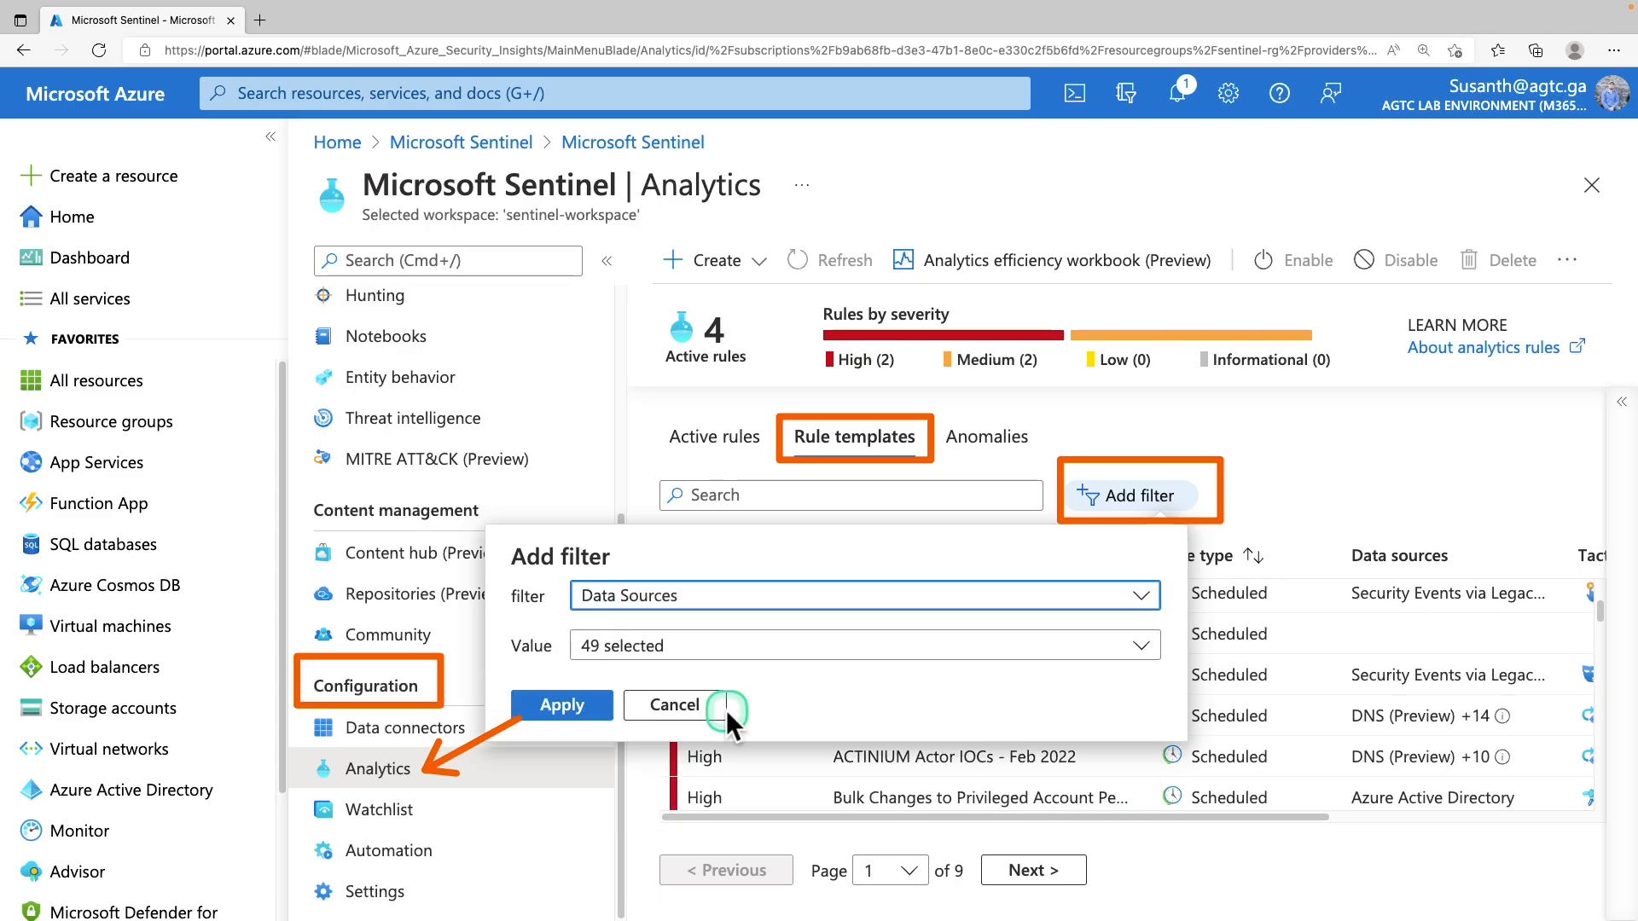
{"action": "left_click", "coordinate": [770, 646]}
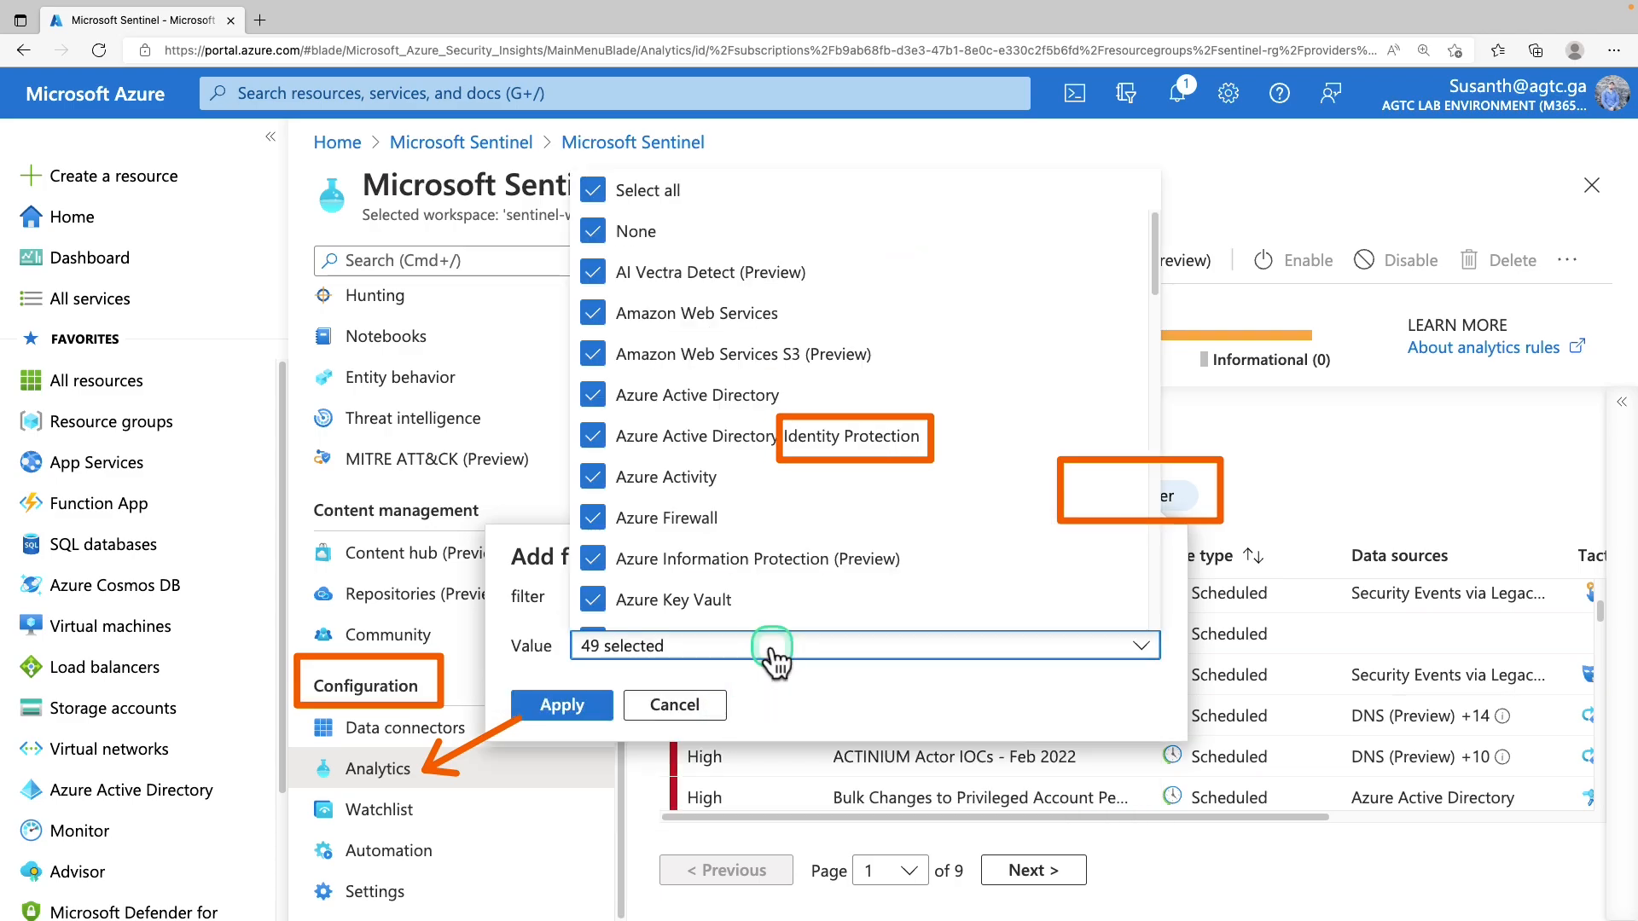
{"action": "left_click", "coordinate": [616, 192]}
{"action": "scroll", "coordinate": [633, 413], "scroll_direction": "down", "scroll_amount": 3}
{"action": "scroll", "coordinate": [657, 423], "scroll_direction": "down", "scroll_amount": 5}
{"action": "scroll", "coordinate": [657, 422], "scroll_direction": "down", "scroll_amount": 10}
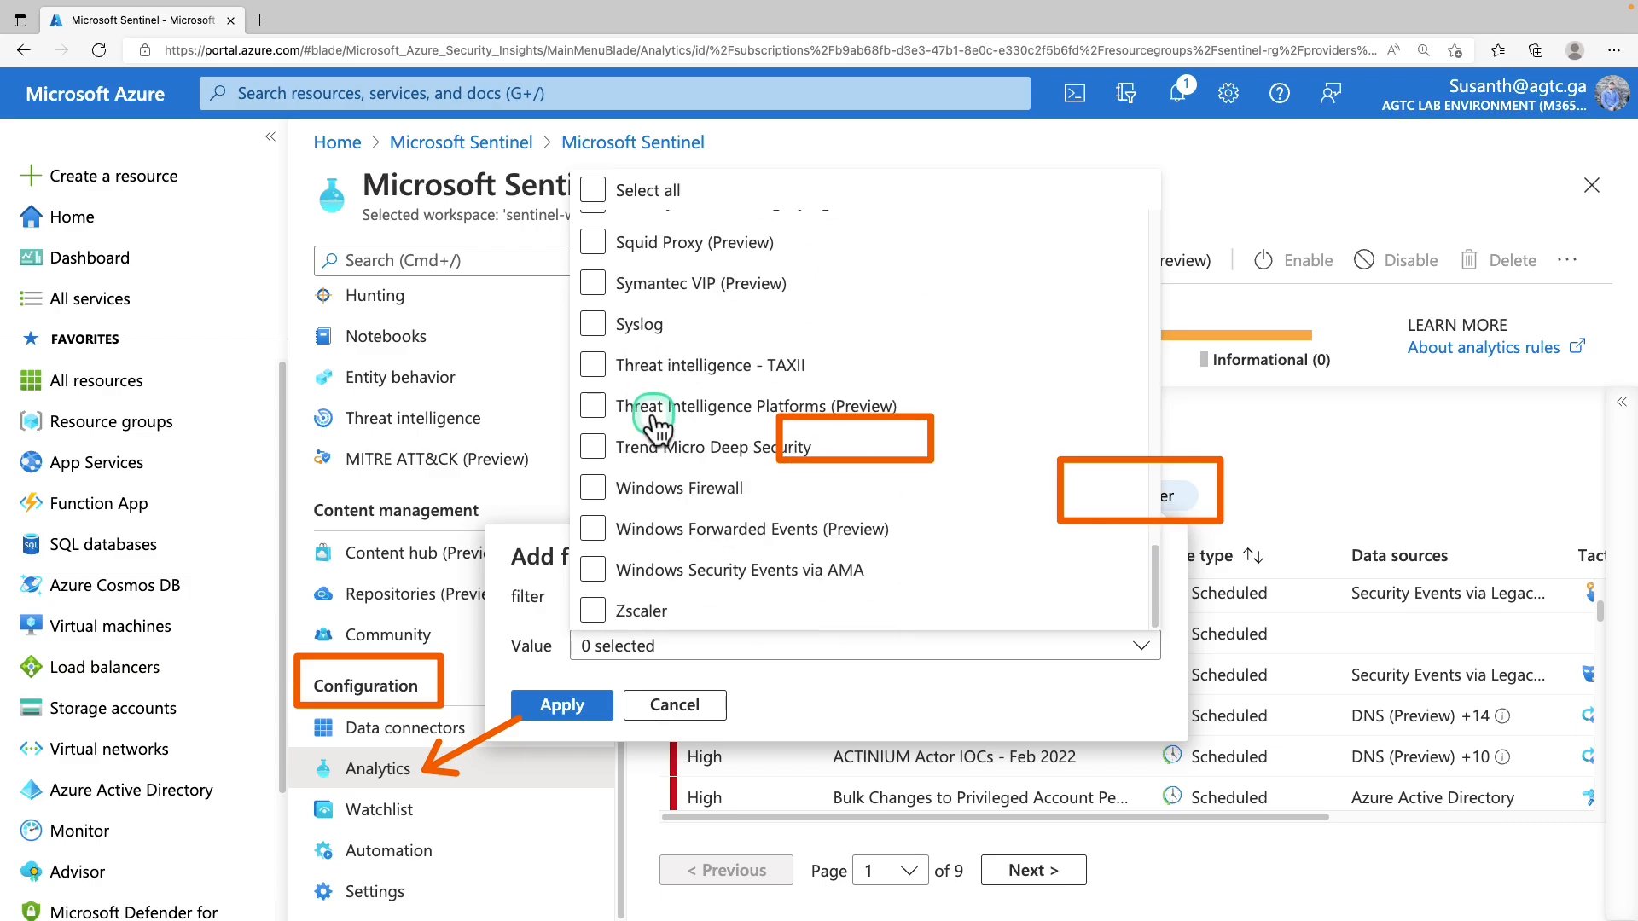
{"action": "scroll", "coordinate": [655, 417], "scroll_direction": "up", "scroll_amount": 1}
{"action": "left_click", "coordinate": [708, 281]}
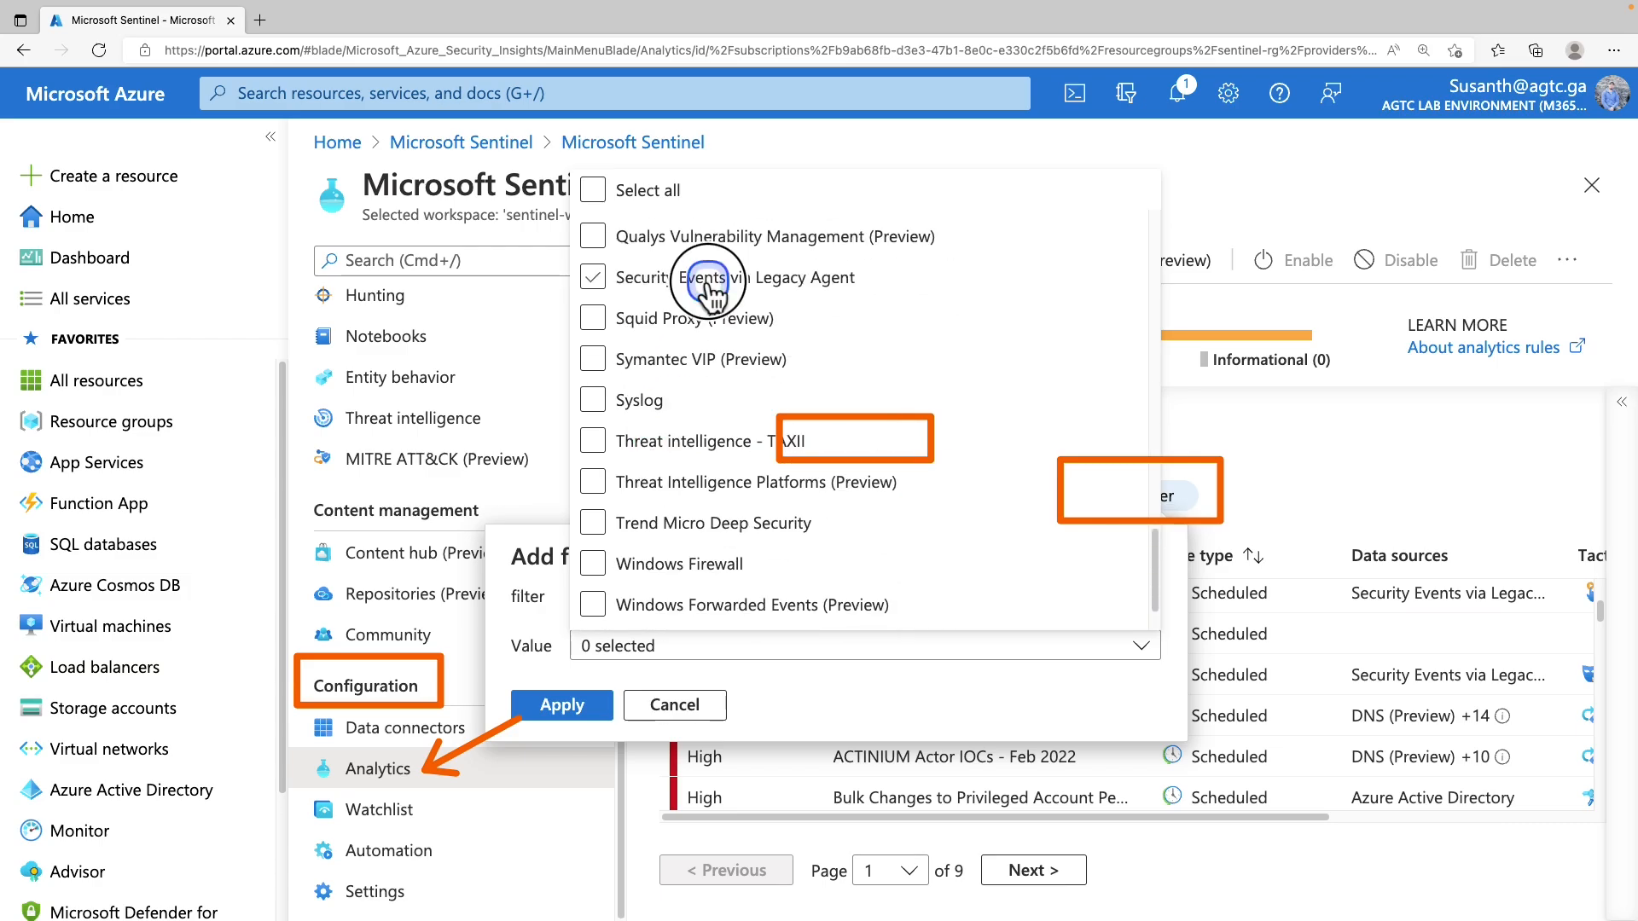
{"action": "left_click", "coordinate": [597, 704]}
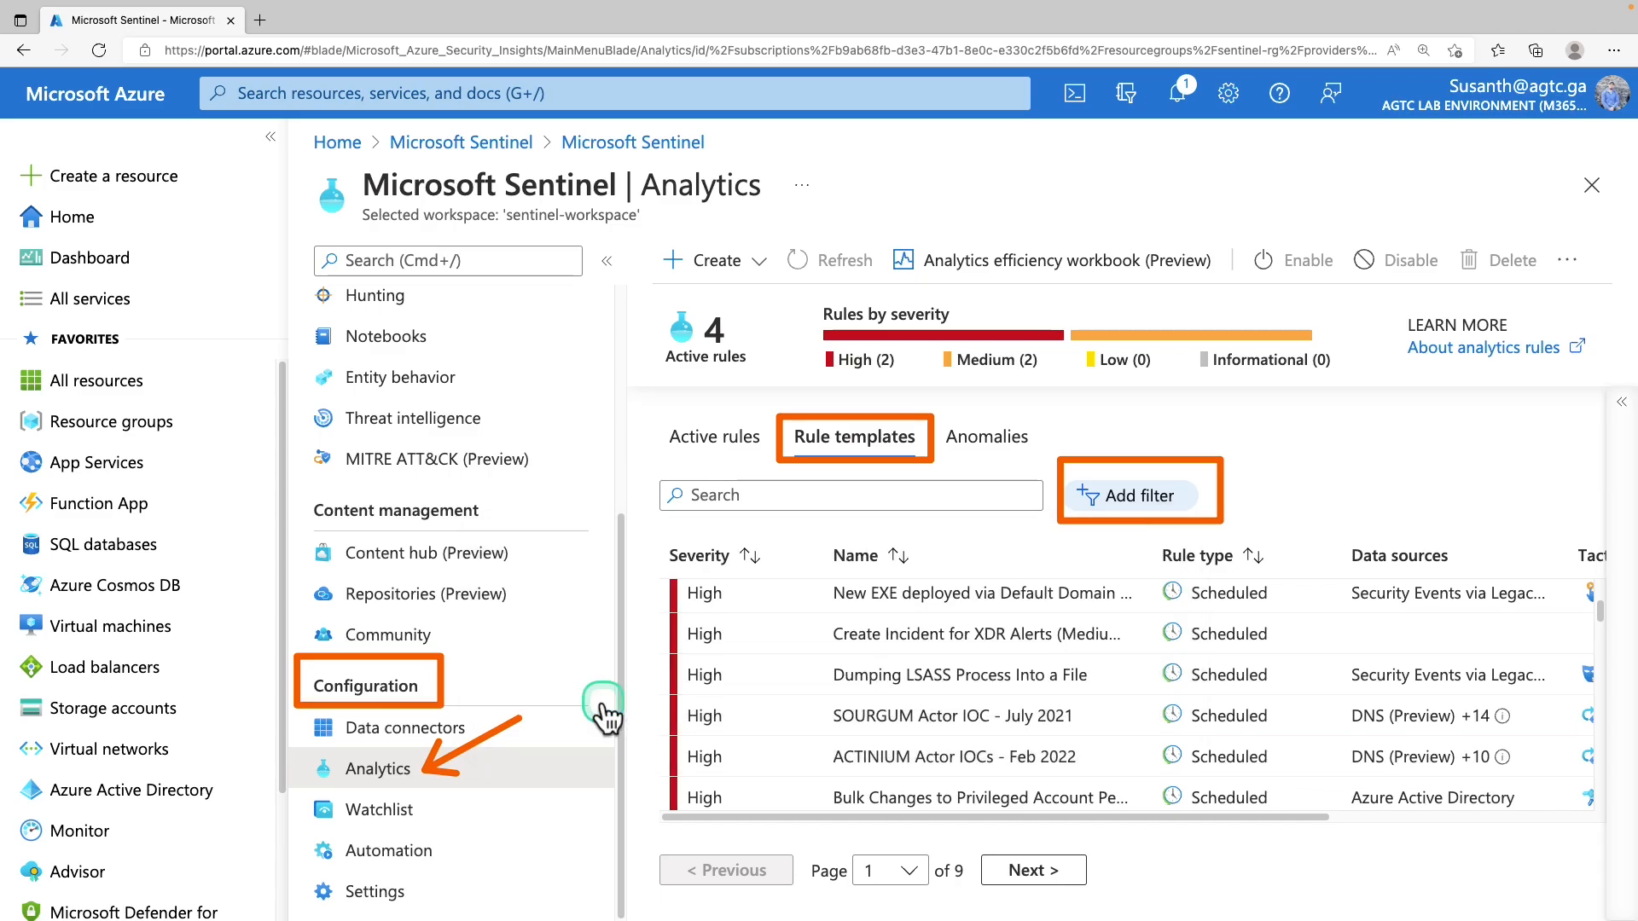
Add a Rule Type filter limited to Scheduled templates
{"action": "scroll", "coordinate": [1017, 629], "scroll_direction": "down", "scroll_amount": 2}
{"action": "scroll", "coordinate": [1001, 637], "scroll_direction": "down", "scroll_amount": 5}
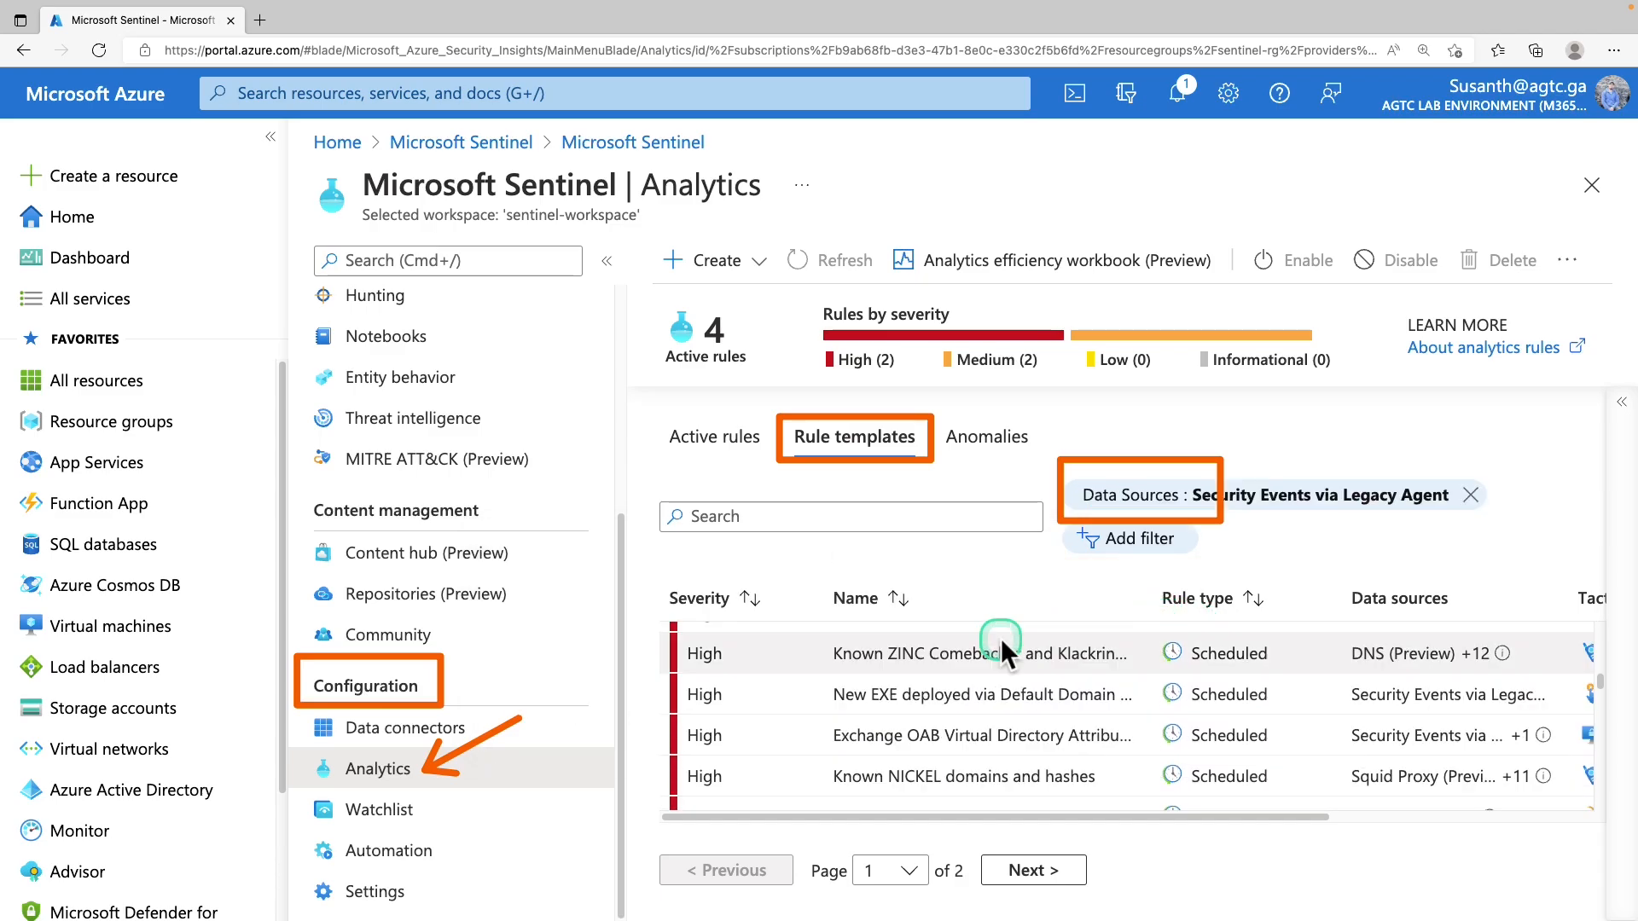
{"action": "scroll", "coordinate": [1002, 645], "scroll_direction": "down", "scroll_amount": 2}
{"action": "scroll", "coordinate": [1004, 652], "scroll_direction": "down", "scroll_amount": 5}
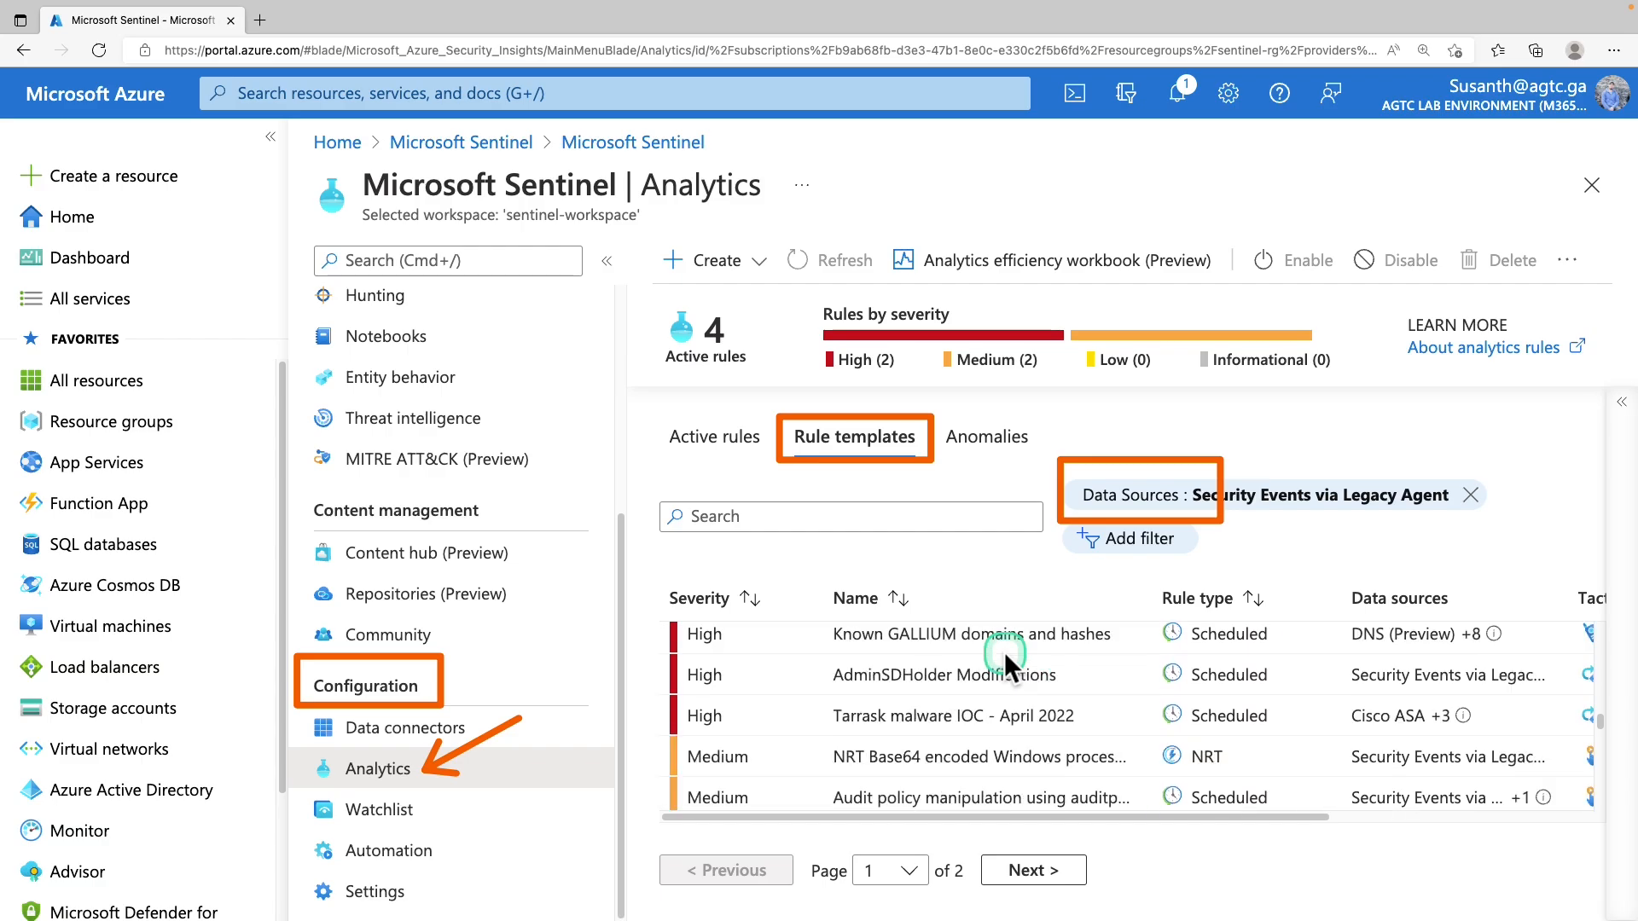
{"action": "scroll", "coordinate": [1005, 652], "scroll_direction": "down", "scroll_amount": 3}
{"action": "left_click", "coordinate": [1077, 551]}
{"action": "left_click", "coordinate": [822, 638]}
{"action": "left_click", "coordinate": [678, 716]}
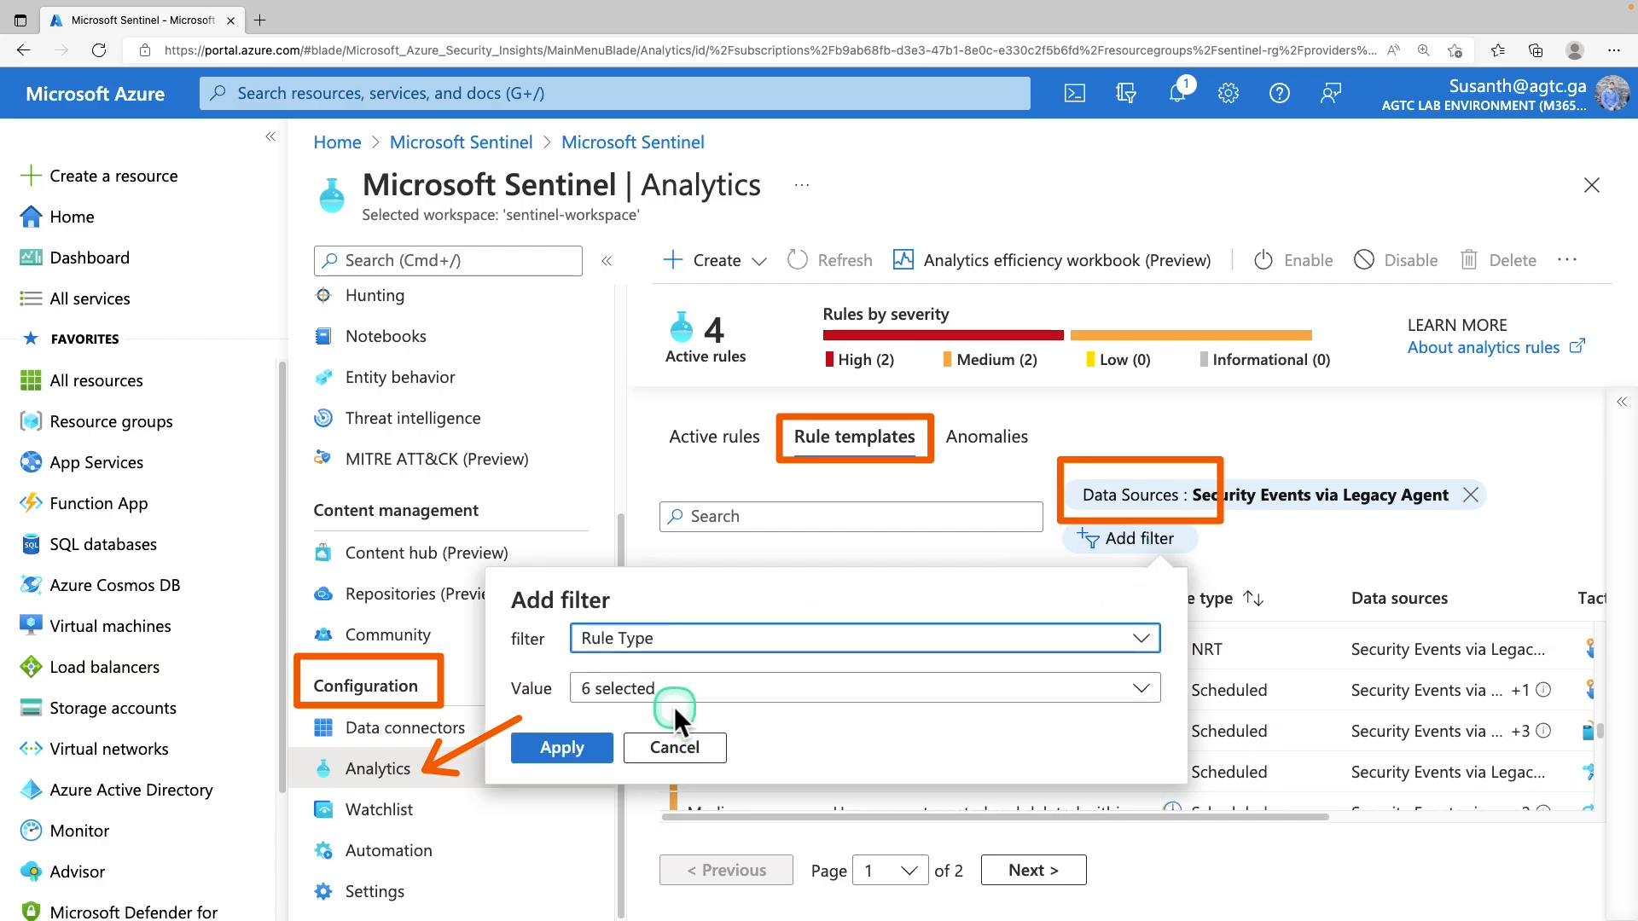
{"action": "left_click", "coordinate": [682, 688]}
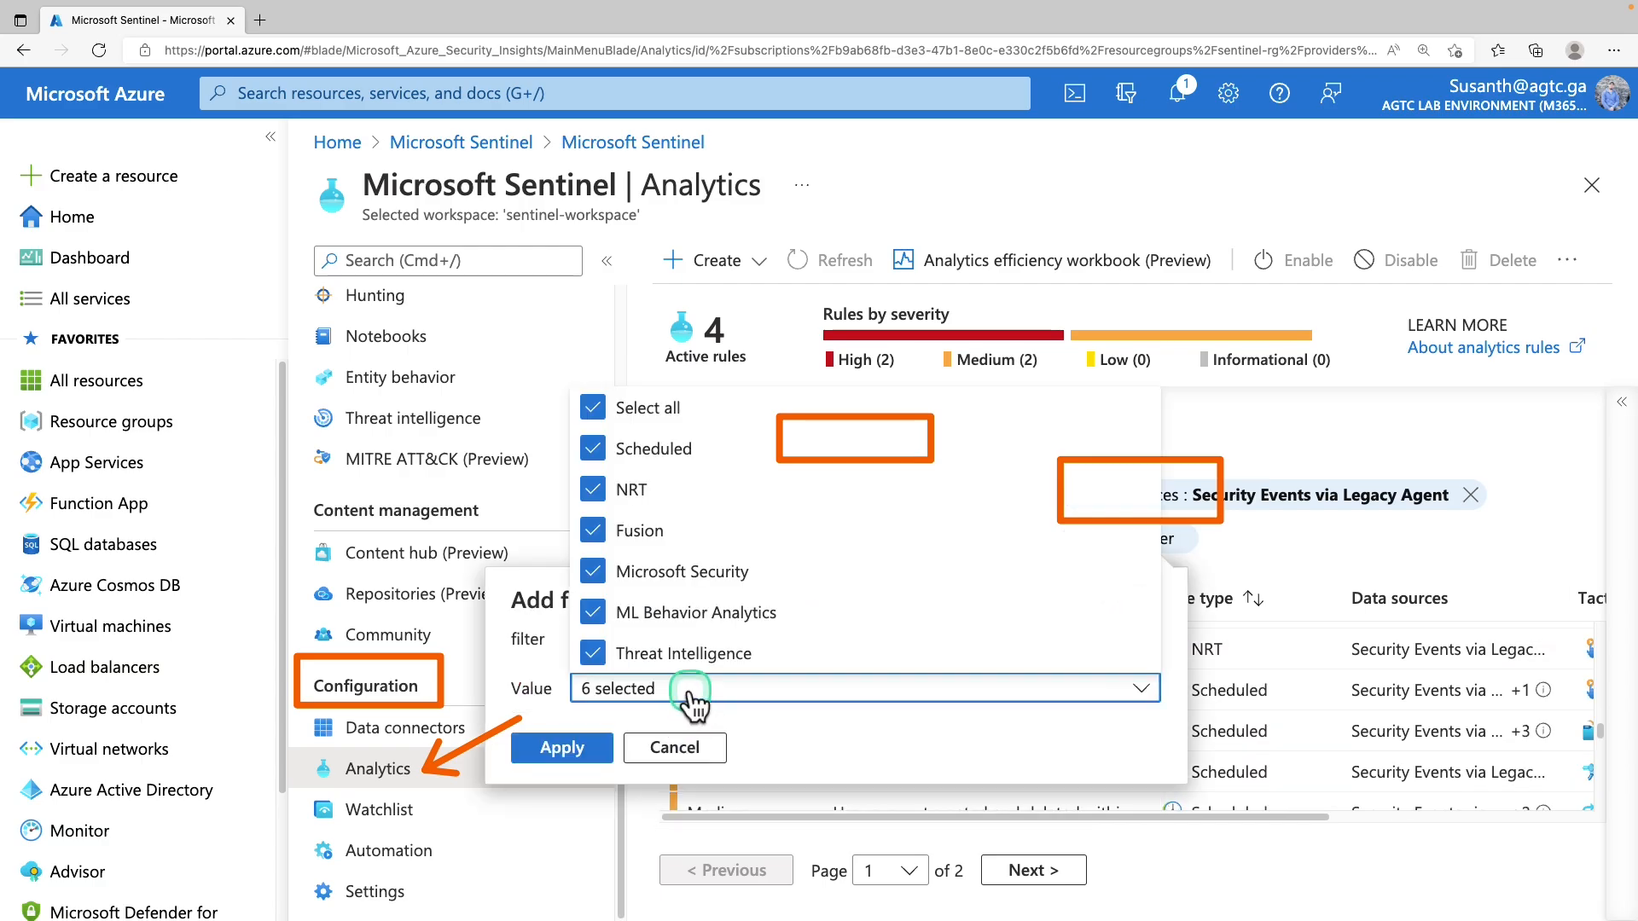
{"action": "left_click", "coordinate": [609, 400]}
{"action": "left_click", "coordinate": [619, 461]}
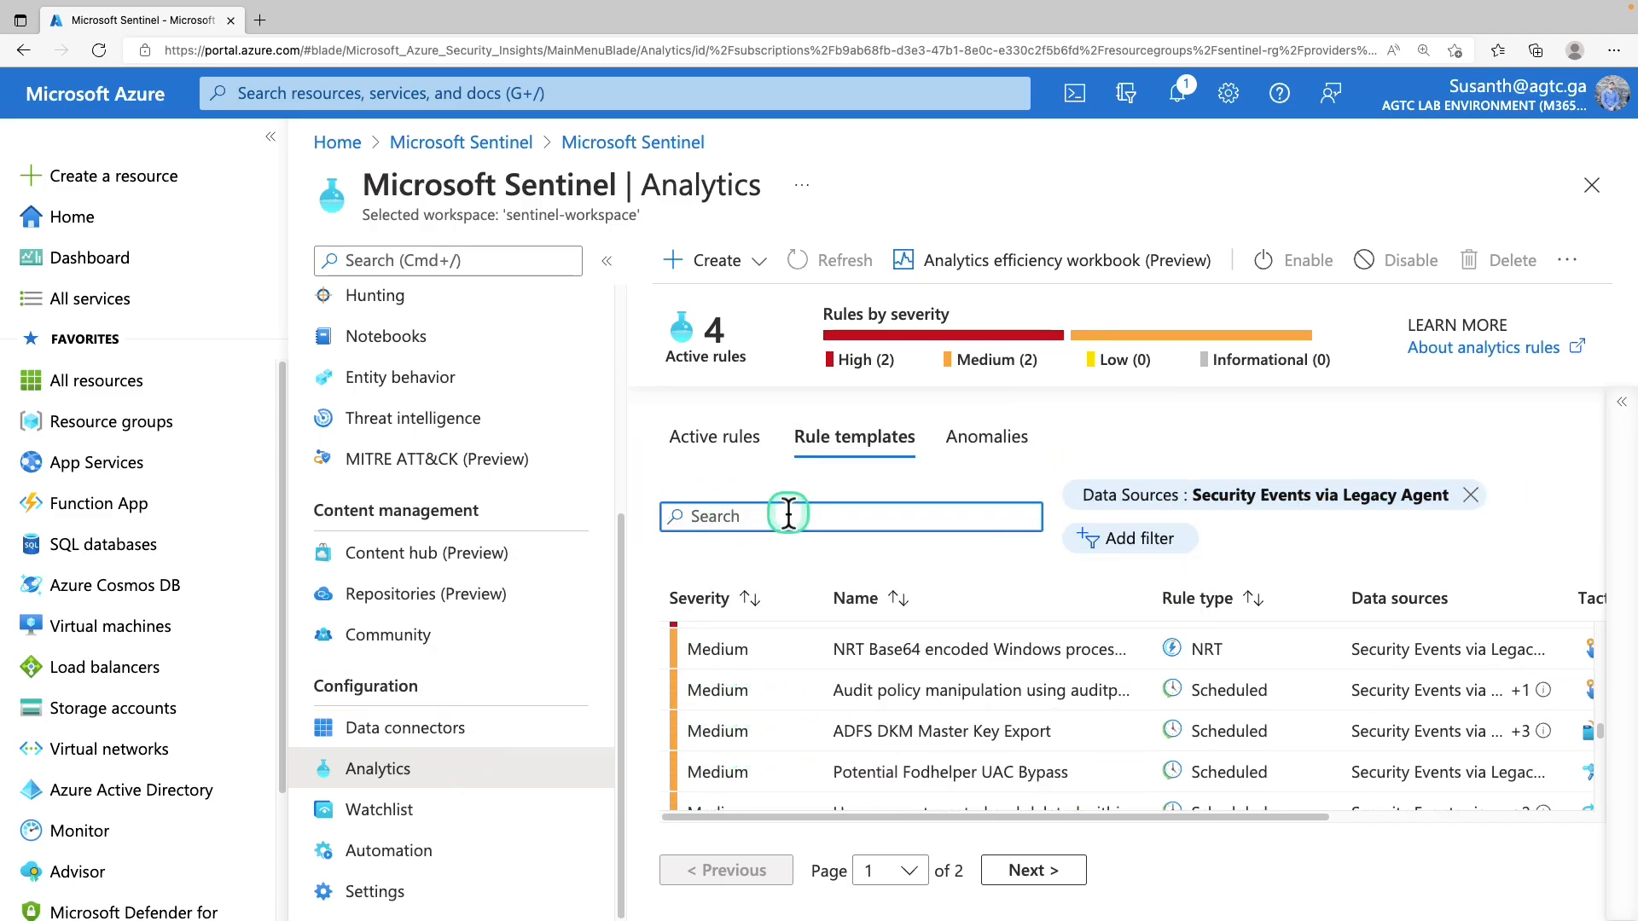
Search 'rare rdp' and inspect the Rare RDP Connections template's data sources
{"action": "type", "text": "rare rdp"}
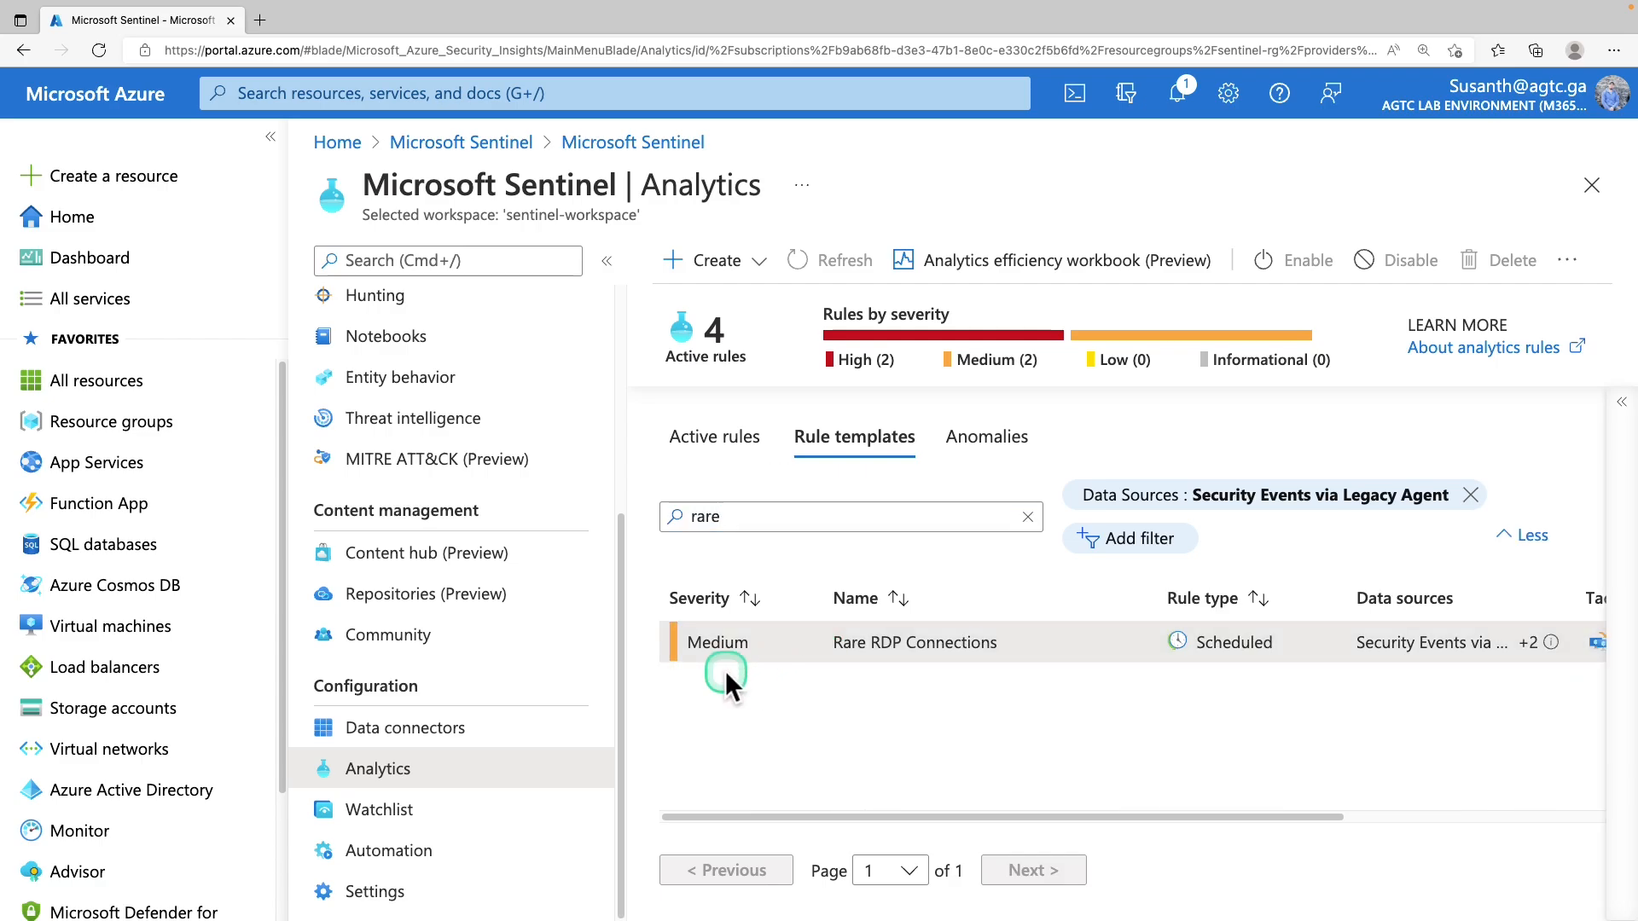
{"action": "left_click_drag", "start_coordinate": [926, 817], "coordinate": [1126, 827]}
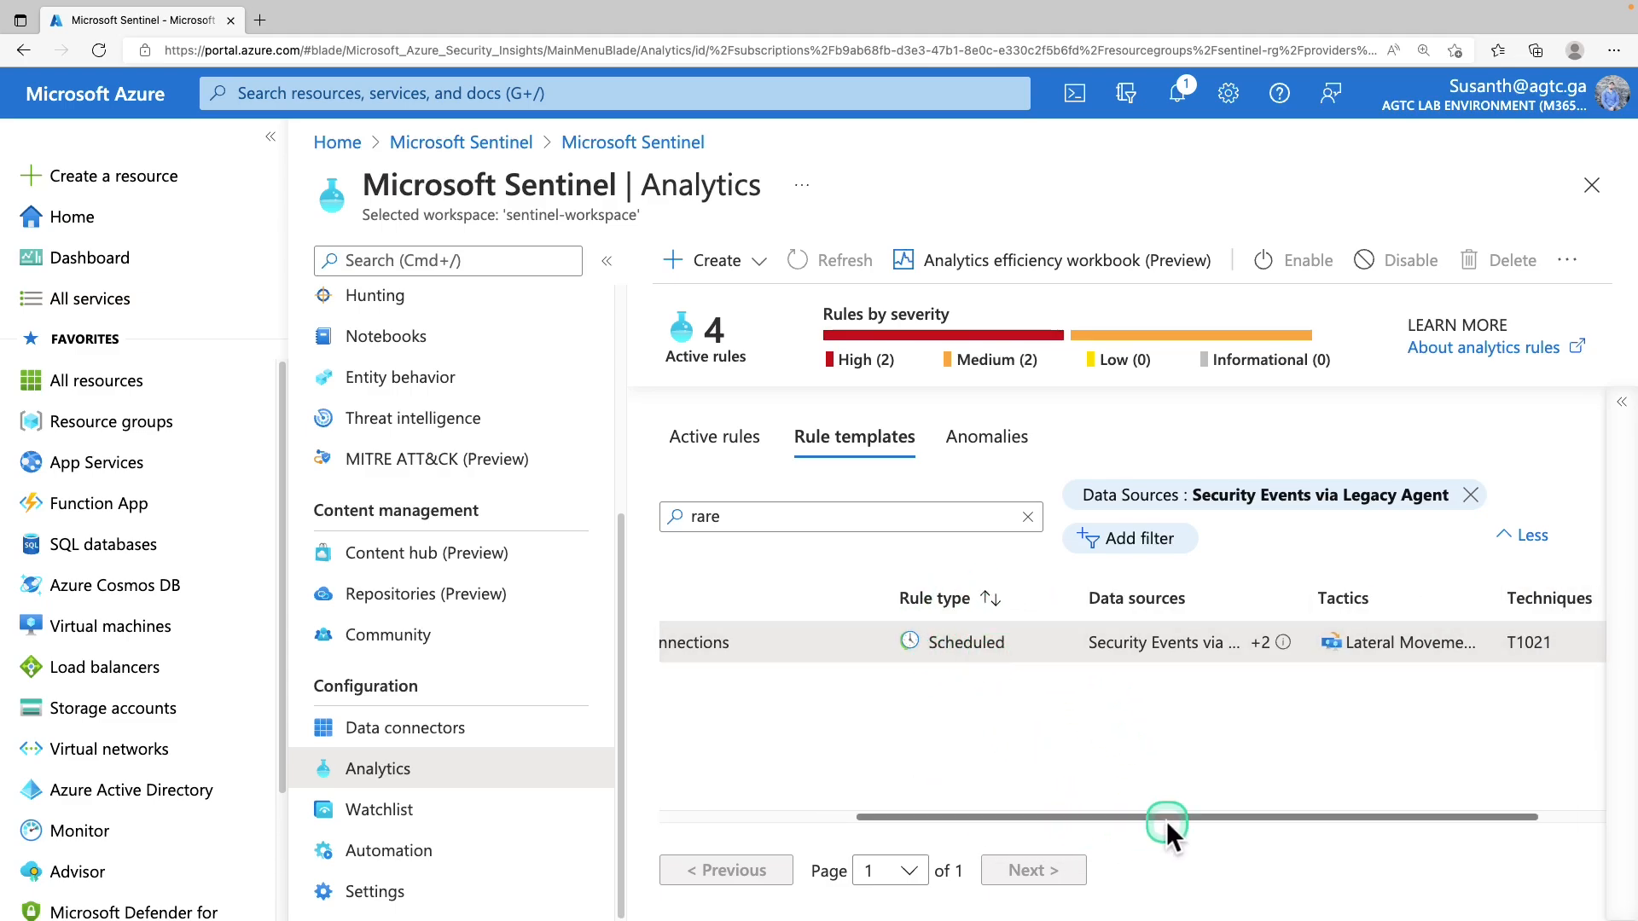
{"action": "left_click_drag", "start_coordinate": [1166, 824], "coordinate": [1277, 826]}
{"action": "left_click", "coordinate": [1173, 644]}
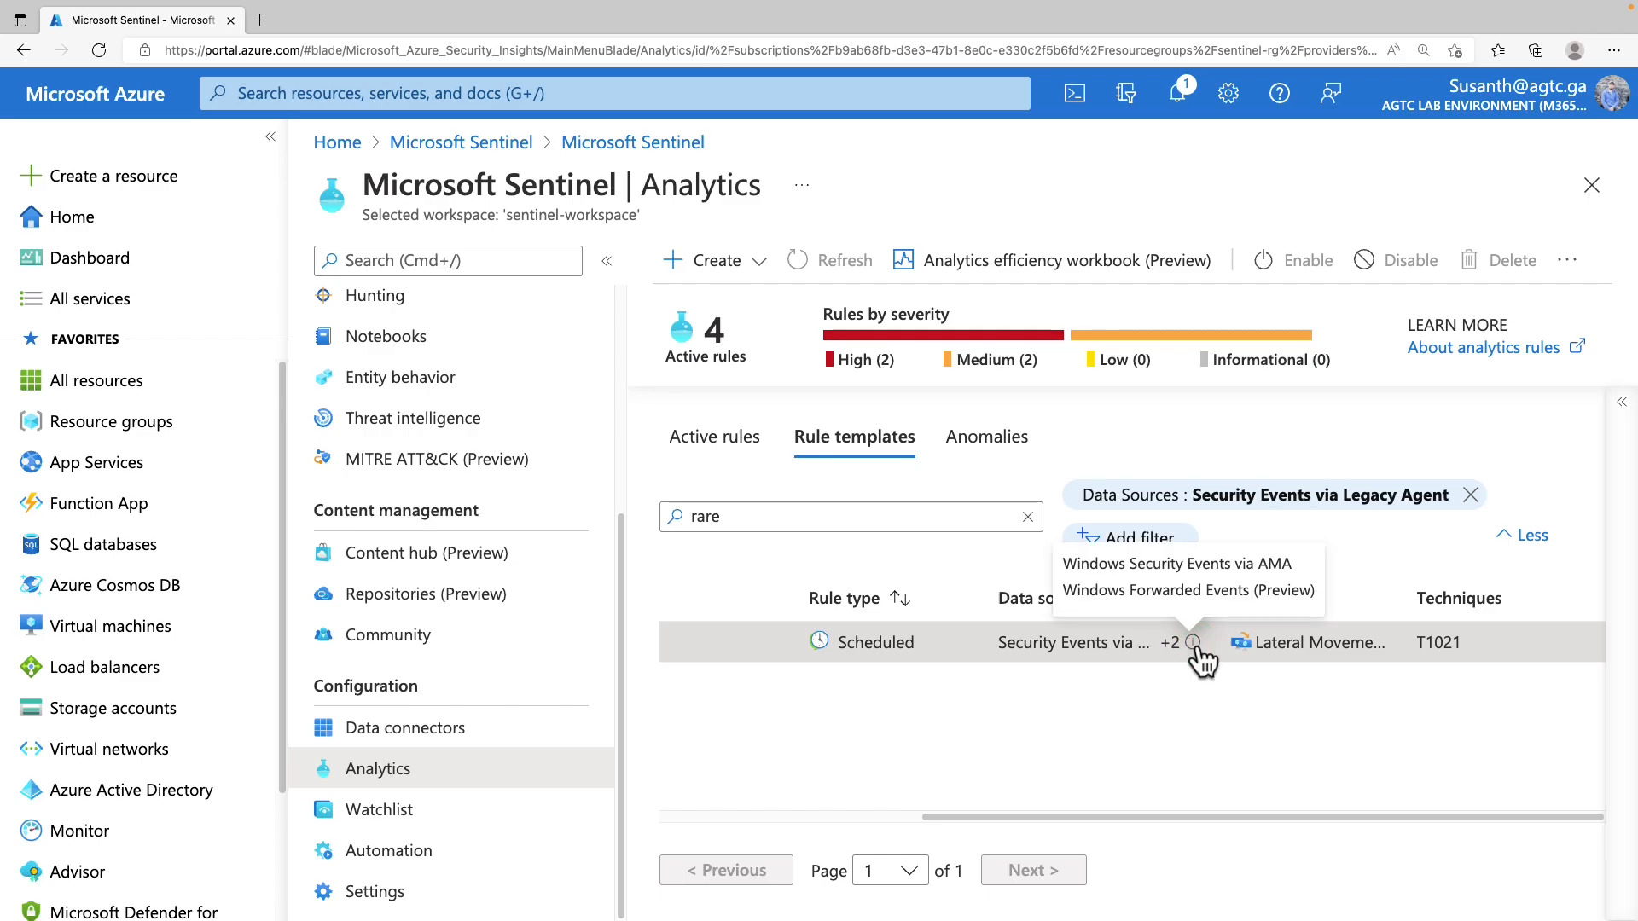
{"action": "left_click_drag", "start_coordinate": [1256, 641], "coordinate": [1391, 662]}
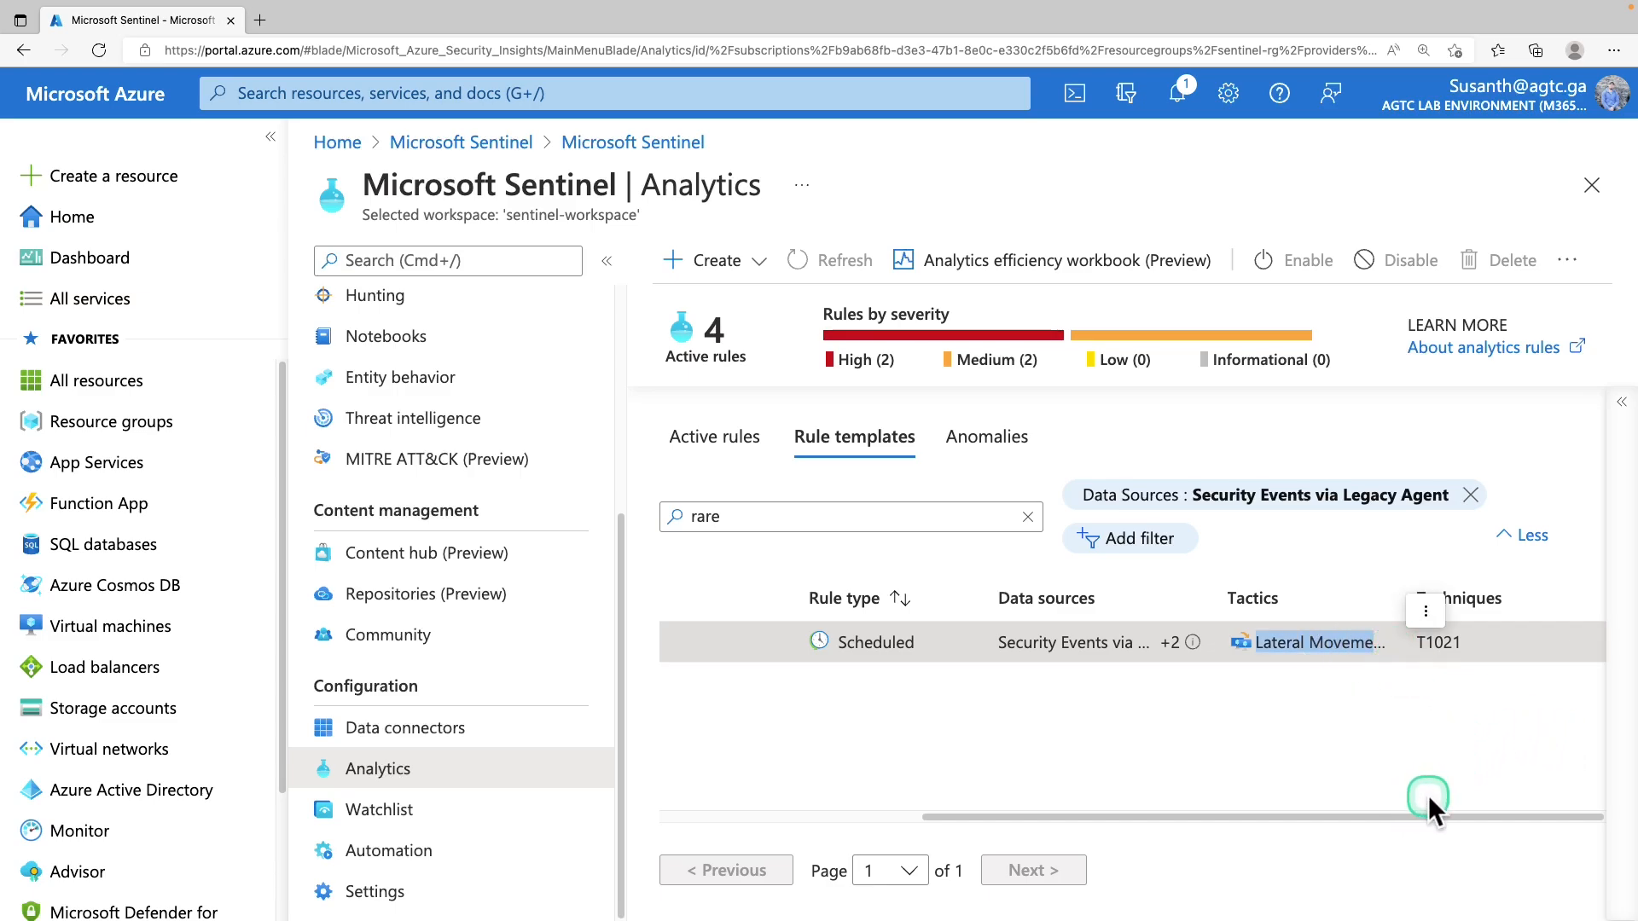
{"action": "left_click_drag", "start_coordinate": [1428, 798], "coordinate": [887, 817]}
{"action": "left_click", "coordinate": [760, 266]}
{"action": "left_click", "coordinate": [757, 306]}
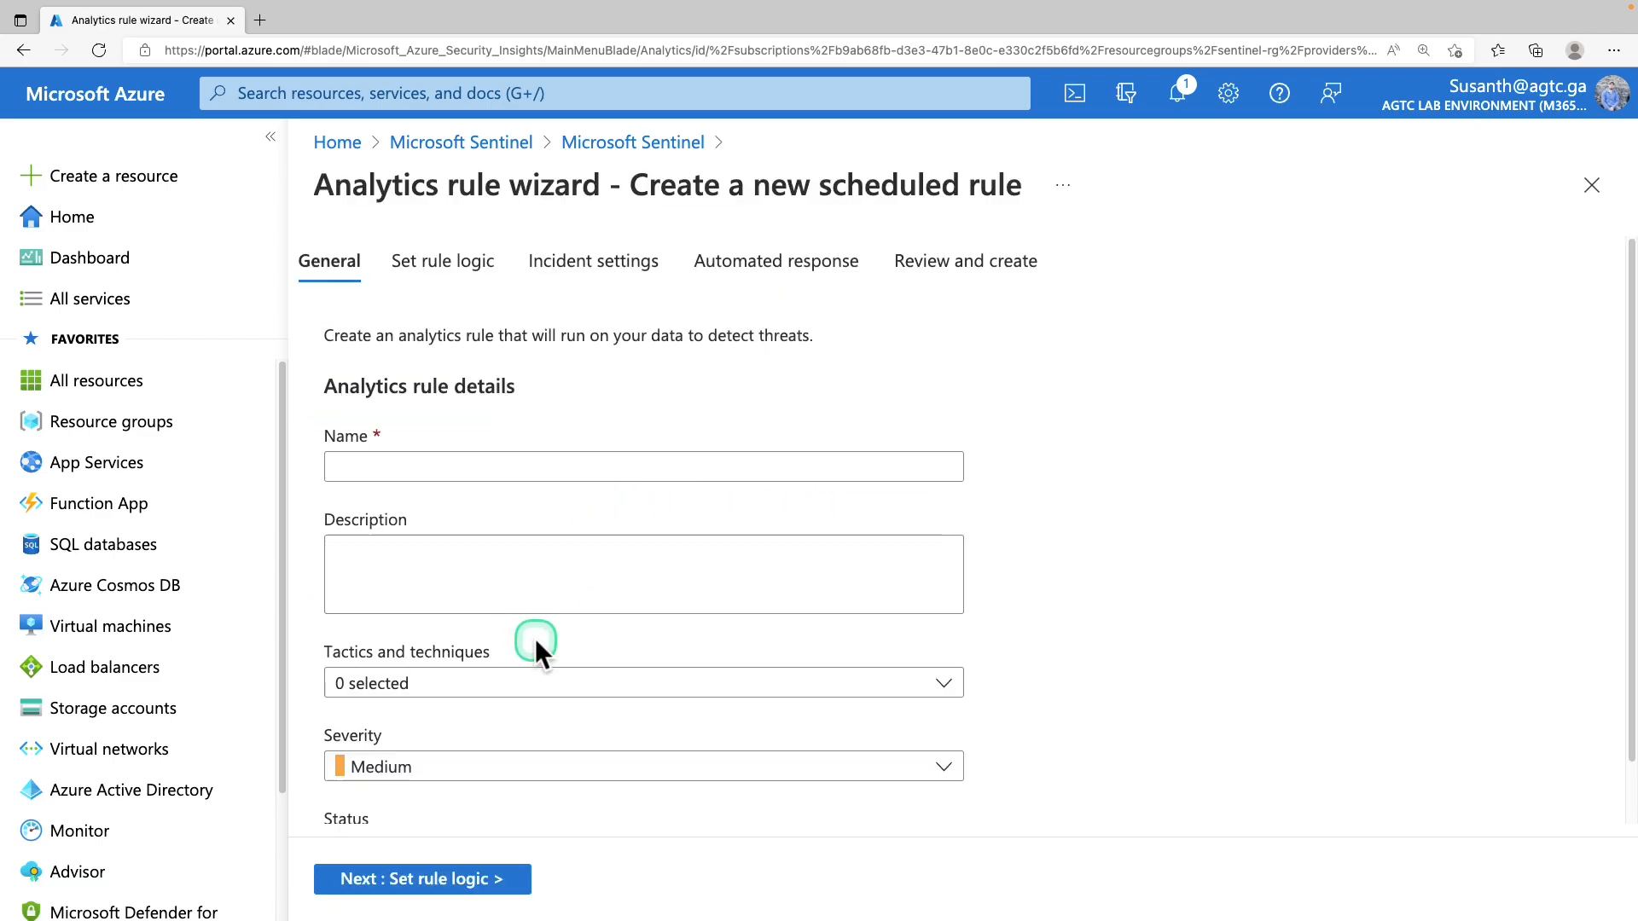
{"action": "left_click", "coordinate": [510, 683]}
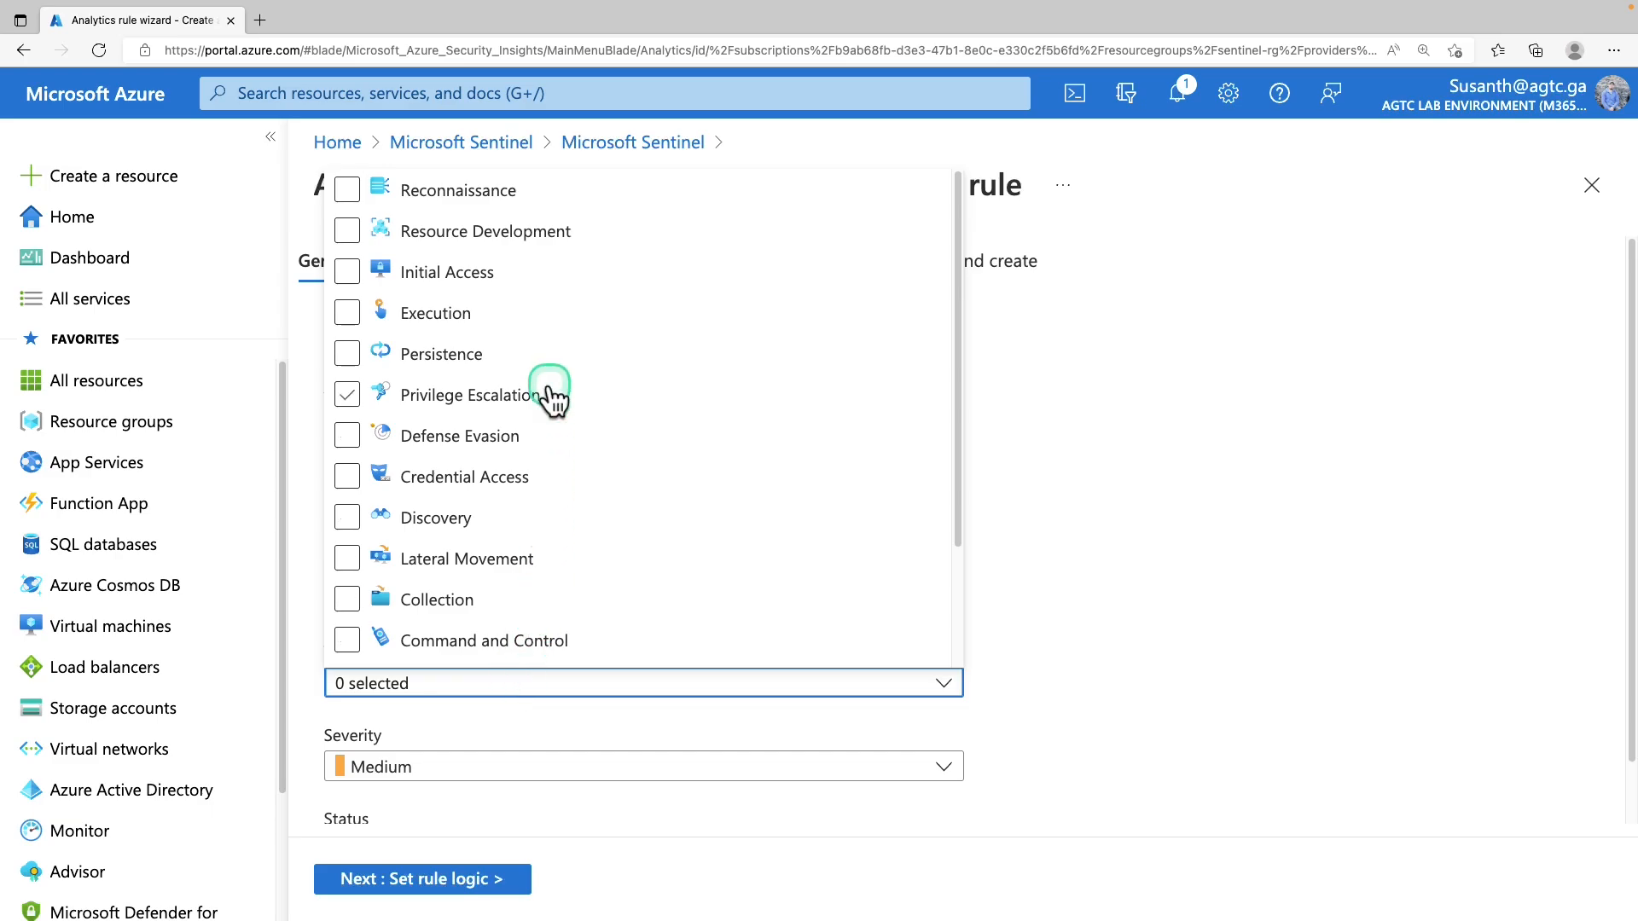
{"action": "scroll", "coordinate": [816, 785], "scroll_direction": "down", "scroll_amount": 2}
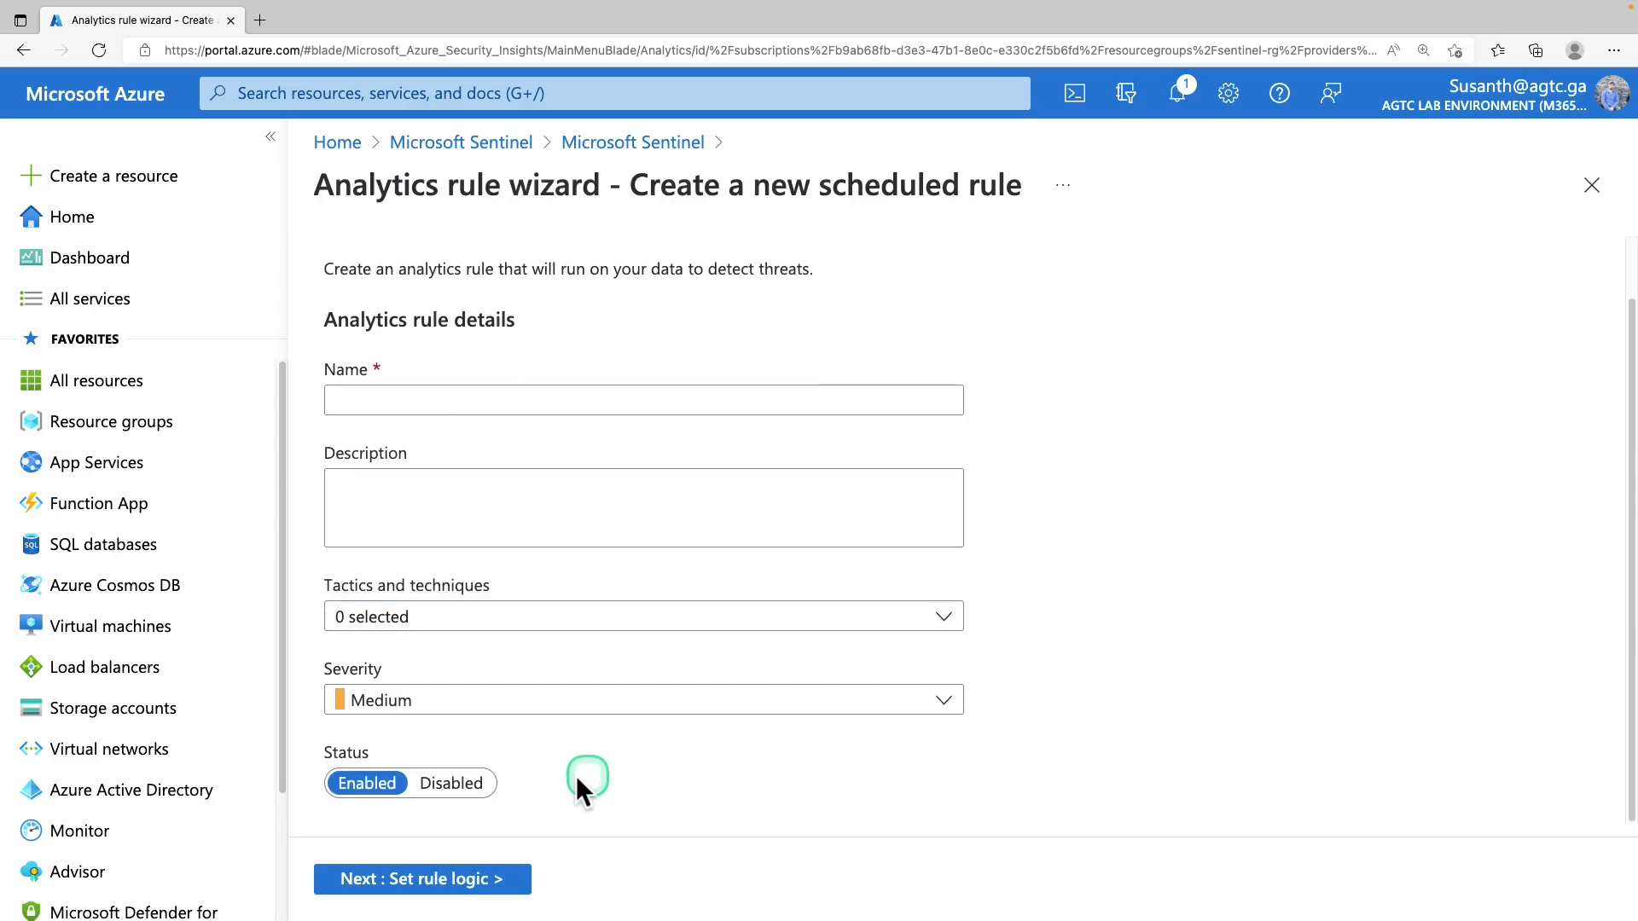
{"action": "left_click", "coordinate": [502, 277]}
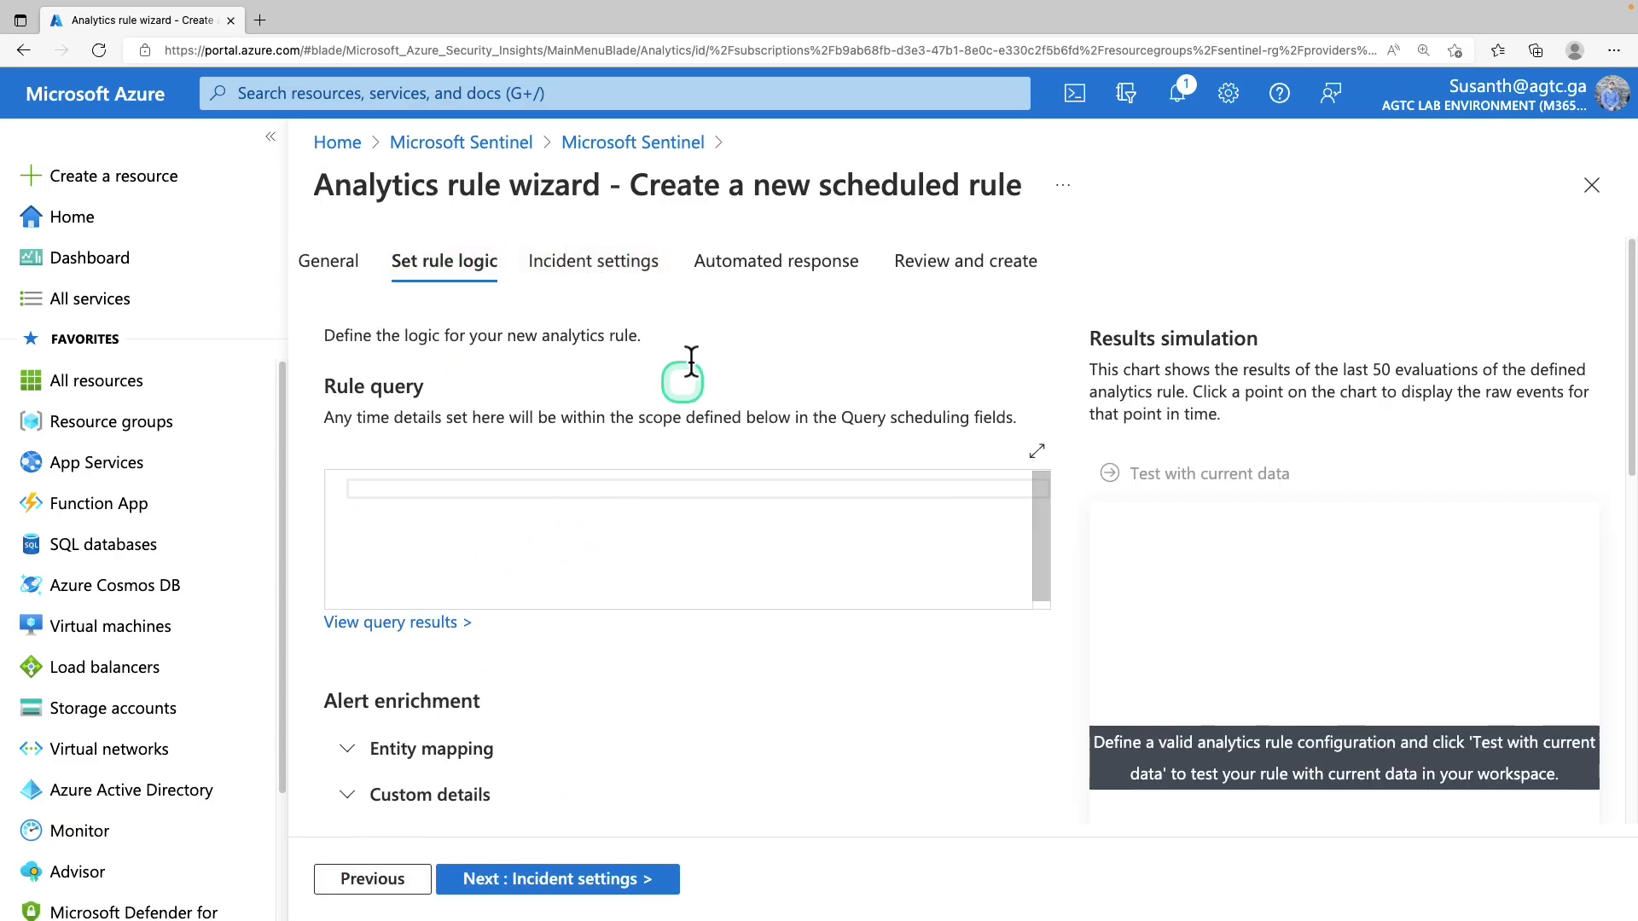
{"action": "left_click", "coordinate": [563, 558]}
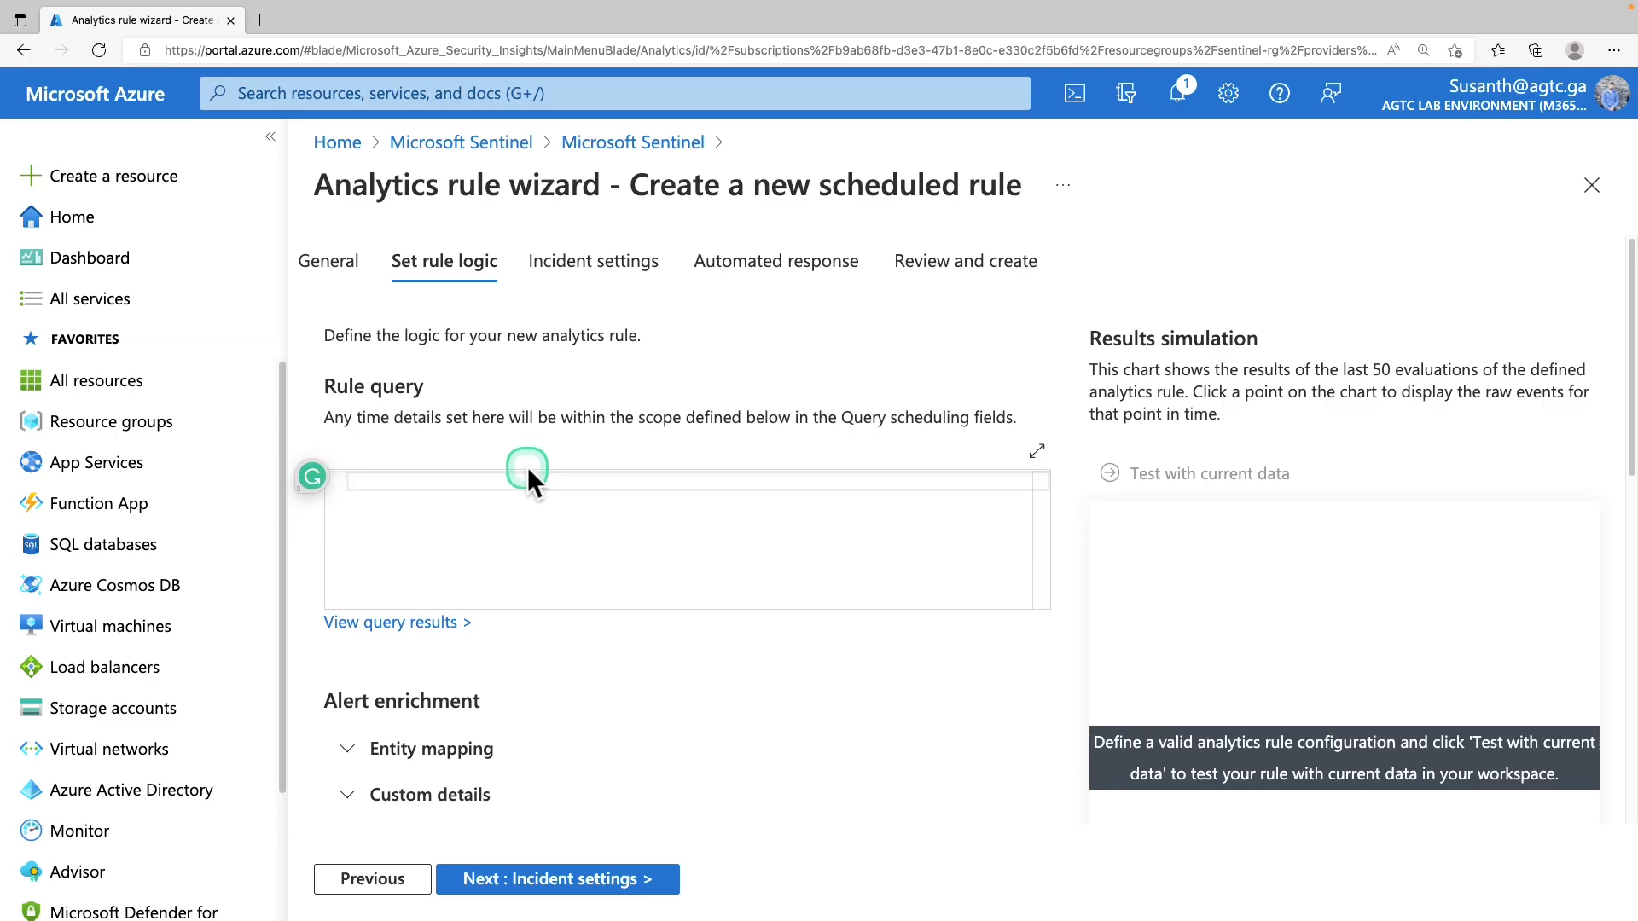
{"action": "scroll", "coordinate": [520, 619], "scroll_direction": "down", "scroll_amount": 6}
{"action": "scroll", "coordinate": [520, 624], "scroll_direction": "down", "scroll_amount": 3}
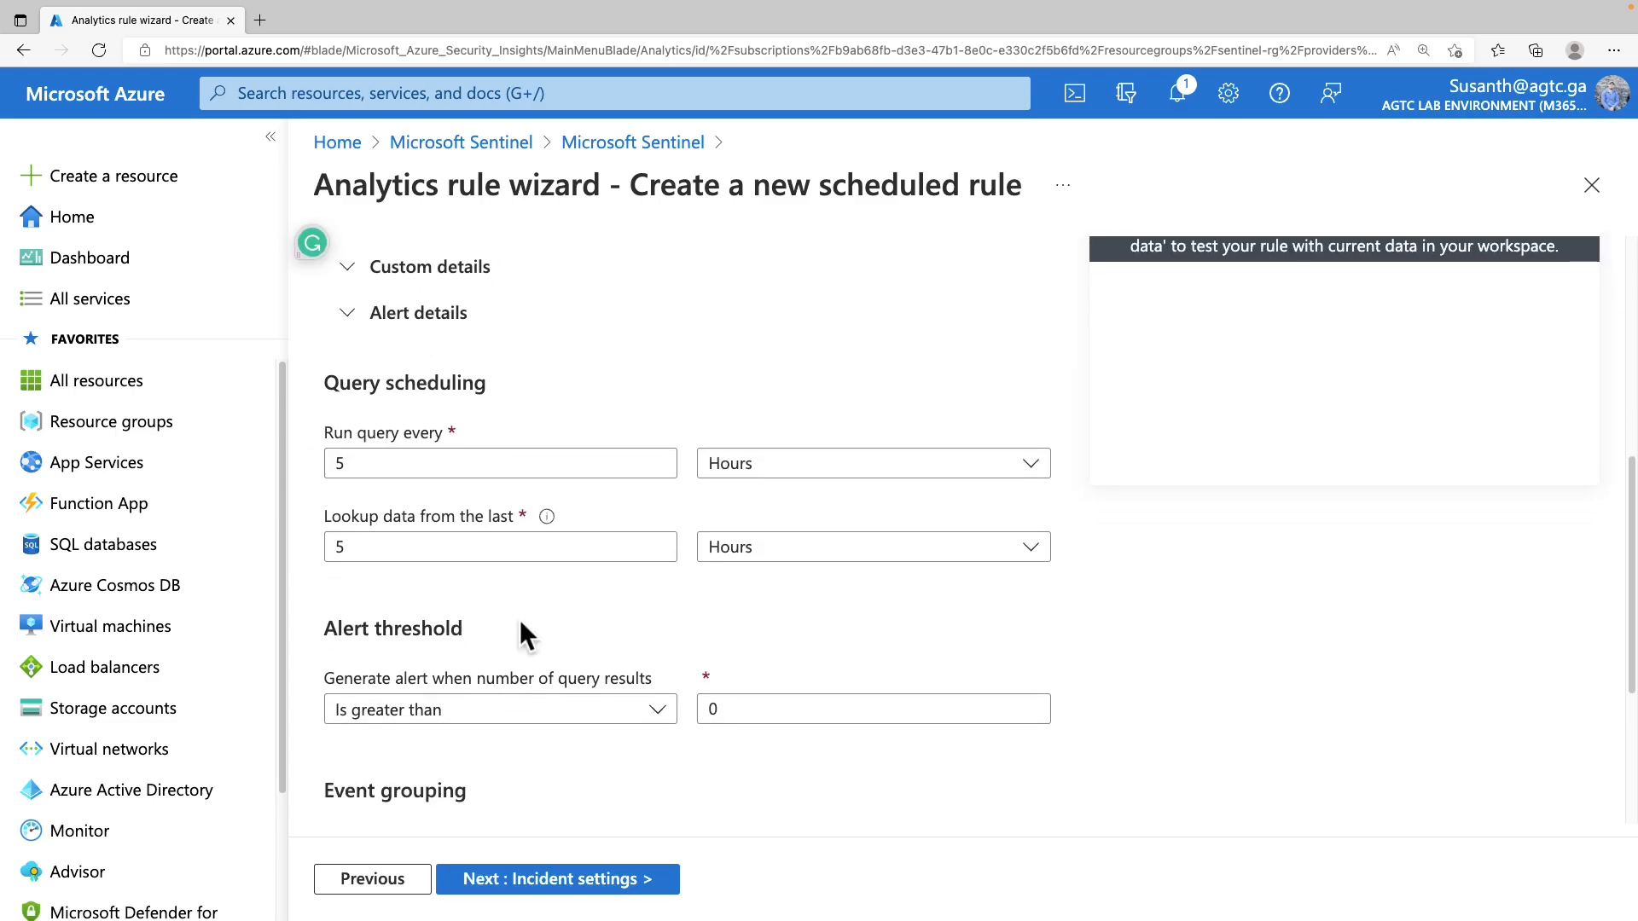
{"action": "left_click", "coordinate": [520, 626]}
{"action": "scroll", "coordinate": [520, 632], "scroll_direction": "down", "scroll_amount": 3}
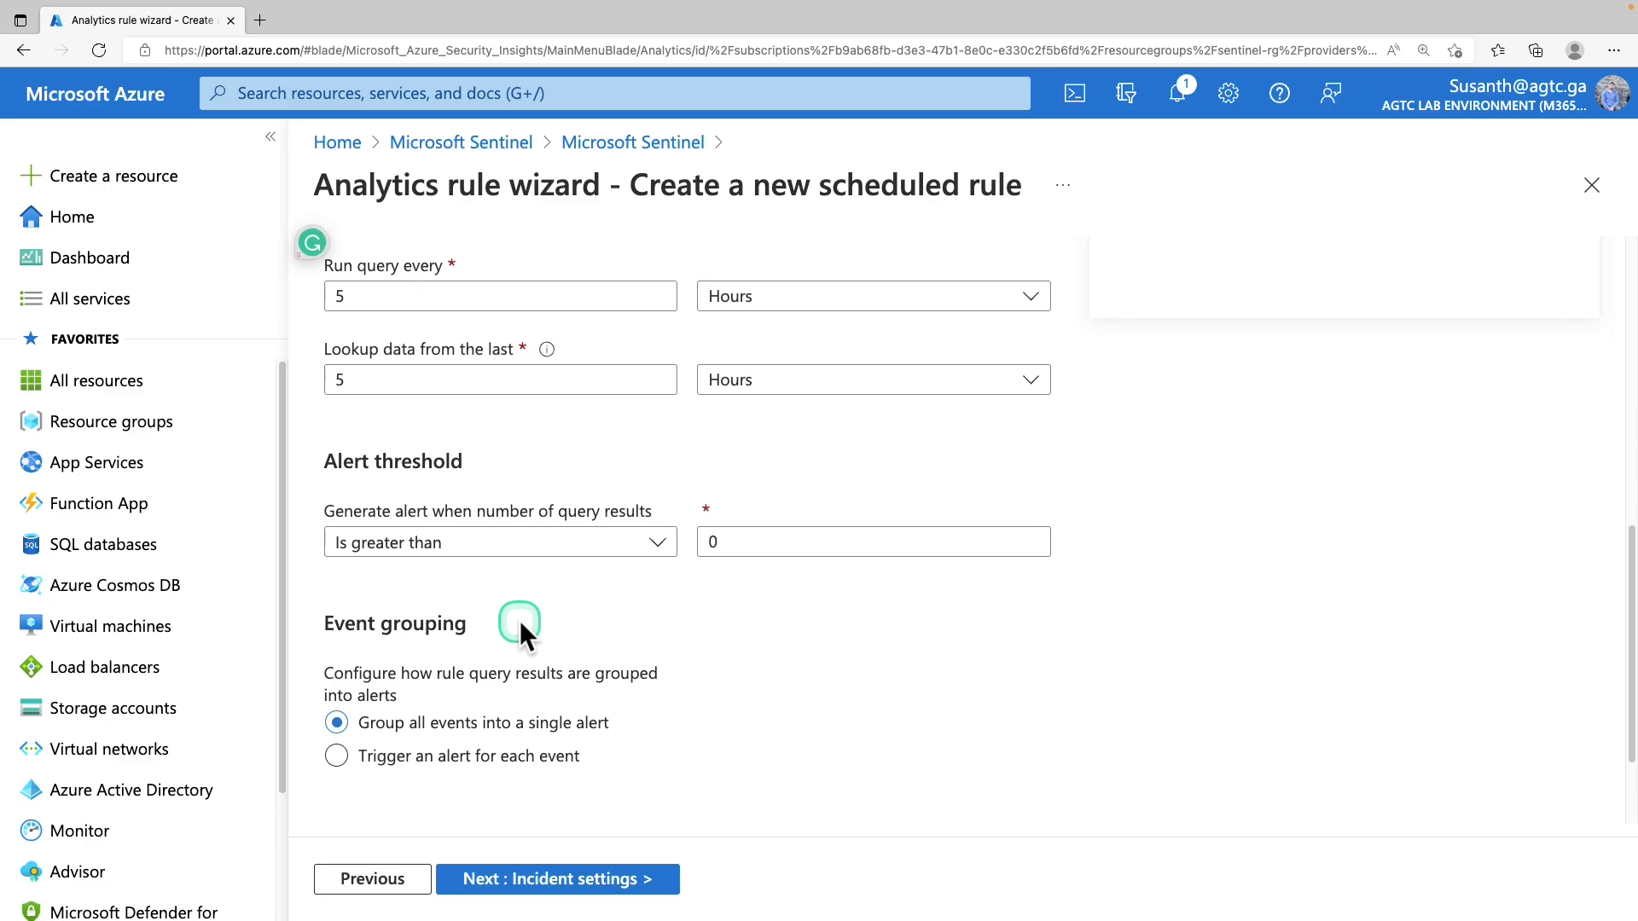
{"action": "left_click", "coordinate": [521, 623]}
{"action": "left_click", "coordinate": [601, 584]}
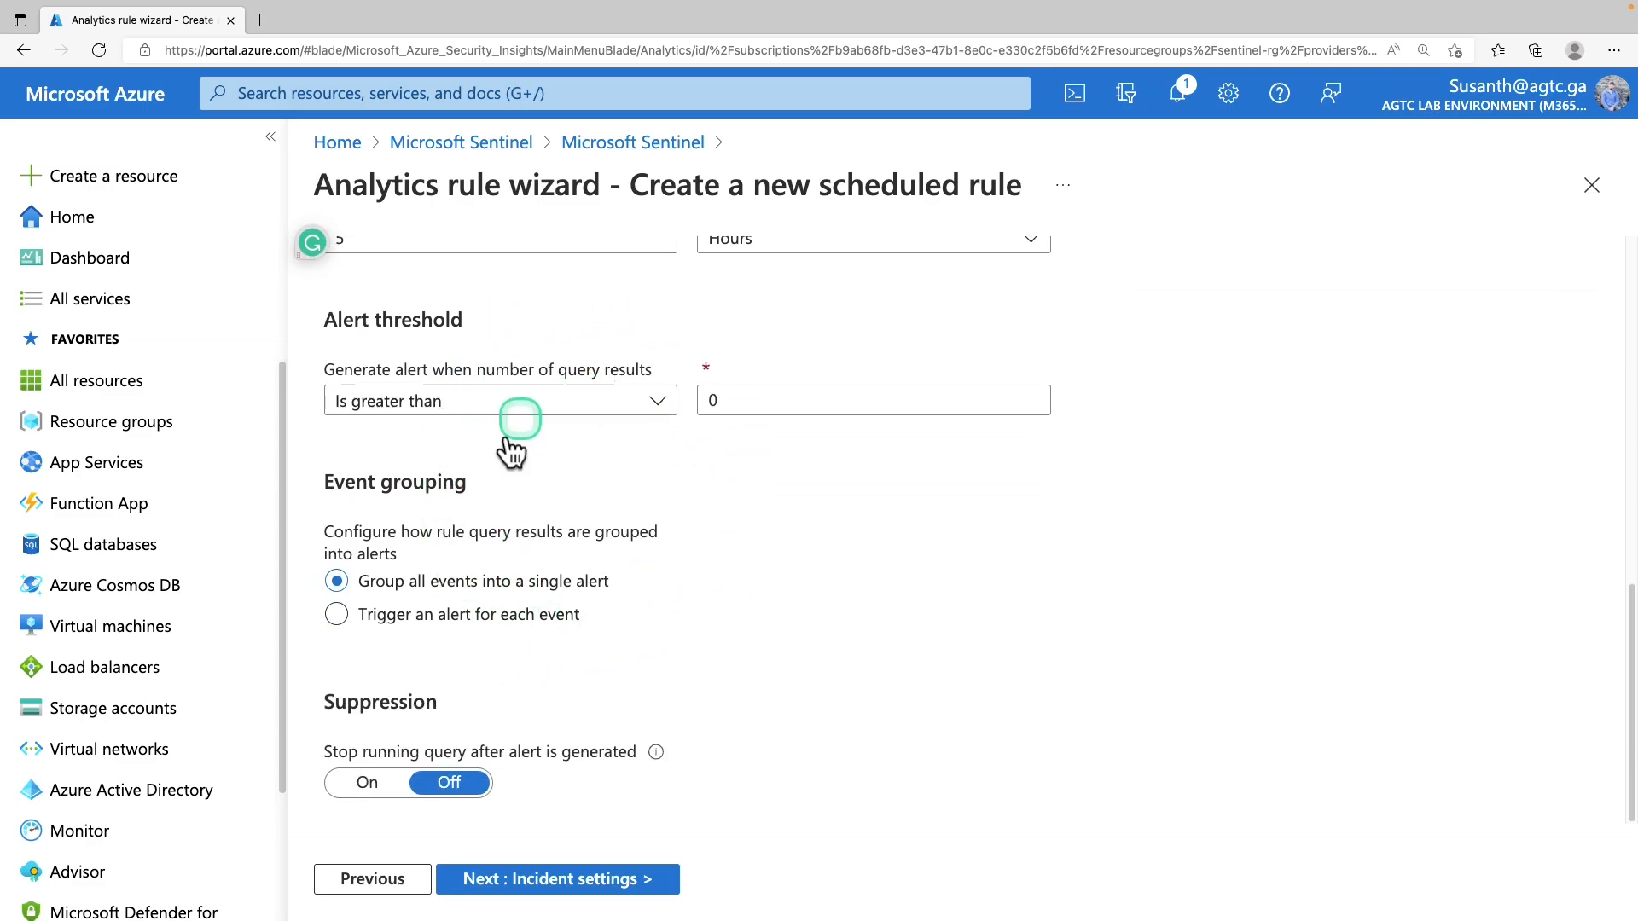
{"action": "left_click", "coordinate": [660, 877]}
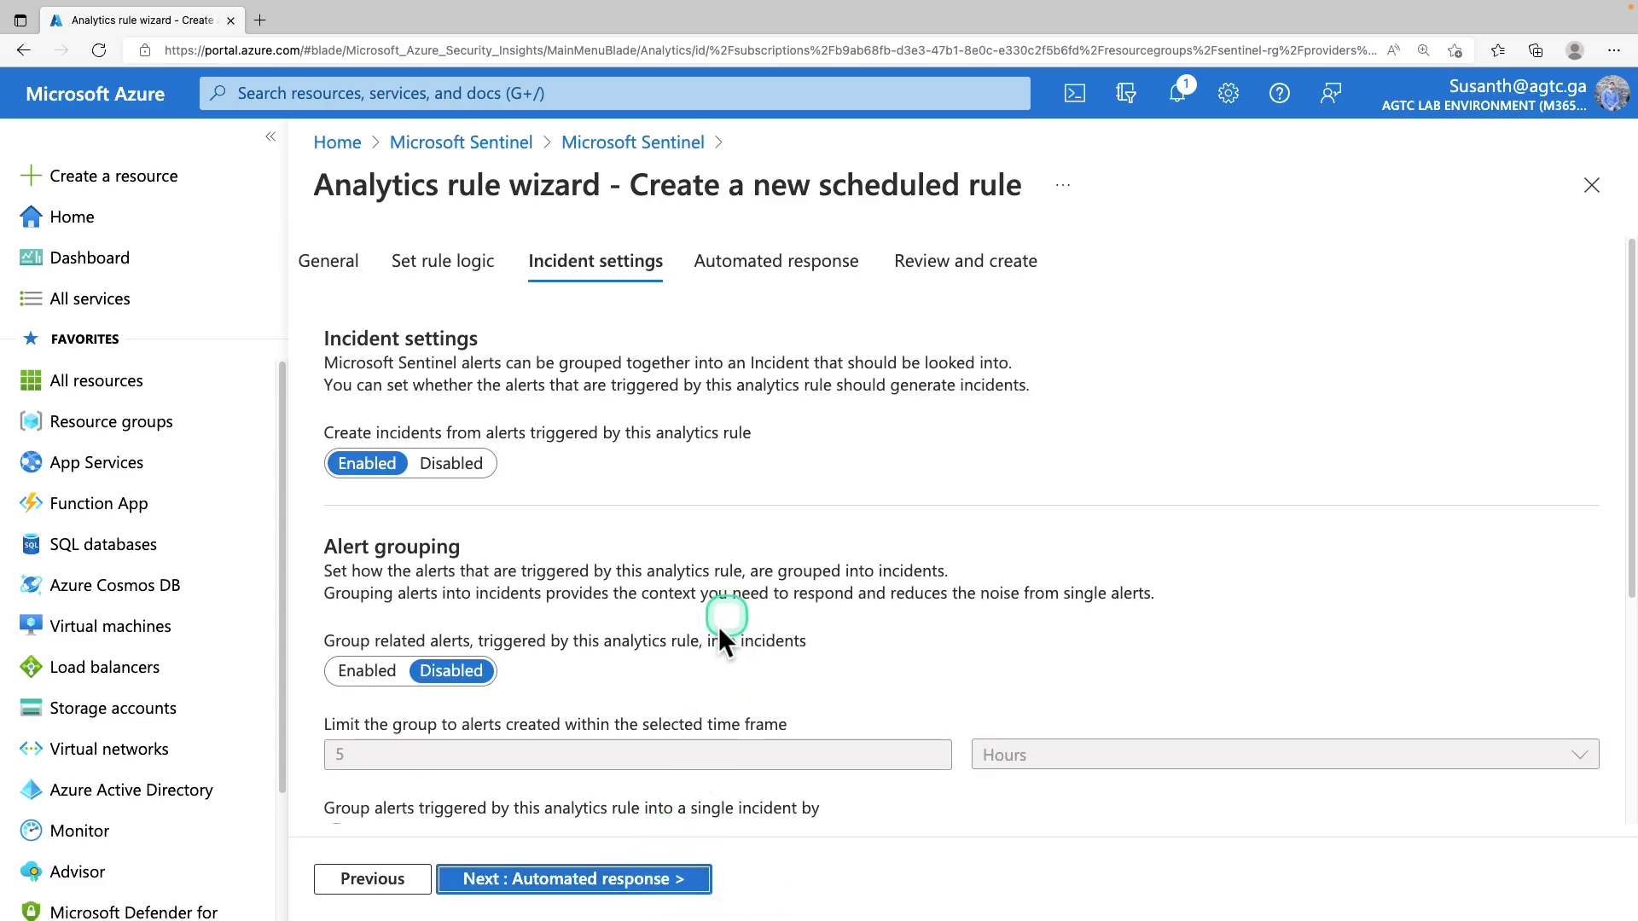
{"action": "left_click", "coordinate": [650, 880]}
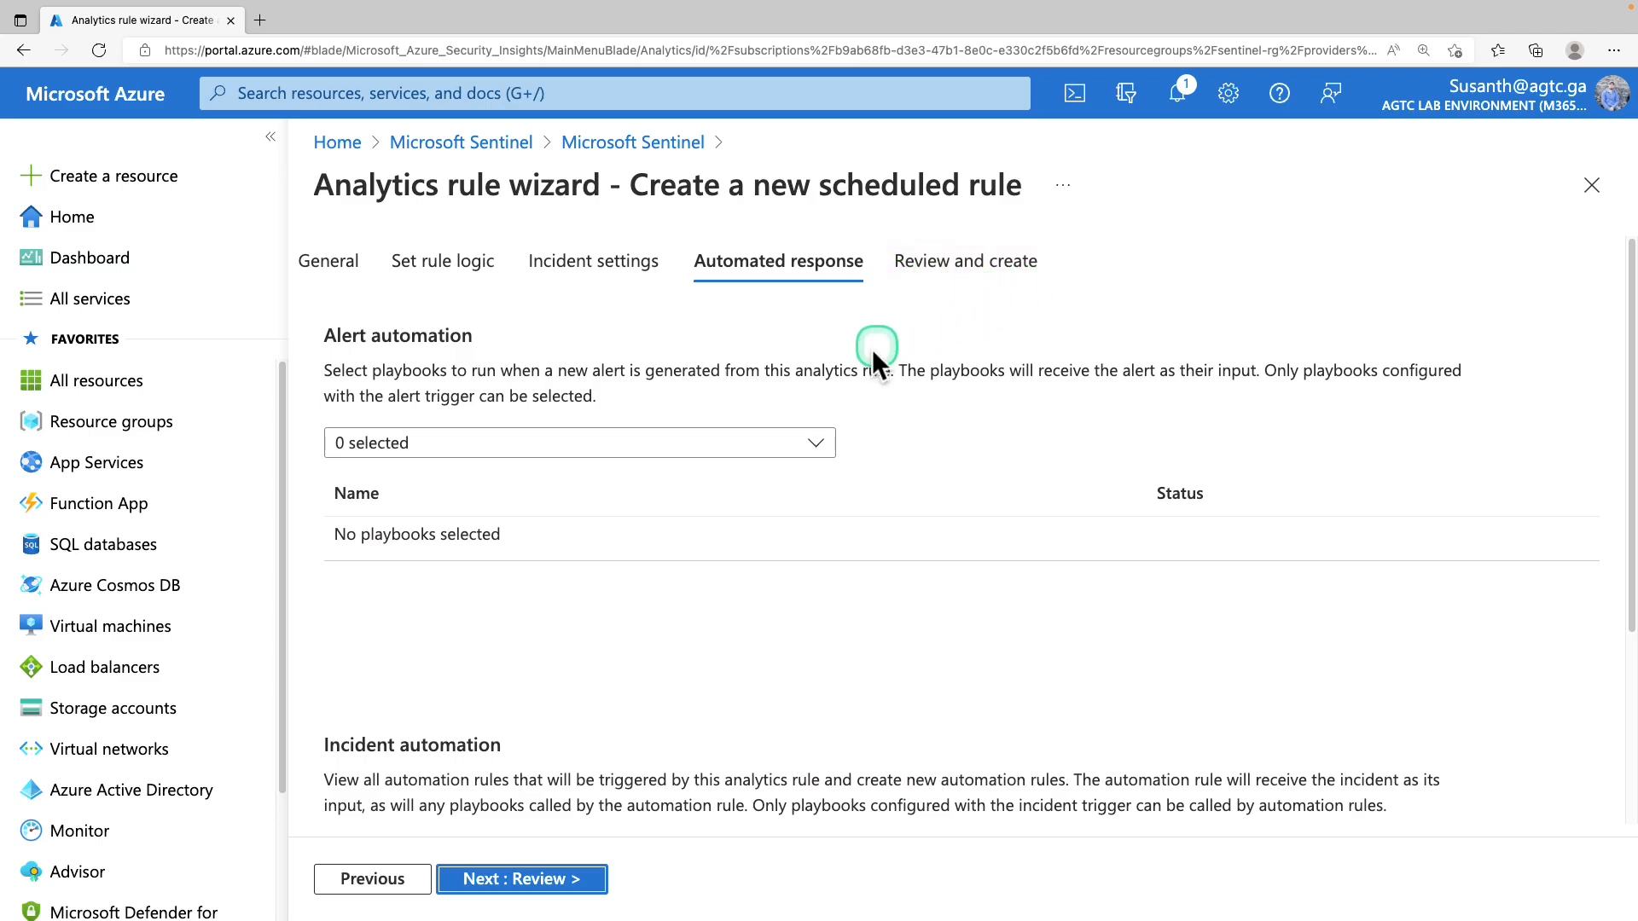
{"action": "left_click", "coordinate": [646, 143]}
{"action": "left_click_drag", "start_coordinate": [849, 641], "coordinate": [1160, 638]}
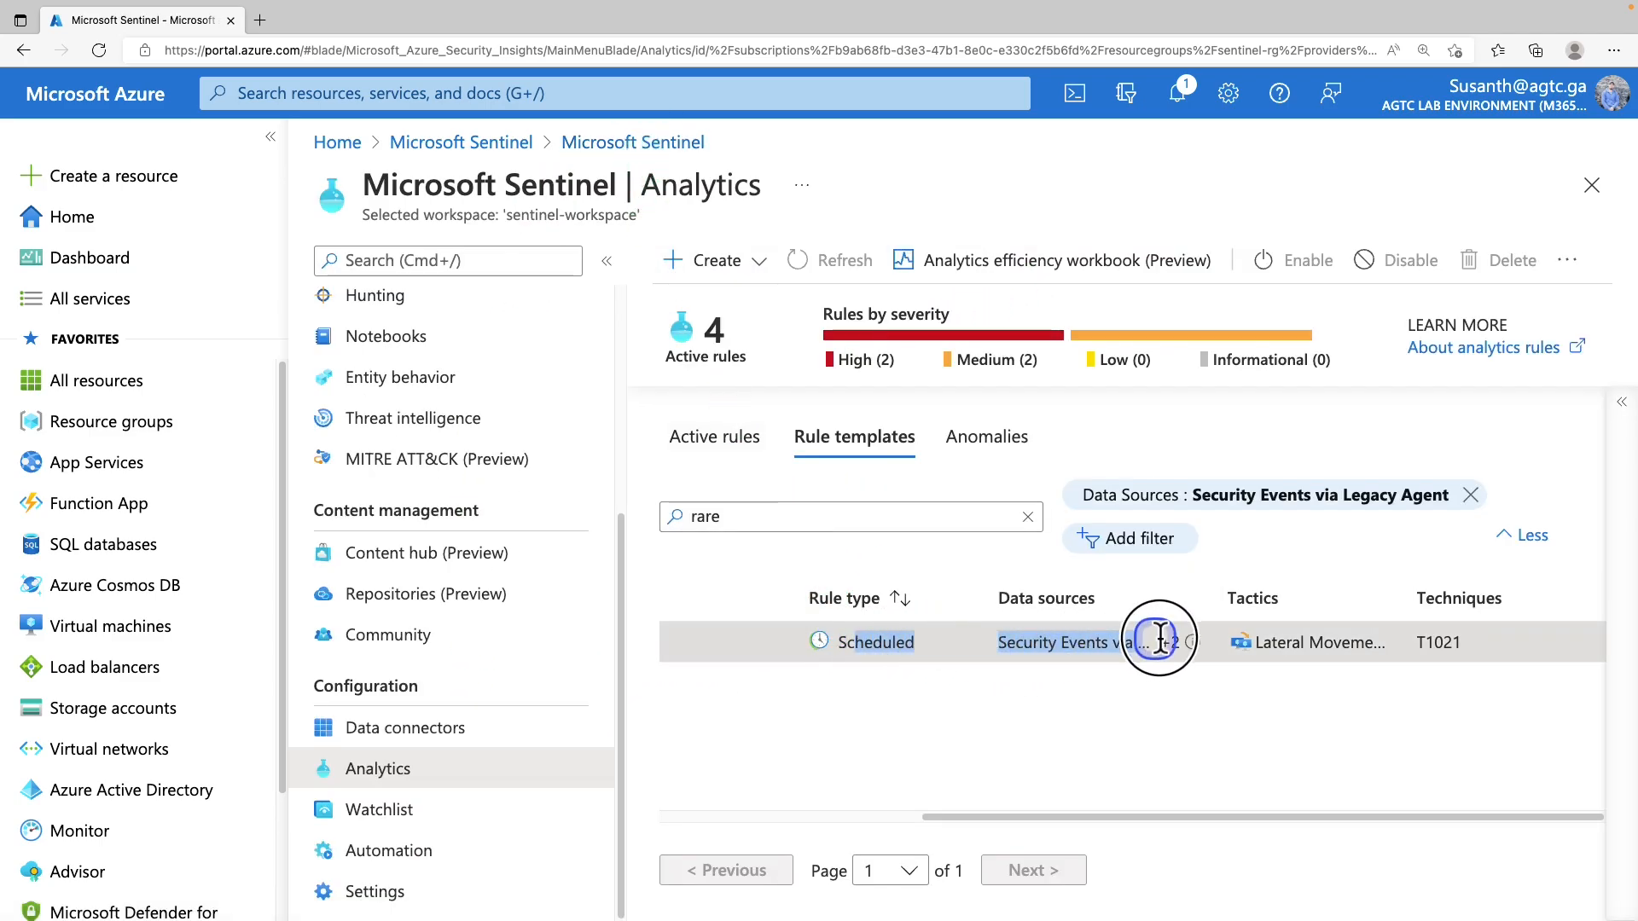
{"action": "left_click", "coordinate": [893, 817]}
{"action": "left_click_drag", "start_coordinate": [817, 811], "coordinate": [787, 812]}
{"action": "left_click_drag", "start_coordinate": [806, 642], "coordinate": [1042, 649]}
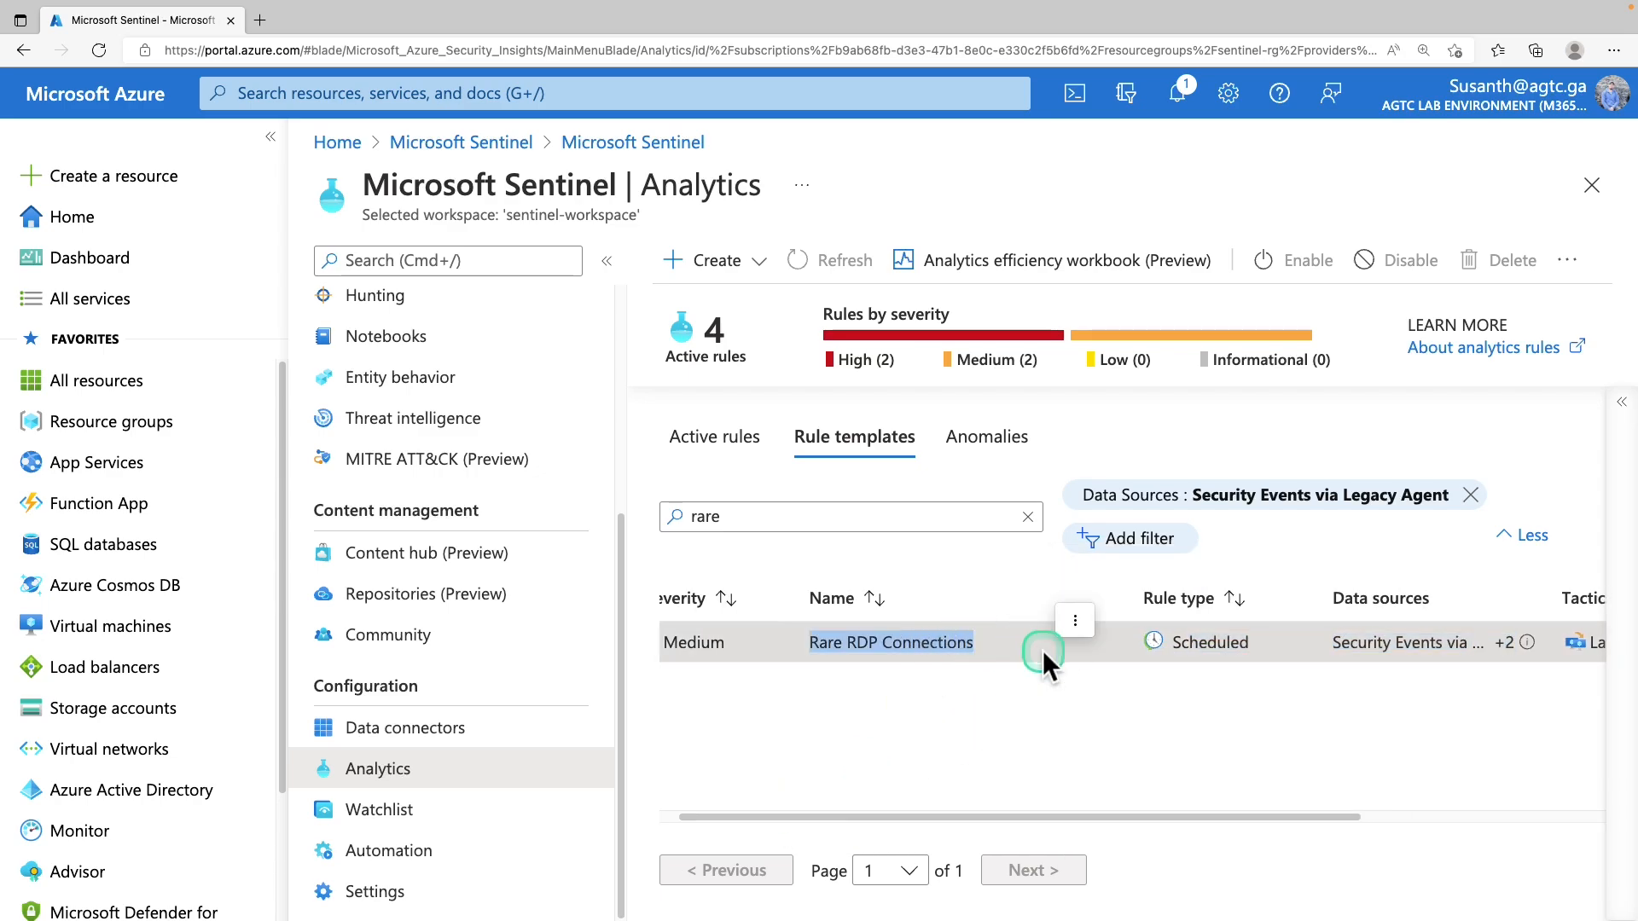
{"action": "mouse_move", "coordinate": [124, 424]}
{"action": "left_mouse_down"}
{"action": "mouse_move", "coordinate": [144, 517]}
{"action": "mouse_move", "coordinate": [867, 520]}
{"action": "left_mouse_up"}
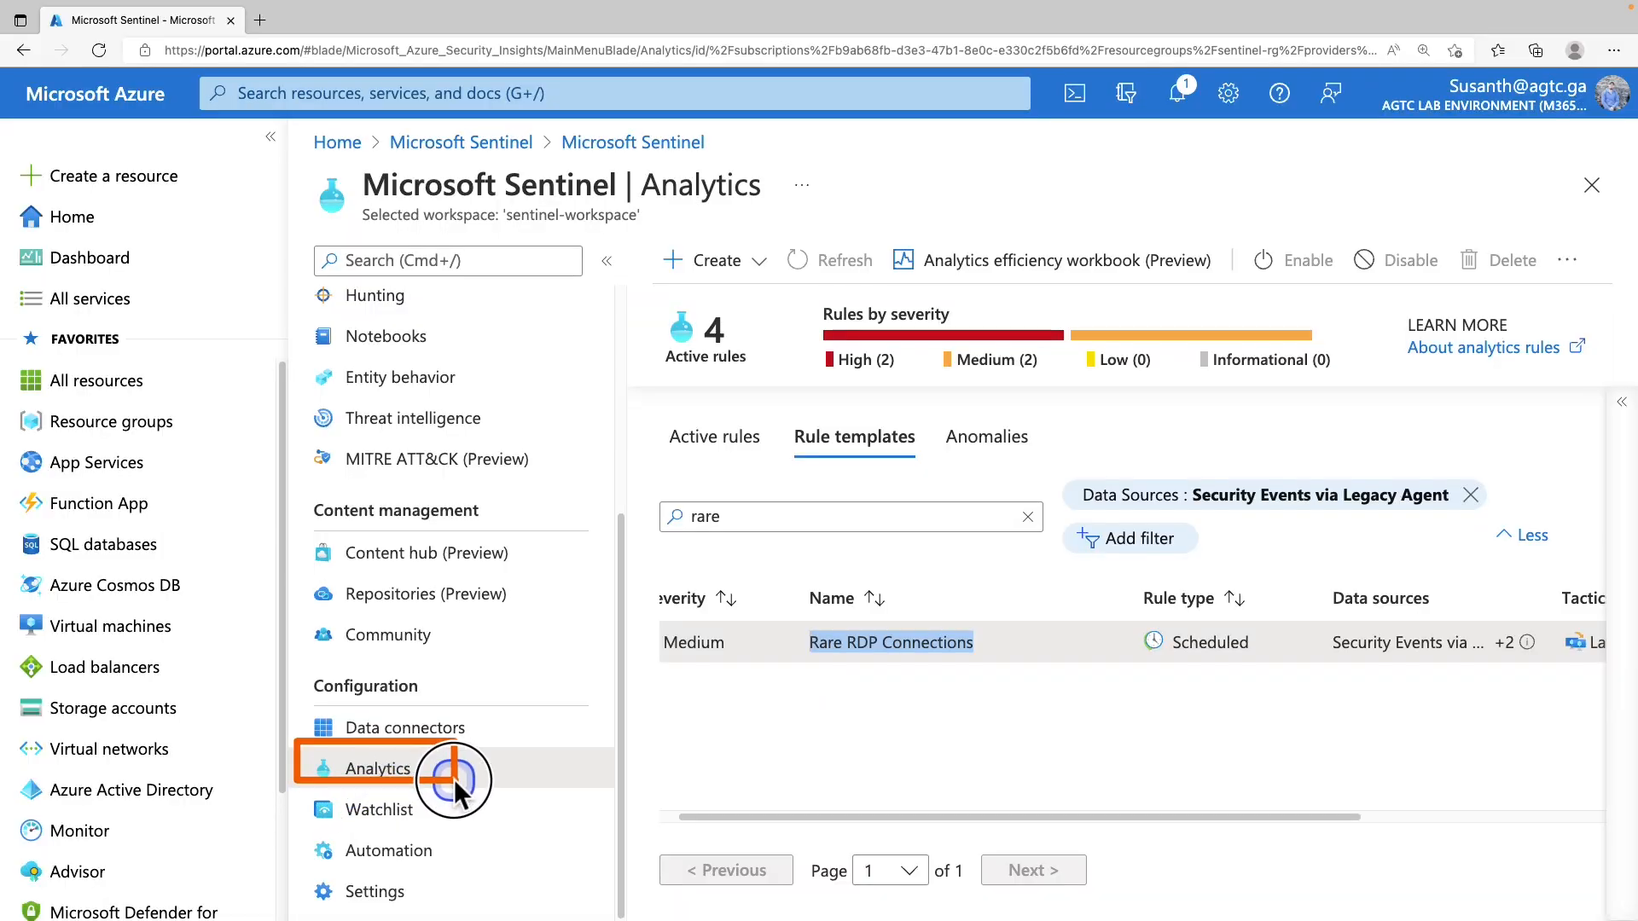
{"action": "left_click_drag", "start_coordinate": [454, 779], "coordinate": [461, 793]}
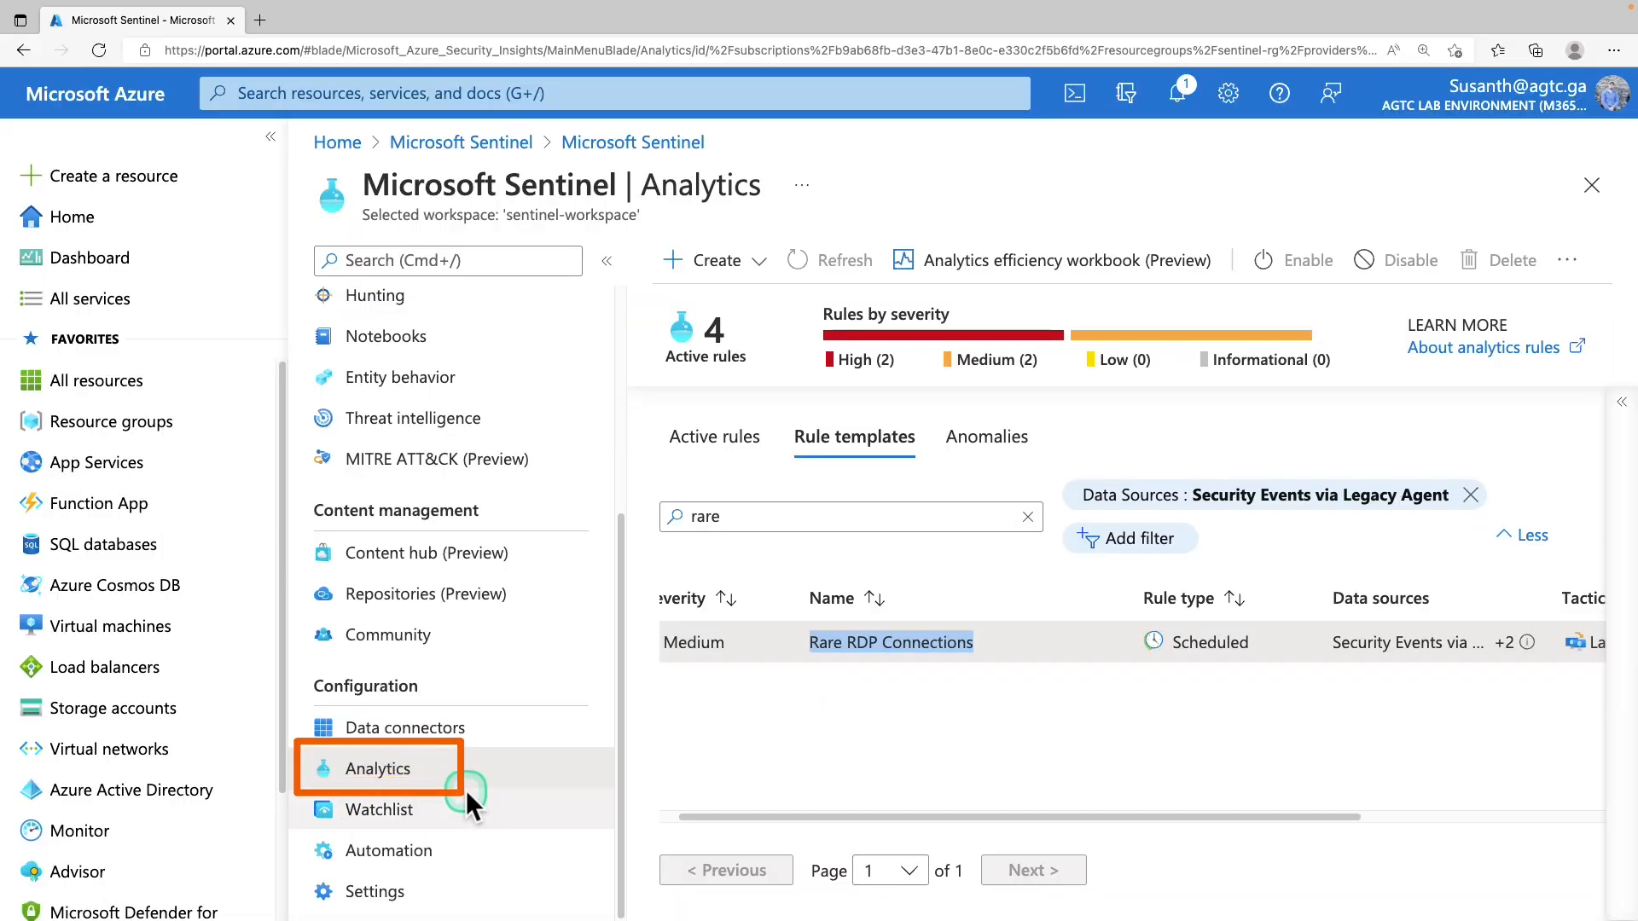
{"action": "left_click_drag", "start_coordinate": [648, 300], "coordinate": [792, 282]}
Start a Microsoft incident creation rule named 'Azure Defender only medium and high Alerts', reusing it as description
{"action": "left_click", "coordinate": [740, 260]}
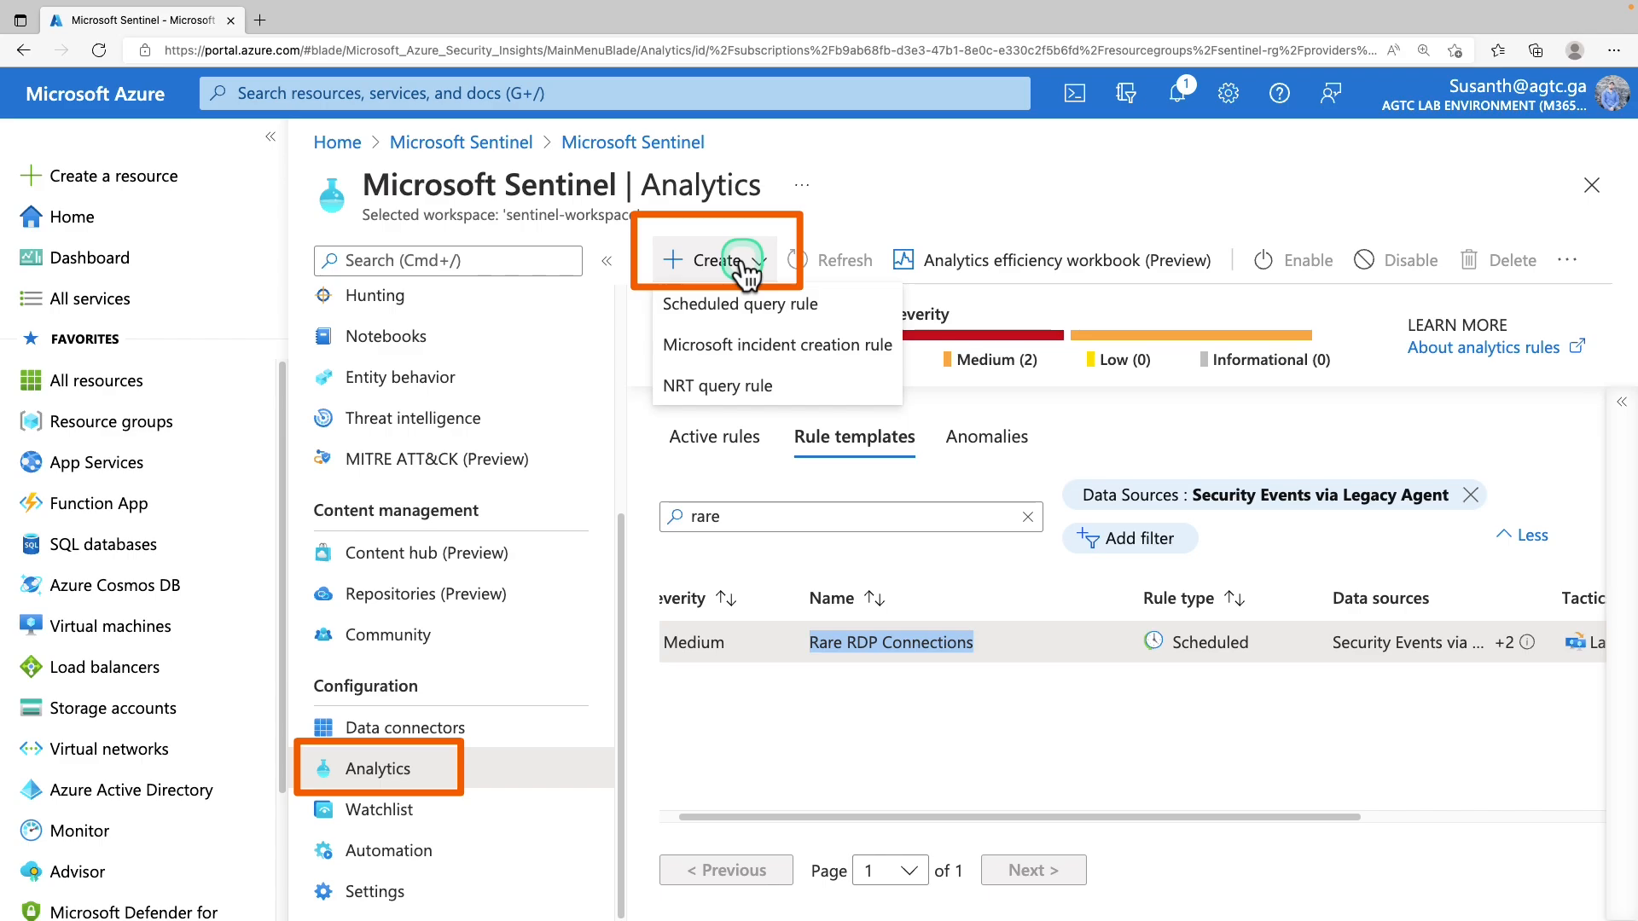
{"action": "left_click", "coordinate": [698, 355]}
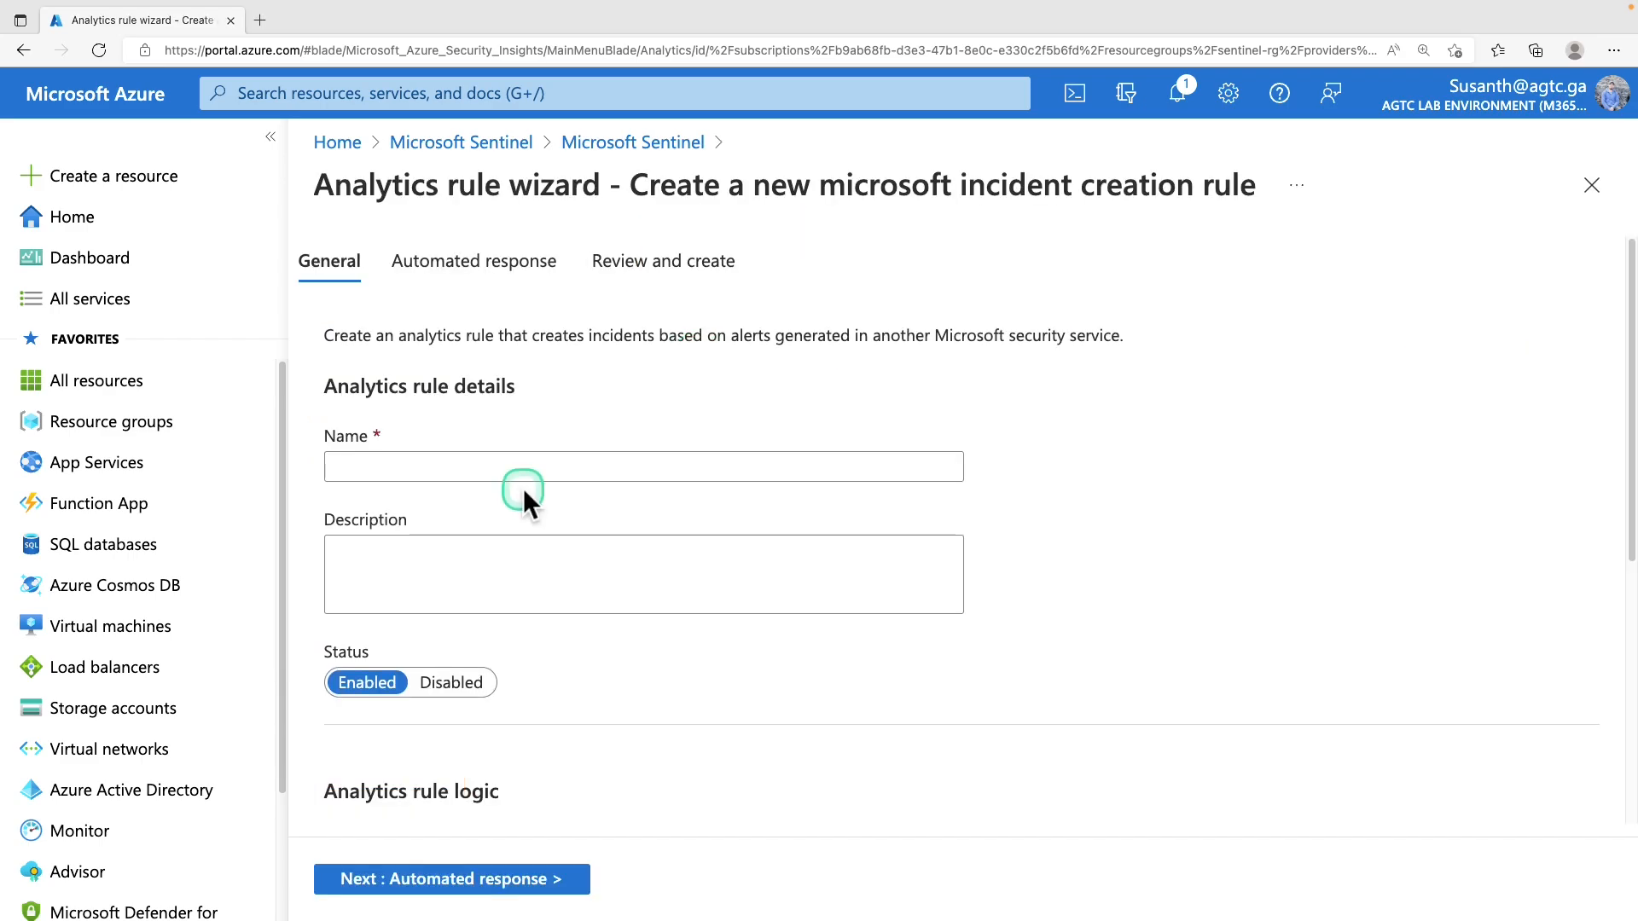
{"action": "left_click", "coordinate": [529, 467]}
{"action": "type", "text": "Azure Defender only medium and high Alerts"}
{"action": "left_click_drag", "start_coordinate": [376, 467], "coordinate": [563, 479]}
{"action": "left_click", "coordinate": [694, 472]}
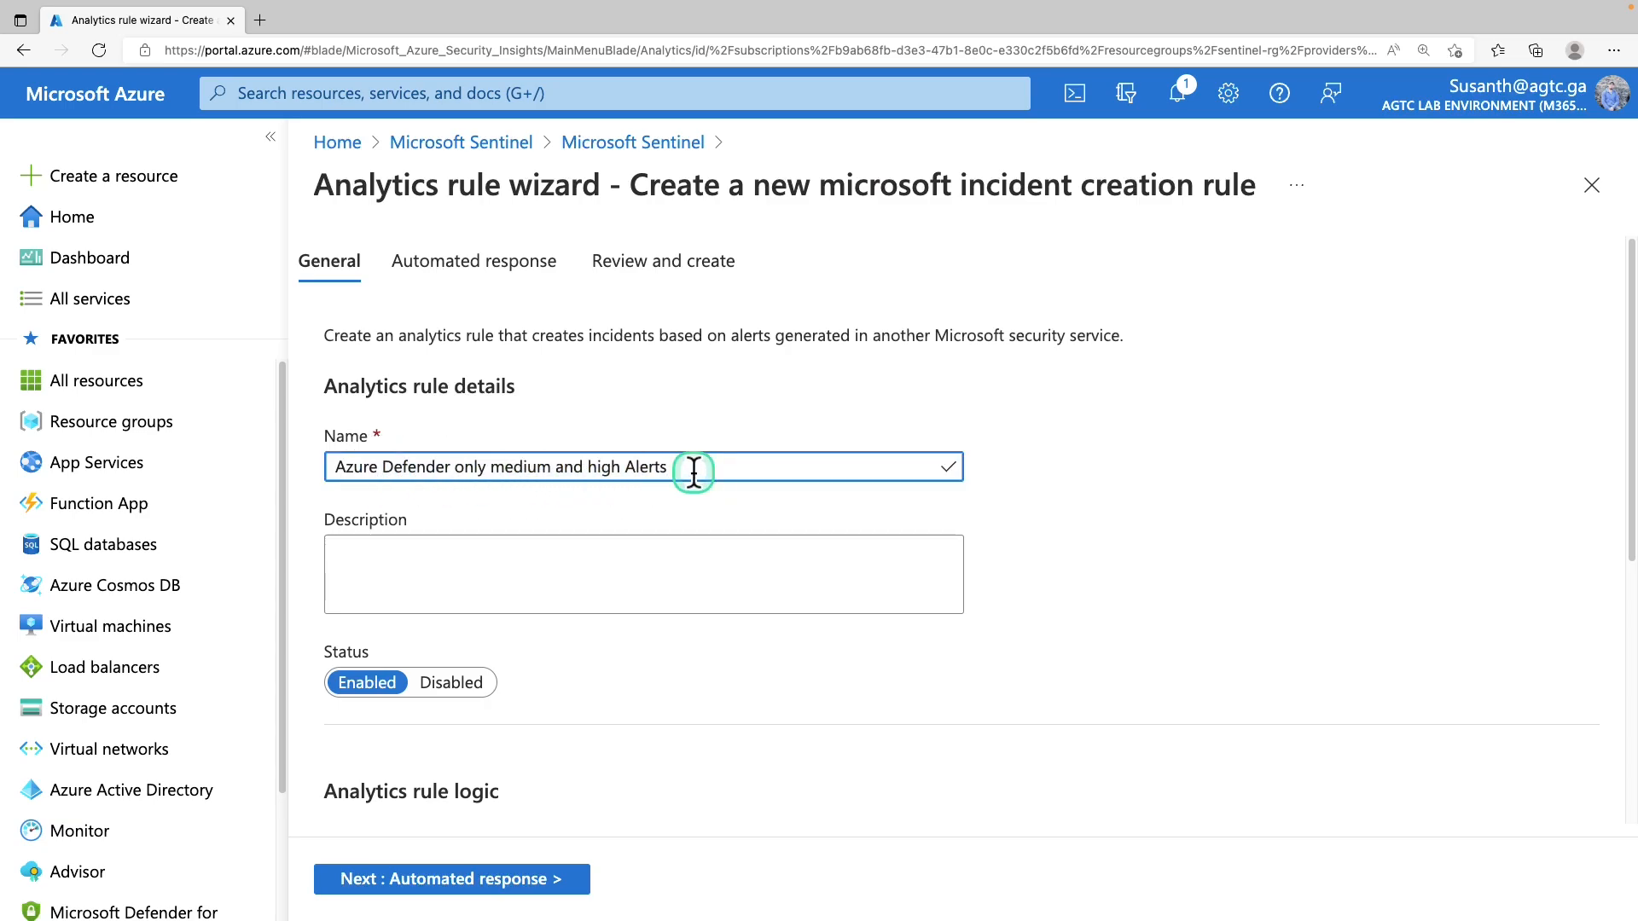
{"action": "left_click", "coordinate": [383, 583]}
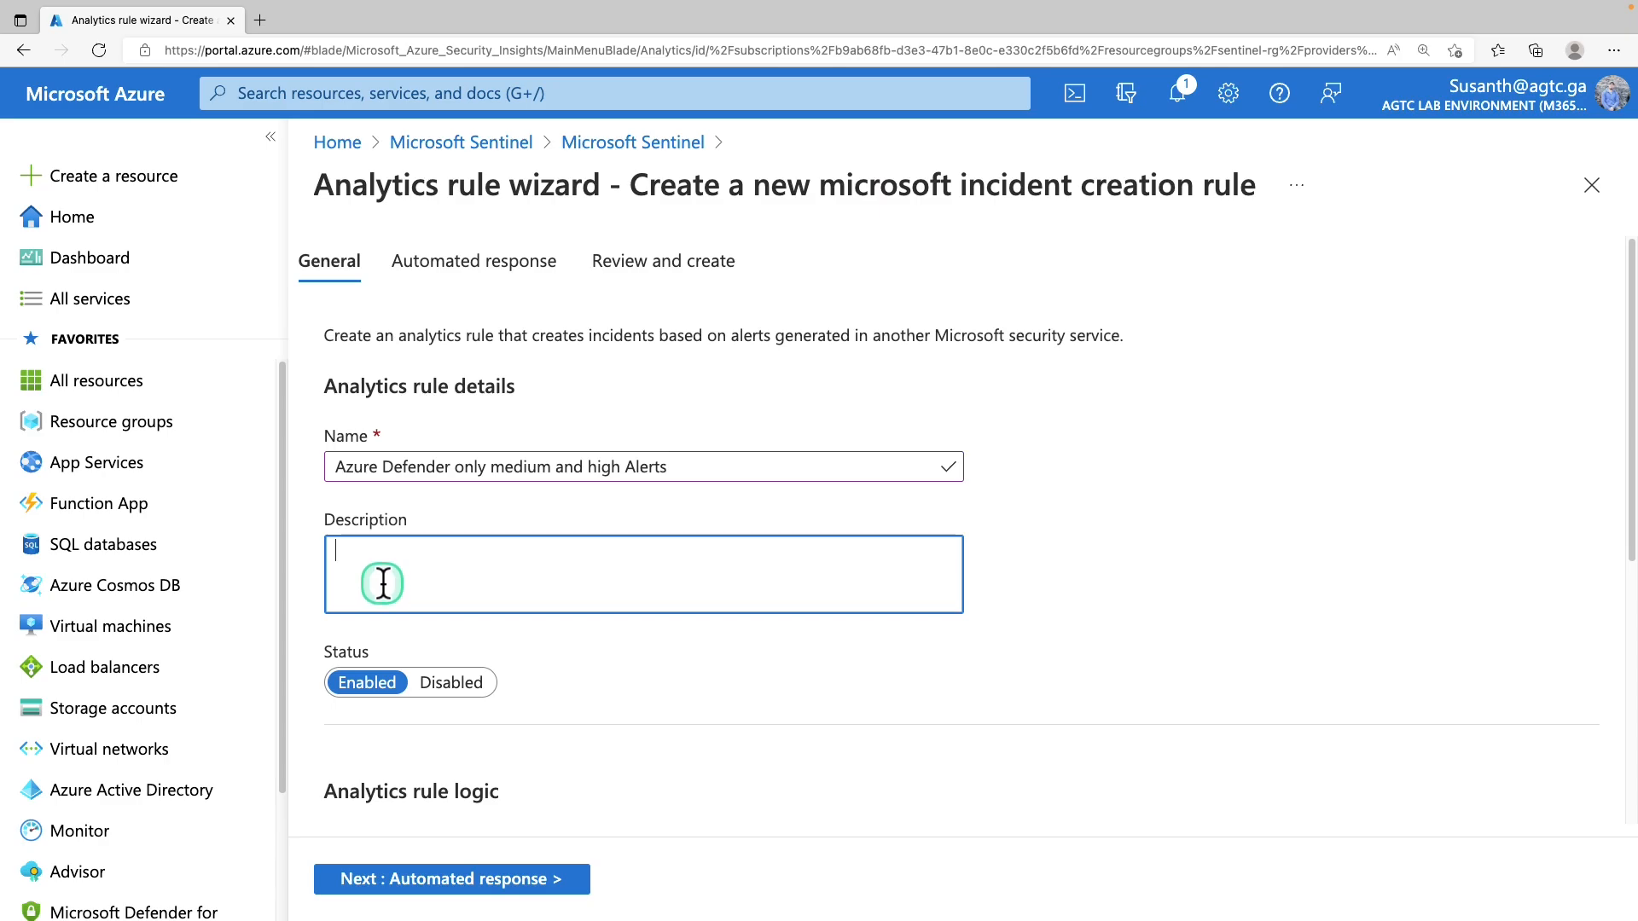
{"action": "type", "text": "Azure Defender only medium and high Alerts"}
Set Microsoft Defender for Cloud as the alert source with custom severities High and Medium
{"action": "scroll", "coordinate": [597, 583], "scroll_direction": "down", "scroll_amount": 3}
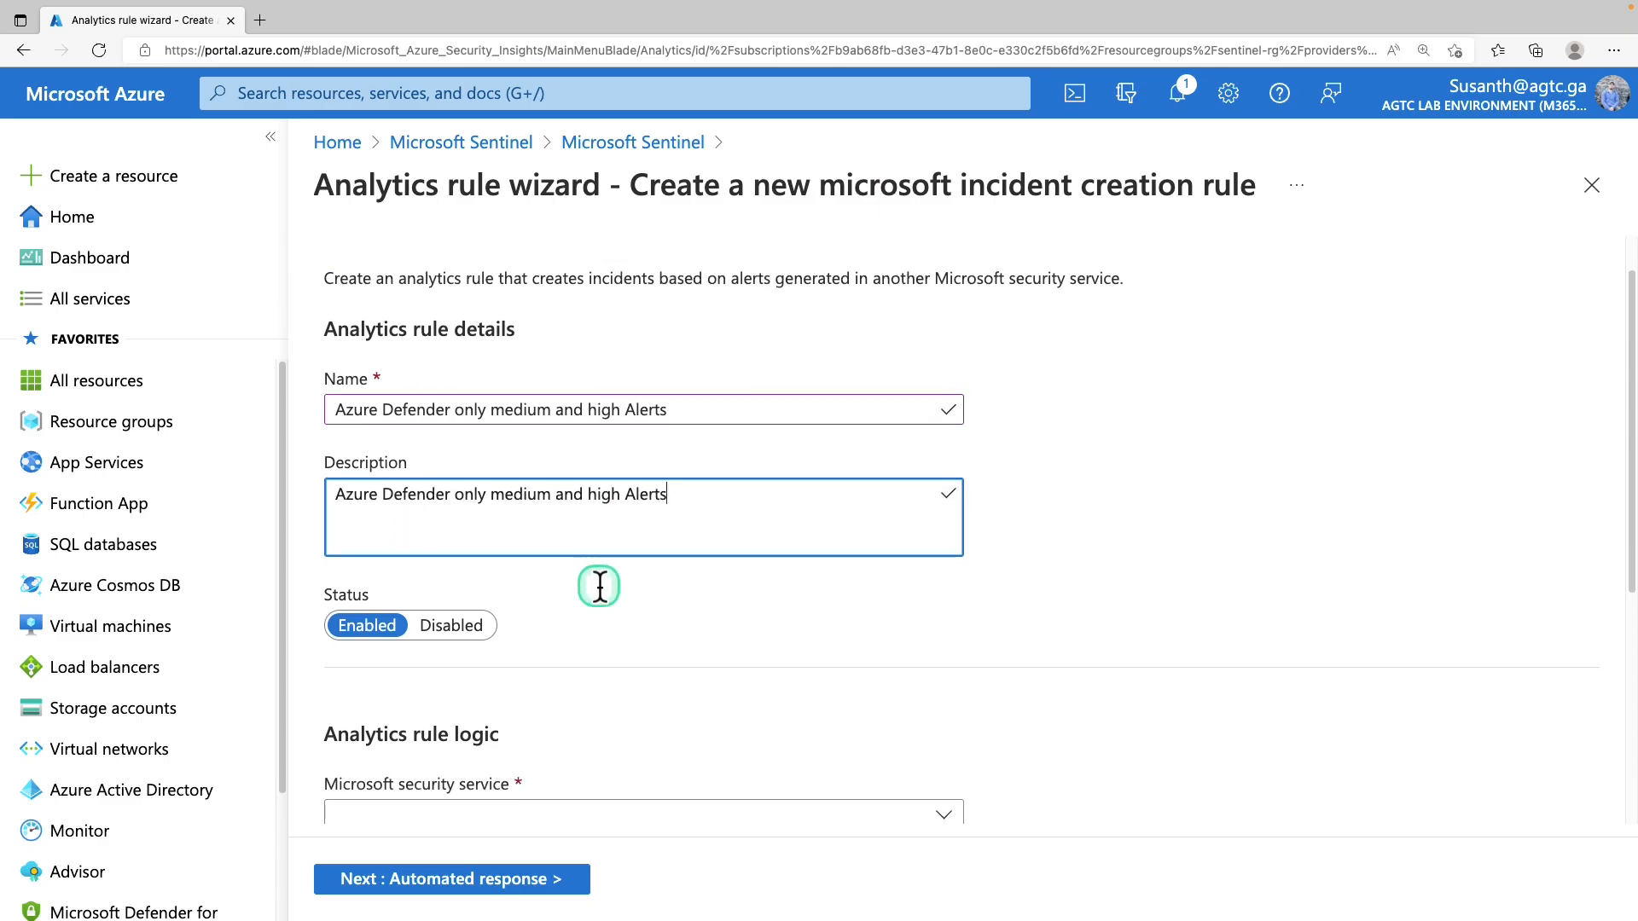
{"action": "scroll", "coordinate": [599, 587], "scroll_direction": "down", "scroll_amount": 1}
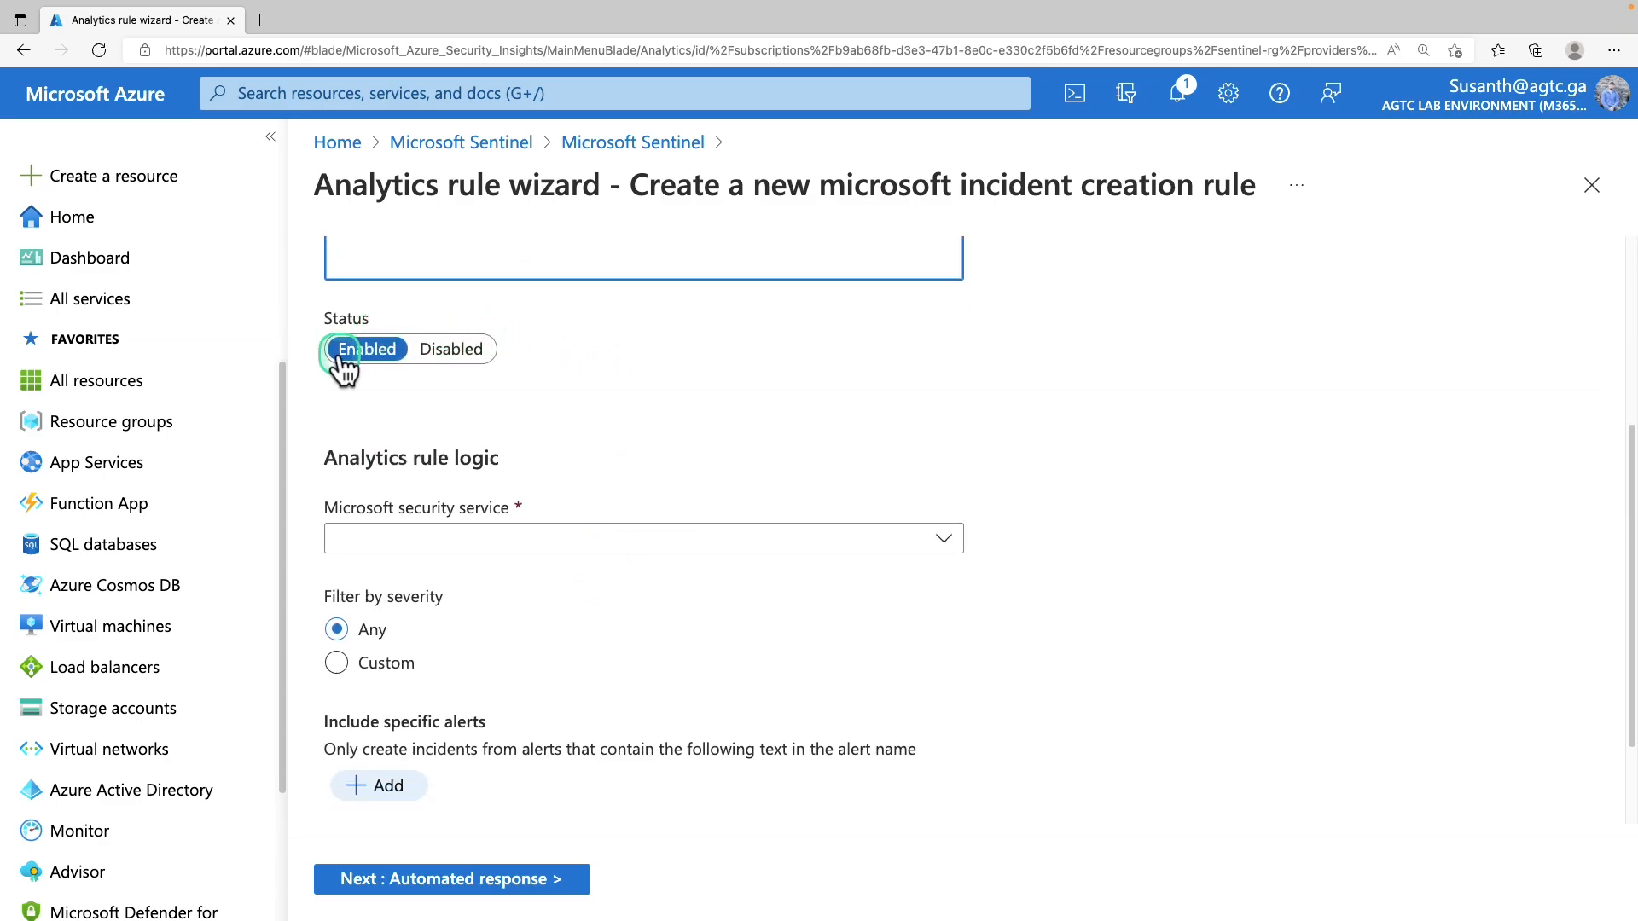
{"action": "scroll", "coordinate": [410, 512], "scroll_direction": "up", "scroll_amount": 1}
{"action": "left_click", "coordinate": [456, 594]}
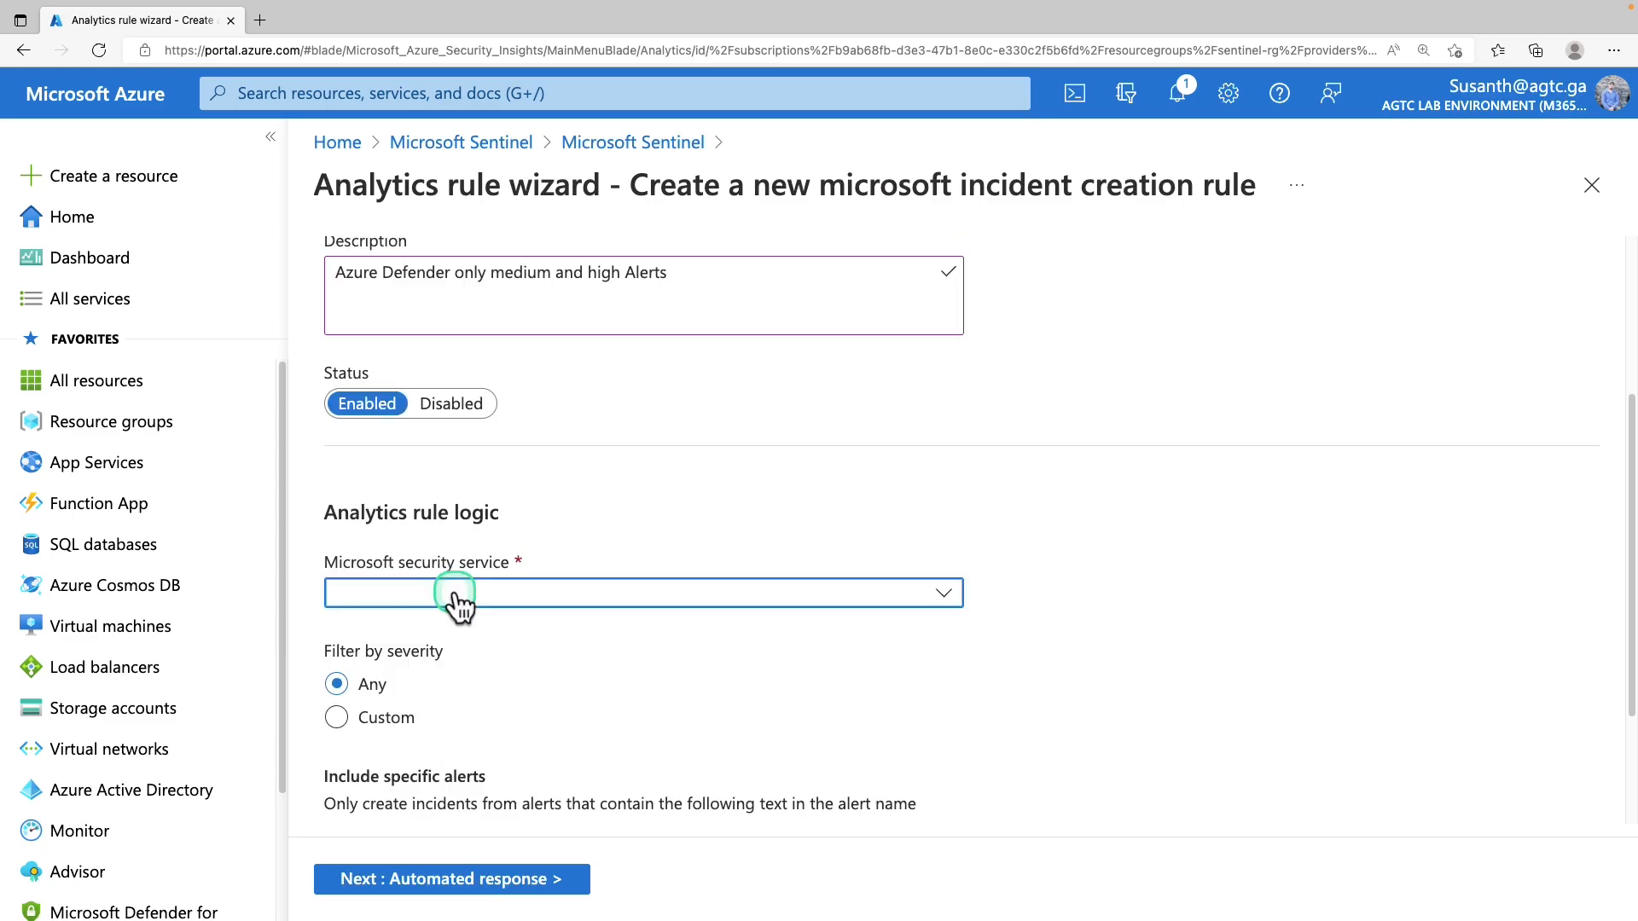
{"action": "left_click", "coordinate": [456, 594]}
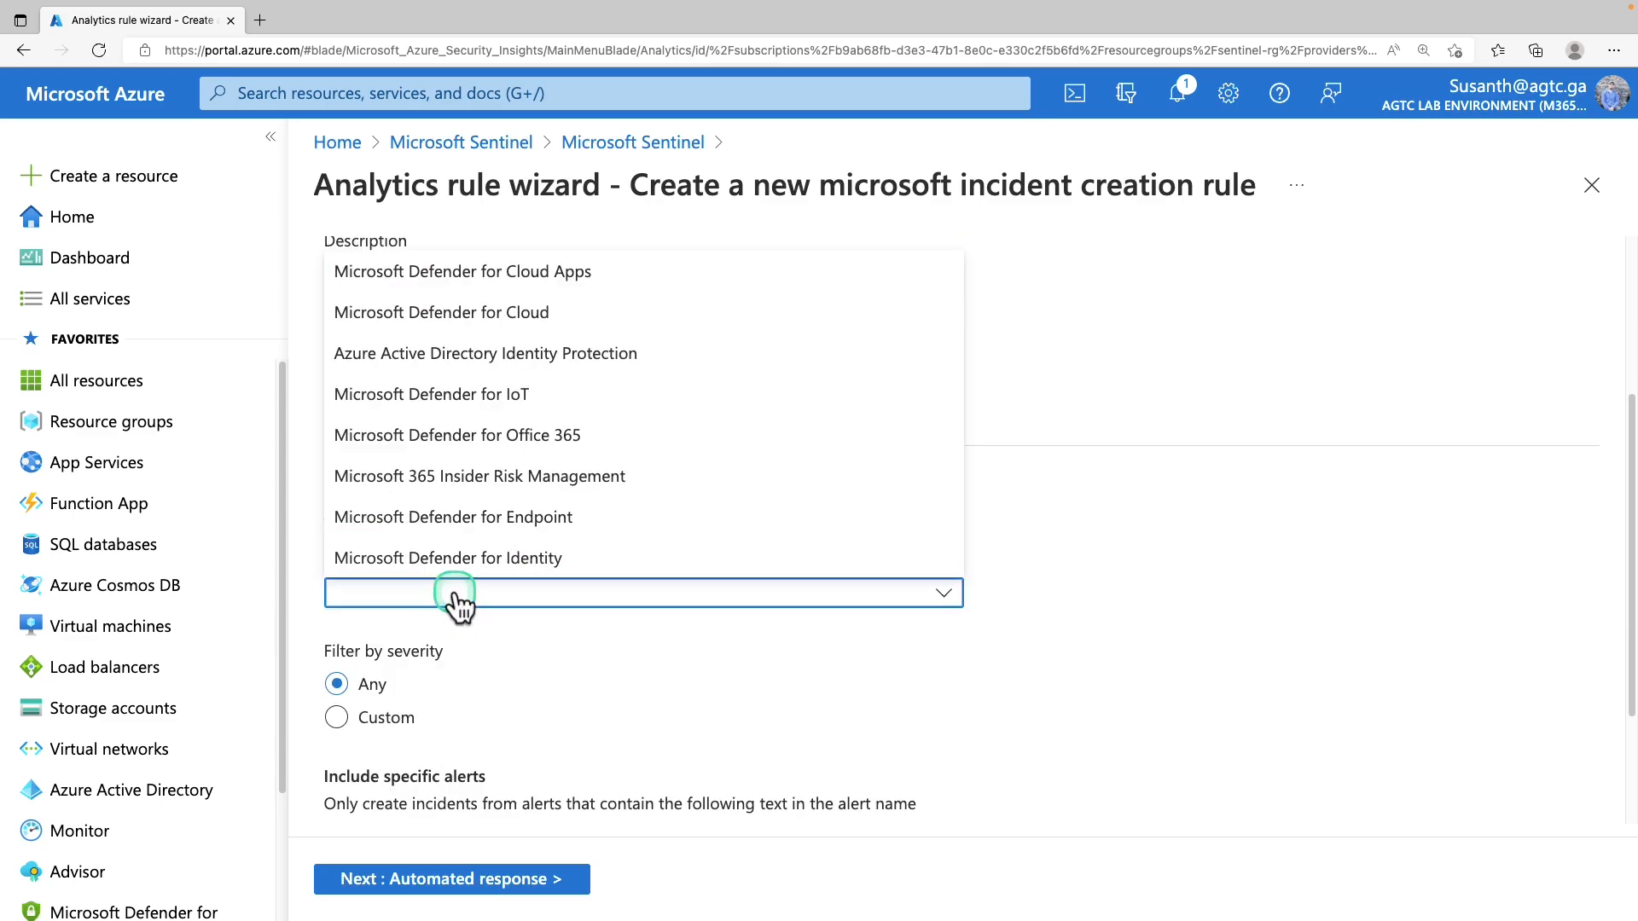
{"action": "left_click", "coordinate": [525, 329]}
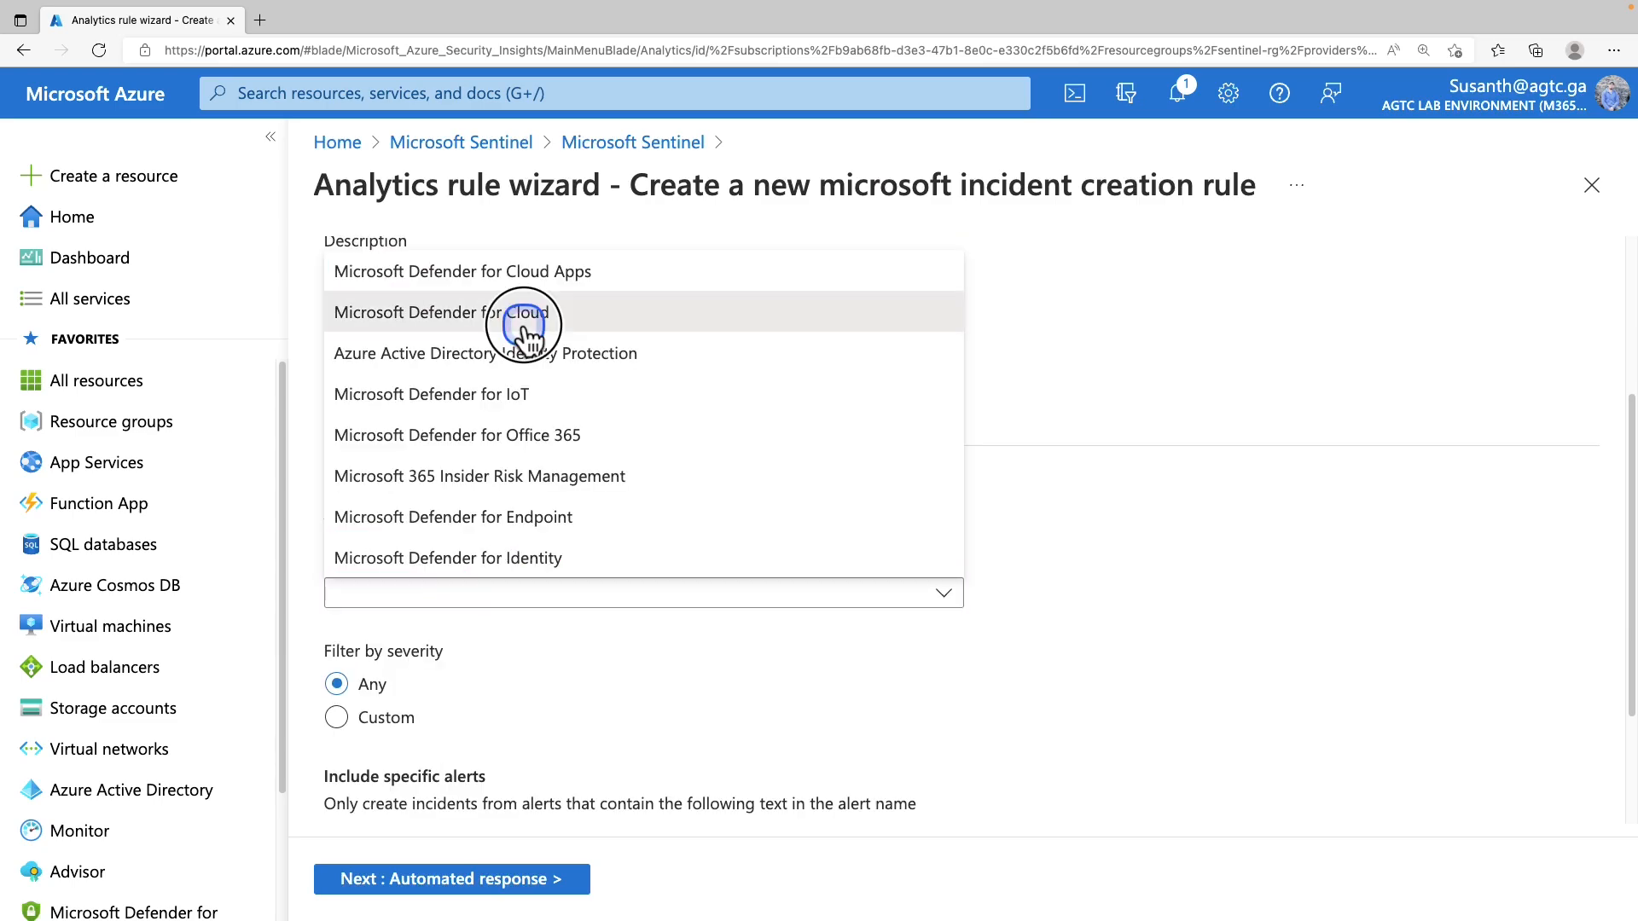
{"action": "left_click", "coordinate": [524, 316]}
{"action": "scroll", "coordinate": [867, 471], "scroll_direction": "down", "scroll_amount": 2}
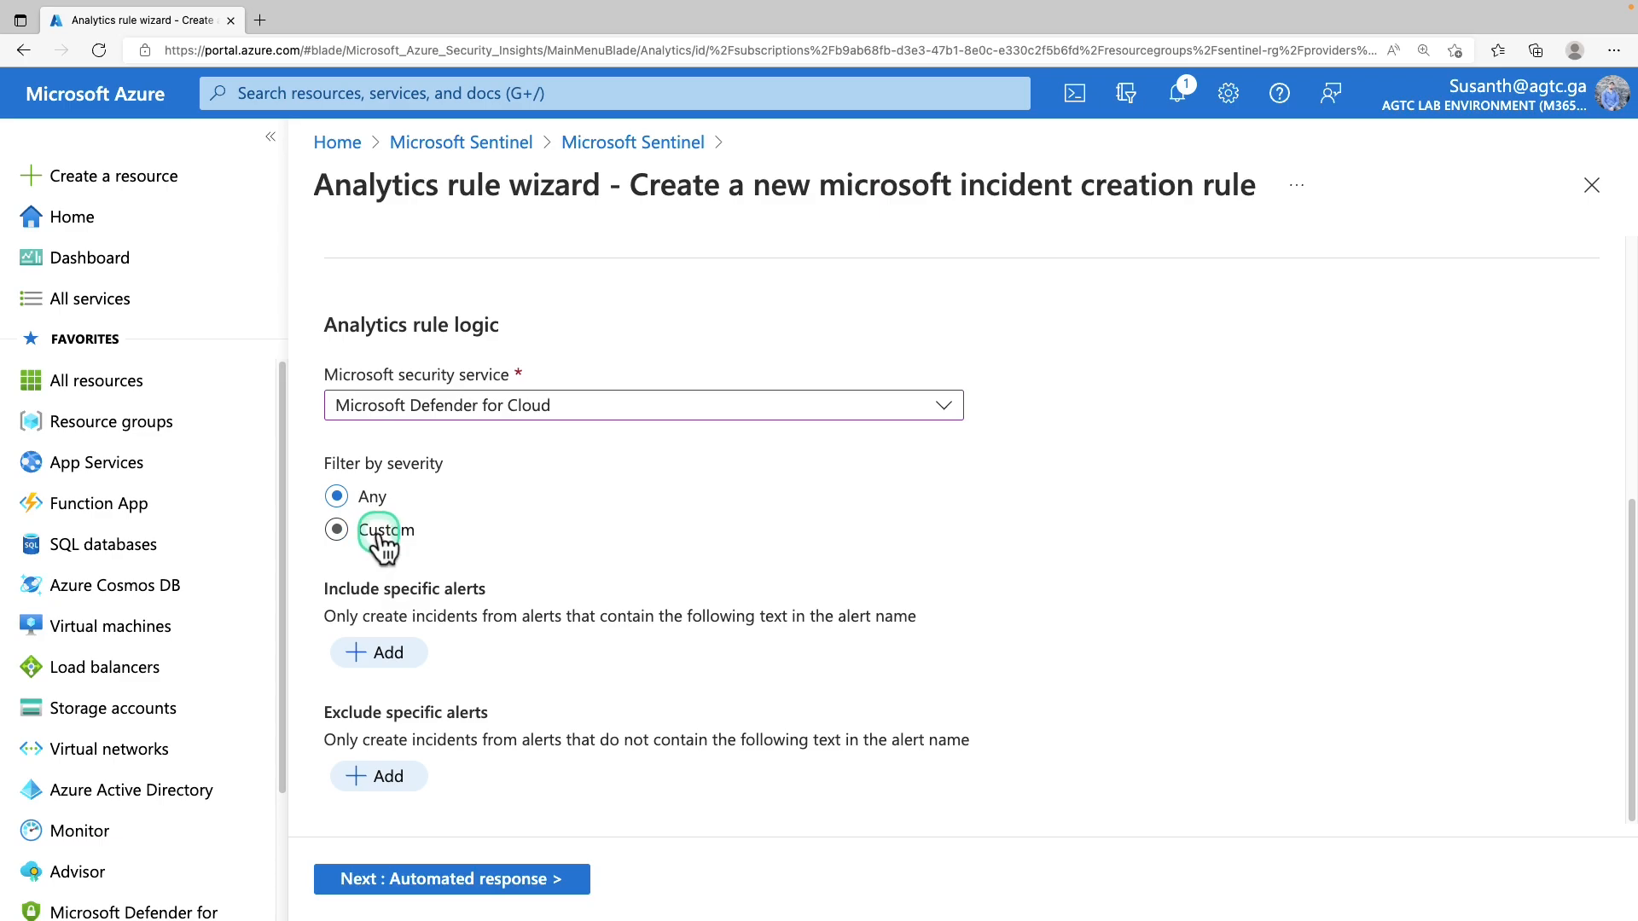
{"action": "left_click", "coordinate": [381, 536]}
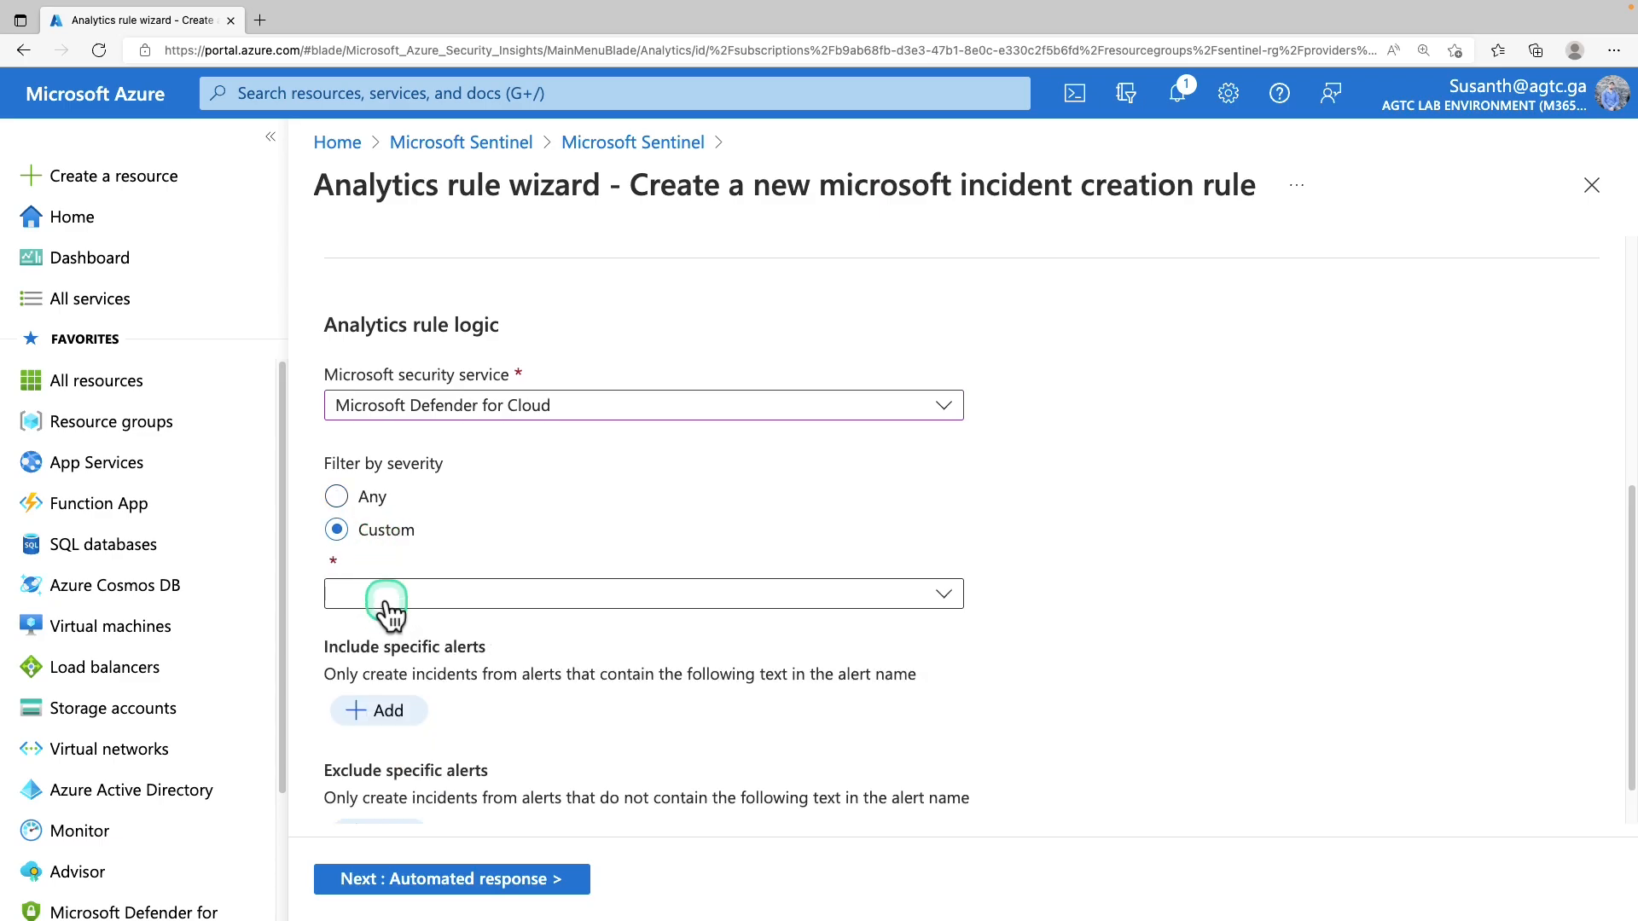
{"action": "left_click", "coordinate": [386, 597]}
{"action": "left_click", "coordinate": [391, 633]}
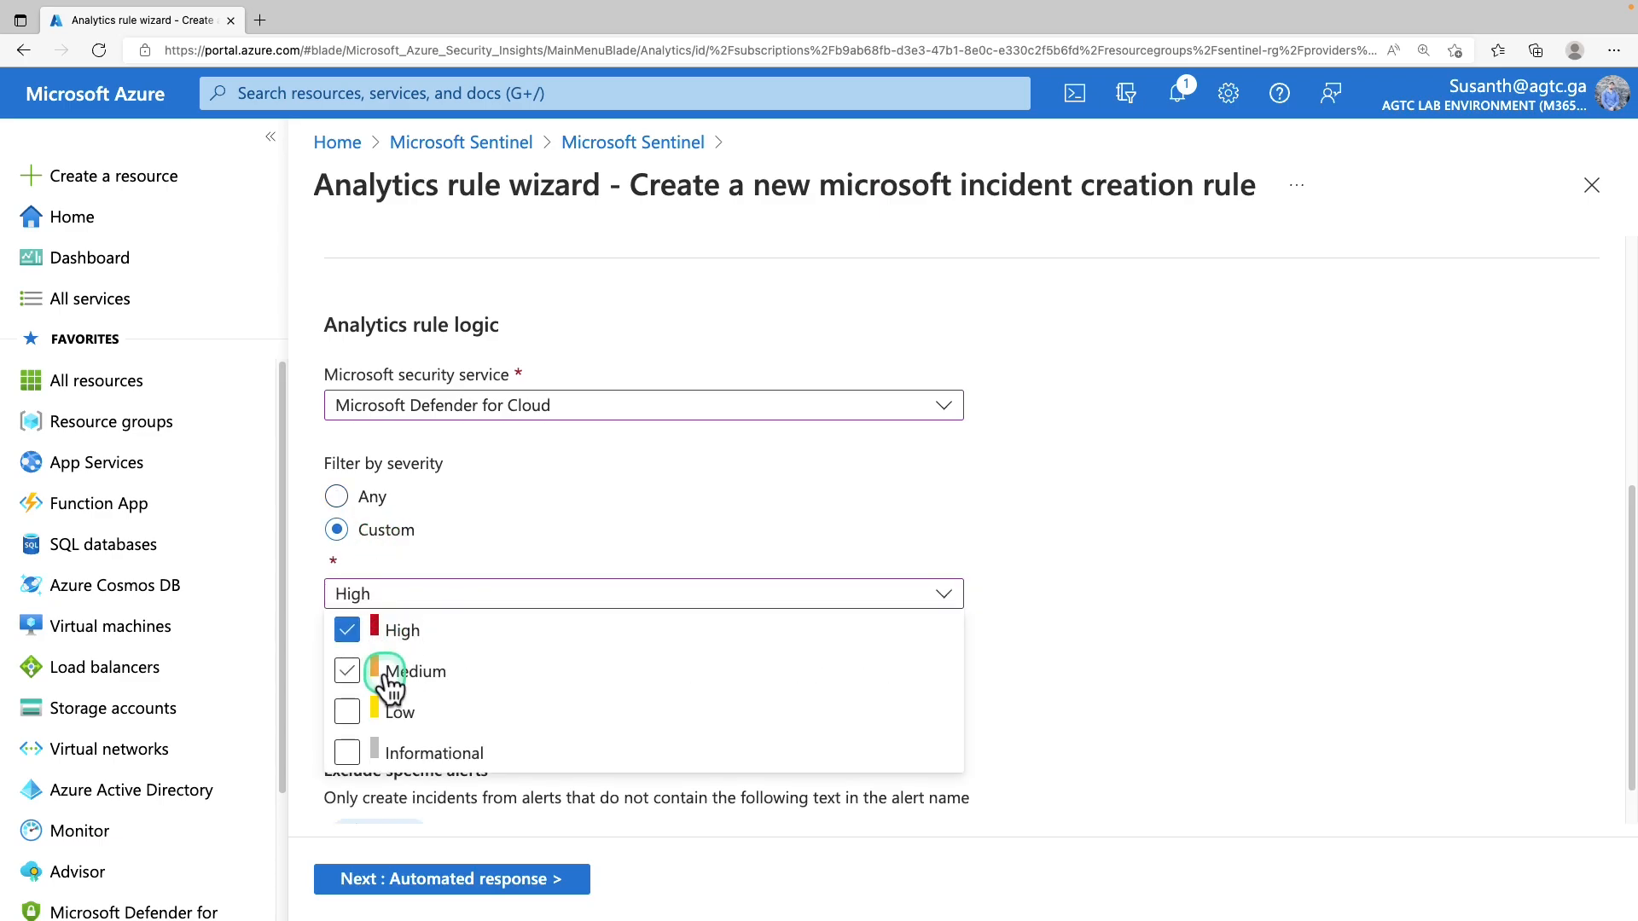
{"action": "left_click", "coordinate": [386, 674]}
{"action": "left_click", "coordinate": [753, 620]}
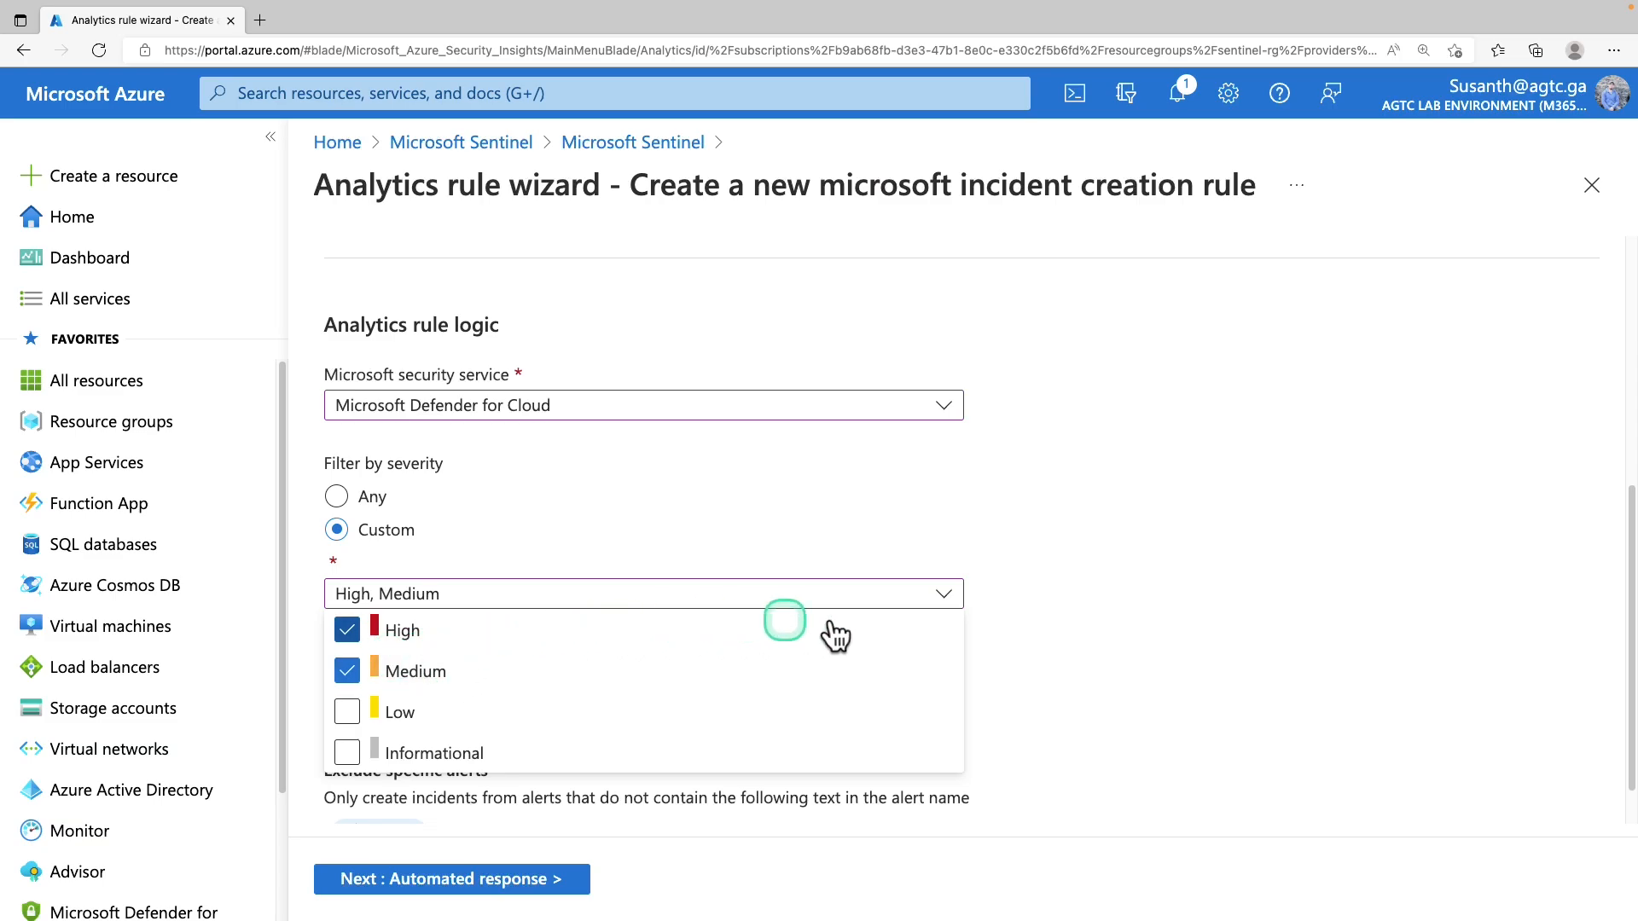
{"action": "left_click", "coordinate": [1072, 644]}
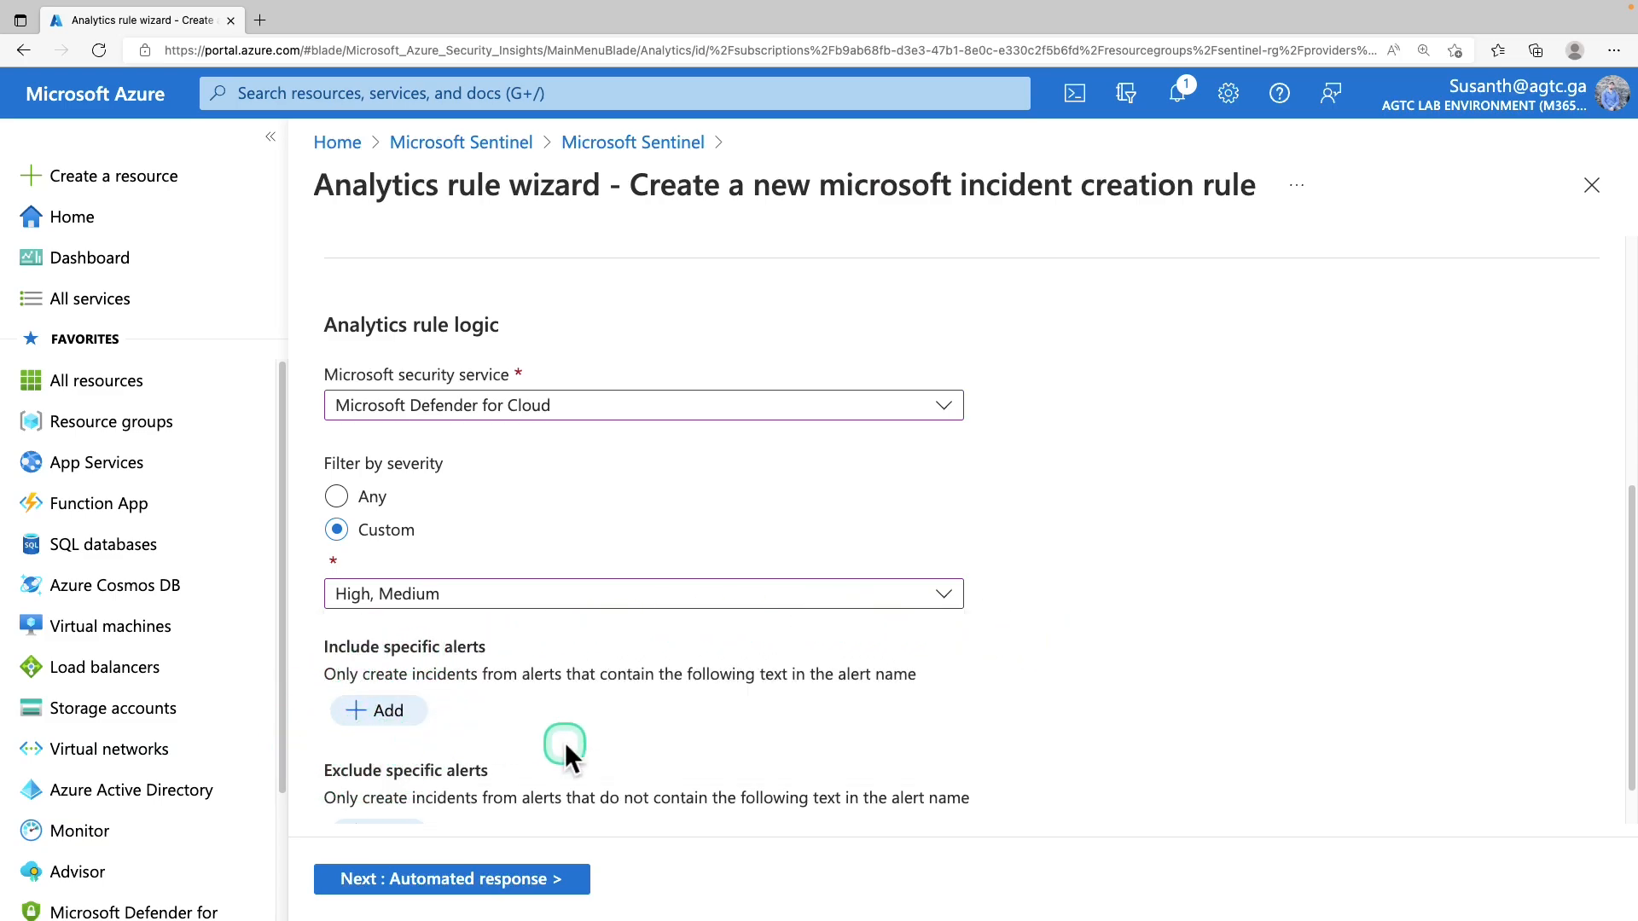
Skip adding an automation rule, then review and create the incident creation rule
{"action": "left_click", "coordinate": [450, 883]}
{"action": "left_click", "coordinate": [1346, 647]}
{"action": "left_click", "coordinate": [381, 445]}
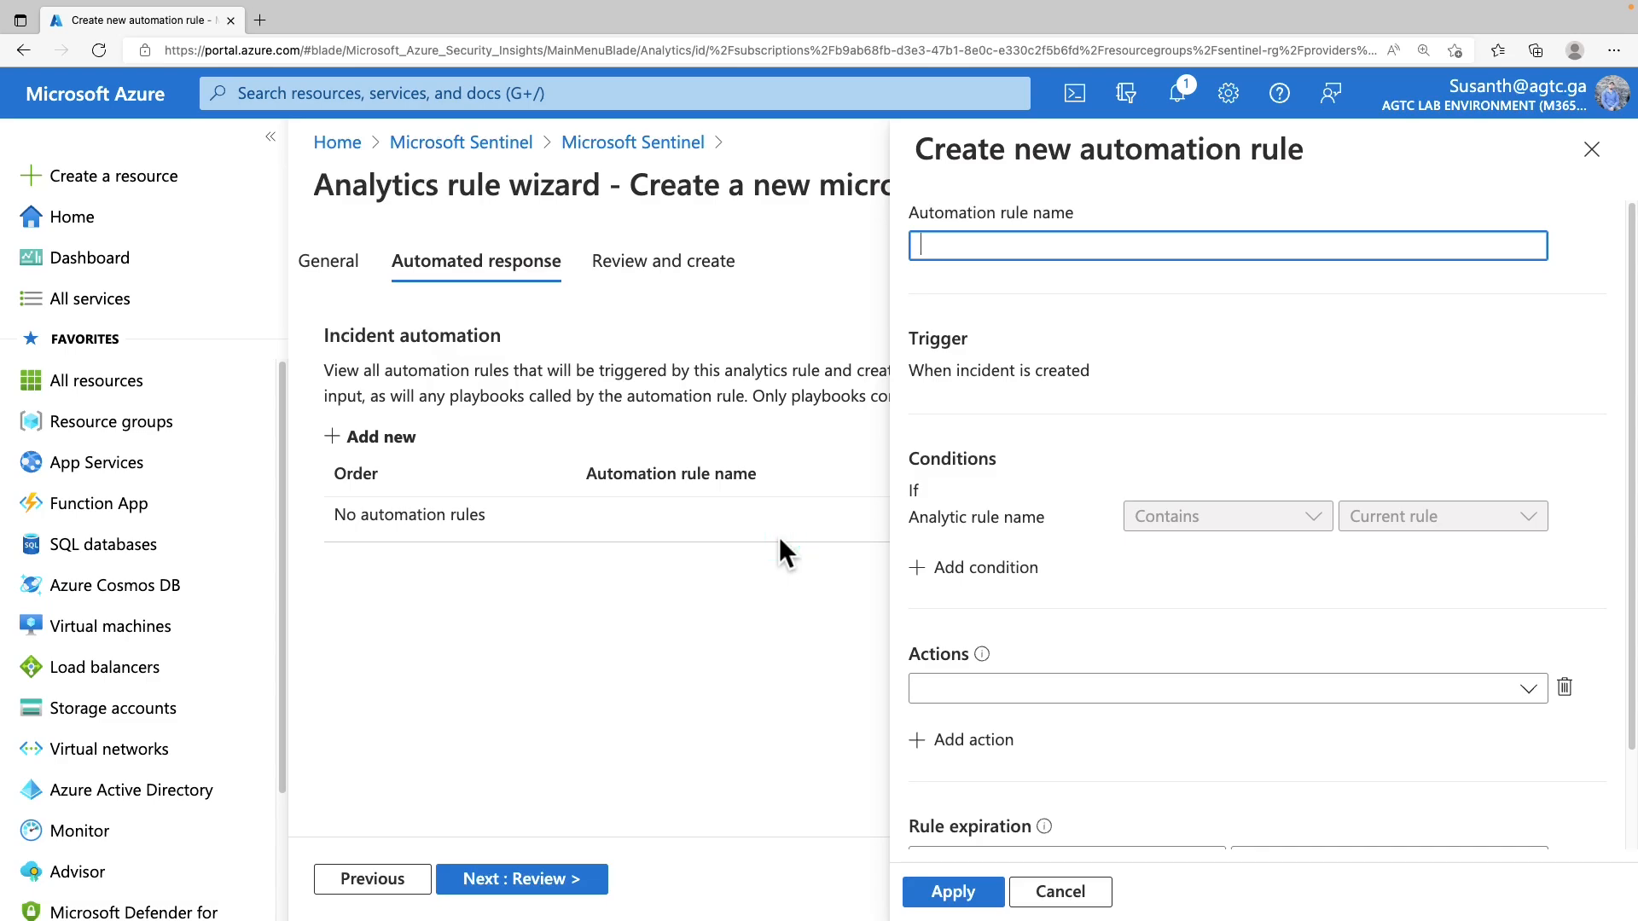
{"action": "left_click", "coordinate": [1058, 892]}
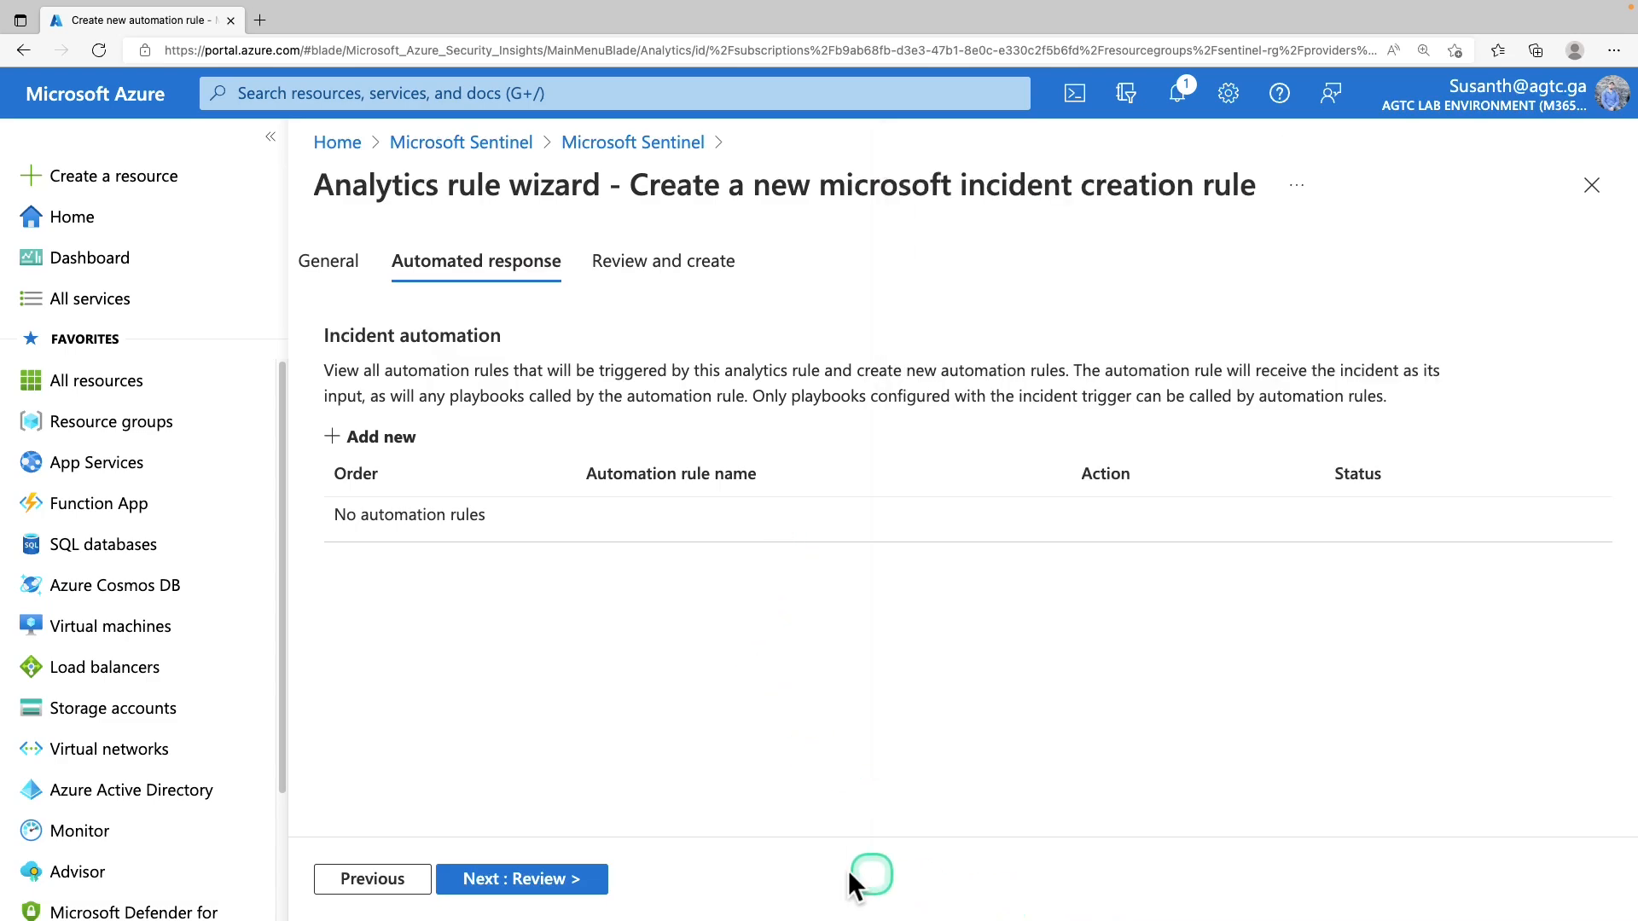
{"action": "left_click", "coordinate": [533, 878]}
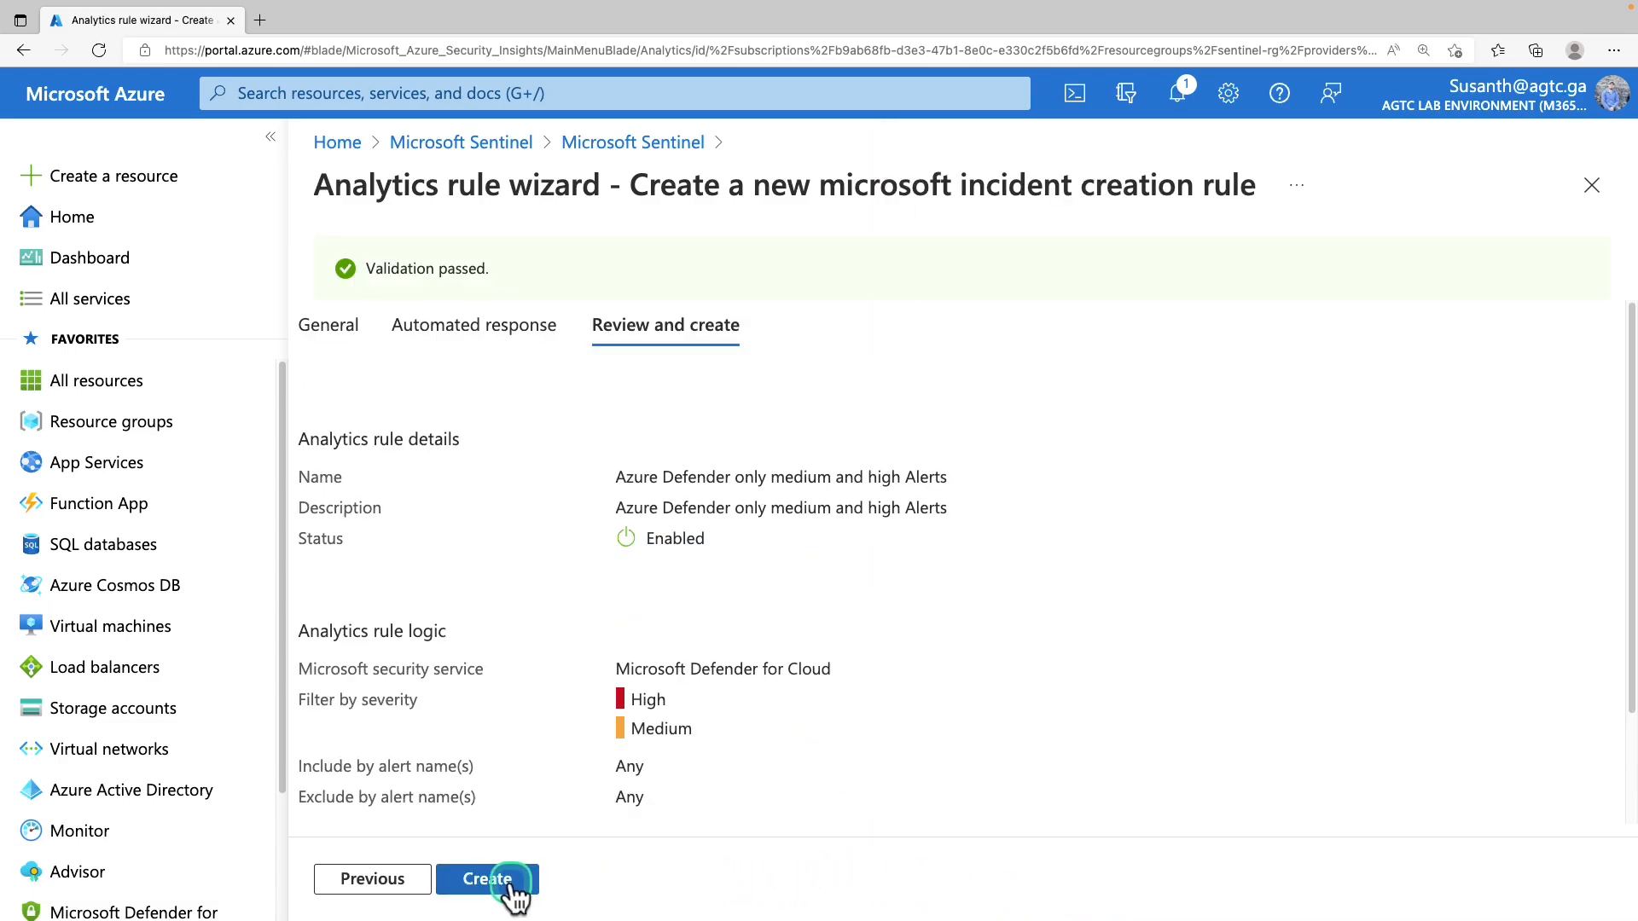
{"action": "left_click", "coordinate": [510, 880]}
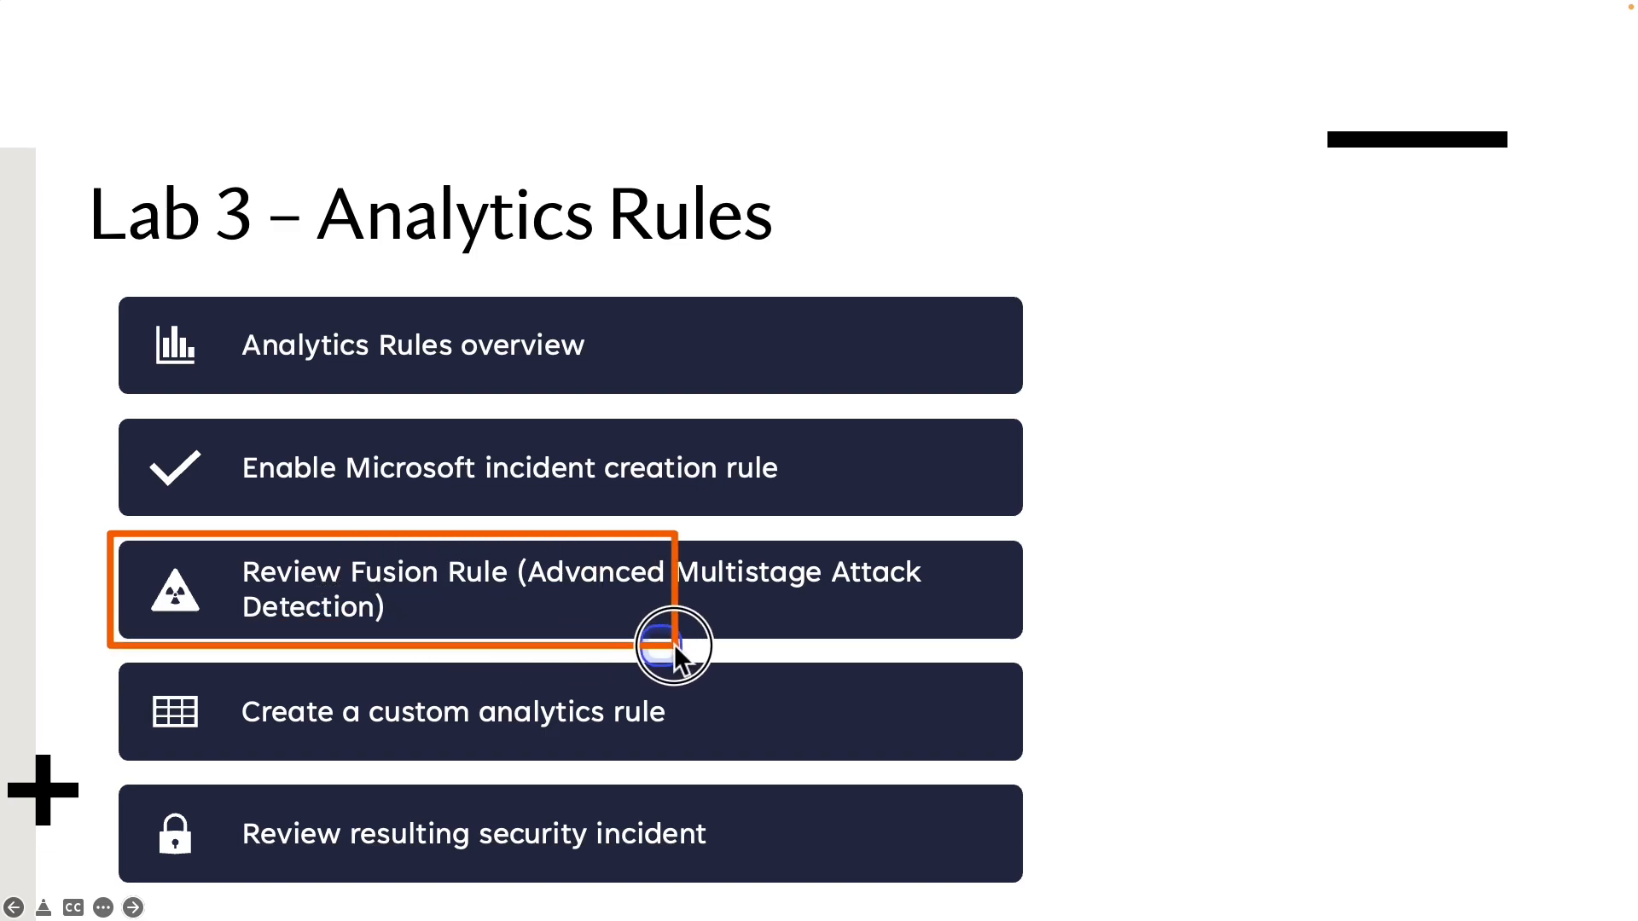
Show the 'Lab 3 – Analytics Rules' slide with 'Review Fusion Rule' marked as the next item
{"action": "left_click_drag", "start_coordinate": [1058, 662], "coordinate": [1059, 653]}
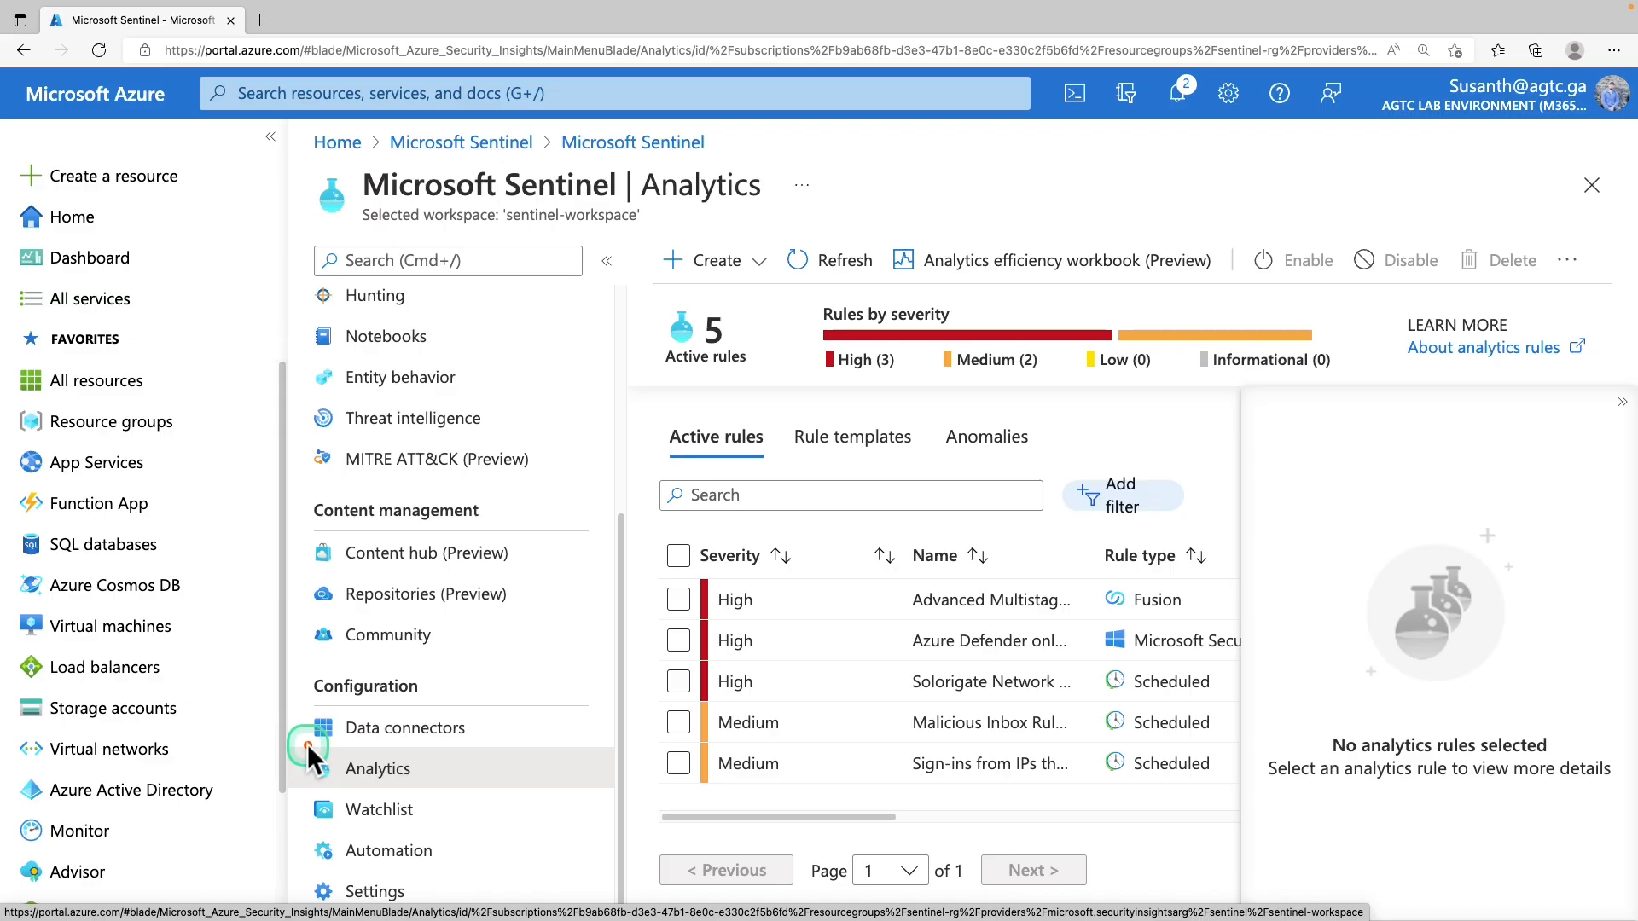
Return to Sentinel's analytics rule templates and remove the Security Events via Legacy Agent data source filter
{"action": "left_click", "coordinate": [401, 772]}
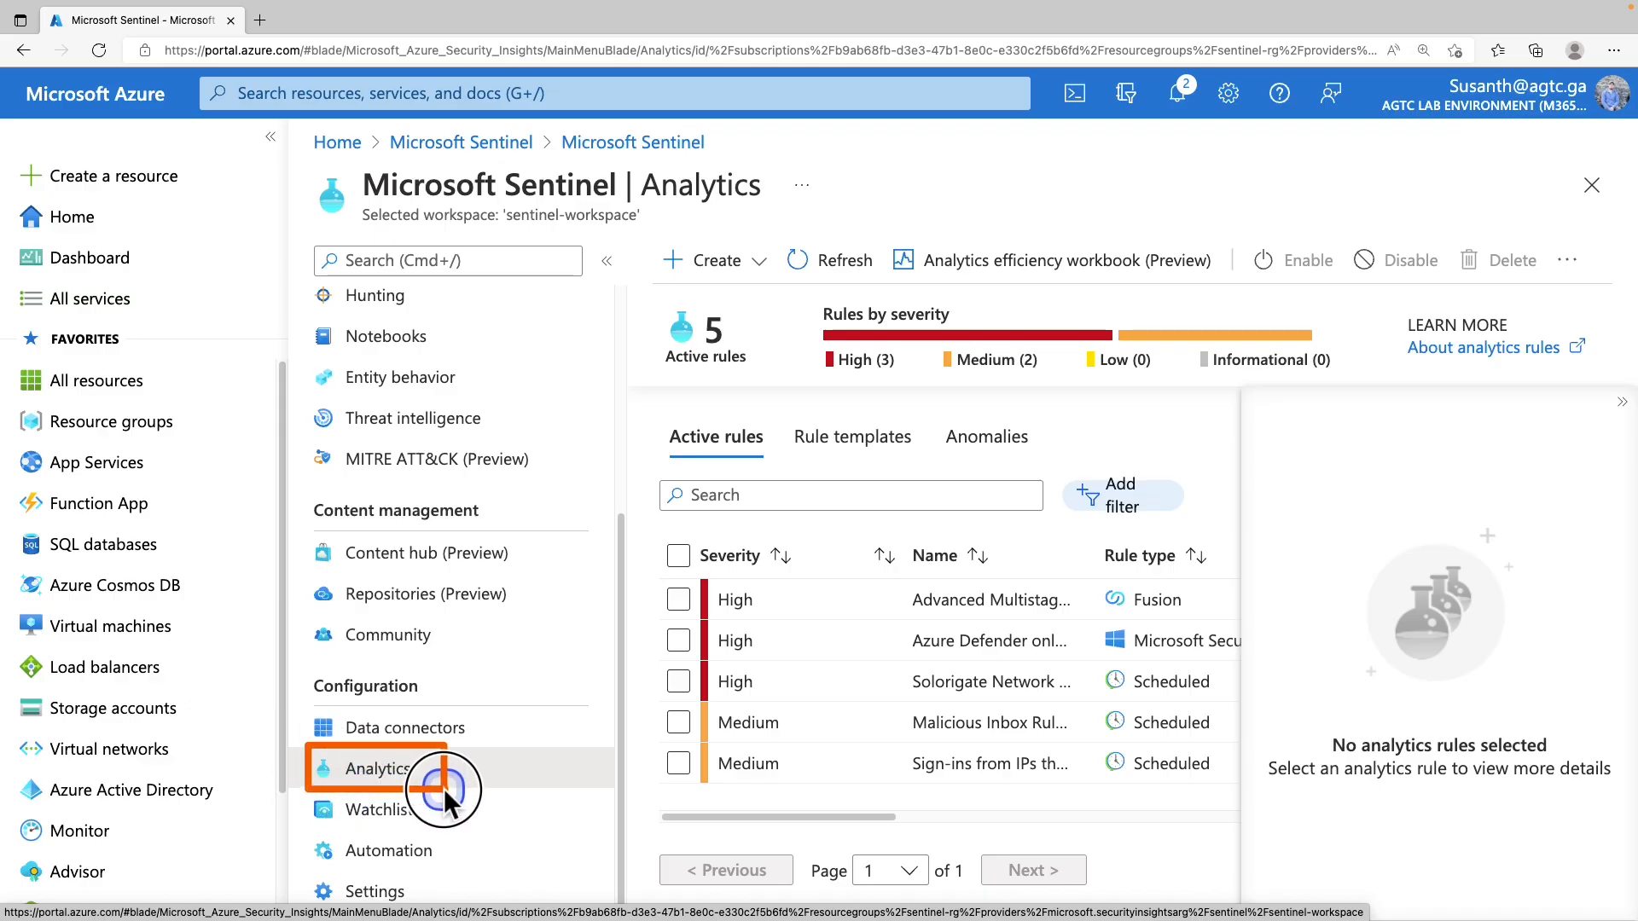
{"action": "left_click", "coordinate": [798, 437]}
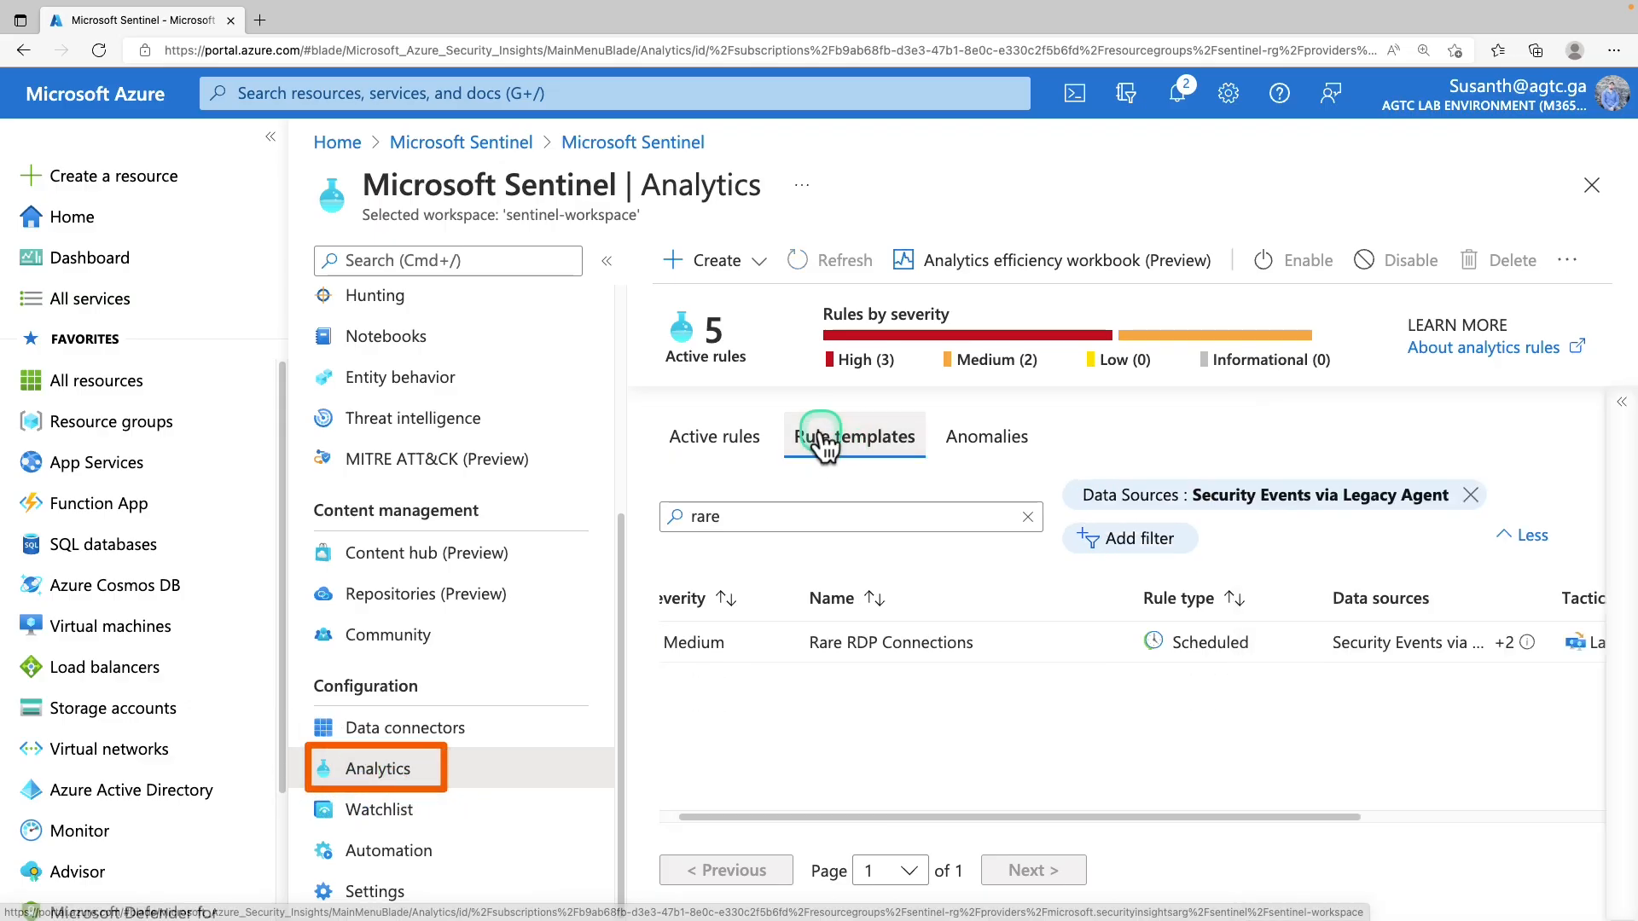
{"action": "left_click", "coordinate": [1470, 494]}
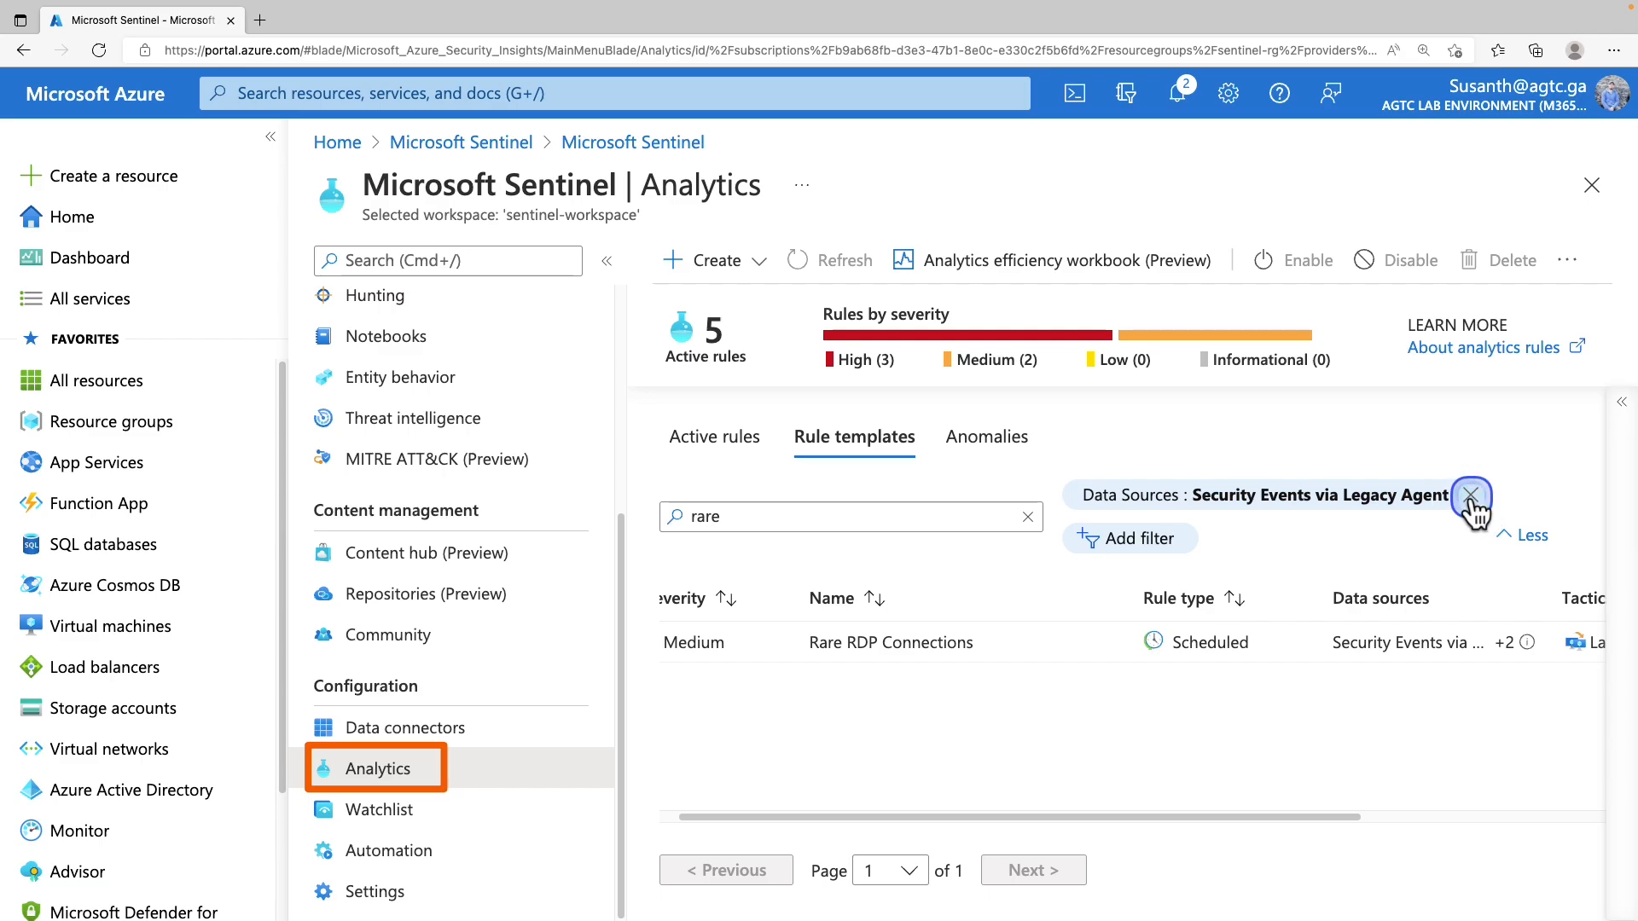
Add a Rule Type filter to the templates set to Fusion only
{"action": "left_click", "coordinate": [1134, 495]}
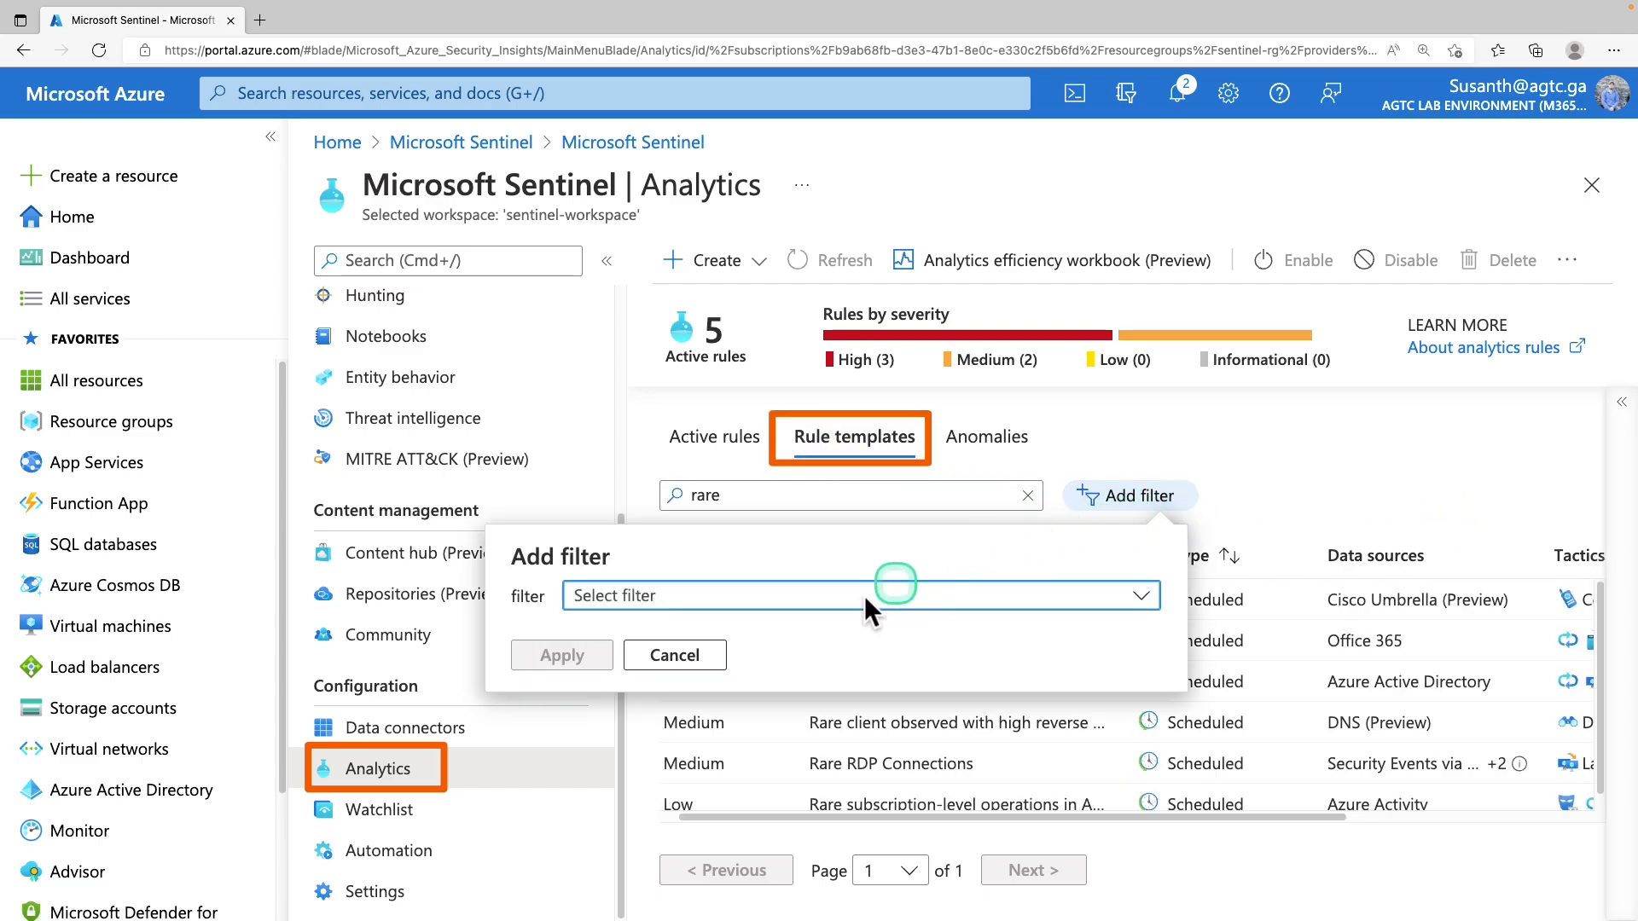
{"action": "left_click", "coordinate": [669, 608]}
{"action": "left_click", "coordinate": [664, 672]}
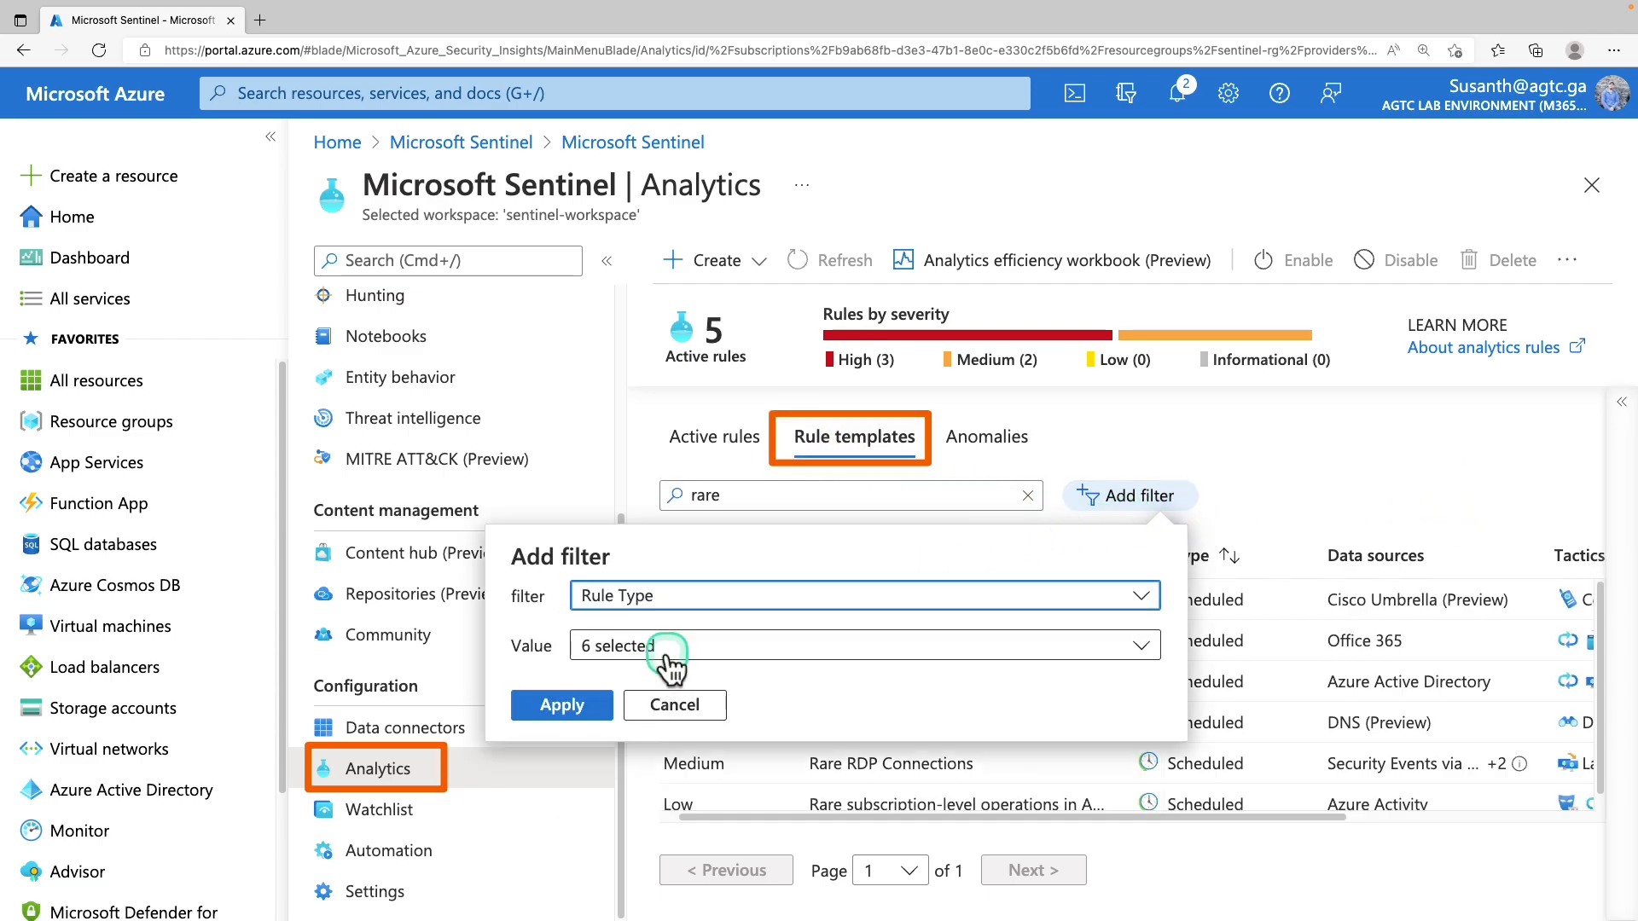
{"action": "left_click", "coordinate": [671, 654]}
{"action": "left_click", "coordinate": [593, 365]}
{"action": "left_click", "coordinate": [593, 489]}
{"action": "left_click", "coordinate": [563, 704]}
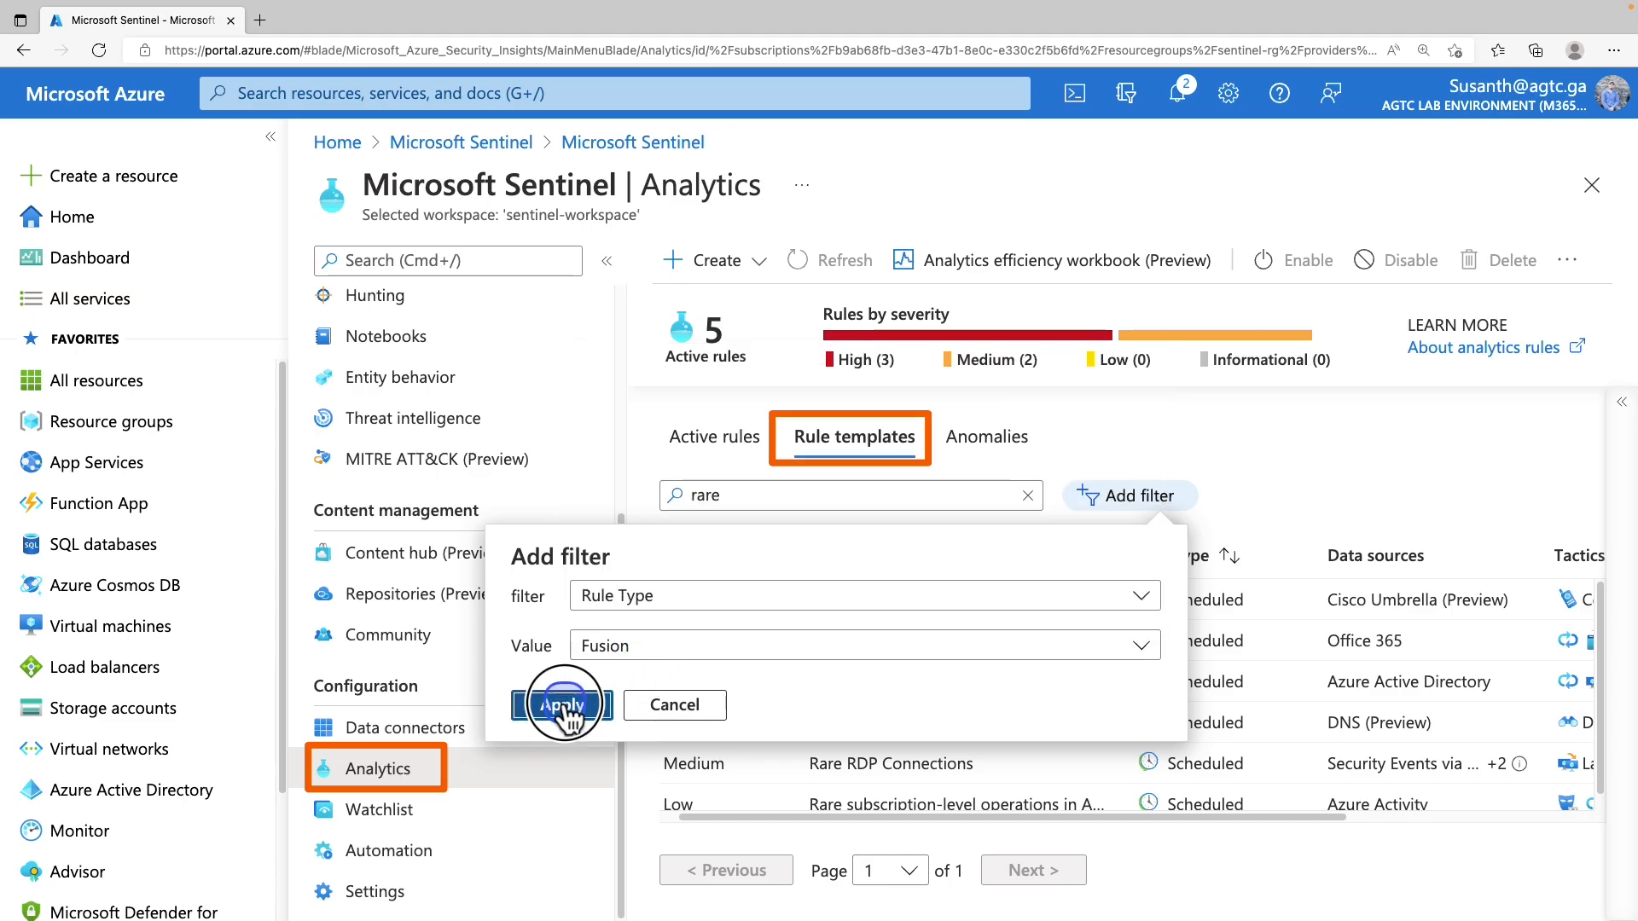
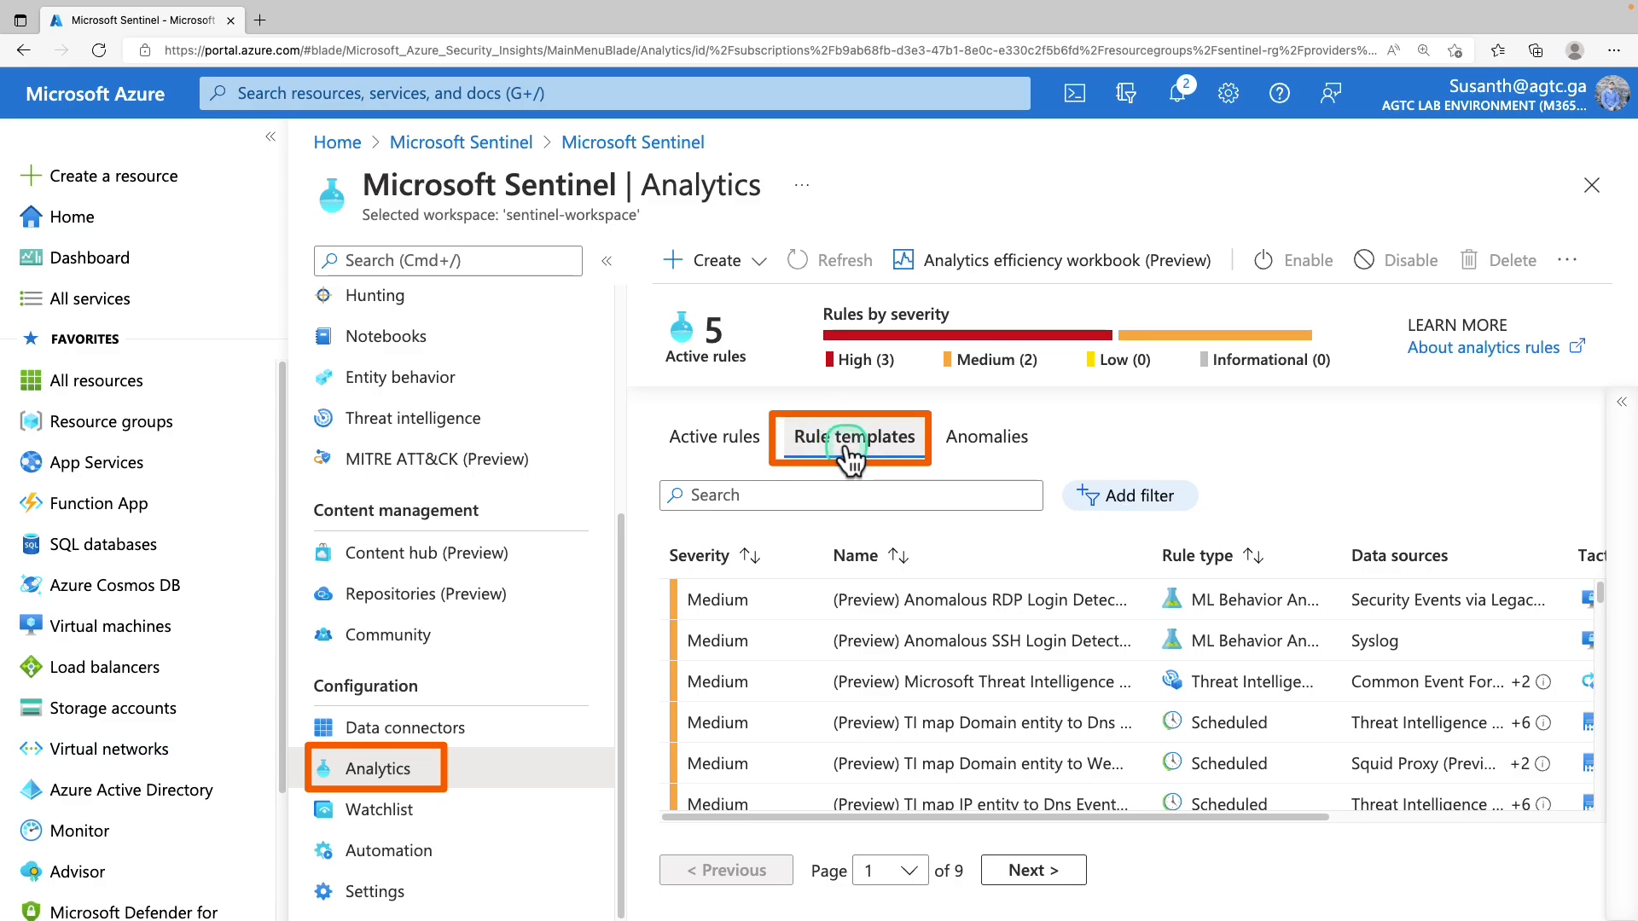
Filter the rule templates to Rule Type: Fusion only
{"action": "left_click", "coordinate": [1155, 502]}
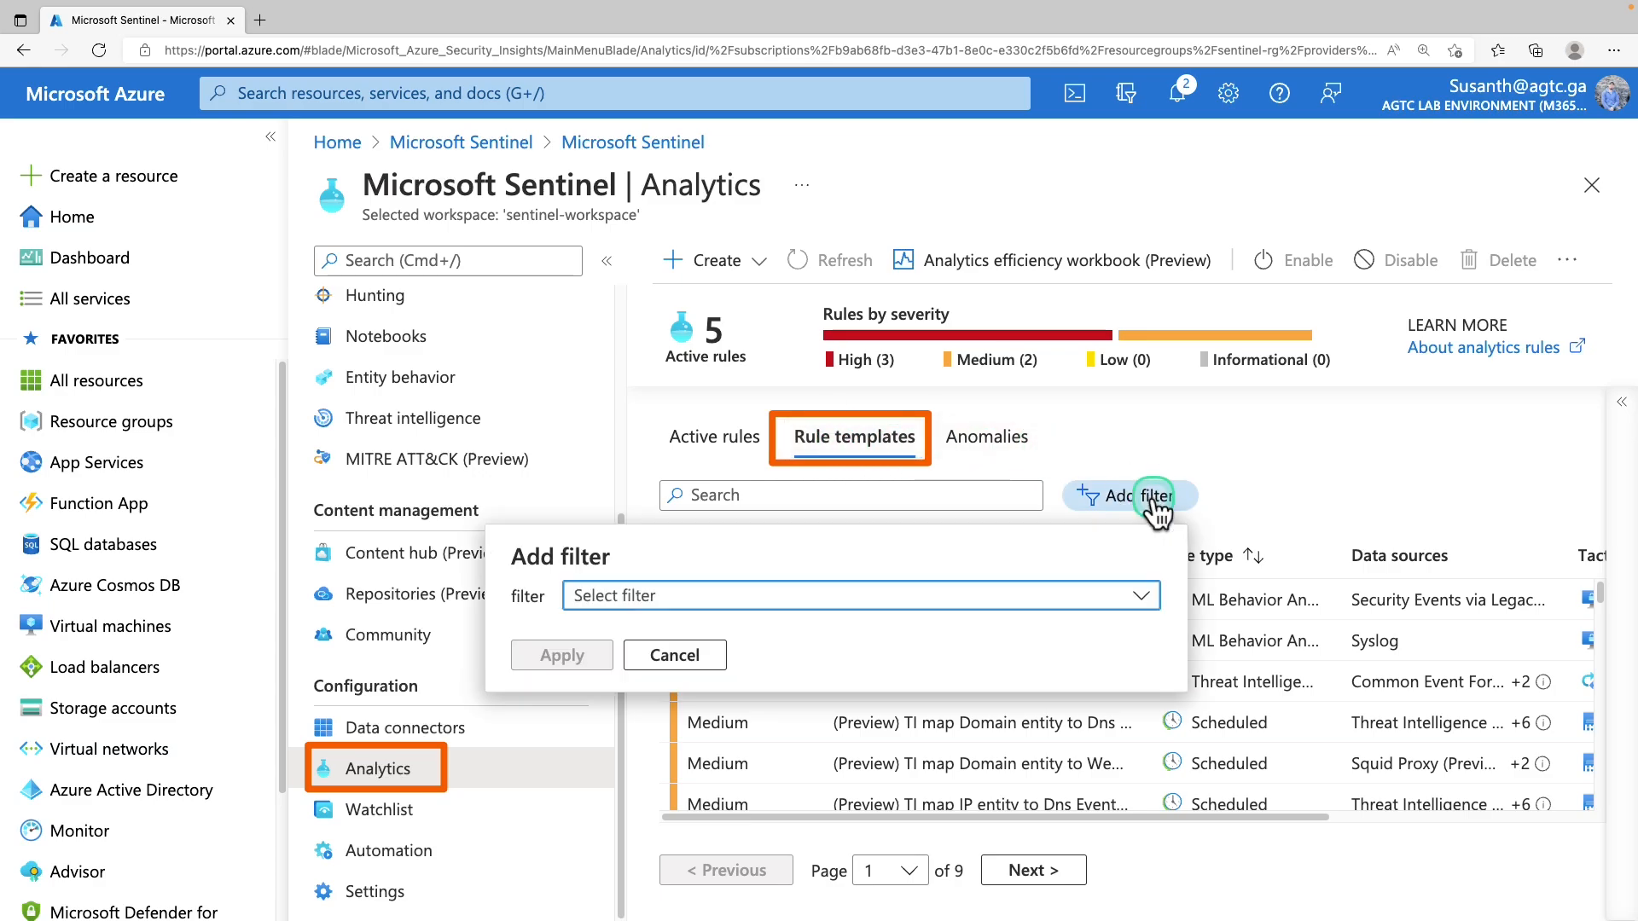
{"action": "left_click", "coordinate": [1030, 597]}
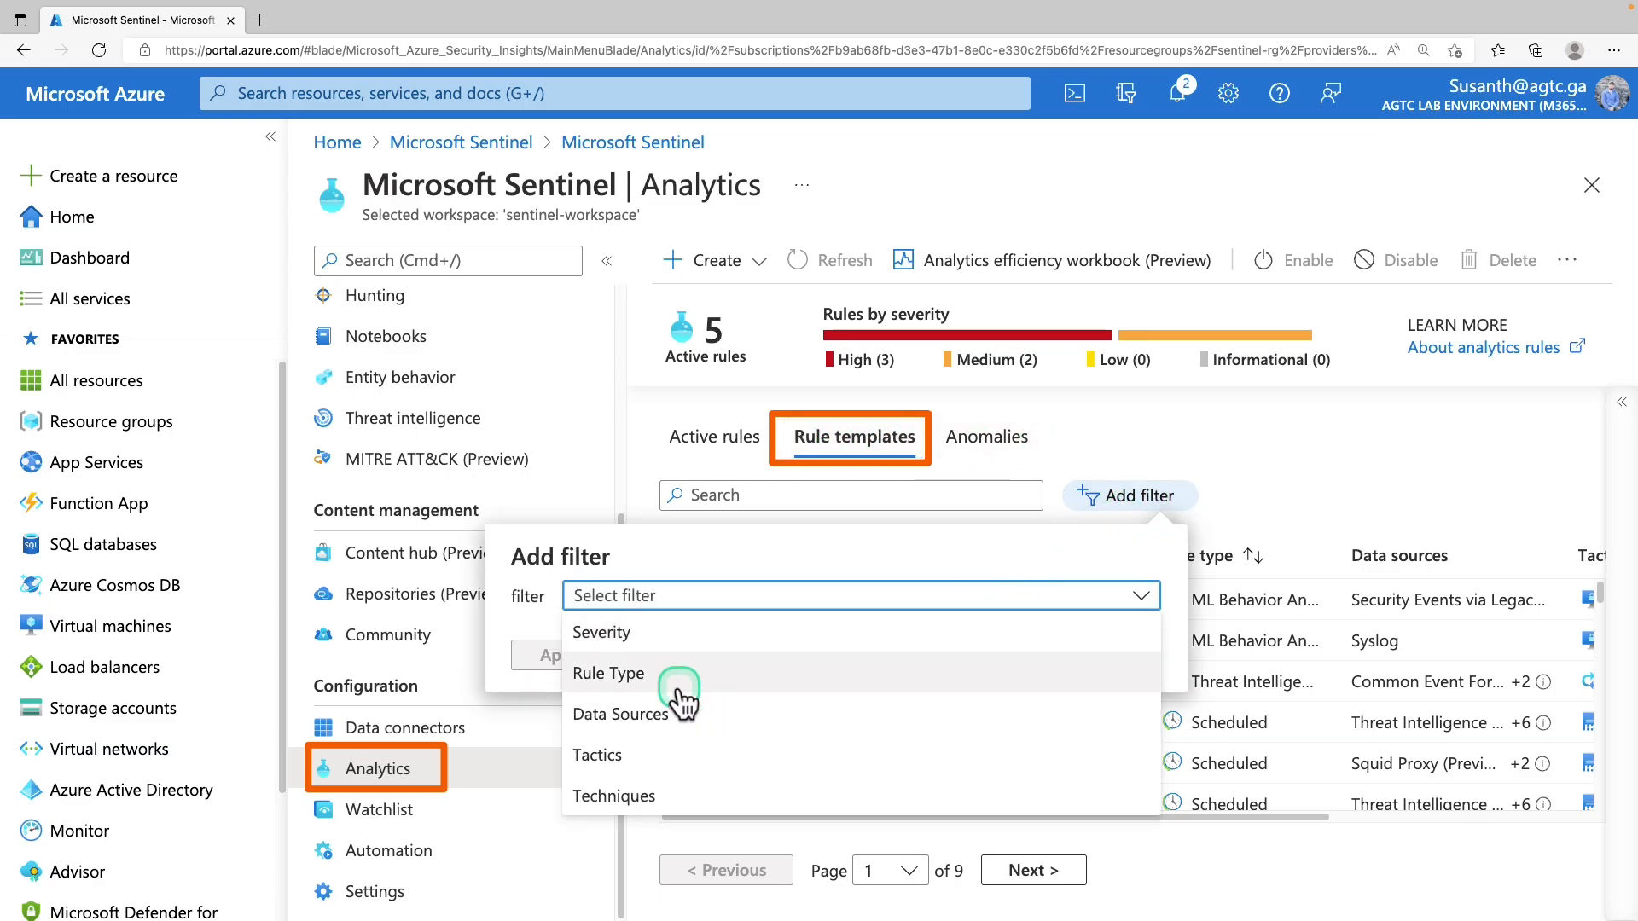
{"action": "left_click", "coordinate": [708, 678]}
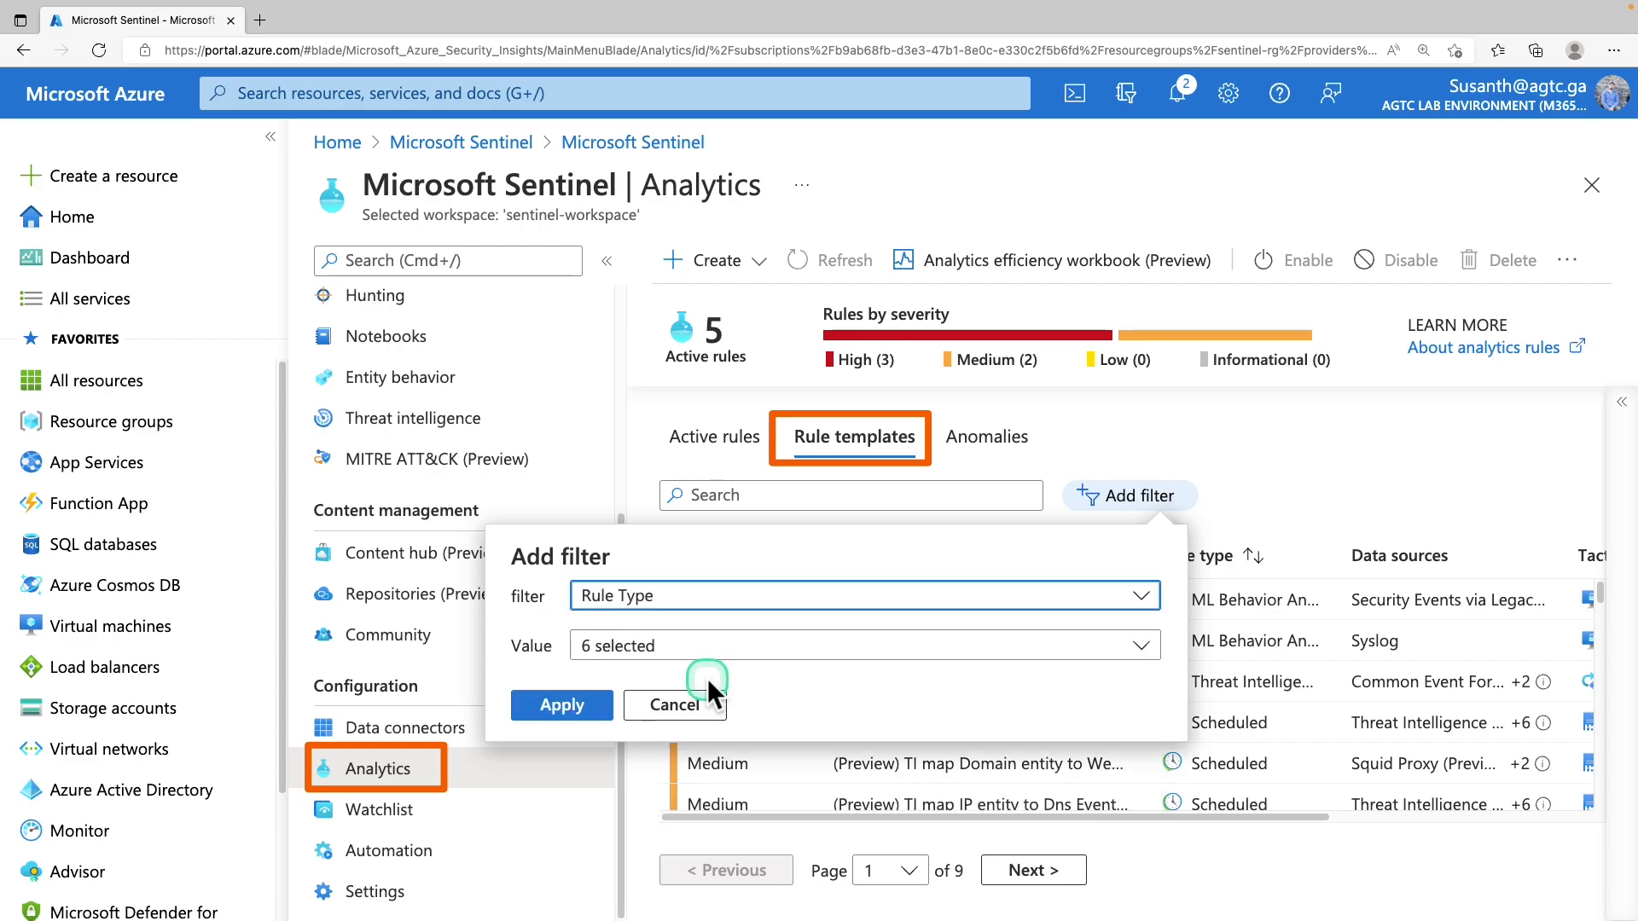
{"action": "left_click", "coordinate": [720, 648]}
{"action": "left_click", "coordinate": [597, 365]}
{"action": "left_click", "coordinate": [593, 488]}
{"action": "left_click", "coordinate": [584, 705]}
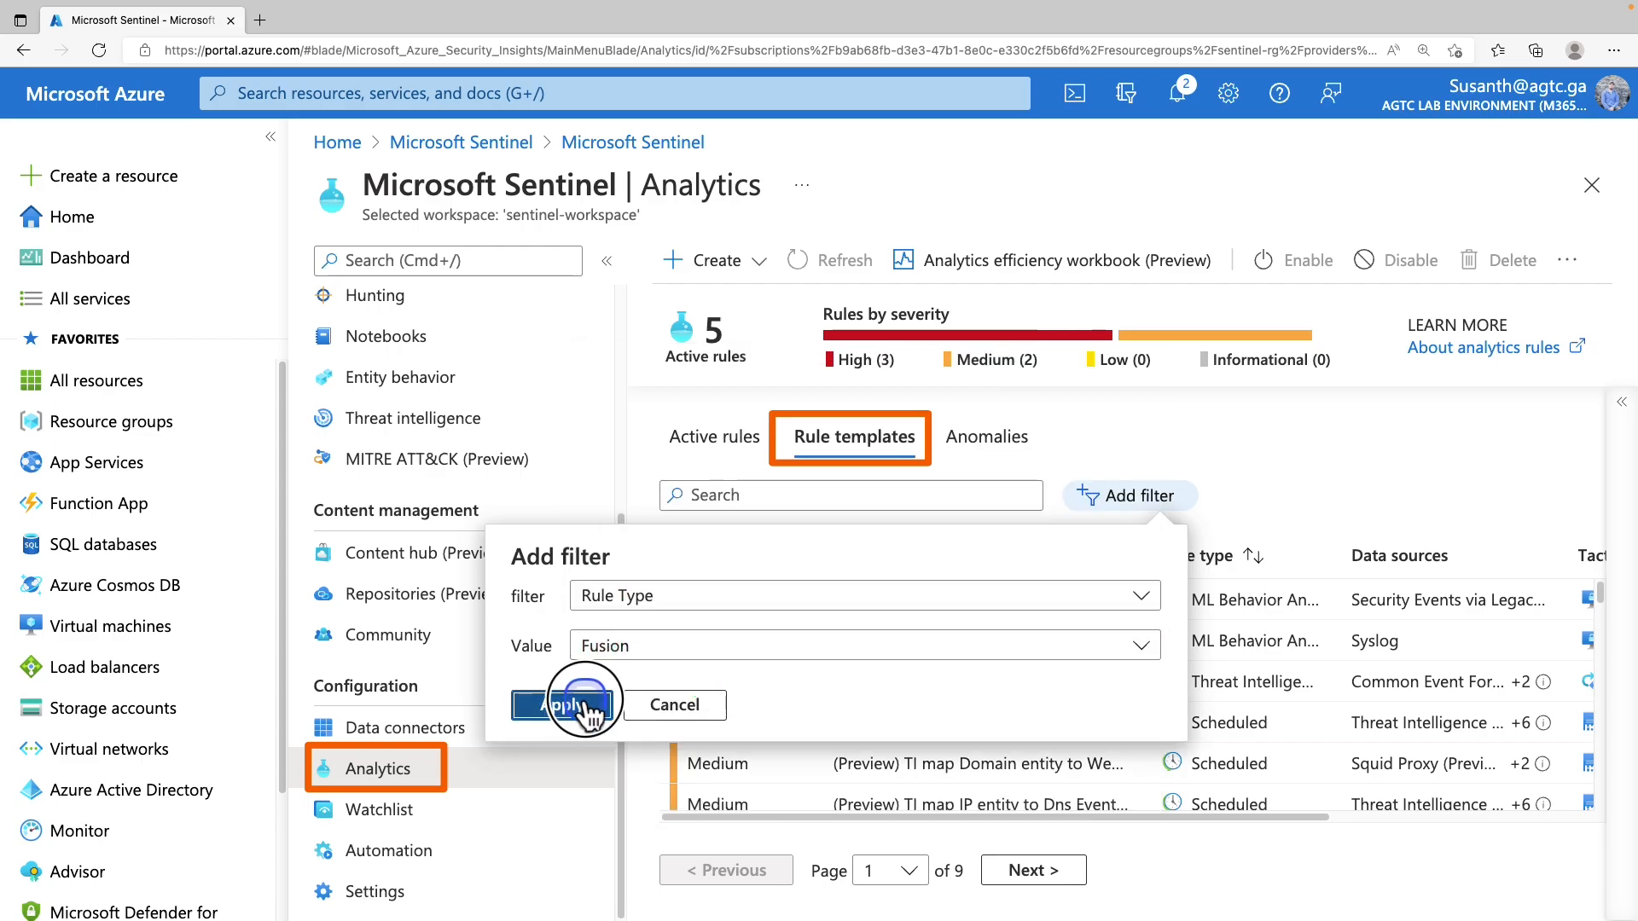
Select the remaining Advanced Multistage Attack Detection template and highlight its IN USE status
{"action": "left_click", "coordinate": [883, 611]}
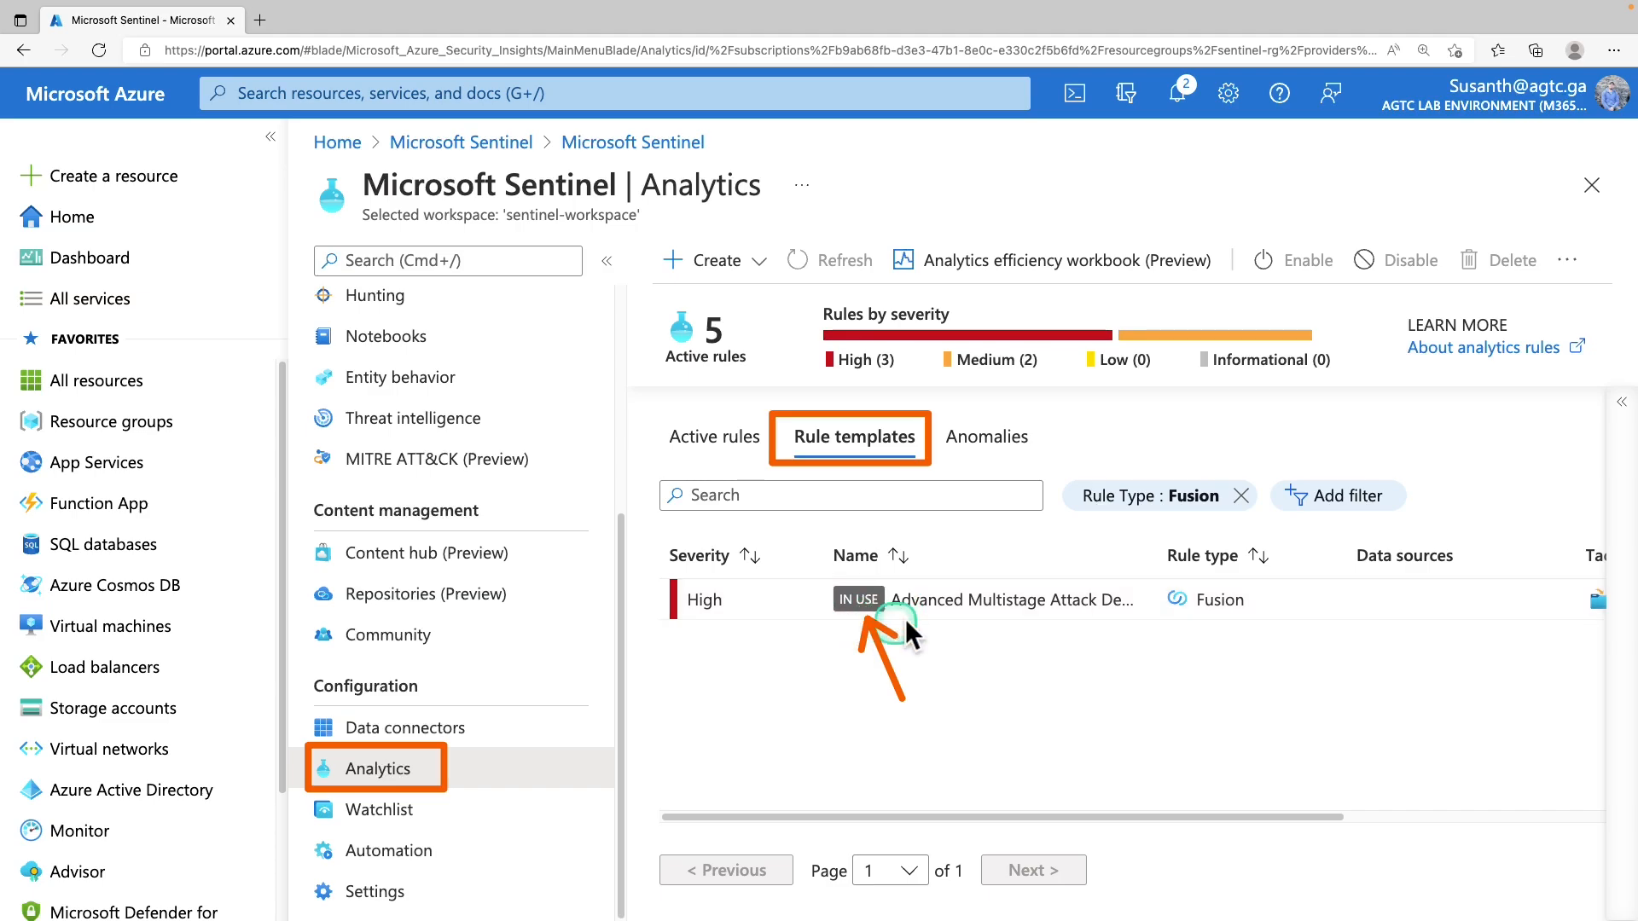
{"action": "left_click", "coordinate": [901, 616]}
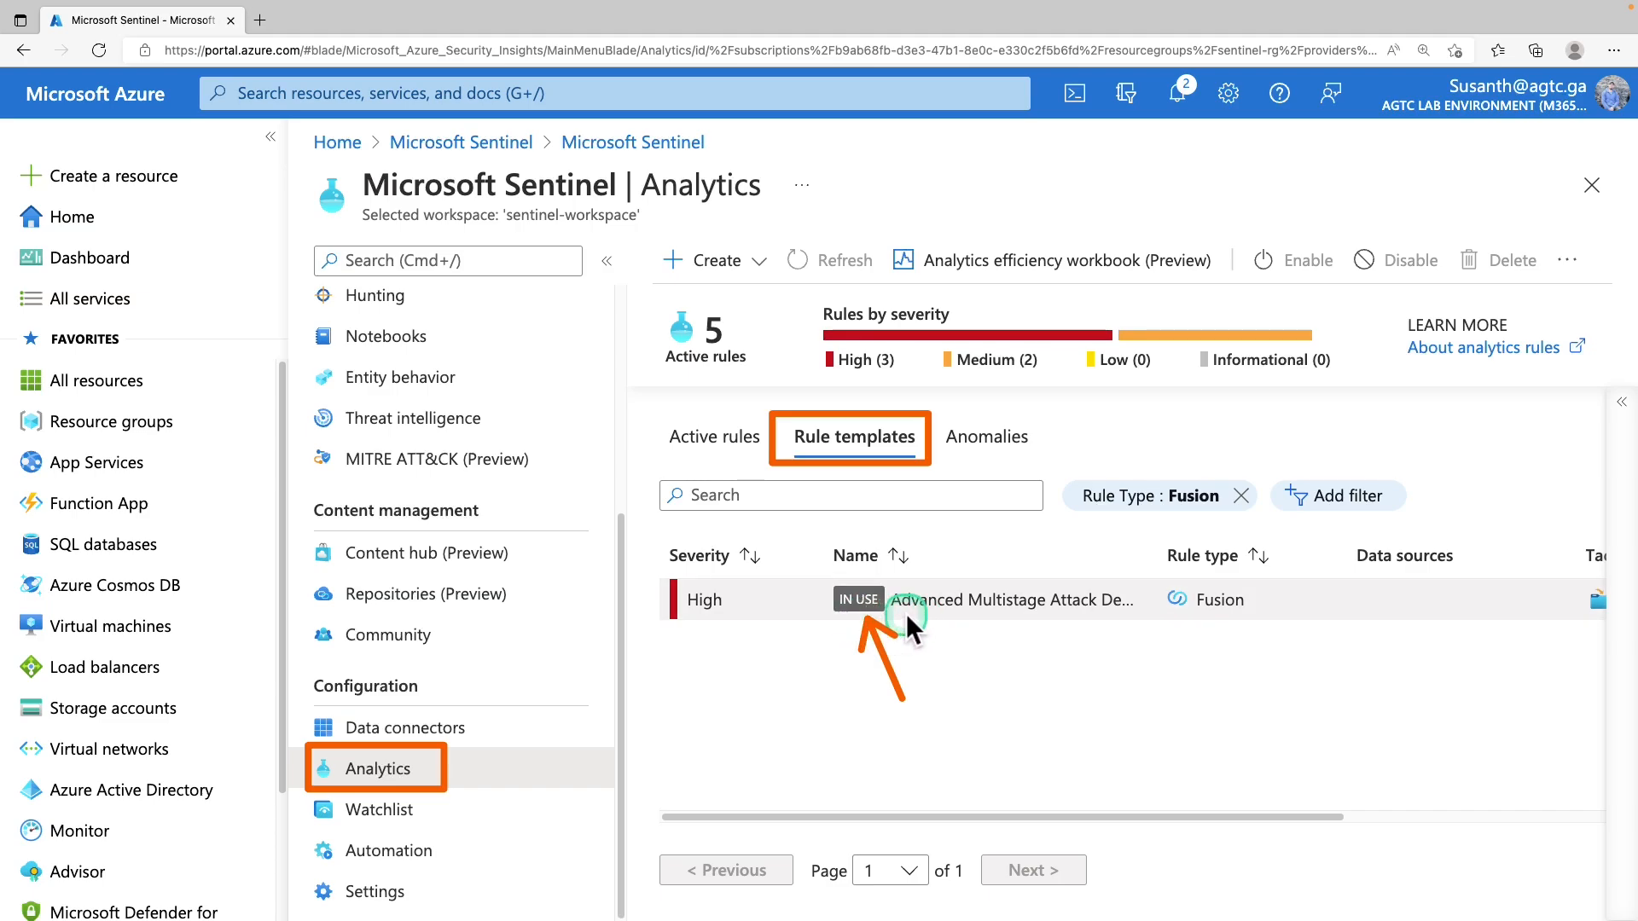
{"action": "left_click", "coordinate": [892, 607]}
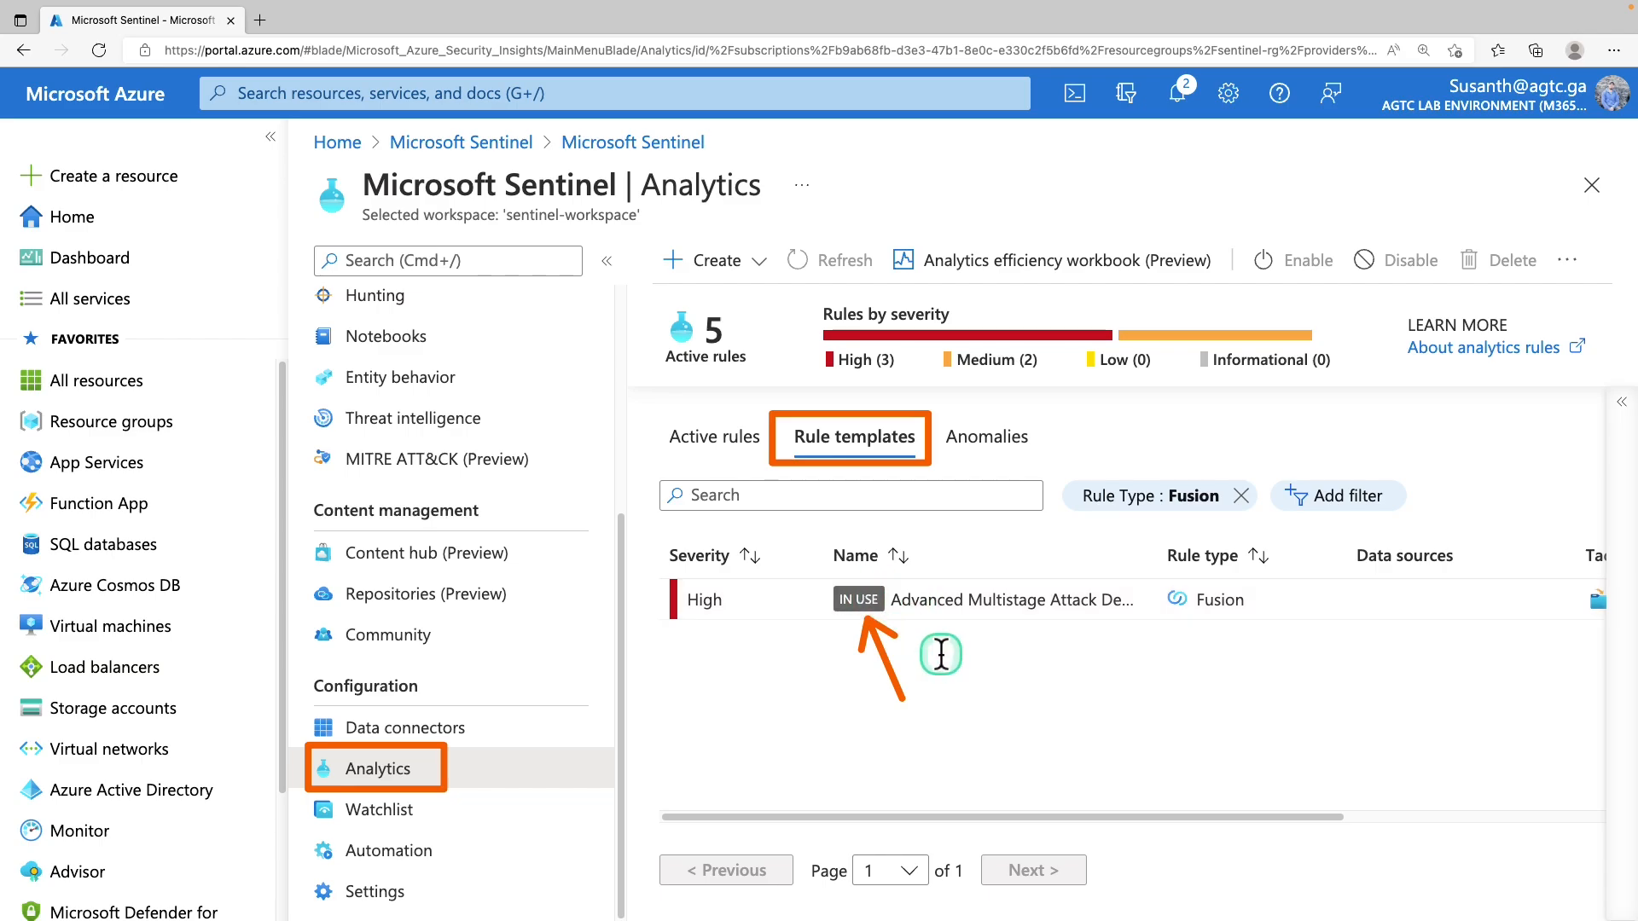
{"action": "double_click", "coordinate": [860, 594]}
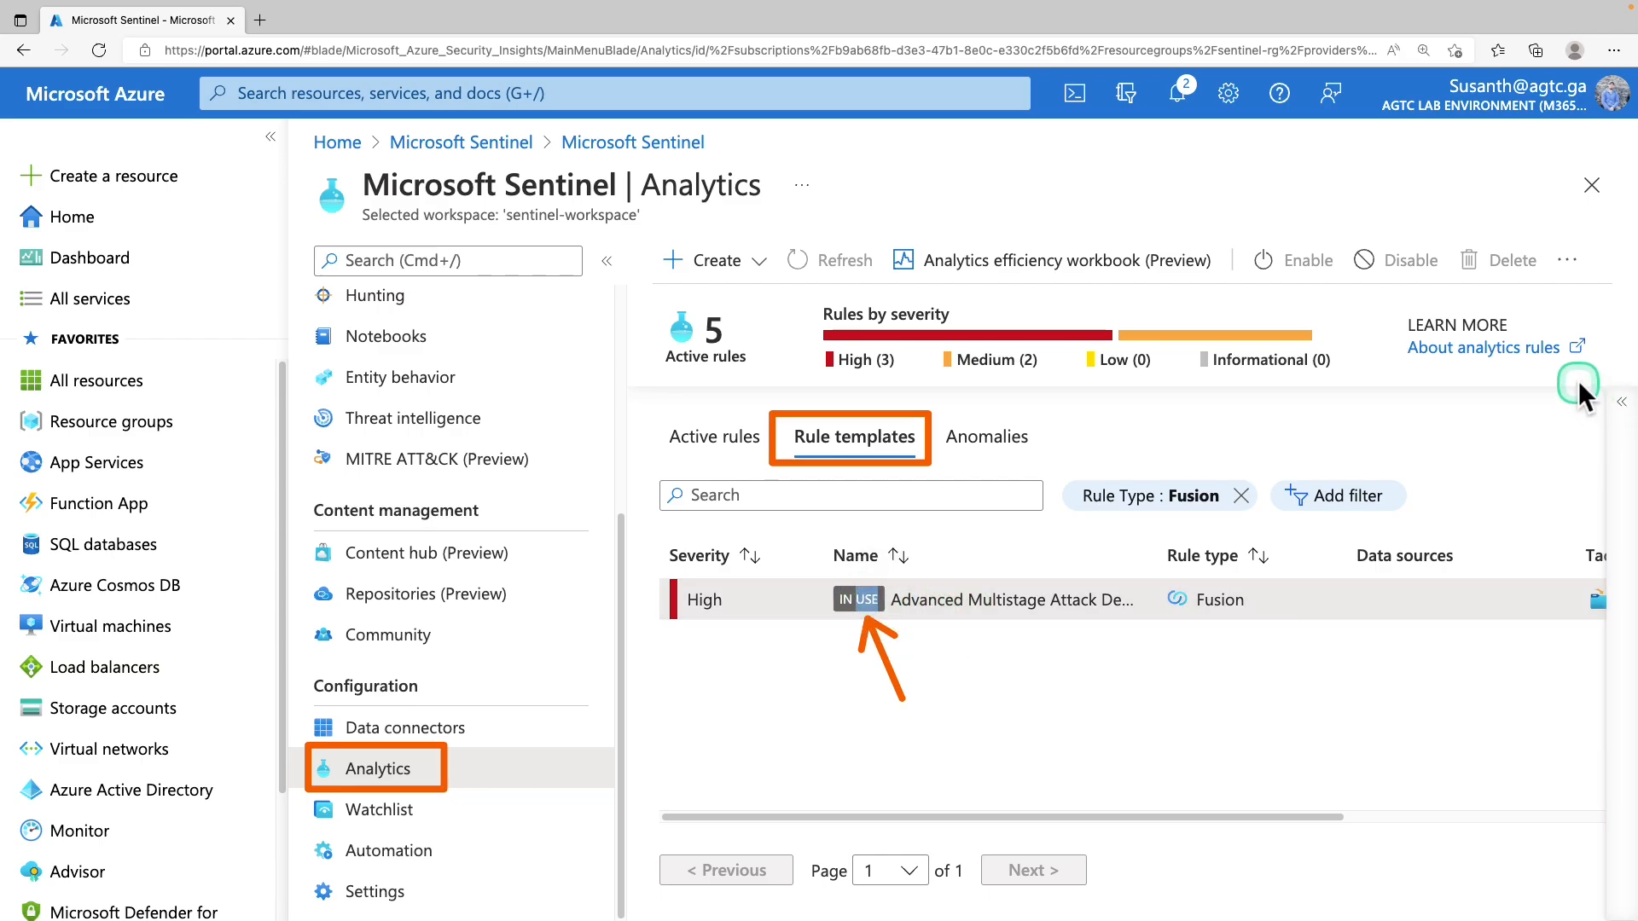
Show the Fusion template's details, noting its High severity and recommended data connectors
{"action": "left_click", "coordinate": [1604, 398]}
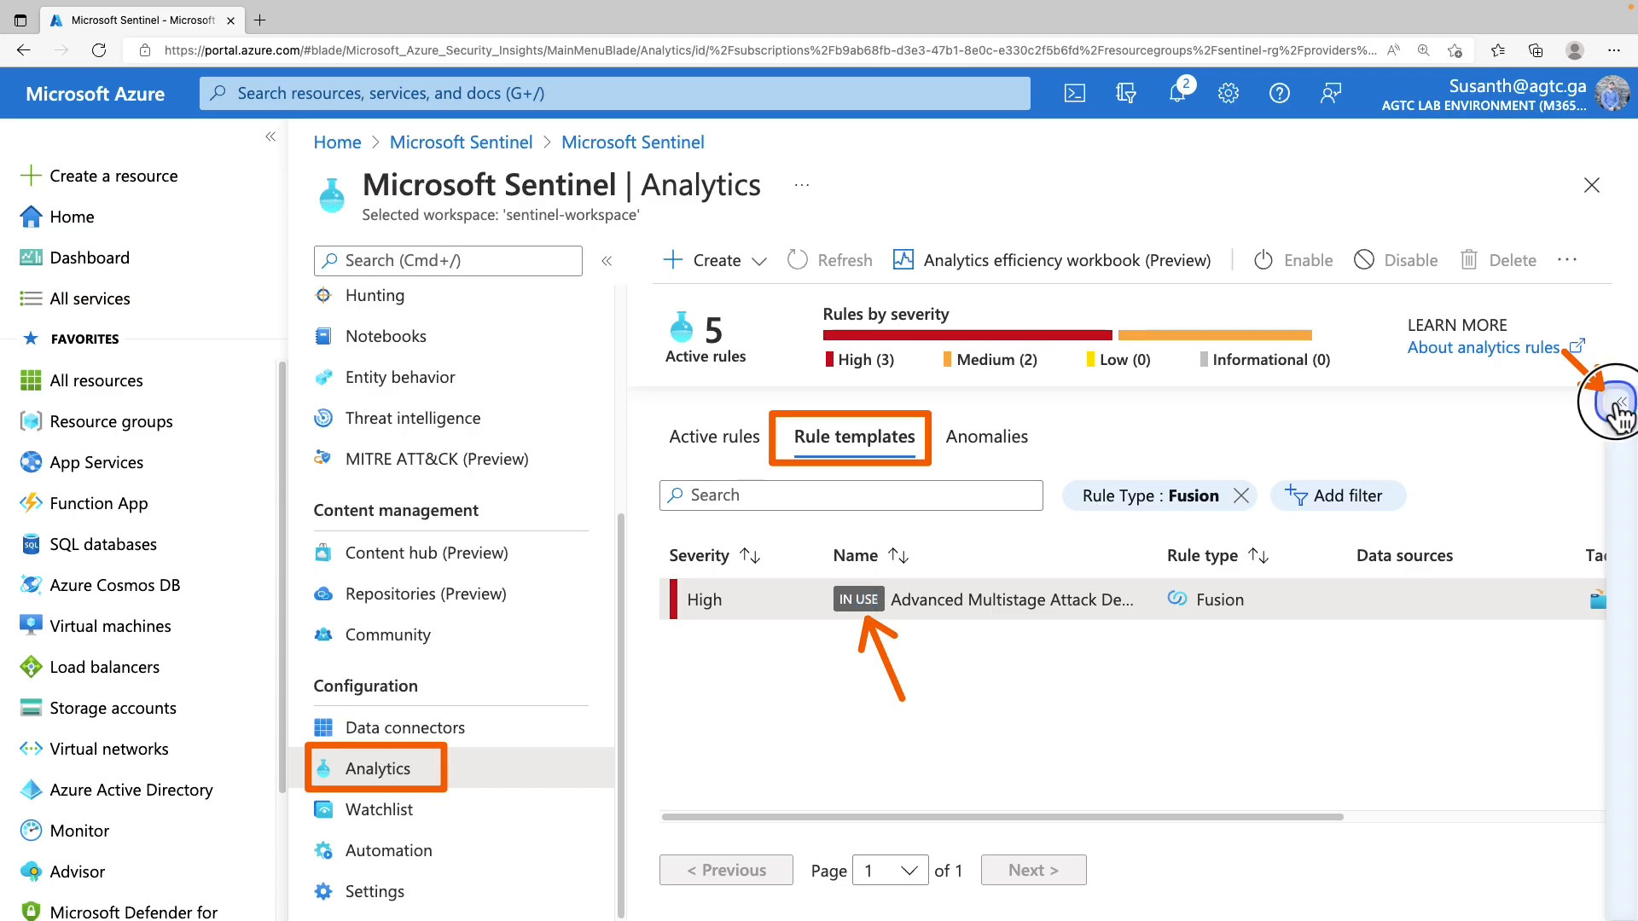
{"action": "scroll", "coordinate": [1414, 656], "scroll_direction": "down", "scroll_amount": 2}
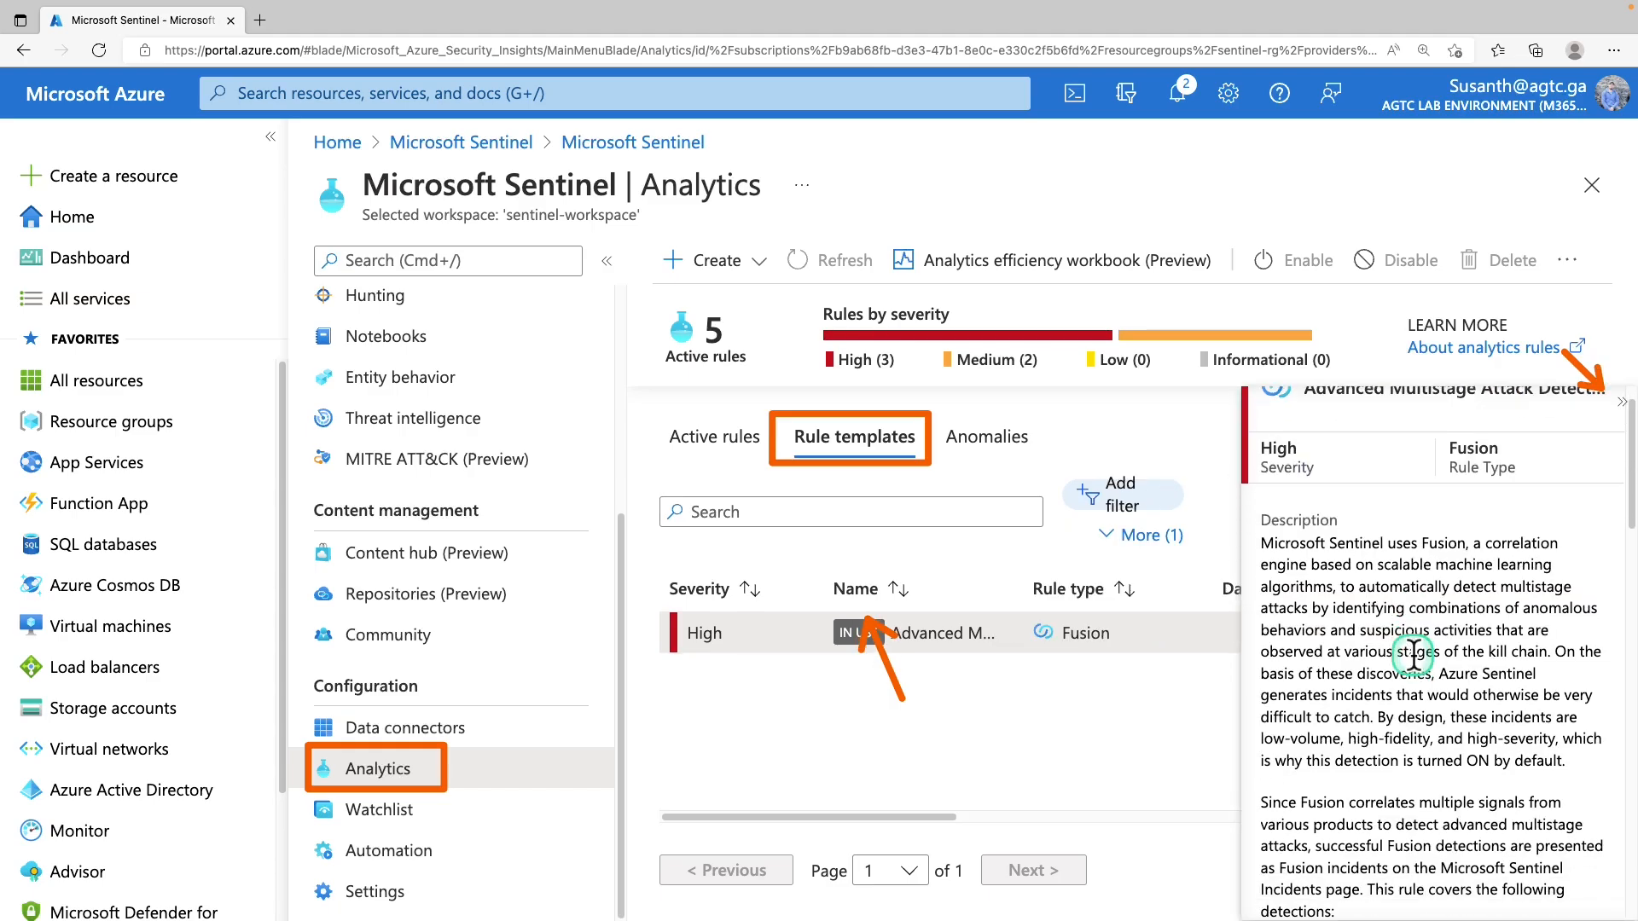
{"action": "scroll", "coordinate": [1413, 656], "scroll_direction": "down", "scroll_amount": 5}
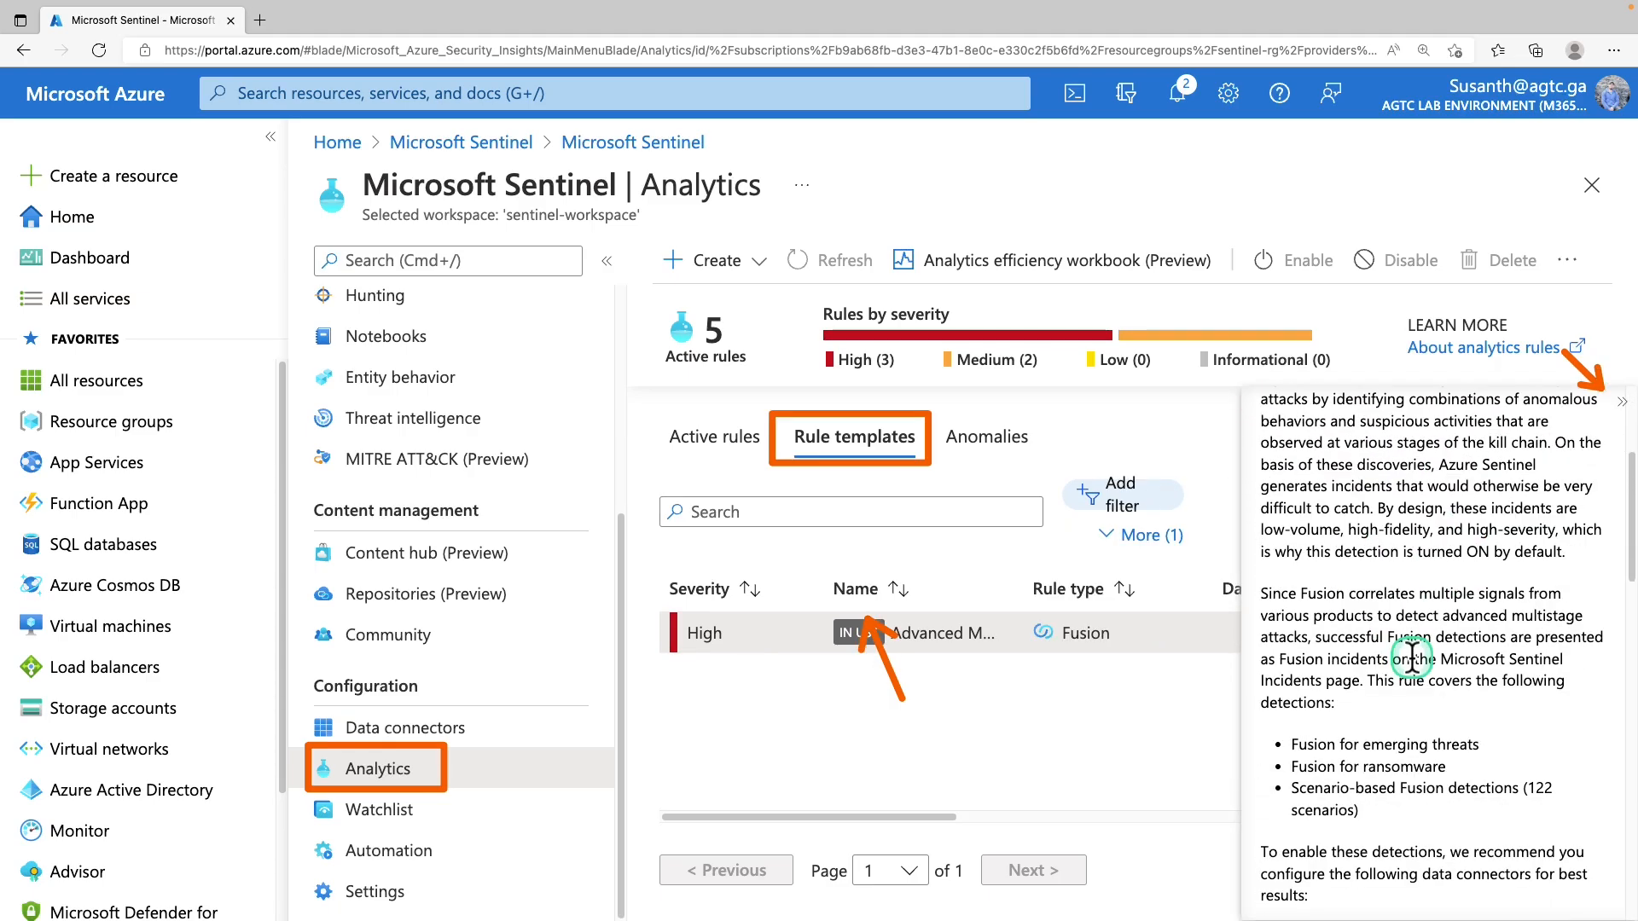
{"action": "scroll", "coordinate": [1412, 657], "scroll_direction": "up", "scroll_amount": 7}
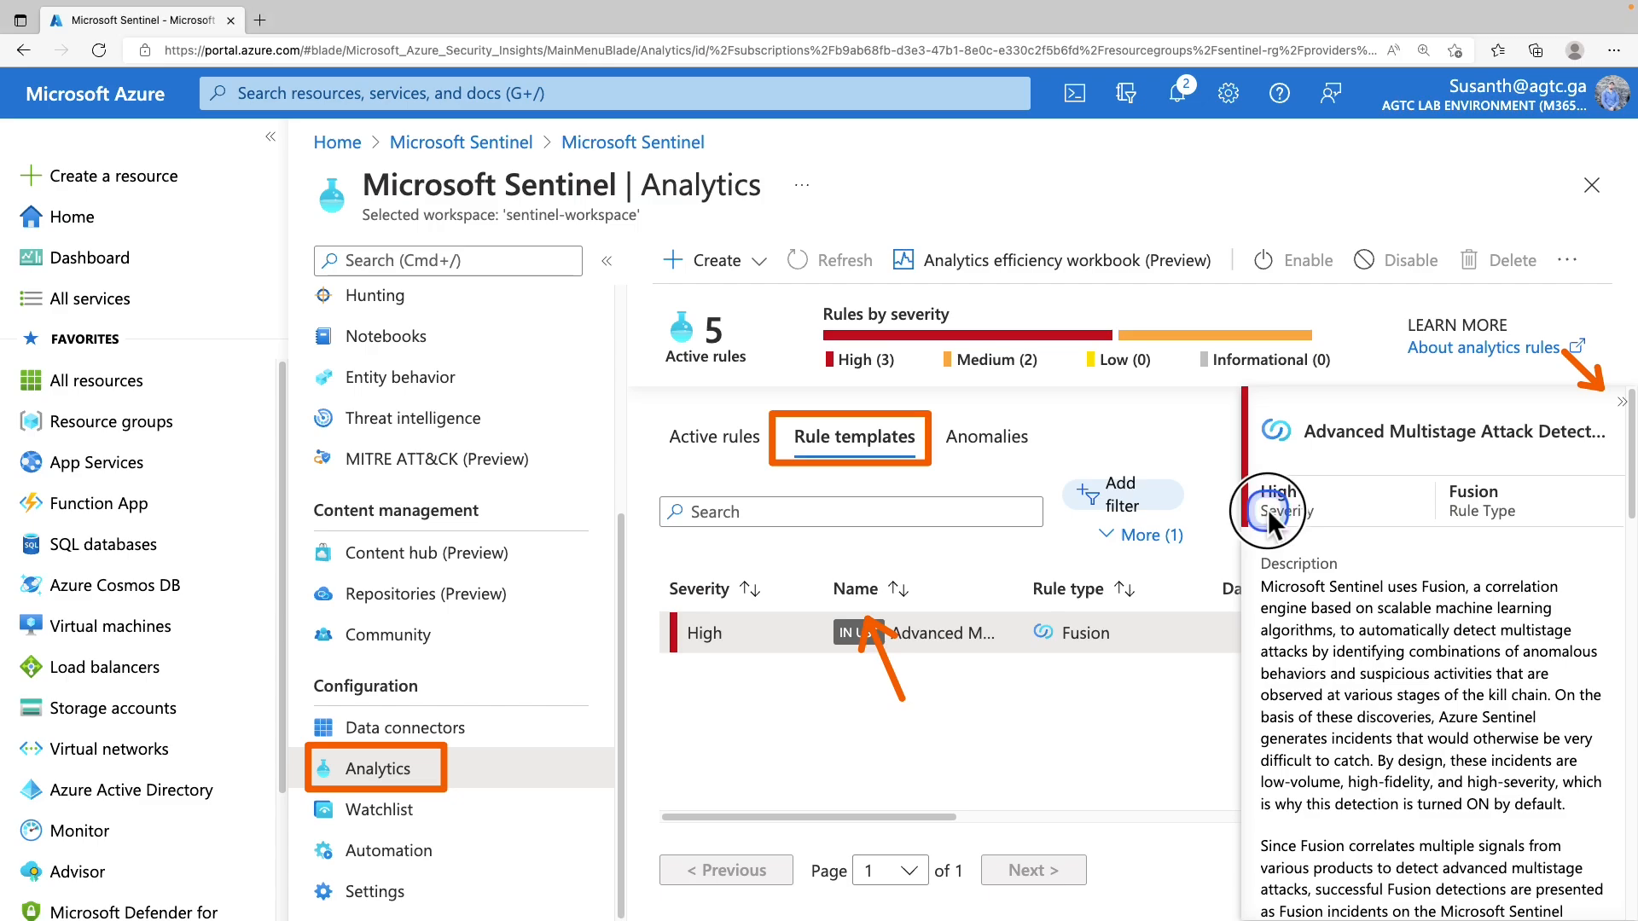
{"action": "left_click_drag", "start_coordinate": [1341, 514], "coordinate": [1260, 519]}
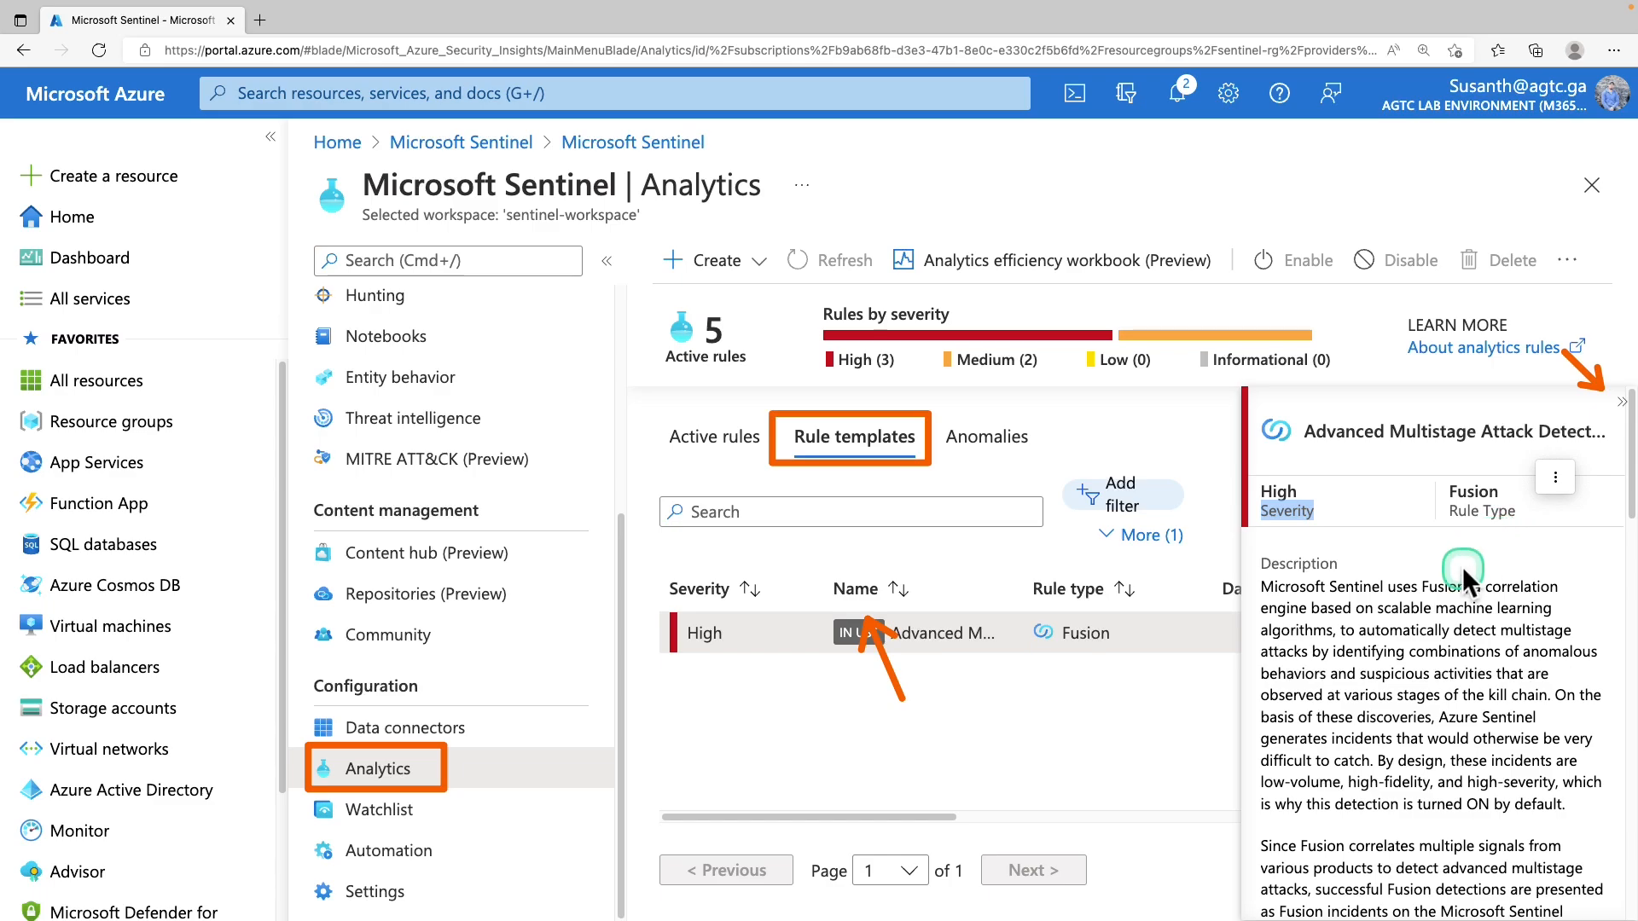
{"action": "scroll", "coordinate": [1419, 662], "scroll_direction": "down", "scroll_amount": 5}
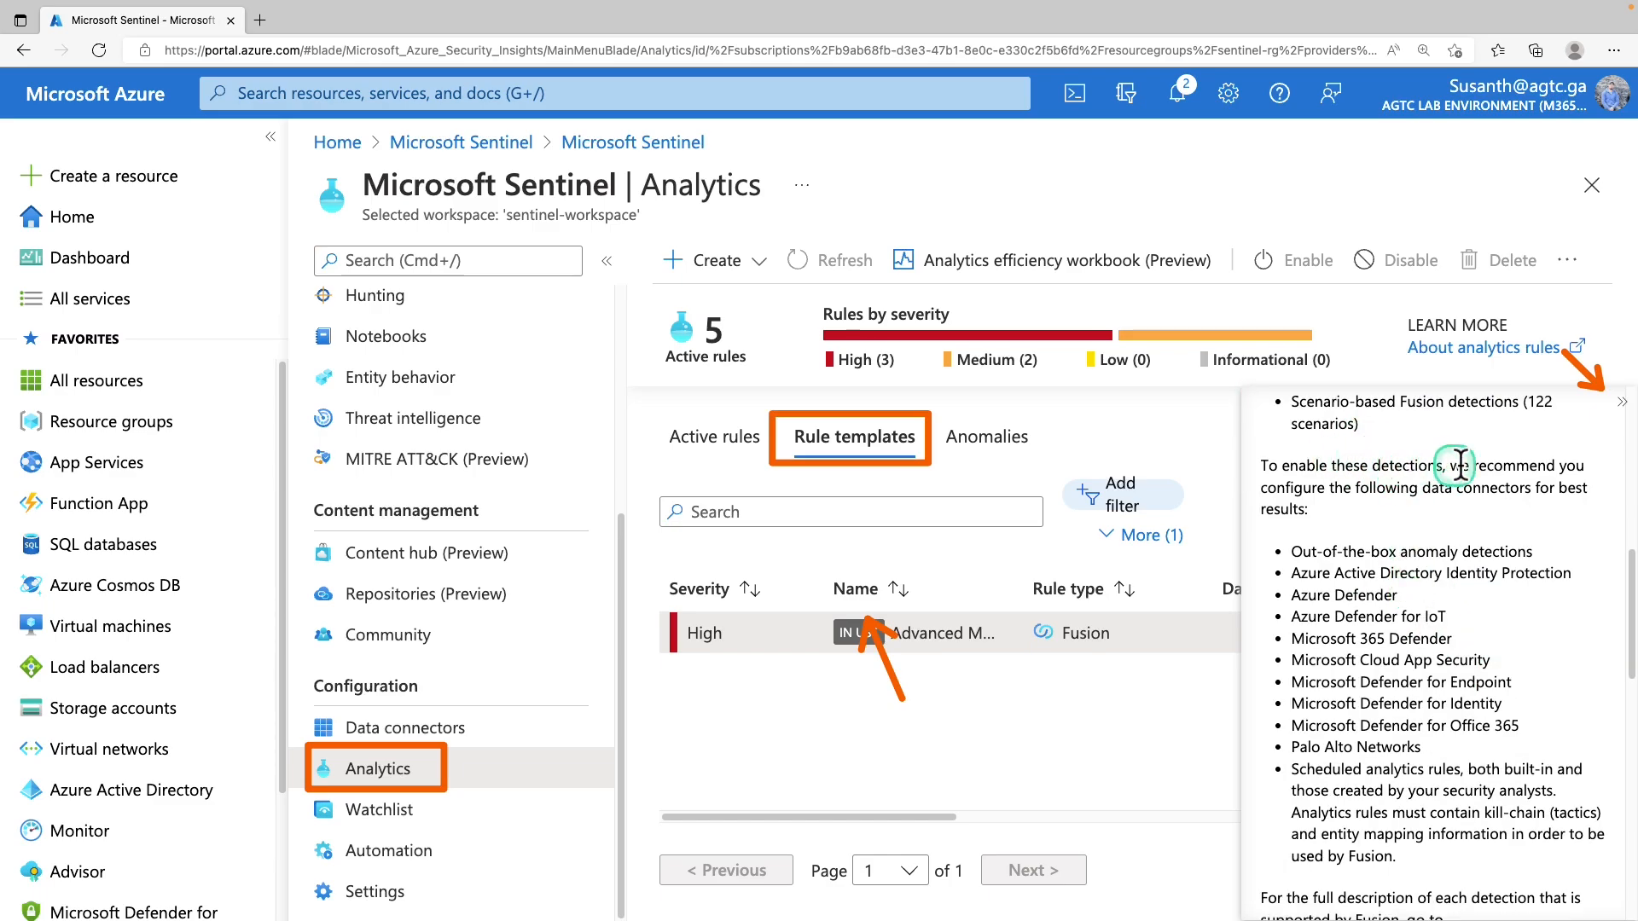
{"action": "scroll", "coordinate": [1363, 509], "scroll_direction": "down", "scroll_amount": 1}
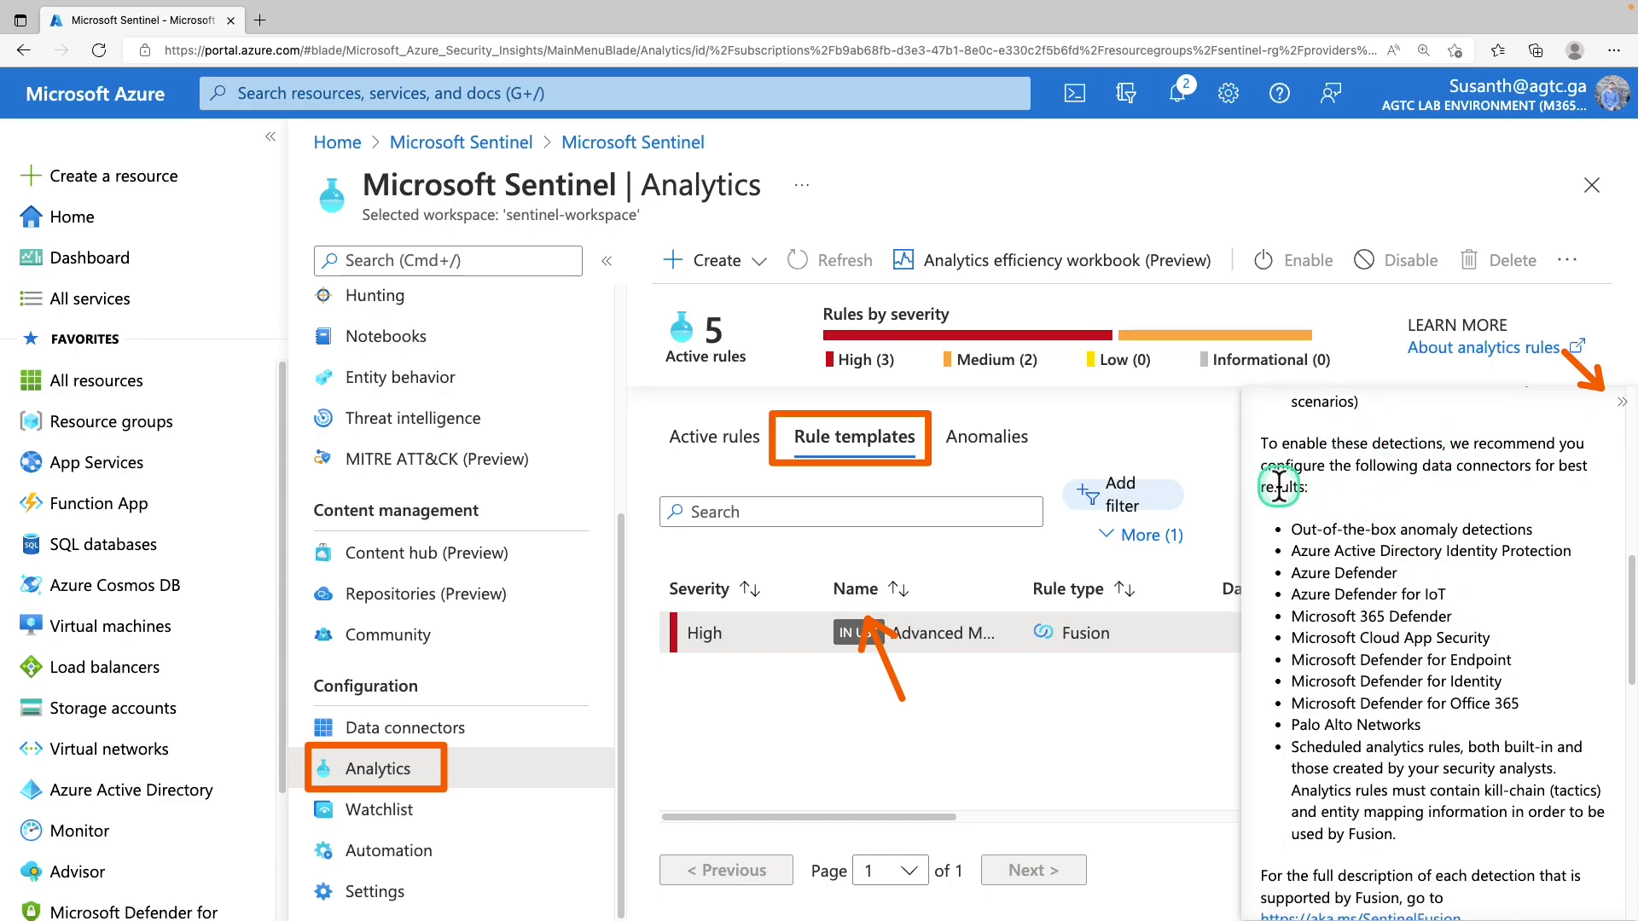
{"action": "mouse_move", "coordinate": [1259, 501]}
{"action": "left_mouse_down"}
{"action": "mouse_move", "coordinate": [1318, 618]}
{"action": "mouse_move", "coordinate": [1579, 864]}
{"action": "left_mouse_up"}
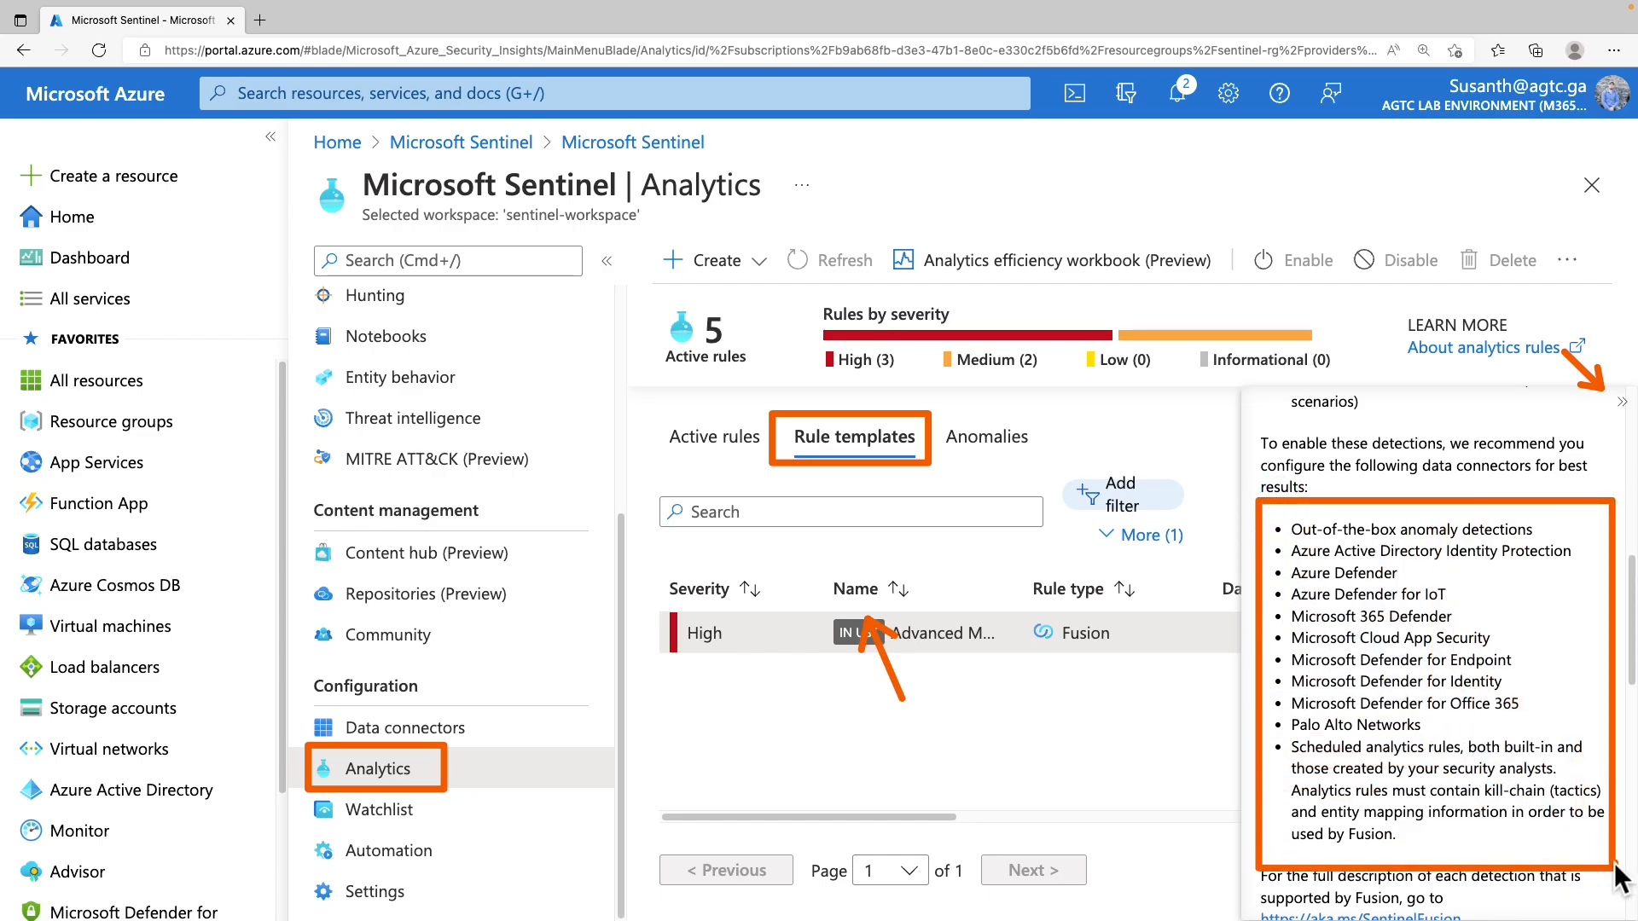
Expand the Command and Control and Credential Access tactics in the template details
{"action": "key", "text": "Escape"}
{"action": "scroll", "coordinate": [1388, 477], "scroll_direction": "down", "scroll_amount": 5}
{"action": "left_click", "coordinate": [1375, 499]}
{"action": "left_click", "coordinate": [1354, 584]}
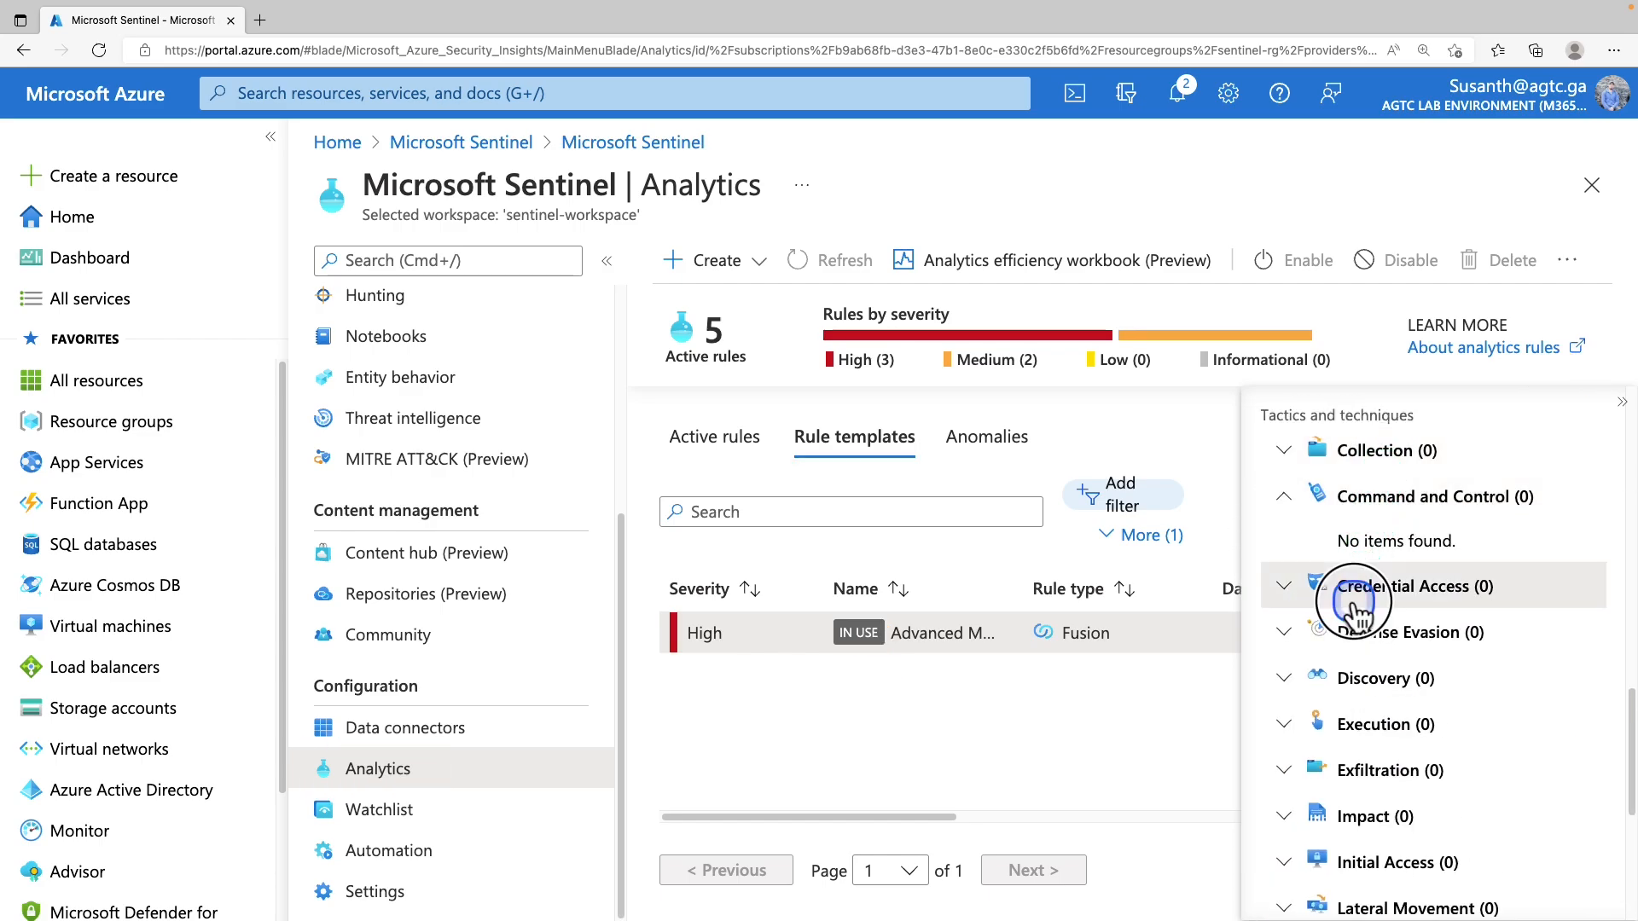
{"action": "scroll", "coordinate": [1355, 600], "scroll_direction": "down", "scroll_amount": 5}
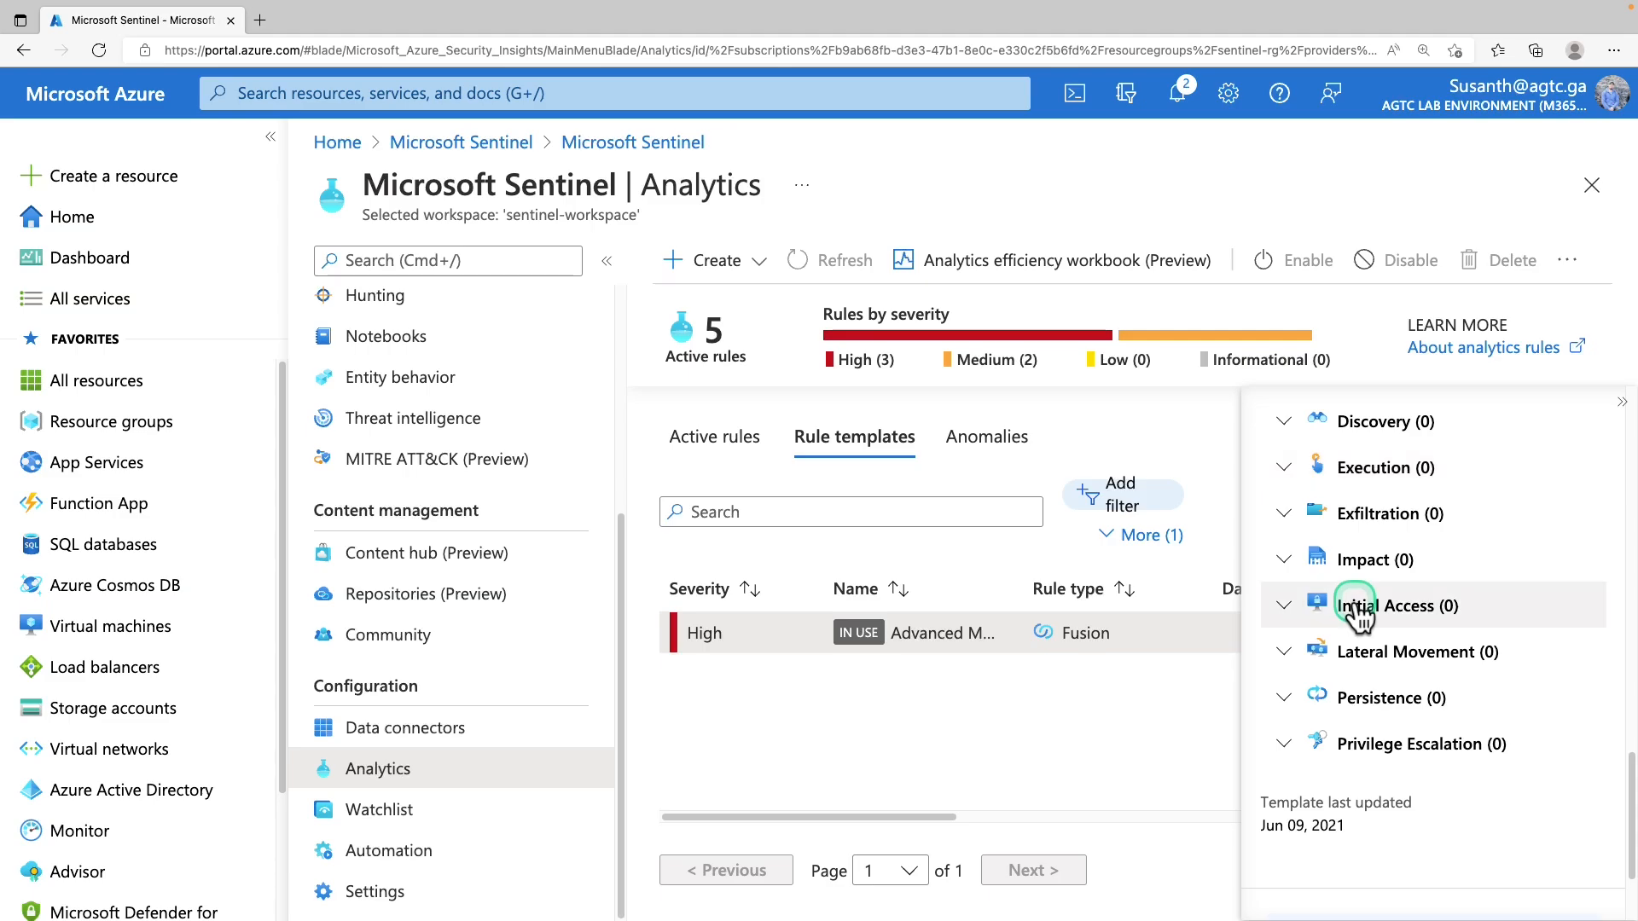
{"action": "scroll", "coordinate": [1356, 611], "scroll_direction": "down", "scroll_amount": 1}
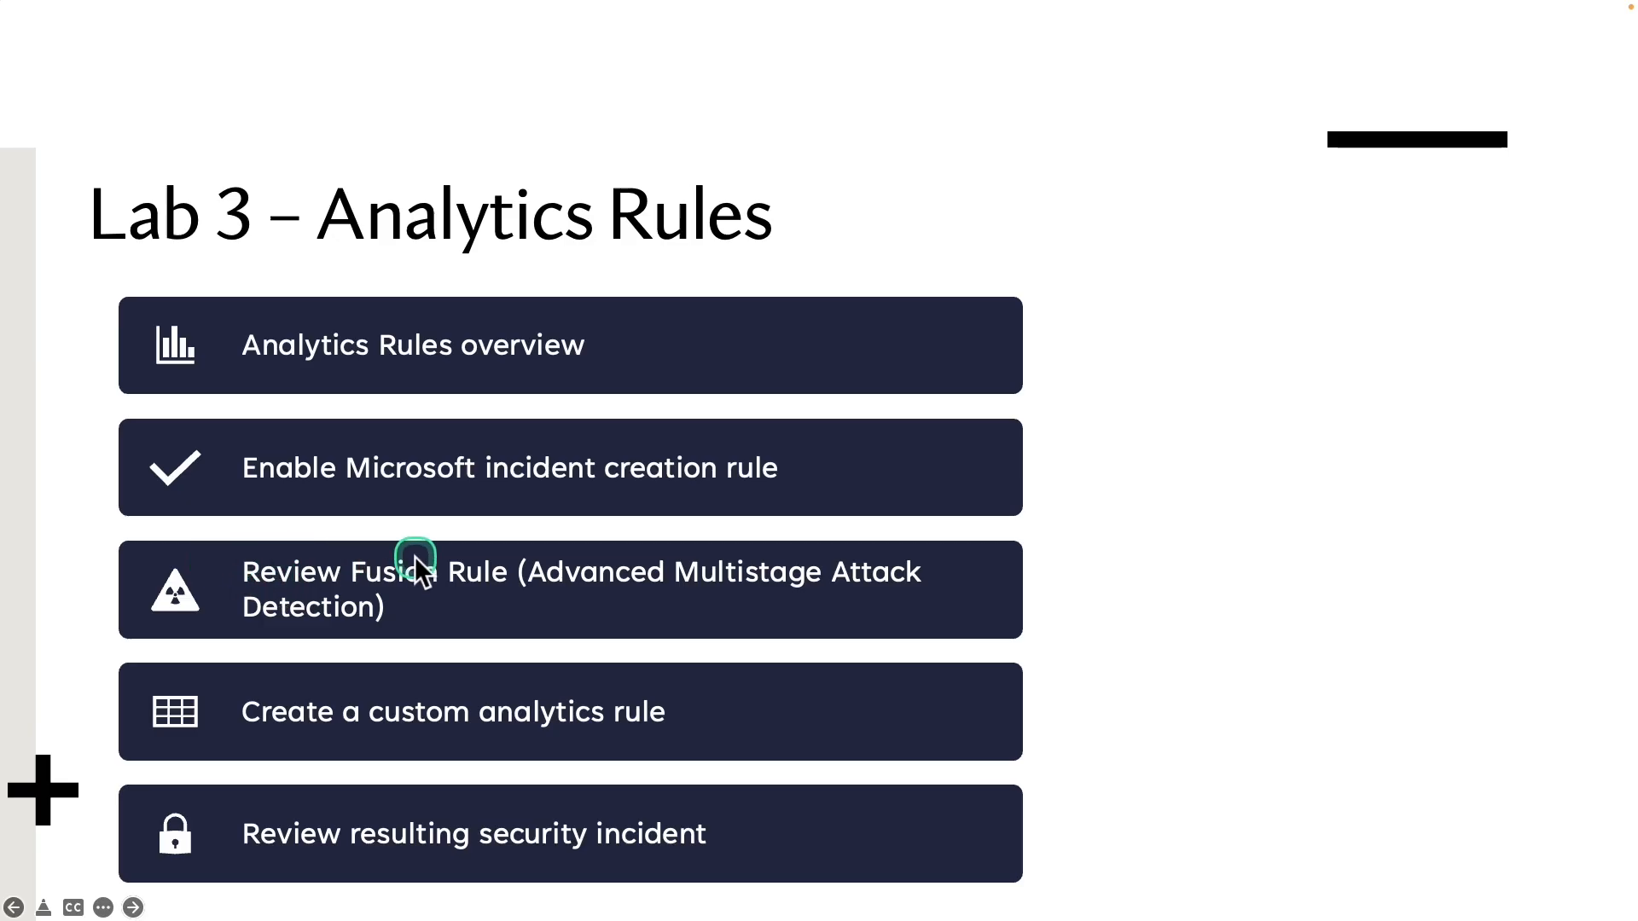
{"action": "left_click_drag", "start_coordinate": [106, 650], "coordinate": [685, 749]}
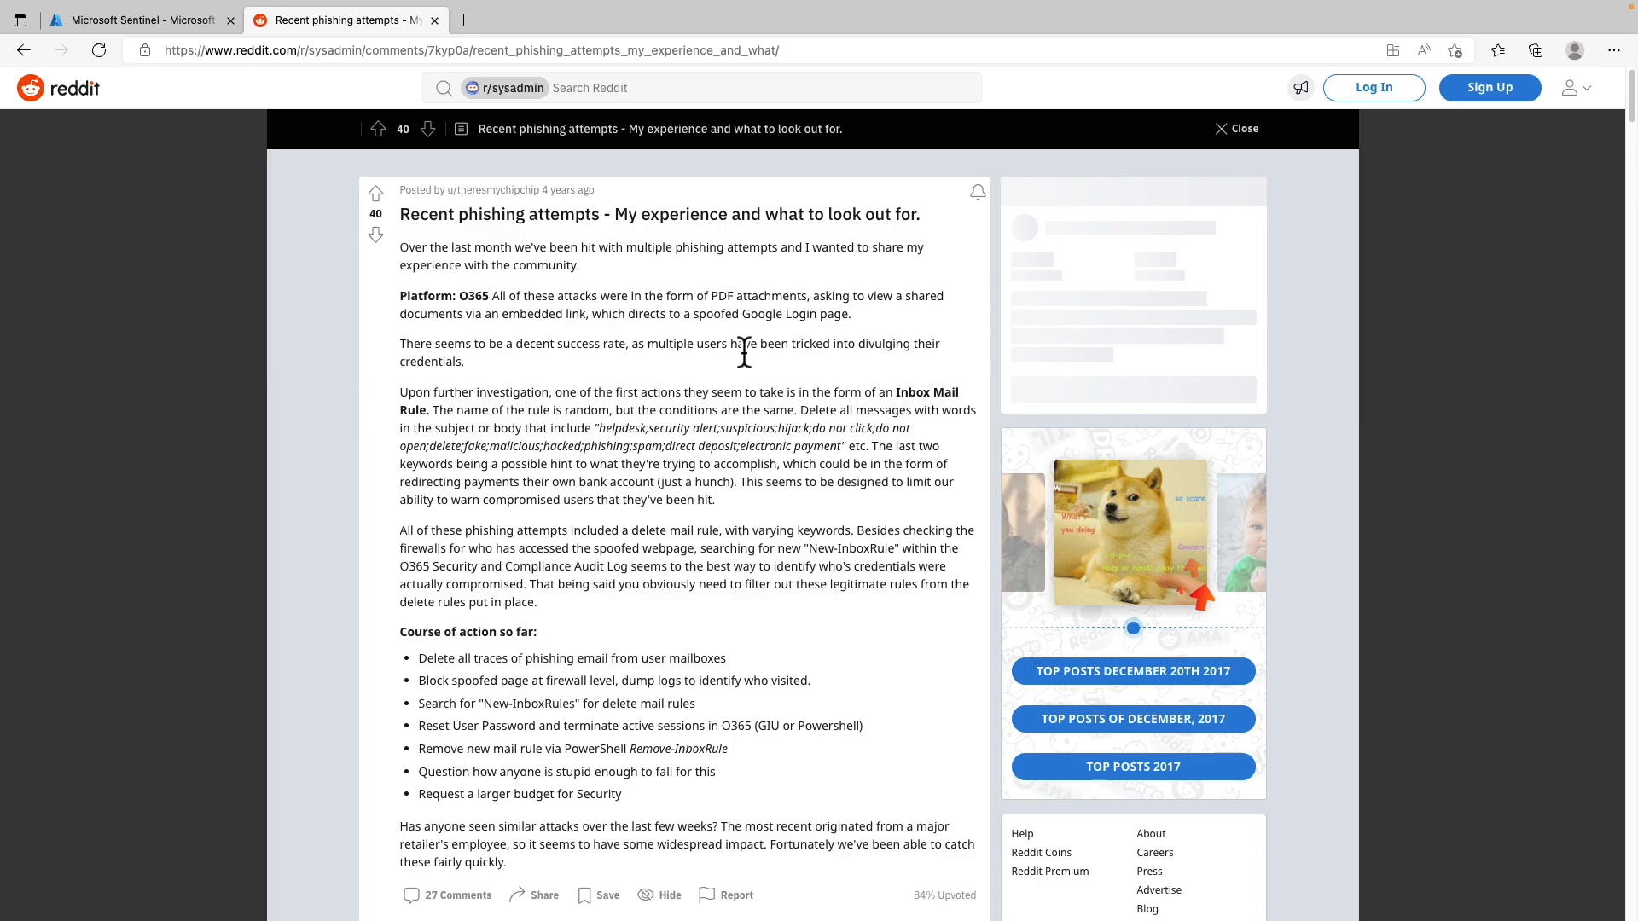
Scroll down through the Reddit sysadmin post about recent phishing attempts
{"action": "scroll", "coordinate": [744, 352], "scroll_direction": "down", "scroll_amount": 4}
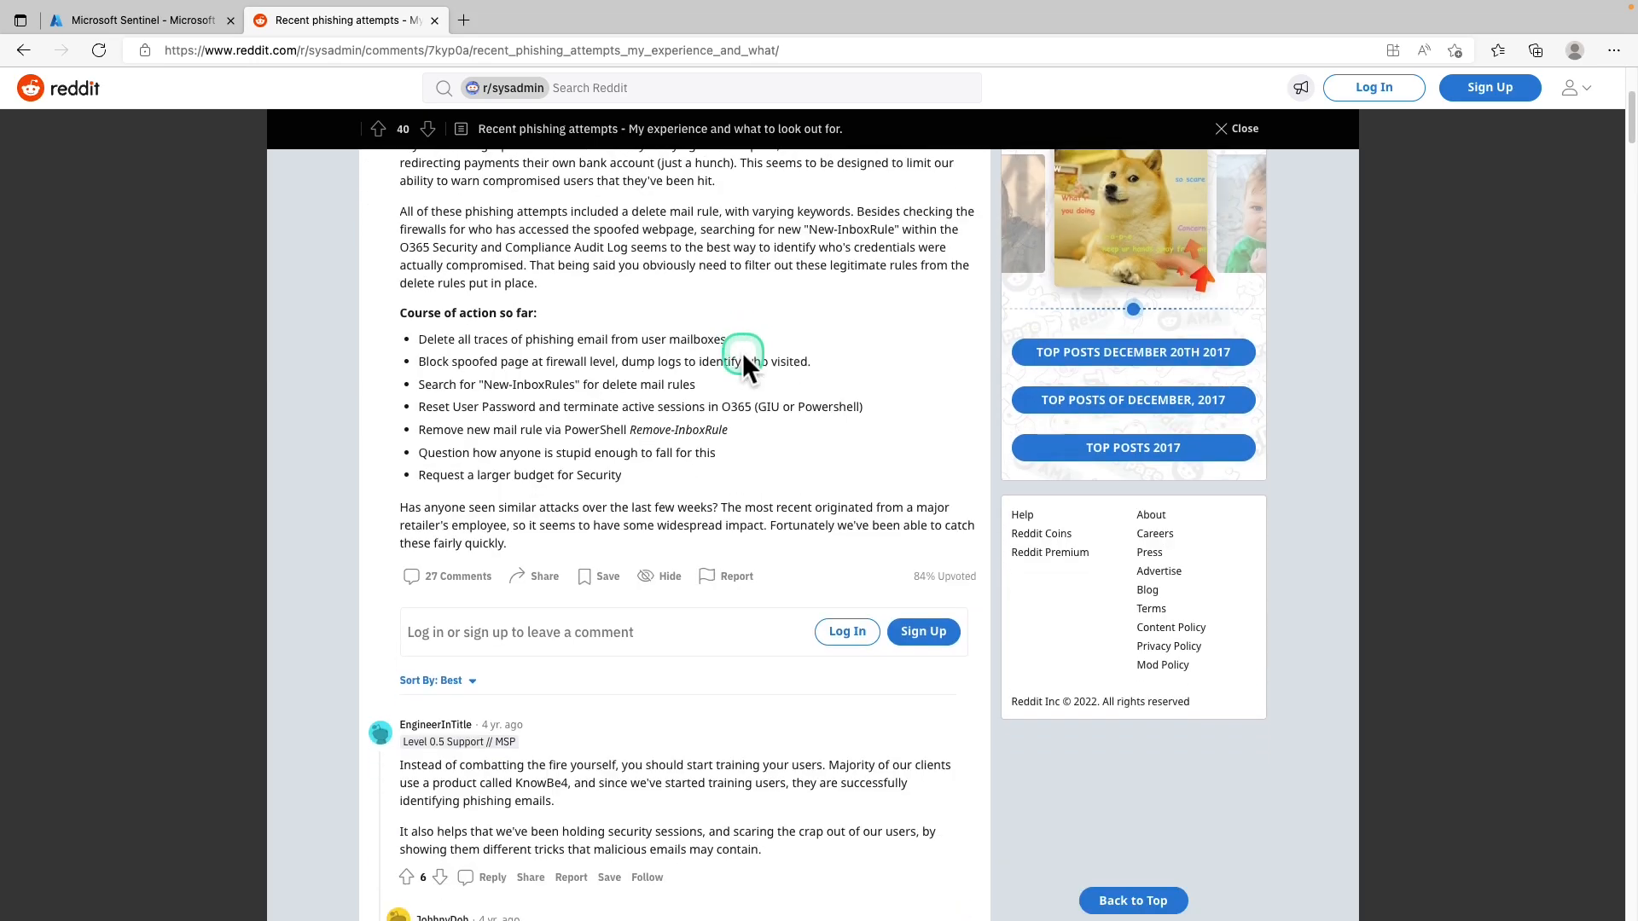
{"action": "scroll", "coordinate": [742, 351], "scroll_direction": "down", "scroll_amount": 4}
{"action": "scroll", "coordinate": [740, 356], "scroll_direction": "down", "scroll_amount": 1}
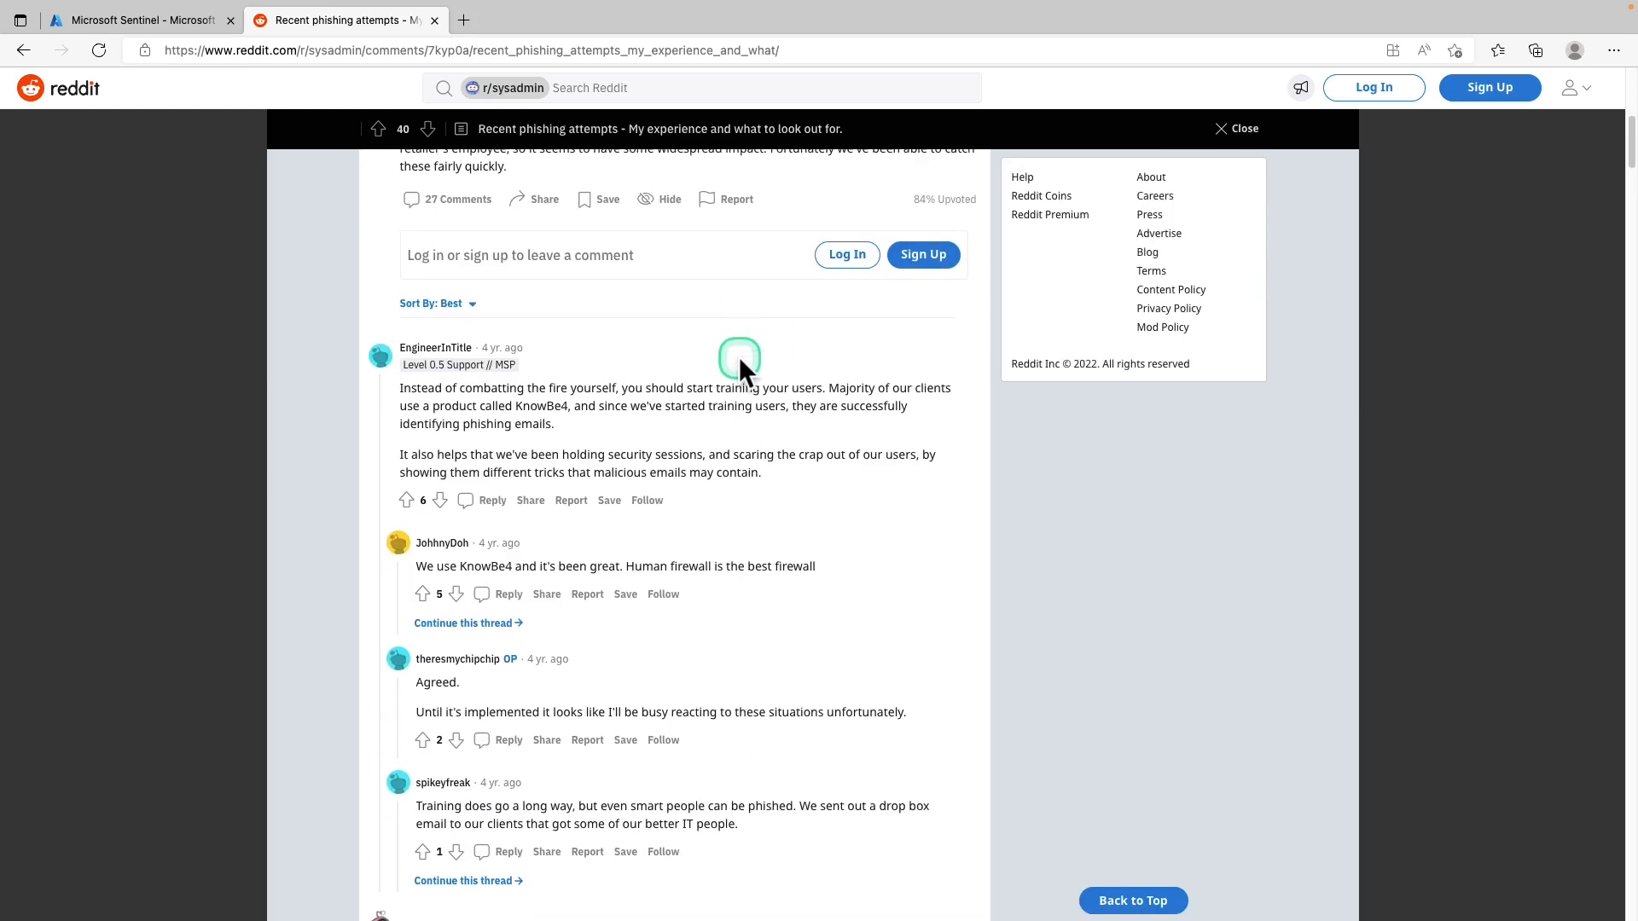
{"action": "scroll", "coordinate": [738, 357], "scroll_direction": "down", "scroll_amount": 2}
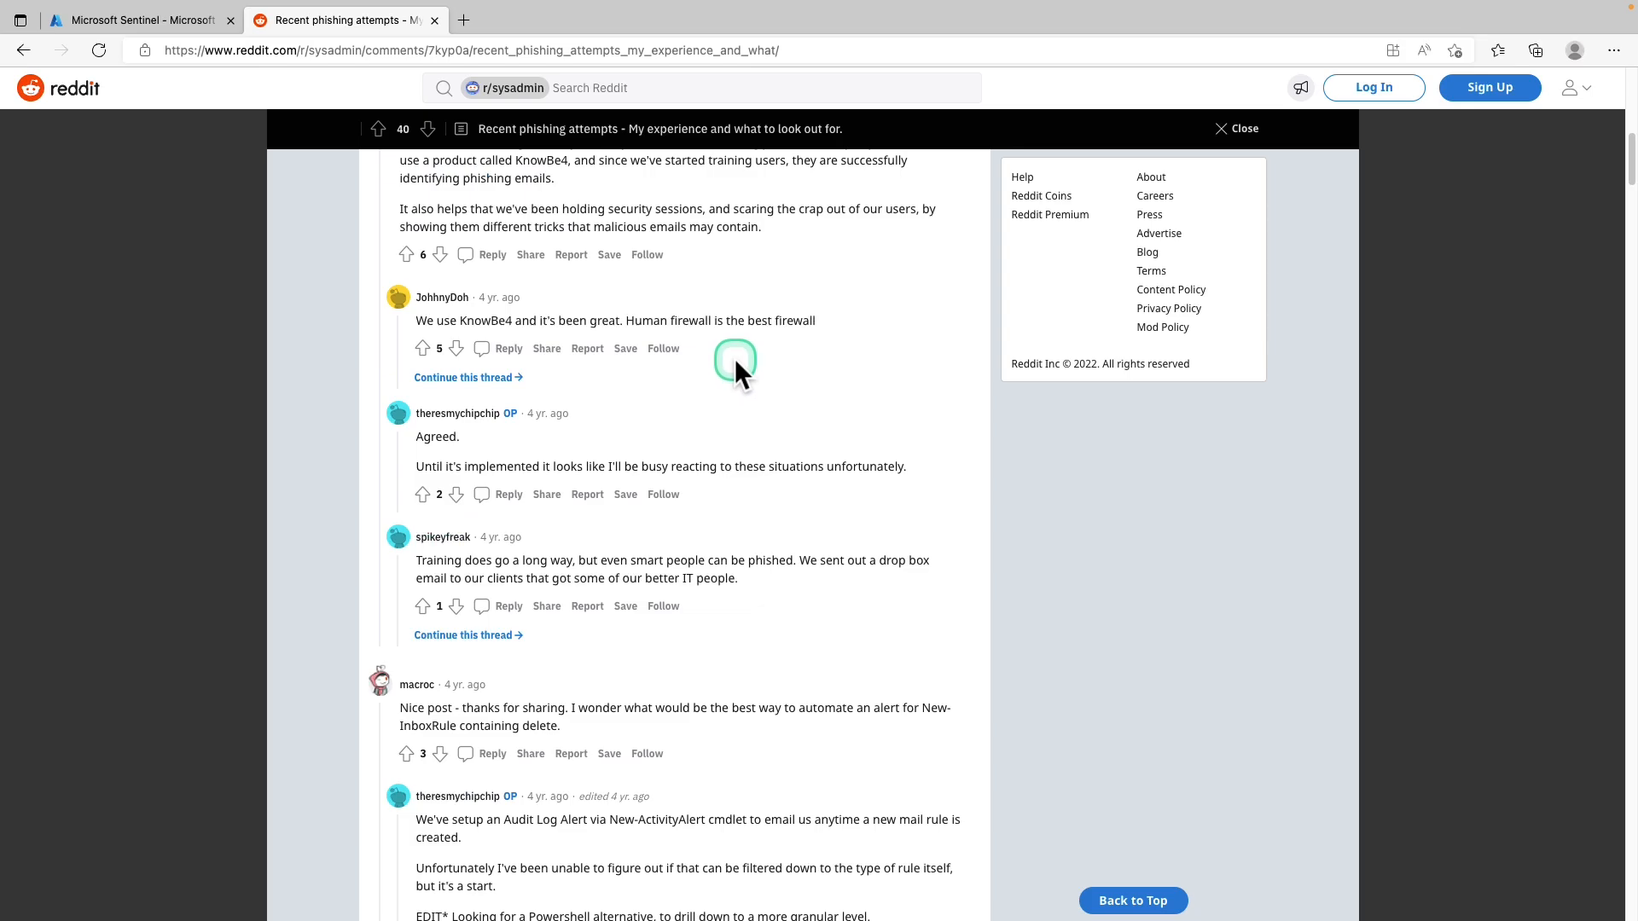
{"action": "scroll", "coordinate": [735, 363], "scroll_direction": "down", "scroll_amount": 5}
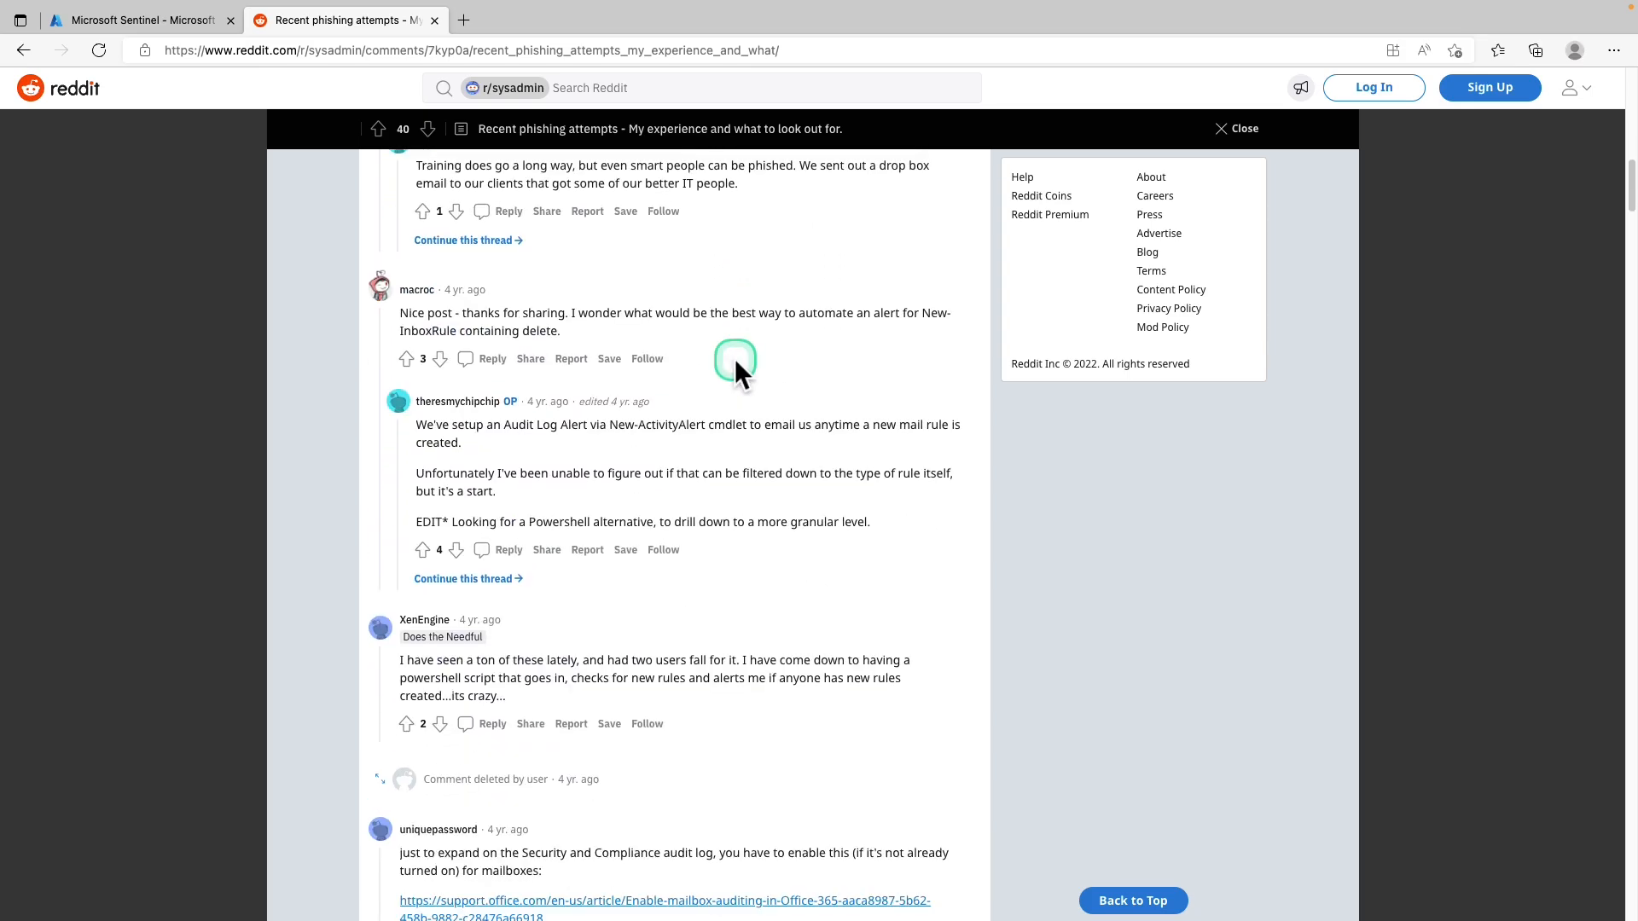
{"action": "scroll", "coordinate": [734, 363], "scroll_direction": "down", "scroll_amount": 1}
{"action": "scroll", "coordinate": [734, 363], "scroll_direction": "down", "scroll_amount": 1}
{"action": "scroll", "coordinate": [734, 360], "scroll_direction": "down", "scroll_amount": 3}
{"action": "scroll", "coordinate": [734, 363], "scroll_direction": "up", "scroll_amount": 20}
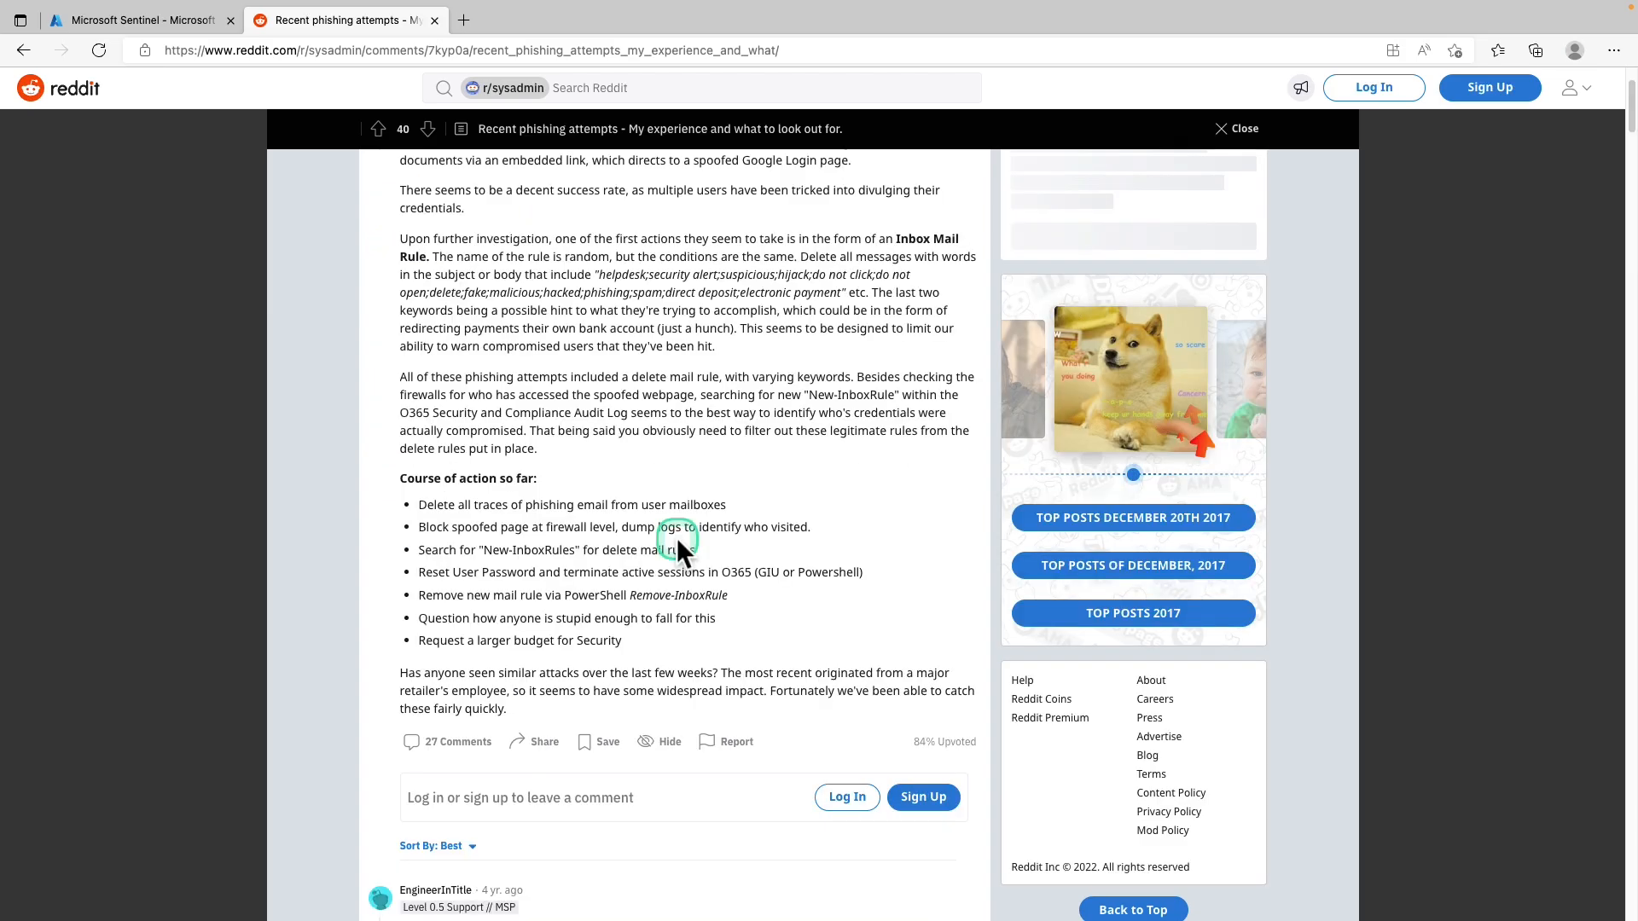
Briefly check Sentinel, reread the top of the phishing post, then return to the Sentinel Analytics tab
{"action": "left_click", "coordinate": [150, 25]}
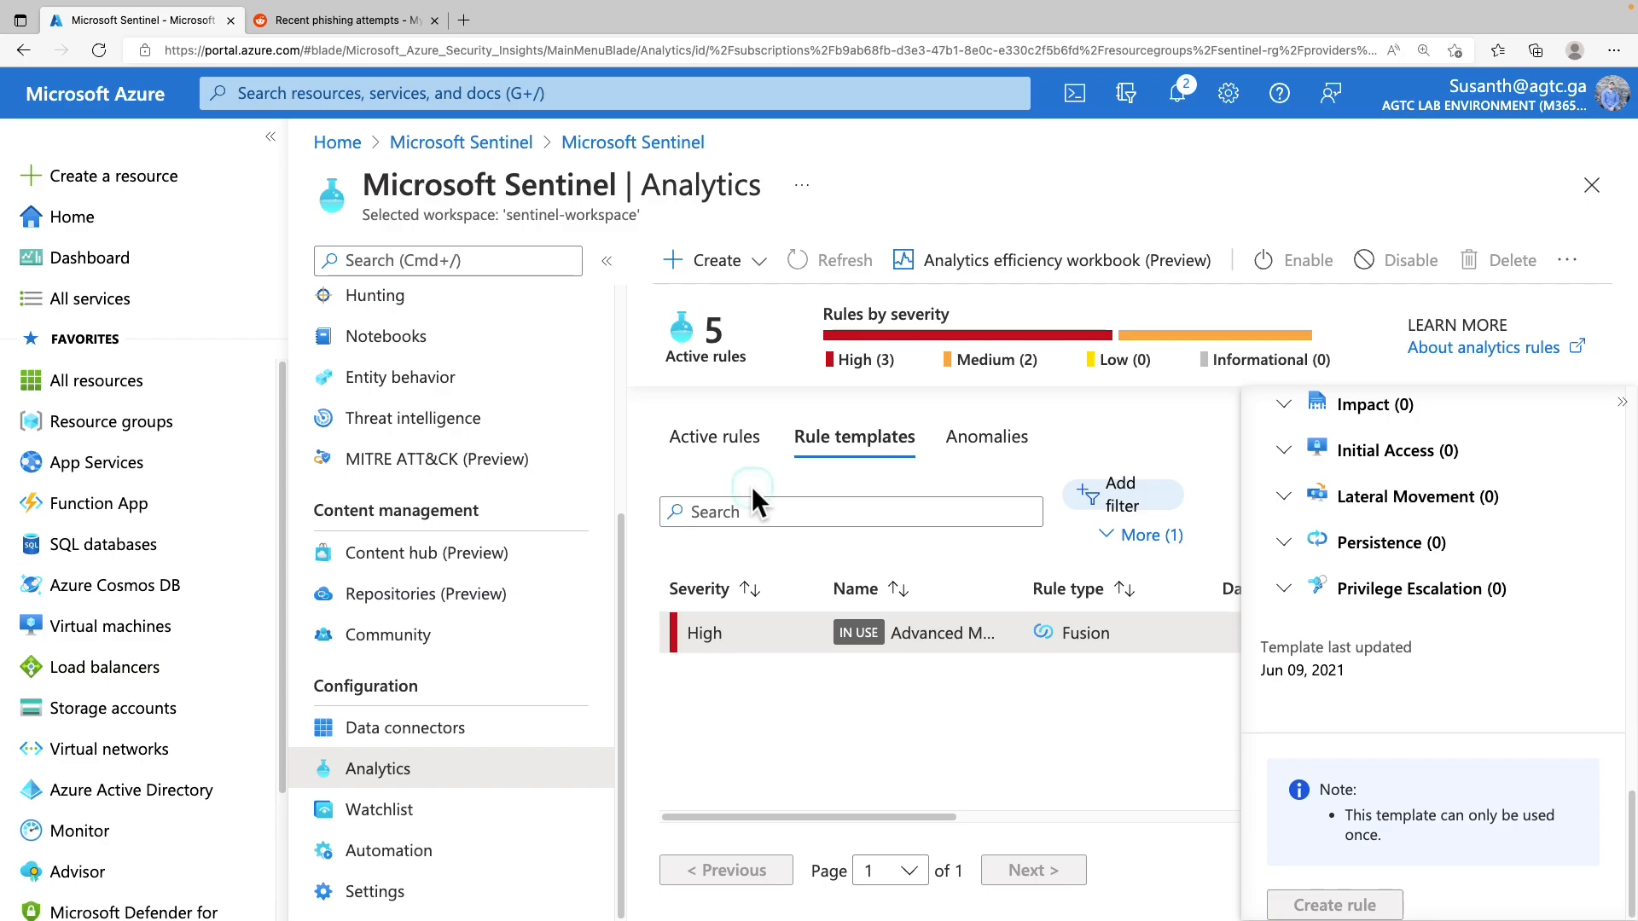
{"action": "left_click", "coordinate": [343, 20]}
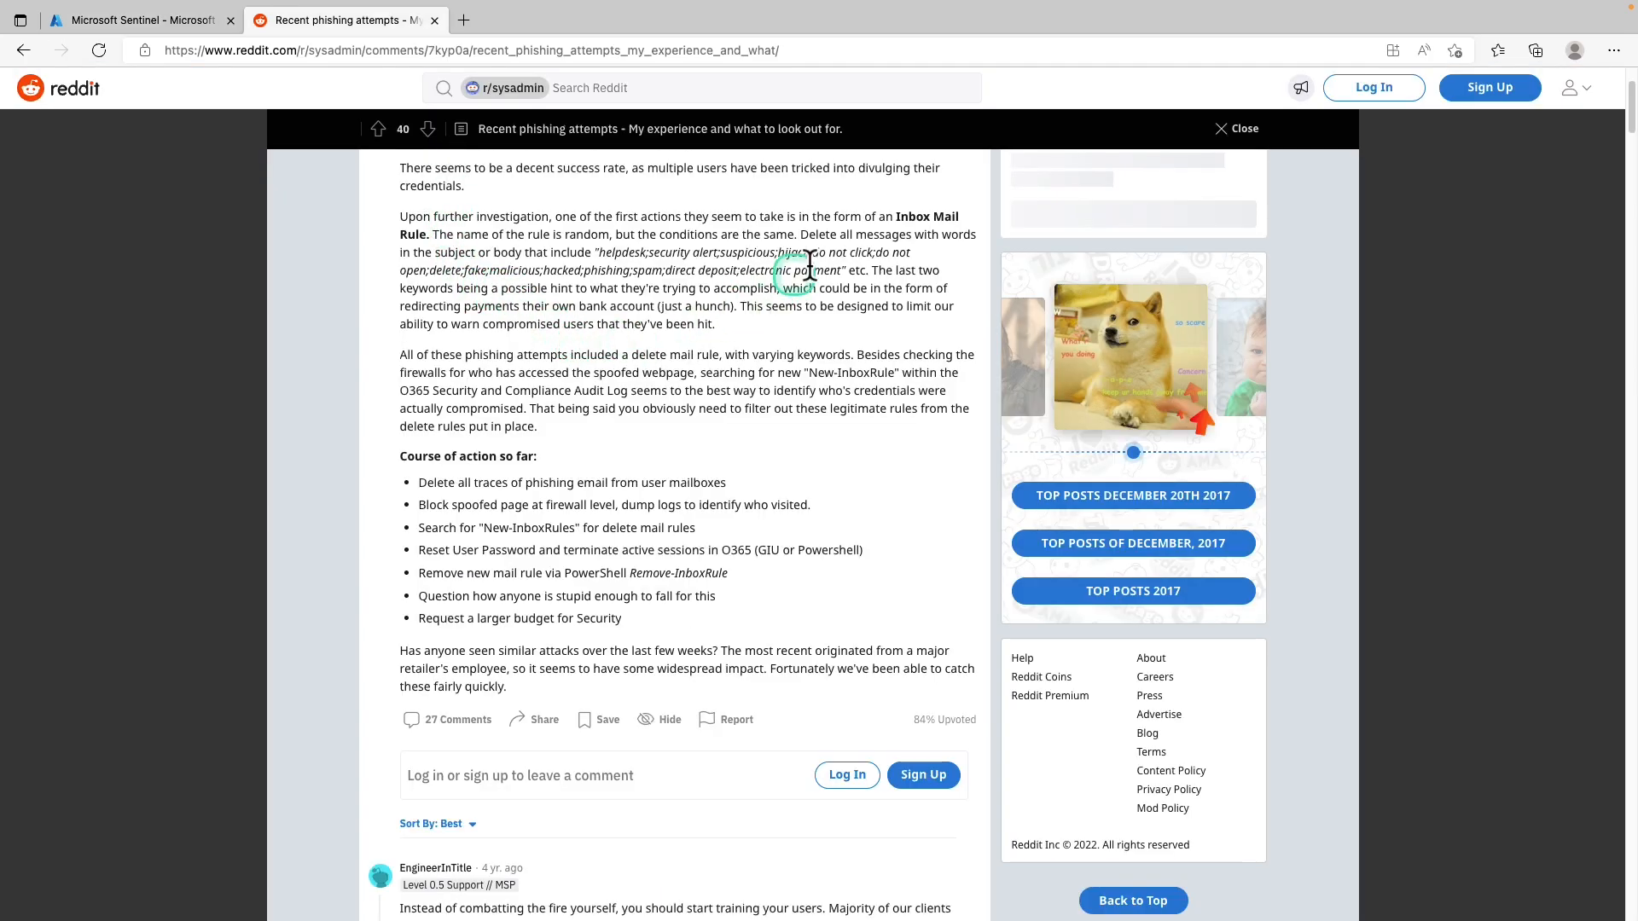
{"action": "scroll", "coordinate": [606, 593], "scroll_direction": "up", "scroll_amount": 1}
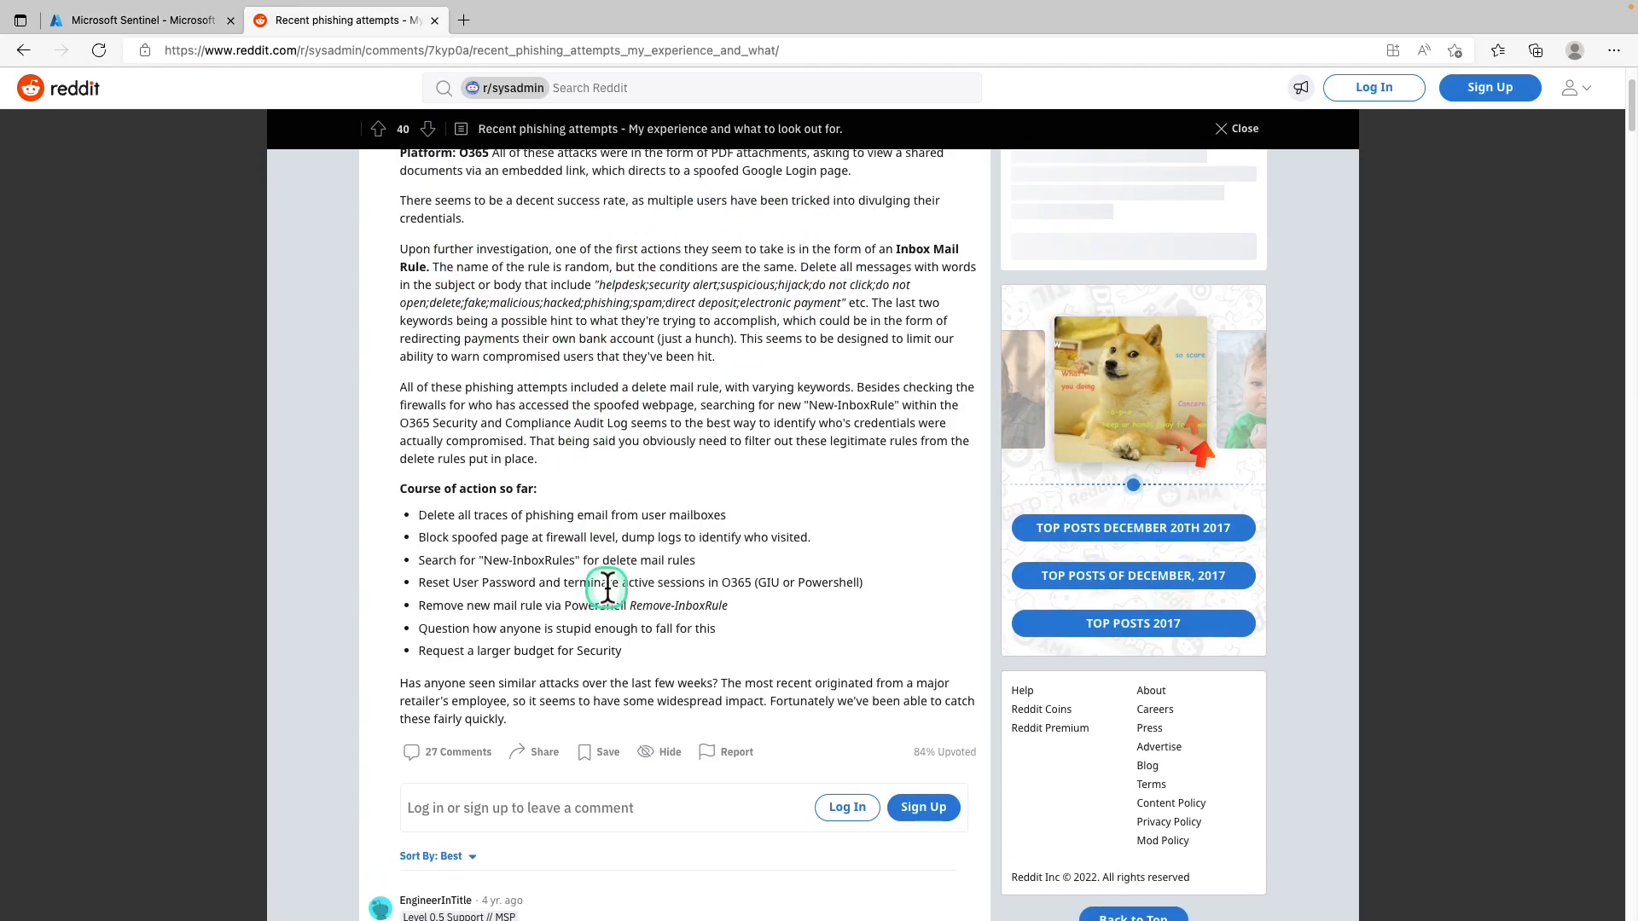
{"action": "scroll", "coordinate": [607, 587], "scroll_direction": "up", "scroll_amount": 1}
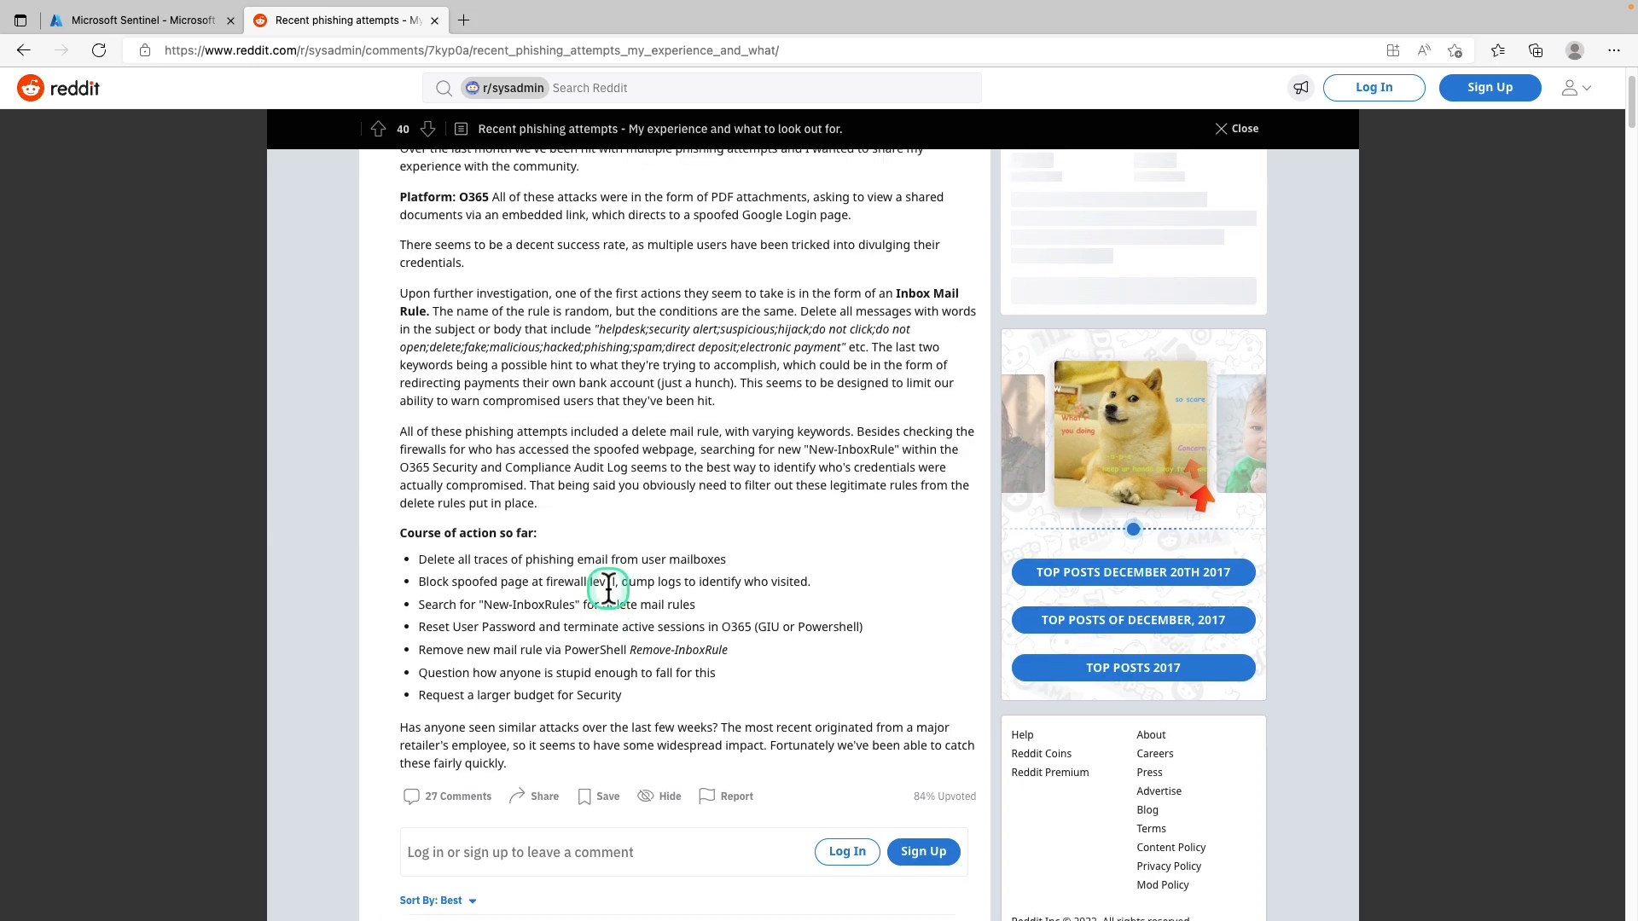
{"action": "scroll", "coordinate": [608, 588], "scroll_direction": "up", "scroll_amount": 1}
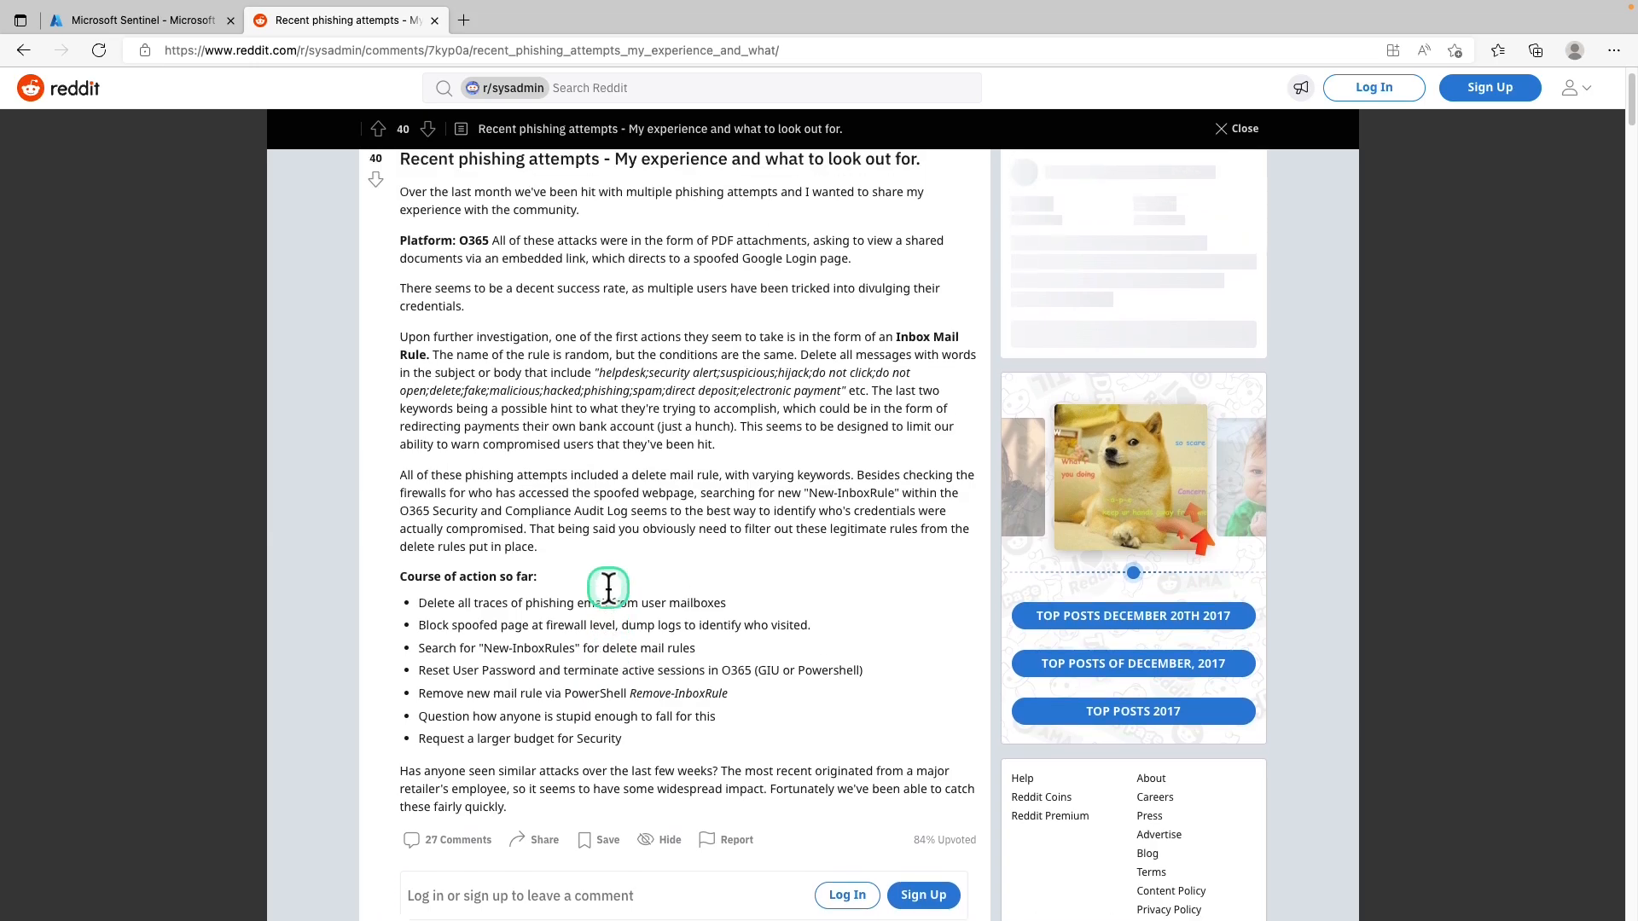
{"action": "scroll", "coordinate": [608, 588], "scroll_direction": "up", "scroll_amount": 1}
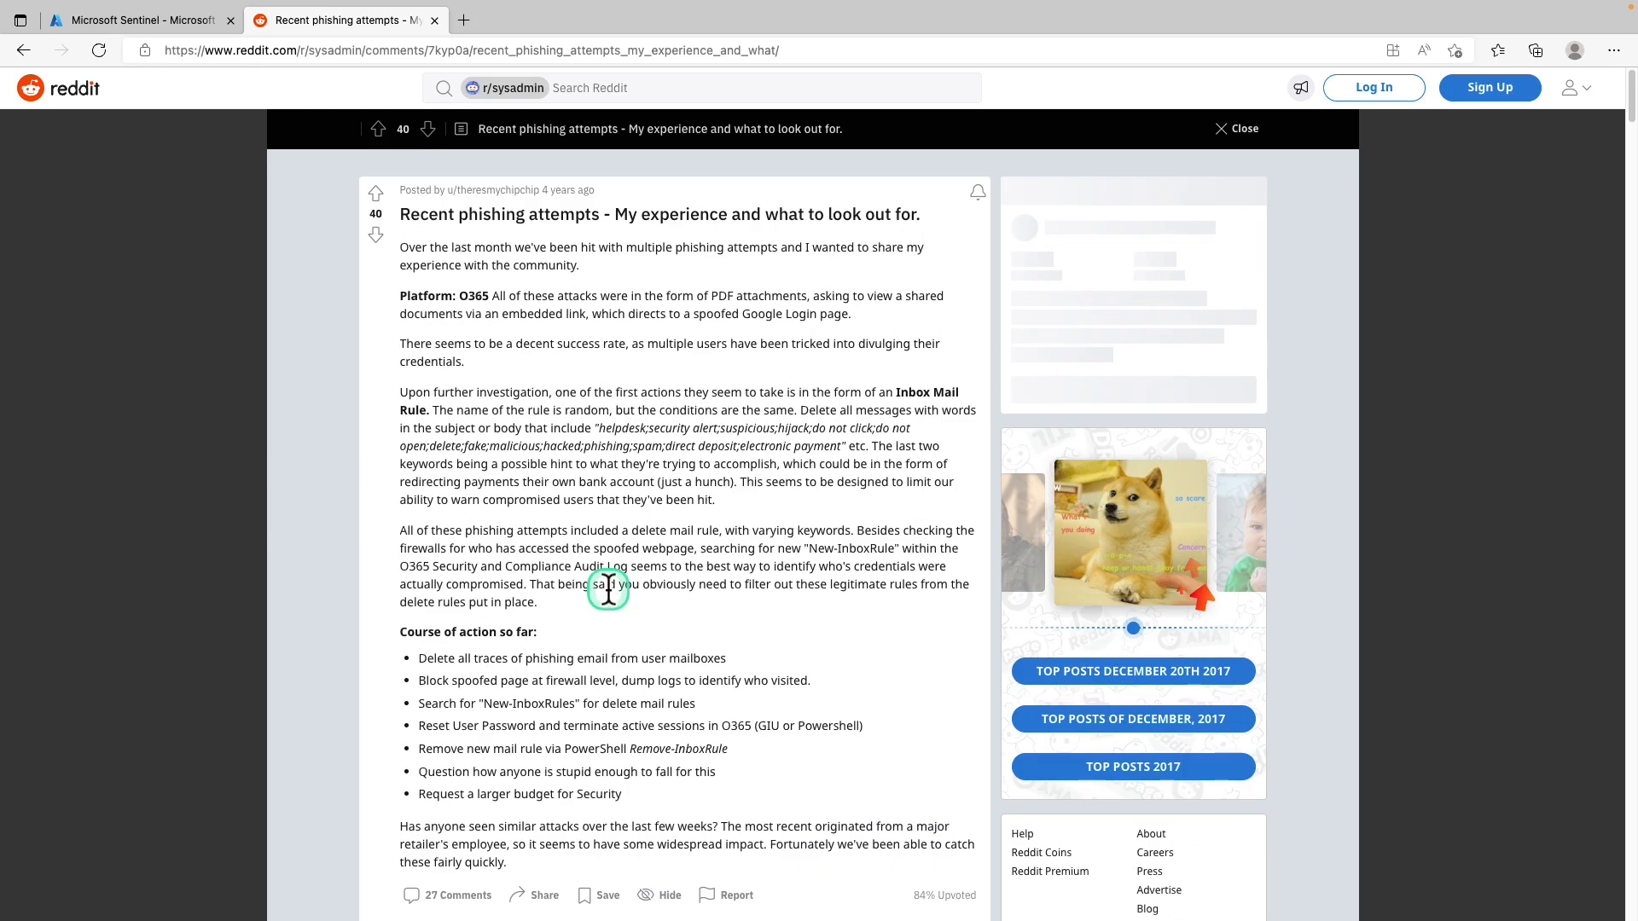
{"action": "scroll", "coordinate": [608, 587], "scroll_direction": "down", "scroll_amount": 5}
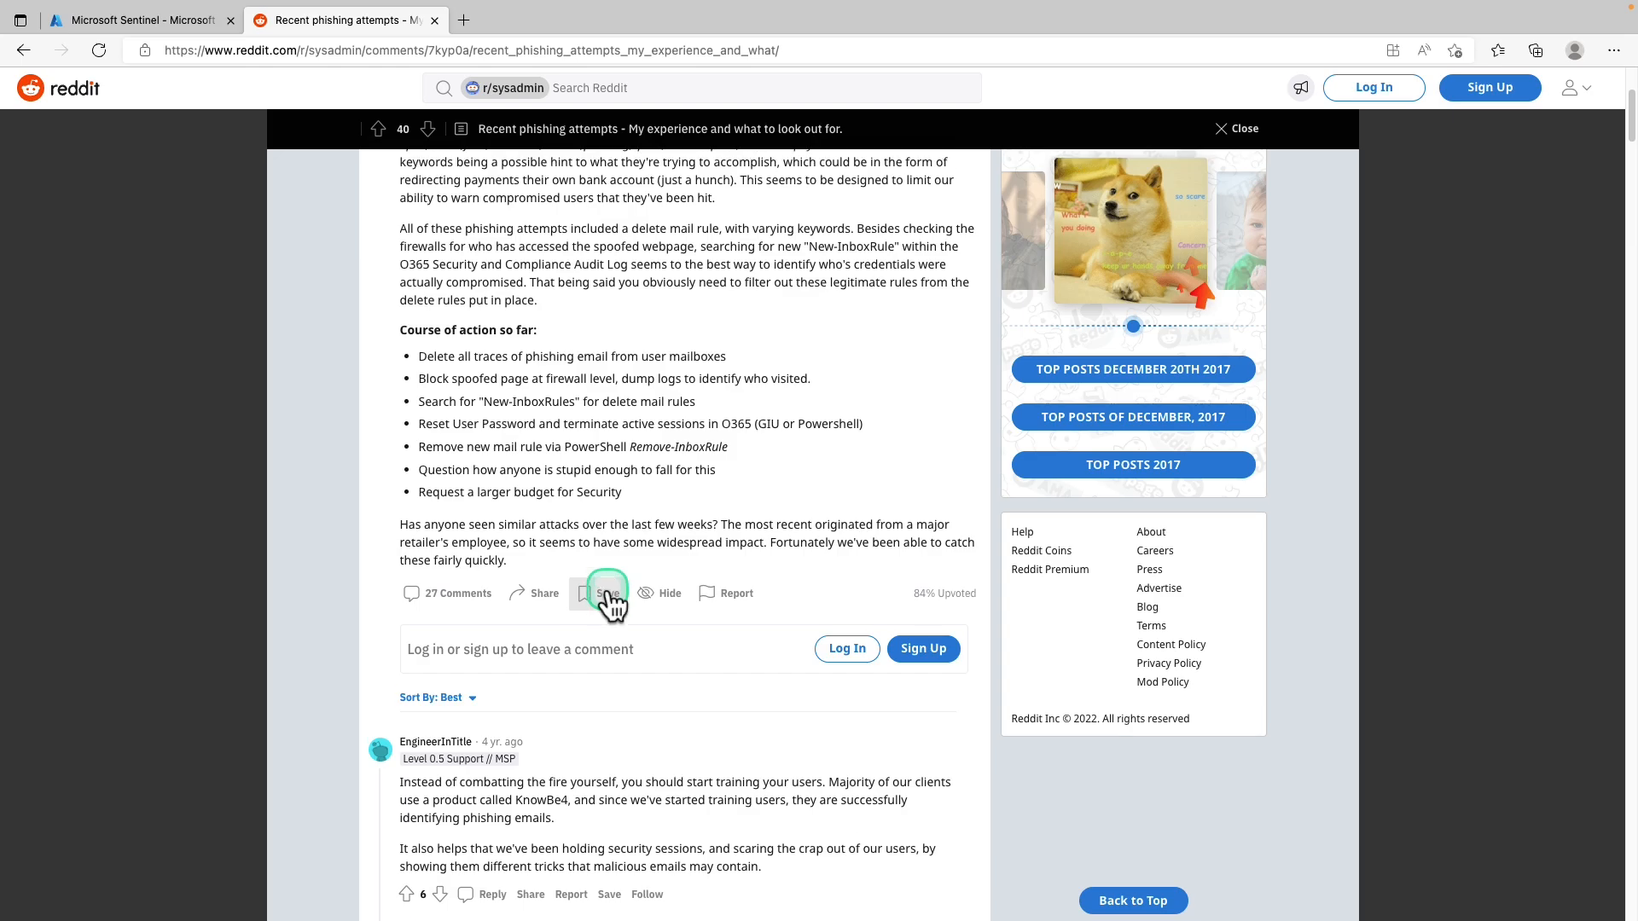
{"action": "scroll", "coordinate": [609, 600], "scroll_direction": "up", "scroll_amount": 1}
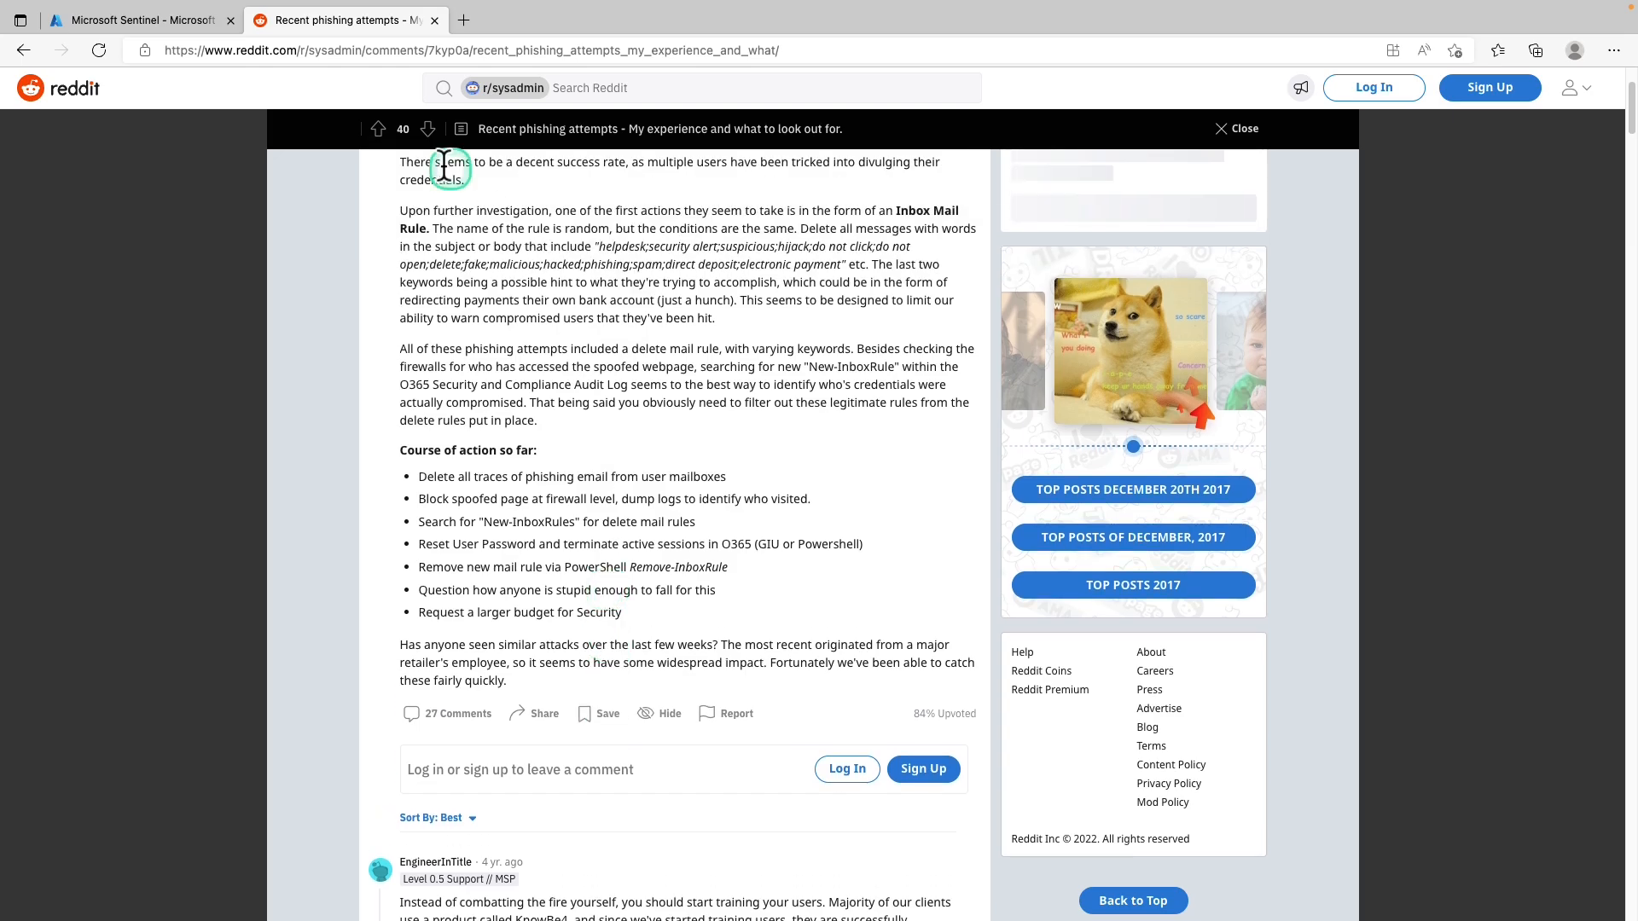
{"action": "left_click", "coordinate": [171, 22]}
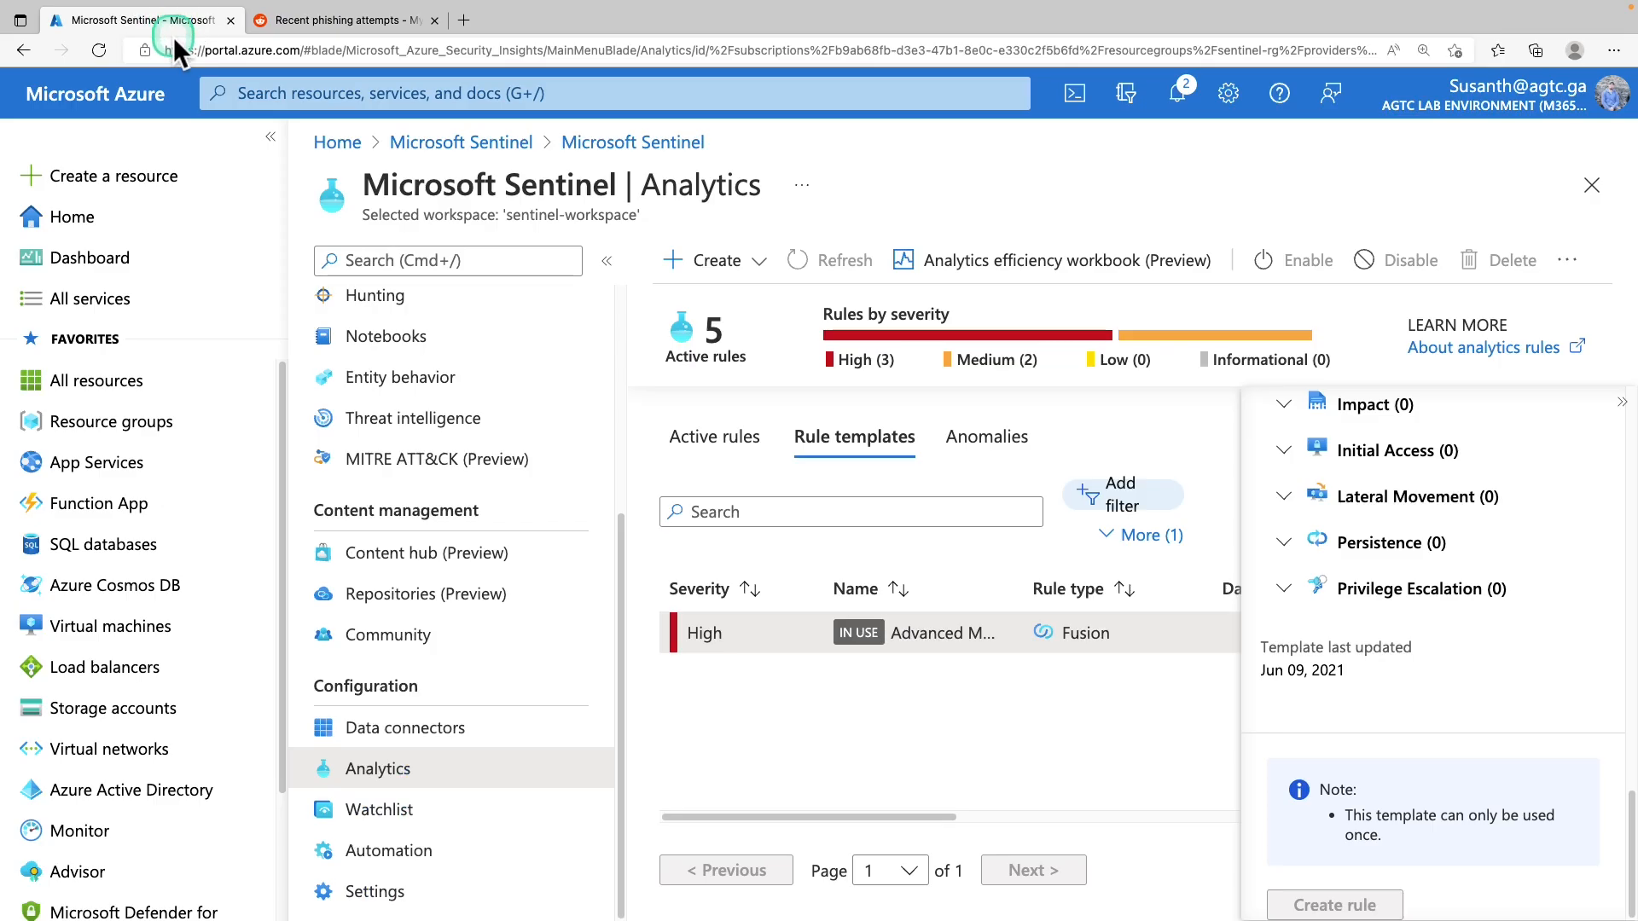
Open Sentinel Logs and browse the Applications, Azure Monitor, Azure Resources and Databases example queries
{"action": "left_click", "coordinate": [448, 349]}
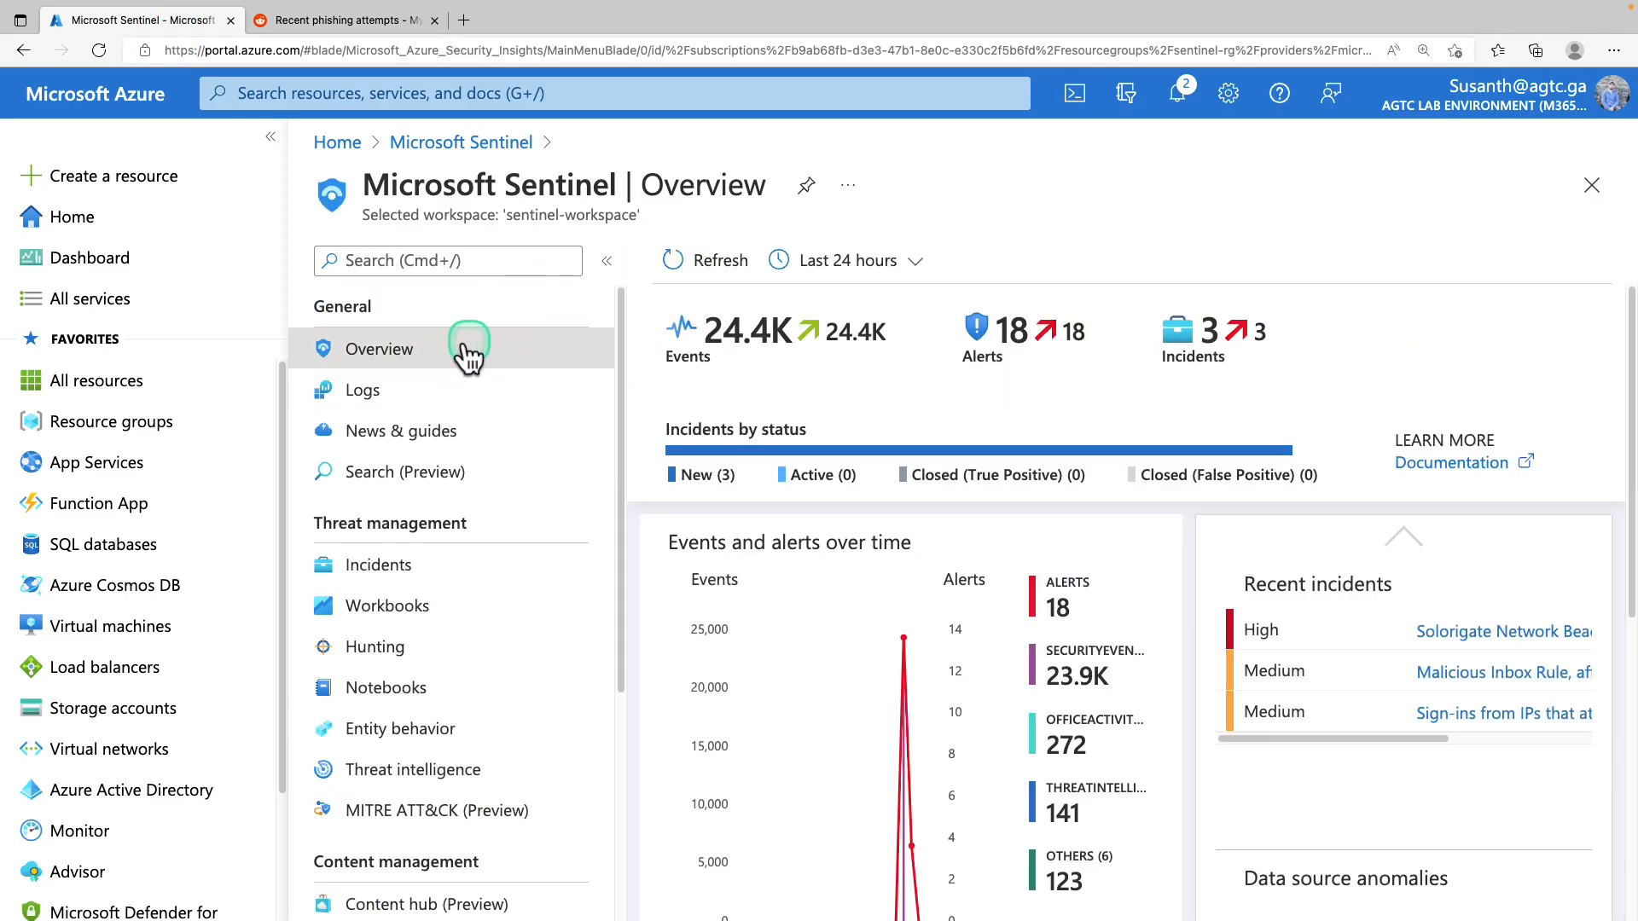
{"action": "left_click", "coordinate": [362, 390]}
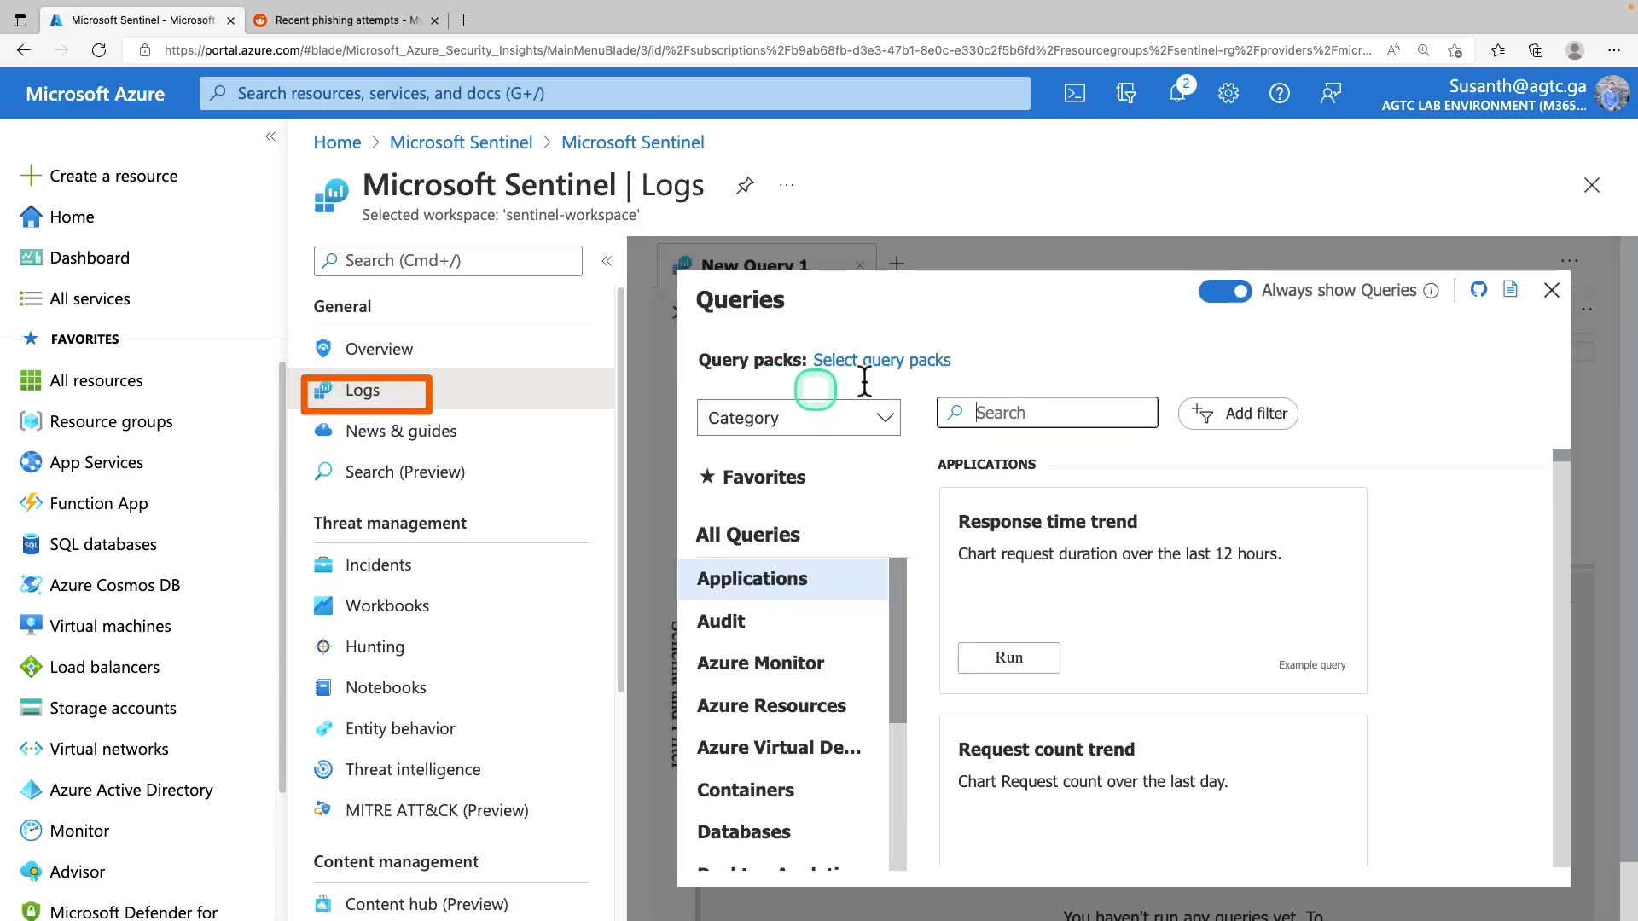
{"action": "left_click", "coordinate": [892, 363]}
{"action": "left_click", "coordinate": [750, 576]}
{"action": "left_click", "coordinate": [767, 664]}
{"action": "left_click", "coordinate": [759, 707]}
{"action": "left_click", "coordinate": [779, 828]}
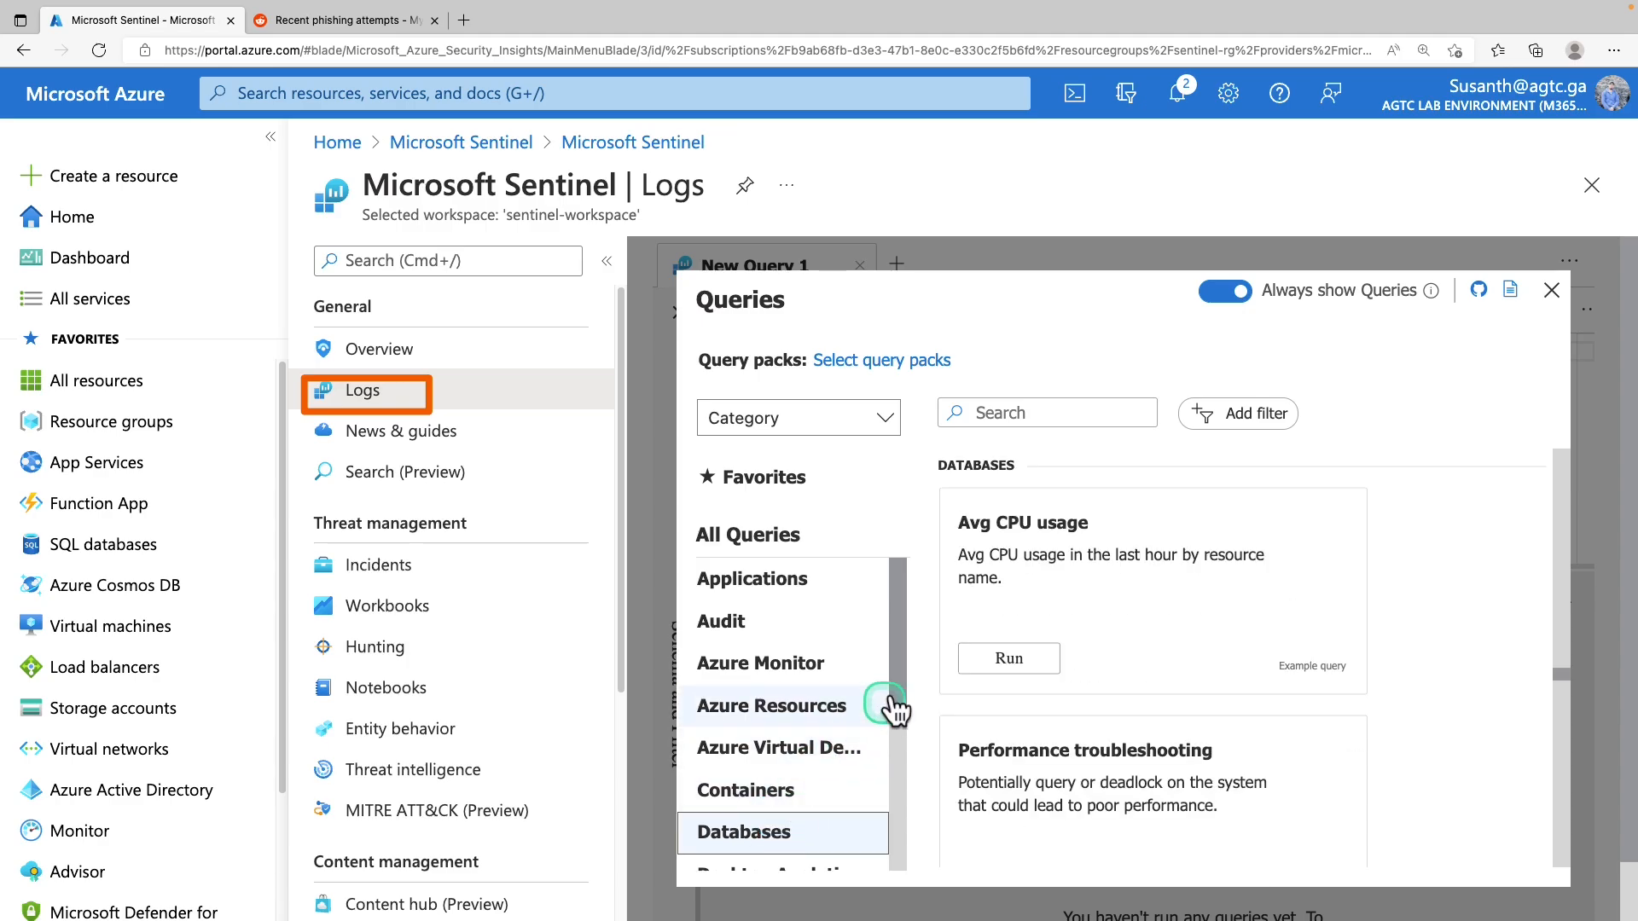
Run the Avg CPU usage example query and open an empty New Query 2 tab
{"action": "left_click", "coordinate": [1041, 661]}
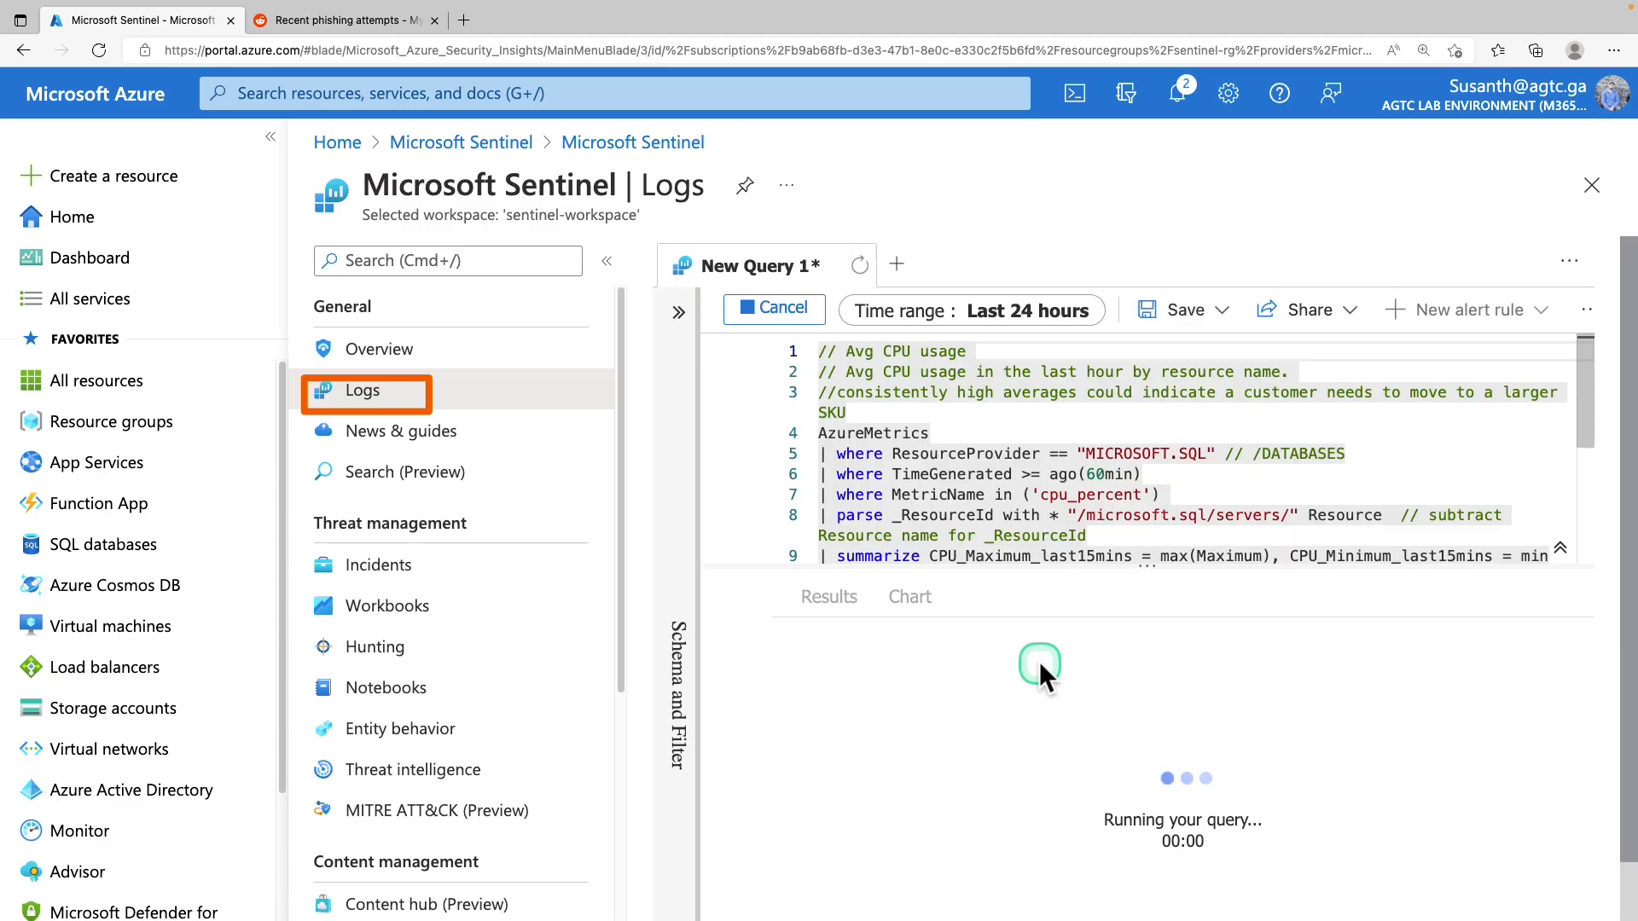
{"action": "left_click", "coordinate": [806, 324]}
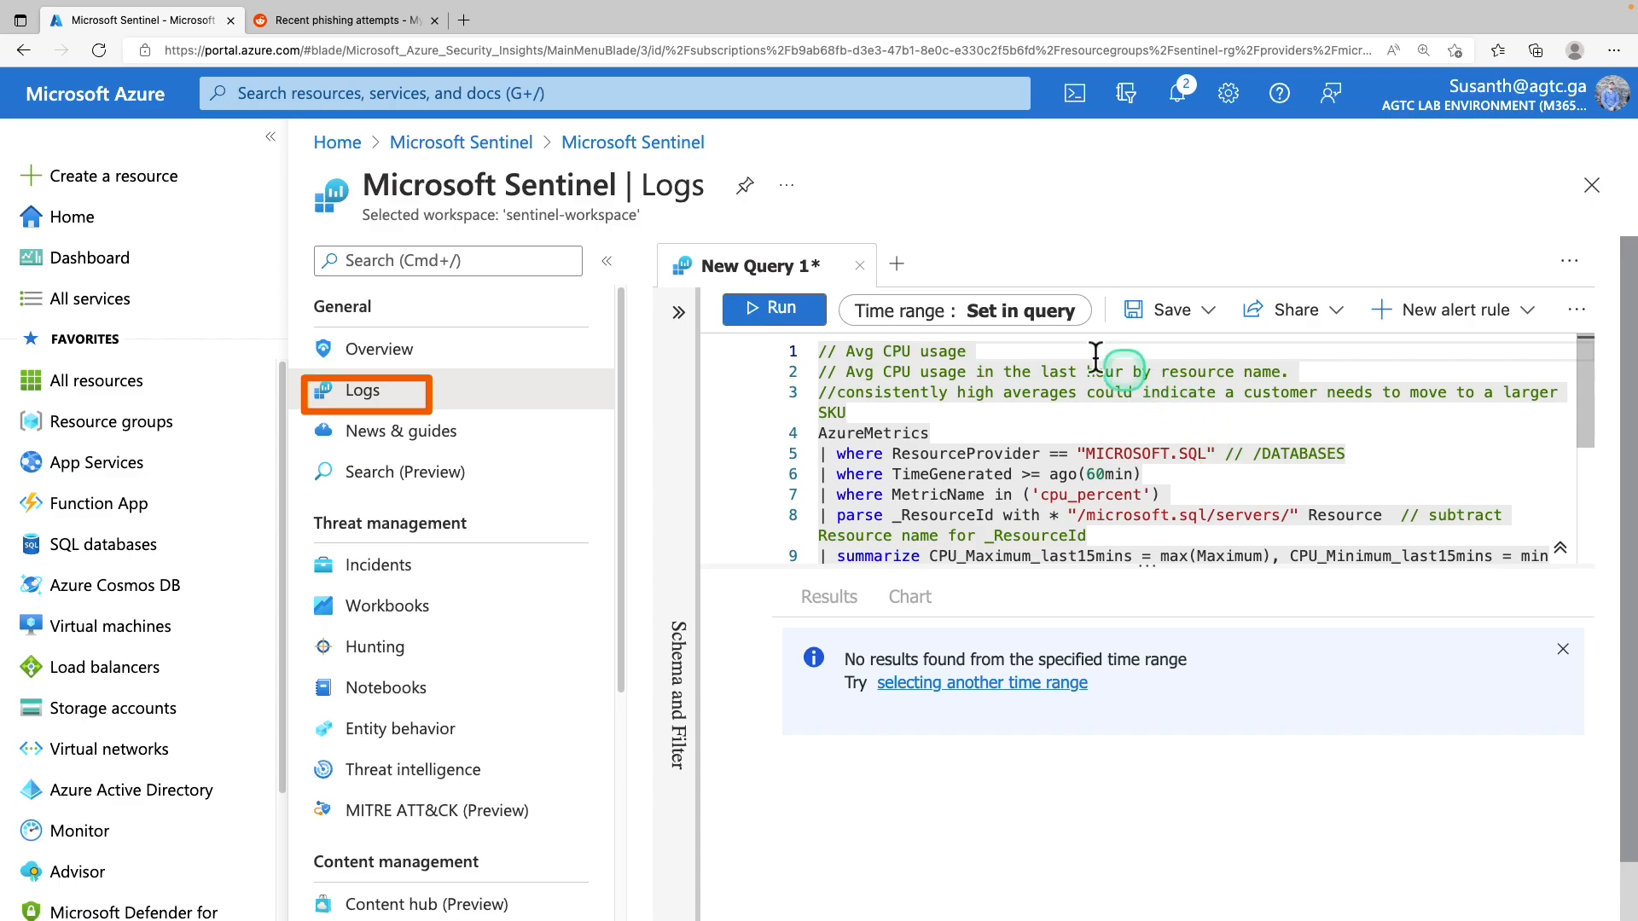
{"action": "left_click", "coordinate": [897, 264]}
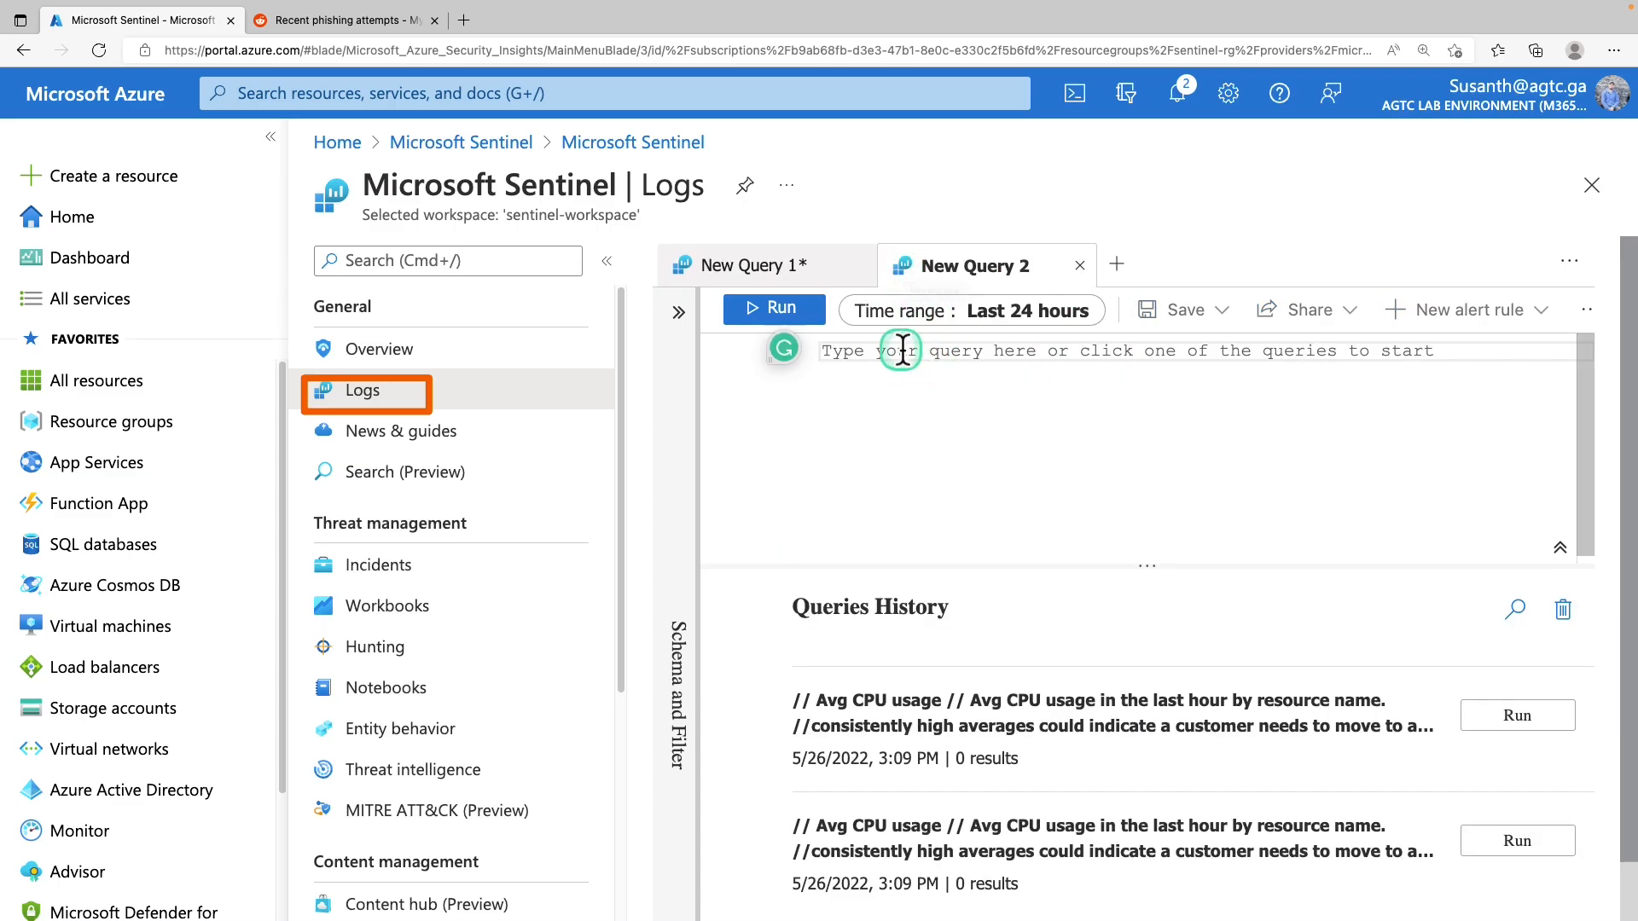
Paste and run the OfficeActivity_CL distinct Operation_s query
{"action": "type", "text": "OfficeActivity_CL | distinct Operation_s"}
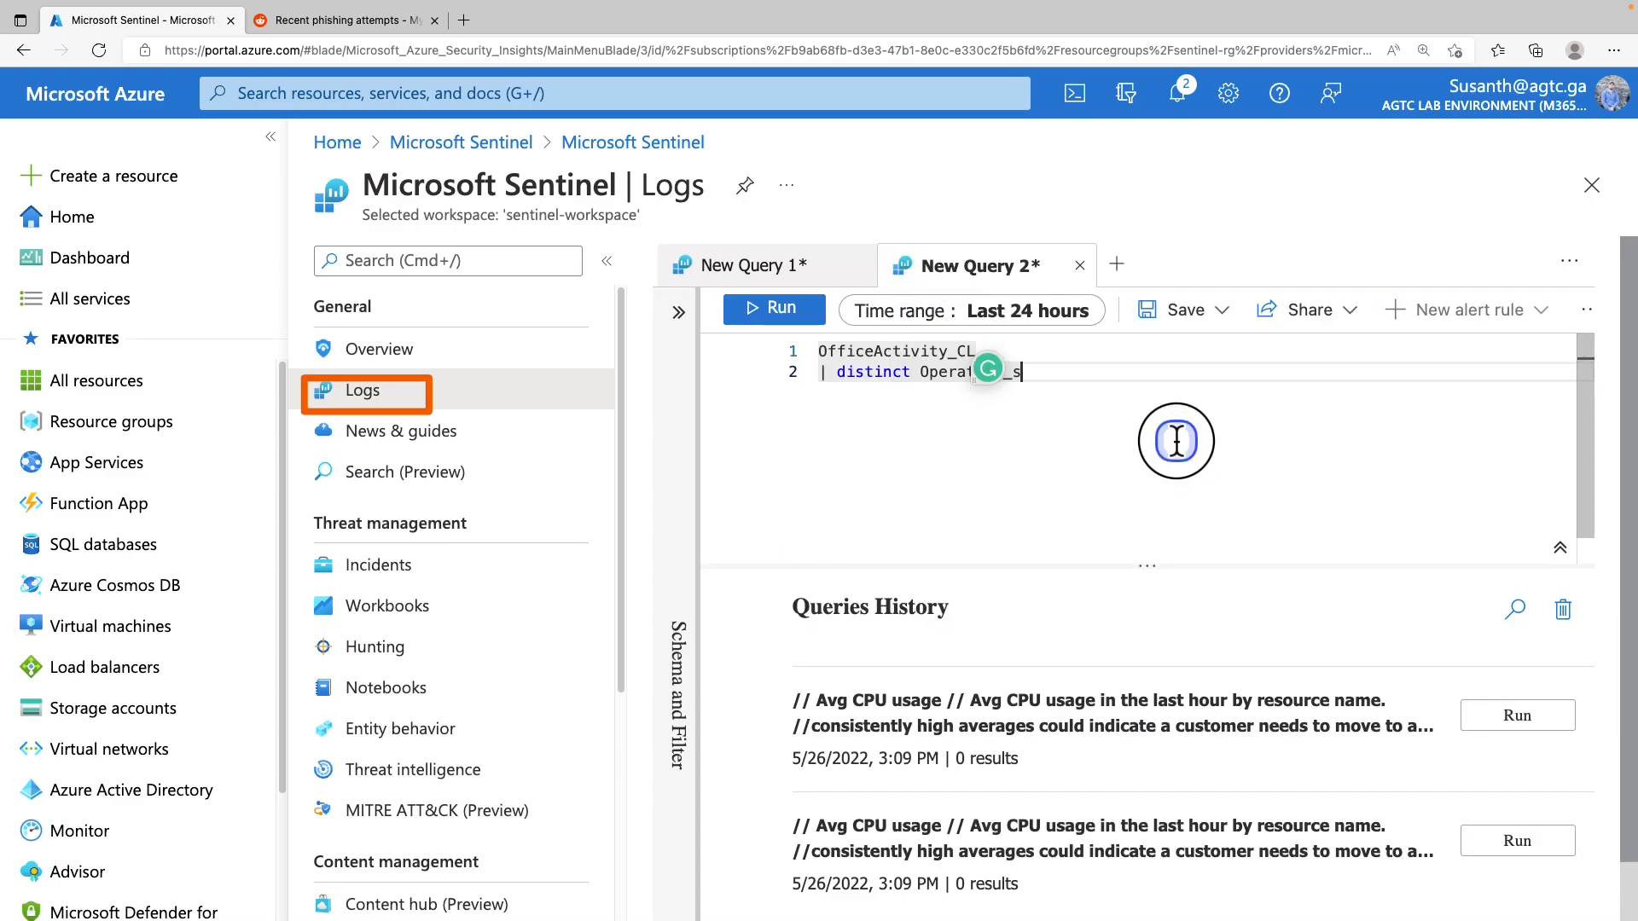
{"action": "left_click_drag", "start_coordinate": [959, 398], "coordinate": [761, 346]}
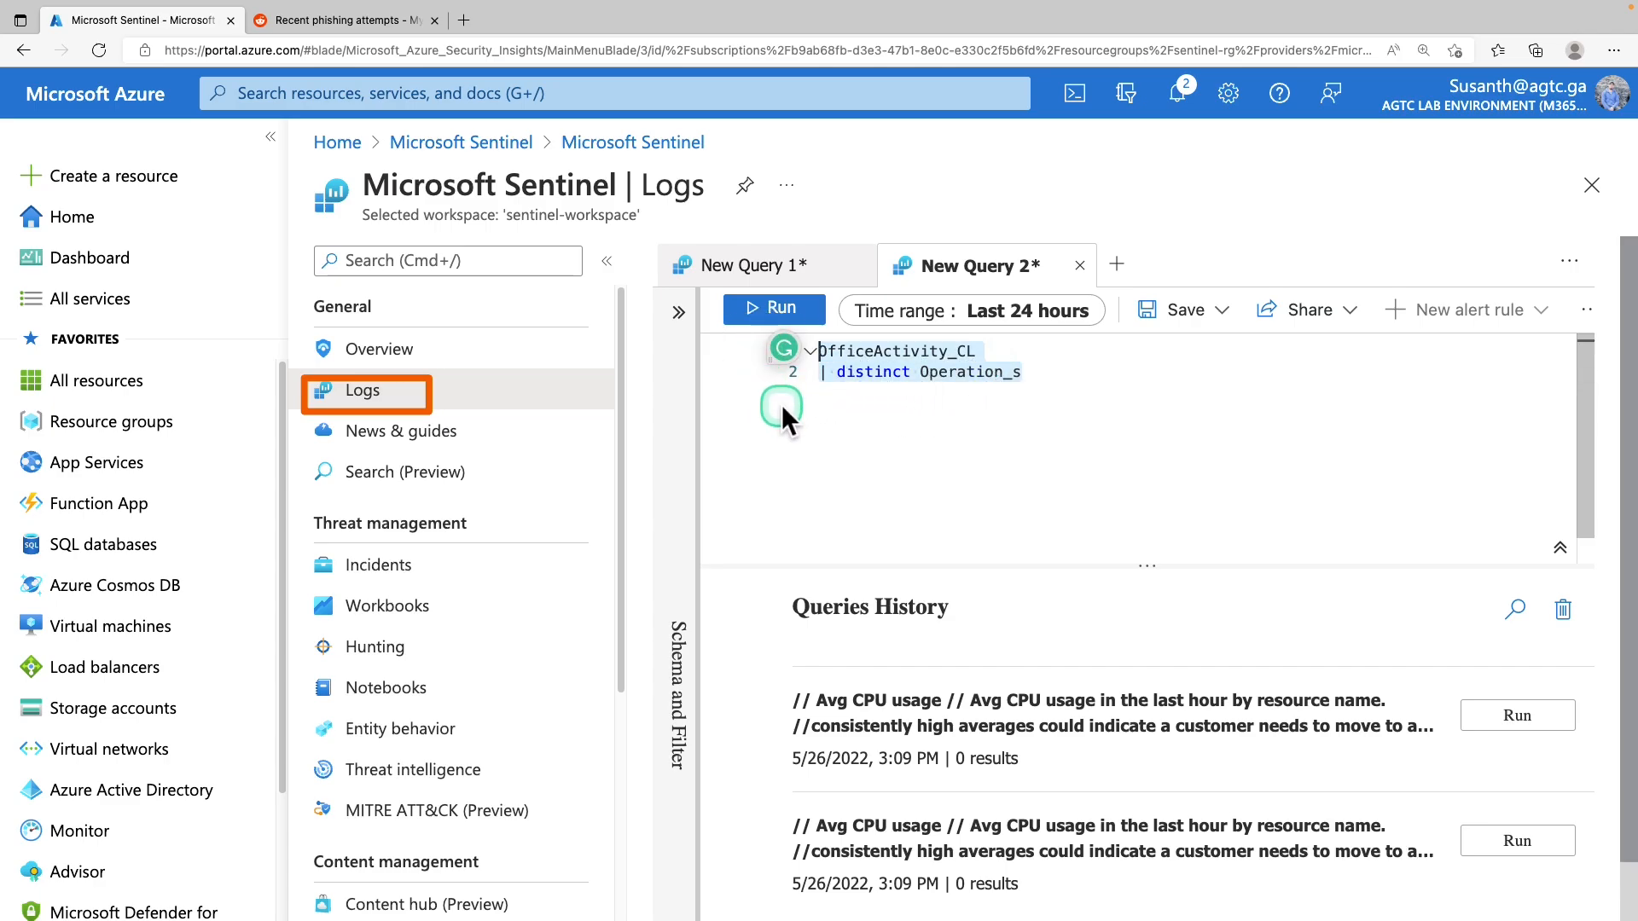
{"action": "left_click", "coordinate": [790, 310]}
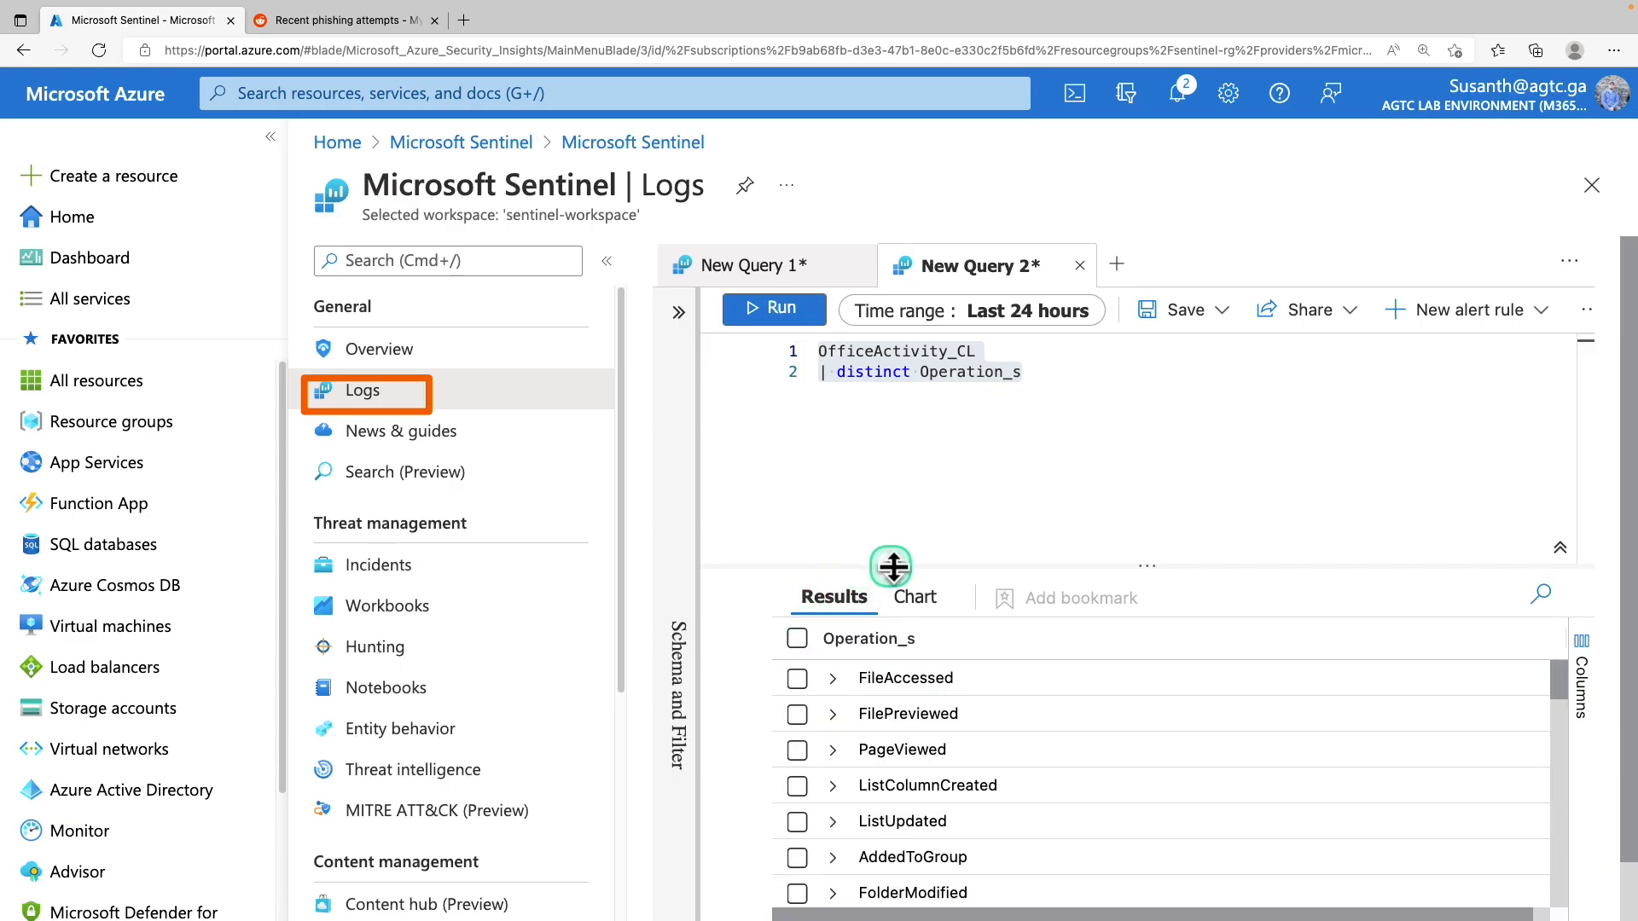
Enlarge the 44-row results area and expand the New-InboxRule entry
{"action": "left_click_drag", "start_coordinate": [1066, 566], "coordinate": [1017, 475]}
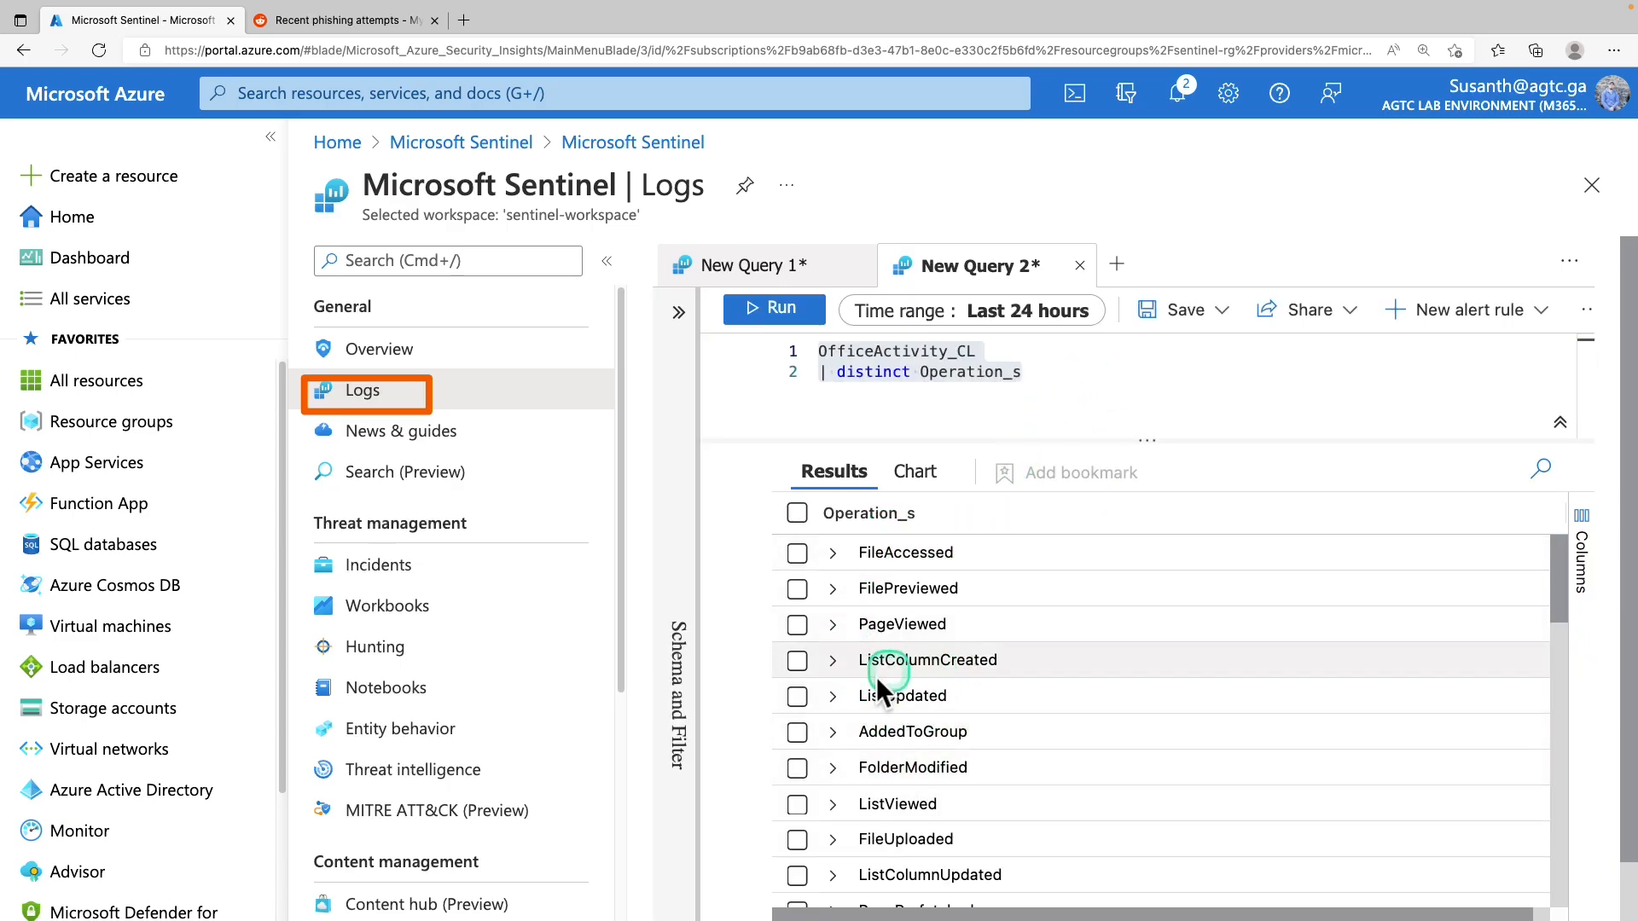
{"action": "scroll", "coordinate": [873, 725], "scroll_direction": "down", "scroll_amount": 1}
{"action": "scroll", "coordinate": [919, 619], "scroll_direction": "down", "scroll_amount": 6}
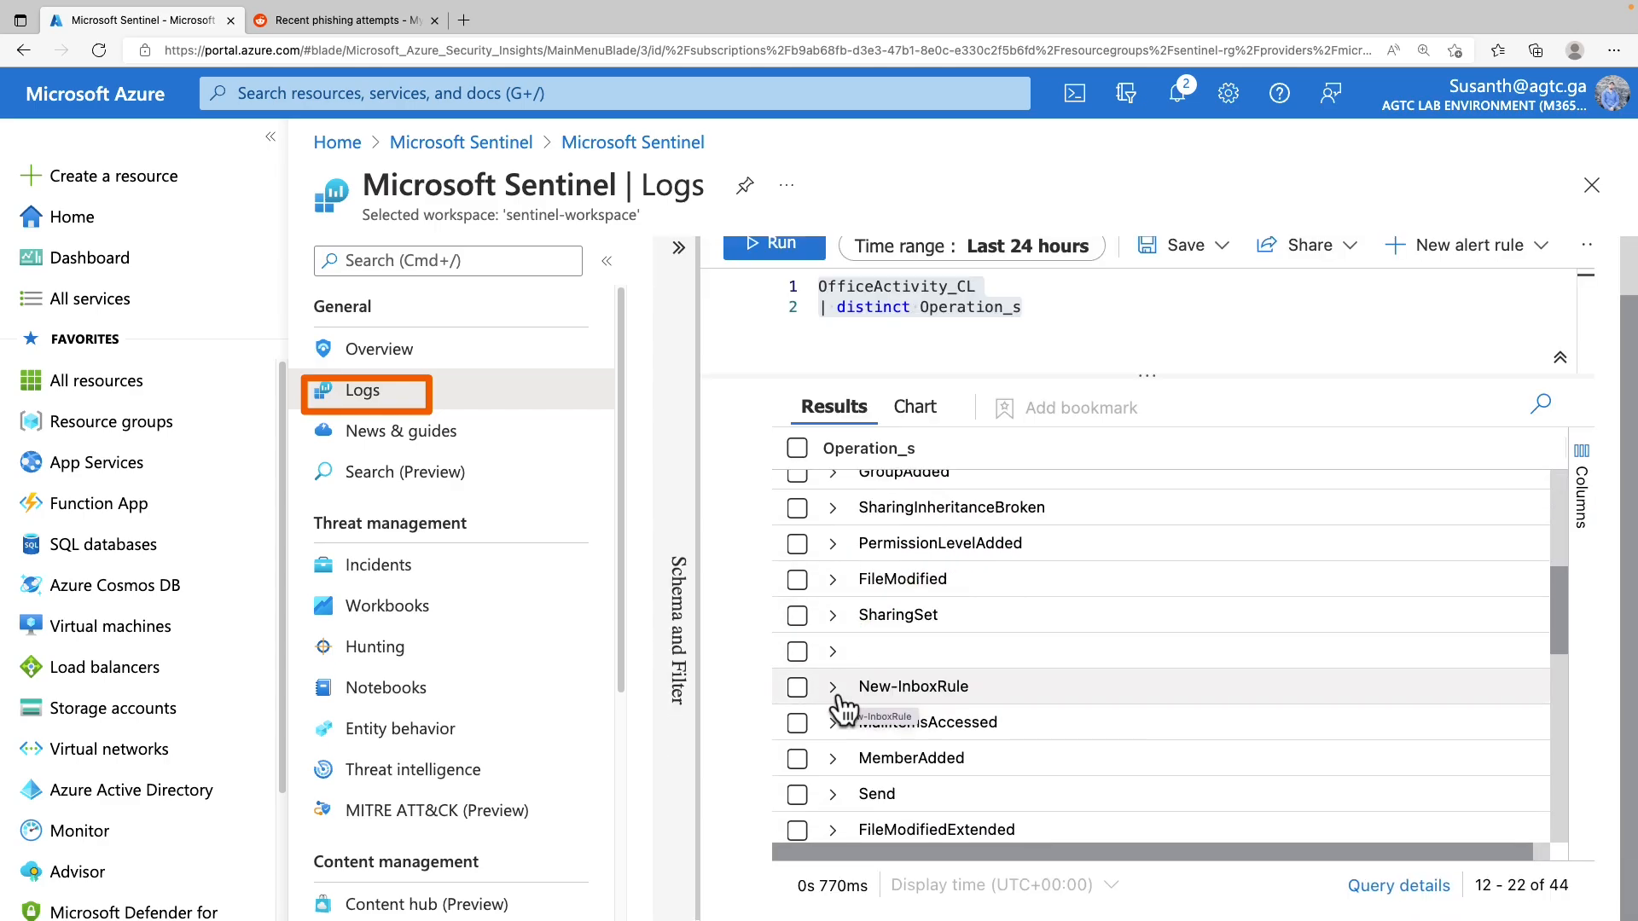
{"action": "left_click", "coordinate": [839, 695]}
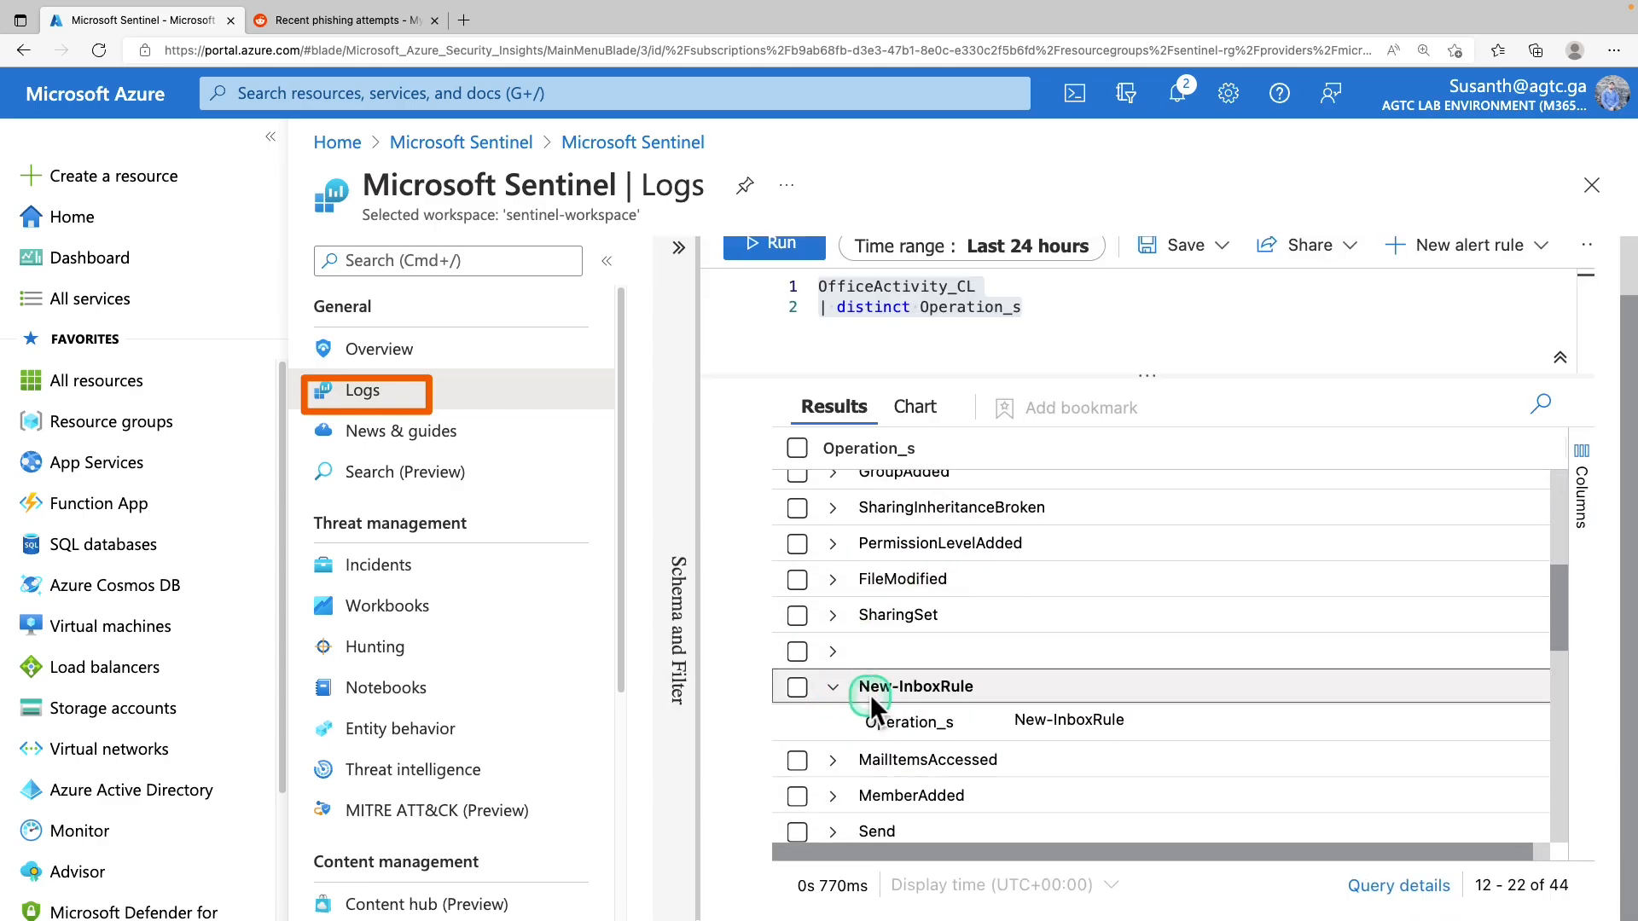
{"action": "scroll", "coordinate": [870, 695], "scroll_direction": "down", "scroll_amount": 1}
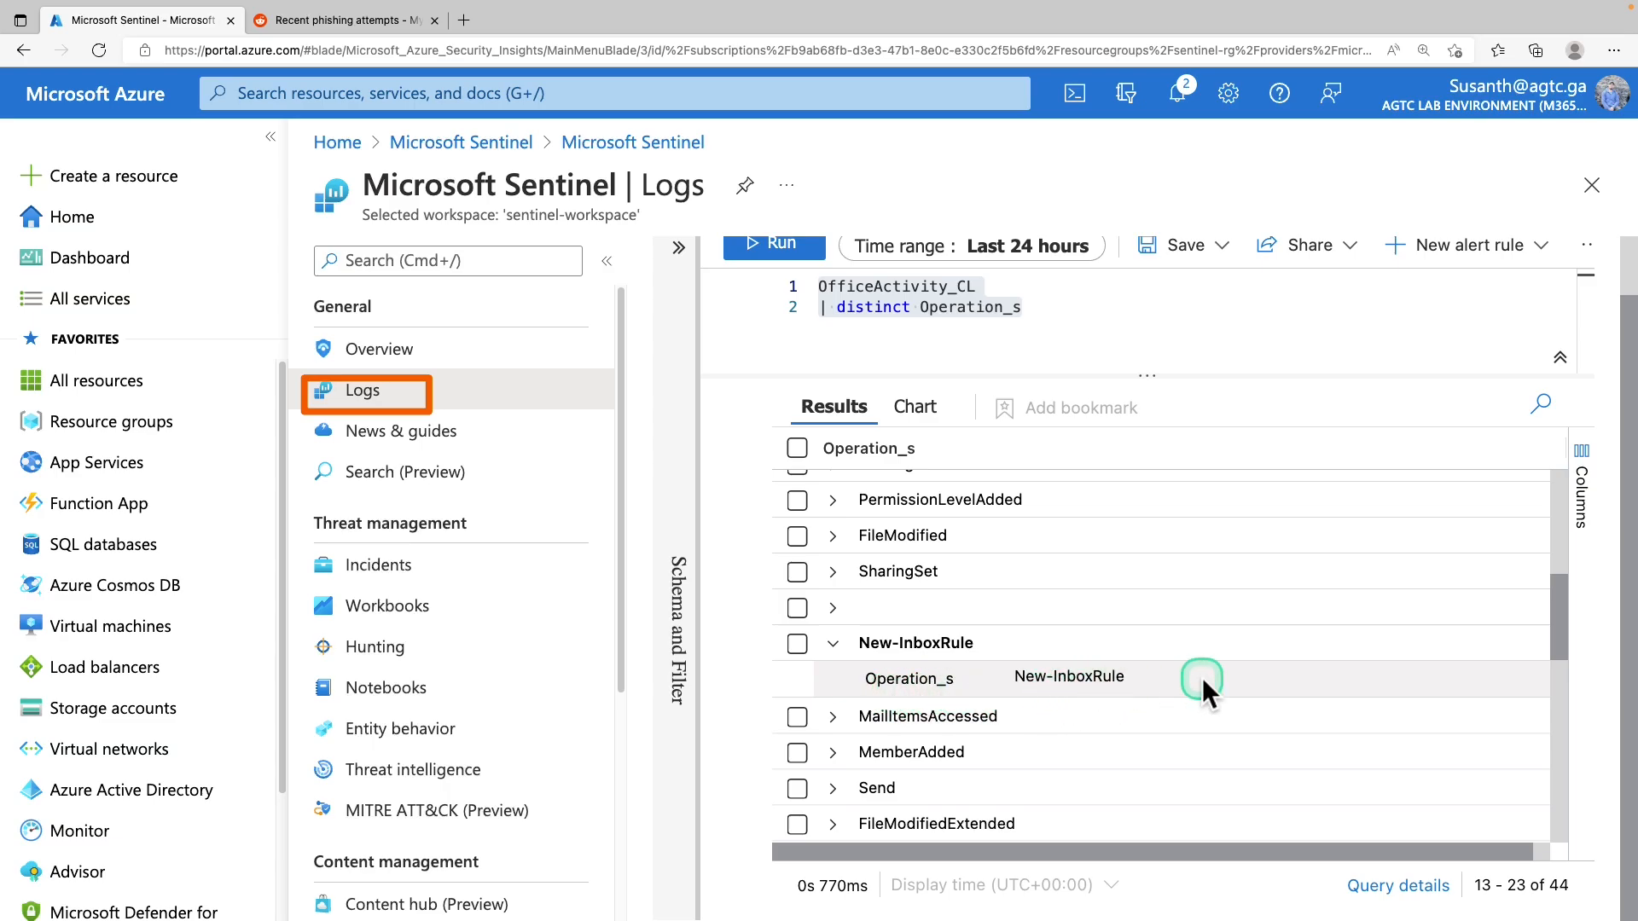
{"action": "left_click", "coordinate": [1028, 678]}
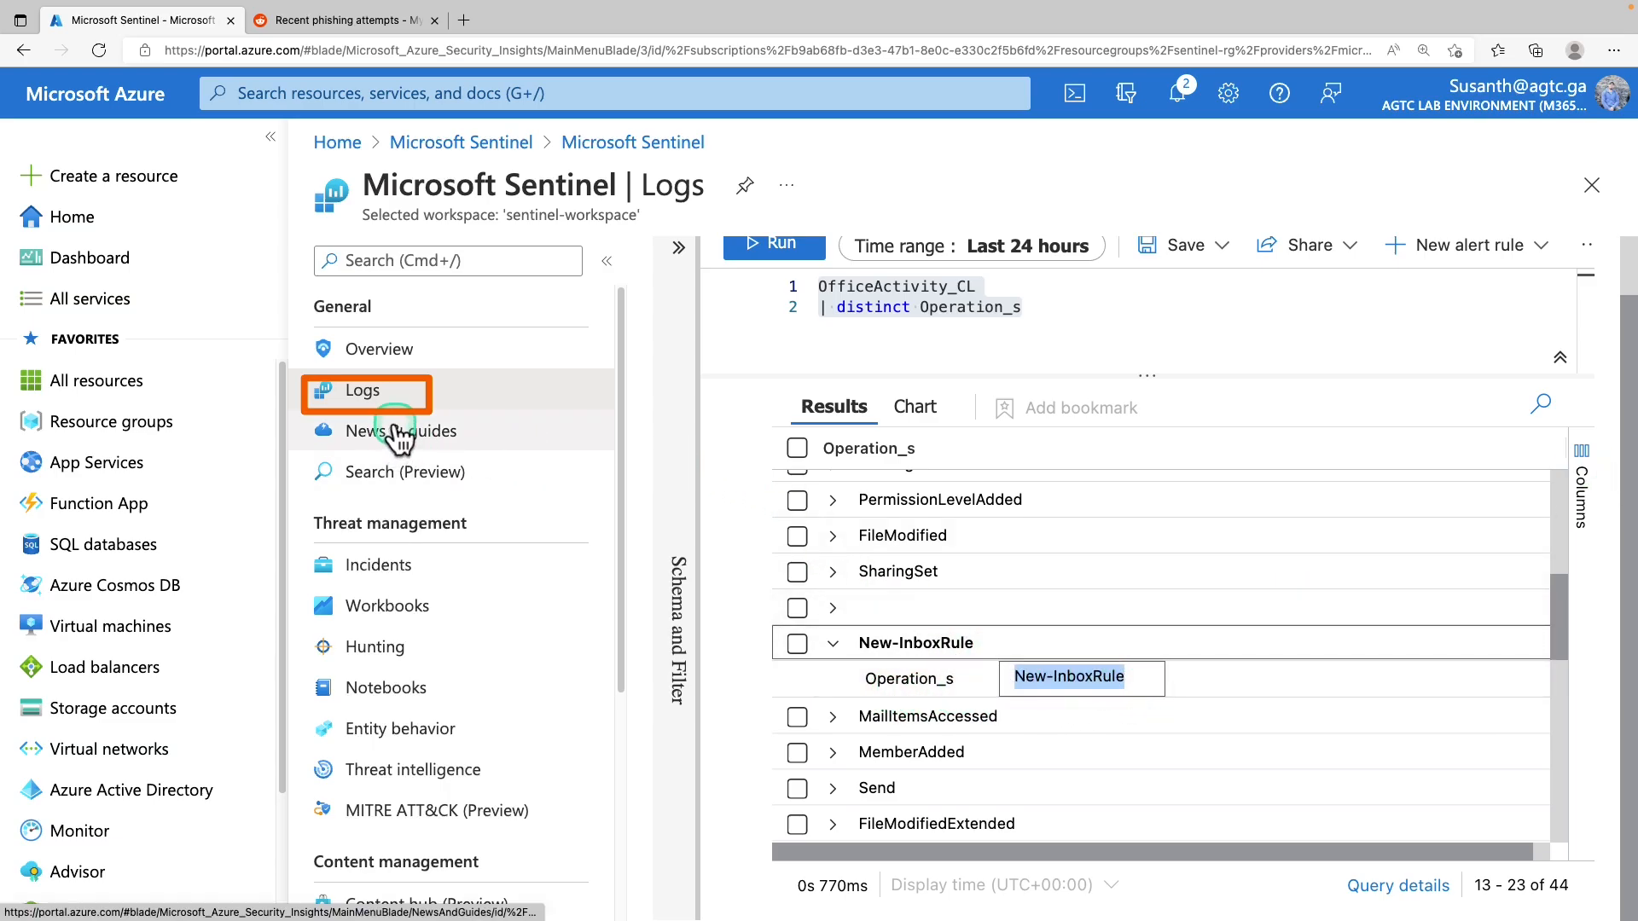
{"action": "scroll", "coordinate": [420, 651], "scroll_direction": "down", "scroll_amount": 4}
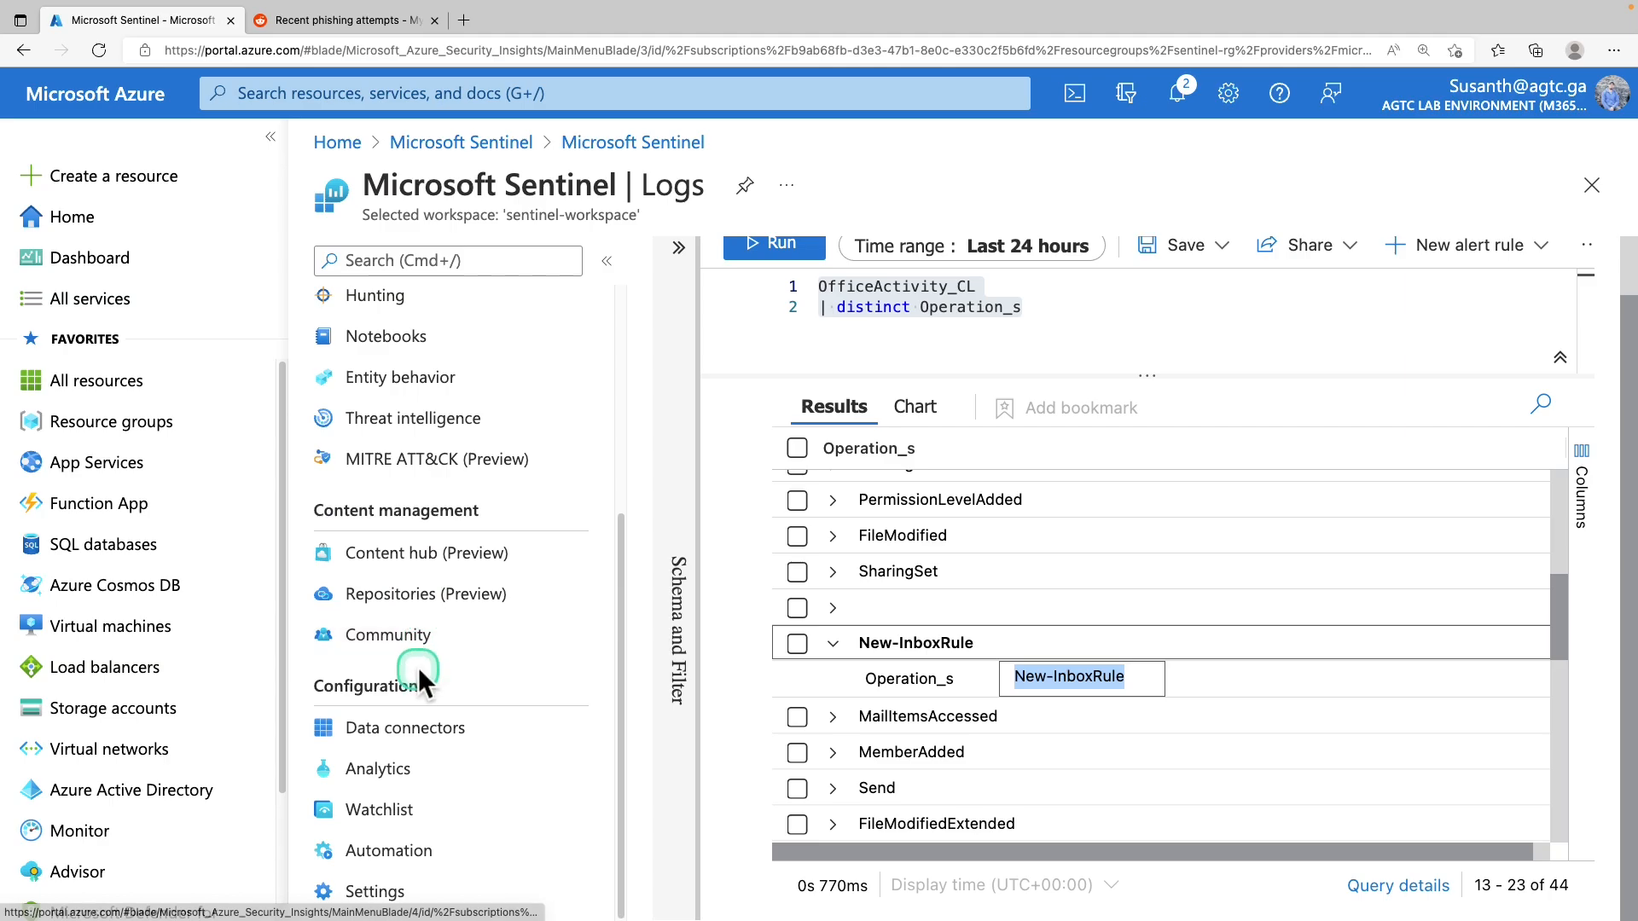
Discard the query edits and start a new scheduled query rule named 'Malicious Inbox Rule - custom'
{"action": "left_click", "coordinate": [409, 781]}
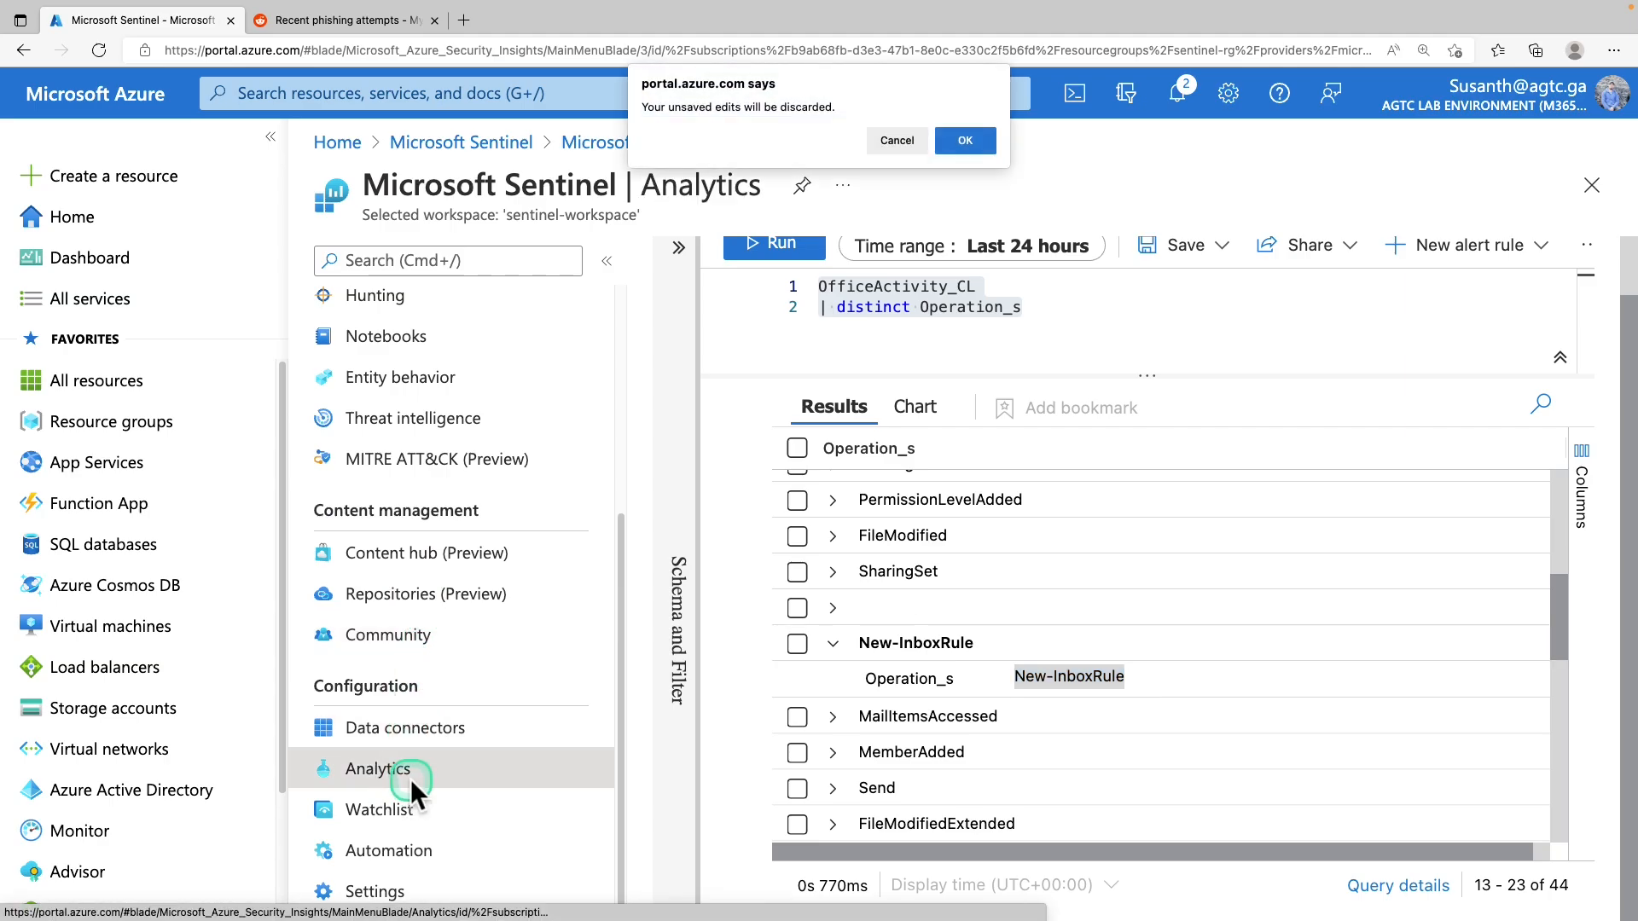
{"action": "left_click", "coordinate": [968, 143]}
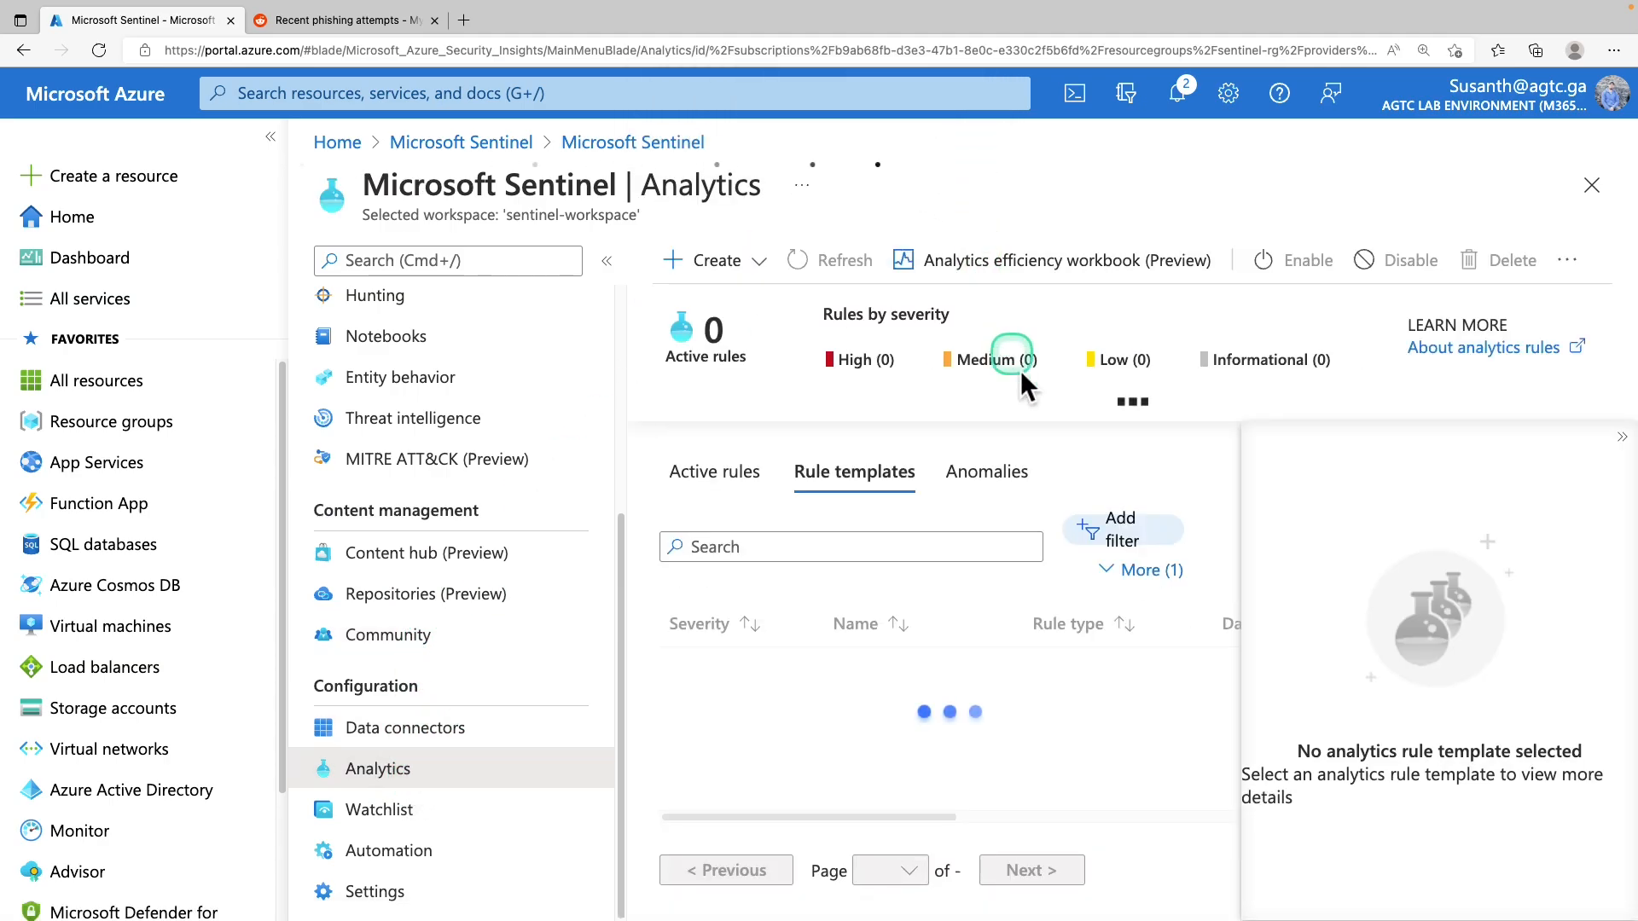
{"action": "left_click", "coordinate": [759, 264]}
{"action": "left_click", "coordinate": [751, 309]}
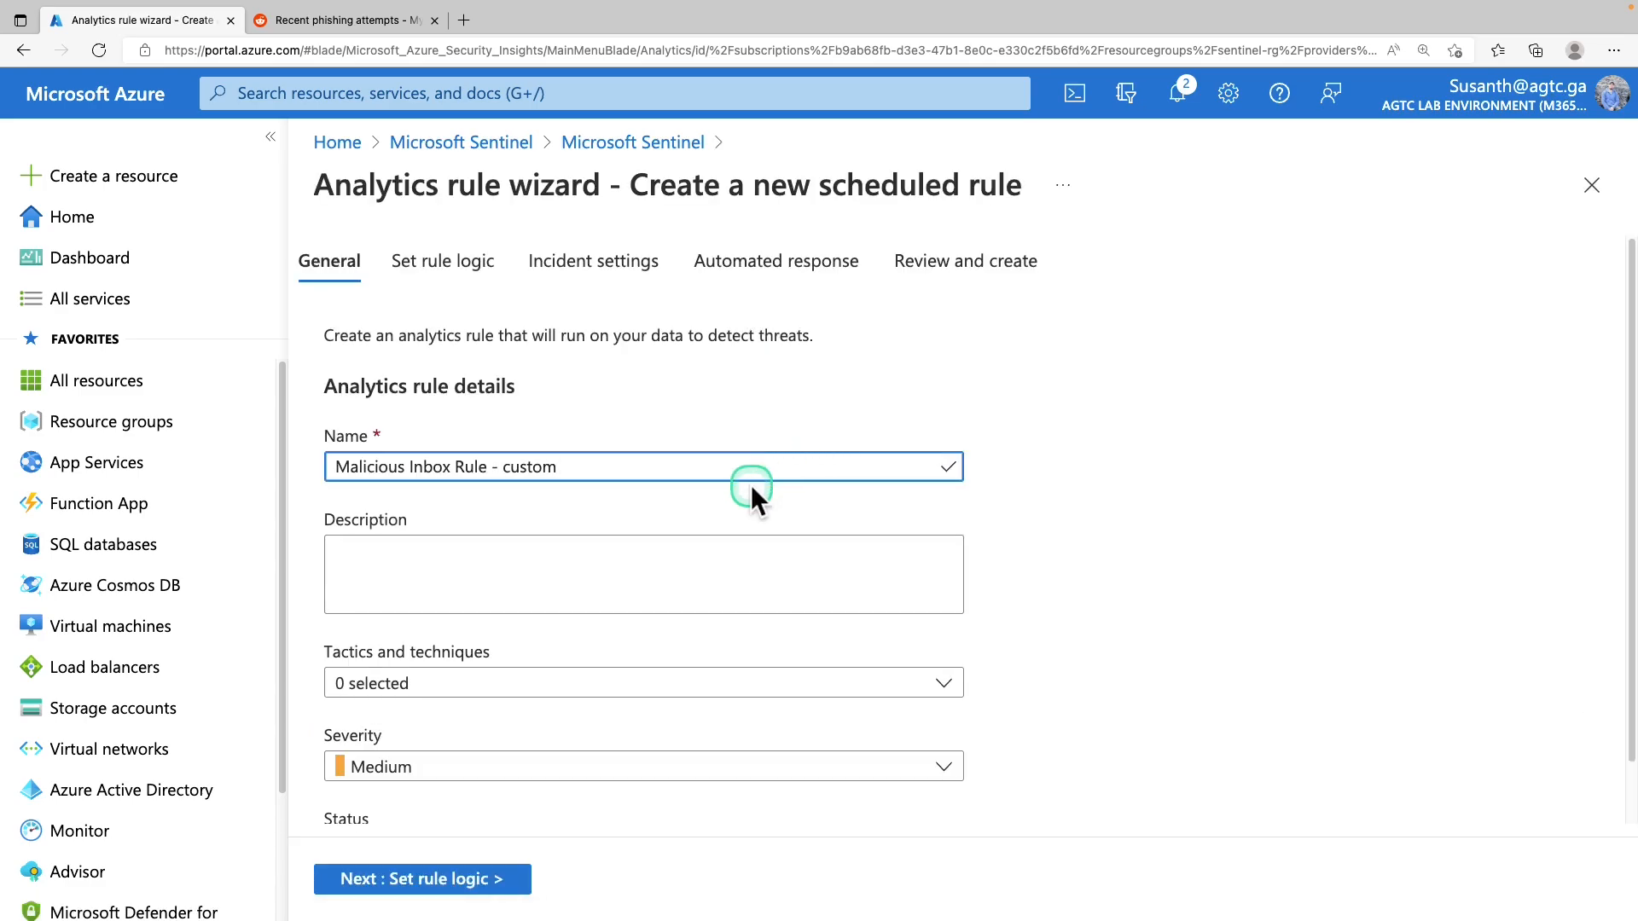
{"action": "scroll", "coordinate": [736, 499], "scroll_direction": "down", "scroll_amount": 2}
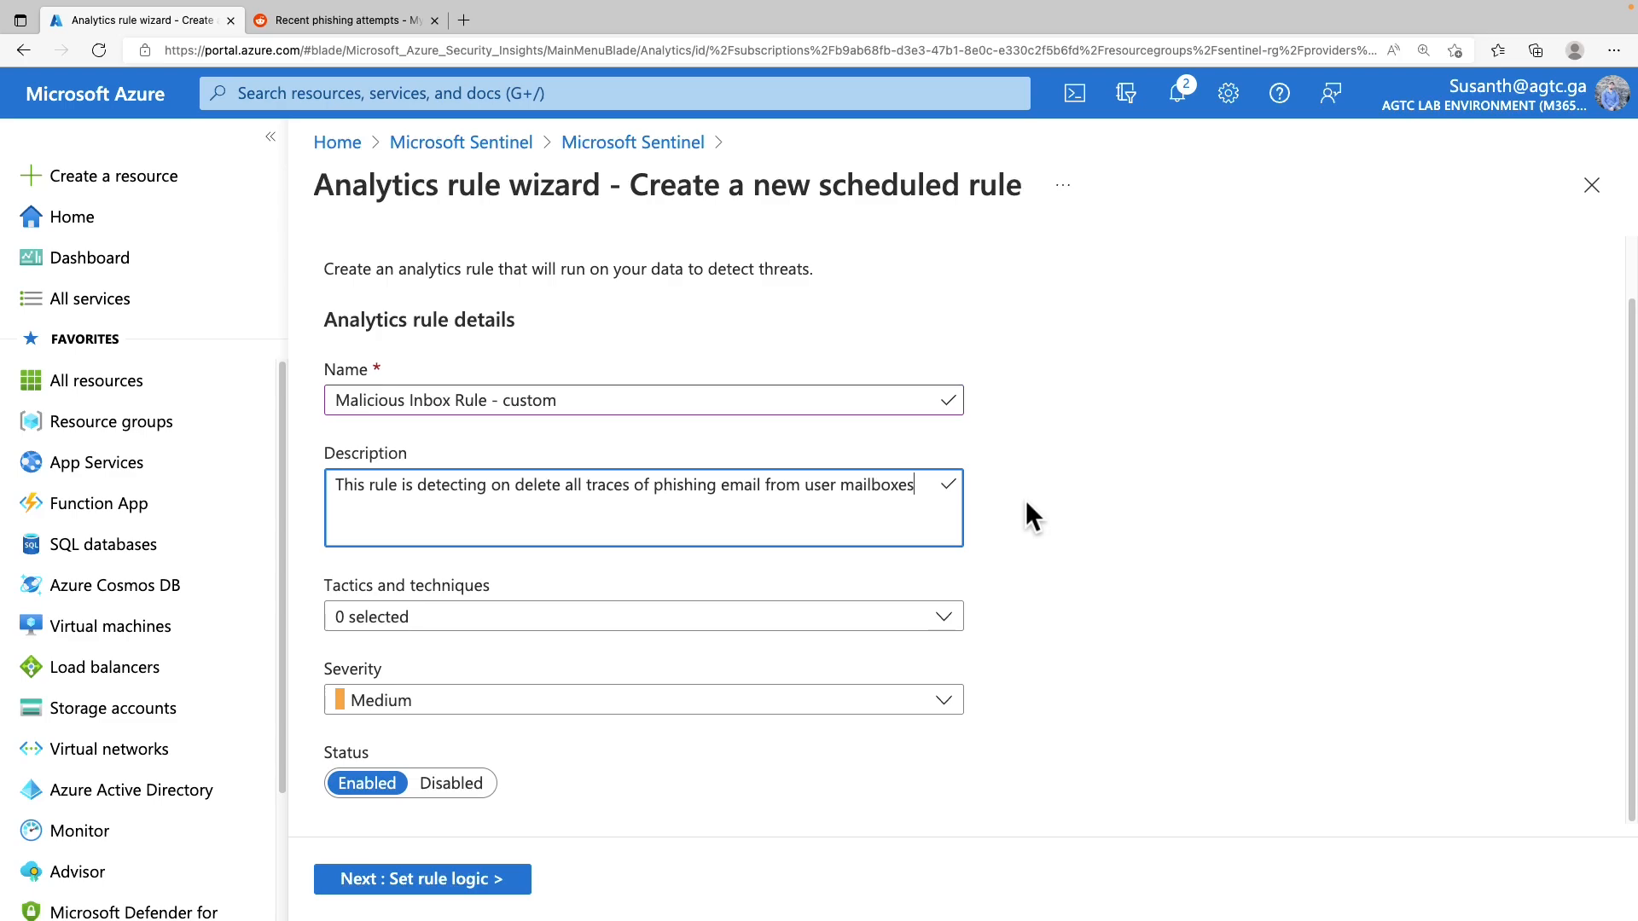
Tag the rule with Persistence and Defense Evasion, keep Medium severity, and move to rule logic
{"action": "left_click", "coordinate": [807, 625]}
{"action": "left_click", "coordinate": [347, 354]}
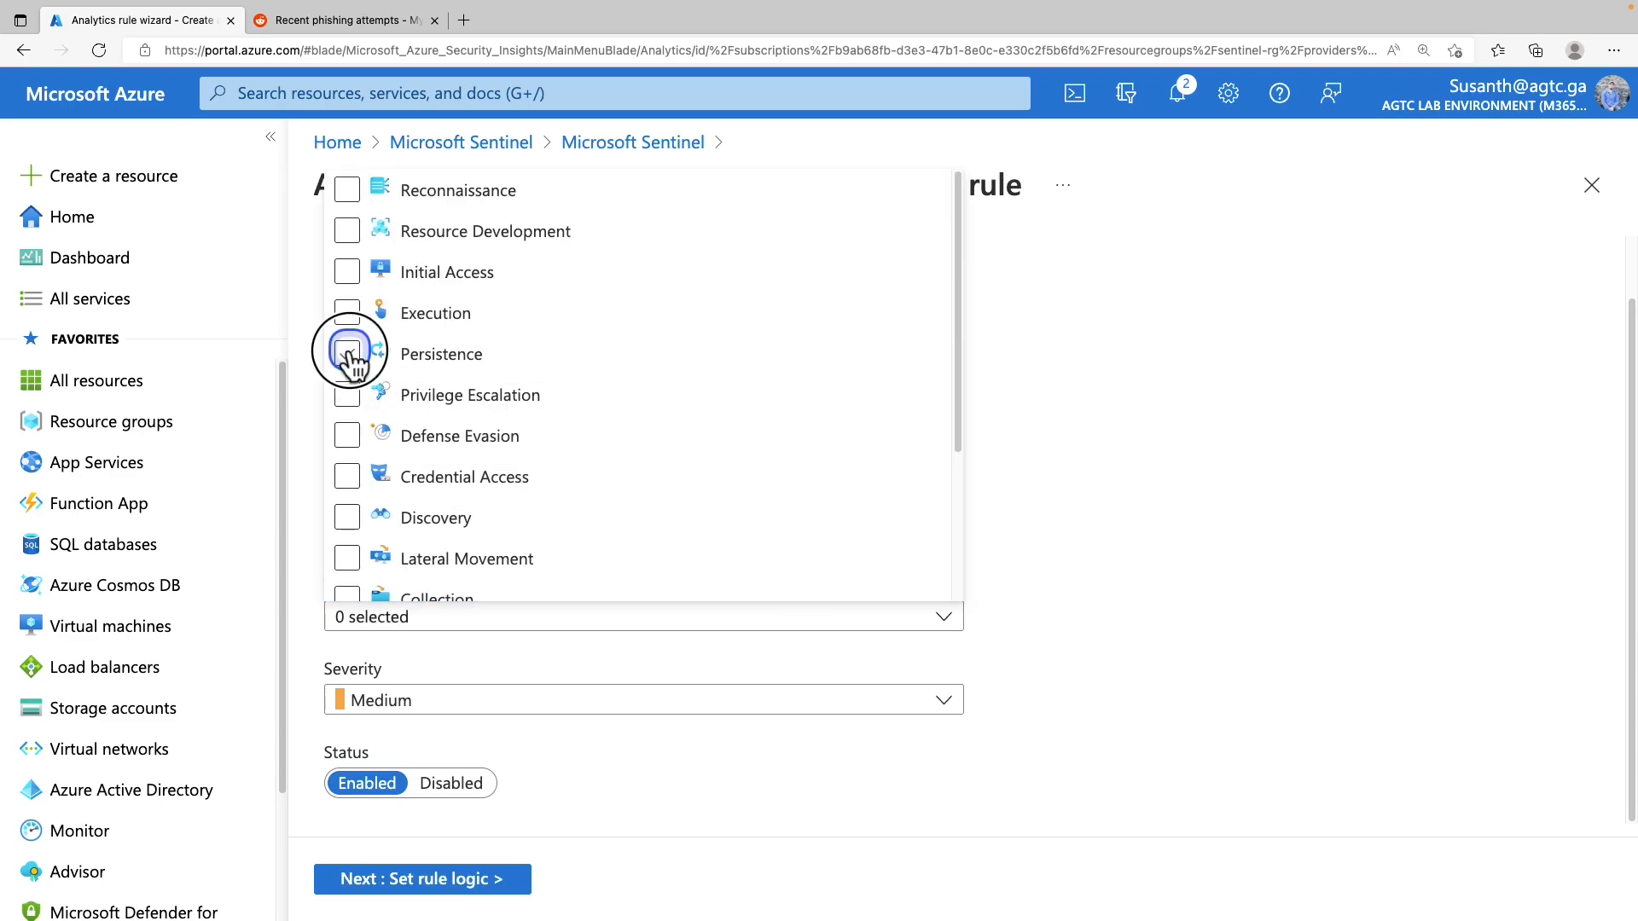
{"action": "scroll", "coordinate": [349, 362], "scroll_direction": "down", "scroll_amount": 10}
{"action": "left_click", "coordinate": [347, 300]}
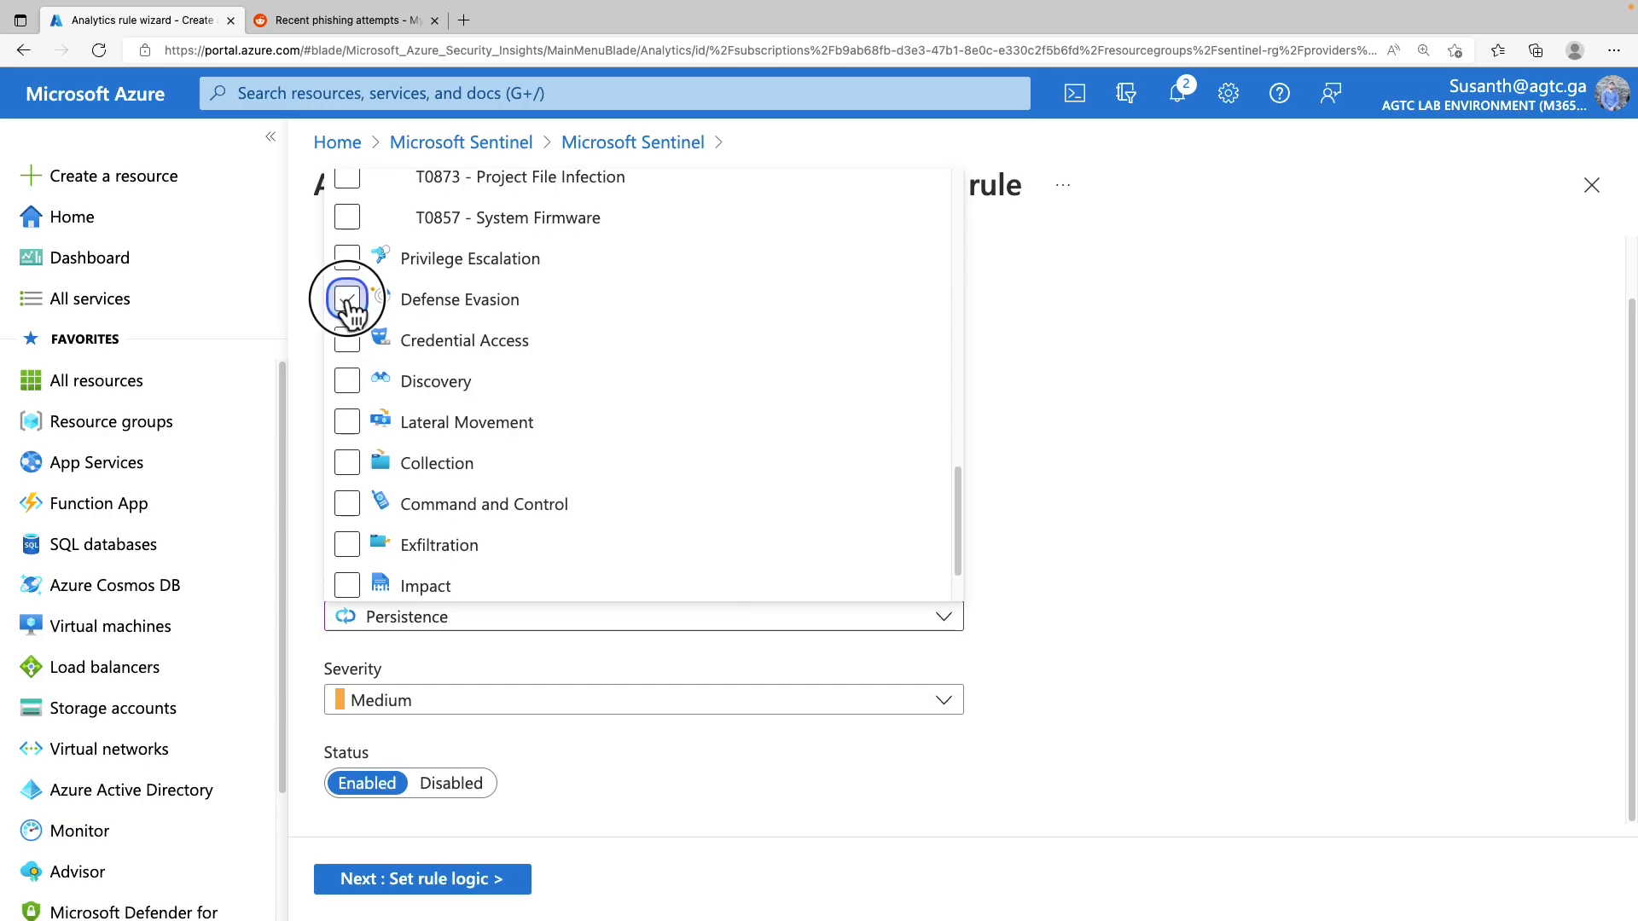
{"action": "left_click", "coordinate": [424, 713]}
{"action": "left_click", "coordinate": [399, 629]}
{"action": "left_click", "coordinate": [485, 878]}
{"action": "left_click", "coordinate": [629, 490]}
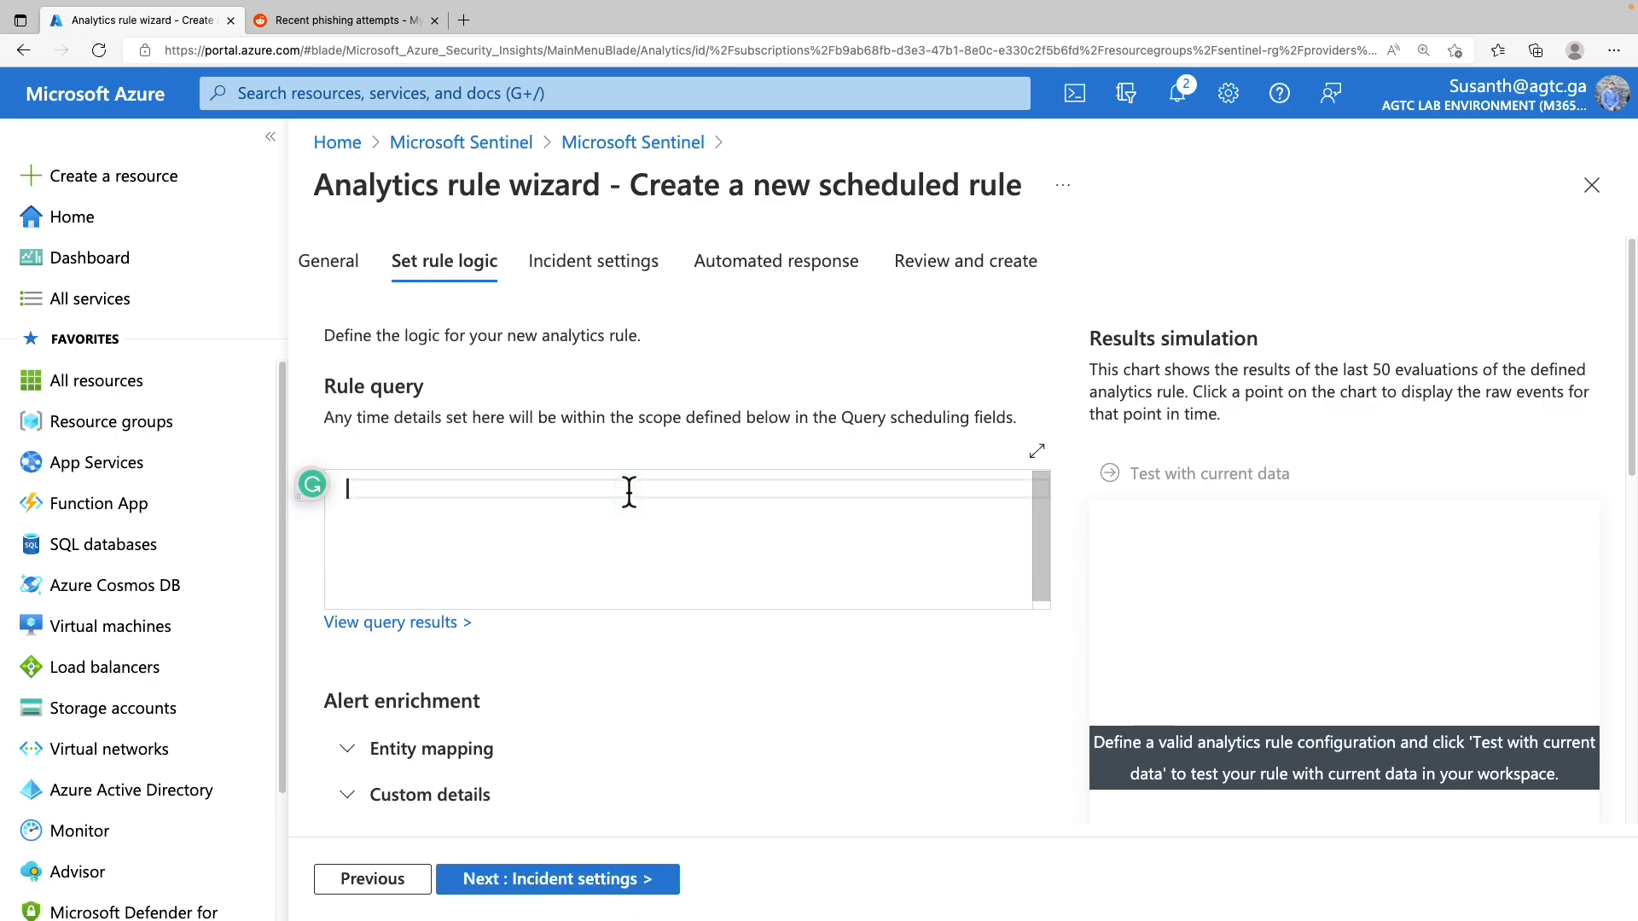
Paste the inbox-rule KQL, test it with current data (0.1 alerts/day), and expand Entity mapping
{"action": "key", "text": "ctrl+v"}
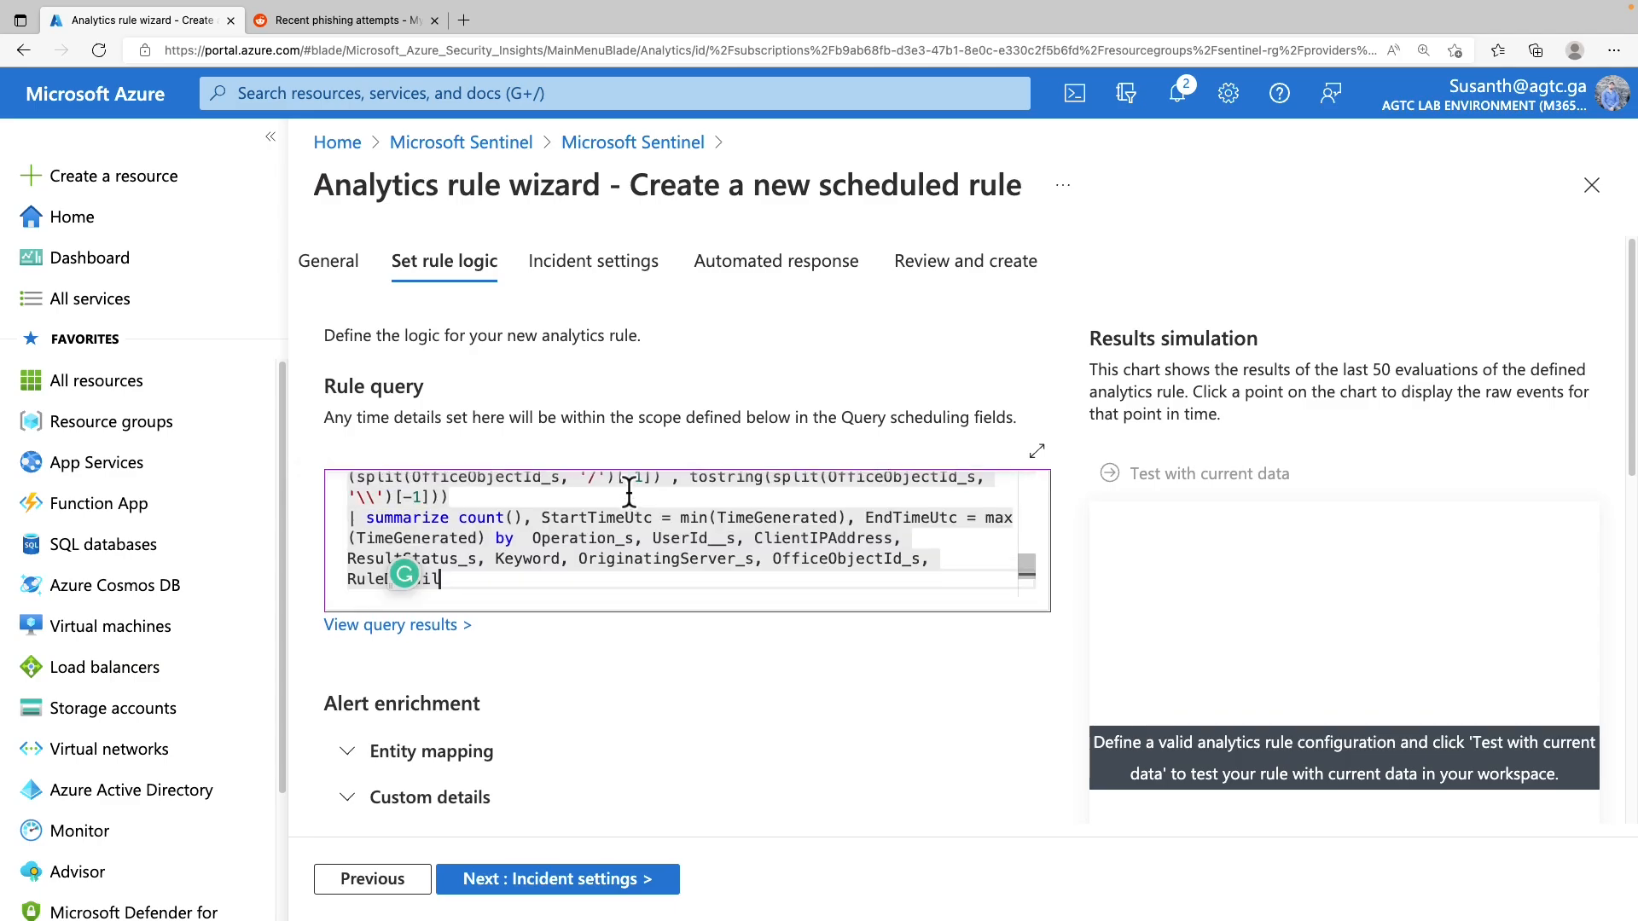
{"action": "left_click", "coordinate": [1182, 476]}
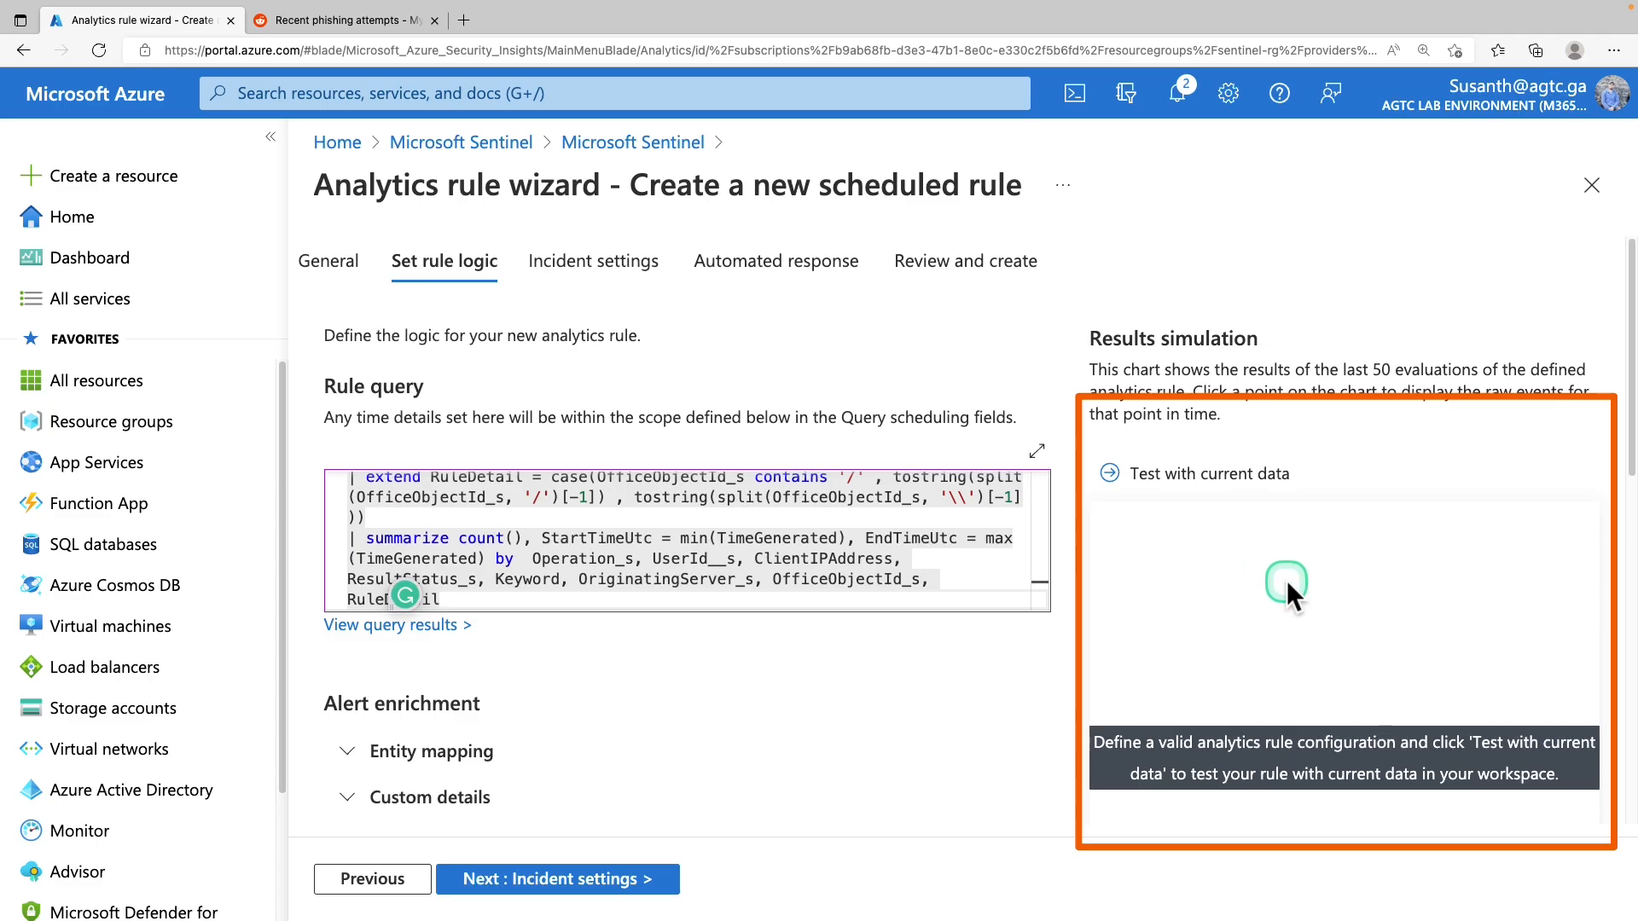
{"action": "left_click", "coordinate": [1206, 495]}
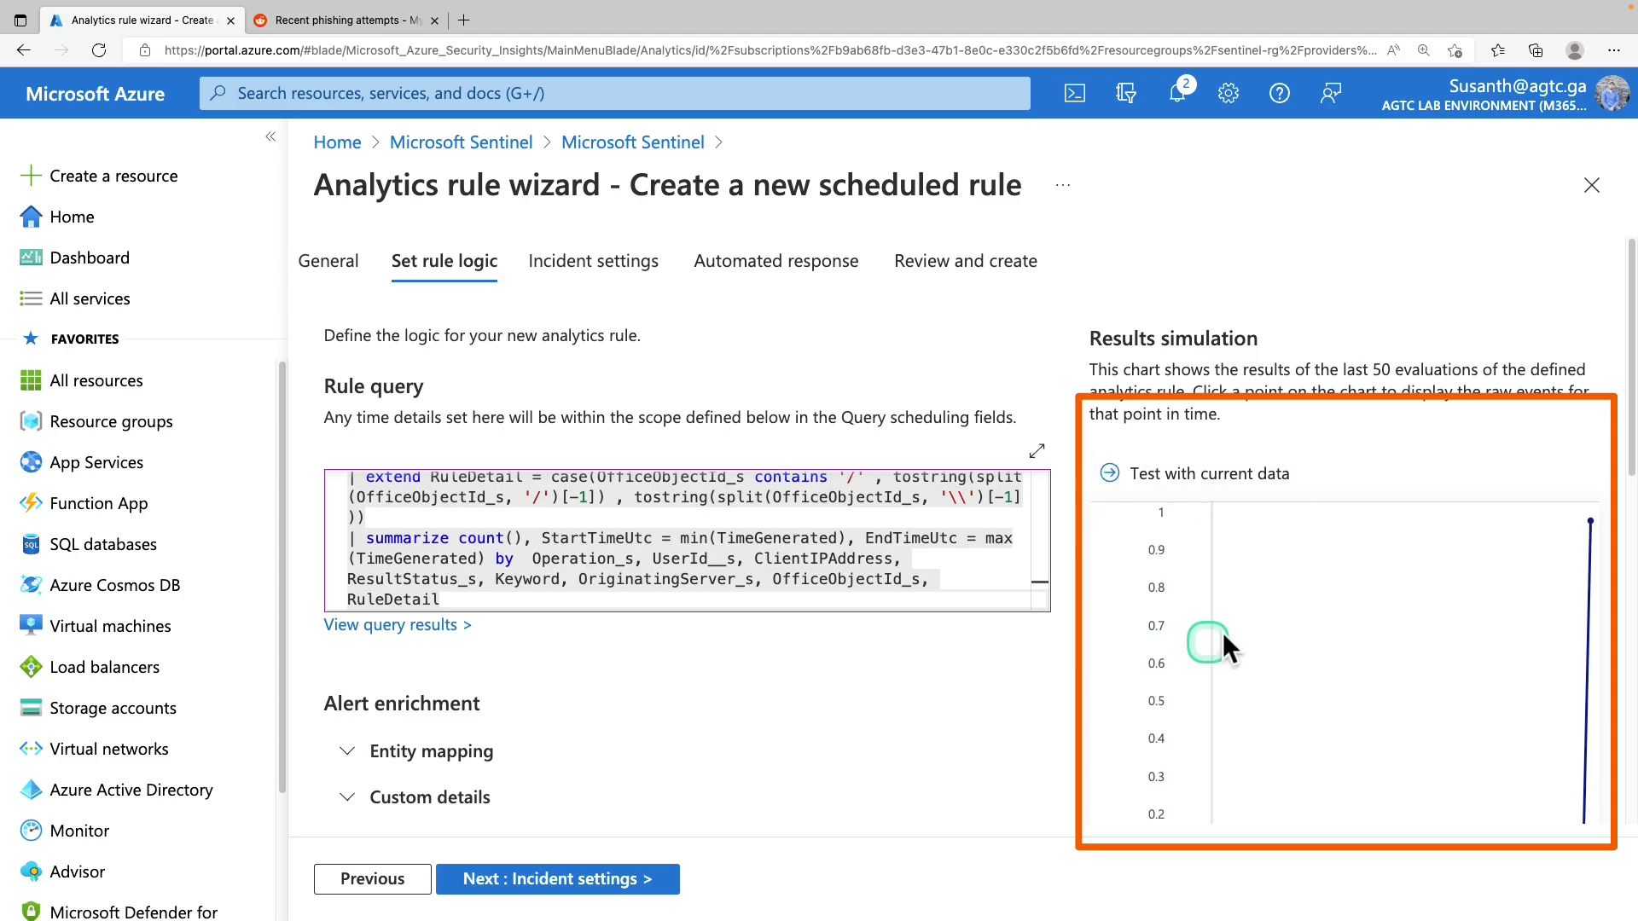
{"action": "scroll", "coordinate": [1327, 649], "scroll_direction": "down", "scroll_amount": 6}
{"action": "scroll", "coordinate": [1331, 648], "scroll_direction": "up", "scroll_amount": 4}
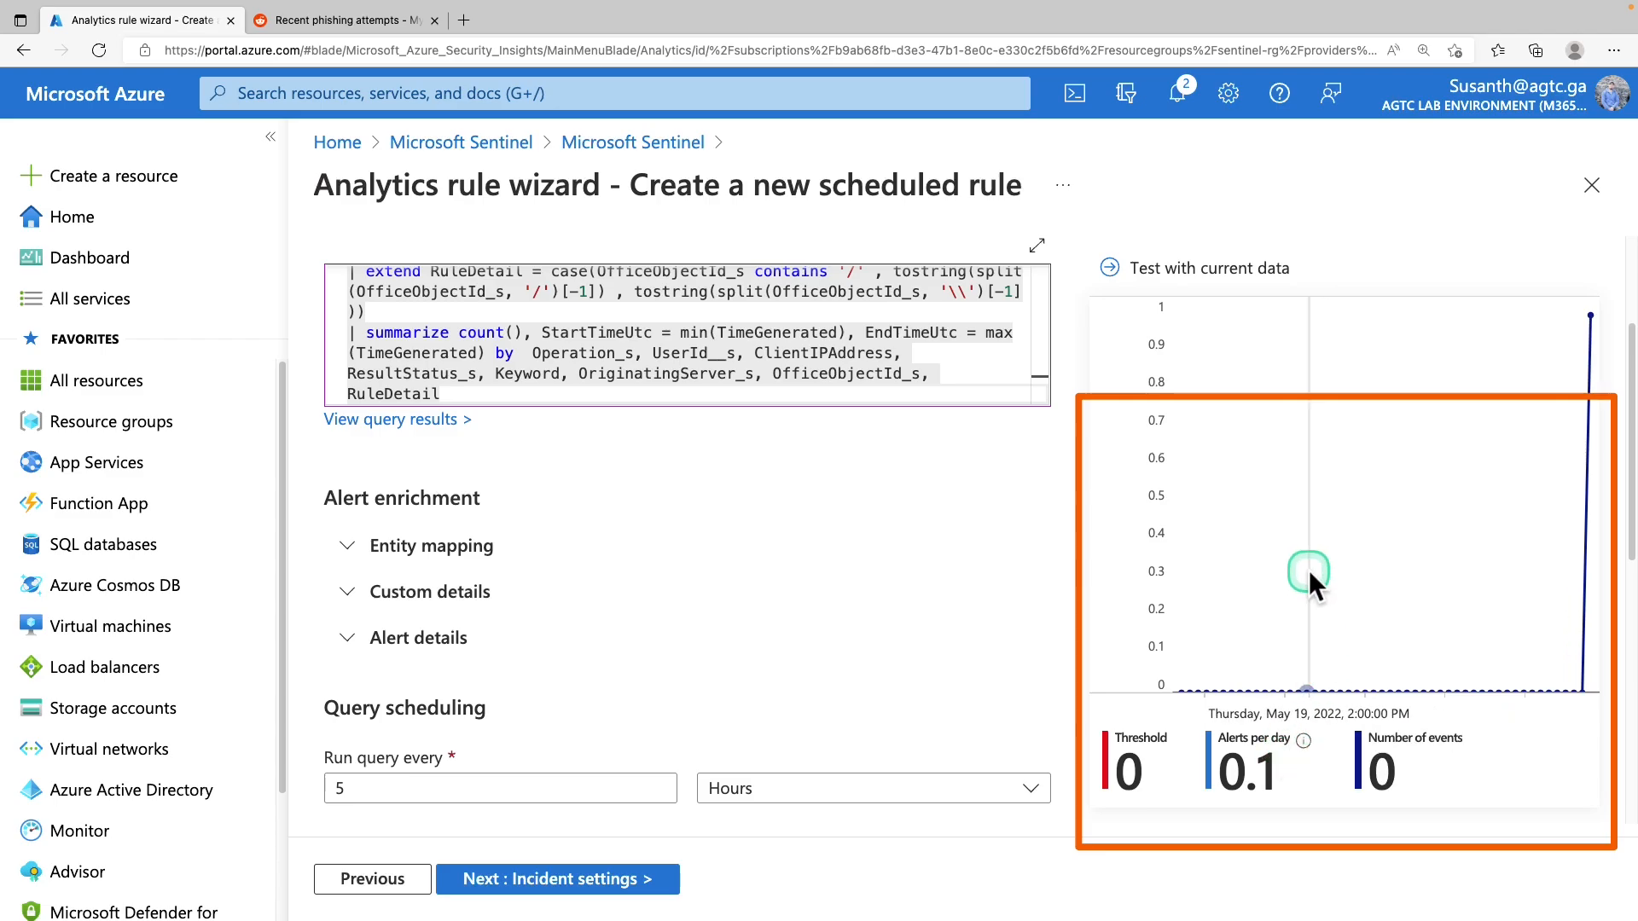
{"action": "scroll", "coordinate": [1308, 571], "scroll_direction": "up", "scroll_amount": 1}
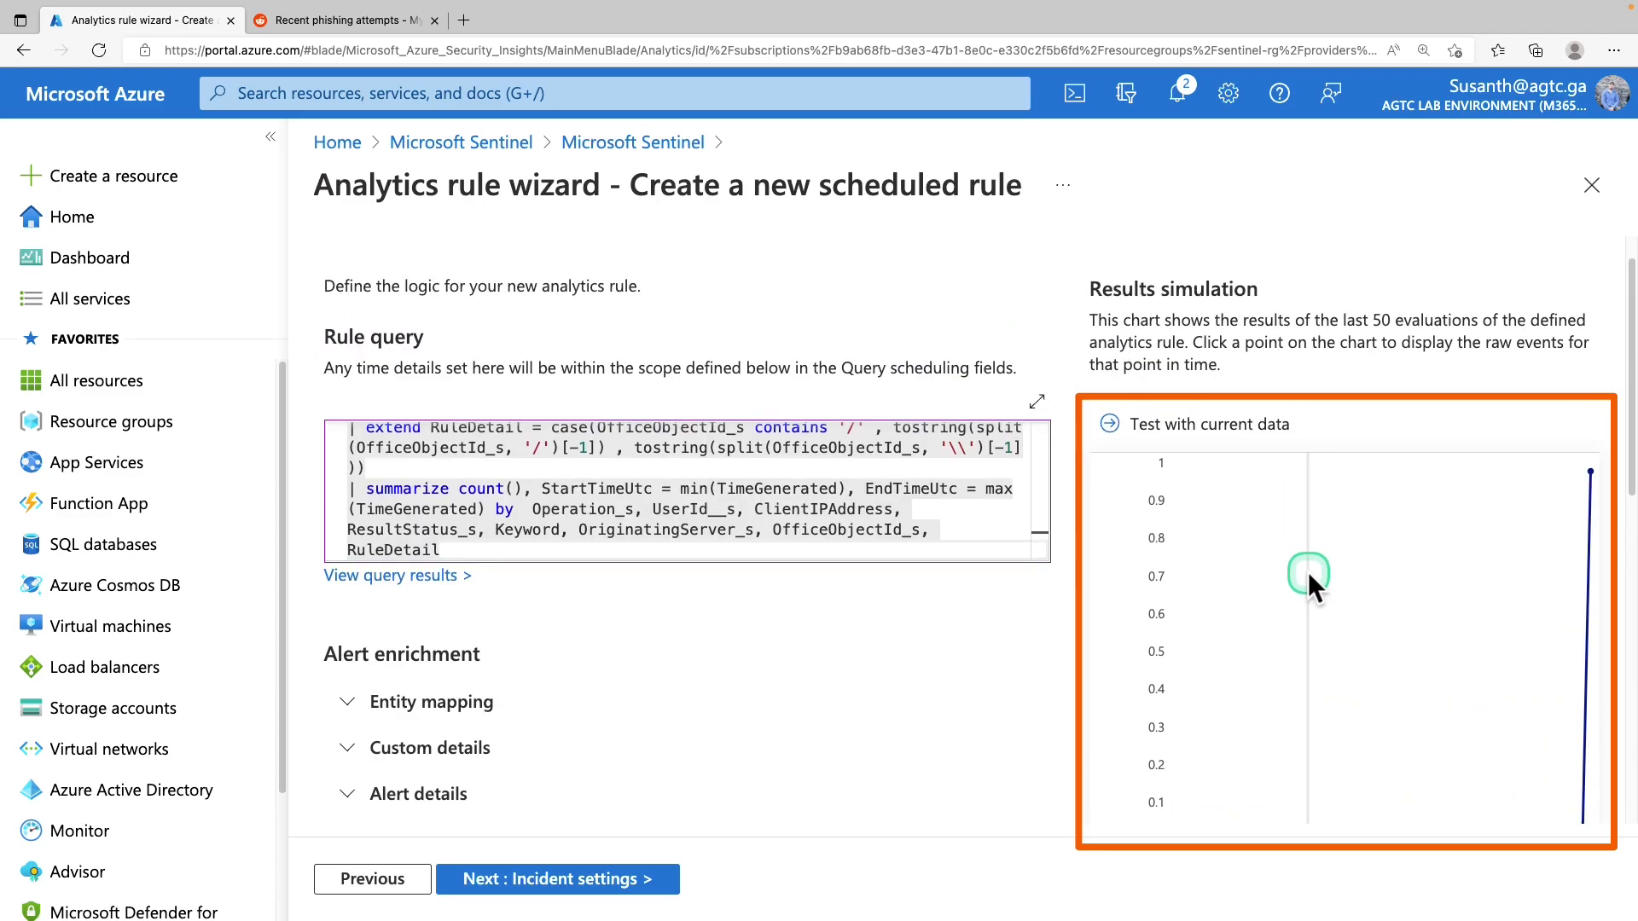
{"action": "scroll", "coordinate": [400, 354], "scroll_direction": "down", "scroll_amount": 3}
{"action": "left_click", "coordinate": [401, 335]}
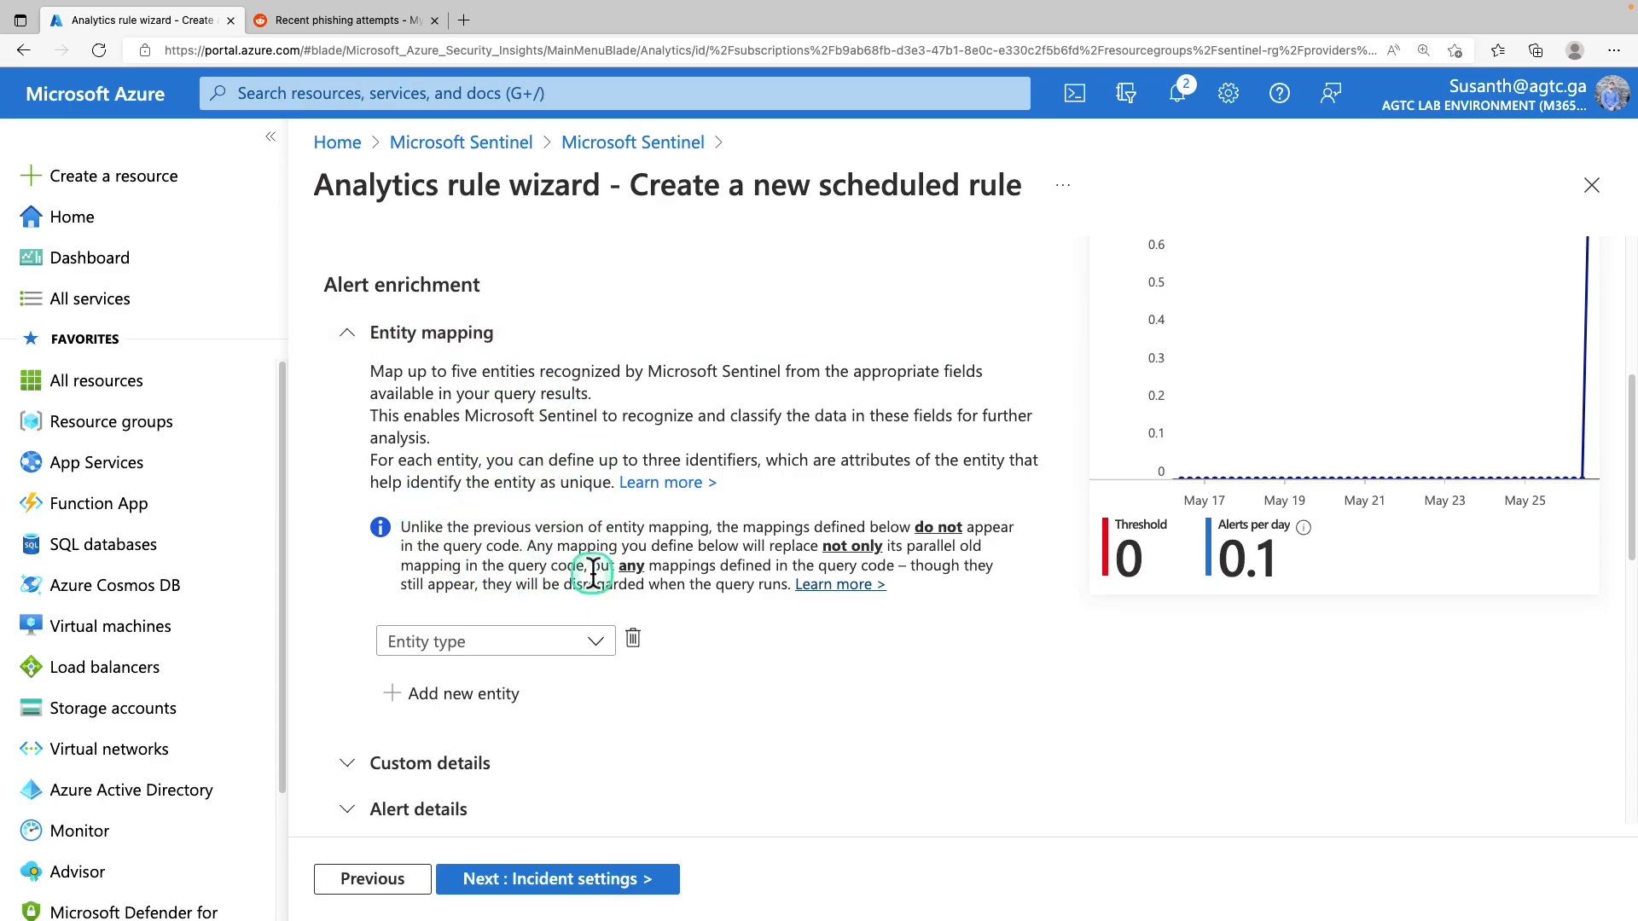
Map an Account entity by FullName to OriginatingServer_s
{"action": "scroll", "coordinate": [580, 555], "scroll_direction": "down", "scroll_amount": 2}
{"action": "left_click", "coordinate": [571, 522]}
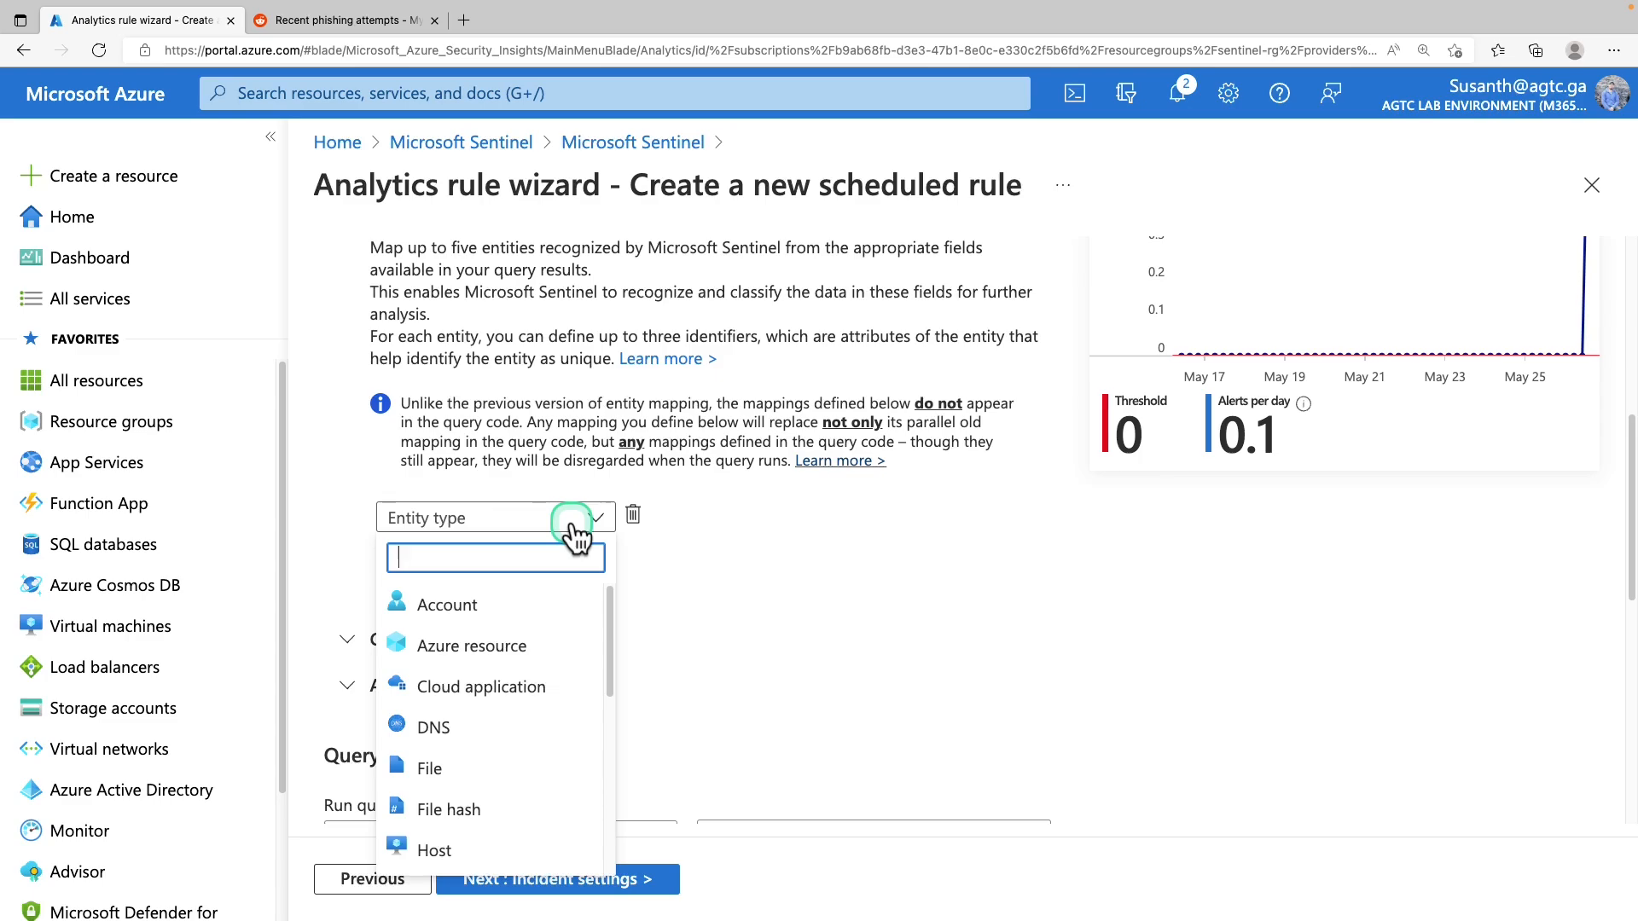
{"action": "scroll", "coordinate": [512, 687], "scroll_direction": "down", "scroll_amount": 2}
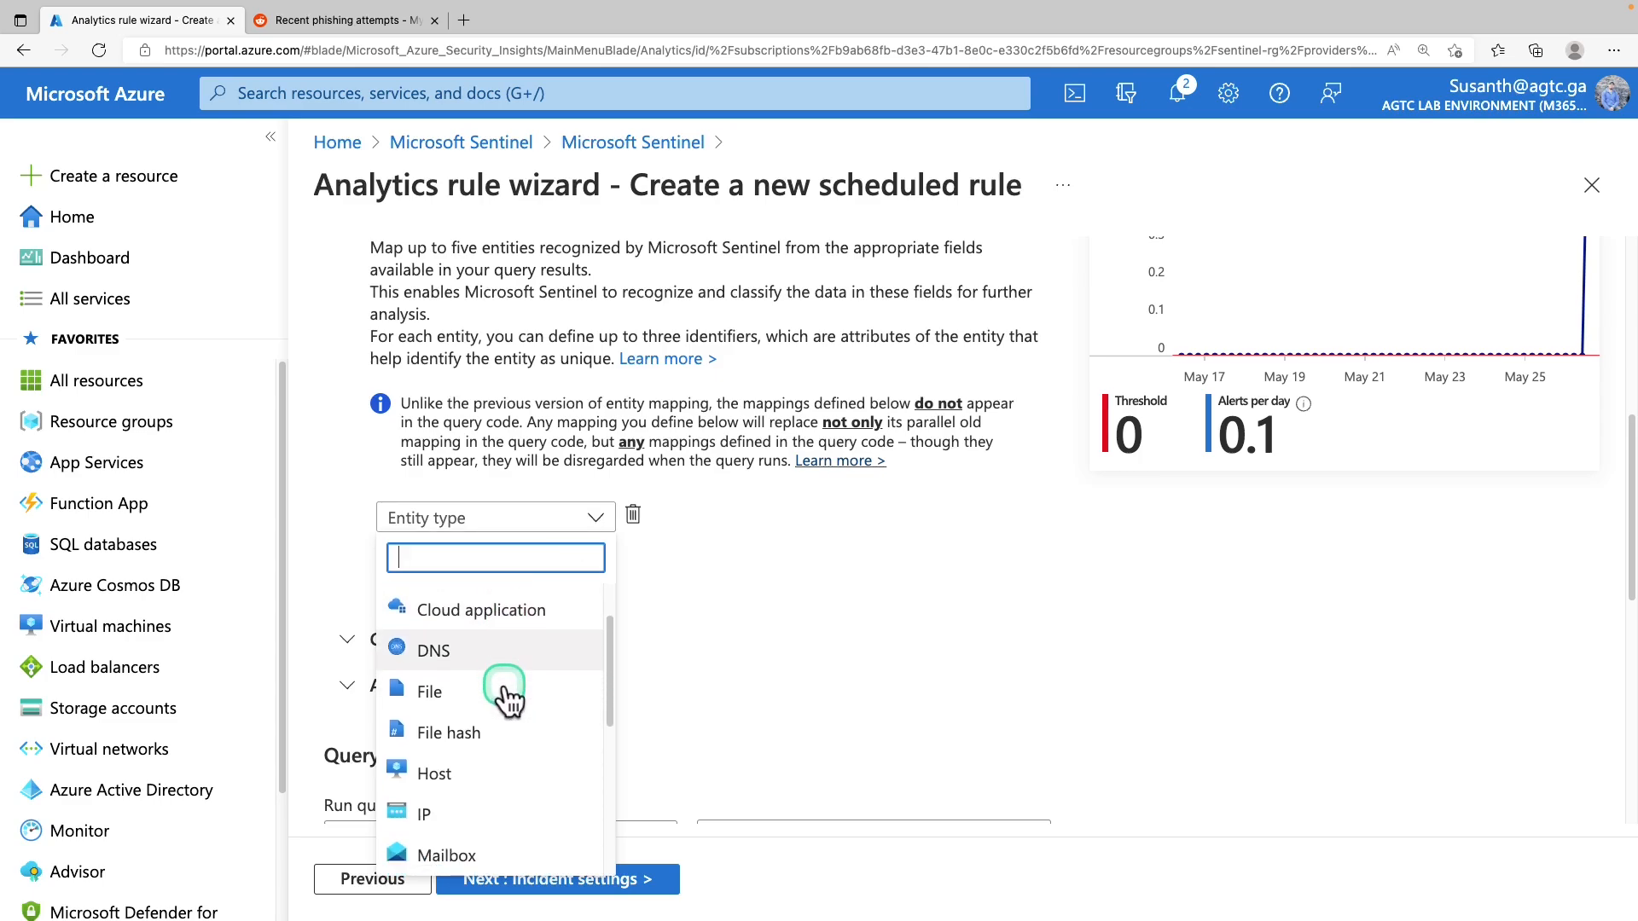
{"action": "scroll", "coordinate": [508, 699], "scroll_direction": "down", "scroll_amount": 3}
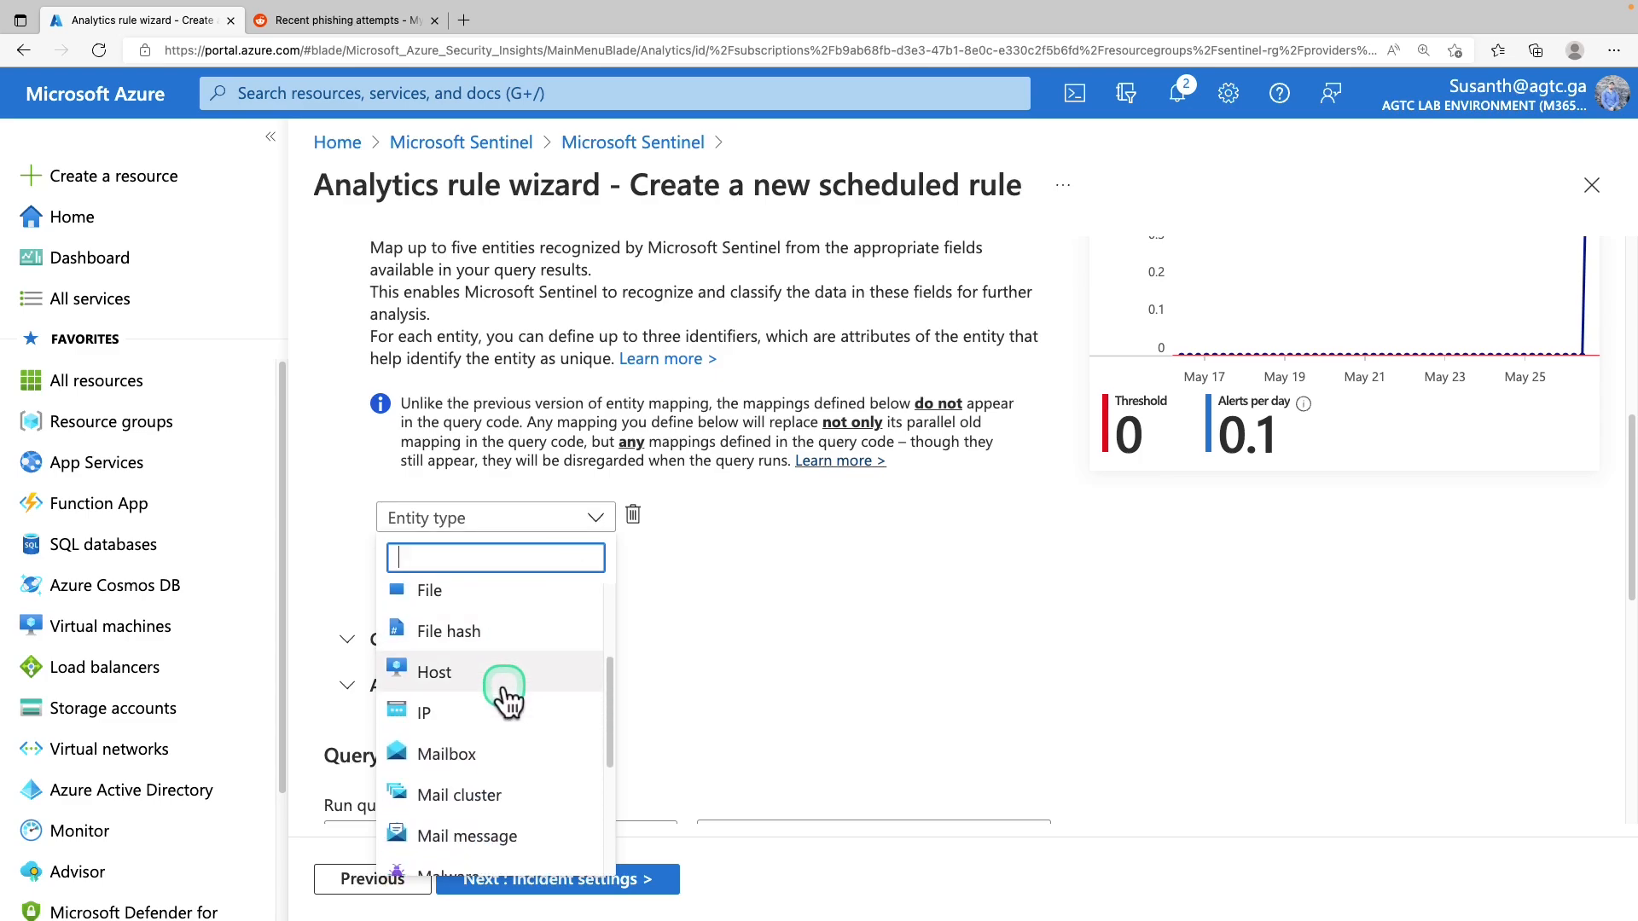
{"action": "scroll", "coordinate": [511, 682], "scroll_direction": "up", "scroll_amount": 5}
{"action": "left_click", "coordinate": [535, 607]}
{"action": "left_click", "coordinate": [568, 582]}
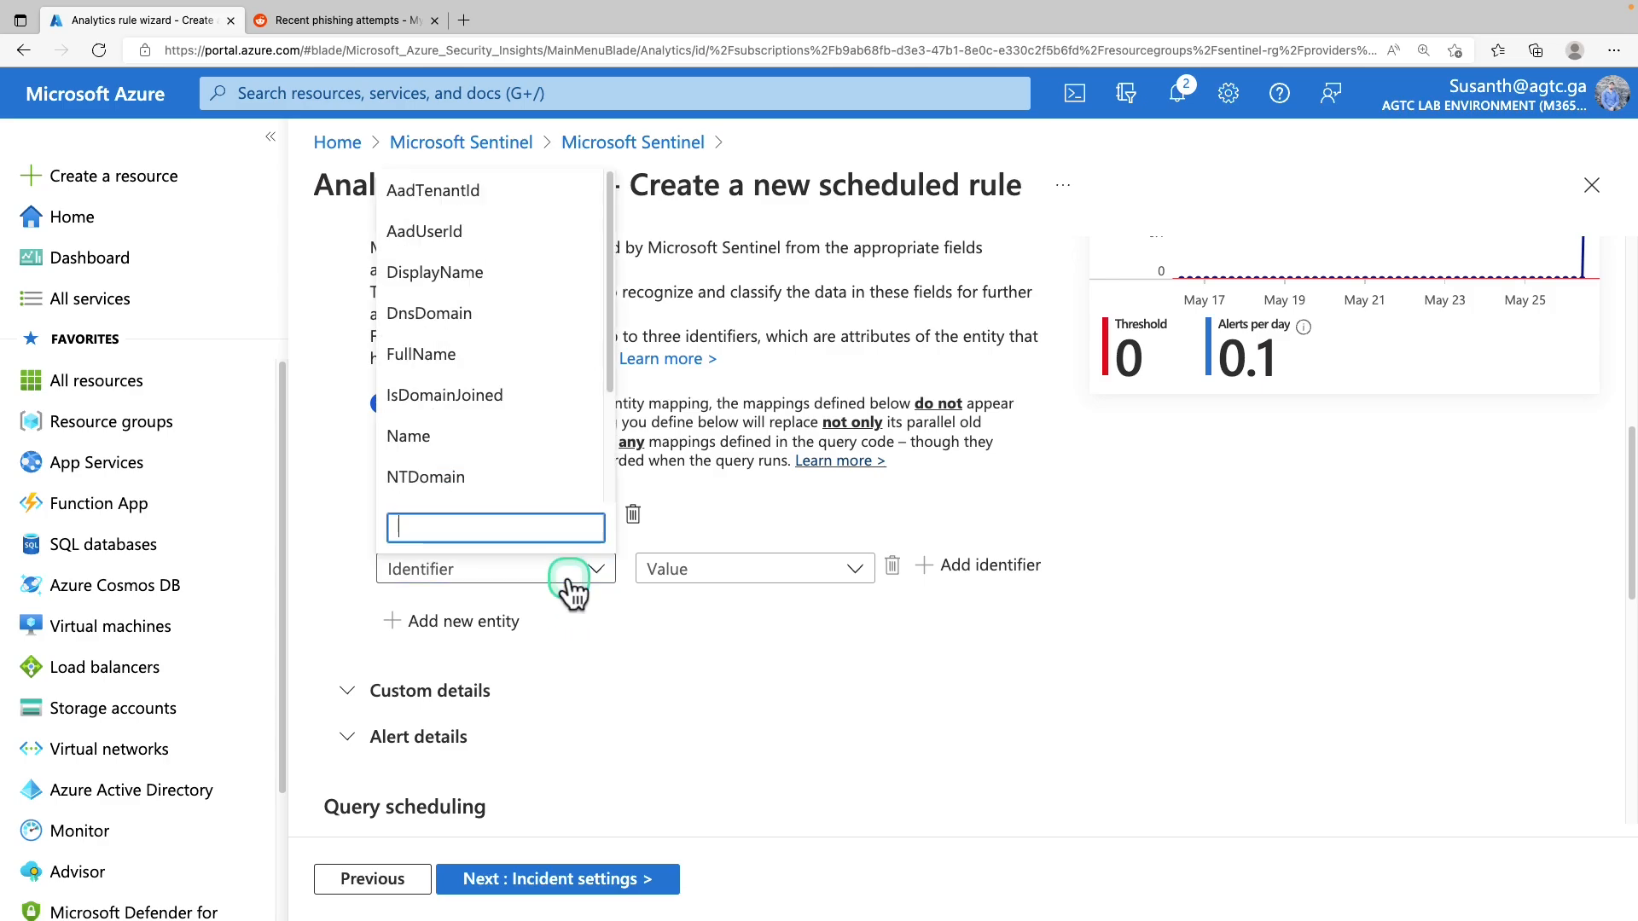
{"action": "left_click", "coordinate": [485, 352]}
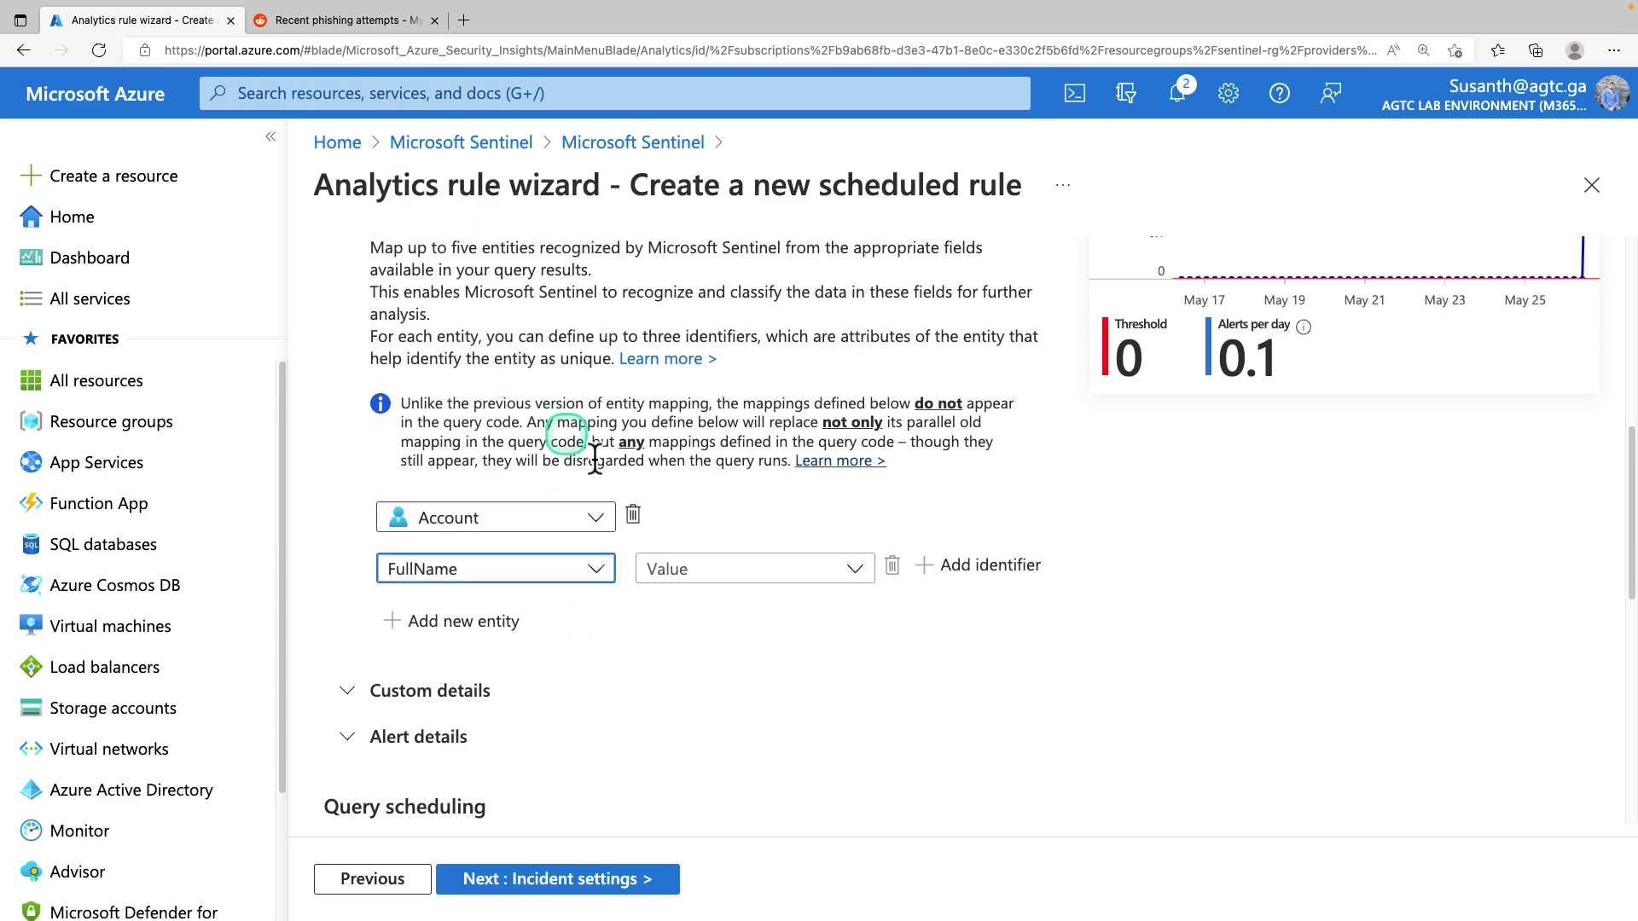
{"action": "left_click", "coordinate": [742, 572]}
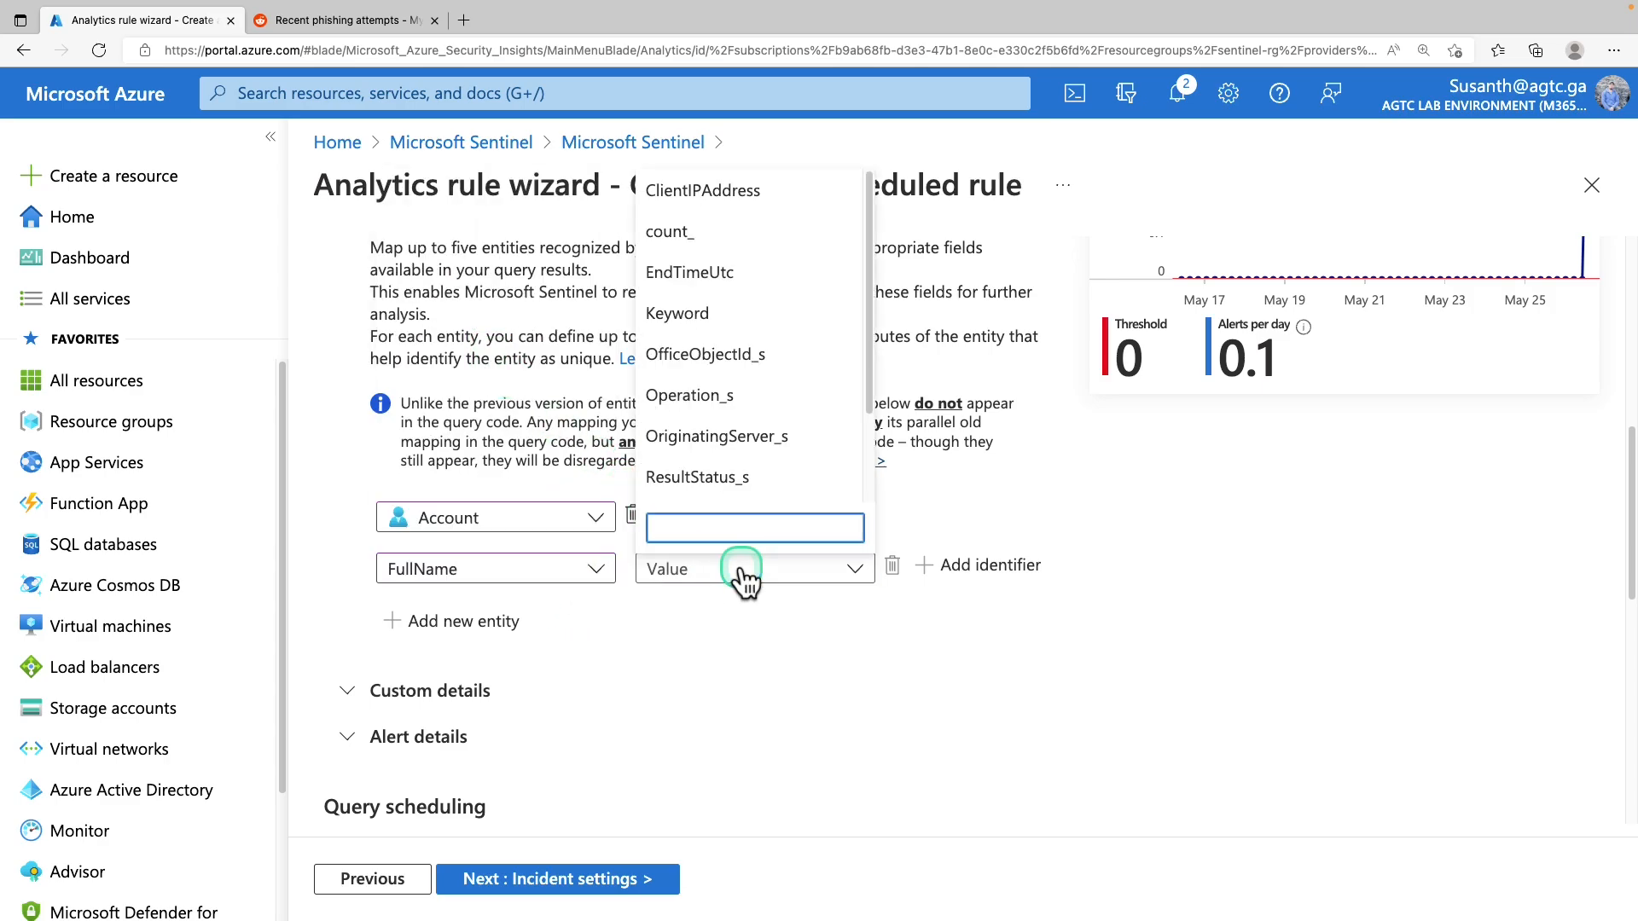
{"action": "left_click", "coordinate": [767, 439]}
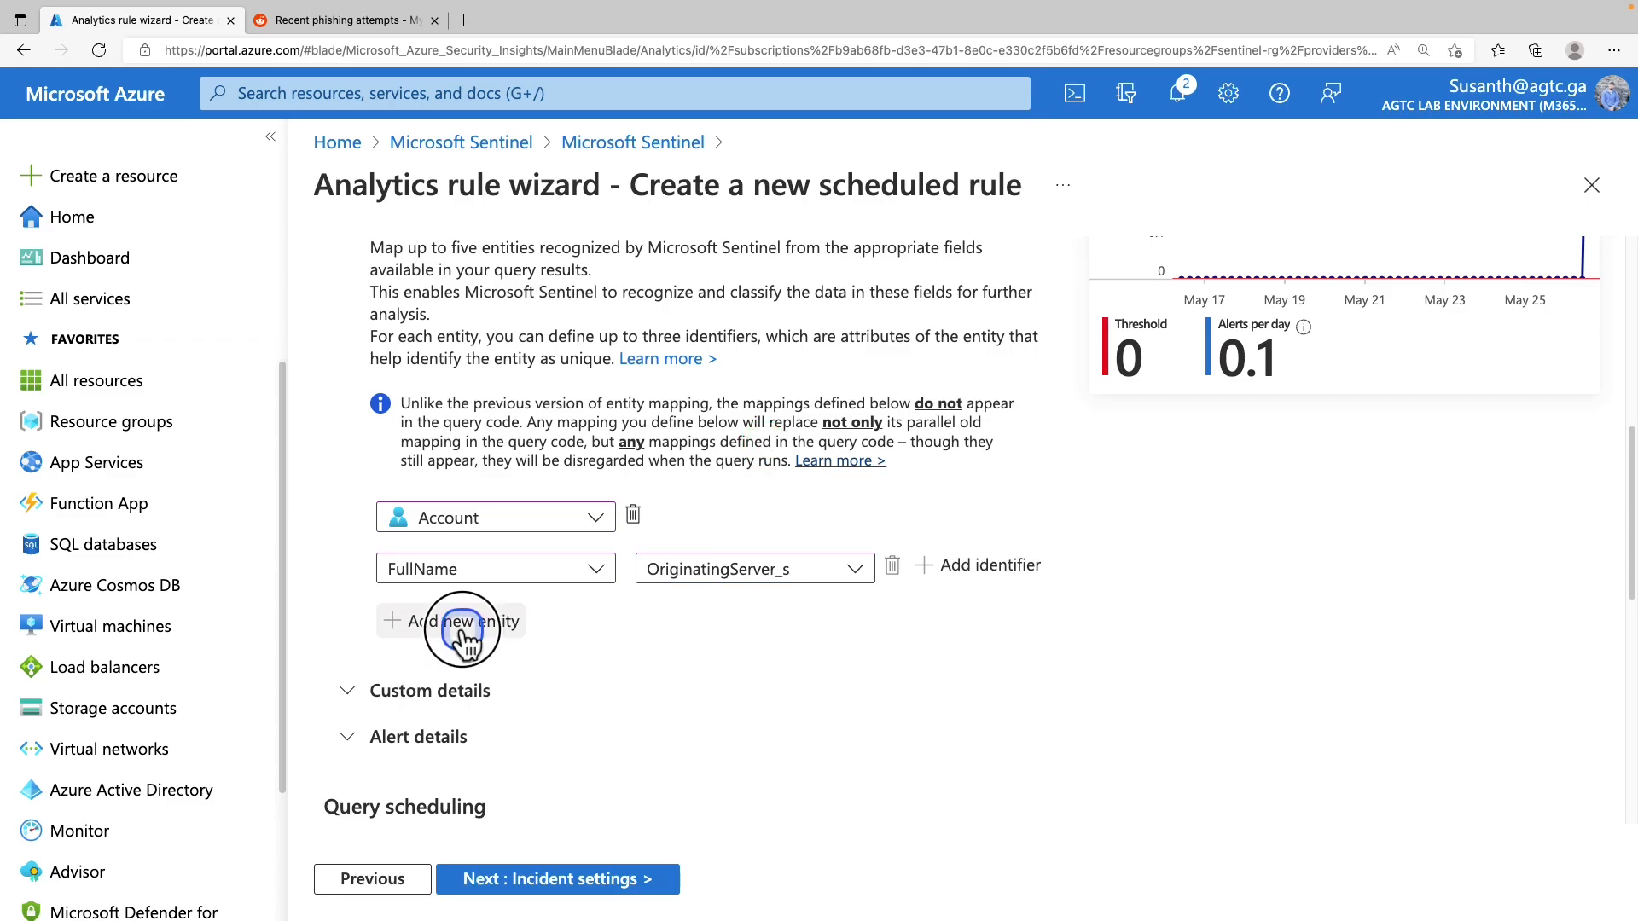
Add an IP entity mapping its Address to ClientIPAddress
{"action": "left_click", "coordinate": [418, 621]}
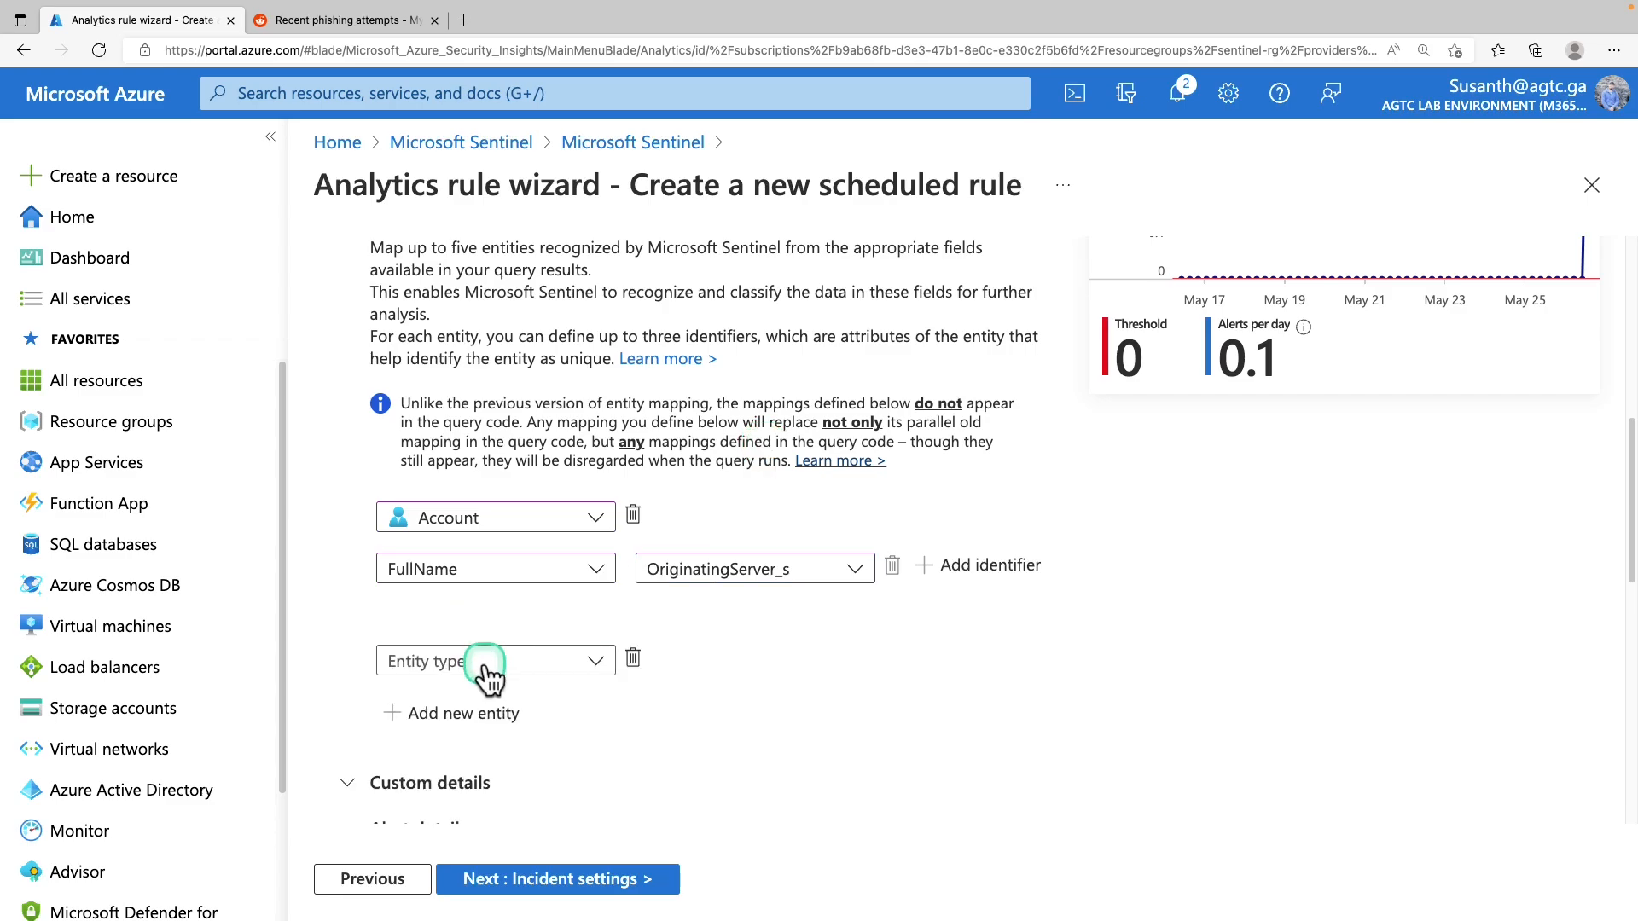
{"action": "left_click", "coordinate": [486, 664]}
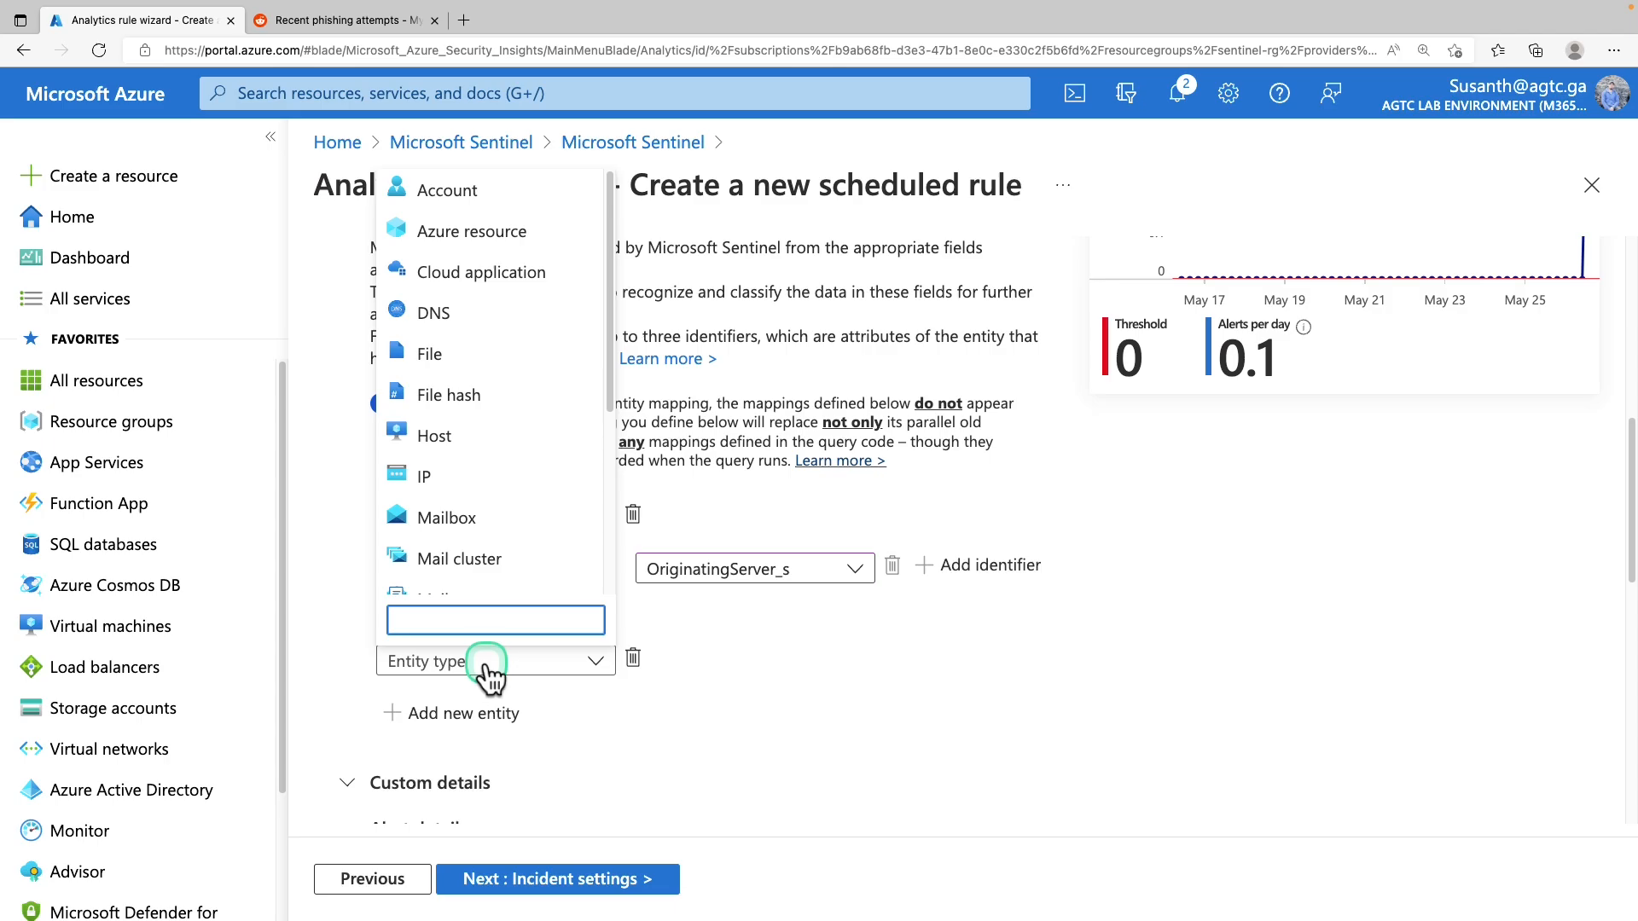
{"action": "left_click", "coordinate": [464, 486]}
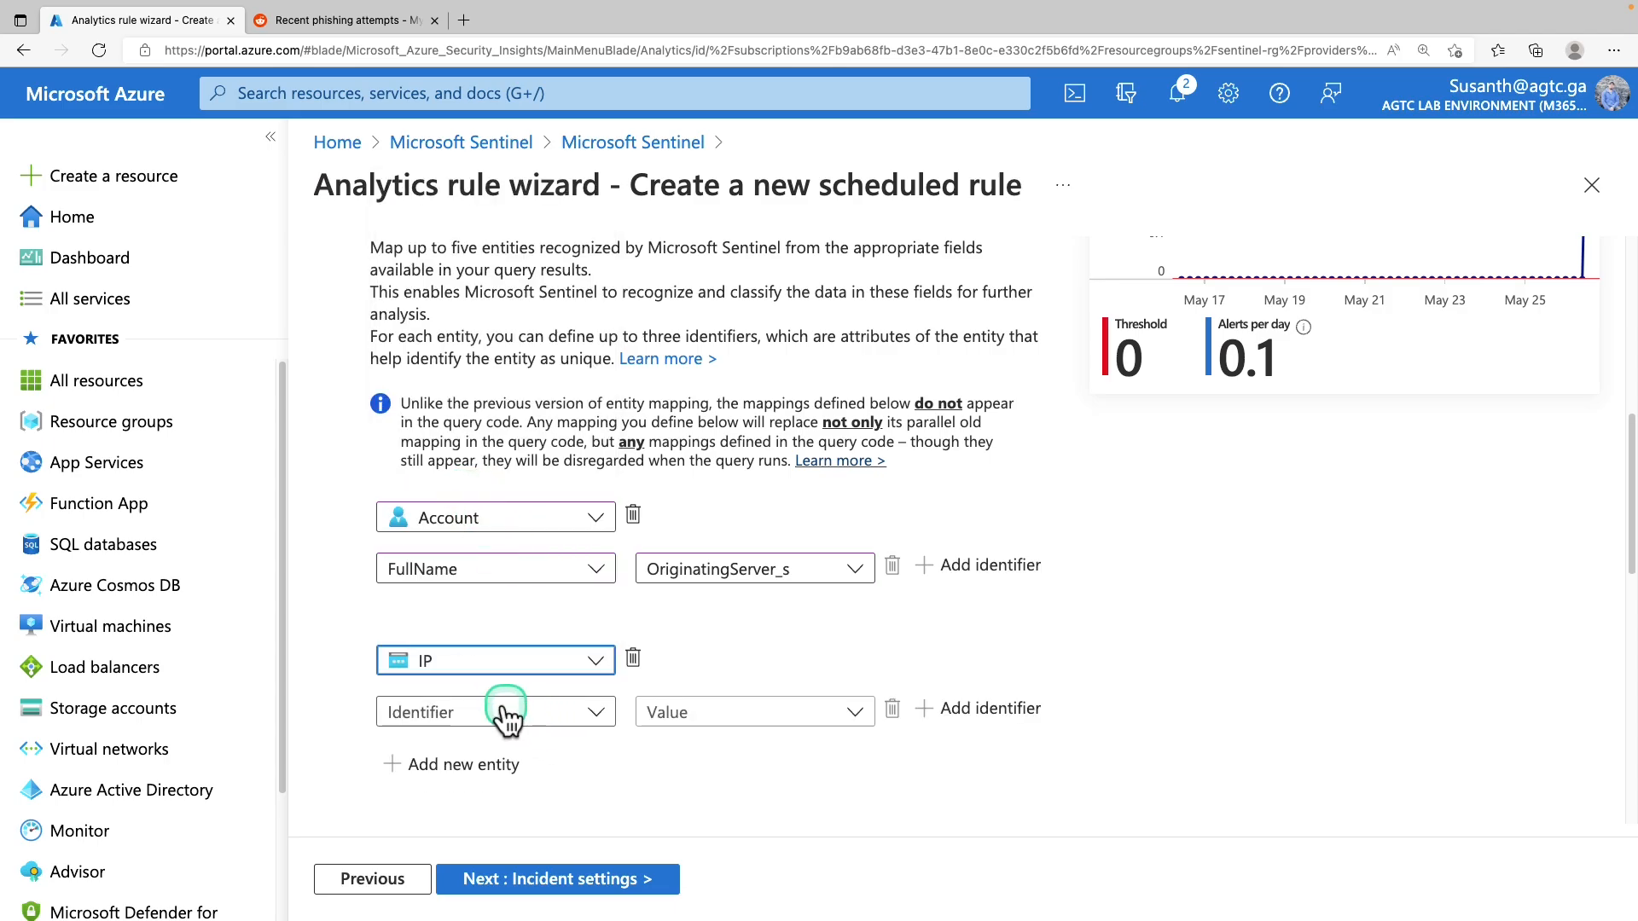
{"action": "left_click", "coordinate": [496, 729]}
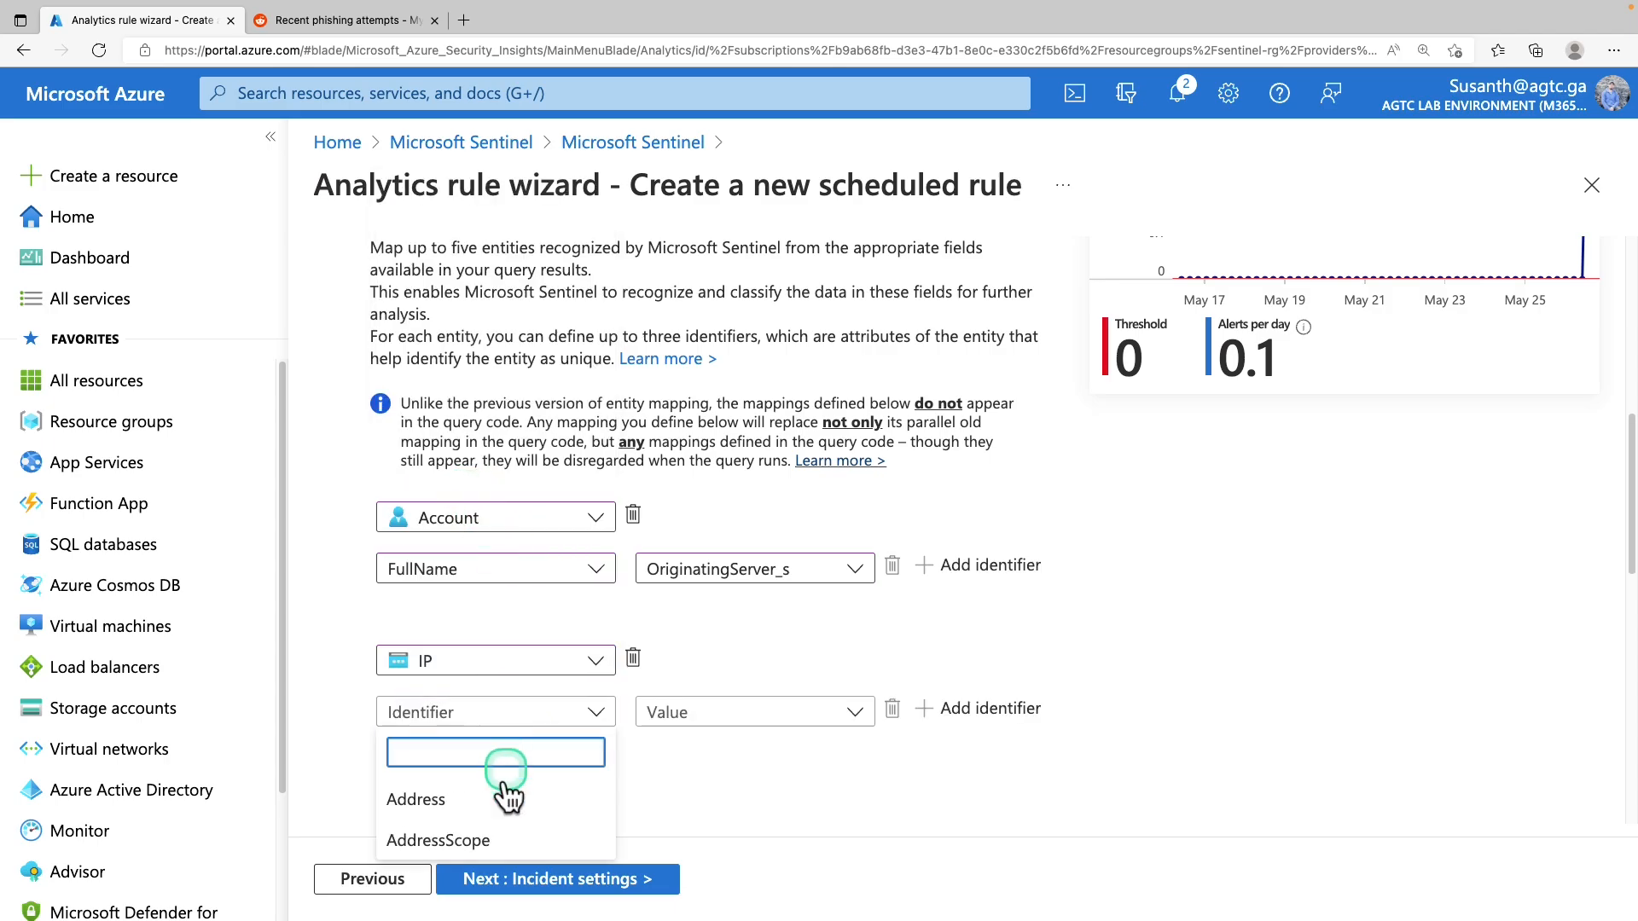
{"action": "left_click", "coordinate": [418, 794]}
{"action": "left_click", "coordinate": [749, 720]}
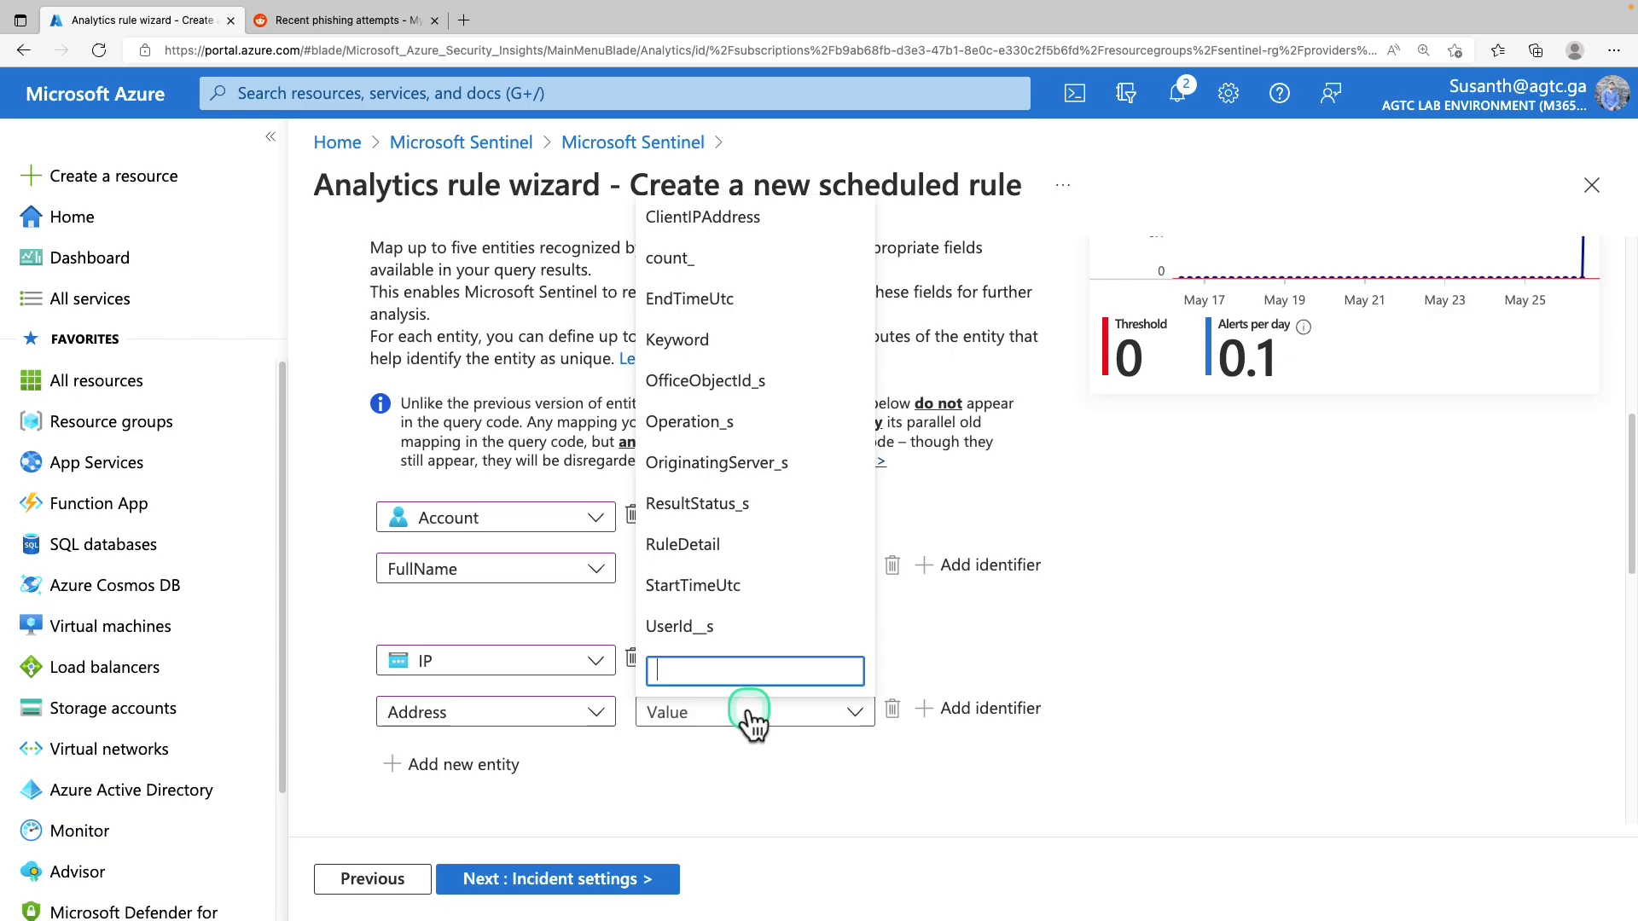
{"action": "left_click", "coordinate": [762, 224]}
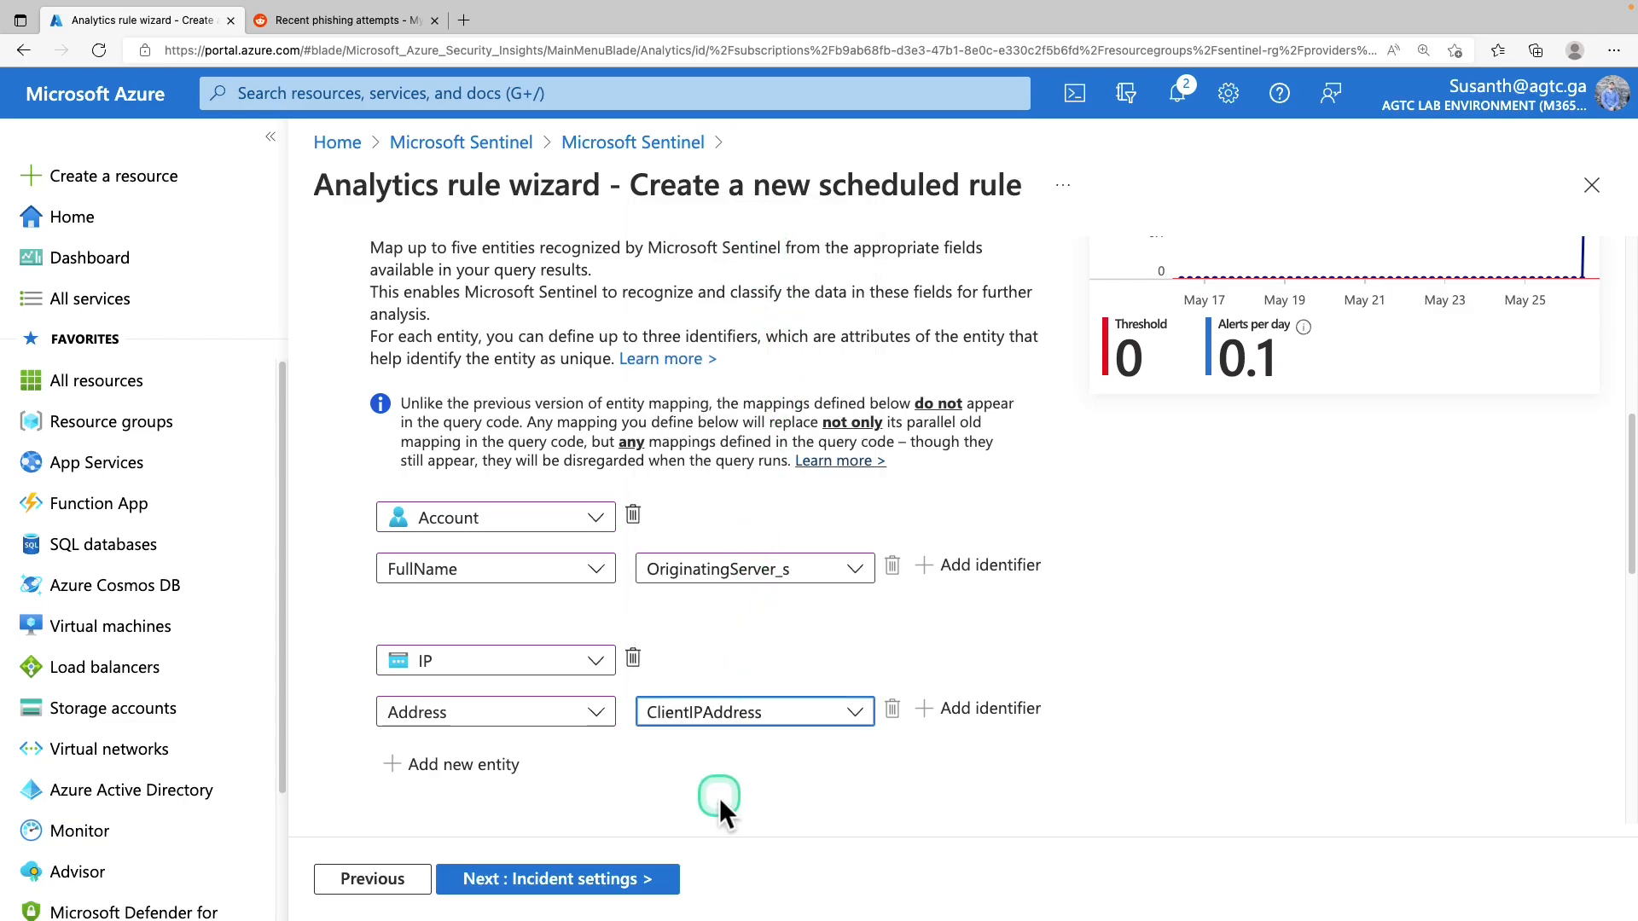
Add a Host entity mapping its FullName to OriginatingServer_s
{"action": "left_click", "coordinate": [464, 762]}
{"action": "left_click", "coordinate": [470, 803]}
{"action": "left_click", "coordinate": [503, 459]}
{"action": "scroll", "coordinate": [911, 812], "scroll_direction": "down", "scroll_amount": 2}
{"action": "left_click", "coordinate": [528, 726]}
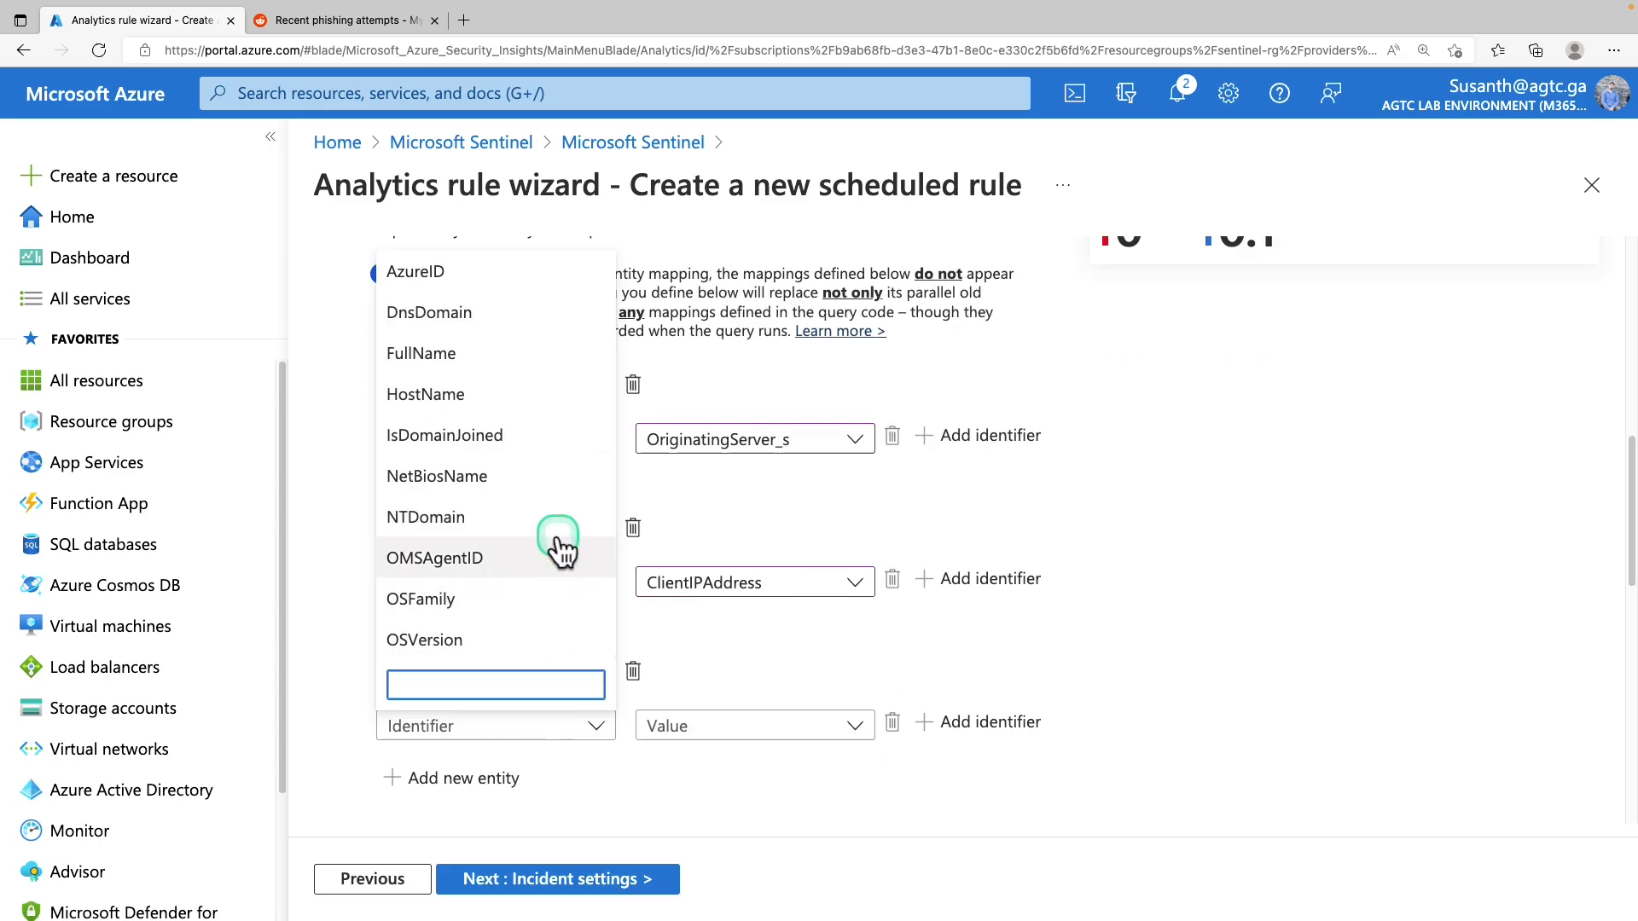
{"action": "left_click", "coordinate": [421, 353]}
{"action": "left_click", "coordinate": [712, 725]}
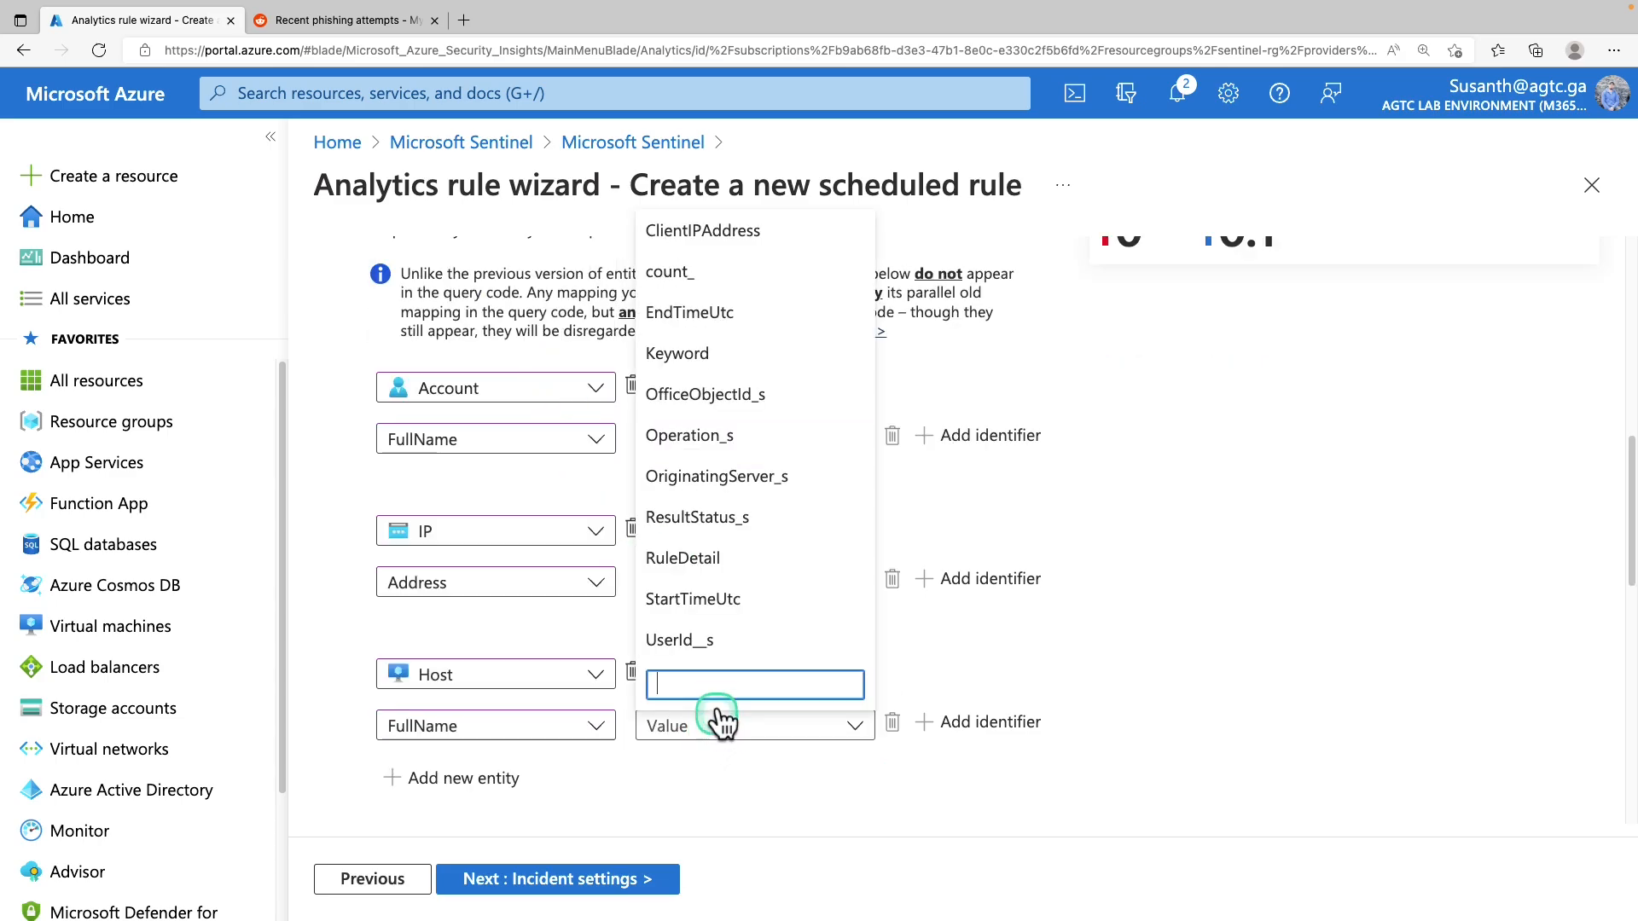
{"action": "left_click", "coordinate": [734, 477]}
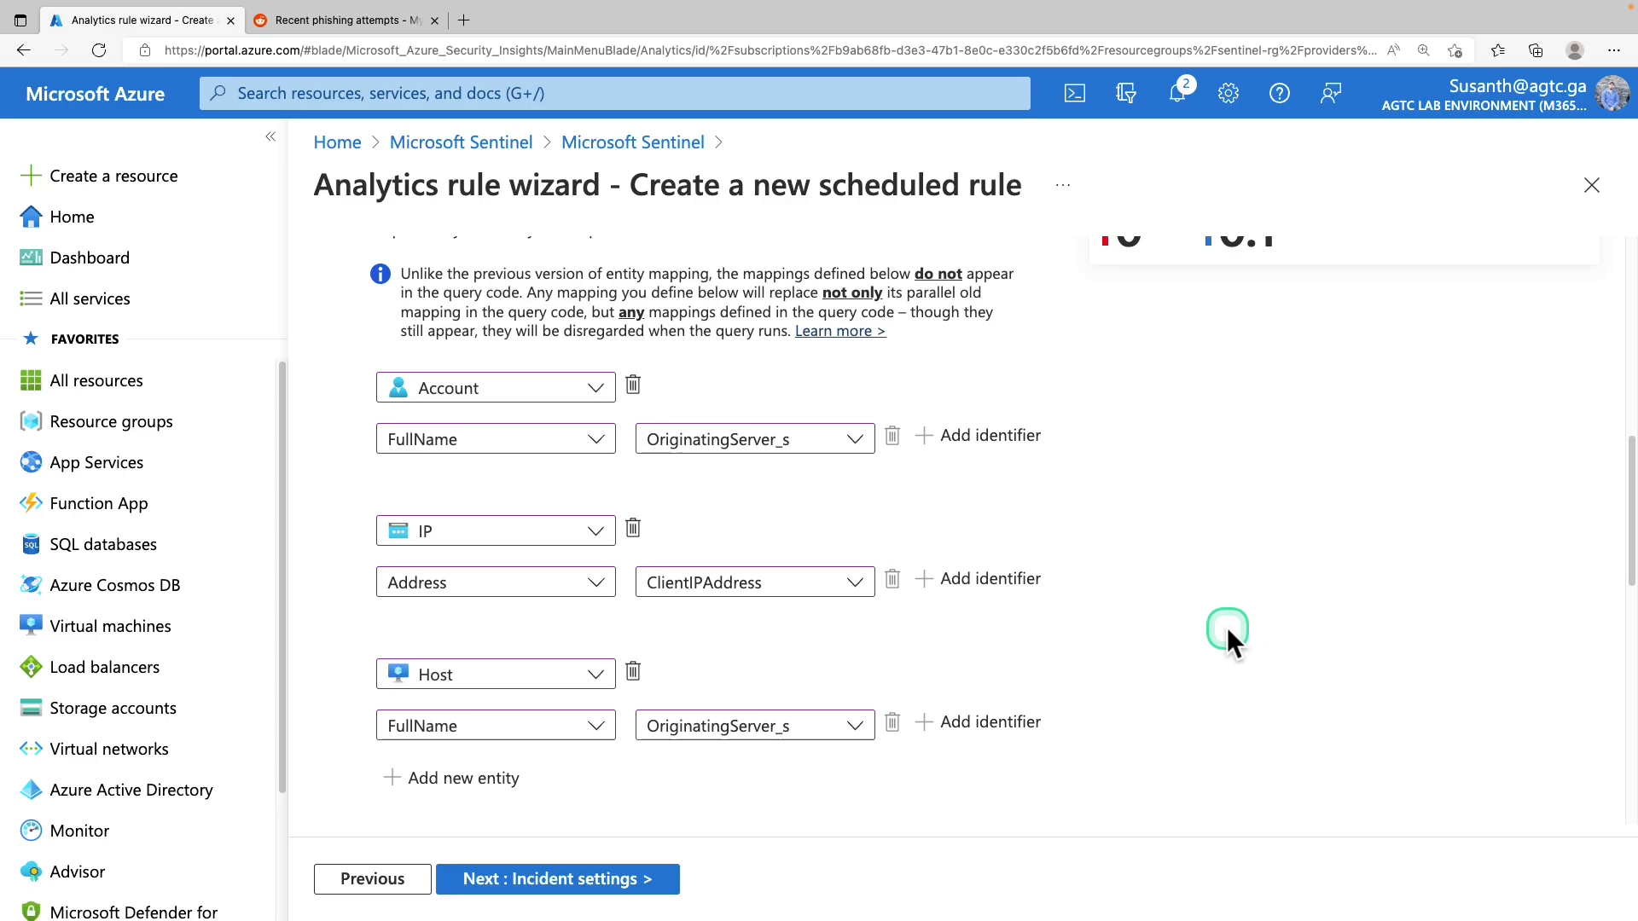
{"action": "scroll", "coordinate": [1227, 627], "scroll_direction": "down", "scroll_amount": 1}
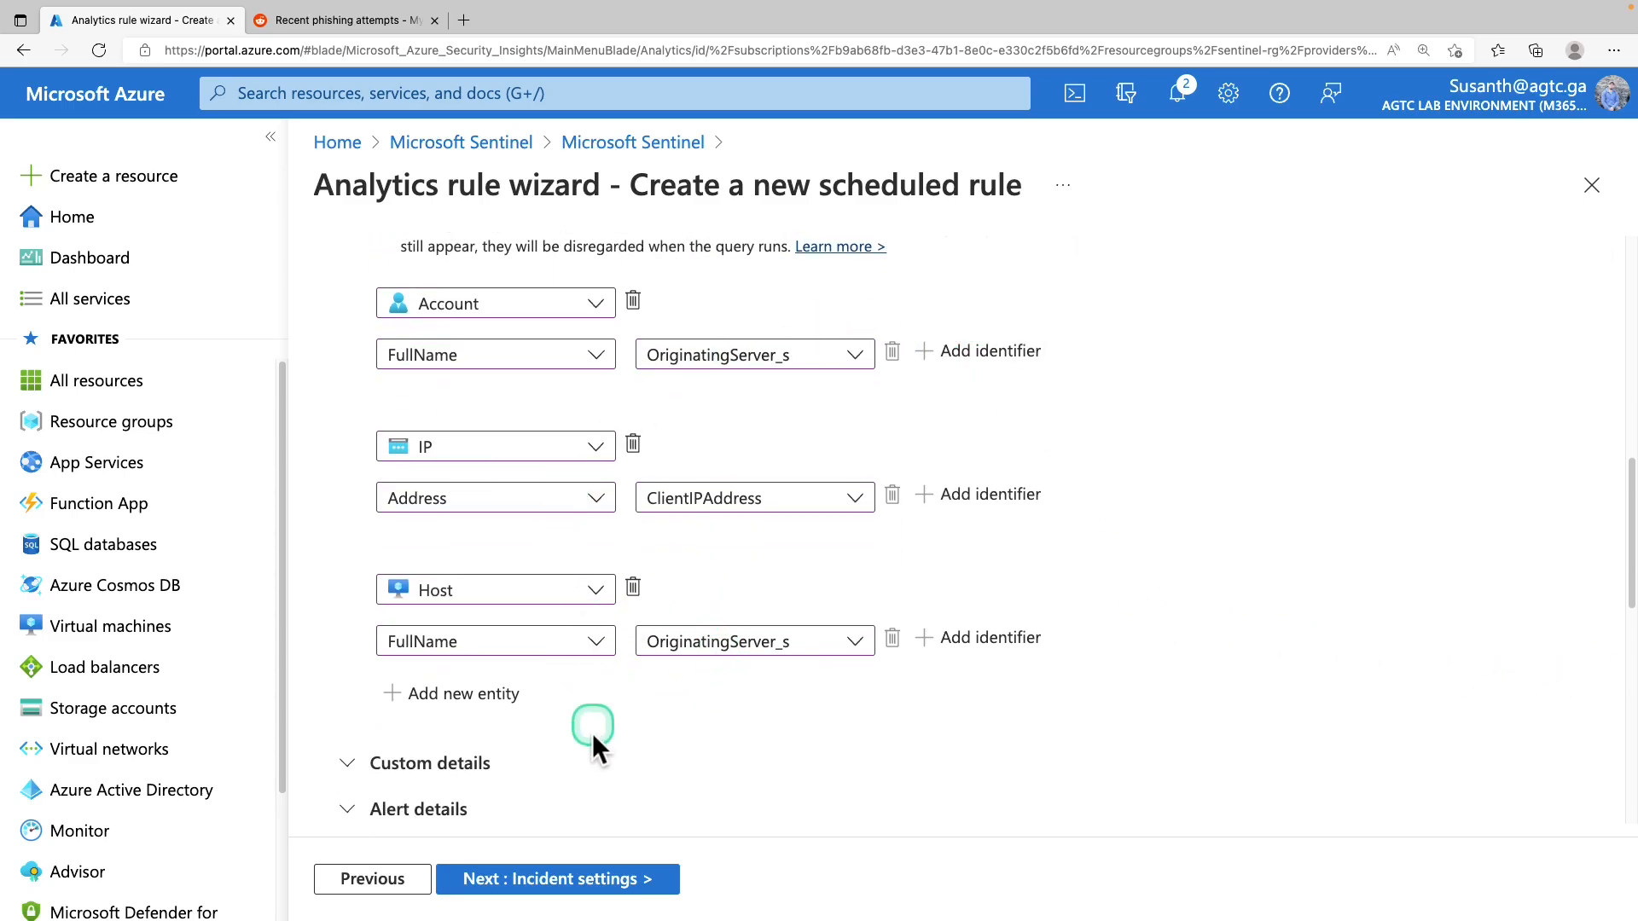
{"action": "scroll", "coordinate": [590, 738], "scroll_direction": "down", "scroll_amount": 1}
{"action": "scroll", "coordinate": [593, 751], "scroll_direction": "down", "scroll_amount": 1}
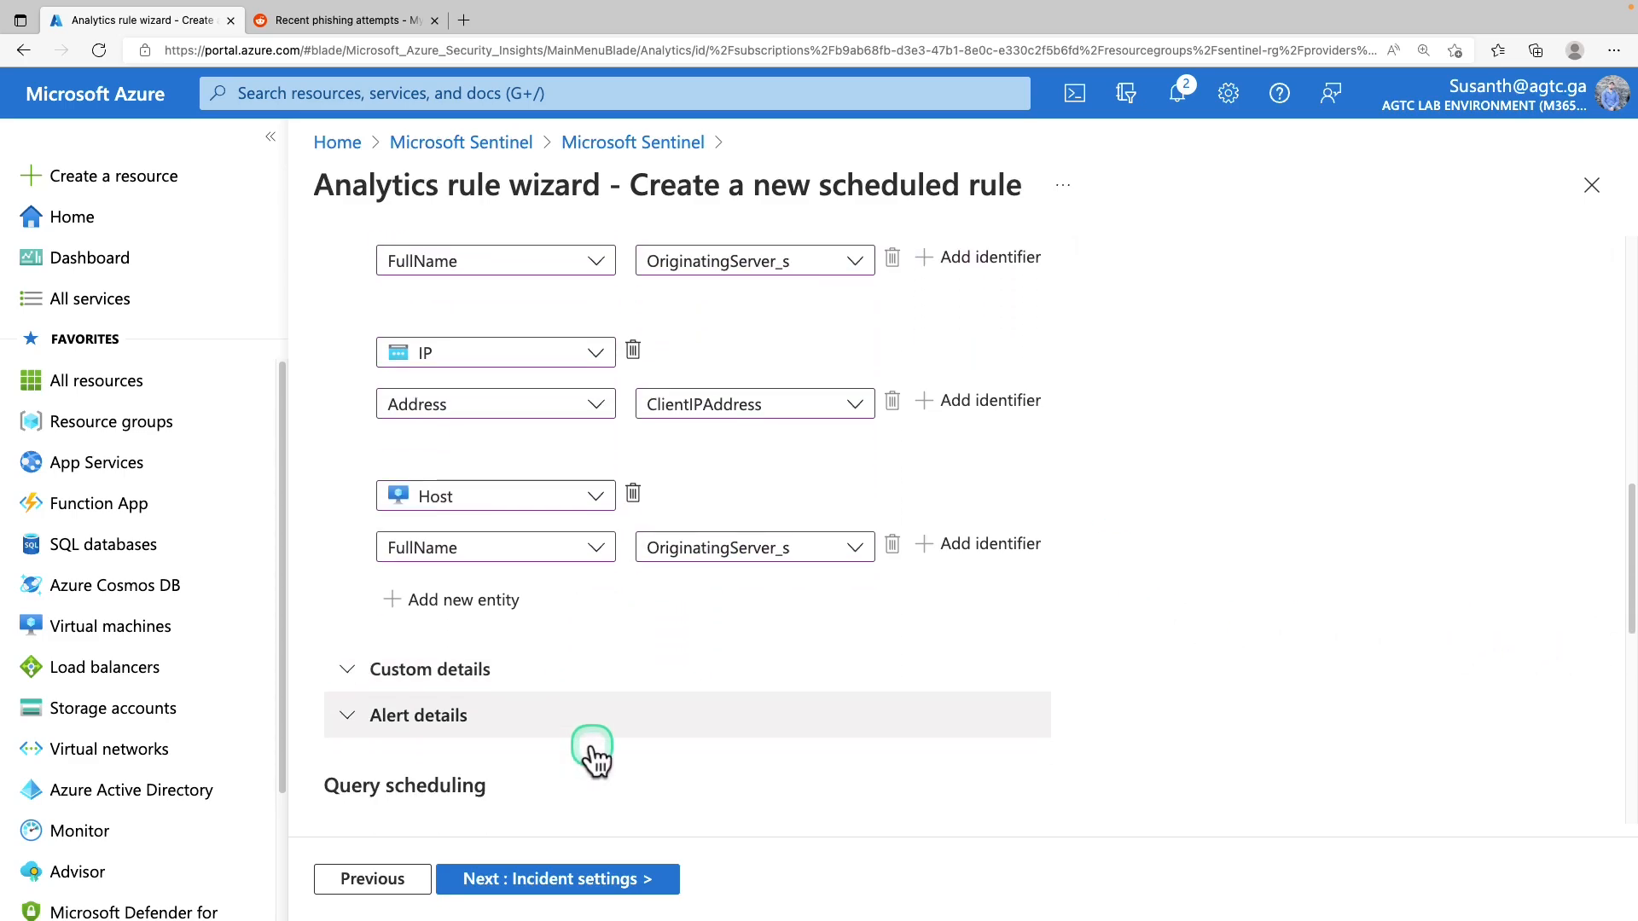
Set the alert name format to the inbox-rule template using the {{UserId_s}} parameter
{"action": "left_click", "coordinate": [539, 729]}
{"action": "scroll", "coordinate": [550, 717], "scroll_direction": "down", "scroll_amount": 4}
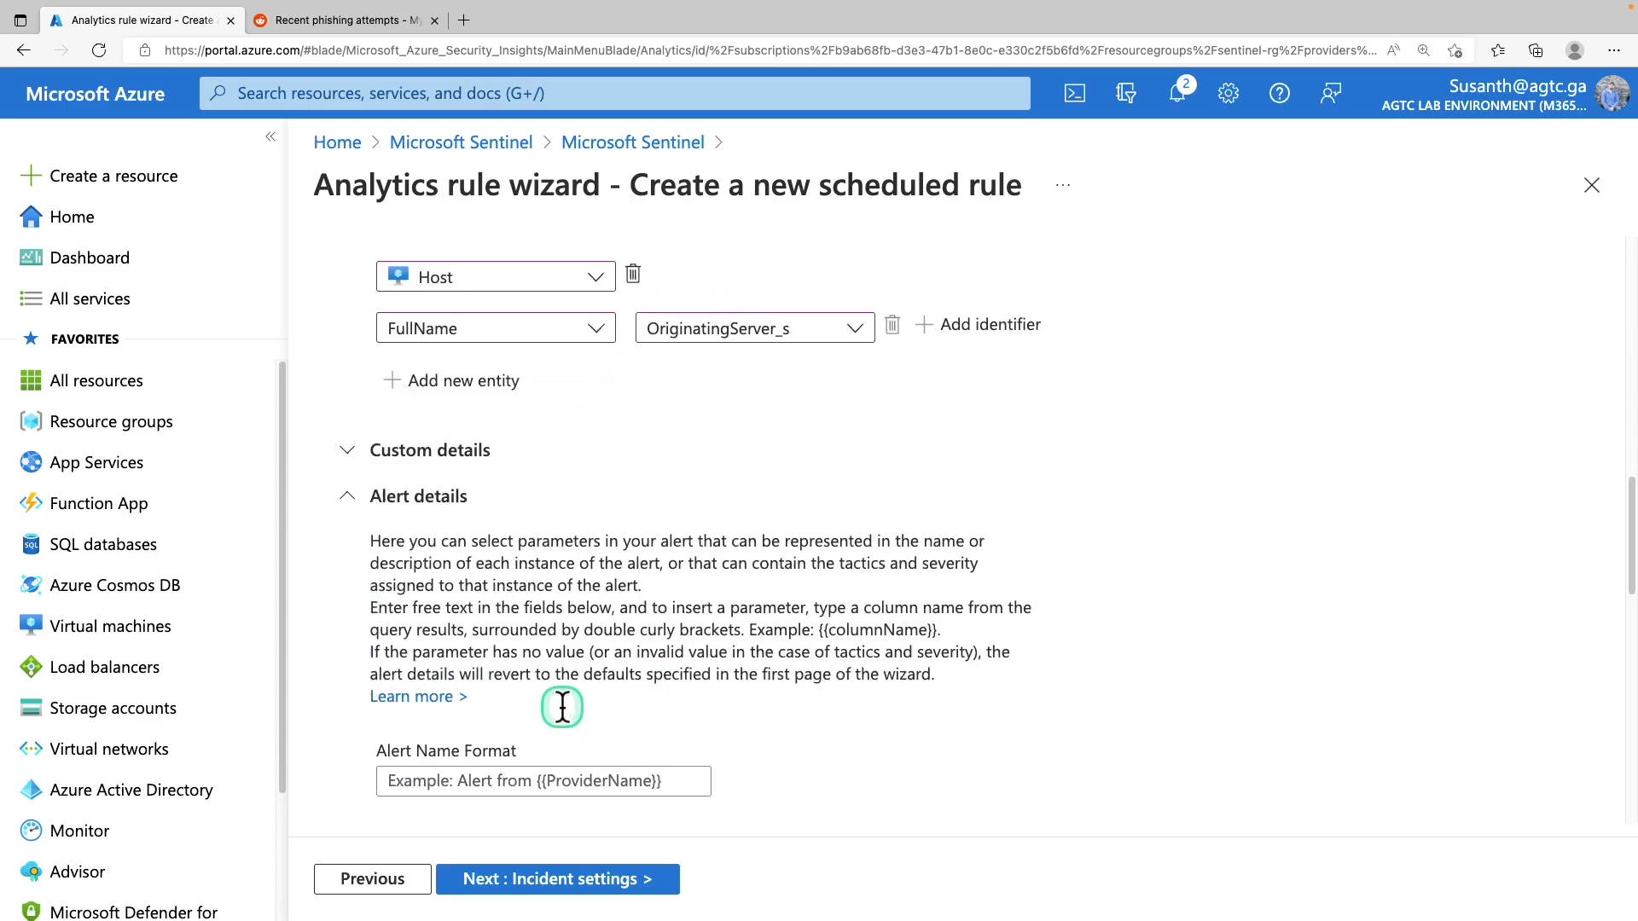
{"action": "scroll", "coordinate": [567, 704], "scroll_direction": "down", "scroll_amount": 2}
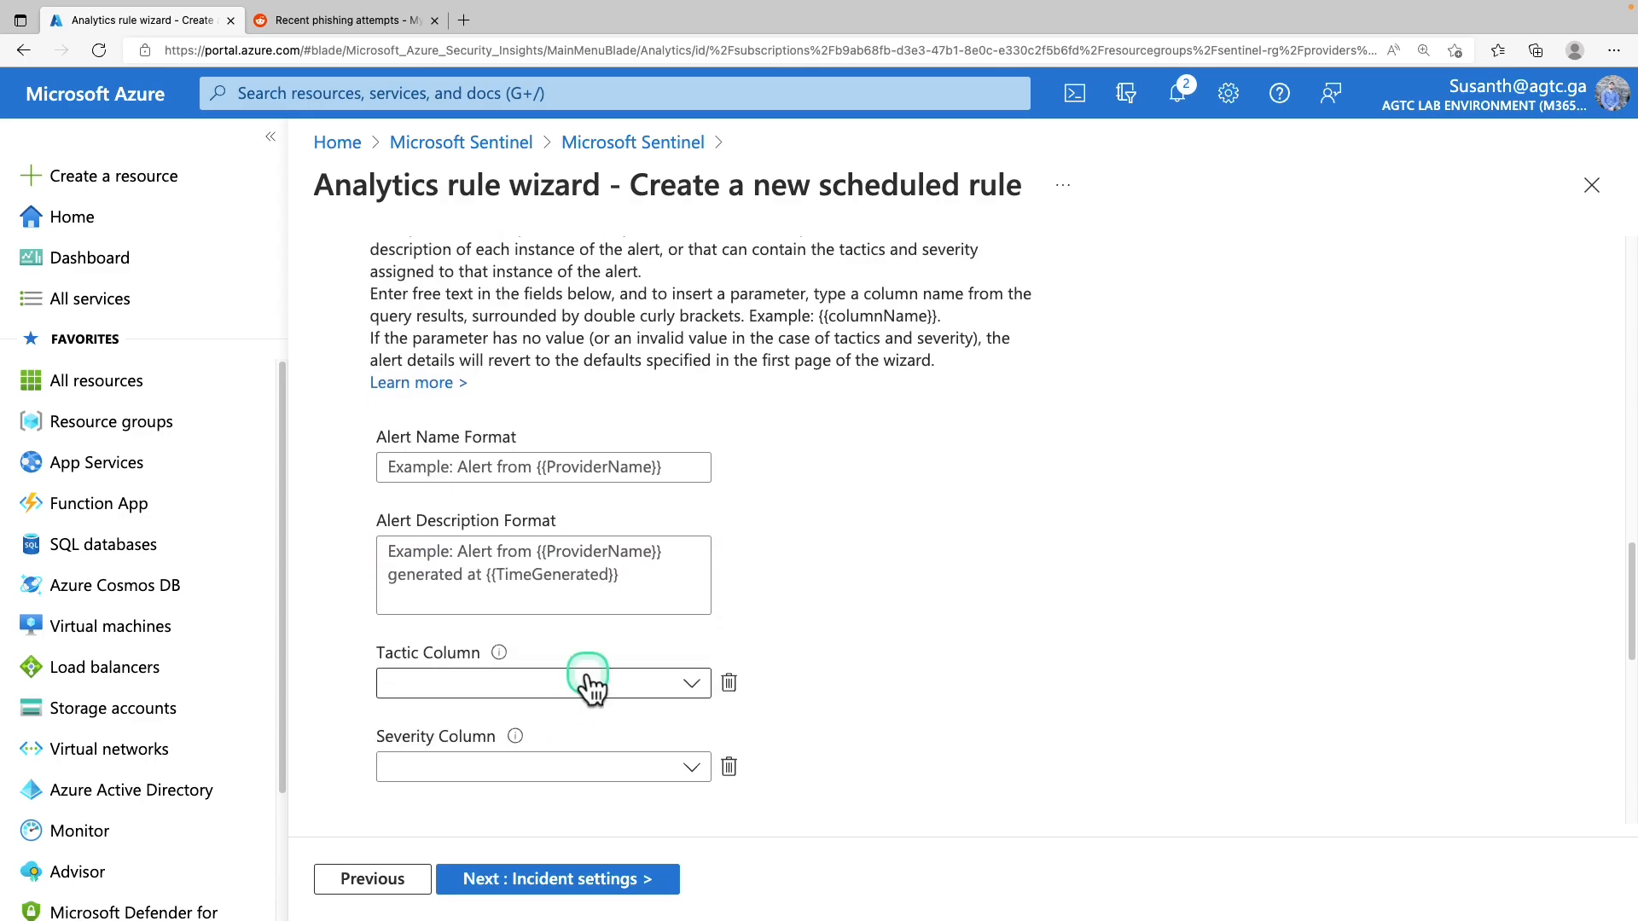
{"action": "scroll", "coordinate": [587, 682], "scroll_direction": "down", "scroll_amount": 1}
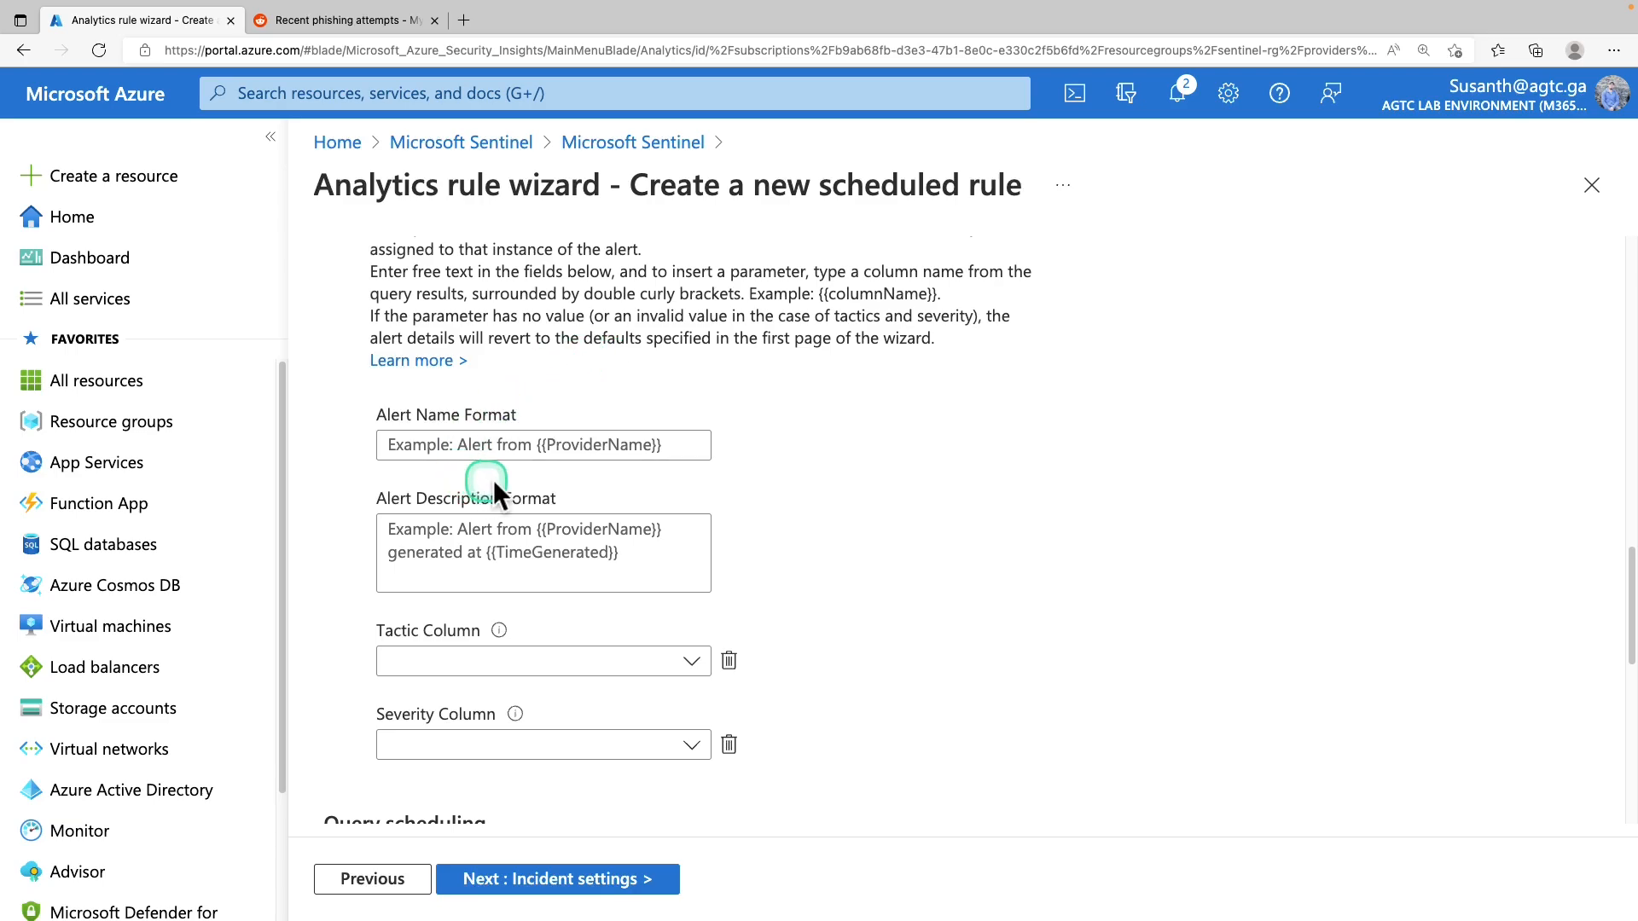
{"action": "left_click", "coordinate": [511, 459]}
{"action": "key", "text": "super+v"}
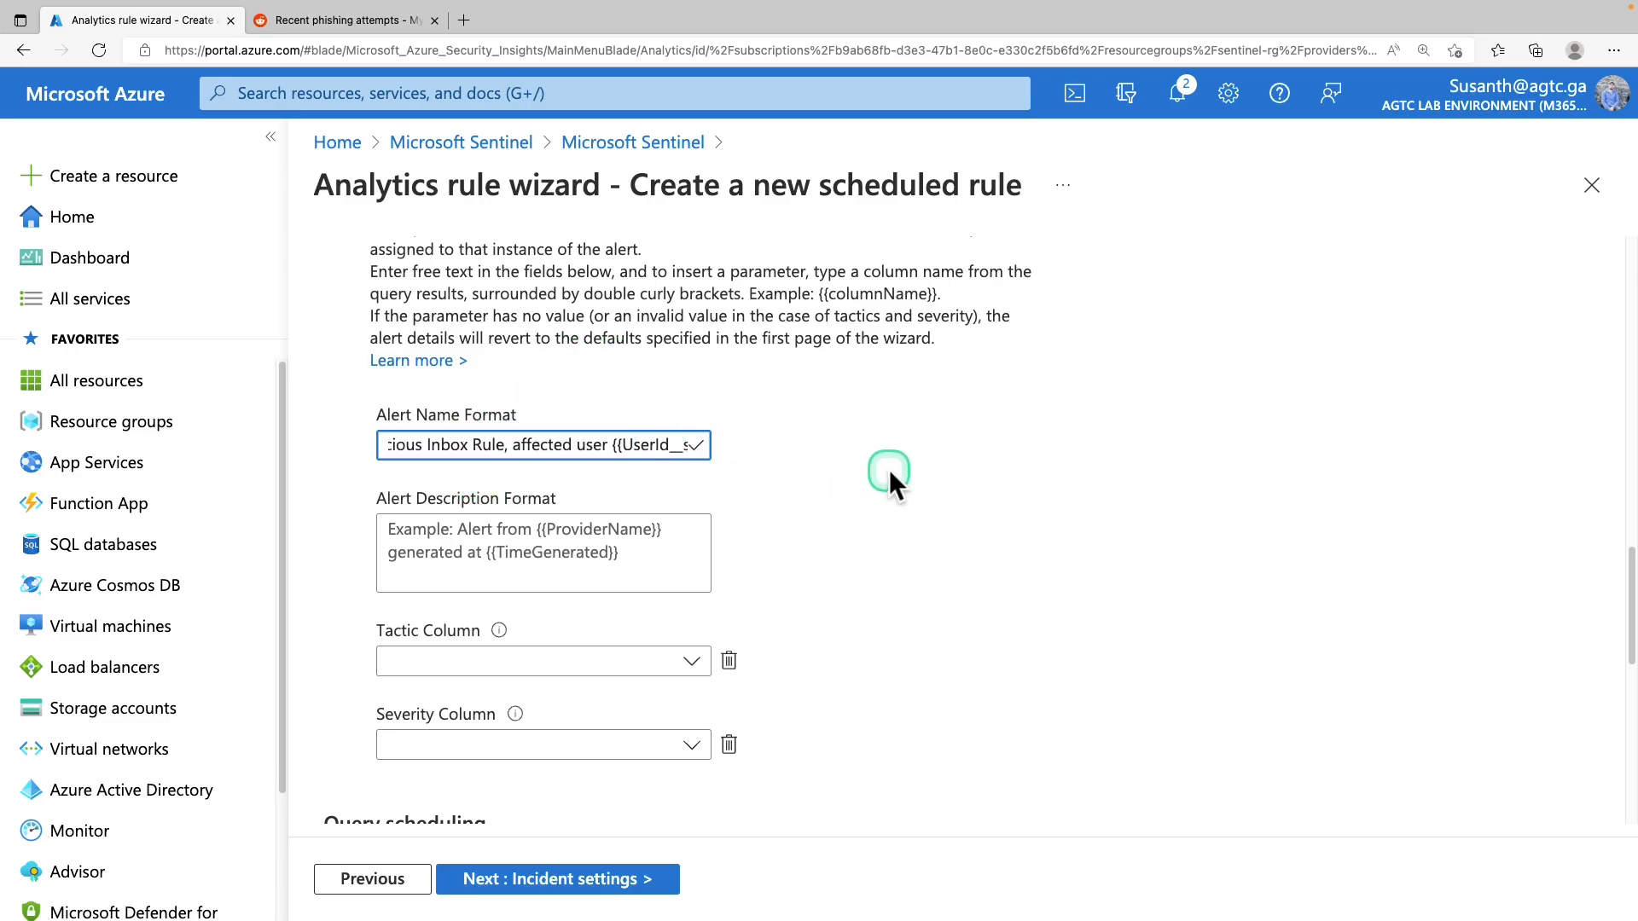
{"action": "scroll", "coordinate": [853, 475], "scroll_direction": "down", "scroll_amount": 3}
Run the query every 5 minutes with a 12-hour lookback period
{"action": "left_click", "coordinate": [577, 620]}
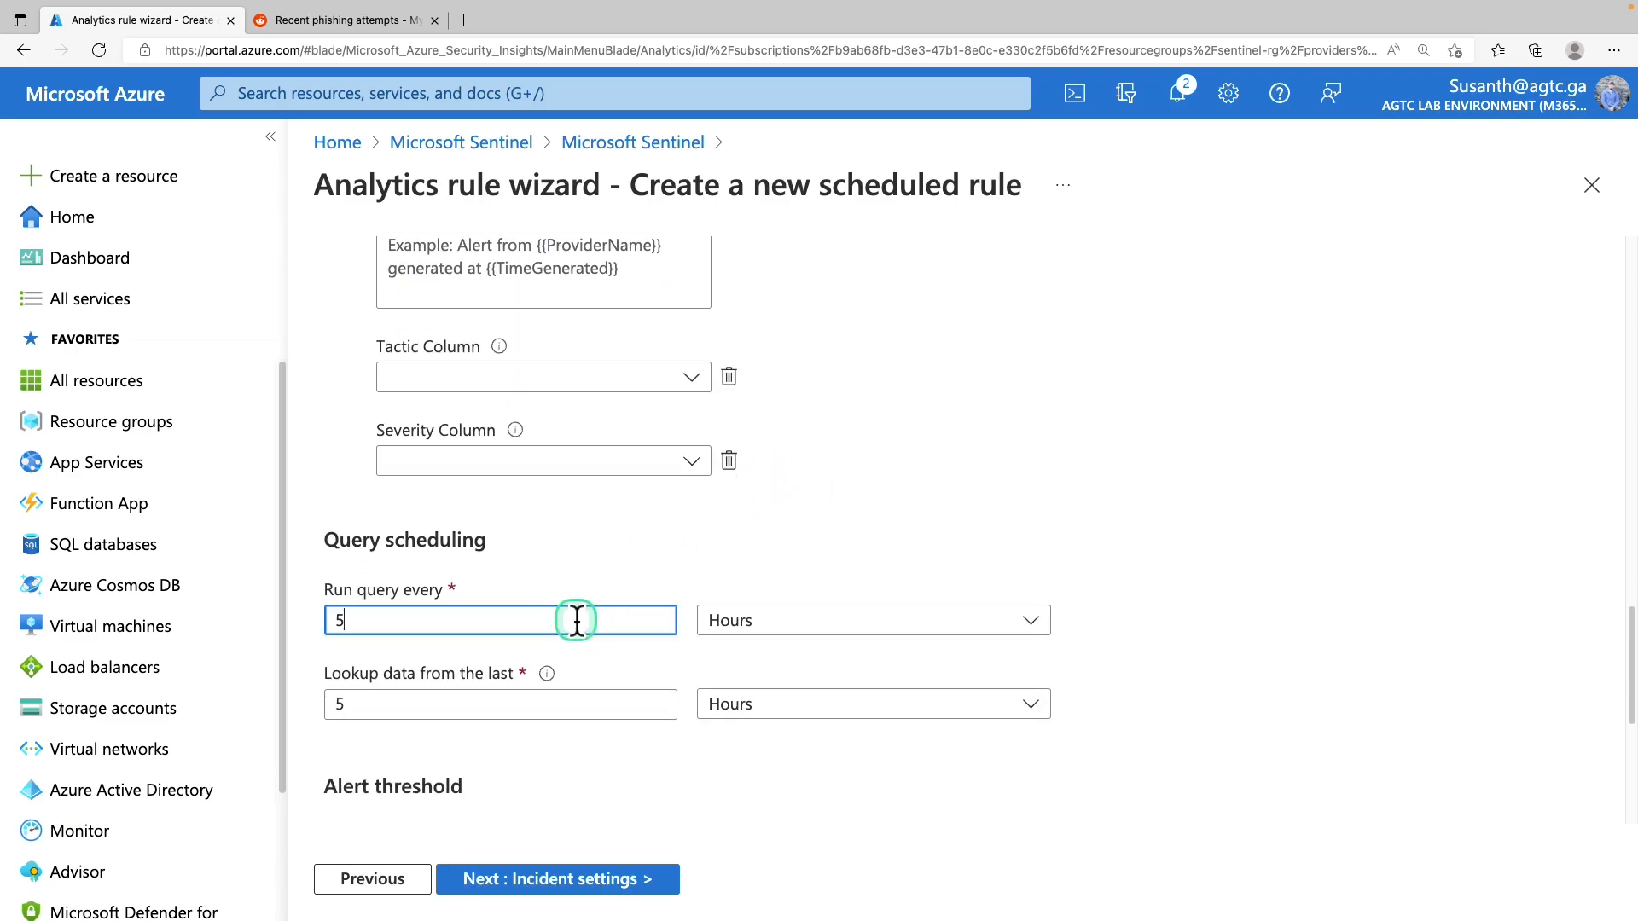
{"action": "left_click", "coordinate": [819, 621]}
{"action": "left_click", "coordinate": [786, 658]}
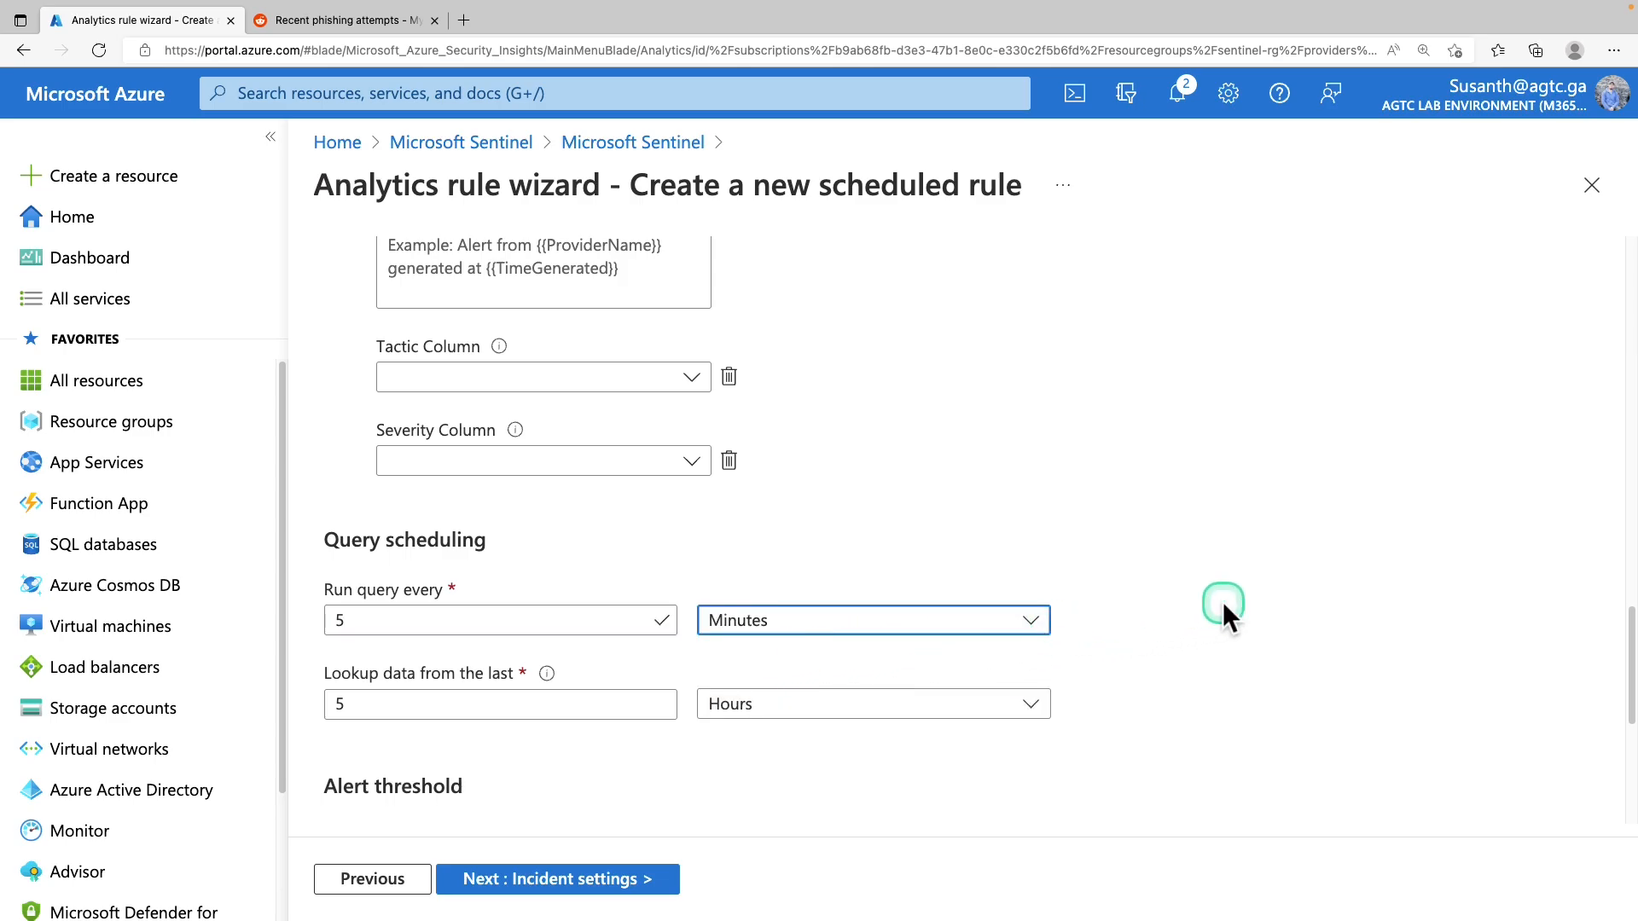
{"action": "left_click", "coordinate": [605, 704]}
{"action": "double_click", "coordinate": [606, 705]}
{"action": "type", "text": "12"}
{"action": "left_click", "coordinate": [551, 569]}
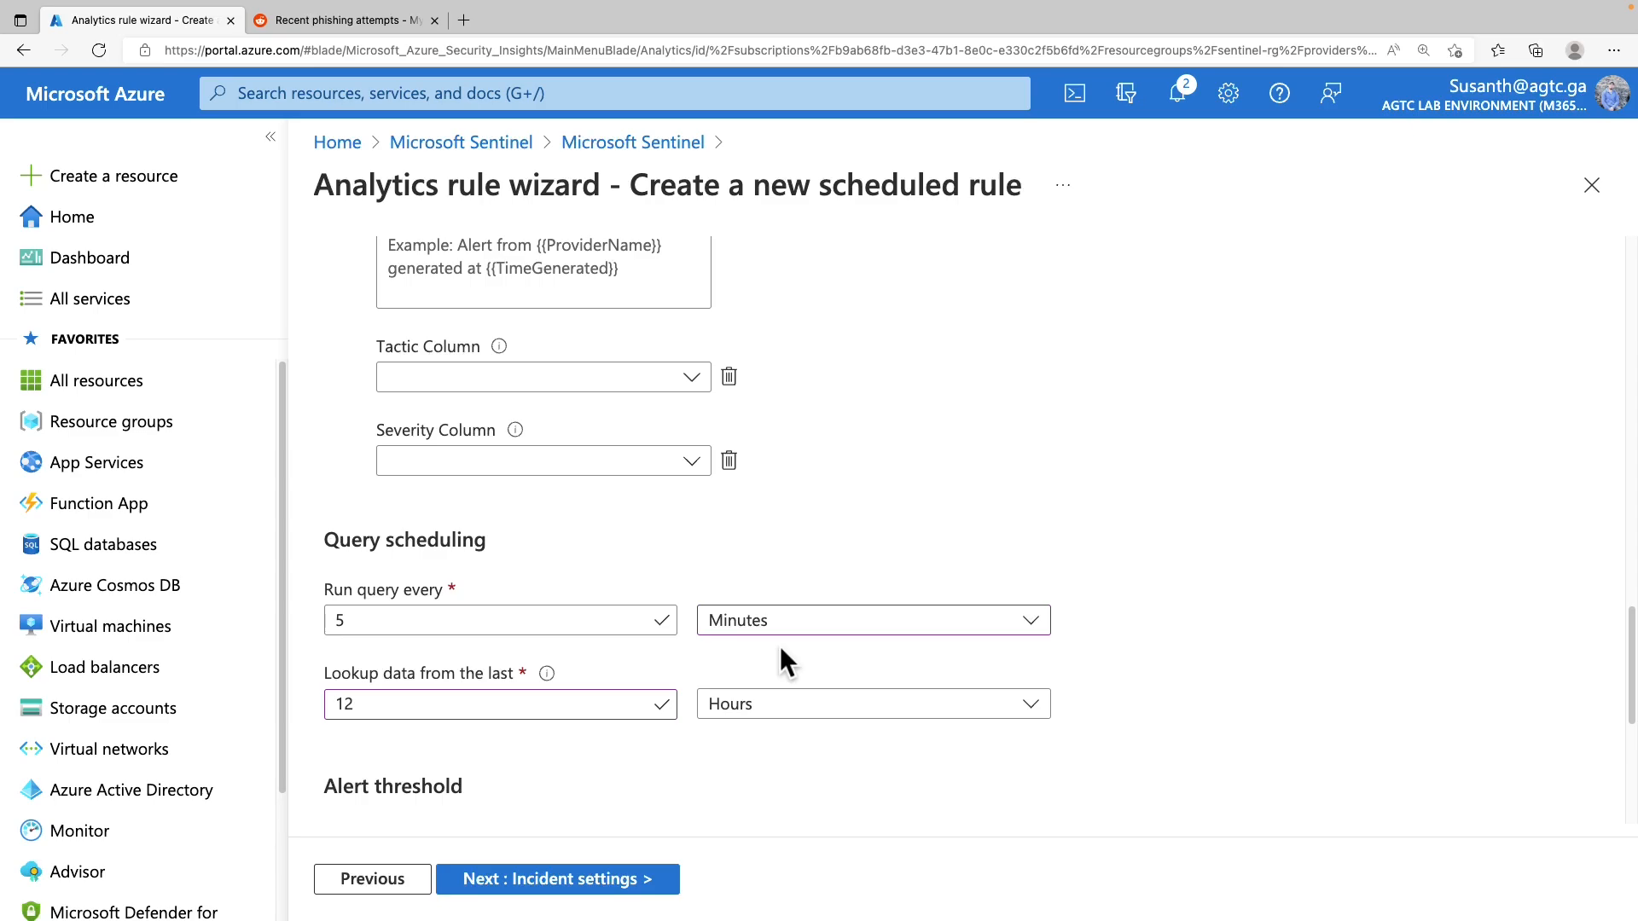
Leave query suppression off and continue to the Incident settings step
{"action": "scroll", "coordinate": [779, 647], "scroll_direction": "down", "scroll_amount": 5}
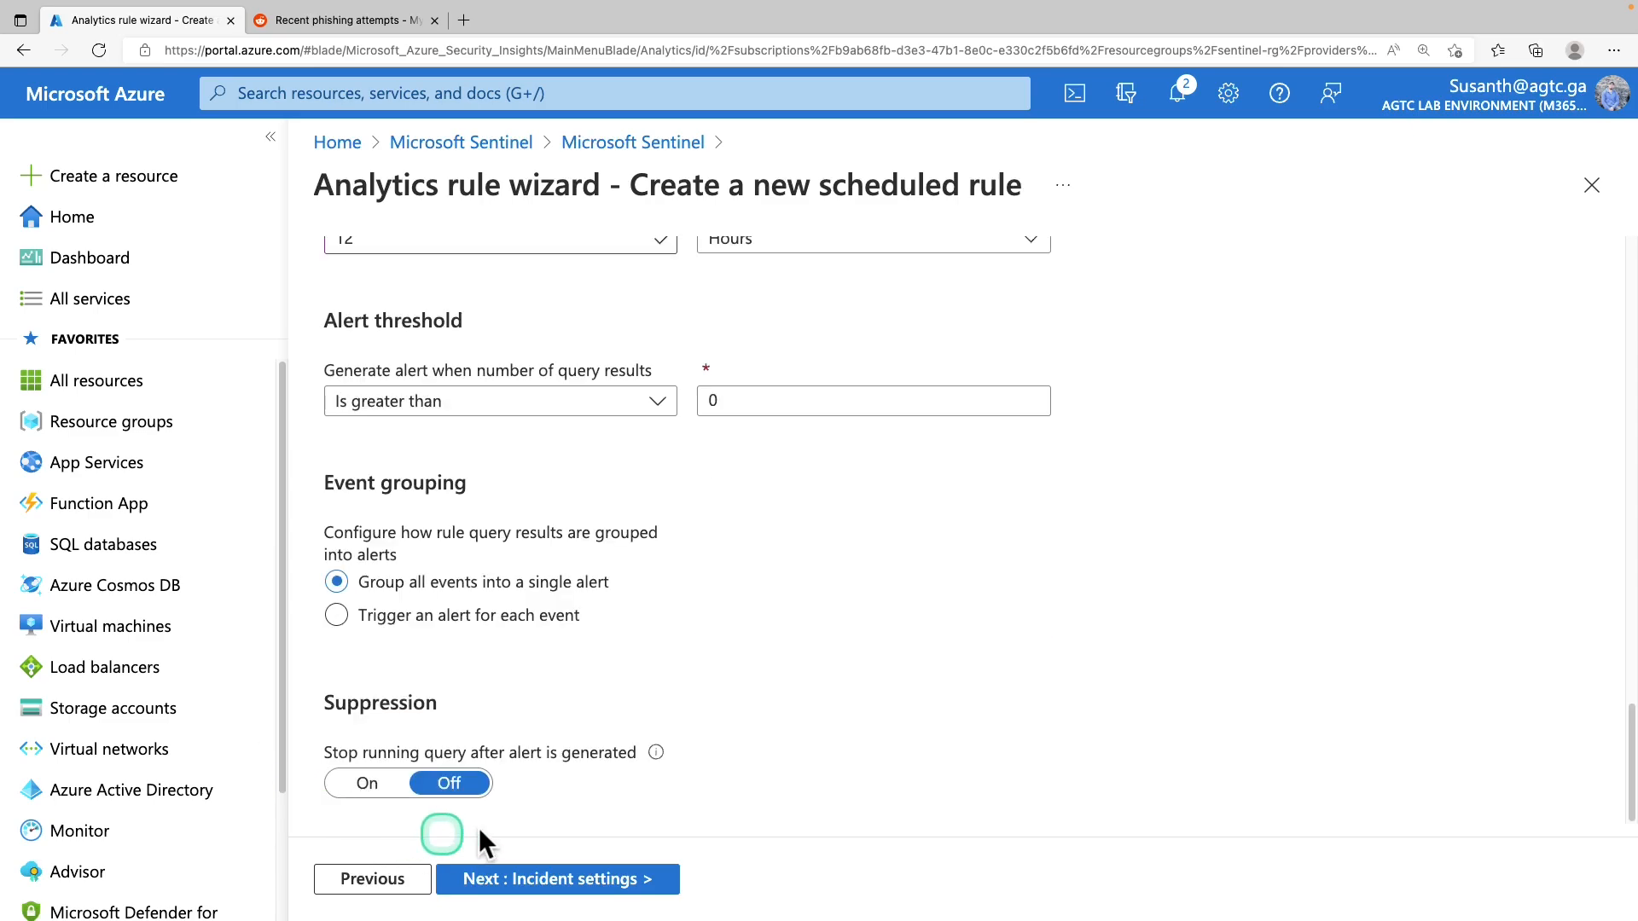
{"action": "left_click", "coordinate": [407, 759]}
{"action": "left_click", "coordinate": [619, 886]}
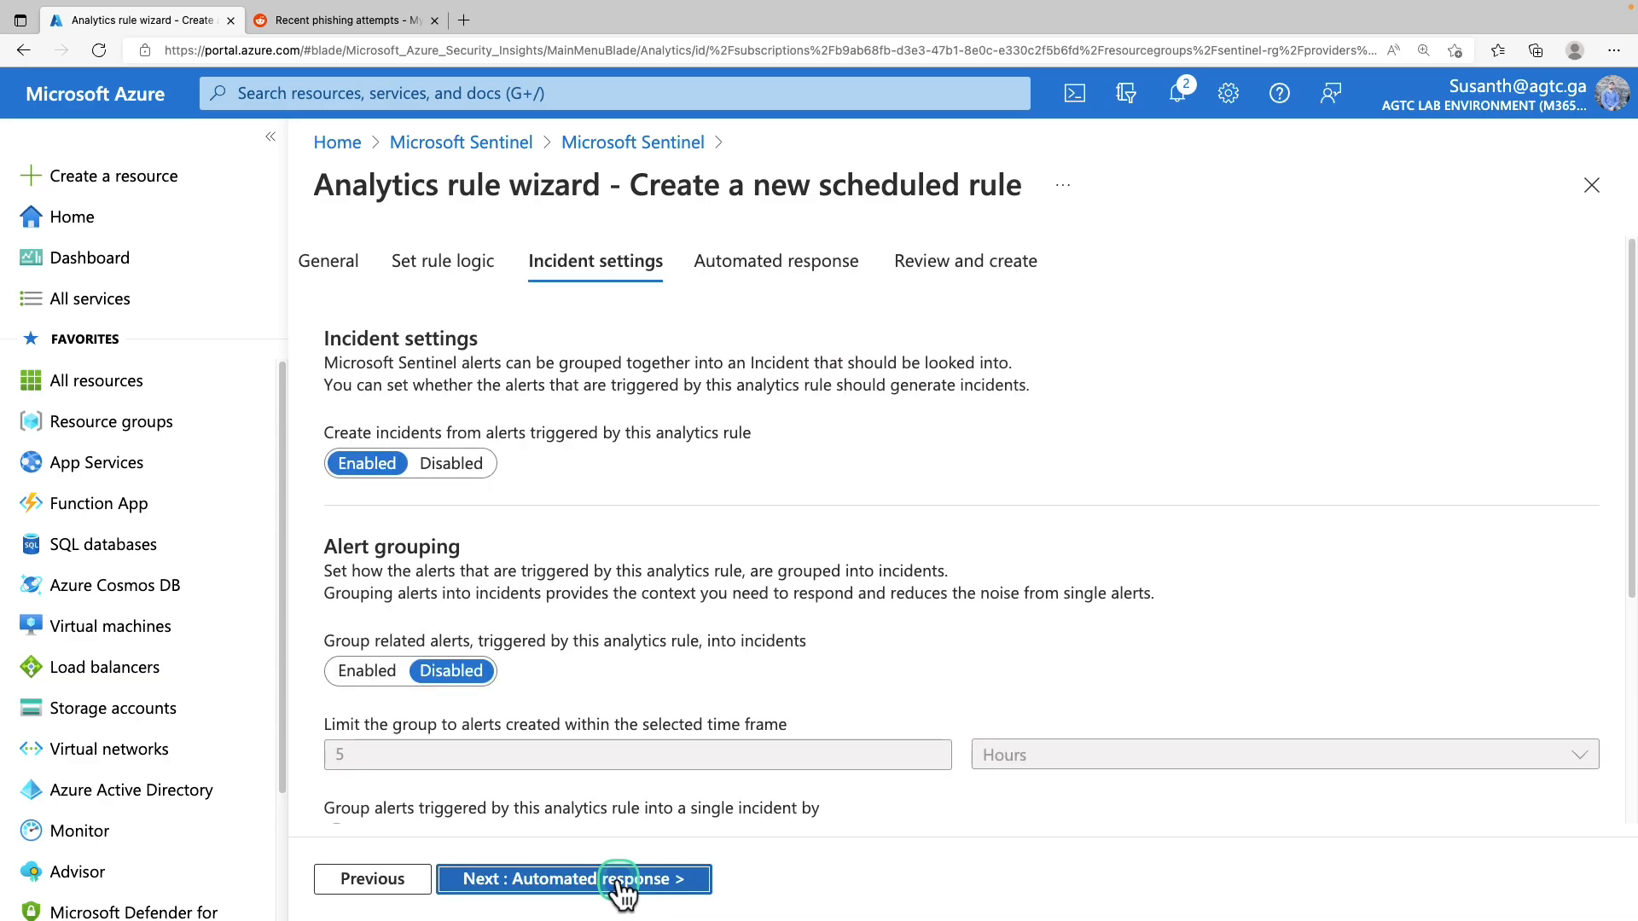
Turn on grouping of related alerts into incidents with a 12-hour time frame
{"action": "scroll", "coordinate": [1098, 493], "scroll_direction": "down", "scroll_amount": 1}
{"action": "scroll", "coordinate": [1099, 494], "scroll_direction": "up", "scroll_amount": 1}
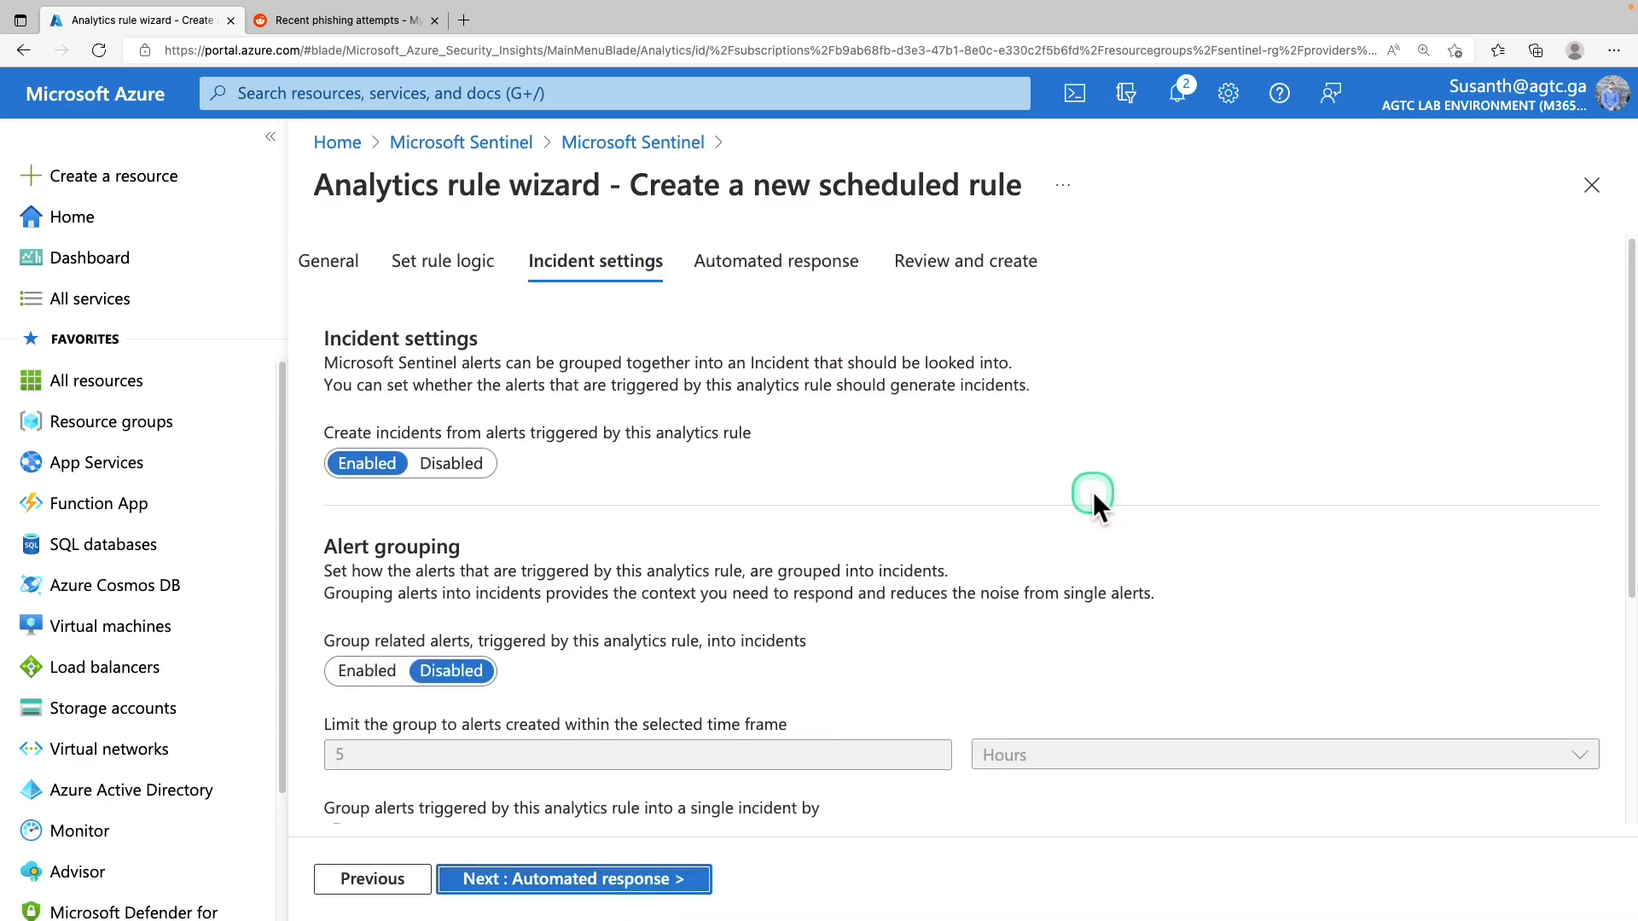
{"action": "scroll", "coordinate": [1092, 492], "scroll_direction": "down", "scroll_amount": 1}
{"action": "scroll", "coordinate": [1093, 491], "scroll_direction": "down", "scroll_amount": 1}
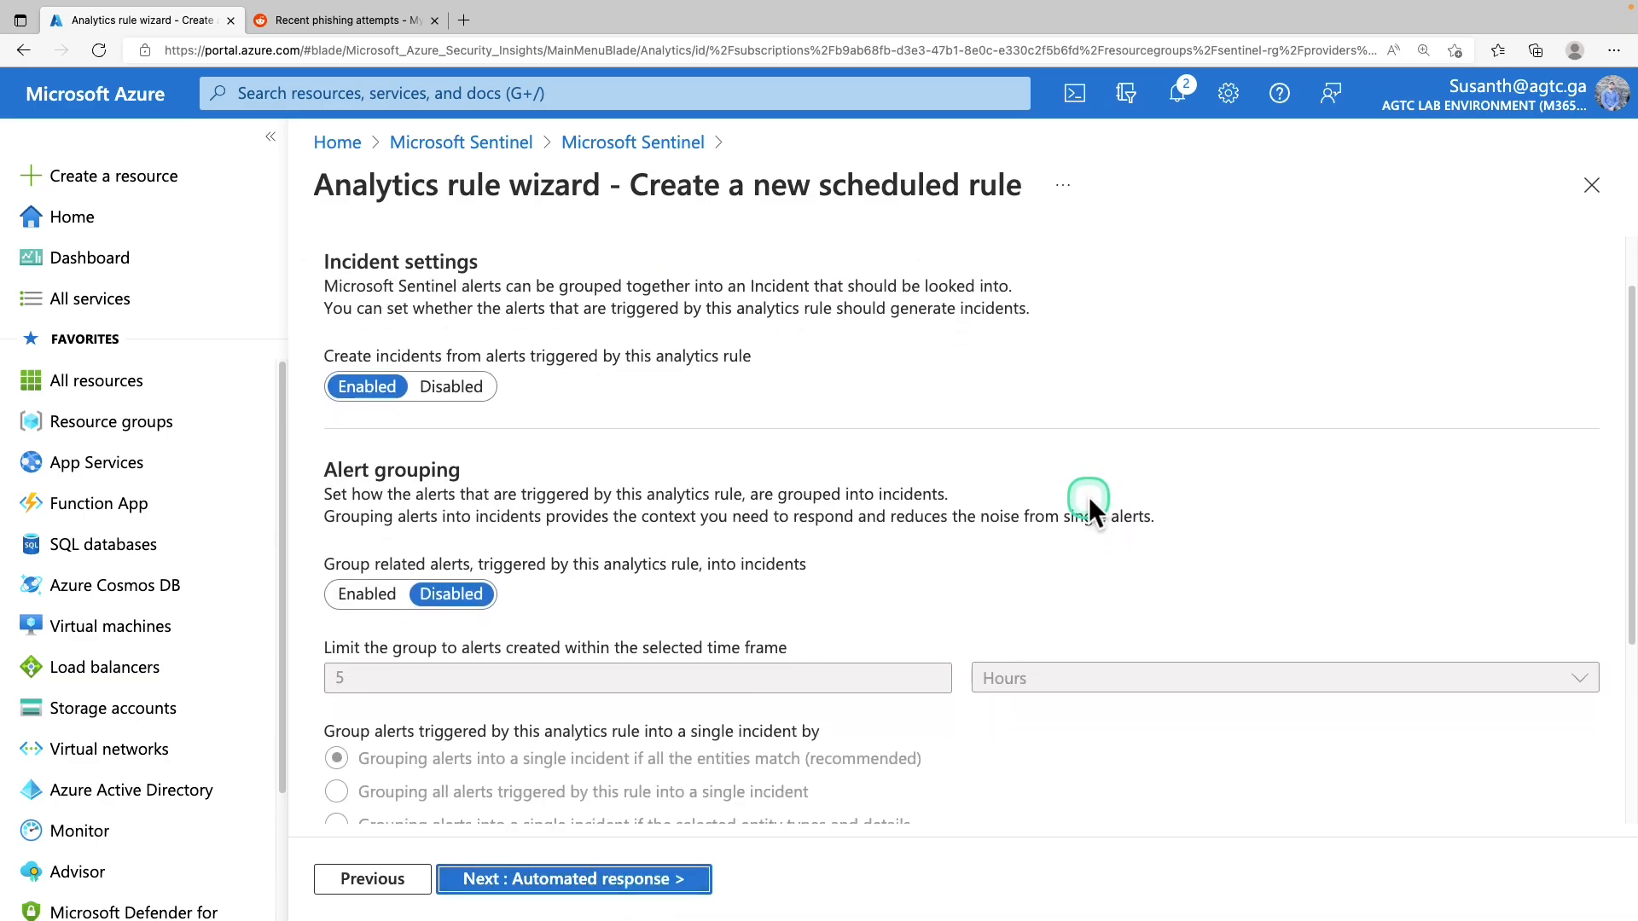
{"action": "scroll", "coordinate": [1088, 503], "scroll_direction": "down", "scroll_amount": 1}
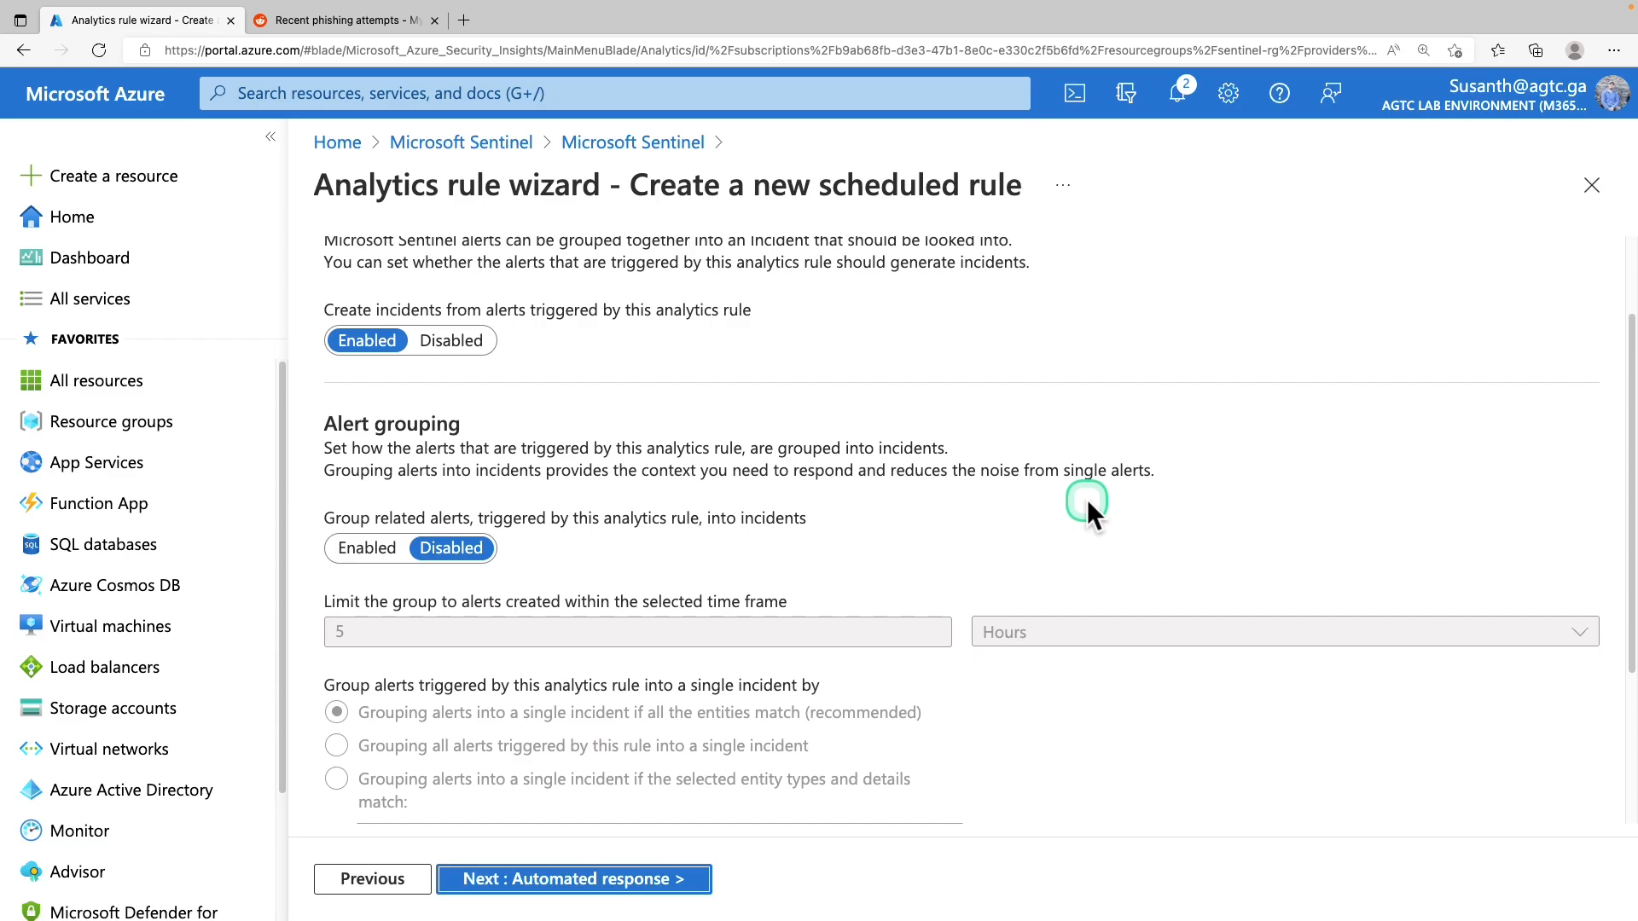
{"action": "scroll", "coordinate": [1085, 503], "scroll_direction": "down", "scroll_amount": 1}
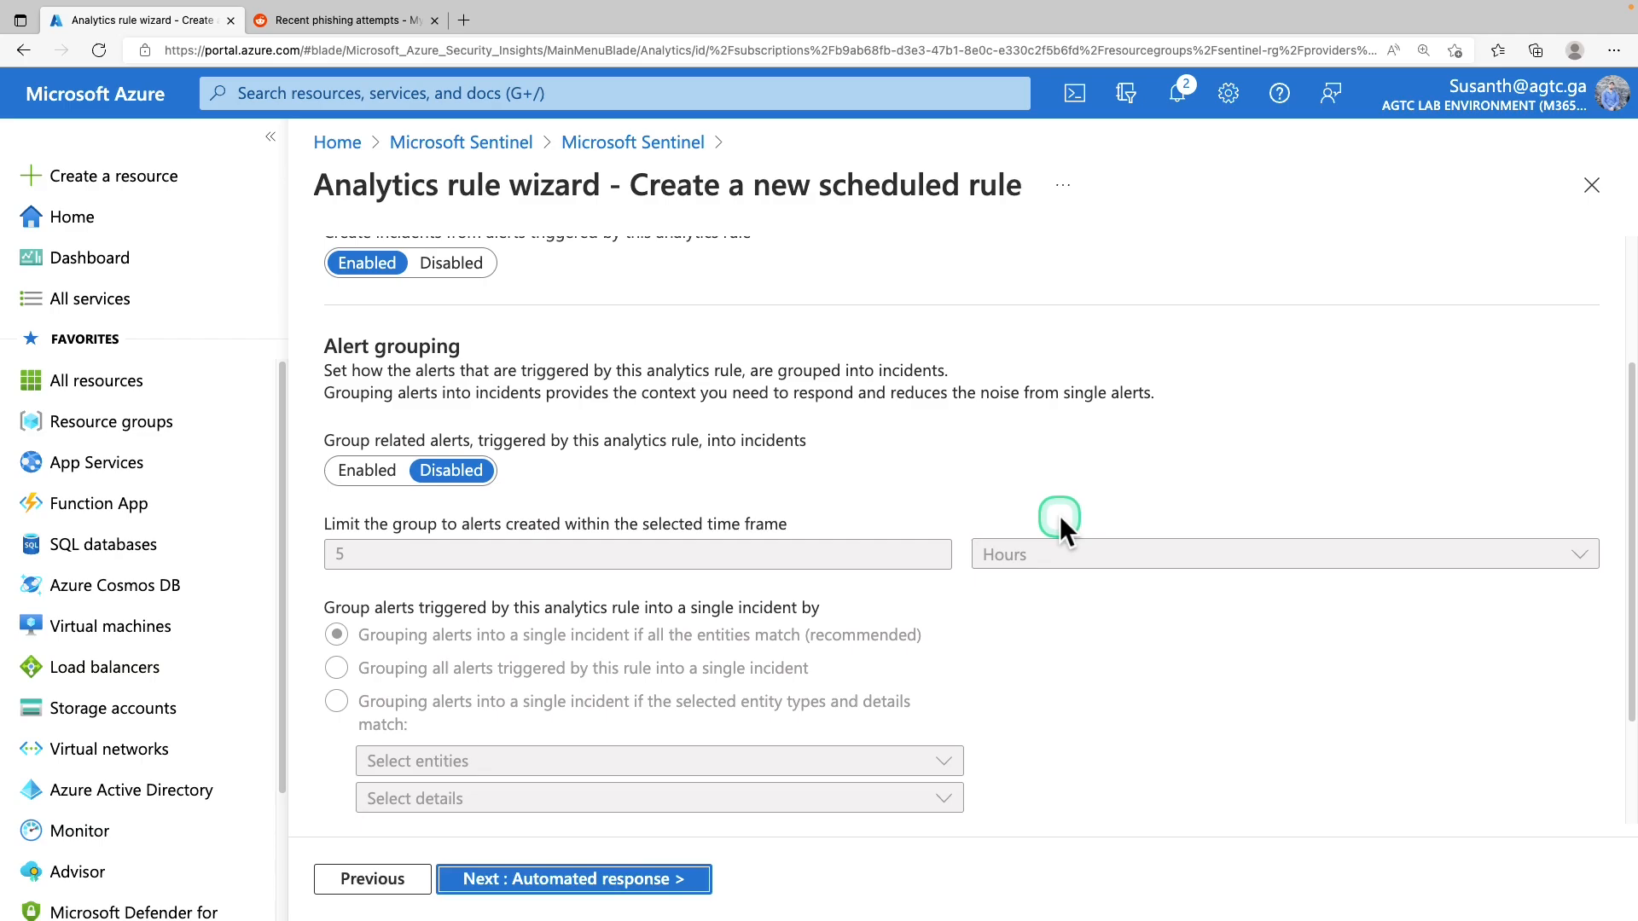
{"action": "scroll", "coordinate": [1060, 517], "scroll_direction": "down", "scroll_amount": 1}
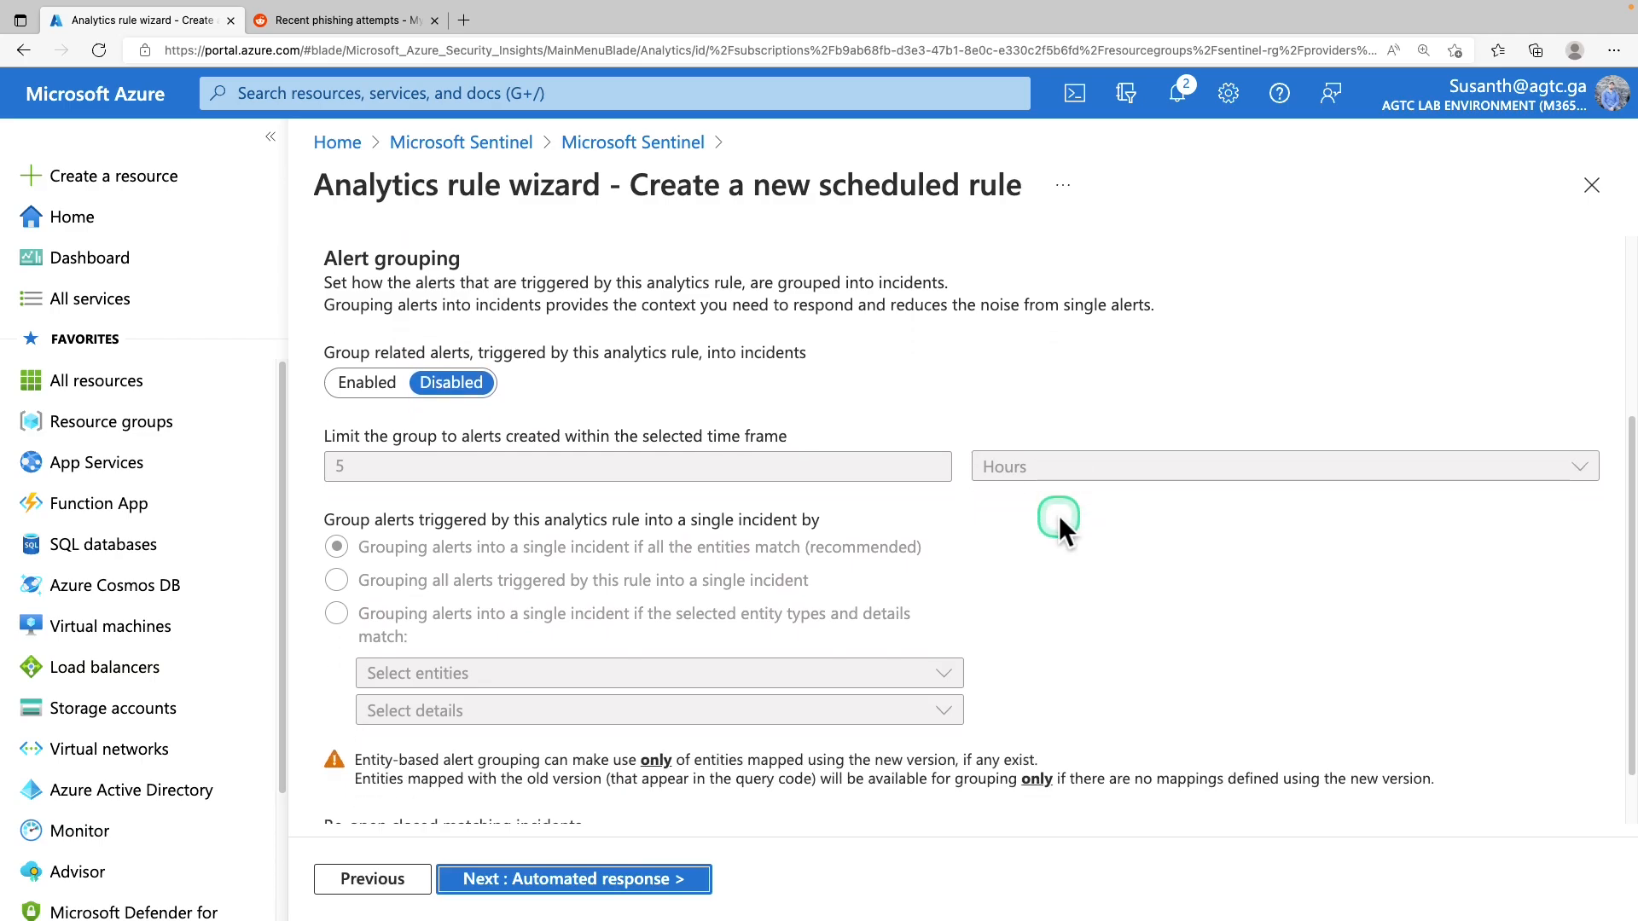
{"action": "scroll", "coordinate": [1058, 515], "scroll_direction": "down", "scroll_amount": 1}
{"action": "scroll", "coordinate": [1059, 519], "scroll_direction": "down", "scroll_amount": 1}
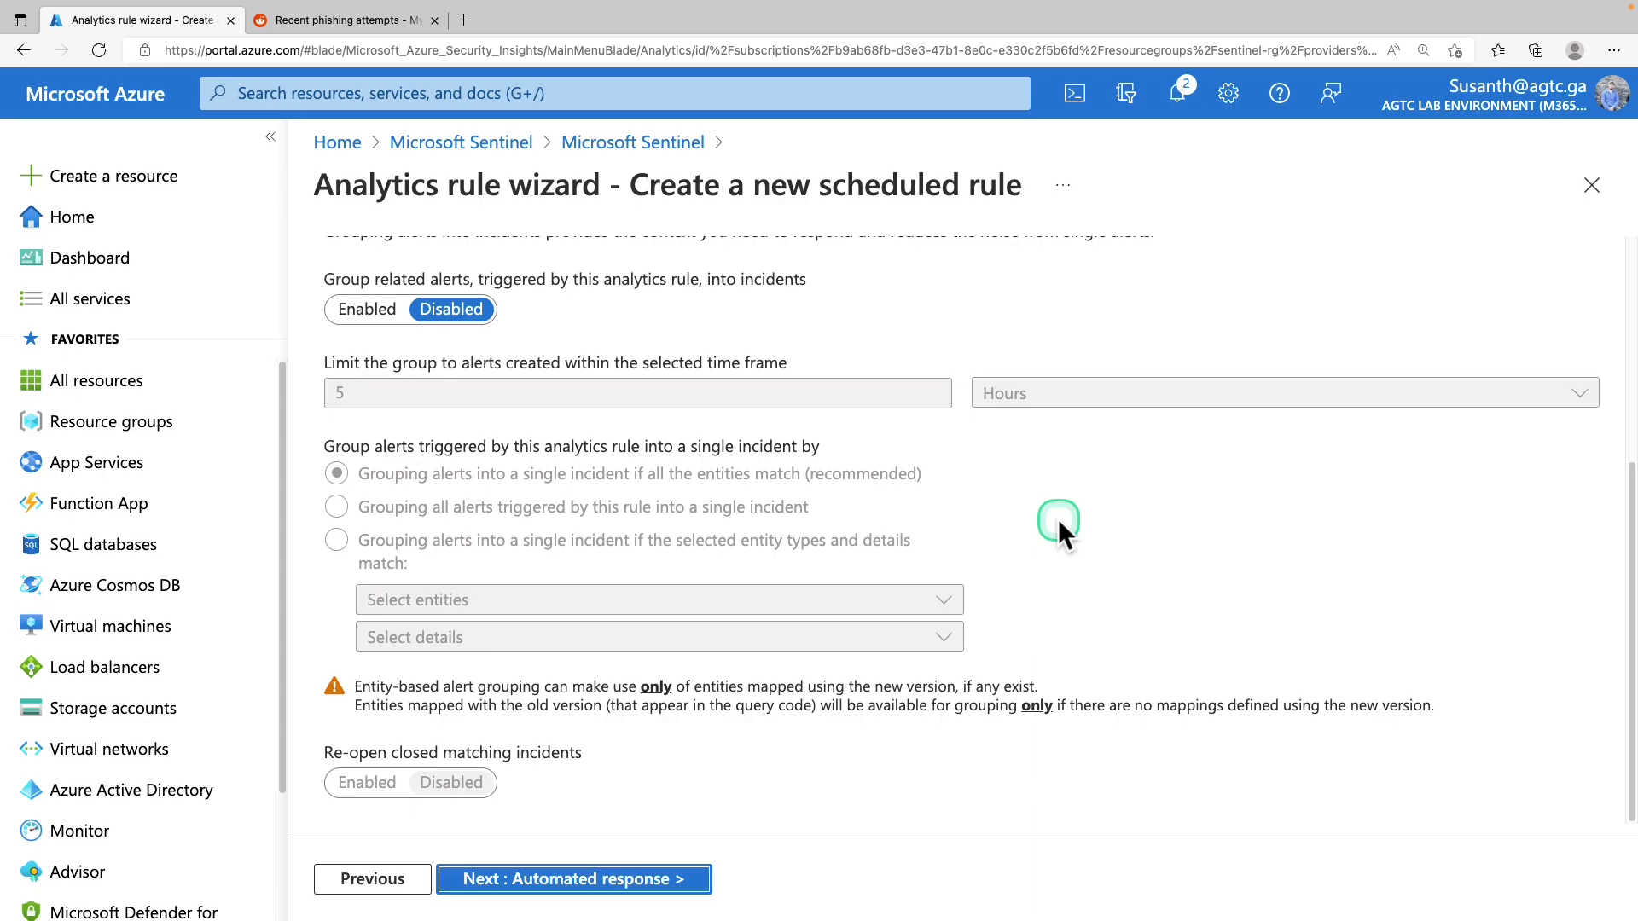
{"action": "scroll", "coordinate": [1058, 519], "scroll_direction": "up", "scroll_amount": 5}
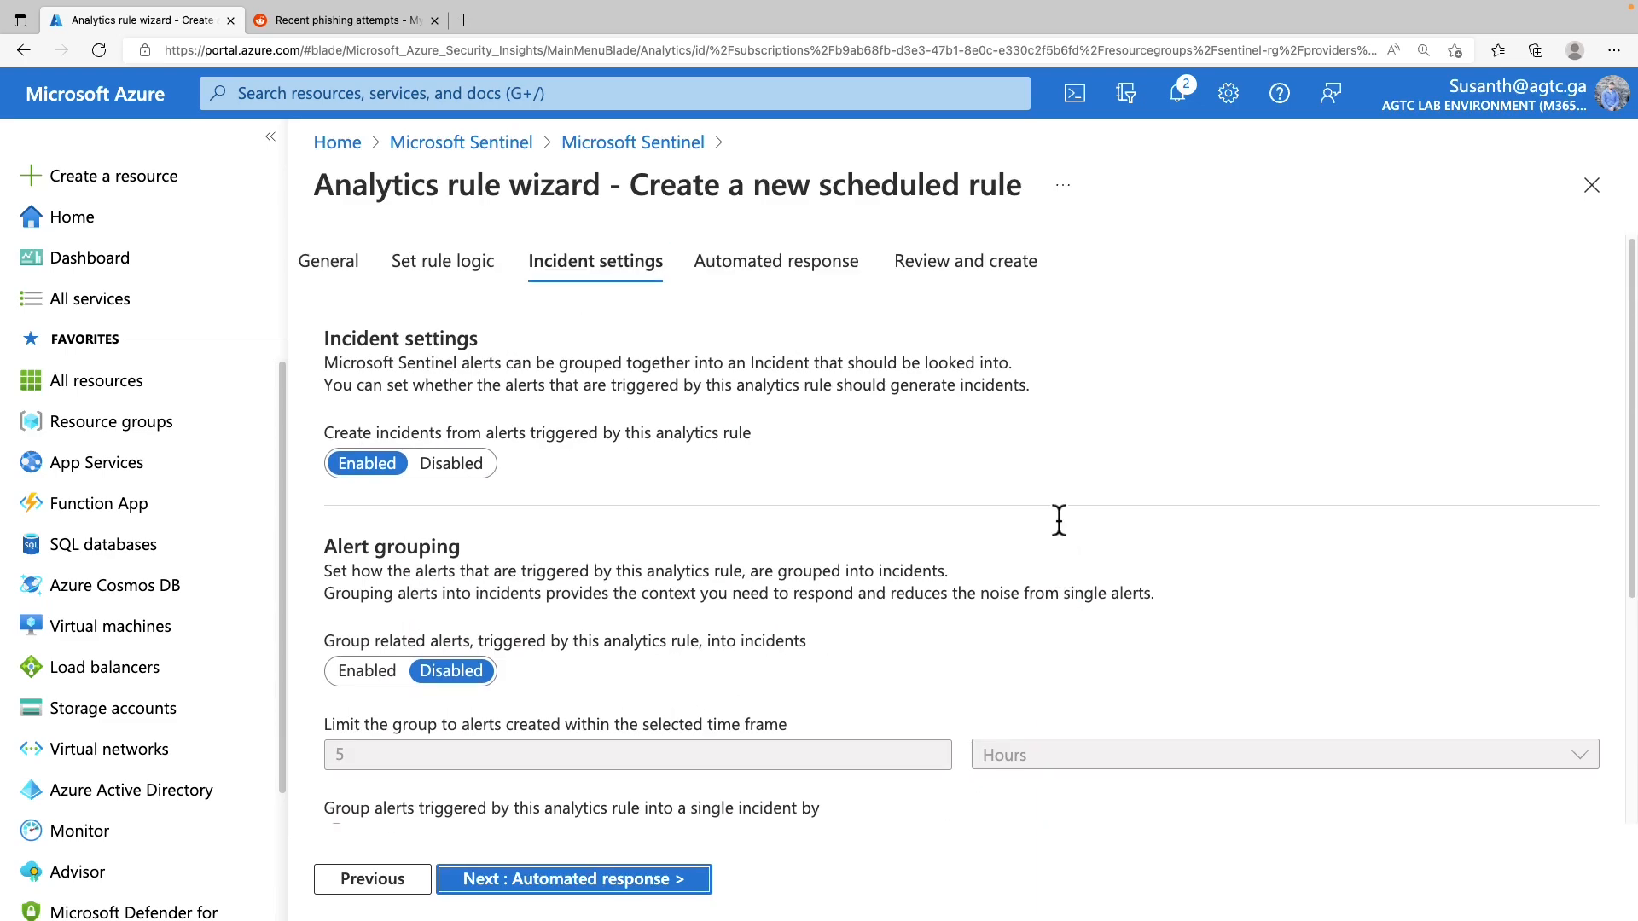
{"action": "scroll", "coordinate": [1058, 519], "scroll_direction": "down", "scroll_amount": 2}
{"action": "left_click_drag", "start_coordinate": [324, 467], "coordinate": [485, 488]}
{"action": "left_click", "coordinate": [363, 581]}
{"action": "scroll", "coordinate": [677, 565], "scroll_direction": "down", "scroll_amount": 3}
{"action": "double_click", "coordinate": [821, 548]}
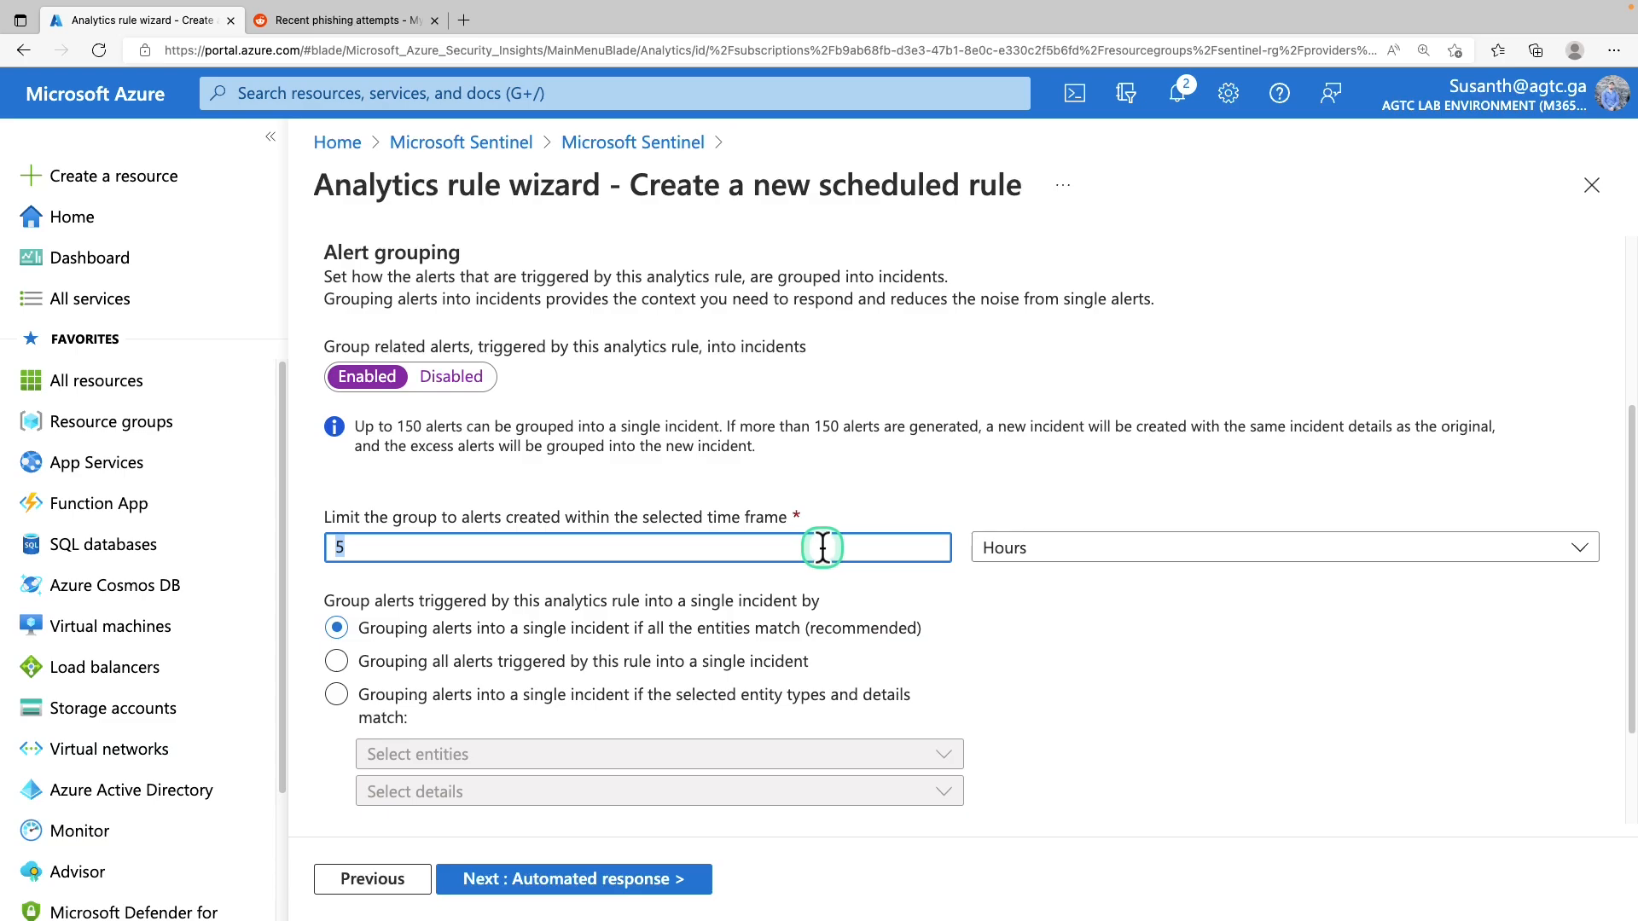
{"action": "type", "text": "12"}
{"action": "key", "text": "Tab"}
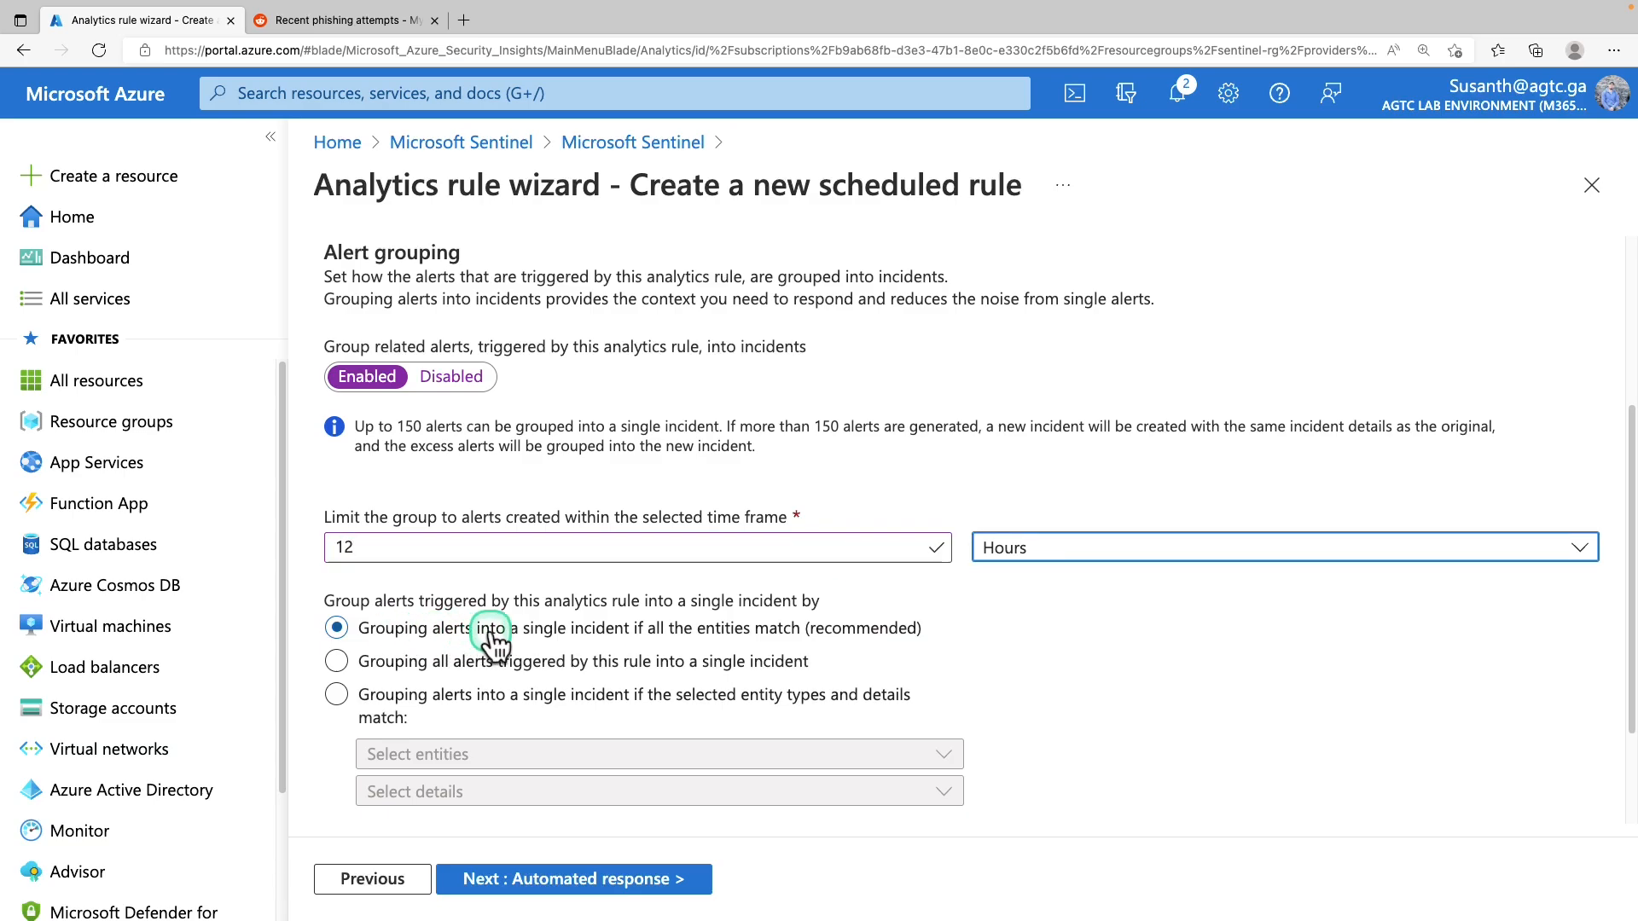
Group alerts only when the Account entity and alert Name match
{"action": "left_click", "coordinate": [552, 696]}
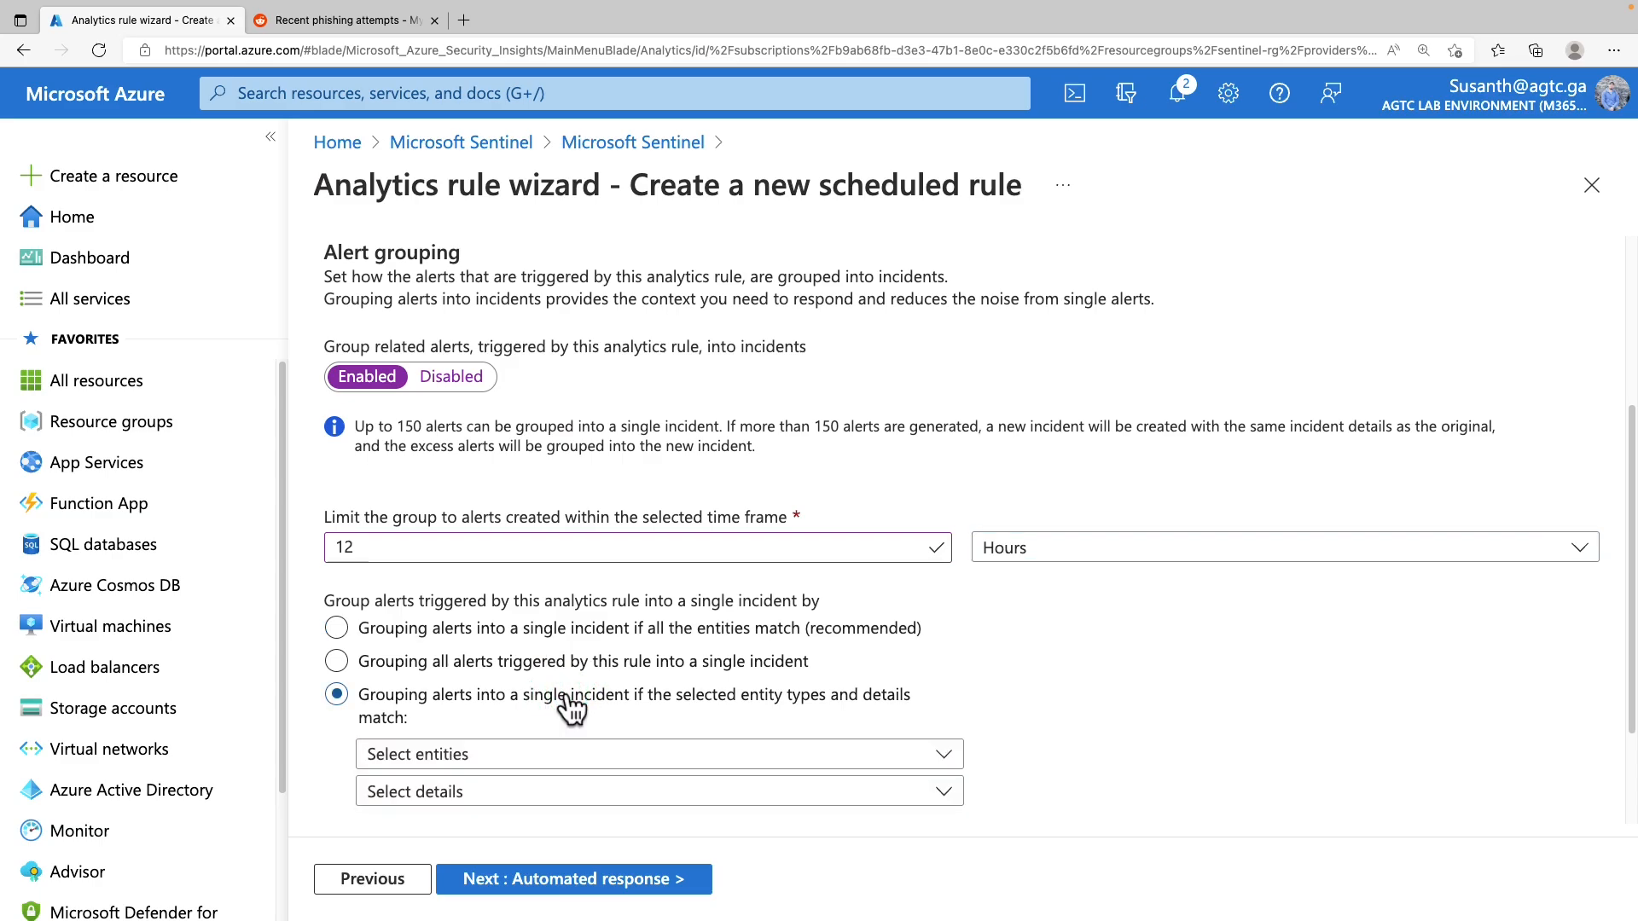
{"action": "left_click", "coordinate": [567, 749]}
{"action": "left_click", "coordinate": [586, 625]}
{"action": "left_click", "coordinate": [518, 780]}
{"action": "left_click", "coordinate": [508, 670]}
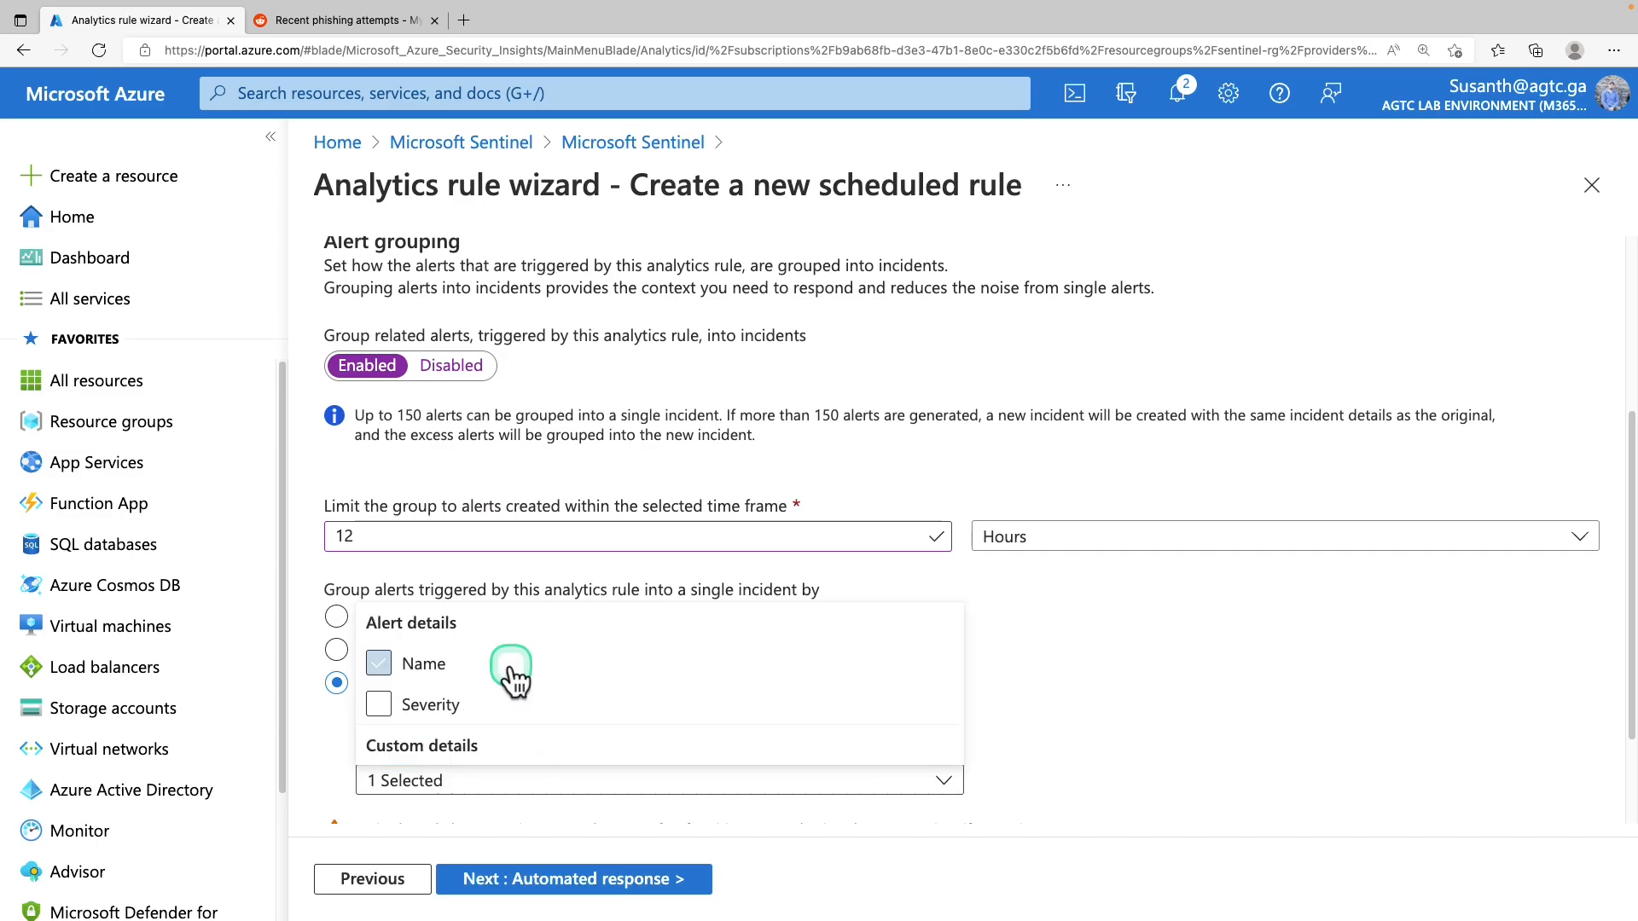
{"action": "left_click", "coordinate": [1071, 766]}
{"action": "scroll", "coordinate": [1077, 761], "scroll_direction": "down", "scroll_amount": 2}
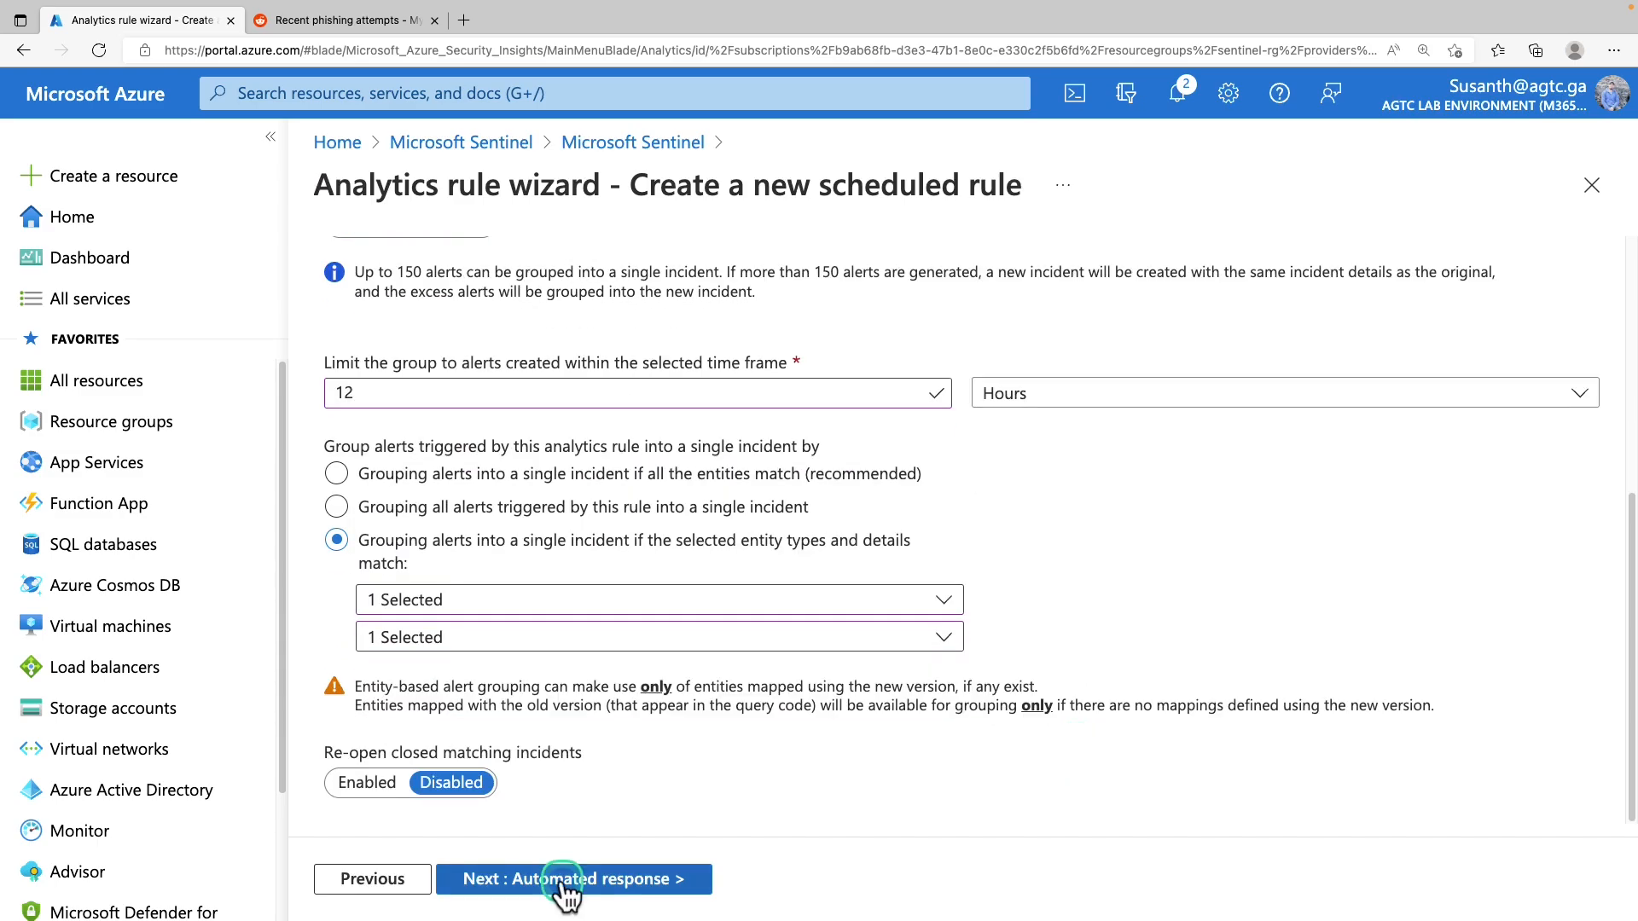
{"action": "left_click", "coordinate": [563, 882]}
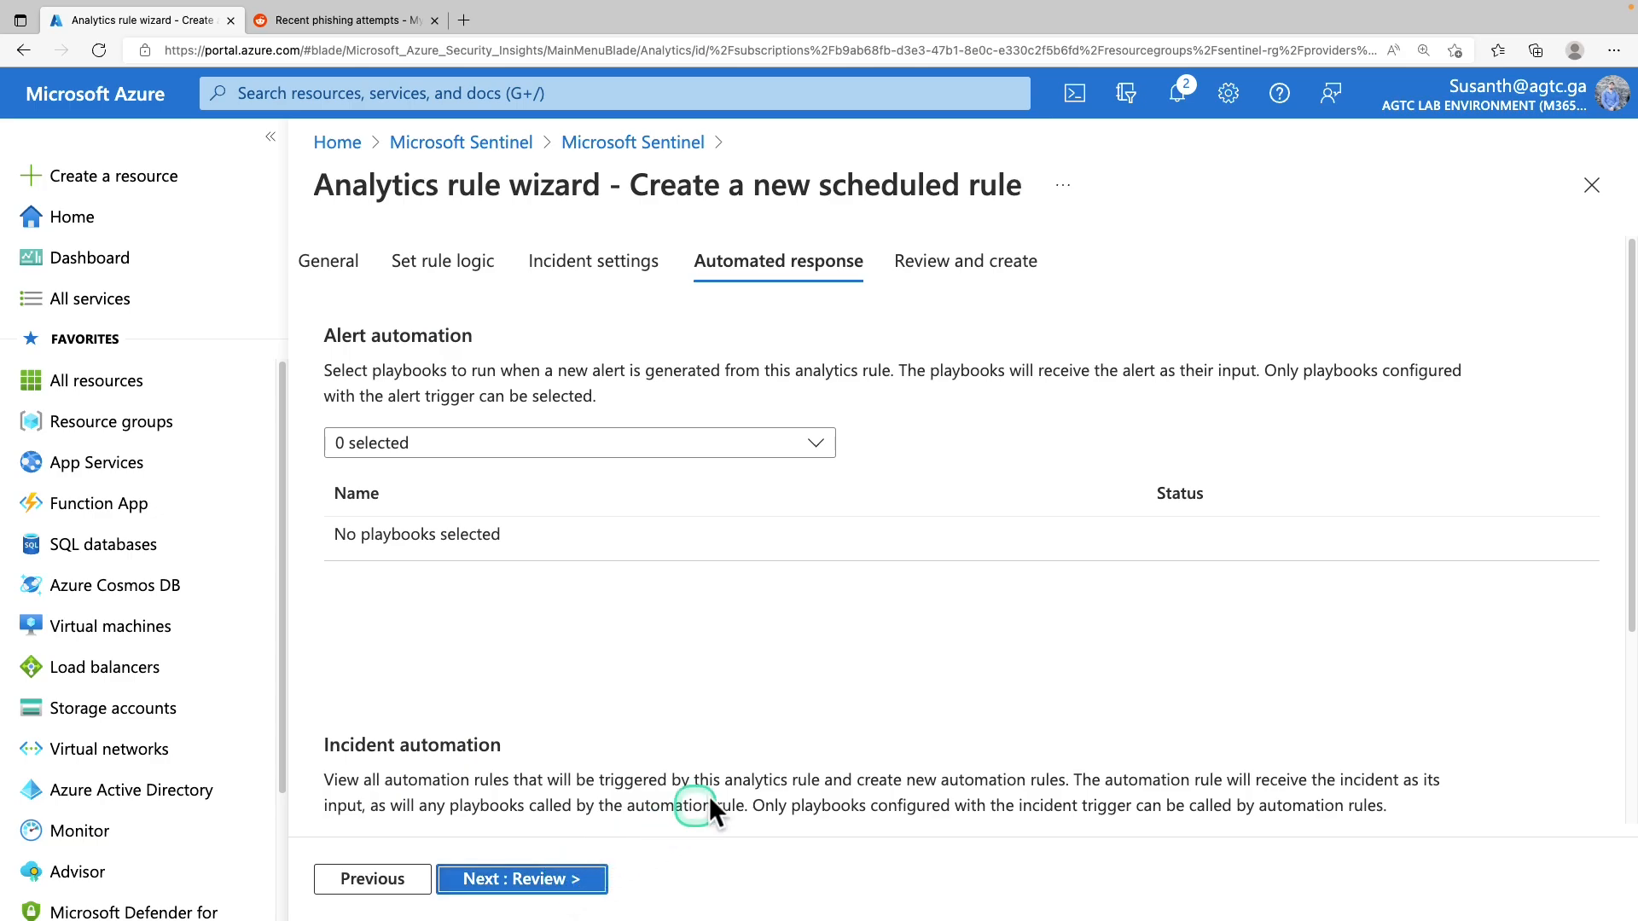
Create the Malicious Inbox Rule - custom with no playbooks after validation passes
{"action": "left_click", "coordinate": [708, 442]}
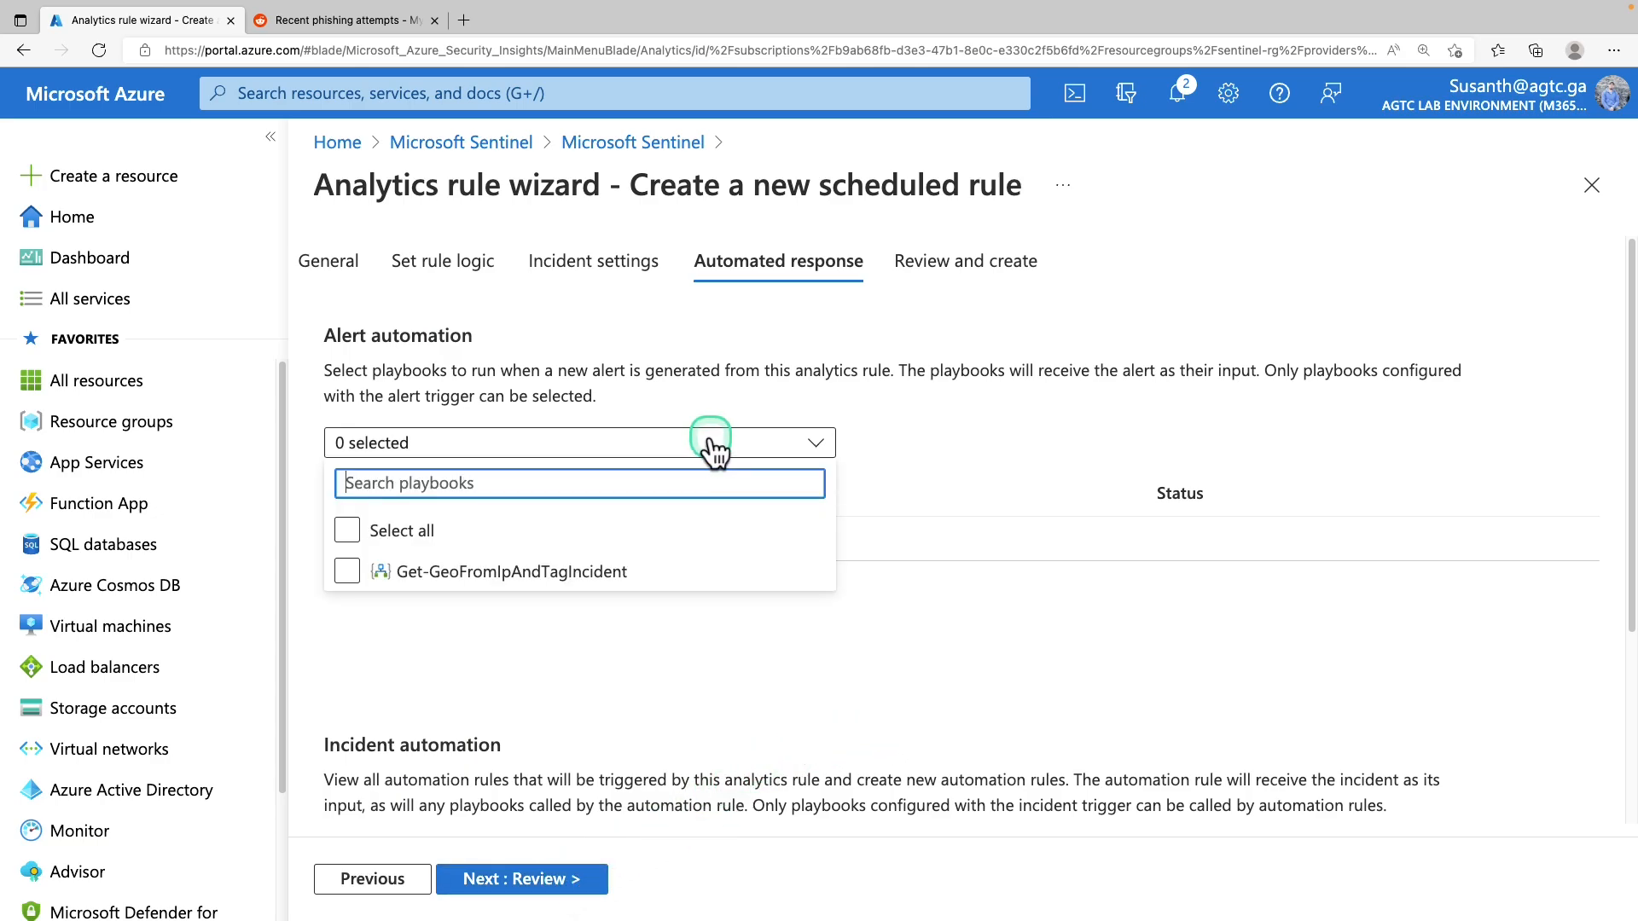
{"action": "left_click", "coordinate": [708, 443]}
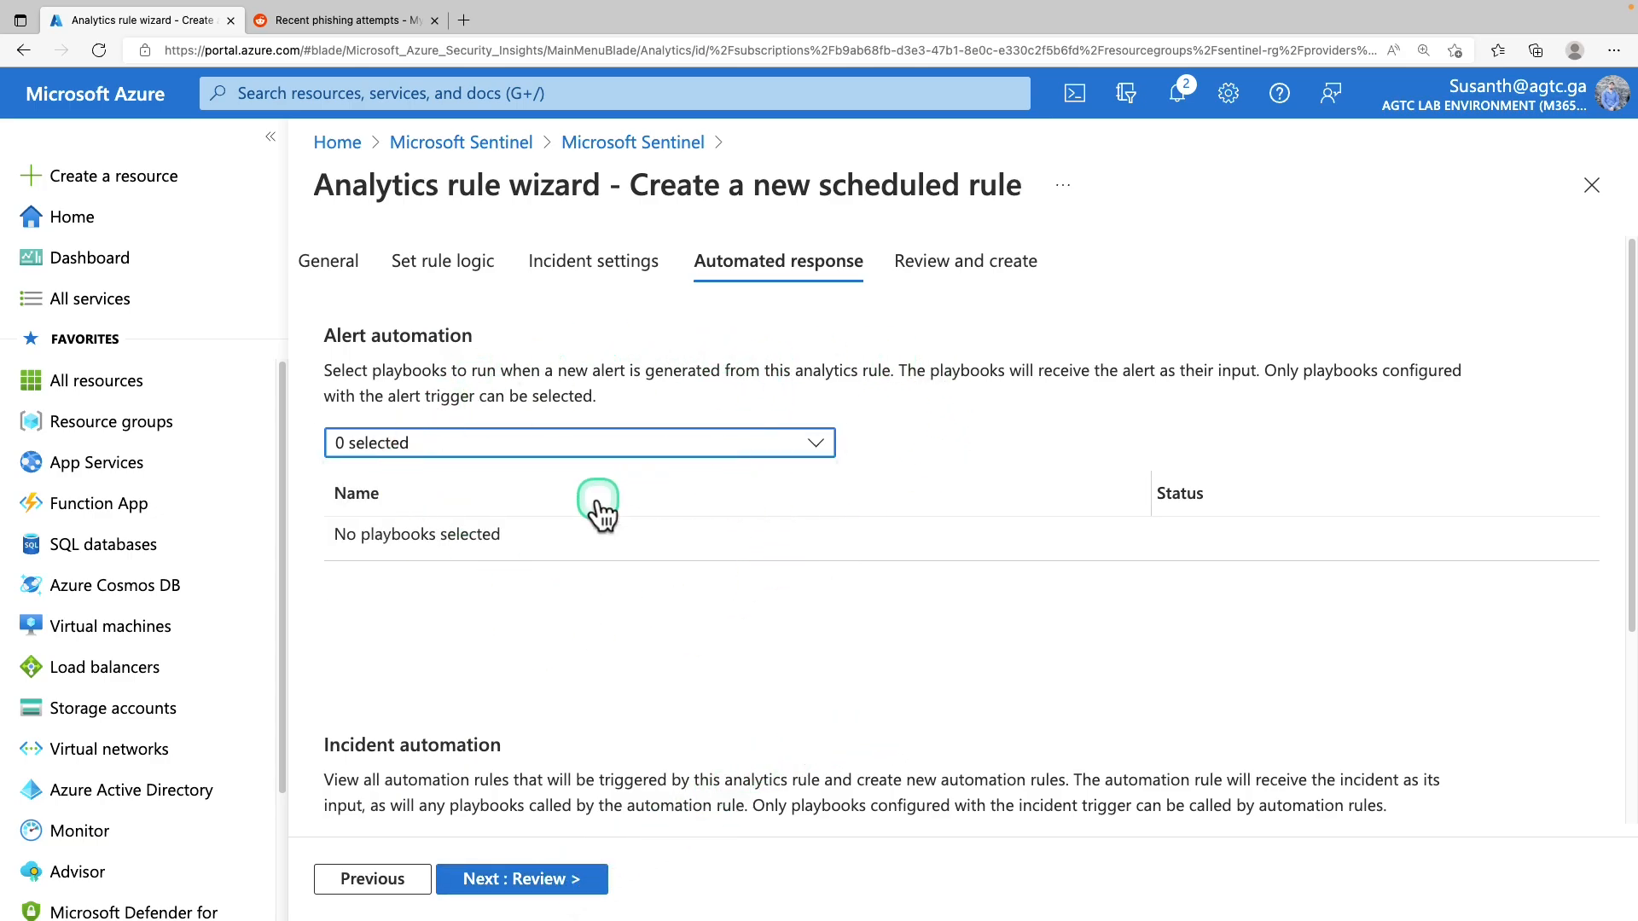
{"action": "scroll", "coordinate": [546, 626], "scroll_direction": "down", "scroll_amount": 3}
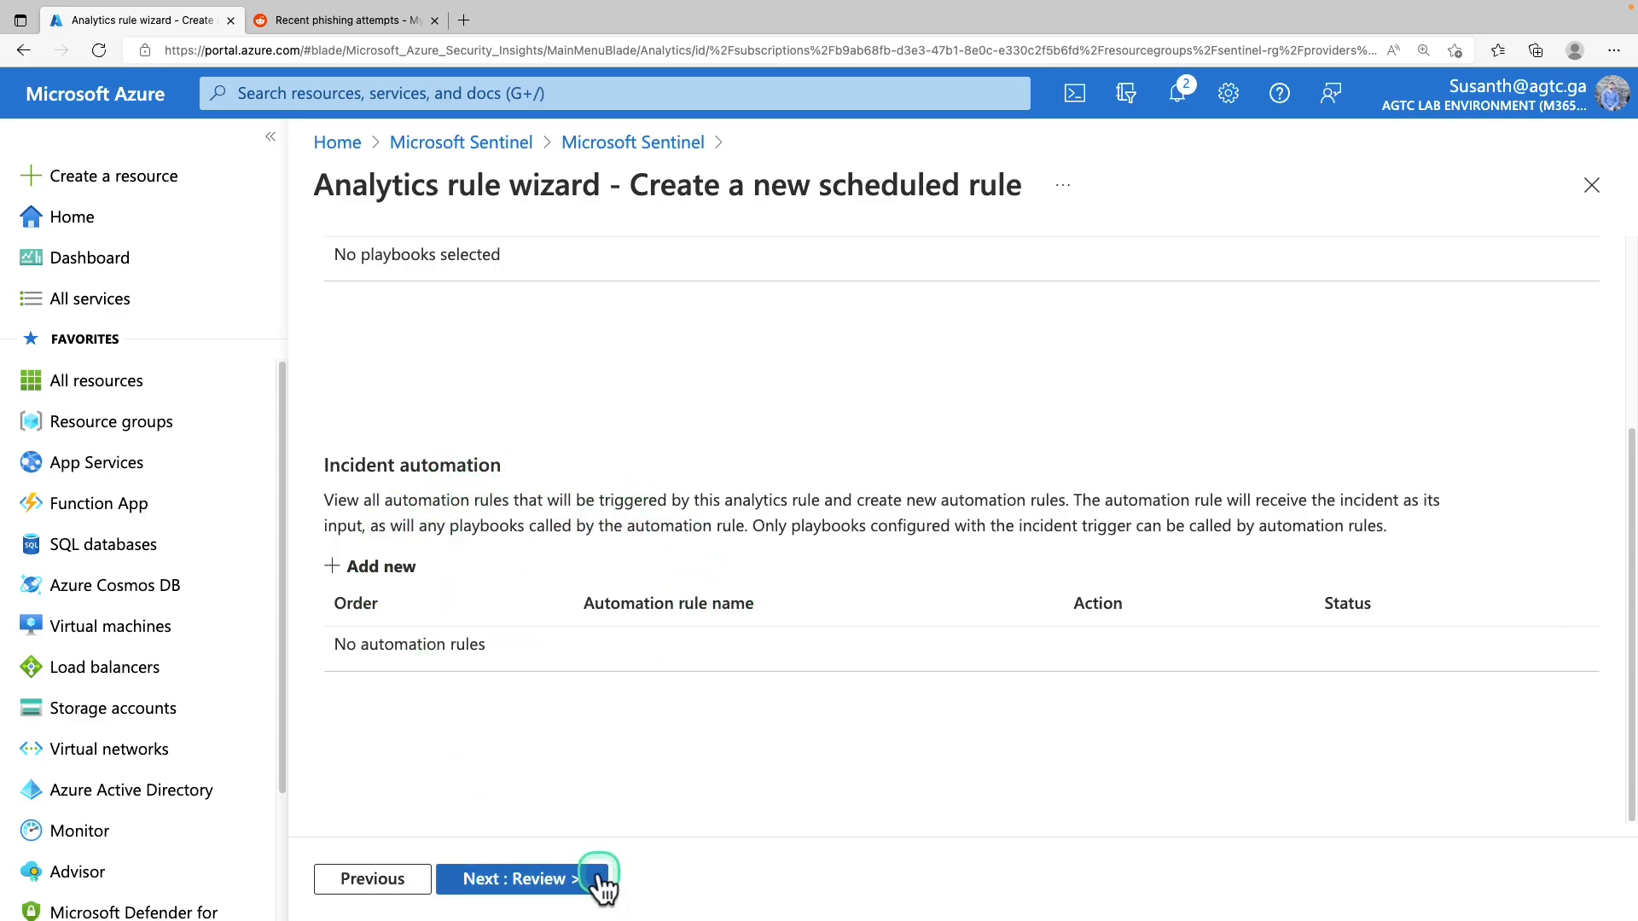
{"action": "left_click", "coordinate": [566, 881]}
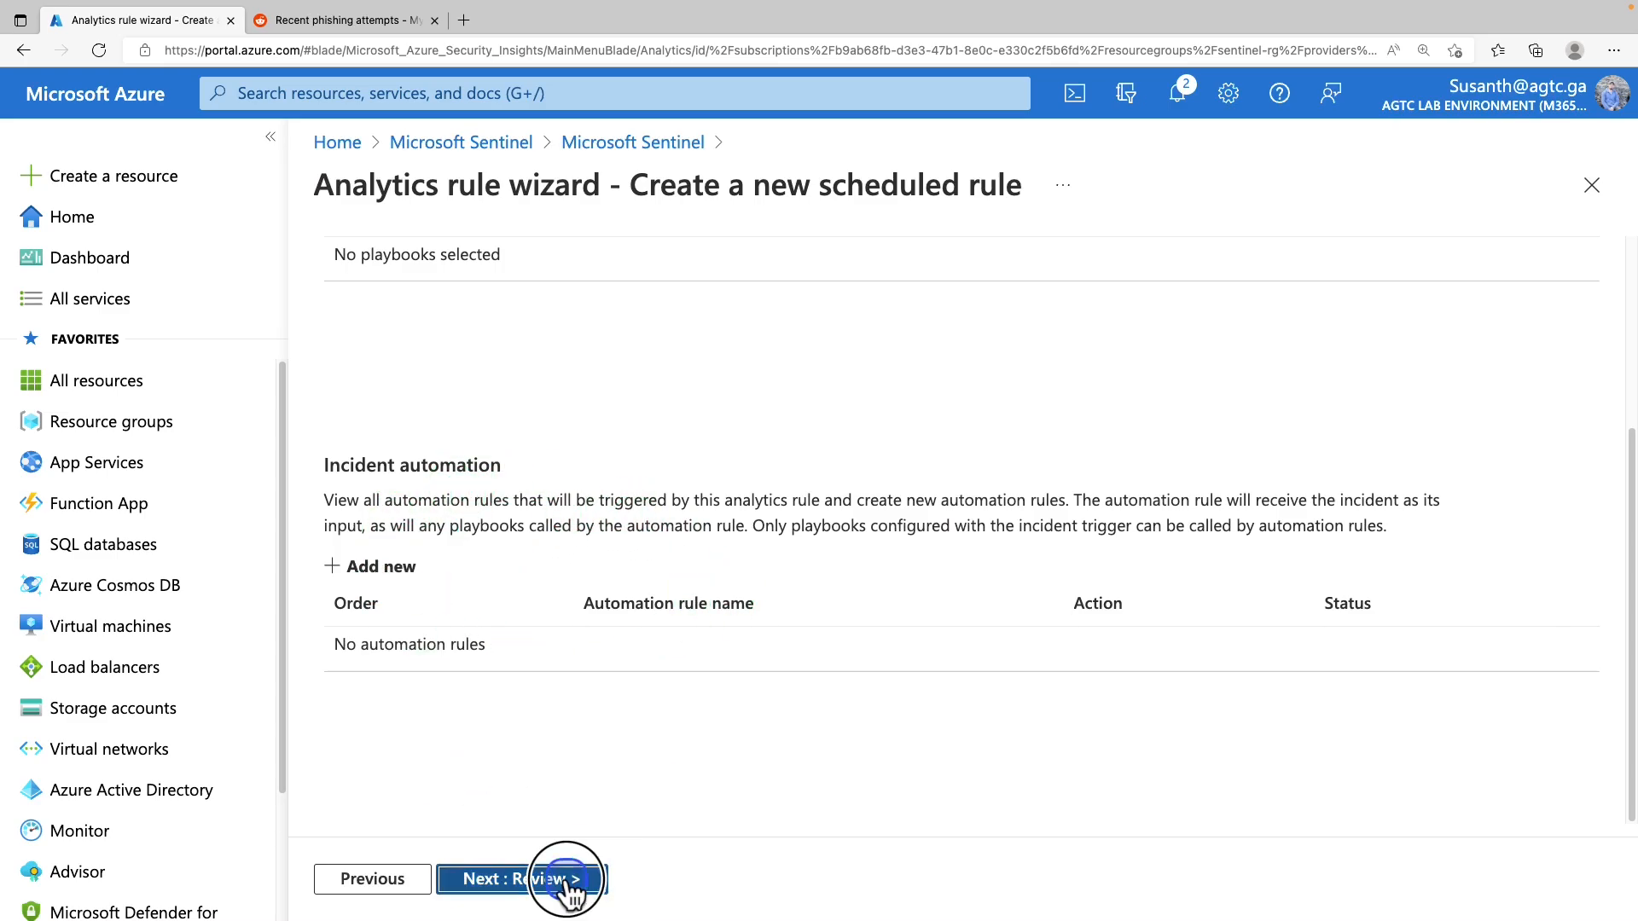
{"action": "left_click", "coordinate": [502, 883]}
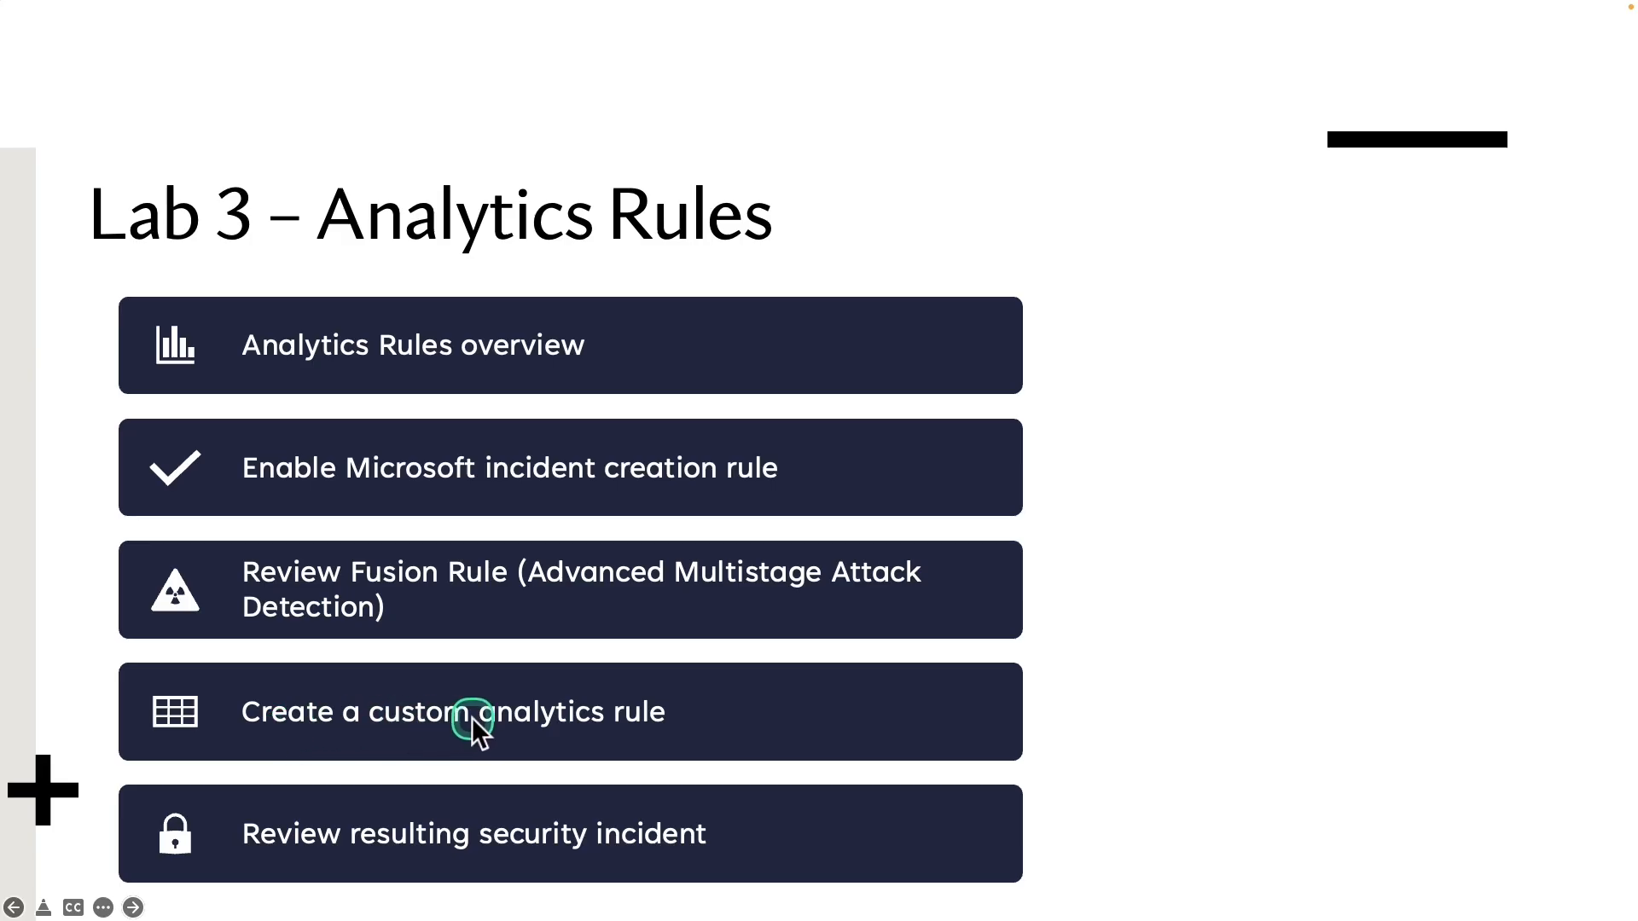
Box 'Review resulting security incident' in orange, then go back to the Sentinel workspace list
{"action": "left_click_drag", "start_coordinate": [127, 783], "coordinate": [753, 887]}
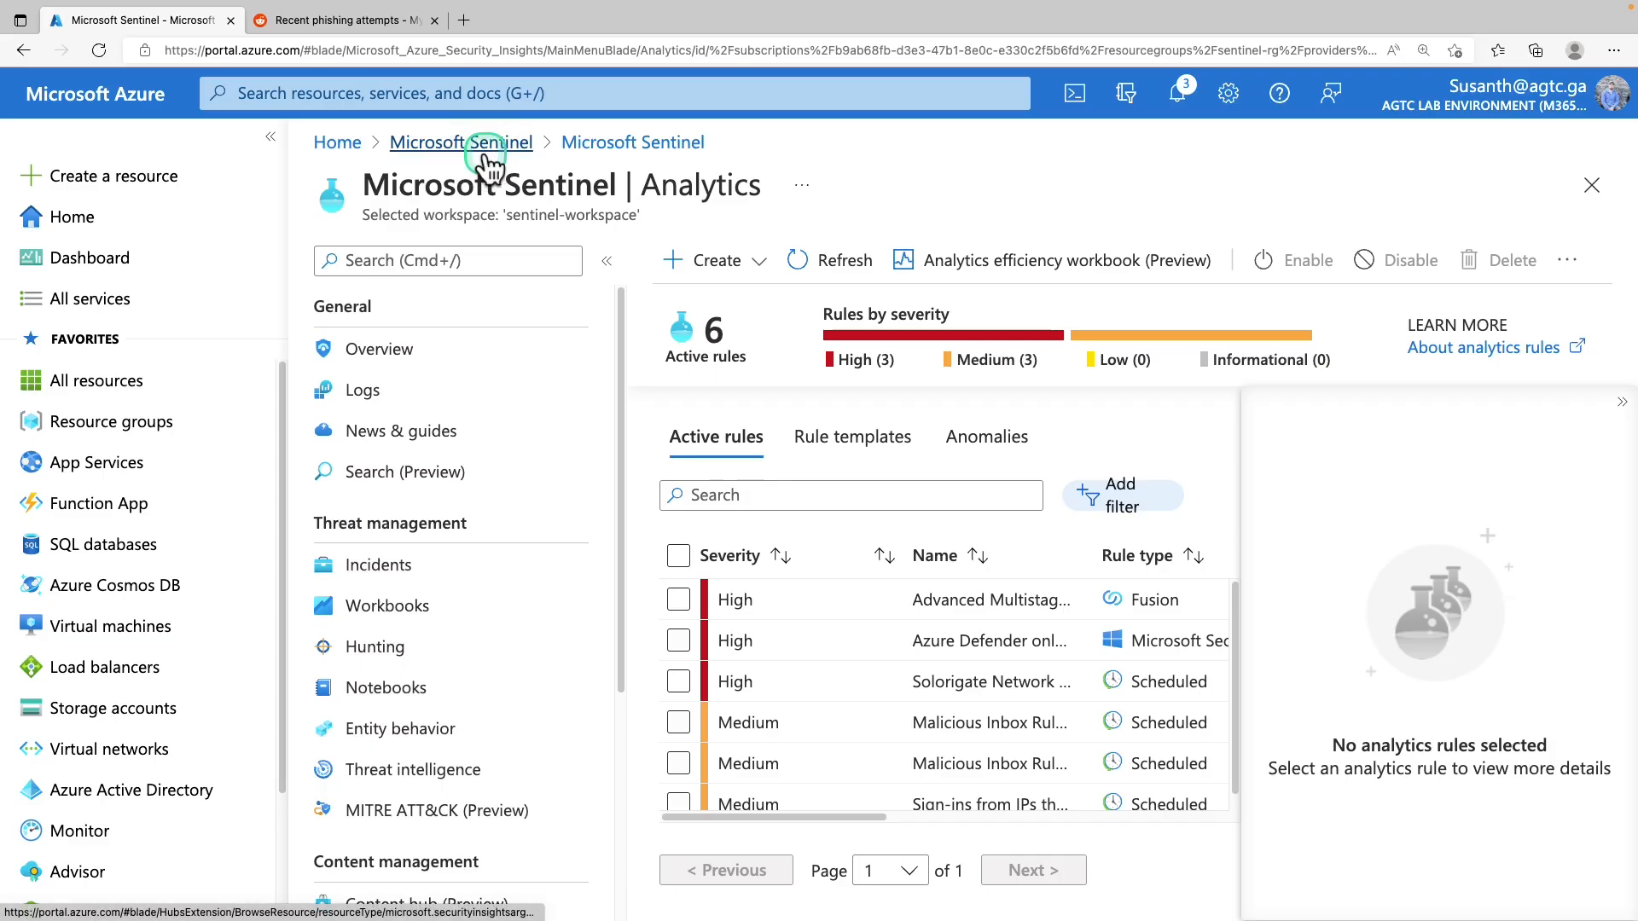
{"action": "left_click", "coordinate": [485, 150]}
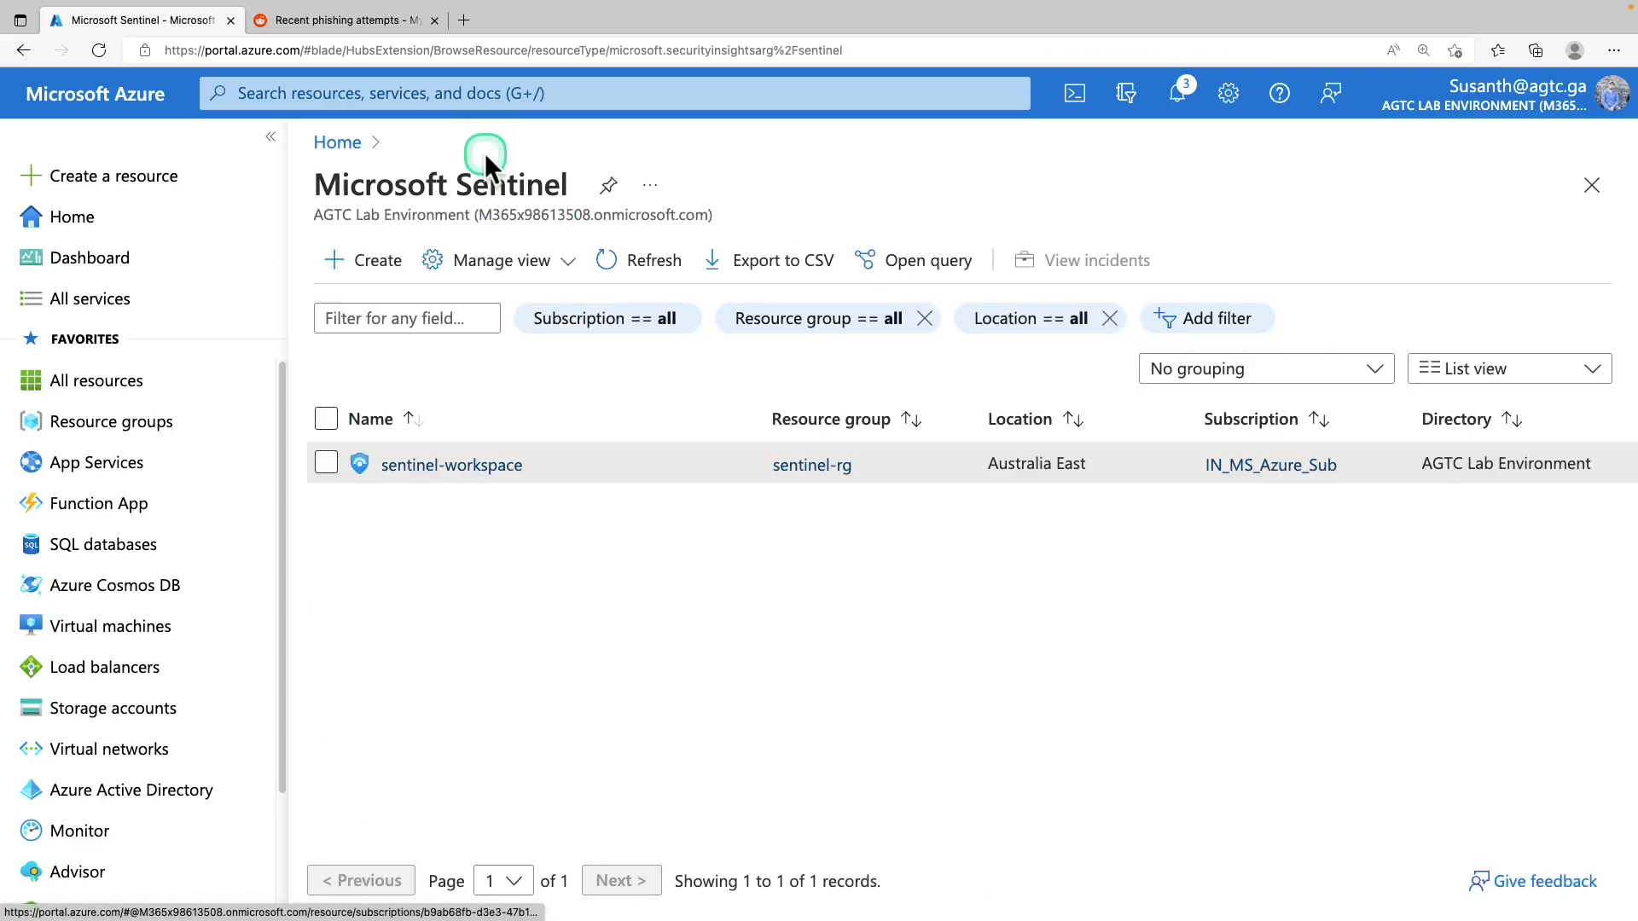
Open the Incidents list for sentinel-workspace with the details pane collapsed
{"action": "left_click", "coordinate": [488, 469]}
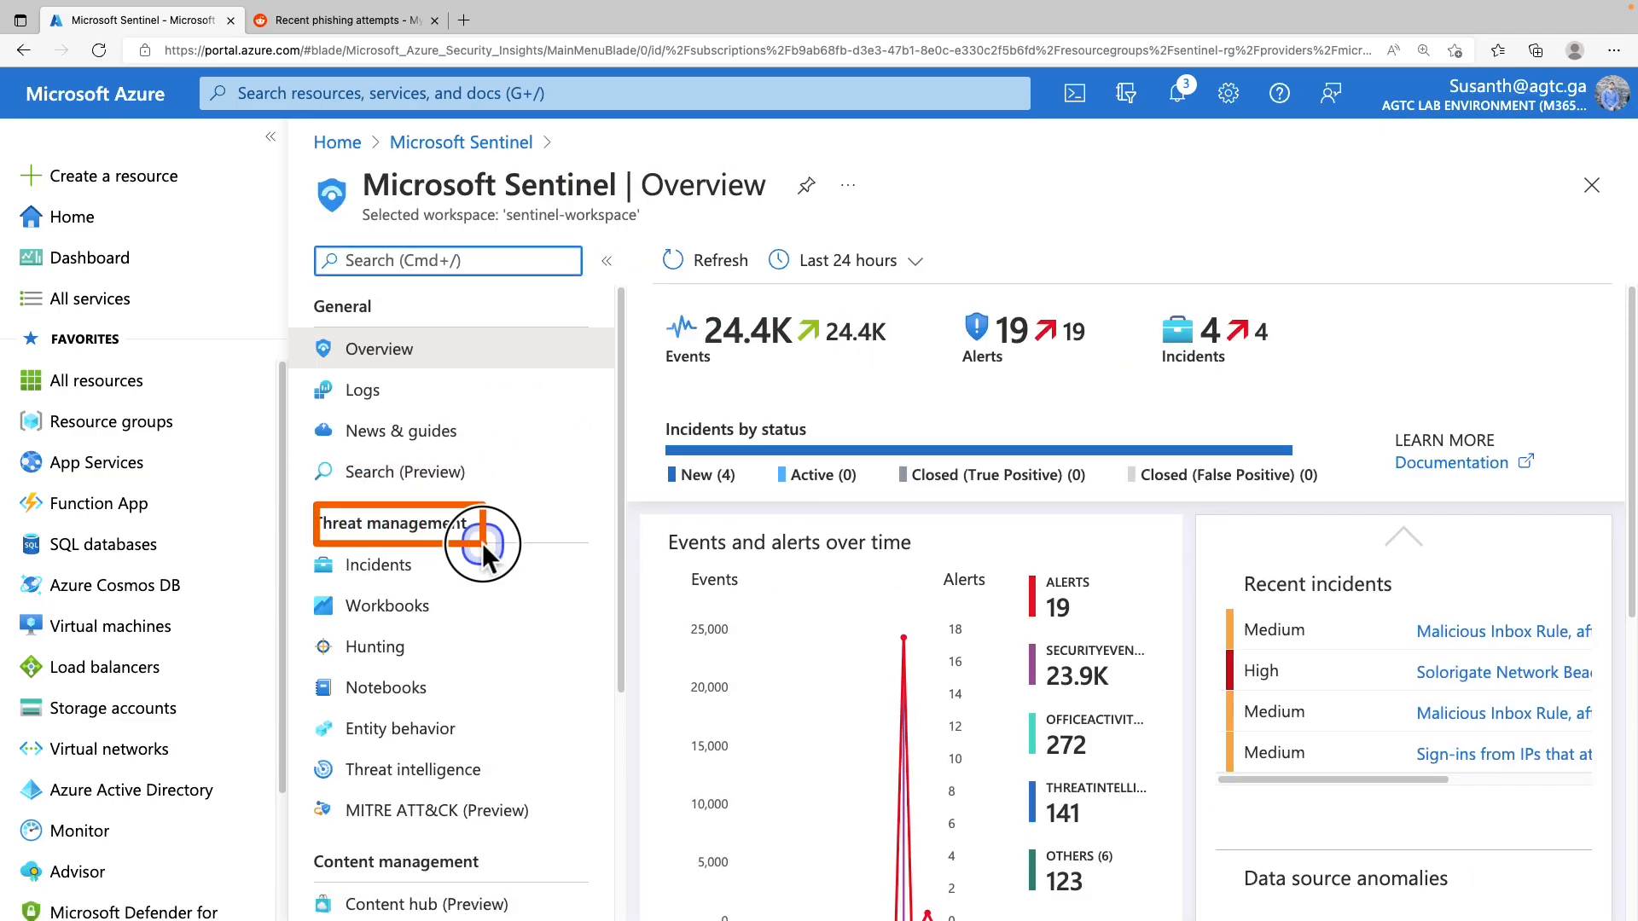
{"action": "left_click", "coordinate": [413, 572]}
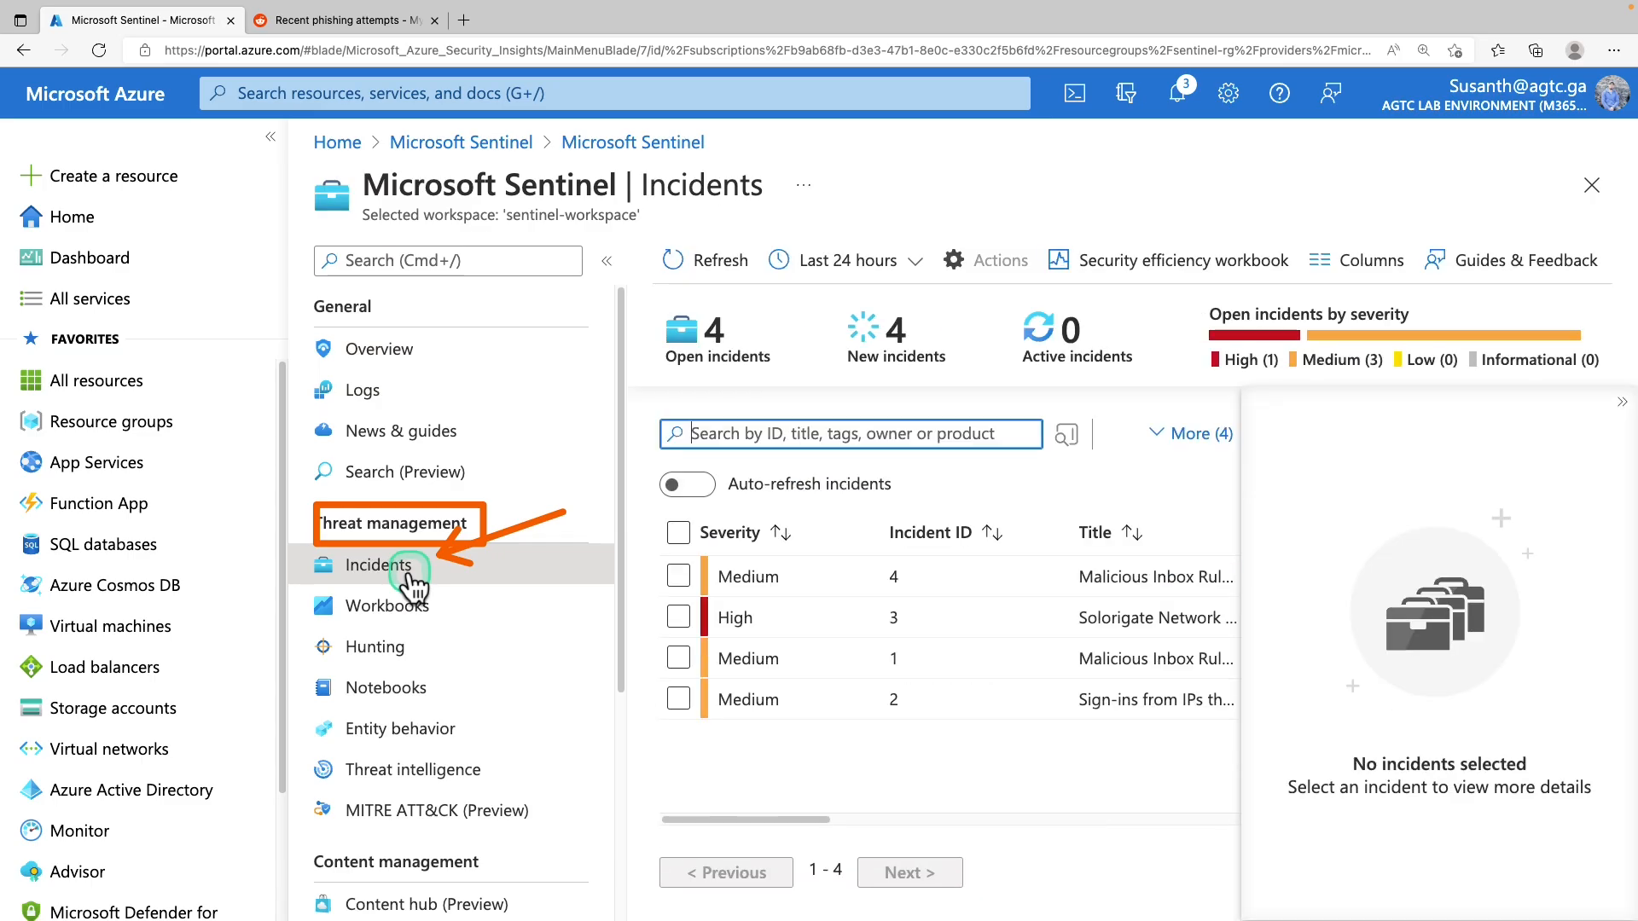
{"action": "left_click", "coordinate": [1621, 413]}
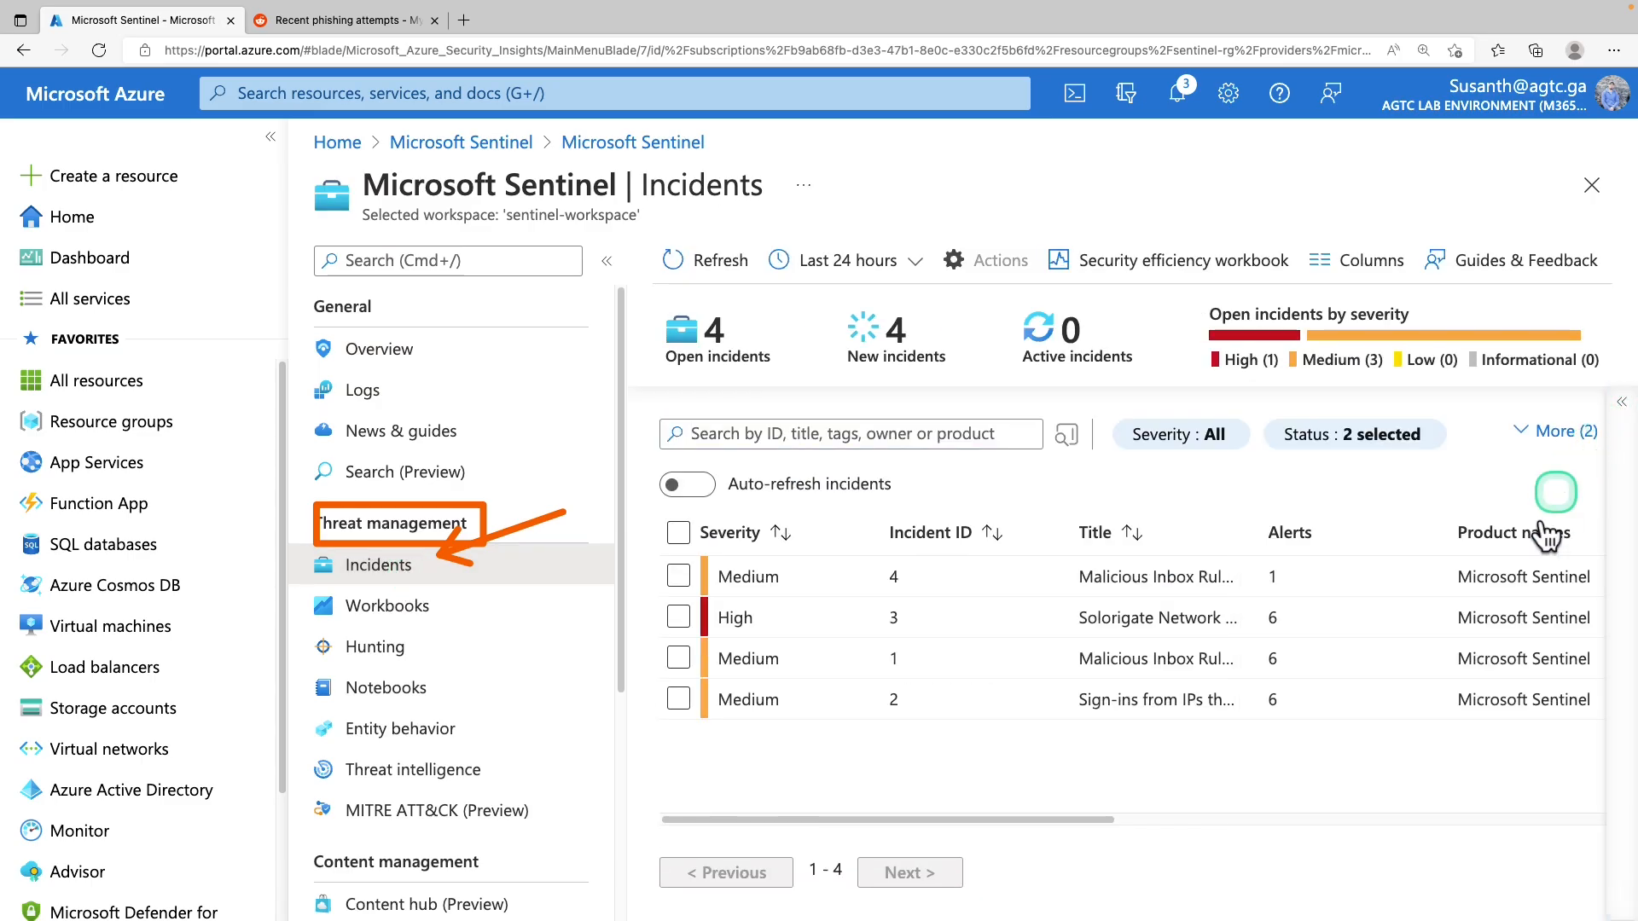
{"action": "mouse_move", "coordinate": [1047, 818]}
{"action": "left_mouse_down"}
{"action": "mouse_move", "coordinate": [1262, 818]}
{"action": "mouse_move", "coordinate": [1077, 812]}
{"action": "left_mouse_up"}
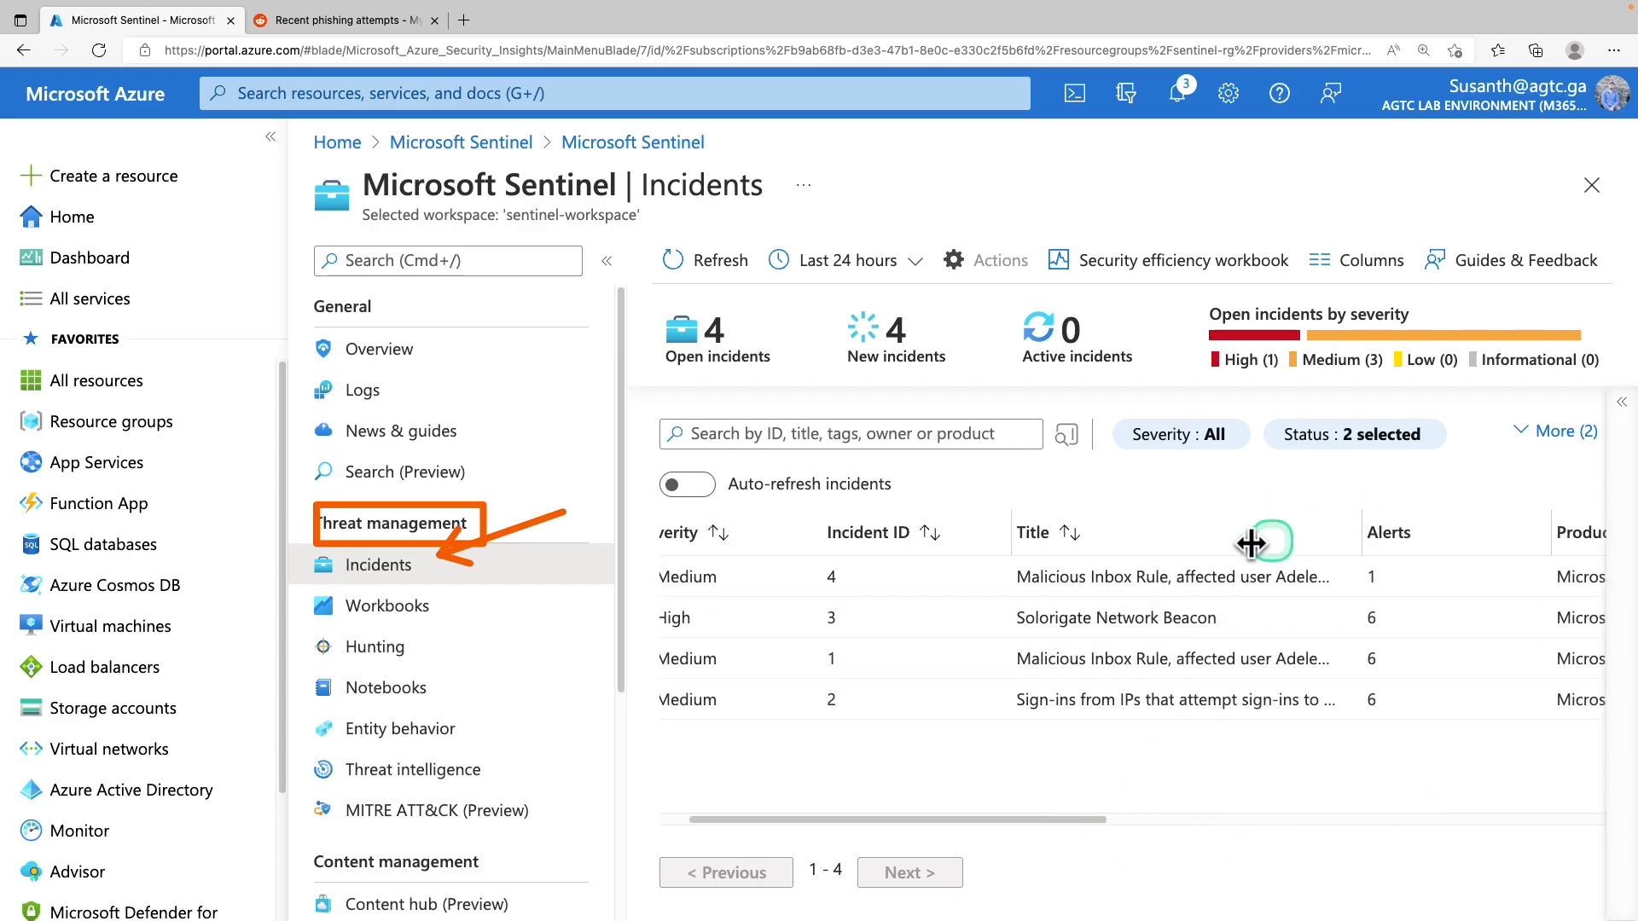
Open the full details page of incident 4, Malicious Inbox Rule - custom
{"action": "left_click", "coordinate": [1066, 580]}
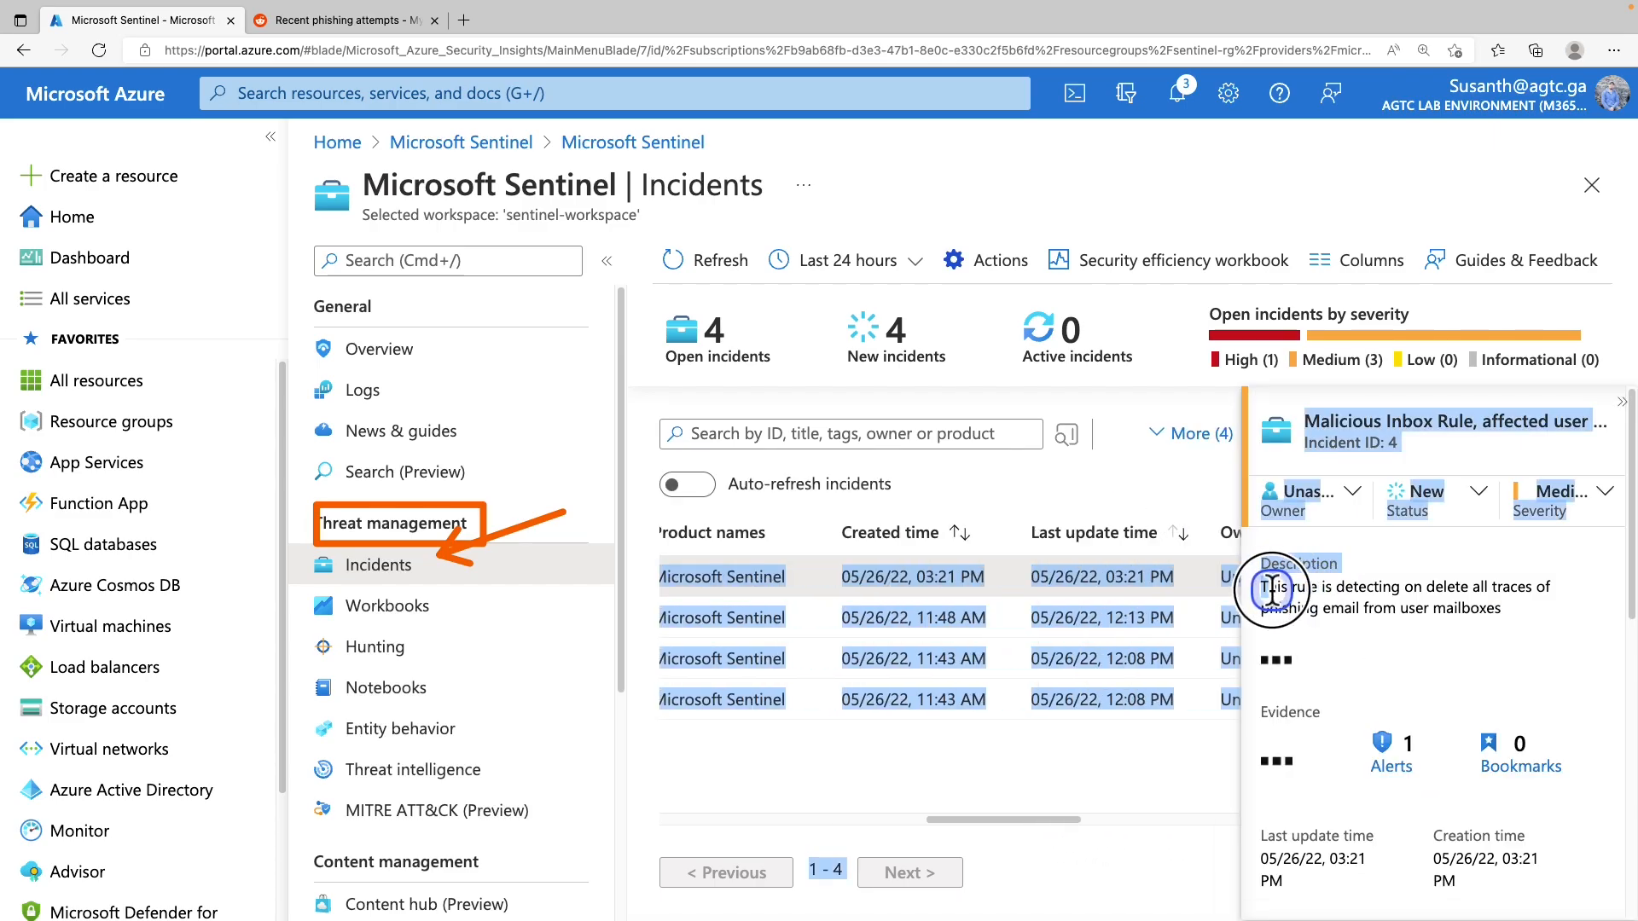
{"action": "left_click", "coordinate": [882, 571]}
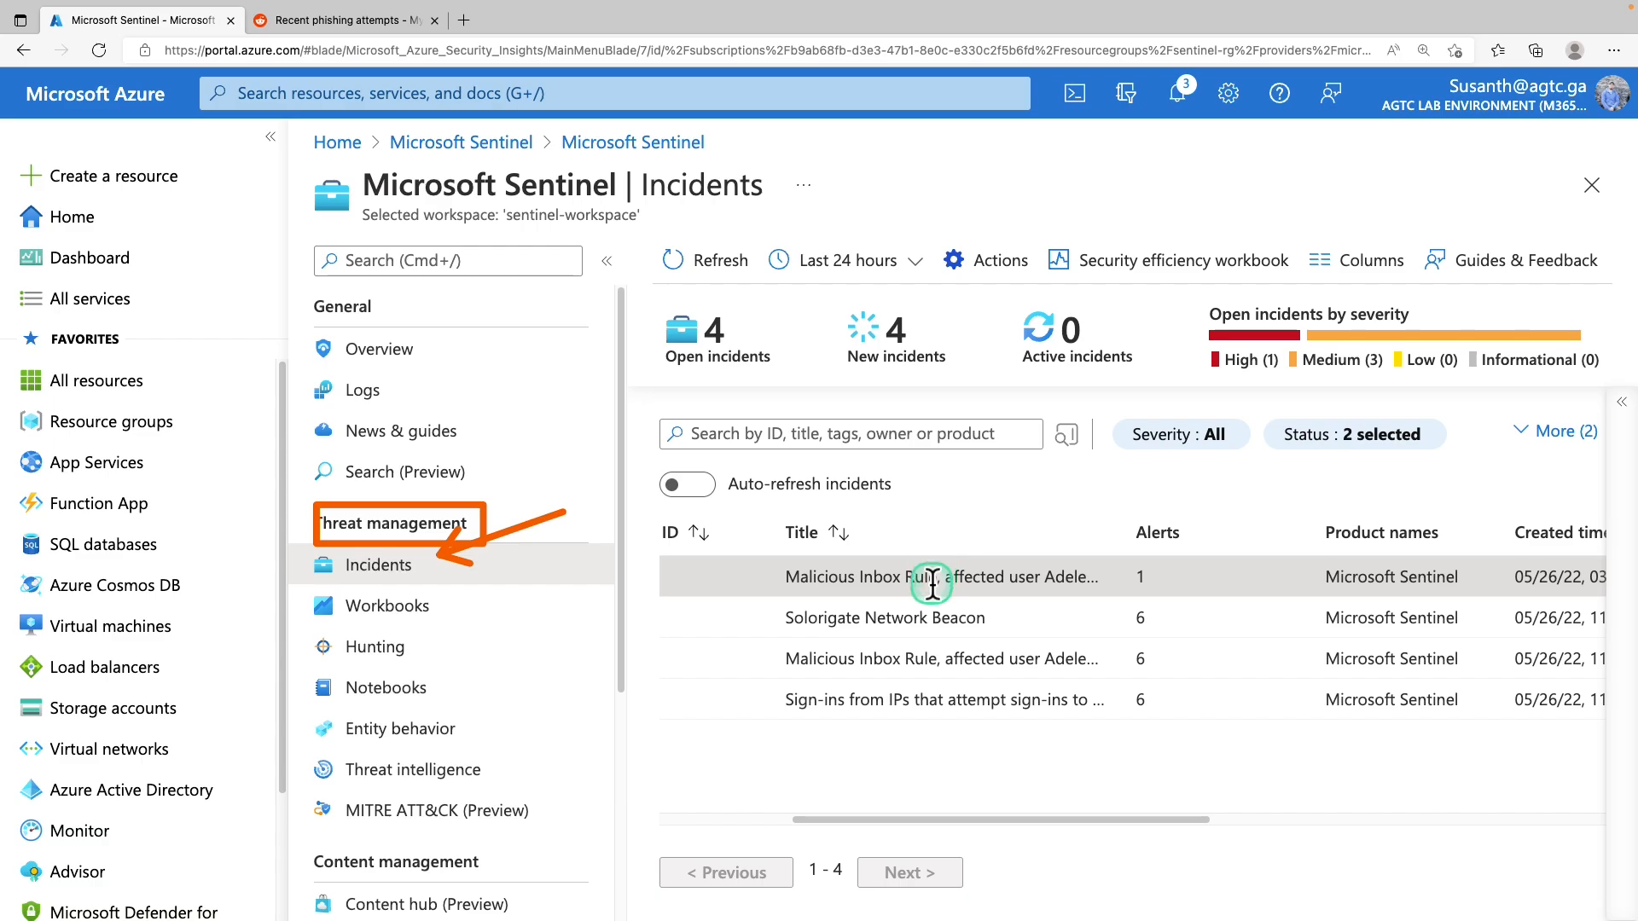
{"action": "left_click_drag", "start_coordinate": [878, 818], "coordinate": [747, 819]}
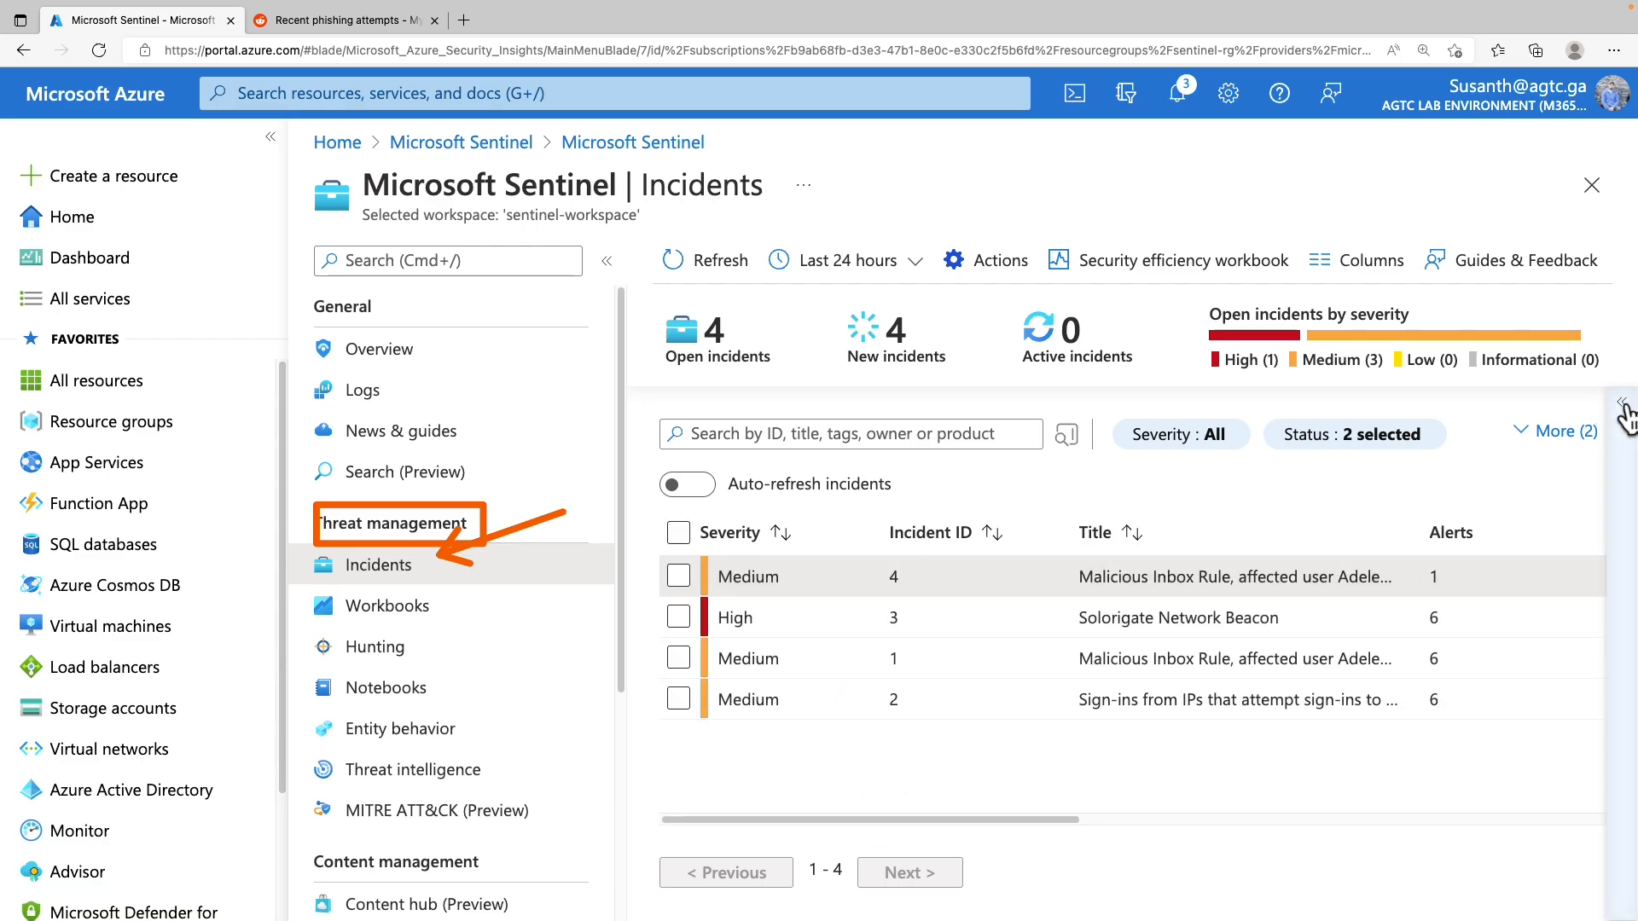
{"action": "left_click", "coordinate": [1621, 403]}
{"action": "scroll", "coordinate": [1345, 856], "scroll_direction": "down", "scroll_amount": 5}
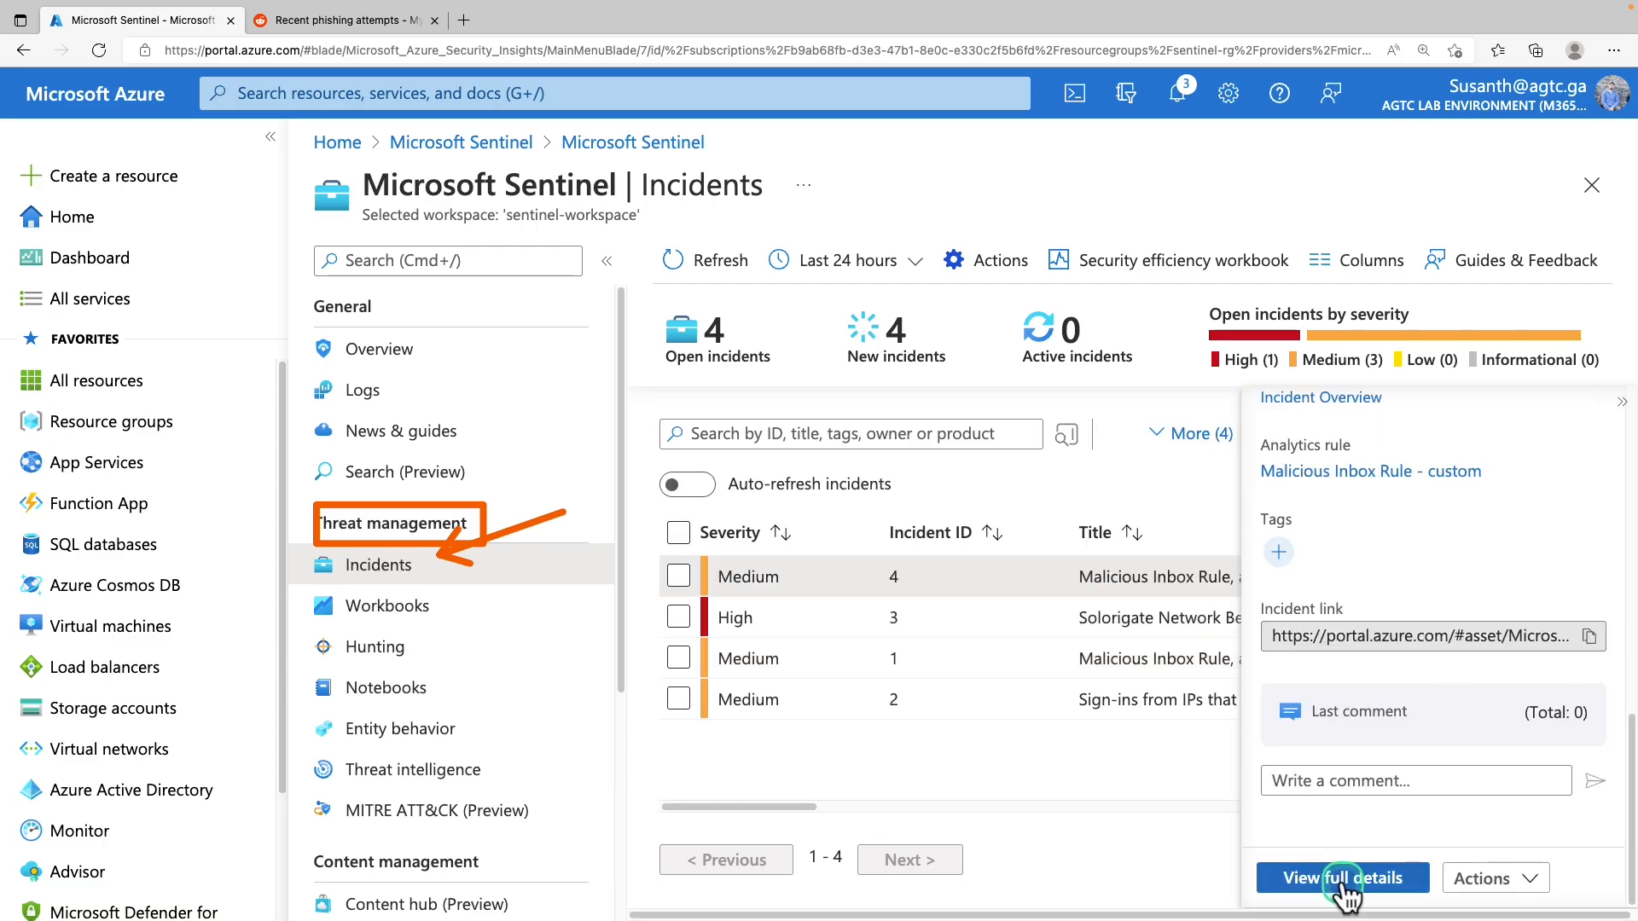
{"action": "left_click", "coordinate": [1346, 892]}
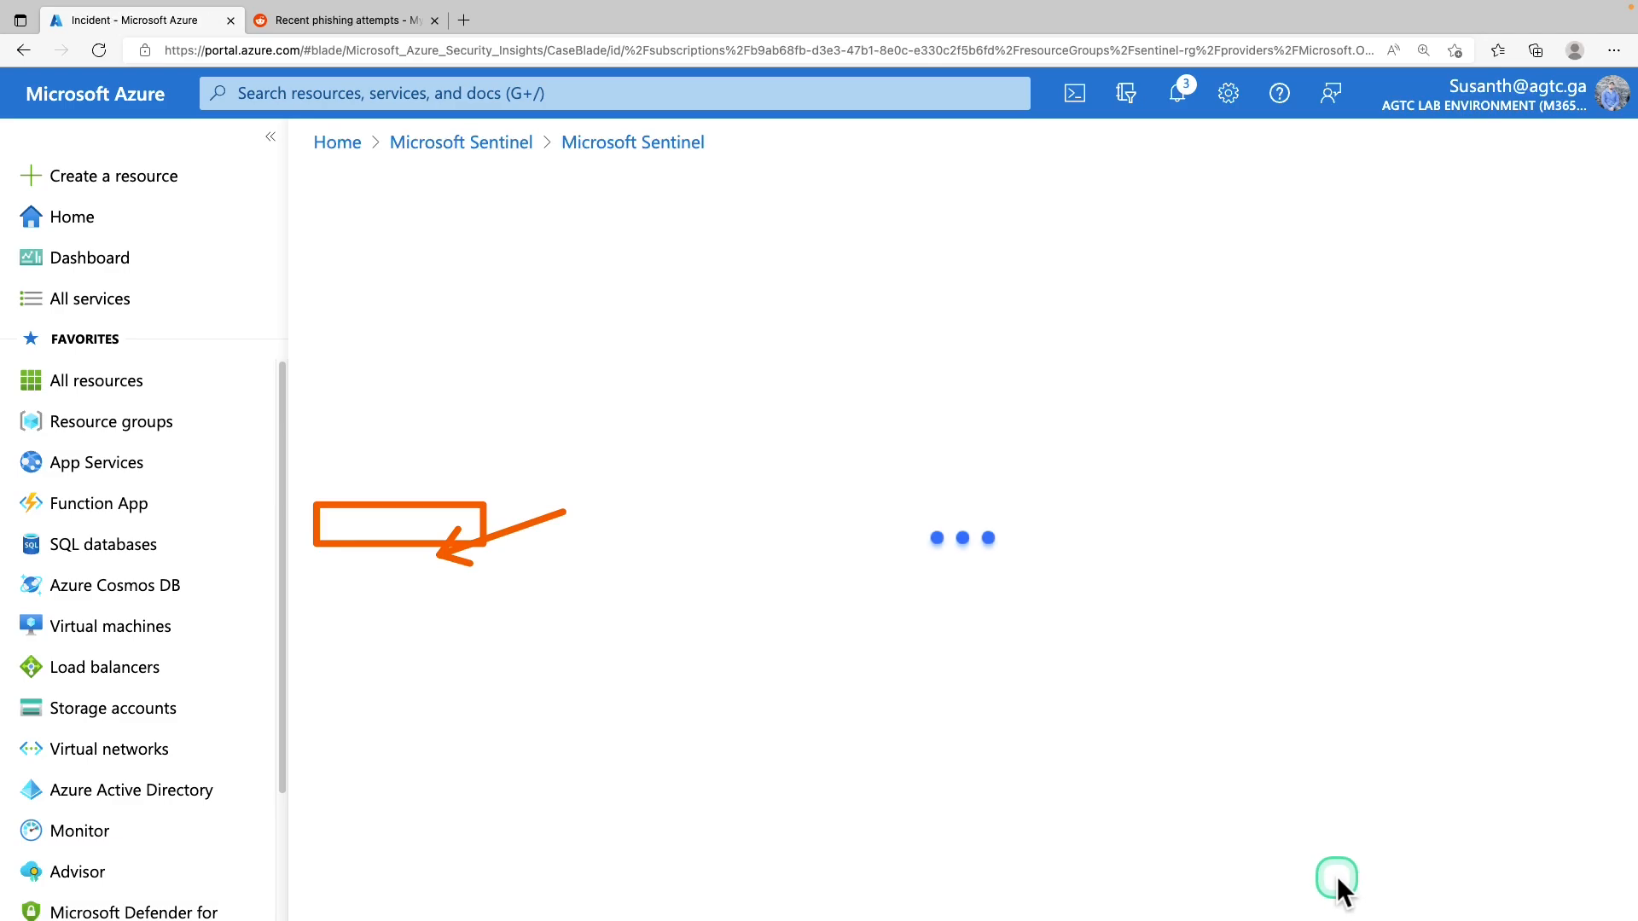
Show incident 4's Entities tab and open the full details of its account, host and IP entities
{"action": "left_click_drag", "start_coordinate": [493, 317], "coordinate": [721, 320]}
{"action": "left_click", "coordinate": [650, 319]}
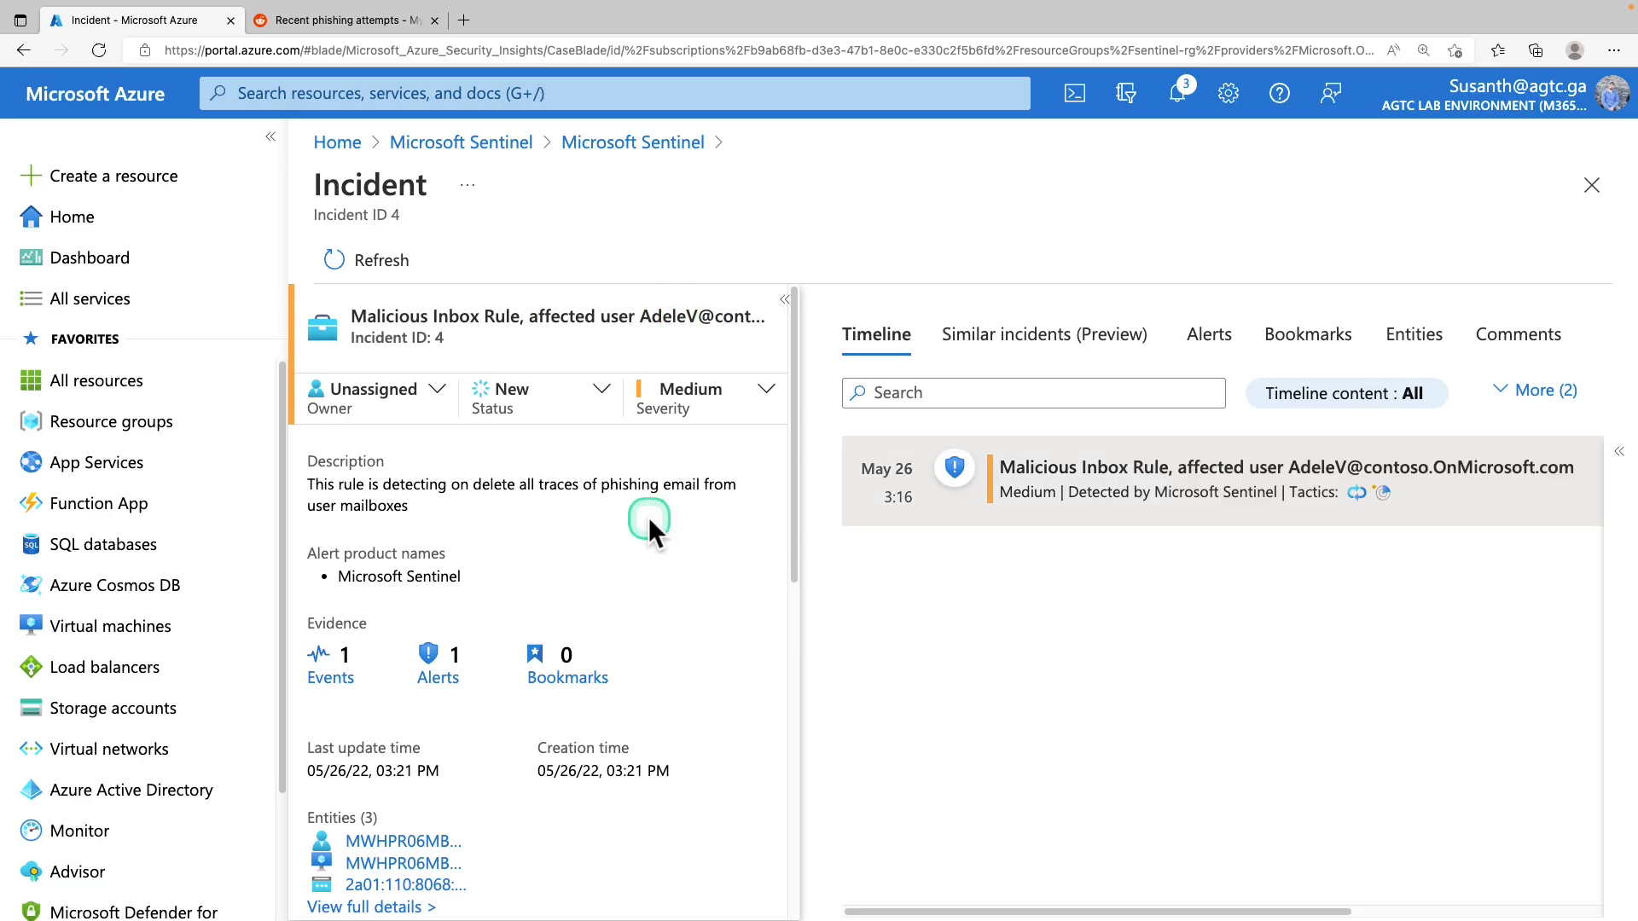
{"action": "scroll", "coordinate": [644, 520], "scroll_direction": "down", "scroll_amount": 1}
{"action": "scroll", "coordinate": [646, 524], "scroll_direction": "down", "scroll_amount": 2}
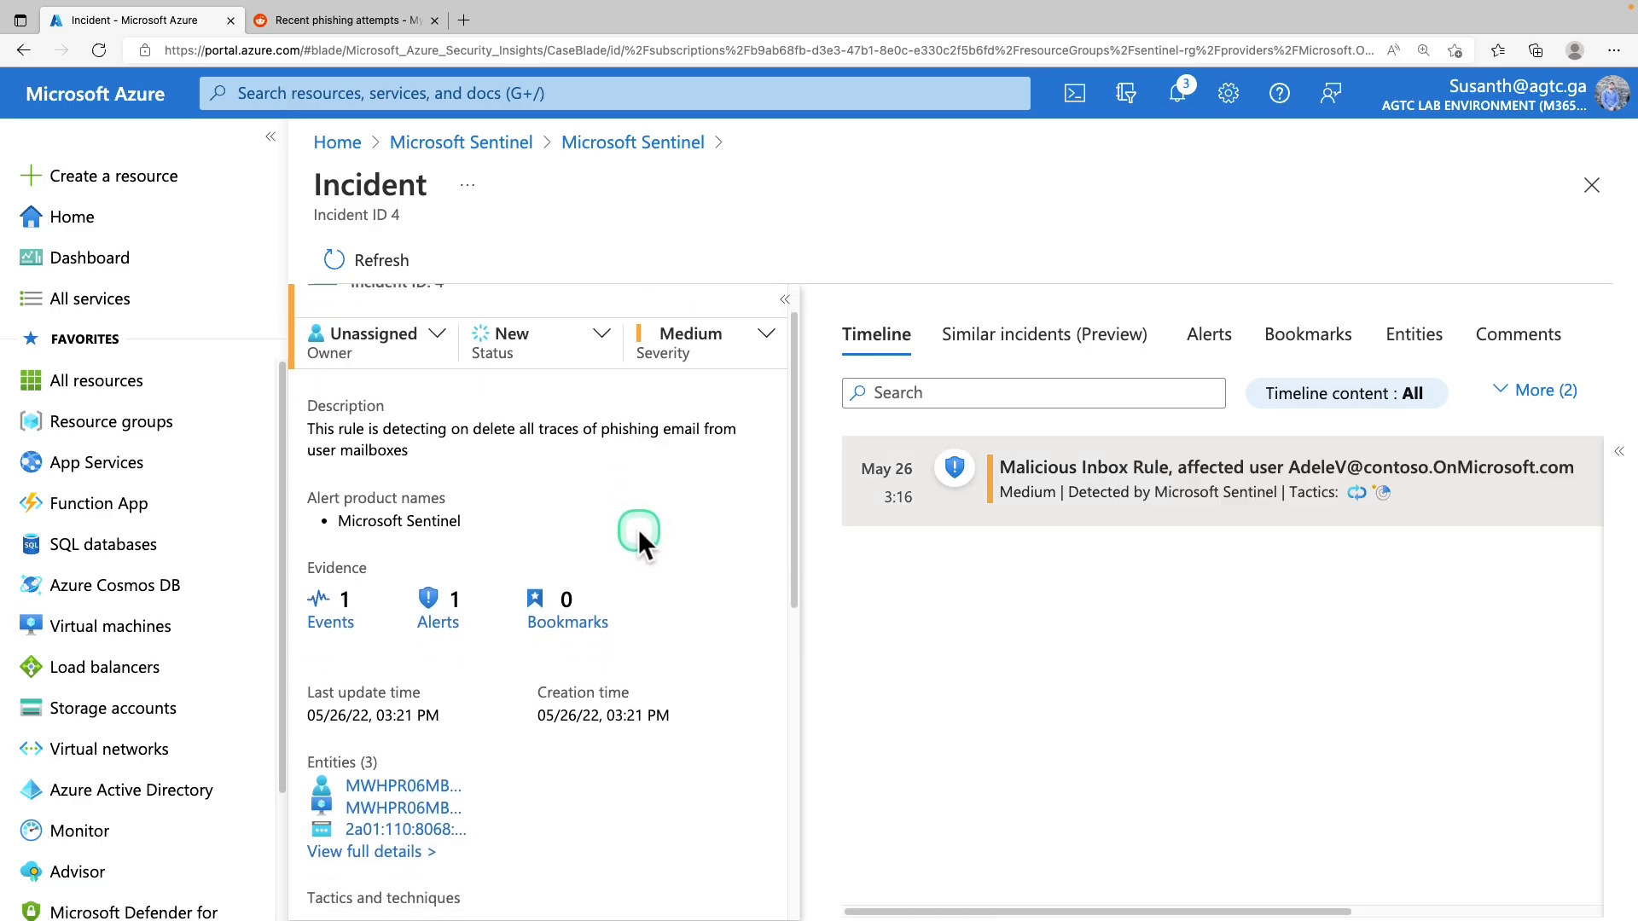
{"action": "scroll", "coordinate": [638, 531], "scroll_direction": "down", "scroll_amount": 2}
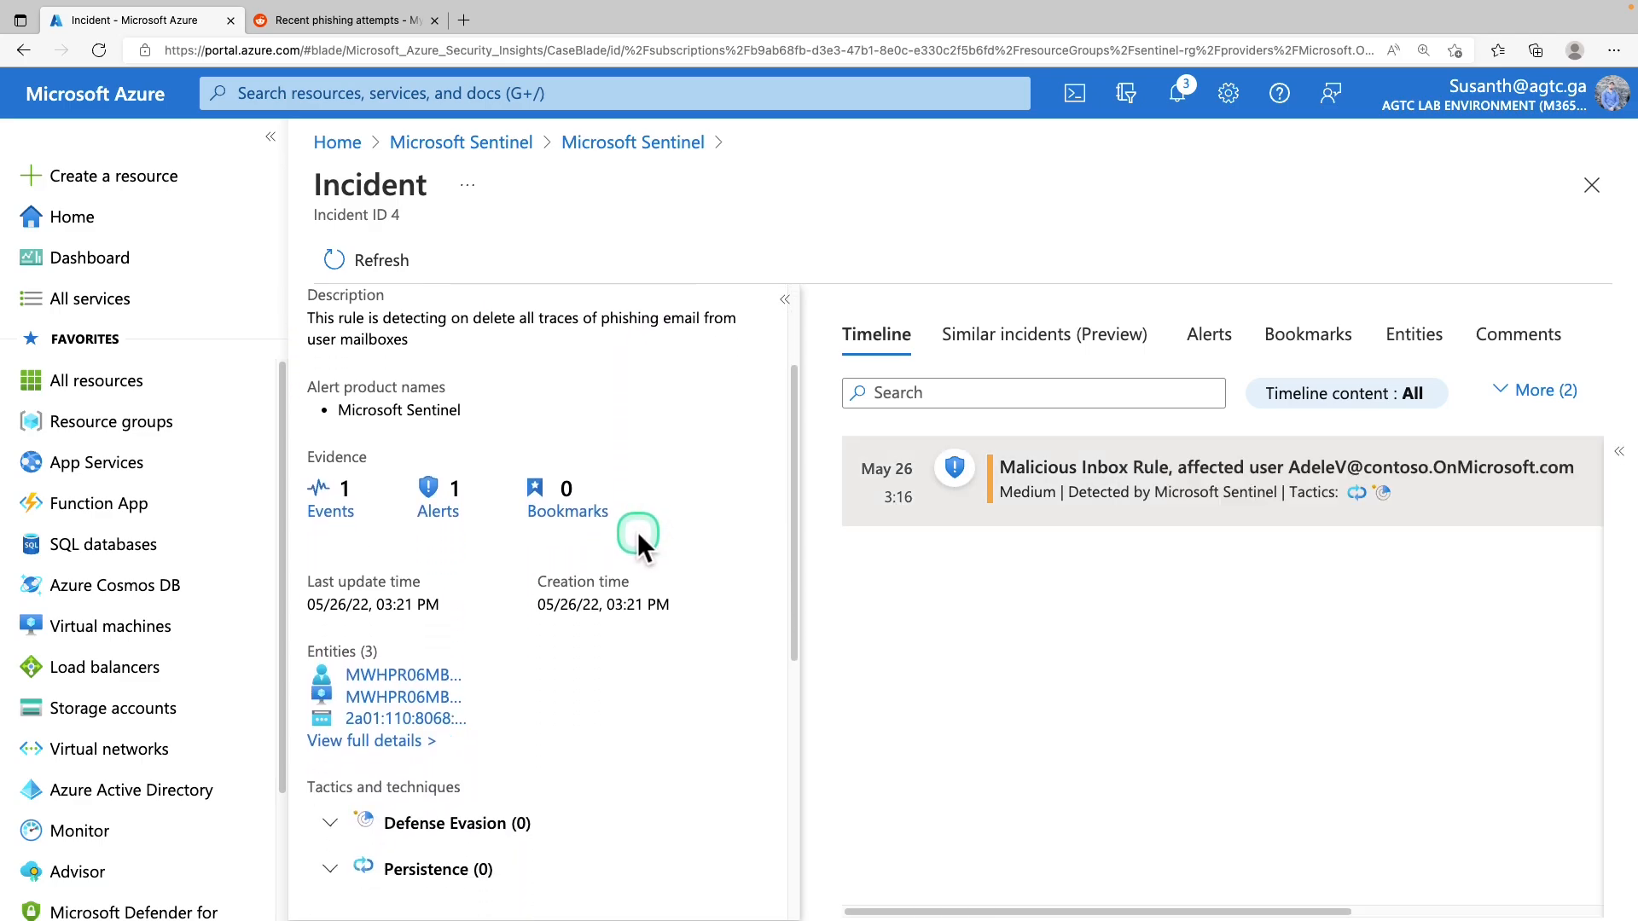
{"action": "scroll", "coordinate": [637, 530], "scroll_direction": "down", "scroll_amount": 3}
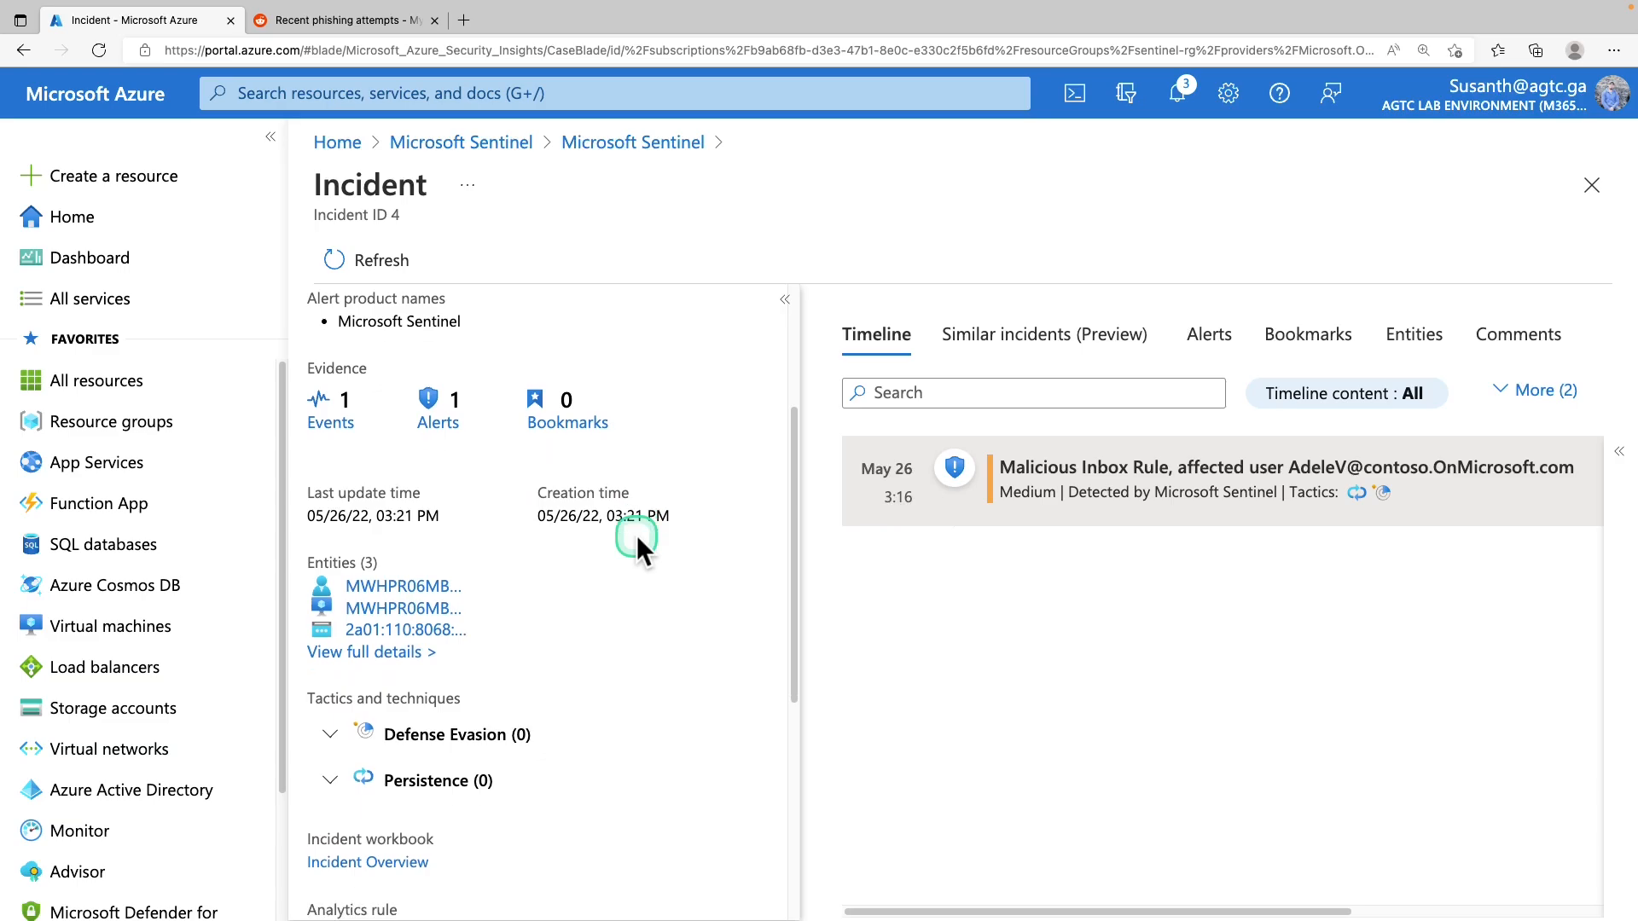
{"action": "scroll", "coordinate": [636, 534], "scroll_direction": "down", "scroll_amount": 3}
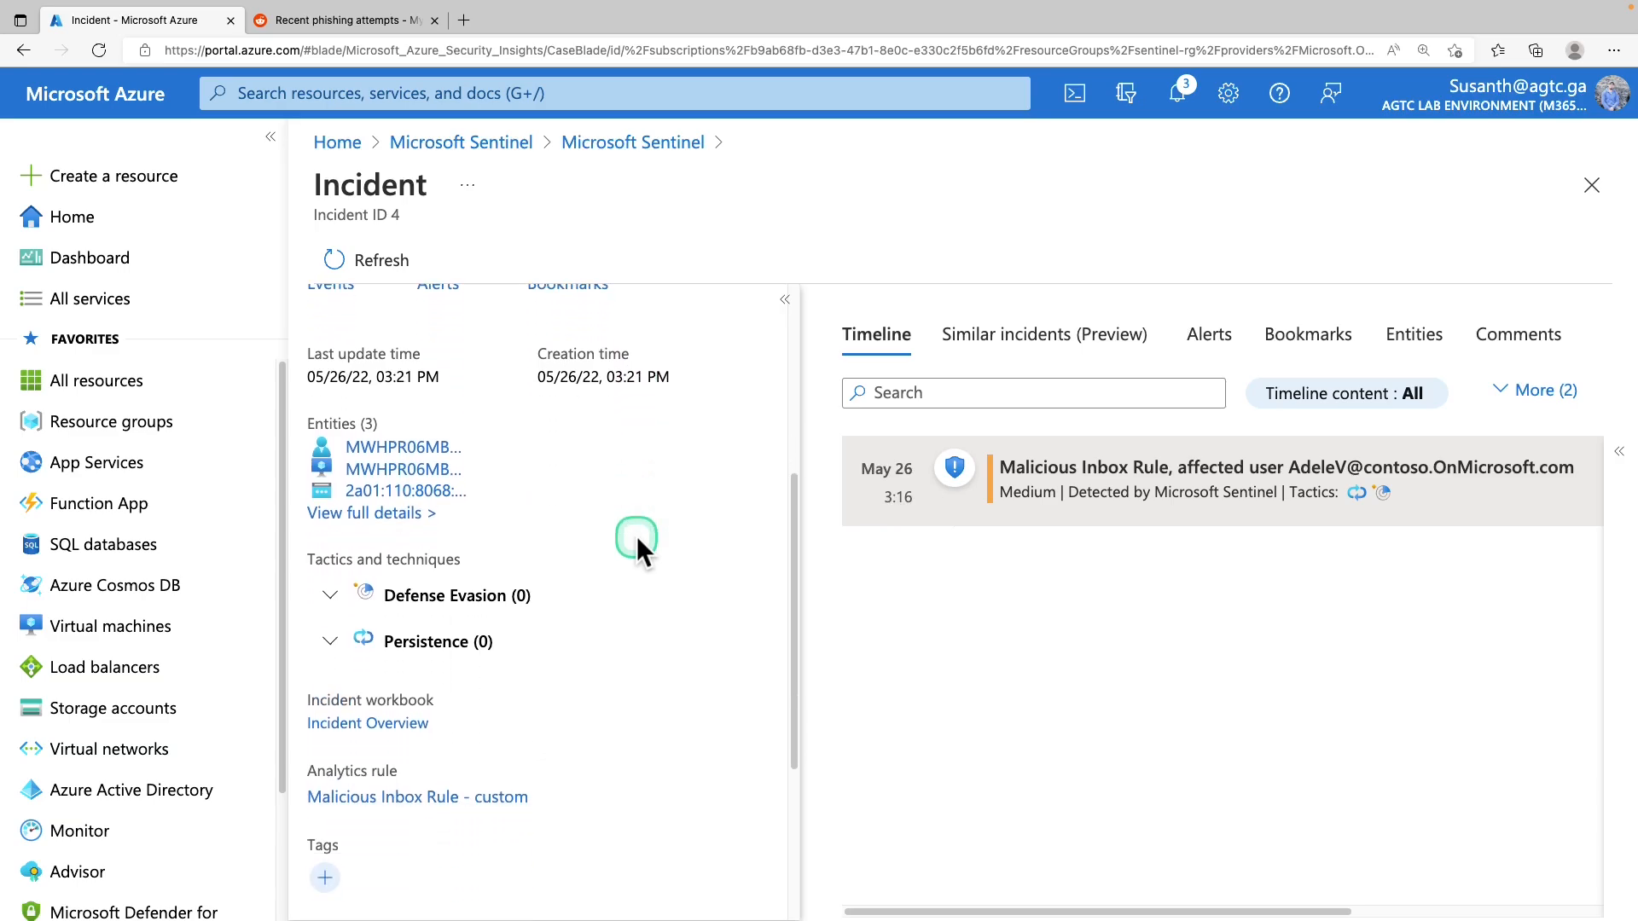
{"action": "scroll", "coordinate": [636, 534], "scroll_direction": "down", "scroll_amount": 2}
{"action": "scroll", "coordinate": [636, 537], "scroll_direction": "up", "scroll_amount": 8}
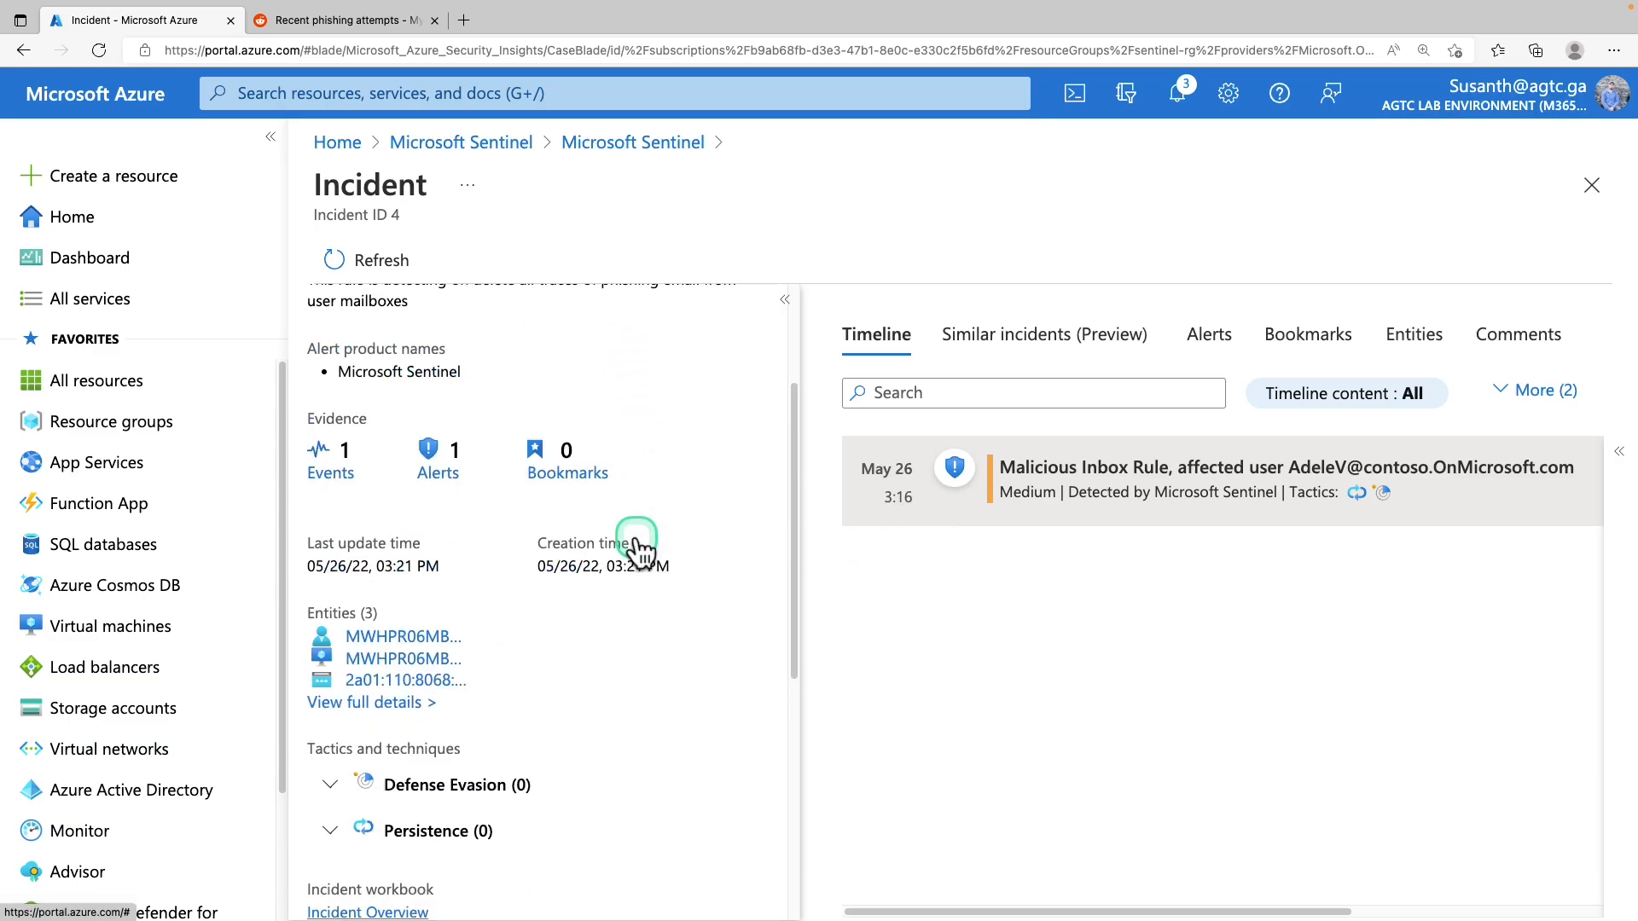
{"action": "left_click", "coordinate": [399, 709]}
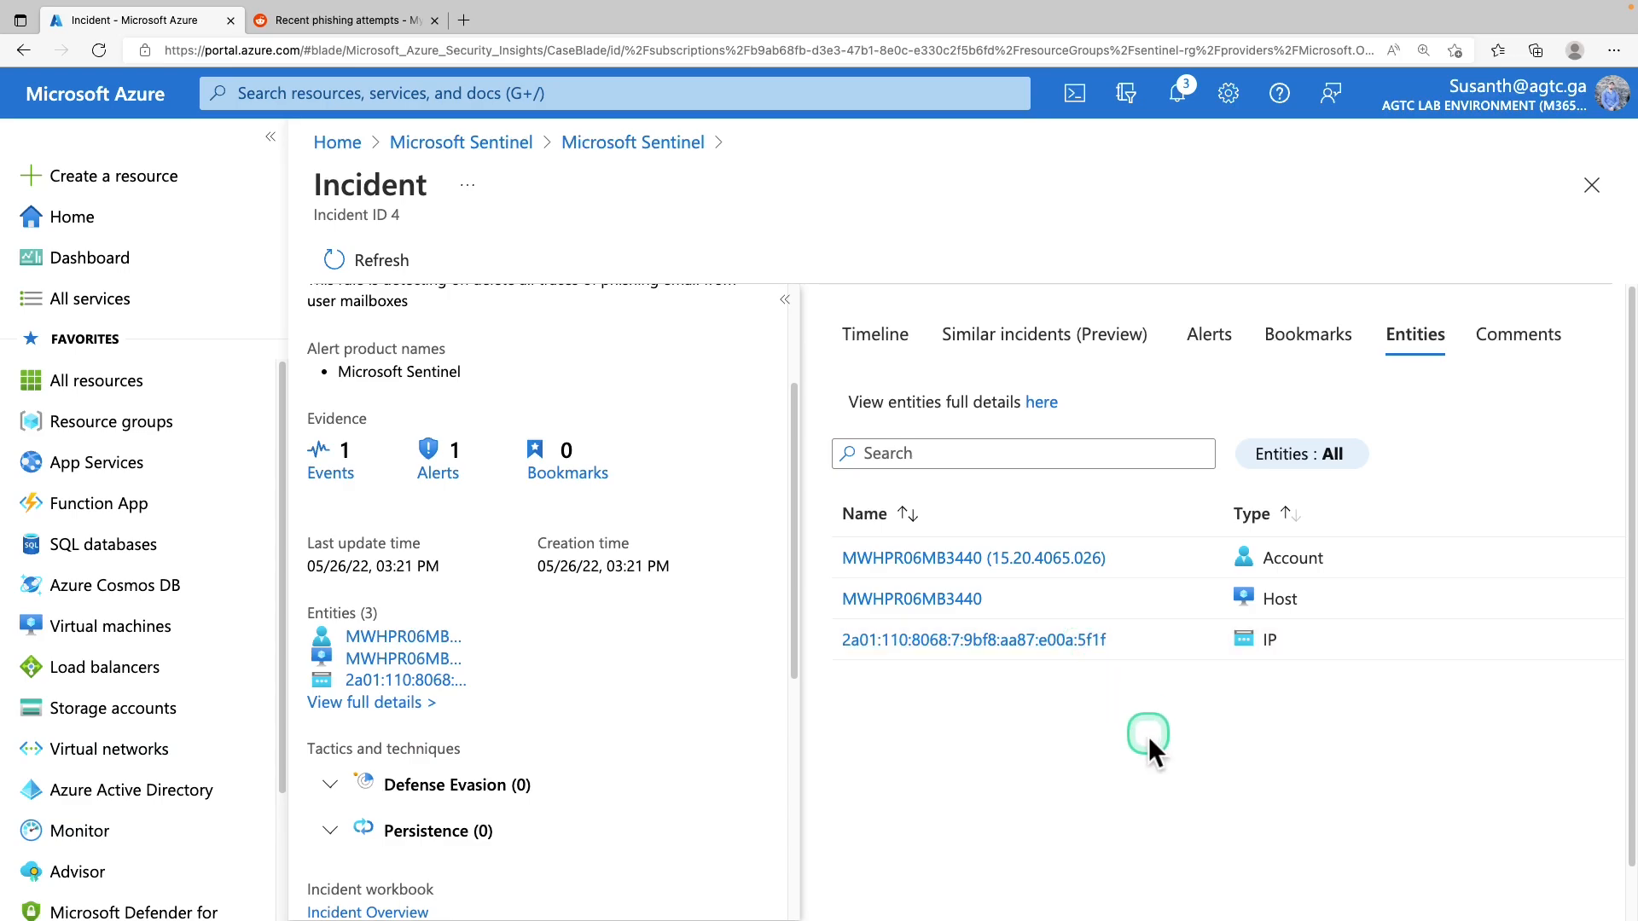
{"action": "left_click", "coordinate": [1045, 405]}
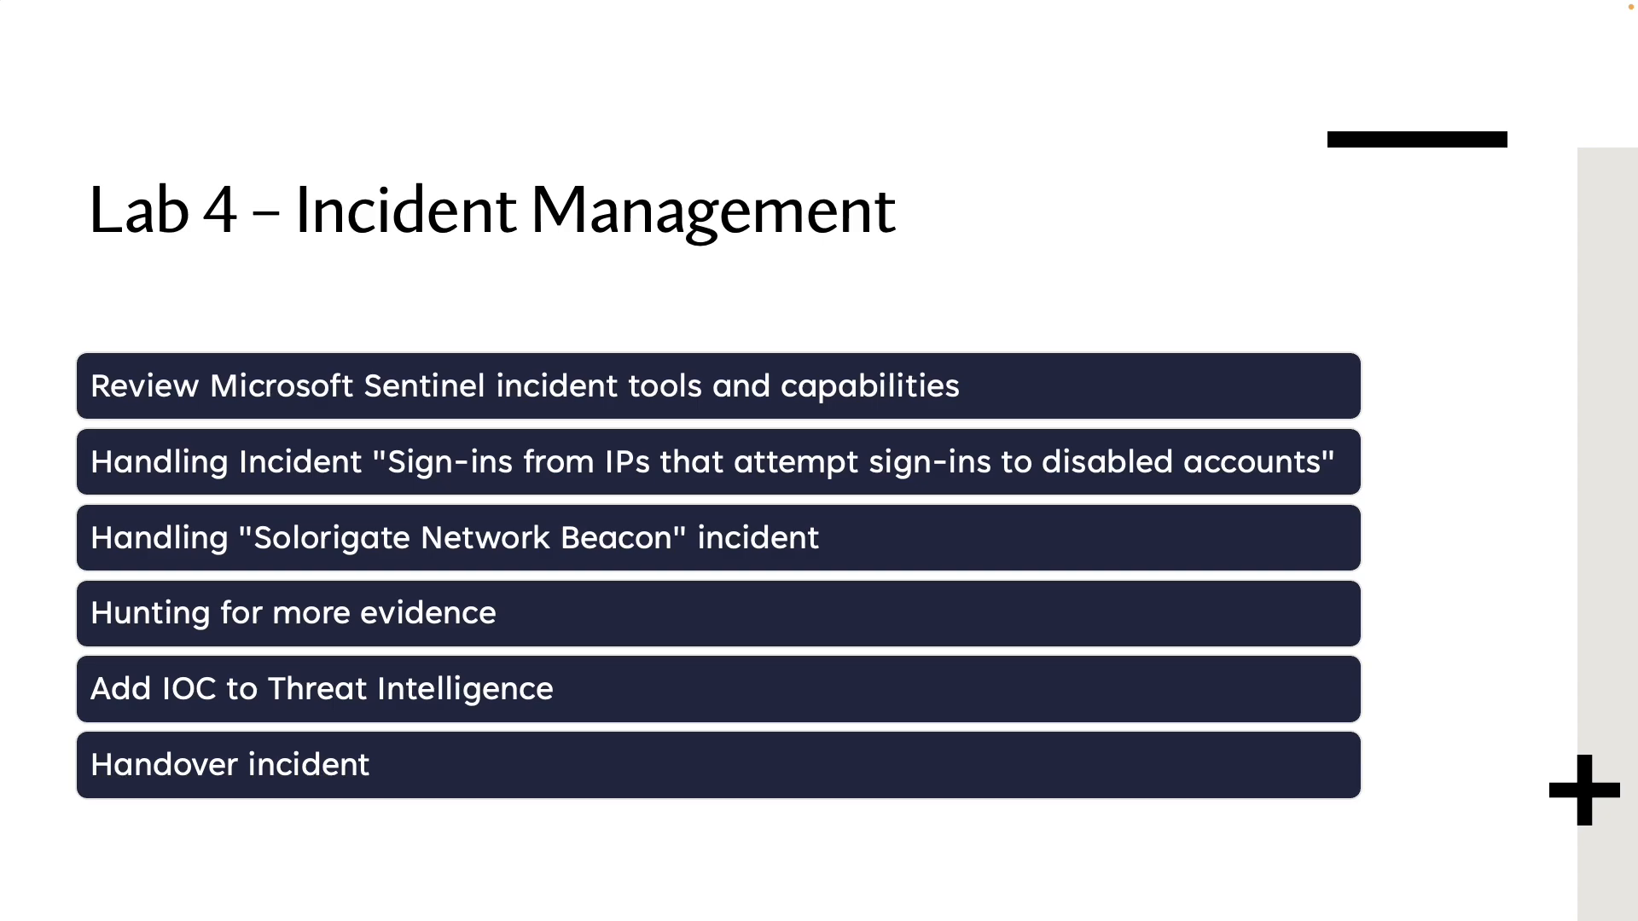
Outline the 'Review Microsoft Sentinel incident tools and capabilities' item on the Lab 4 agenda slide
{"action": "mouse_move", "coordinate": [60, 350]}
{"action": "left_mouse_down"}
{"action": "mouse_move", "coordinate": [264, 423]}
{"action": "mouse_move", "coordinate": [1030, 408]}
{"action": "left_mouse_up"}
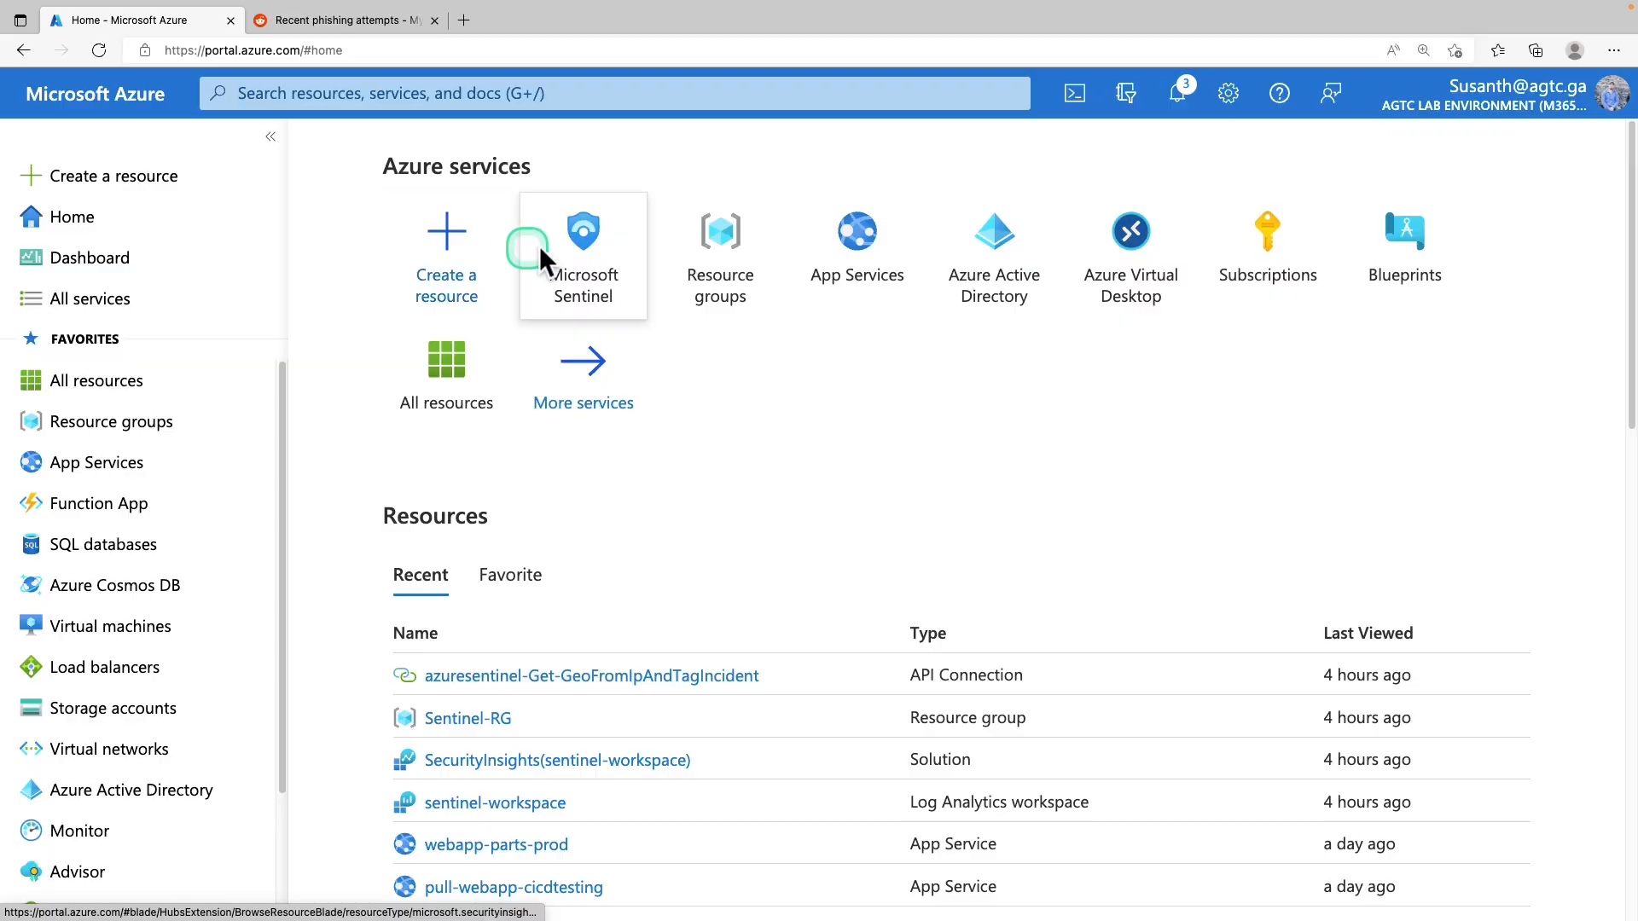
Open sentinel-workspace's Incidents list in Microsoft Sentinel and reveal the More filters options
{"action": "left_click", "coordinate": [577, 254]}
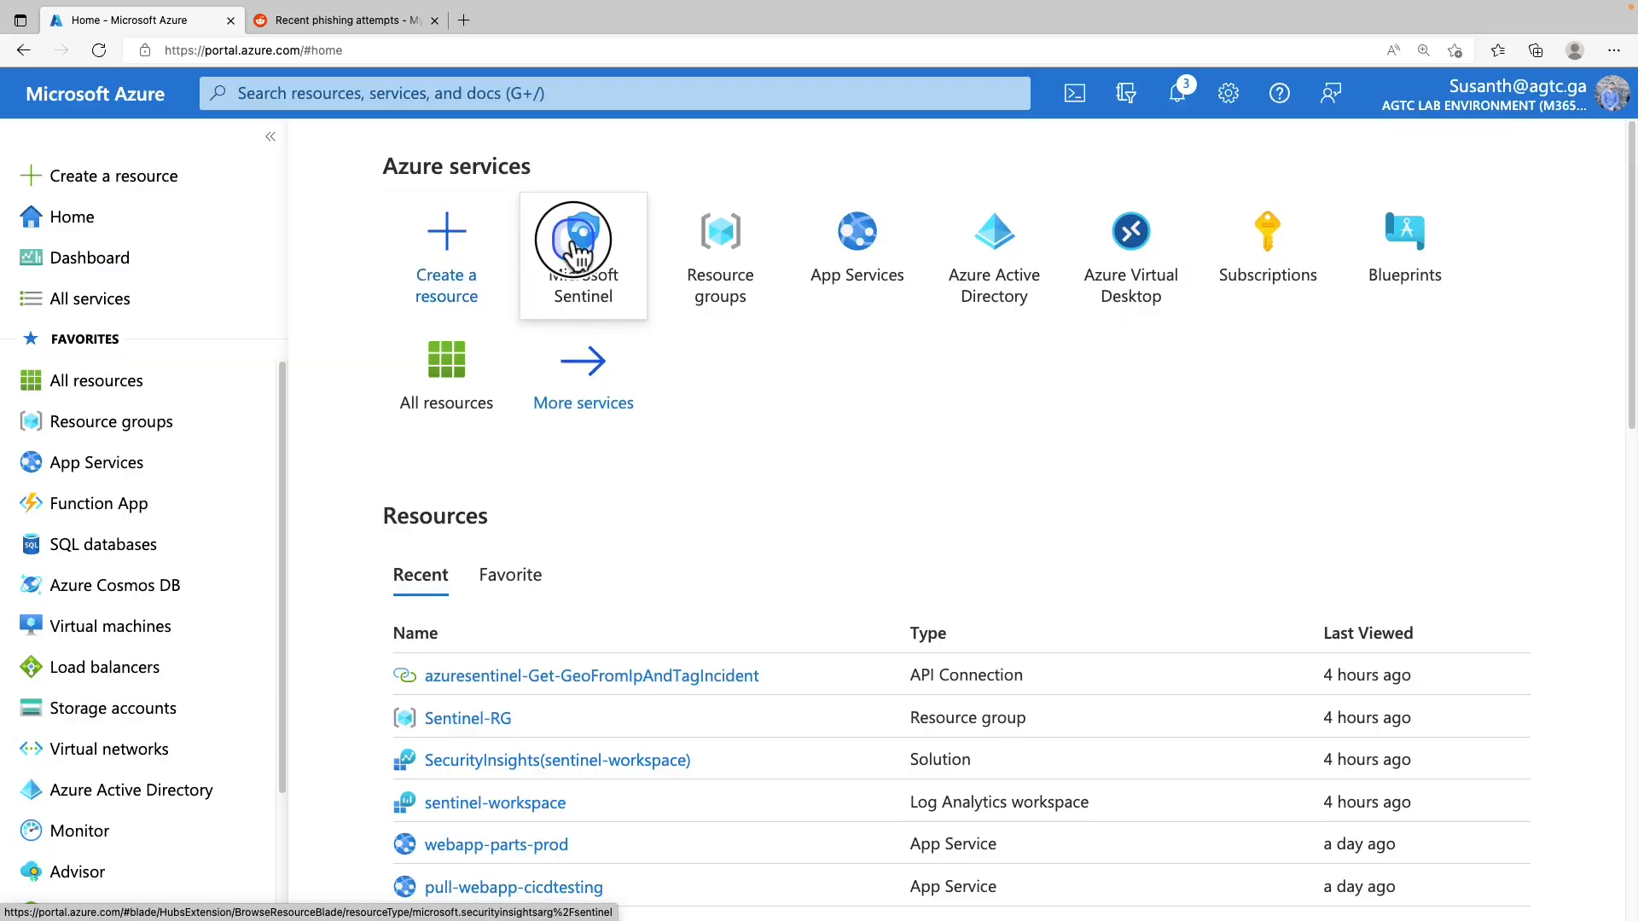
{"action": "left_click", "coordinate": [443, 464]}
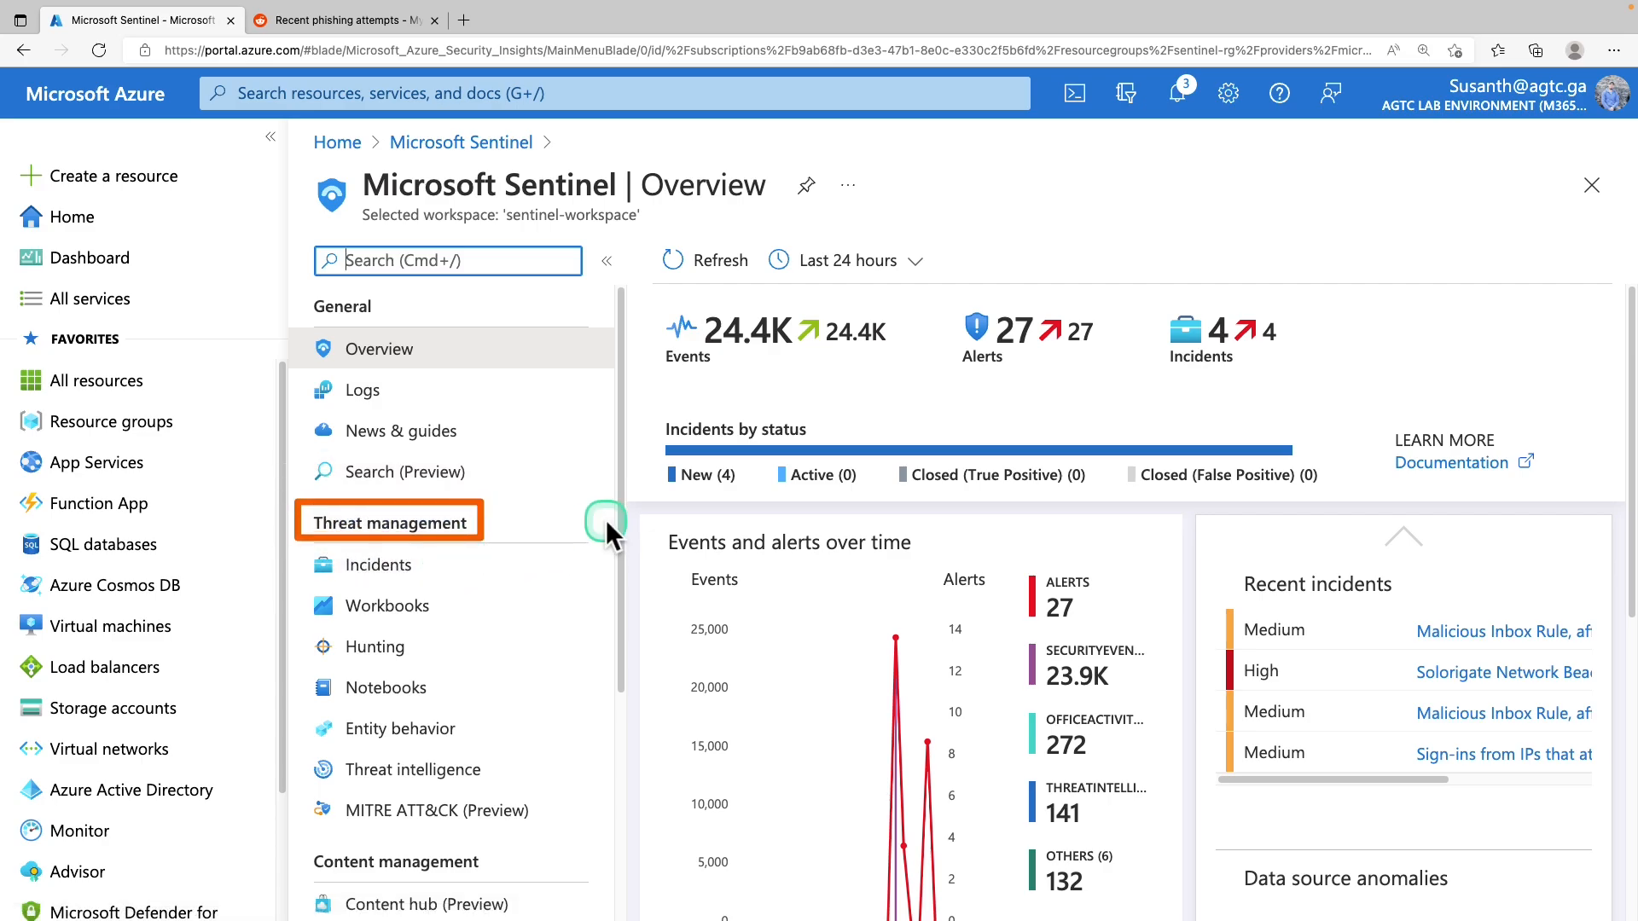
{"action": "left_click", "coordinate": [426, 567]}
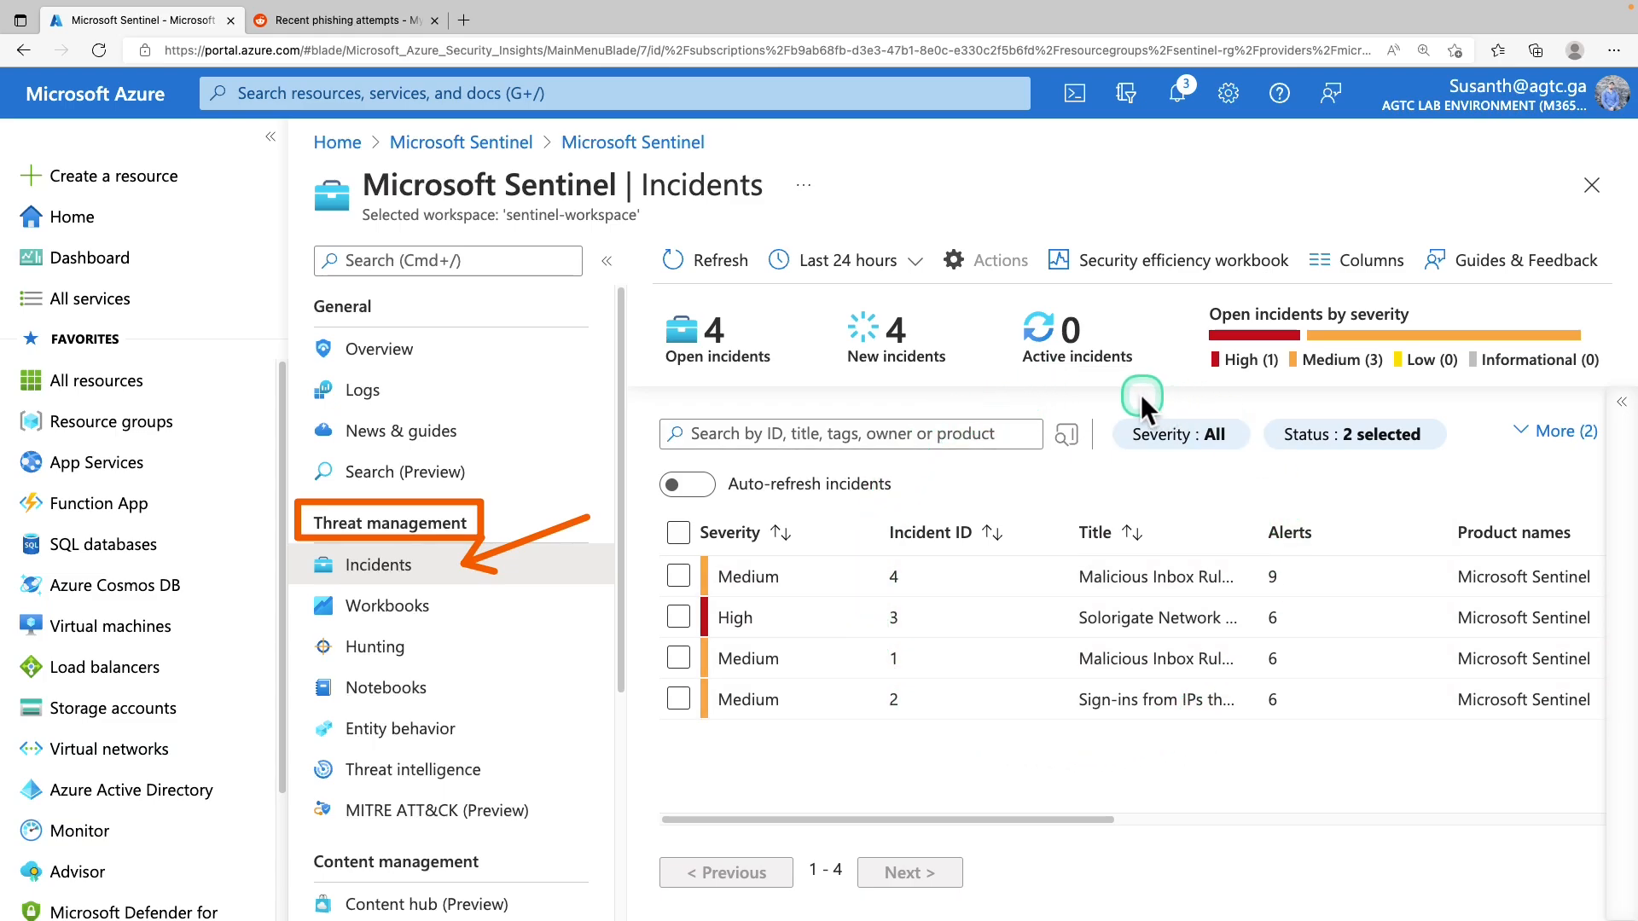
{"action": "mouse_move", "coordinate": [1098, 405]}
{"action": "left_mouse_down"}
{"action": "mouse_move", "coordinate": [1216, 507]}
{"action": "mouse_move", "coordinate": [1457, 502]}
{"action": "left_mouse_up"}
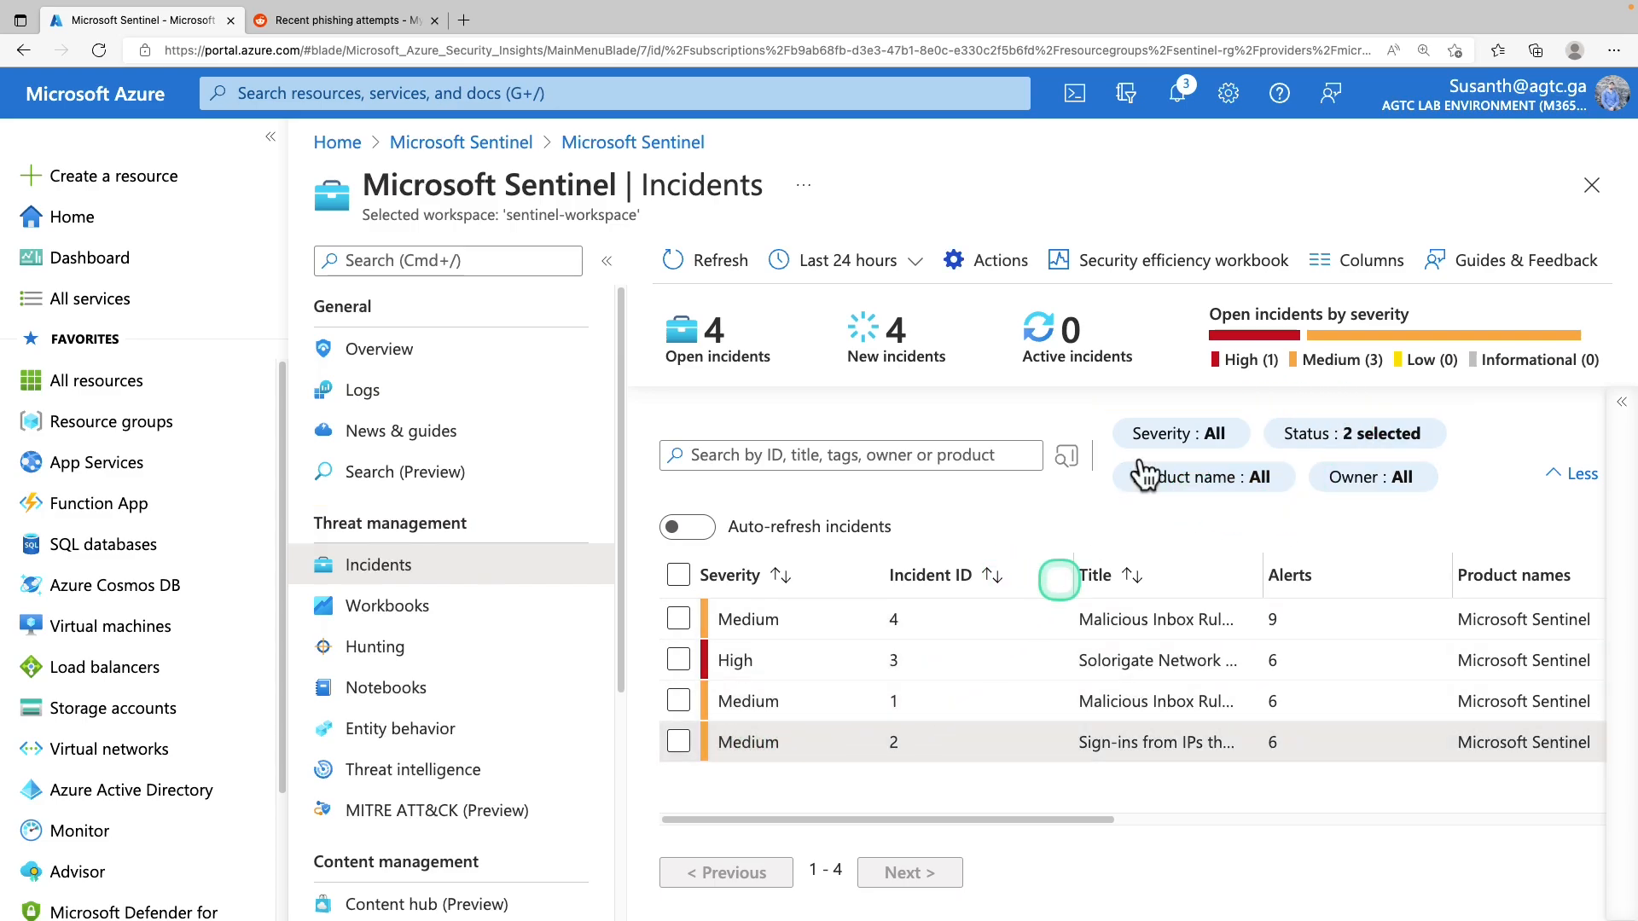
Zoom the browser to 125% and point out incident 2's Medium severity
{"action": "left_click", "coordinate": [1613, 51]}
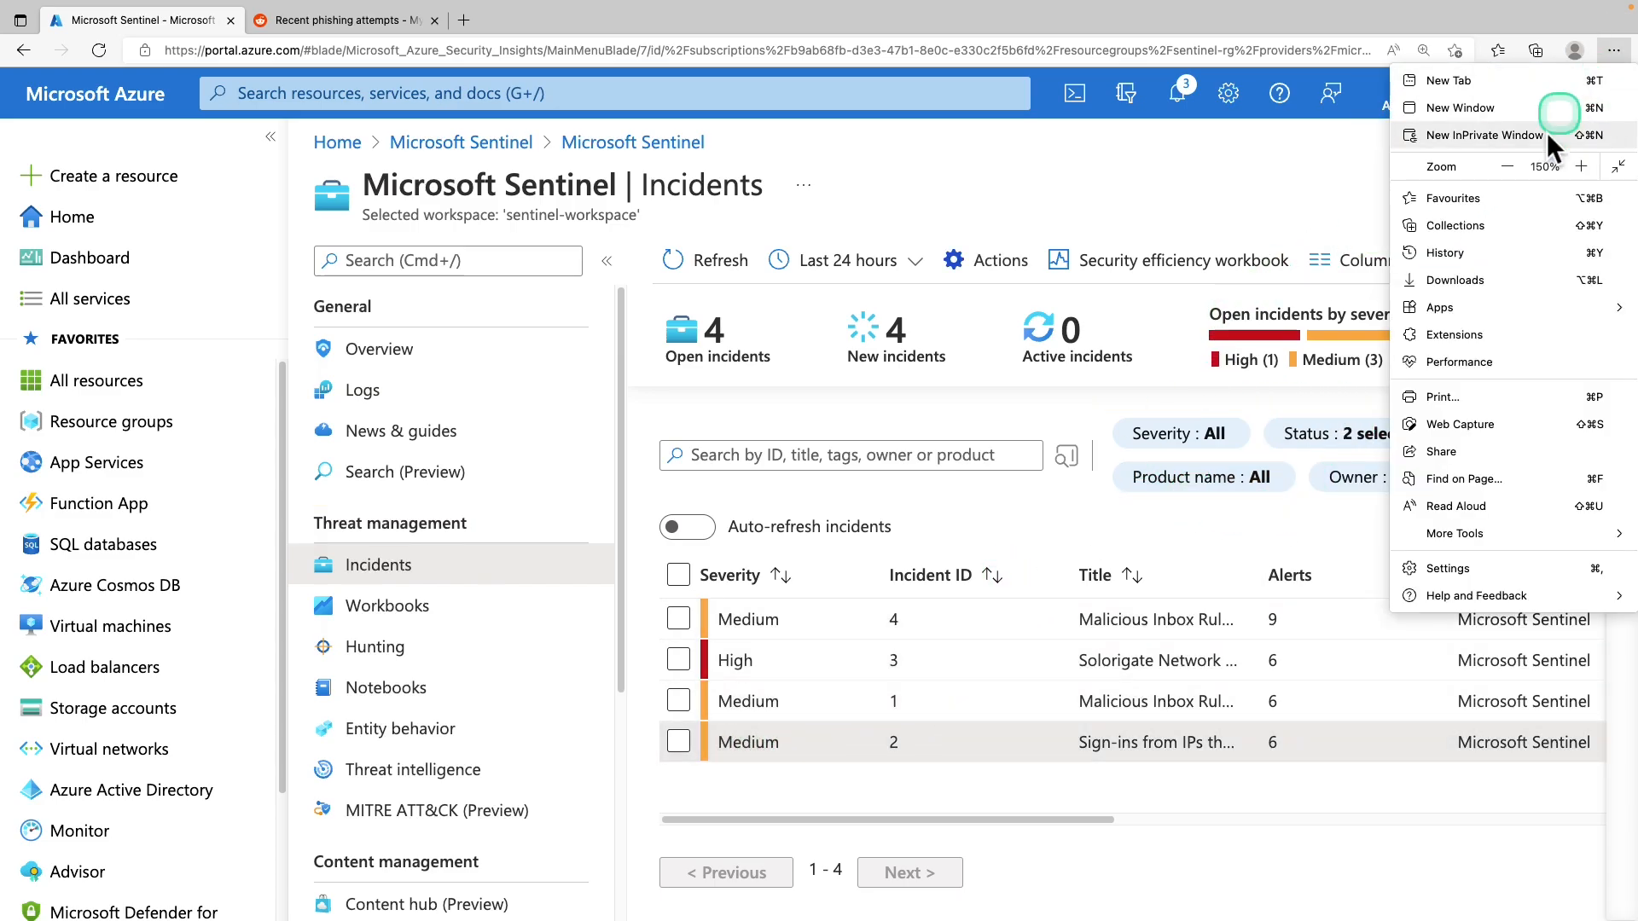
{"action": "left_click", "coordinate": [1510, 166]}
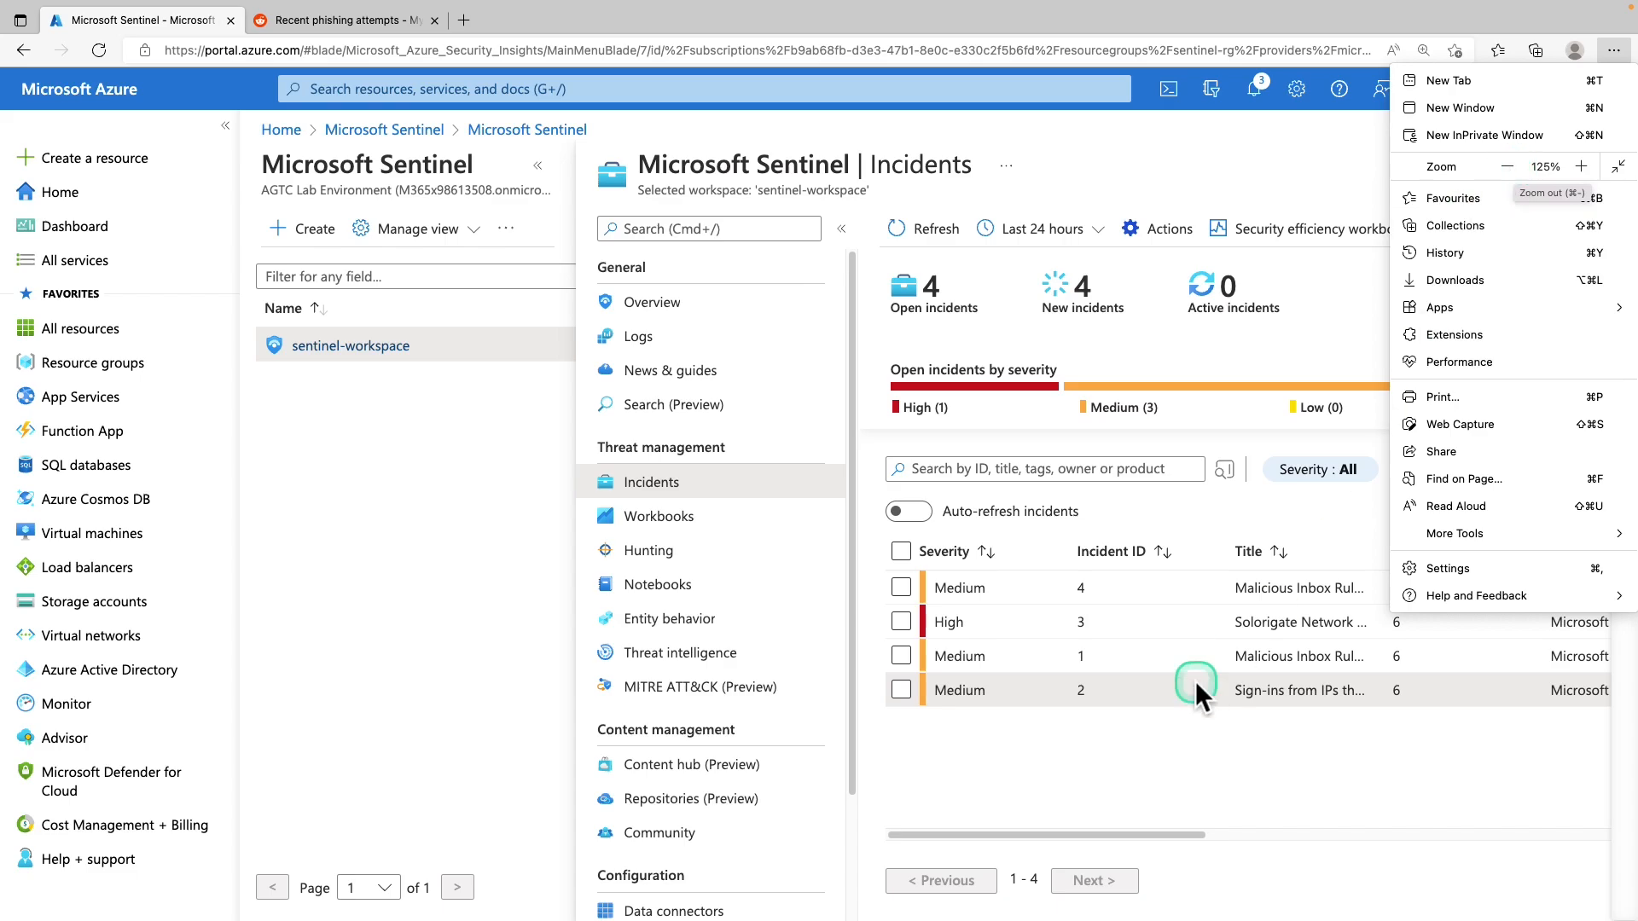
{"action": "left_click", "coordinate": [662, 140]}
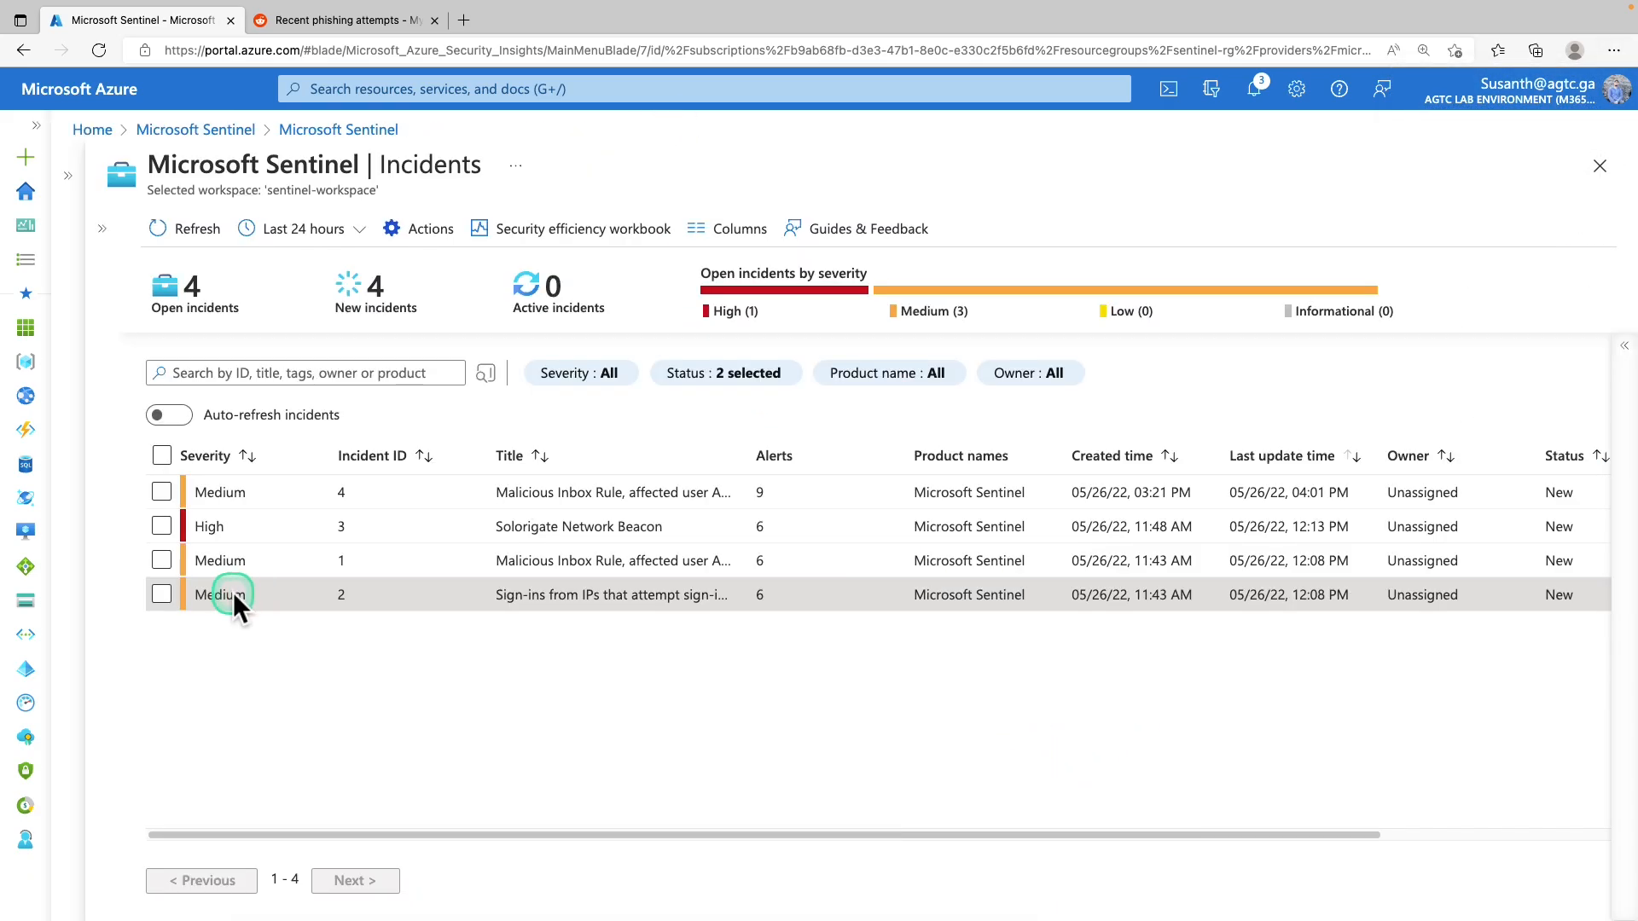
{"action": "left_click_drag", "start_coordinate": [718, 595], "coordinate": [689, 596]}
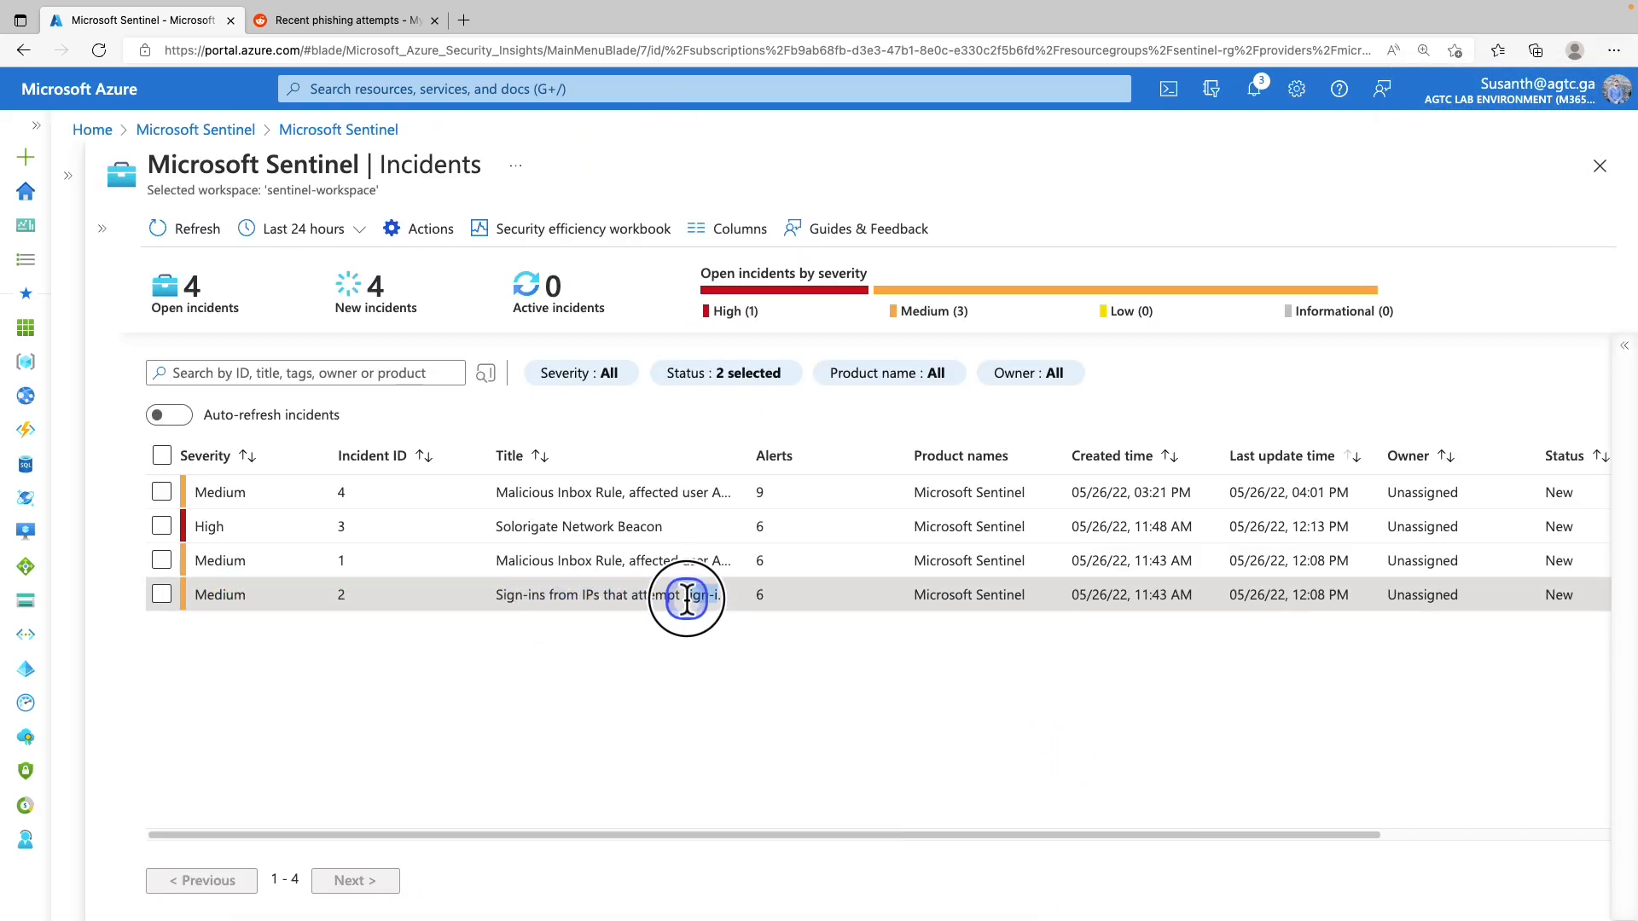
{"action": "left_click", "coordinate": [587, 595]}
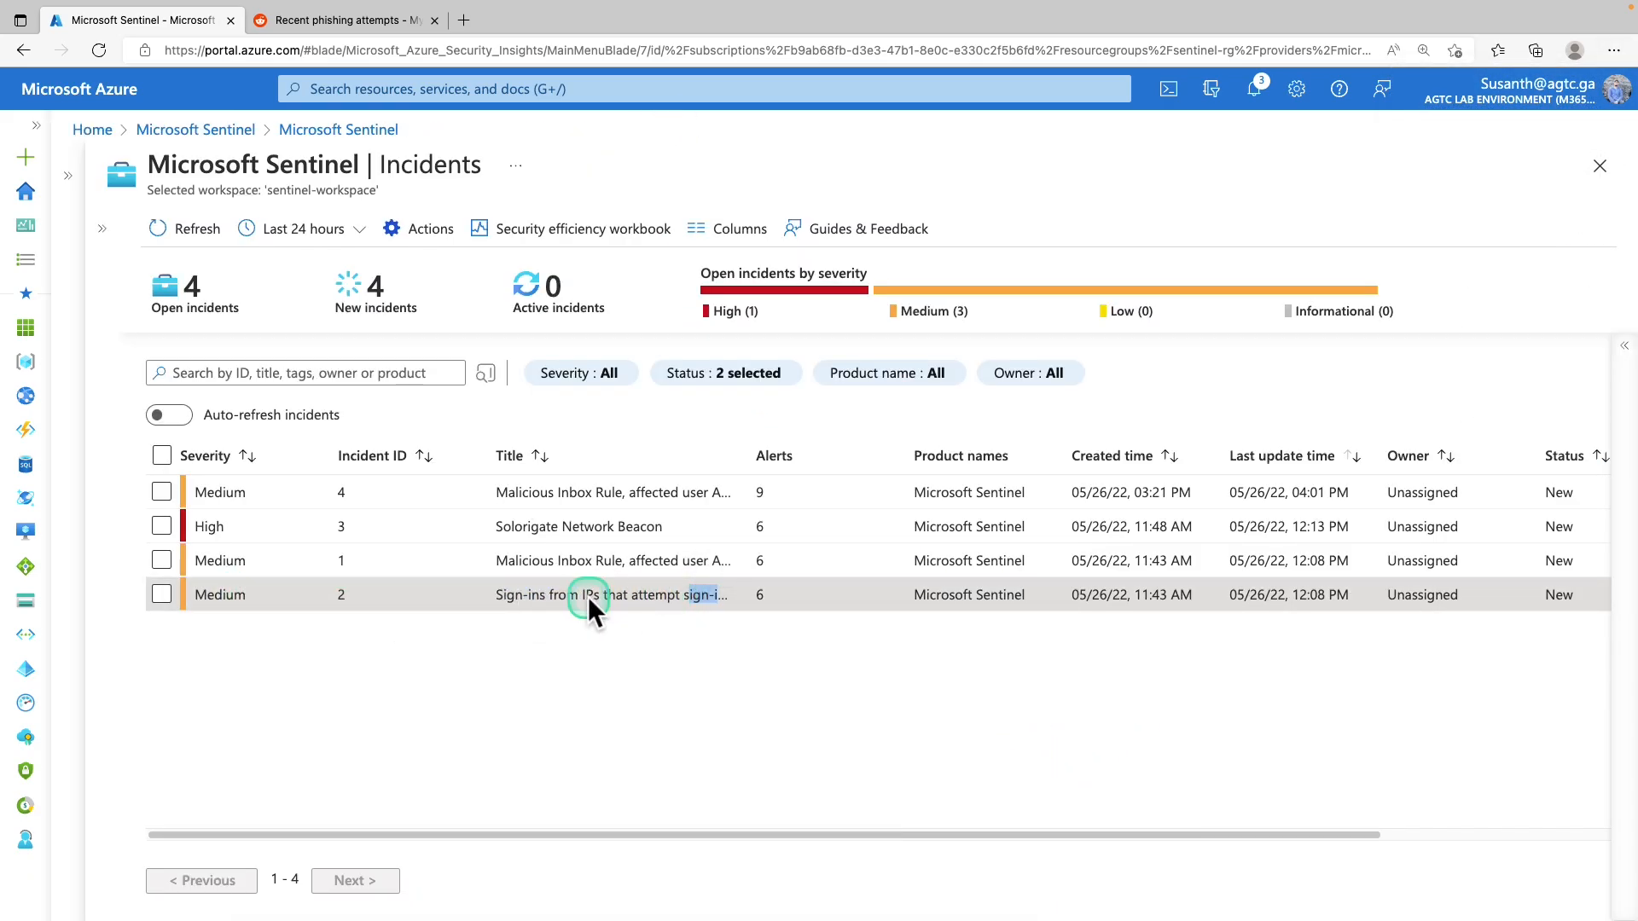
{"action": "double_click", "coordinate": [207, 595]}
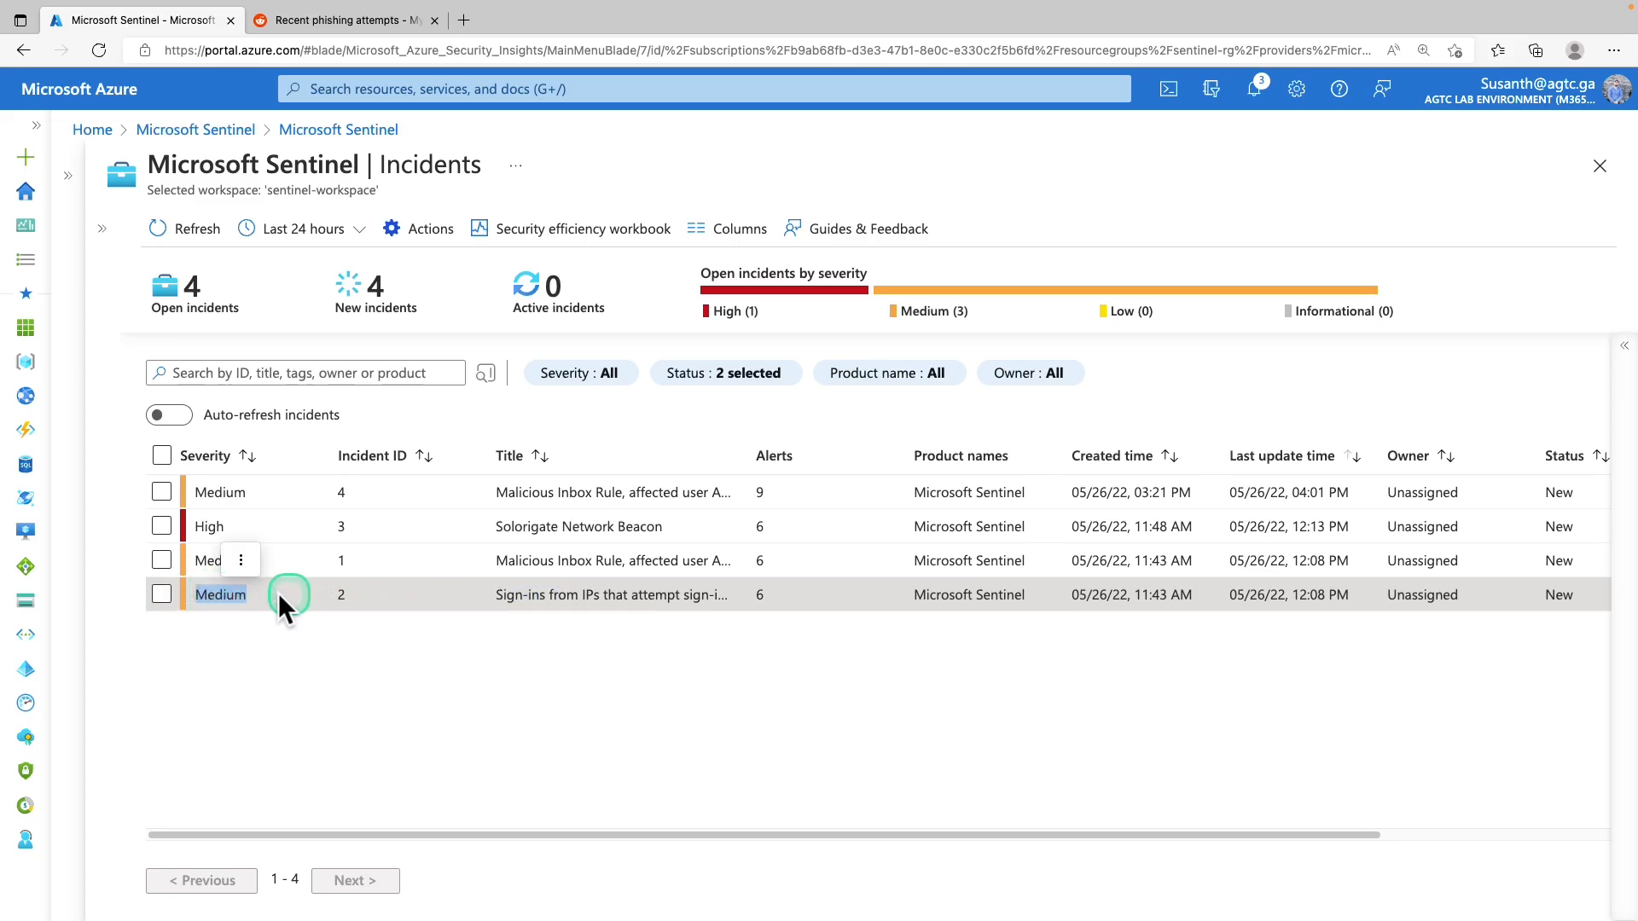
Show incident 2's details pane, reviewing its description, 6 alerts and IP entity 175.45.176.99
{"action": "left_click", "coordinate": [1624, 348]}
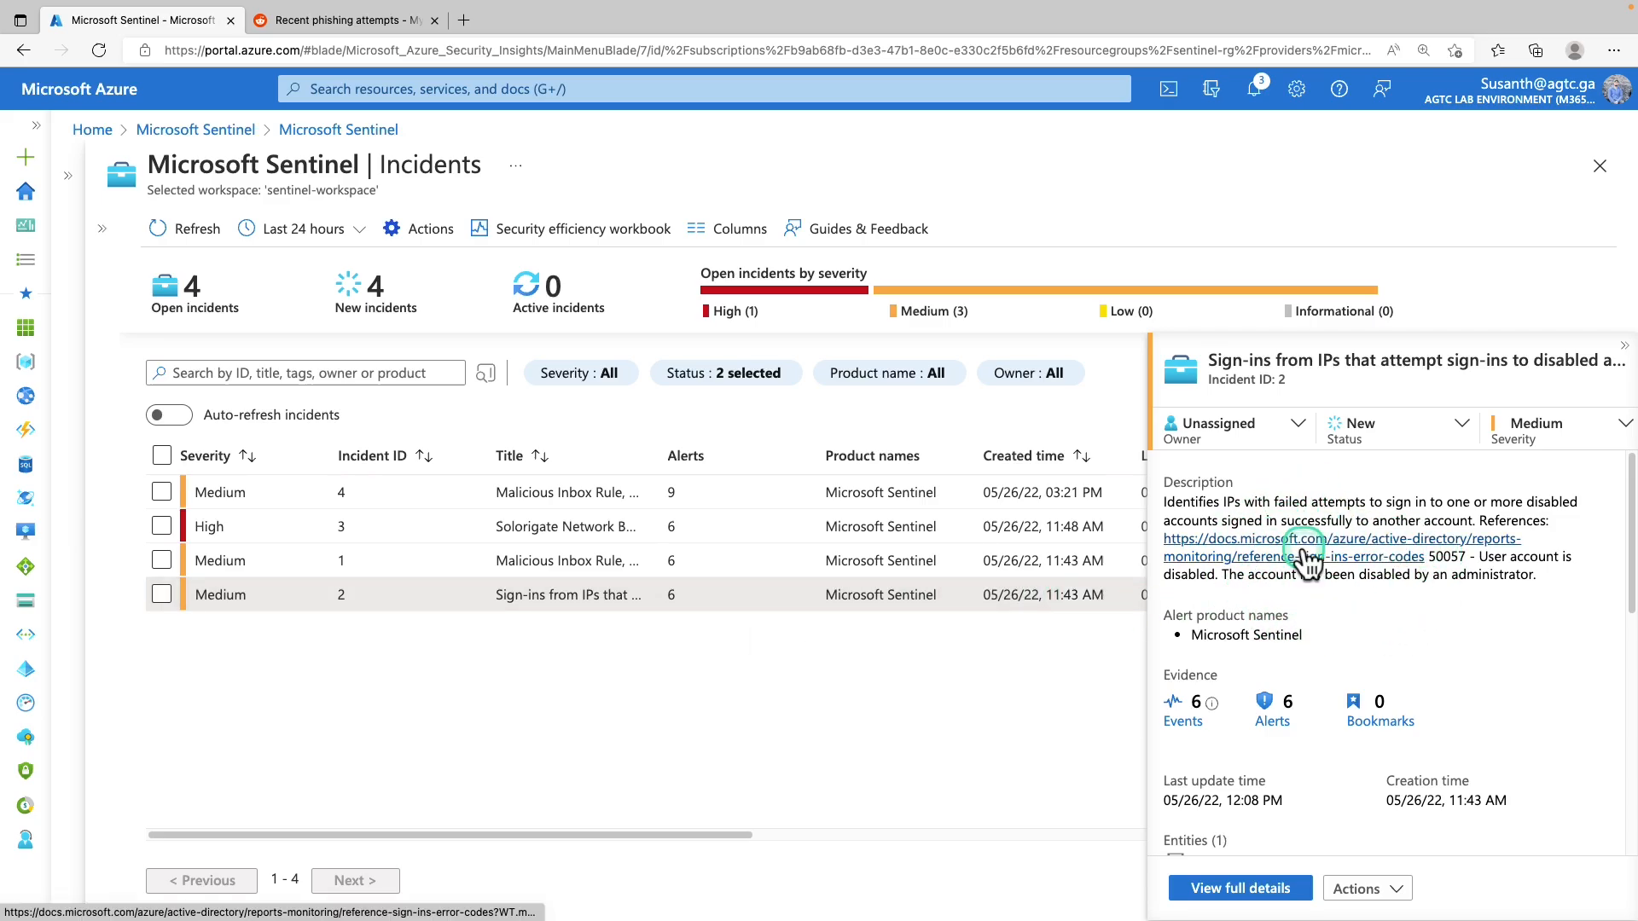
{"action": "scroll", "coordinate": [1305, 559], "scroll_direction": "down", "scroll_amount": 5}
{"action": "scroll", "coordinate": [1308, 653], "scroll_direction": "up", "scroll_amount": 2}
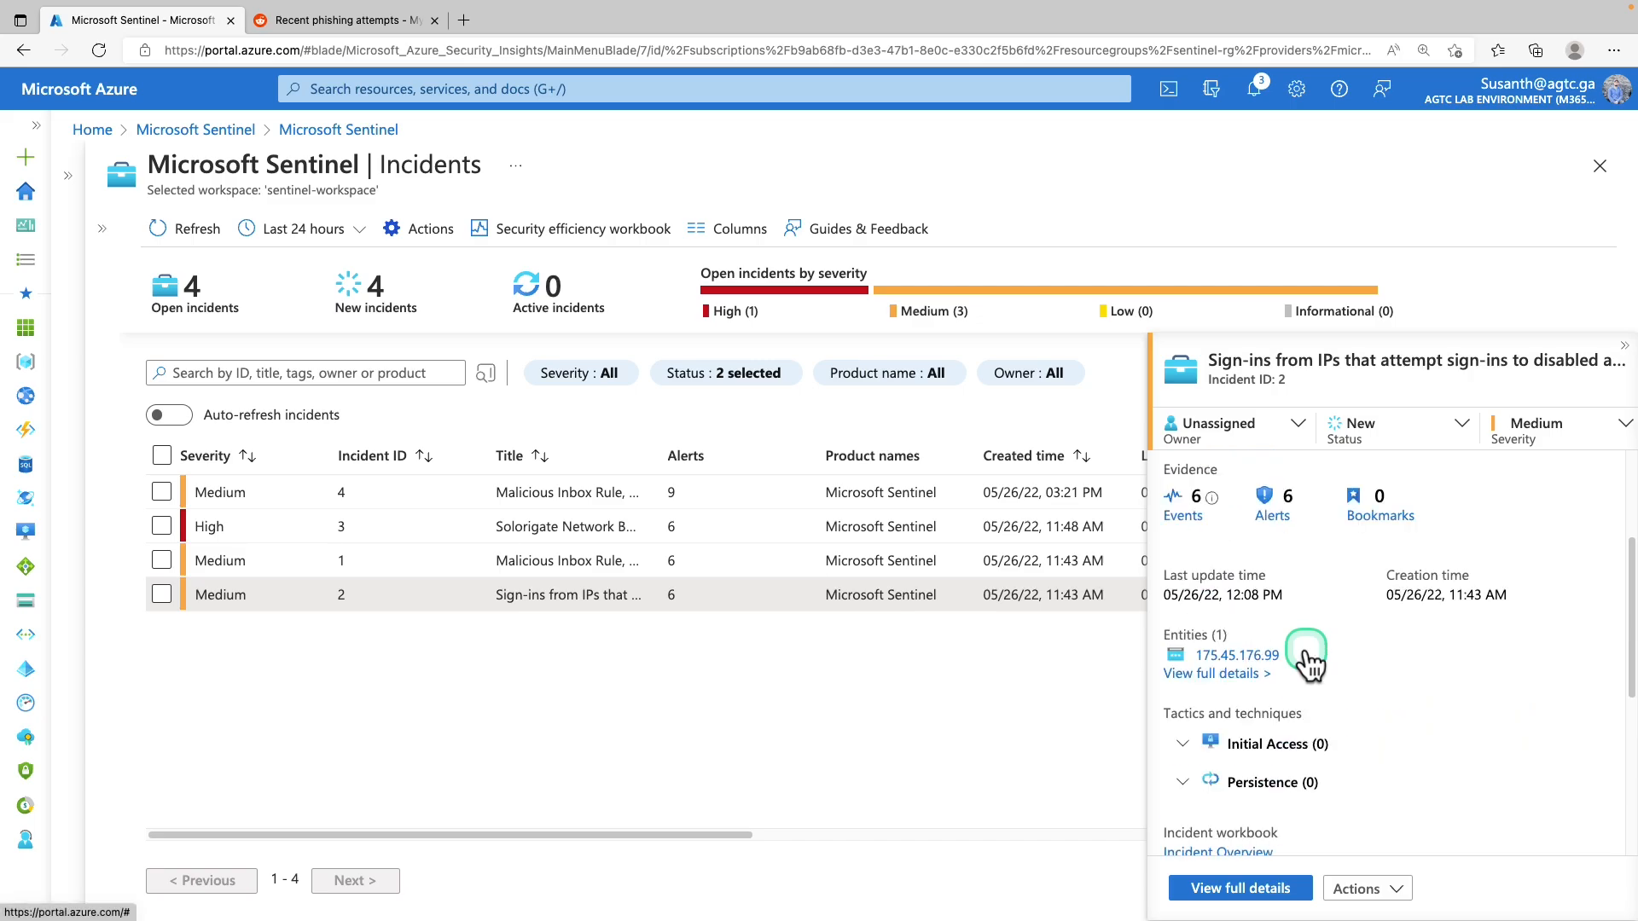
{"action": "scroll", "coordinate": [1308, 661], "scroll_direction": "up", "scroll_amount": 2}
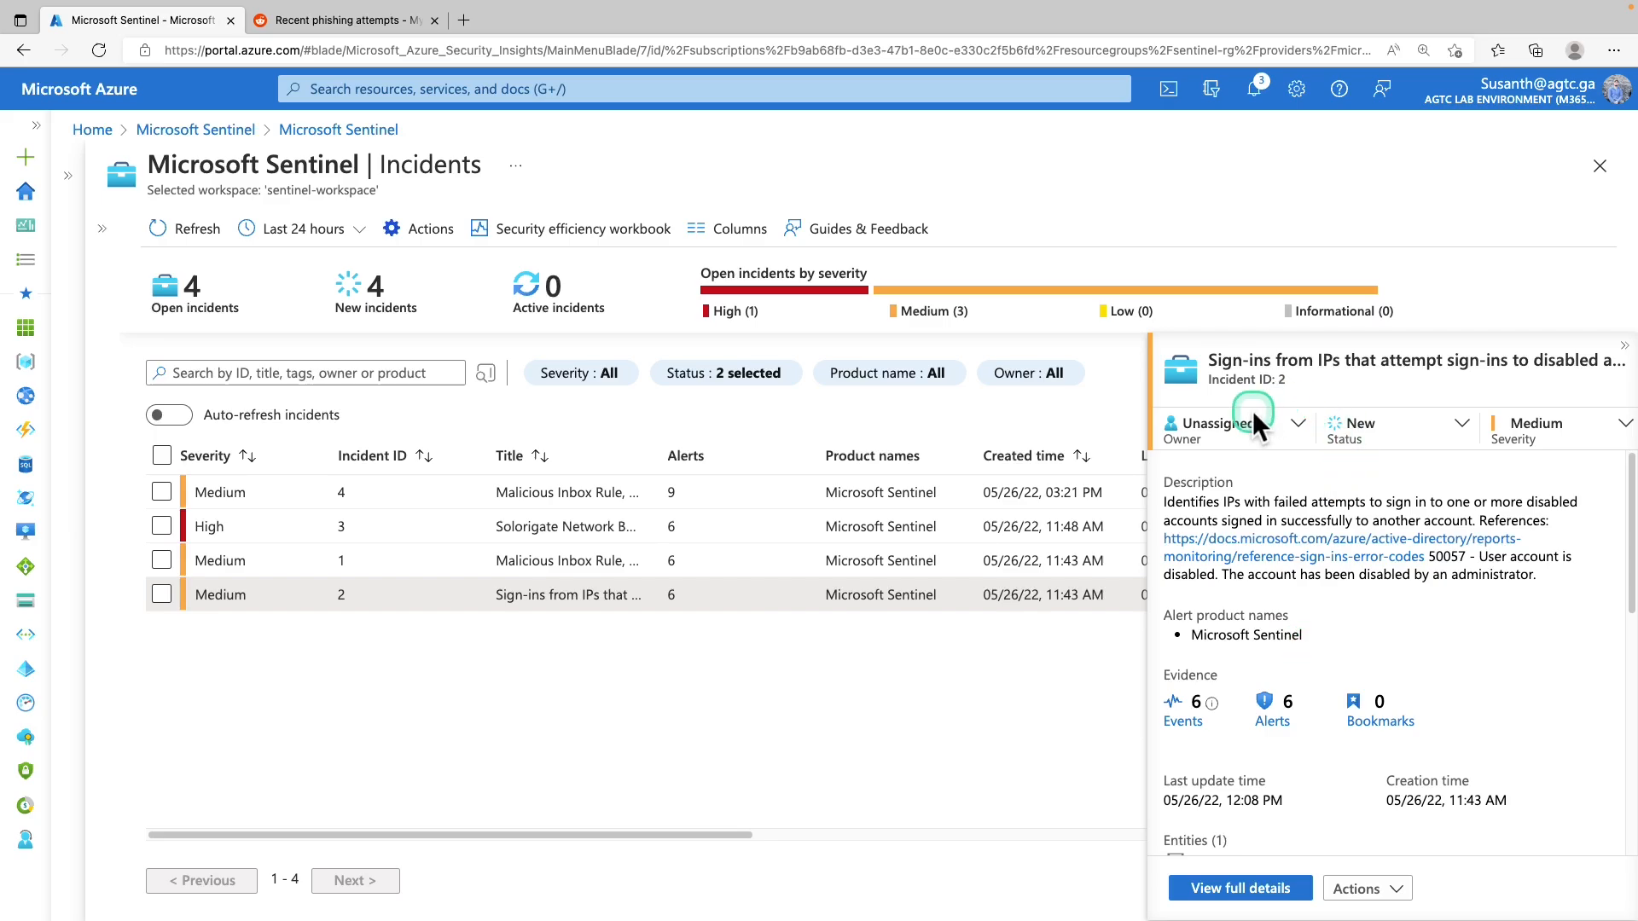
Assign incident 2 to yourself as owner
{"action": "left_click", "coordinate": [1300, 424]}
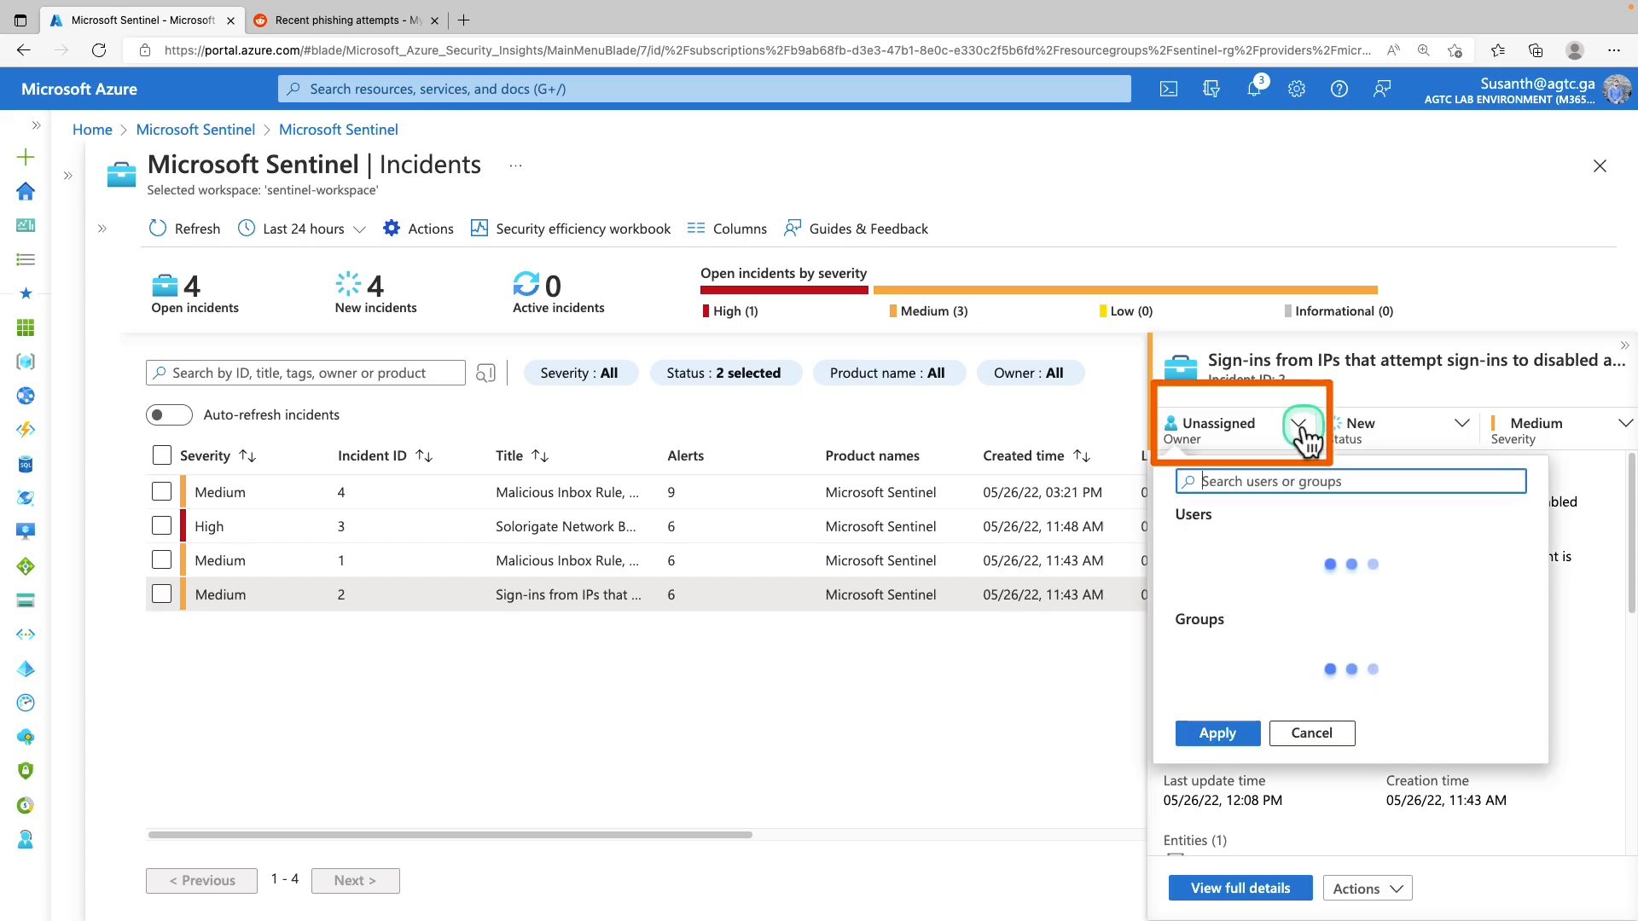
{"action": "left_click", "coordinate": [1312, 620]}
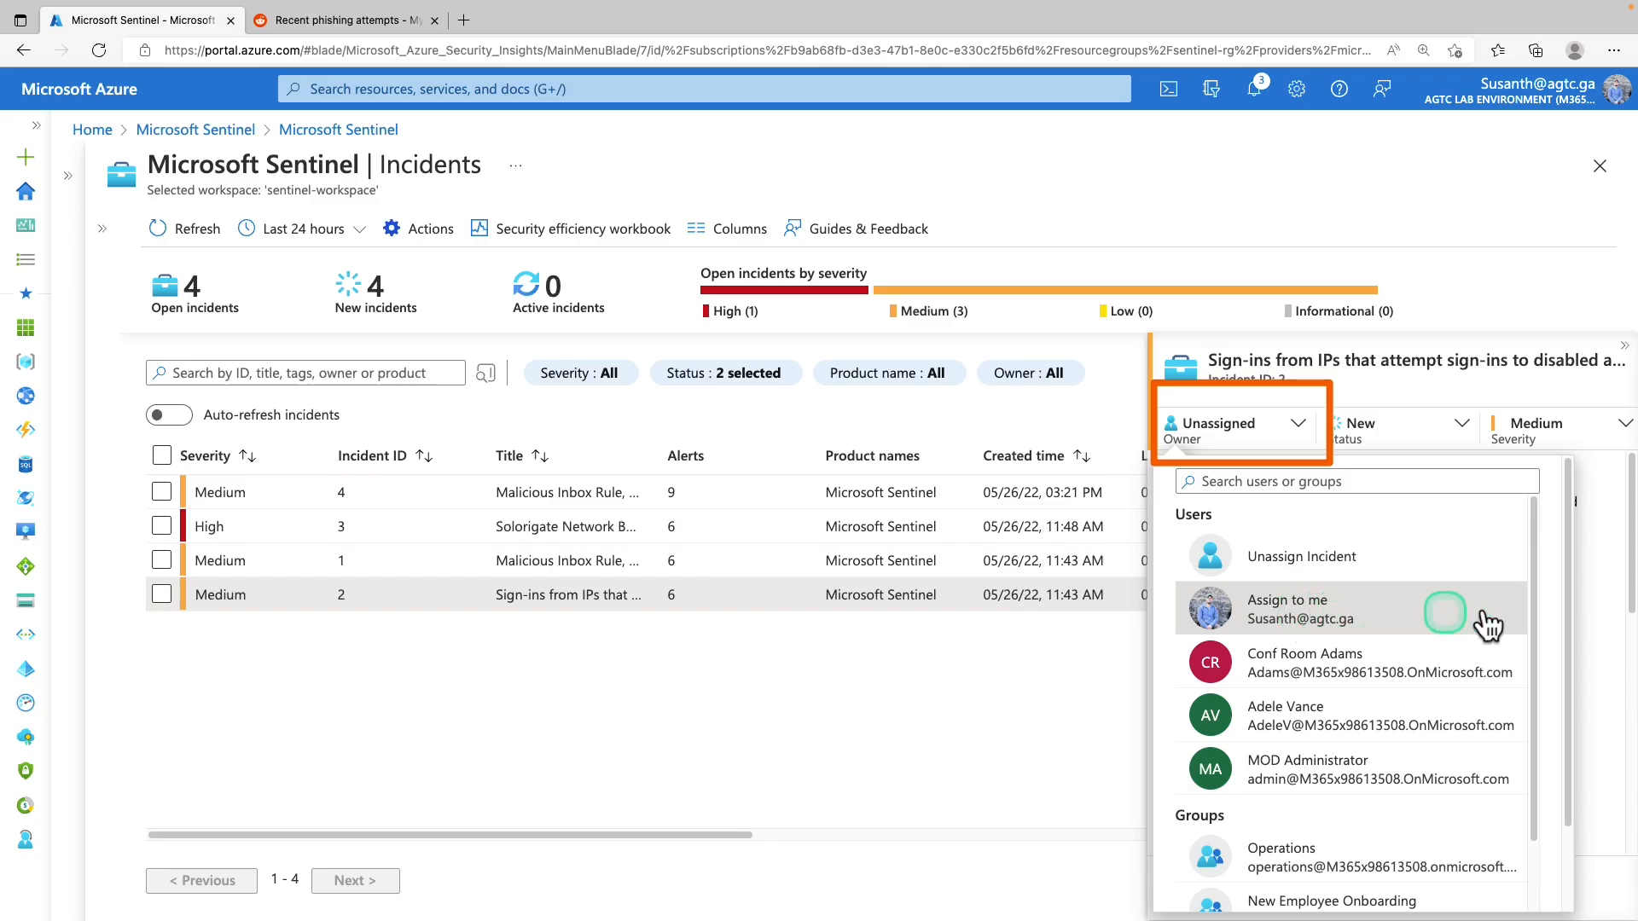
{"action": "scroll", "coordinate": [1271, 627], "scroll_direction": "down", "scroll_amount": 2}
{"action": "scroll", "coordinate": [1271, 627], "scroll_direction": "down", "scroll_amount": 3}
{"action": "left_click", "coordinate": [1220, 884]}
Change incident 2's status from New to Active
{"action": "left_click", "coordinate": [1461, 424]}
{"action": "left_click", "coordinate": [1377, 490]}
{"action": "left_click", "coordinate": [1387, 521]}
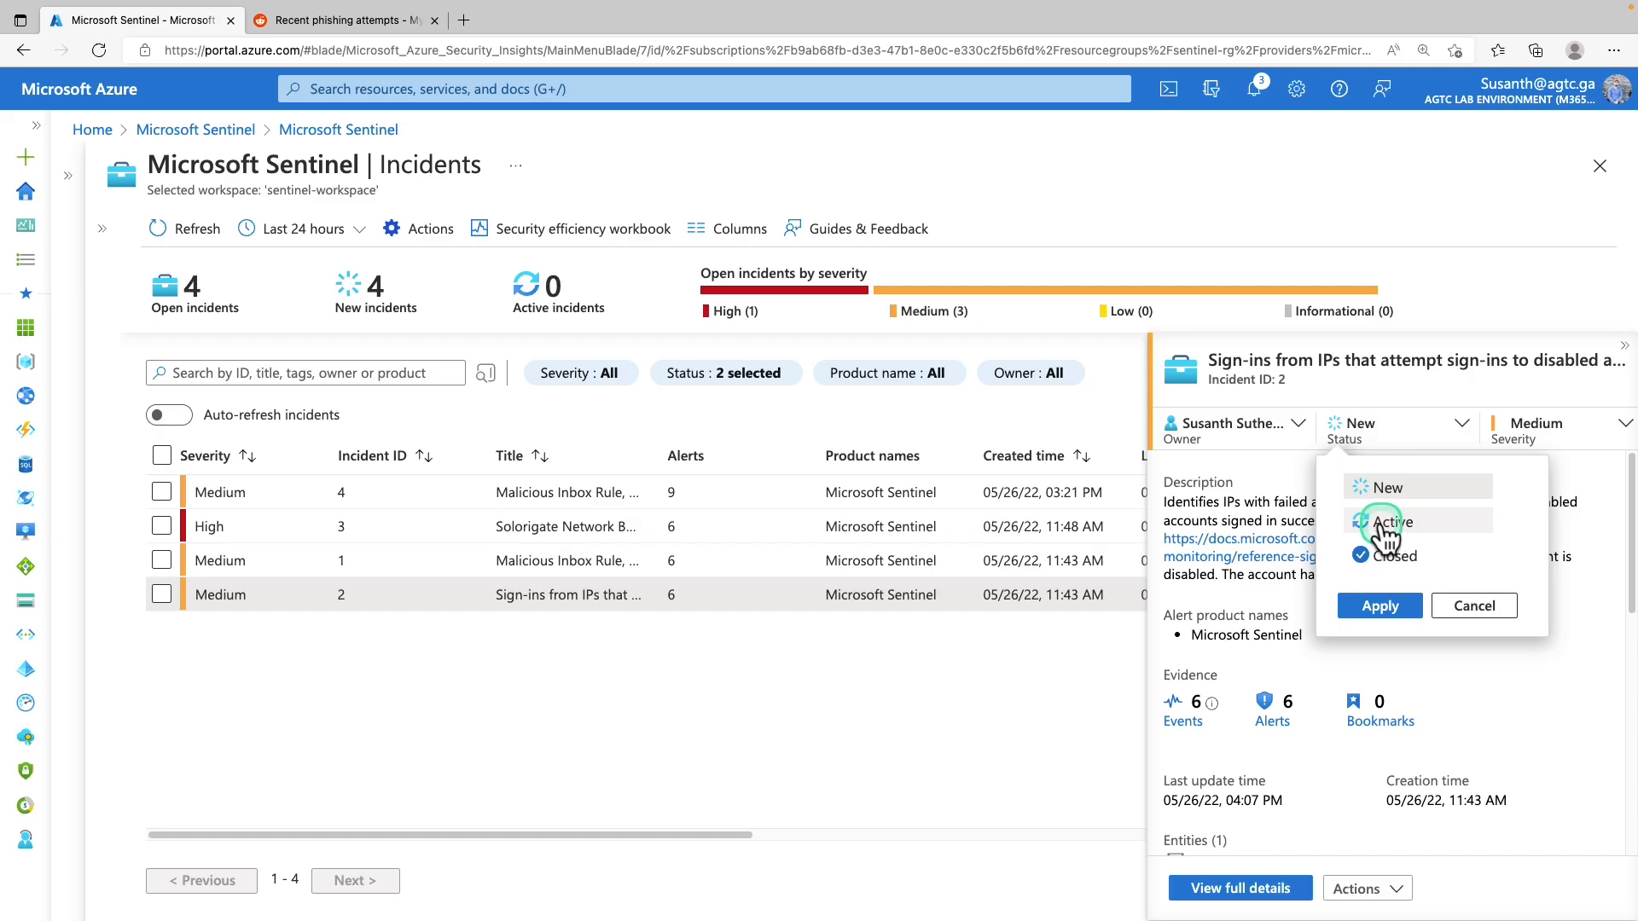
{"action": "left_click", "coordinate": [1382, 608]}
{"action": "left_click", "coordinate": [1377, 557]}
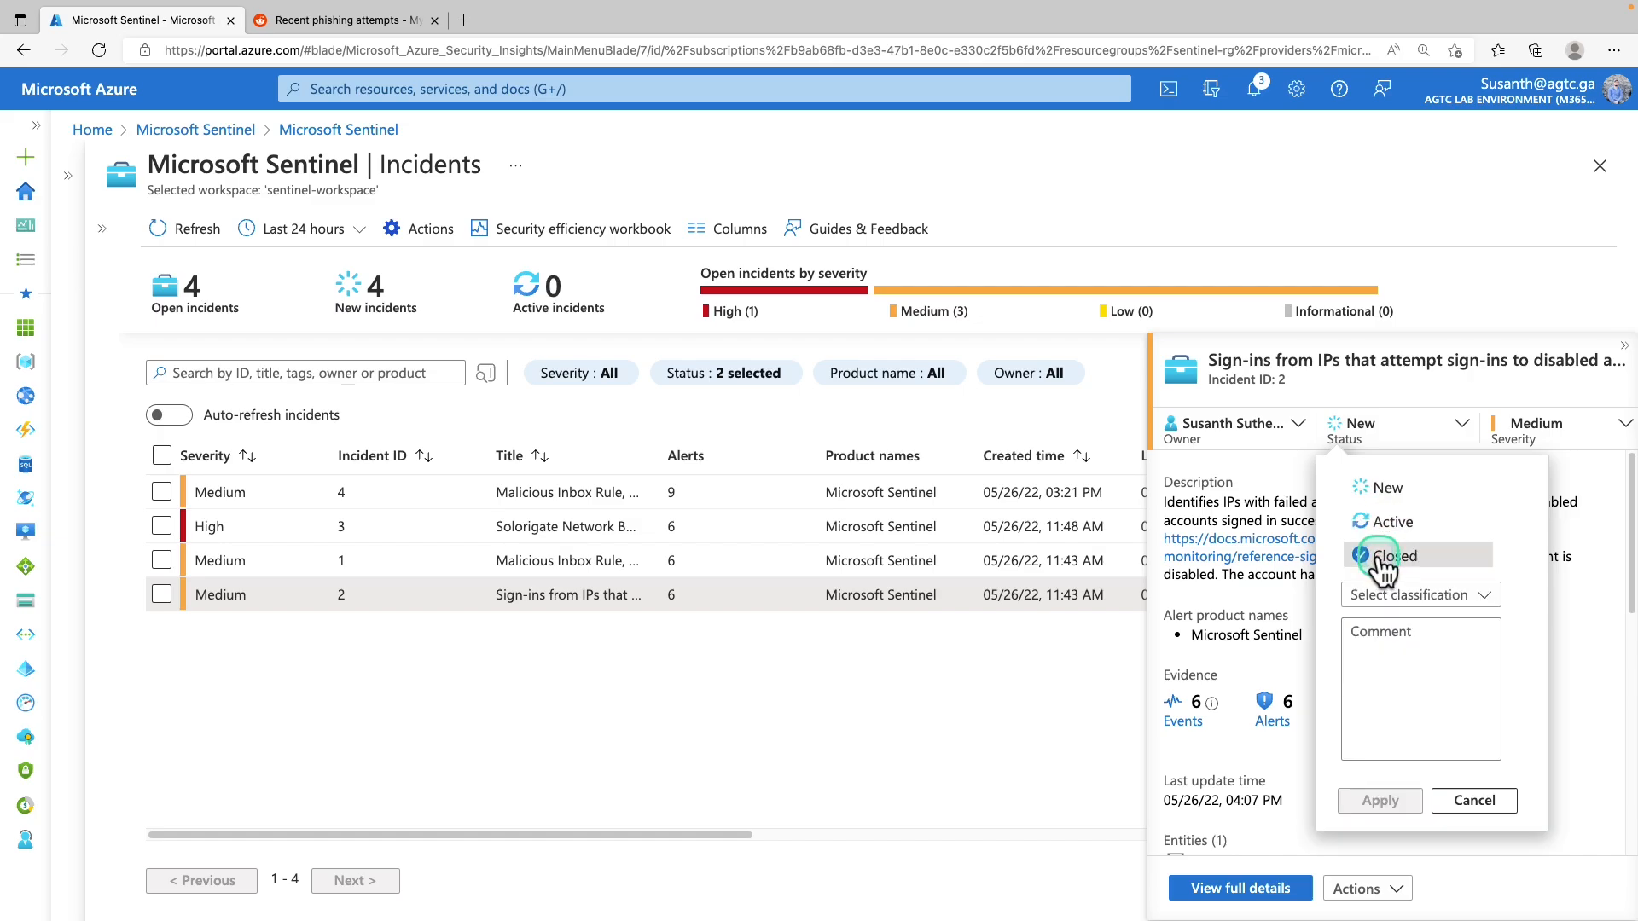
{"action": "left_click", "coordinate": [1386, 525]}
{"action": "left_click", "coordinate": [1380, 605]}
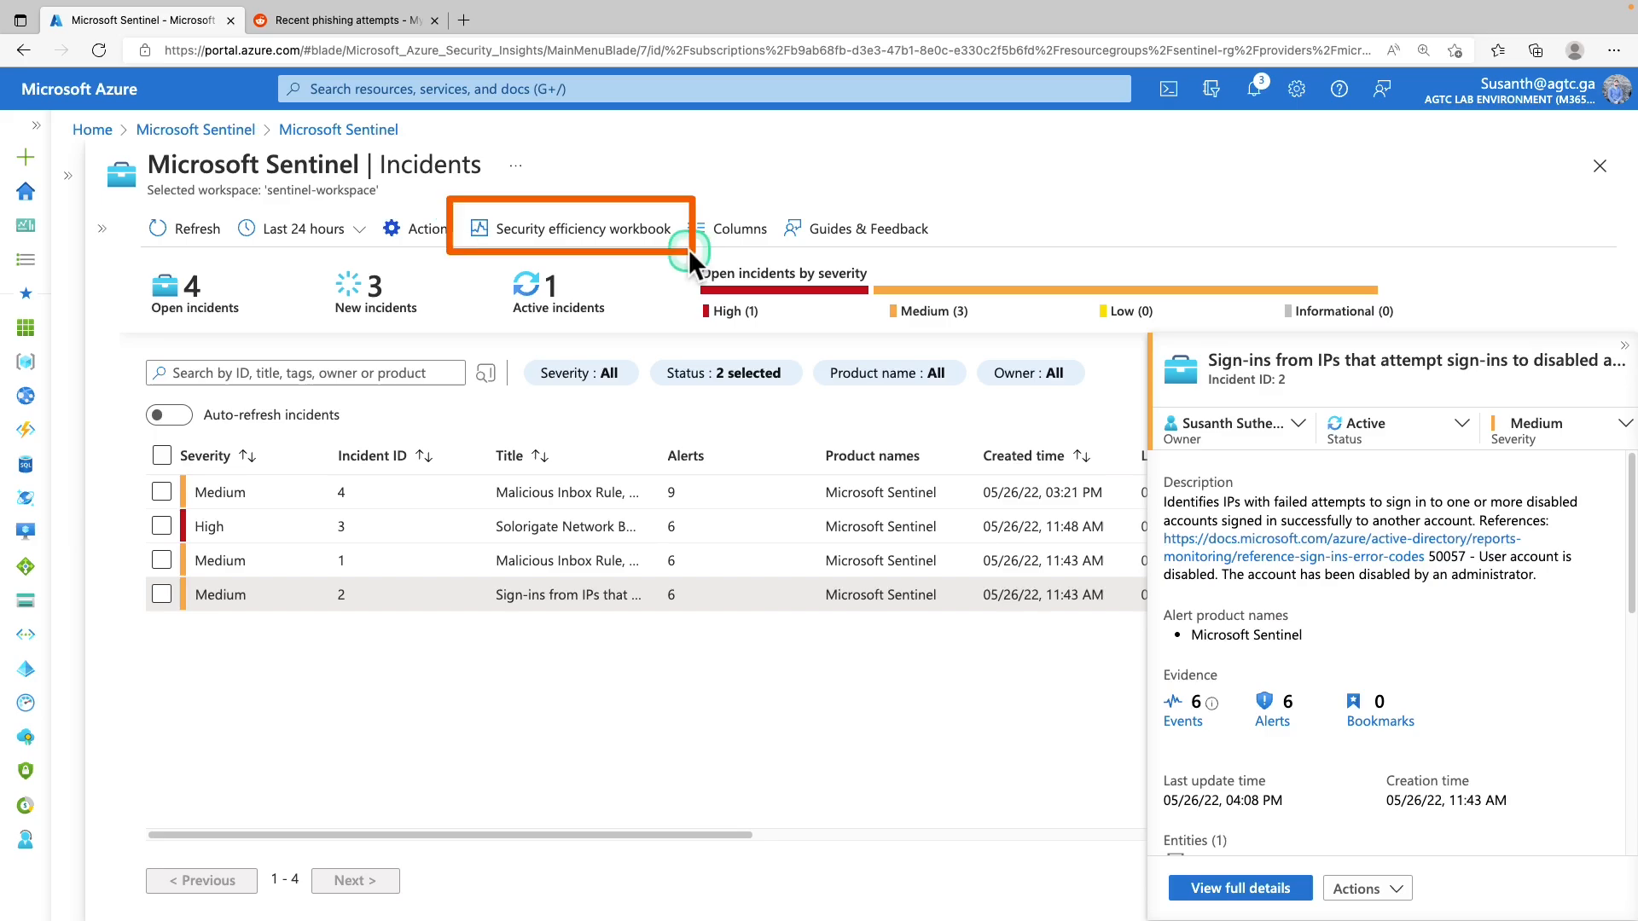
Browse the Security Operations Efficiency workbook's charts and Recent activities, then return to Incidents
{"action": "left_click", "coordinate": [575, 239]}
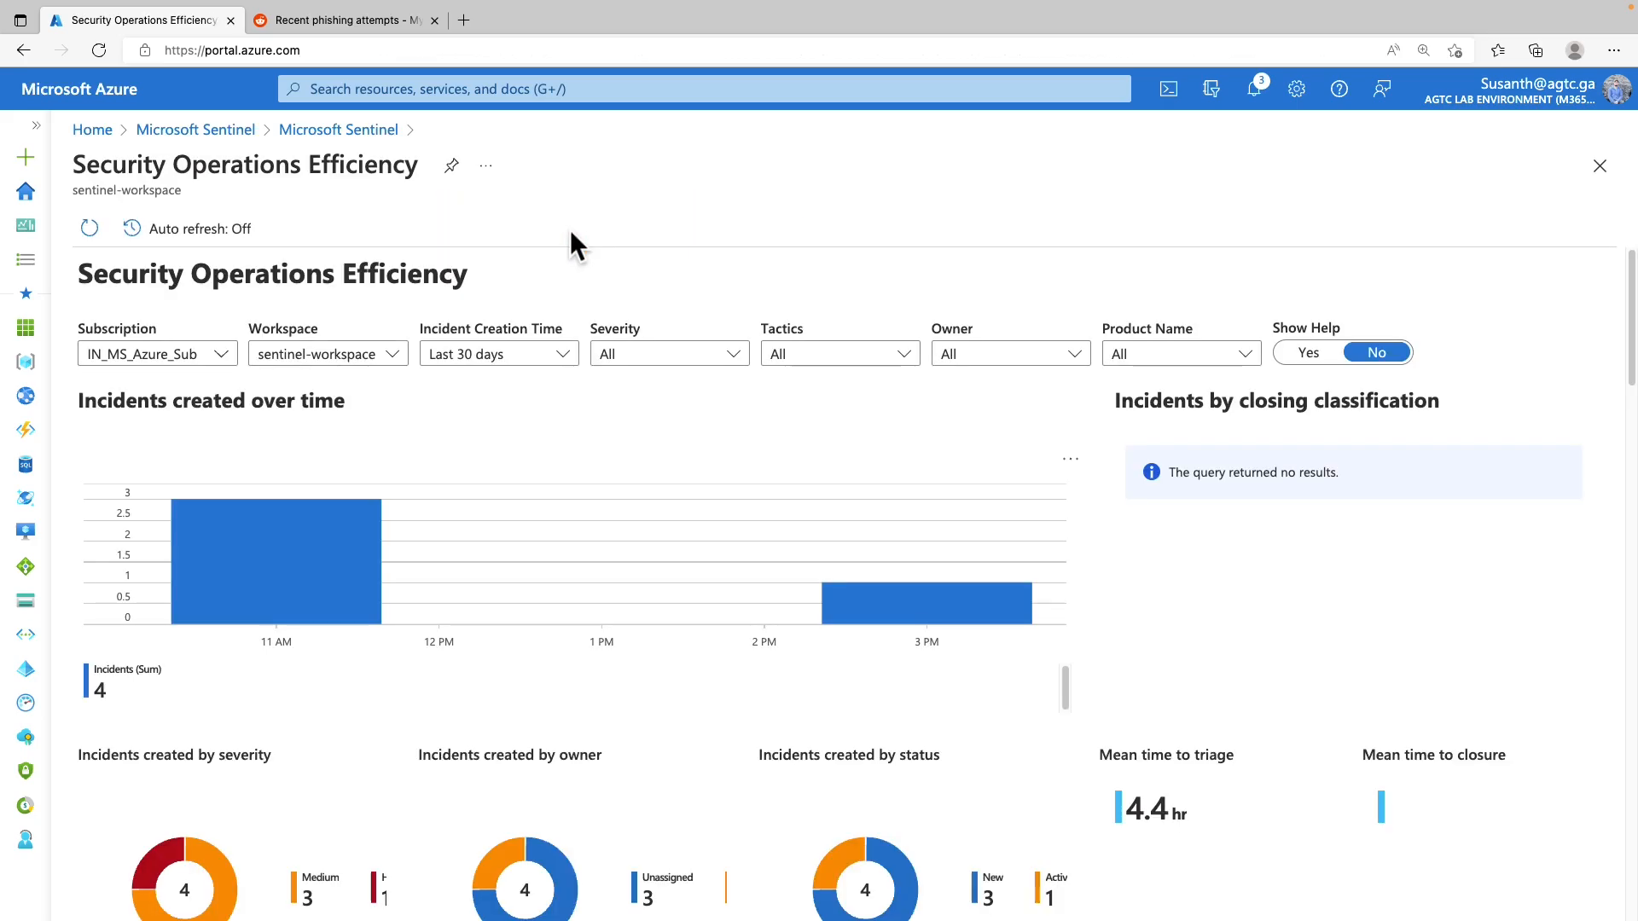
{"action": "left_click", "coordinate": [568, 239]}
{"action": "scroll", "coordinate": [574, 550], "scroll_direction": "down", "scroll_amount": 3}
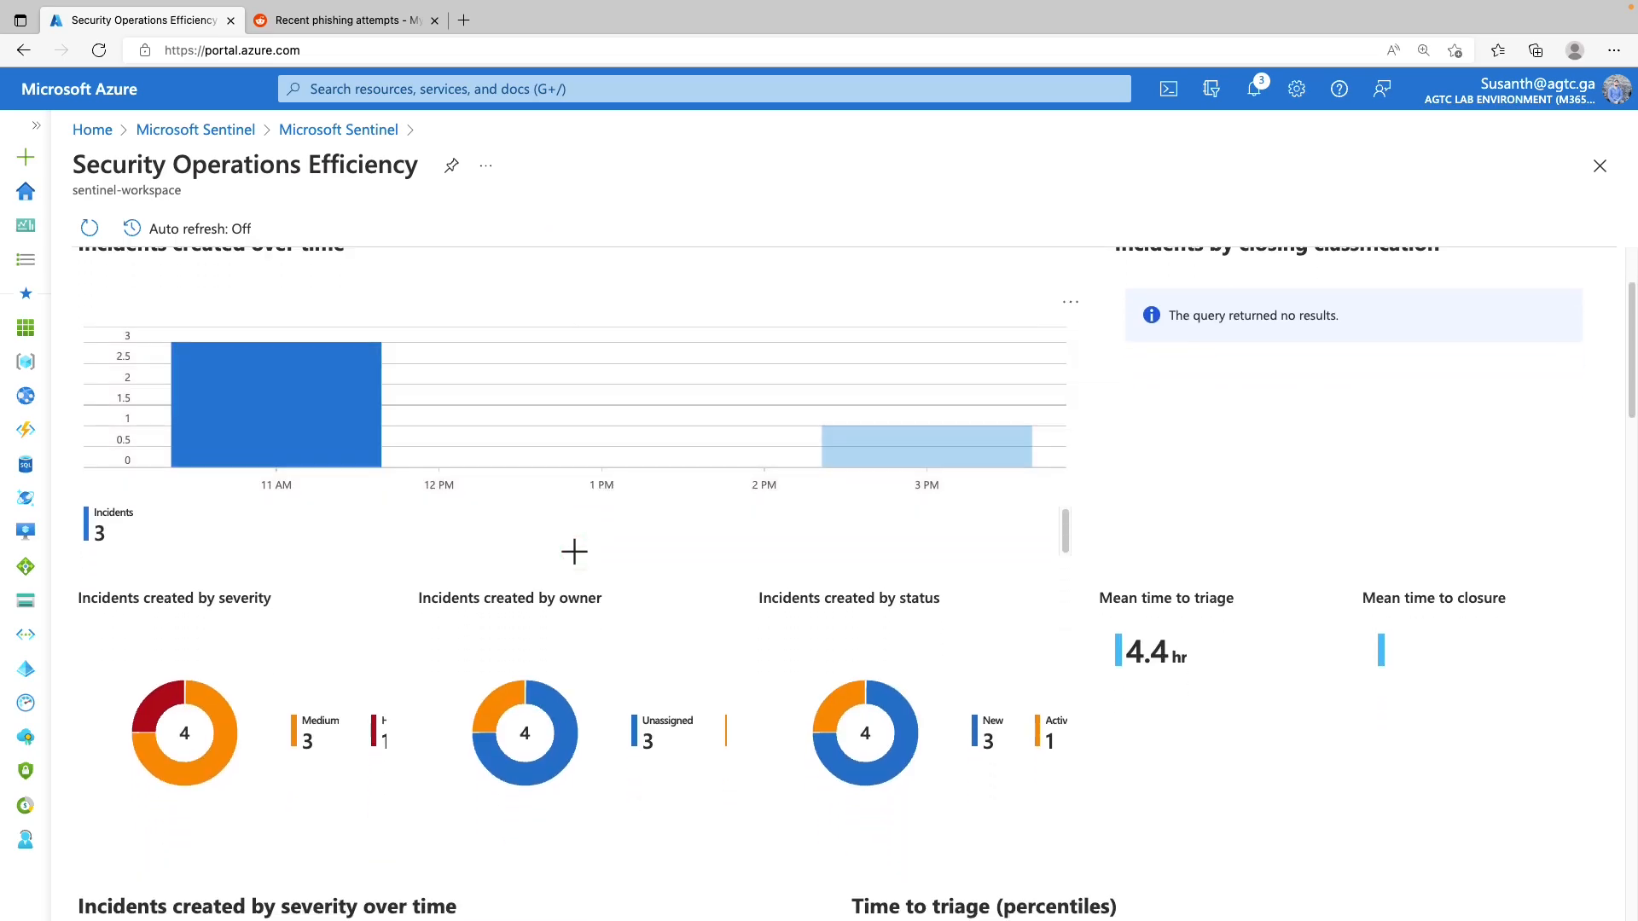
{"action": "scroll", "coordinate": [573, 554], "scroll_direction": "down", "scroll_amount": 5}
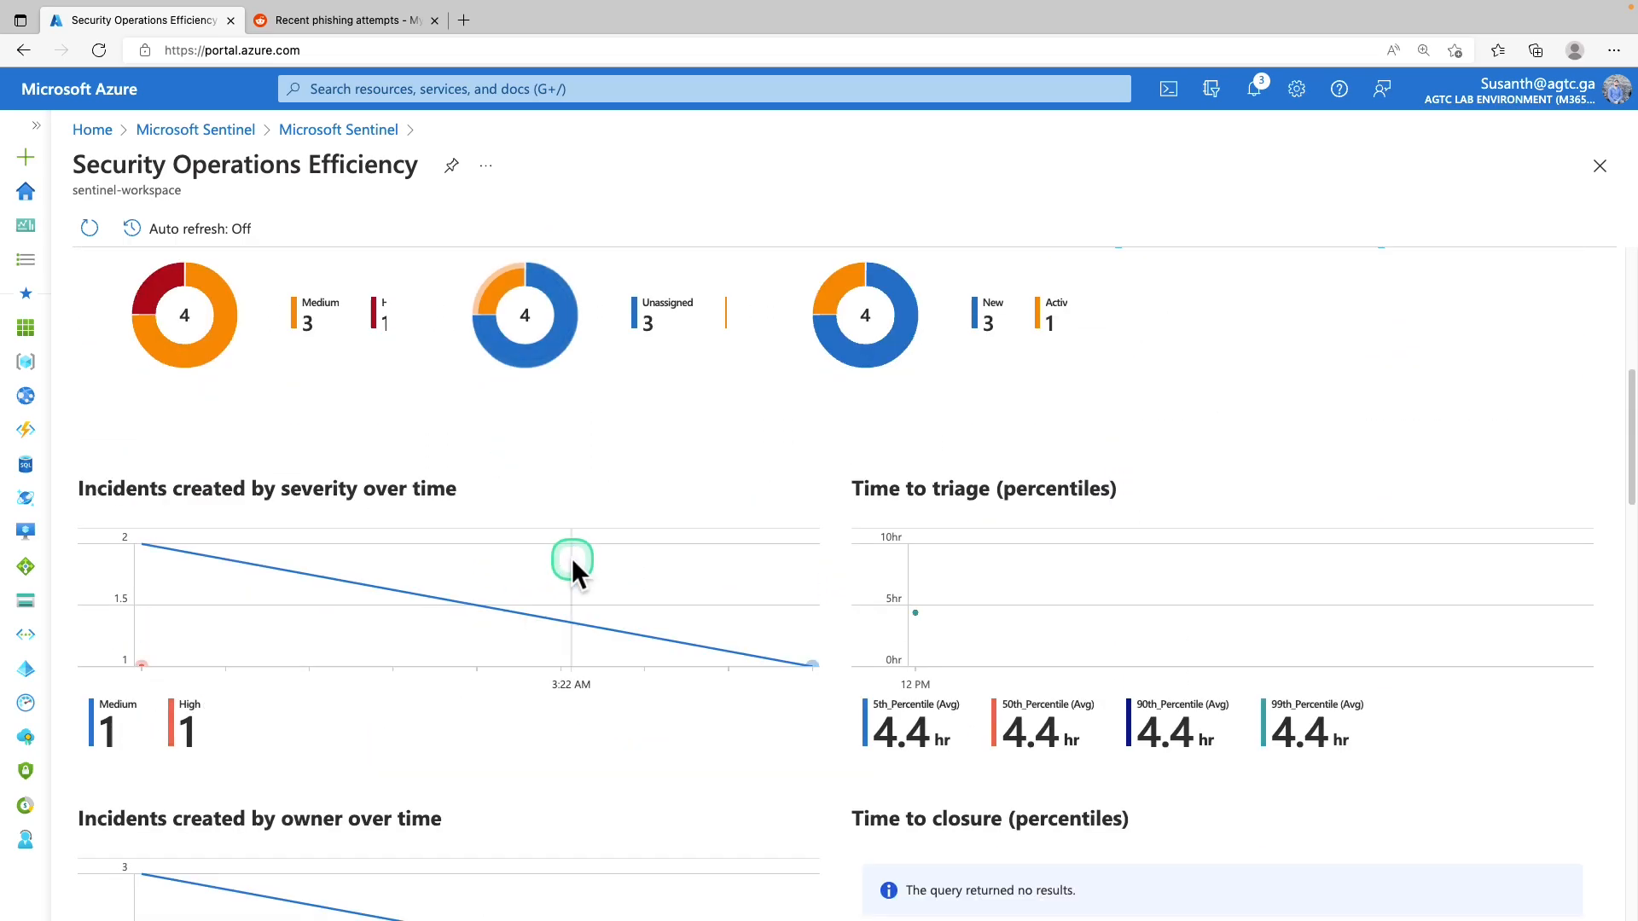
{"action": "scroll", "coordinate": [572, 558], "scroll_direction": "down", "scroll_amount": 10}
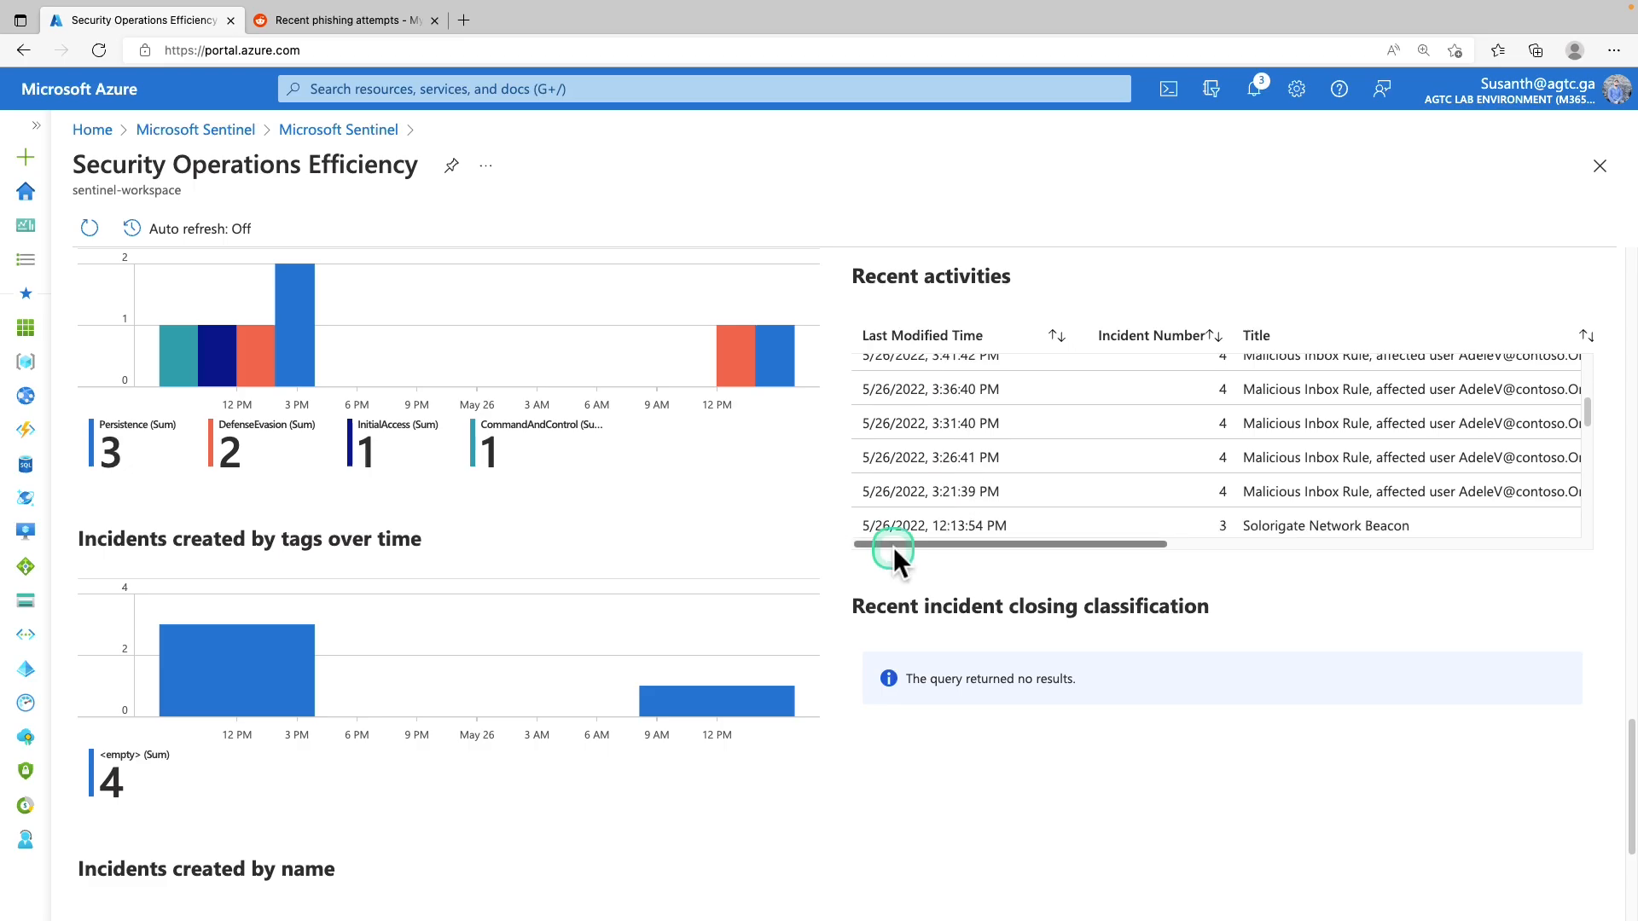
{"action": "scroll", "coordinate": [691, 576], "scroll_direction": "up", "scroll_amount": 15}
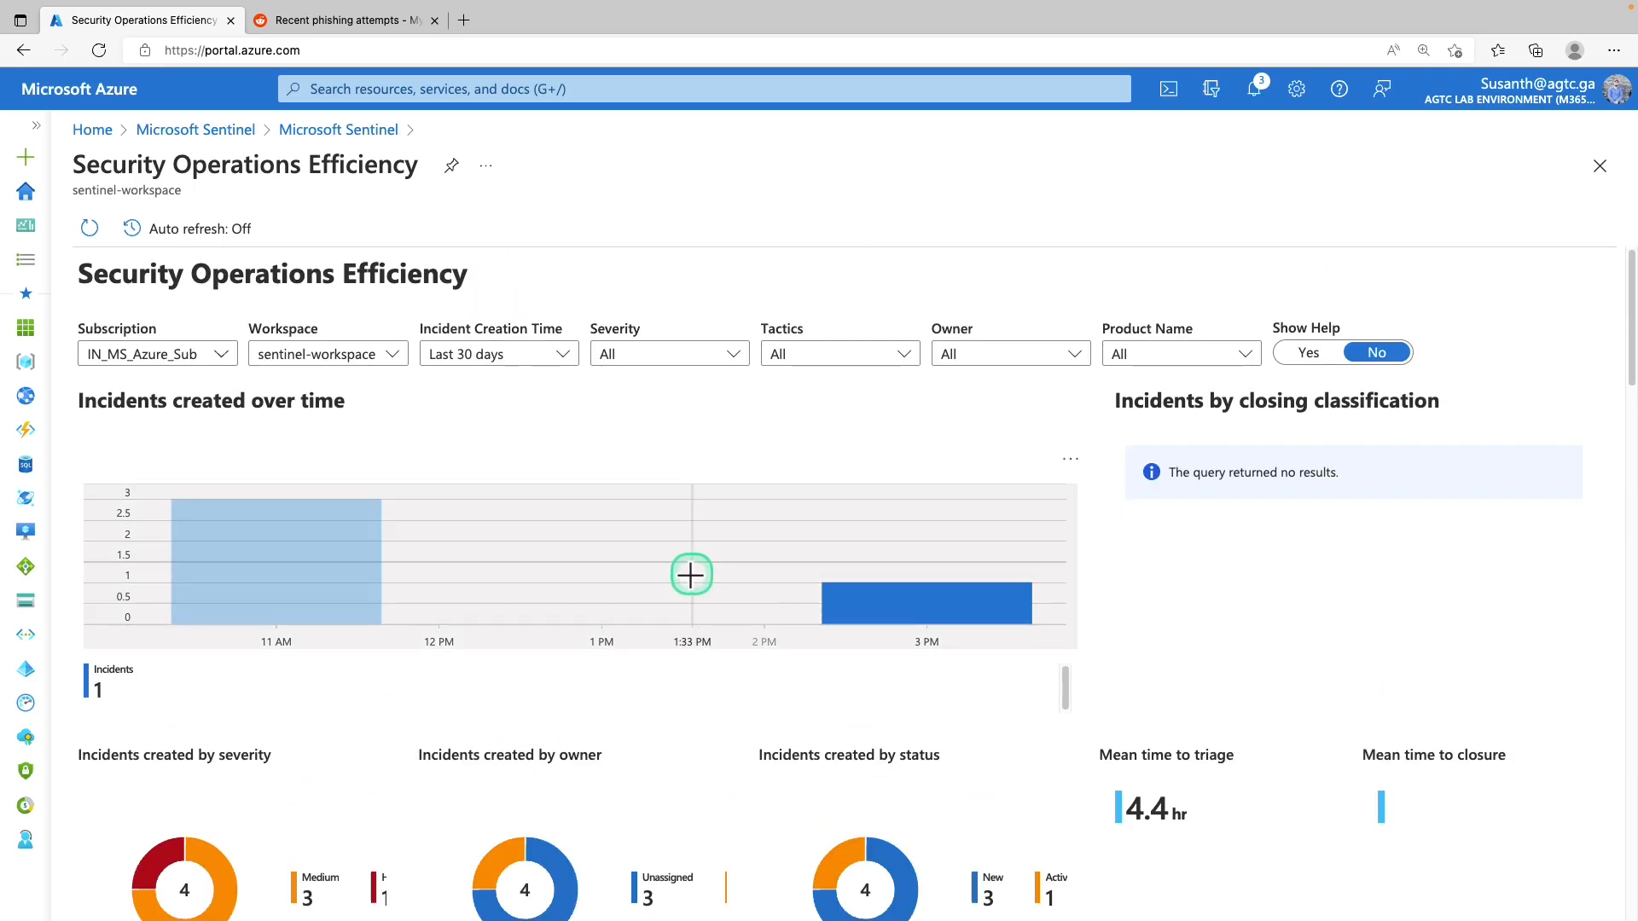
{"action": "left_click", "coordinate": [317, 132]}
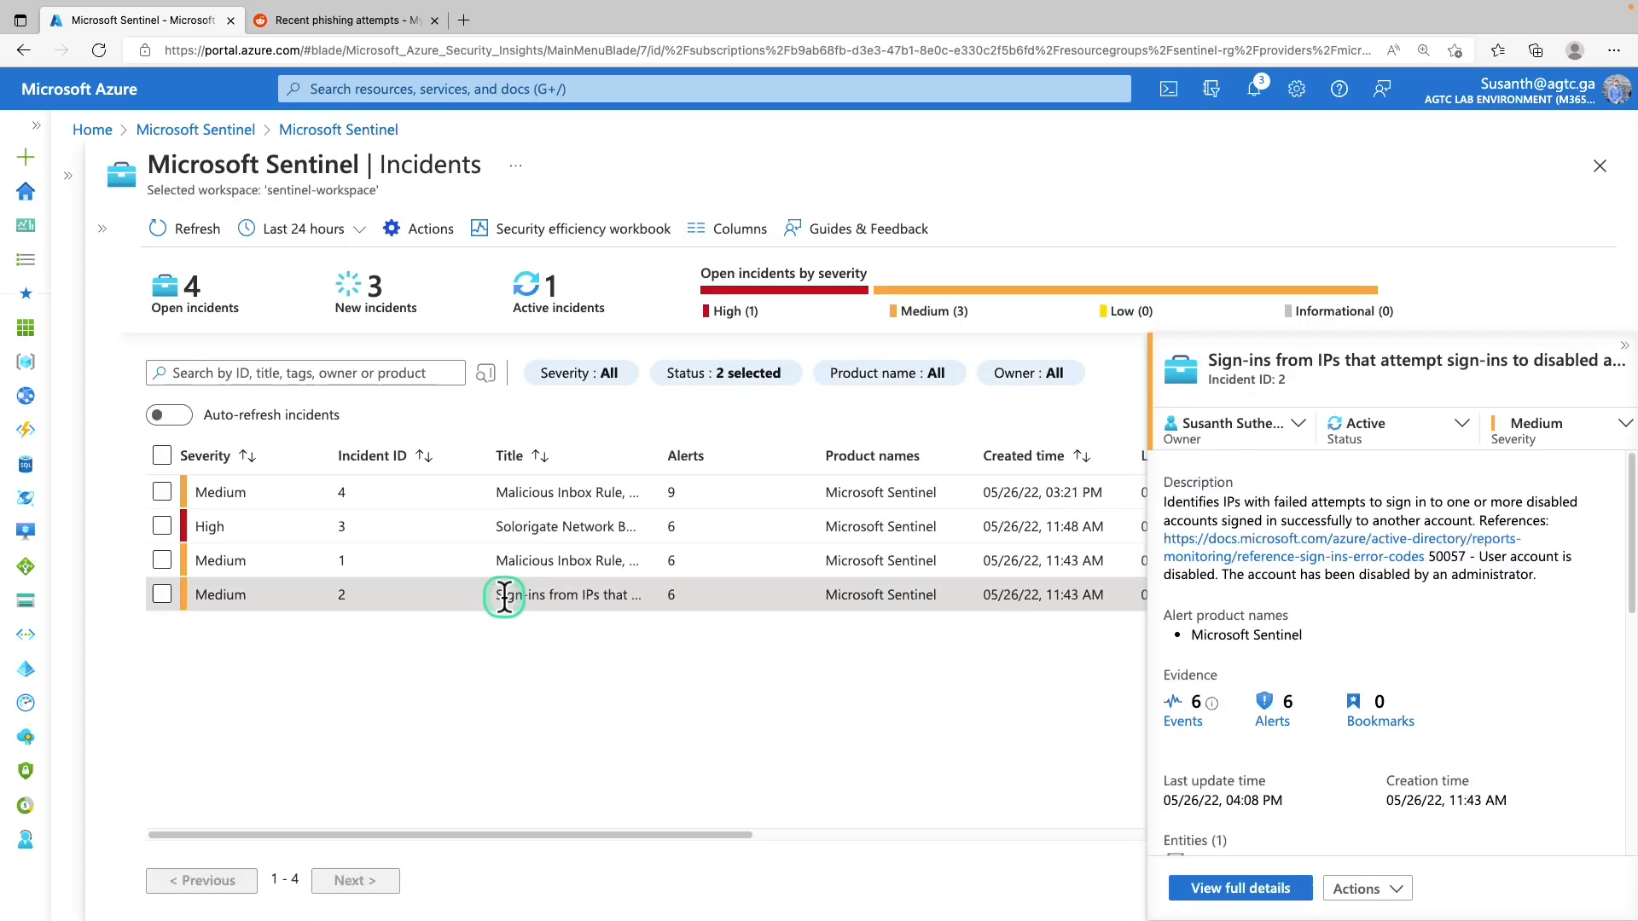
{"action": "scroll", "coordinate": [1338, 556], "scroll_direction": "down", "scroll_amount": 5}
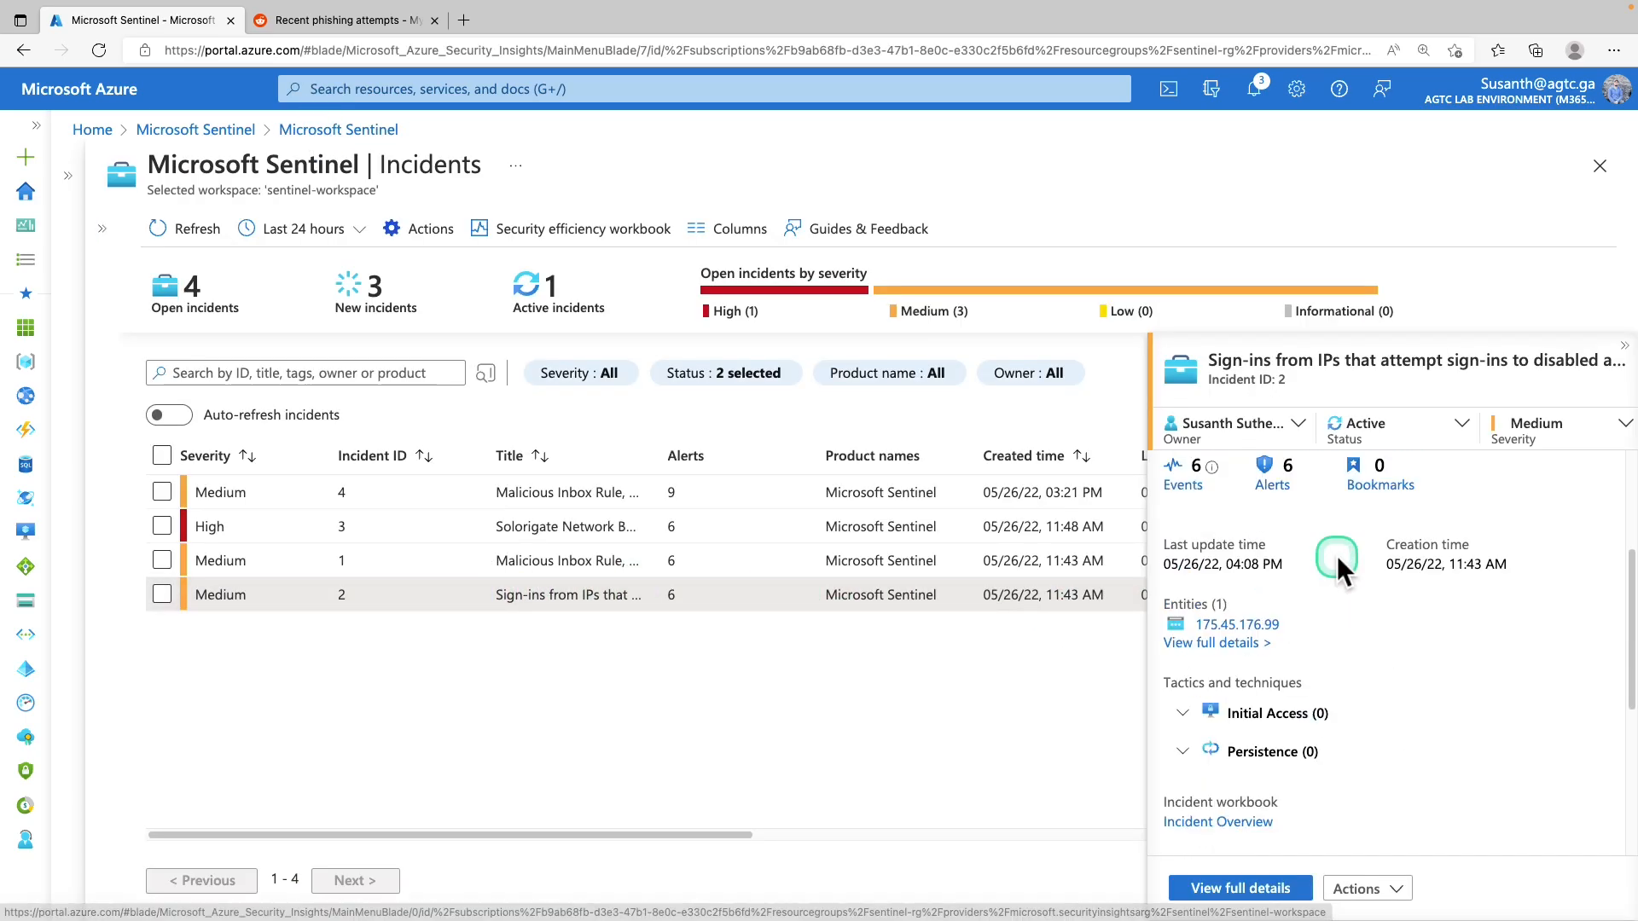
{"action": "left_click_drag", "start_coordinate": [1154, 703], "coordinate": [1335, 727]}
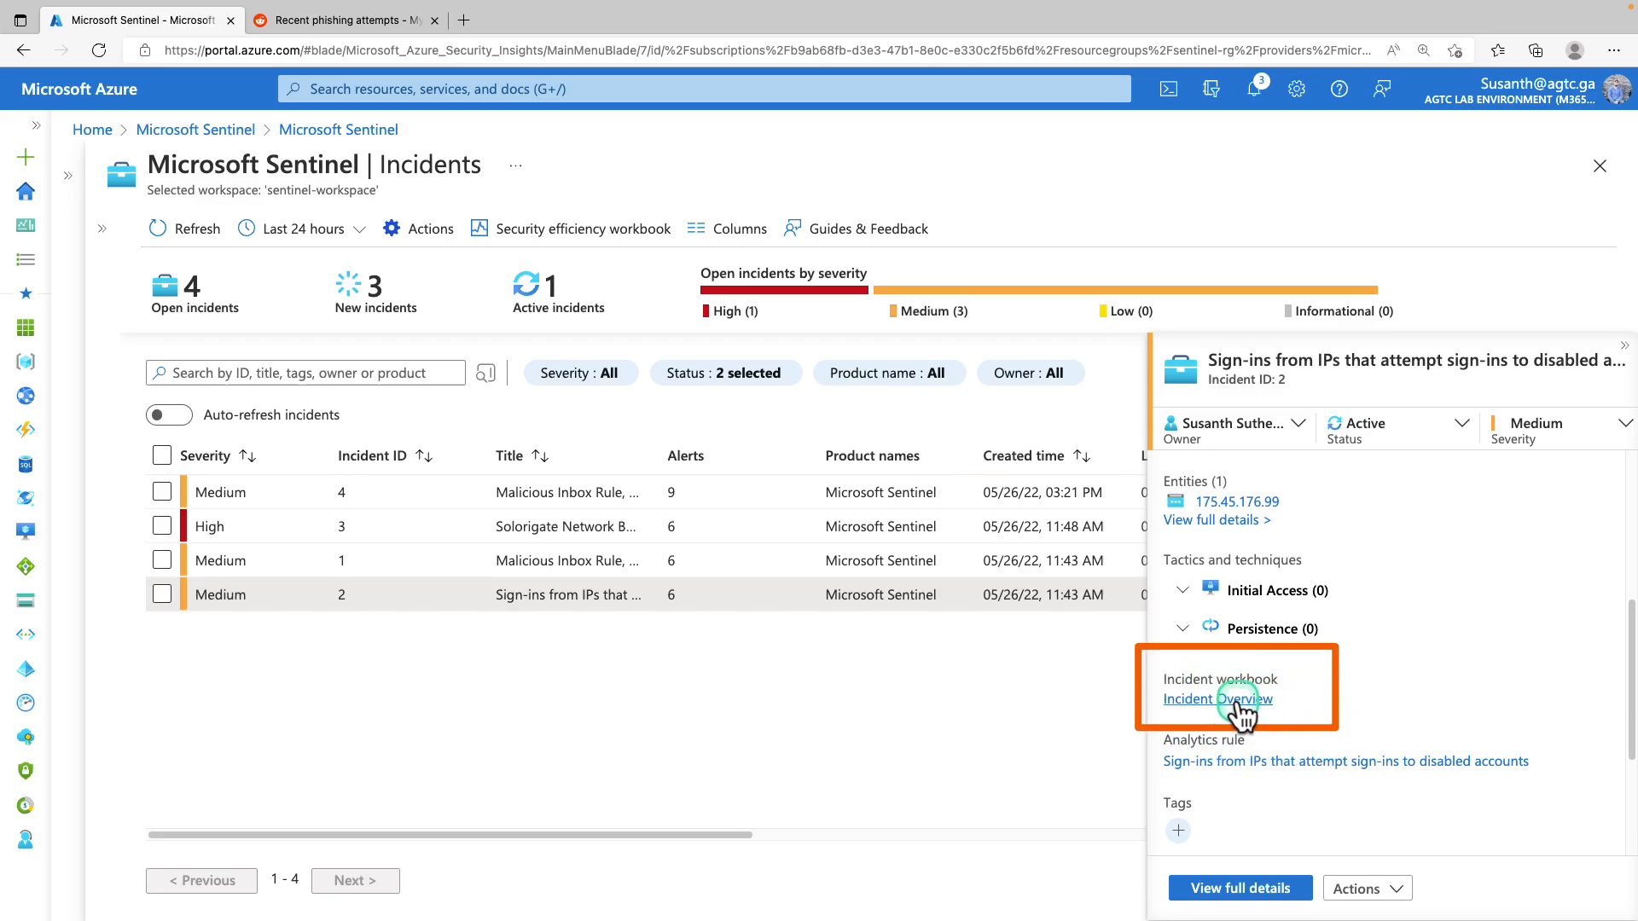
{"action": "left_click", "coordinate": [1239, 701]}
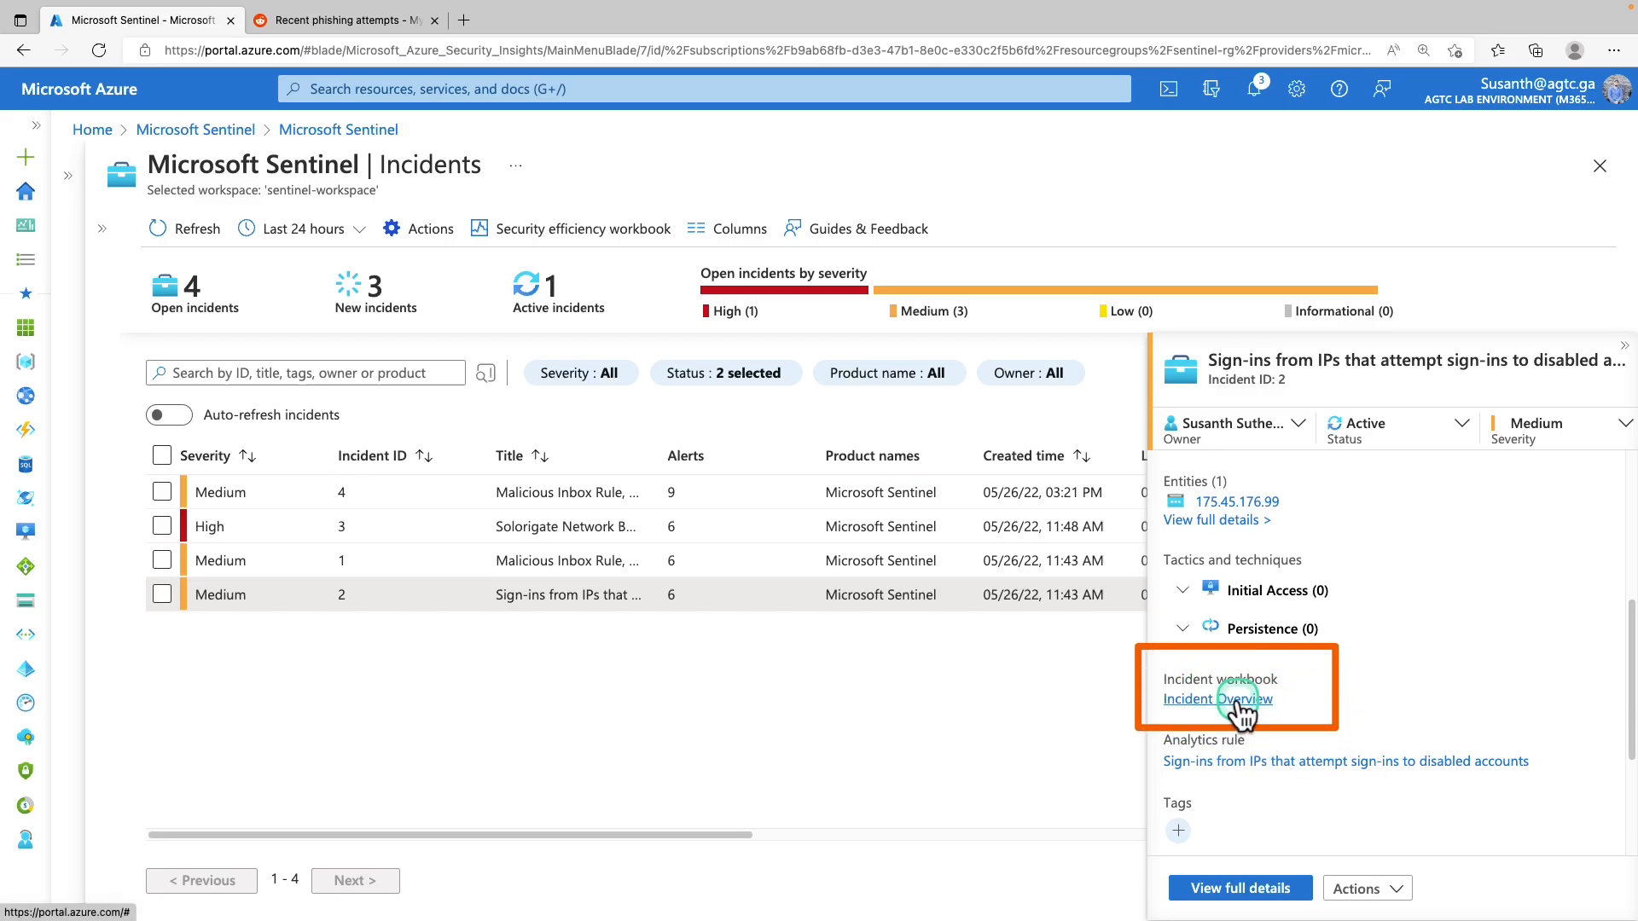
{"action": "scroll", "coordinate": [857, 574], "scroll_direction": "down", "scroll_amount": 2}
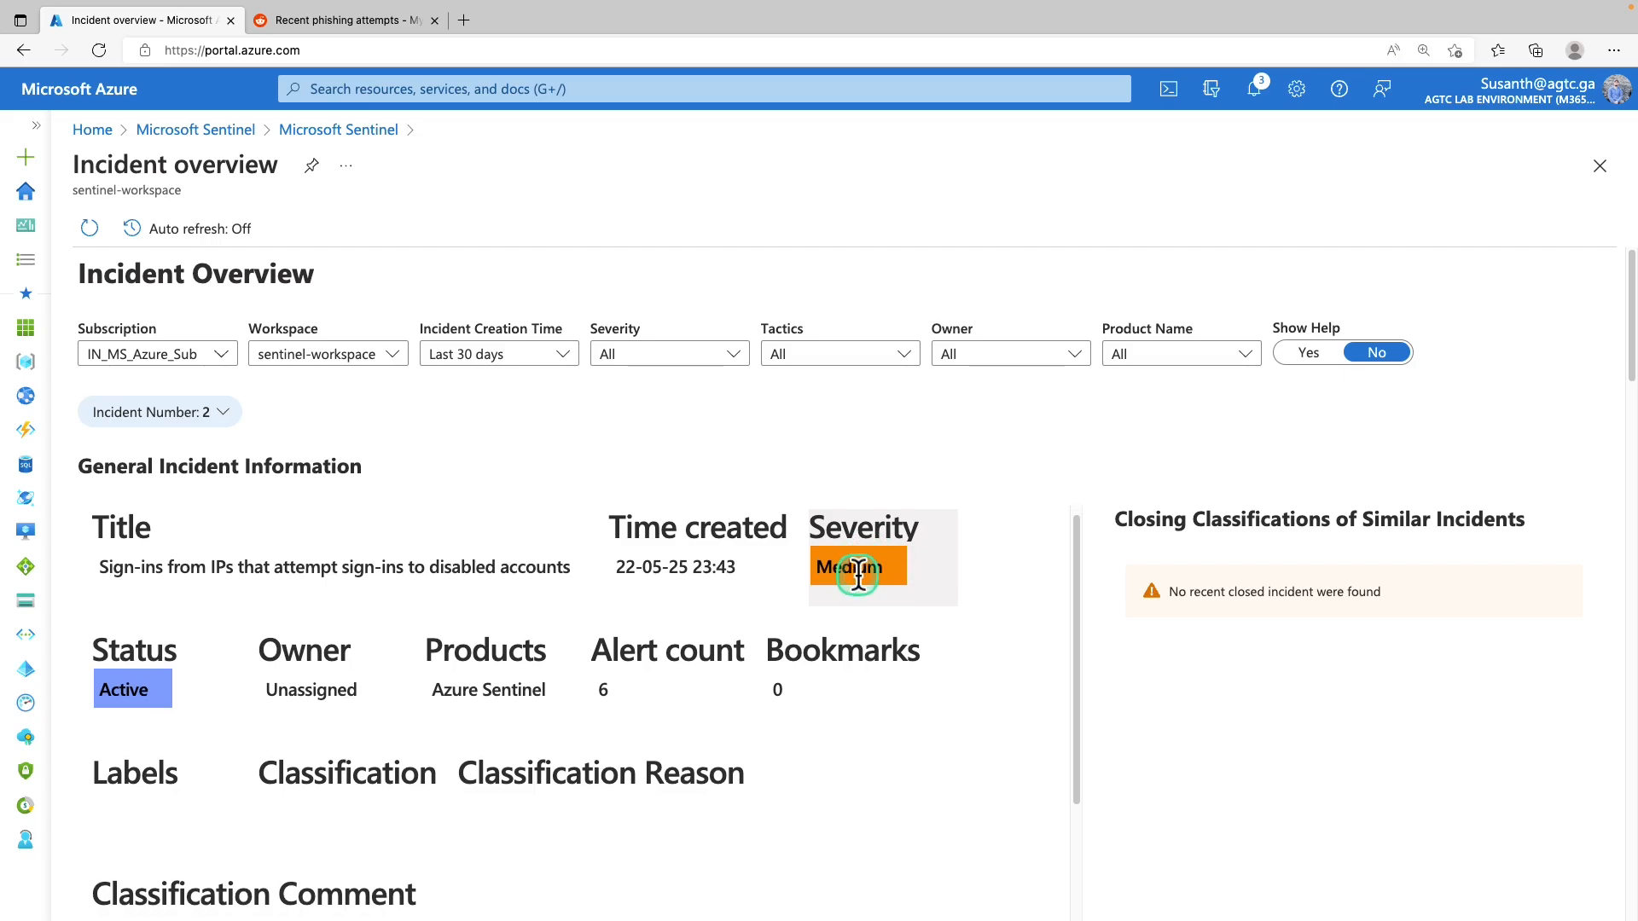
{"action": "scroll", "coordinate": [857, 574], "scroll_direction": "down", "scroll_amount": 3}
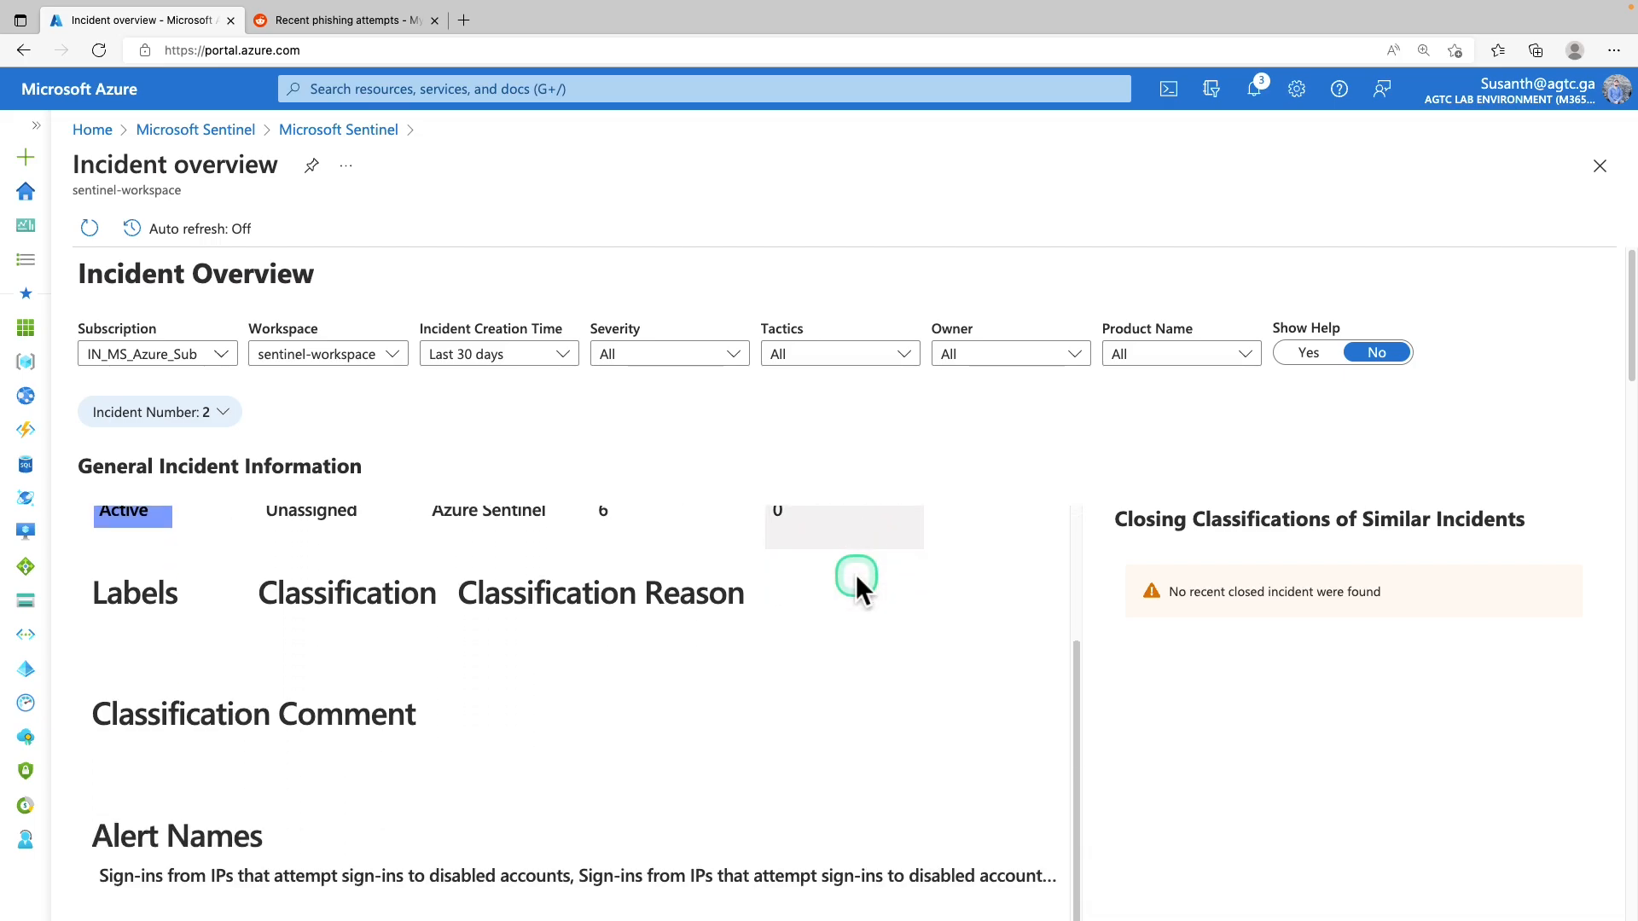
{"action": "scroll", "coordinate": [857, 575], "scroll_direction": "down", "scroll_amount": 3}
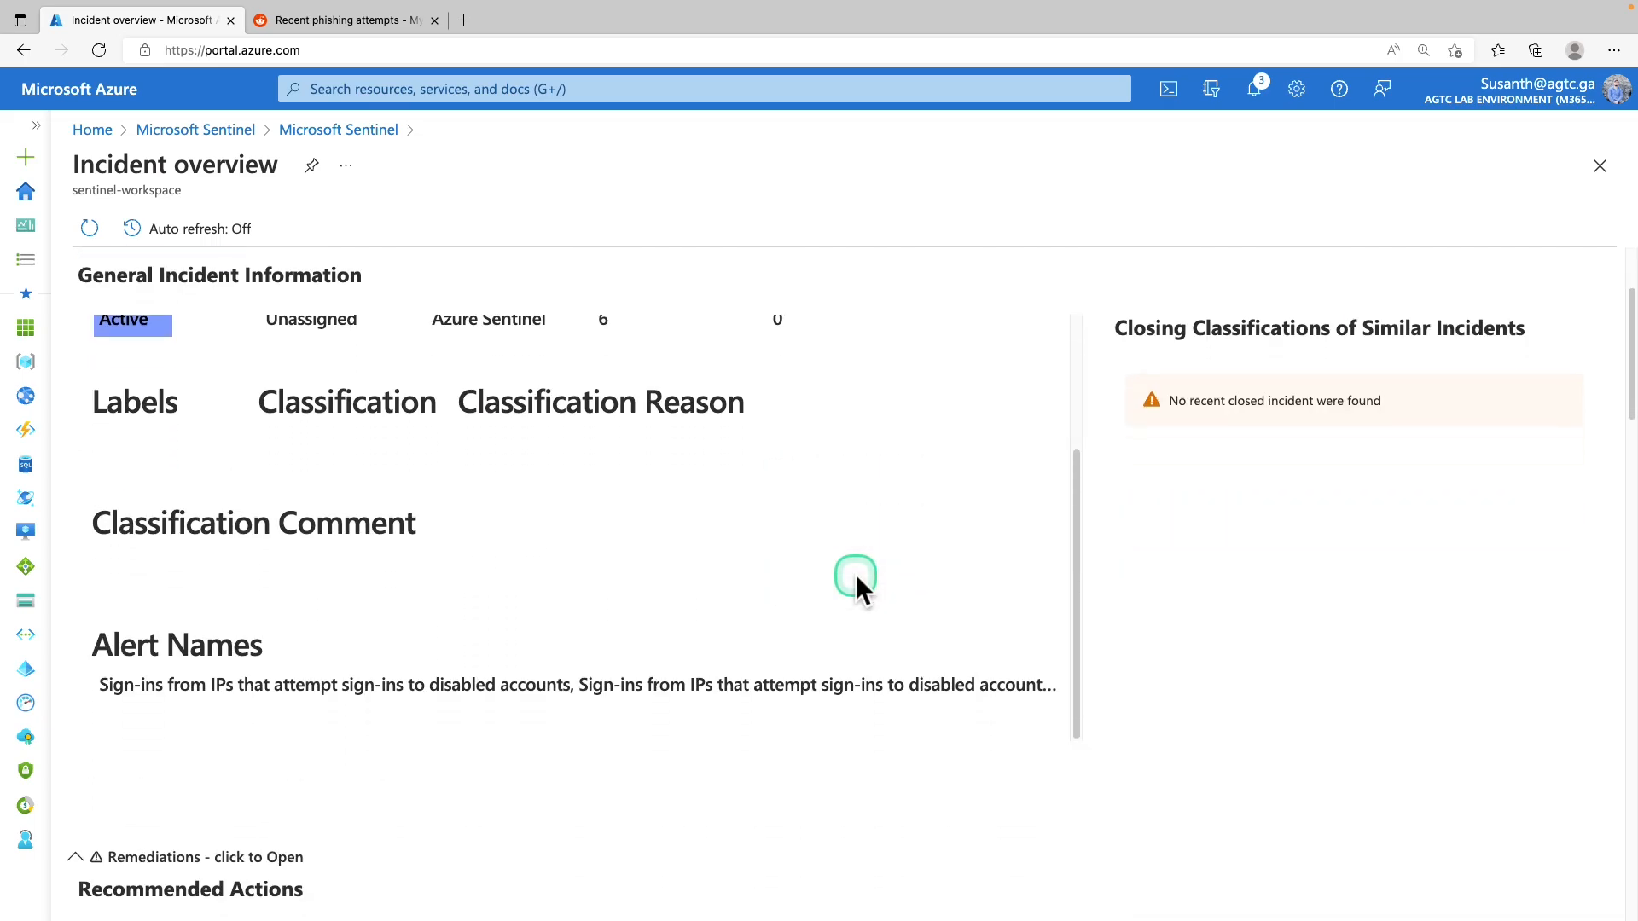
{"action": "scroll", "coordinate": [853, 576], "scroll_direction": "down", "scroll_amount": 3}
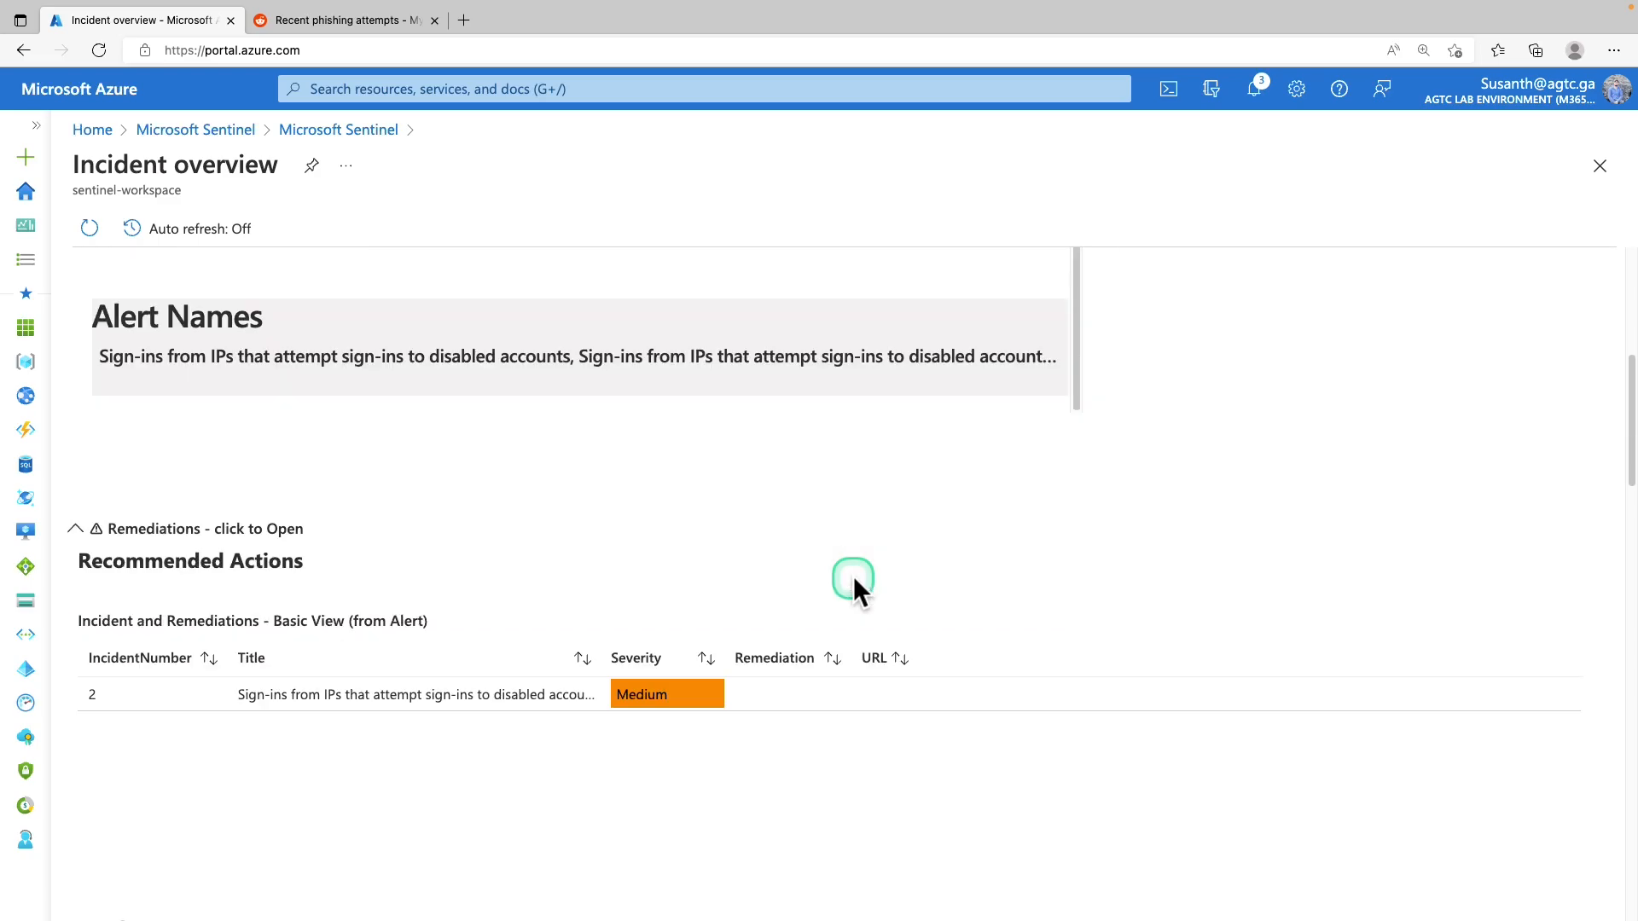
{"action": "scroll", "coordinate": [1021, 474], "scroll_direction": "up", "scroll_amount": 10}
{"action": "scroll", "coordinate": [903, 452], "scroll_direction": "down", "scroll_amount": 3}
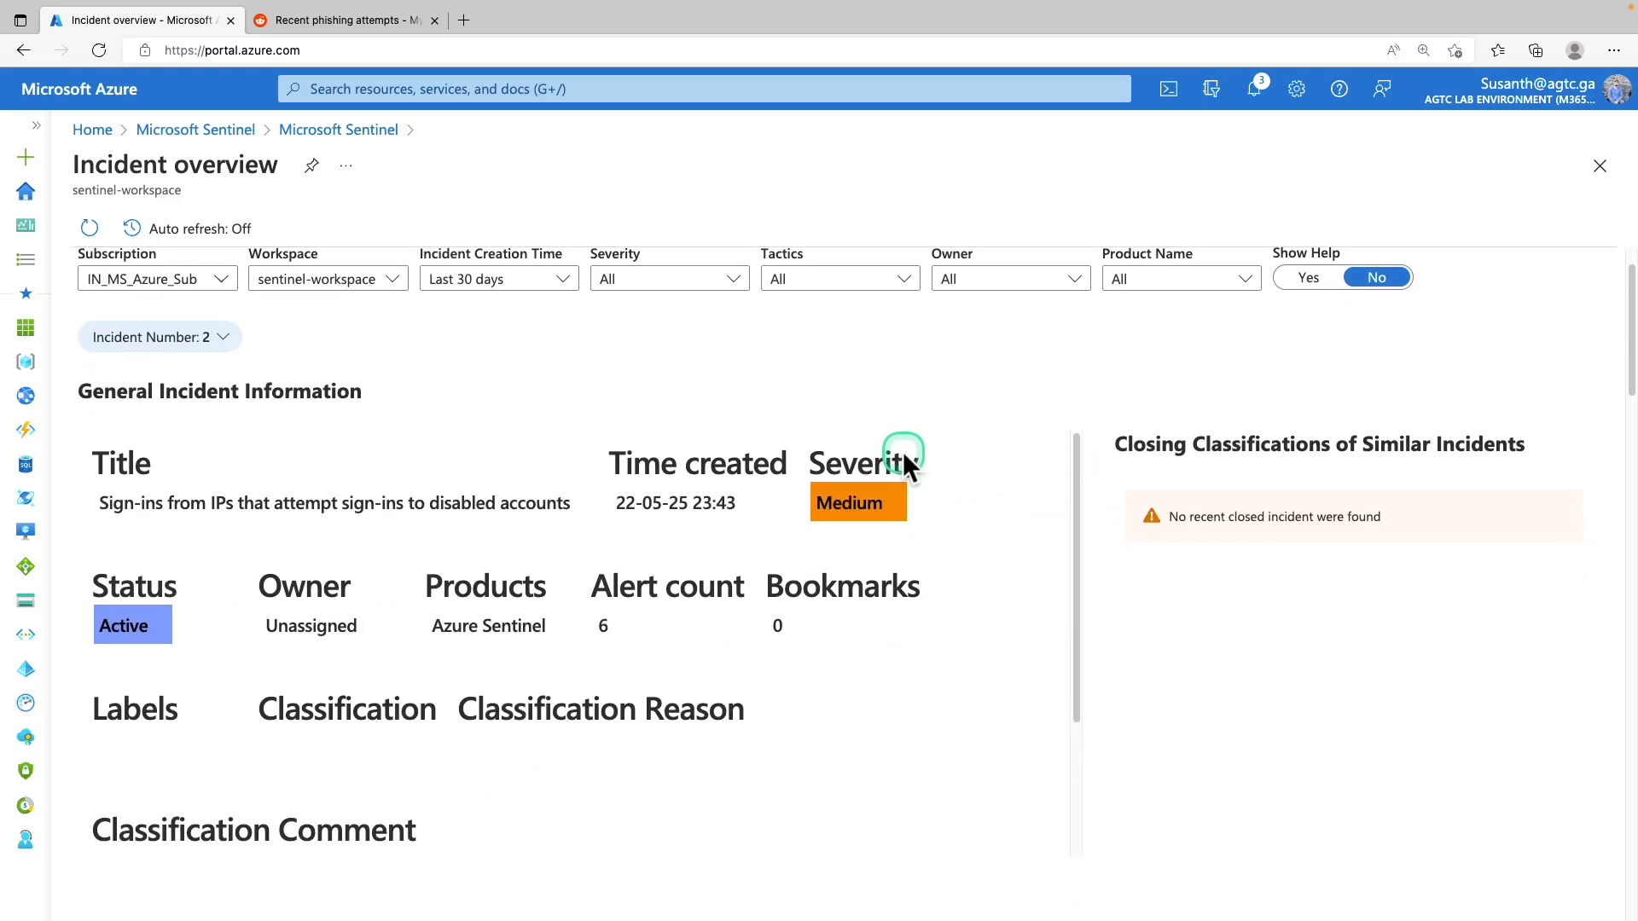
{"action": "scroll", "coordinate": [887, 460], "scroll_direction": "down", "scroll_amount": 6}
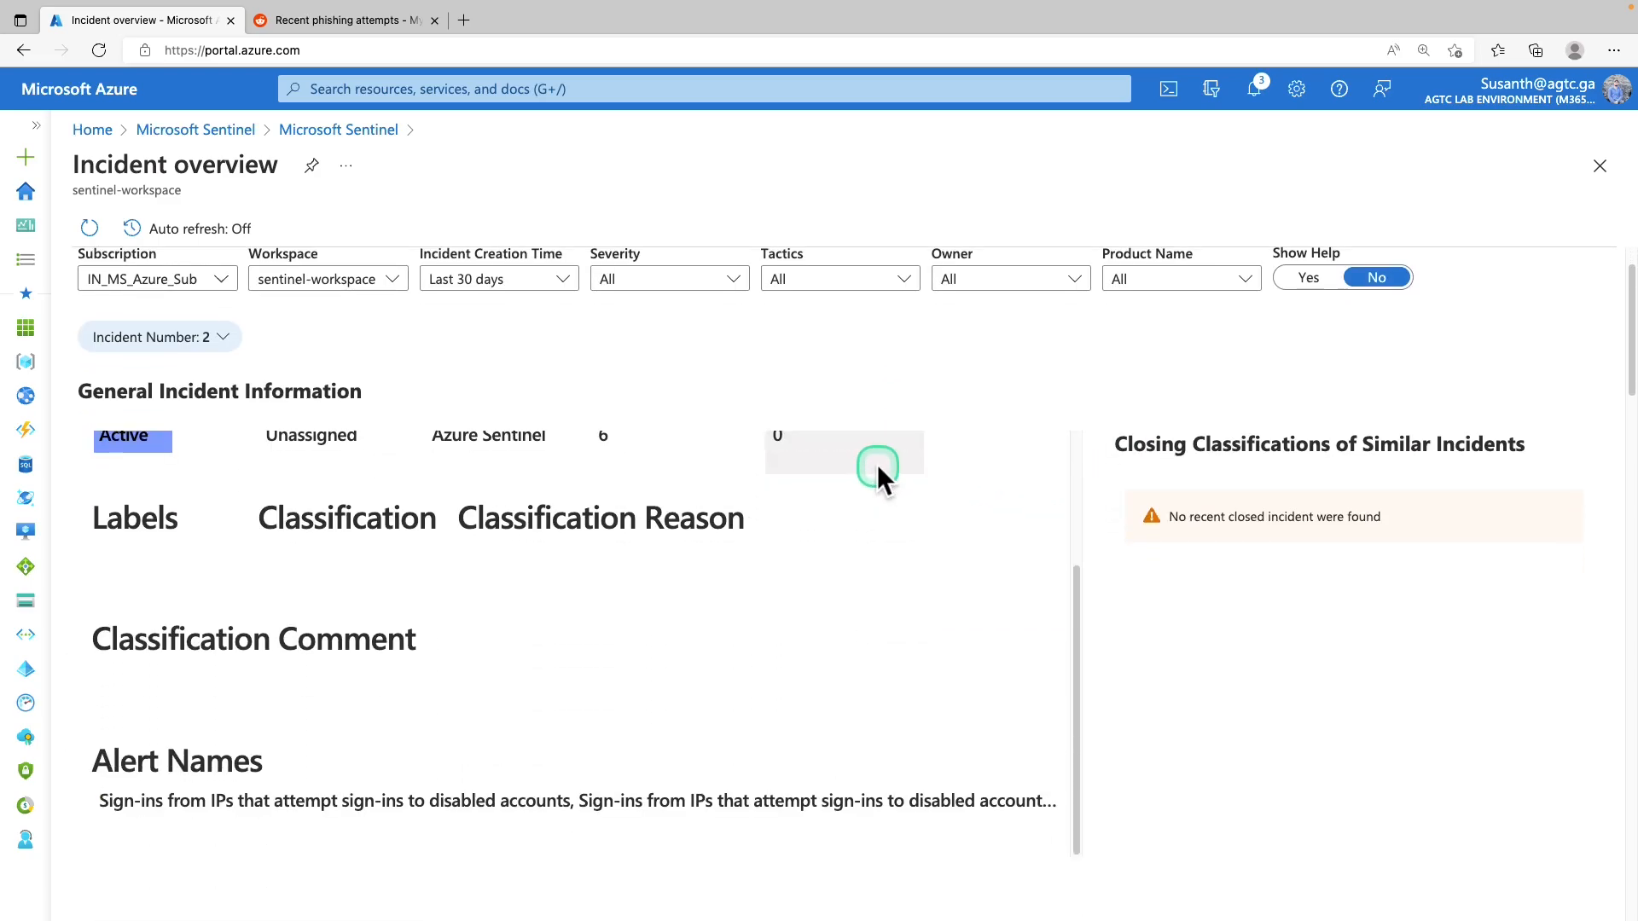
{"action": "scroll", "coordinate": [875, 467], "scroll_direction": "down", "scroll_amount": 2}
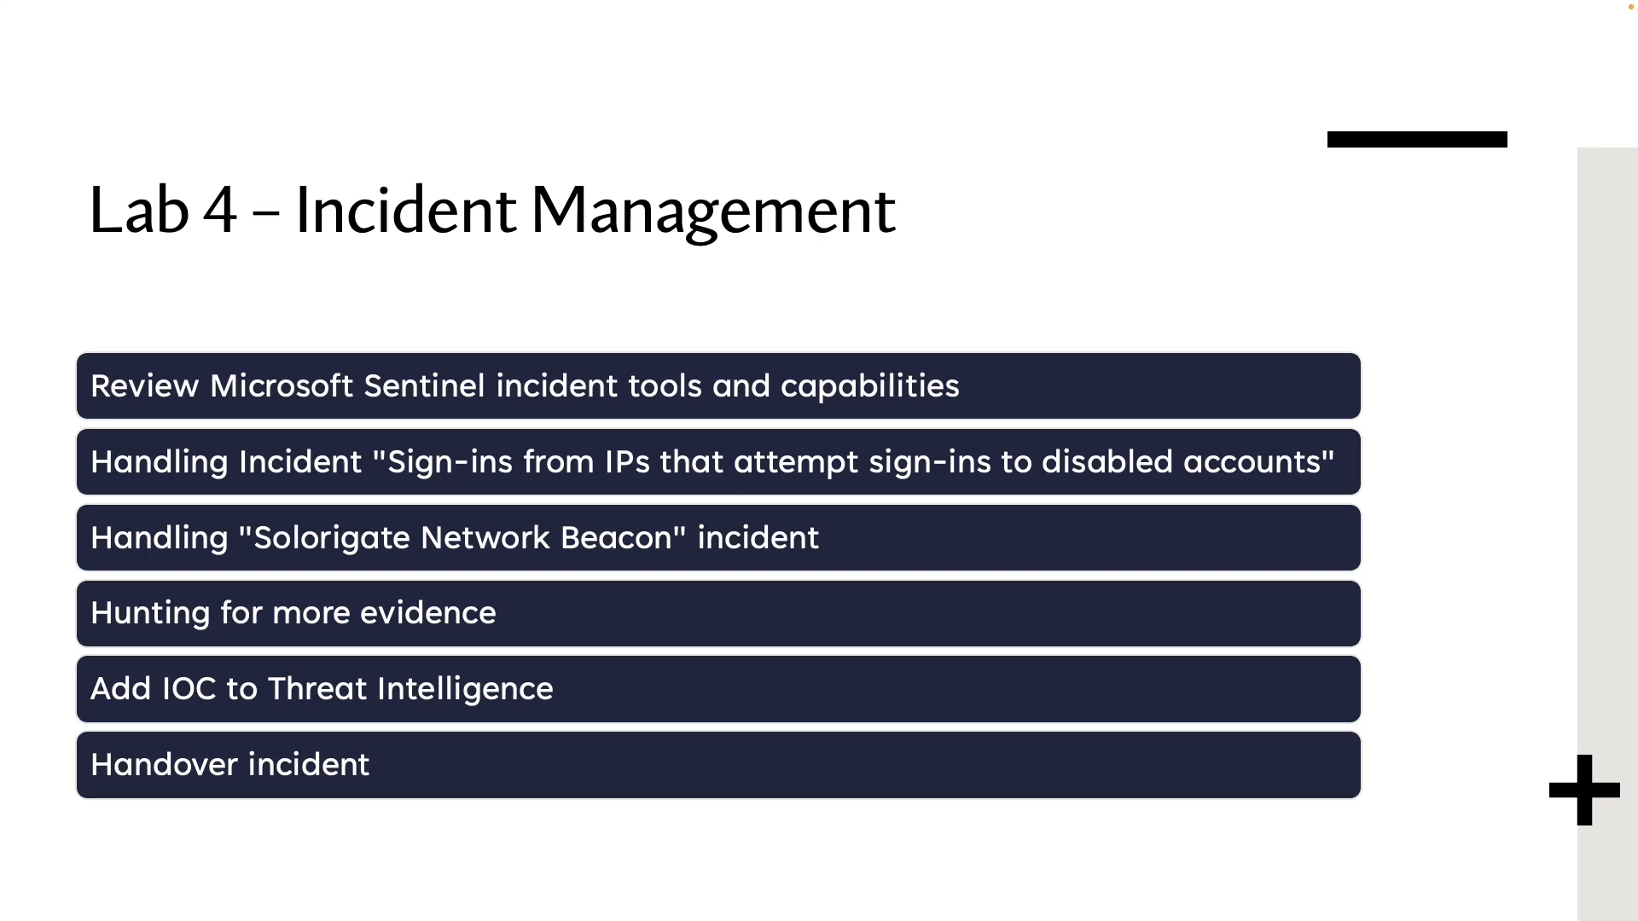
Advance to the disabled-accounts agenda item, then return to the full-width Sentinel incidents list
{"action": "key", "text": "Right"}
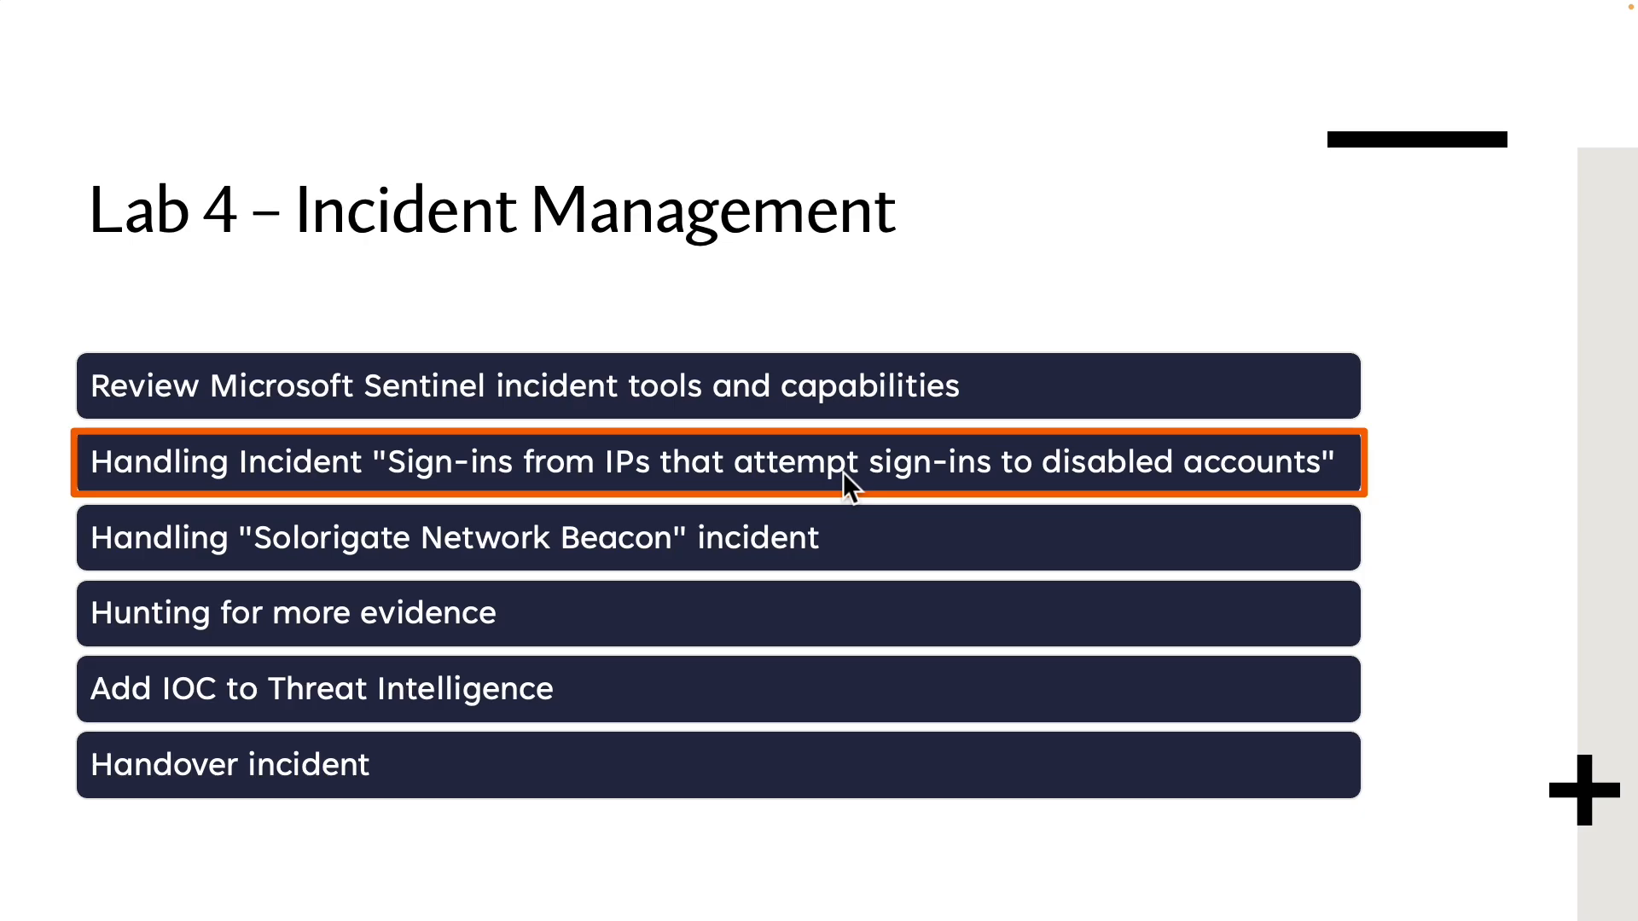
{"action": "left_click", "coordinate": [317, 135]}
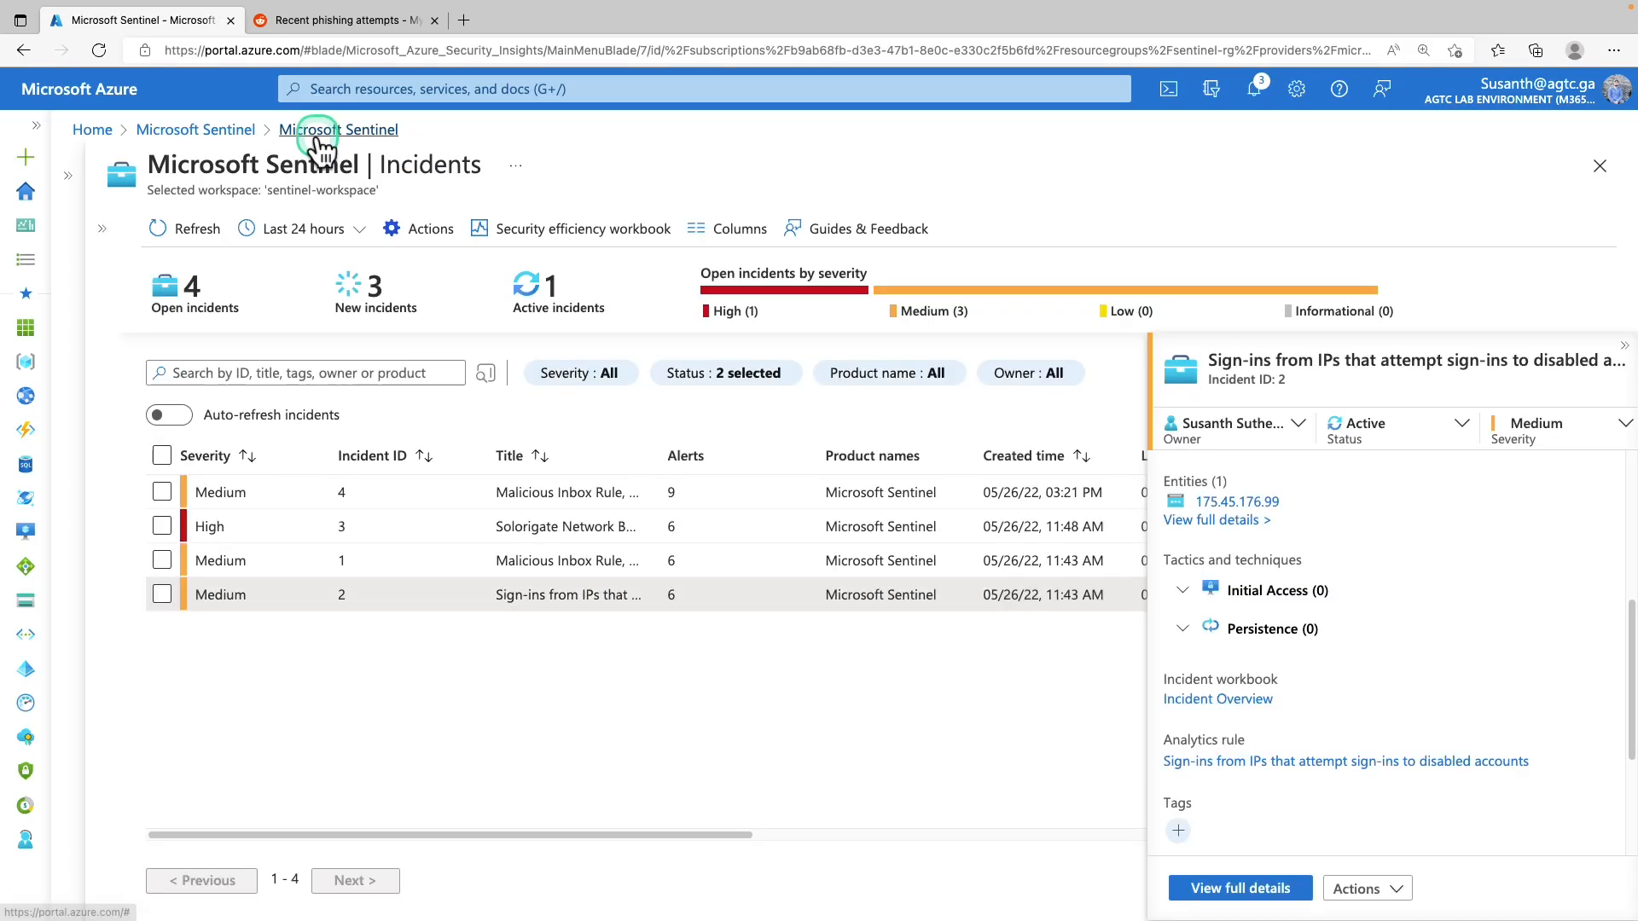
{"action": "left_click", "coordinate": [1624, 345]}
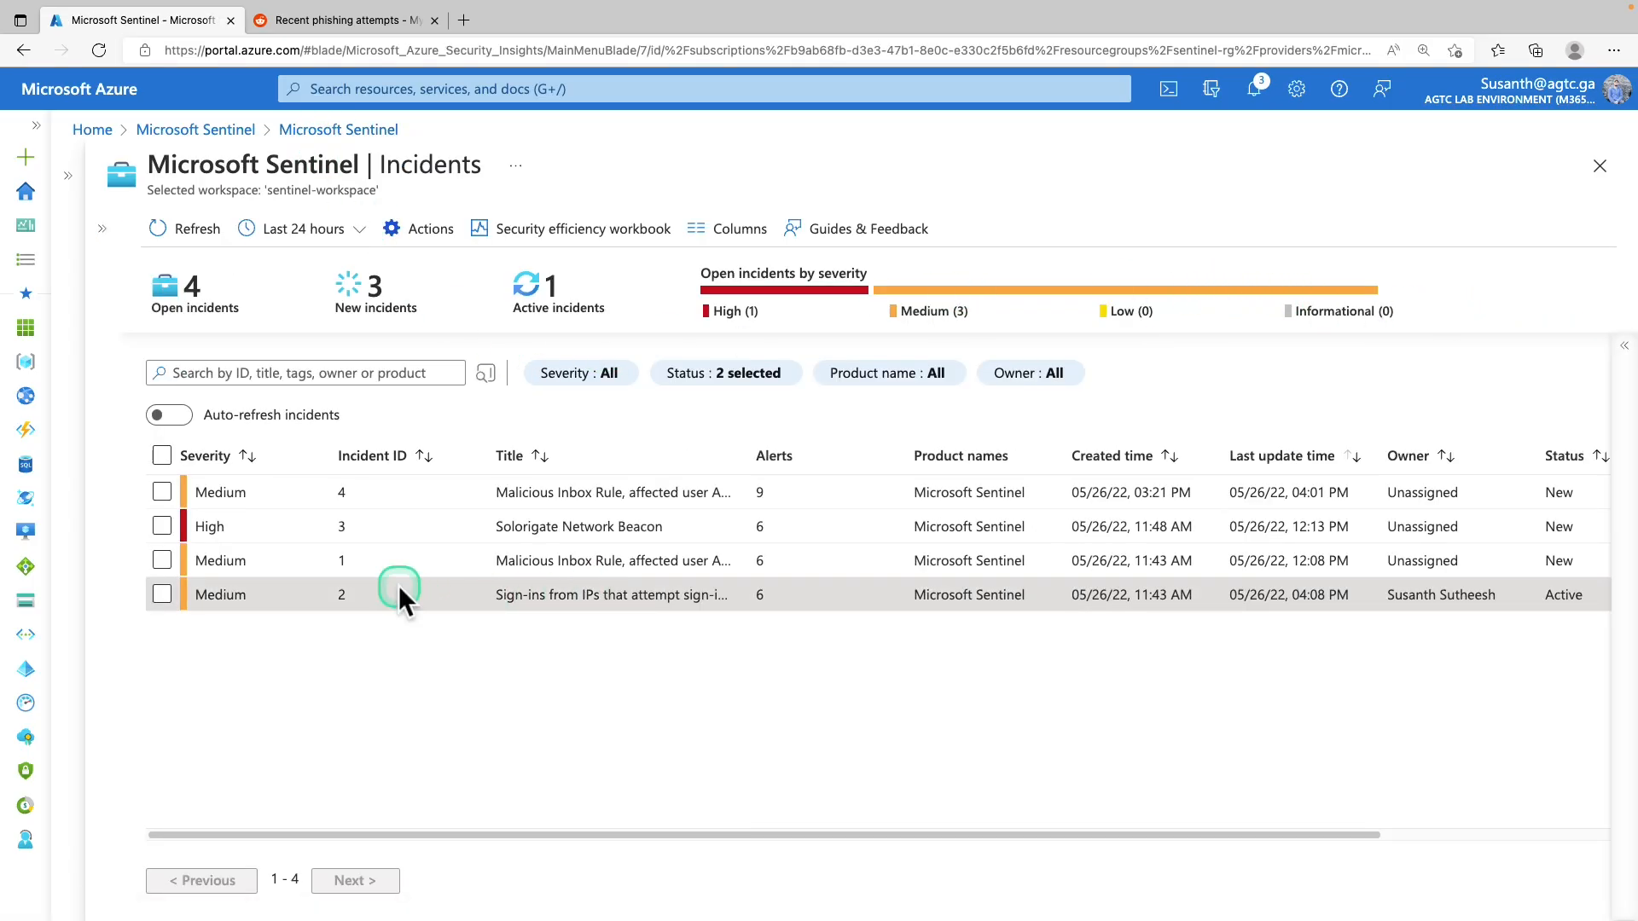
{"action": "left_click_drag", "start_coordinate": [480, 594], "coordinate": [699, 614]}
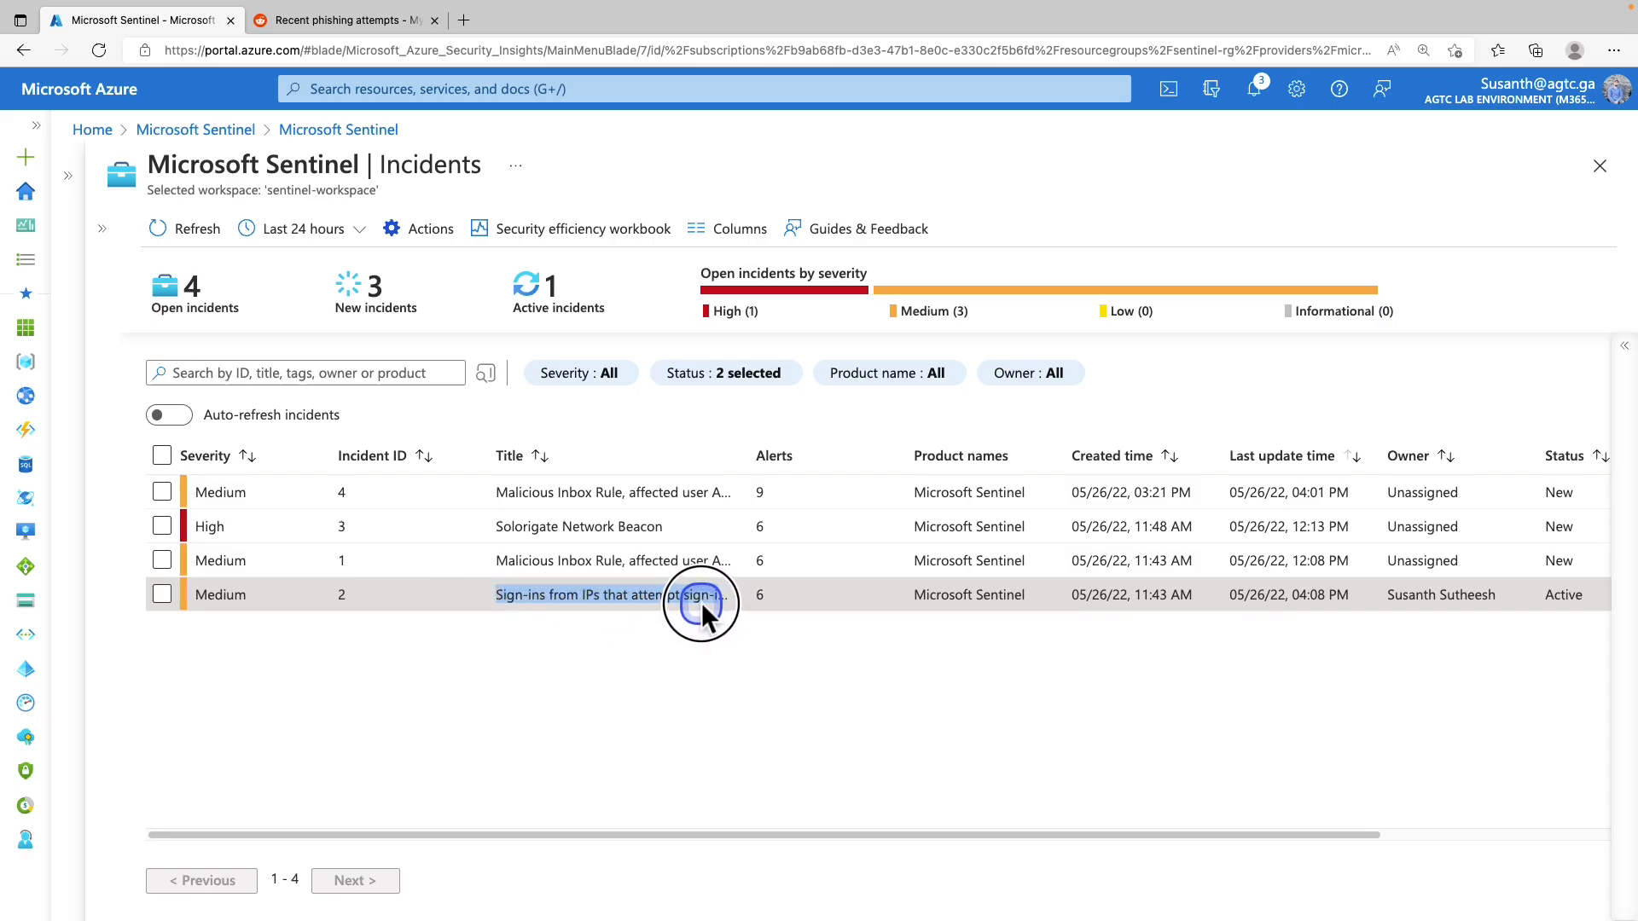
Reopen incident 2's details pane beside the incidents list
{"action": "left_click", "coordinate": [513, 605]}
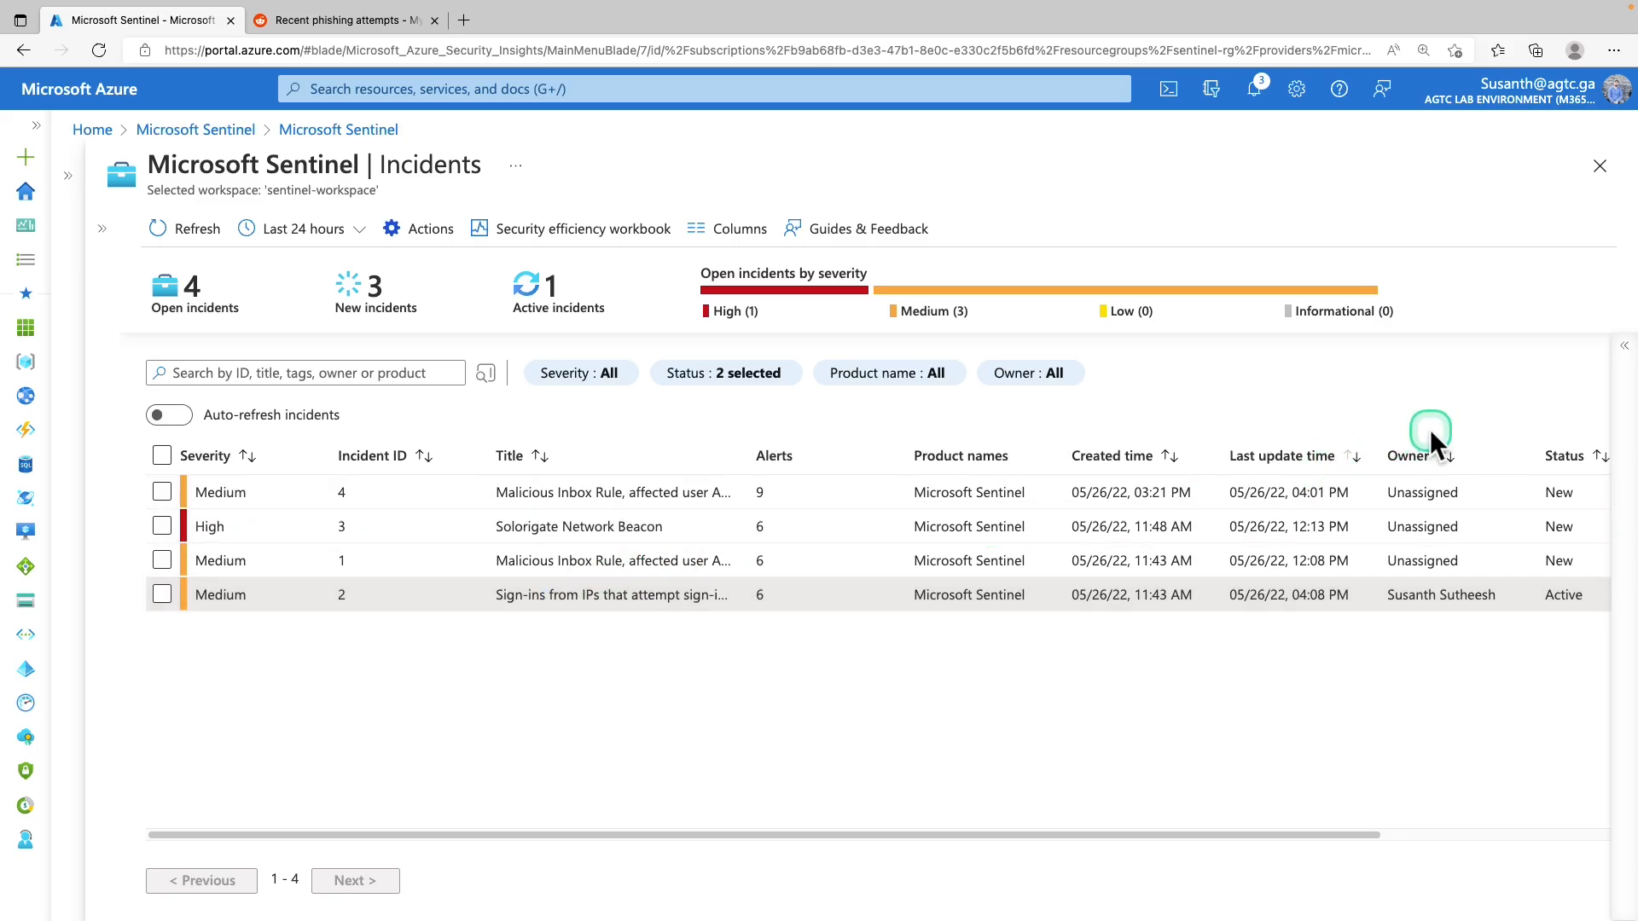
{"action": "left_click", "coordinate": [1621, 345]}
{"action": "scroll", "coordinate": [1423, 525], "scroll_direction": "up", "scroll_amount": 1}
{"action": "scroll", "coordinate": [1422, 533], "scroll_direction": "down", "scroll_amount": 5}
{"action": "scroll", "coordinate": [1419, 554], "scroll_direction": "down", "scroll_amount": 3}
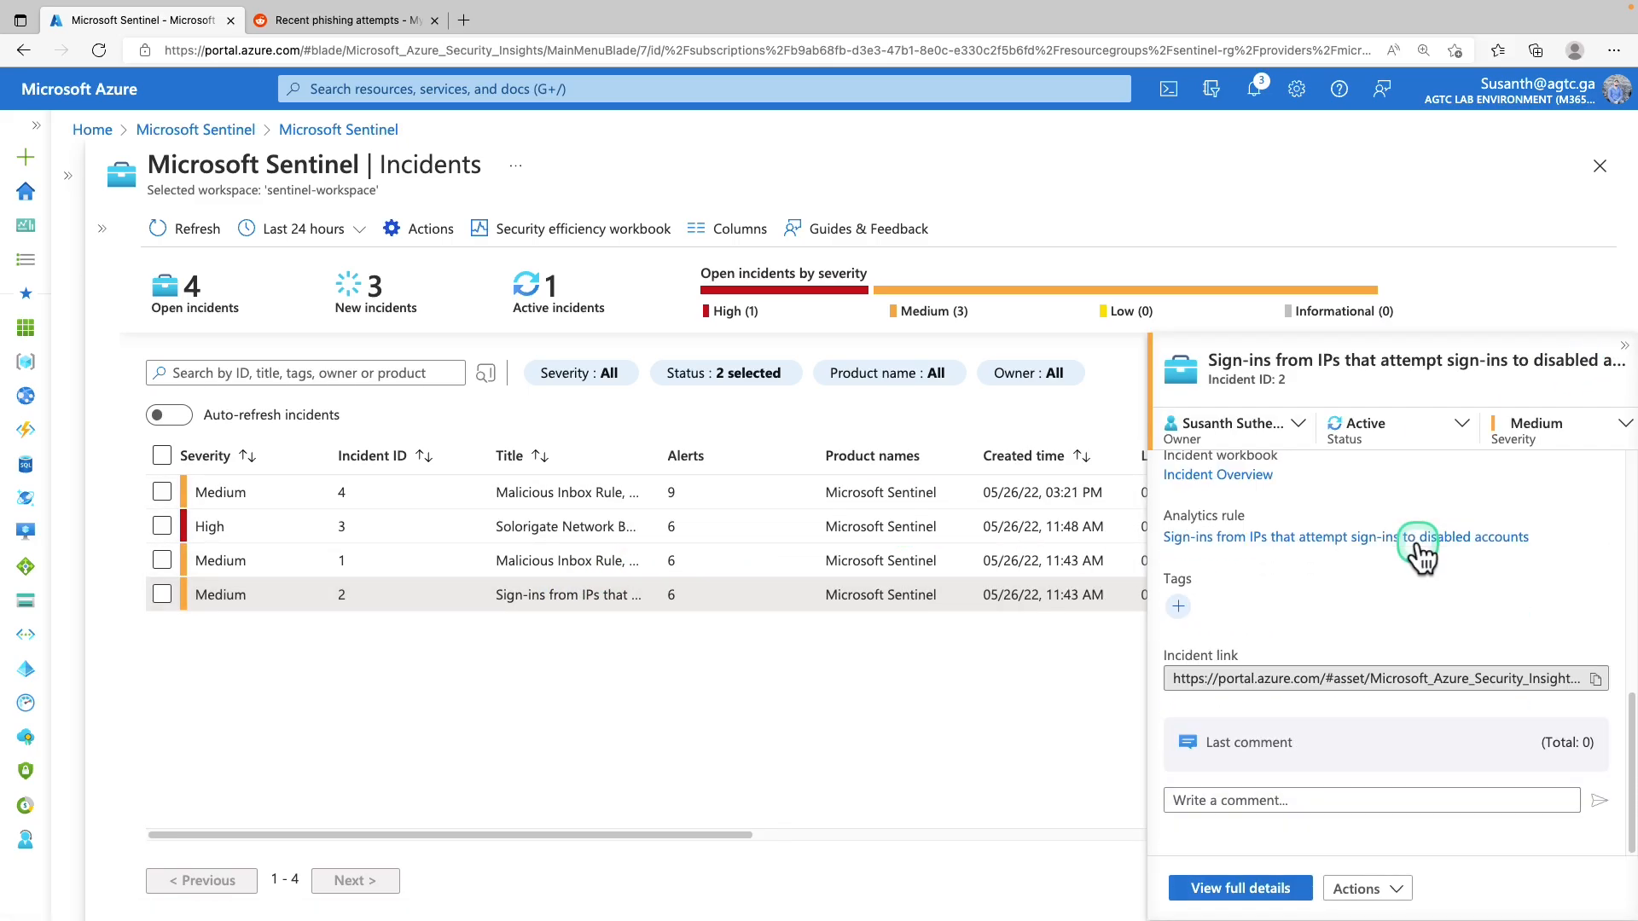
{"action": "scroll", "coordinate": [1415, 563], "scroll_direction": "up", "scroll_amount": 1}
{"action": "scroll", "coordinate": [1415, 565], "scroll_direction": "up", "scroll_amount": 2}
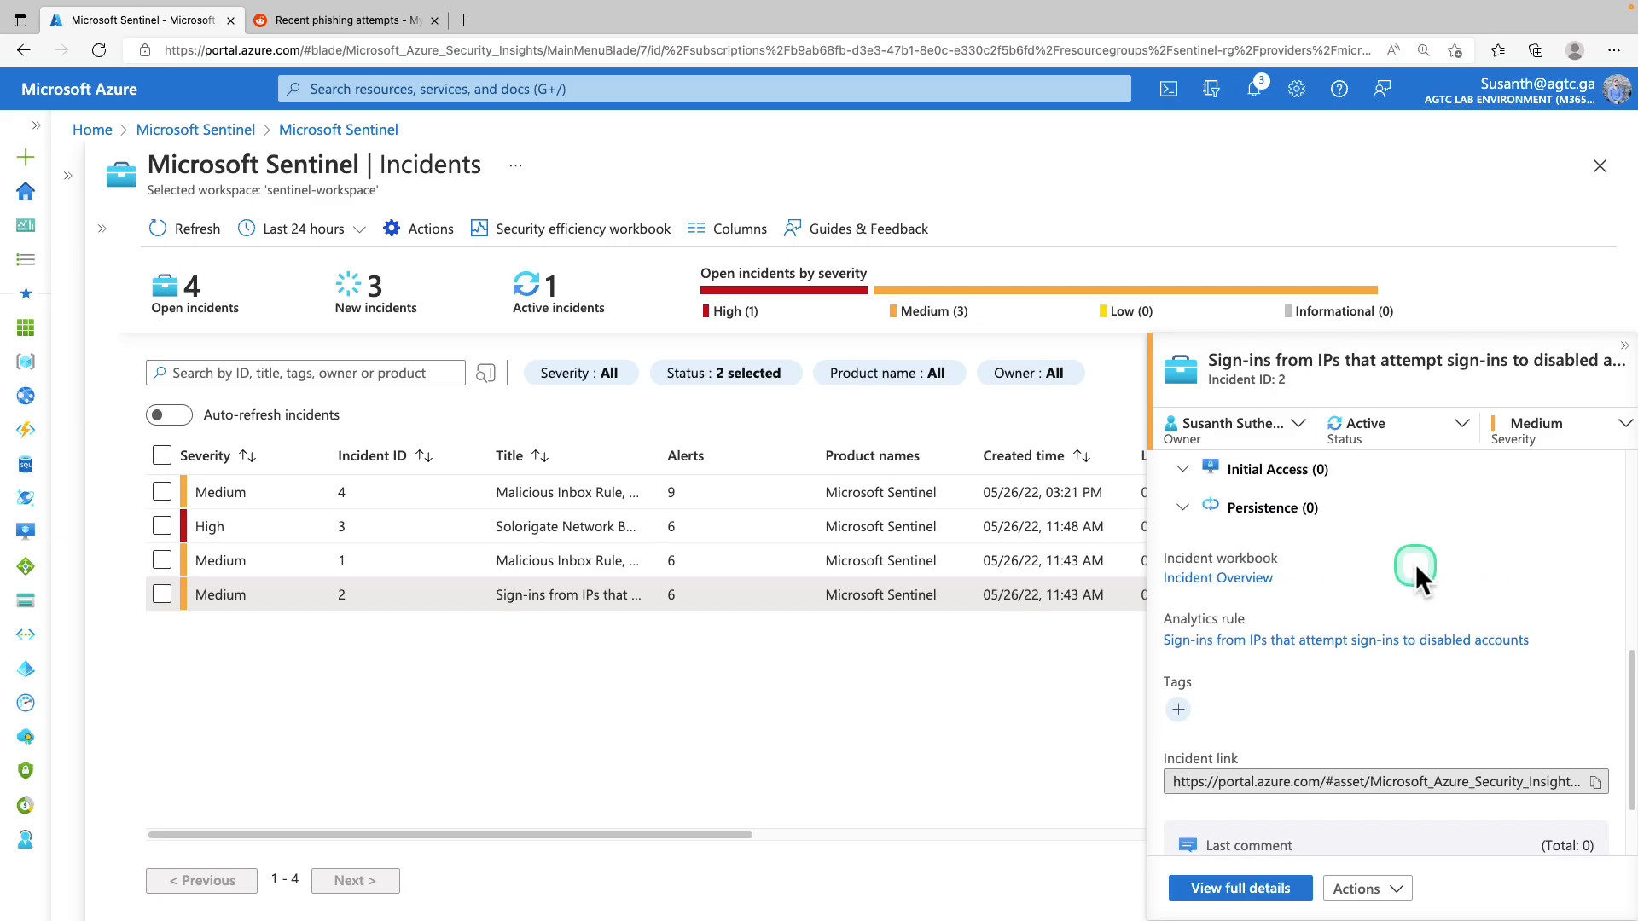
Check incident 2's owner and status choices, applying with it left Active and unassigned
{"action": "left_click", "coordinate": [1262, 424]}
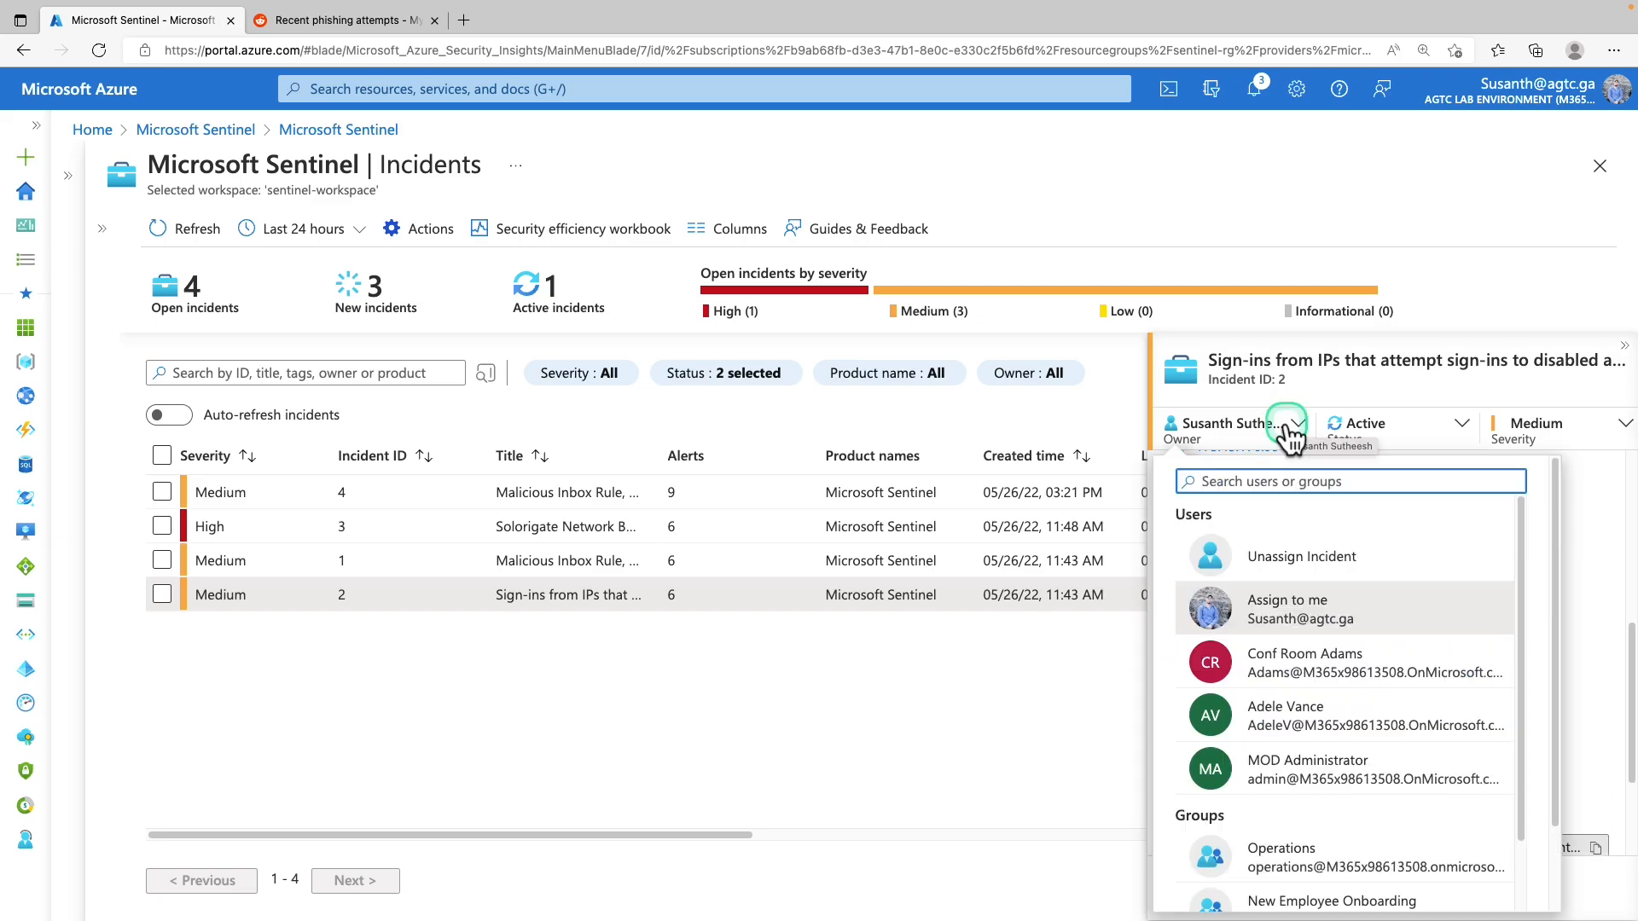
{"action": "scroll", "coordinate": [1314, 648], "scroll_direction": "down", "scroll_amount": 3}
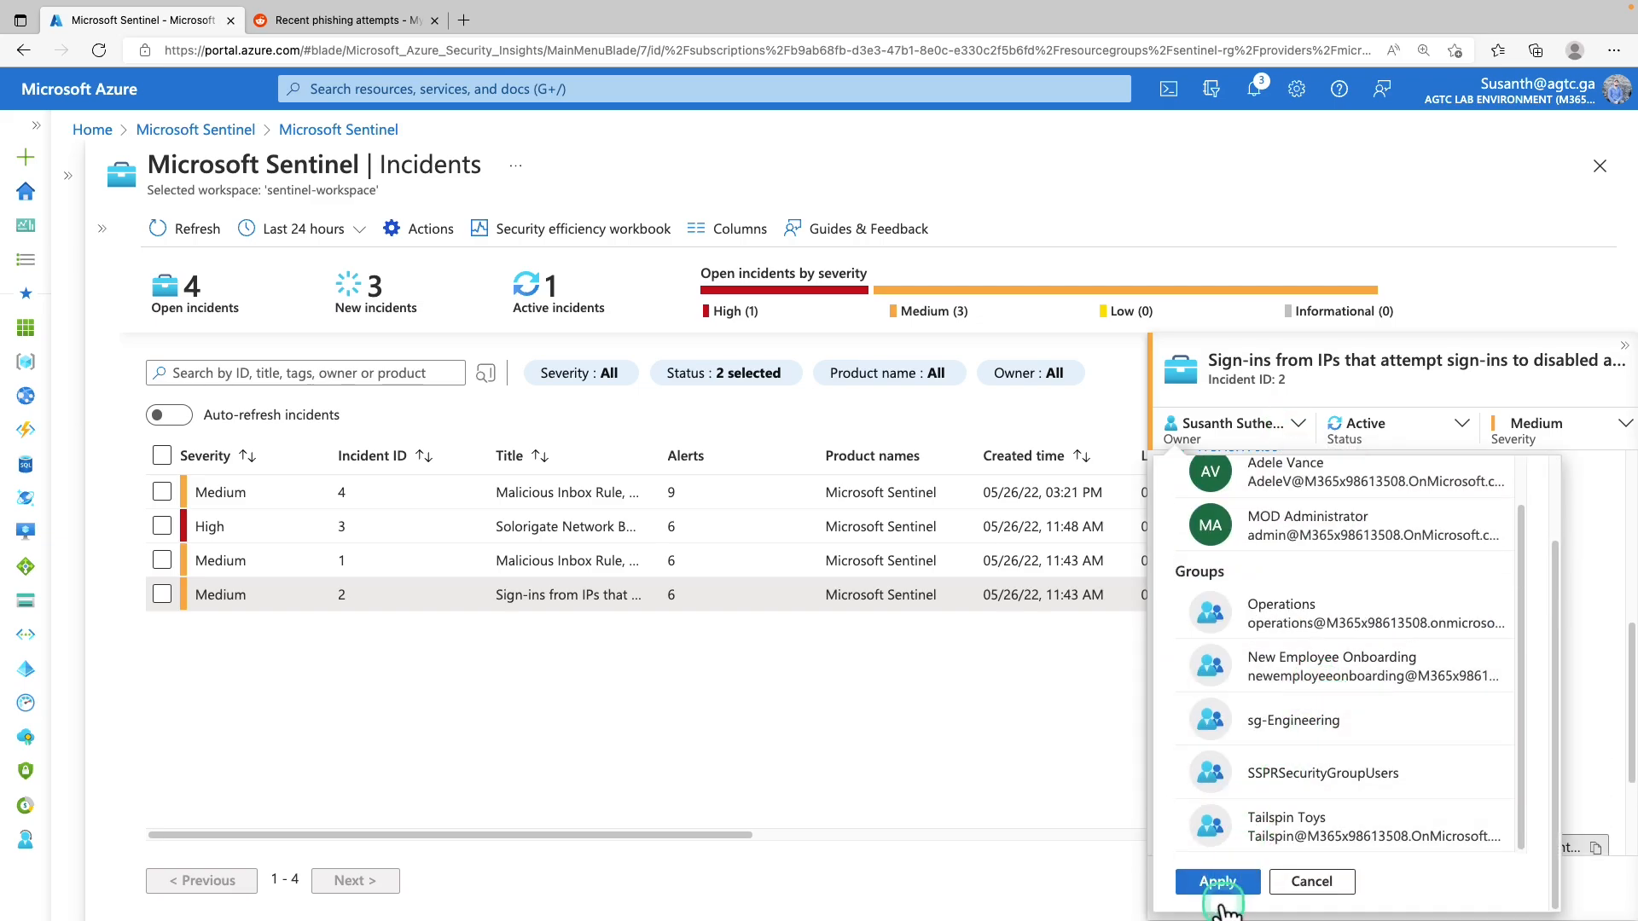
{"action": "scroll", "coordinate": [1237, 883], "scroll_direction": "up", "scroll_amount": 2}
{"action": "left_click", "coordinate": [1263, 424]}
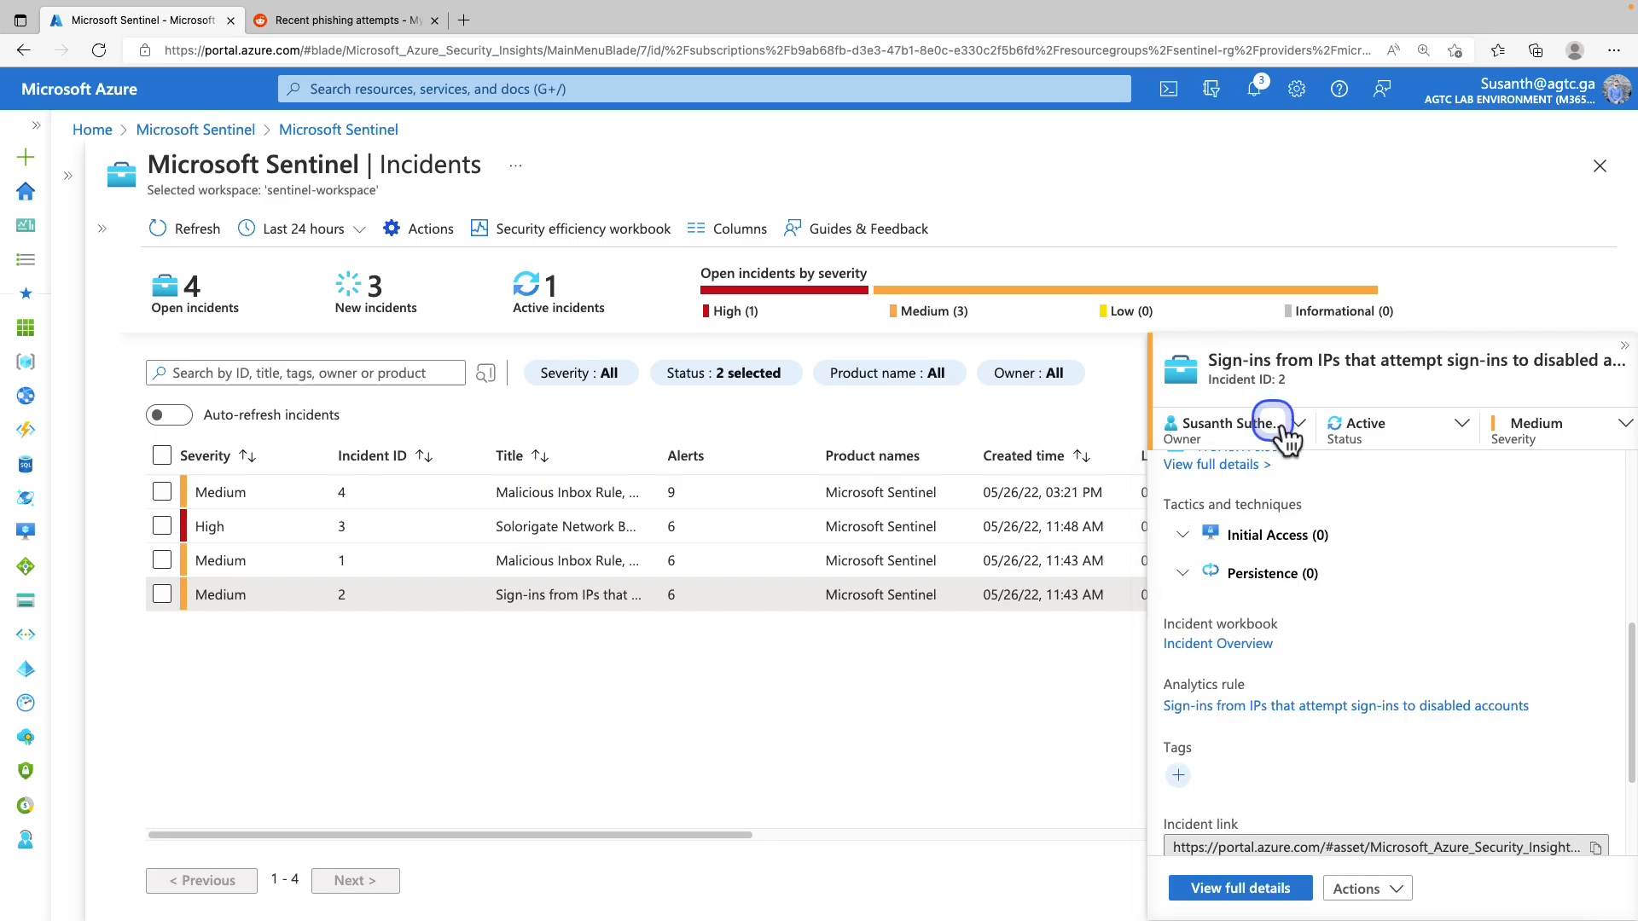
{"action": "left_click", "coordinate": [1368, 425]}
{"action": "left_click", "coordinate": [1380, 607]}
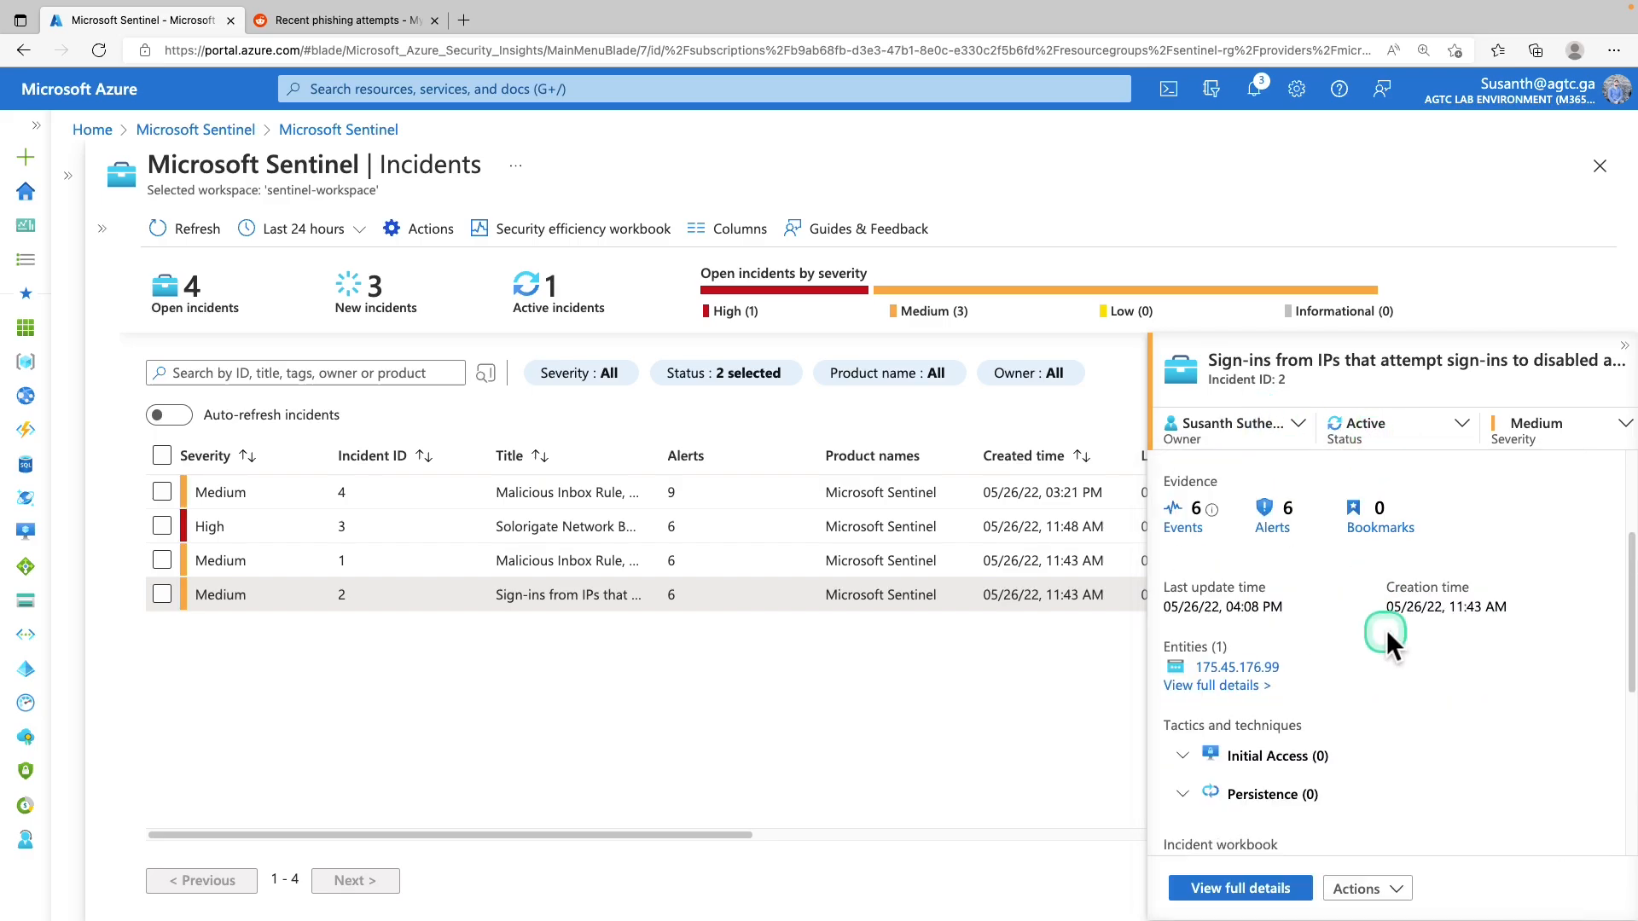
Open incident 2's full page, pan its investigation graph, then list its six Medium alerts
{"action": "left_click", "coordinate": [1205, 686]}
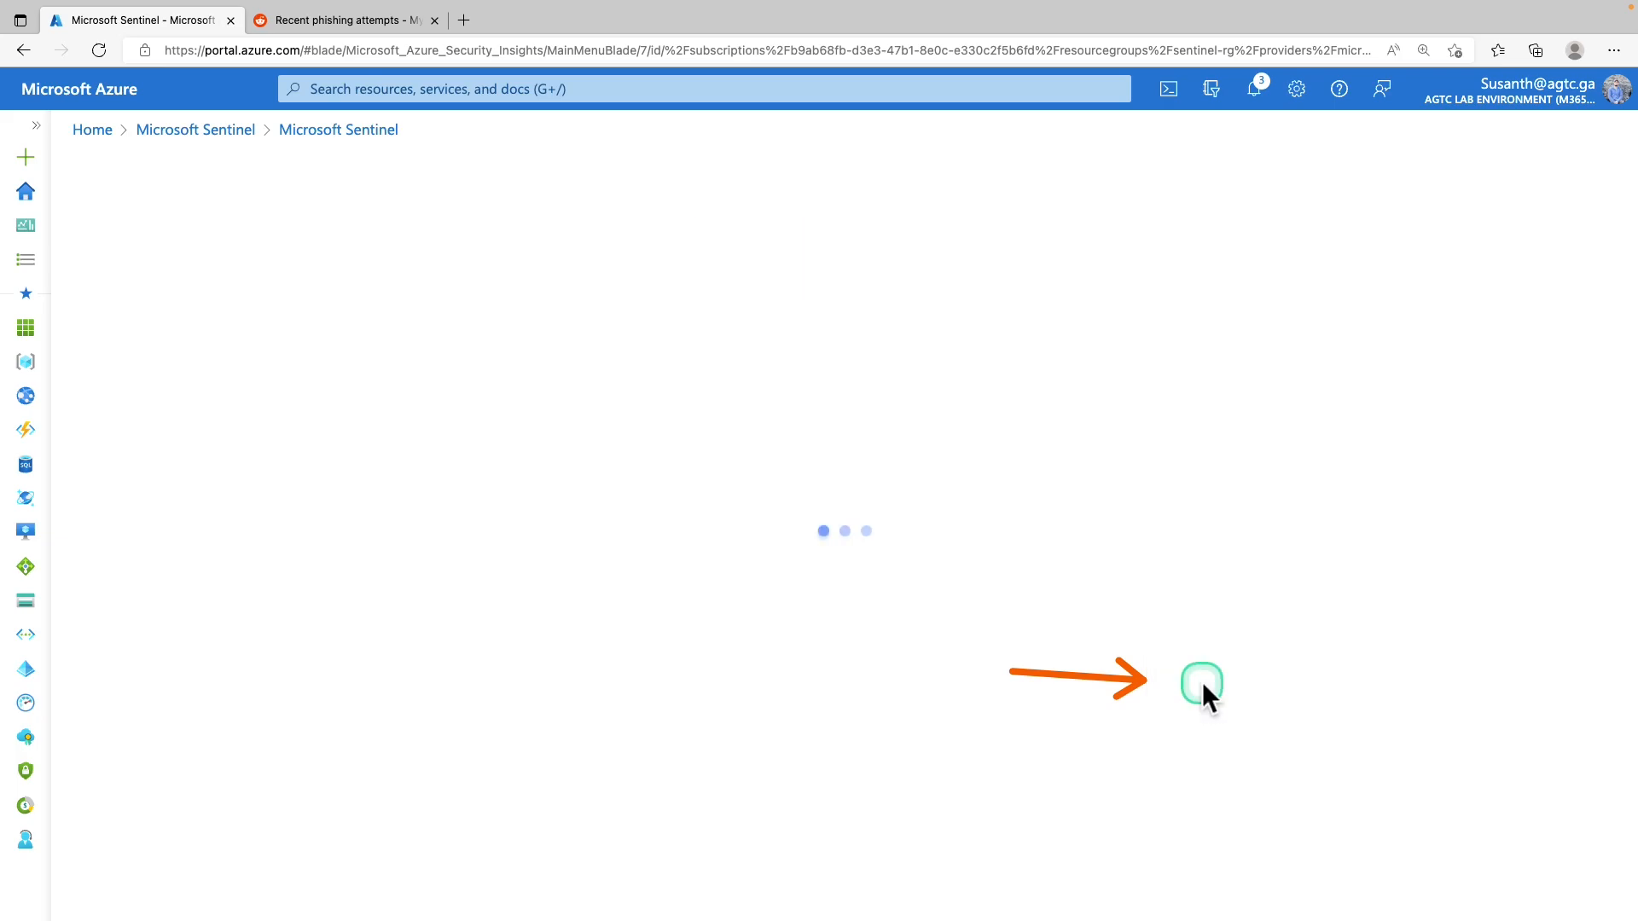
{"action": "scroll", "coordinate": [347, 546], "scroll_direction": "down", "scroll_amount": 1}
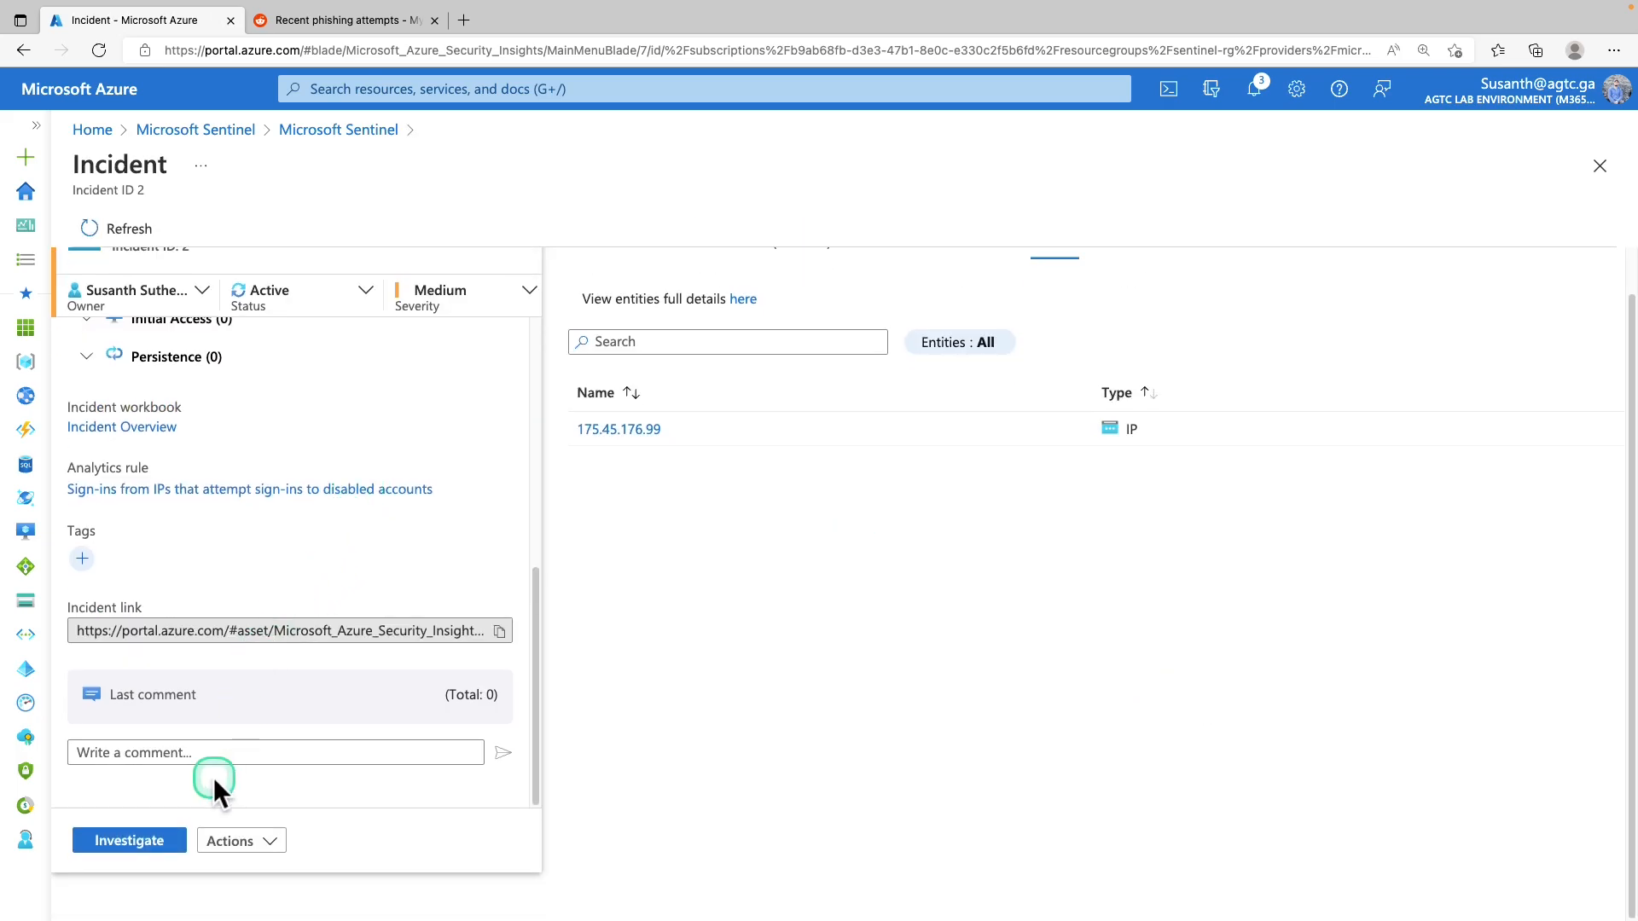
{"action": "left_click", "coordinate": [141, 844]}
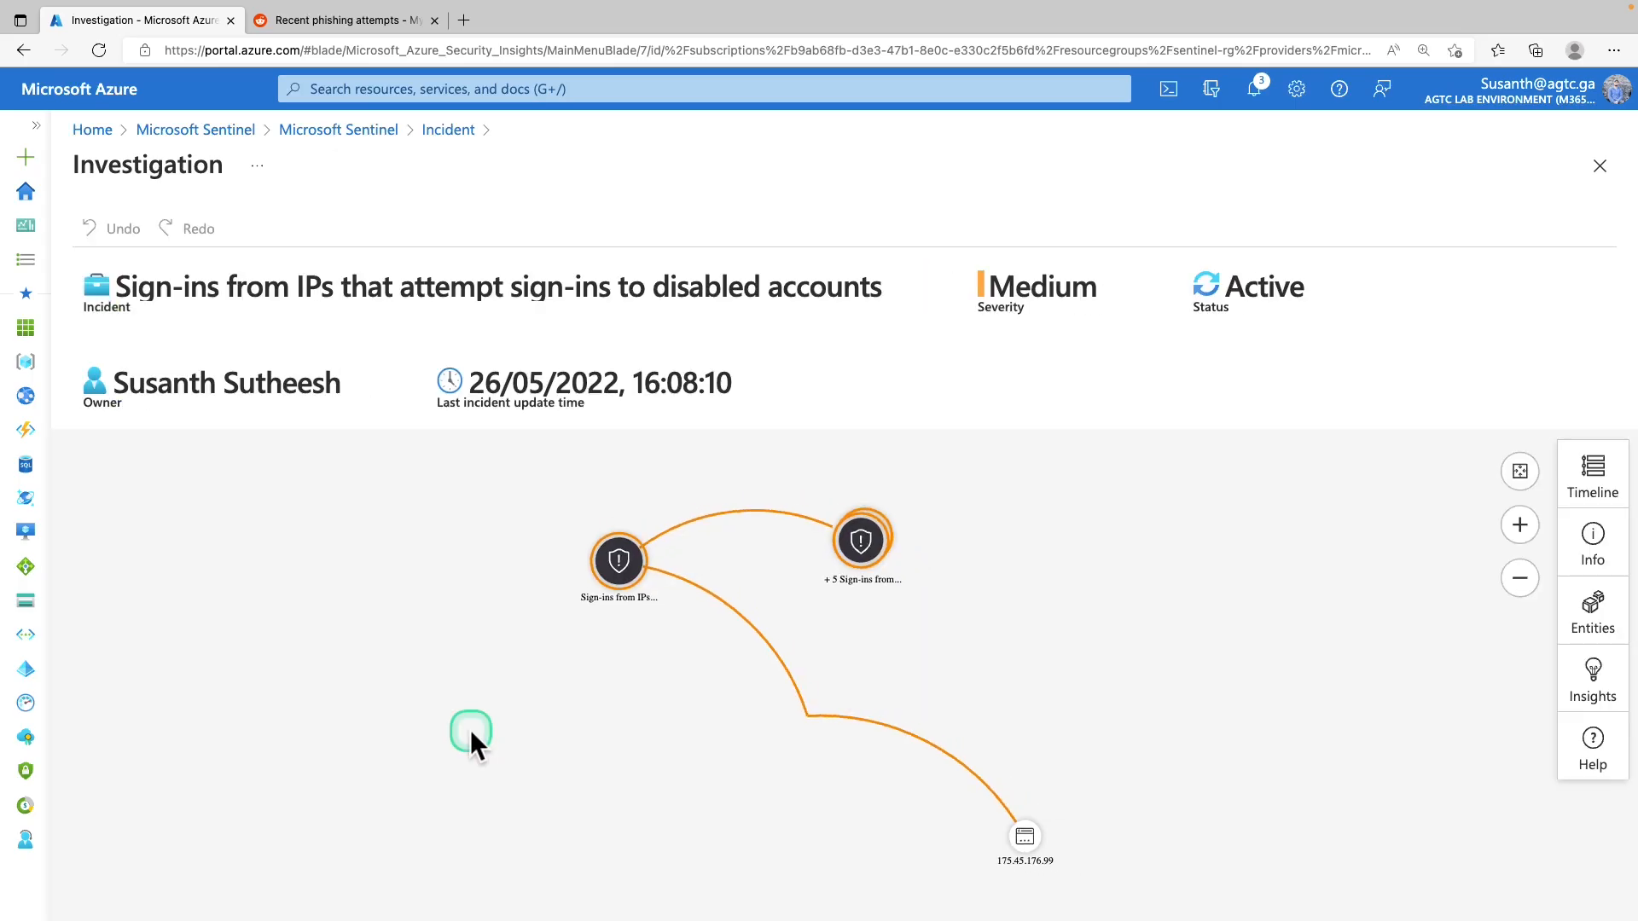
{"action": "left_click_drag", "start_coordinate": [489, 728], "coordinate": [494, 655]}
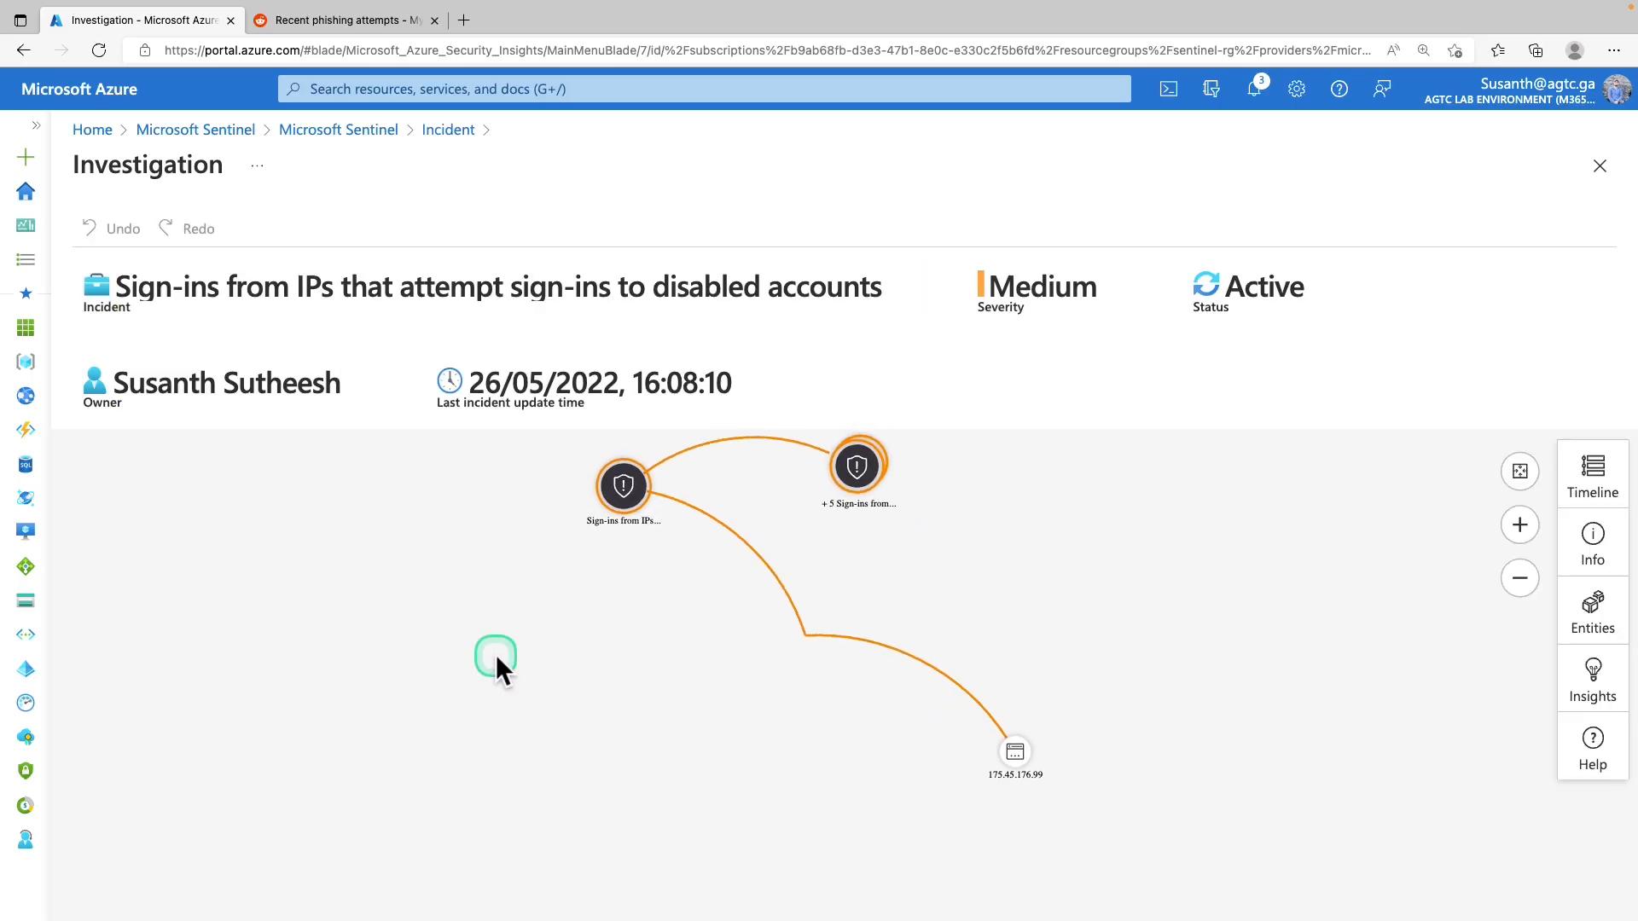
{"action": "left_click", "coordinate": [448, 130]}
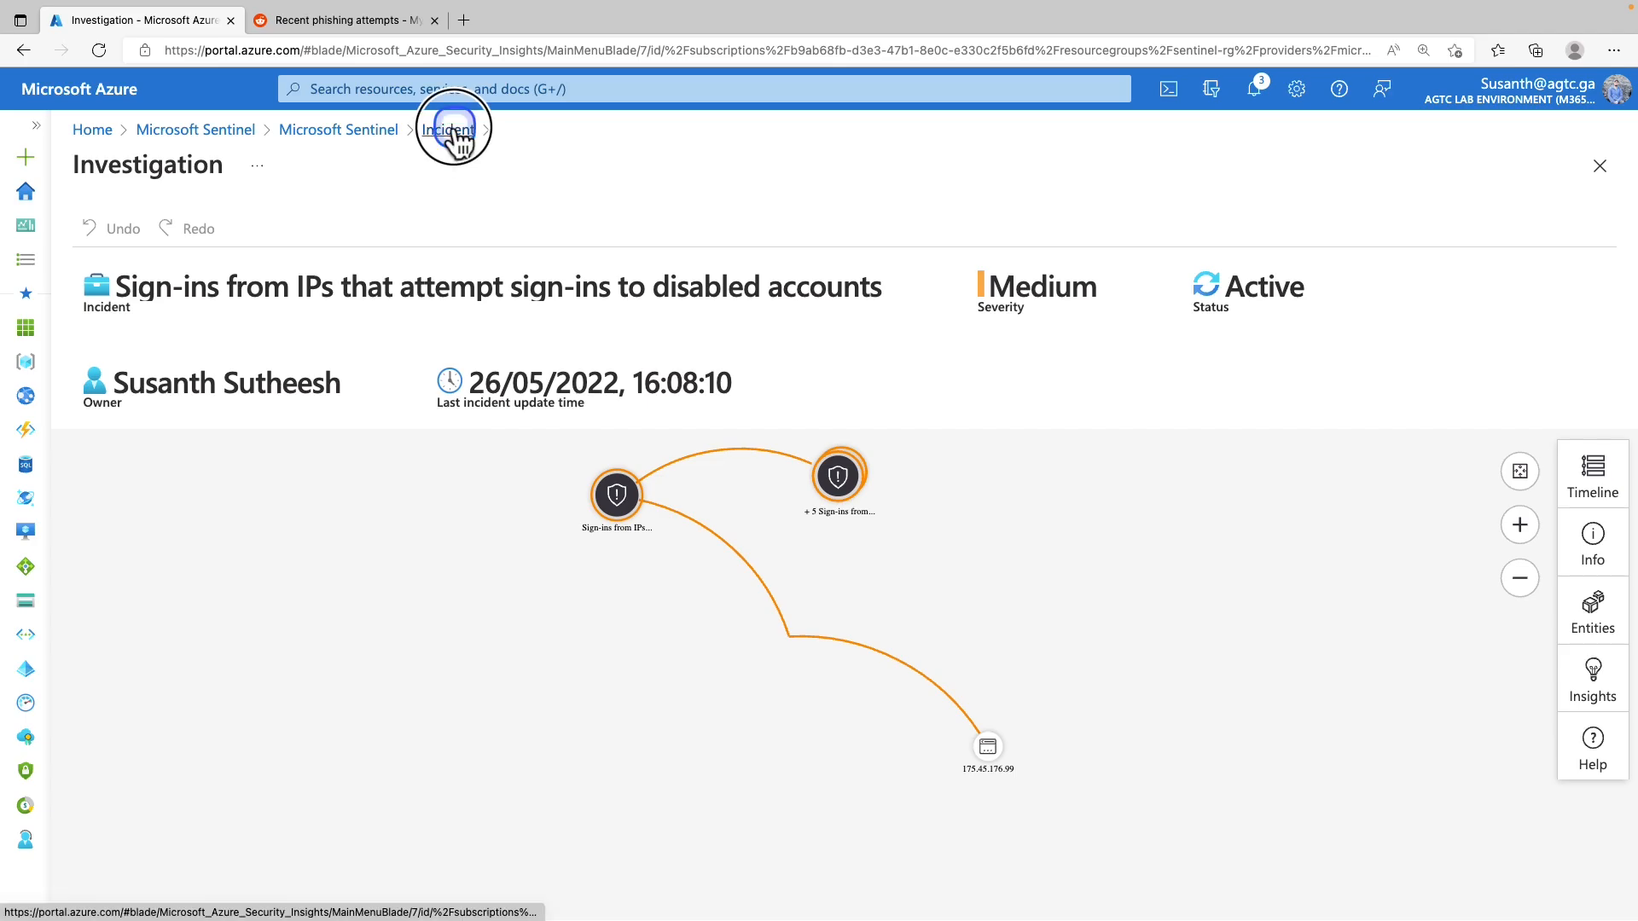
{"action": "left_click", "coordinate": [877, 295]}
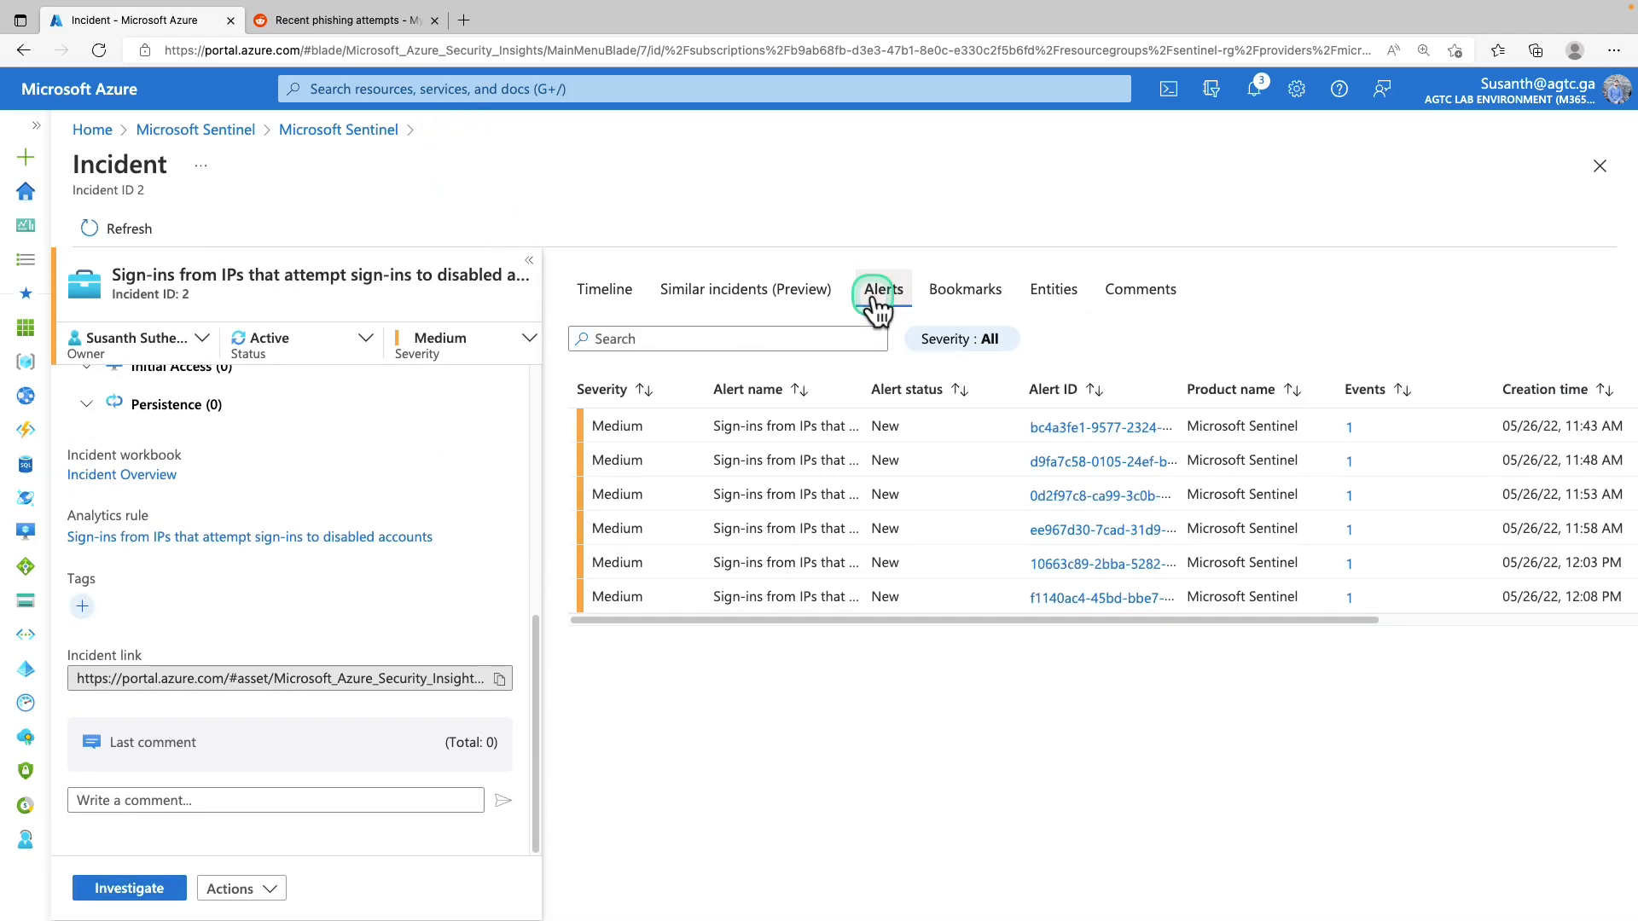
{"action": "left_click", "coordinate": [1350, 427]}
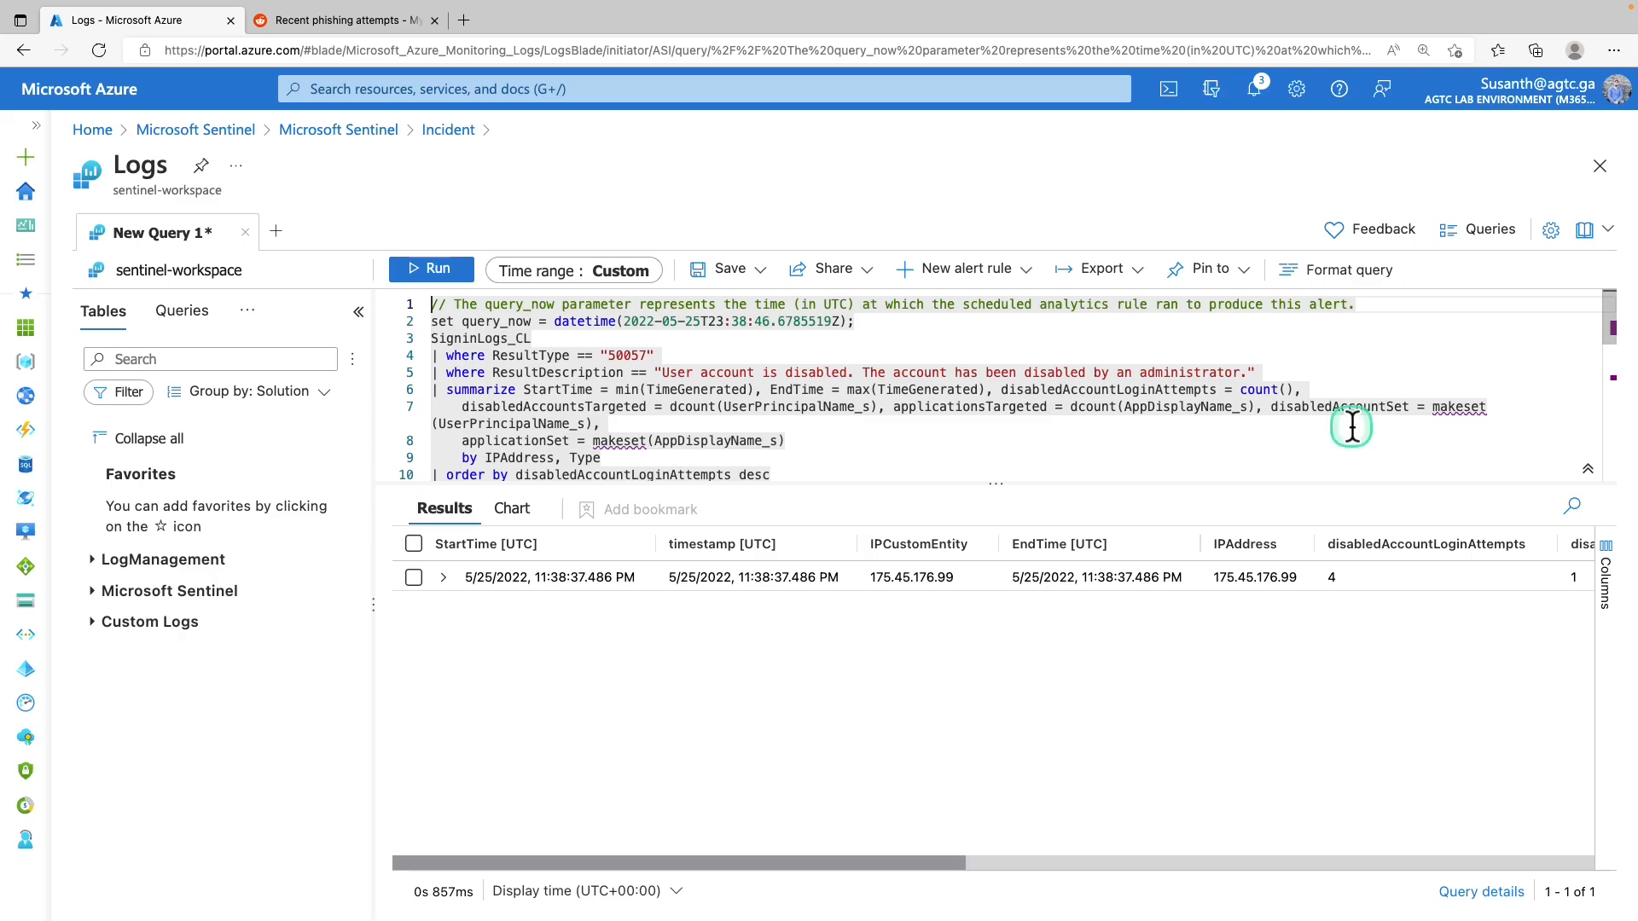
{"action": "left_click", "coordinate": [441, 580]}
{"action": "left_click", "coordinate": [519, 601]}
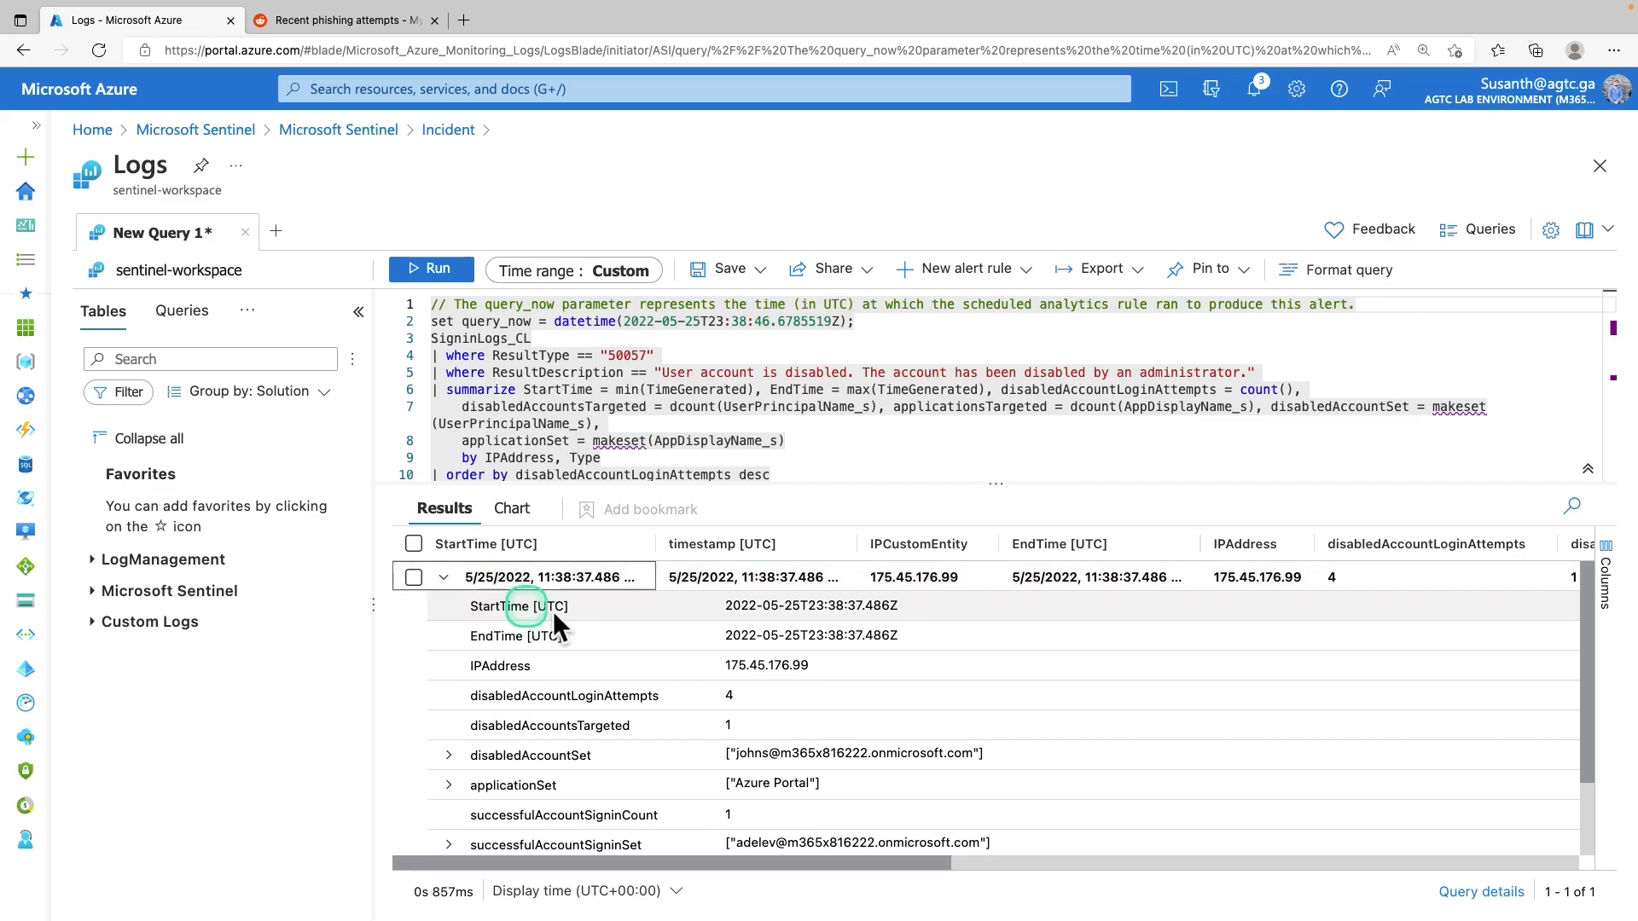
{"action": "scroll", "coordinate": [698, 651], "scroll_direction": "down", "scroll_amount": 2}
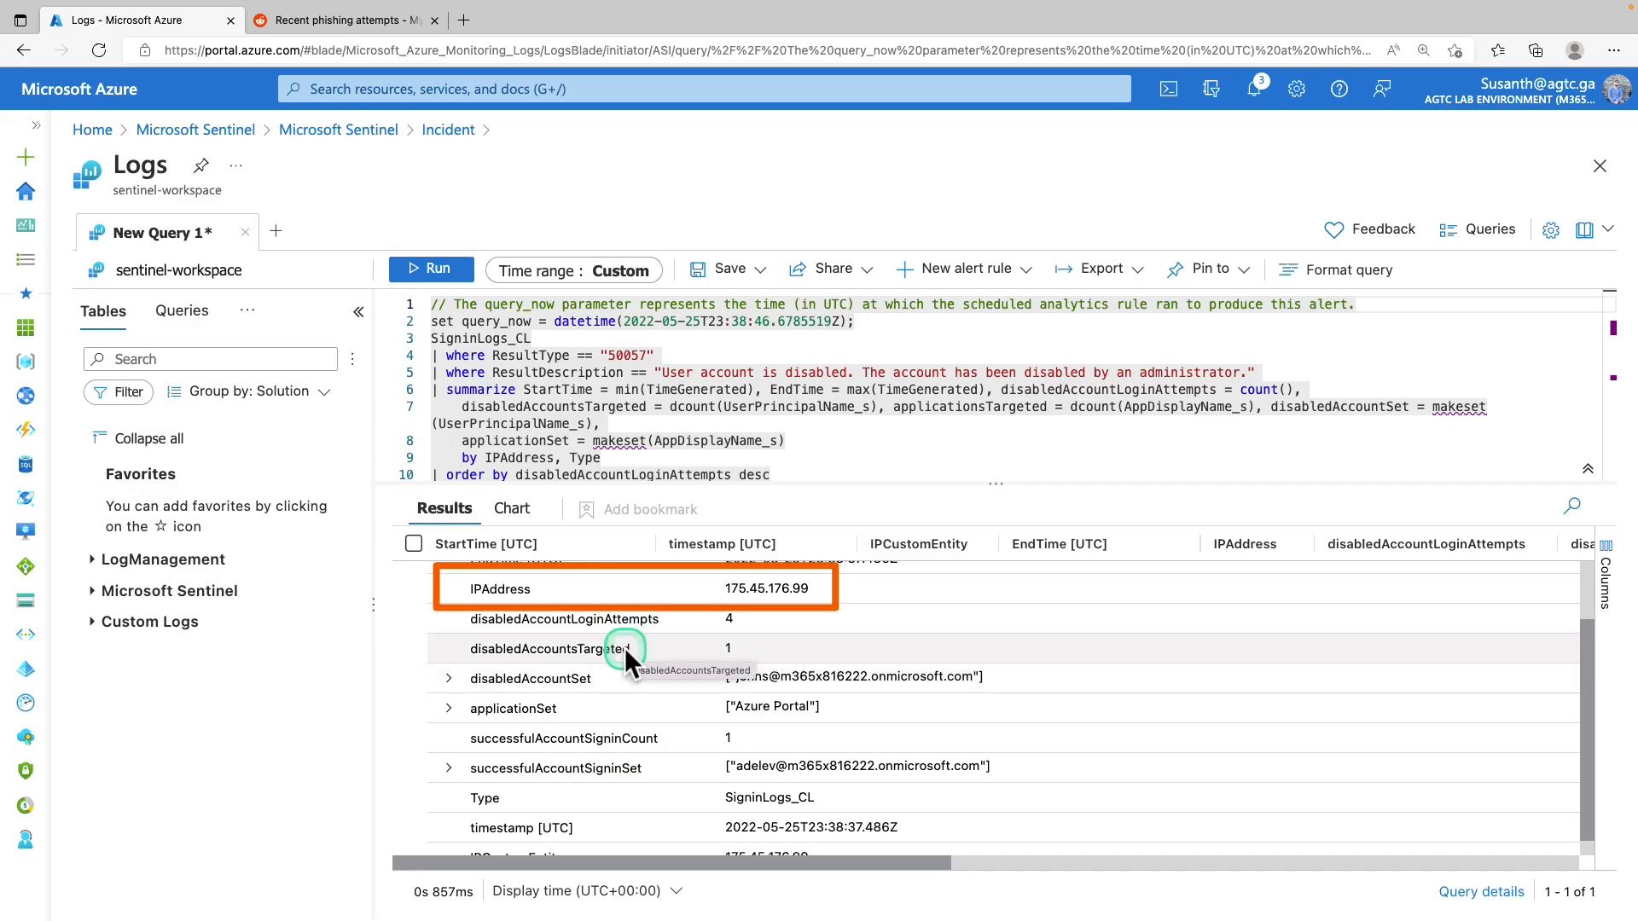
{"action": "left_click", "coordinate": [448, 680]}
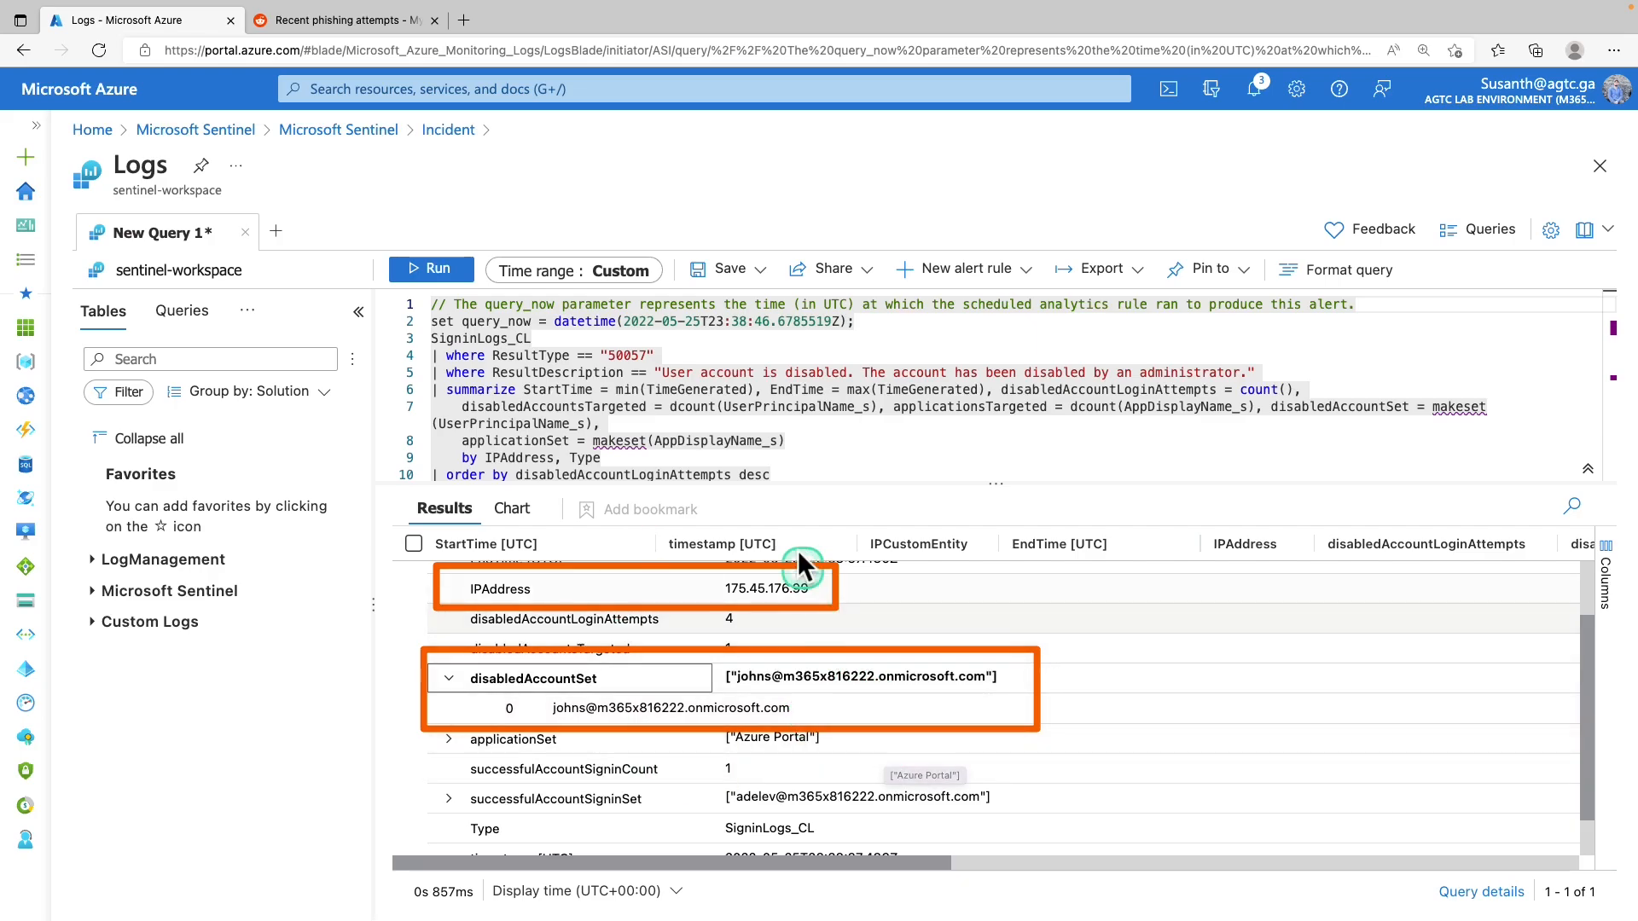
{"action": "left_click", "coordinate": [452, 133]}
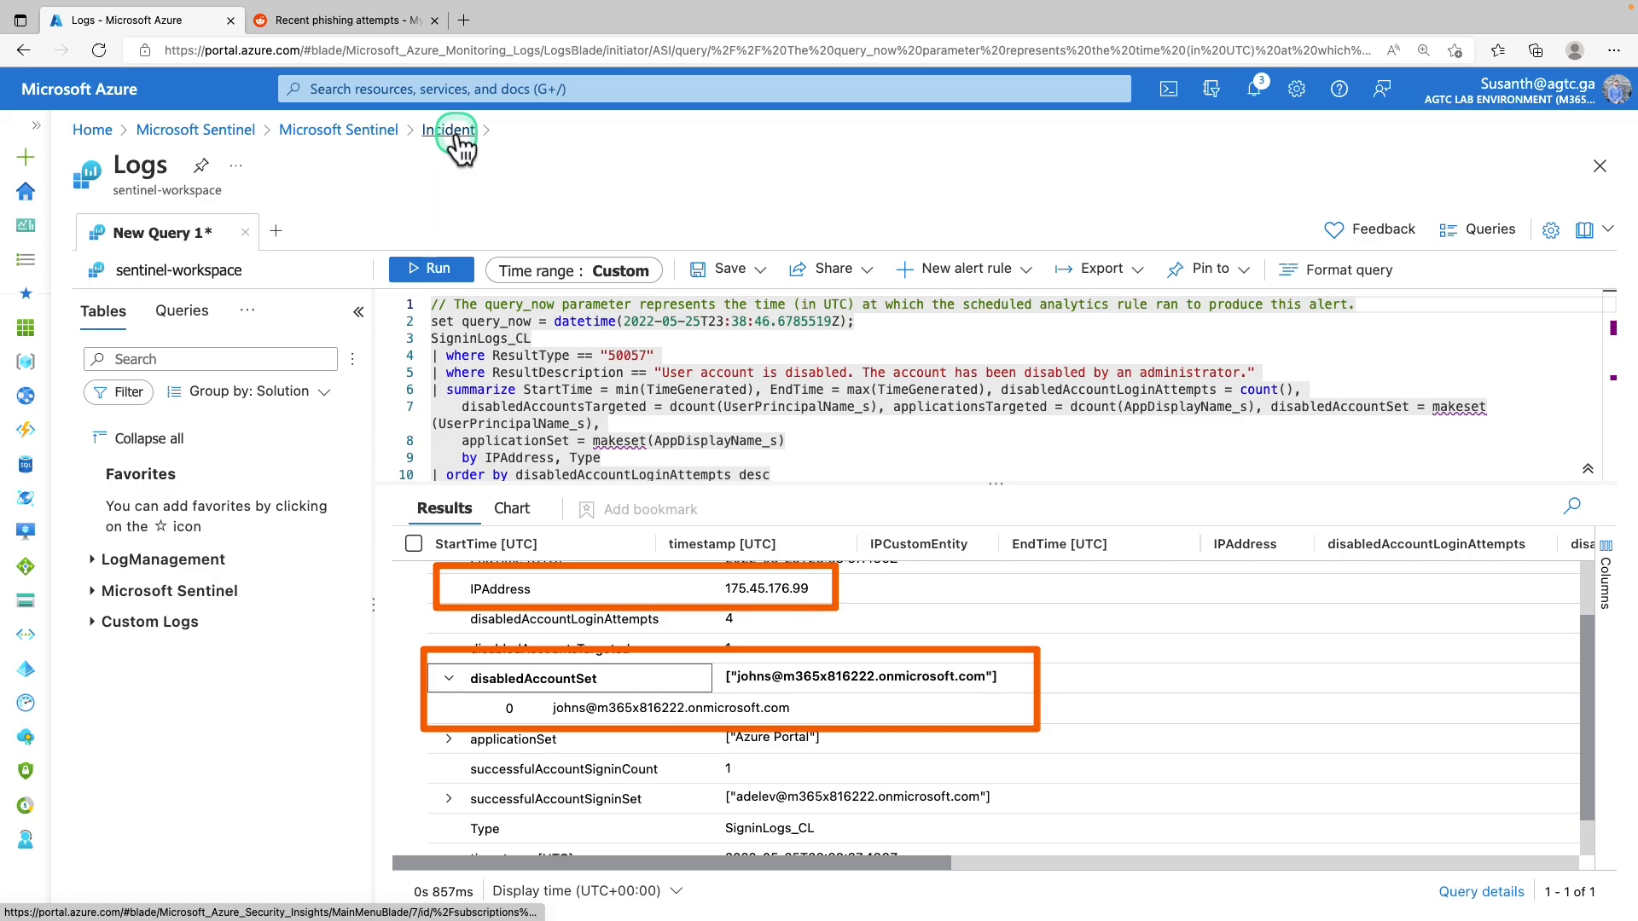
Run the Get-GeoFromIpAndTagIncident playbook on the first alert and confirm its success notification
{"action": "left_click", "coordinate": [958, 142]}
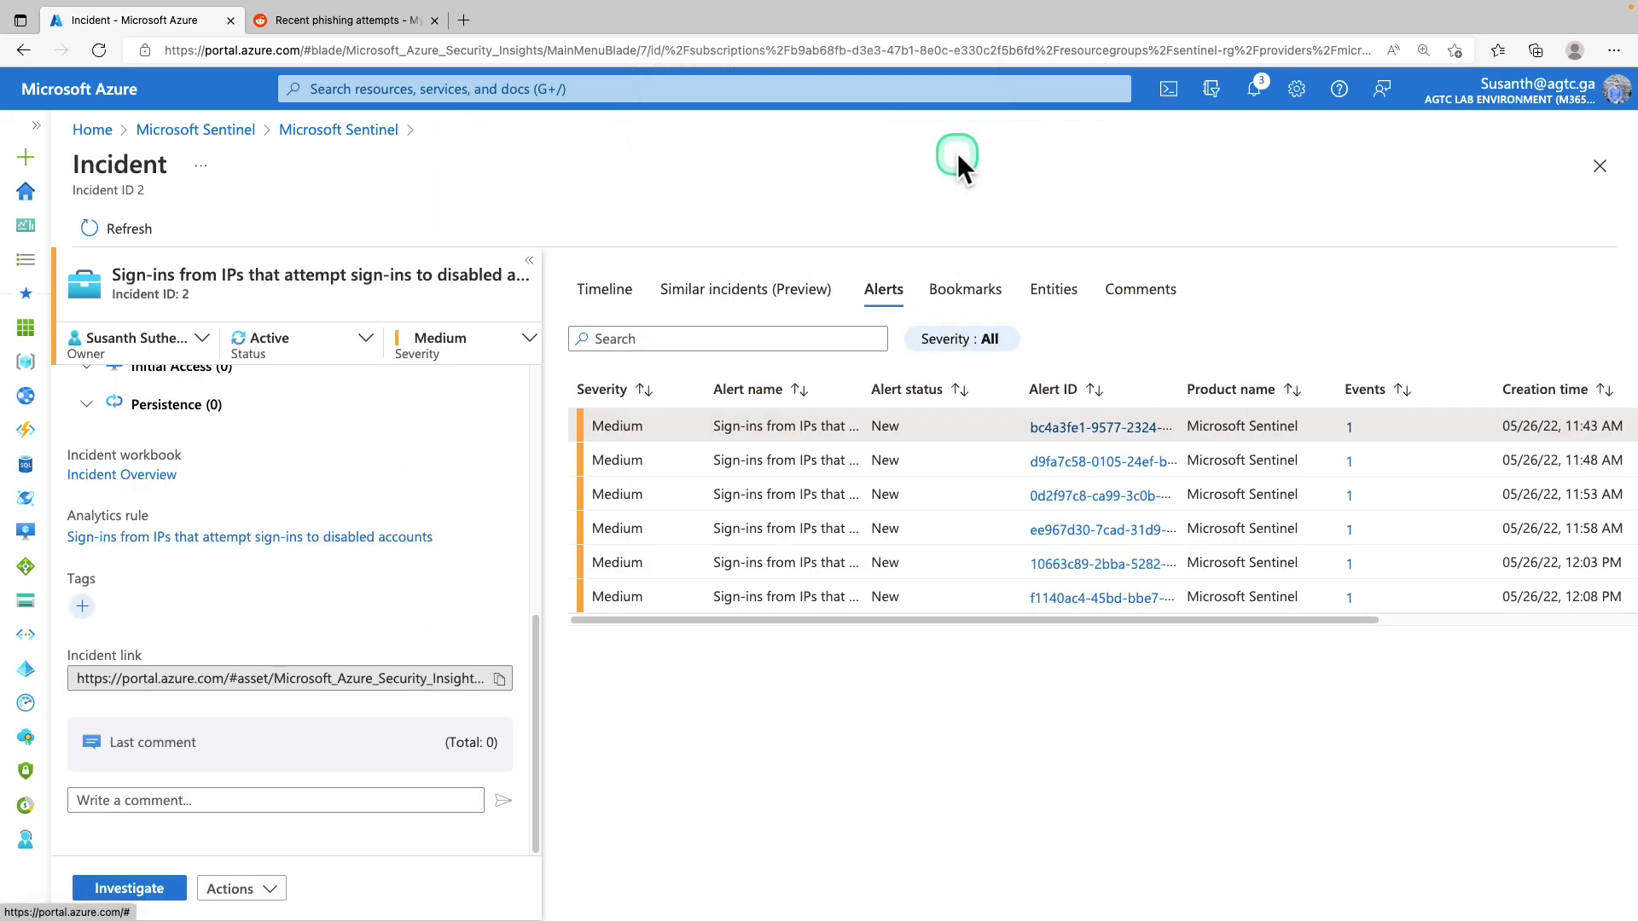
{"action": "left_click", "coordinate": [1588, 621]}
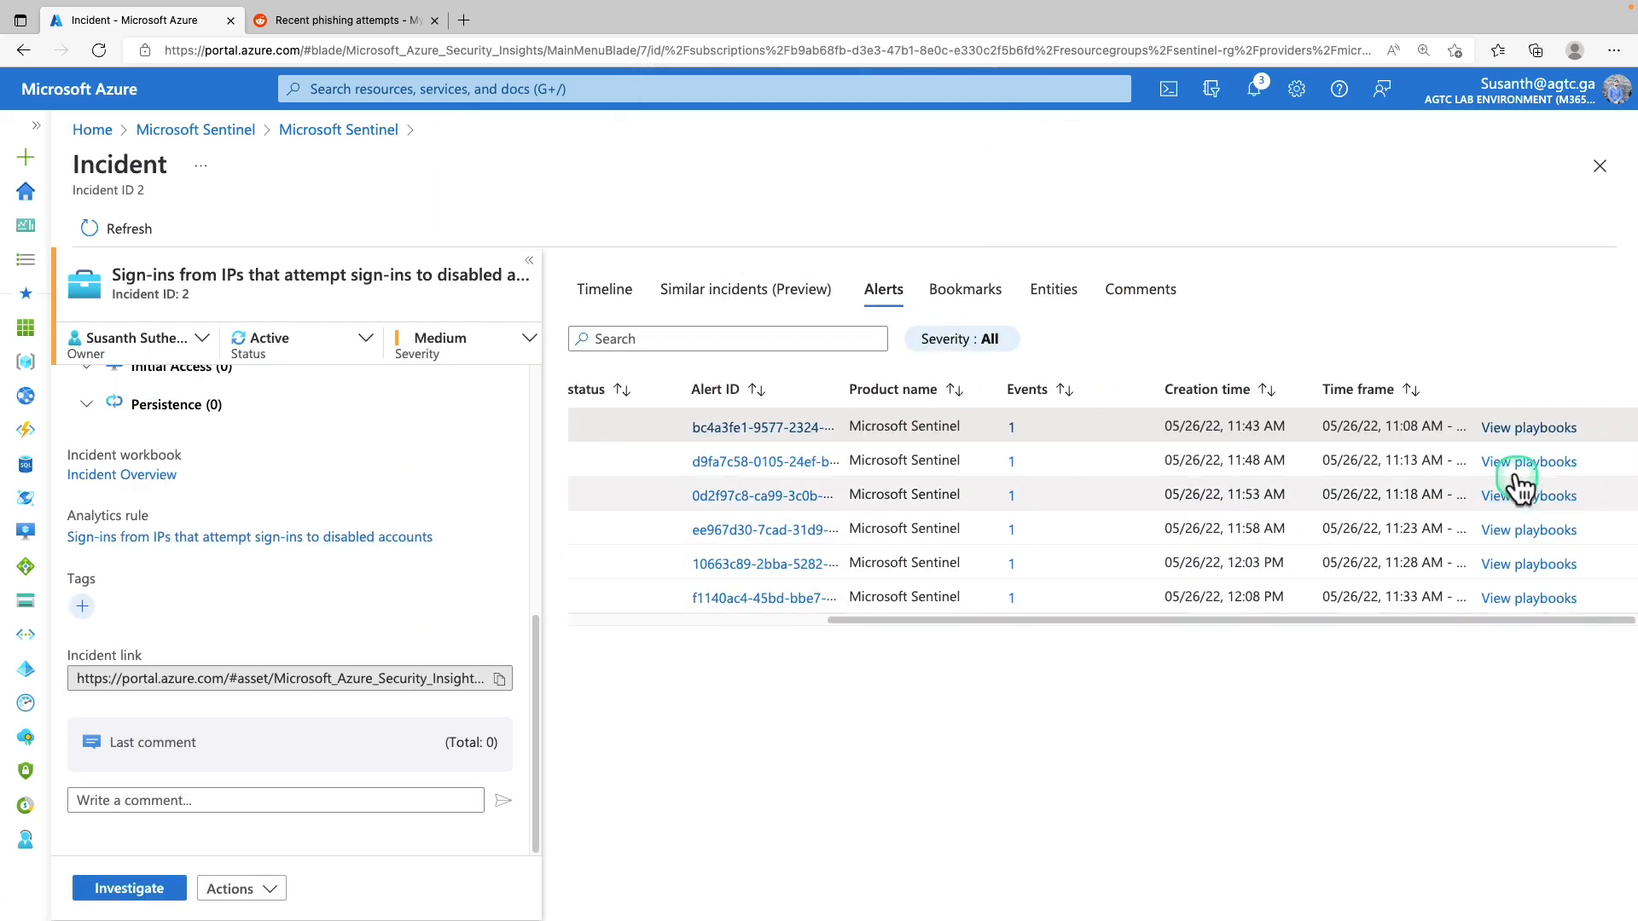
{"action": "left_click", "coordinate": [1507, 431]}
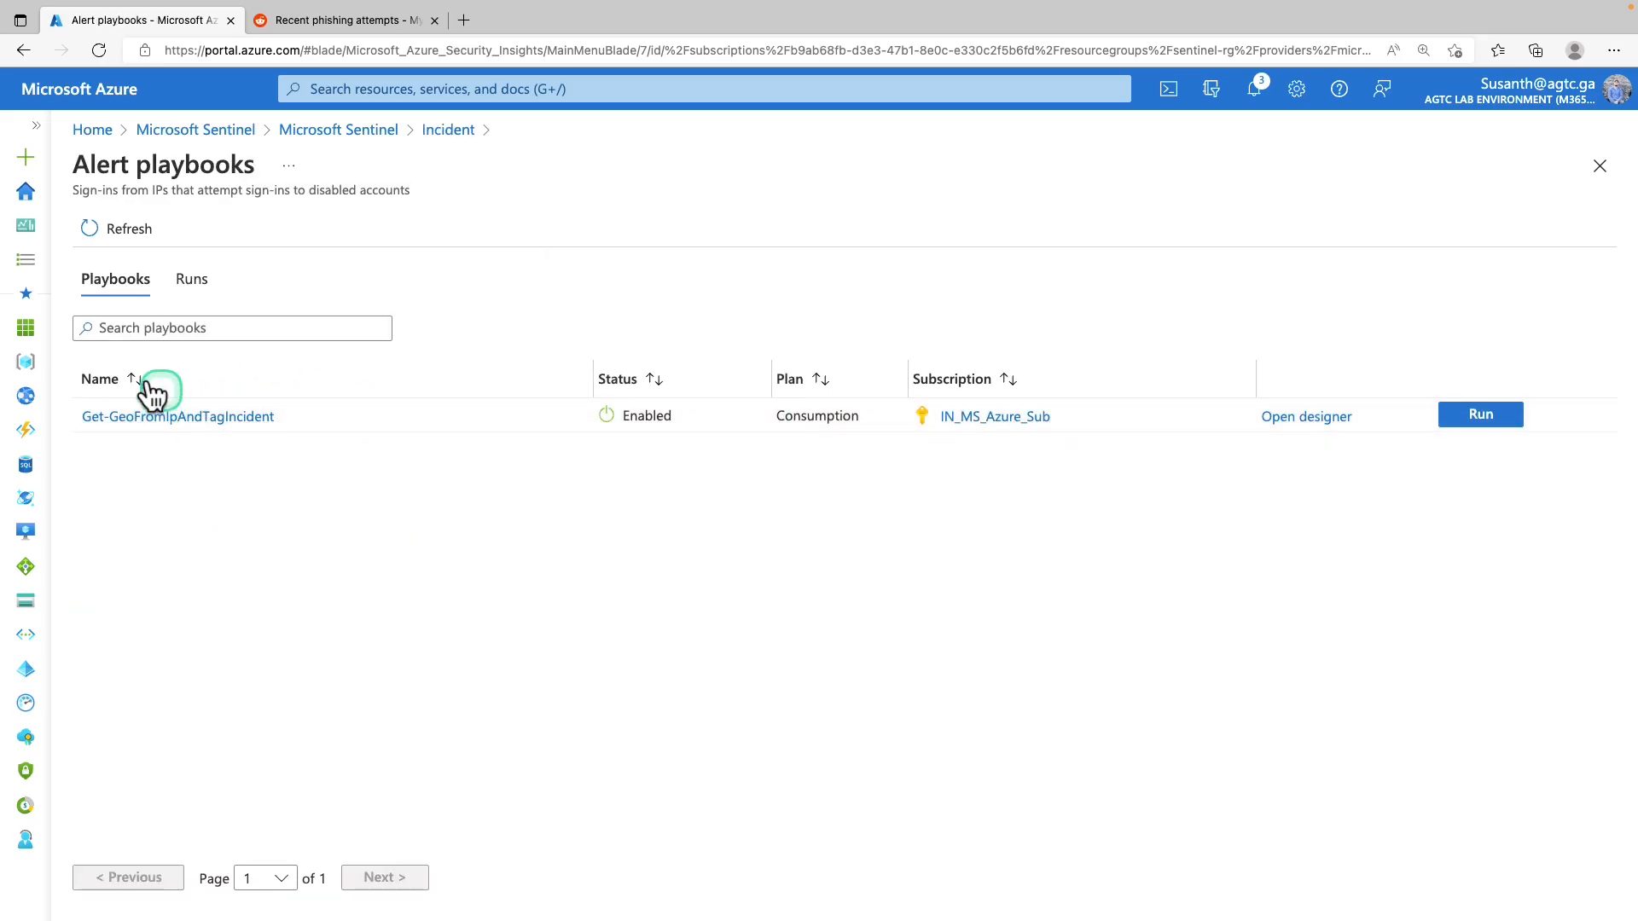
{"action": "left_click", "coordinate": [124, 391]}
{"action": "key", "text": "ctrl+plus"}
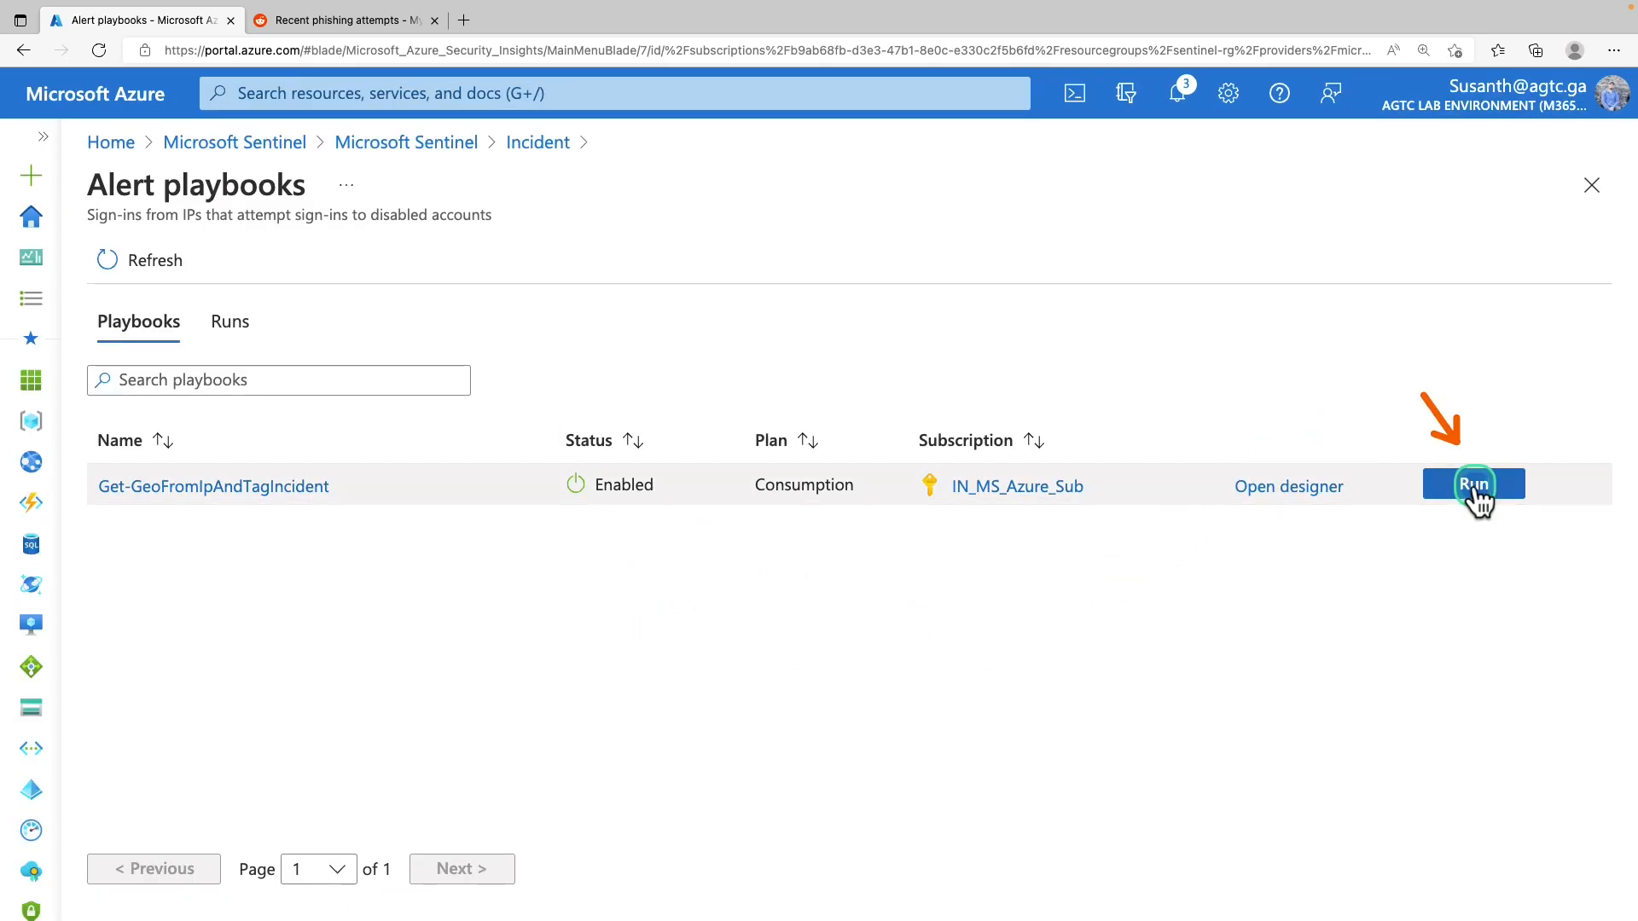
{"action": "left_click", "coordinate": [1473, 494]}
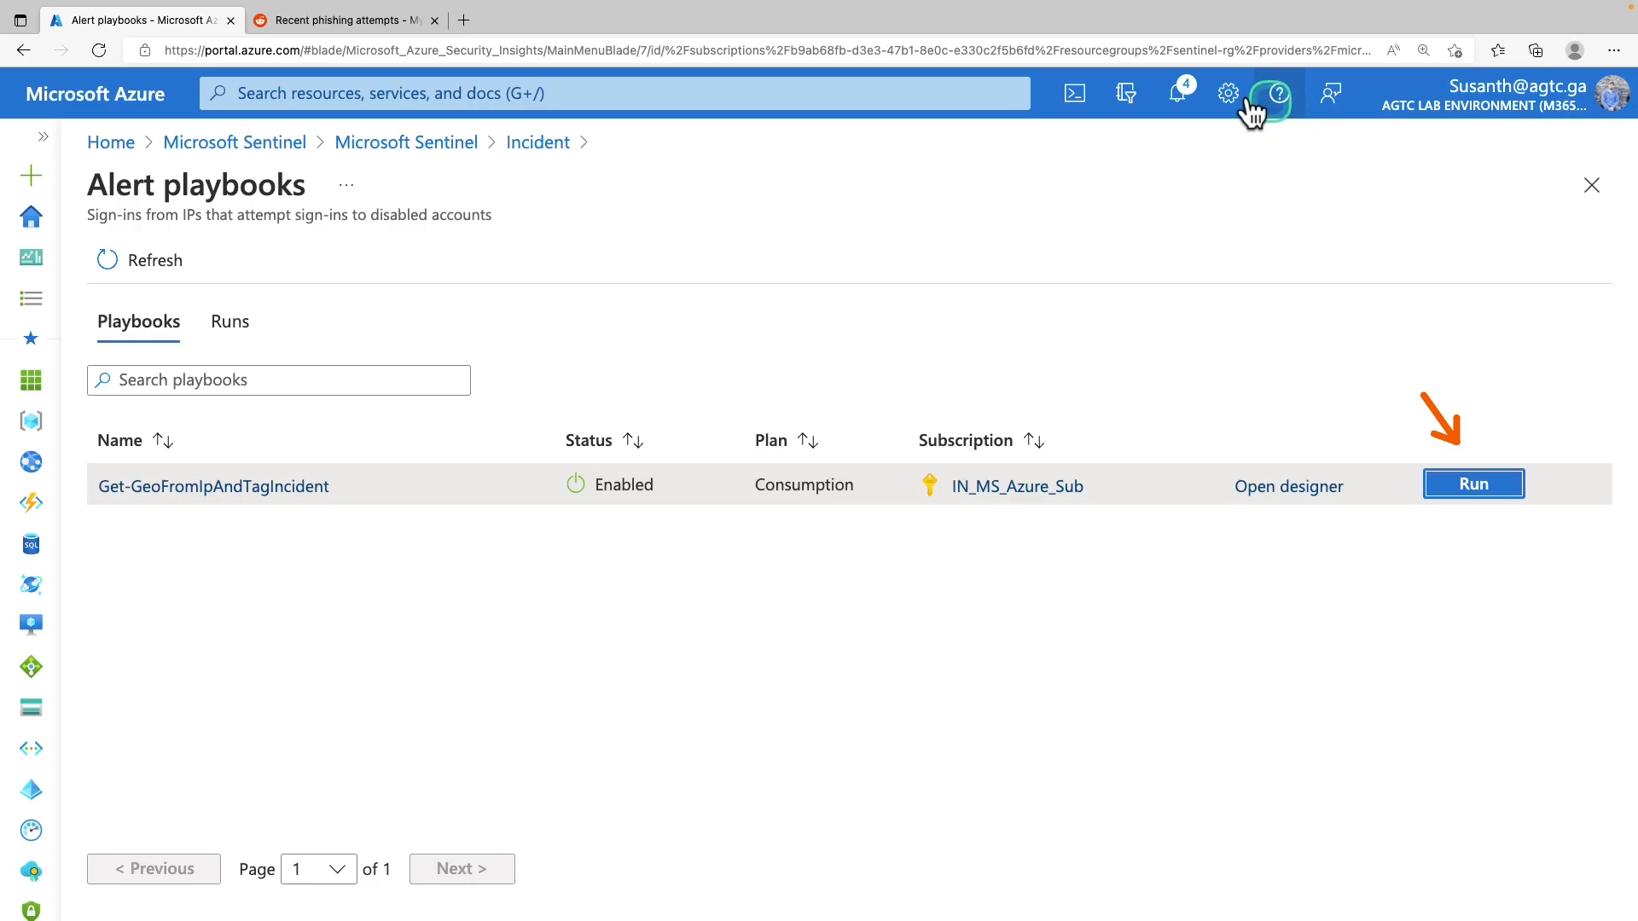
{"action": "left_click", "coordinate": [1177, 91]}
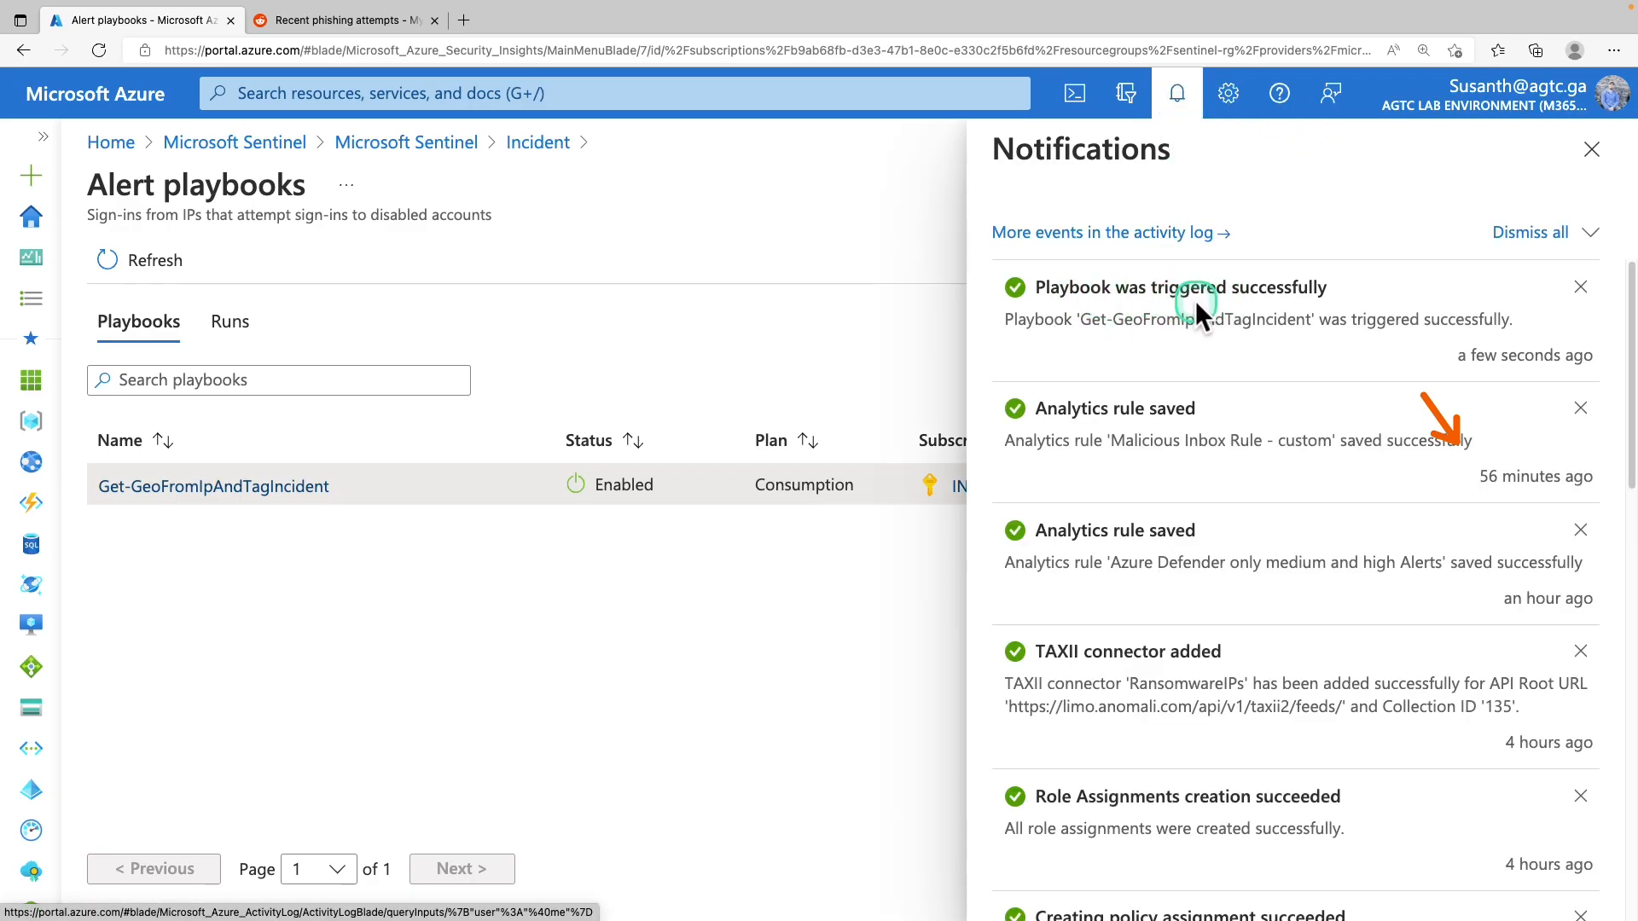
{"action": "left_click", "coordinate": [821, 304]}
Go from incident 2 back through the Sentinel incidents list to the portal home page
{"action": "left_click", "coordinate": [536, 145]}
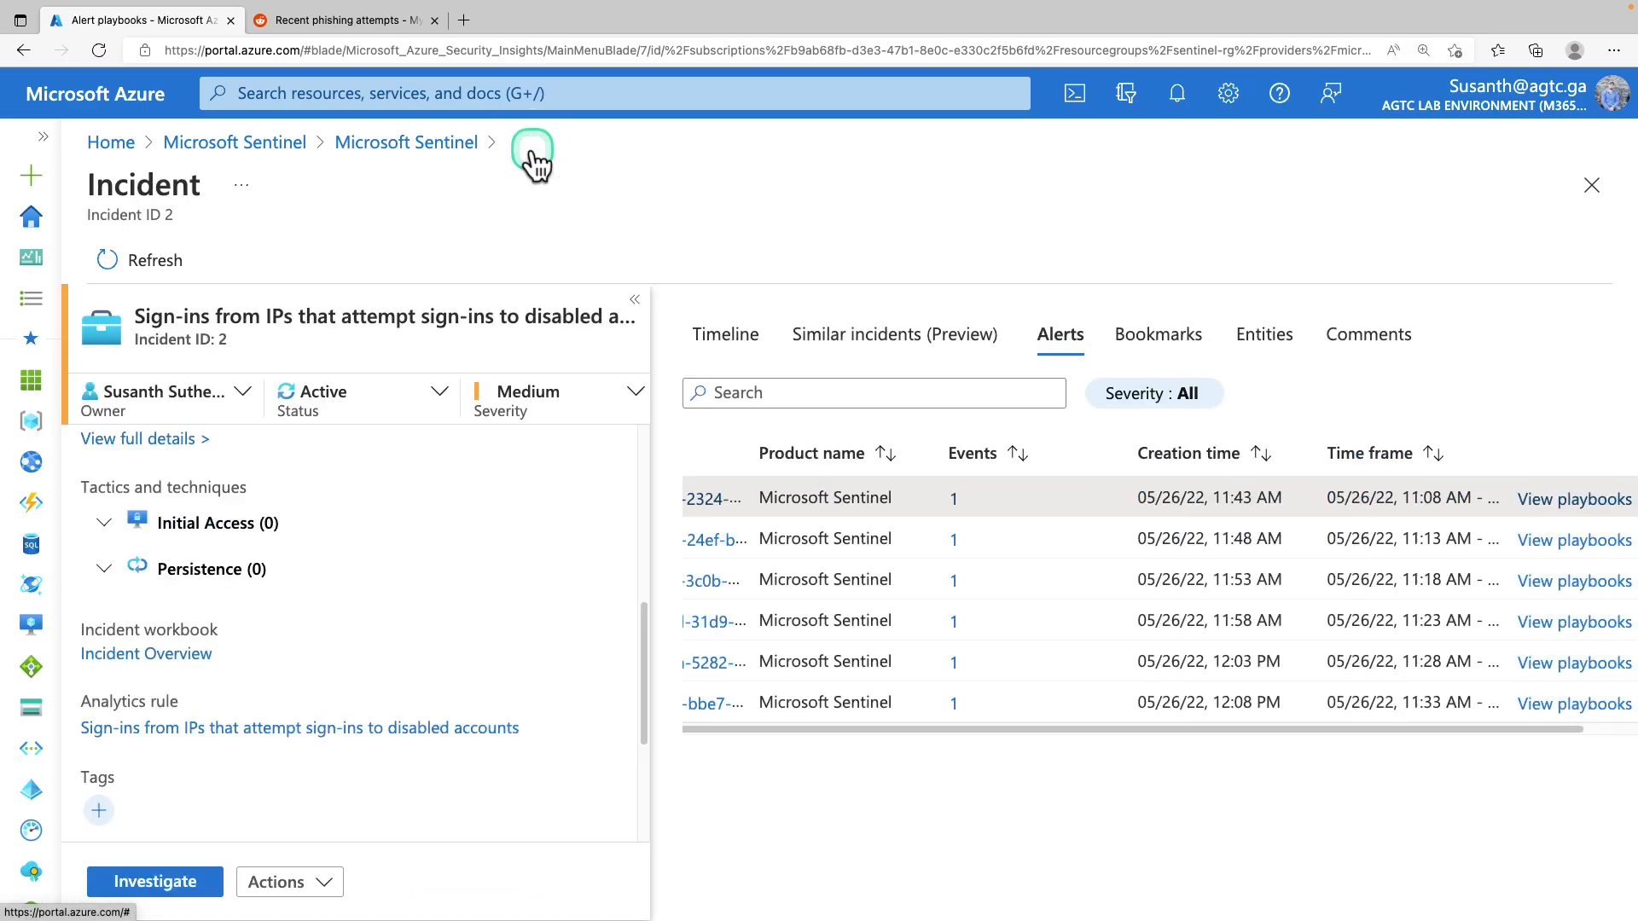
{"action": "left_click", "coordinate": [401, 143]}
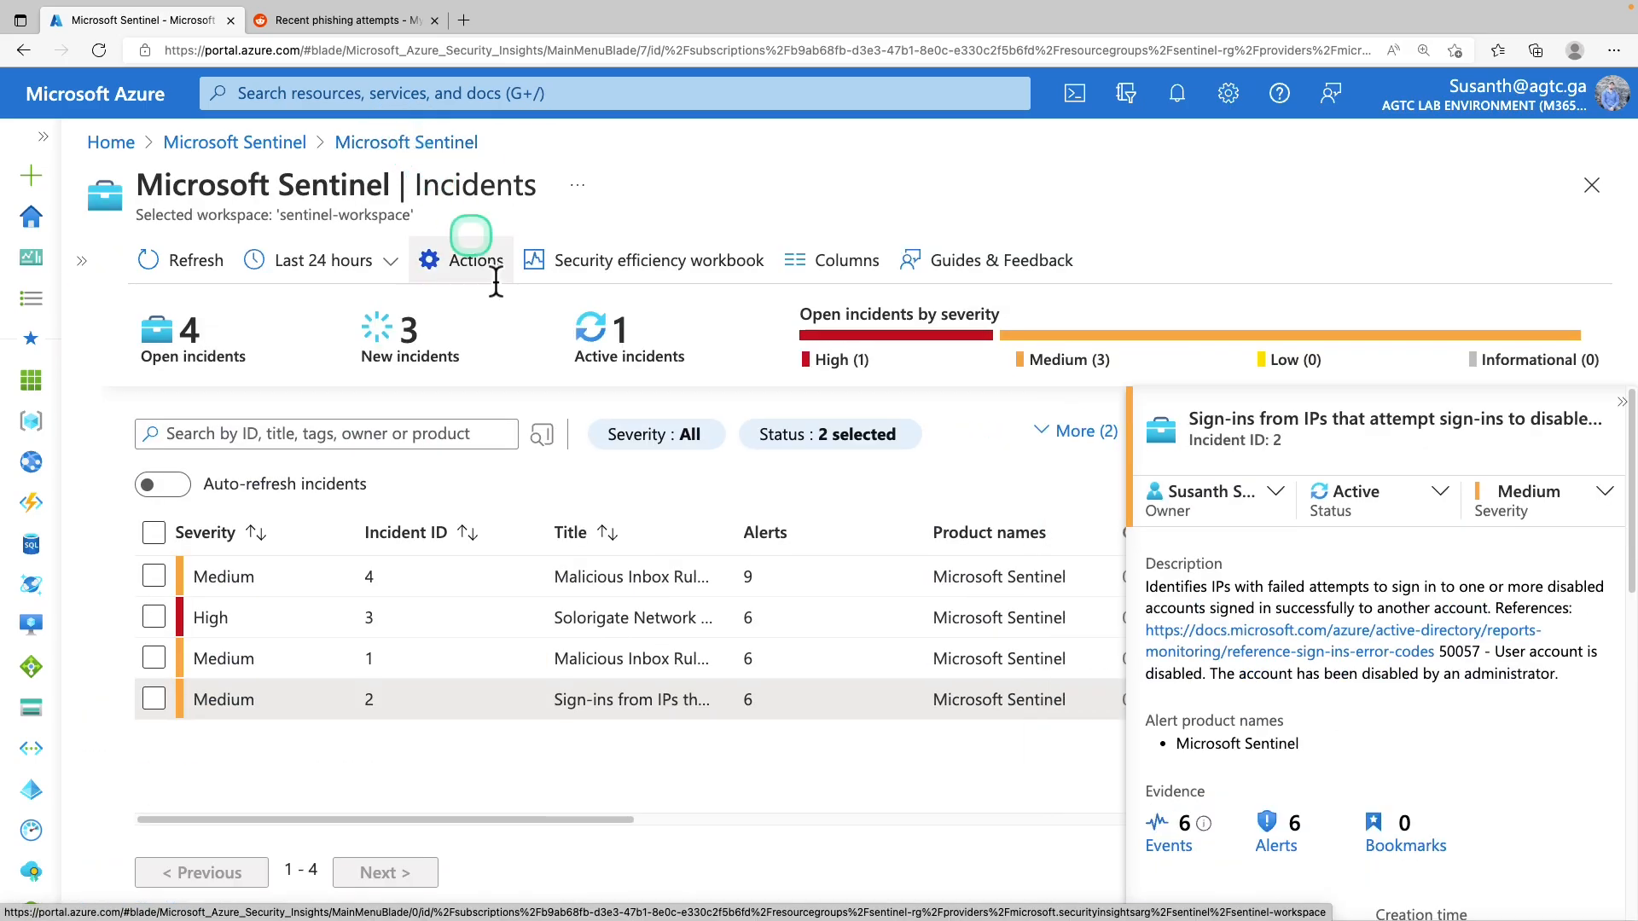
{"action": "left_click", "coordinate": [90, 252]}
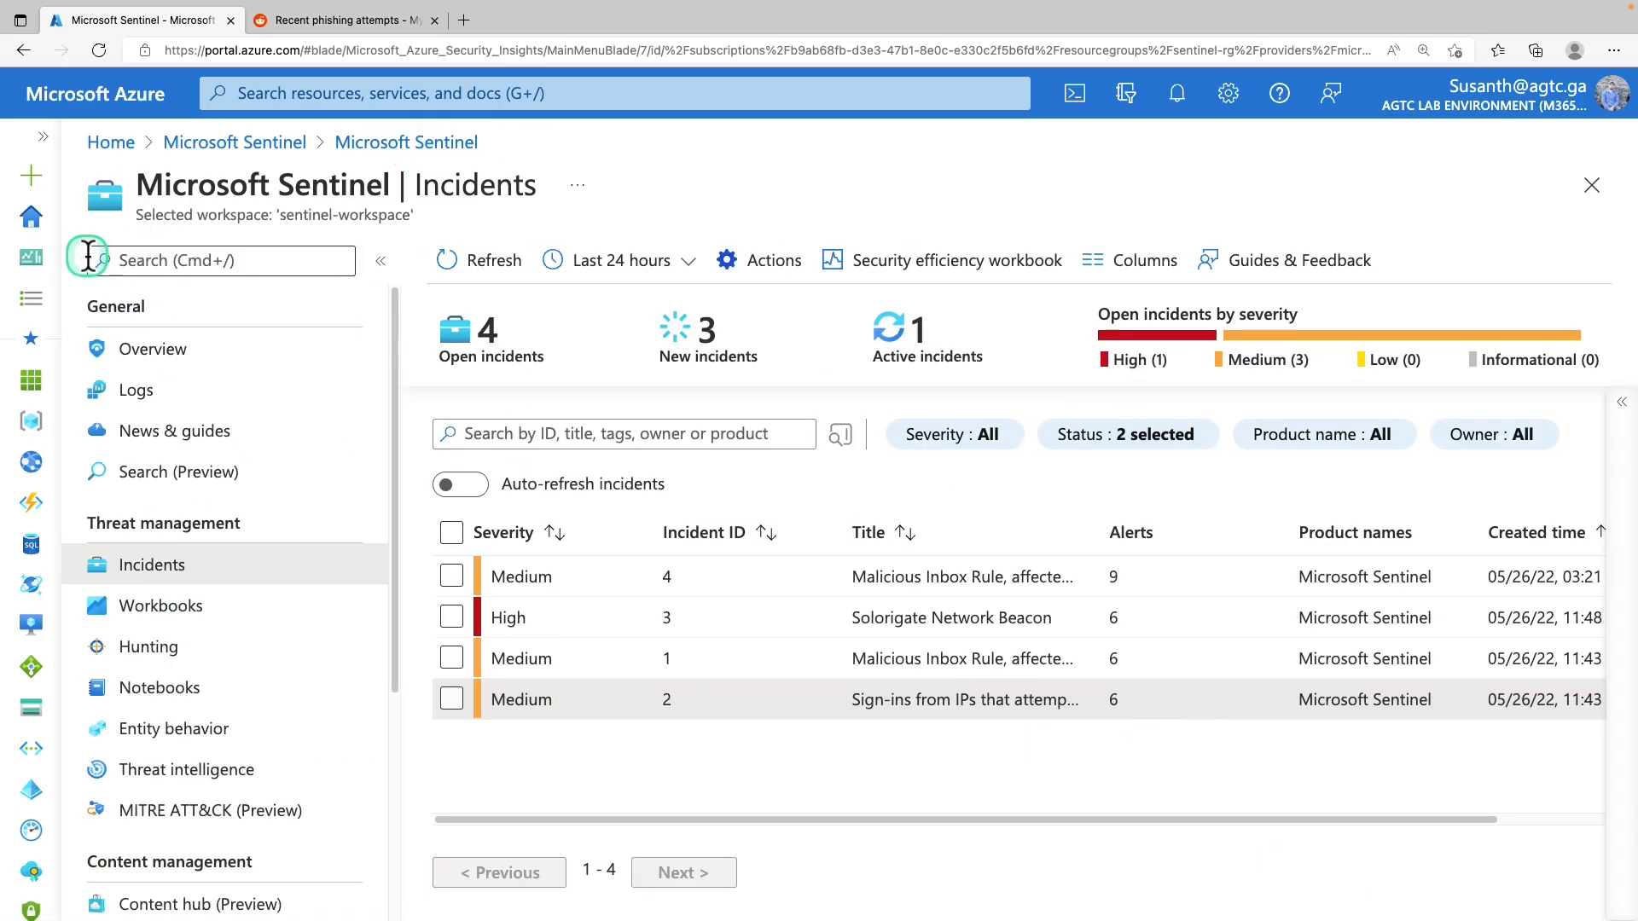
{"action": "left_click", "coordinate": [191, 568]}
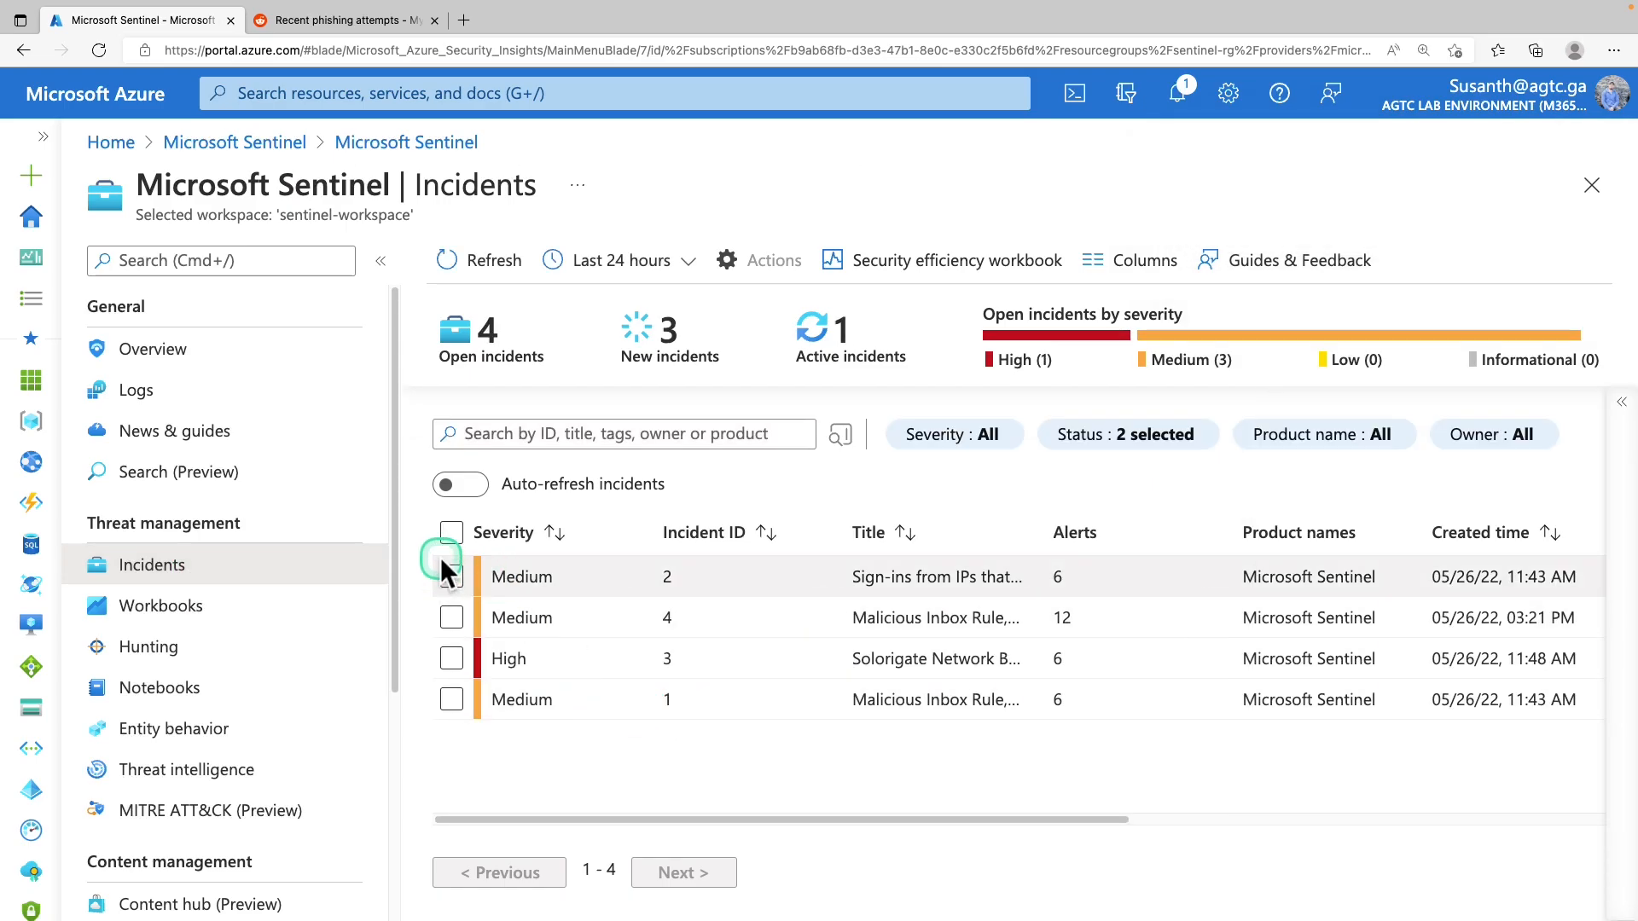
{"action": "left_click_drag", "start_coordinate": [735, 821], "coordinate": [1365, 806]}
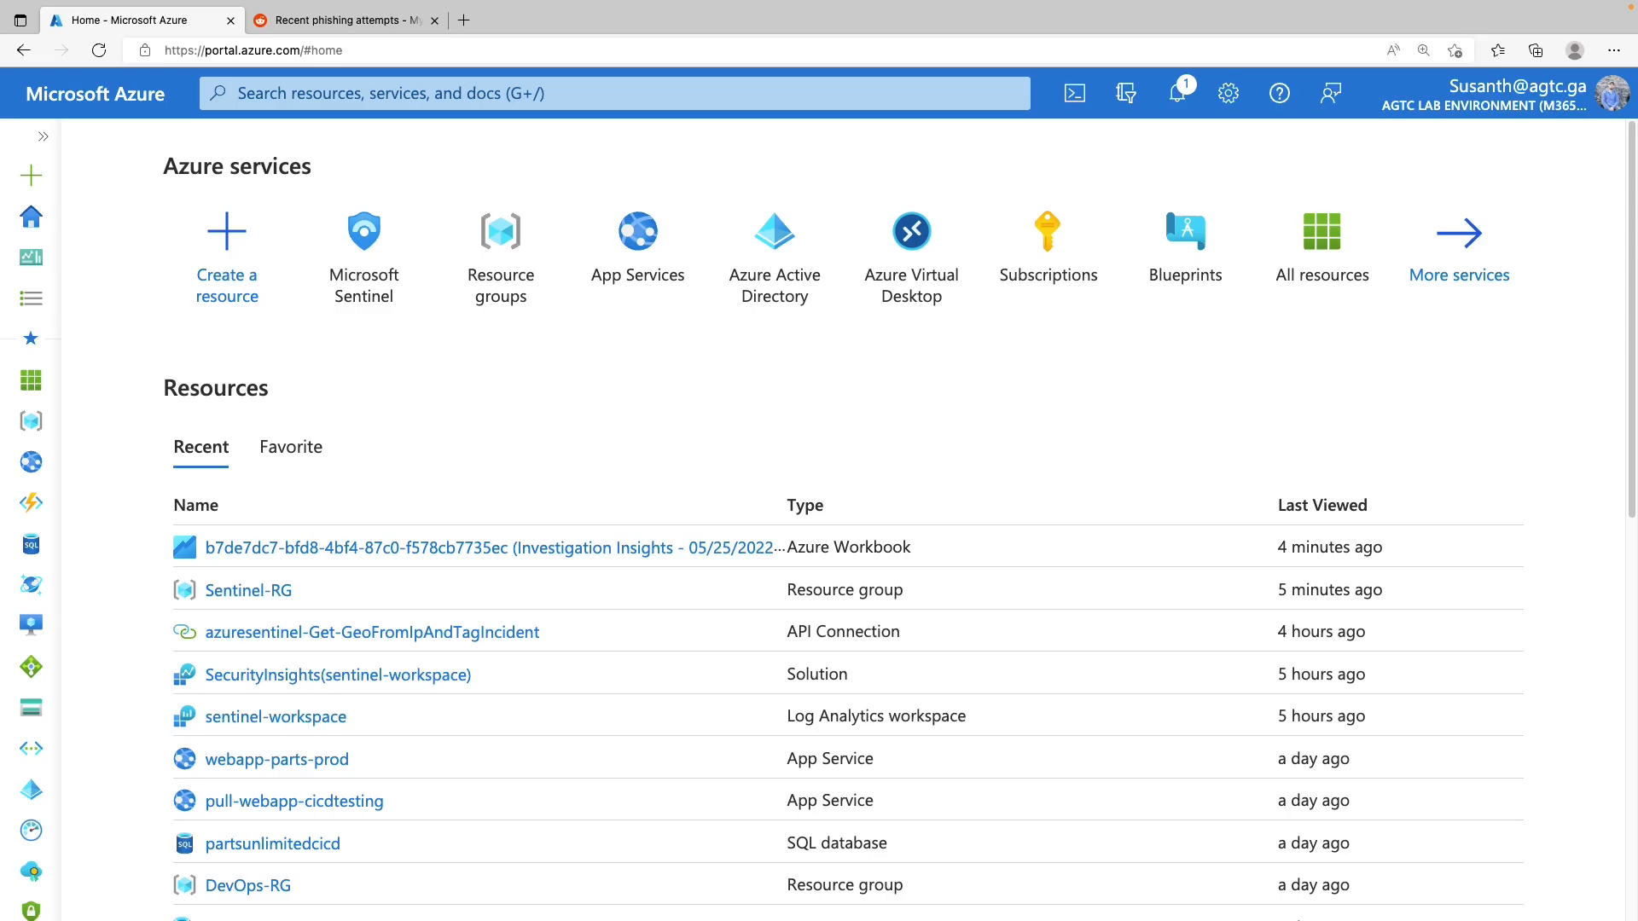
Open sentinel-workspace's saved Investigation Insights workbook from Workbooks > My workbooks
{"action": "left_click", "coordinate": [387, 295]}
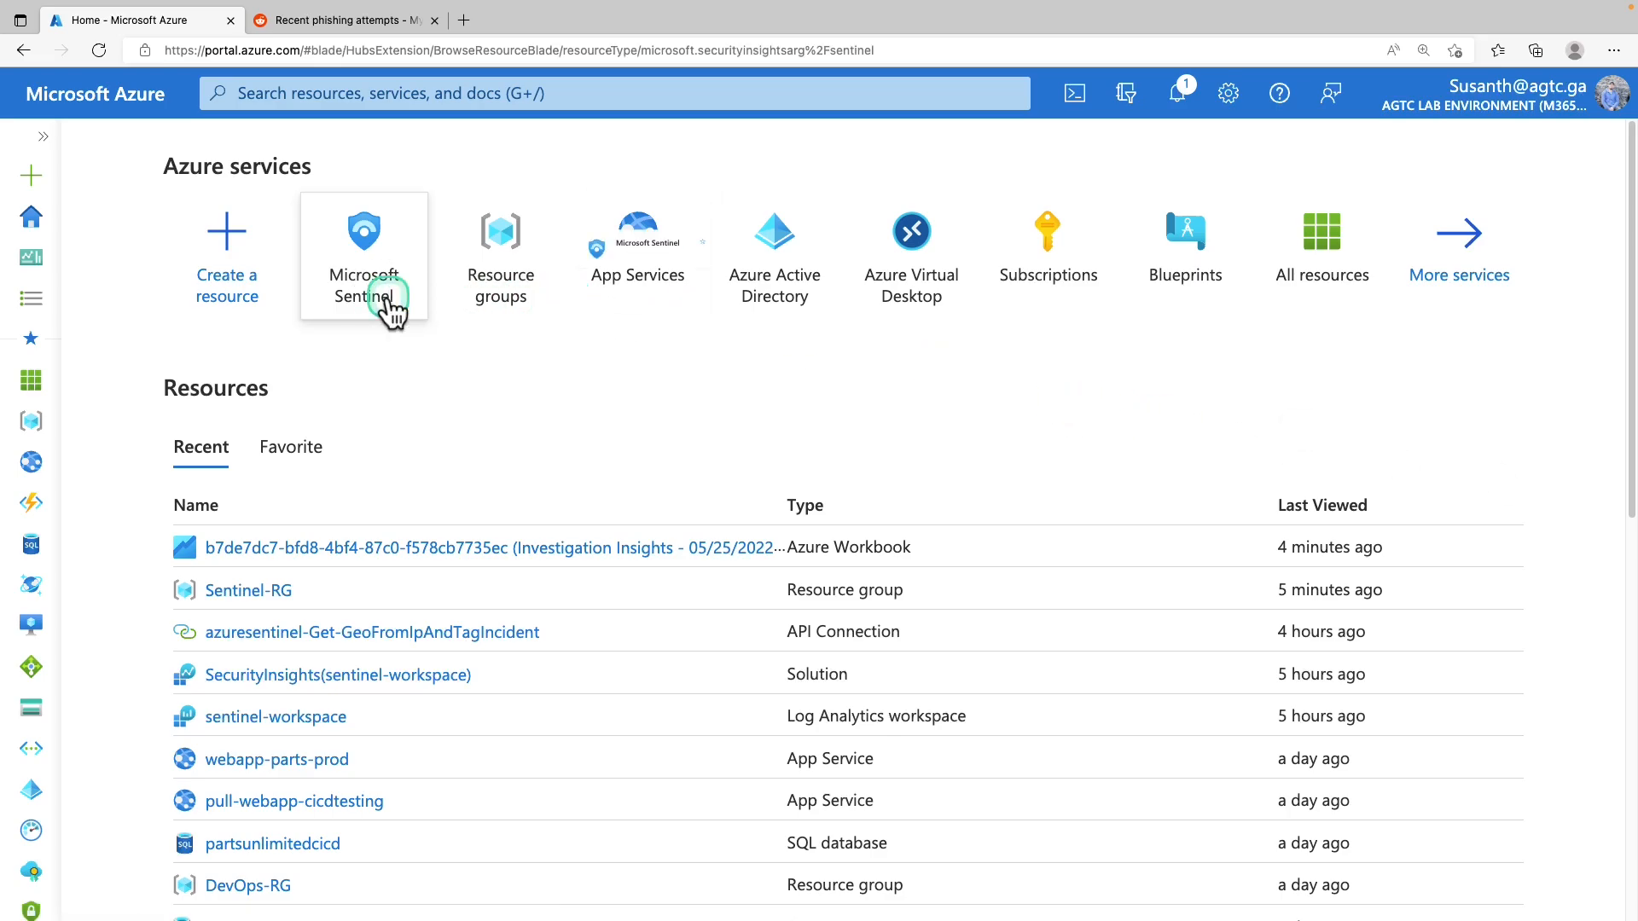
{"action": "left_click", "coordinate": [259, 463]}
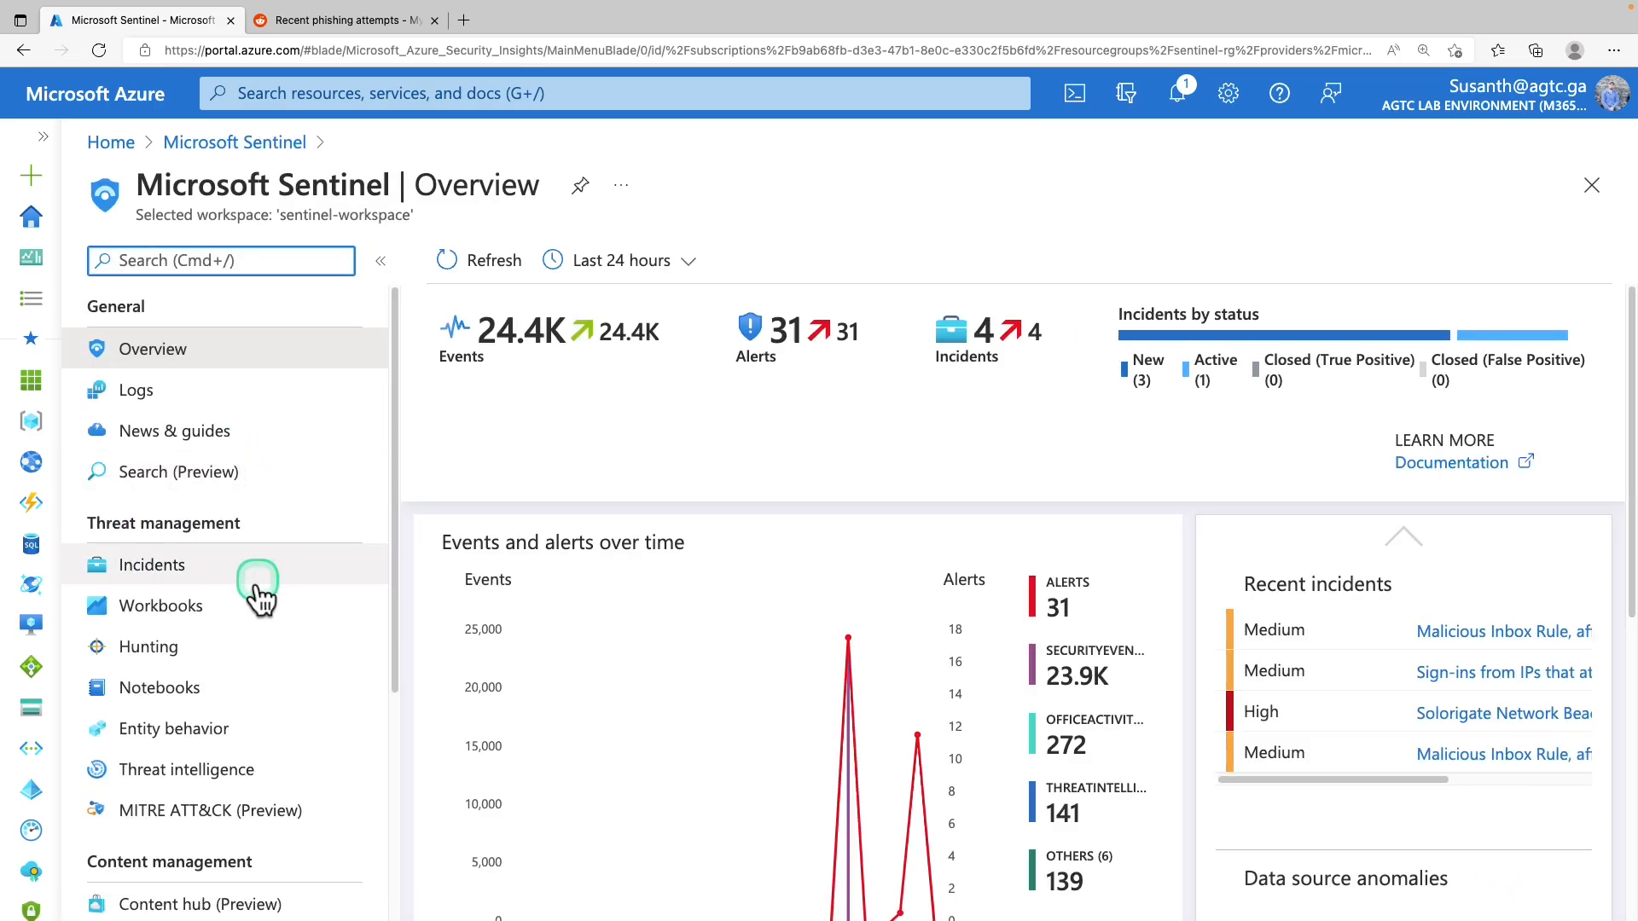
{"action": "left_click", "coordinate": [174, 618]}
{"action": "left_click", "coordinate": [489, 452]}
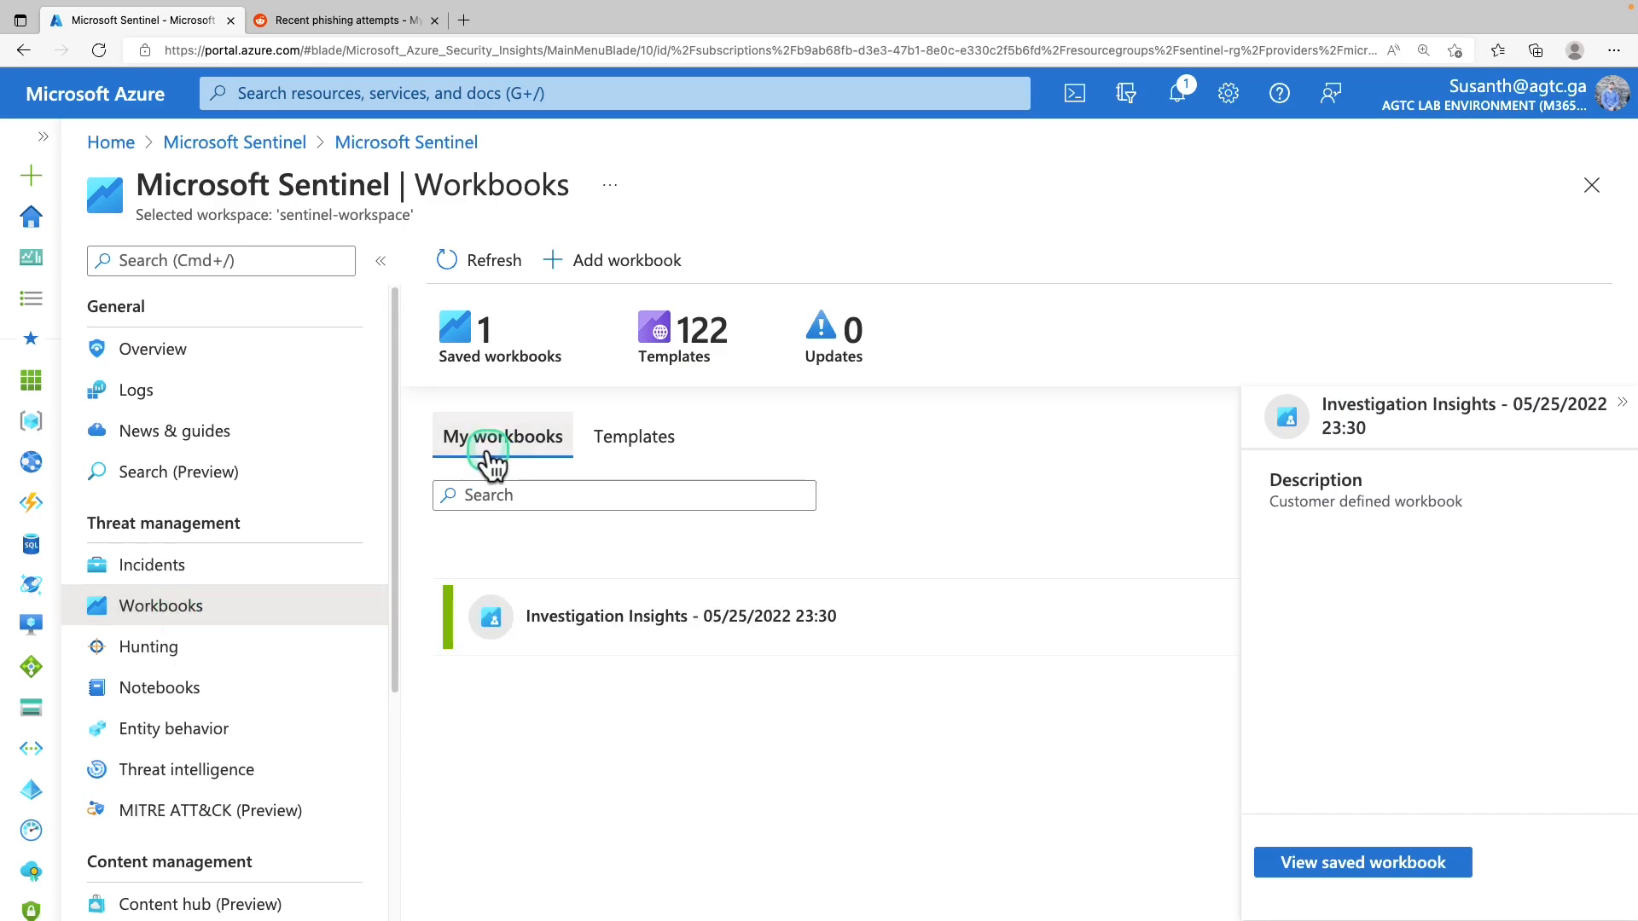
{"action": "left_click", "coordinate": [620, 621]}
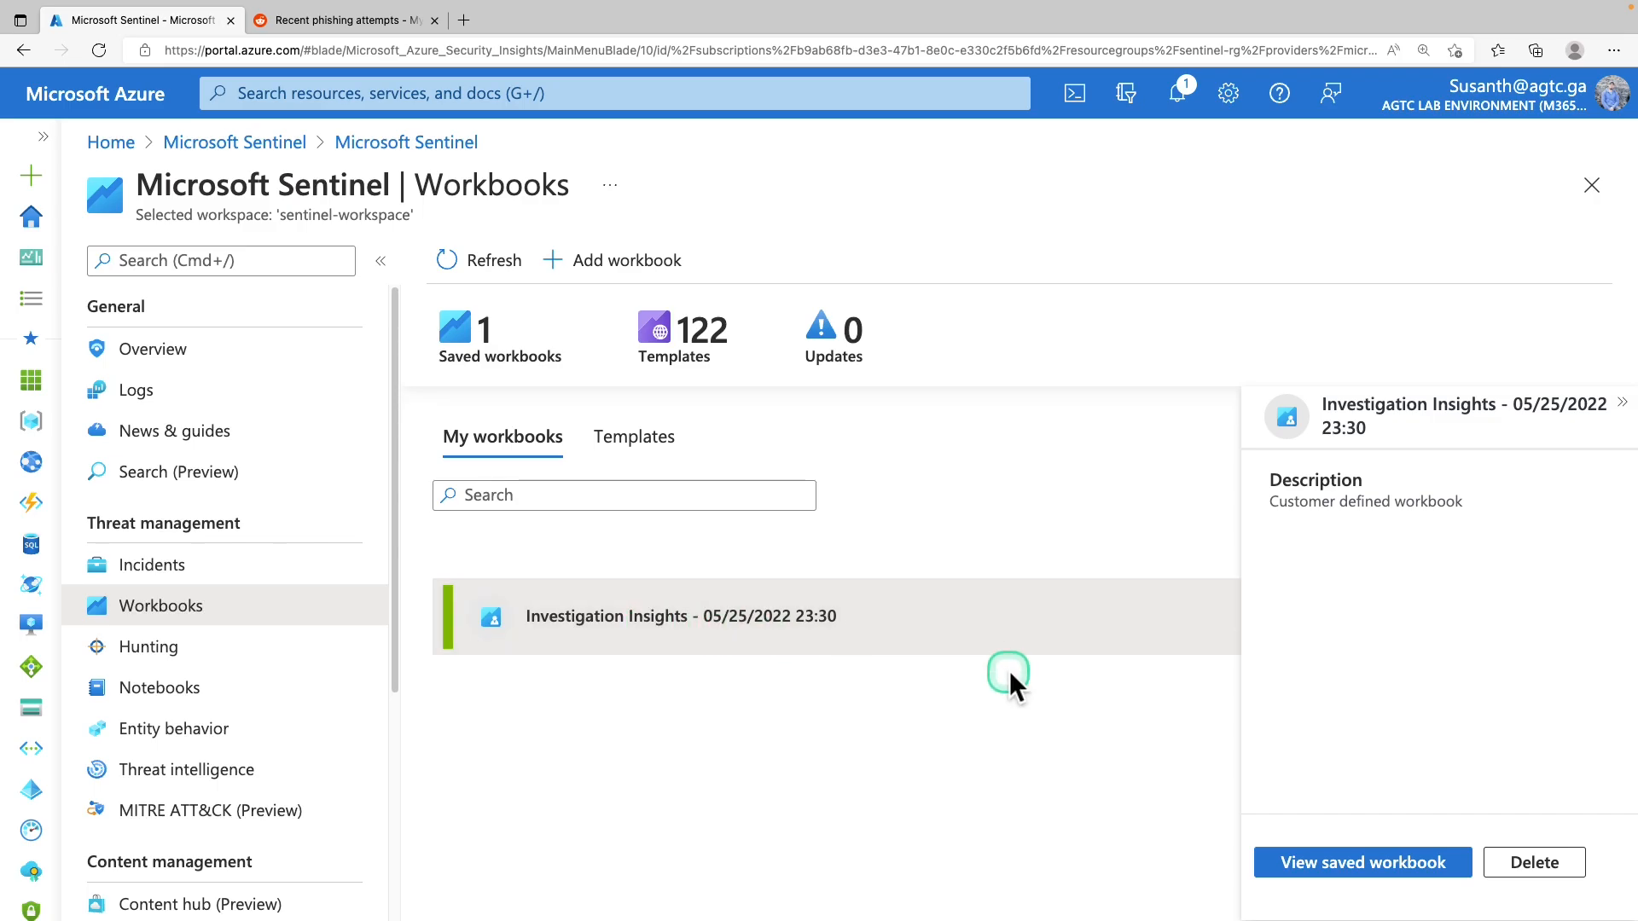
{"action": "left_click", "coordinate": [1352, 879]}
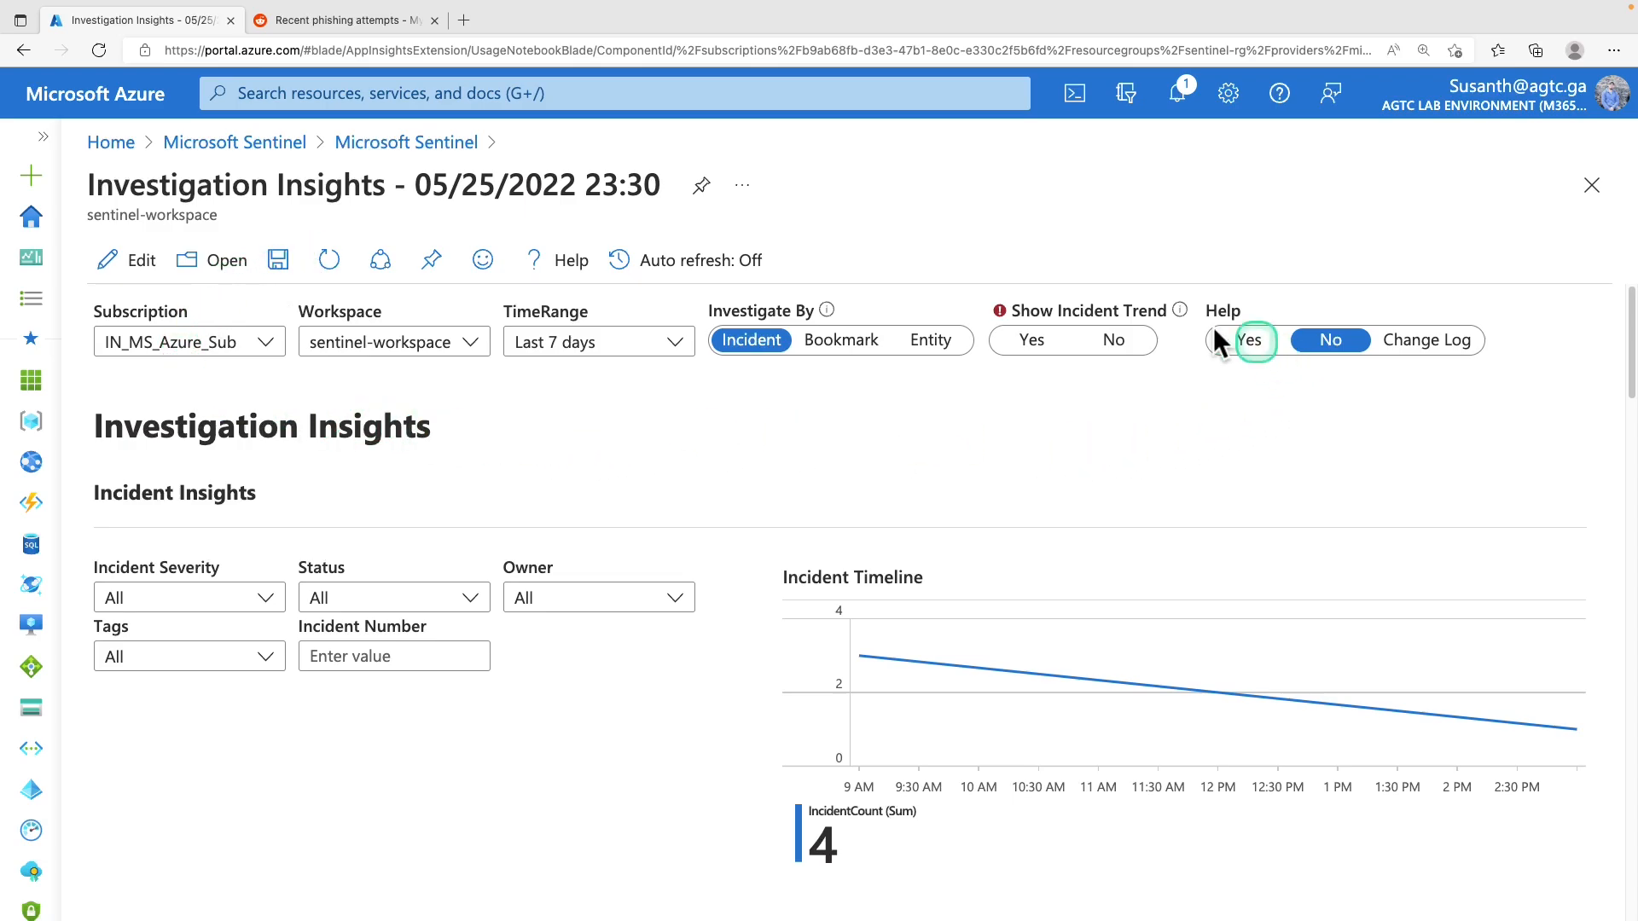
Scroll to Entity Insights and enter 175.45.176.99 in the IPAddress parameter
{"action": "scroll", "coordinate": [682, 479], "scroll_direction": "down", "scroll_amount": 1}
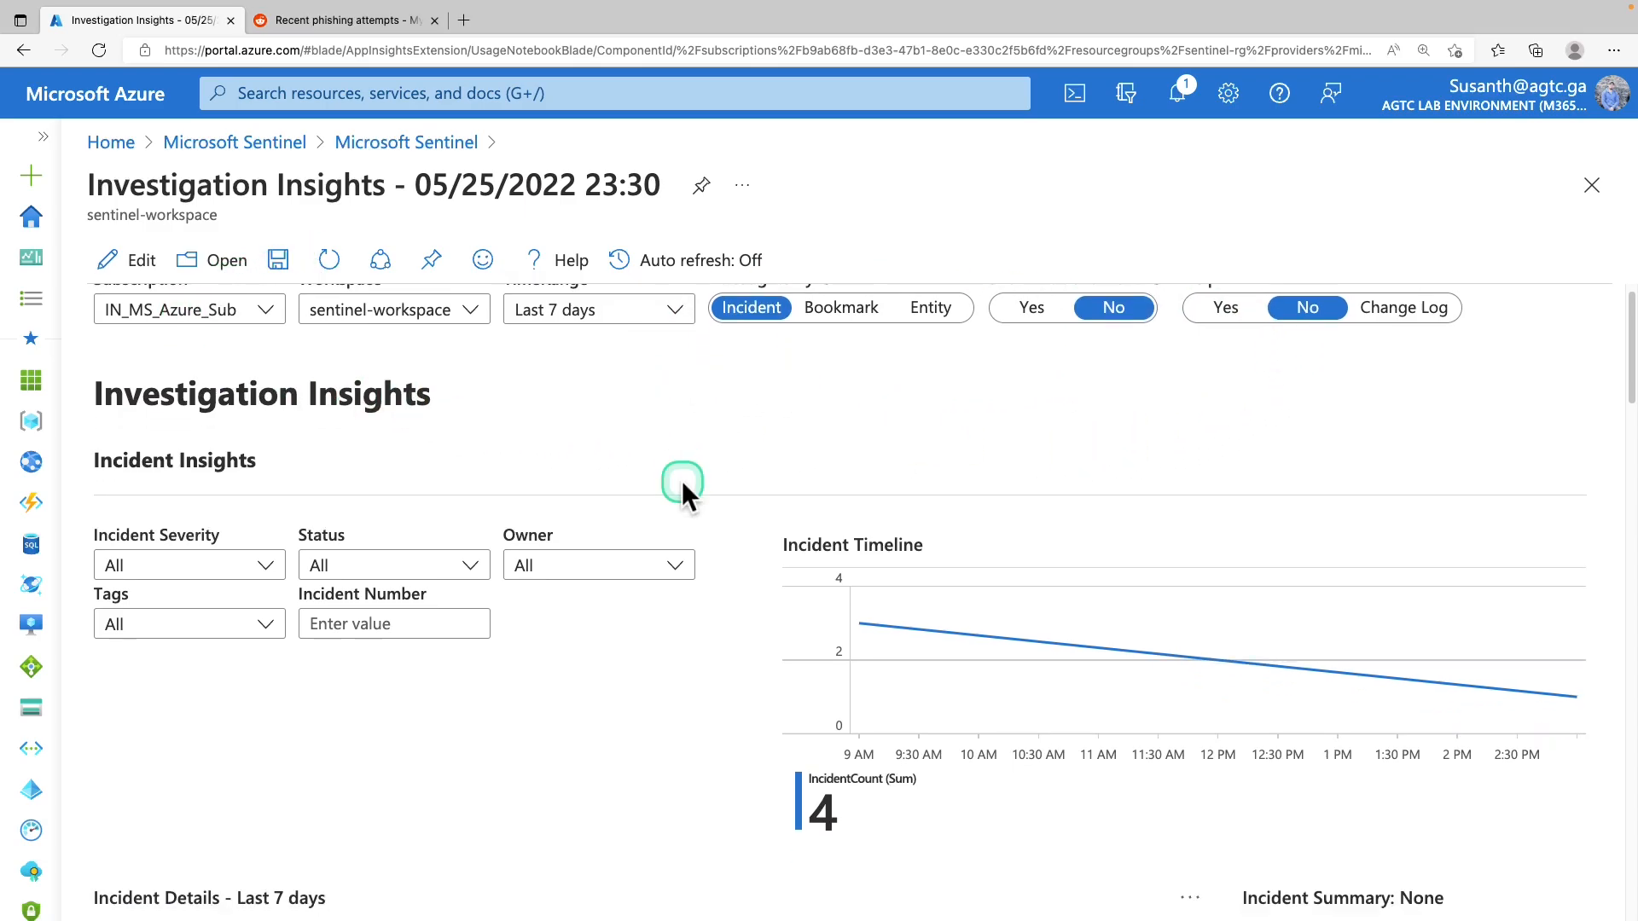
{"action": "scroll", "coordinate": [683, 479], "scroll_direction": "down", "scroll_amount": 10}
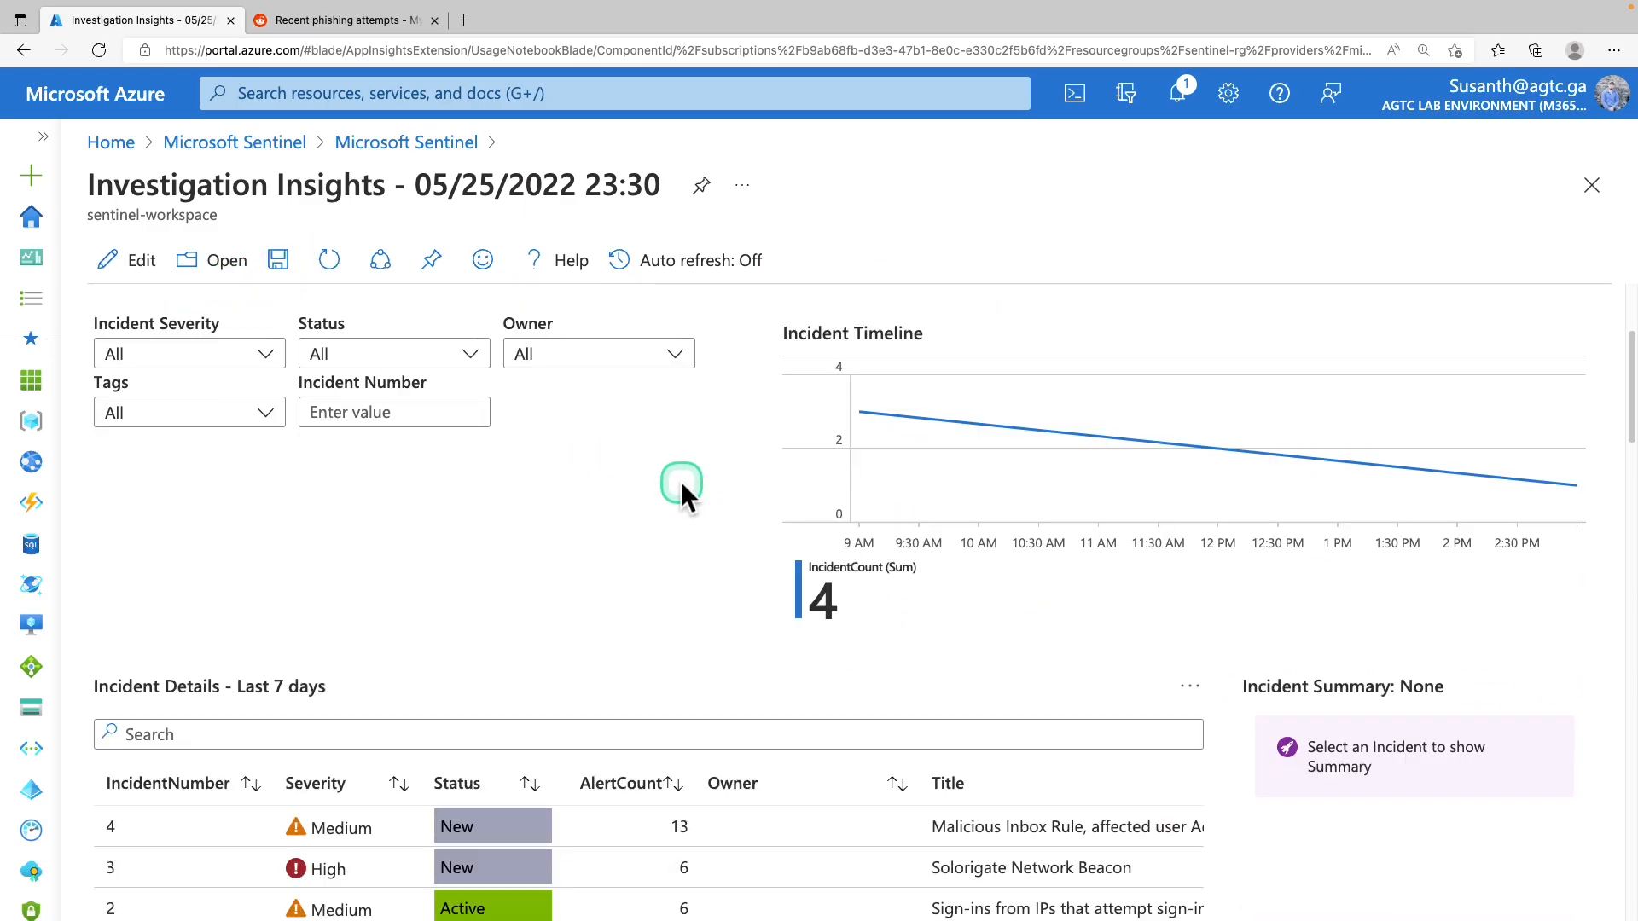
{"action": "scroll", "coordinate": [681, 482], "scroll_direction": "down", "scroll_amount": 10}
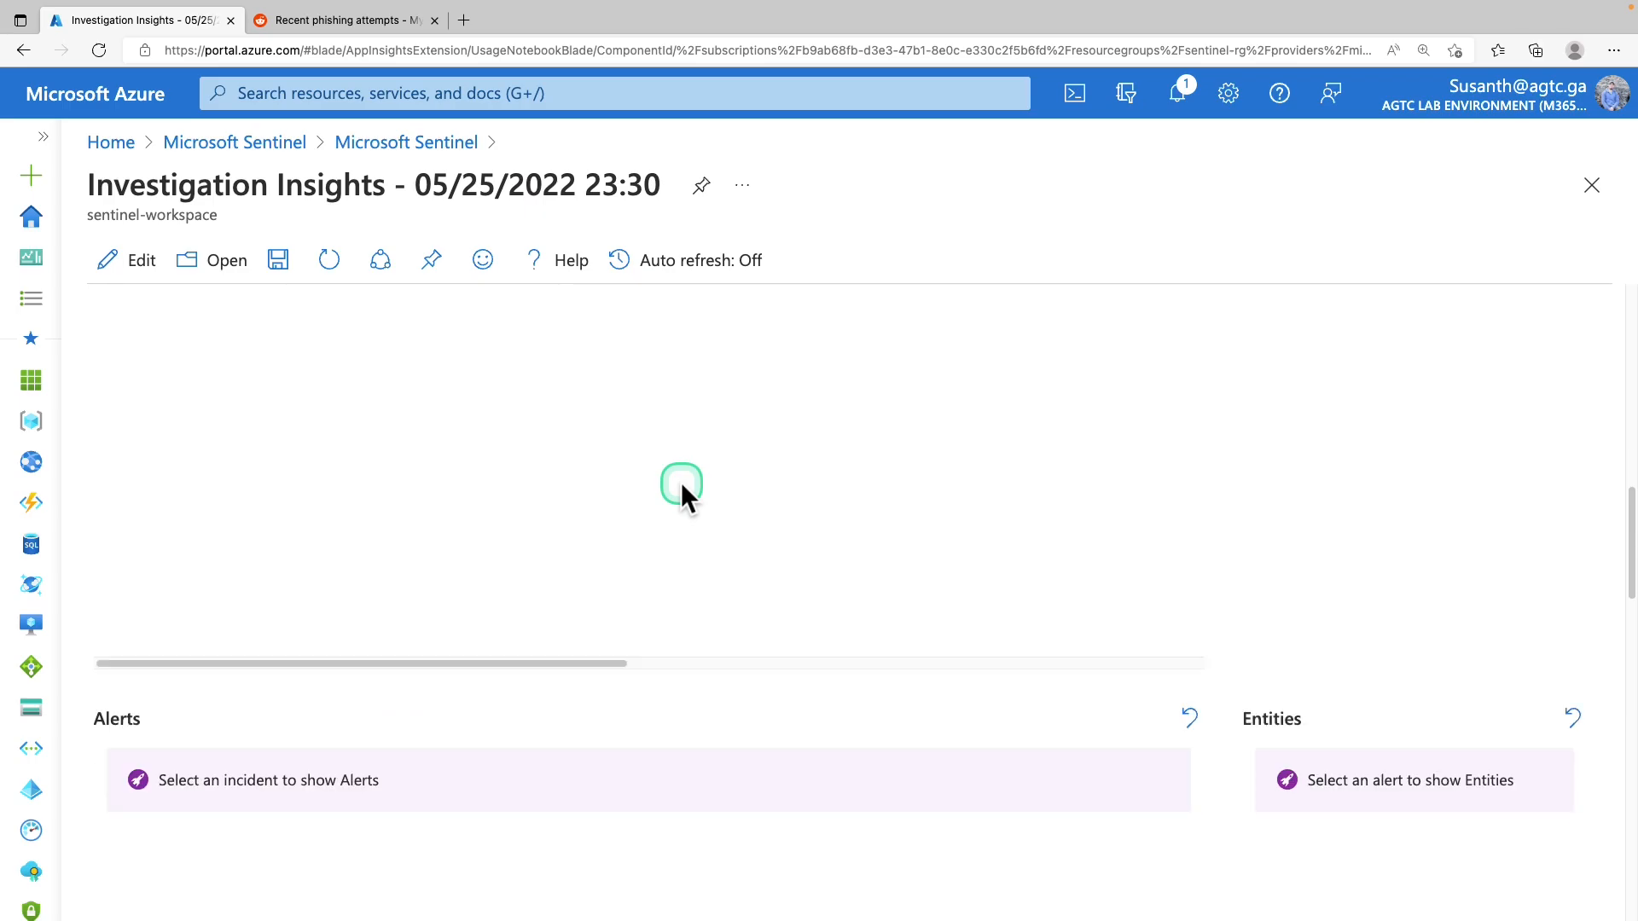
{"action": "scroll", "coordinate": [681, 483], "scroll_direction": "down", "scroll_amount": 8}
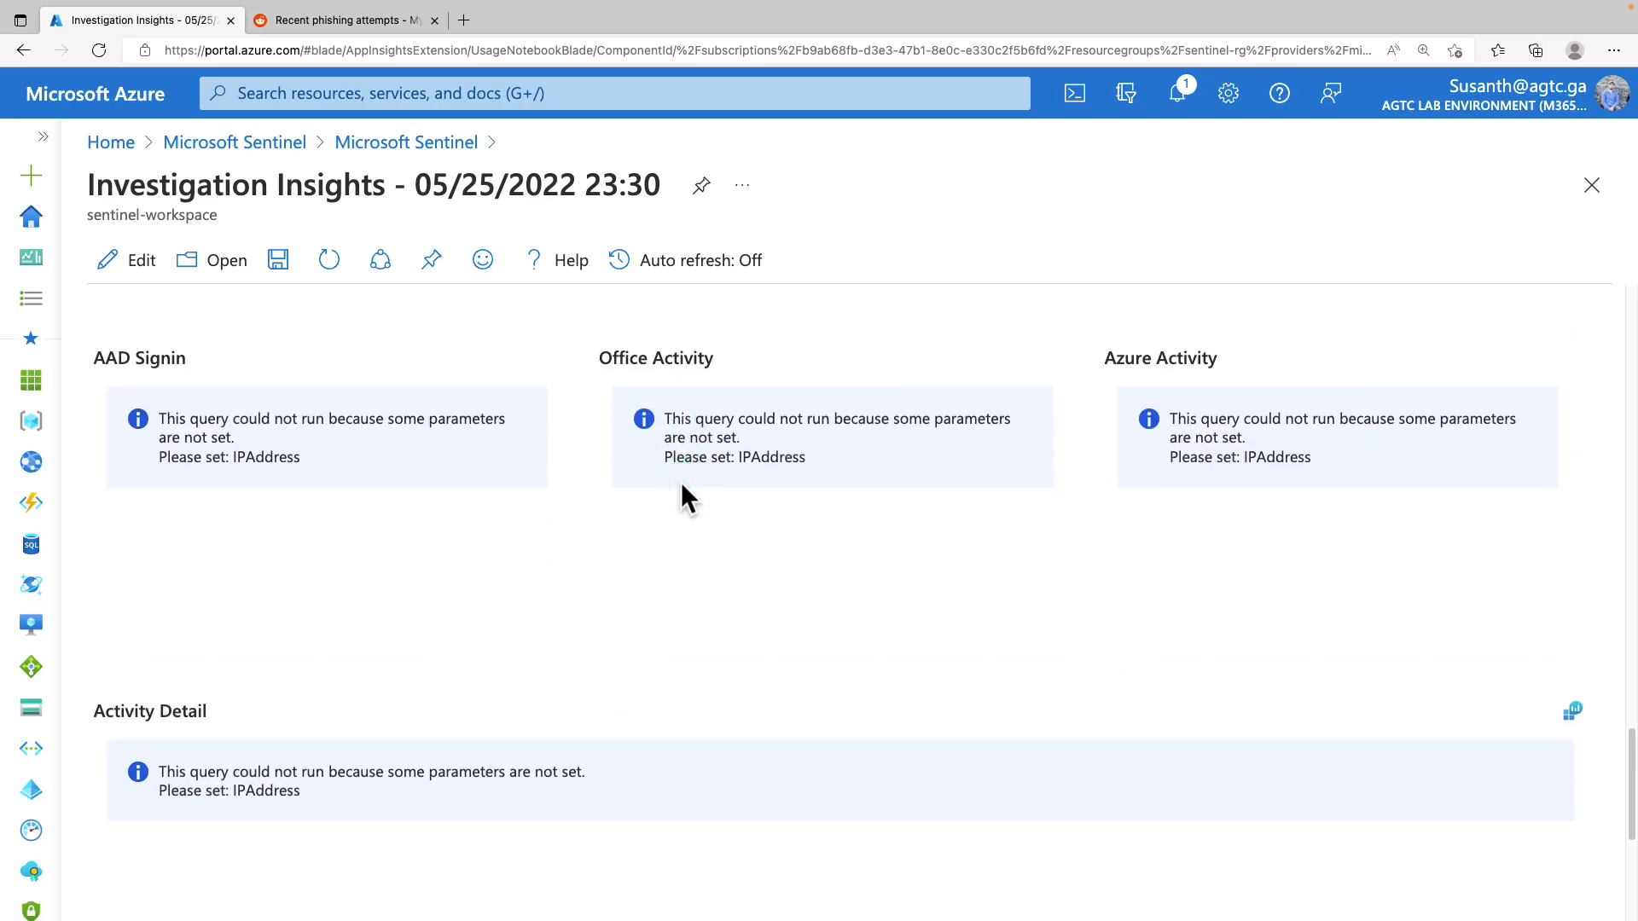
{"action": "scroll", "coordinate": [681, 483], "scroll_direction": "up", "scroll_amount": 3}
{"action": "scroll", "coordinate": [681, 483], "scroll_direction": "up", "scroll_amount": 3}
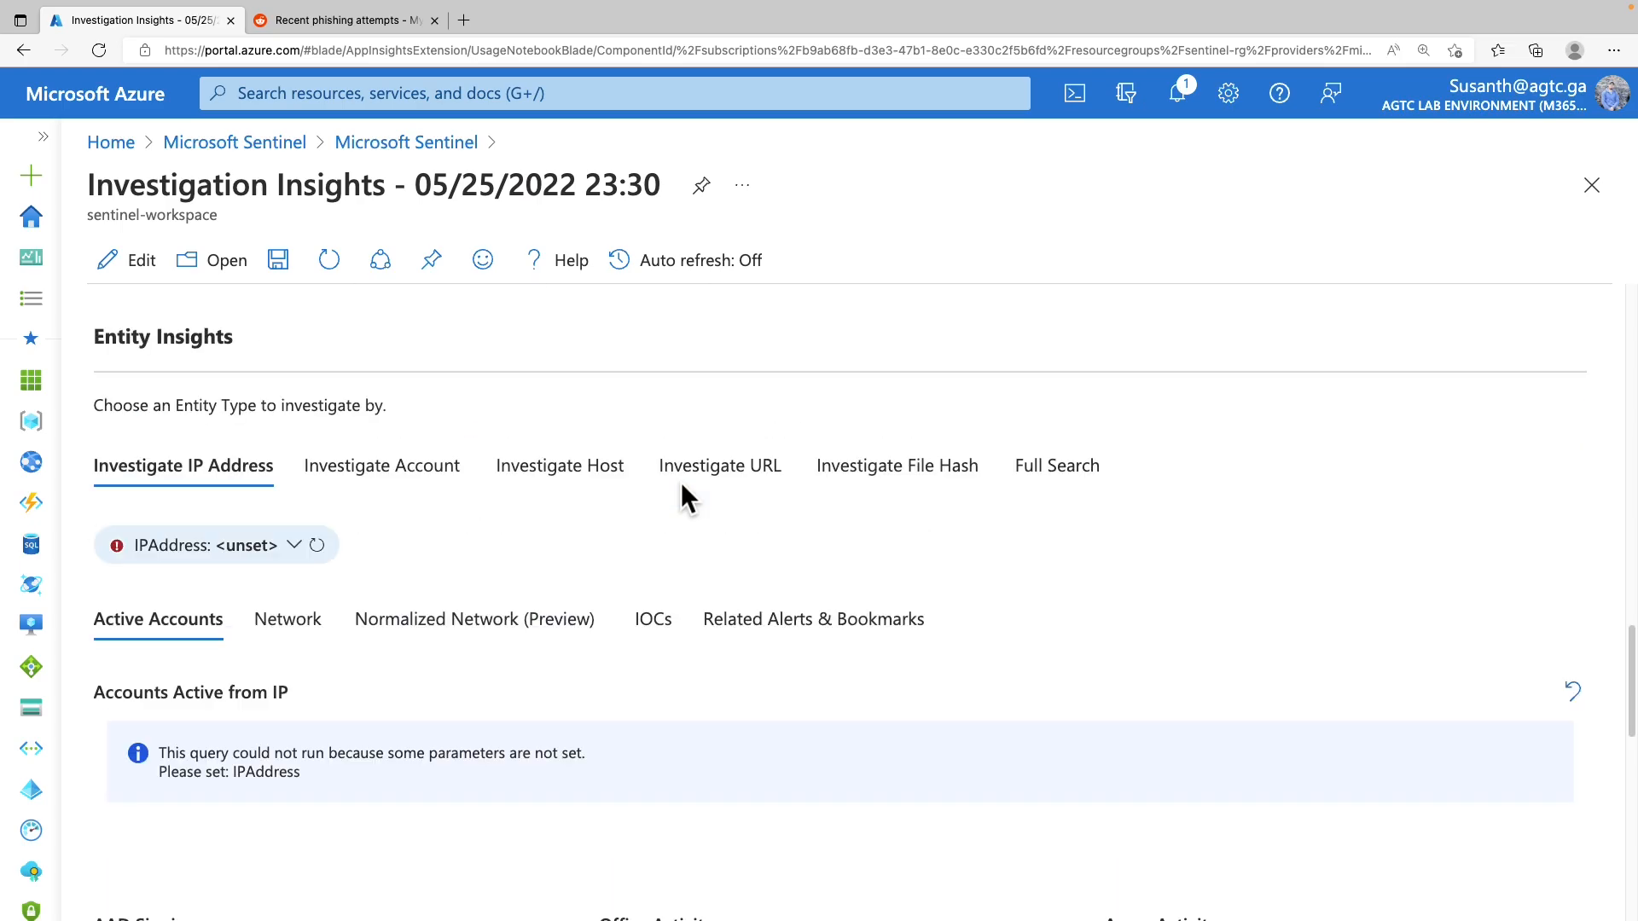
{"action": "left_click_drag", "start_coordinate": [99, 340], "coordinate": [250, 350]}
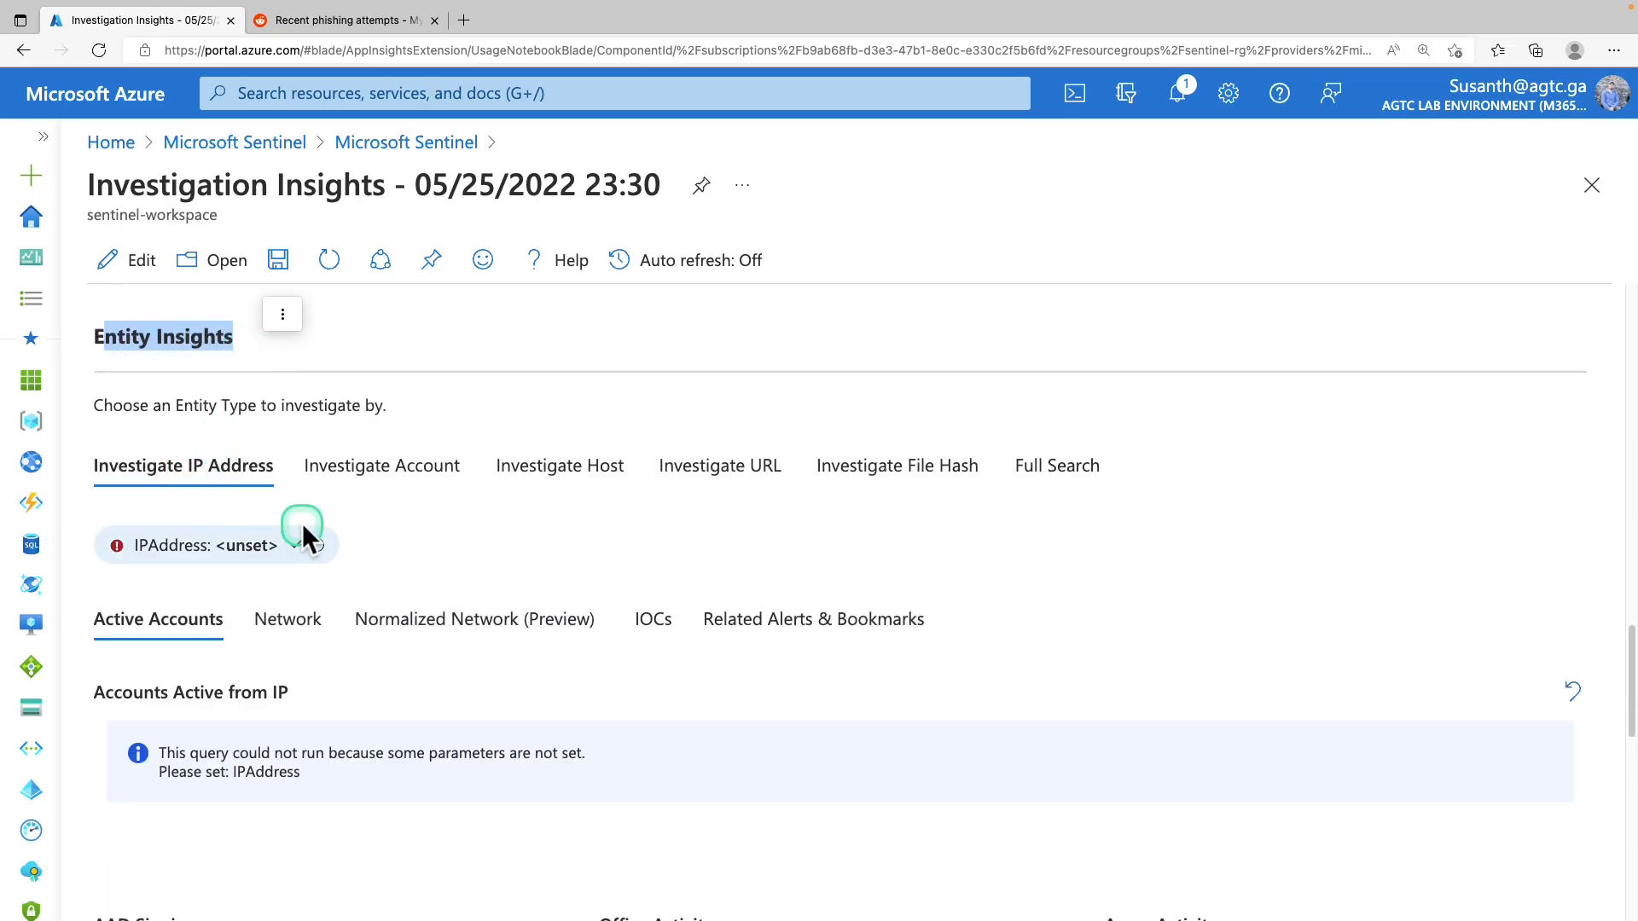
{"action": "left_click", "coordinate": [293, 546]}
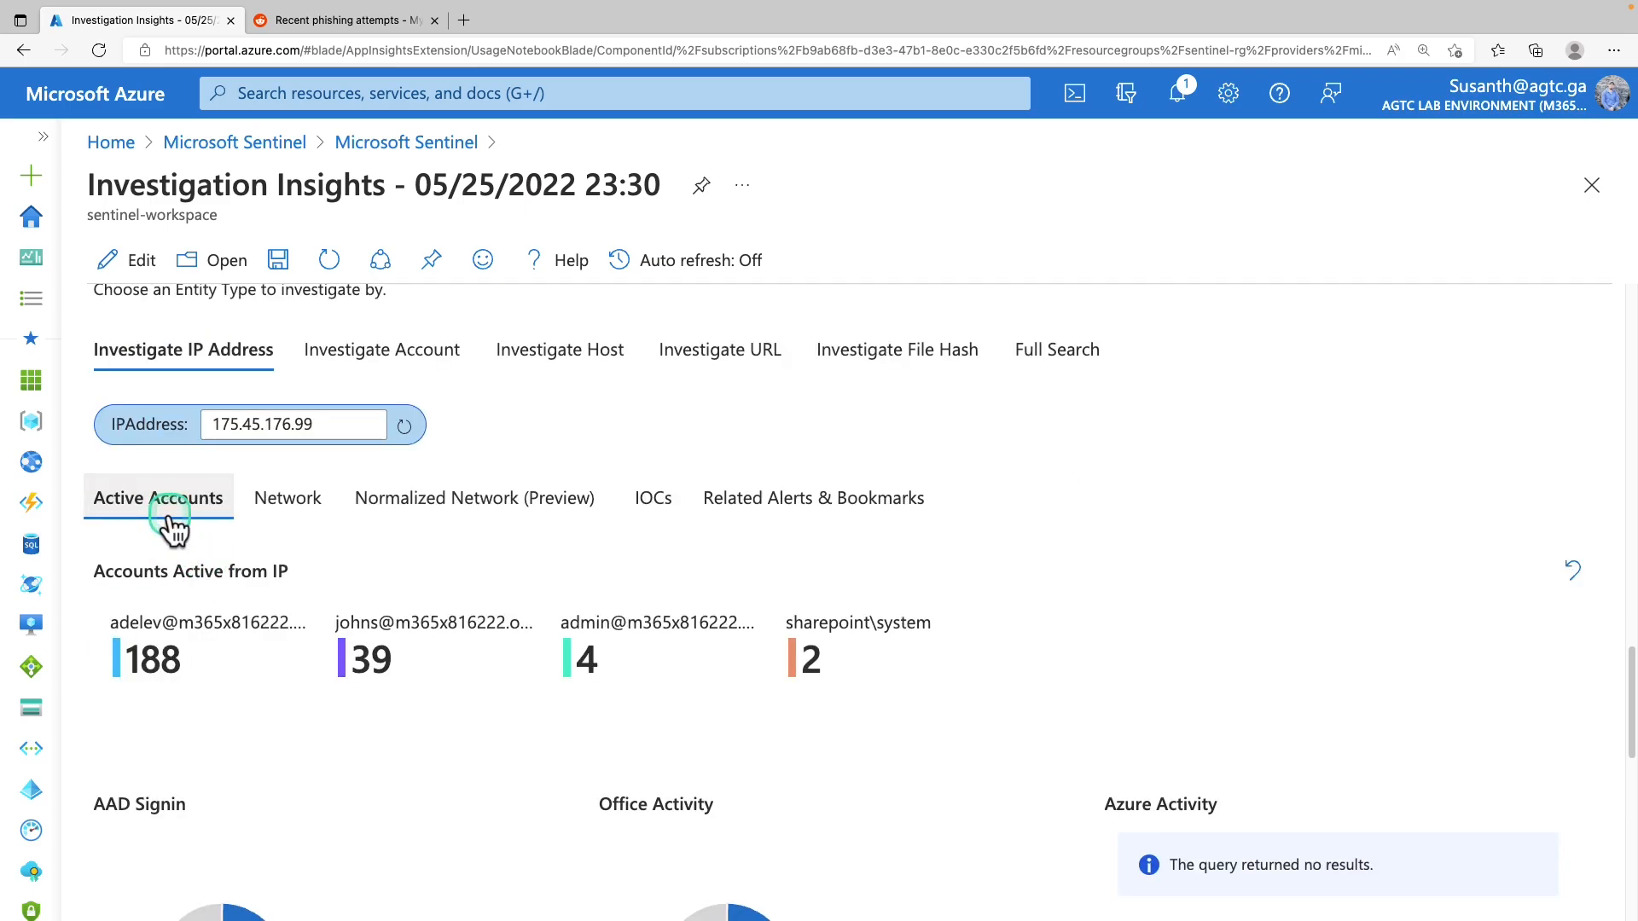
Review Accounts Active from IP and Activity Detail: 60 AAD sign-ins, 173 Office activities
{"action": "scroll", "coordinate": [399, 559], "scroll_direction": "down", "scroll_amount": 2}
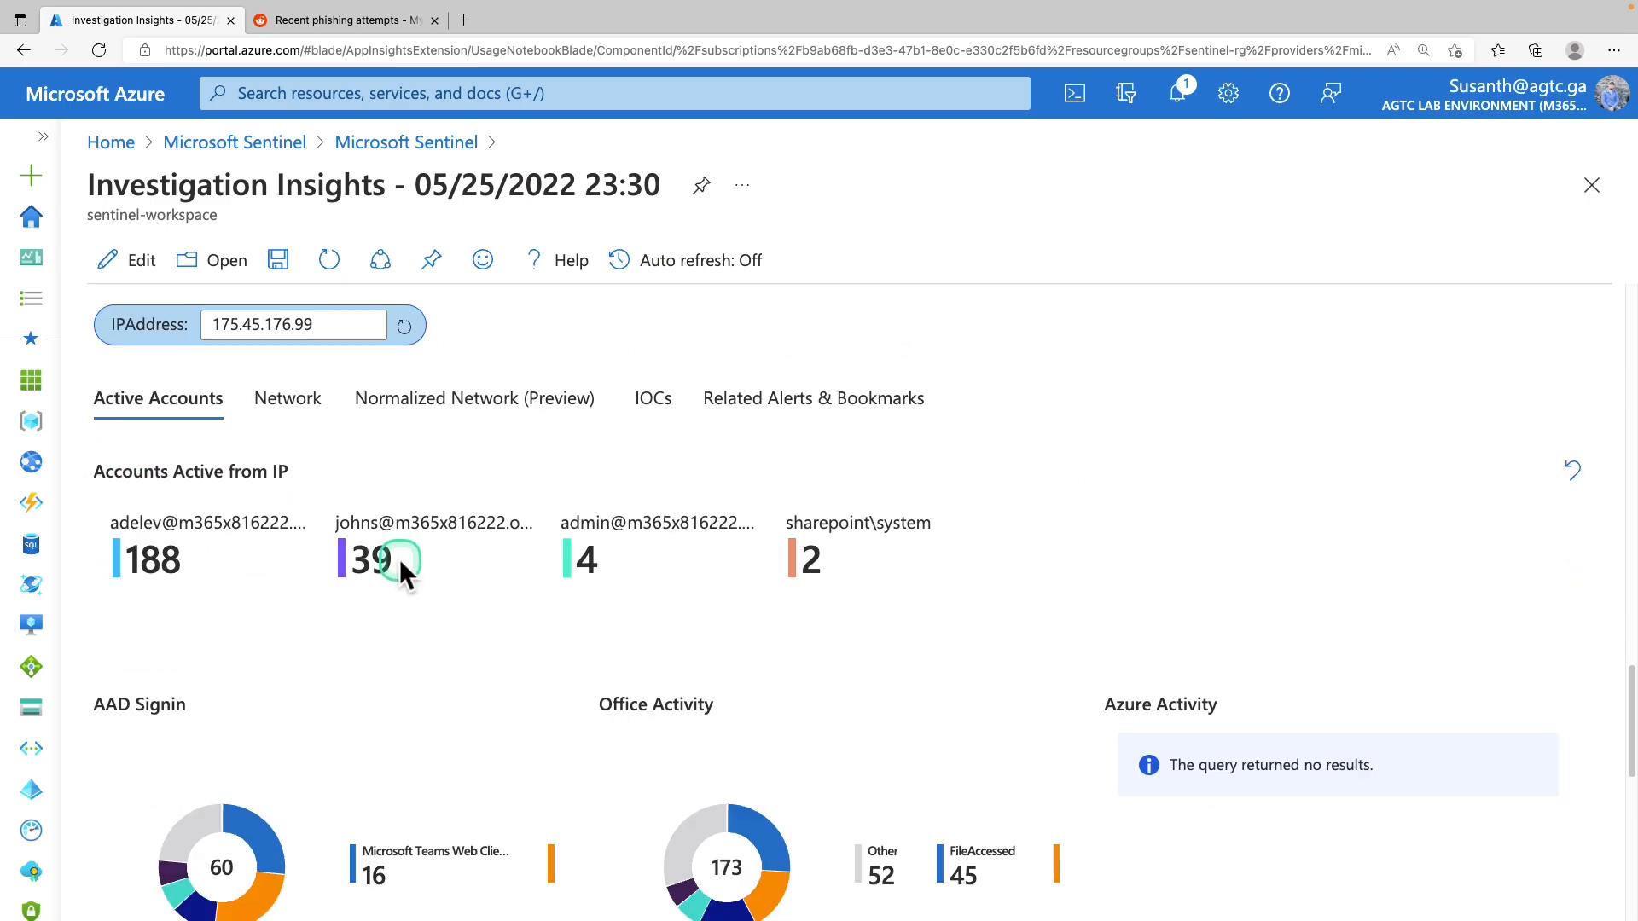
{"action": "scroll", "coordinate": [401, 570], "scroll_direction": "down", "scroll_amount": 2}
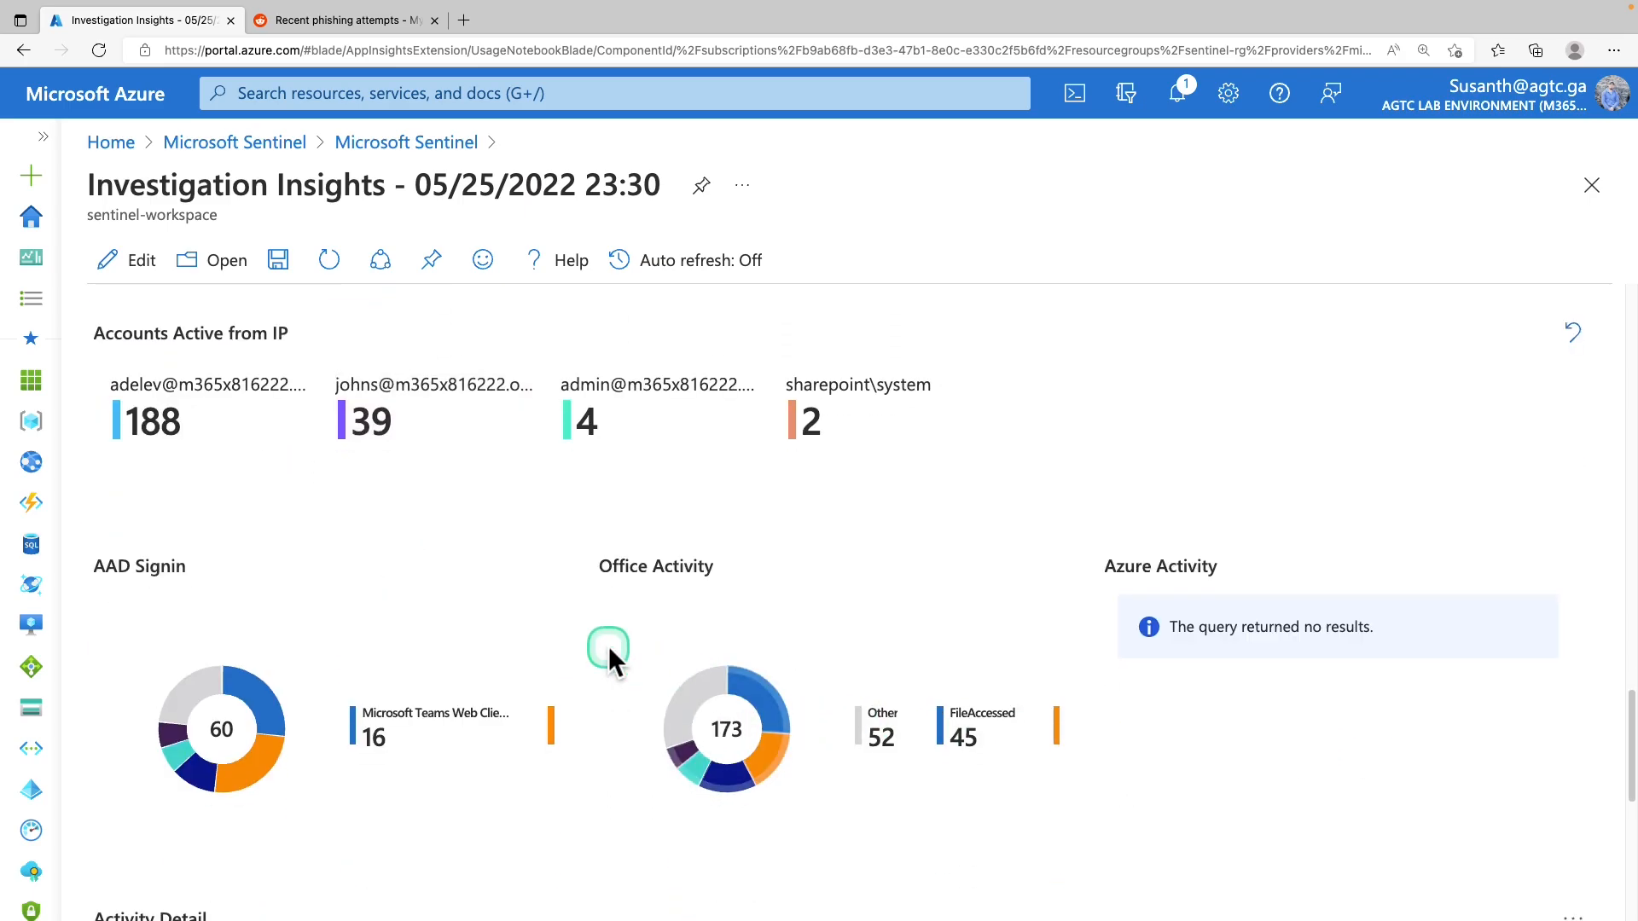
{"action": "scroll", "coordinate": [607, 647], "scroll_direction": "down", "scroll_amount": 1}
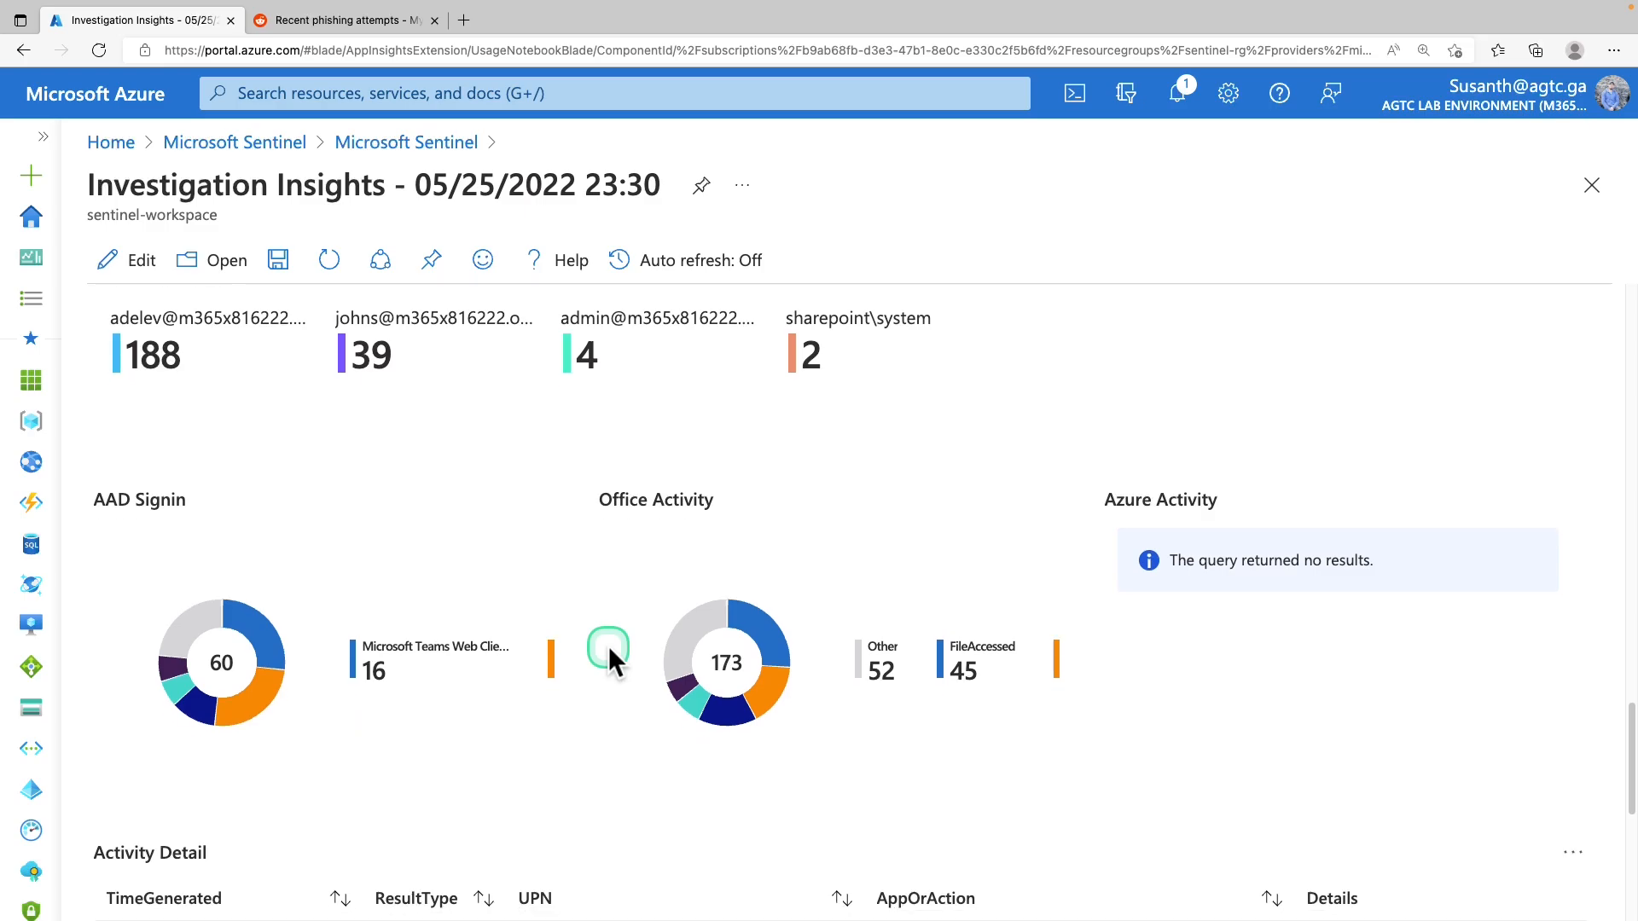
{"action": "scroll", "coordinate": [608, 646], "scroll_direction": "down", "scroll_amount": 2}
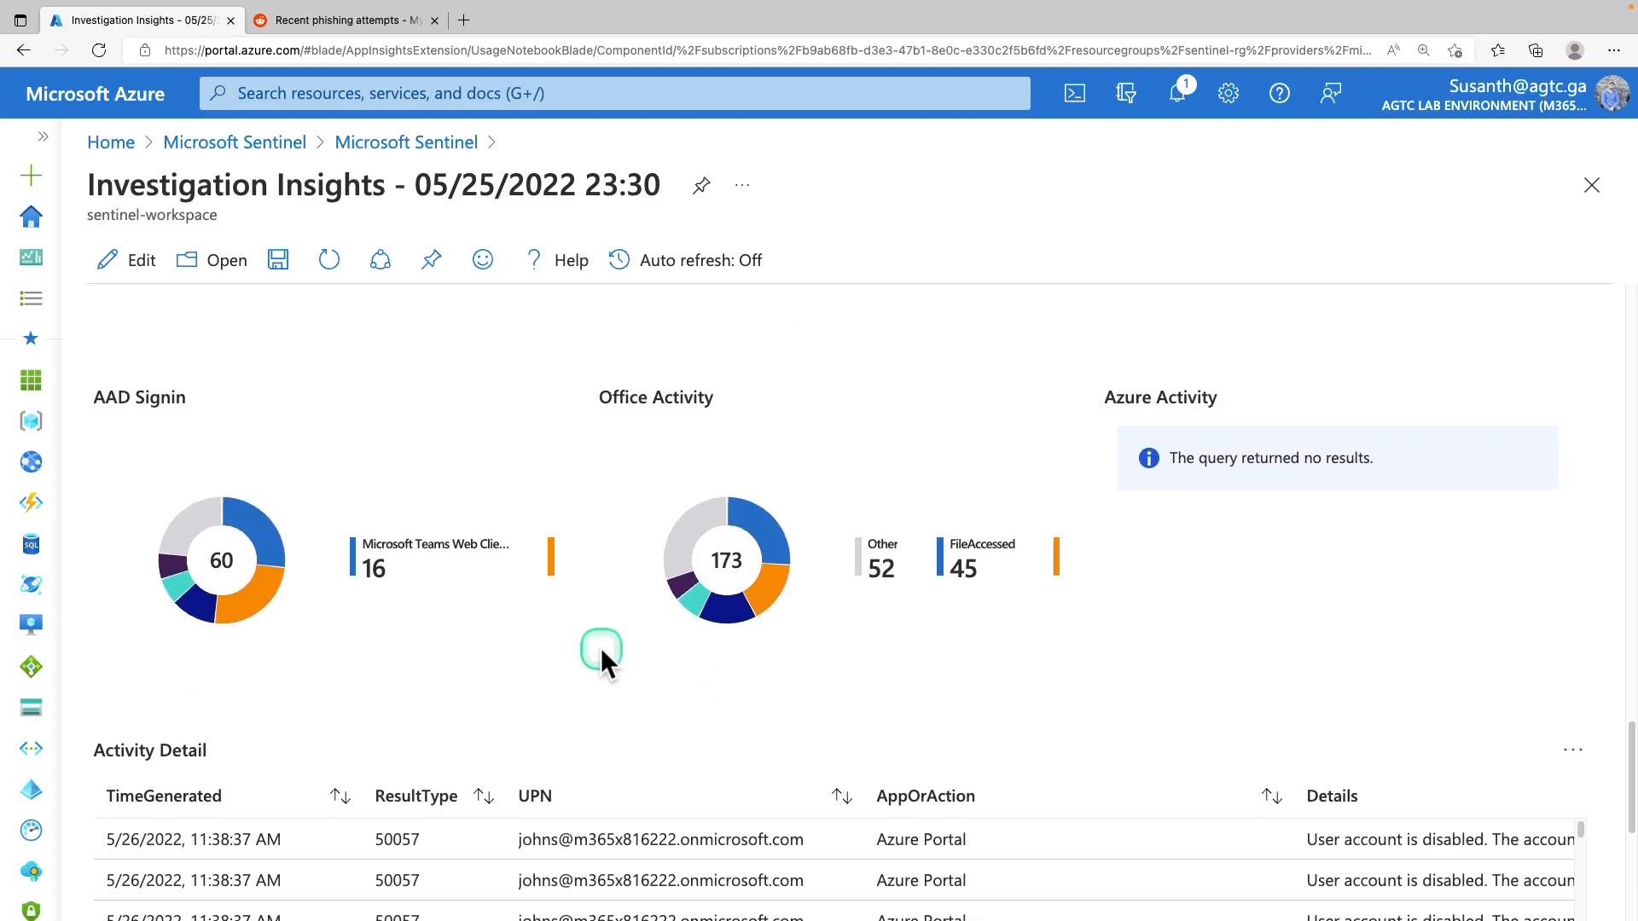
{"action": "scroll", "coordinate": [602, 659], "scroll_direction": "down", "scroll_amount": 1}
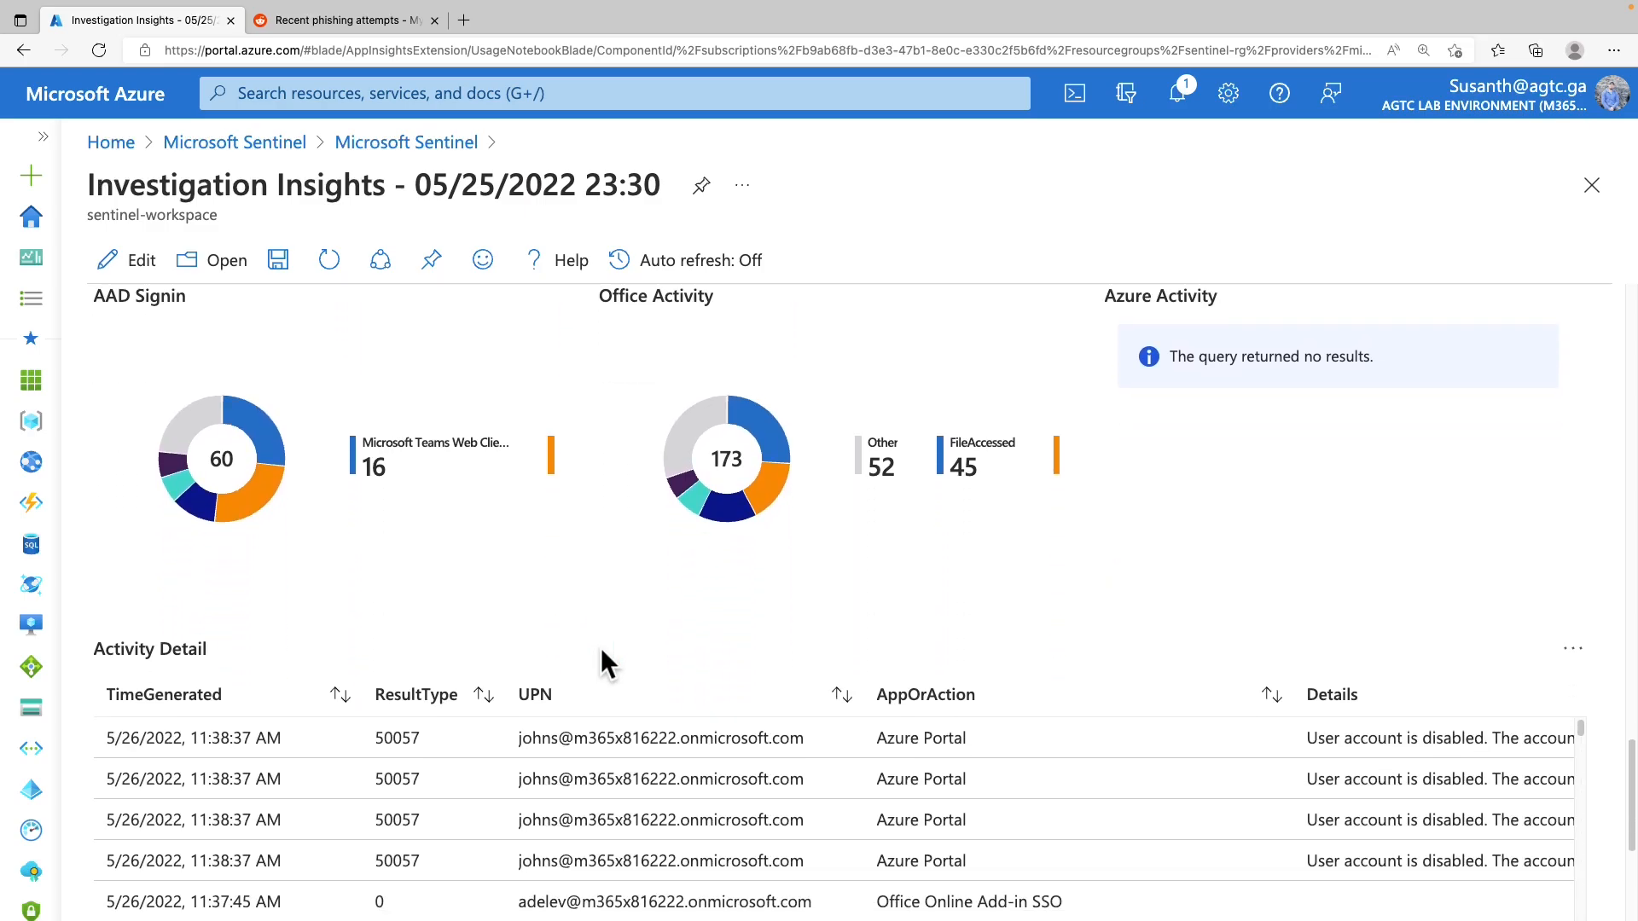
{"action": "scroll", "coordinate": [601, 647], "scroll_direction": "down", "scroll_amount": 1}
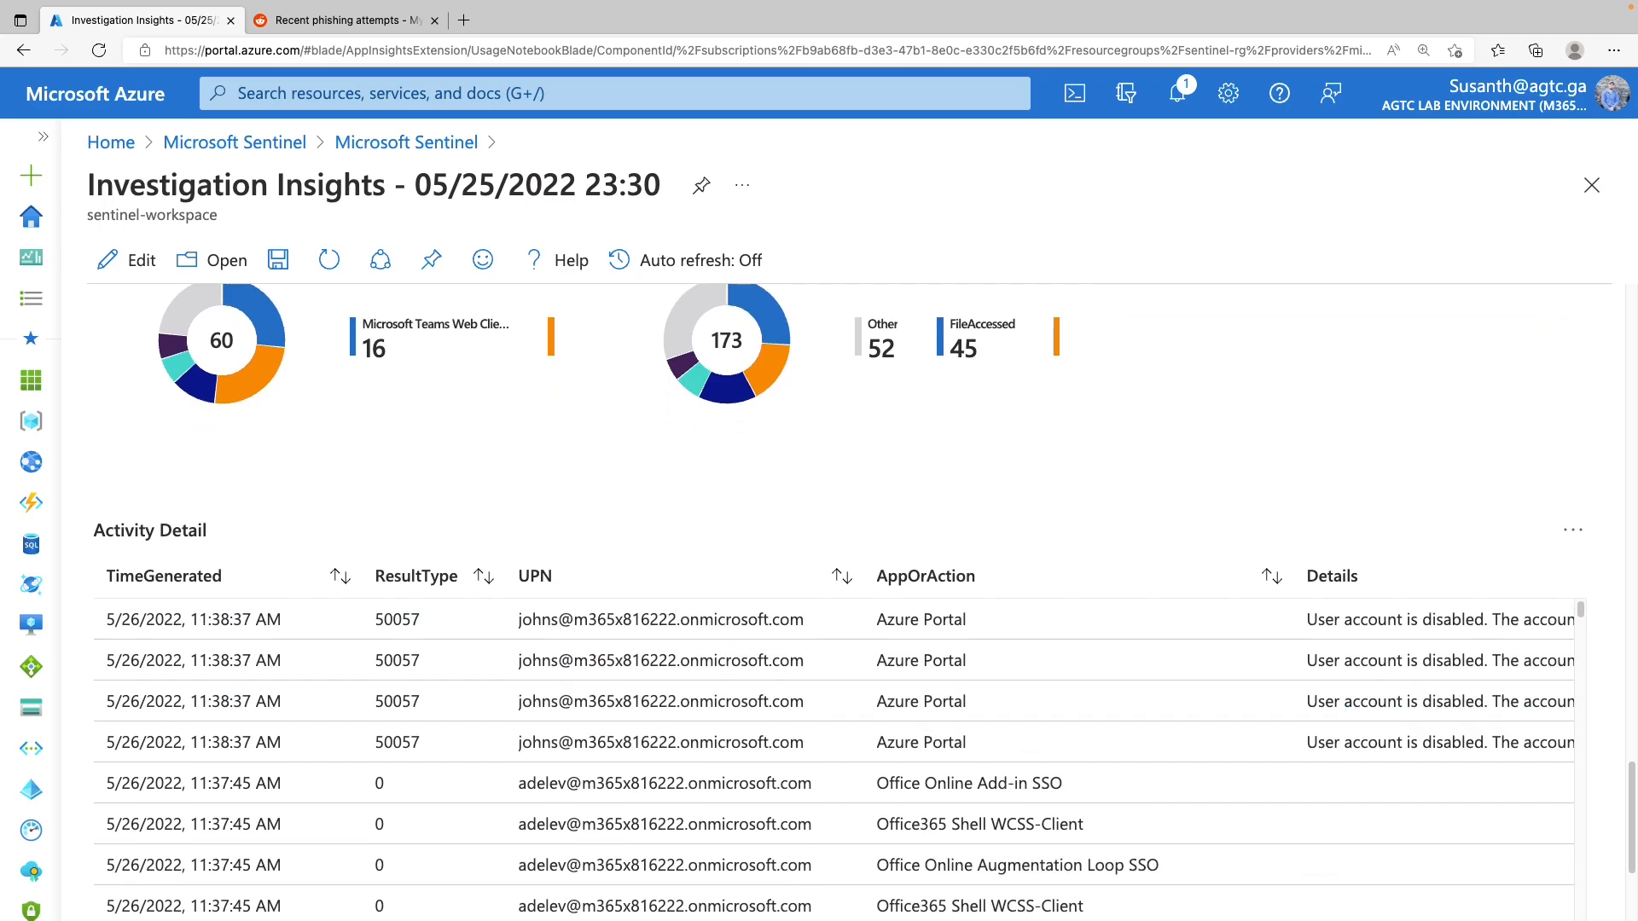
{"action": "scroll", "coordinate": [637, 692], "scroll_direction": "up", "scroll_amount": 1}
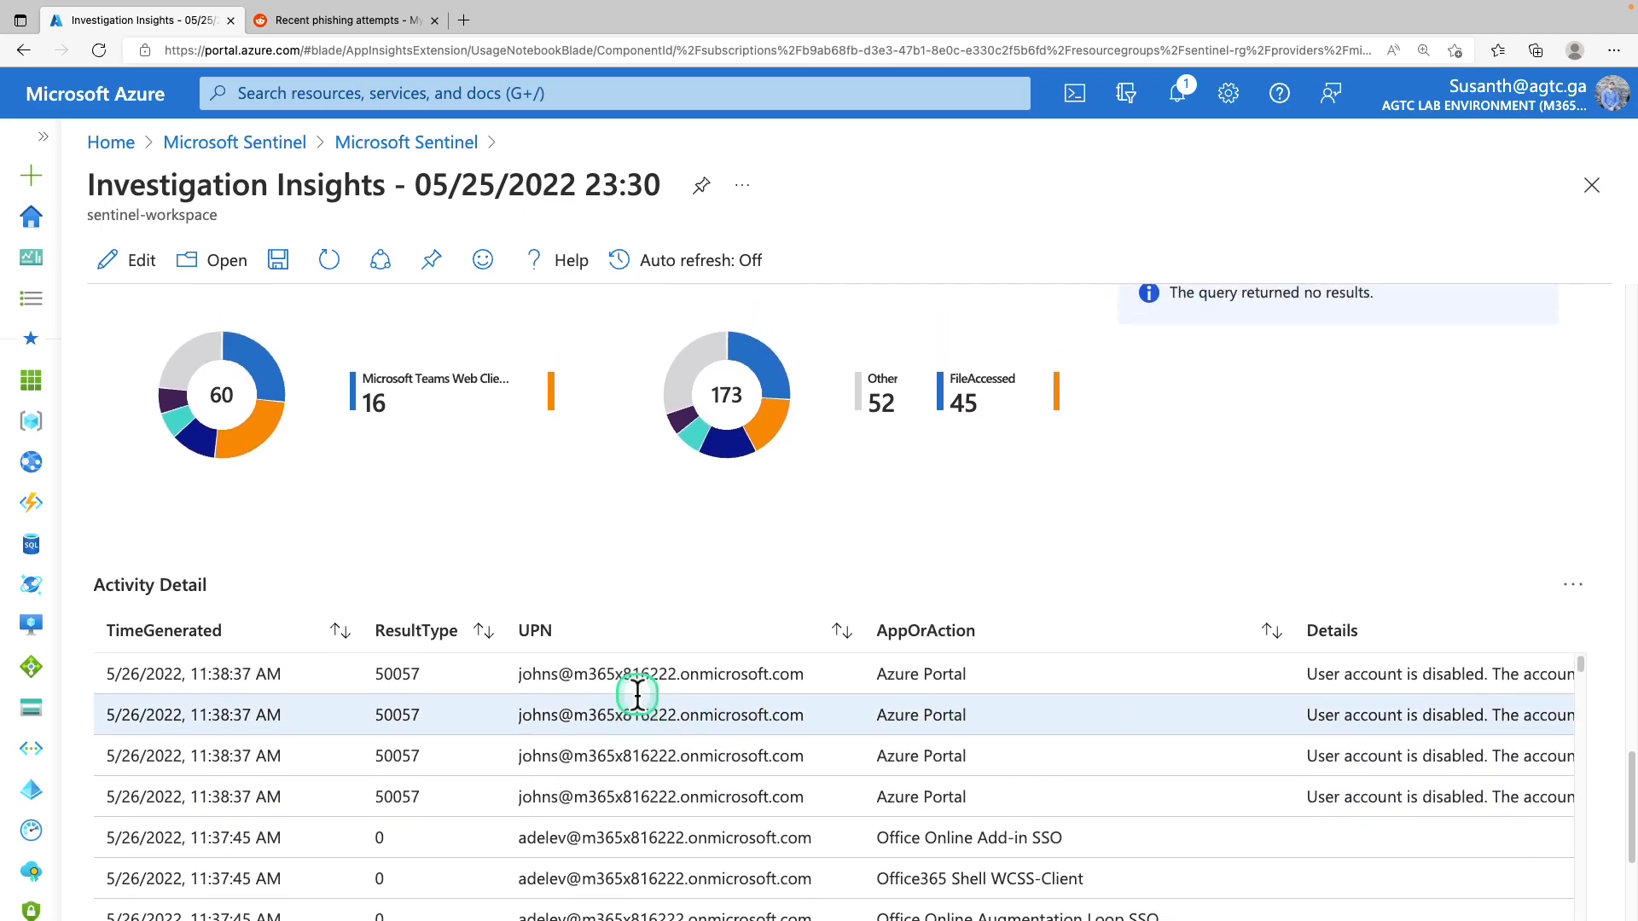
{"action": "scroll", "coordinate": [637, 693], "scroll_direction": "up", "scroll_amount": 1}
{"action": "scroll", "coordinate": [637, 692], "scroll_direction": "up", "scroll_amount": 5}
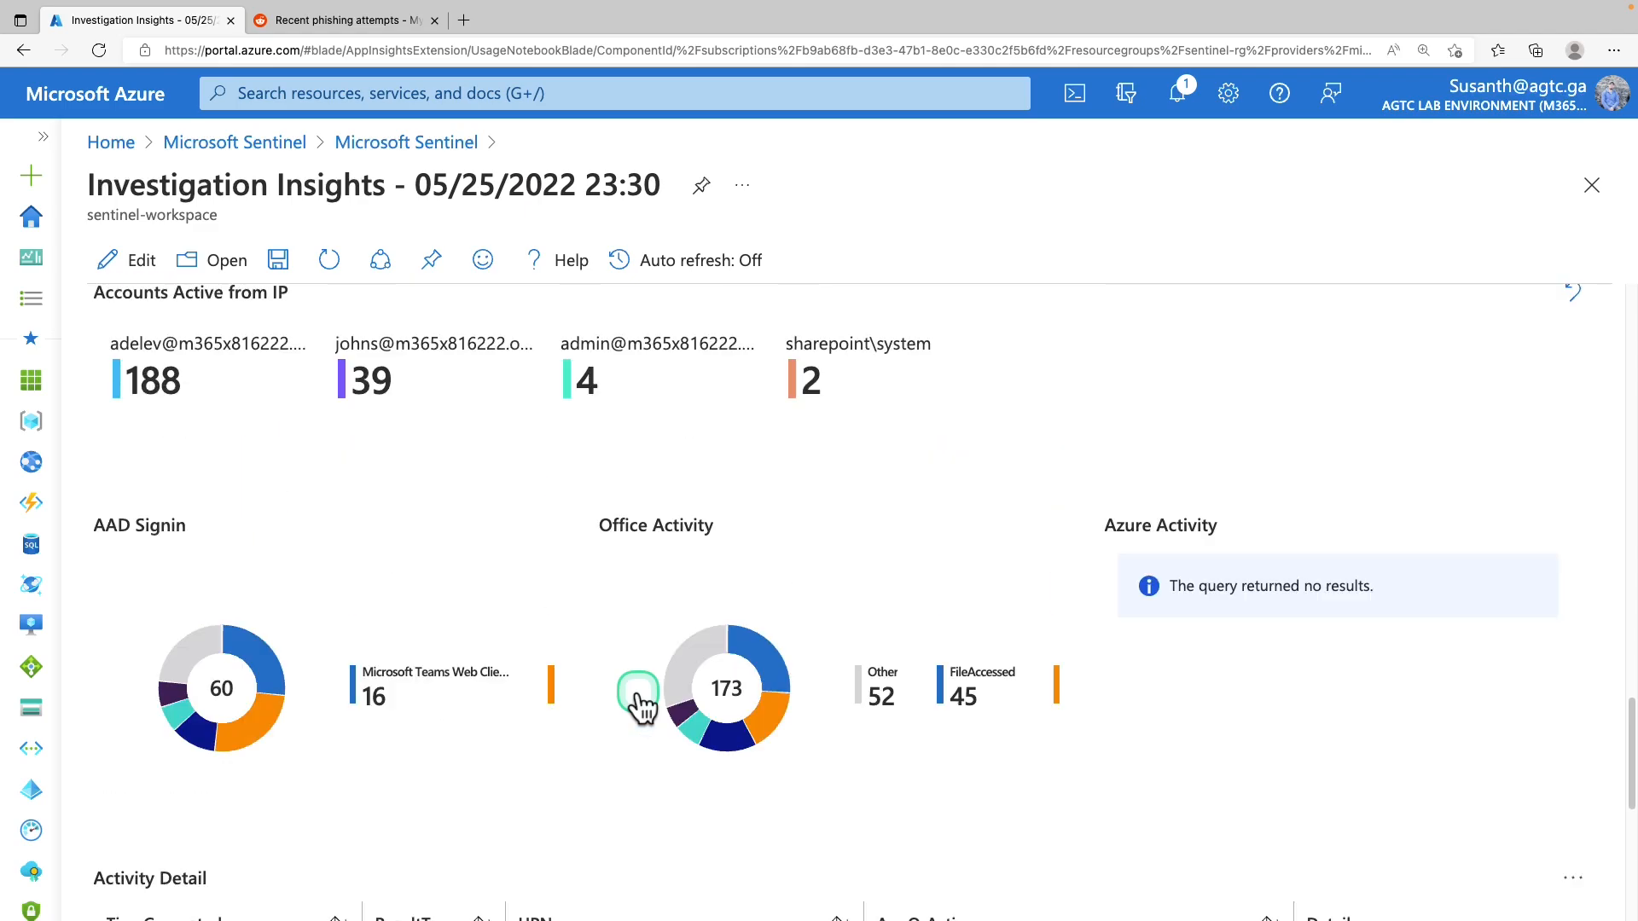
{"action": "scroll", "coordinate": [638, 689], "scroll_direction": "up", "scroll_amount": 5}
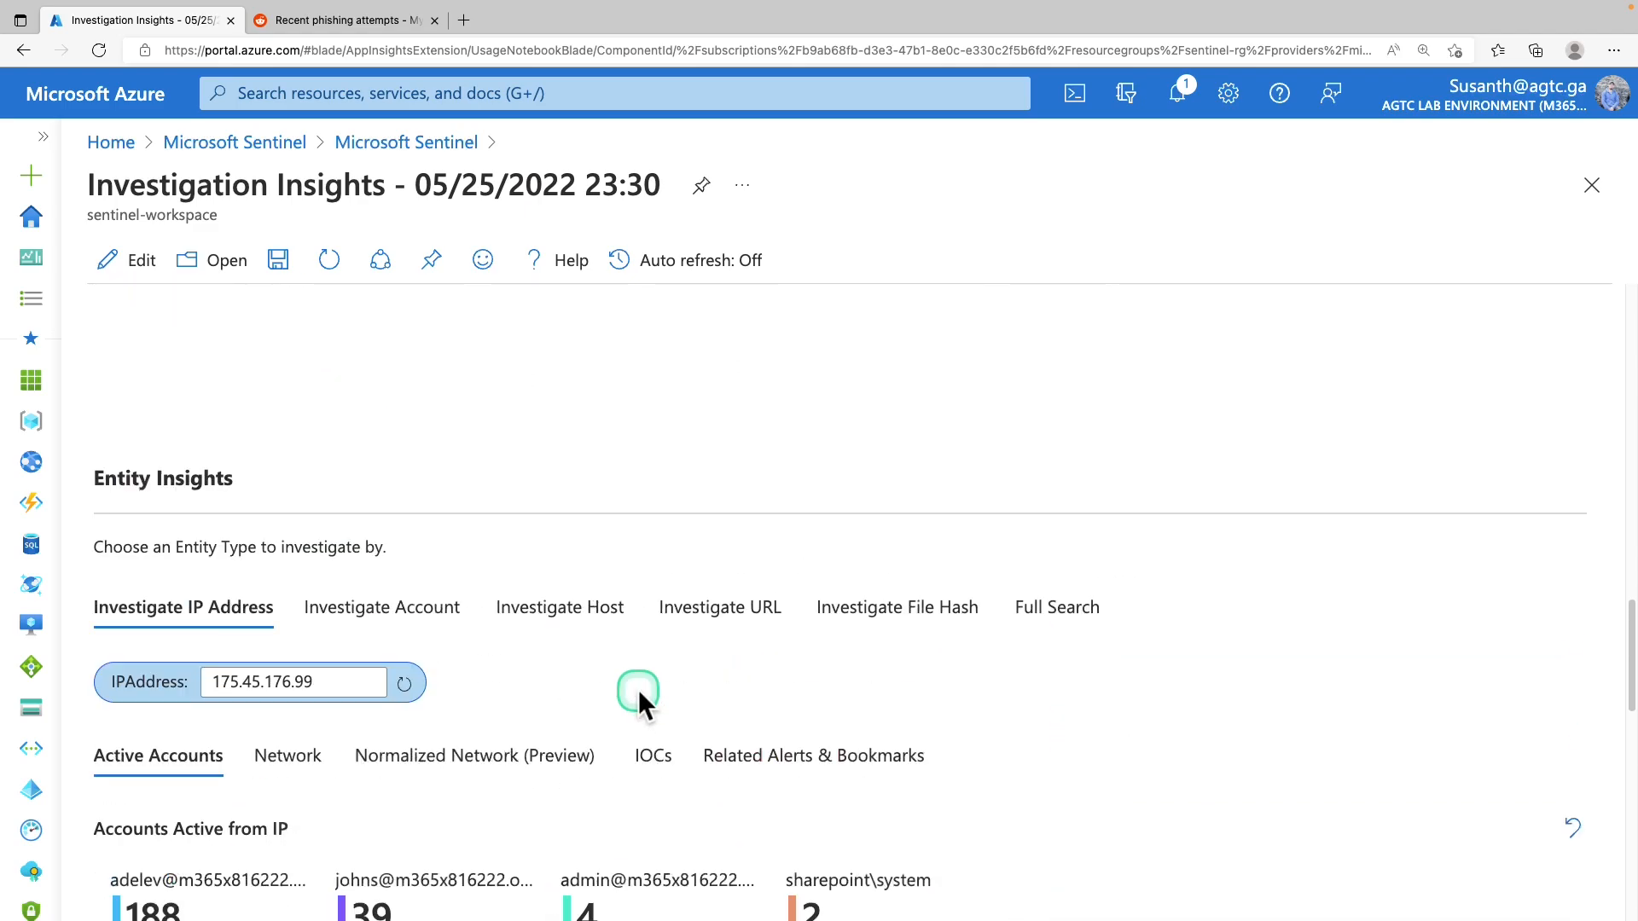
Reopen incident 2's details from the Sentinel Incidents list and show its Actions dropdown
{"action": "left_click", "coordinate": [406, 144]}
{"action": "left_click", "coordinate": [152, 488]}
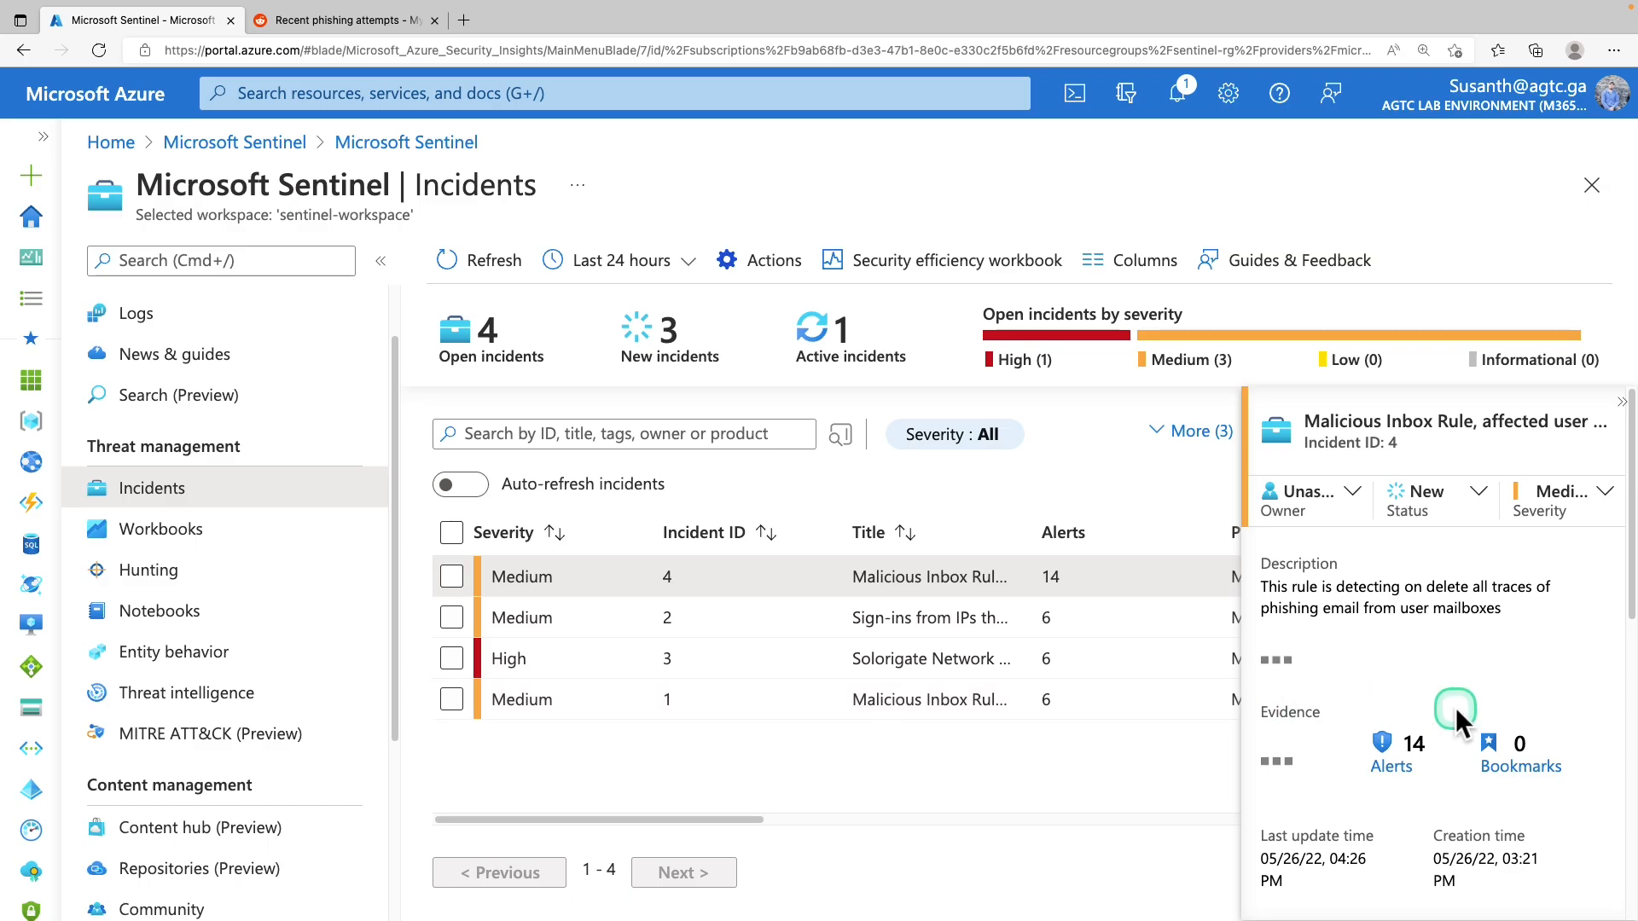
{"action": "left_click", "coordinate": [853, 625]}
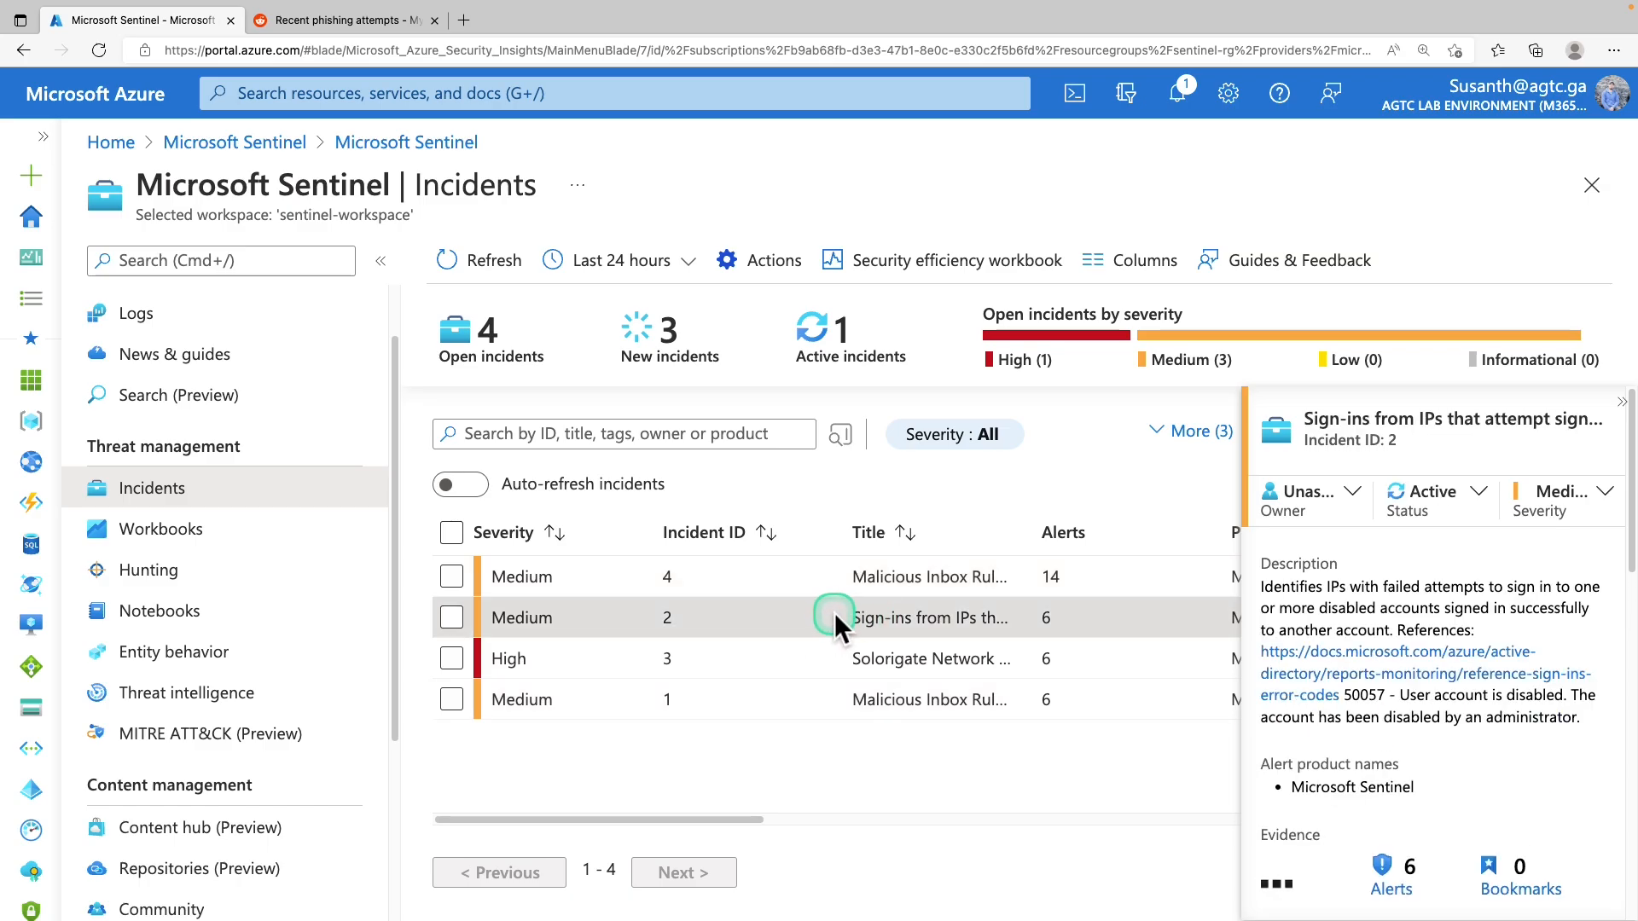
{"action": "left_click_drag", "start_coordinate": [1399, 418], "coordinate": [1551, 418]}
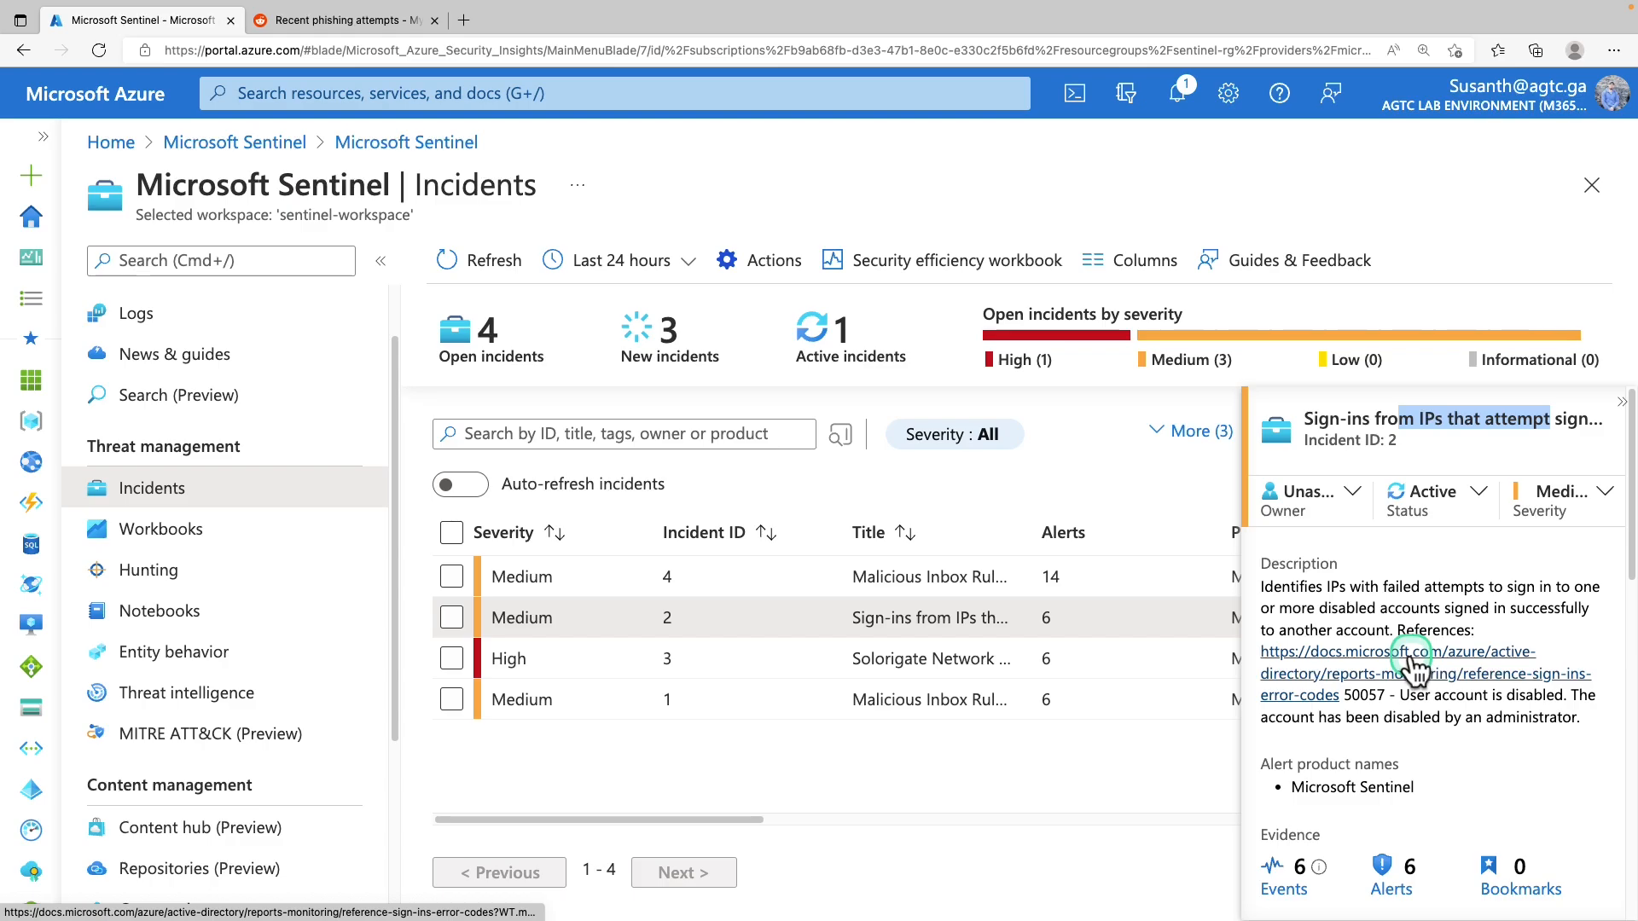
{"action": "scroll", "coordinate": [1411, 668], "scroll_direction": "down", "scroll_amount": 8}
{"action": "scroll", "coordinate": [1409, 667], "scroll_direction": "down", "scroll_amount": 3}
{"action": "left_click", "coordinate": [1529, 892]}
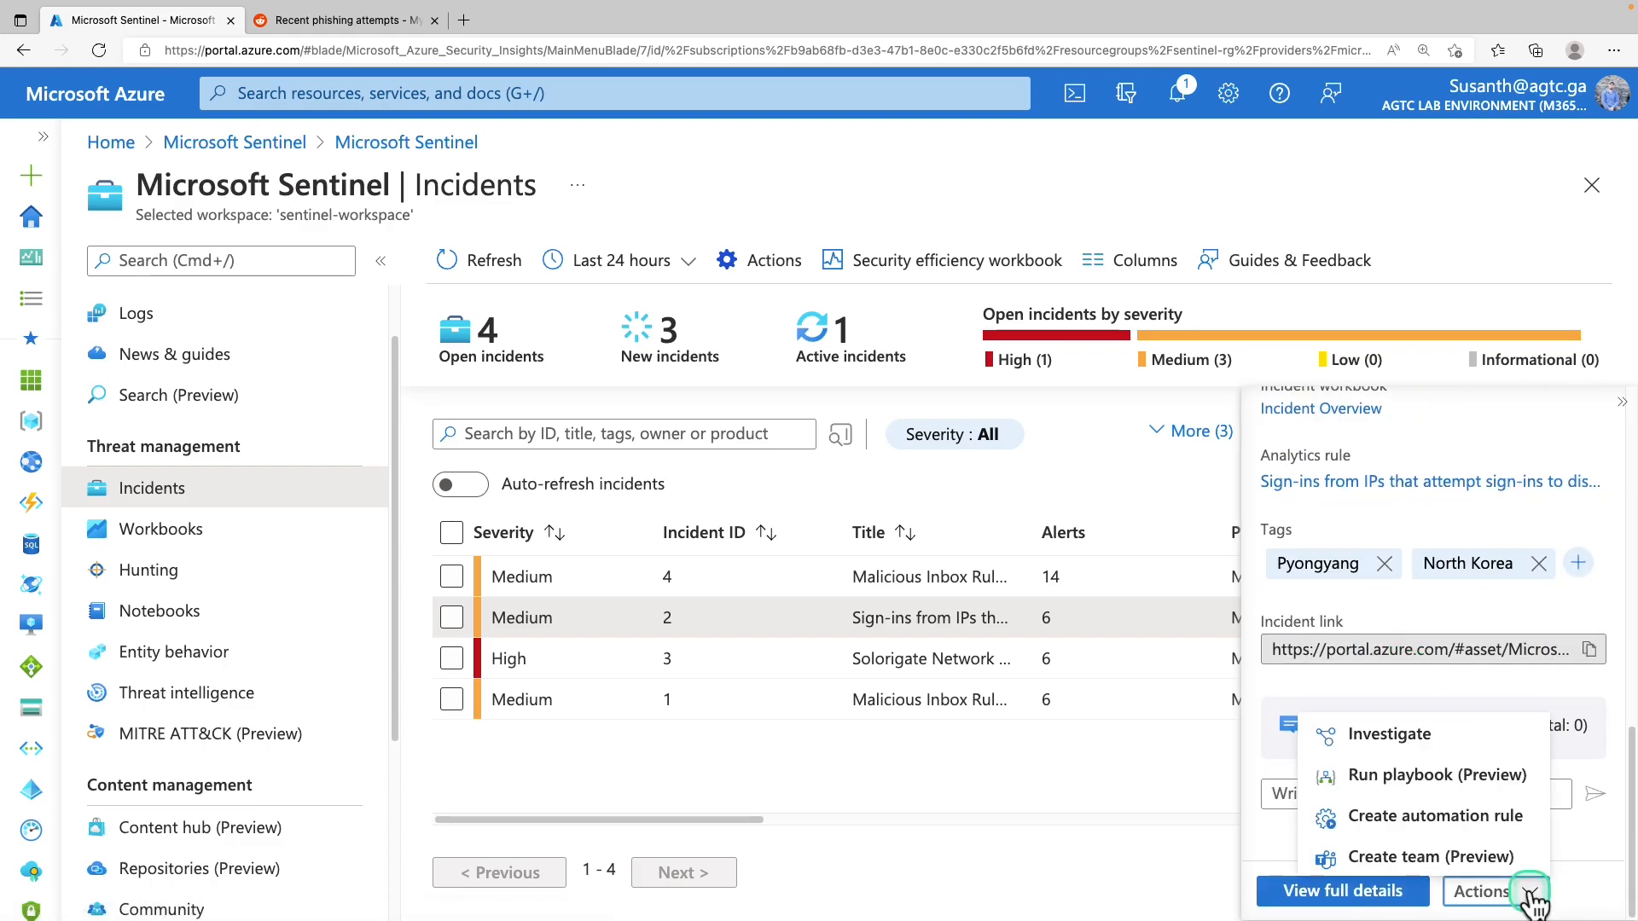
Create and apply an automation rule closing IP 175.45.176.99 incidents as Benign Positive
{"action": "left_click", "coordinate": [1434, 817]}
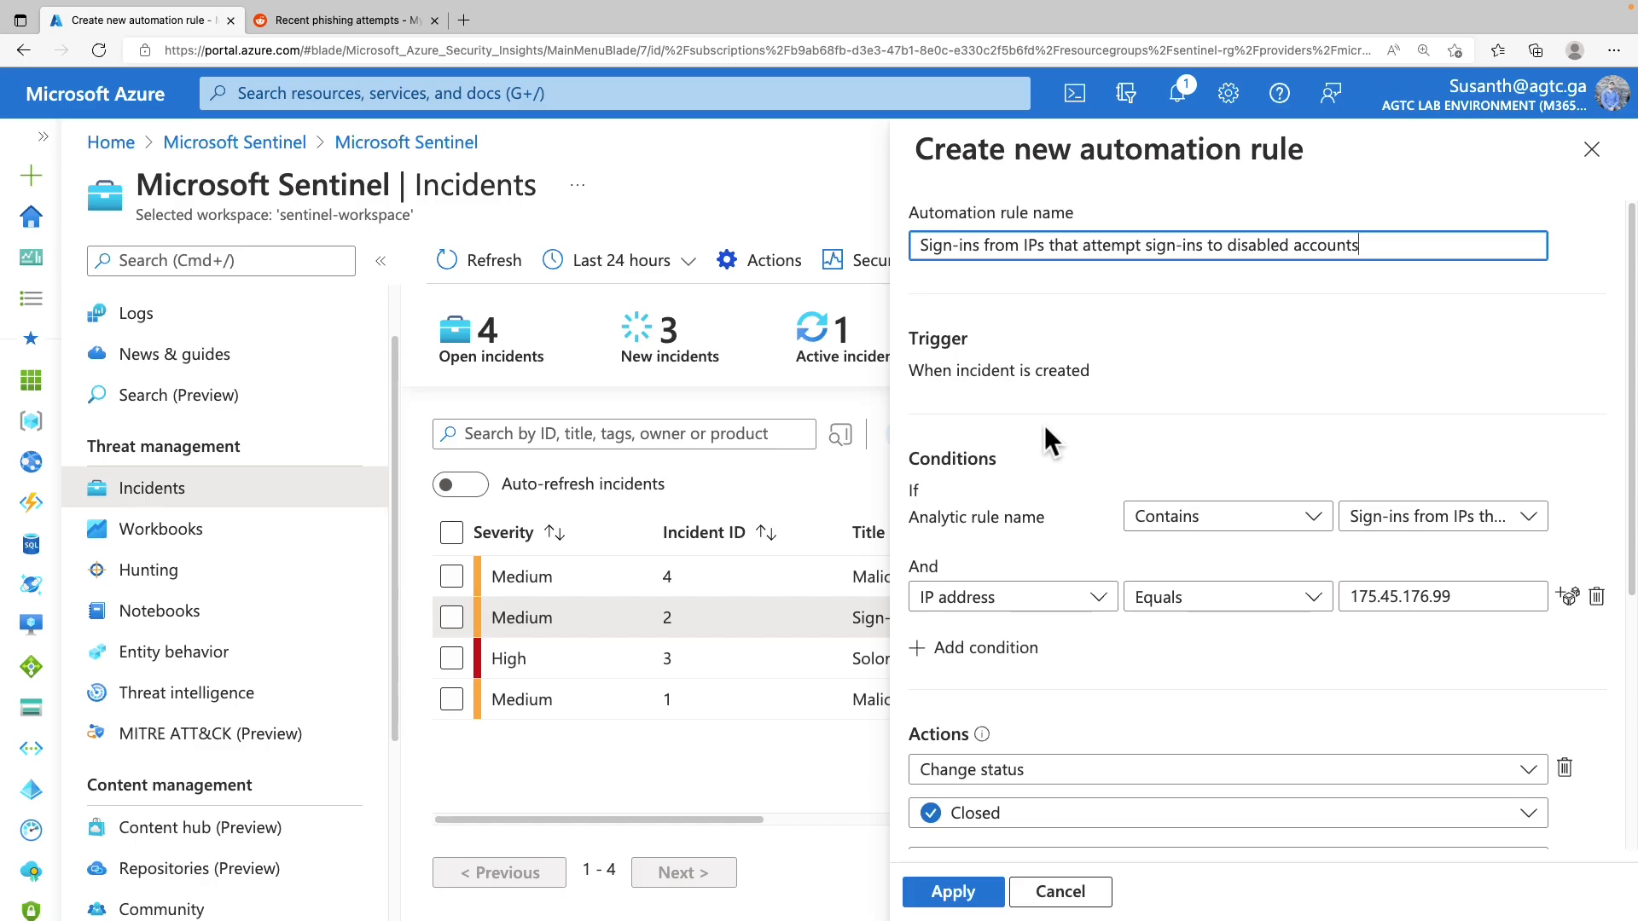
{"action": "scroll", "coordinate": [1123, 546], "scroll_direction": "down", "scroll_amount": 5}
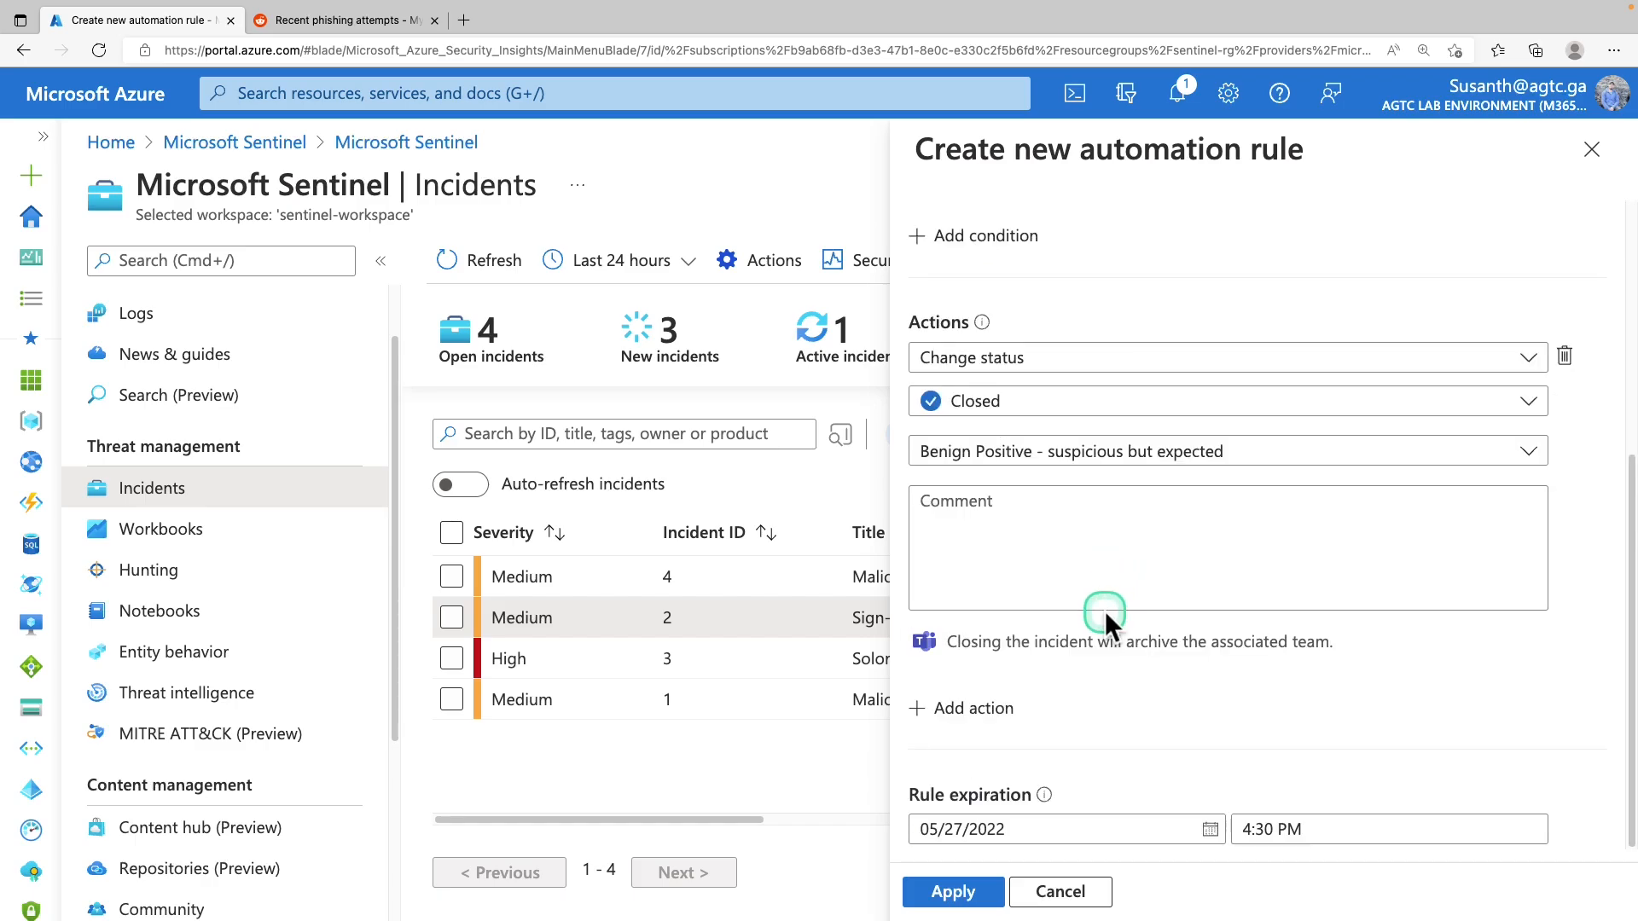
{"action": "left_click", "coordinate": [982, 896]}
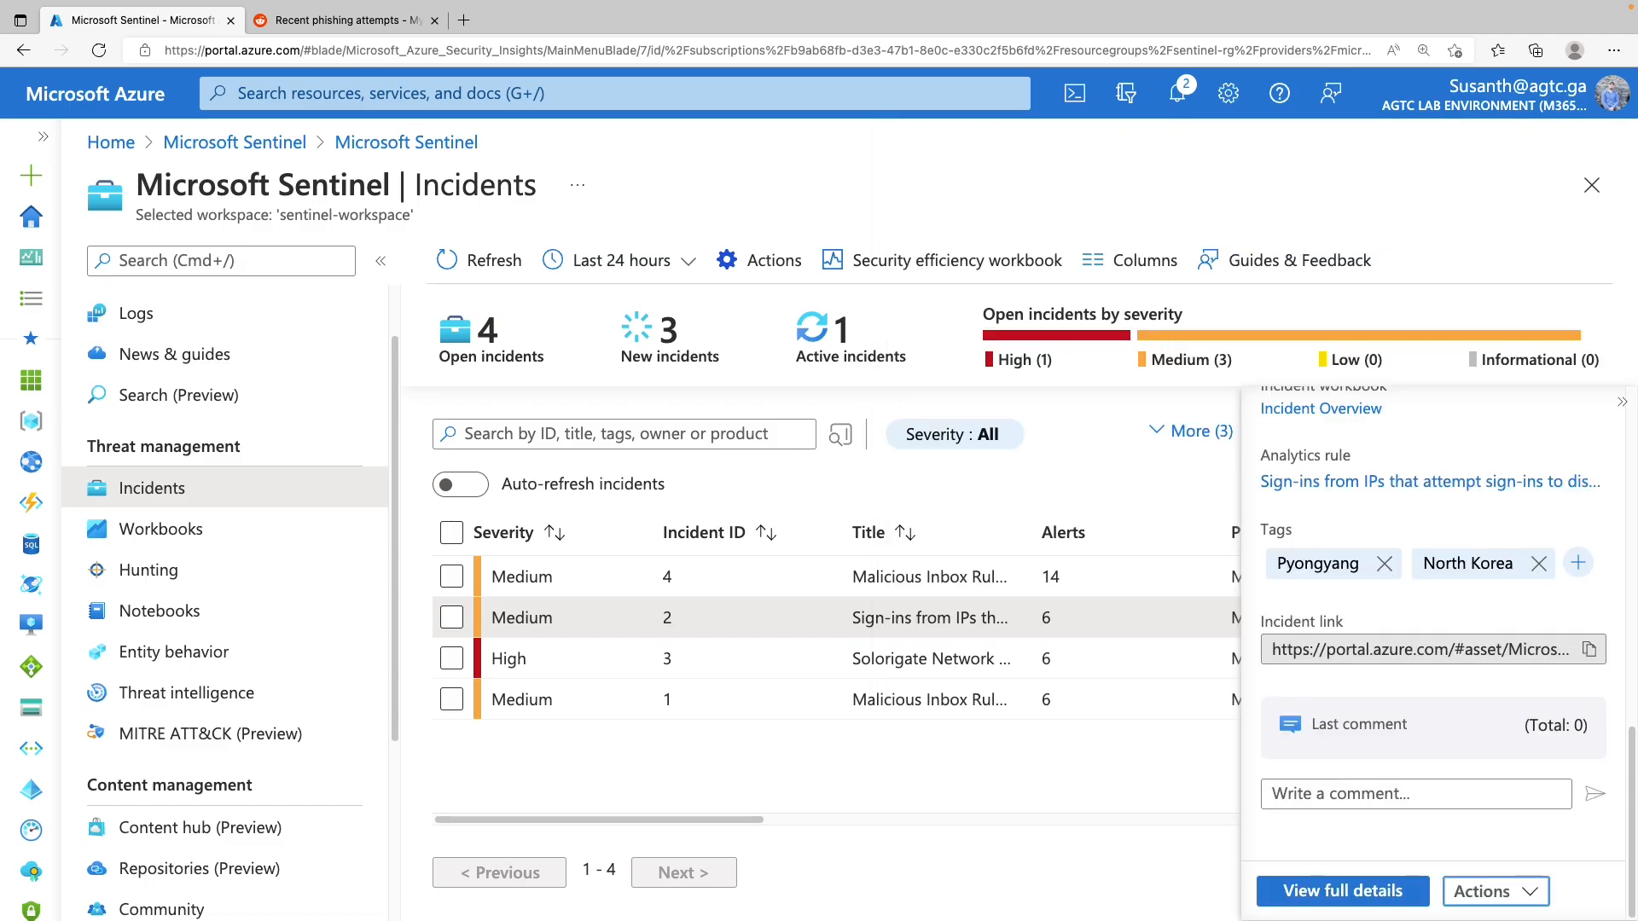
Set incident 2 to Closed, Benign Positive - suspicious but expected, with comment 'comment test'
{"action": "scroll", "coordinate": [1379, 598], "scroll_direction": "up", "scroll_amount": 10}
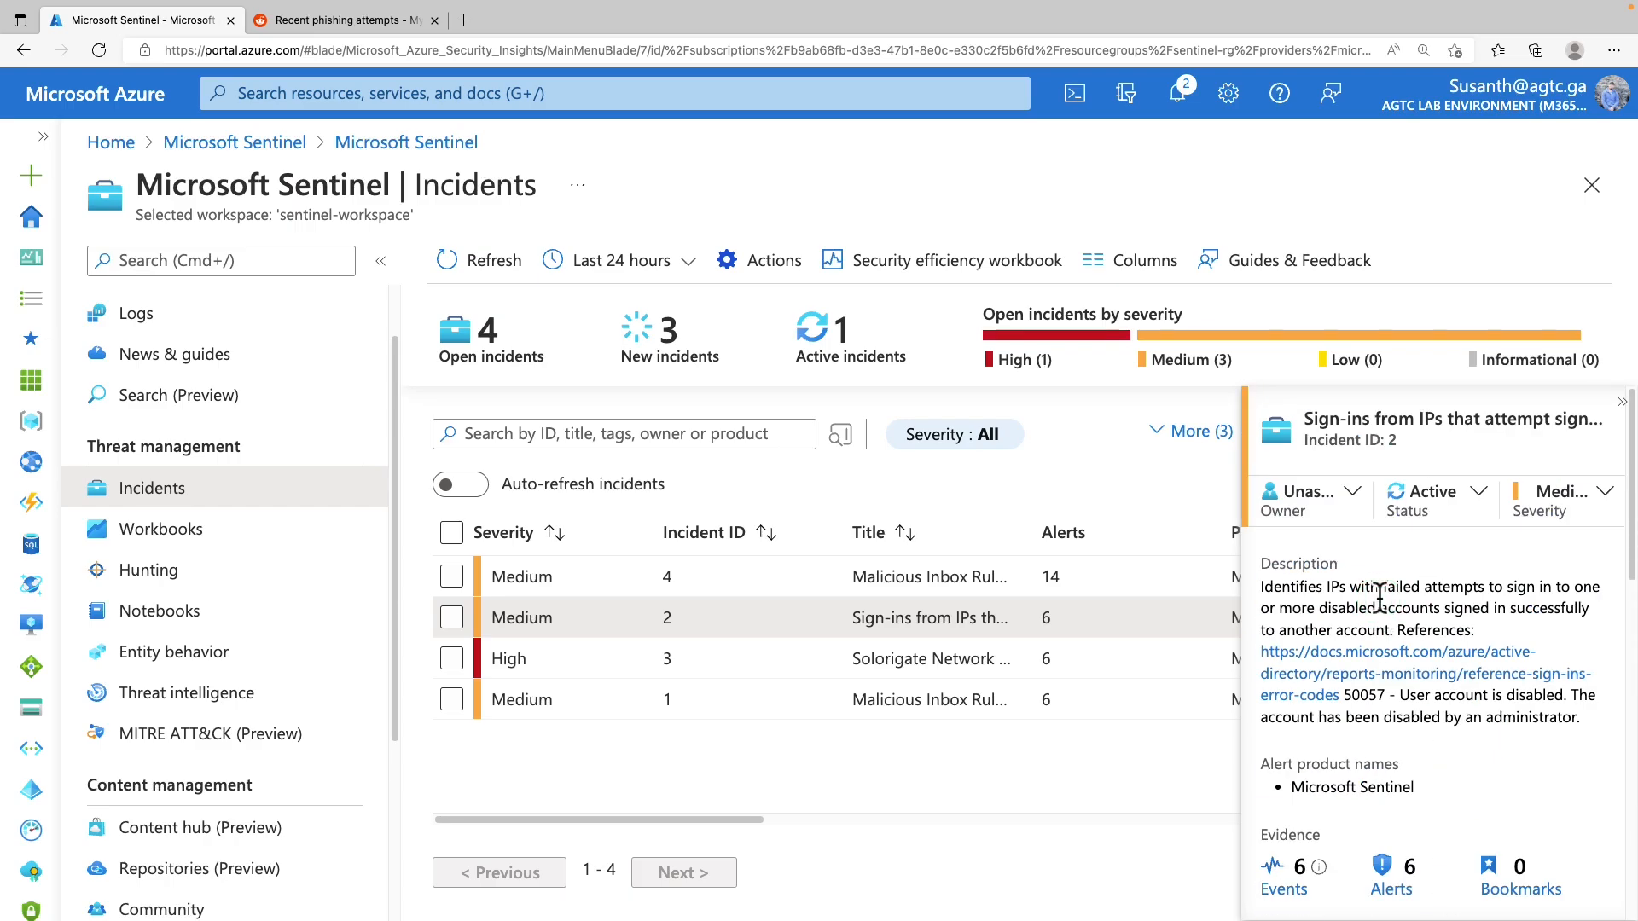
{"action": "left_click", "coordinate": [1478, 494]}
{"action": "left_click", "coordinate": [1464, 499]}
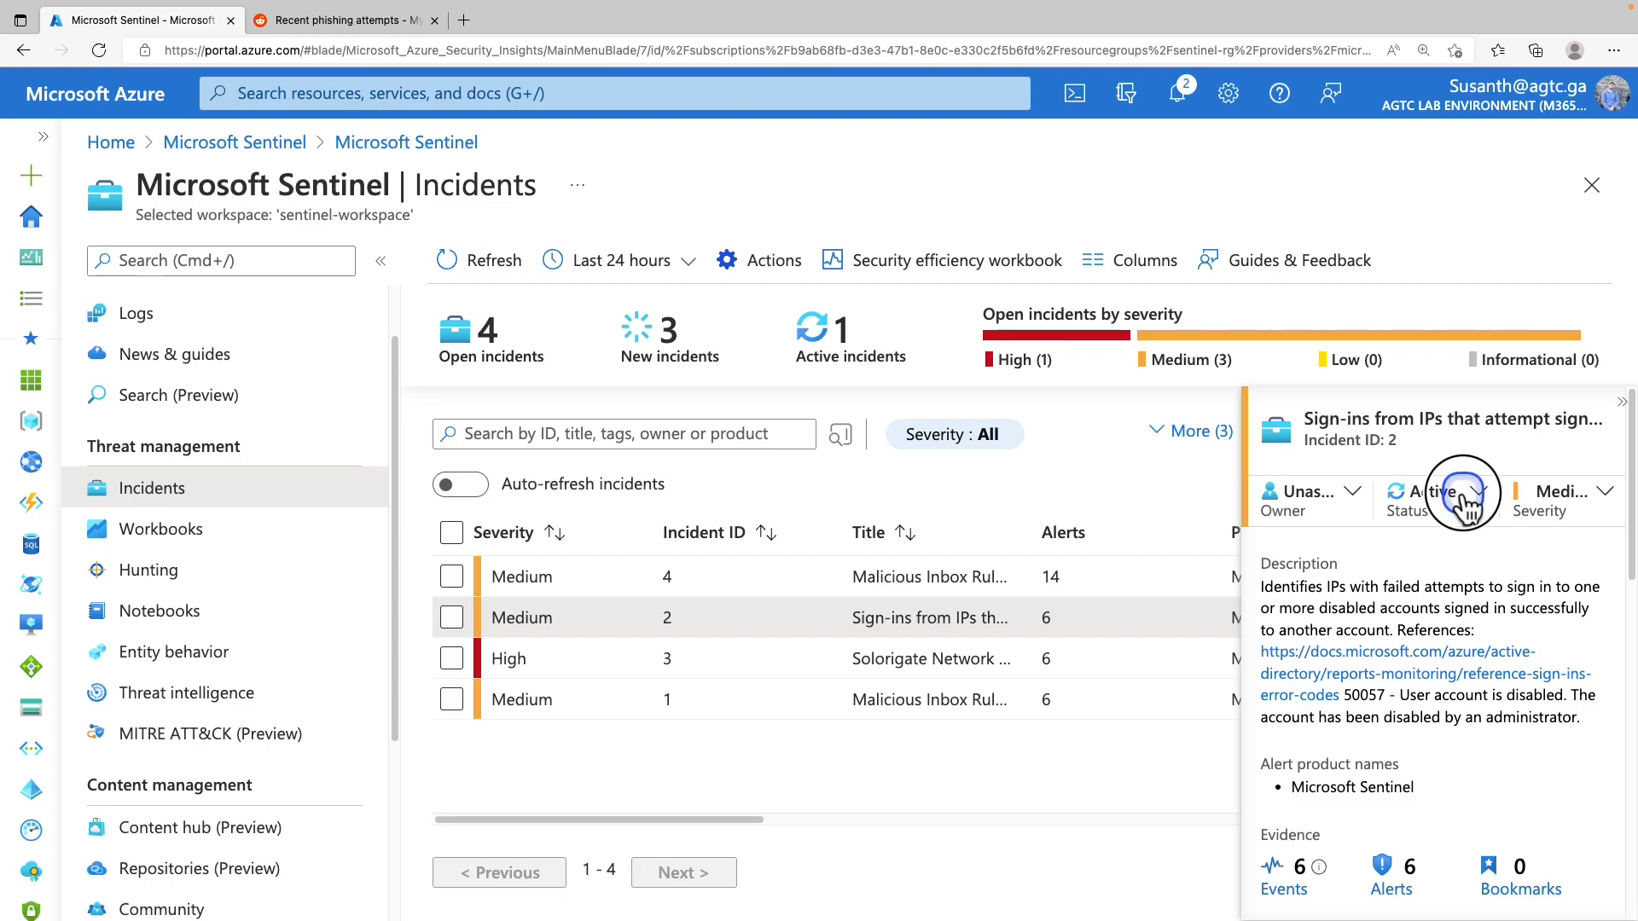
{"action": "left_click", "coordinate": [1303, 655]}
{"action": "left_click", "coordinate": [1305, 331]}
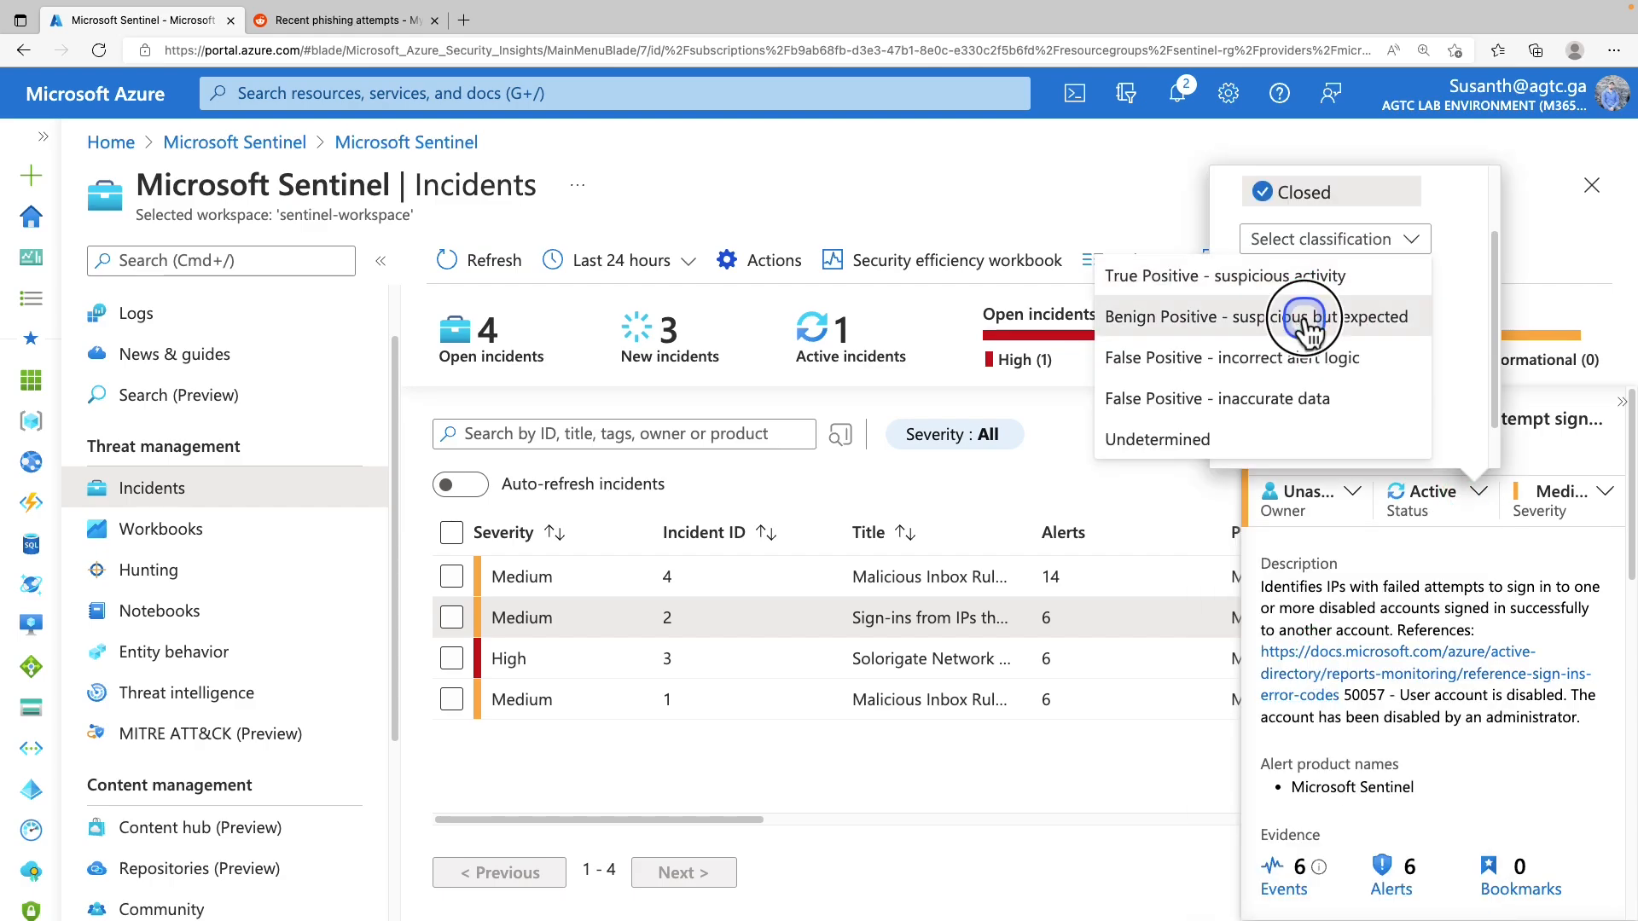
{"action": "left_click", "coordinate": [1305, 317]}
{"action": "left_click", "coordinate": [1264, 377]}
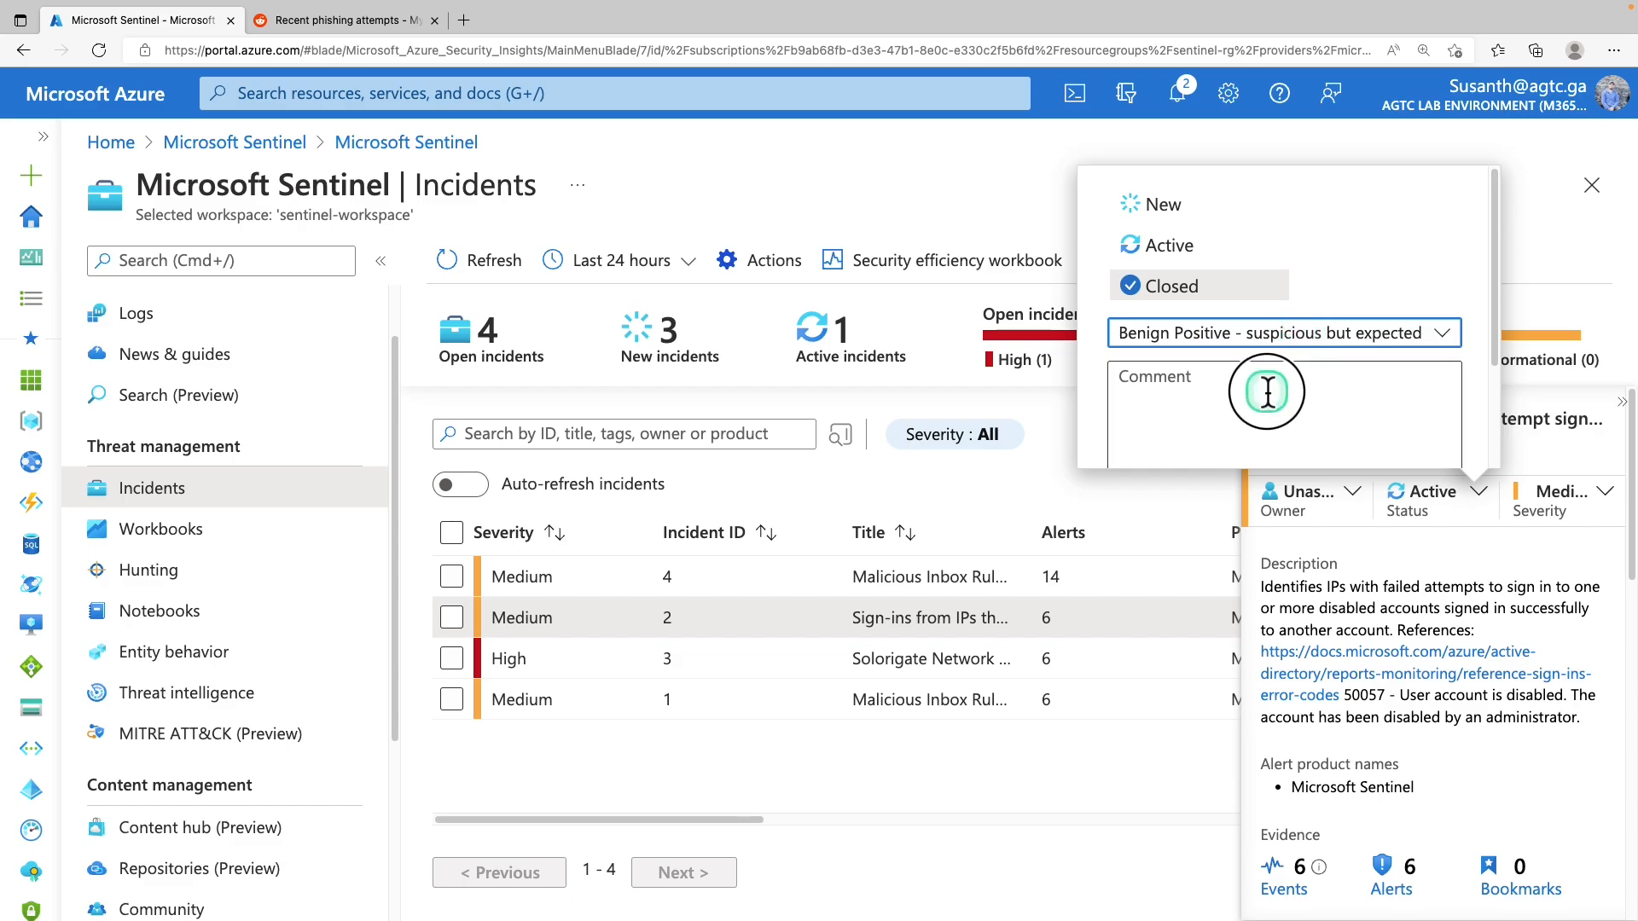
{"action": "type", "text": "comment test"}
{"action": "left_click", "coordinate": [1149, 431]}
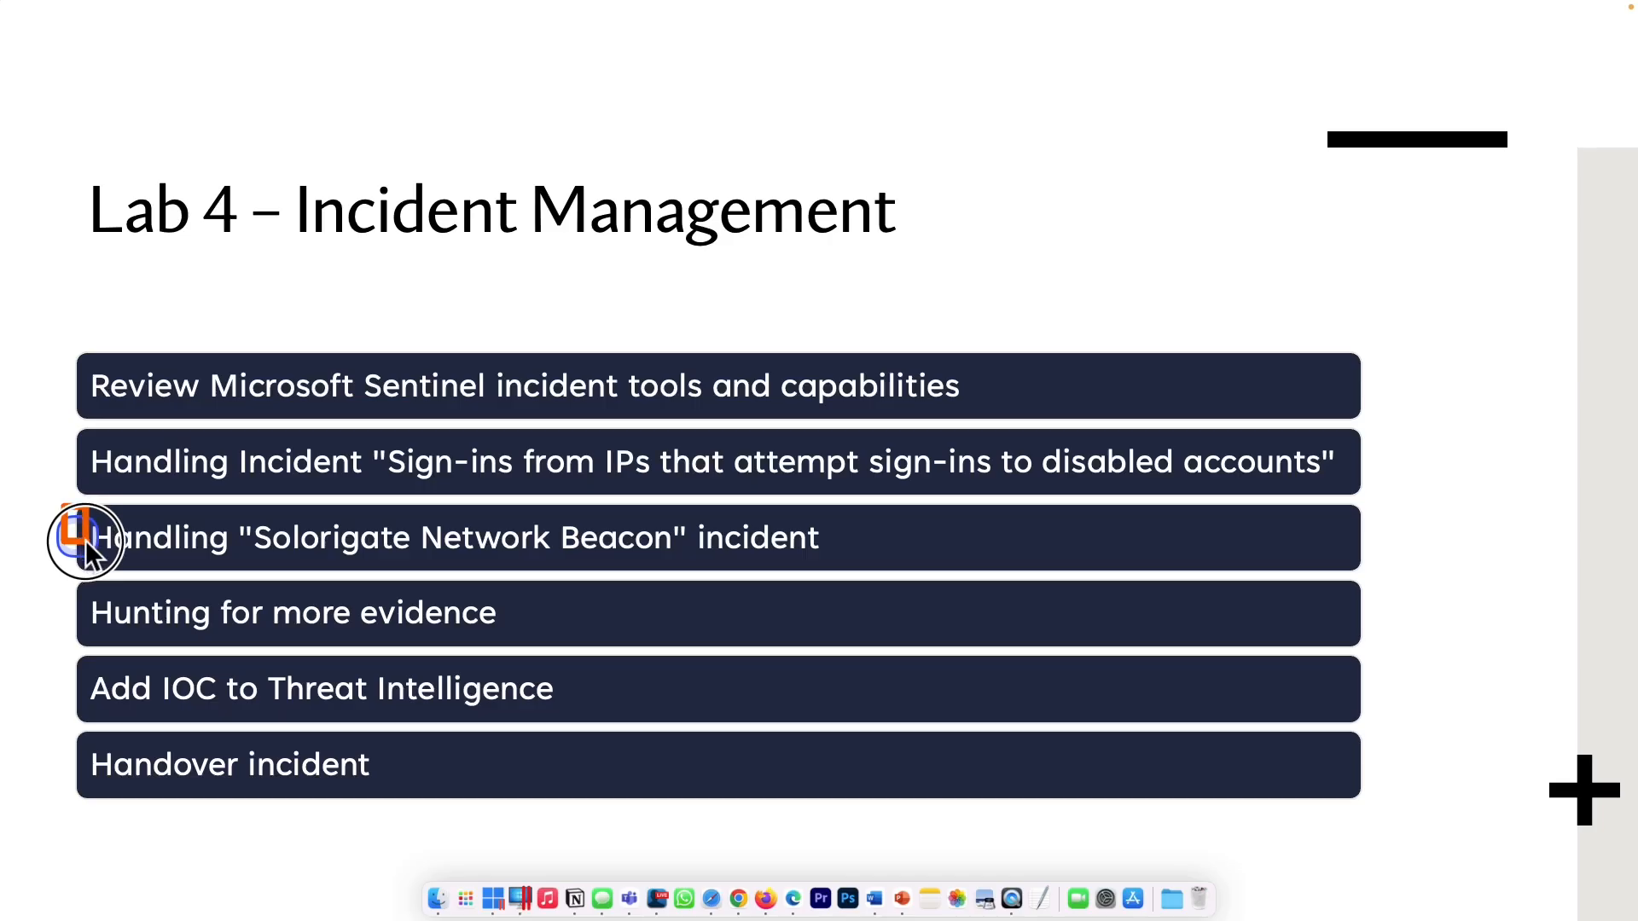
{"action": "mouse_move", "coordinate": [63, 509]}
{"action": "left_mouse_down"}
{"action": "mouse_move", "coordinate": [322, 577]}
{"action": "mouse_move", "coordinate": [853, 575]}
{"action": "left_mouse_up"}
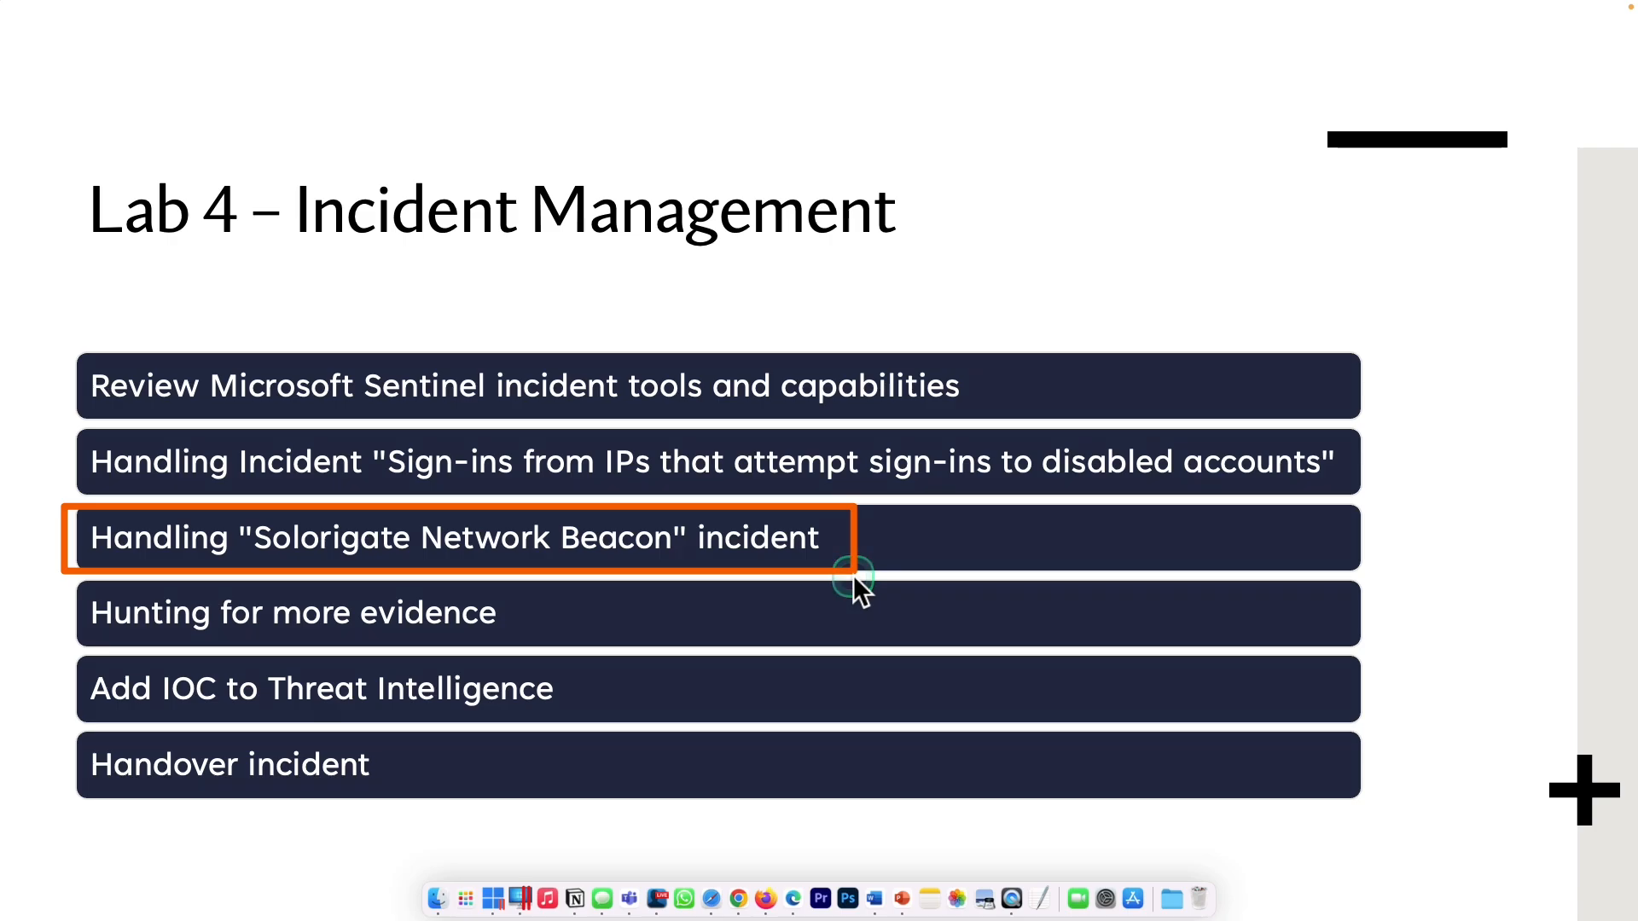
{"action": "left_click", "coordinate": [852, 573]}
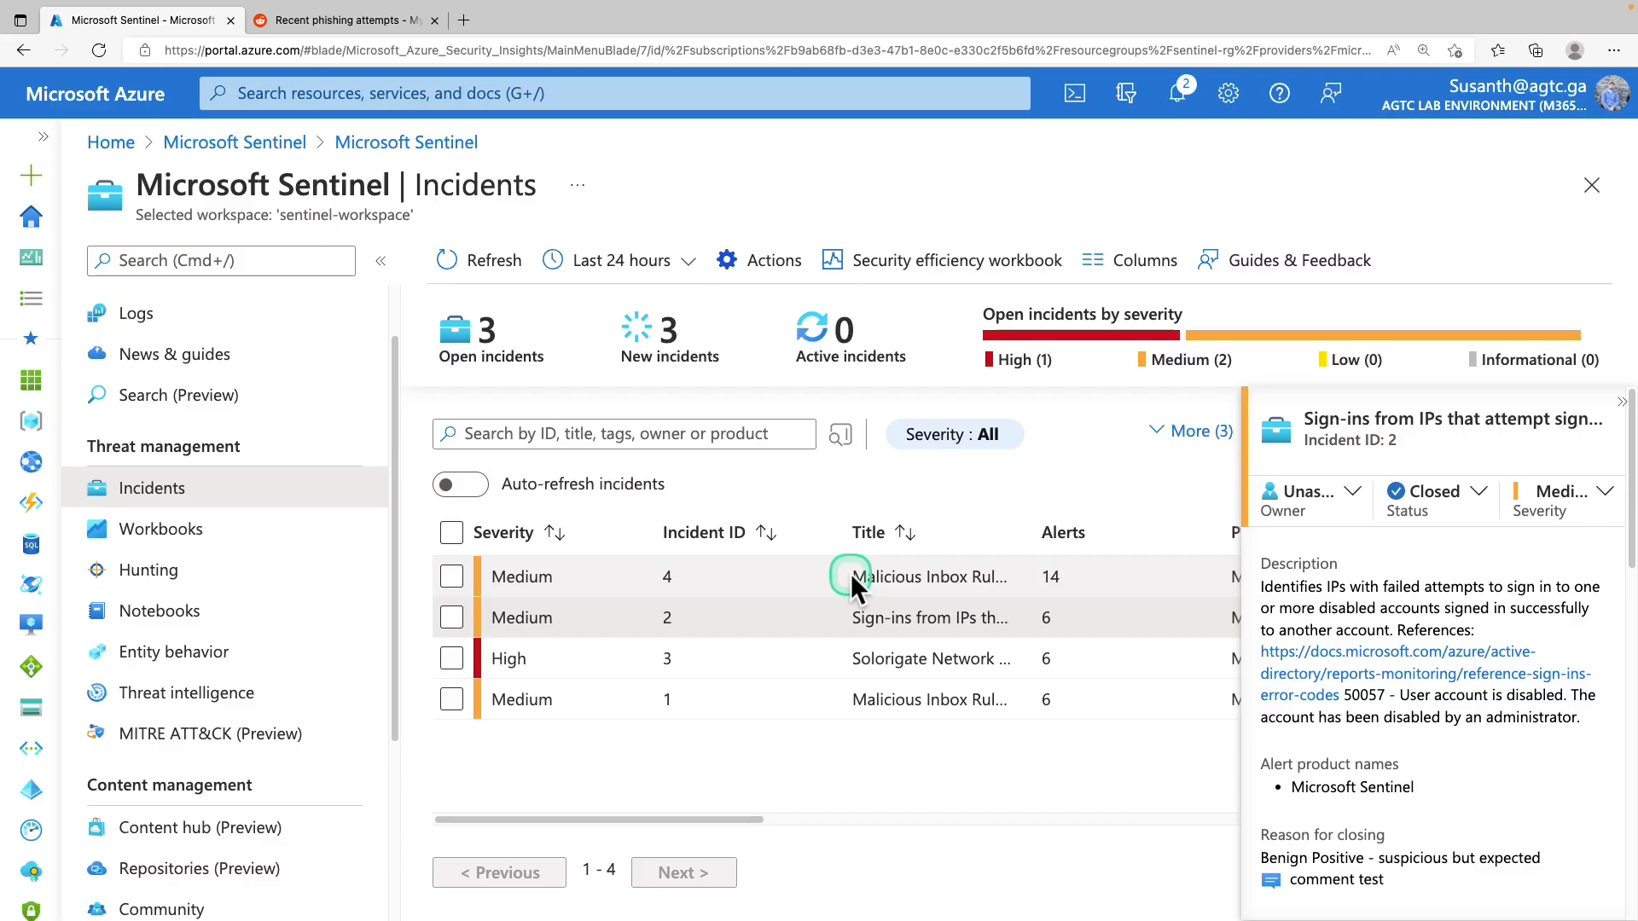
Close incident 2's pane and assign the Solorigate Network Beacon incident 3 to yourself
{"action": "left_click", "coordinate": [1620, 401]}
{"action": "left_click", "coordinate": [914, 662]}
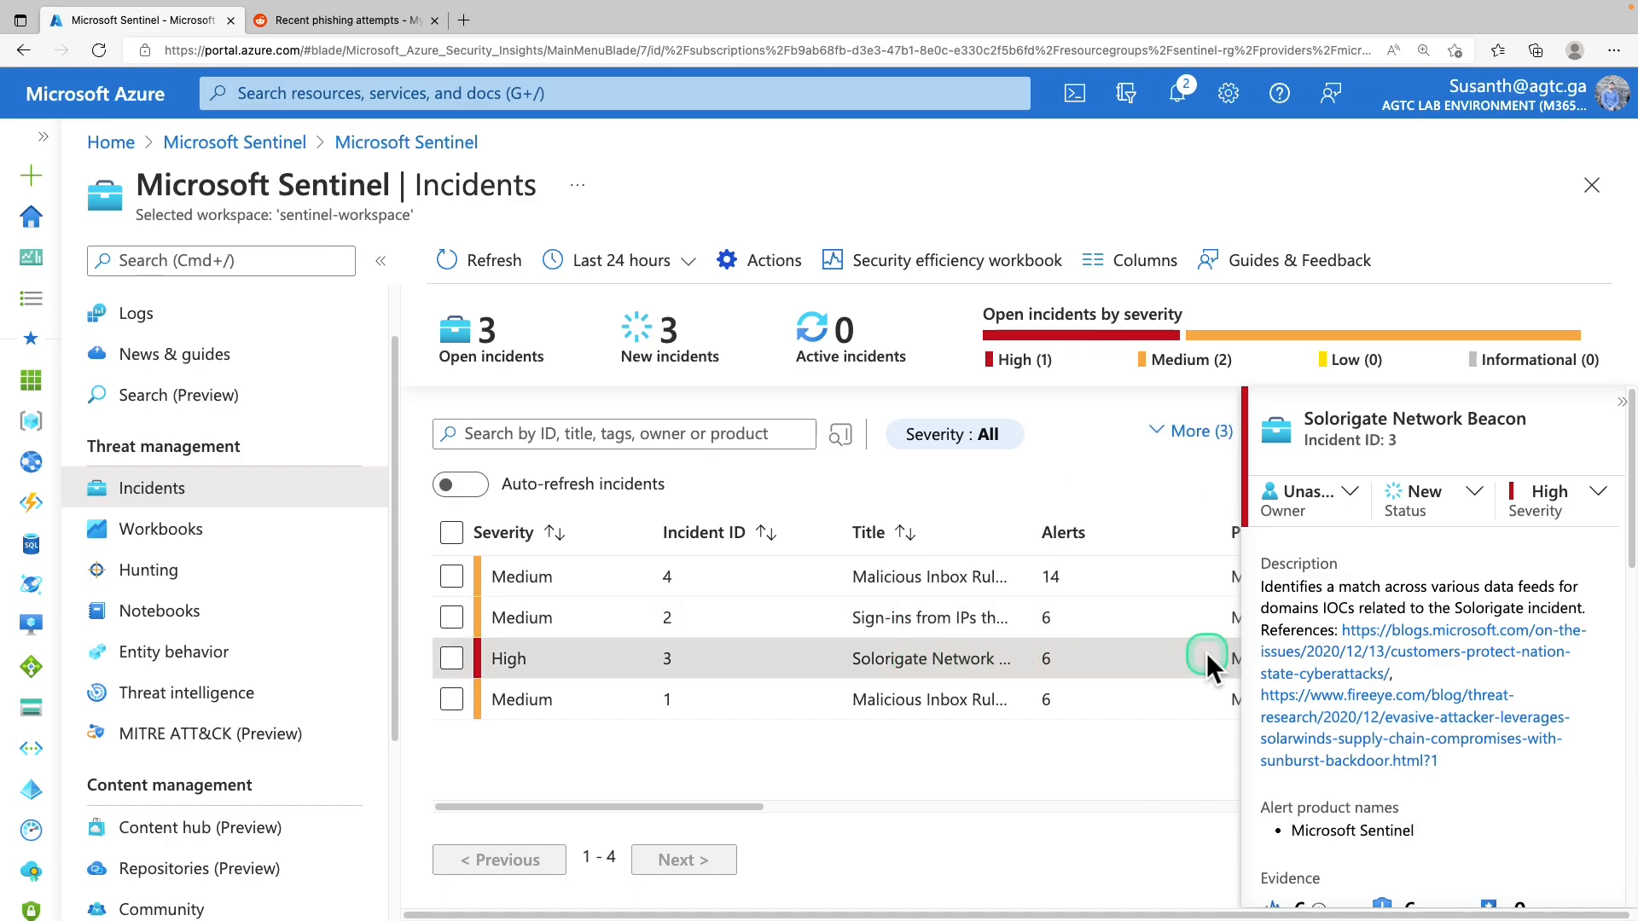
{"action": "left_click", "coordinate": [1350, 491]}
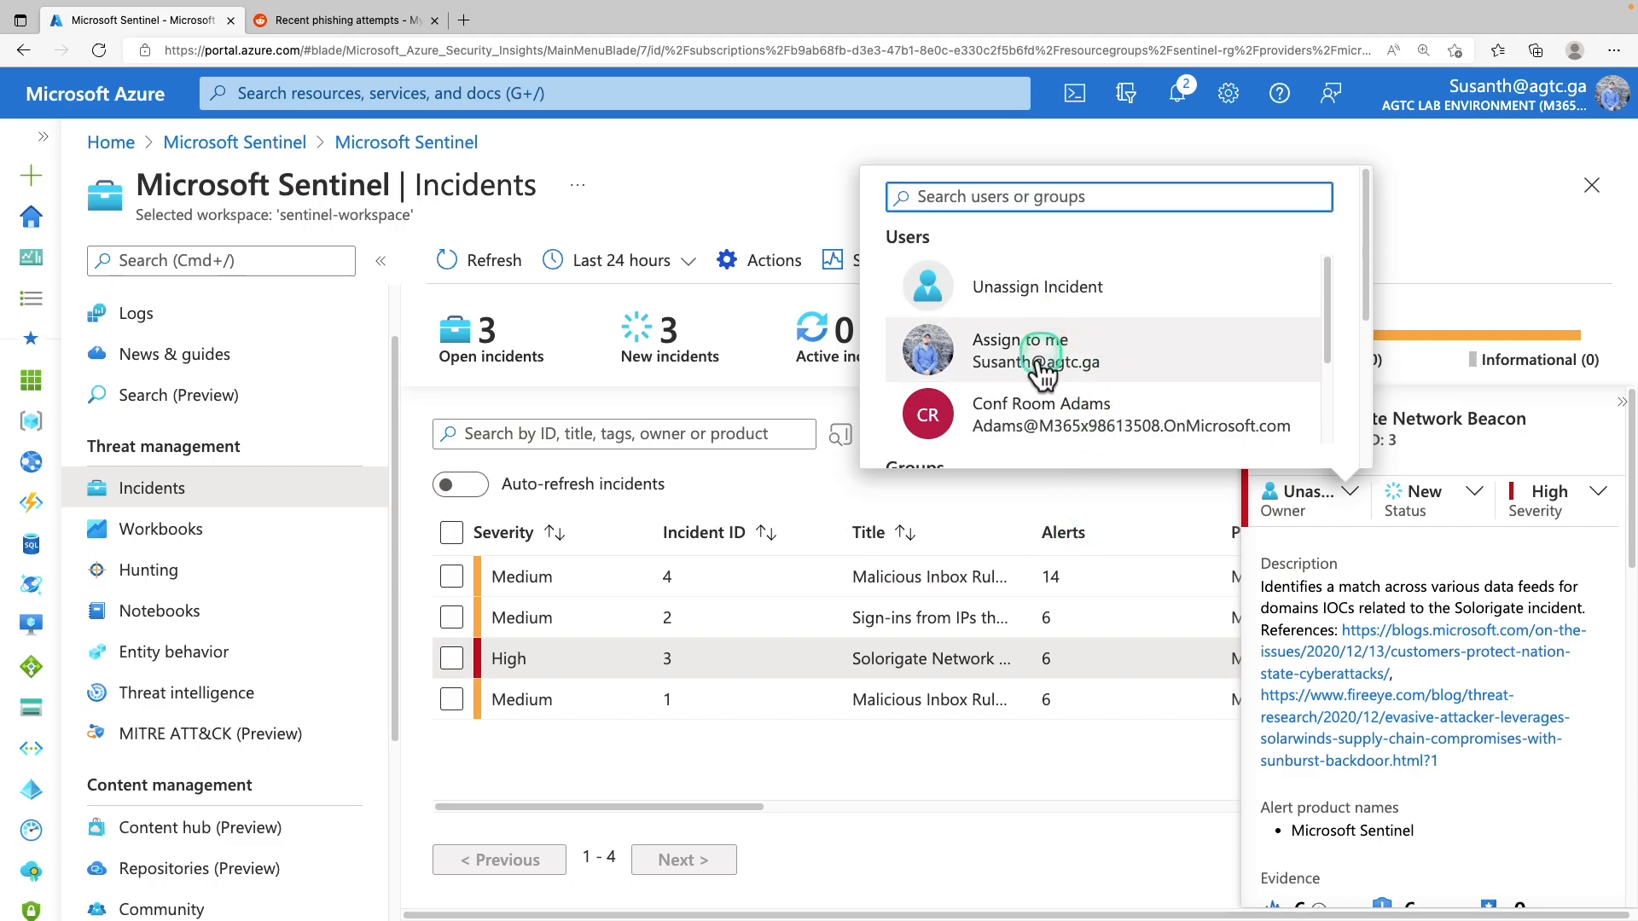
{"action": "scroll", "coordinate": [1309, 293], "scroll_direction": "down", "scroll_amount": 3}
{"action": "scroll", "coordinate": [1343, 401], "scroll_direction": "down", "scroll_amount": 5}
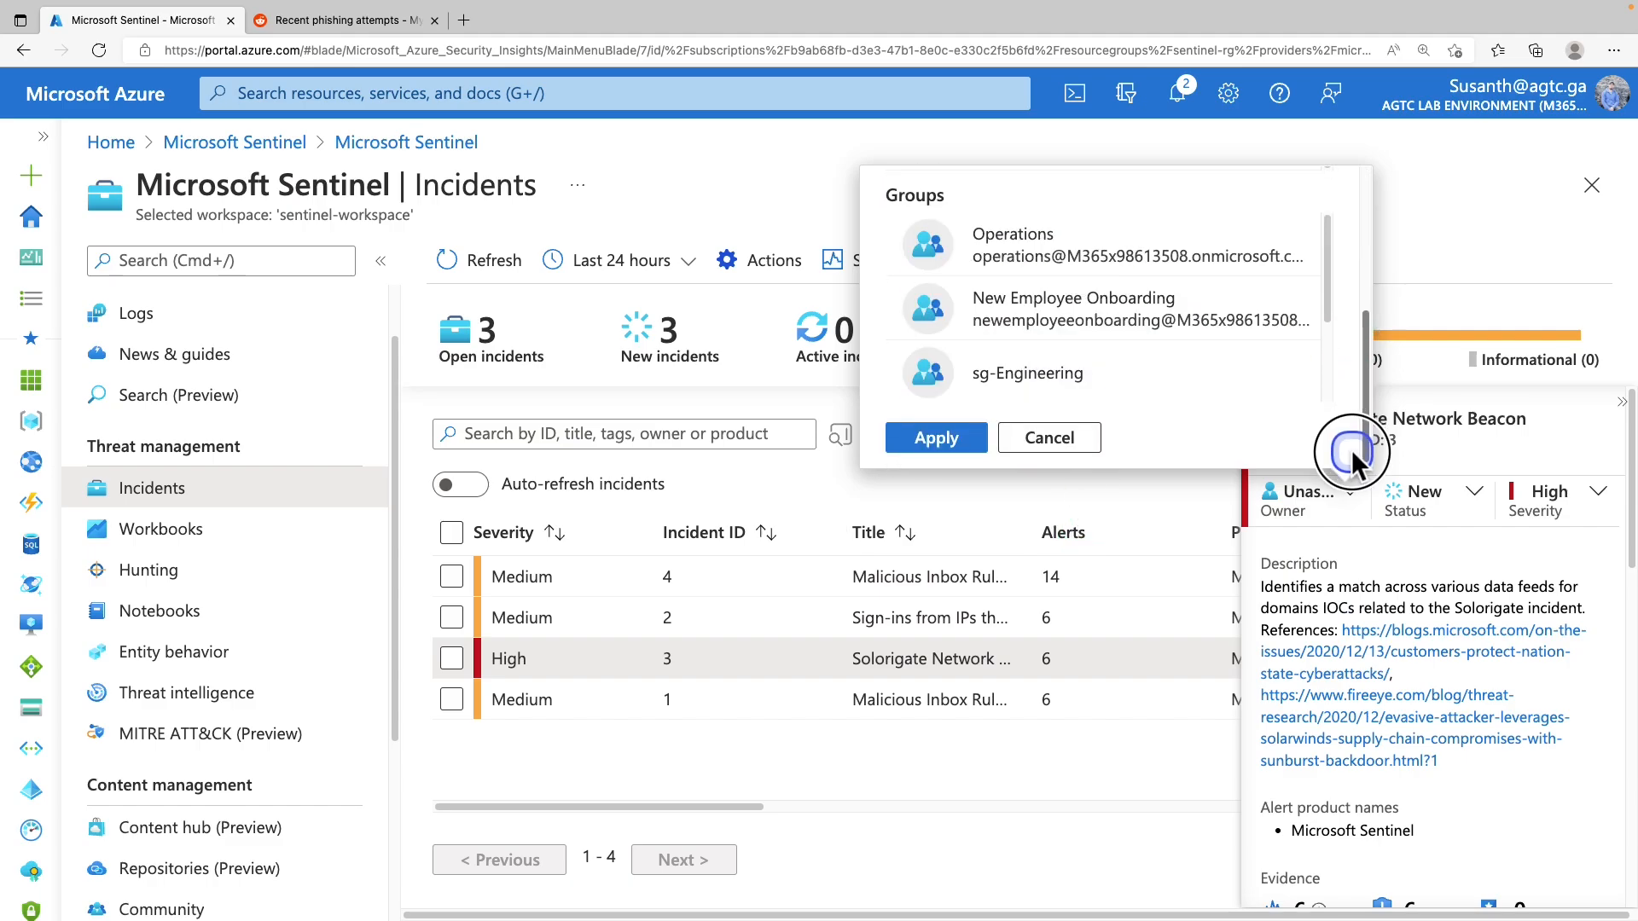
{"action": "left_click", "coordinate": [947, 437]}
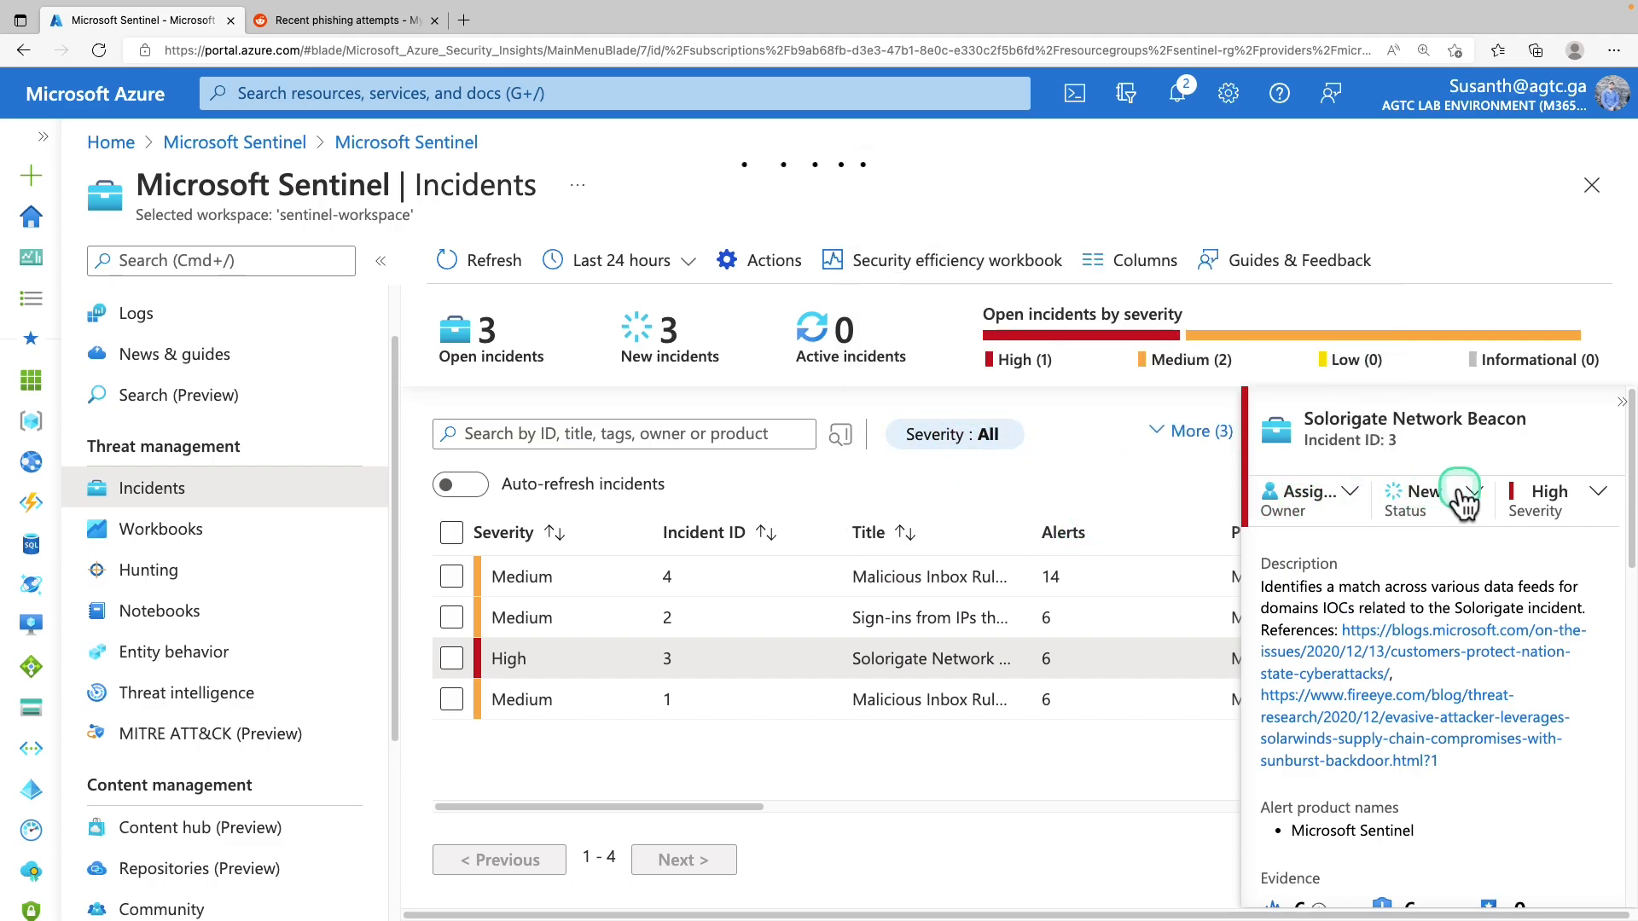
Review incident 3's description and the avsvmcloud.com entity
{"action": "left_click_drag", "start_coordinate": [1261, 587], "coordinate": [1426, 587]}
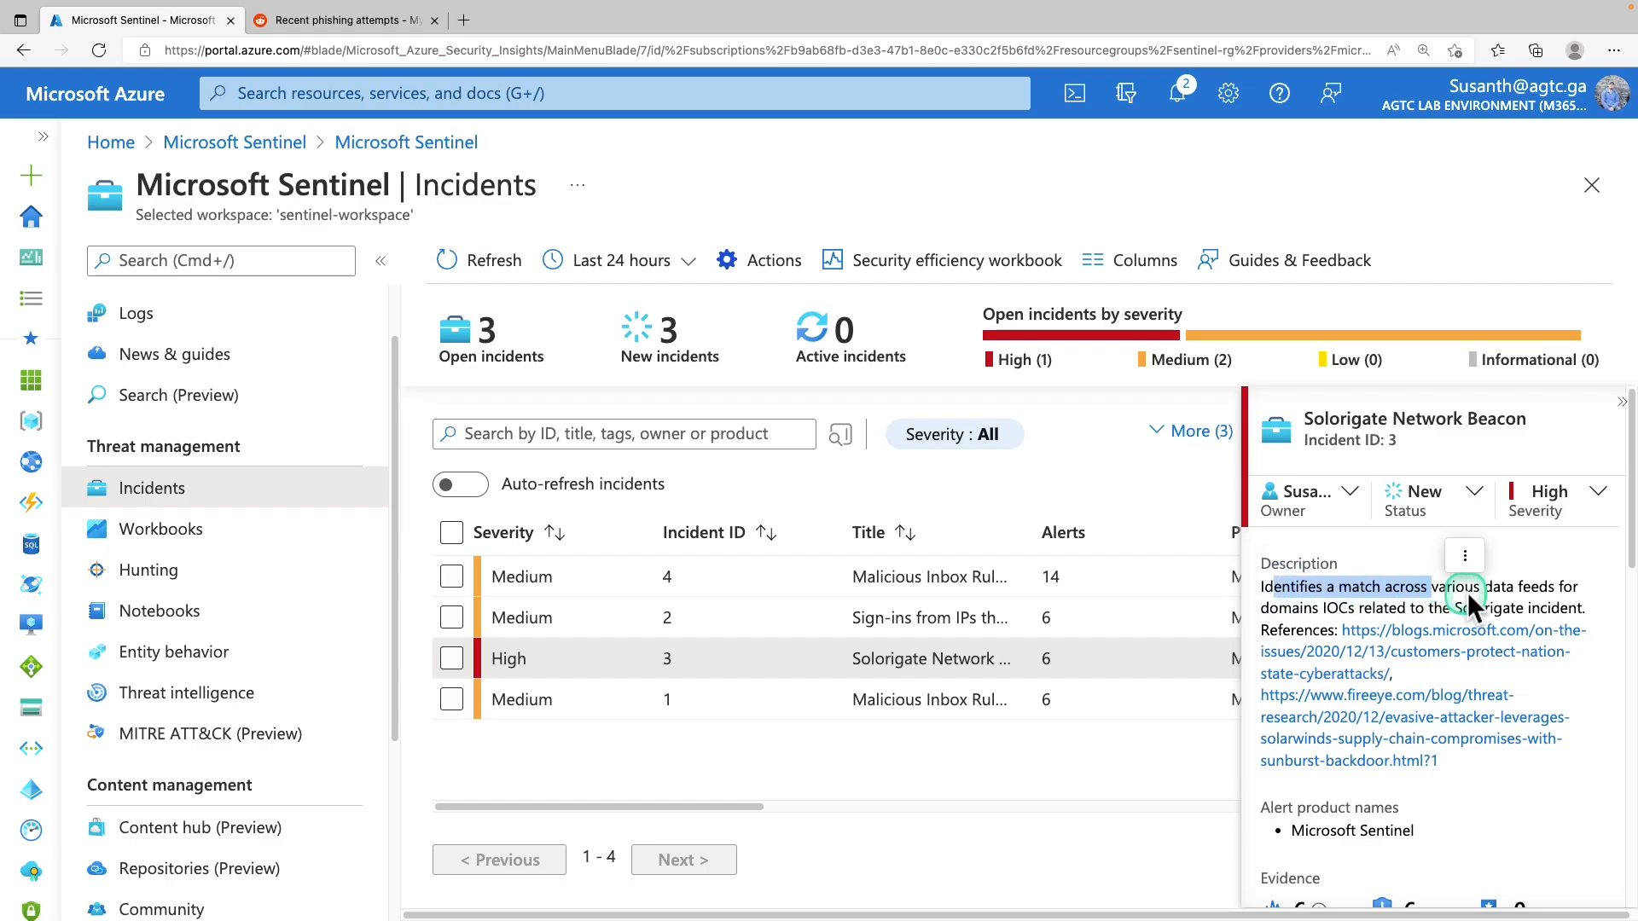
{"action": "left_click", "coordinate": [1397, 597]}
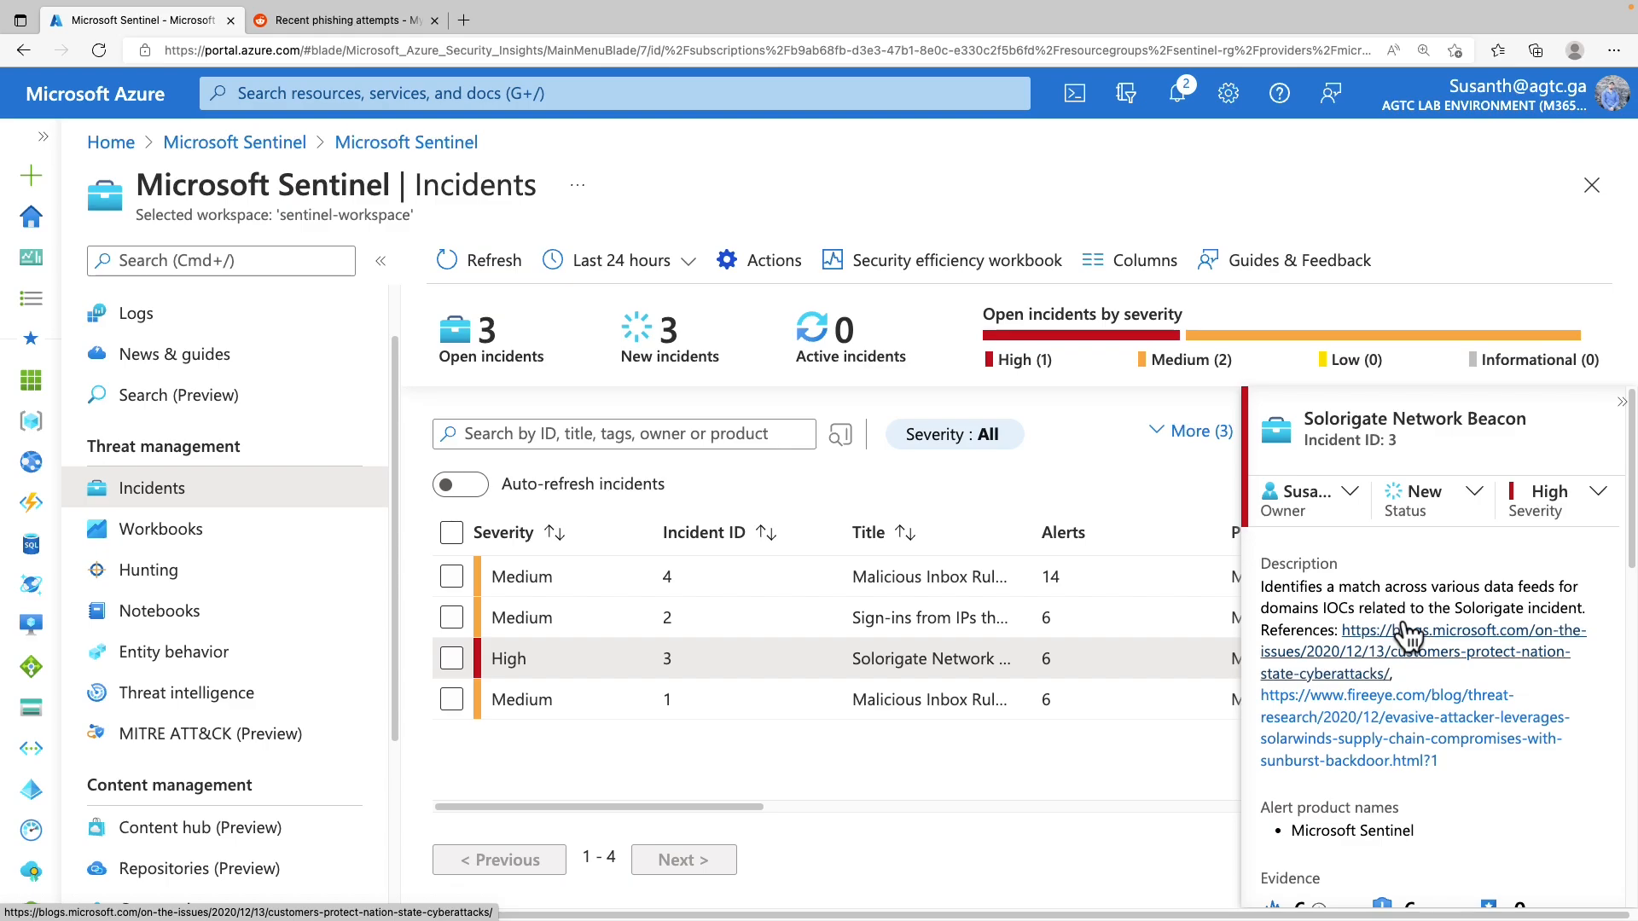
{"action": "left_click_drag", "start_coordinate": [1308, 774], "coordinate": [1365, 773]}
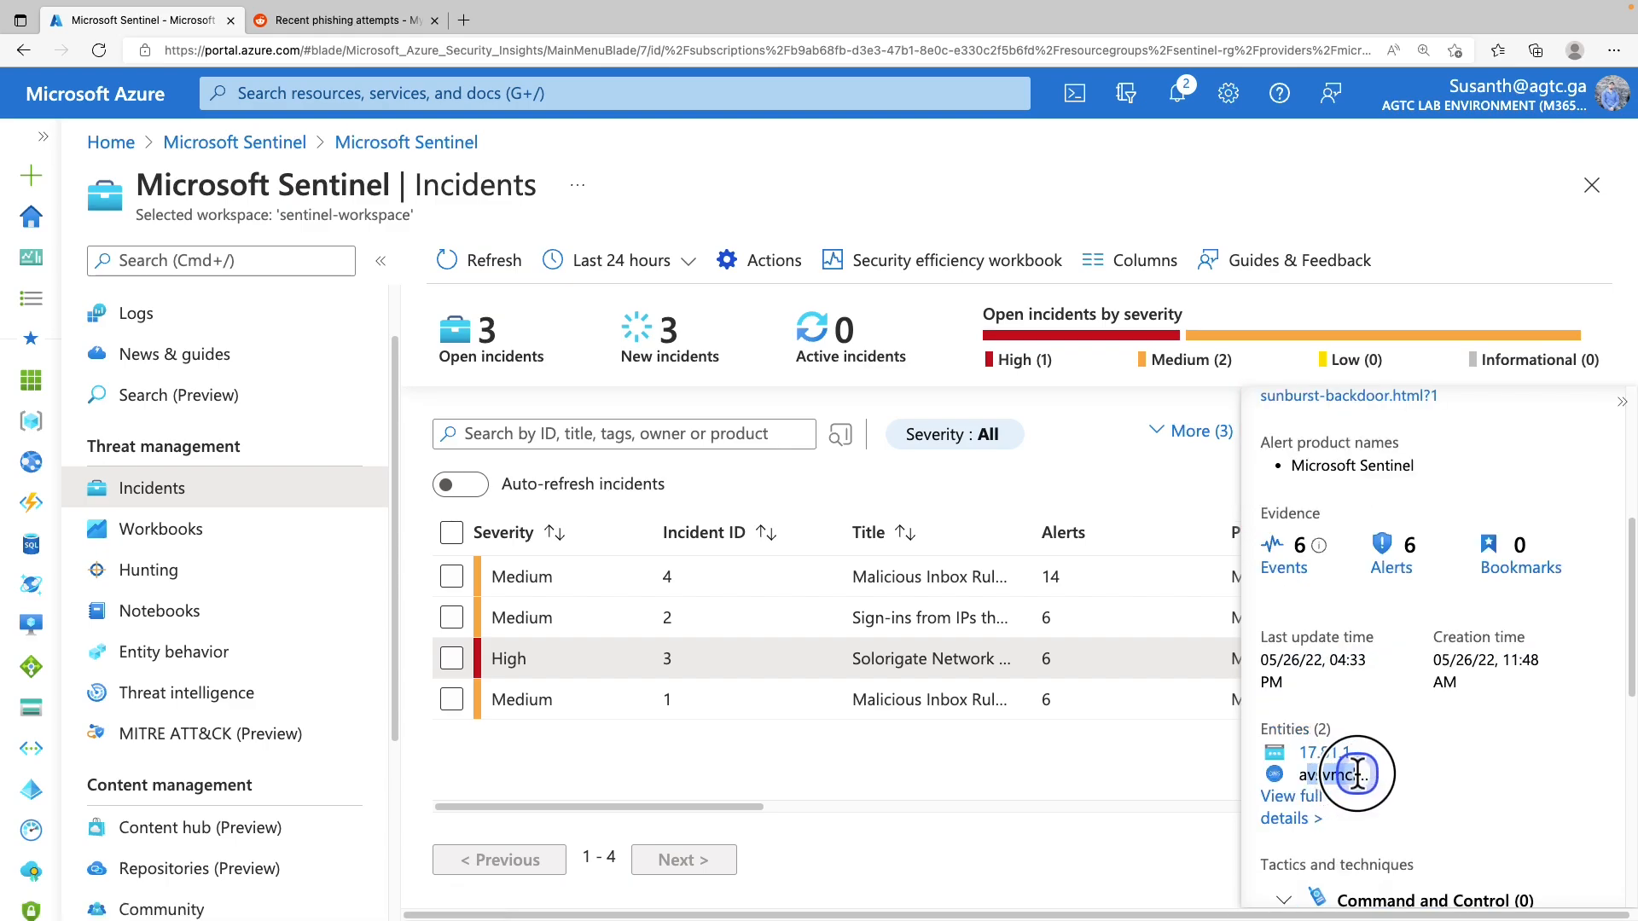
{"action": "right_click", "coordinate": [1370, 773]}
Open incident 3's full details page and show its alert timeline
{"action": "left_click", "coordinate": [1292, 802]}
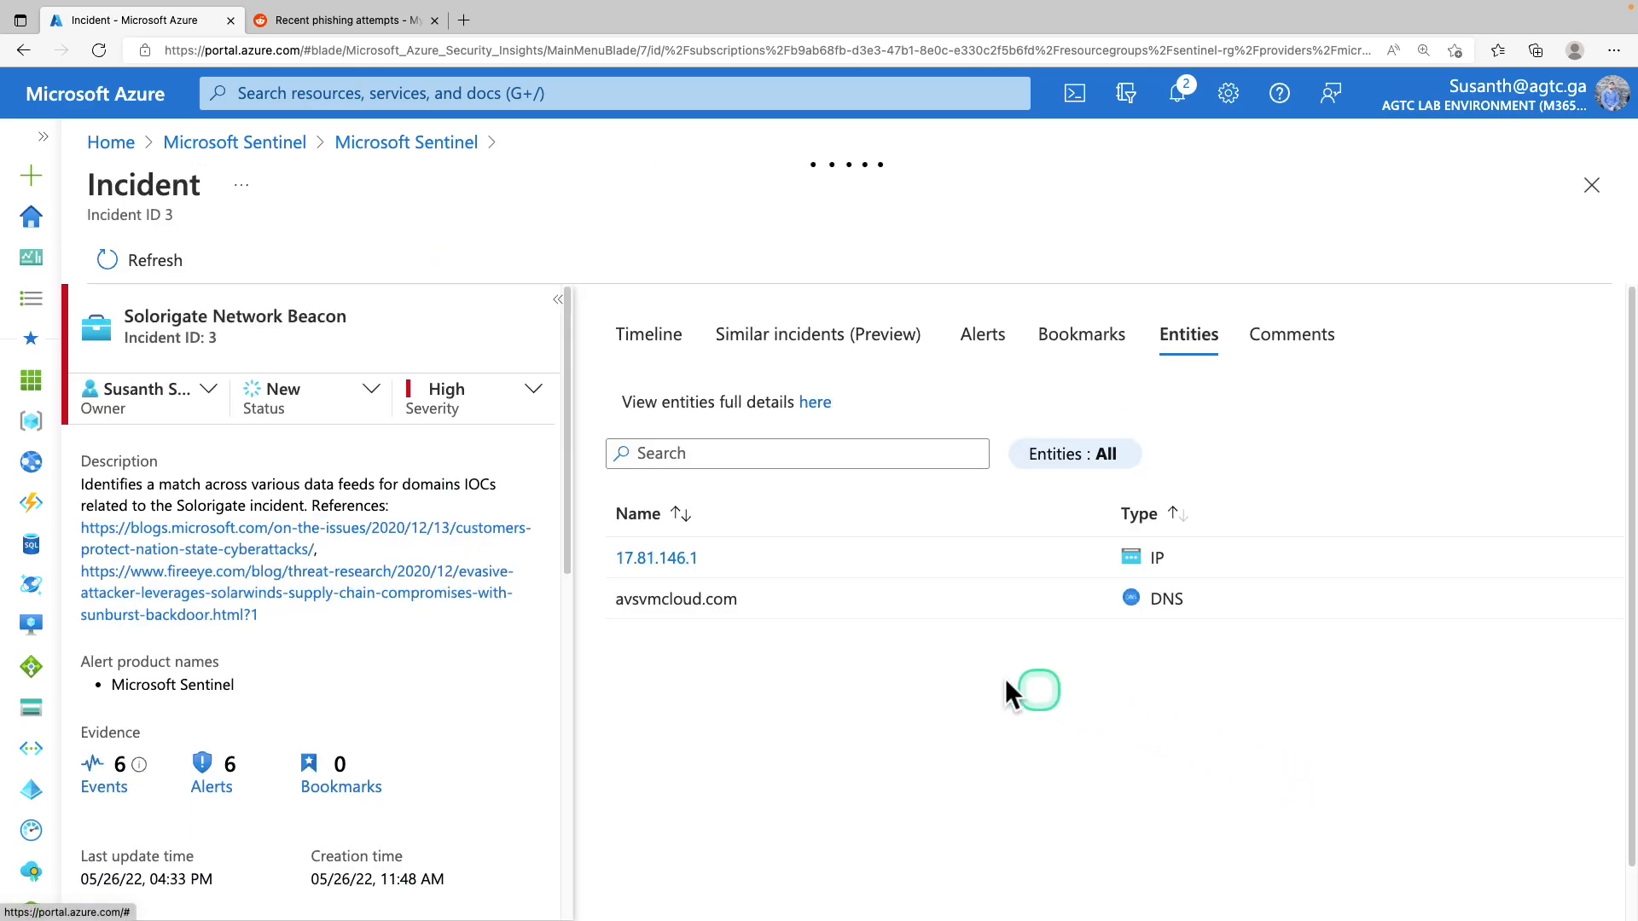
{"action": "left_click_drag", "start_coordinate": [651, 608], "coordinate": [750, 604]}
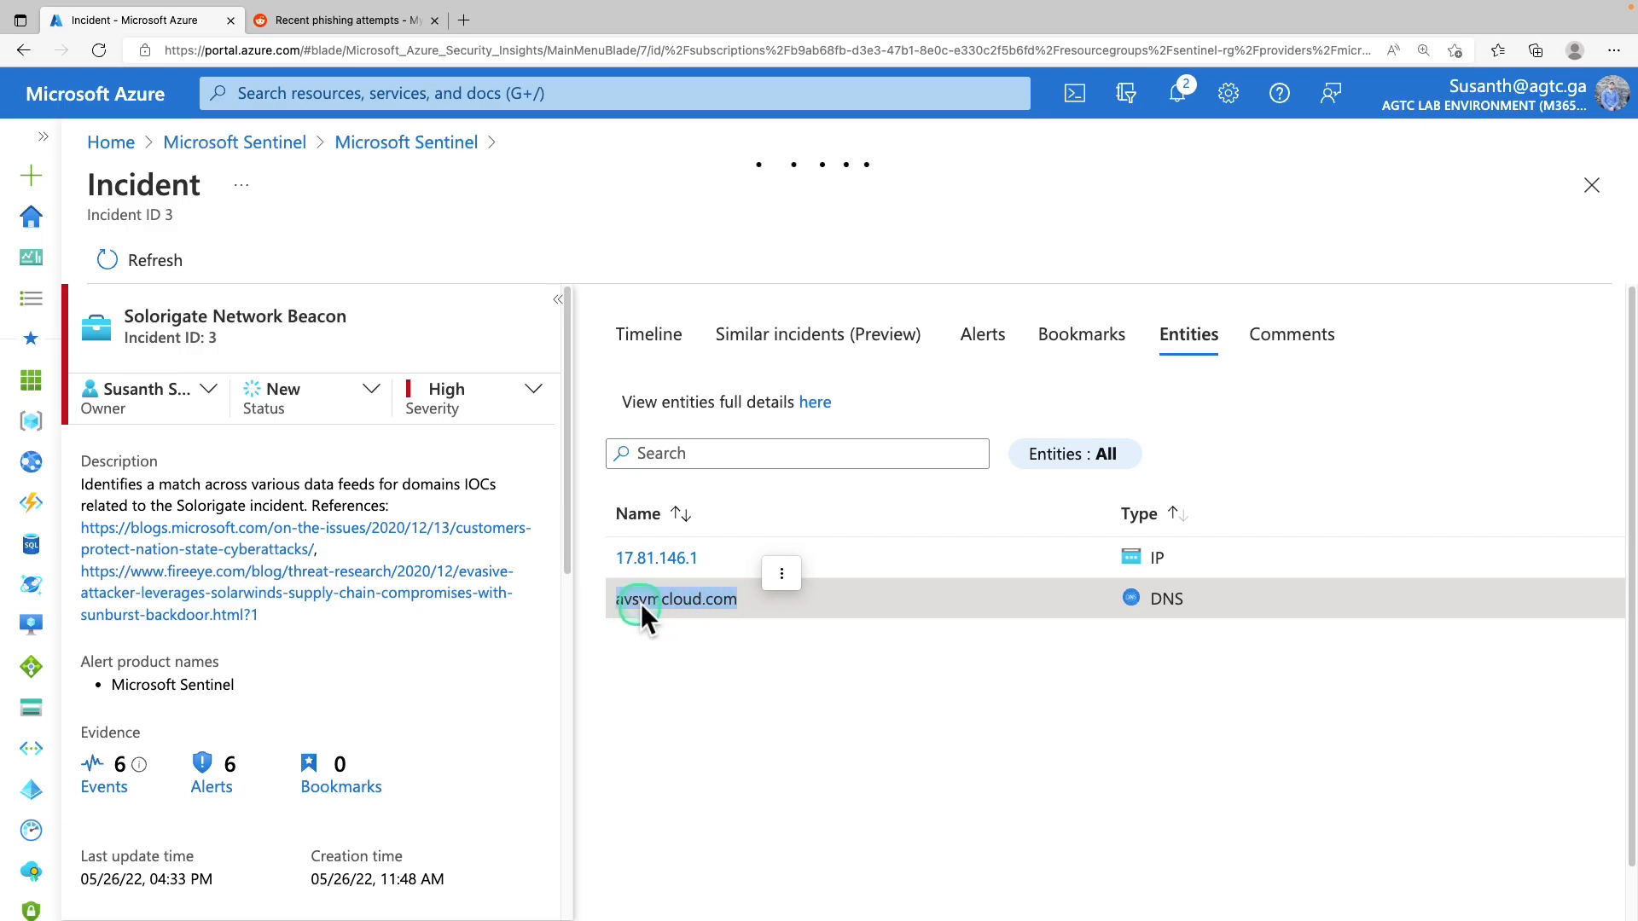
{"action": "left_click", "coordinate": [657, 335]}
Follow the first Solorigate alert's events into Log Analytics
{"action": "left_click", "coordinate": [864, 512]}
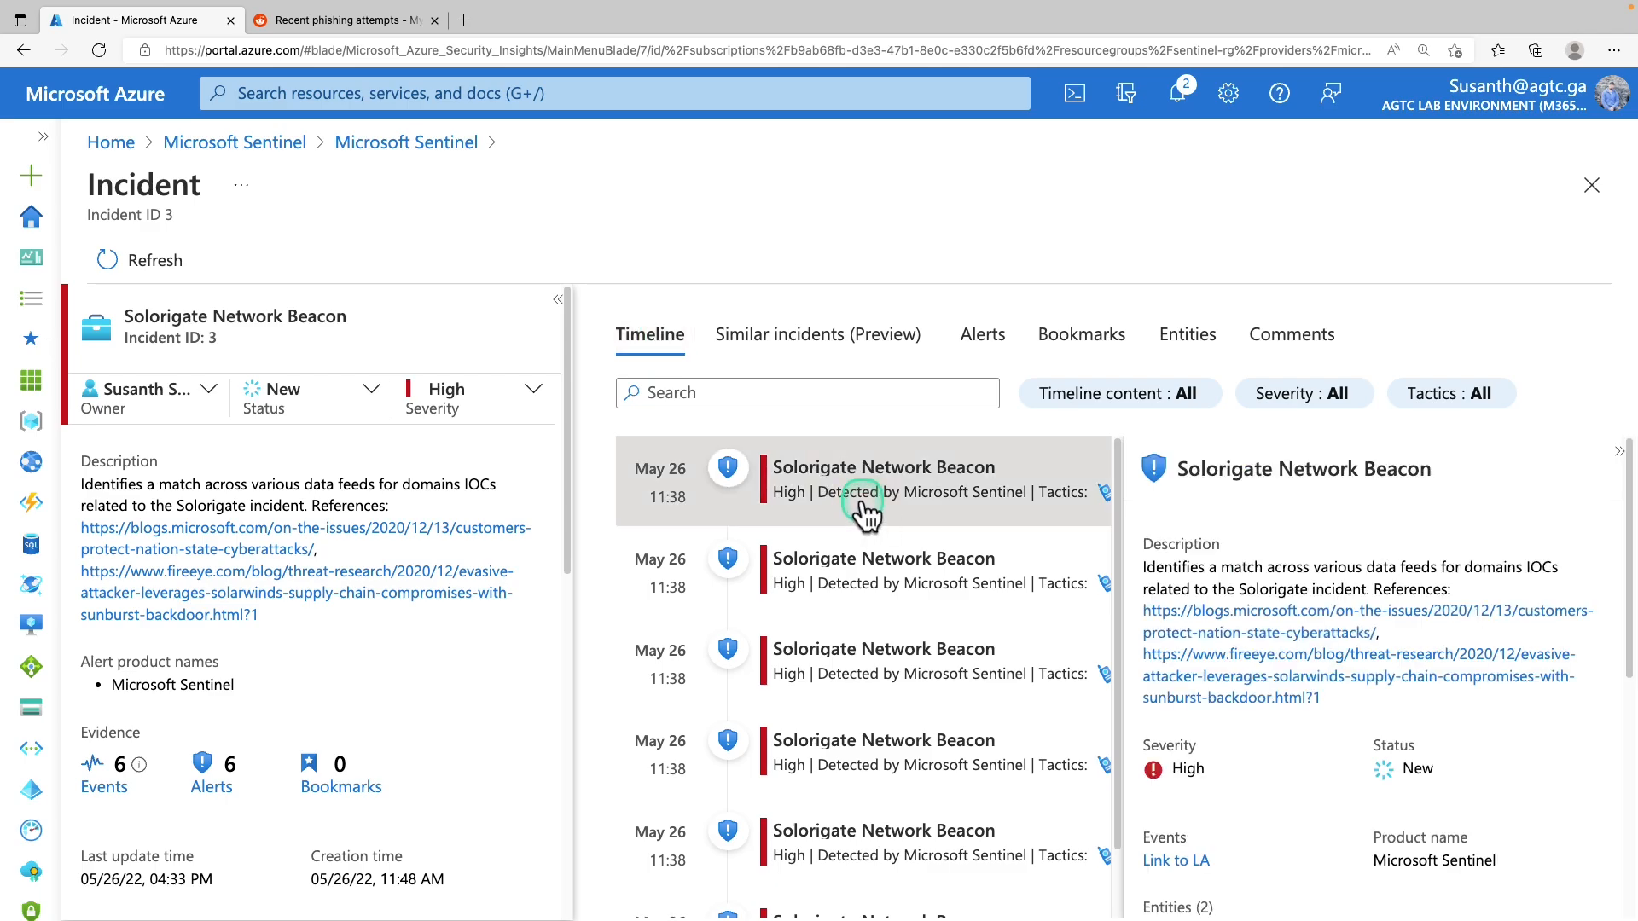
{"action": "scroll", "coordinate": [1256, 773], "scroll_direction": "down", "scroll_amount": 3}
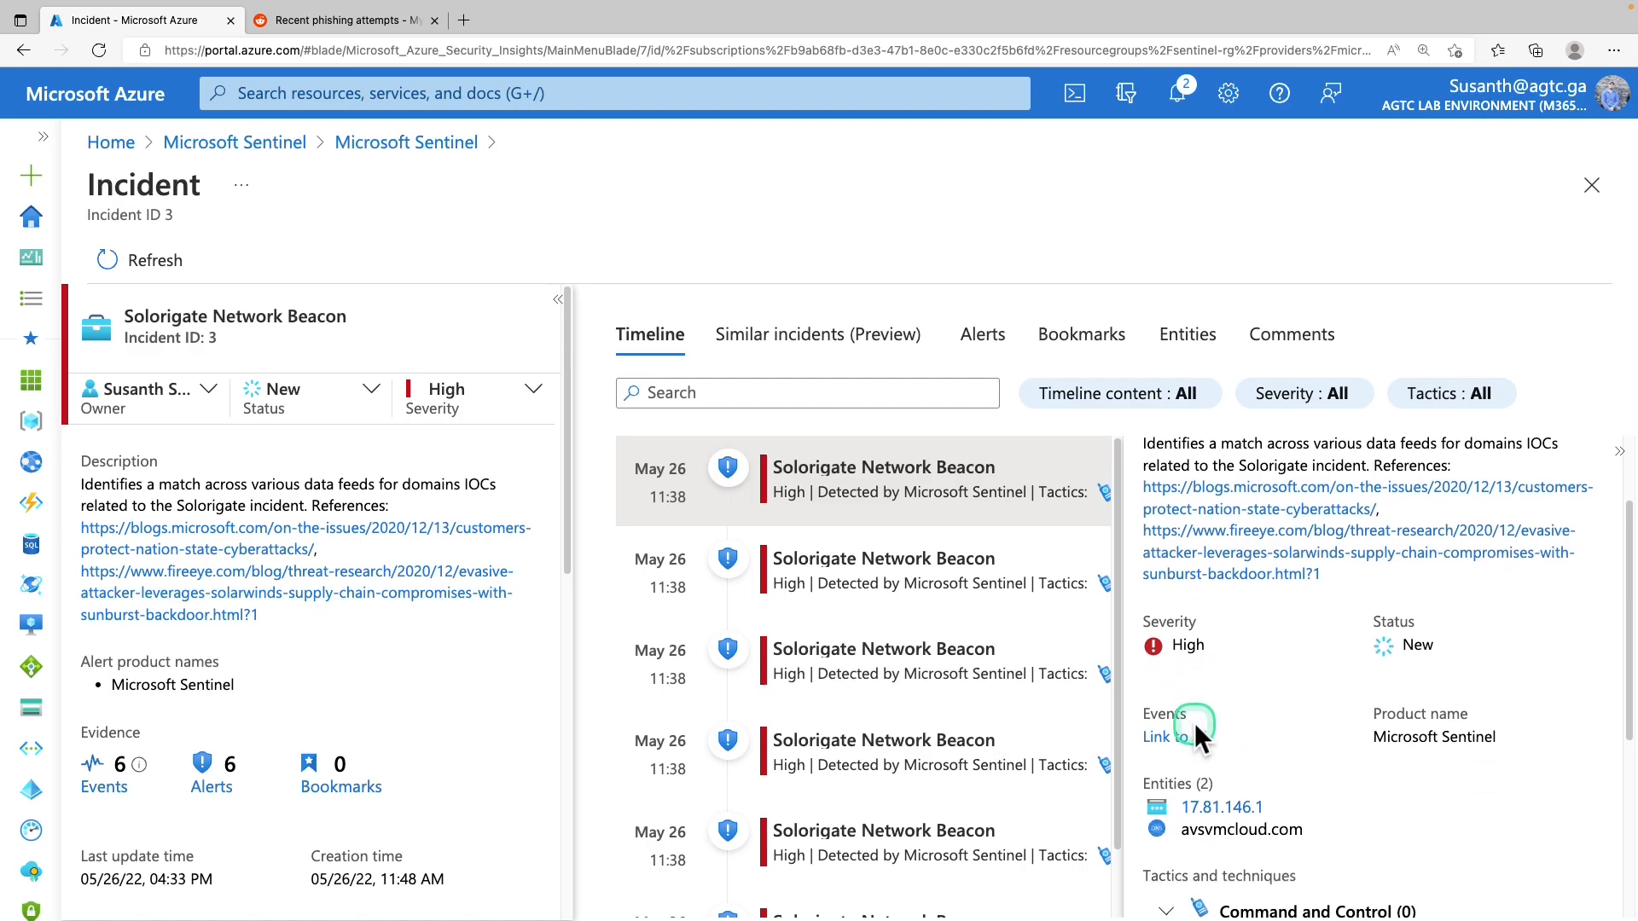
{"action": "left_click_drag", "start_coordinate": [1133, 683], "coordinate": [1192, 670]}
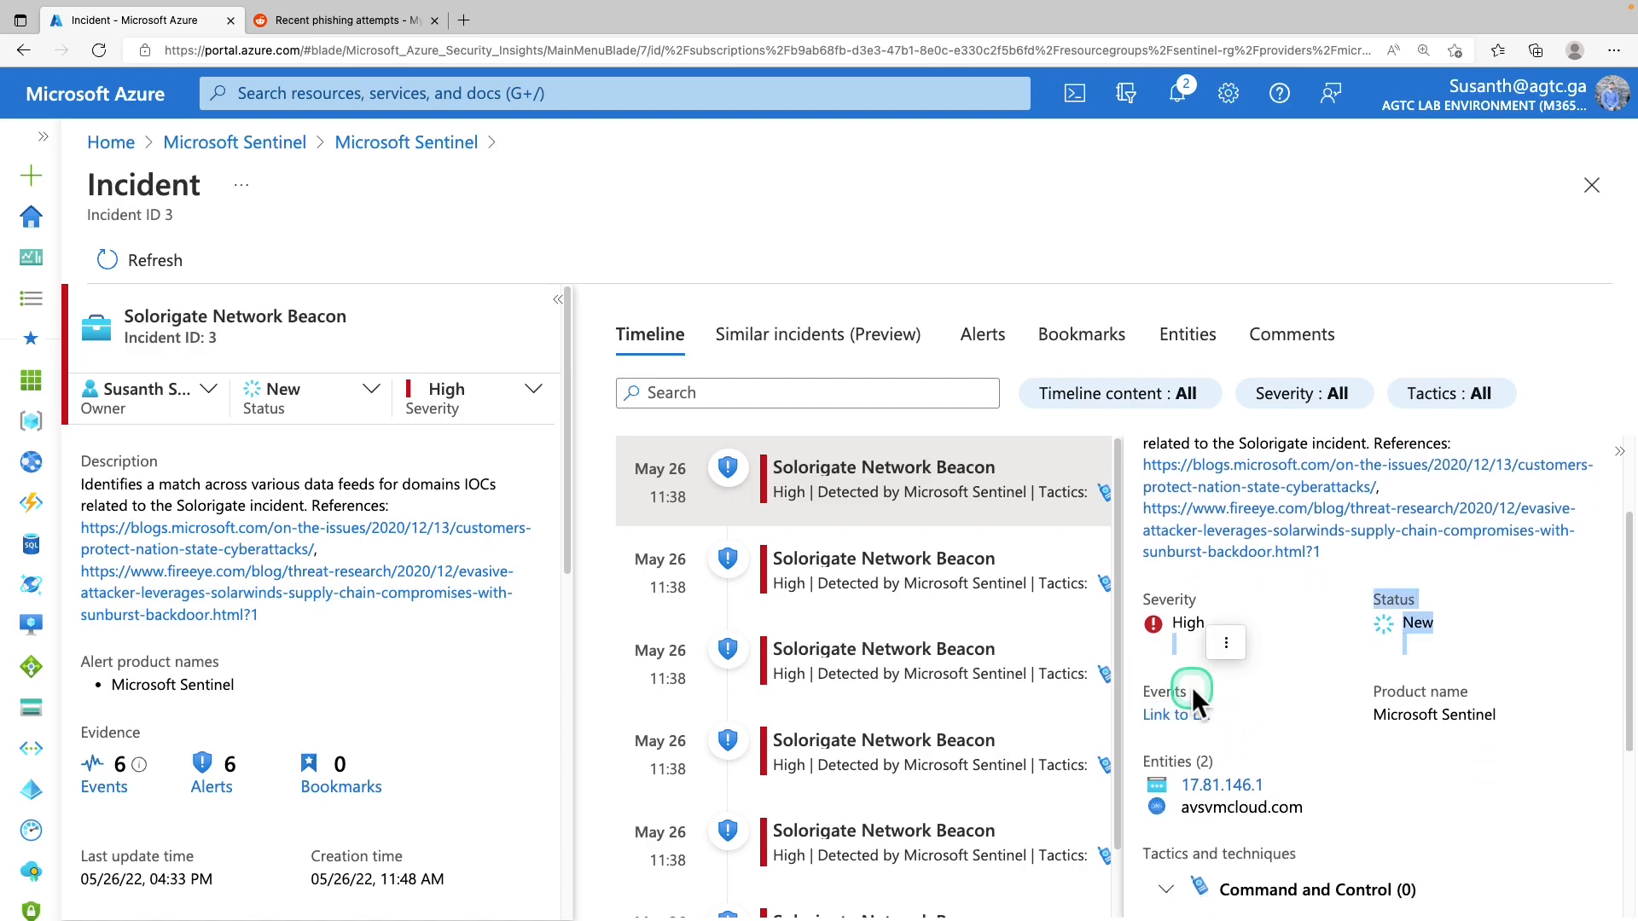
{"action": "left_click", "coordinate": [1185, 721]}
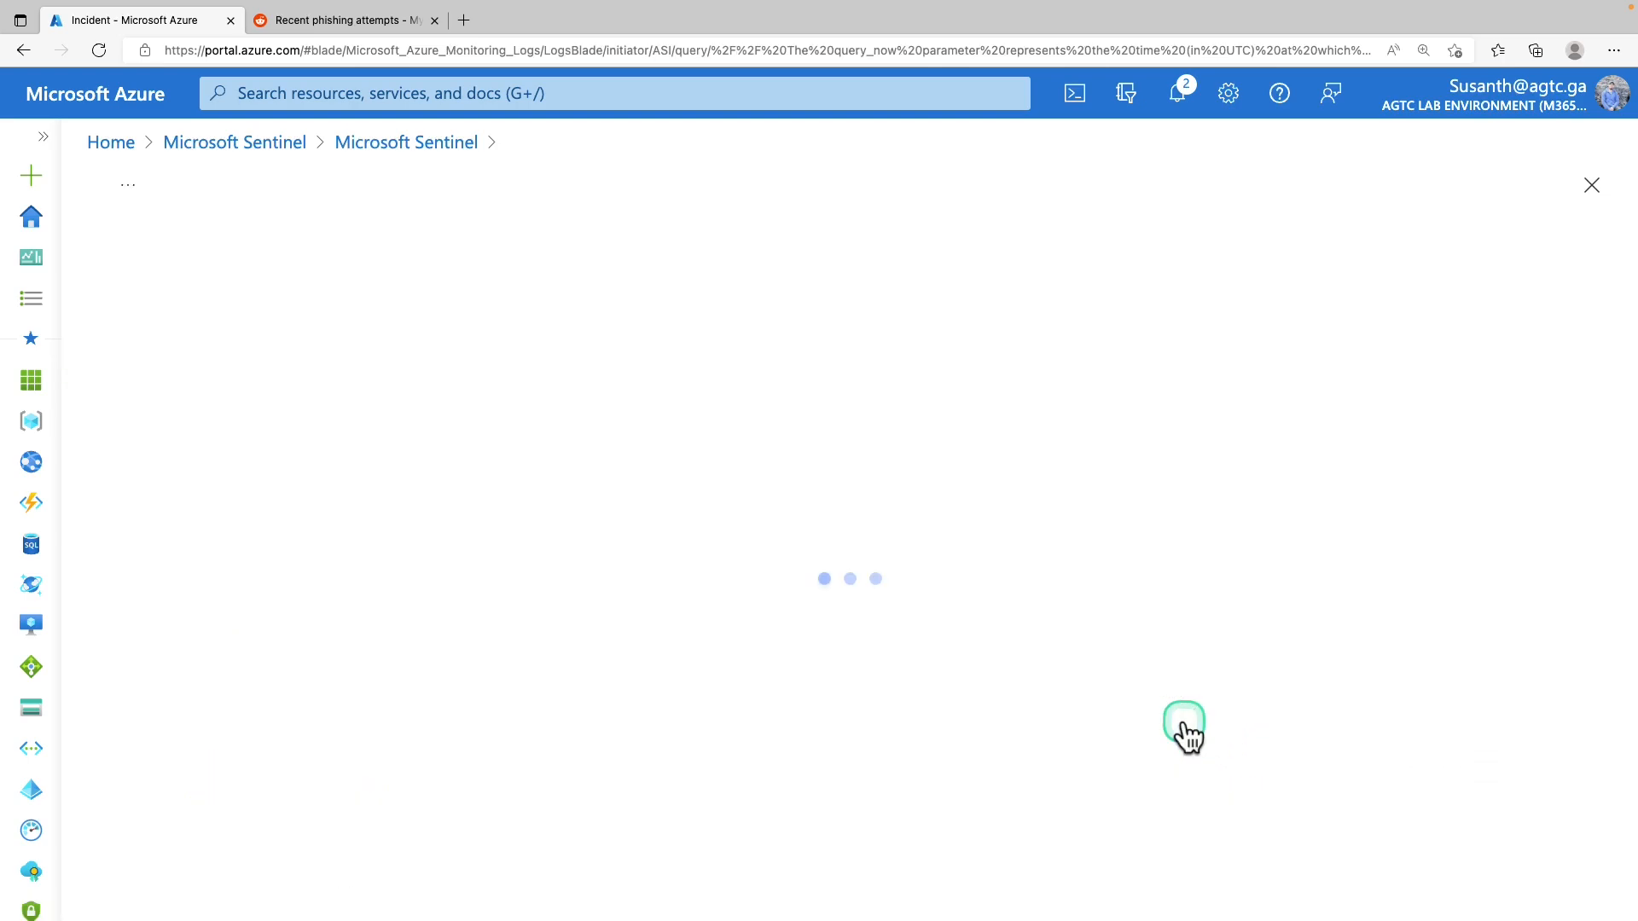
Expand the avsvmcloud.com Logs row to show its Cisco_Umbrella_dns_CL fields
{"action": "scroll", "coordinate": [878, 480], "scroll_direction": "down", "scroll_amount": 2}
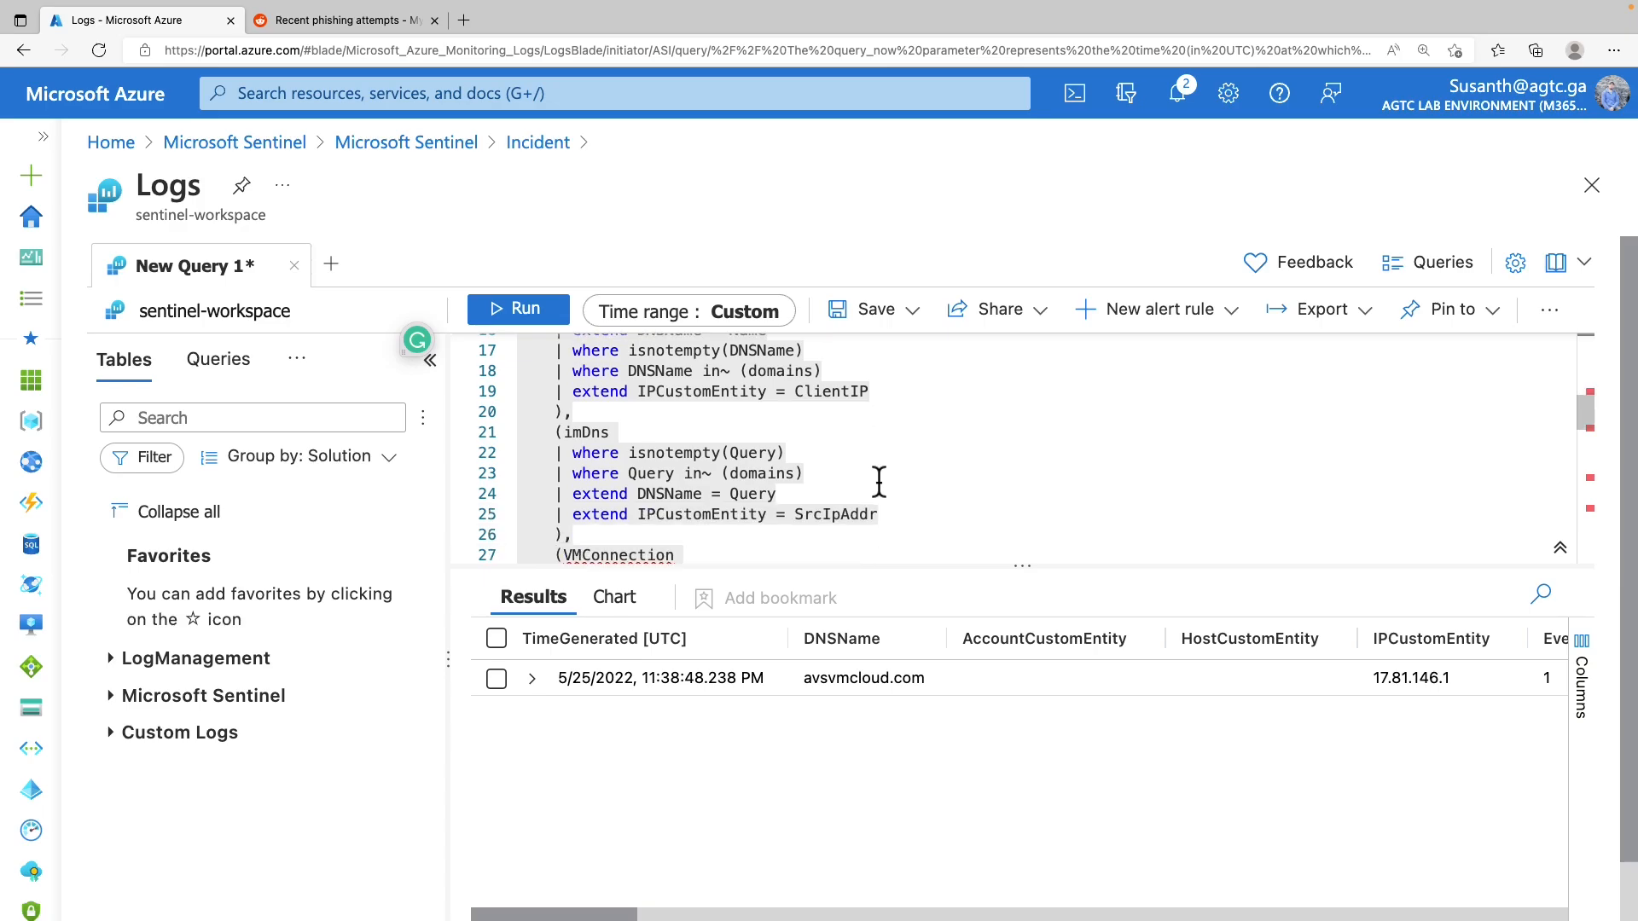
{"action": "left_click", "coordinate": [832, 681]}
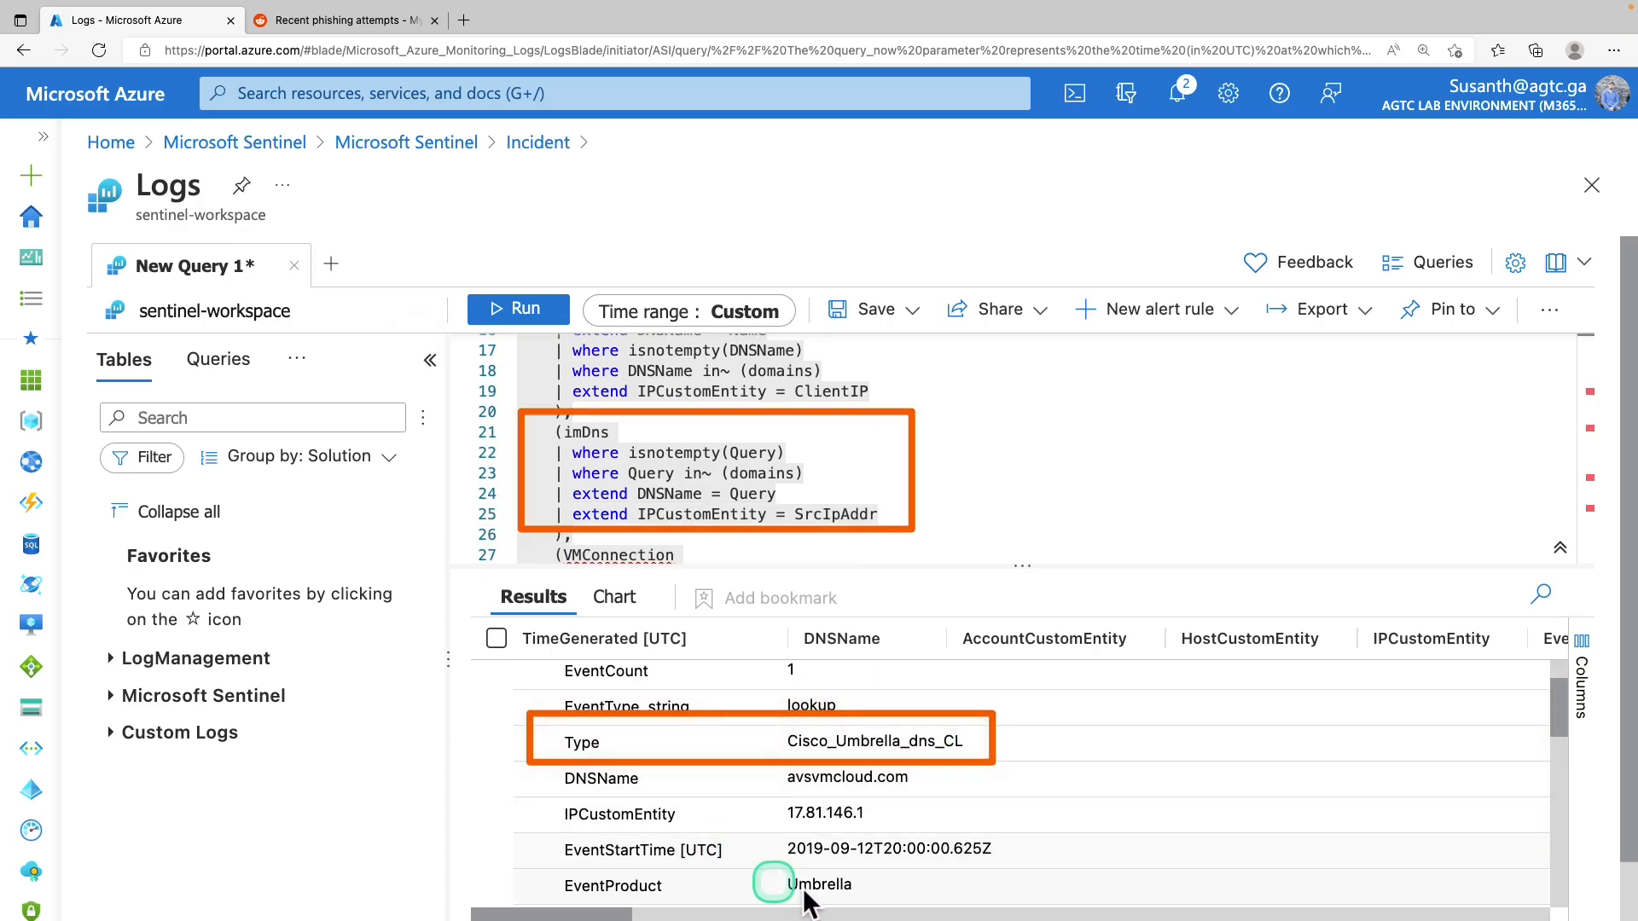
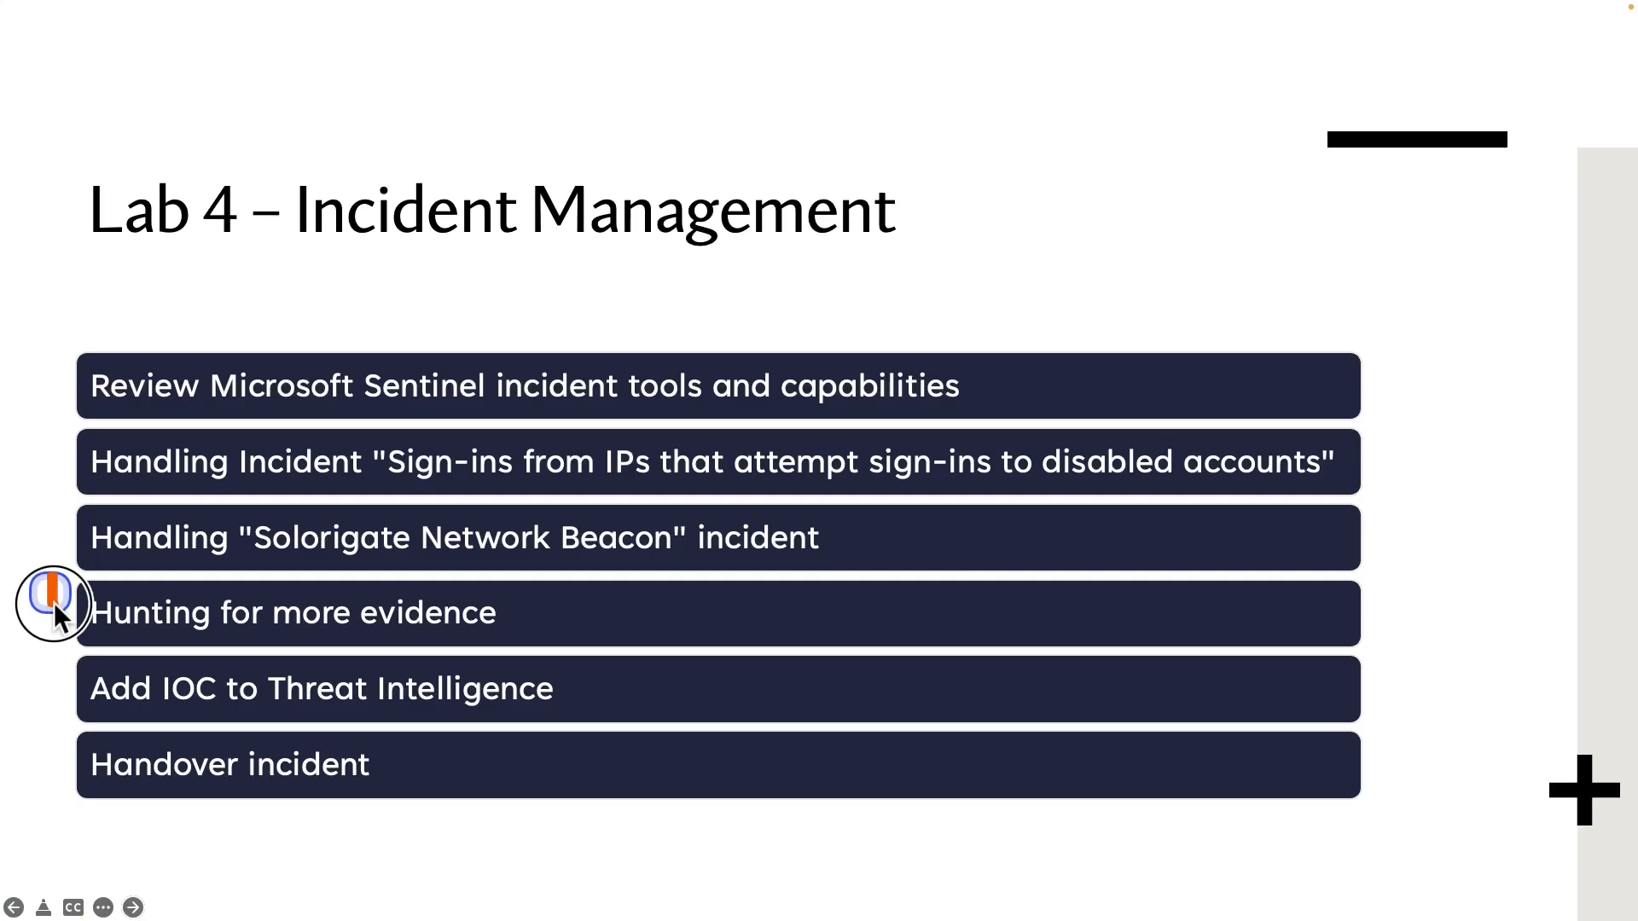
Discard the unsaved log query edits and go back to Microsoft Sentinel
{"action": "left_click_drag", "start_coordinate": [49, 575], "coordinate": [558, 643]}
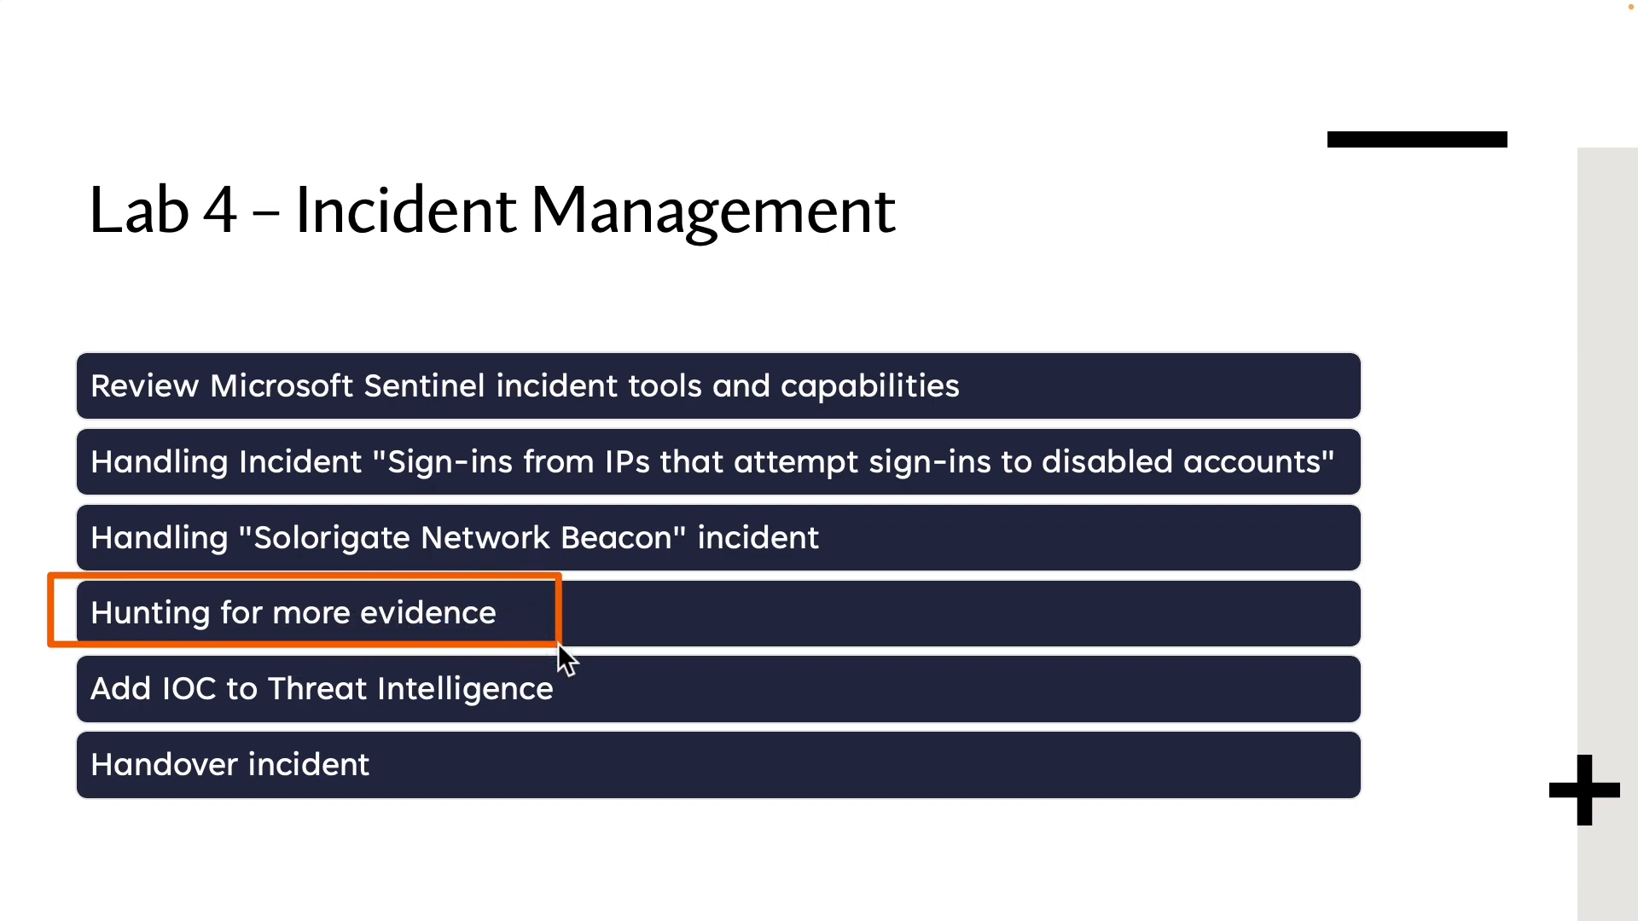
{"action": "left_click", "coordinate": [282, 186]}
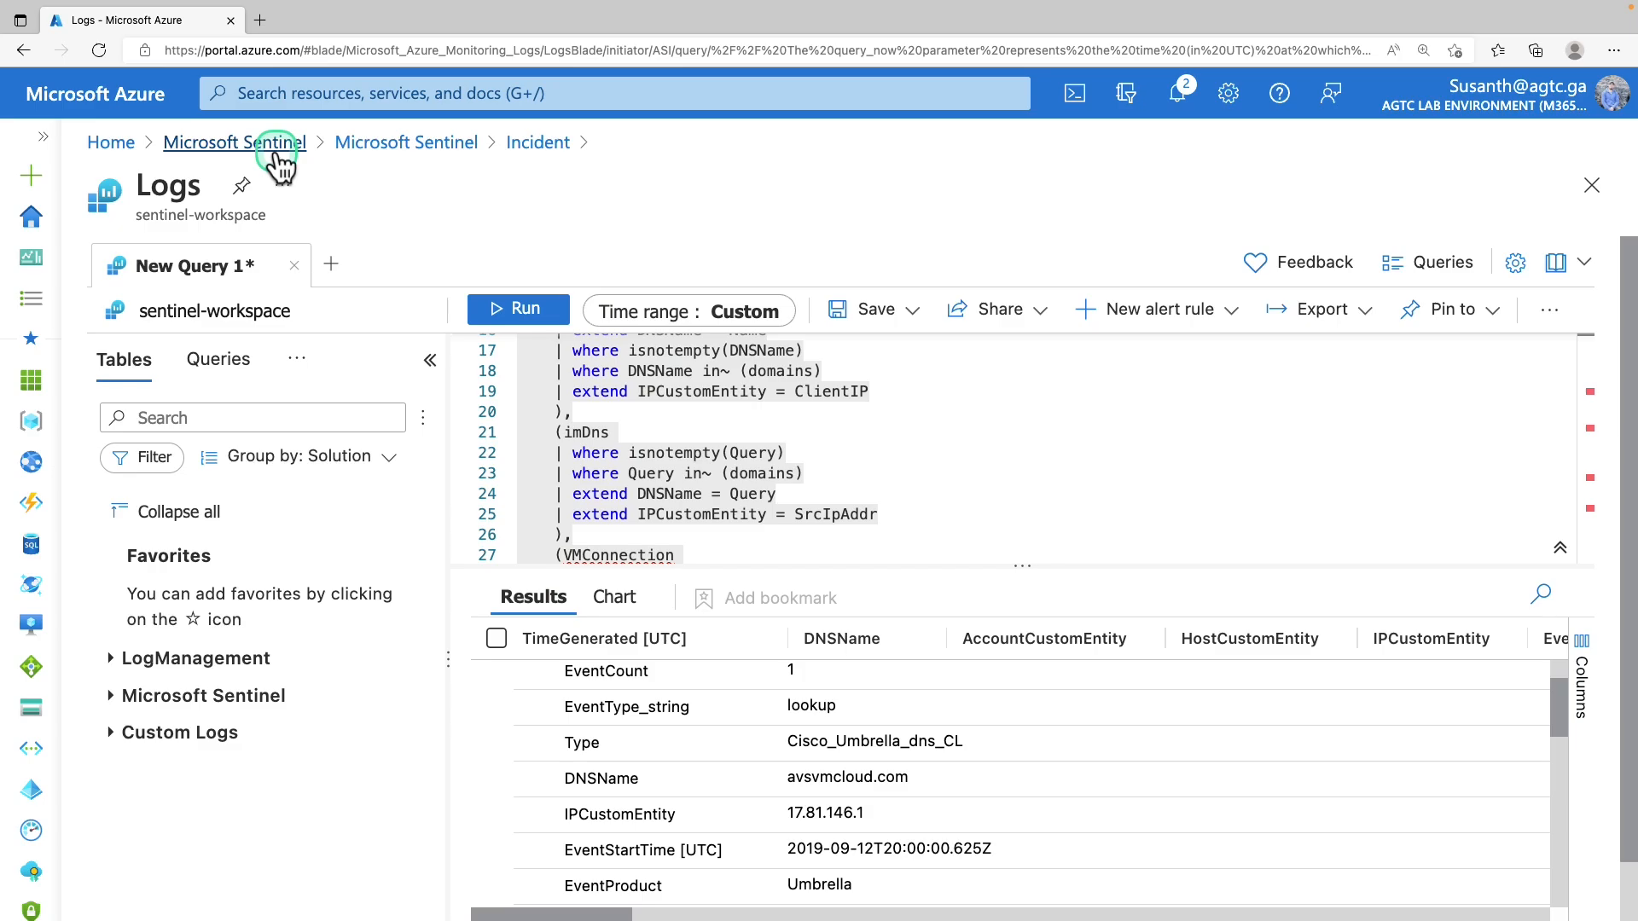
{"action": "left_click", "coordinate": [276, 147]}
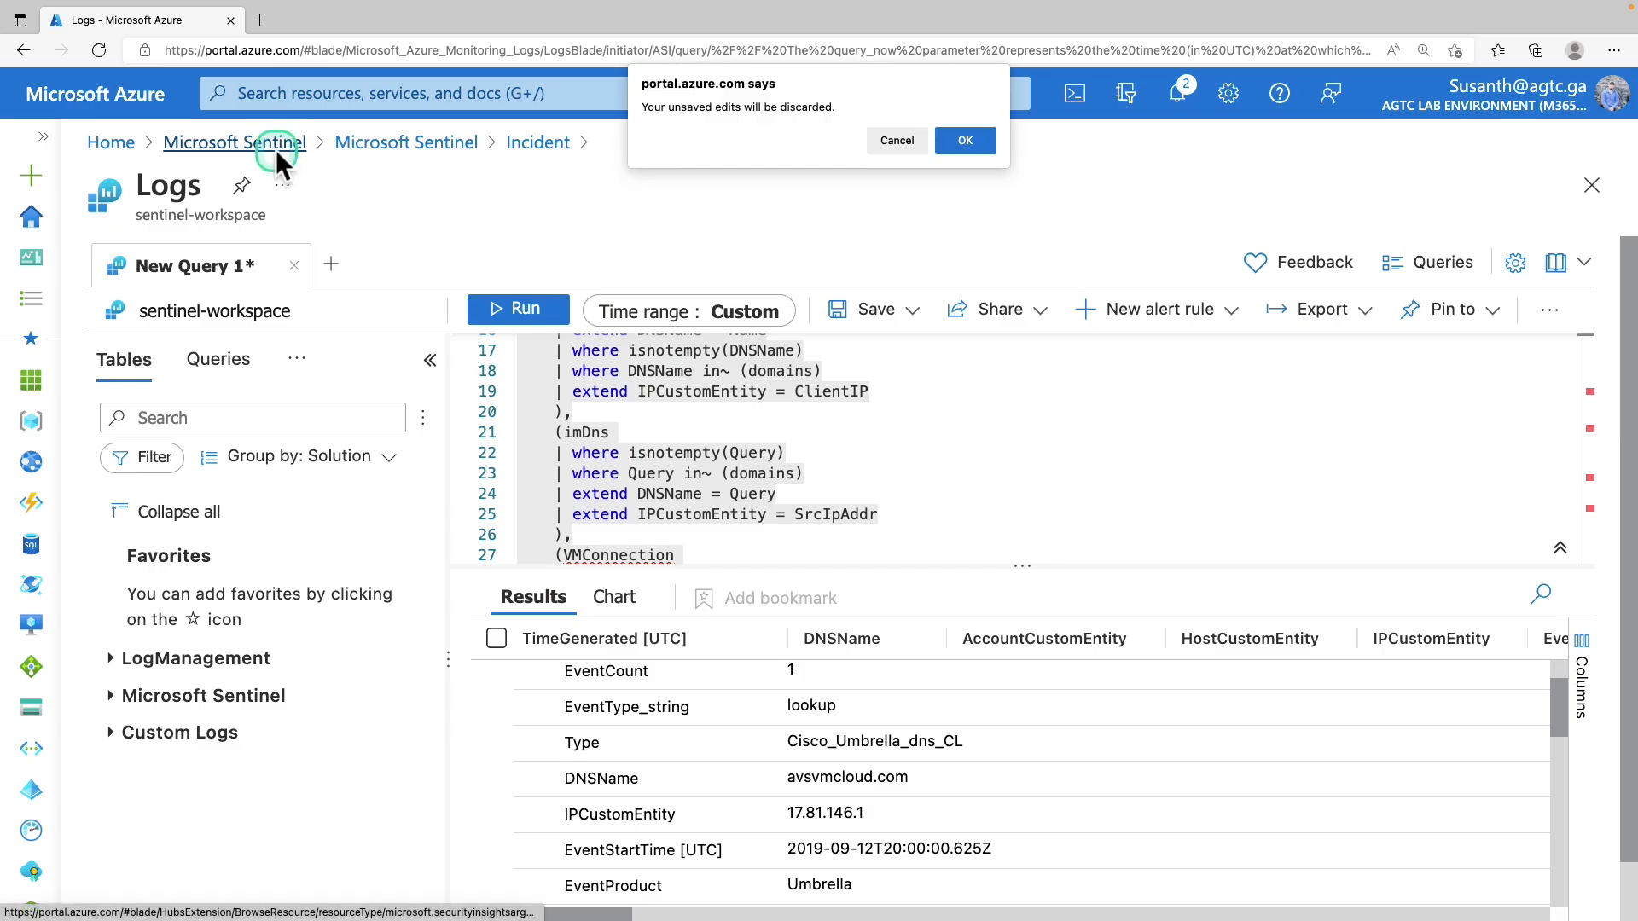
{"action": "left_click", "coordinate": [973, 140]}
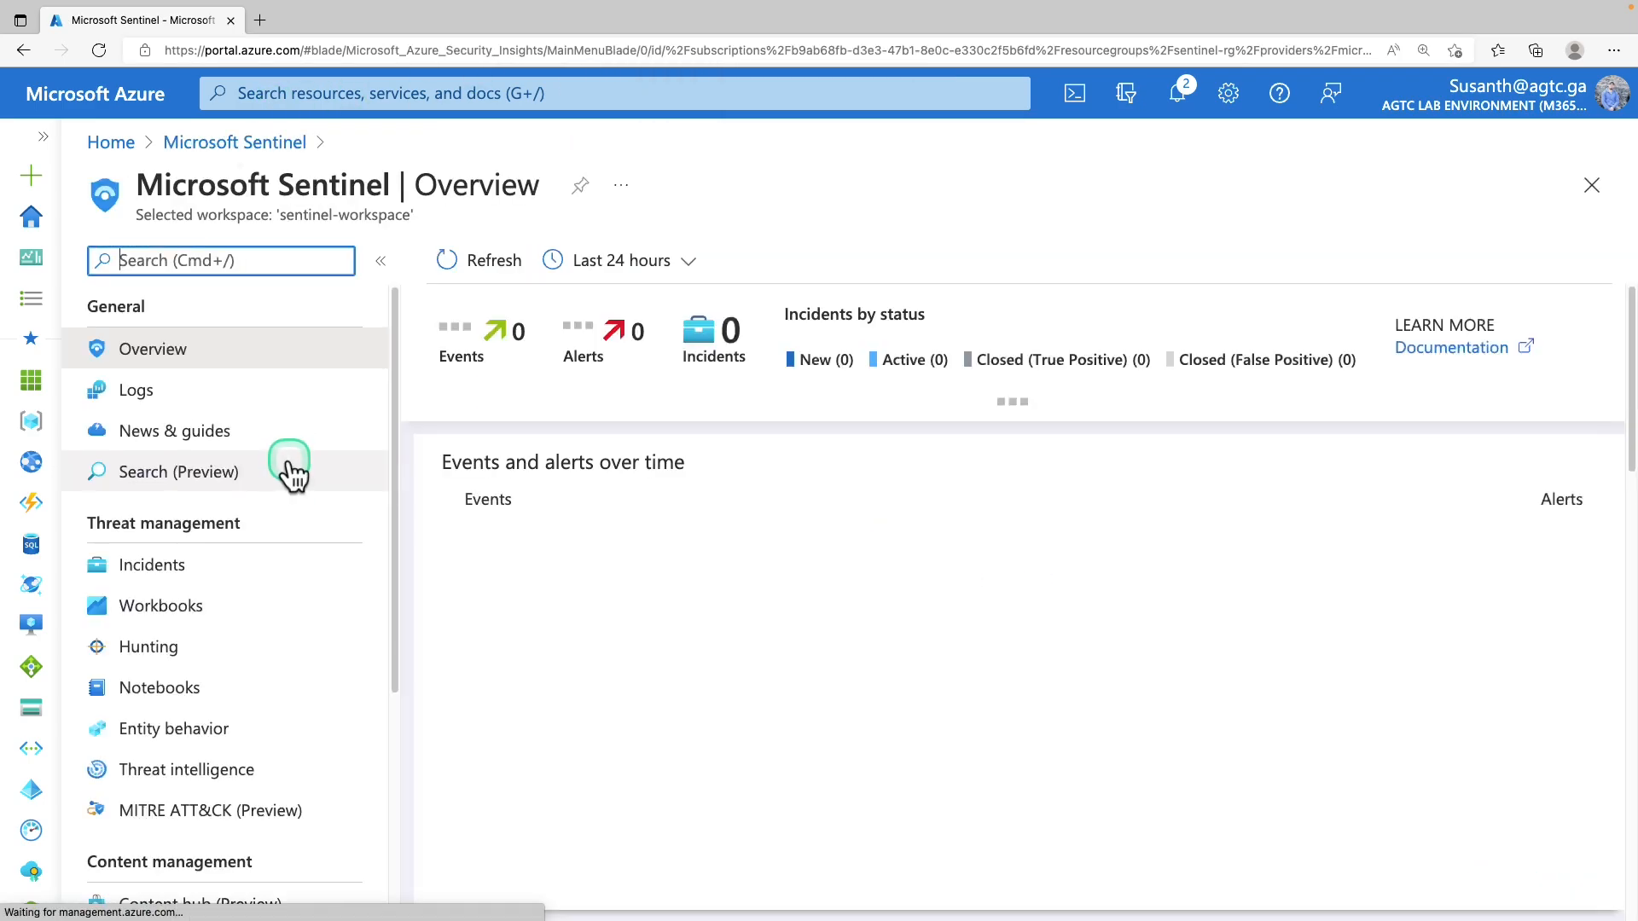
Open the Hunting page listing 155 of 213 active queries and dismiss the guide bubble
{"action": "left_click_drag", "start_coordinate": [95, 531], "coordinate": [213, 551]}
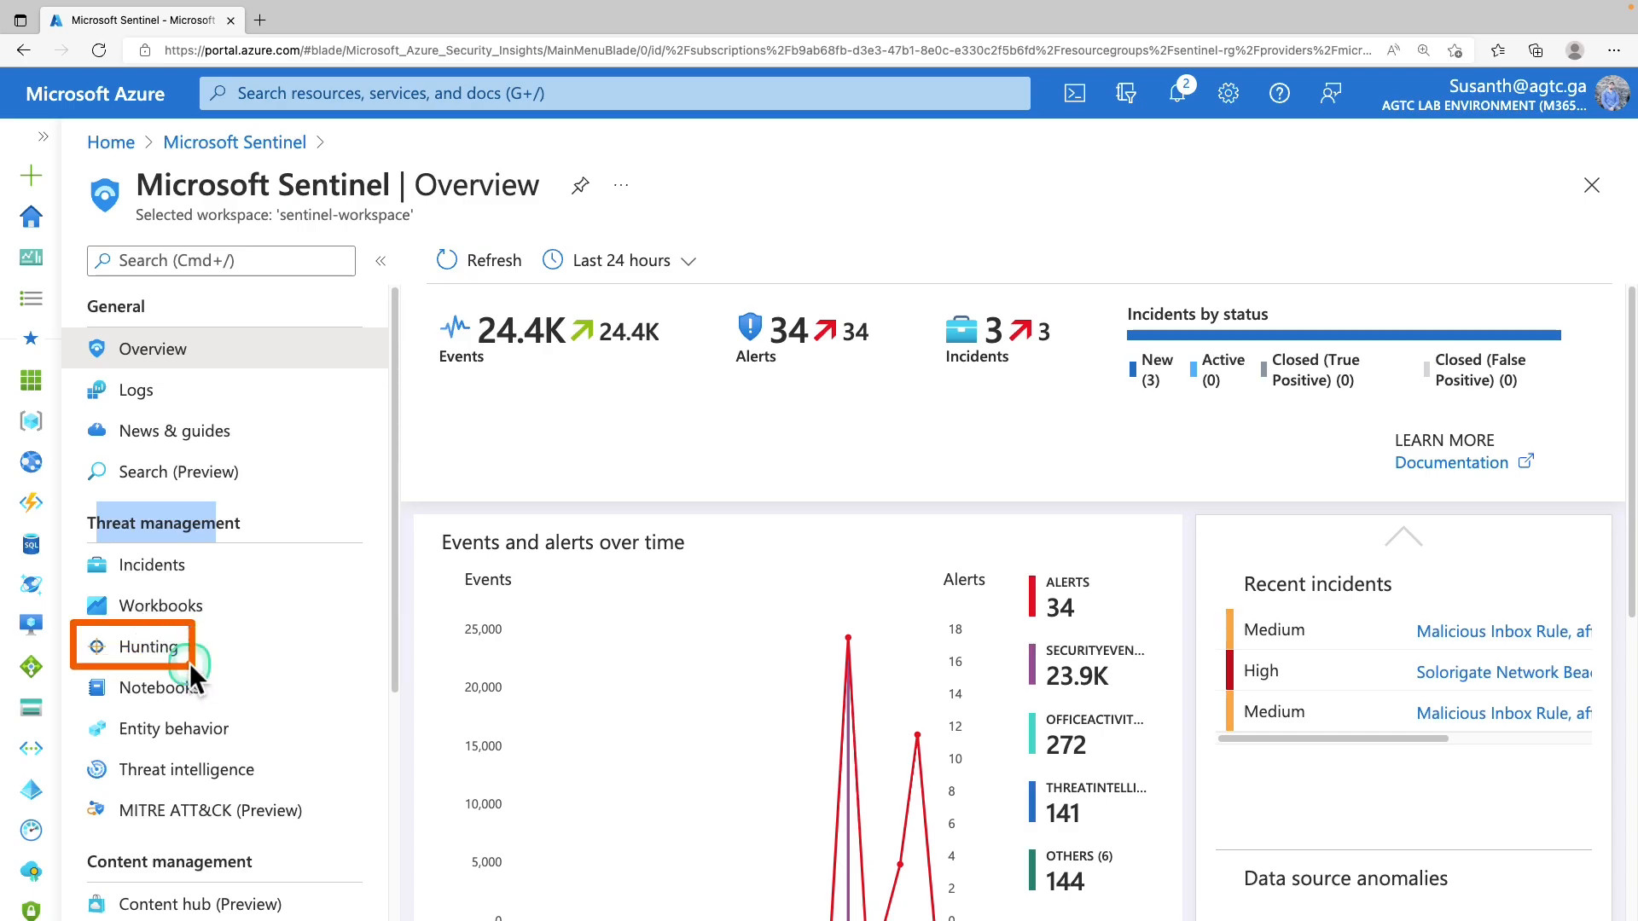
{"action": "left_click", "coordinate": [157, 659]}
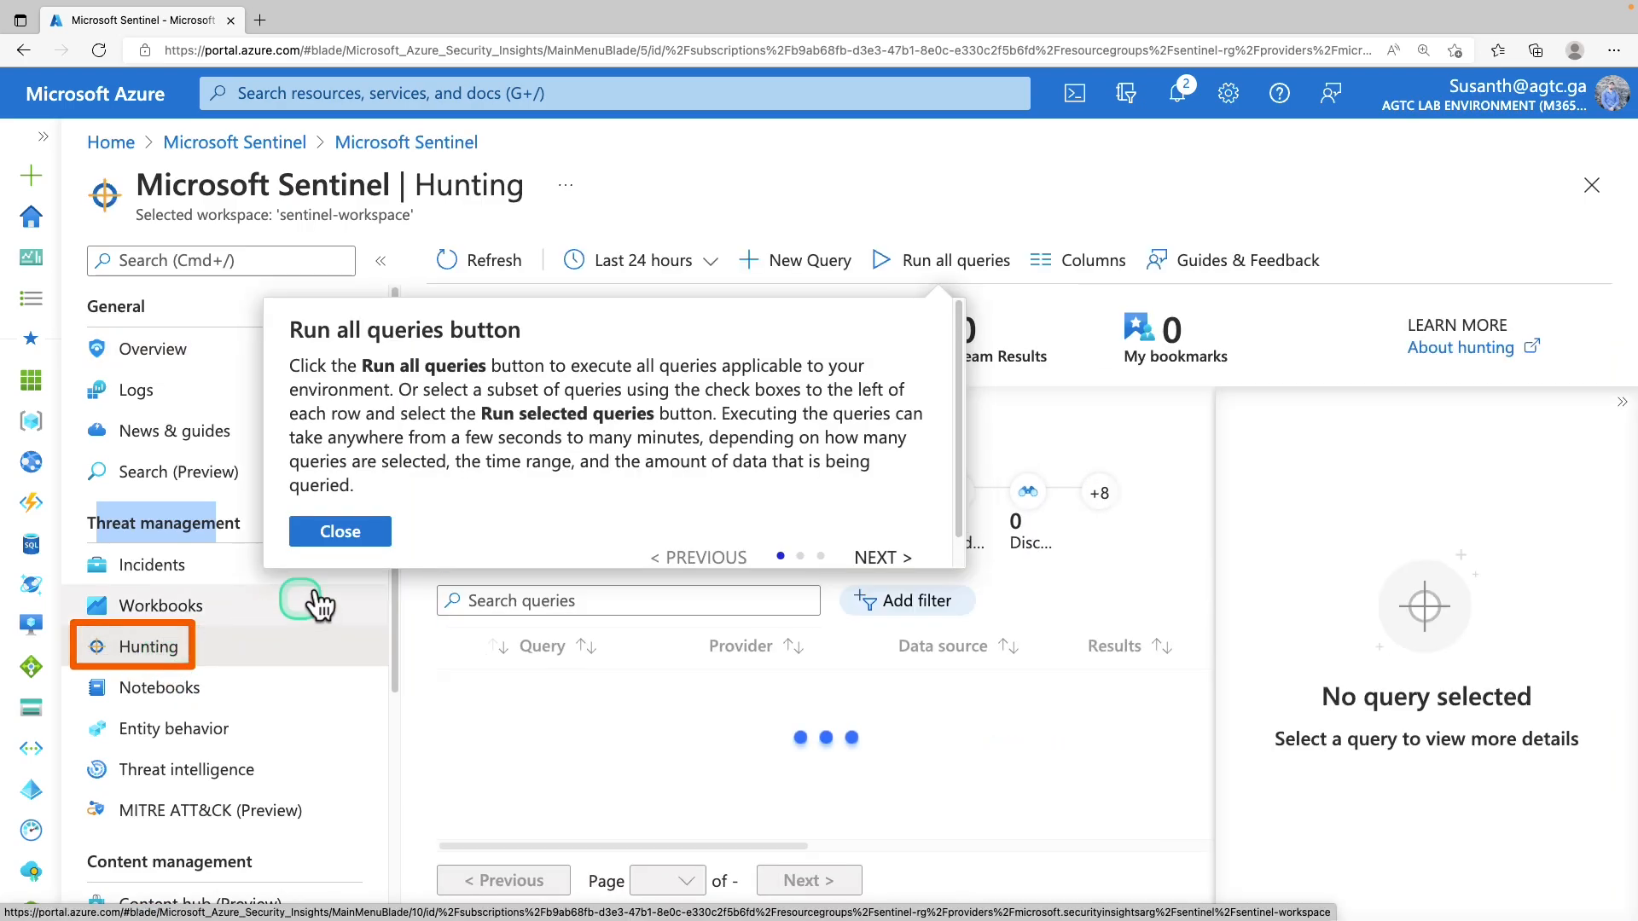
{"action": "left_click", "coordinate": [358, 536]}
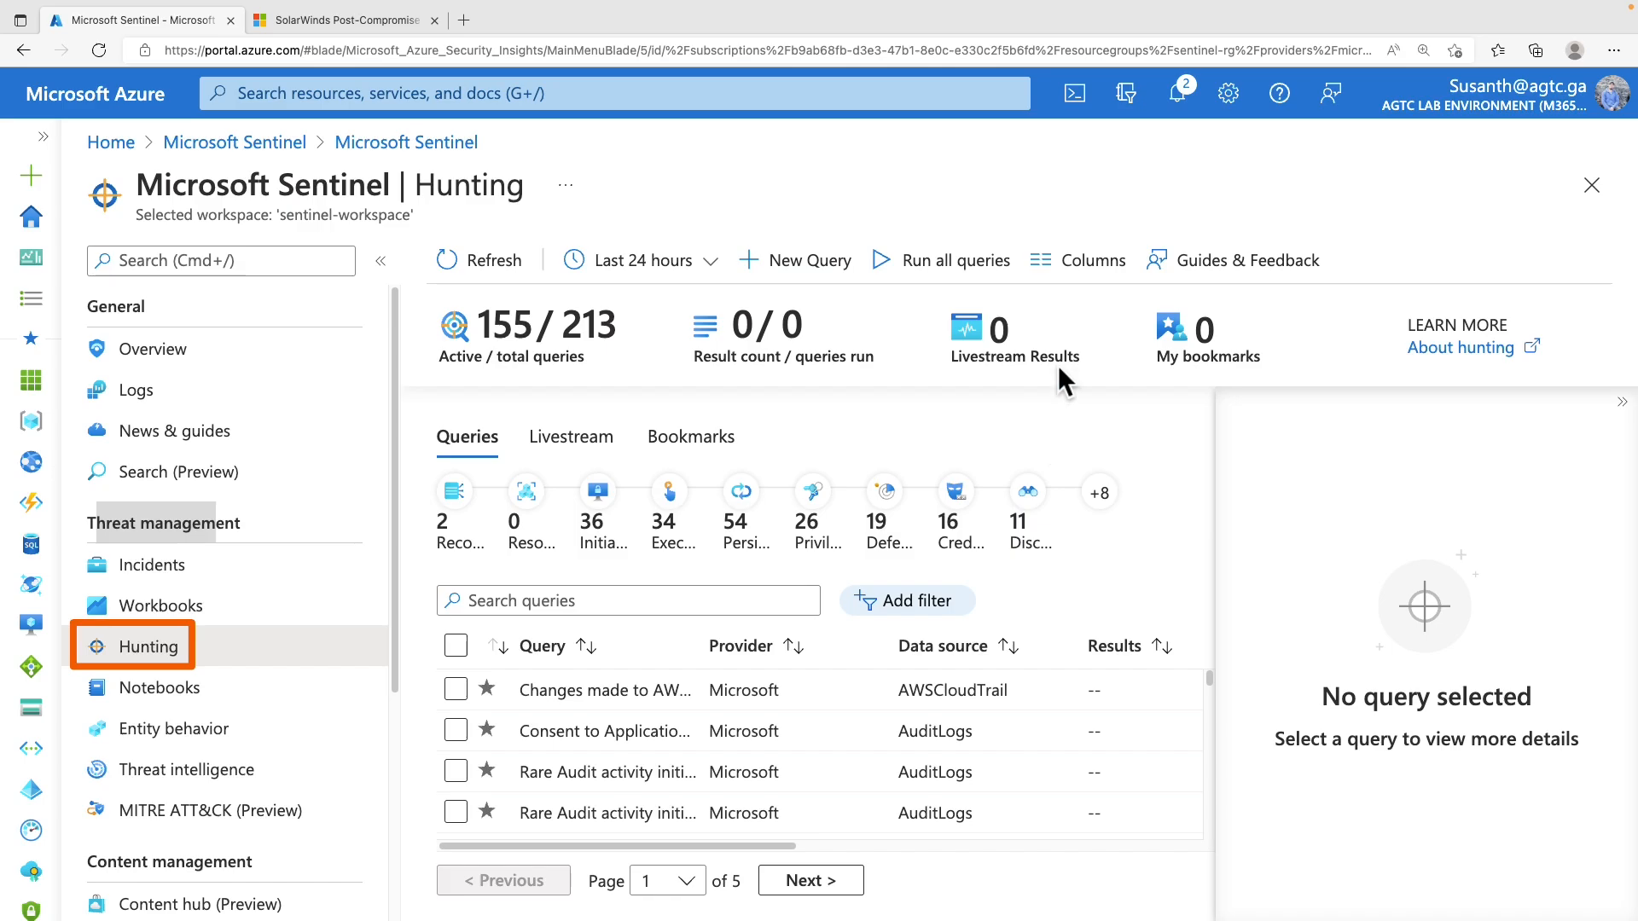
{"action": "left_click", "coordinate": [364, 22]}
{"action": "scroll", "coordinate": [719, 473], "scroll_direction": "down", "scroll_amount": 5}
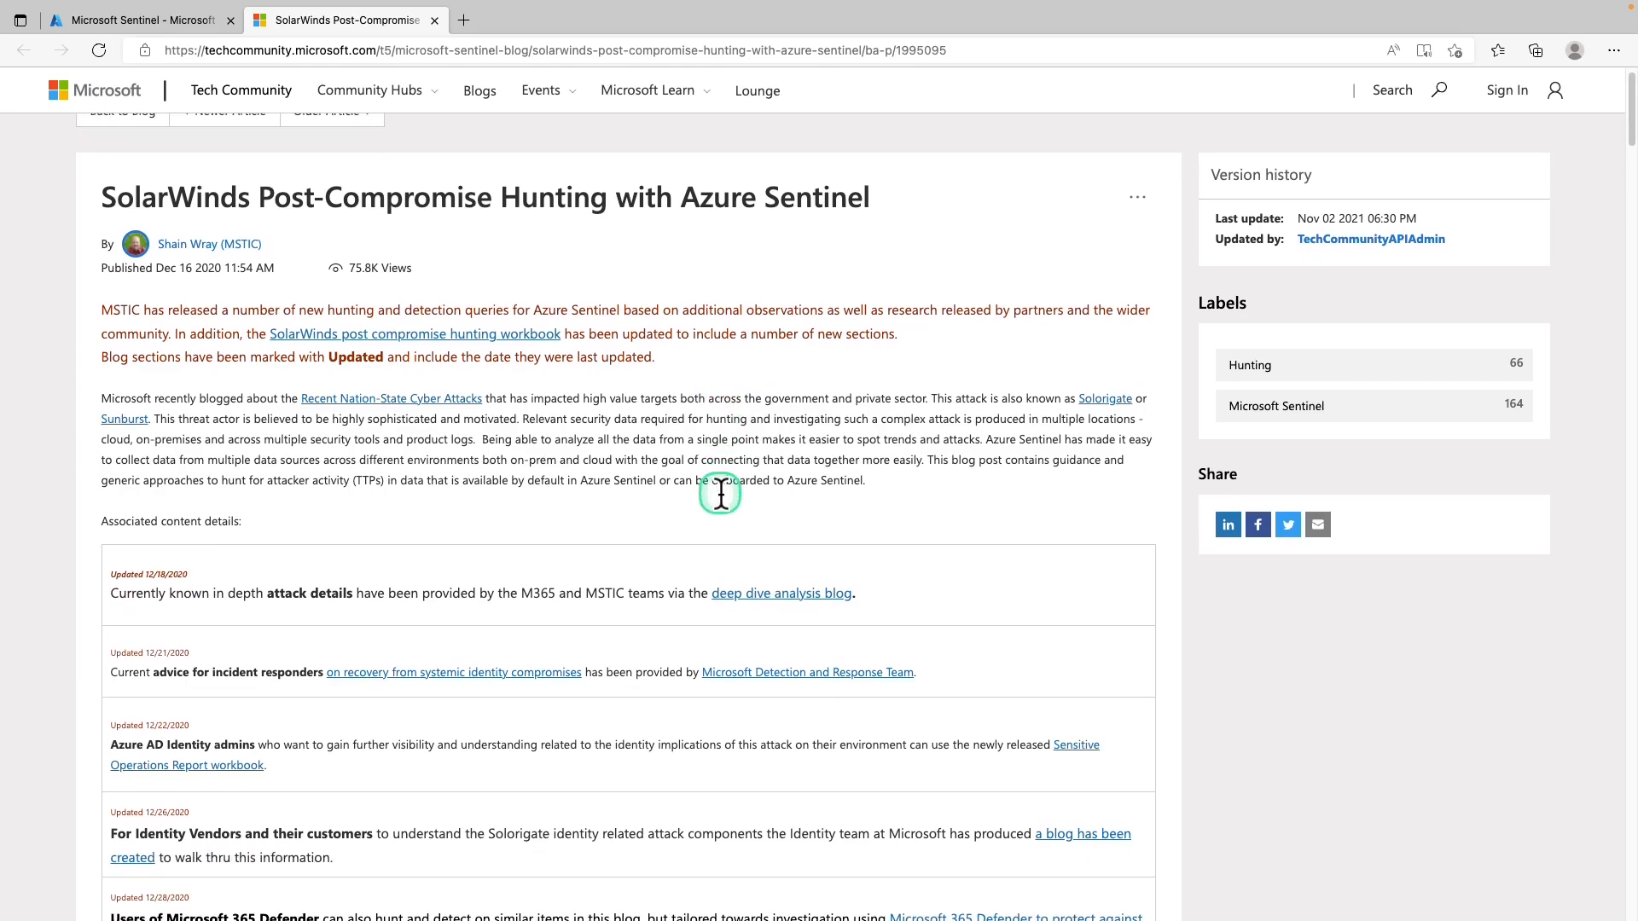
{"action": "scroll", "coordinate": [720, 497], "scroll_direction": "down", "scroll_amount": 4}
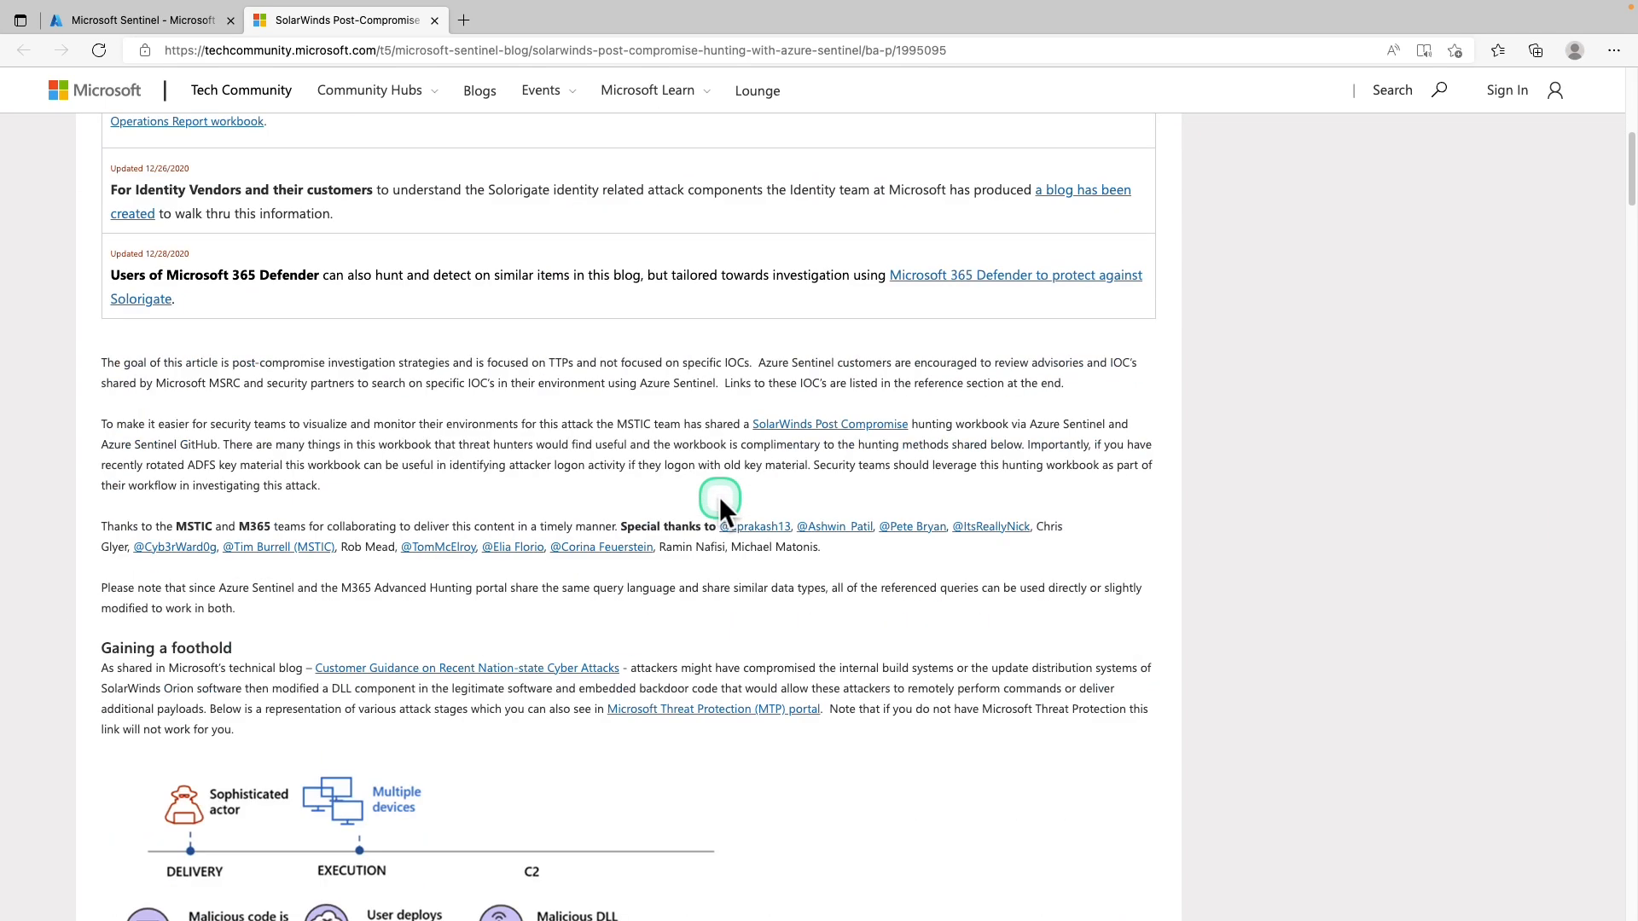
{"action": "scroll", "coordinate": [720, 503], "scroll_direction": "up", "scroll_amount": 3}
{"action": "scroll", "coordinate": [719, 504], "scroll_direction": "up", "scroll_amount": 2}
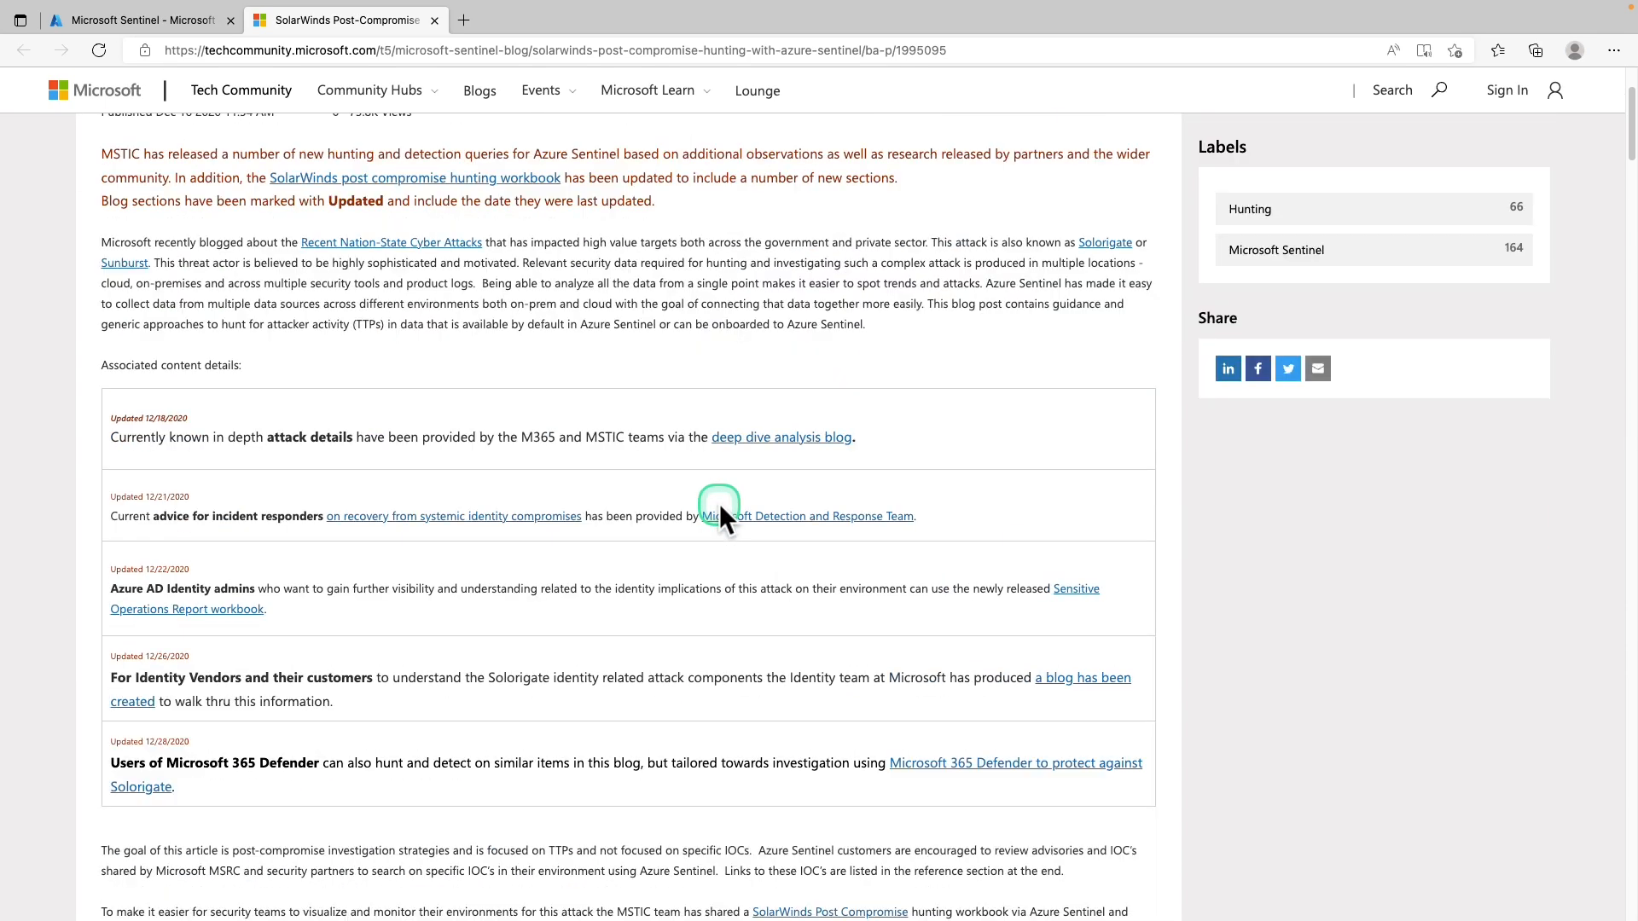
{"action": "scroll", "coordinate": [719, 506], "scroll_direction": "down", "scroll_amount": 11}
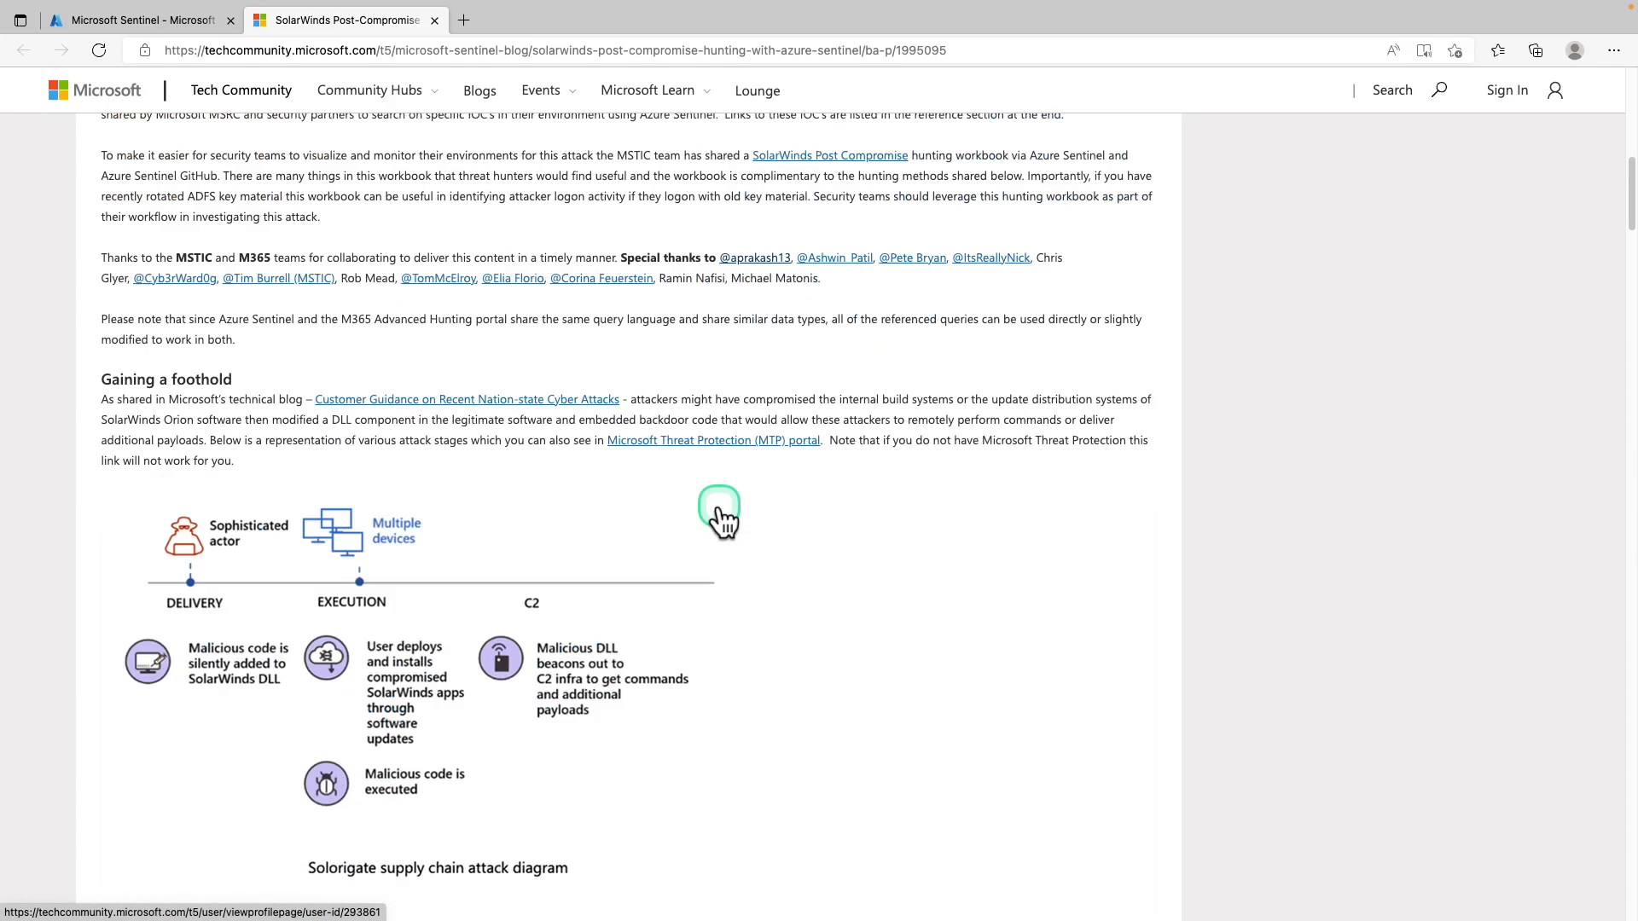
{"action": "scroll", "coordinate": [720, 507], "scroll_direction": "down", "scroll_amount": 3}
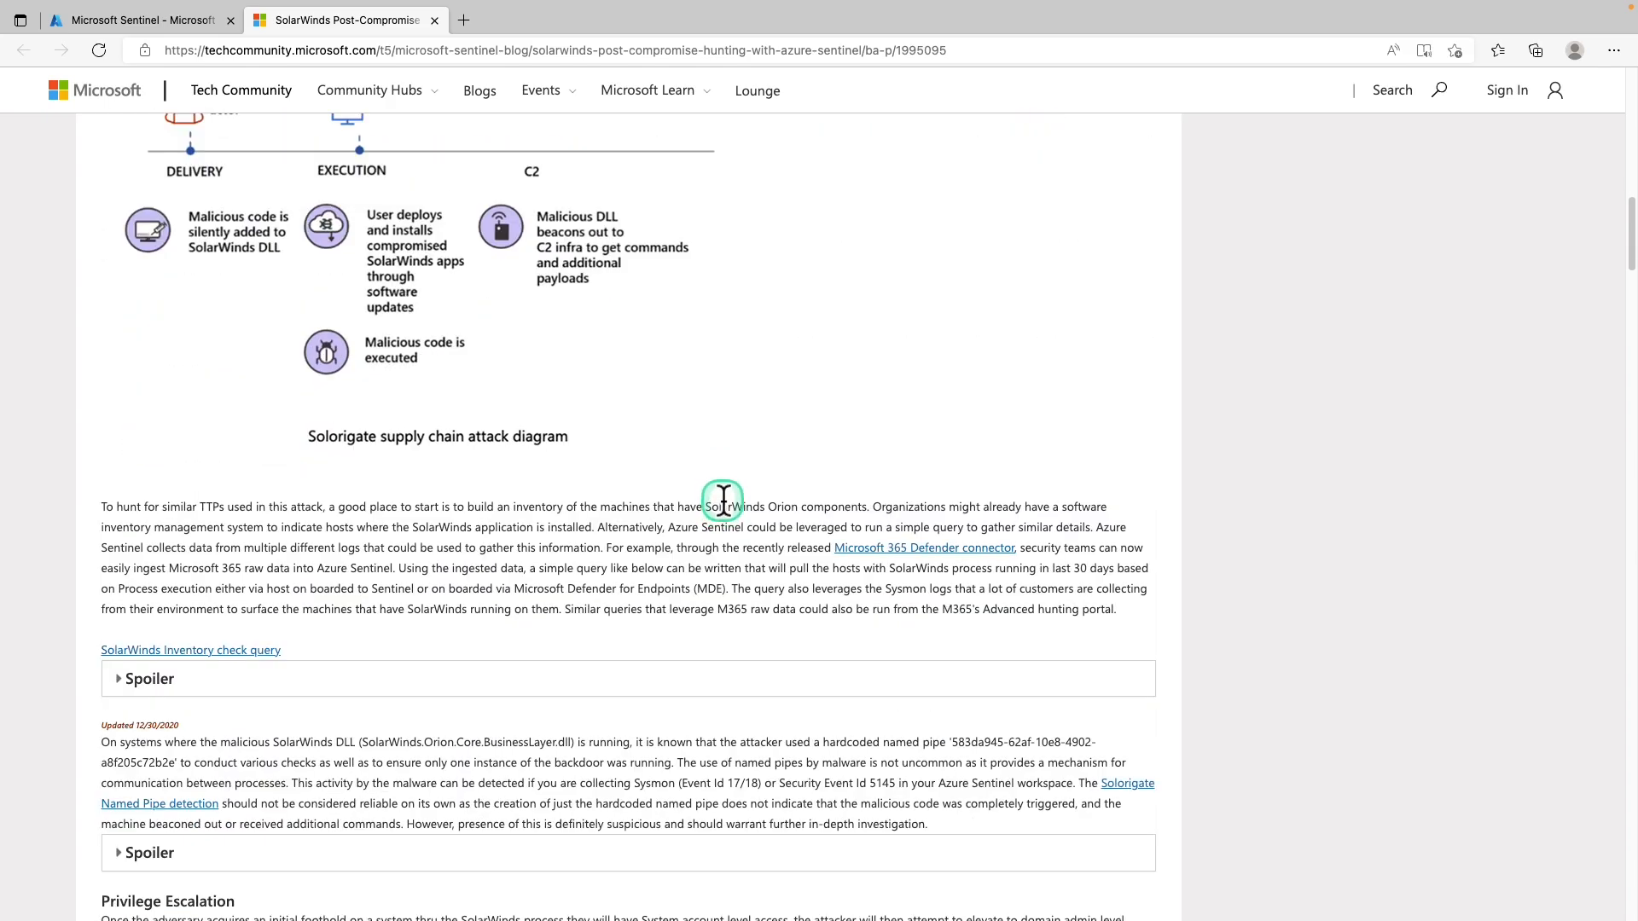
{"action": "scroll", "coordinate": [723, 482], "scroll_direction": "down", "scroll_amount": 1}
{"action": "scroll", "coordinate": [725, 462], "scroll_direction": "down", "scroll_amount": 12}
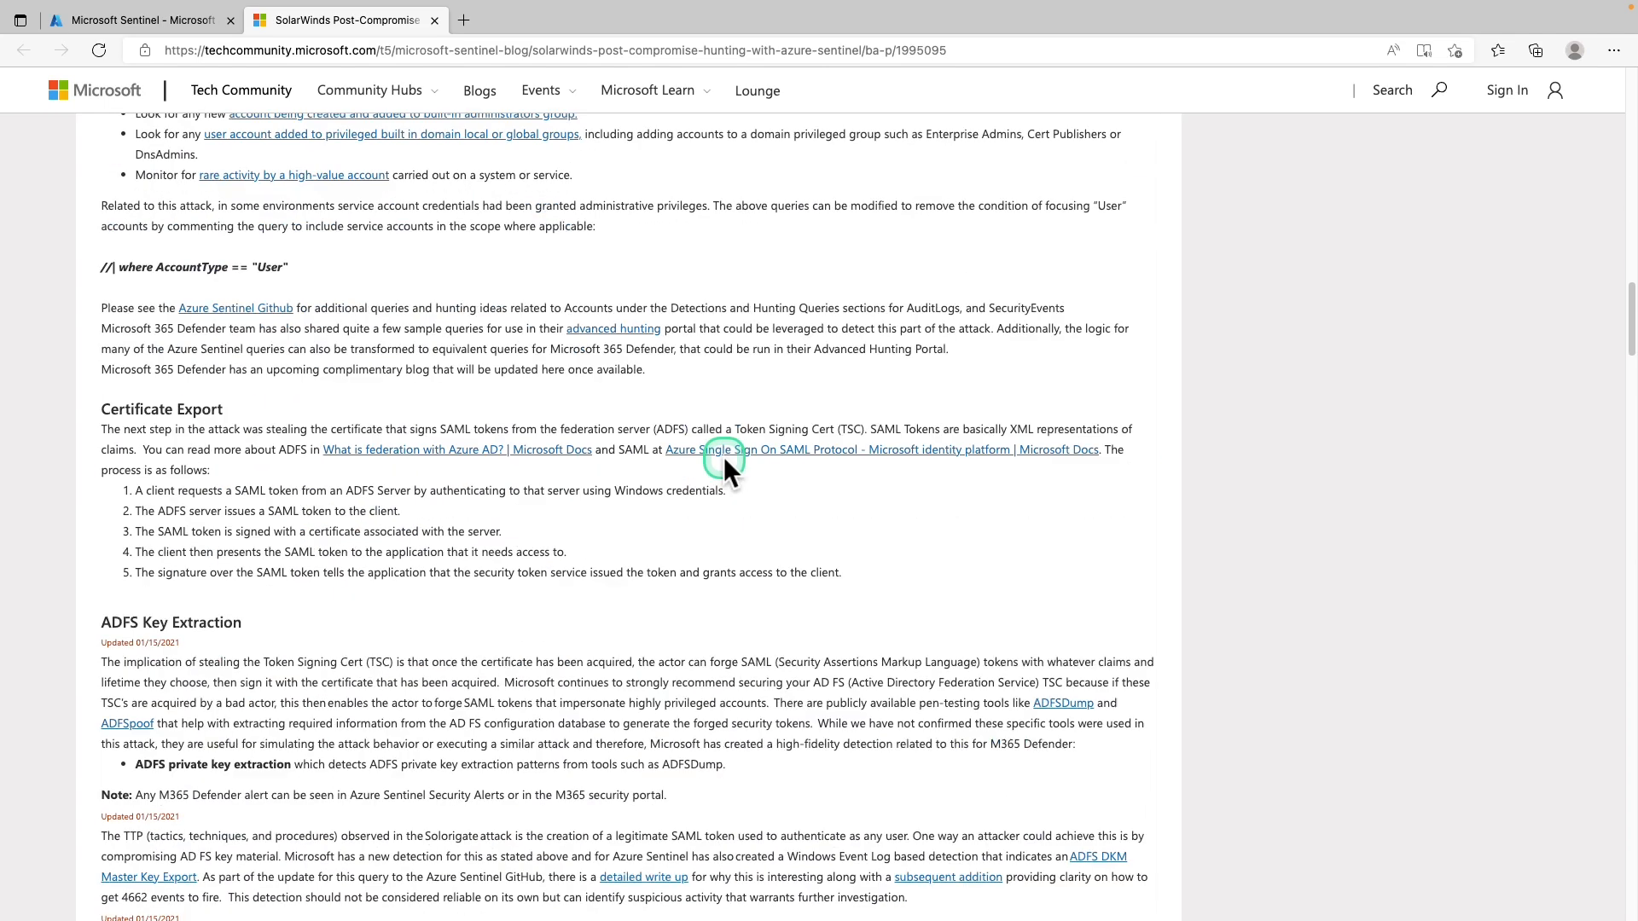
{"action": "scroll", "coordinate": [722, 473], "scroll_direction": "up", "scroll_amount": 20}
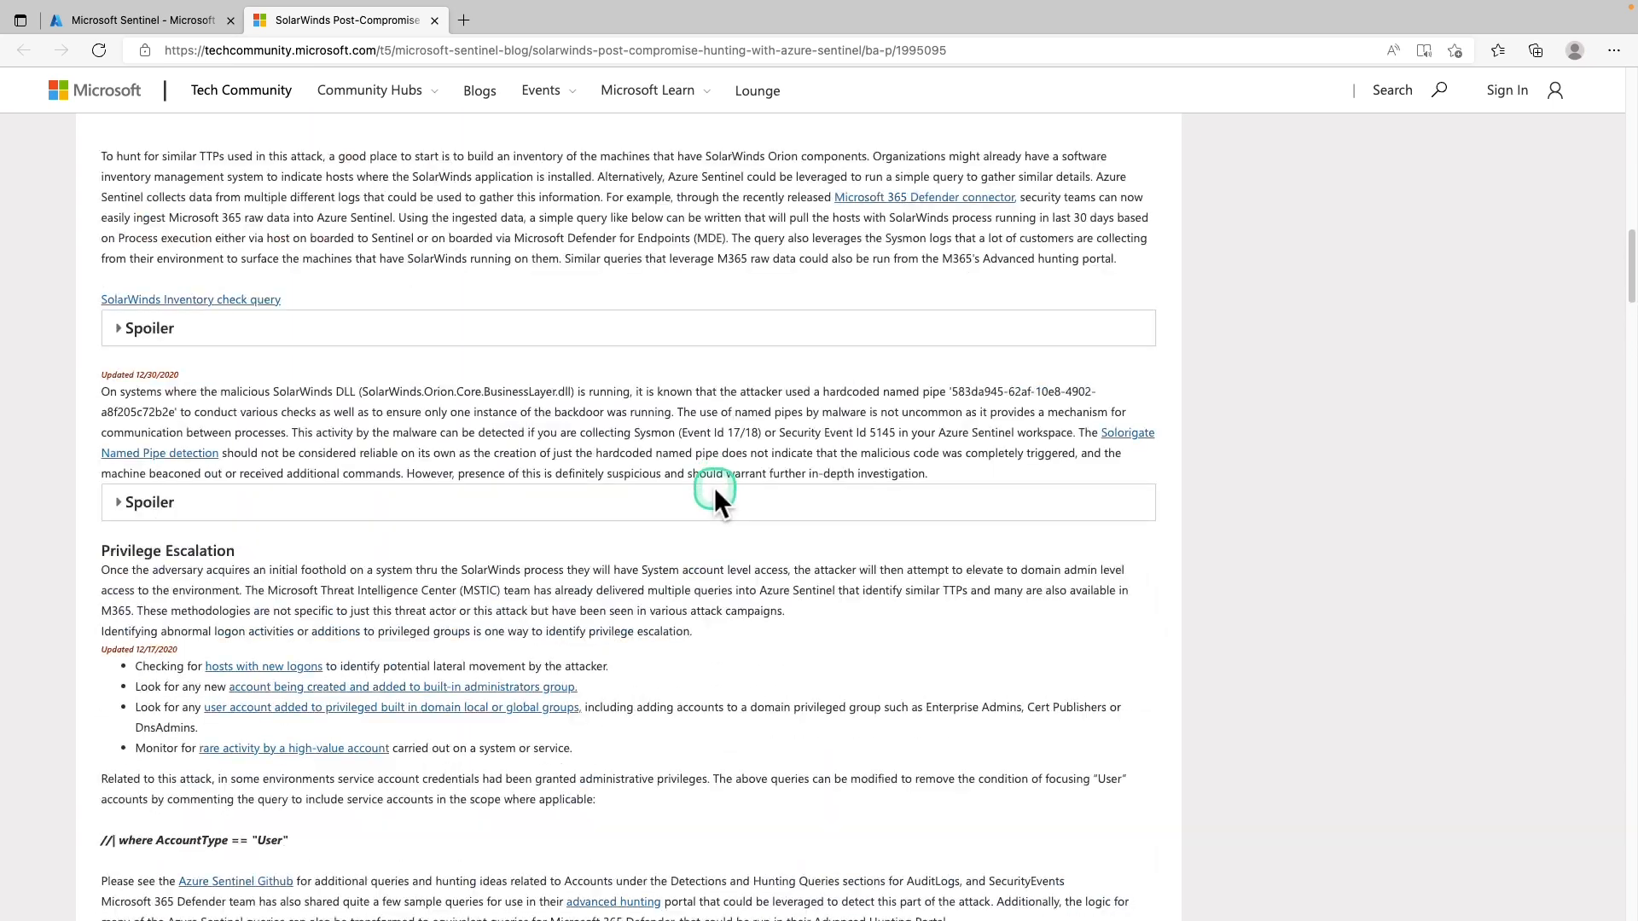
Search hunting queries for 'solorigate', run Solorigate Inventory check (3 results), and view them in Logs
{"action": "left_click", "coordinate": [128, 19]}
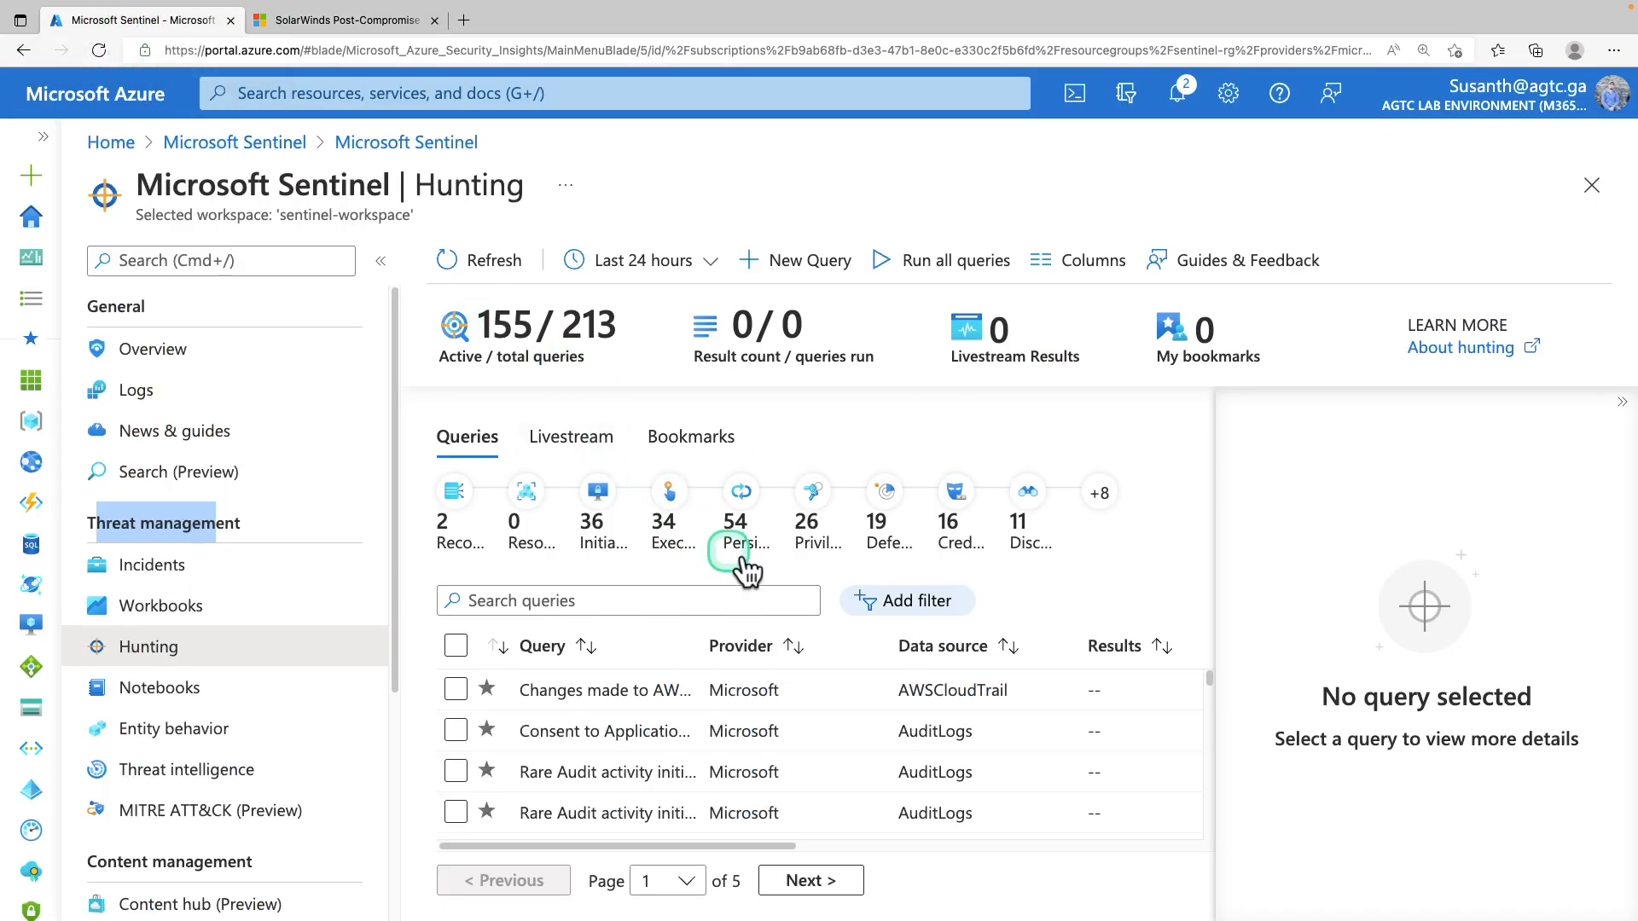
{"action": "left_click", "coordinate": [601, 601]}
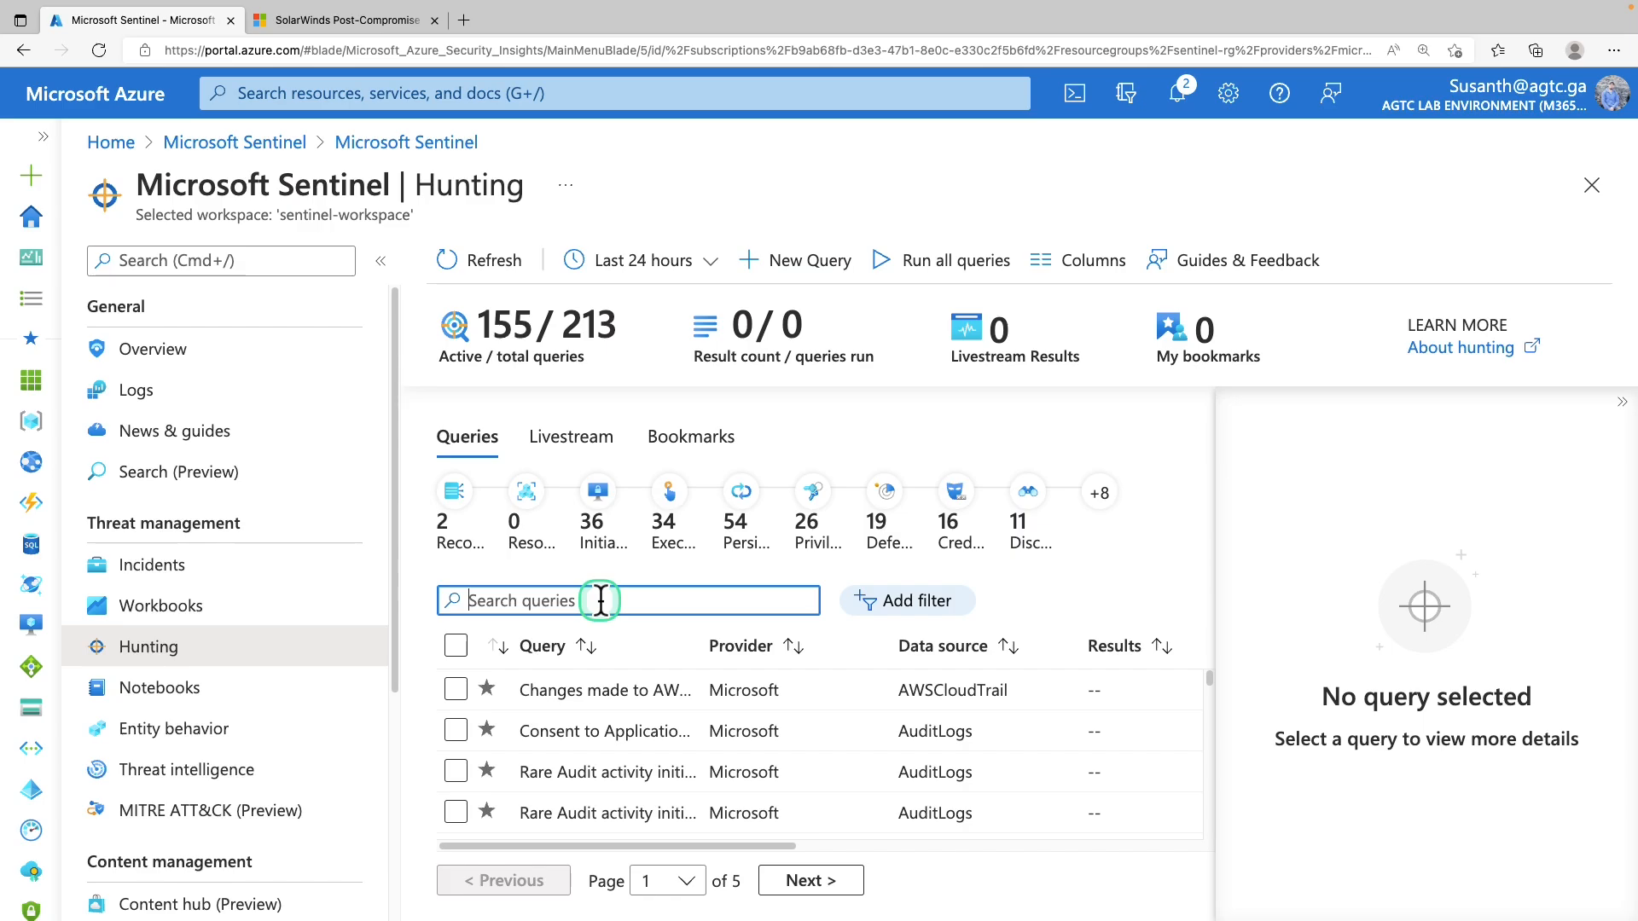
{"action": "type", "text": "solorigate"}
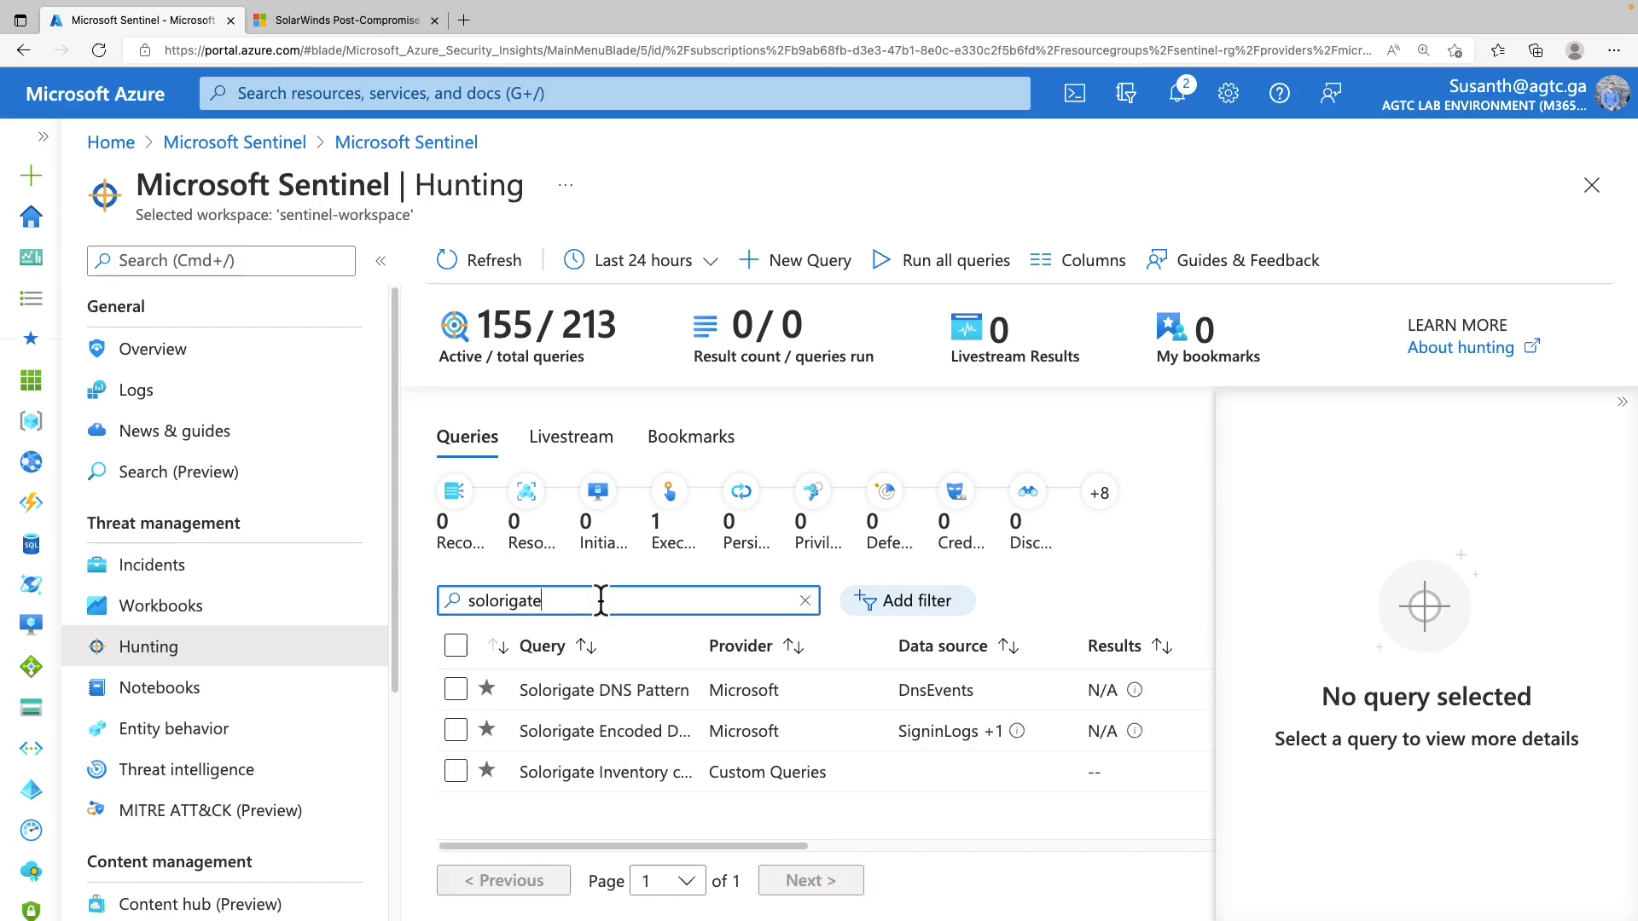
{"action": "left_click", "coordinate": [591, 780]}
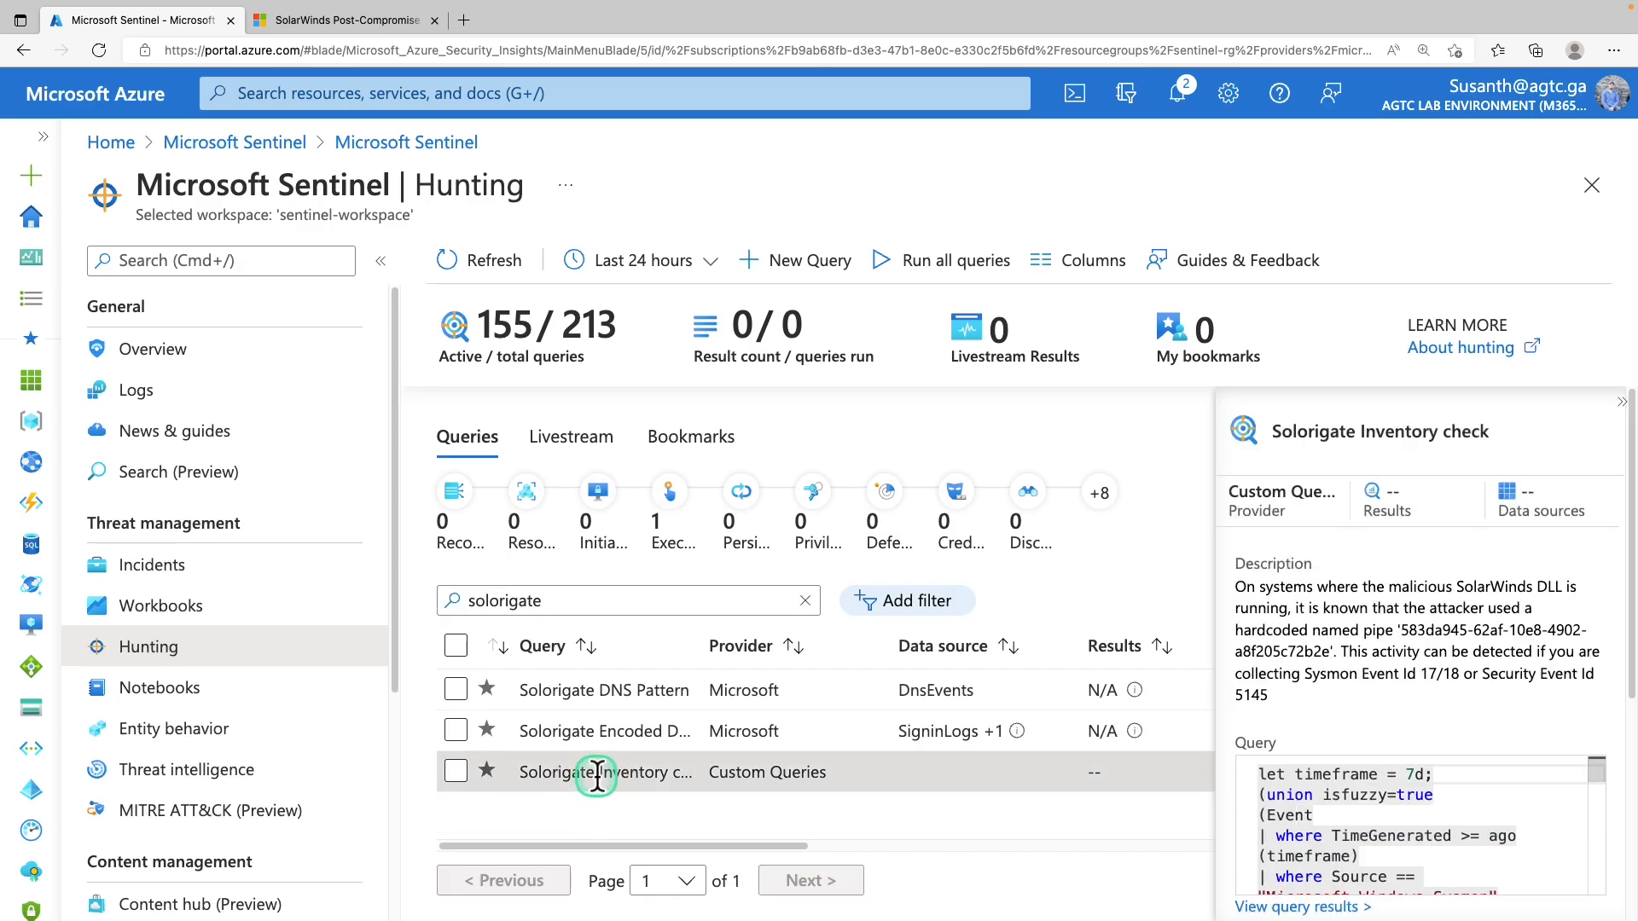
{"action": "scroll", "coordinate": [1419, 611], "scroll_direction": "down", "scroll_amount": 5}
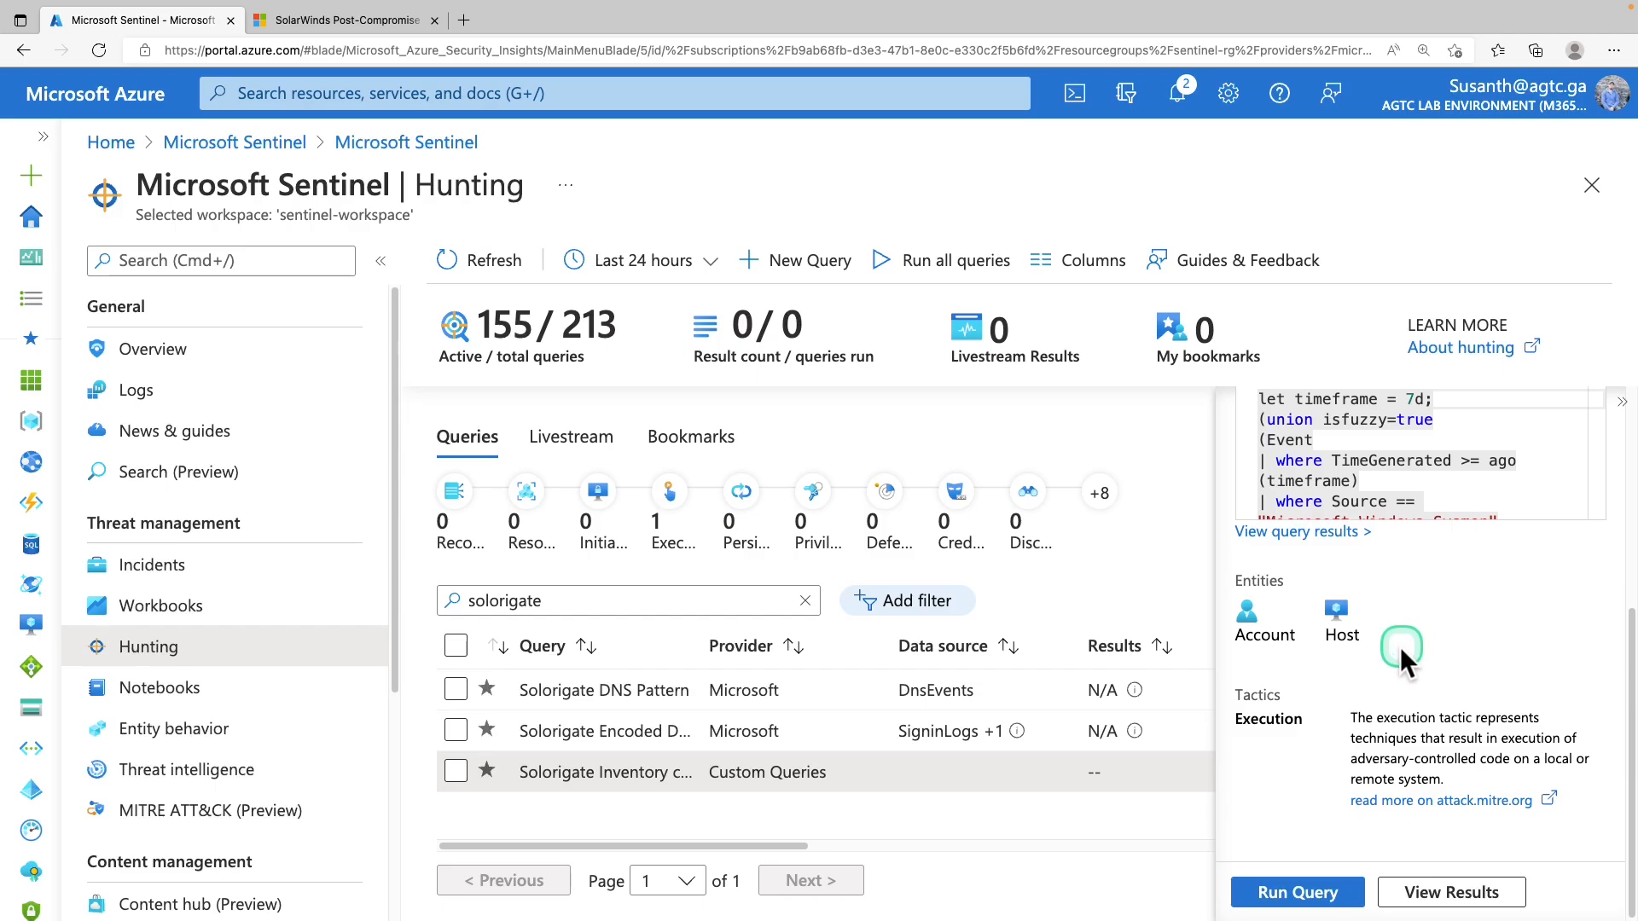
{"action": "left_click", "coordinate": [1282, 908]}
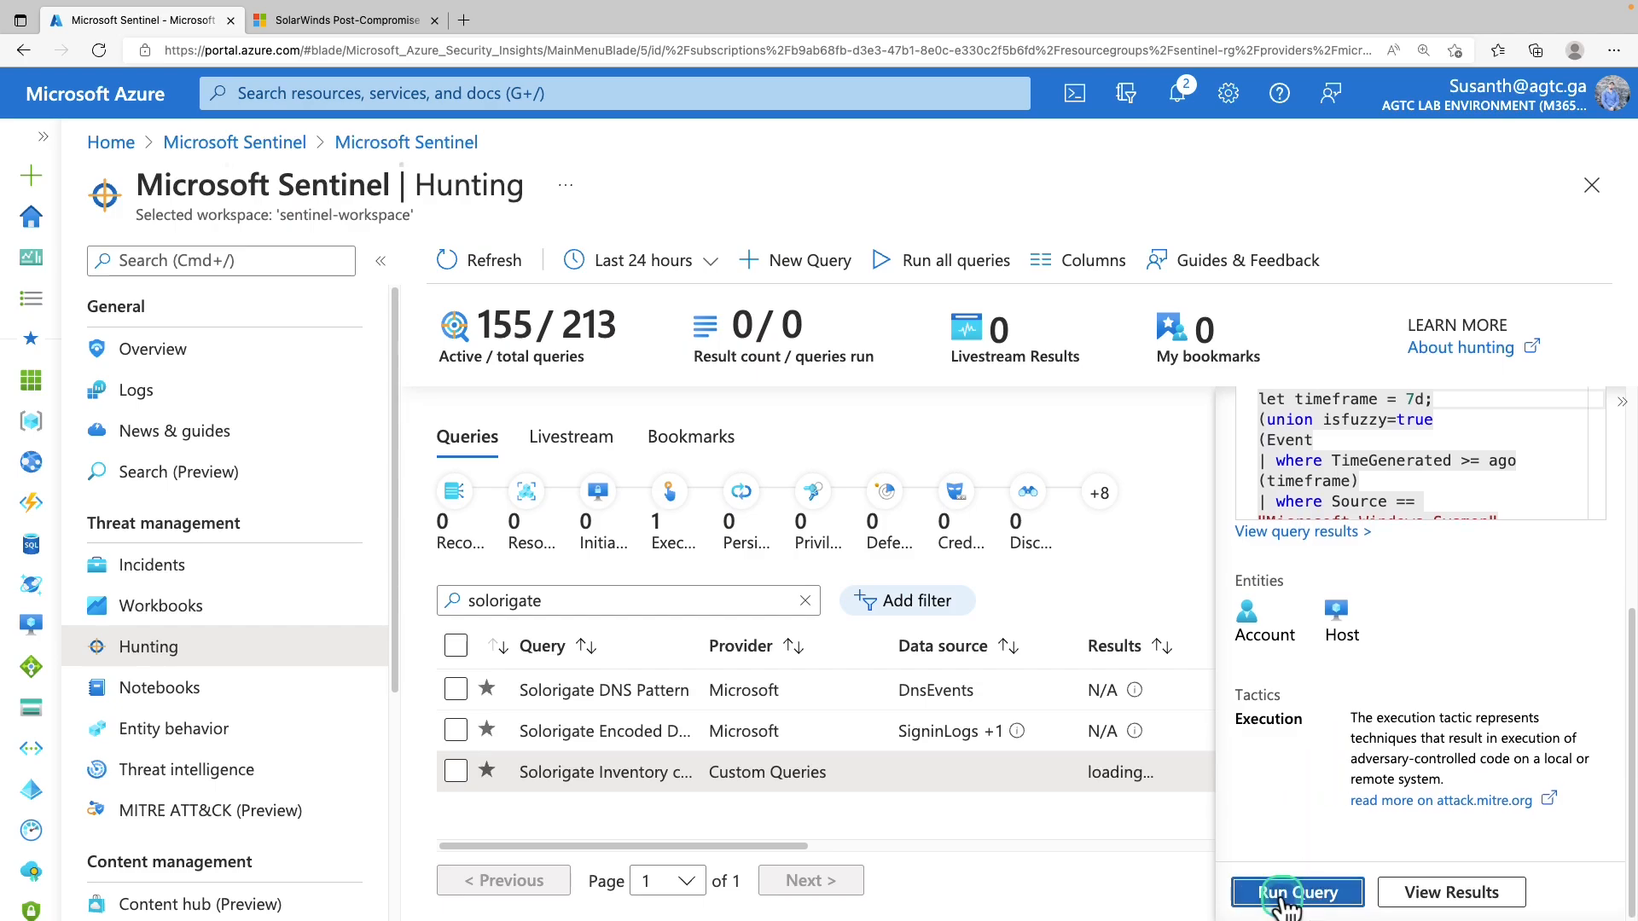
{"action": "scroll", "coordinate": [1339, 759], "scroll_direction": "up", "scroll_amount": 5}
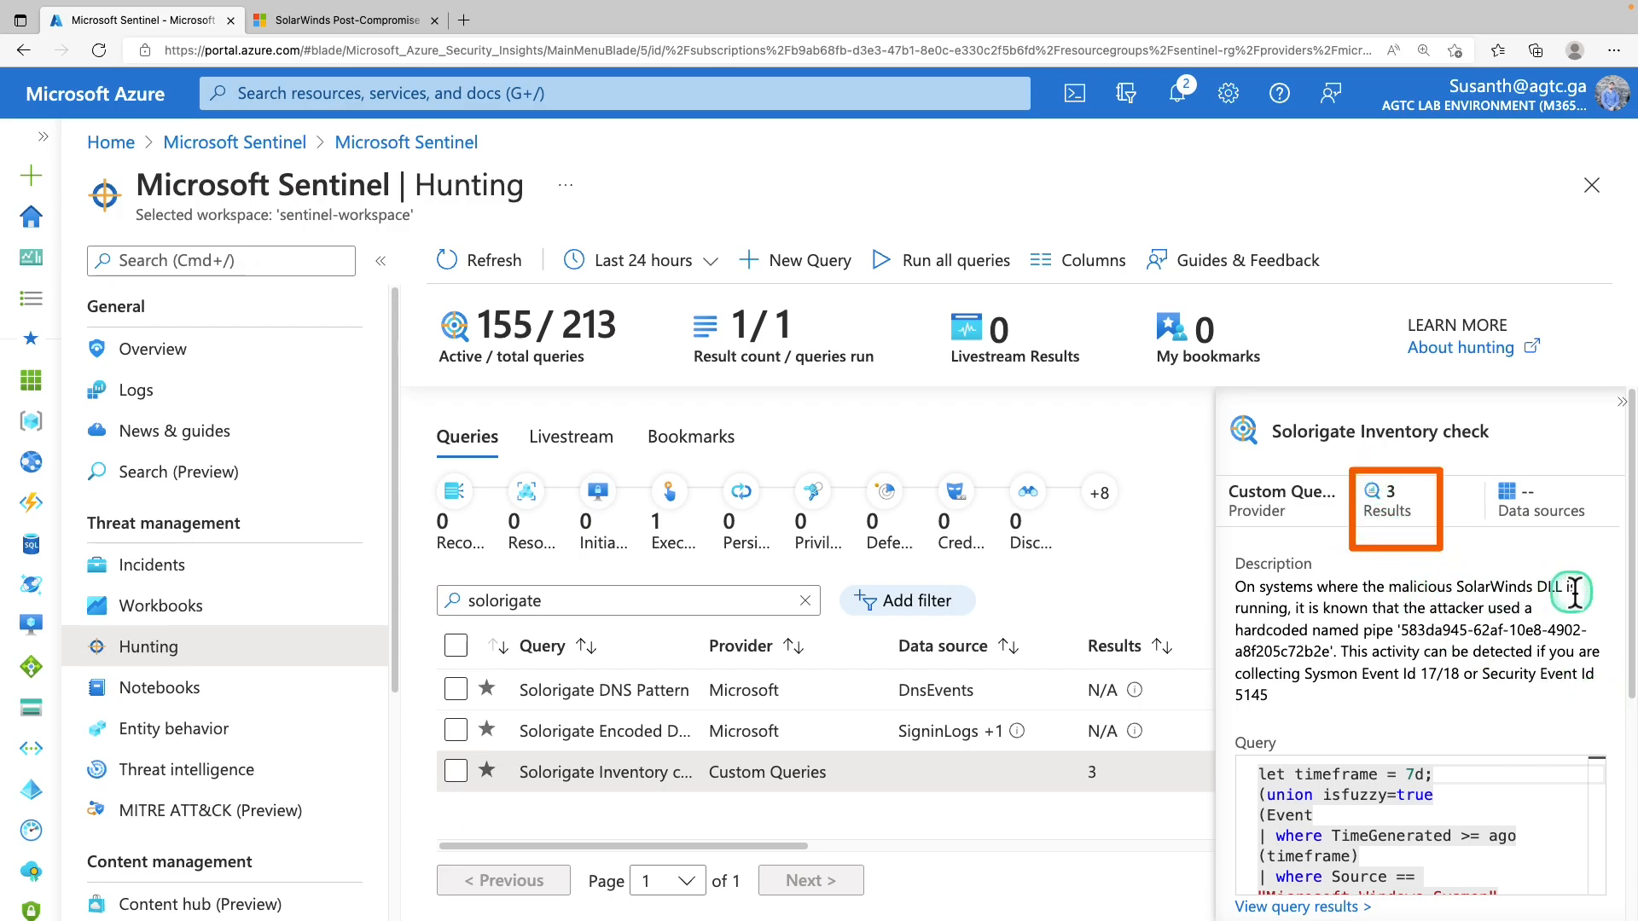
{"action": "left_click_drag", "start_coordinate": [1629, 607], "coordinate": [1626, 824]}
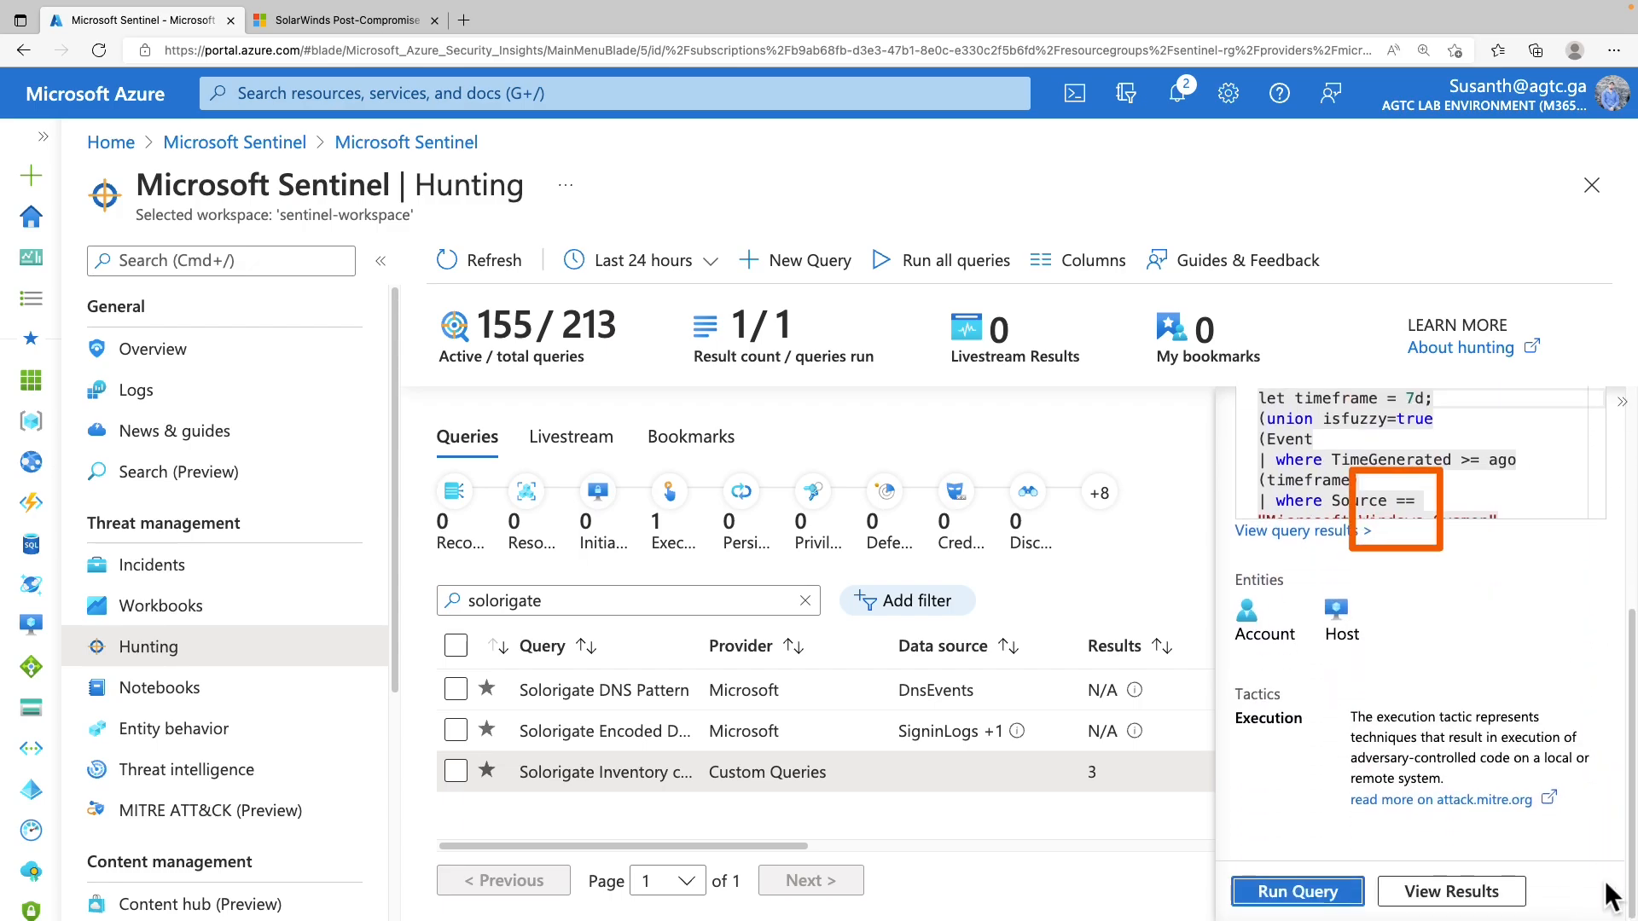
{"action": "left_click", "coordinate": [1420, 891]}
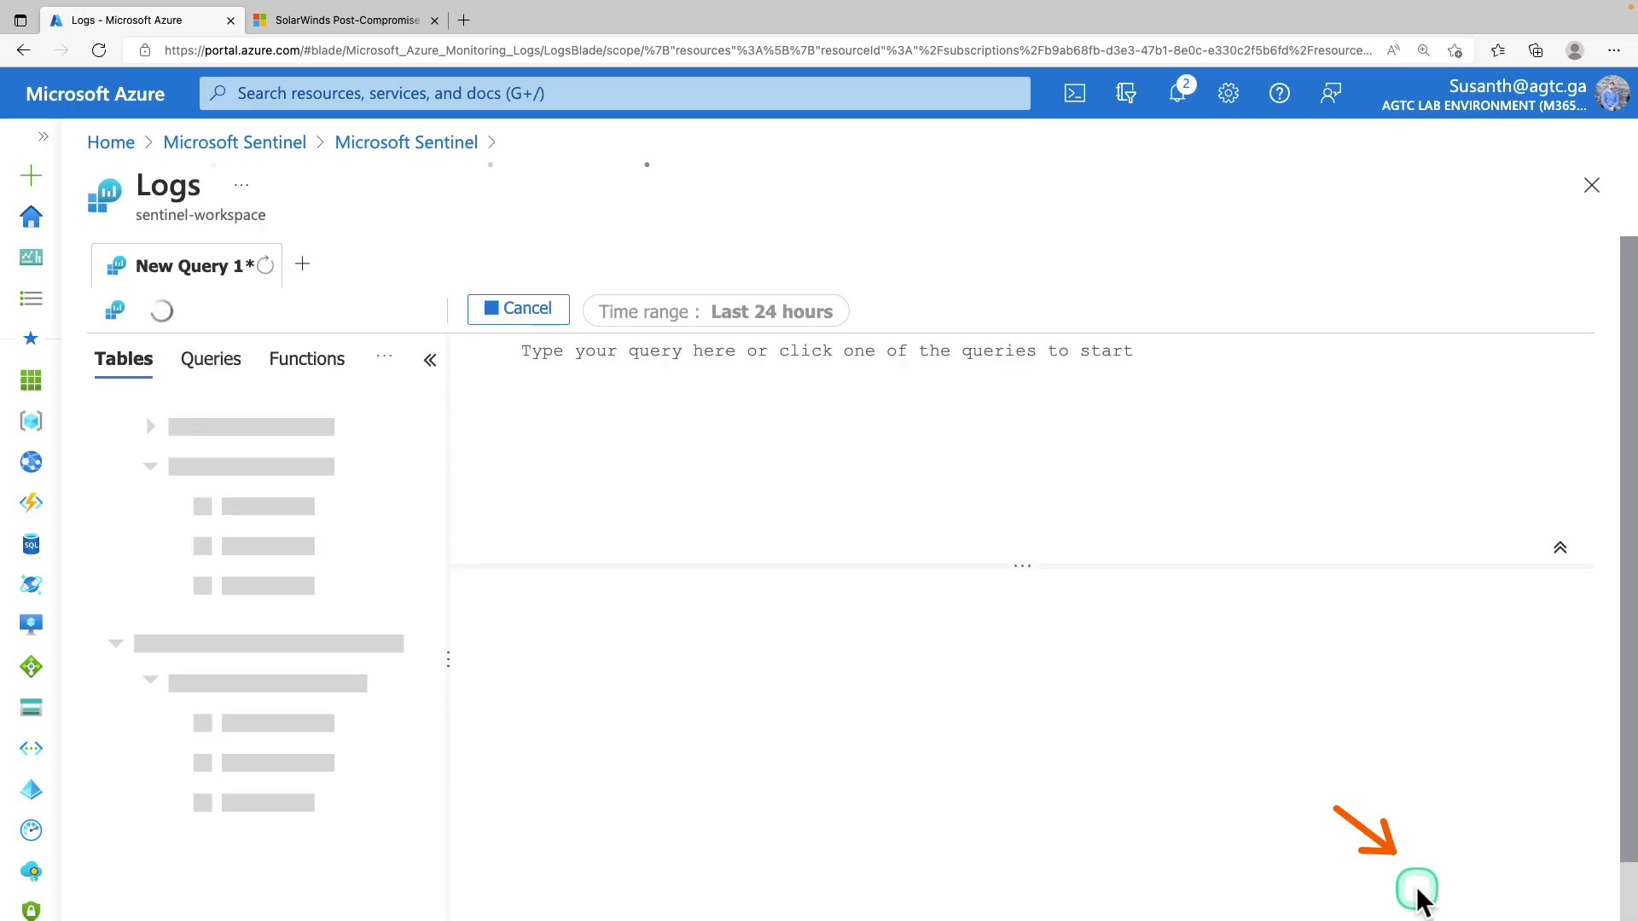
Select all three Solorigate Inventory check result rows and create hunting bookmarks from them
{"action": "left_click", "coordinate": [496, 638]}
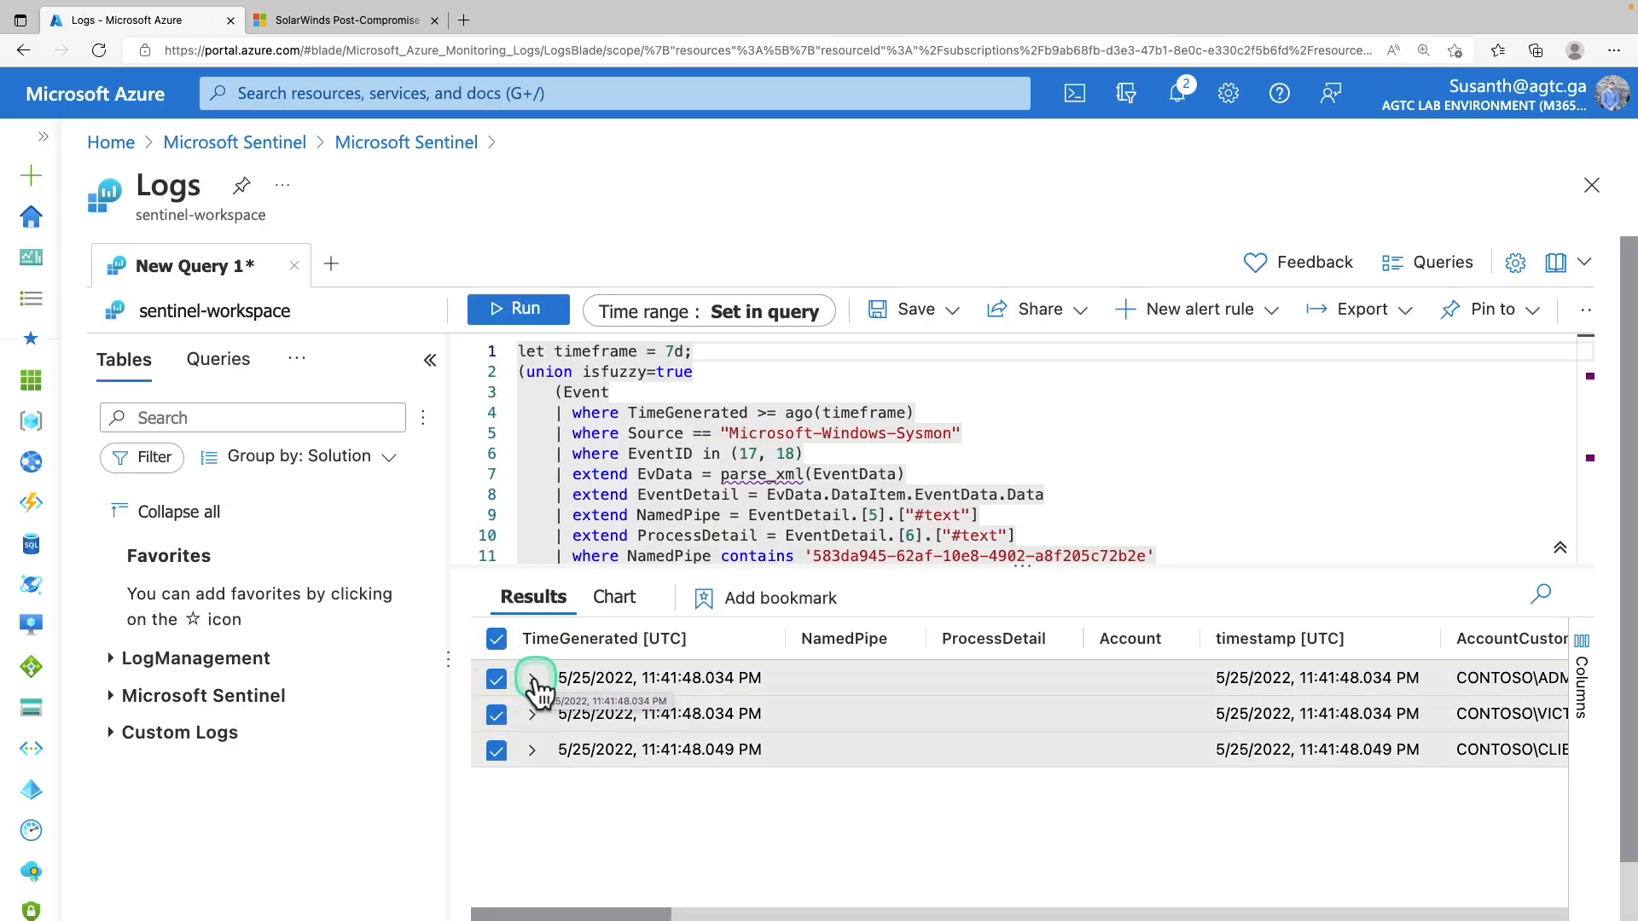
{"action": "left_click_drag", "start_coordinate": [640, 911], "coordinate": [679, 806]}
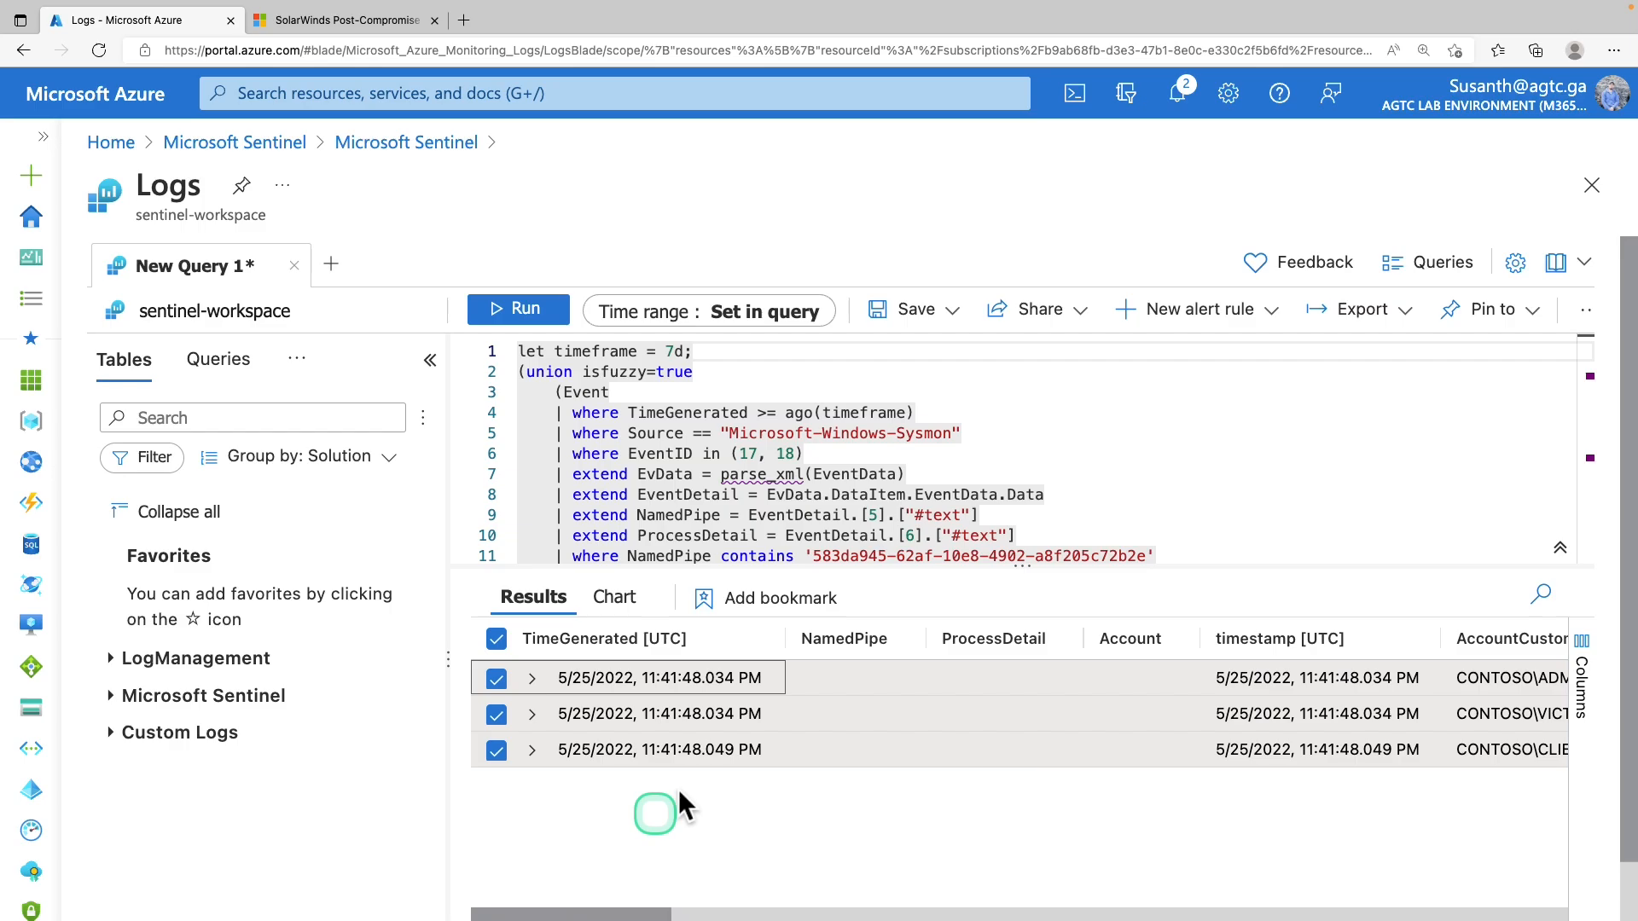
{"action": "left_click", "coordinate": [772, 601]}
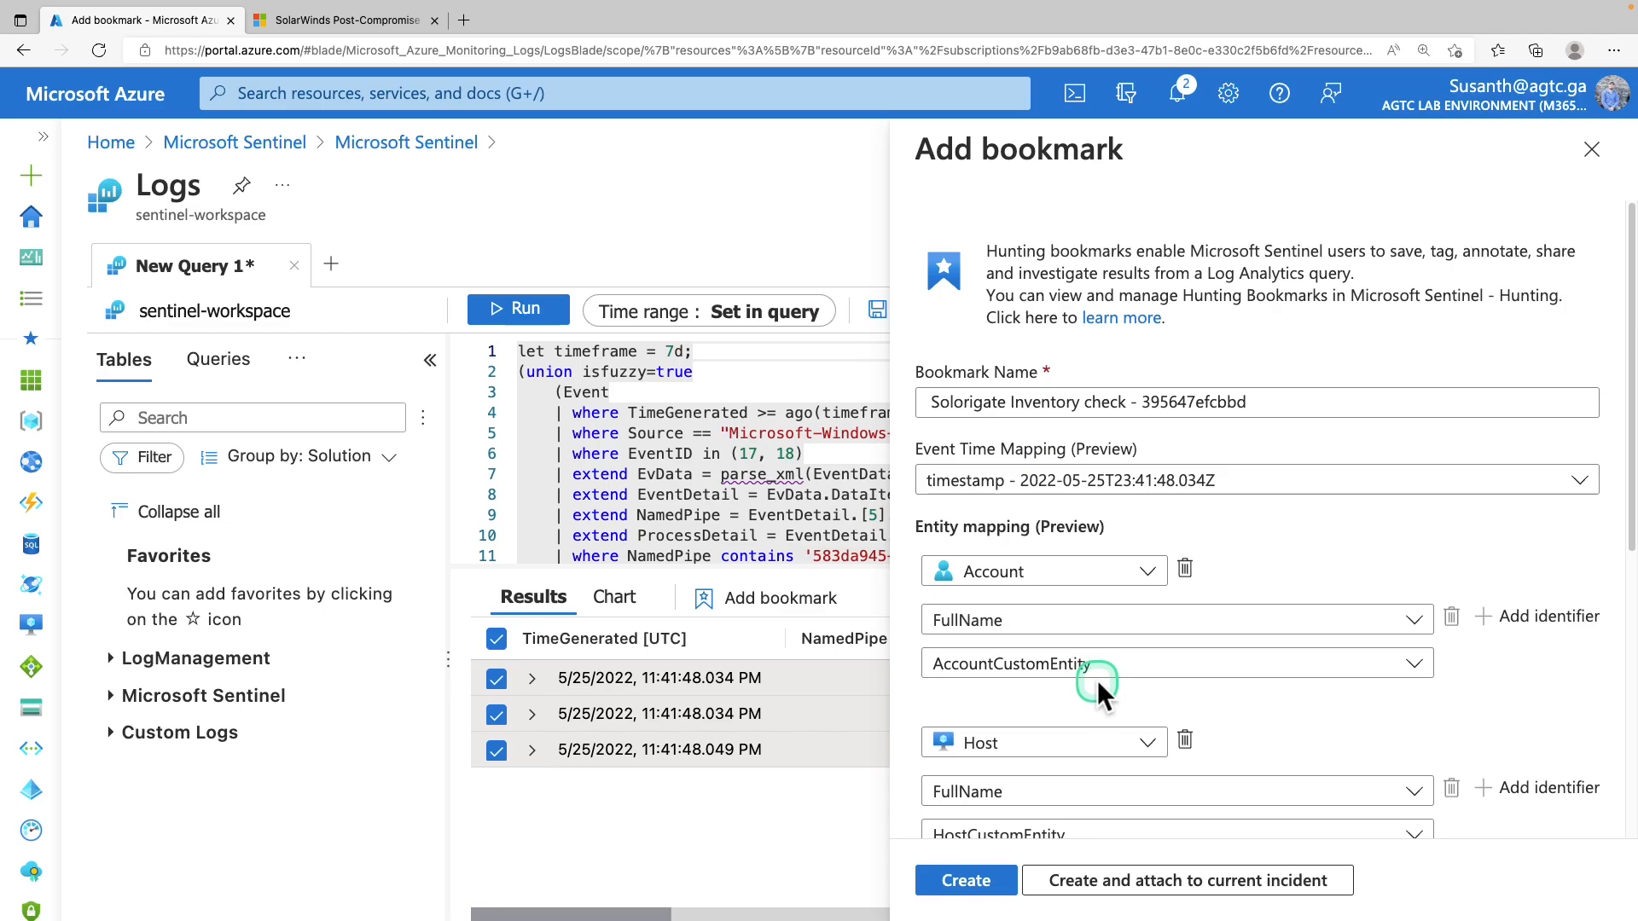
{"action": "left_click", "coordinate": [981, 881]}
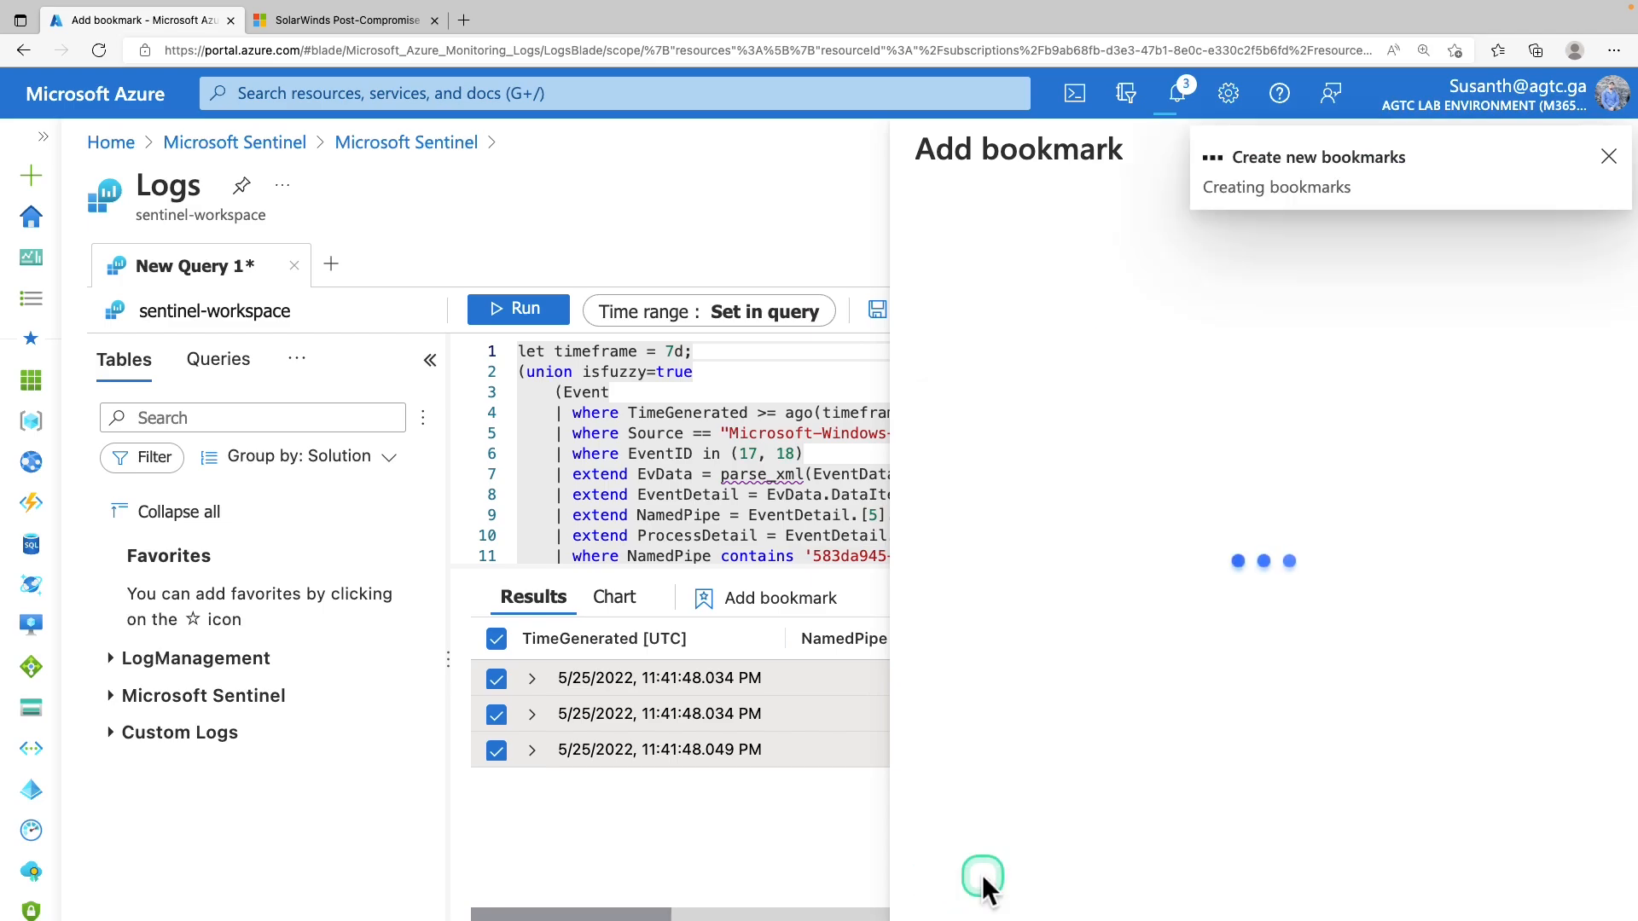
{"action": "left_click", "coordinate": [458, 147]}
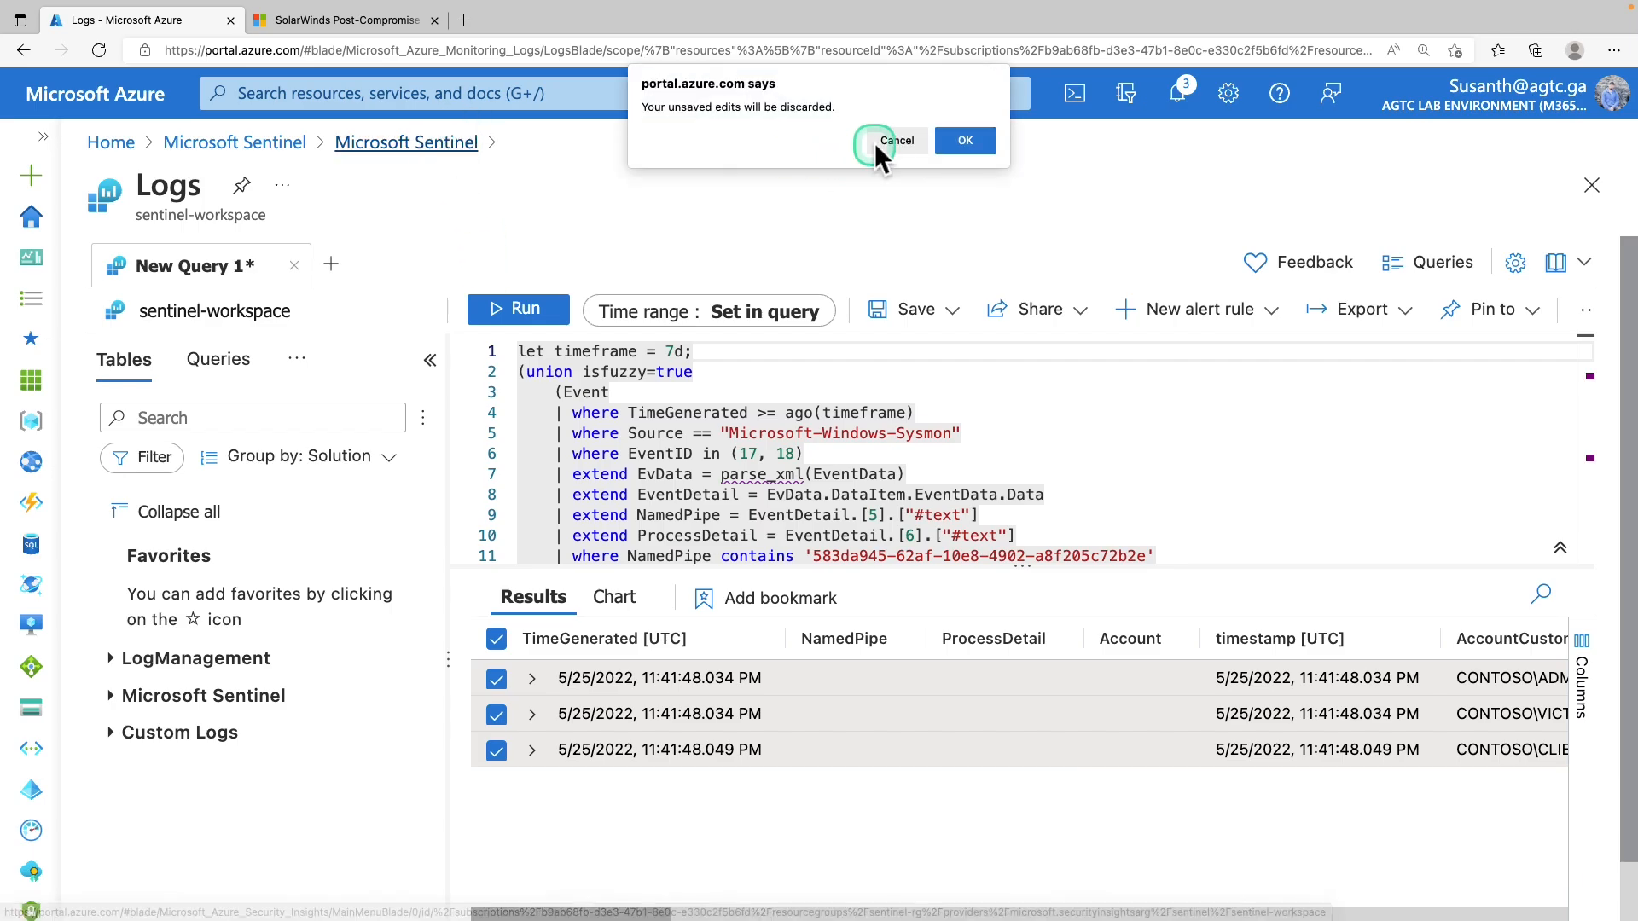
Return to the Hunting page and select all three bookmarks on the Bookmarks list
{"action": "left_click", "coordinate": [990, 142]}
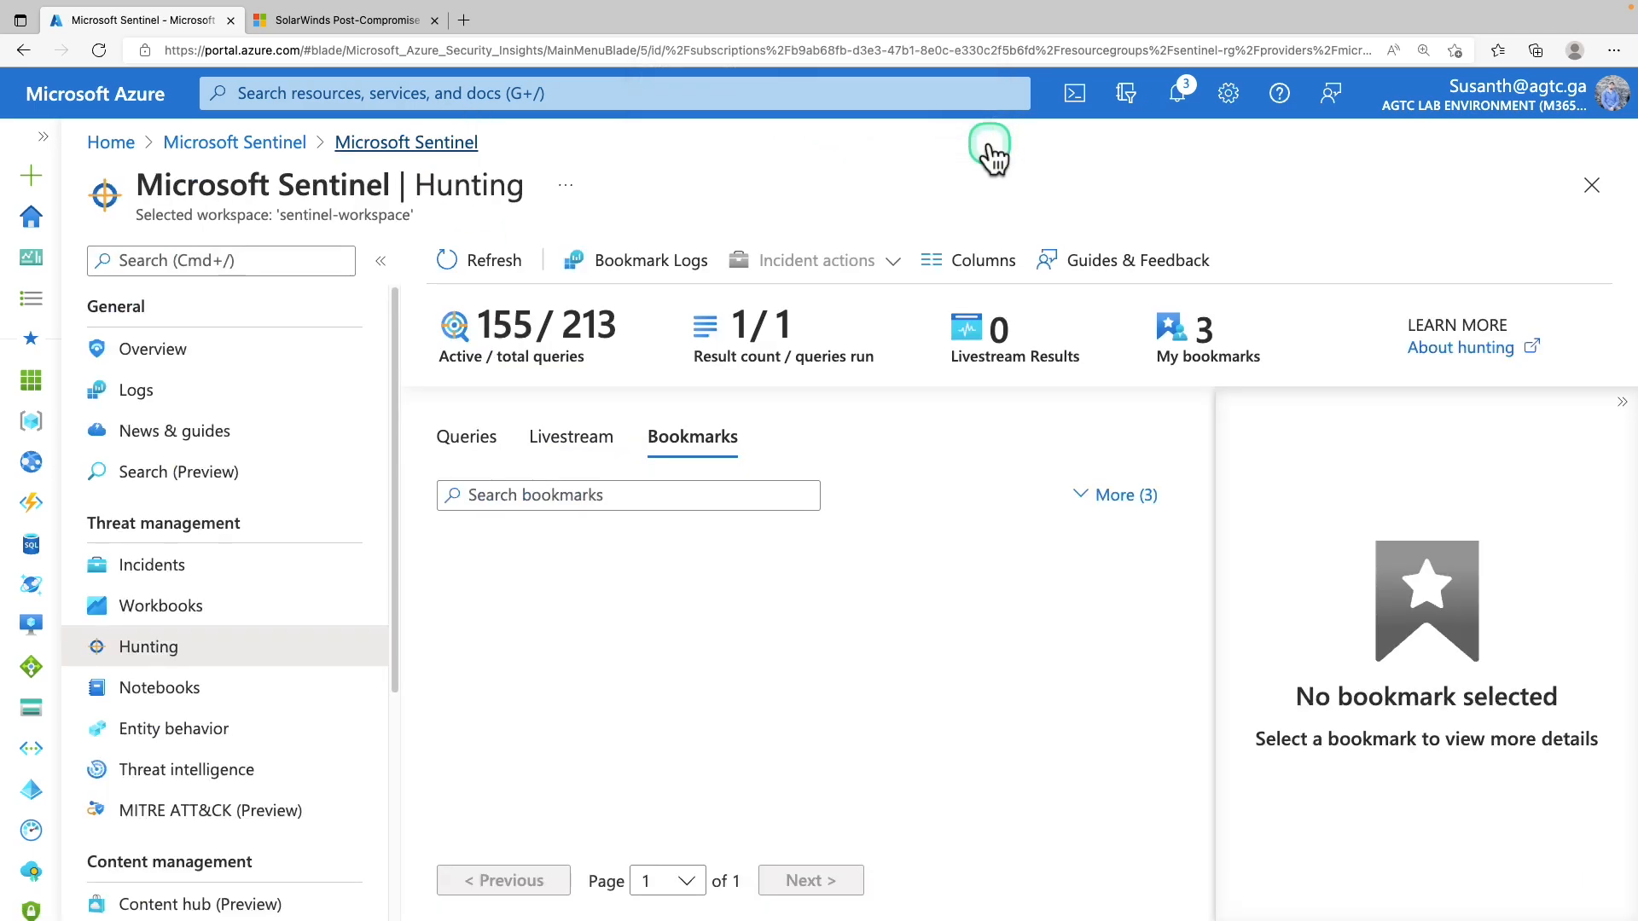
{"action": "left_click", "coordinate": [197, 645]}
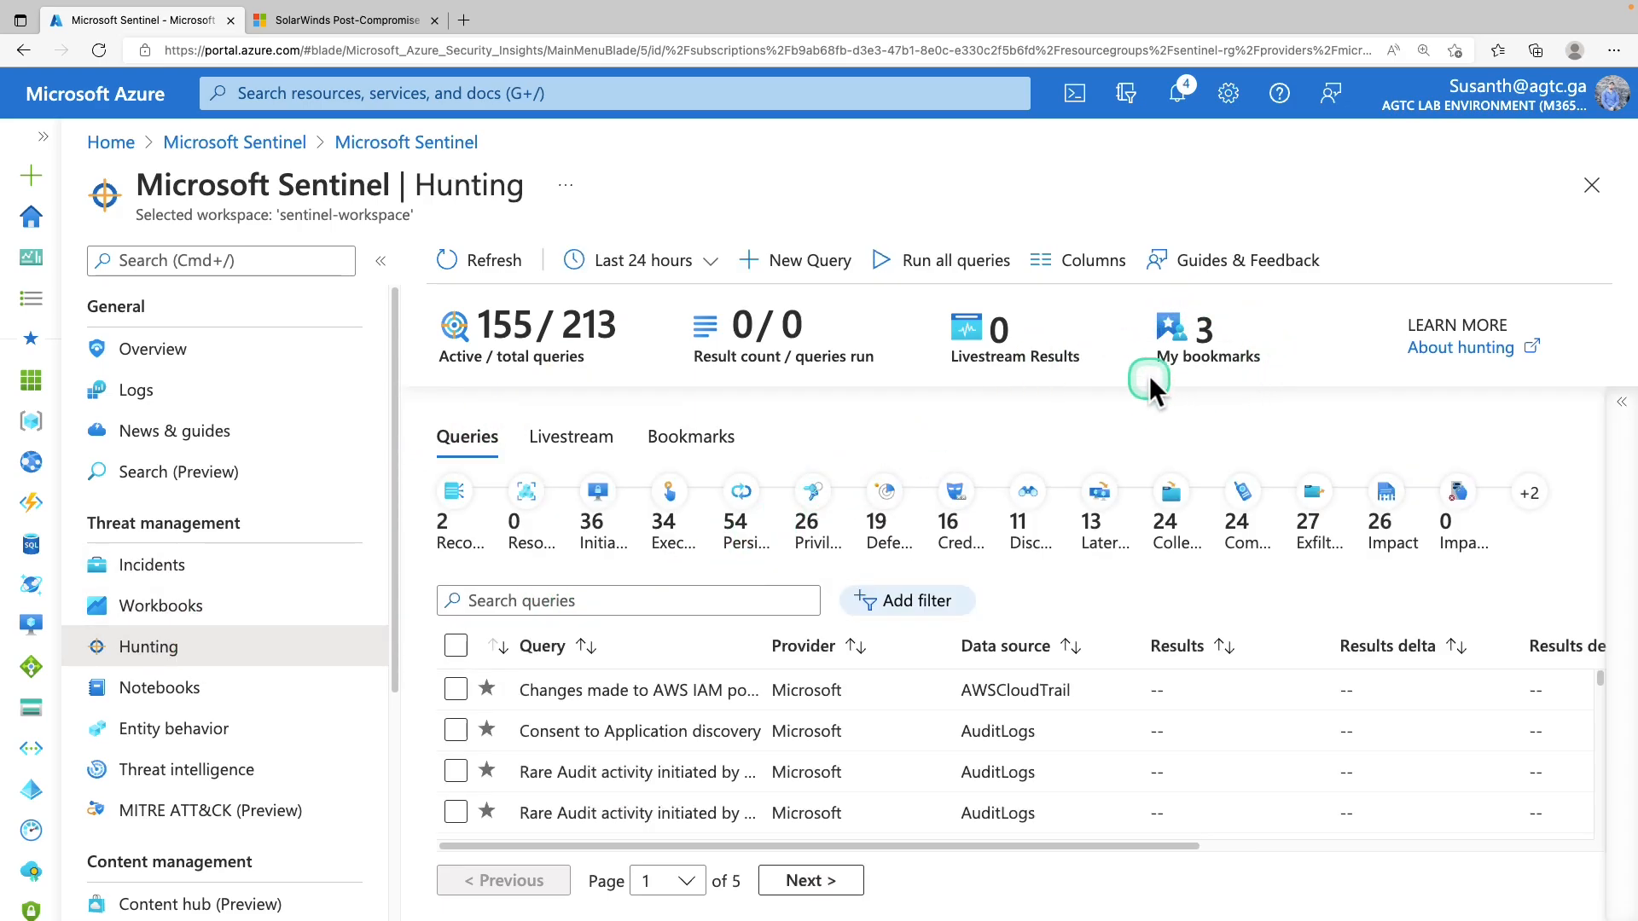
{"action": "left_click", "coordinate": [1201, 345]}
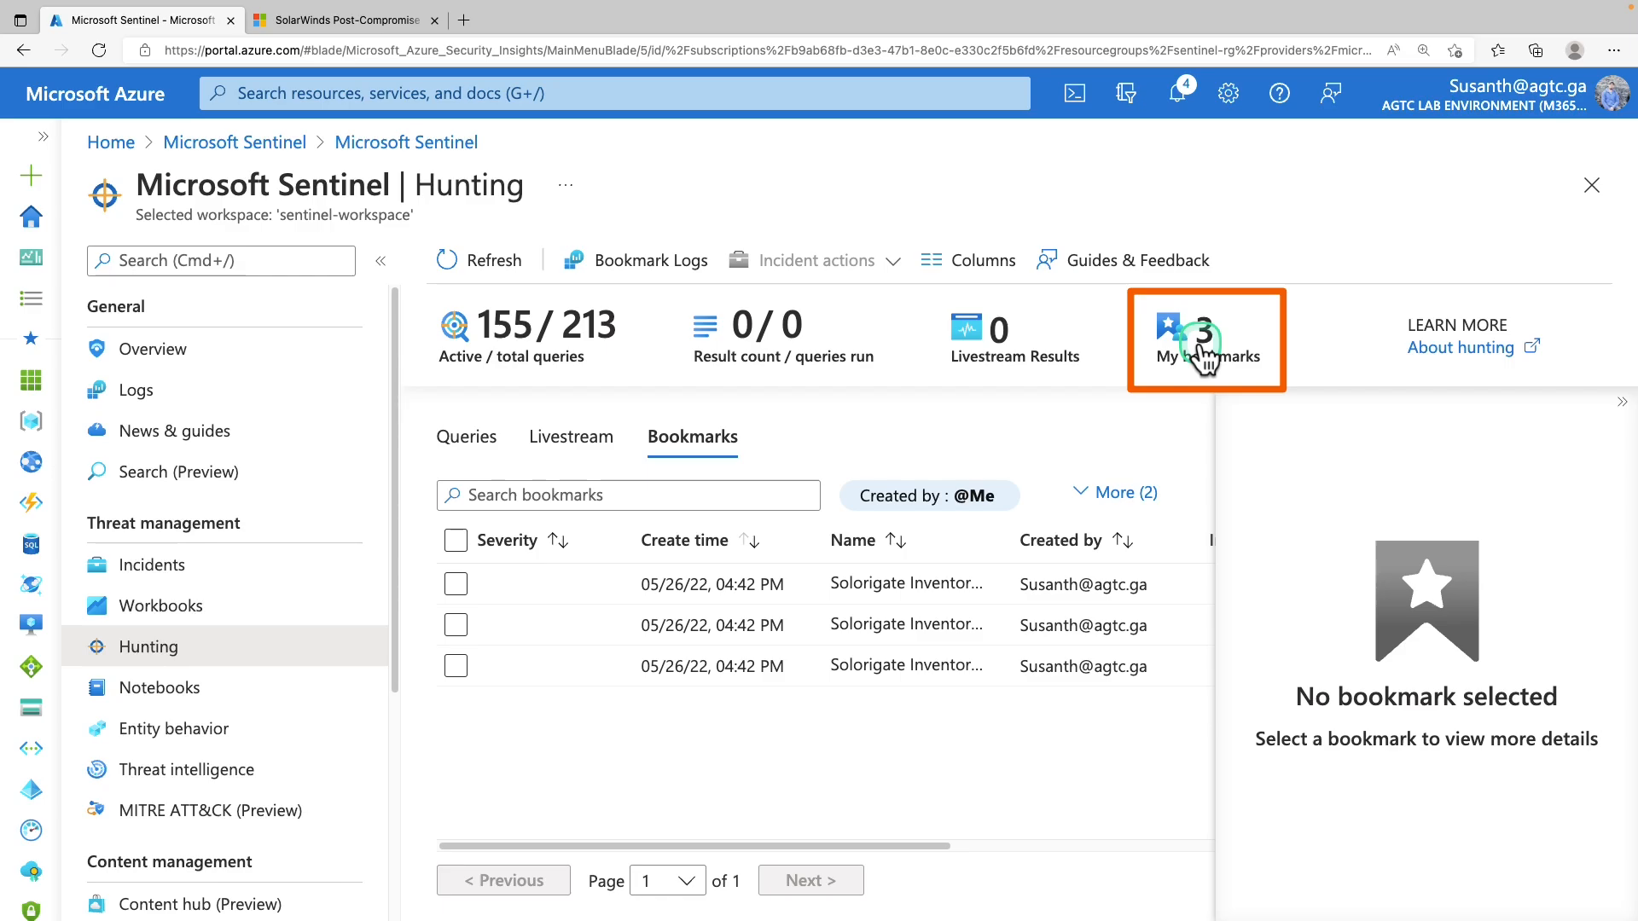
{"action": "left_click", "coordinate": [456, 542]}
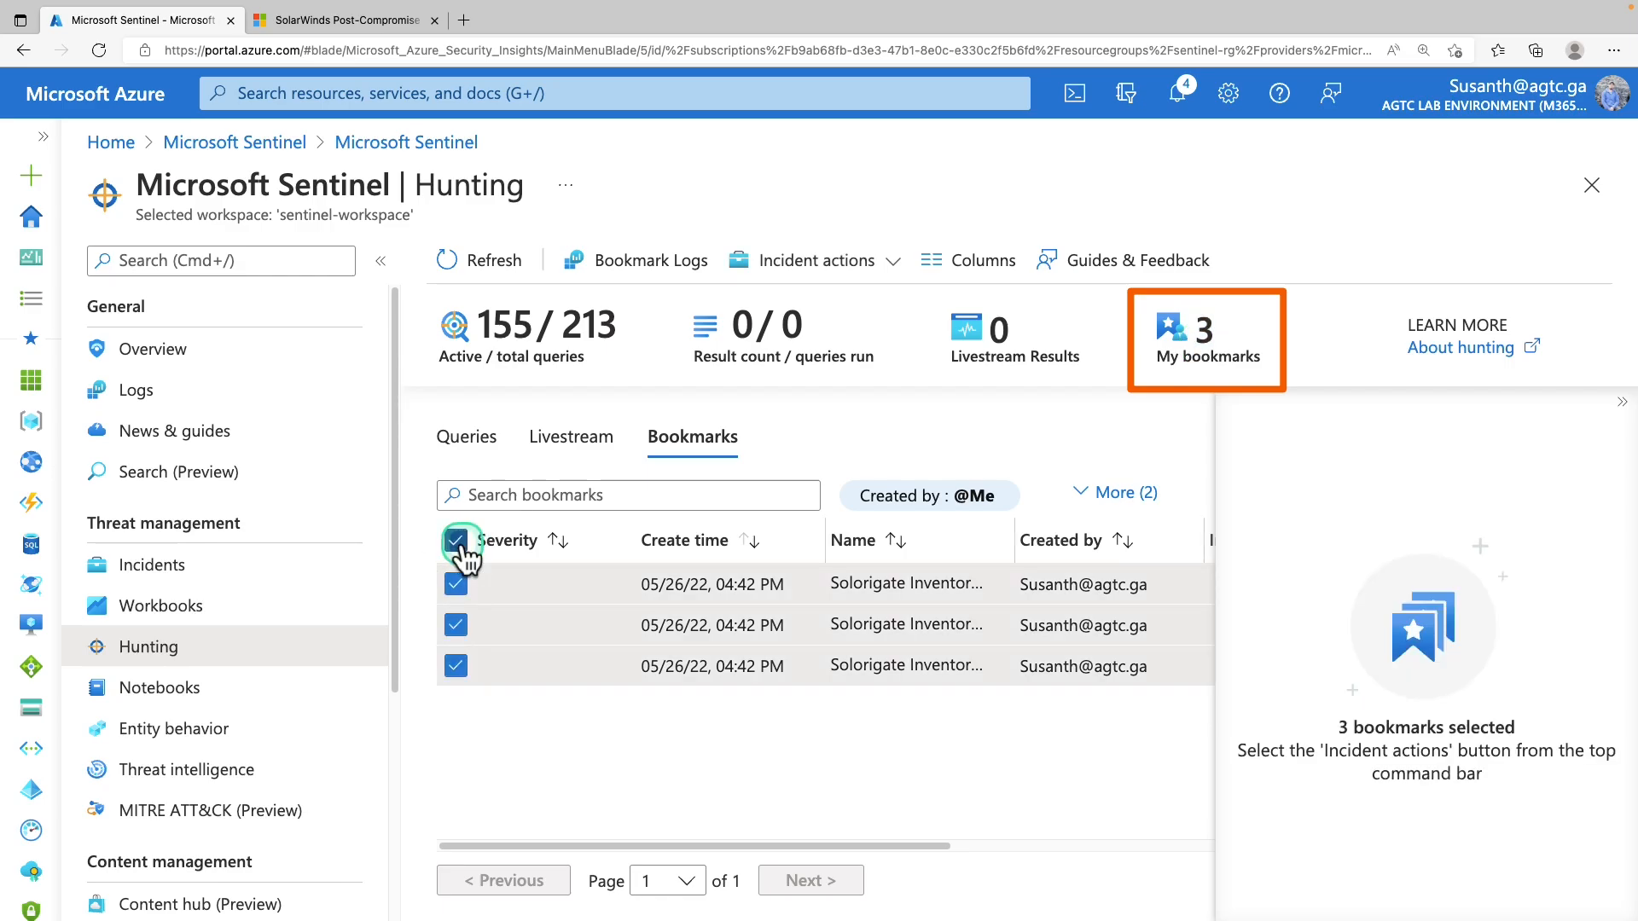
Add the bookmarks to existing incident 3, filtering owners to Assigned to me
{"action": "left_click", "coordinate": [884, 269]}
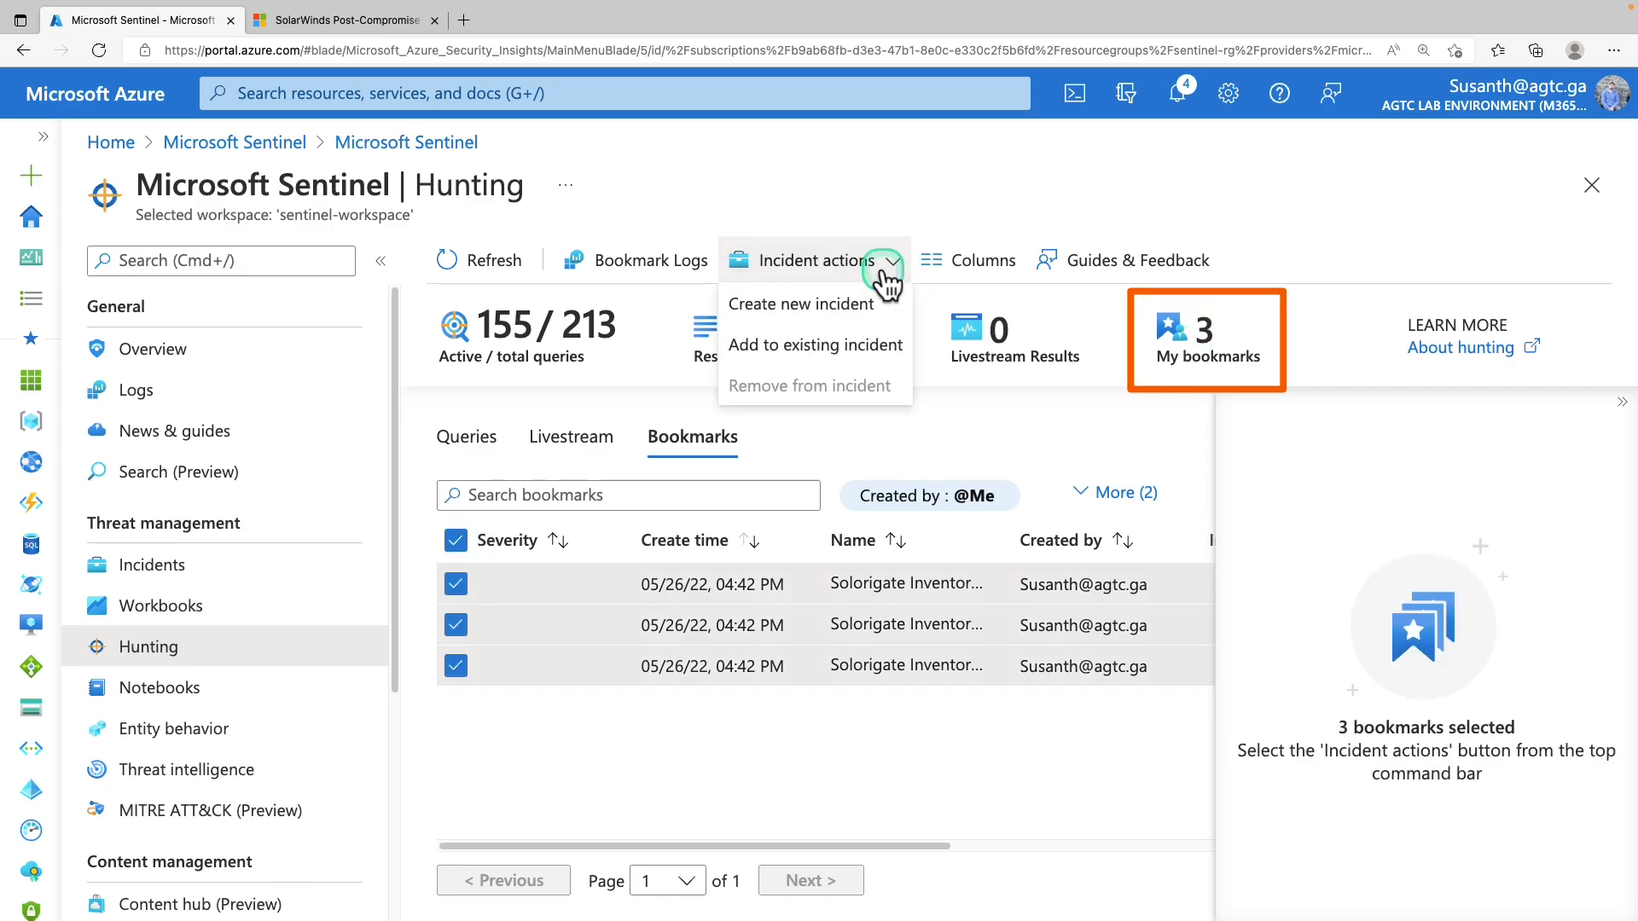
{"action": "left_click", "coordinate": [860, 350]}
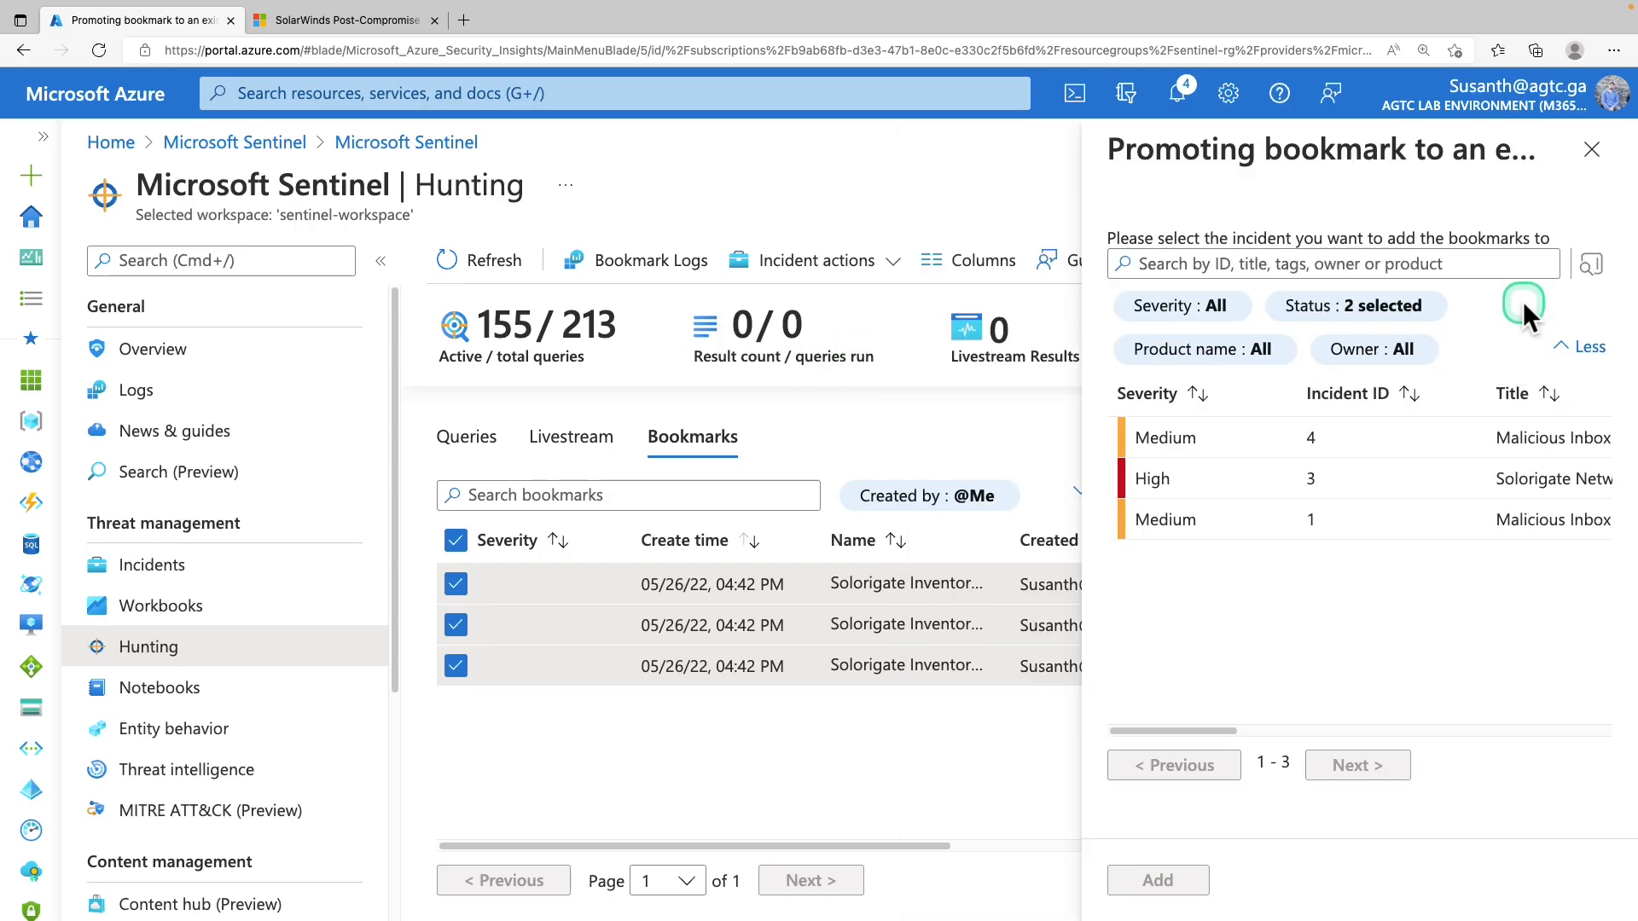
{"action": "left_click", "coordinate": [1376, 365]}
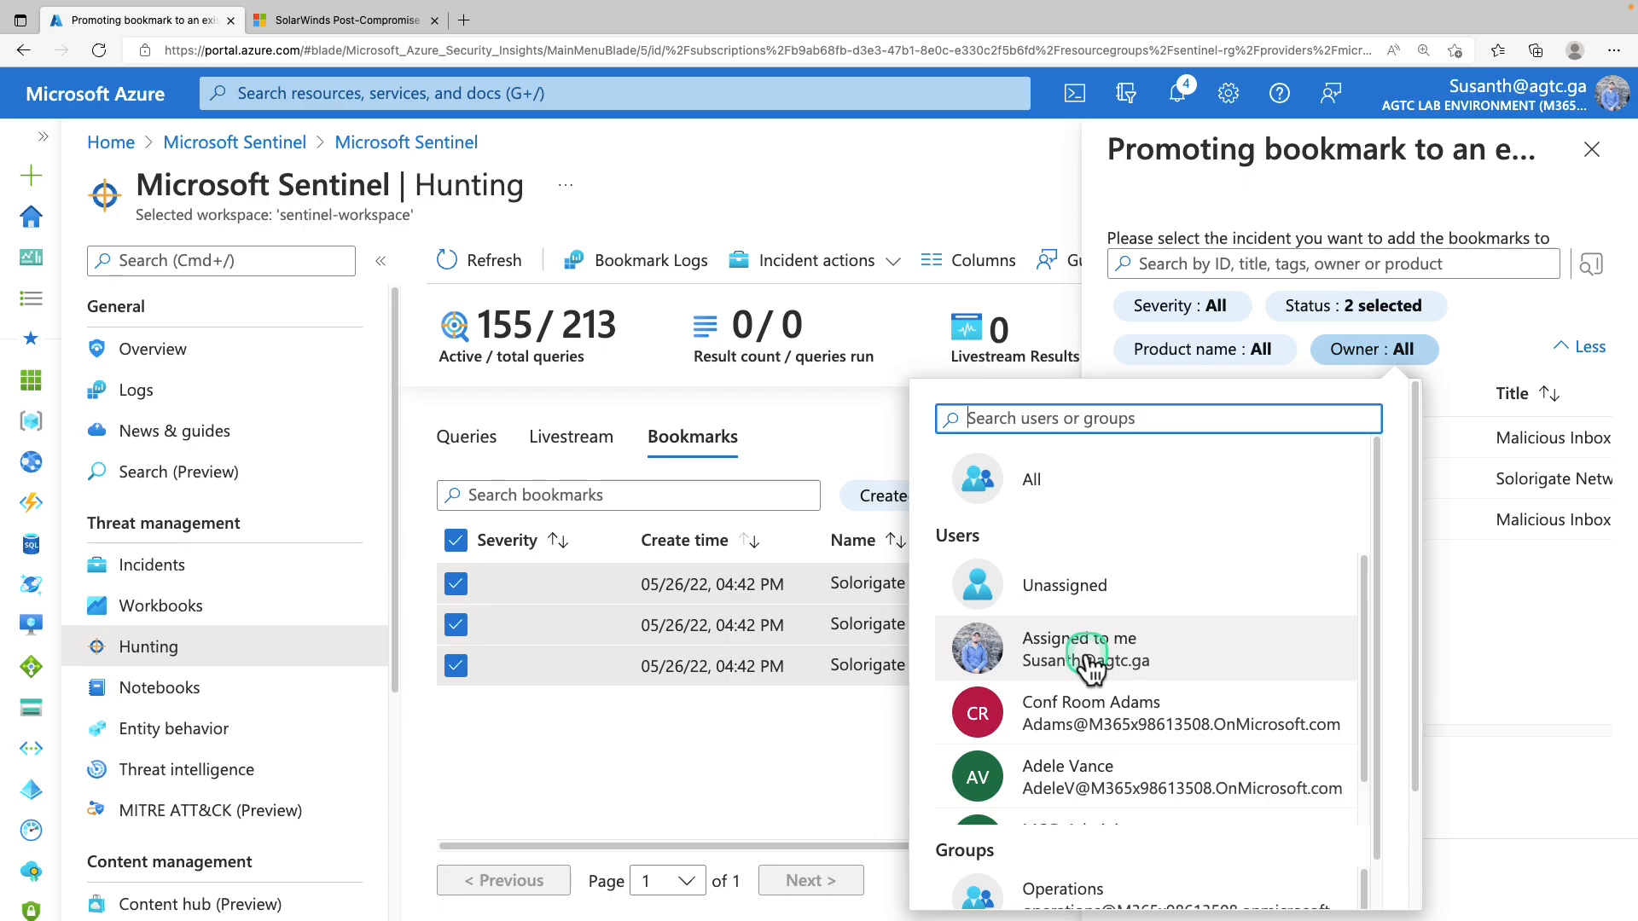
{"action": "left_click", "coordinate": [1087, 669]}
{"action": "left_click", "coordinate": [1058, 840]}
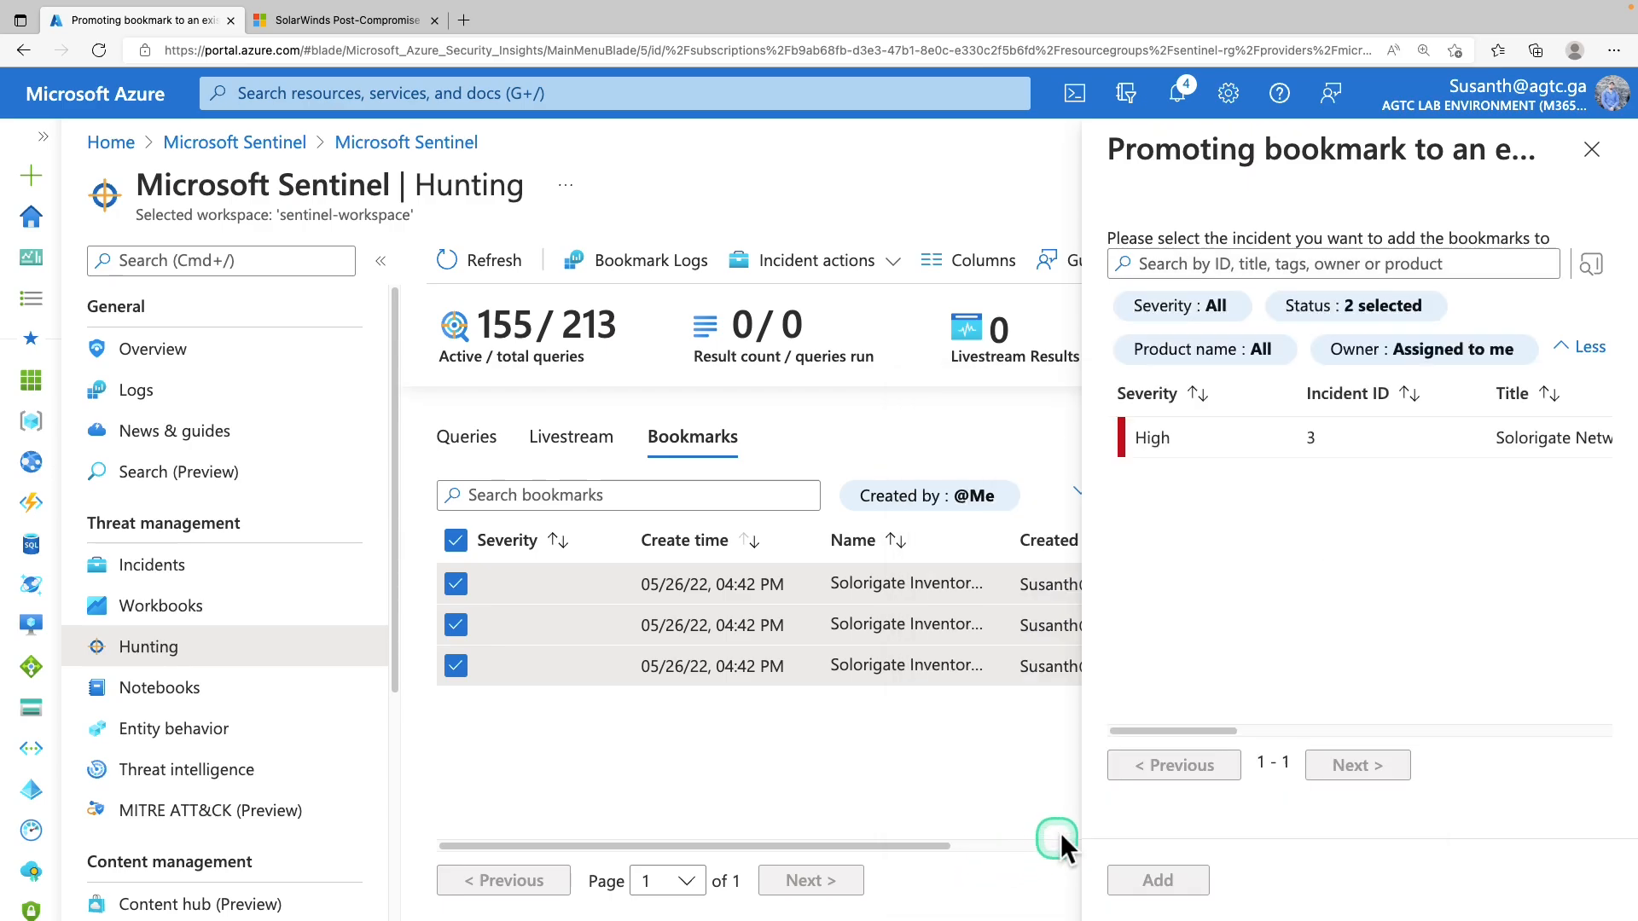
{"action": "left_click", "coordinate": [1201, 447]}
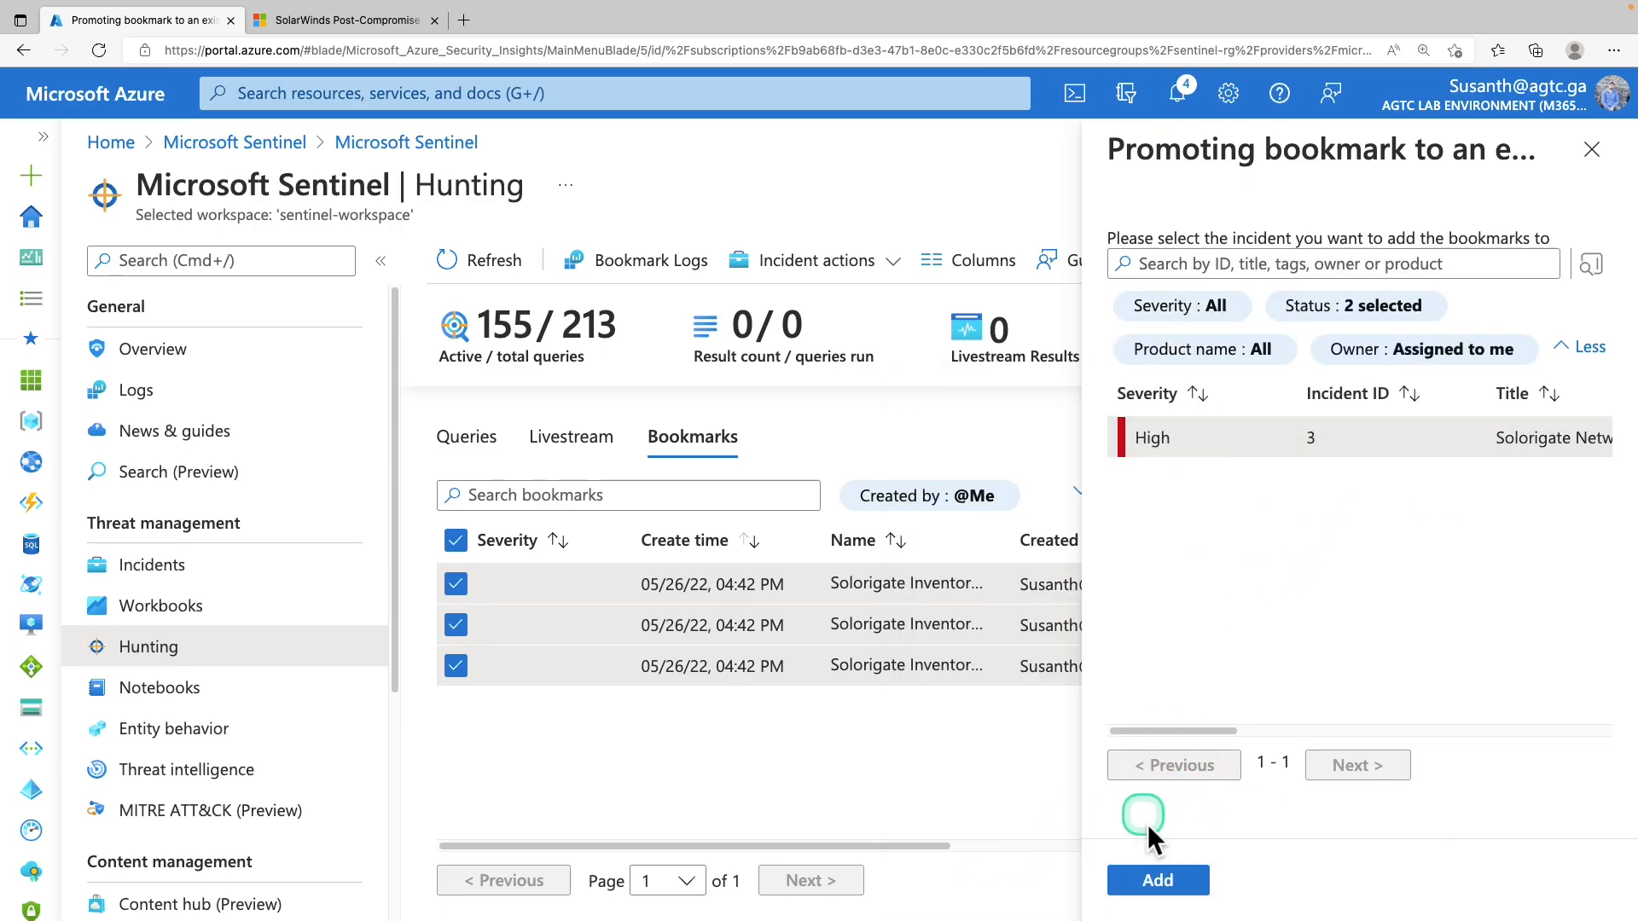
{"action": "left_click", "coordinate": [1158, 881]}
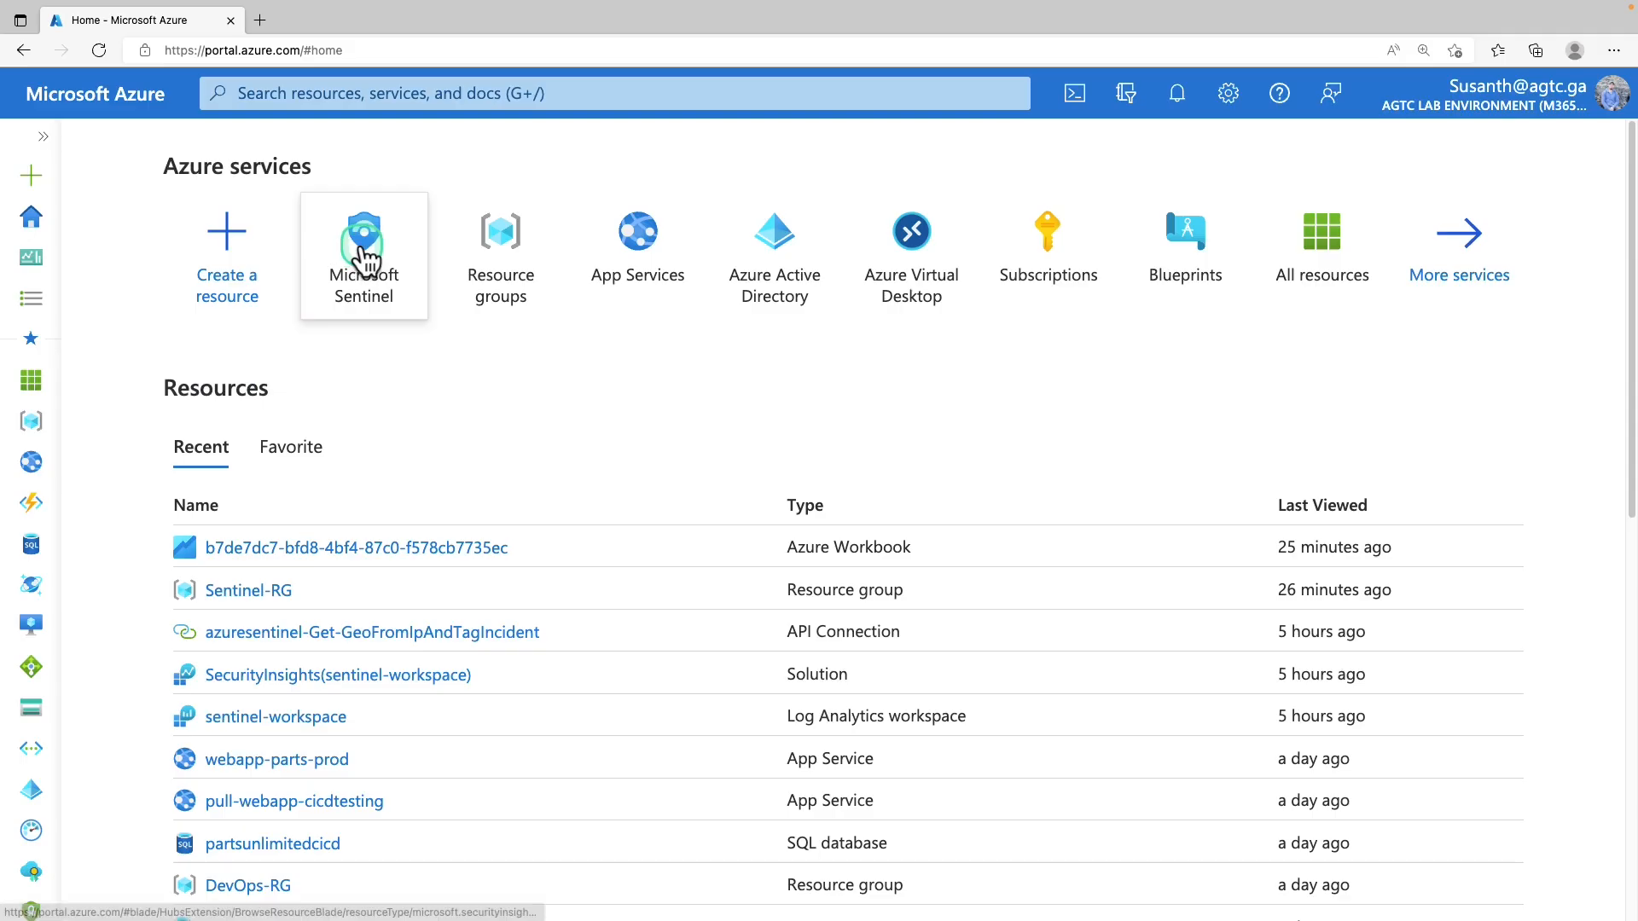
Open sentinel-workspace Incidents and show Solorigate Network Beacon's details with its 3 bookmarks as evidence
{"action": "left_click", "coordinate": [357, 247]}
{"action": "left_click", "coordinate": [244, 467]}
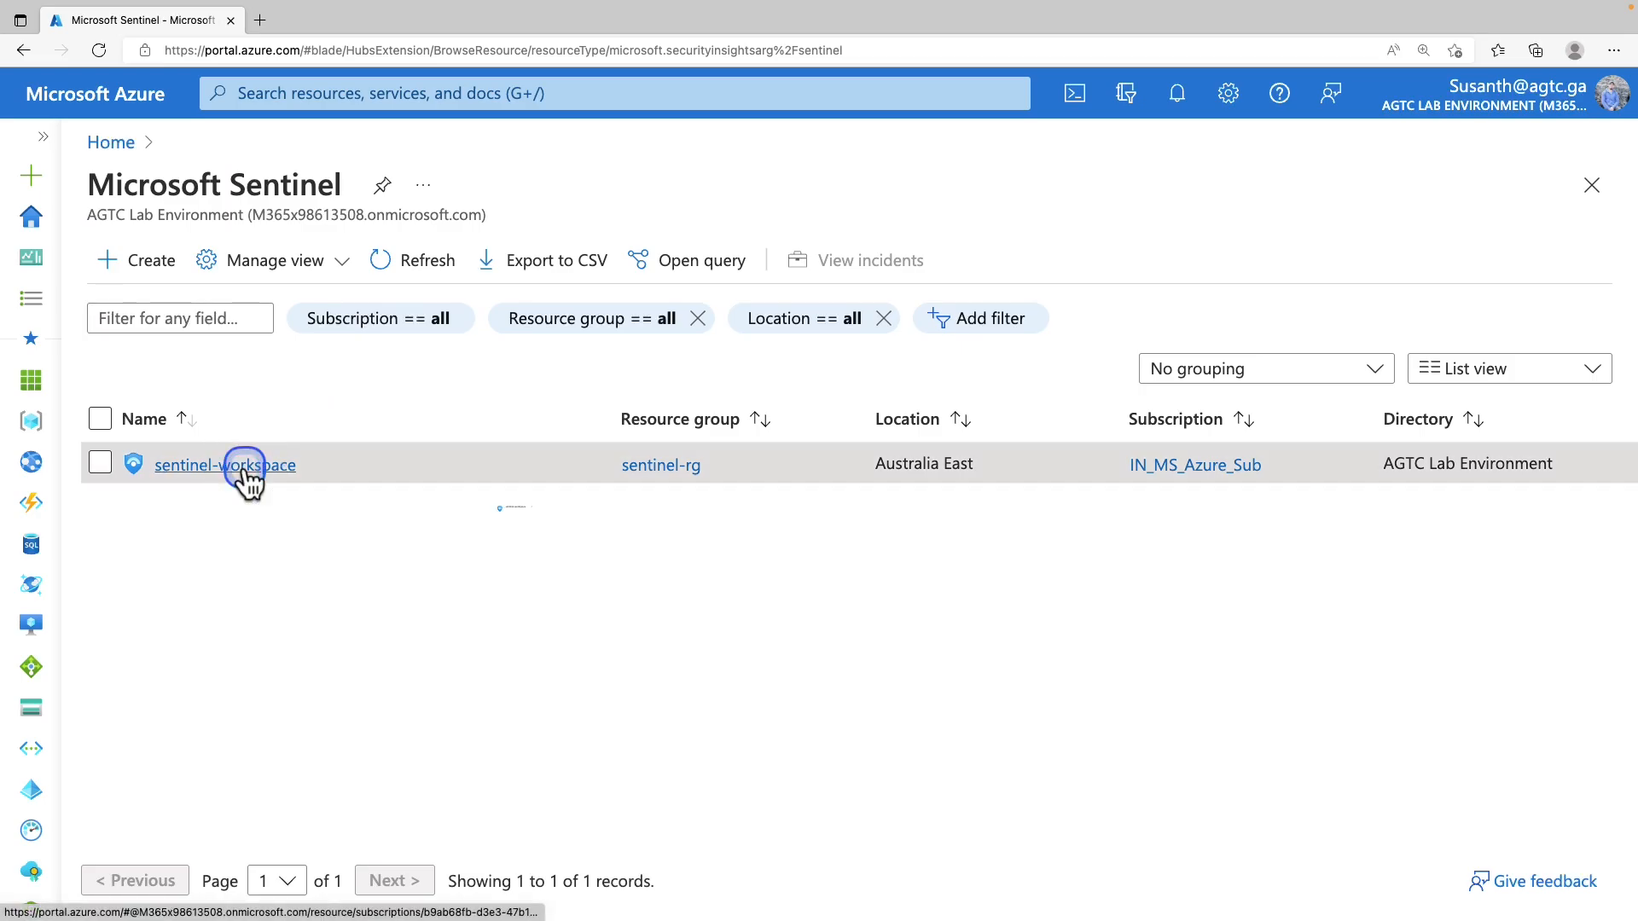
{"action": "left_click", "coordinate": [208, 569]}
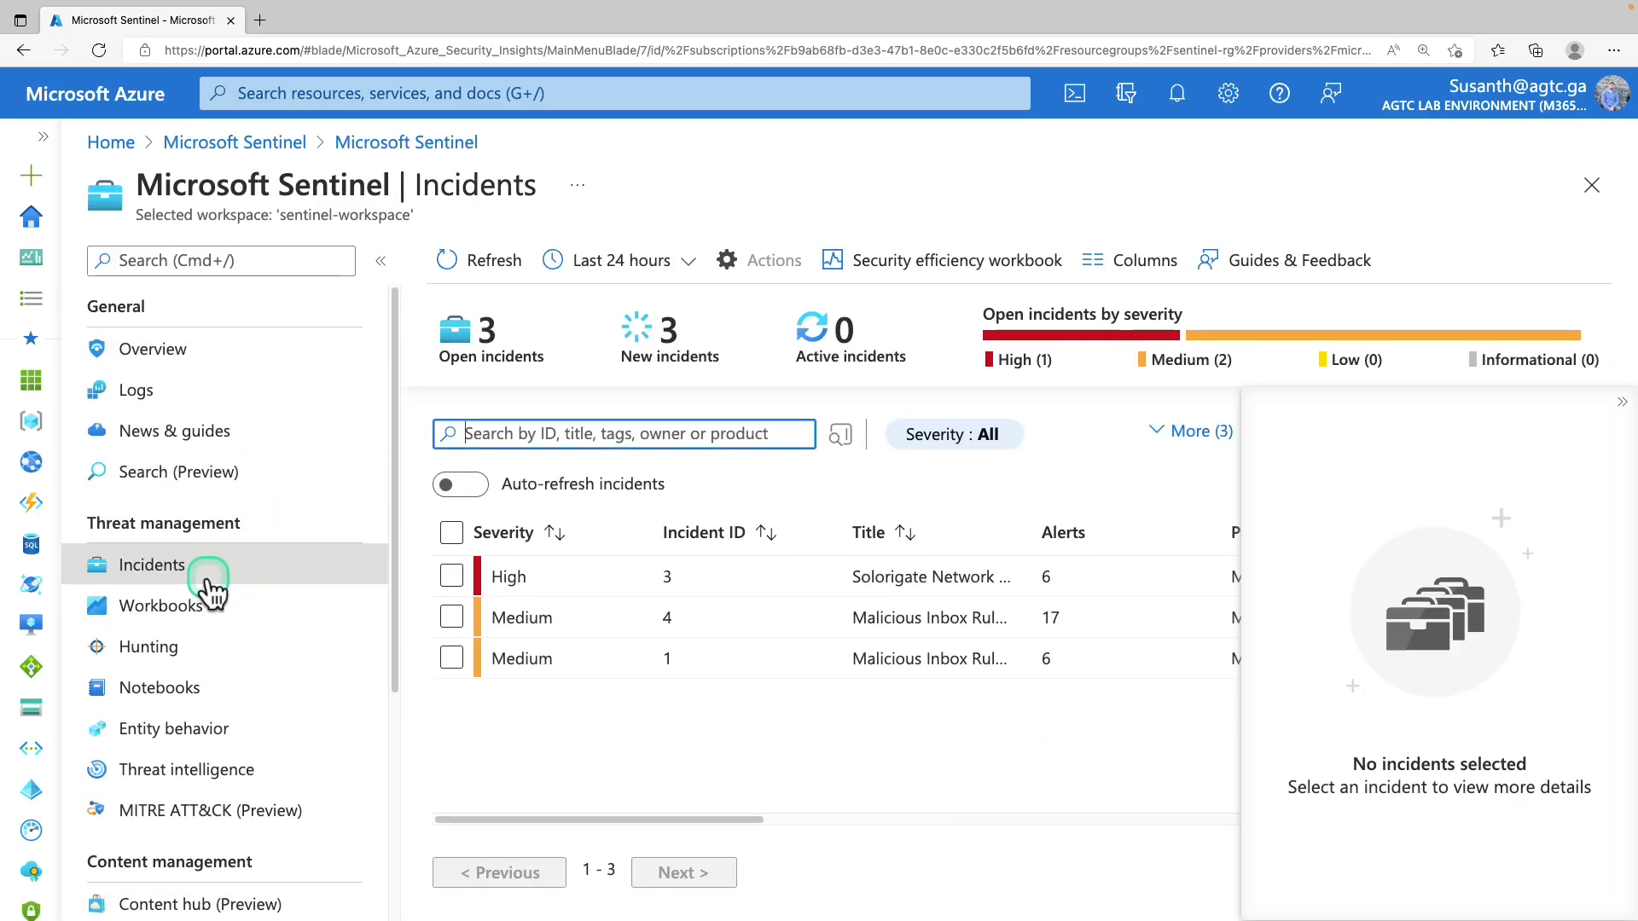
{"action": "left_click", "coordinate": [627, 575]}
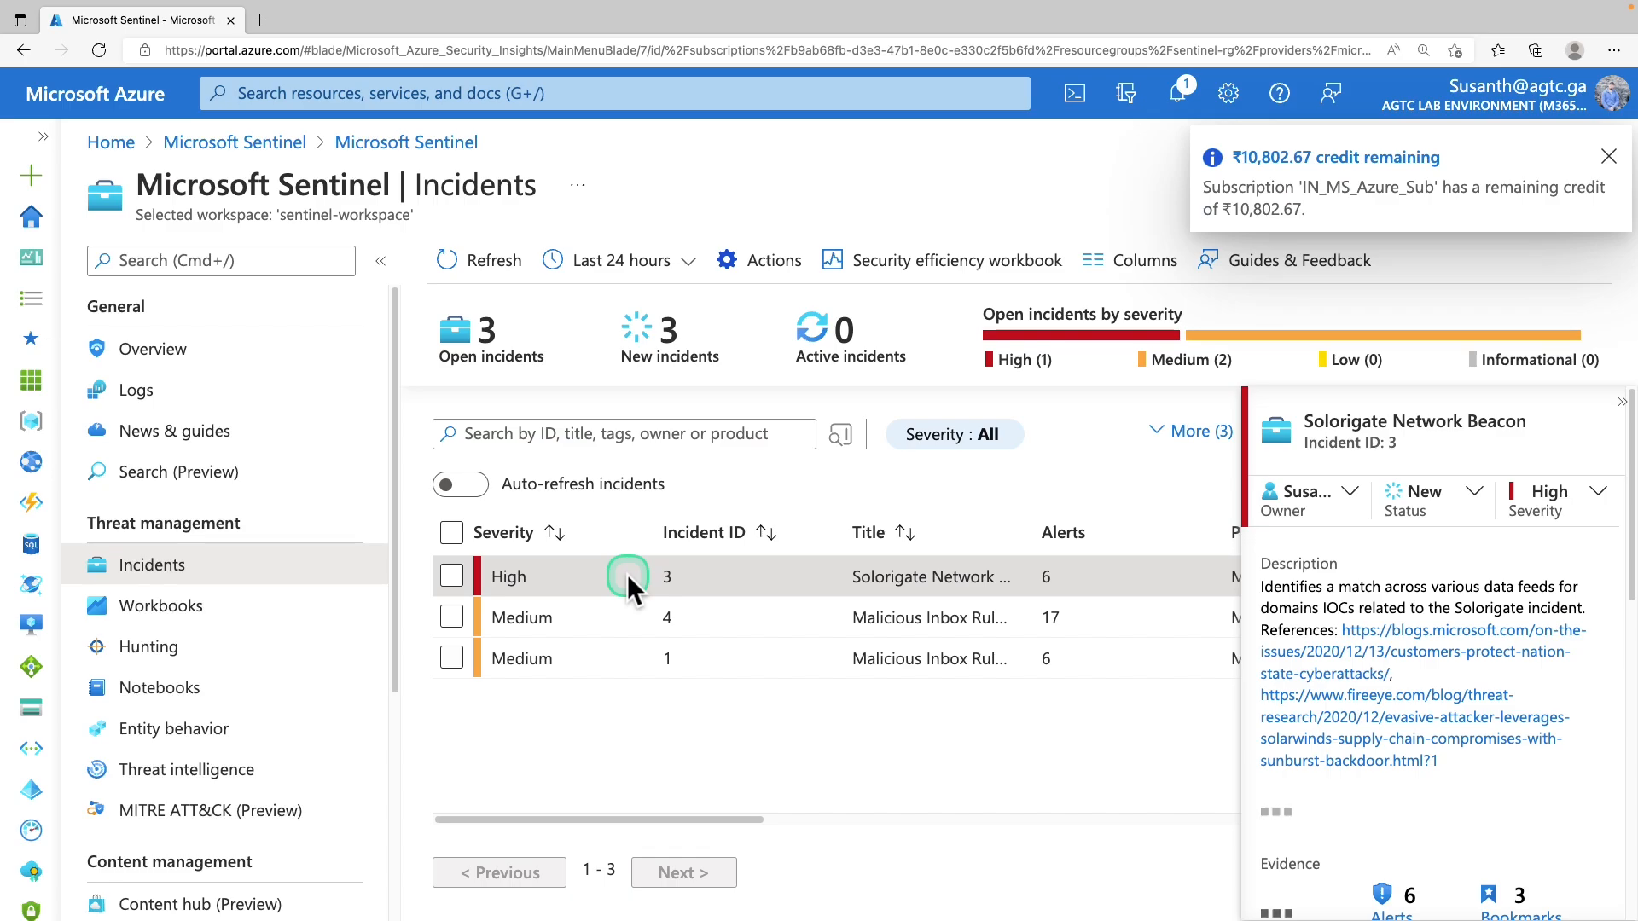
{"action": "scroll", "coordinate": [1442, 648], "scroll_direction": "down", "scroll_amount": 10}
{"action": "left_click", "coordinate": [1423, 659]}
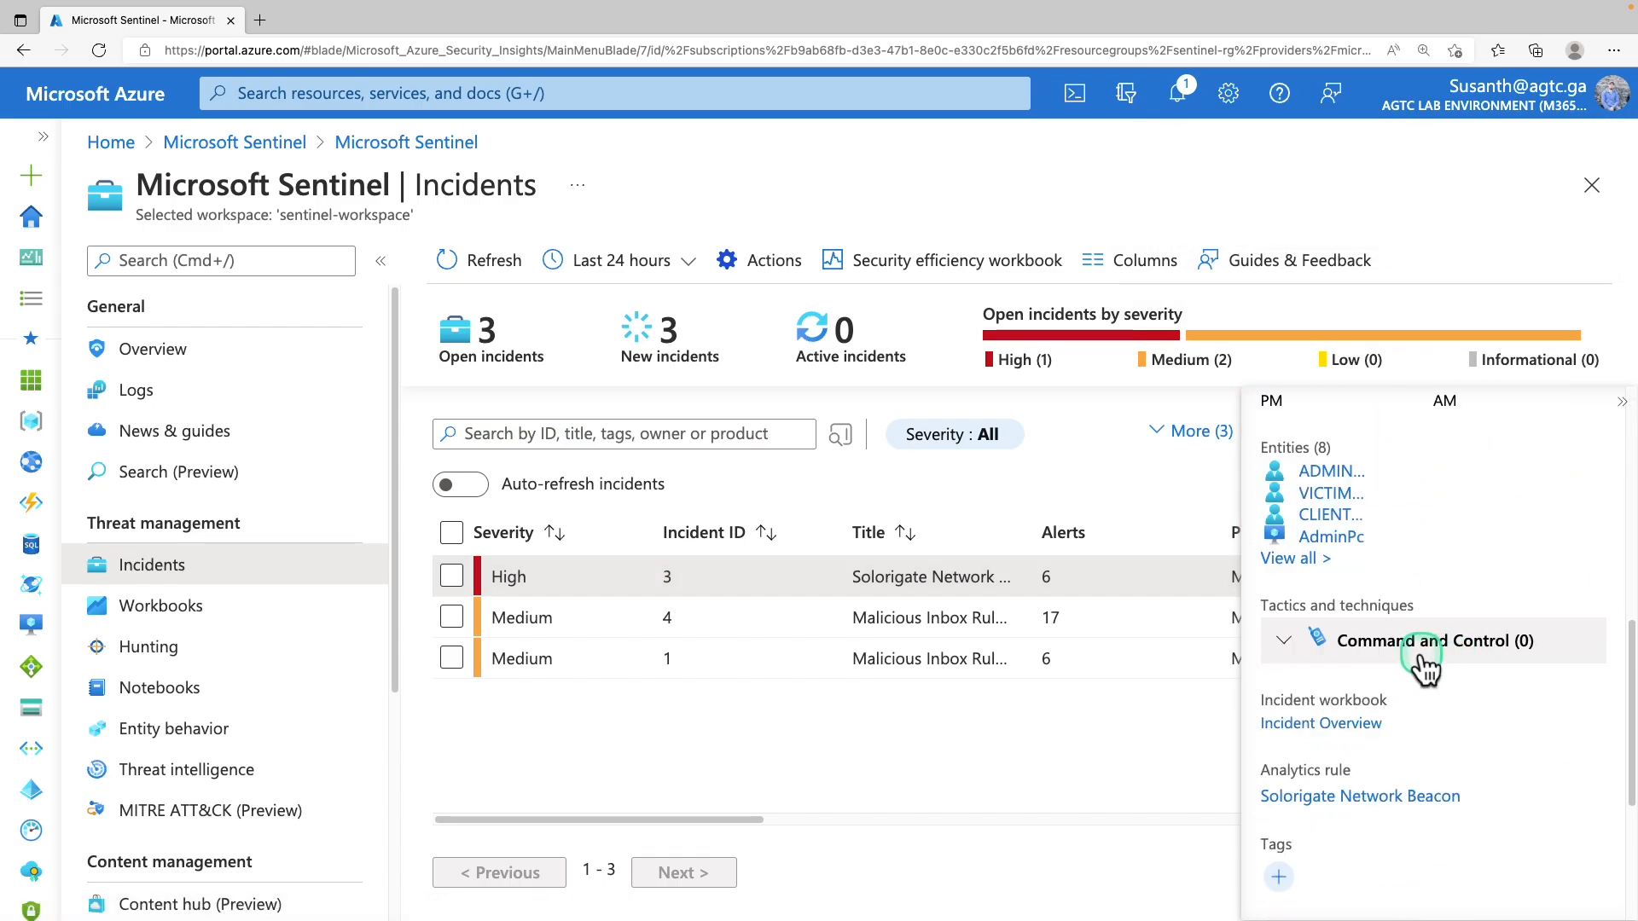
{"action": "left_click", "coordinate": [1289, 560]}
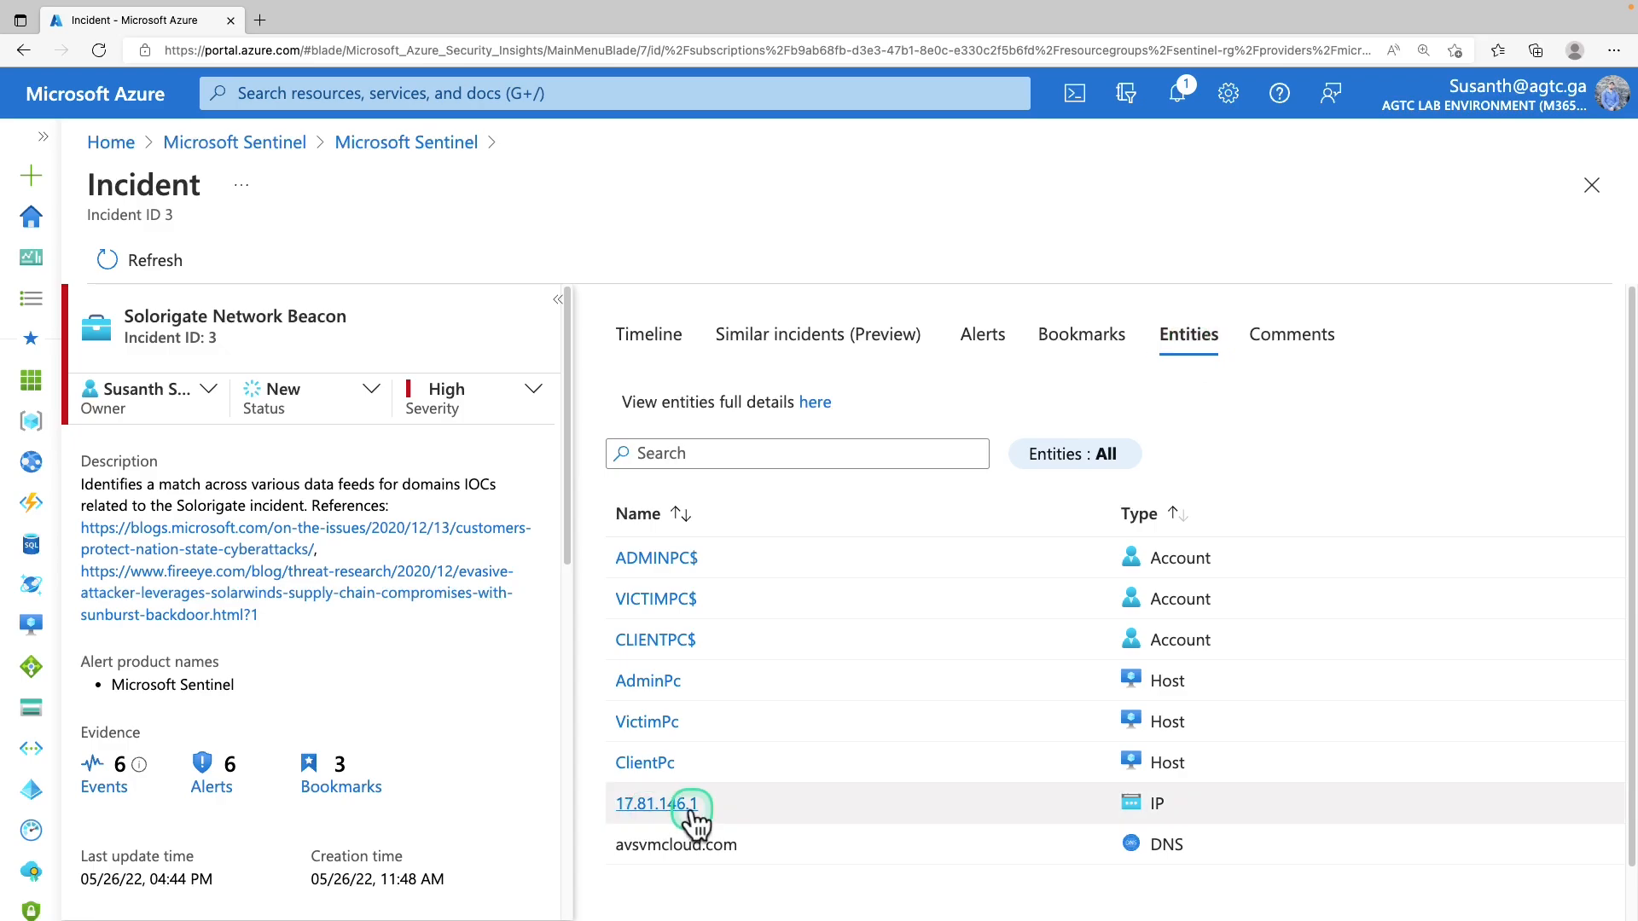
{"action": "left_click_drag", "start_coordinate": [713, 819], "coordinate": [625, 815]}
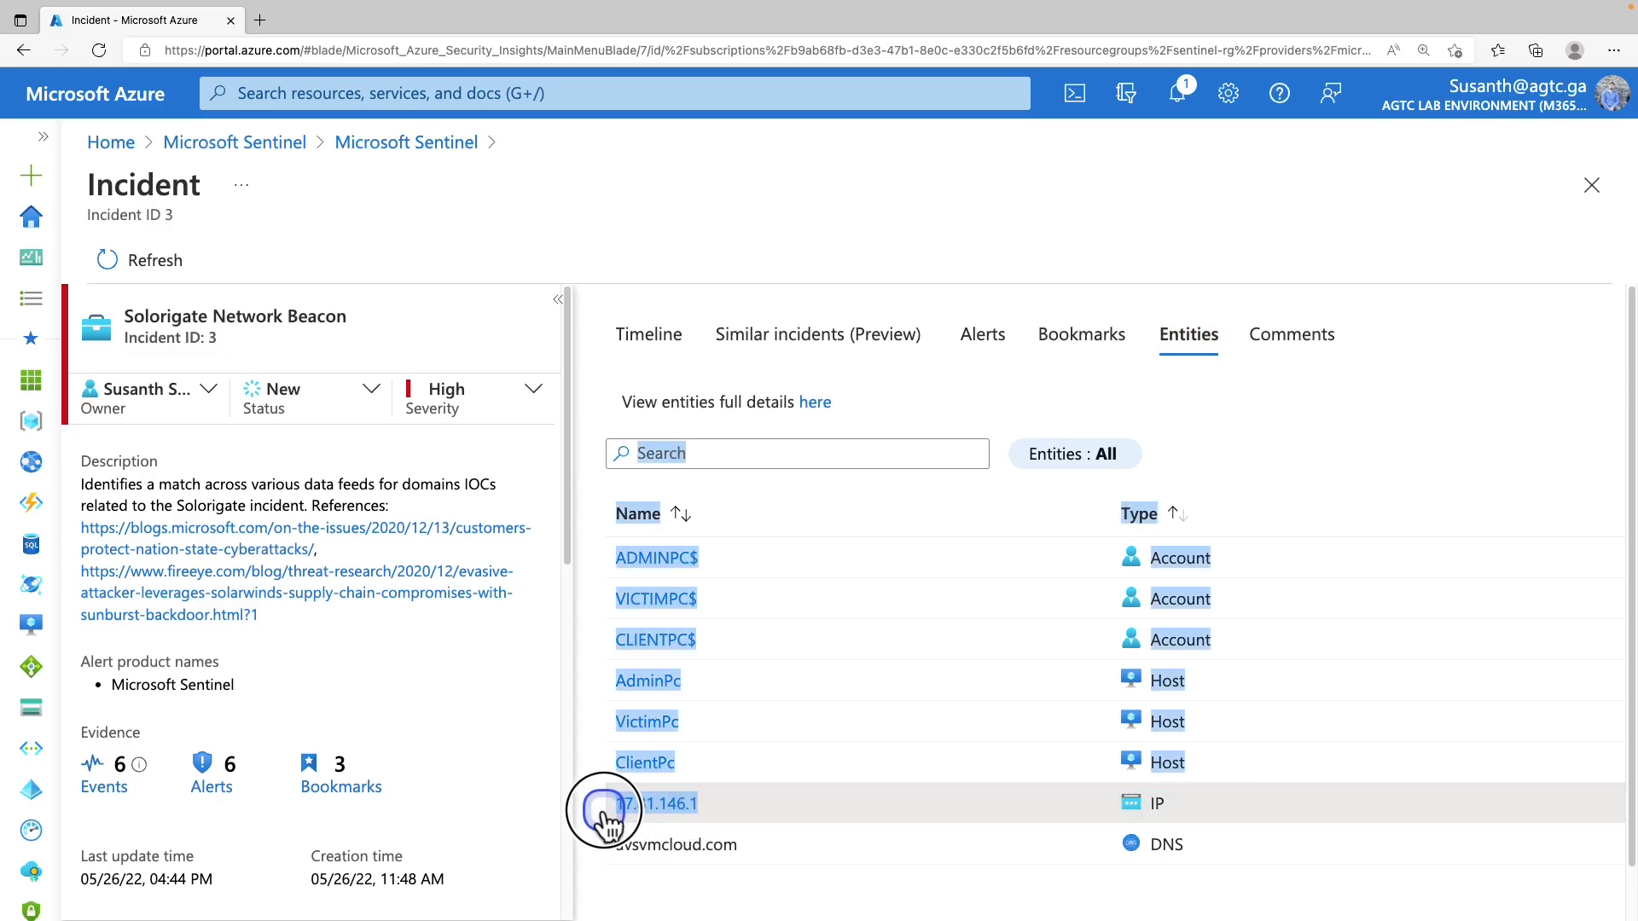
{"action": "left_click", "coordinate": [621, 815]}
{"action": "left_click_drag", "start_coordinate": [226, 185], "coordinate": [92, 190]}
{"action": "key", "text": "ctrl+c"}
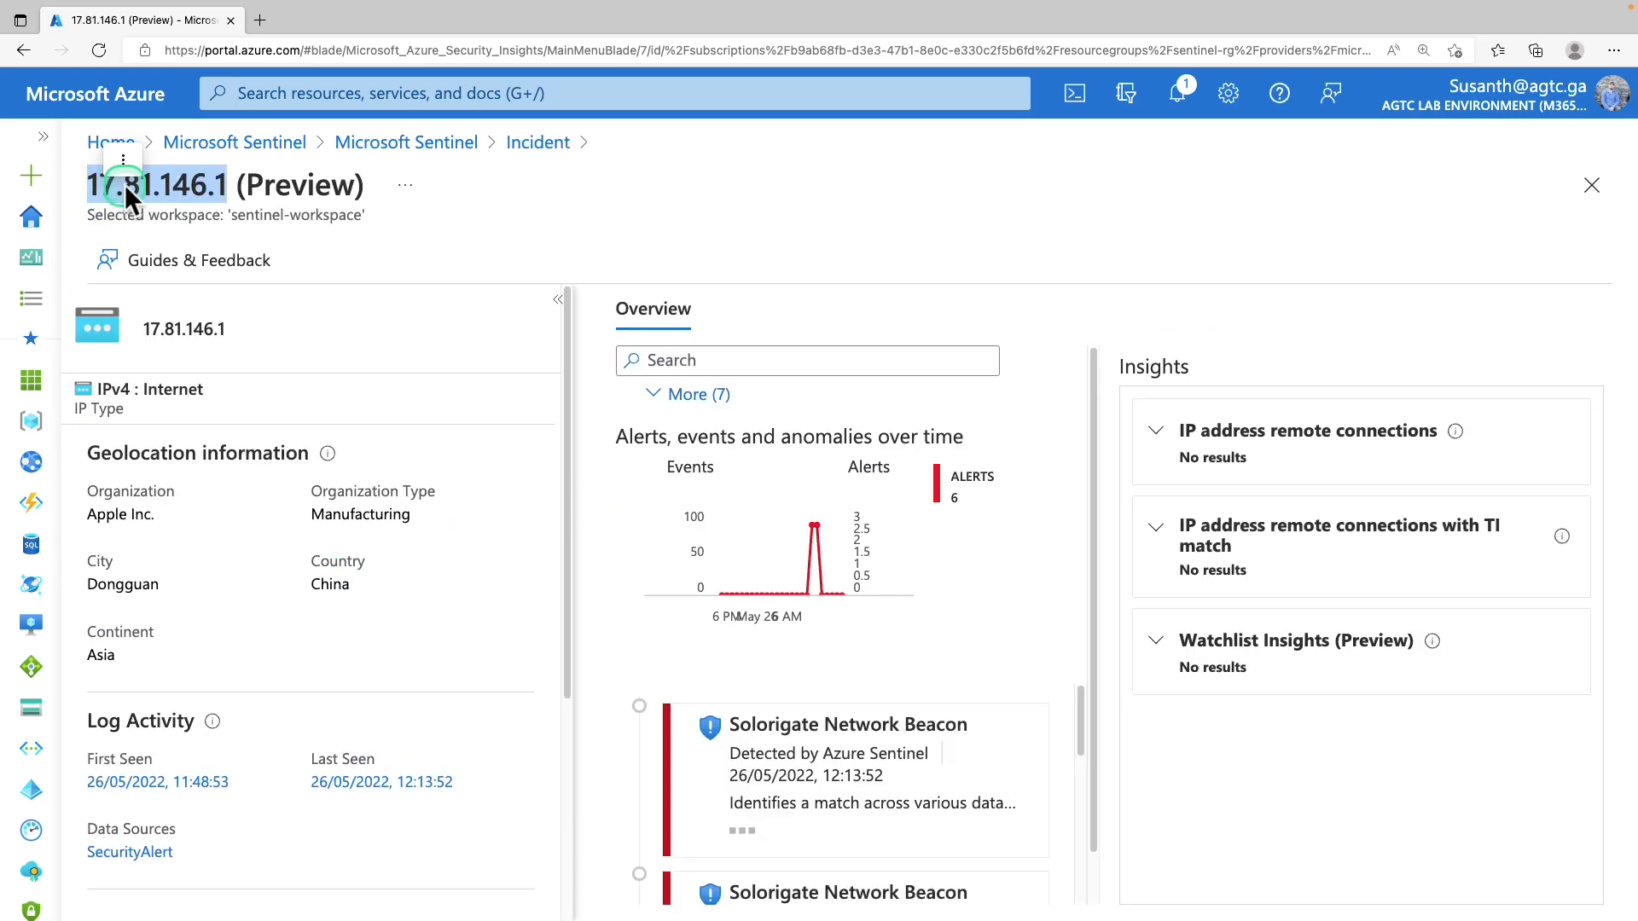
{"action": "left_click", "coordinate": [538, 142]}
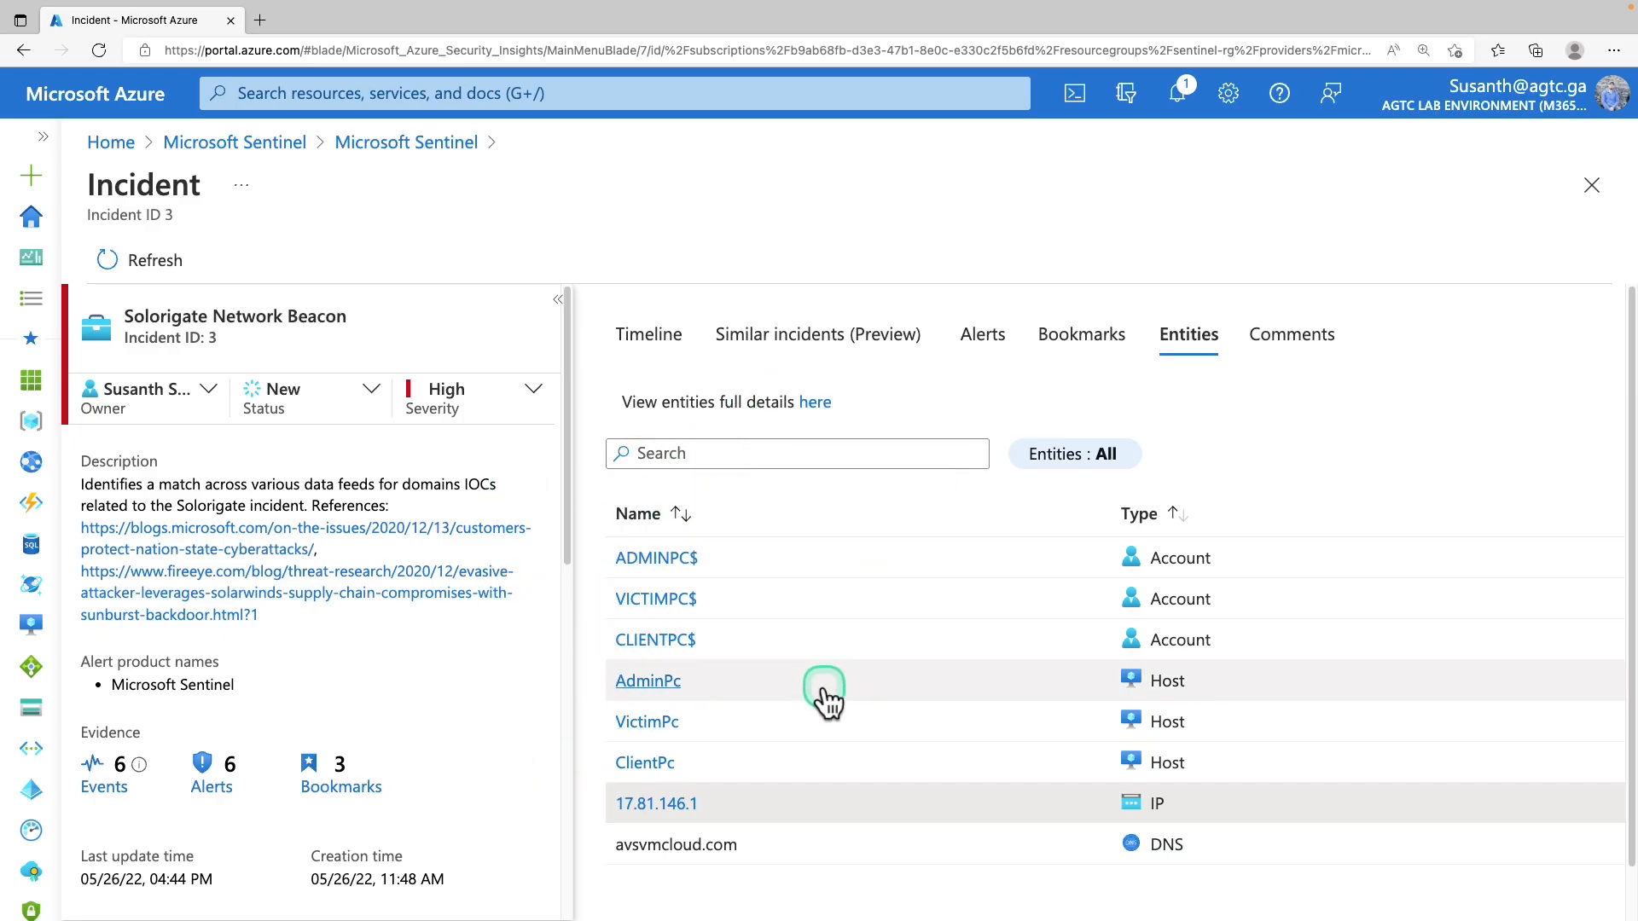
Start a new threat indicator of type ipv4-addr with address 17.81.146.1
{"action": "left_click", "coordinate": [371, 143]}
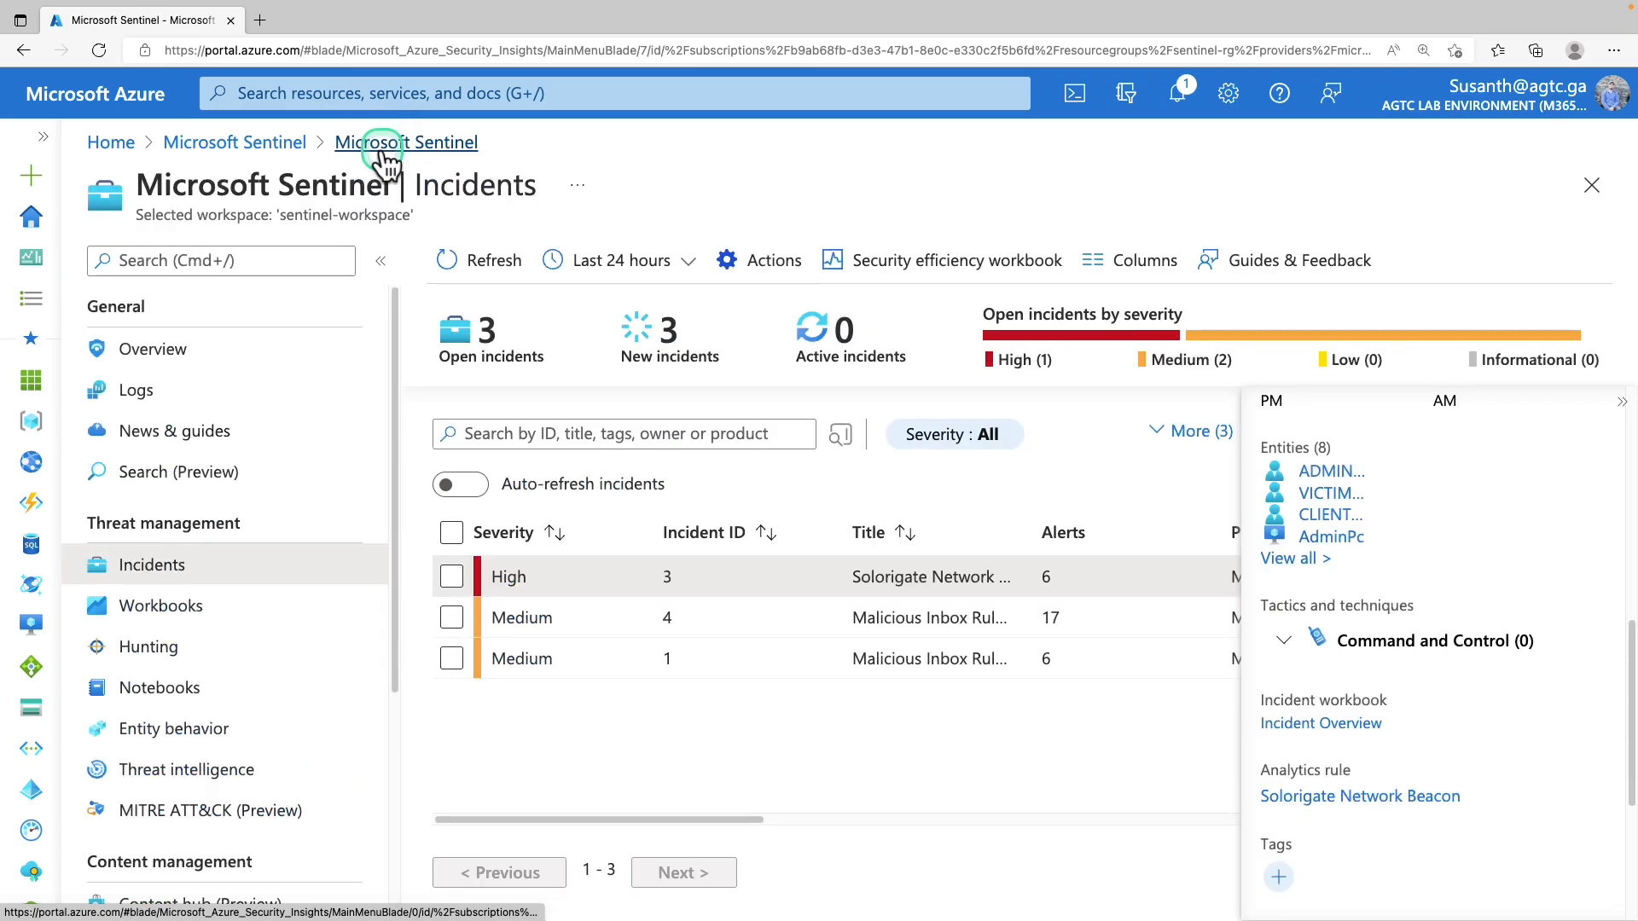
{"action": "left_click", "coordinate": [215, 772]}
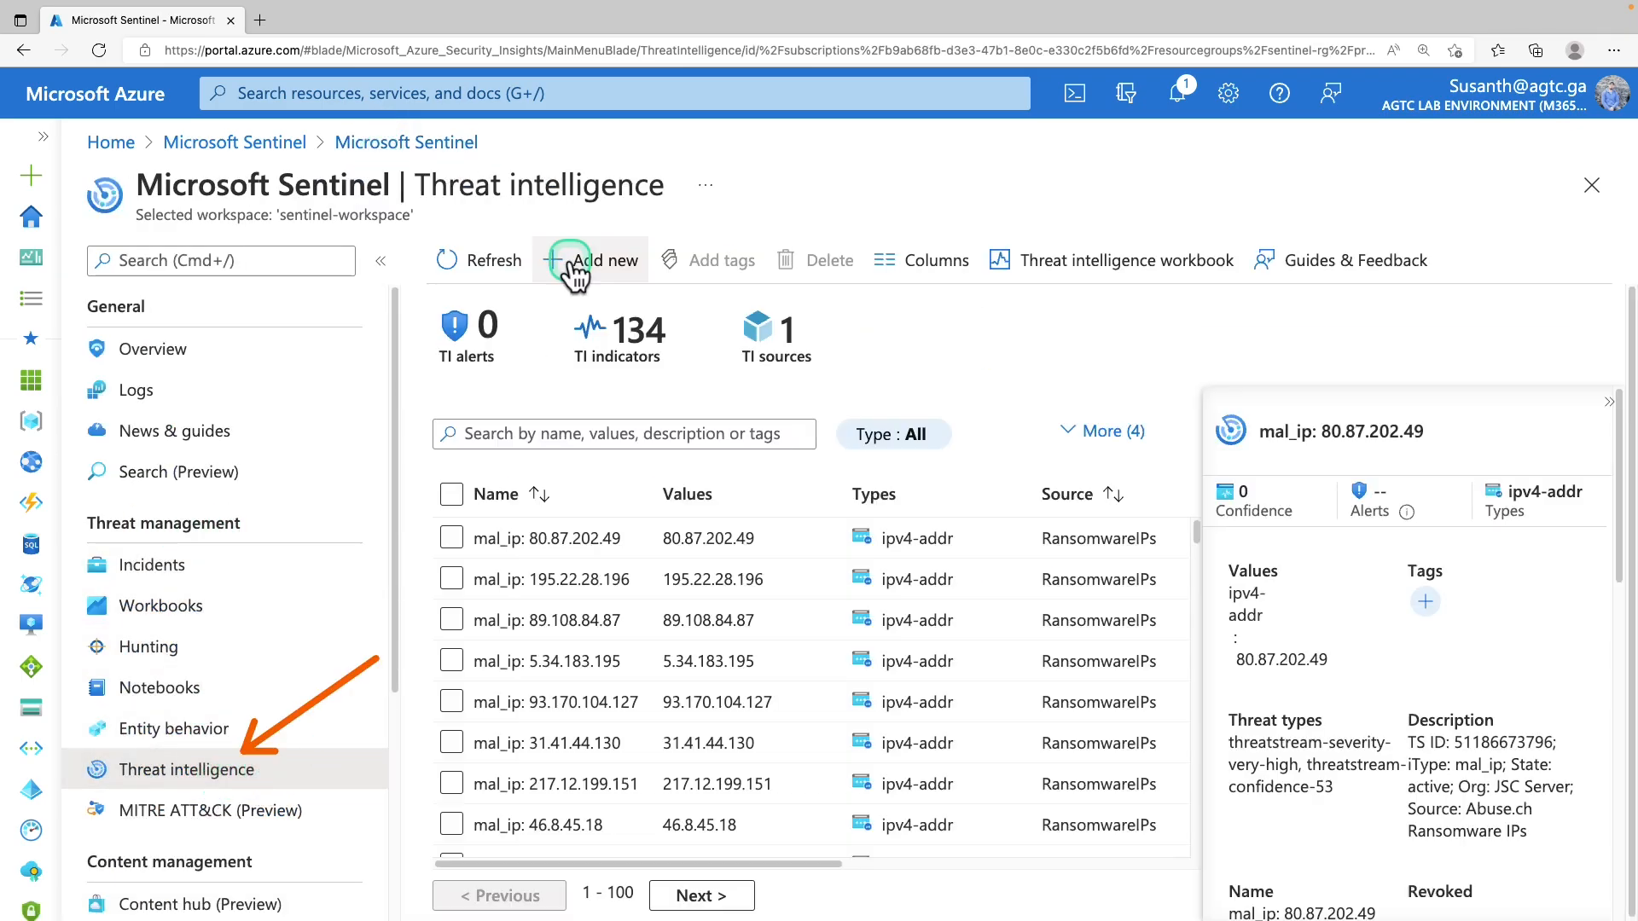
{"action": "left_click", "coordinate": [571, 261]}
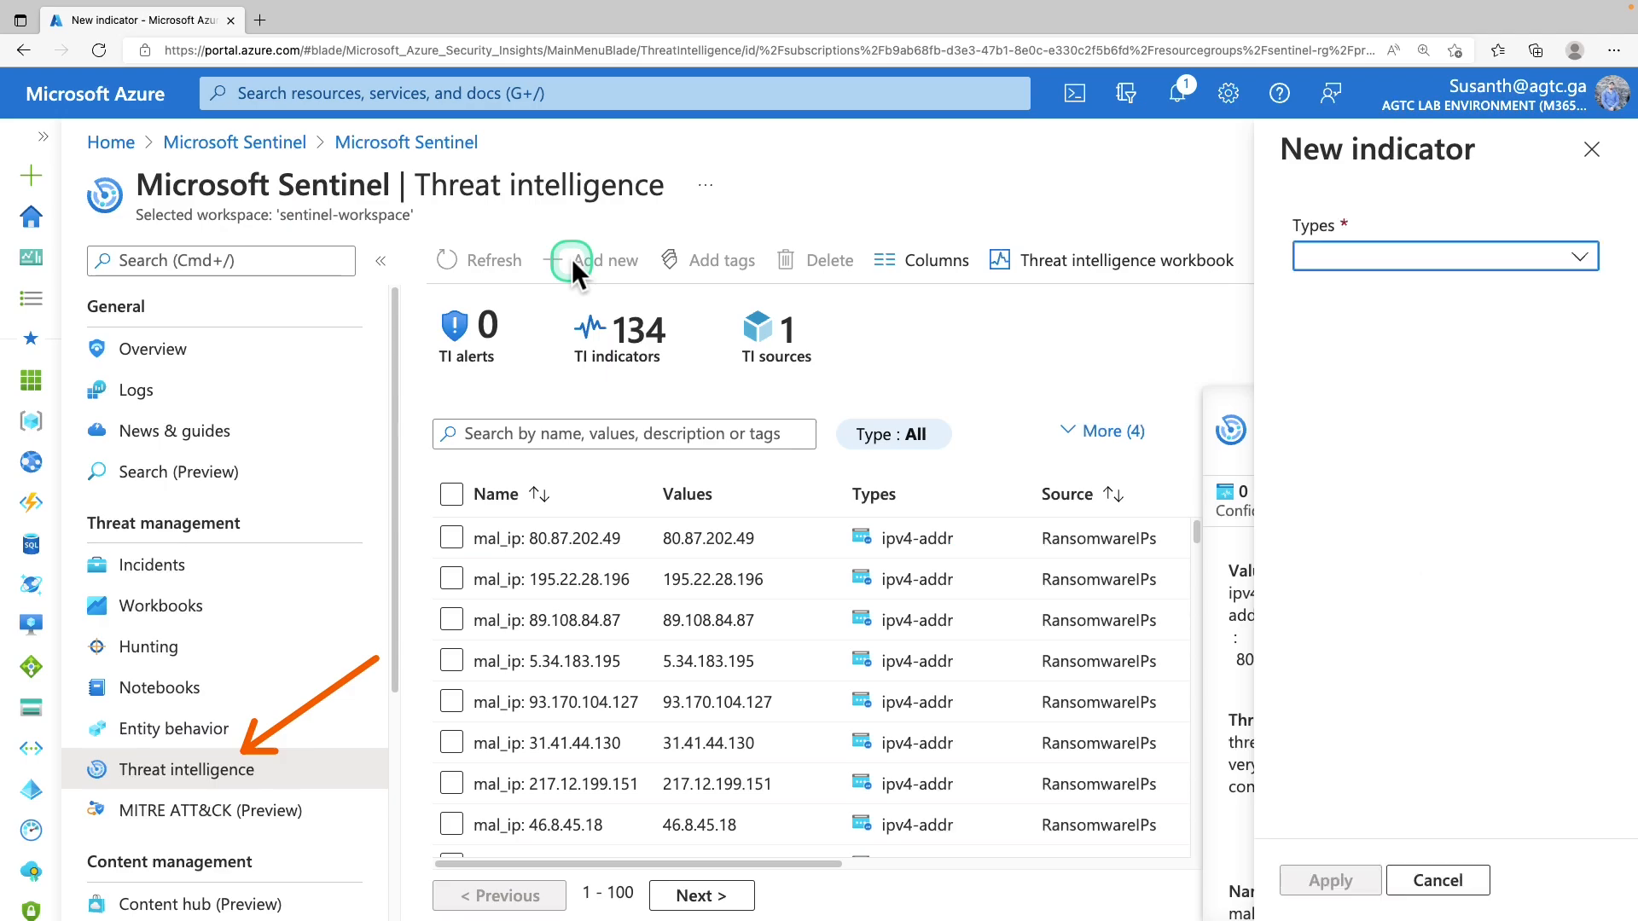
{"action": "left_click", "coordinate": [1442, 257]}
{"action": "left_click", "coordinate": [1341, 377]}
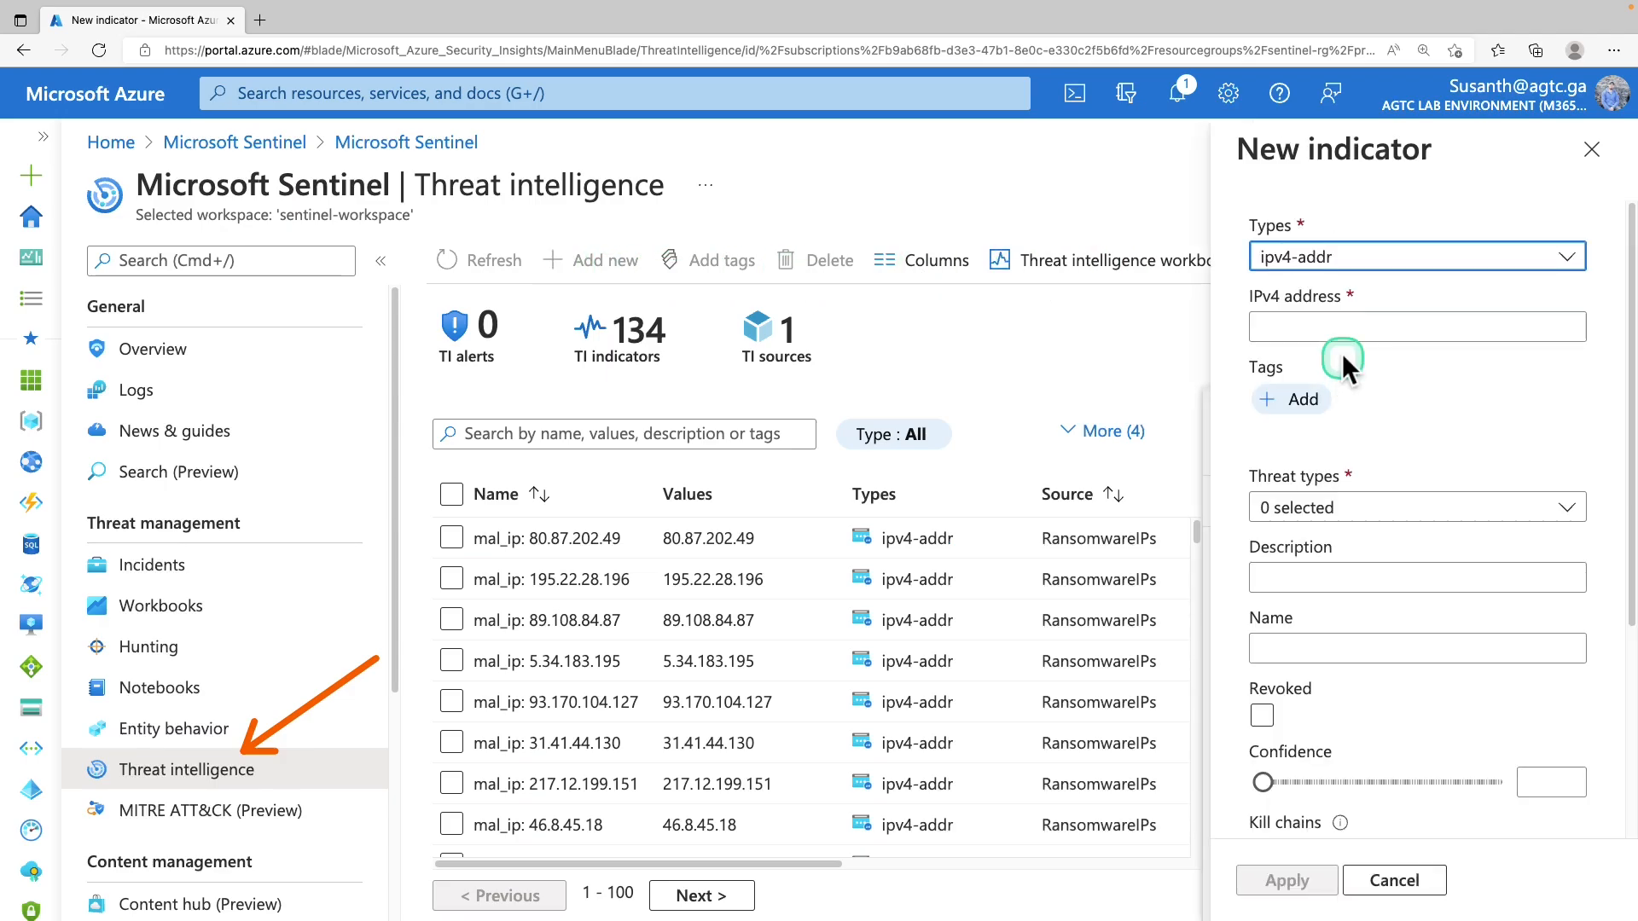
{"action": "left_click", "coordinate": [1356, 328]}
{"action": "key", "text": "ctrl+v"}
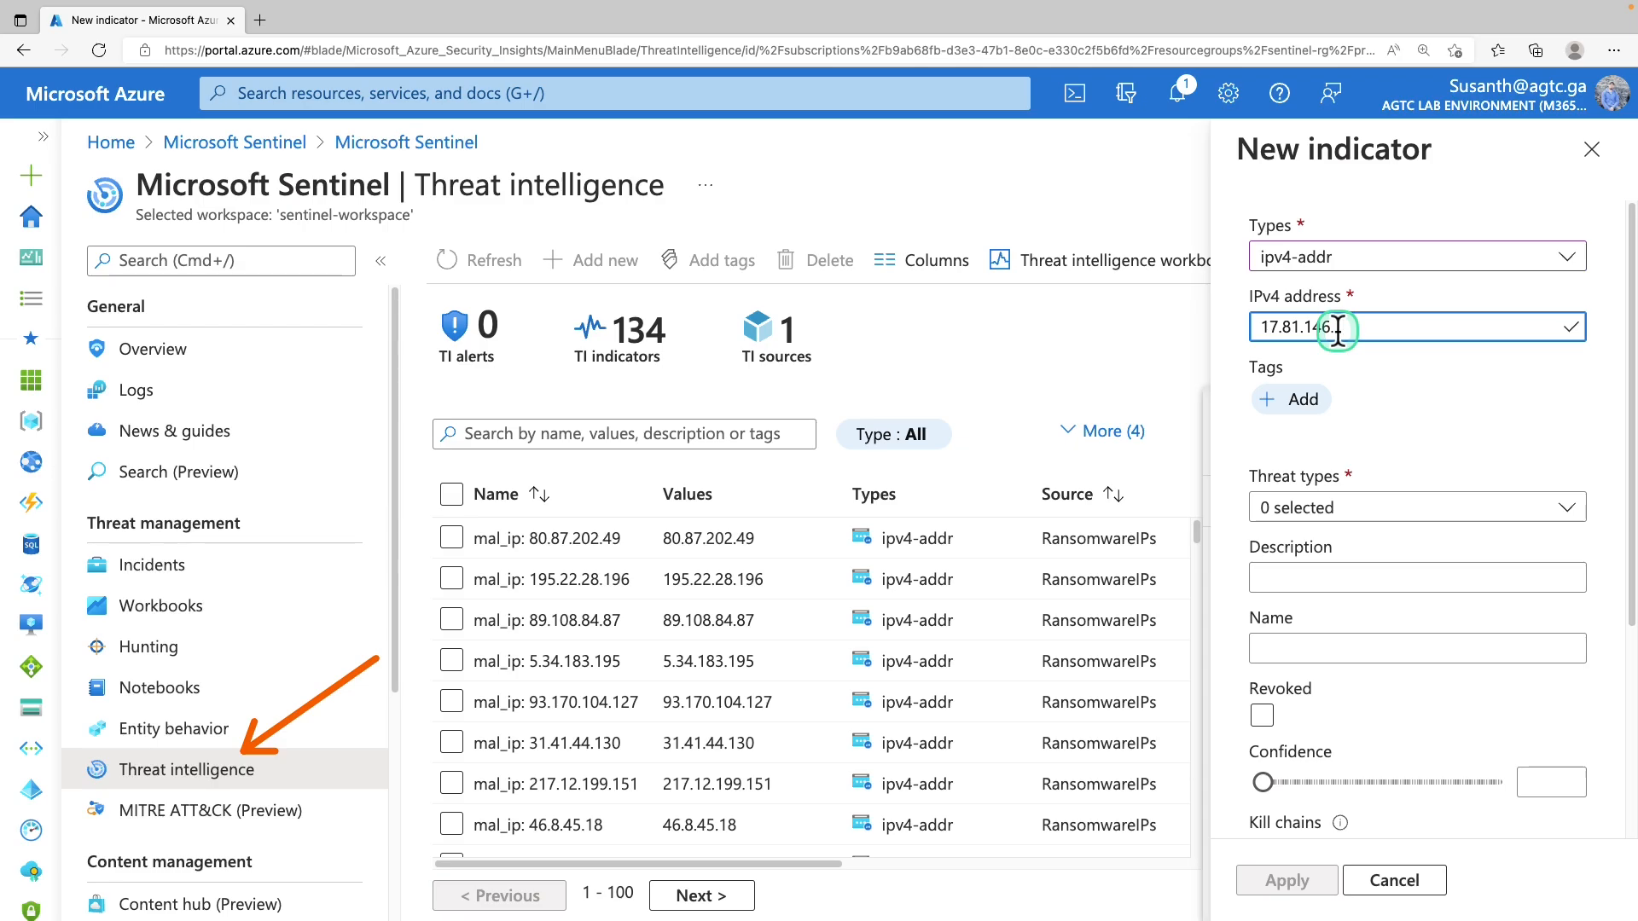
Set threat type malicious-activity, description, name, confidence 90 and validity 05/26/2022–06/10/2022, then save
{"action": "left_click", "coordinate": [1331, 508]}
{"action": "left_click", "coordinate": [1393, 747]}
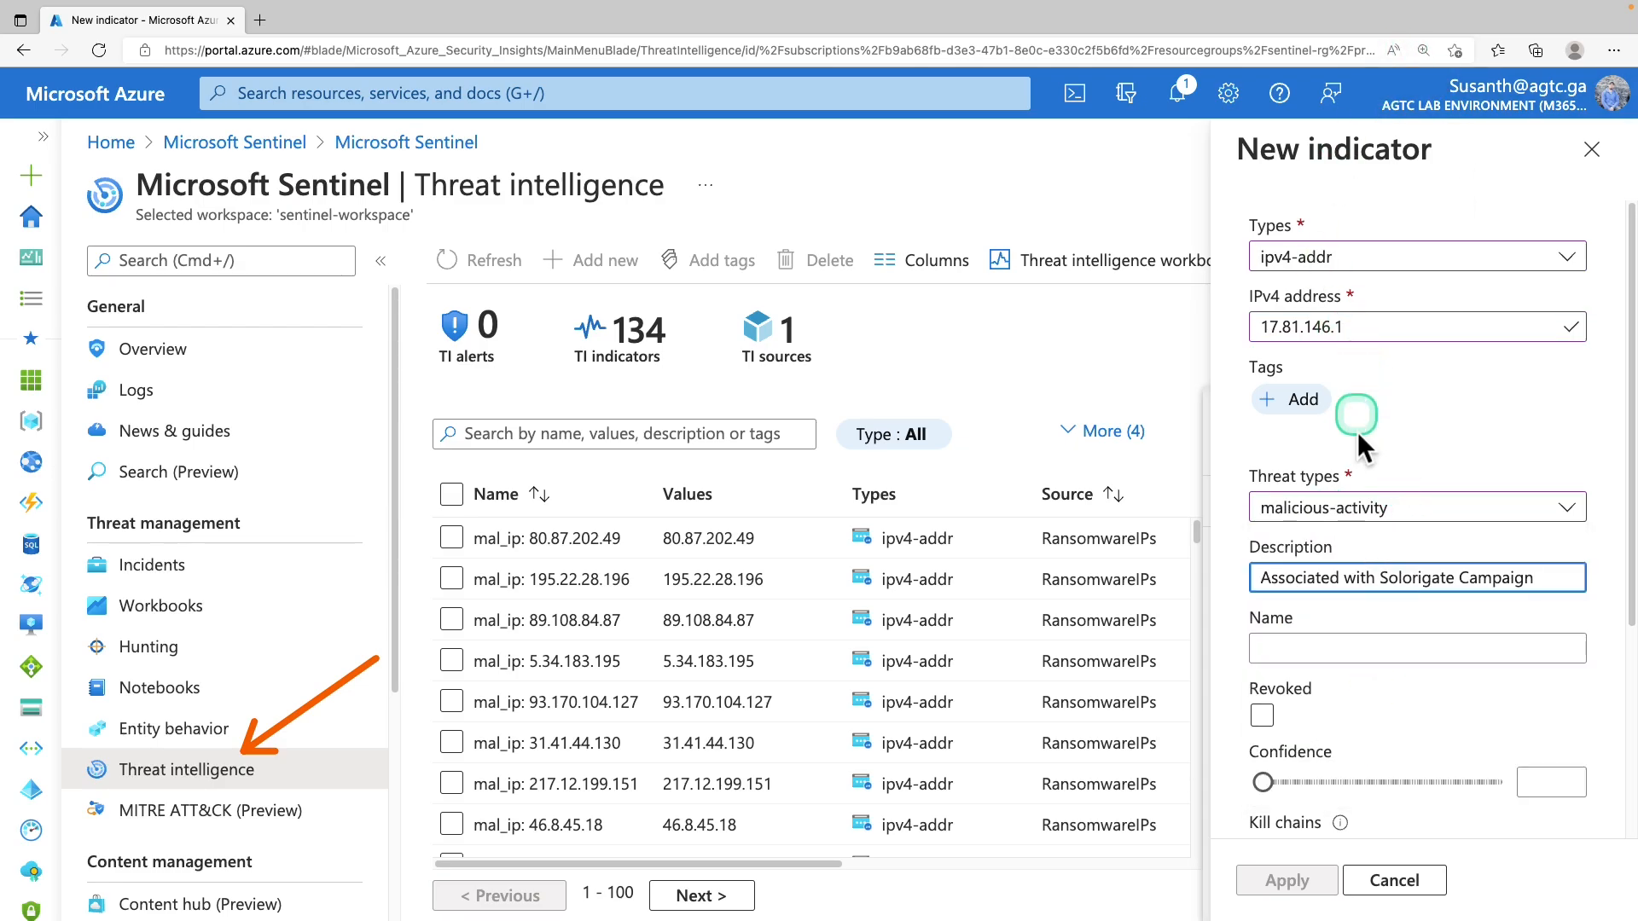
{"action": "left_click", "coordinate": [1289, 572]}
{"action": "left_click_drag", "start_coordinate": [1290, 570], "coordinate": [1551, 581]}
{"action": "scroll", "coordinate": [1551, 583], "scroll_direction": "down", "scroll_amount": 1}
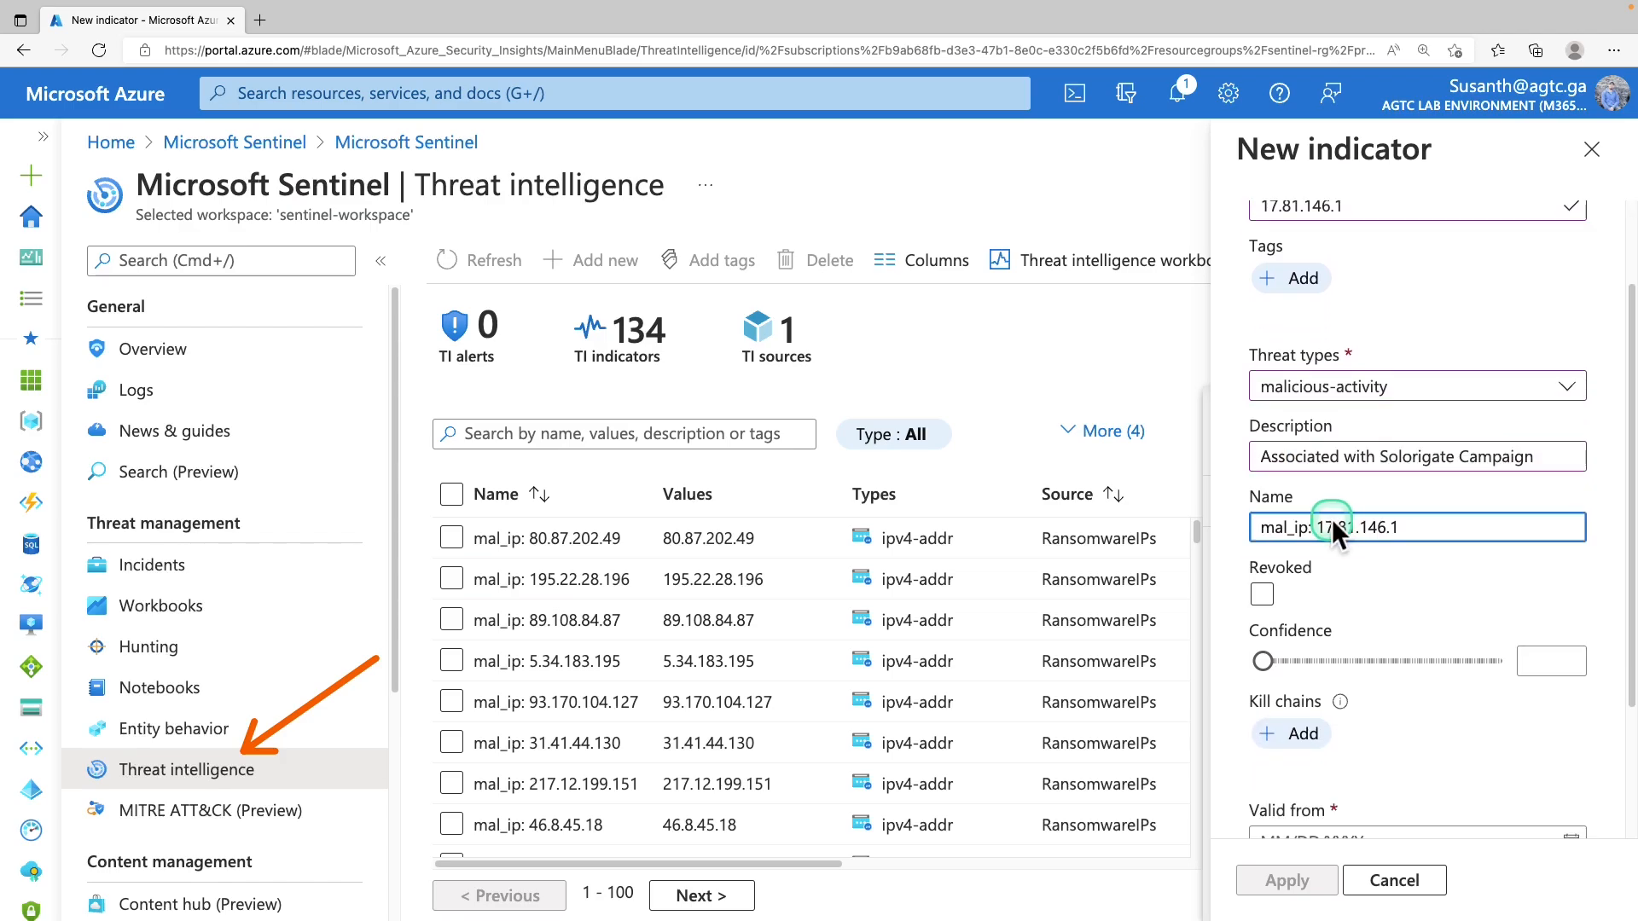
{"action": "left_click_drag", "start_coordinate": [1332, 522], "coordinate": [1498, 517]}
{"action": "left_click", "coordinate": [1498, 517]}
{"action": "scroll", "coordinate": [1464, 542], "scroll_direction": "down", "scroll_amount": 1}
{"action": "scroll", "coordinate": [1463, 550], "scroll_direction": "down", "scroll_amount": 2}
{"action": "left_click", "coordinate": [1490, 595]}
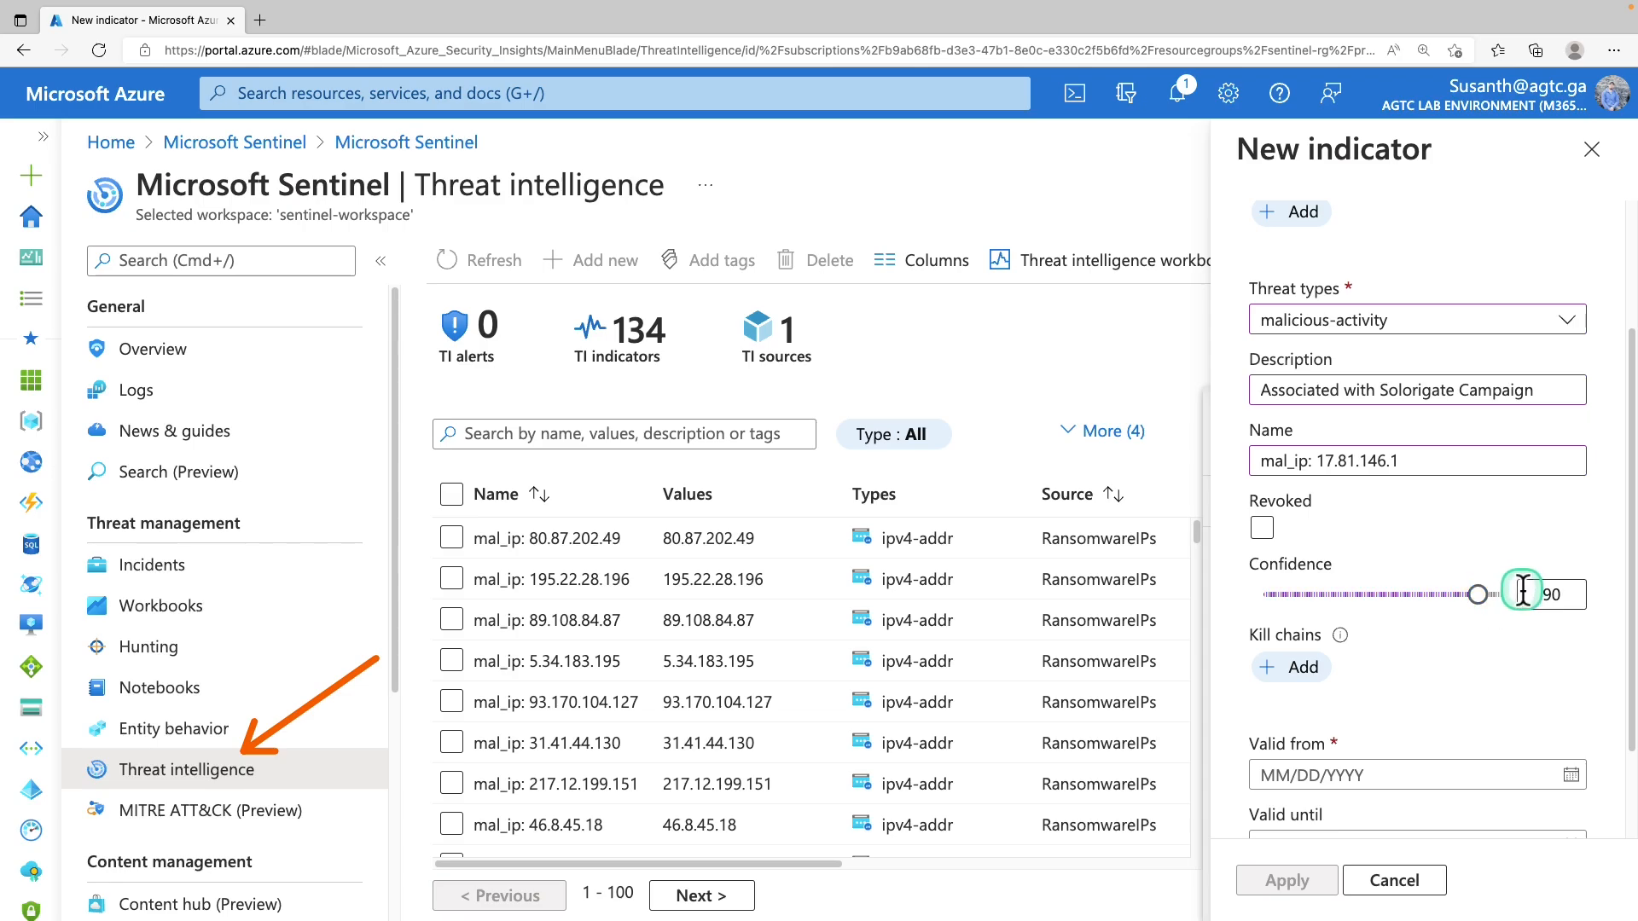
{"action": "scroll", "coordinate": [1499, 495], "scroll_direction": "down", "scroll_amount": 3}
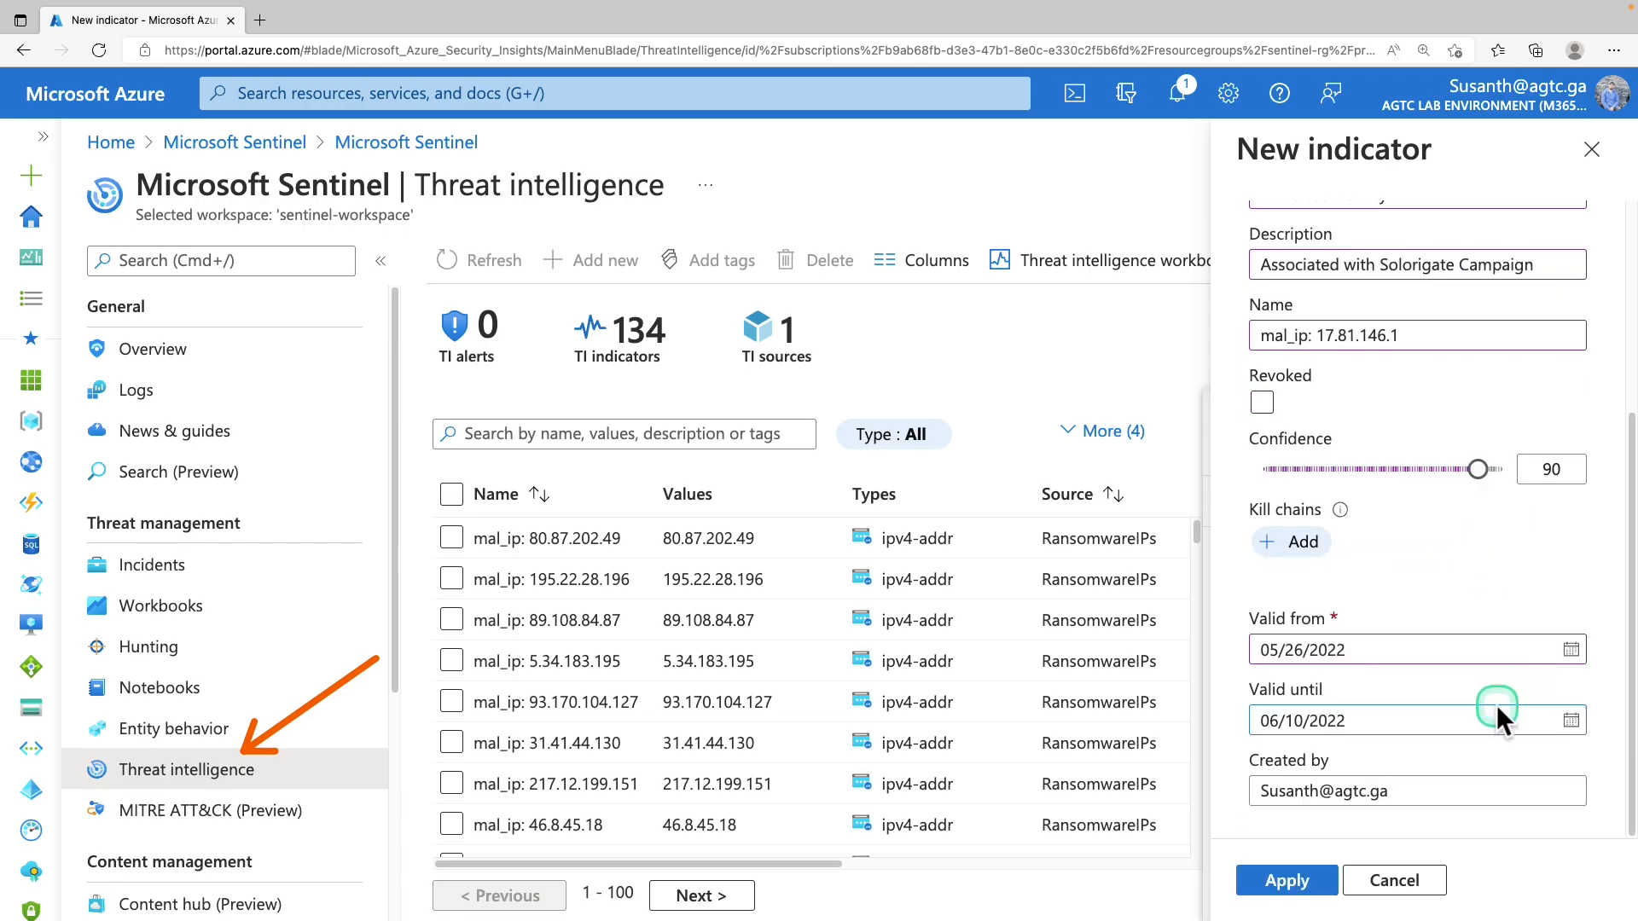
{"action": "left_click", "coordinate": [1303, 883]}
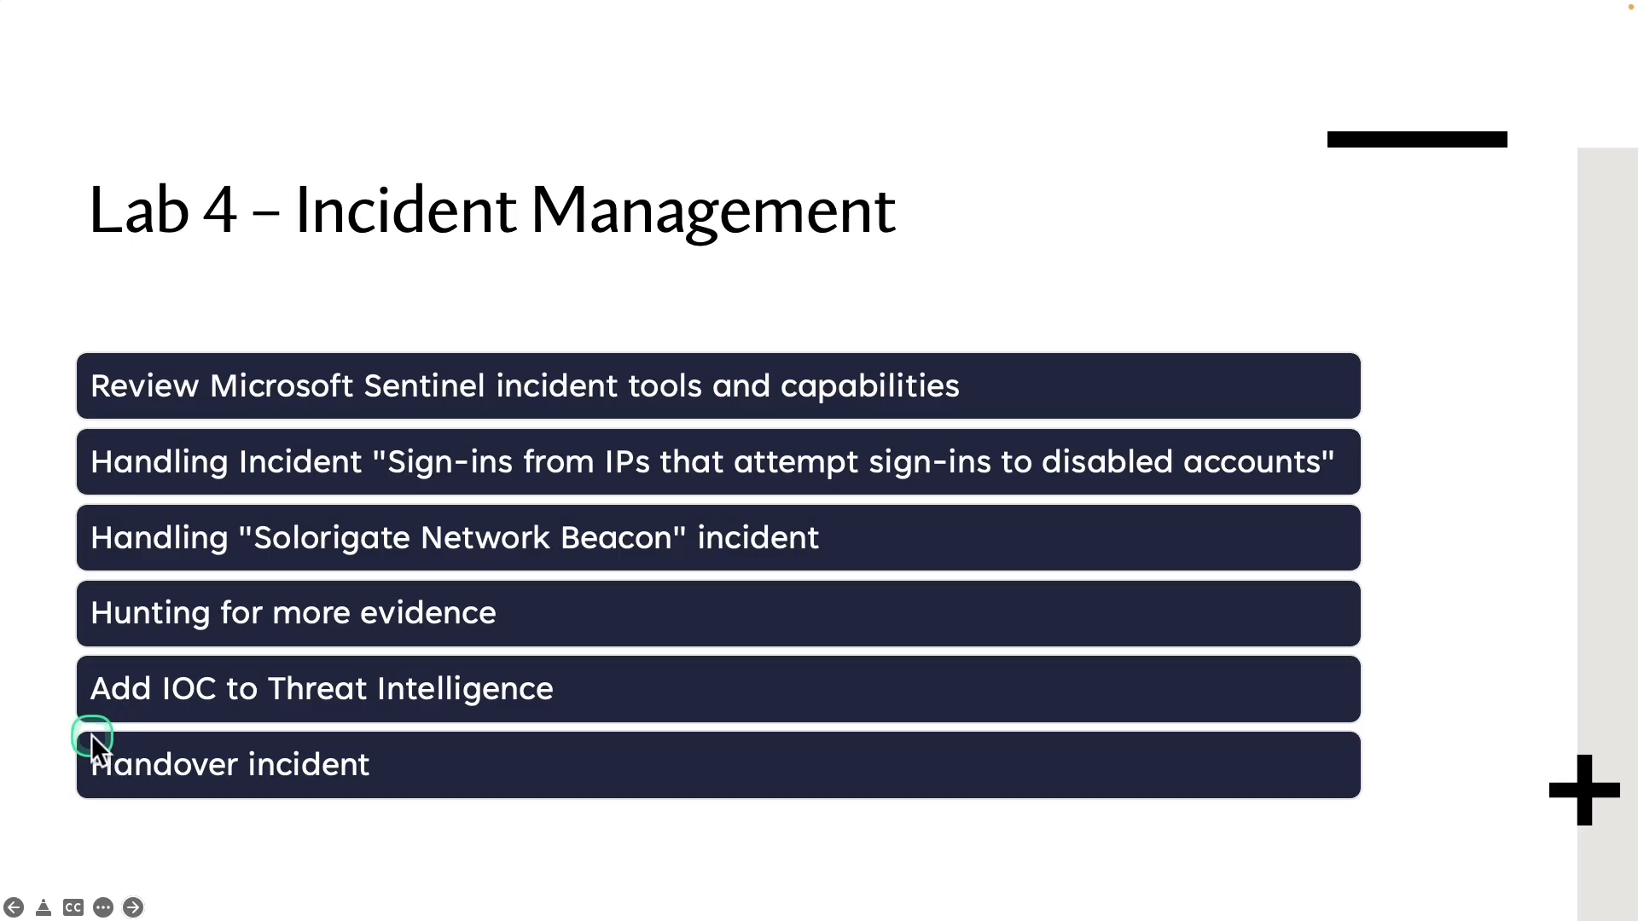
Outline the Handover incident item on the Lab 4 agenda slide in orange
{"action": "mouse_move", "coordinate": [68, 732]}
{"action": "left_mouse_down"}
{"action": "mouse_move", "coordinate": [201, 795]}
{"action": "mouse_move", "coordinate": [402, 794]}
{"action": "left_mouse_up"}
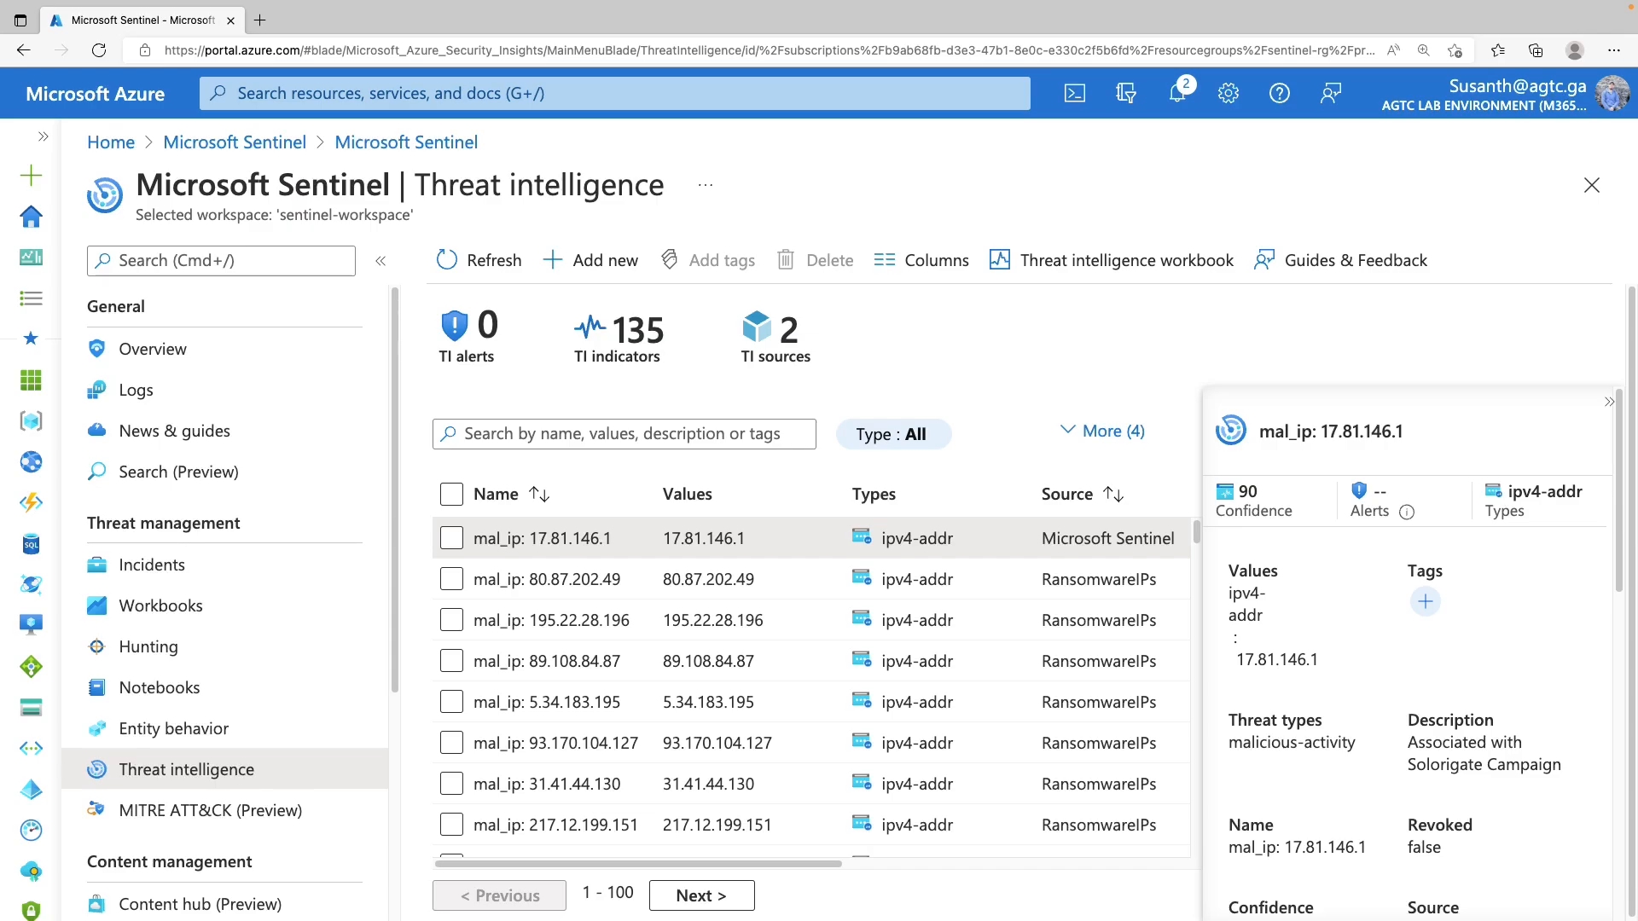
Open incident 3's details and view all its entities, including 17.81.146.1
{"action": "left_click", "coordinate": [218, 576]}
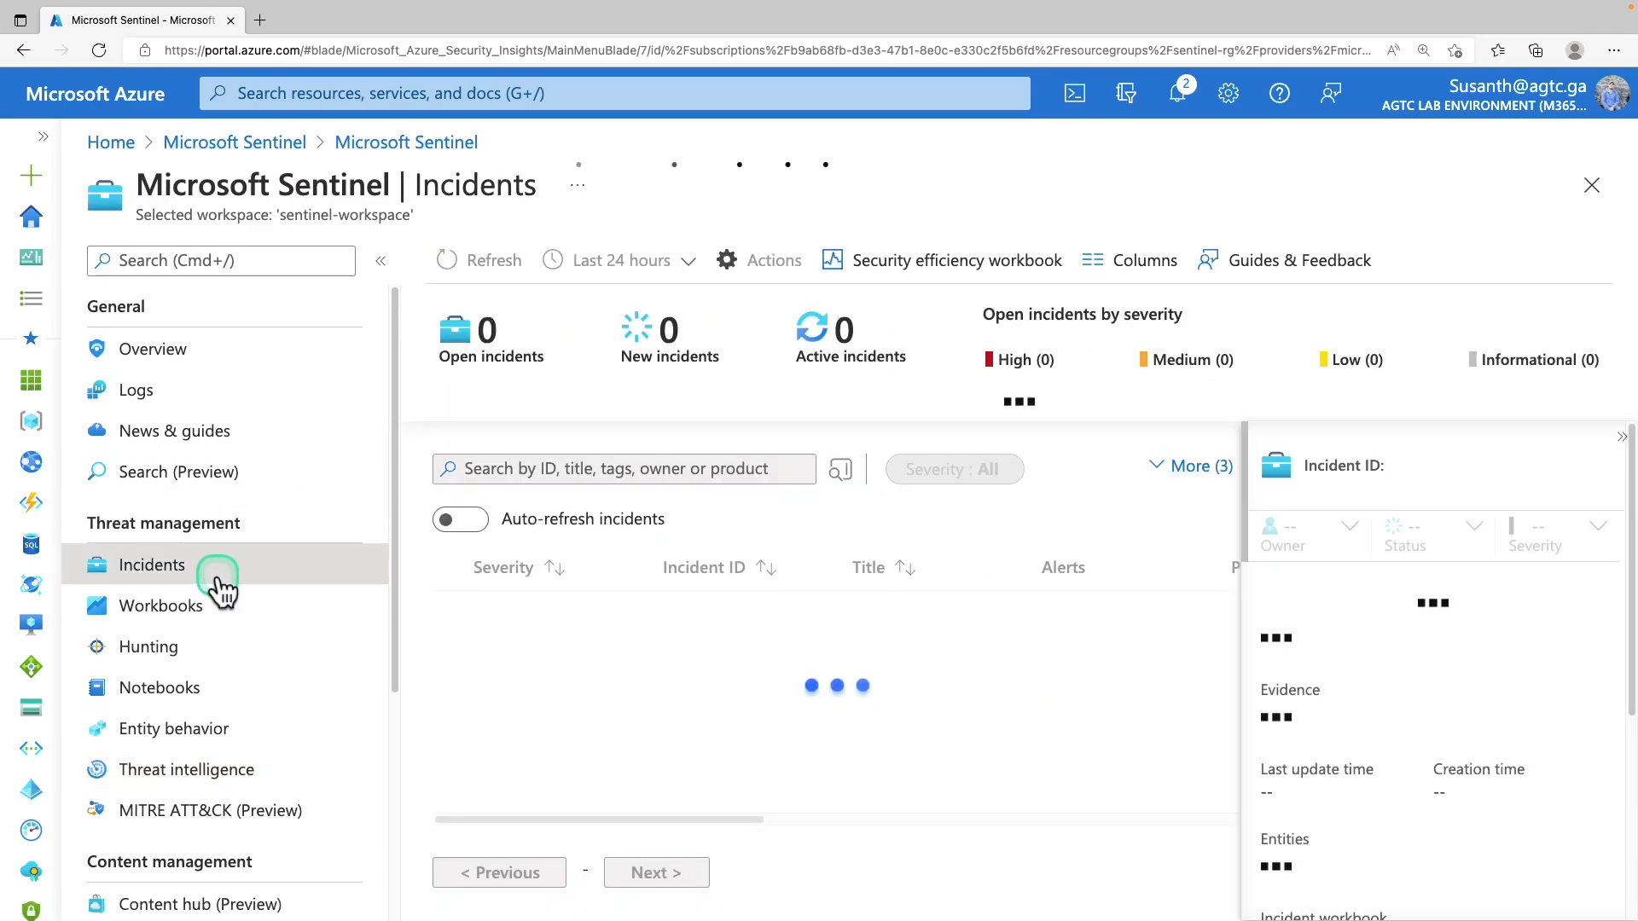
{"action": "left_click", "coordinate": [845, 621]}
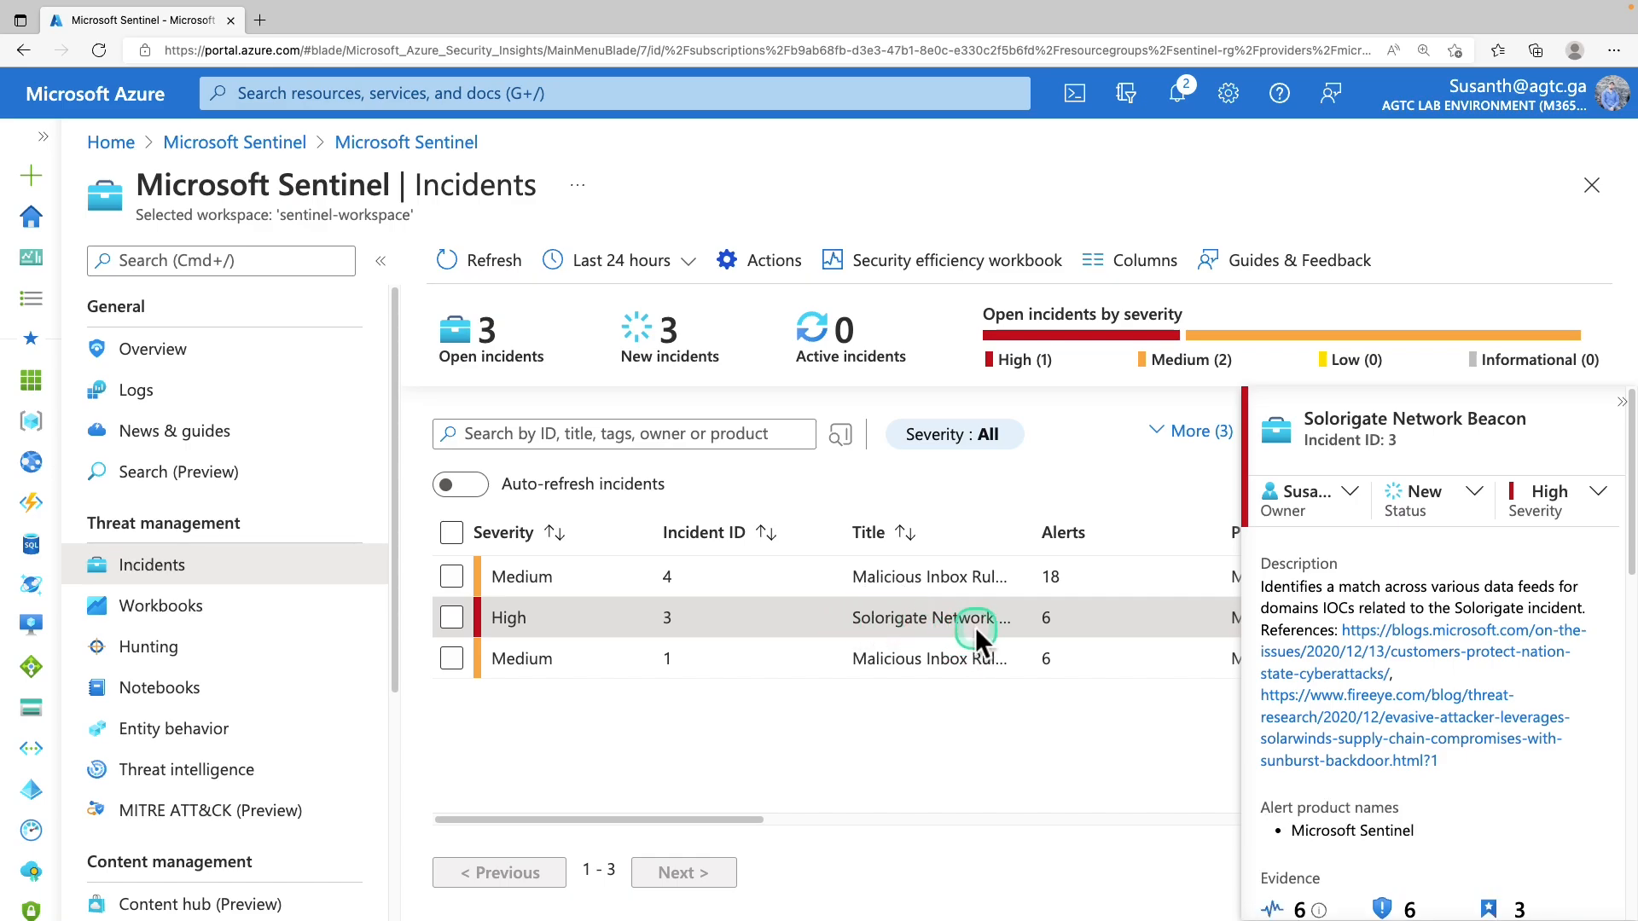
{"action": "scroll", "coordinate": [1371, 640], "scroll_direction": "down", "scroll_amount": 5}
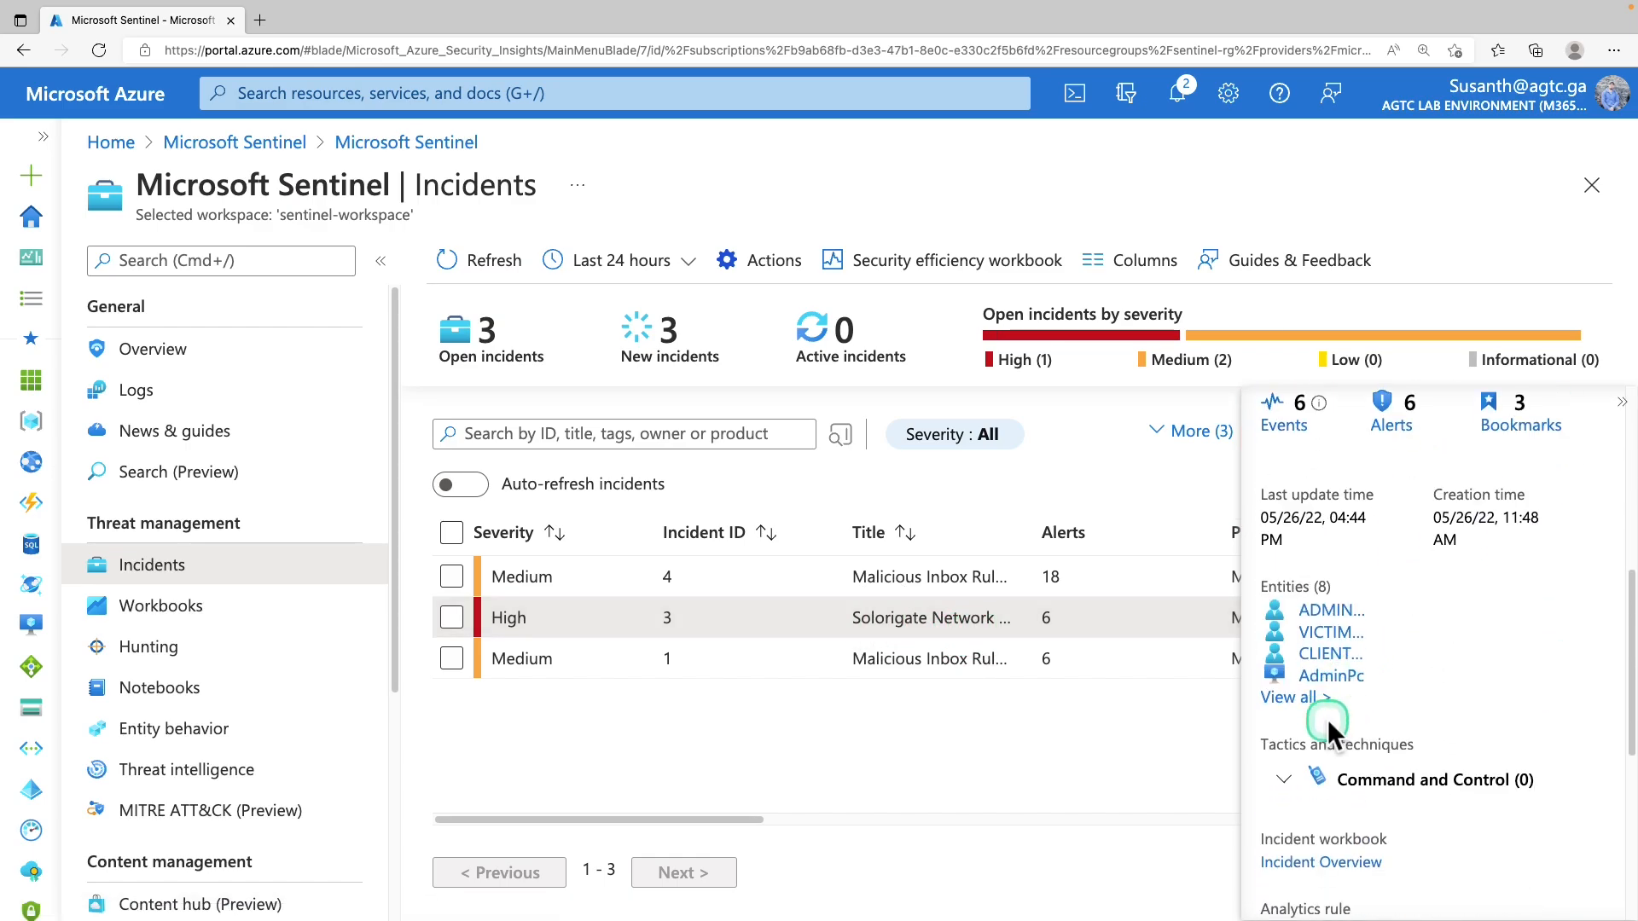
{"action": "left_click", "coordinate": [1297, 662]}
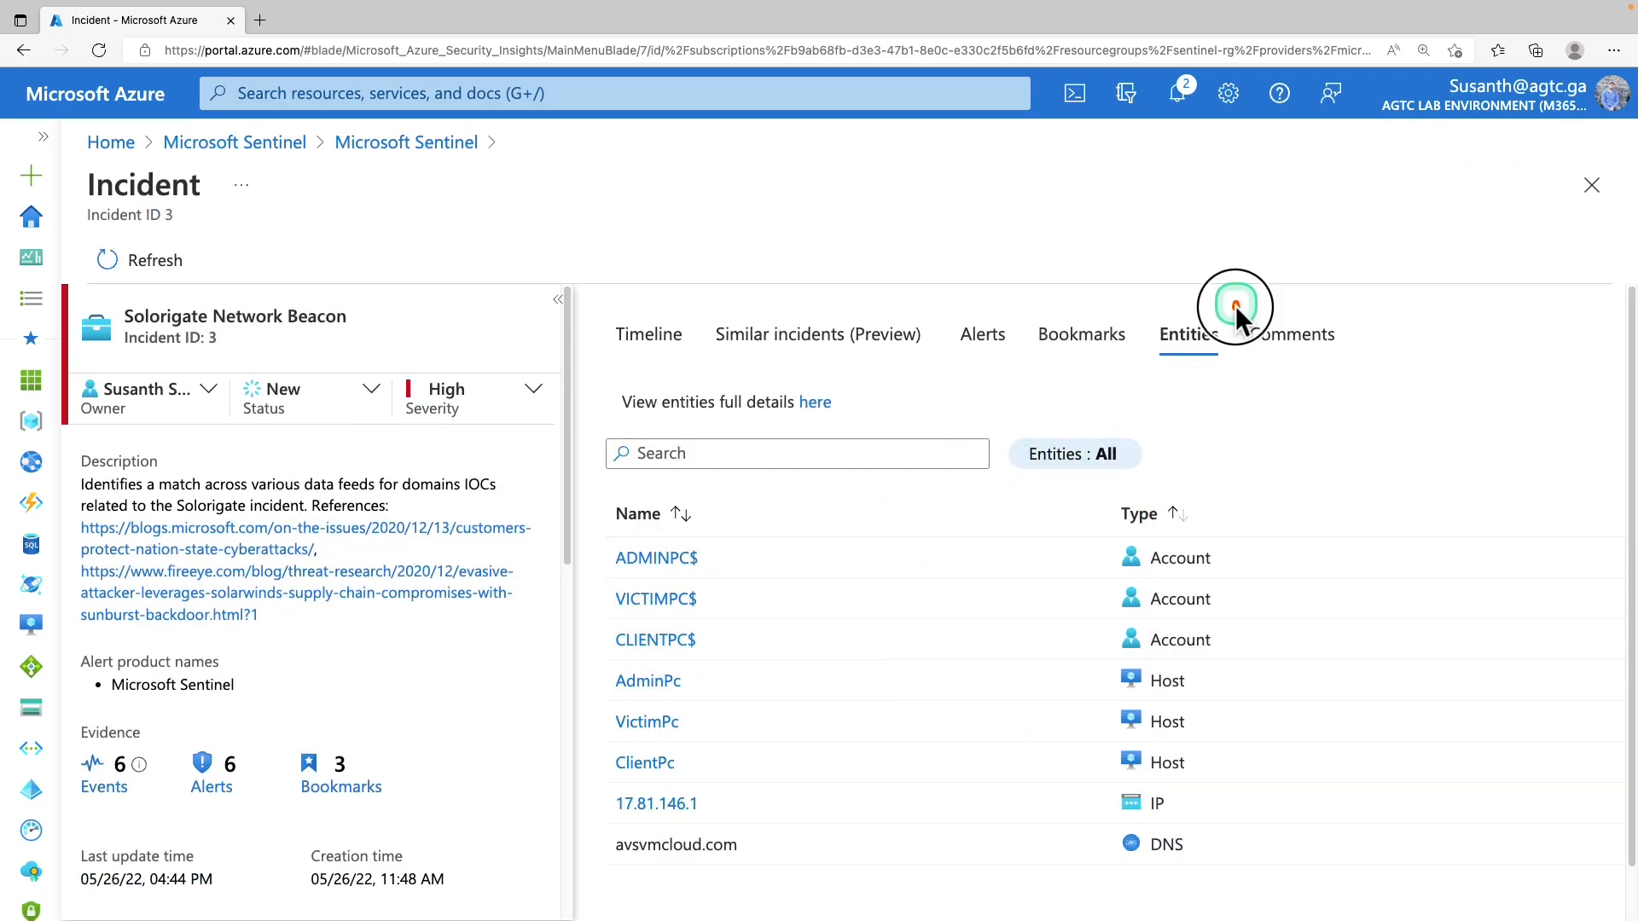
Post a bulleted handover comment listing performed steps, ending with '-Test', on incident 3
{"action": "left_click", "coordinate": [1333, 345]}
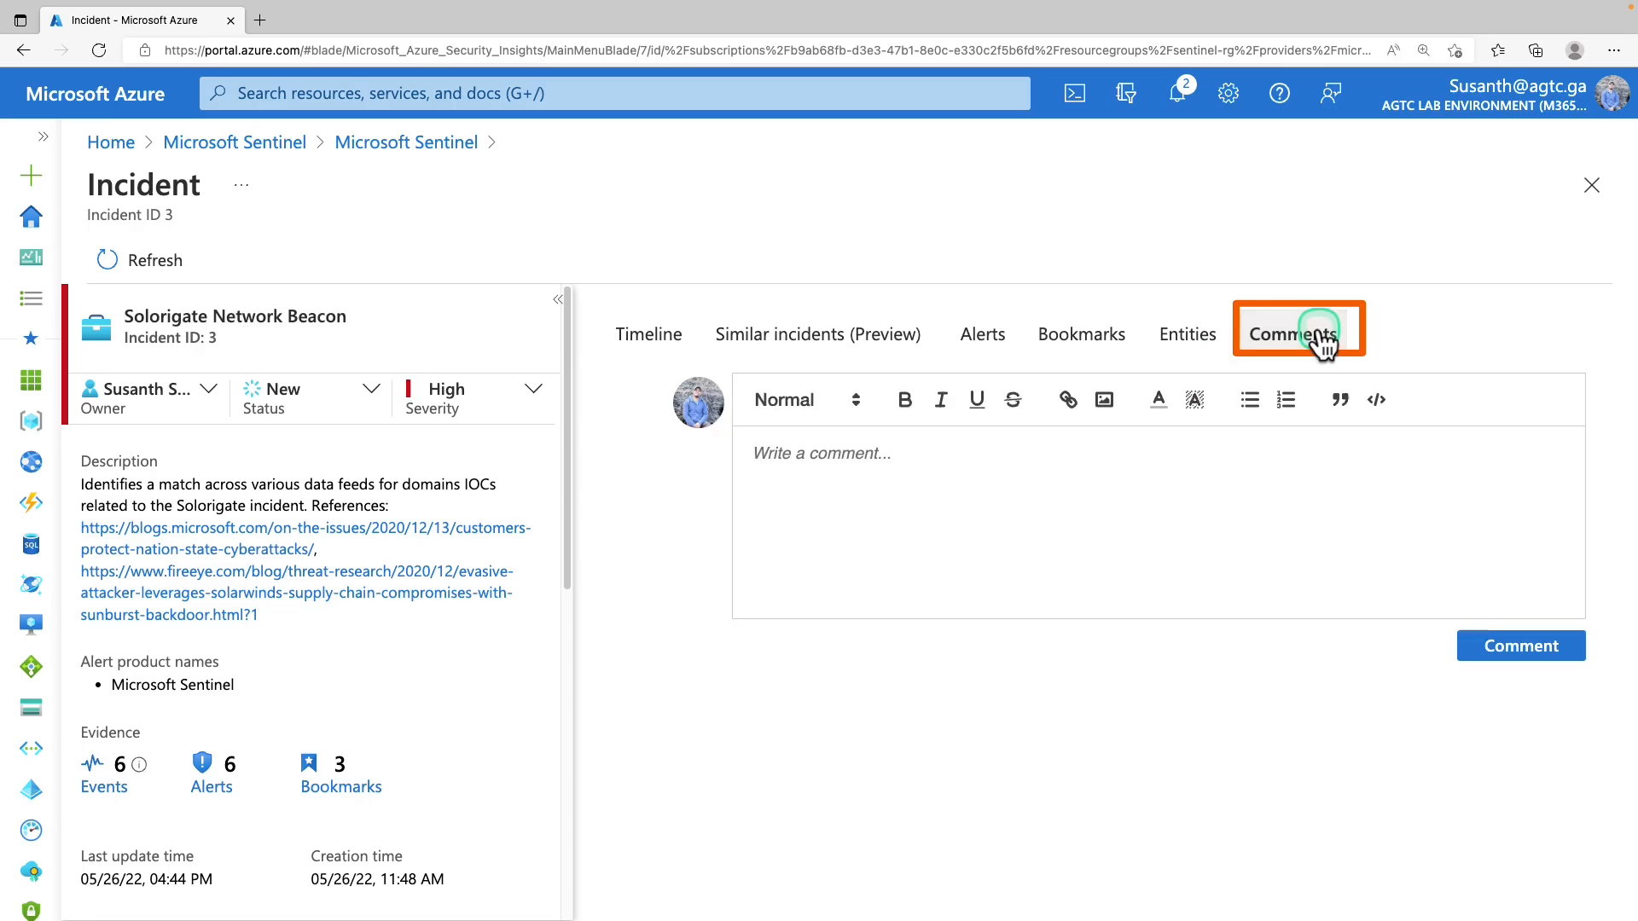
{"action": "left_click", "coordinate": [981, 448]}
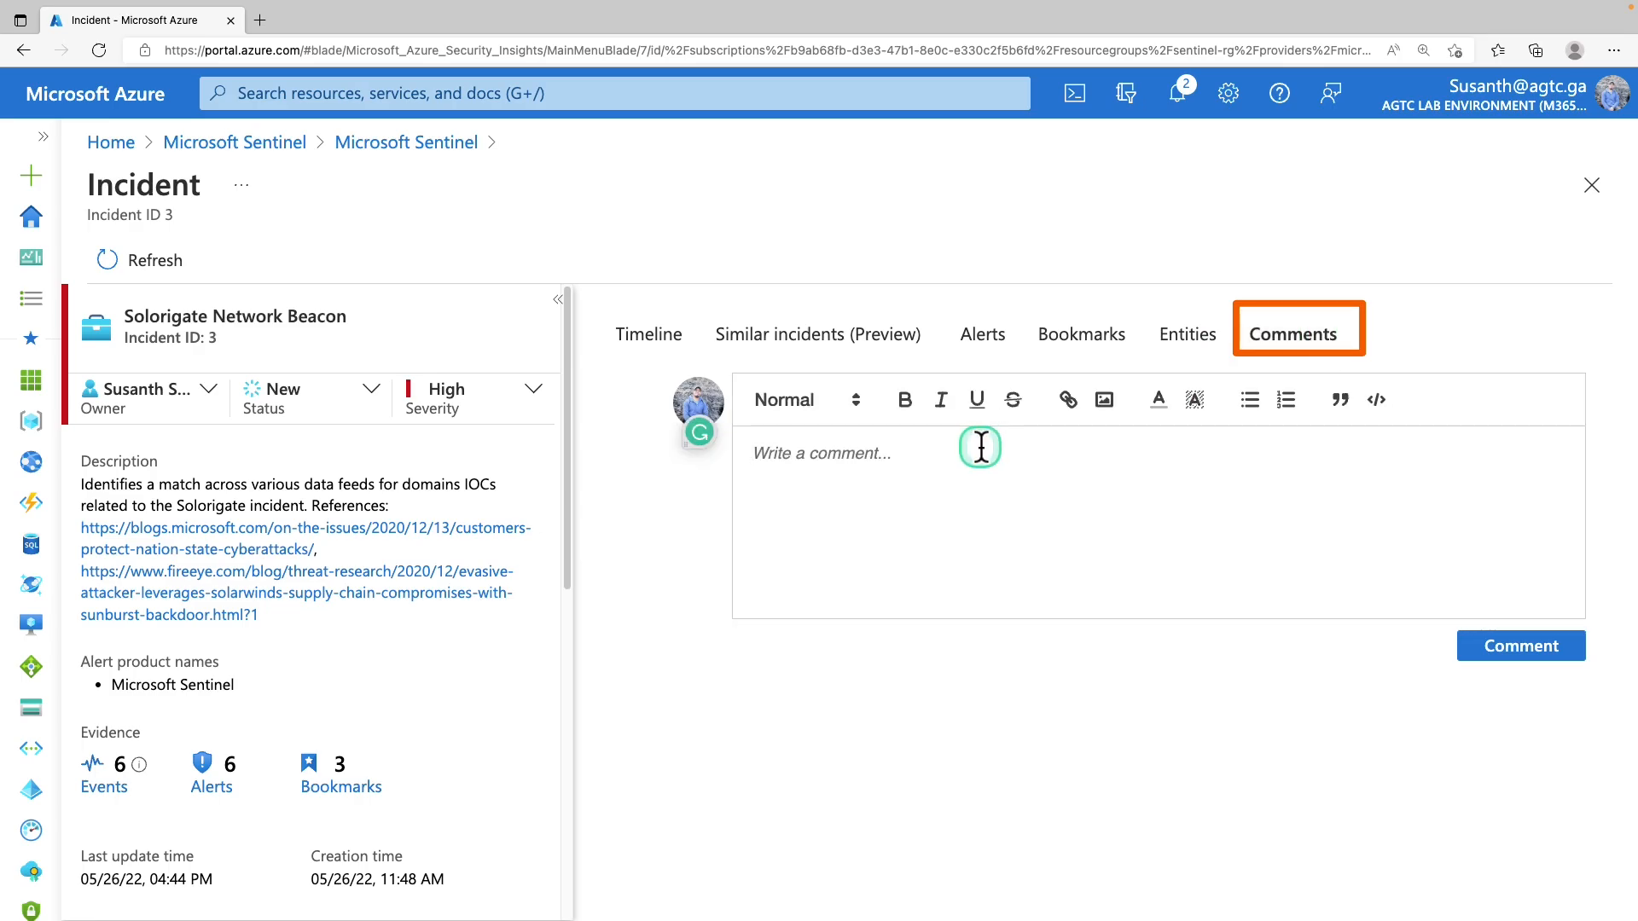
{"action": "type", "text": "Following steps were performed:"}
{"action": "type", "text": "-"}
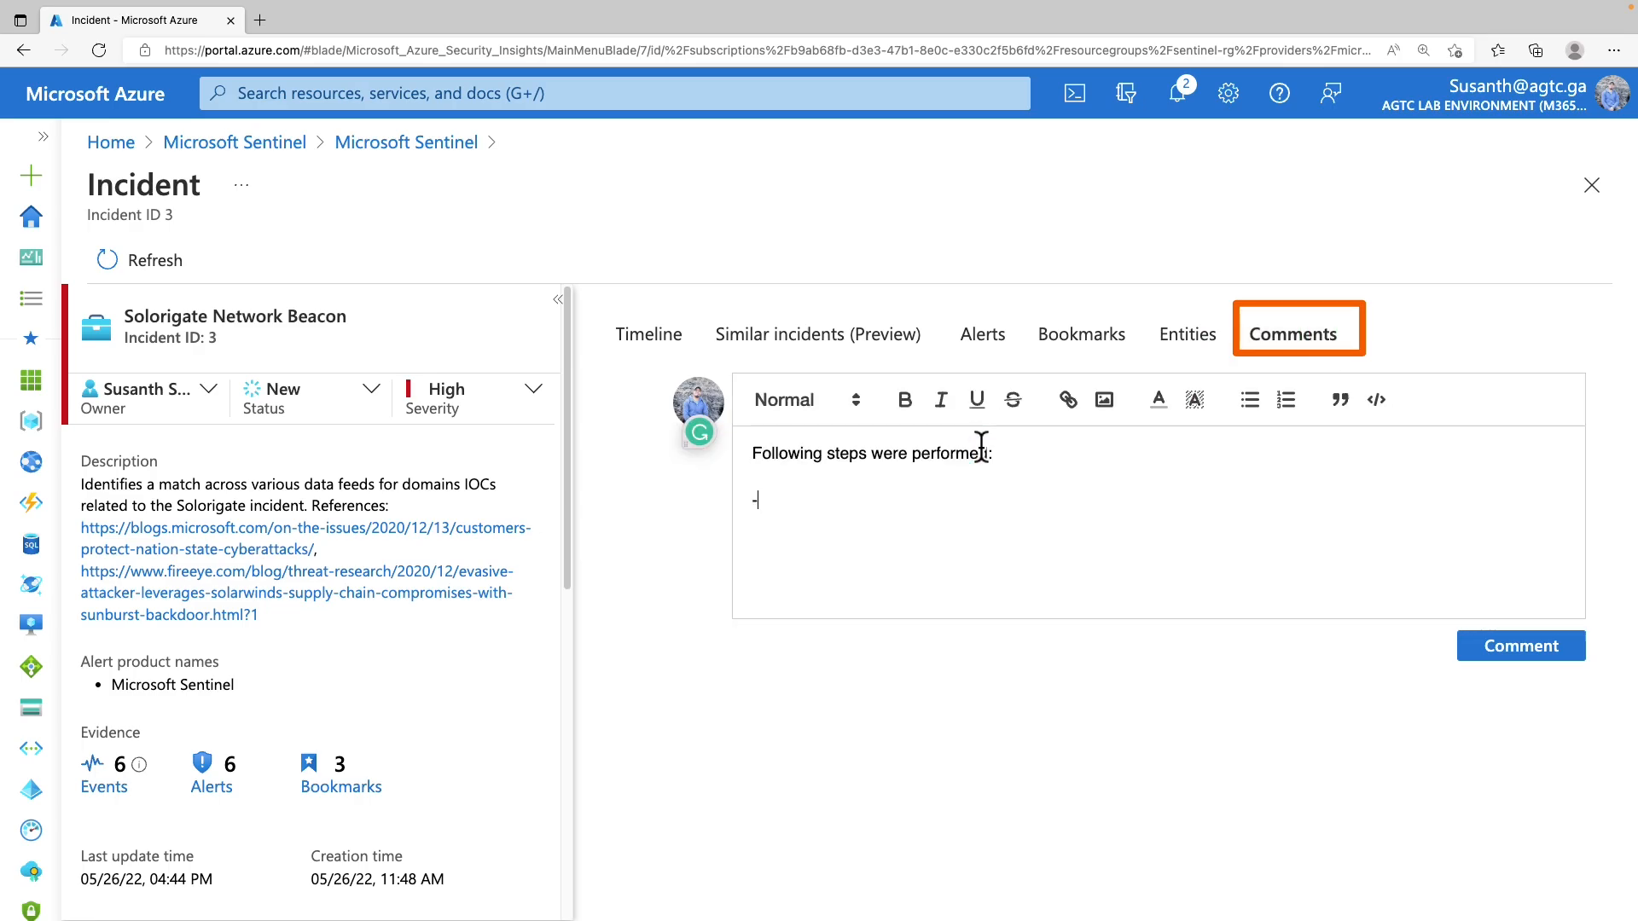
{"action": "type", "text": "Test"}
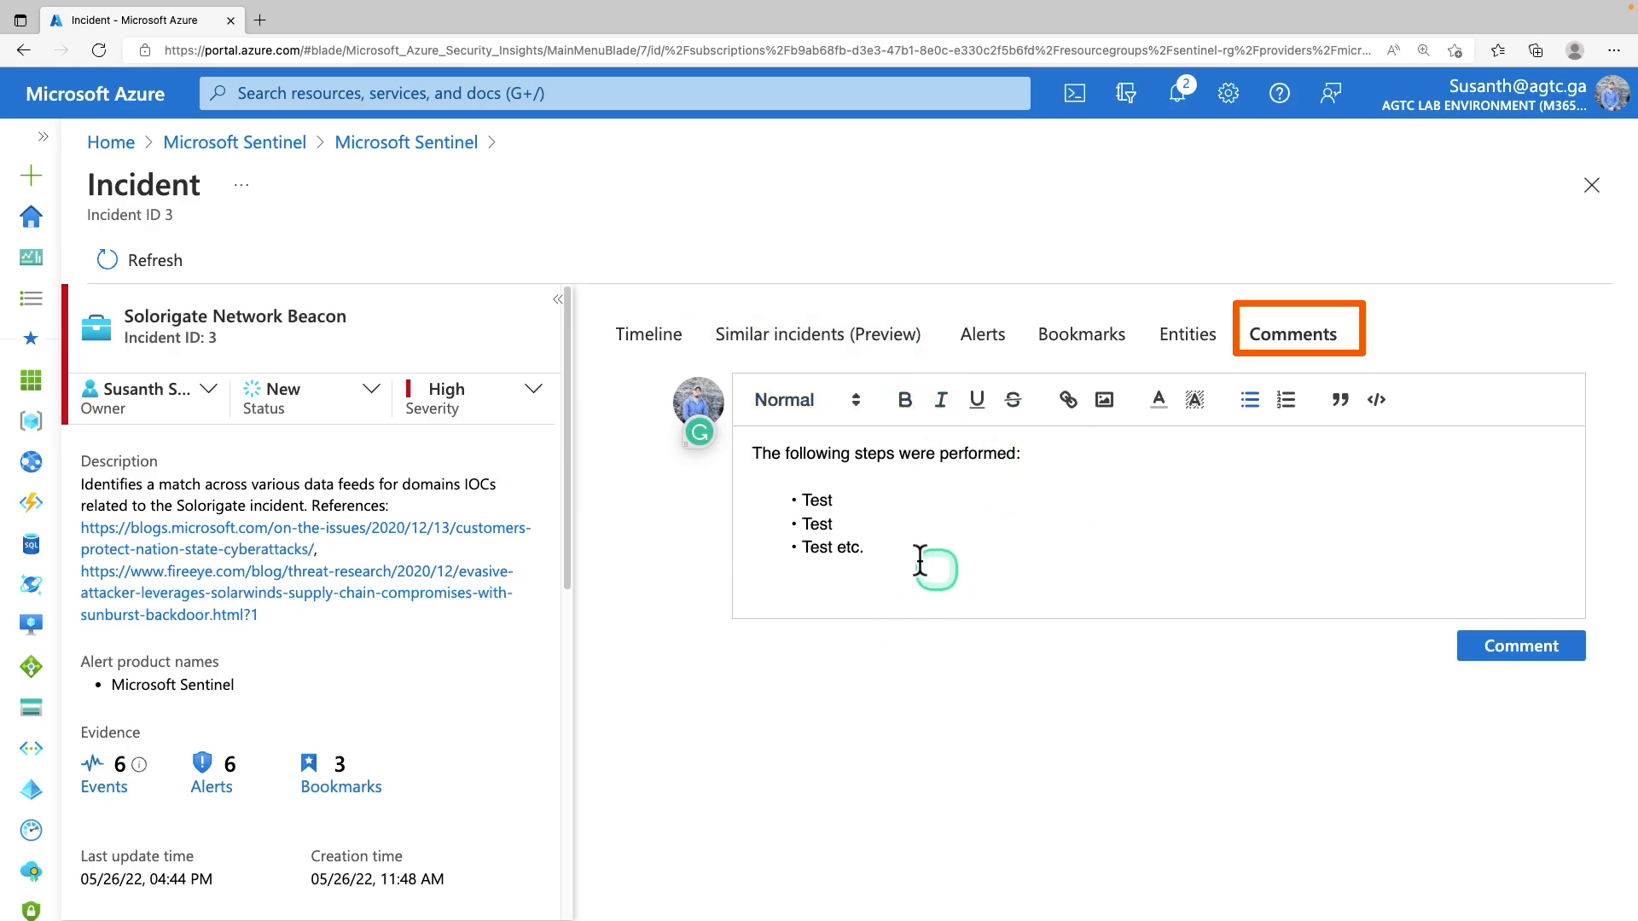
{"action": "left_click", "coordinate": [1555, 671]}
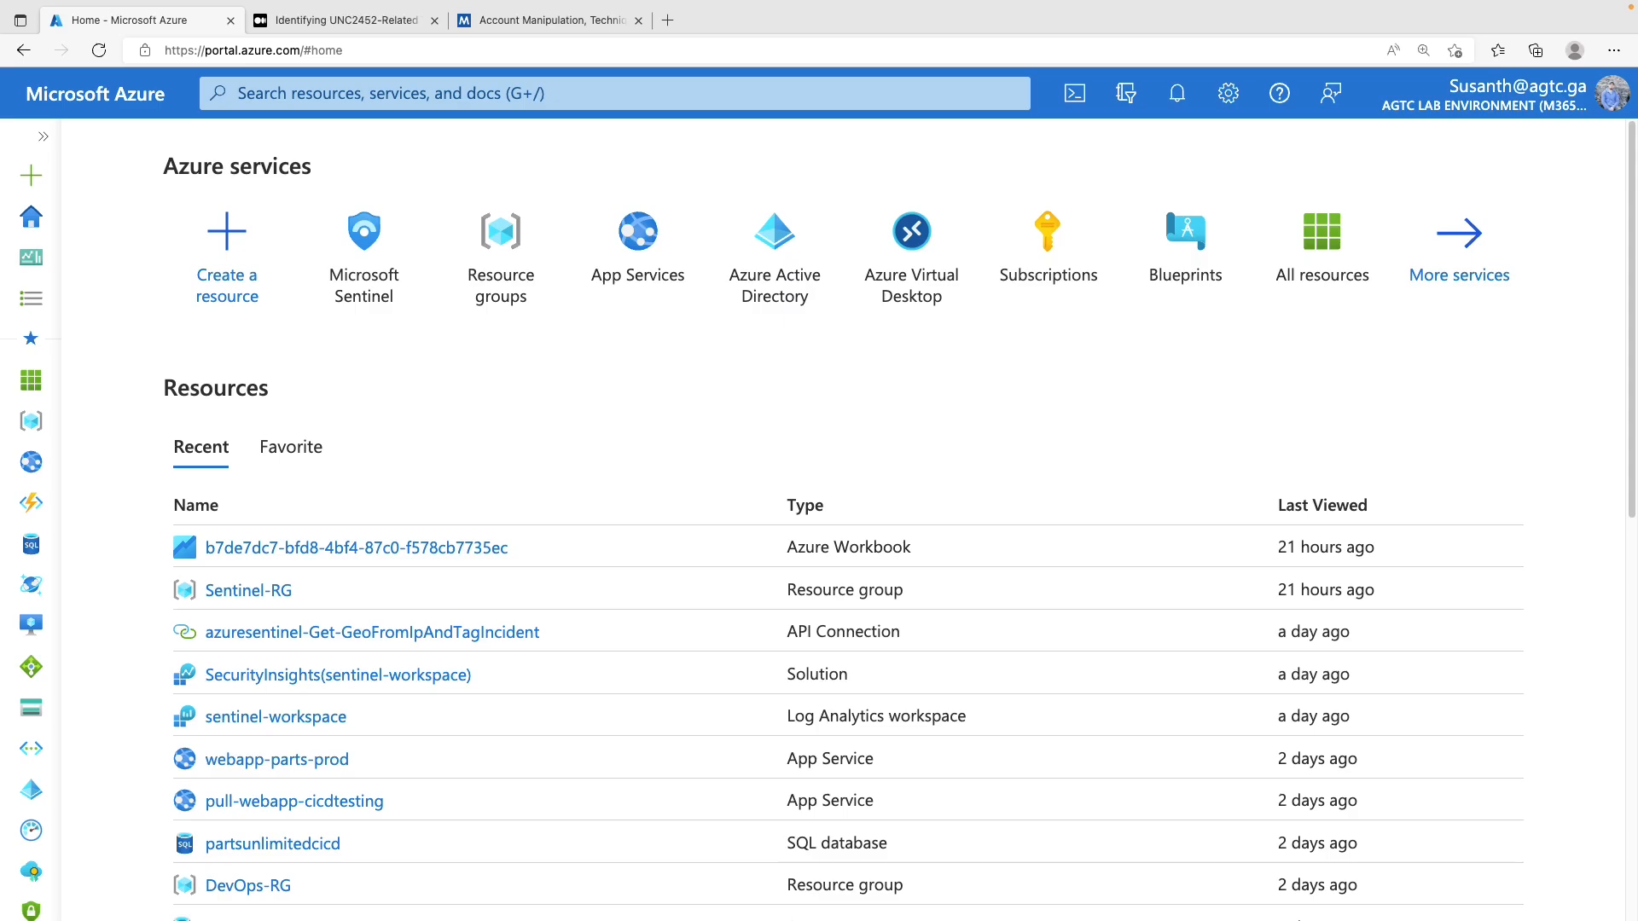
Go from the Microsoft Sentinel tile to sentinel-workspace's Hunting queries page
{"action": "left_click", "coordinate": [355, 253]}
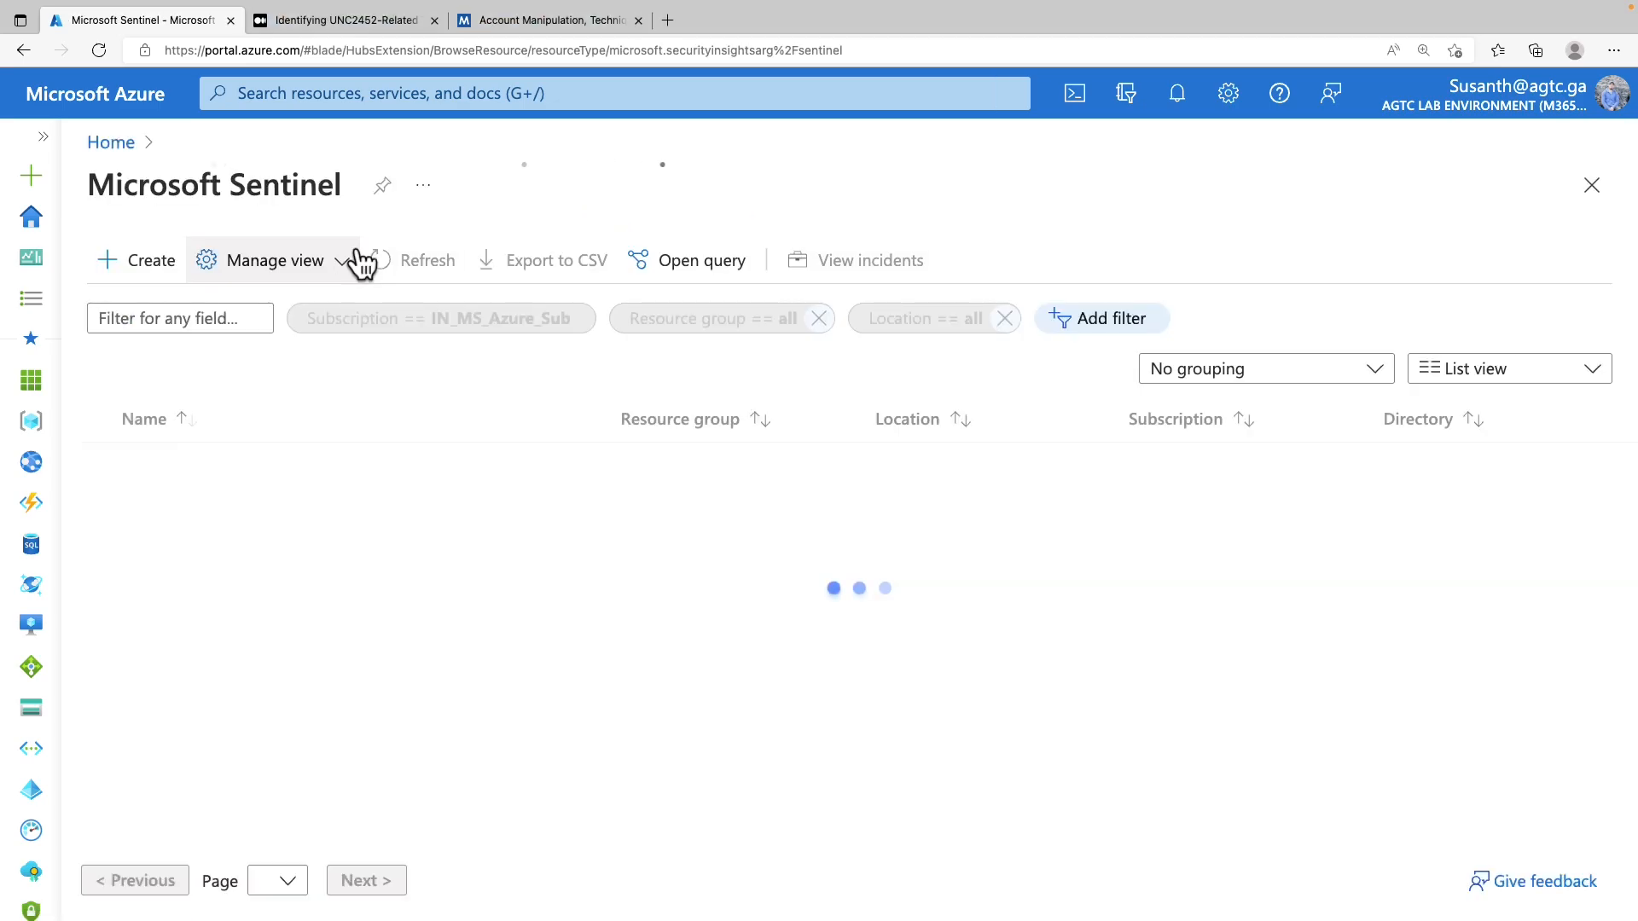
{"action": "left_click", "coordinate": [213, 464]}
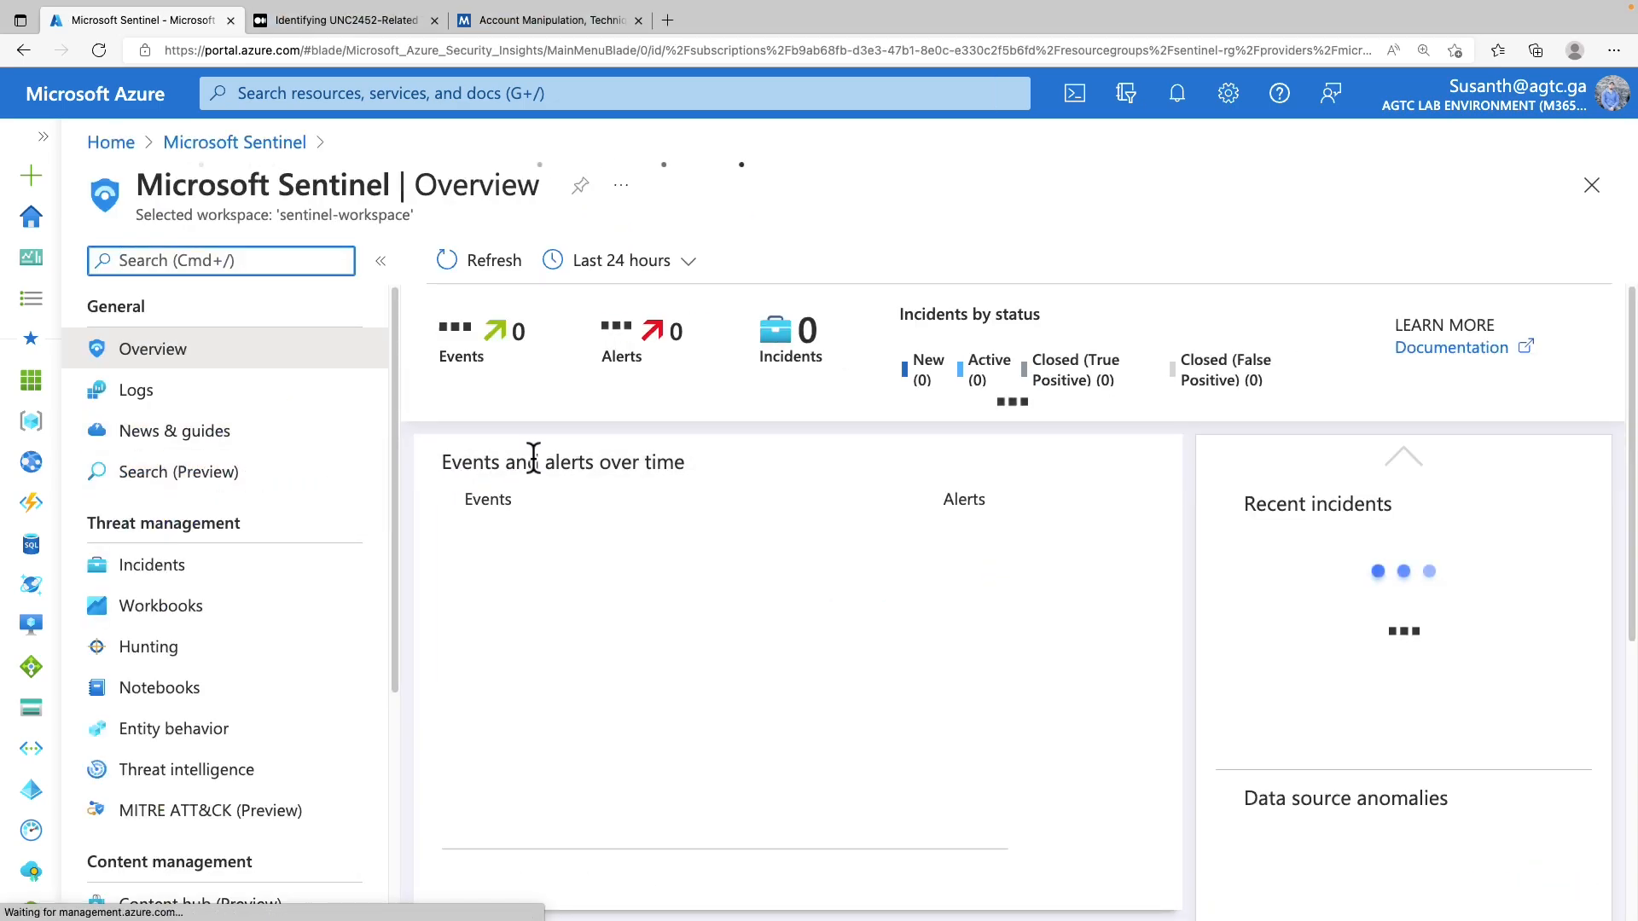
{"action": "left_click_drag", "start_coordinate": [82, 505], "coordinate": [258, 545]}
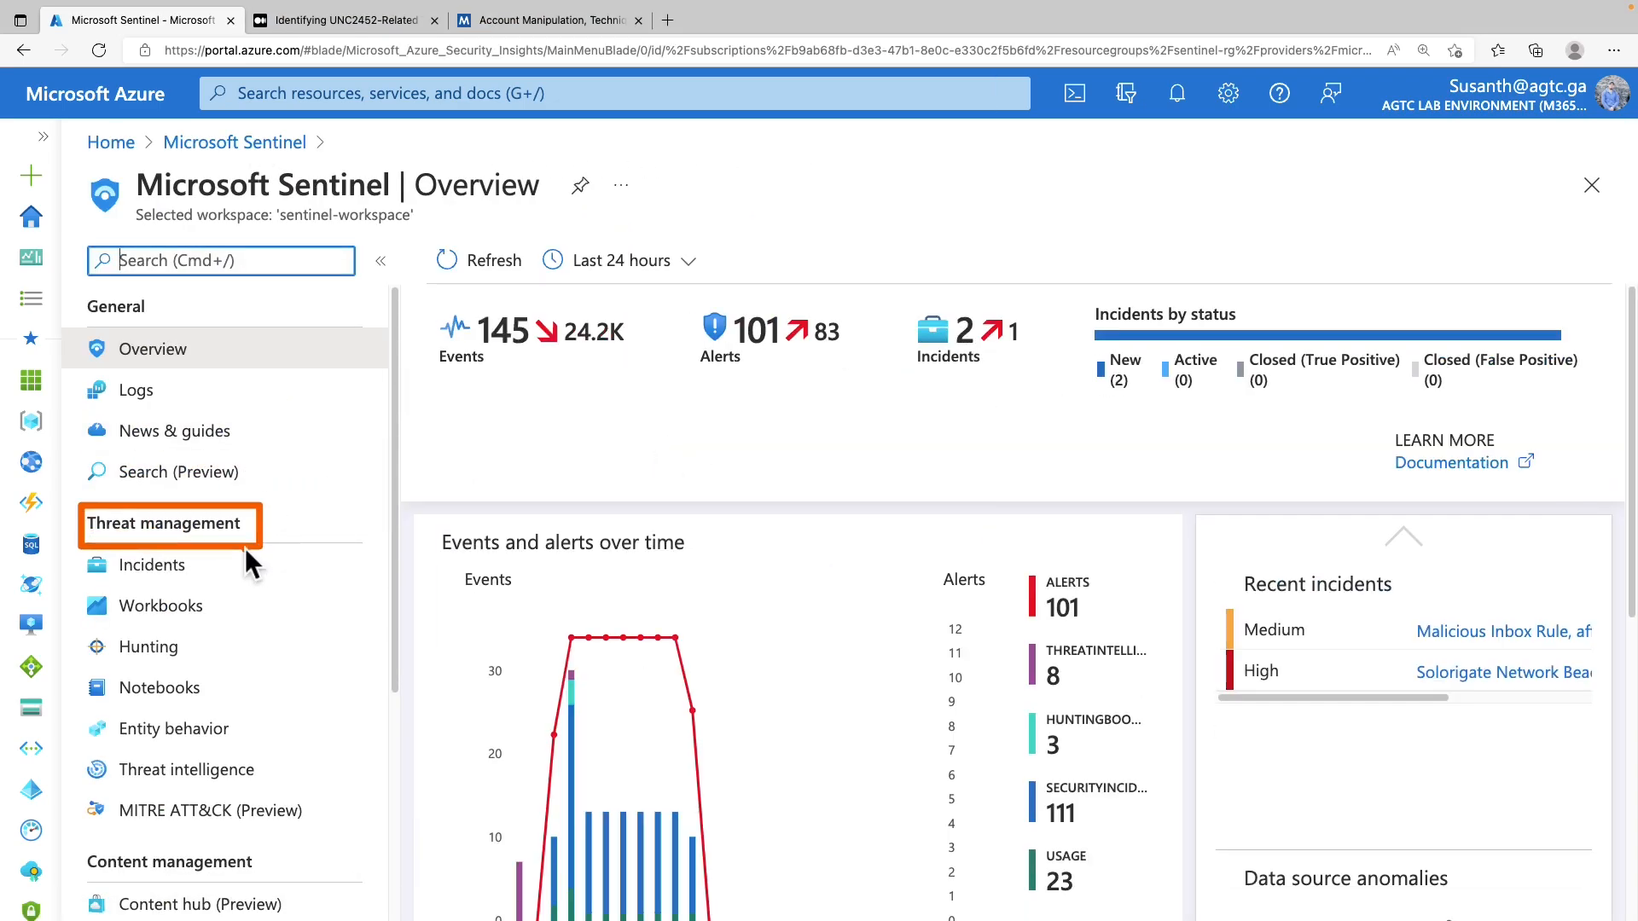
{"action": "left_click", "coordinate": [164, 656]}
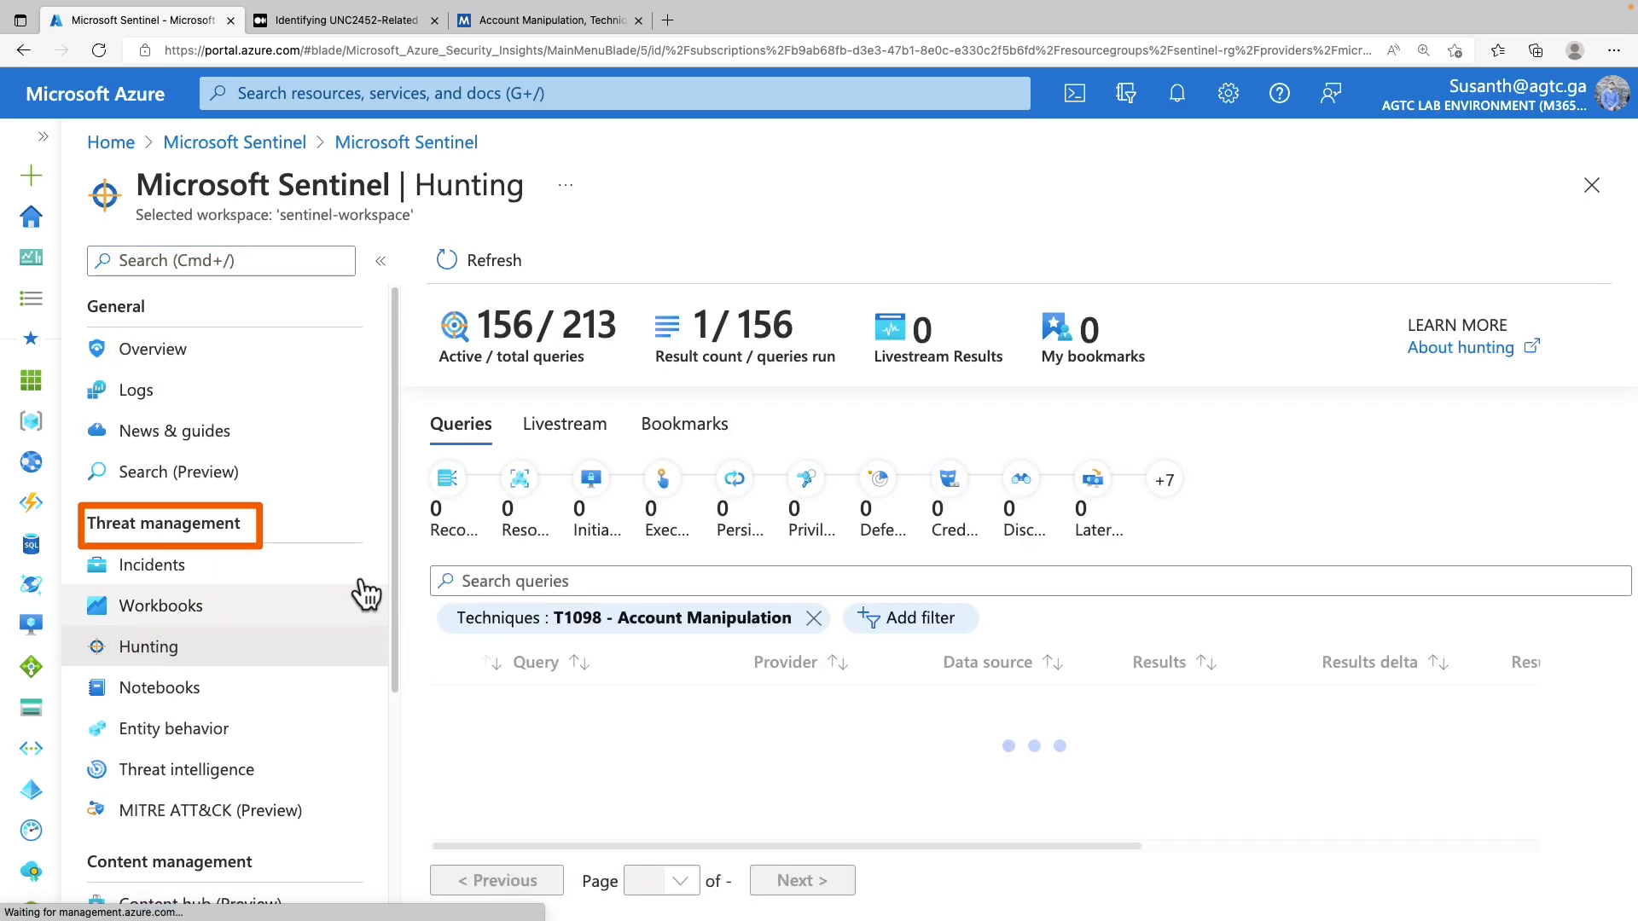
{"action": "left_click_drag", "start_coordinate": [390, 561], "coordinate": [227, 650]}
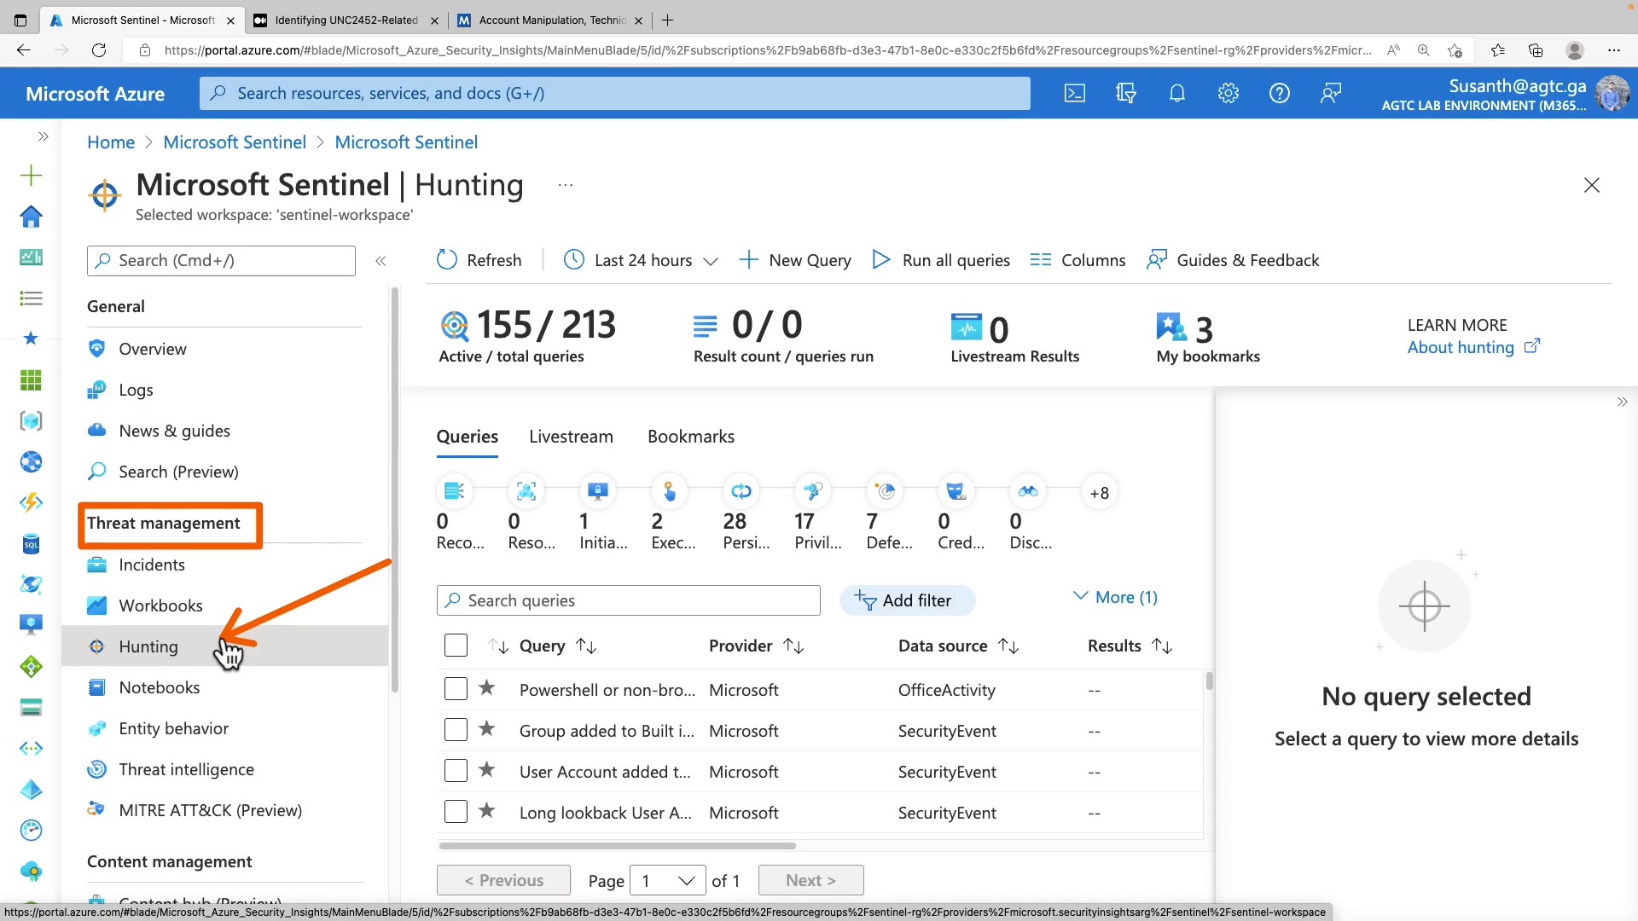
Read through the Medium UNC2452 techniques article down to its T1098 highlights
{"action": "left_click", "coordinate": [315, 22]}
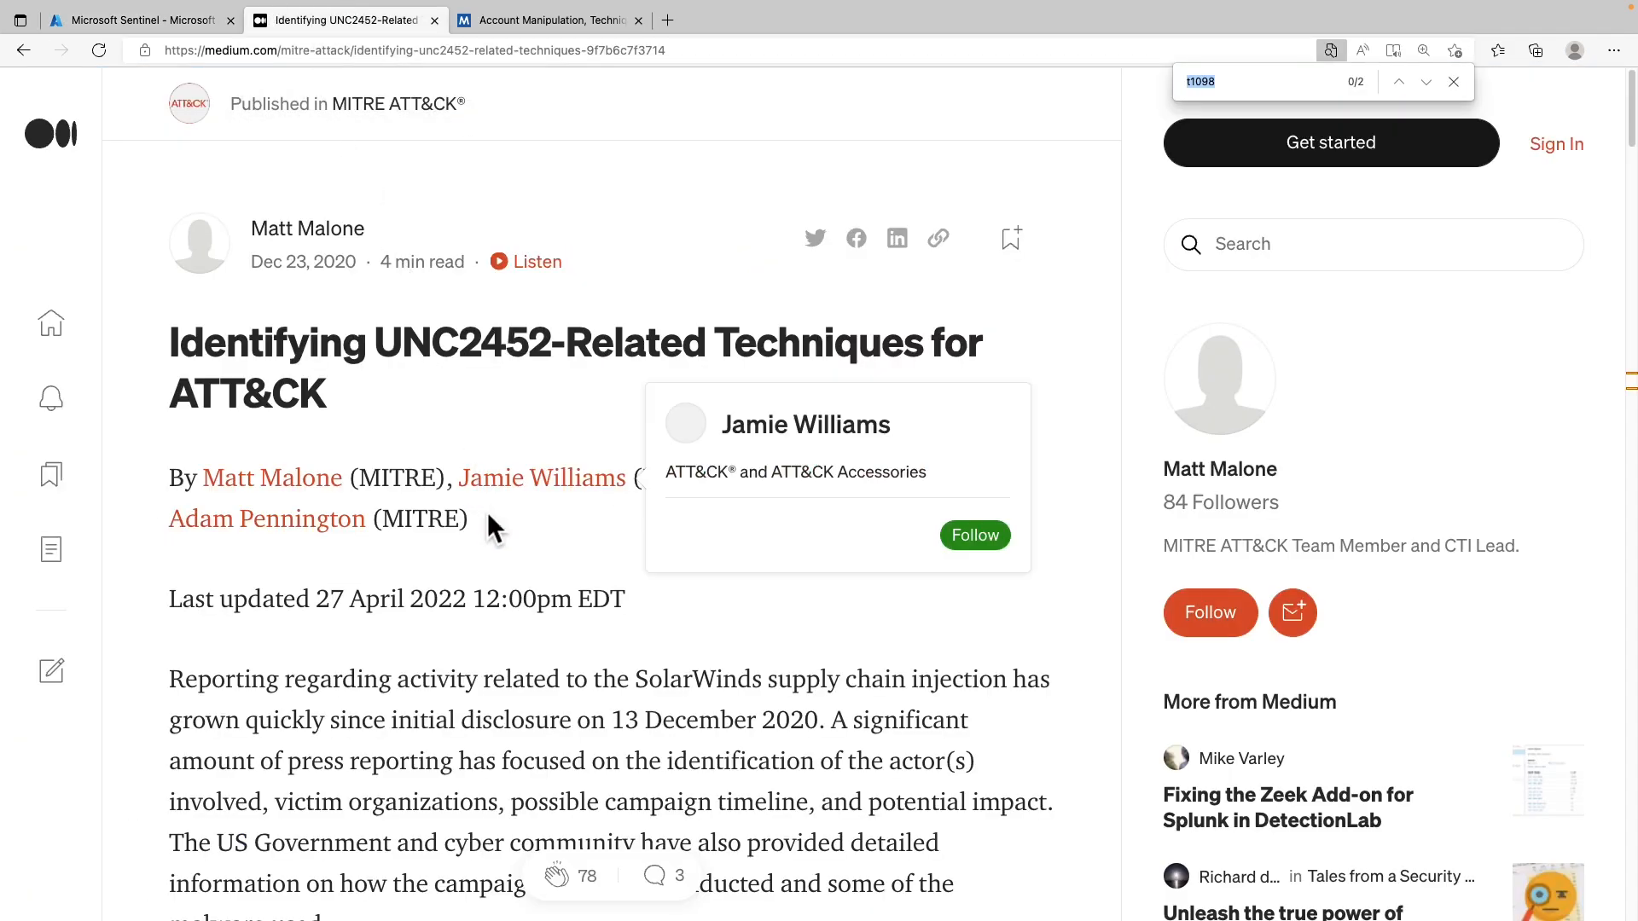
{"action": "scroll", "coordinate": [461, 606], "scroll_direction": "down", "scroll_amount": 1}
{"action": "scroll", "coordinate": [457, 624], "scroll_direction": "down", "scroll_amount": 3}
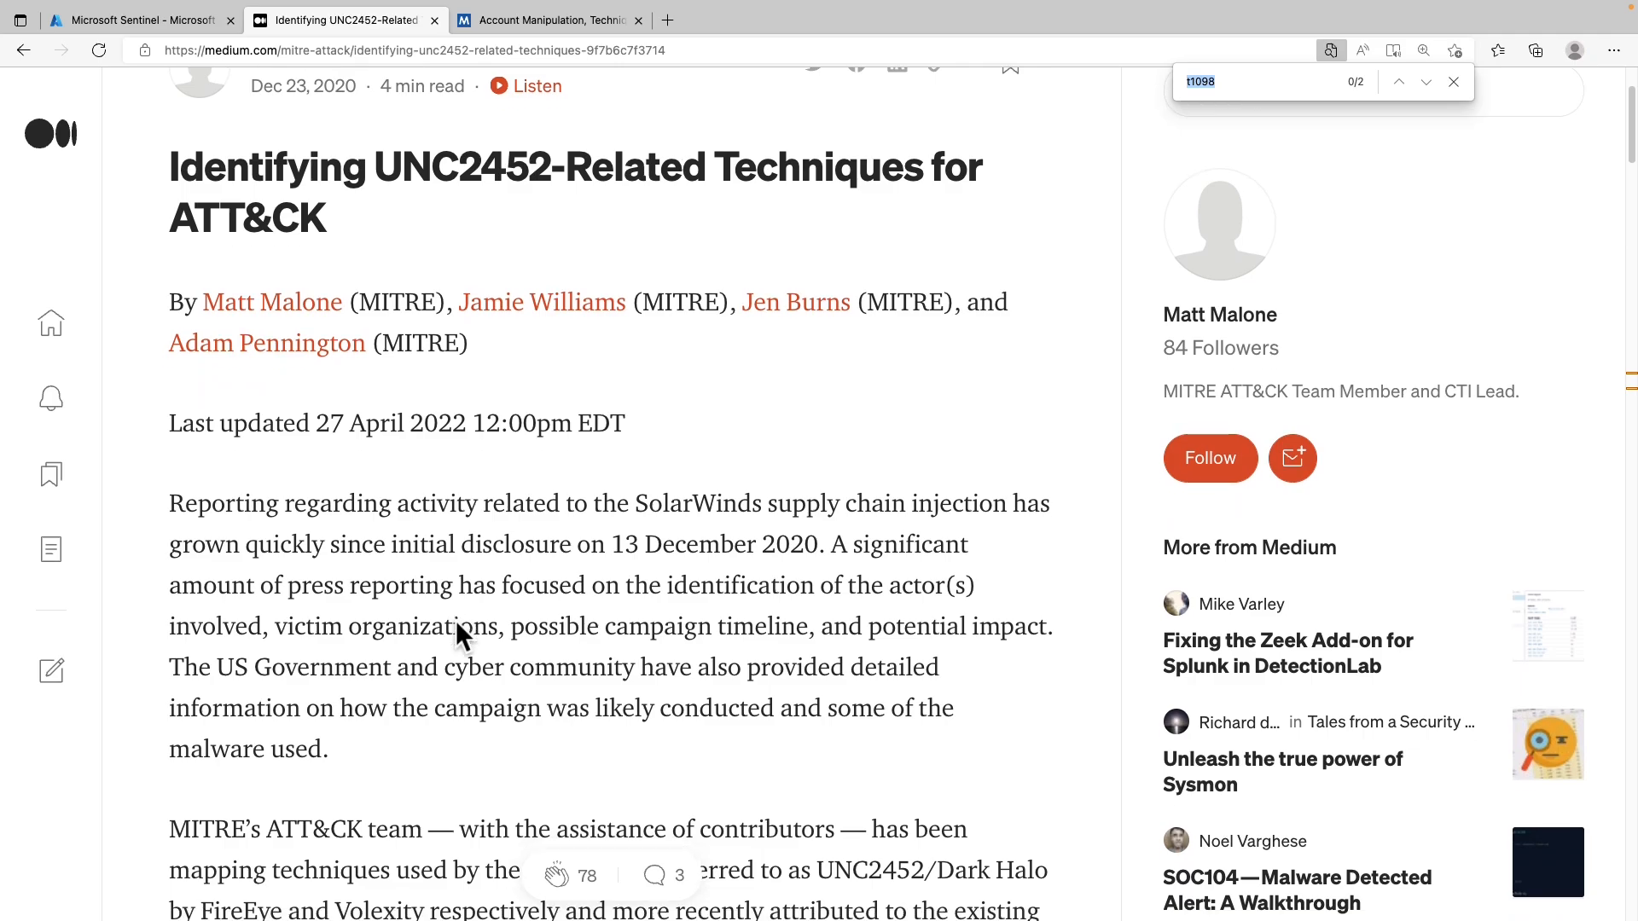
{"action": "scroll", "coordinate": [456, 627], "scroll_direction": "down", "scroll_amount": 5}
{"action": "scroll", "coordinate": [457, 629], "scroll_direction": "down", "scroll_amount": 5}
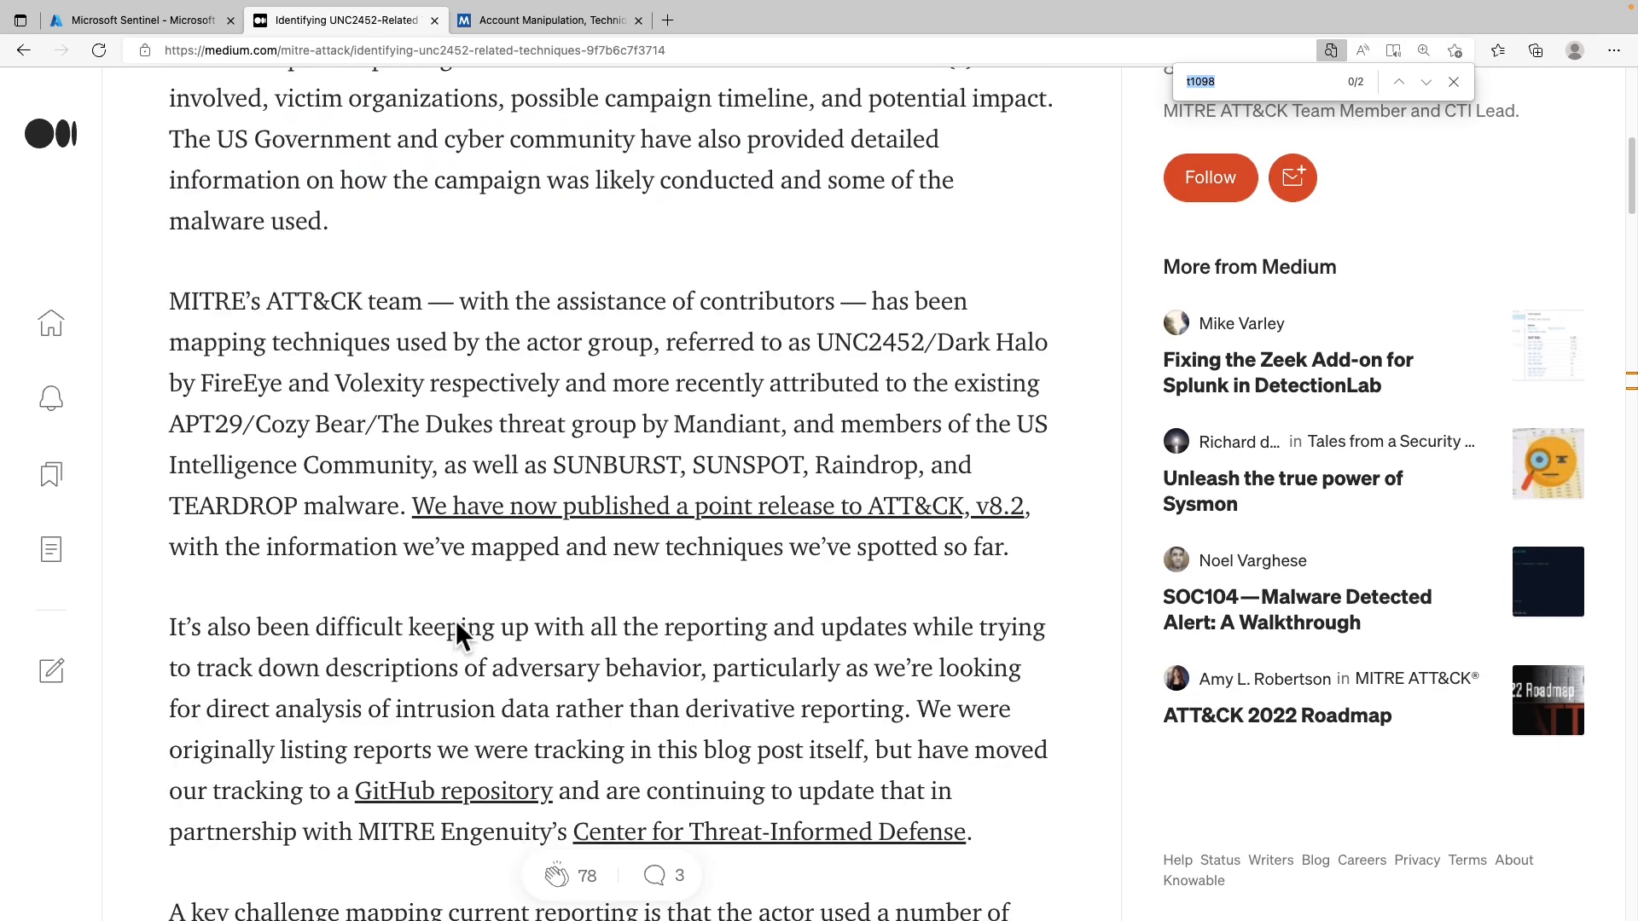
{"action": "scroll", "coordinate": [457, 627], "scroll_direction": "down", "scroll_amount": 1}
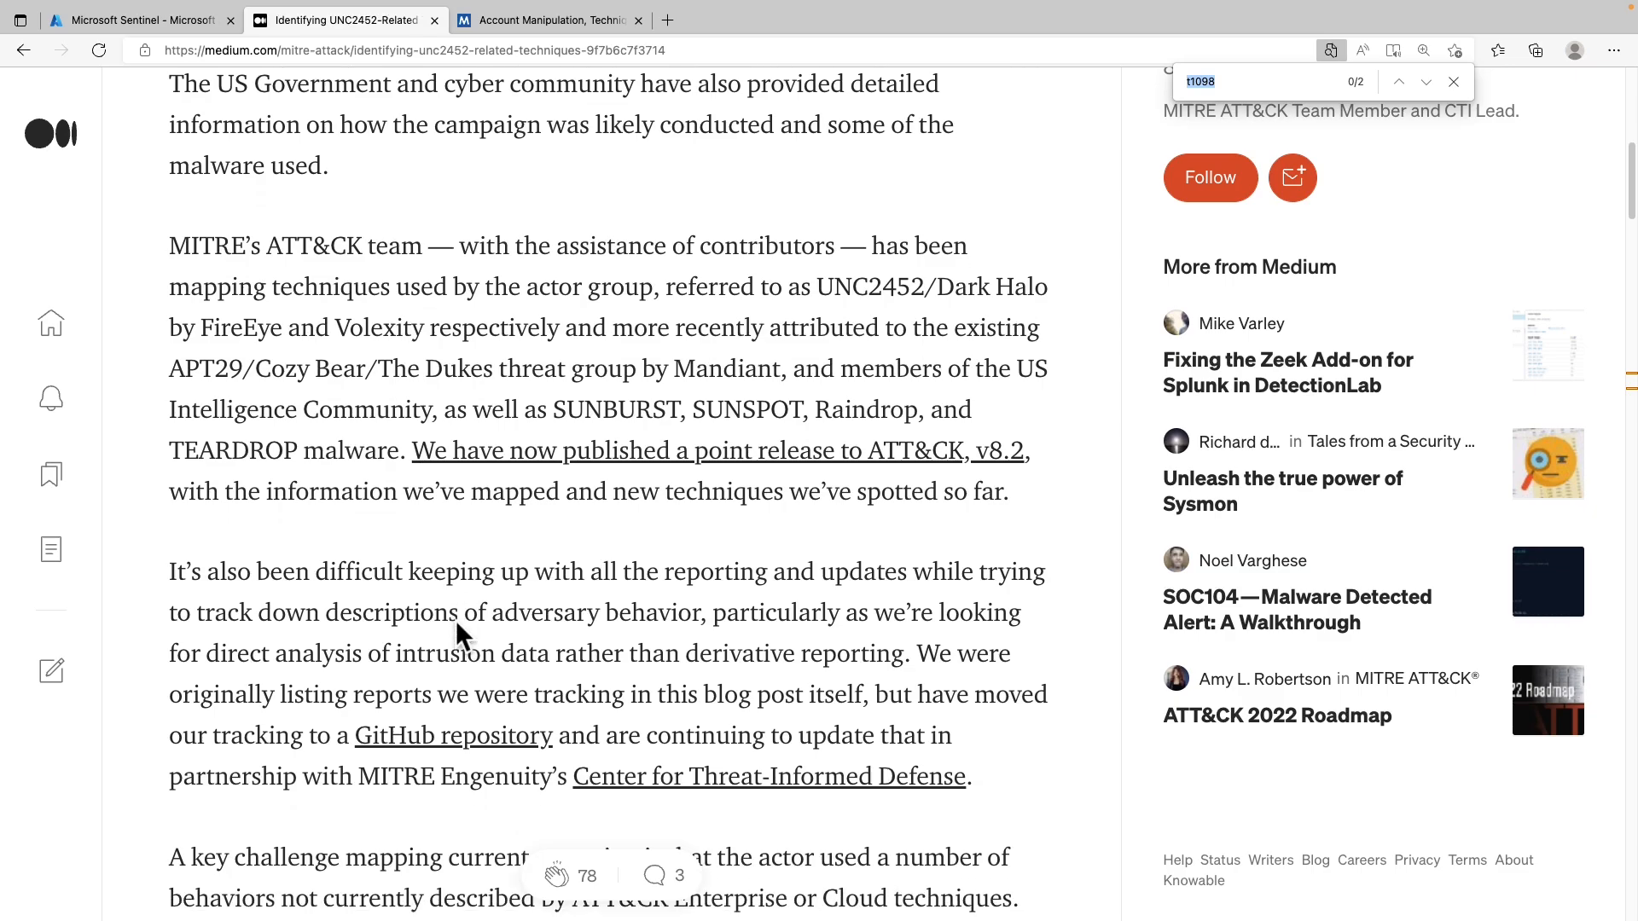
{"action": "scroll", "coordinate": [455, 621], "scroll_direction": "down", "scroll_amount": 1}
{"action": "scroll", "coordinate": [452, 622], "scroll_direction": "down", "scroll_amount": 1}
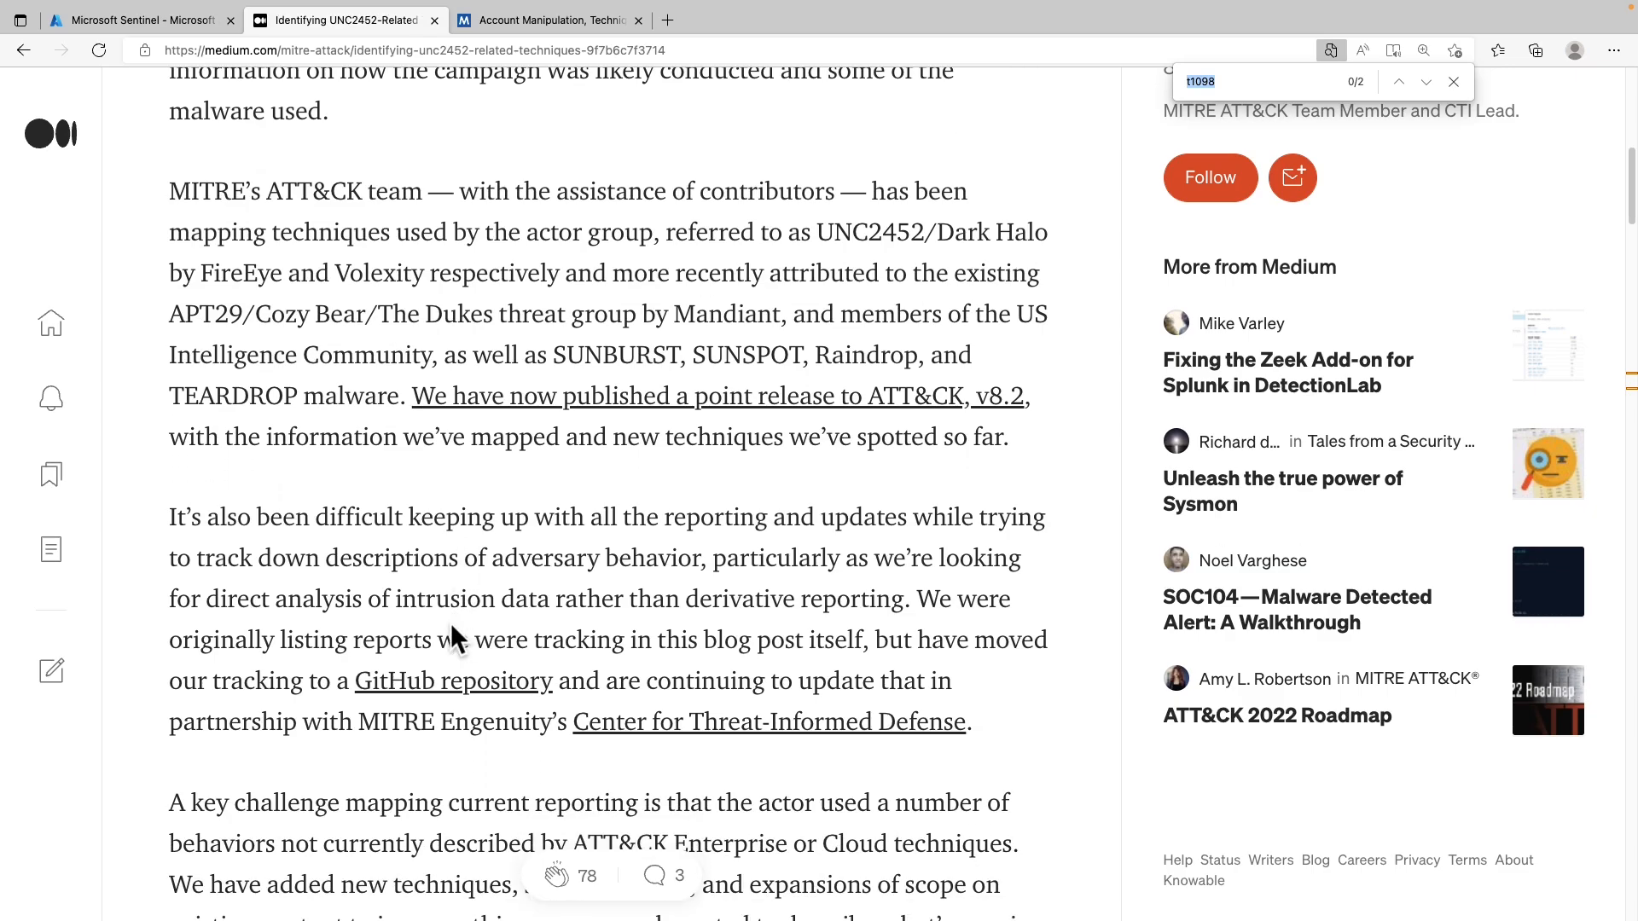
{"action": "scroll", "coordinate": [451, 627], "scroll_direction": "down", "scroll_amount": 7}
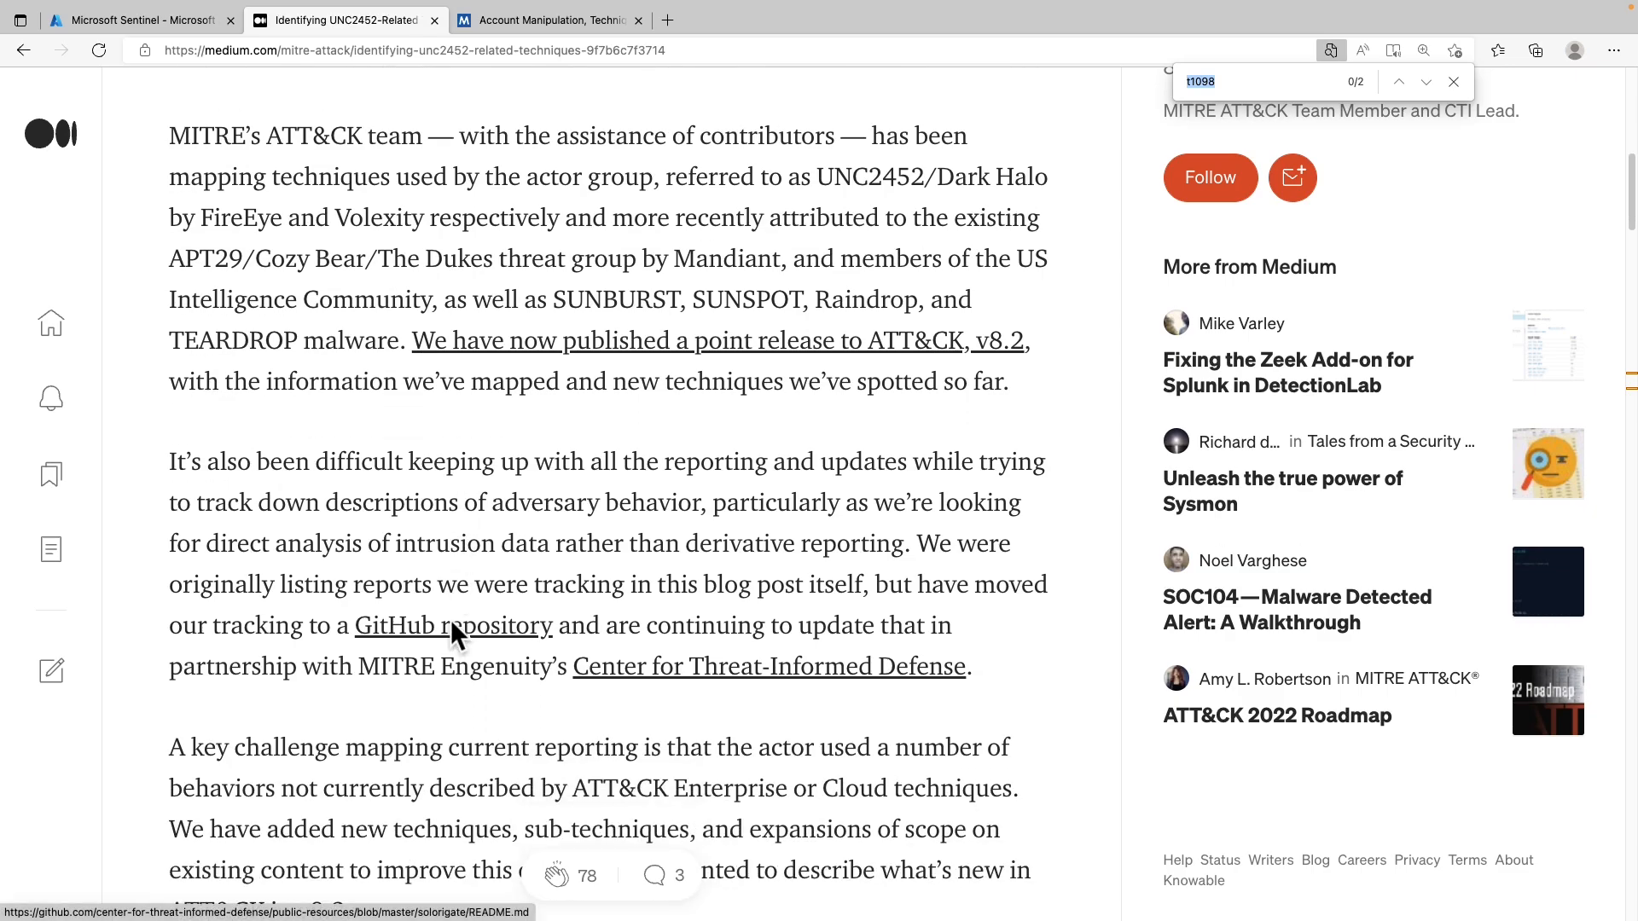
{"action": "scroll", "coordinate": [450, 631], "scroll_direction": "down", "scroll_amount": 3}
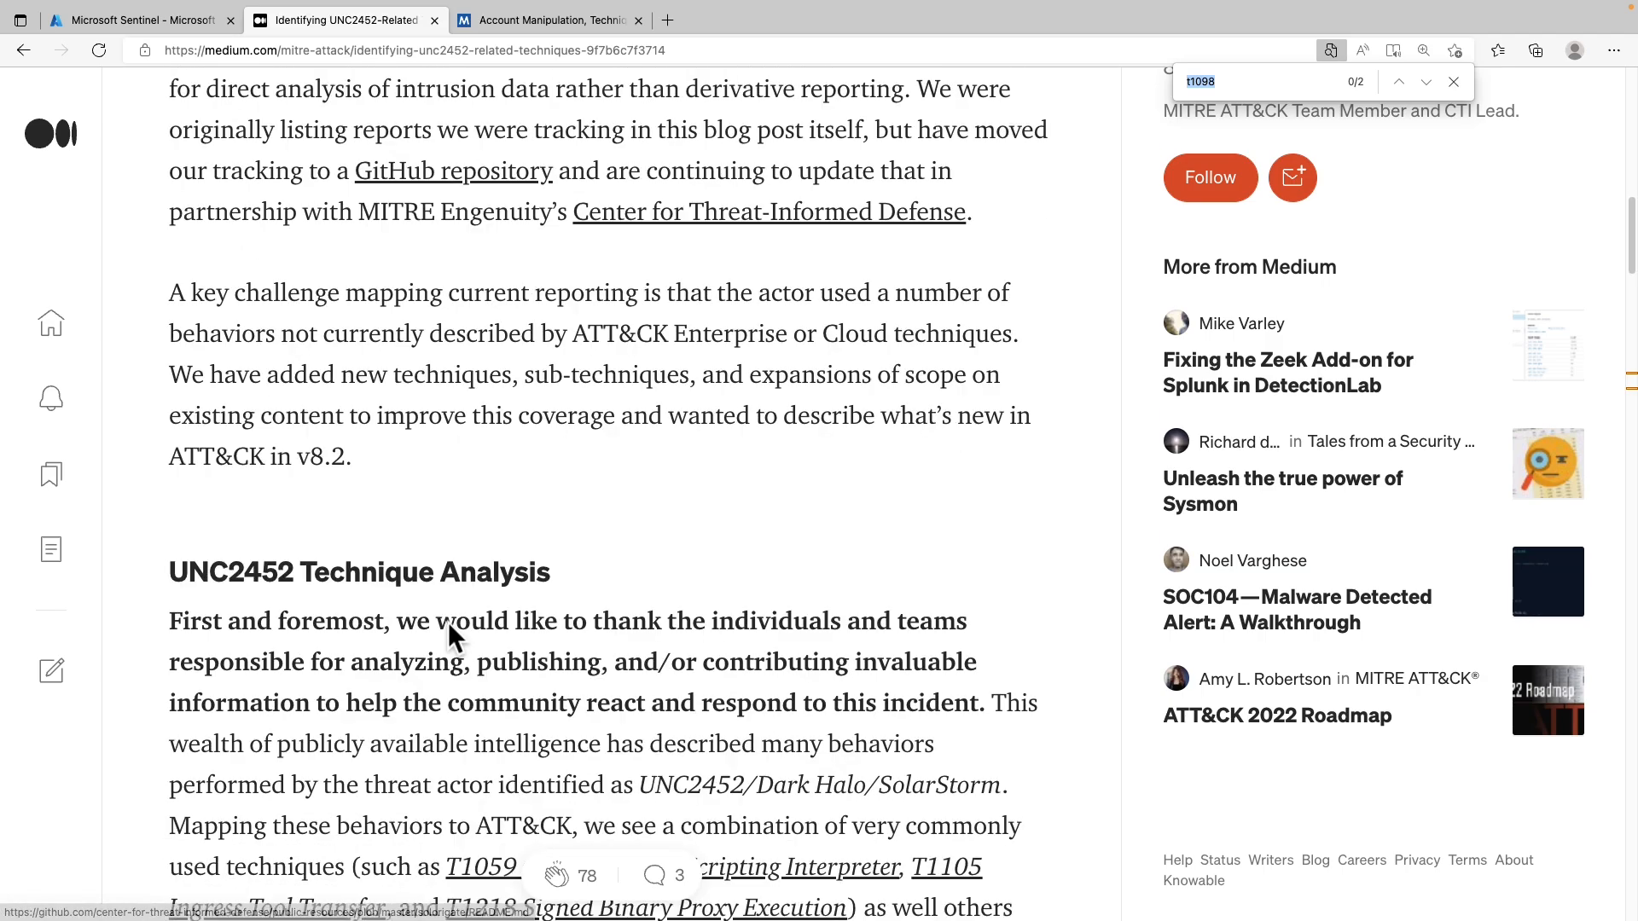
{"action": "scroll", "coordinate": [448, 622], "scroll_direction": "down", "scroll_amount": 1}
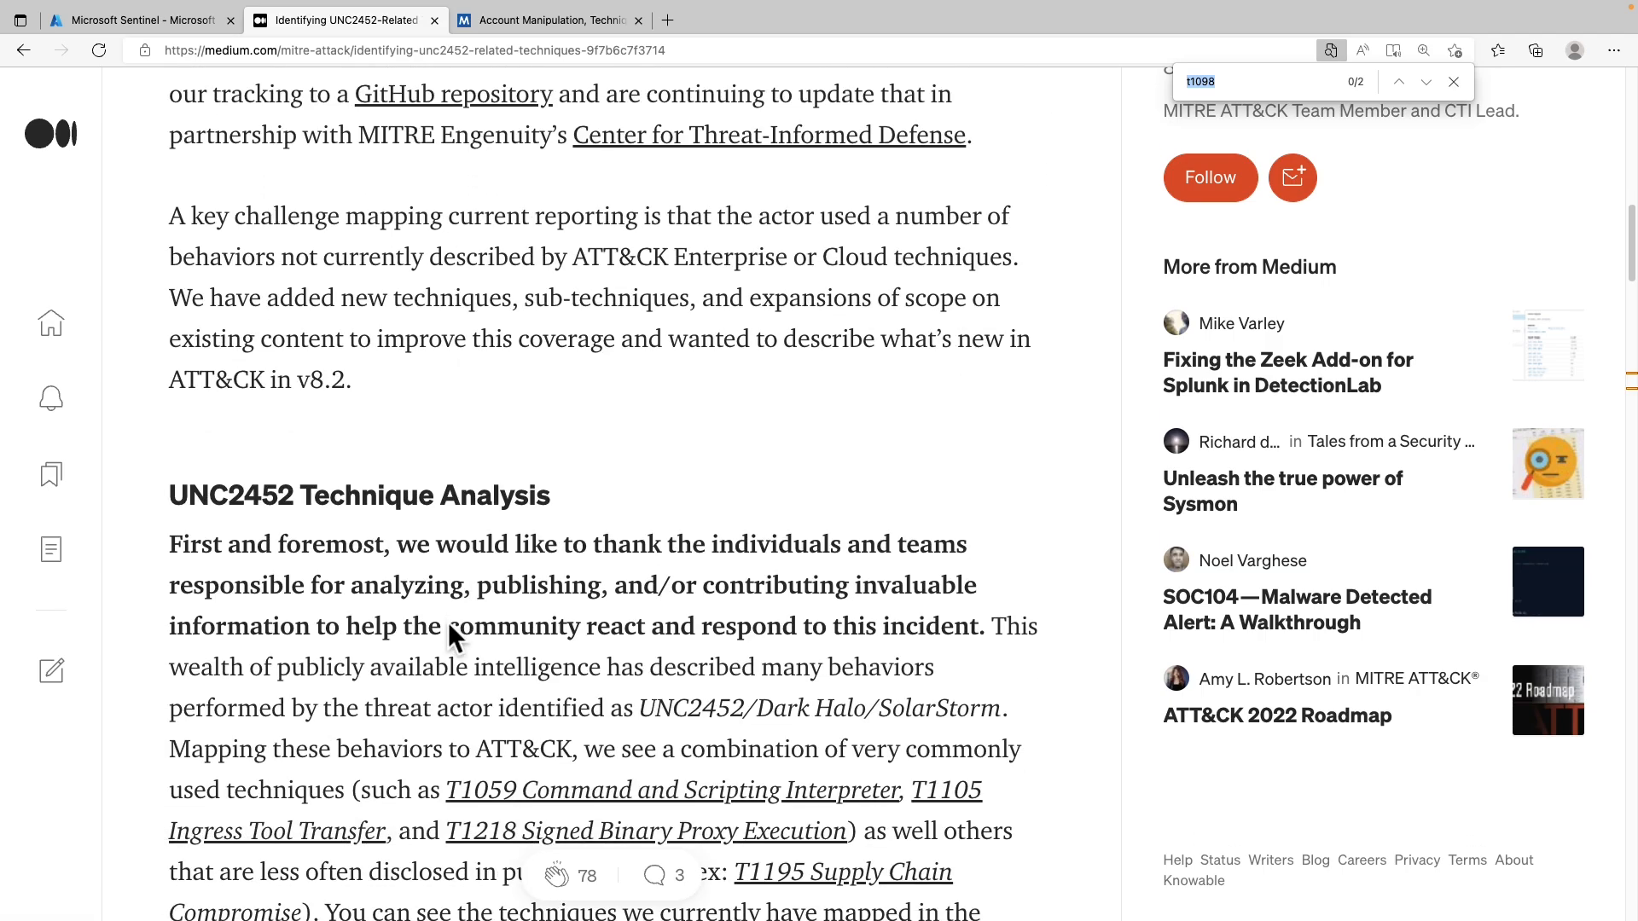
{"action": "scroll", "coordinate": [448, 622], "scroll_direction": "down", "scroll_amount": 3}
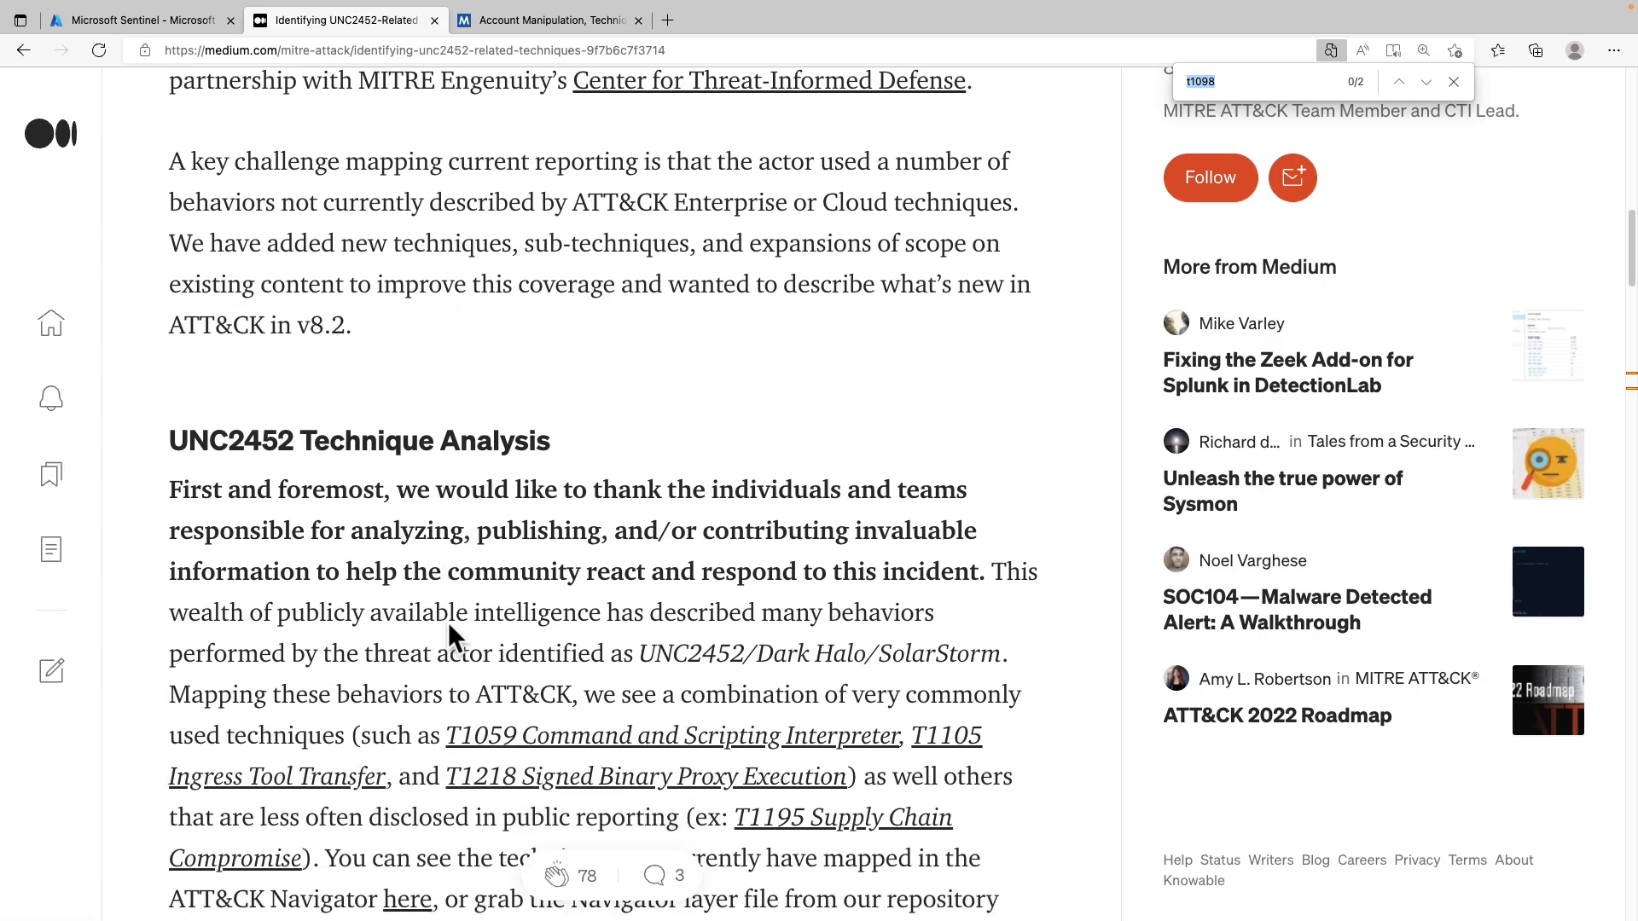
{"action": "scroll", "coordinate": [448, 622], "scroll_direction": "down", "scroll_amount": 2}
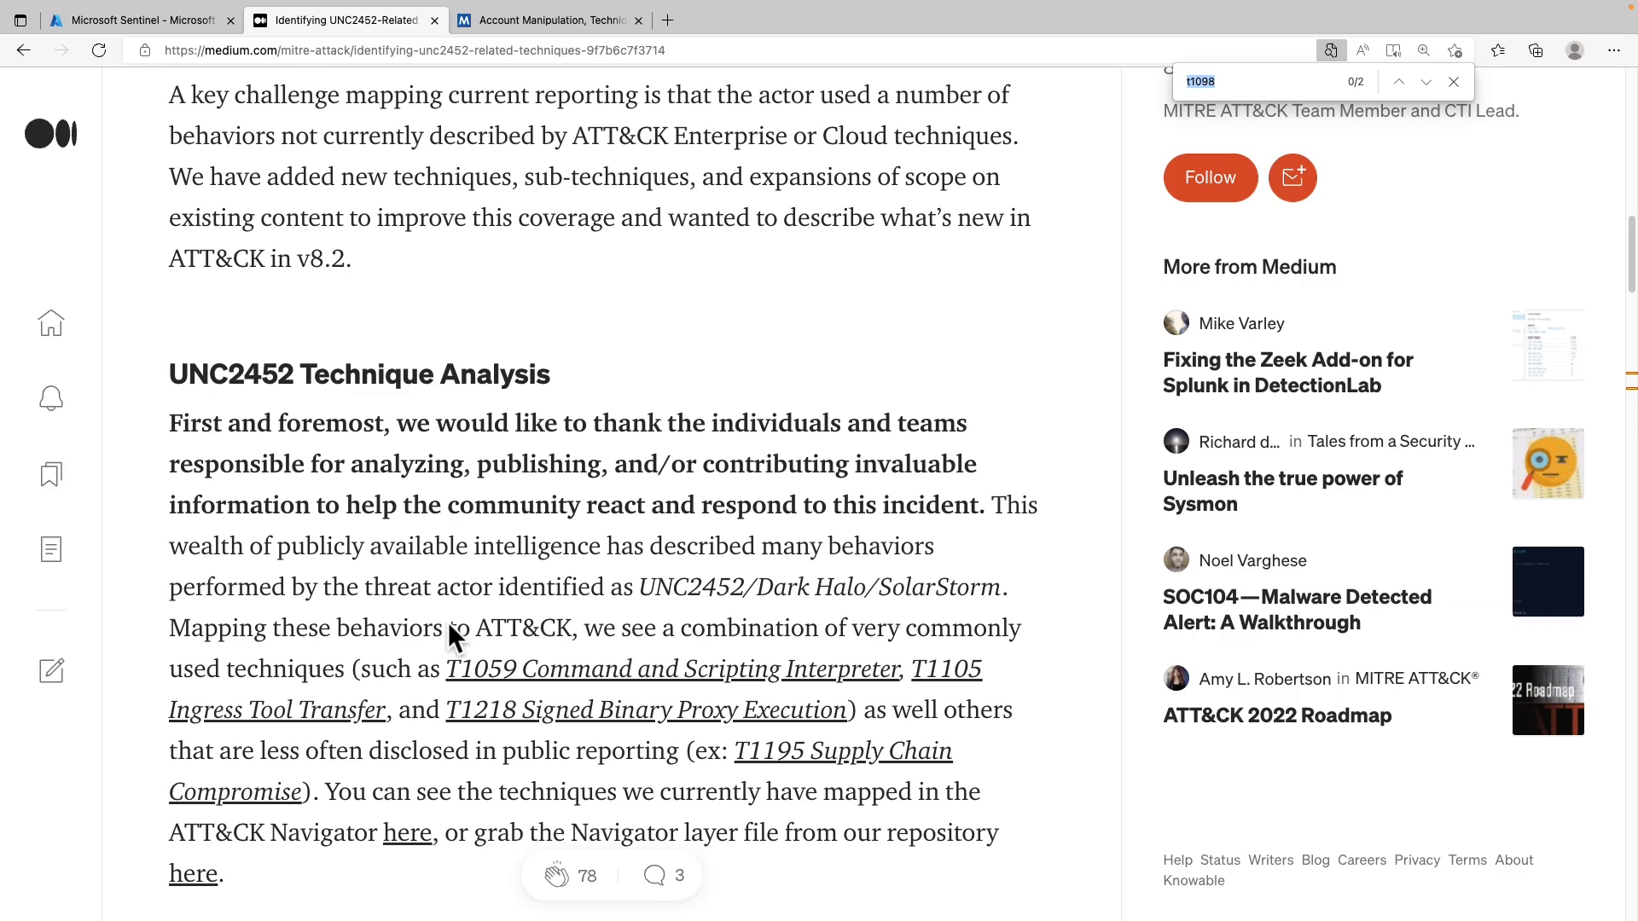
{"action": "scroll", "coordinate": [448, 622], "scroll_direction": "down", "scroll_amount": 1}
{"action": "scroll", "coordinate": [447, 622], "scroll_direction": "down", "scroll_amount": 1}
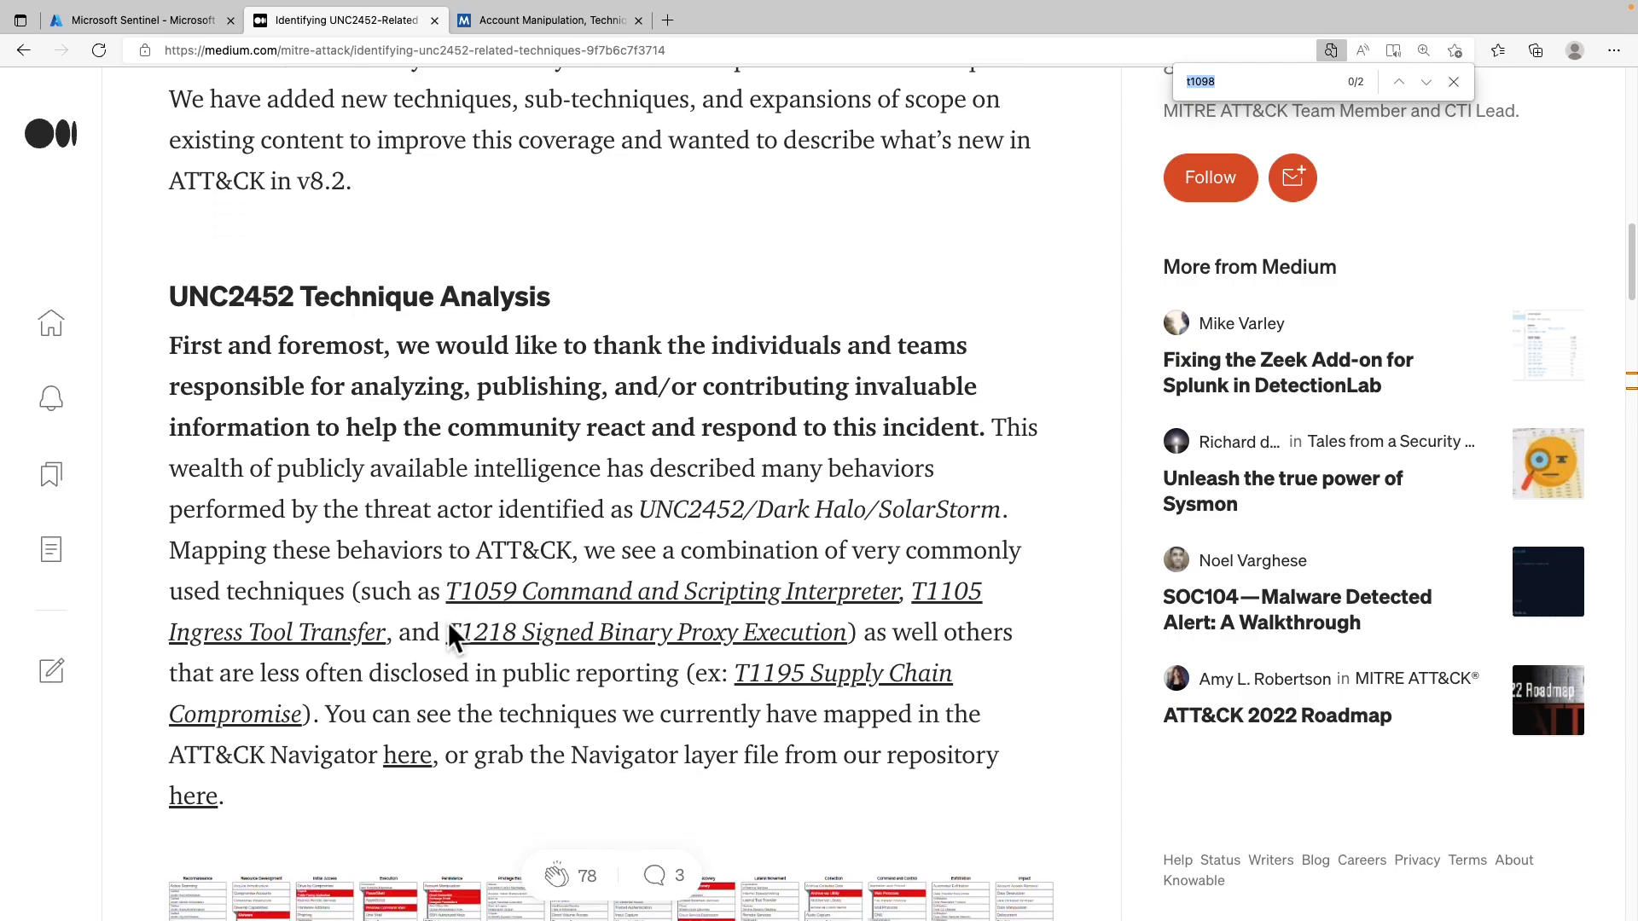
{"action": "scroll", "coordinate": [448, 636], "scroll_direction": "down", "scroll_amount": 1}
{"action": "scroll", "coordinate": [448, 636], "scroll_direction": "down", "scroll_amount": 1}
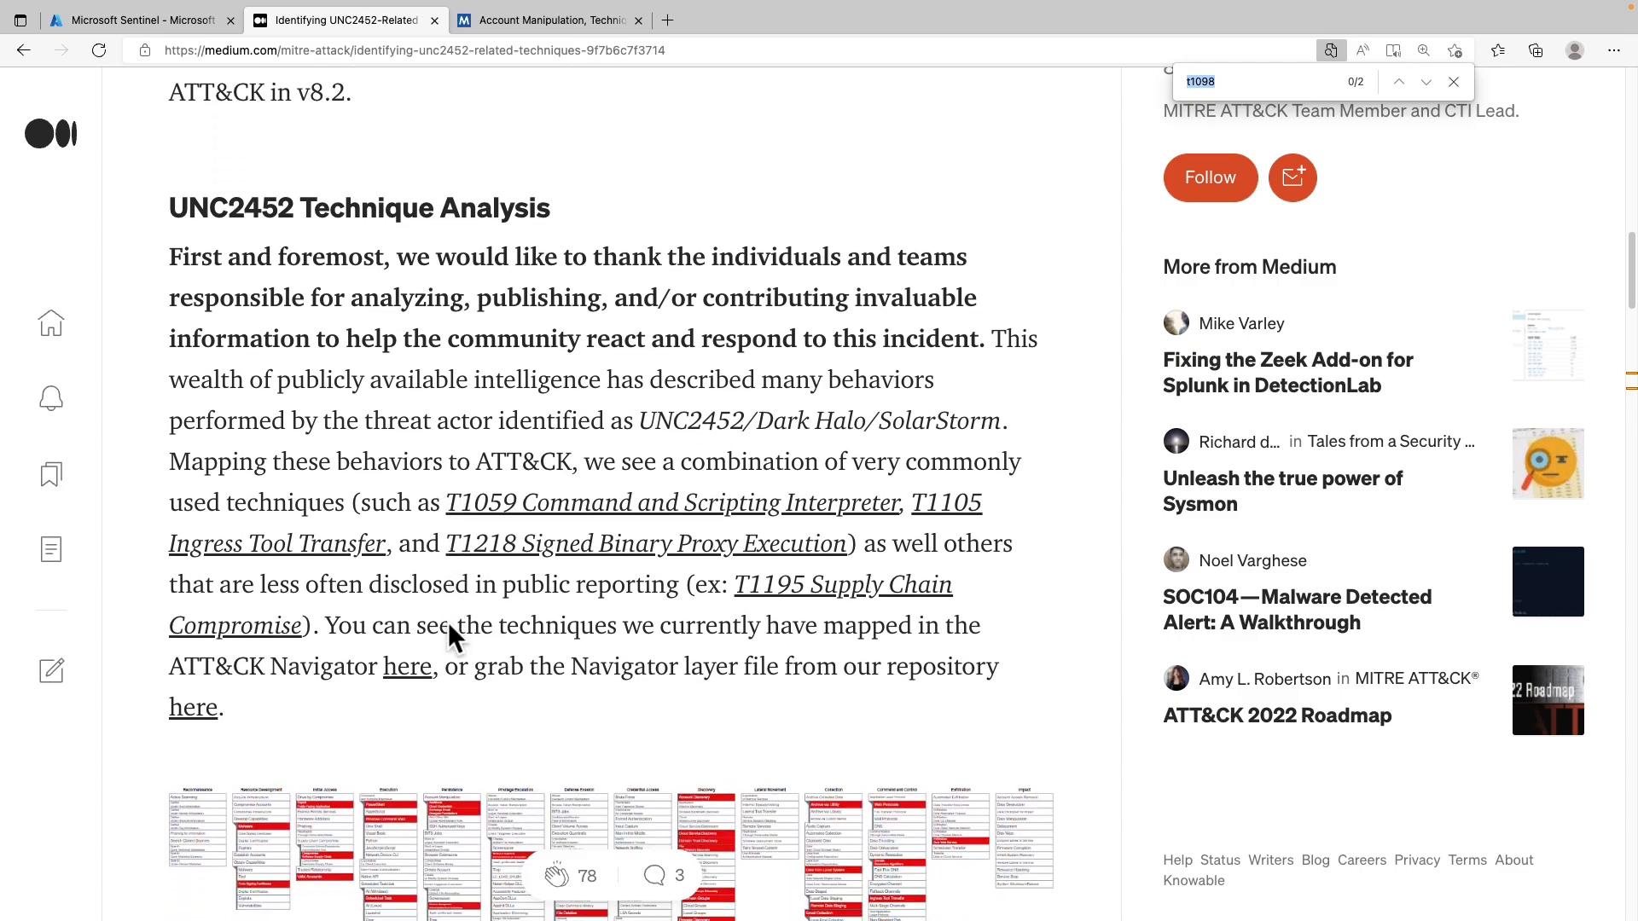
{"action": "scroll", "coordinate": [448, 635], "scroll_direction": "down", "scroll_amount": 1}
{"action": "scroll", "coordinate": [448, 636], "scroll_direction": "down", "scroll_amount": 1}
{"action": "scroll", "coordinate": [450, 631], "scroll_direction": "down", "scroll_amount": 2}
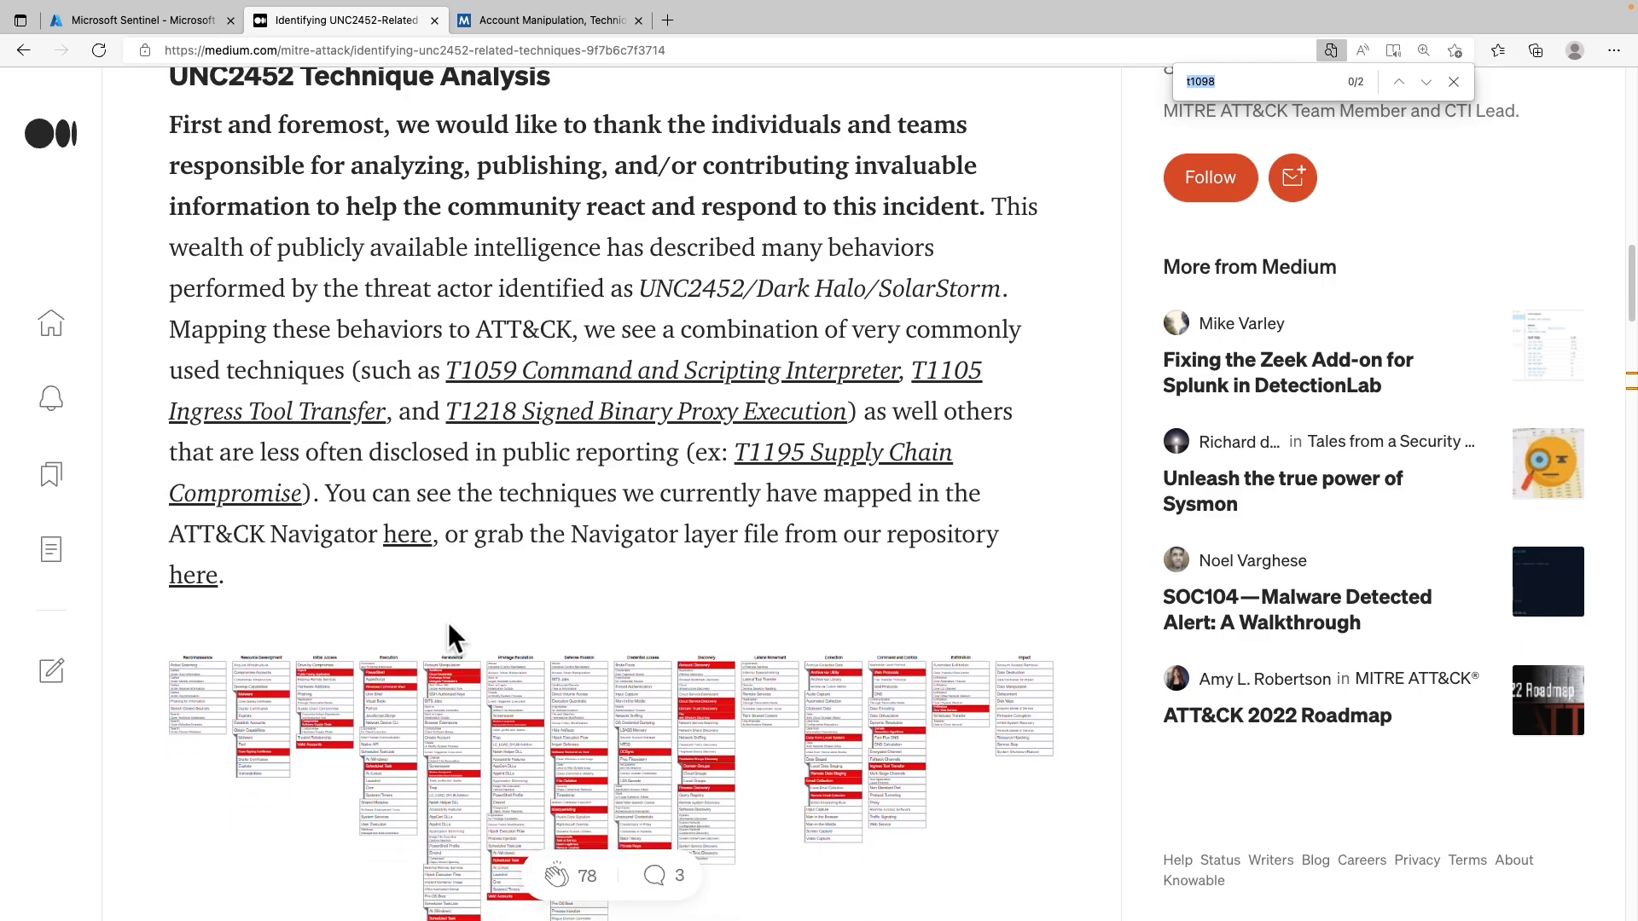
{"action": "scroll", "coordinate": [448, 622], "scroll_direction": "down", "scroll_amount": 3}
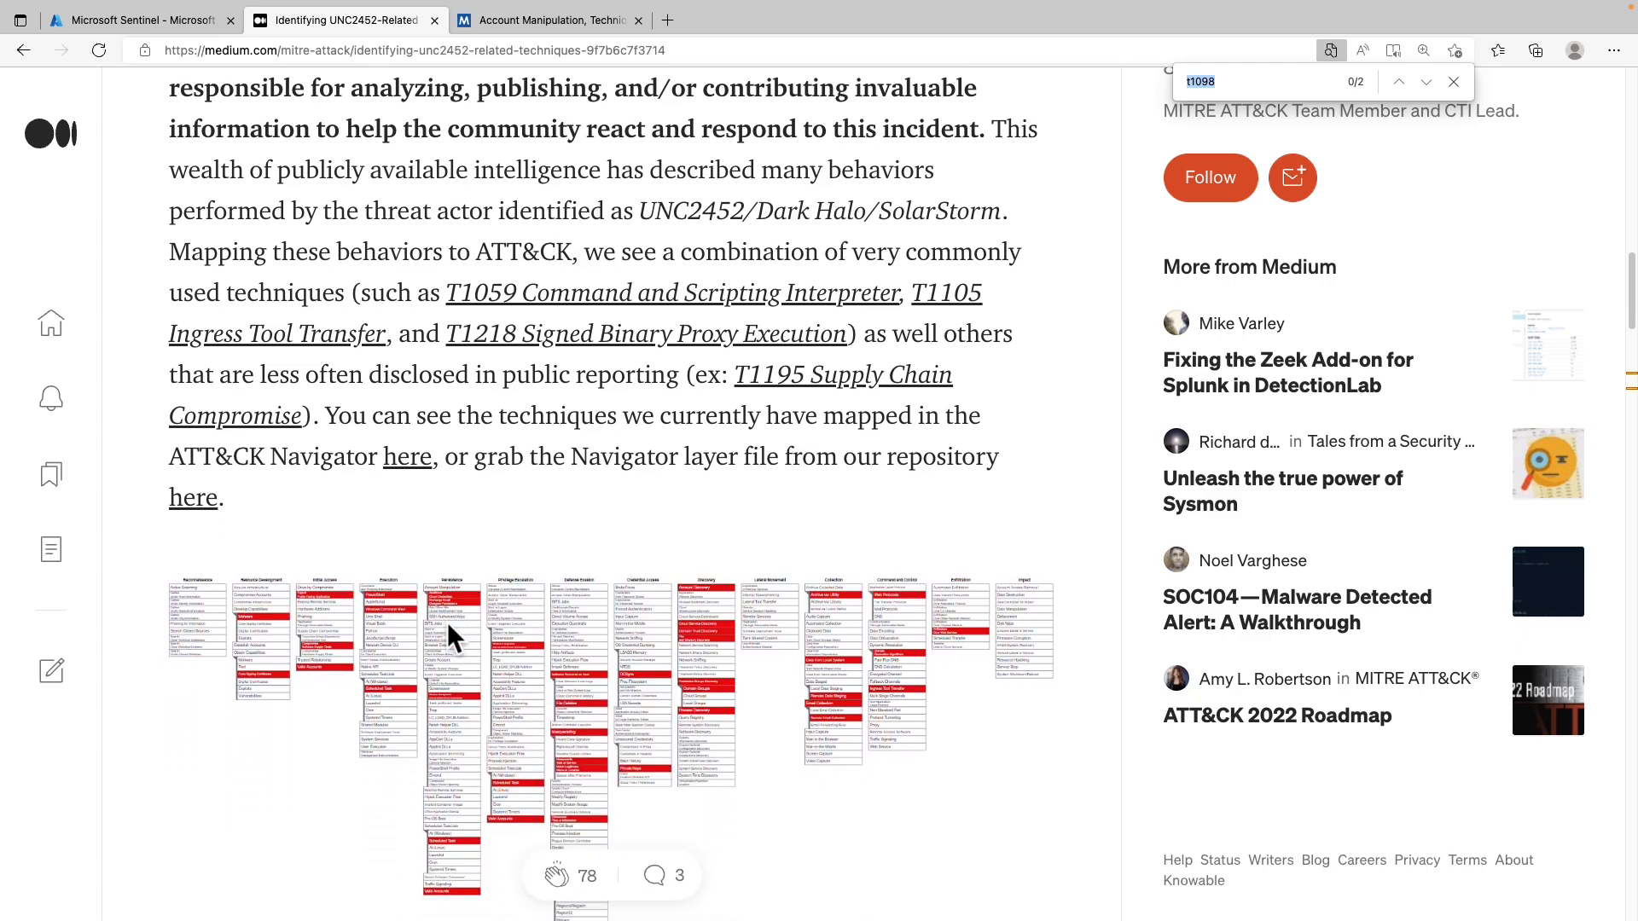
{"action": "scroll", "coordinate": [447, 622], "scroll_direction": "down", "scroll_amount": 2}
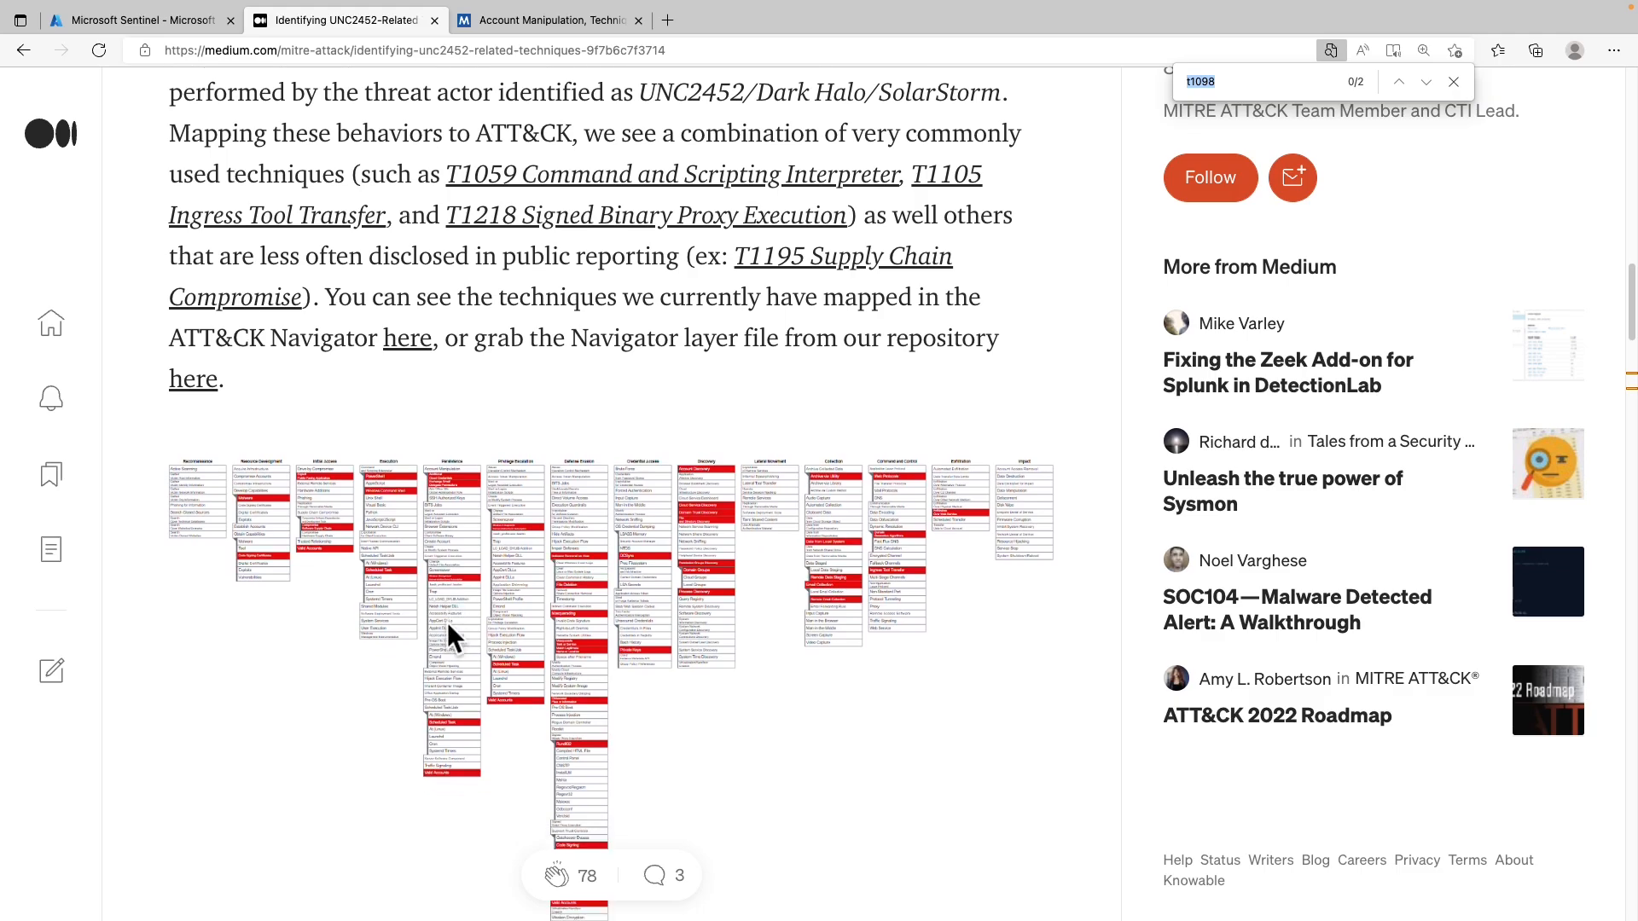
{"action": "scroll", "coordinate": [447, 622], "scroll_direction": "down", "scroll_amount": 10}
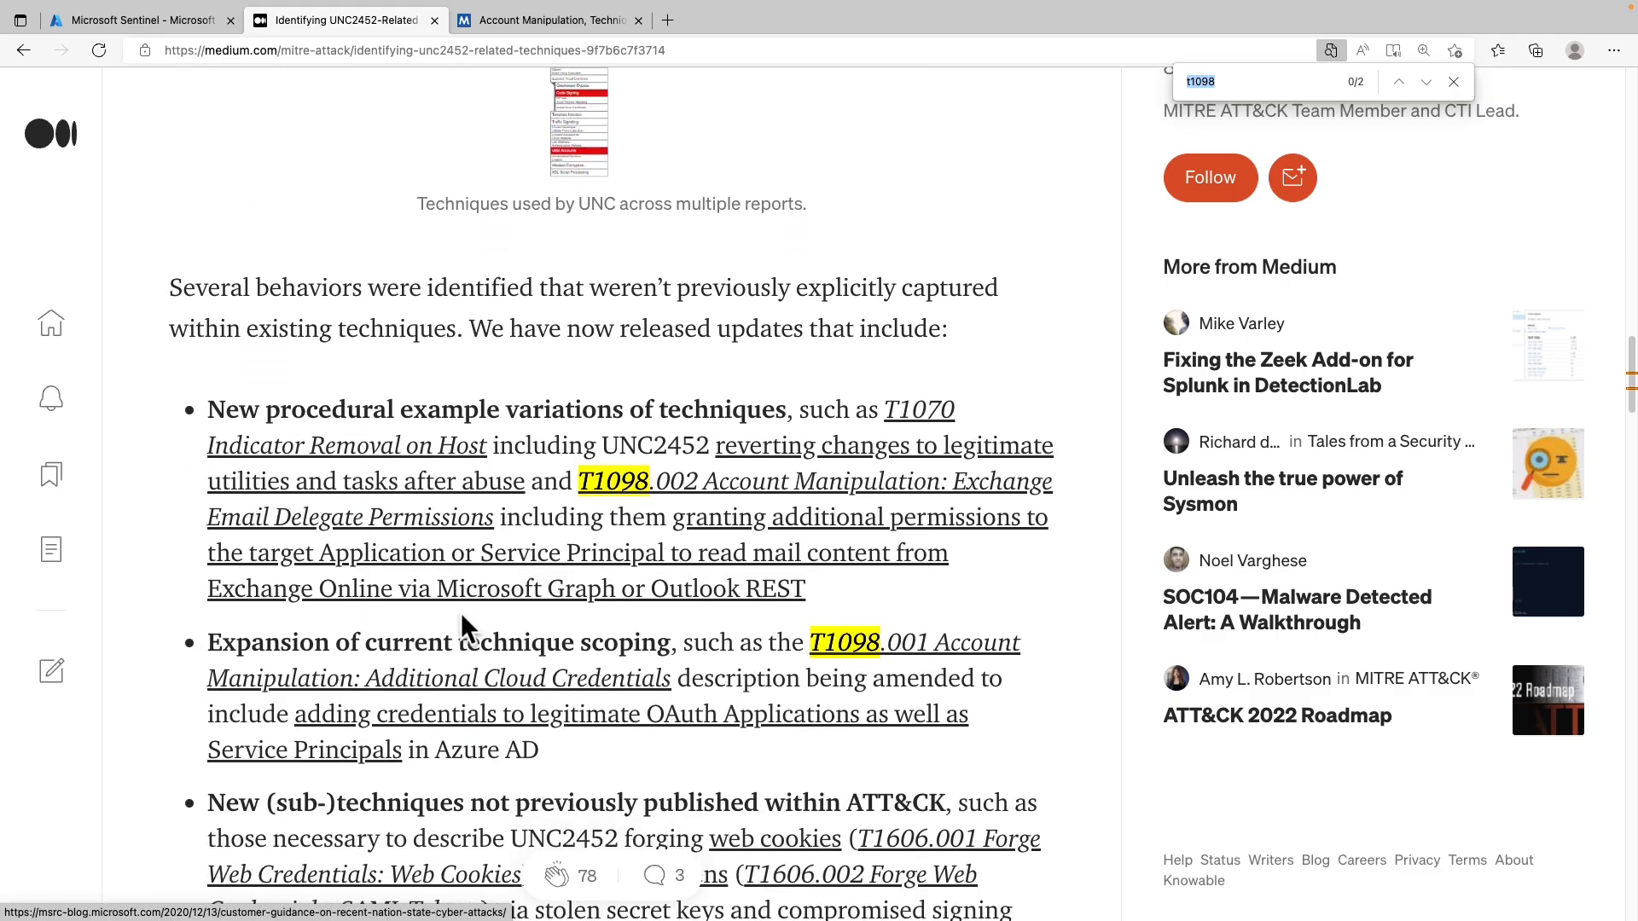
{"action": "scroll", "coordinate": [461, 613], "scroll_direction": "down", "scroll_amount": 1}
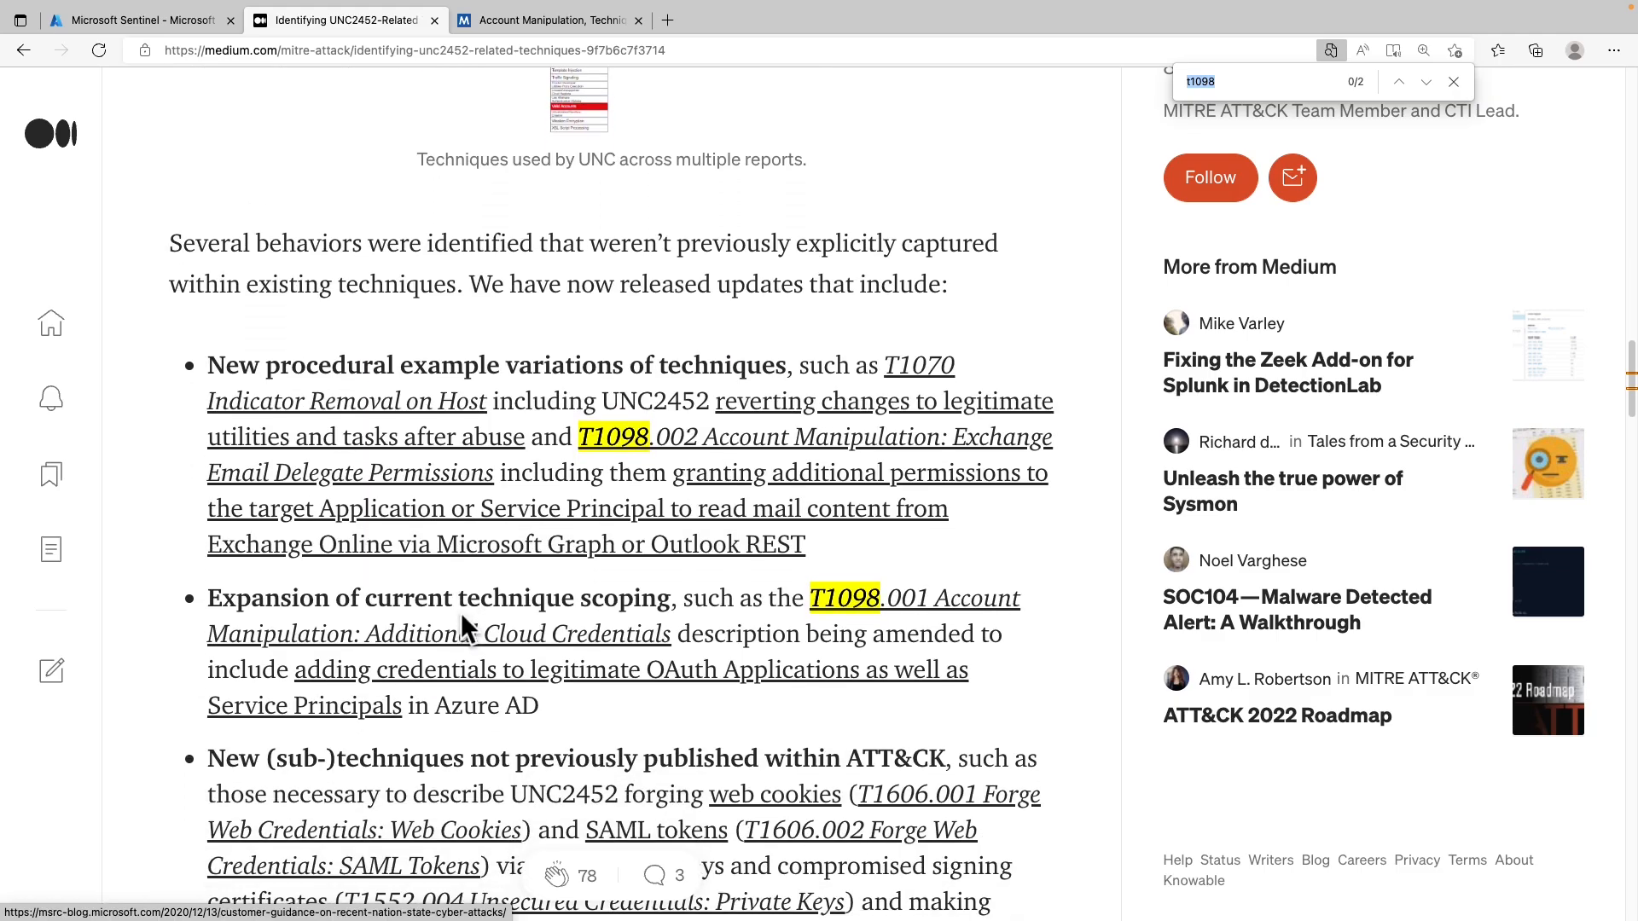
{"action": "scroll", "coordinate": [461, 612], "scroll_direction": "down", "scroll_amount": 1}
{"action": "scroll", "coordinate": [461, 613], "scroll_direction": "down", "scroll_amount": 1}
{"action": "scroll", "coordinate": [461, 612], "scroll_direction": "down", "scroll_amount": 1}
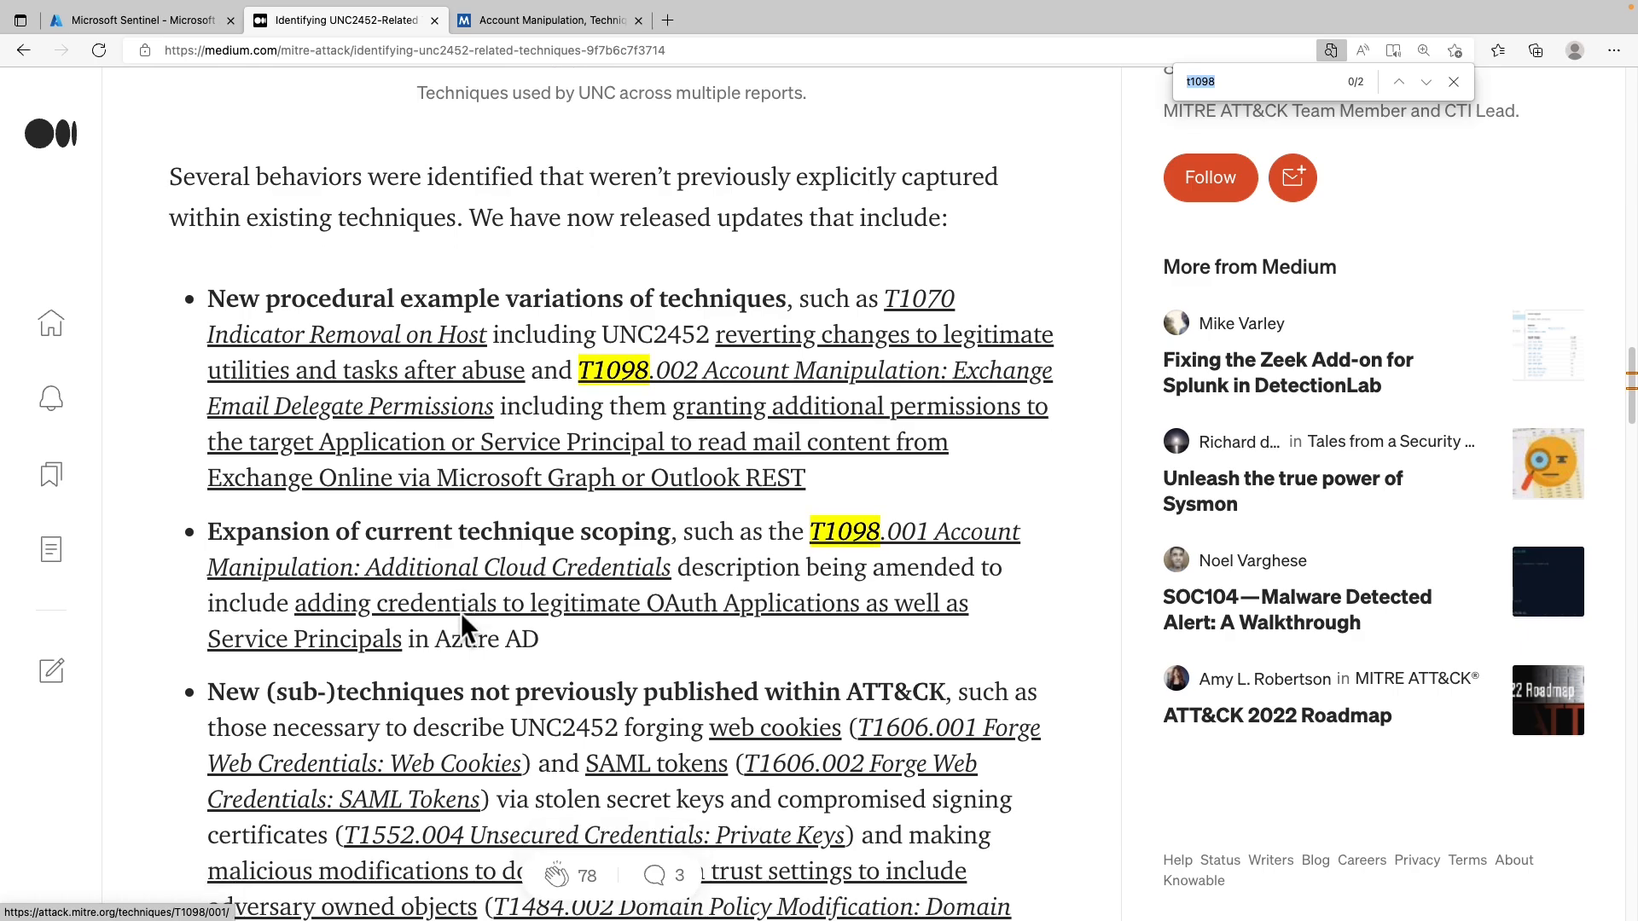
{"action": "scroll", "coordinate": [461, 613], "scroll_direction": "down", "scroll_amount": 1}
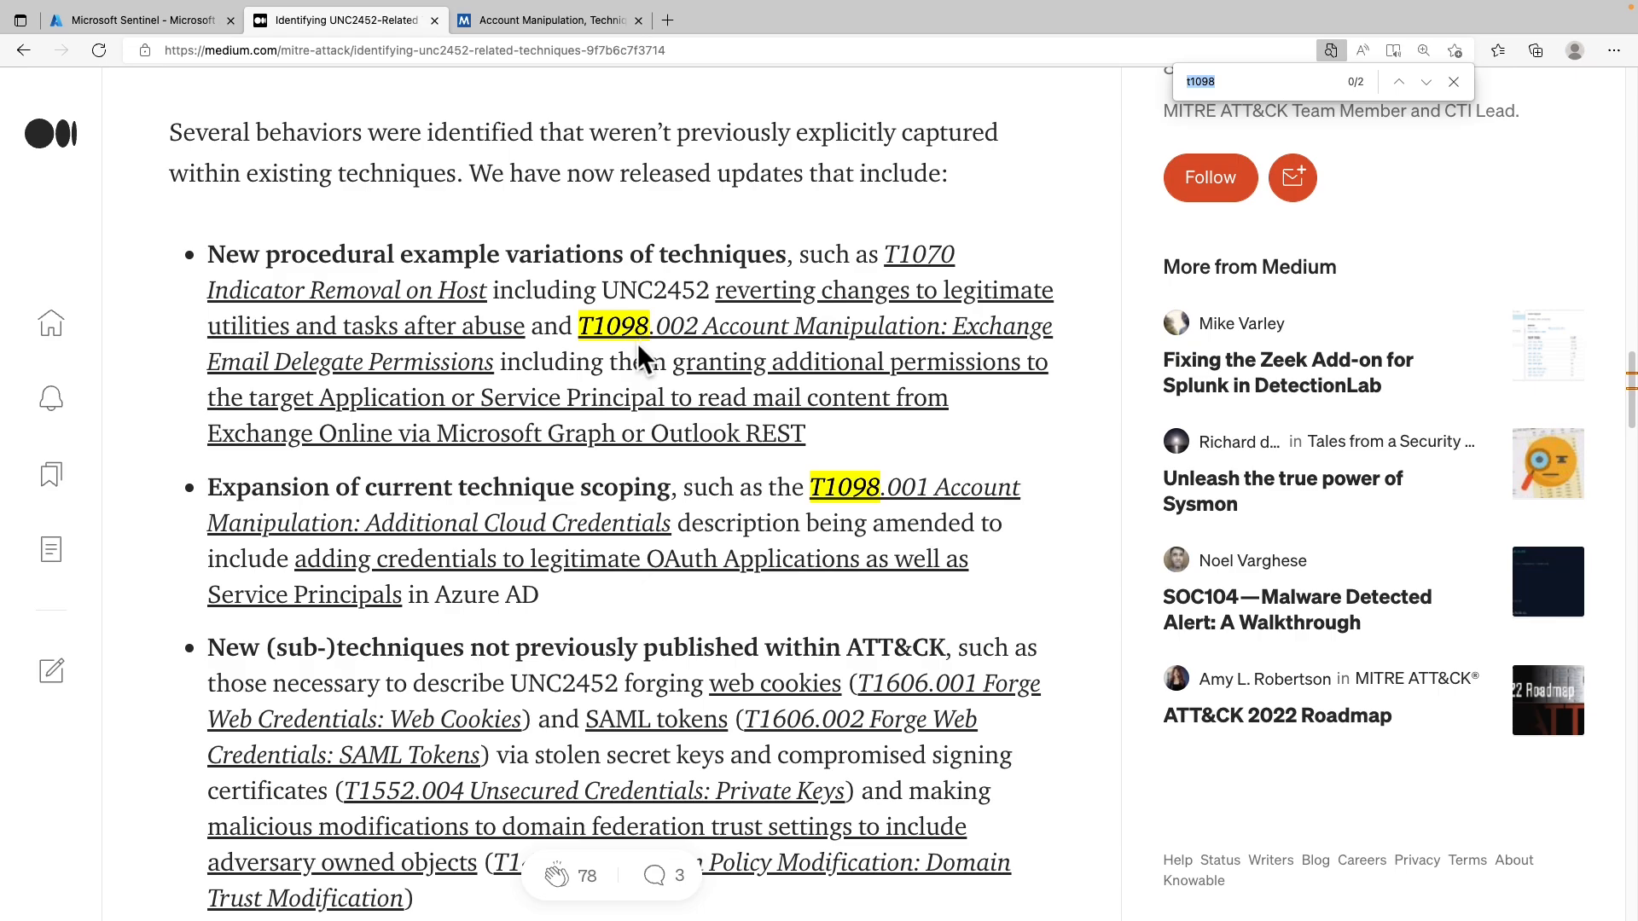
View the MITRE ATT&CK Account Manipulation Procedure Examples, then return to Sentinel
{"action": "left_click", "coordinate": [555, 19]}
{"action": "scroll", "coordinate": [665, 477], "scroll_direction": "down", "scroll_amount": 2}
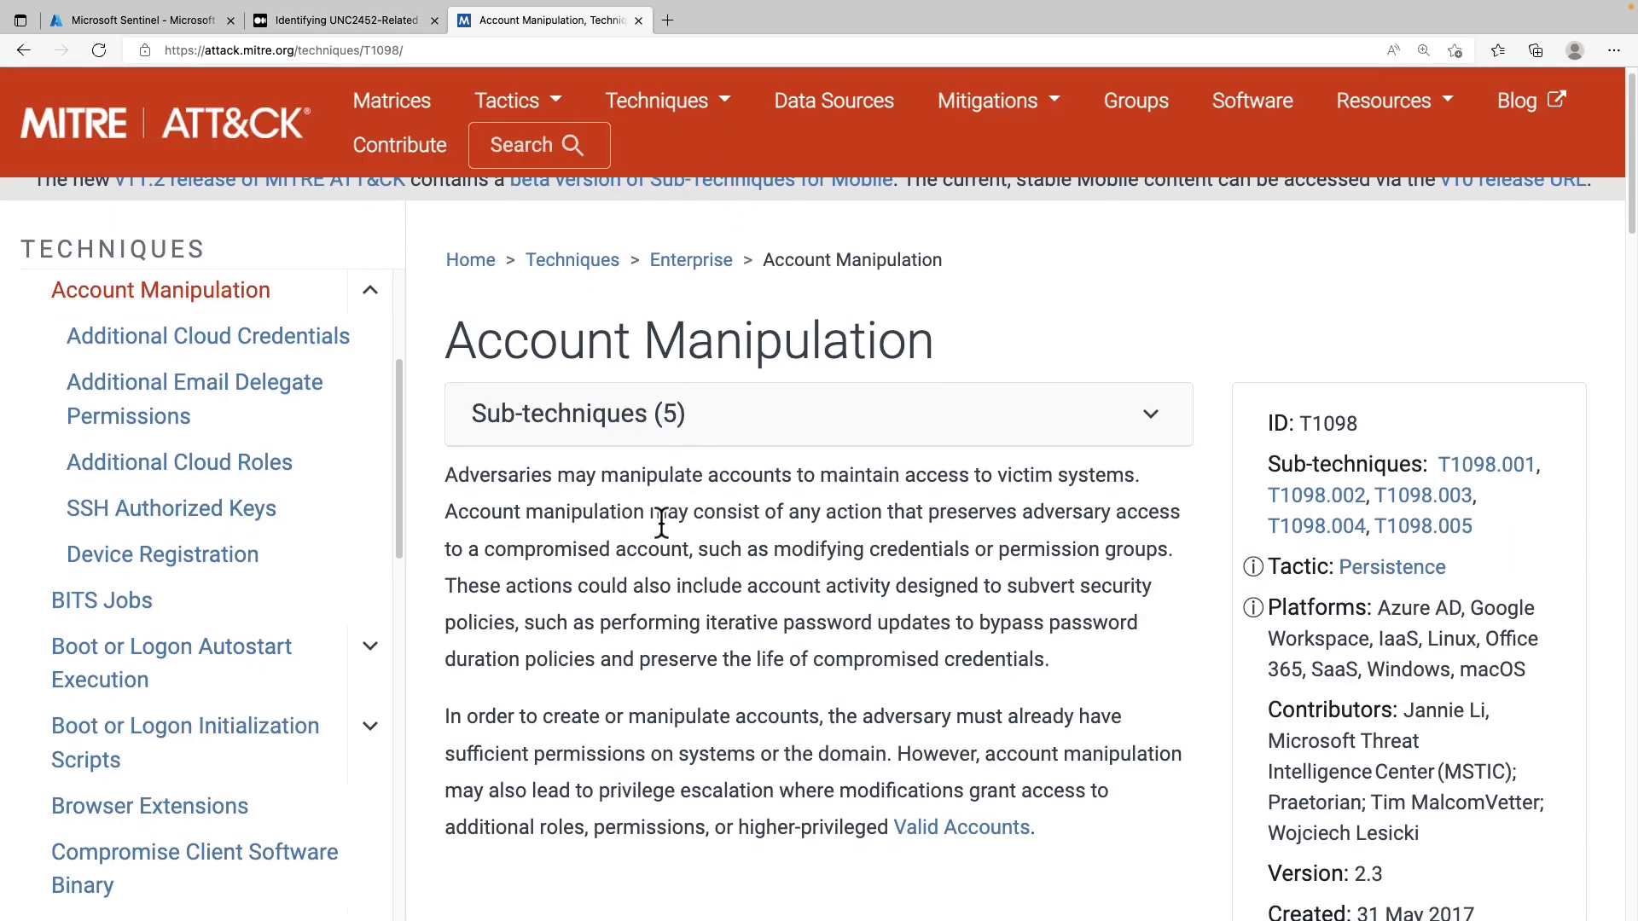
{"action": "scroll", "coordinate": [660, 522], "scroll_direction": "down", "scroll_amount": 3}
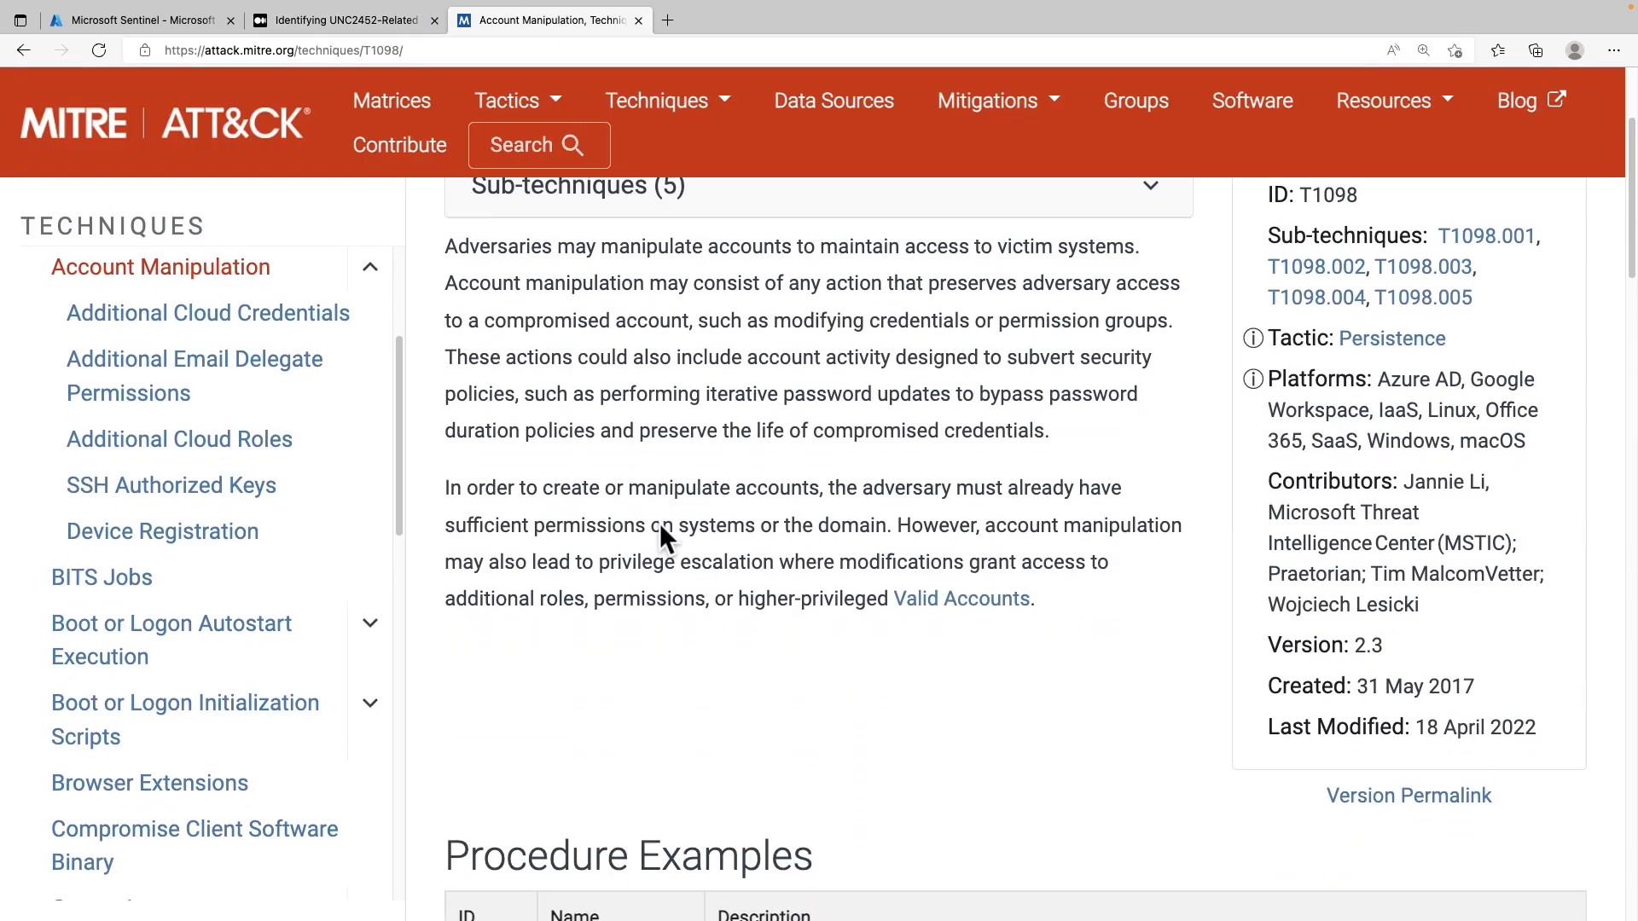
{"action": "scroll", "coordinate": [659, 524], "scroll_direction": "down", "scroll_amount": 8}
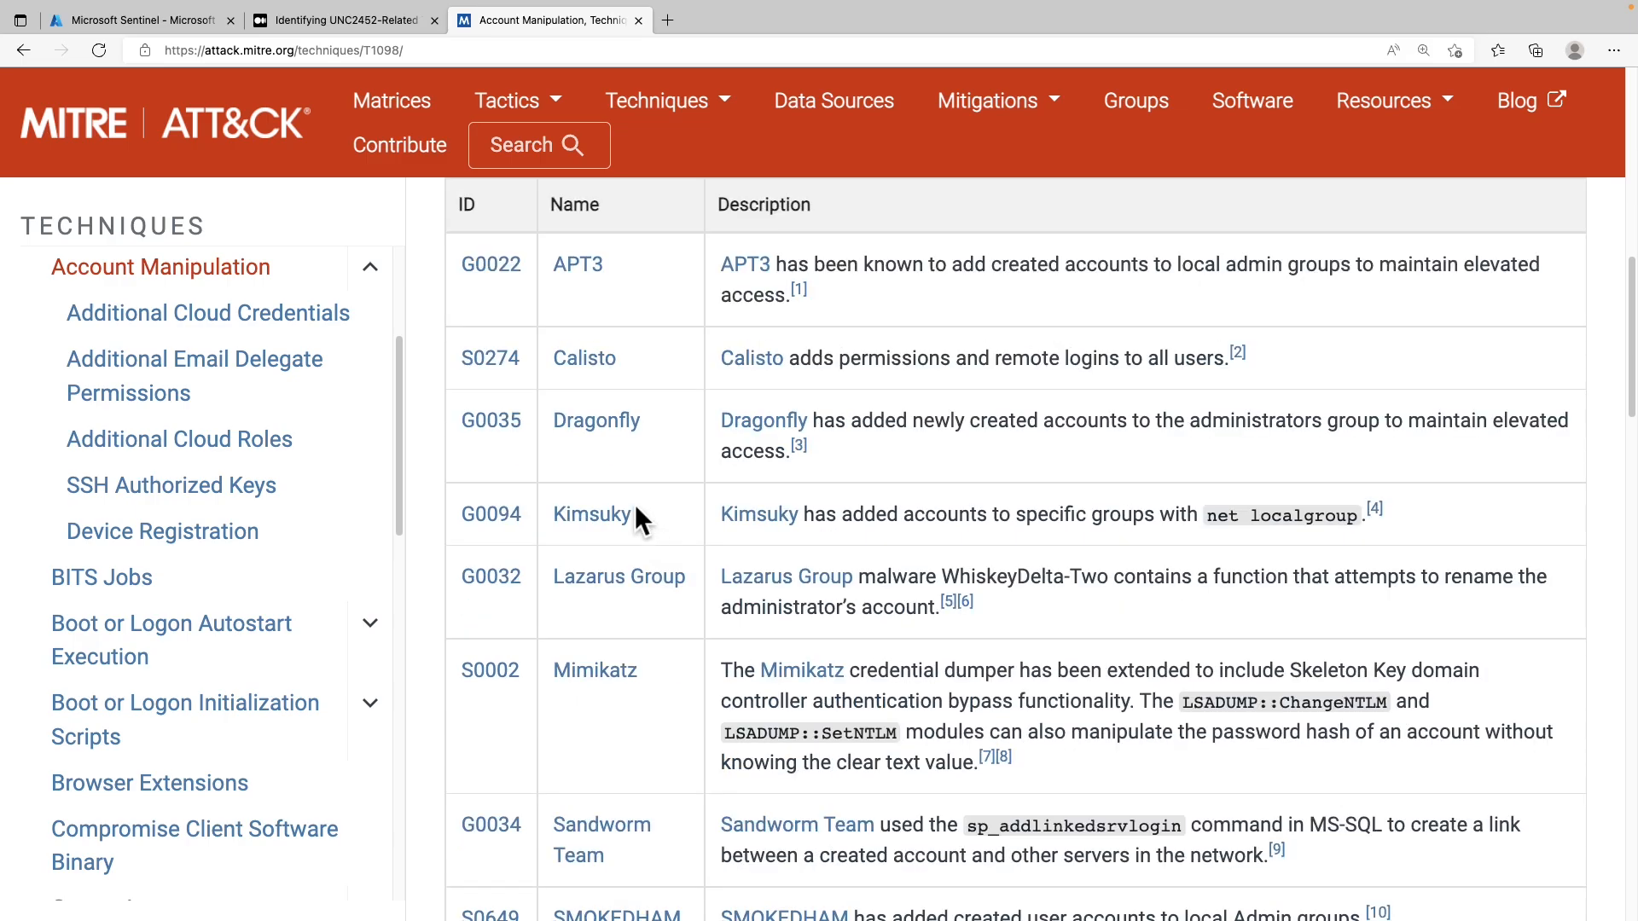
{"action": "left_click", "coordinate": [157, 18]}
Remove the Techniques: T1098 filter chip so all five pages of hunting queries appear
{"action": "left_click", "coordinate": [204, 661]}
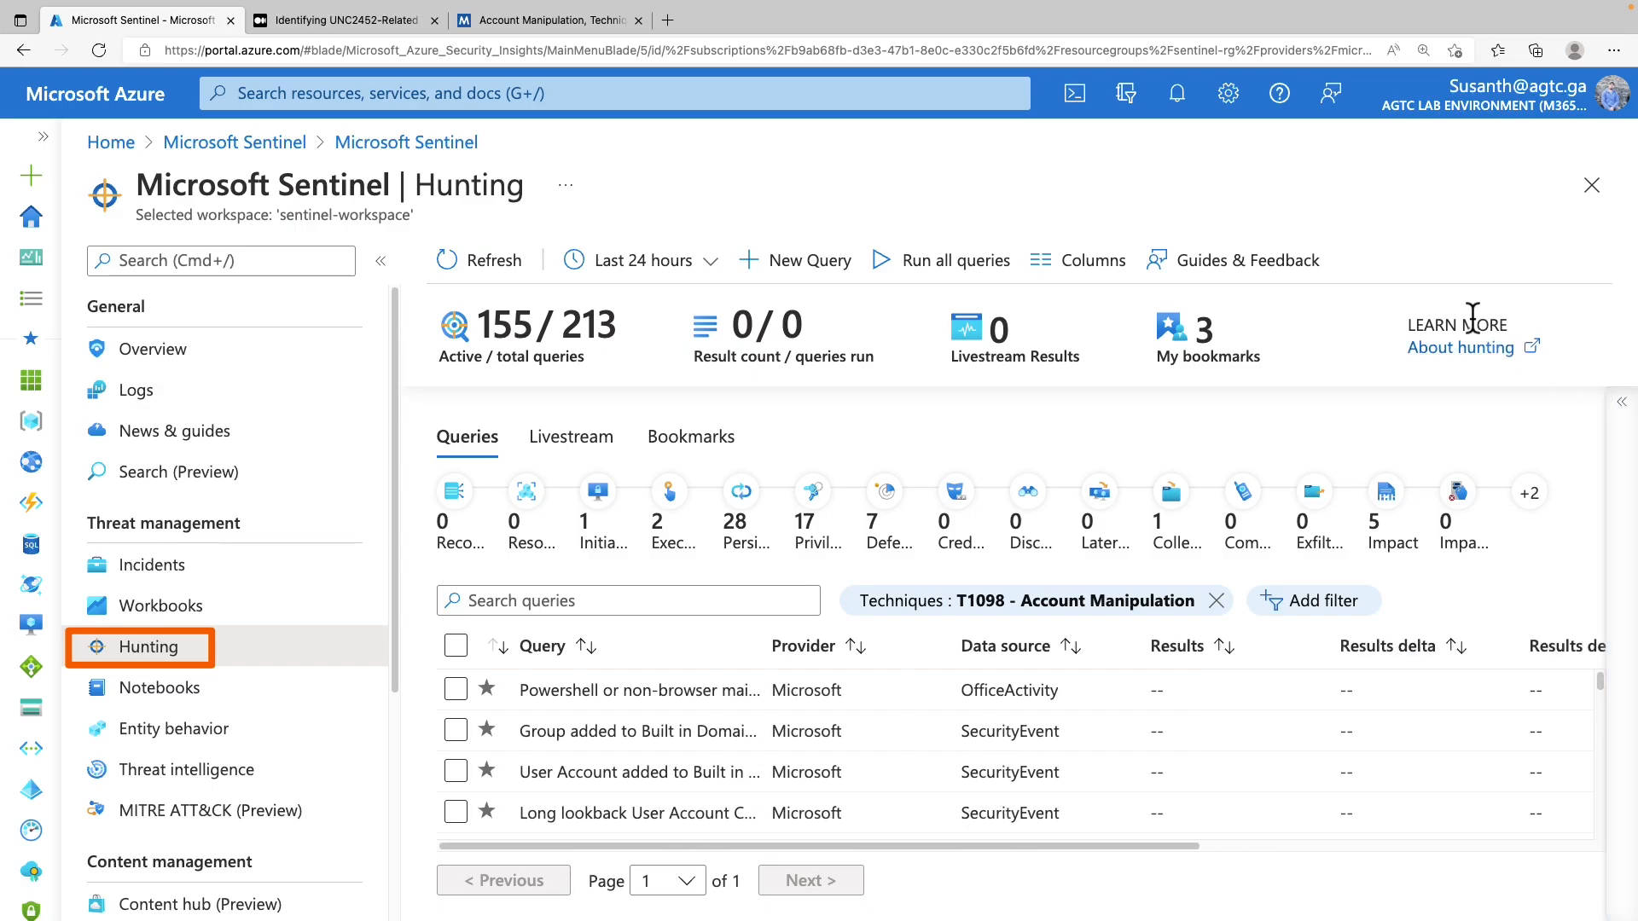
{"action": "scroll", "coordinate": [872, 759], "scroll_direction": "down", "scroll_amount": 2}
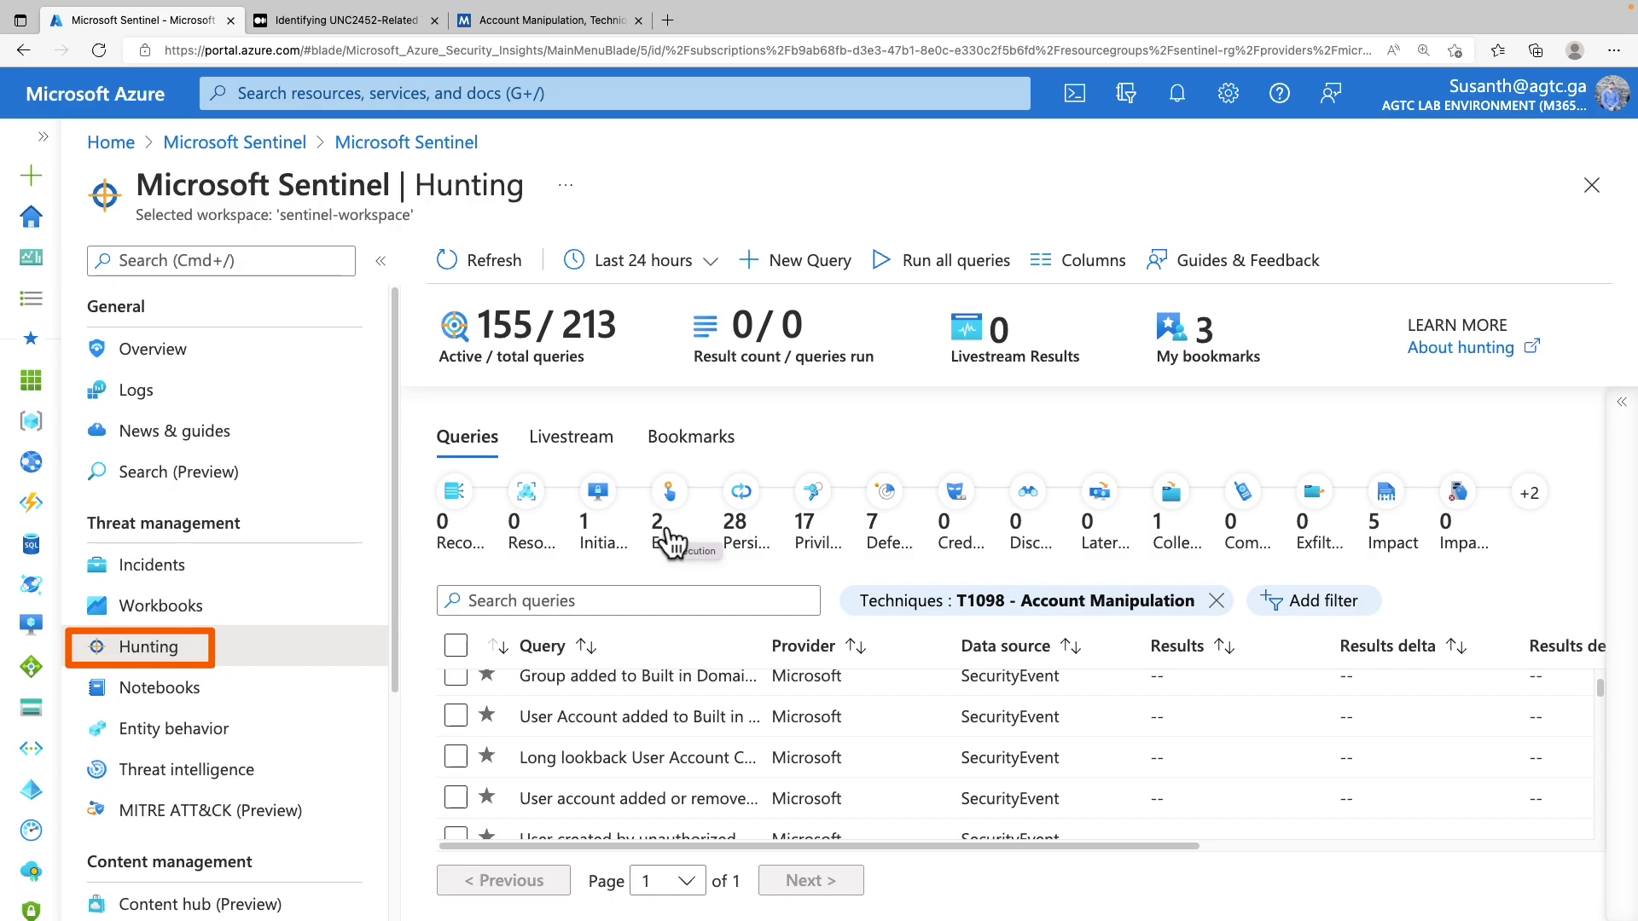
{"action": "mouse_move", "coordinate": [417, 286]}
{"action": "left_mouse_down"}
{"action": "mouse_move", "coordinate": [575, 377]}
{"action": "mouse_move", "coordinate": [1579, 413]}
{"action": "mouse_move", "coordinate": [1302, 396]}
{"action": "left_mouse_up"}
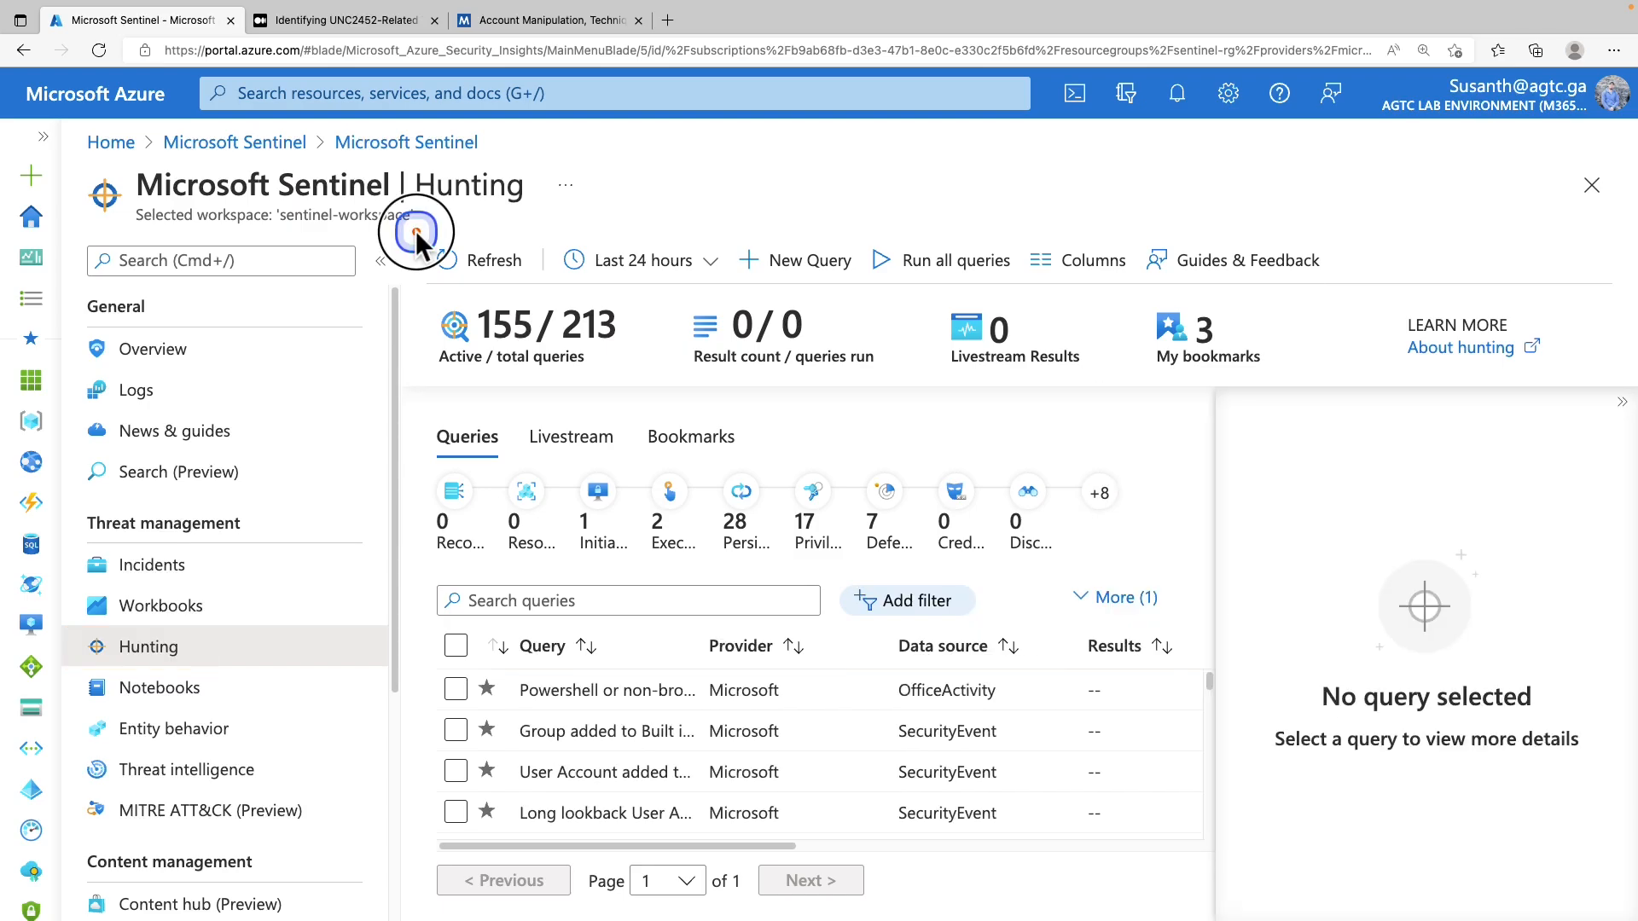
{"action": "mouse_move", "coordinate": [416, 230]}
{"action": "left_mouse_down"}
{"action": "mouse_move", "coordinate": [482, 273]}
{"action": "mouse_move", "coordinate": [1378, 288]}
{"action": "left_mouse_up"}
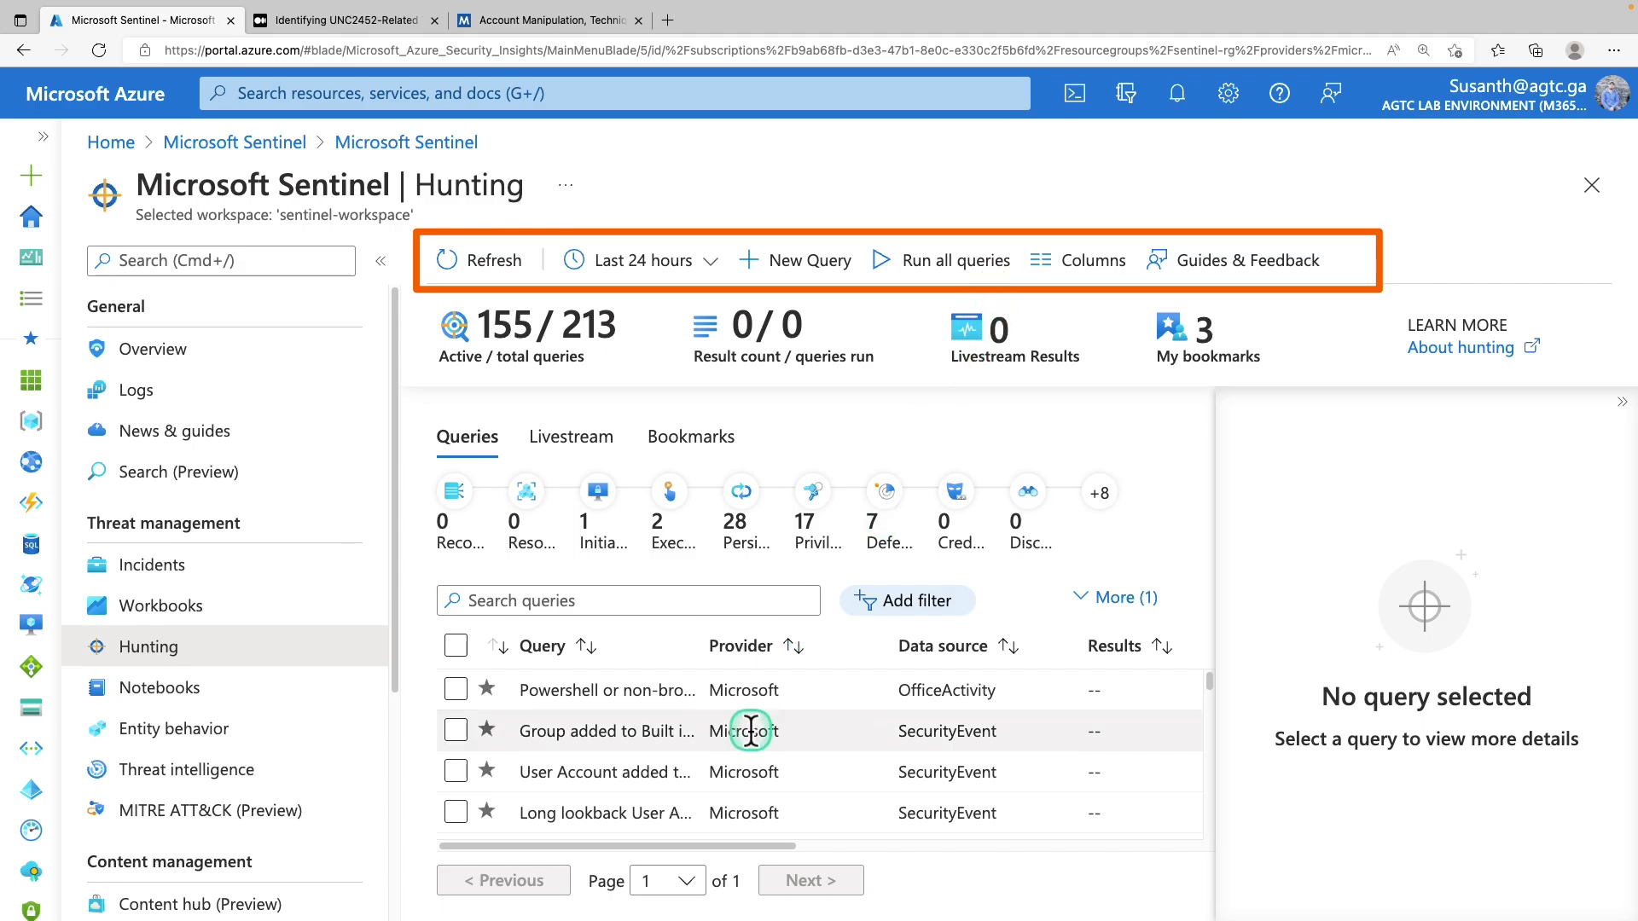
{"action": "scroll", "coordinate": [734, 677], "scroll_direction": "down", "scroll_amount": 10}
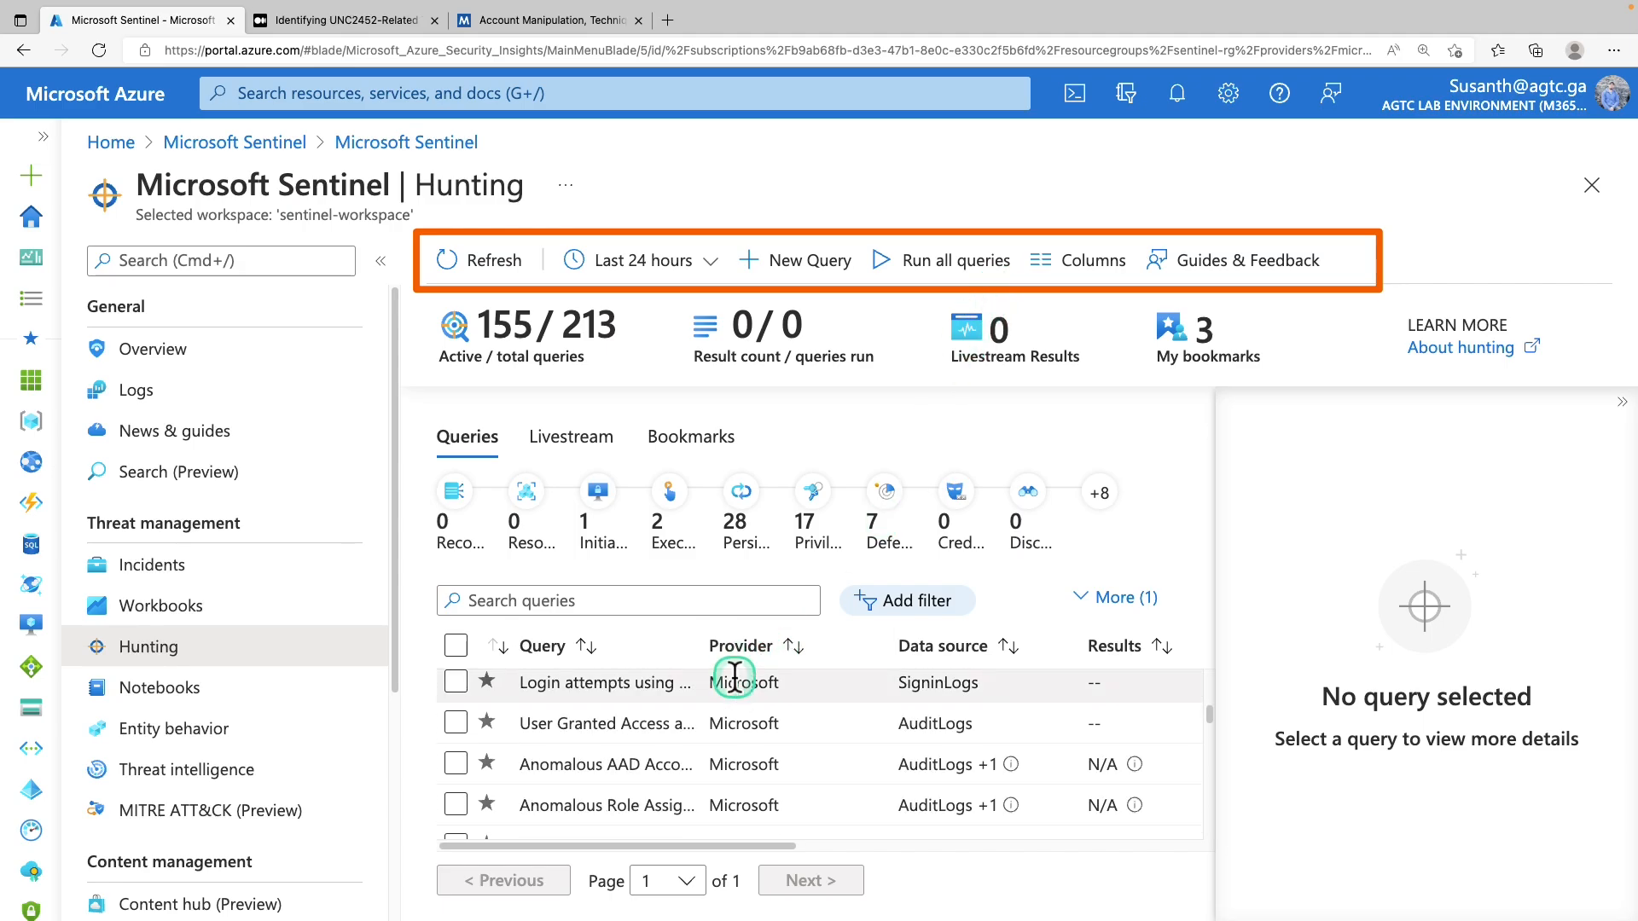
{"action": "scroll", "coordinate": [734, 674], "scroll_direction": "down", "scroll_amount": 3}
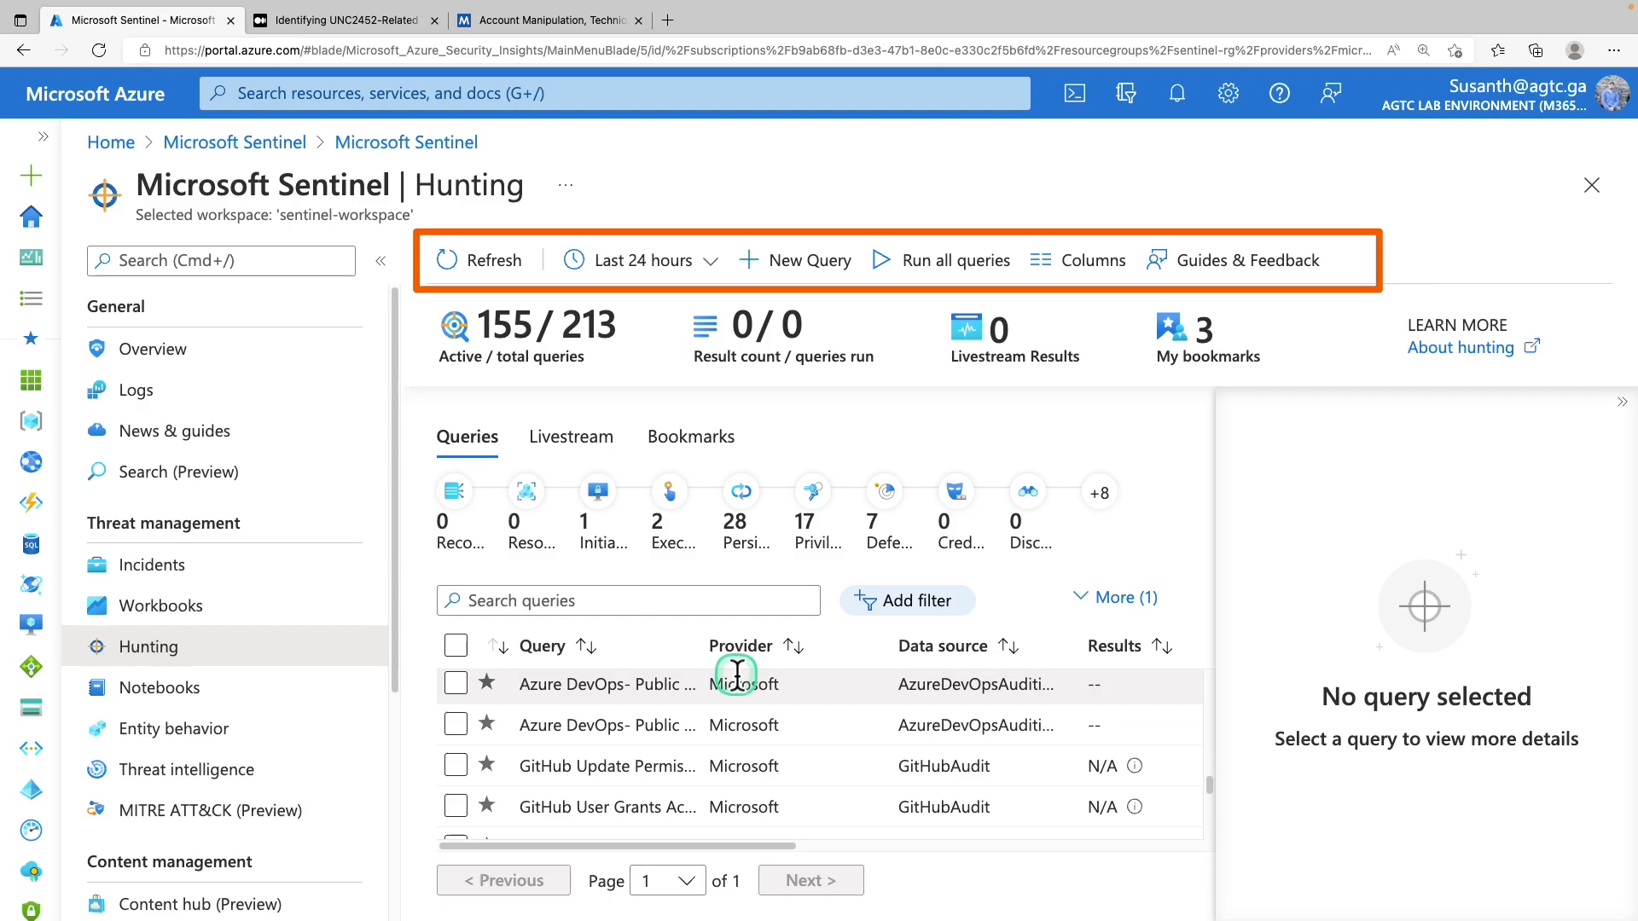
{"action": "scroll", "coordinate": [737, 672], "scroll_direction": "down", "scroll_amount": 3}
{"action": "scroll", "coordinate": [738, 669], "scroll_direction": "down", "scroll_amount": 1}
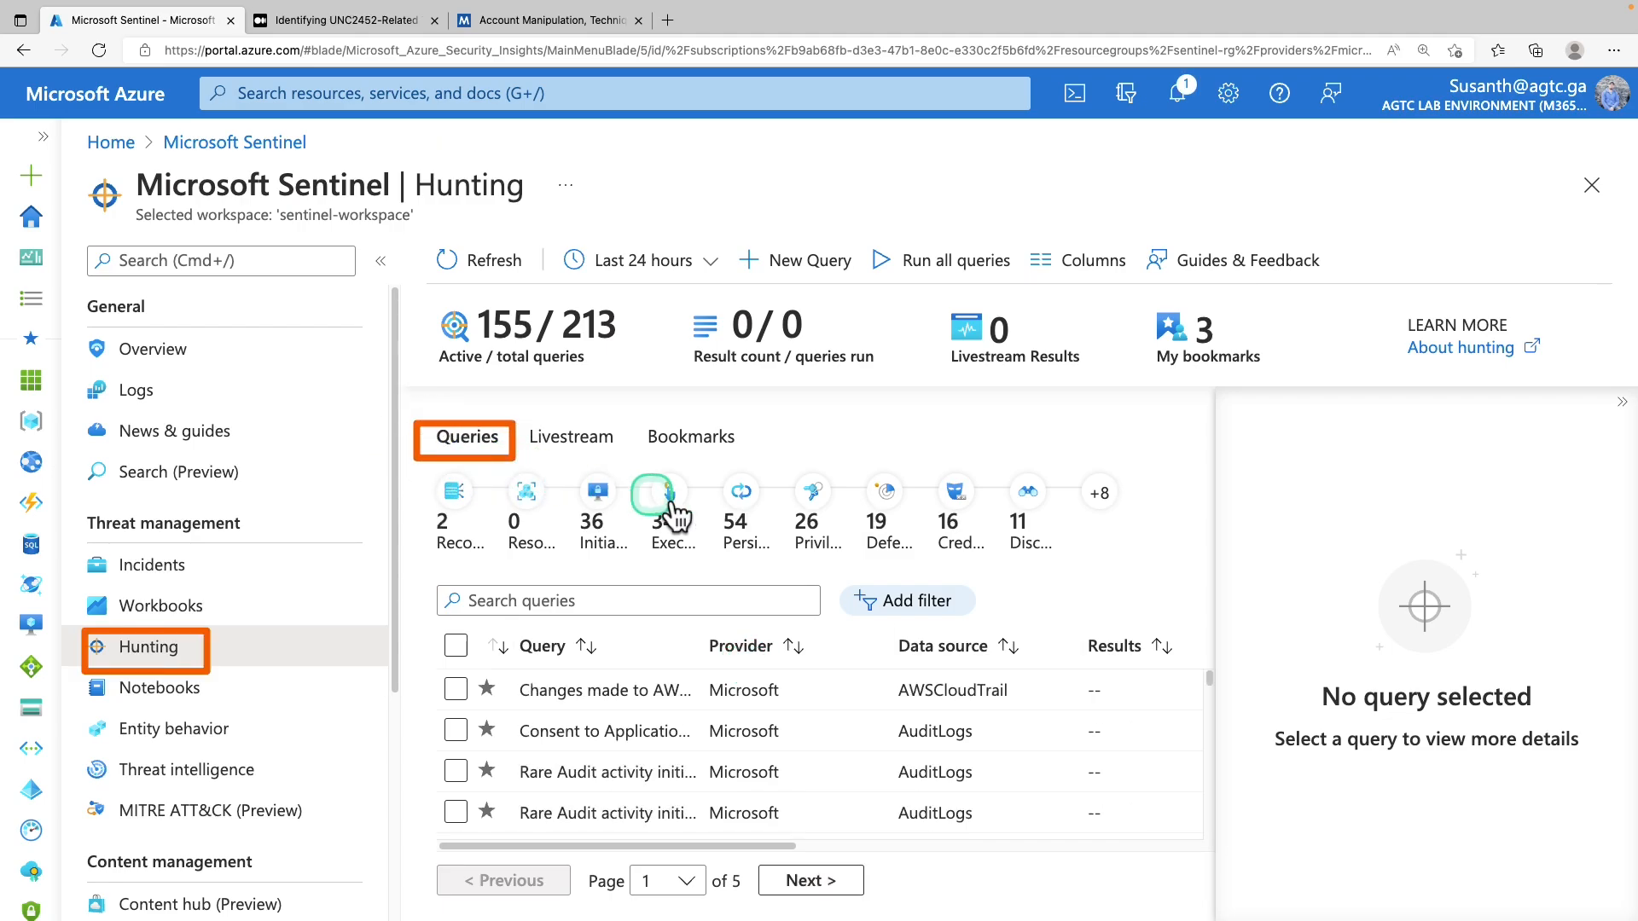
Add a Techniques filter limited to T1098 - Account Manipulation and apply it
{"action": "left_click", "coordinate": [901, 608]}
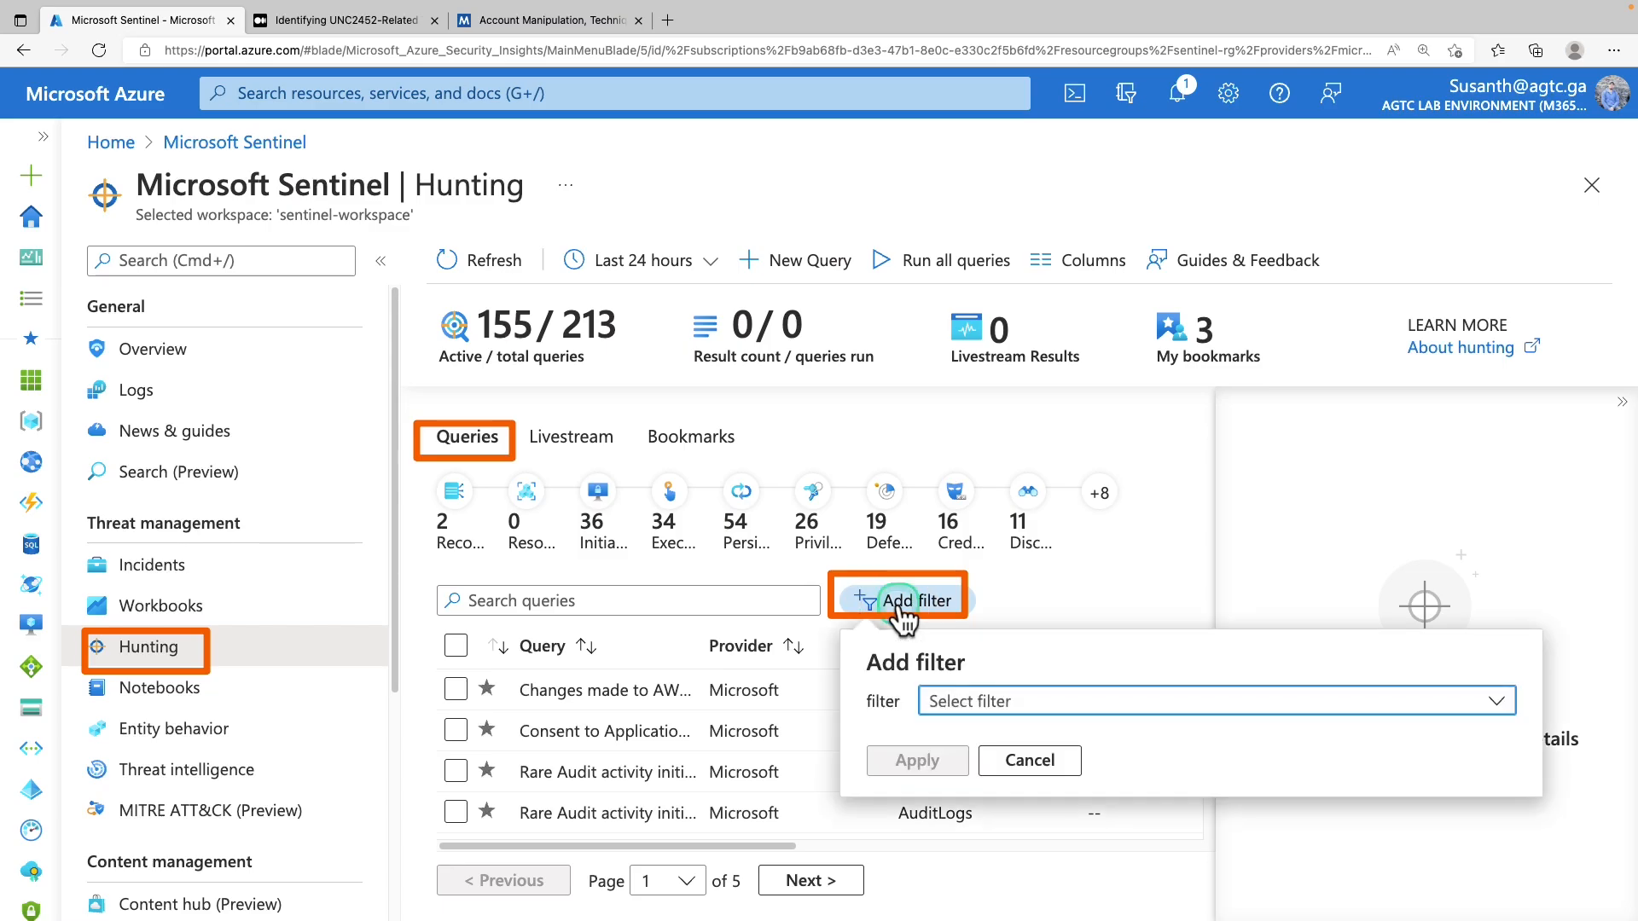
{"action": "left_click", "coordinate": [1011, 703]}
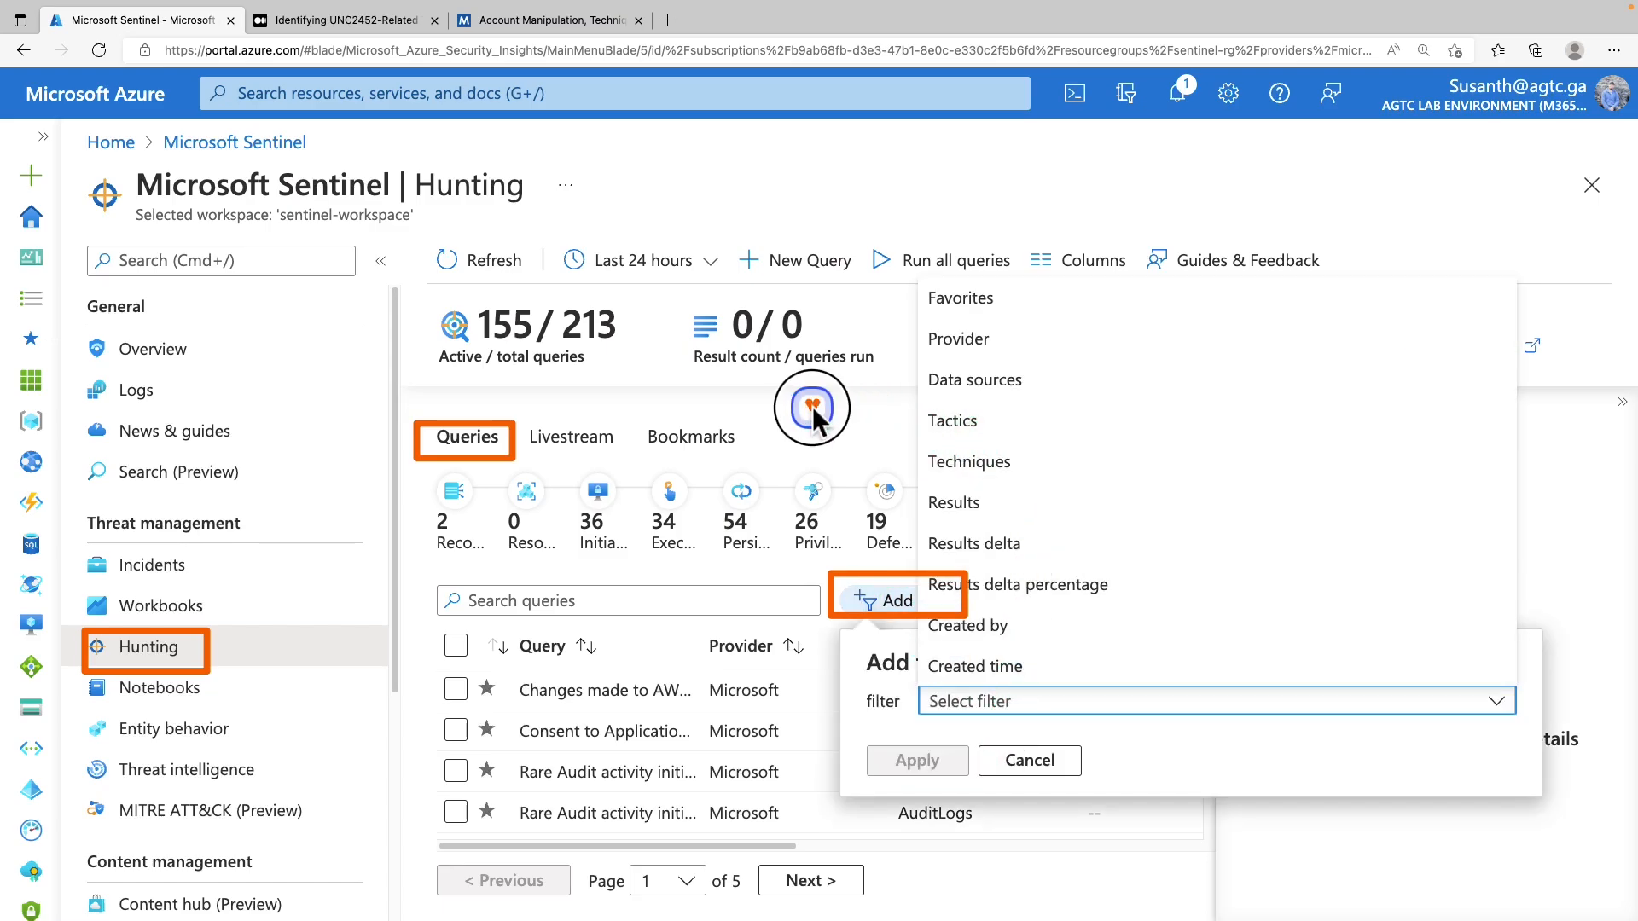
{"action": "left_click", "coordinate": [989, 462]}
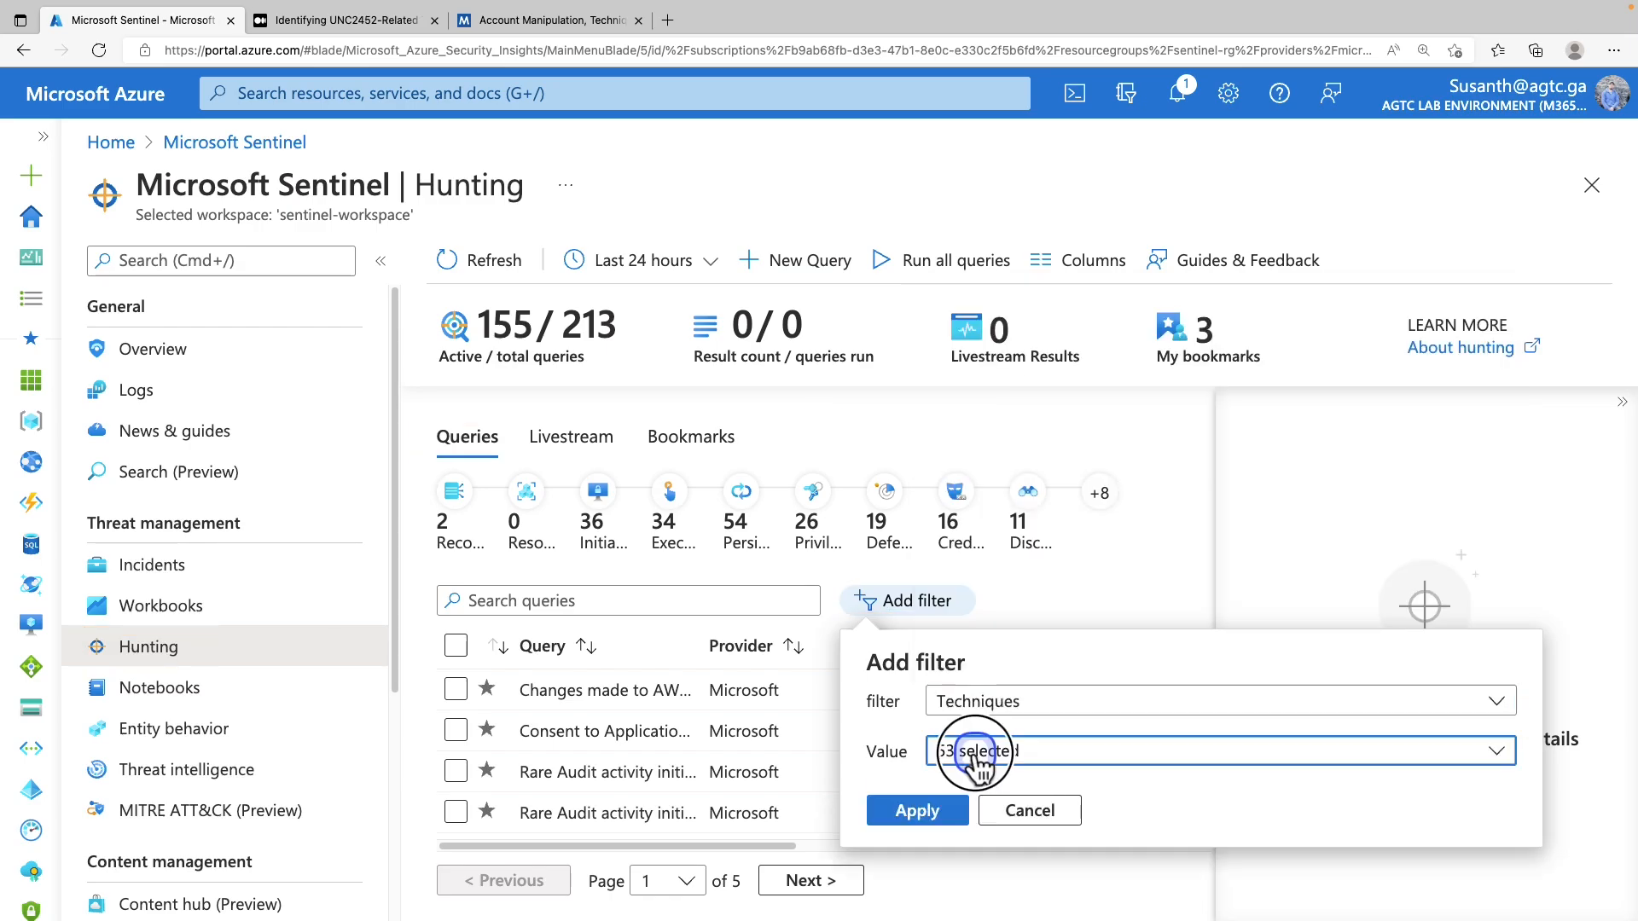
{"action": "left_click", "coordinate": [977, 751]}
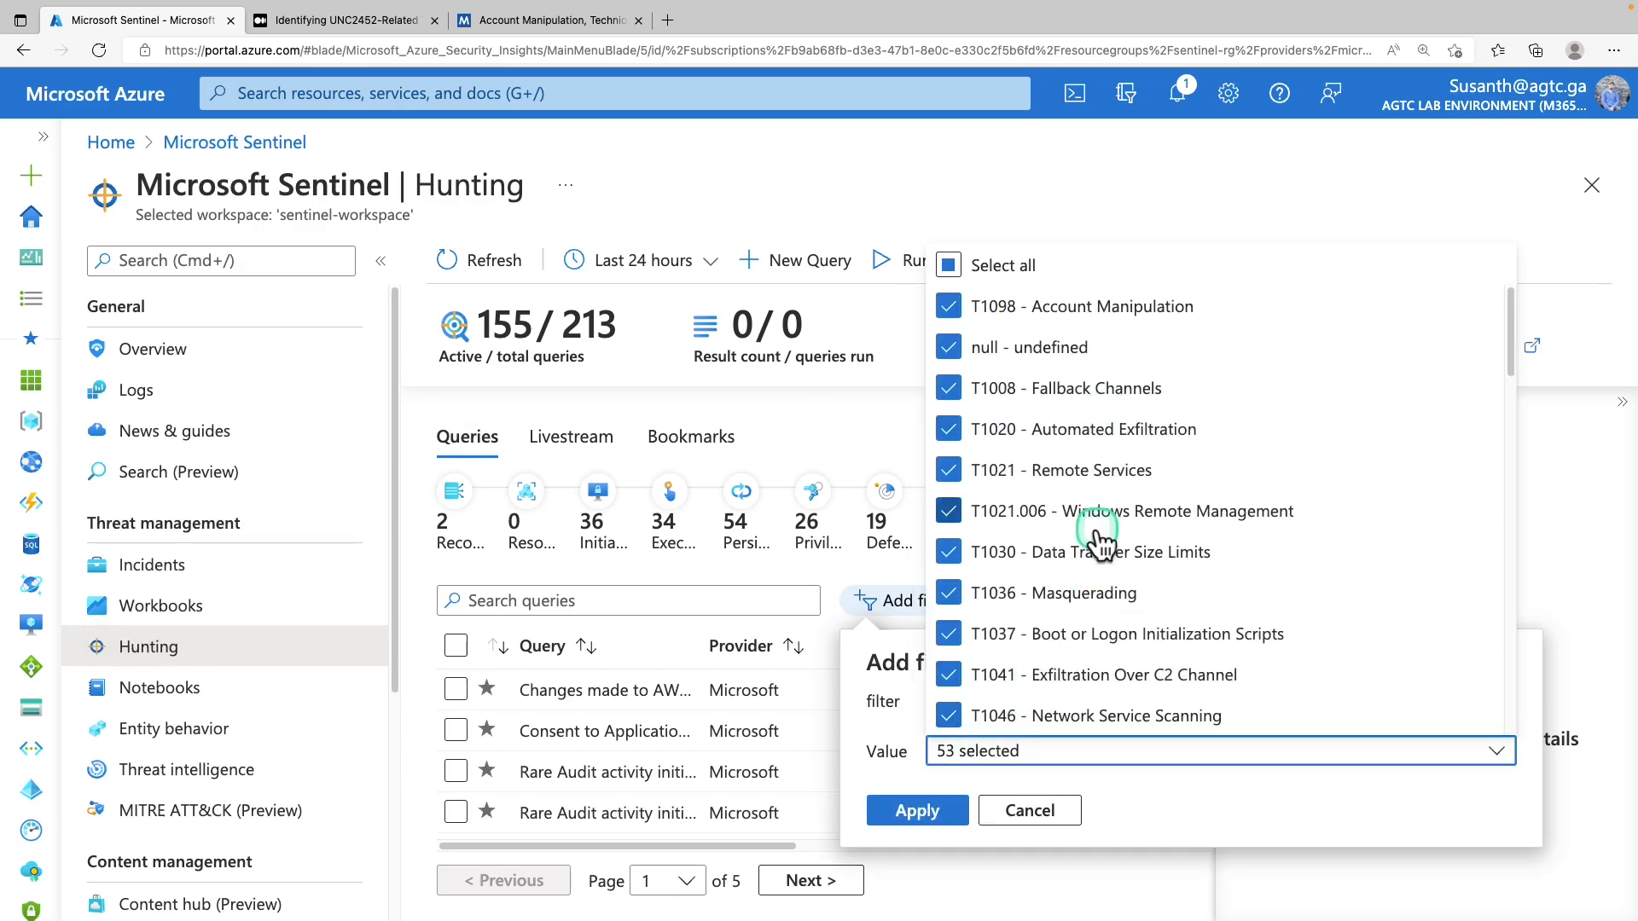
{"action": "scroll", "coordinate": [1098, 551], "scroll_direction": "down", "scroll_amount": 5}
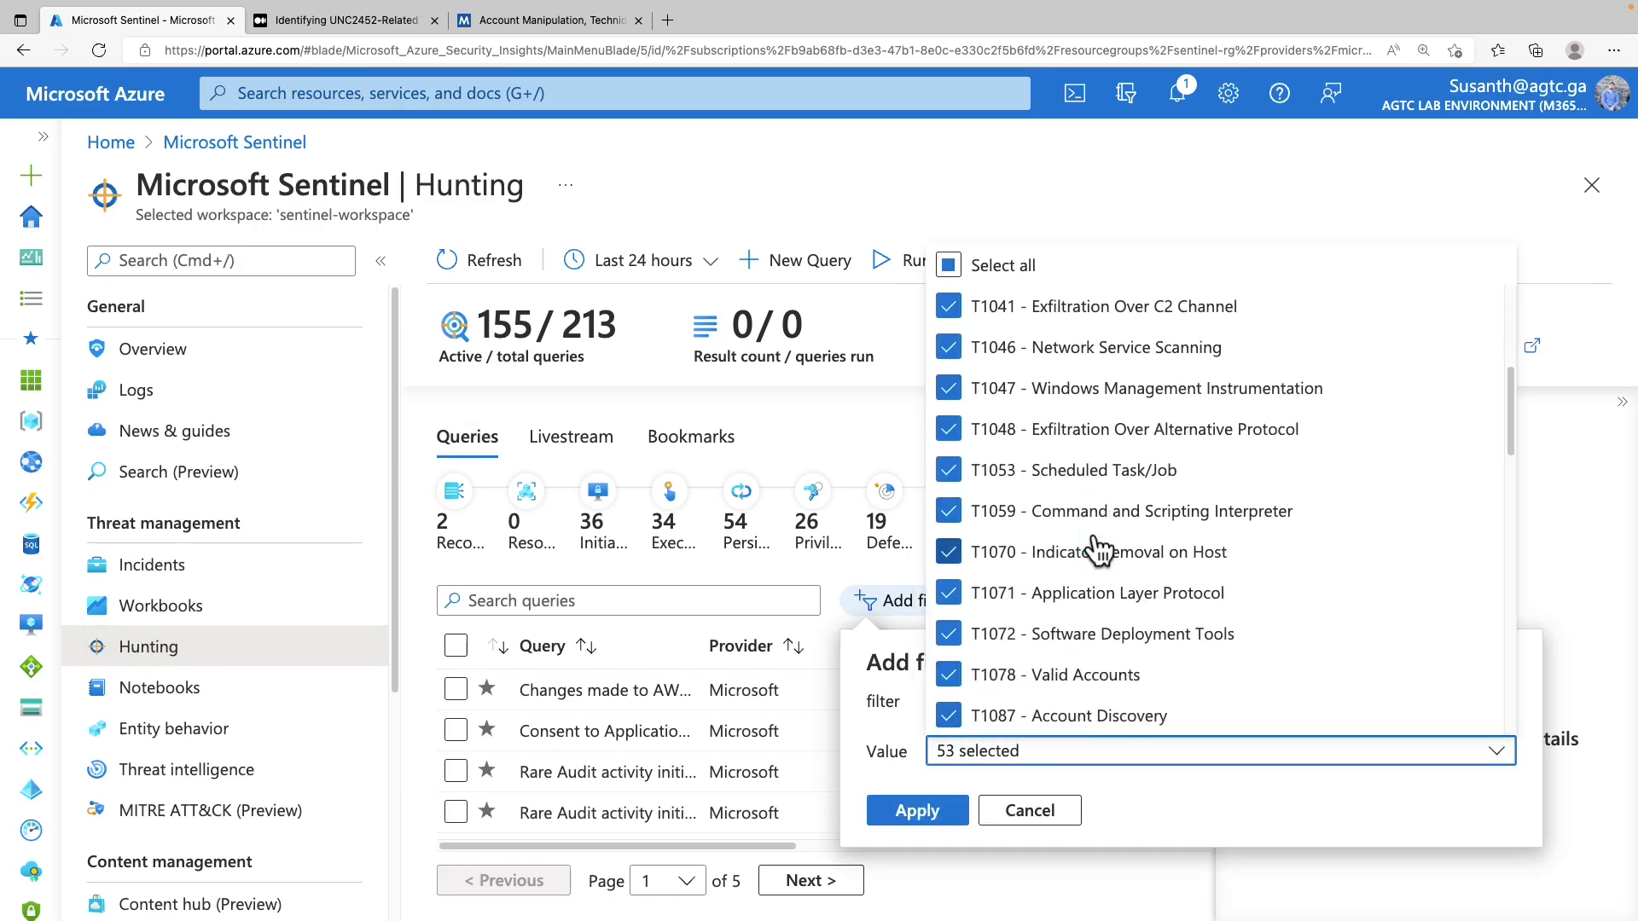
{"action": "scroll", "coordinate": [1101, 550], "scroll_direction": "down", "scroll_amount": 5}
{"action": "scroll", "coordinate": [1100, 551], "scroll_direction": "down", "scroll_amount": 9}
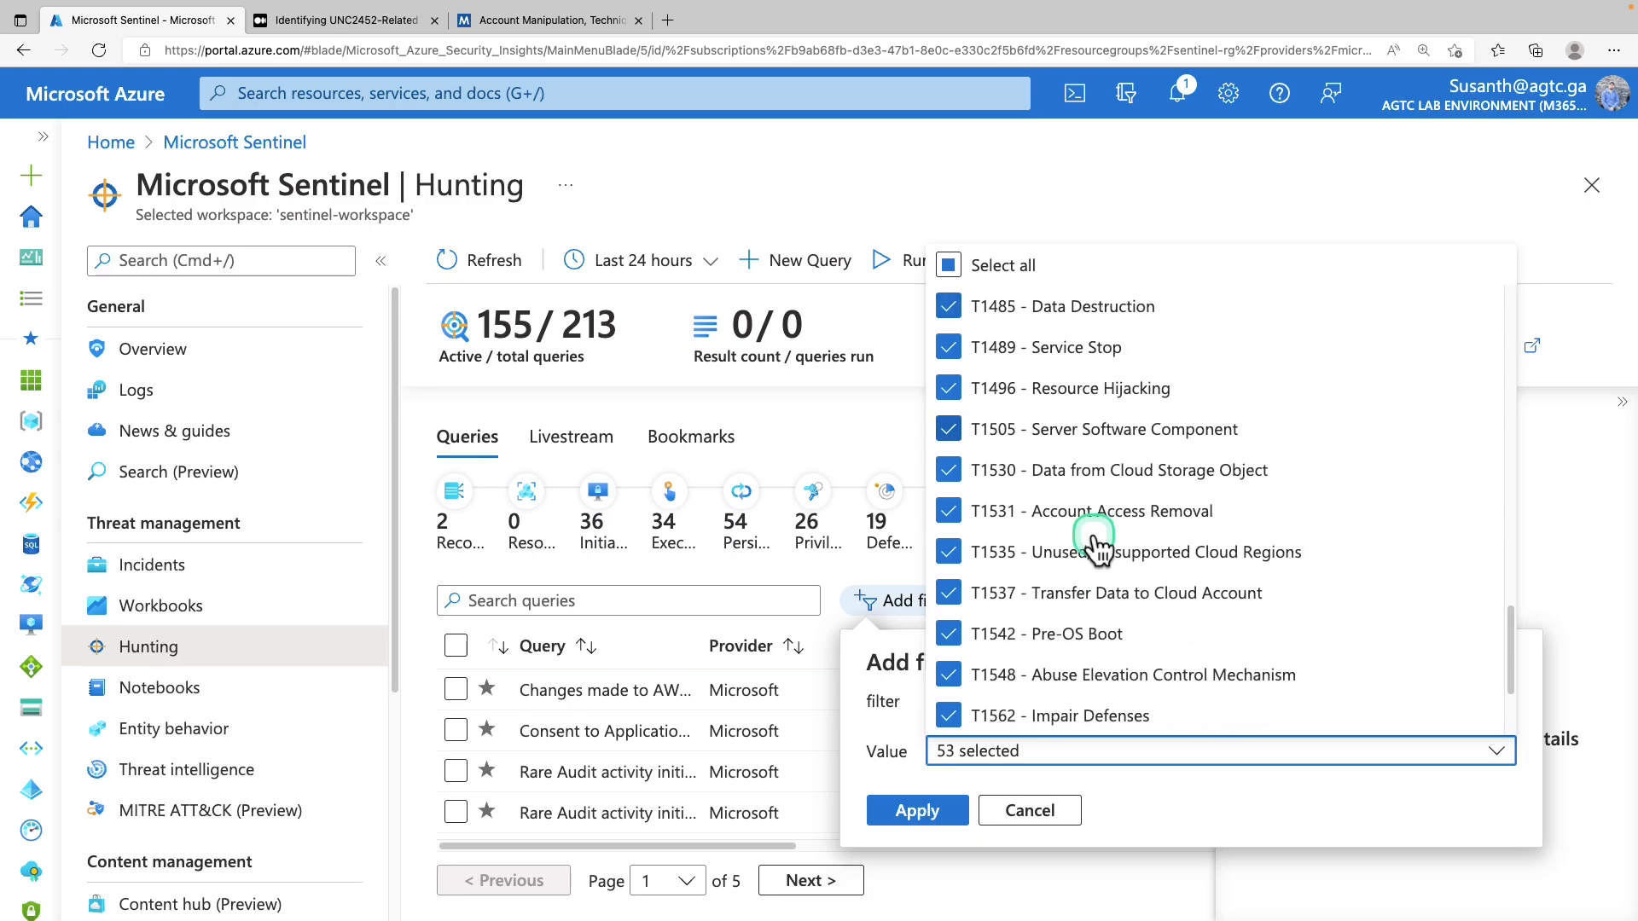
{"action": "scroll", "coordinate": [1075, 571], "scroll_direction": "up", "scroll_amount": 12}
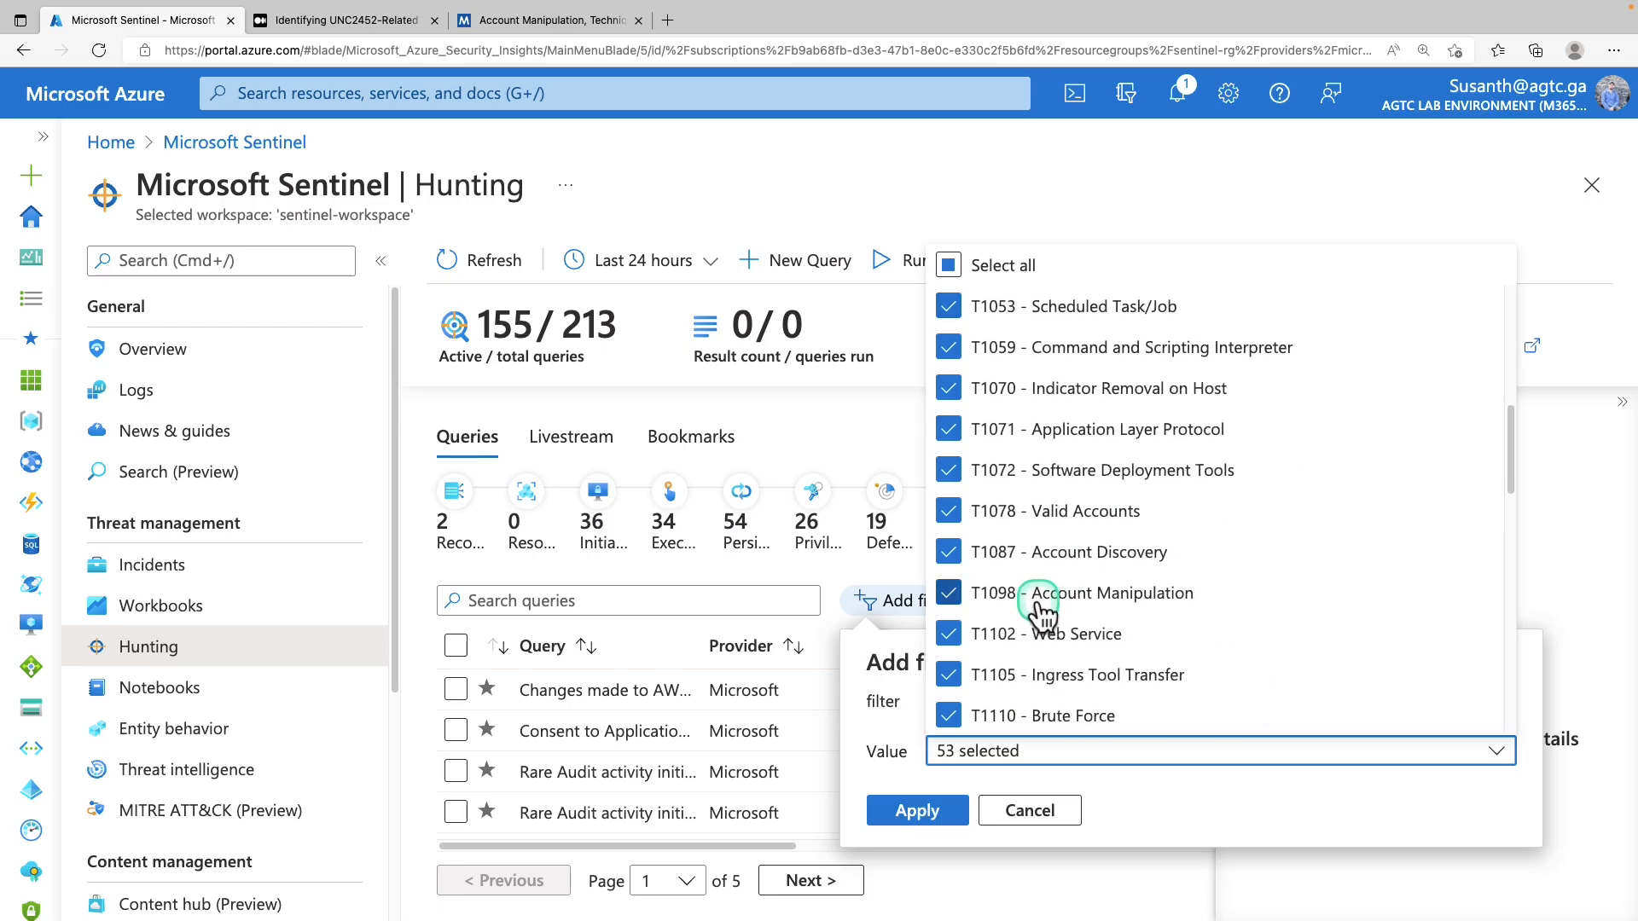
{"action": "left_click", "coordinate": [946, 266]}
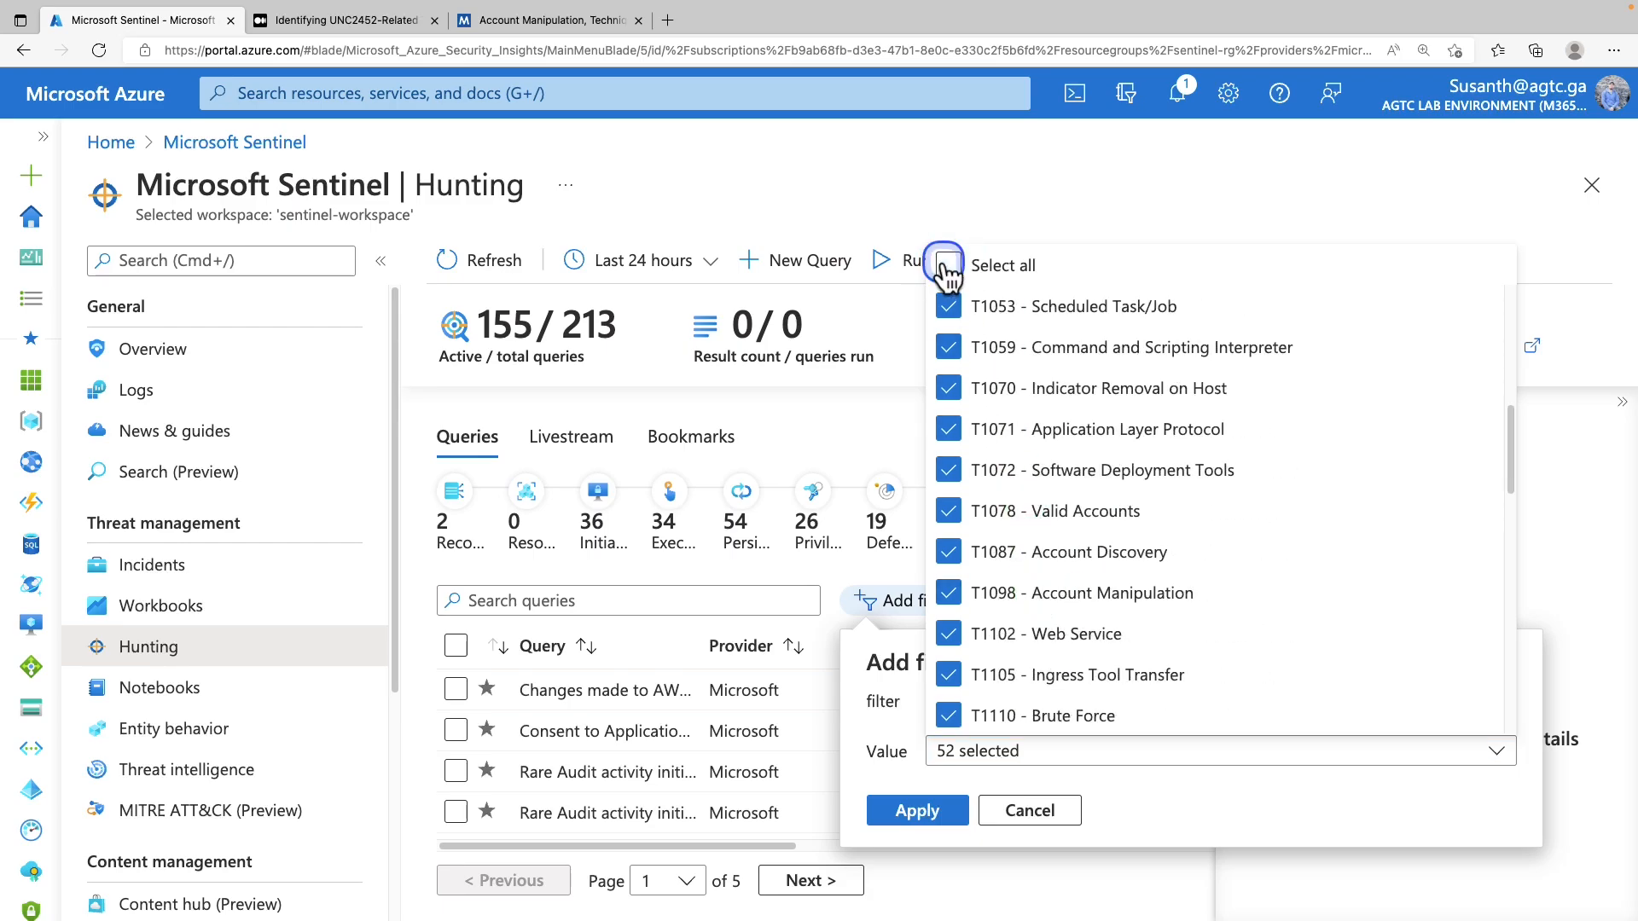
{"action": "left_click", "coordinate": [971, 594]}
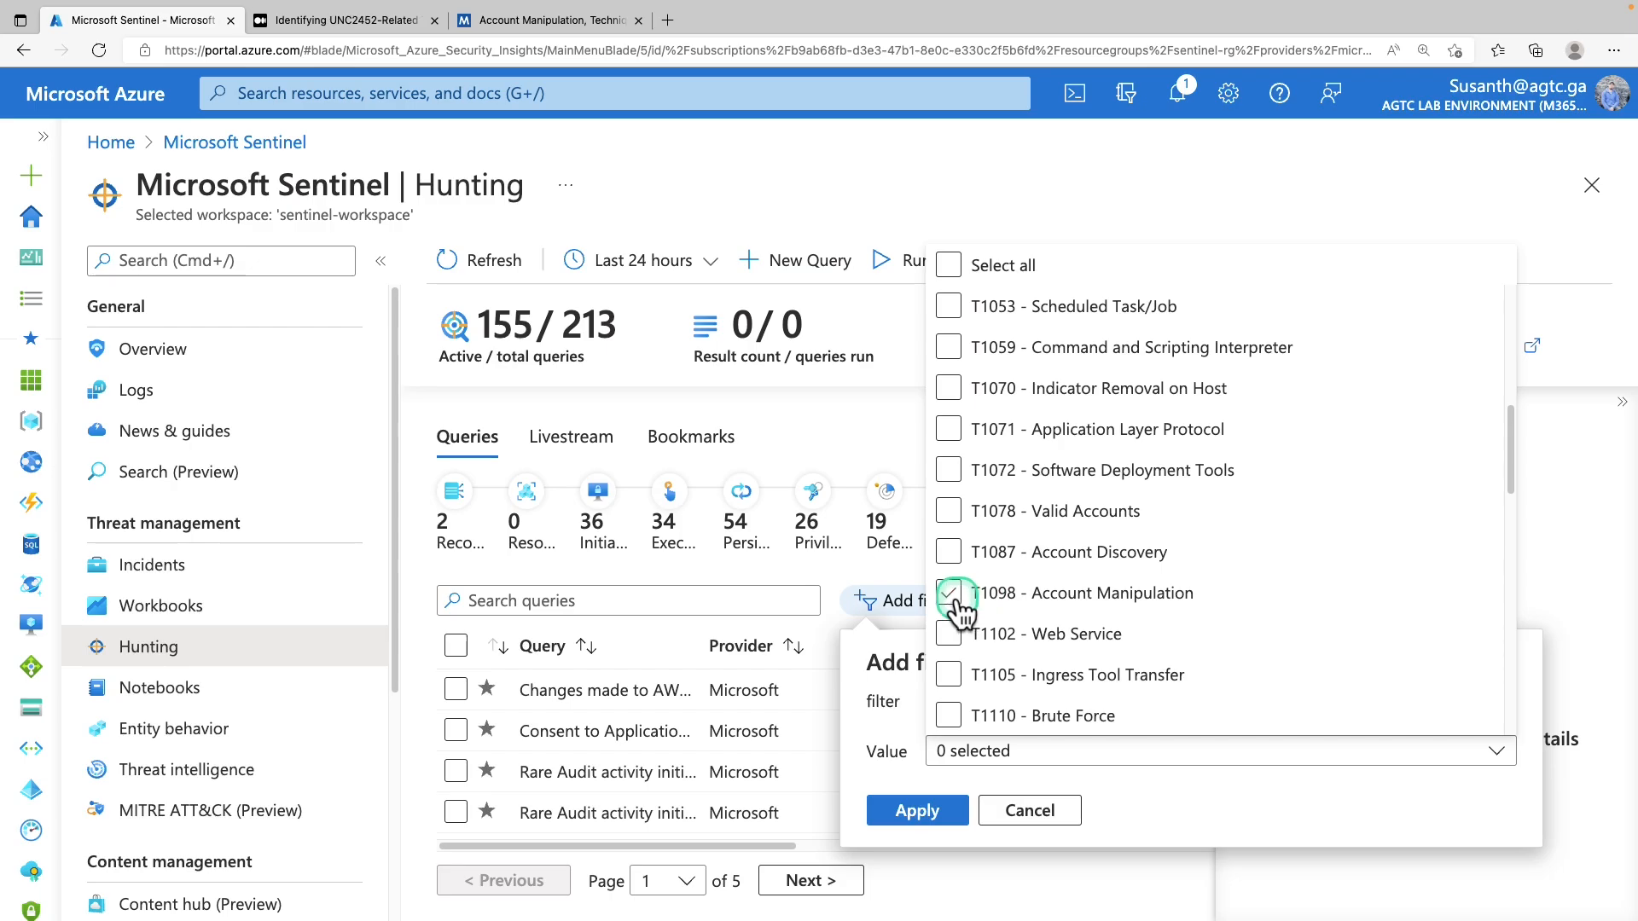
{"action": "left_click", "coordinate": [932, 824]}
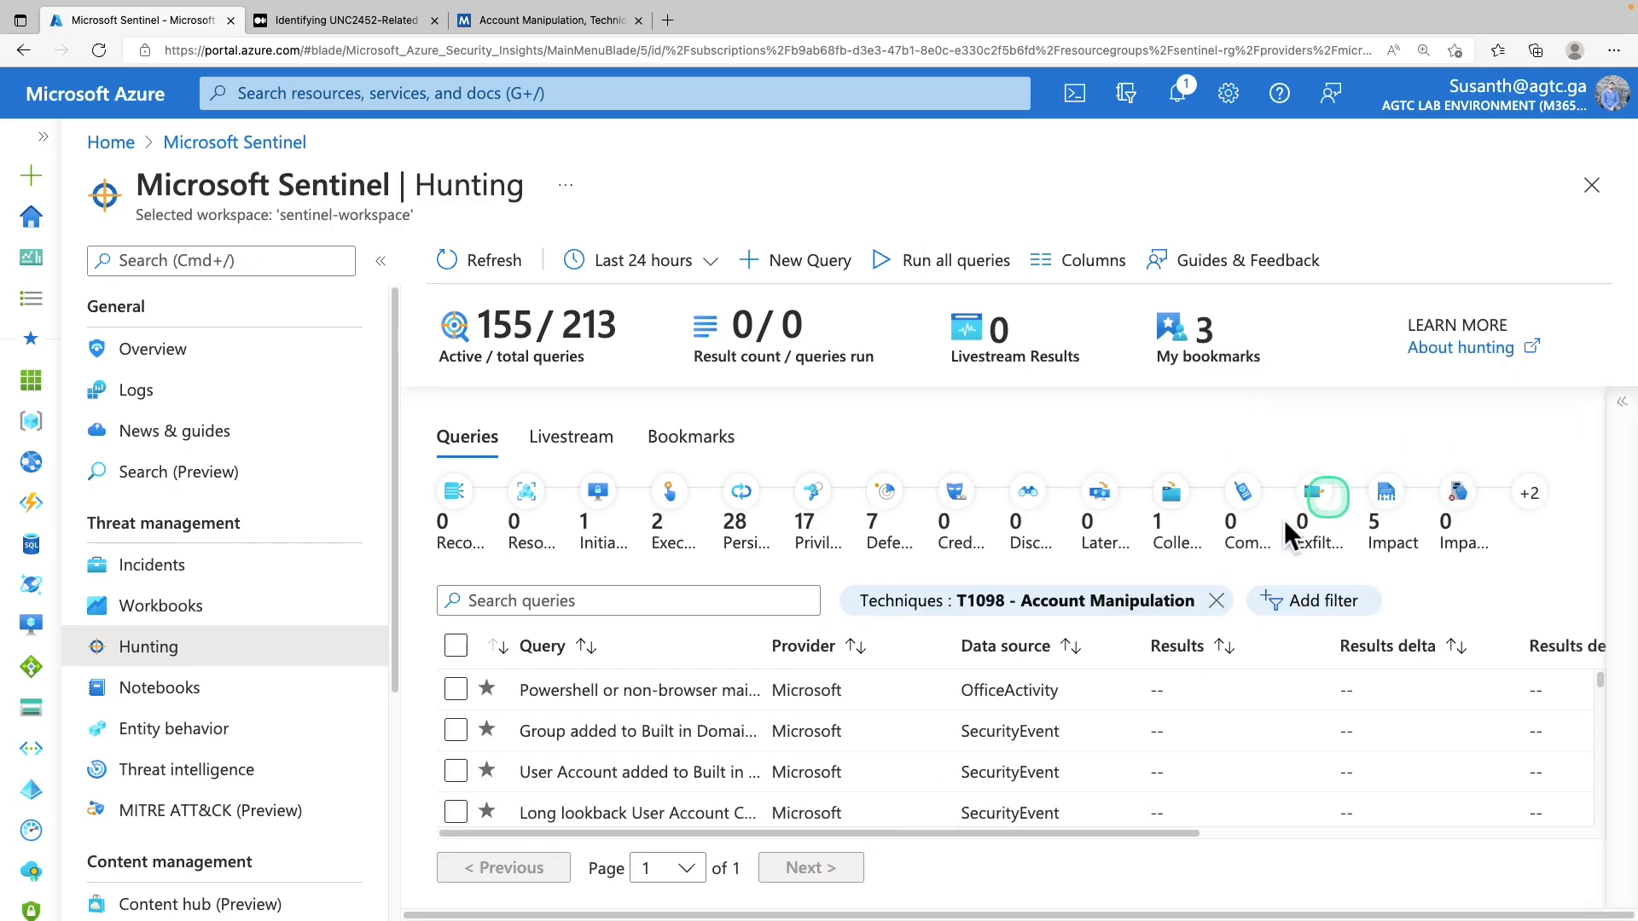
Select all the filtered T1098 hunting queries with the header checkbox
{"action": "scroll", "coordinate": [645, 679], "scroll_direction": "down", "scroll_amount": 1}
{"action": "scroll", "coordinate": [657, 708], "scroll_direction": "down", "scroll_amount": 1}
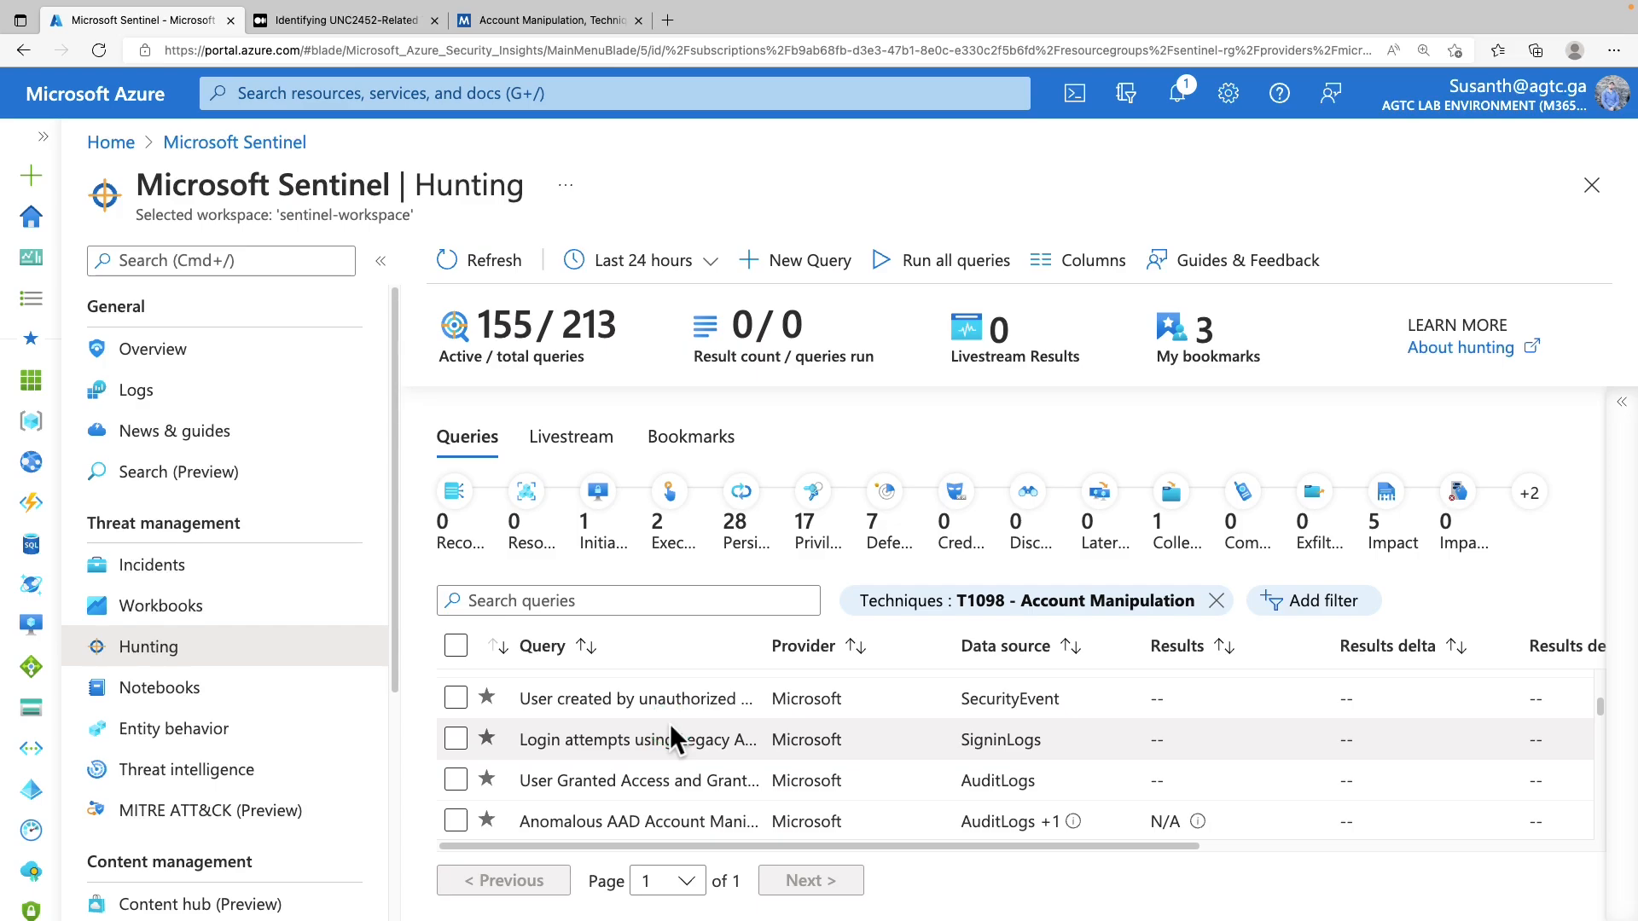
{"action": "scroll", "coordinate": [669, 724], "scroll_direction": "down", "scroll_amount": 2}
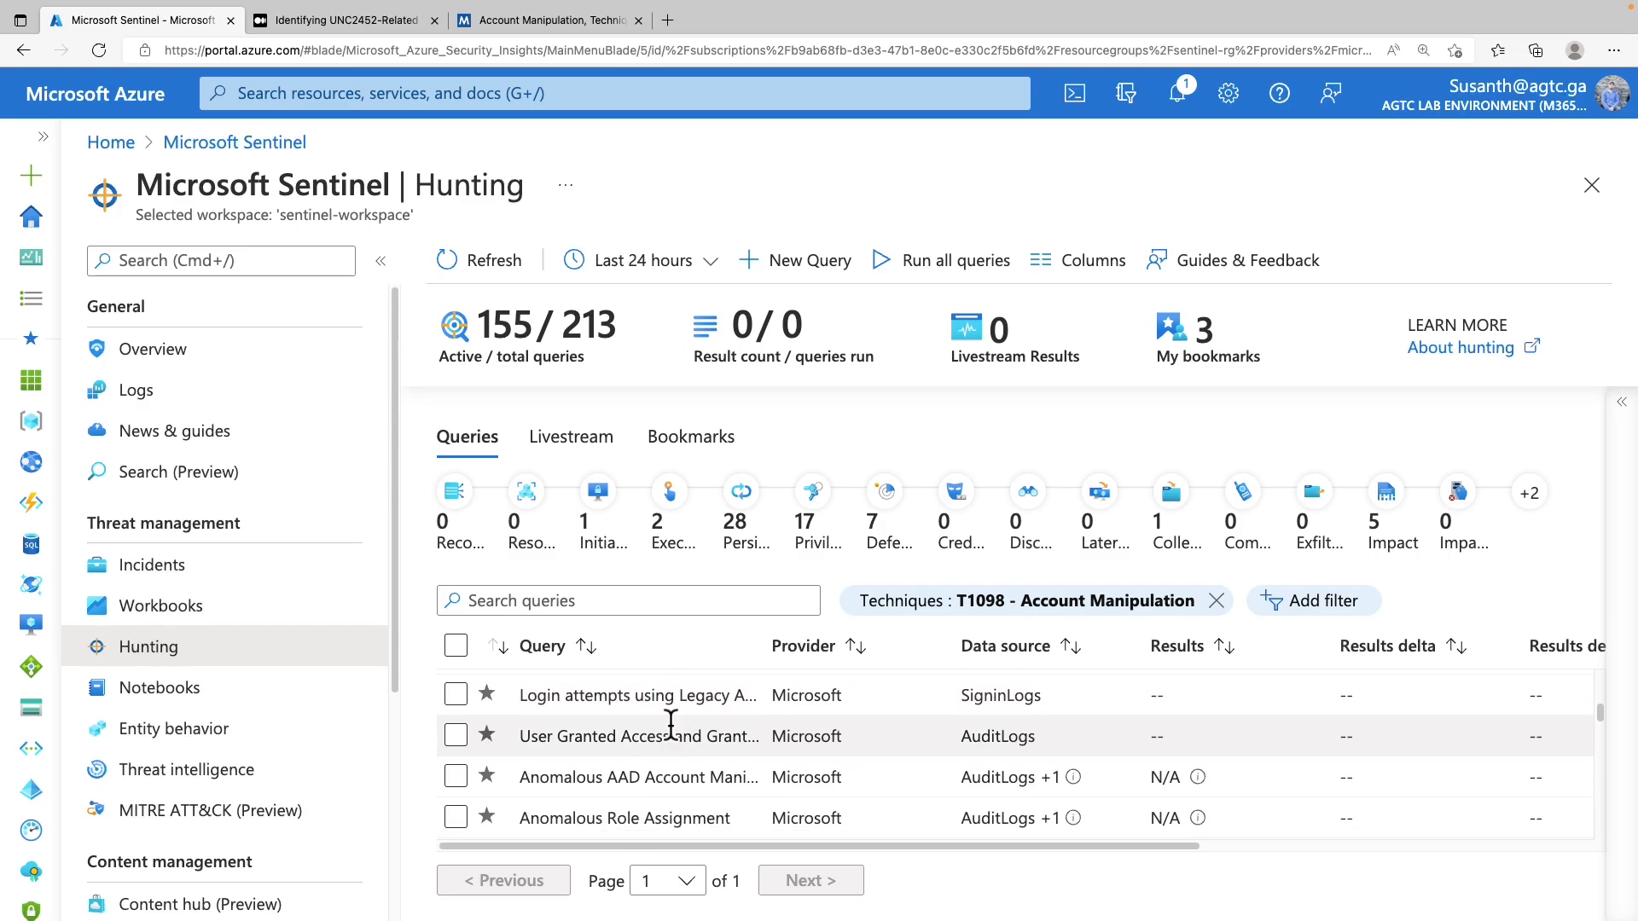
{"action": "left_click", "coordinate": [683, 692]}
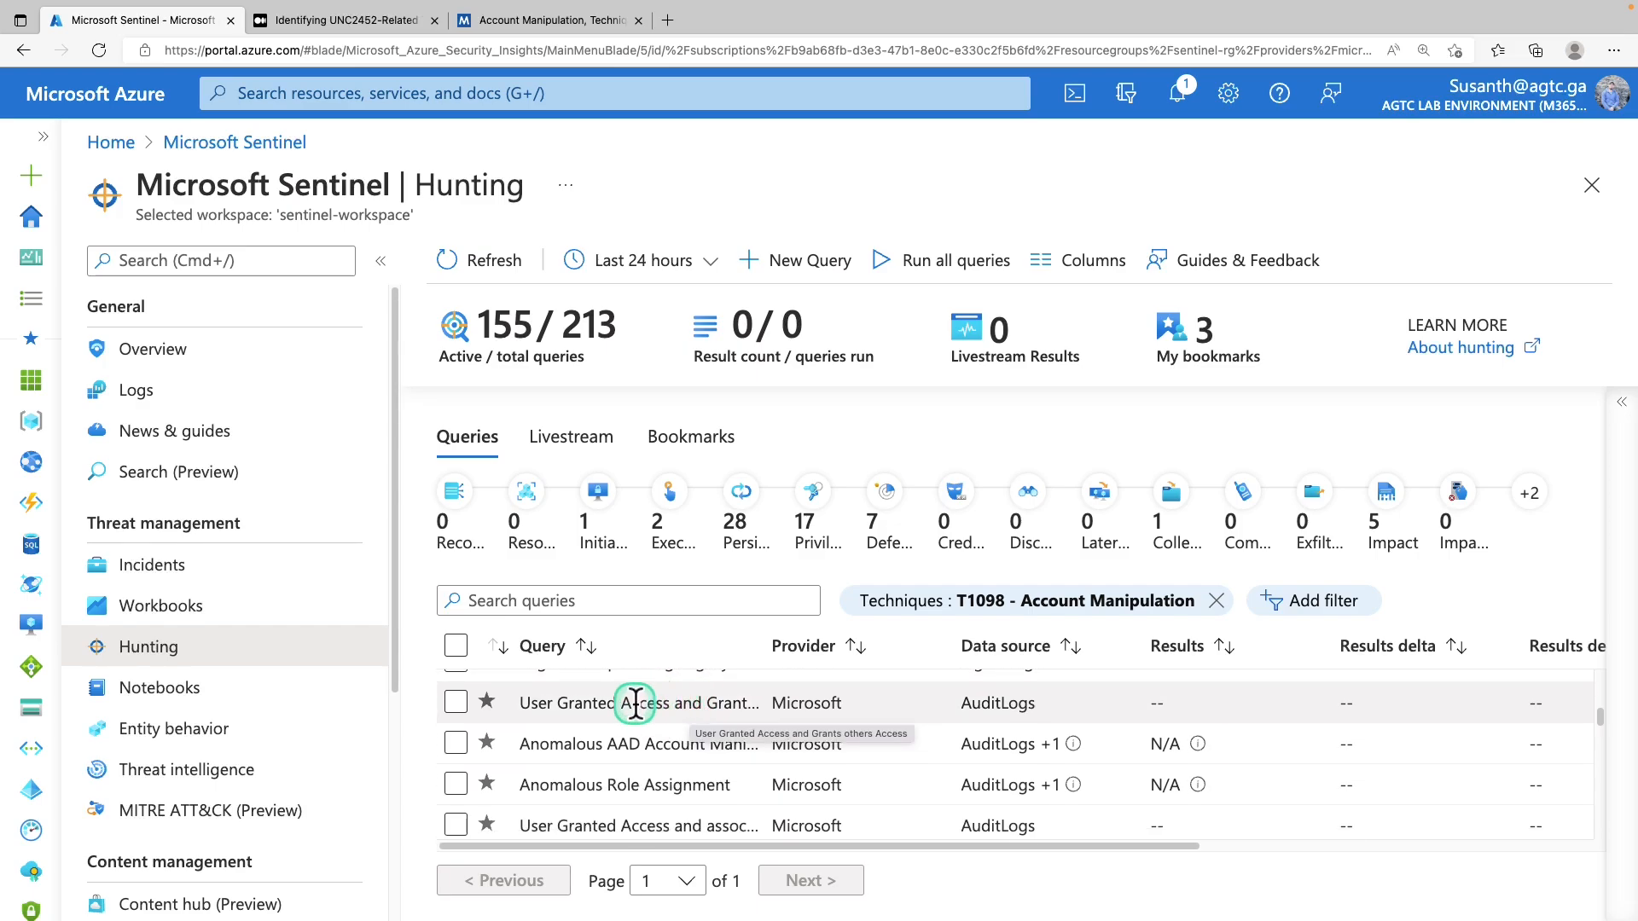
{"action": "scroll", "coordinate": [628, 715], "scroll_direction": "down", "scroll_amount": 1}
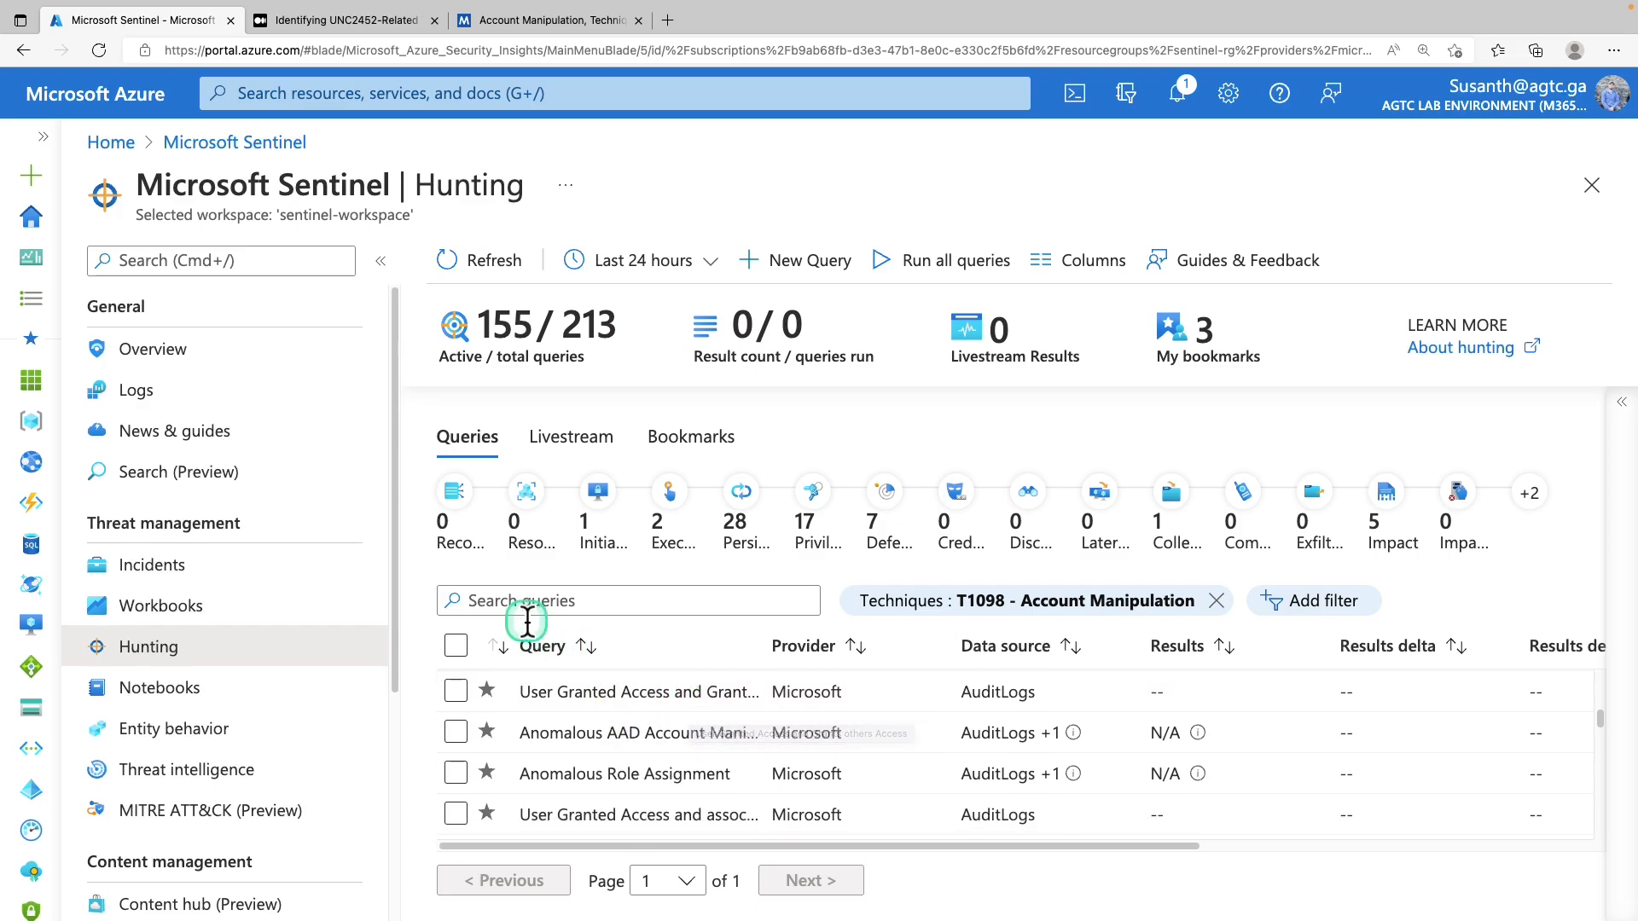
{"action": "left_click", "coordinate": [458, 646]}
{"action": "scroll", "coordinate": [669, 725], "scroll_direction": "down", "scroll_amount": 1}
{"action": "scroll", "coordinate": [679, 723], "scroll_direction": "down", "scroll_amount": 5}
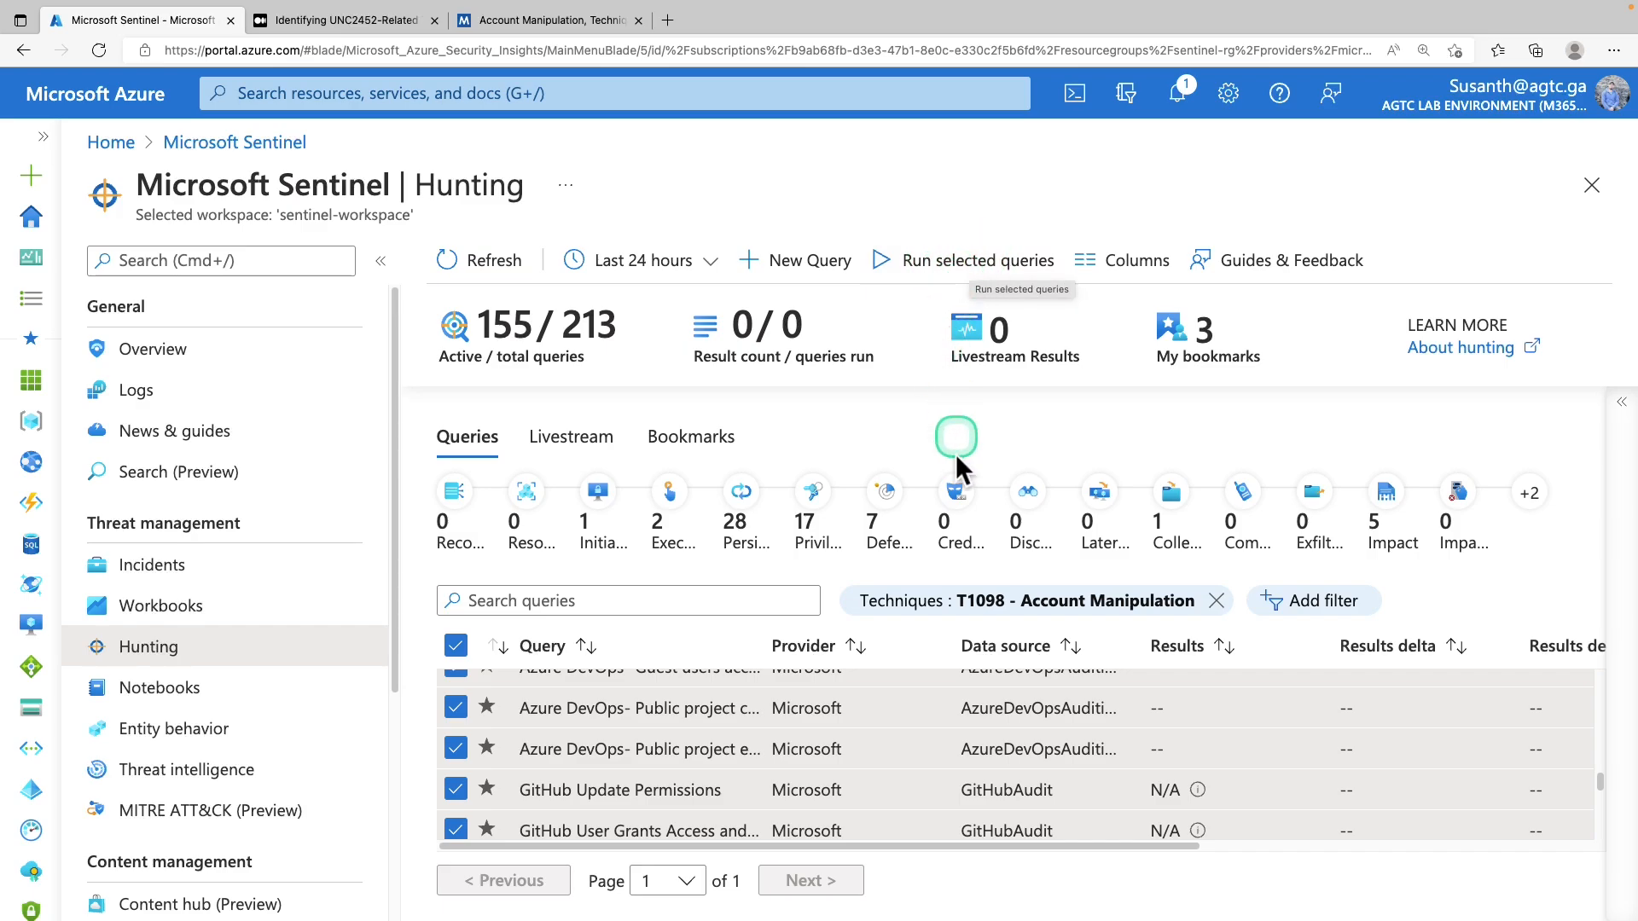
{"action": "scroll", "coordinate": [960, 755], "scroll_direction": "down", "scroll_amount": 3}
{"action": "scroll", "coordinate": [964, 760], "scroll_direction": "down", "scroll_amount": 5}
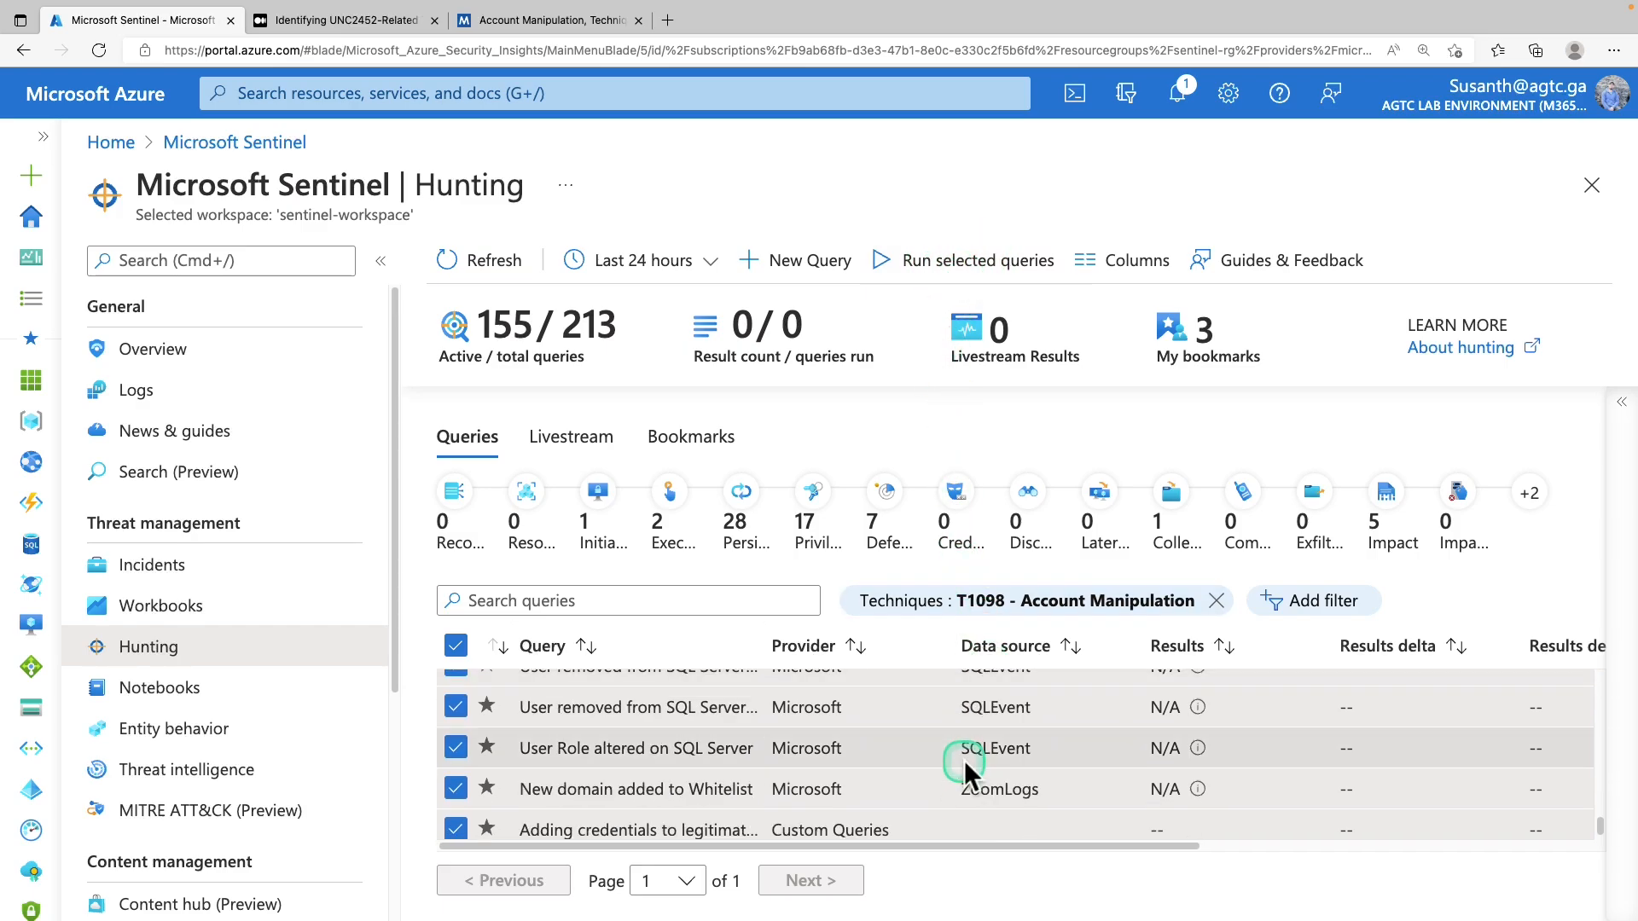
{"action": "scroll", "coordinate": [597, 708], "scroll_direction": "down", "scroll_amount": 1}
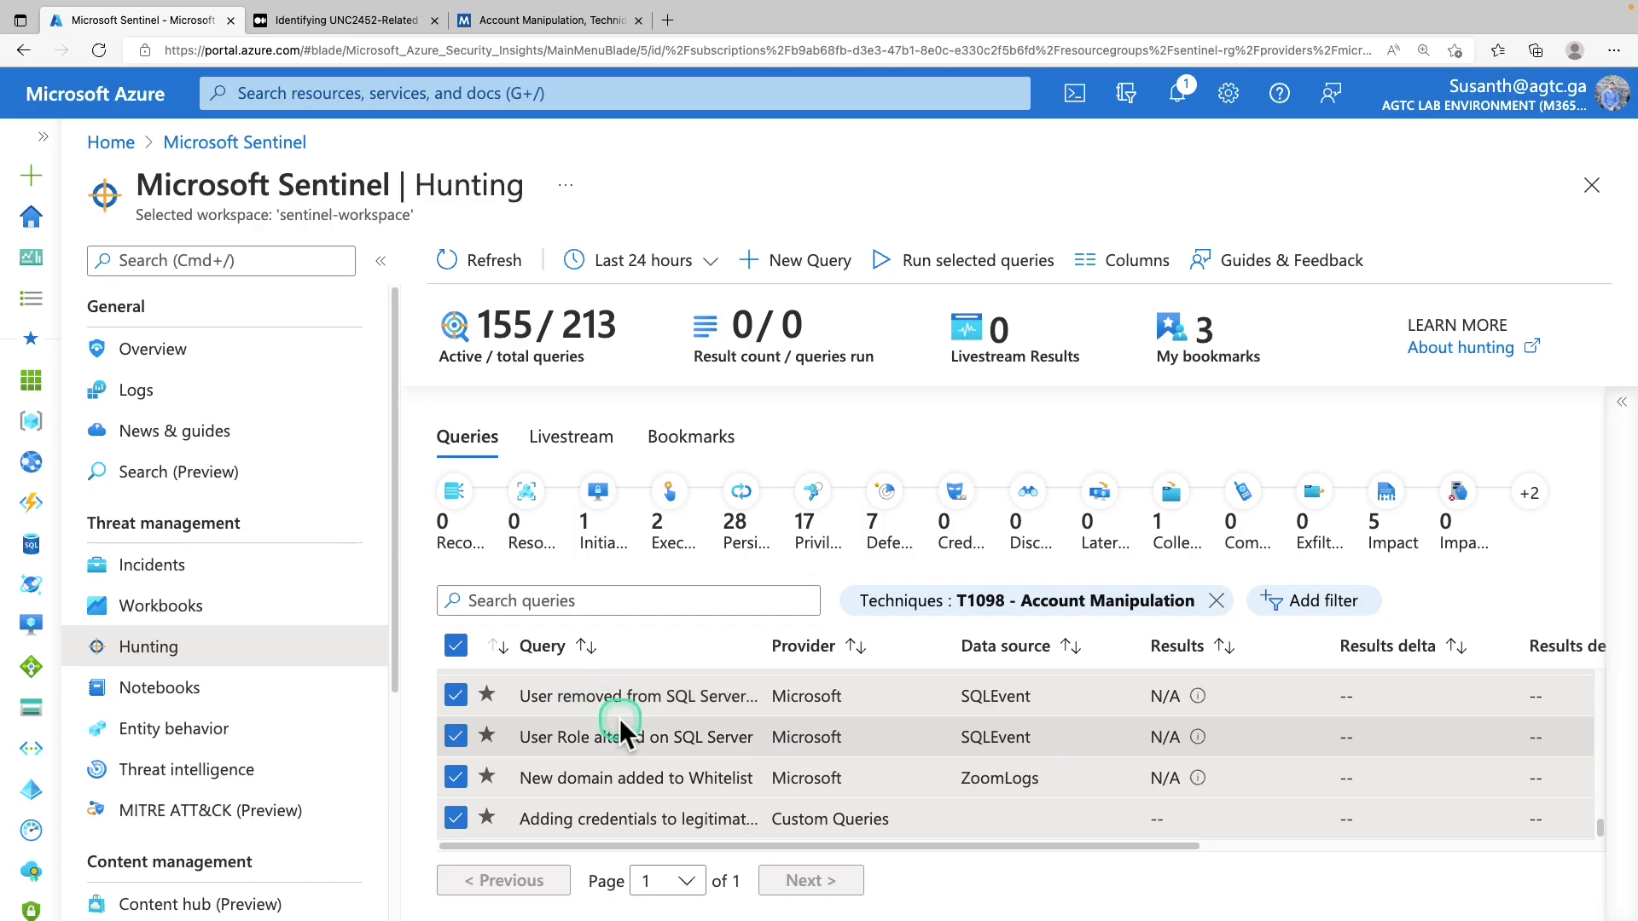
Set the time range to Last 48 hours and reselect all filtered queries
{"action": "left_click", "coordinate": [710, 262]}
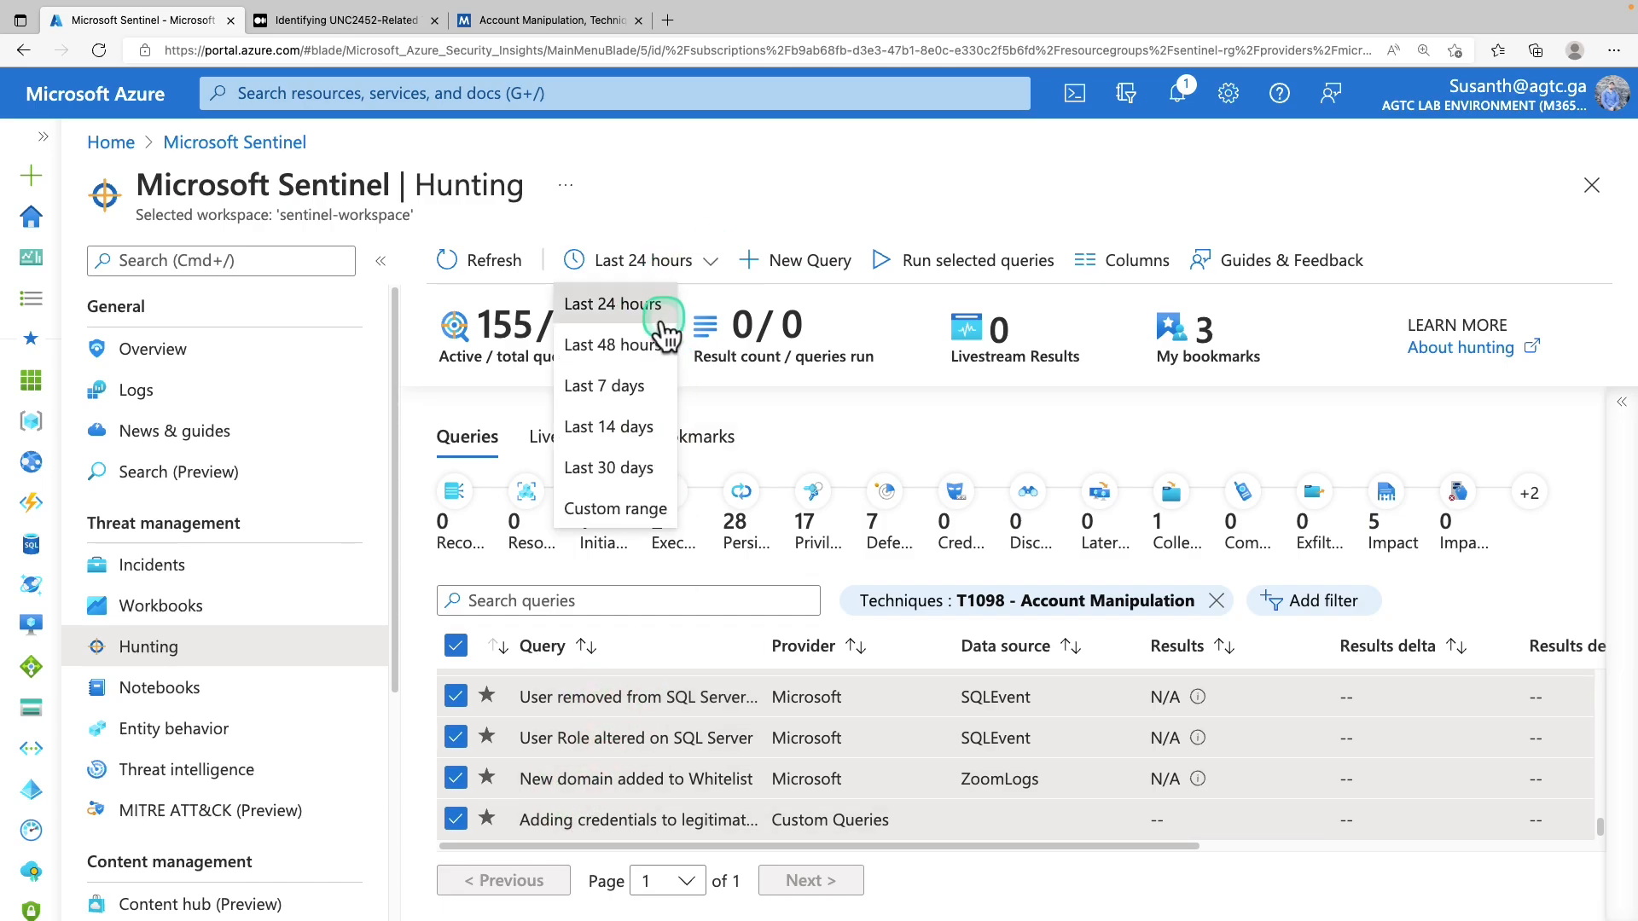
{"action": "left_click", "coordinate": [630, 346]}
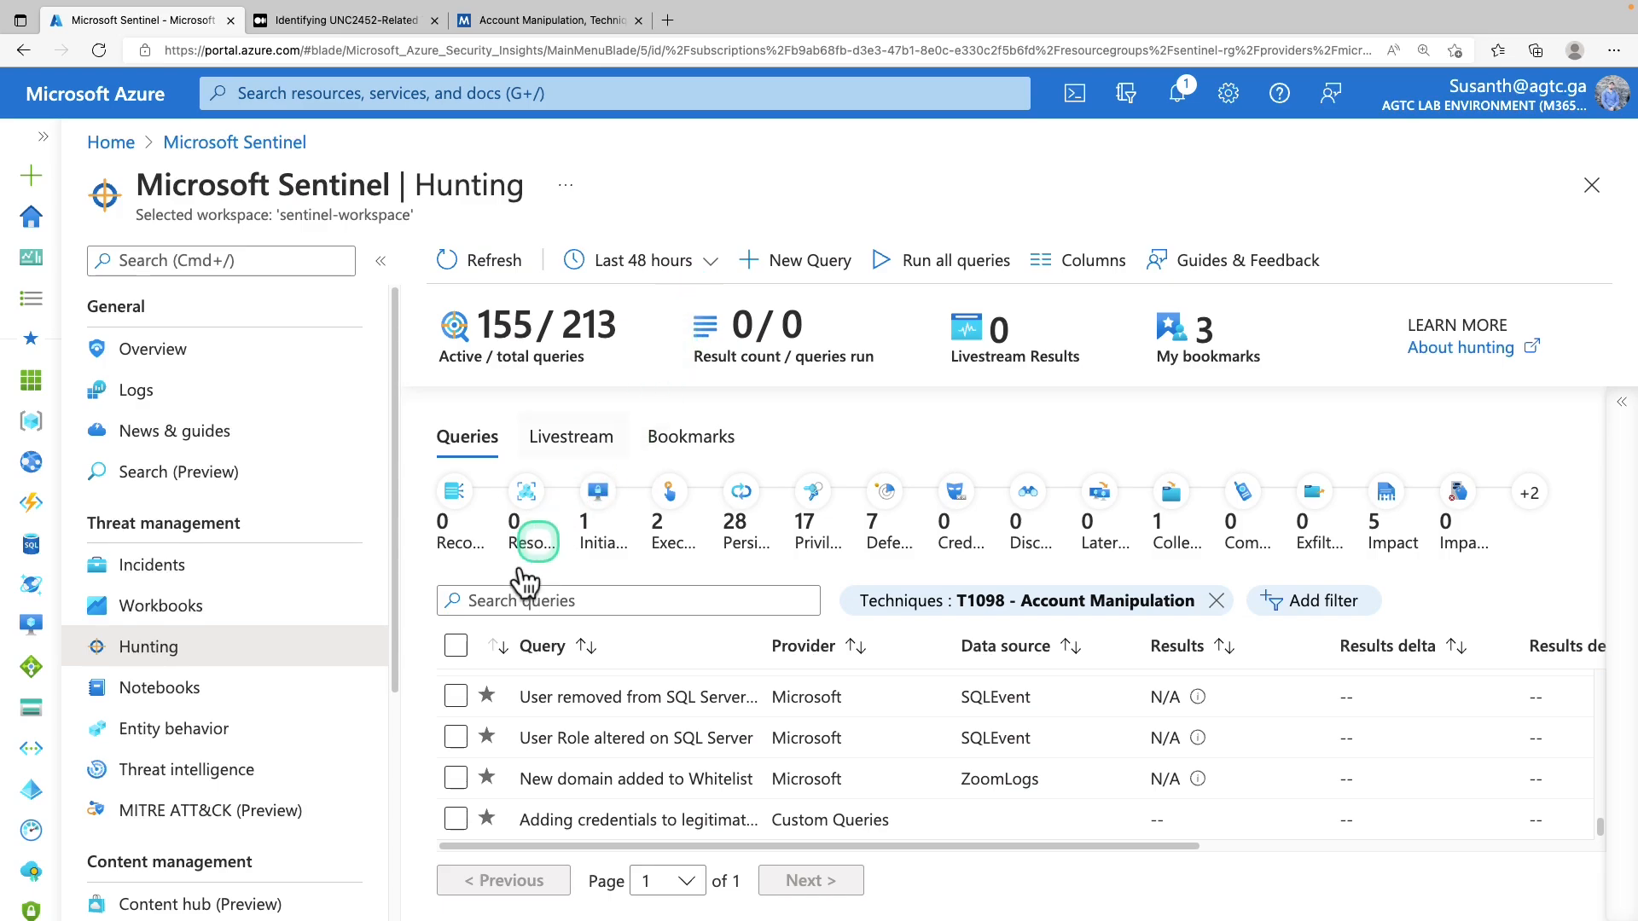
{"action": "left_click", "coordinate": [460, 650]}
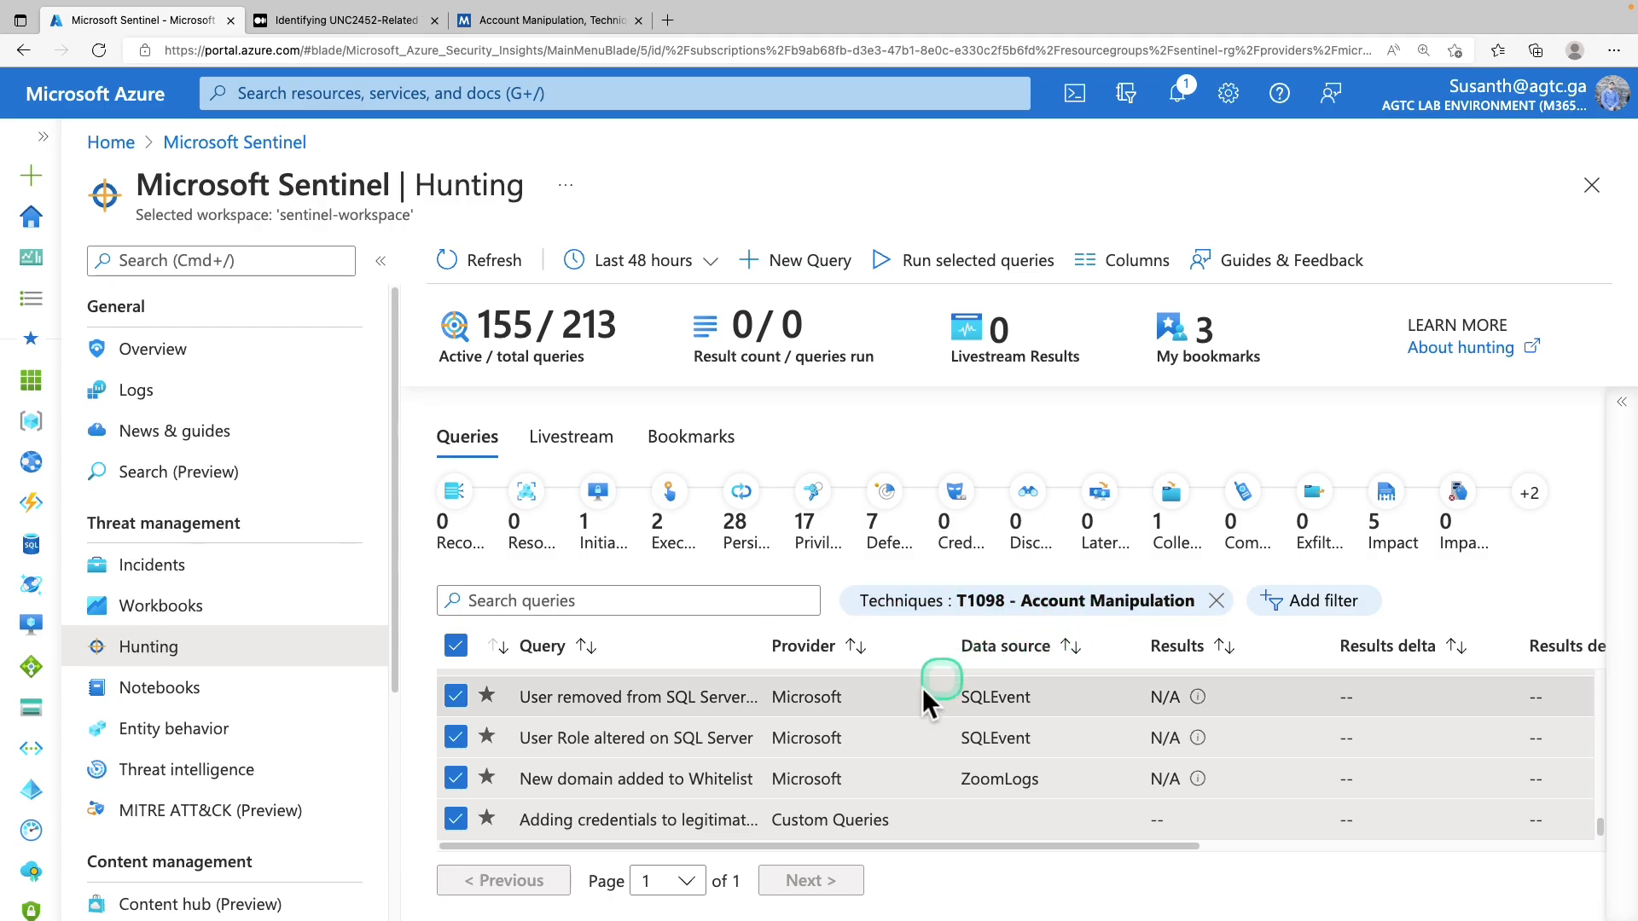
{"action": "scroll", "coordinate": [847, 747], "scroll_direction": "up", "scroll_amount": 10}
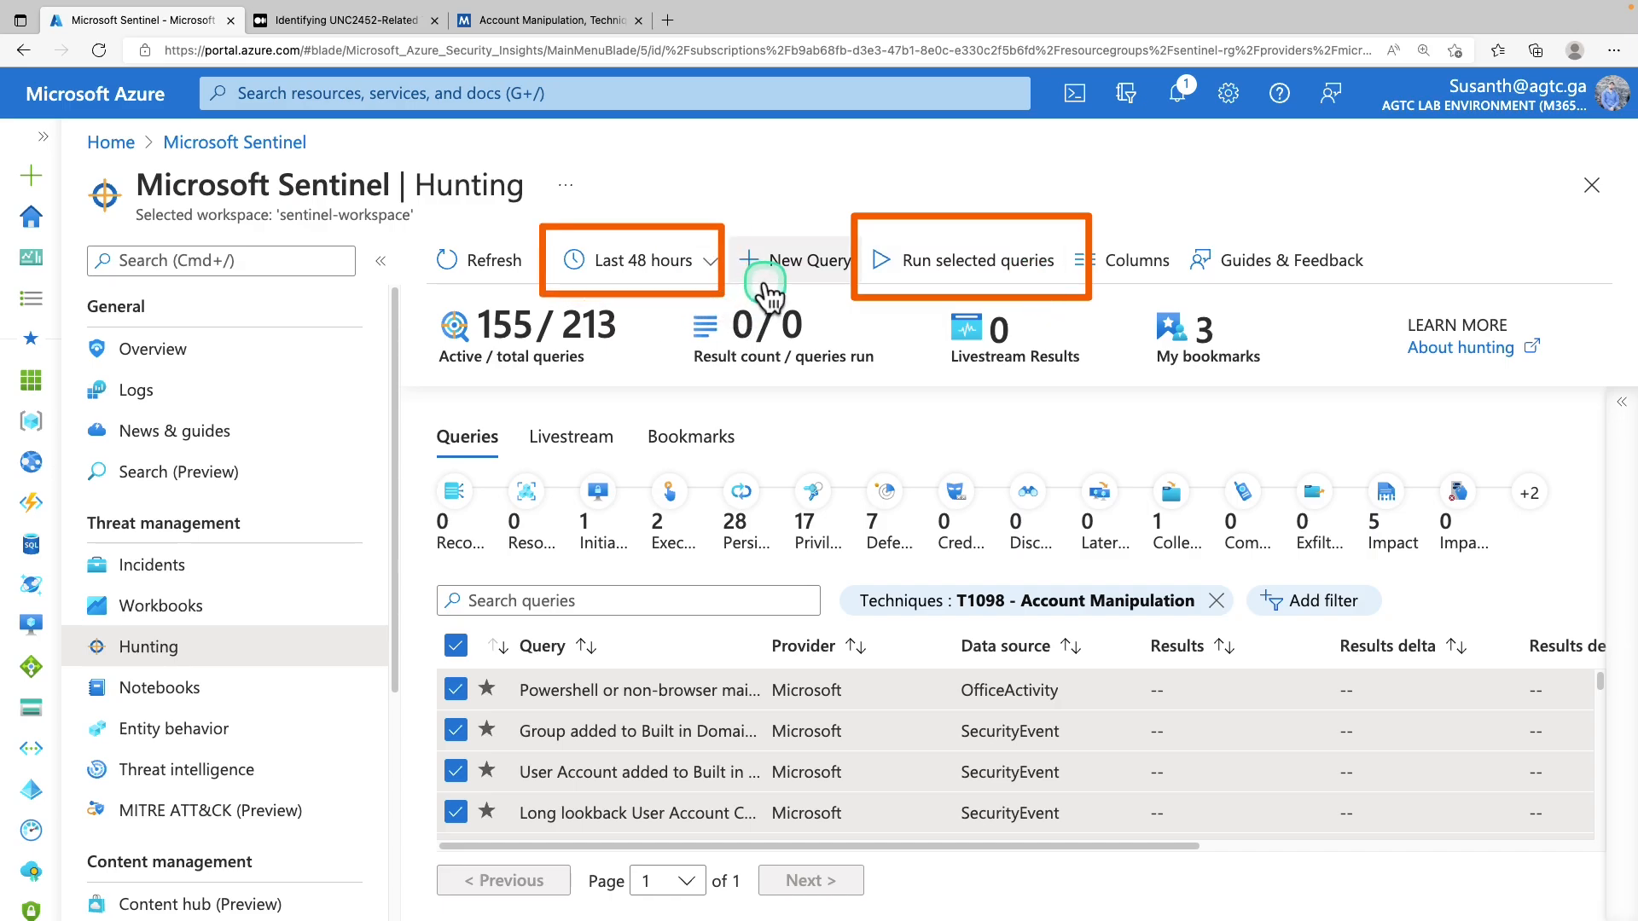
Run the selected T1098 hunting queries over the last 48 hours
{"action": "left_click", "coordinate": [987, 273]}
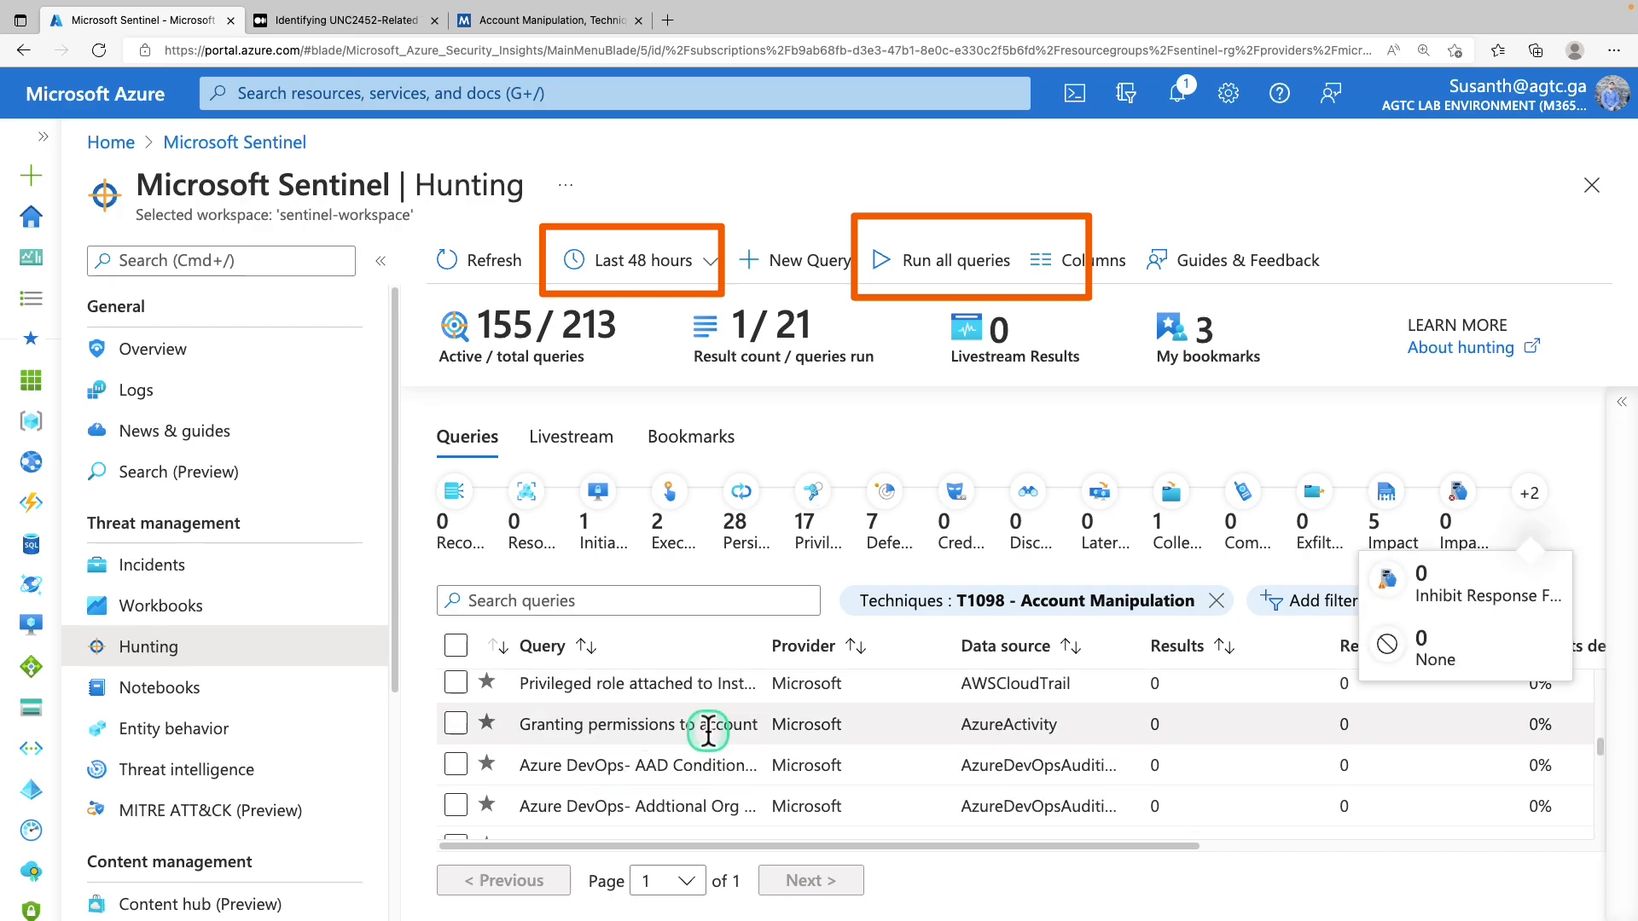
{"action": "scroll", "coordinate": [713, 725], "scroll_direction": "up", "scroll_amount": 8}
{"action": "scroll", "coordinate": [734, 698], "scroll_direction": "down", "scroll_amount": 1}
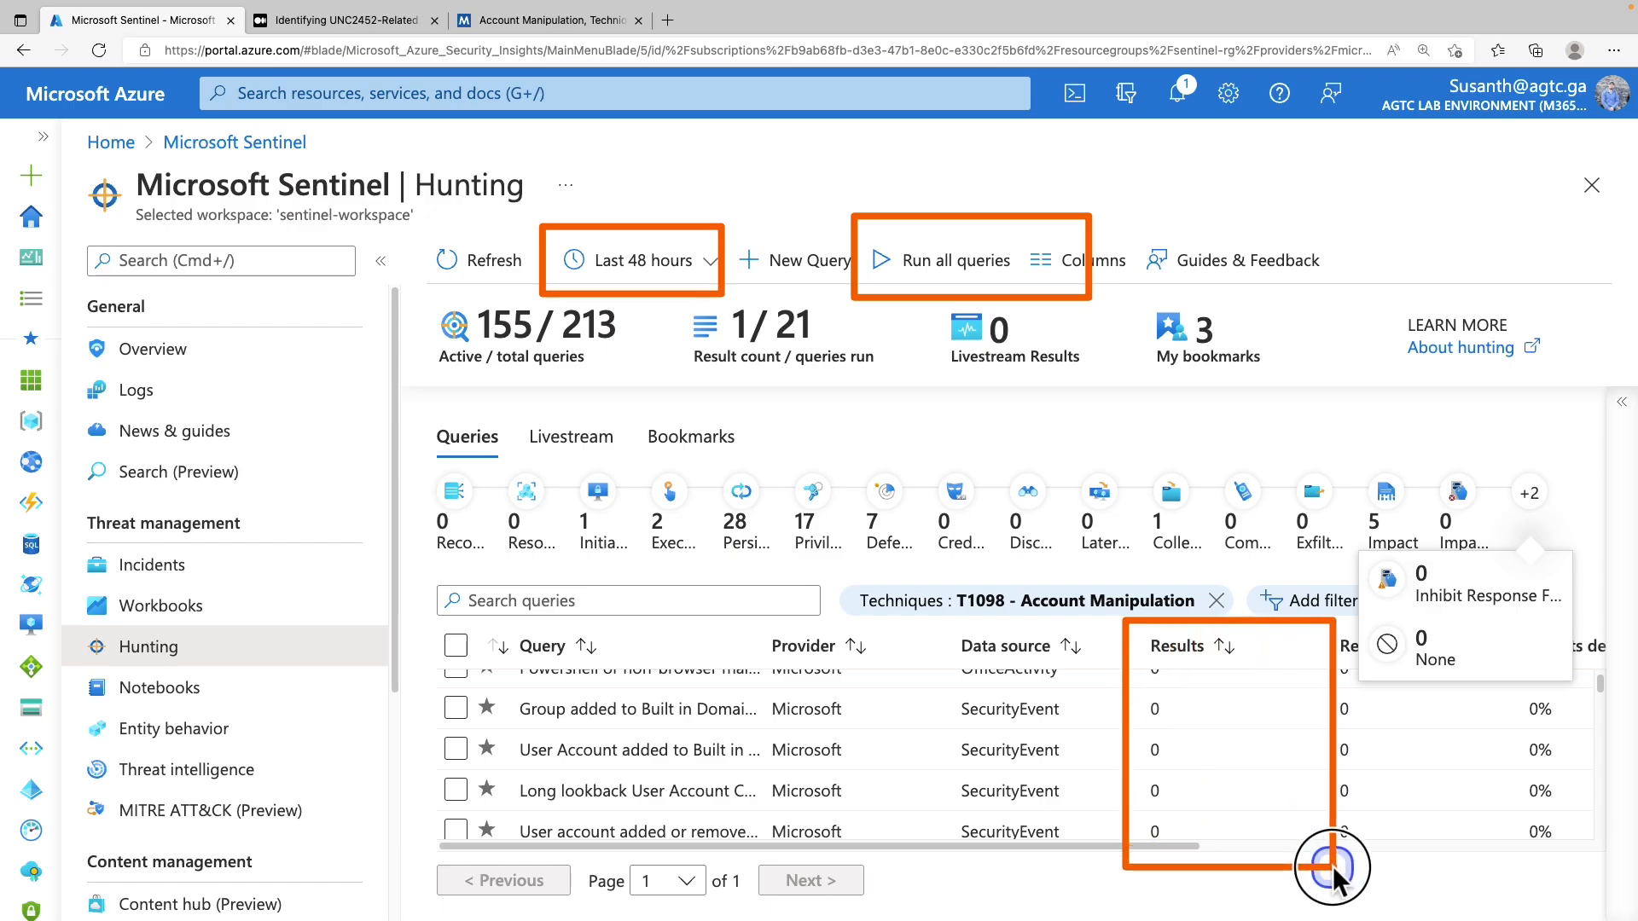
{"action": "scroll", "coordinate": [1159, 708], "scroll_direction": "down", "scroll_amount": 1}
Tick the 'Adding credentials to legitimate OAuth Applications' query, which returned 5 results
{"action": "scroll", "coordinate": [1157, 706], "scroll_direction": "down", "scroll_amount": 3}
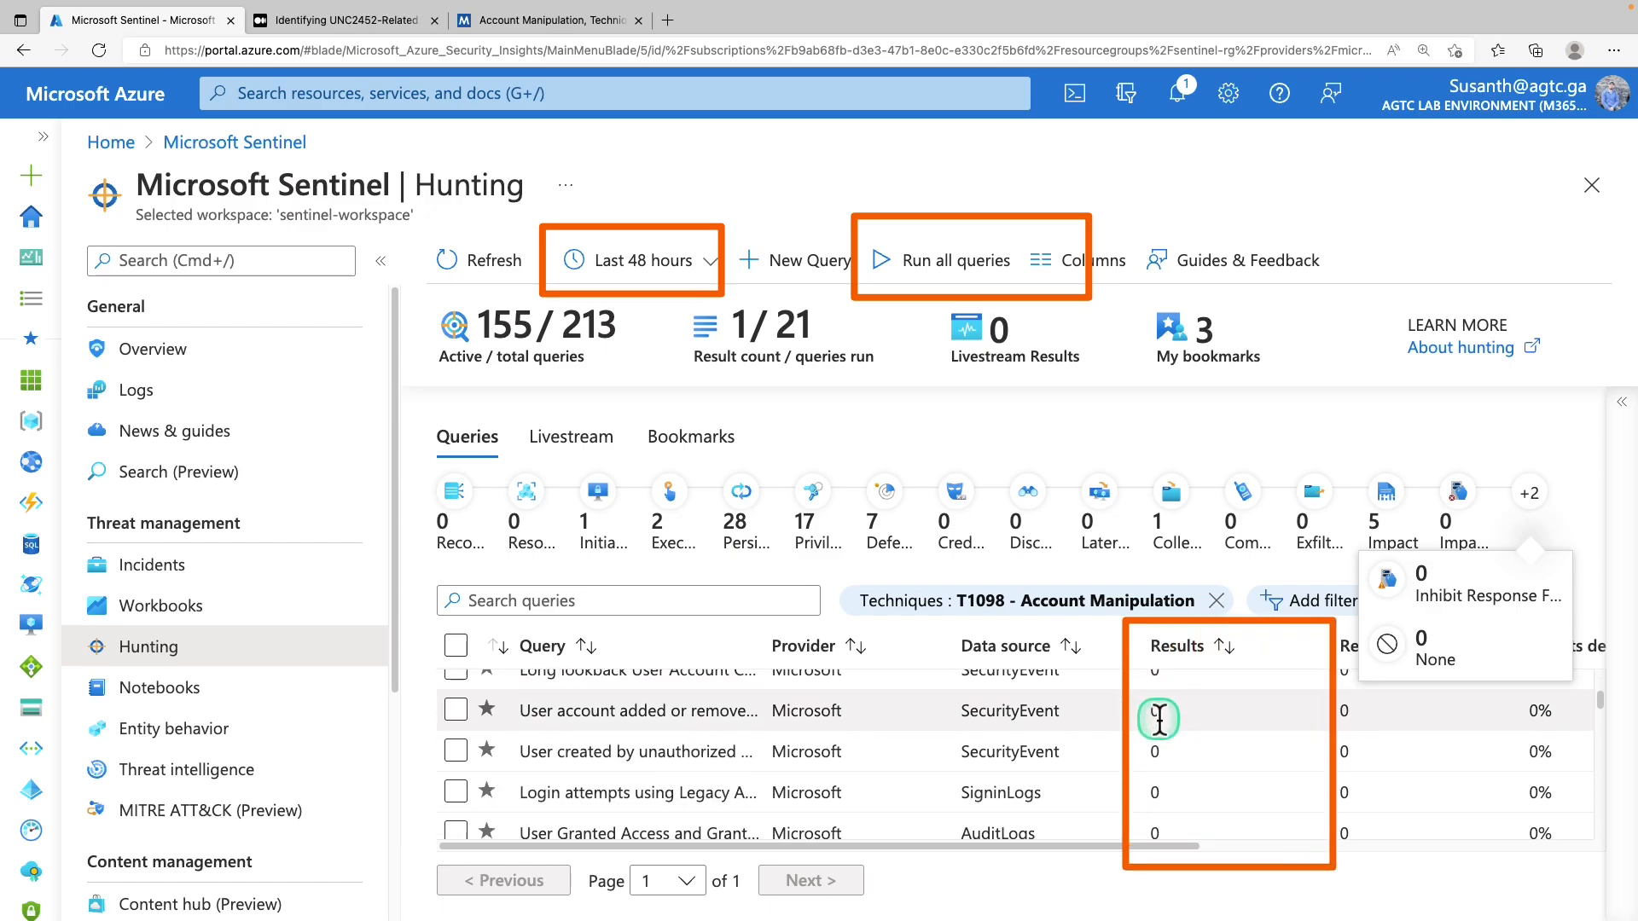
{"action": "scroll", "coordinate": [1158, 718], "scroll_direction": "down", "scroll_amount": 4}
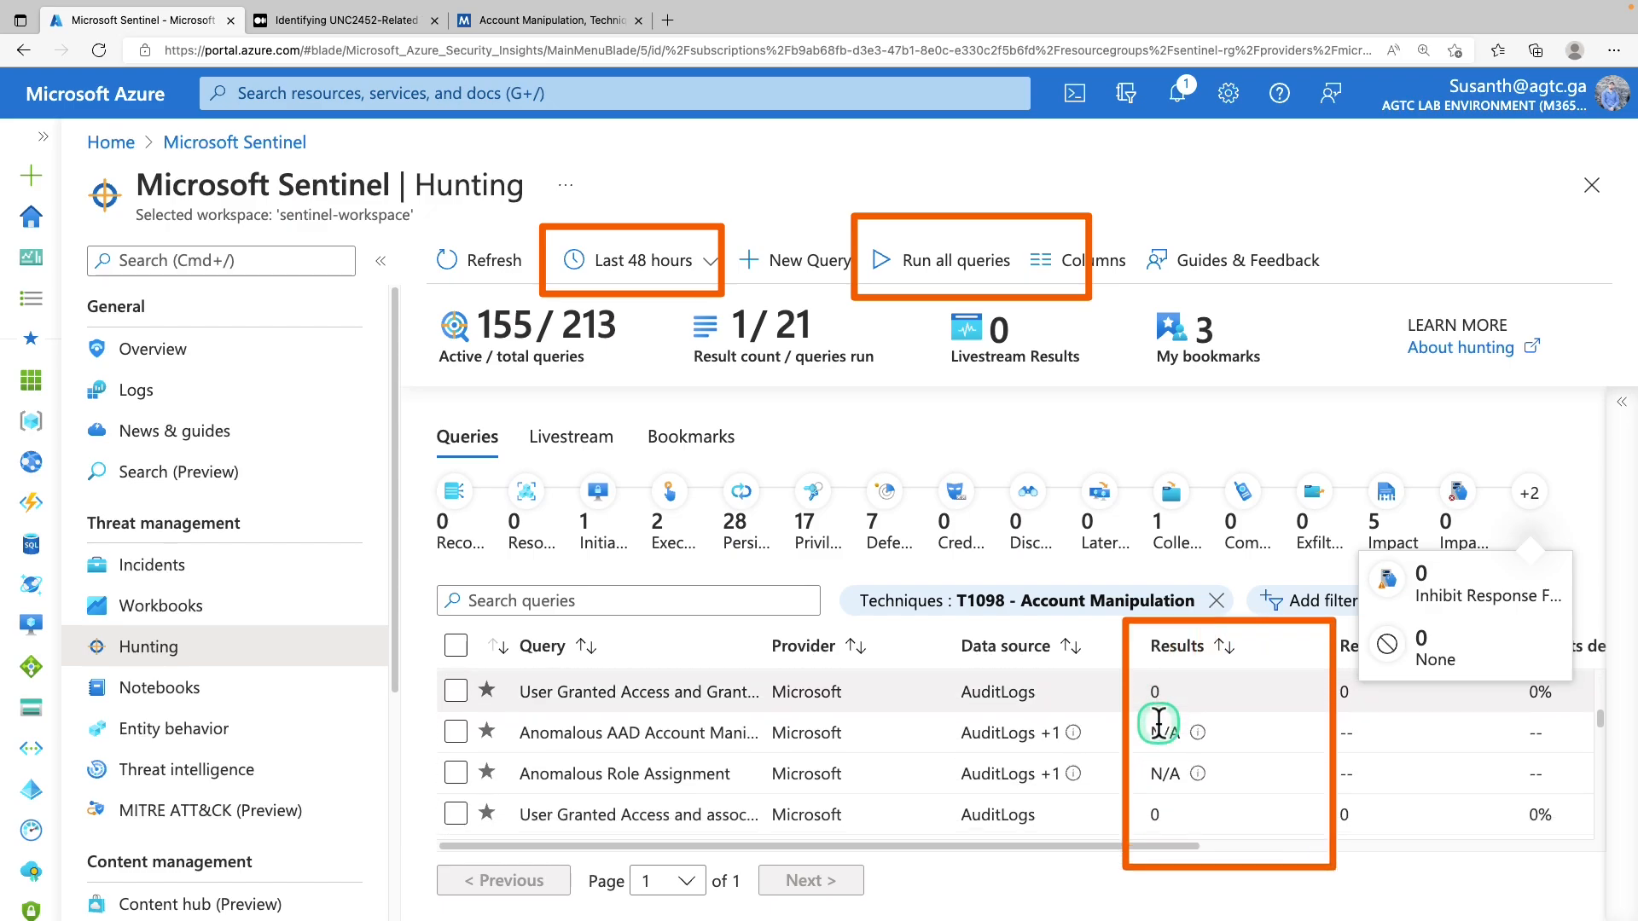
{"action": "scroll", "coordinate": [1158, 725], "scroll_direction": "down", "scroll_amount": 10}
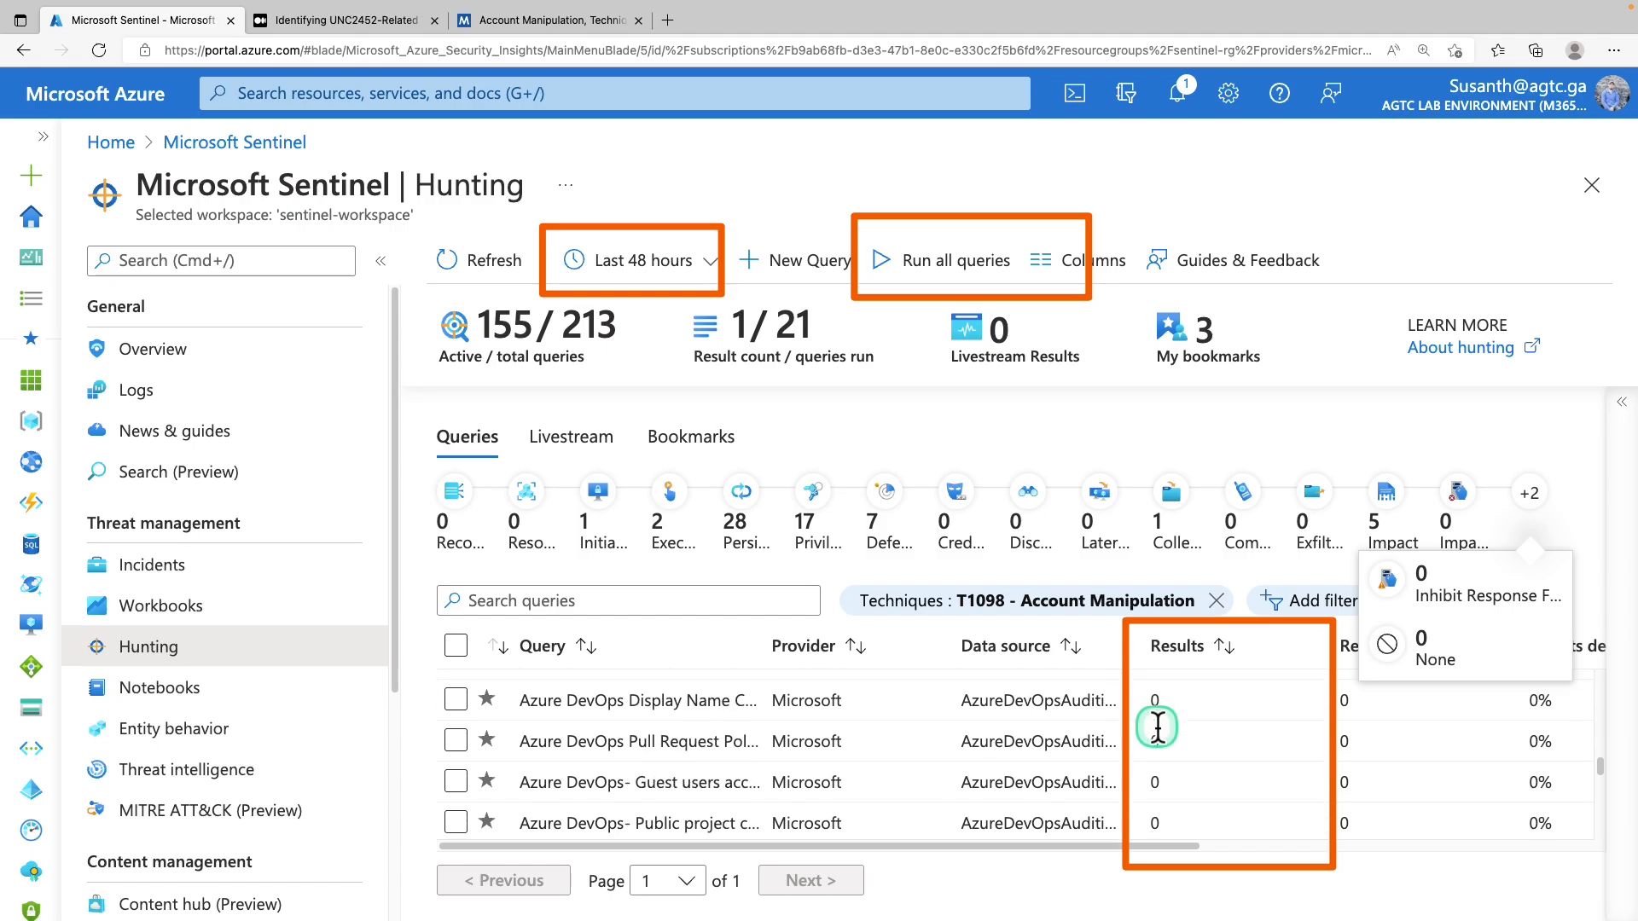
{"action": "scroll", "coordinate": [1160, 741], "scroll_direction": "down", "scroll_amount": 1}
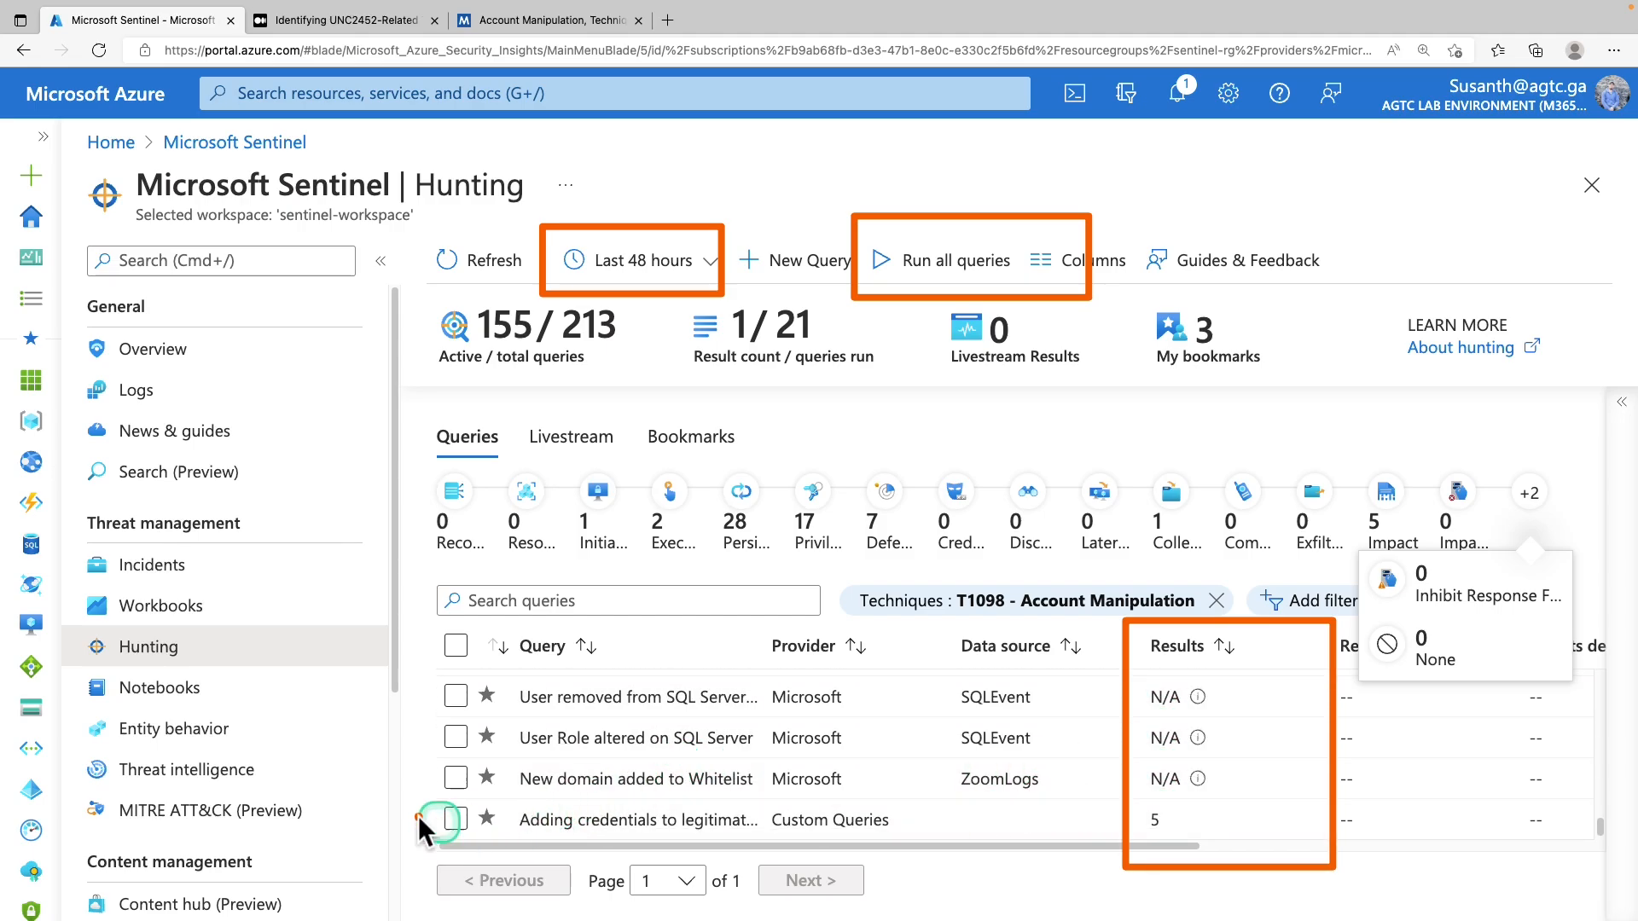
{"action": "mouse_move", "coordinate": [443, 819]}
{"action": "left_mouse_down"}
{"action": "mouse_move", "coordinate": [598, 853]}
{"action": "mouse_move", "coordinate": [666, 798]}
{"action": "mouse_move", "coordinate": [1109, 806]}
{"action": "left_mouse_up"}
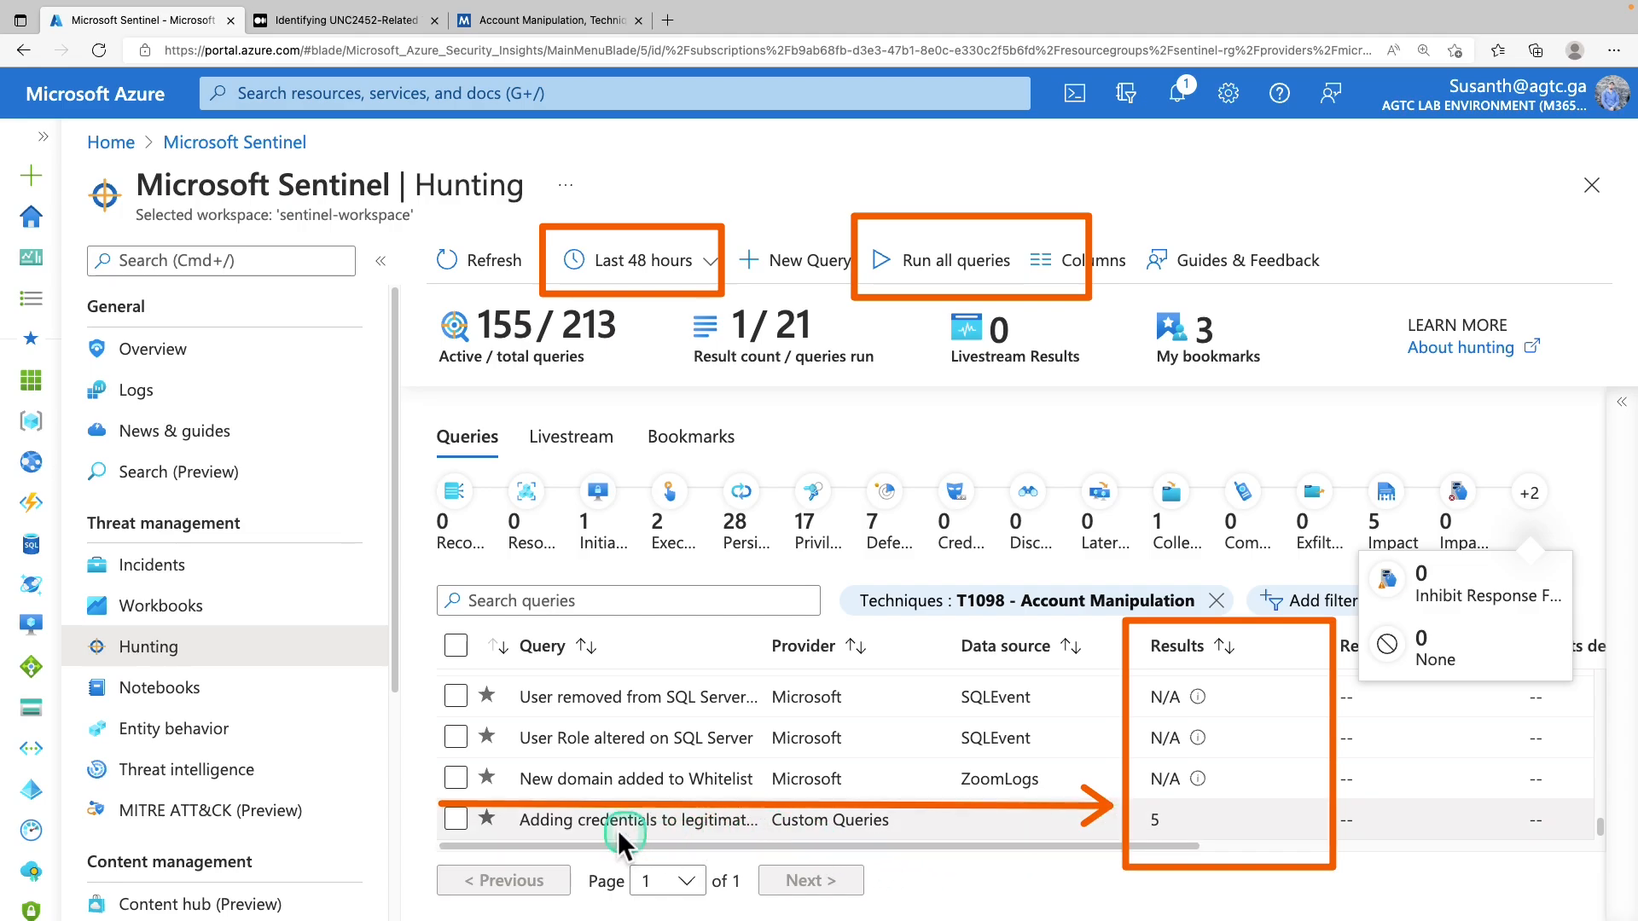
{"action": "left_click", "coordinate": [468, 825]}
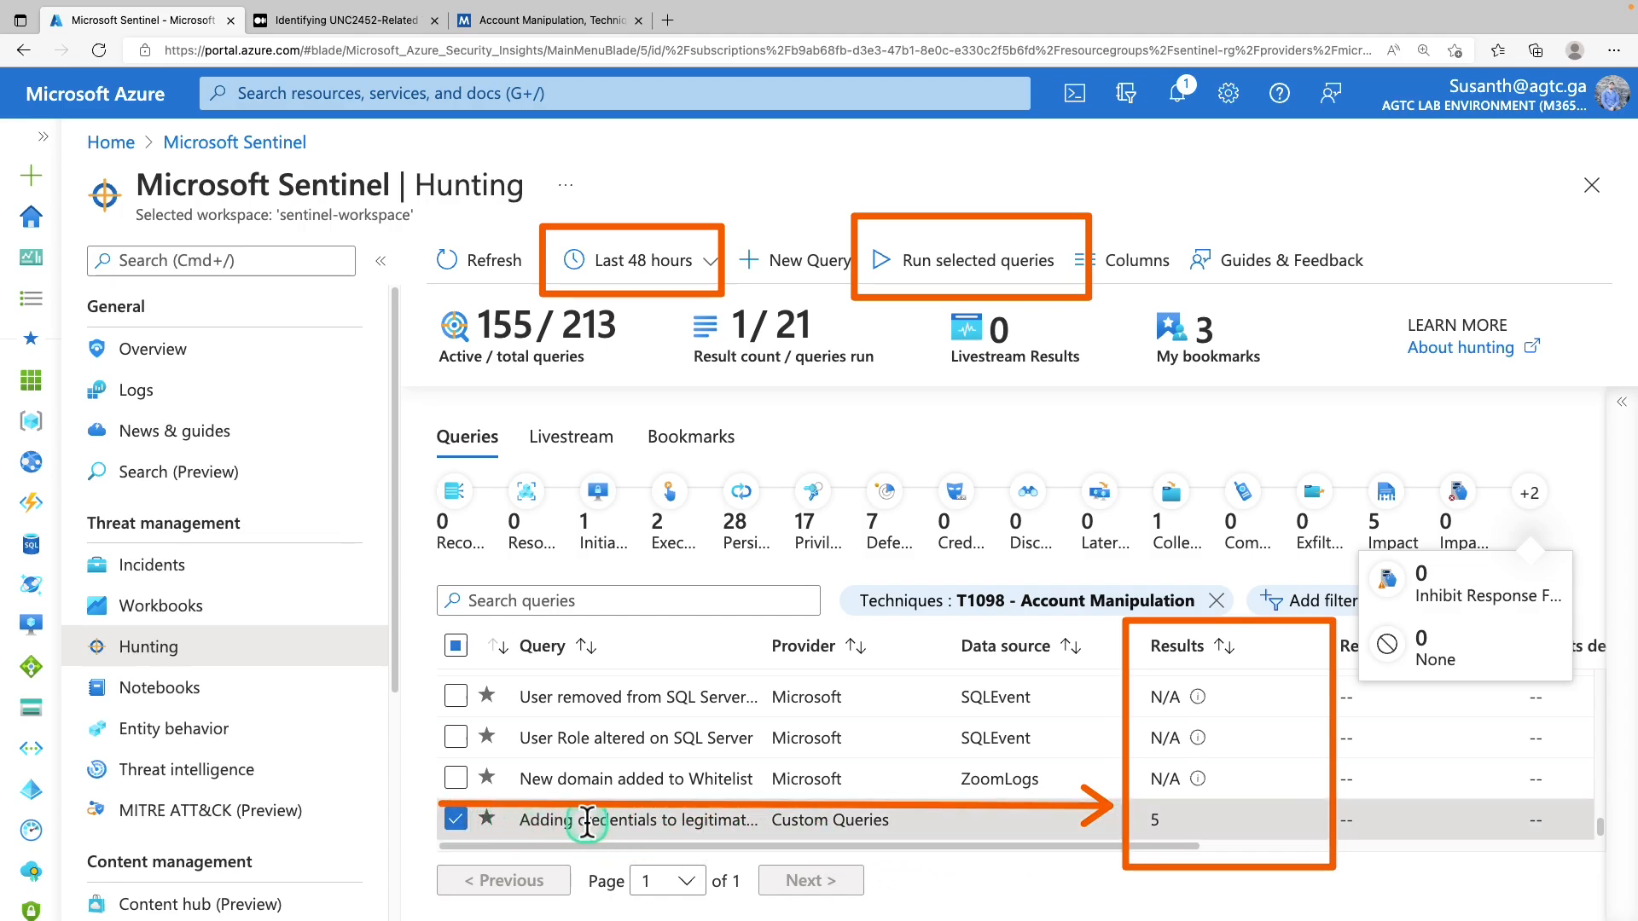
Open the OAuth credentials query's details pane and send it to Logs via View Results
{"action": "left_click", "coordinate": [1621, 418]}
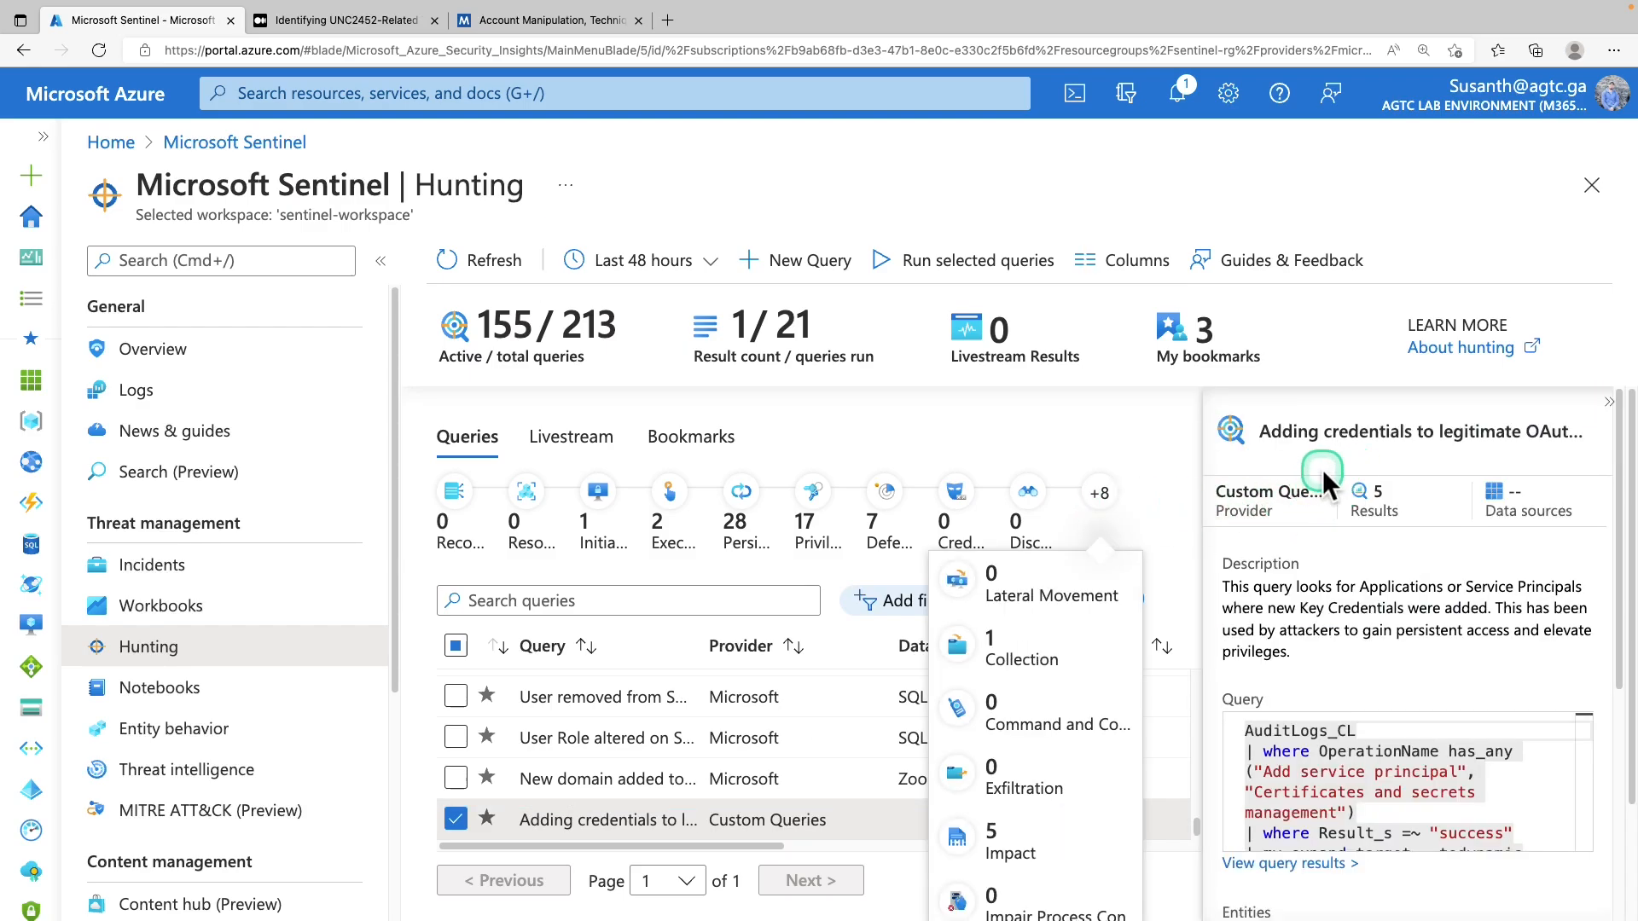
{"action": "scroll", "coordinate": [1414, 538], "scroll_direction": "down", "scroll_amount": 3}
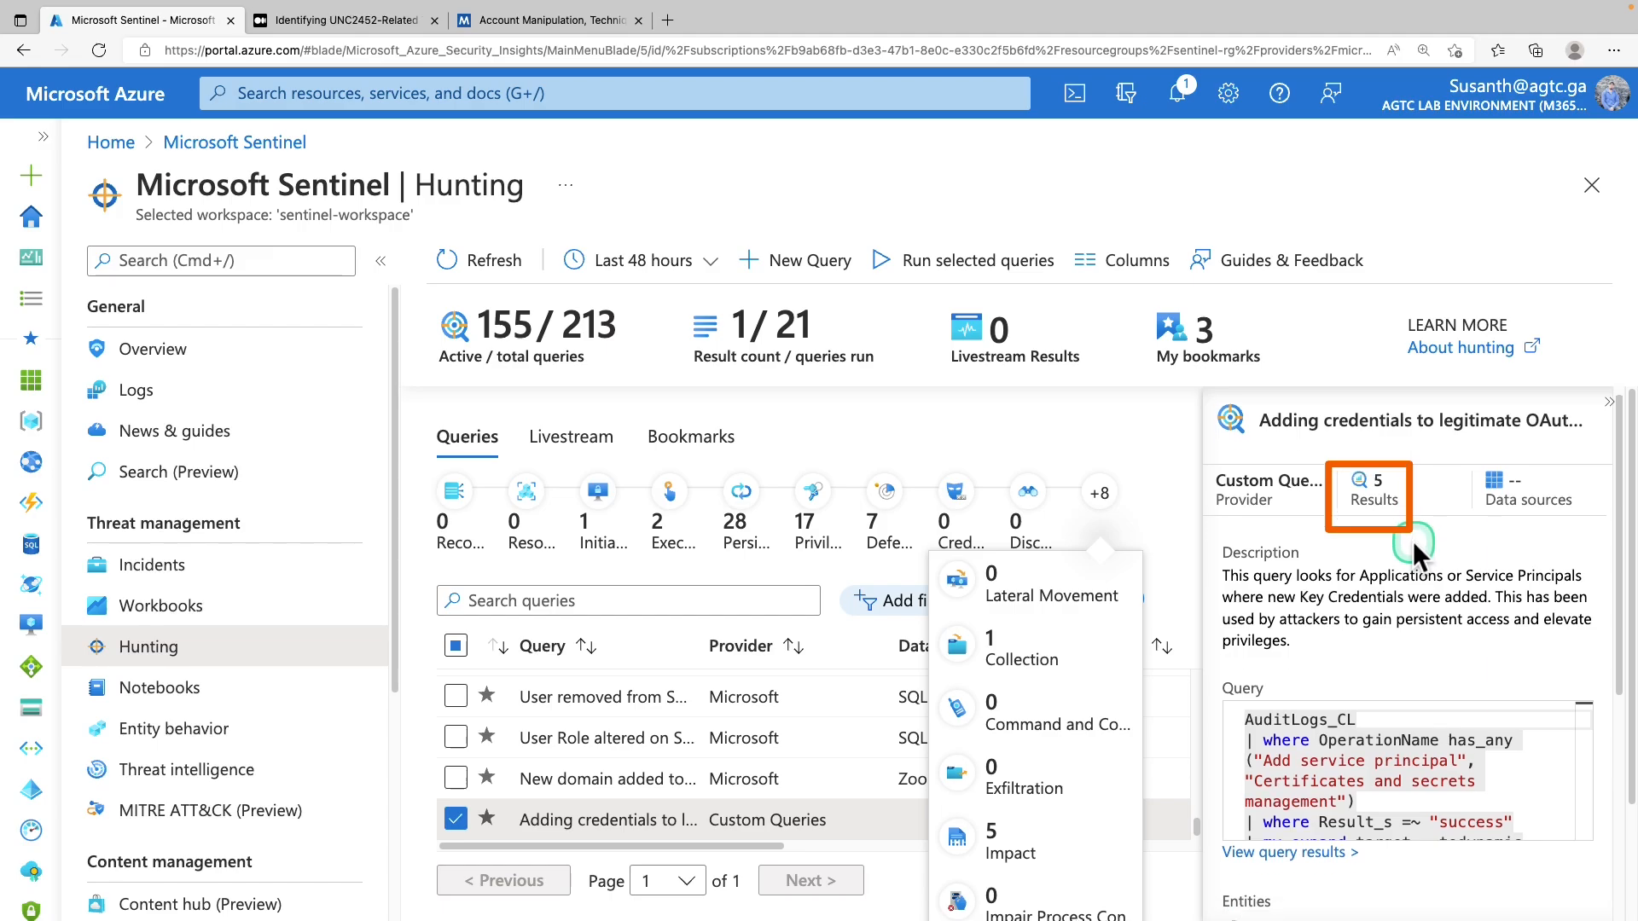
{"action": "left_click_drag", "start_coordinate": [1624, 588], "coordinate": [1630, 695]}
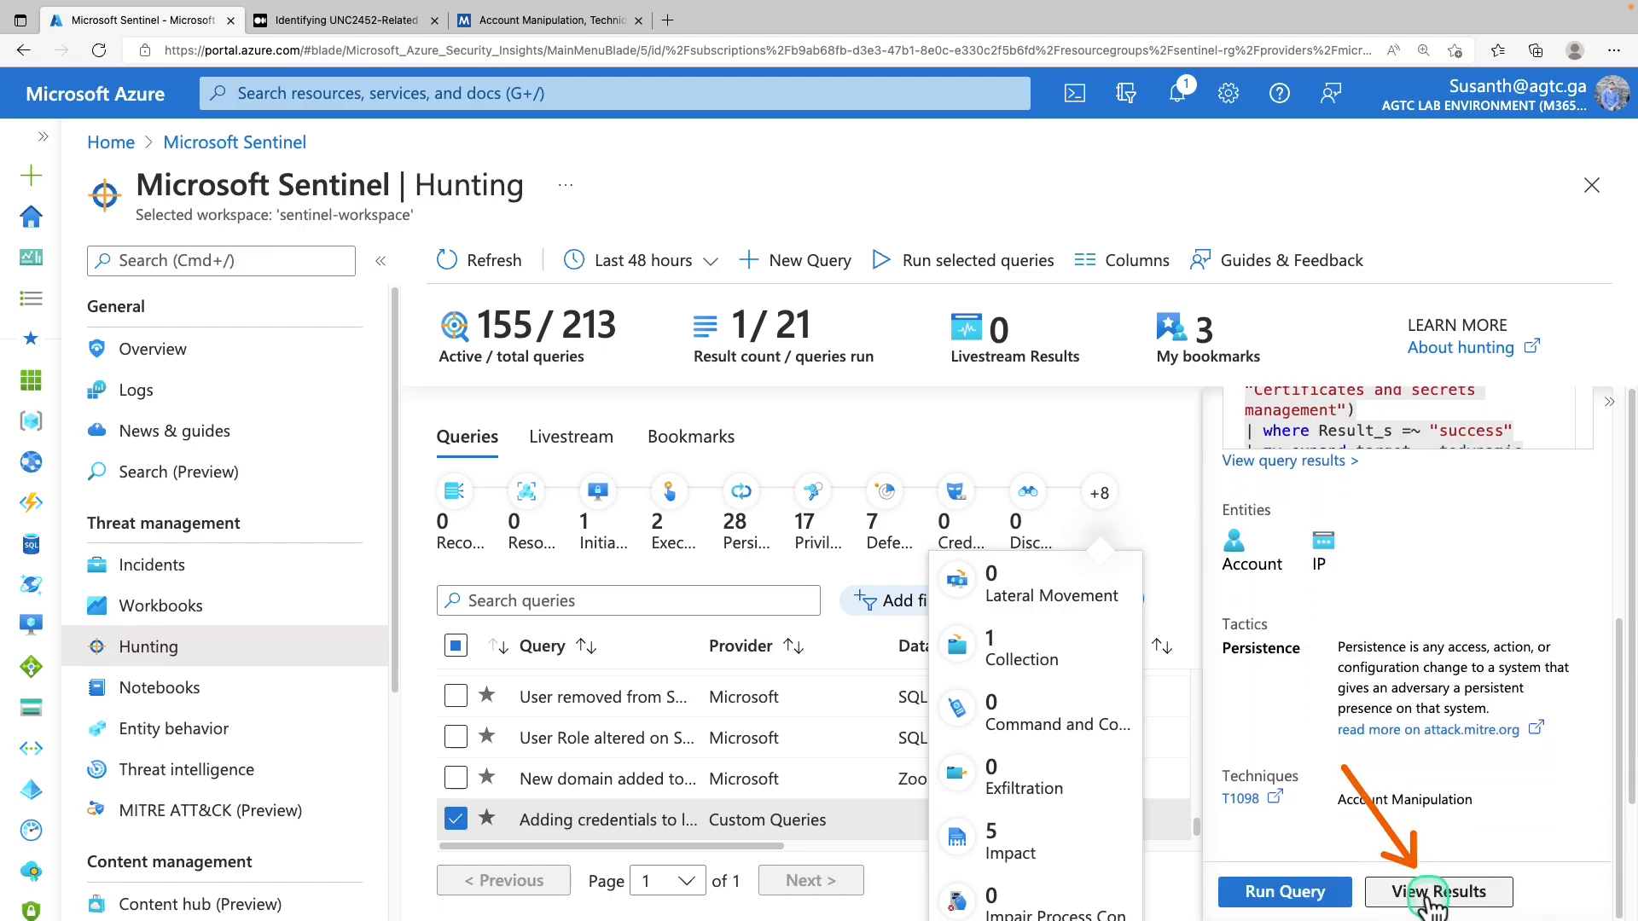
{"action": "left_click", "coordinate": [1433, 894]}
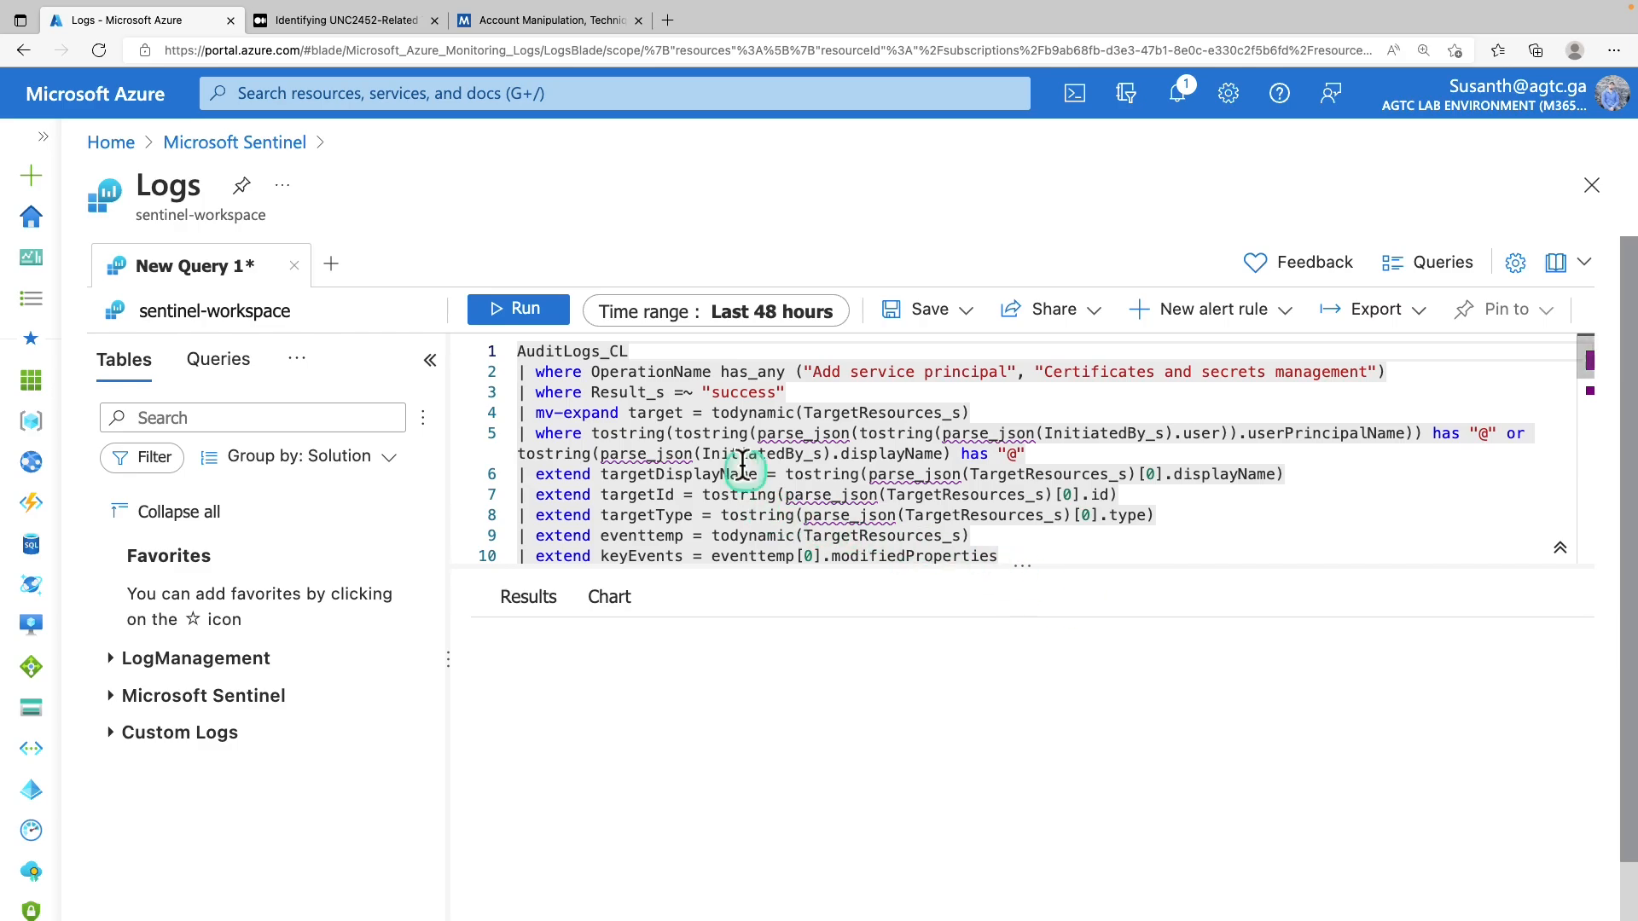
Run the credentials query in Logs over the last 48 hours
{"action": "scroll", "coordinate": [723, 449], "scroll_direction": "down", "scroll_amount": 1}
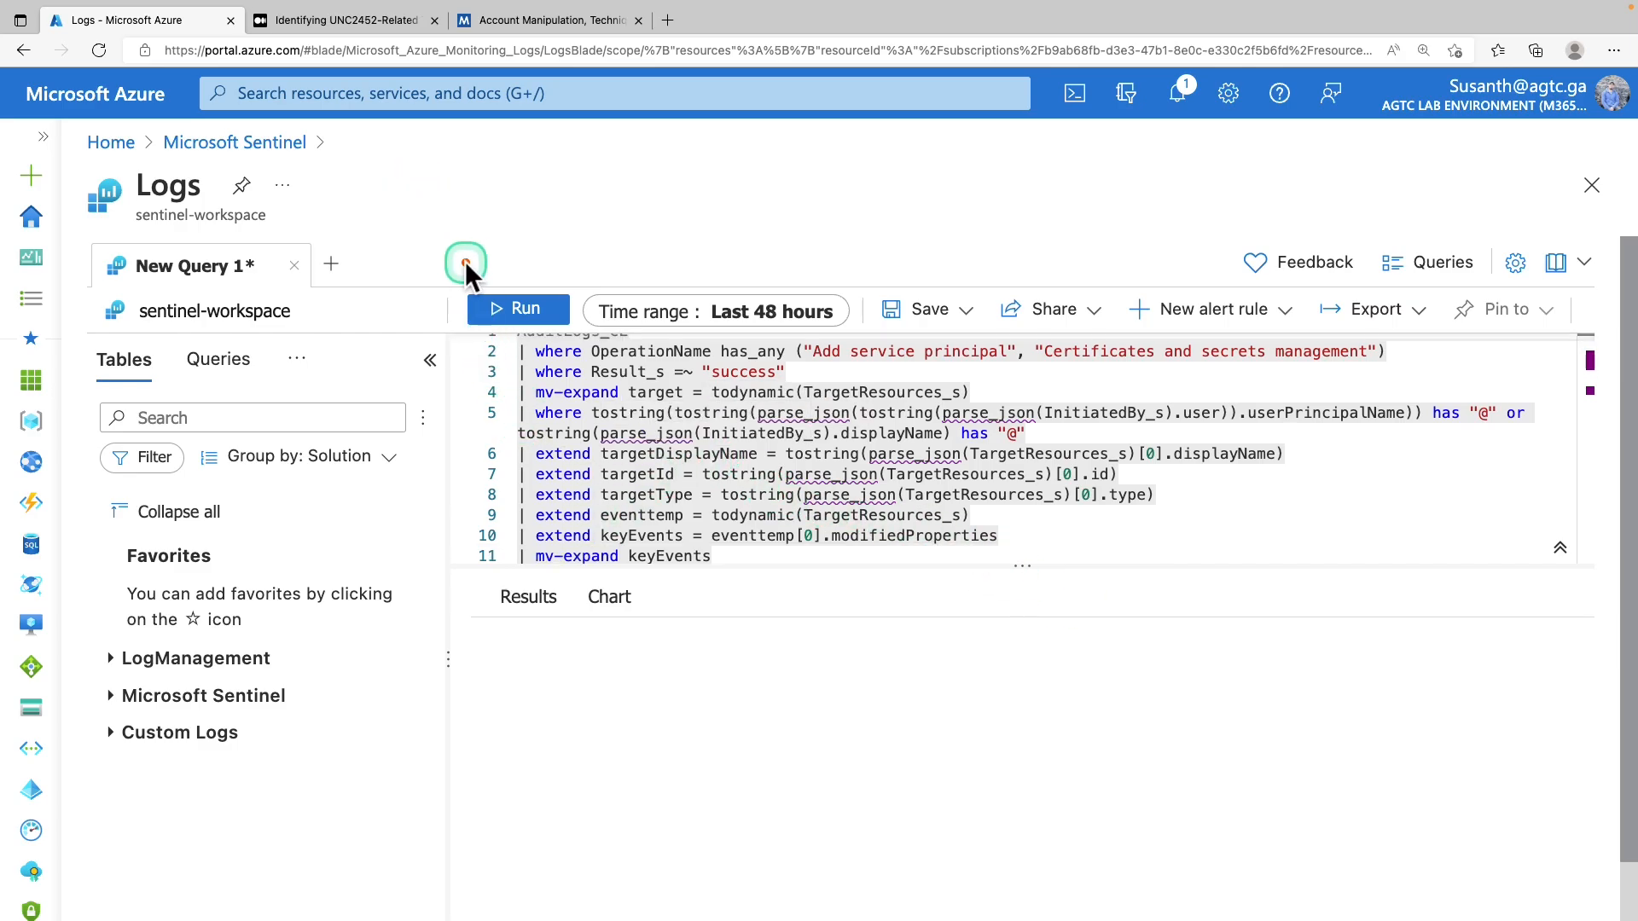
{"action": "left_click", "coordinate": [520, 309]}
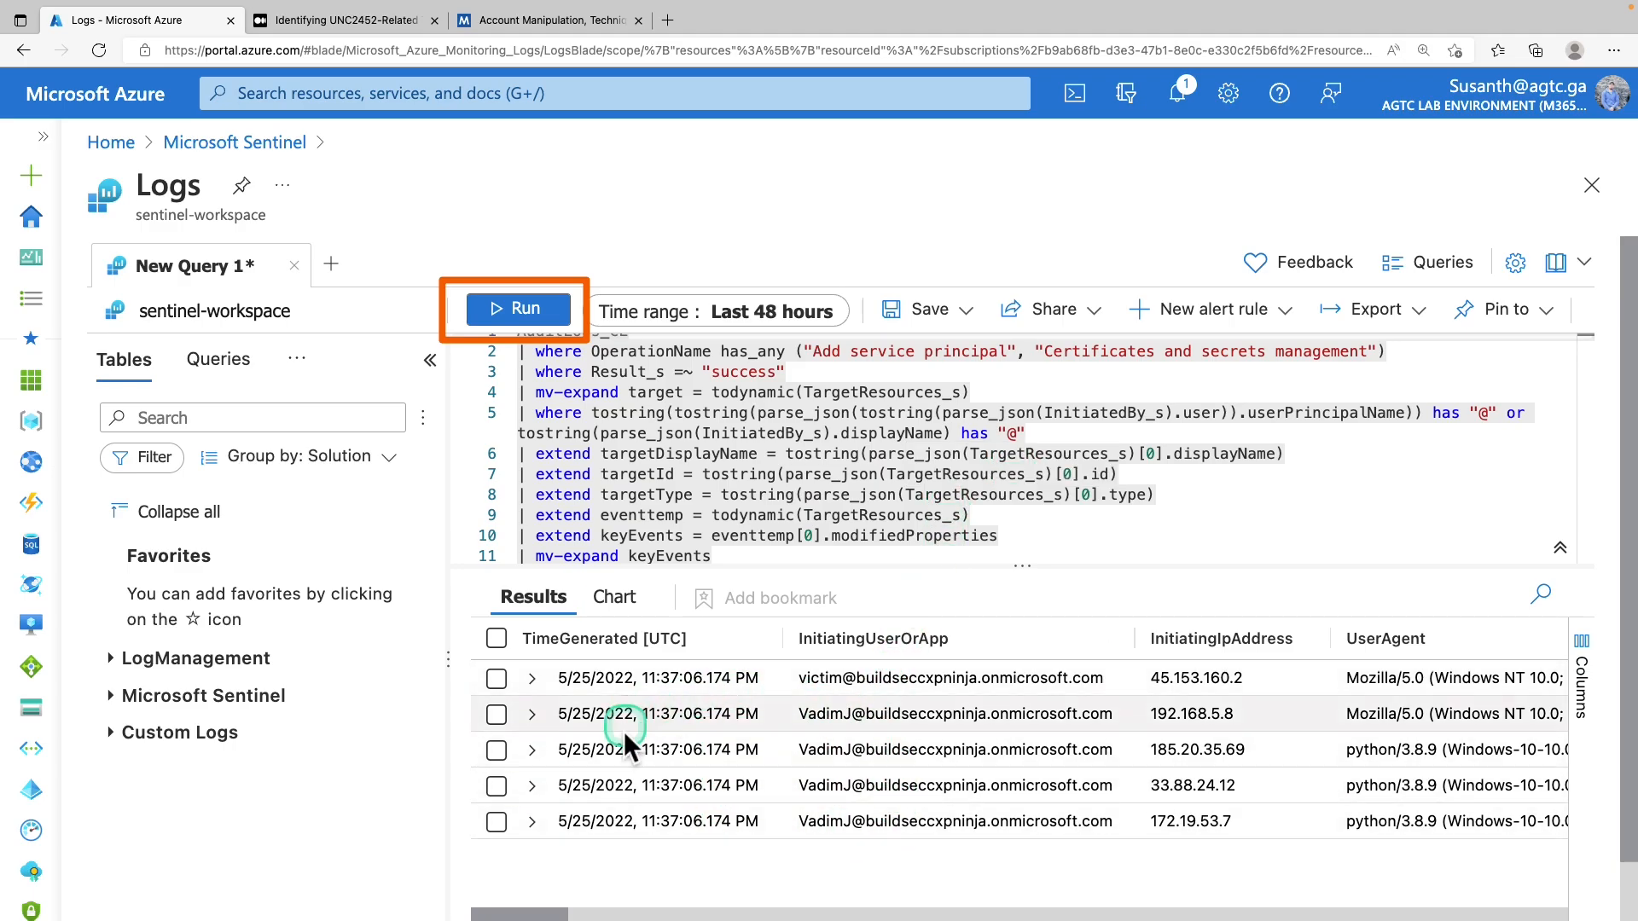
{"action": "mouse_move", "coordinate": [555, 915]}
{"action": "left_mouse_down"}
{"action": "mouse_move", "coordinate": [751, 913]}
{"action": "mouse_move", "coordinate": [547, 915]}
{"action": "left_mouse_up"}
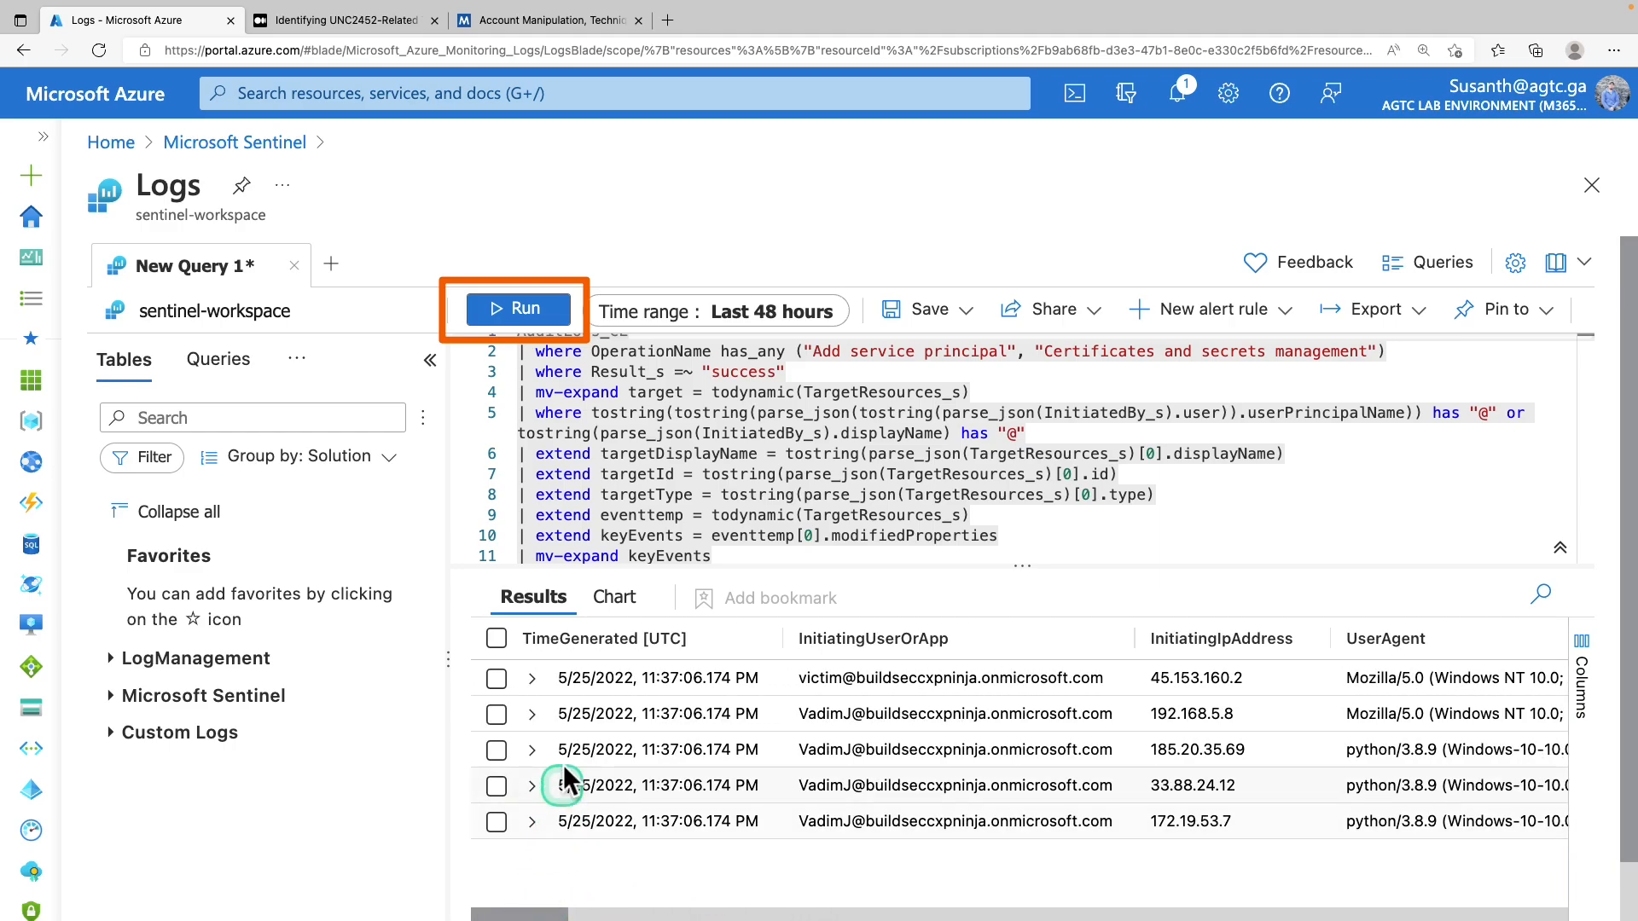
Expand the 192.168.5.8 result and review its fields, including PurviewAppAccess added to EntApp01
{"action": "left_click", "coordinate": [534, 715]}
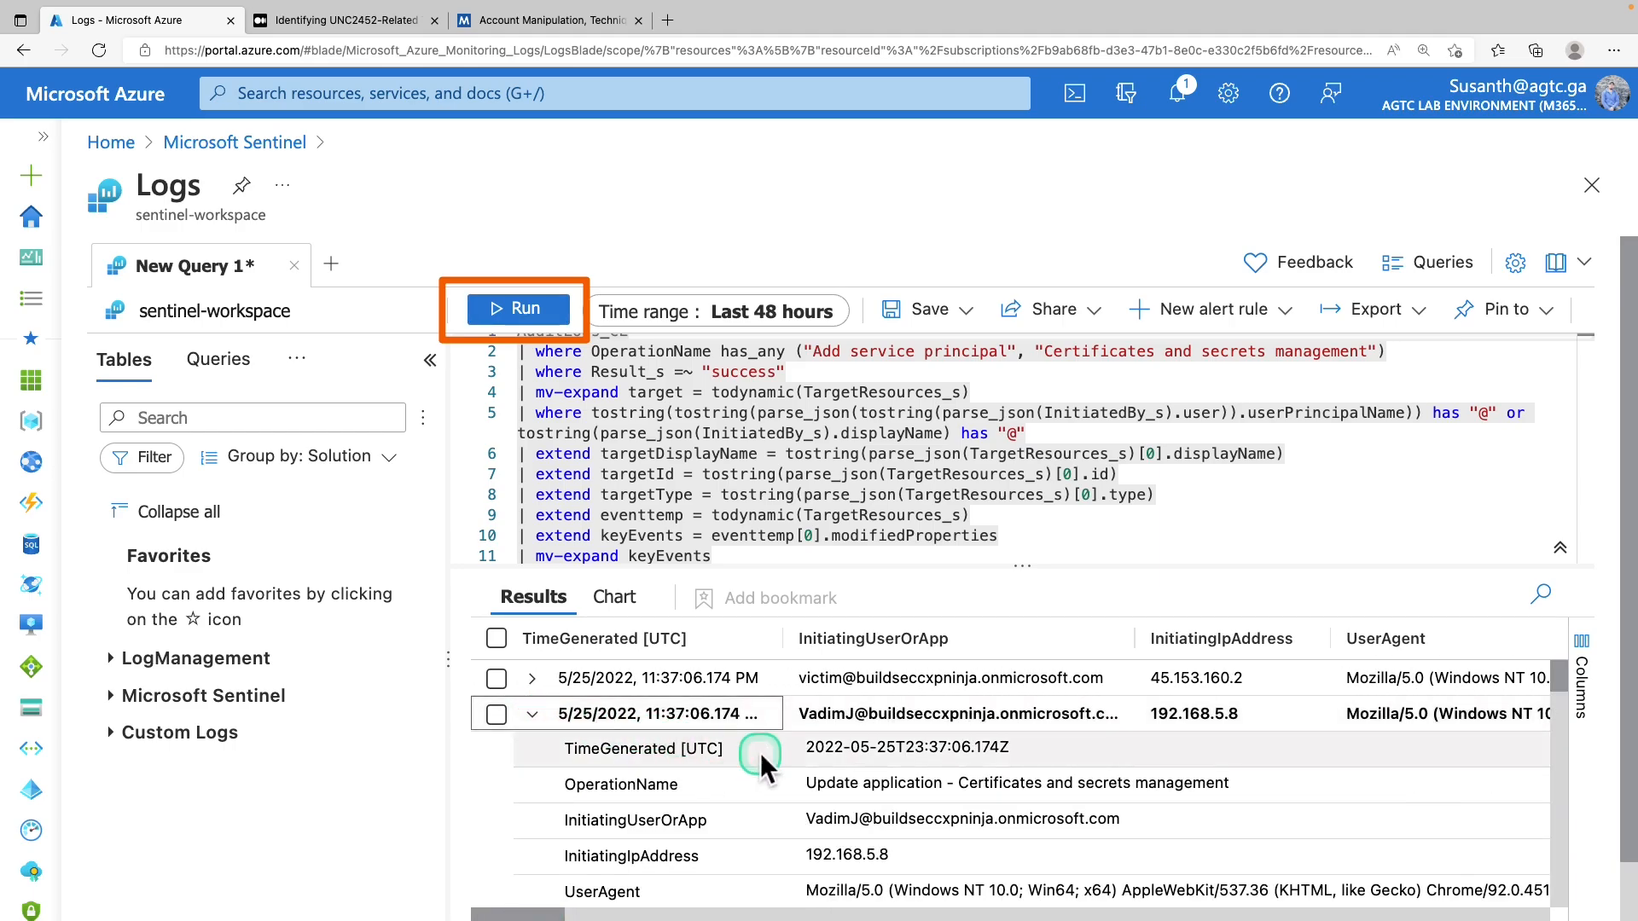
{"action": "scroll", "coordinate": [761, 753], "scroll_direction": "down", "scroll_amount": 3}
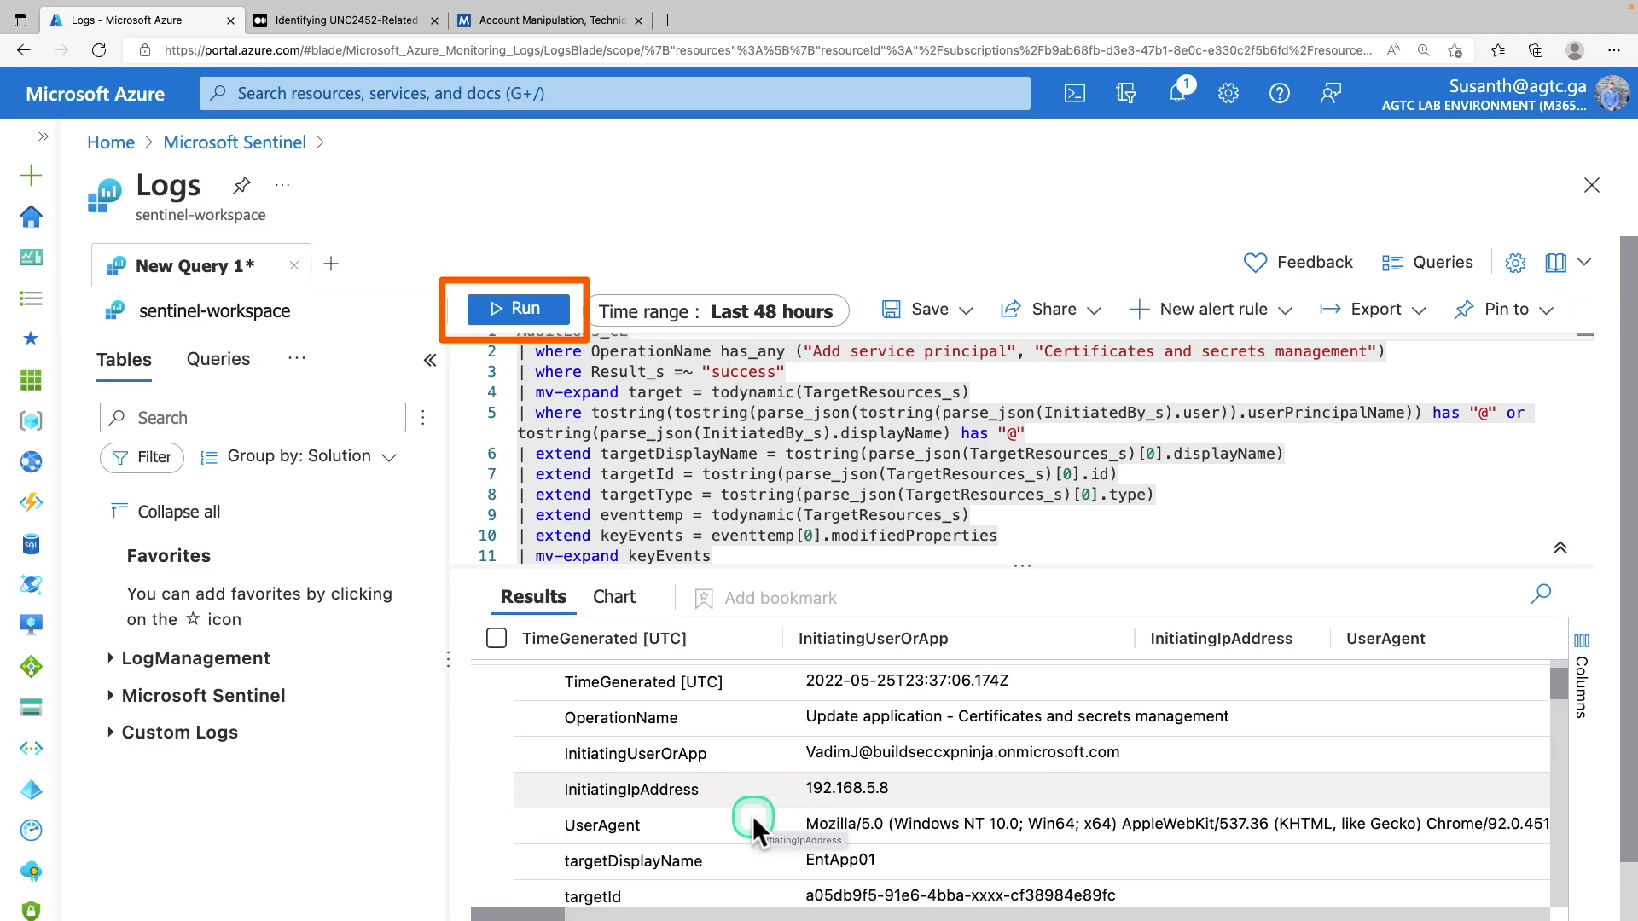
{"action": "scroll", "coordinate": [753, 815], "scroll_direction": "down", "scroll_amount": 1}
{"action": "scroll", "coordinate": [754, 816], "scroll_direction": "down", "scroll_amount": 2}
{"action": "scroll", "coordinate": [754, 815], "scroll_direction": "down", "scroll_amount": 3}
{"action": "scroll", "coordinate": [754, 815], "scroll_direction": "down", "scroll_amount": 1}
{"action": "scroll", "coordinate": [754, 815], "scroll_direction": "down", "scroll_amount": 2}
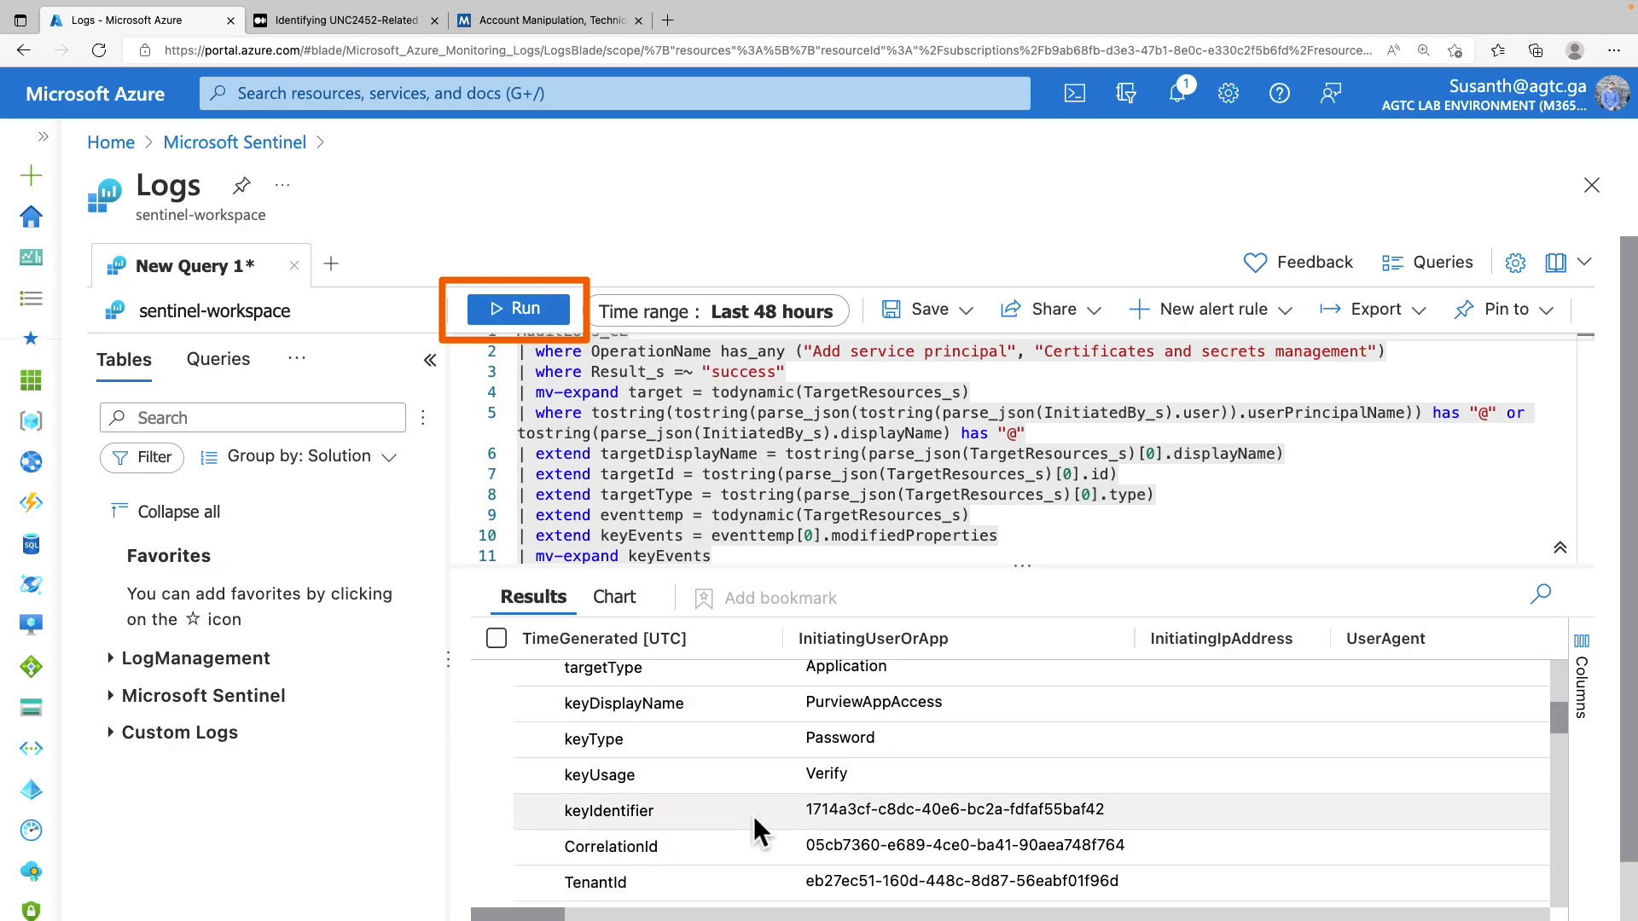
{"action": "scroll", "coordinate": [754, 816], "scroll_direction": "down", "scroll_amount": 2}
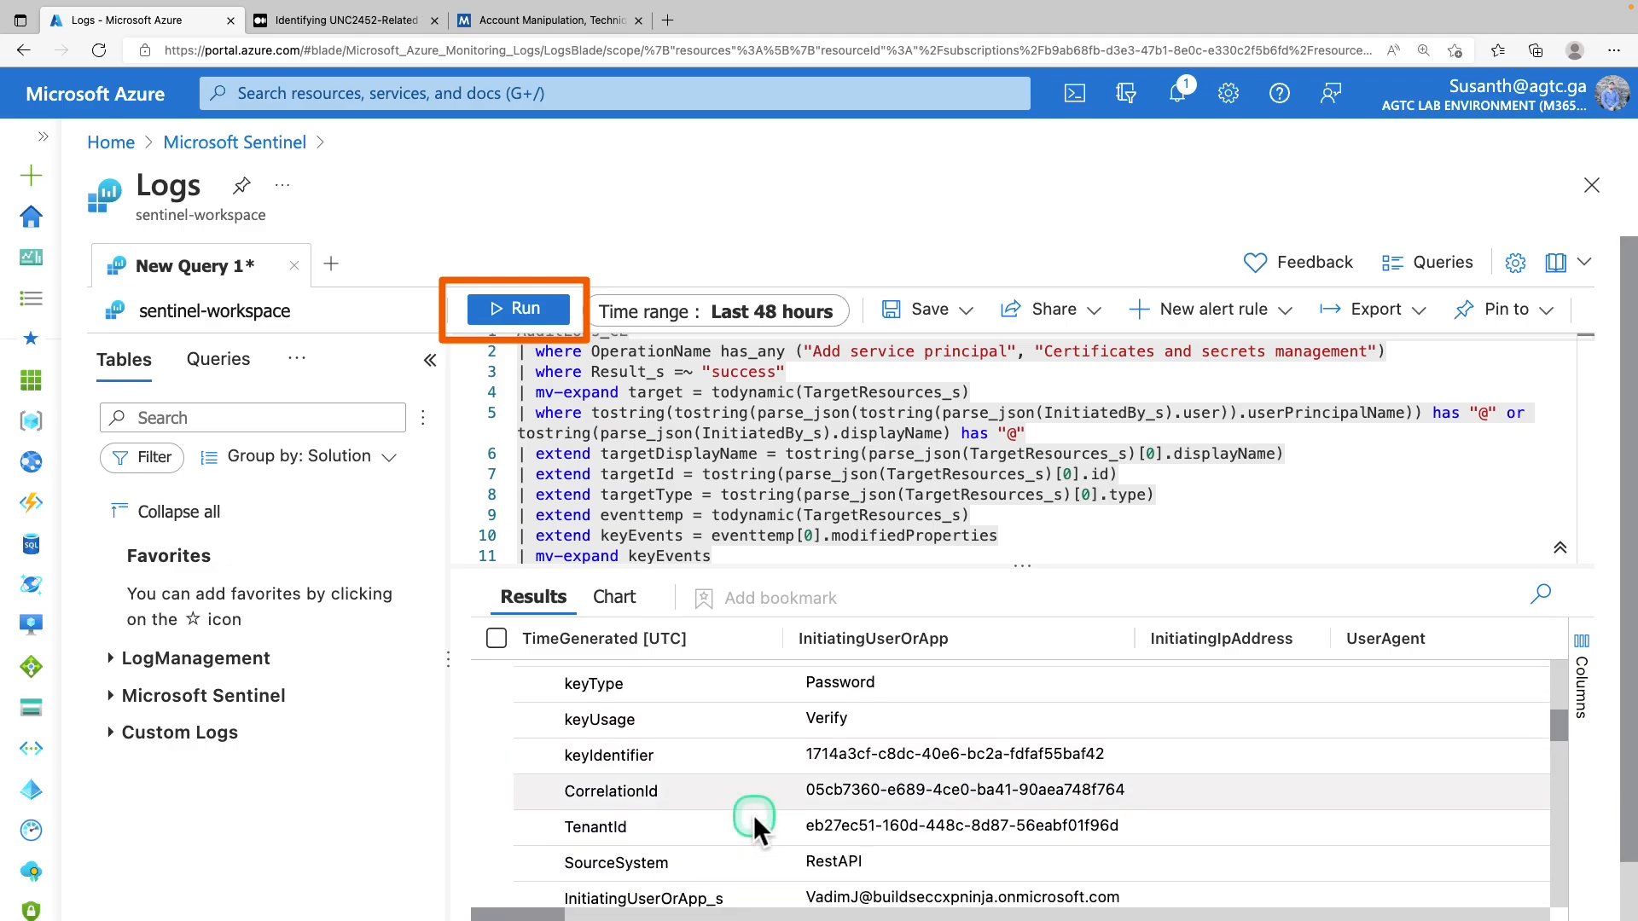
{"action": "scroll", "coordinate": [754, 816], "scroll_direction": "down", "scroll_amount": 1}
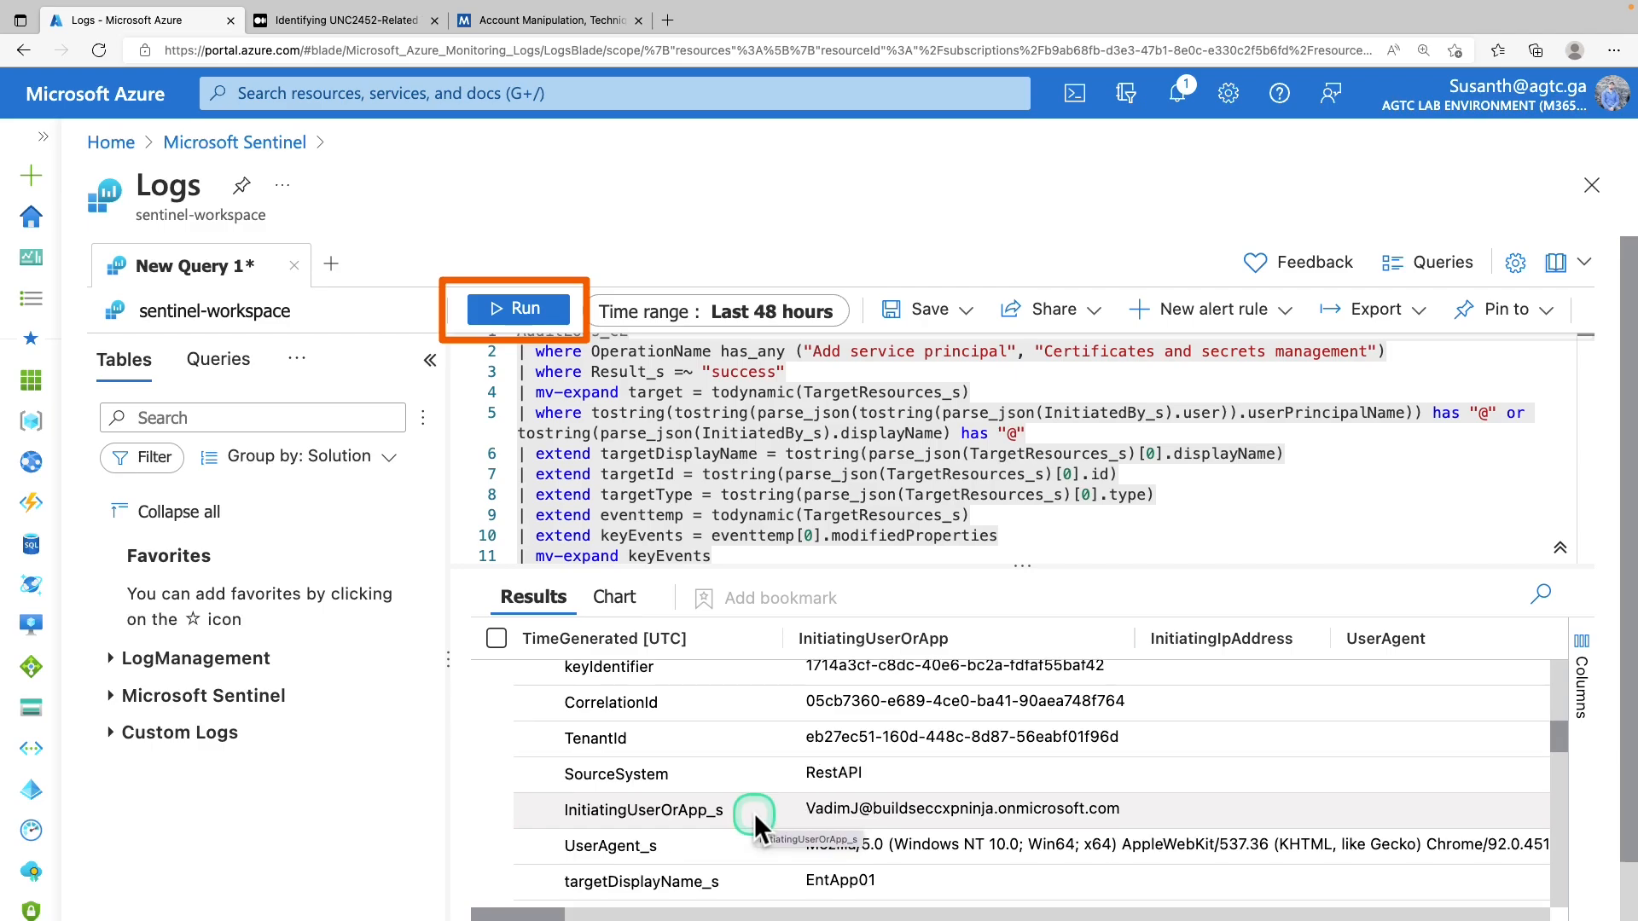
{"action": "scroll", "coordinate": [755, 816], "scroll_direction": "down", "scroll_amount": 1}
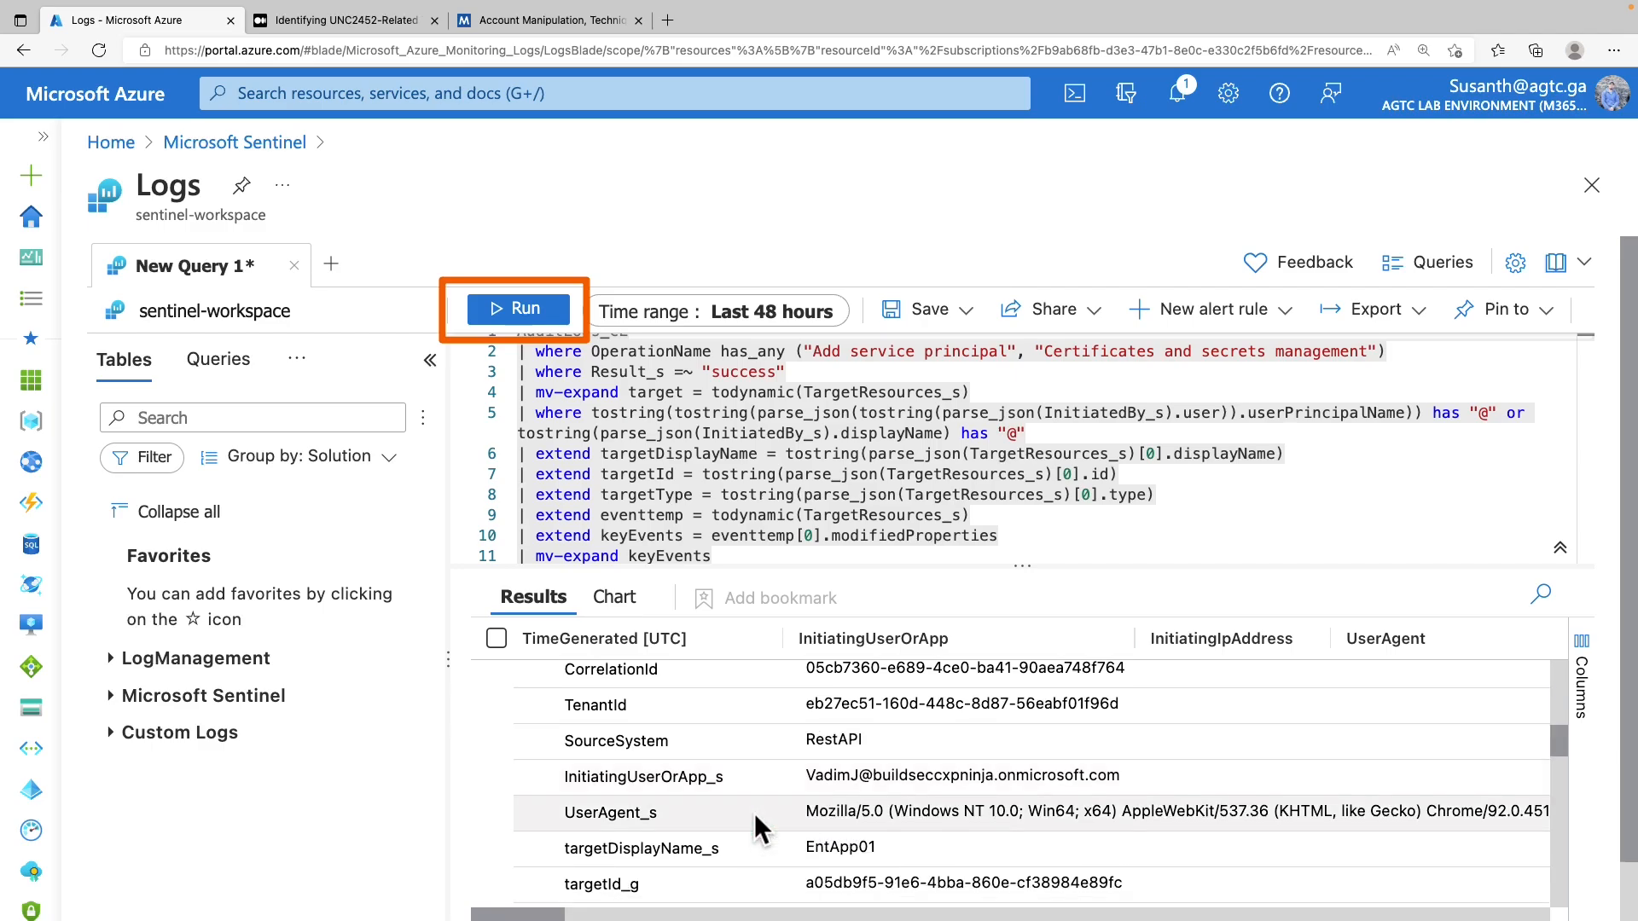
{"action": "scroll", "coordinate": [754, 812], "scroll_direction": "down", "scroll_amount": 1}
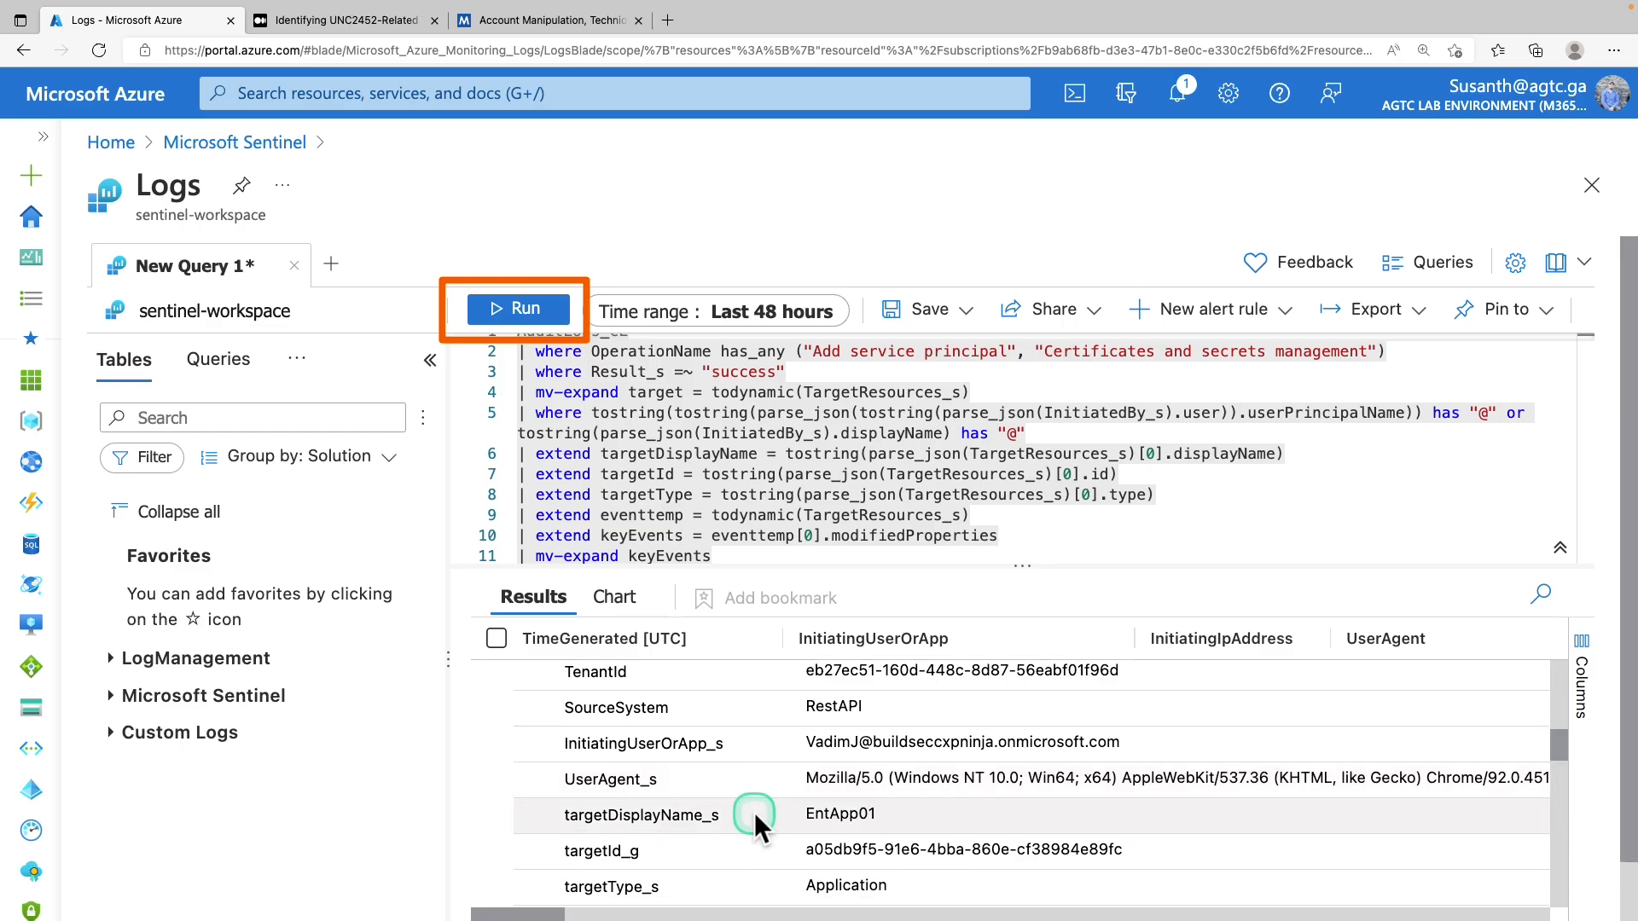
{"action": "scroll", "coordinate": [754, 813], "scroll_direction": "down", "scroll_amount": 1}
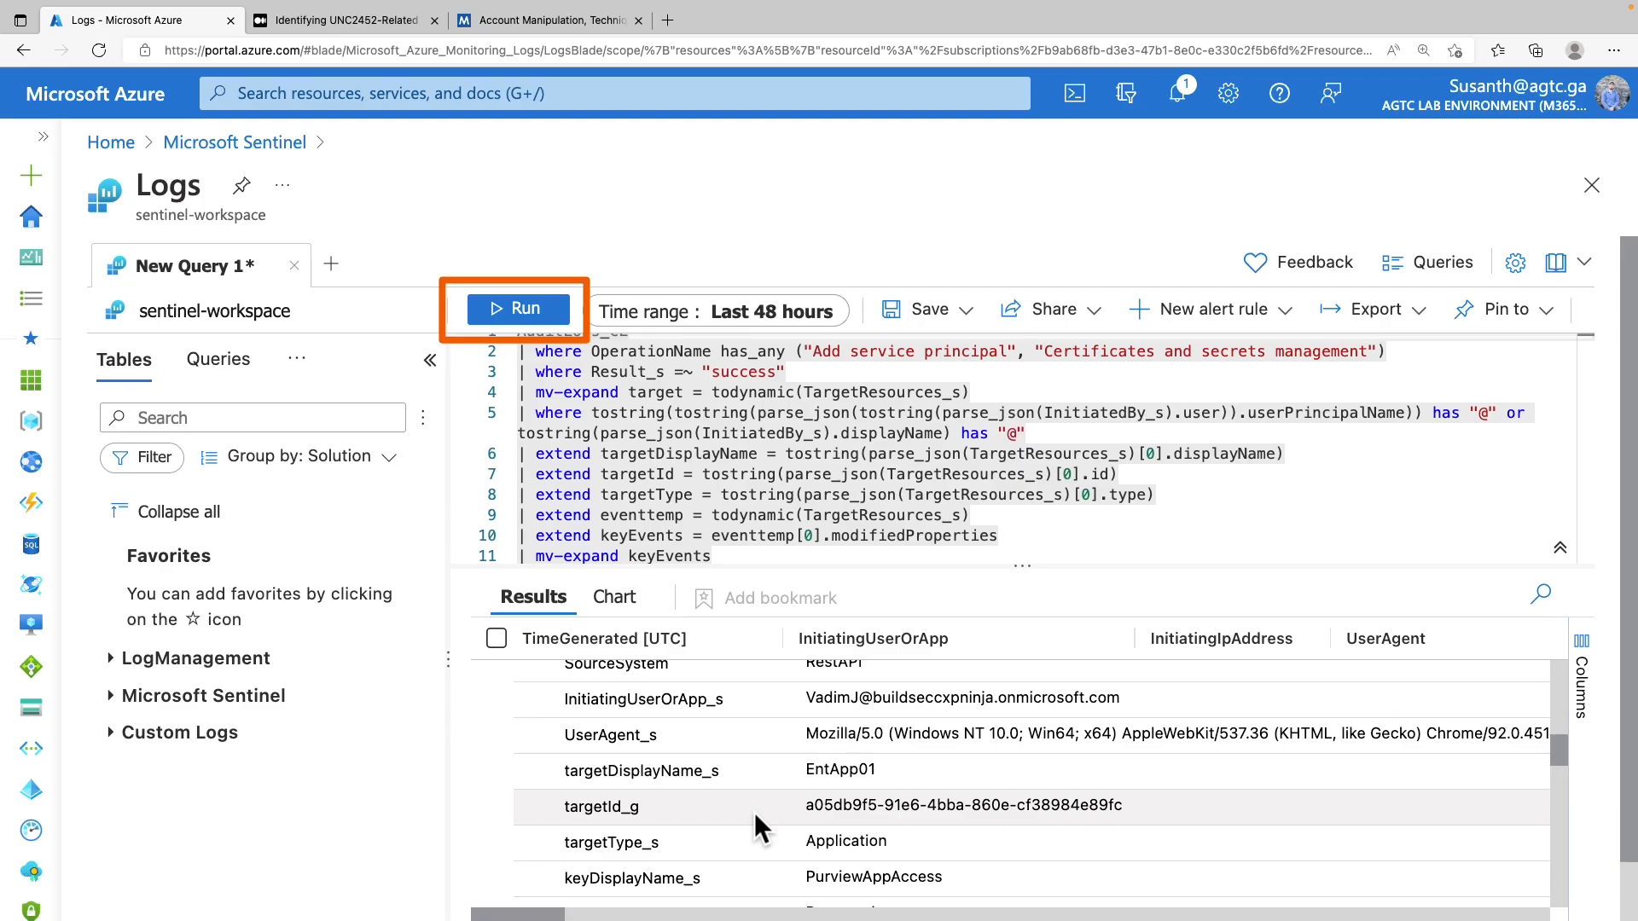
{"action": "scroll", "coordinate": [755, 812], "scroll_direction": "down", "scroll_amount": 1}
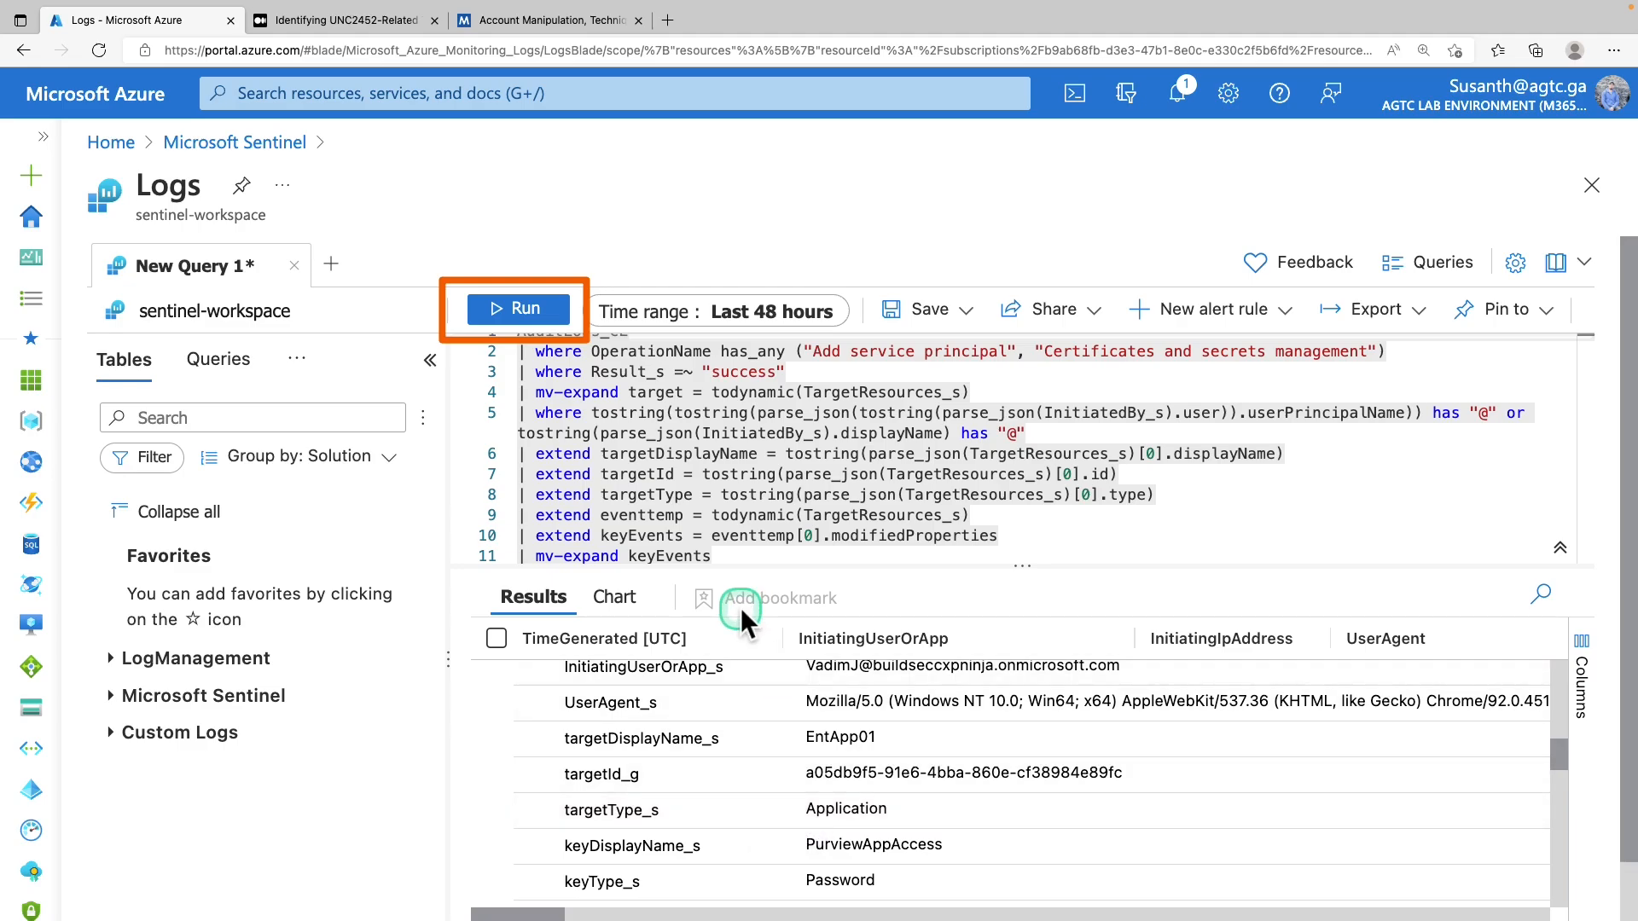
In New Query 2, run the _GetWatchlist('HighRiskApps') lookup, which returns nothing
{"action": "left_click", "coordinate": [331, 267]}
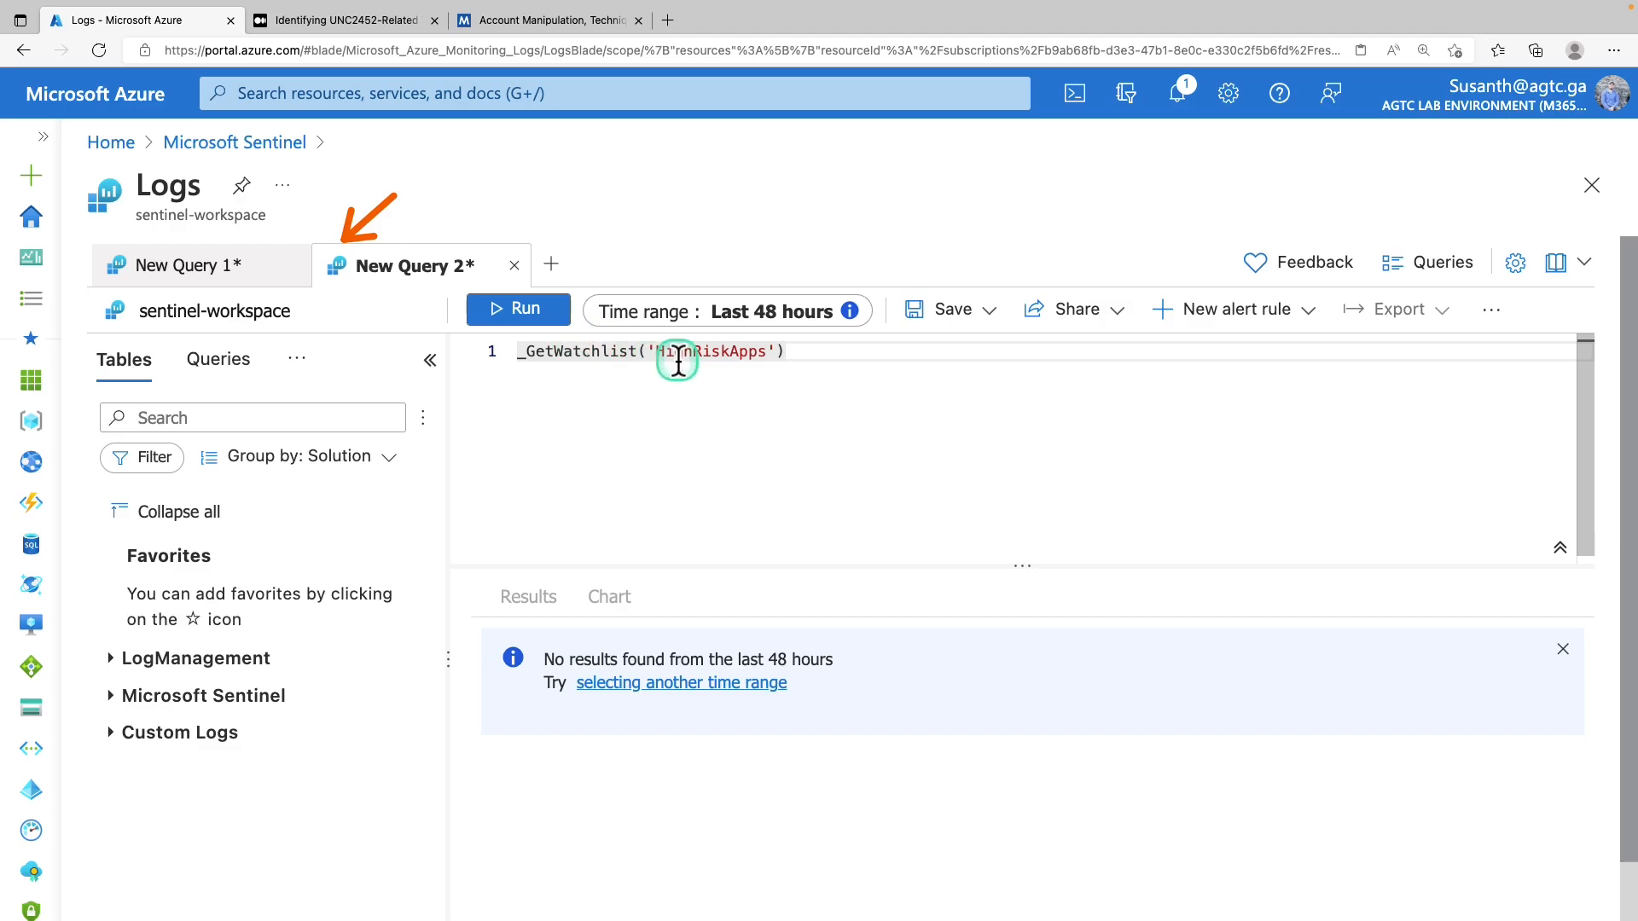
{"action": "left_click", "coordinate": [803, 352]}
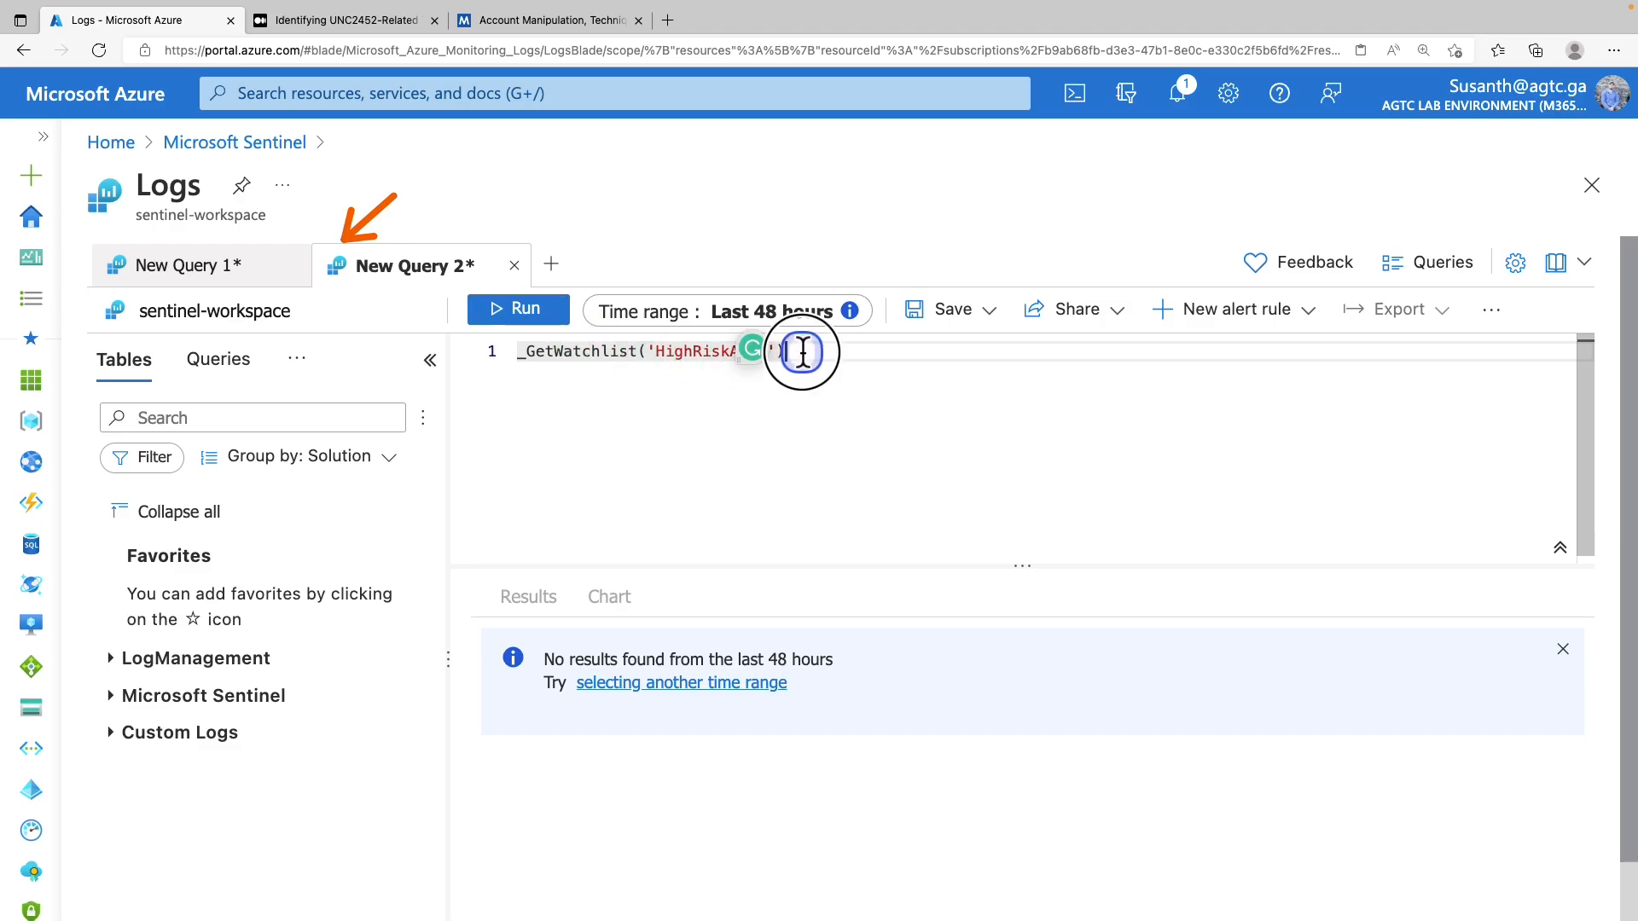
{"action": "left_click_drag", "start_coordinate": [803, 353], "coordinate": [520, 358]}
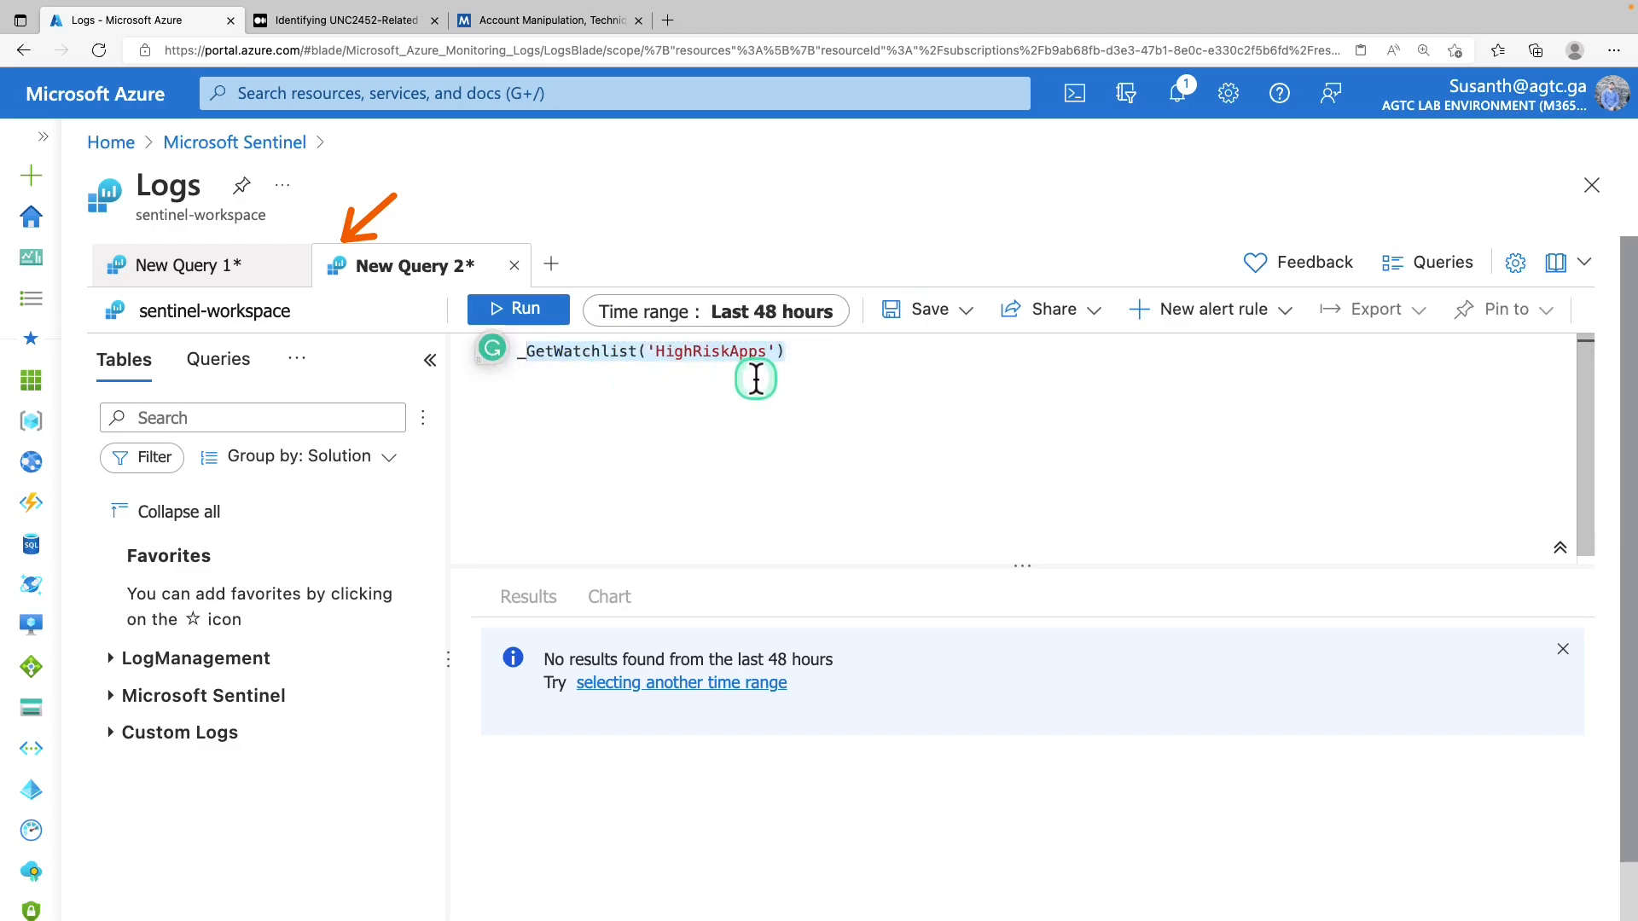
{"action": "left_click", "coordinate": [522, 310]}
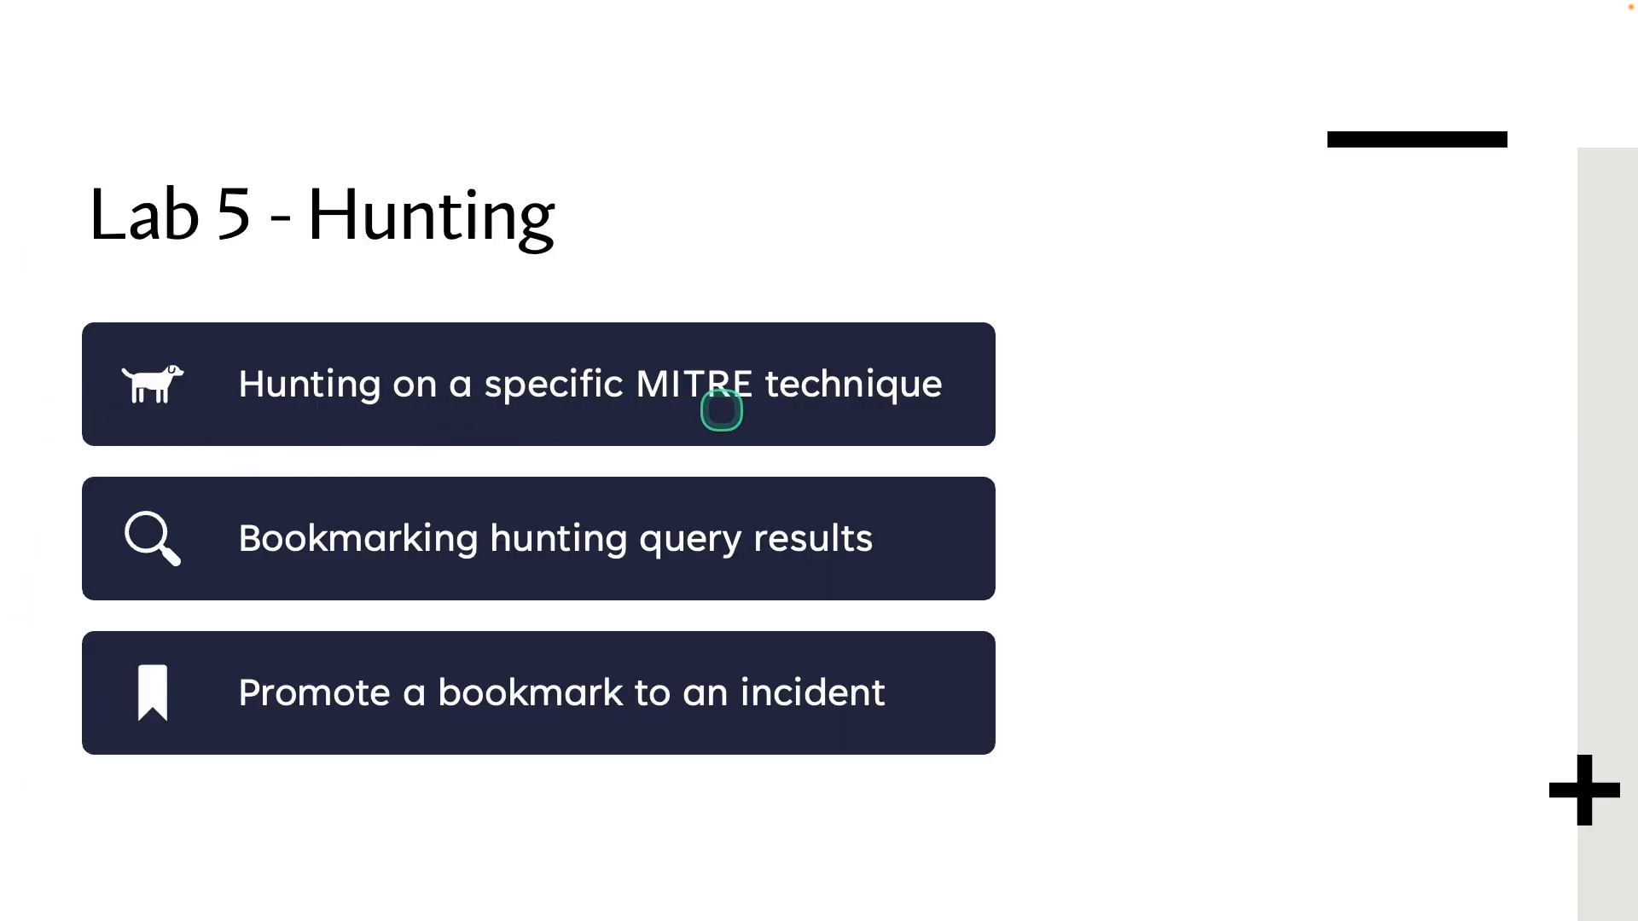
Annotate the Bookmarking card on the Lab 5 - Hunting slide
{"action": "mouse_move", "coordinate": [101, 480]}
{"action": "left_mouse_down"}
{"action": "mouse_move", "coordinate": [401, 580]}
{"action": "mouse_move", "coordinate": [907, 591]}
{"action": "left_mouse_up"}
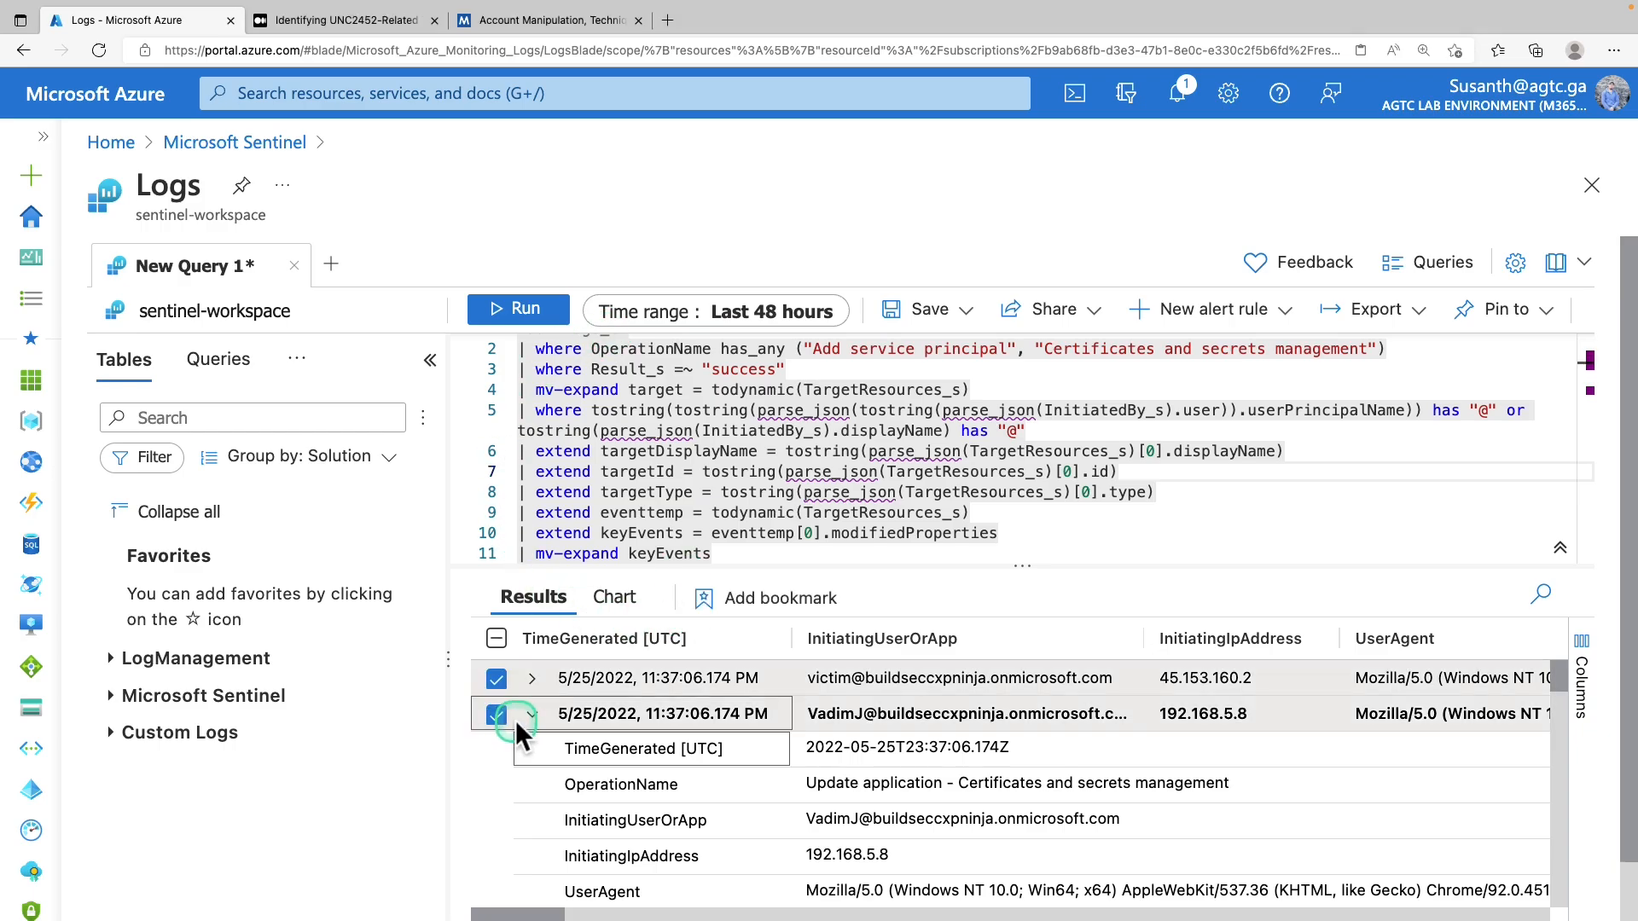
Select only the first credentials query result and start a bookmark from it
{"action": "left_click", "coordinate": [531, 714]}
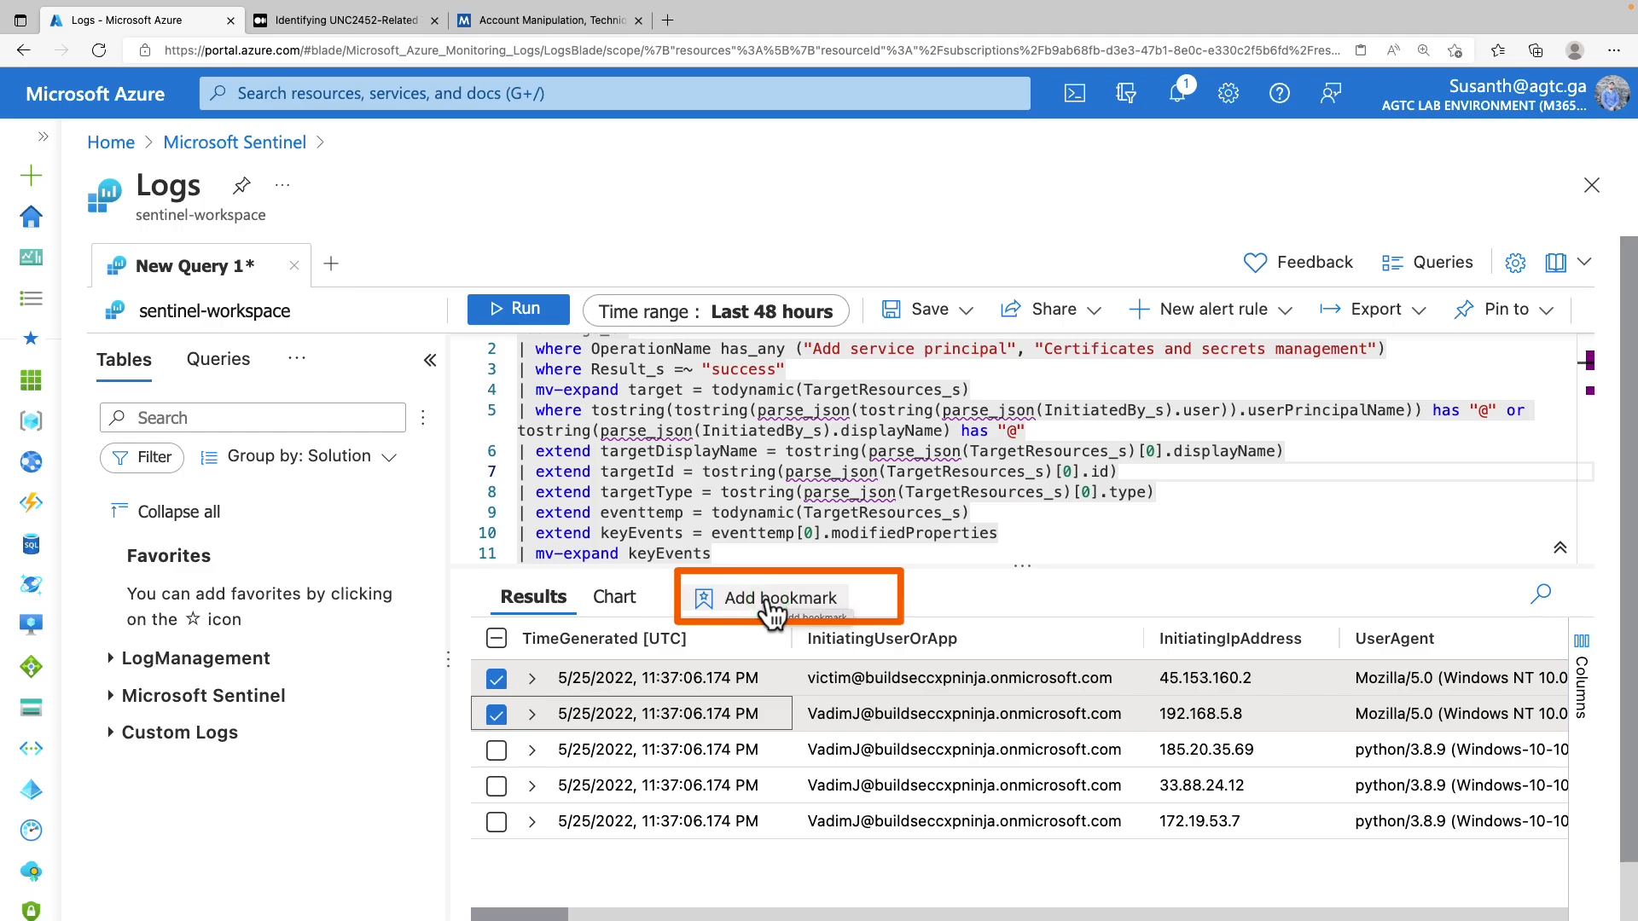
{"action": "left_click", "coordinate": [496, 715]}
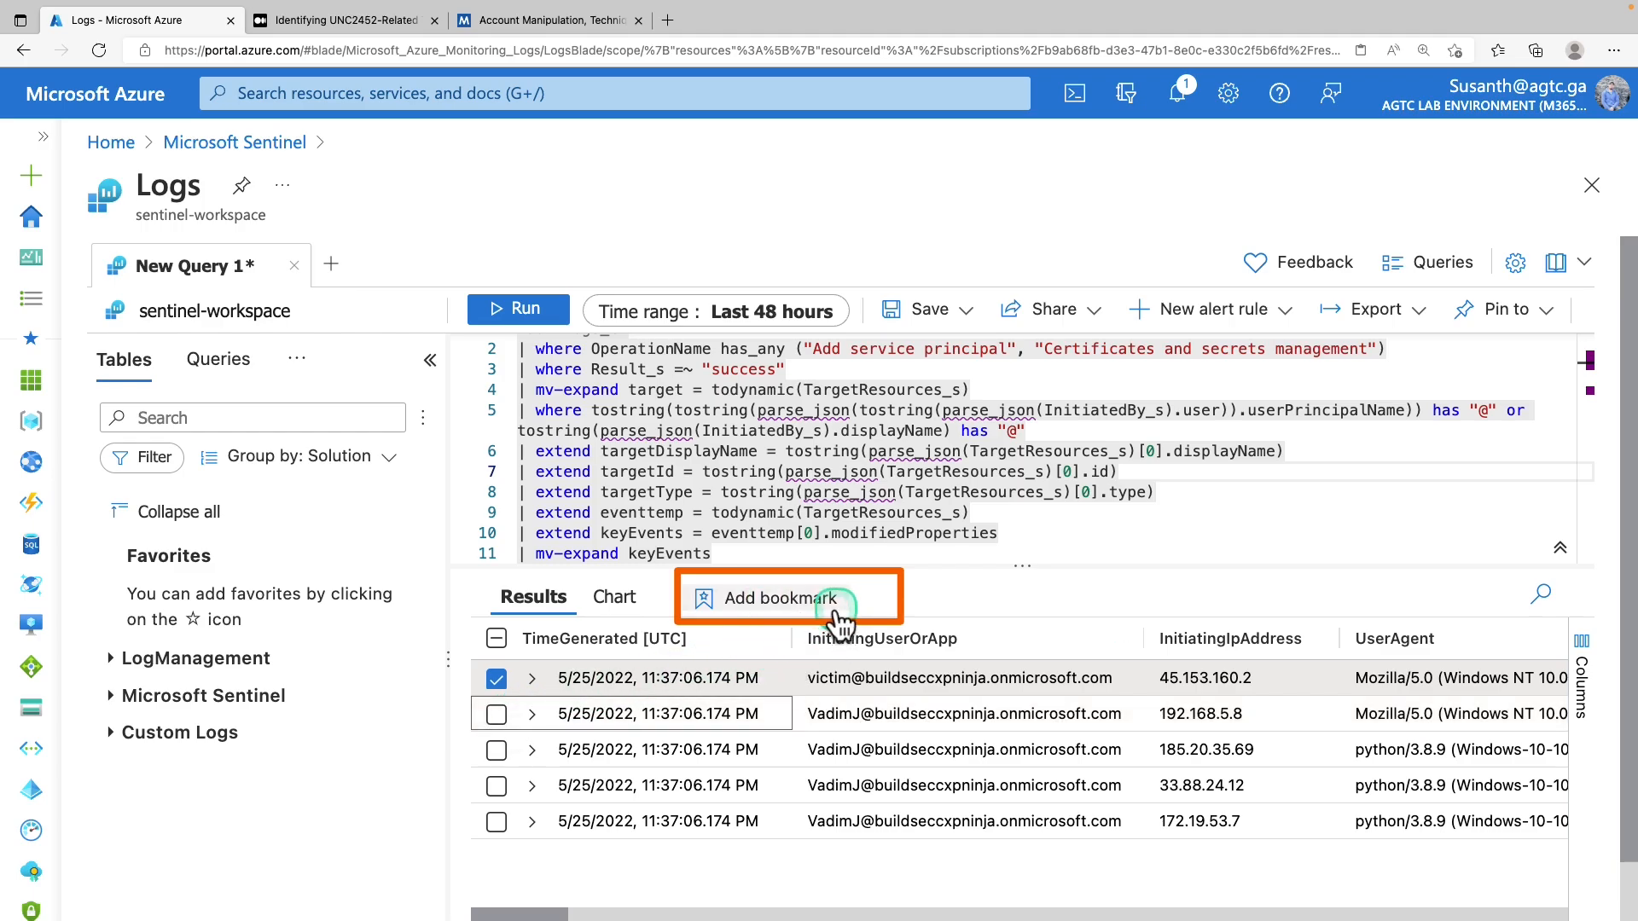
{"action": "left_click", "coordinate": [834, 614]}
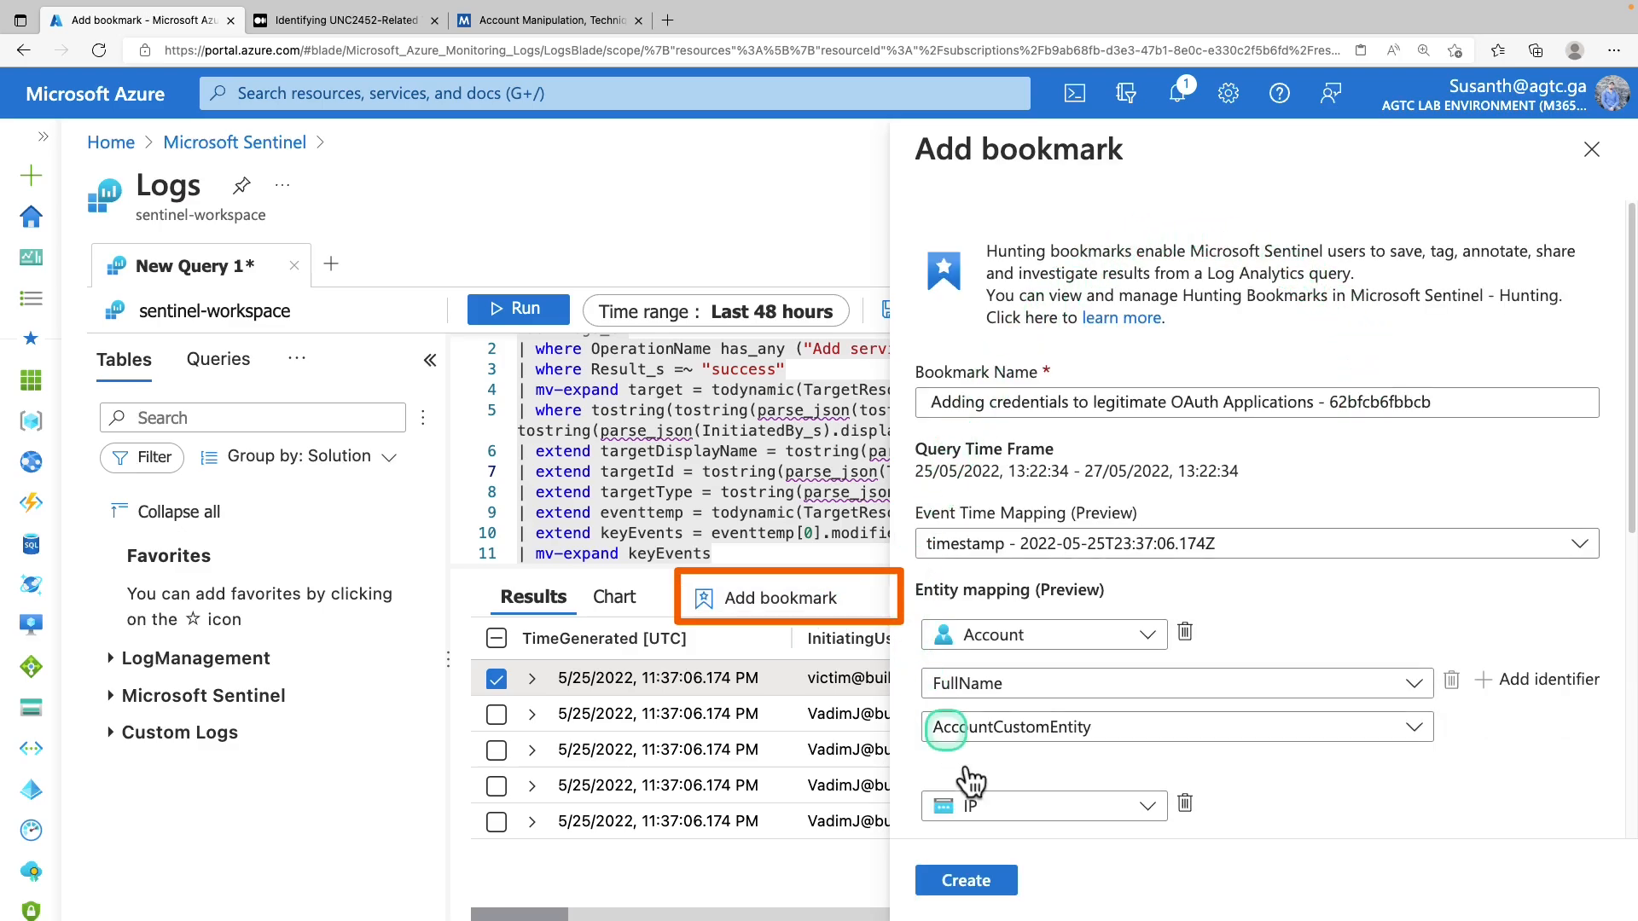
Prefix the bookmark name with 'Sample -'
{"action": "scroll", "coordinate": [1154, 458], "scroll_direction": "down", "scroll_amount": 1}
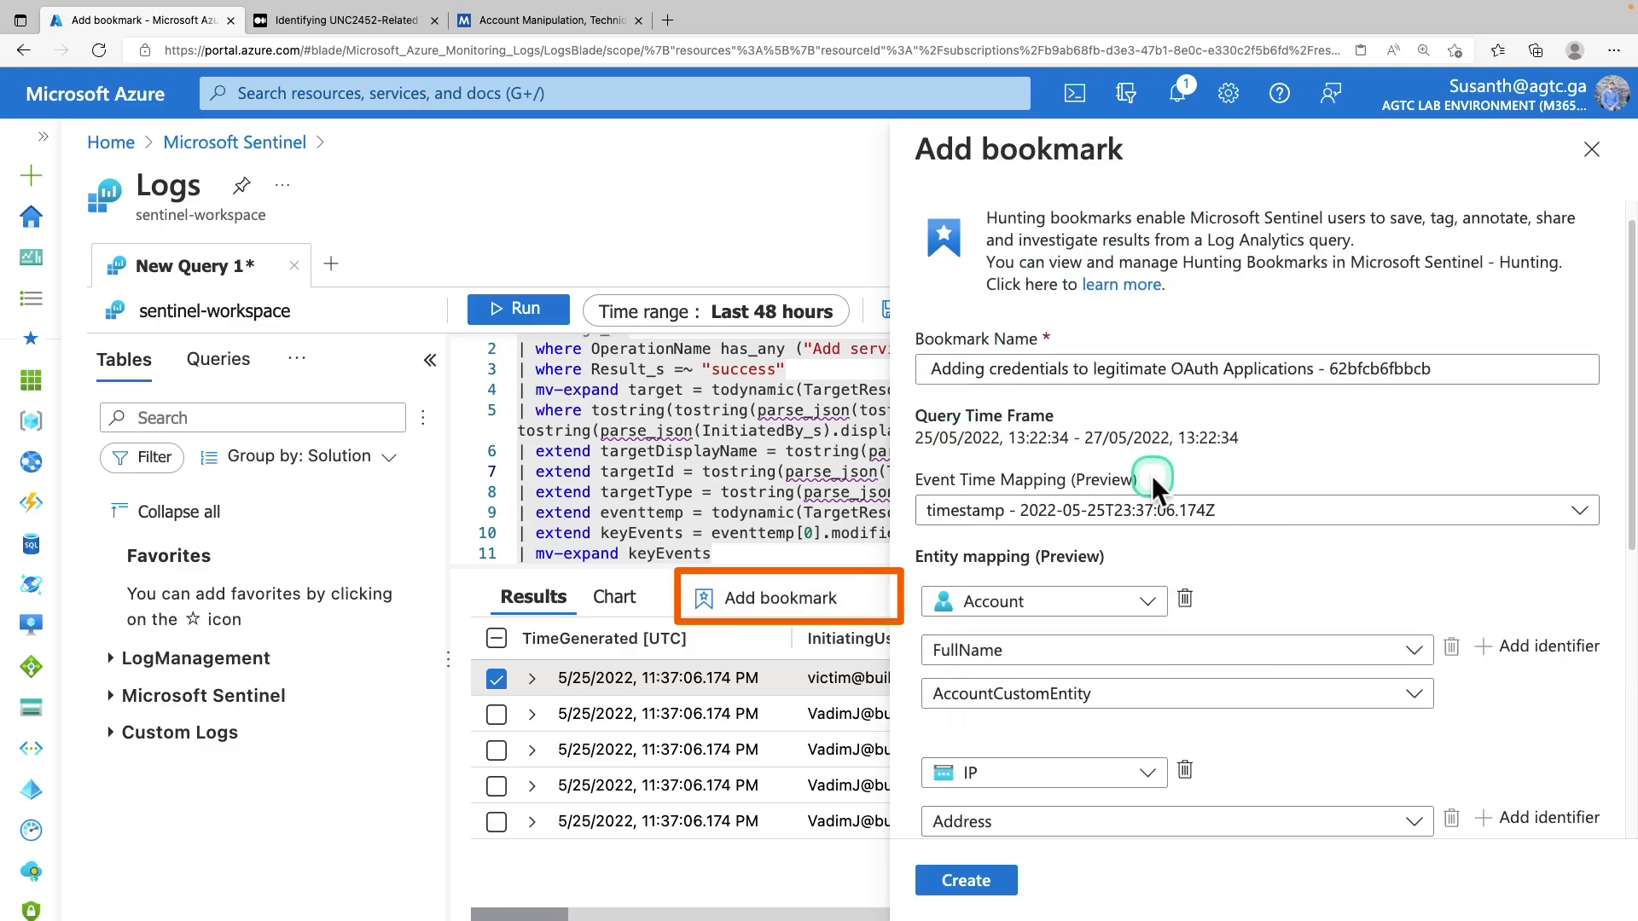
{"action": "left_click", "coordinate": [1125, 356]}
{"action": "key", "text": "ctrl+a"}
{"action": "key", "text": "Home"}
{"action": "type", "text": "Sample "}
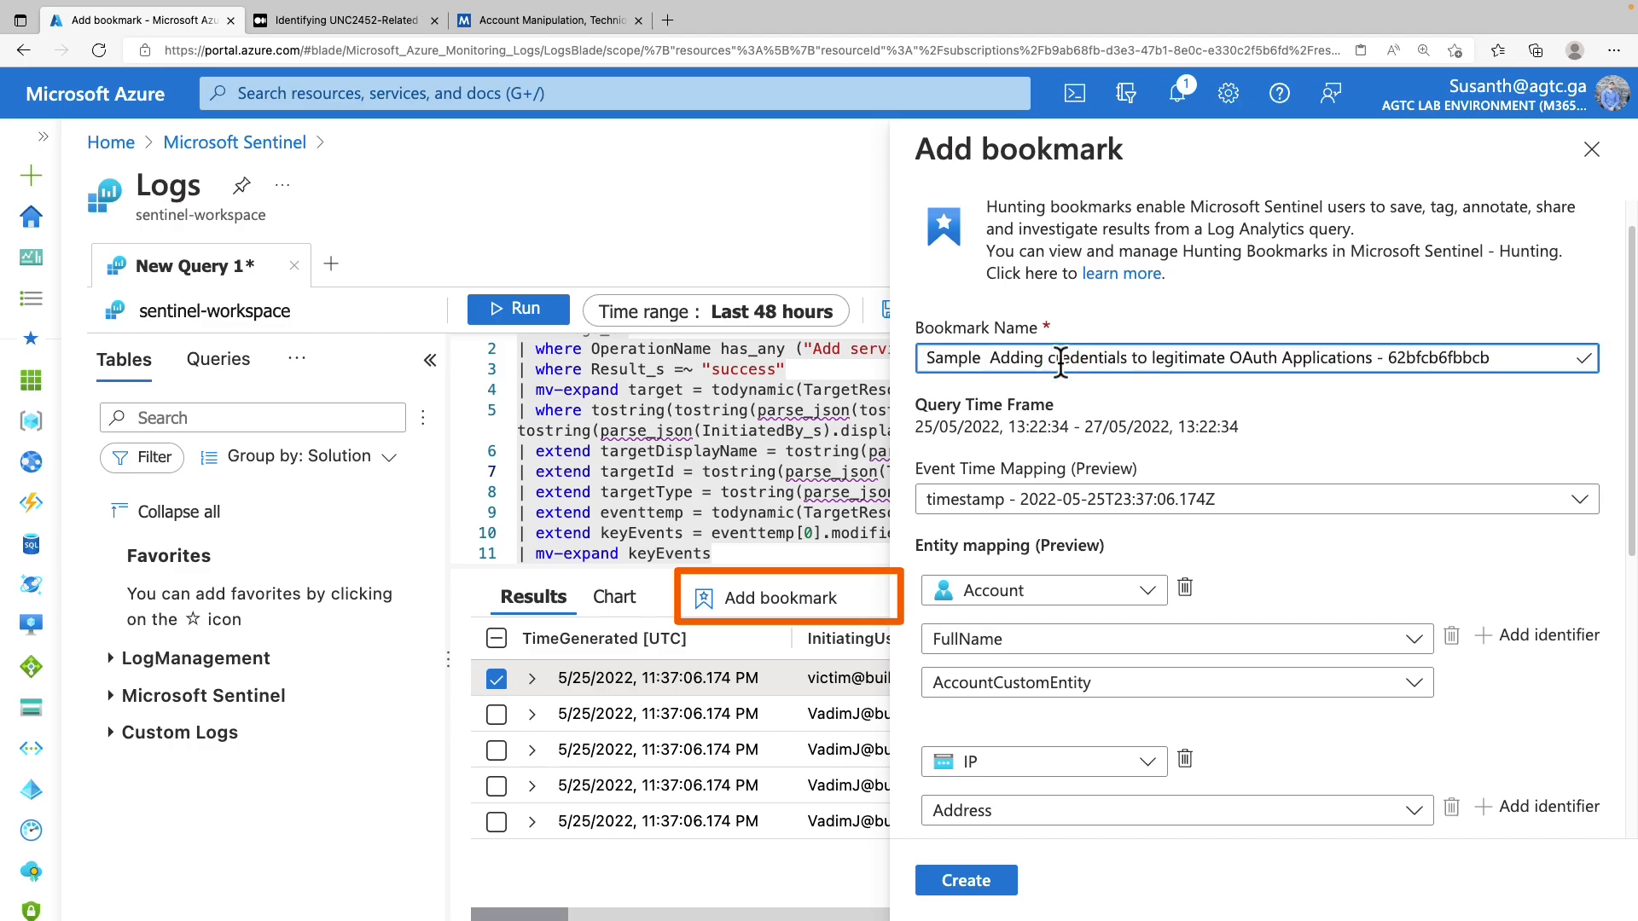
{"action": "type", "text": "-"}
{"action": "left_click_drag", "start_coordinate": [943, 547], "coordinate": [1095, 565]}
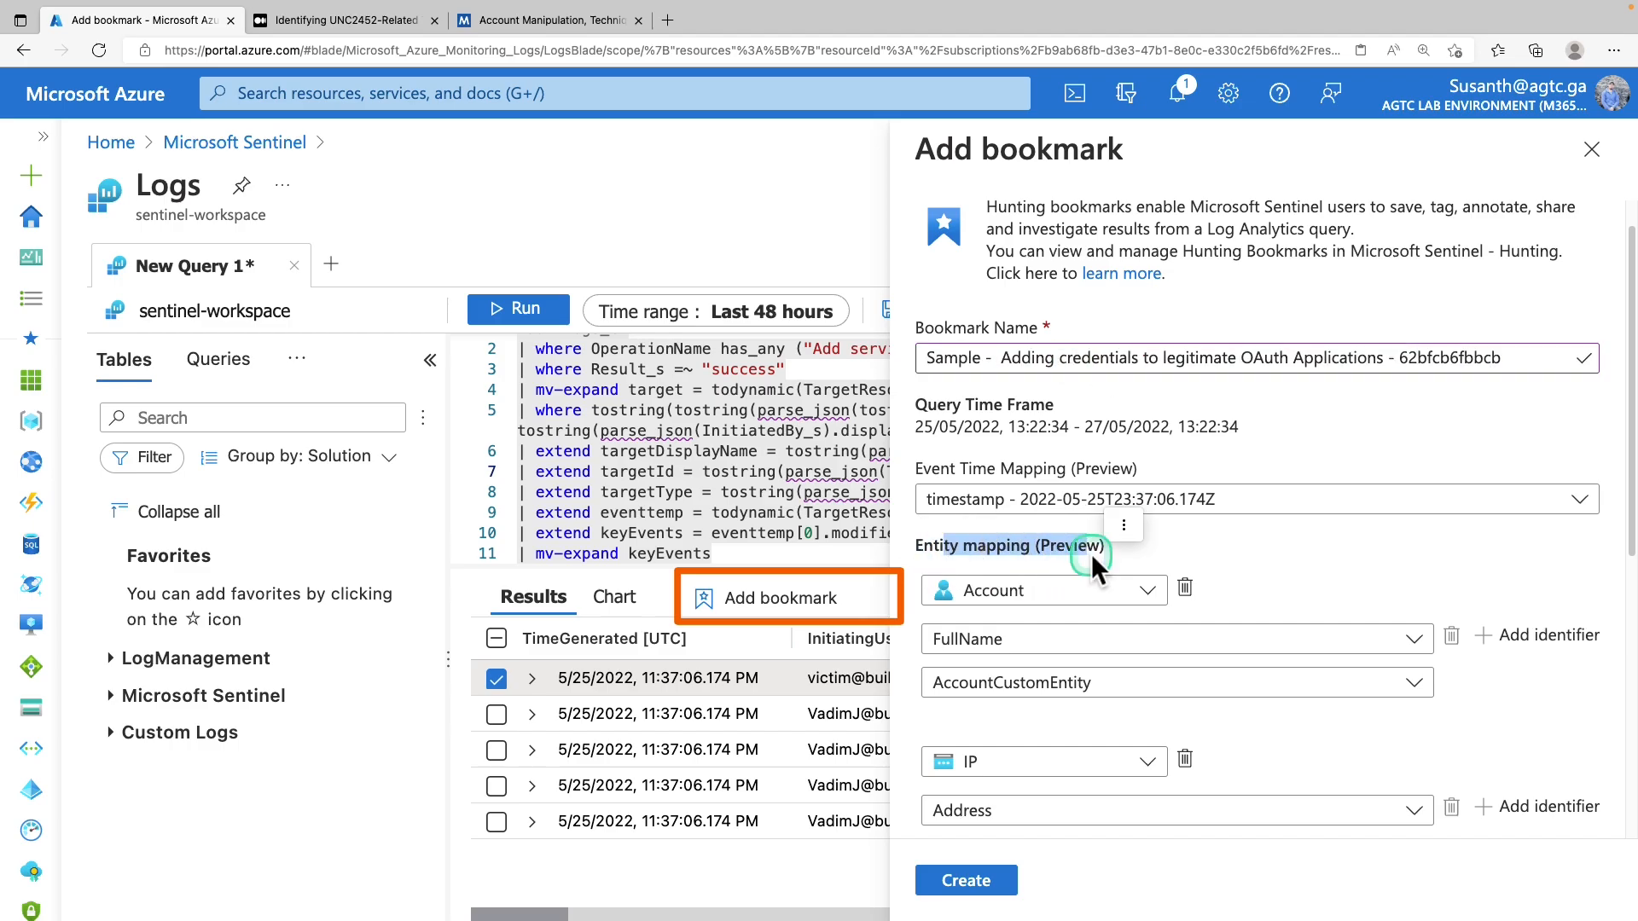
Map the first entity as IP, identifier Address from the Computer column, and create the bookmark
{"action": "left_click", "coordinate": [1115, 589]}
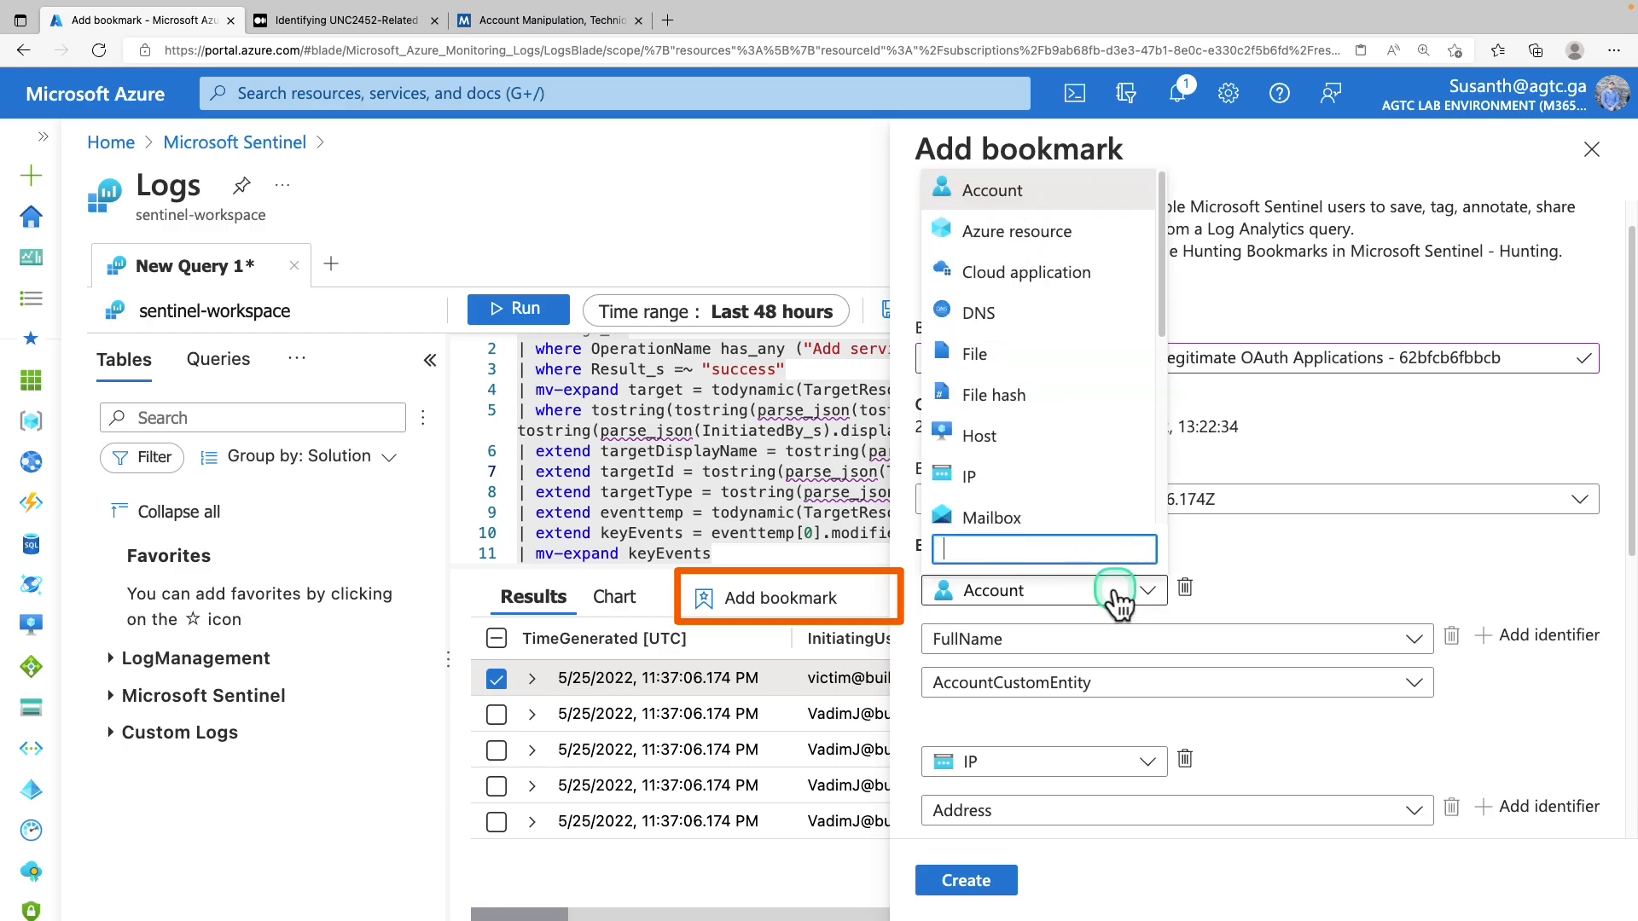
{"action": "left_click", "coordinate": [1114, 590]}
{"action": "left_click", "coordinate": [1138, 590]}
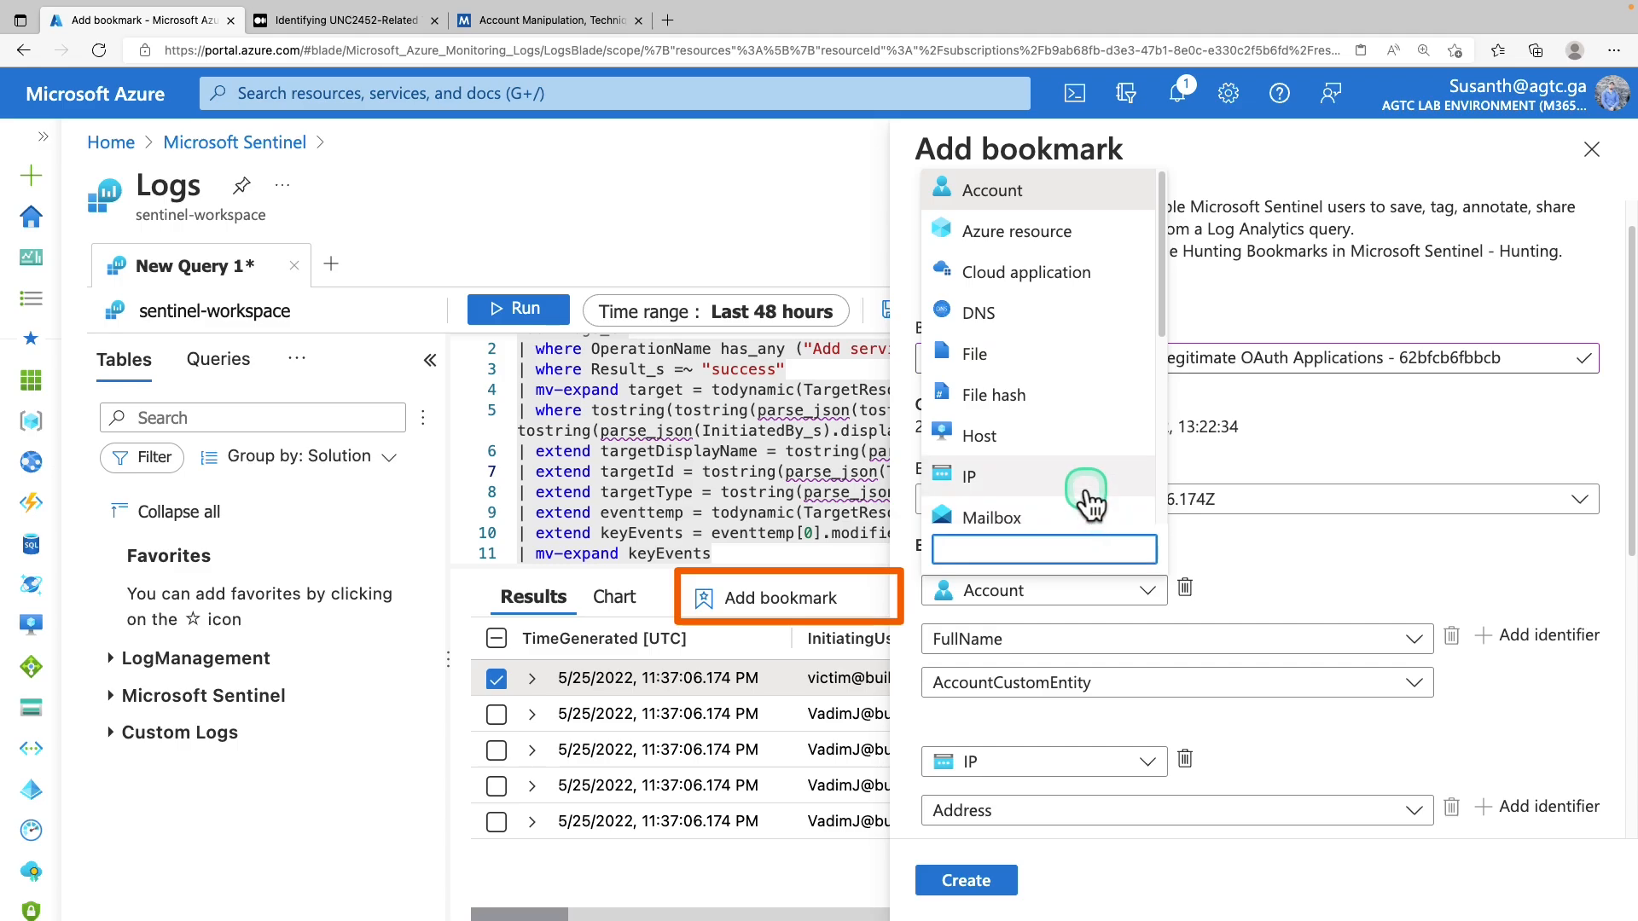
{"action": "left_click", "coordinate": [1090, 494]}
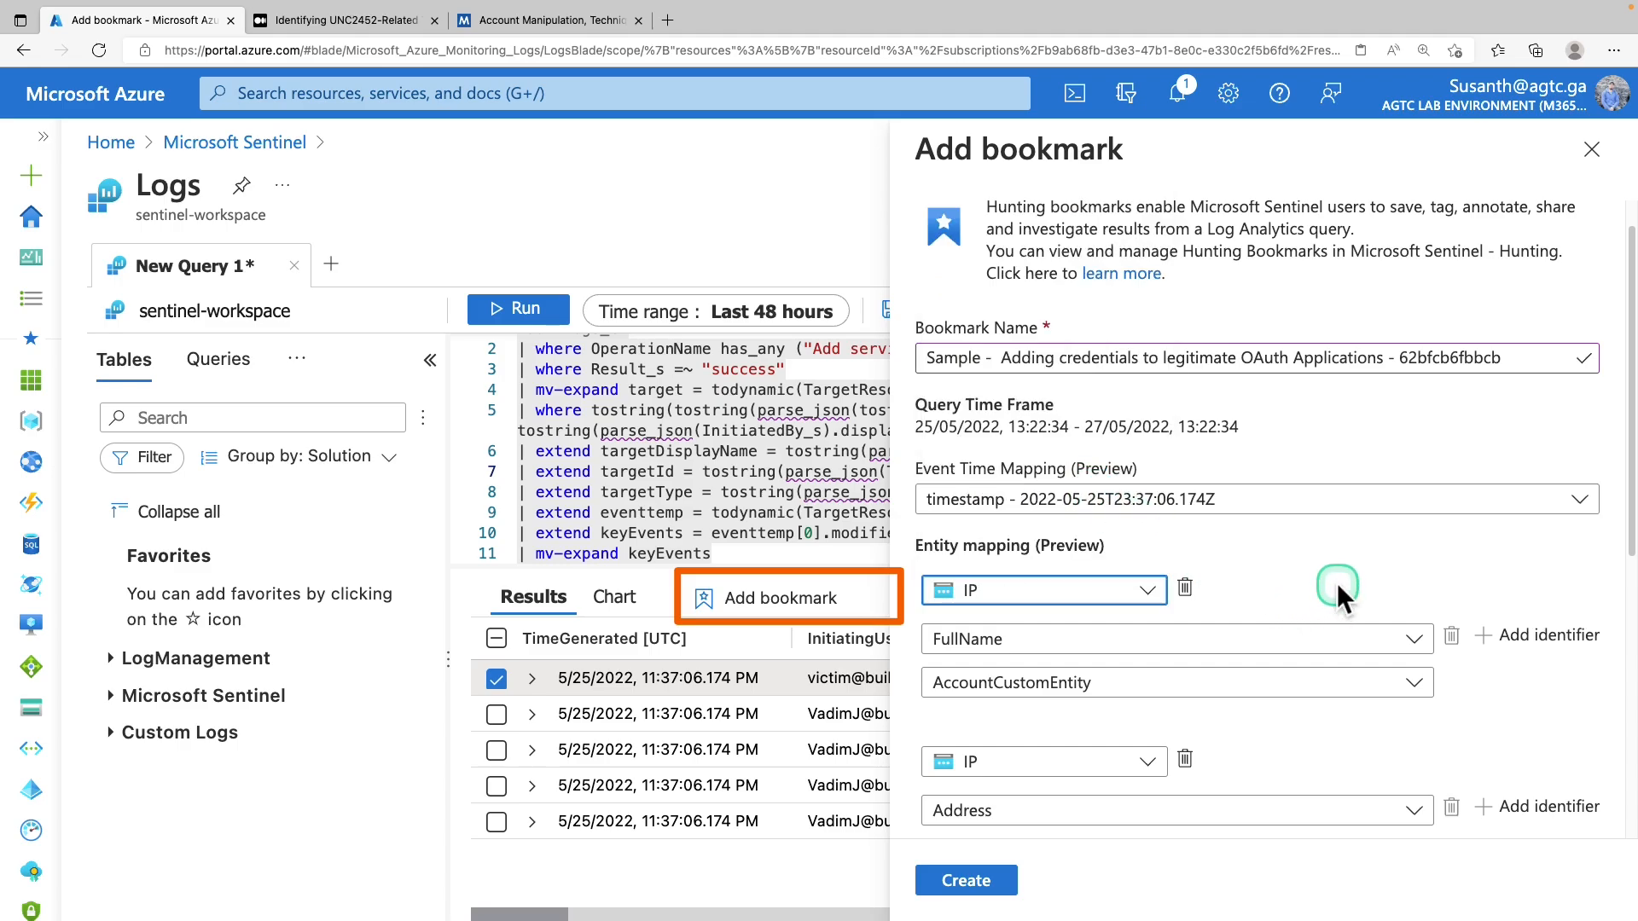
{"action": "scroll", "coordinate": [1339, 595], "scroll_direction": "up", "scroll_amount": 1}
{"action": "left_click", "coordinate": [1195, 683]}
{"action": "left_click", "coordinate": [1120, 773]}
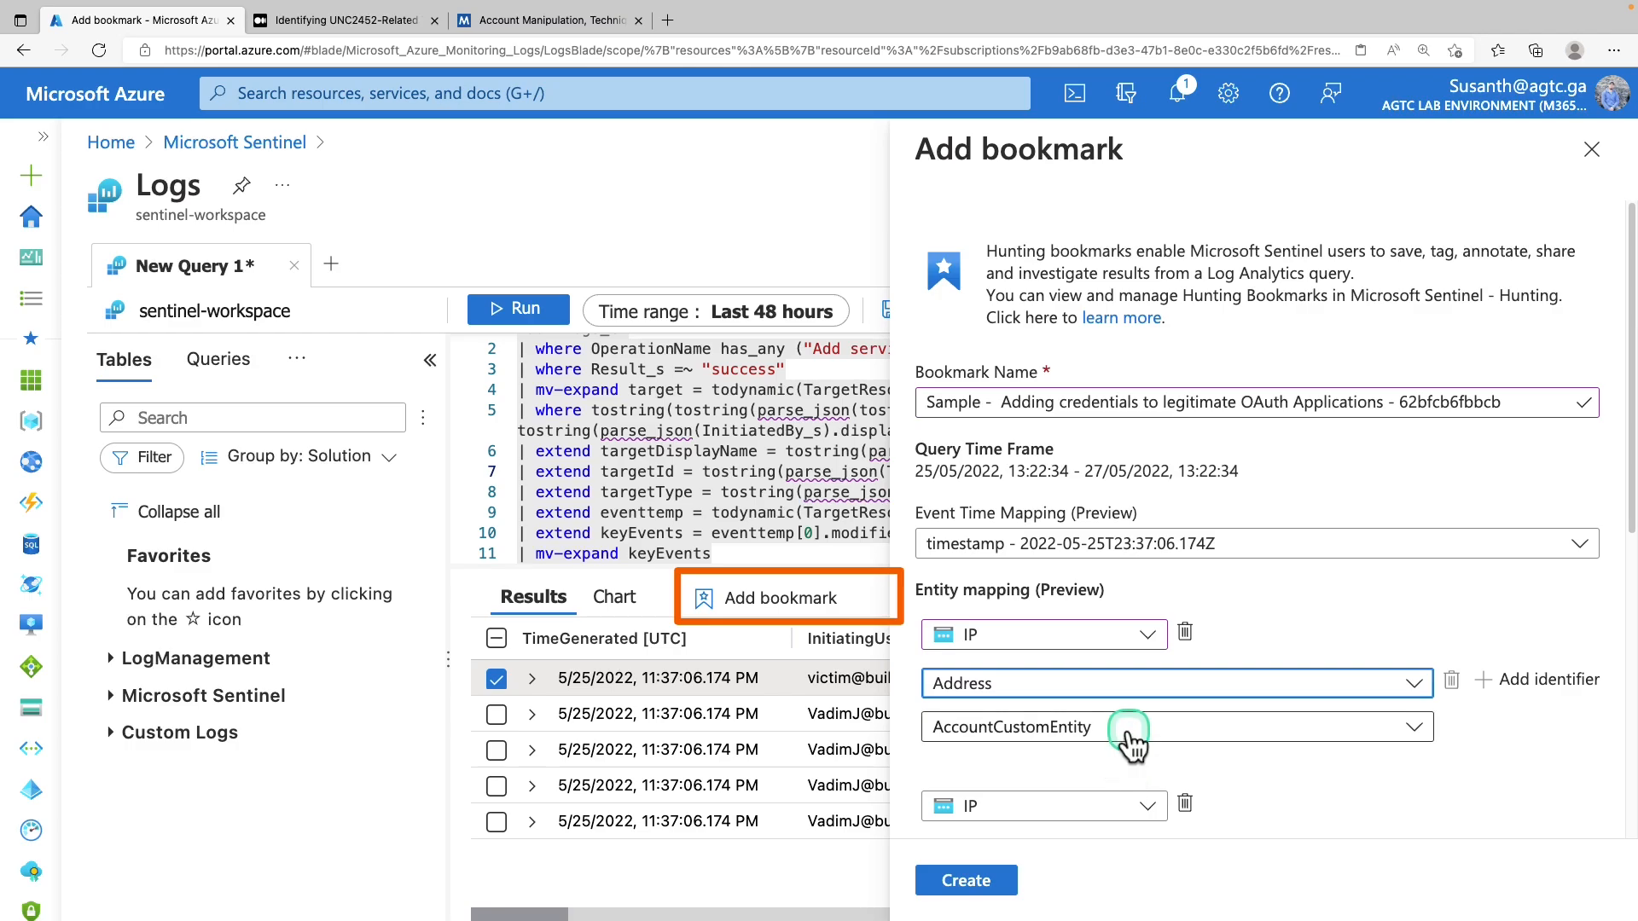
{"action": "left_click_drag", "start_coordinate": [1632, 567], "coordinate": [1625, 826]}
{"action": "left_click", "coordinate": [989, 881]}
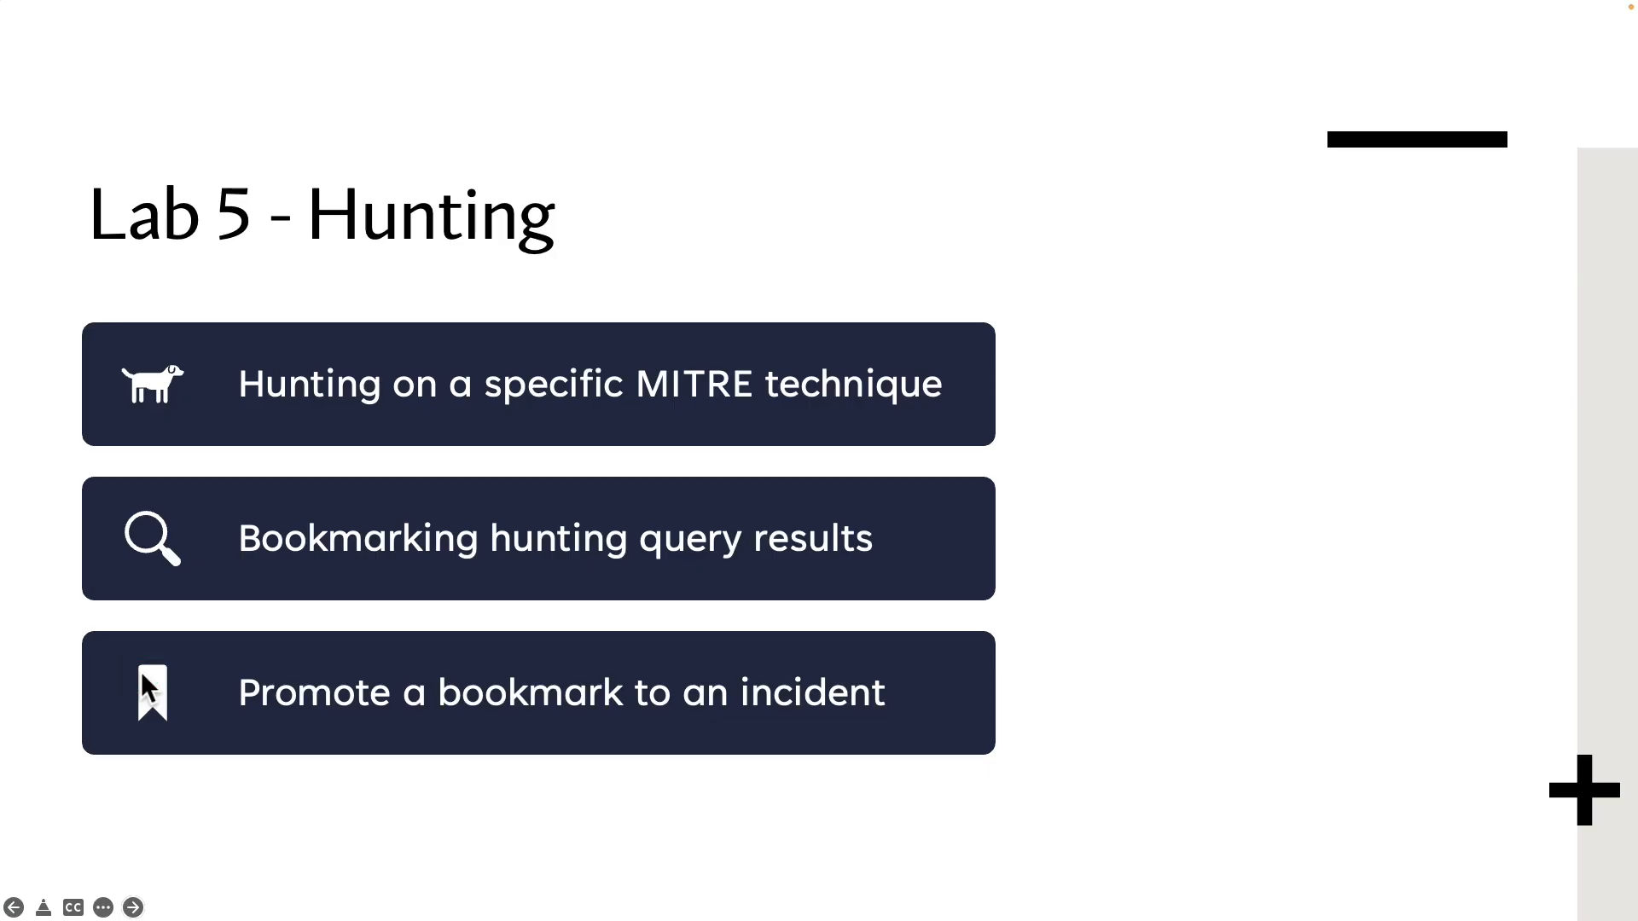
{"action": "mouse_move", "coordinate": [111, 643]}
{"action": "left_mouse_down"}
{"action": "mouse_move", "coordinate": [456, 724]}
{"action": "mouse_move", "coordinate": [977, 729]}
{"action": "left_mouse_up"}
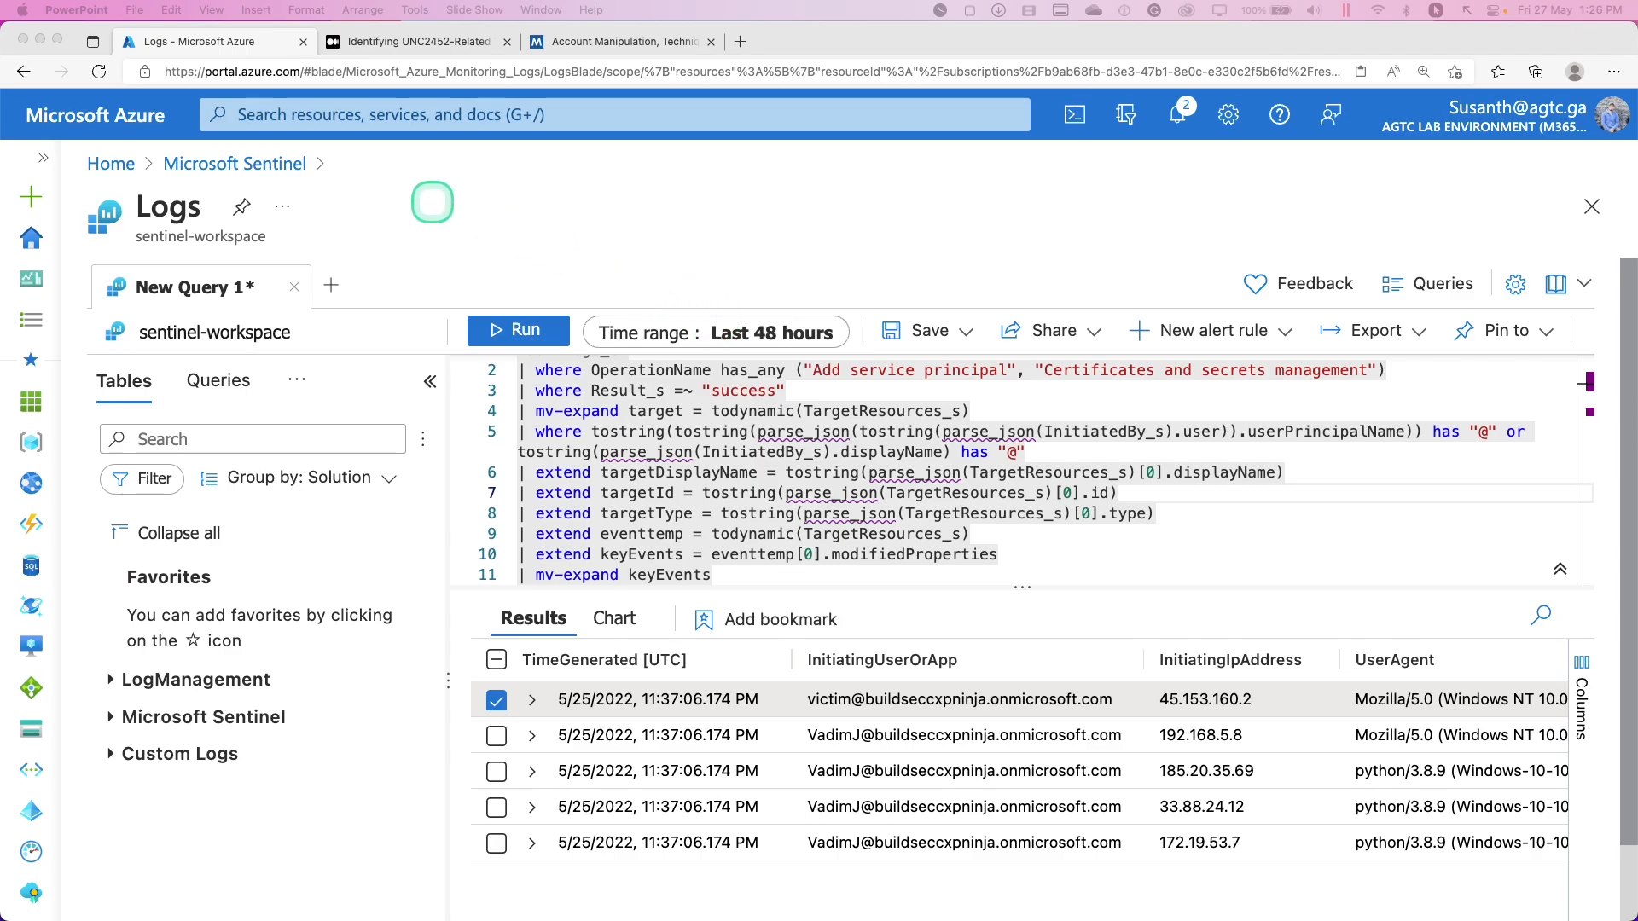
Return to Microsoft Sentinel, discarding the query edits, and open Hunting Bookmarks
{"action": "left_click", "coordinate": [252, 165]}
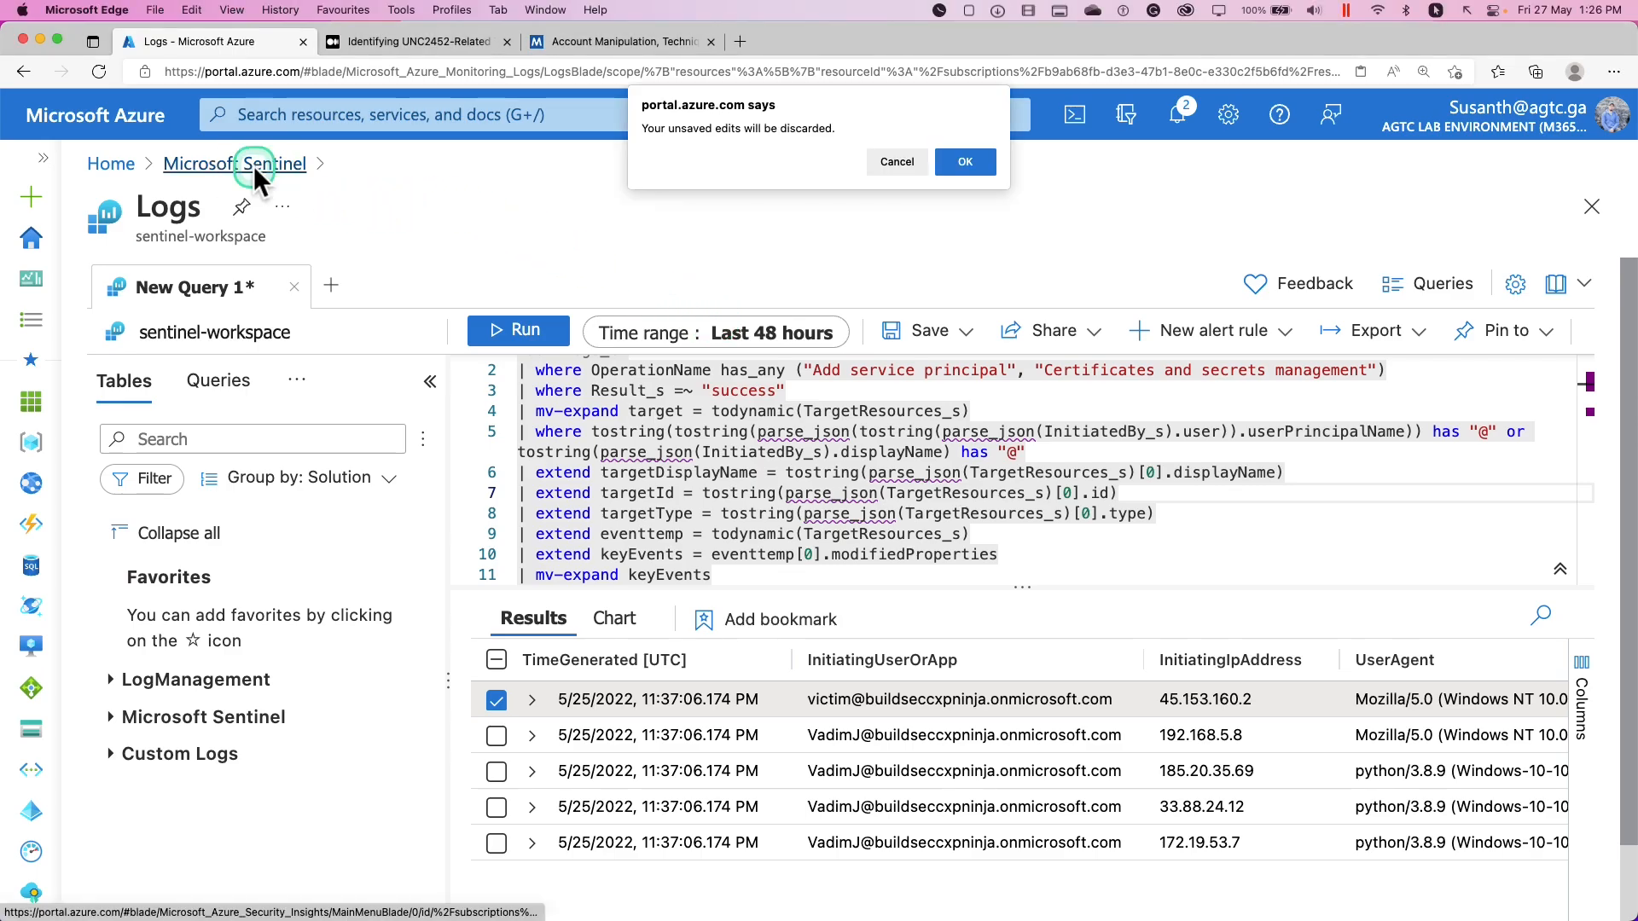
{"action": "left_click", "coordinate": [965, 162]}
{"action": "left_click_drag", "start_coordinate": [77, 650], "coordinate": [222, 693]}
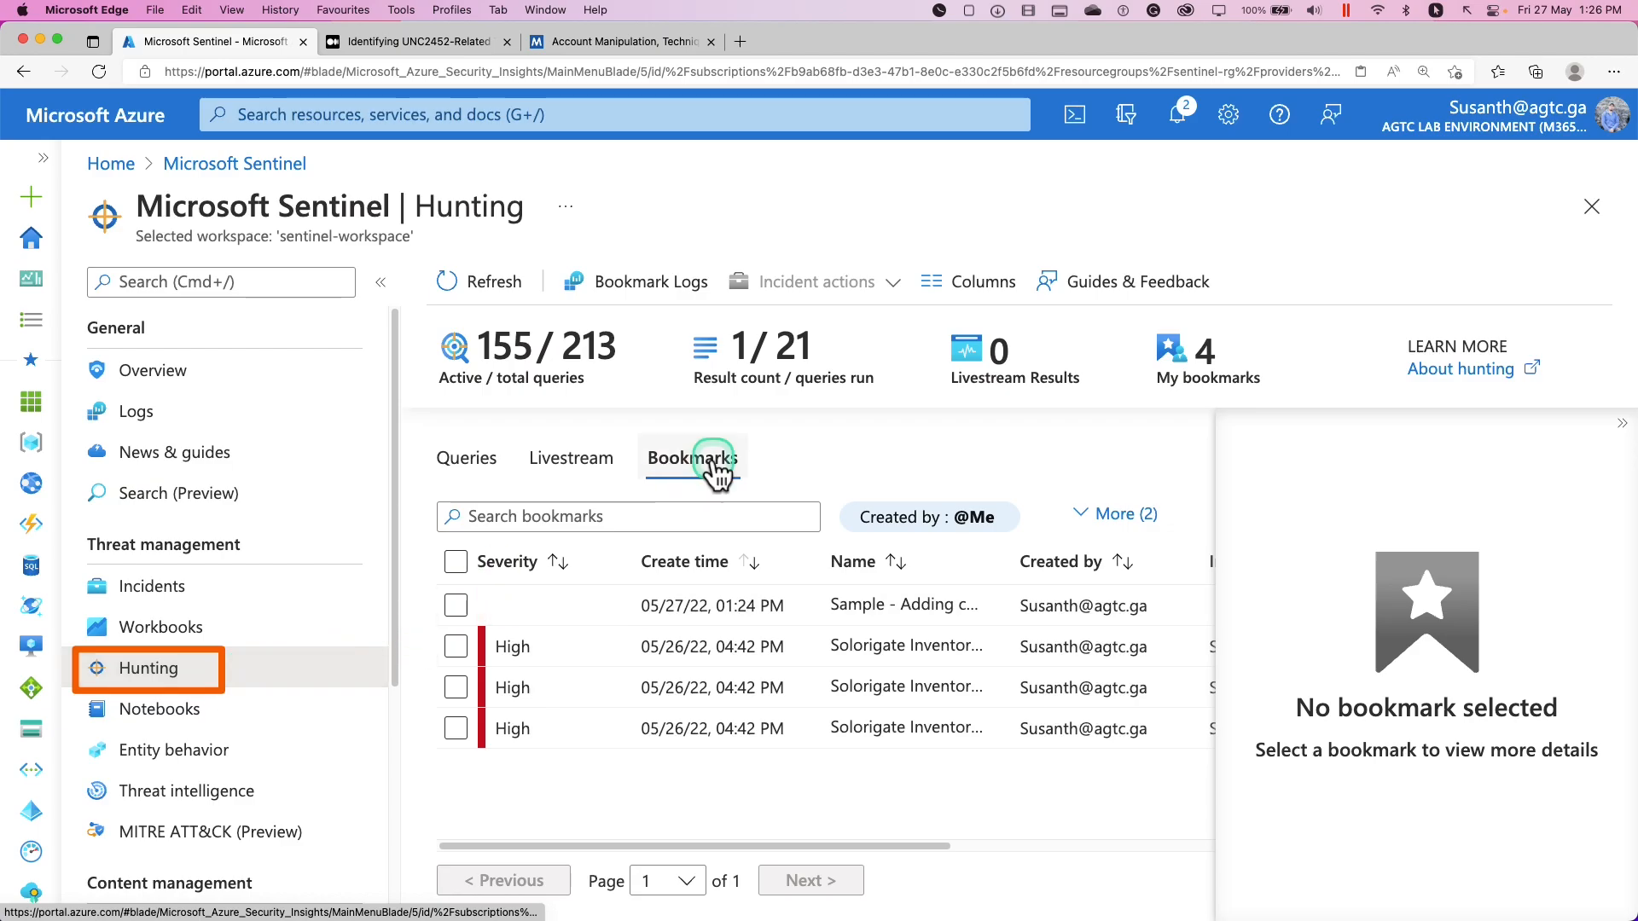
{"action": "left_click_drag", "start_coordinate": [622, 424], "coordinate": [766, 484]}
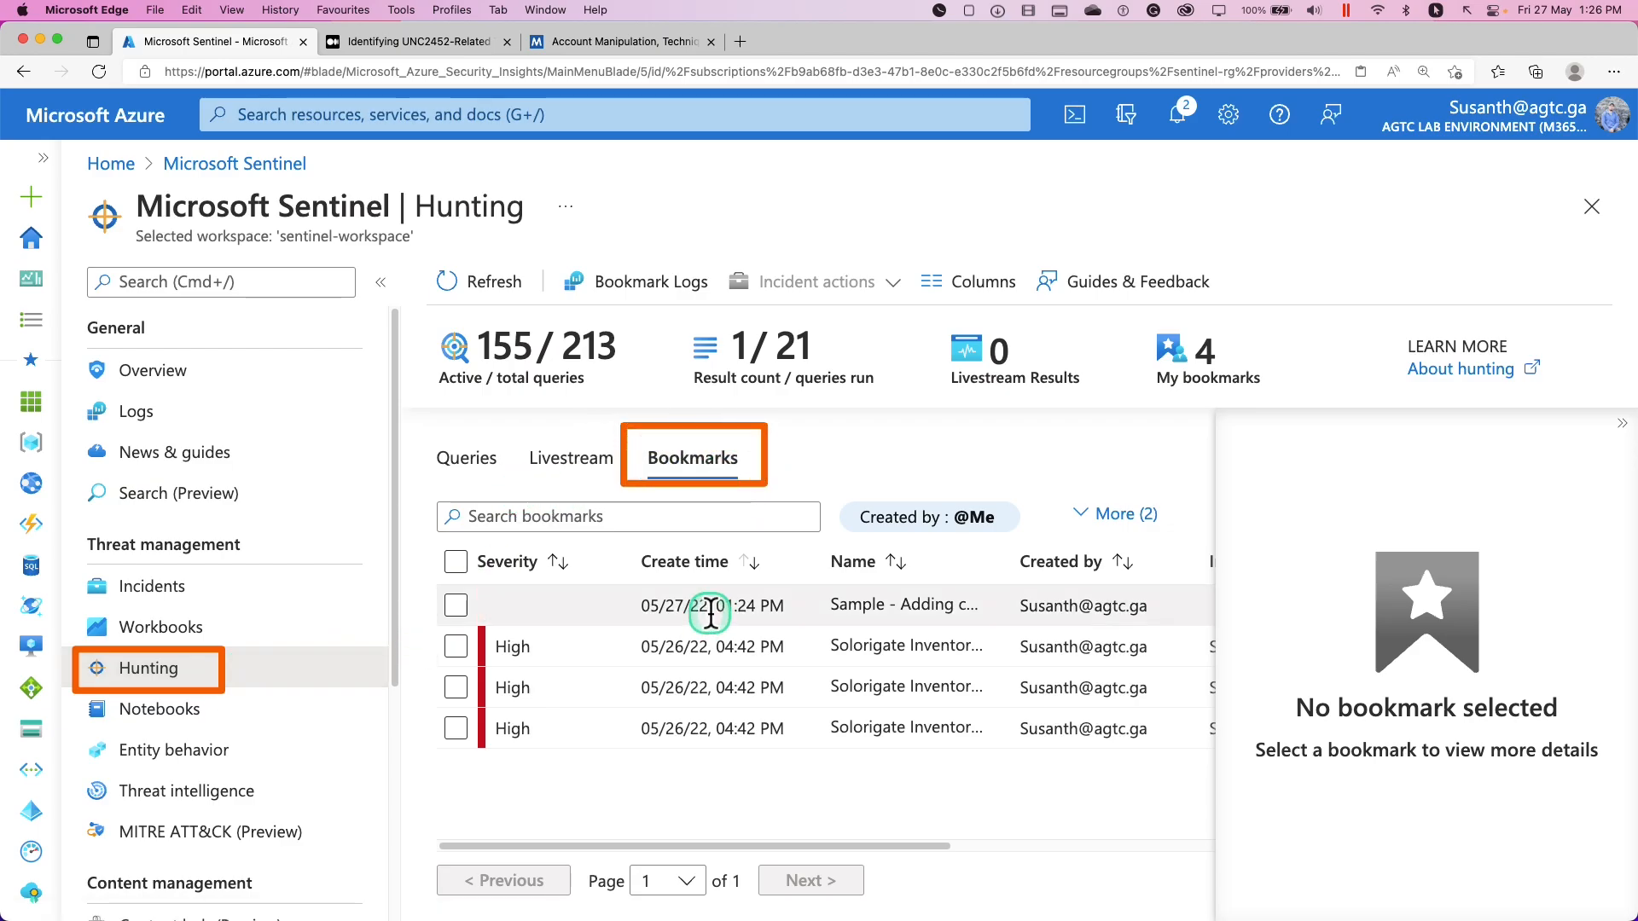
Review the new Sample bookmark's details, briefly comparing a Solorigate Inventory check bookmark
{"action": "left_click", "coordinate": [710, 612]}
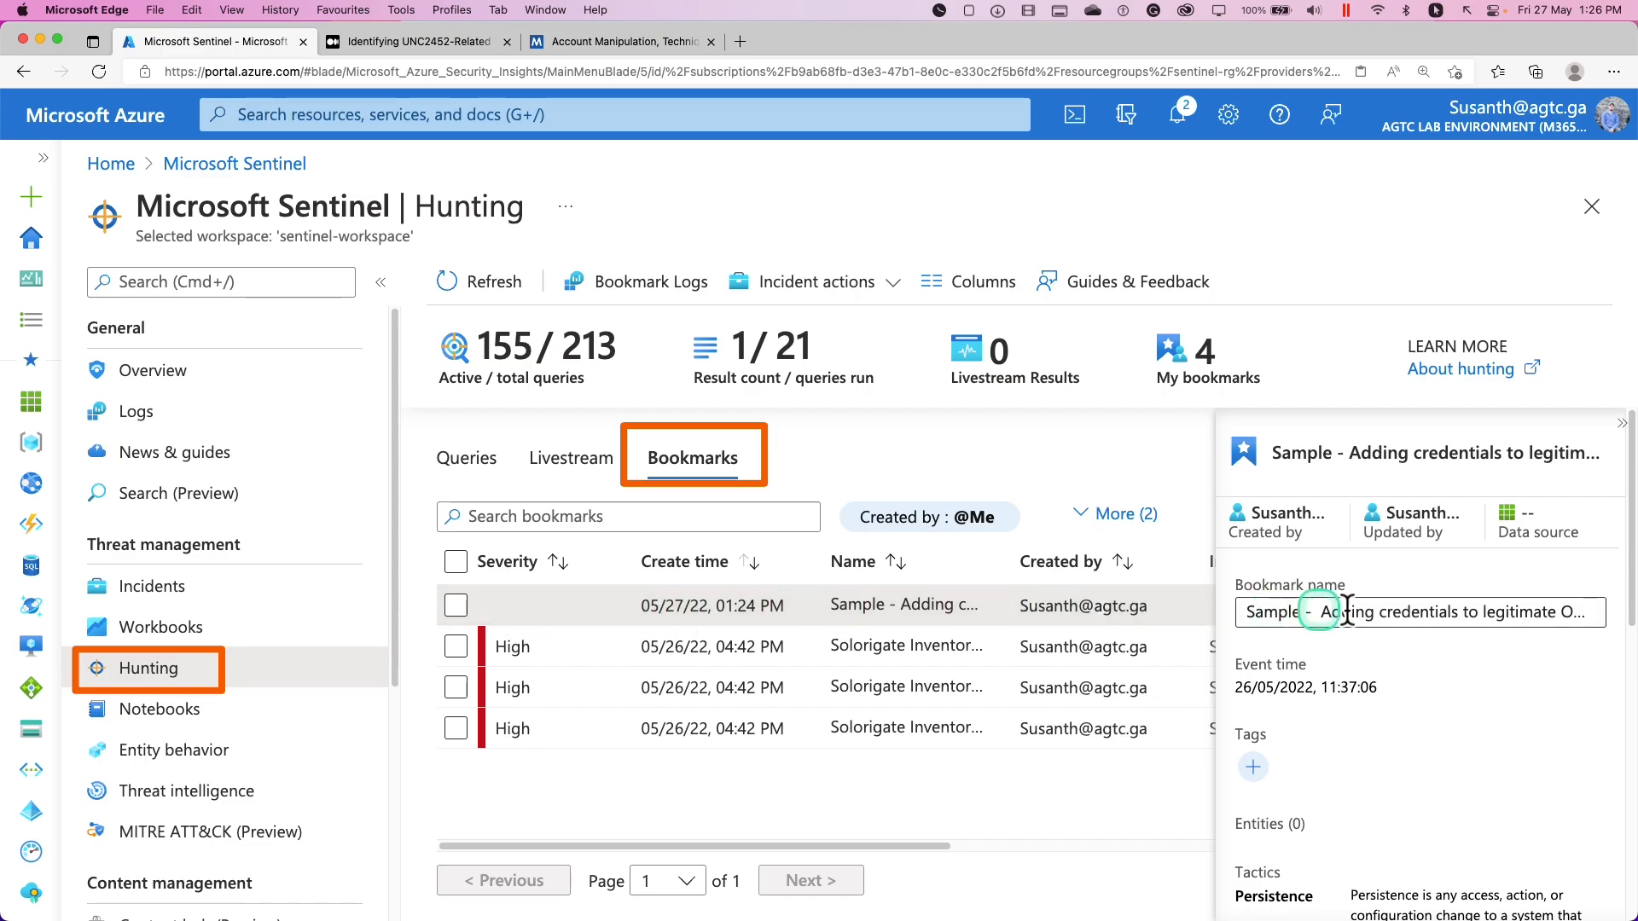
{"action": "scroll", "coordinate": [1445, 711], "scroll_direction": "down", "scroll_amount": 2}
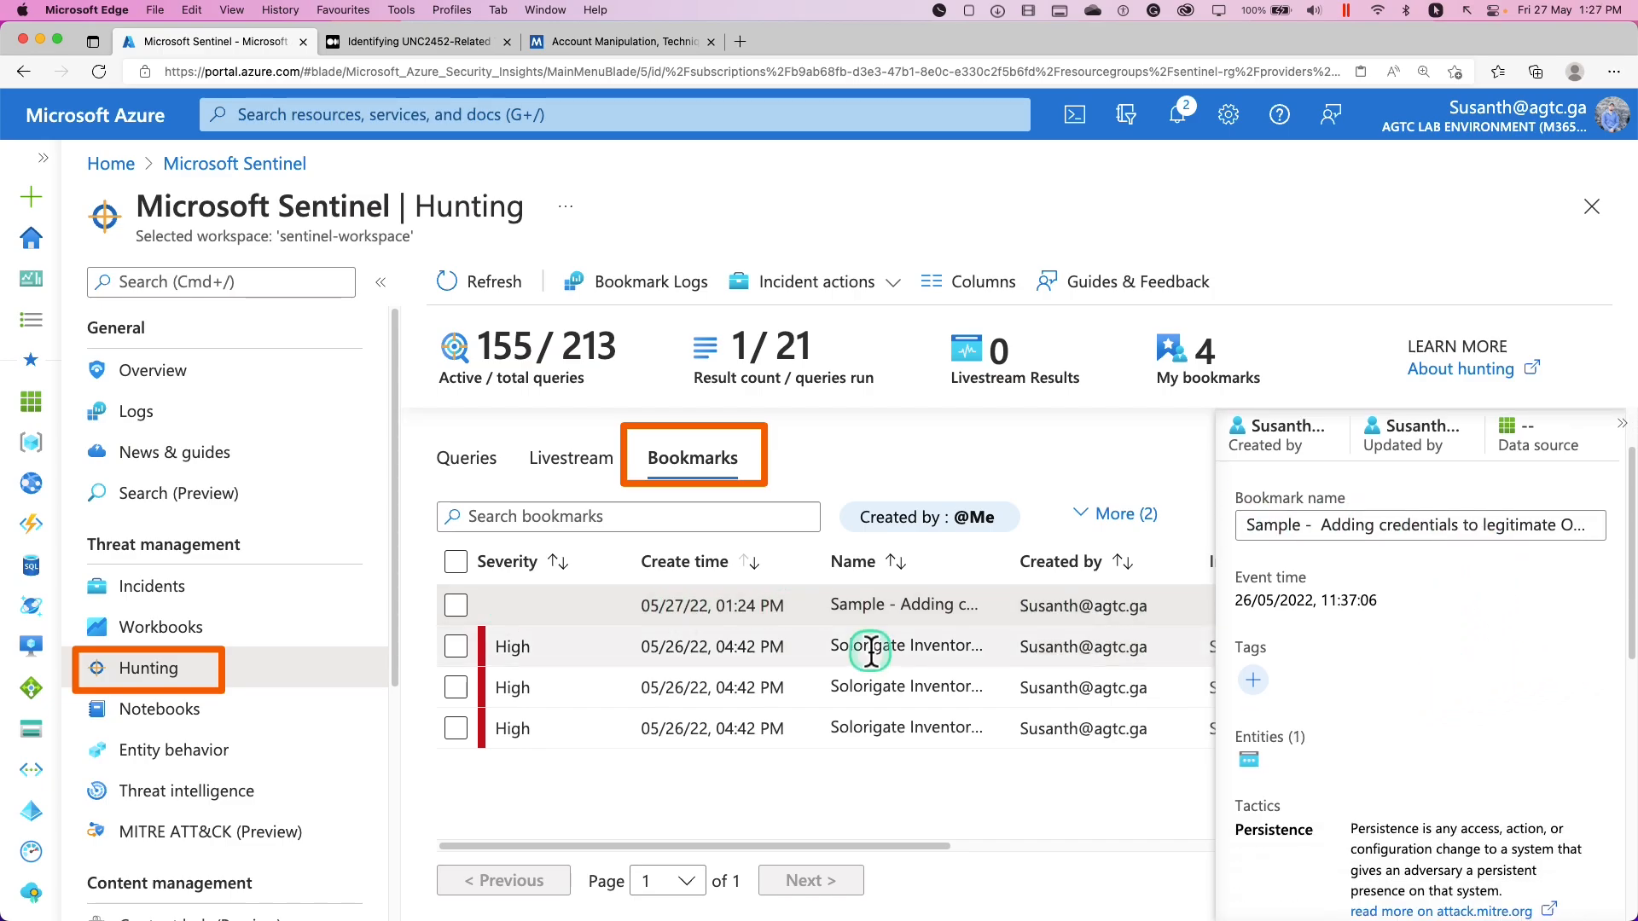
{"action": "left_click", "coordinate": [853, 647]}
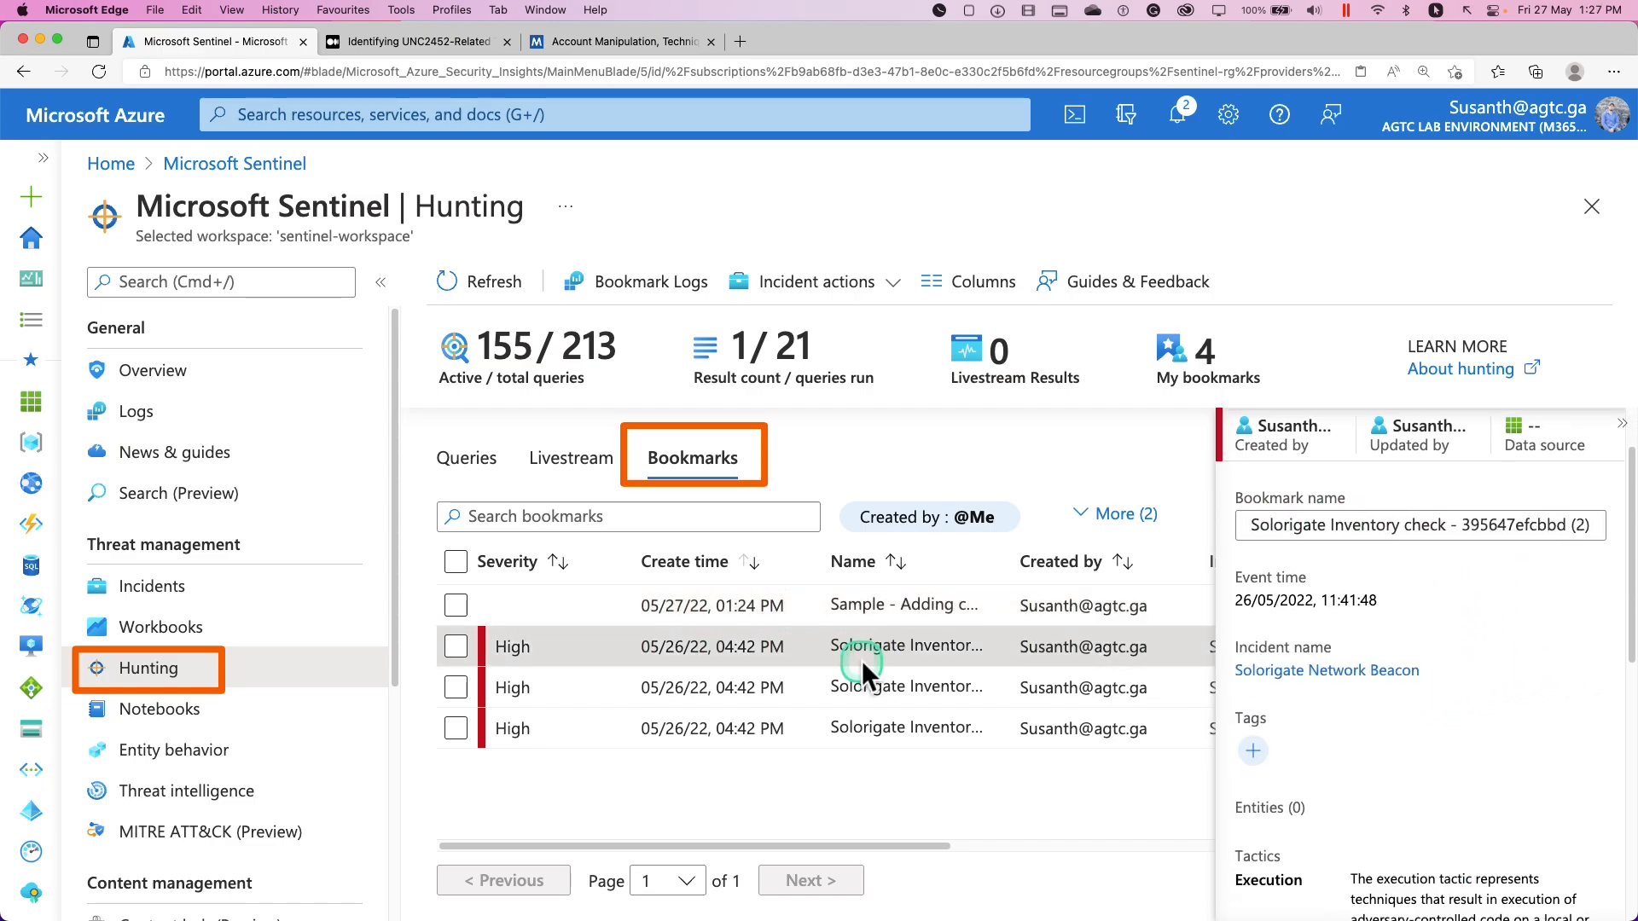
{"action": "left_click", "coordinate": [755, 605]}
{"action": "scroll", "coordinate": [1468, 490], "scroll_direction": "up", "scroll_amount": 2}
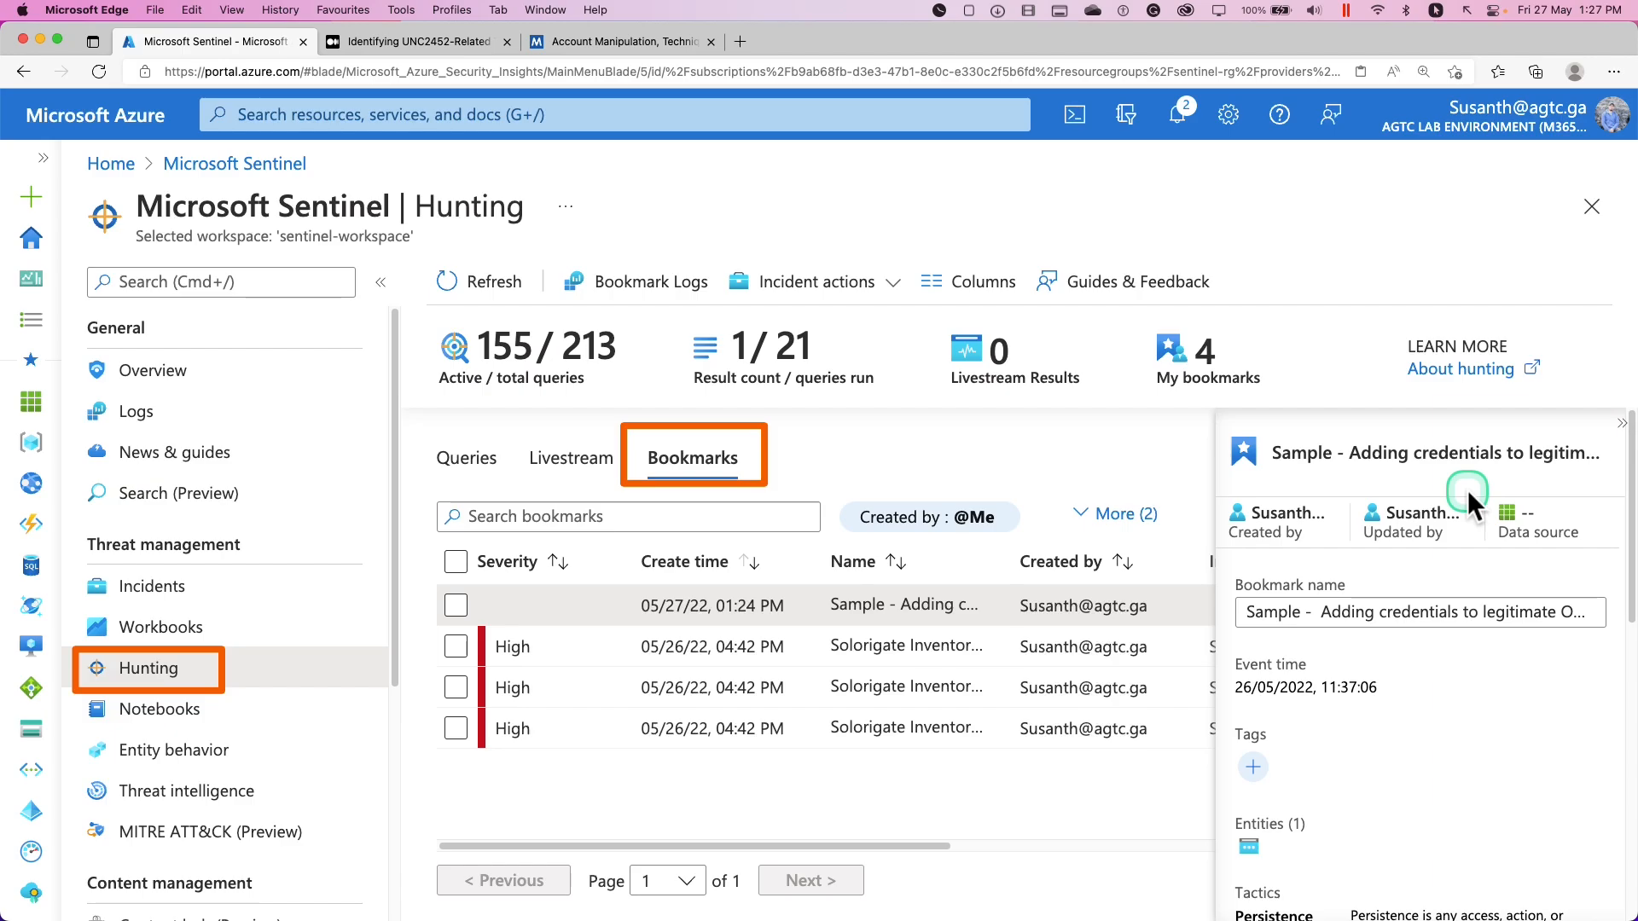
{"action": "scroll", "coordinate": [1464, 503], "scroll_direction": "down", "scroll_amount": 1}
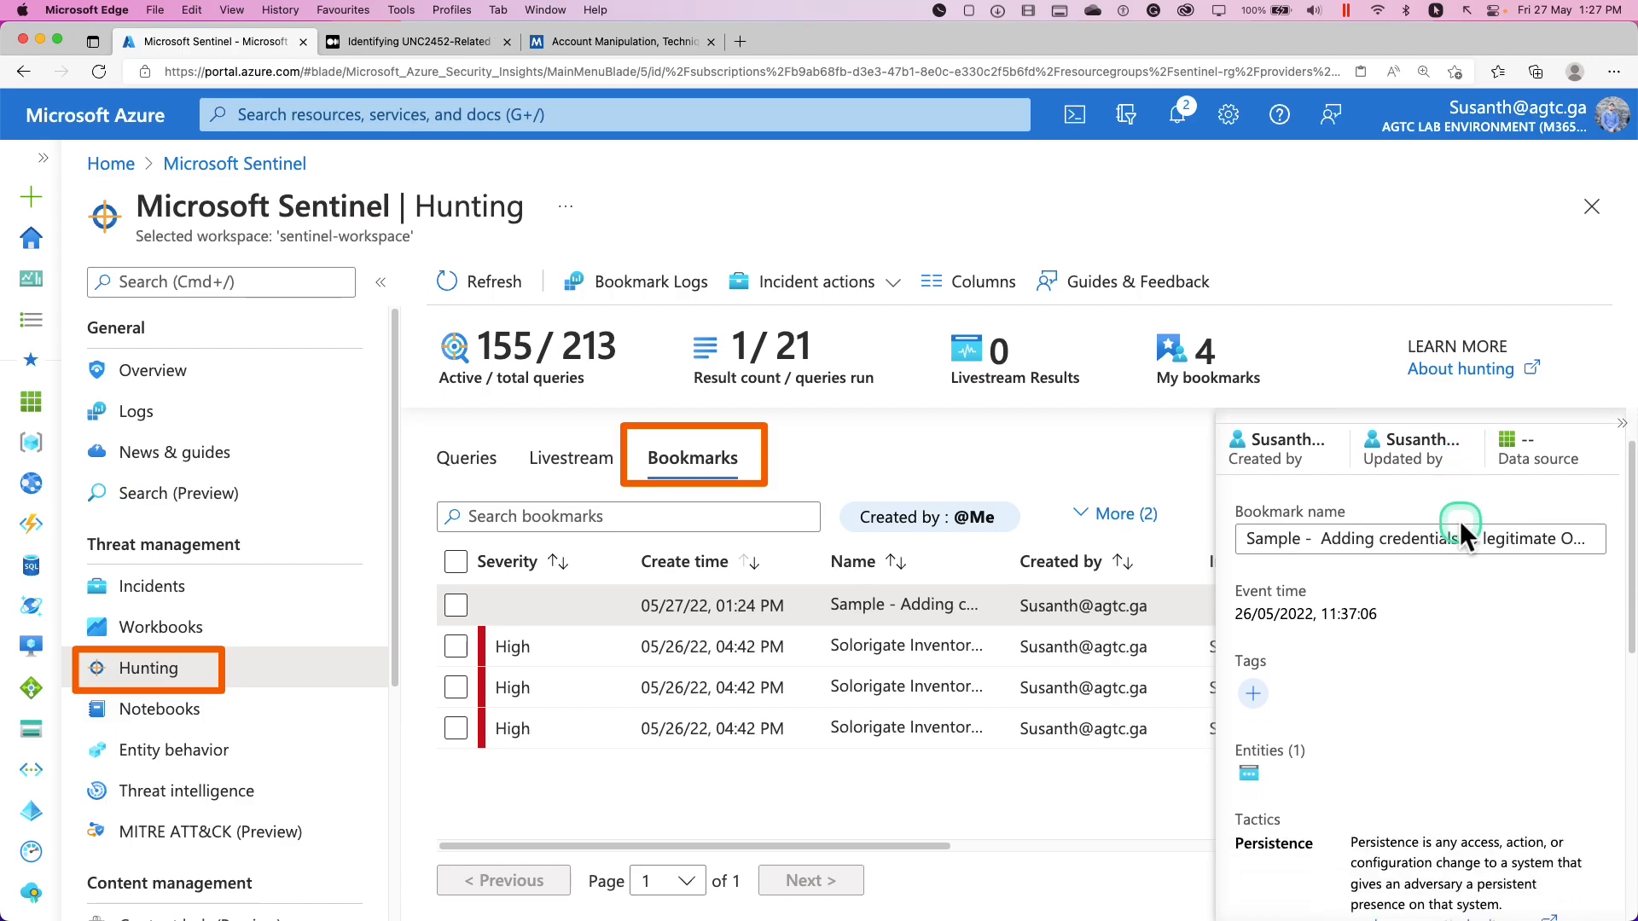
{"action": "scroll", "coordinate": [1464, 580], "scroll_direction": "down", "scroll_amount": 5}
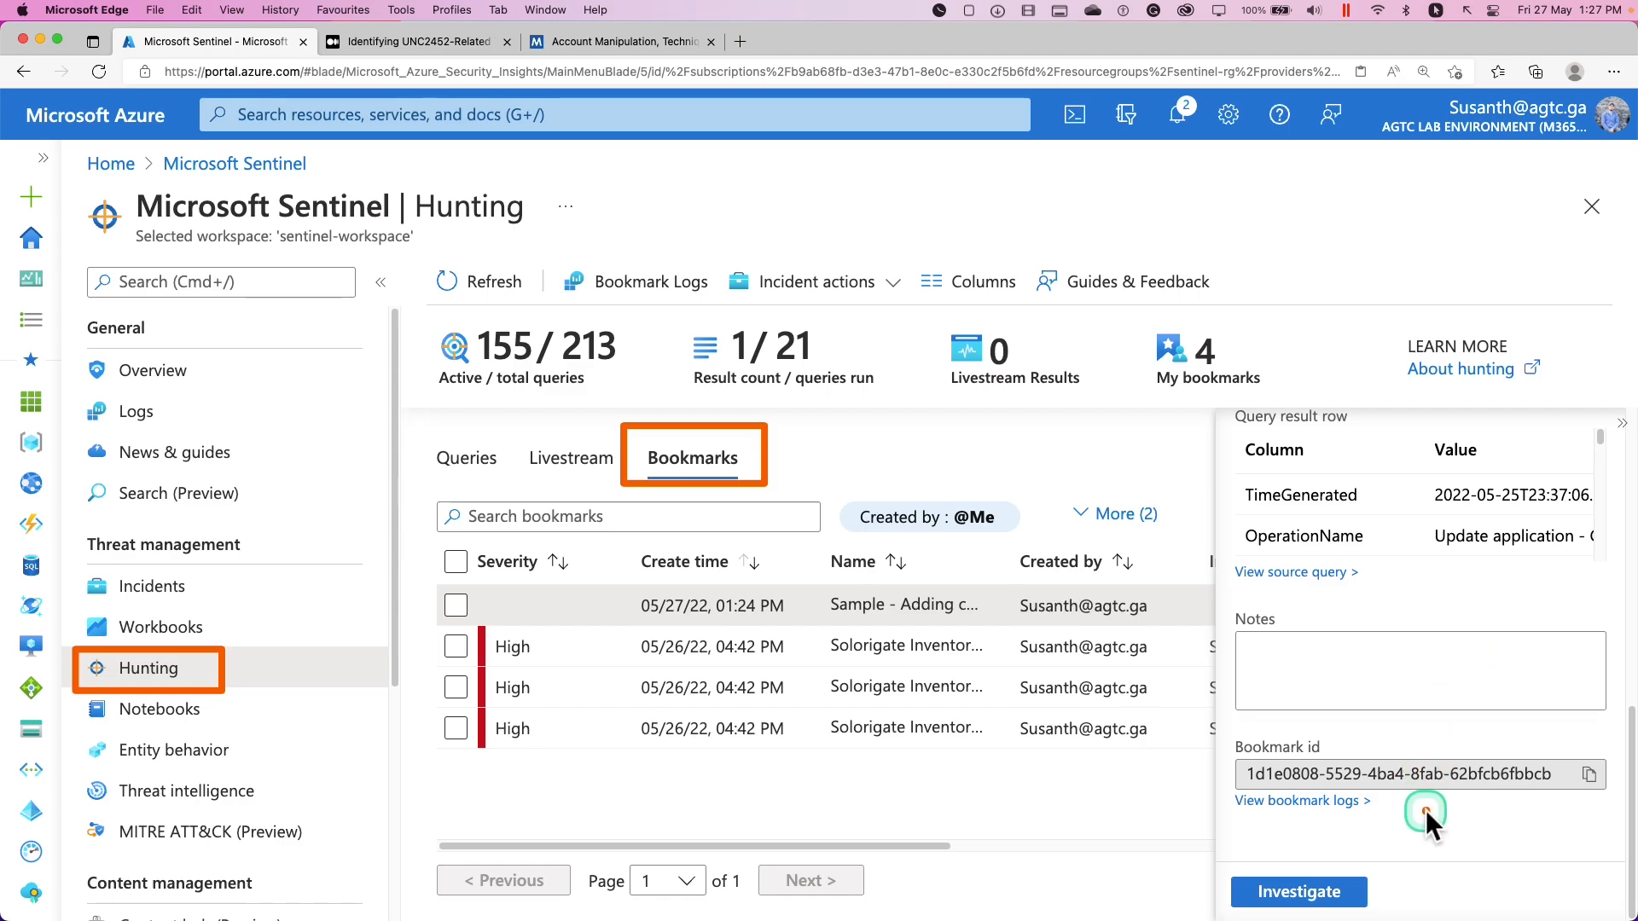
{"action": "left_click", "coordinate": [1314, 896]}
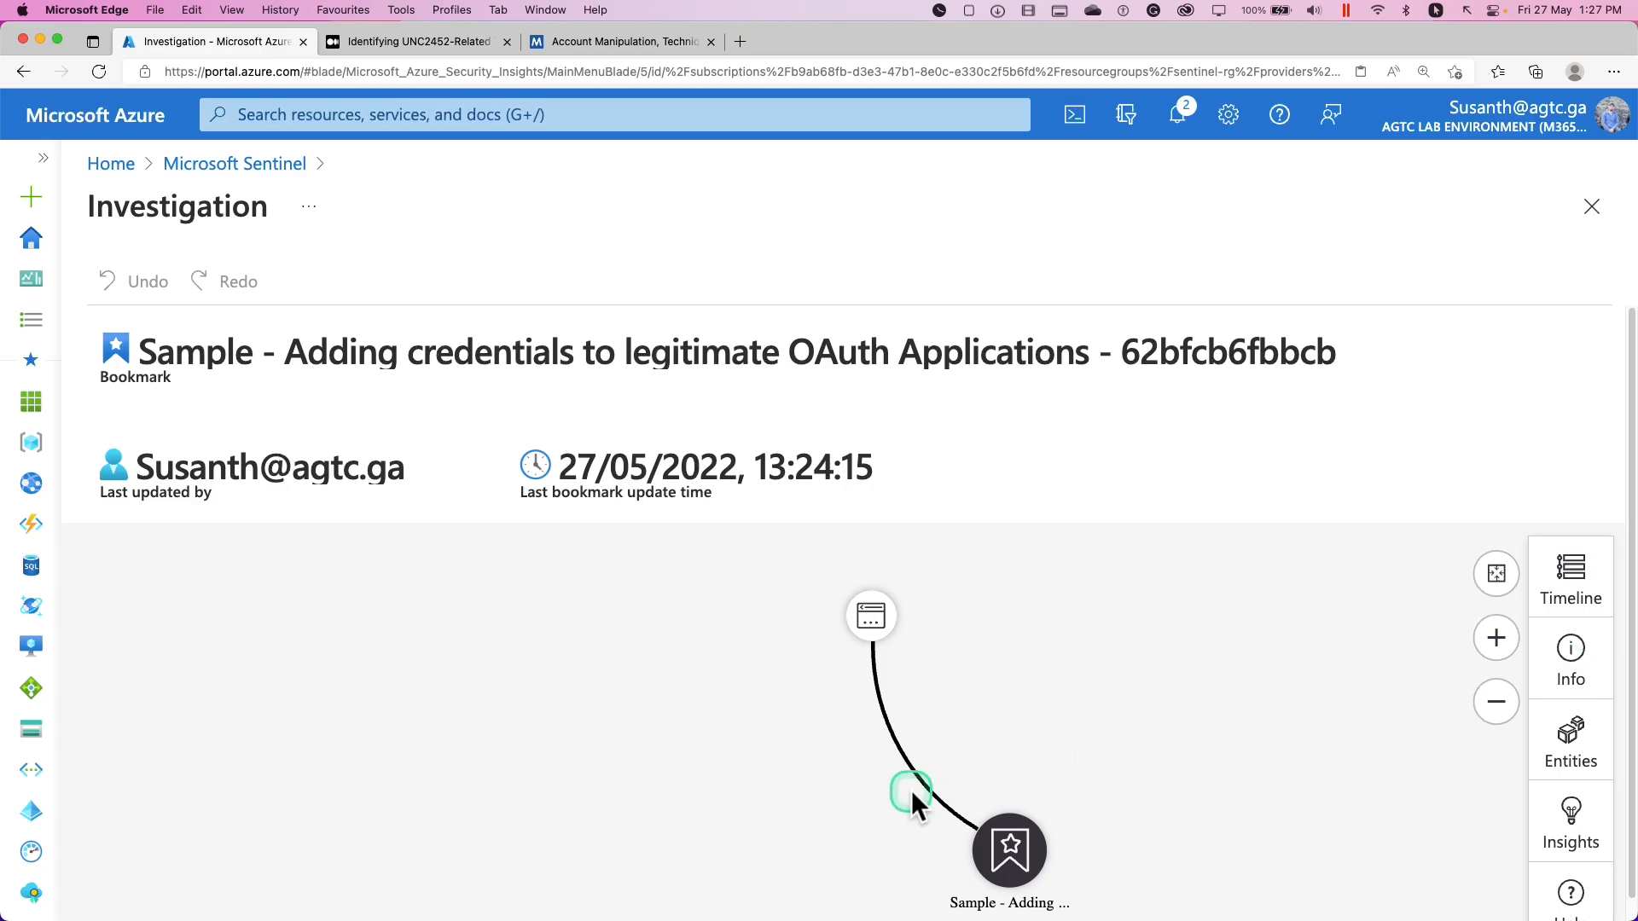
{"action": "scroll", "coordinate": [1012, 699], "scroll_direction": "down", "scroll_amount": 3}
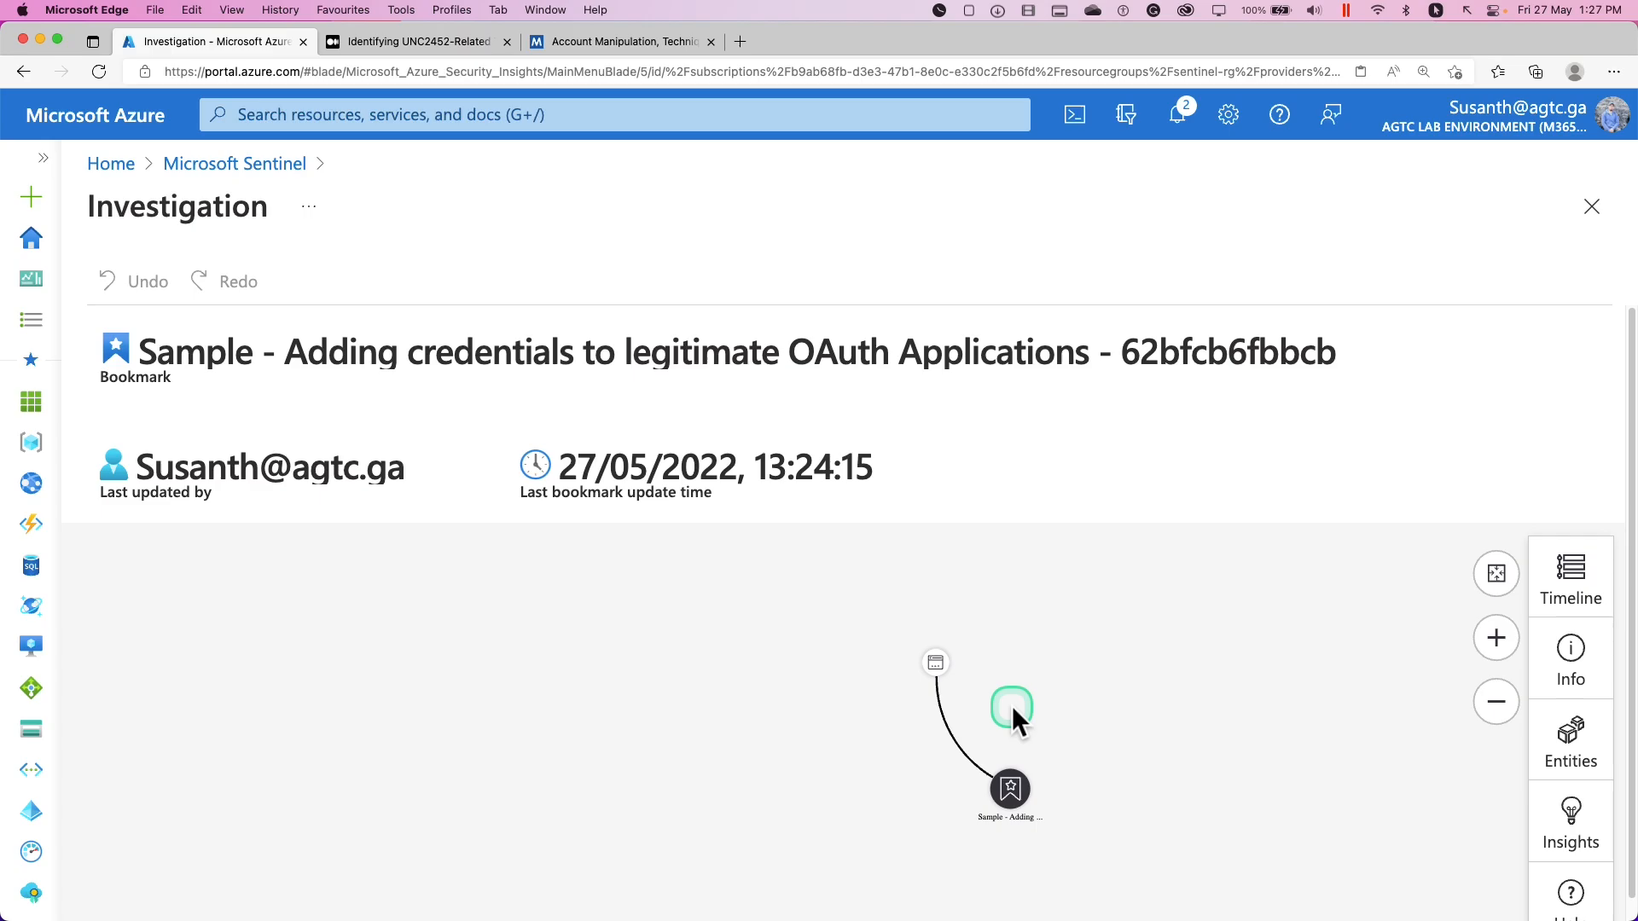
{"action": "left_click", "coordinate": [226, 175]}
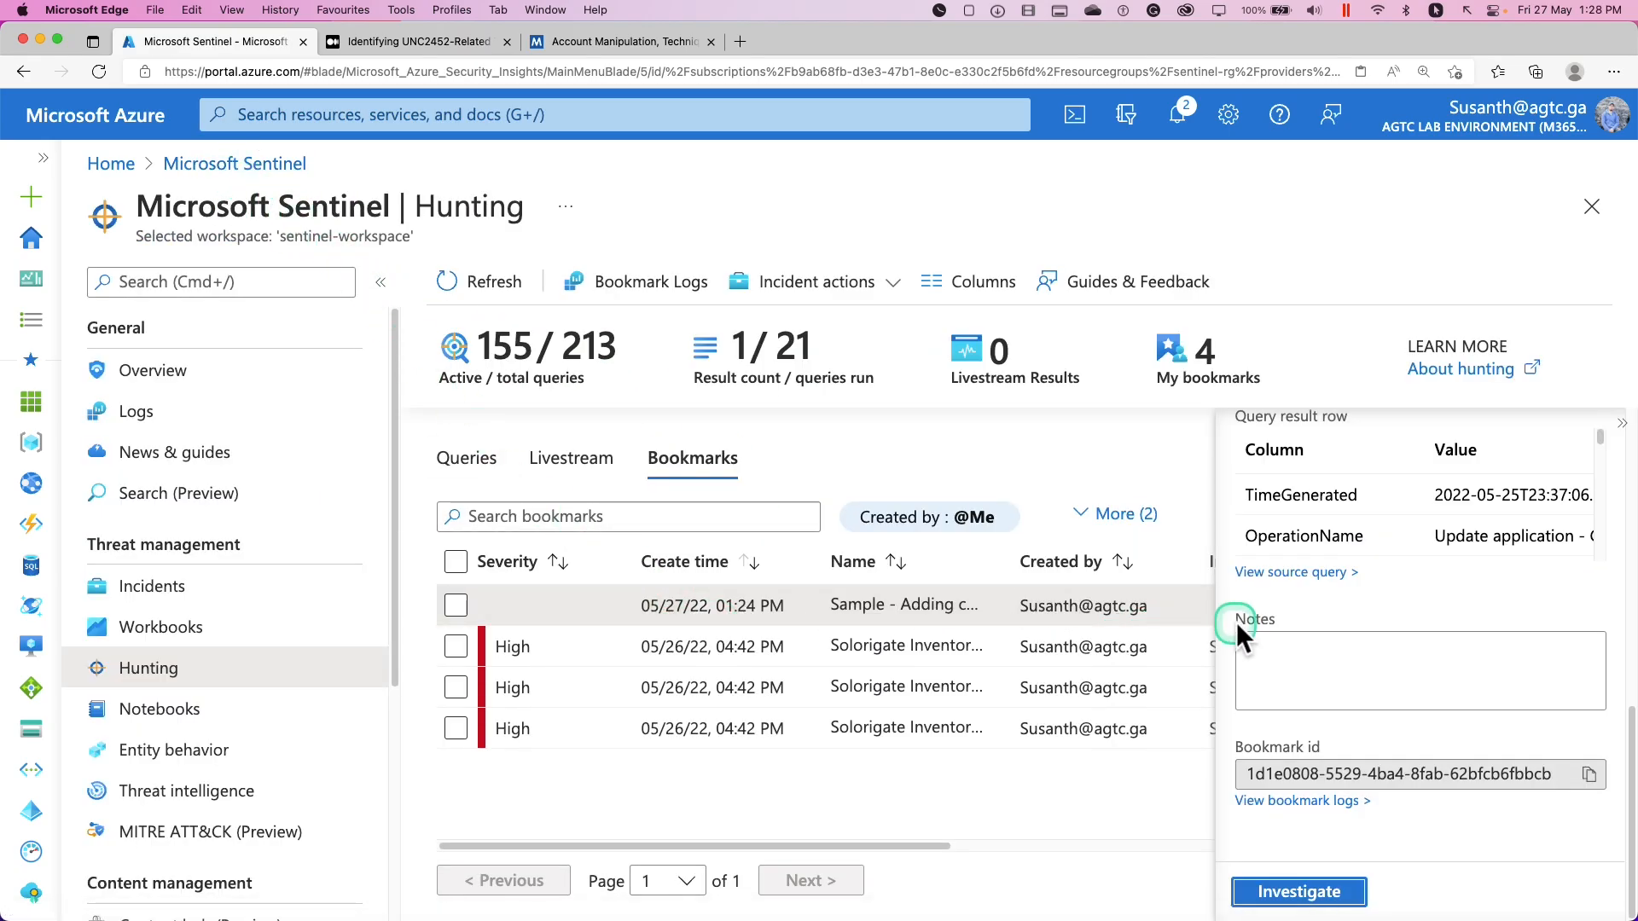
Select the 'Sample - Adding credentials to legitimate OAuth Applications' bookmark row
{"action": "scroll", "coordinate": [1402, 613], "scroll_direction": "up", "scroll_amount": 10}
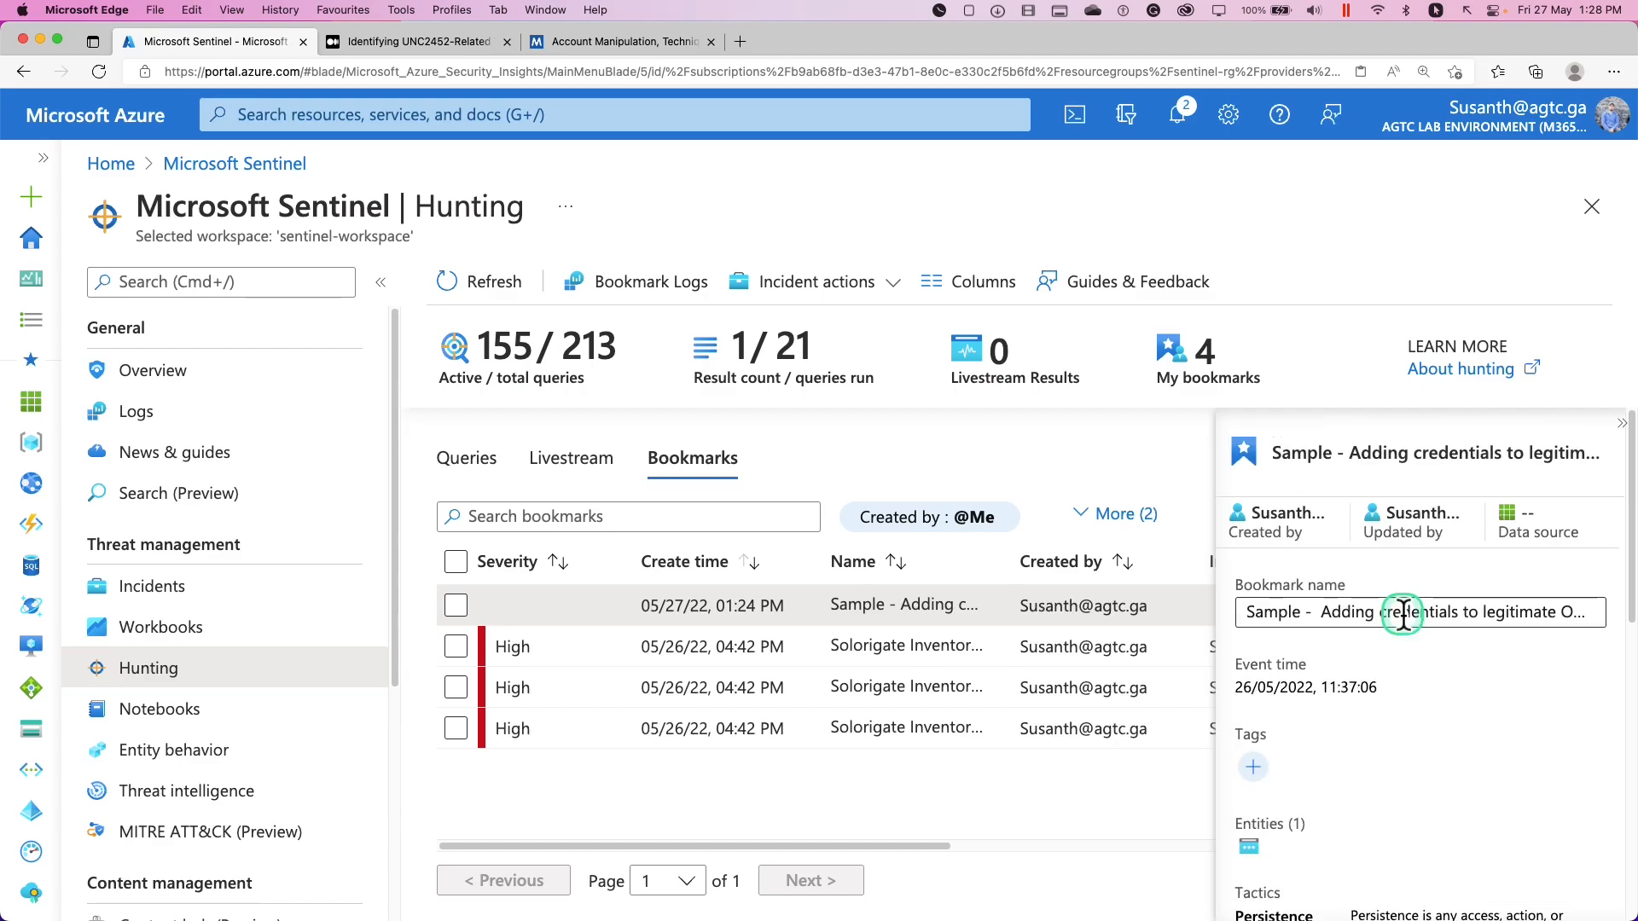
{"action": "left_click", "coordinate": [1347, 614]}
{"action": "left_click", "coordinate": [1396, 646]}
{"action": "left_click", "coordinate": [455, 607]}
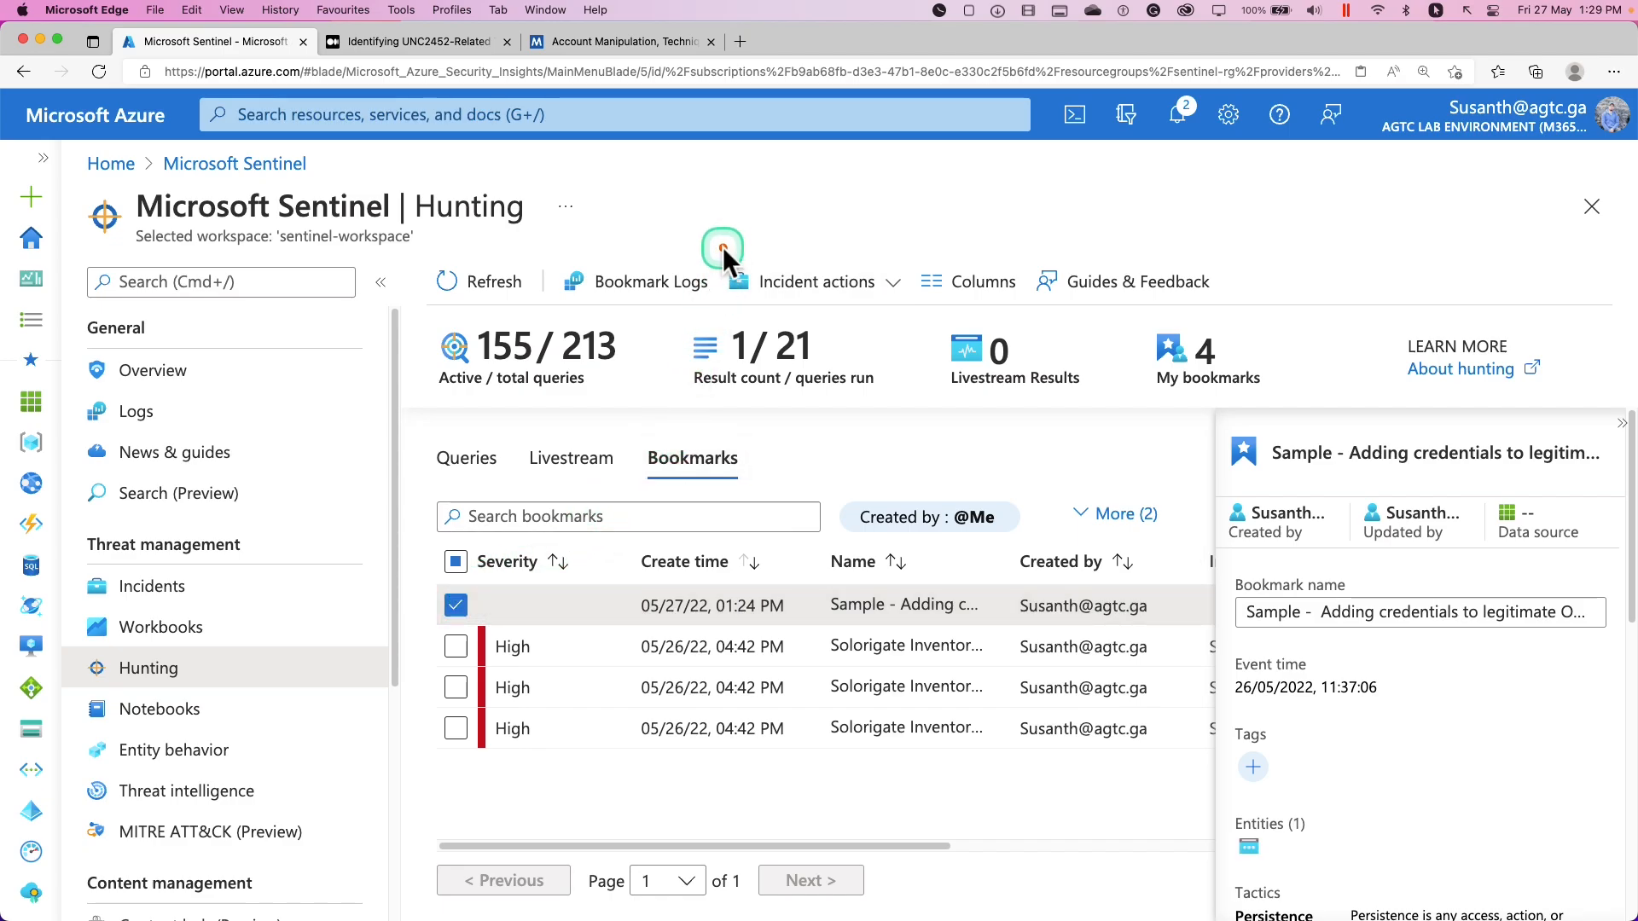
Start a new incident from the selected bookmark and review the incident form
{"action": "left_click", "coordinate": [883, 288]}
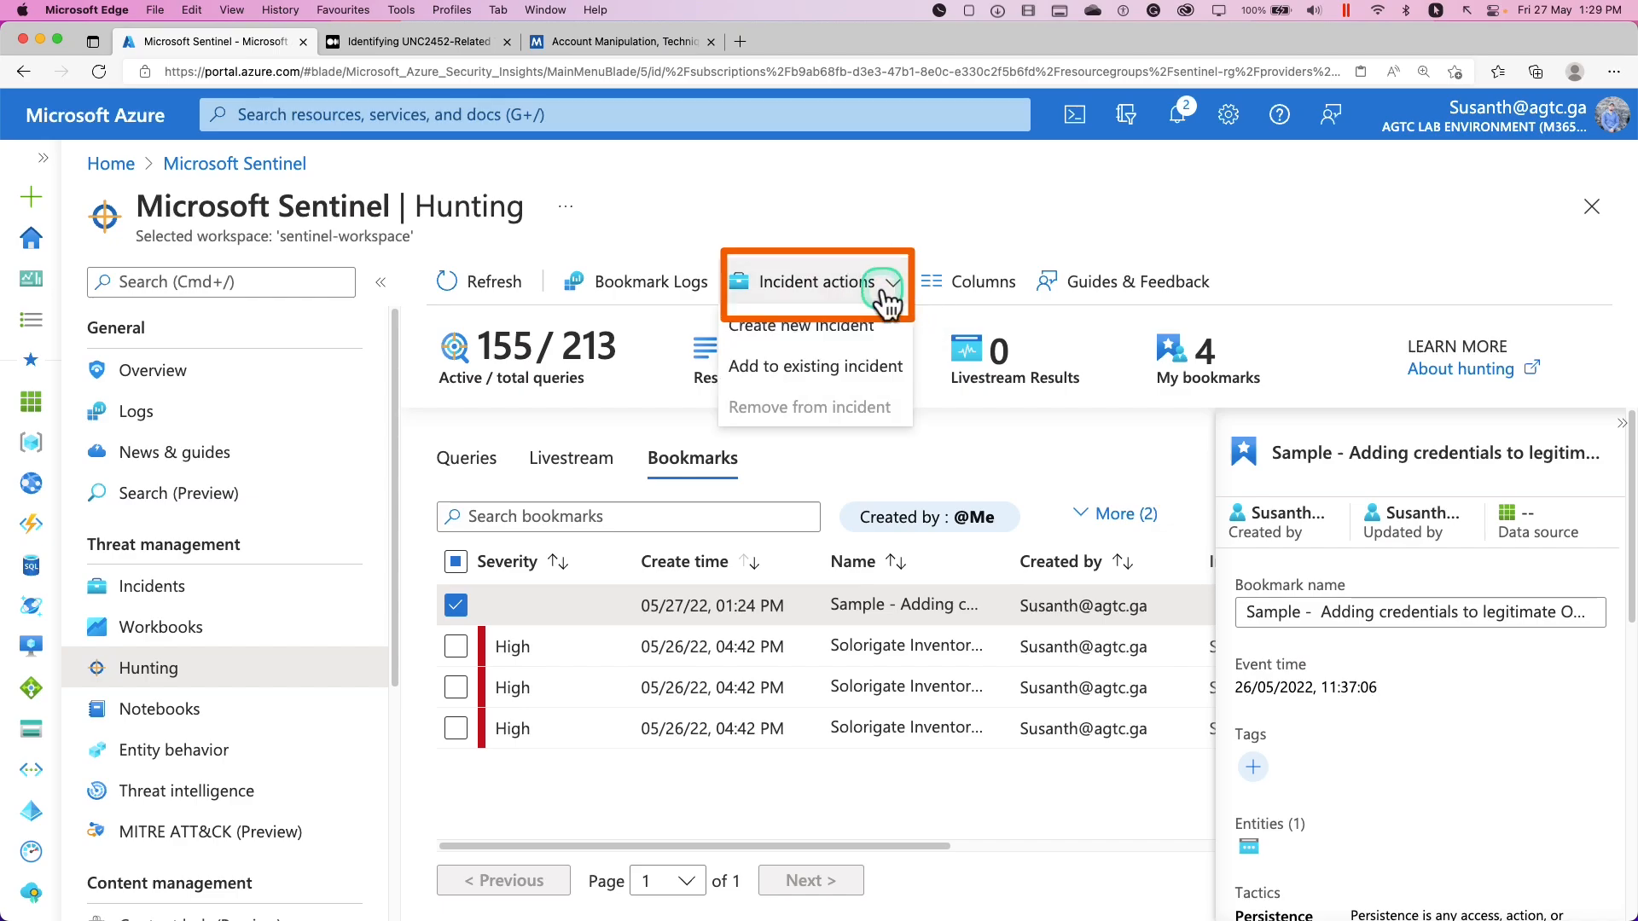
{"action": "left_click", "coordinate": [847, 337]}
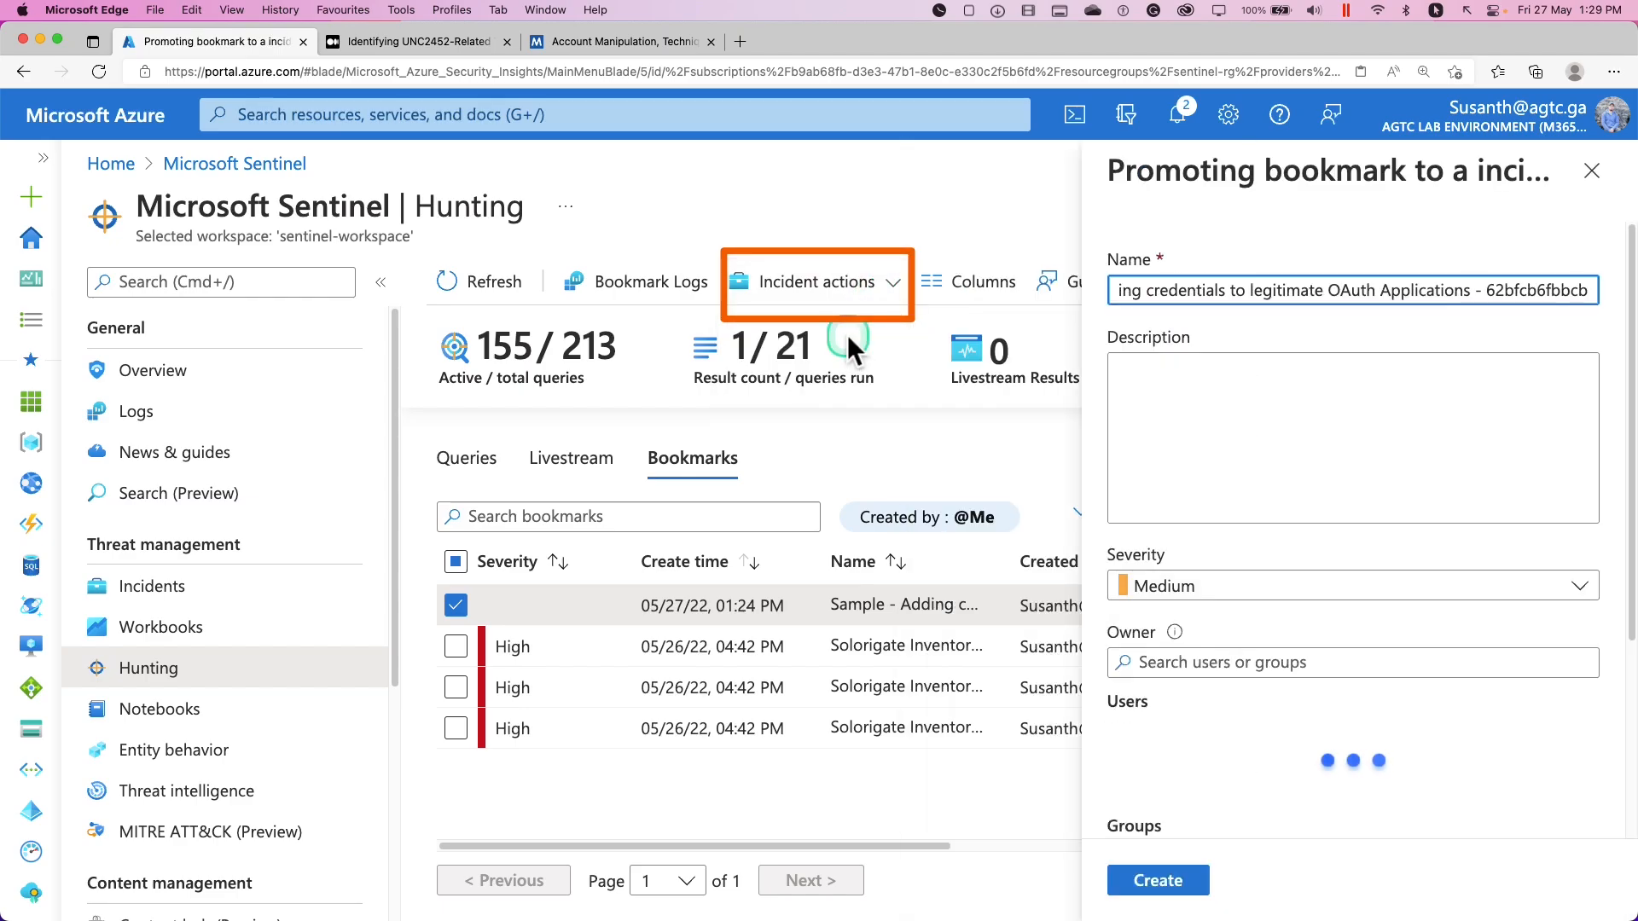
{"action": "scroll", "coordinate": [1264, 468], "scroll_direction": "down", "scroll_amount": 1}
{"action": "scroll", "coordinate": [1251, 498], "scroll_direction": "down", "scroll_amount": 2}
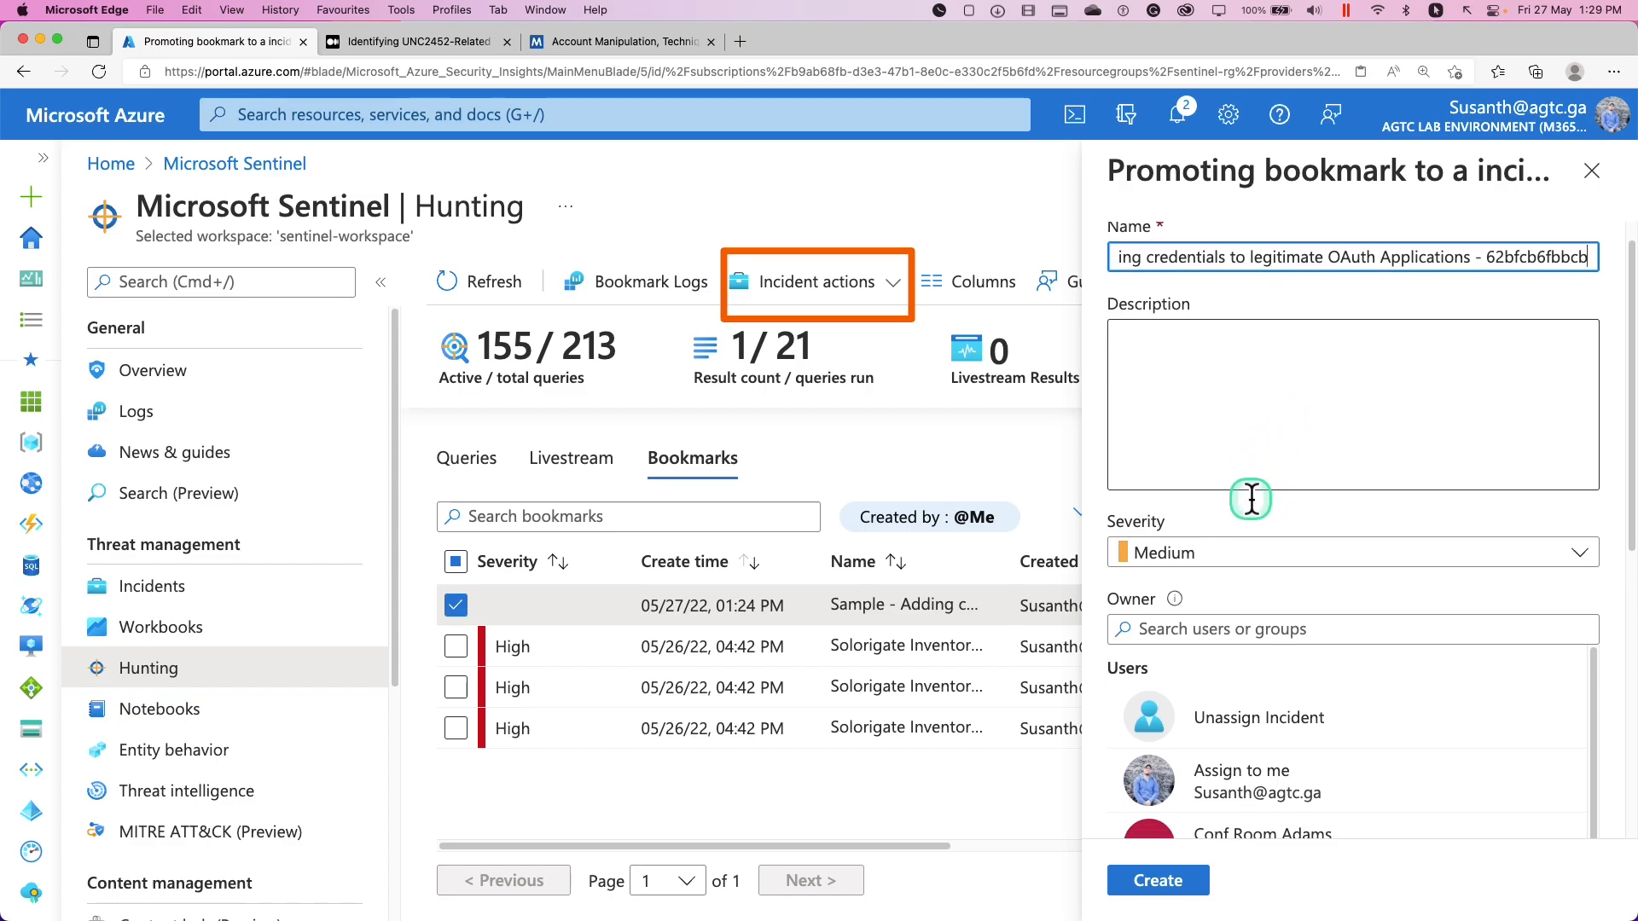
{"action": "scroll", "coordinate": [1250, 498], "scroll_direction": "down", "scroll_amount": 4}
{"action": "left_click", "coordinate": [1251, 501]}
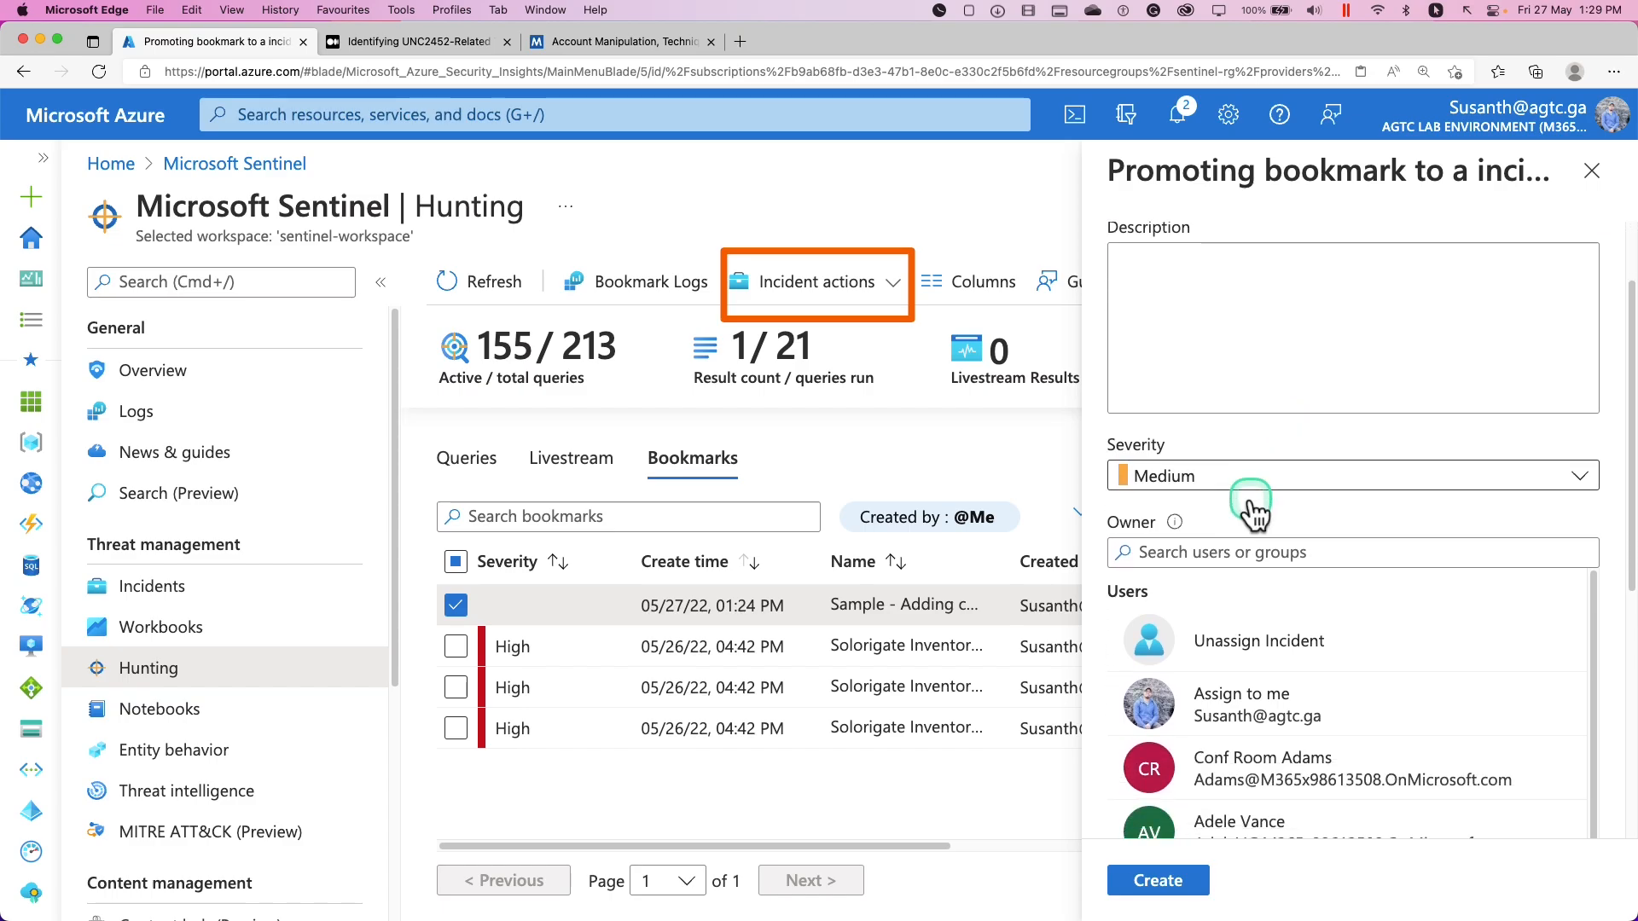
{"action": "scroll", "coordinate": [1250, 503], "scroll_direction": "down", "scroll_amount": 5}
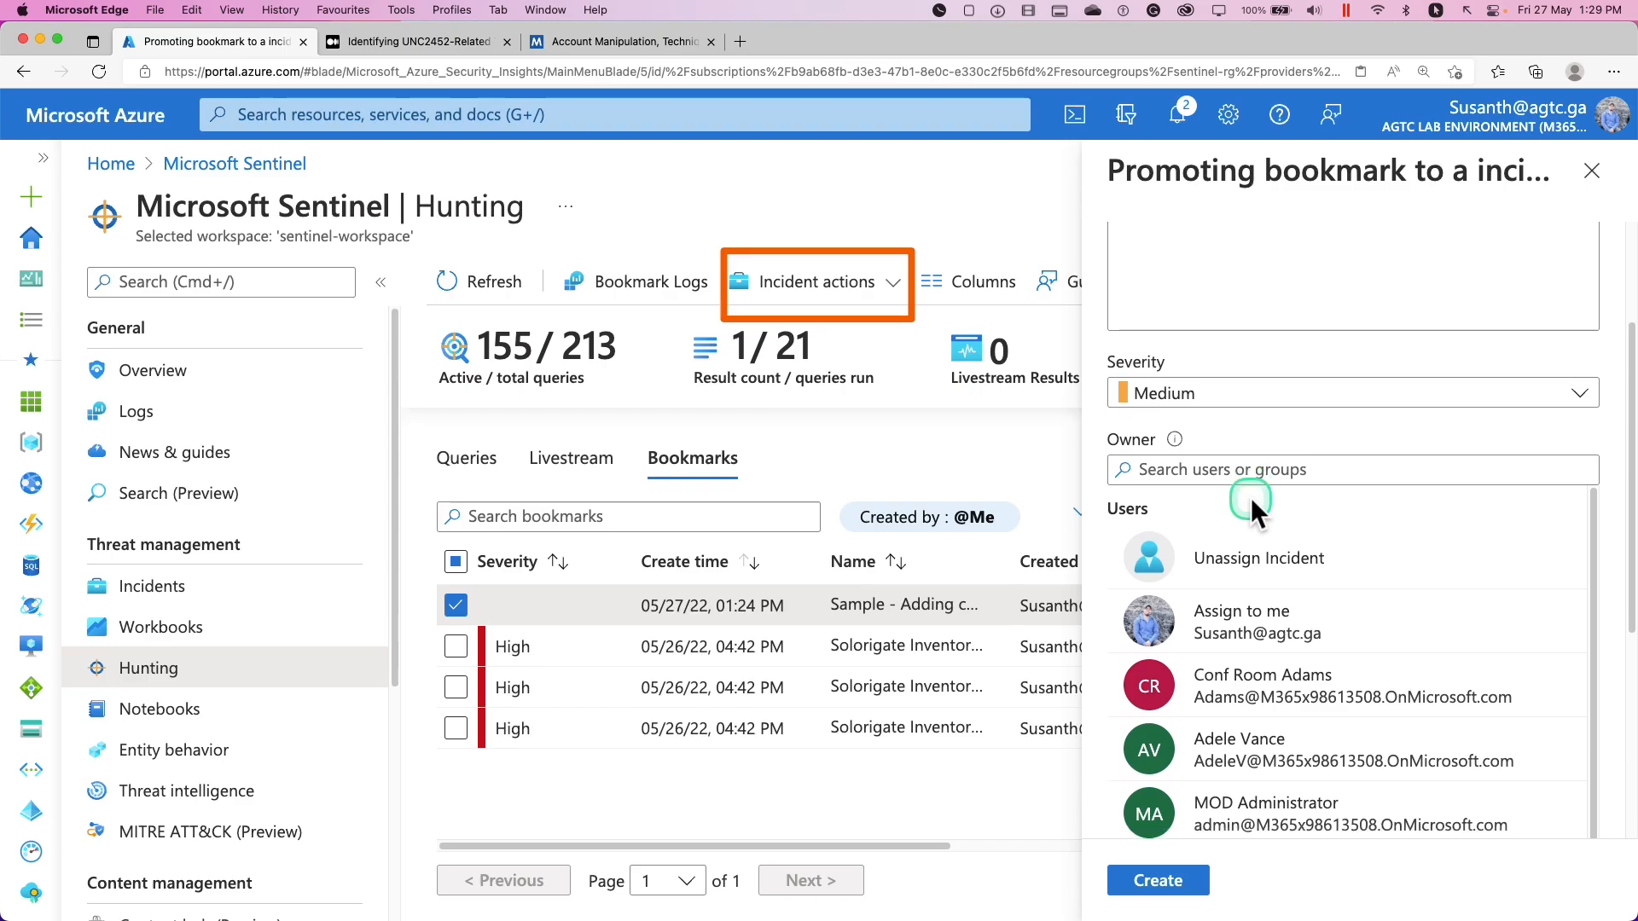
{"action": "scroll", "coordinate": [1262, 529], "scroll_direction": "up", "scroll_amount": 2}
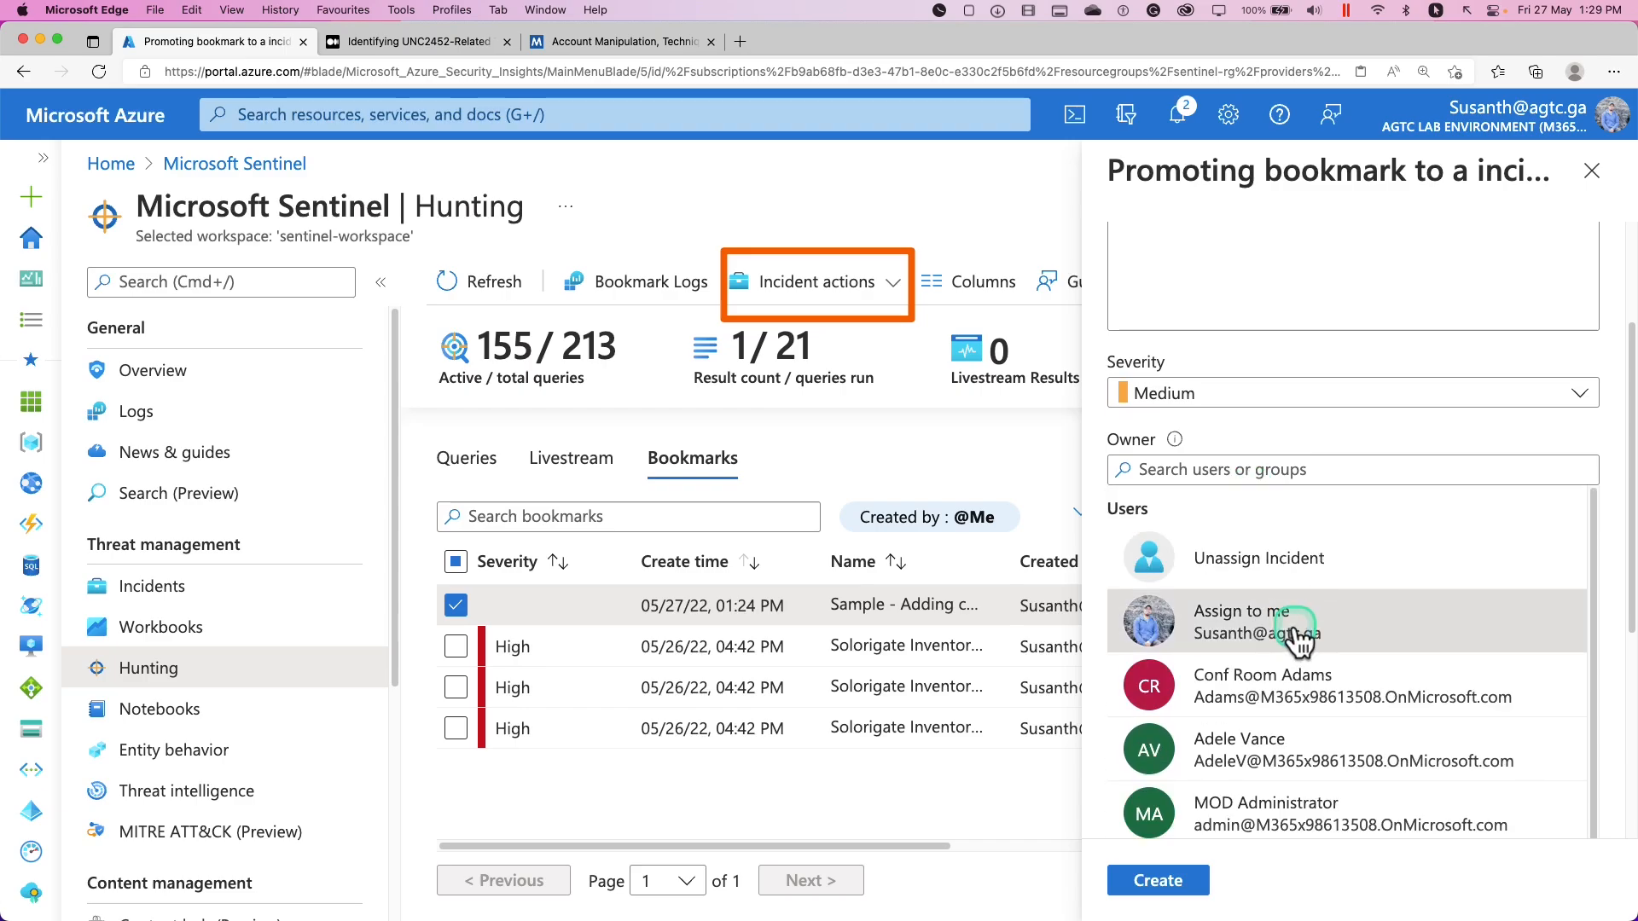
{"action": "scroll", "coordinate": [1338, 512], "scroll_direction": "up", "scroll_amount": 5}
{"action": "left_click", "coordinate": [1291, 442]}
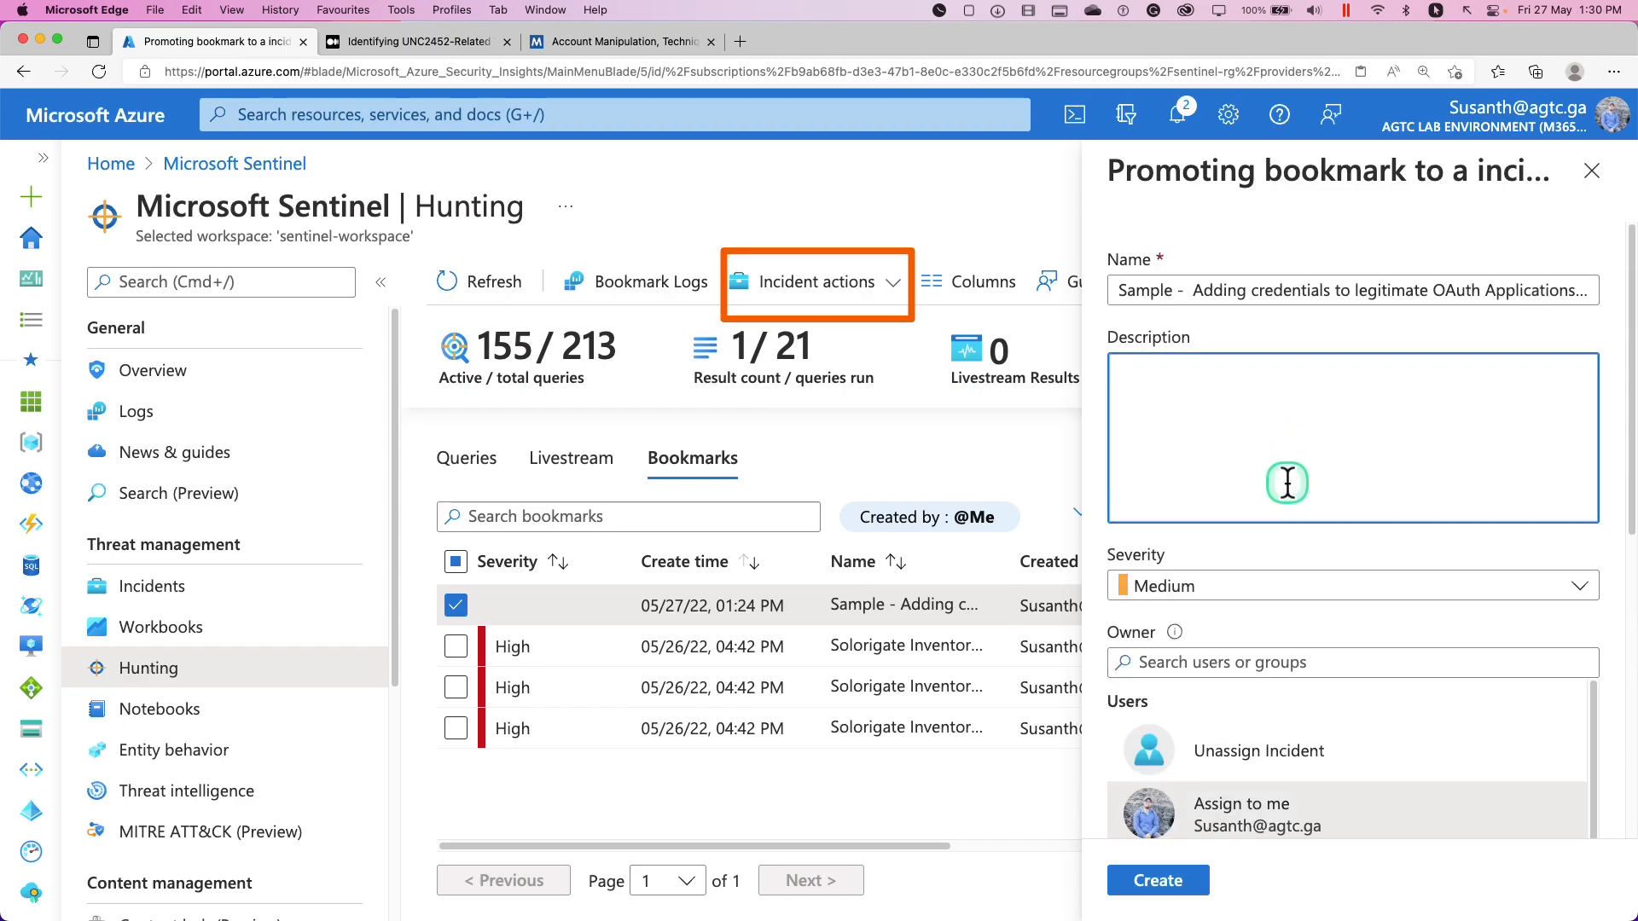
{"action": "scroll", "coordinate": [1306, 318], "scroll_direction": "down", "scroll_amount": 4}
Set the incident severity to High and create the incident
{"action": "left_click", "coordinate": [1271, 270]}
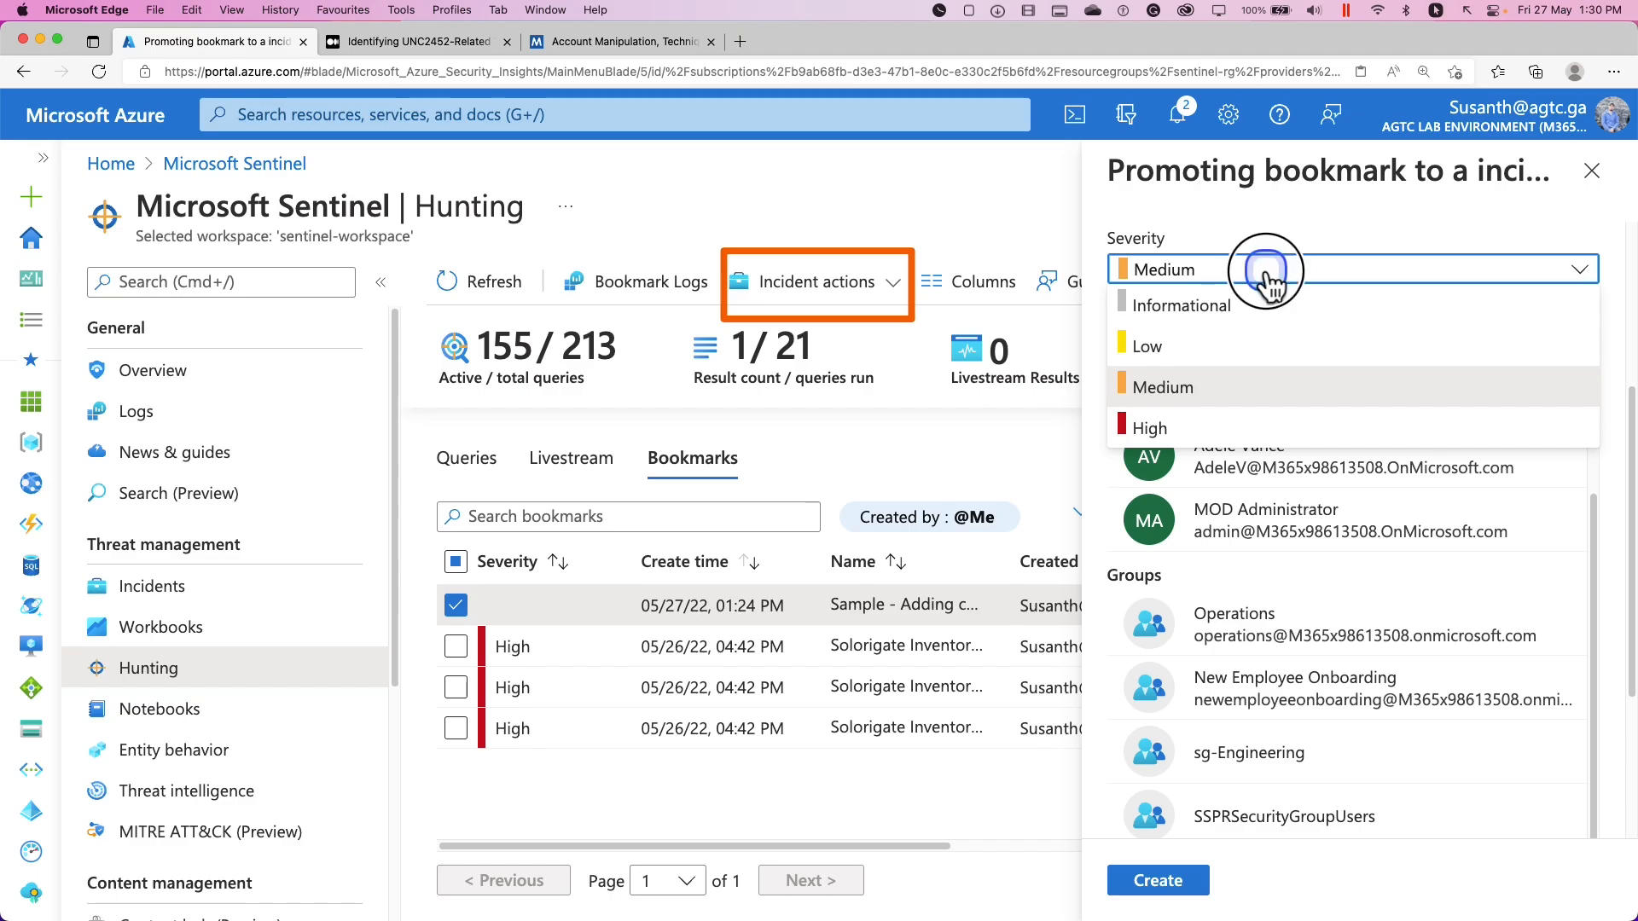
{"action": "left_click", "coordinate": [1274, 271]}
{"action": "left_click", "coordinate": [1272, 273]}
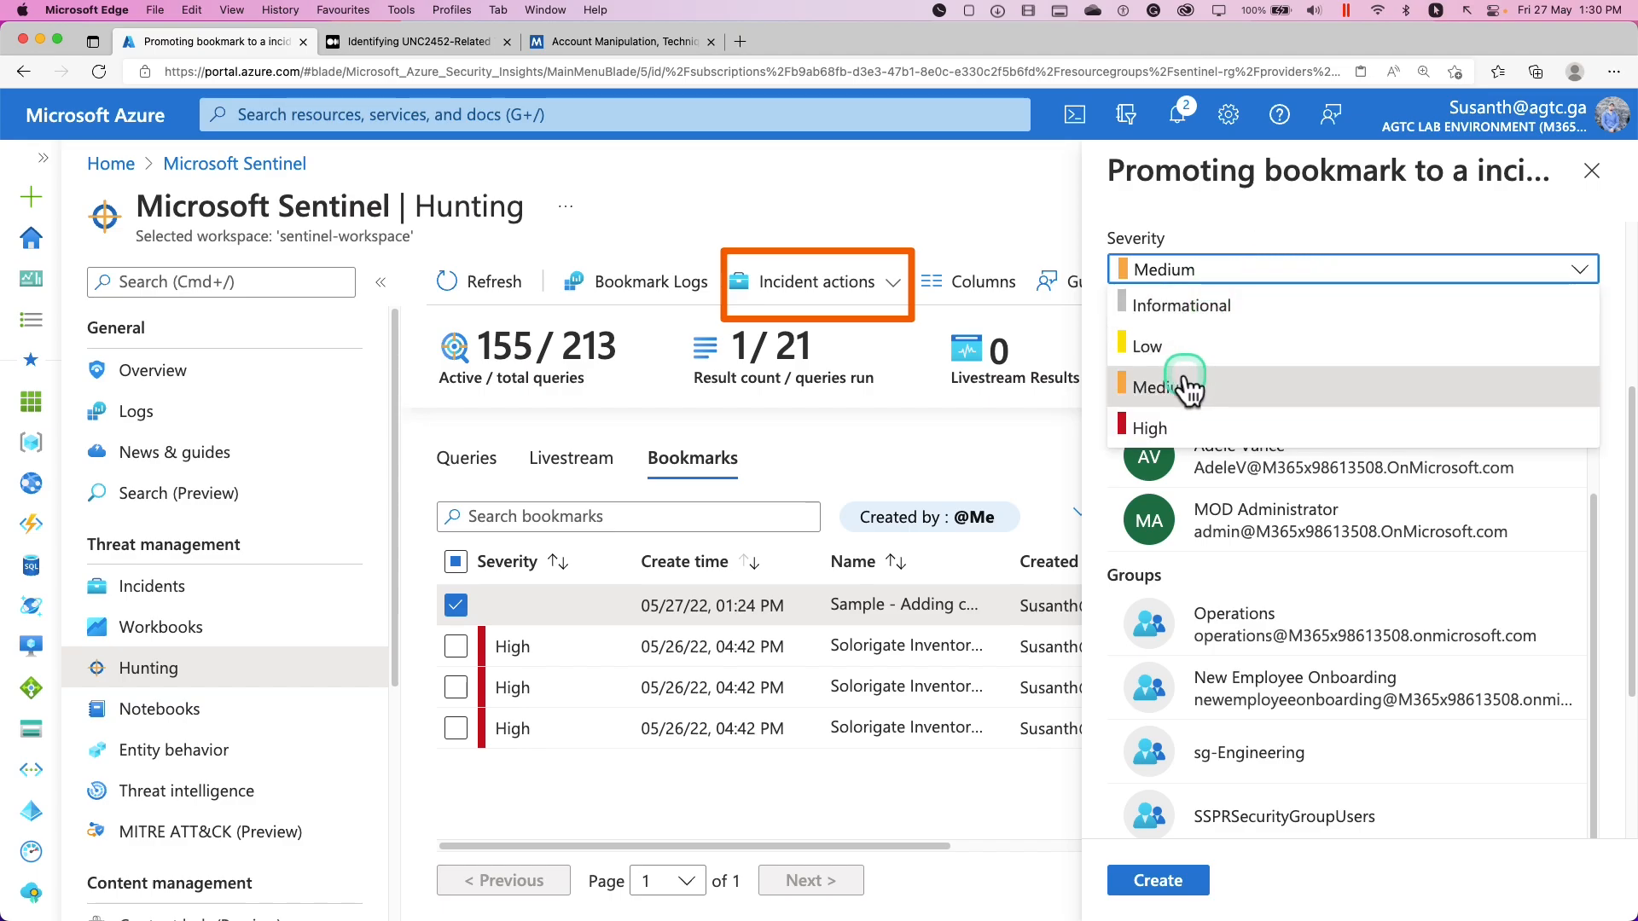
{"action": "left_click", "coordinate": [1158, 424]}
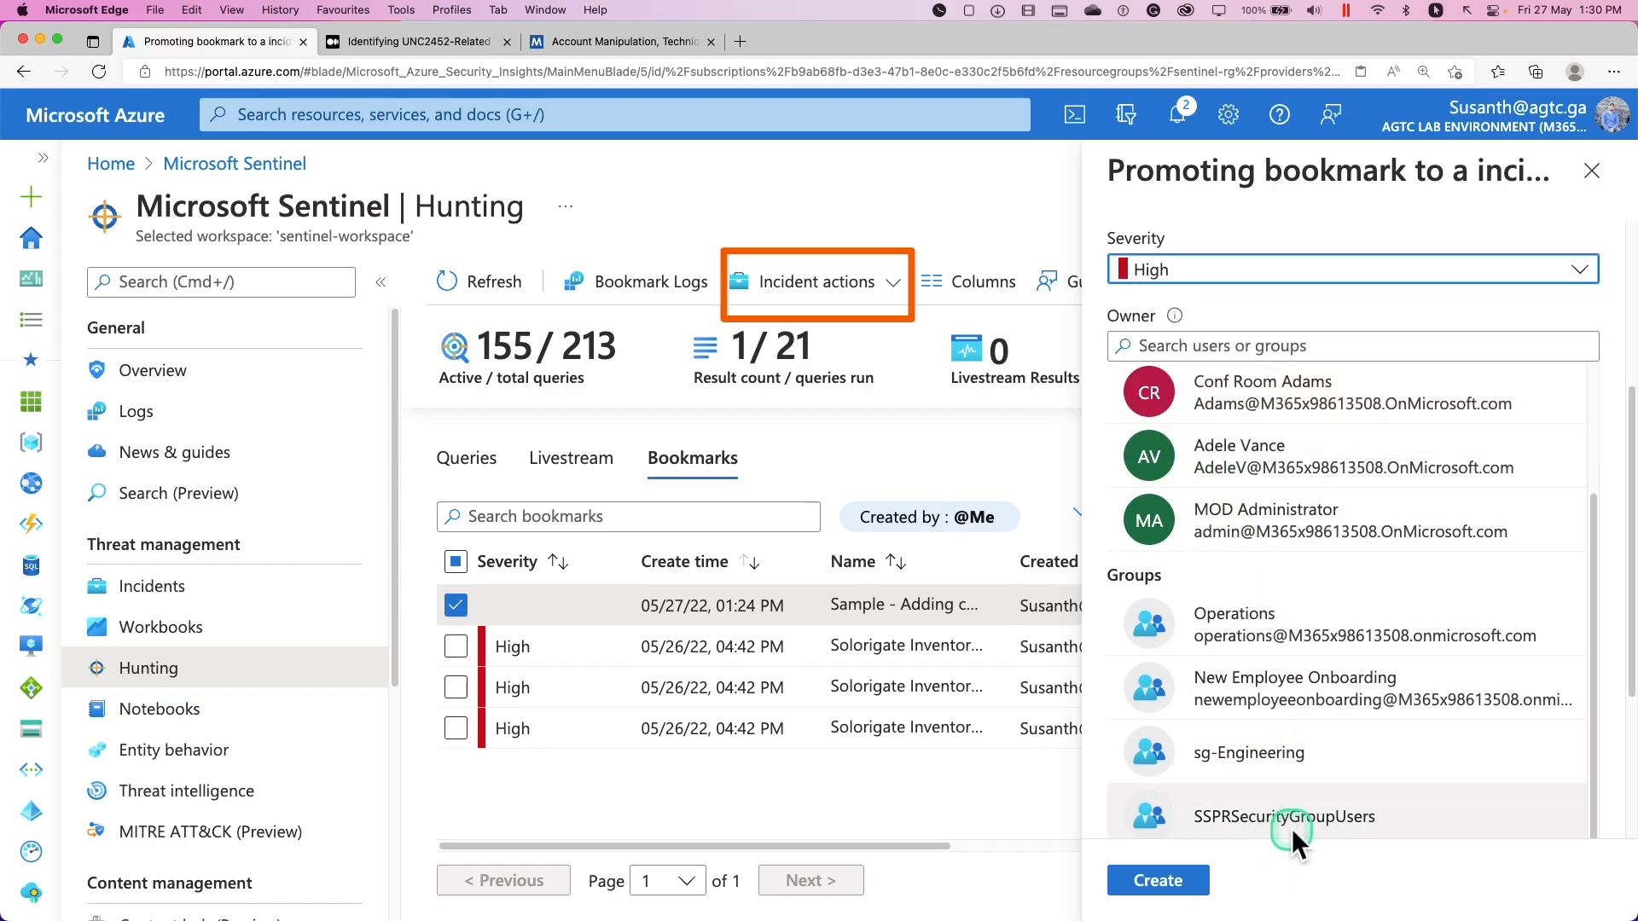
{"action": "left_click", "coordinate": [1124, 883]}
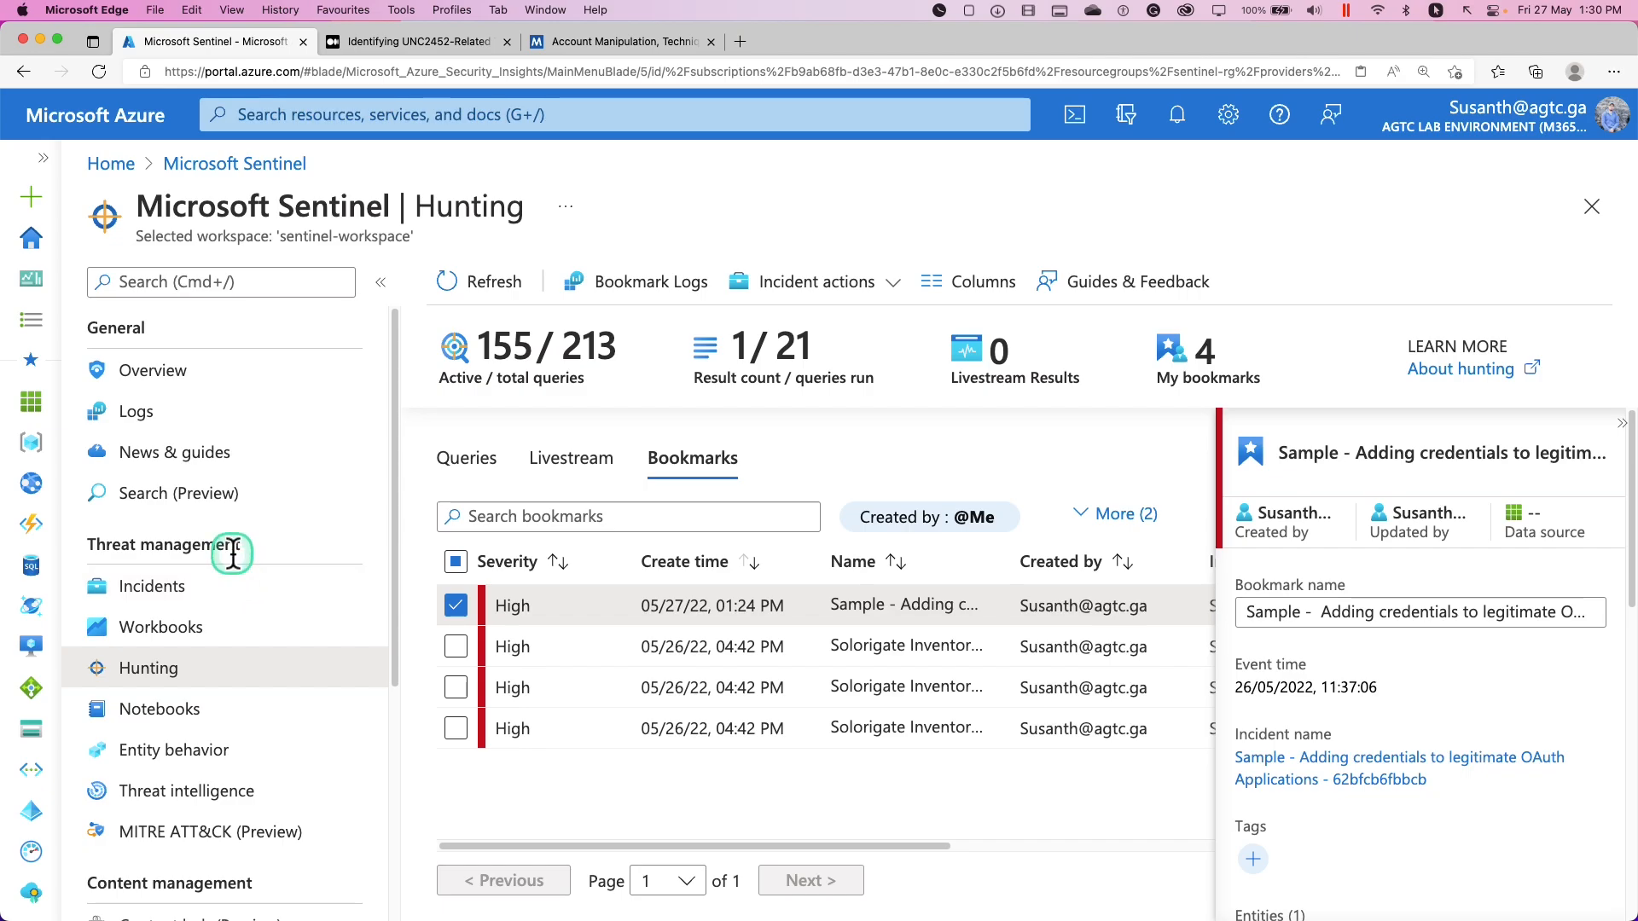
Open Sentinel's Incidents list and view the details of incident 5
{"action": "left_click", "coordinate": [162, 586]}
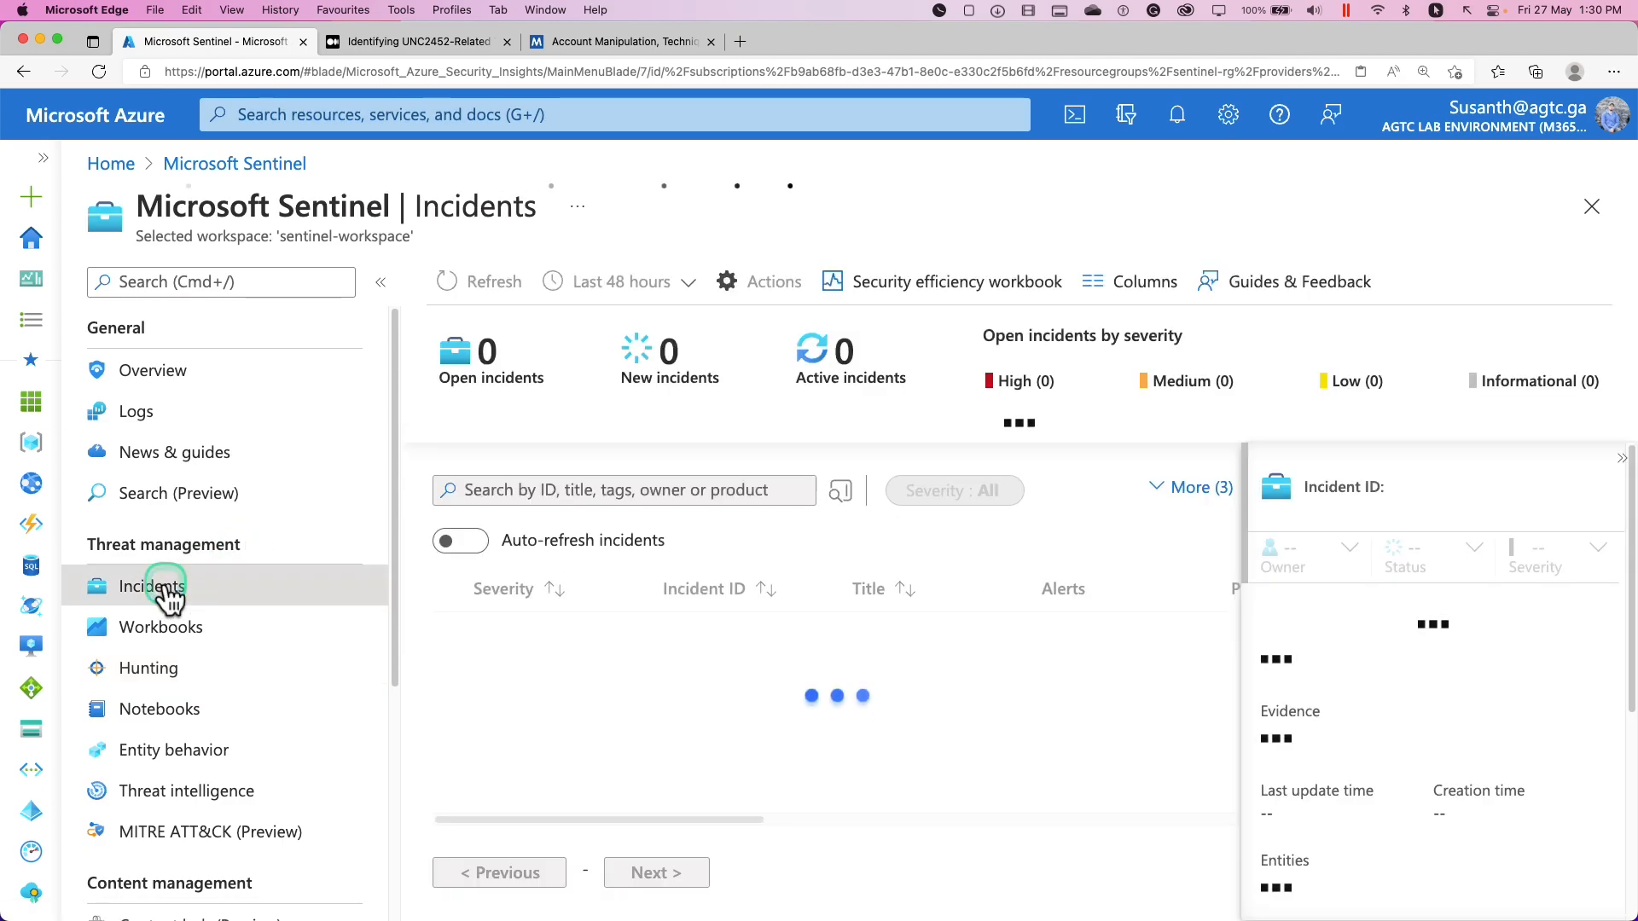
{"action": "left_click", "coordinate": [911, 607]}
{"action": "left_click", "coordinate": [927, 608]}
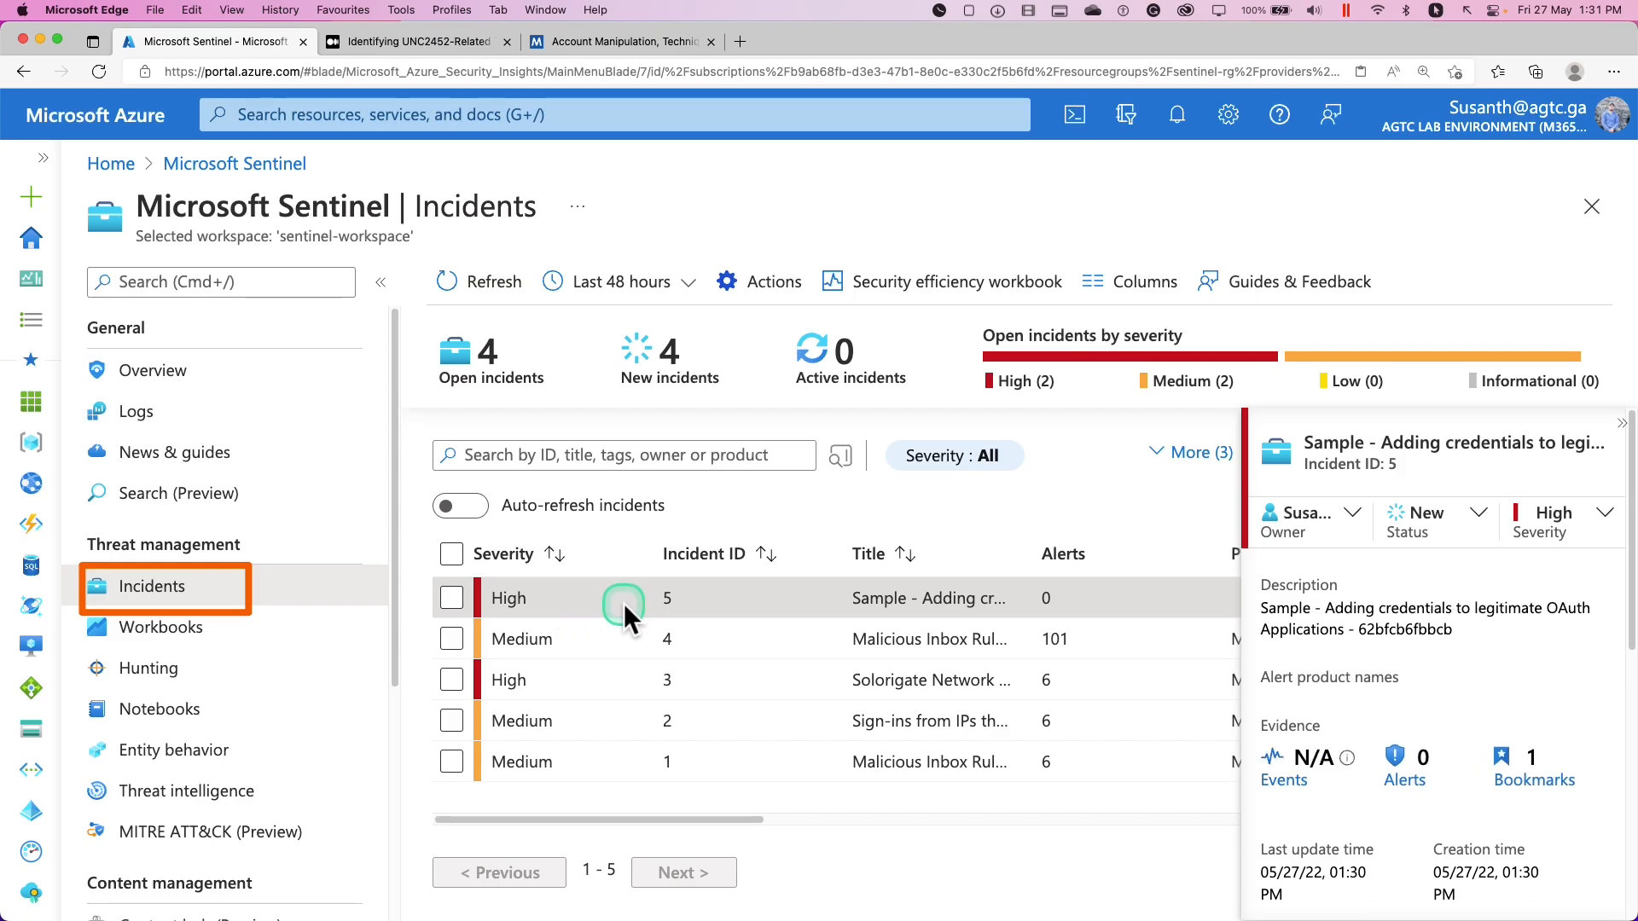
{"action": "left_click", "coordinate": [1387, 542]}
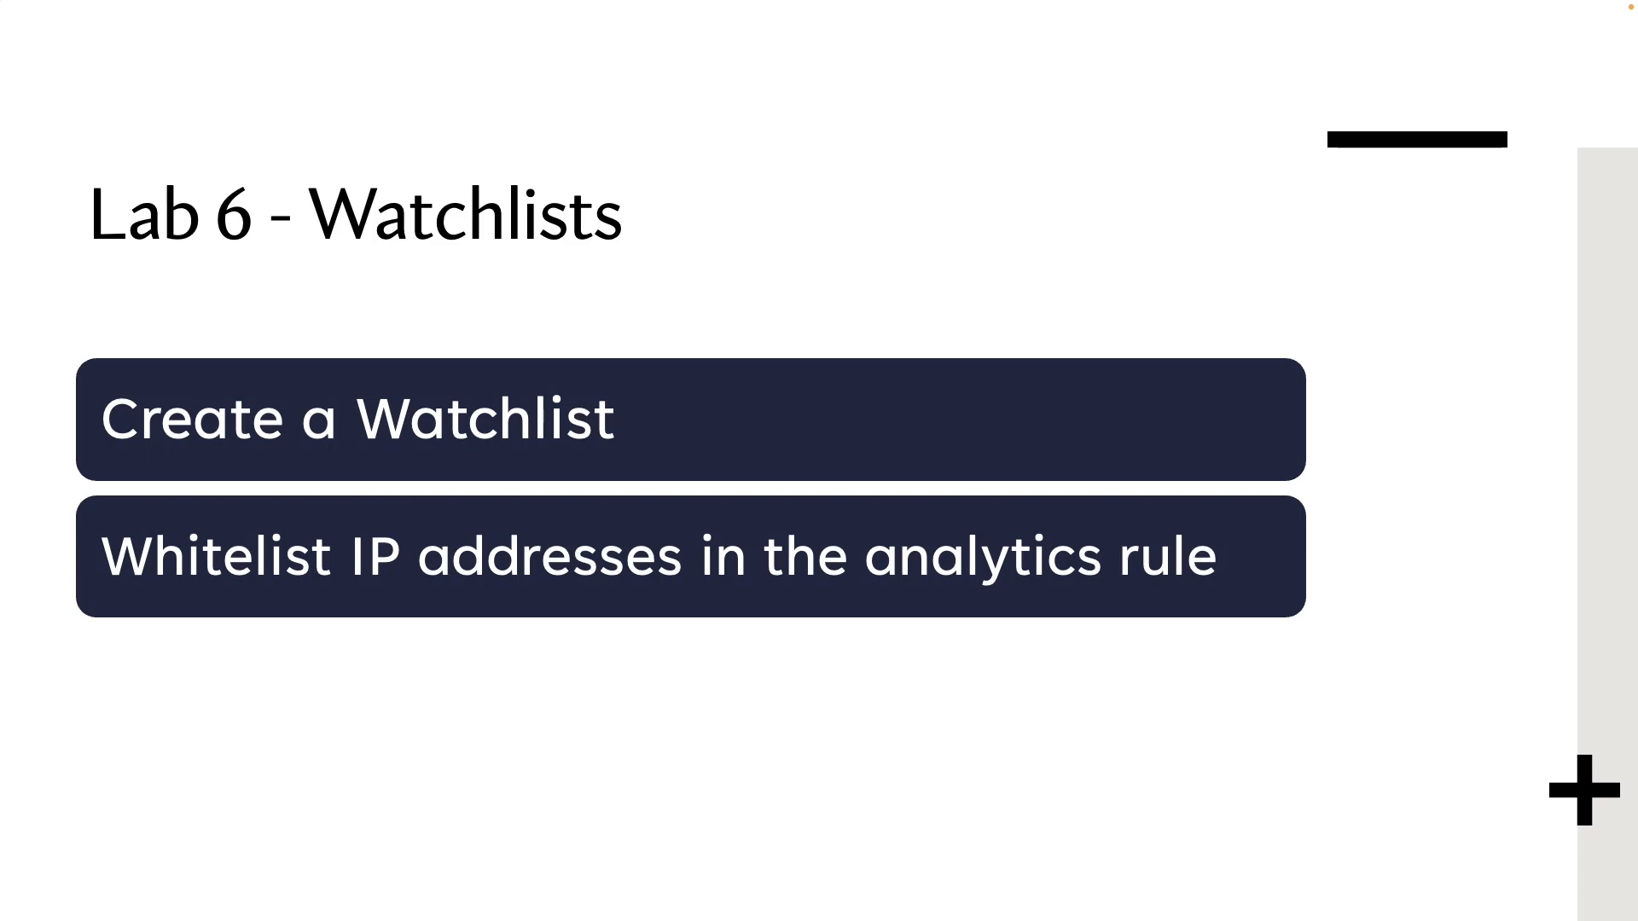
{"action": "mouse_move", "coordinate": [91, 369]}
{"action": "left_mouse_down"}
{"action": "mouse_move", "coordinate": [194, 471]}
{"action": "mouse_move", "coordinate": [665, 469]}
{"action": "left_mouse_up"}
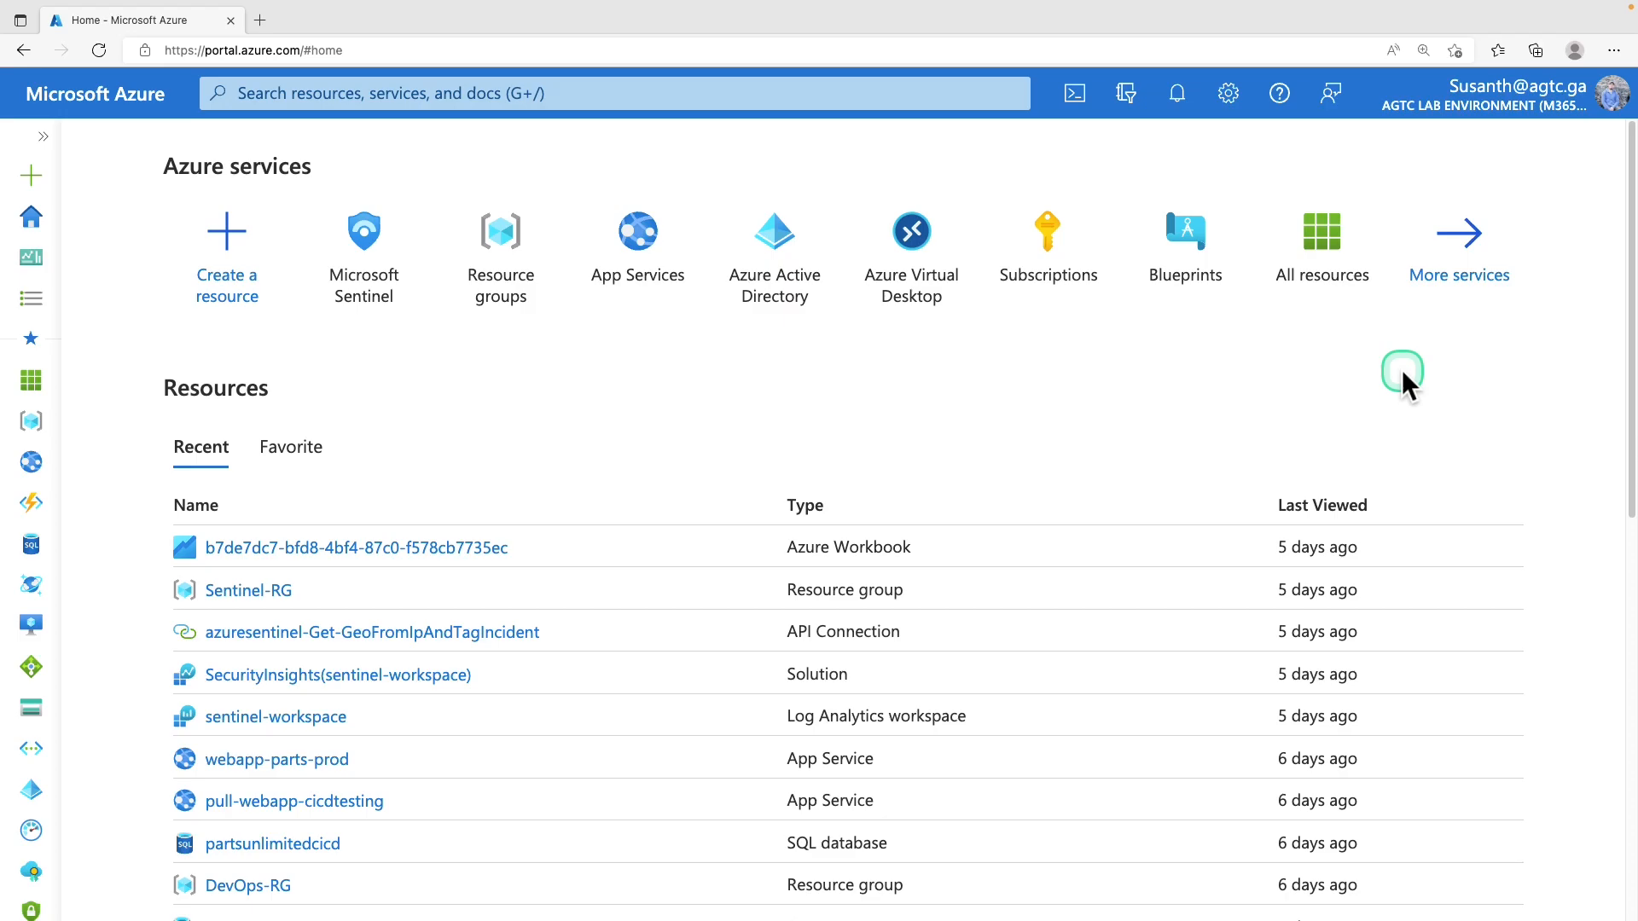
Open sentinel-workspace's empty Watchlist page in Sentinel, then open a new browser tab
{"action": "left_click", "coordinate": [378, 256]}
{"action": "left_click", "coordinate": [227, 476]}
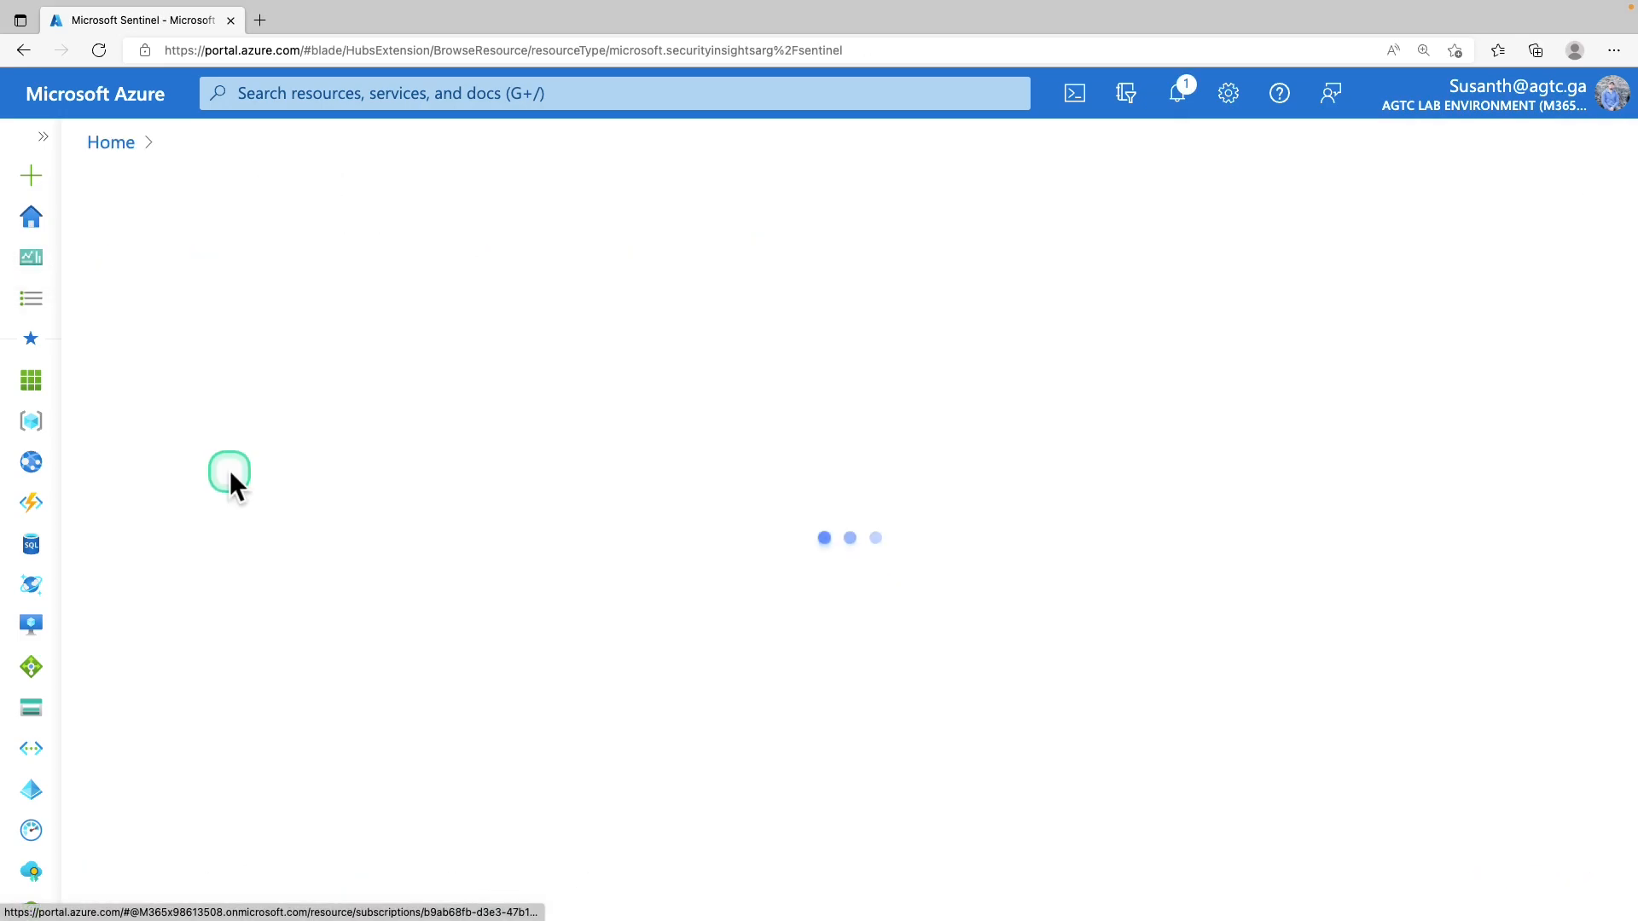
{"action": "scroll", "coordinate": [226, 501], "scroll_direction": "down", "scroll_amount": 2}
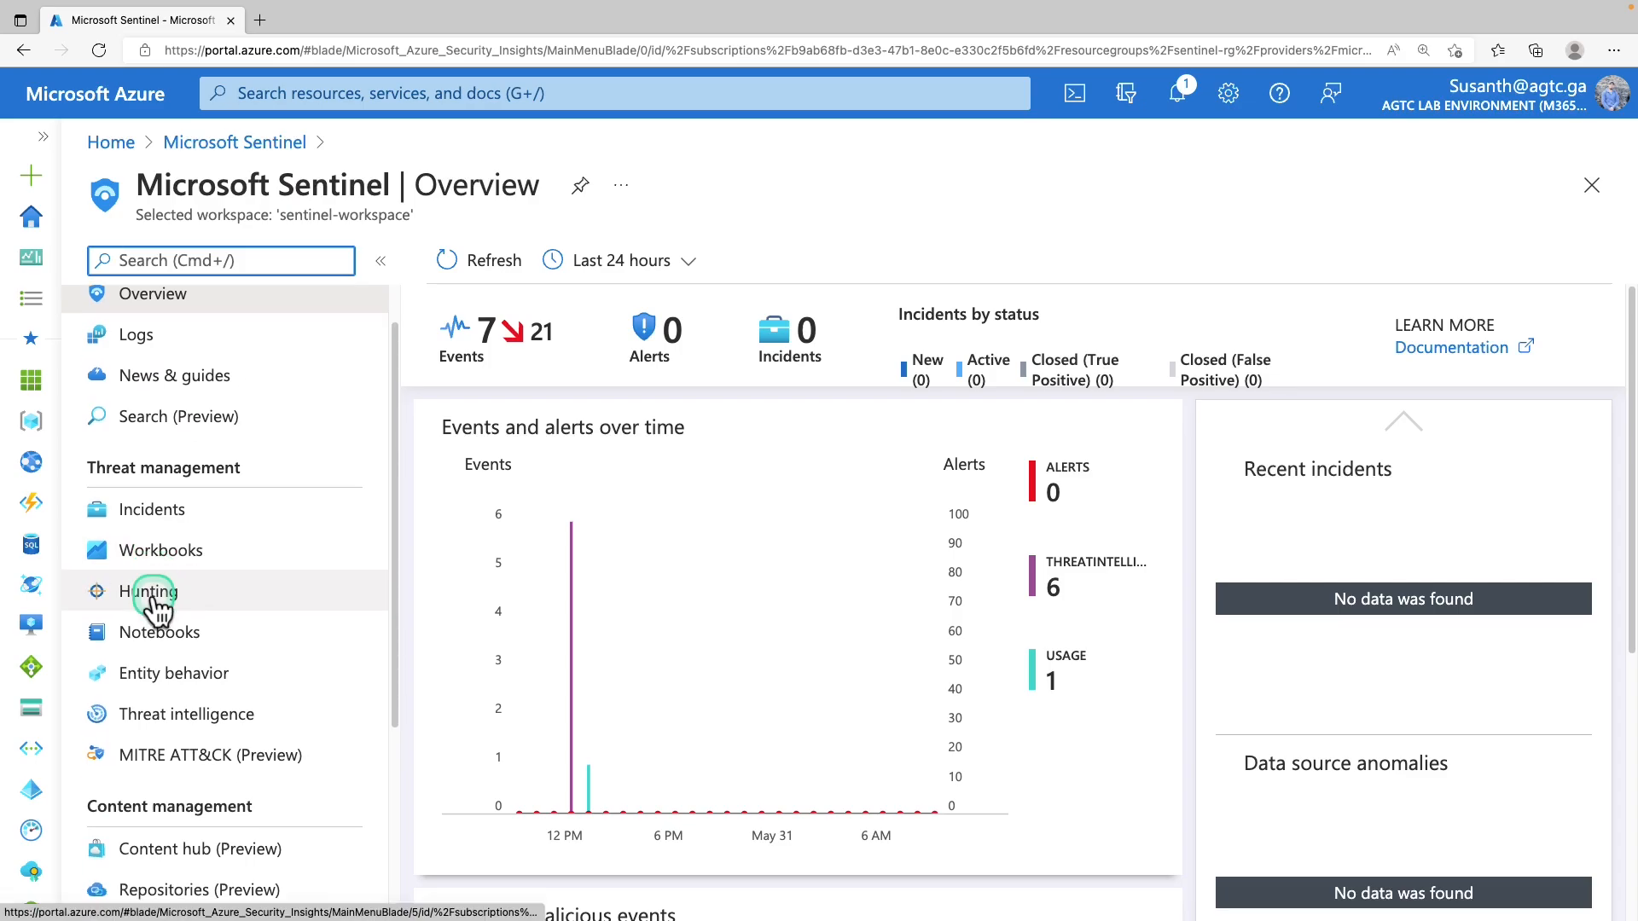
{"action": "scroll", "coordinate": [162, 601], "scroll_direction": "down", "scroll_amount": 5}
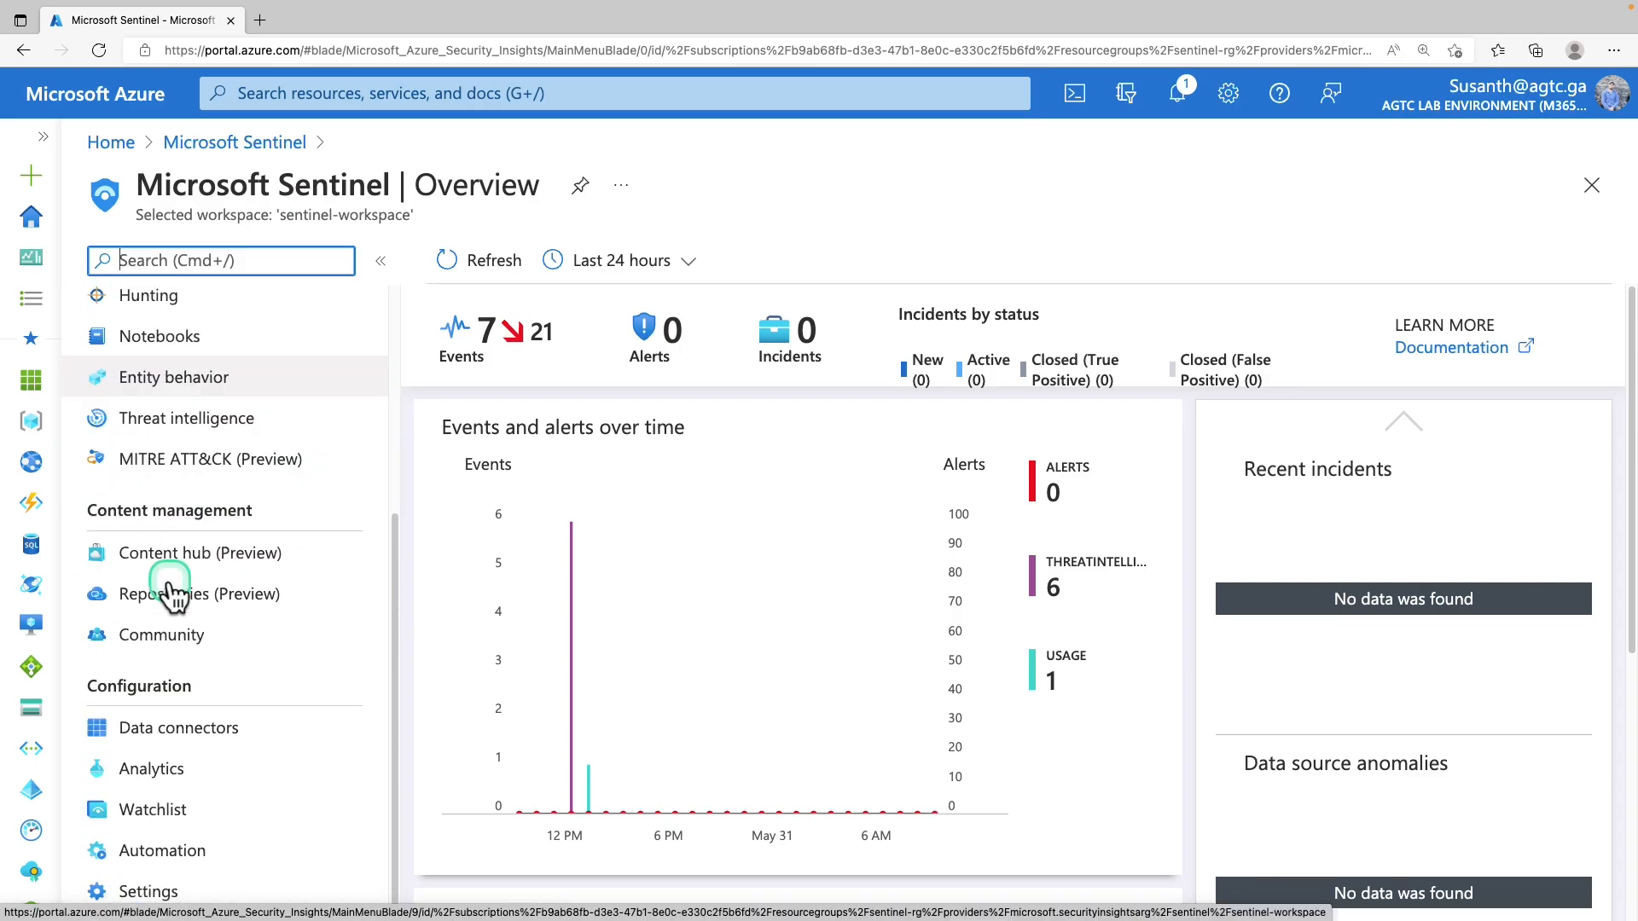
{"action": "left_click", "coordinate": [179, 815]}
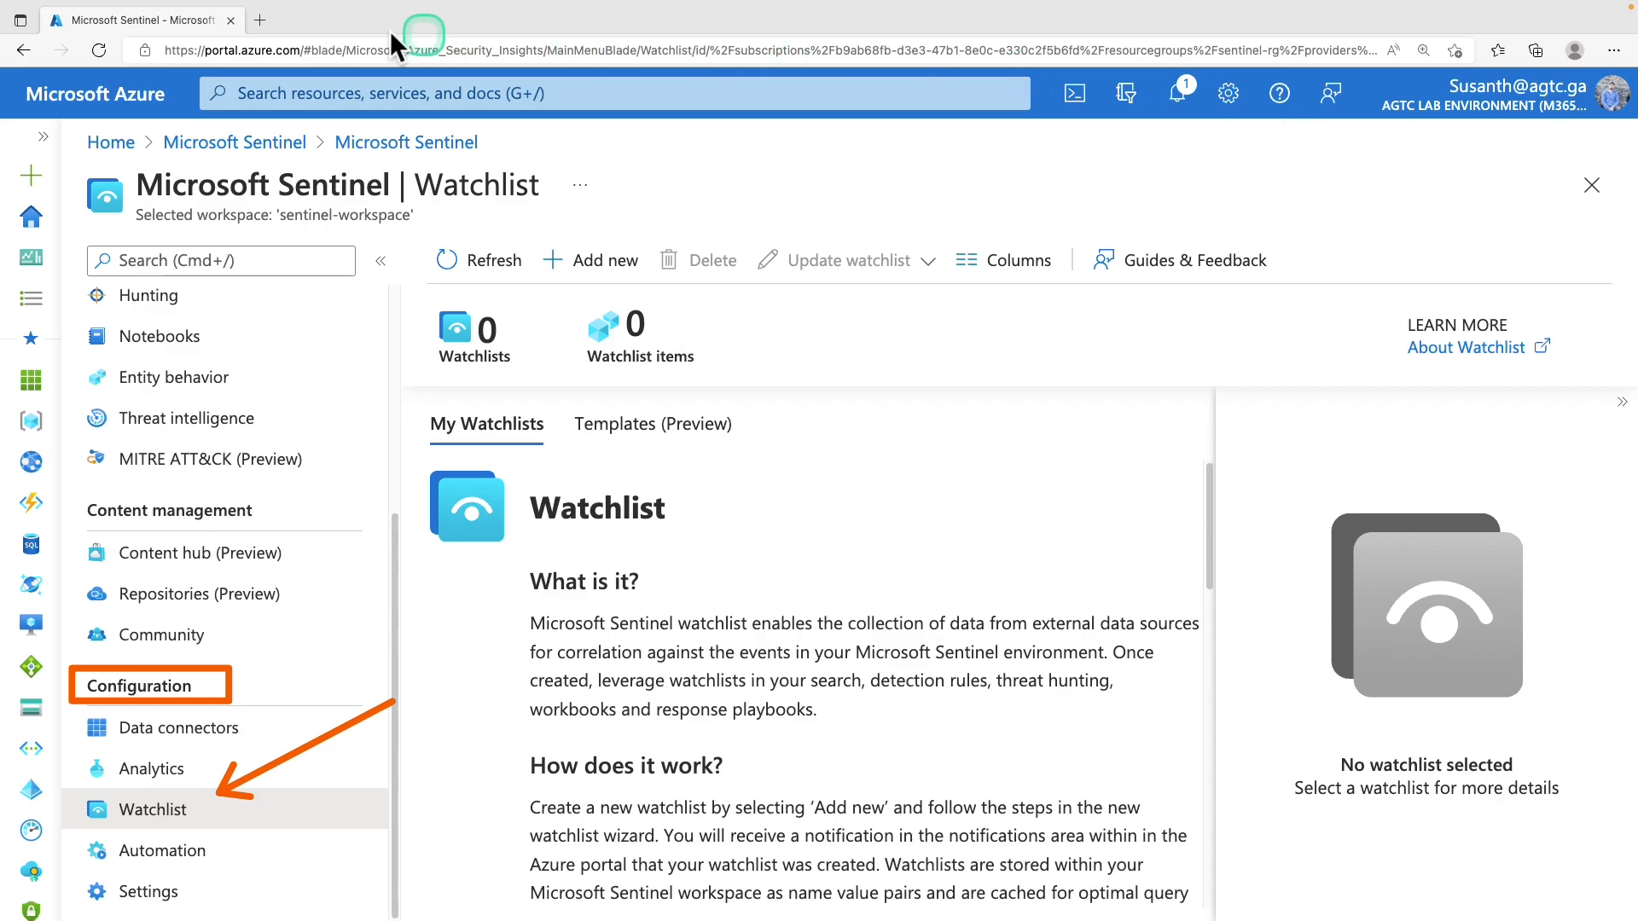
{"action": "left_click", "coordinate": [258, 26]}
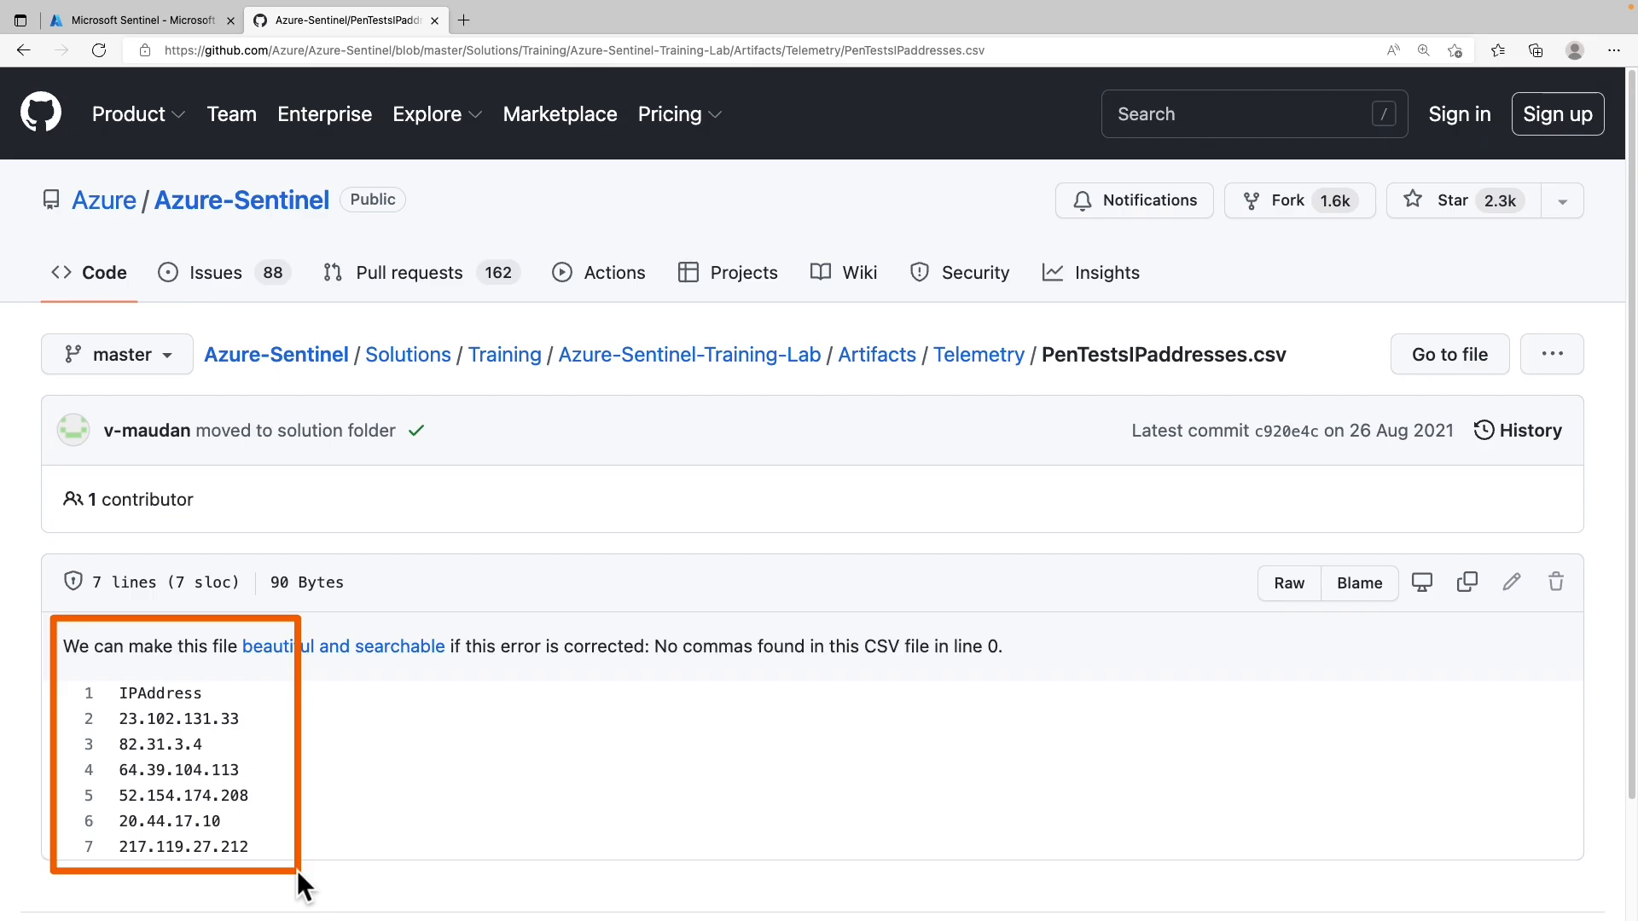
Switch from the GitHub CSV back to the Microsoft Sentinel tab
{"action": "left_click", "coordinate": [196, 27]}
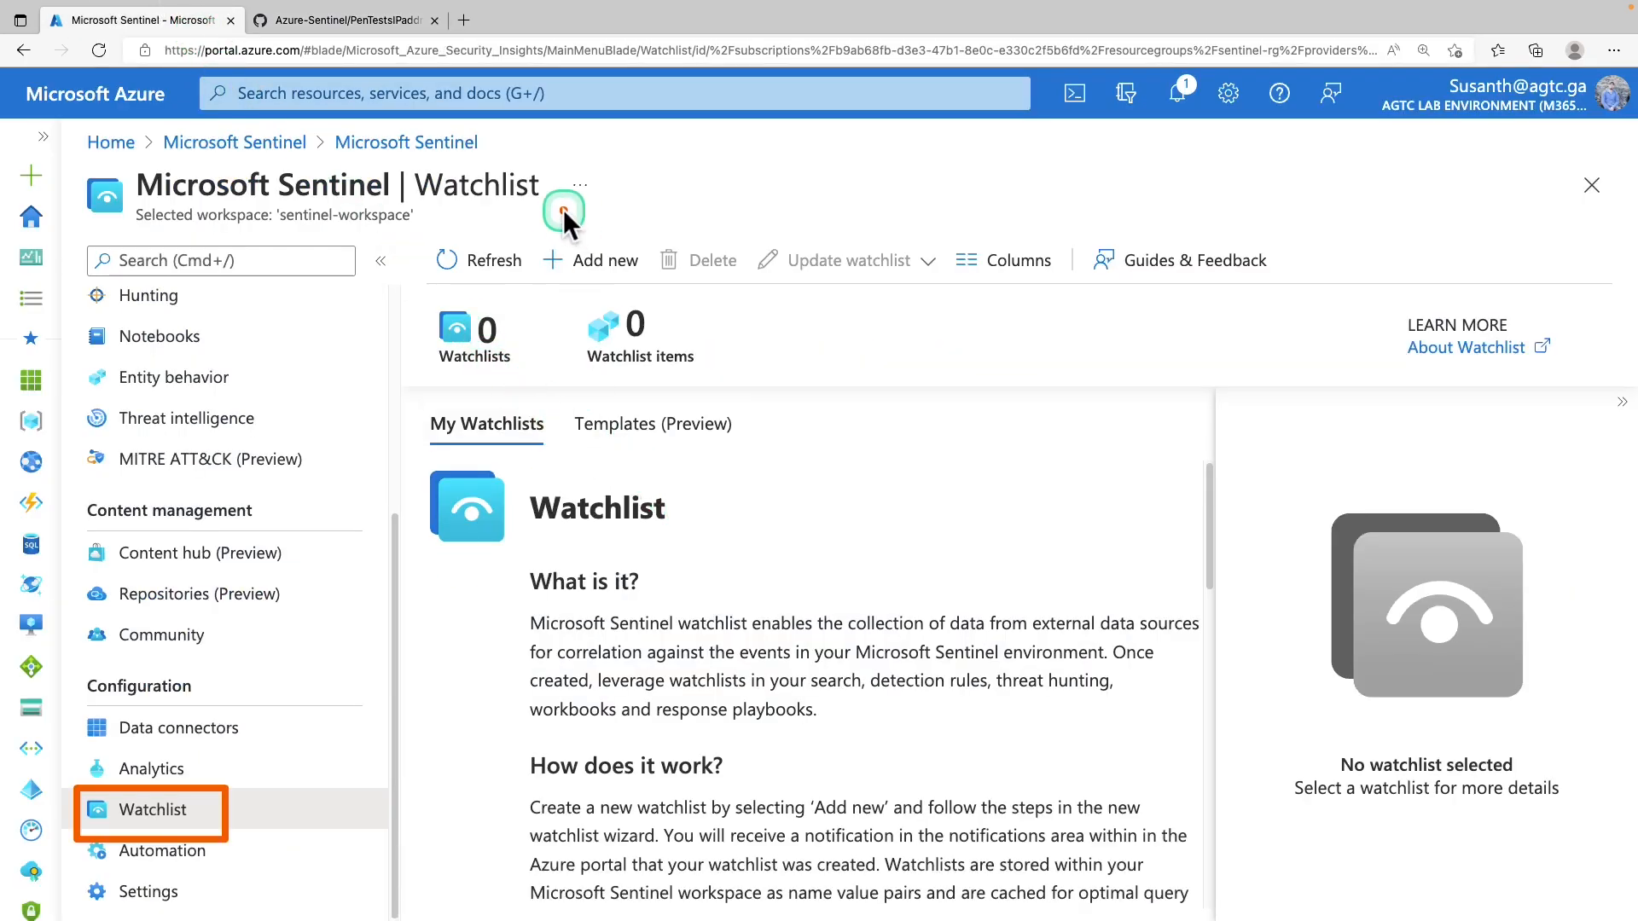
Add a watchlist named PenTestsIPaddresses, with a penetration-tests description and alias PenTestIPaddresses
{"action": "left_click_drag", "start_coordinate": [623, 296], "coordinate": [646, 295]}
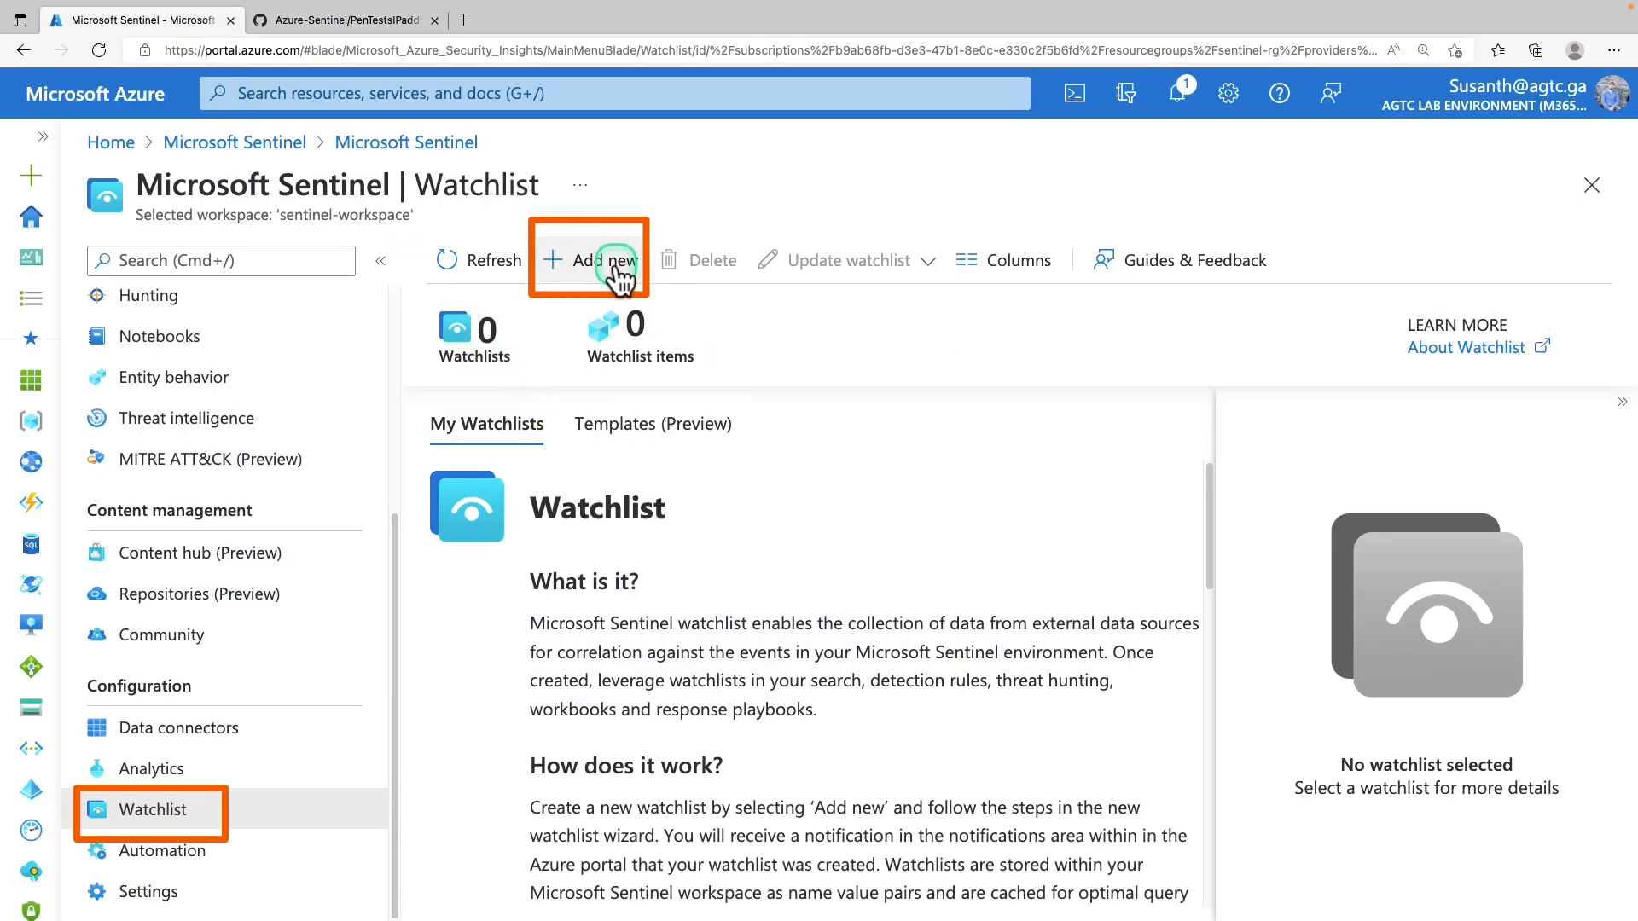
{"action": "left_click", "coordinate": [620, 278]}
{"action": "left_click", "coordinate": [536, 401]}
{"action": "type", "text": "PenTestsIPaddresses"}
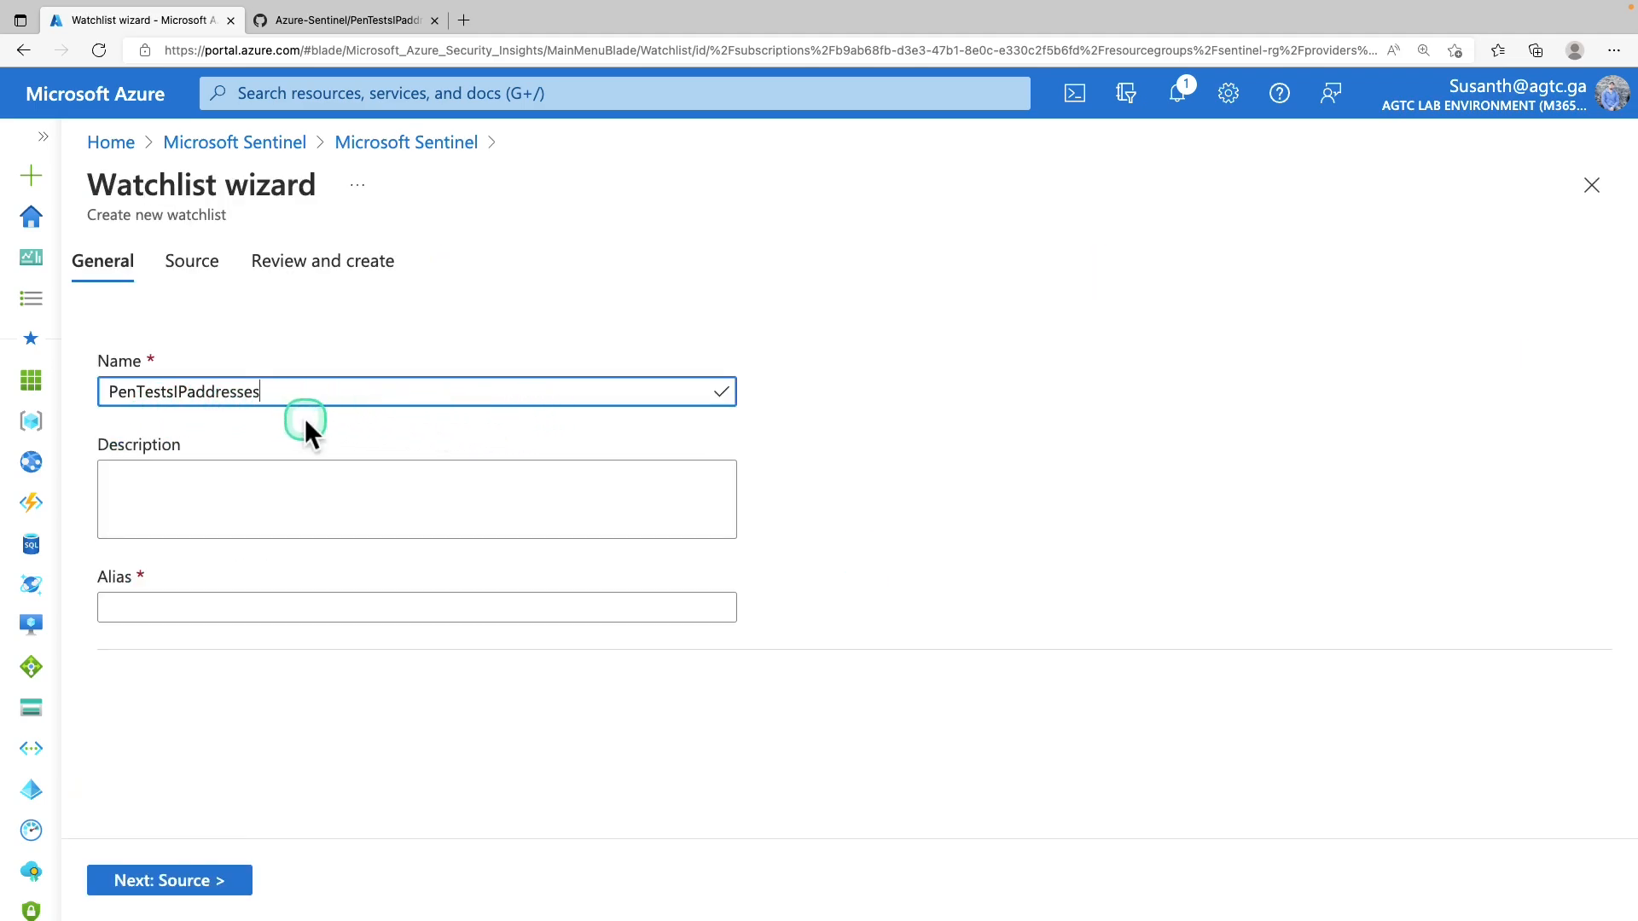
{"action": "left_click", "coordinate": [290, 503]}
{"action": "type", "text": "IP addresses used during penetration tests"}
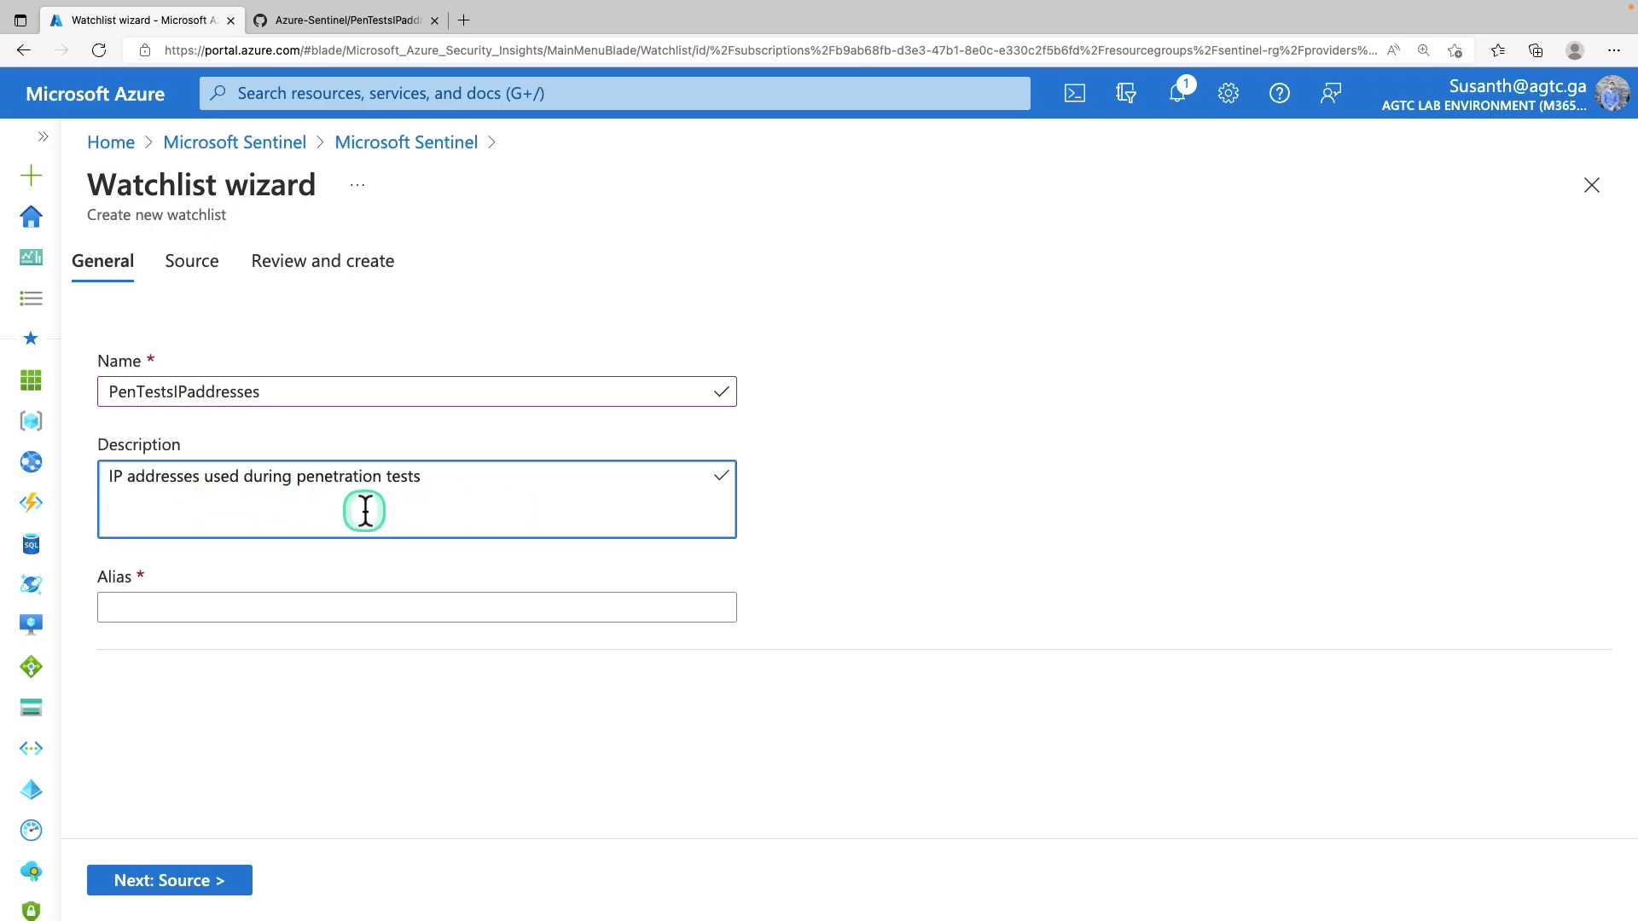
{"action": "left_click", "coordinate": [366, 510]}
{"action": "left_click", "coordinate": [443, 610]}
{"action": "type", "text": "PenTestIPaddresses"}
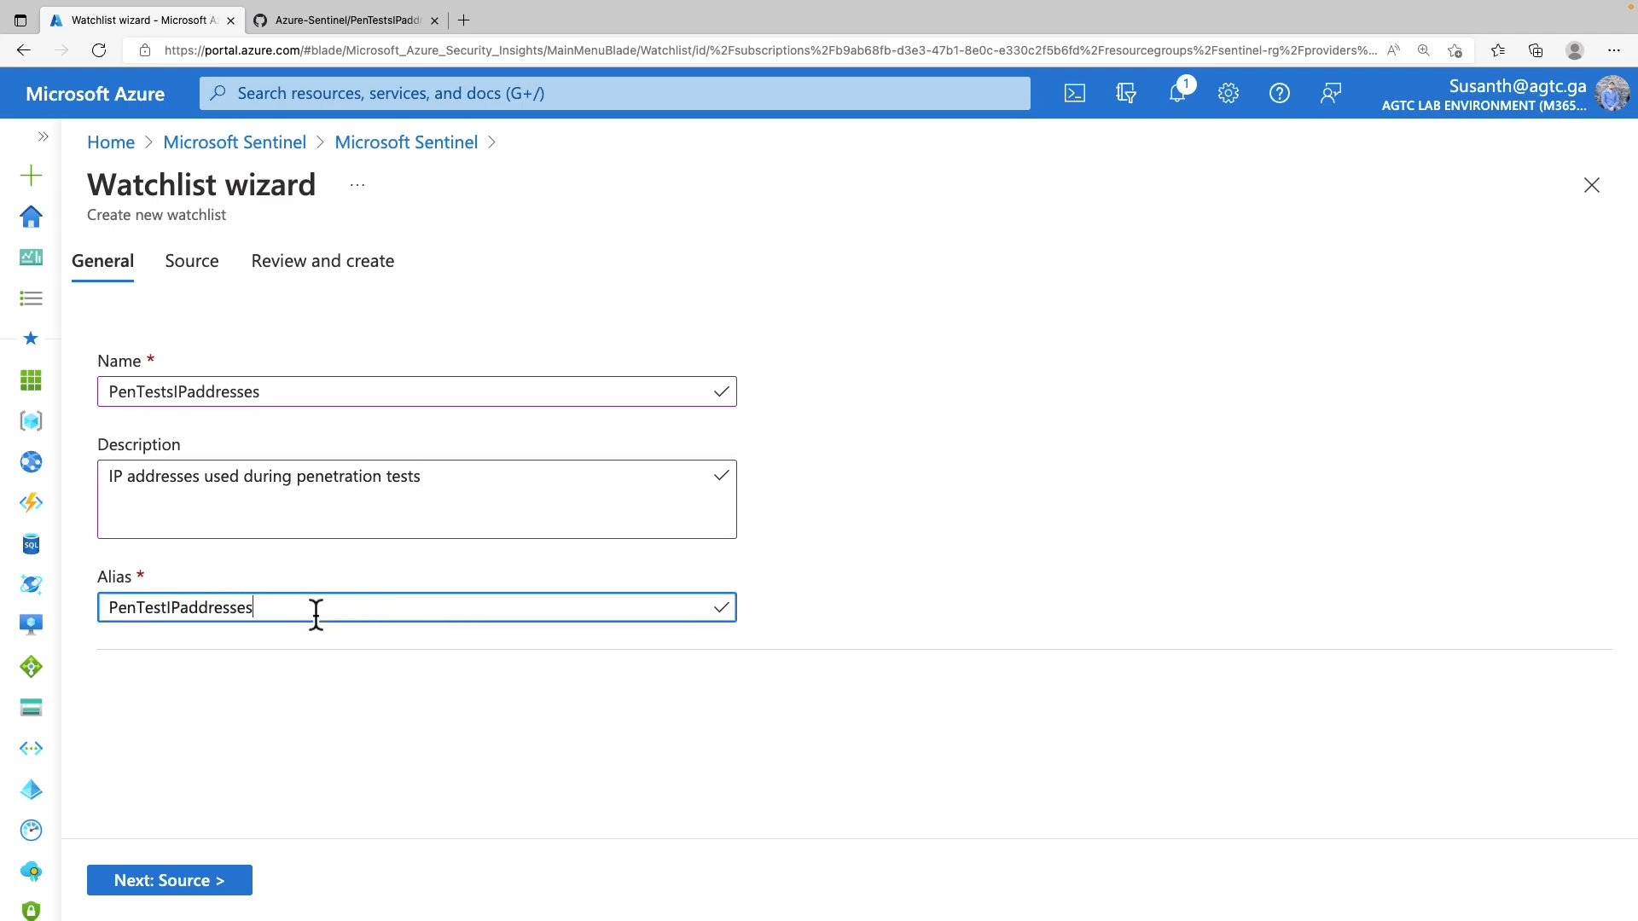
{"action": "left_click", "coordinate": [315, 612]}
Upload PenTestsIPaddresses.csv as a local CSV-with-header source file
{"action": "left_click", "coordinate": [219, 883]}
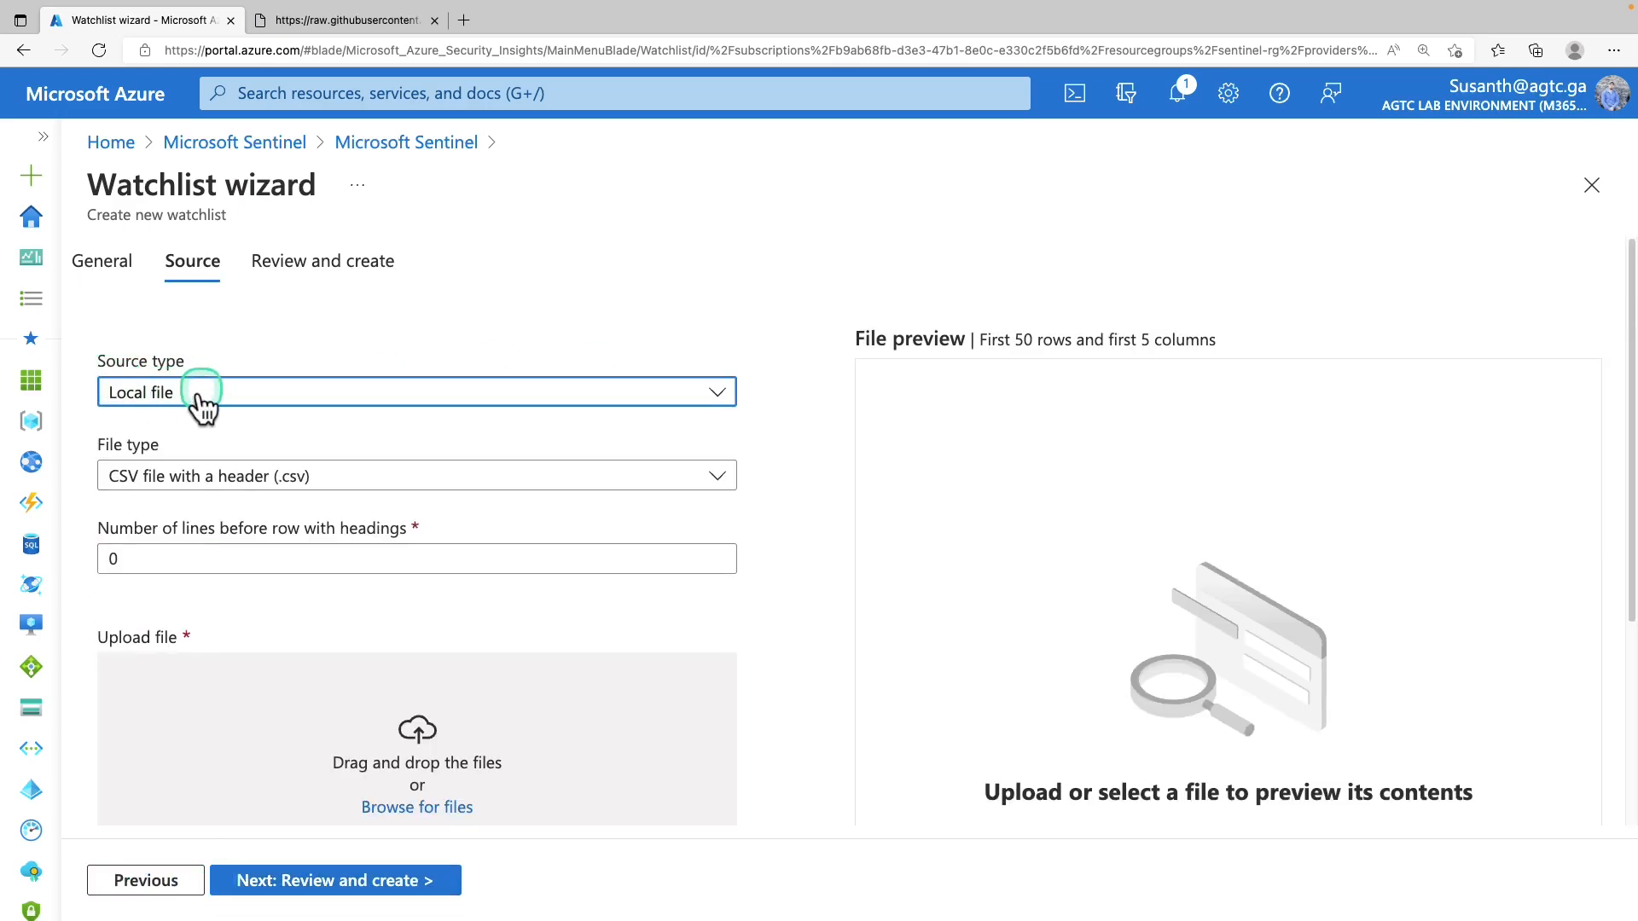
{"action": "left_click", "coordinate": [238, 483]}
{"action": "left_click", "coordinate": [241, 486]}
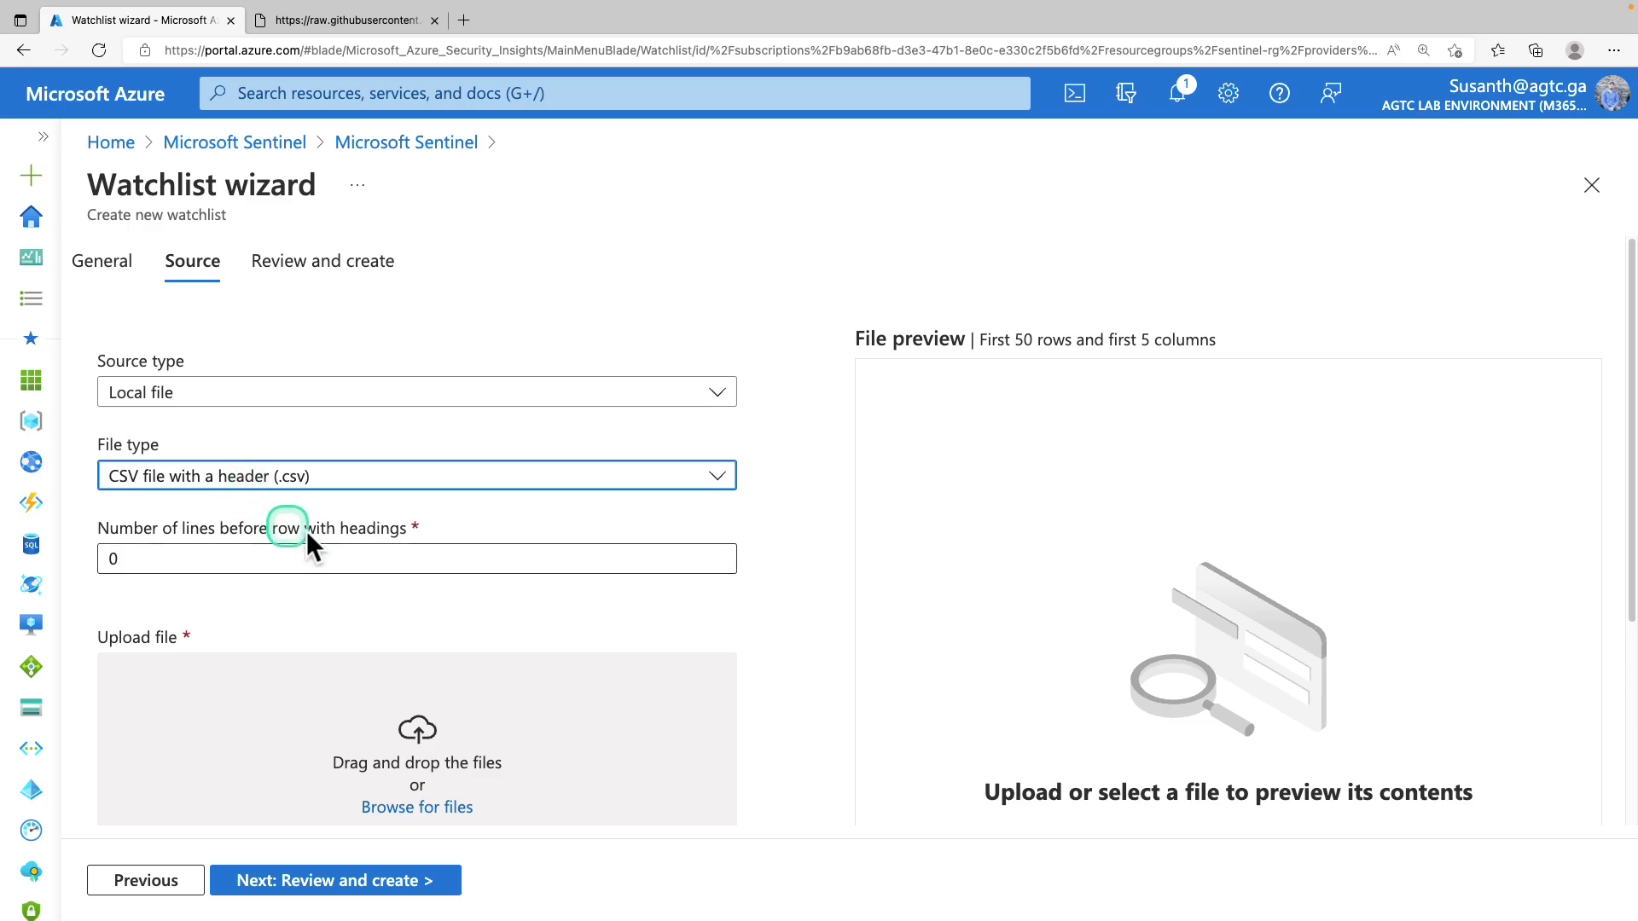
{"action": "scroll", "coordinate": [380, 548], "scroll_direction": "down", "scroll_amount": 1}
{"action": "left_click", "coordinate": [385, 24]}
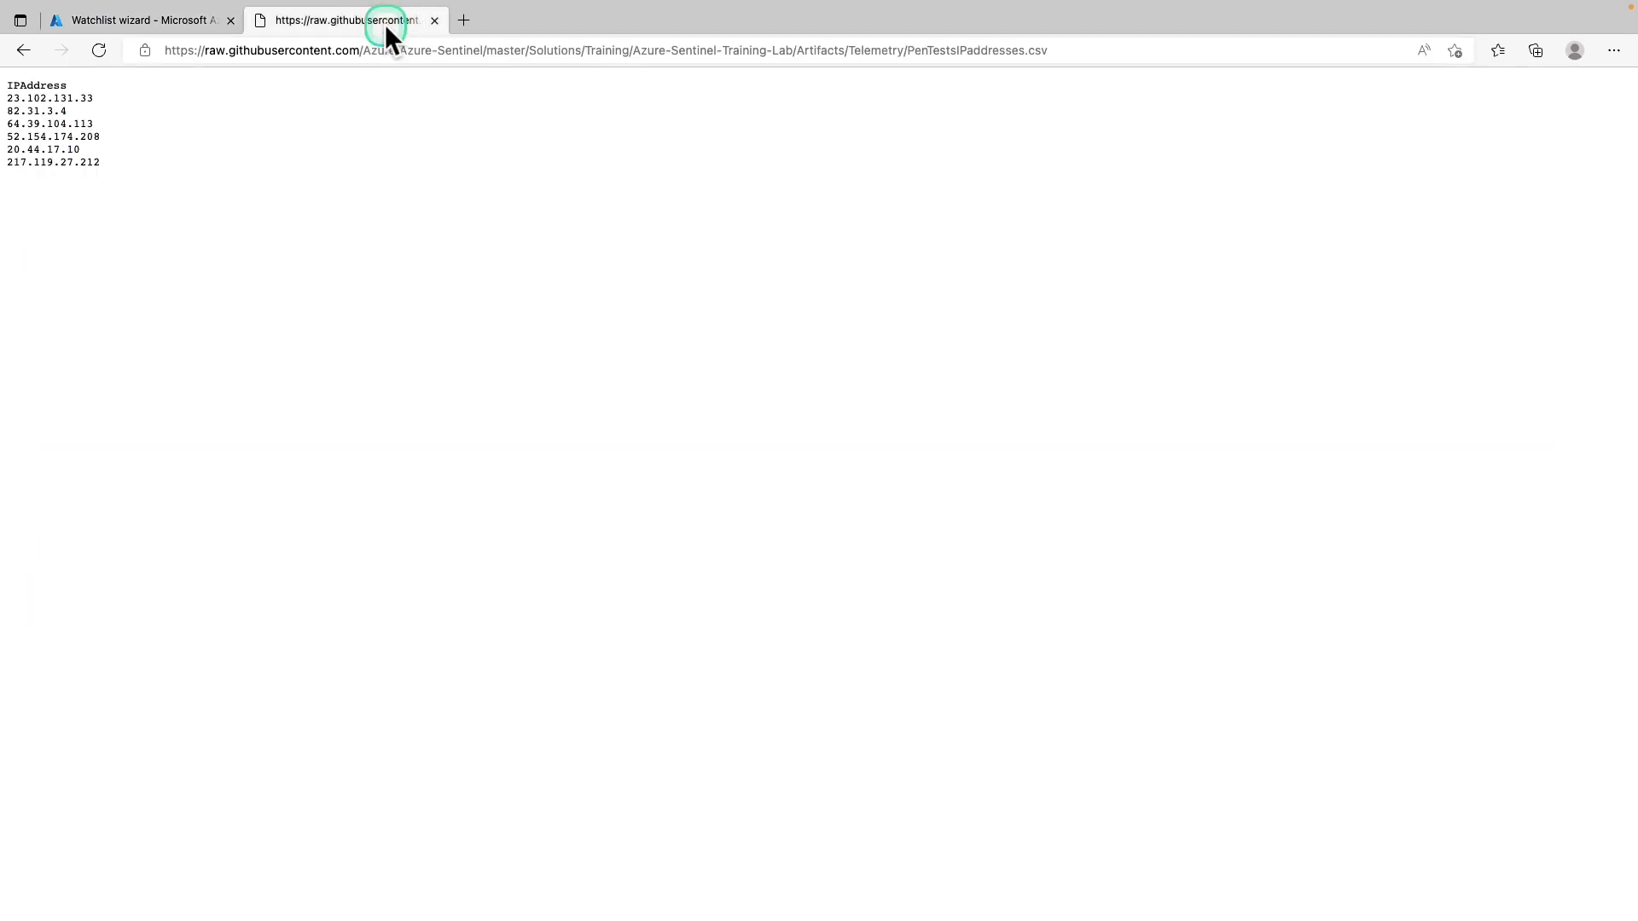
{"action": "key", "text": "ctrl+shift+Tab"}
{"action": "left_click", "coordinate": [439, 719]}
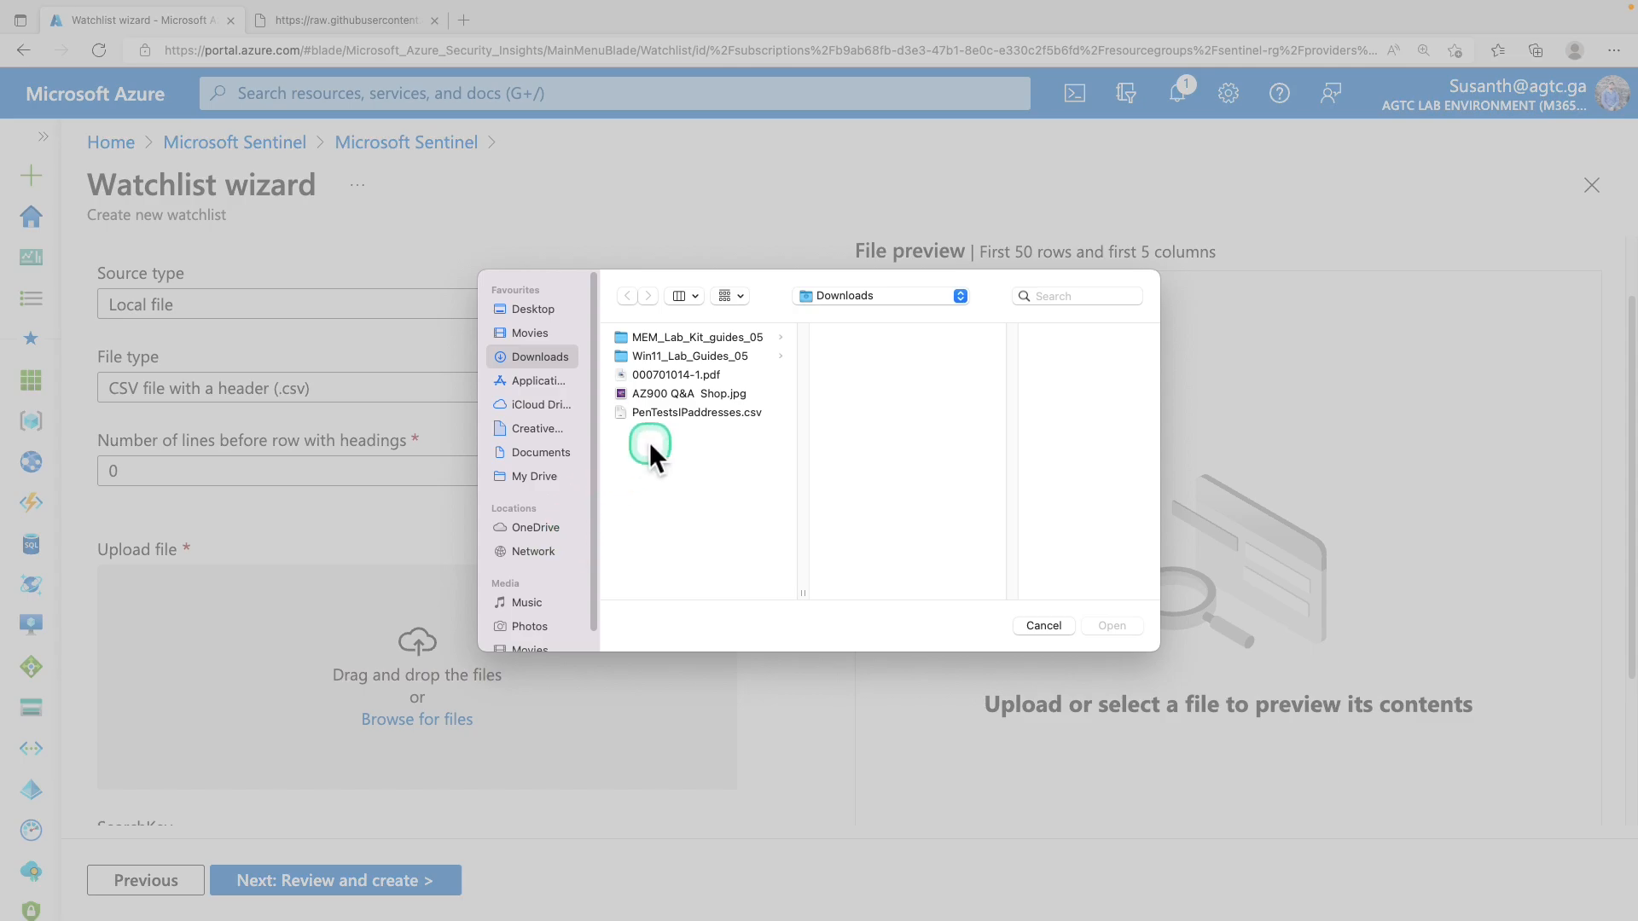
{"action": "left_click", "coordinate": [669, 415]}
{"action": "left_click", "coordinate": [1130, 625]}
Choose IPAddress as the search key, then review and create the watchlist
{"action": "scroll", "coordinate": [208, 657], "scroll_direction": "down", "scroll_amount": 3}
{"action": "left_click", "coordinate": [229, 640]}
{"action": "left_click", "coordinate": [209, 676]}
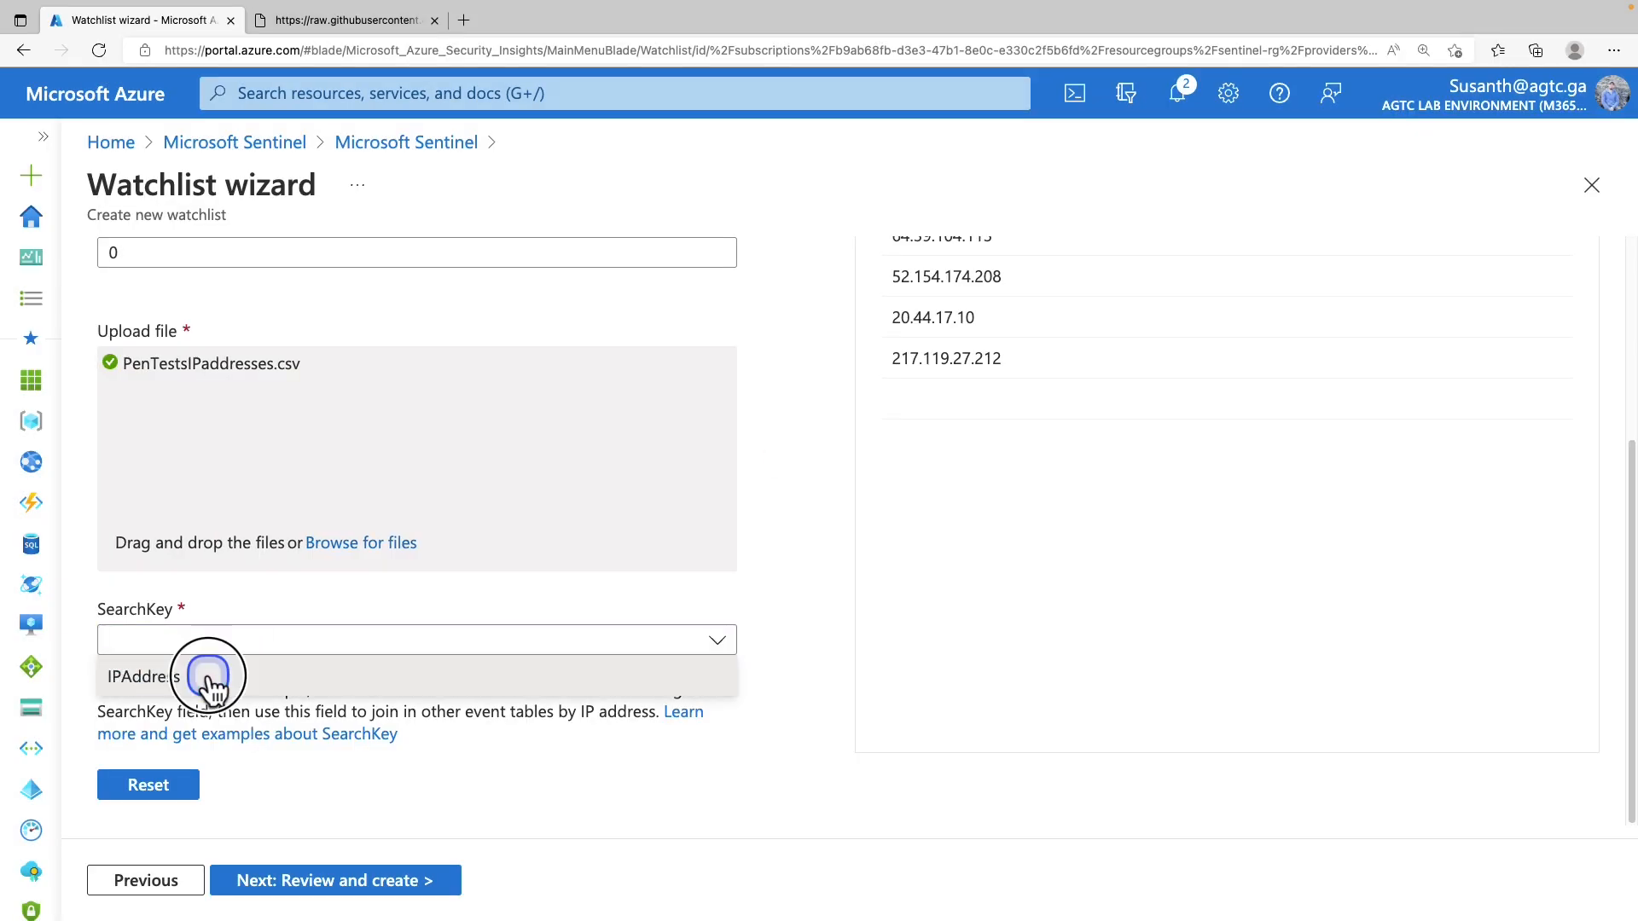
{"action": "left_click", "coordinate": [381, 882]}
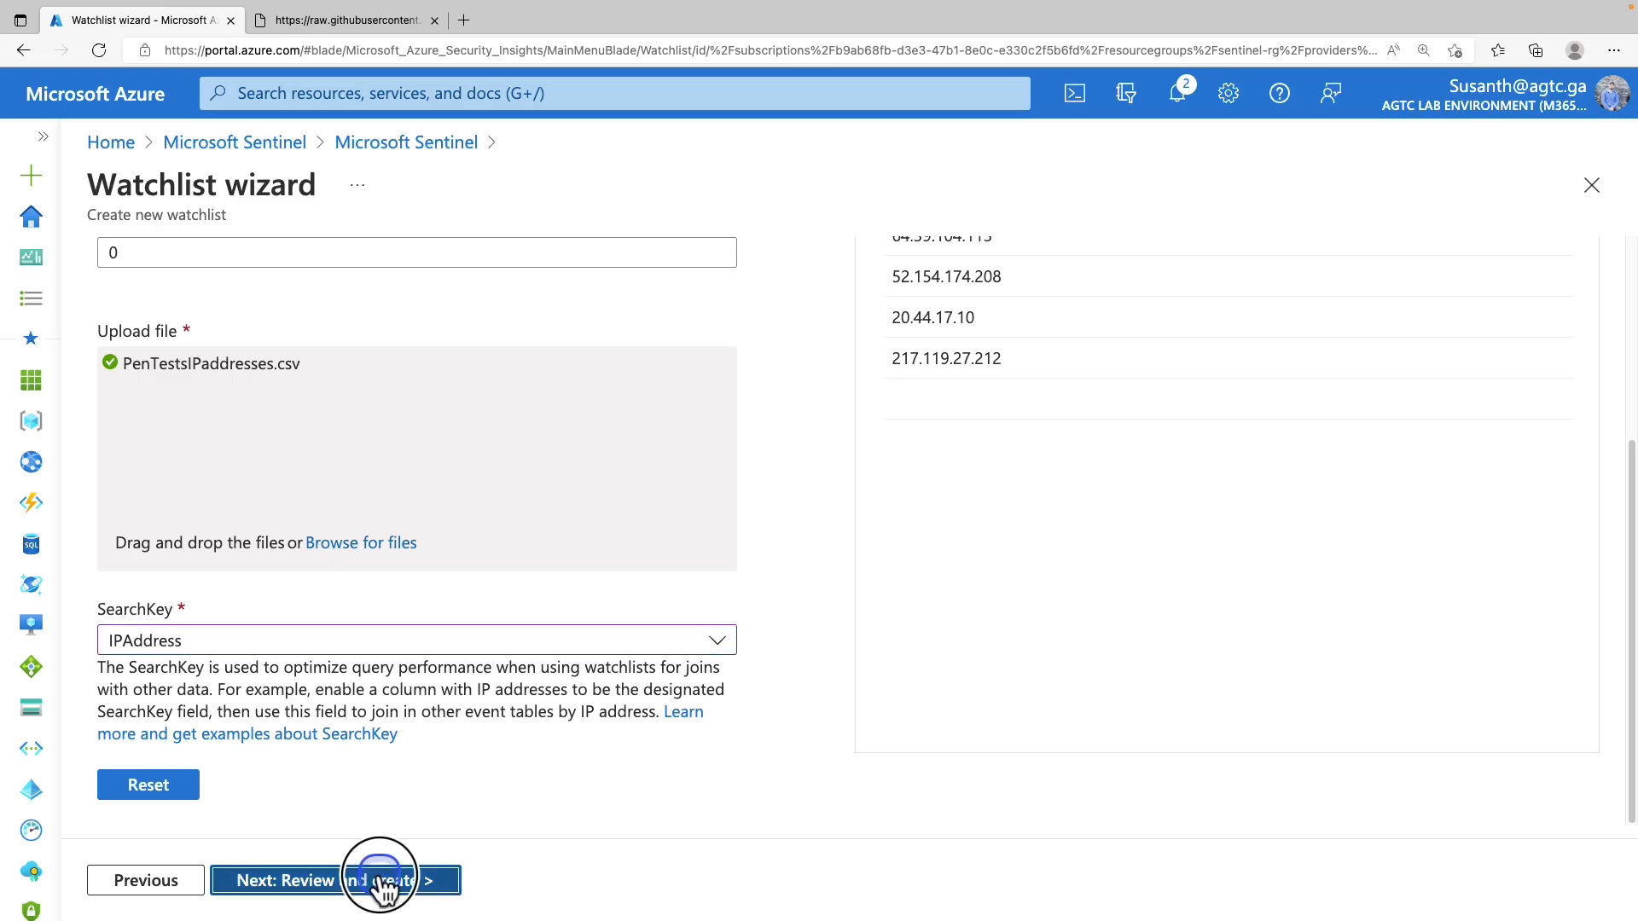
{"action": "left_click", "coordinate": [254, 885]}
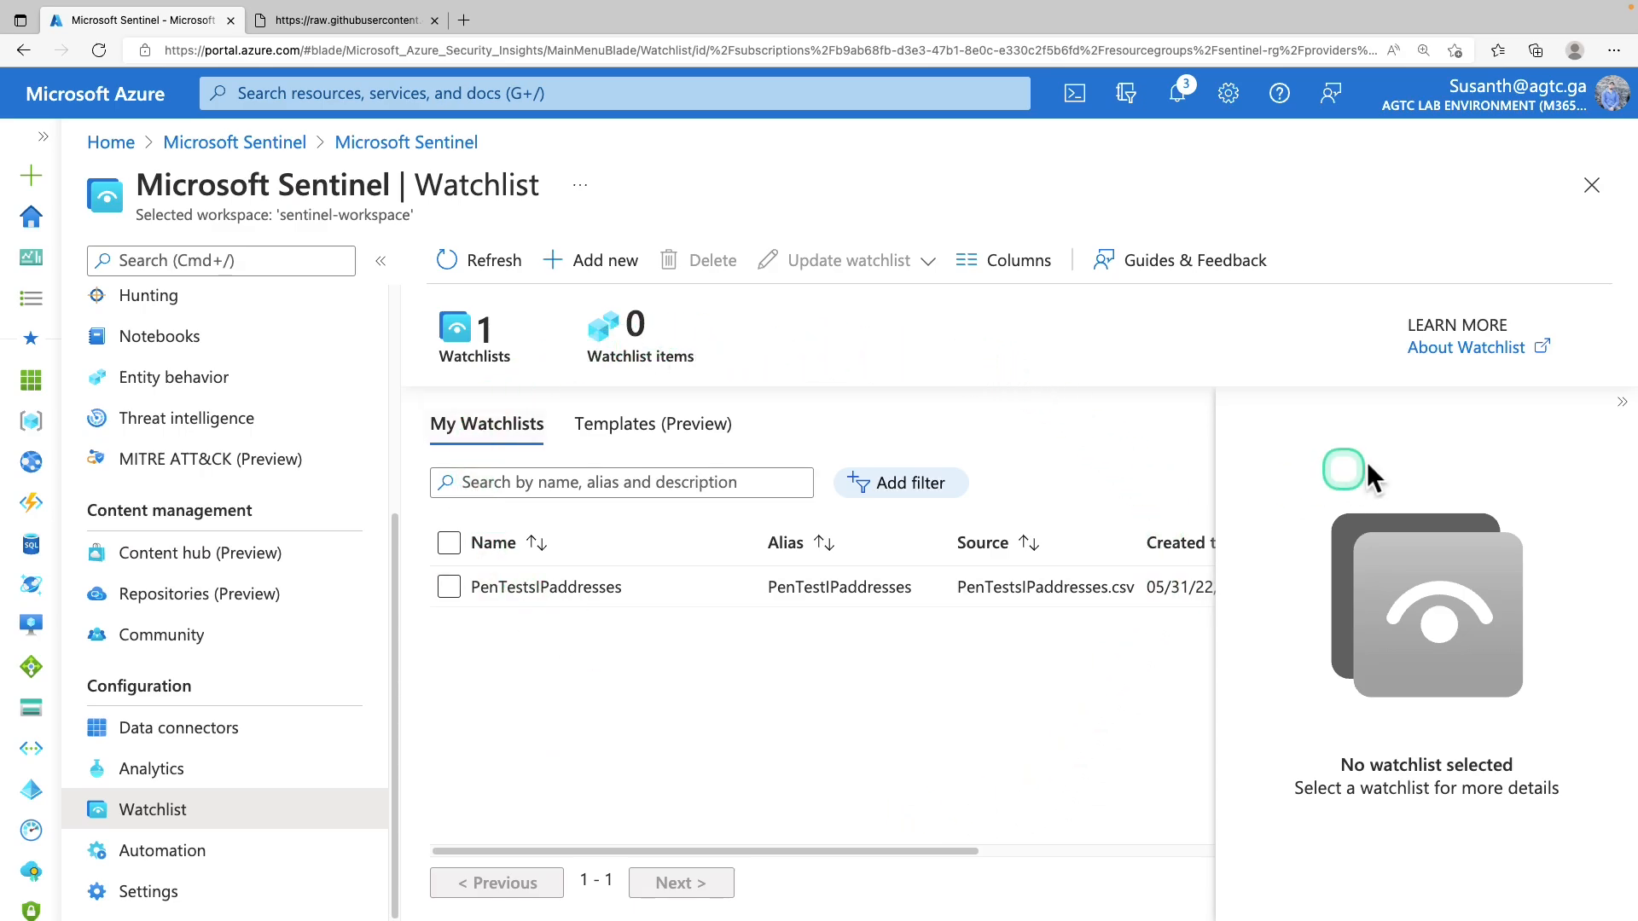
Show the PenTestsIPaddresses details: 6 rows, IPAddress search key, Succeeded status
{"action": "left_click", "coordinate": [1582, 422]}
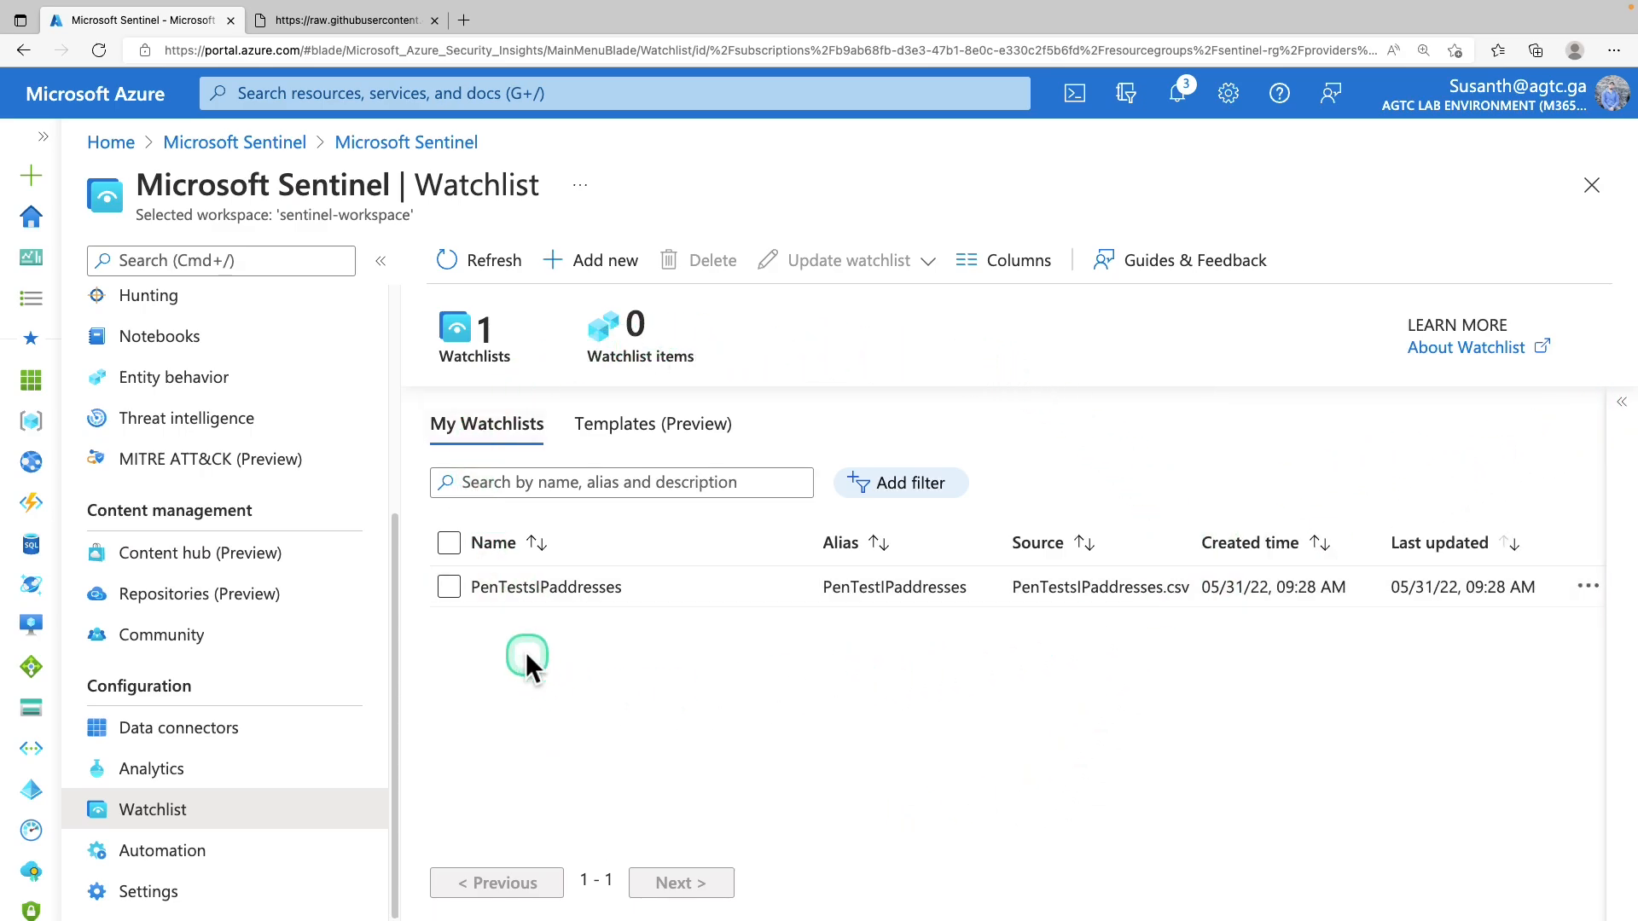
{"action": "left_click", "coordinate": [449, 587]}
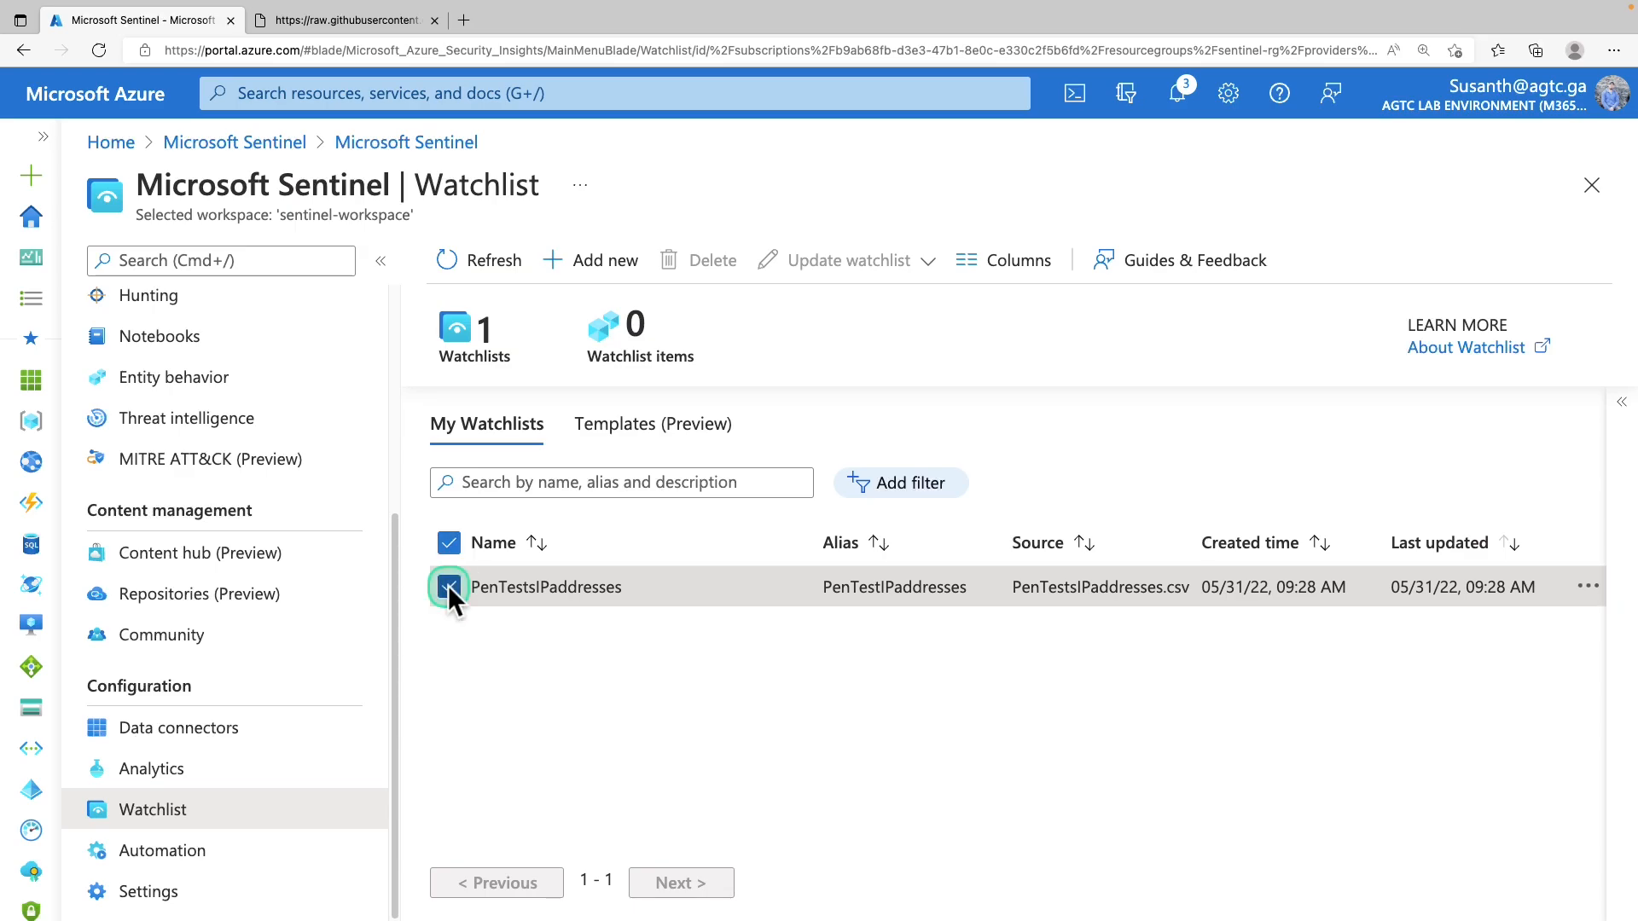
{"action": "left_click", "coordinate": [1620, 404]}
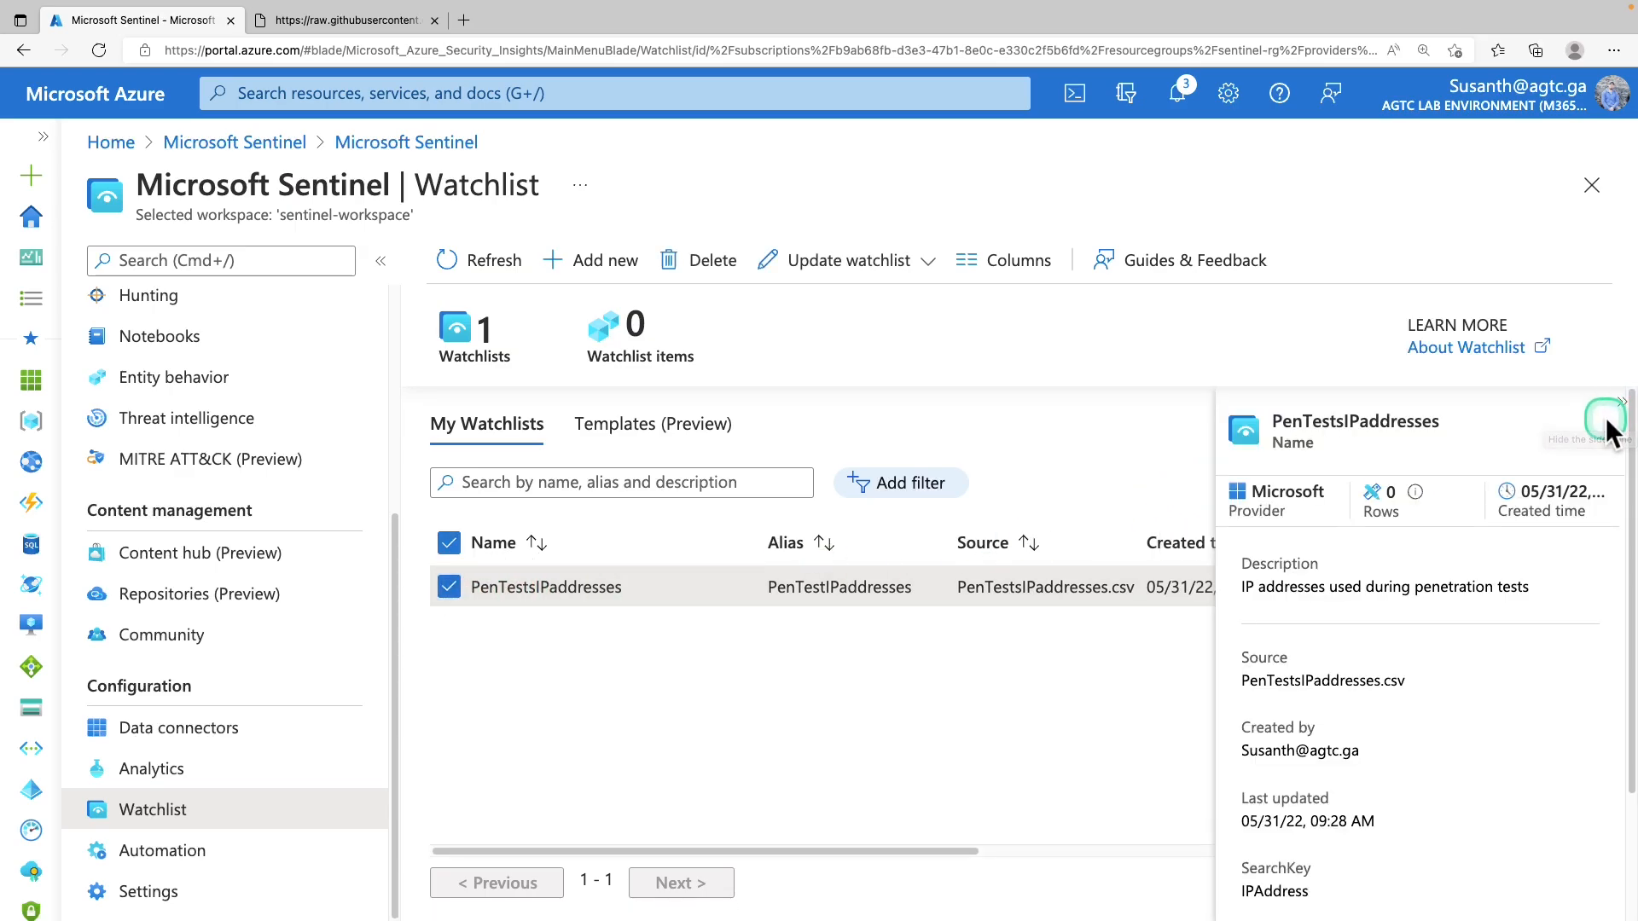
{"action": "scroll", "coordinate": [1518, 561], "scroll_direction": "down", "scroll_amount": 1}
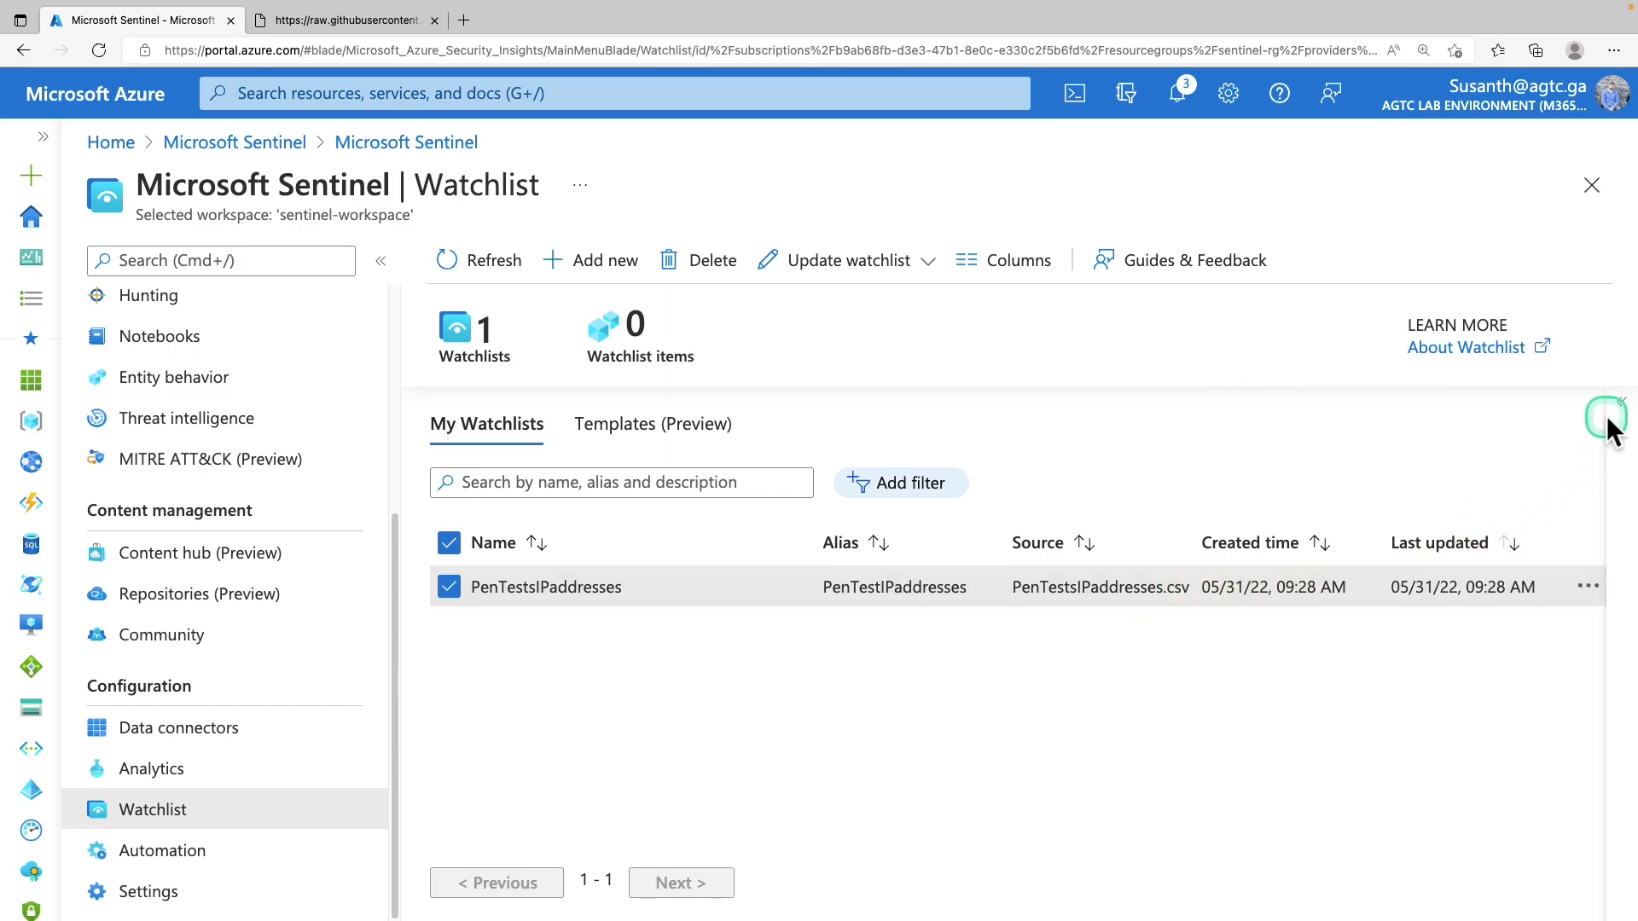
{"action": "left_click", "coordinate": [1609, 420]}
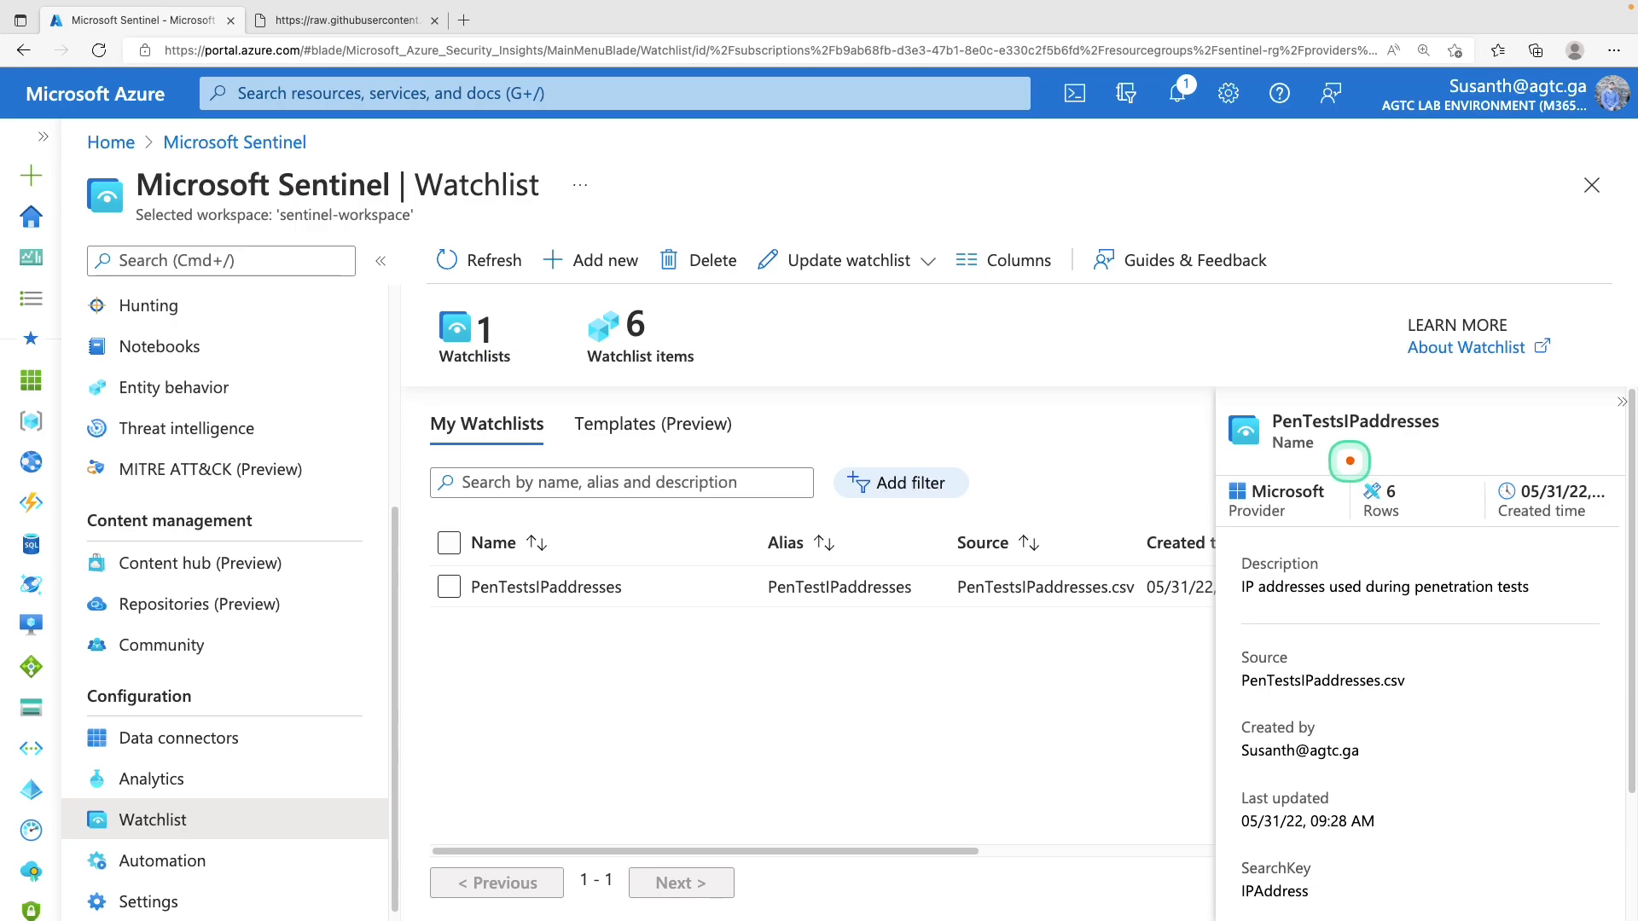
{"action": "mouse_move", "coordinate": [1349, 460]}
{"action": "left_mouse_down"}
{"action": "mouse_move", "coordinate": [1386, 525]}
{"action": "mouse_move", "coordinate": [1457, 540]}
{"action": "left_mouse_up"}
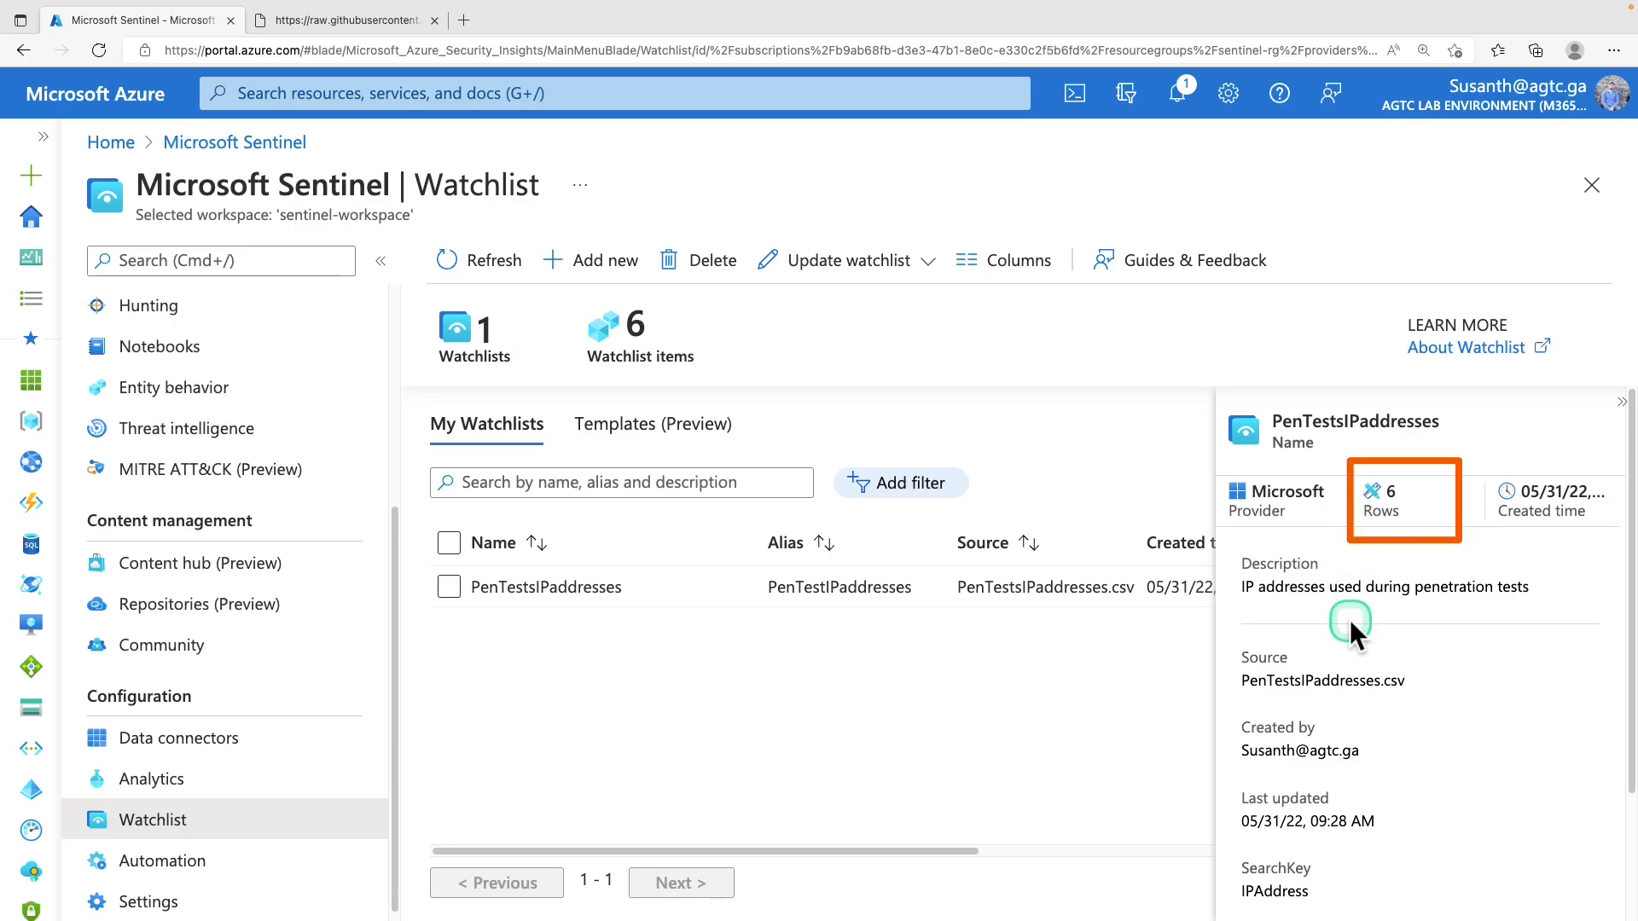
{"action": "scroll", "coordinate": [1351, 625], "scroll_direction": "down", "scroll_amount": 2}
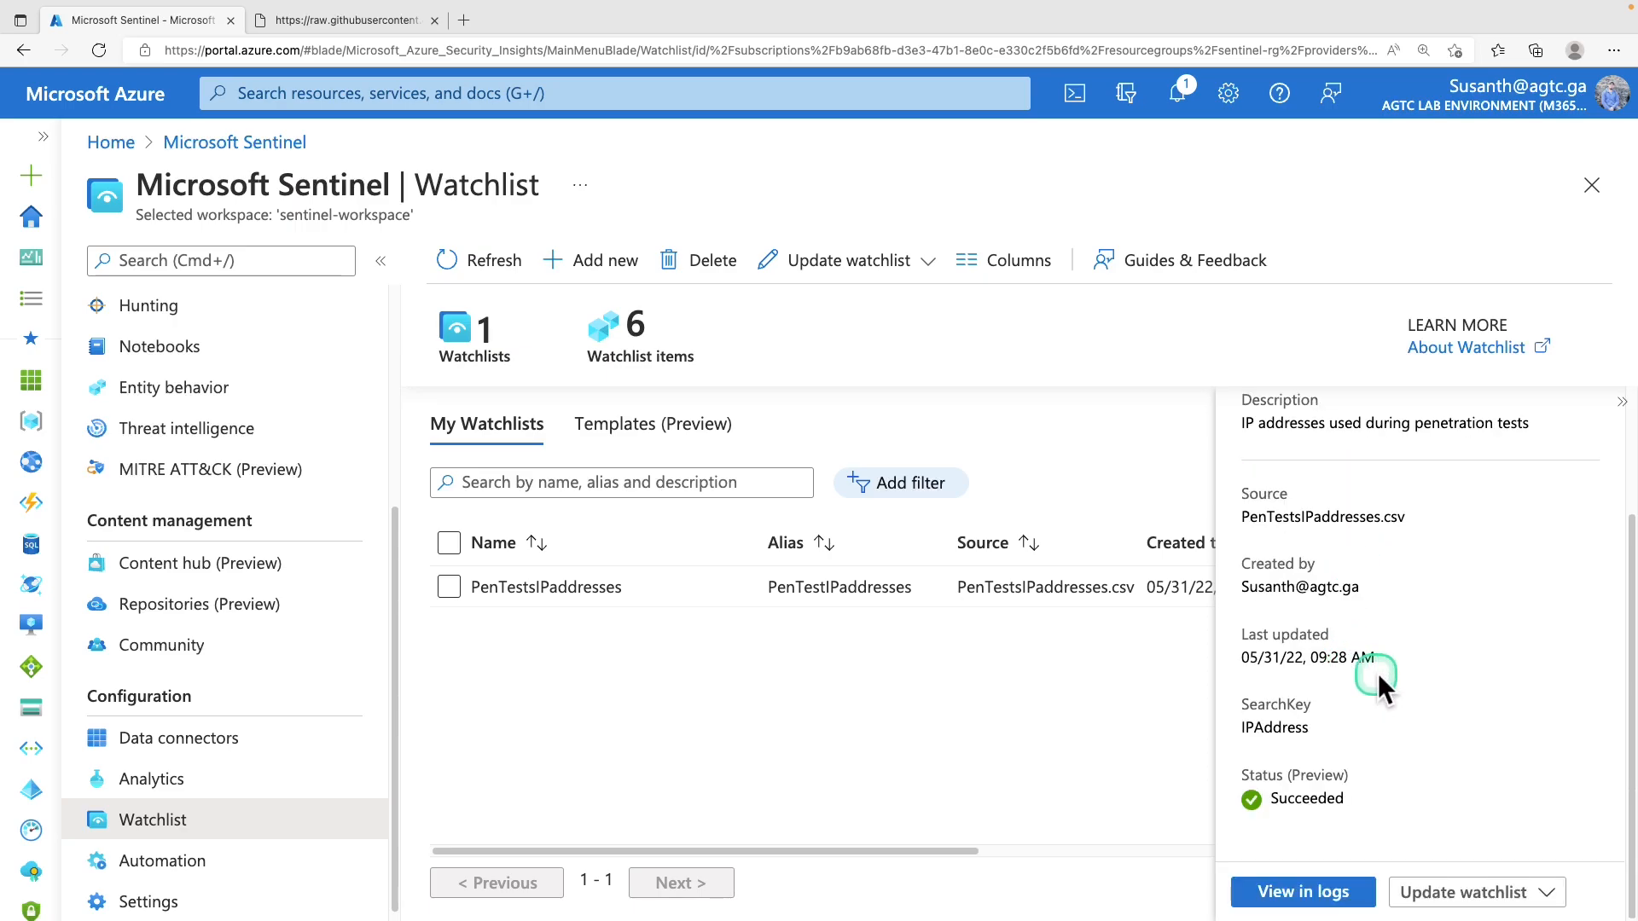
Run _GetWatchlist('PenTestIPaddresses') in Logs to list its six IP addresses, then close Logs
{"action": "left_click", "coordinate": [1314, 897]}
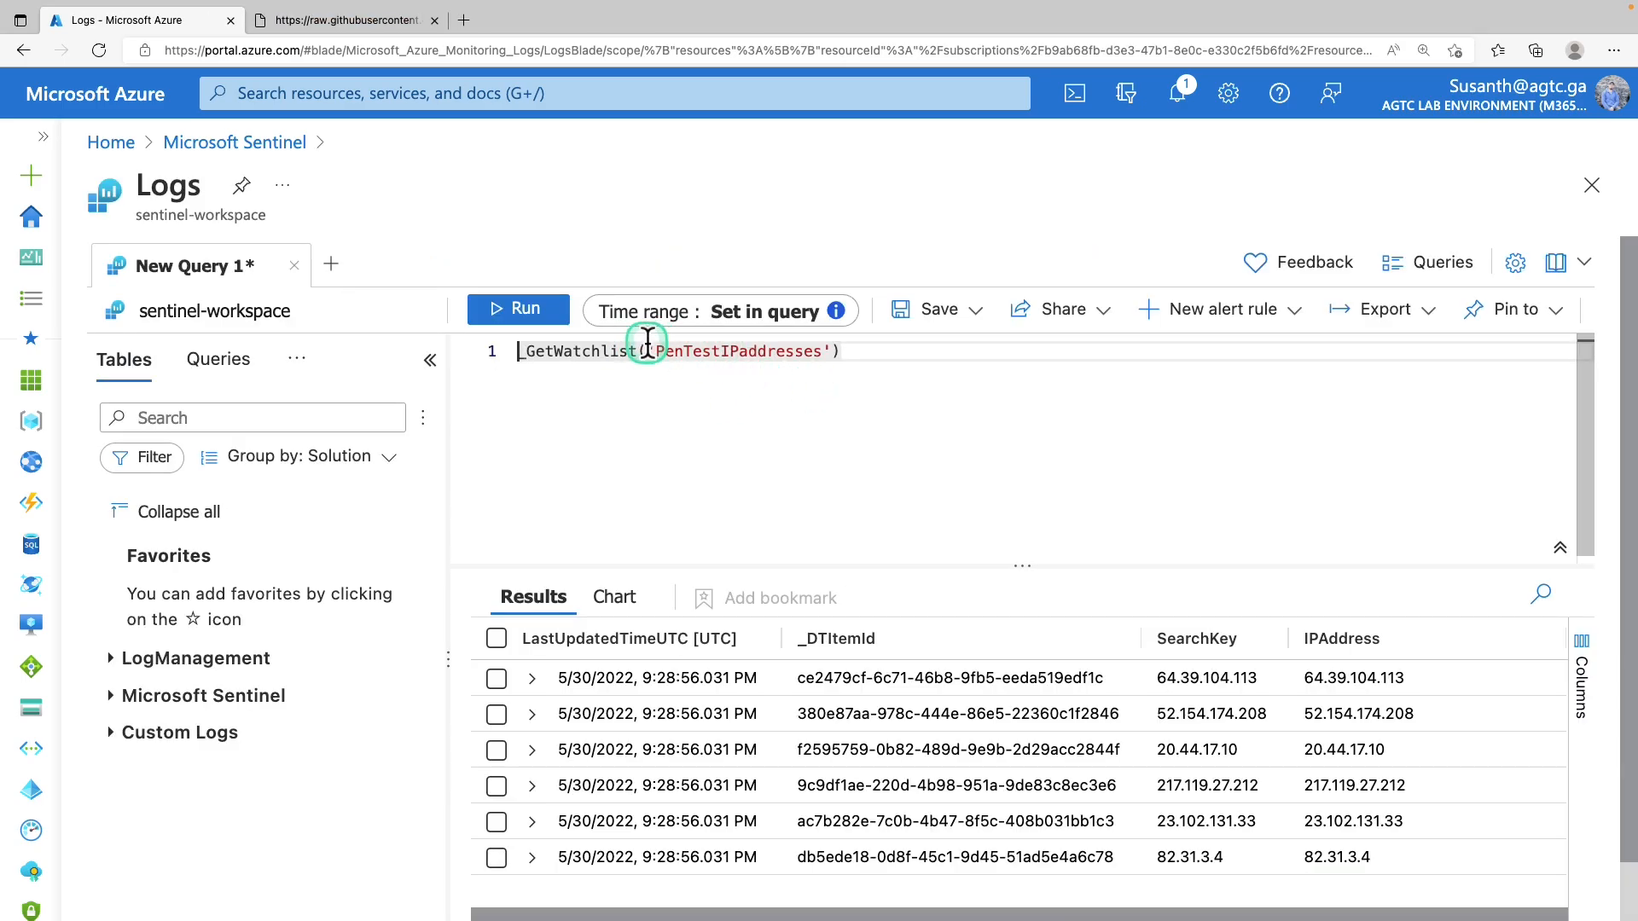
{"action": "left_click", "coordinate": [572, 309]}
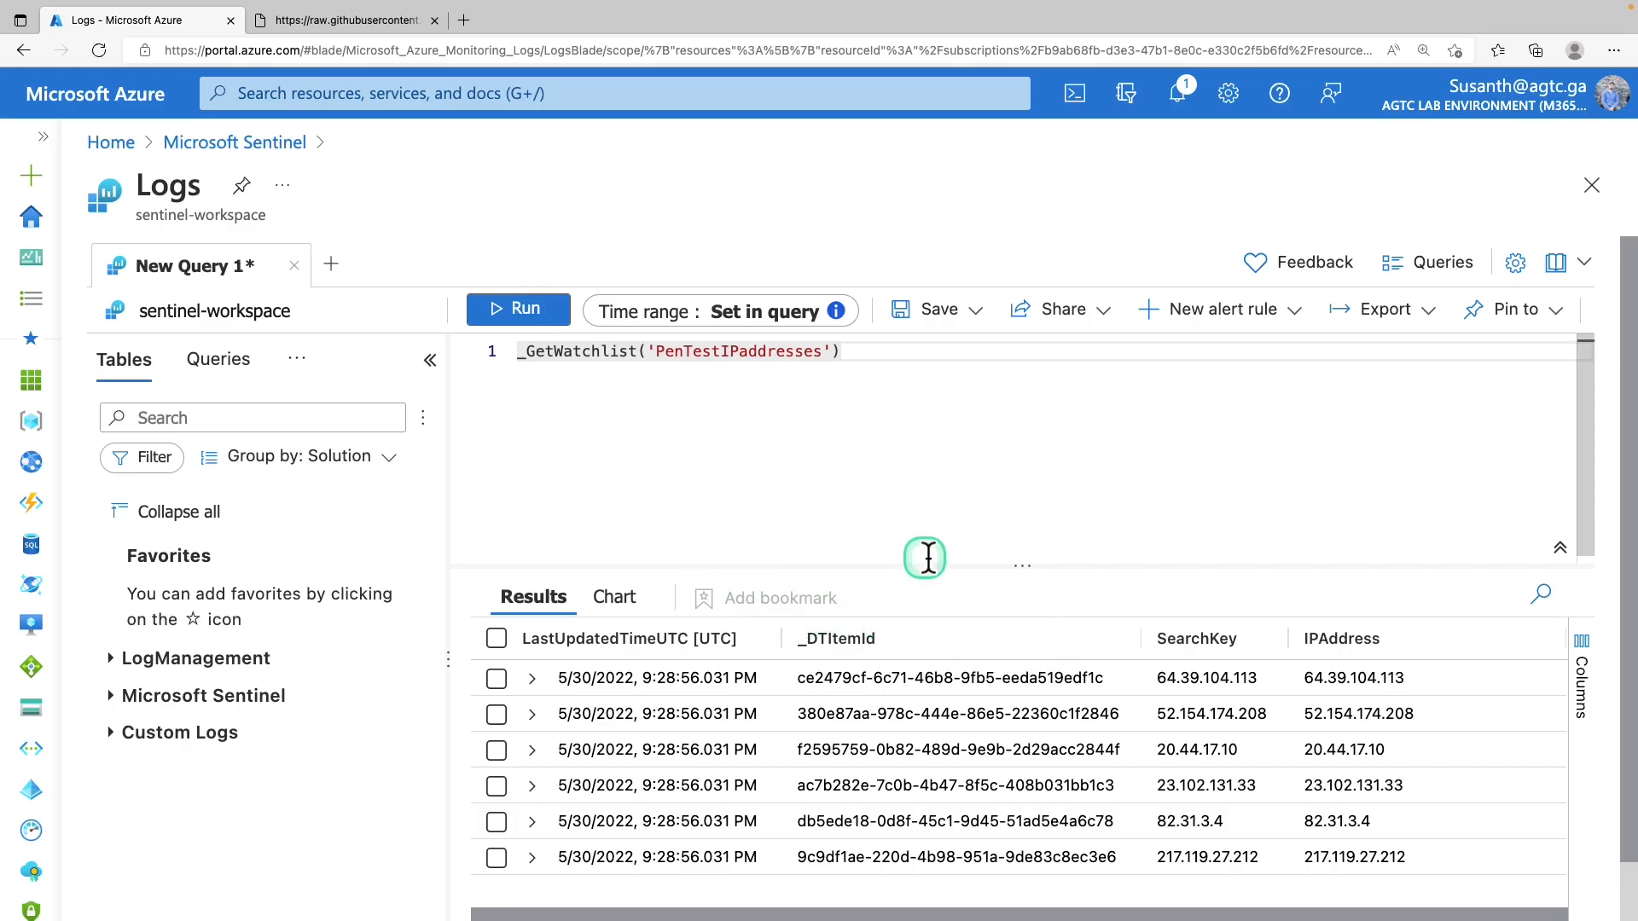
{"action": "left_click_drag", "start_coordinate": [1012, 569], "coordinate": [1013, 453]}
{"action": "mouse_move", "coordinate": [471, 463]}
{"action": "left_mouse_down"}
{"action": "mouse_move", "coordinate": [1323, 720]}
{"action": "mouse_move", "coordinate": [1583, 720]}
{"action": "mouse_move", "coordinate": [1475, 807]}
{"action": "left_mouse_up"}
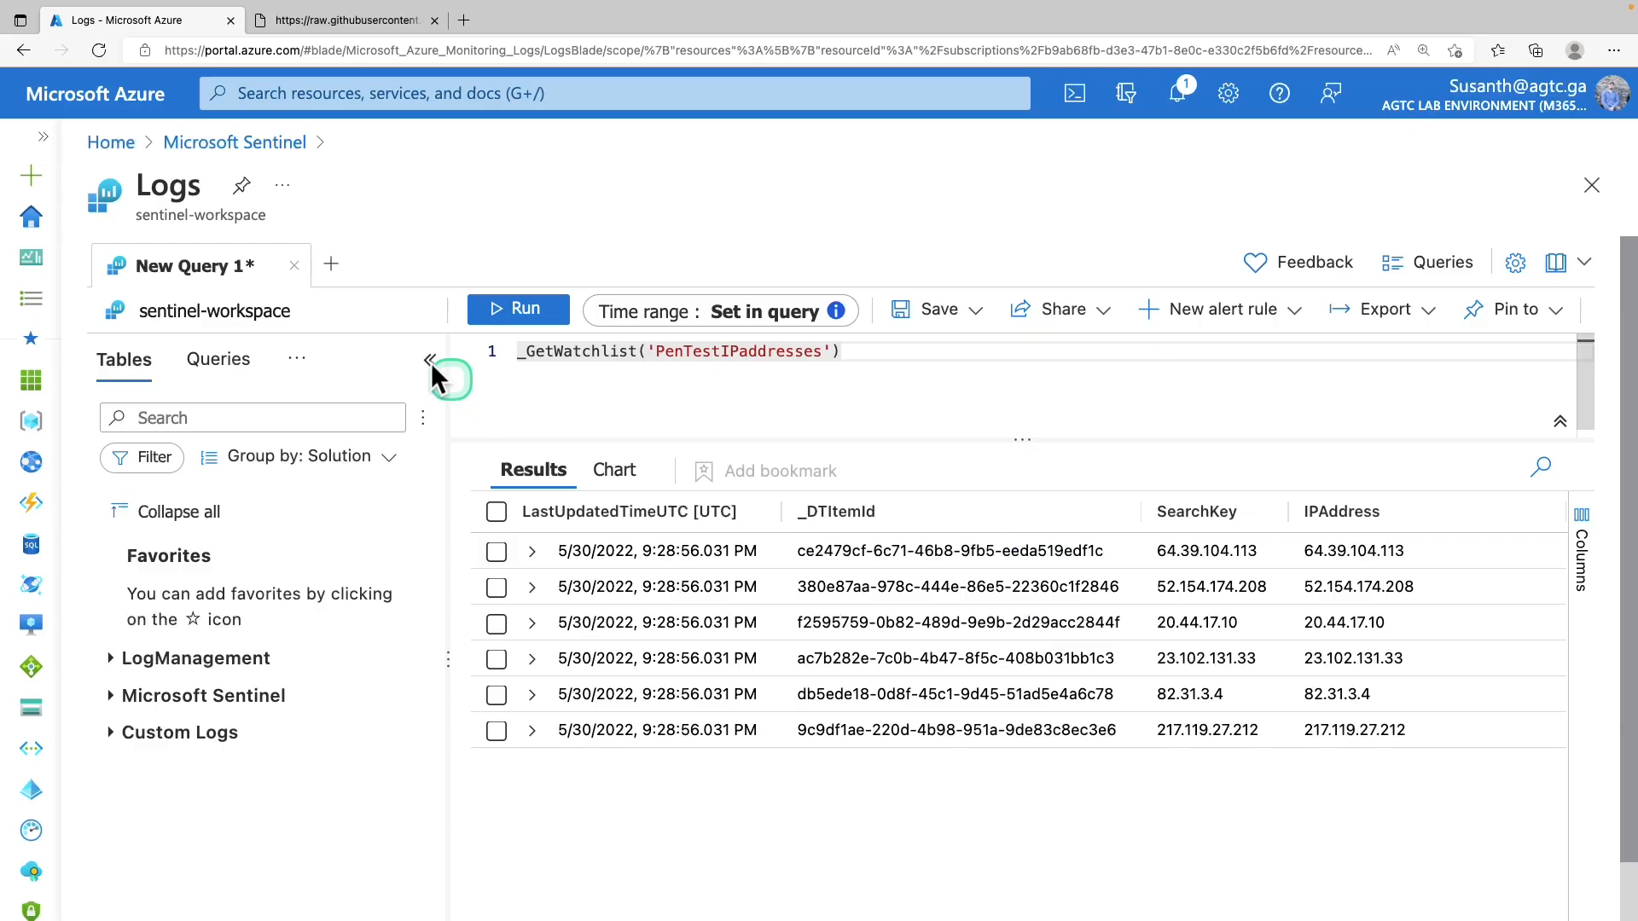
{"action": "left_click", "coordinate": [1591, 188]}
Discard the query edits and go to Sentinel Analytics' Rule templates list
{"action": "left_click", "coordinate": [965, 140]}
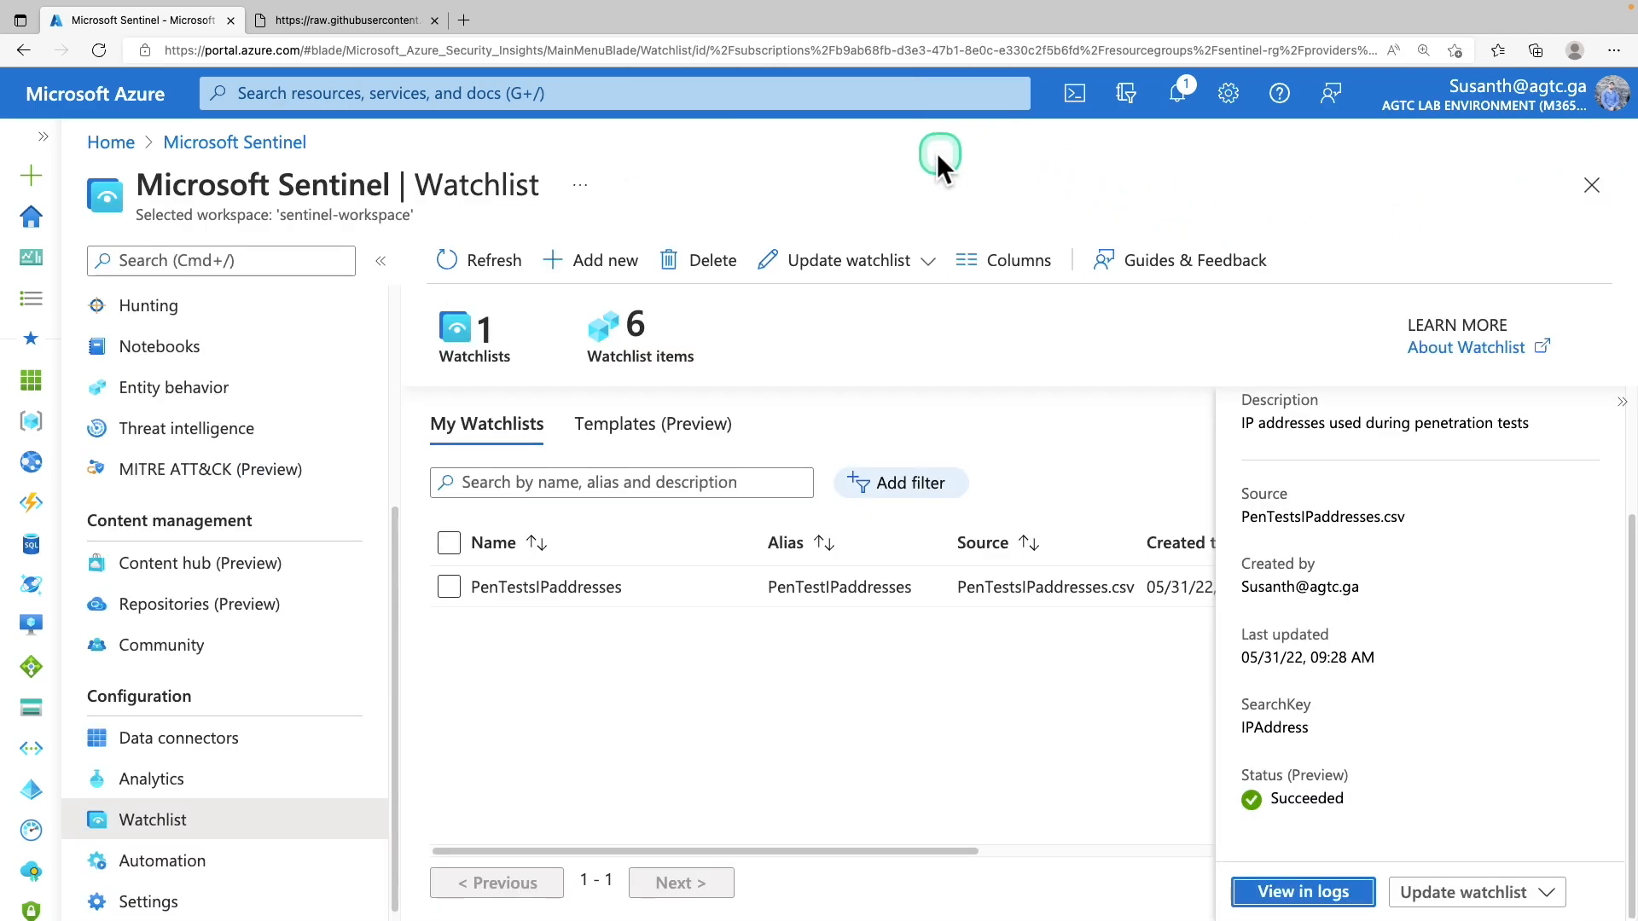
{"action": "scroll", "coordinate": [175, 504], "scroll_direction": "up", "scroll_amount": 2}
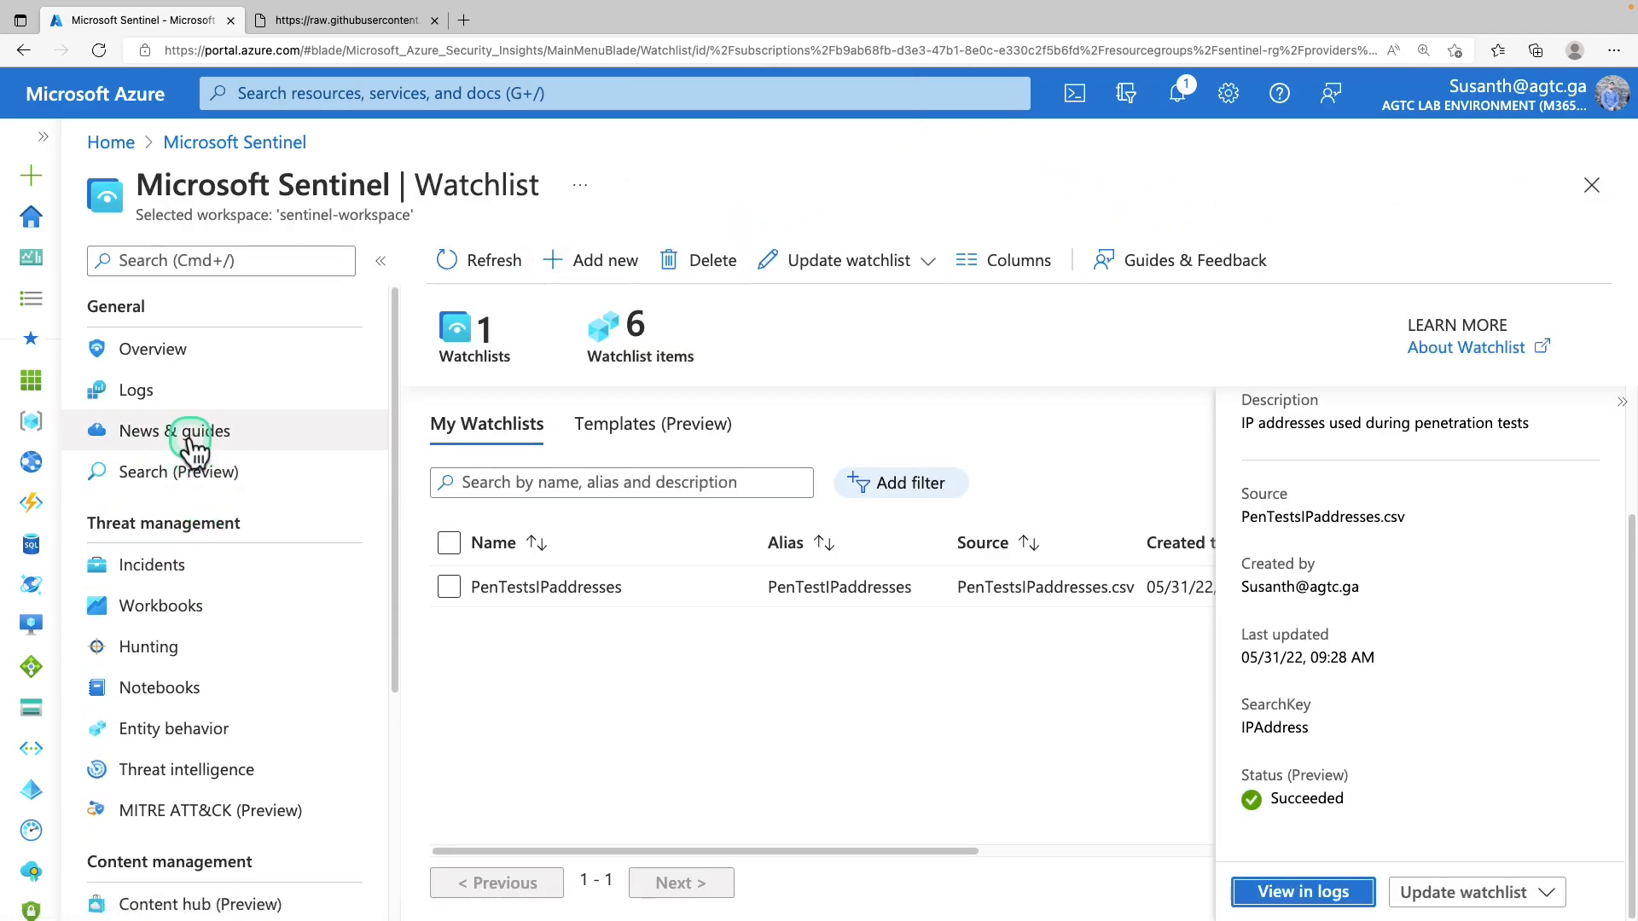
{"action": "scroll", "coordinate": [188, 444], "scroll_direction": "down", "scroll_amount": 2}
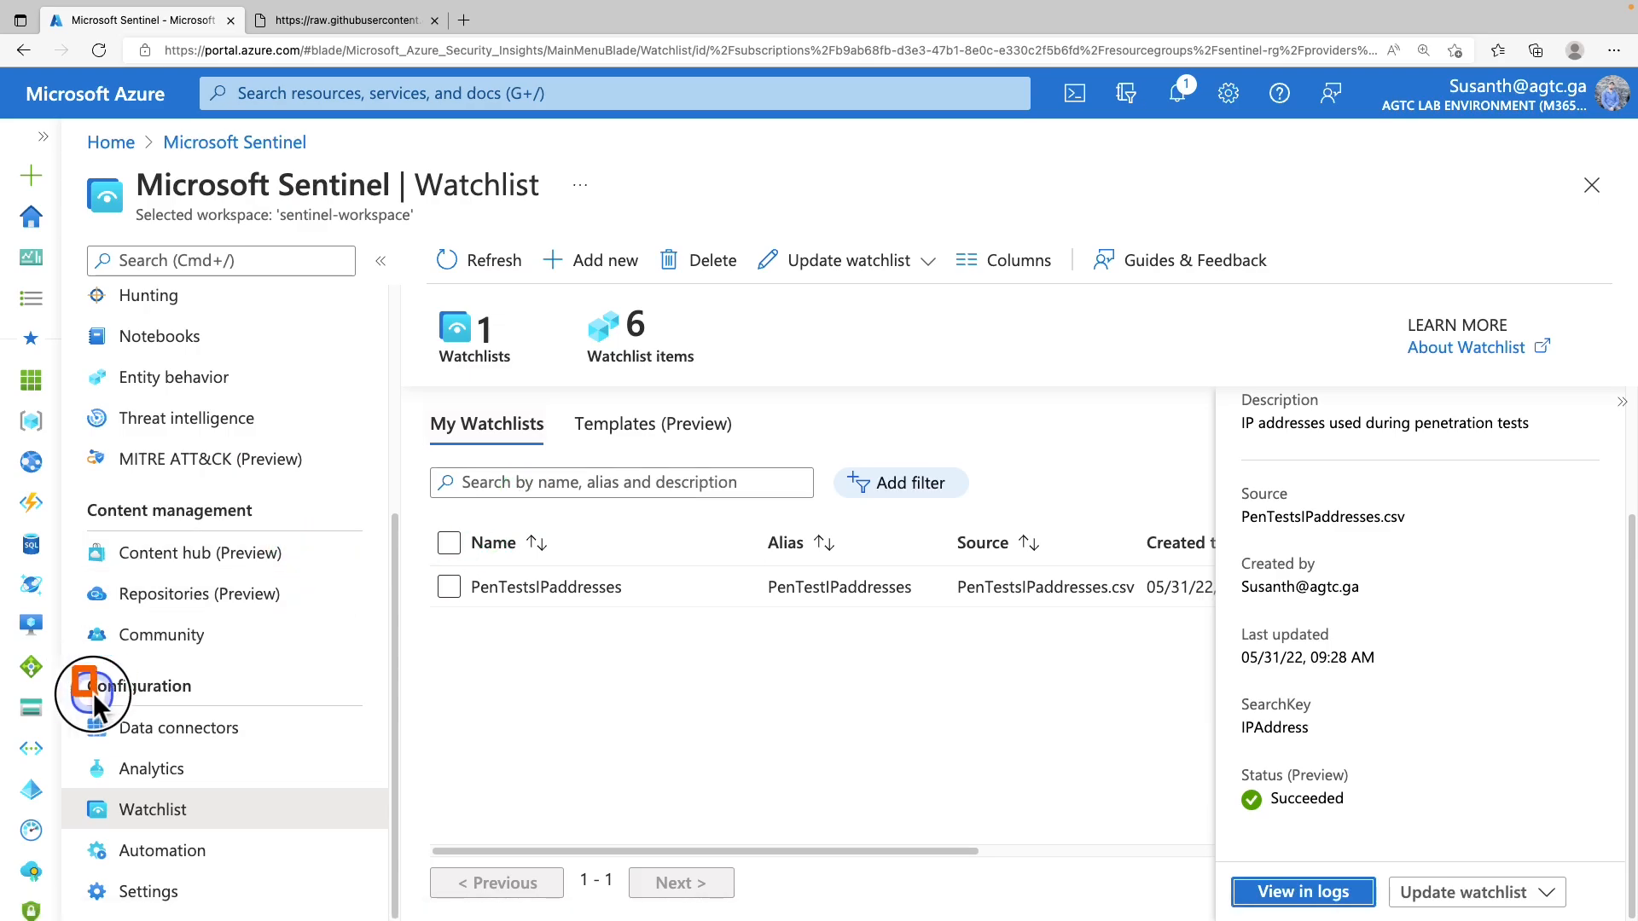
{"action": "left_click", "coordinate": [171, 778]}
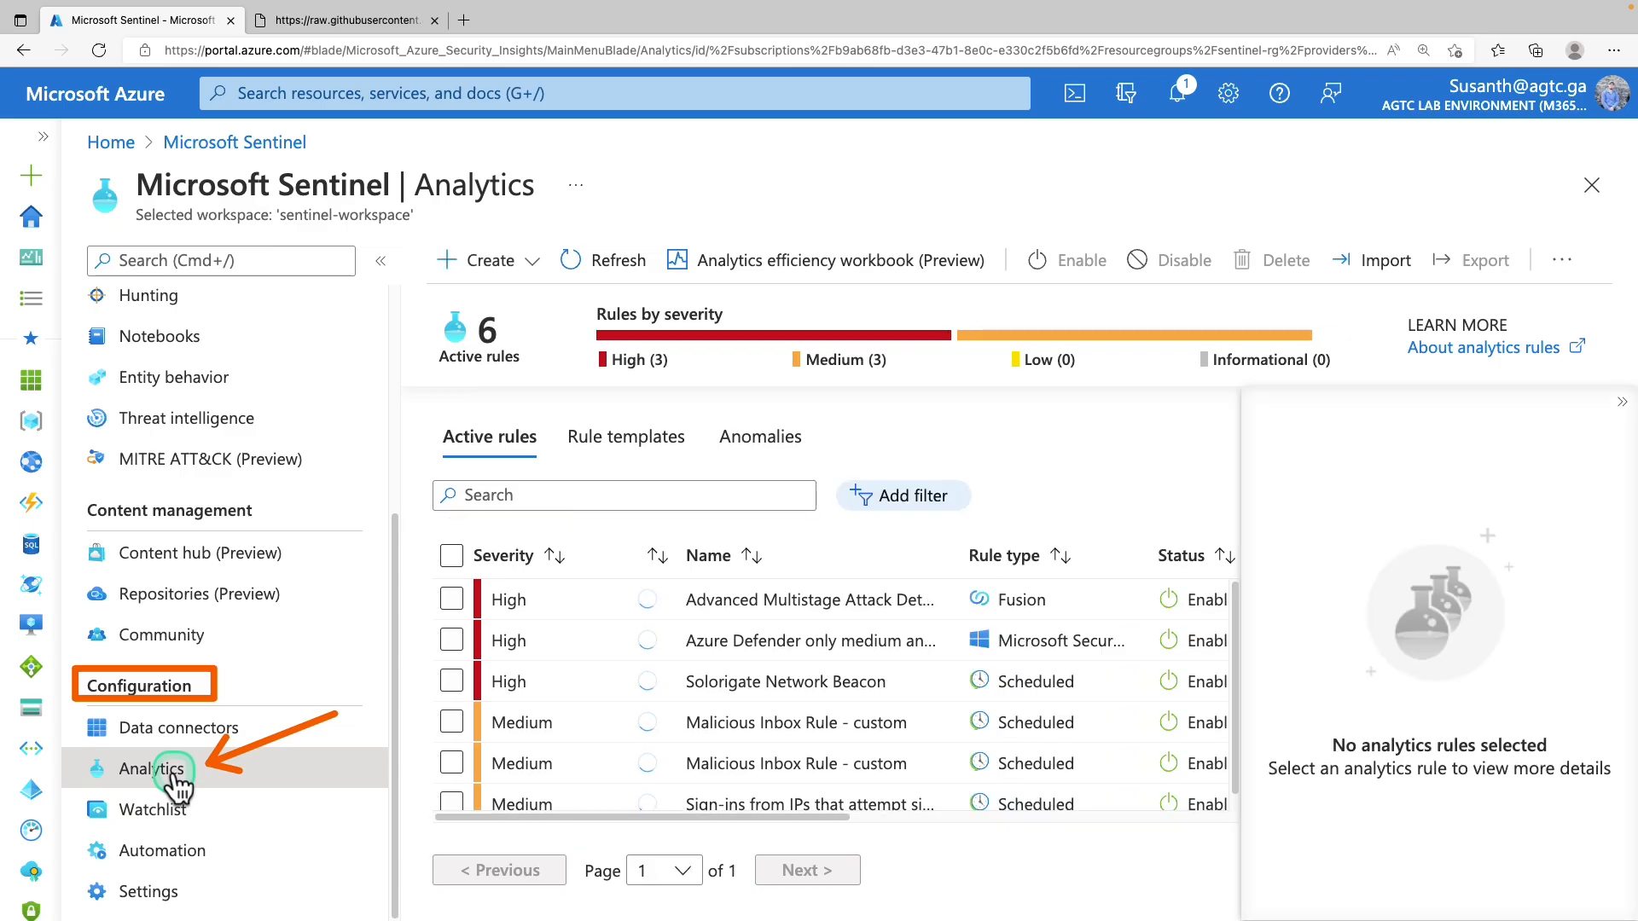
{"action": "left_click", "coordinate": [1599, 407]}
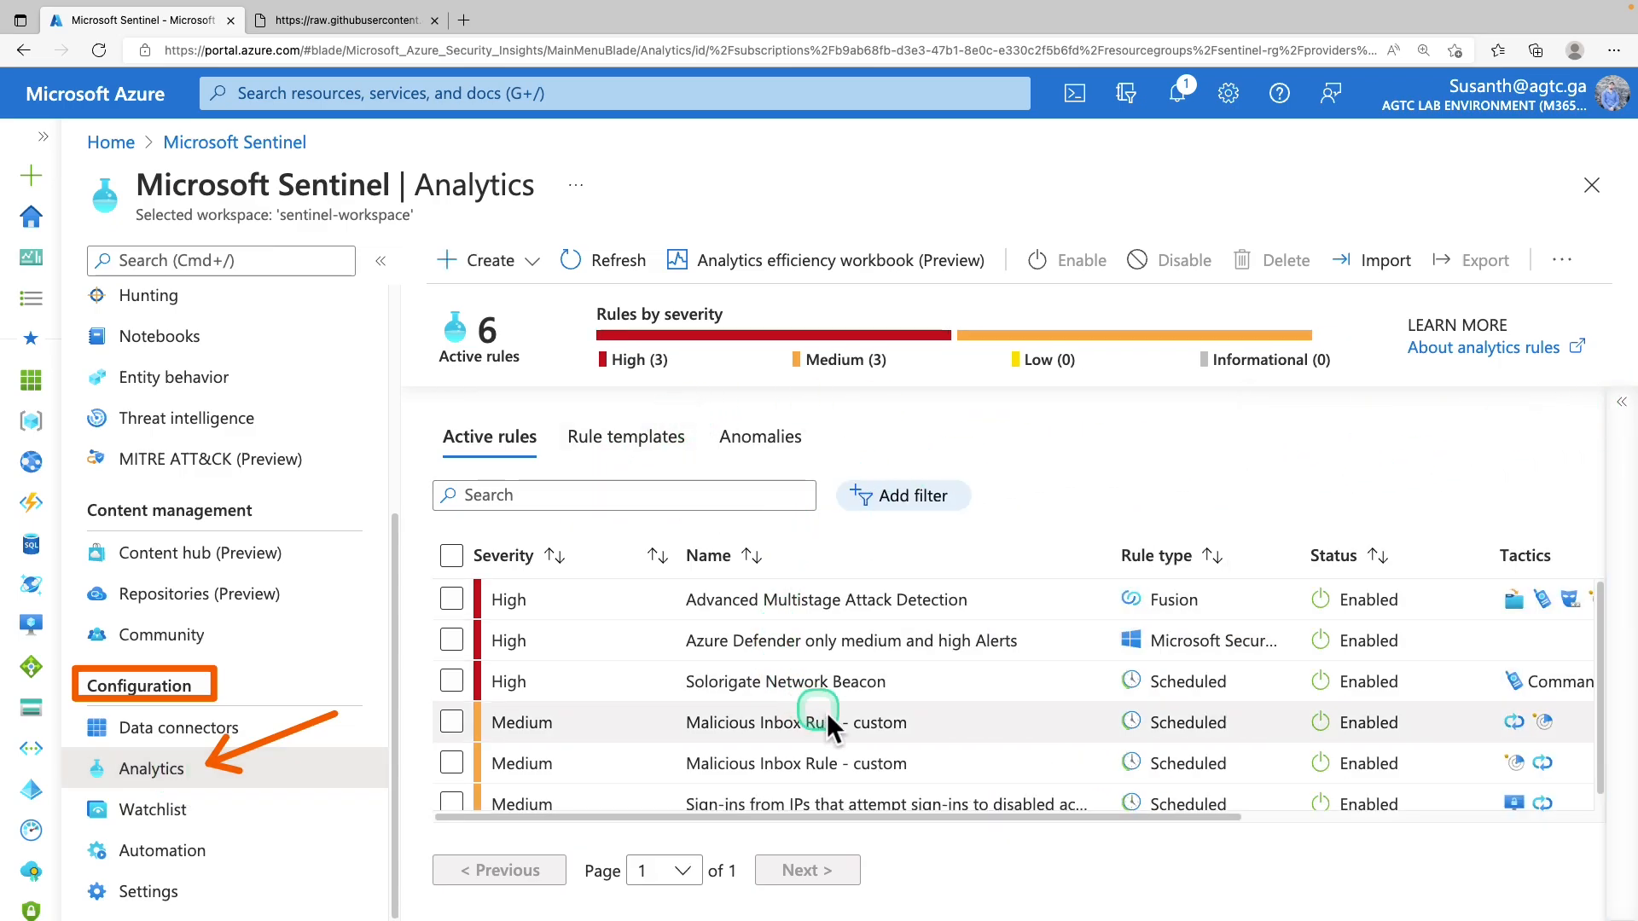
{"action": "left_click", "coordinate": [645, 497]}
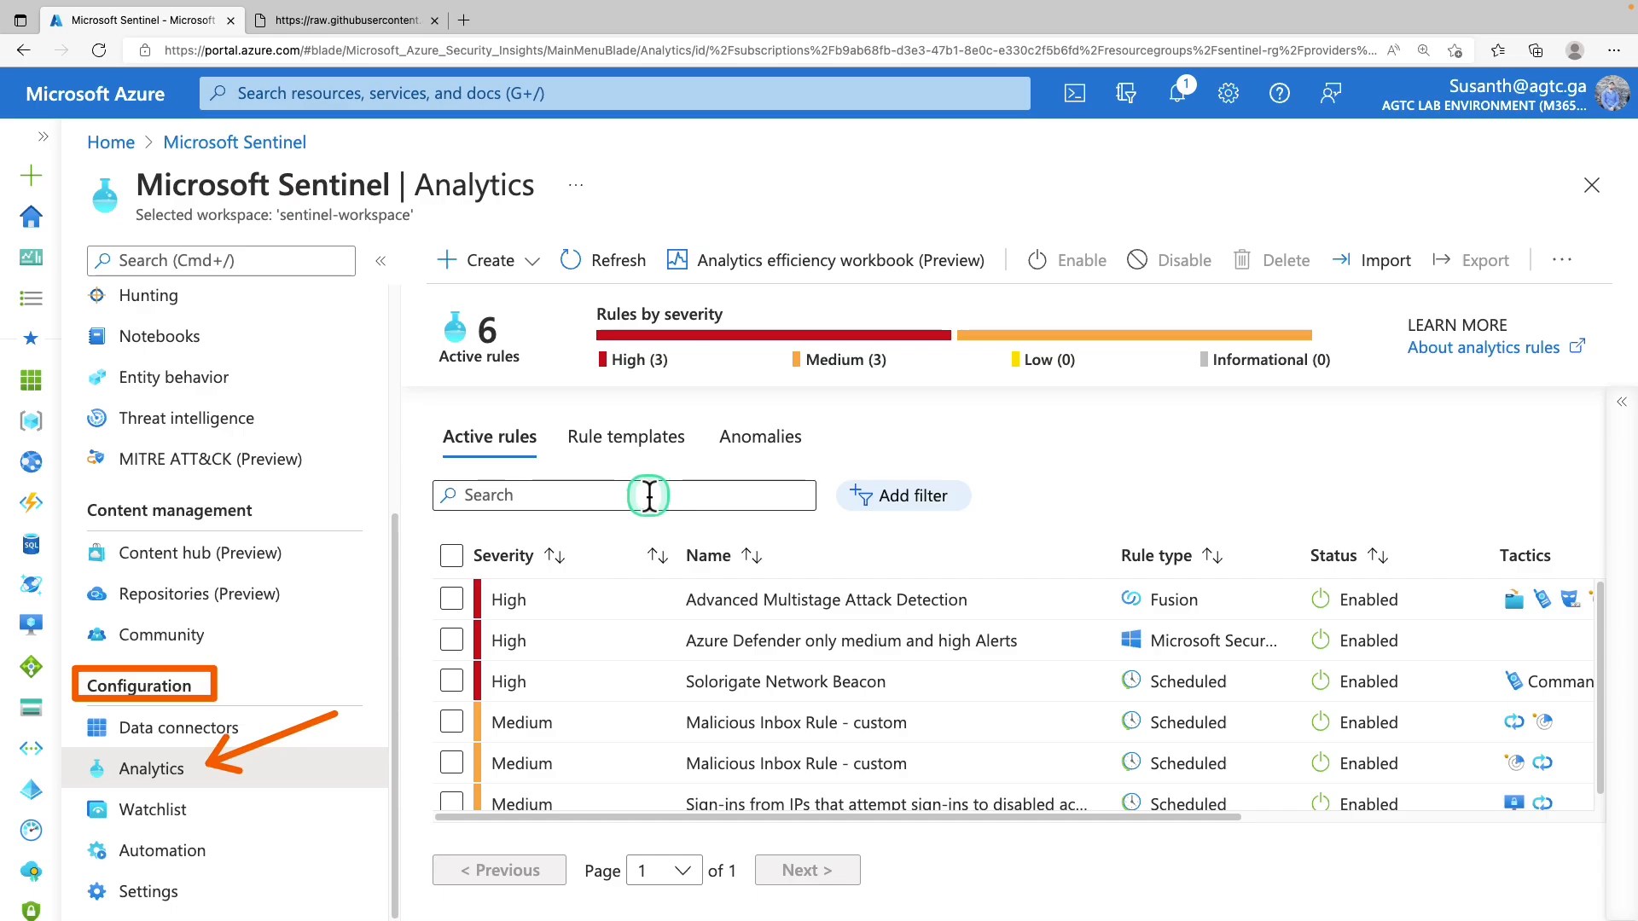
{"action": "left_click", "coordinate": [649, 496]}
{"action": "left_click", "coordinate": [618, 451]}
Search 'high count of co', select the connections-by-client-IP template and create a rule from it
{"action": "left_click", "coordinate": [591, 491]}
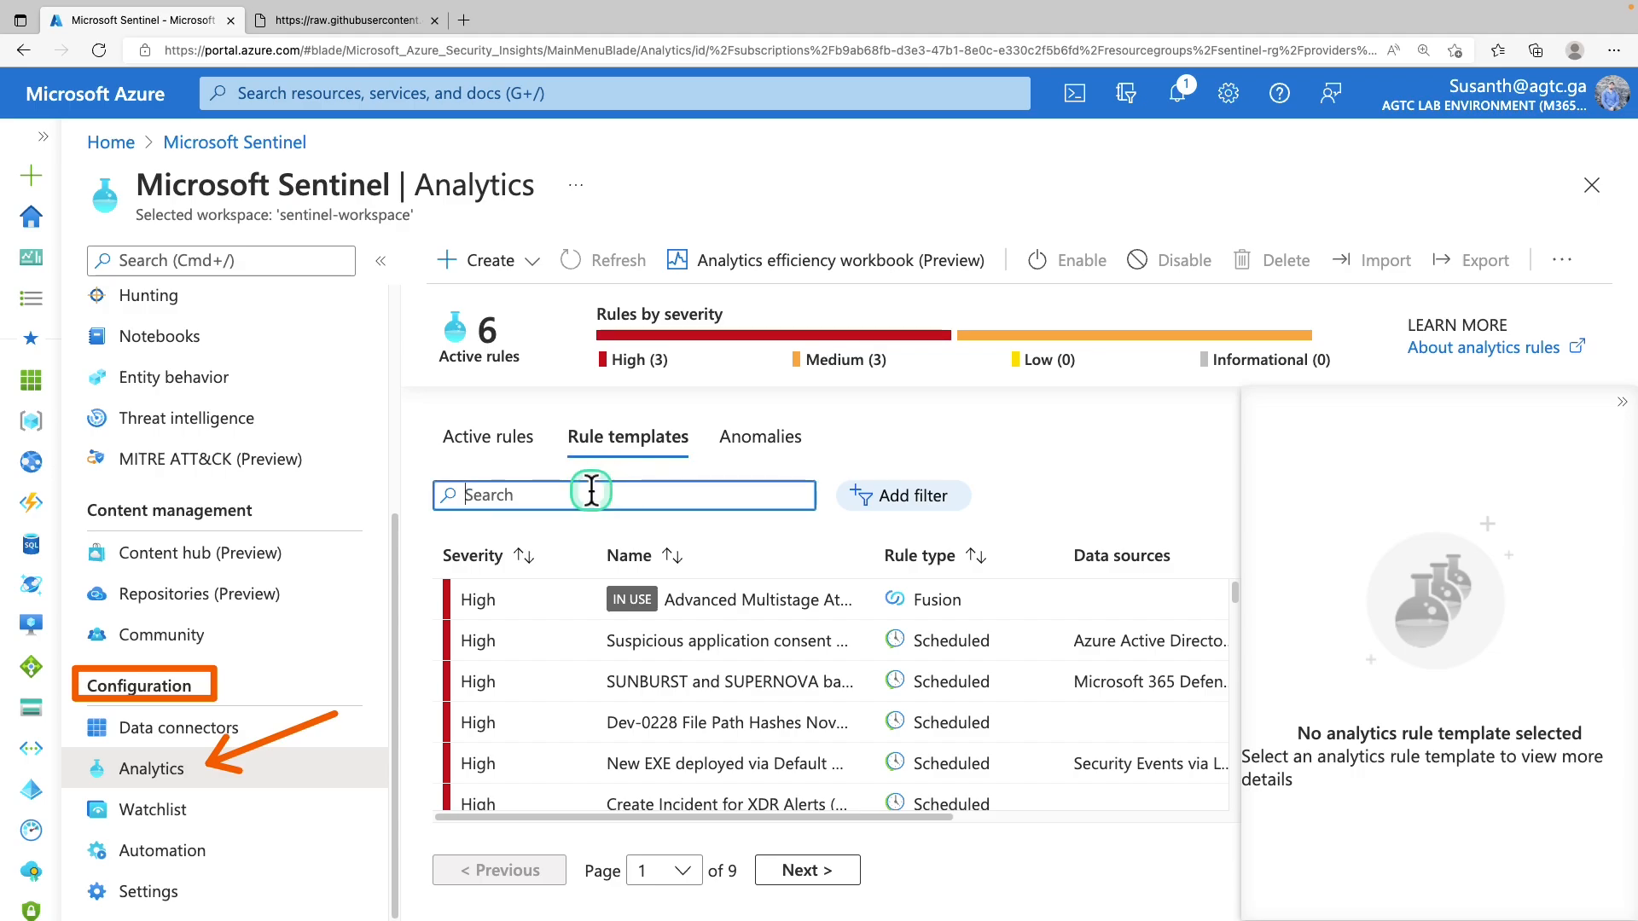
{"action": "type", "text": "high count of co"}
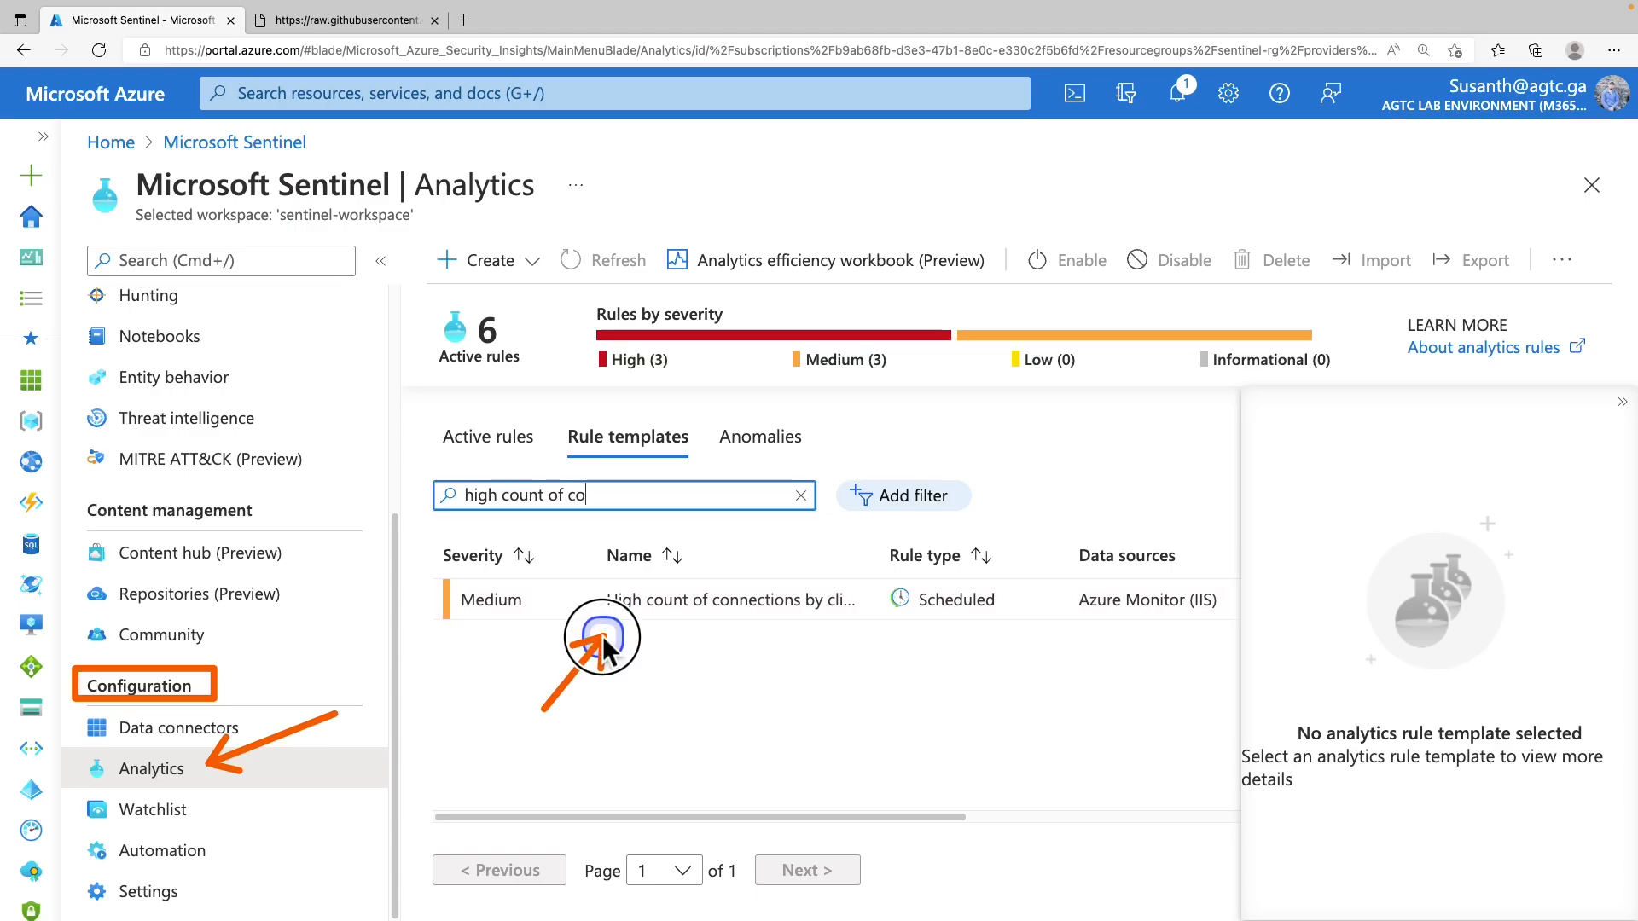
{"action": "left_click", "coordinate": [669, 603]}
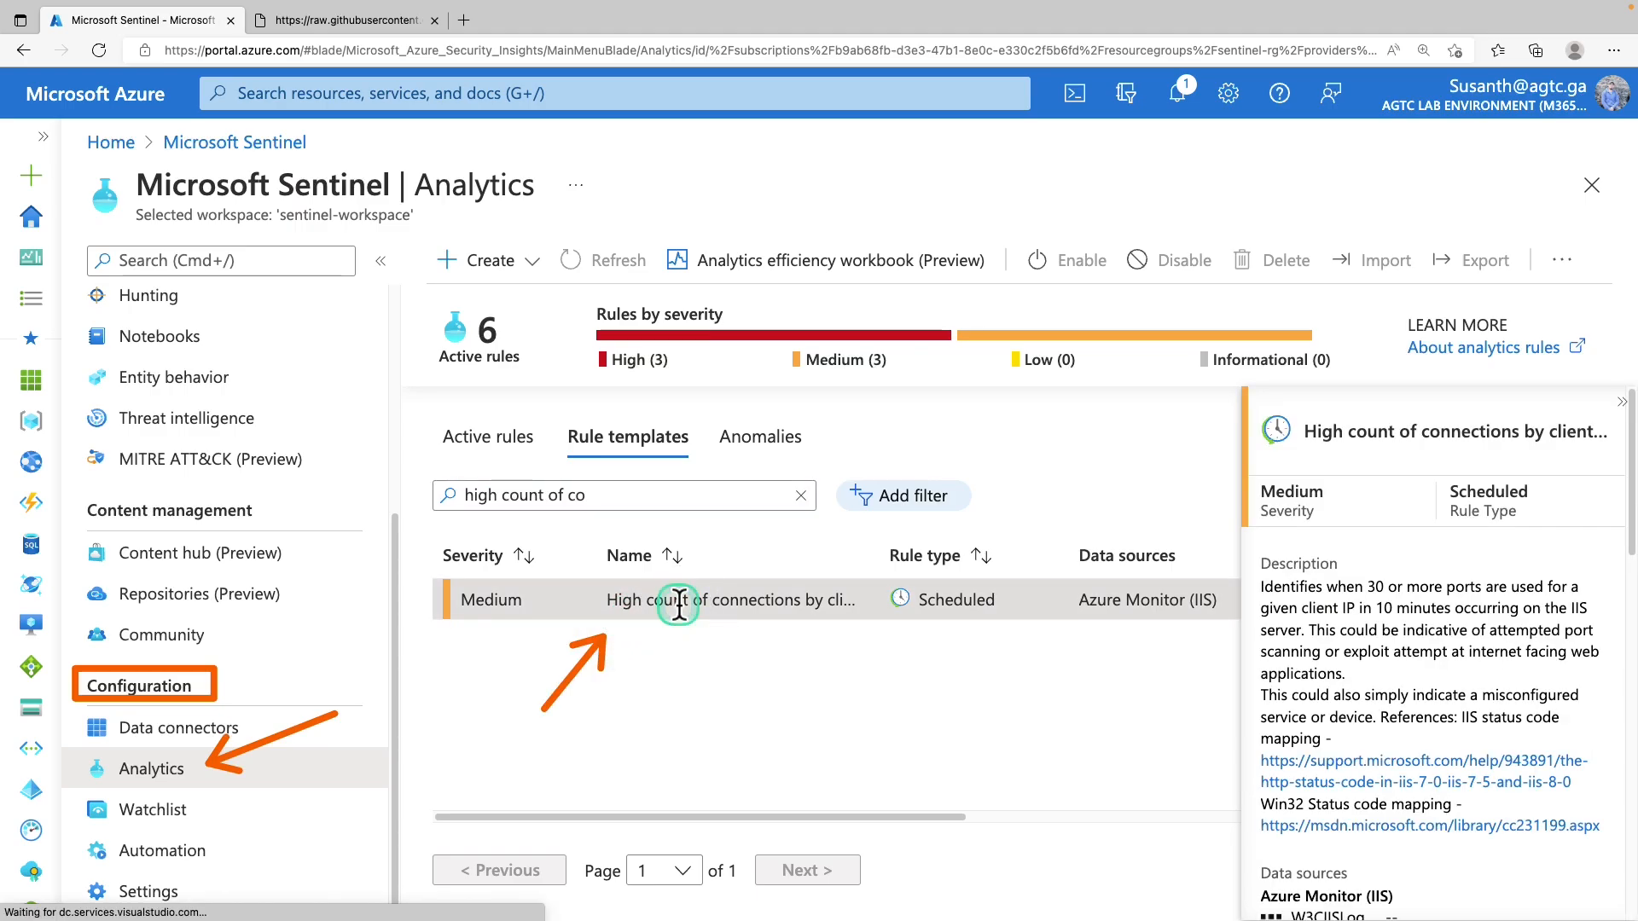
{"action": "scroll", "coordinate": [1465, 490], "scroll_direction": "up", "scroll_amount": 5}
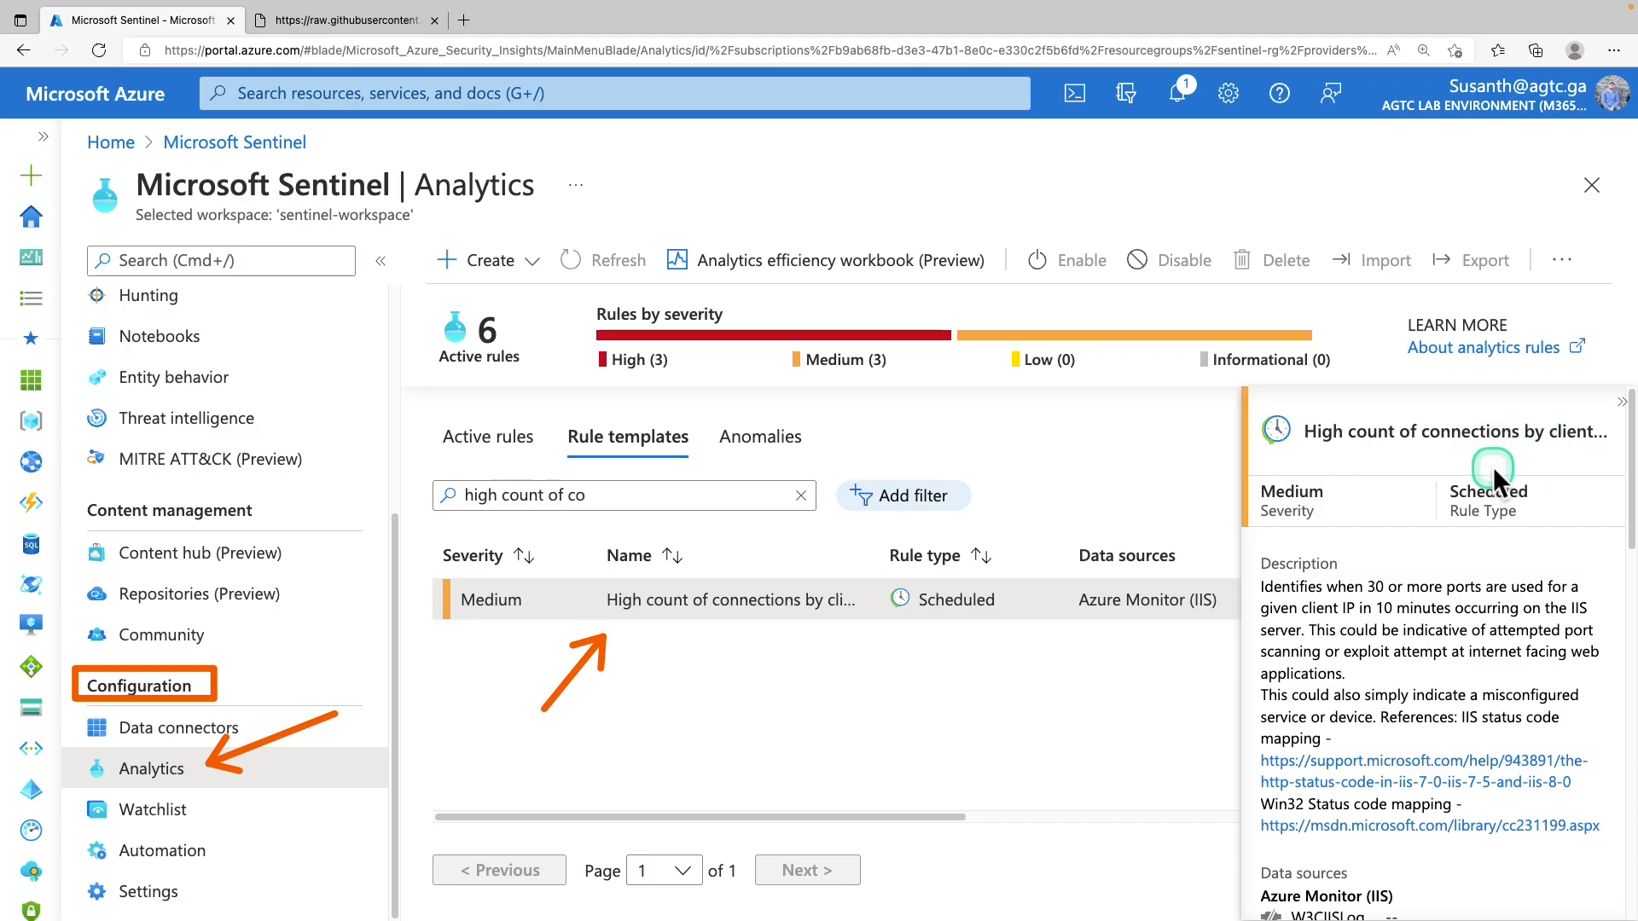
{"action": "scroll", "coordinate": [1466, 561], "scroll_direction": "down", "scroll_amount": 2}
{"action": "scroll", "coordinate": [1466, 560], "scroll_direction": "down", "scroll_amount": 10}
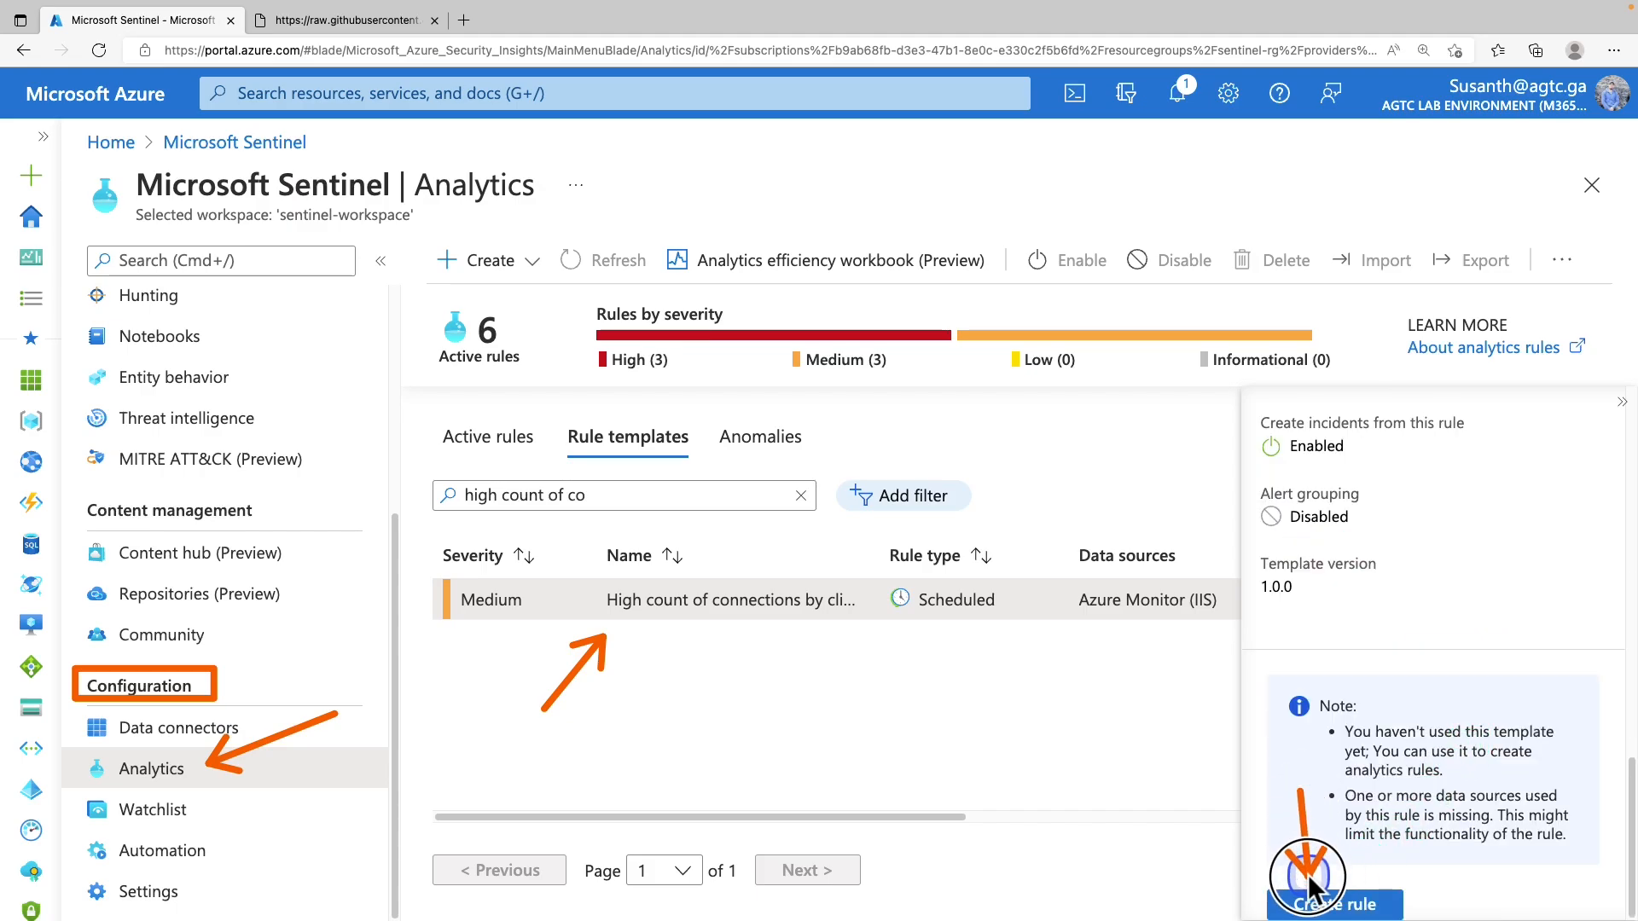
{"action": "left_click", "coordinate": [1342, 906]}
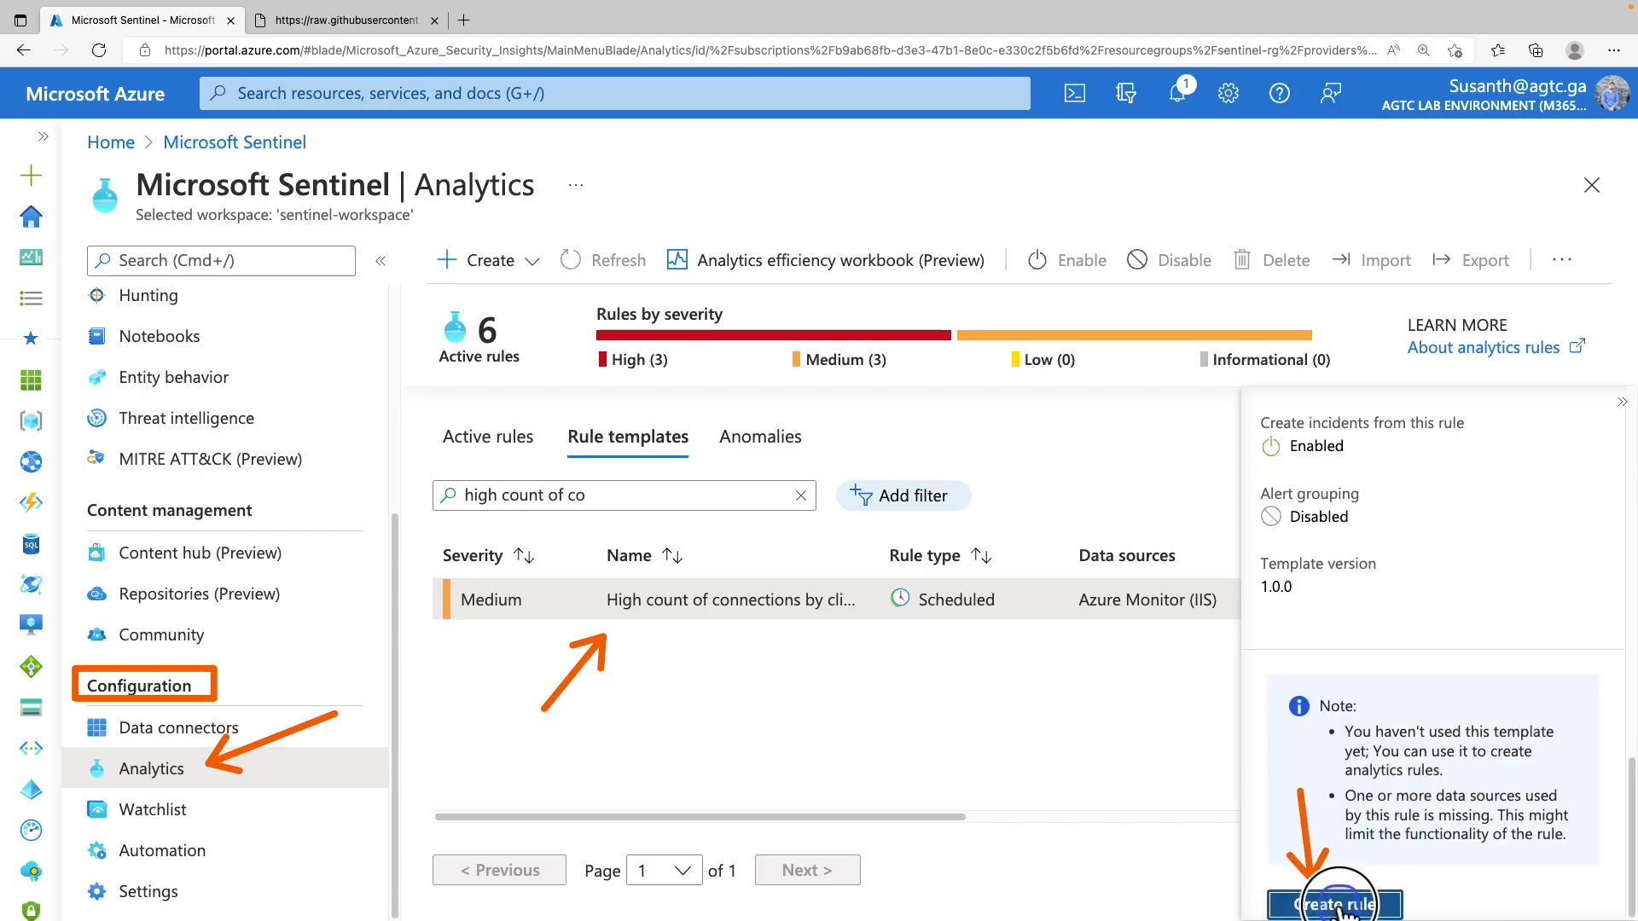
Insert the _GetWatchlist('PenTestIPaddresses') let line as line 3 of the rule query
{"action": "left_click", "coordinate": [228, 280]}
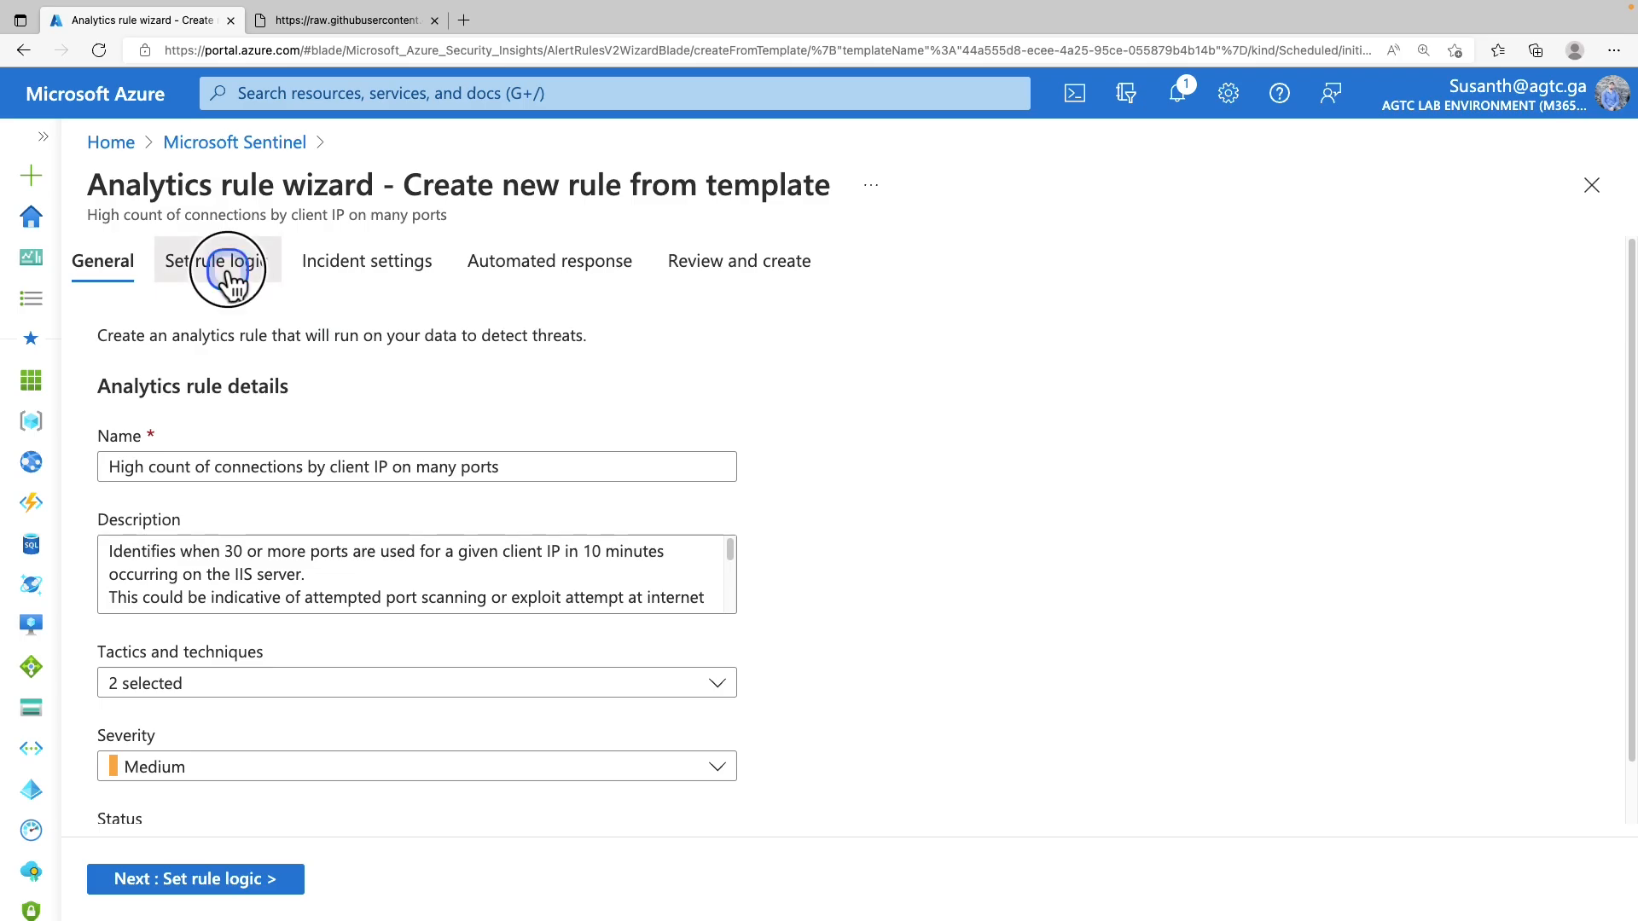
{"action": "left_click", "coordinate": [192, 696]}
{"action": "left_click", "coordinate": [196, 693]}
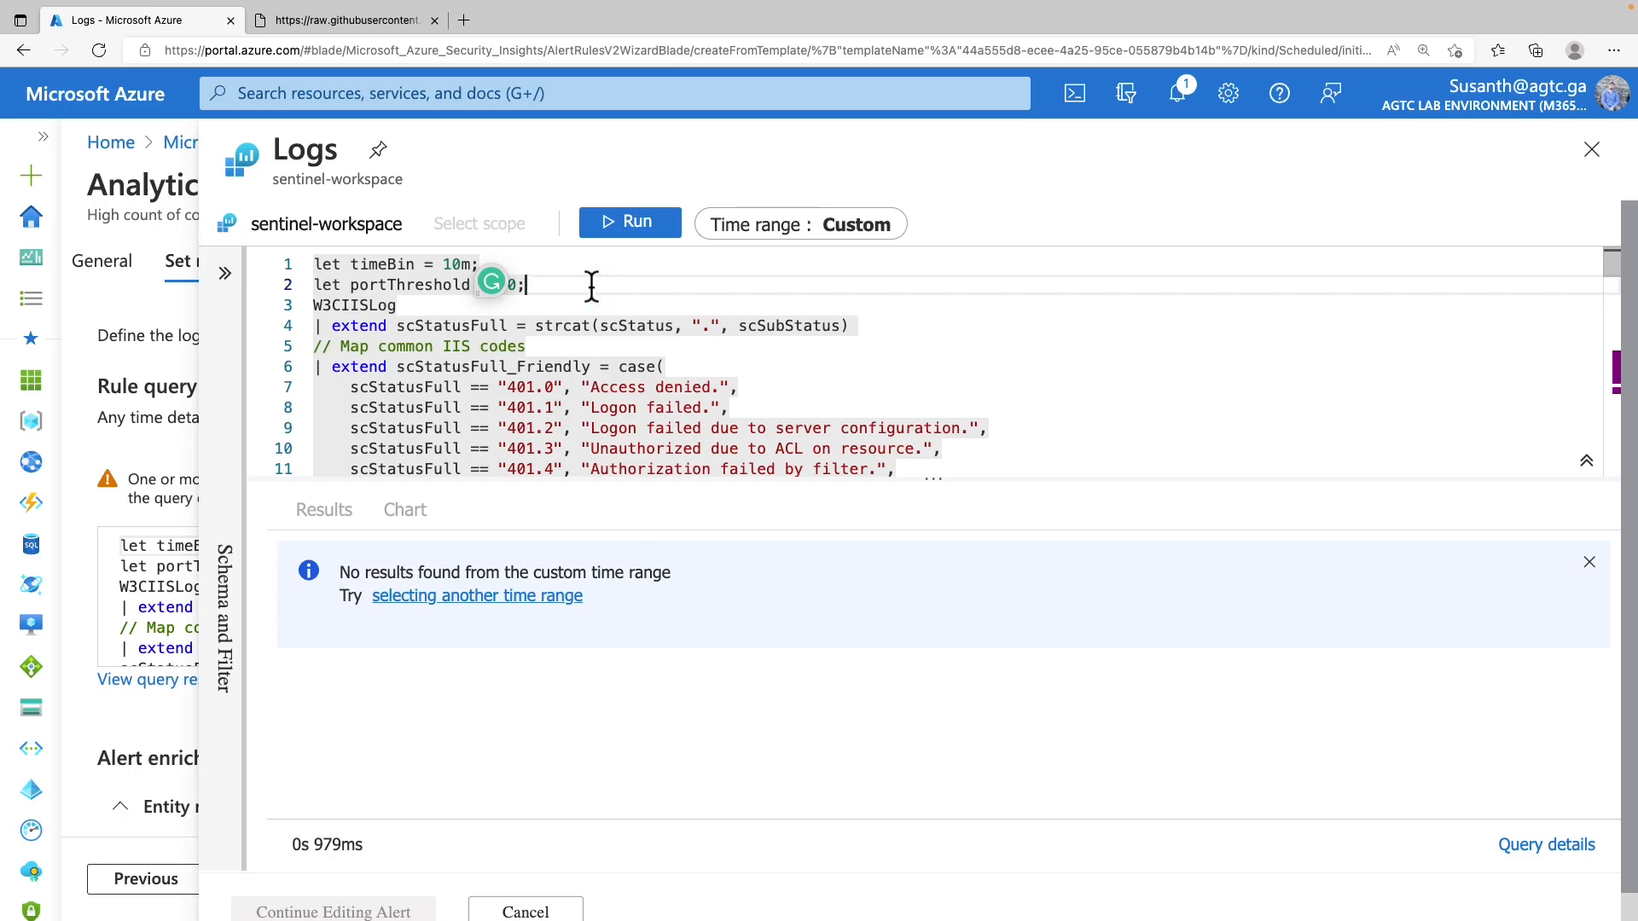
{"action": "key", "text": "Return"}
{"action": "type", "text": "let PenTestIPaddresses = _GetWatchlist('PenTestIPaddresses') | project IPAddress;"}
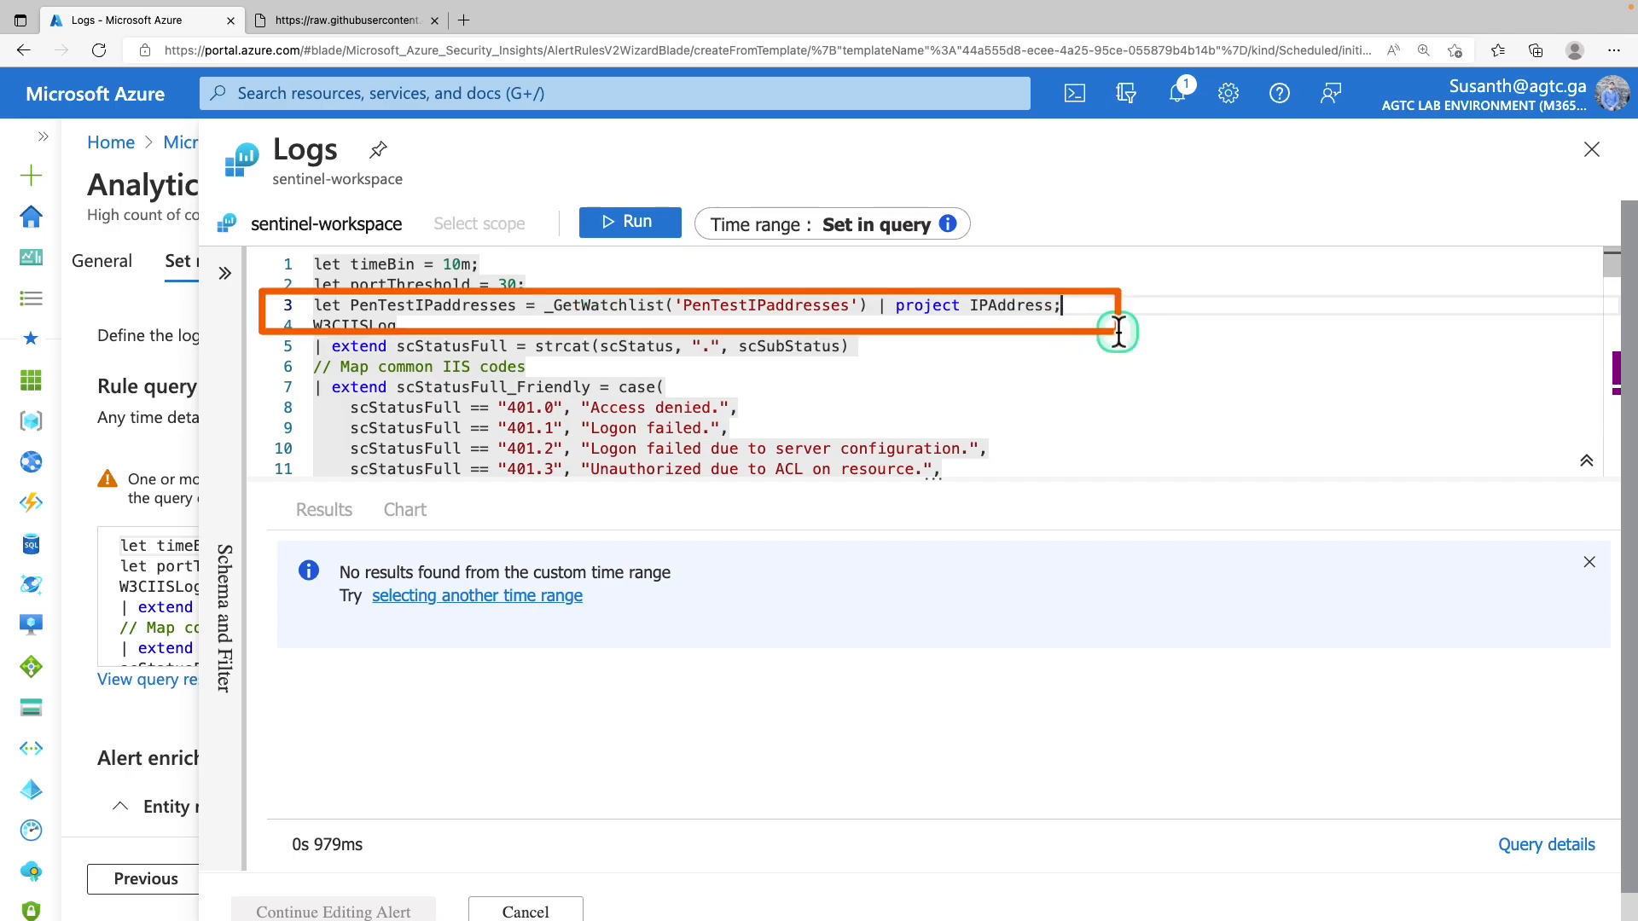
Add '| where cIP !in (PenTestIPaddresses)' below the port threshold filter and close Logs
{"action": "scroll", "coordinate": [984, 368], "scroll_direction": "down", "scroll_amount": 2}
{"action": "scroll", "coordinate": [984, 368], "scroll_direction": "down", "scroll_amount": 20}
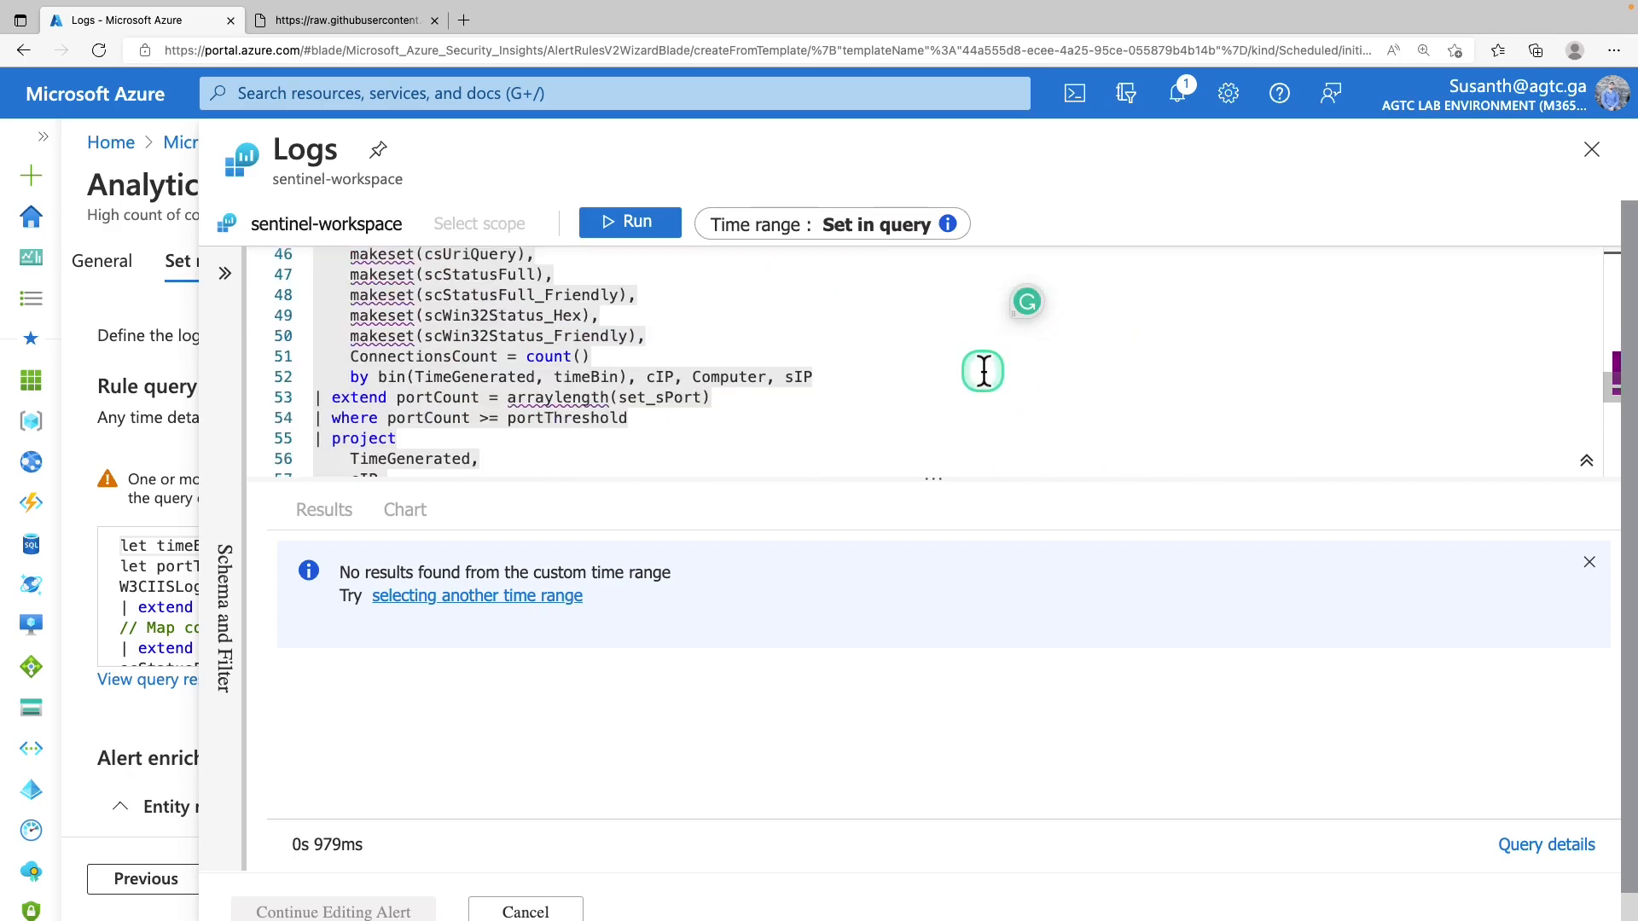
{"action": "scroll", "coordinate": [985, 368], "scroll_direction": "down", "scroll_amount": 4}
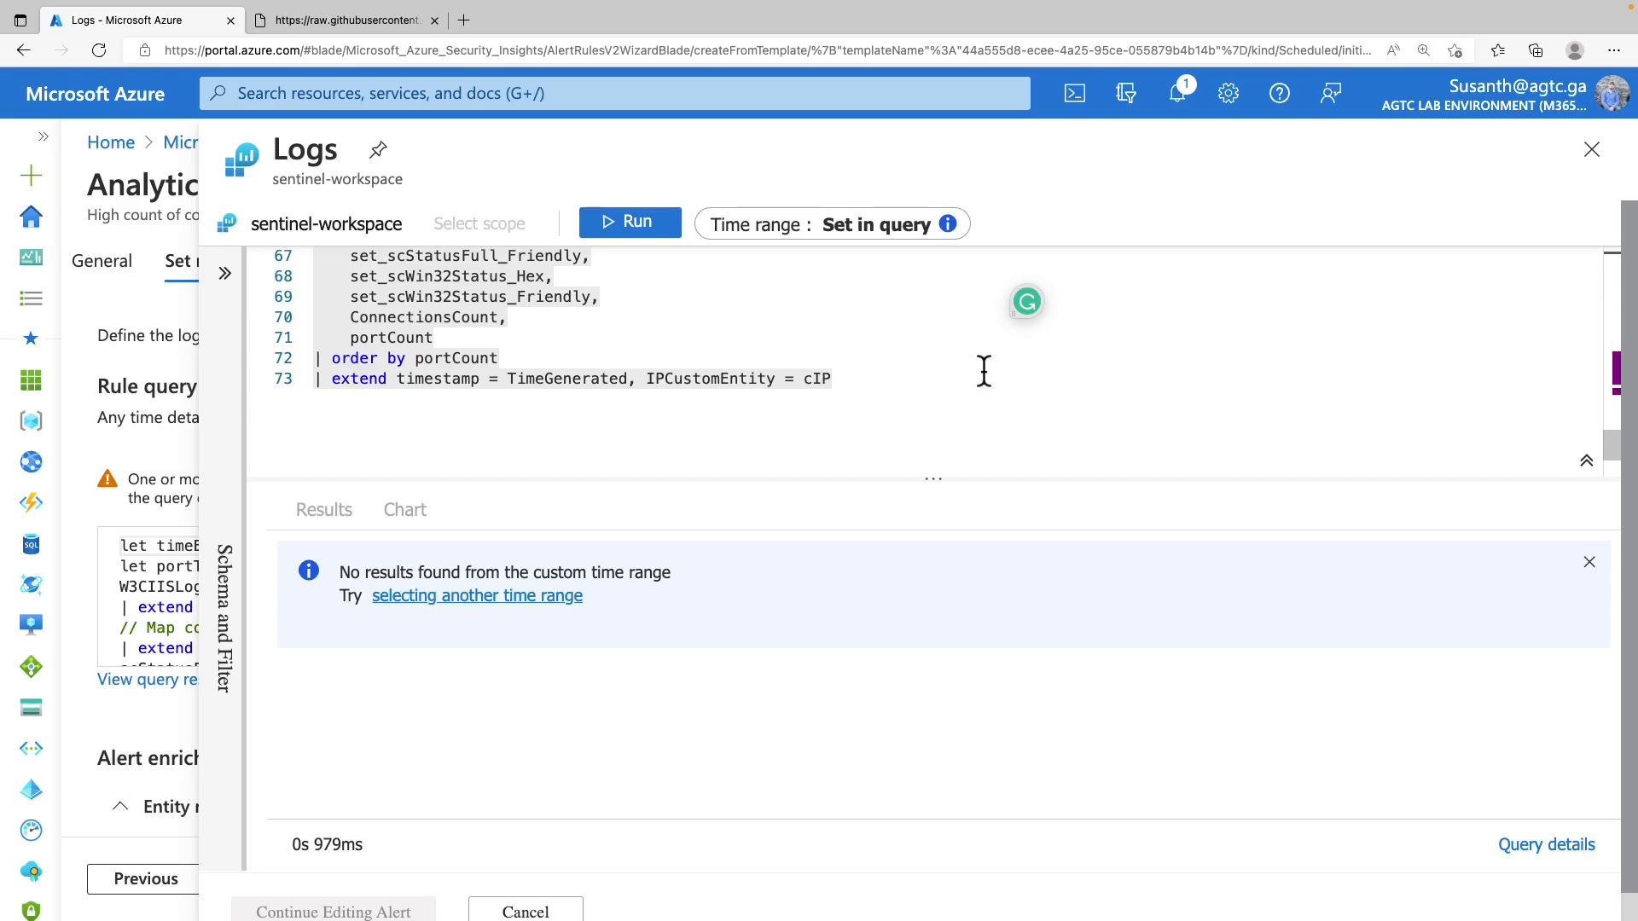
{"action": "scroll", "coordinate": [980, 370], "scroll_direction": "up", "scroll_amount": 6}
{"action": "scroll", "coordinate": [978, 353], "scroll_direction": "up", "scroll_amount": 6}
{"action": "left_click_drag", "start_coordinate": [962, 482], "coordinate": [943, 623]}
{"action": "scroll", "coordinate": [861, 481], "scroll_direction": "down", "scroll_amount": 5}
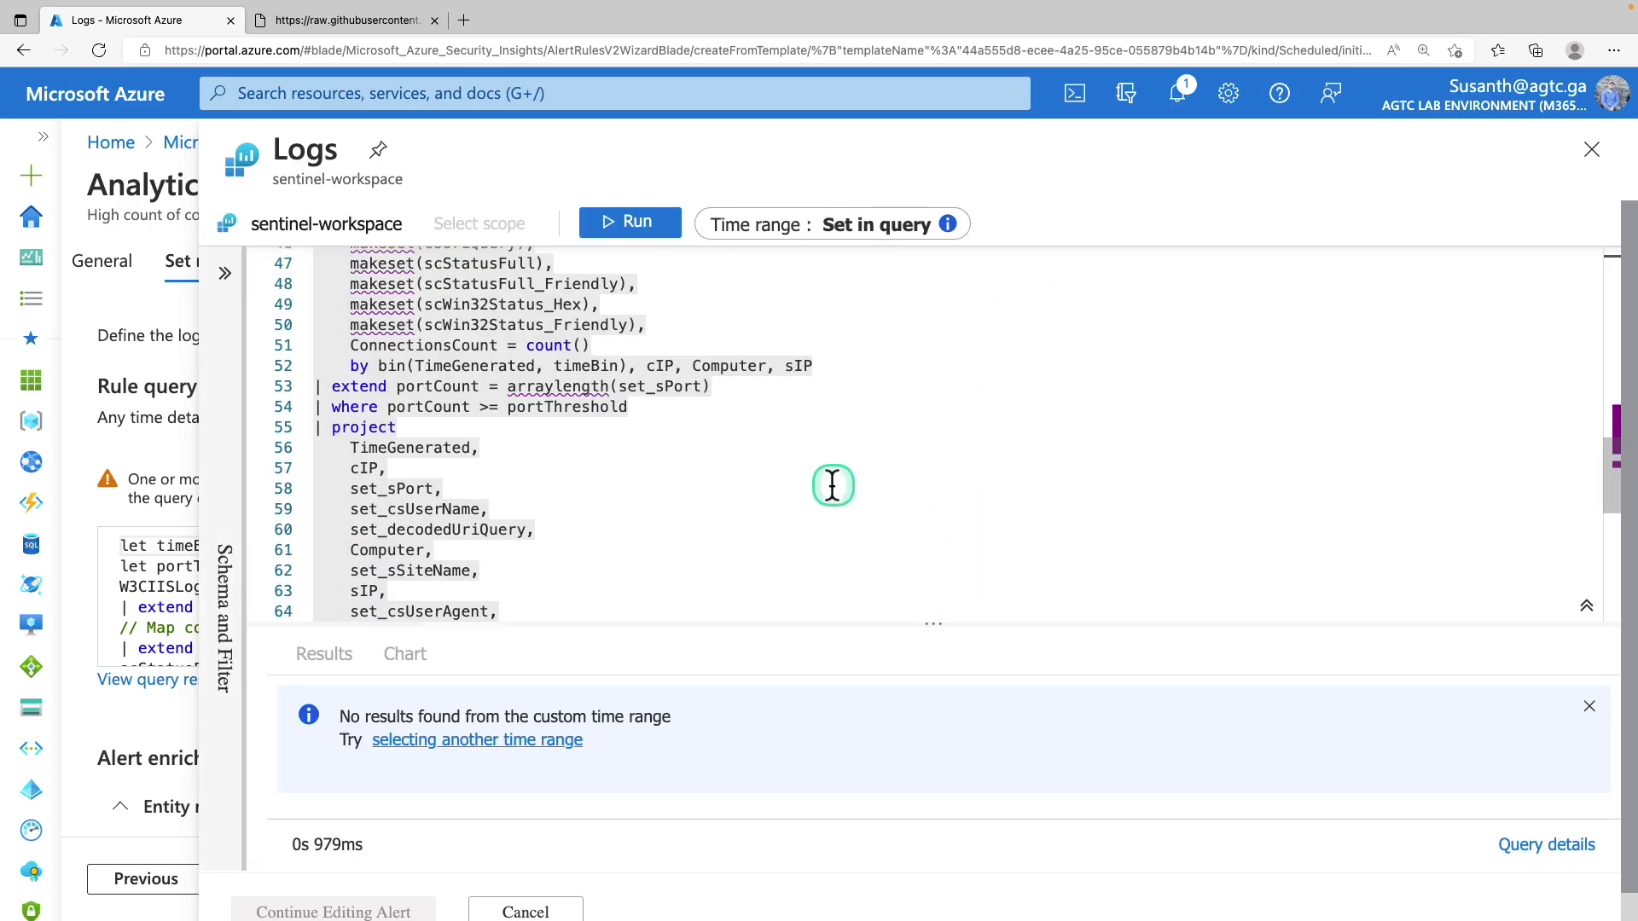
{"action": "left_click", "coordinate": [663, 406]}
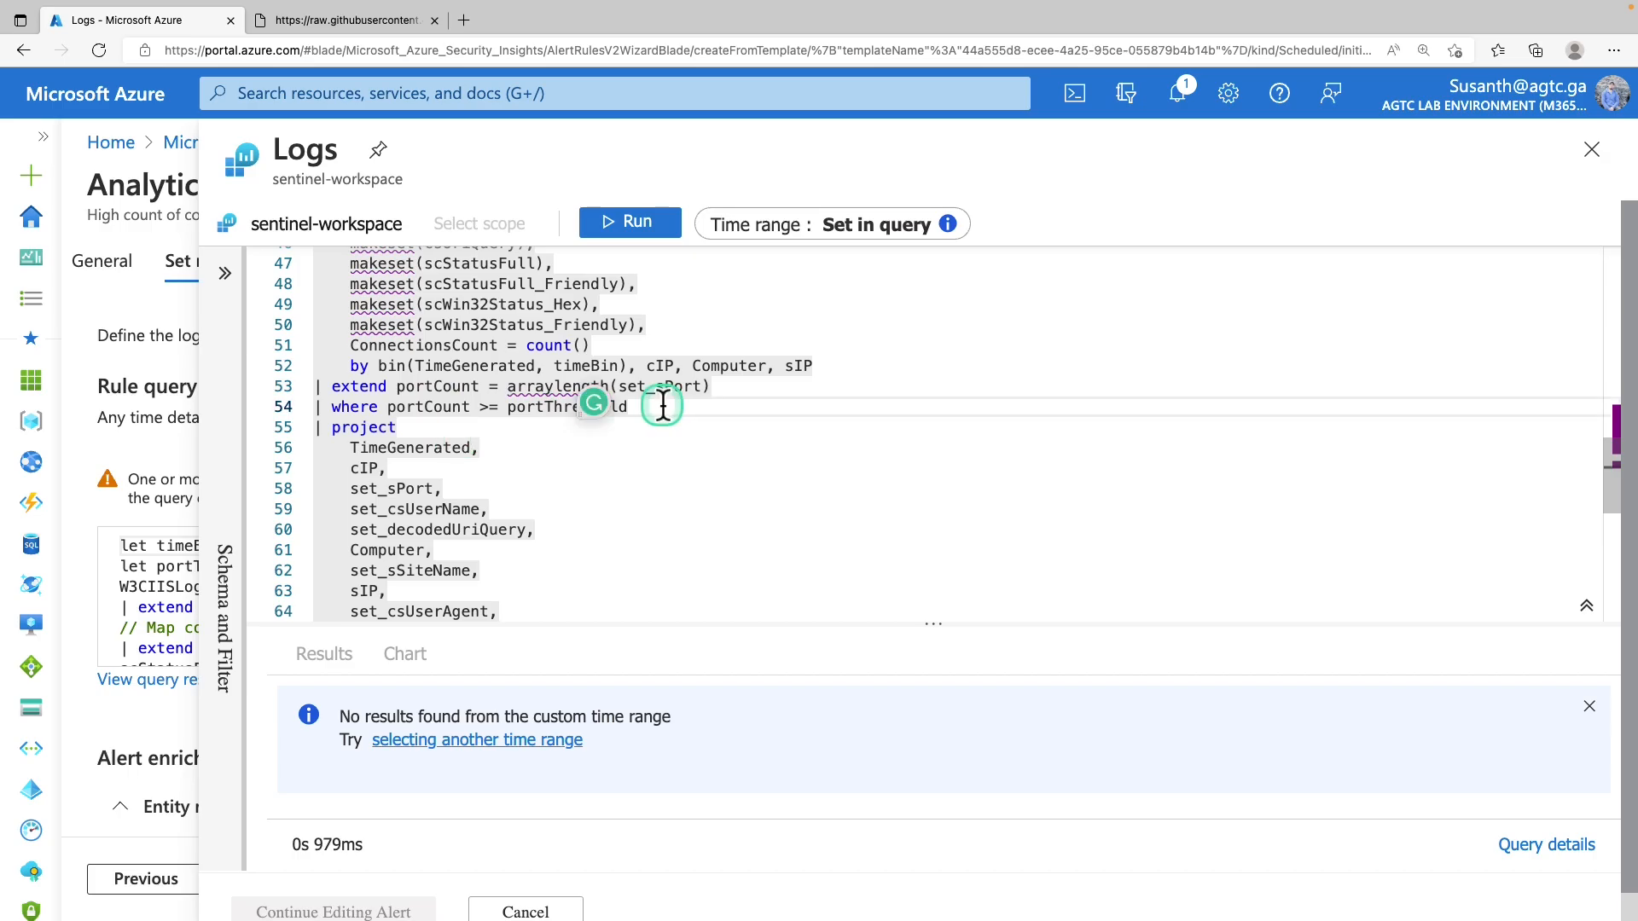
{"action": "key", "text": "Return"}
{"action": "type", "text": "| where cIP !in (PenTestIPaddresses)"}
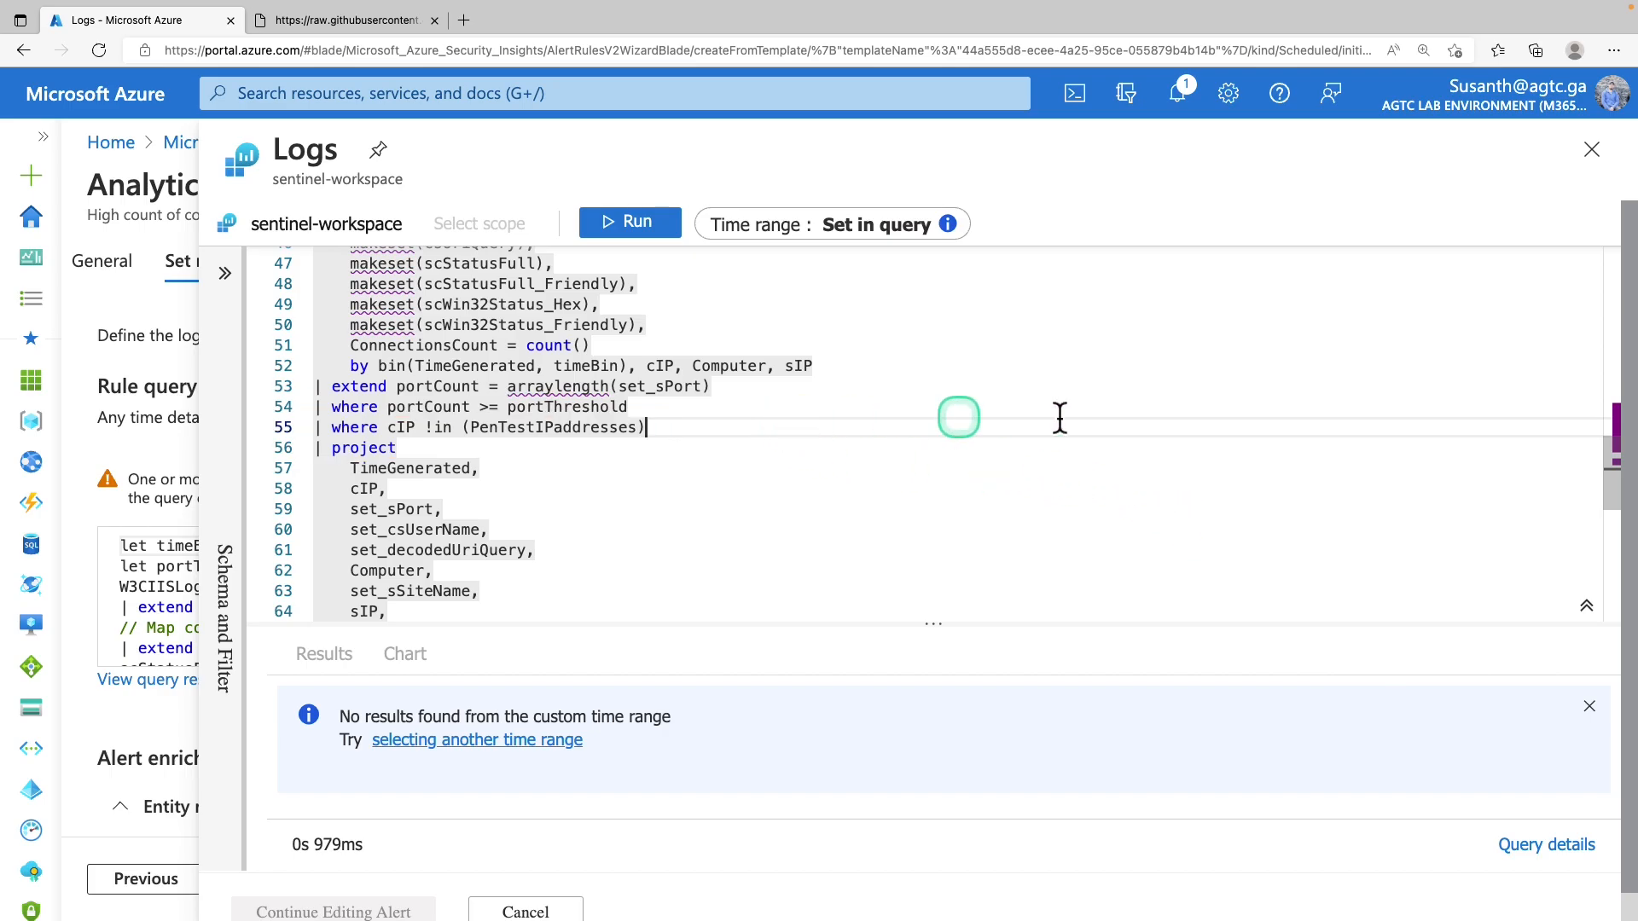
{"action": "scroll", "coordinate": [1472, 460], "scroll_direction": "up", "scroll_amount": 15}
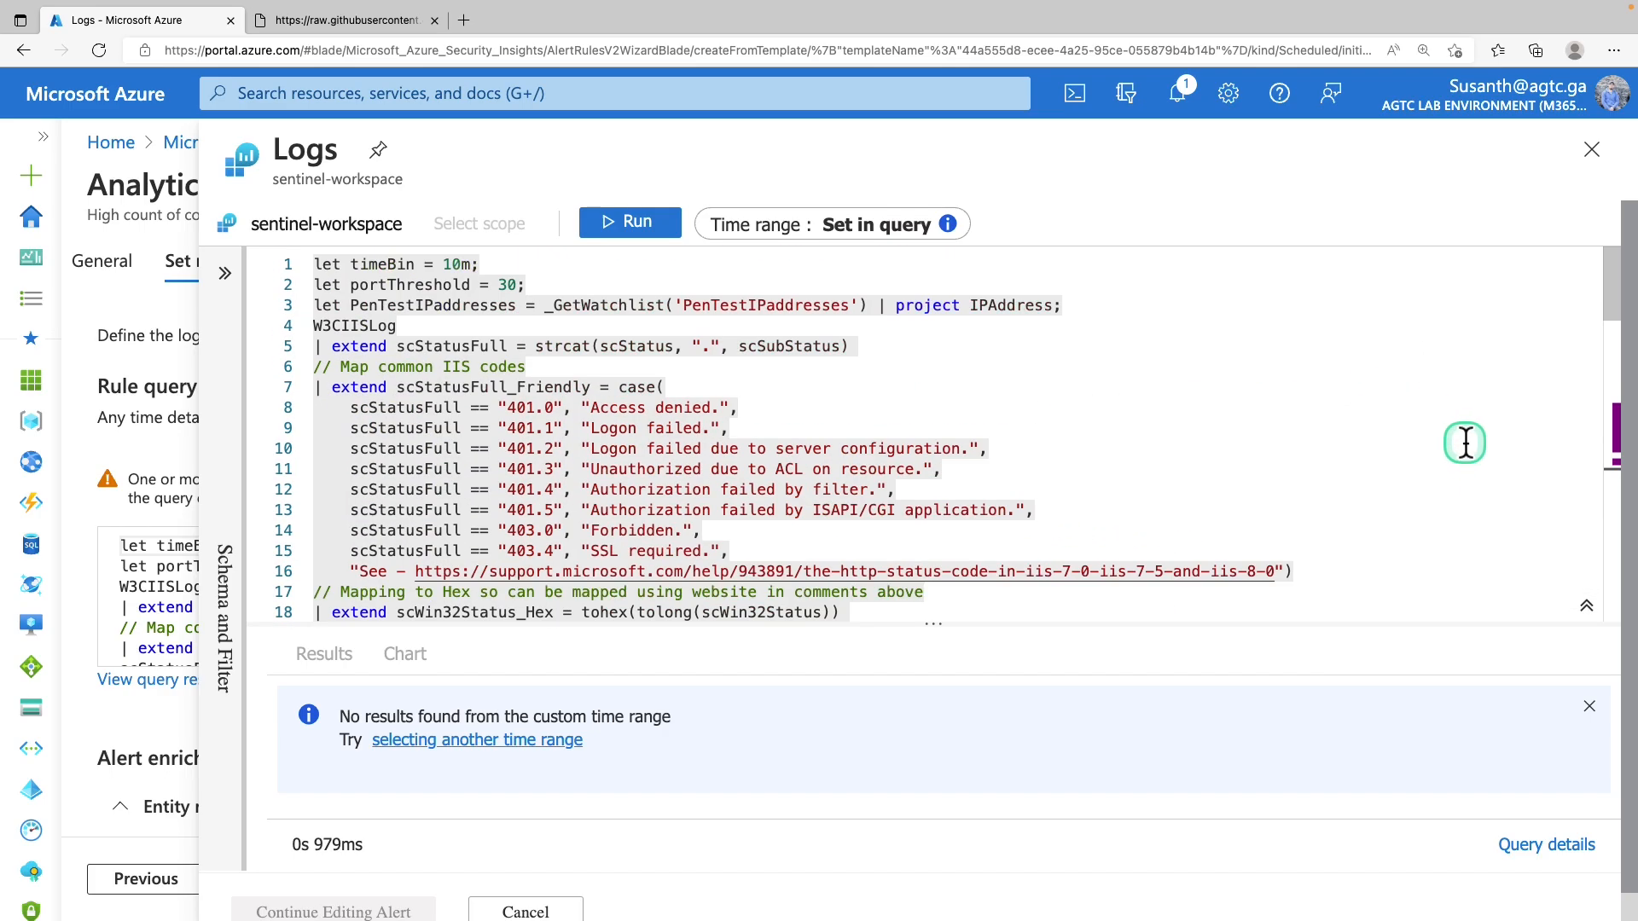
{"action": "scroll", "coordinate": [1188, 318], "scroll_direction": "down", "scroll_amount": 20}
{"action": "left_click", "coordinate": [1605, 166]}
Test the rule logic with current workspace data
{"action": "left_click", "coordinate": [380, 283]}
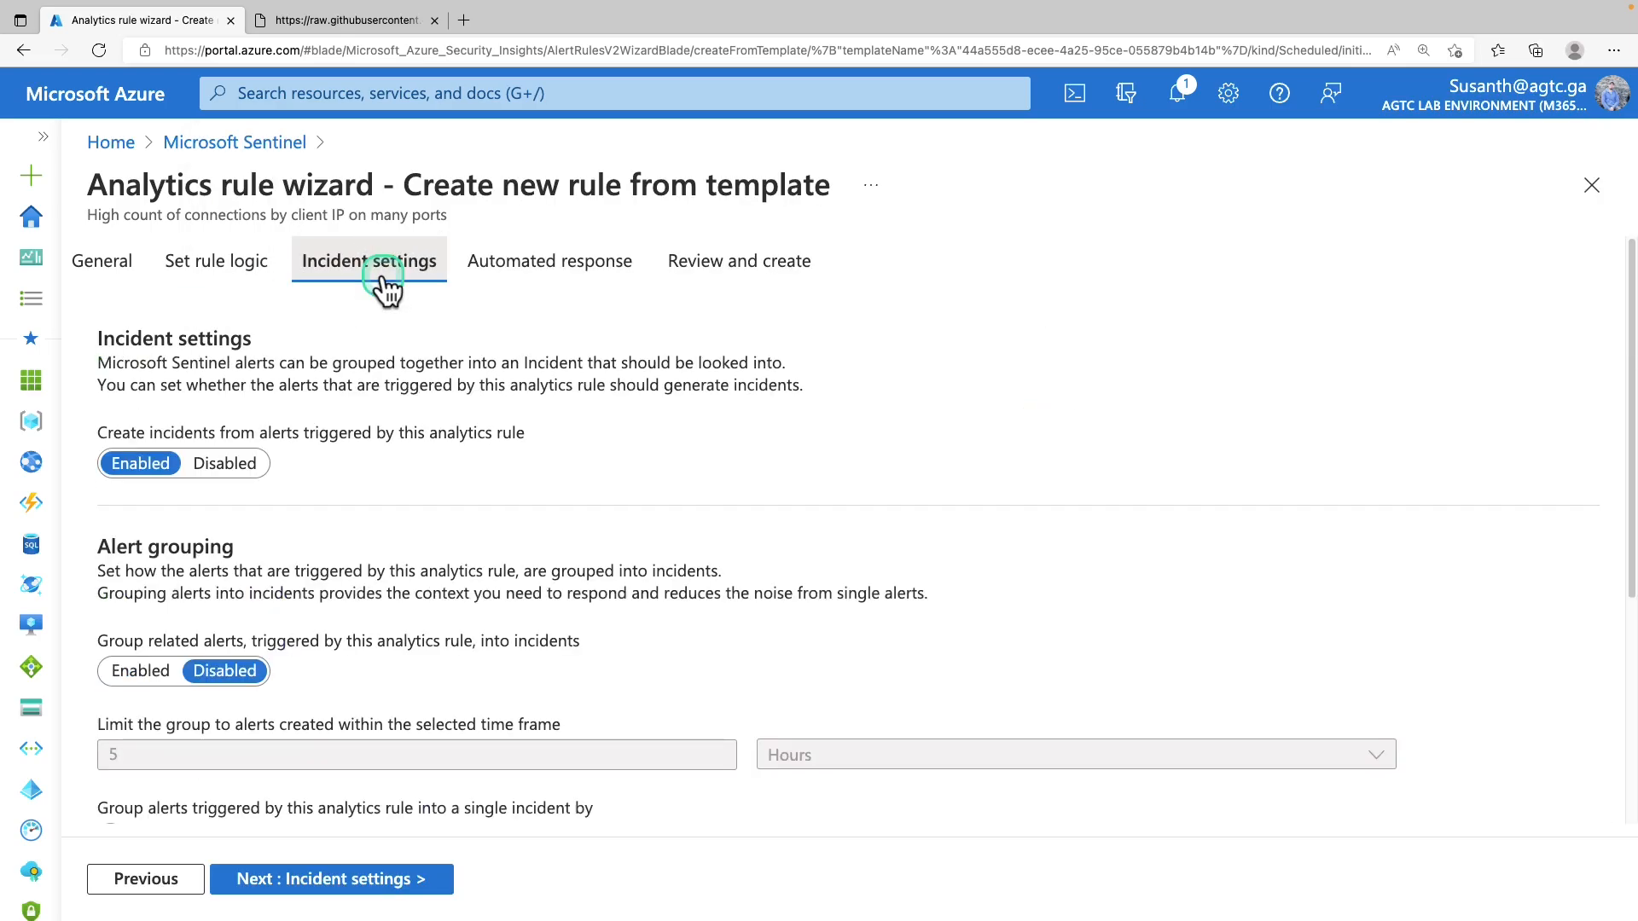
{"action": "left_click", "coordinate": [524, 286]}
{"action": "left_click", "coordinate": [688, 274]}
{"action": "left_click", "coordinate": [228, 324]}
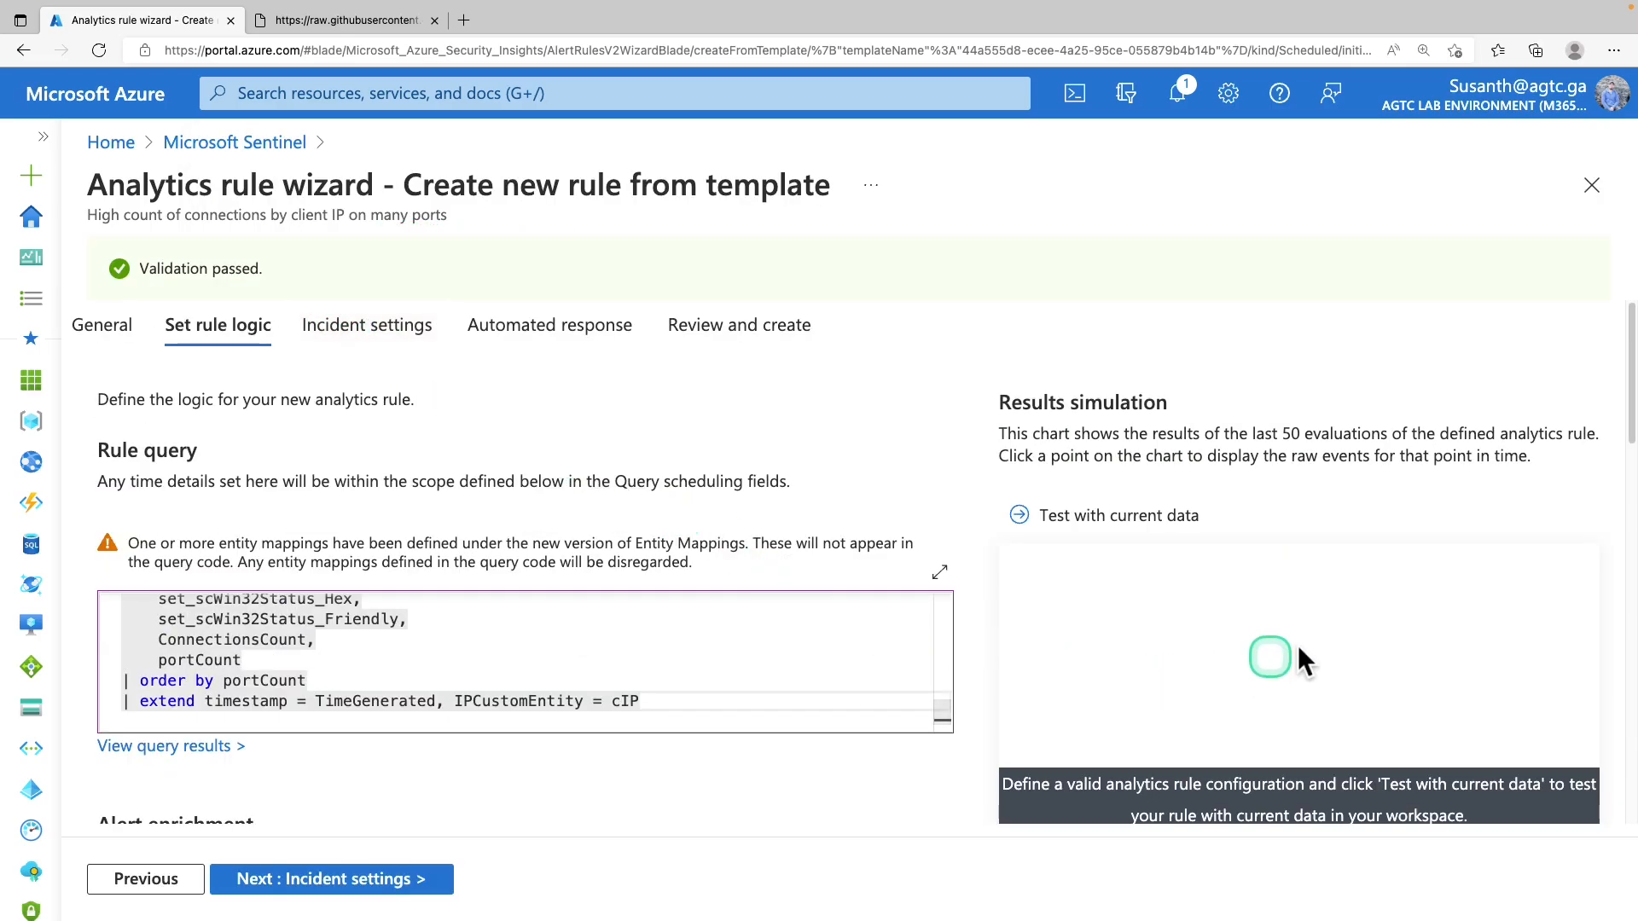
{"action": "left_click", "coordinate": [1051, 520]}
{"action": "left_click", "coordinate": [1078, 590]}
{"action": "scroll", "coordinate": [1290, 635], "scroll_direction": "down", "scroll_amount": 1}
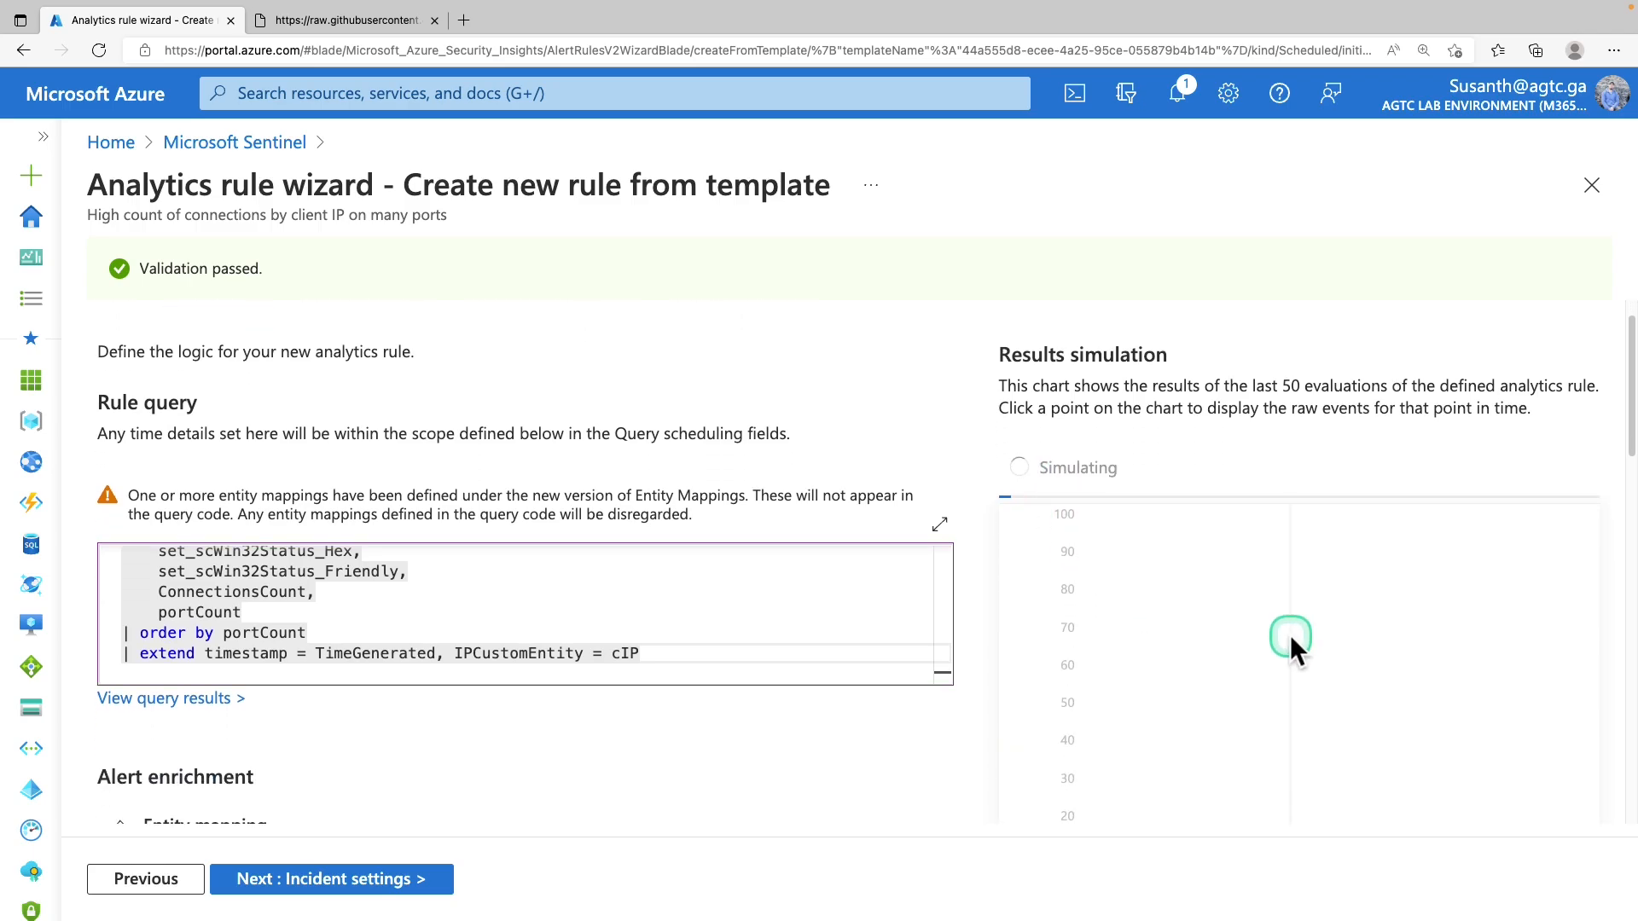
{"action": "scroll", "coordinate": [1290, 635], "scroll_direction": "down", "scroll_amount": 1}
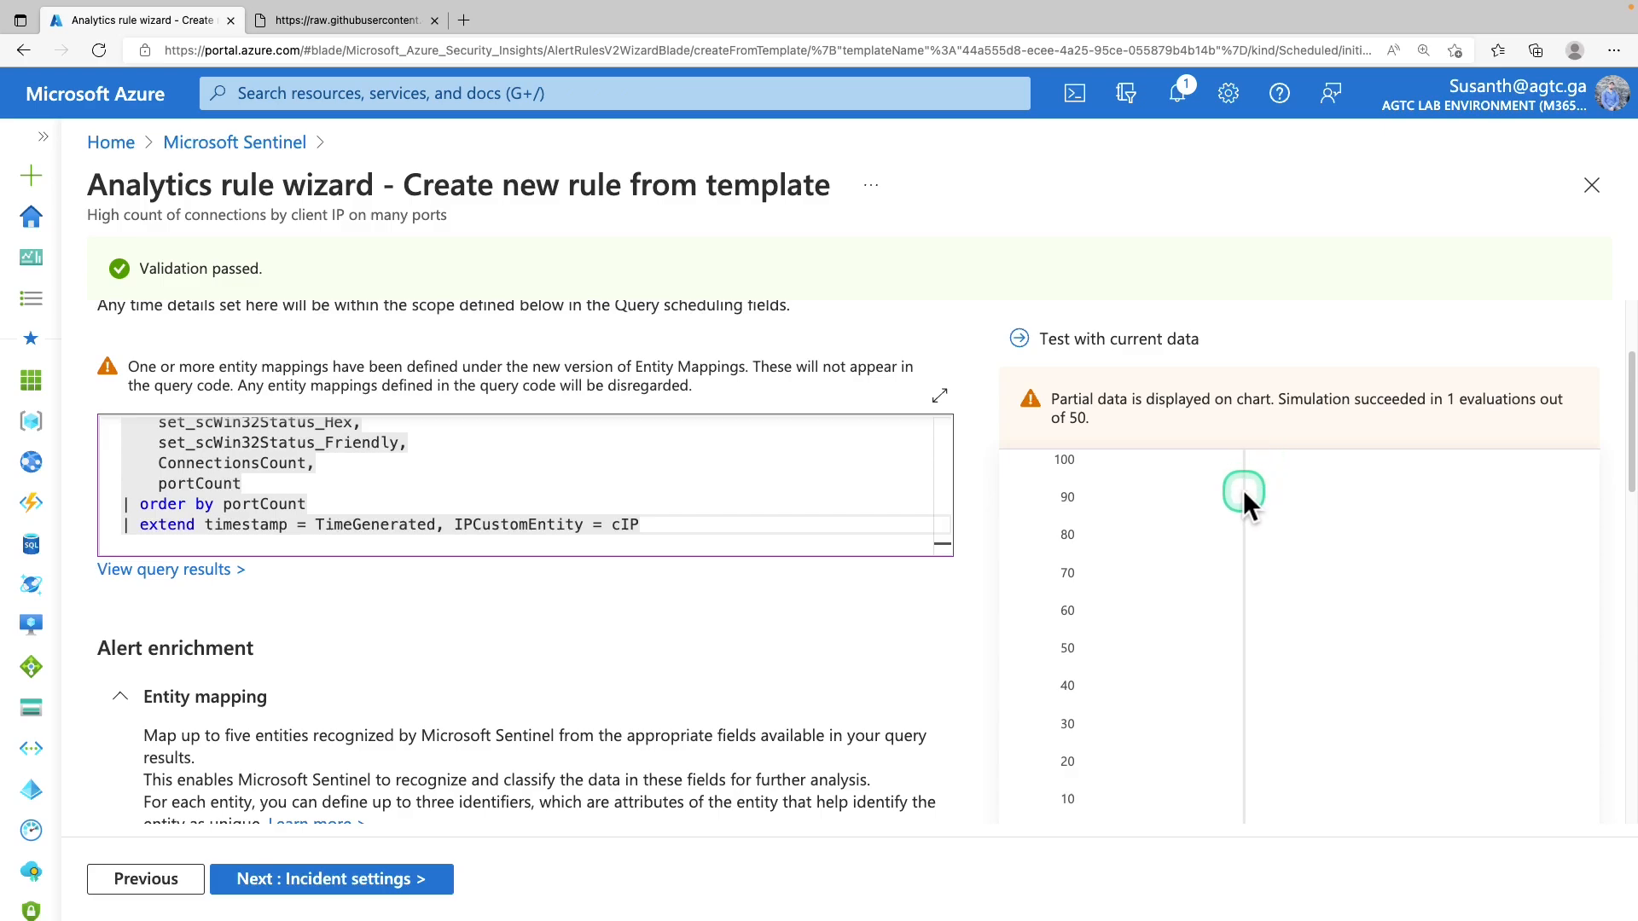
{"action": "scroll", "coordinate": [1243, 489], "scroll_direction": "down", "scroll_amount": 2}
Advance through Incident settings and Automated response to Review and create, then create the rule
{"action": "left_click", "coordinate": [381, 895]}
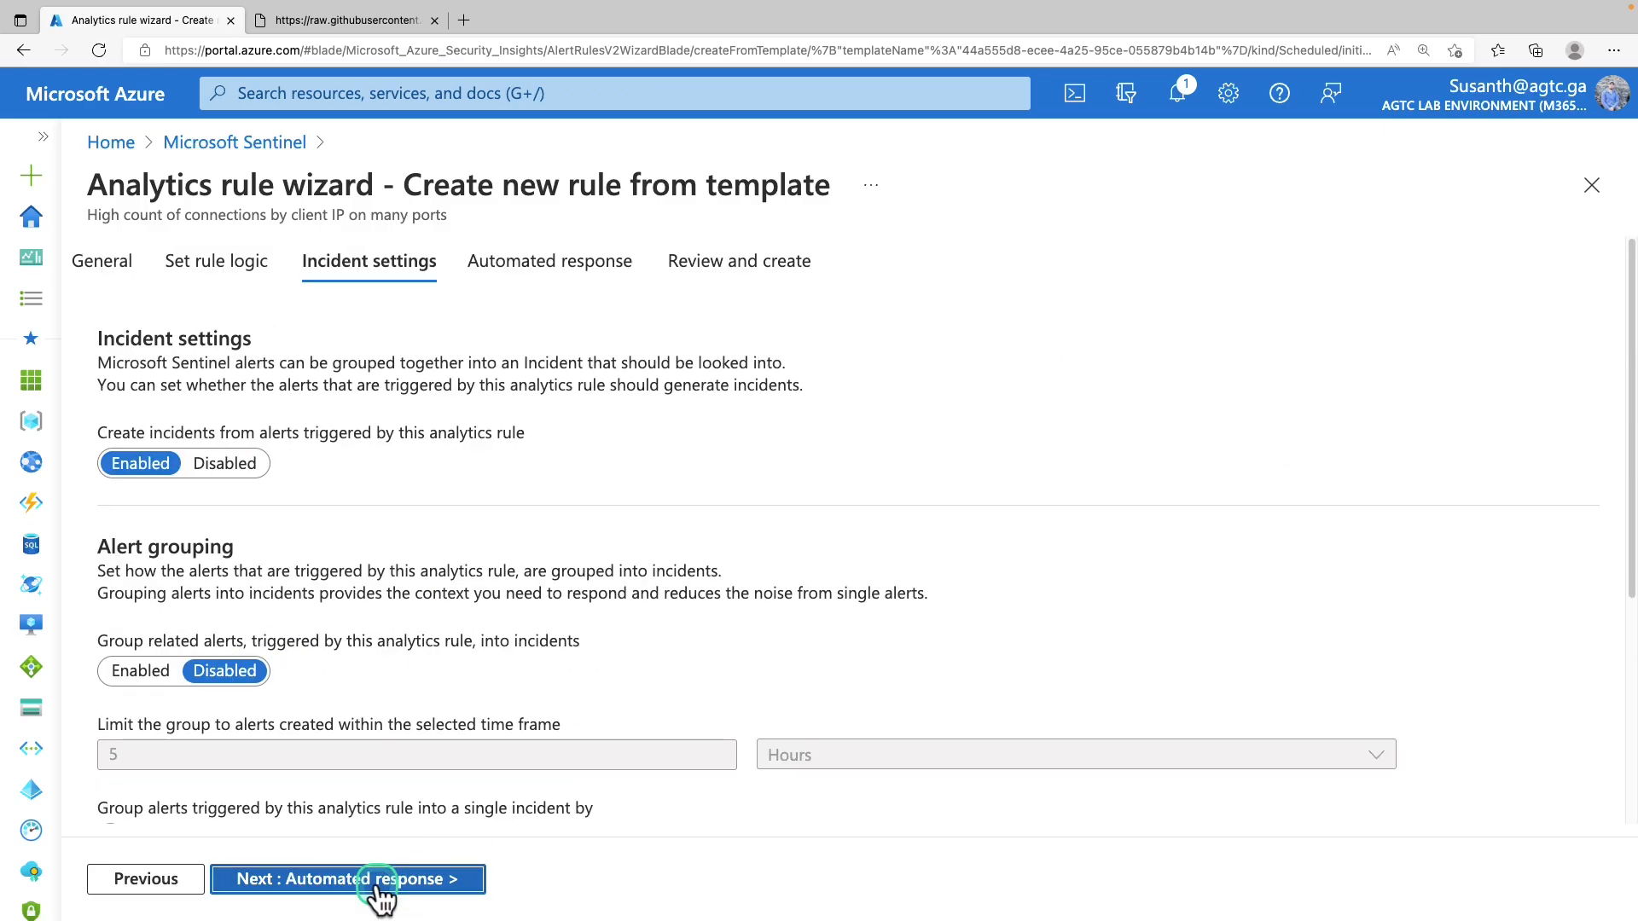
{"action": "left_click", "coordinate": [381, 896]}
{"action": "left_click", "coordinate": [383, 895]}
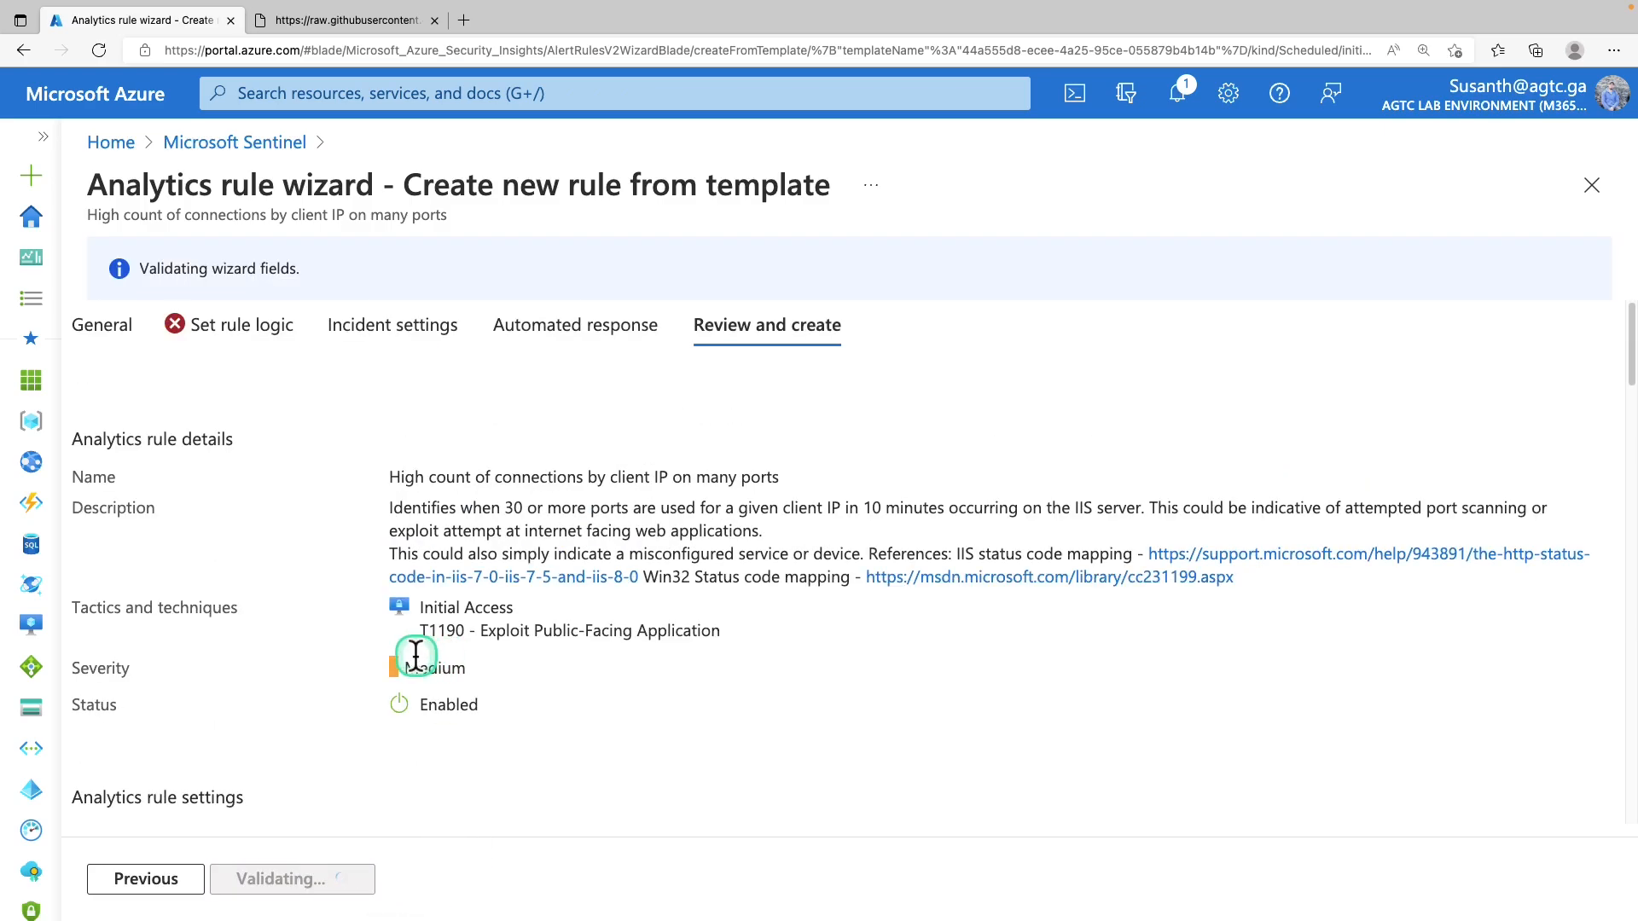
{"action": "scroll", "coordinate": [356, 739], "scroll_direction": "down", "scroll_amount": 1}
{"action": "left_click", "coordinate": [286, 877]}
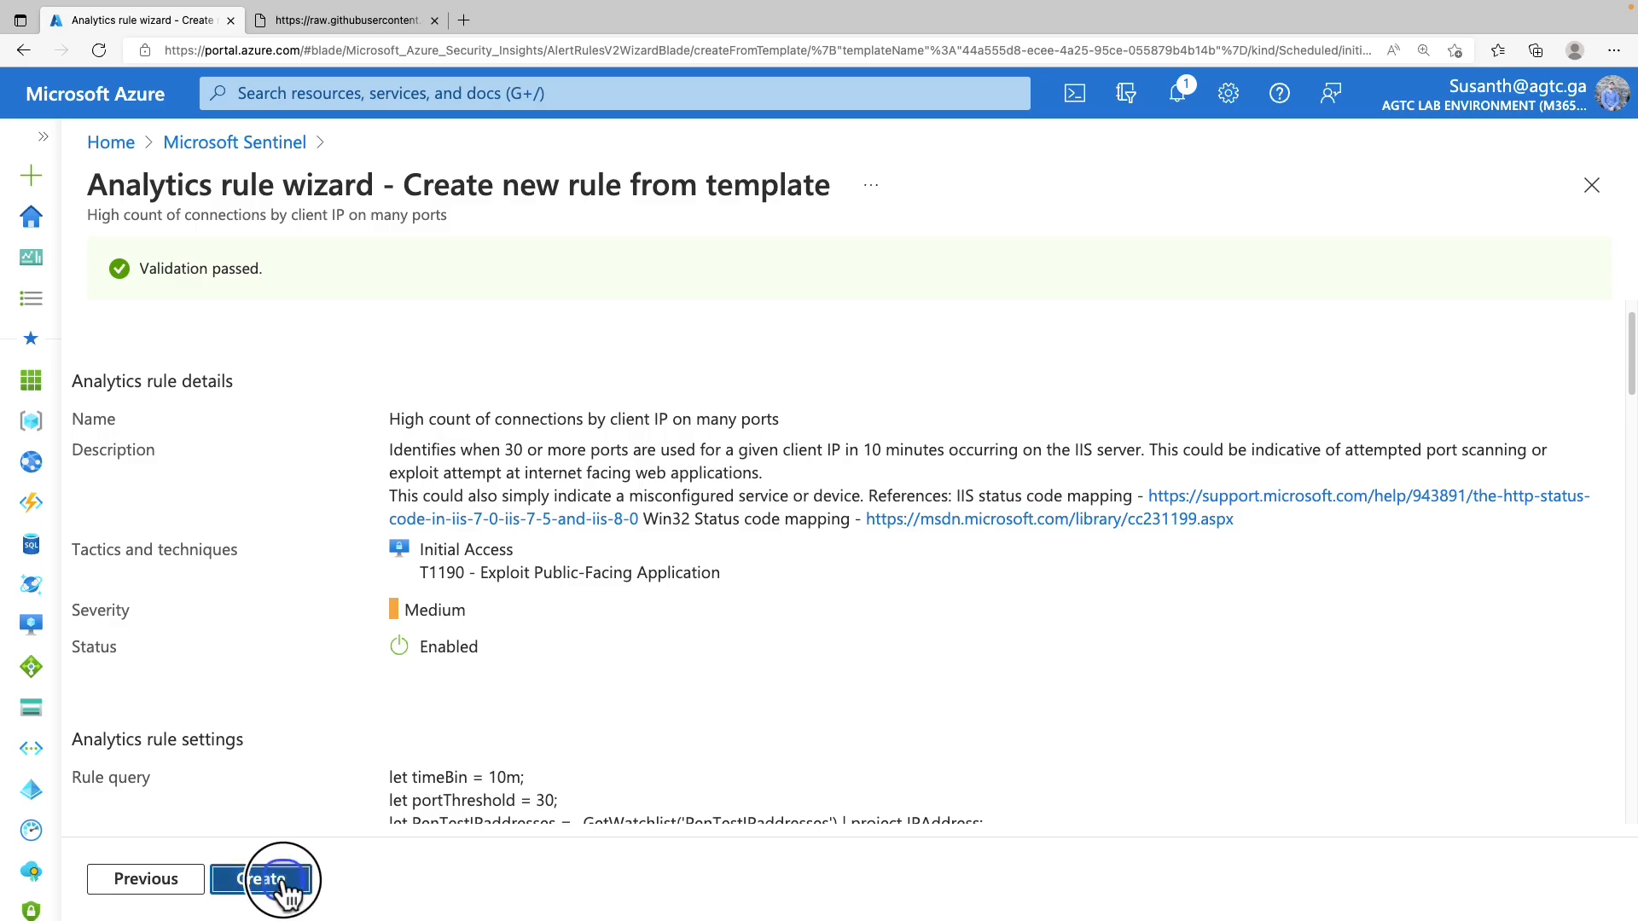
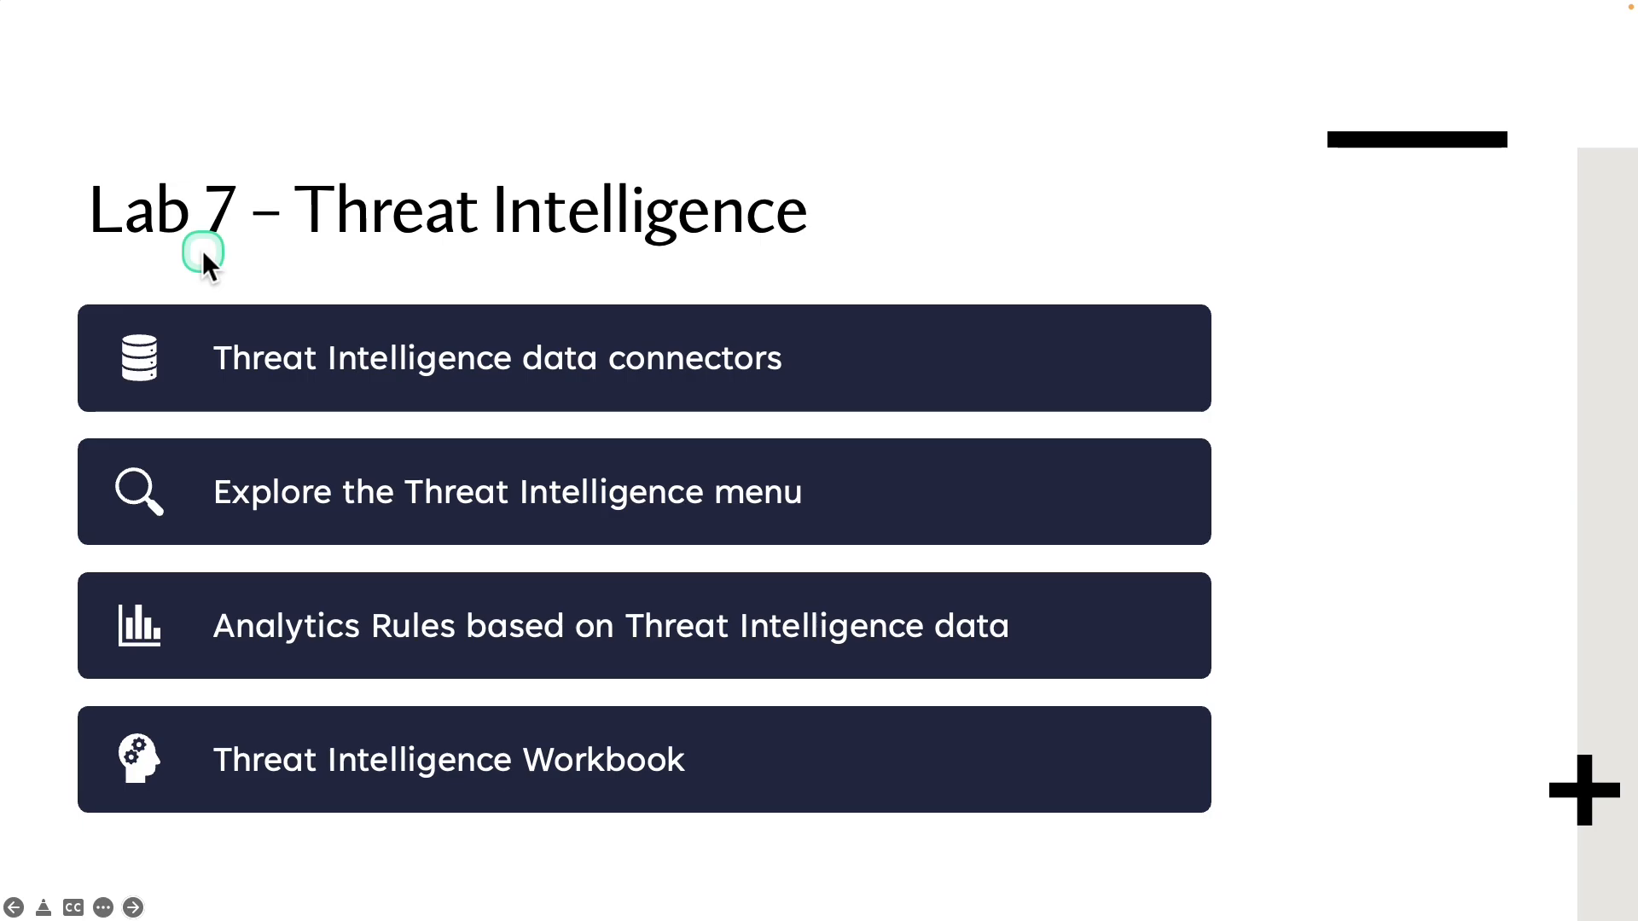
Mark the Threat Intelligence data connectors item on the Lab 7 slide, then reopen the Sentinel overview
{"action": "scroll", "coordinate": [202, 249], "scroll_direction": "up", "scroll_amount": 5}
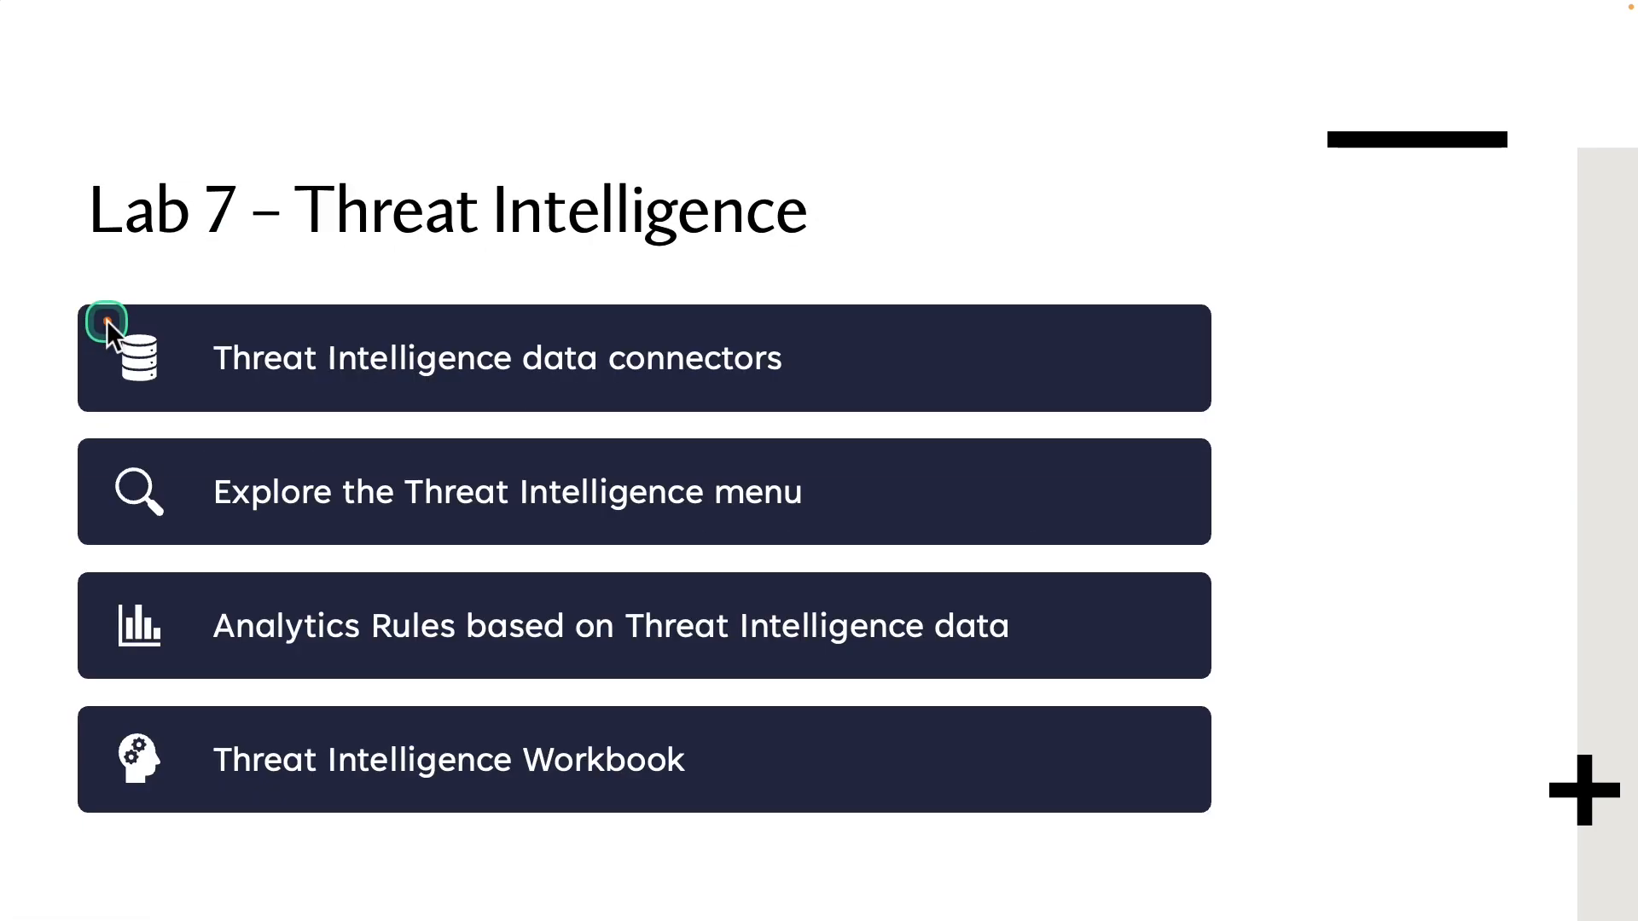
{"action": "left_click_drag", "start_coordinate": [106, 320], "coordinate": [924, 414]}
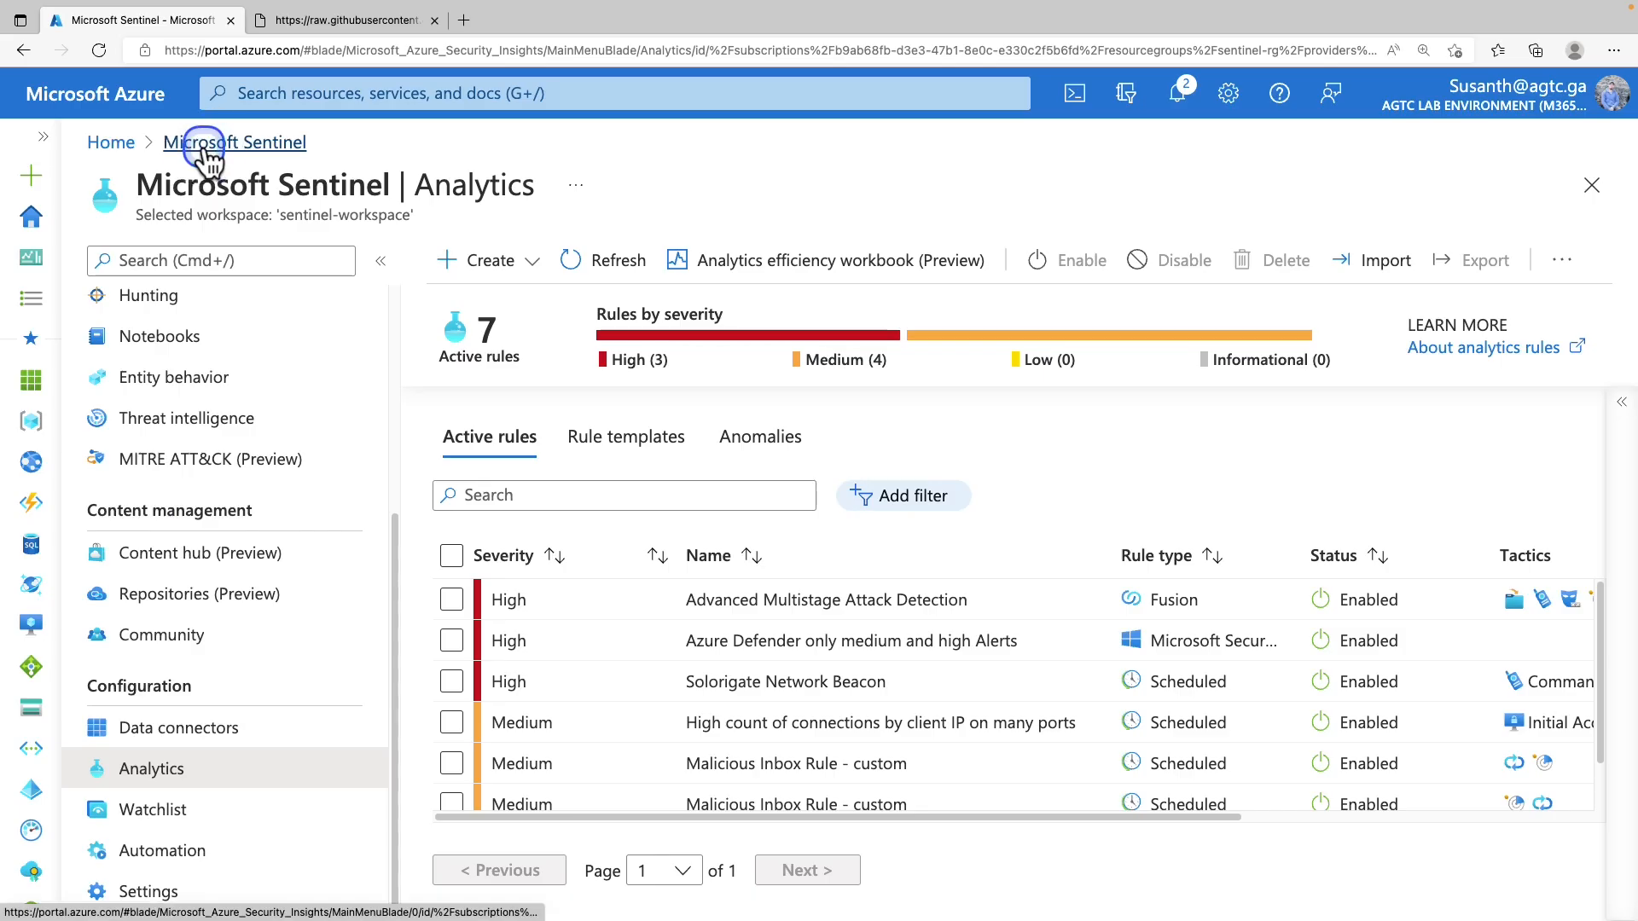
{"action": "left_click", "coordinate": [205, 145]}
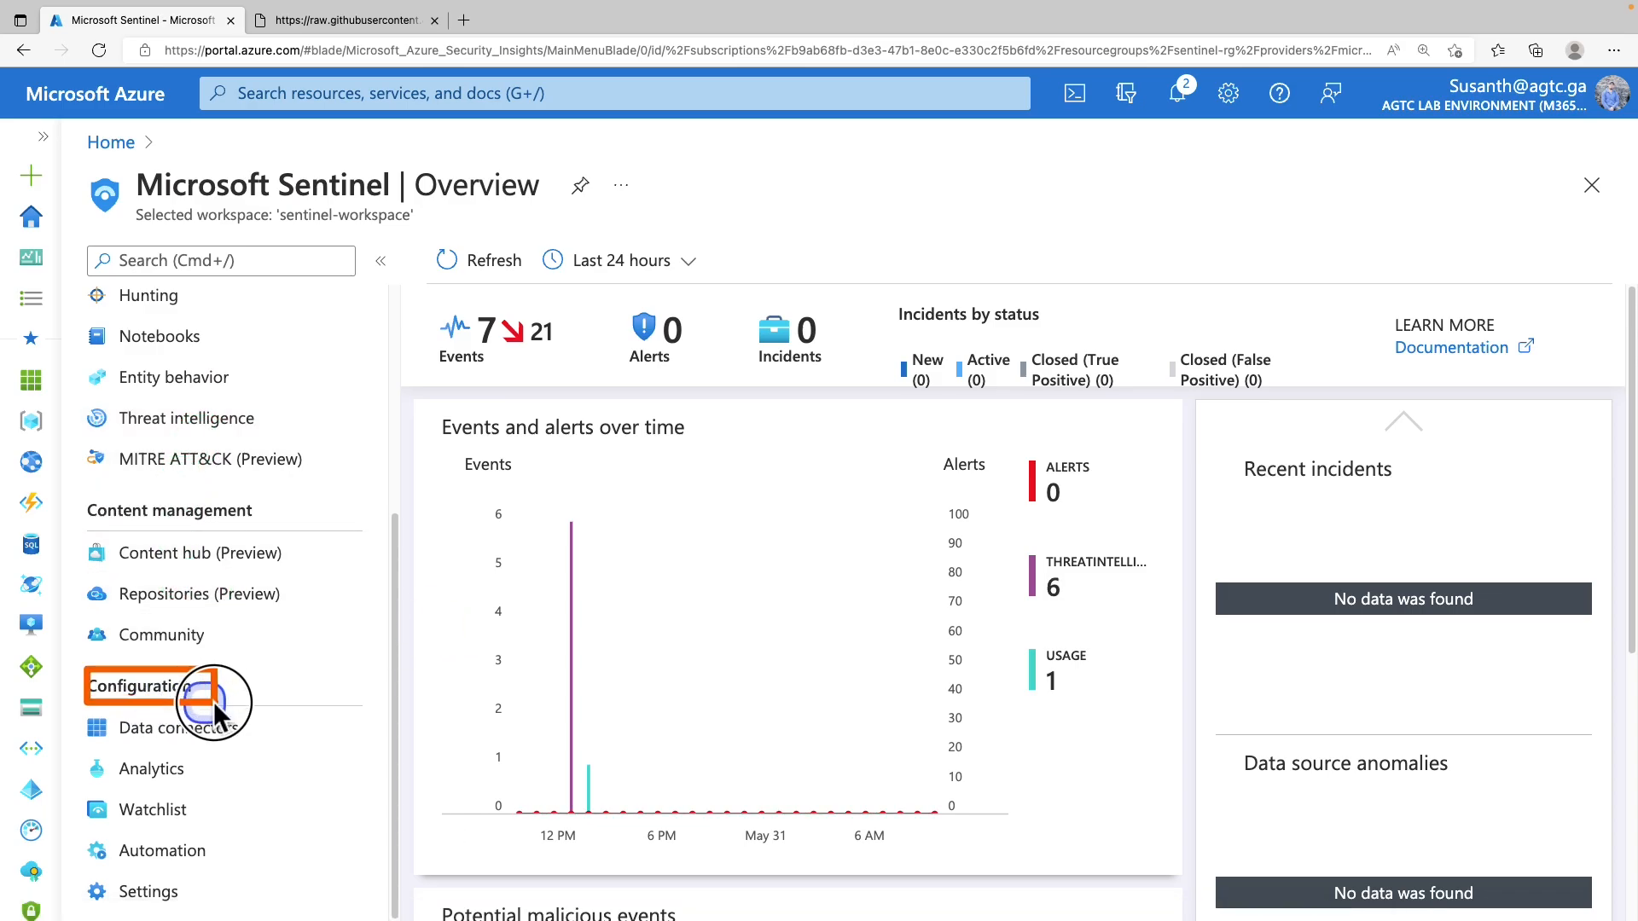
Search data connectors for 'threat intelligence' and open the Threat Intelligence Platforms (Preview) connector page
{"action": "left_click", "coordinate": [215, 734]}
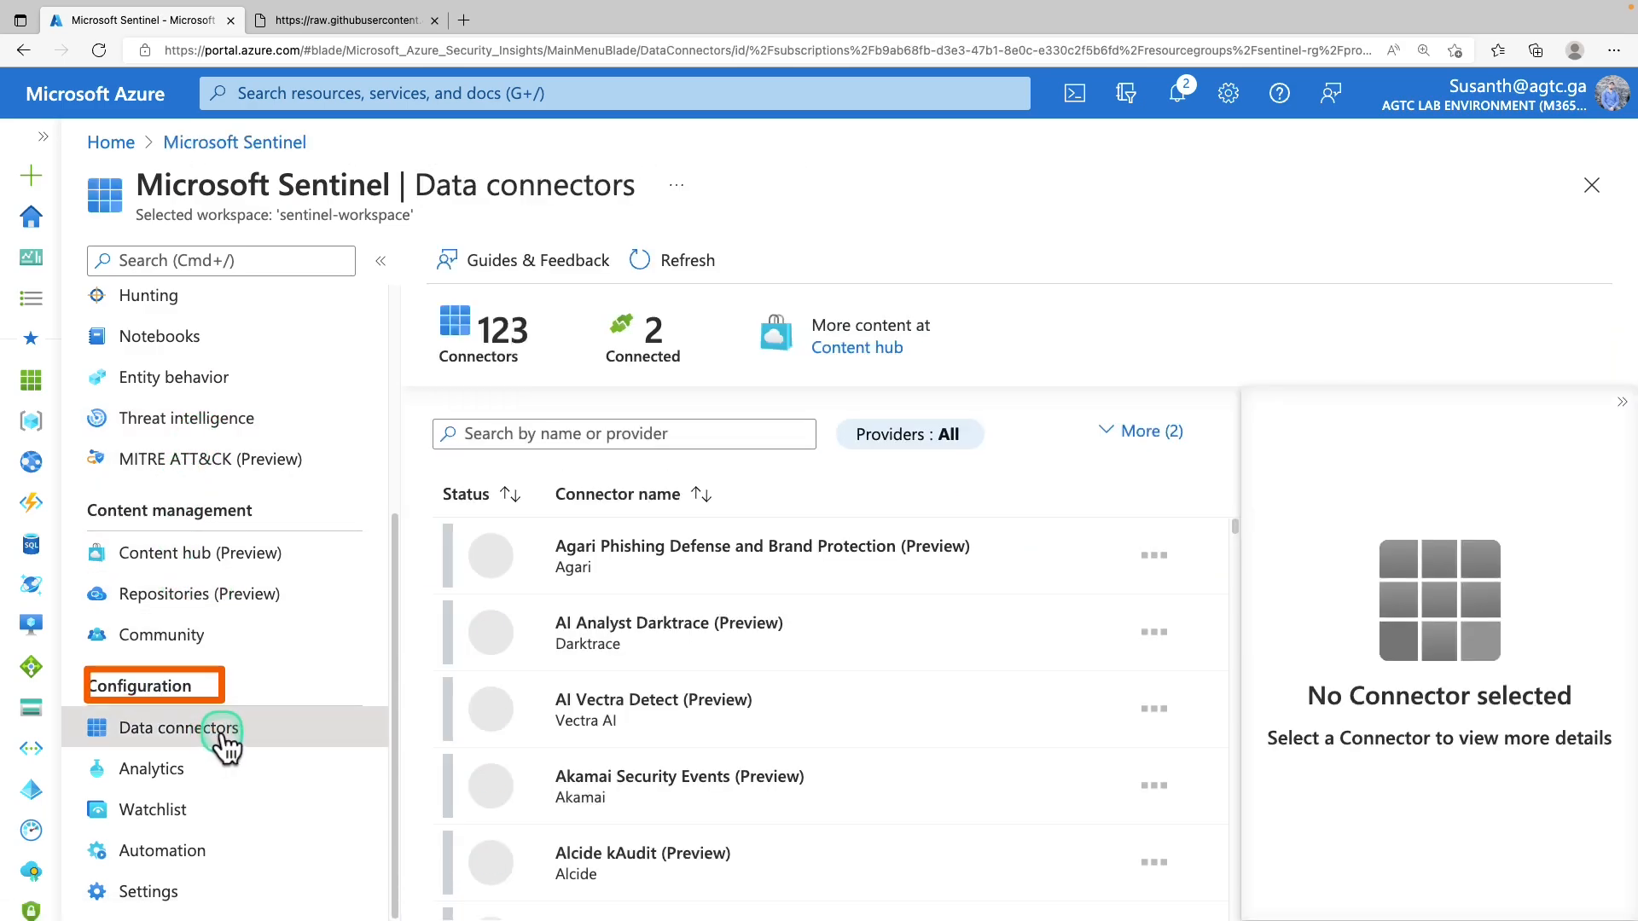
{"action": "left_click", "coordinate": [671, 437]}
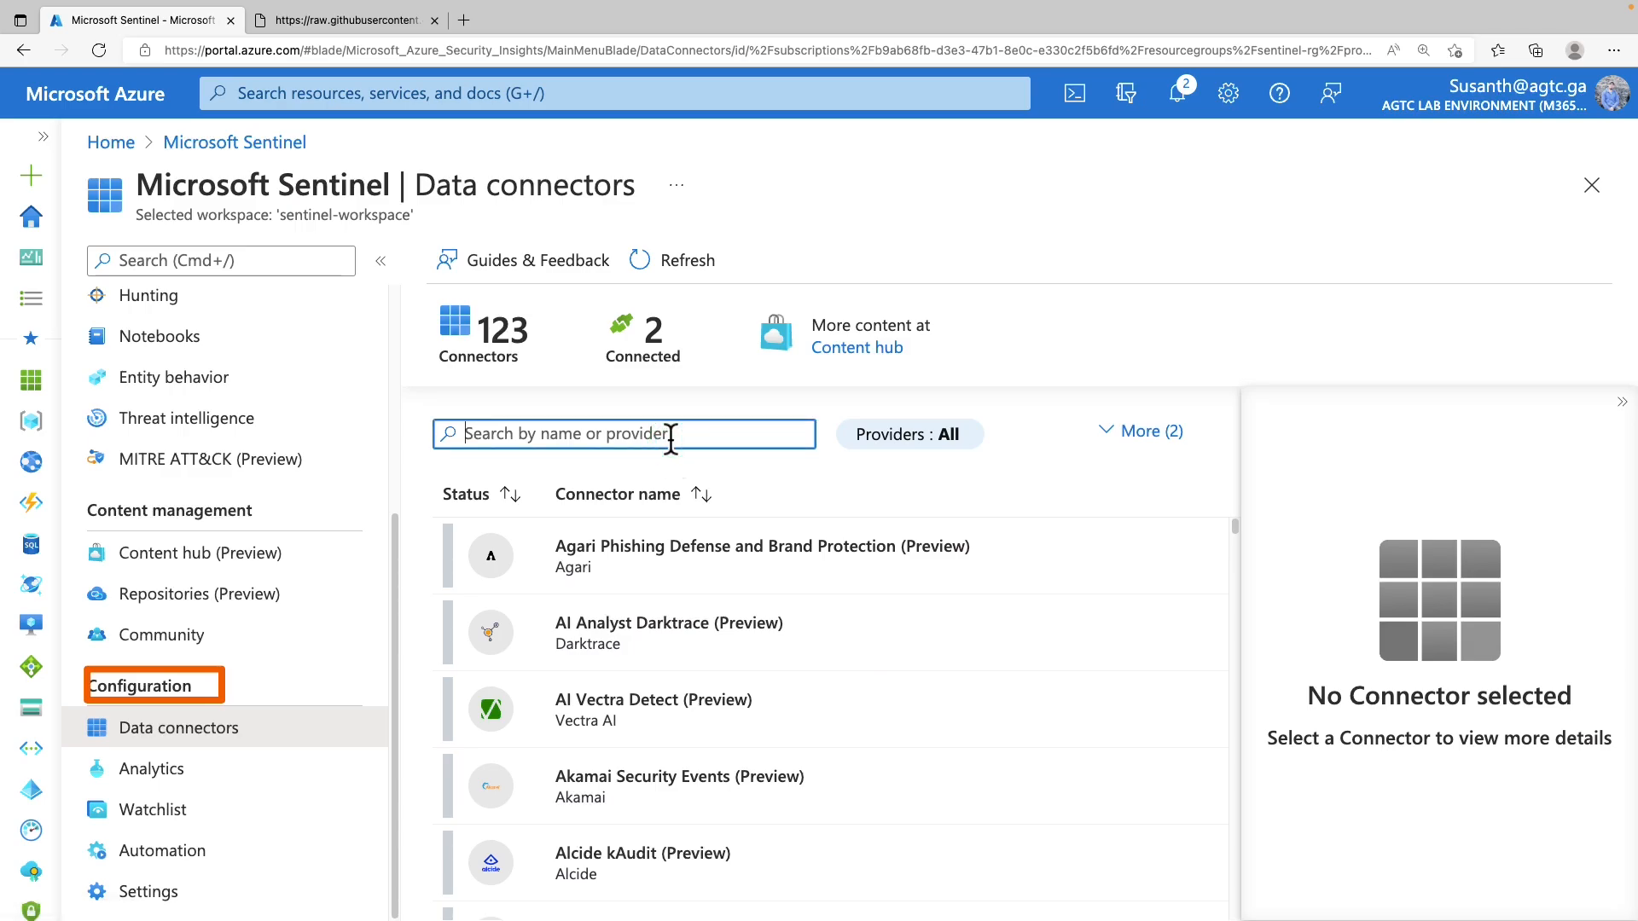
{"action": "type", "text": "threat intelligence"}
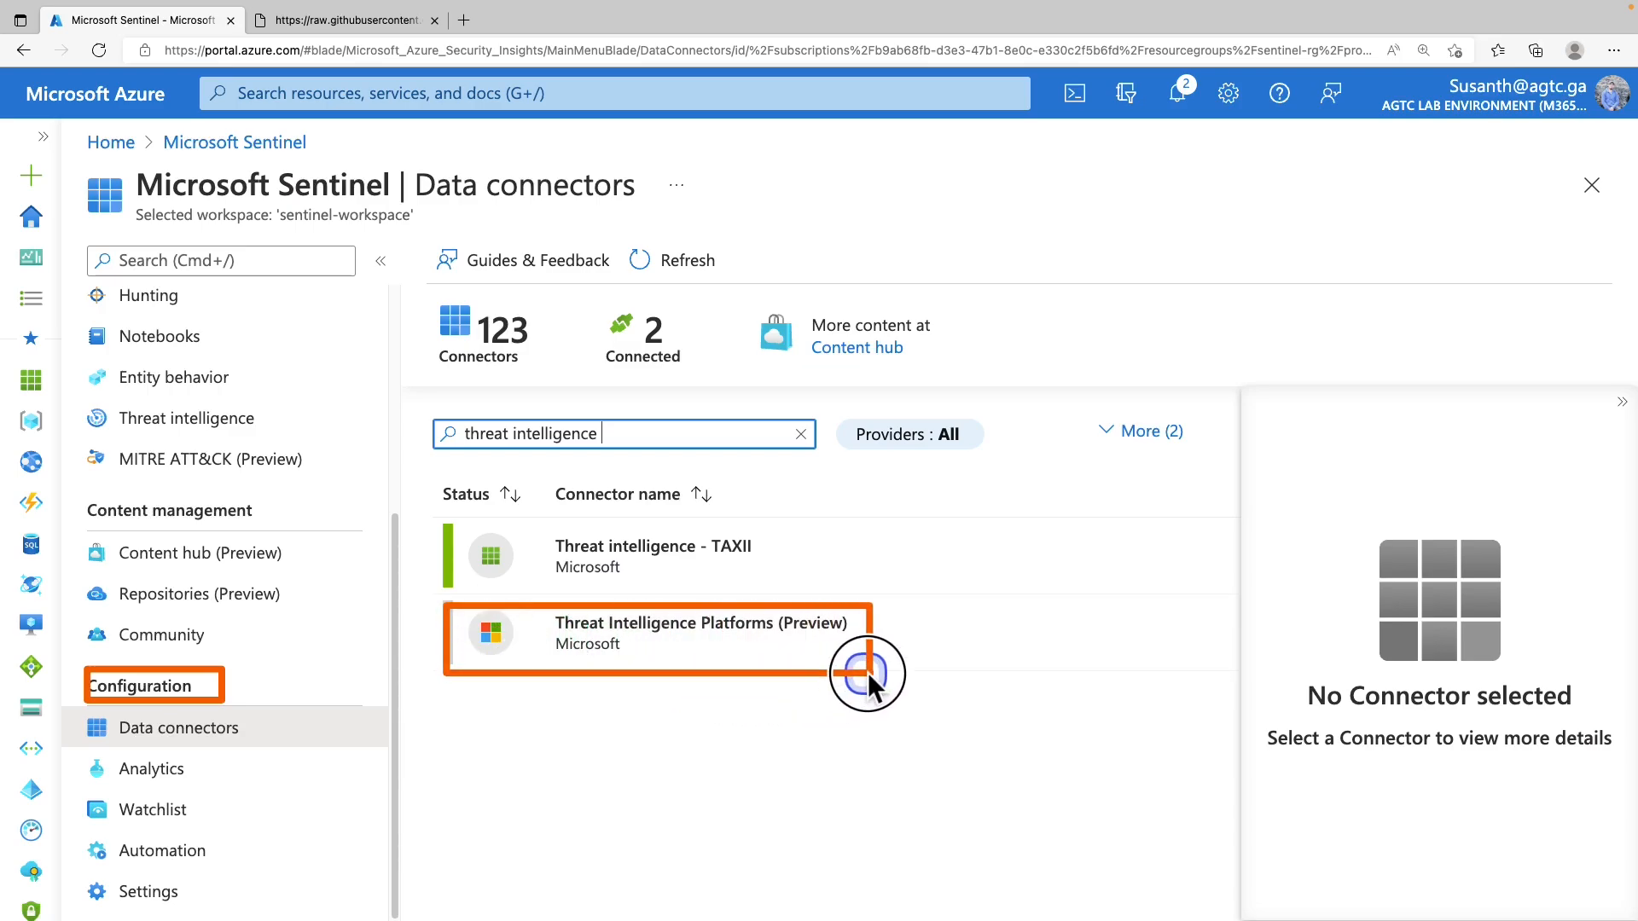
{"action": "left_click", "coordinate": [774, 637]}
{"action": "scroll", "coordinate": [1357, 657], "scroll_direction": "down", "scroll_amount": 5}
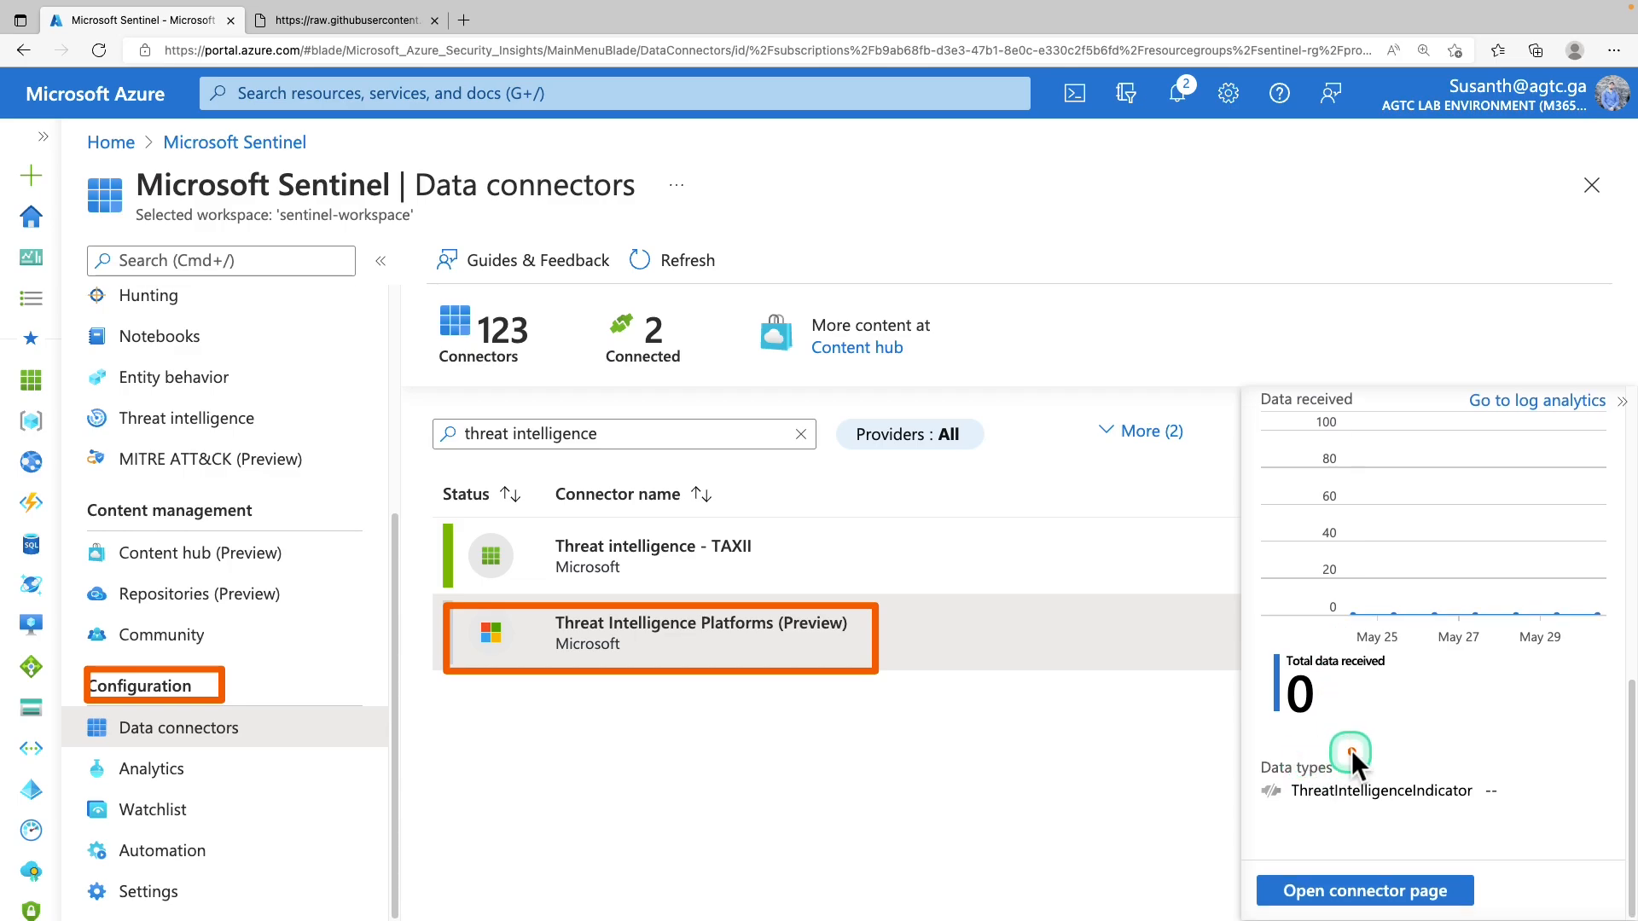
{"action": "left_click", "coordinate": [1341, 896]}
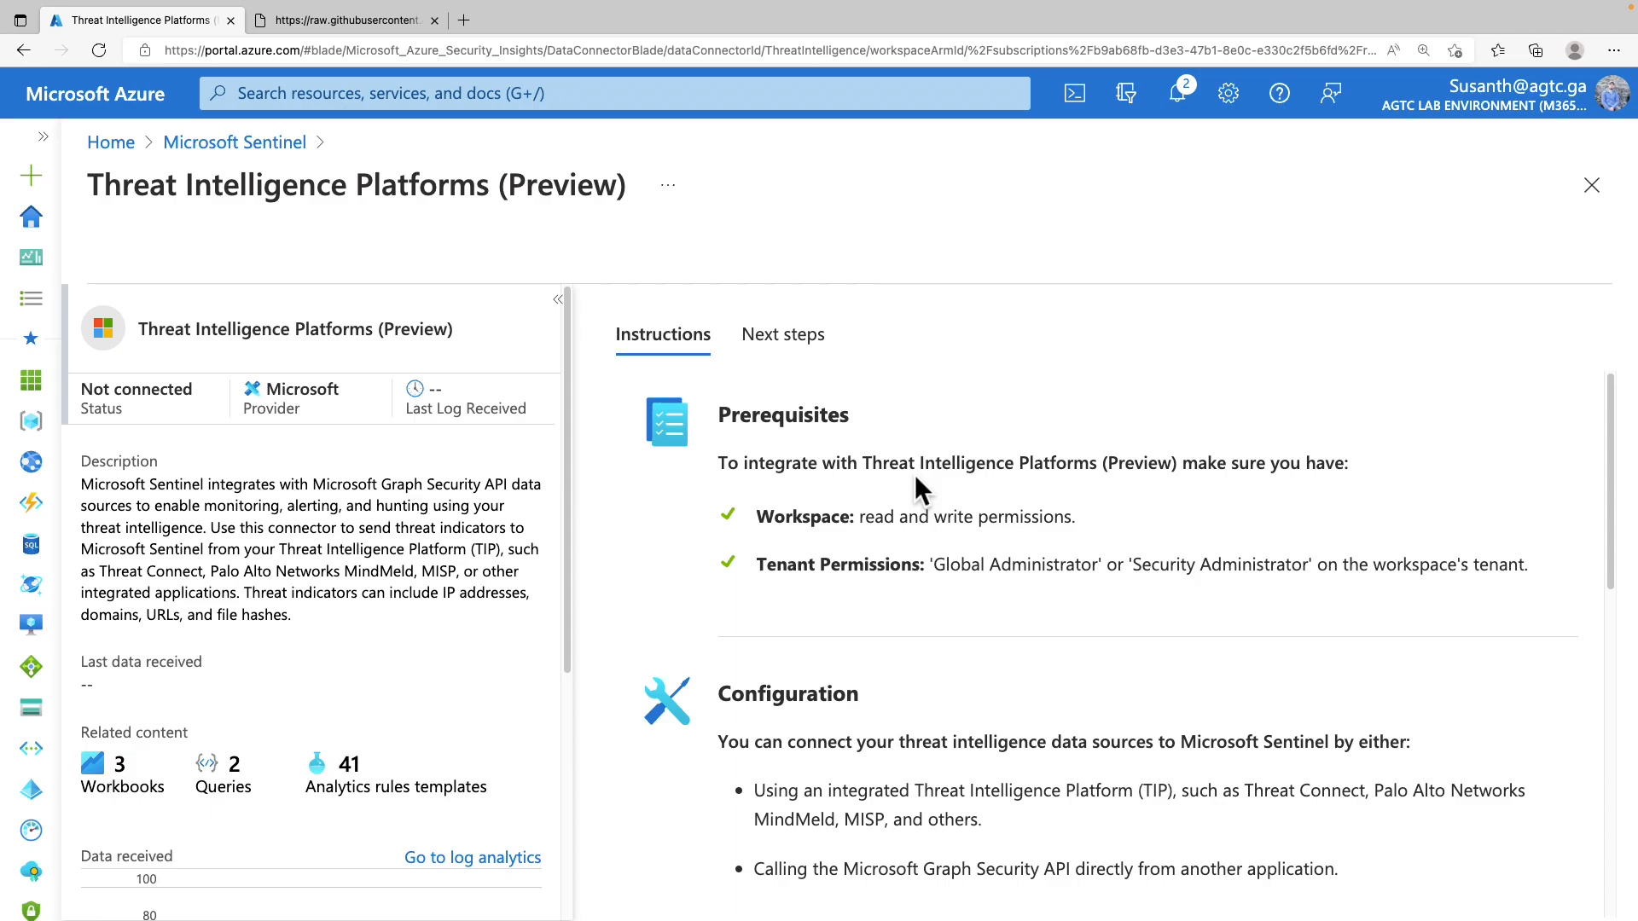
Connect Threat Intelligence Platforms, mark the Explore Threat Intelligence slide item, and return to Data connectors
{"action": "scroll", "coordinate": [914, 474], "scroll_direction": "down", "scroll_amount": 3}
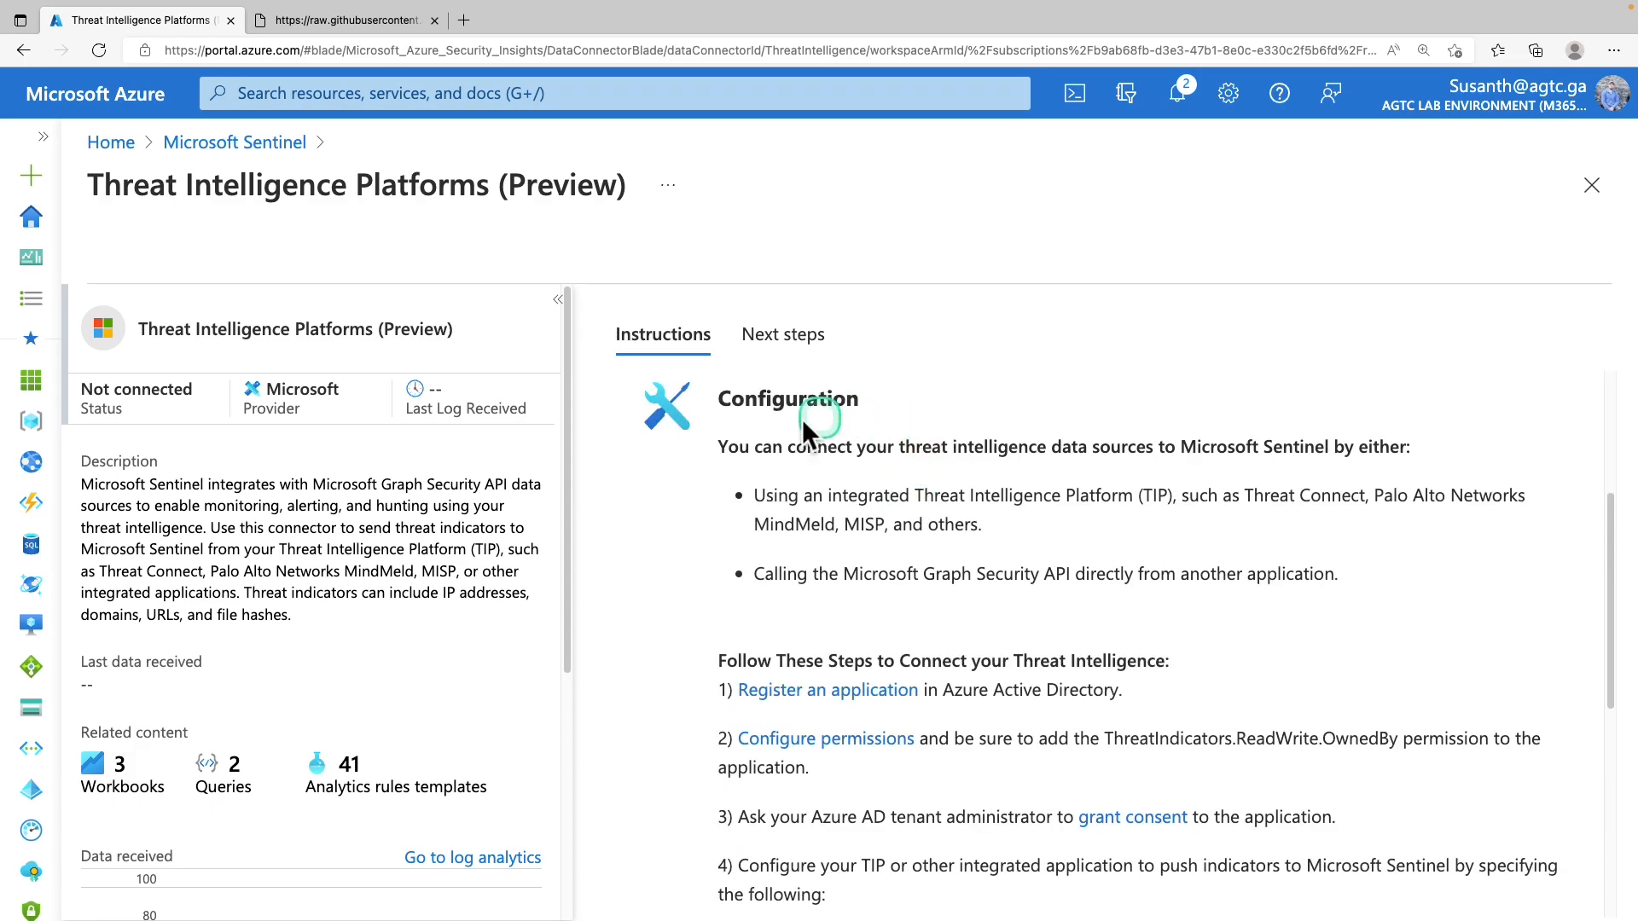
{"action": "scroll", "coordinate": [754, 568], "scroll_direction": "down", "scroll_amount": 6}
{"action": "left_click", "coordinate": [754, 577]}
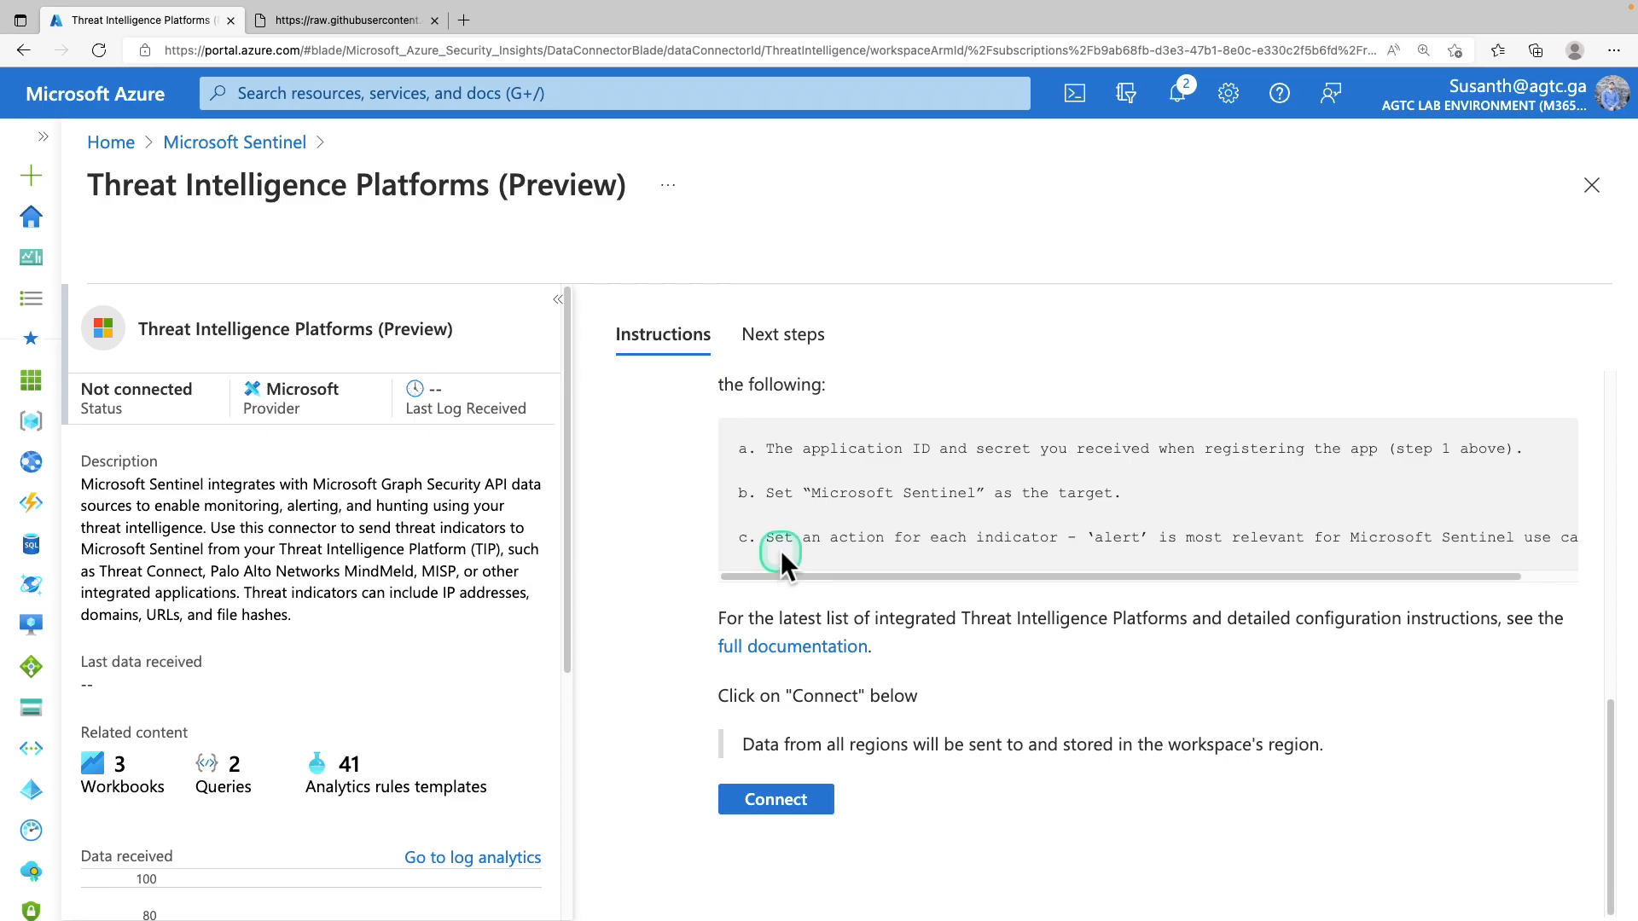
{"action": "scroll", "coordinate": [781, 550], "scroll_direction": "up", "scroll_amount": 1}
{"action": "scroll", "coordinate": [784, 547], "scroll_direction": "down", "scroll_amount": 1}
{"action": "left_click", "coordinate": [810, 807]}
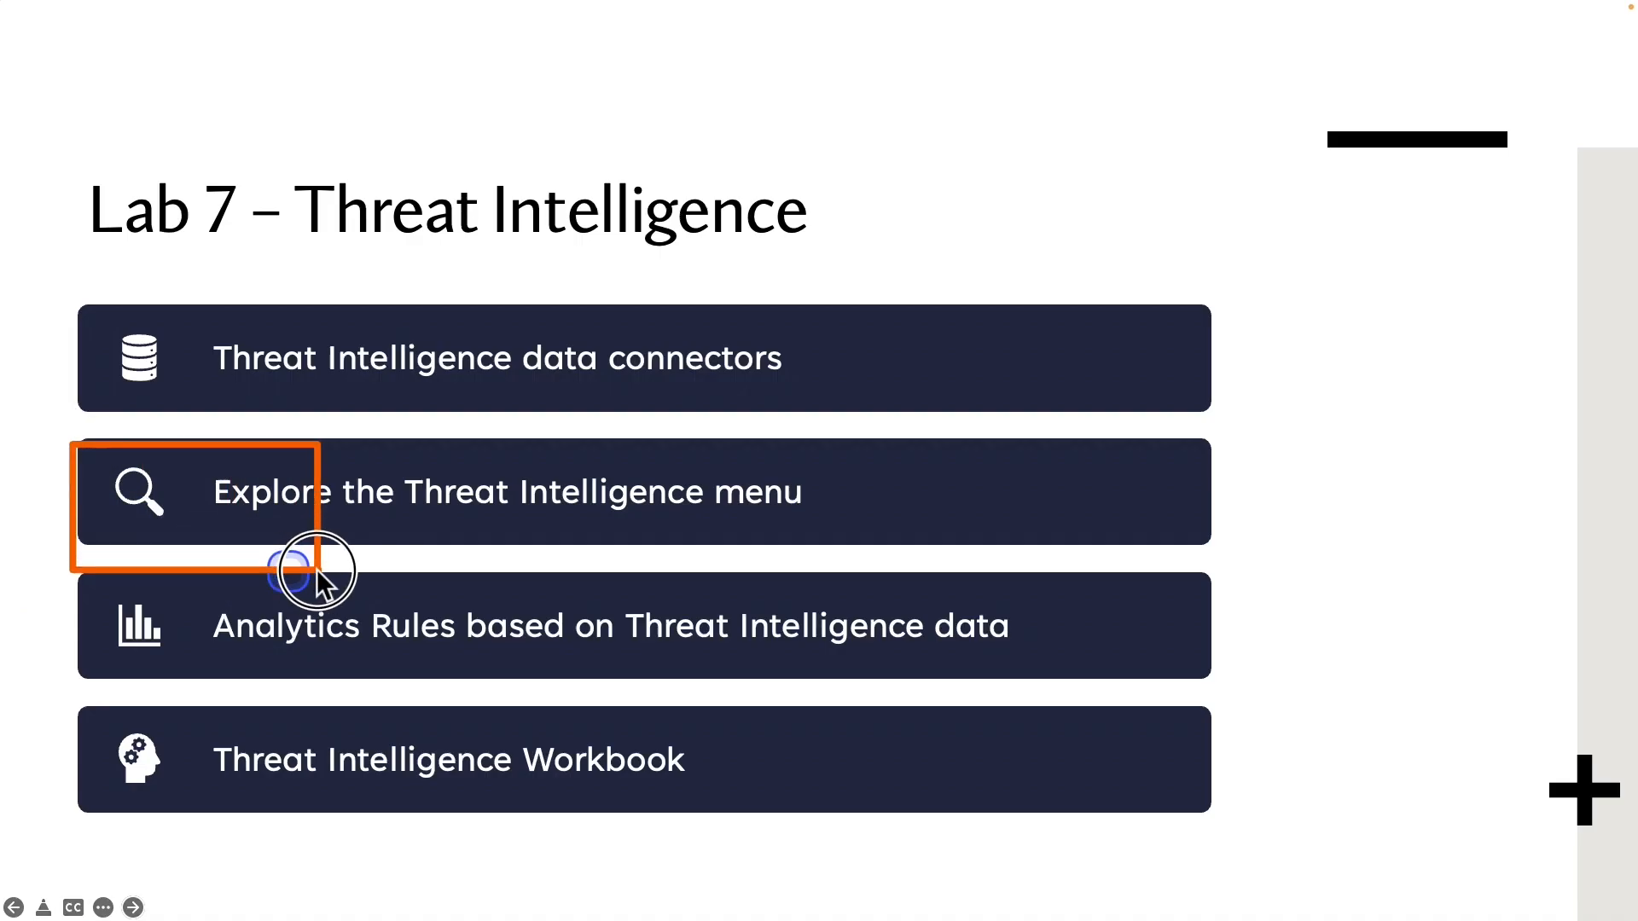
{"action": "left_click_drag", "start_coordinate": [316, 570], "coordinate": [940, 540]}
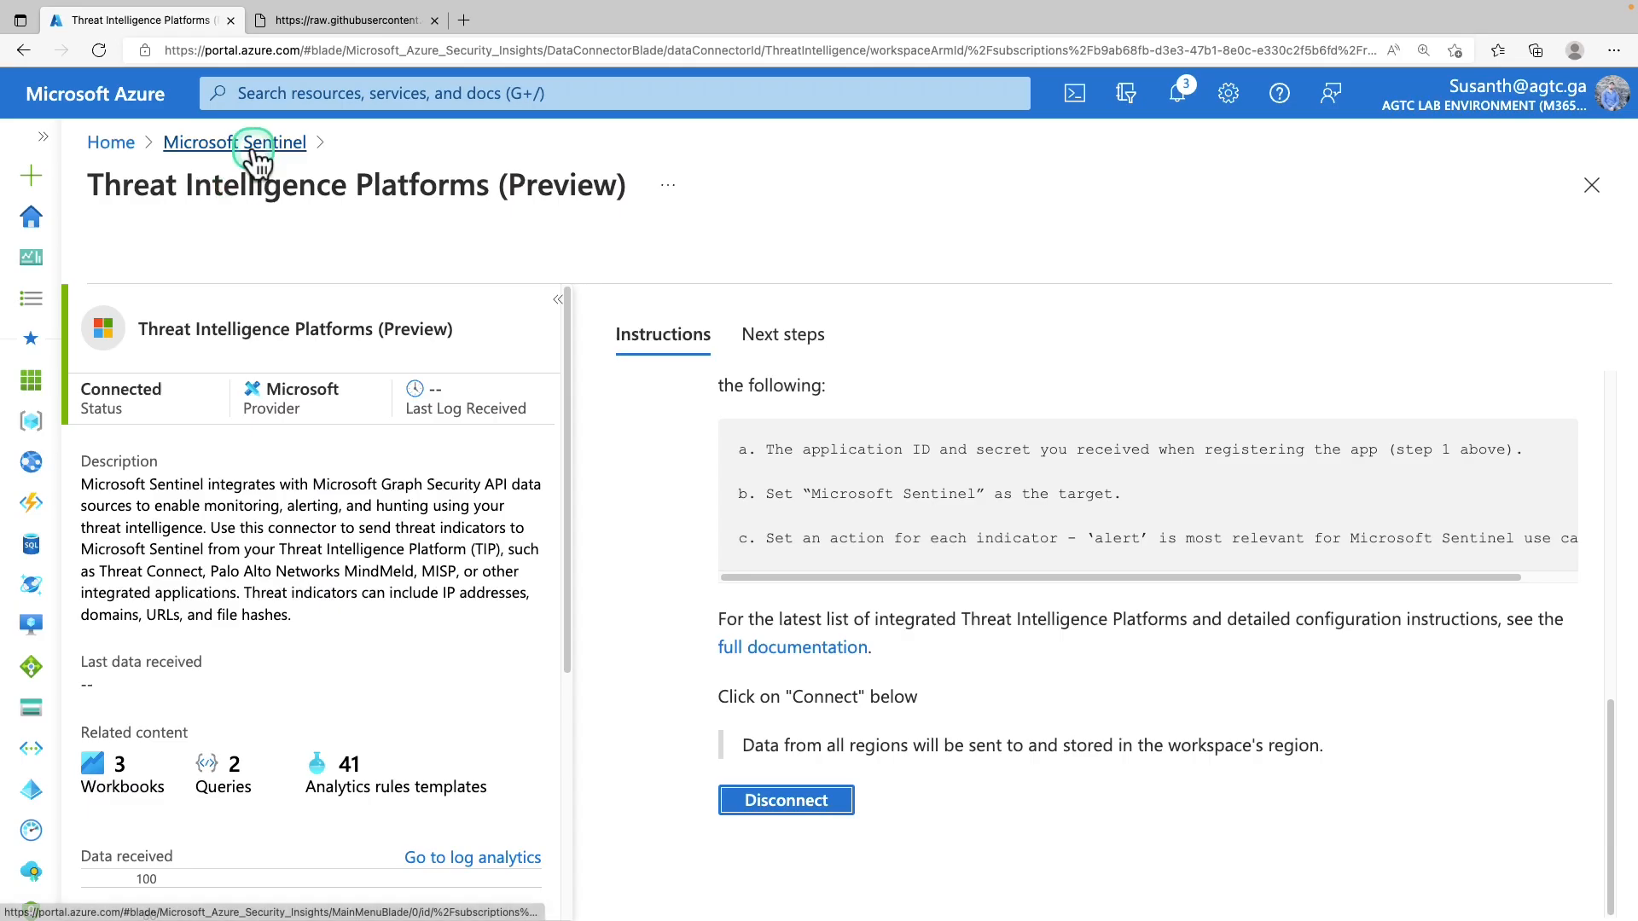
{"action": "left_click", "coordinate": [253, 143]}
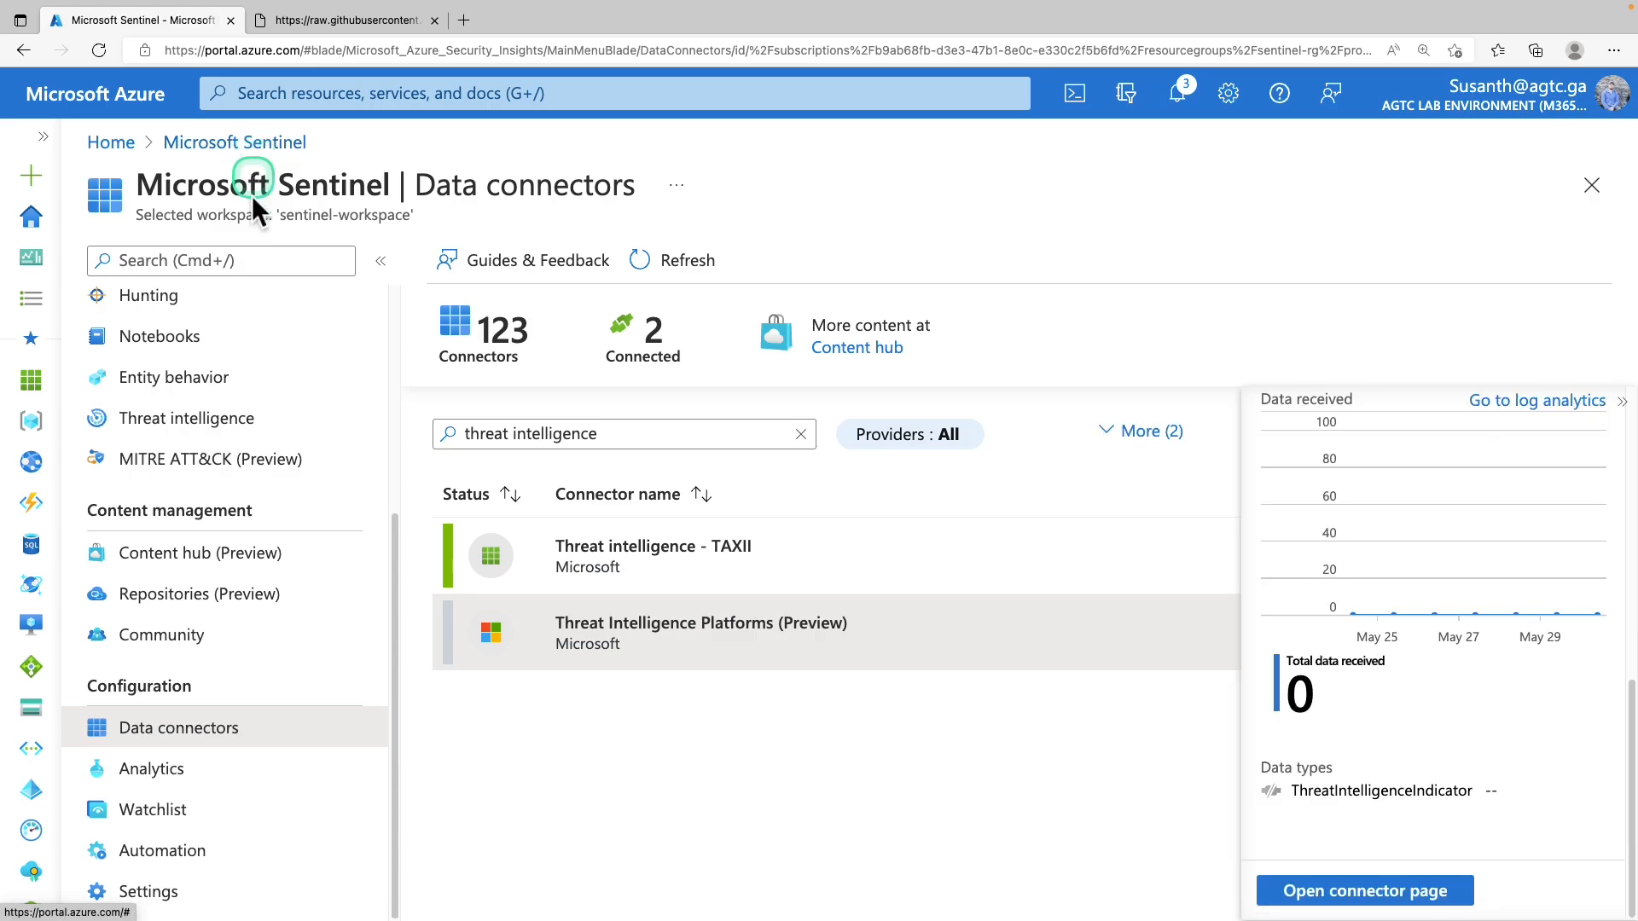
In Sentinel Logs, run the query 'ThreatIntelligenceIndicator | getschema'
{"action": "scroll", "coordinate": [231, 678], "scroll_direction": "up", "scroll_amount": 4}
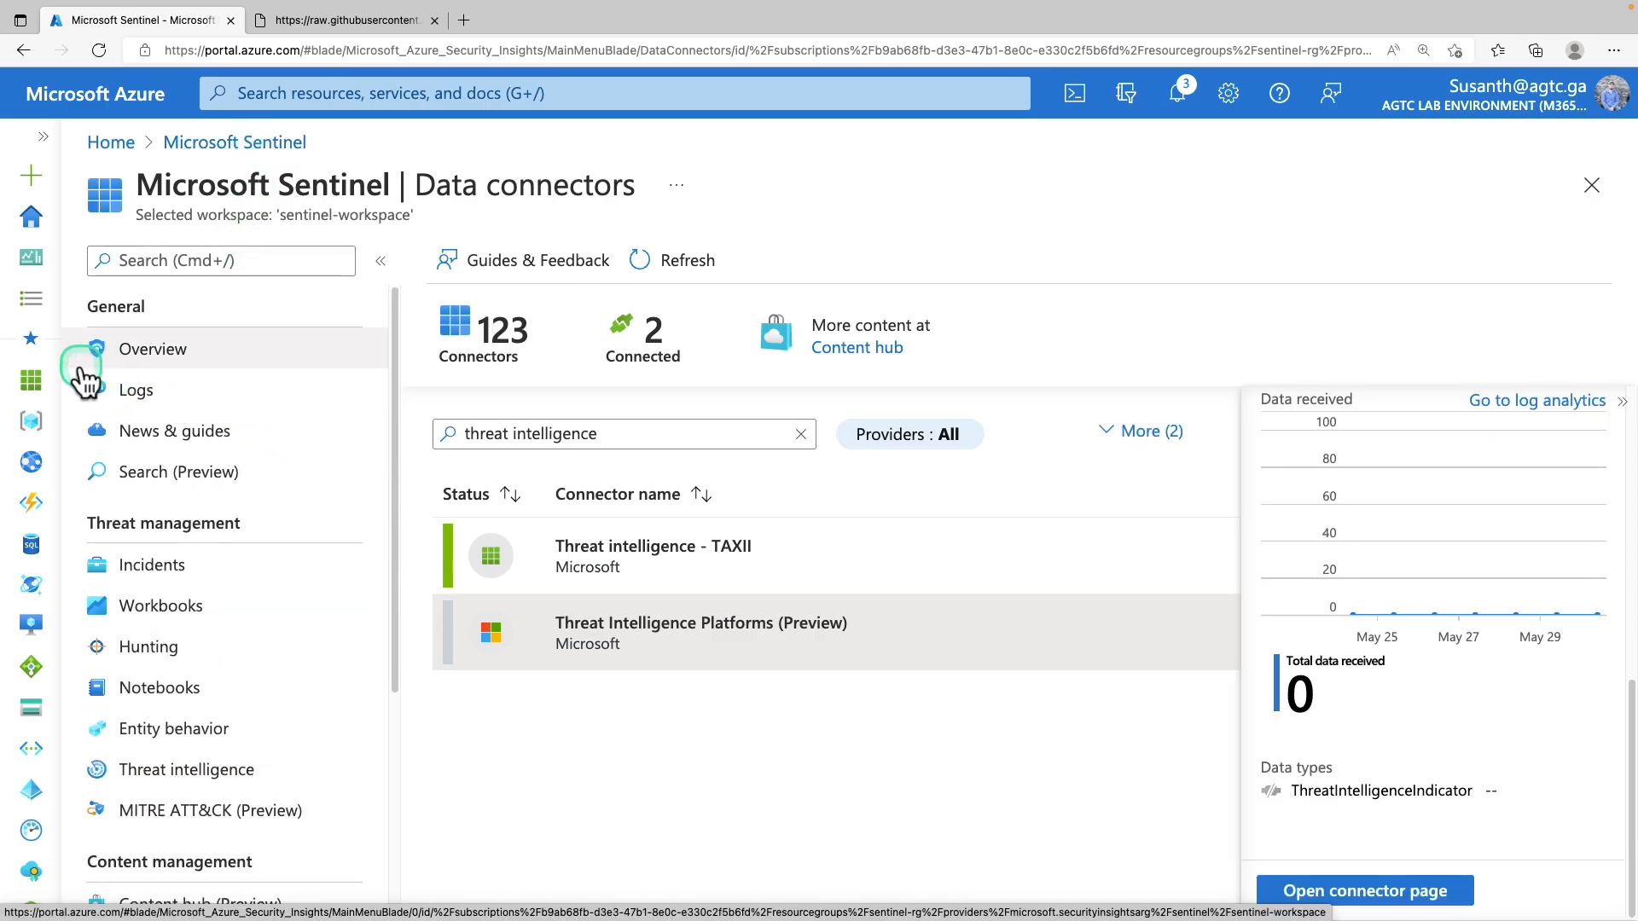
{"action": "left_click_drag", "start_coordinate": [74, 370], "coordinate": [175, 416]}
{"action": "left_click", "coordinate": [137, 390]}
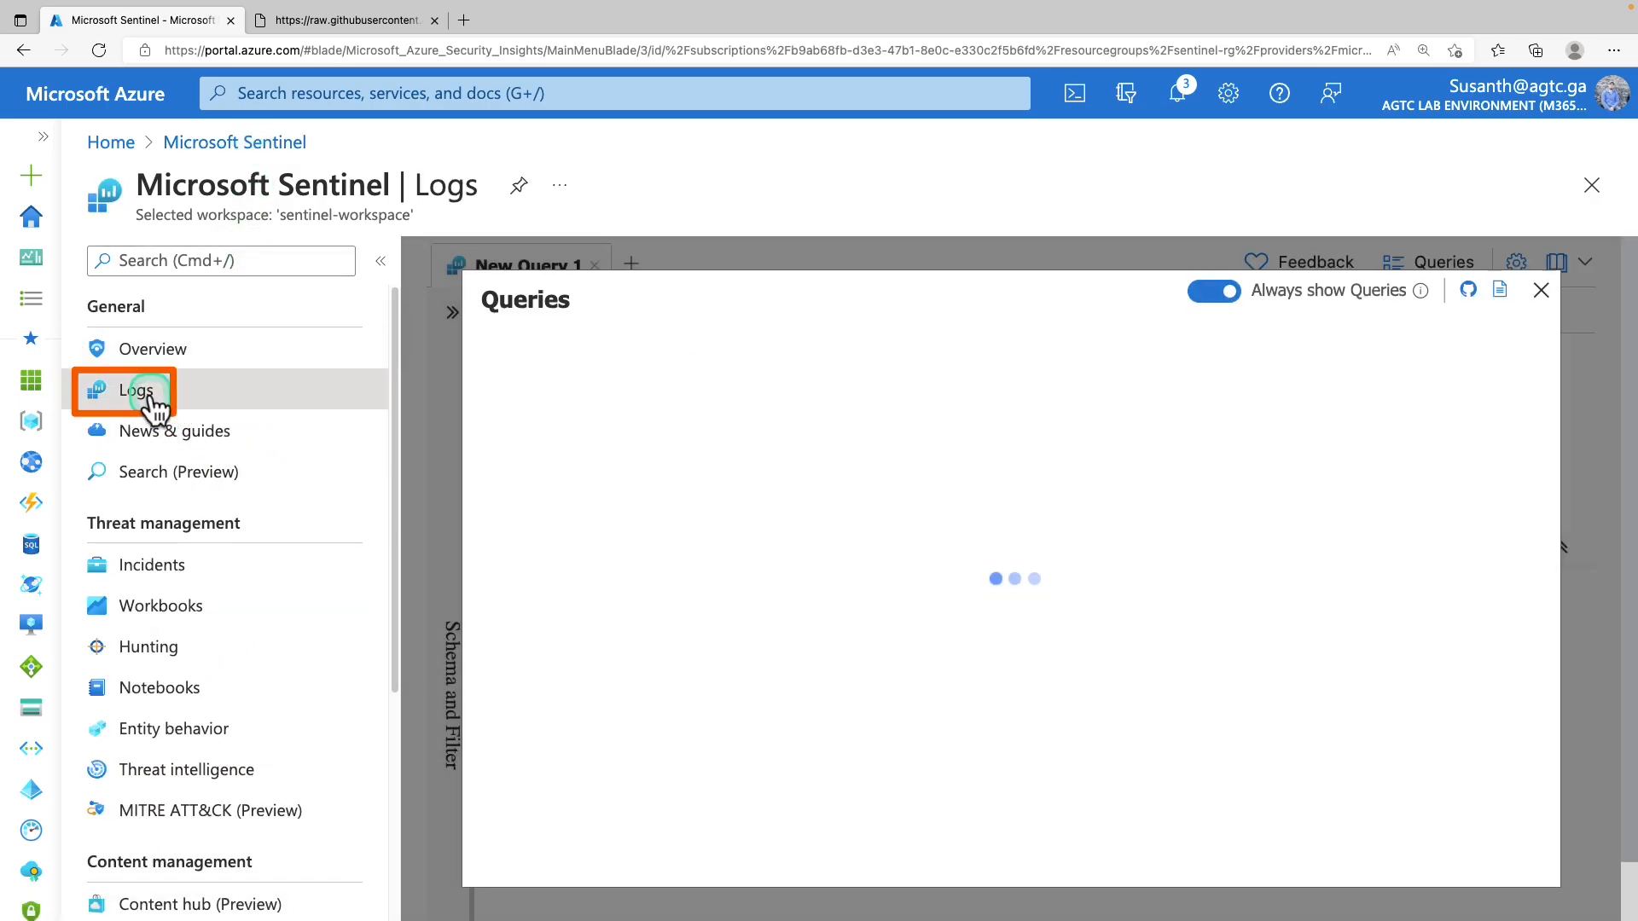
{"action": "left_click", "coordinate": [1541, 293]}
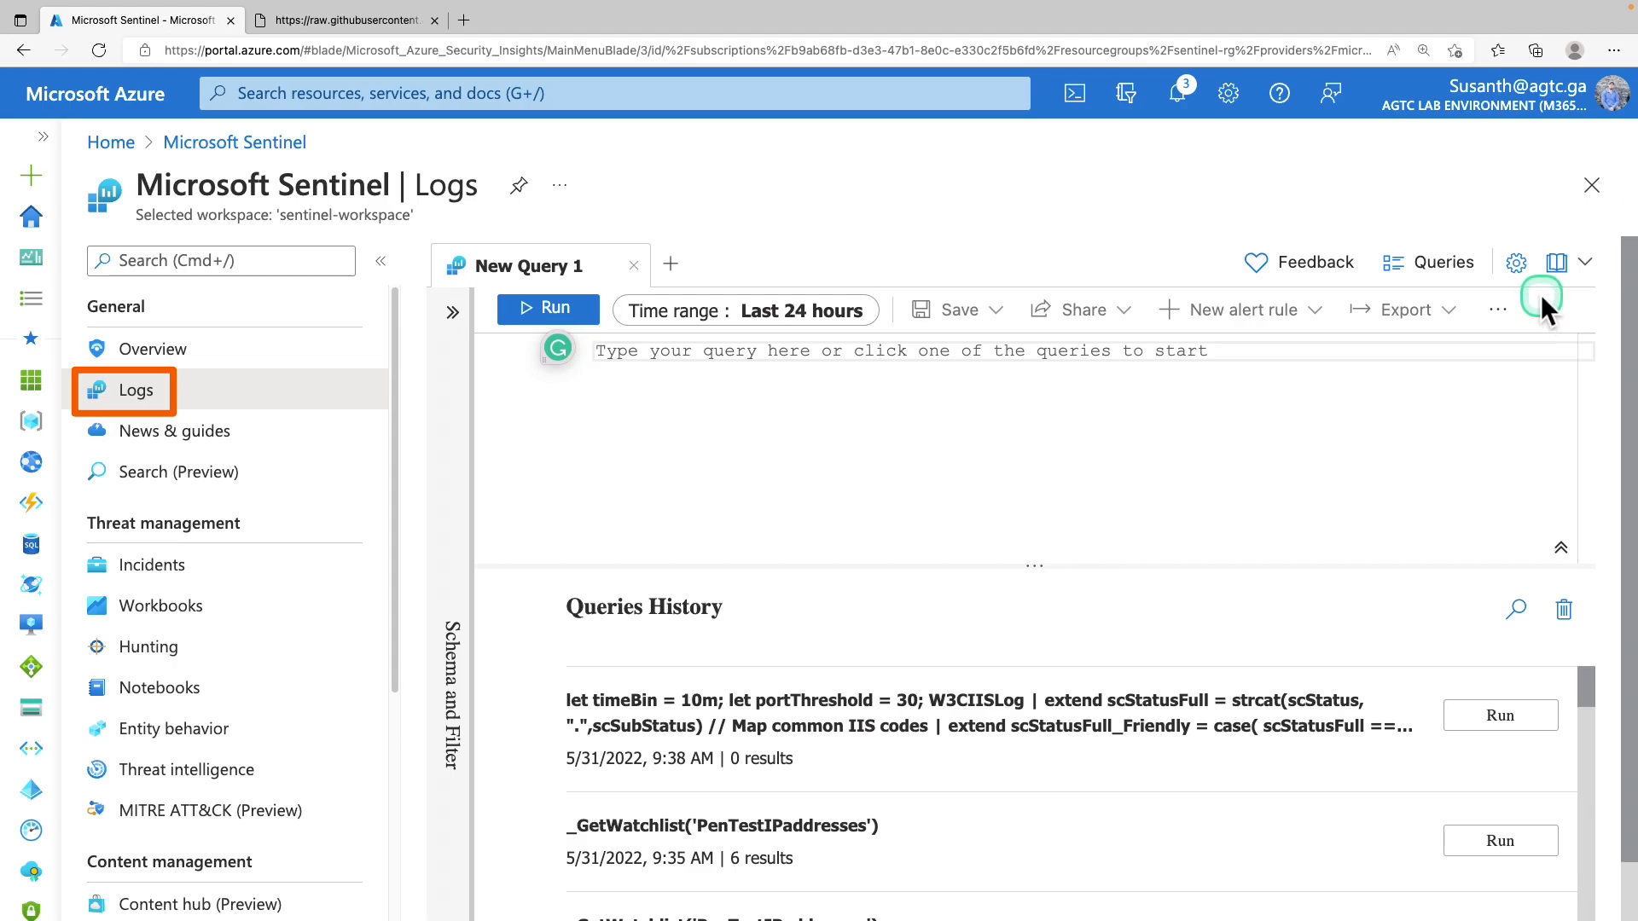
{"action": "type", "text": "ThreatIntelligenceIndicator"}
{"action": "key", "text": "Return"}
{"action": "type", "text": "| getschema"}
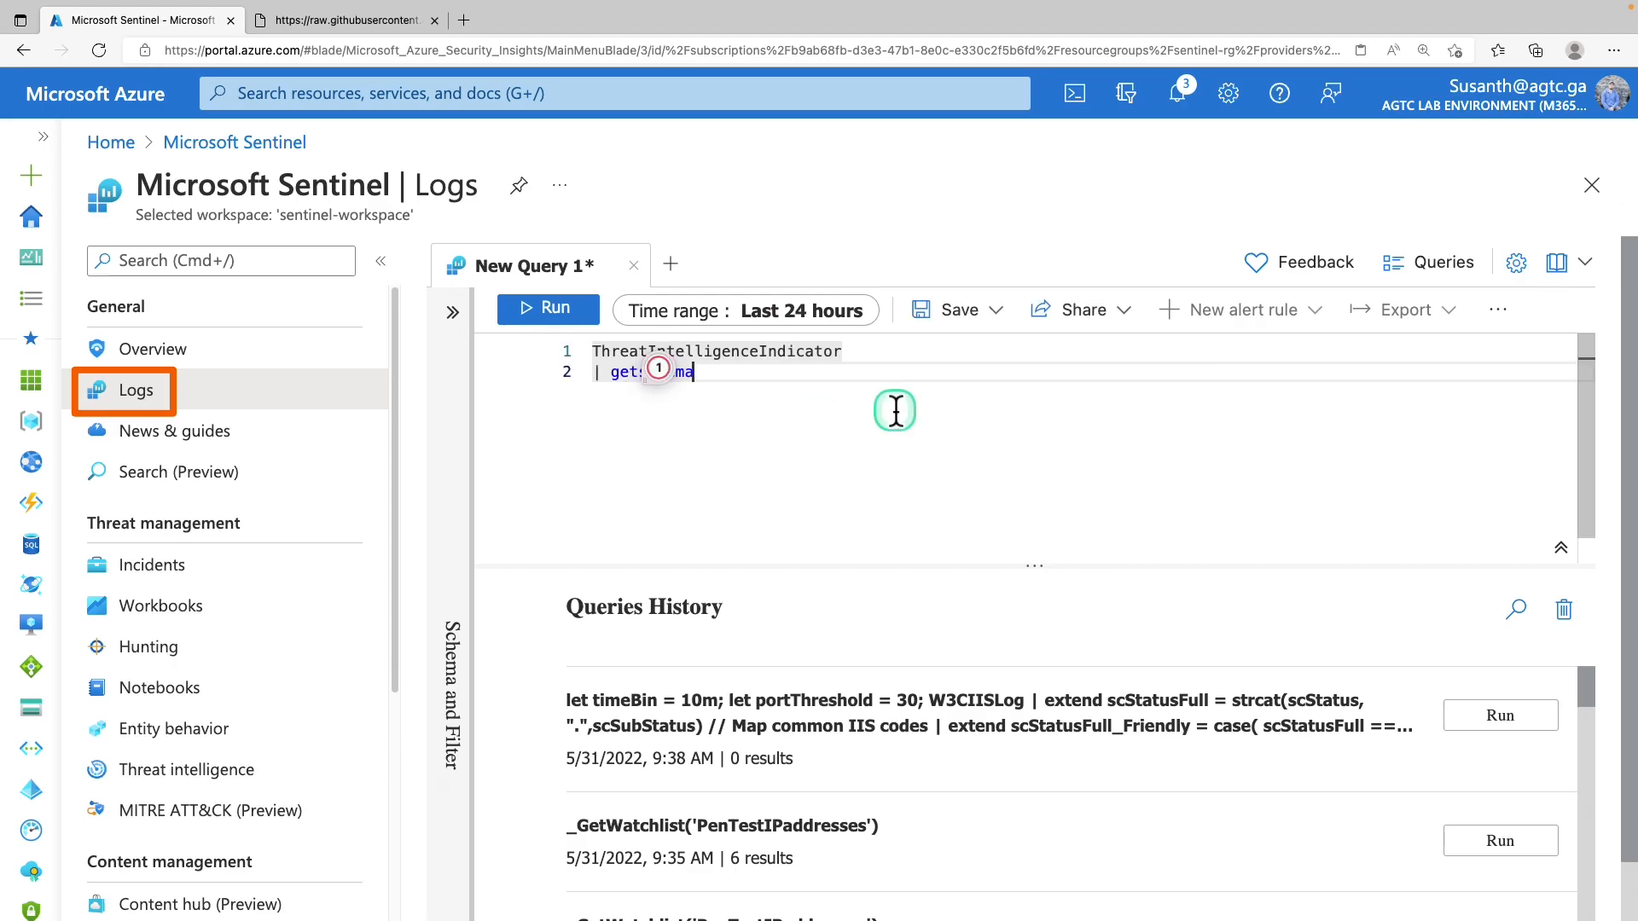
{"action": "left_click", "coordinate": [813, 376]}
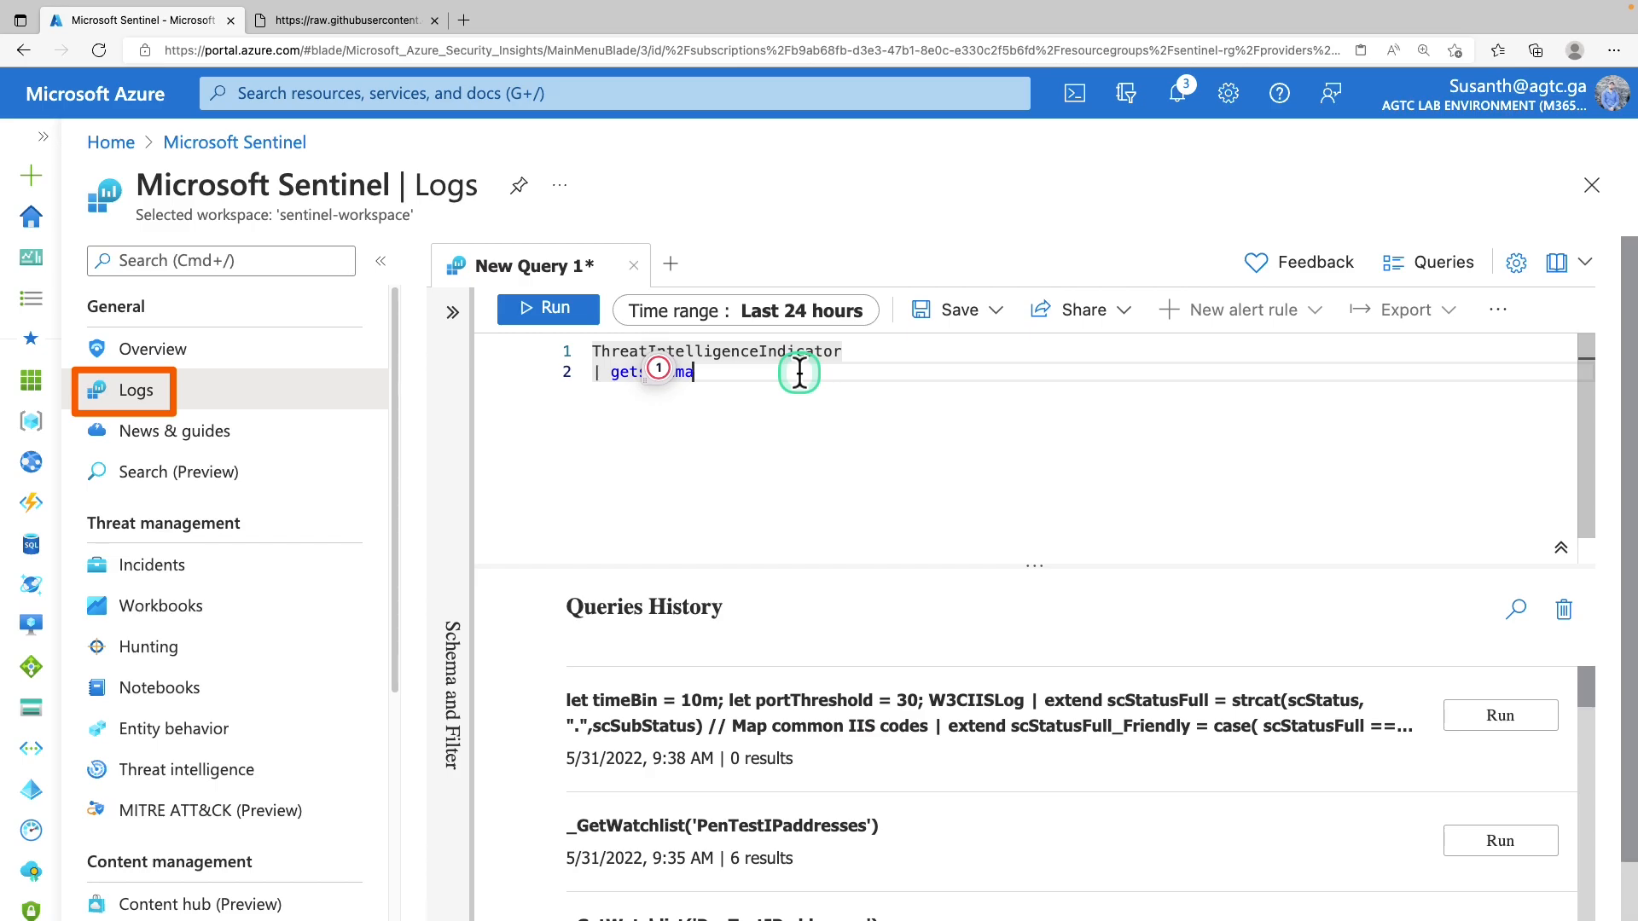
{"action": "left_click_drag", "start_coordinate": [800, 372], "coordinate": [620, 358]}
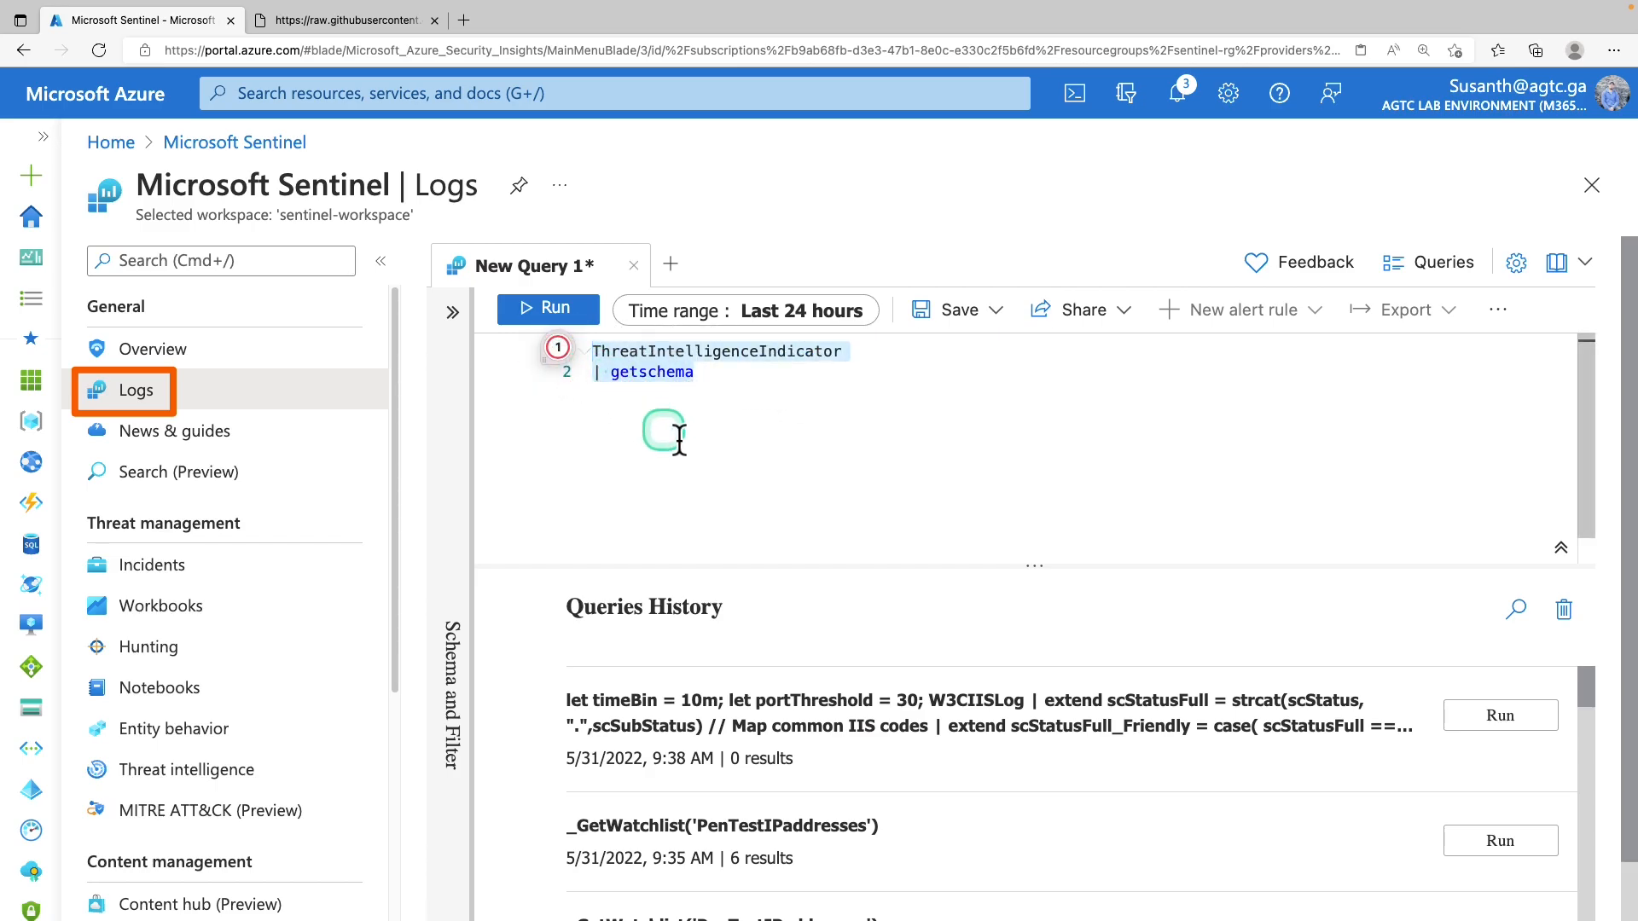
{"action": "left_click", "coordinate": [553, 311]}
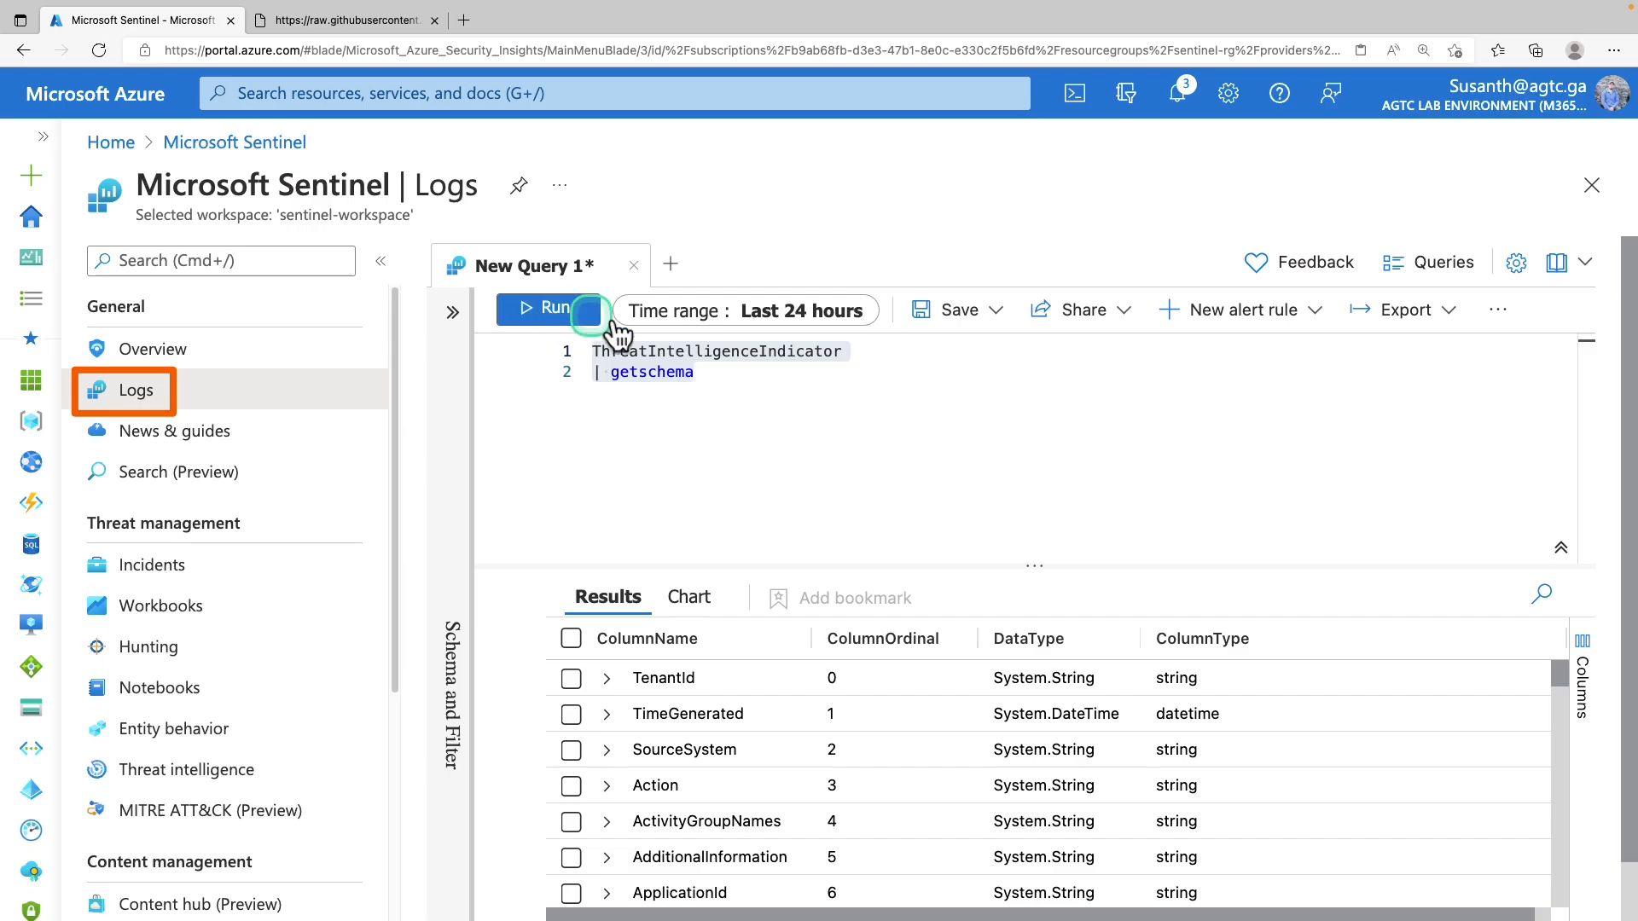
Inspect the schema rows, expanding AzureTenantId, IndicatorId, ThreatType and KillChainActions column details
{"action": "left_click_drag", "start_coordinate": [1018, 567], "coordinate": [1027, 402]}
{"action": "scroll", "coordinate": [844, 636], "scroll_direction": "down", "scroll_amount": 1}
{"action": "scroll", "coordinate": [834, 660], "scroll_direction": "down", "scroll_amount": 1}
{"action": "scroll", "coordinate": [827, 663], "scroll_direction": "up", "scroll_amount": 2}
{"action": "scroll", "coordinate": [819, 657], "scroll_direction": "down", "scroll_amount": 3}
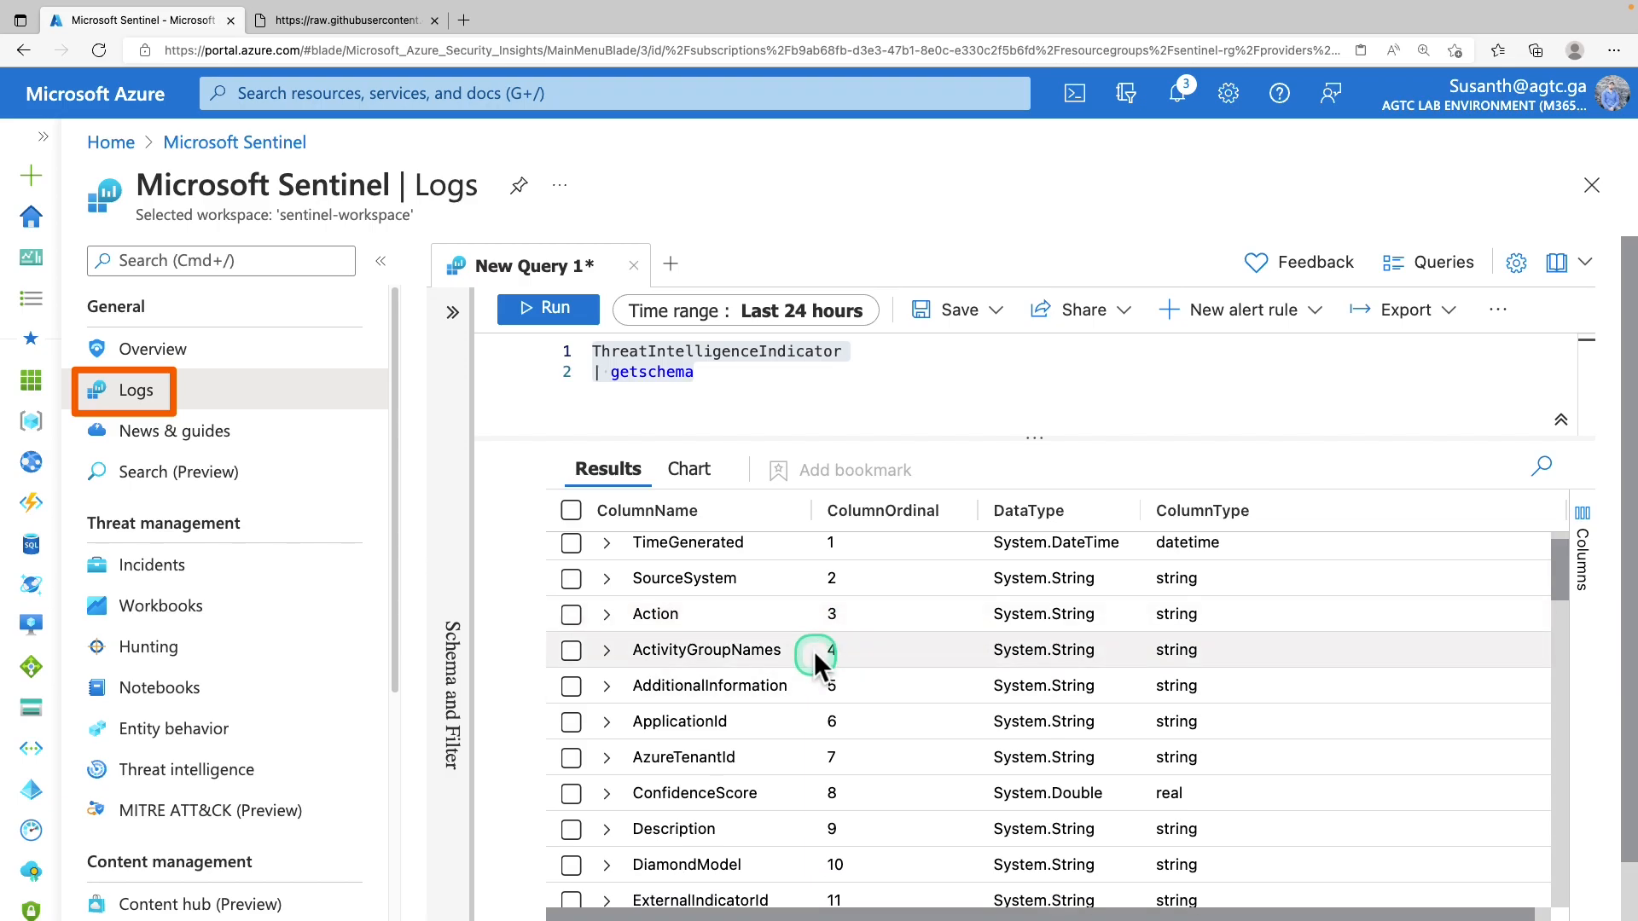
{"action": "left_click", "coordinate": [608, 693]}
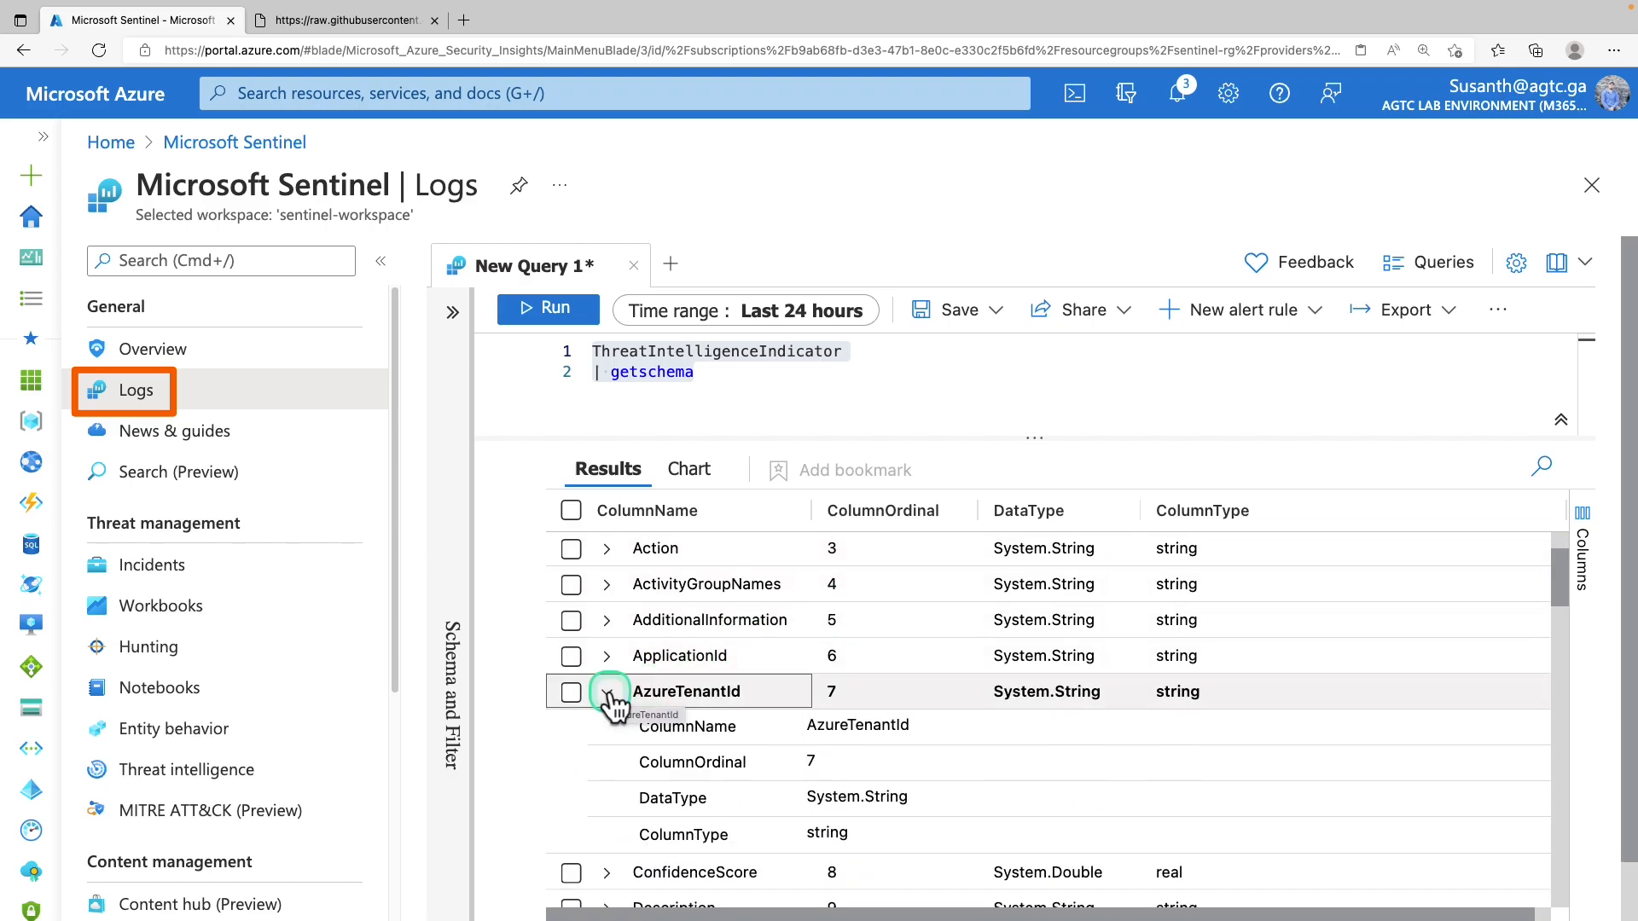
{"action": "left_click", "coordinate": [607, 693]}
{"action": "scroll", "coordinate": [607, 693], "scroll_direction": "down", "scroll_amount": 2}
{"action": "left_click", "coordinate": [606, 694]}
{"action": "left_click", "coordinate": [606, 705]}
{"action": "left_click", "coordinate": [607, 742]}
{"action": "scroll", "coordinate": [610, 747], "scroll_direction": "down", "scroll_amount": 2}
{"action": "left_click", "coordinate": [608, 747]}
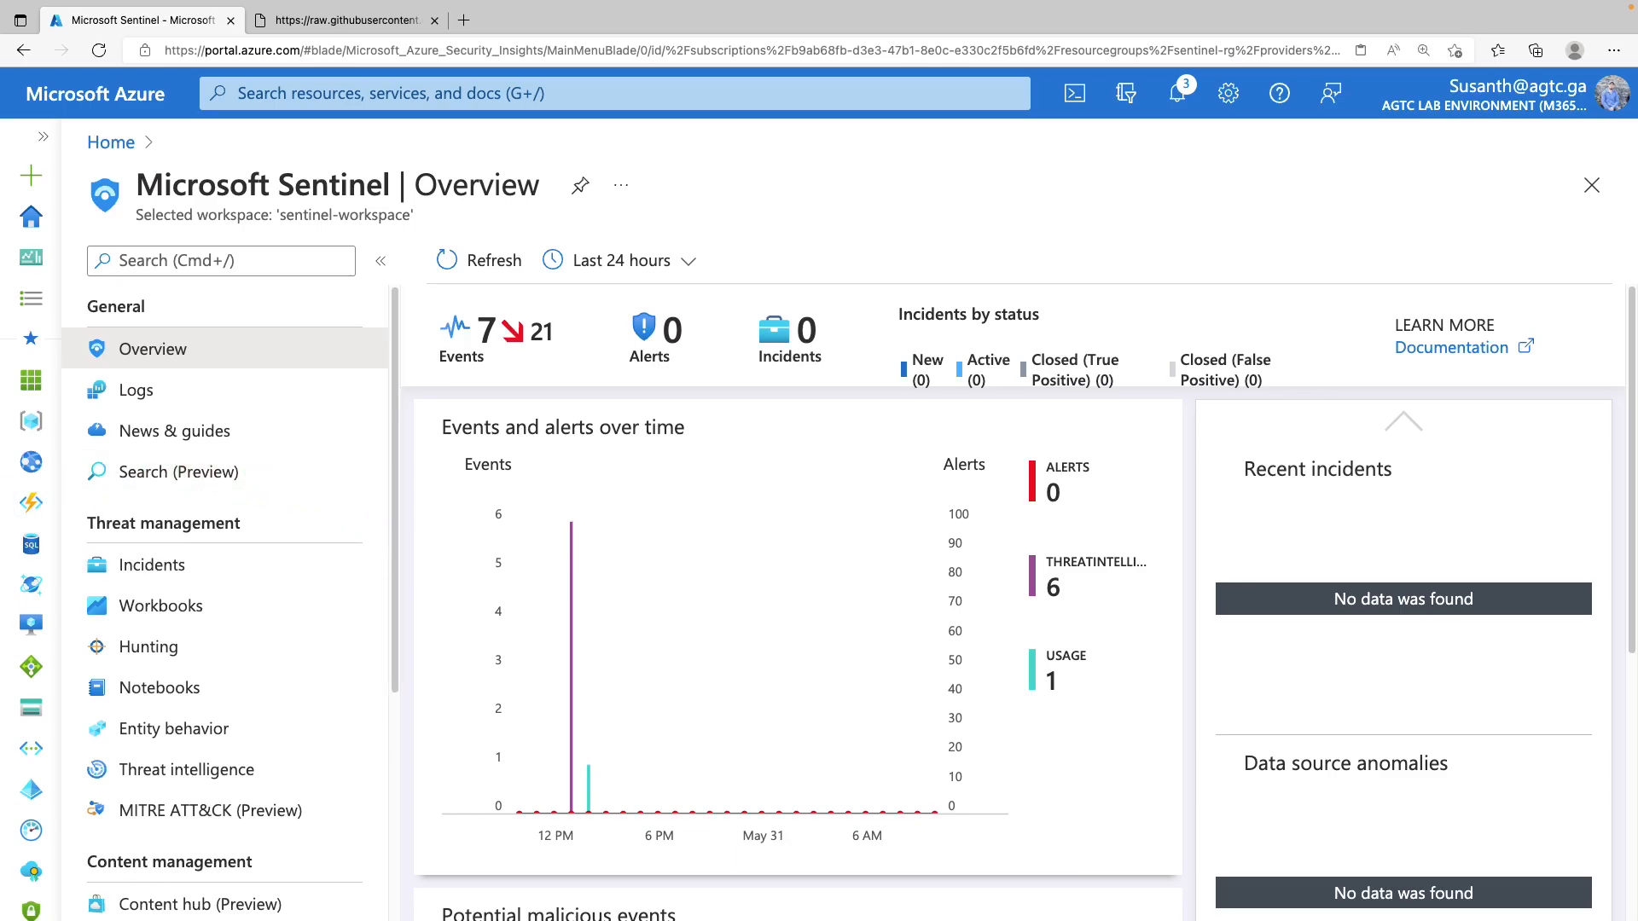
On the Threat intelligence page, review the 80.87.202.49 indicator's details, then collapse the pane
{"action": "scroll", "coordinate": [102, 658], "scroll_direction": "down", "scroll_amount": 1}
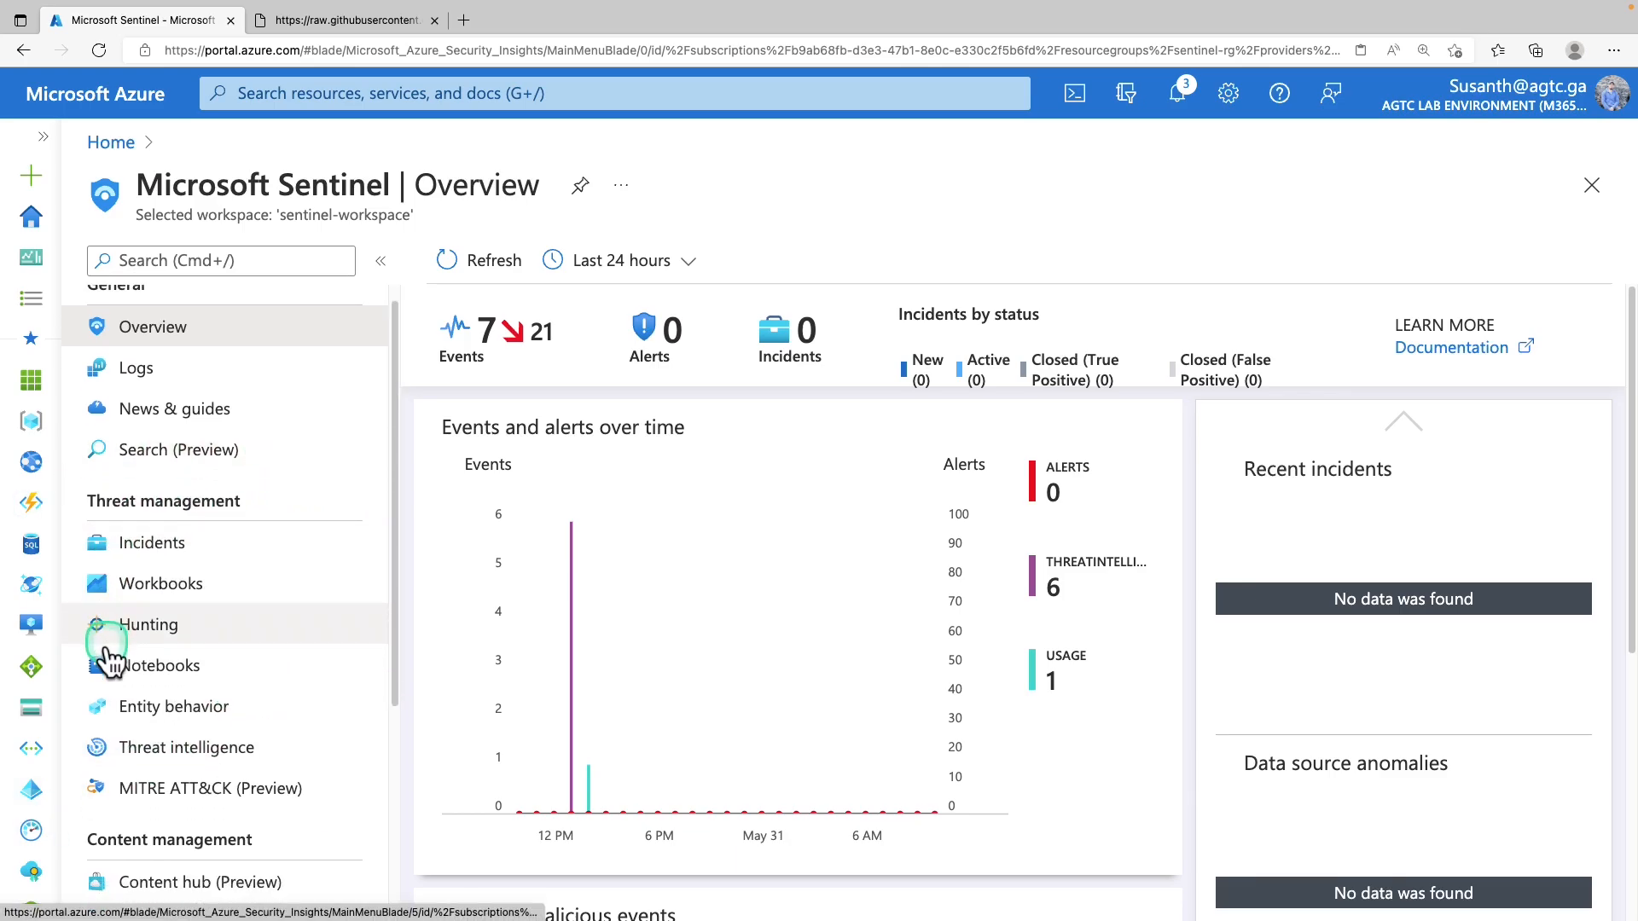
{"action": "left_click", "coordinate": [190, 703]}
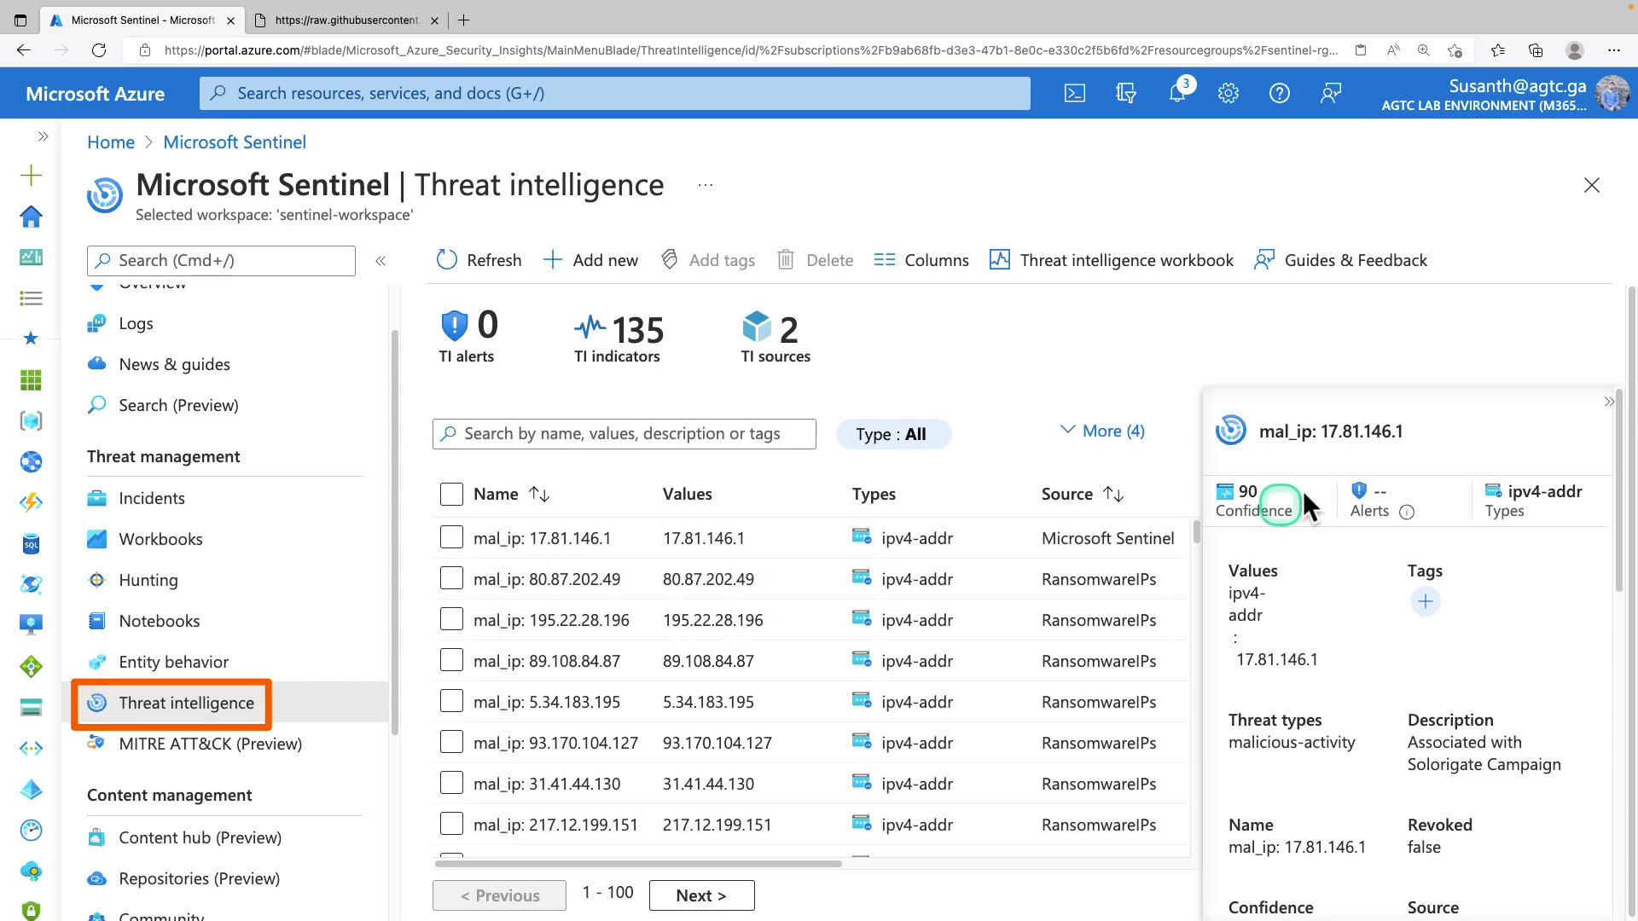
{"action": "left_click", "coordinate": [442, 577]}
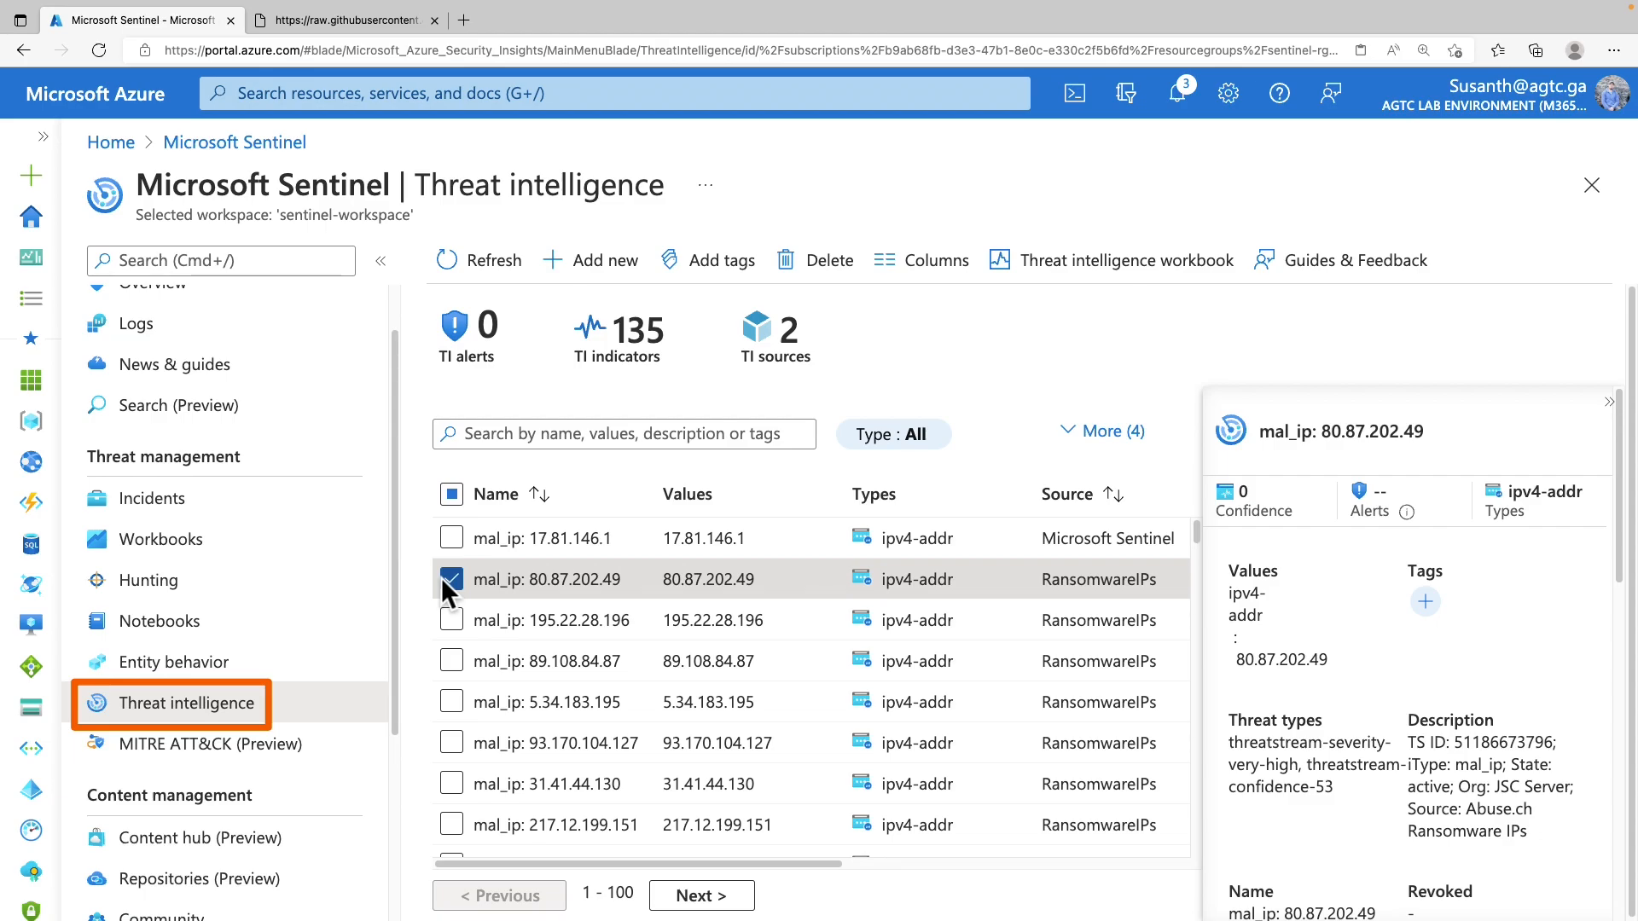
{"action": "left_click_drag", "start_coordinate": [1220, 397], "coordinate": [1581, 893]}
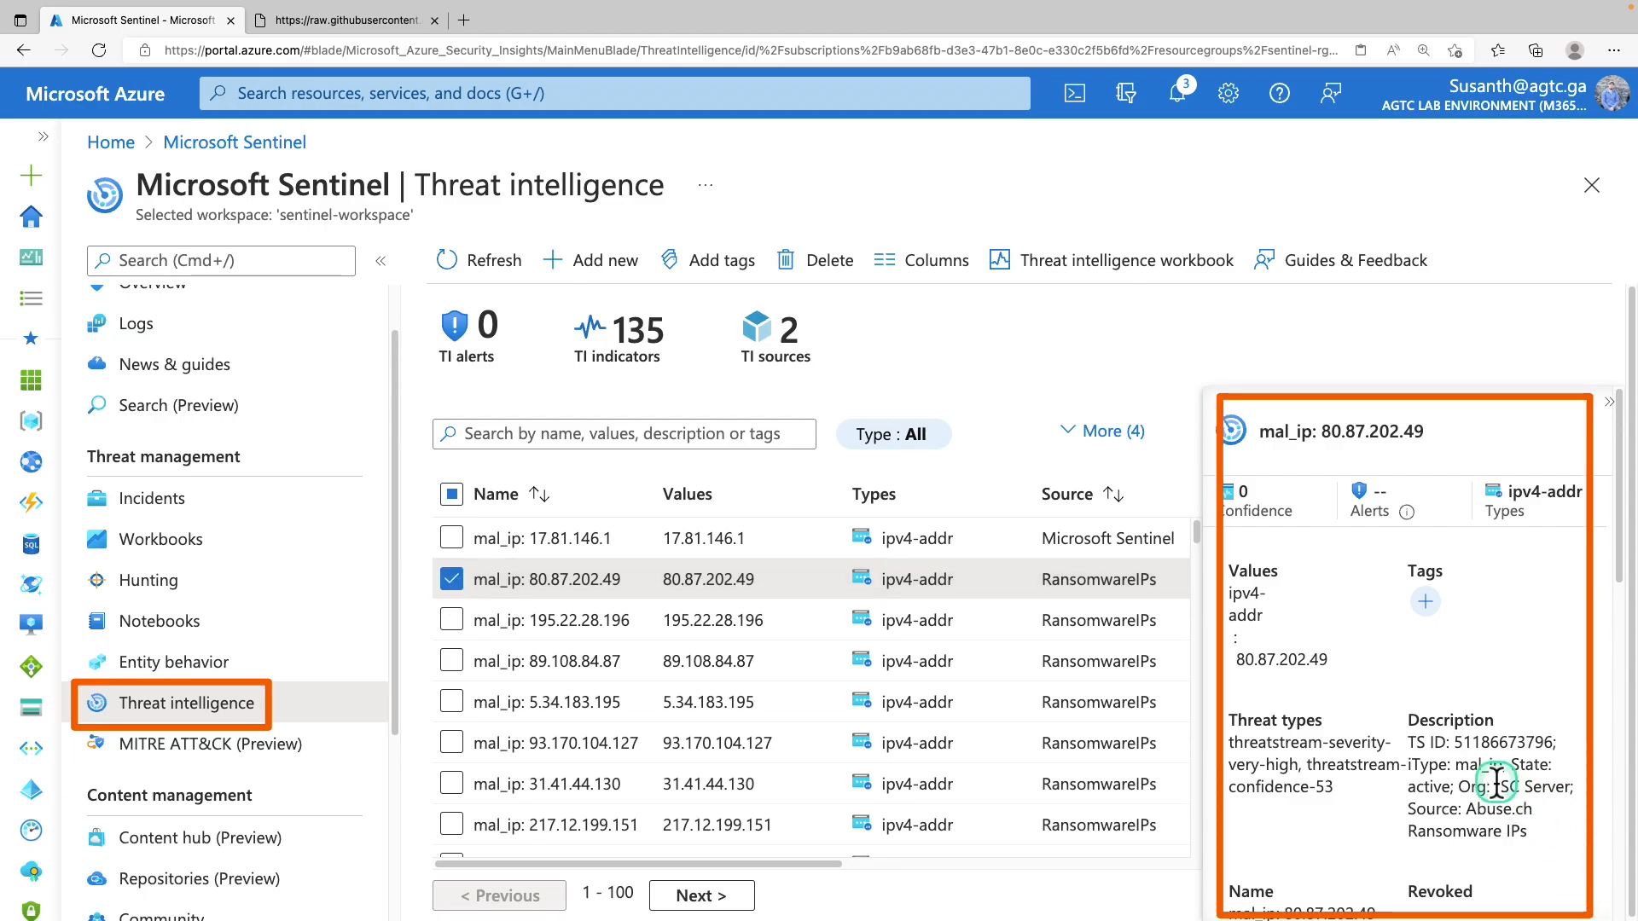
{"action": "left_click", "coordinate": [1391, 761]}
{"action": "scroll", "coordinate": [1392, 762], "scroll_direction": "down", "scroll_amount": 2}
{"action": "left_click", "coordinate": [1609, 401]}
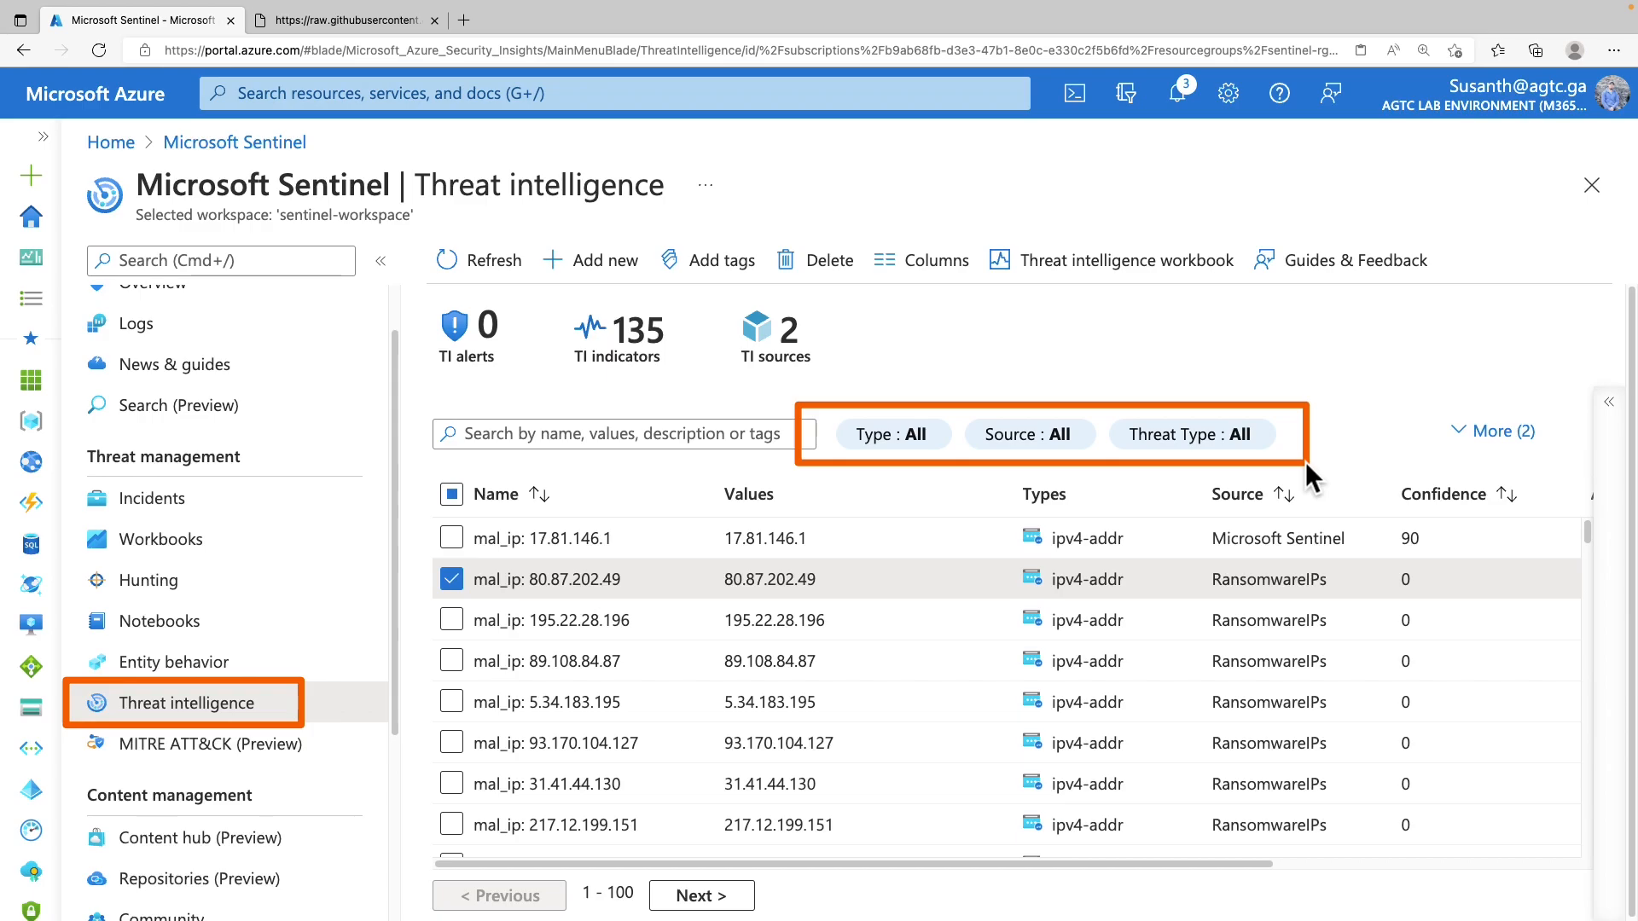
Look at the Type and Source filters without applying them, then start a new indicator
{"action": "left_click", "coordinate": [892, 436]}
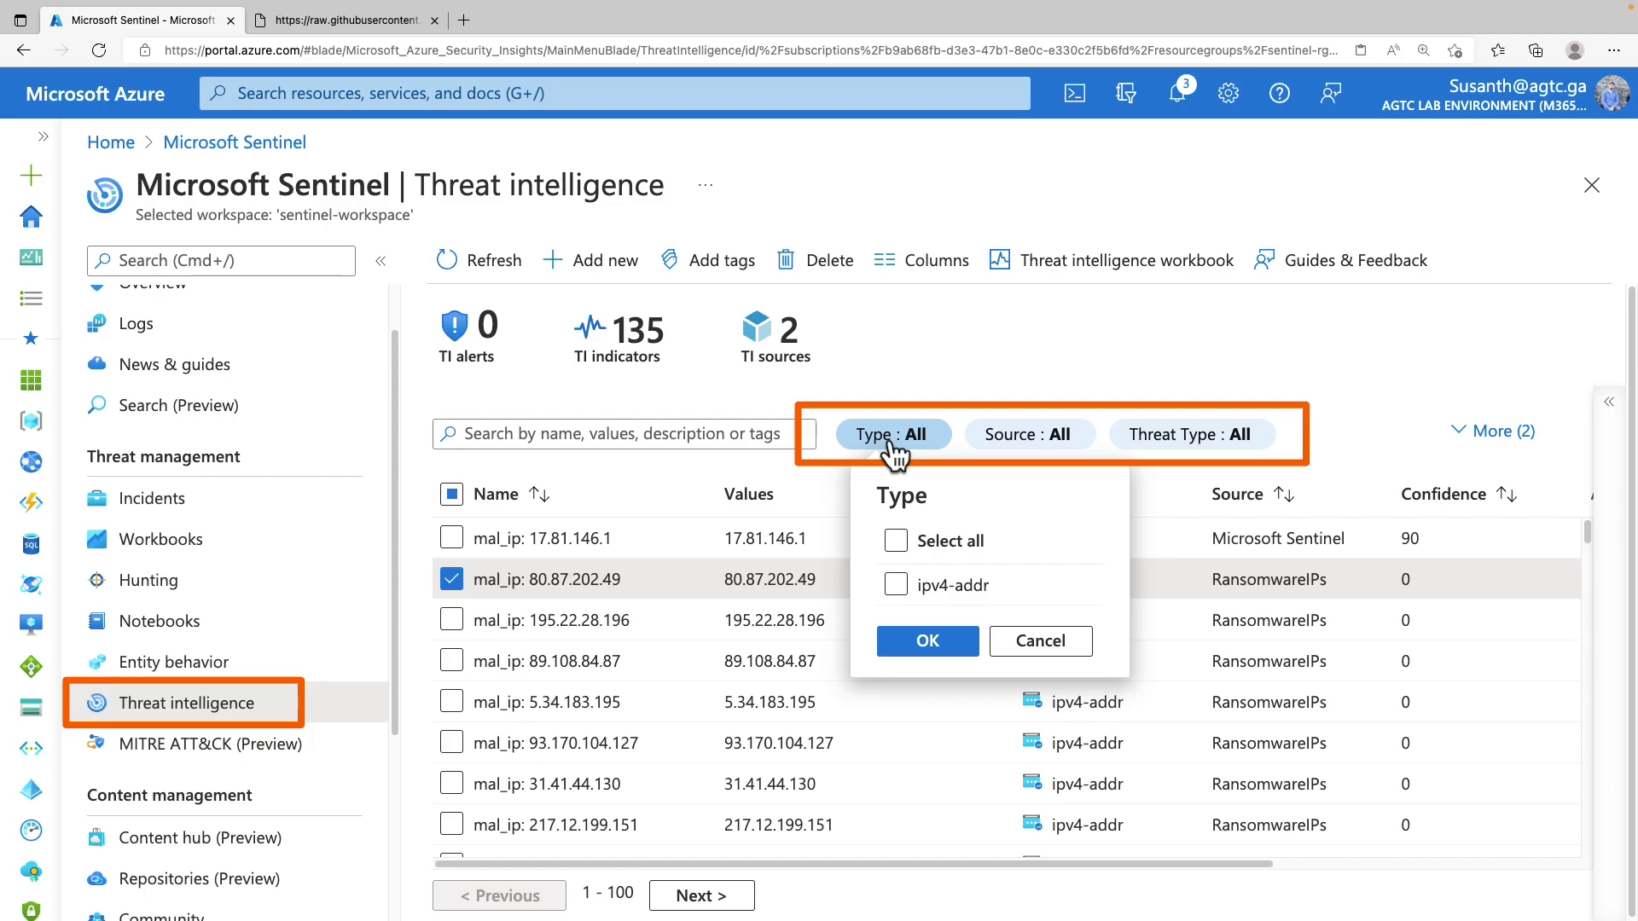
{"action": "left_click", "coordinate": [1036, 435]}
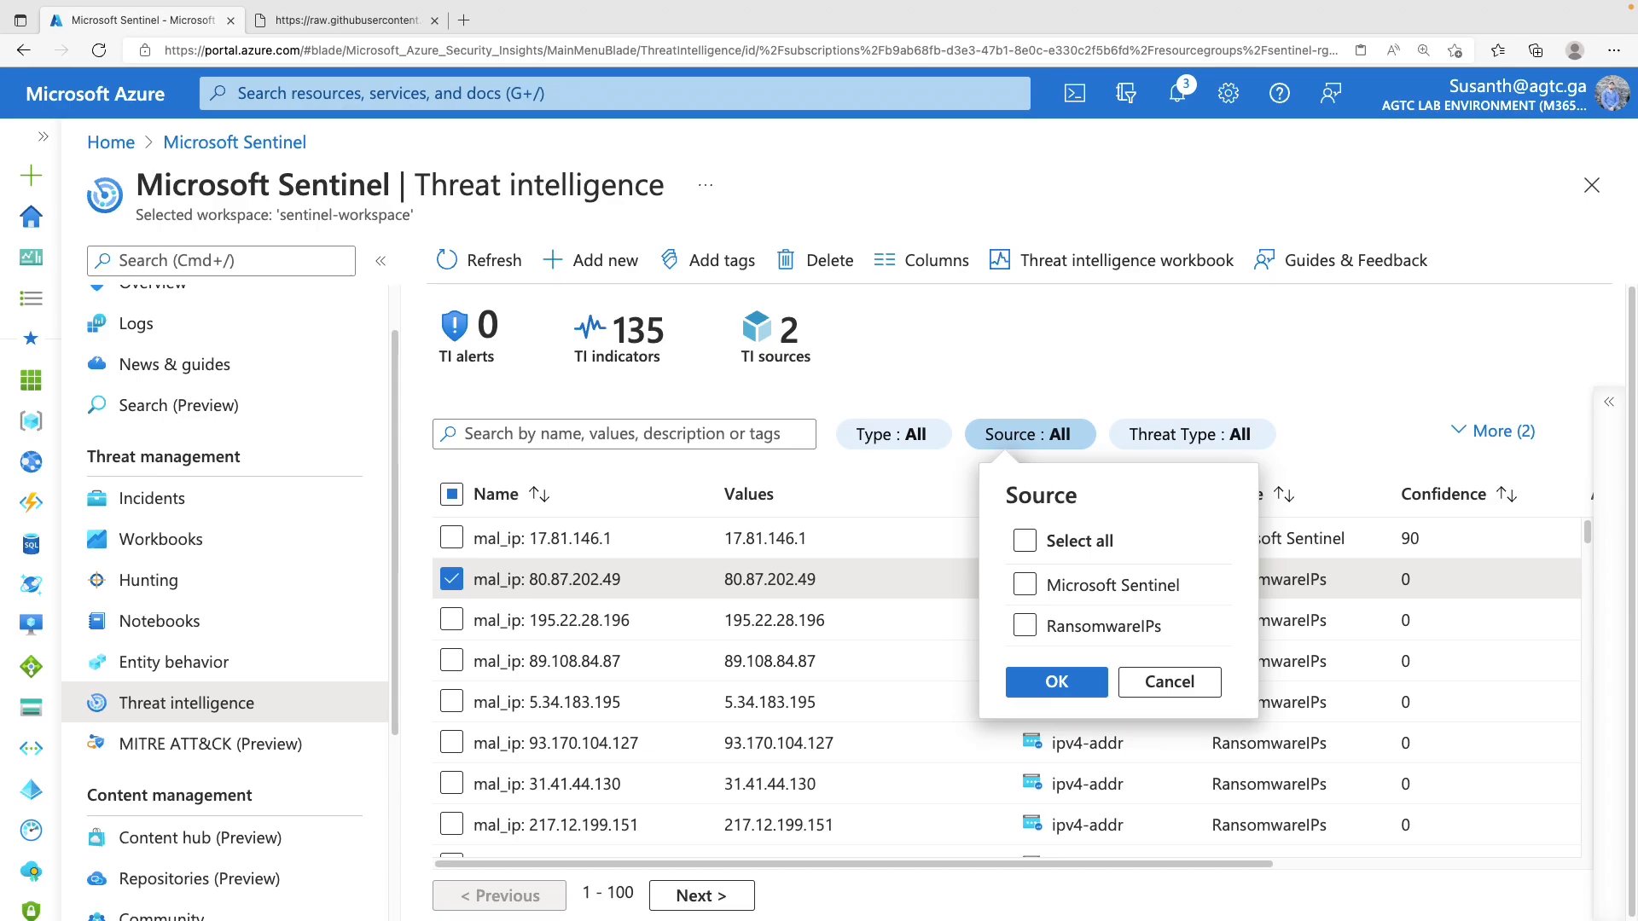
{"action": "left_click", "coordinate": [1162, 683]}
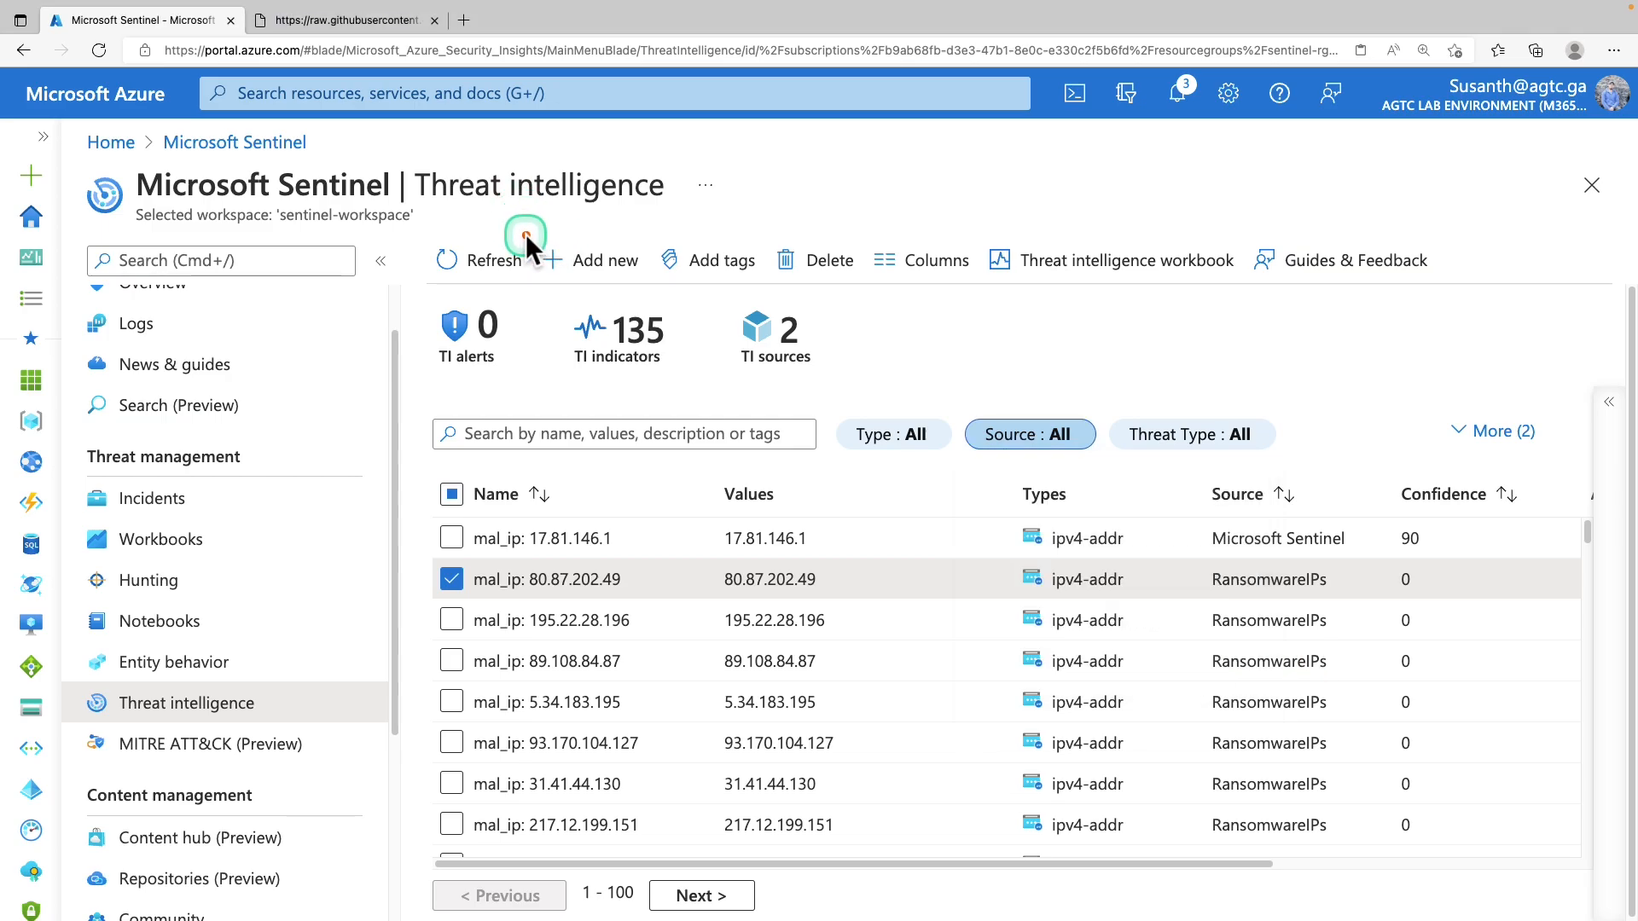
{"action": "left_click", "coordinate": [633, 273]}
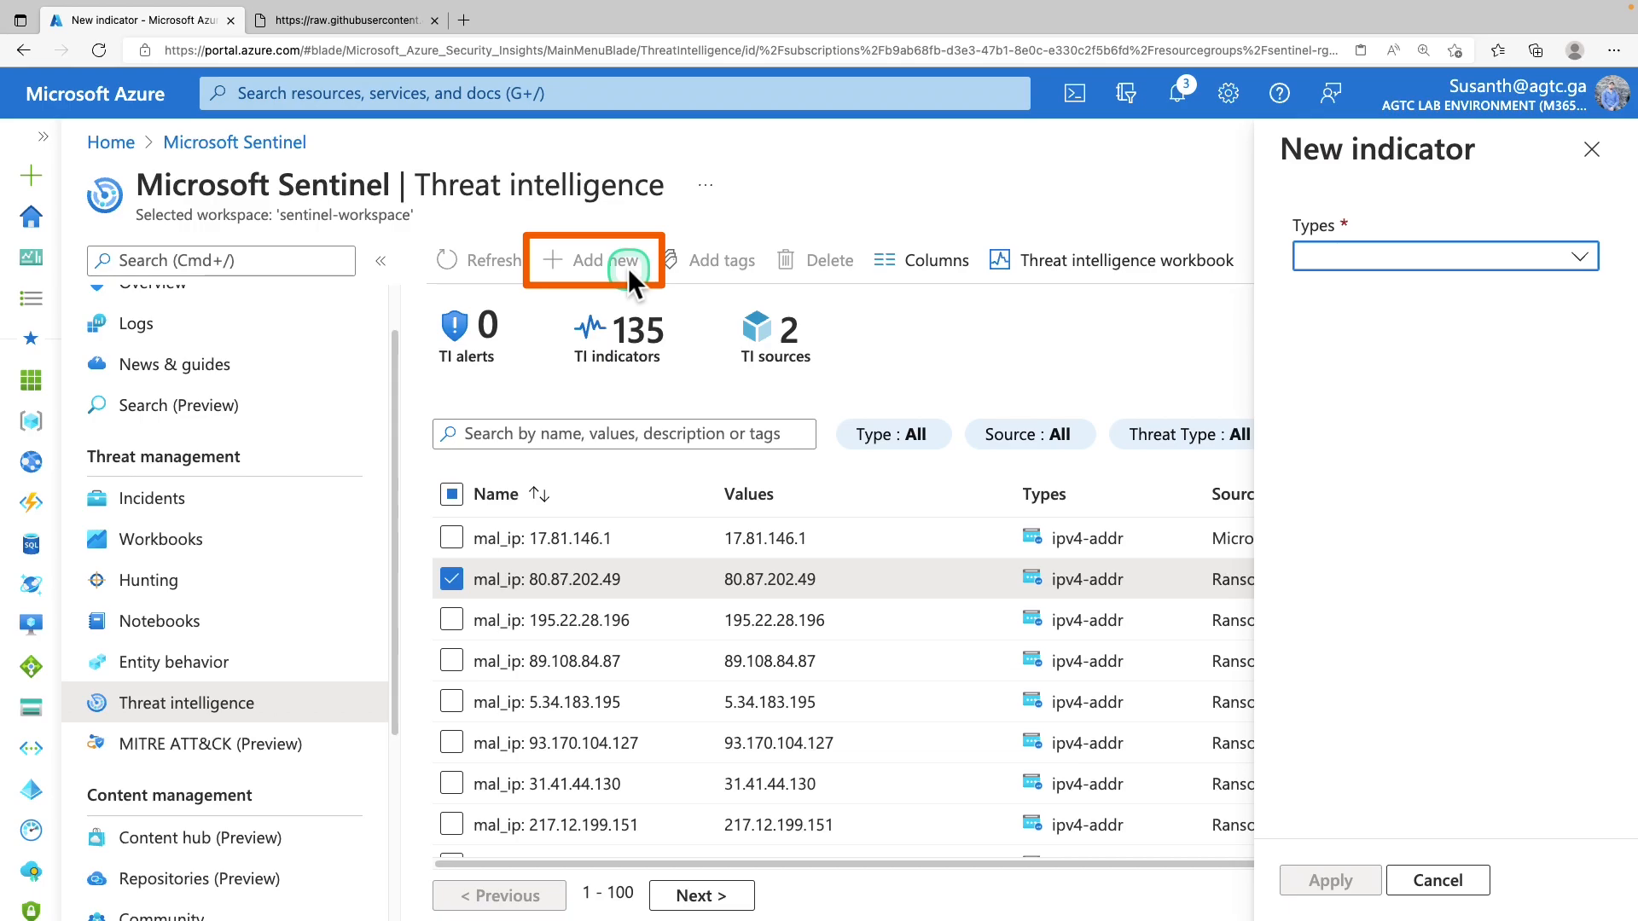
{"action": "left_click", "coordinate": [1410, 258]}
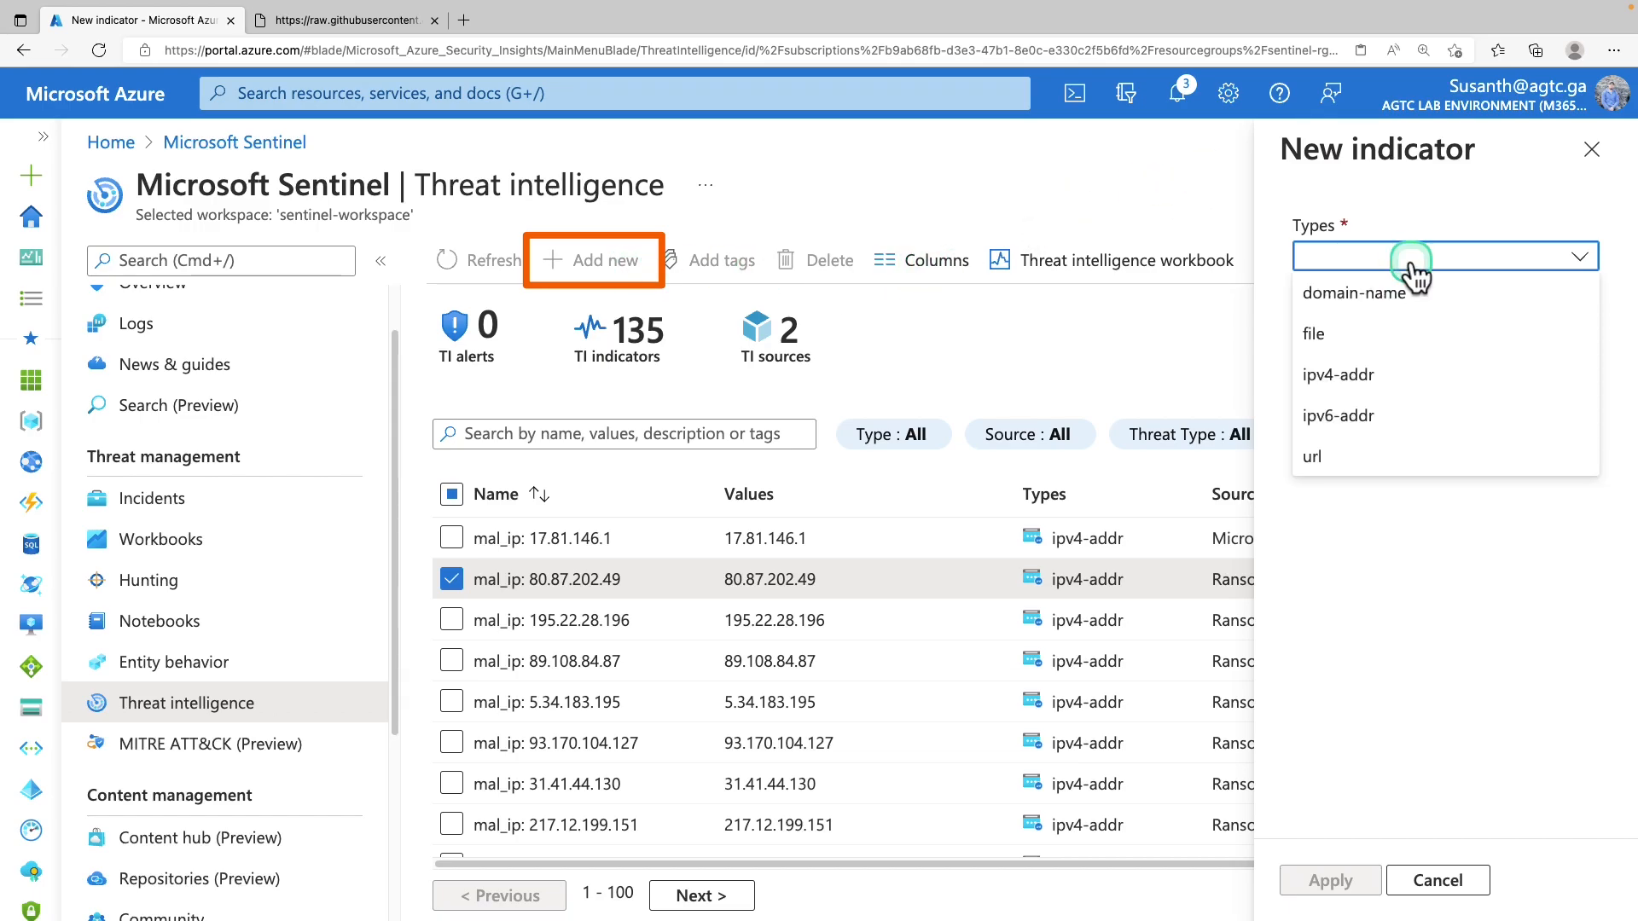
{"action": "left_click", "coordinate": [1344, 458]}
{"action": "left_click", "coordinate": [1304, 326]}
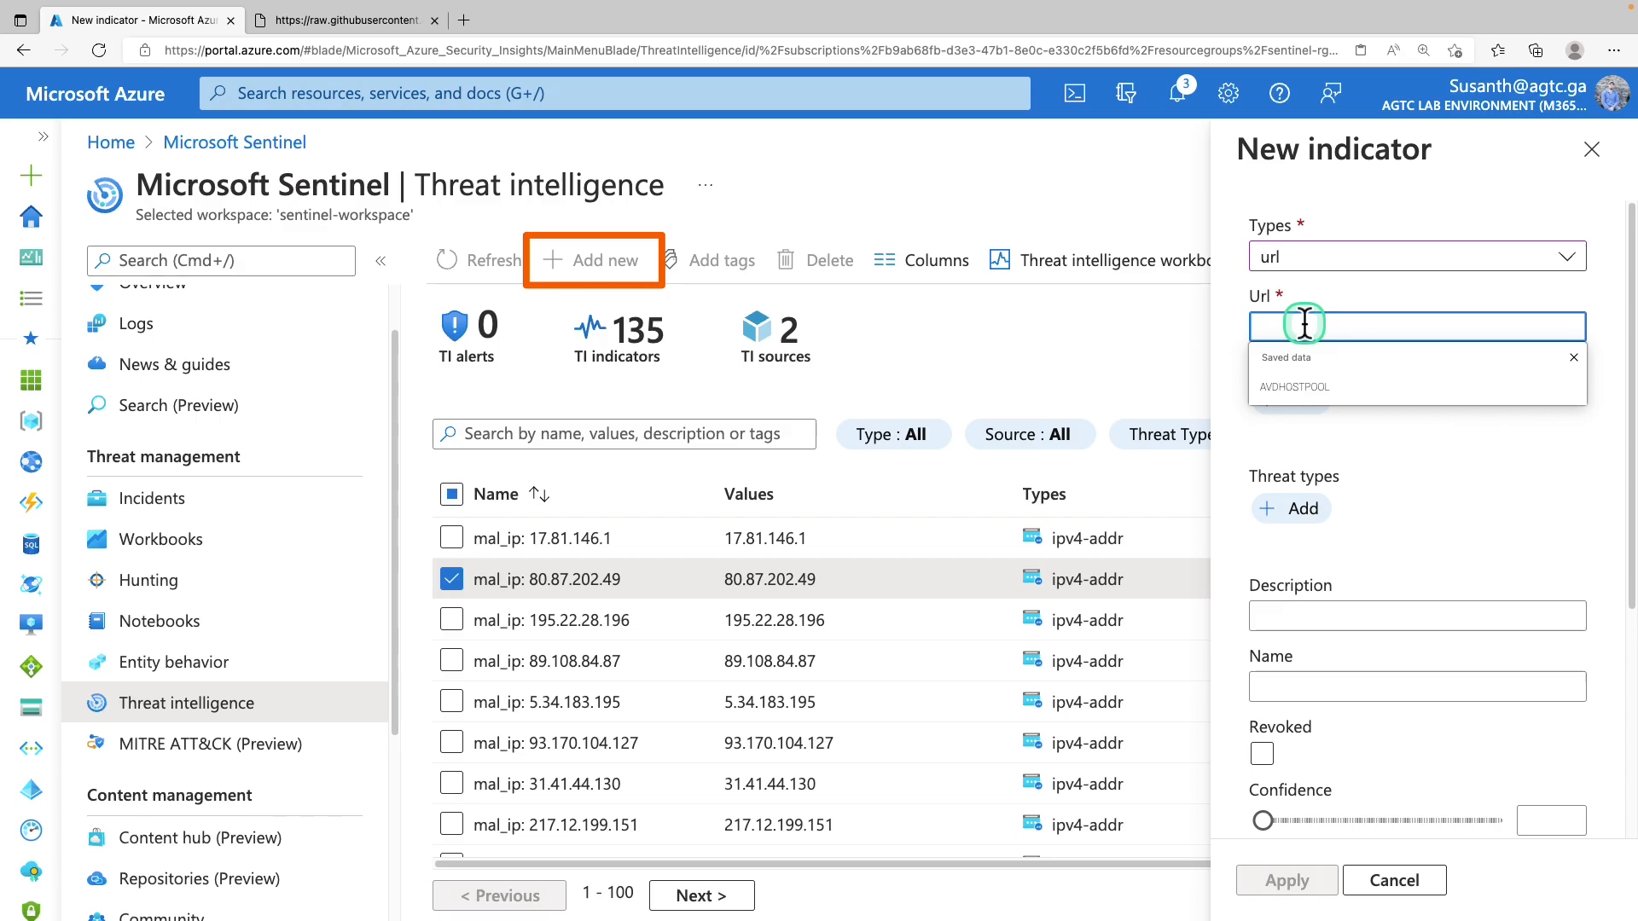
{"action": "type", "text": "http://phishing.com"}
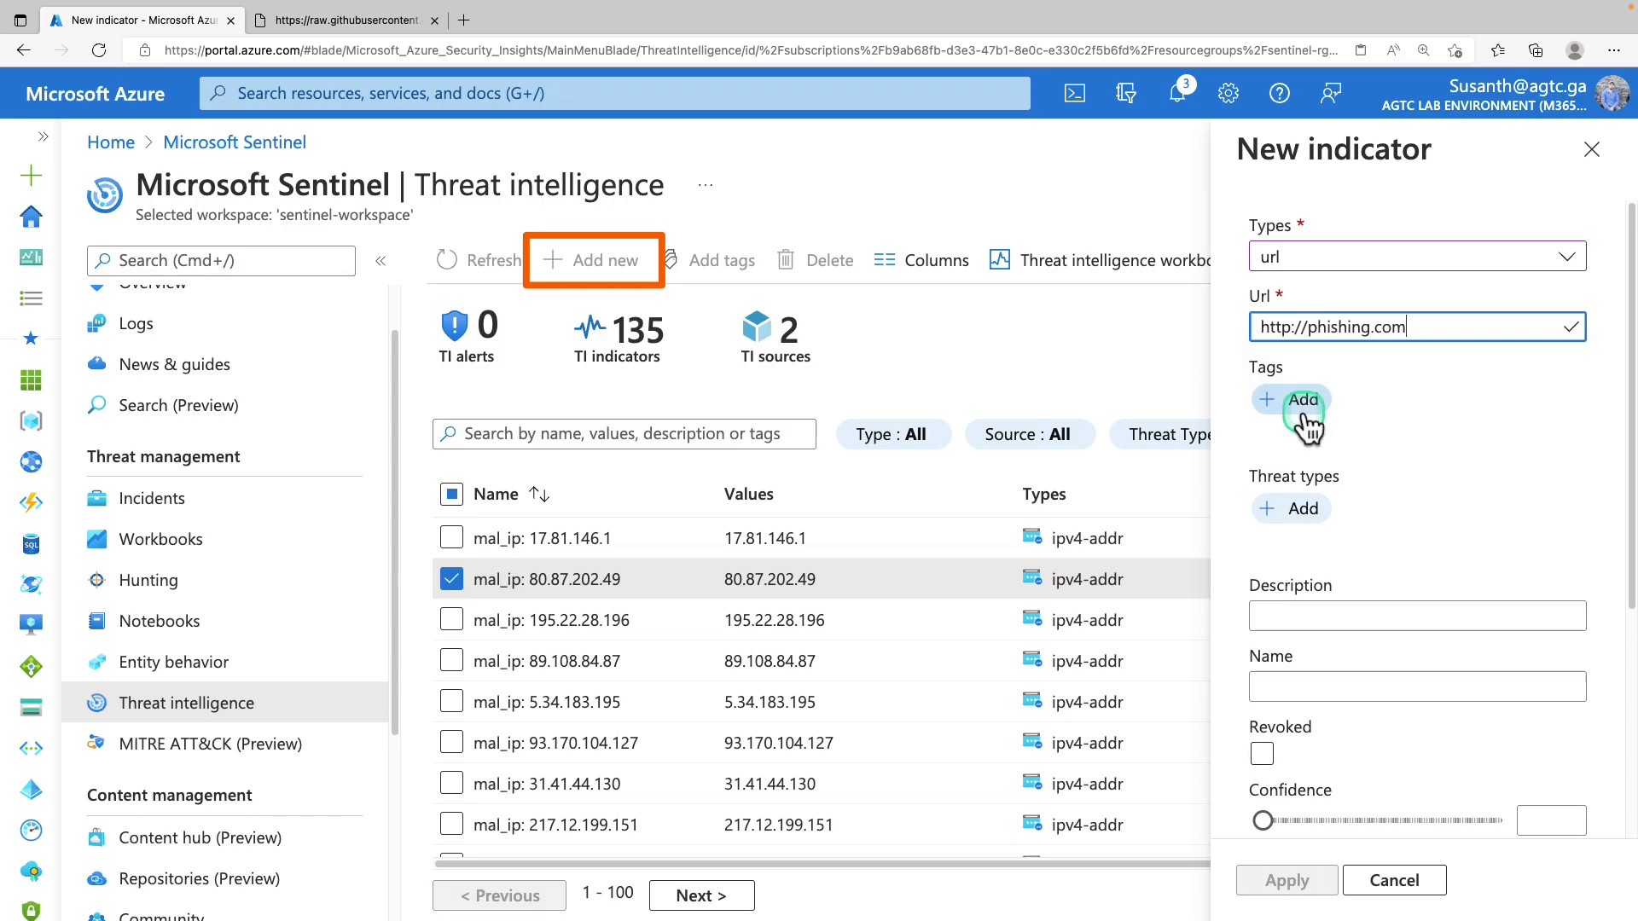
{"action": "left_click", "coordinate": [1306, 416]}
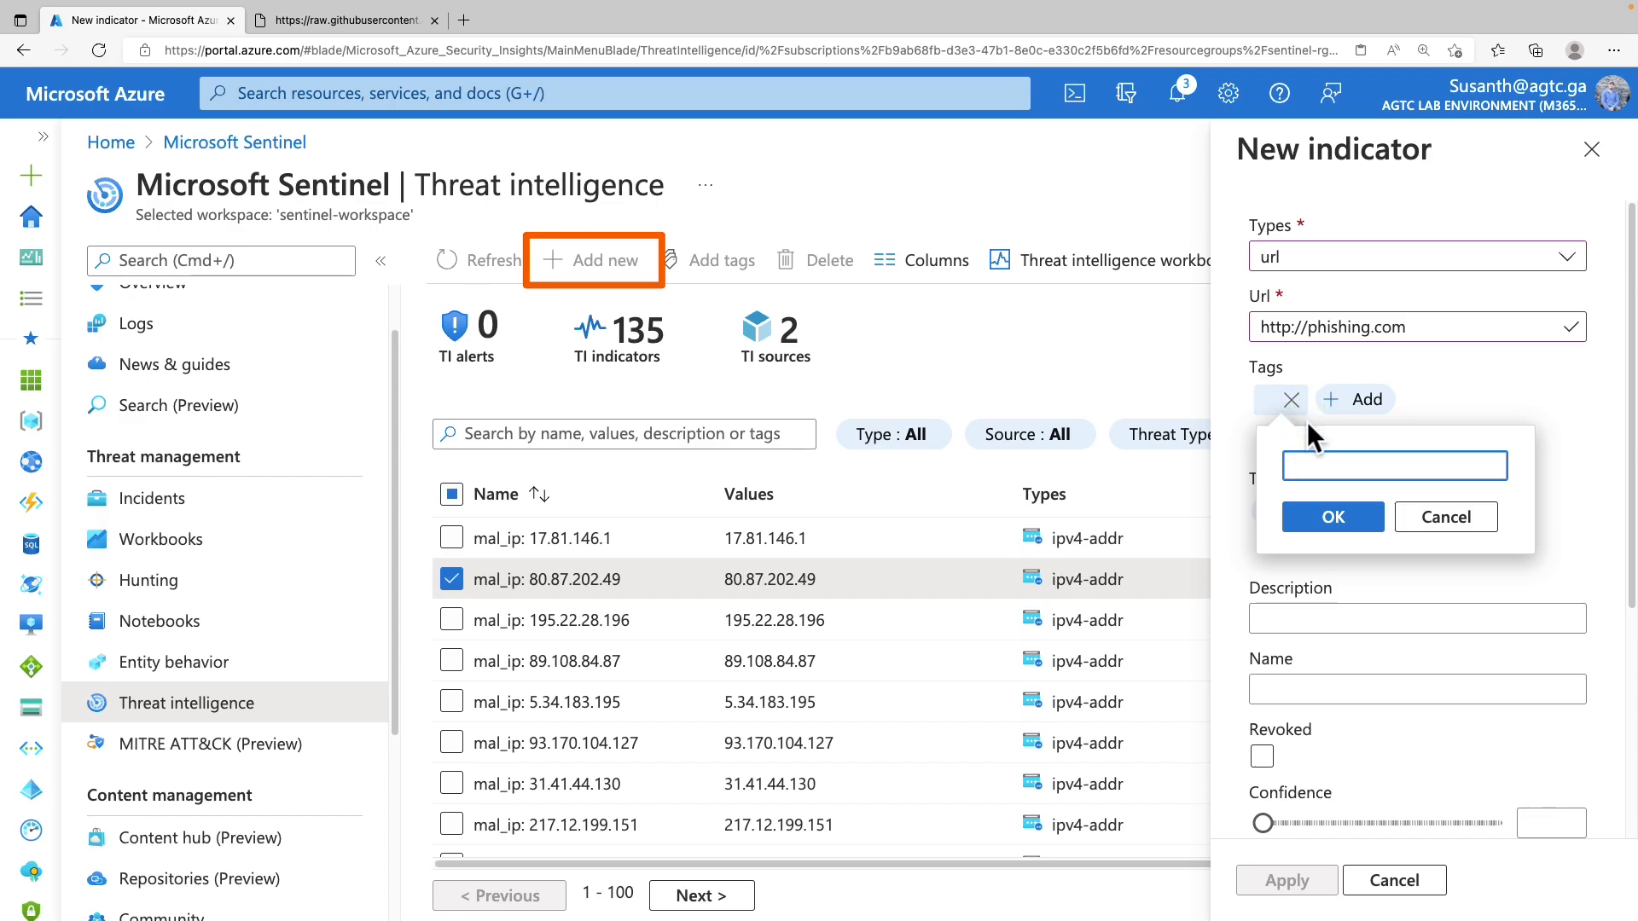
{"action": "type", "text": "incident 4326"}
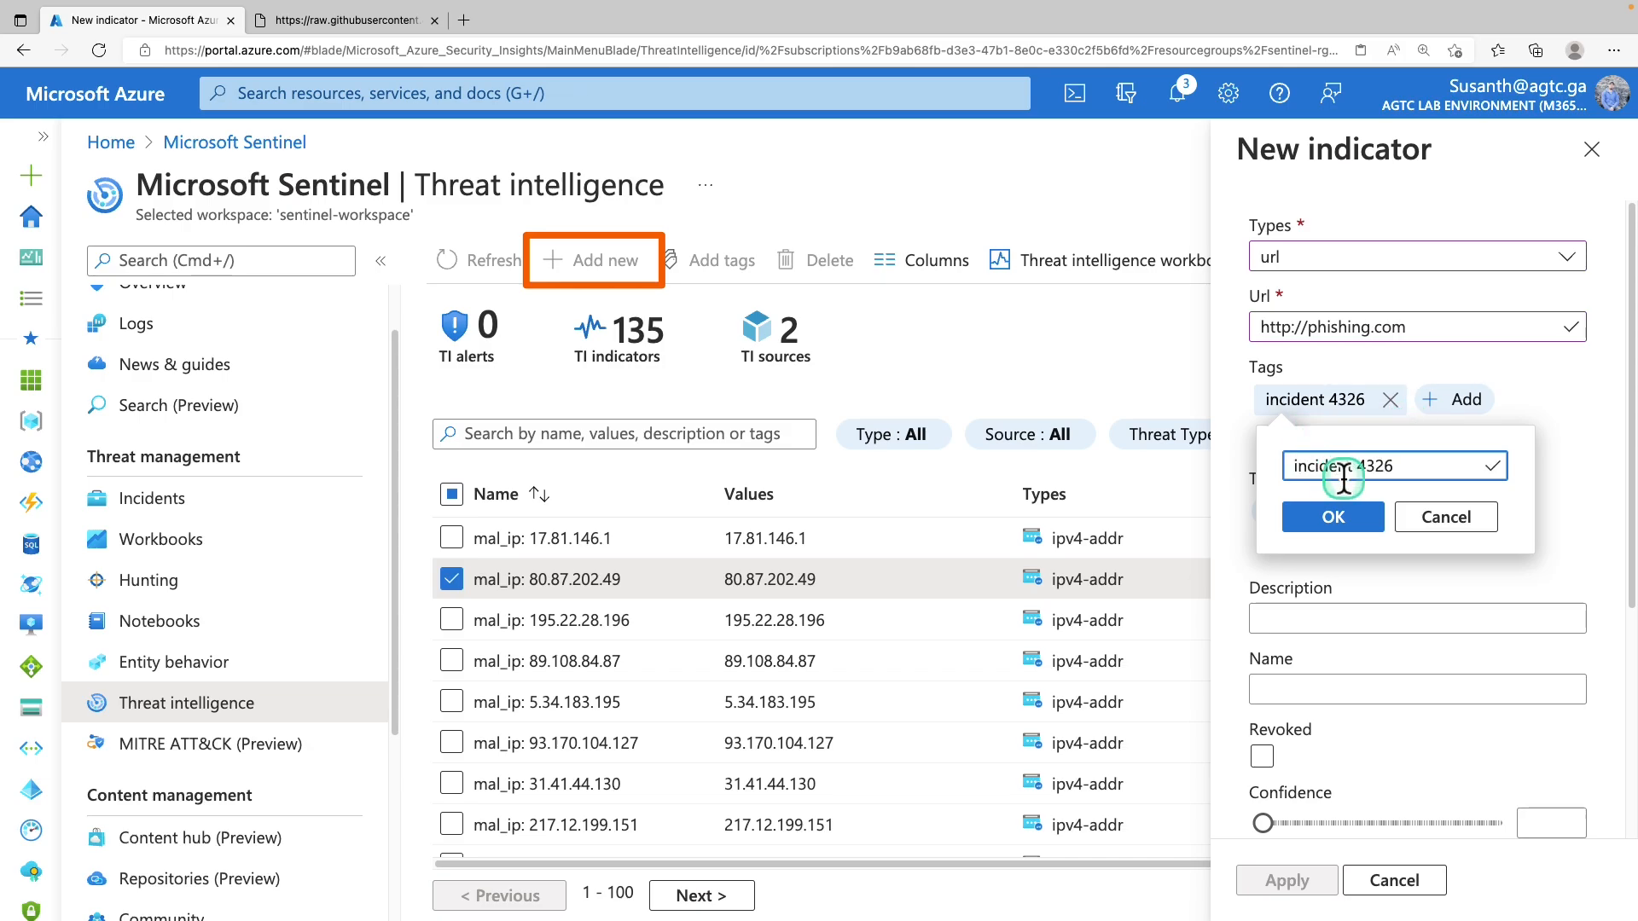
{"action": "left_click", "coordinate": [1346, 517]}
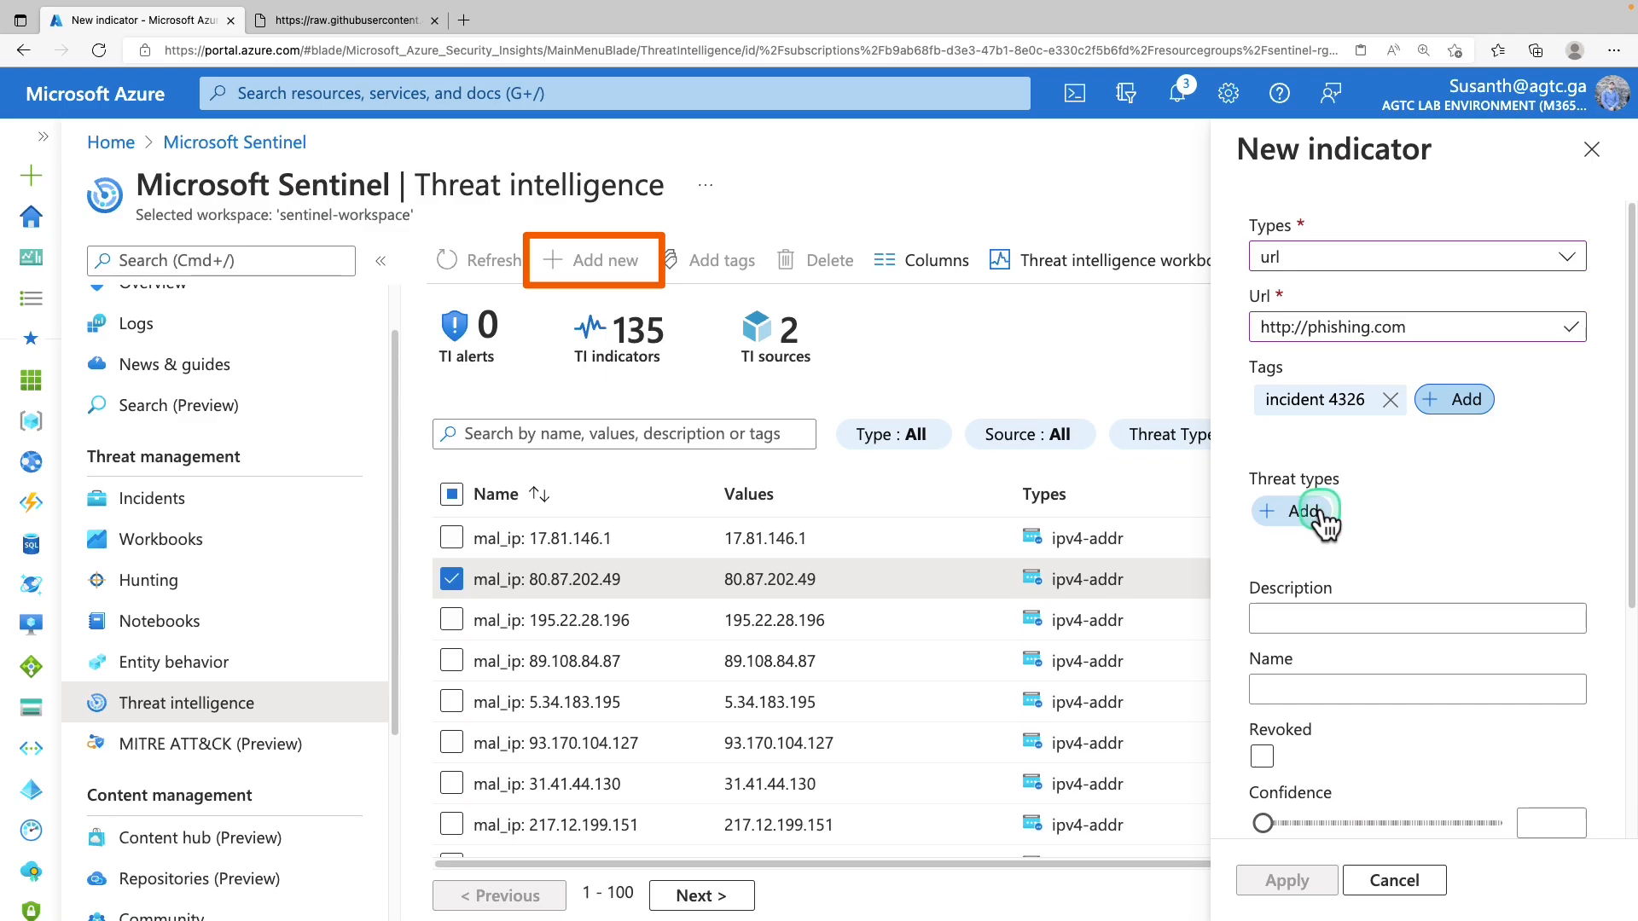
{"action": "left_click", "coordinate": [1312, 512]}
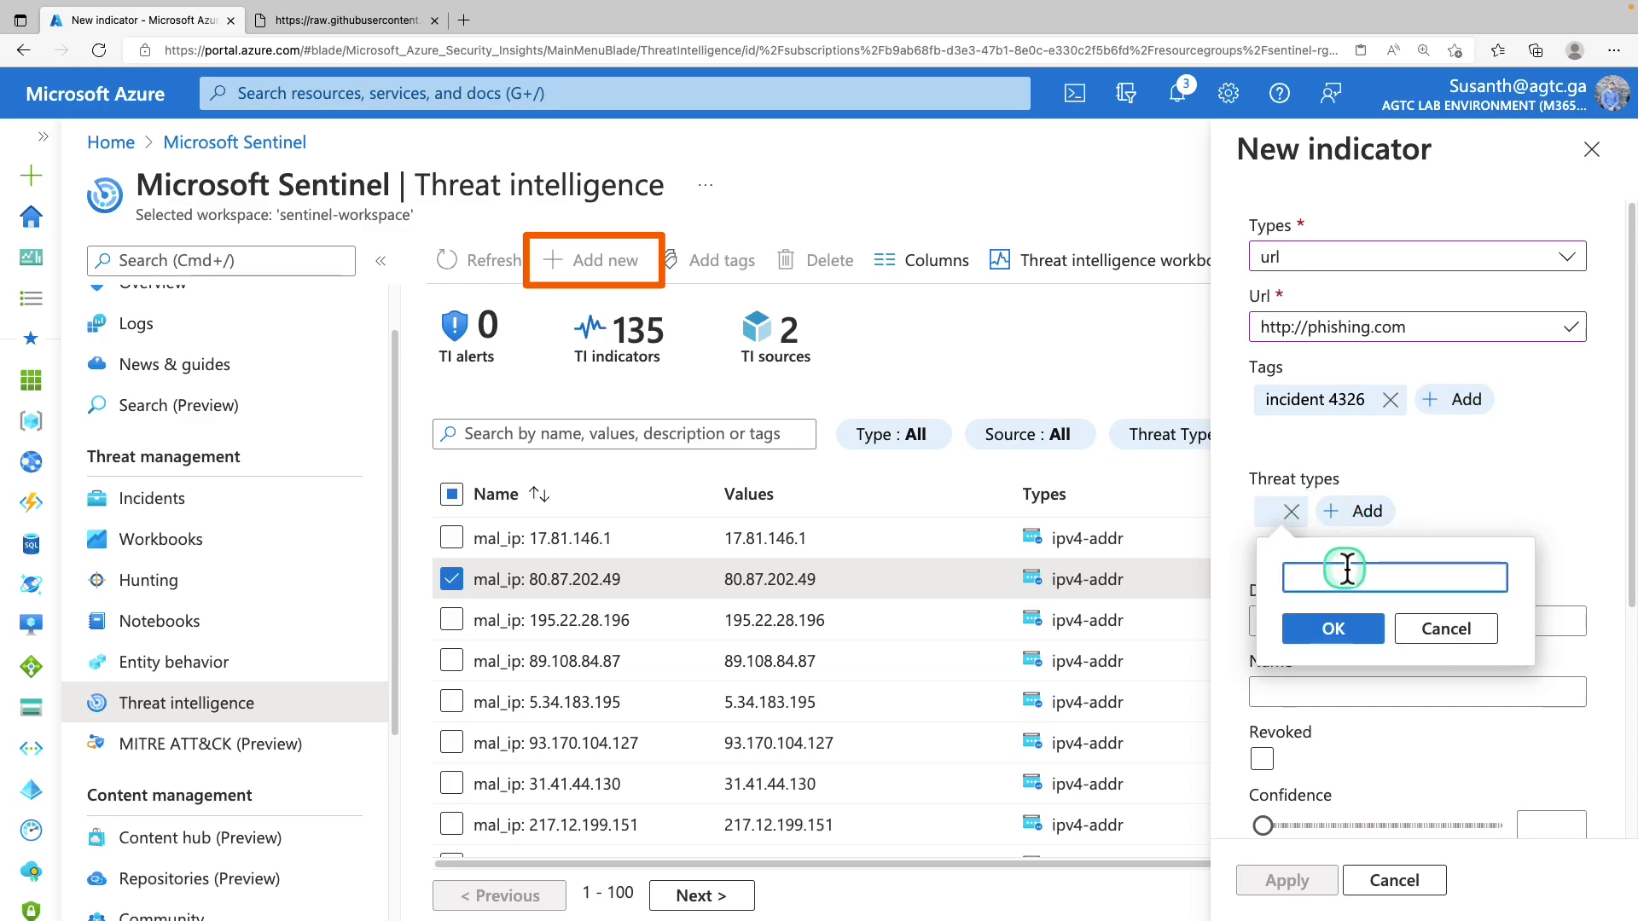
{"action": "type", "text": "malicious-activity"}
{"action": "left_click", "coordinate": [1432, 631]}
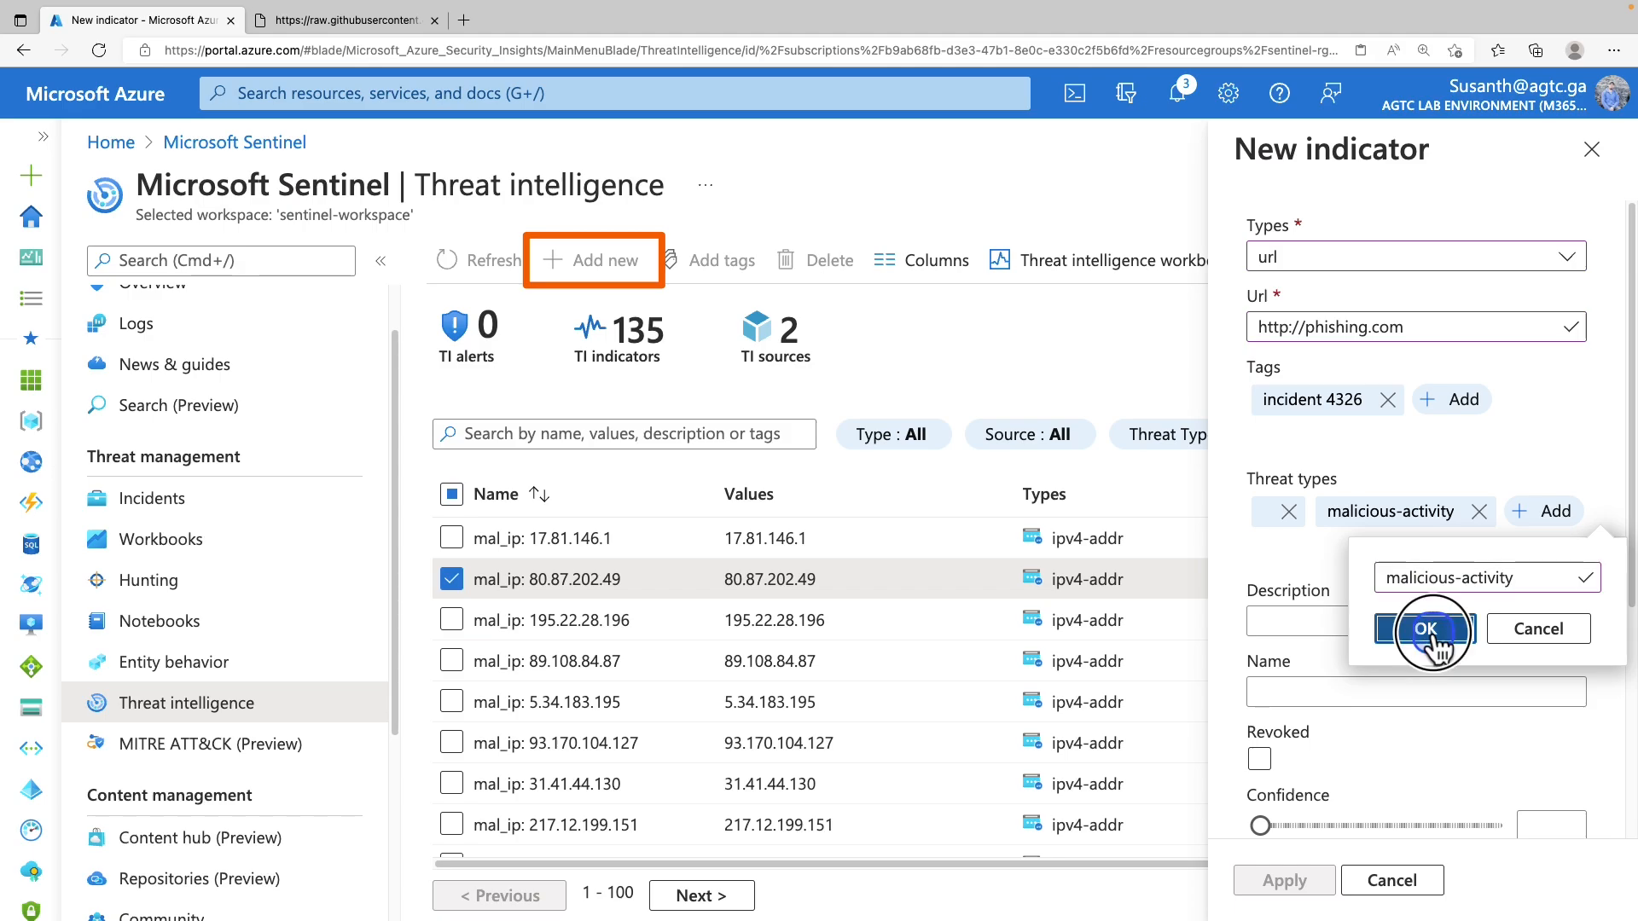
Set confidence to 80, valid-from date and valid-until June 3, then apply the indicator
{"action": "left_click", "coordinate": [1315, 621]}
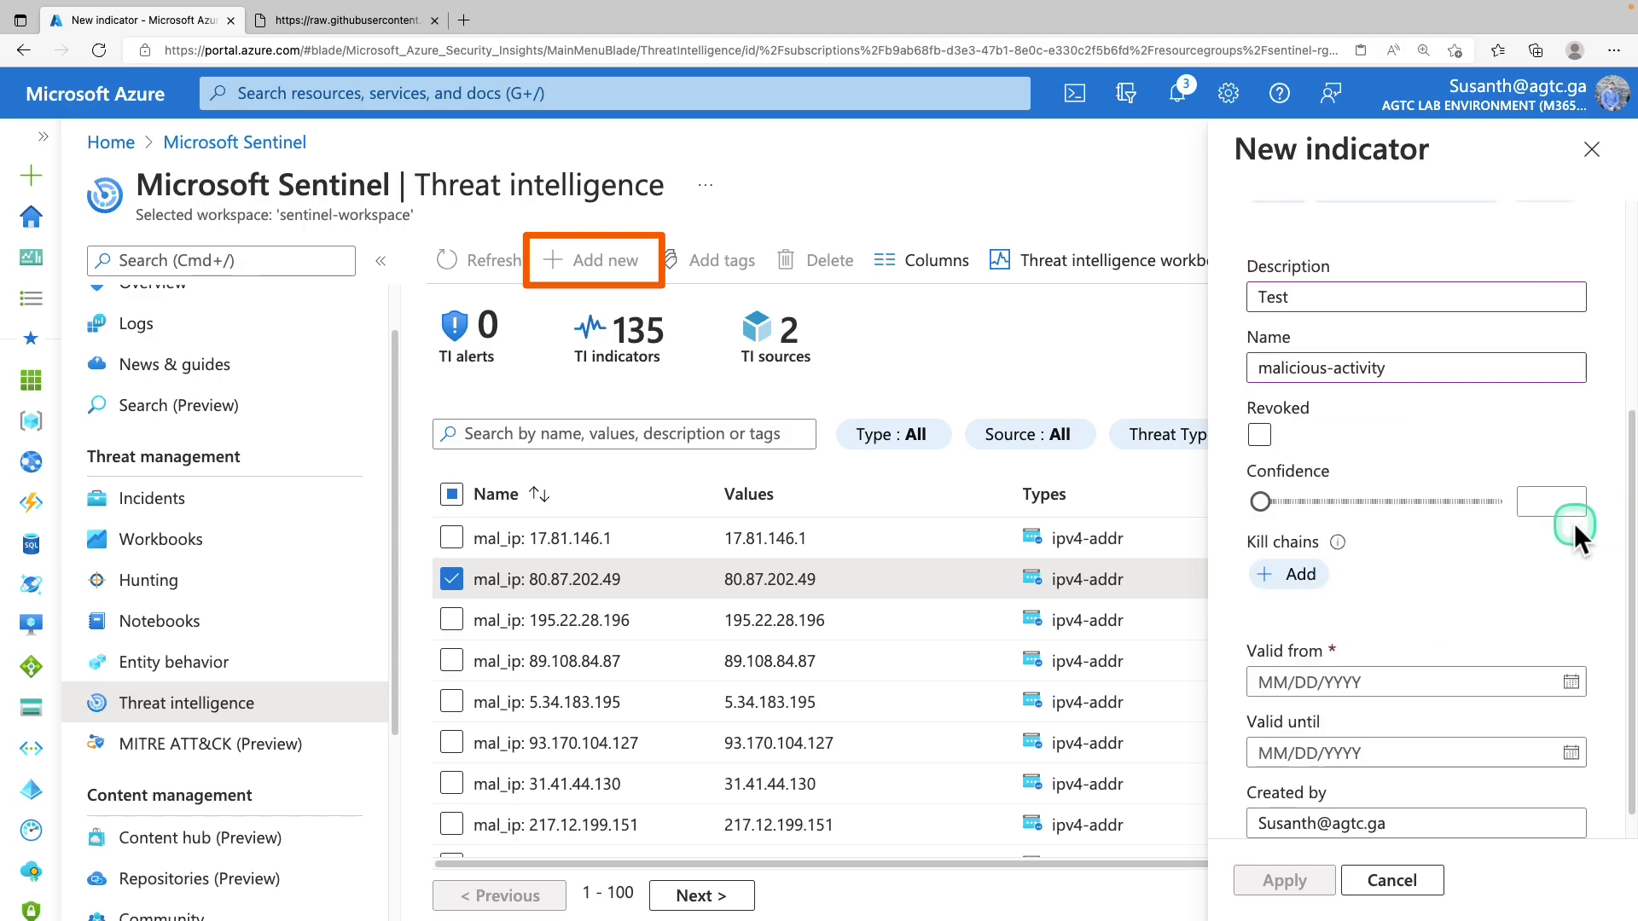
{"action": "left_click", "coordinate": [1566, 499]}
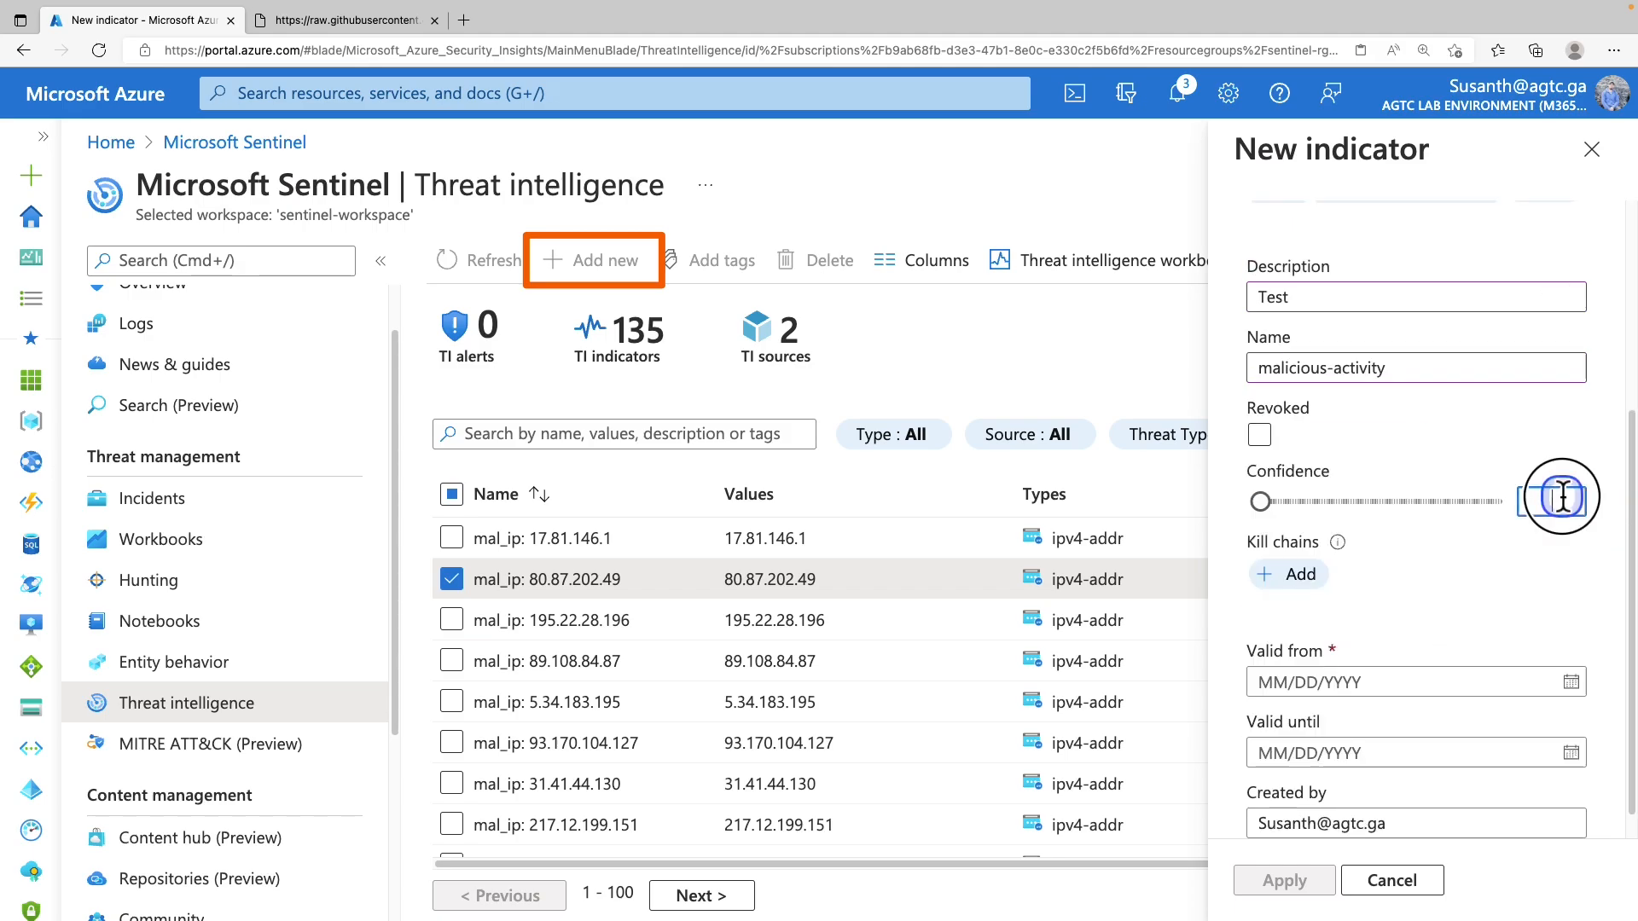
{"action": "type", "text": "80"}
{"action": "scroll", "coordinate": [1601, 667], "scroll_direction": "down", "scroll_amount": 1}
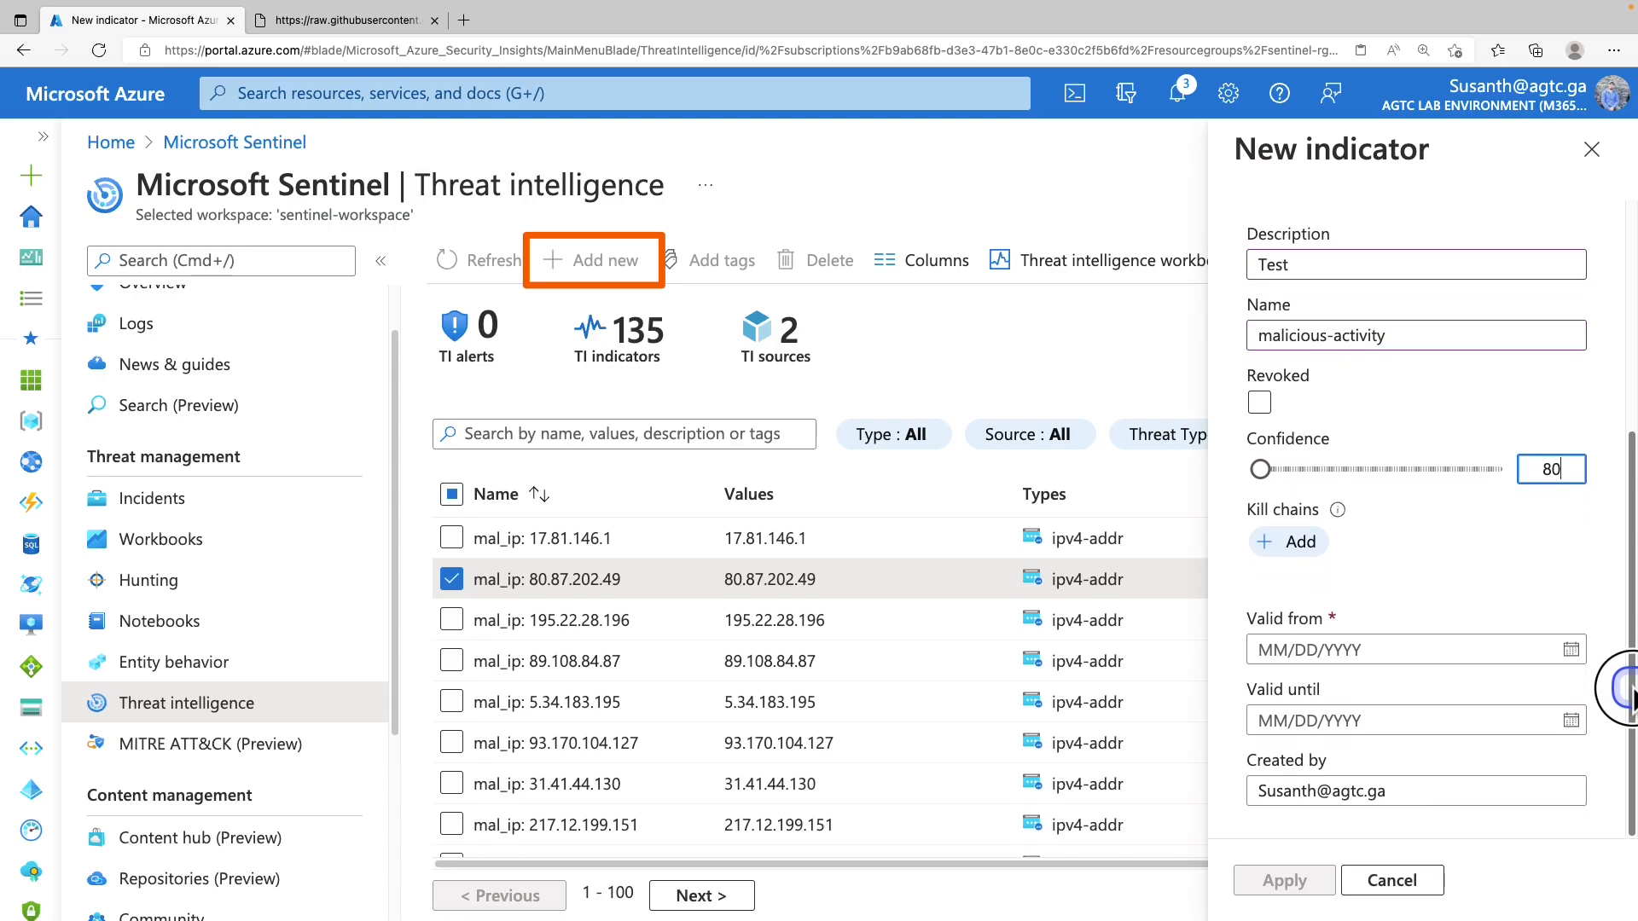
{"action": "left_click", "coordinate": [1571, 649]}
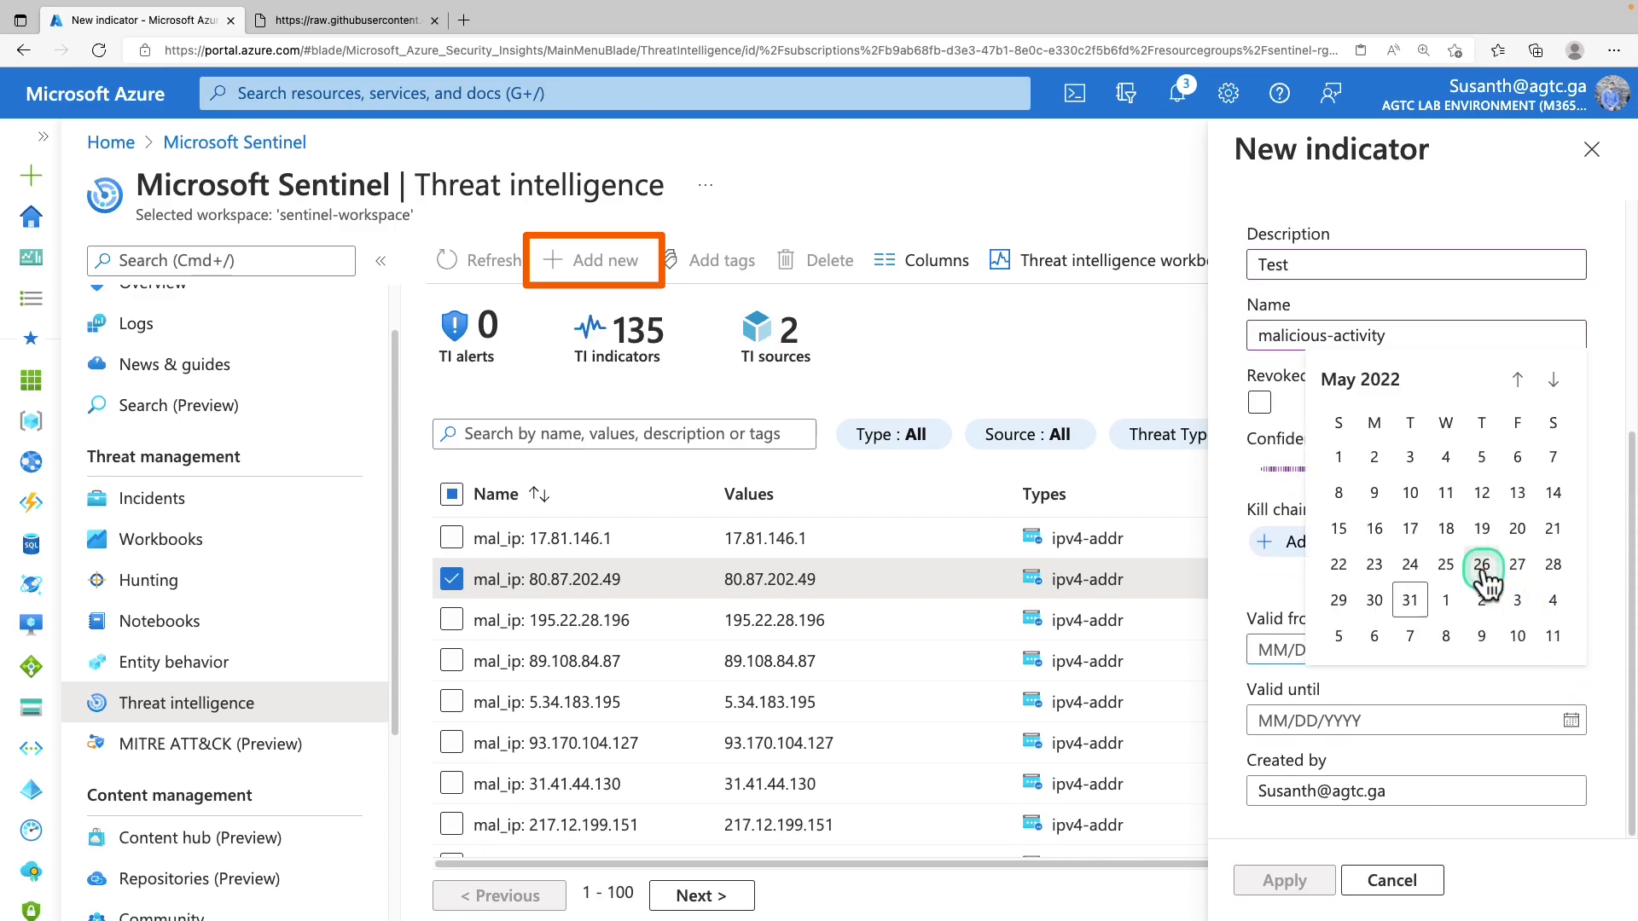
{"action": "left_click", "coordinate": [1382, 496]}
{"action": "left_click", "coordinate": [1574, 720]}
{"action": "left_click", "coordinate": [1516, 672]}
{"action": "left_click", "coordinate": [1303, 898]}
{"action": "left_click", "coordinate": [1299, 889]}
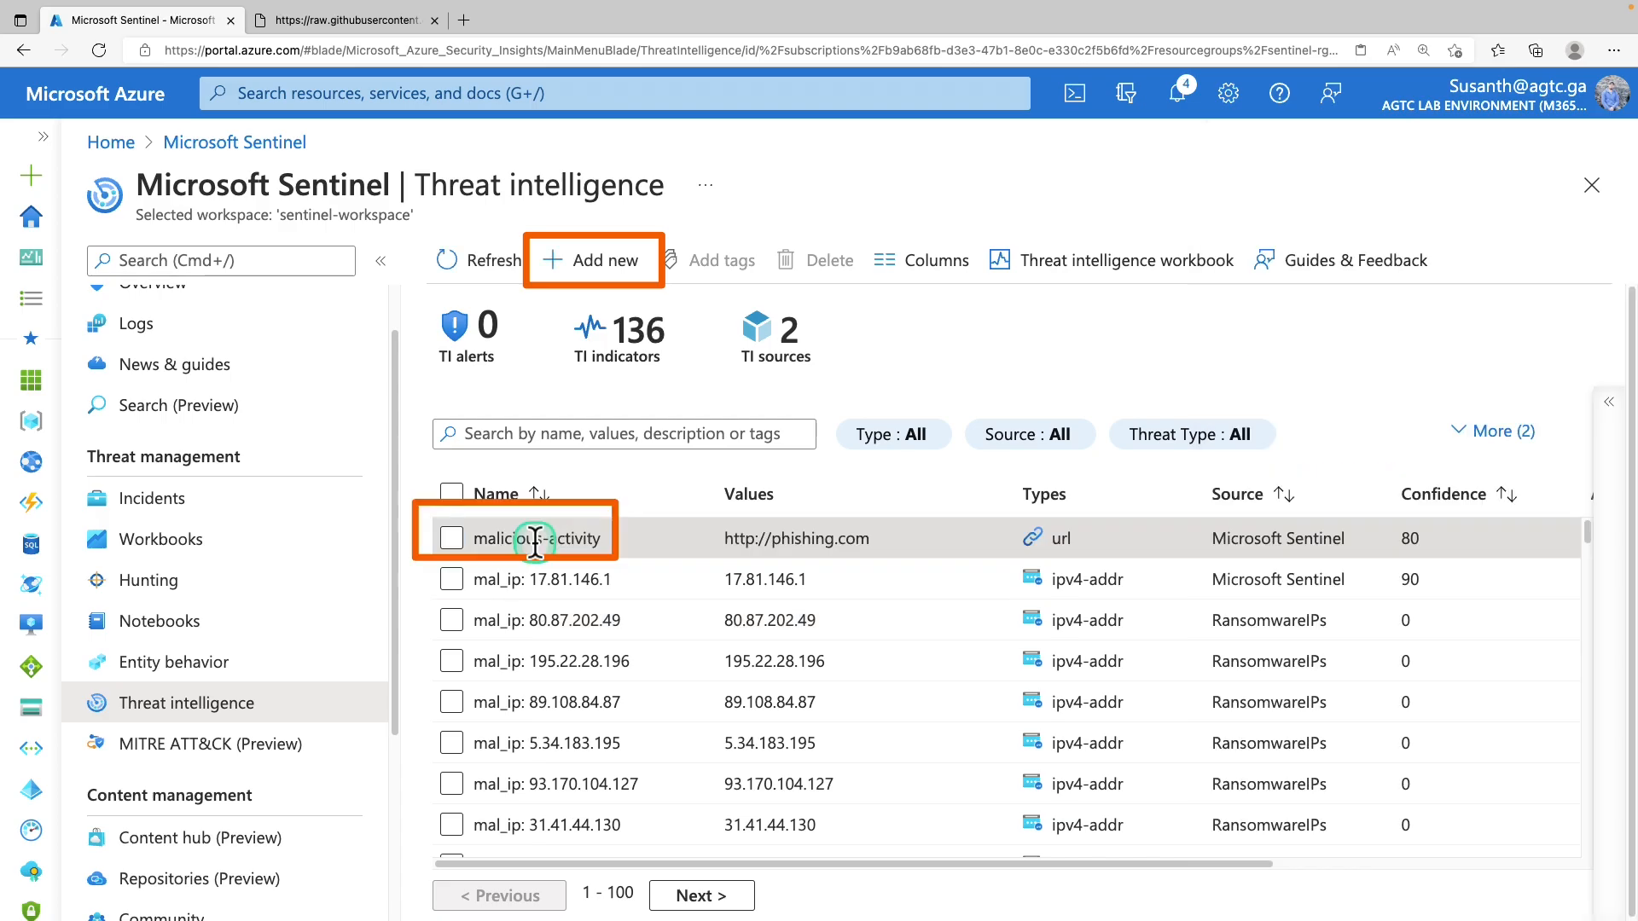
Review the malicious-activity indicator's details, then select it and choose Delete
{"action": "left_click", "coordinate": [452, 540]}
{"action": "left_click", "coordinate": [495, 540]}
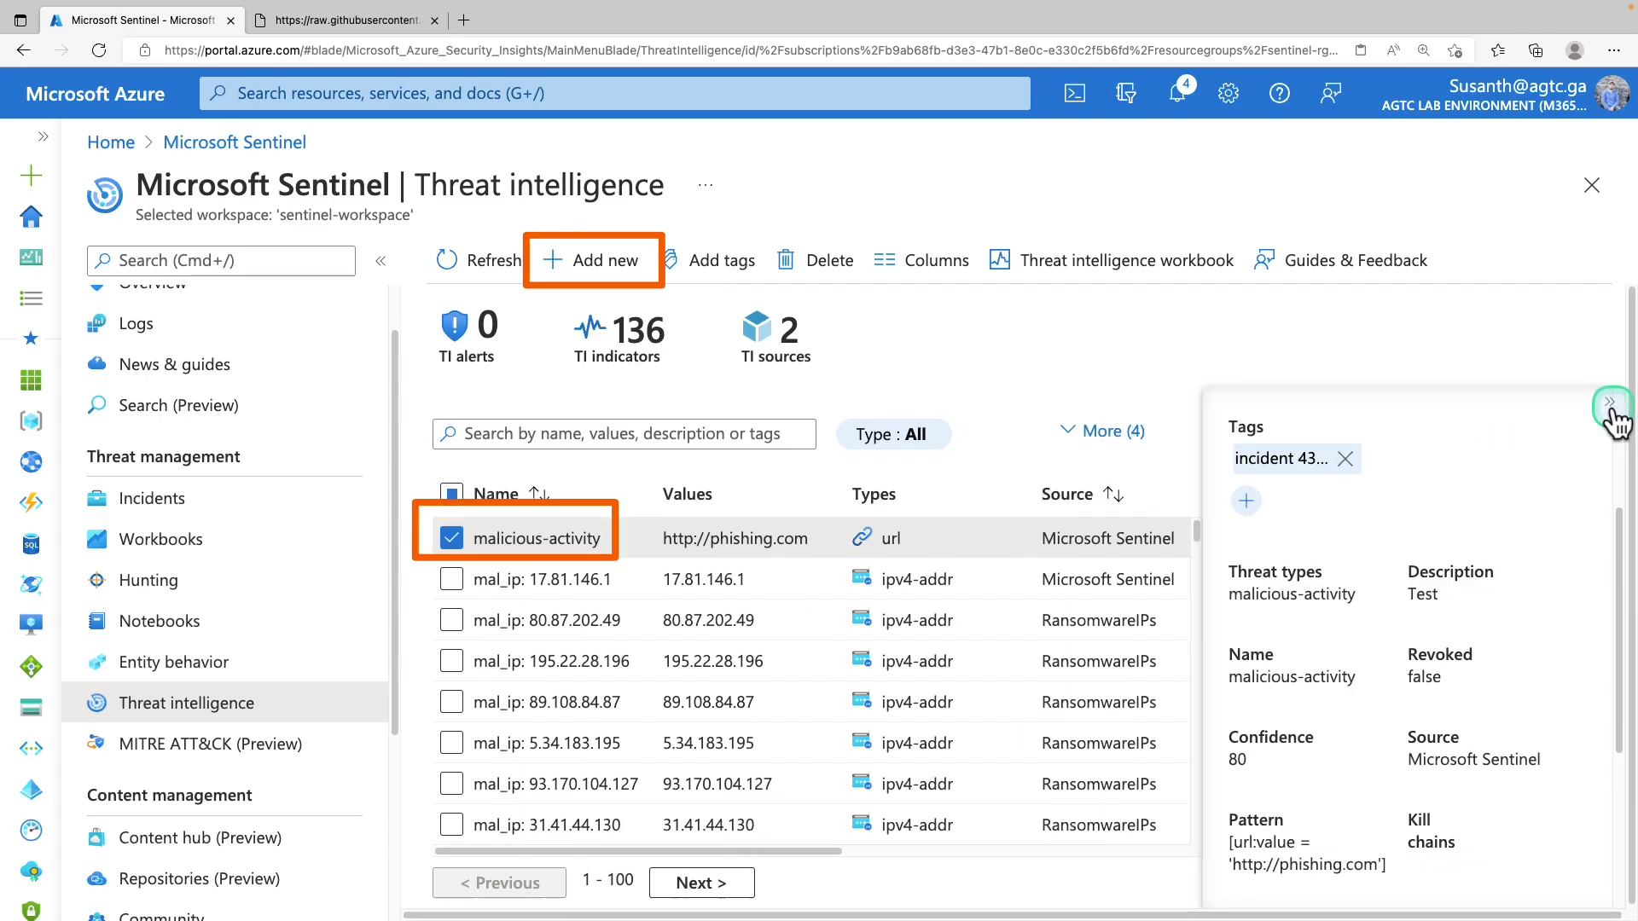
{"action": "scroll", "coordinate": [1493, 584], "scroll_direction": "down", "scroll_amount": 2}
{"action": "scroll", "coordinate": [1486, 618], "scroll_direction": "down", "scroll_amount": 3}
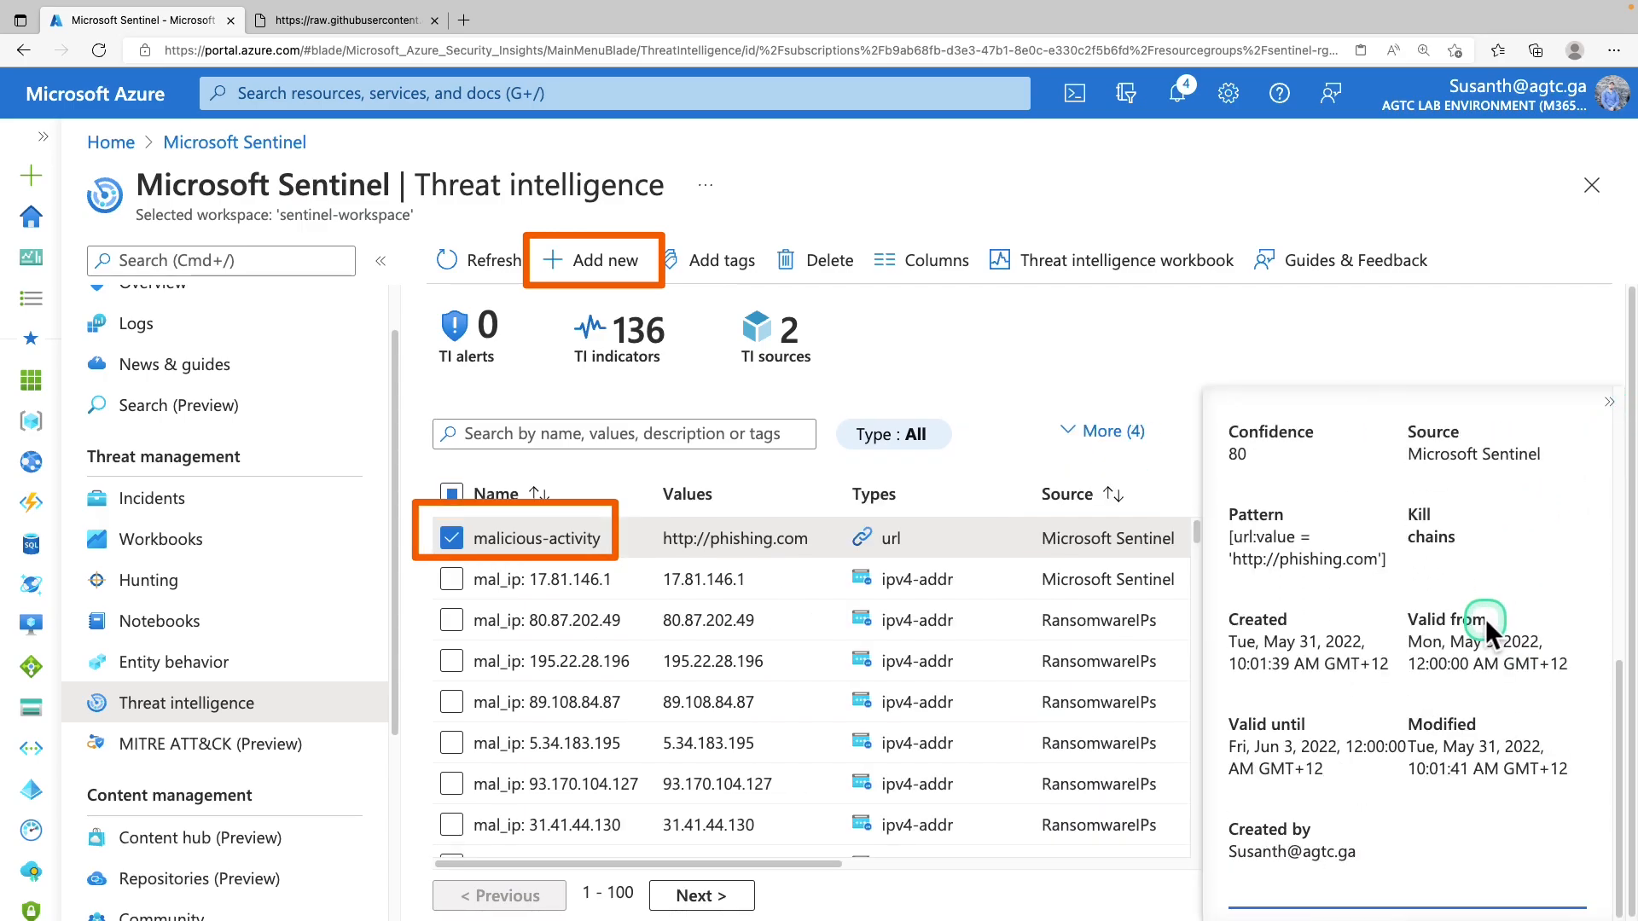
{"action": "left_click", "coordinate": [1607, 403]}
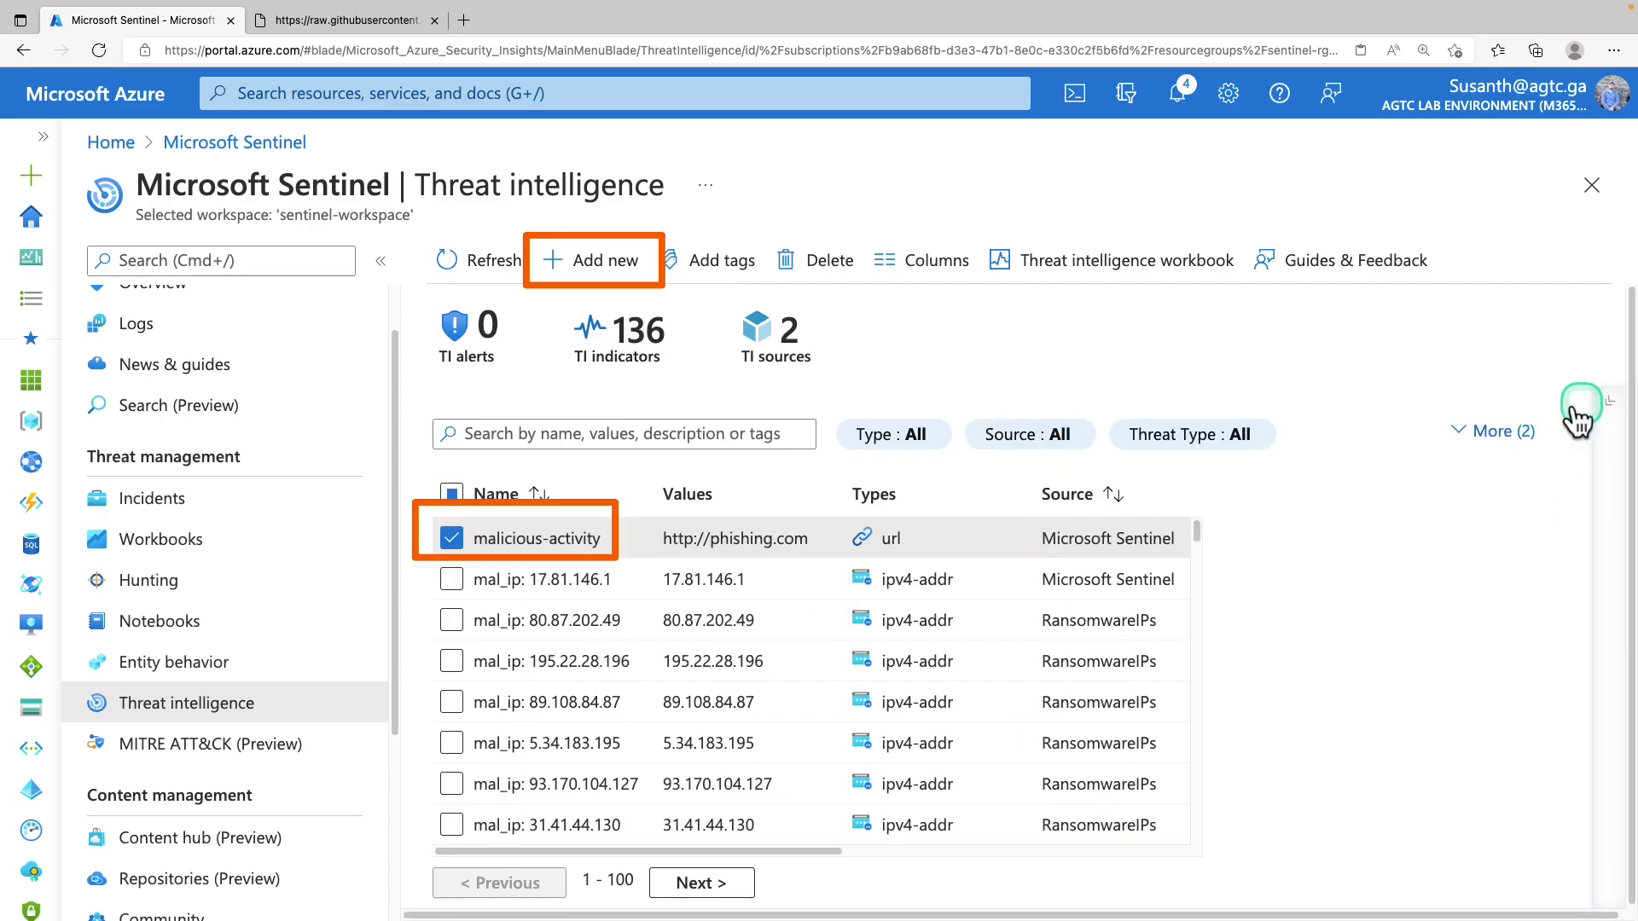
{"action": "left_click", "coordinate": [481, 535]}
{"action": "left_click", "coordinate": [798, 256]}
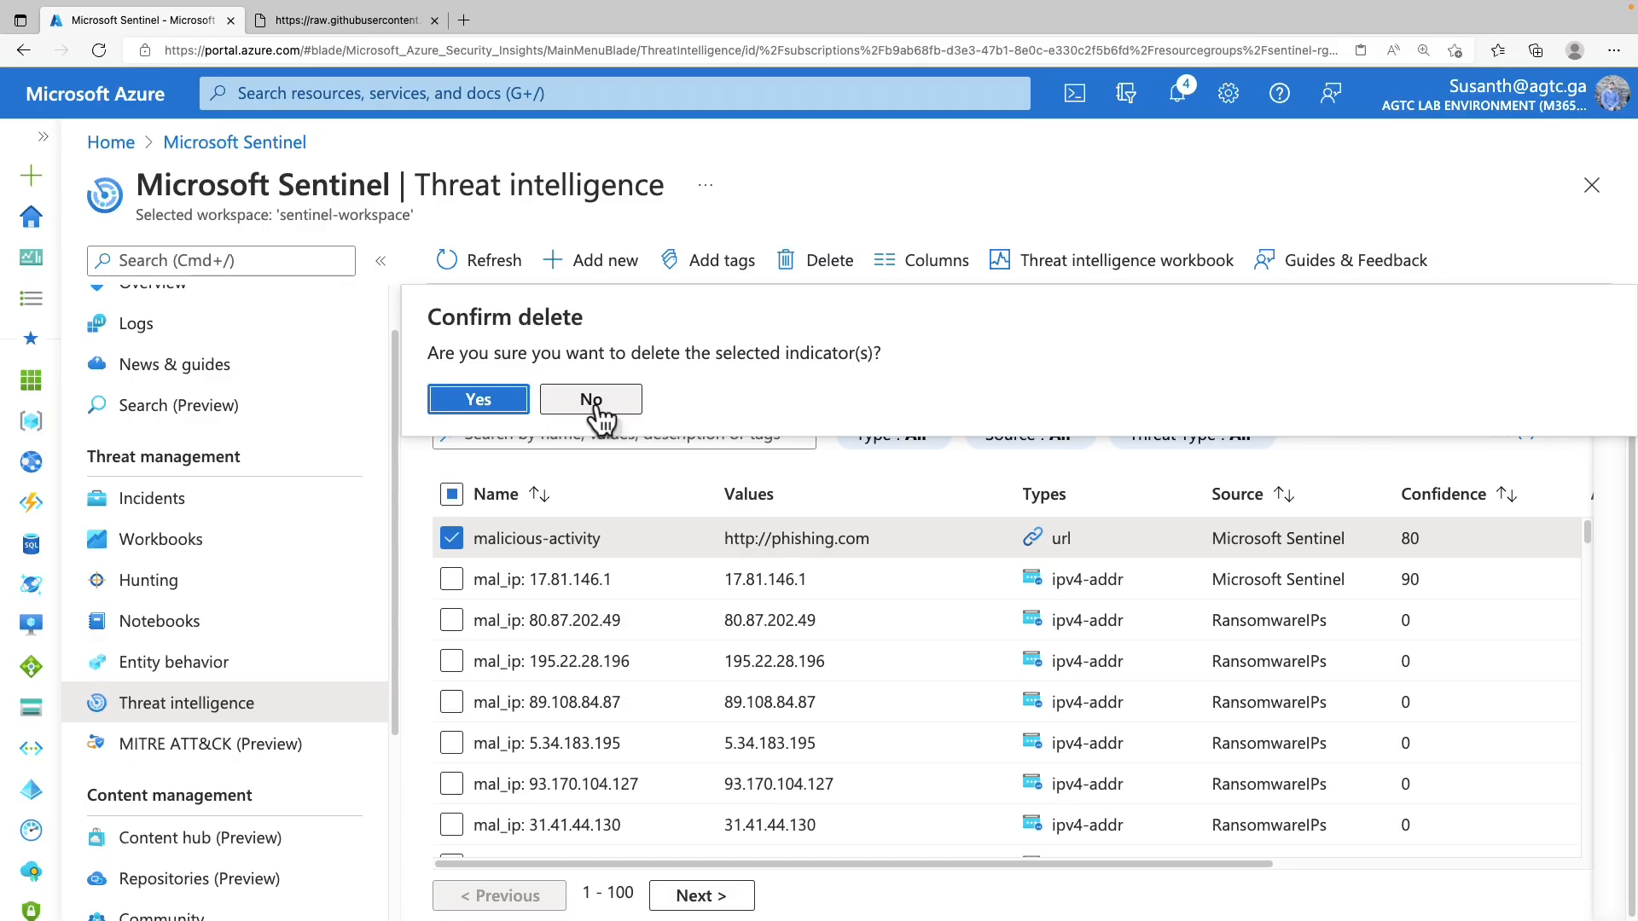
Cancel the indicator deletion and go to Sentinel's Analytics rule templates
{"action": "left_click", "coordinate": [593, 303]}
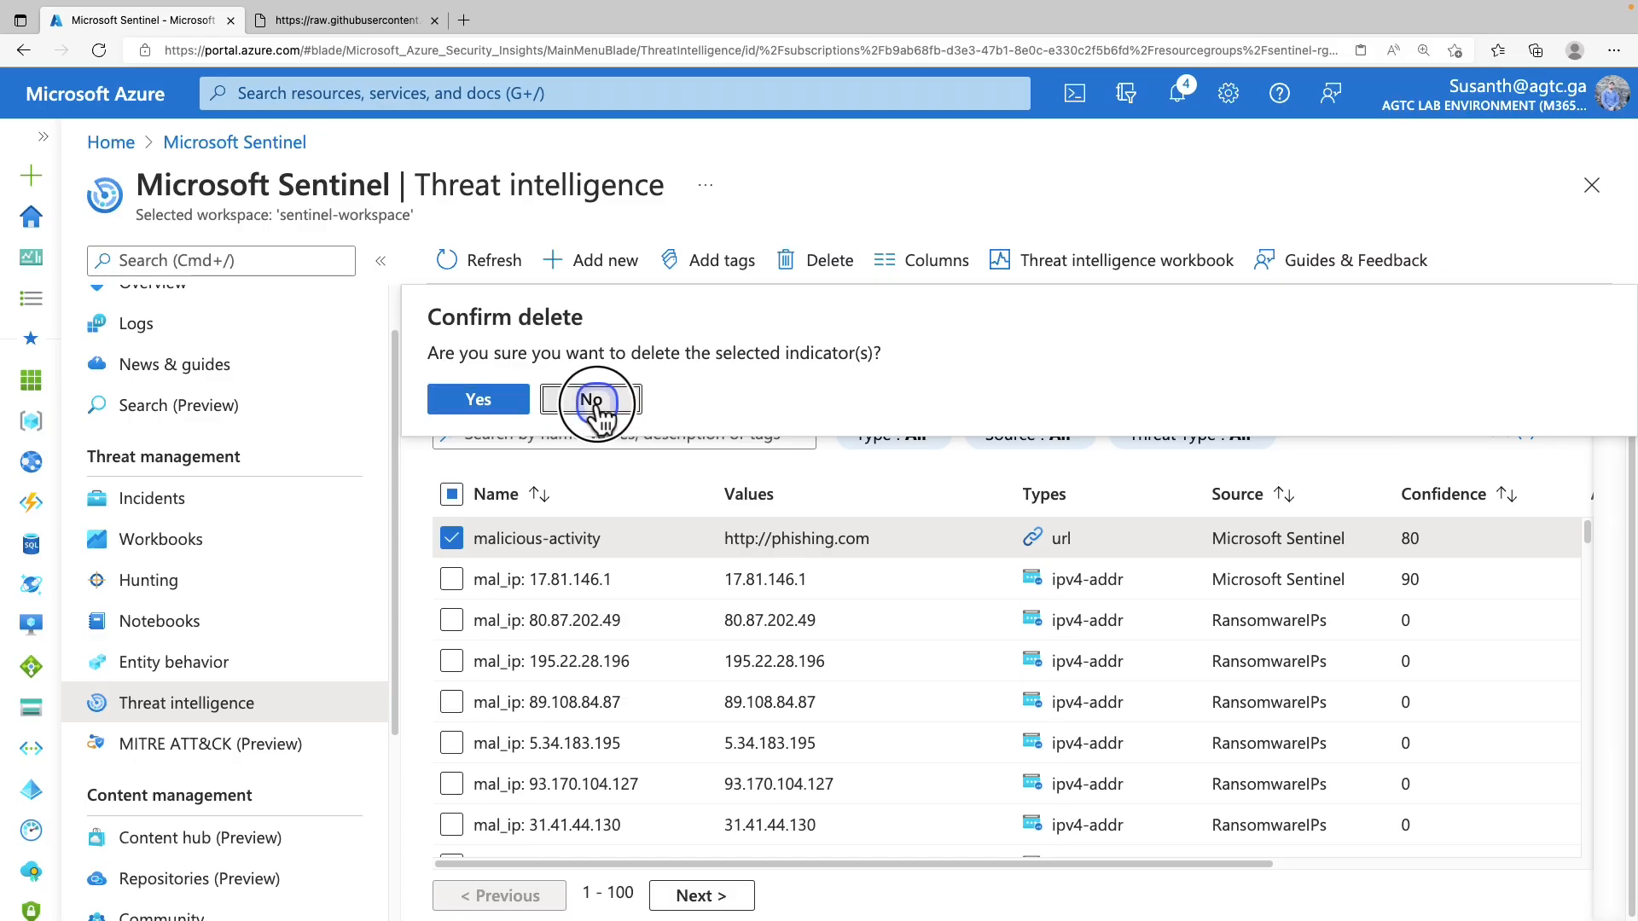
{"action": "left_click", "coordinate": [229, 142]}
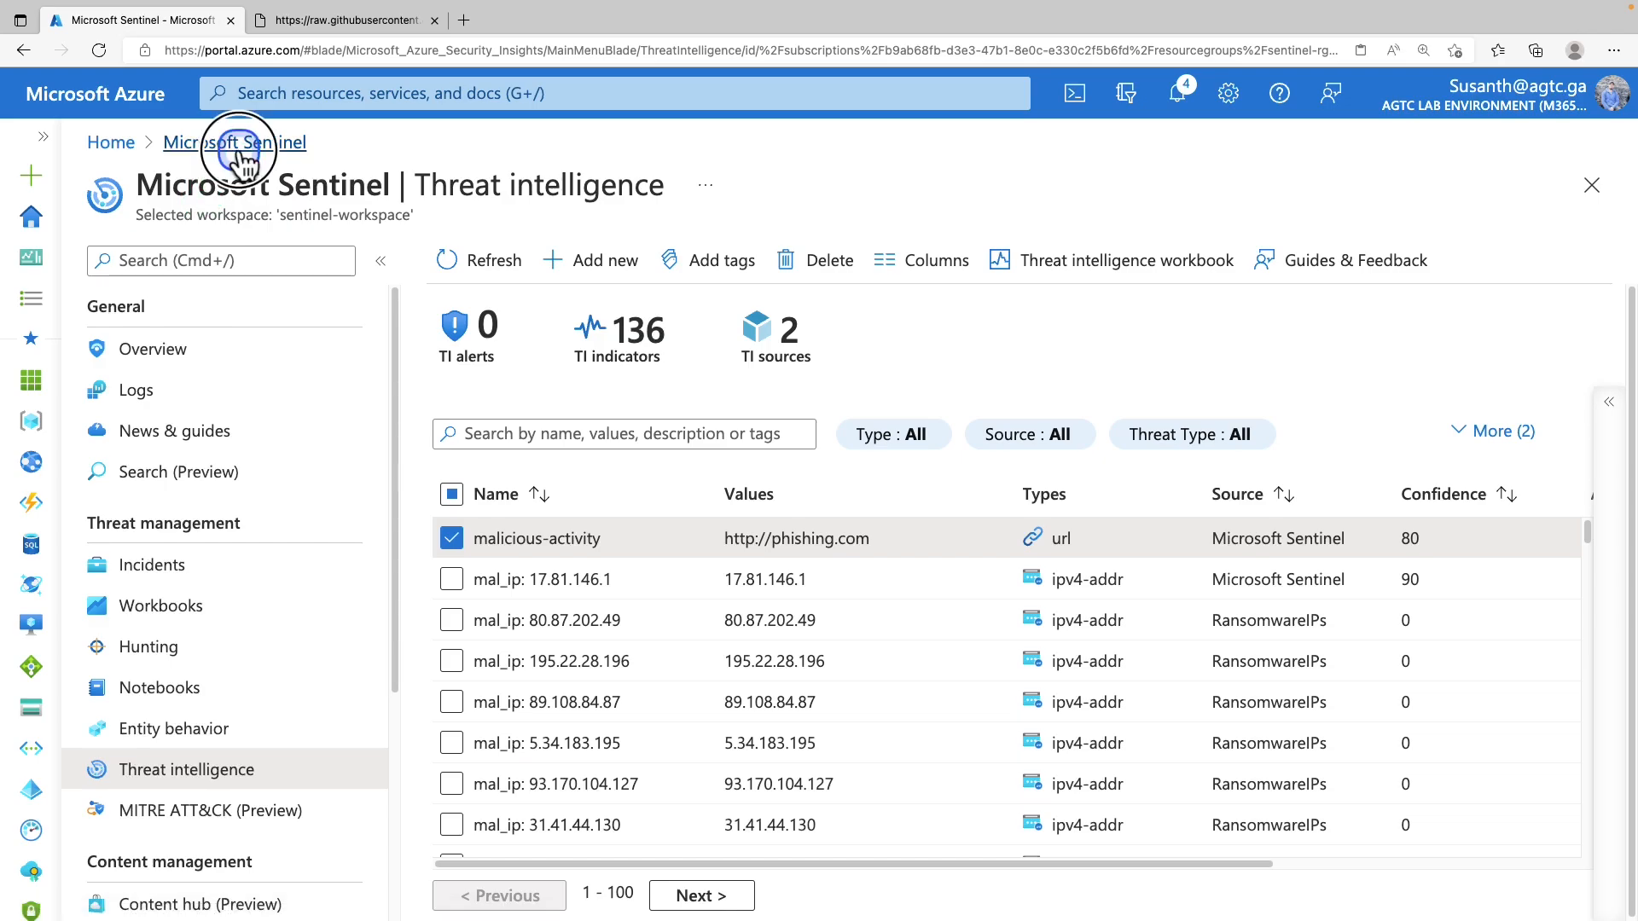
{"action": "scroll", "coordinate": [179, 621], "scroll_direction": "down", "scroll_amount": 1}
{"action": "scroll", "coordinate": [176, 621], "scroll_direction": "down", "scroll_amount": 2}
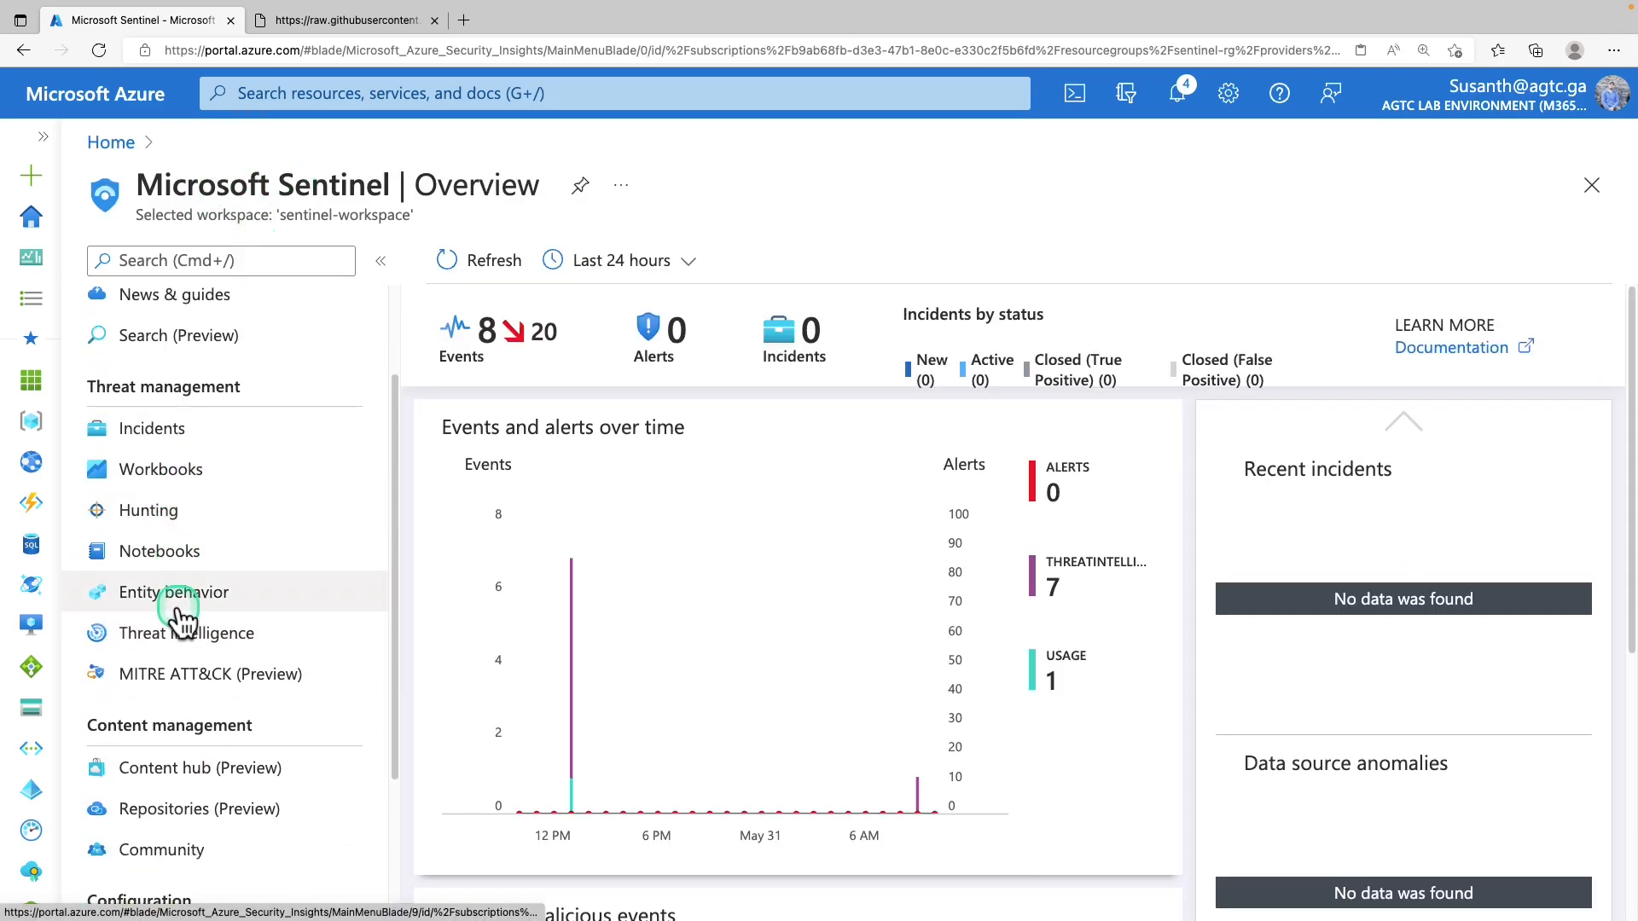
{"action": "scroll", "coordinate": [176, 621], "scroll_direction": "up", "scroll_amount": 2}
{"action": "scroll", "coordinate": [220, 588], "scroll_direction": "down", "scroll_amount": 4}
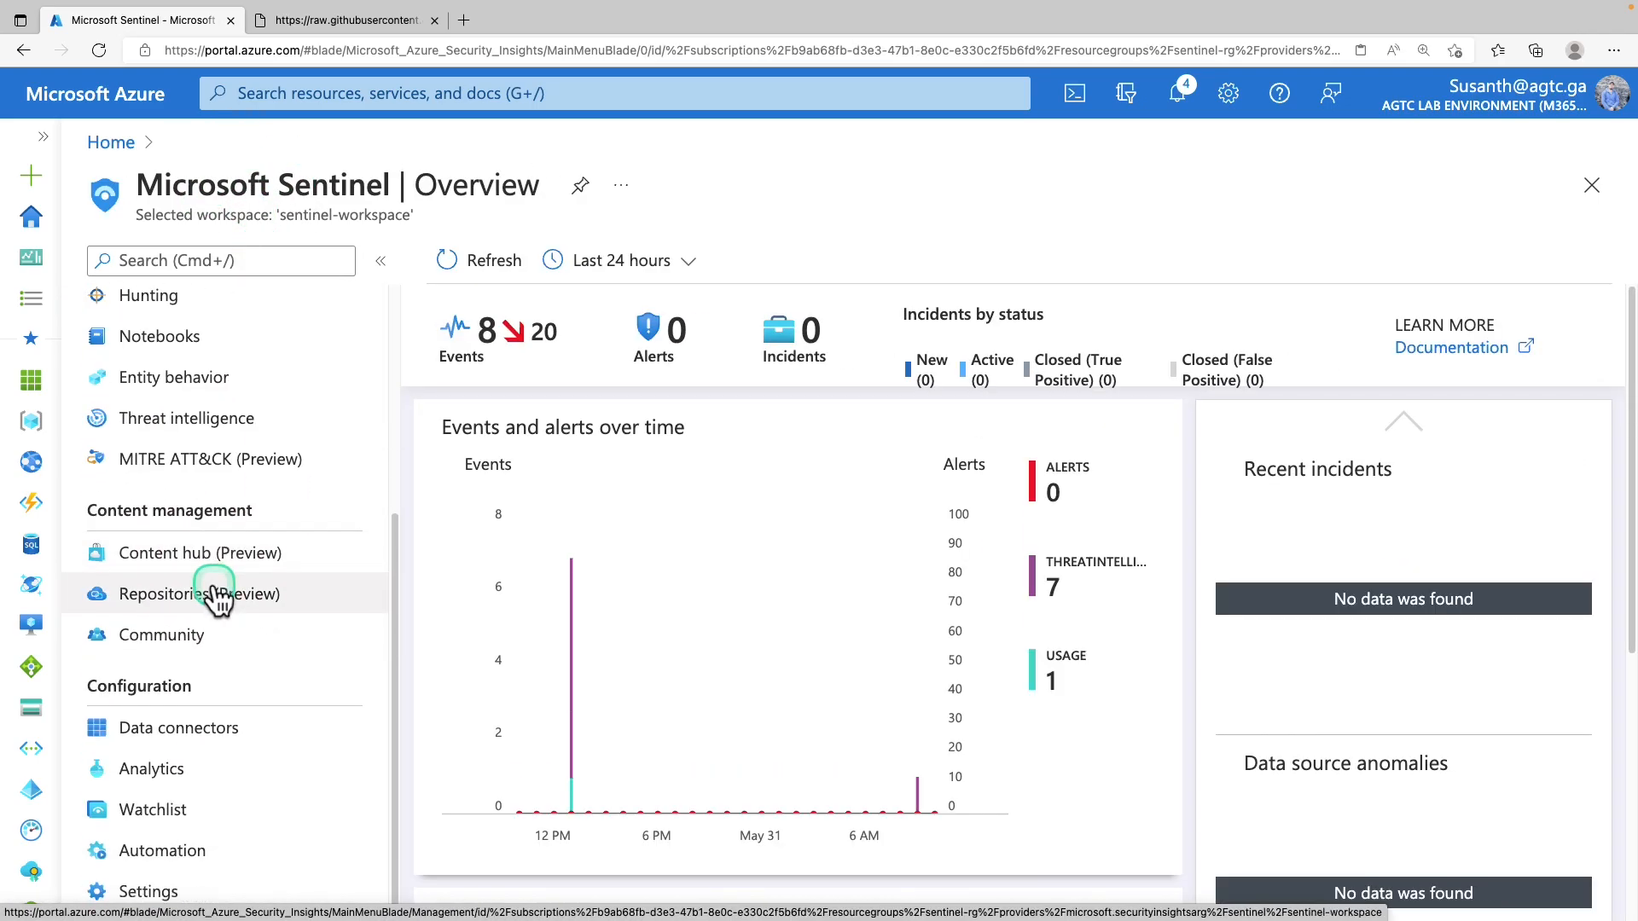
{"action": "left_click", "coordinate": [162, 772]}
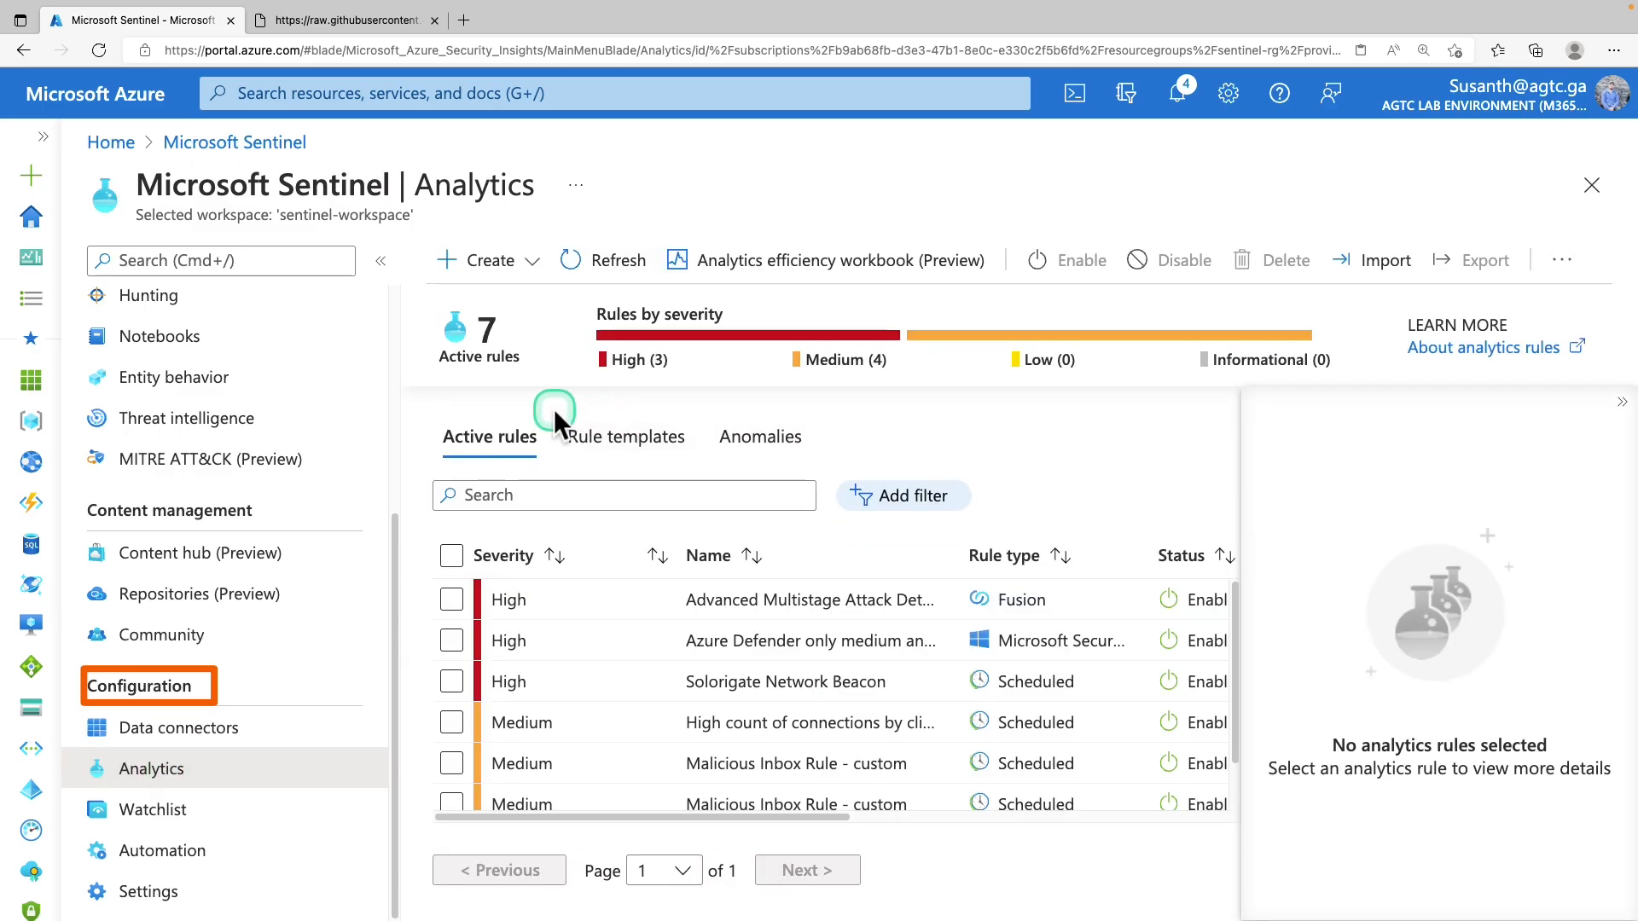
{"action": "left_click", "coordinate": [677, 442]}
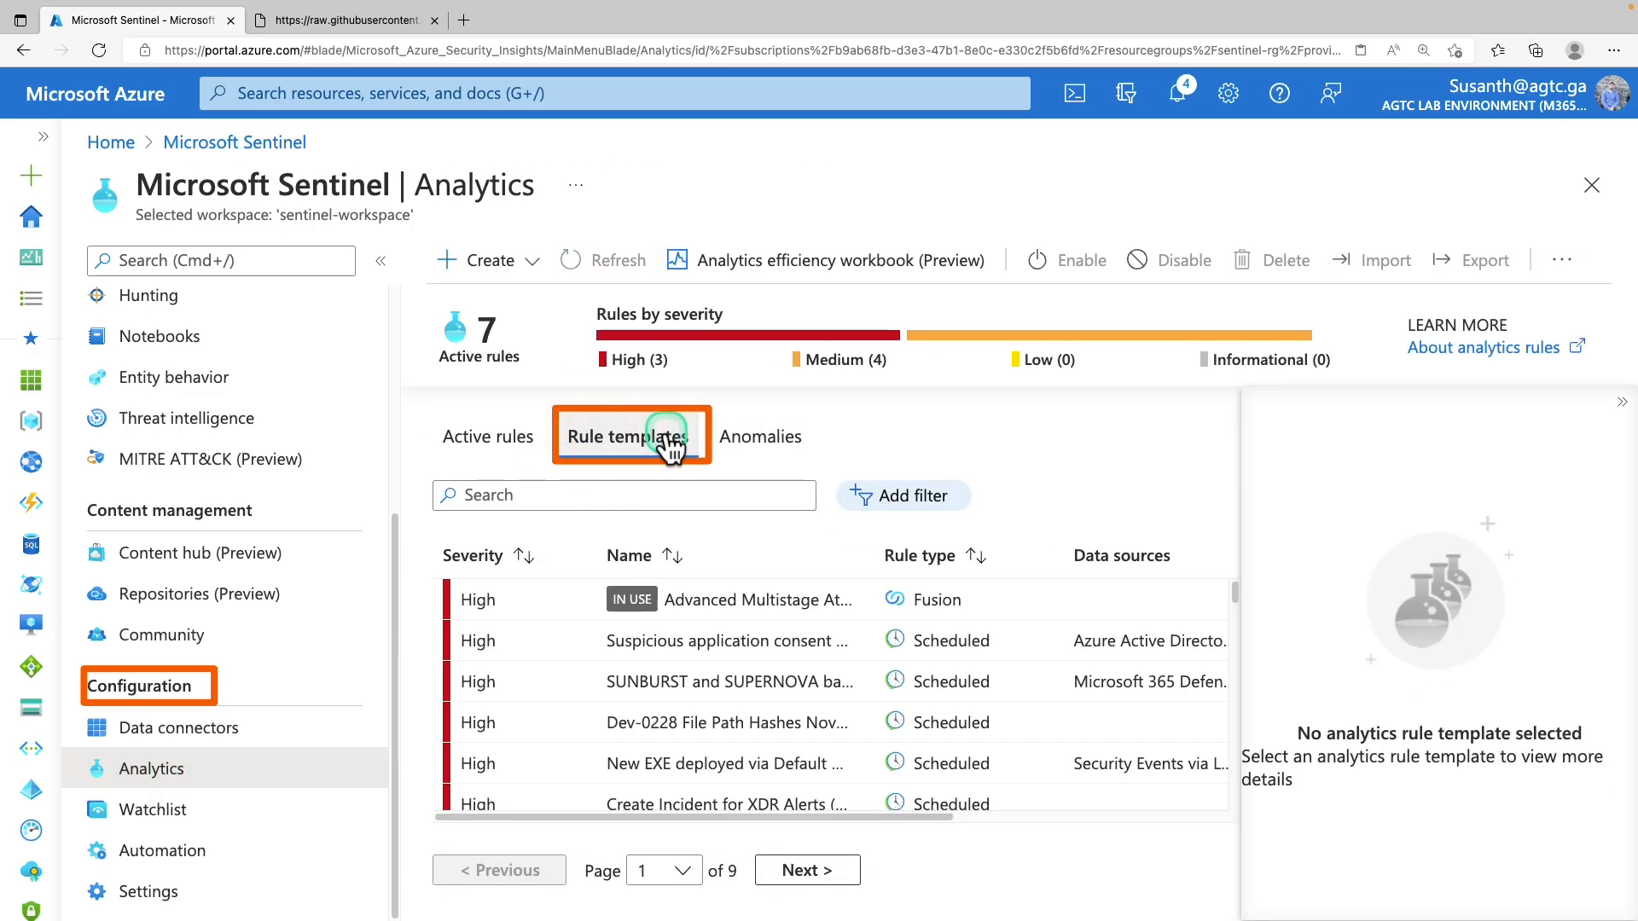
Filter templates by Data Sources to Threat intelligence - TAXII and Threat Intelligence Platforms only
{"action": "left_click", "coordinate": [919, 501]}
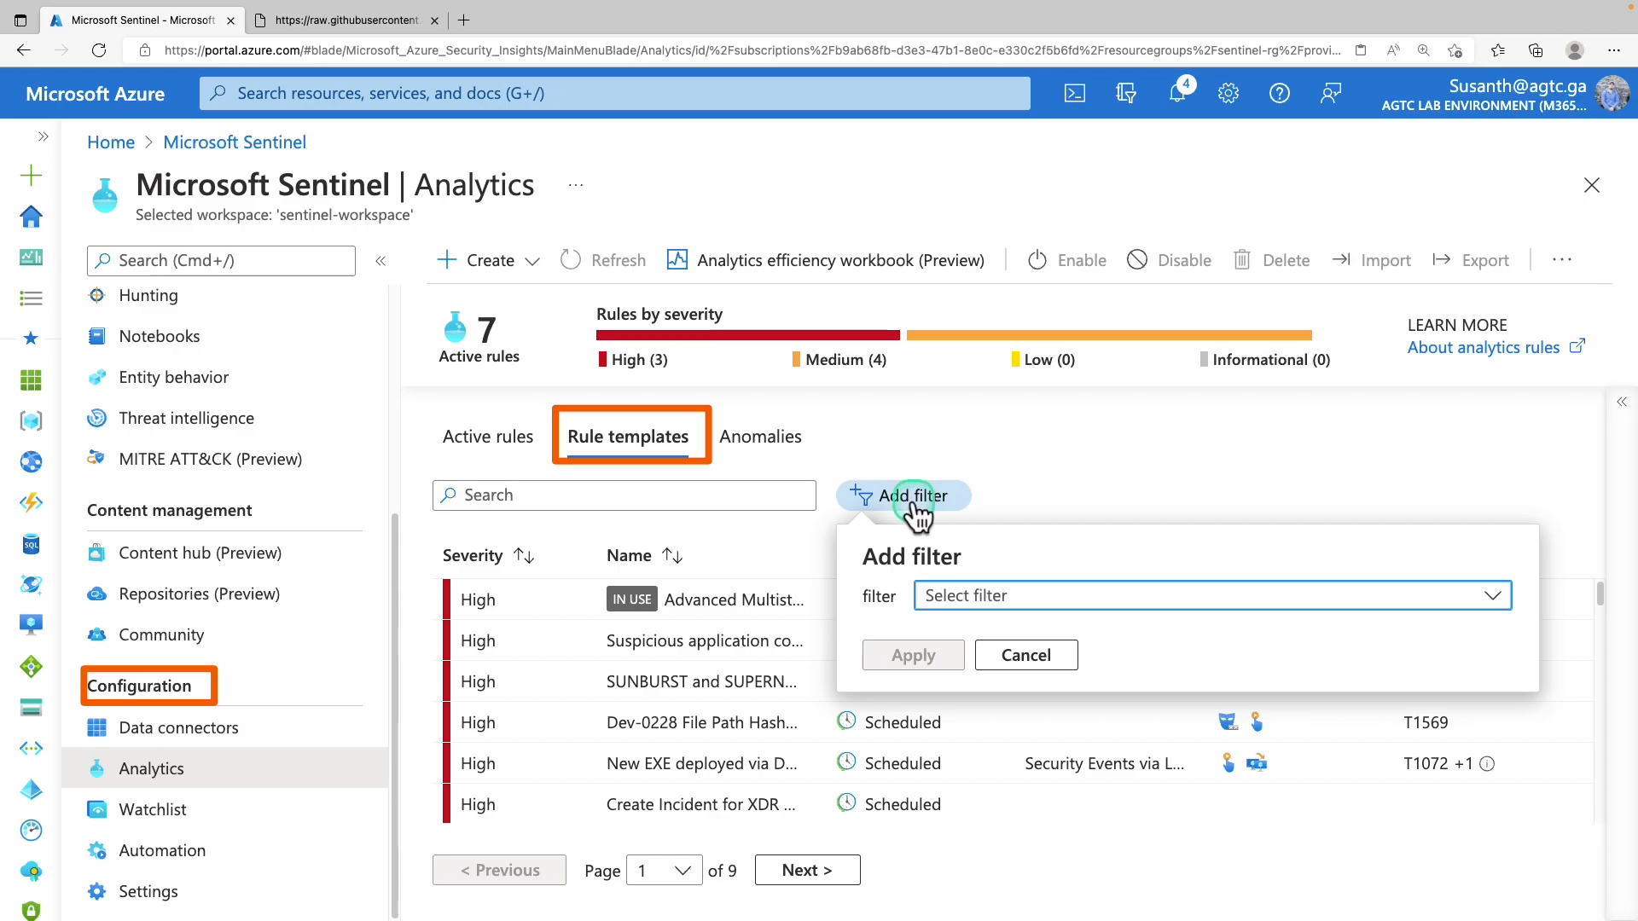
{"action": "left_click", "coordinate": [1007, 595]}
{"action": "left_click", "coordinate": [1013, 720]}
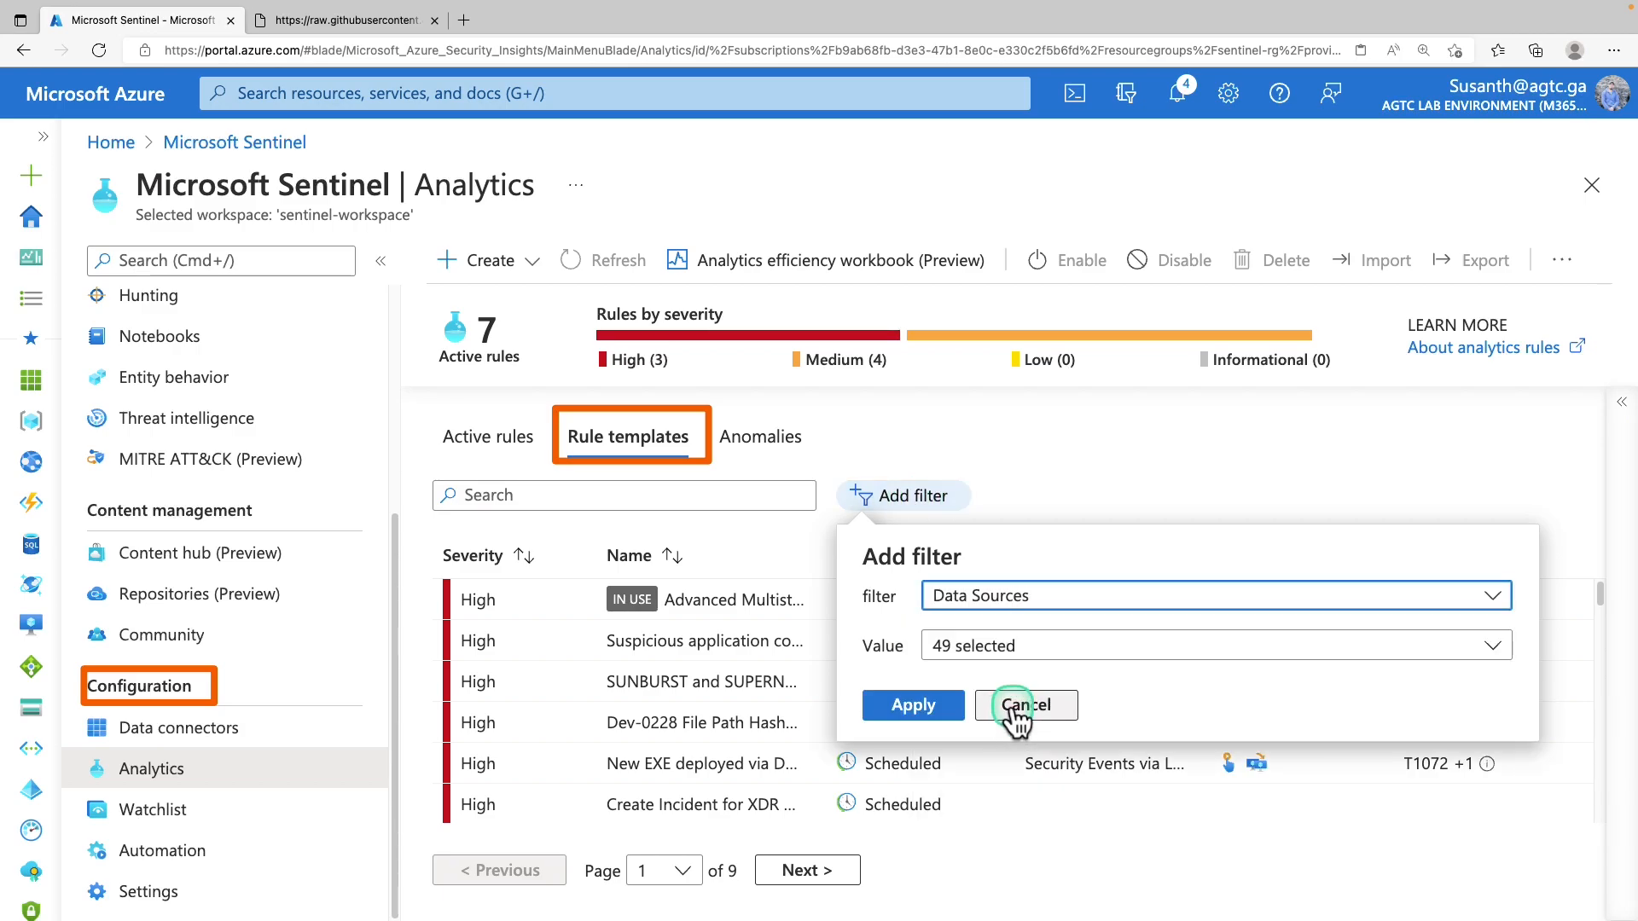
{"action": "left_click", "coordinate": [1070, 650]}
{"action": "left_click", "coordinate": [956, 190]}
{"action": "left_click", "coordinate": [1005, 357]}
{"action": "scroll", "coordinate": [989, 554], "scroll_direction": "down", "scroll_amount": 5}
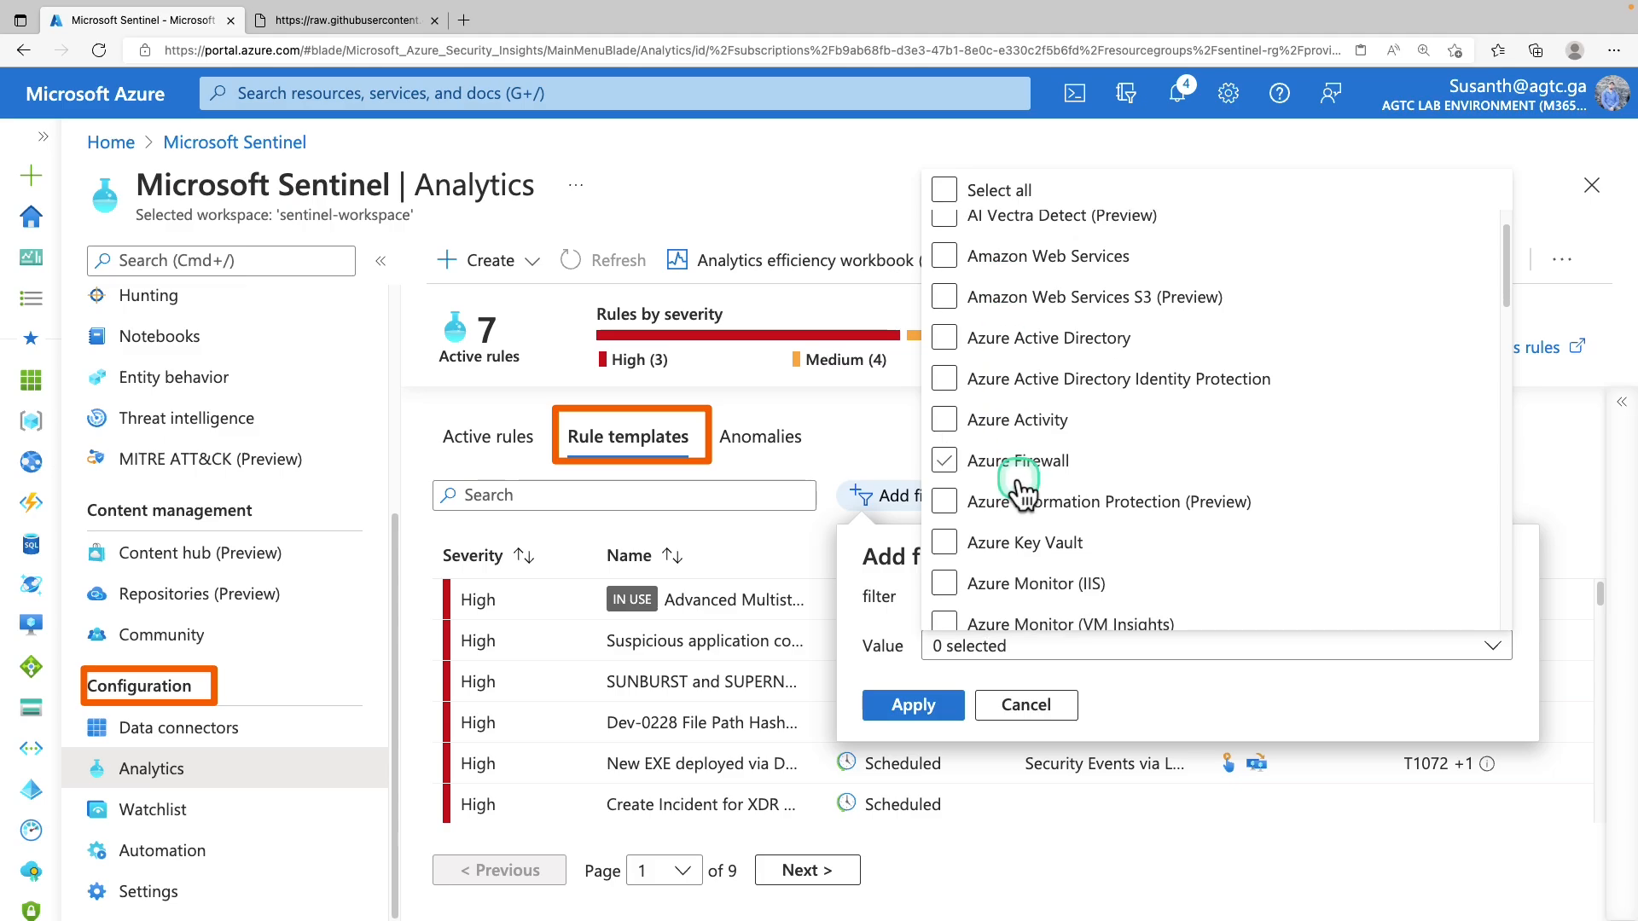
{"action": "left_click", "coordinate": [999, 586]}
{"action": "scroll", "coordinate": [1007, 529], "scroll_direction": "down", "scroll_amount": 3}
{"action": "scroll", "coordinate": [1019, 482], "scroll_direction": "down", "scroll_amount": 7}
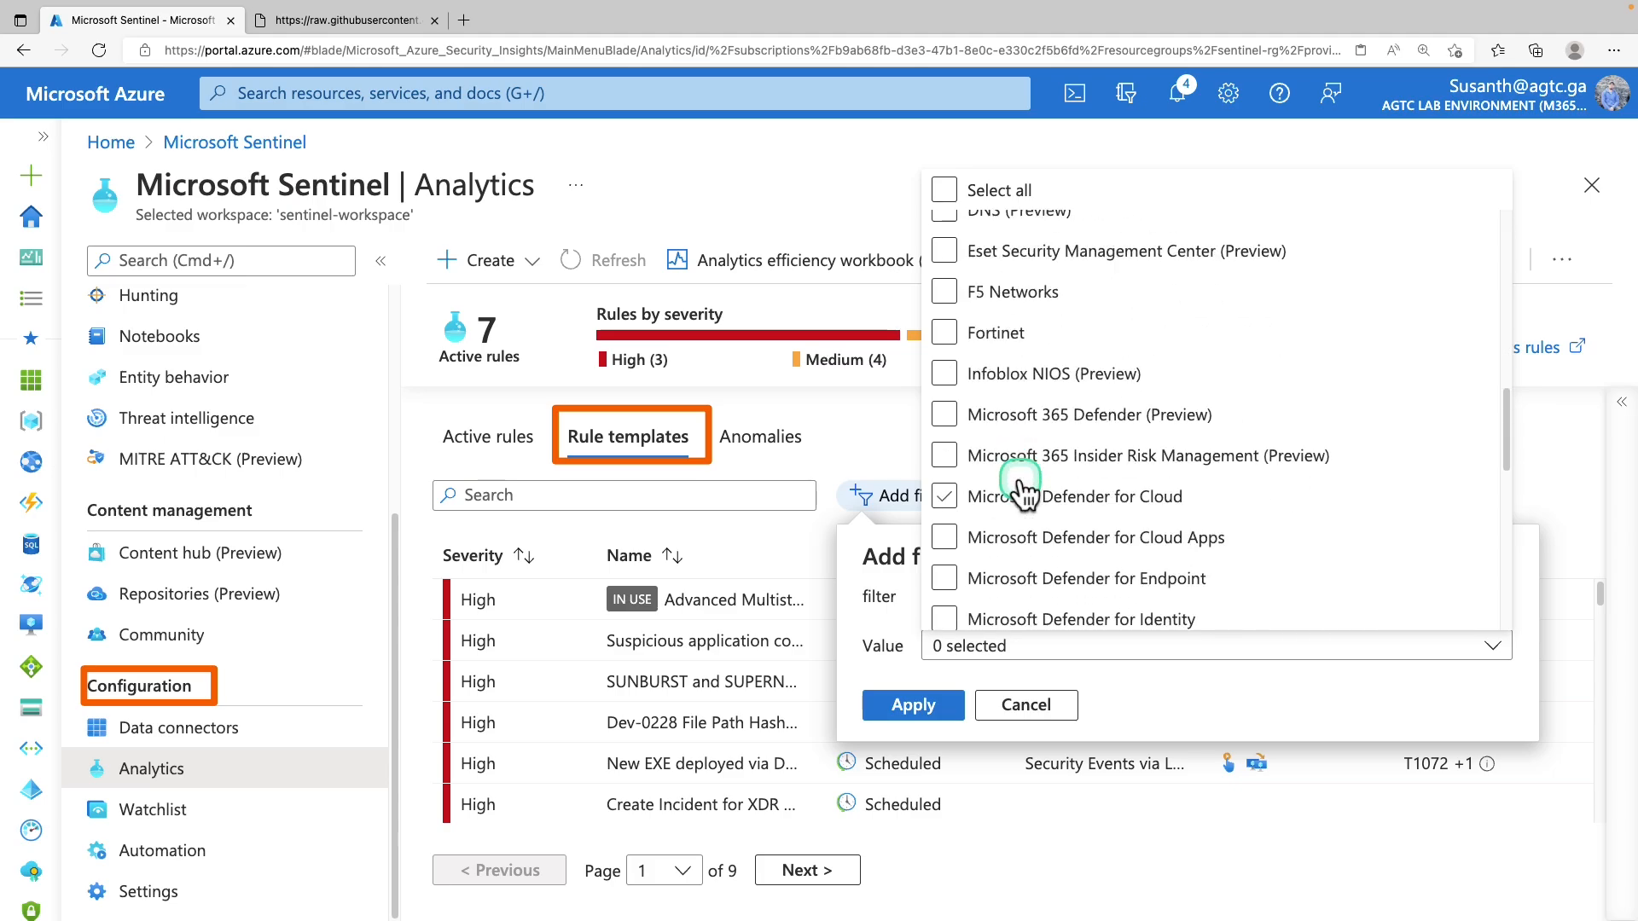
{"action": "scroll", "coordinate": [1022, 477], "scroll_direction": "up", "scroll_amount": 10}
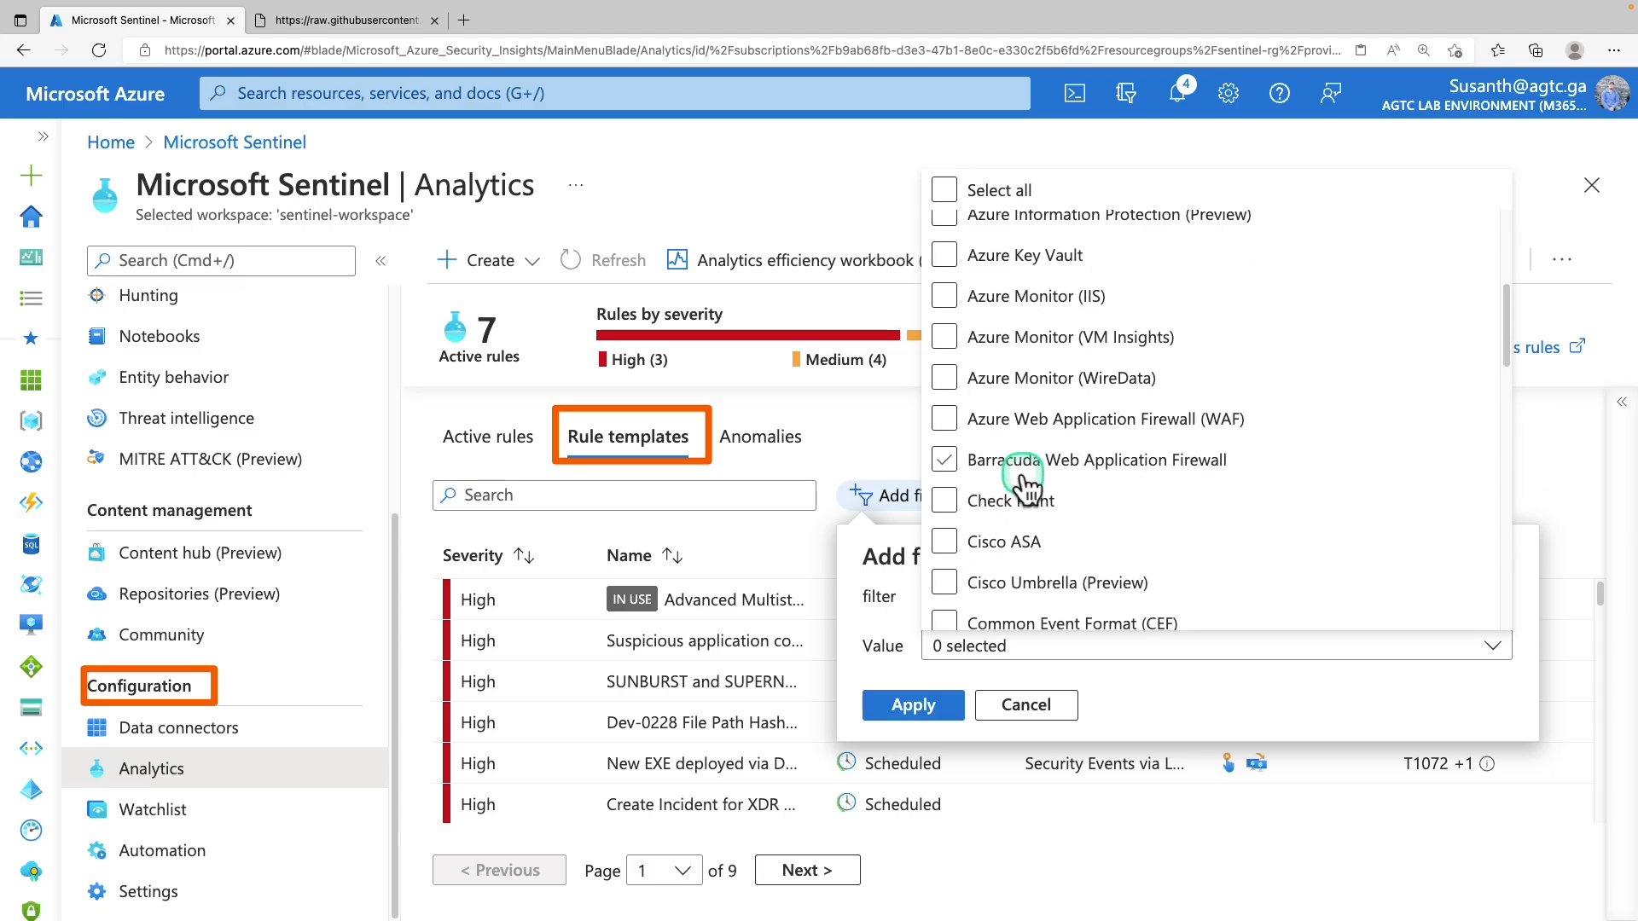
{"action": "scroll", "coordinate": [1024, 487], "scroll_direction": "down", "scroll_amount": 8}
{"action": "left_click", "coordinate": [972, 367]}
{"action": "left_click", "coordinate": [977, 408]}
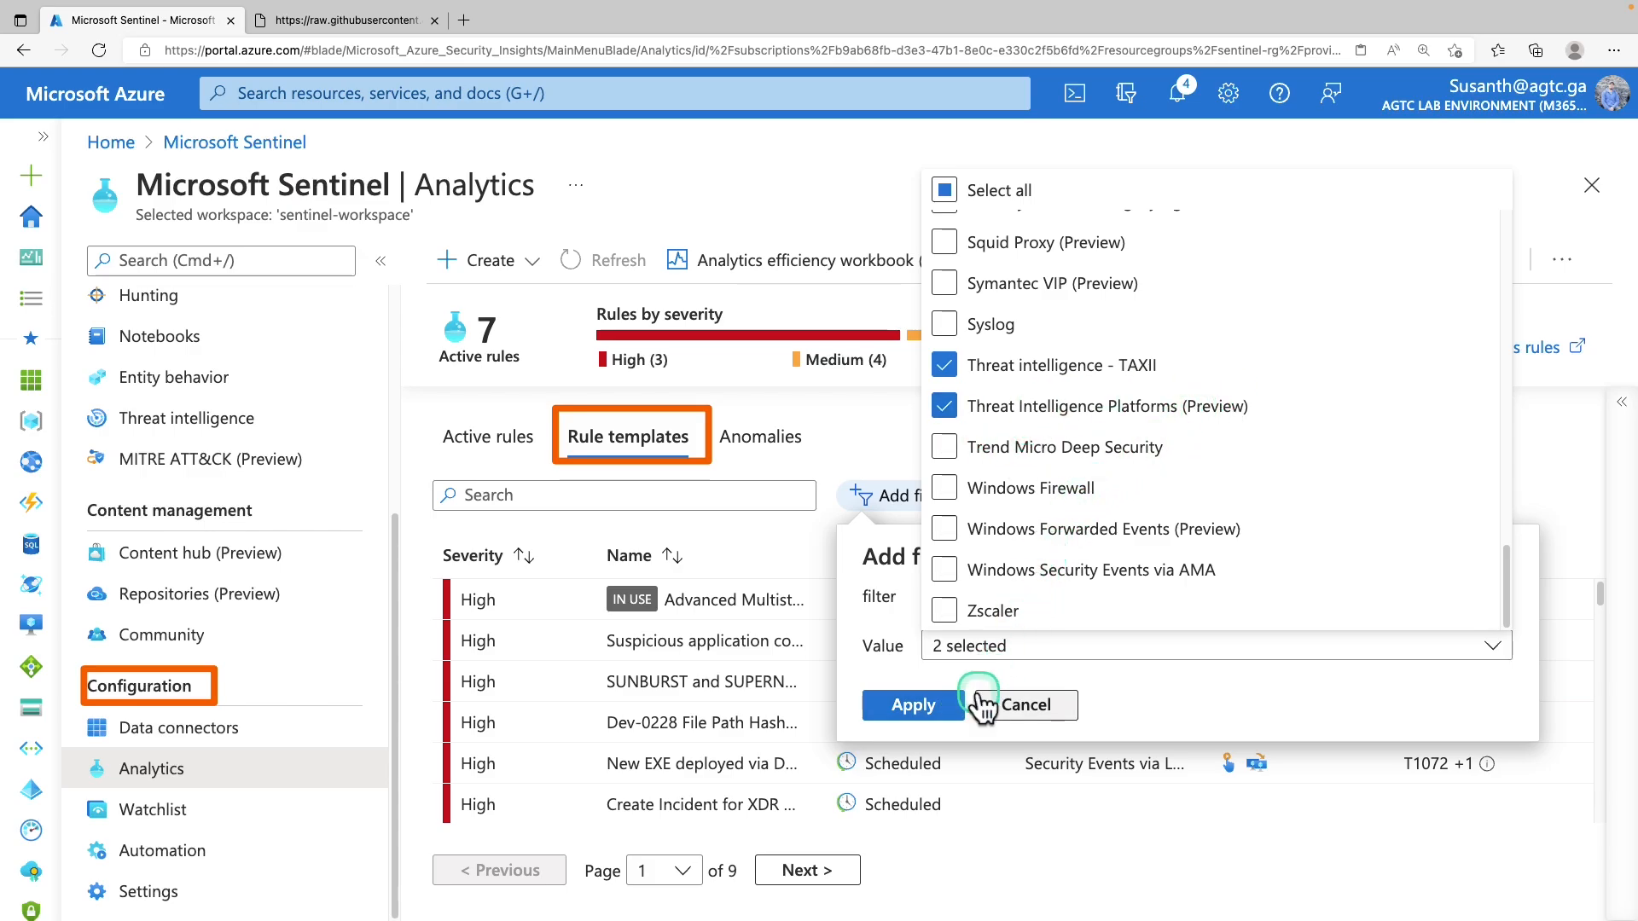
{"action": "left_click", "coordinate": [937, 712]}
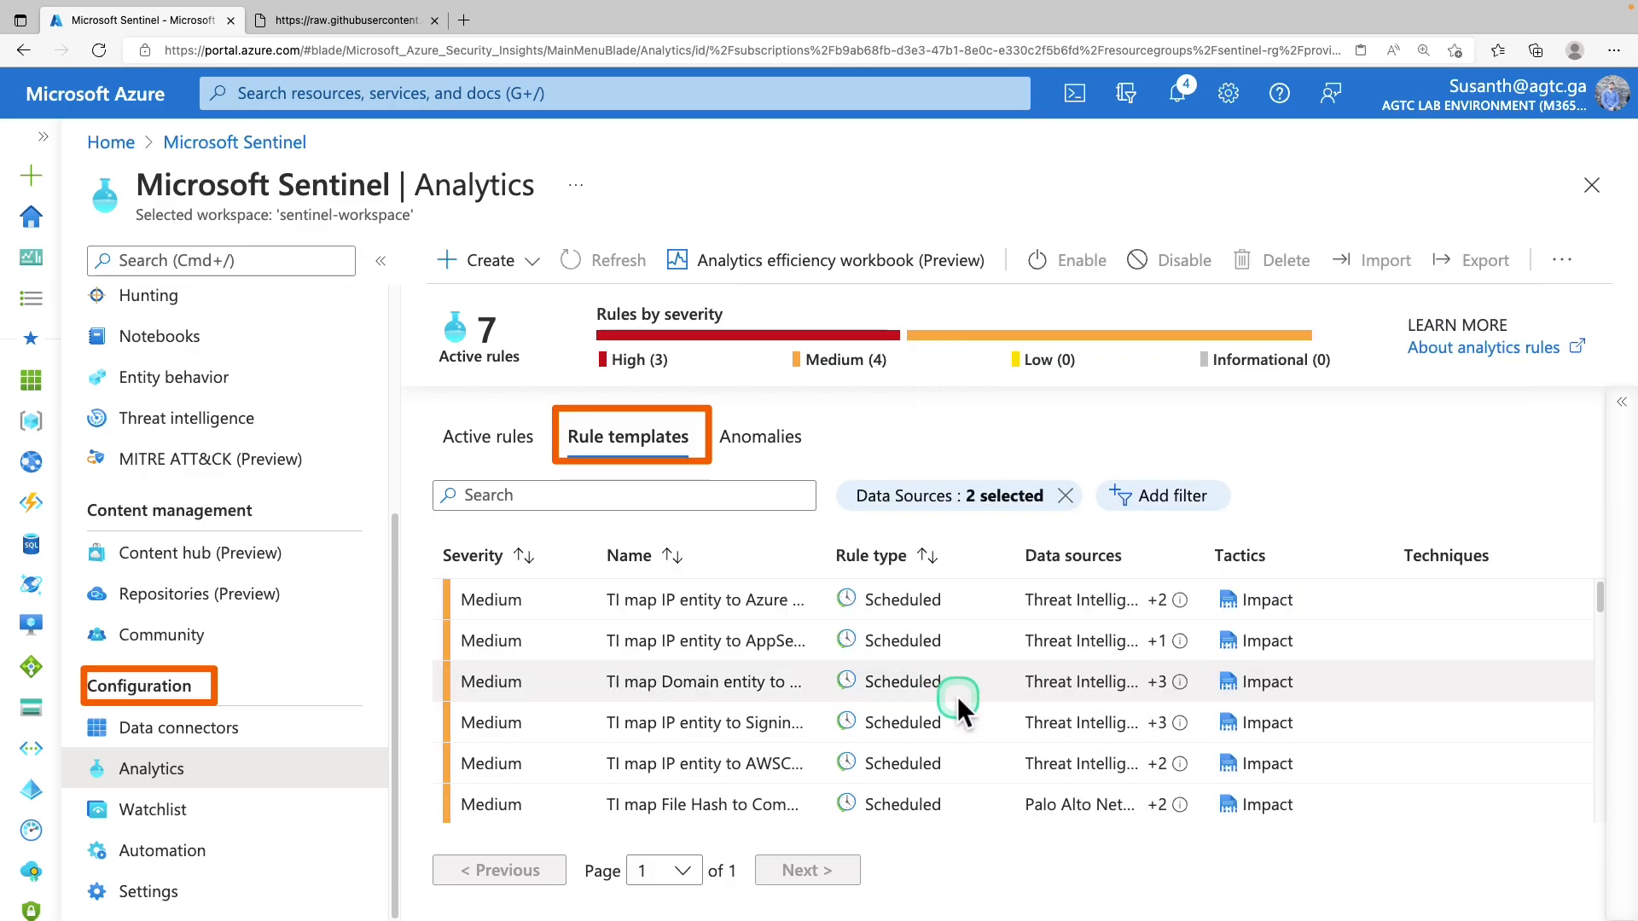
{"action": "scroll", "coordinate": [738, 614], "scroll_direction": "down", "scroll_amount": 1}
{"action": "scroll", "coordinate": [734, 635], "scroll_direction": "down", "scroll_amount": 5}
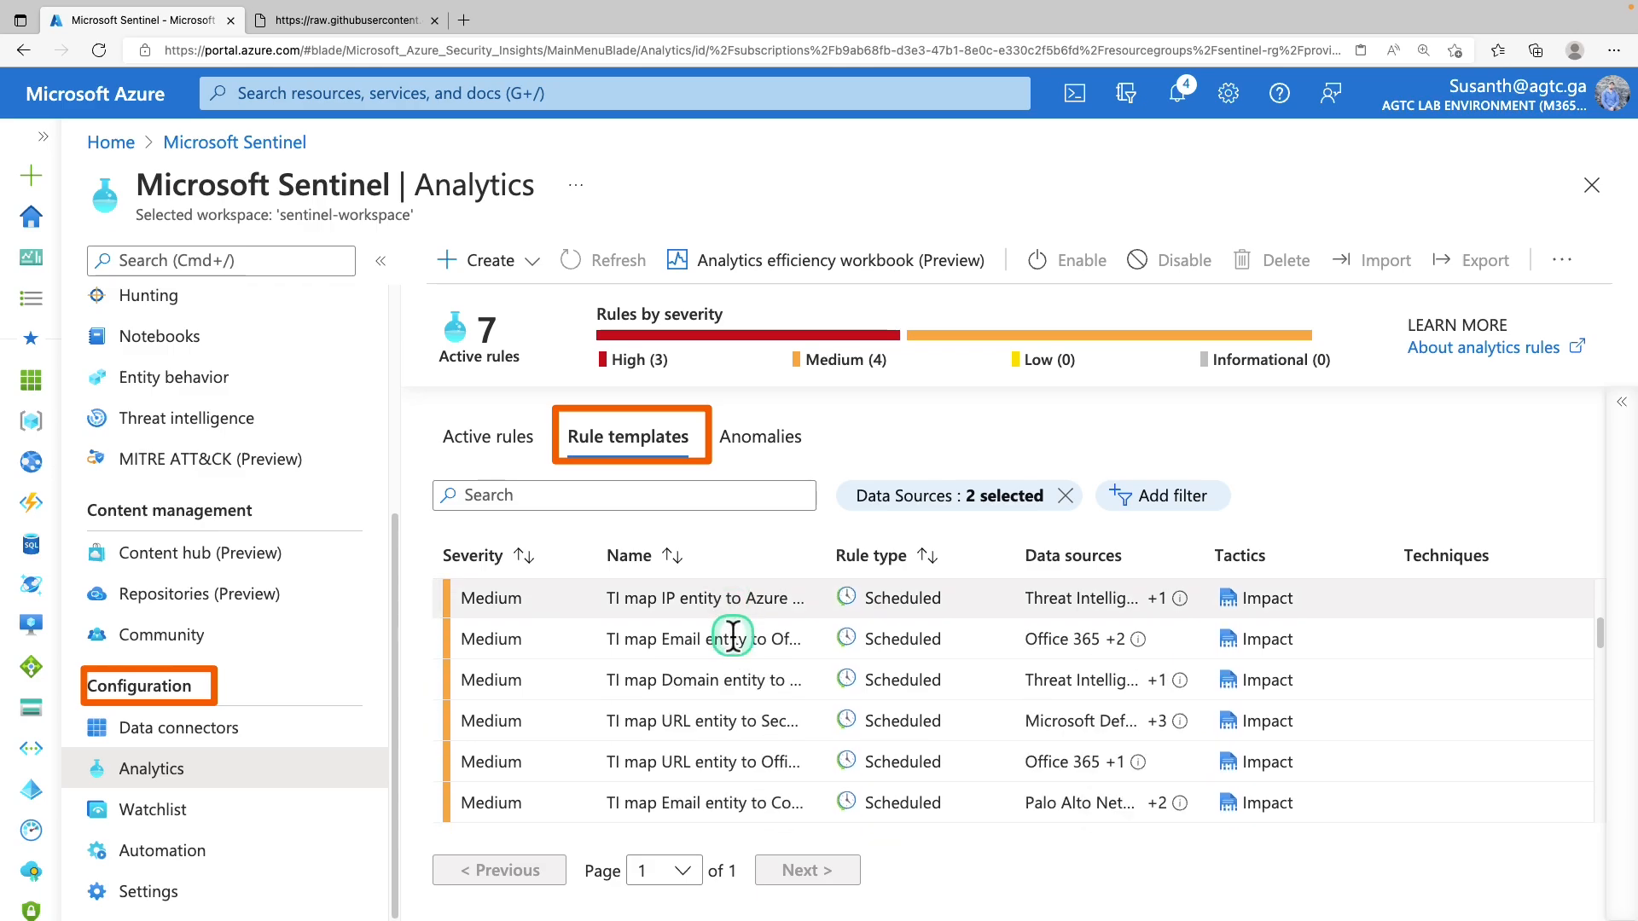
{"action": "scroll", "coordinate": [734, 638], "scroll_direction": "down", "scroll_amount": 2}
{"action": "scroll", "coordinate": [757, 647], "scroll_direction": "down", "scroll_amount": 3}
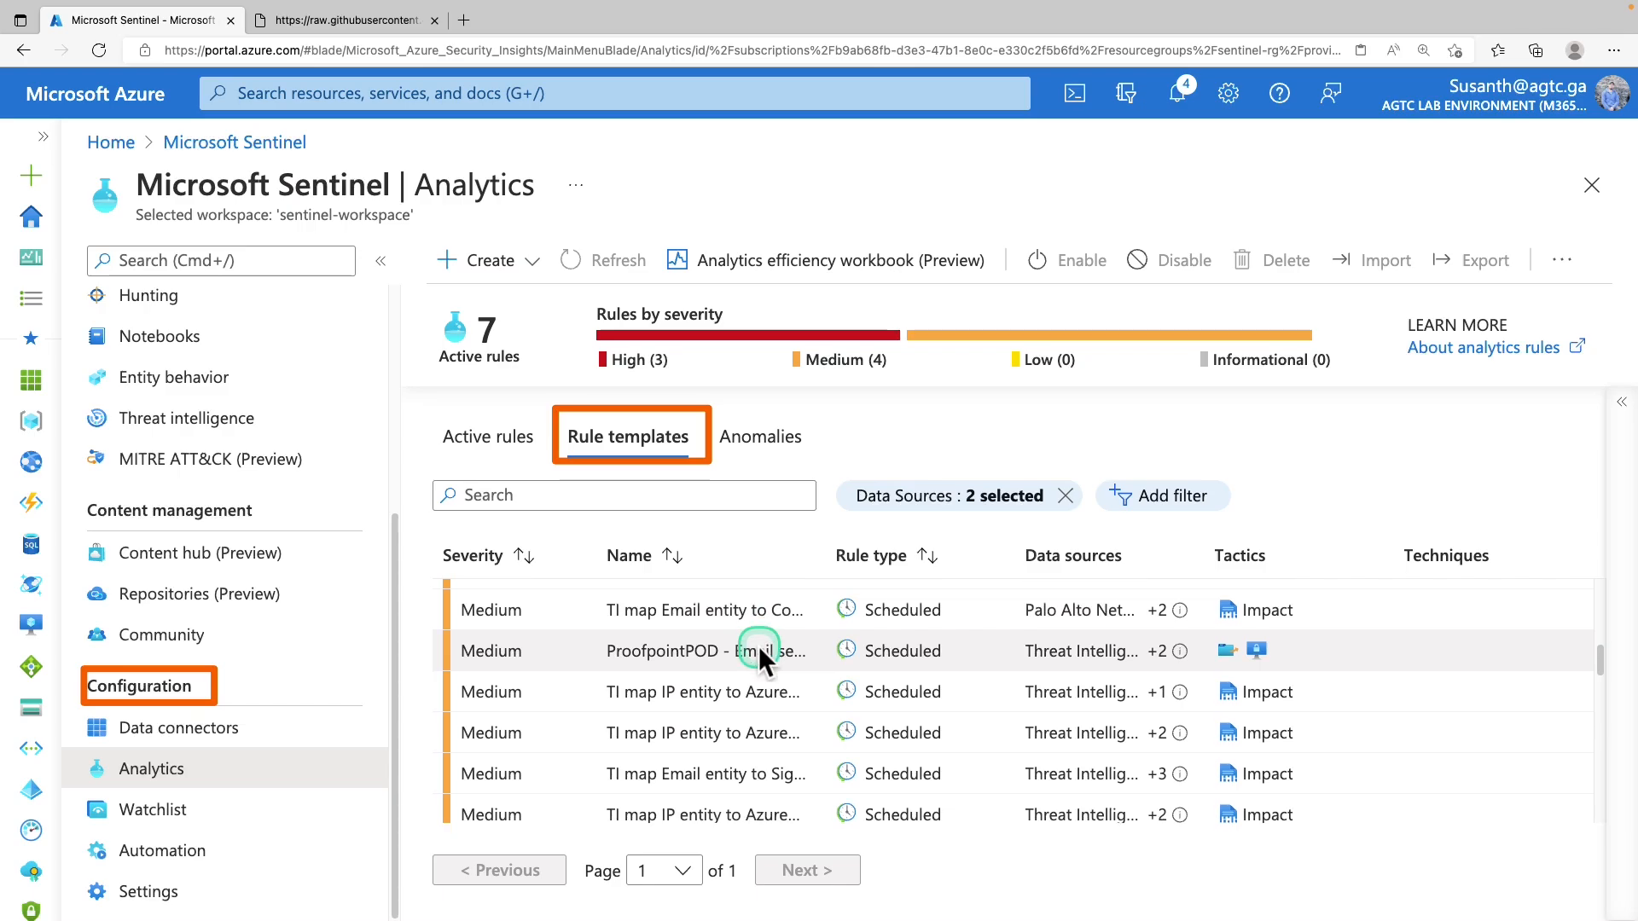
{"action": "scroll", "coordinate": [760, 647], "scroll_direction": "down", "scroll_amount": 2}
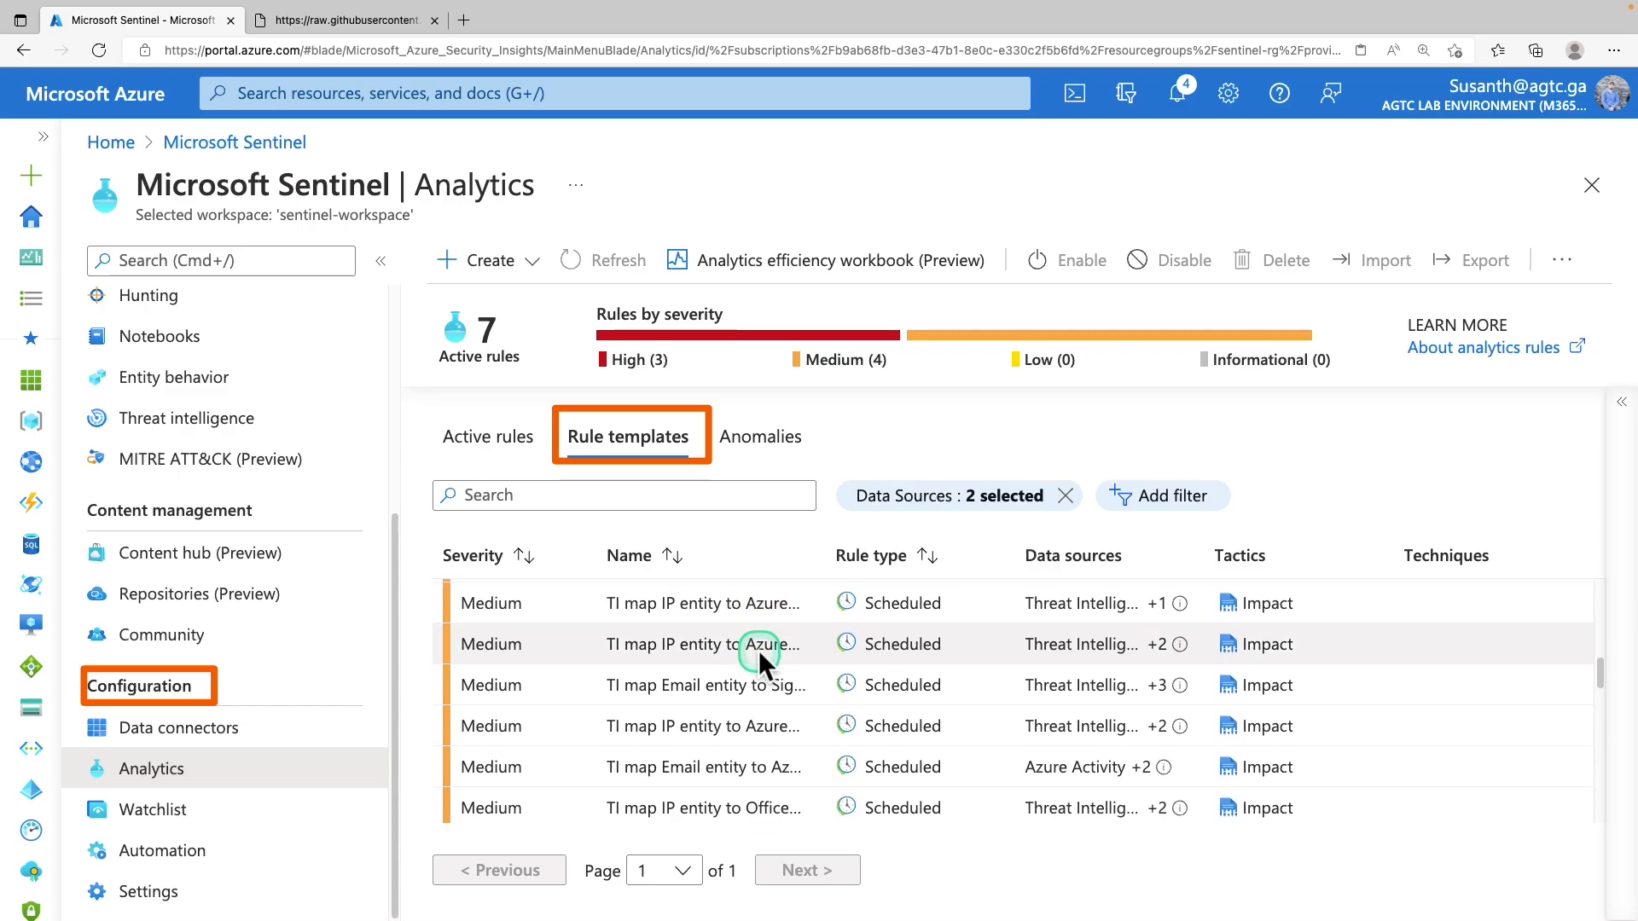
{"action": "scroll", "coordinate": [759, 651], "scroll_direction": "down", "scroll_amount": 3}
{"action": "scroll", "coordinate": [760, 648], "scroll_direction": "down", "scroll_amount": 1}
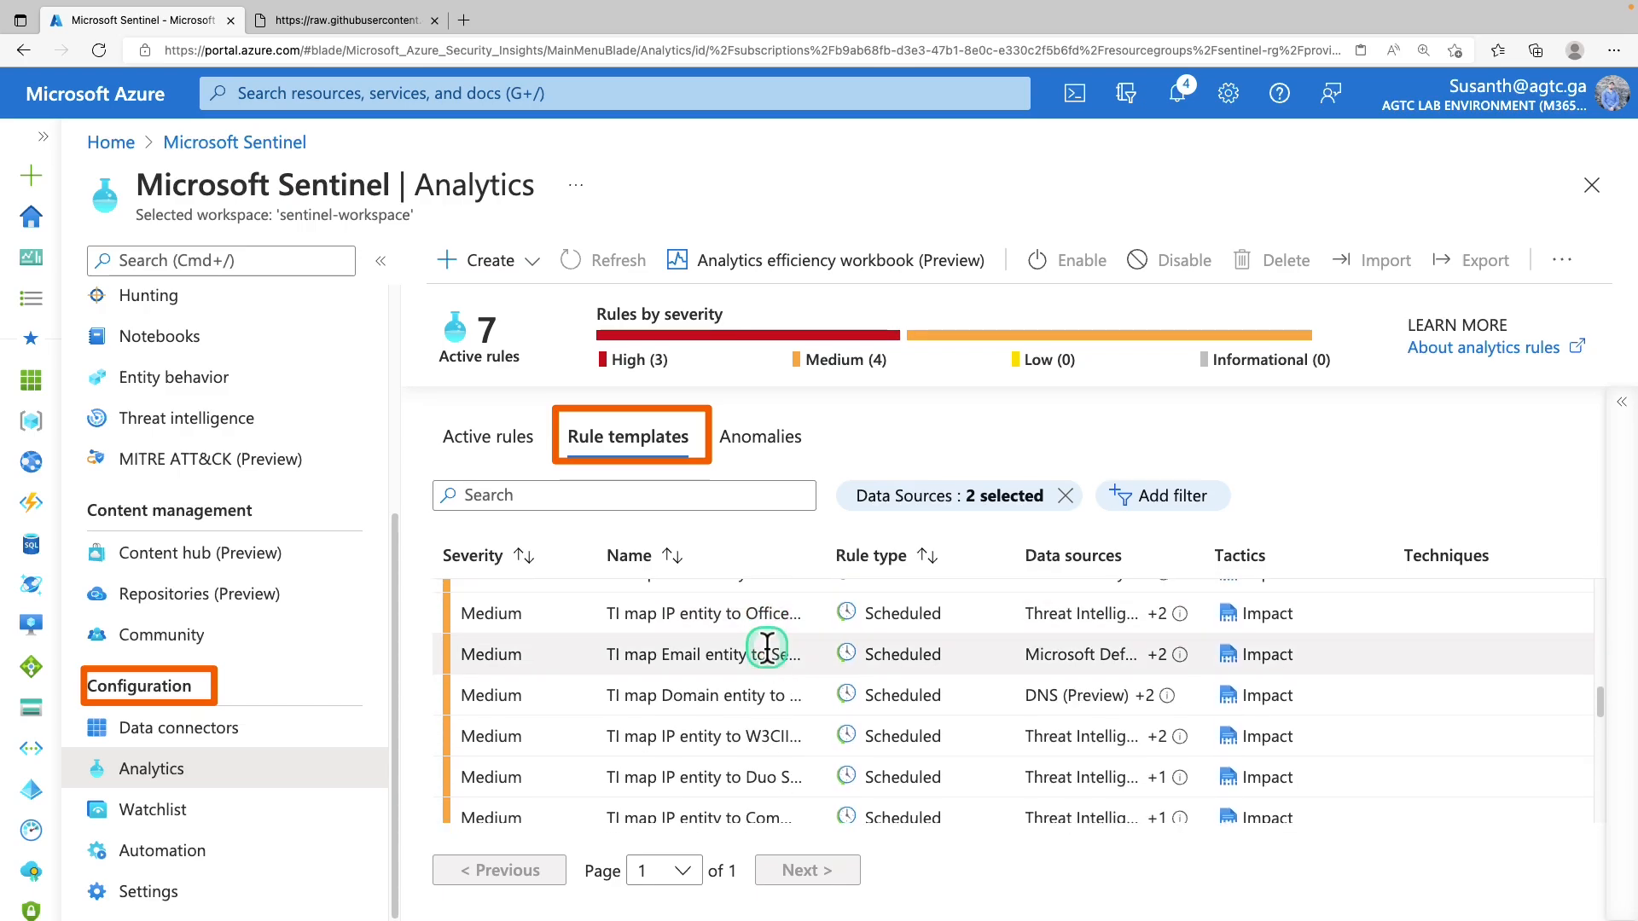
{"action": "scroll", "coordinate": [766, 648], "scroll_direction": "down", "scroll_amount": 3}
{"action": "scroll", "coordinate": [767, 648], "scroll_direction": "down", "scroll_amount": 2}
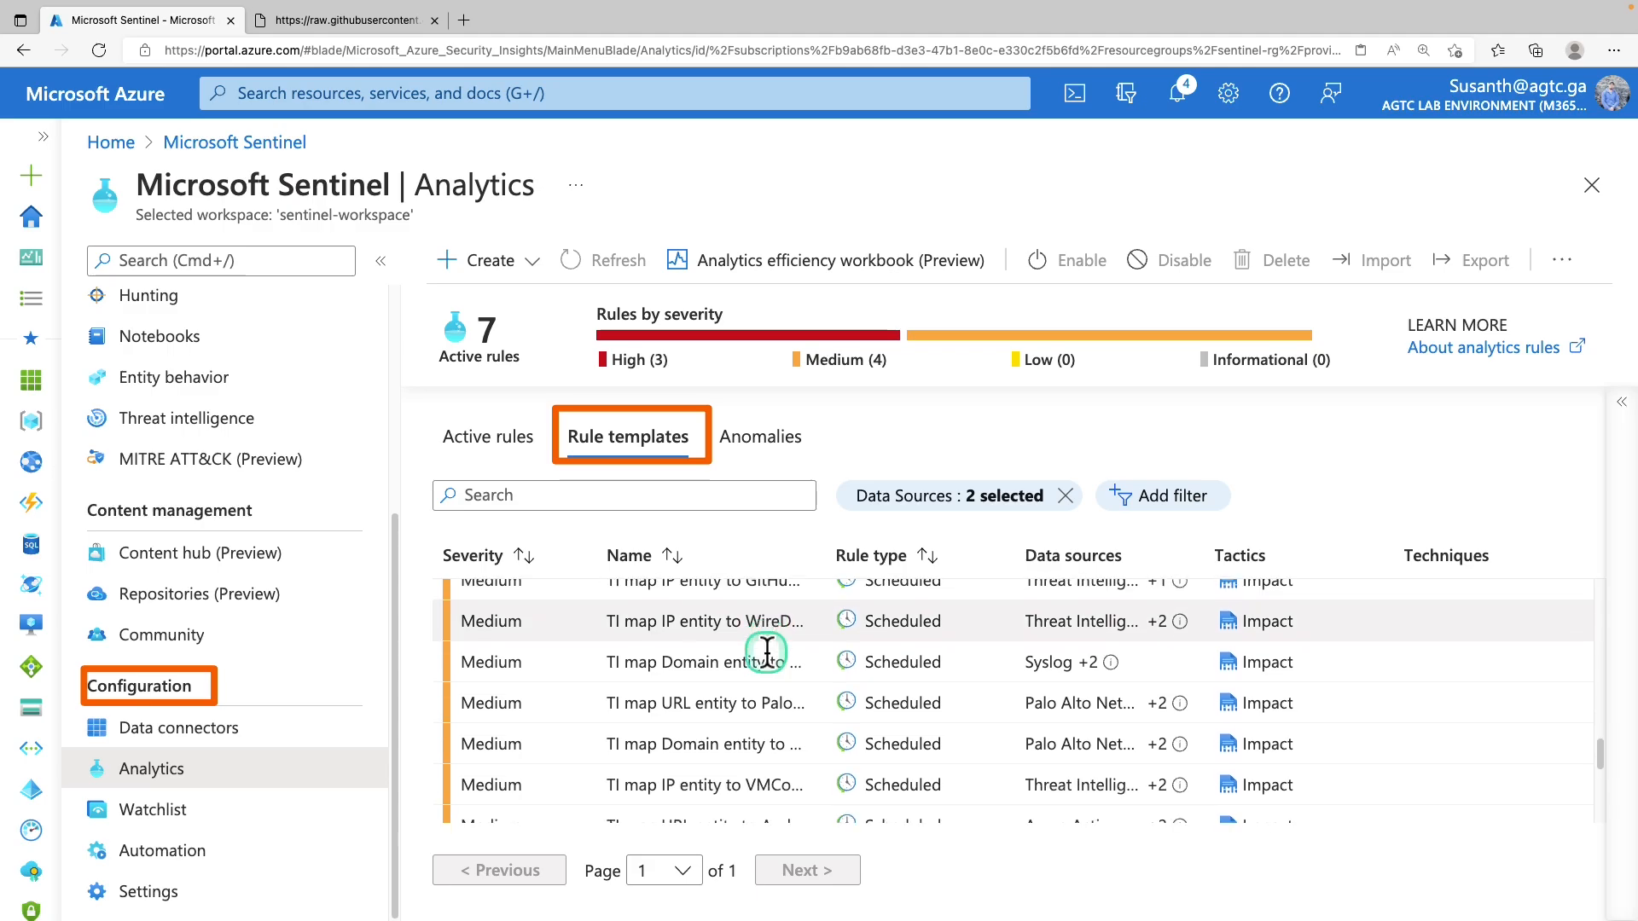
{"action": "scroll", "coordinate": [766, 651], "scroll_direction": "down", "scroll_amount": 1}
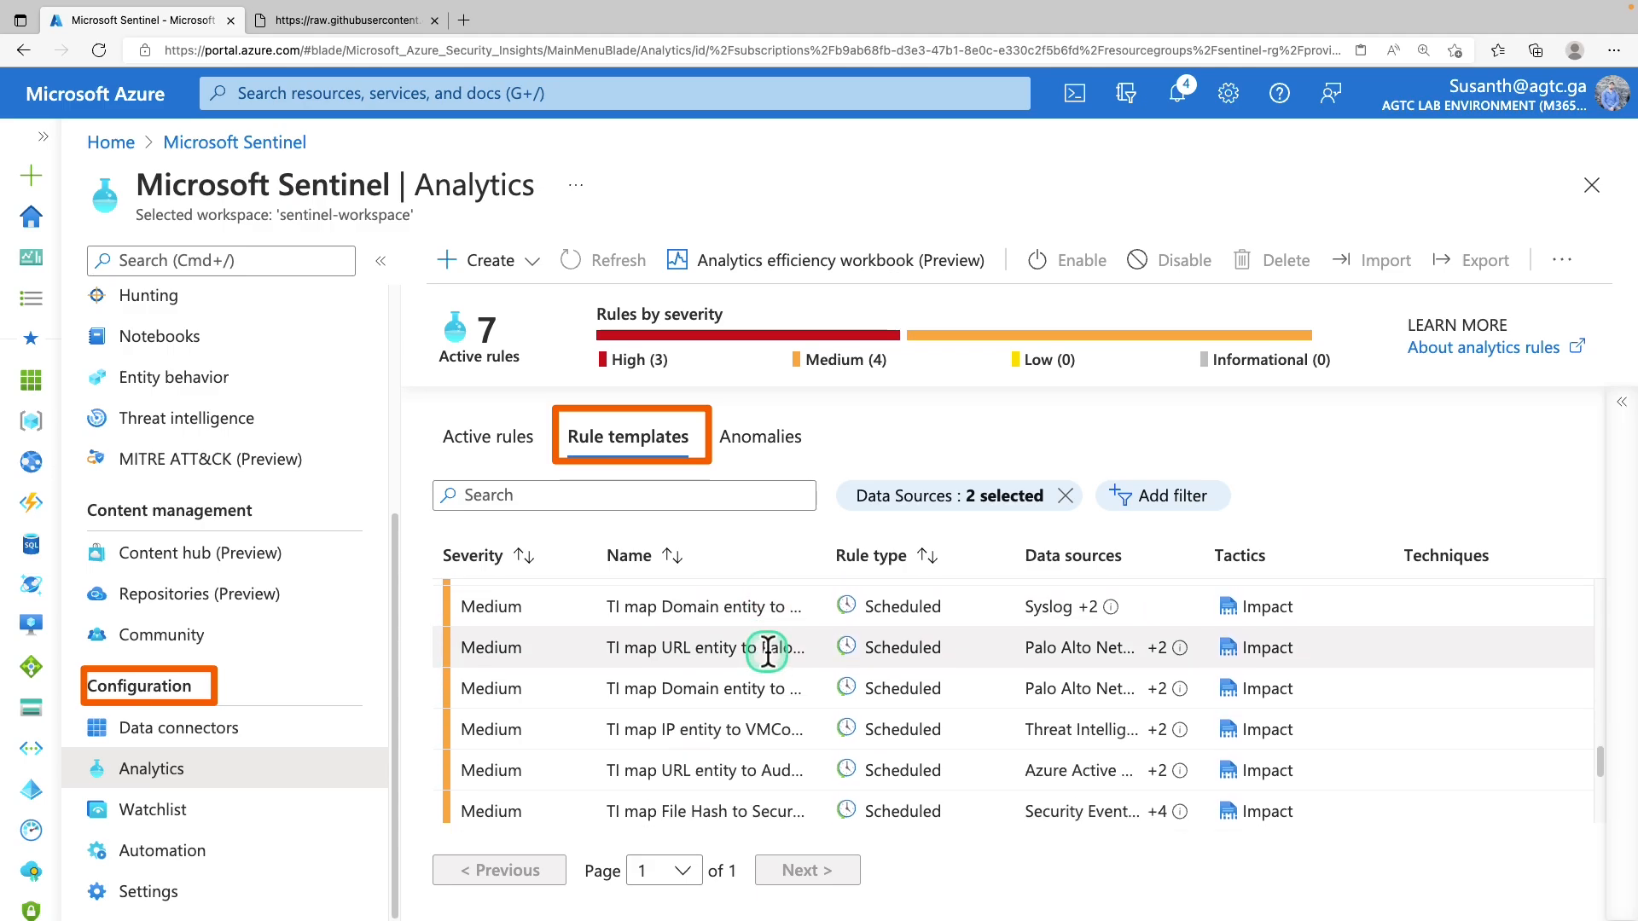
{"action": "scroll", "coordinate": [772, 651], "scroll_direction": "down", "scroll_amount": 1}
{"action": "scroll", "coordinate": [778, 650], "scroll_direction": "down", "scroll_amount": 2}
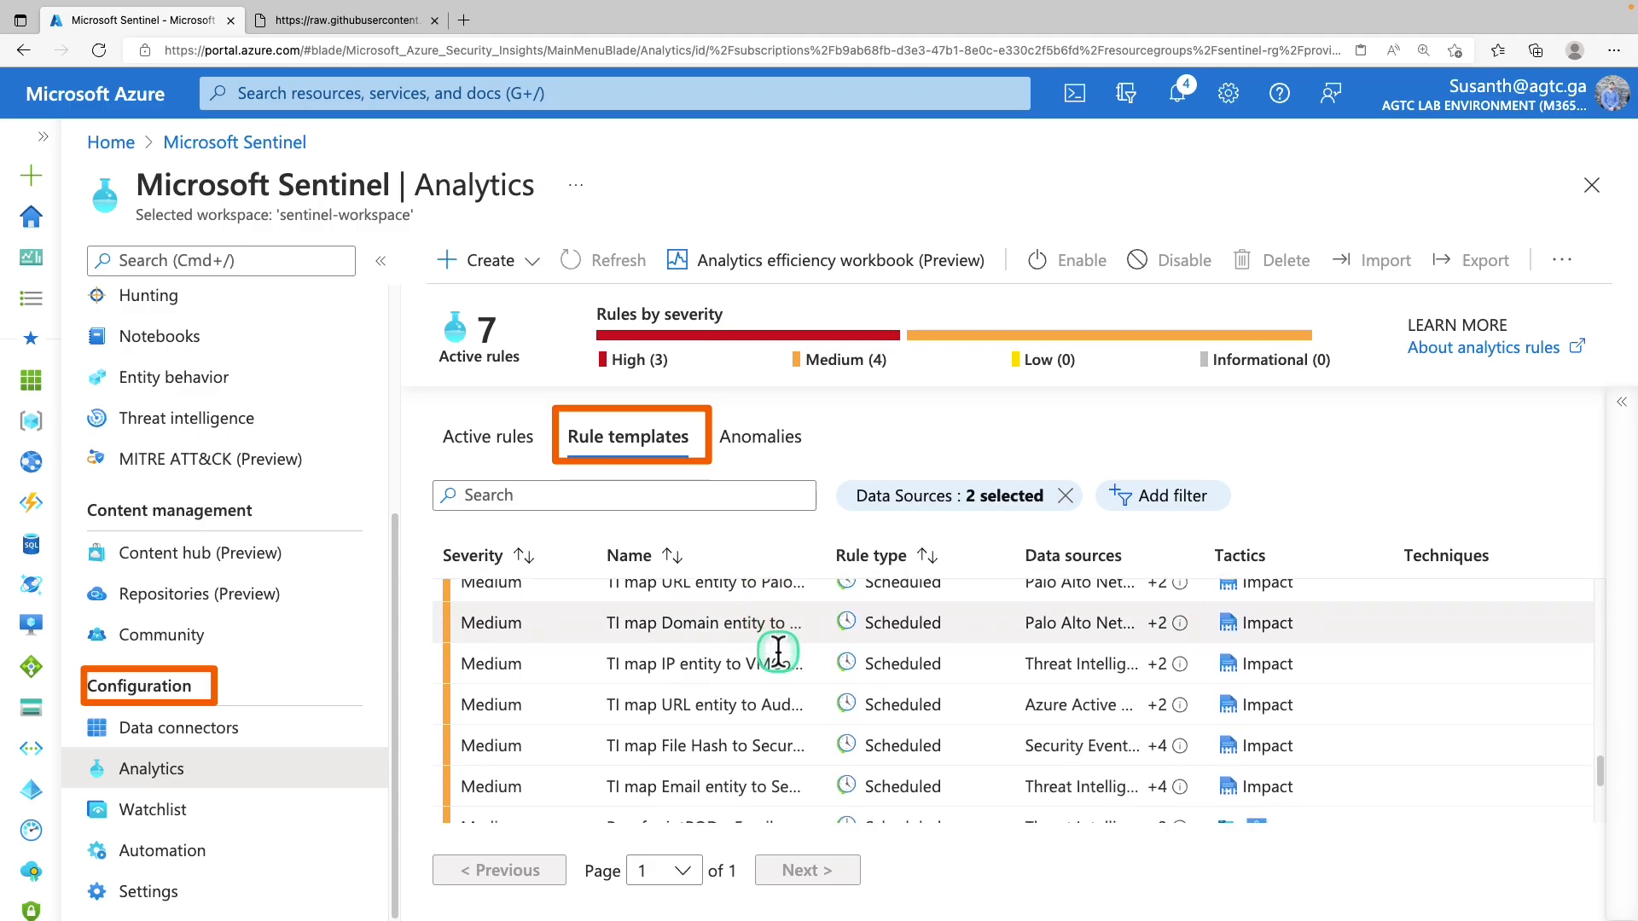
{"action": "scroll", "coordinate": [778, 650], "scroll_direction": "up", "scroll_amount": 2}
{"action": "scroll", "coordinate": [778, 650], "scroll_direction": "up", "scroll_amount": 1}
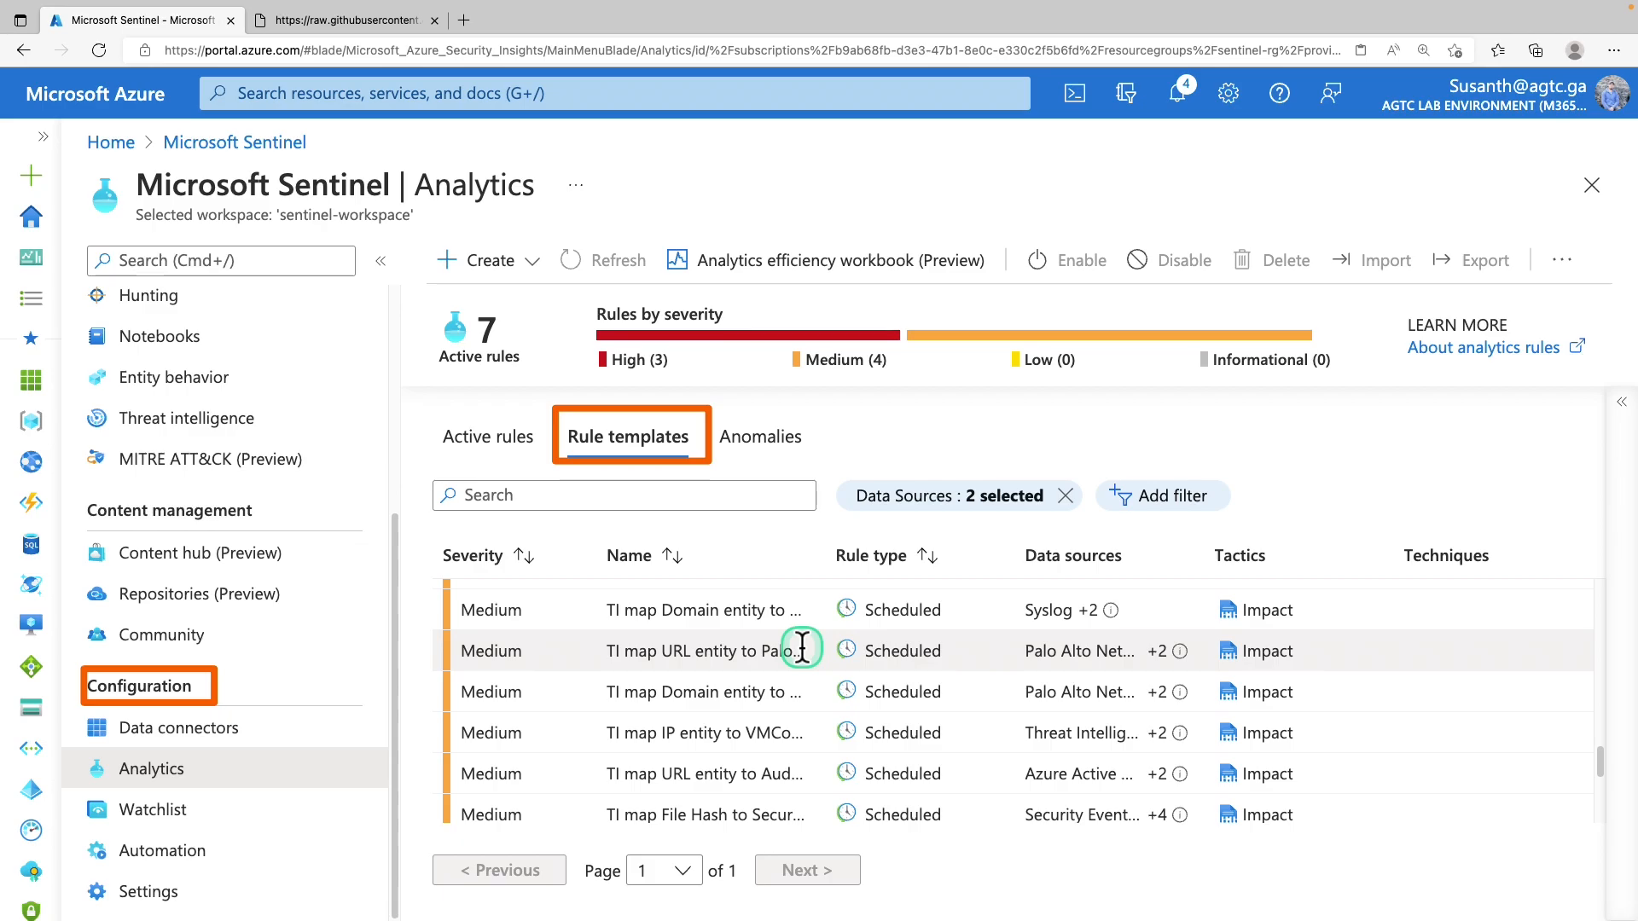
{"action": "scroll", "coordinate": [802, 646], "scroll_direction": "up", "scroll_amount": 2}
{"action": "scroll", "coordinate": [804, 657], "scroll_direction": "down", "scroll_amount": 1}
{"action": "scroll", "coordinate": [806, 671], "scroll_direction": "down", "scroll_amount": 1}
{"action": "scroll", "coordinate": [802, 673], "scroll_direction": "down", "scroll_amount": 1}
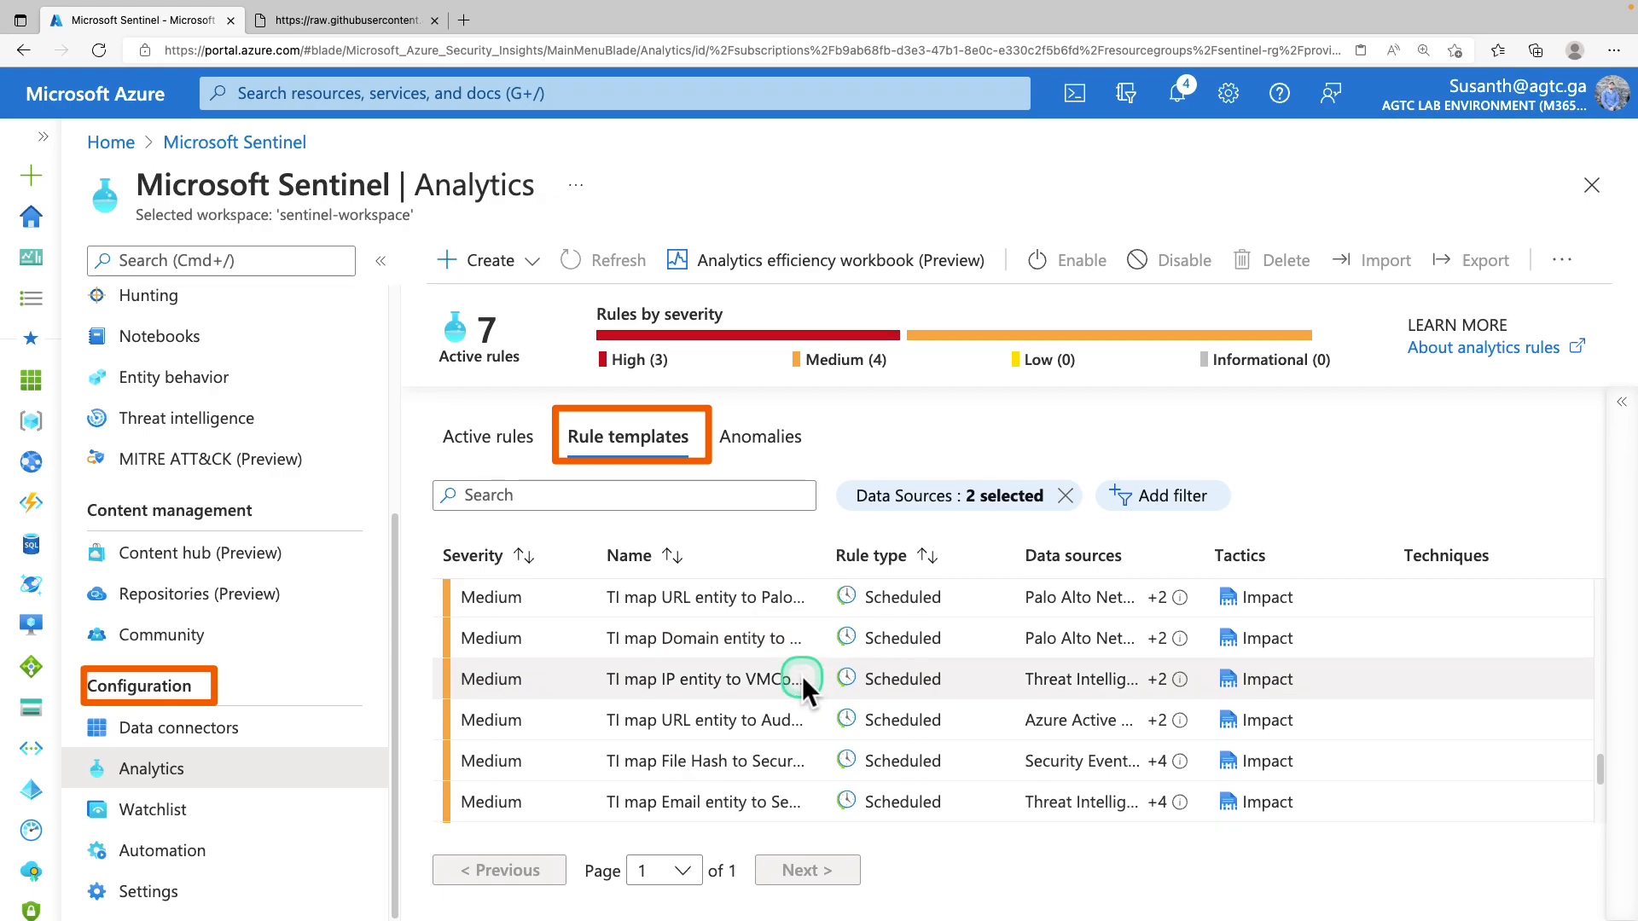
{"action": "left_click", "coordinate": [500, 440]}
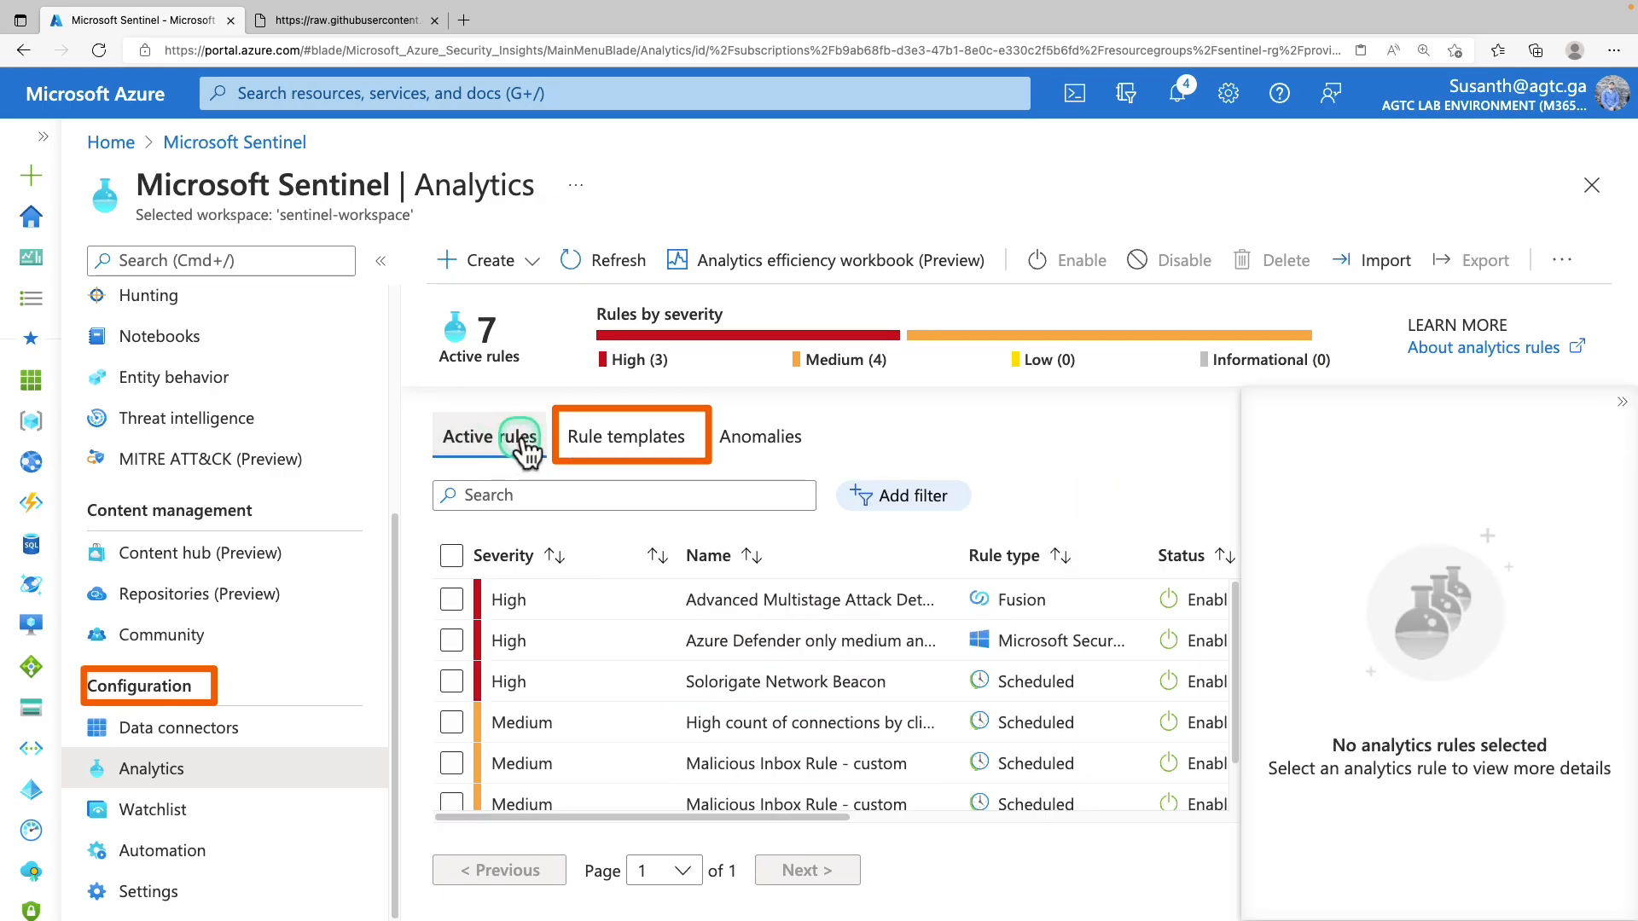
{"action": "left_click", "coordinate": [580, 445]}
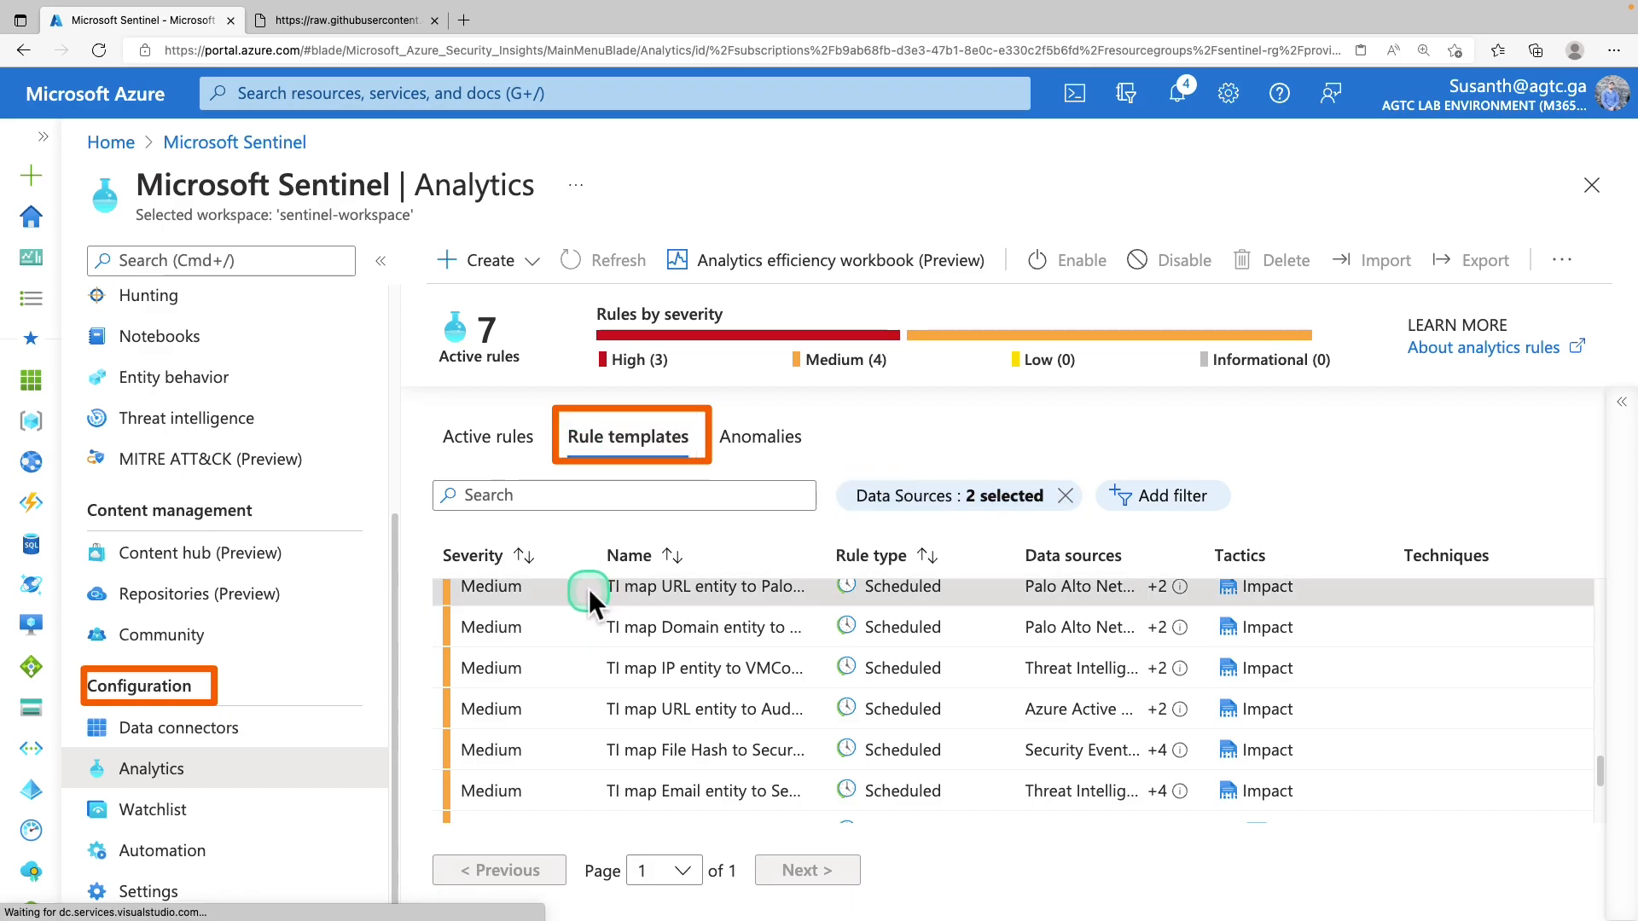
{"action": "scroll", "coordinate": [574, 608], "scroll_direction": "up", "scroll_amount": 1}
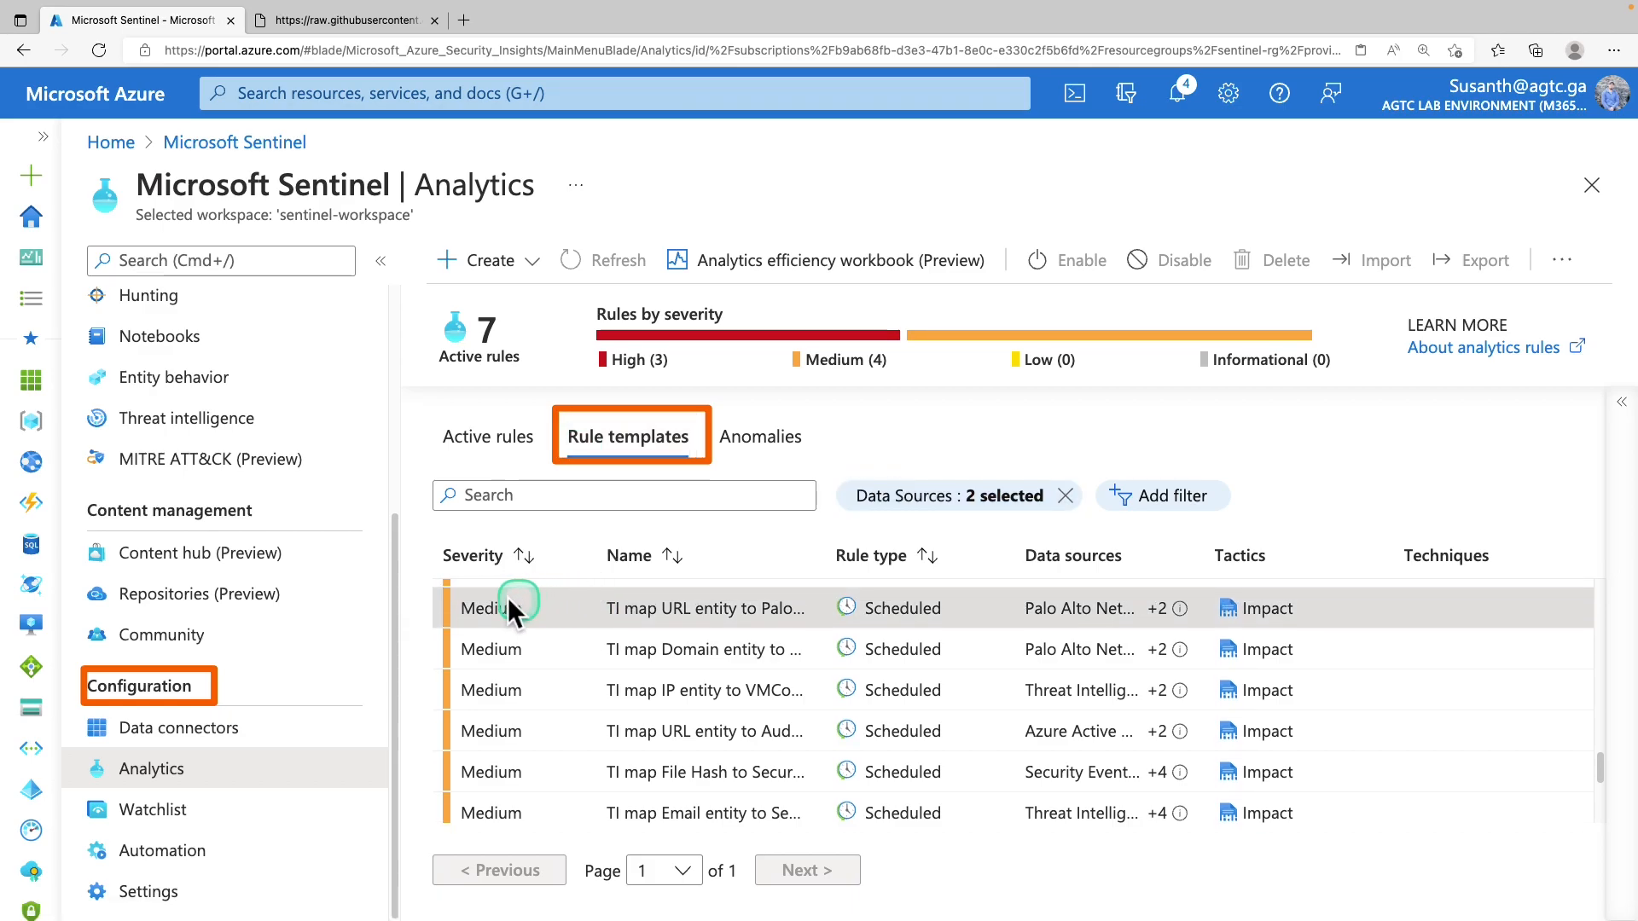
Create a rule from the TI map URL entity to PaloAlto data template through to Review and create
{"action": "left_click", "coordinate": [1621, 405]}
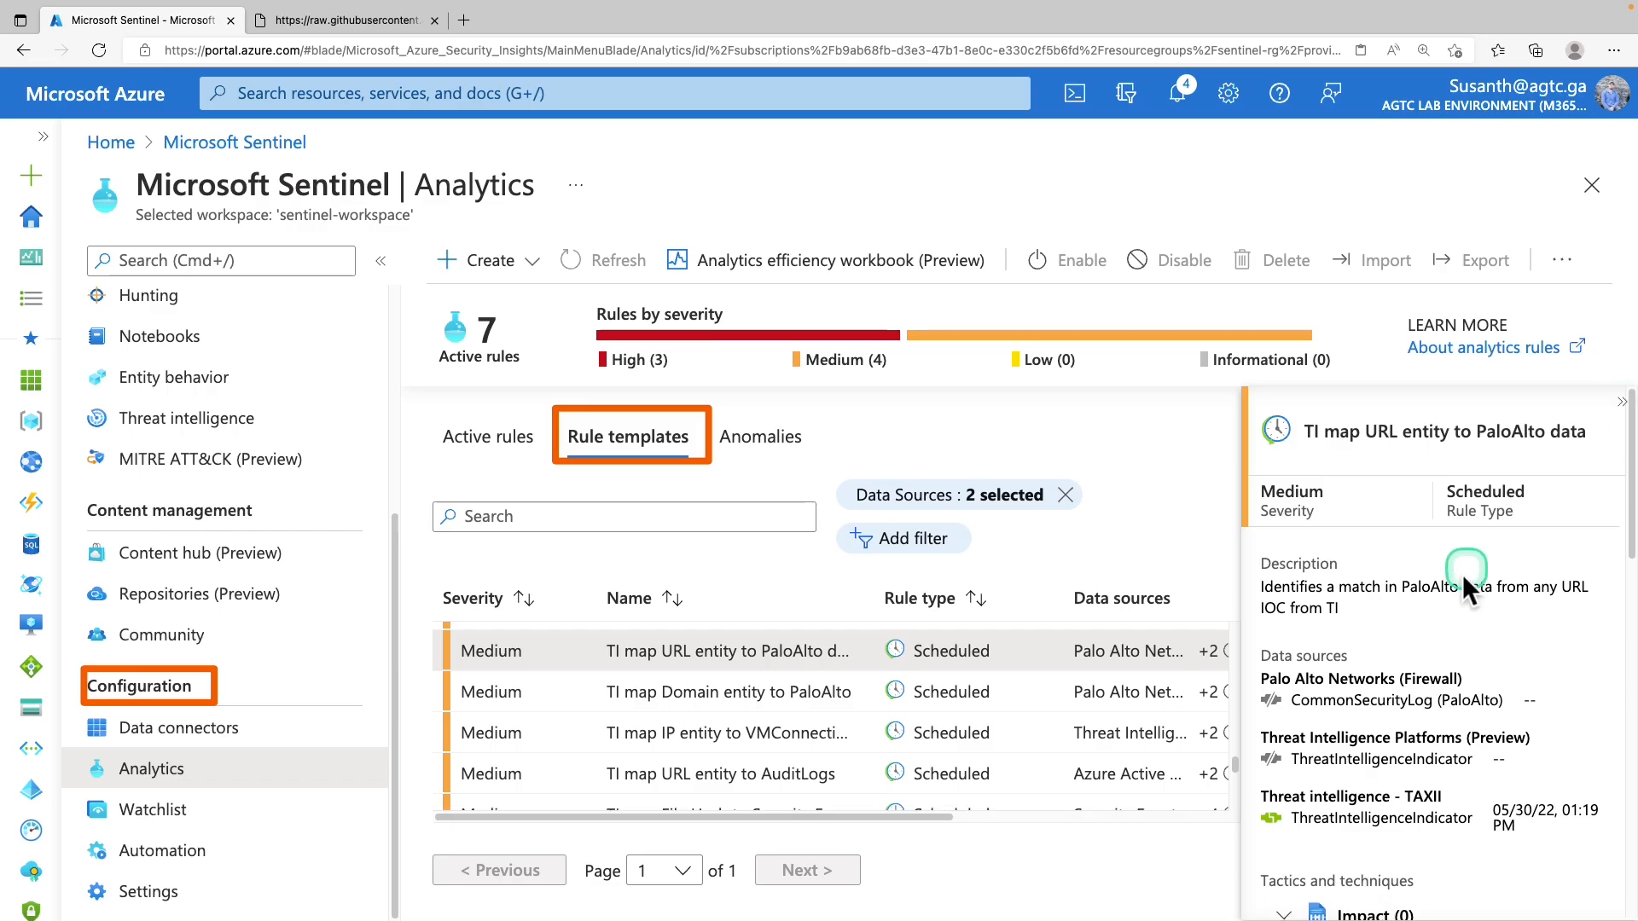
{"action": "scroll", "coordinate": [1452, 594], "scroll_direction": "down", "scroll_amount": 1}
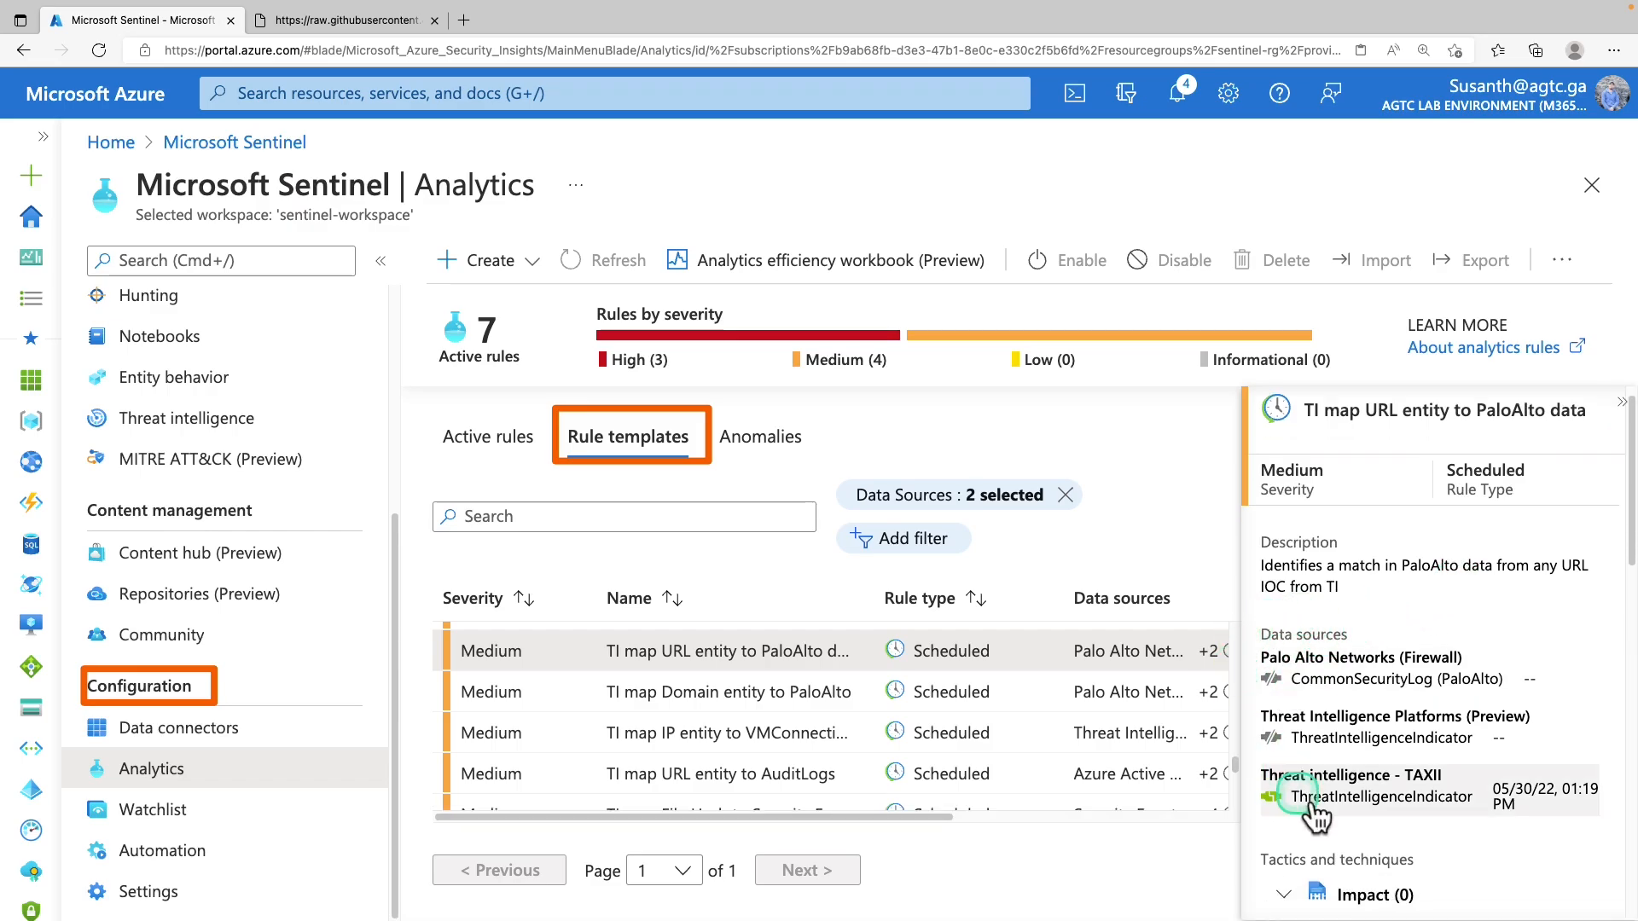
{"action": "left_click_drag", "start_coordinate": [1260, 613], "coordinate": [1558, 816]}
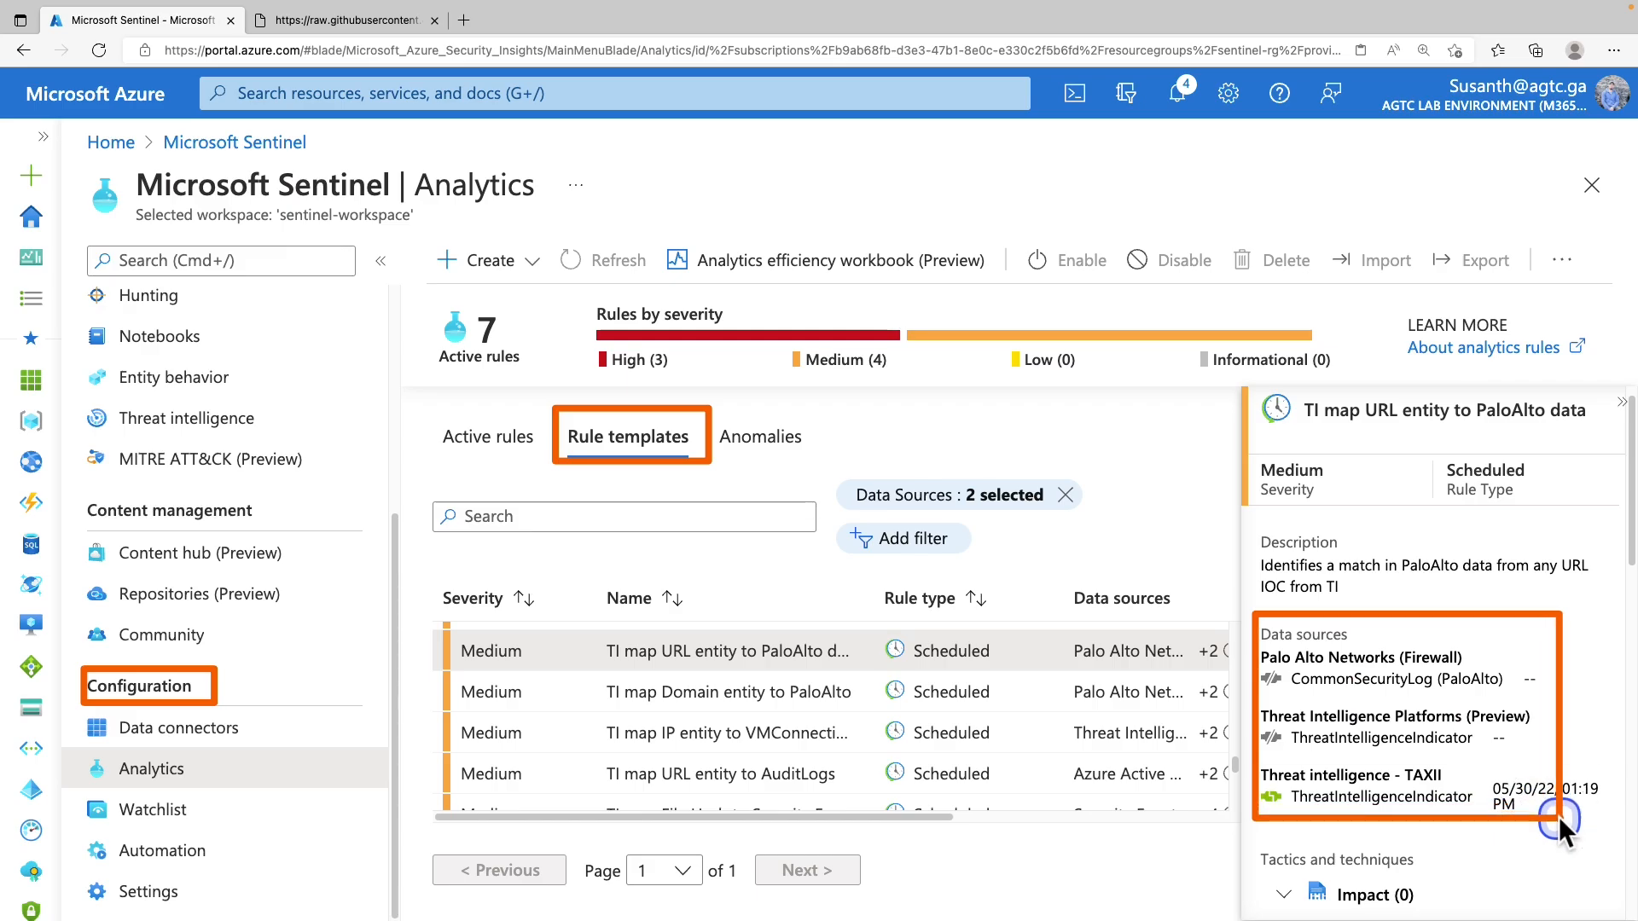
{"action": "key", "text": "Escape"}
{"action": "left_click_drag", "start_coordinate": [1630, 556], "coordinate": [1629, 913]}
{"action": "left_click", "coordinate": [1315, 904]}
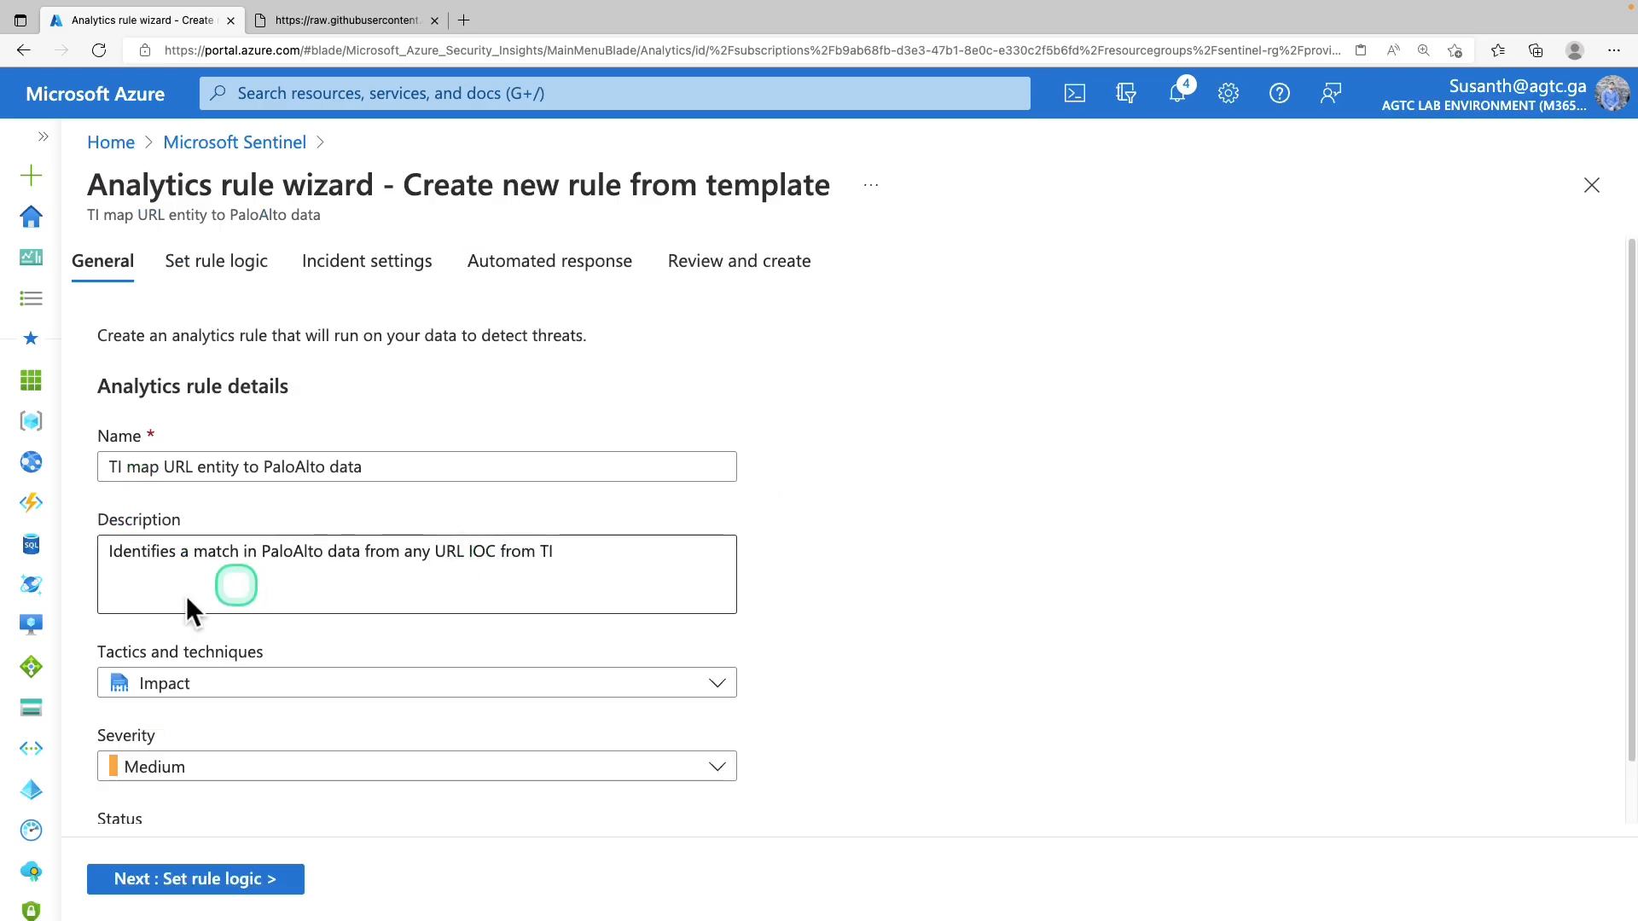
{"action": "left_click", "coordinate": [229, 894]}
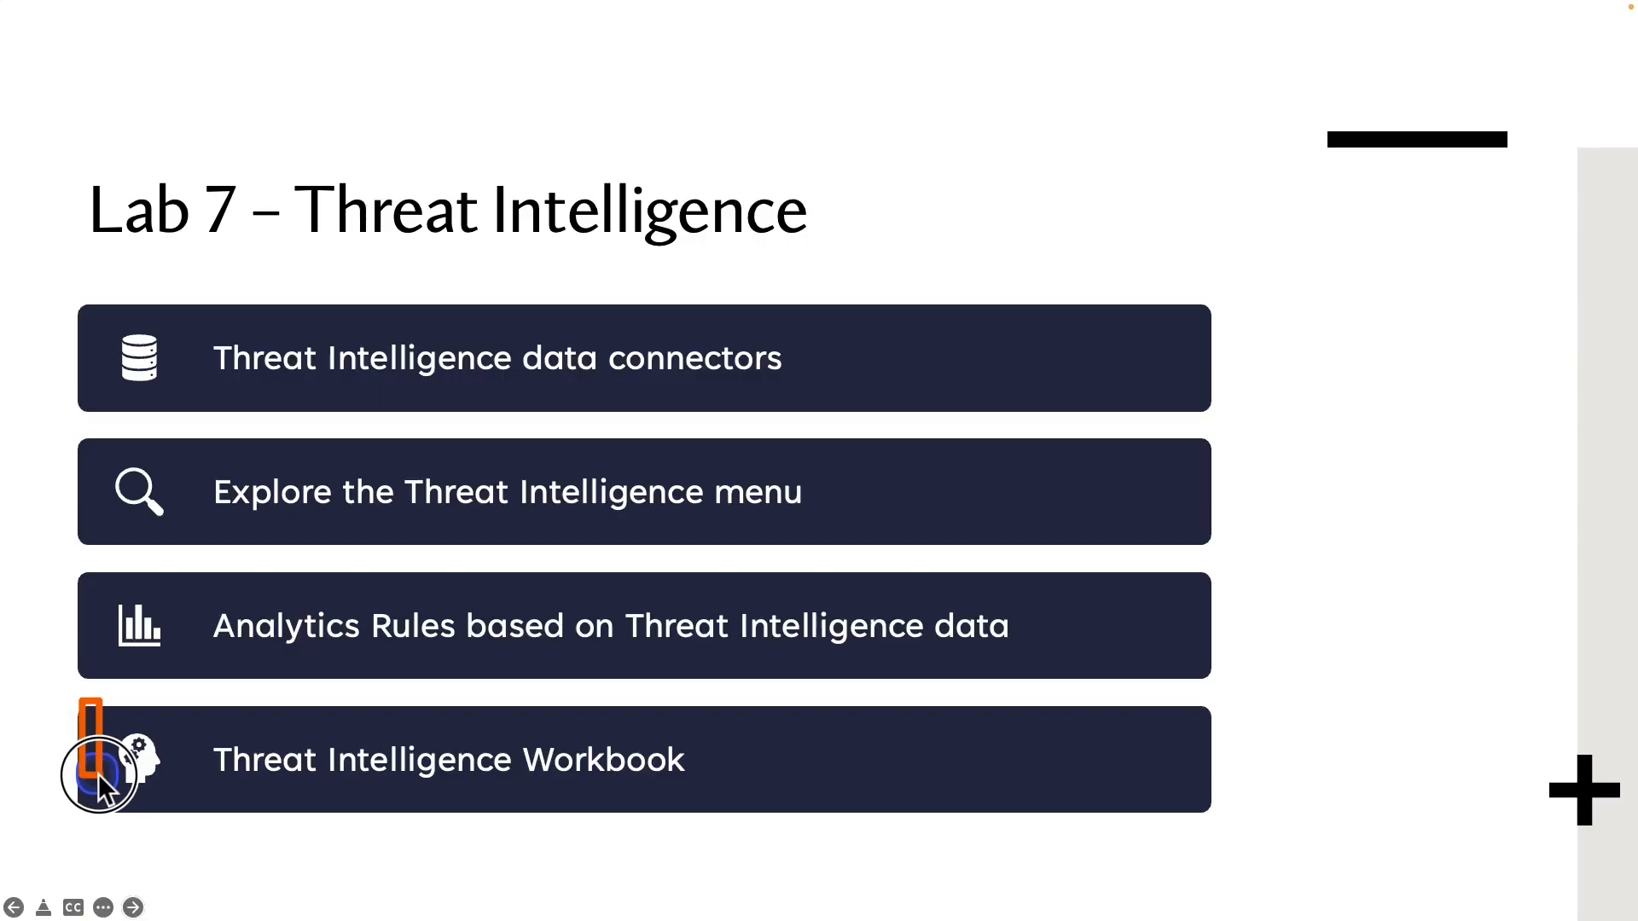
{"action": "mouse_move", "coordinate": [99, 778]}
{"action": "left_mouse_down"}
{"action": "mouse_move", "coordinate": [616, 848]}
{"action": "mouse_move", "coordinate": [836, 832]}
{"action": "left_mouse_up"}
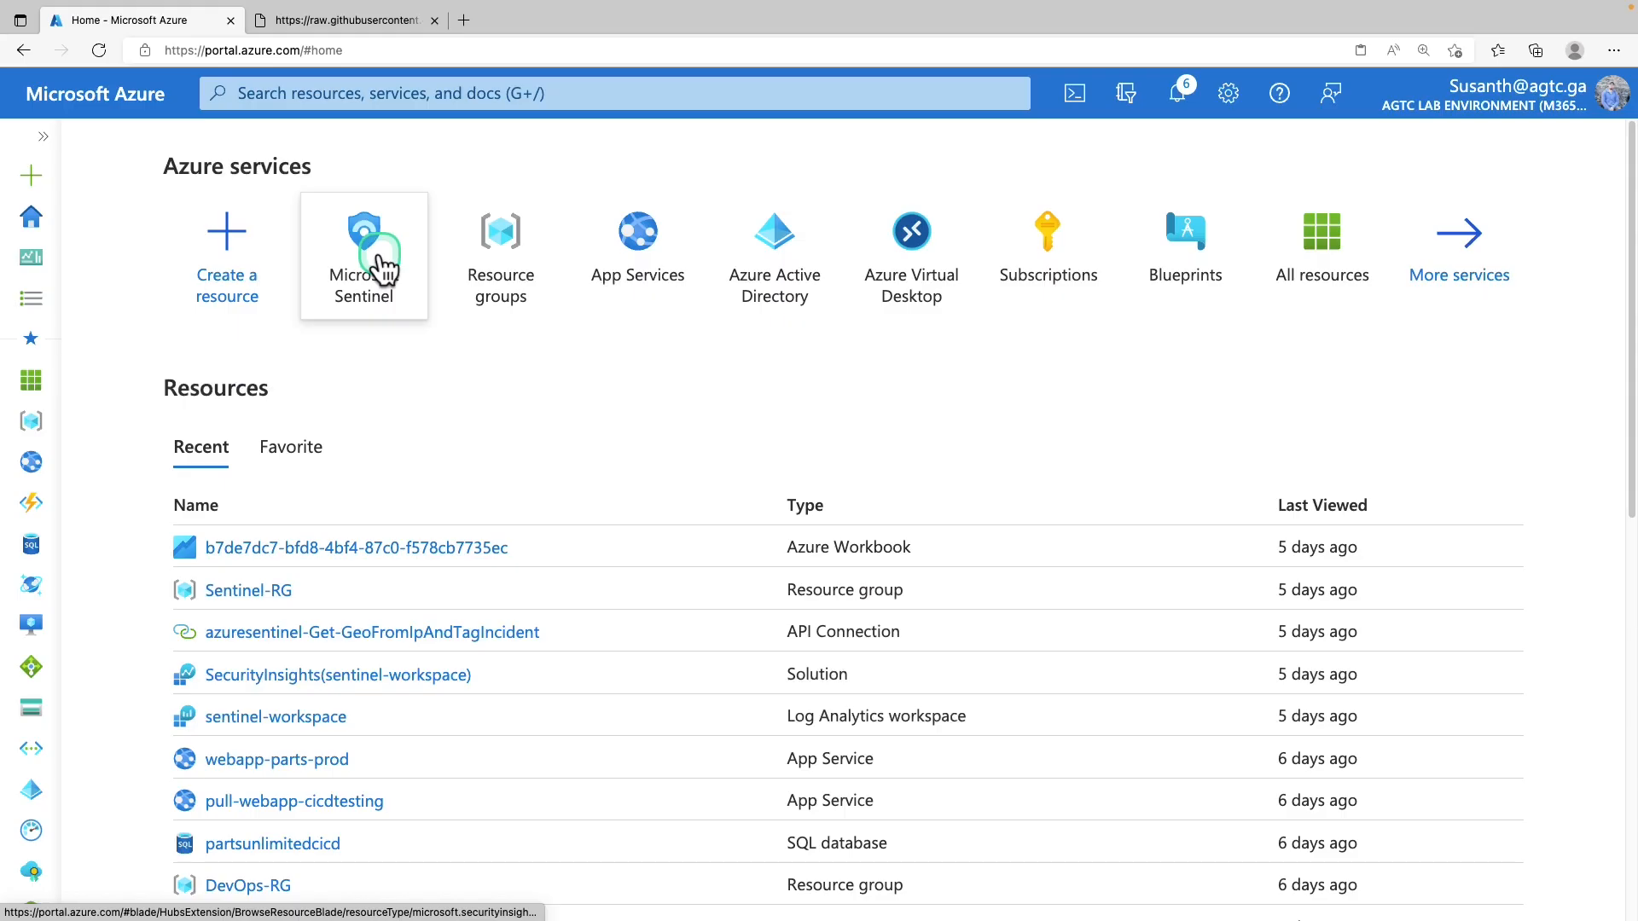
Open the Microsoft Sentinel workspaces list in the Azure portal
{"action": "left_click", "coordinate": [380, 256]}
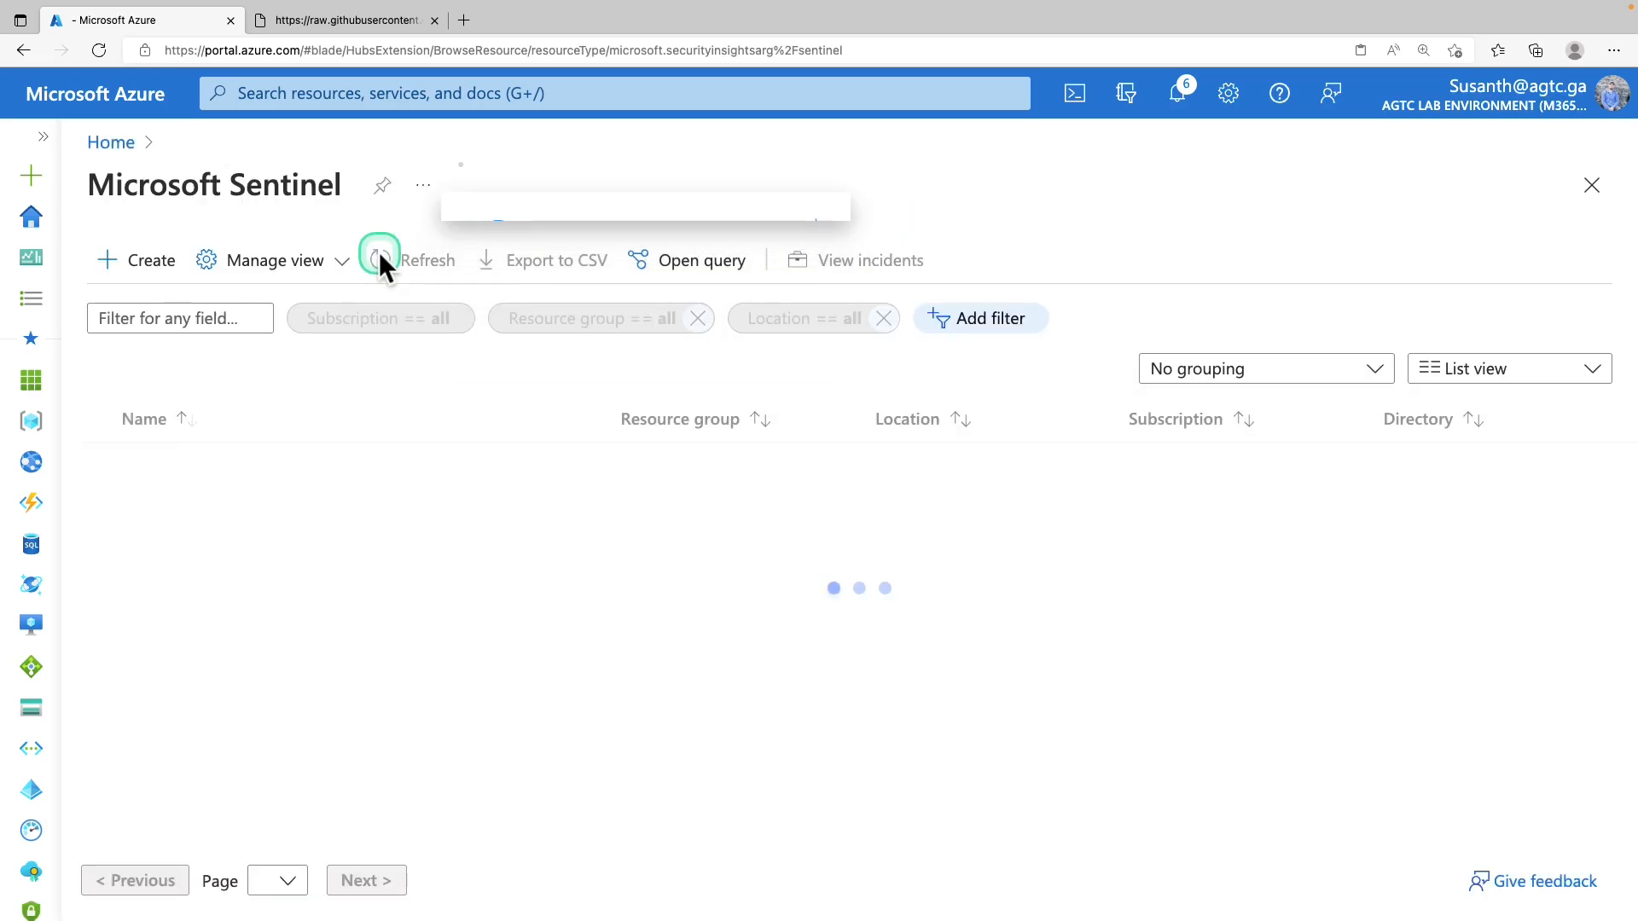
Open Sentinel's Workbooks page on the Templates tab and place the cursor in the template search
{"action": "left_click", "coordinate": [248, 465]}
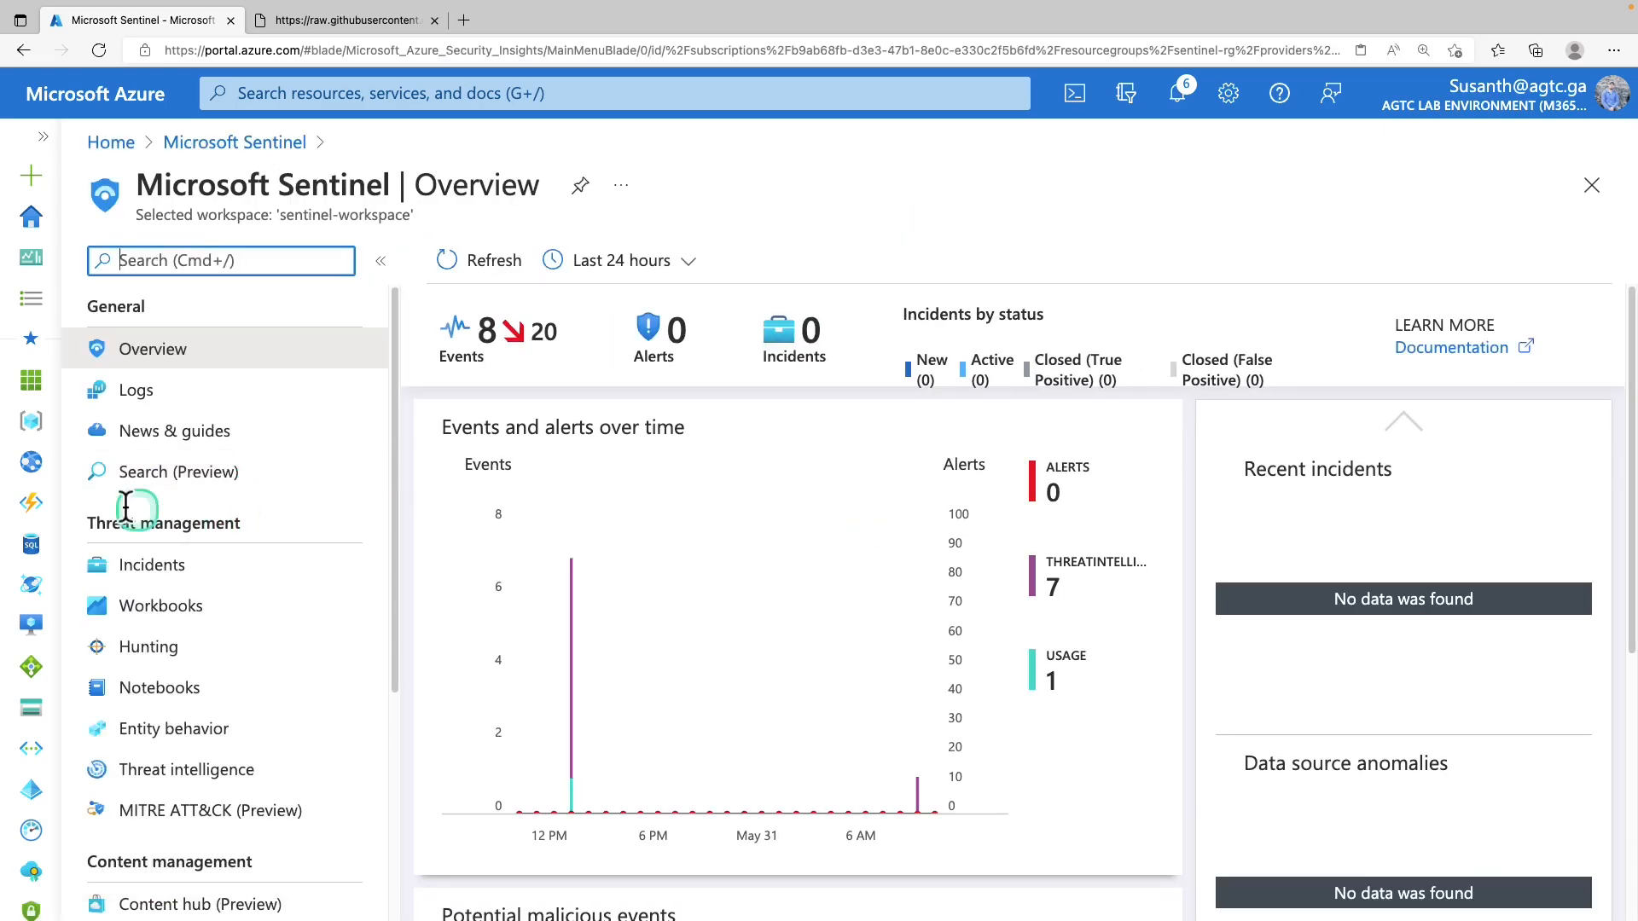
{"action": "left_click", "coordinate": [193, 608]}
{"action": "left_click_drag", "start_coordinate": [582, 409], "coordinate": [697, 466]}
{"action": "left_click", "coordinate": [658, 440]}
{"action": "left_click", "coordinate": [573, 496]}
Search templates for 'threat' and show the Threat Intelligence template's data types, connectors and preview
{"action": "type", "text": "threat"}
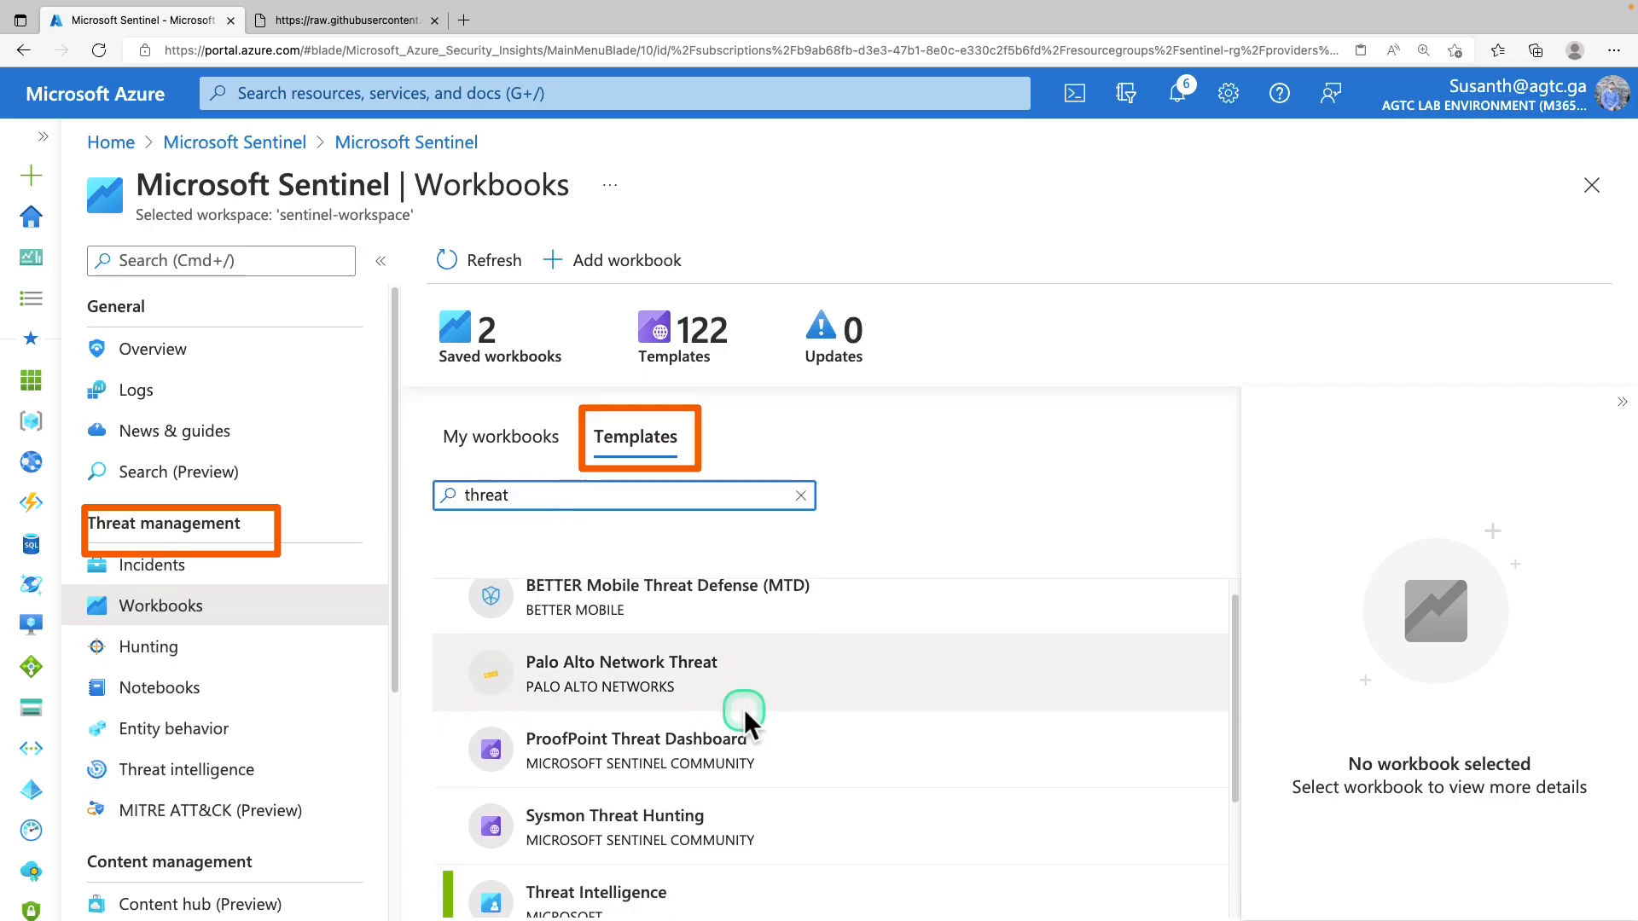
{"action": "scroll", "coordinate": [745, 712], "scroll_direction": "down", "scroll_amount": 1}
{"action": "scroll", "coordinate": [745, 712], "scroll_direction": "down", "scroll_amount": 2}
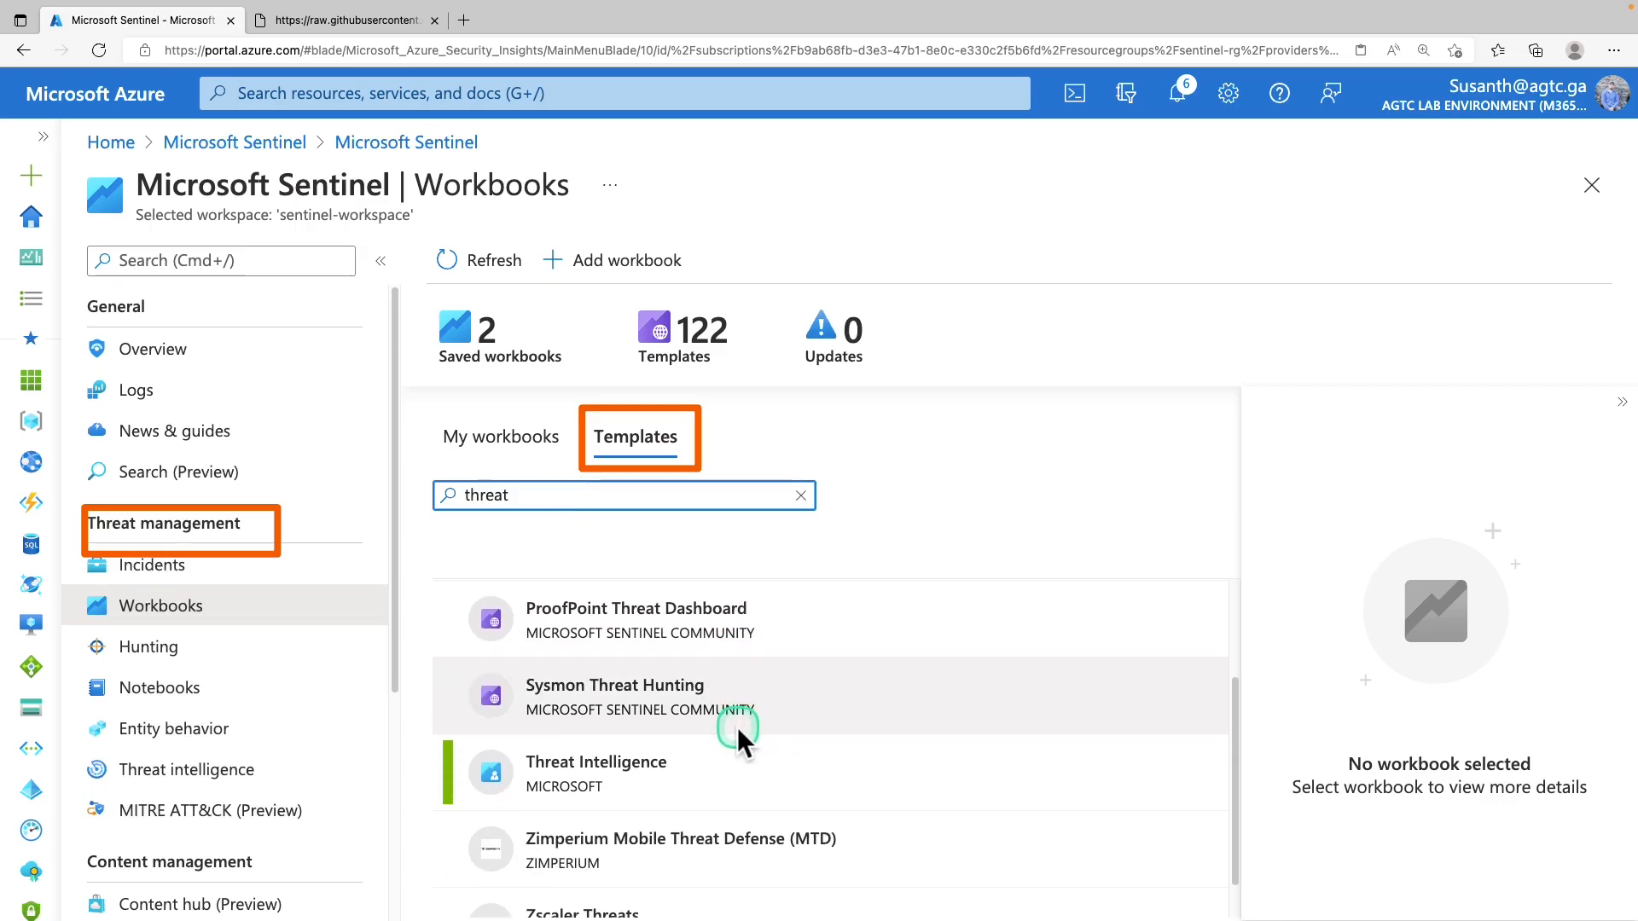
{"action": "left_click", "coordinate": [638, 751]}
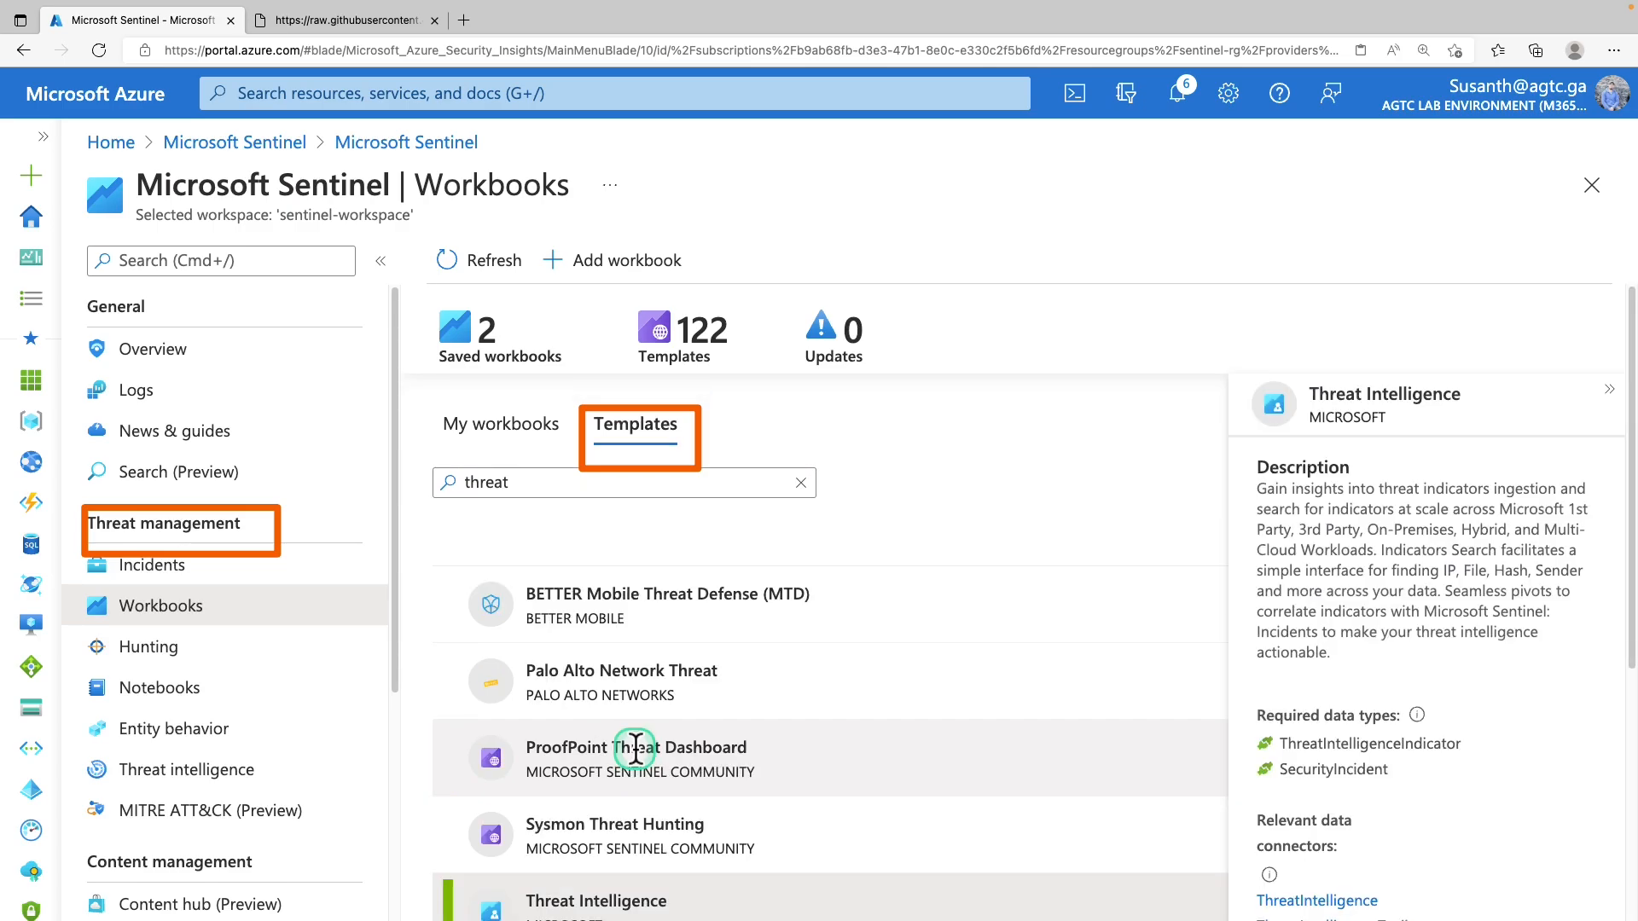
{"action": "scroll", "coordinate": [689, 772], "scroll_direction": "down", "scroll_amount": 1}
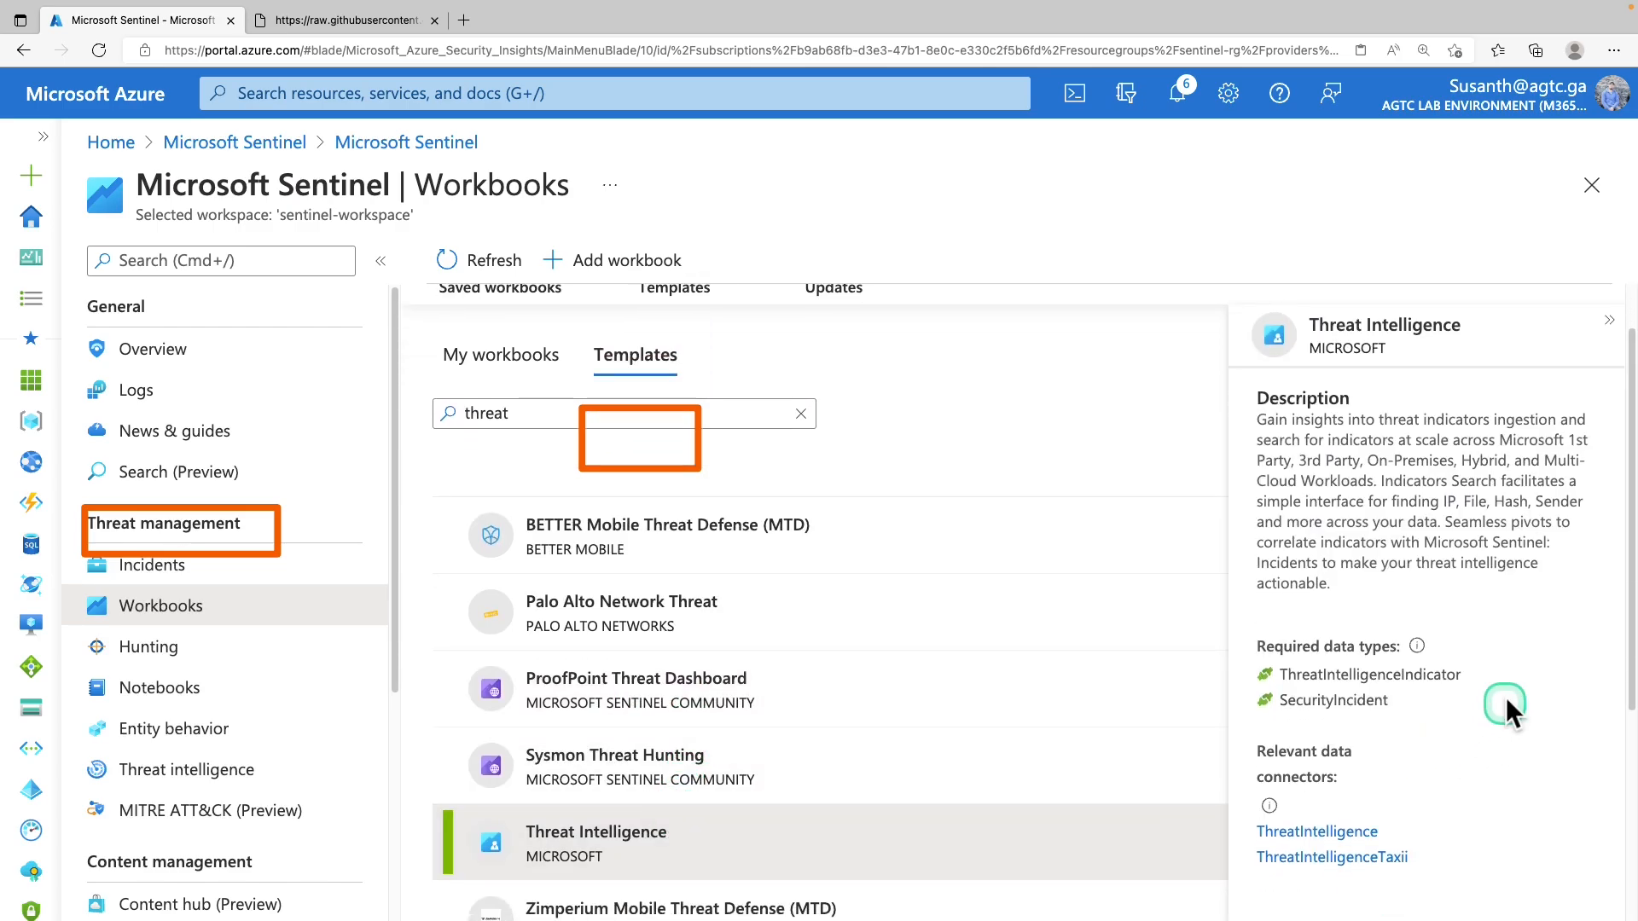
{"action": "scroll", "coordinate": [1470, 632], "scroll_direction": "down", "scroll_amount": 1}
{"action": "scroll", "coordinate": [1471, 635], "scroll_direction": "down", "scroll_amount": 3}
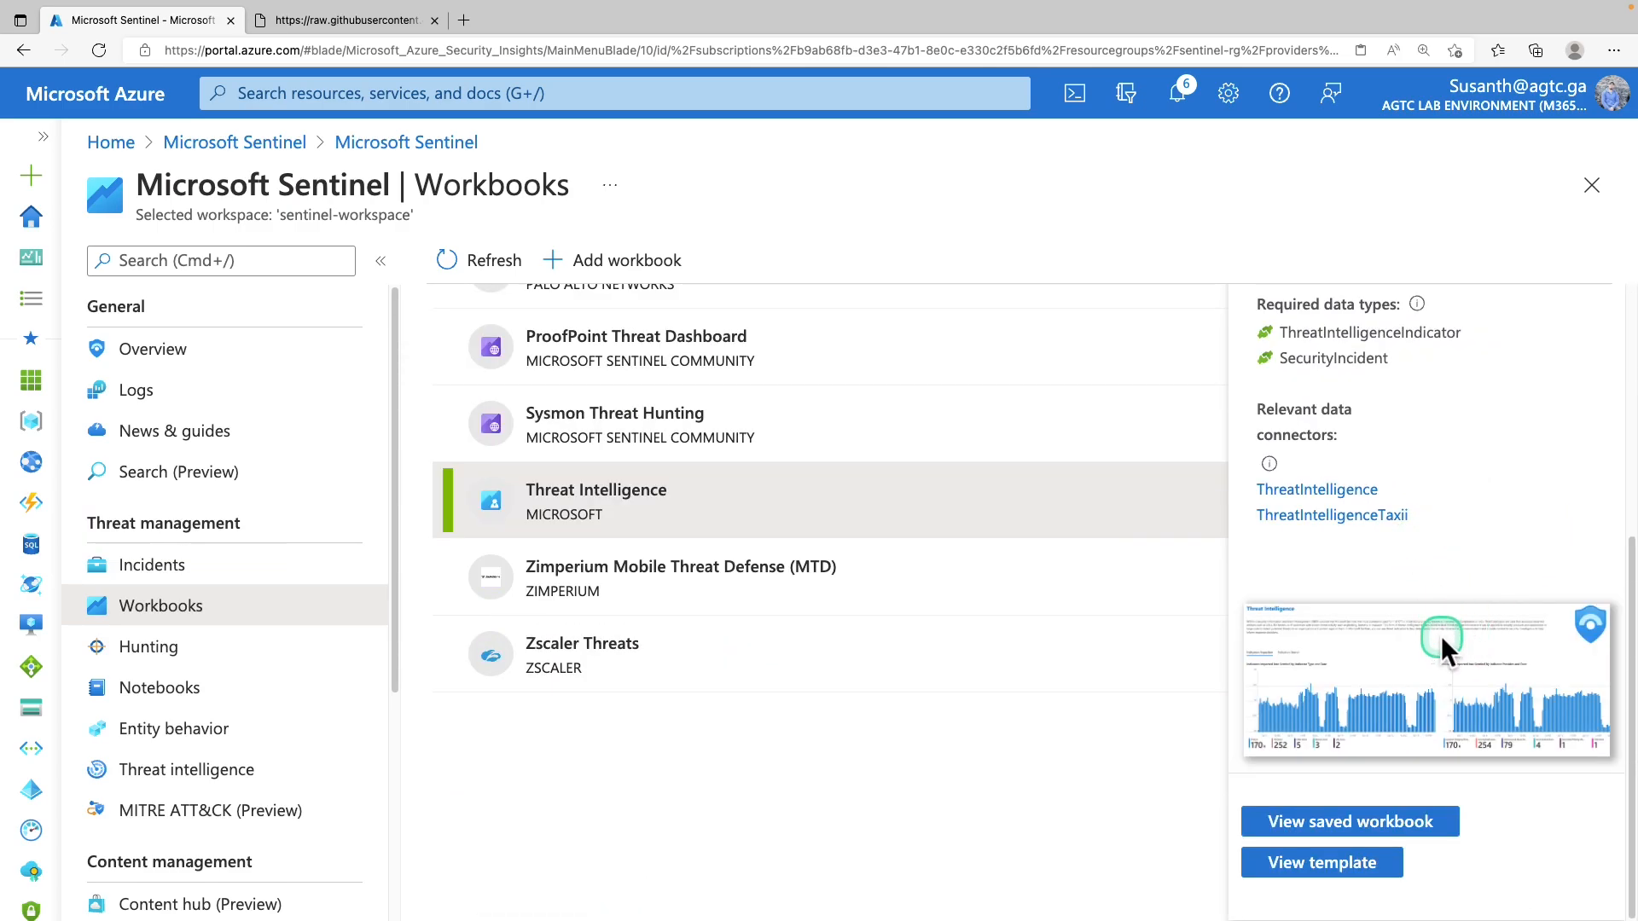
Open the saved Threat Intelligence workbook and scroll through its 193 IP and 1 URL indicator charts
{"action": "left_click", "coordinate": [1318, 838]}
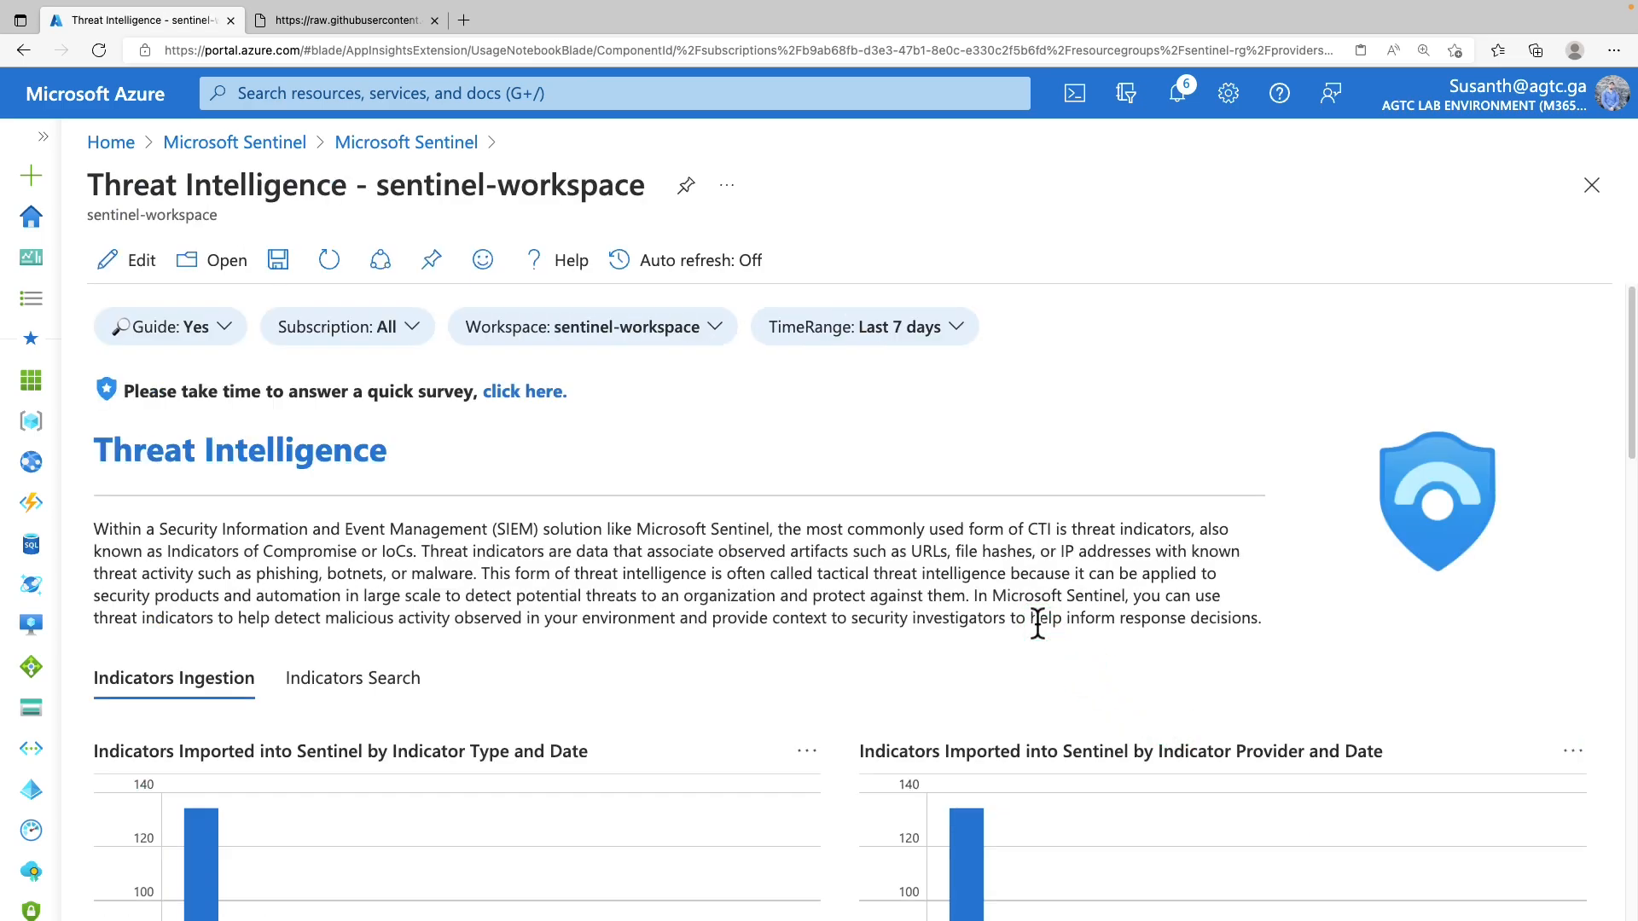
{"action": "left_click", "coordinate": [1038, 624]}
{"action": "left_click", "coordinate": [824, 556]}
{"action": "scroll", "coordinate": [824, 556], "scroll_direction": "down", "scroll_amount": 3}
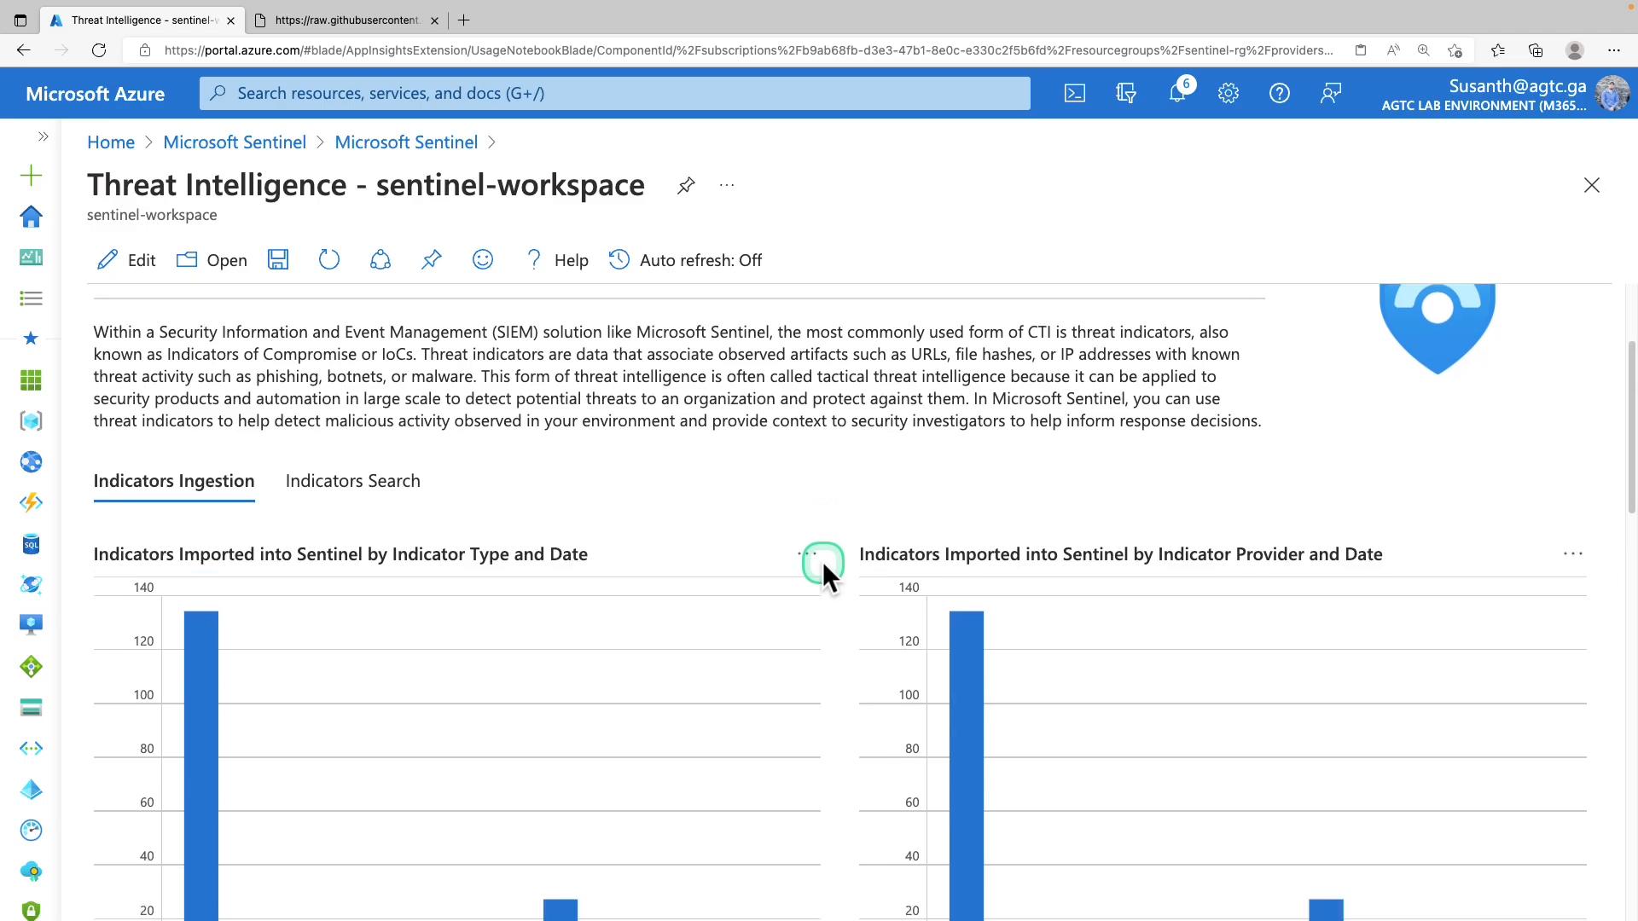
{"action": "scroll", "coordinate": [821, 566], "scroll_direction": "down", "scroll_amount": 3}
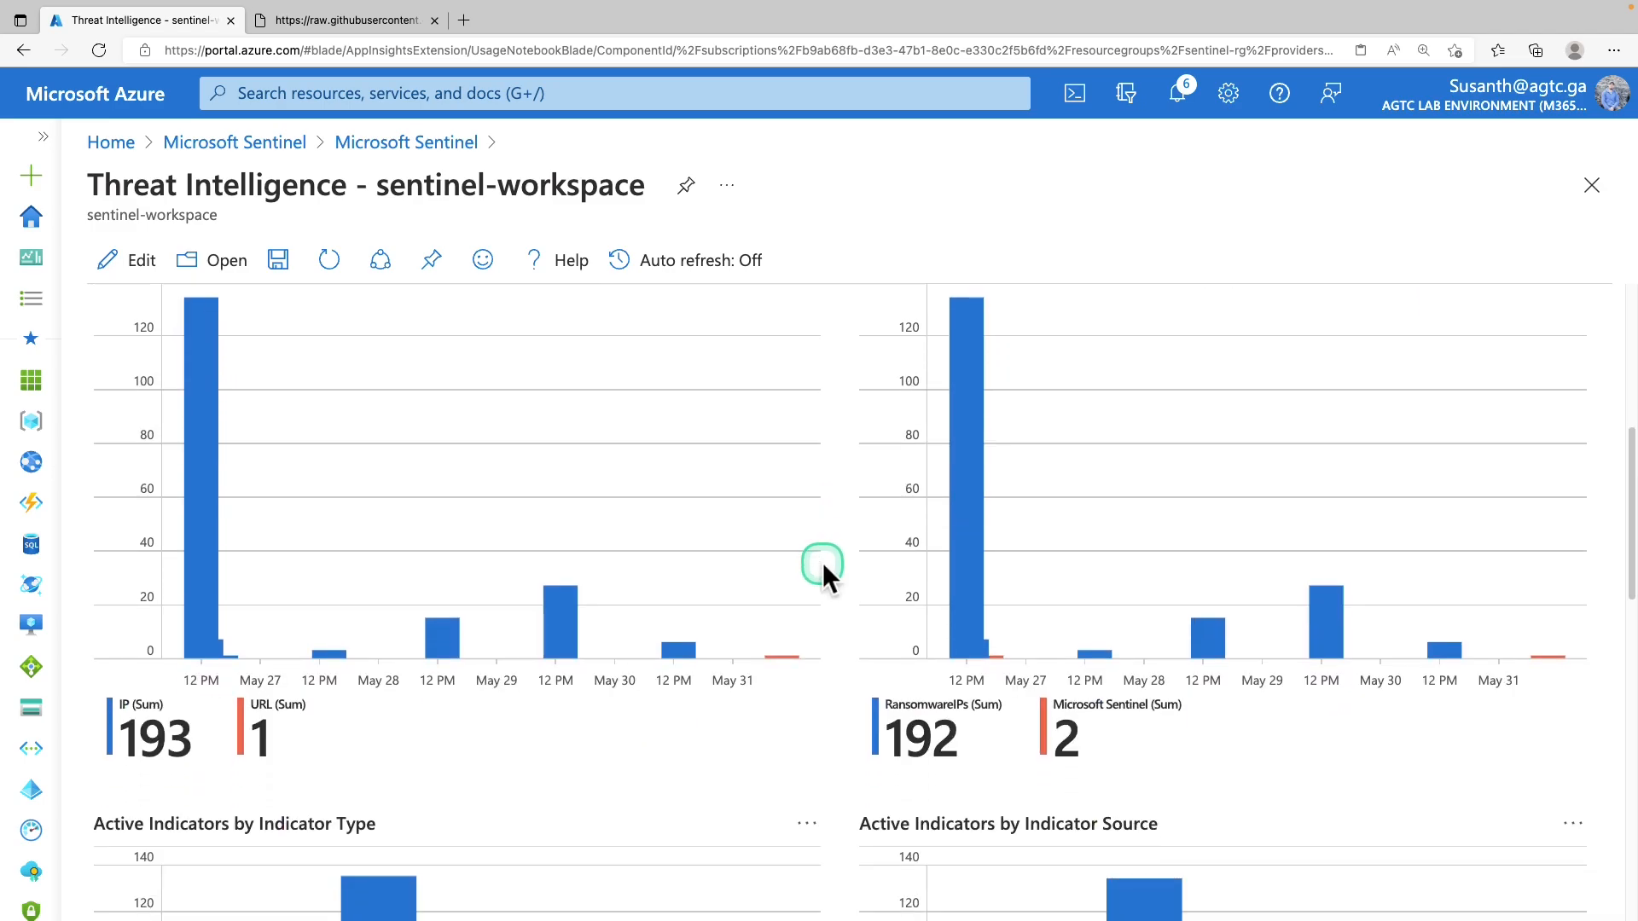
{"action": "scroll", "coordinate": [821, 568], "scroll_direction": "down", "scroll_amount": 1}
{"action": "scroll", "coordinate": [820, 566], "scroll_direction": "down", "scroll_amount": 1}
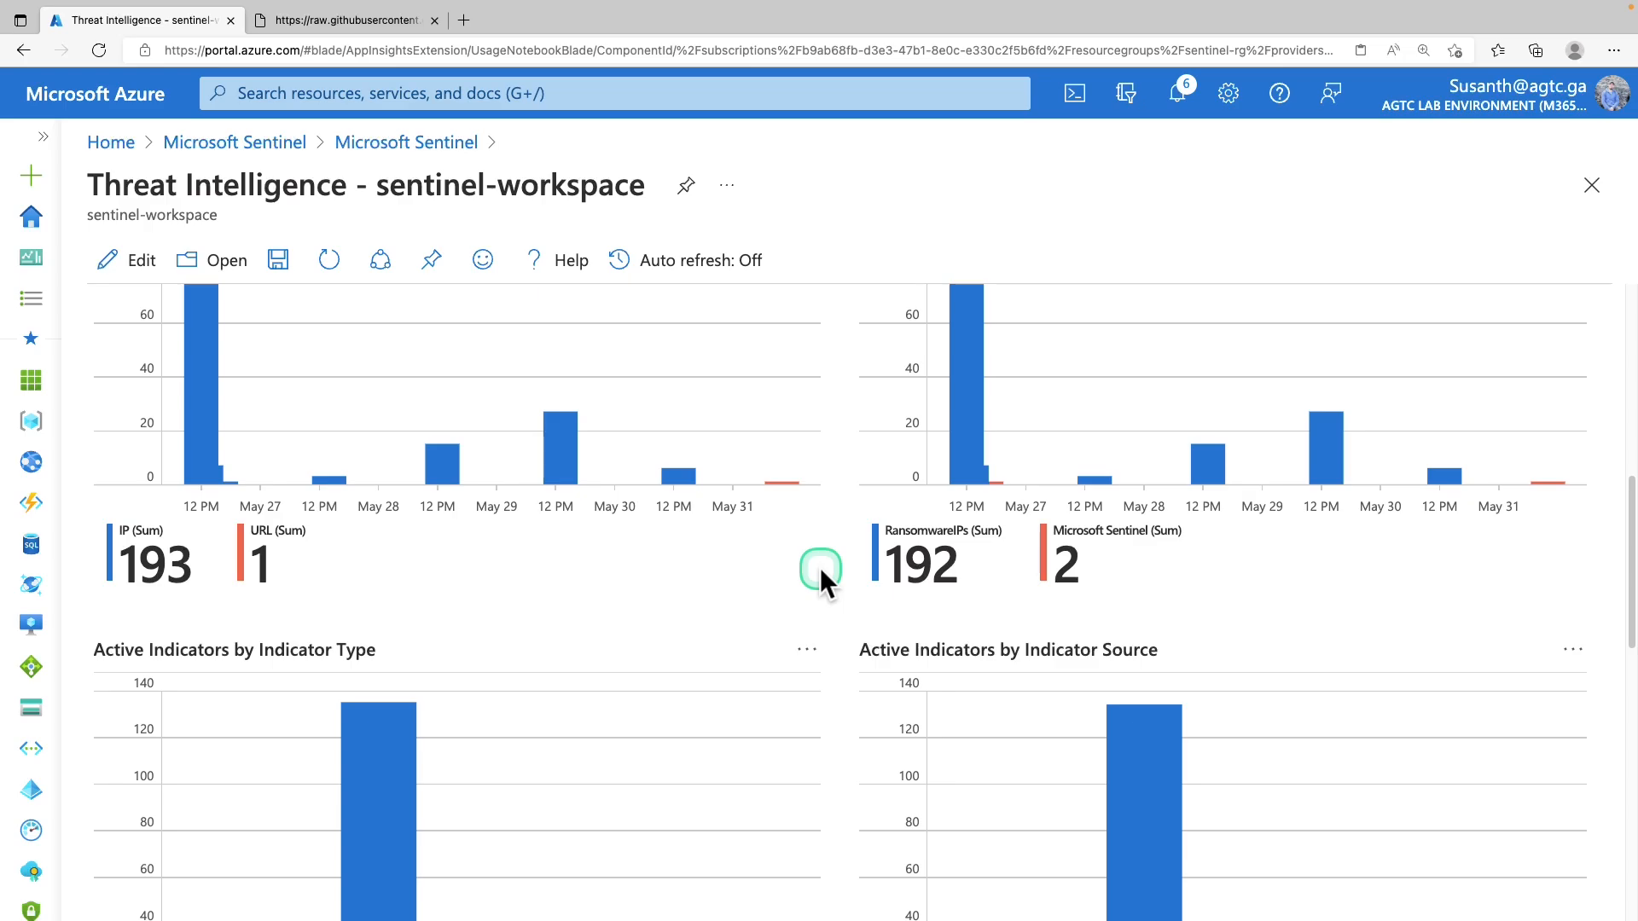
{"action": "scroll", "coordinate": [821, 566], "scroll_direction": "down", "scroll_amount": 2}
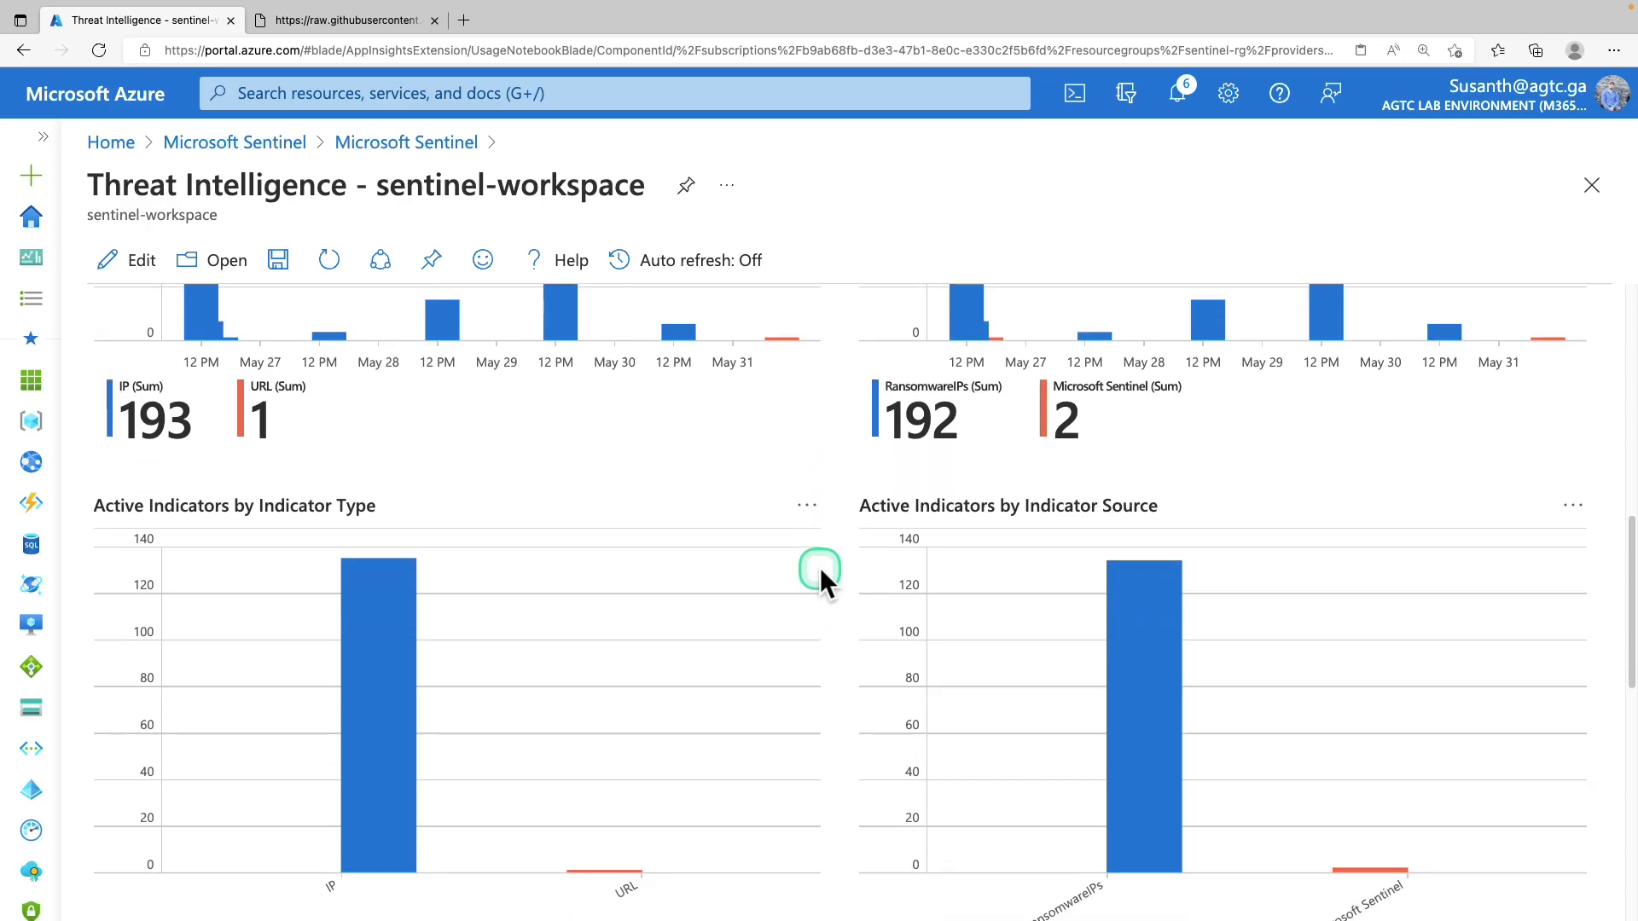
{"action": "scroll", "coordinate": [821, 566], "scroll_direction": "down", "scroll_amount": 4}
{"action": "scroll", "coordinate": [819, 568], "scroll_direction": "up", "scroll_amount": 8}
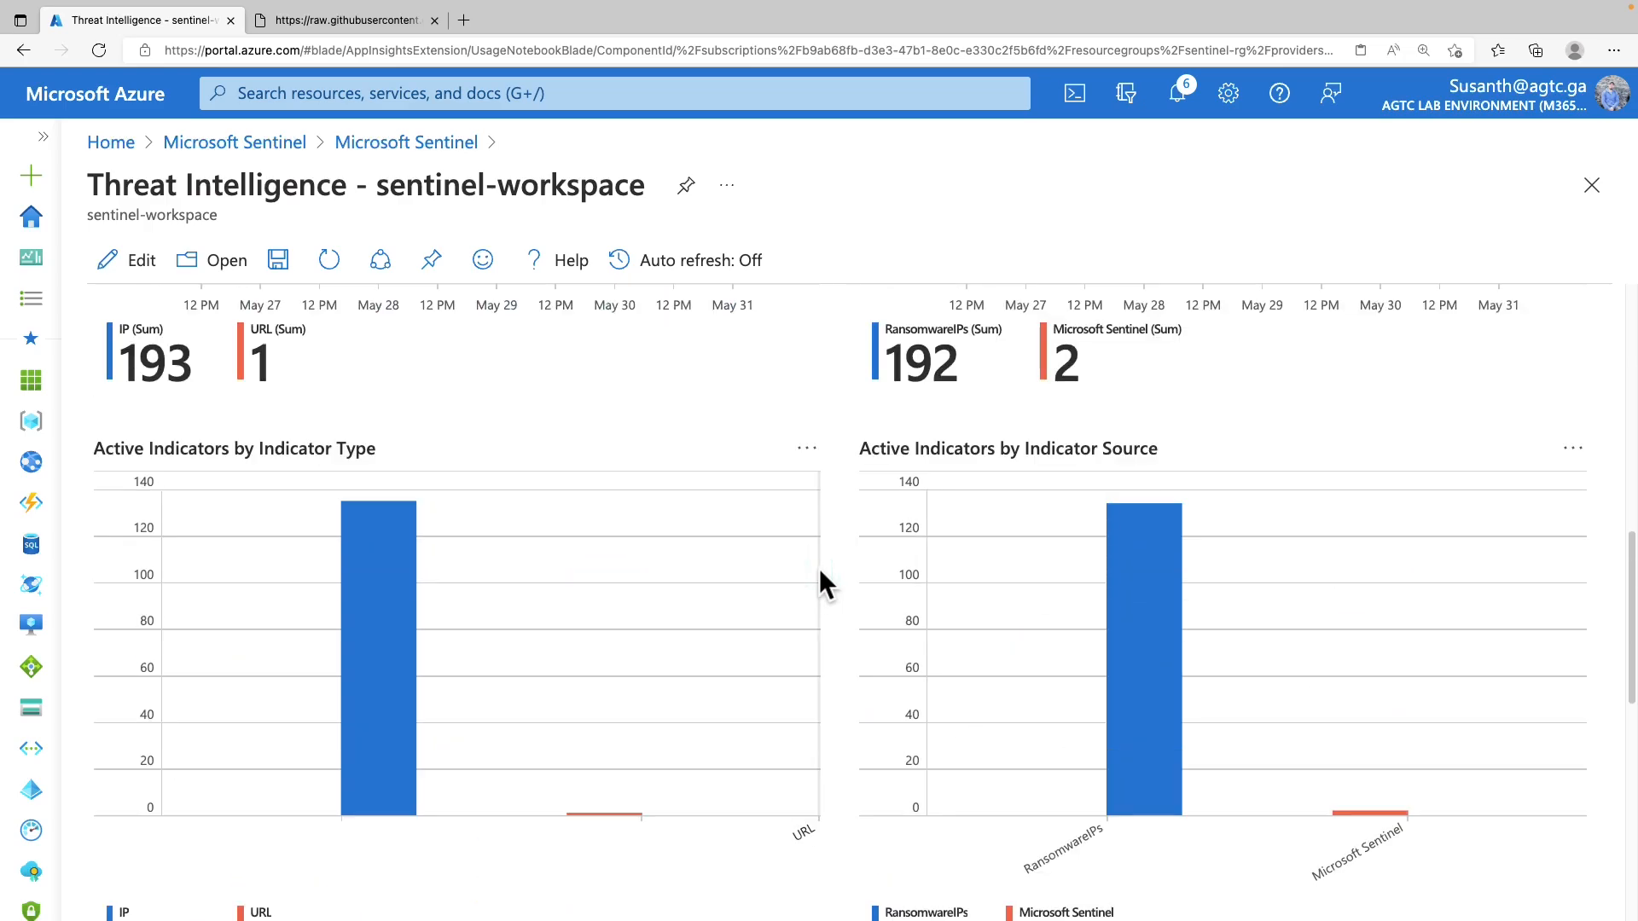
{"action": "scroll", "coordinate": [819, 568], "scroll_direction": "up", "scroll_amount": 5}
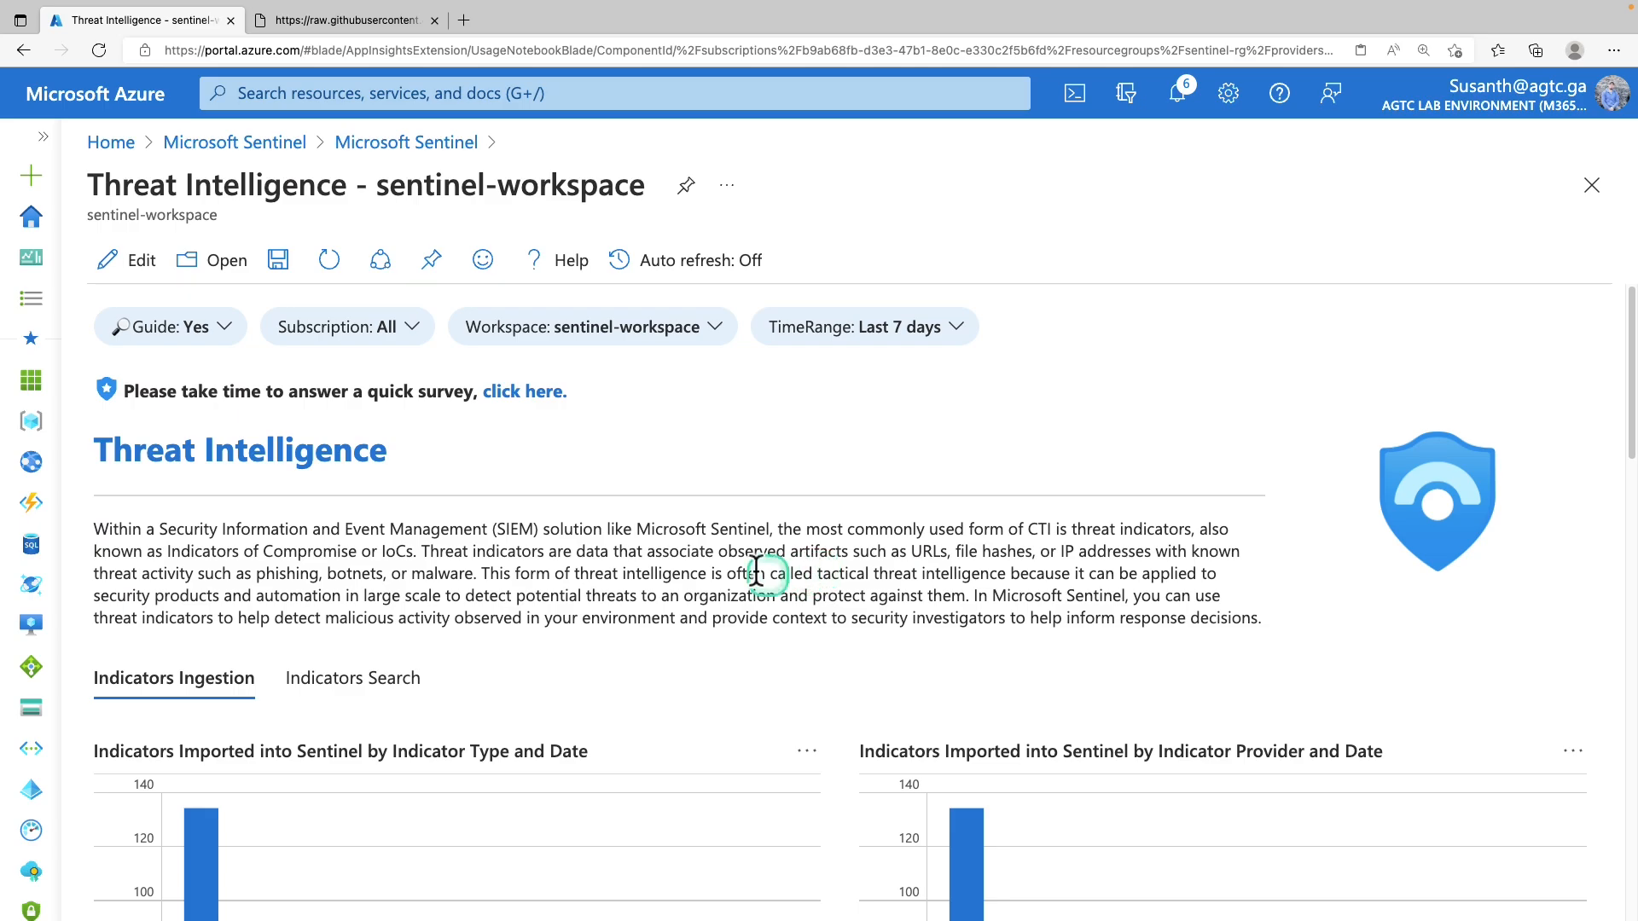
Put the Threat Intelligence workbook in edit mode and add a new query item at the bottom
{"action": "left_click", "coordinate": [136, 264]}
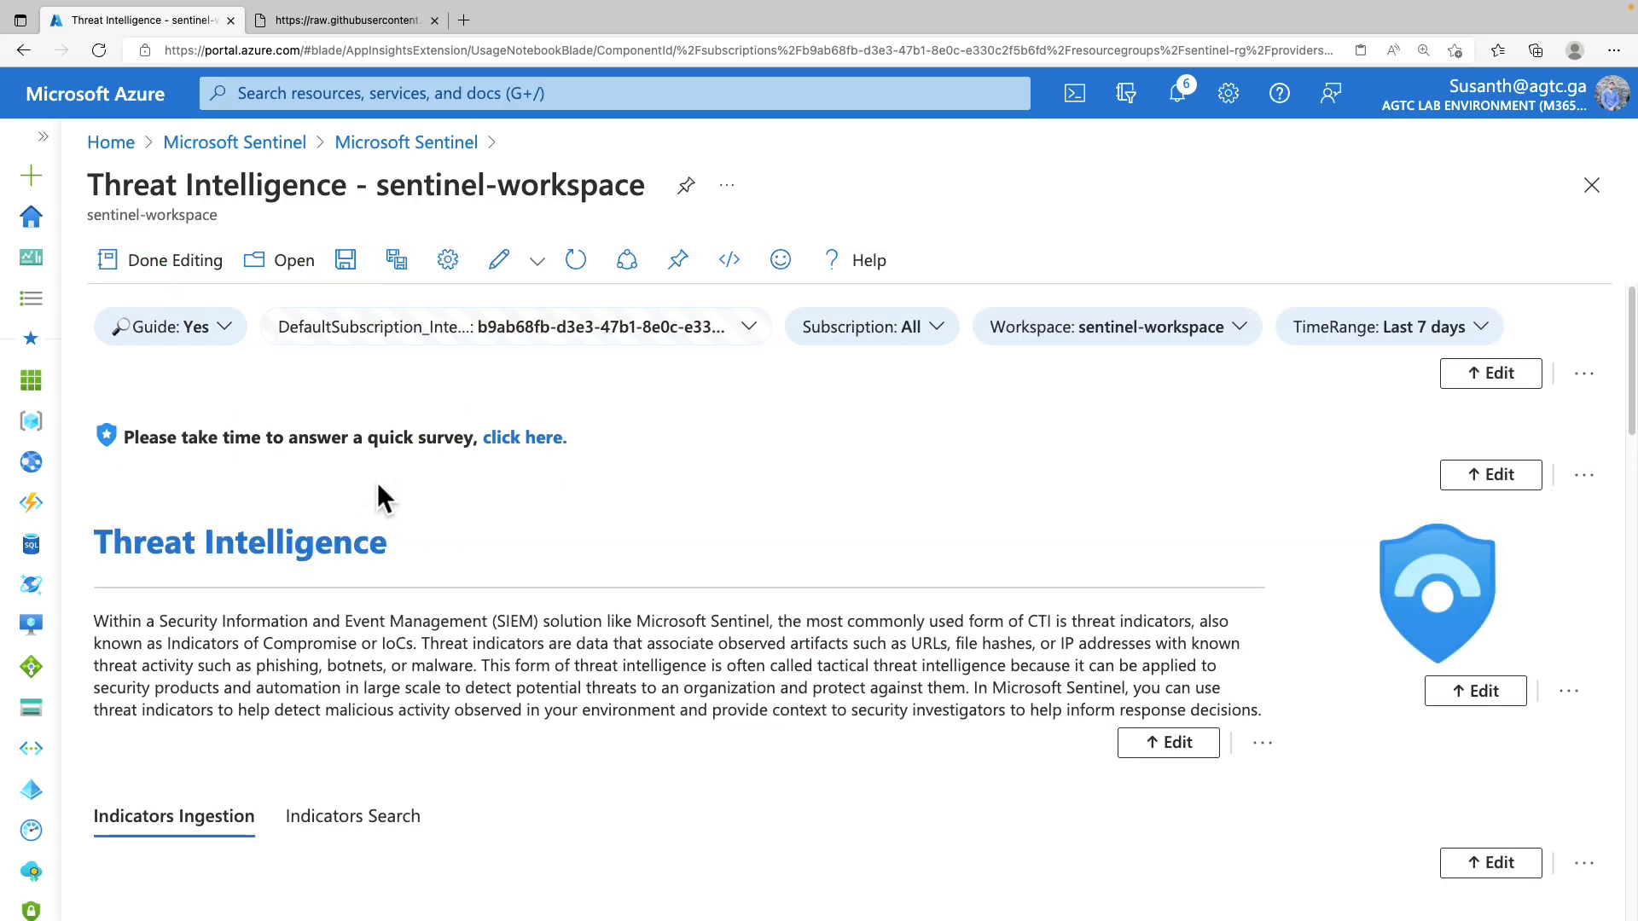
{"action": "scroll", "coordinate": [386, 546], "scroll_direction": "down", "scroll_amount": 4}
{"action": "scroll", "coordinate": [389, 543], "scroll_direction": "down", "scroll_amount": 10}
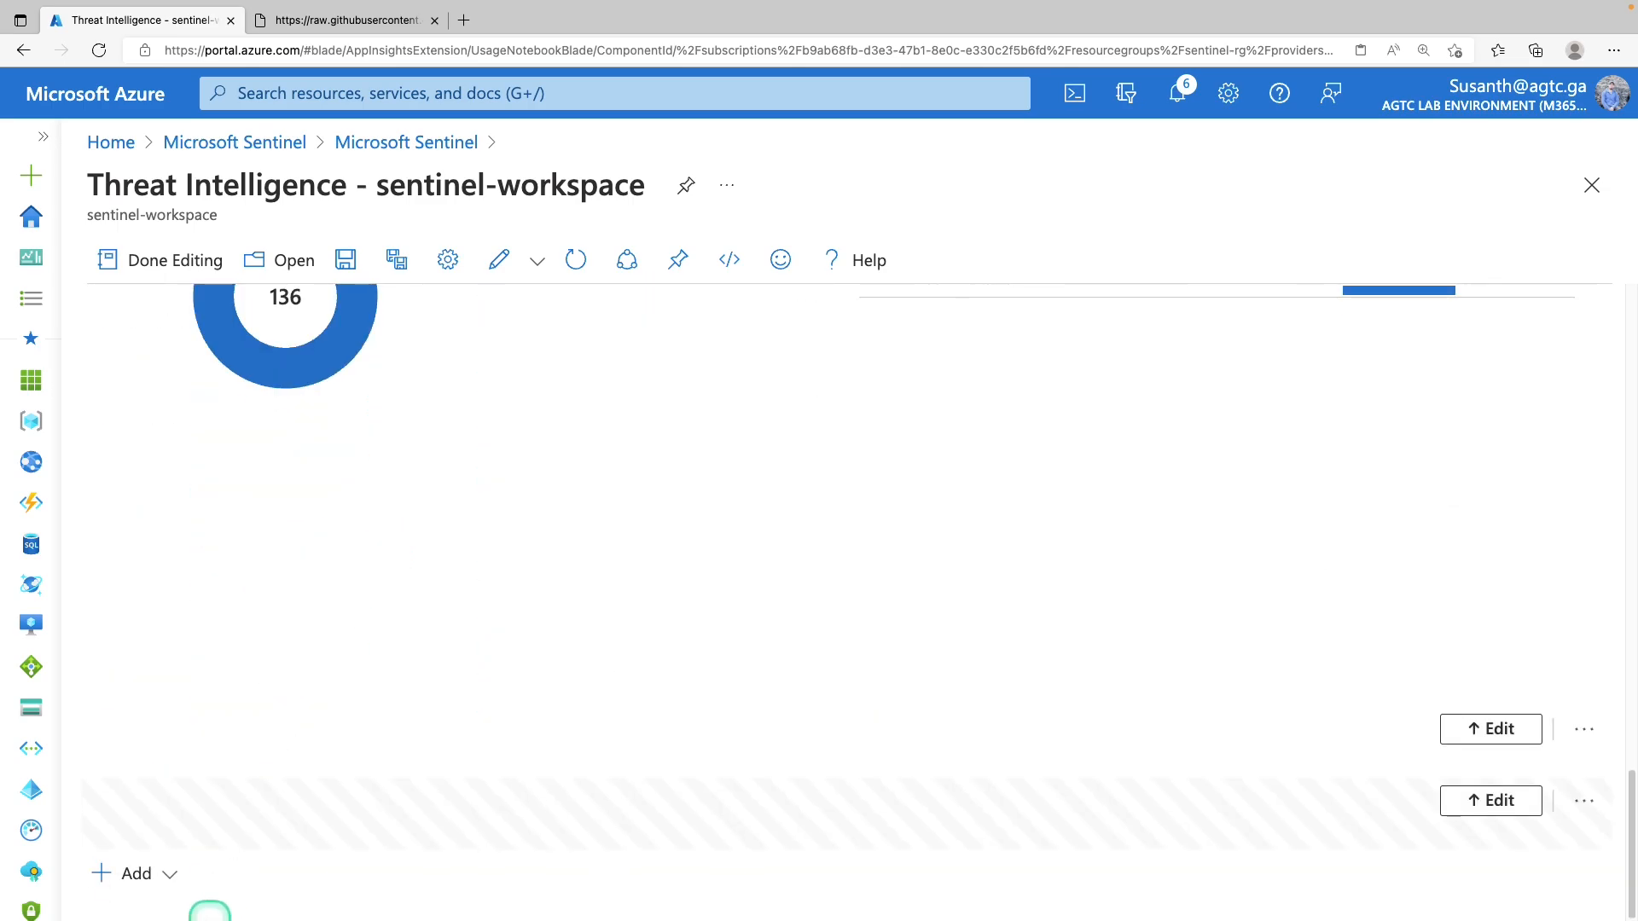
{"action": "left_click", "coordinate": [167, 876]}
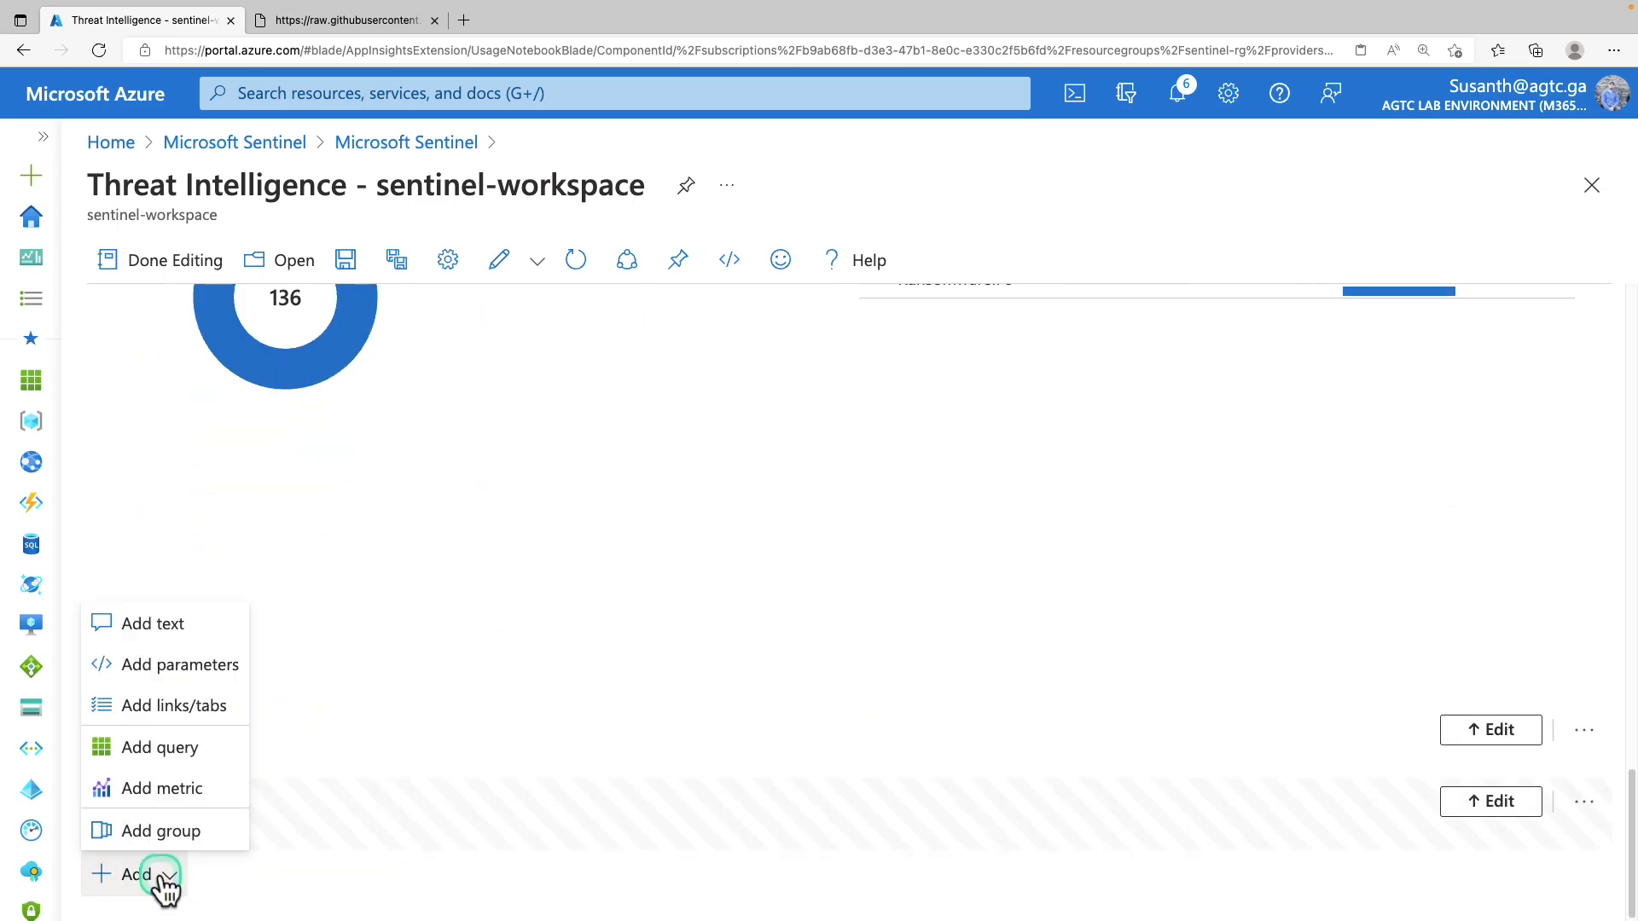
{"action": "left_click", "coordinate": [195, 748]}
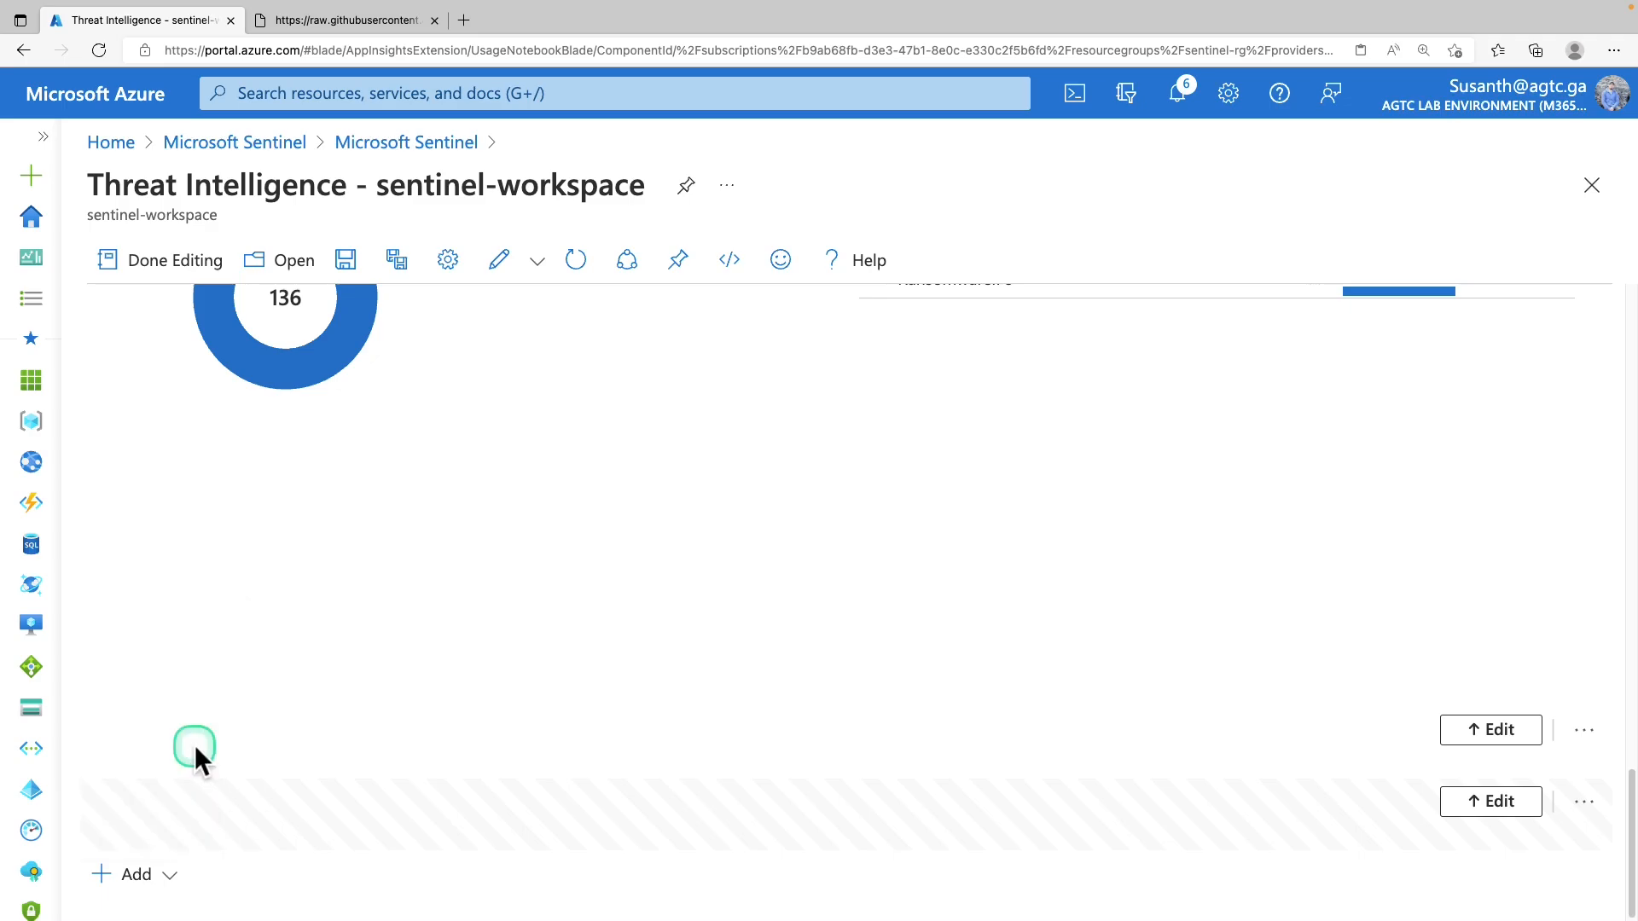
Paste the ThreatType count query, display it as a bar chart, and finish editing
{"action": "left_click", "coordinate": [255, 738]}
{"action": "type", "text": "ThreatIntelligenceIndicator | summarize count() by ThreatType"}
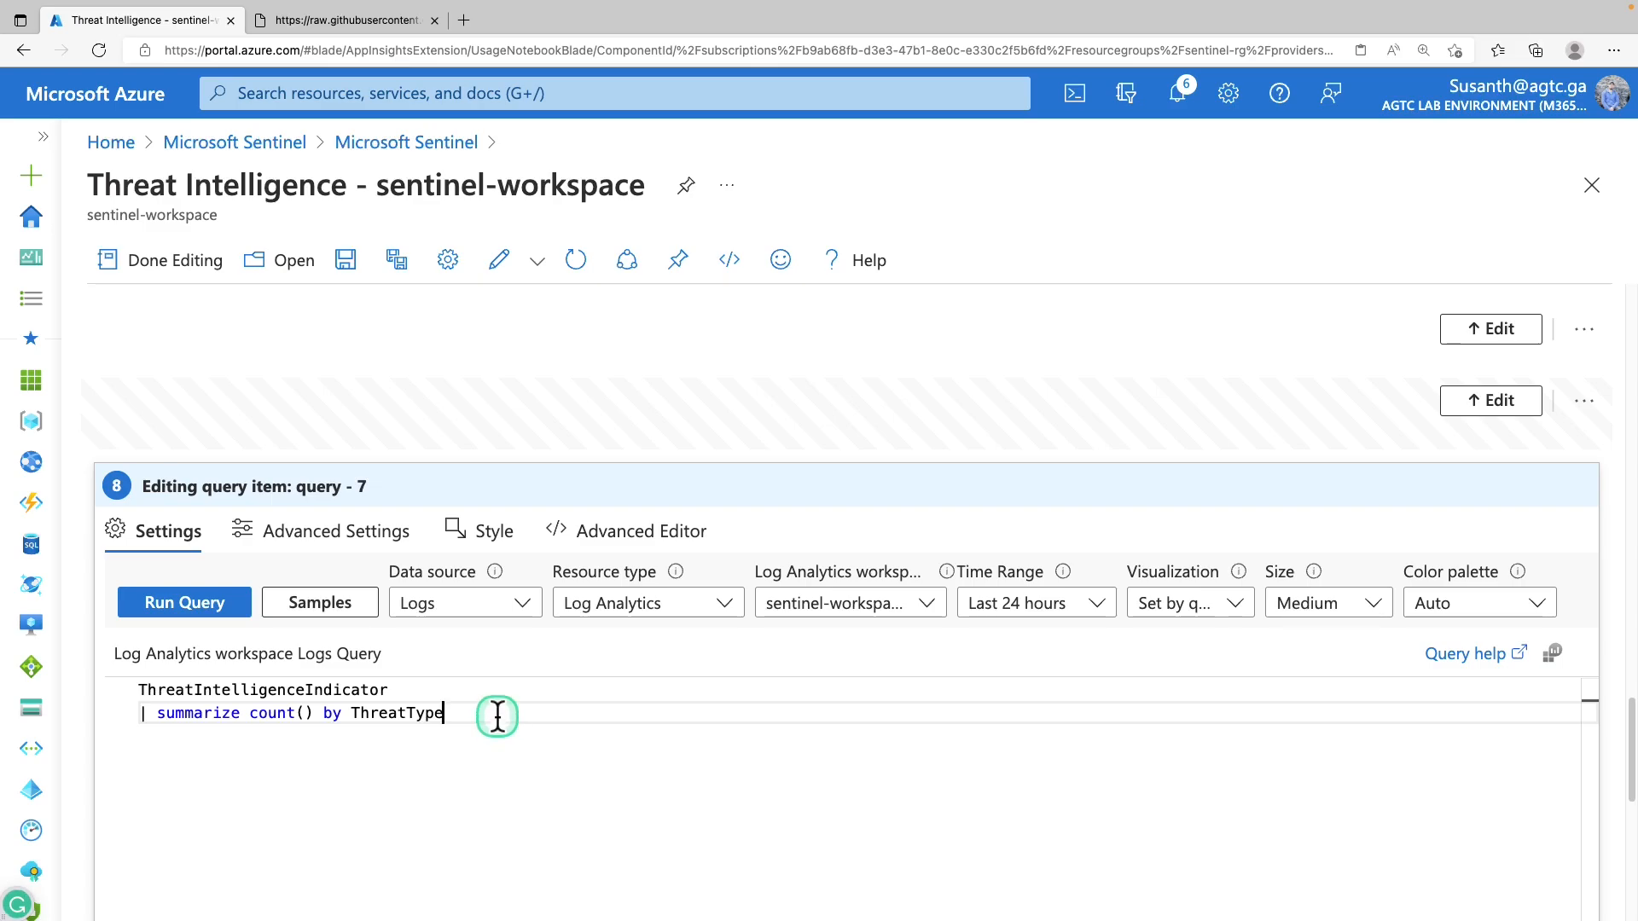
{"action": "left_click", "coordinate": [1234, 601]}
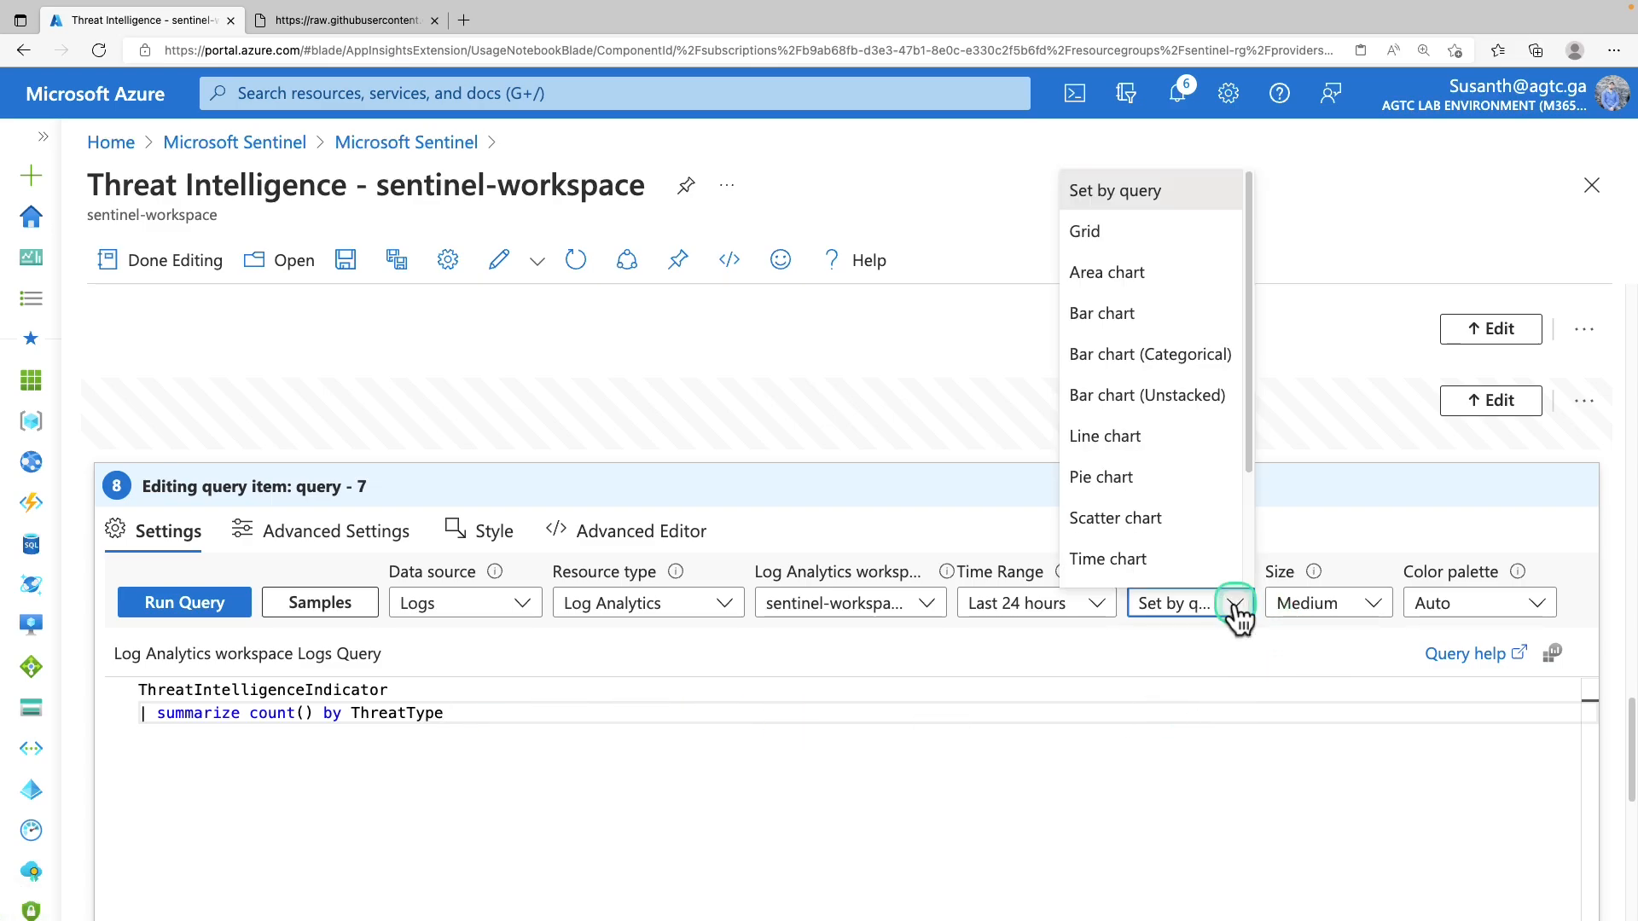
{"action": "left_click", "coordinate": [1188, 316]}
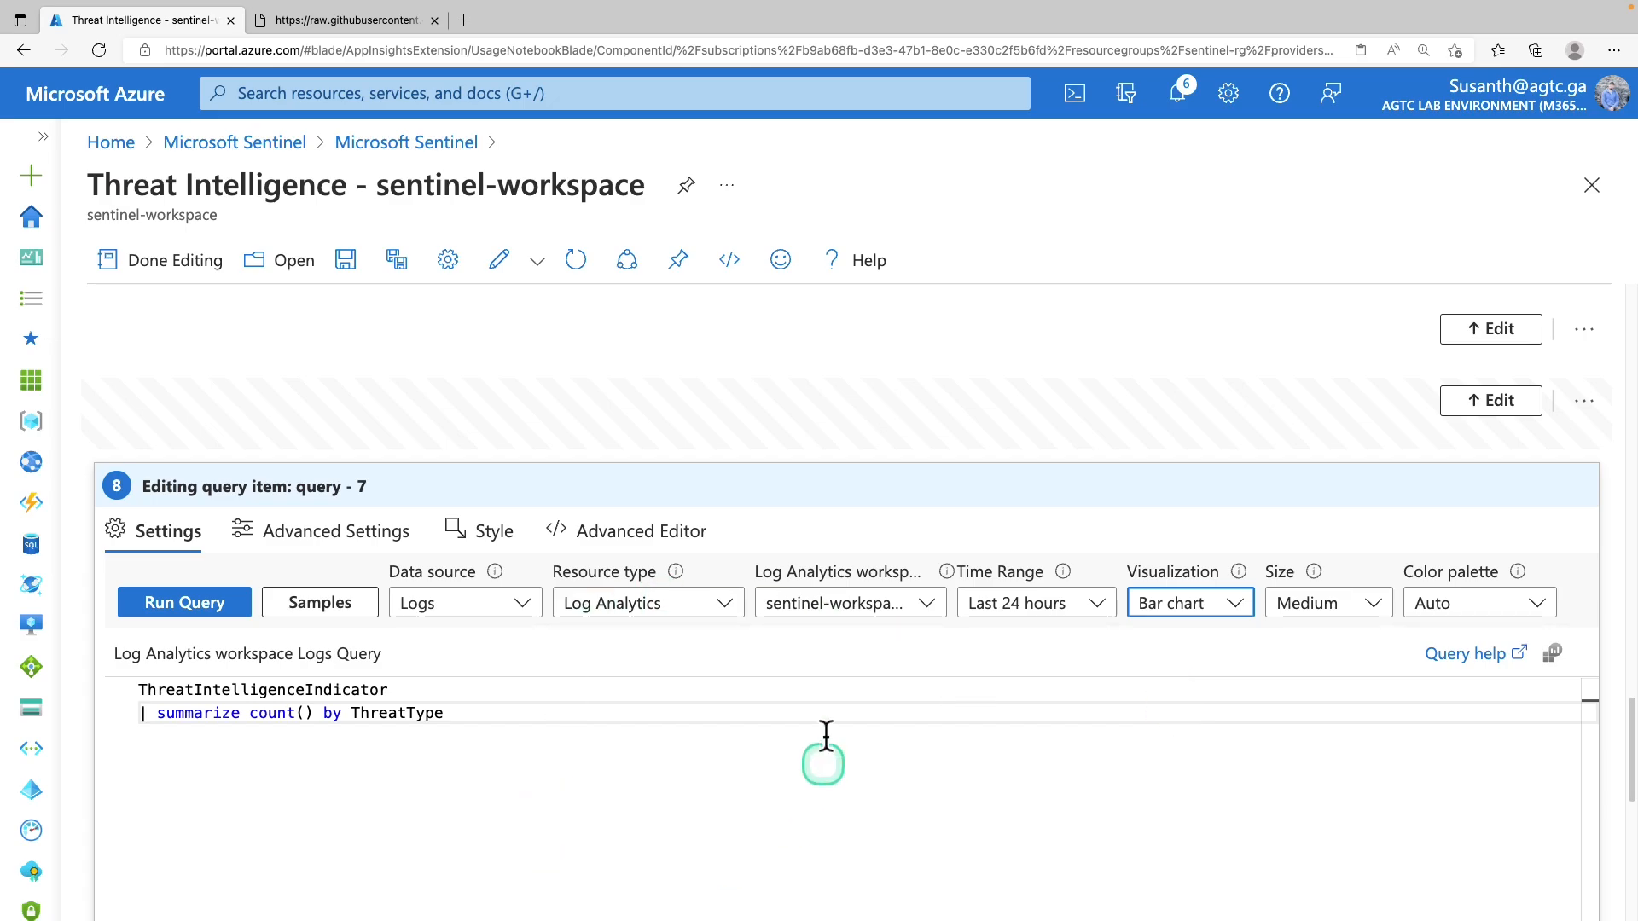
{"action": "left_click", "coordinate": [181, 264]}
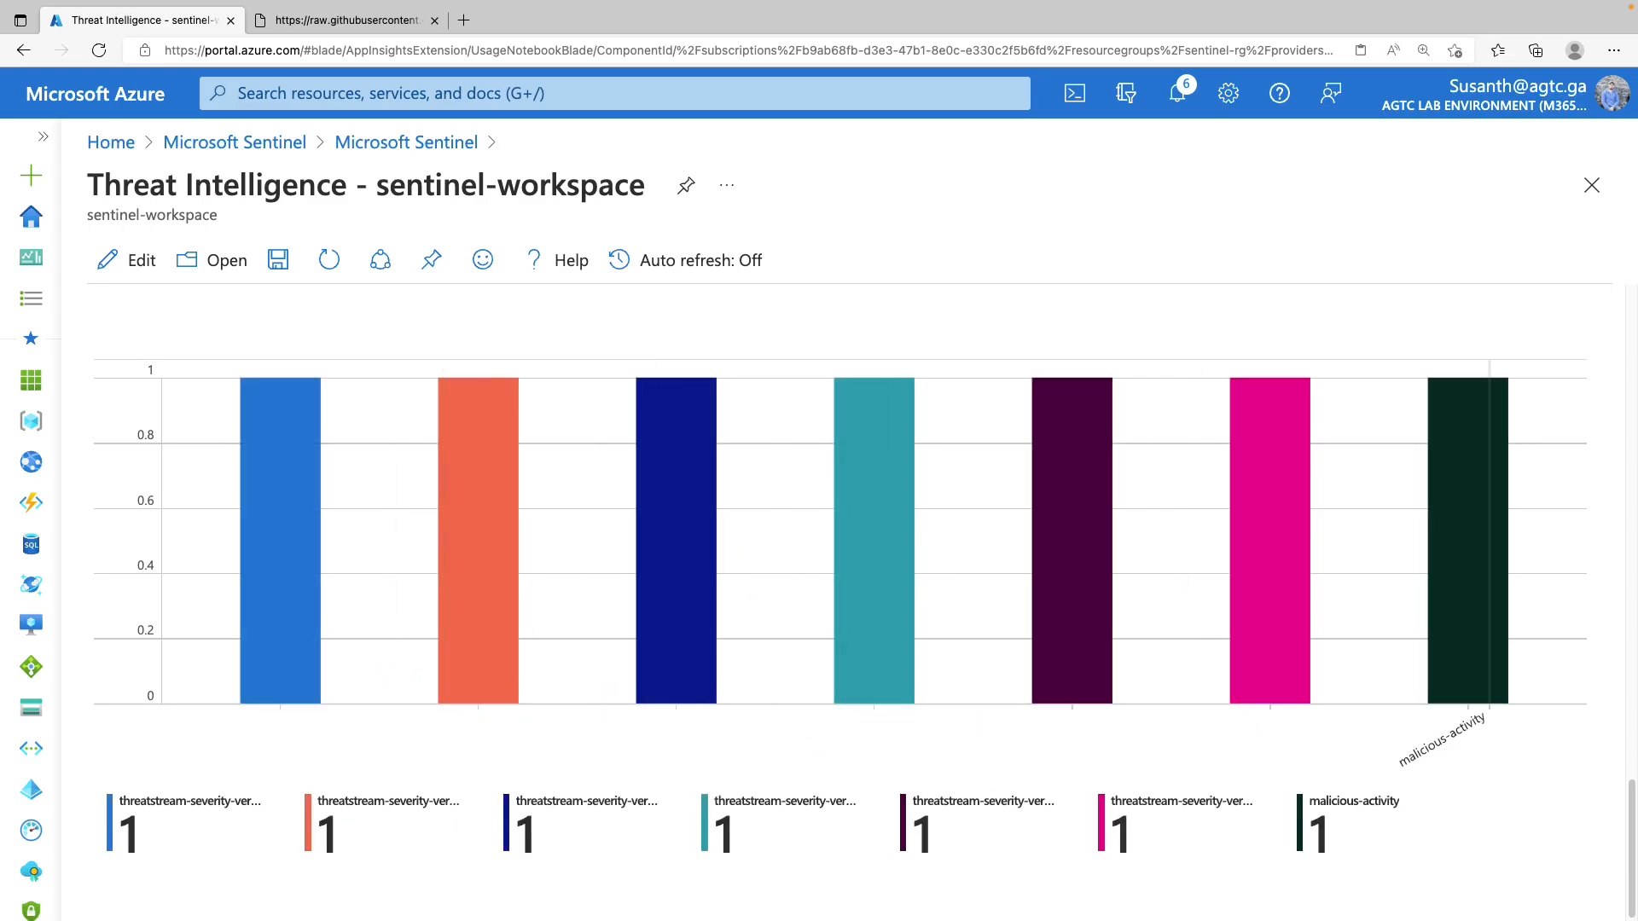
{"action": "scroll", "coordinate": [696, 566], "scroll_direction": "up", "scroll_amount": 5}
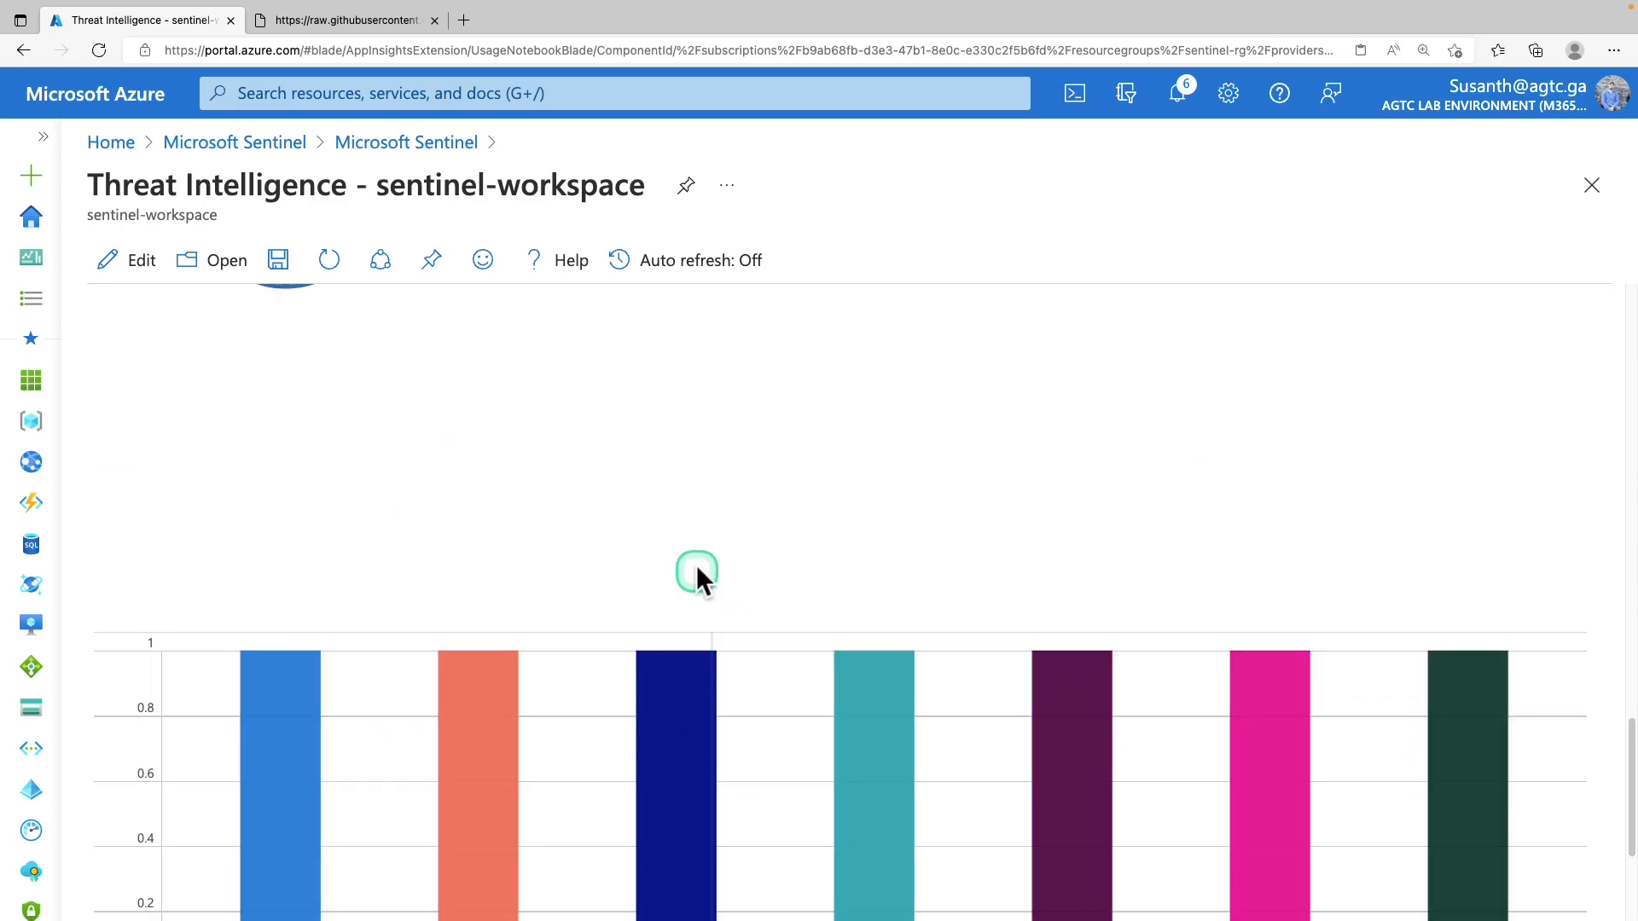
{"action": "scroll", "coordinate": [691, 552], "scroll_direction": "up", "scroll_amount": 5}
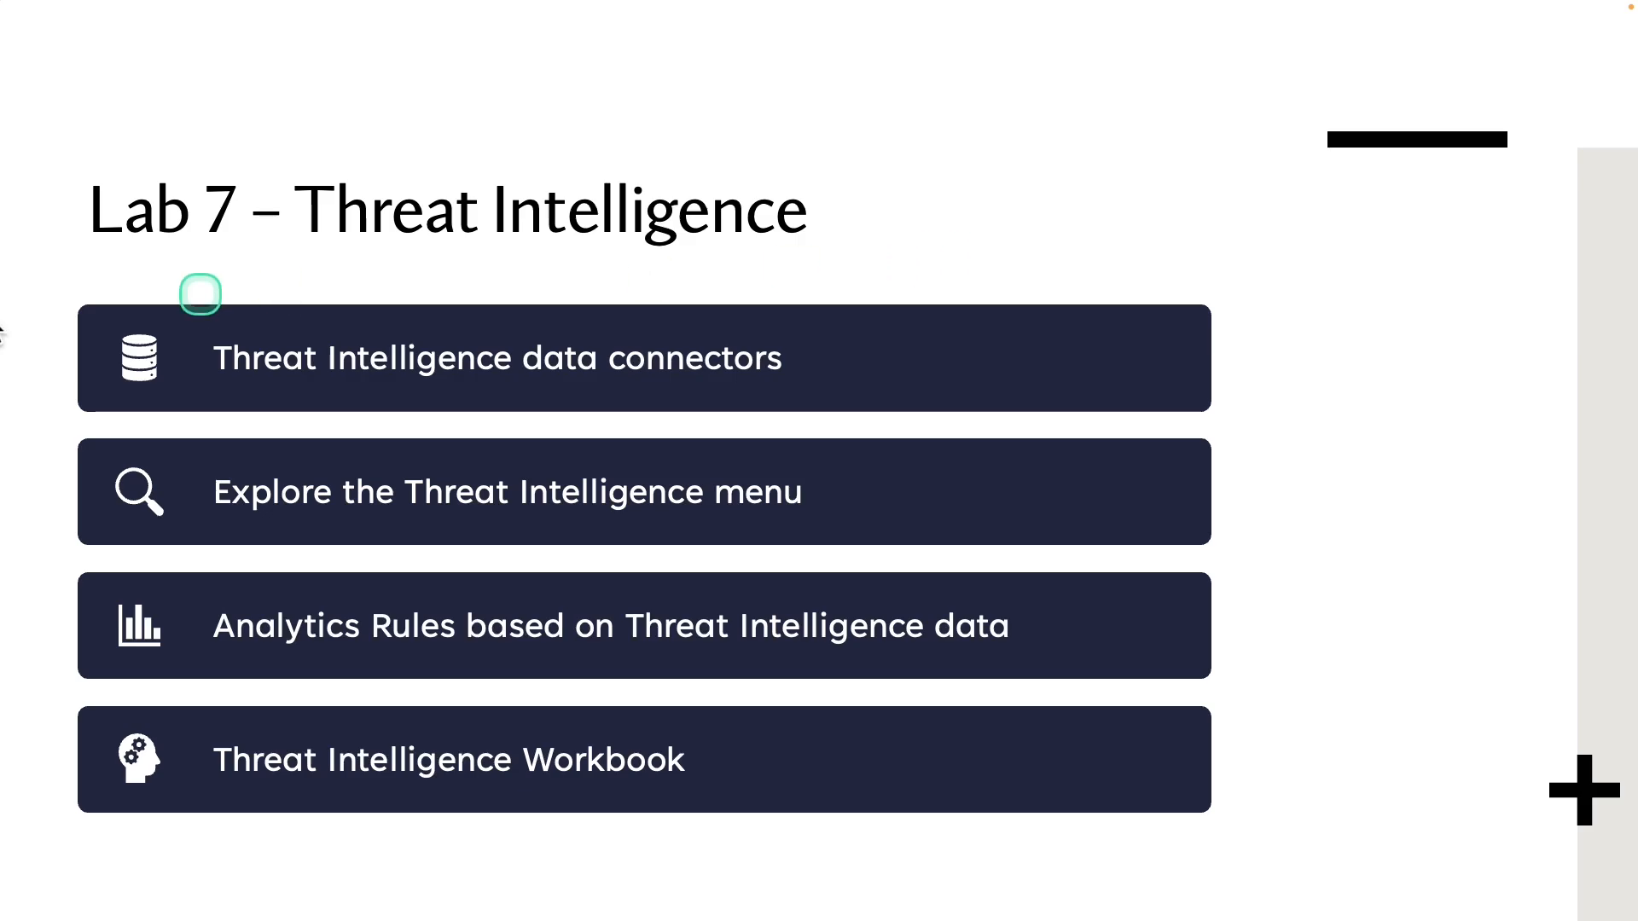
Advance to the Lab 8 Content Hub slide and outline 'Explore Microsoft Sentinel Content hub'
{"action": "key", "text": "Right"}
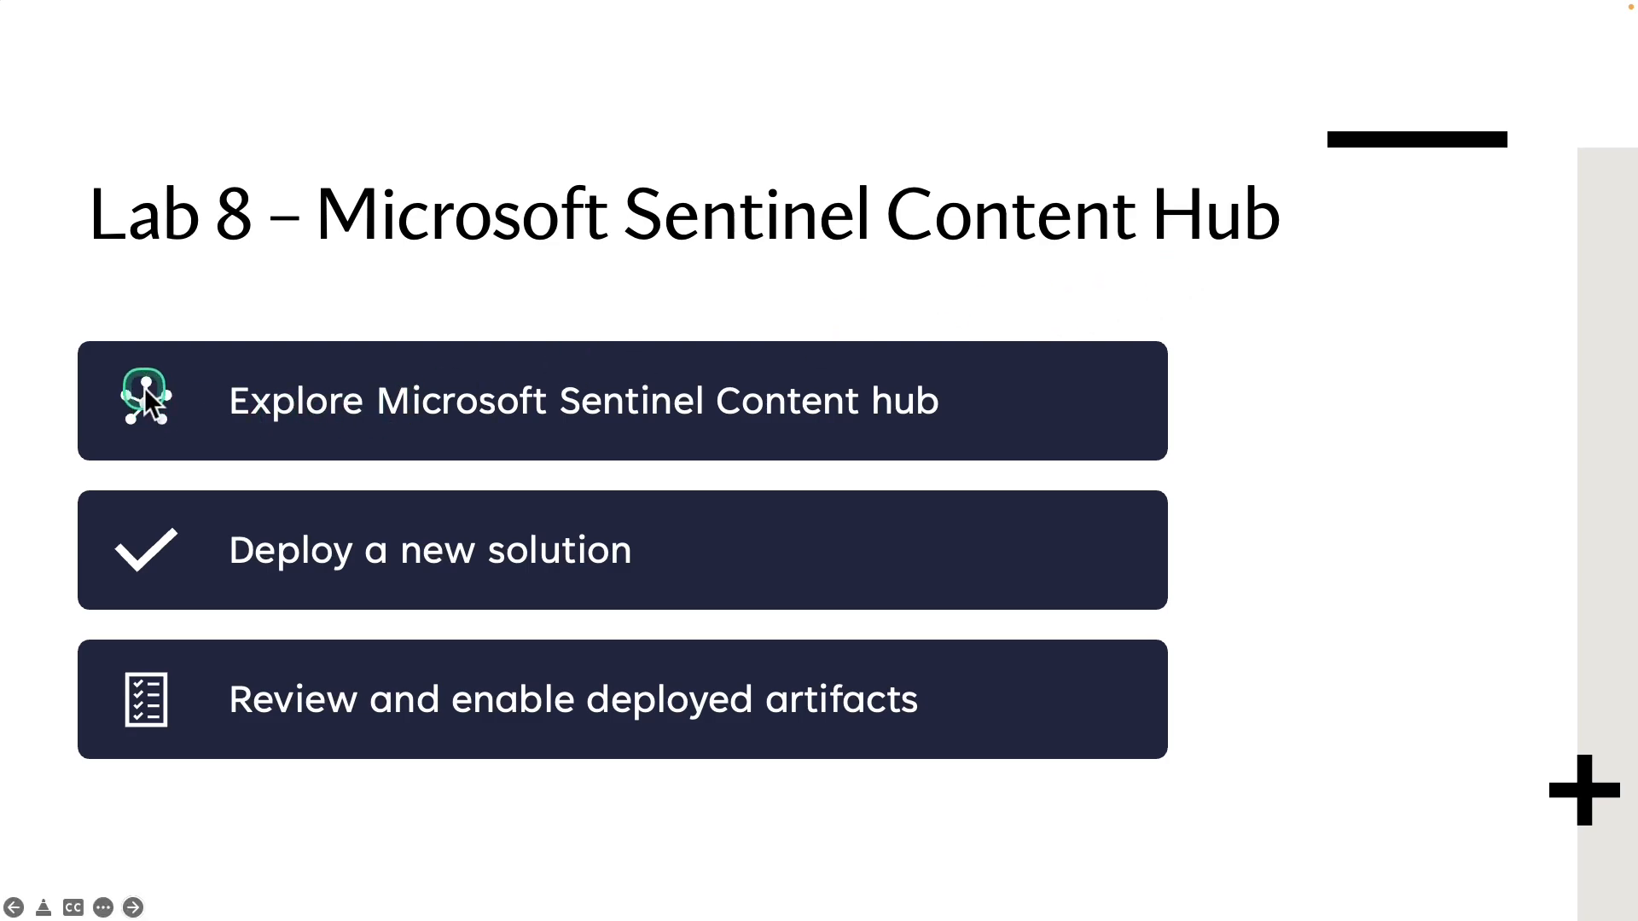
{"action": "left_click_drag", "start_coordinate": [117, 355], "coordinate": [975, 449]}
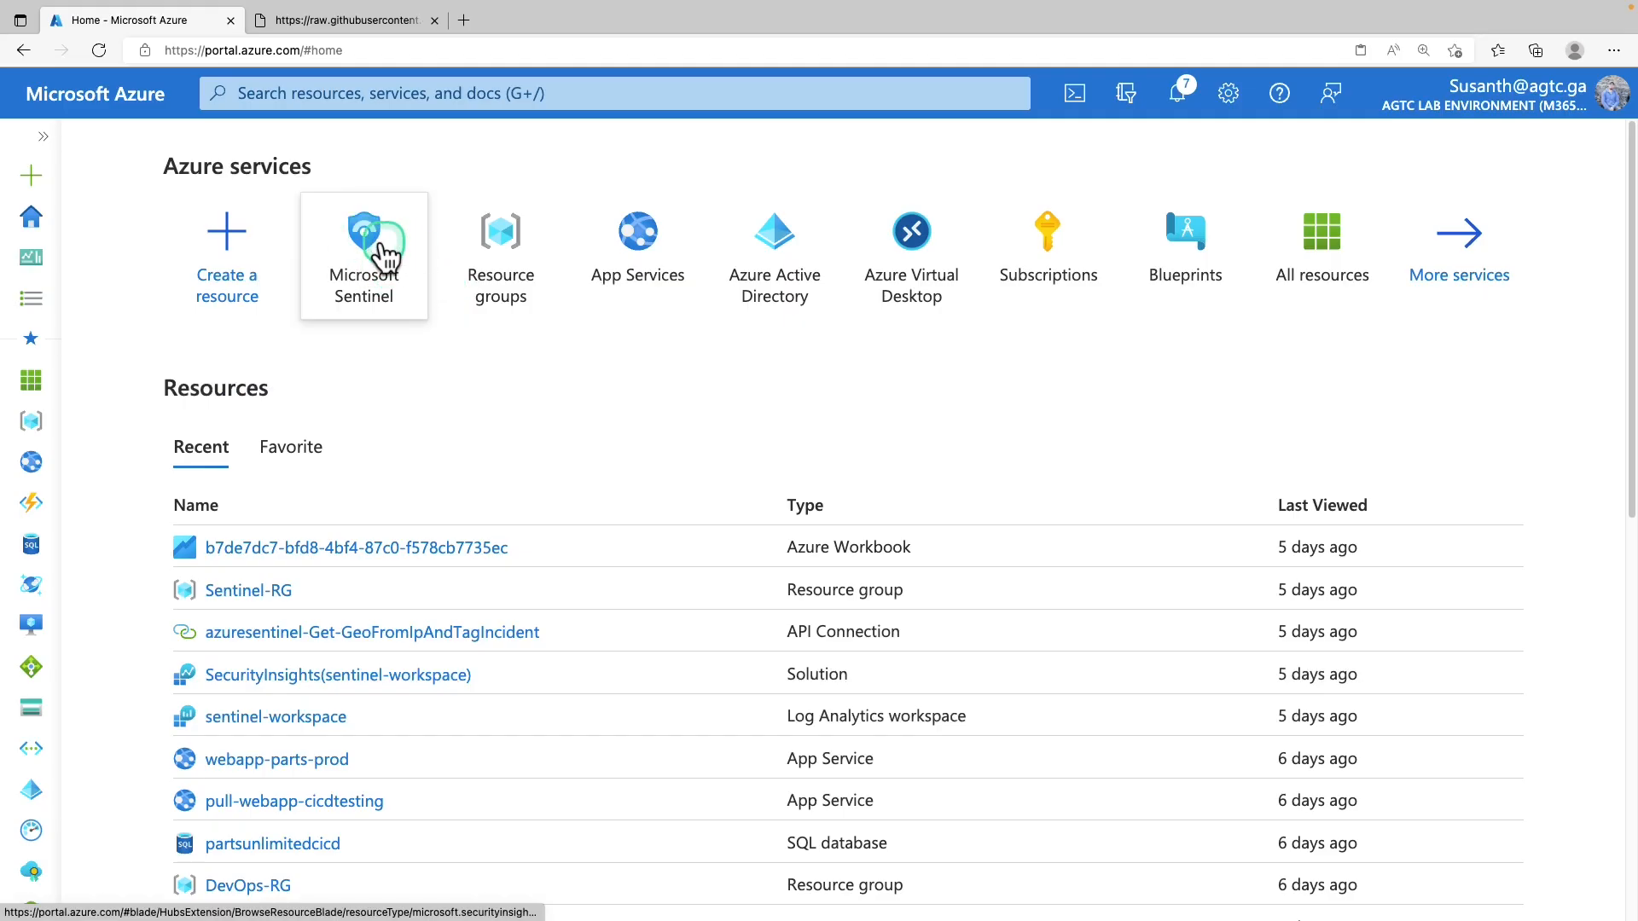
Open Content hub for sentinel-workspace, search 'cloudfl' and show the Cloudflare solution's details
{"action": "left_click", "coordinate": [378, 244]}
{"action": "left_click", "coordinate": [242, 468]}
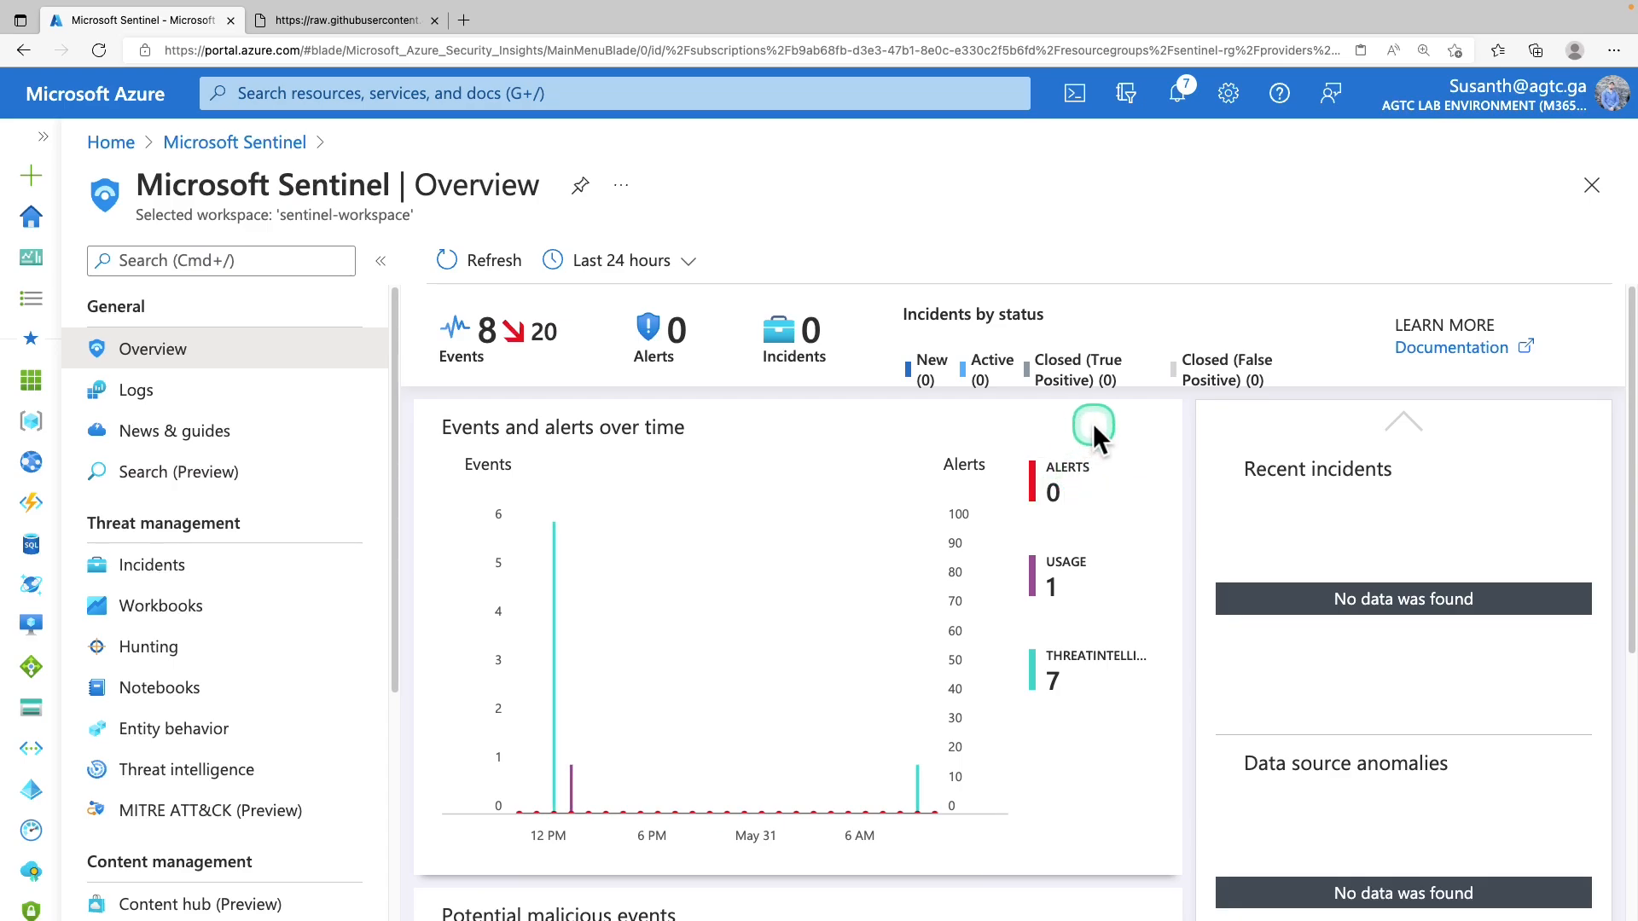
{"action": "scroll", "coordinate": [234, 534], "scroll_direction": "down", "scroll_amount": 4}
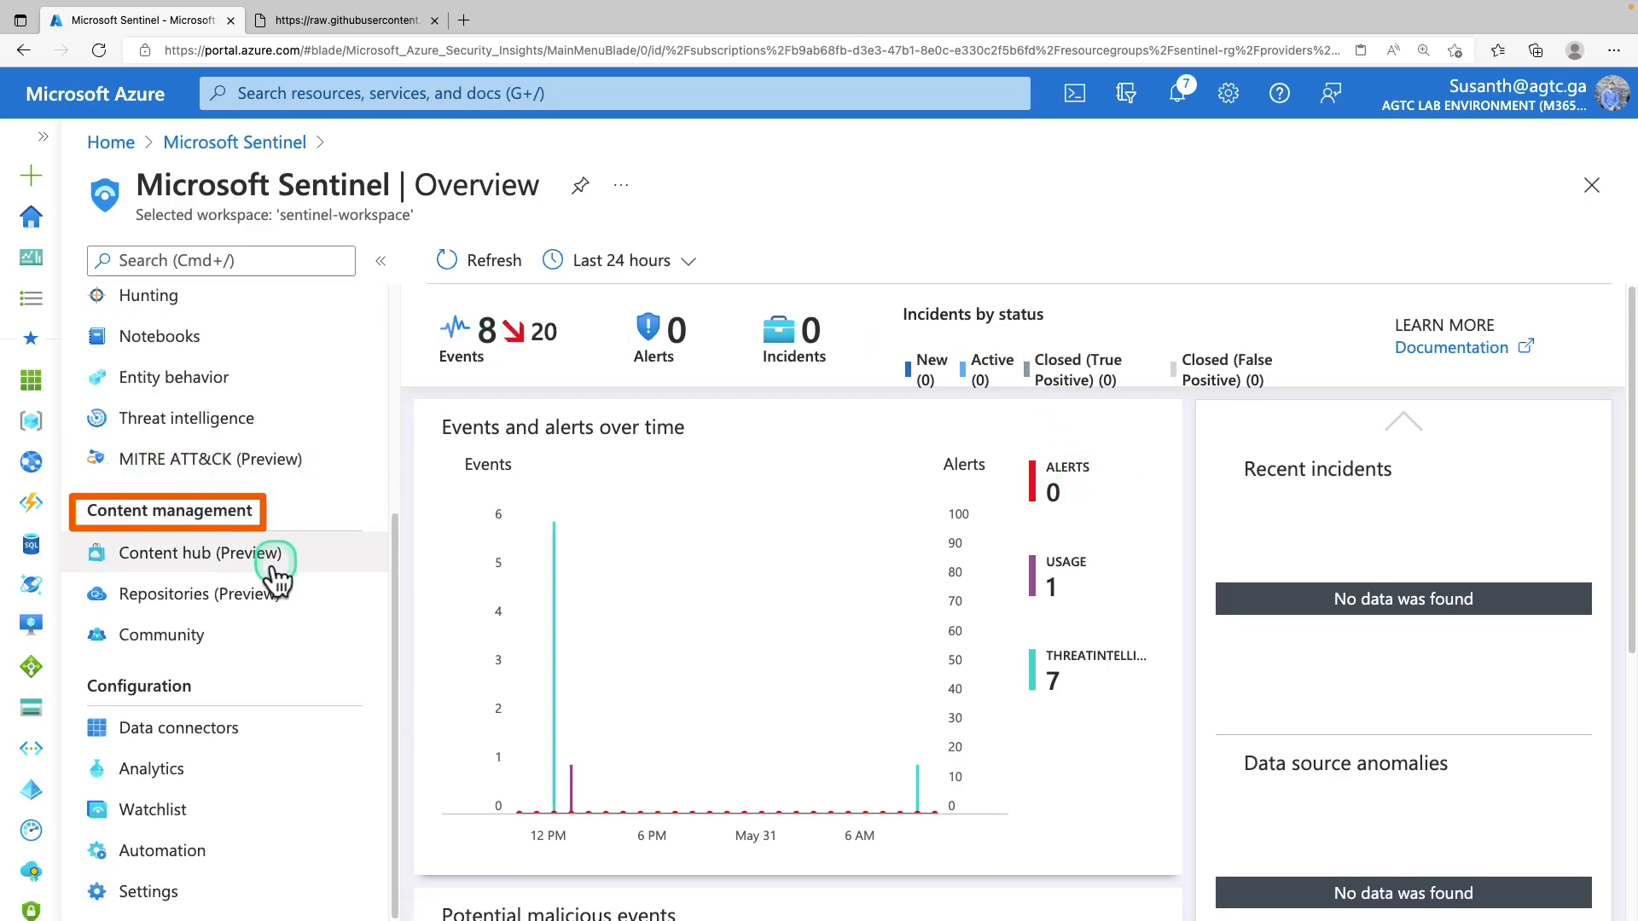
{"action": "left_click", "coordinate": [243, 576]}
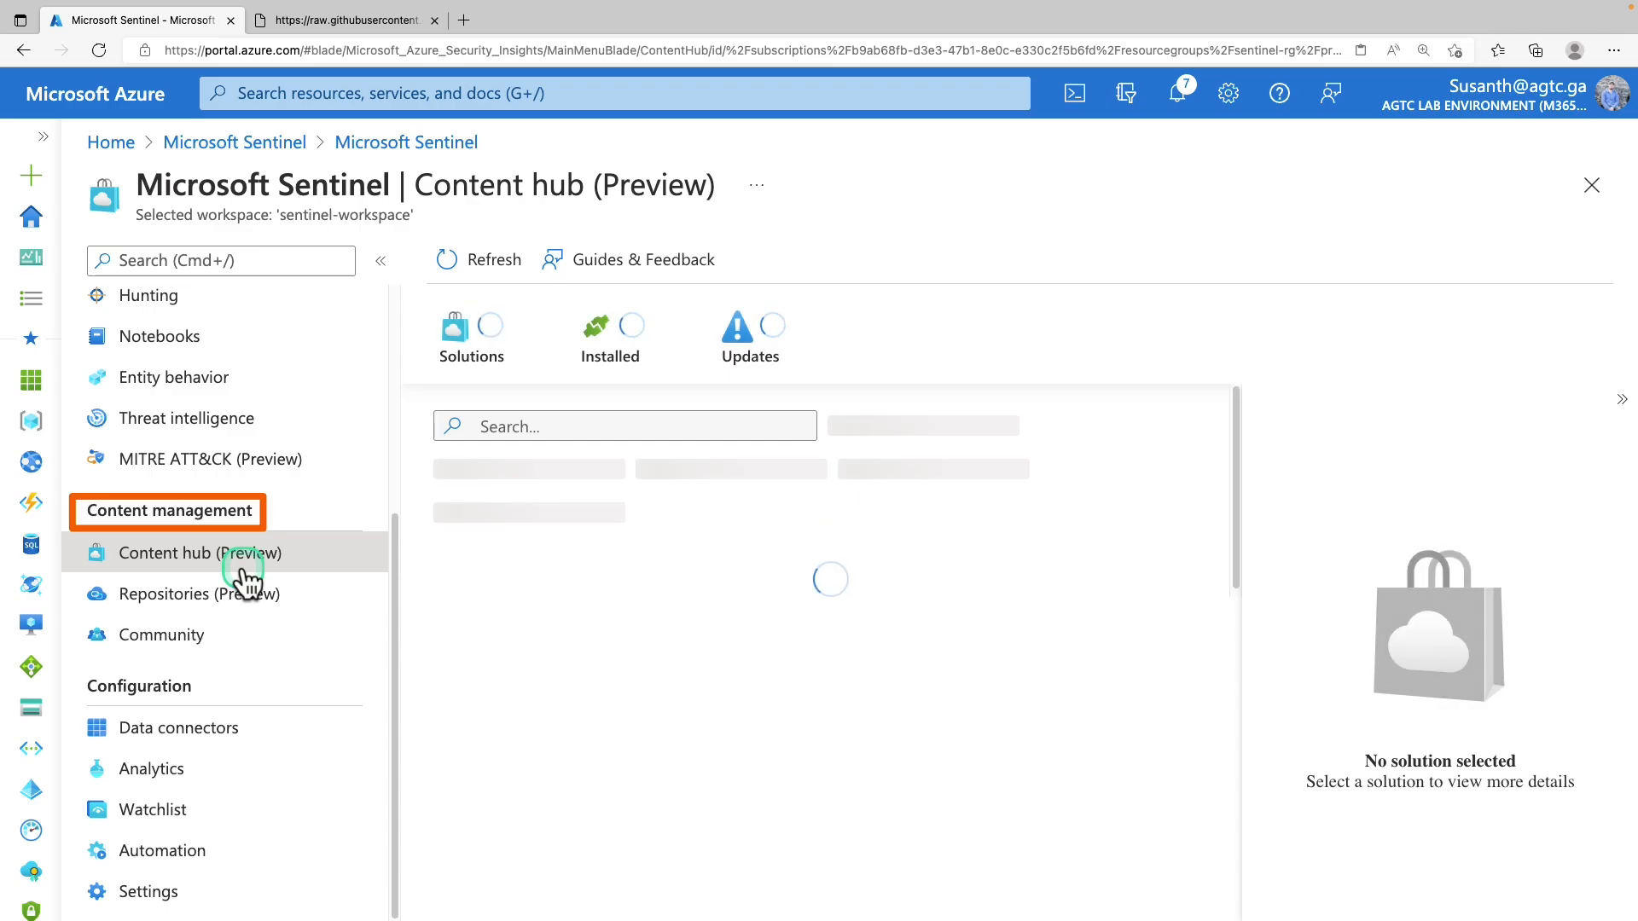
{"action": "left_click", "coordinate": [666, 424]}
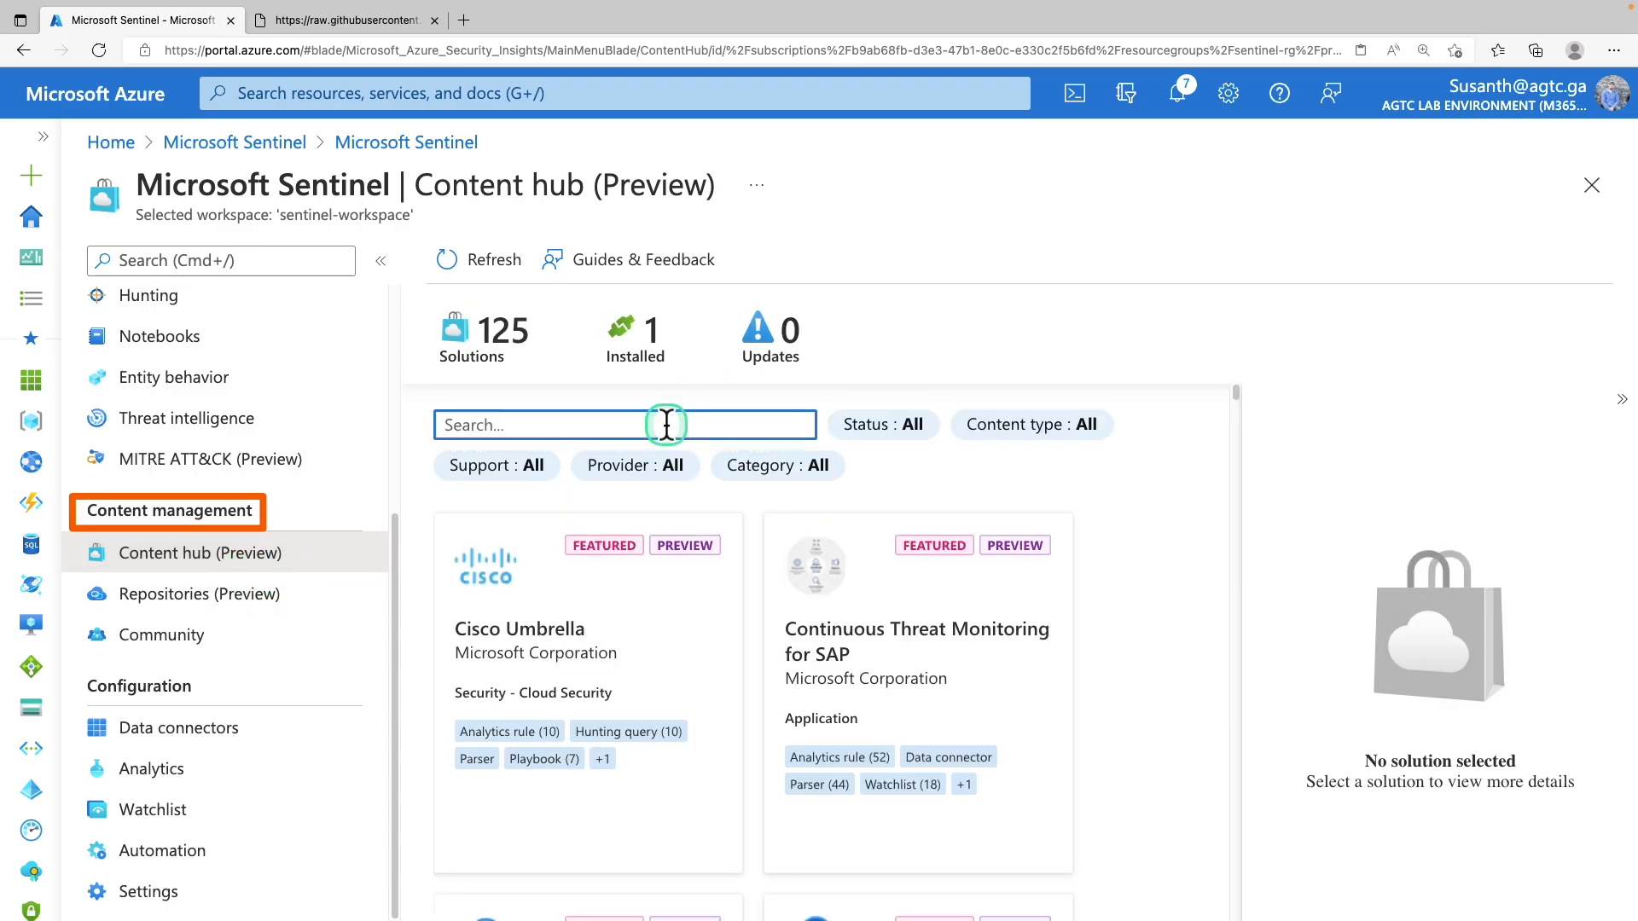
{"action": "type", "text": "cloudfl"}
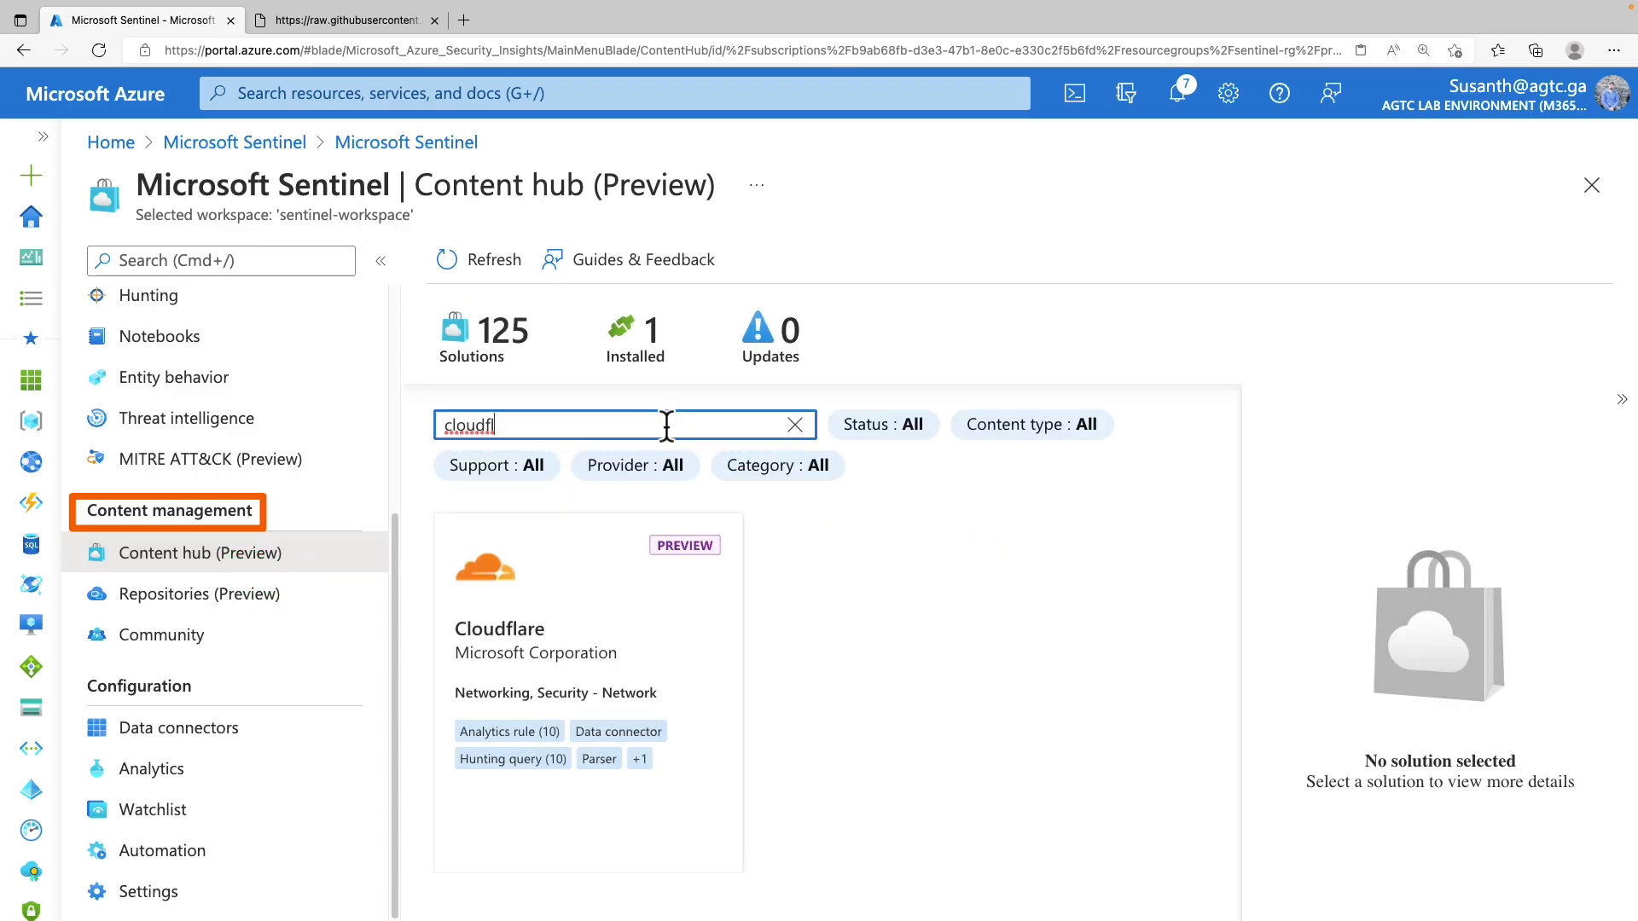
{"action": "left_click", "coordinate": [644, 602]}
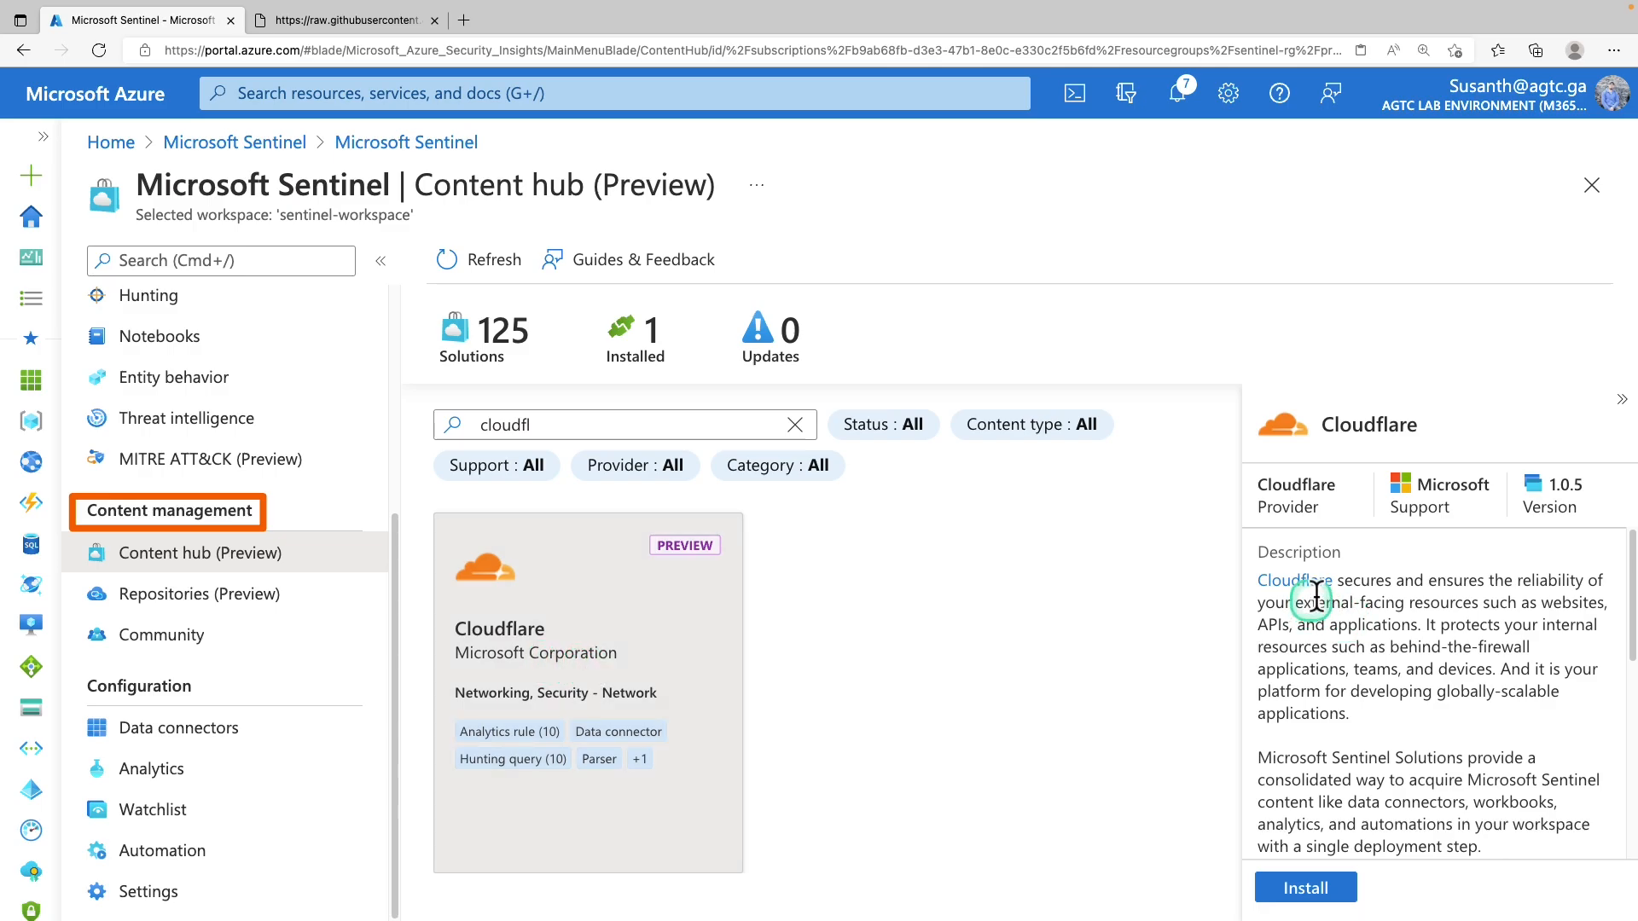
Scroll Cloudflare's details through its content types and category, highlighting the Free pricing
{"action": "scroll", "coordinate": [1379, 623], "scroll_direction": "down", "scroll_amount": 1}
{"action": "scroll", "coordinate": [1379, 622], "scroll_direction": "down", "scroll_amount": 1}
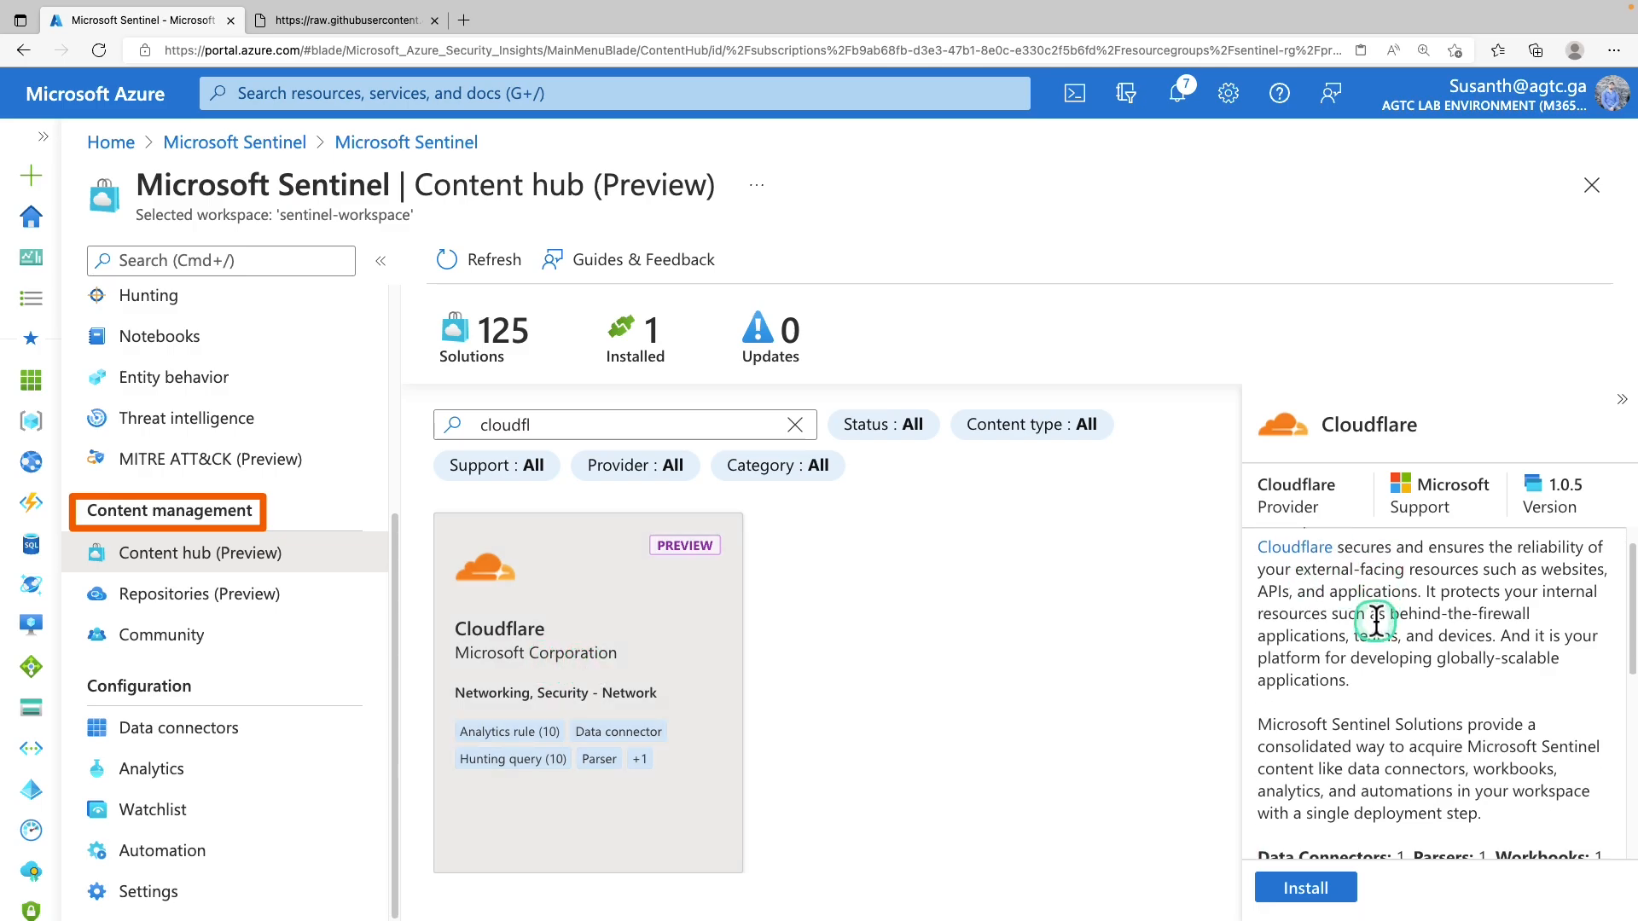
{"action": "scroll", "coordinate": [1376, 625], "scroll_direction": "down", "scroll_amount": 3}
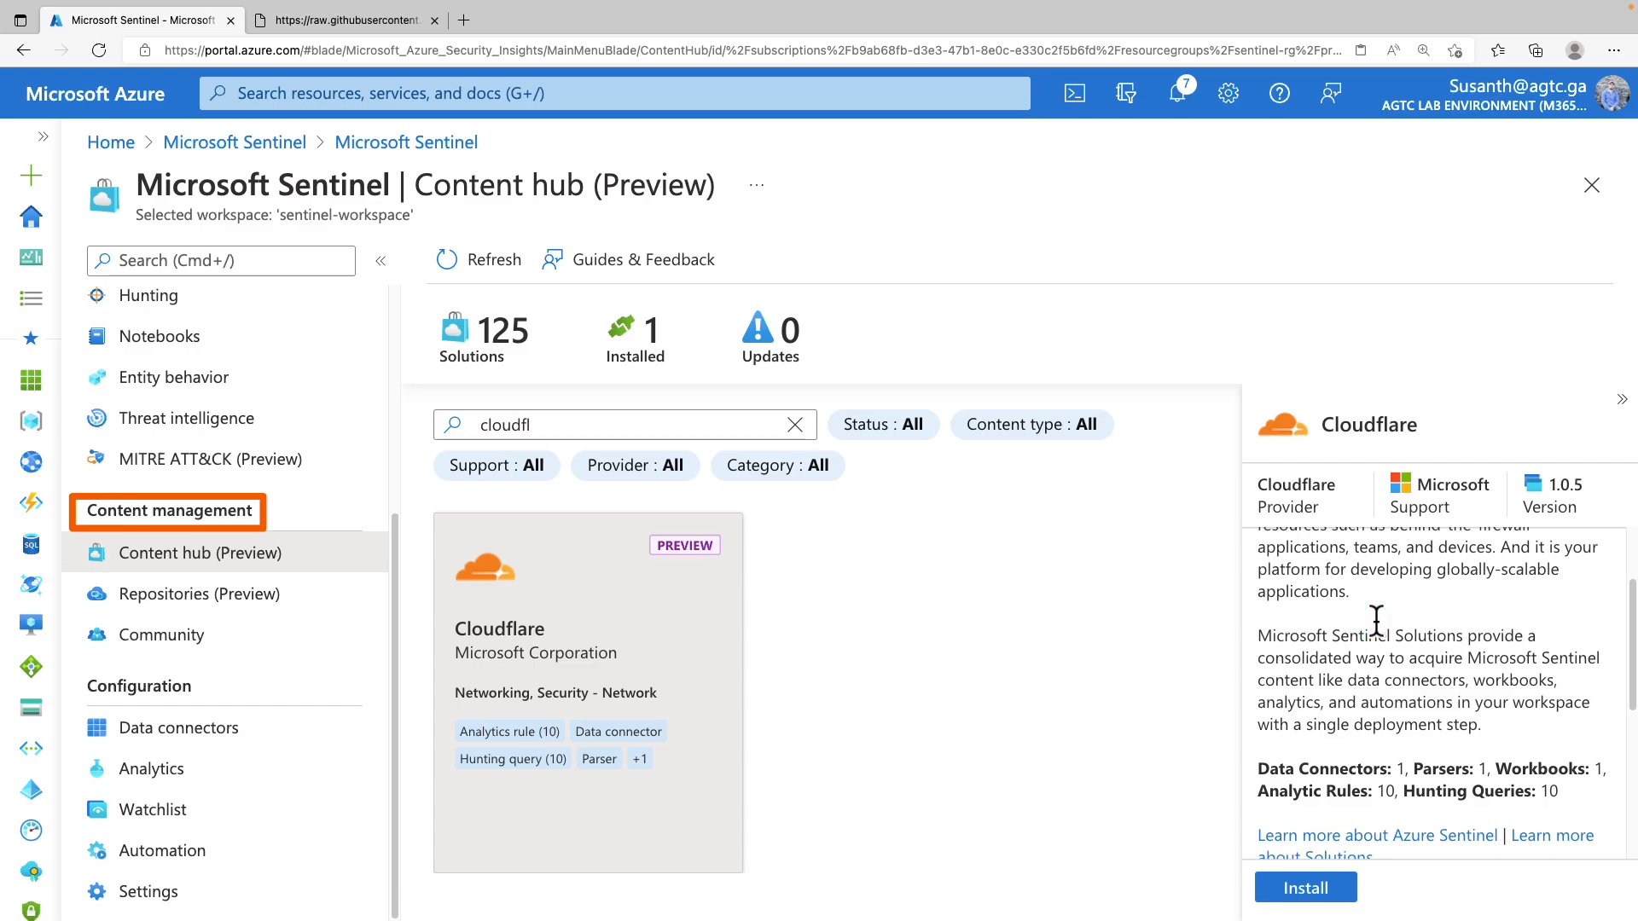
{"action": "scroll", "coordinate": [1373, 612], "scroll_direction": "down", "scroll_amount": 4}
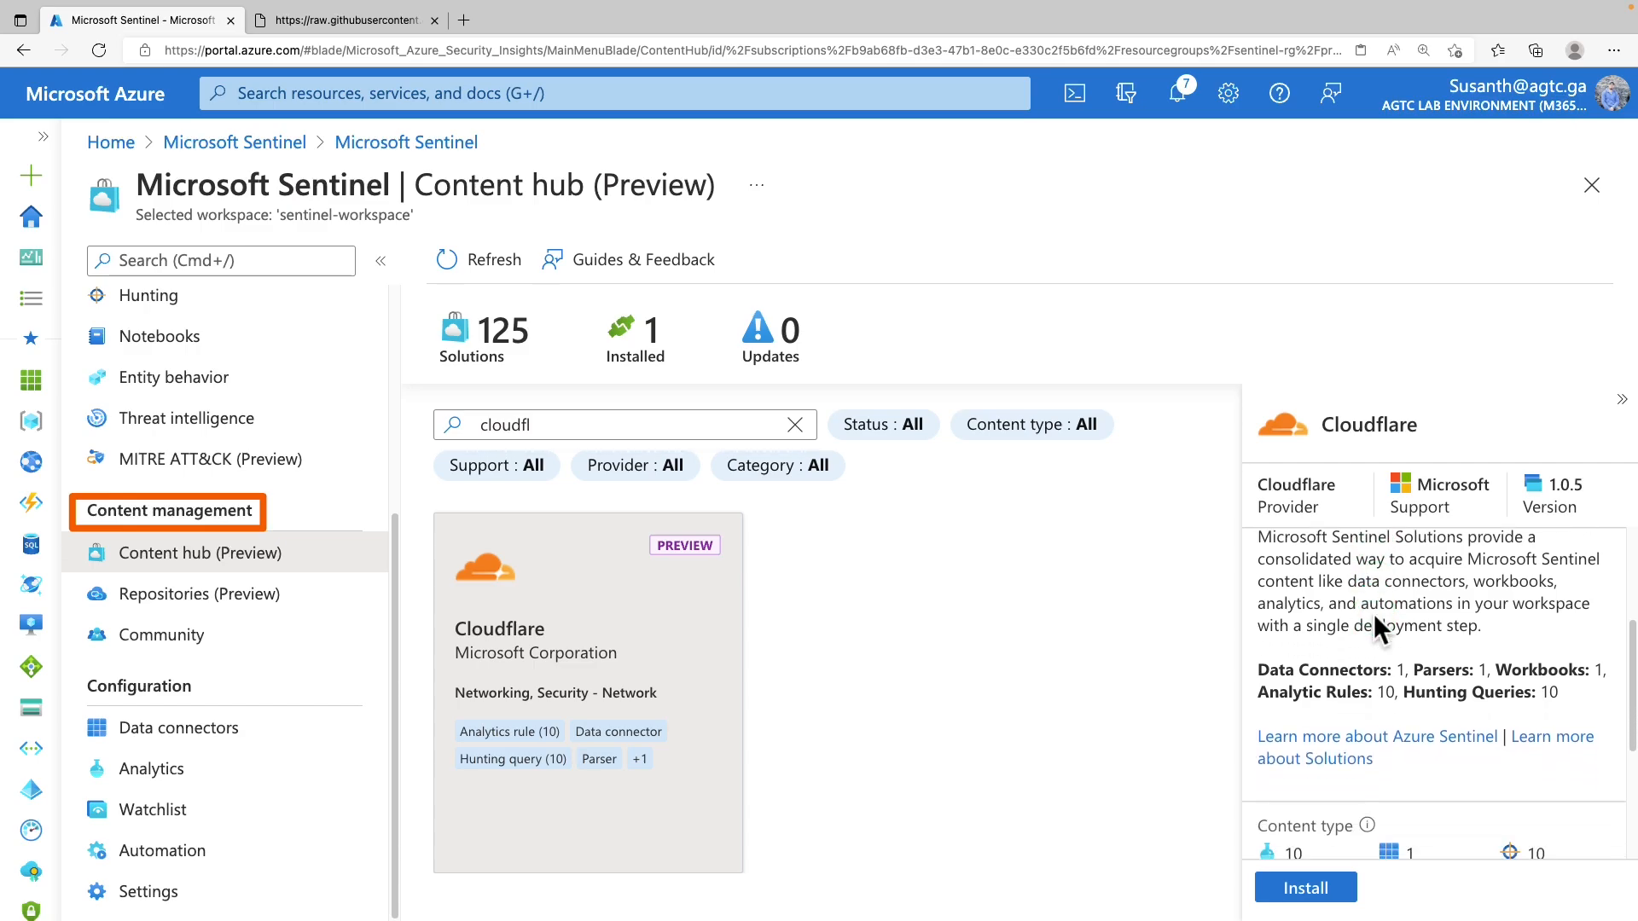
{"action": "scroll", "coordinate": [1373, 613], "scroll_direction": "down", "scroll_amount": 2}
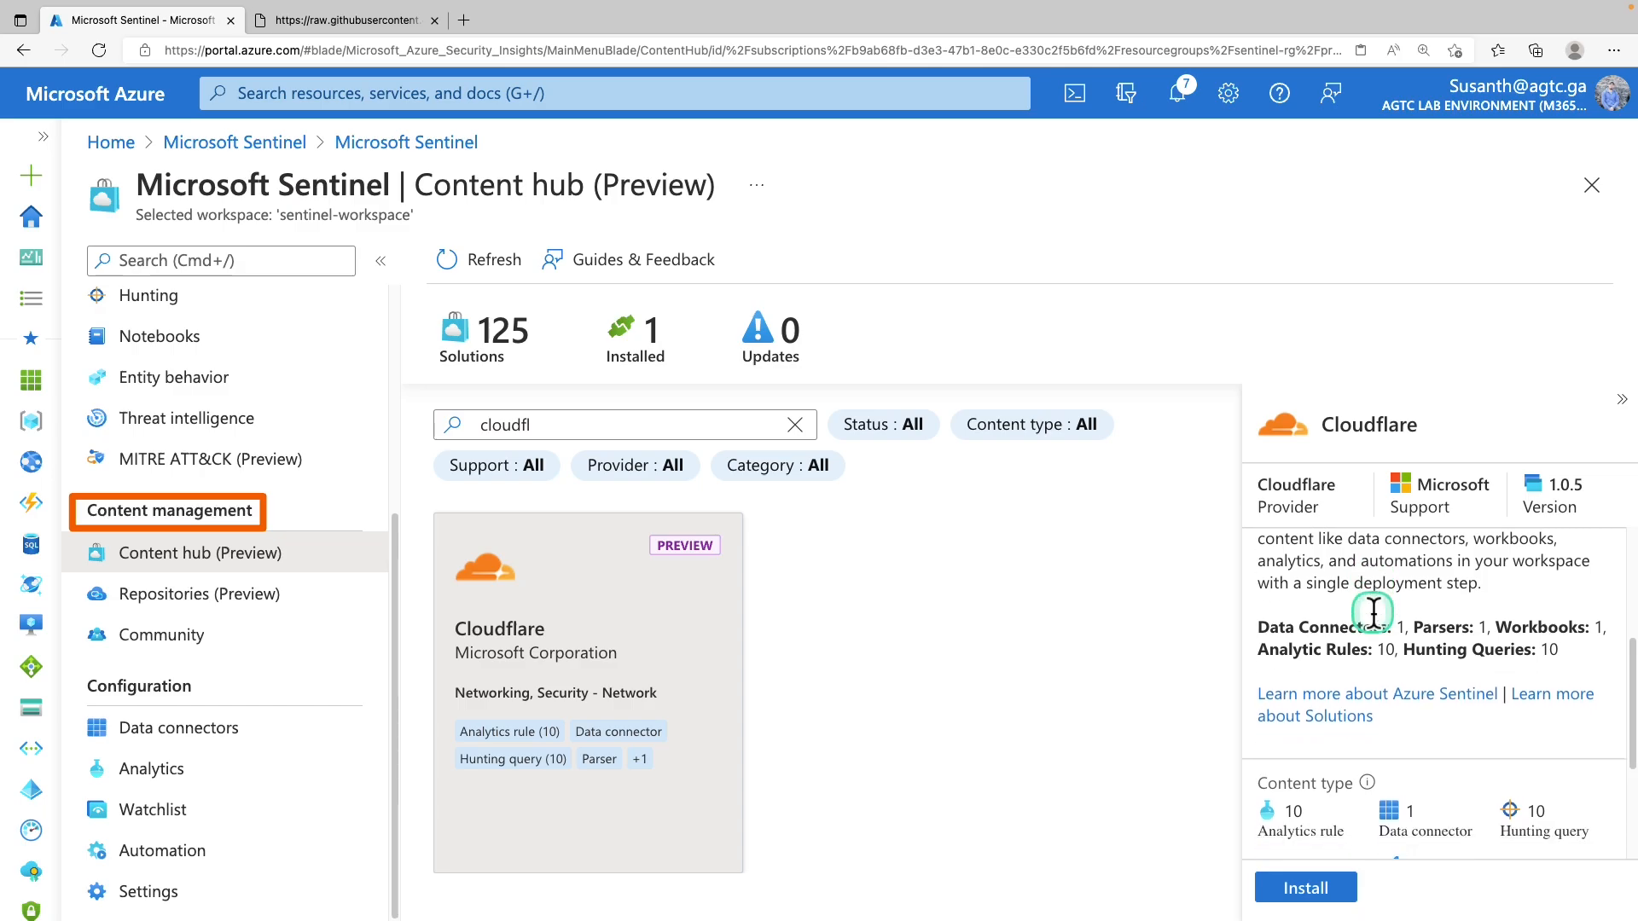
{"action": "scroll", "coordinate": [1373, 612], "scroll_direction": "down", "scroll_amount": 3}
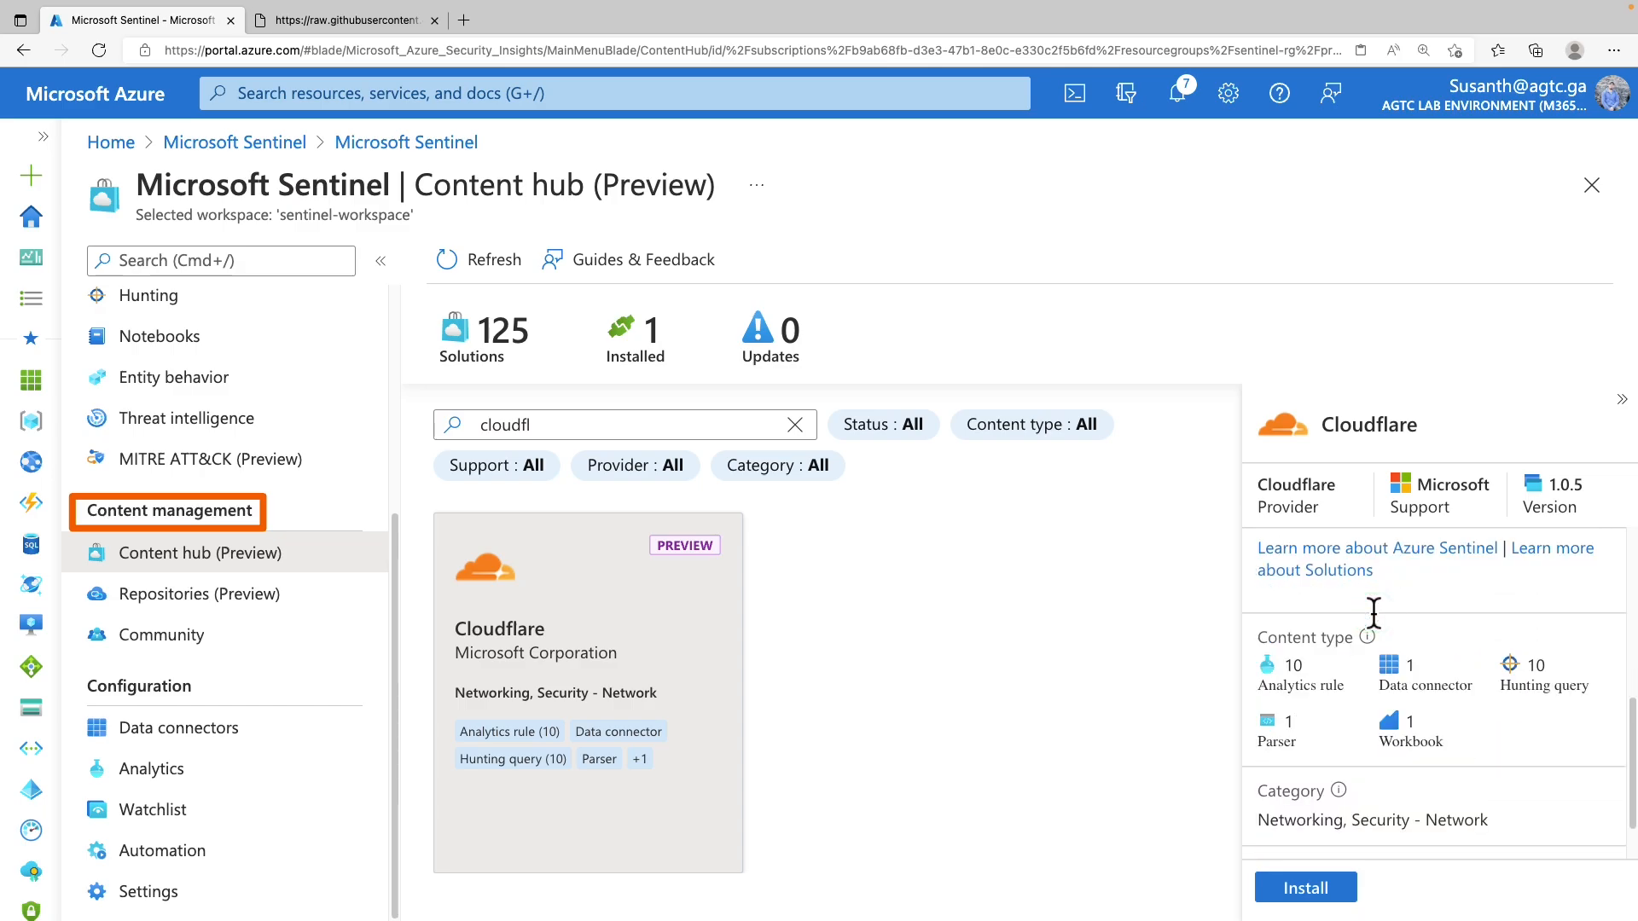
{"action": "scroll", "coordinate": [1372, 611], "scroll_direction": "down", "scroll_amount": 2}
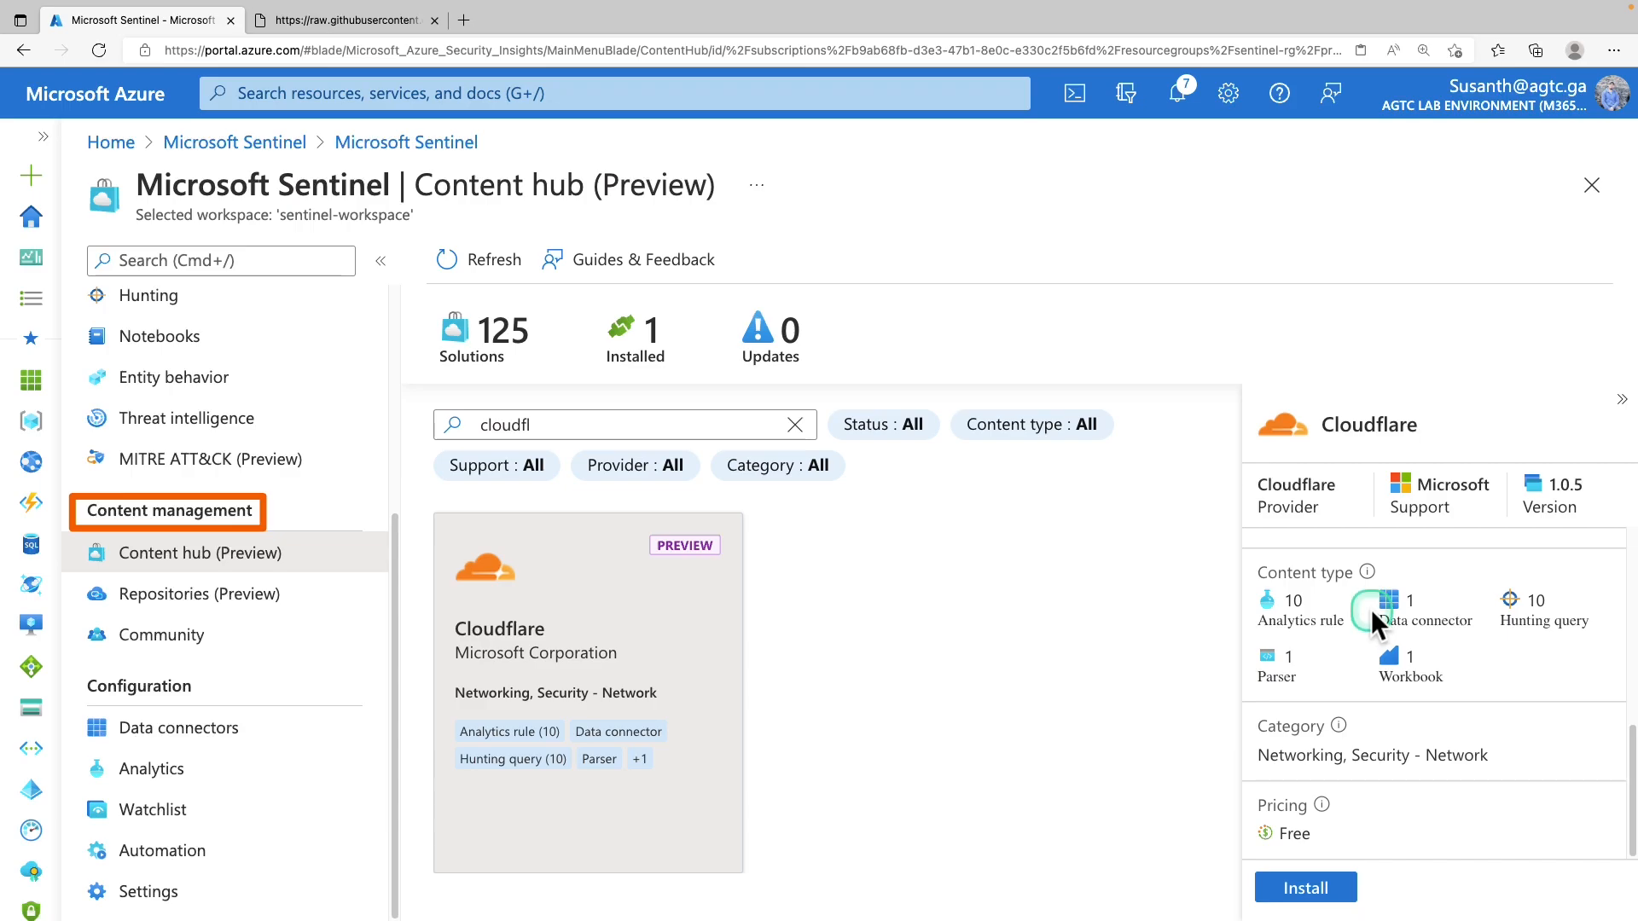
{"action": "scroll", "coordinate": [1370, 609], "scroll_direction": "up", "scroll_amount": 5}
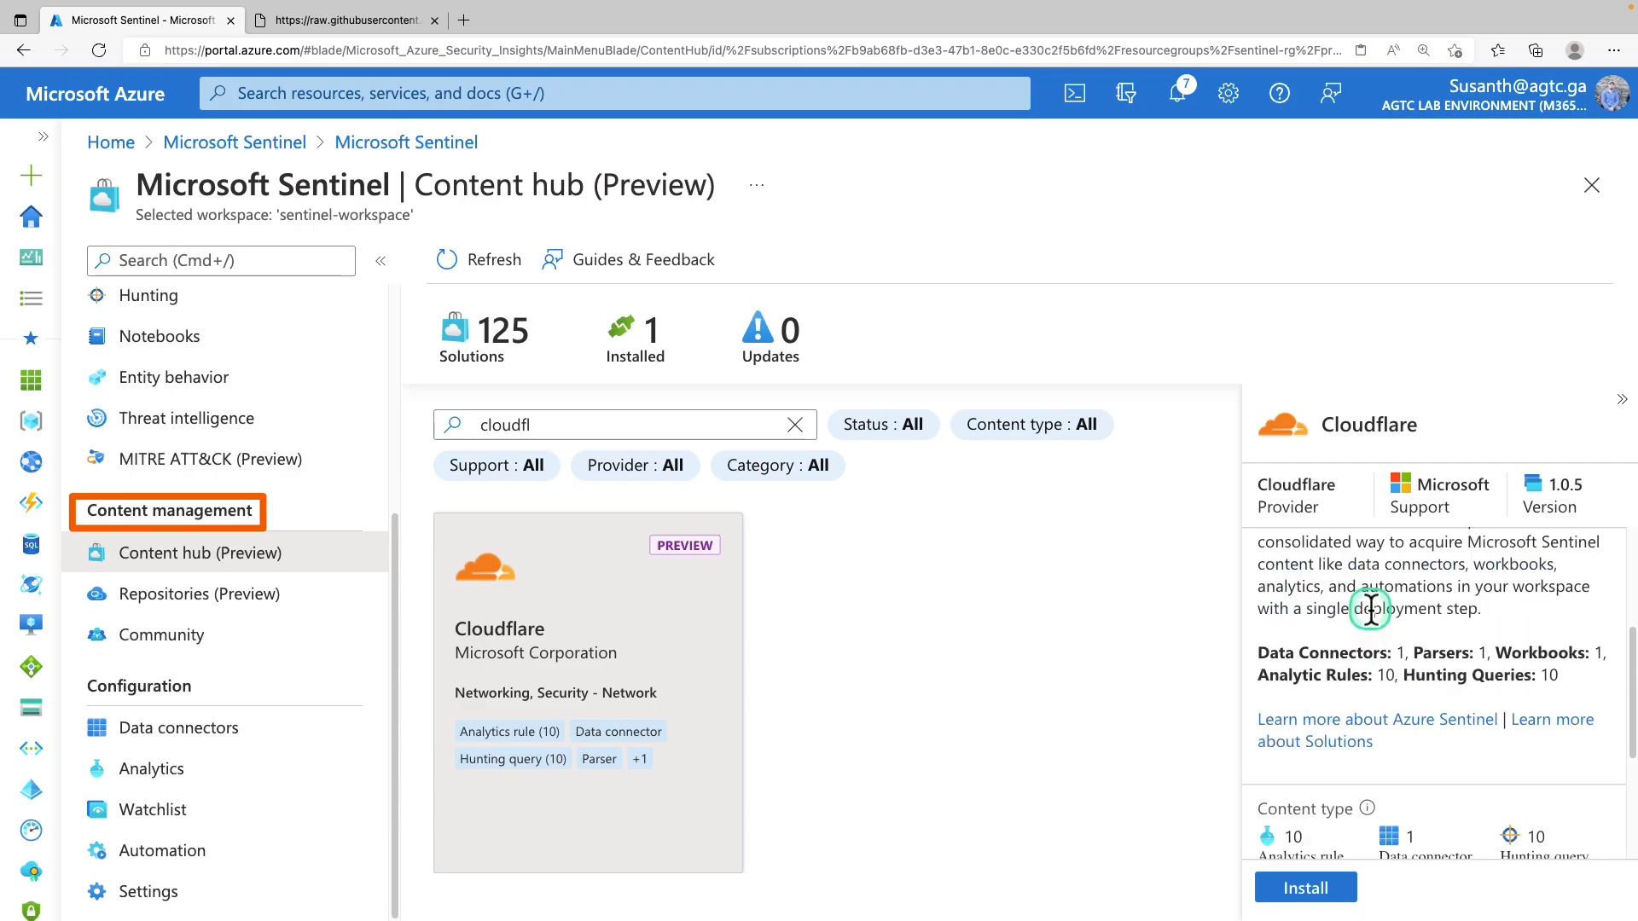
{"action": "scroll", "coordinate": [1370, 609], "scroll_direction": "up", "scroll_amount": 1}
{"action": "scroll", "coordinate": [1372, 614], "scroll_direction": "down", "scroll_amount": 5}
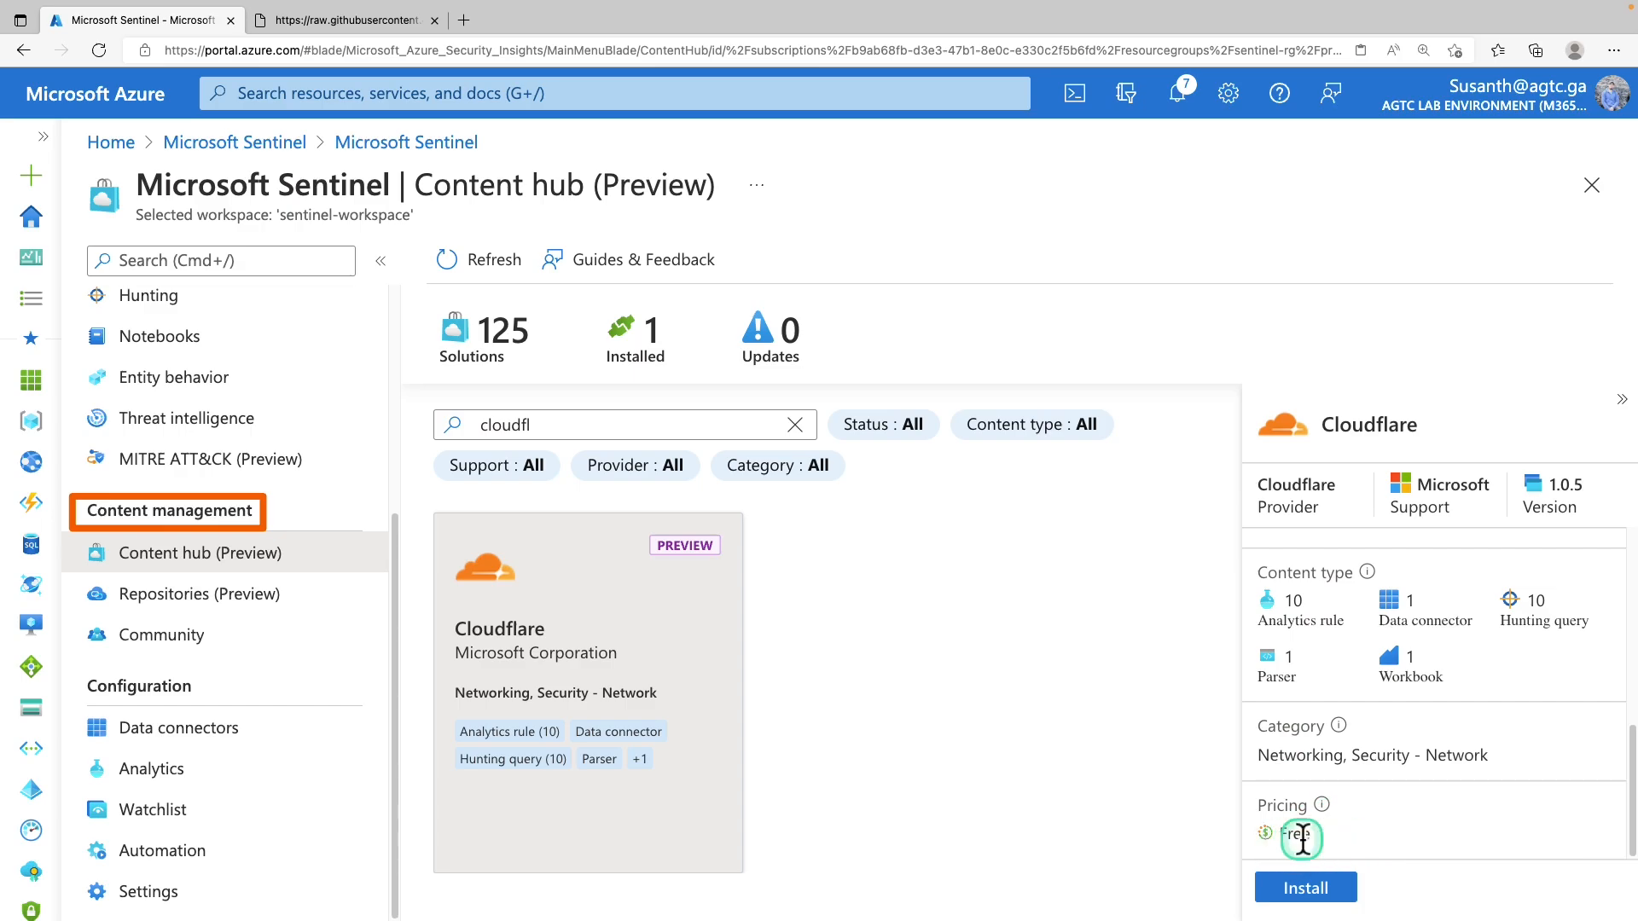
{"action": "left_click_drag", "start_coordinate": [1287, 838], "coordinate": [1352, 866]}
Install Cloudflare to reach its Solution (Preview) page and outline the content counts line
{"action": "left_click", "coordinate": [1337, 888]}
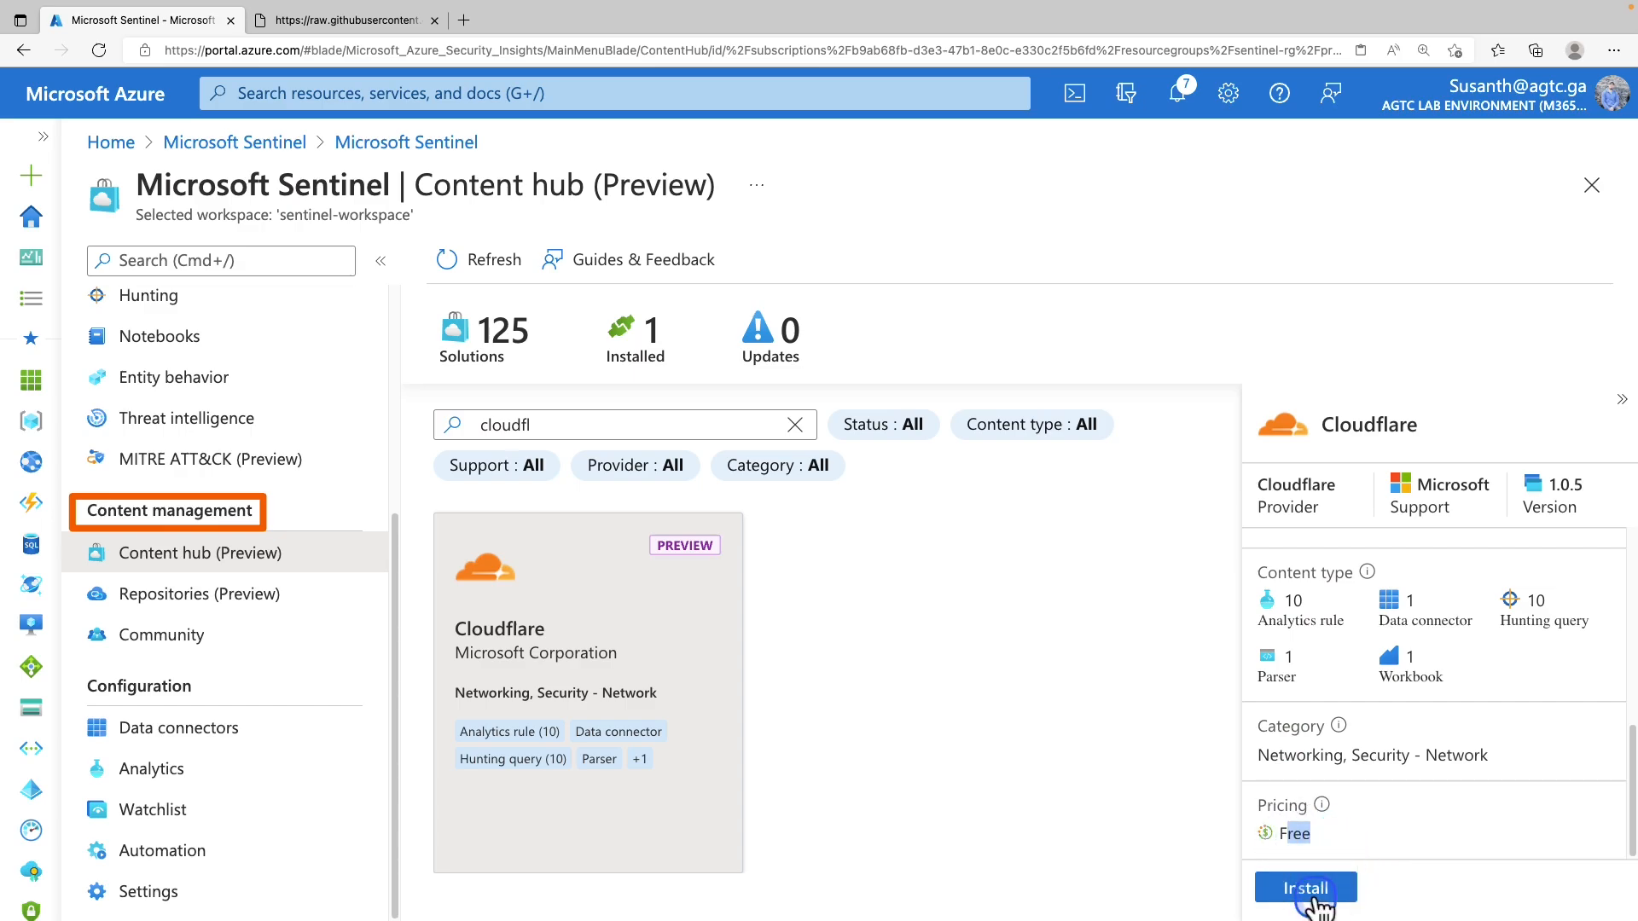
{"action": "scroll", "coordinate": [793, 570], "scroll_direction": "down", "scroll_amount": 3}
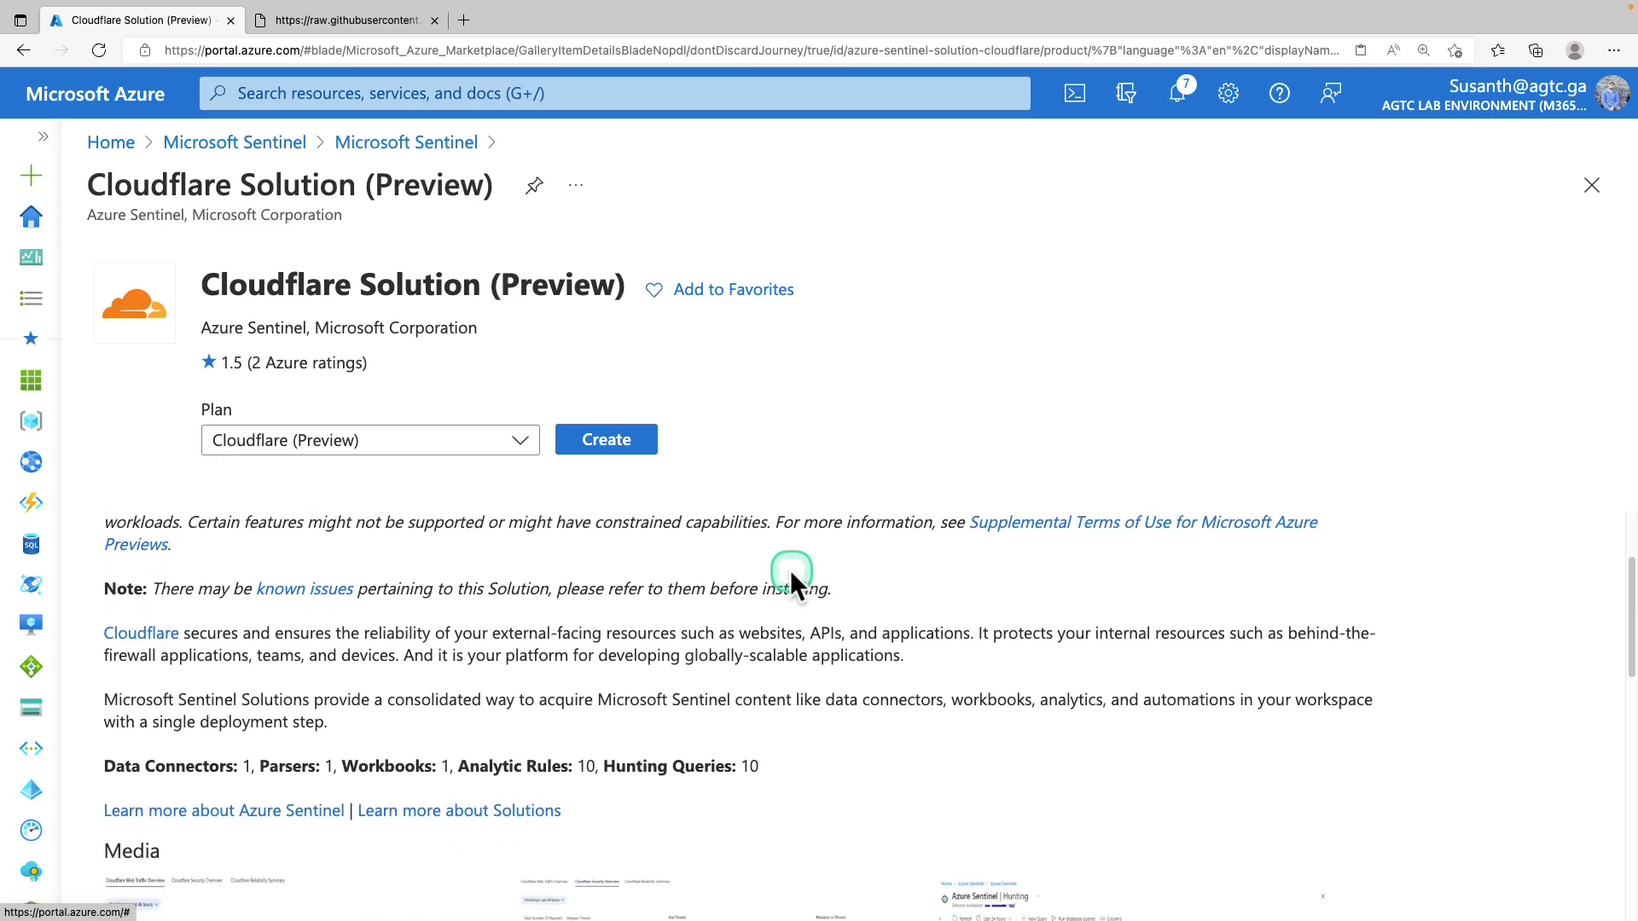
{"action": "scroll", "coordinate": [786, 568], "scroll_direction": "down", "scroll_amount": 3}
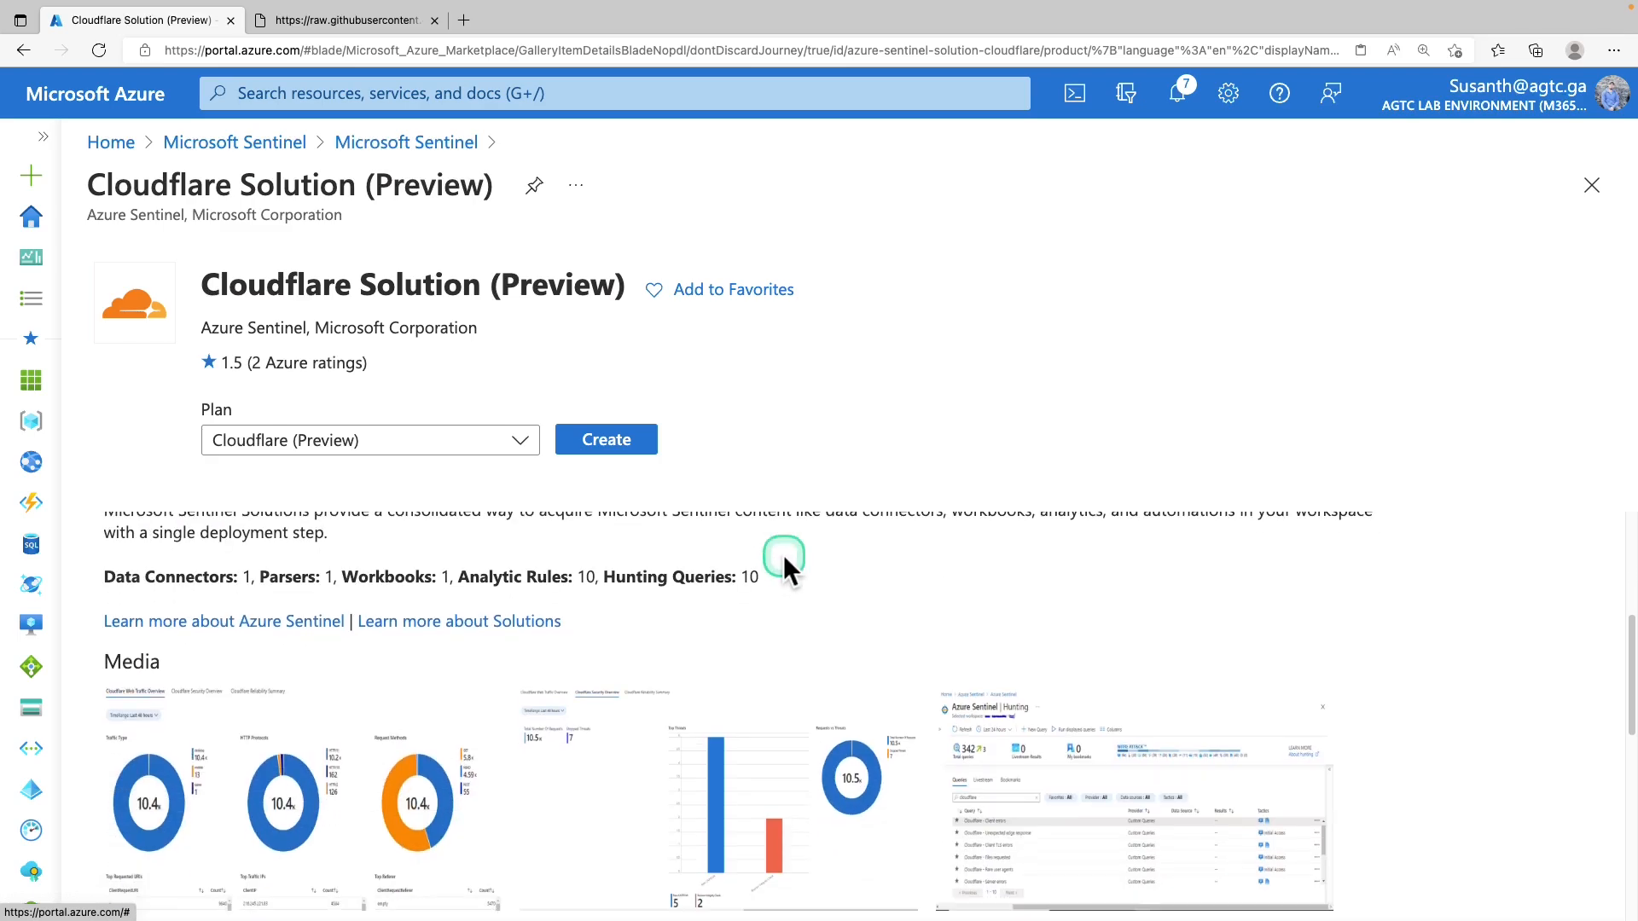
{"action": "scroll", "coordinate": [783, 555], "scroll_direction": "down", "scroll_amount": 1}
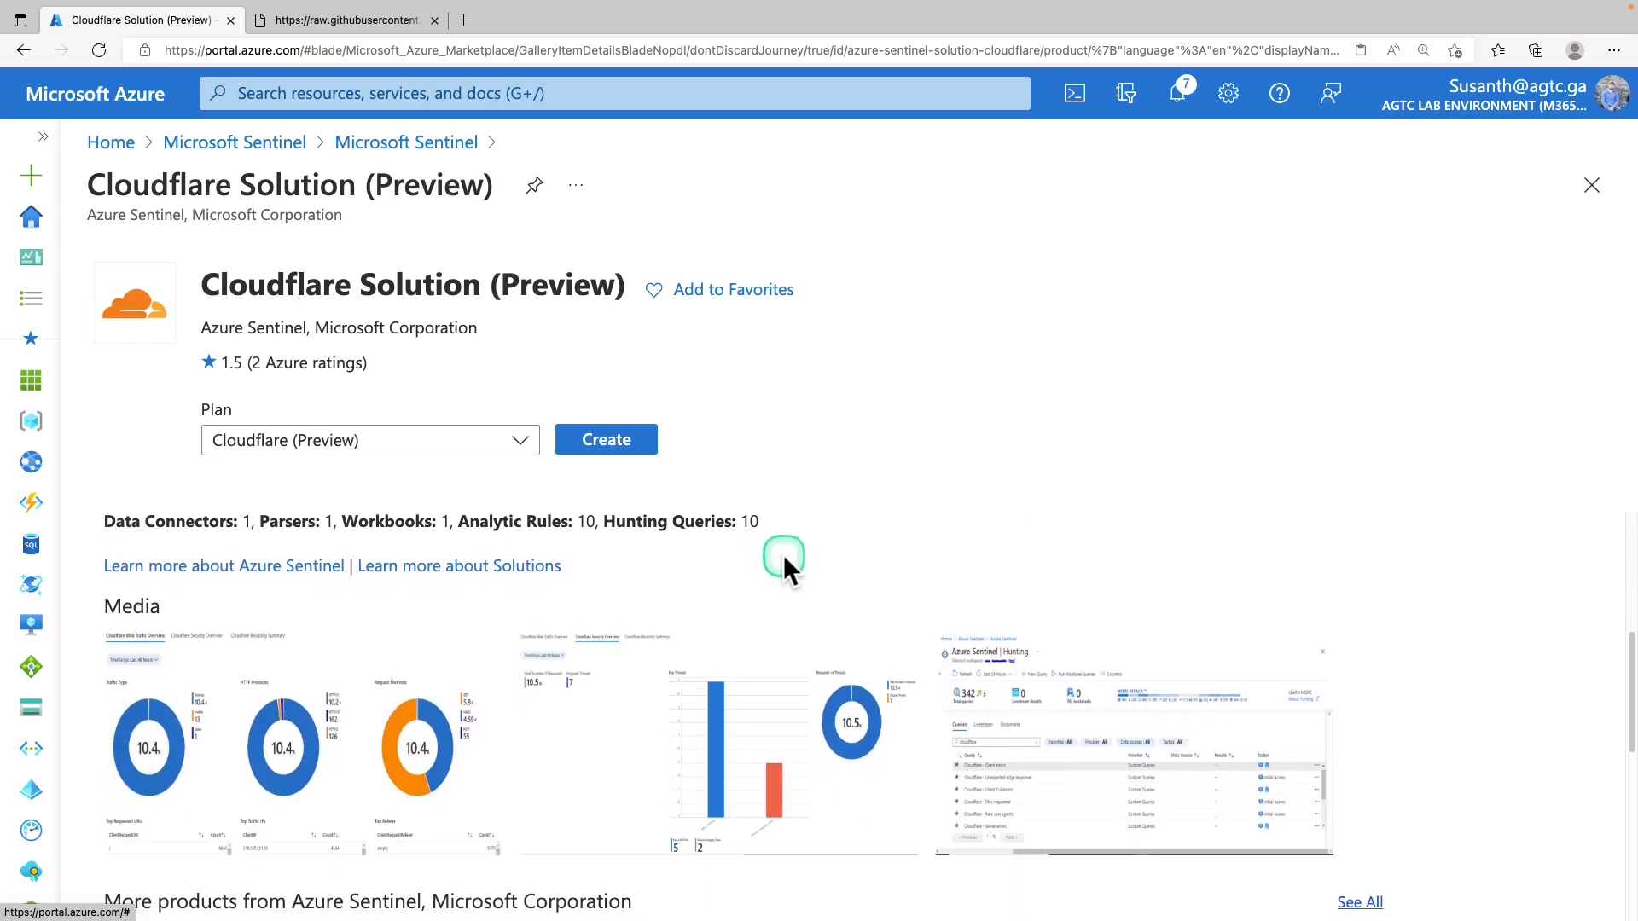
{"action": "mouse_move", "coordinate": [75, 493]}
{"action": "left_mouse_down"}
{"action": "mouse_move", "coordinate": [375, 553]}
{"action": "mouse_move", "coordinate": [905, 550]}
{"action": "left_mouse_up"}
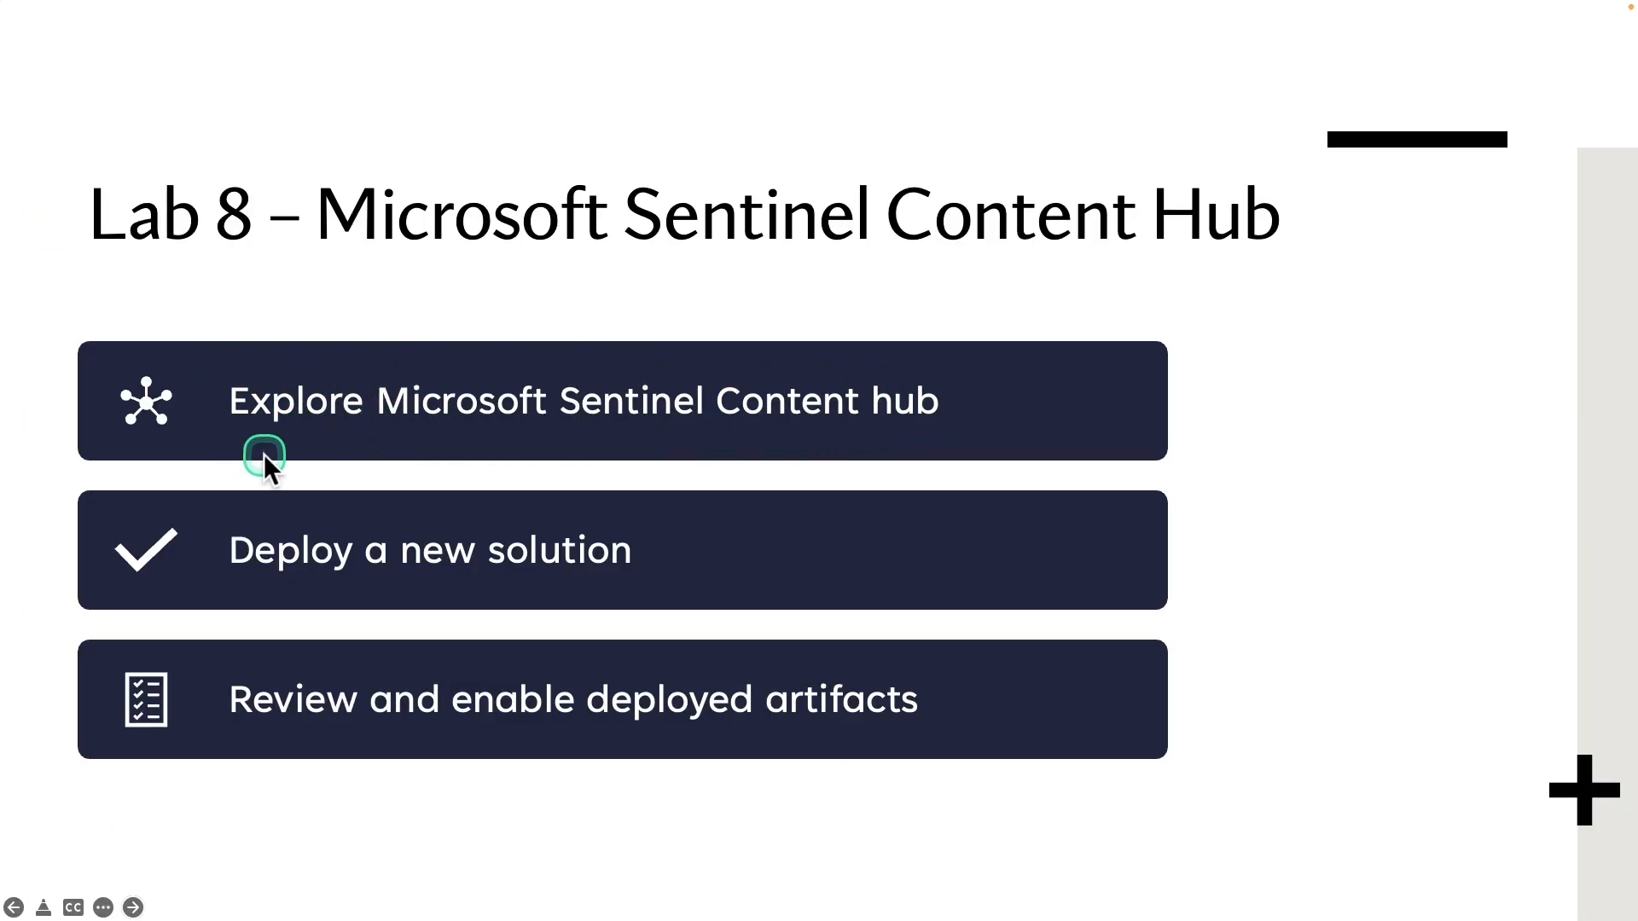
Outline 'Deploy a new solution' on the slide, then reopen the sentinel-workspace overview
{"action": "mouse_move", "coordinate": [99, 499]}
{"action": "left_mouse_down"}
{"action": "mouse_move", "coordinate": [206, 589]}
{"action": "mouse_move", "coordinate": [664, 595]}
{"action": "left_mouse_up"}
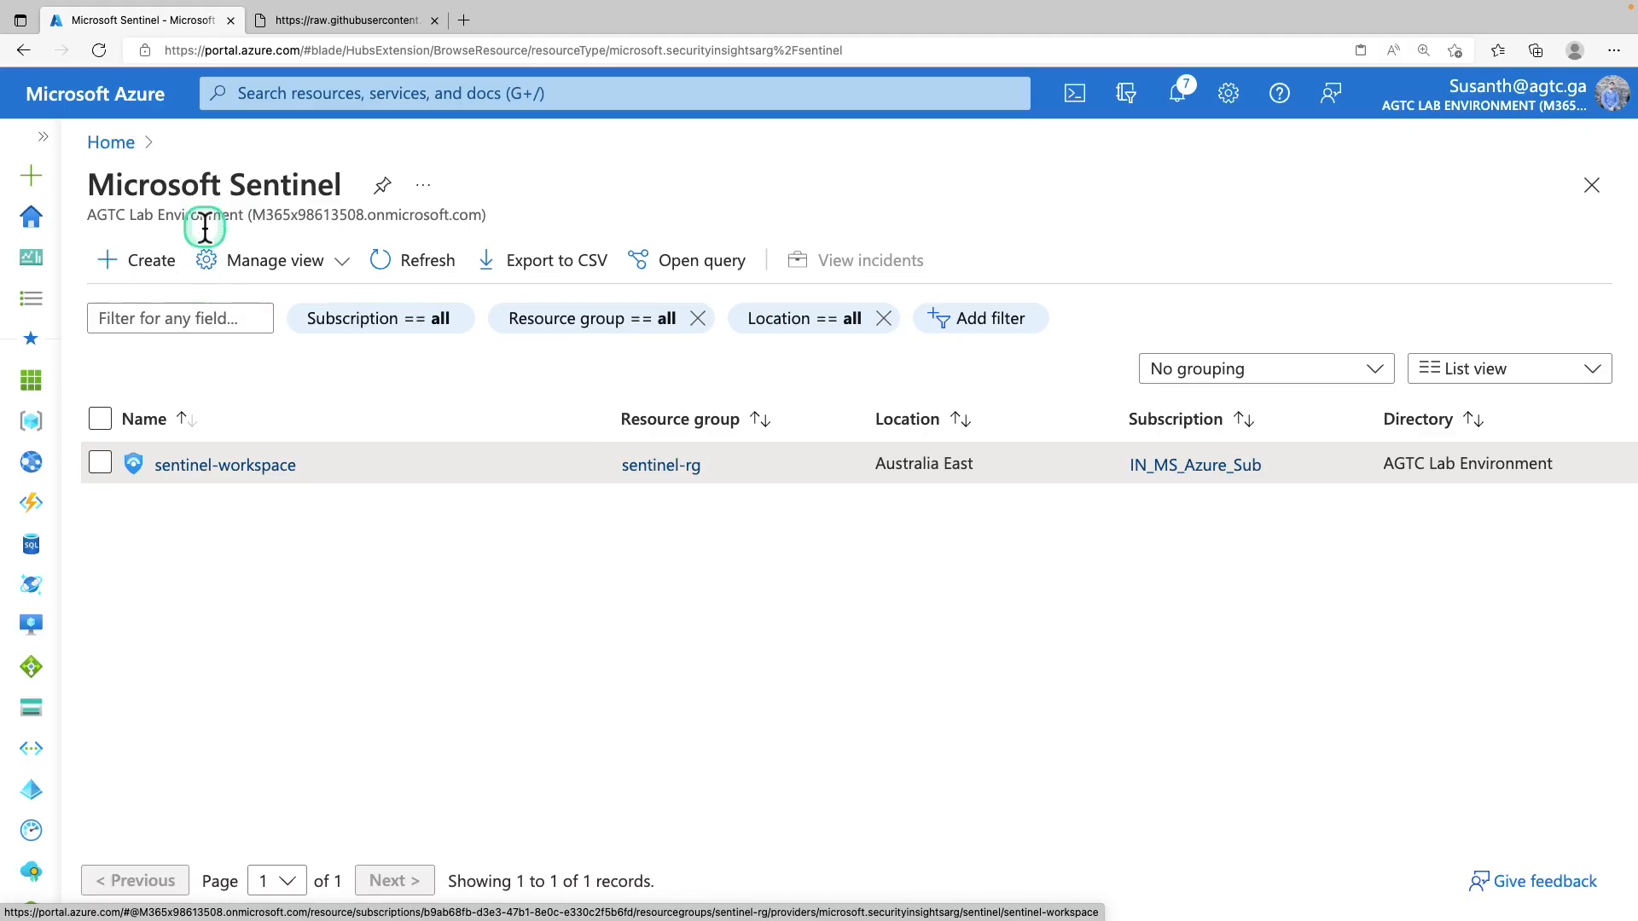
{"action": "left_click", "coordinate": [224, 468]}
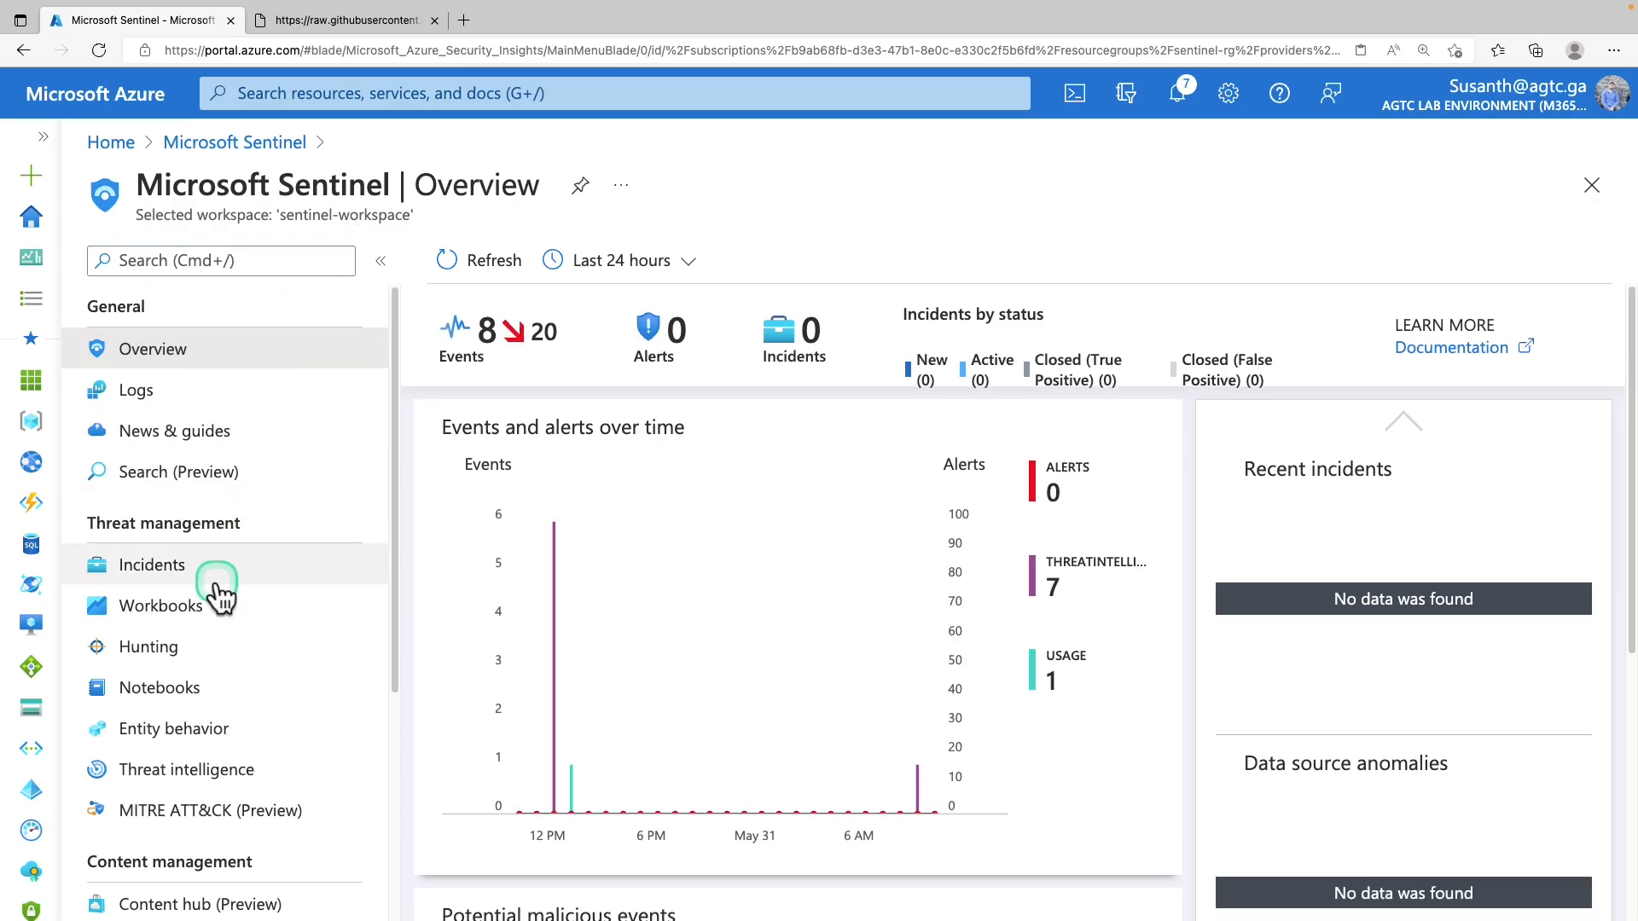
Search Content hub for dynamics and start creating Continuous Threat Monitoring for Dynamics 365
{"action": "scroll", "coordinate": [175, 627], "scroll_direction": "down", "scroll_amount": 3}
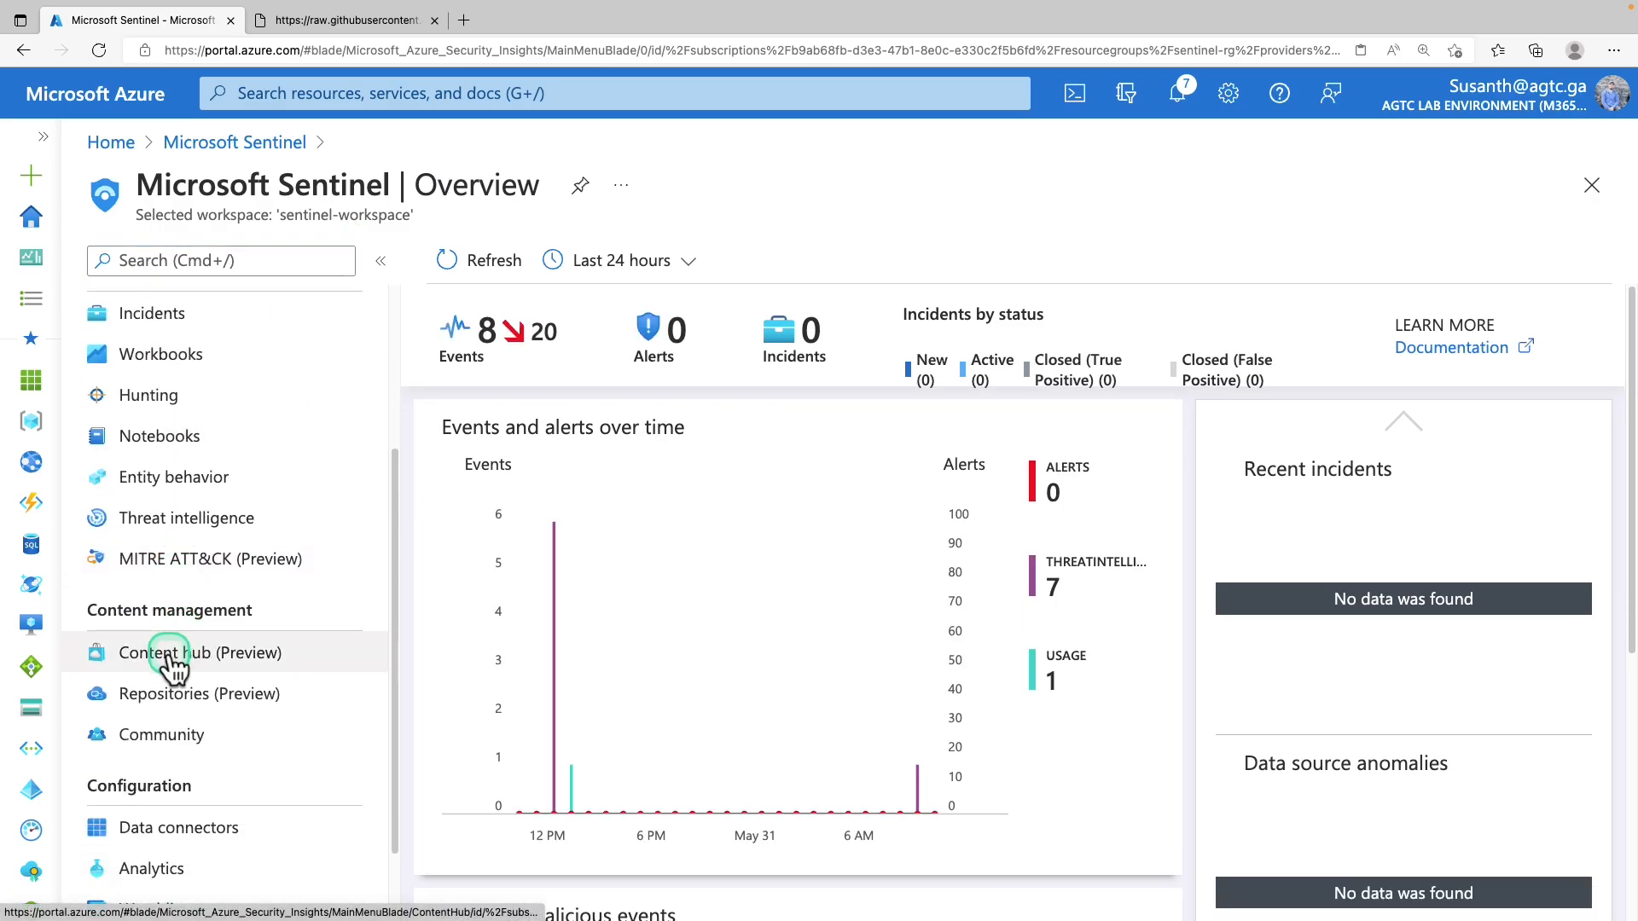
{"action": "left_click", "coordinate": [173, 662]}
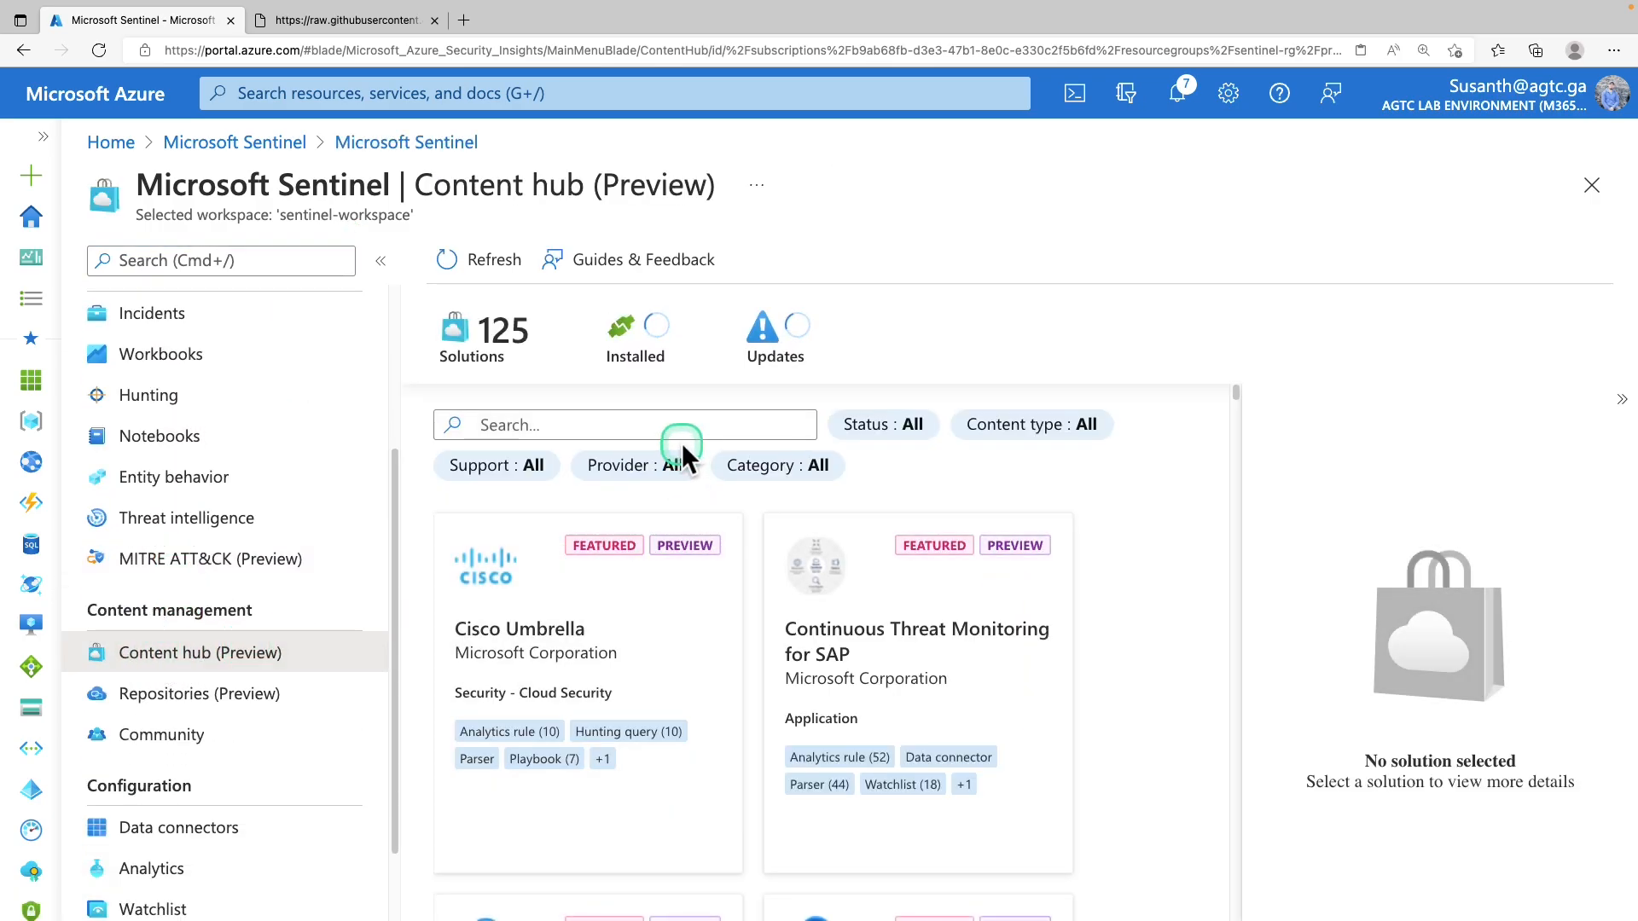
{"action": "left_click", "coordinate": [638, 427]}
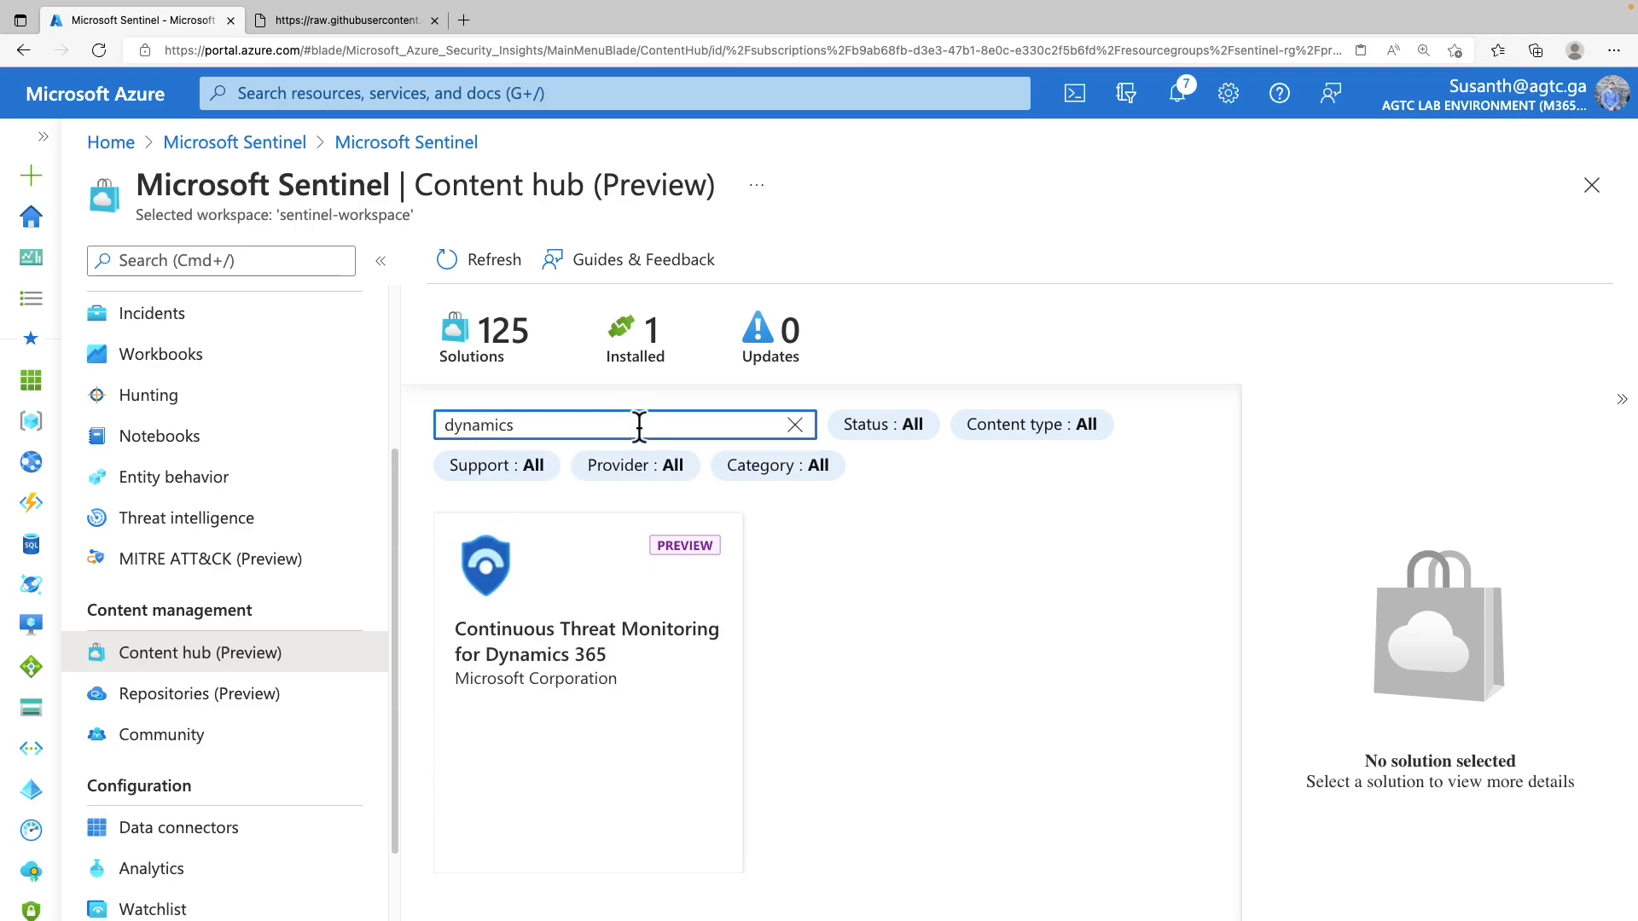
{"action": "left_click", "coordinate": [616, 602]}
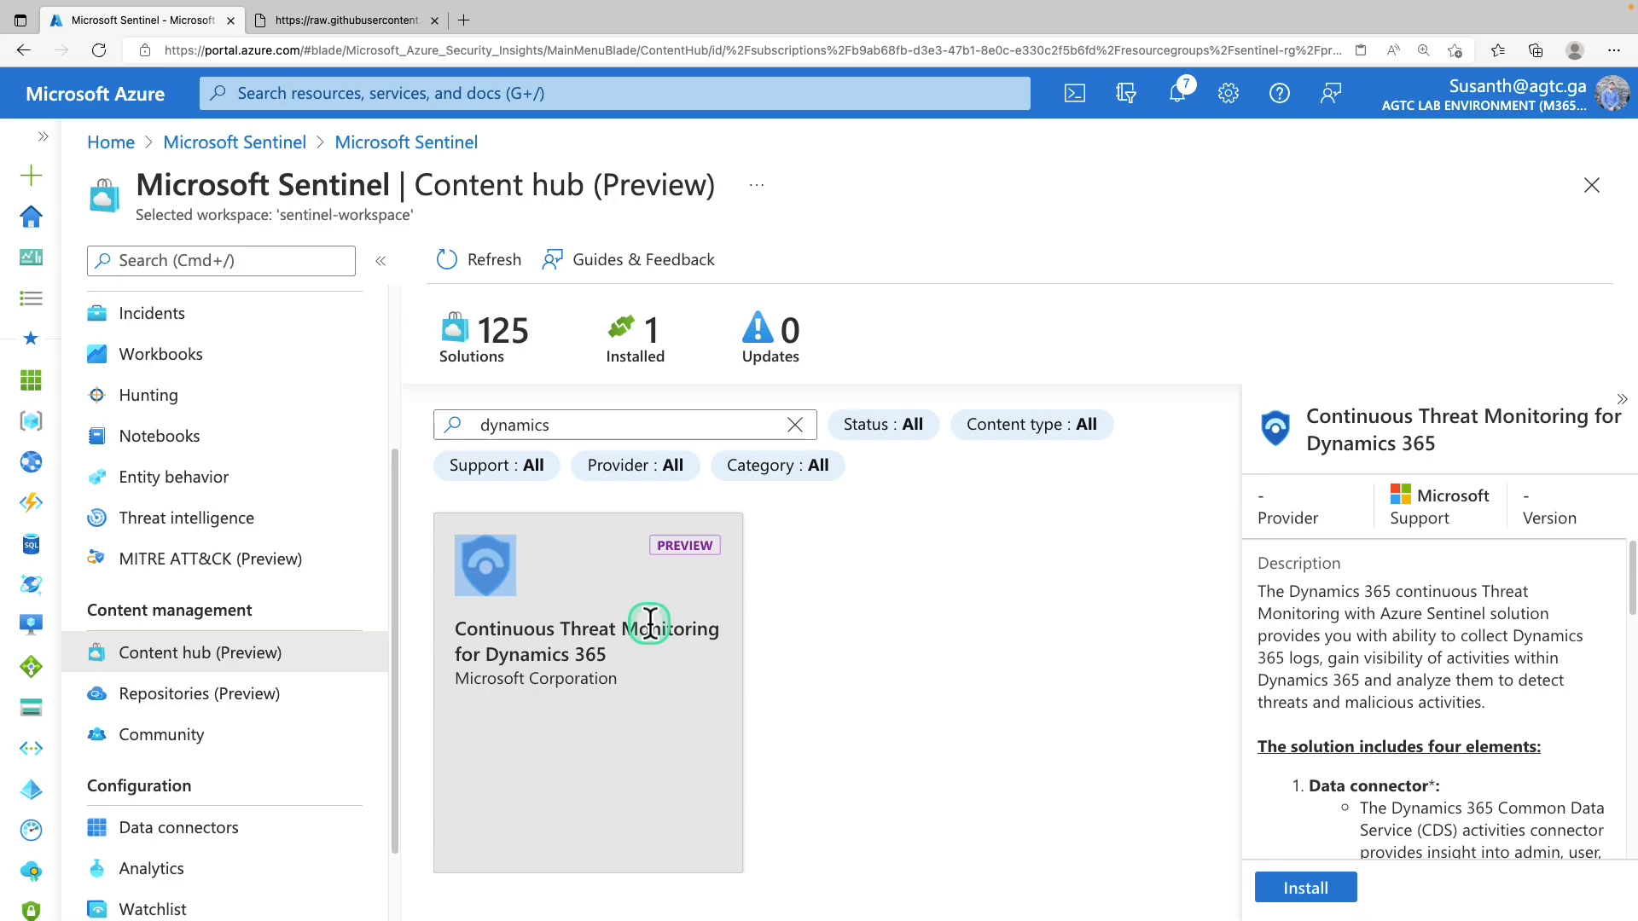
{"action": "scroll", "coordinate": [1459, 726], "scroll_direction": "down", "scroll_amount": 8}
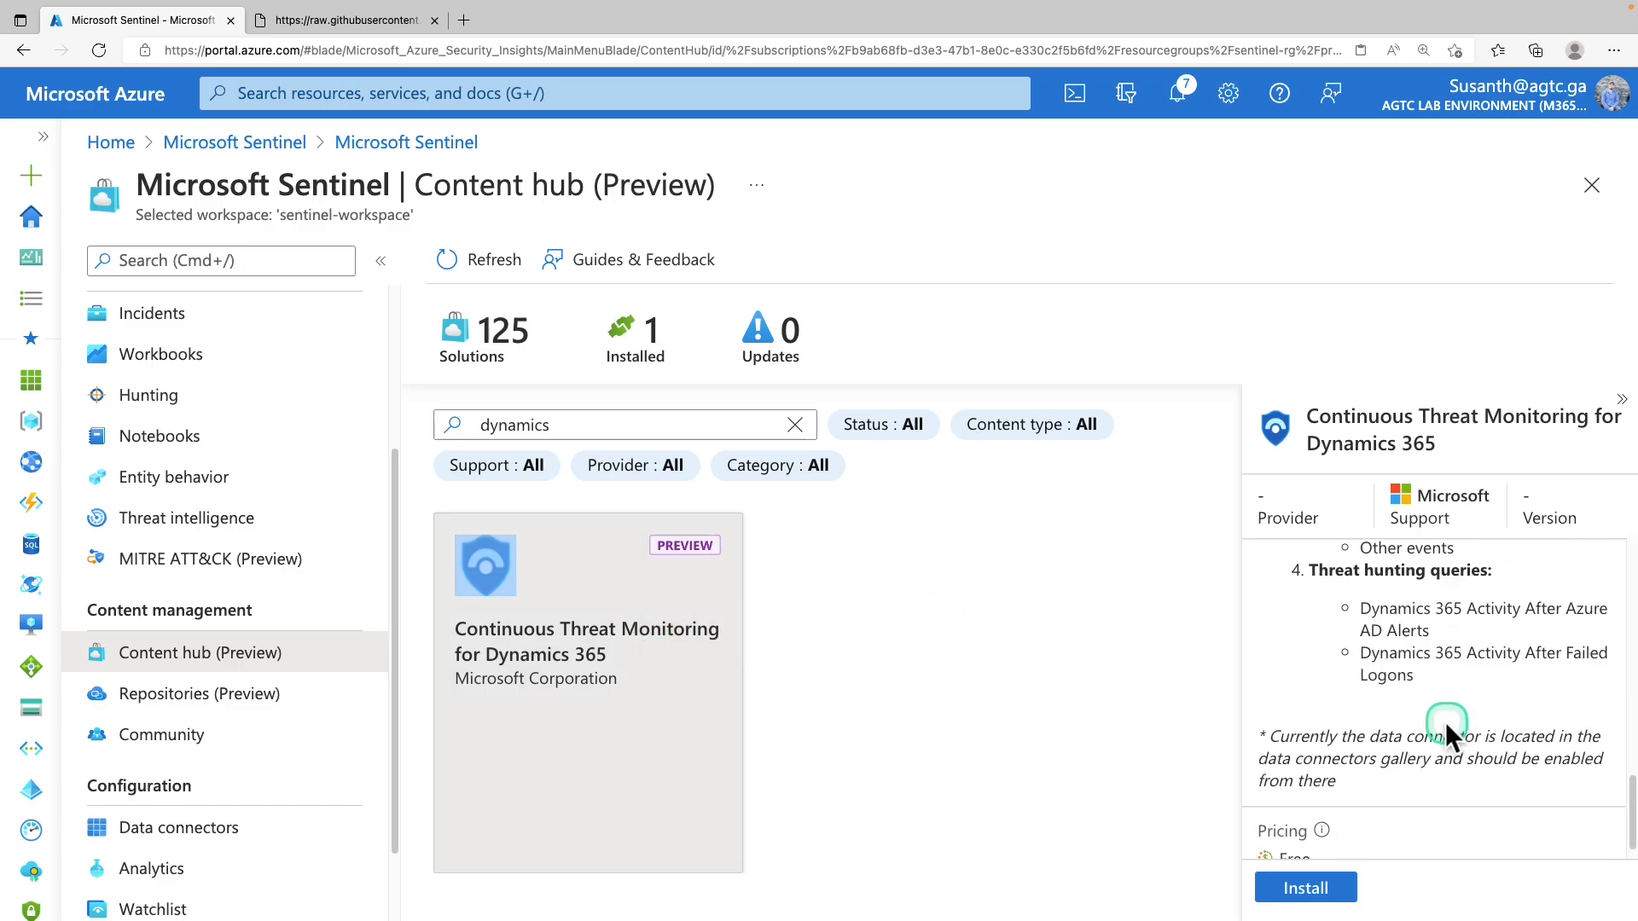
{"action": "left_click", "coordinate": [1314, 894]}
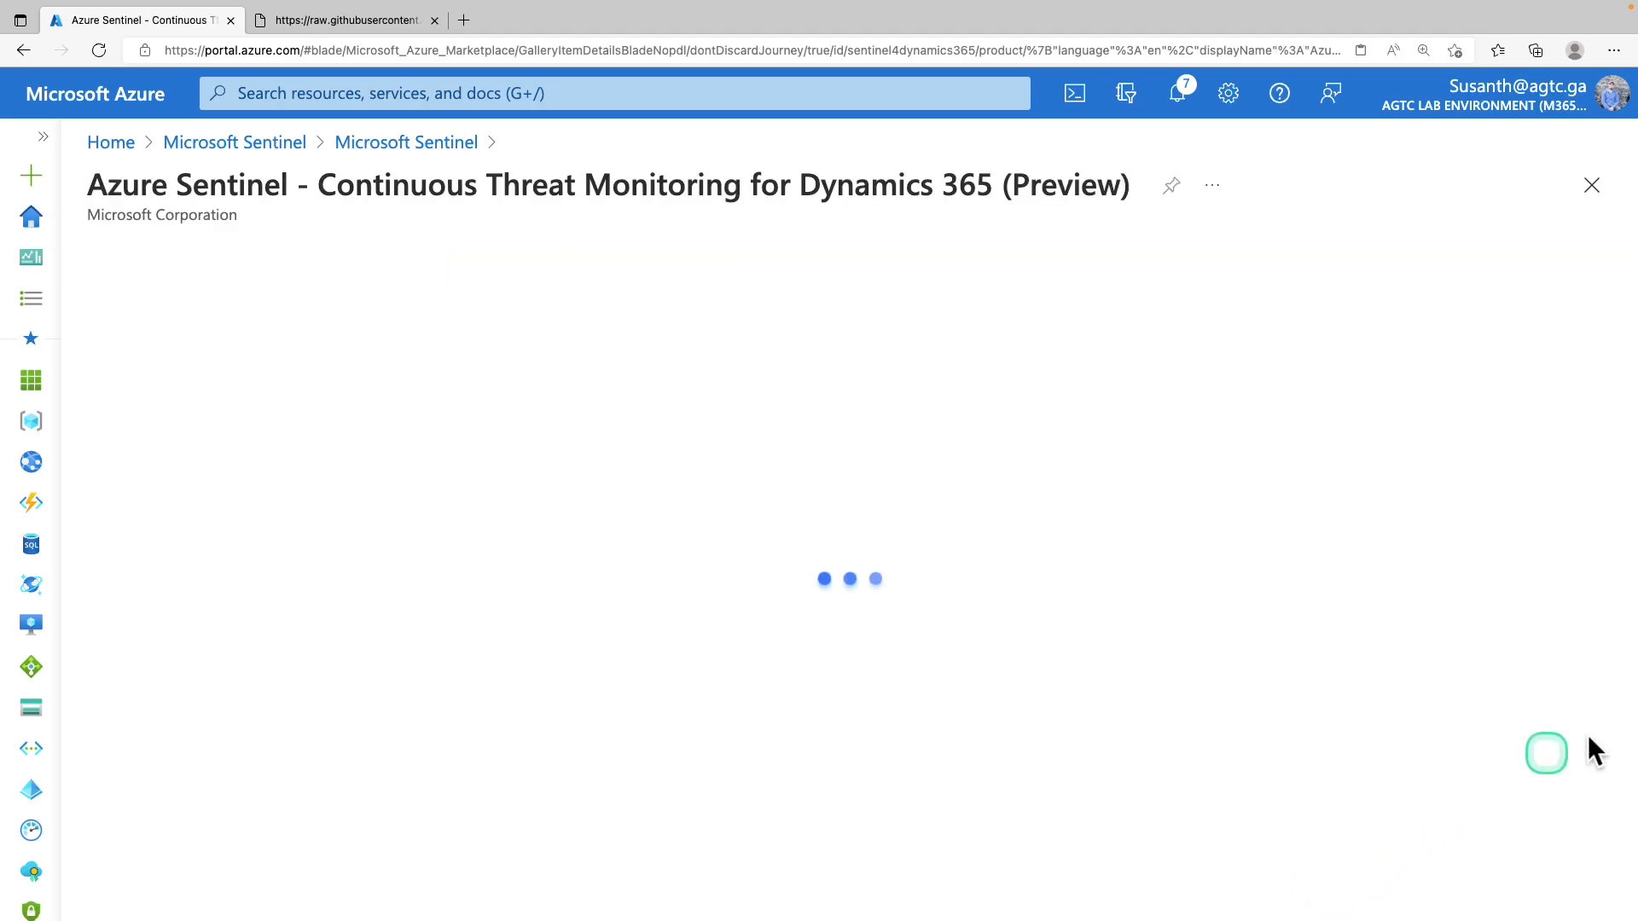
{"action": "left_click", "coordinate": [623, 412]}
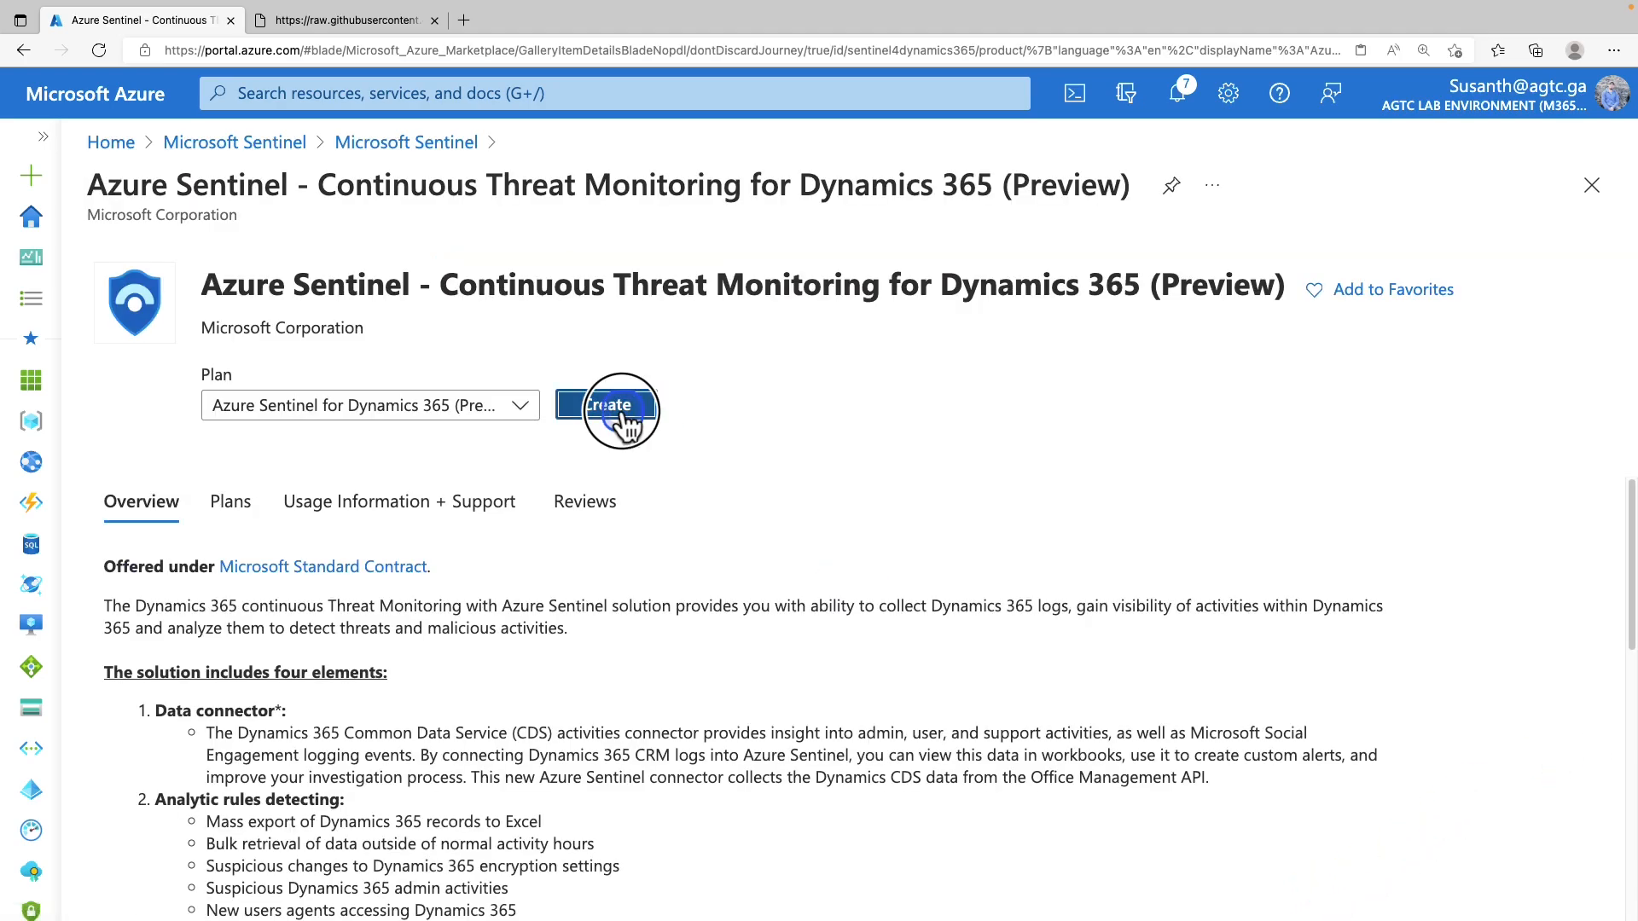
Target resource group Sentinel-RG, region East US and workspace sentinel-workspace for the solution
{"action": "scroll", "coordinate": [1126, 561], "scroll_direction": "down", "scroll_amount": 3}
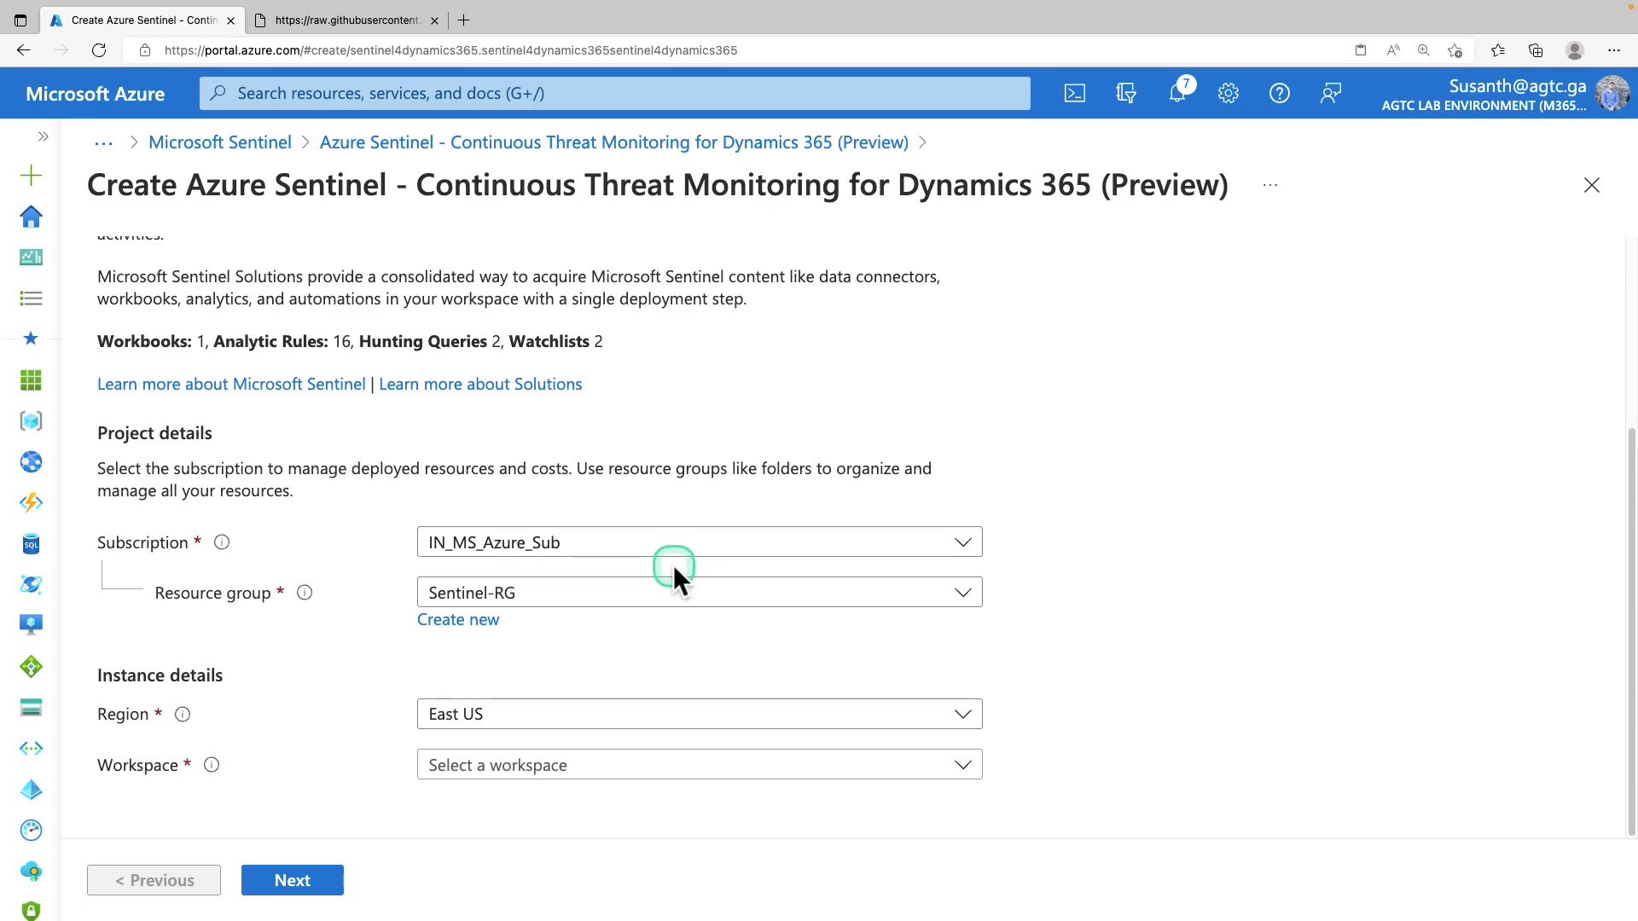
{"action": "left_click", "coordinate": [623, 607]}
{"action": "left_click", "coordinate": [619, 609]}
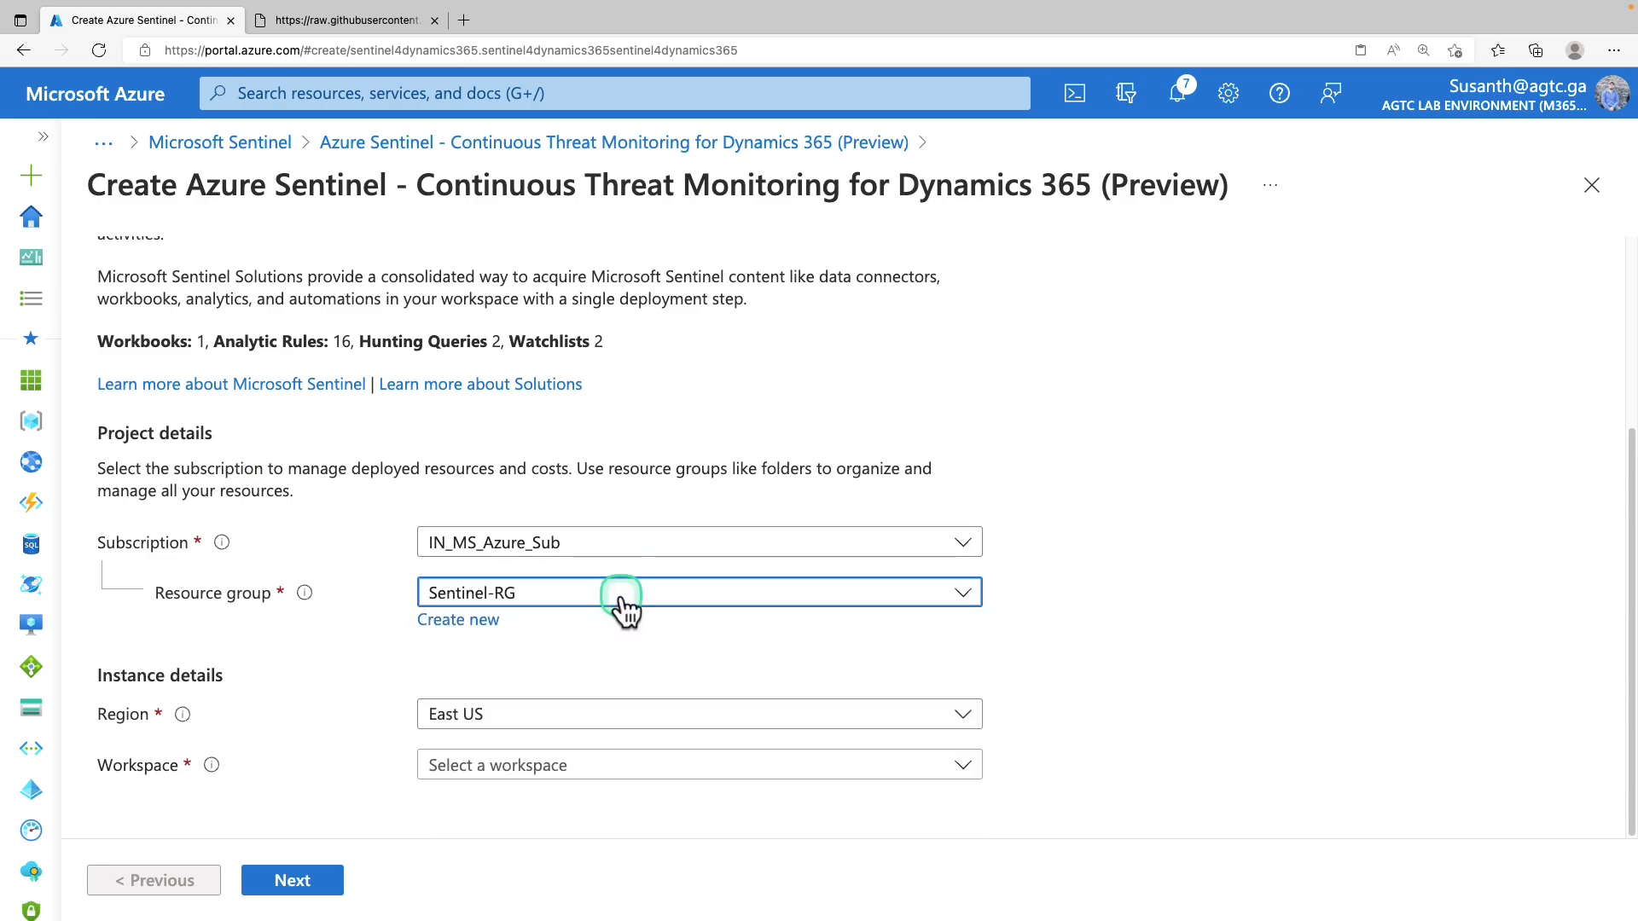
{"action": "left_click", "coordinate": [1382, 537]}
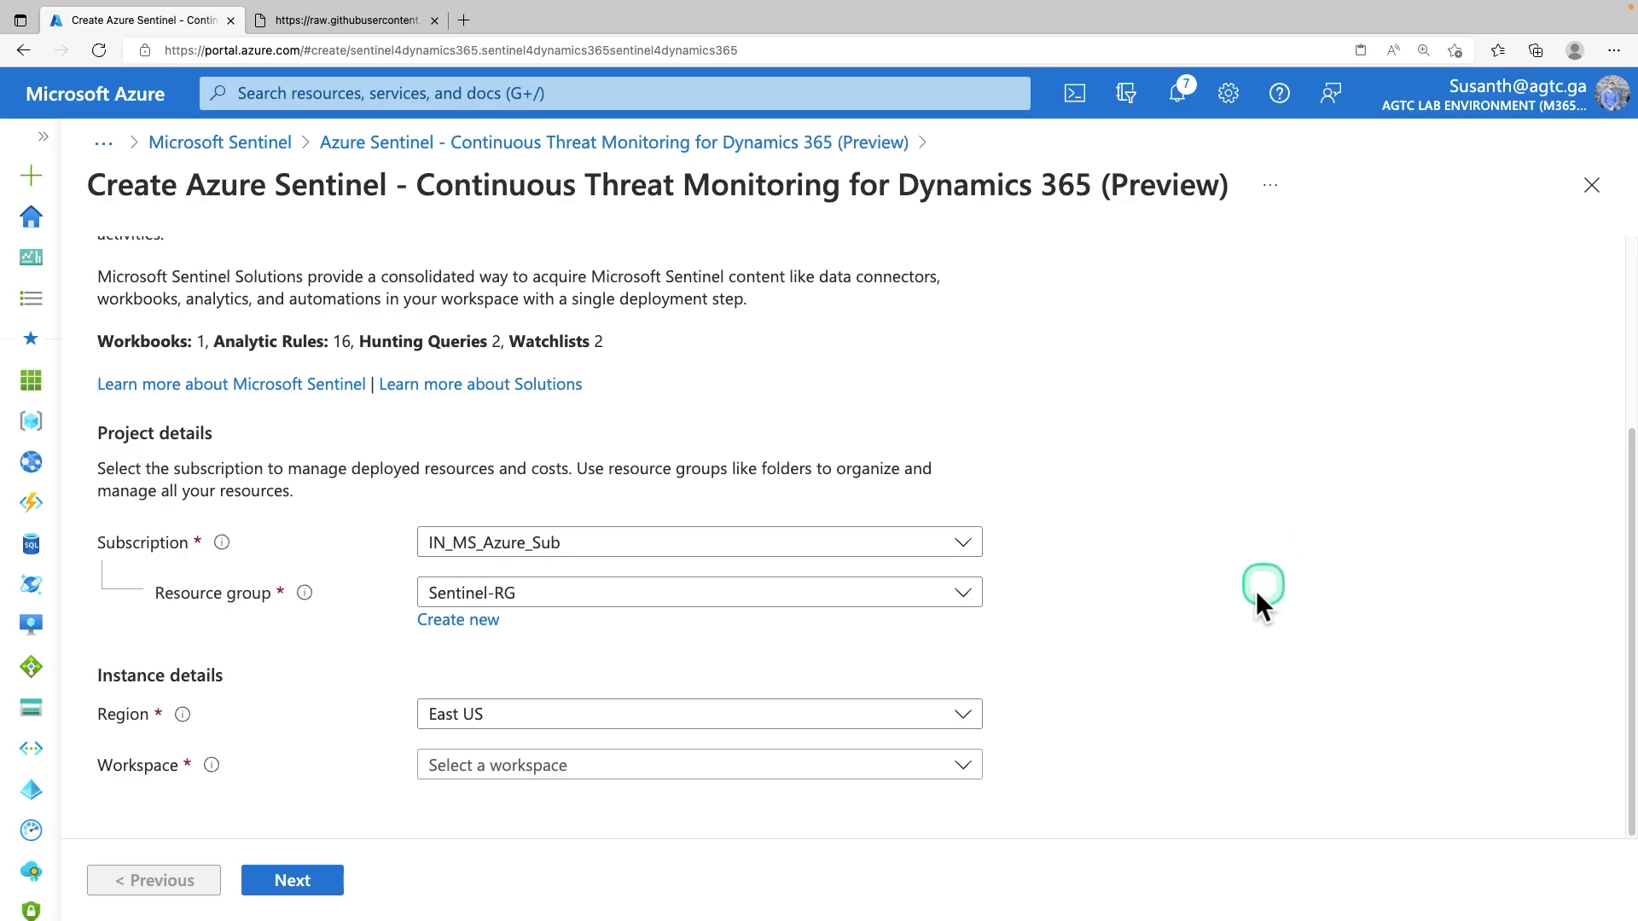
{"action": "left_click", "coordinate": [711, 727]}
{"action": "left_click", "coordinate": [709, 727]}
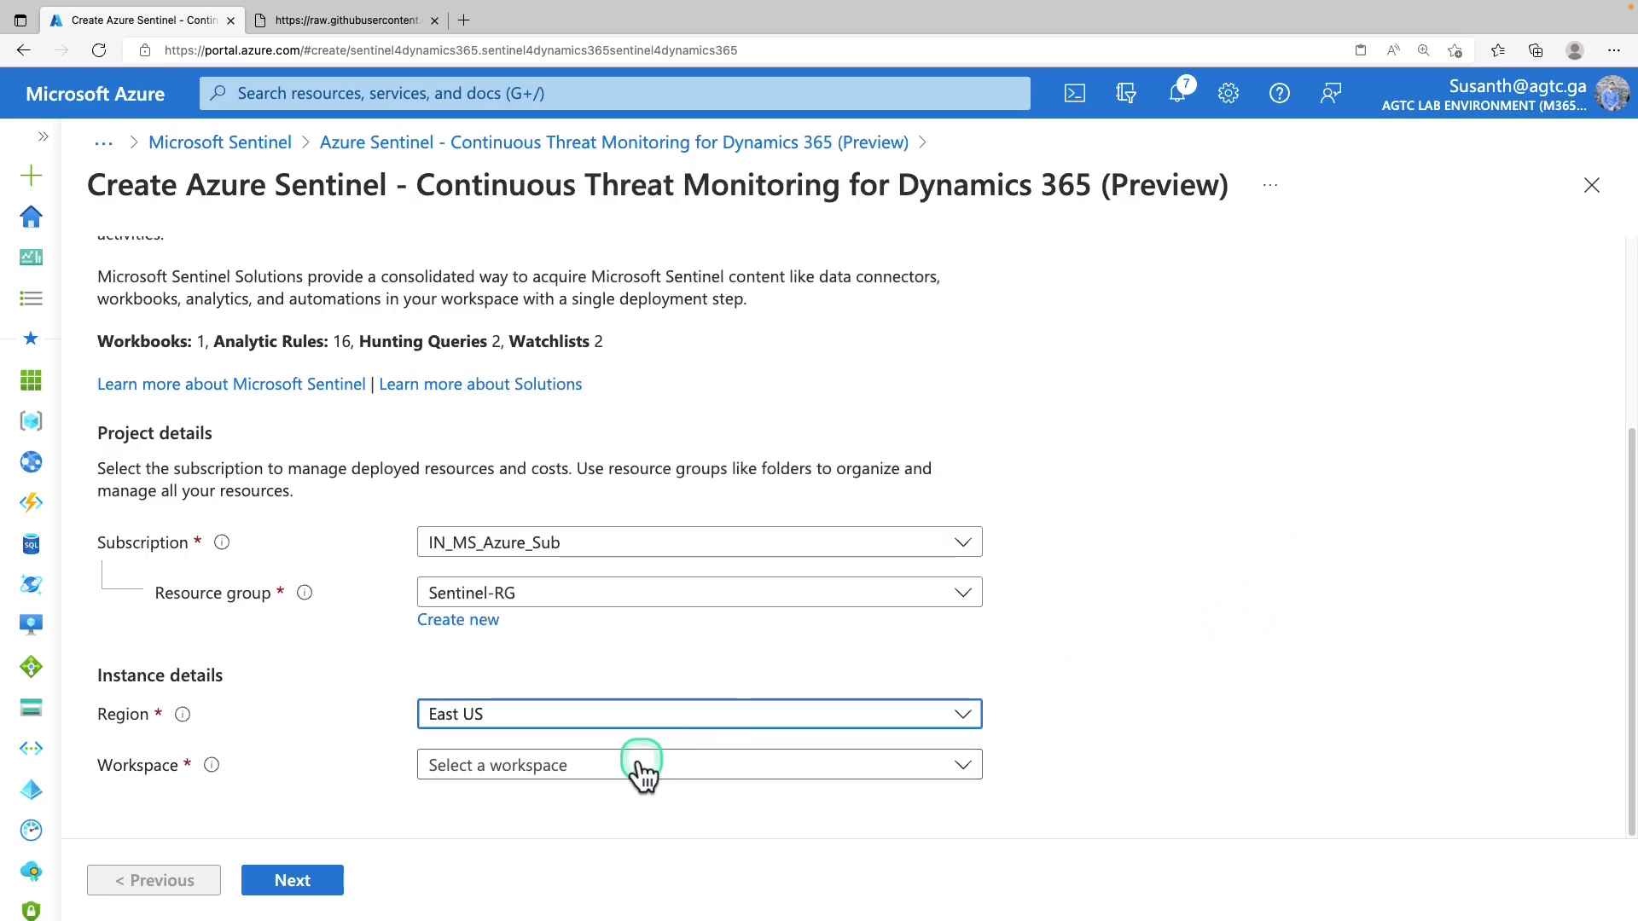
{"action": "left_click", "coordinate": [632, 772]}
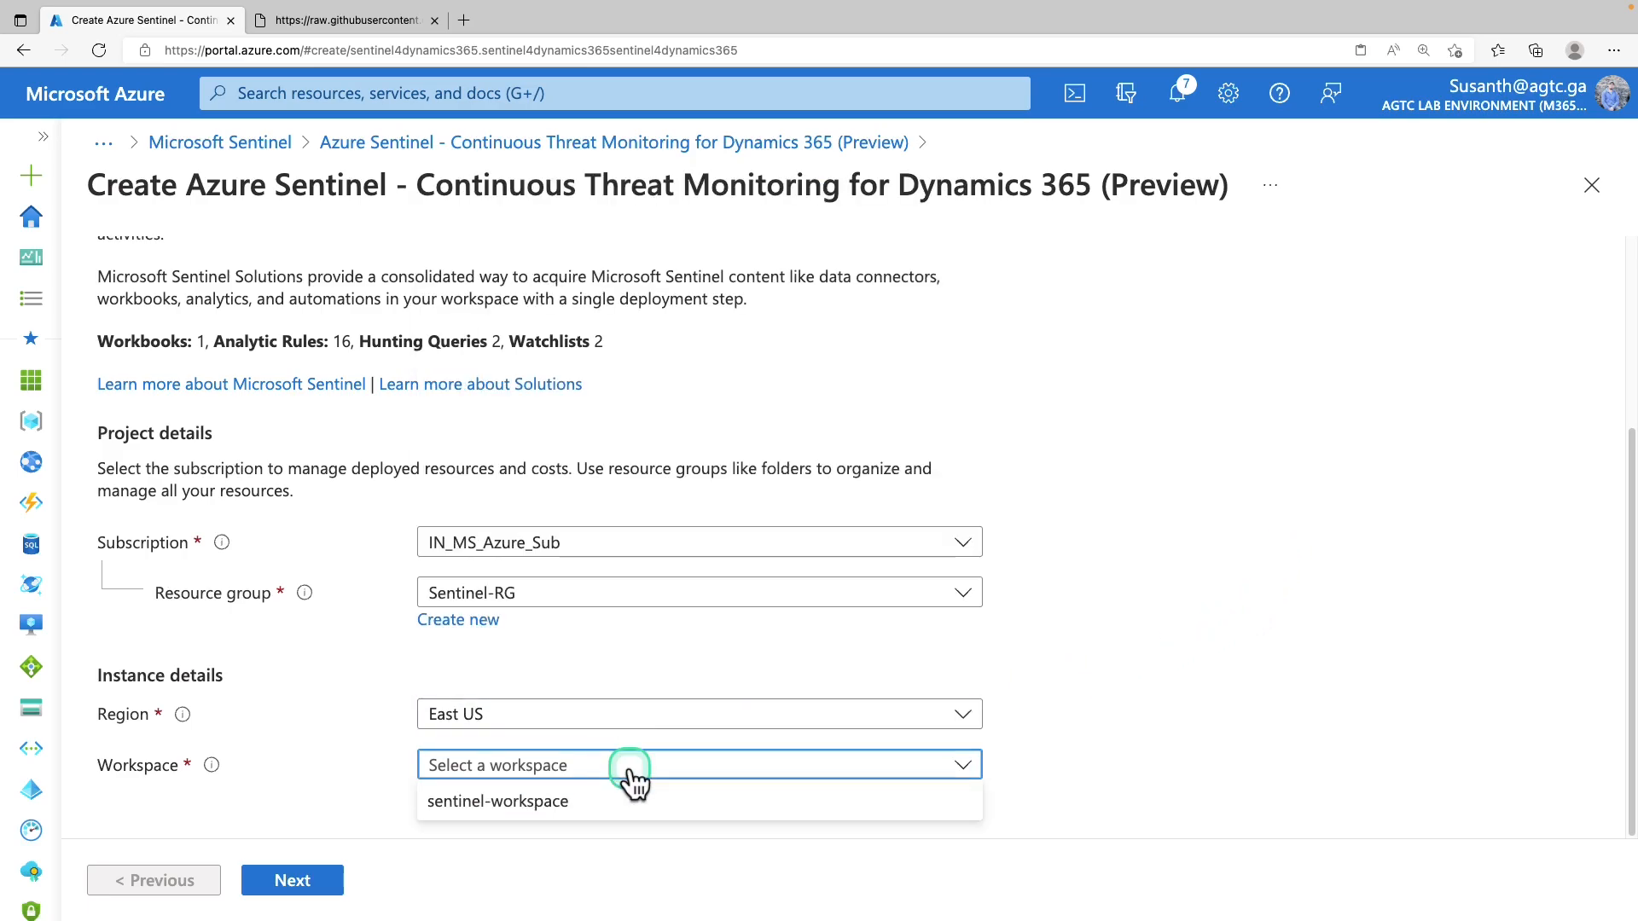
{"action": "left_click", "coordinate": [585, 803]}
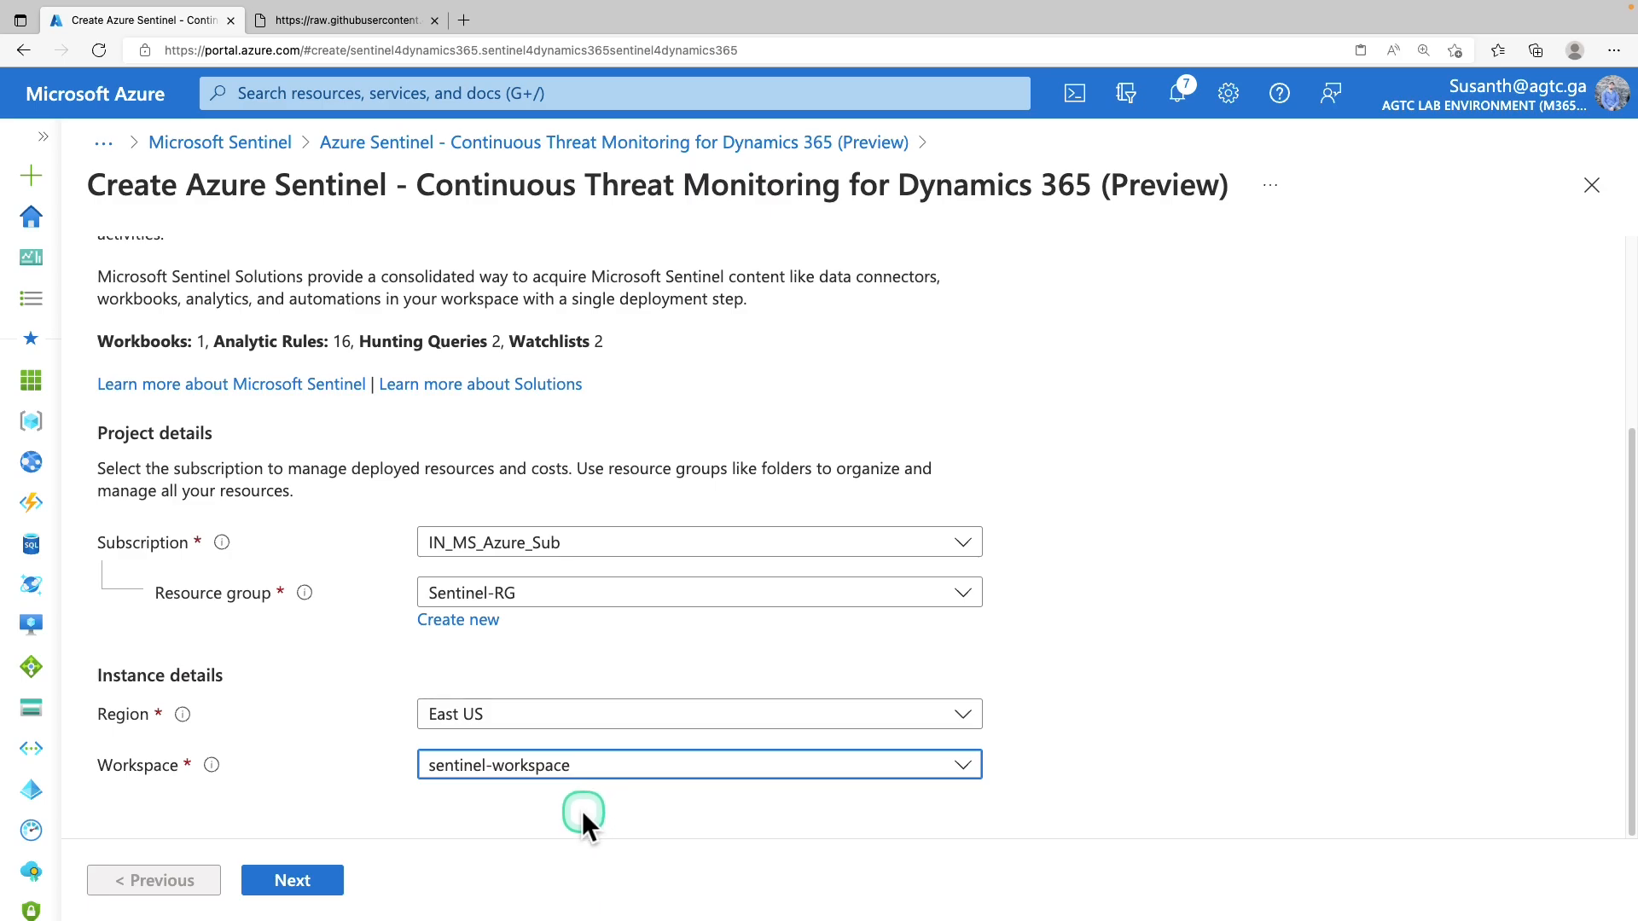
Move past the Workbooks page, checking the Dynamics 365 workbook name, and scroll through the analytics rules
{"action": "left_click", "coordinate": [300, 879]}
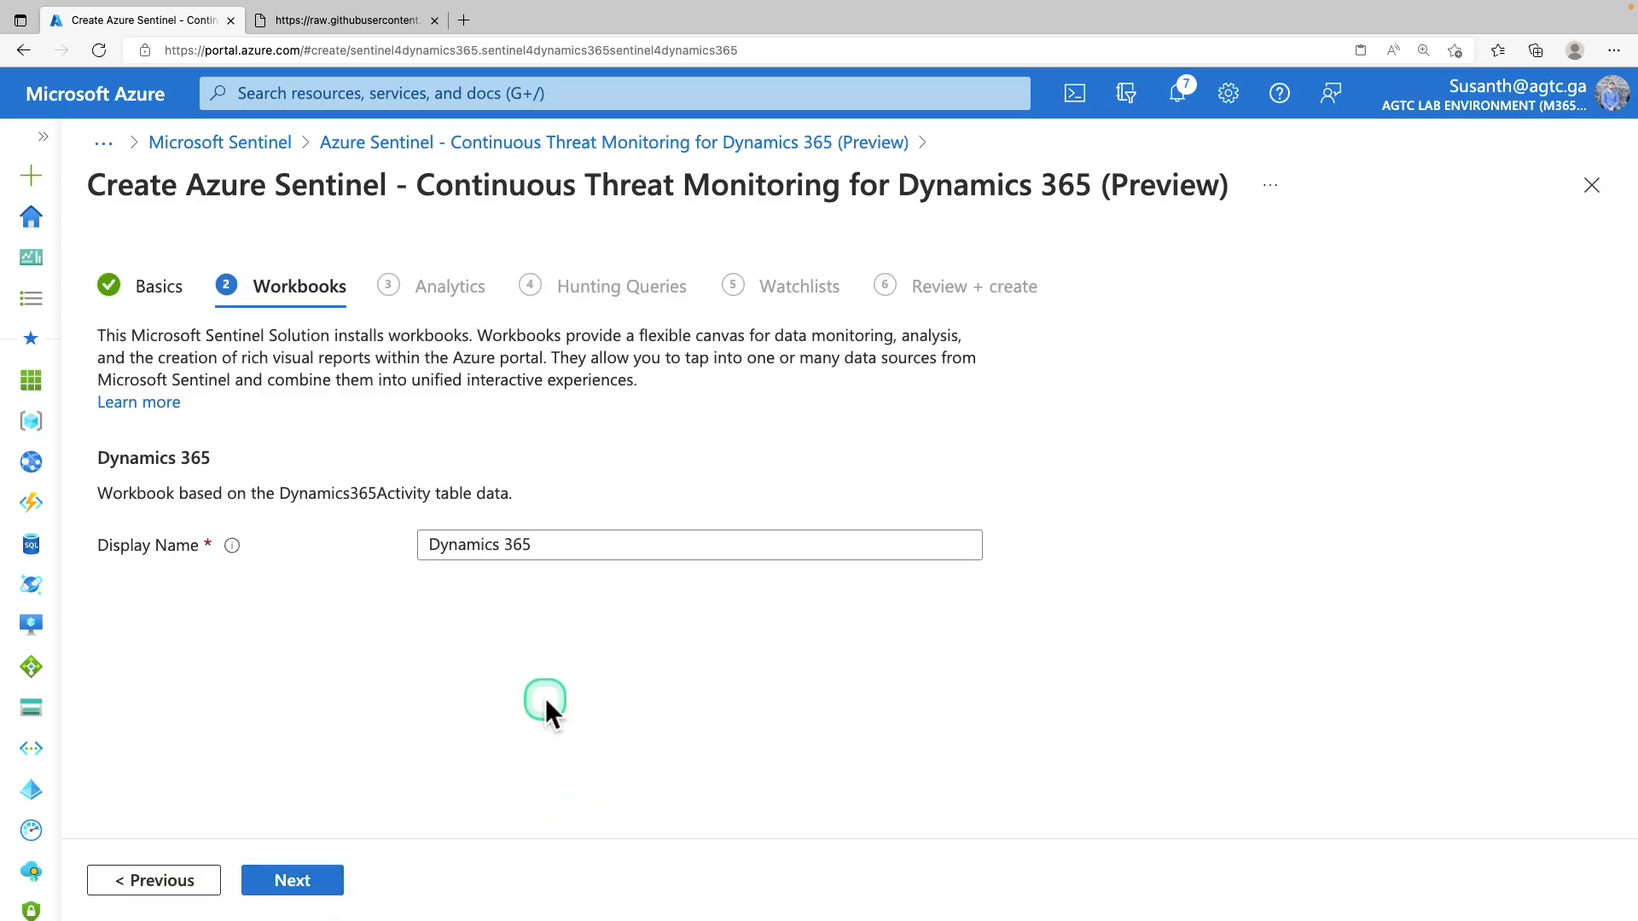
{"action": "triple_click", "coordinate": [534, 544]}
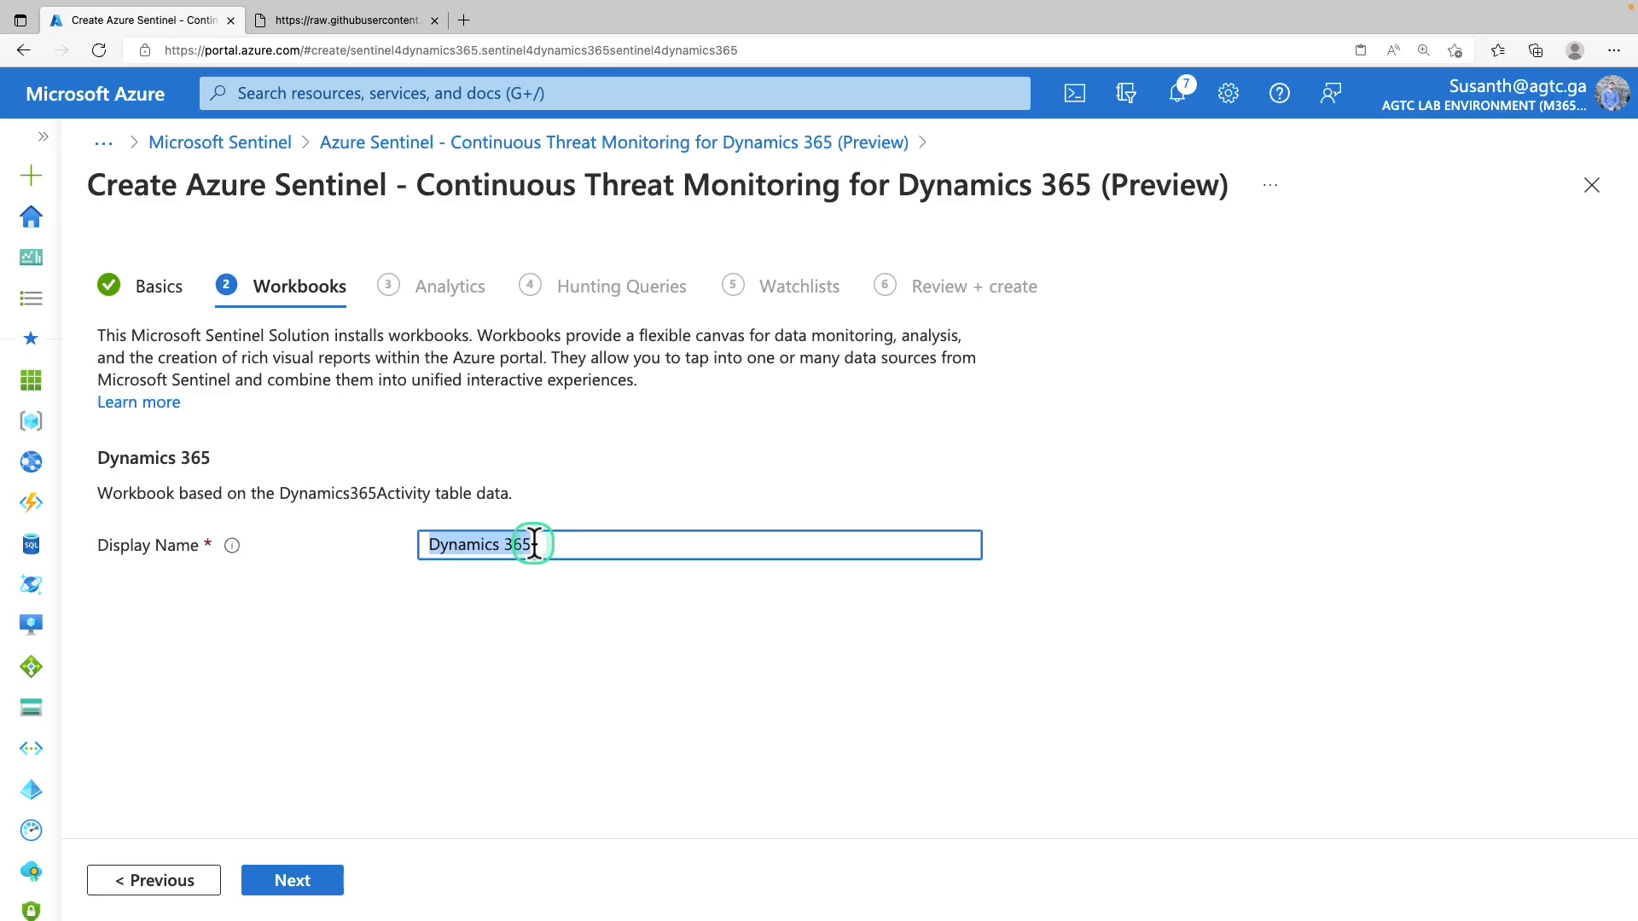
{"action": "left_click", "coordinate": [324, 887]}
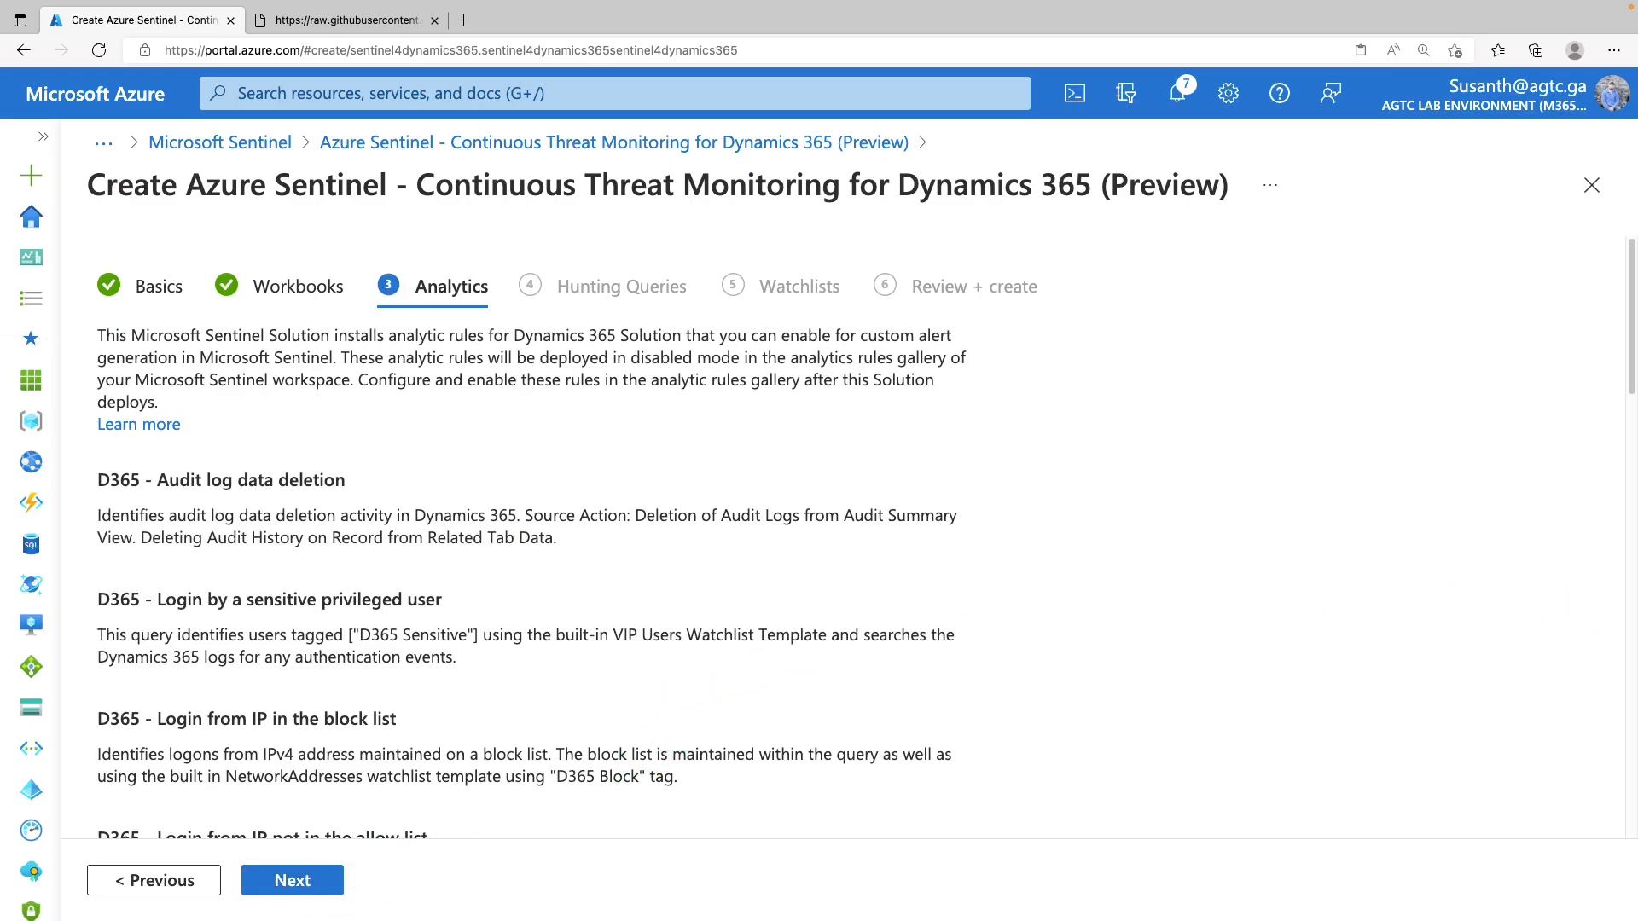
{"action": "scroll", "coordinate": [548, 555], "scroll_direction": "down", "scroll_amount": 3}
{"action": "scroll", "coordinate": [540, 564], "scroll_direction": "down", "scroll_amount": 3}
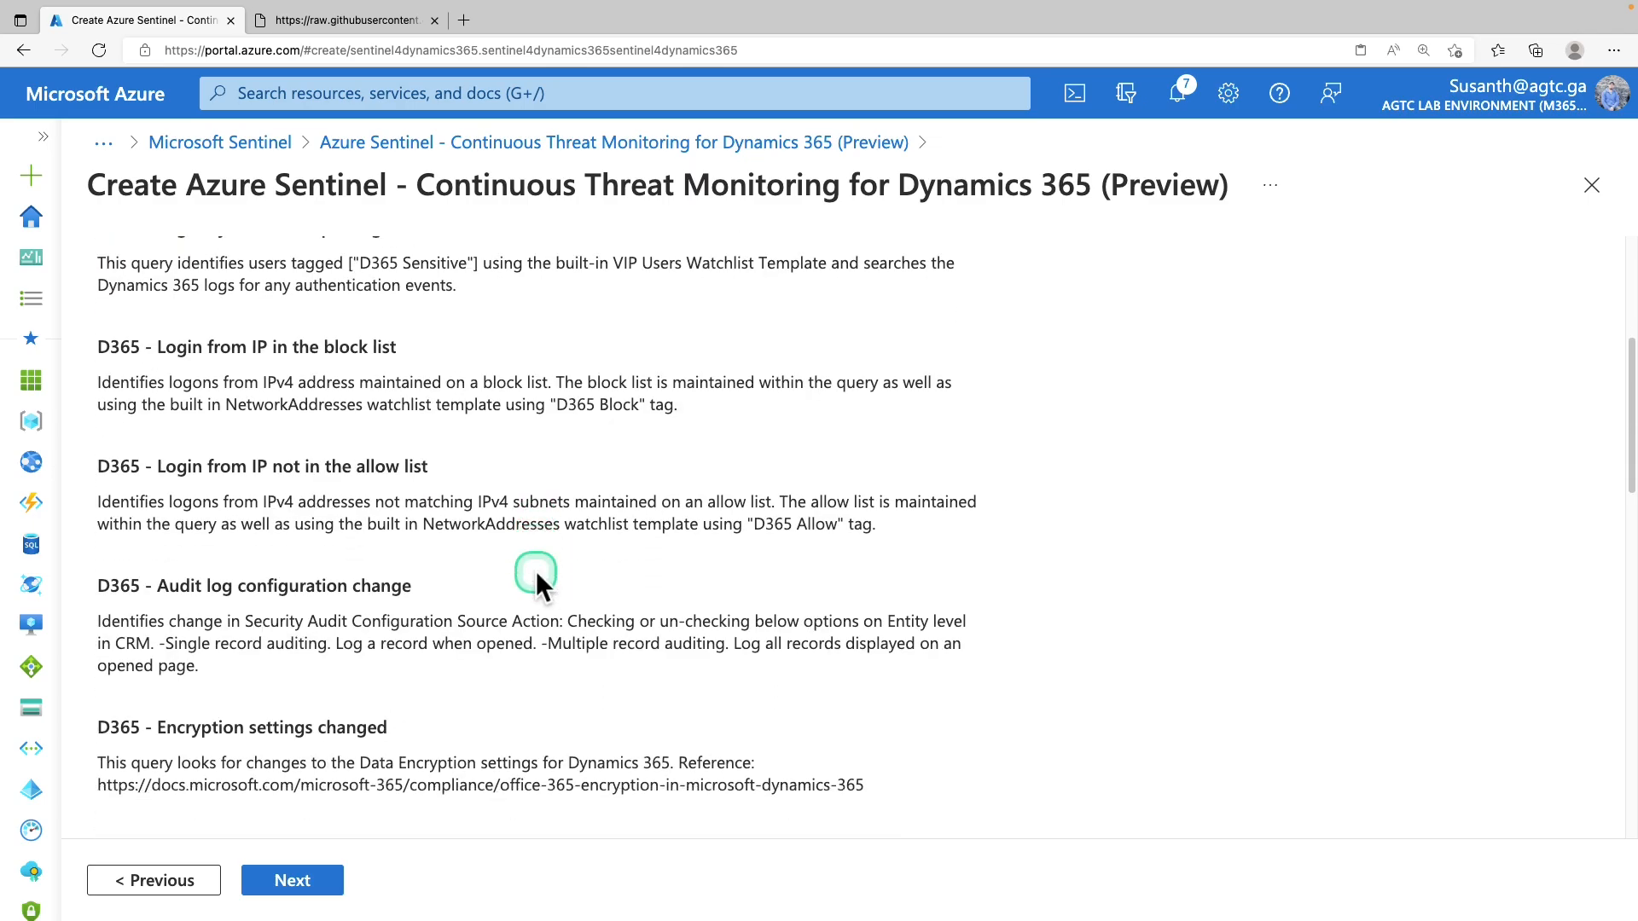
{"action": "scroll", "coordinate": [535, 580], "scroll_direction": "down", "scroll_amount": 3}
Continue through Hunting Queries and Watchlists, then create the deployment and confirm it completes
{"action": "left_click", "coordinate": [329, 880]}
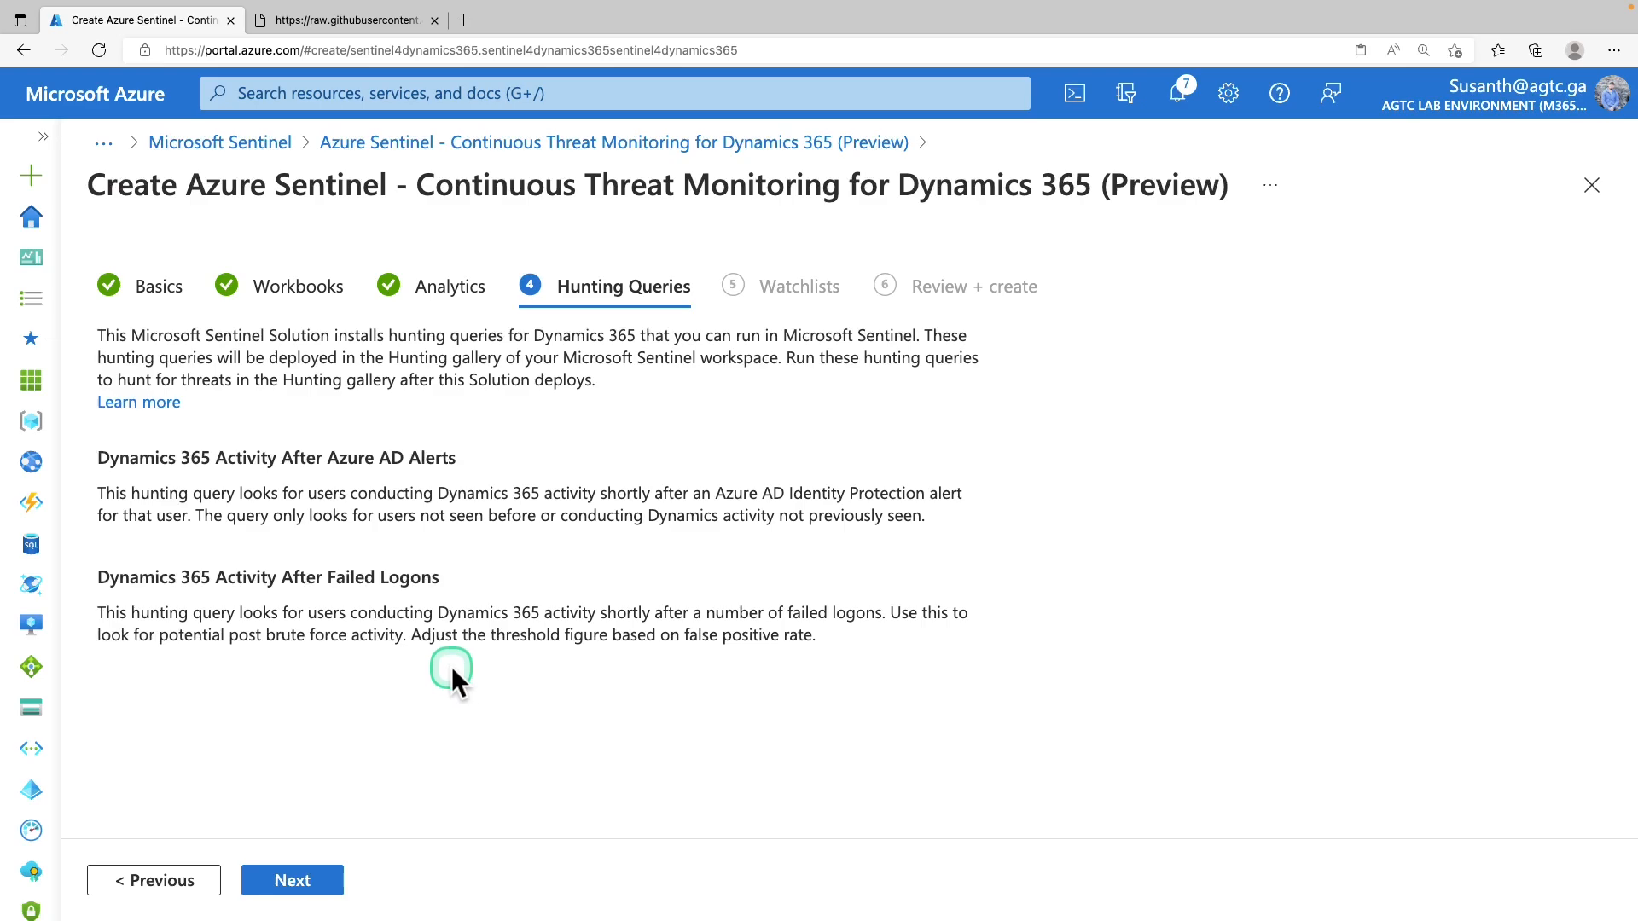
{"action": "left_click", "coordinate": [334, 887]}
{"action": "left_click", "coordinate": [333, 887]}
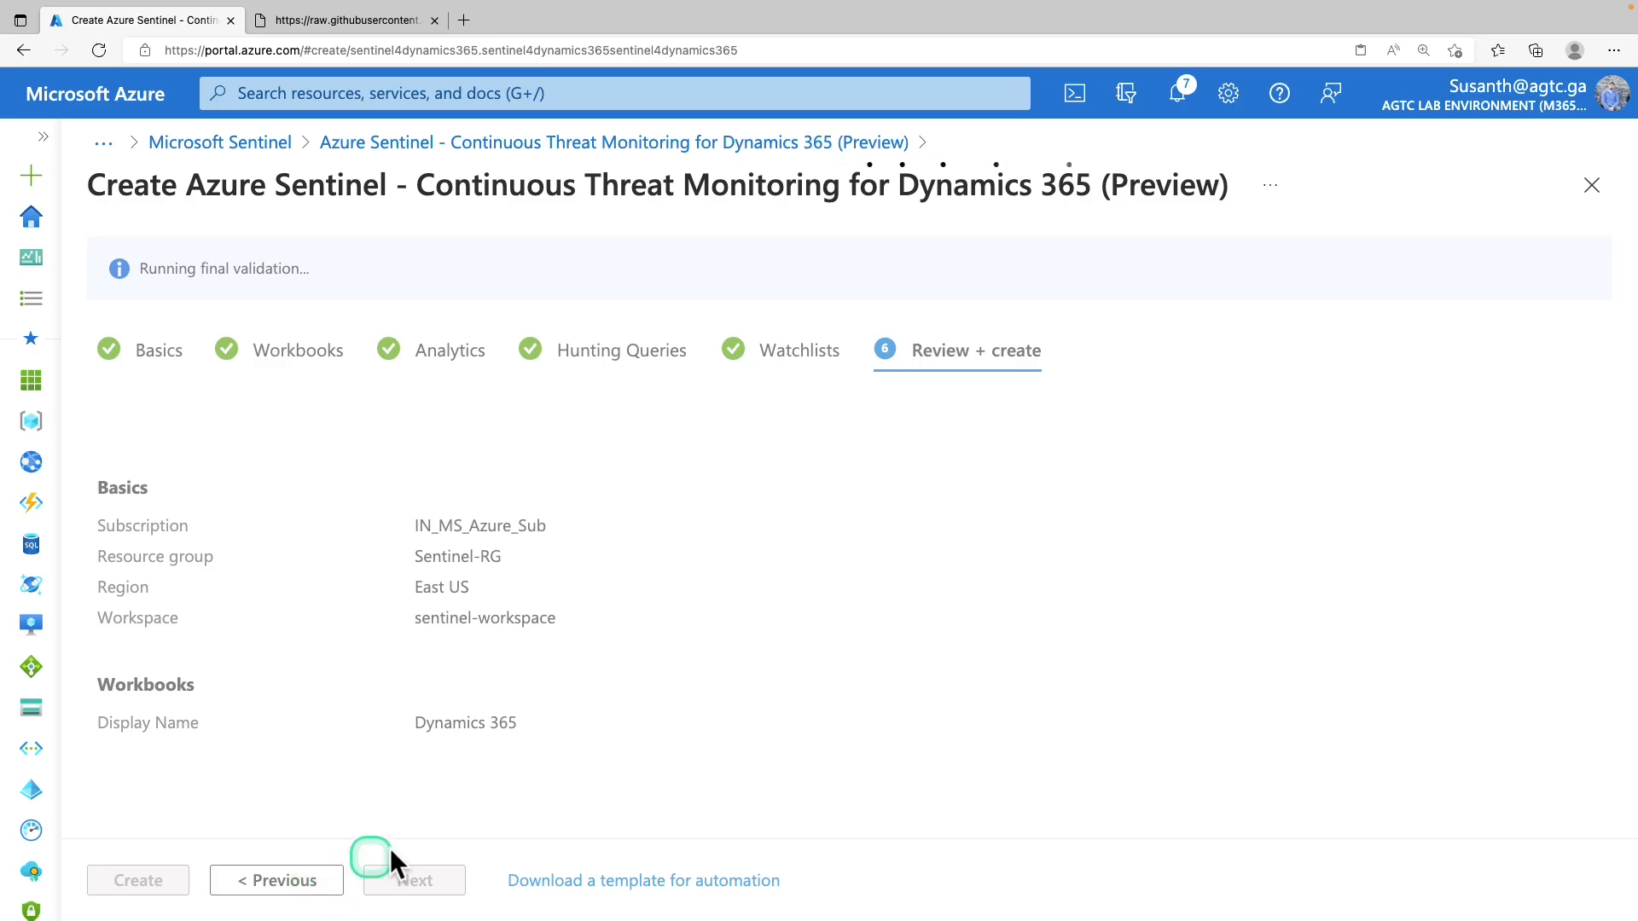
{"action": "left_click", "coordinate": [141, 887]}
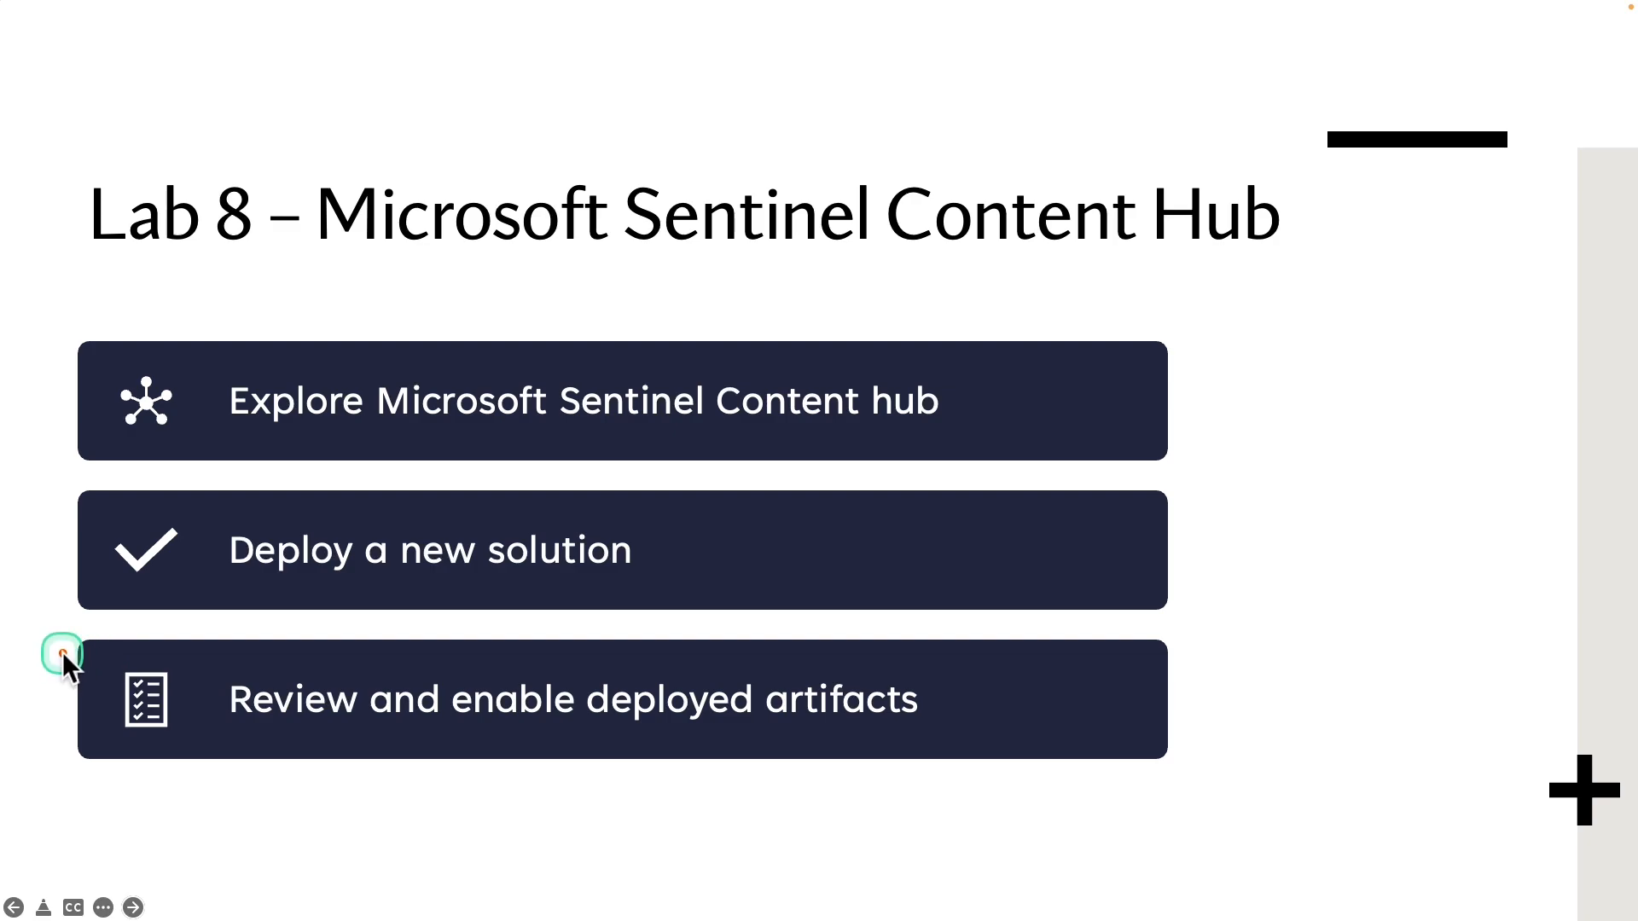
{"action": "mouse_move", "coordinate": [73, 650]}
{"action": "left_mouse_down"}
{"action": "mouse_move", "coordinate": [156, 710]}
{"action": "mouse_move", "coordinate": [1016, 754]}
{"action": "left_mouse_up"}
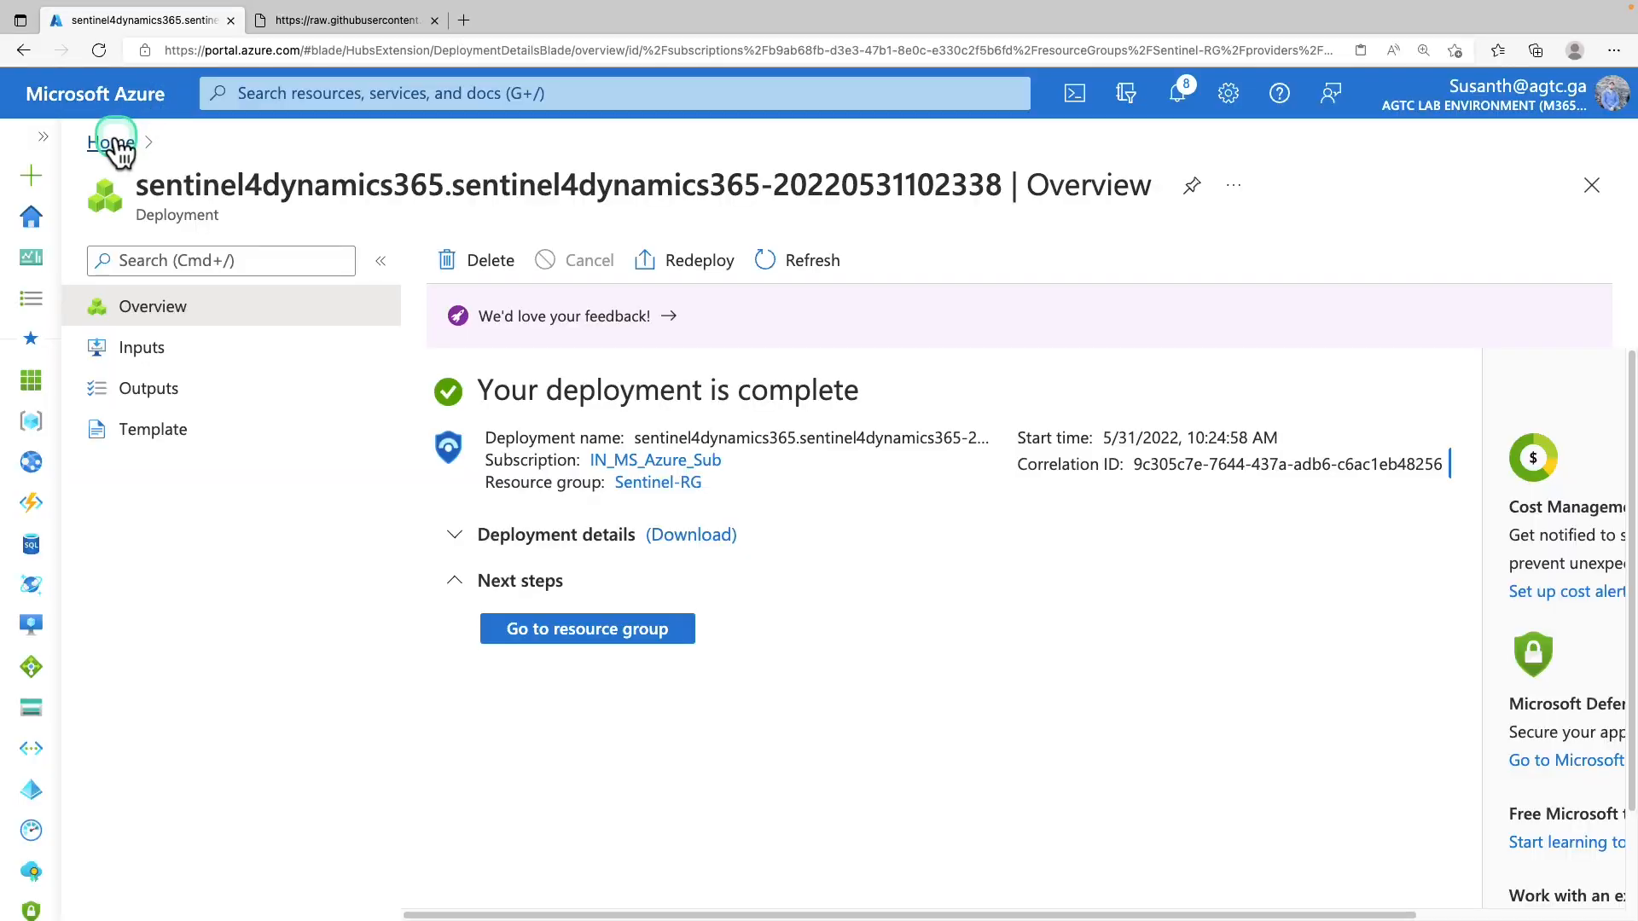
Open Microsoft Sentinel for sentinel-workspace from the Azure home page
{"action": "left_click", "coordinate": [115, 141]}
{"action": "left_click", "coordinate": [355, 280]}
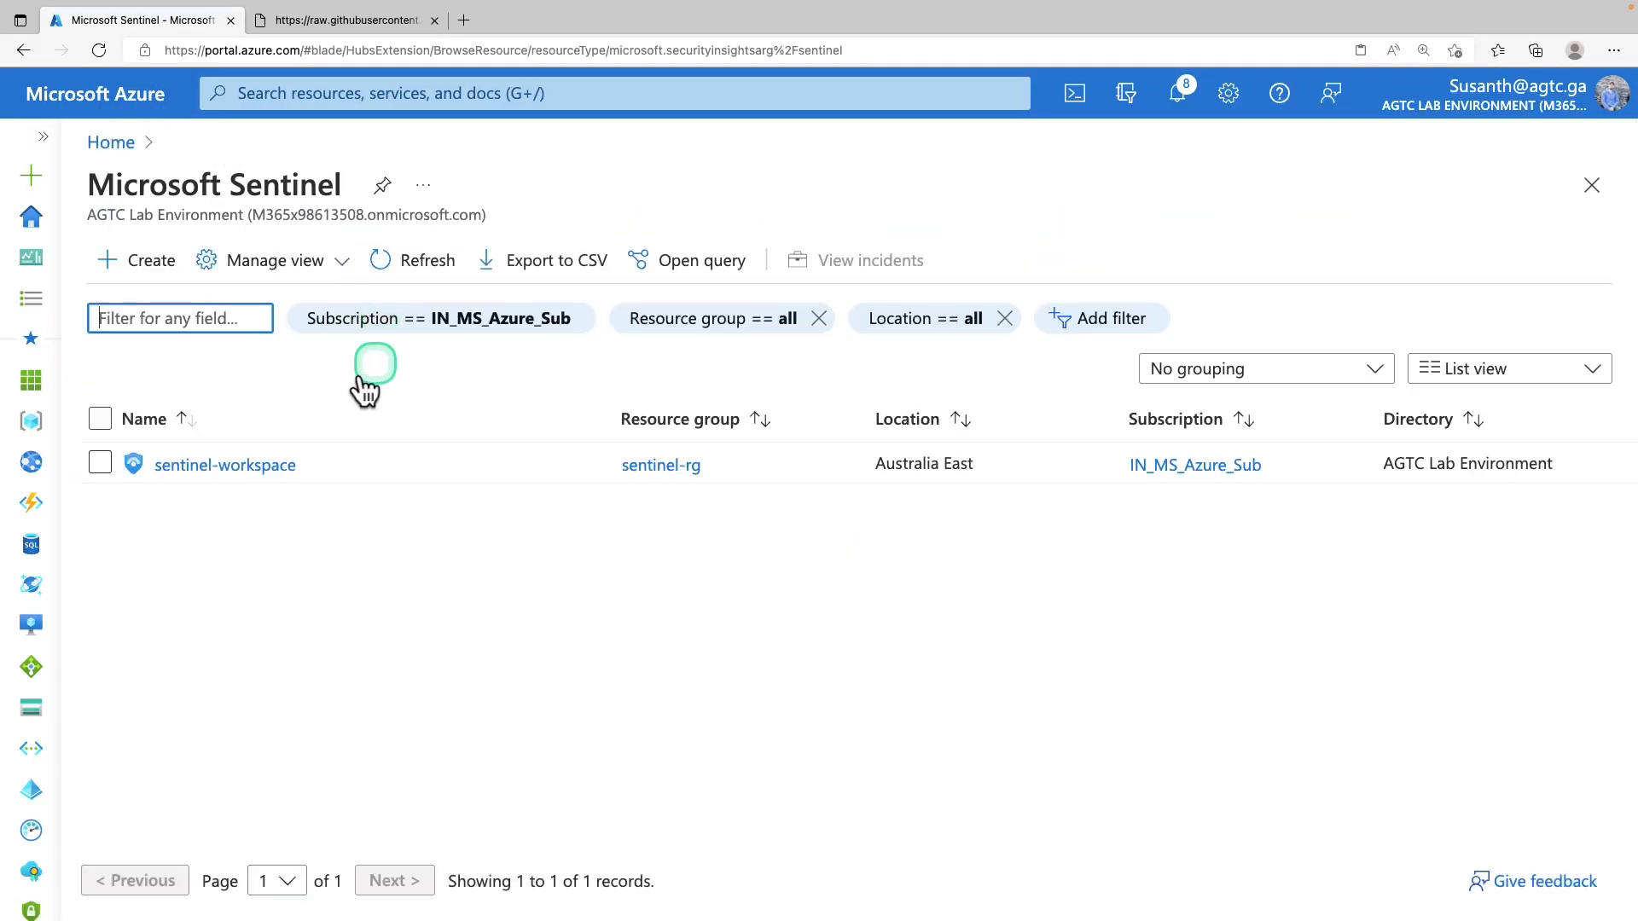
{"action": "left_click", "coordinate": [260, 467]}
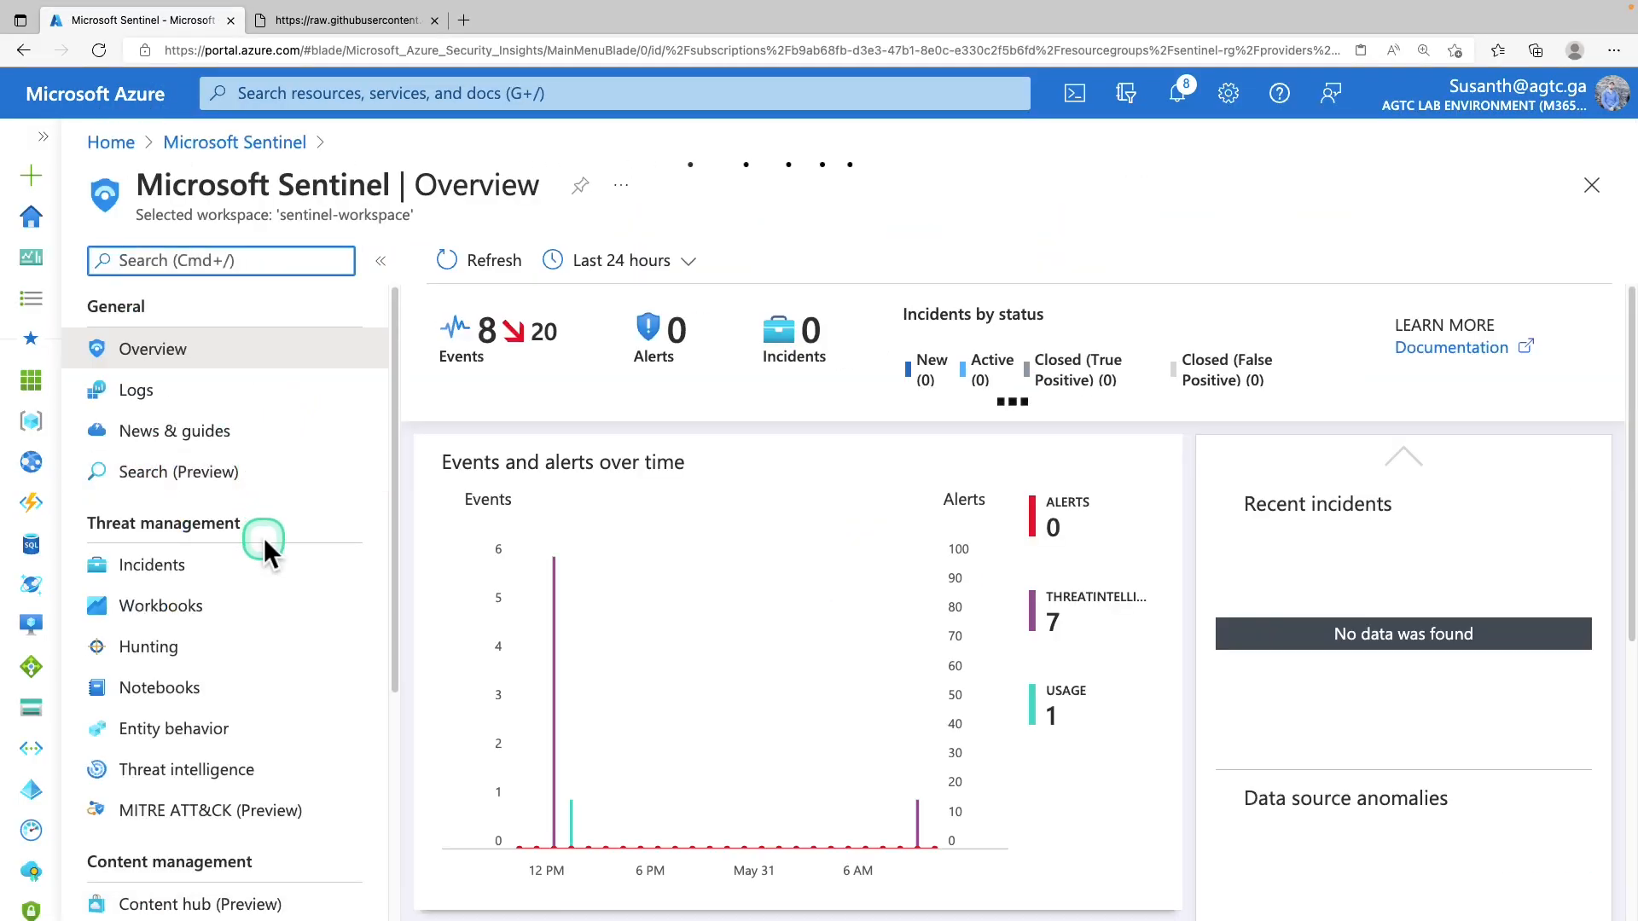
{"action": "scroll", "coordinate": [263, 537], "scroll_direction": "down", "scroll_amount": 2}
{"action": "scroll", "coordinate": [260, 536], "scroll_direction": "down", "scroll_amount": 5}
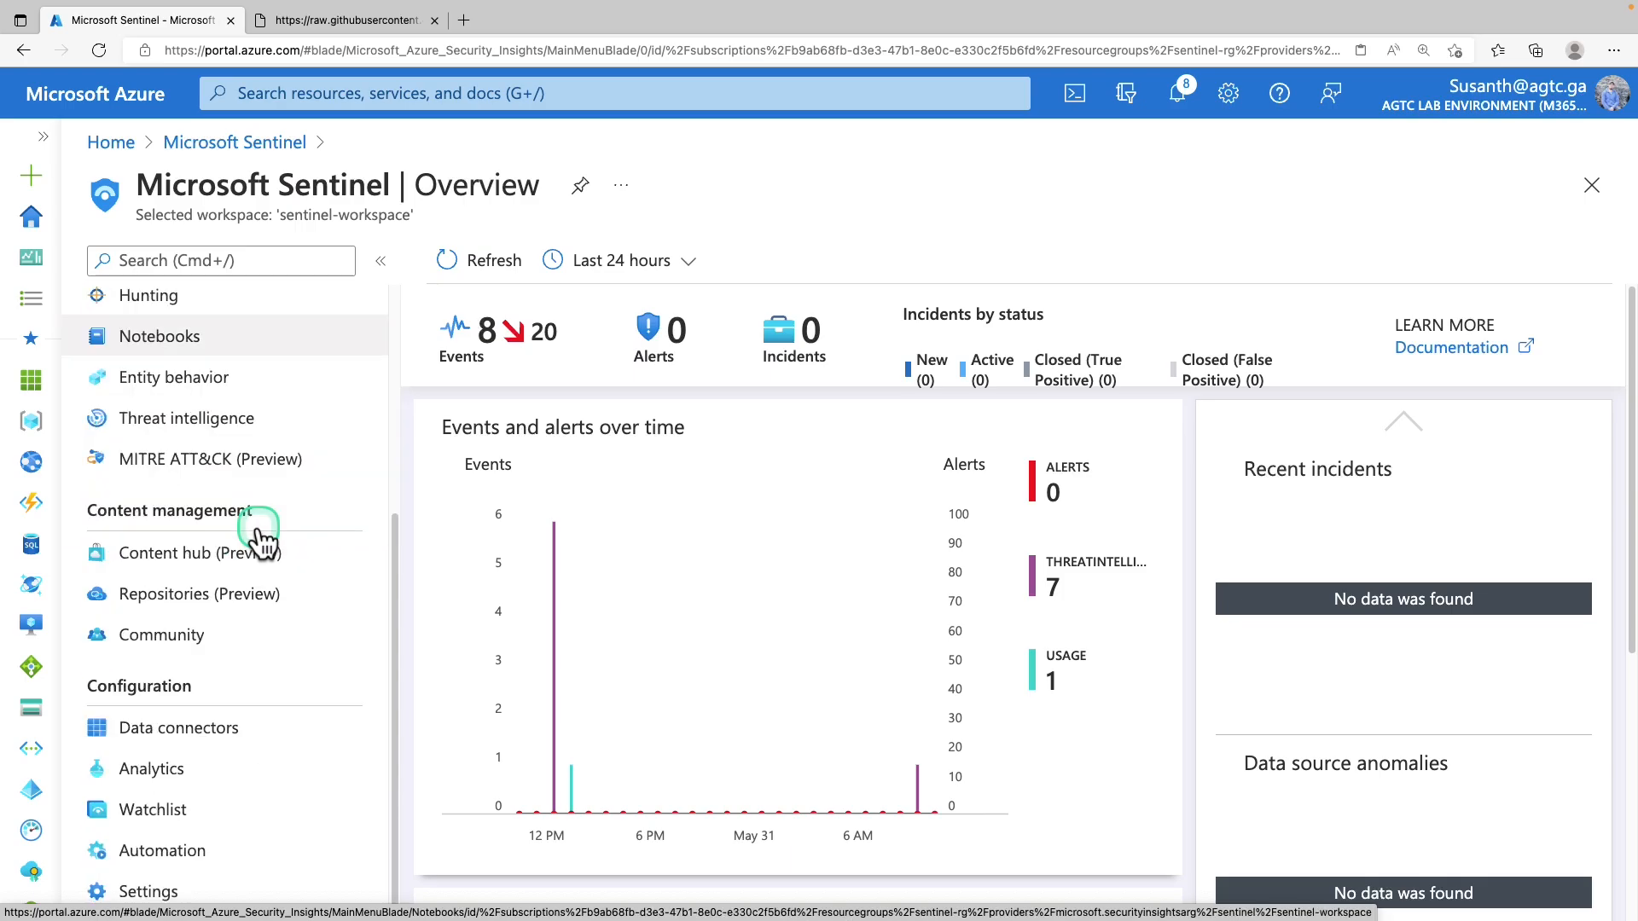
{"action": "left_click_drag", "start_coordinate": [121, 677], "coordinate": [222, 718]}
Search the Analytics rules for the D365 rules
{"action": "left_click", "coordinate": [192, 772]}
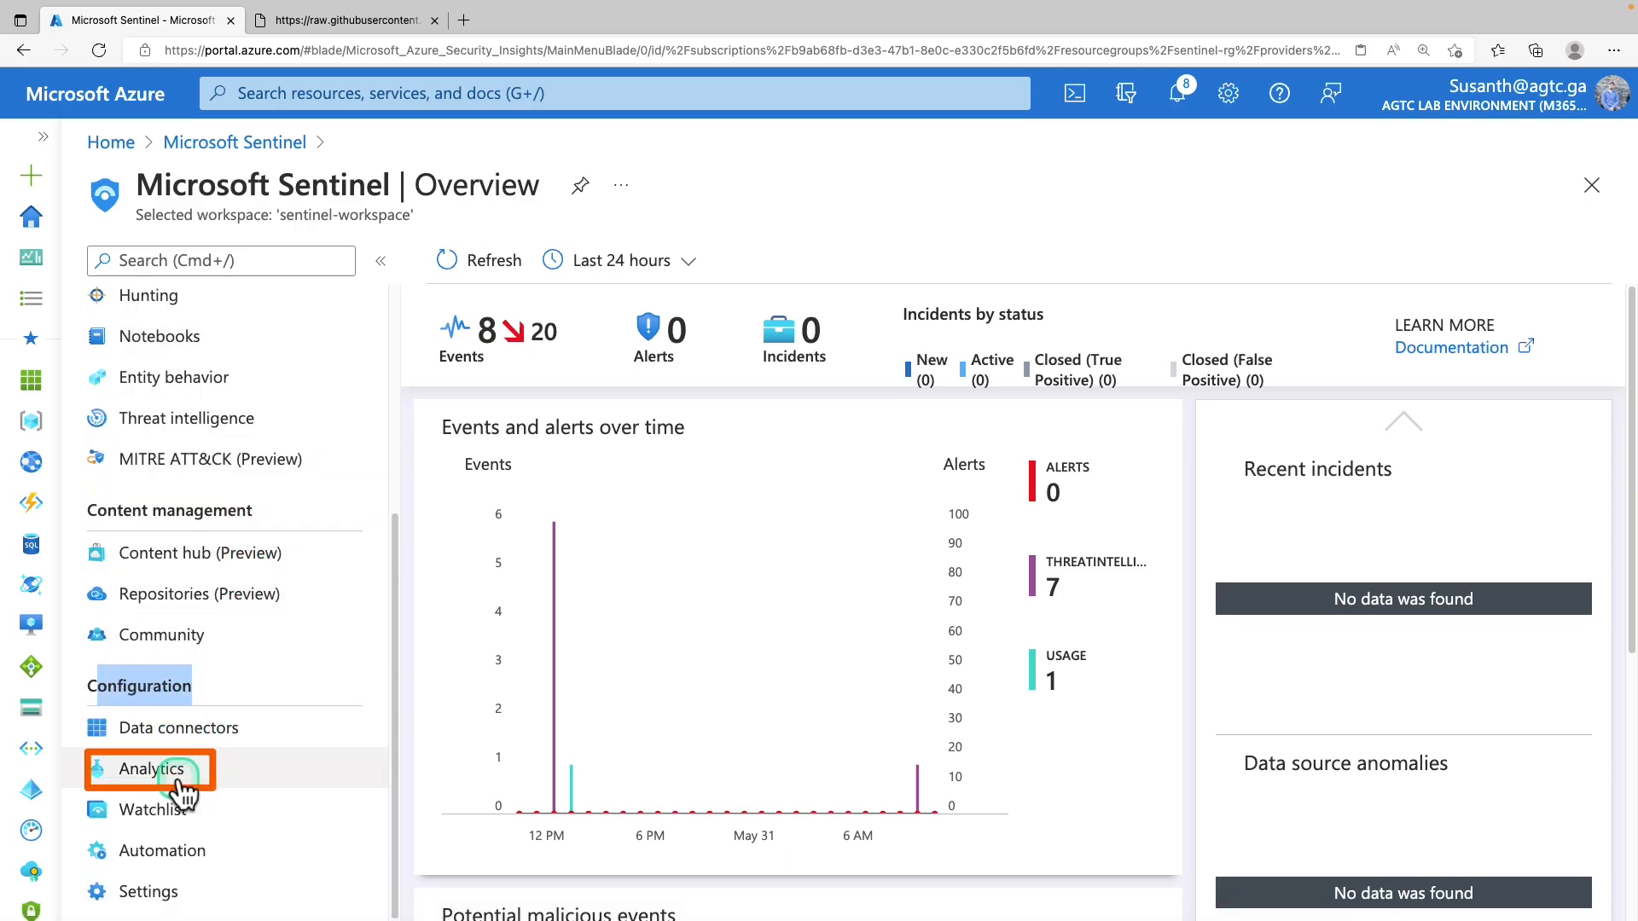
{"action": "left_click", "coordinate": [538, 495]}
{"action": "left_click", "coordinate": [575, 511]}
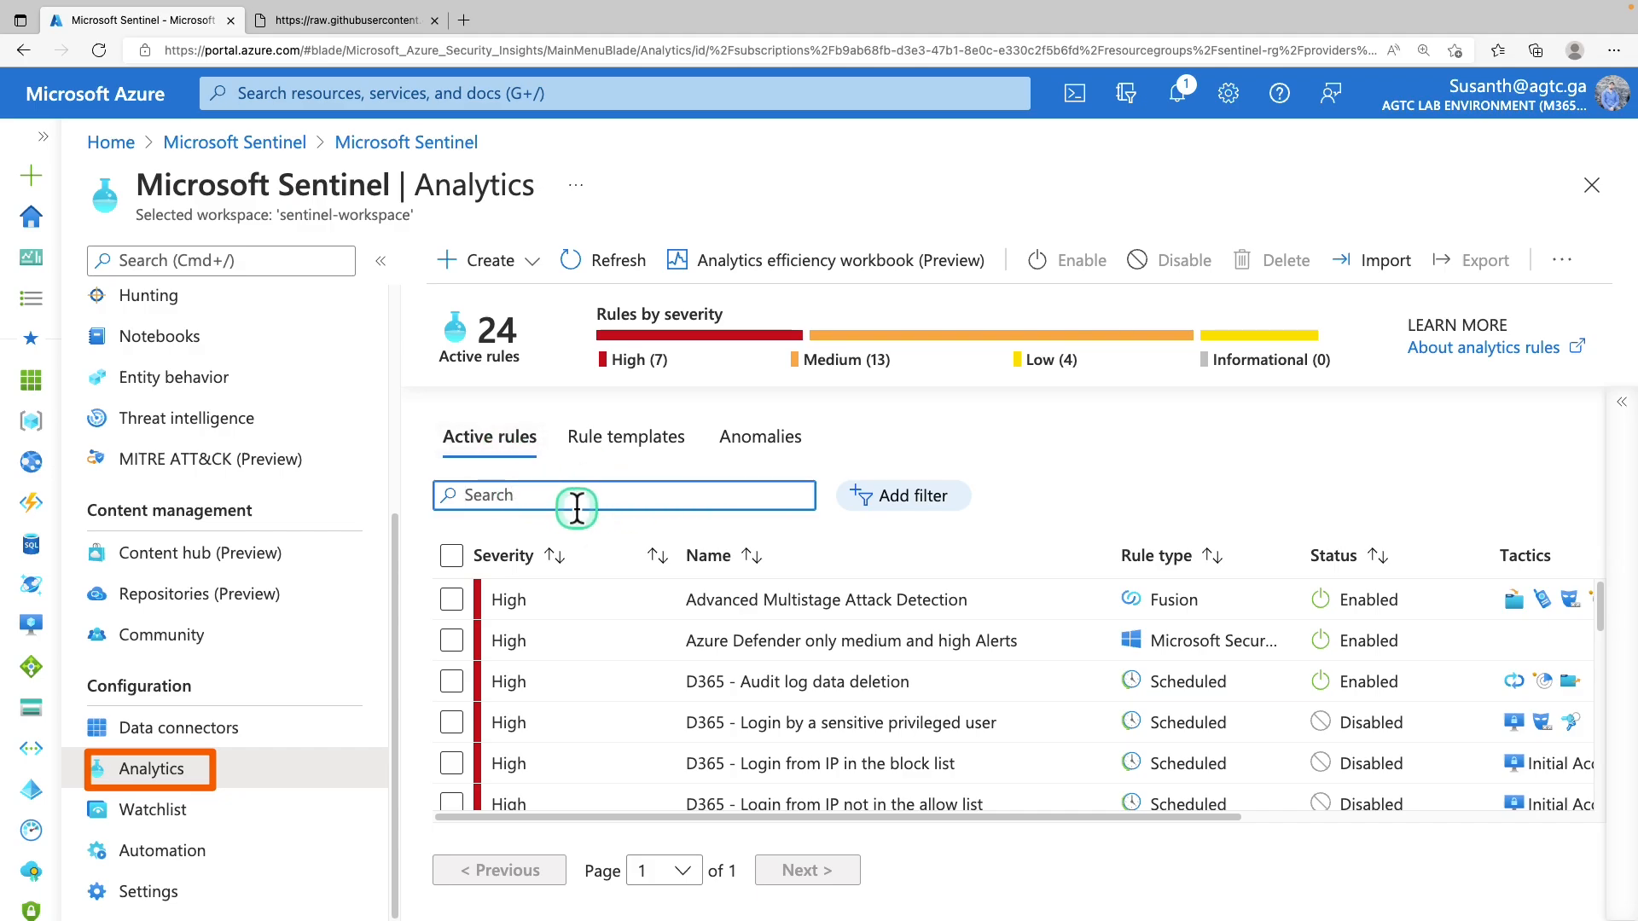
{"action": "type", "text": "D365"}
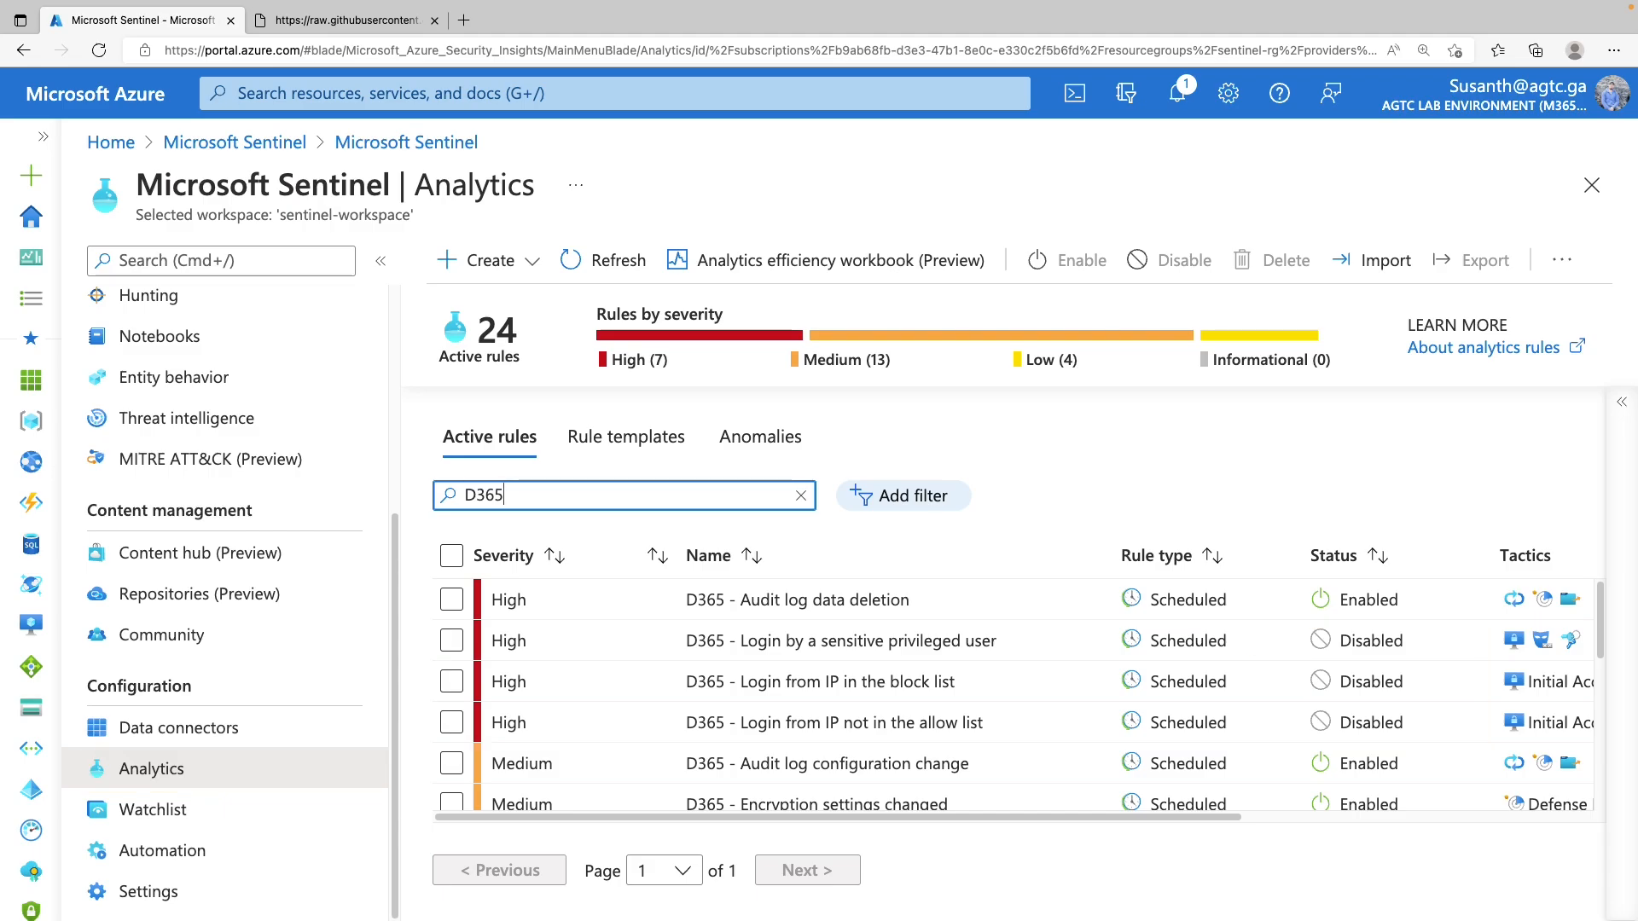
{"action": "scroll", "coordinate": [224, 775], "scroll_direction": "up", "scroll_amount": 4}
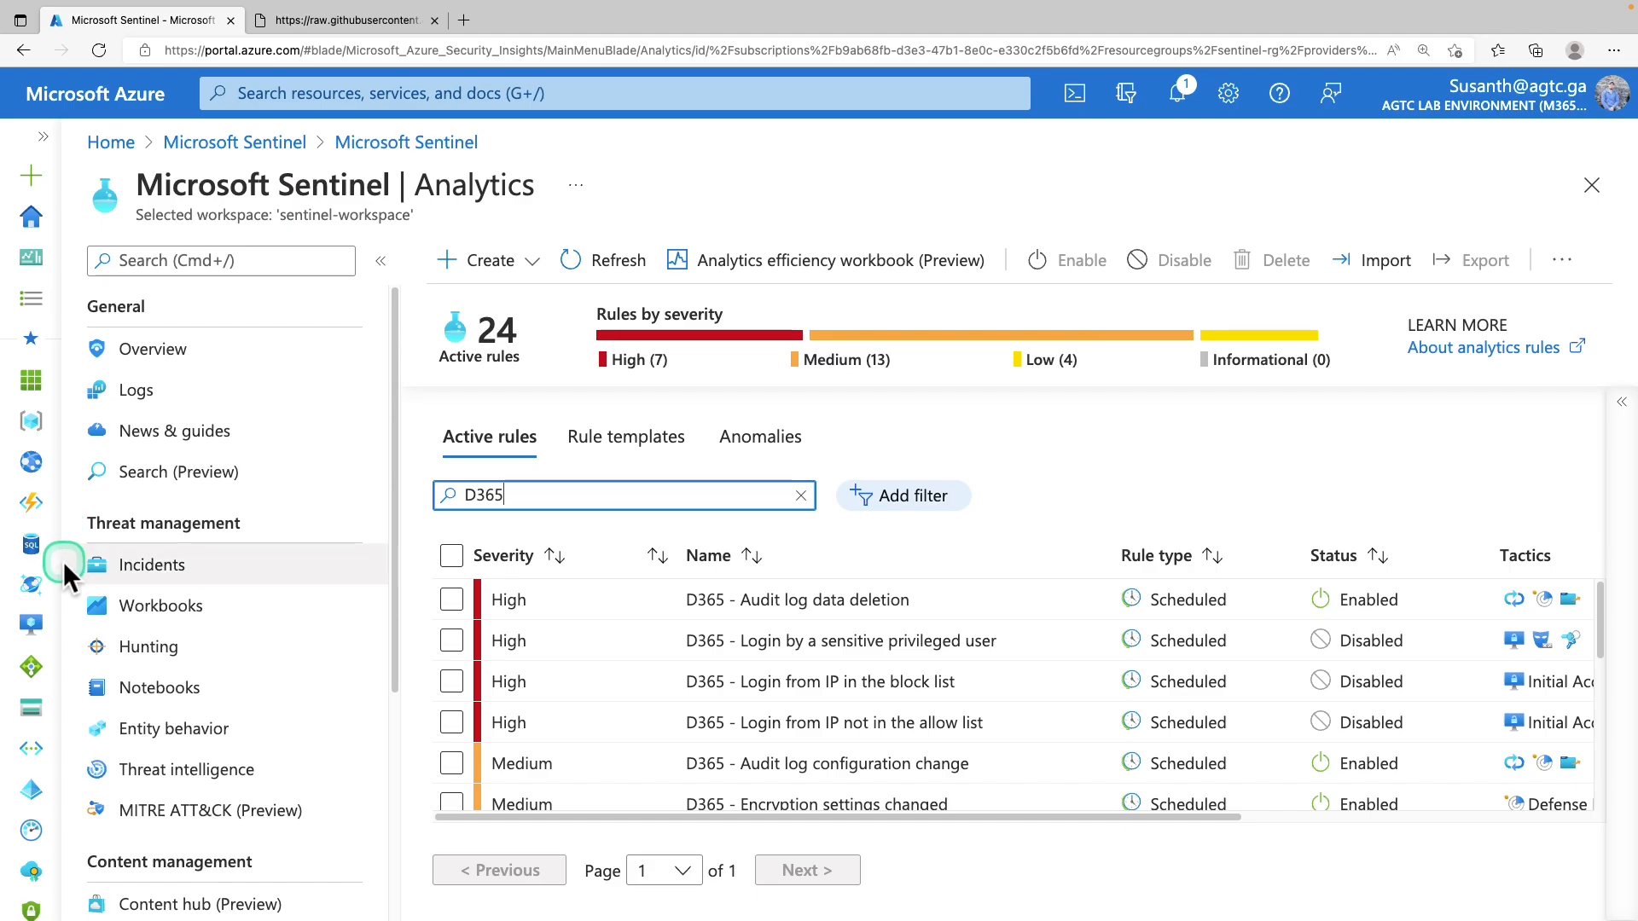
View the Dynamics 365 workbook's details under My workbooks
{"action": "left_click", "coordinate": [195, 627]}
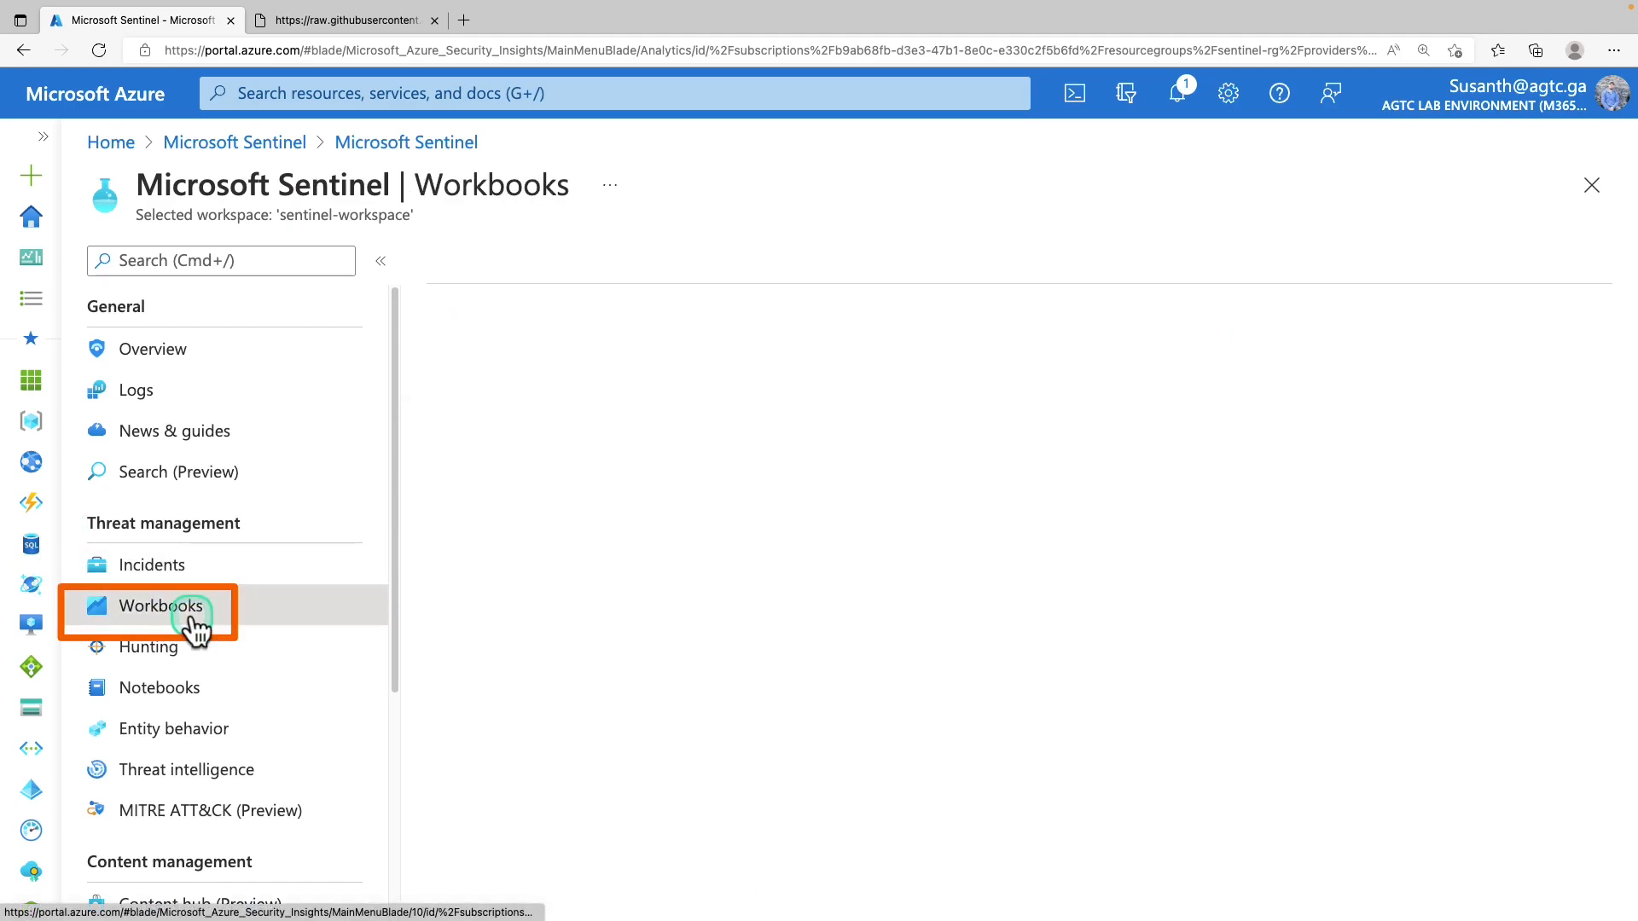
{"action": "left_click", "coordinate": [476, 452]}
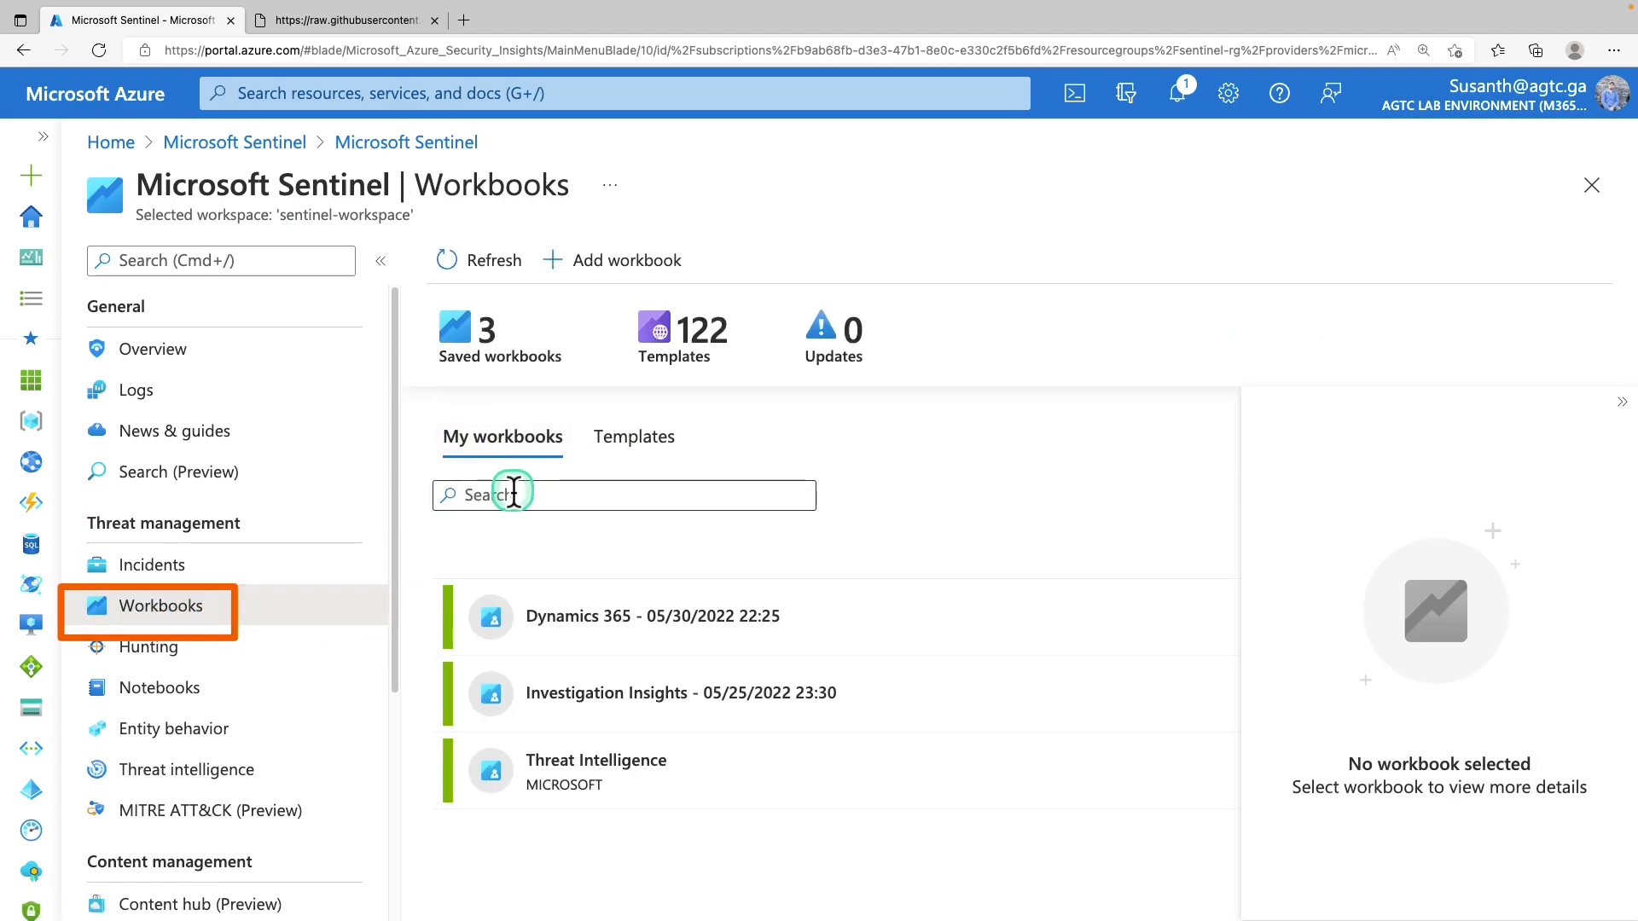
{"action": "left_click", "coordinate": [586, 621]}
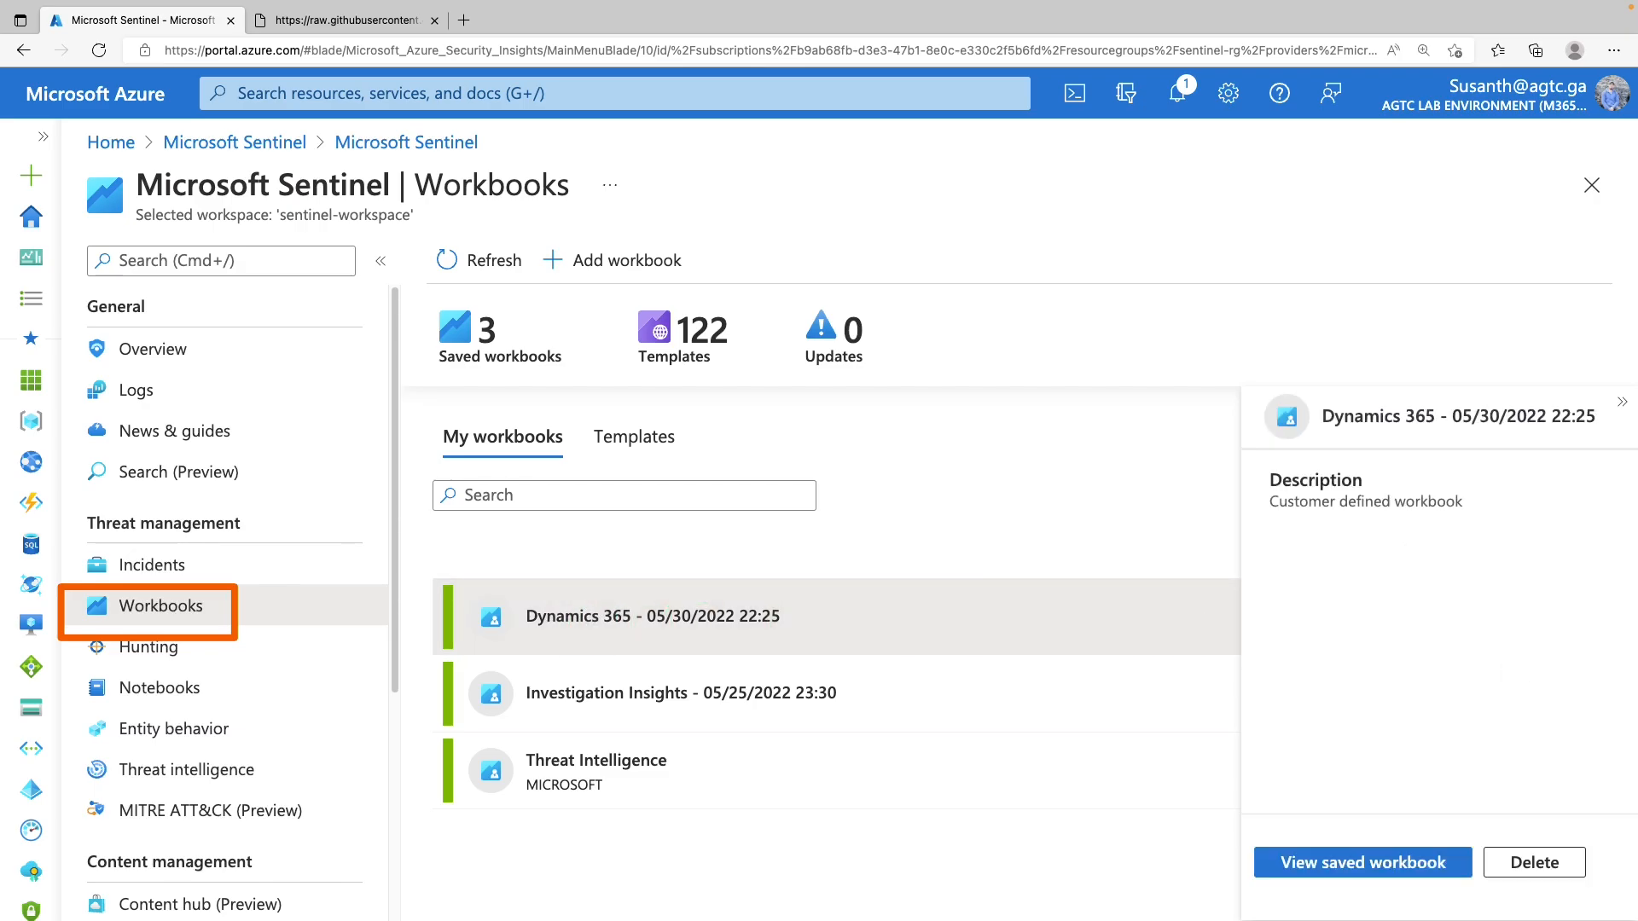
{"action": "left_click_drag", "start_coordinate": [68, 632], "coordinate": [68, 633]}
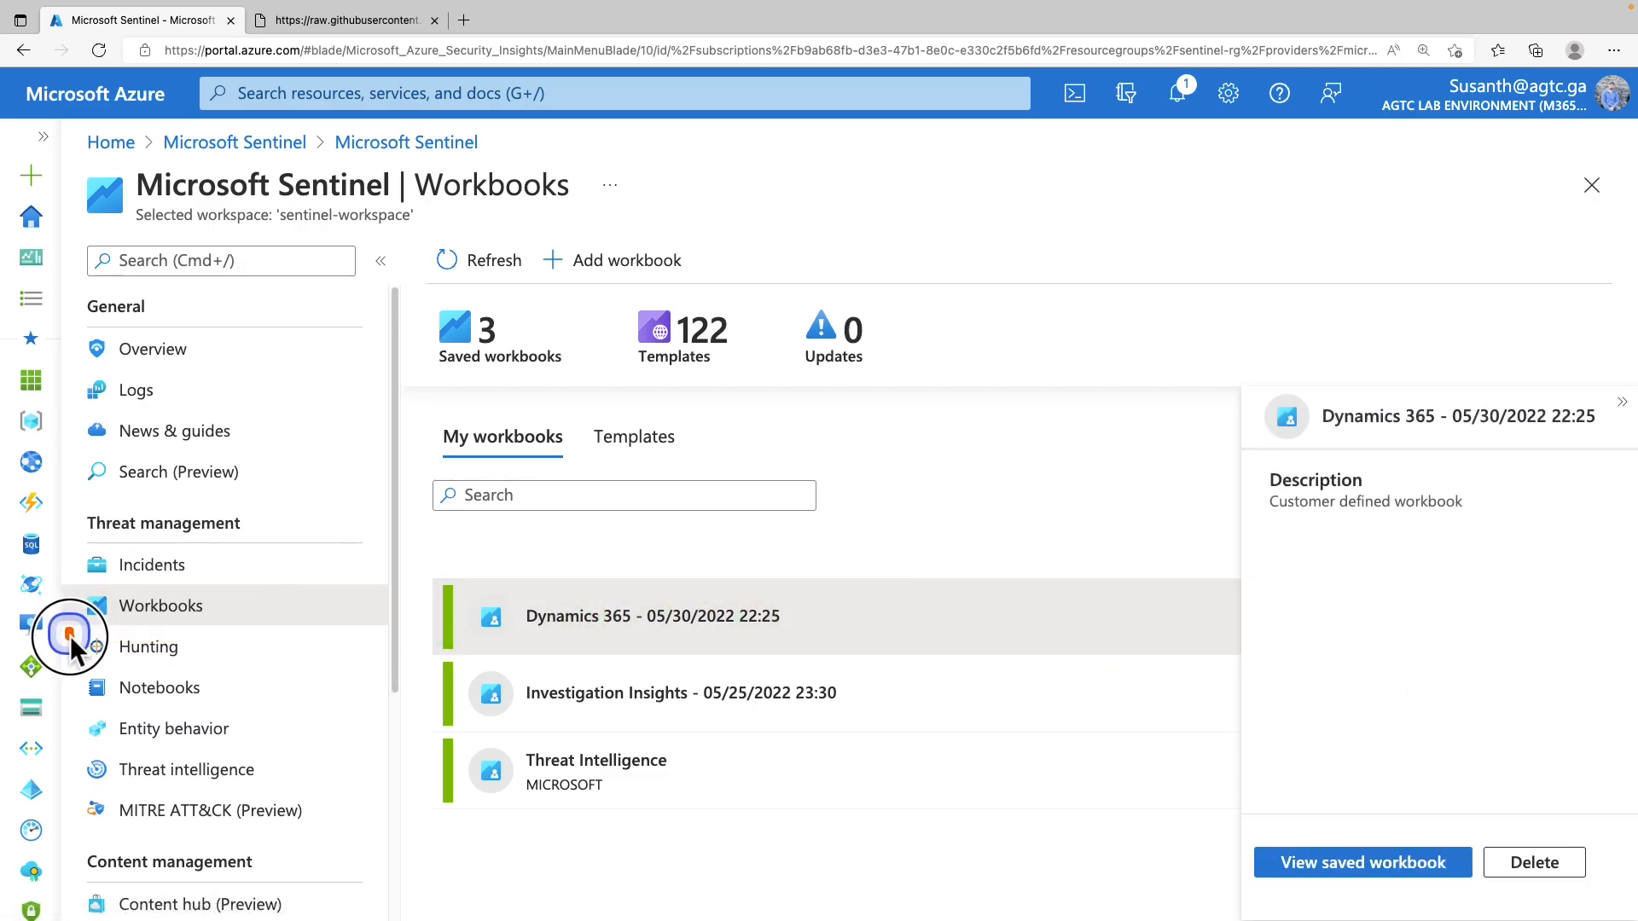
Search the Hunting queries for 'Dynamics'
{"action": "left_click", "coordinate": [132, 665]}
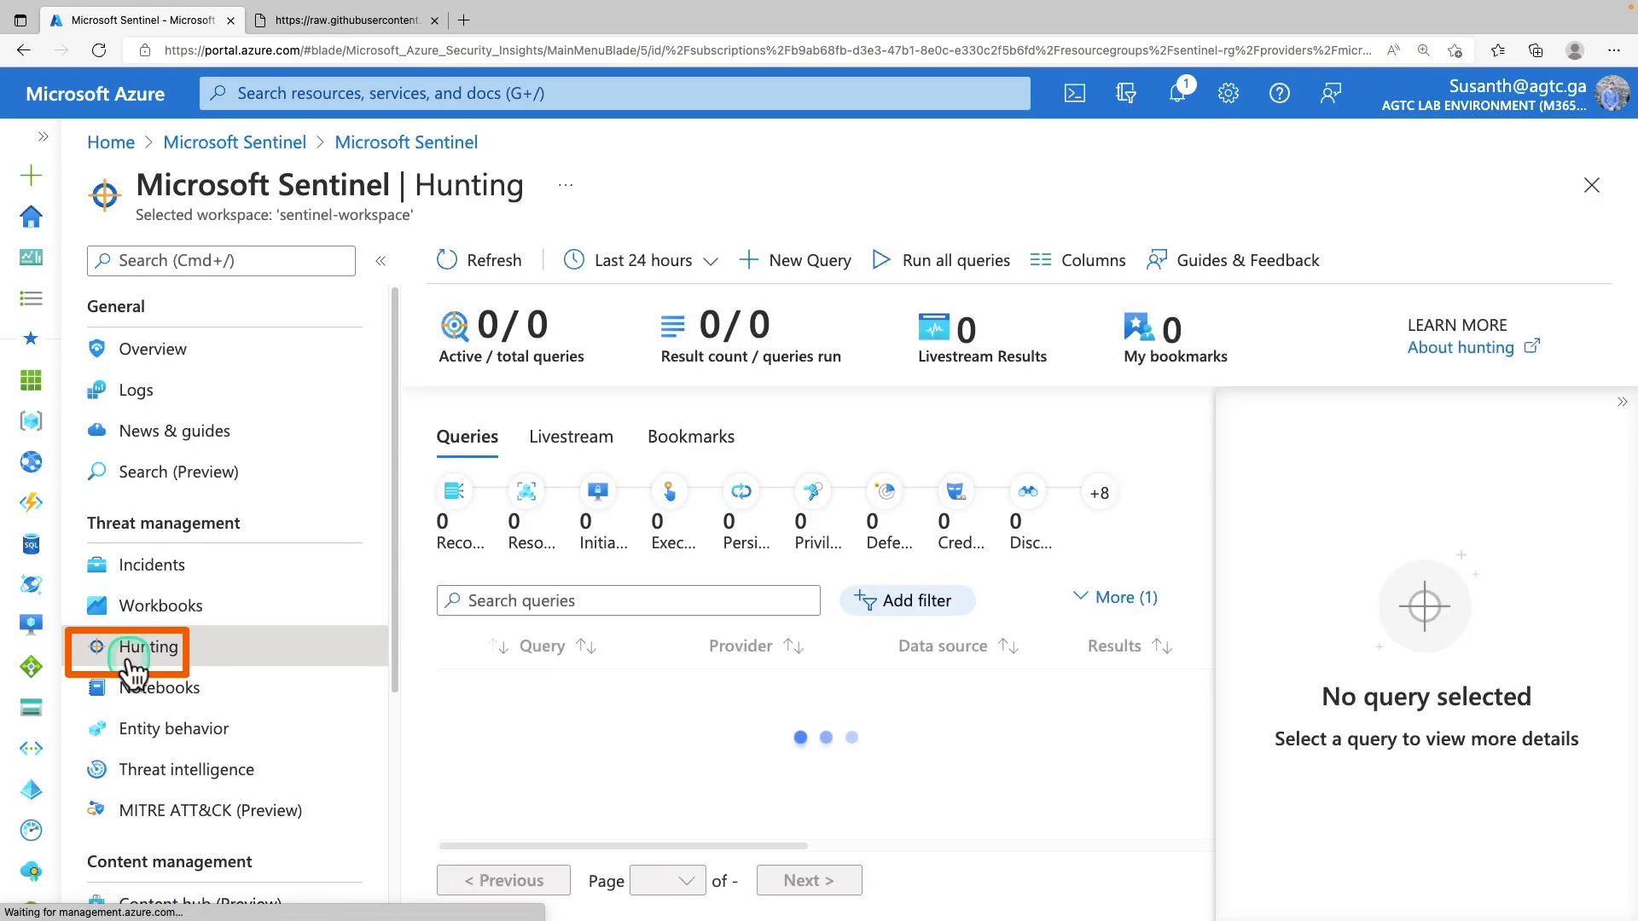
{"action": "left_click", "coordinate": [549, 602]}
{"action": "type", "text": "Dynamics"}
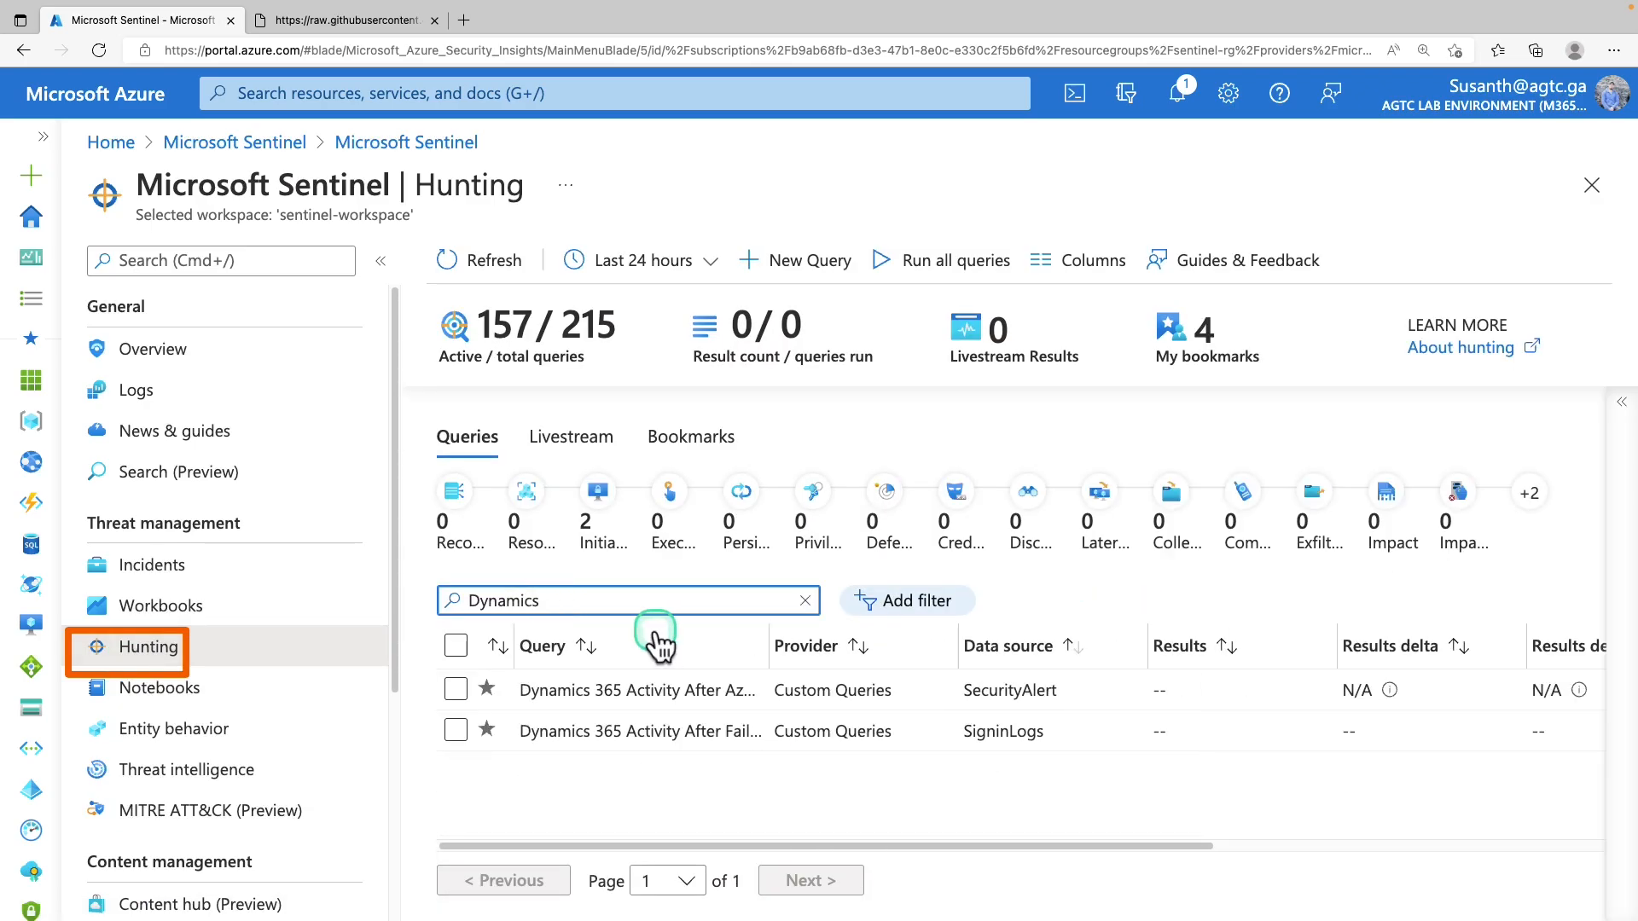